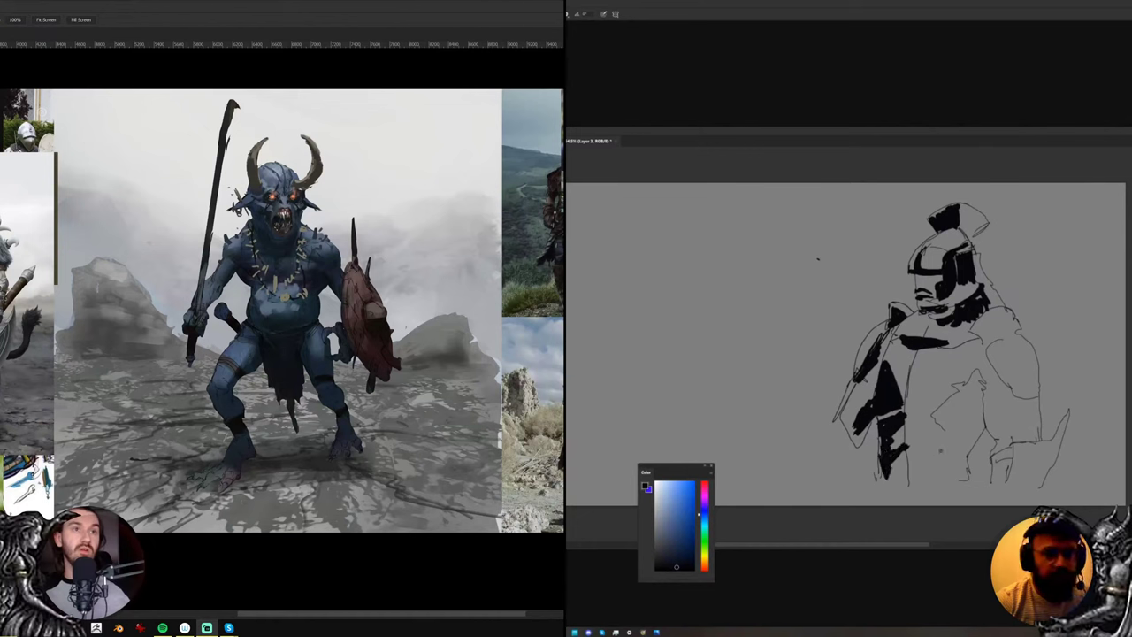
Ink dark belt bands across the waist of the armoured figure sketch
{"action": "mouse_move", "coordinate": [971, 452]}
{"action": "left_mouse_down"}
{"action": "mouse_move", "coordinate": [932, 462]}
{"action": "mouse_move", "coordinate": [936, 479]}
{"action": "left_mouse_up"}
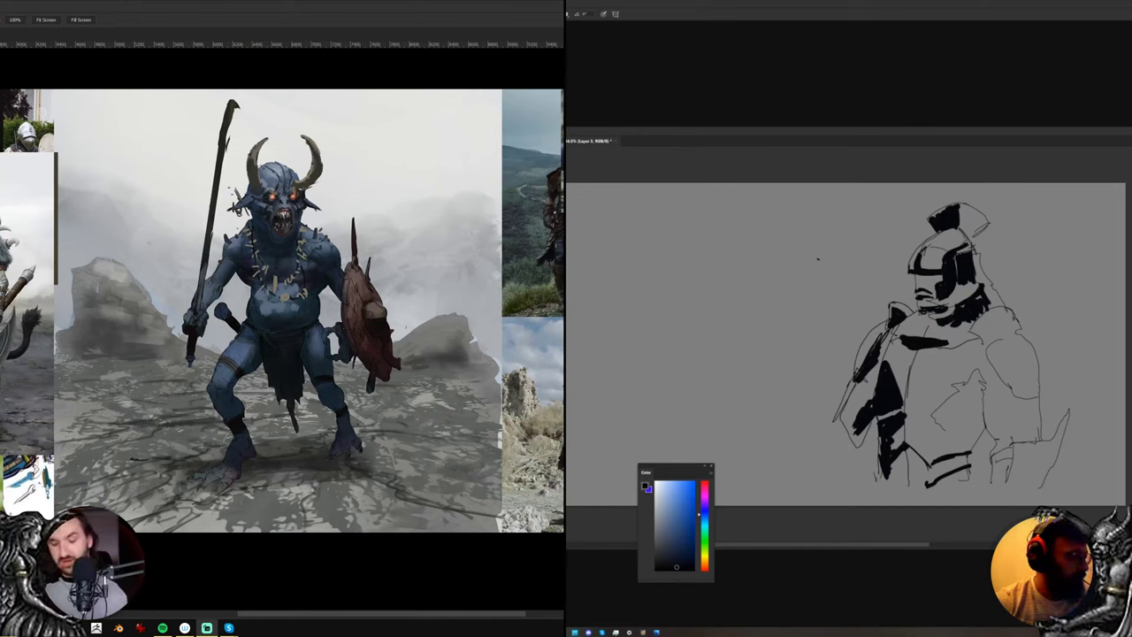
{"action": "key", "text": "alt+Tab"}
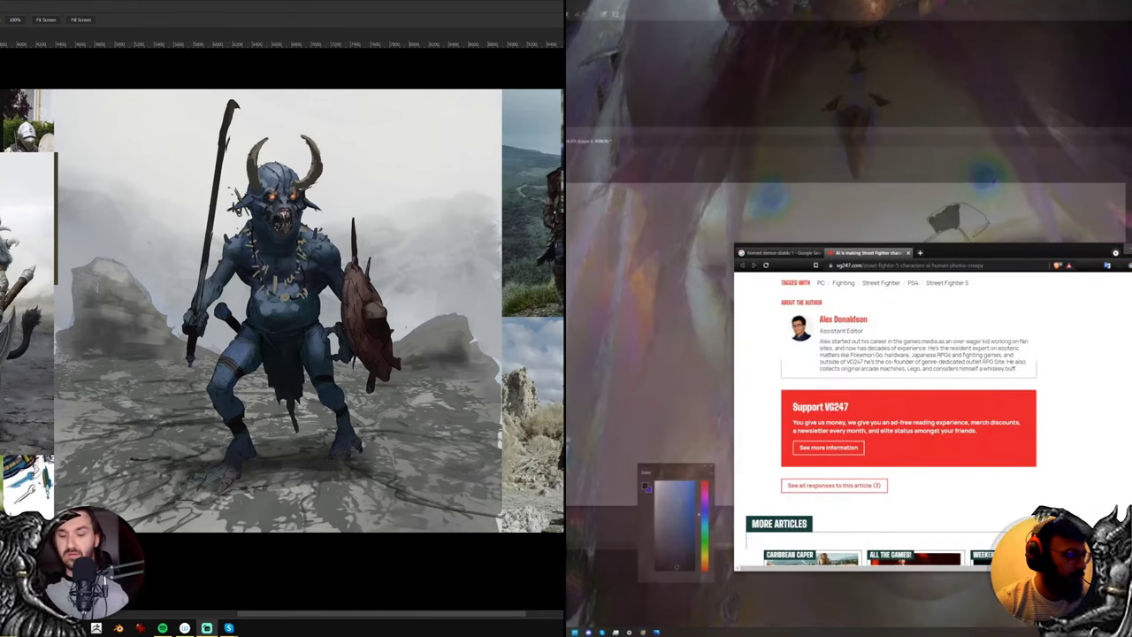
{"action": "key", "text": "alt+Tab"}
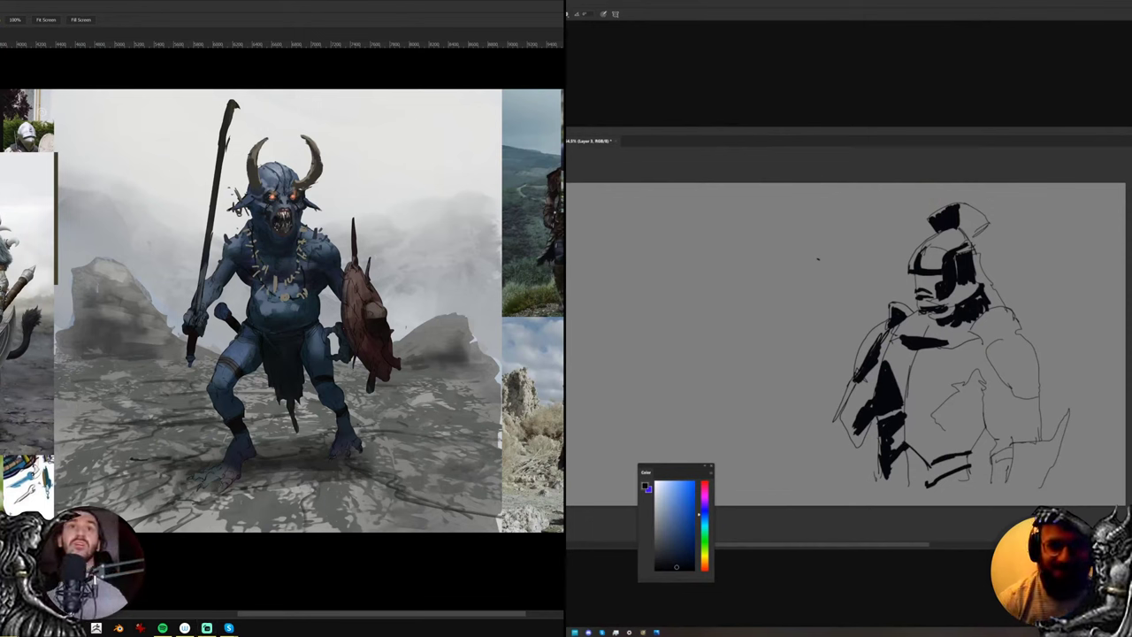
Open the Diablo monster grid document from the recently used files
{"action": "mouse_move", "coordinate": [0, 56]}
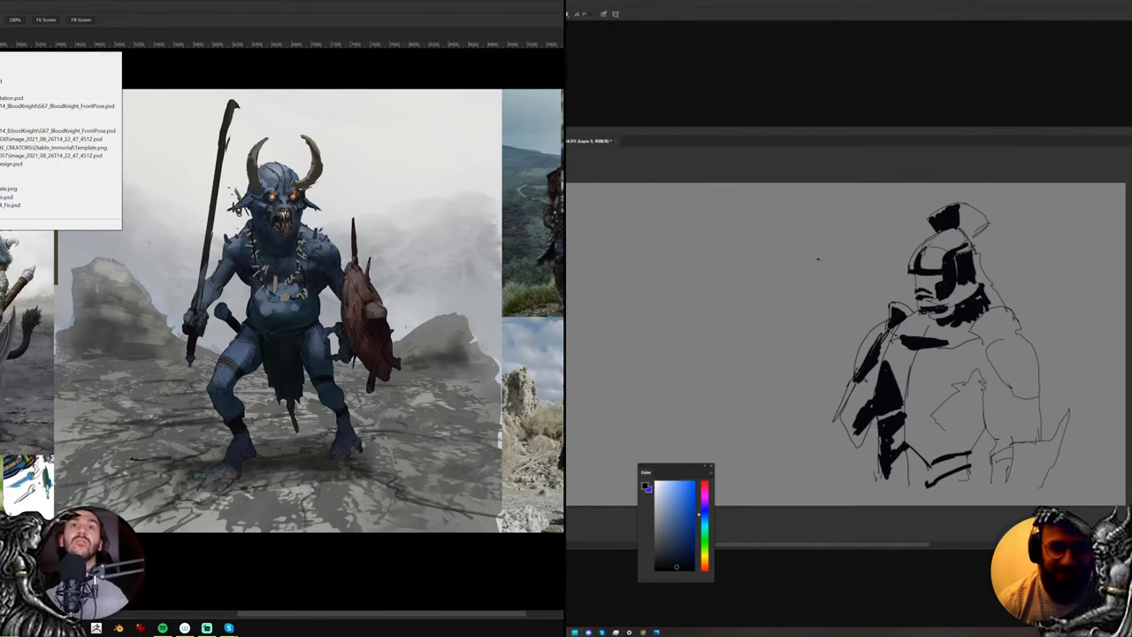
{"action": "left_click", "coordinate": [8, 65]}
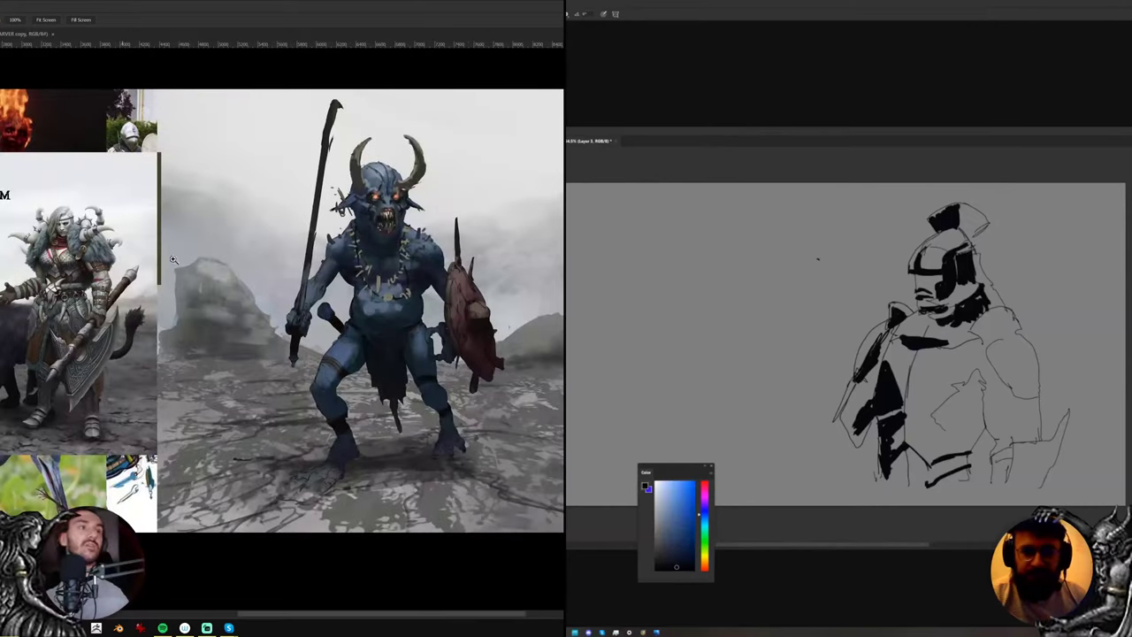
Examine the blue horned demon painting both close up and as a full figure against its rocky background
{"action": "left_click", "coordinate": [226, 289]}
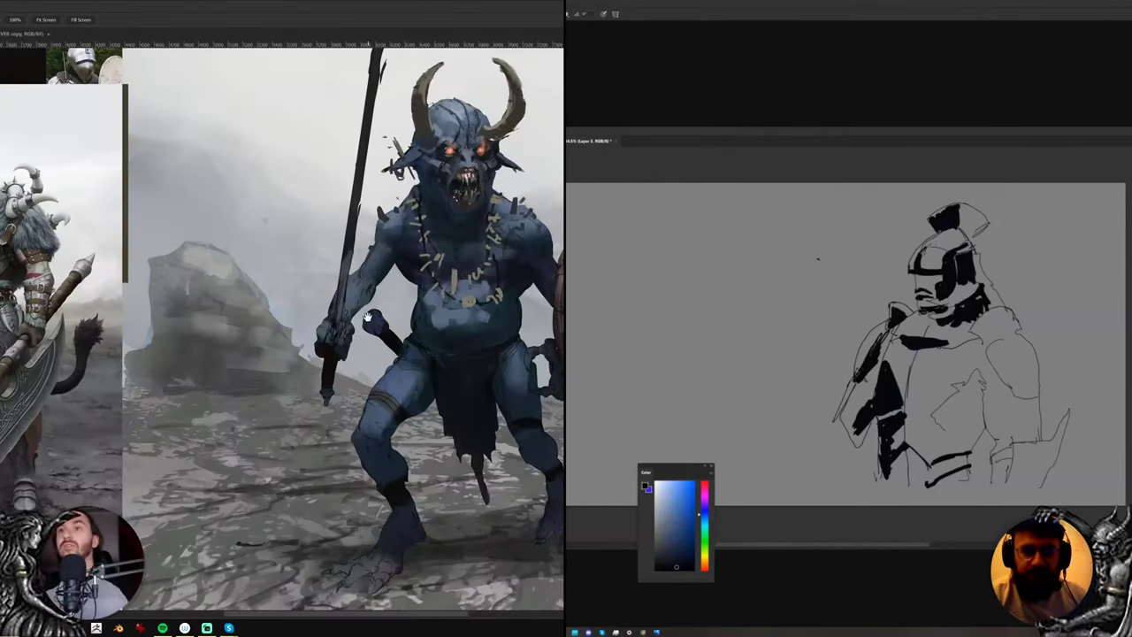
{"action": "left_click_drag", "start_coordinate": [437, 320], "coordinate": [269, 306]}
{"action": "scroll", "coordinate": [287, 290], "scroll_direction": "down", "scroll_amount": 2}
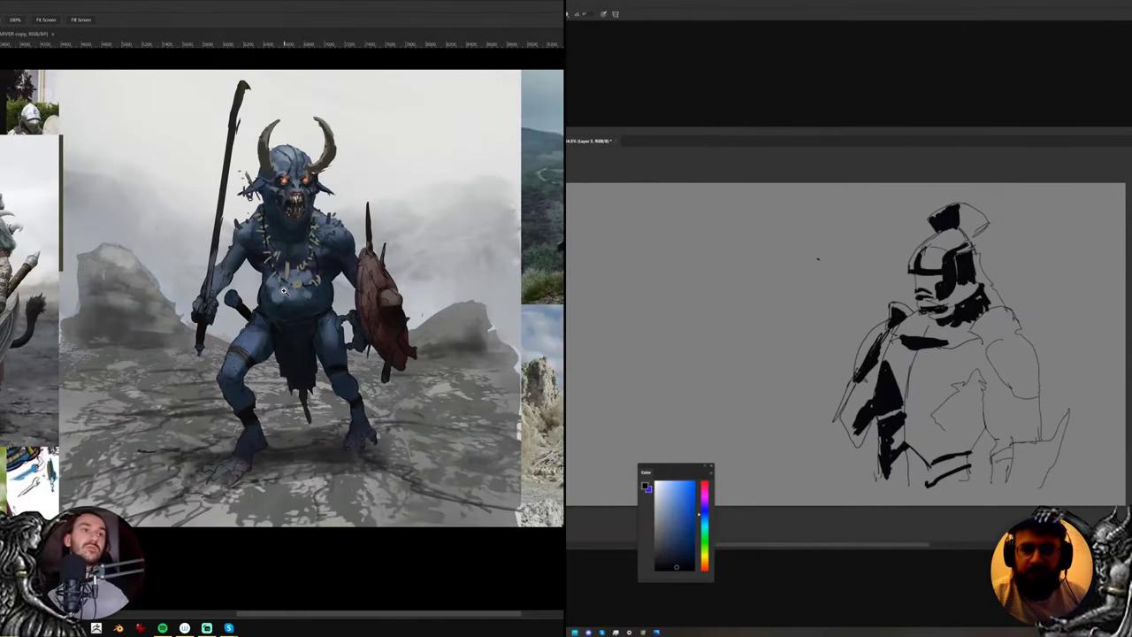
{"action": "scroll", "coordinate": [293, 257], "scroll_direction": "up", "scroll_amount": 2}
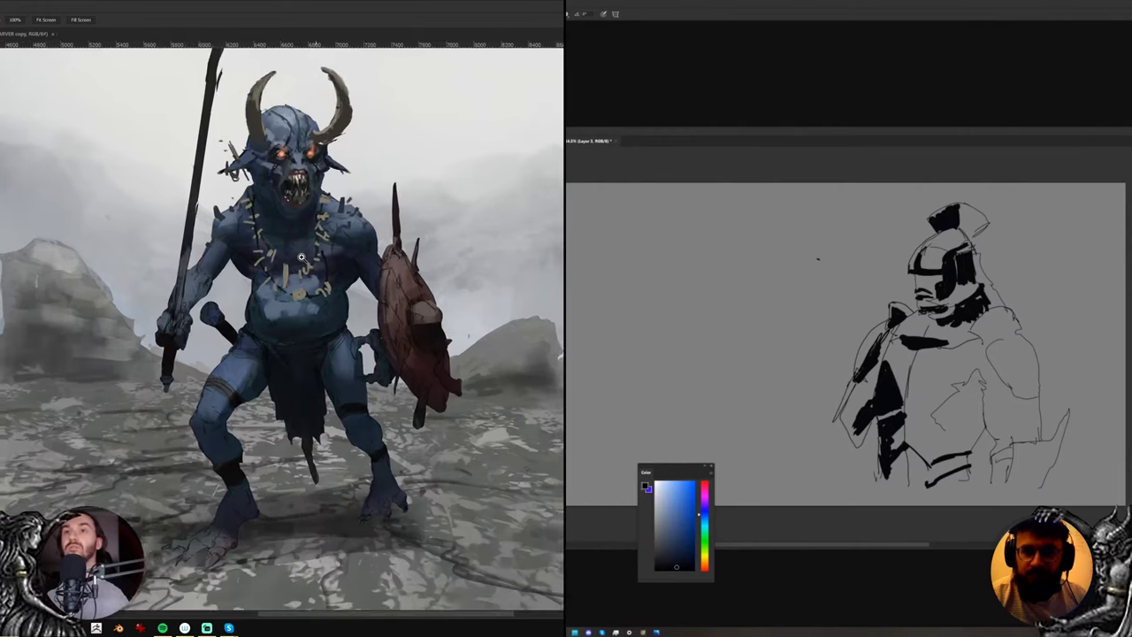
{"action": "scroll", "coordinate": [293, 258], "scroll_direction": "down", "scroll_amount": 2}
{"action": "scroll", "coordinate": [293, 257], "scroll_direction": "down", "scroll_amount": 2}
{"action": "scroll", "coordinate": [293, 258], "scroll_direction": "up", "scroll_amount": 3}
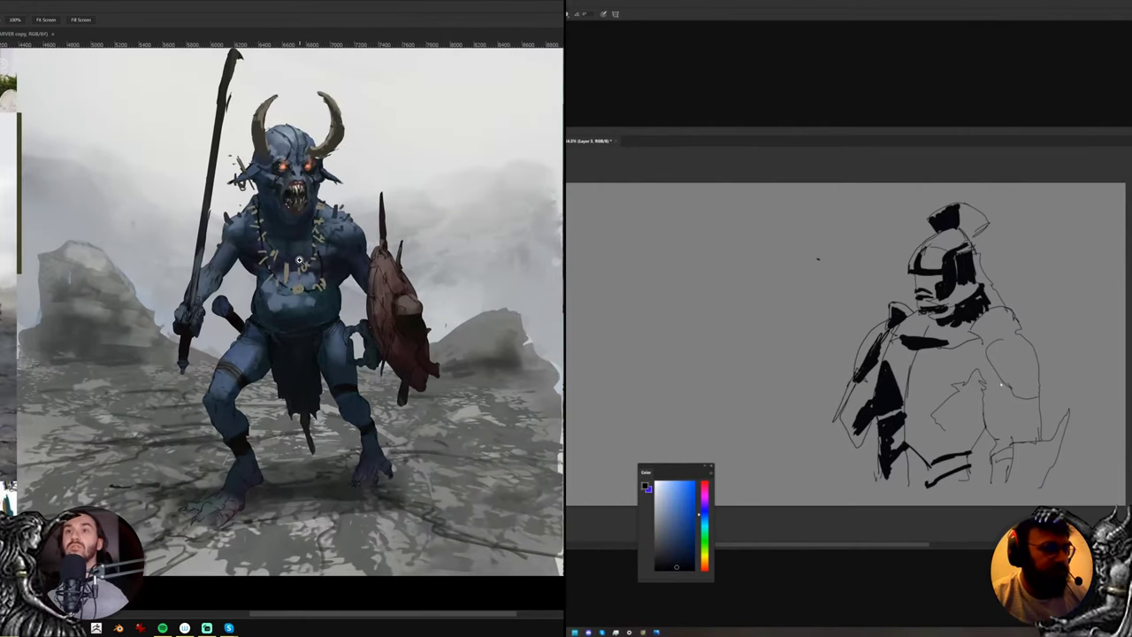
{"action": "left_click_drag", "start_coordinate": [303, 259], "coordinate": [287, 293]}
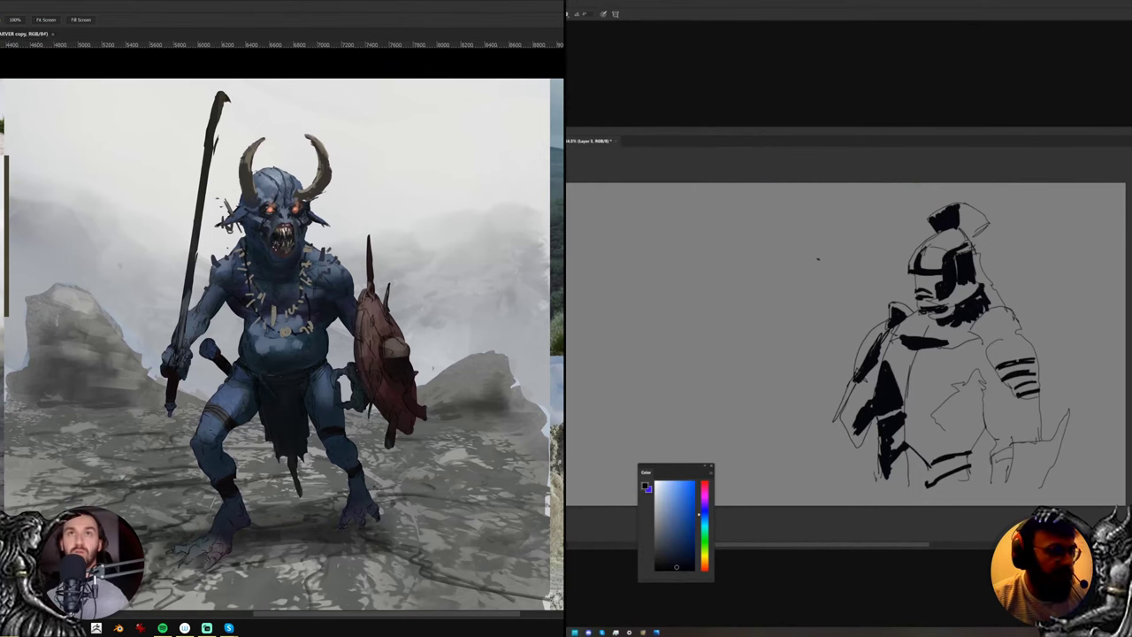
Bring up the monster grid, select the handwritten 2 in column F and toggle its visibility off and on
{"action": "key", "text": "ctrl+0"}
{"action": "left_click", "coordinate": [201, 451]}
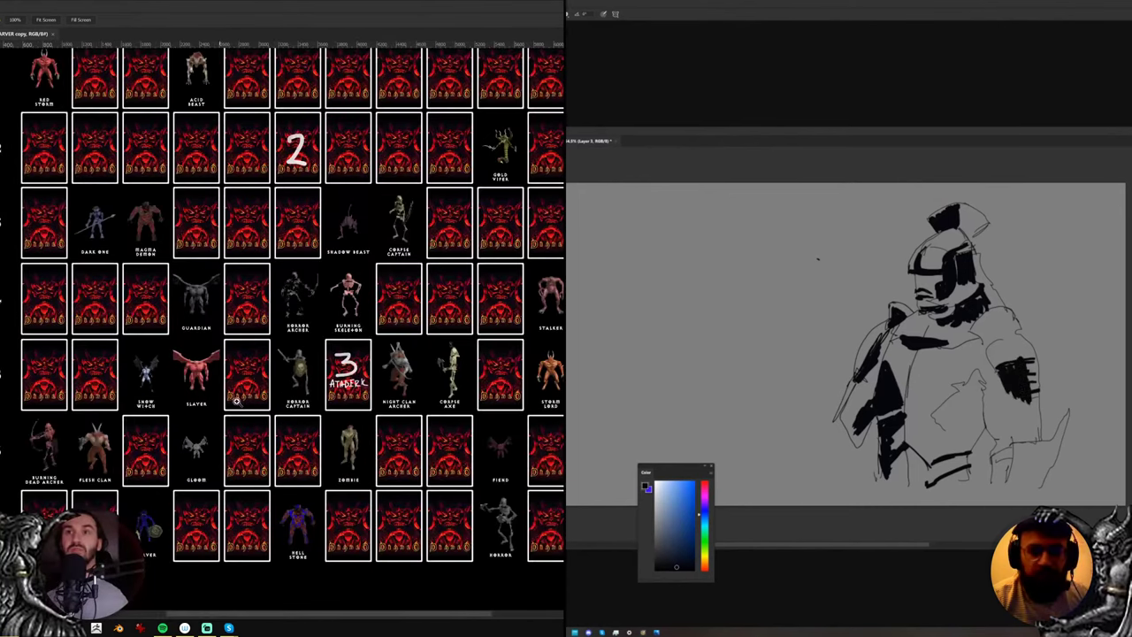
{"action": "left_click_drag", "start_coordinate": [293, 305], "coordinate": [277, 345]}
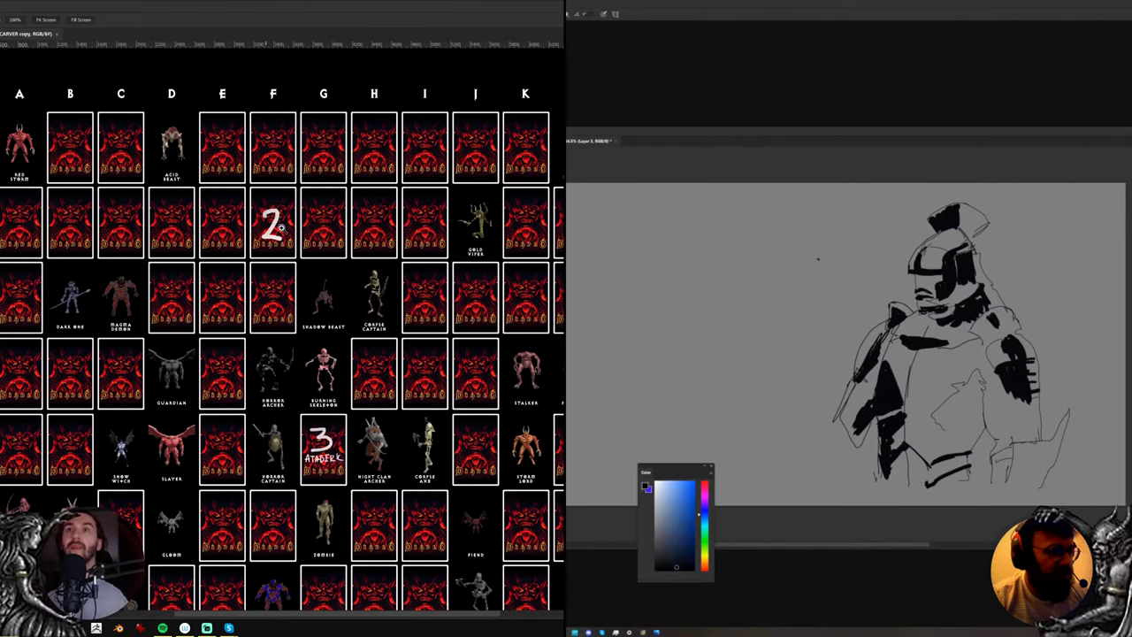
{"action": "key", "text": "v"}
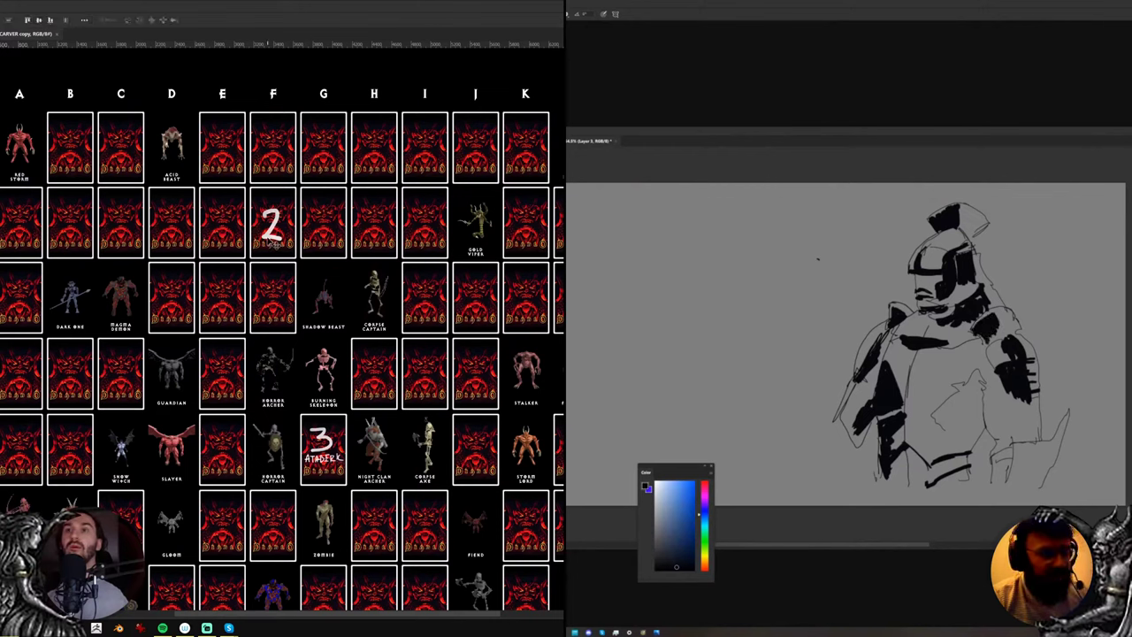
{"action": "left_click", "coordinate": [276, 239]}
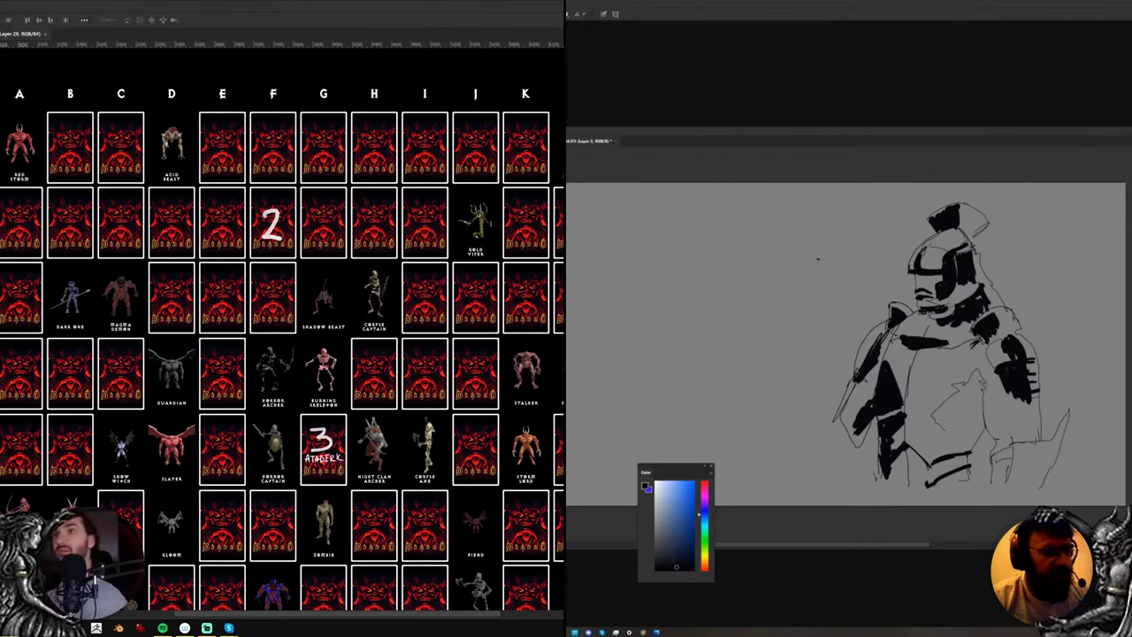
{"action": "key", "text": "ctrl+comma"}
{"action": "key", "text": "ctrl+comma"}
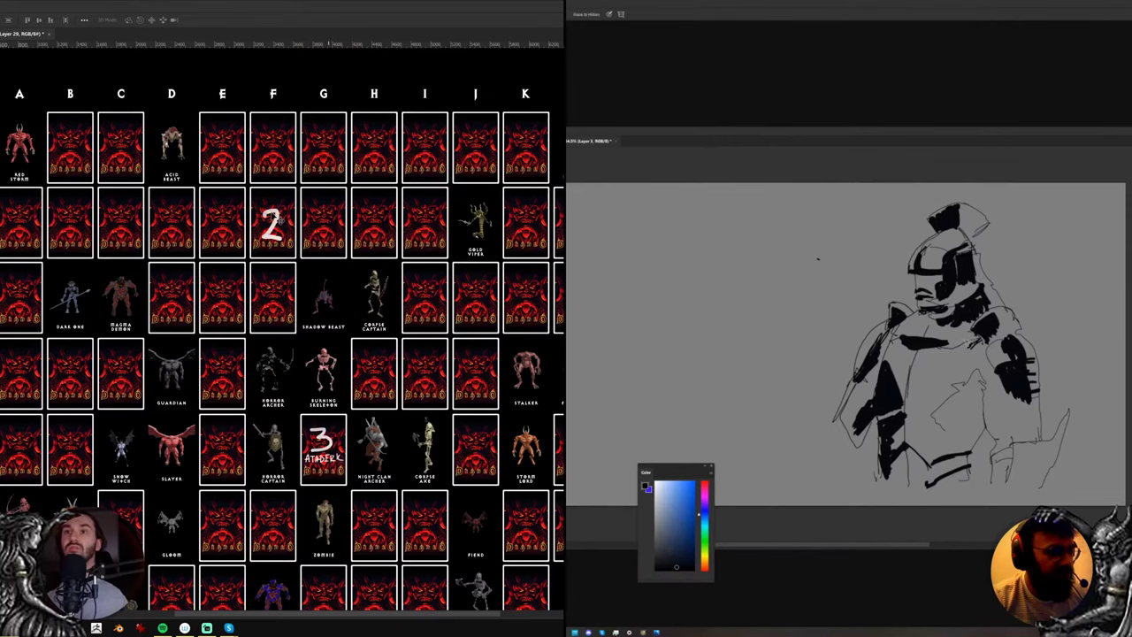
Delete the Diablo cover card beneath the handwritten 2 in column F
{"action": "key", "text": "z"}
{"action": "left_click_drag", "start_coordinate": [289, 212], "coordinate": [305, 213]}
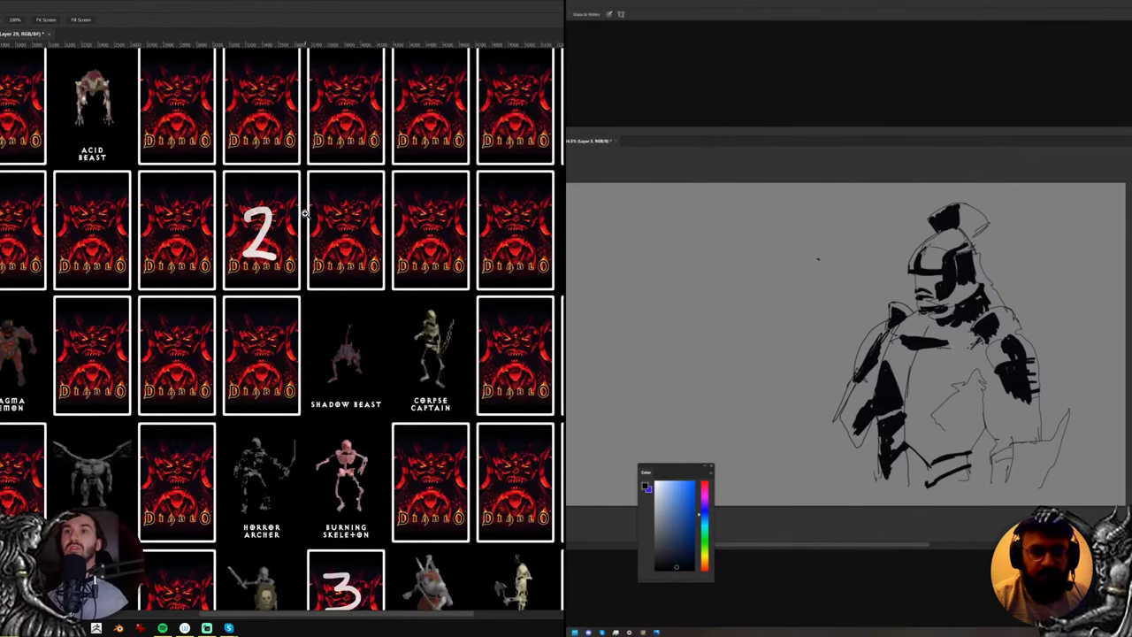
{"action": "key", "text": "v"}
{"action": "left_click", "coordinate": [290, 240]}
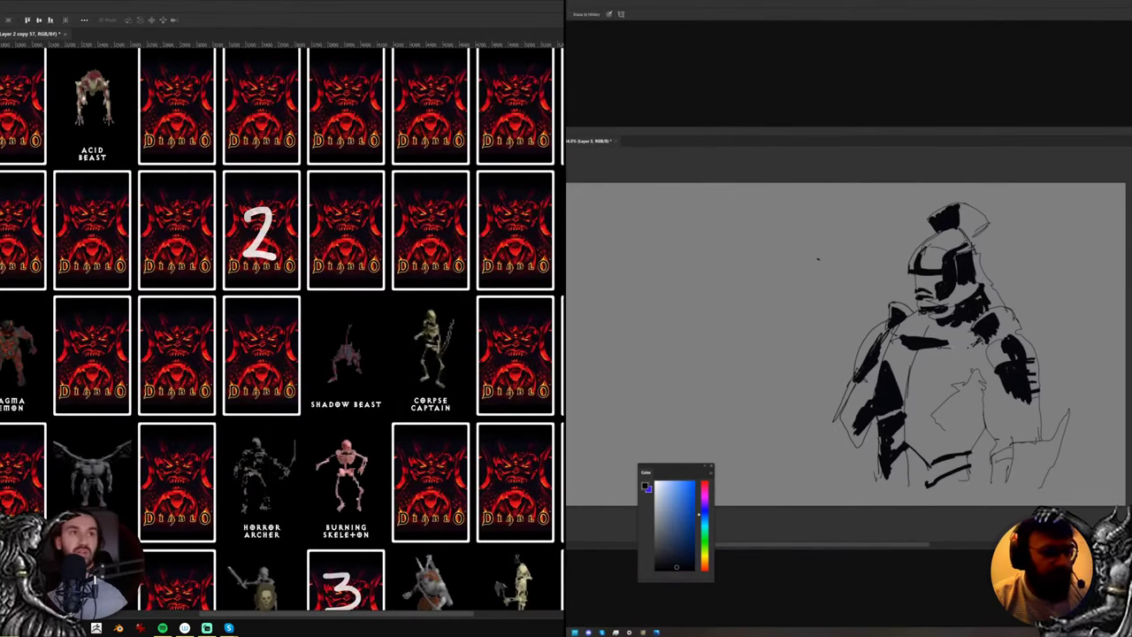
{"action": "key", "text": "b"}
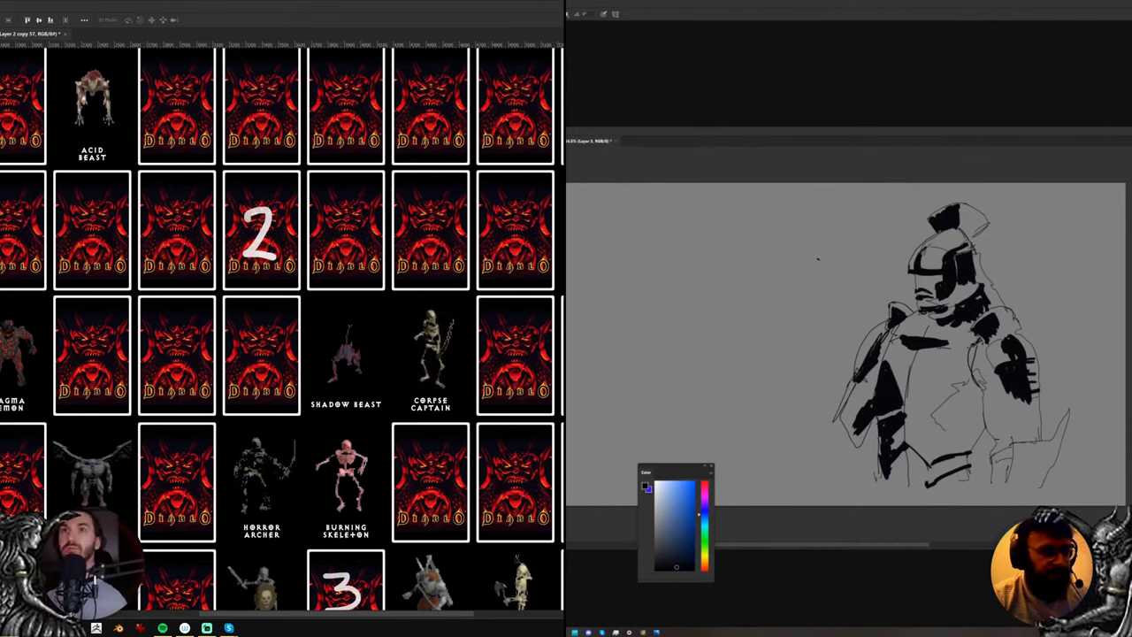
{"action": "key", "text": "Delete"}
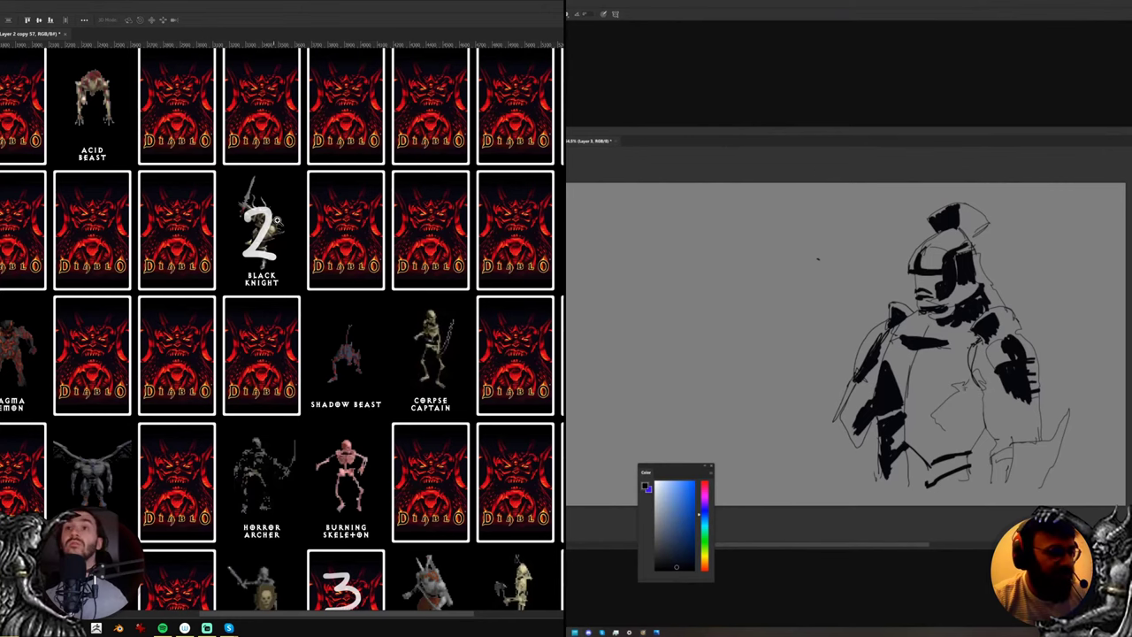
Delete the handwritten 2 that overlaps the Black Knight artwork
{"action": "left_click_drag", "start_coordinate": [277, 221], "coordinate": [296, 223]}
{"action": "left_click", "coordinate": [293, 251]}
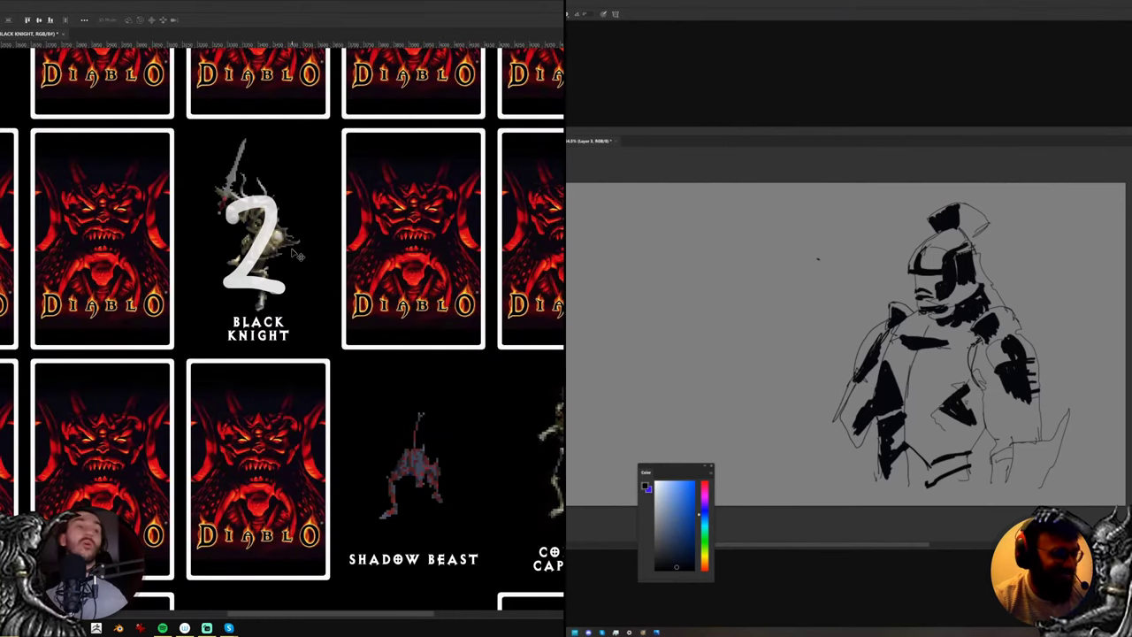
{"action": "left_click", "coordinate": [282, 251]}
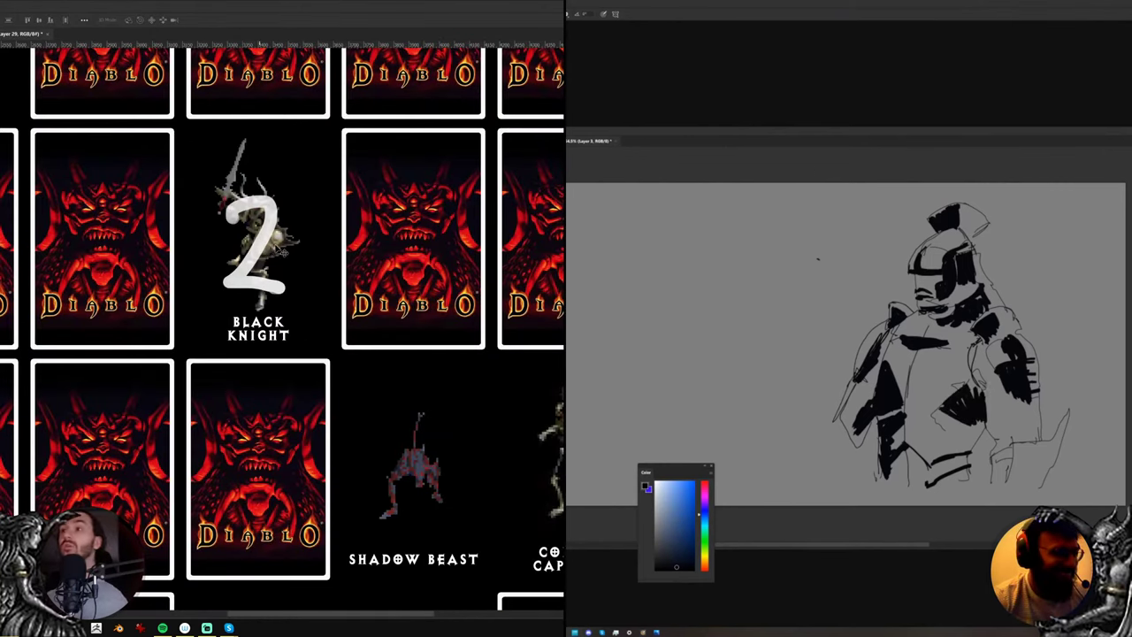
{"action": "key", "text": "Delete"}
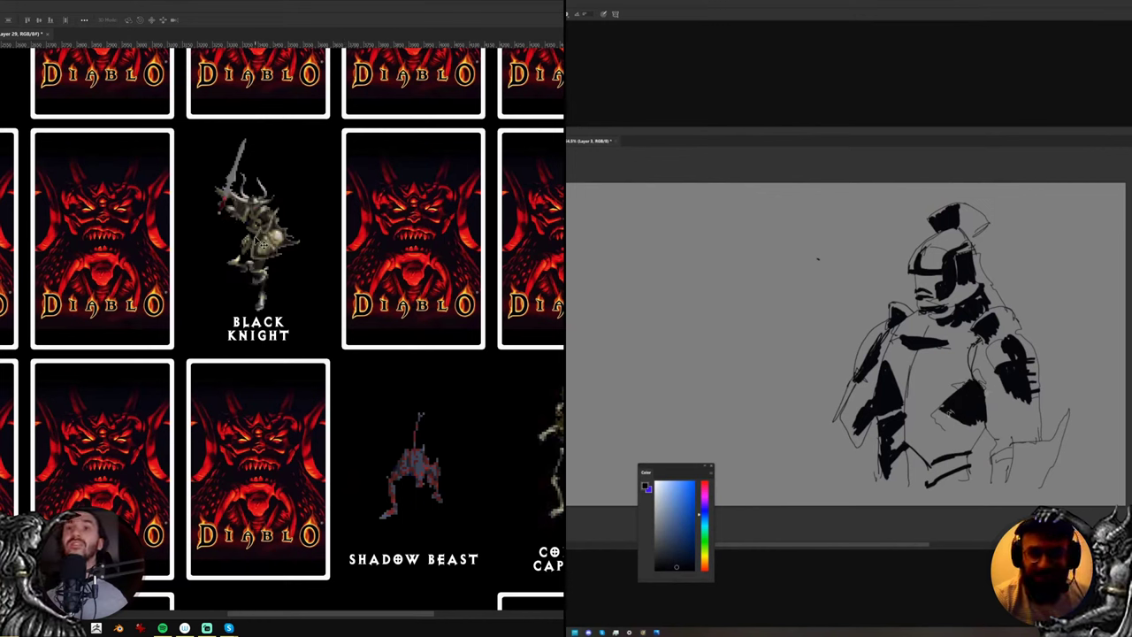
Select the Black Knight layer and copy its artwork and label with a rectangular marquee drawn around the card
{"action": "left_click", "coordinate": [259, 237]}
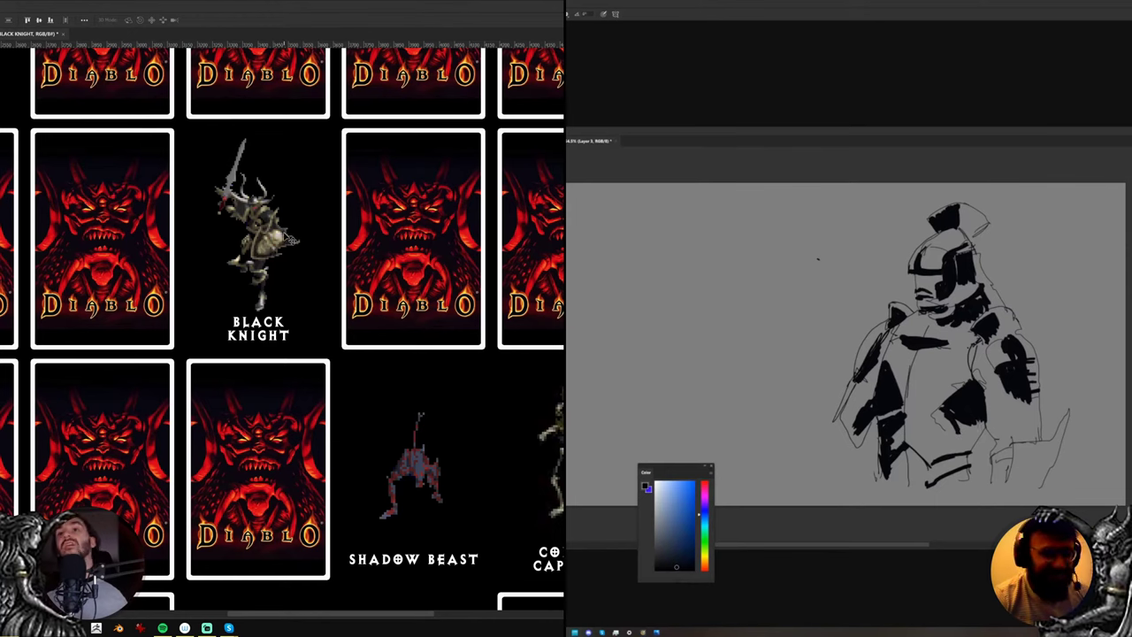
{"action": "key", "text": "z"}
{"action": "left_click_drag", "start_coordinate": [196, 203], "coordinate": [165, 200]}
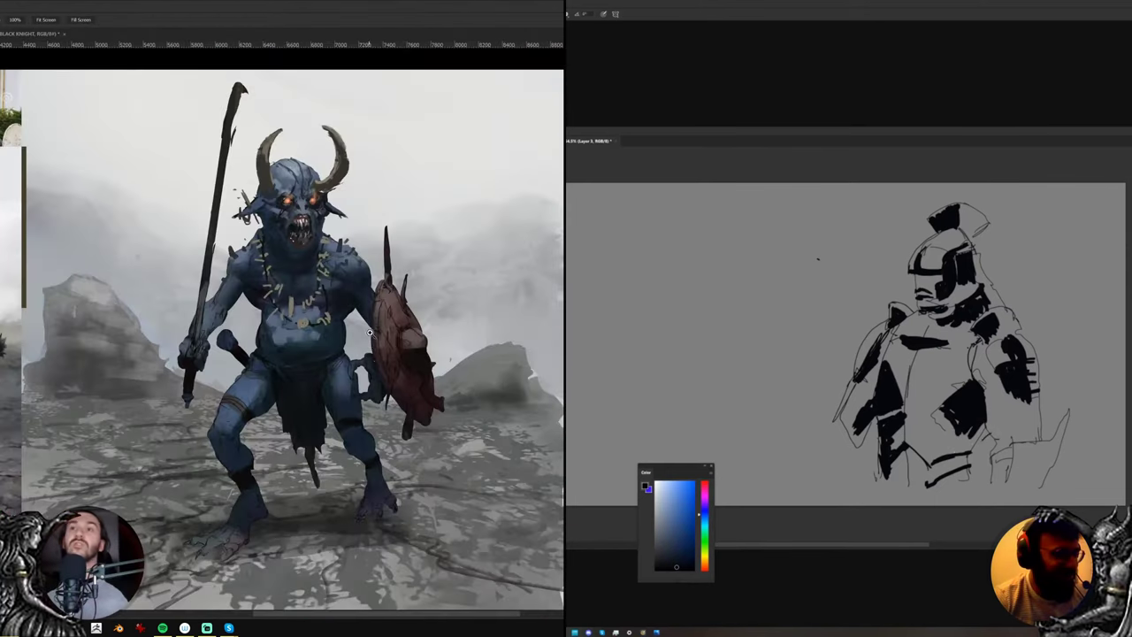
{"action": "left_click_drag", "start_coordinate": [359, 307], "coordinate": [331, 299]}
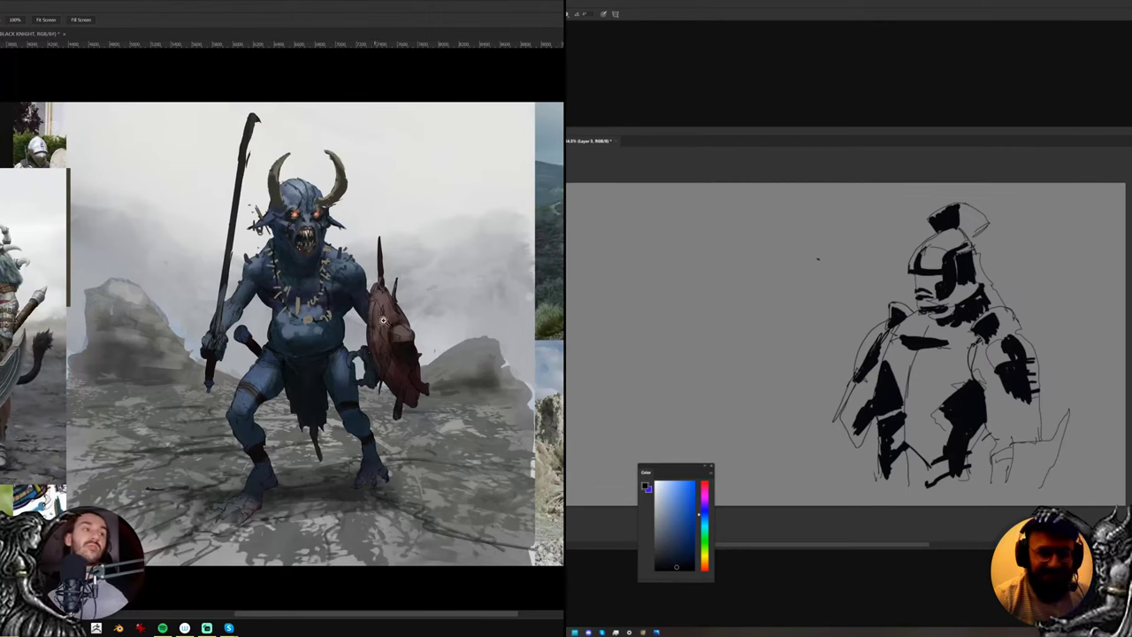
{"action": "left_click", "coordinate": [23, 34]}
{"action": "left_click_drag", "start_coordinate": [236, 200], "coordinate": [244, 236]}
{"action": "key", "text": "v"}
{"action": "key", "text": "m"}
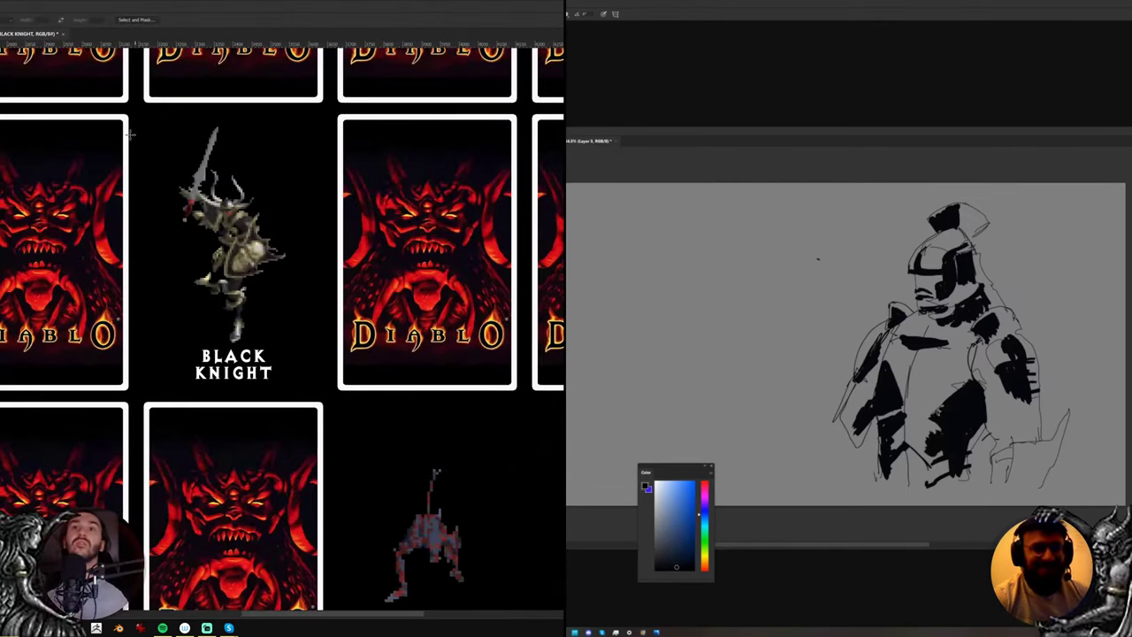
{"action": "mouse_move", "coordinate": [92, 89]}
{"action": "left_mouse_down"}
{"action": "mouse_move", "coordinate": [145, 110]}
{"action": "mouse_move", "coordinate": [391, 433]}
{"action": "left_mouse_up"}
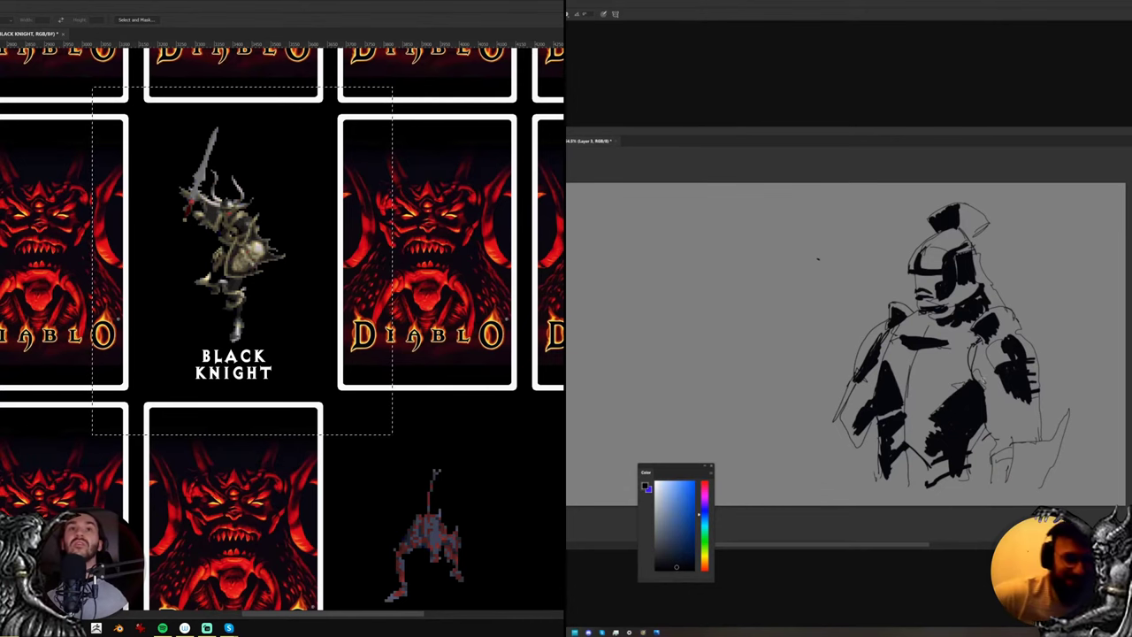
Create a new A4 document, paste the copied Black Knight card and move it toward the page's left edge
{"action": "key", "text": "ctrl+Tab"}
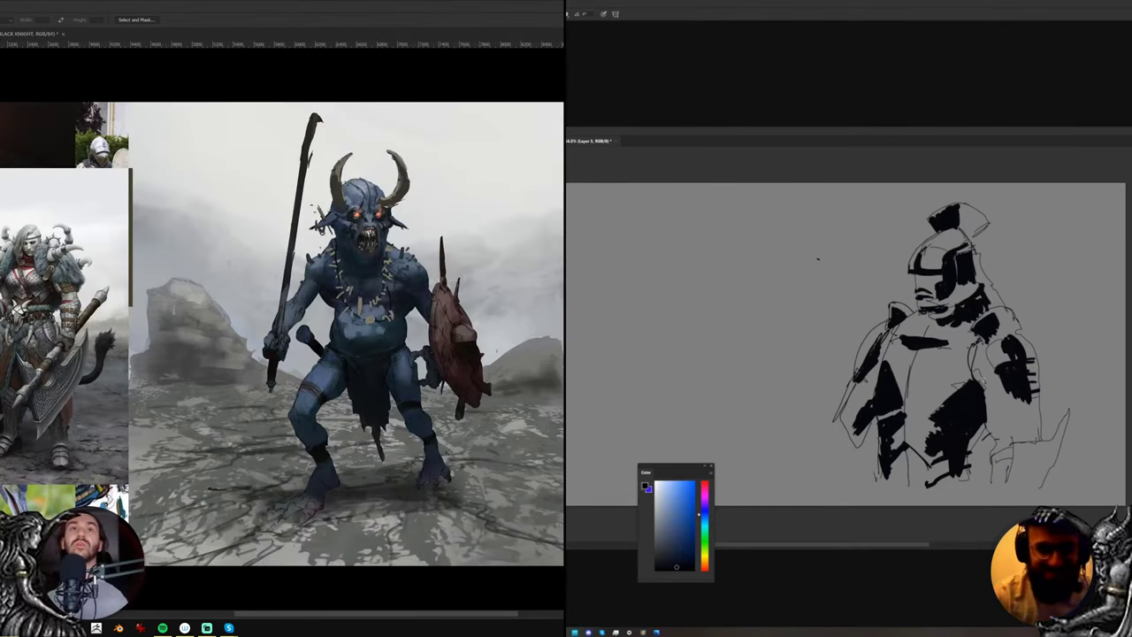
{"action": "key", "text": "ctrl+n"}
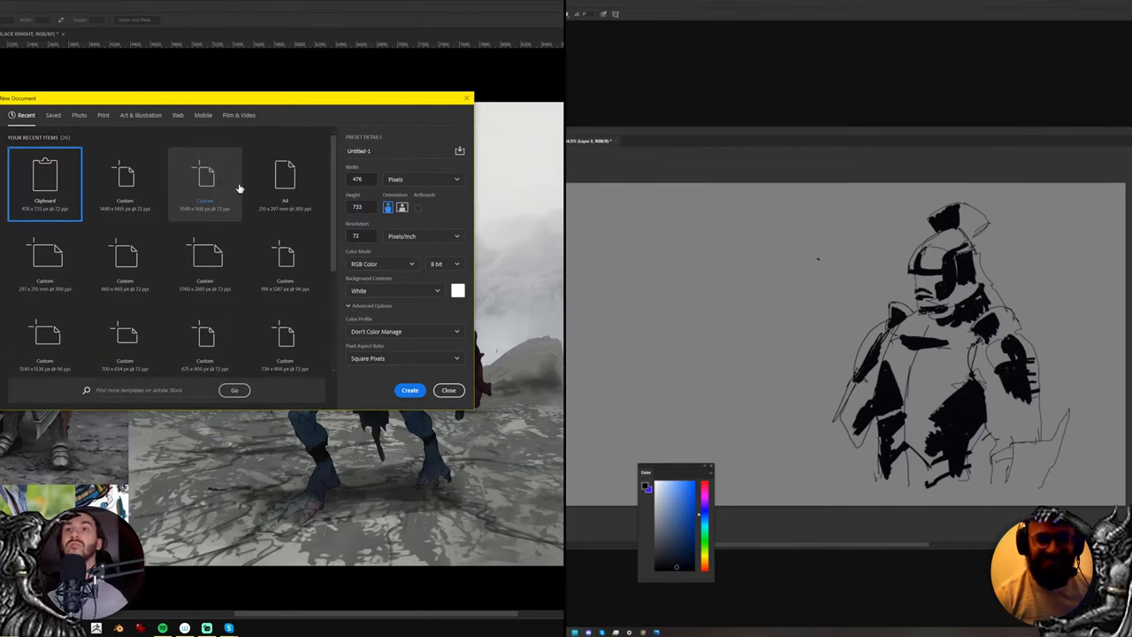
{"action": "left_click", "coordinate": [284, 184]}
{"action": "left_click", "coordinate": [409, 390]}
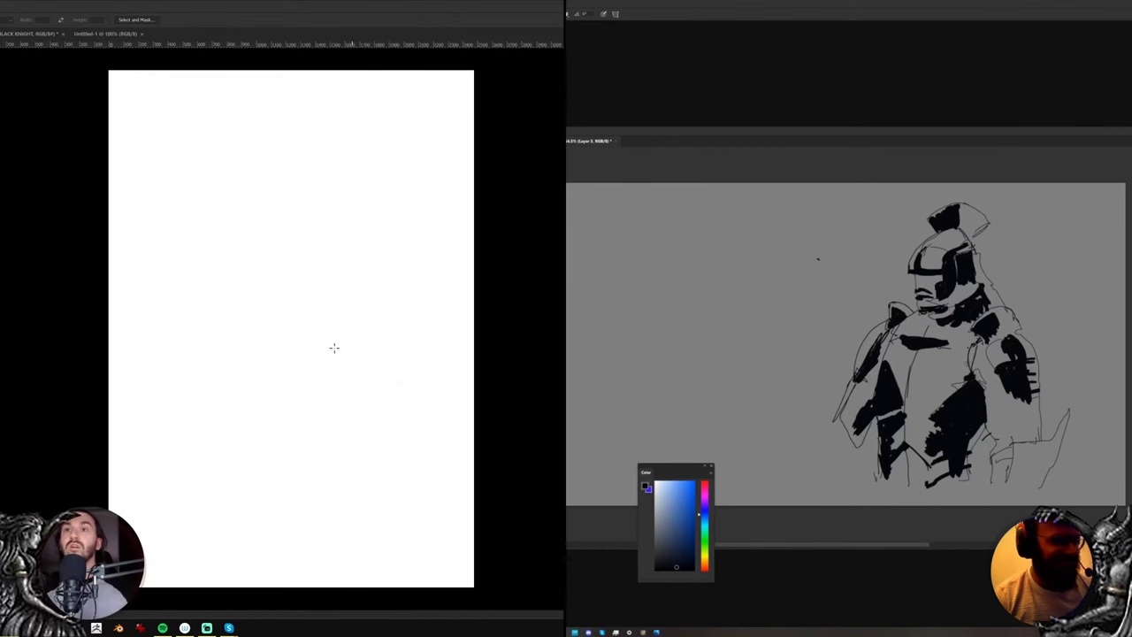
{"action": "key", "text": "ctrl+v"}
{"action": "left_click_drag", "start_coordinate": [321, 330], "coordinate": [198, 330]}
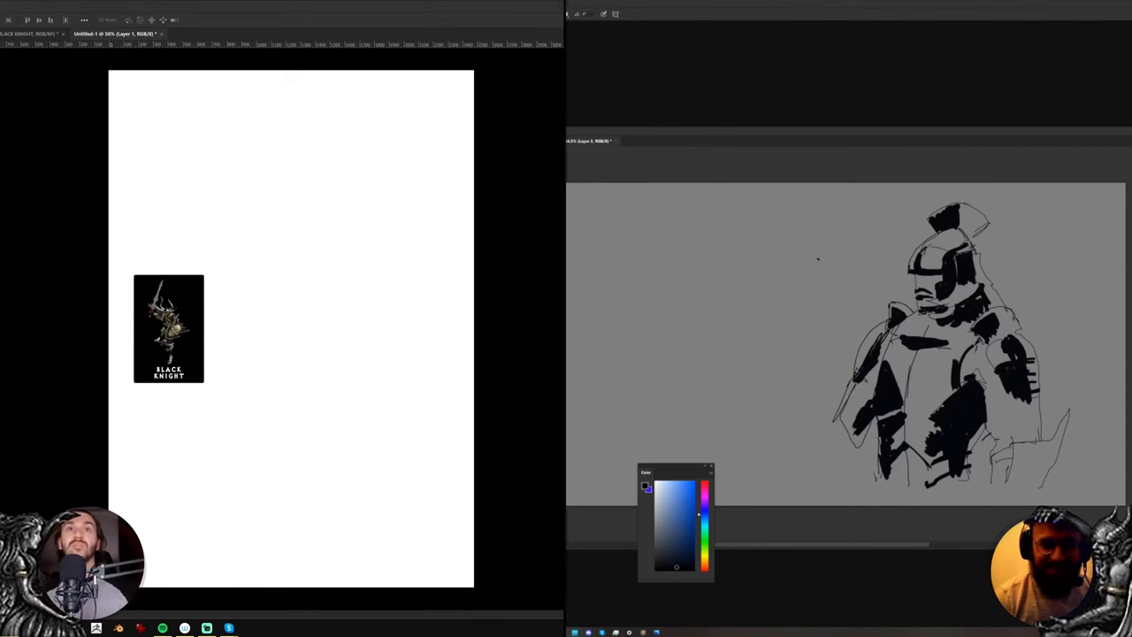
Copy the marqueed area around the pasted Black Knight card and send the image in the Skype call's chat
{"action": "key", "text": "m"}
{"action": "left_click_drag", "start_coordinate": [109, 221], "coordinate": [348, 561]}
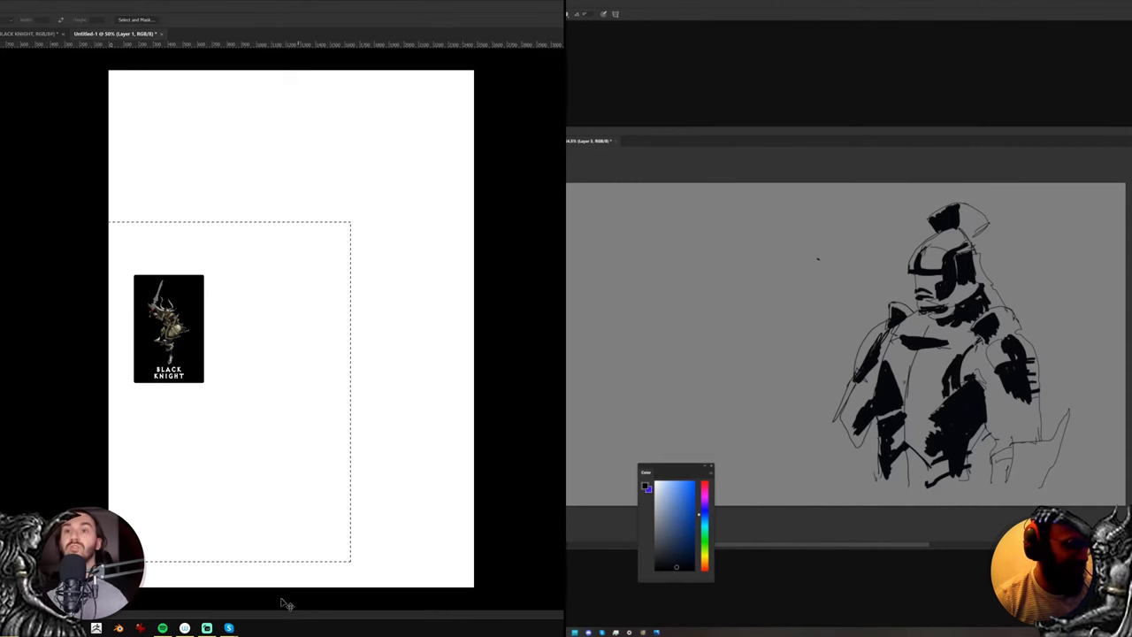
{"action": "left_click", "coordinate": [231, 629]}
{"action": "left_click", "coordinate": [200, 586]}
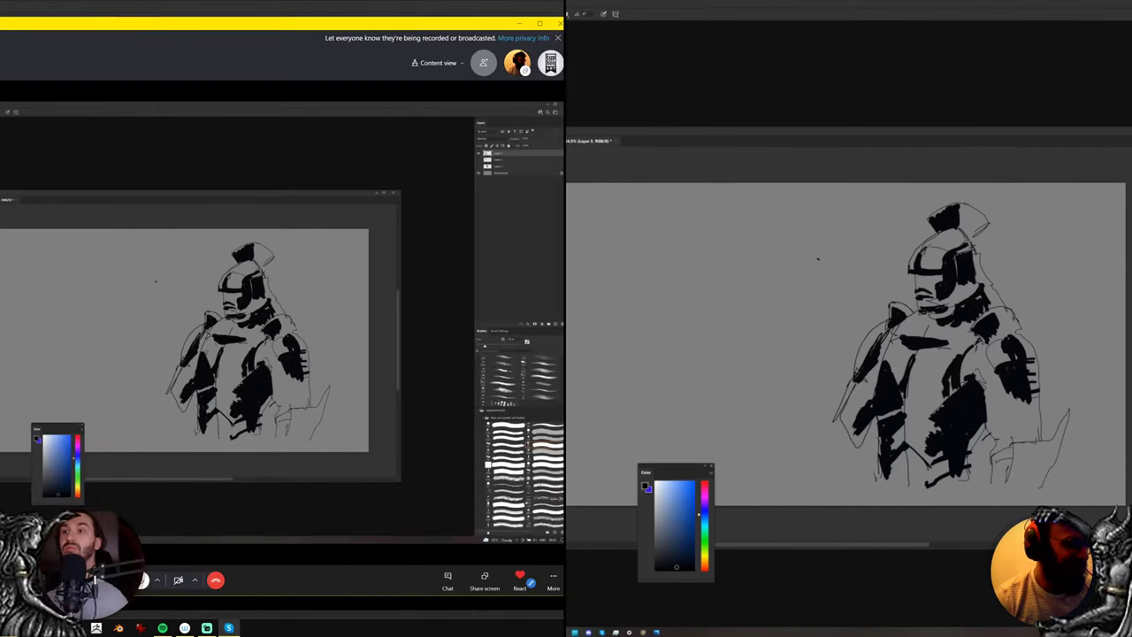
{"action": "left_click", "coordinate": [445, 580]}
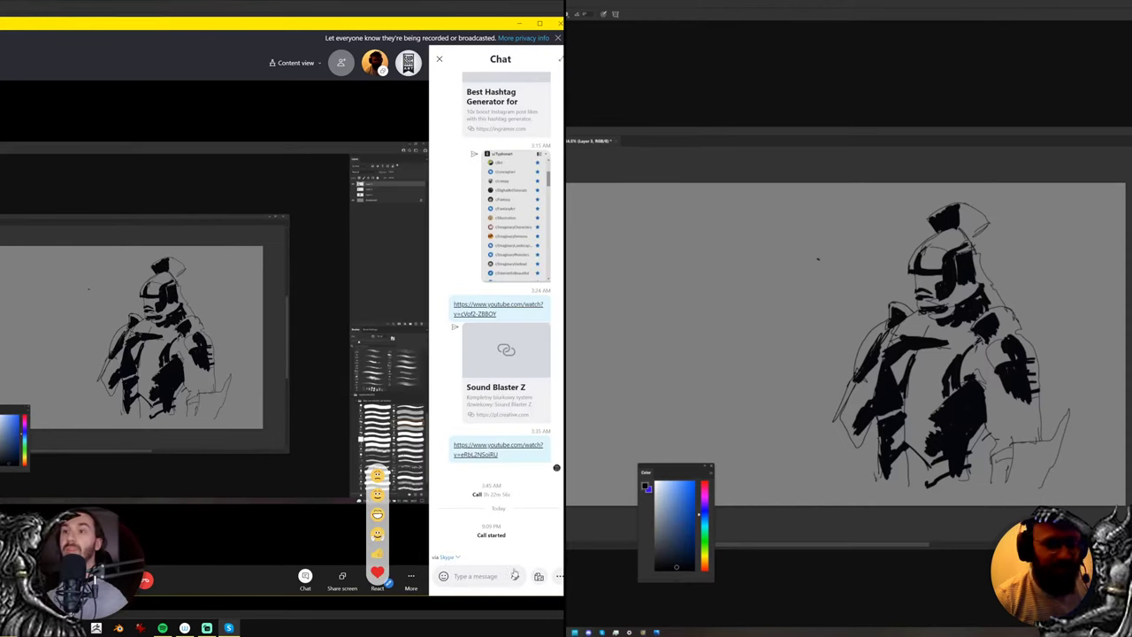
{"action": "key", "text": "Return"}
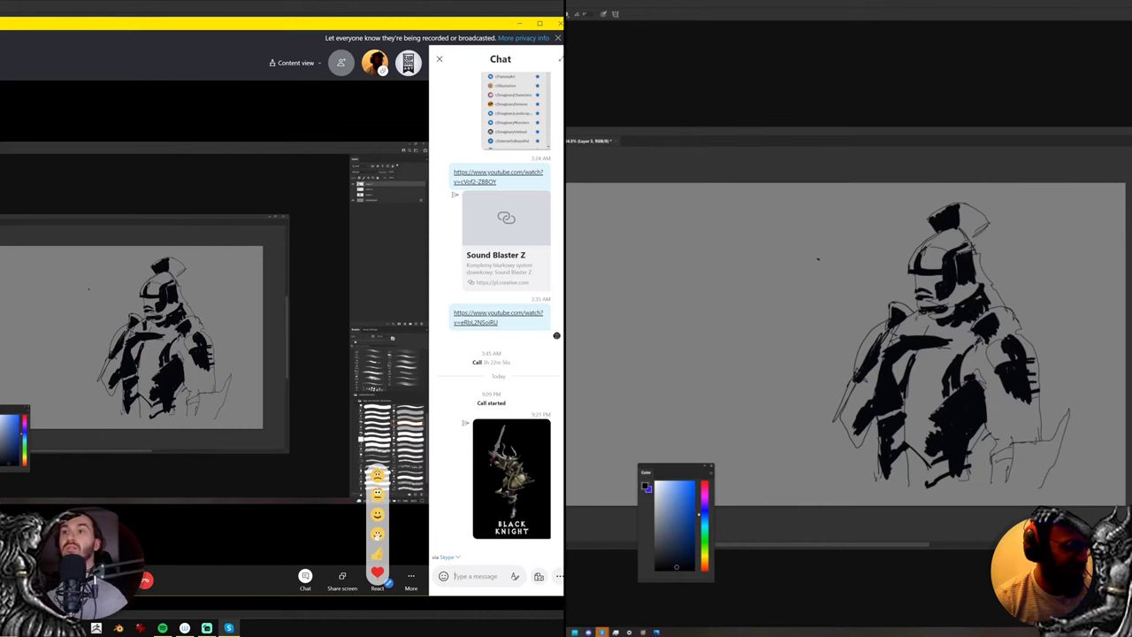
Switch back to the Photoshop document, clear the selection and move the Black Knight card flush against the page's left edge
{"action": "left_click", "coordinate": [230, 627]}
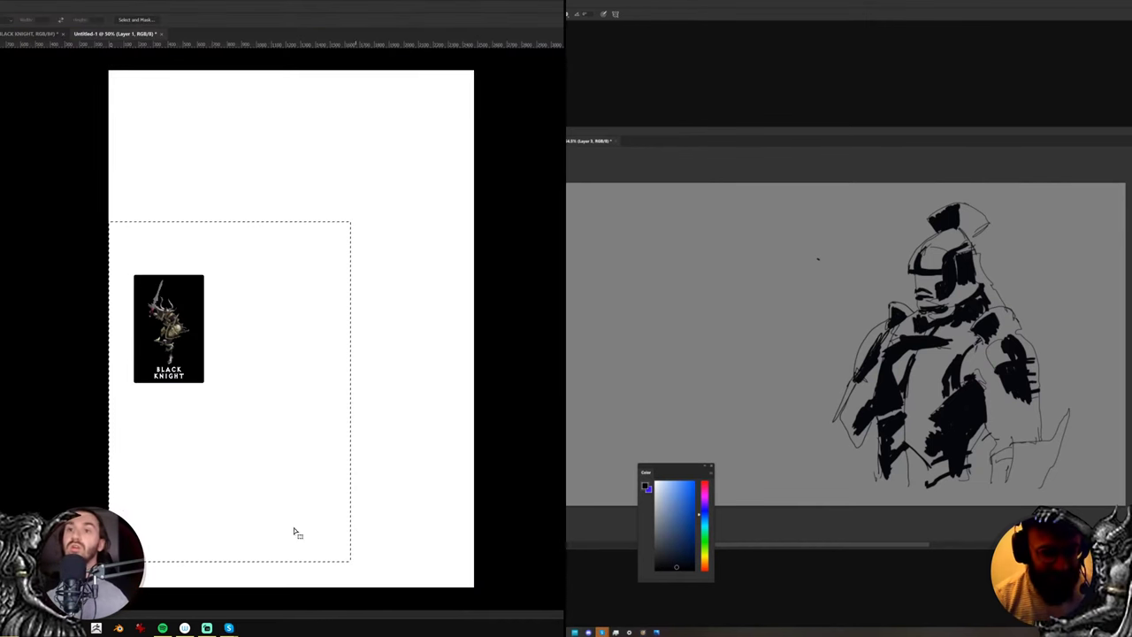
{"action": "left_click", "coordinate": [269, 559]}
{"action": "key", "text": "z"}
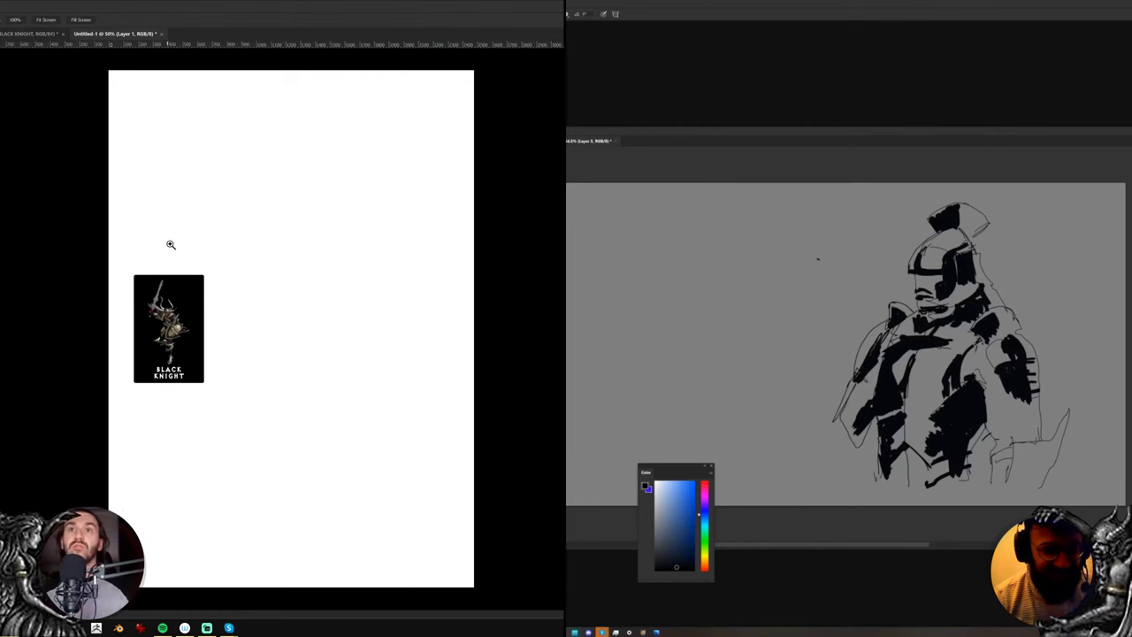
{"action": "mouse_move", "coordinate": [169, 245]}
{"action": "left_mouse_down"}
{"action": "mouse_move", "coordinate": [194, 250]}
{"action": "mouse_move", "coordinate": [185, 248]}
{"action": "left_mouse_up"}
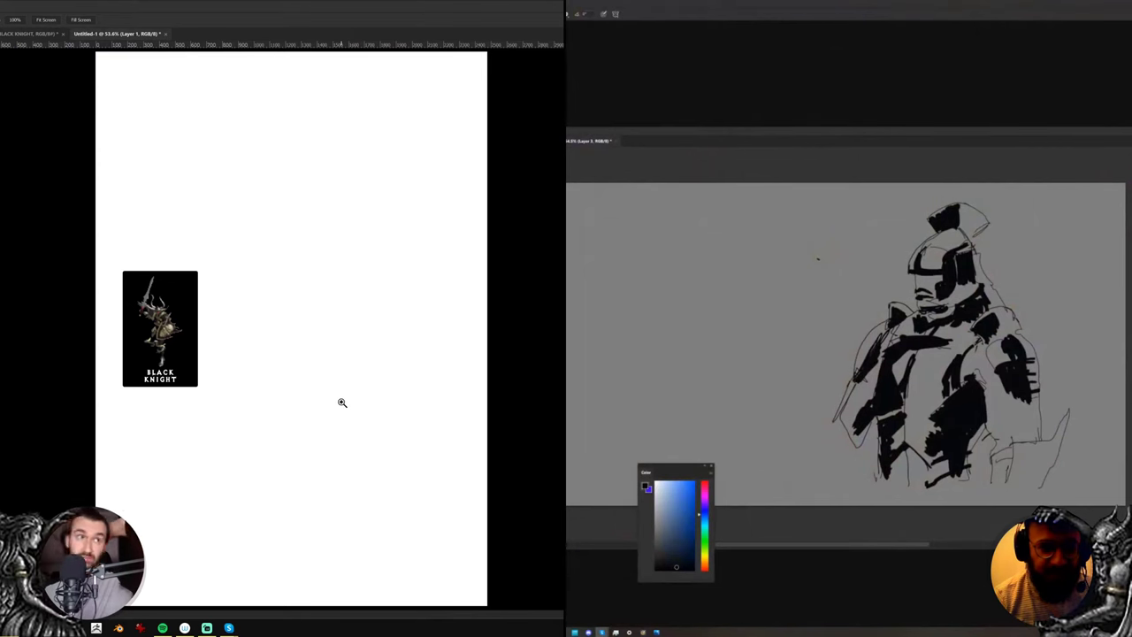
{"action": "left_click", "coordinate": [342, 299]}
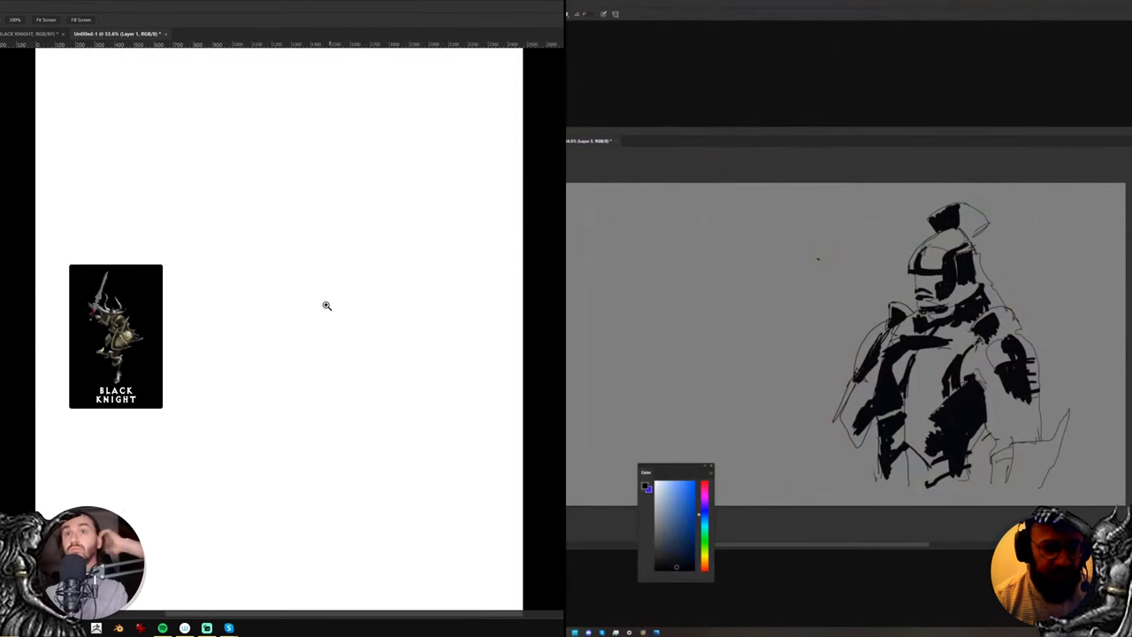
{"action": "key", "text": "v"}
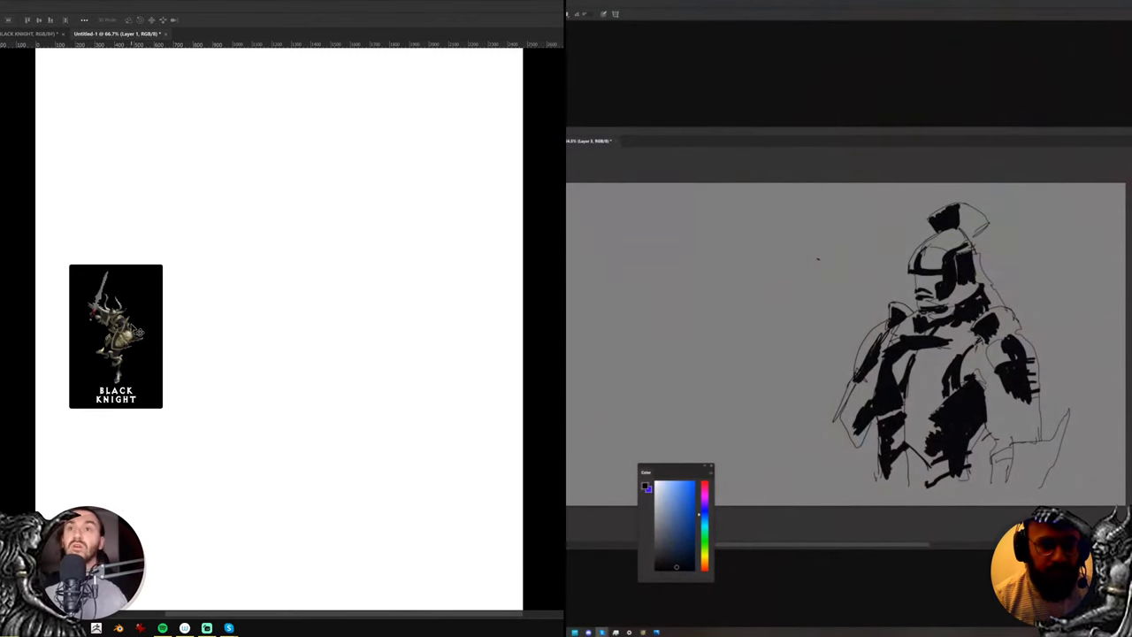
{"action": "left_click_drag", "start_coordinate": [135, 329], "coordinate": [101, 329]}
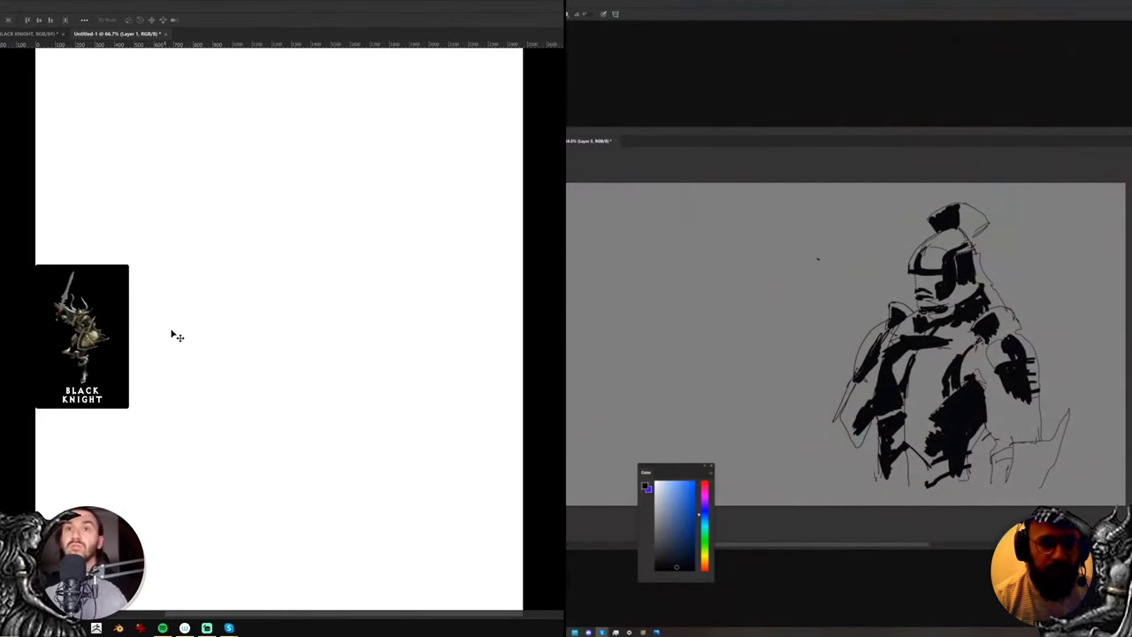
Resize the whole image to a height of 5000 pixels with the proportions kept linked
{"action": "key", "text": "z"}
{"action": "left_click_drag", "start_coordinate": [200, 319], "coordinate": [185, 315]}
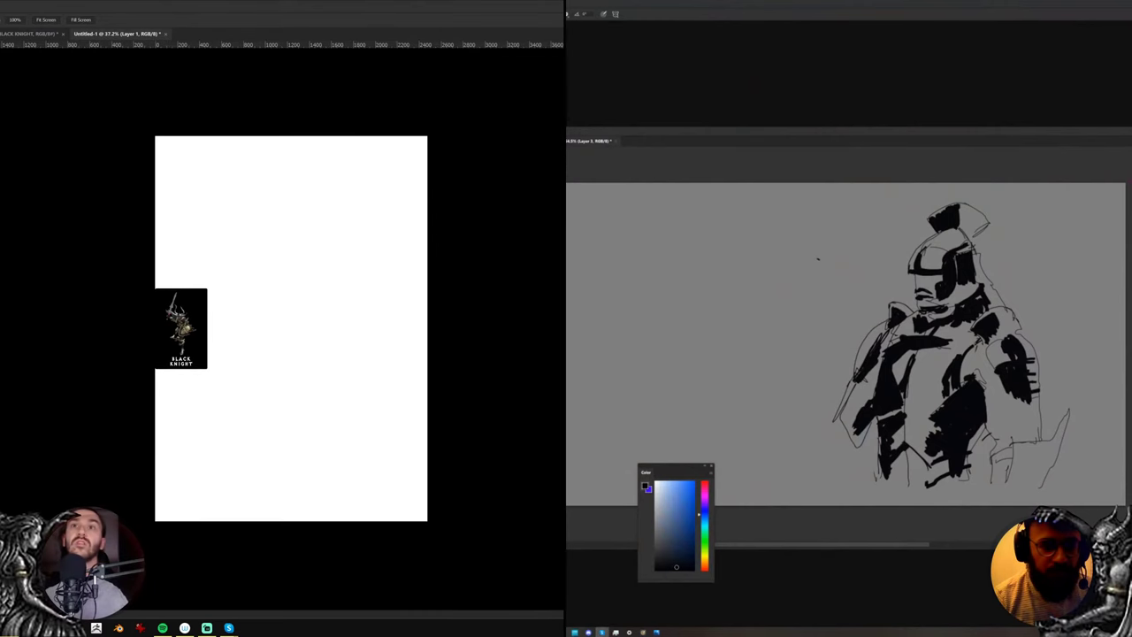
{"action": "key", "text": "ctrl+alt+i"}
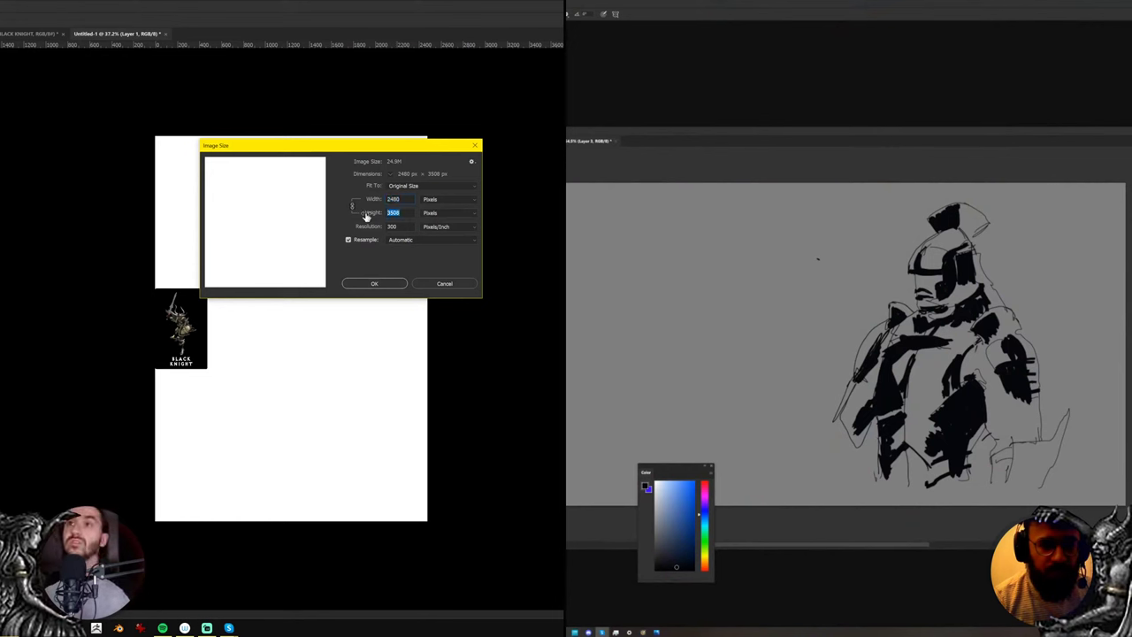
{"action": "type", "text": "5000"}
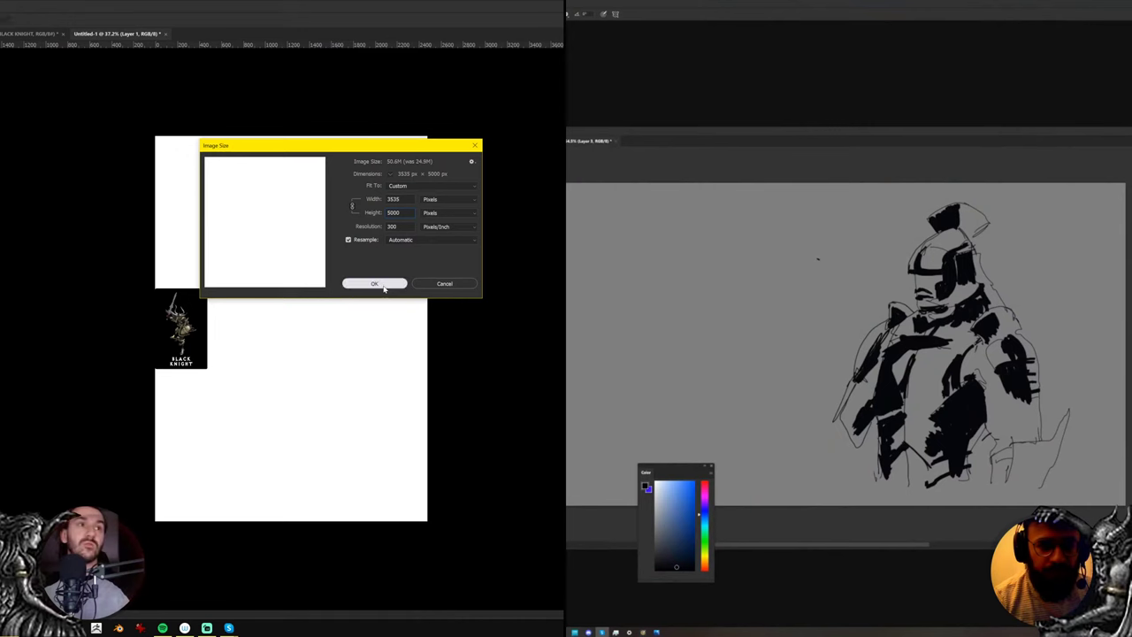
{"action": "left_click", "coordinate": [383, 289]}
{"action": "key", "text": "ctrl+0"}
{"action": "key", "text": "ctrl+minus"}
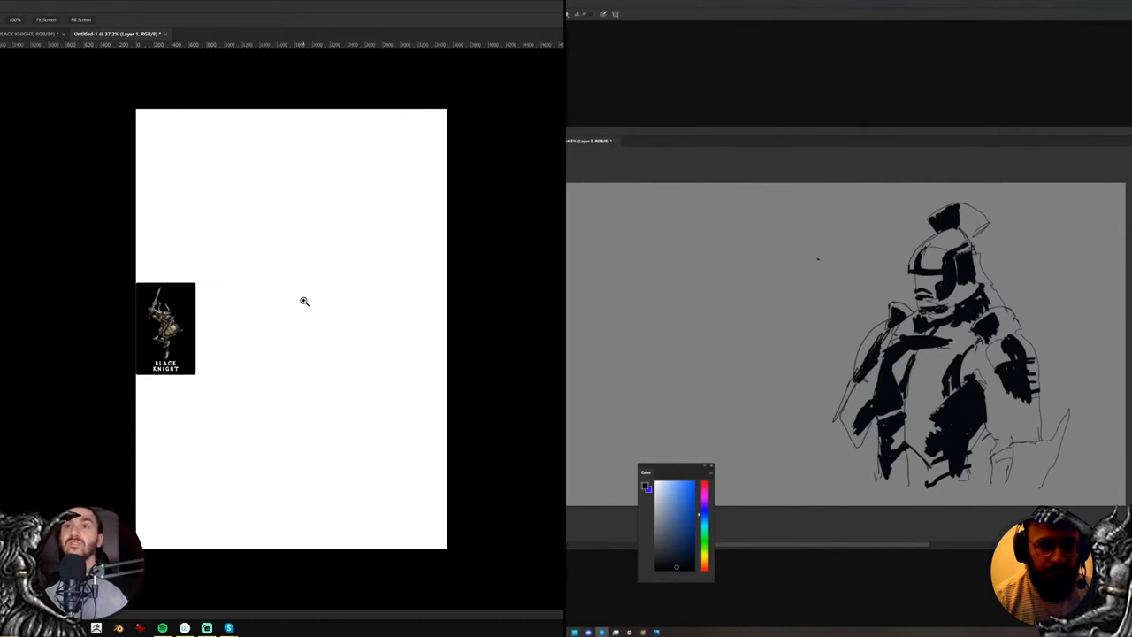
Add a new layer, enter full-screen mode and choose the small tapered brush listed directly below the hard round preset
{"action": "left_click_drag", "start_coordinate": [305, 301], "coordinate": [307, 302]}
{"action": "key", "text": "ctrl+alt+shift+n"}
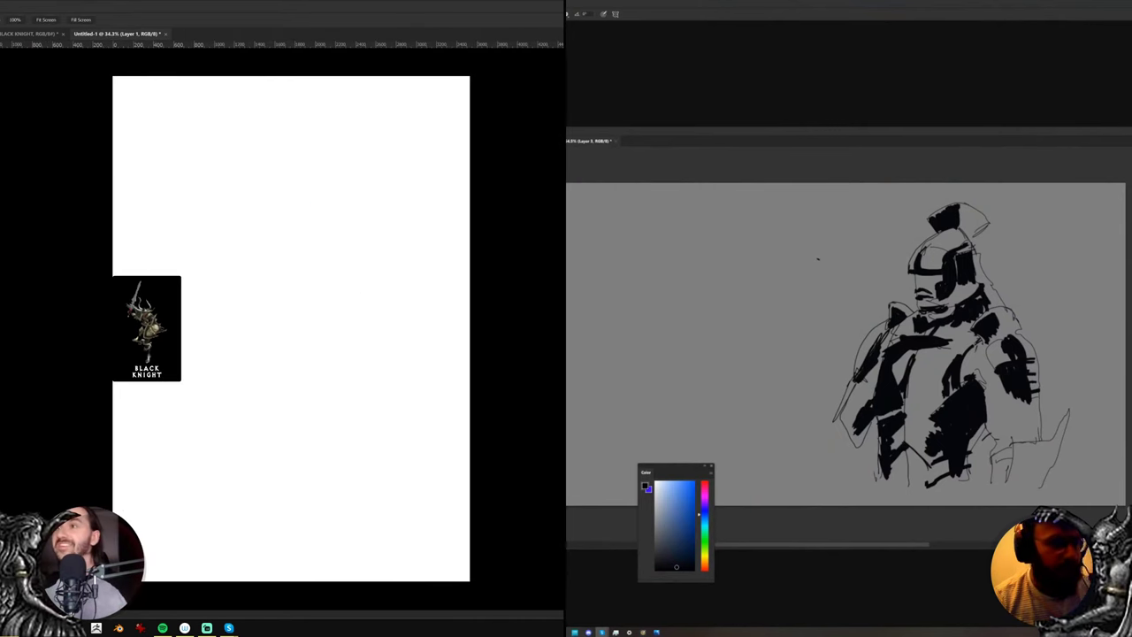
{"action": "key", "text": "ctrl+0"}
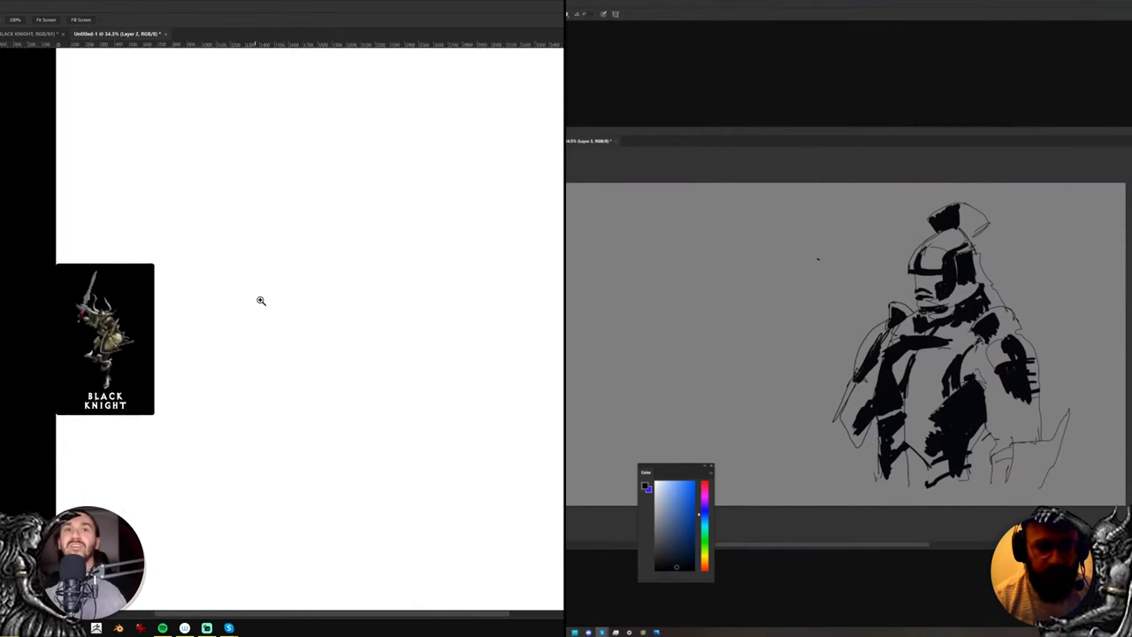
{"action": "key", "text": "f"}
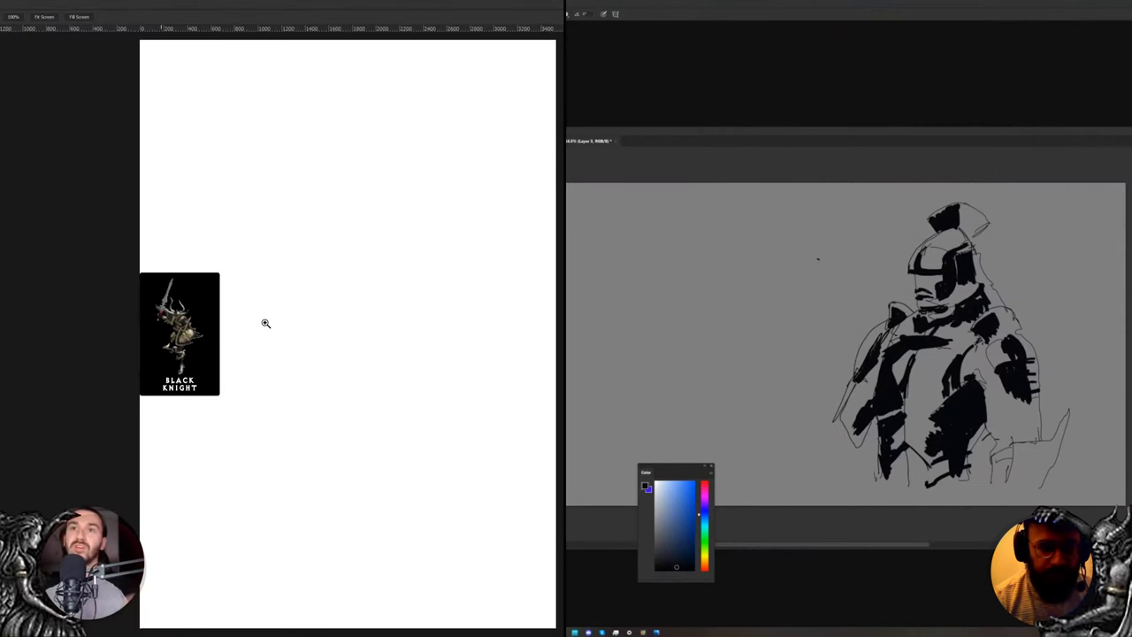
{"action": "left_click_drag", "start_coordinate": [305, 316], "coordinate": [245, 306]}
{"action": "right_click", "coordinate": [250, 306]}
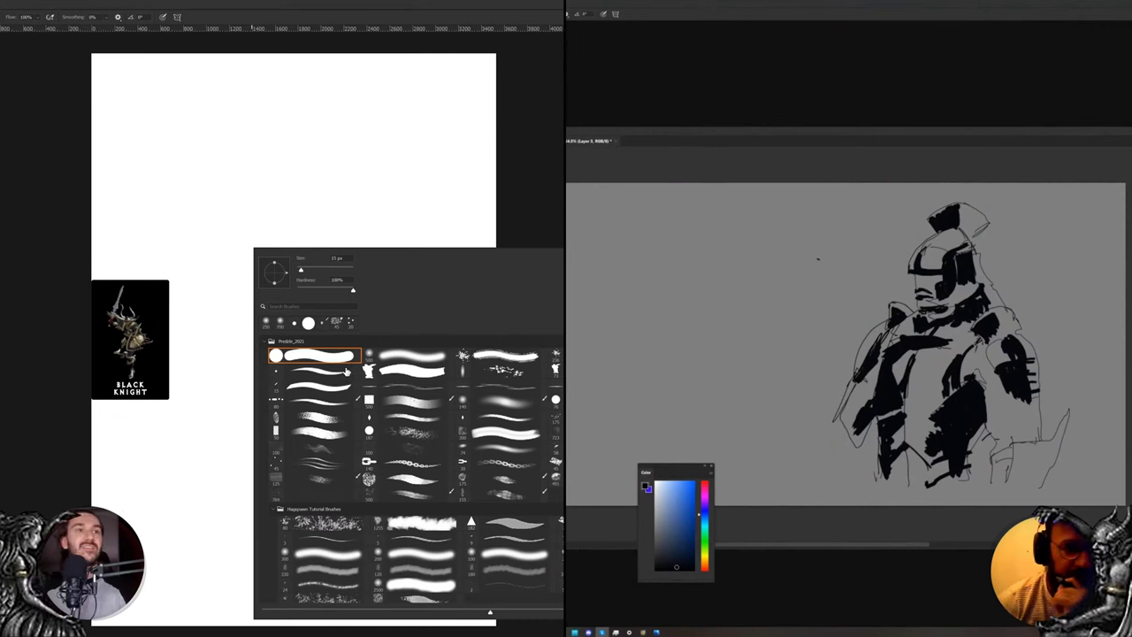
{"action": "double_click", "coordinate": [345, 366]}
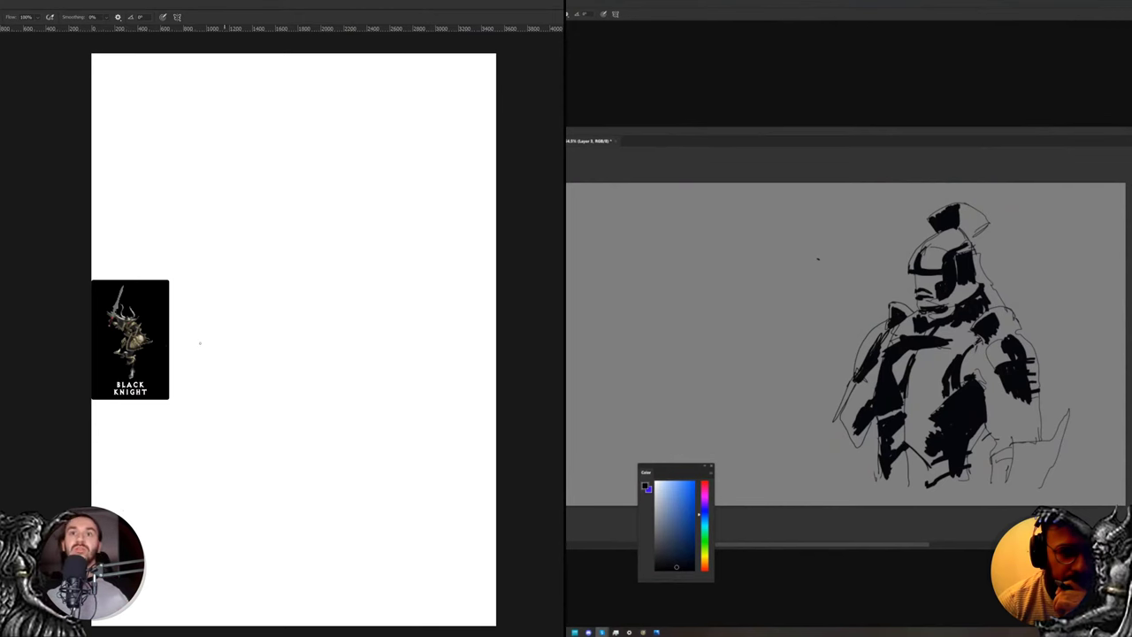
{"action": "mouse_move", "coordinate": [114, 348]}
{"action": "left_mouse_down"}
{"action": "mouse_move", "coordinate": [134, 349]}
{"action": "mouse_move", "coordinate": [113, 352]}
{"action": "left_mouse_up"}
{"action": "scroll", "coordinate": [112, 351], "scroll_direction": "down", "scroll_amount": 4}
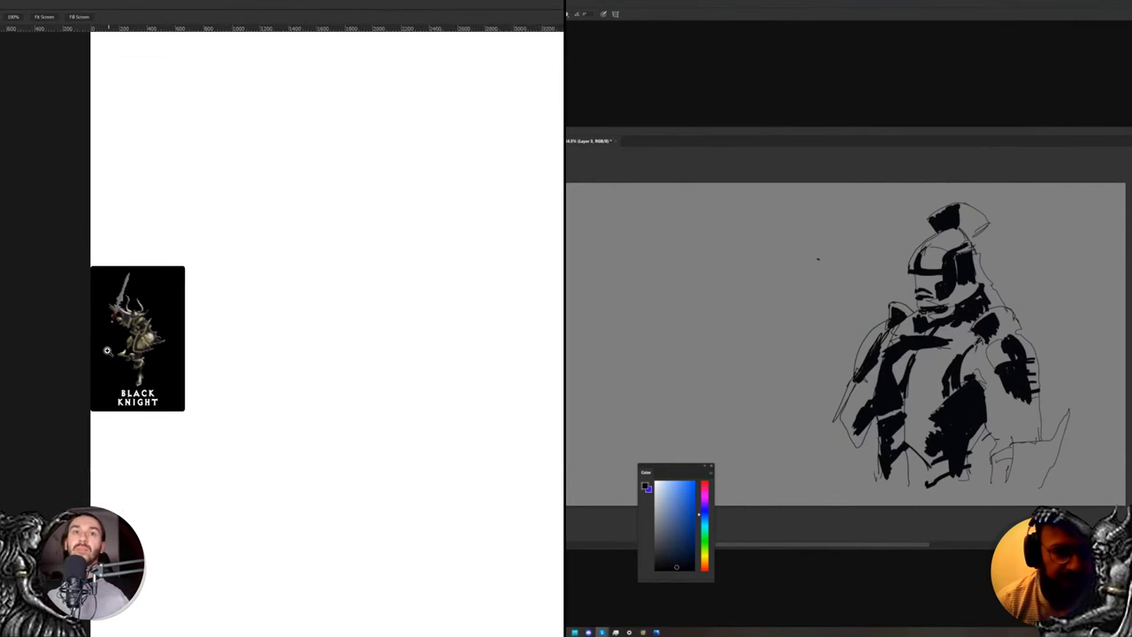
{"action": "key", "text": "alt+Tab"}
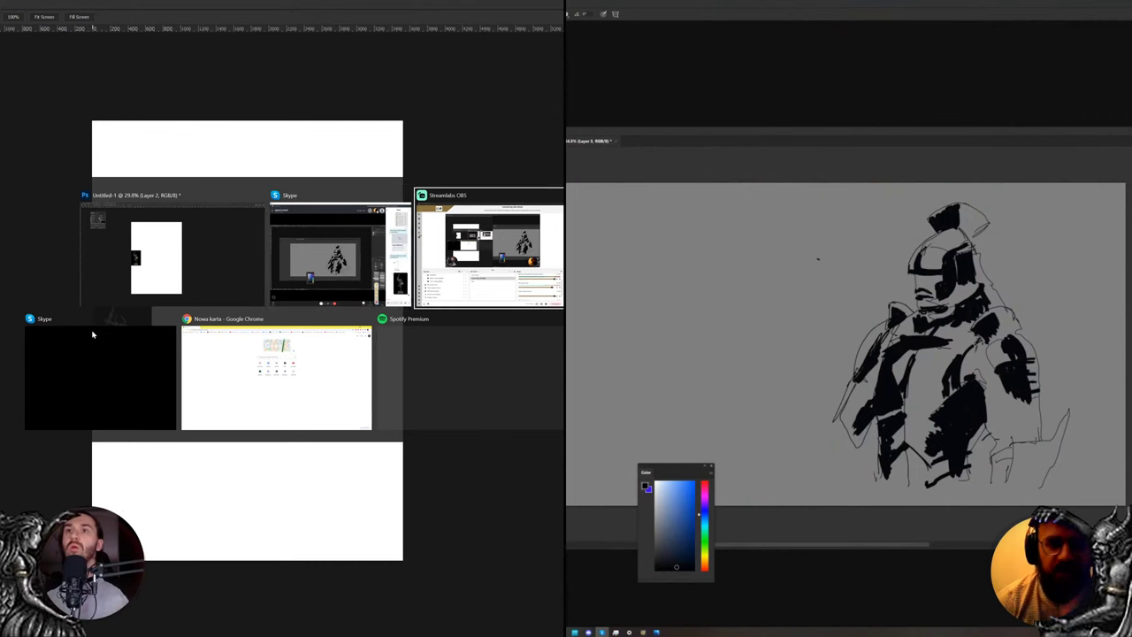
{"action": "key", "text": "alt+shift+Tab"}
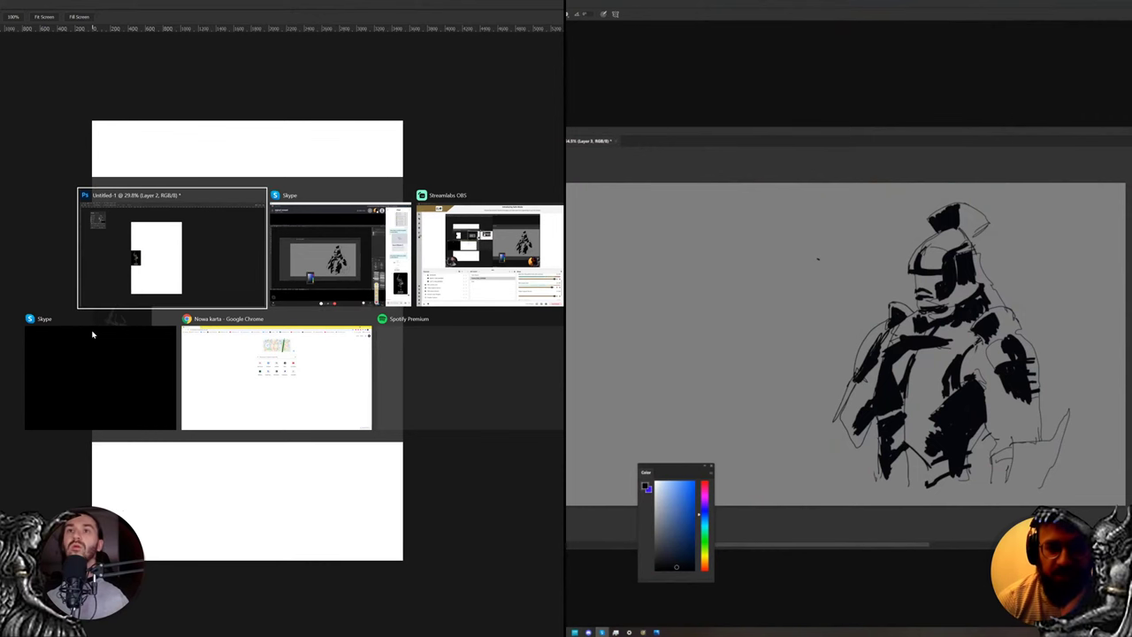
{"action": "scroll", "coordinate": [167, 316], "scroll_direction": "up", "scroll_amount": 5}
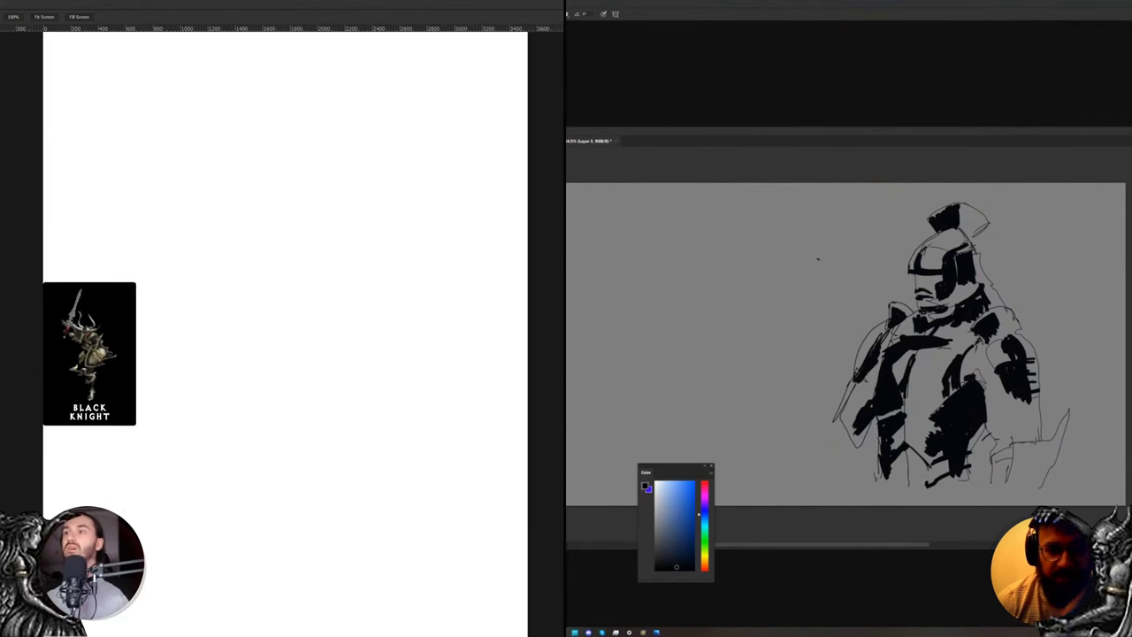
{"action": "key", "text": "b"}
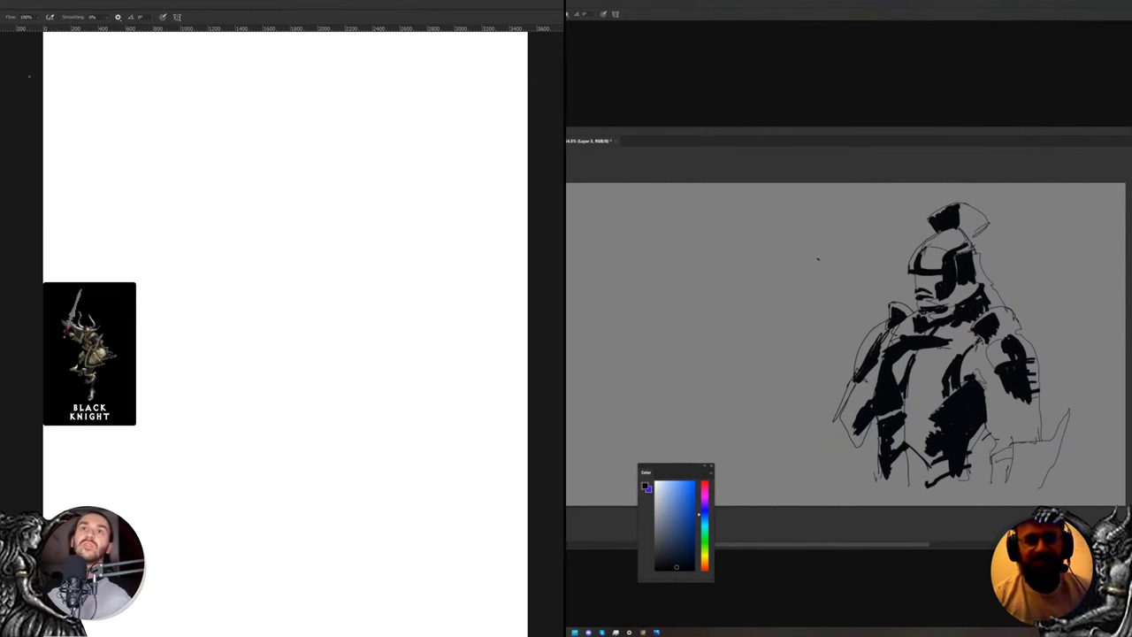
{"action": "key", "text": "z"}
{"action": "scroll", "coordinate": [298, 318], "scroll_direction": "down", "scroll_amount": 3}
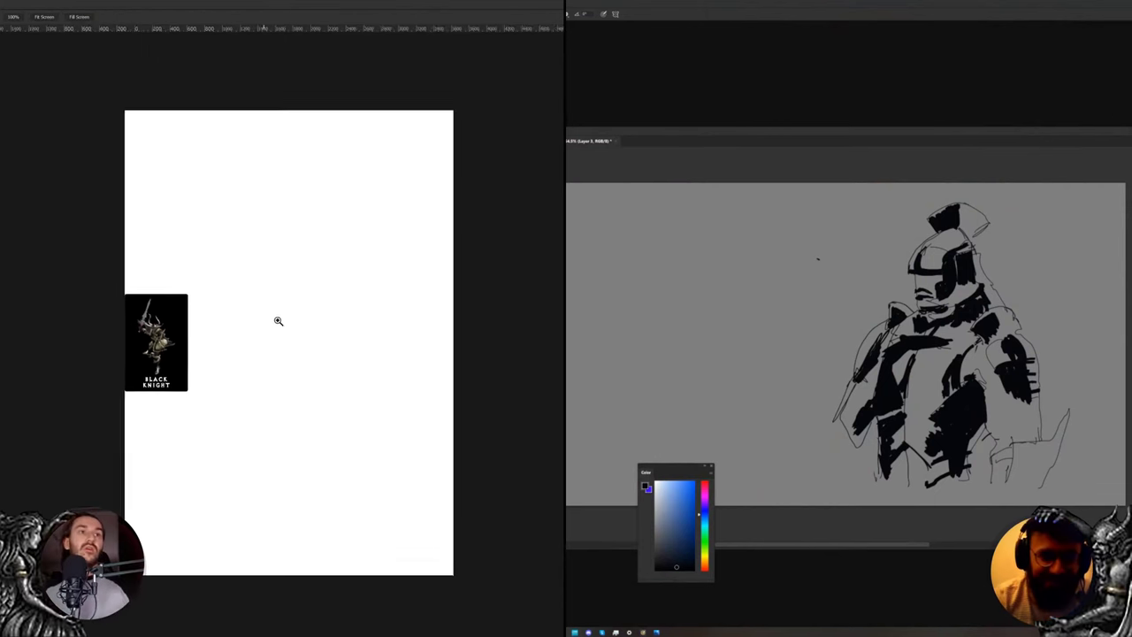
{"action": "key", "text": "b"}
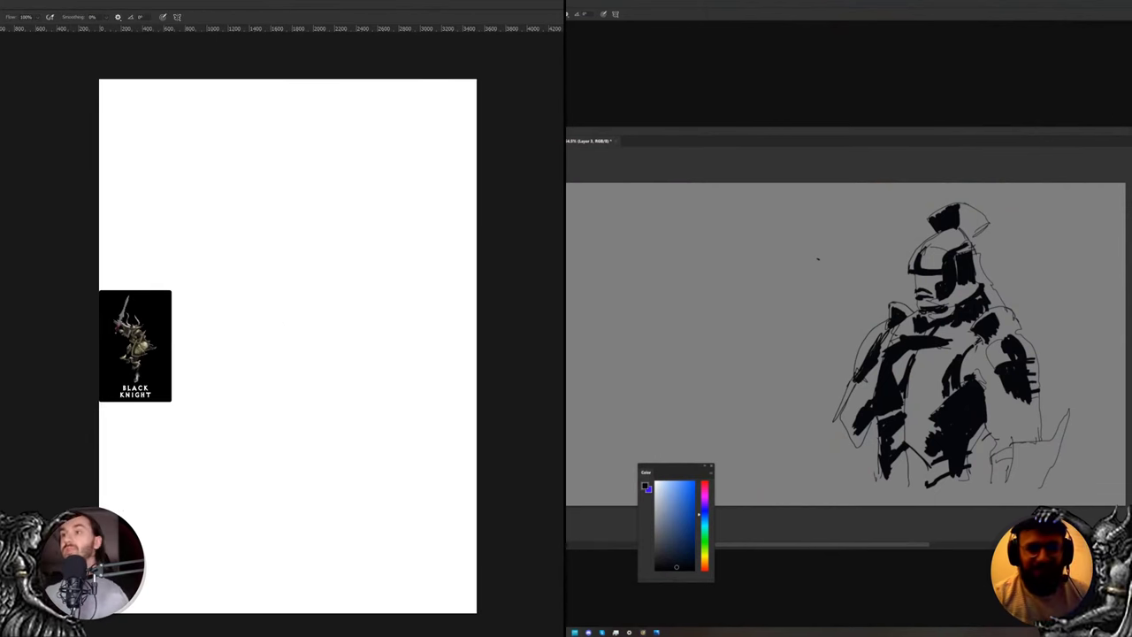
Darken the white page background to a medium grey with a Hue/Saturation adjustment
{"action": "key", "text": "ctrl+u"}
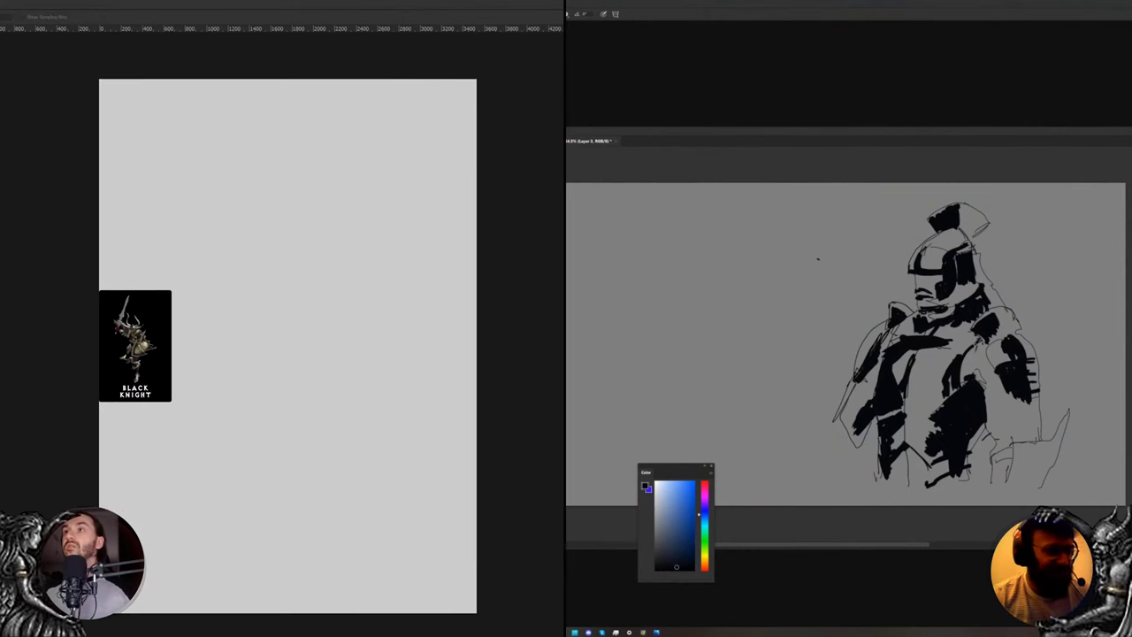
{"action": "mouse_move", "coordinate": [1131, 290]}
{"action": "left_mouse_down"}
{"action": "mouse_move", "coordinate": [1105, 321]}
{"action": "mouse_move", "coordinate": [1131, 335]}
{"action": "left_mouse_up"}
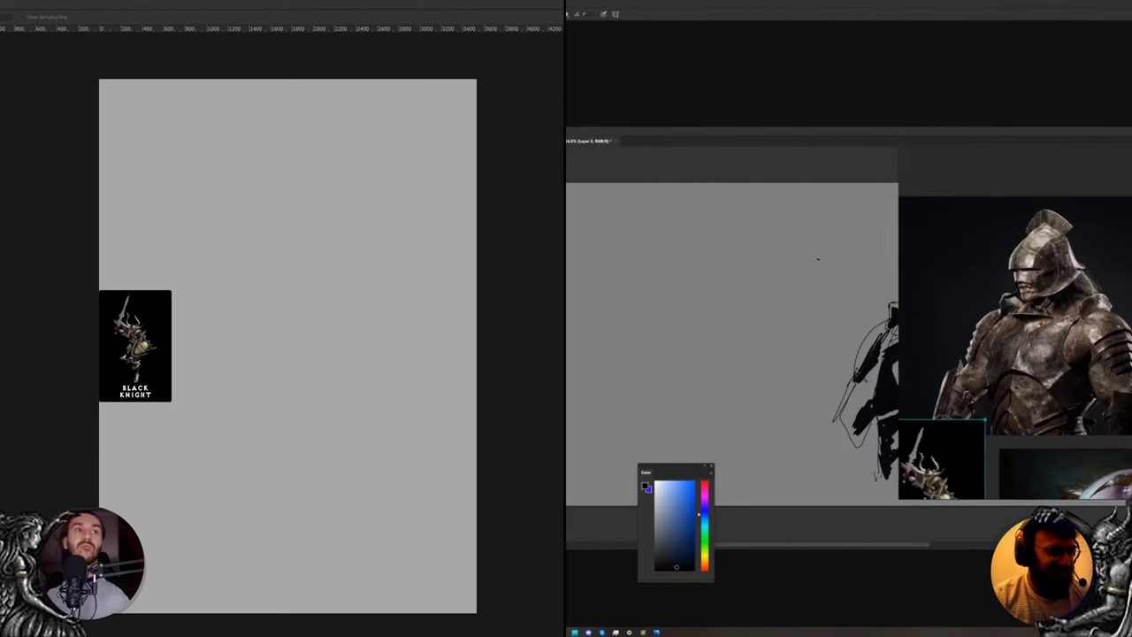
{"action": "key", "text": "b"}
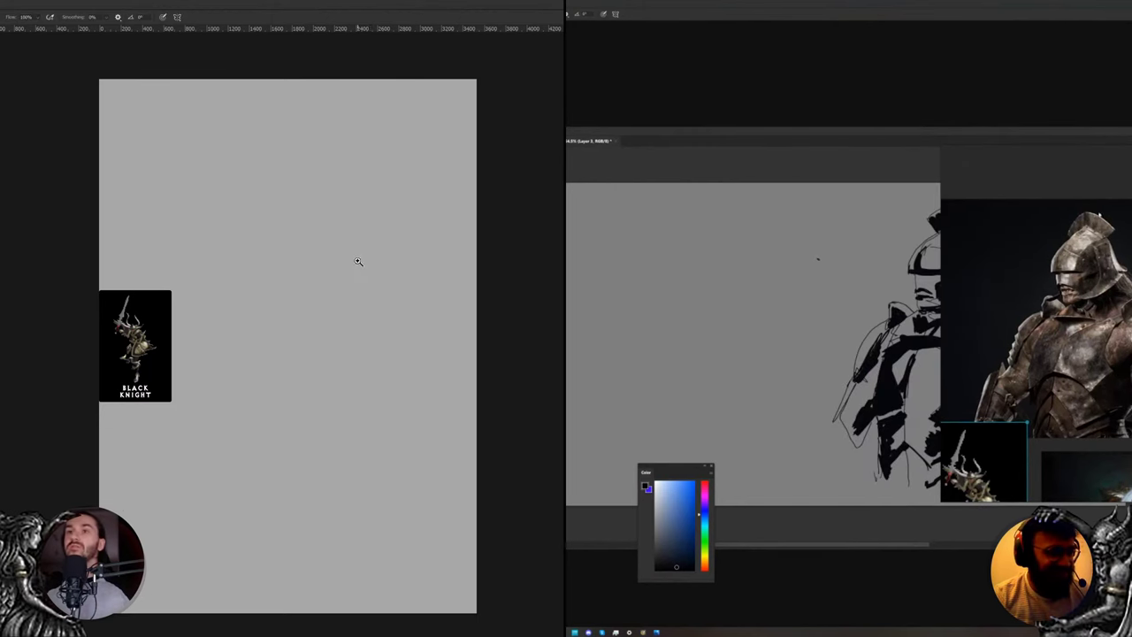
Brush a straight, slightly rising guide line across the upper page and a long vertical axis line crossing it
{"action": "left_click_drag", "start_coordinate": [358, 261], "coordinate": [461, 277]}
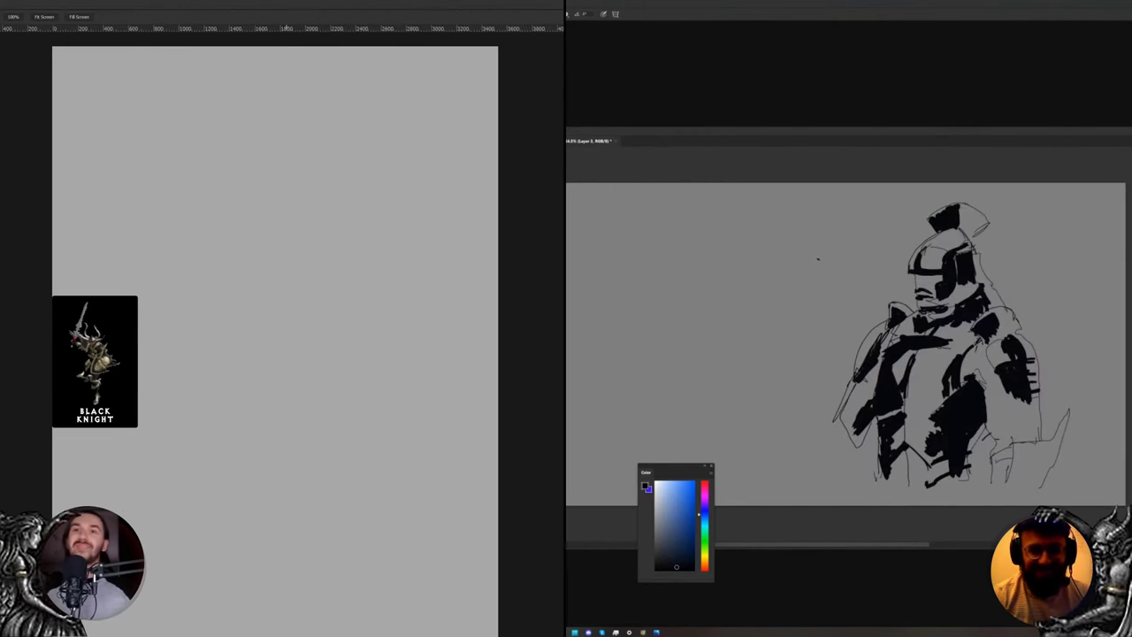
{"action": "left_click", "coordinate": [279, 279]}
{"action": "key", "text": "b"}
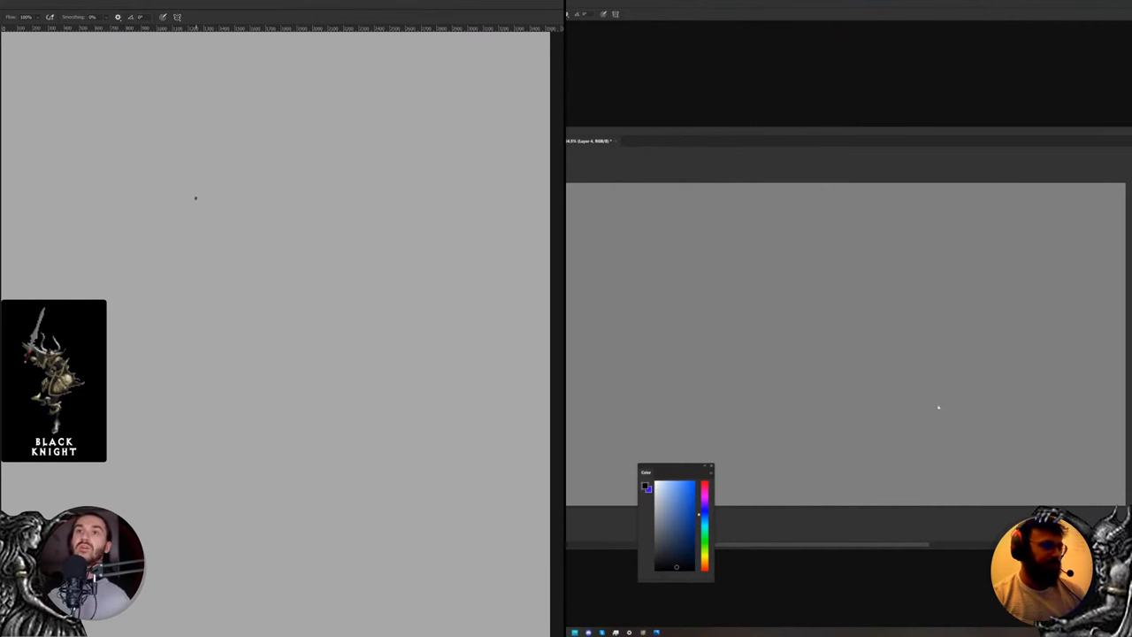
{"action": "left_click", "coordinate": [195, 169]}
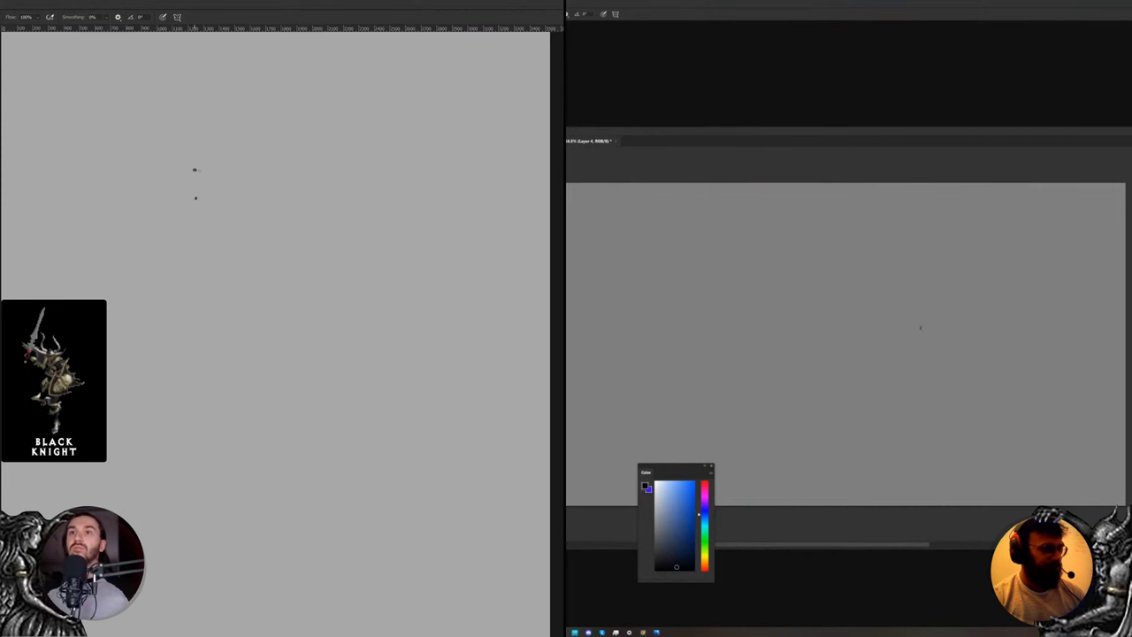
{"action": "left_click", "coordinate": [481, 145], "text": "shift"}
{"action": "left_click_drag", "start_coordinate": [325, 129], "coordinate": [325, 606]}
Draw a straight line sloping down to the right through the foot of the vertical axis and an opposing diagonal through the same point
{"action": "left_click_drag", "start_coordinate": [327, 560], "coordinate": [329, 460]}
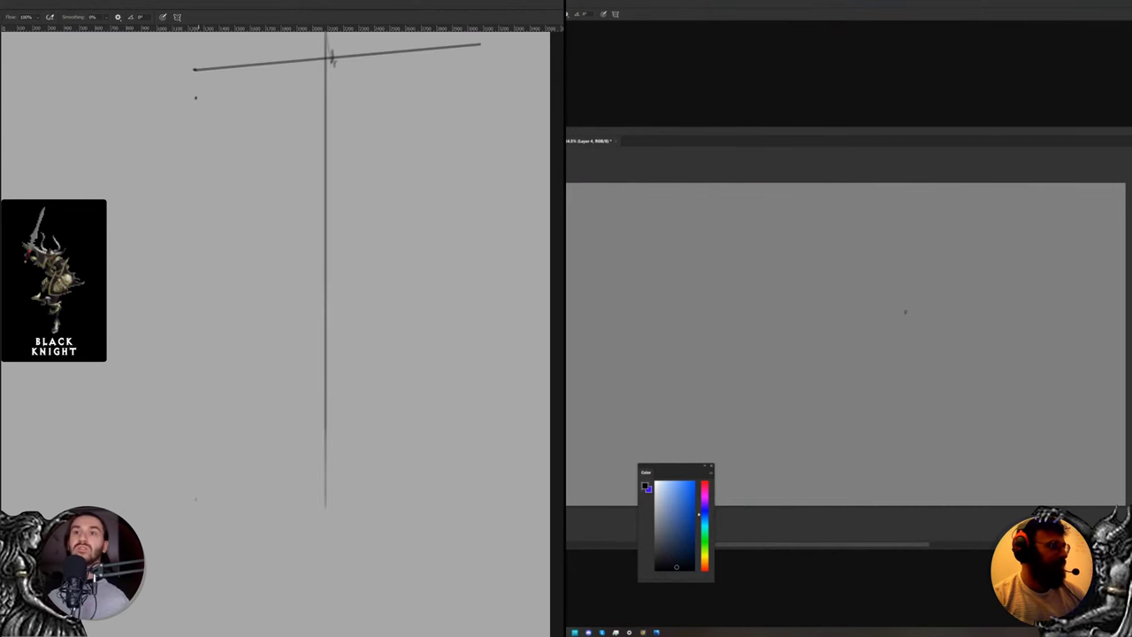
{"action": "left_click", "coordinate": [541, 544], "text": "shift"}
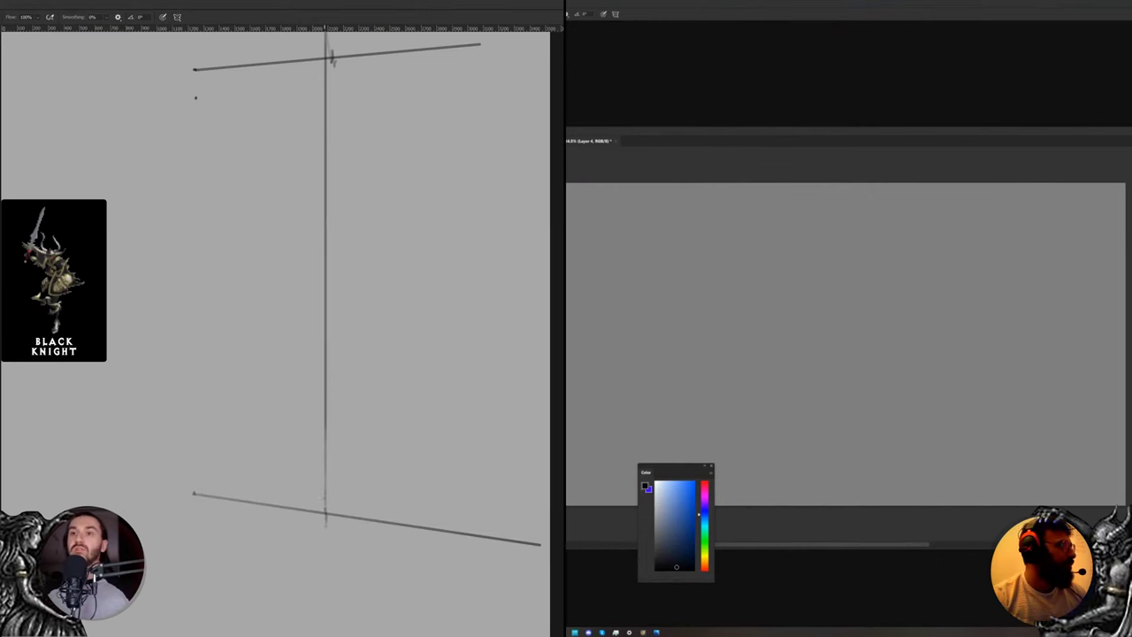
{"action": "left_click_drag", "start_coordinate": [324, 490], "coordinate": [327, 532]}
{"action": "mouse_move", "coordinate": [327, 507]}
{"action": "left_mouse_down"}
{"action": "mouse_move", "coordinate": [326, 519]}
{"action": "mouse_move", "coordinate": [336, 482]}
{"action": "left_mouse_up"}
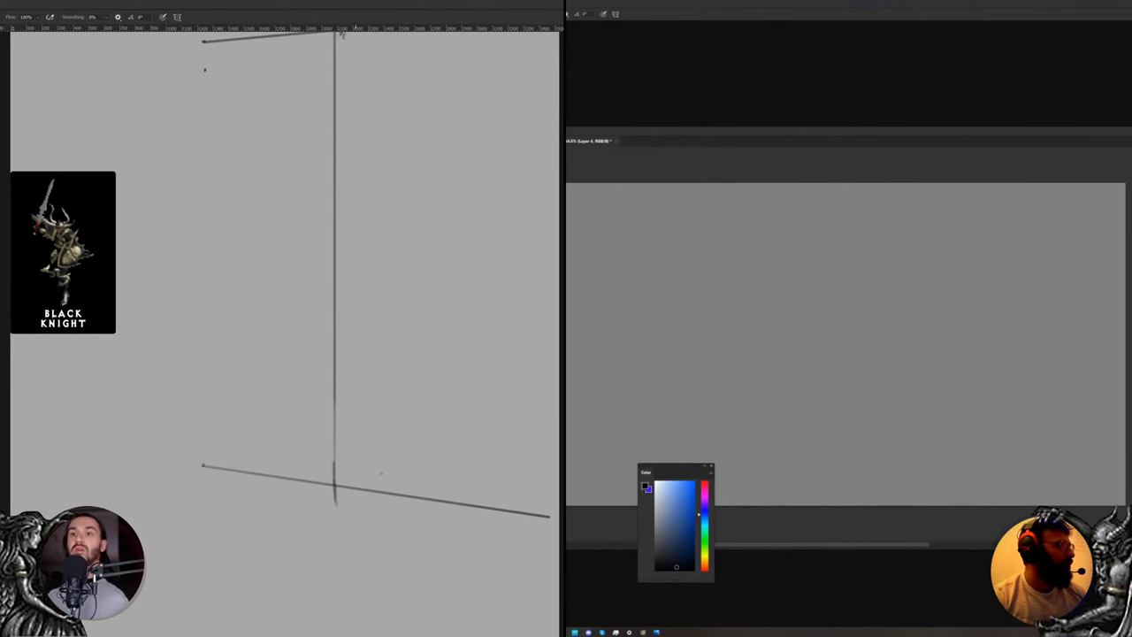
{"action": "left_click_drag", "start_coordinate": [236, 536], "coordinate": [432, 432]}
{"action": "mouse_move", "coordinate": [331, 320]}
{"action": "left_mouse_down"}
{"action": "mouse_move", "coordinate": [330, 475]}
{"action": "mouse_move", "coordinate": [319, 489]}
{"action": "left_mouse_up"}
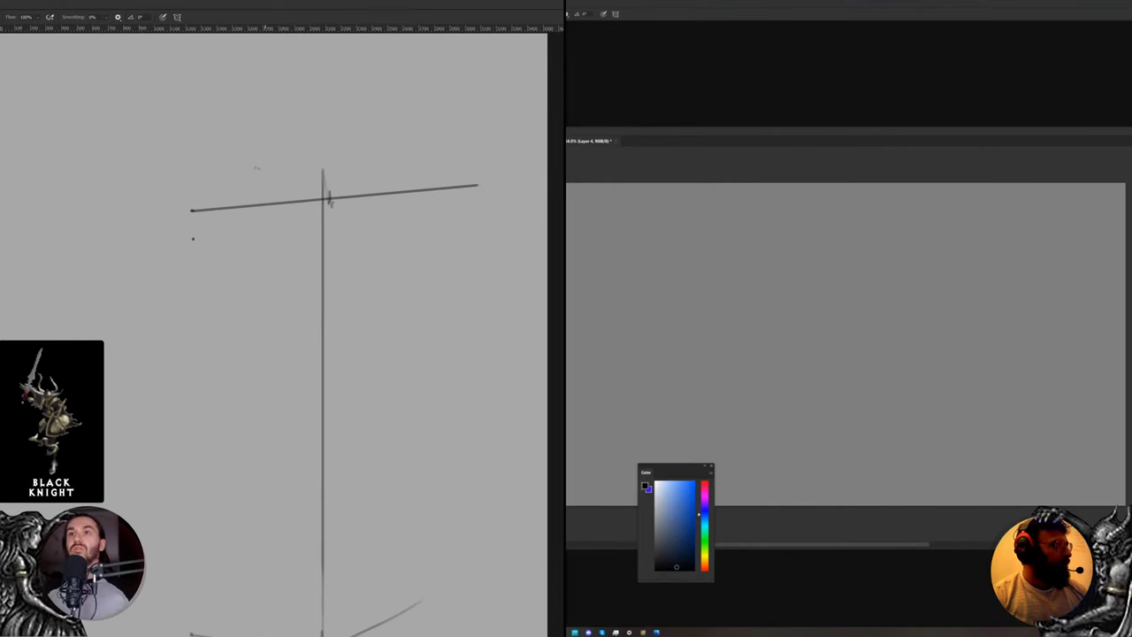
{"action": "left_click_drag", "start_coordinate": [260, 168], "coordinate": [253, 169]}
{"action": "left_click_drag", "start_coordinate": [239, 163], "coordinate": [410, 211]}
{"action": "key", "text": "ctrl+z"}
{"action": "left_click", "coordinate": [213, 165]}
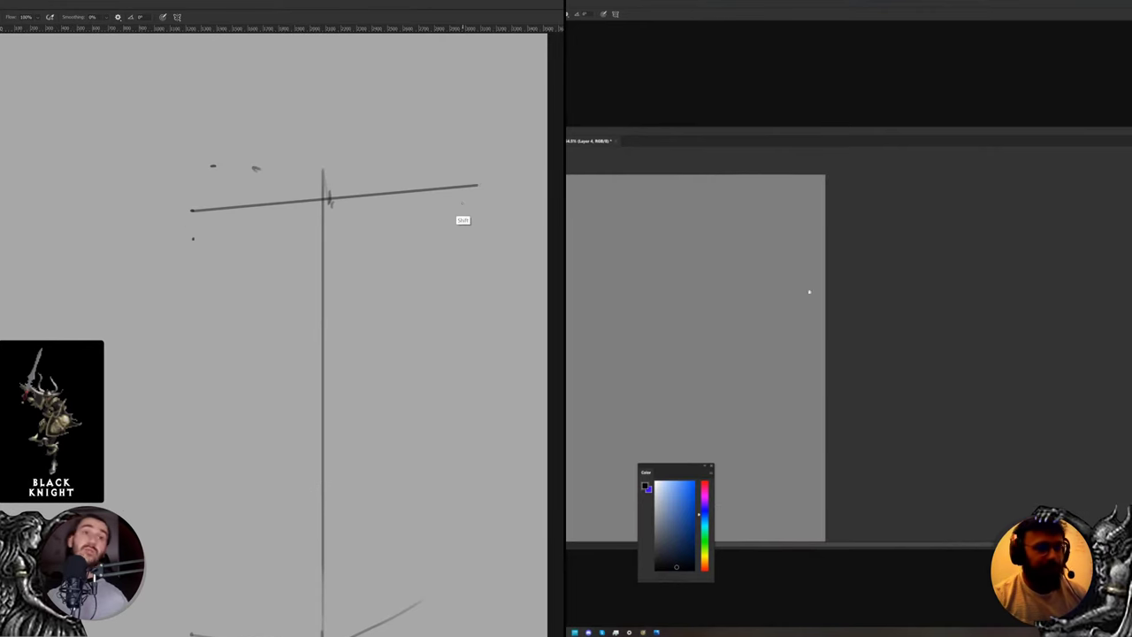
{"action": "left_click", "coordinate": [466, 203], "text": "shift"}
{"action": "left_click_drag", "start_coordinate": [450, 299], "coordinate": [451, 240]}
{"action": "key", "text": "ctrl+z"}
{"action": "key", "text": "ctrl+z"}
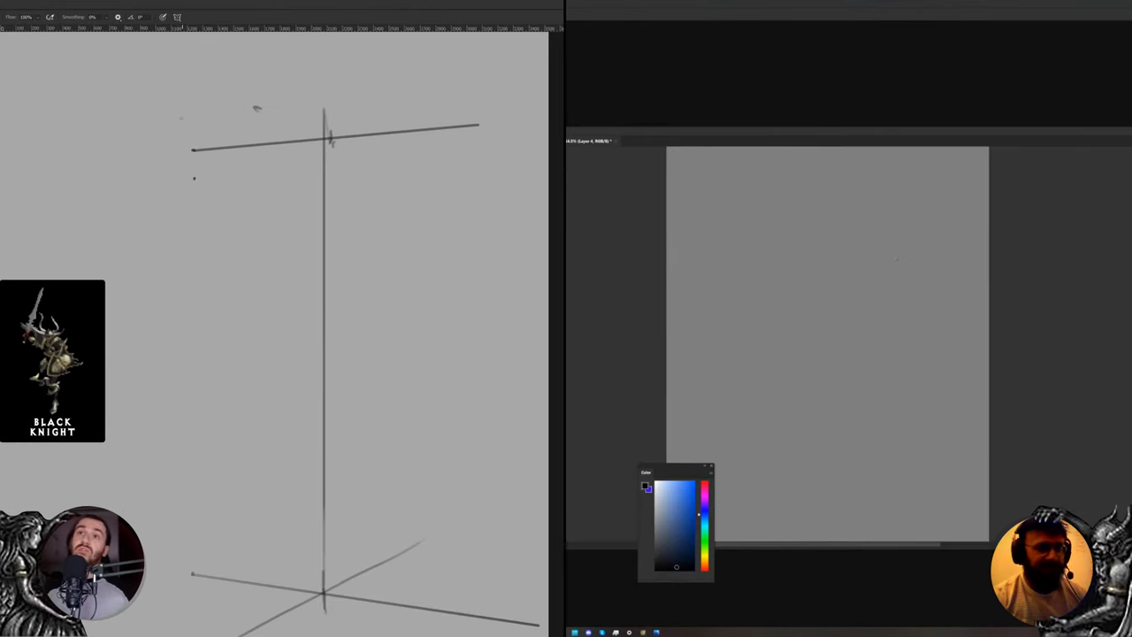
Draw a faint straight guide line sloping down to the right across the top of the vertical axis, crossing the rising line
{"action": "left_click_drag", "start_coordinate": [897, 259], "coordinate": [862, 259]}
{"action": "left_click", "coordinate": [177, 114]}
{"action": "left_click", "coordinate": [441, 157], "text": "shift"}
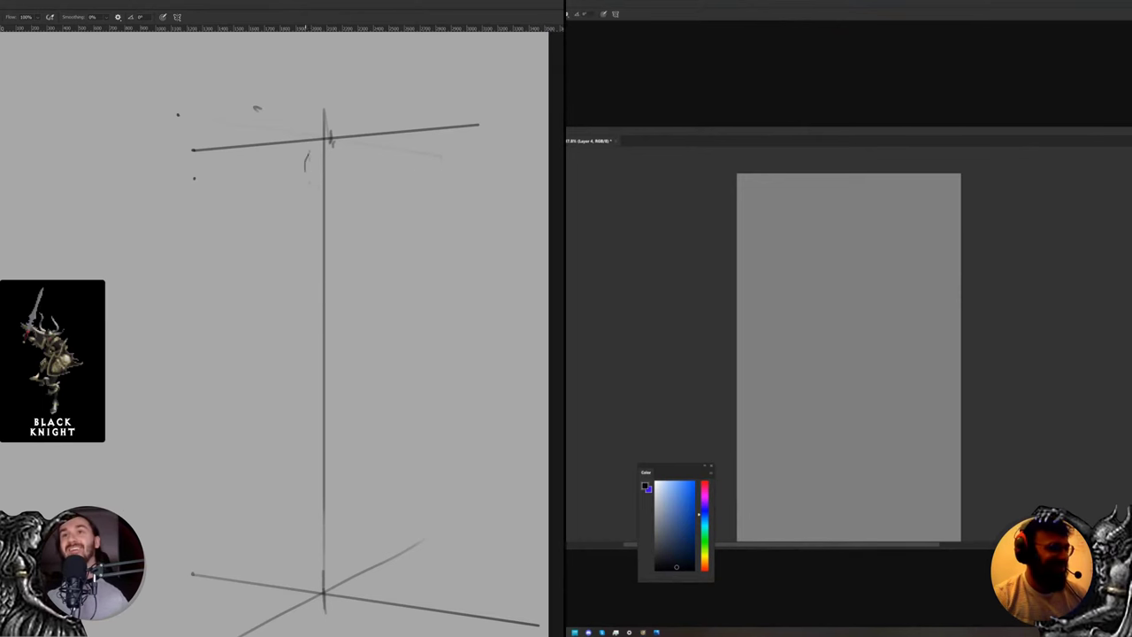
Rough in the head's outline and collar shapes around the top of the vertical axis
{"action": "left_click_drag", "start_coordinate": [305, 171], "coordinate": [330, 139]}
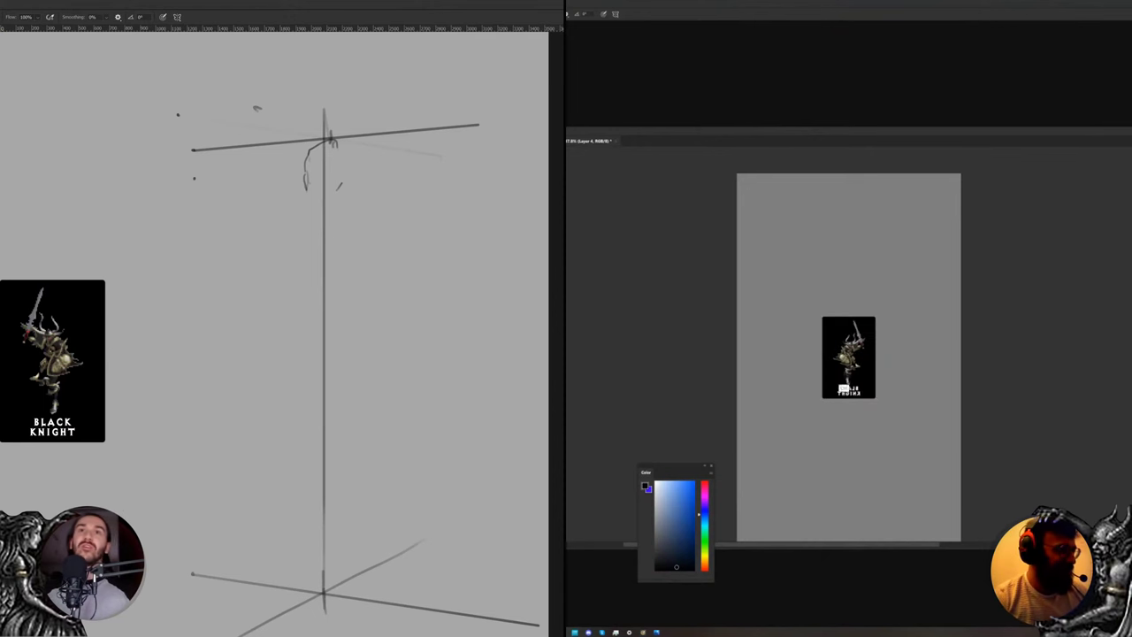
{"action": "key", "text": "f"}
{"action": "left_click_drag", "start_coordinate": [758, 326], "coordinate": [967, 275]}
{"action": "left_click_drag", "start_coordinate": [310, 192], "coordinate": [324, 193]}
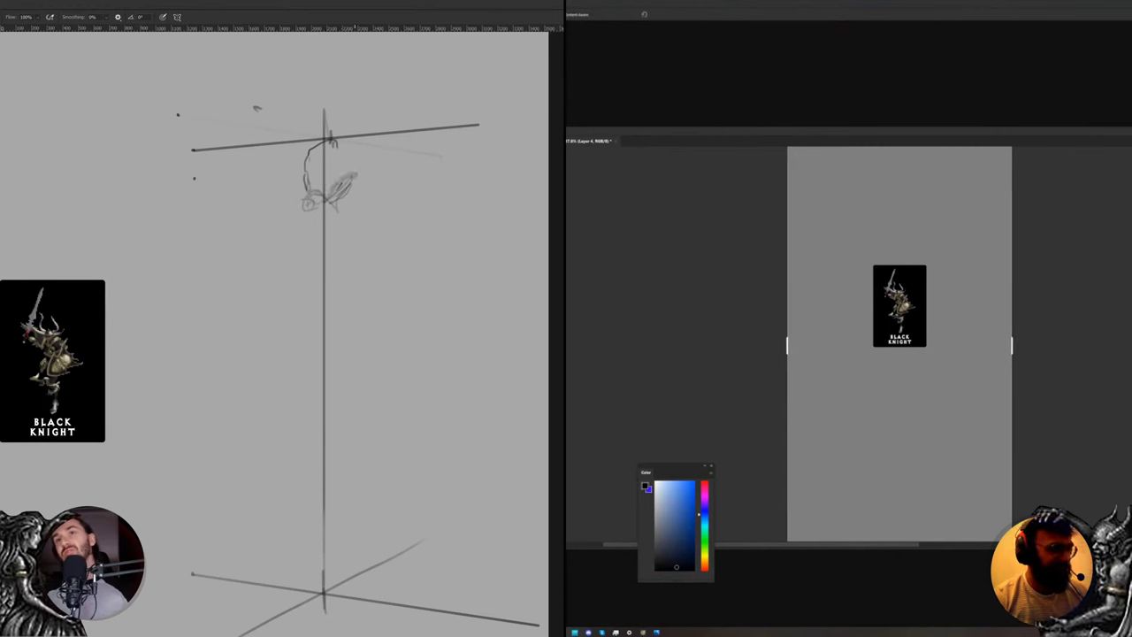
{"action": "mouse_move", "coordinate": [355, 171]}
{"action": "left_mouse_down"}
{"action": "mouse_move", "coordinate": [342, 148]}
{"action": "mouse_move", "coordinate": [303, 169]}
{"action": "left_mouse_up"}
Crop the empty area above the reference card off the second page and sketch the crown on the first page's head
{"action": "scroll", "coordinate": [915, 254], "scroll_direction": "up", "scroll_amount": 3}
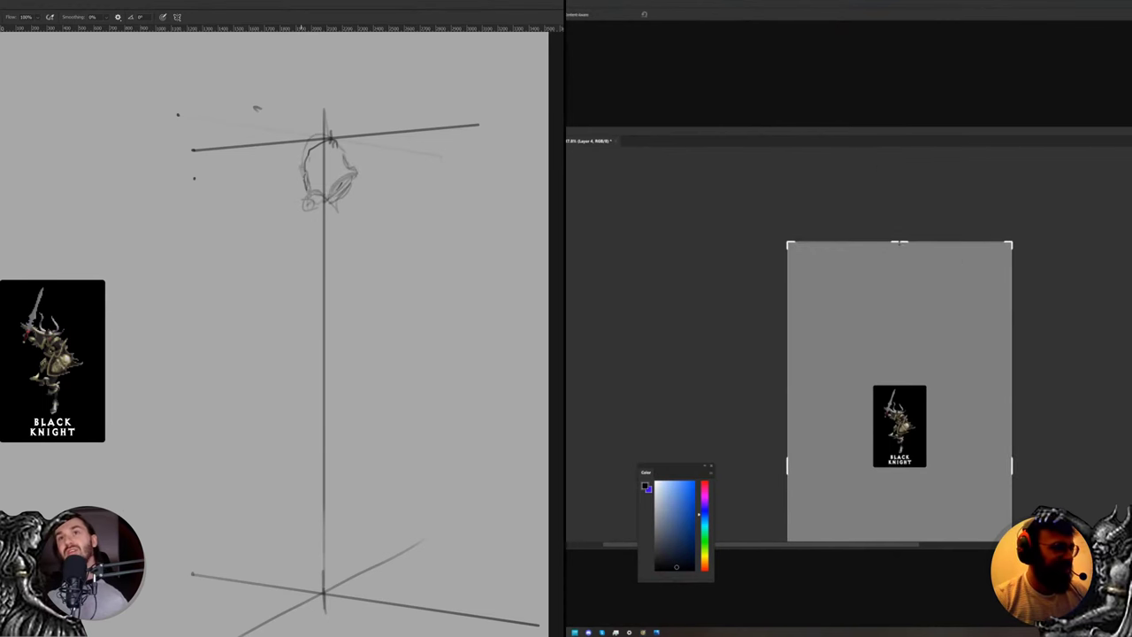
{"action": "mouse_move", "coordinate": [899, 242]}
{"action": "left_mouse_down"}
{"action": "mouse_move", "coordinate": [900, 311]}
{"action": "mouse_move", "coordinate": [900, 294]}
{"action": "left_mouse_up"}
{"action": "mouse_move", "coordinate": [313, 142]}
{"action": "left_mouse_down"}
{"action": "mouse_move", "coordinate": [340, 123]}
{"action": "mouse_move", "coordinate": [350, 156]}
{"action": "left_mouse_up"}
{"action": "double_click", "coordinate": [948, 342]}
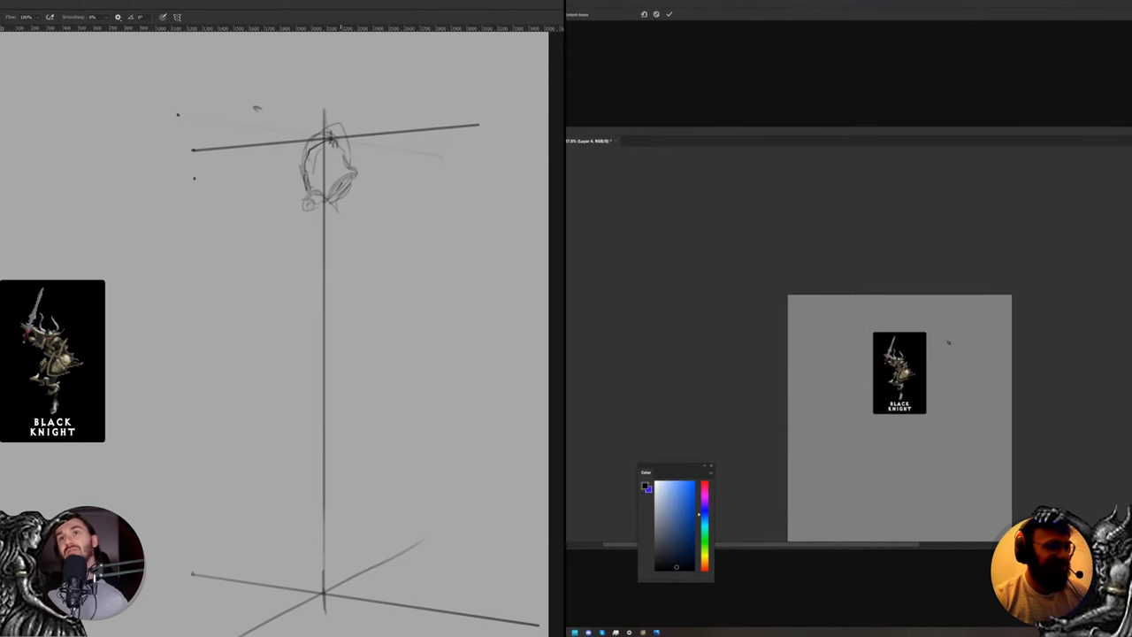
{"action": "key", "text": "Return"}
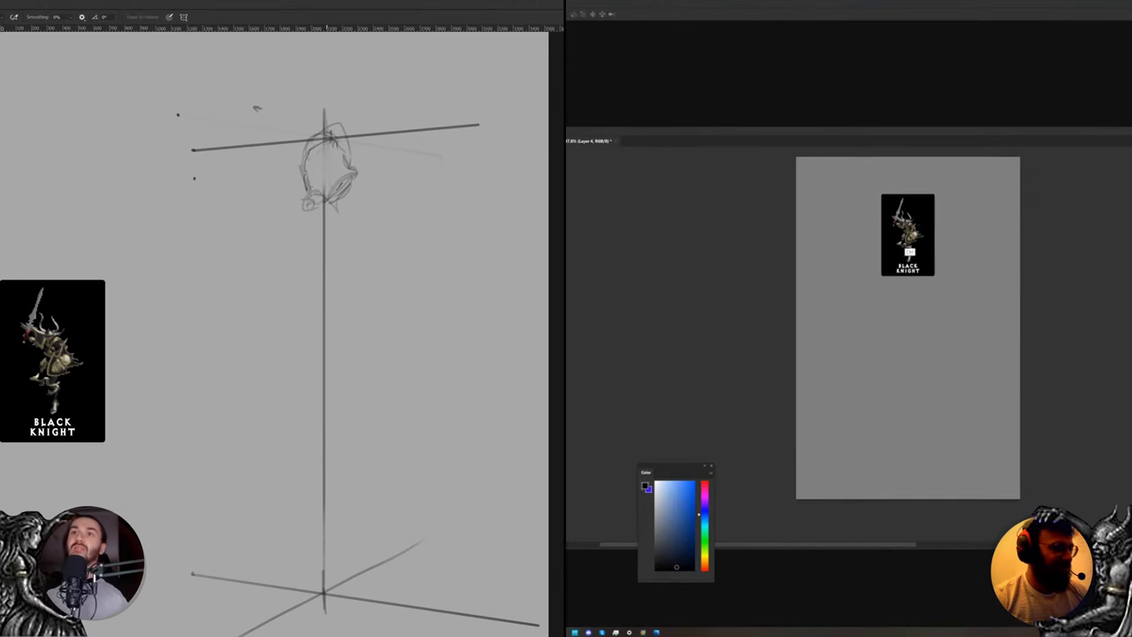
Move the Black Knight card into the cropped page's lower-left corner and erase the axis line inside the first page's head
{"action": "right_click", "coordinate": [333, 161]}
{"action": "left_click_drag", "start_coordinate": [908, 241], "coordinate": [829, 455]}
{"action": "double_click", "coordinate": [381, 277]}
{"action": "left_click_drag", "start_coordinate": [329, 200], "coordinate": [322, 176]}
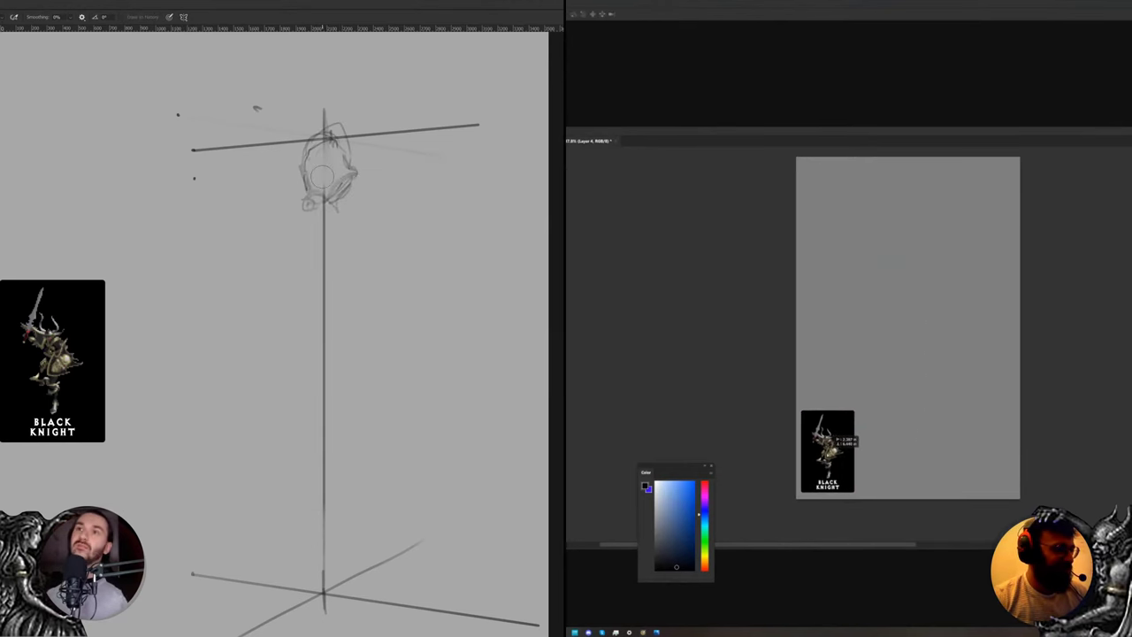
{"action": "left_click_drag", "start_coordinate": [835, 440], "coordinate": [831, 447]}
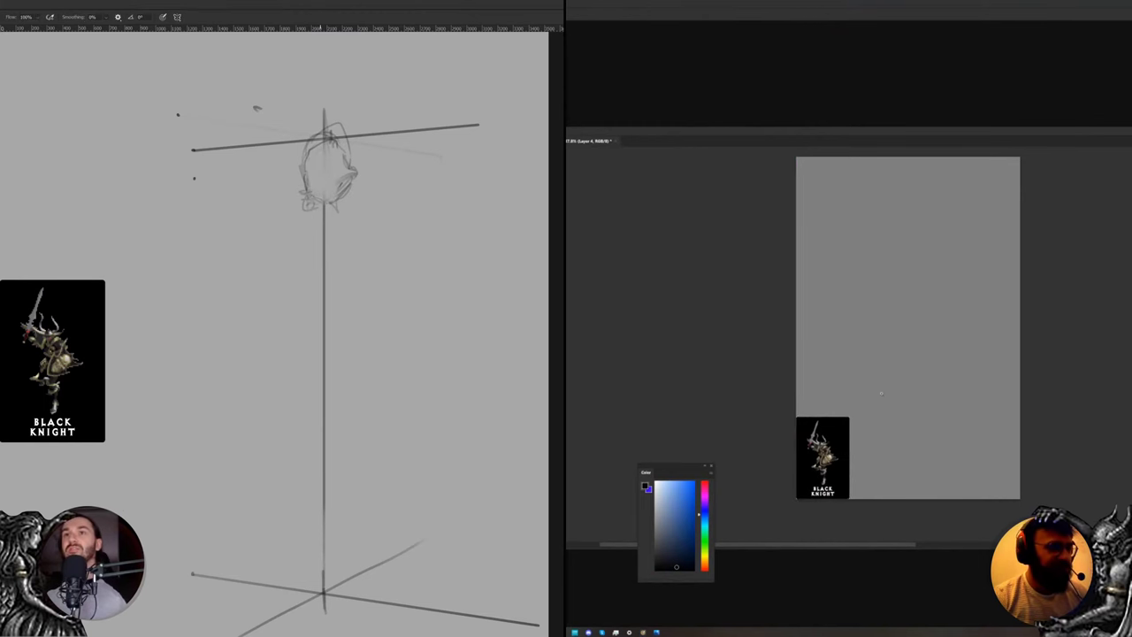
{"action": "left_click_drag", "start_coordinate": [881, 393], "coordinate": [889, 400]}
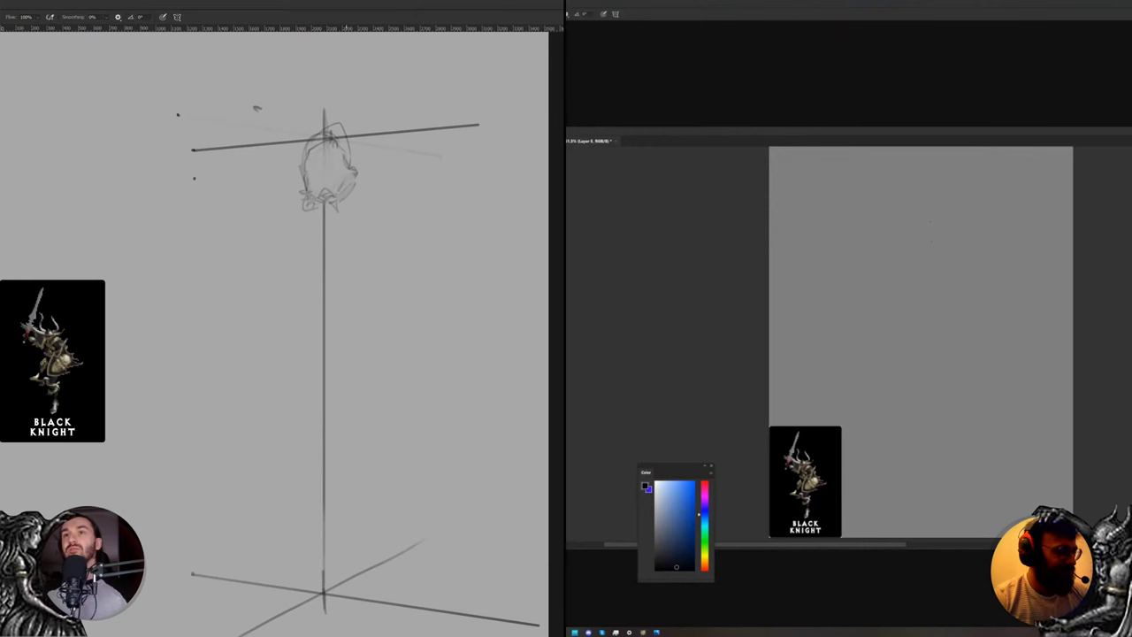
Erase the stray dots and most of the rising guide line, and sketch a small oval head on the second page
{"action": "key", "text": "e"}
{"action": "mouse_move", "coordinate": [331, 136]}
{"action": "left_mouse_down"}
{"action": "mouse_move", "coordinate": [180, 155]}
{"action": "mouse_move", "coordinate": [196, 105]}
{"action": "mouse_move", "coordinate": [198, 173]}
{"action": "mouse_move", "coordinate": [246, 115]}
{"action": "left_mouse_up"}
{"action": "left_click", "coordinate": [178, 115]}
{"action": "left_click_drag", "start_coordinate": [926, 202], "coordinate": [936, 215]}
{"action": "left_click_drag", "start_coordinate": [464, 127], "coordinate": [450, 125]}
{"action": "left_click_drag", "start_coordinate": [938, 214], "coordinate": [938, 233]}
{"action": "left_click_drag", "start_coordinate": [922, 210], "coordinate": [920, 233]}
{"action": "left_click_drag", "start_coordinate": [450, 126], "coordinate": [405, 129]}
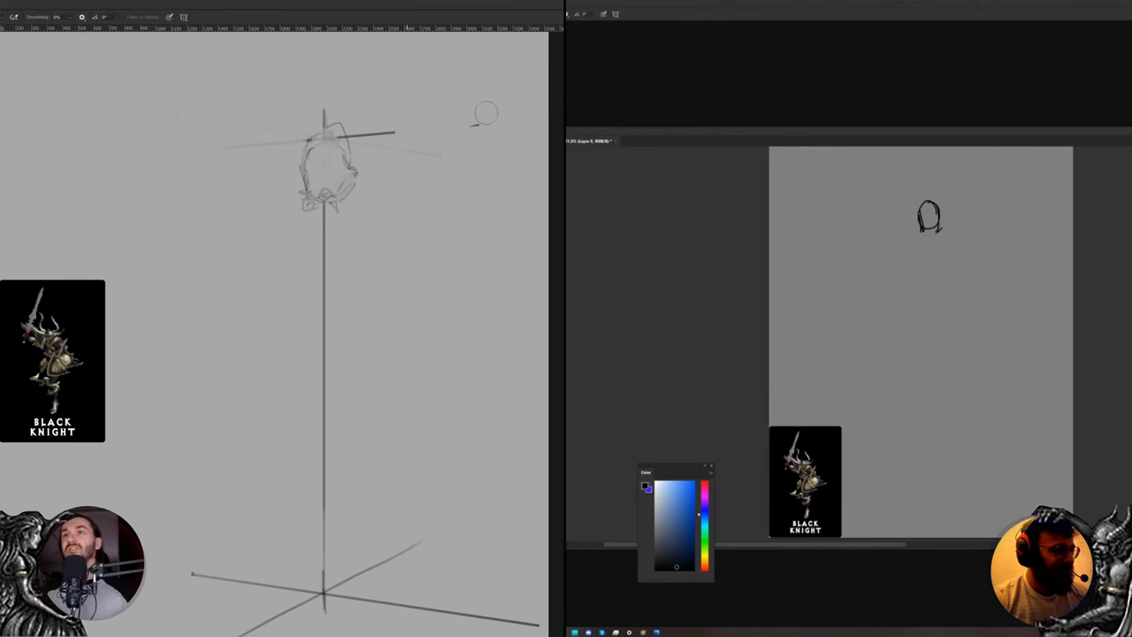
{"action": "mouse_move", "coordinate": [922, 230]}
{"action": "left_mouse_down"}
{"action": "mouse_move", "coordinate": [941, 230]}
{"action": "mouse_move", "coordinate": [919, 234]}
{"action": "left_mouse_up"}
Erase the construction lines inside the first head, redraw its crown, and thicken the lower edge of the second head
{"action": "key", "text": "b"}
{"action": "key", "text": "e"}
{"action": "mouse_move", "coordinate": [324, 197]}
{"action": "left_mouse_down"}
{"action": "mouse_move", "coordinate": [319, 155]}
{"action": "mouse_move", "coordinate": [334, 202]}
{"action": "left_mouse_up"}
{"action": "left_click_drag", "start_coordinate": [940, 212], "coordinate": [943, 232]}
{"action": "key", "text": "b"}
{"action": "left_click_drag", "start_coordinate": [301, 154], "coordinate": [333, 127]}
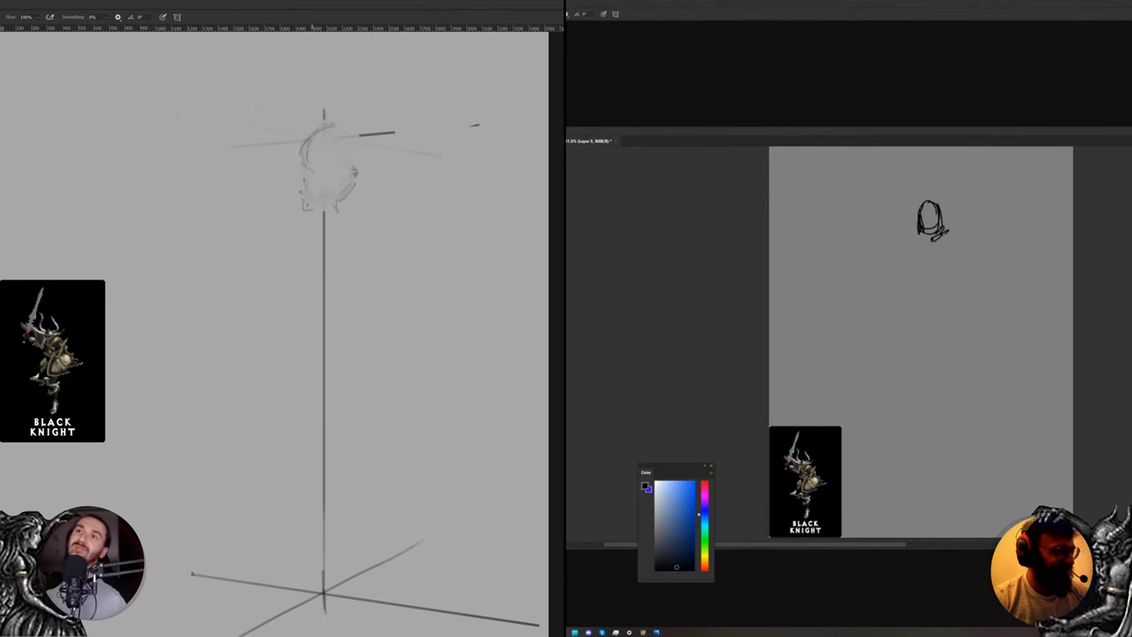
Sketch the jaw, neck and slanting collar line under the first head, and a shoulder and side line under the second
{"action": "left_click_drag", "start_coordinate": [943, 235], "coordinate": [964, 232]}
{"action": "left_click_drag", "start_coordinate": [311, 184], "coordinate": [344, 174]}
{"action": "mouse_move", "coordinate": [352, 161]}
{"action": "left_mouse_down"}
{"action": "mouse_move", "coordinate": [343, 168]}
{"action": "mouse_move", "coordinate": [359, 159]}
{"action": "left_mouse_up"}
{"action": "left_click_drag", "start_coordinate": [943, 236], "coordinate": [947, 262]}
{"action": "left_click_drag", "start_coordinate": [329, 179], "coordinate": [307, 209]}
{"action": "left_click_drag", "start_coordinate": [301, 209], "coordinate": [293, 216]}
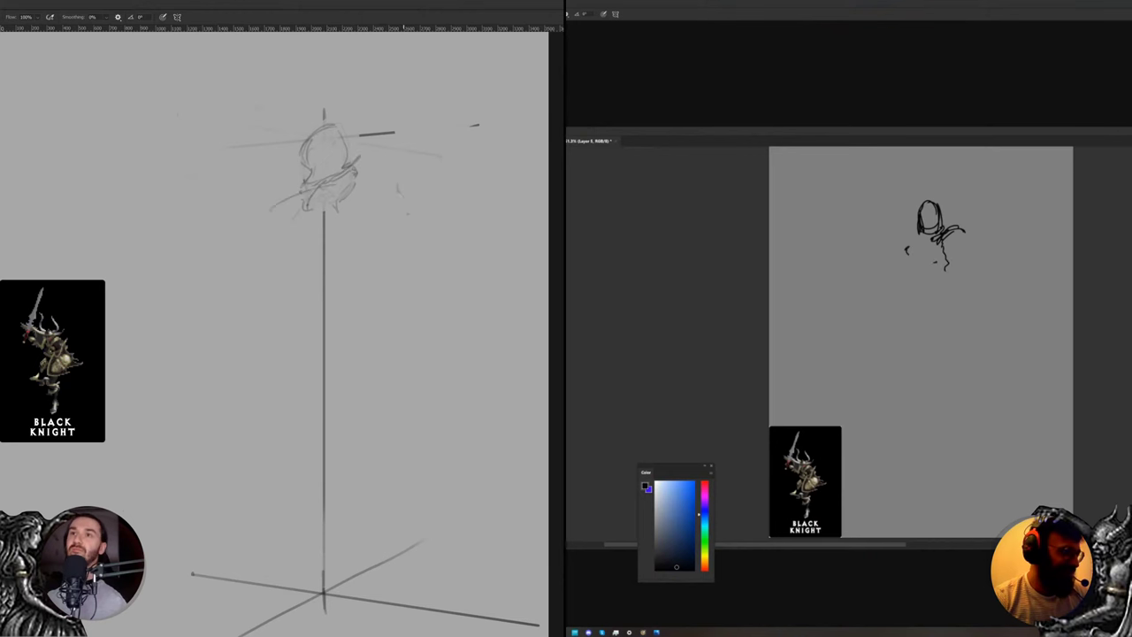
Block in both shoulders, the curved collarbone line and the outer flank of the first figure's torso
{"action": "left_click_drag", "start_coordinate": [400, 188], "coordinate": [407, 229]}
{"action": "left_click_drag", "start_coordinate": [271, 213], "coordinate": [336, 189]}
{"action": "left_click_drag", "start_coordinate": [383, 182], "coordinate": [410, 181]}
{"action": "left_click", "coordinate": [894, 281]}
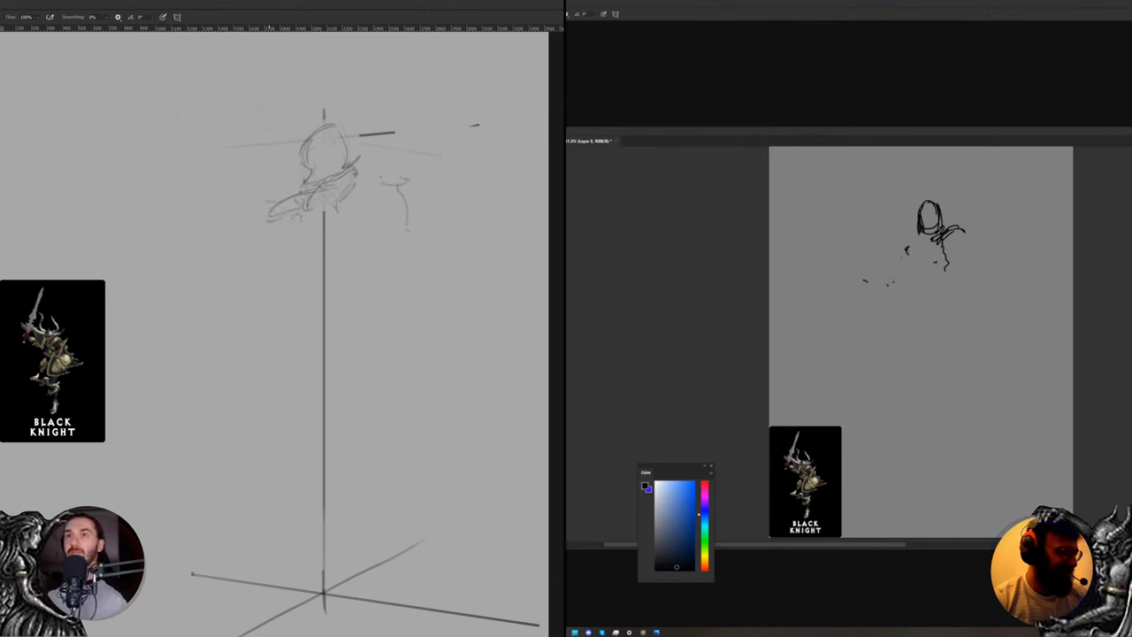
{"action": "mouse_move", "coordinate": [302, 184]}
{"action": "left_mouse_down"}
{"action": "mouse_move", "coordinate": [361, 187]}
{"action": "mouse_move", "coordinate": [373, 205]}
{"action": "left_mouse_up"}
{"action": "left_click_drag", "start_coordinate": [283, 191], "coordinate": [273, 237]}
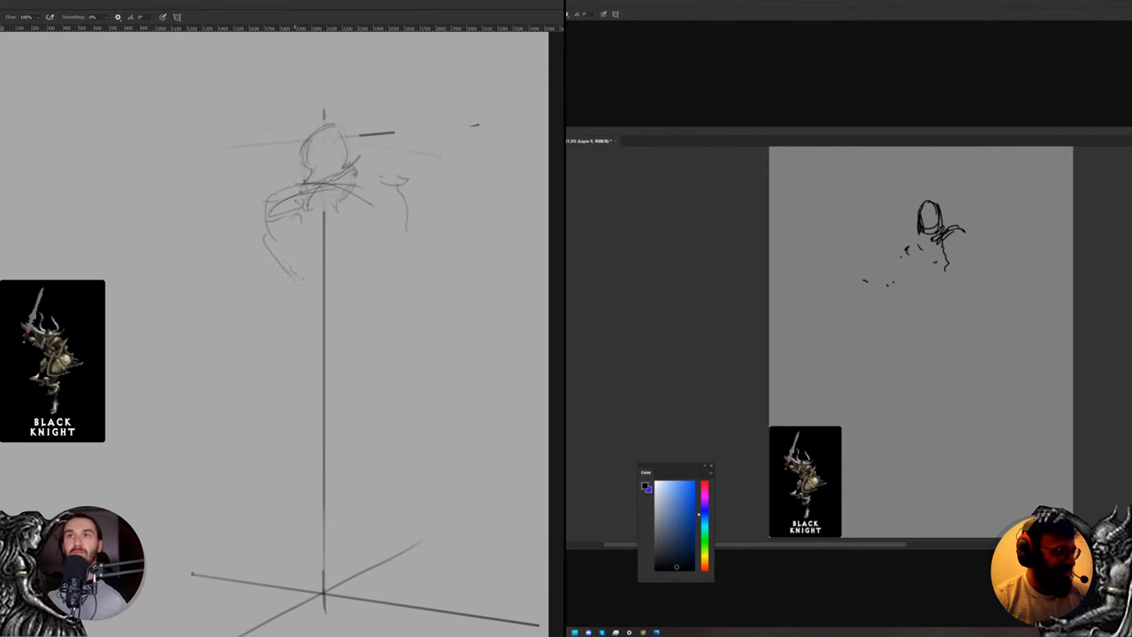
Complete the curved torso sides of the first figure and draw a slanted chest band on the second figure
{"action": "left_click_drag", "start_coordinate": [301, 278], "coordinate": [320, 290]}
{"action": "left_click_drag", "start_coordinate": [915, 247], "coordinate": [938, 242]}
{"action": "left_click_drag", "start_coordinate": [384, 214], "coordinate": [389, 290]}
{"action": "left_click_drag", "start_coordinate": [915, 245], "coordinate": [908, 256]}
{"action": "left_click_drag", "start_coordinate": [391, 216], "coordinate": [396, 256]}
{"action": "left_click_drag", "start_coordinate": [910, 245], "coordinate": [914, 259]}
{"action": "left_click_drag", "start_coordinate": [911, 246], "coordinate": [928, 241]}
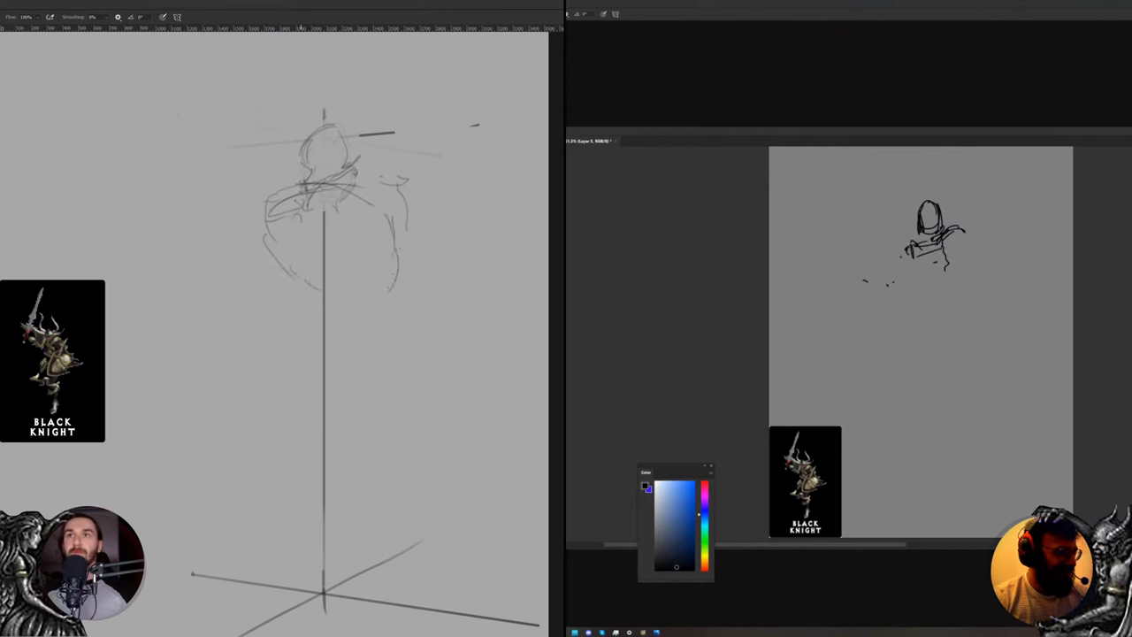
Clean up and redraw the first figure's diagonal collar, and outline the second figure's torso down to the waist
{"action": "key", "text": "e"}
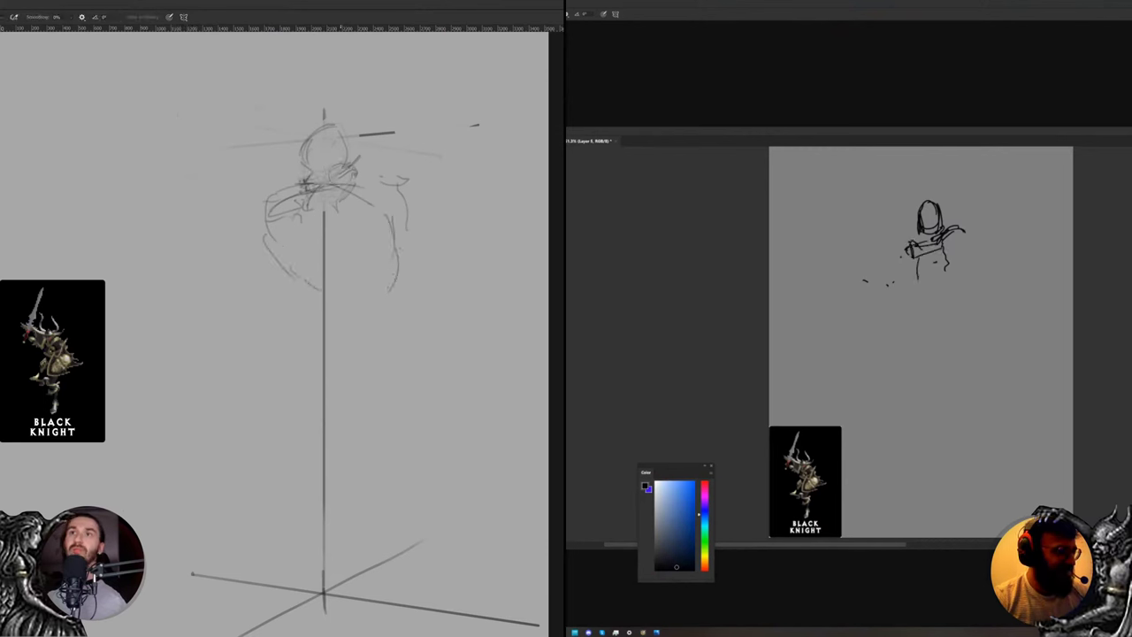
{"action": "left_click_drag", "start_coordinate": [343, 171], "coordinate": [318, 183]}
{"action": "key", "text": "b"}
{"action": "mouse_move", "coordinate": [918, 257]}
{"action": "left_mouse_down"}
{"action": "mouse_move", "coordinate": [914, 297]}
{"action": "mouse_move", "coordinate": [934, 304]}
{"action": "left_mouse_up"}
{"action": "left_click_drag", "start_coordinate": [357, 159], "coordinate": [322, 188]}
{"action": "mouse_move", "coordinate": [913, 255]}
{"action": "left_mouse_down"}
{"action": "mouse_move", "coordinate": [916, 302]}
{"action": "mouse_move", "coordinate": [950, 296]}
{"action": "mouse_move", "coordinate": [920, 306]}
{"action": "left_mouse_up"}
{"action": "key", "text": "ctrl+z"}
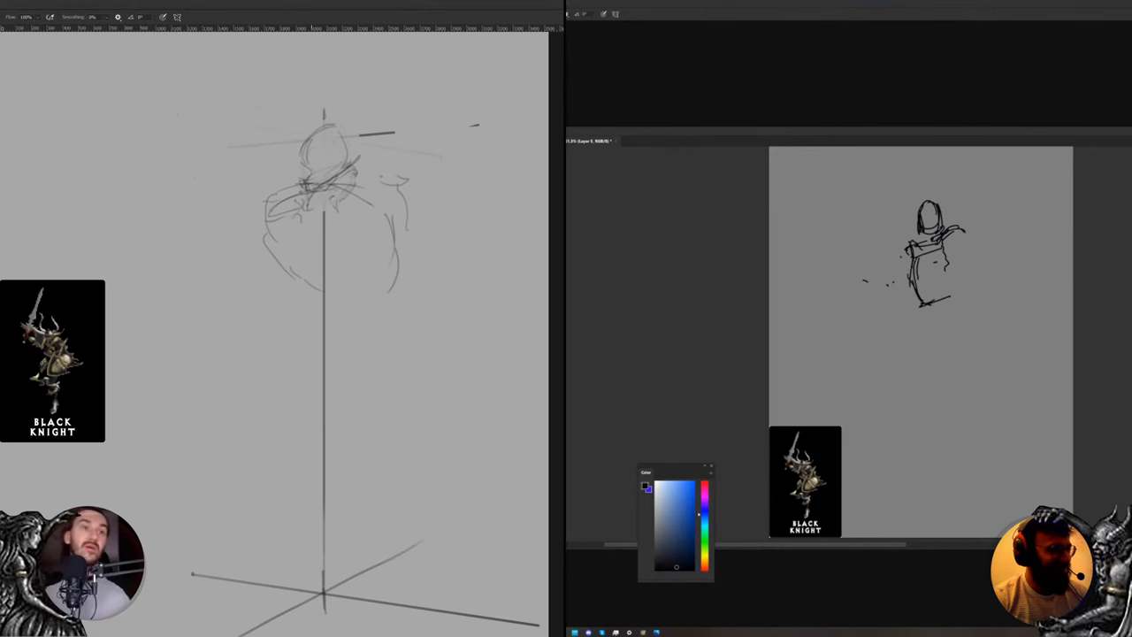
Draw the second figure's shield arm and a large spiky shield, and try a vertical guide line below the body
{"action": "left_click_drag", "start_coordinate": [937, 256], "coordinate": [951, 278]}
{"action": "mouse_move", "coordinate": [947, 235]}
{"action": "left_mouse_down"}
{"action": "mouse_move", "coordinate": [979, 242]}
{"action": "mouse_move", "coordinate": [957, 241]}
{"action": "mouse_move", "coordinate": [987, 221]}
{"action": "left_mouse_up"}
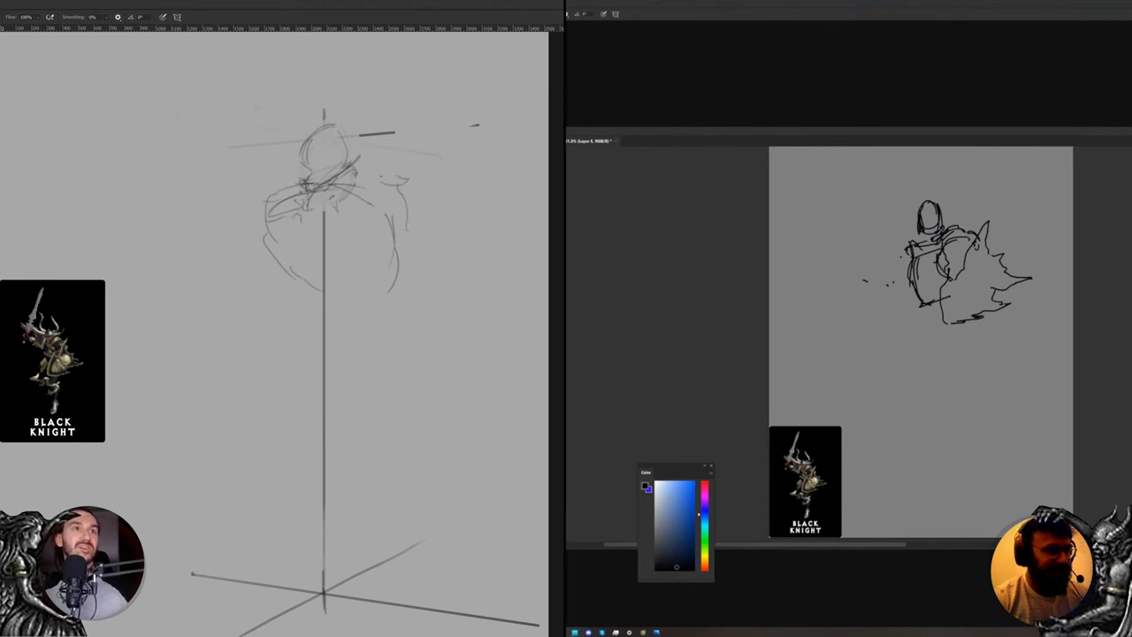
{"action": "left_click", "coordinate": [945, 323]}
{"action": "left_click_drag", "start_coordinate": [918, 332], "coordinate": [917, 468]}
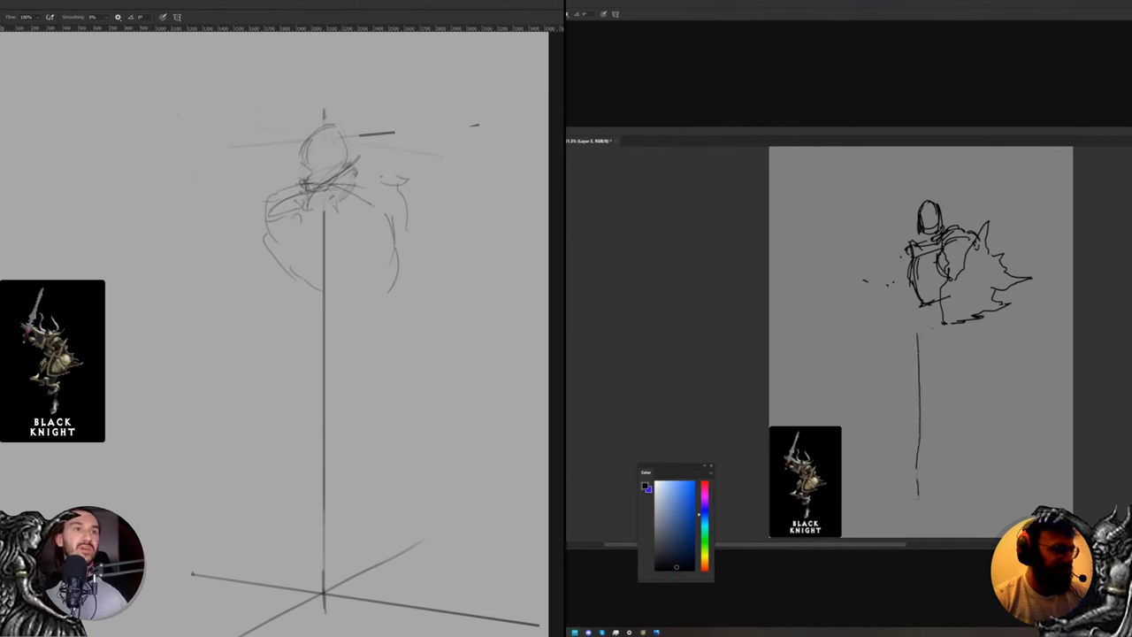
{"action": "key", "text": "ctrl+z"}
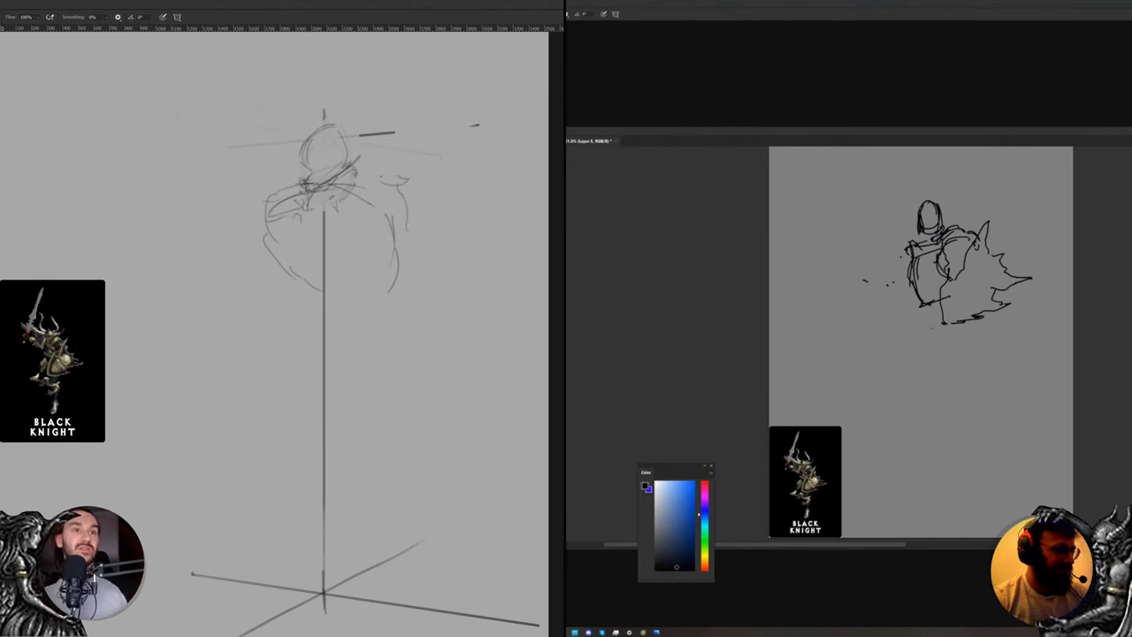
Mark the second figure's waist and sword-arm position with short dashes, and add a rounded shoulder pad to the first figure
{"action": "mouse_move", "coordinate": [925, 292]}
{"action": "left_mouse_down"}
{"action": "mouse_move", "coordinate": [935, 305]}
{"action": "mouse_move", "coordinate": [857, 346]}
{"action": "left_mouse_up"}
{"action": "mouse_move", "coordinate": [846, 351]}
{"action": "left_mouse_down"}
{"action": "mouse_move", "coordinate": [841, 360]}
{"action": "mouse_move", "coordinate": [846, 345]}
{"action": "left_mouse_up"}
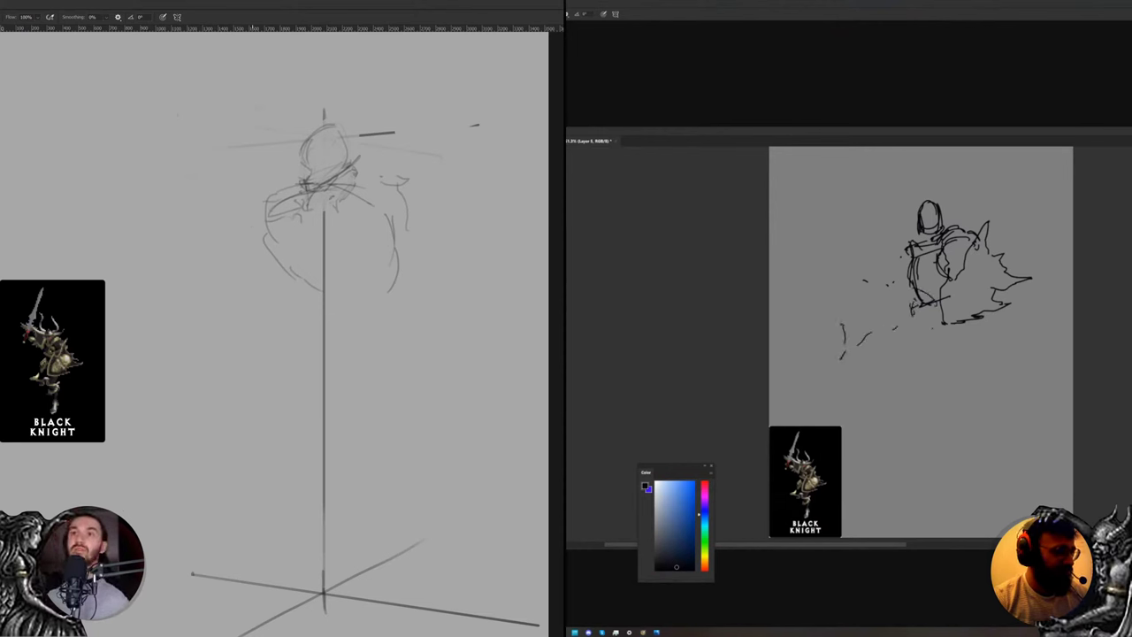
{"action": "left_click_drag", "start_coordinate": [252, 221], "coordinate": [280, 209]}
{"action": "left_click_drag", "start_coordinate": [842, 322], "coordinate": [821, 331]}
{"action": "left_click_drag", "start_coordinate": [242, 228], "coordinate": [279, 221]}
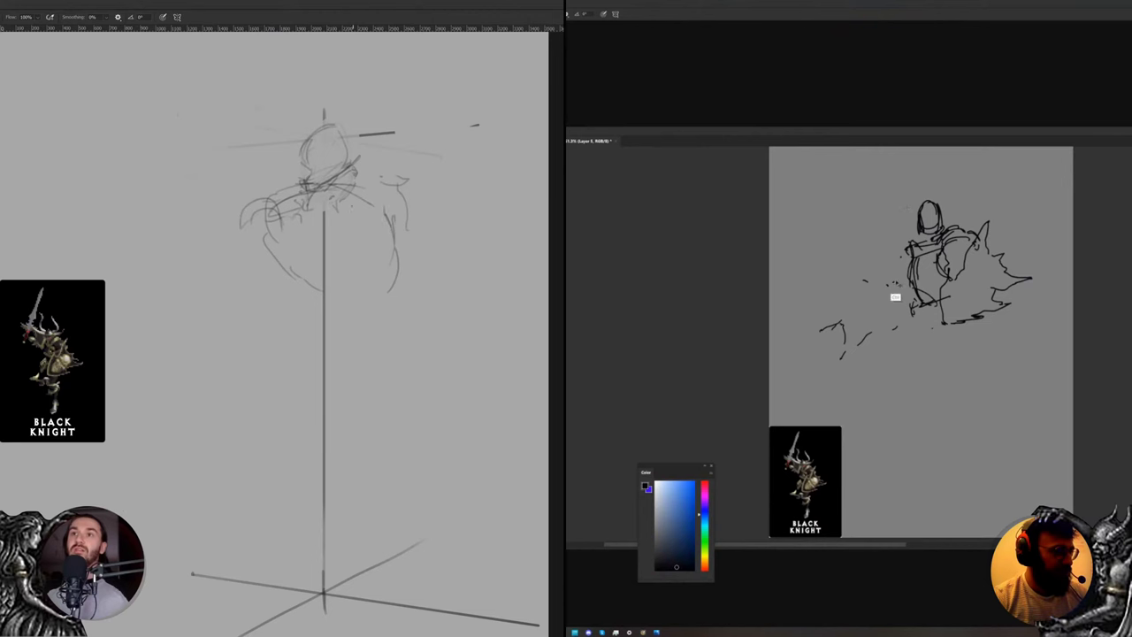
{"action": "key", "text": "ctrl+z"}
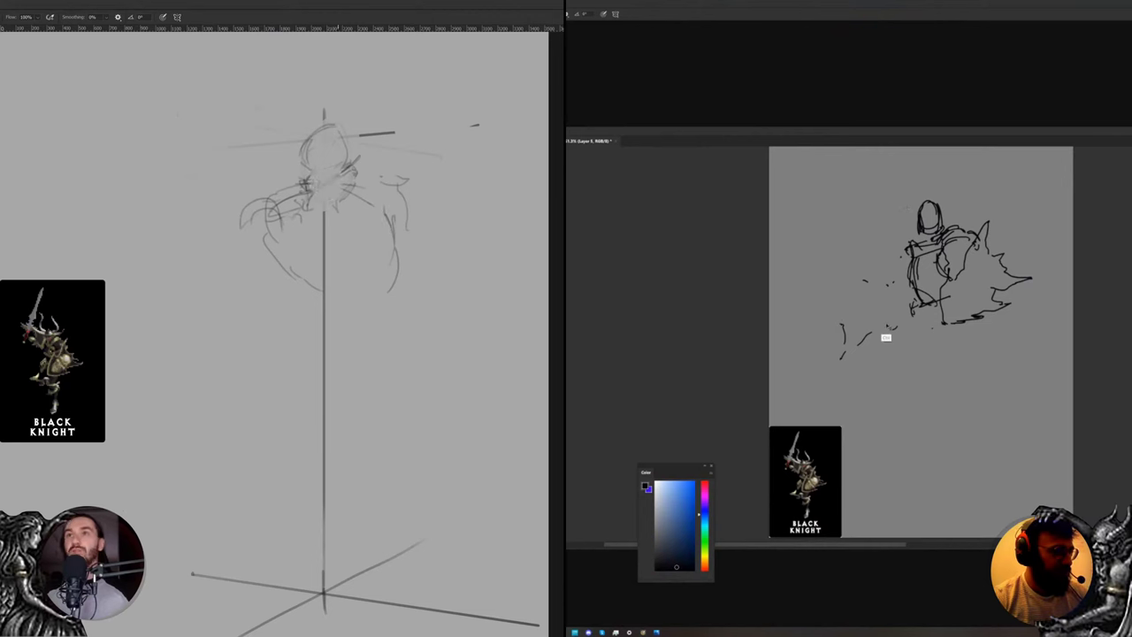
{"action": "left_click_drag", "start_coordinate": [815, 260], "coordinate": [862, 316]}
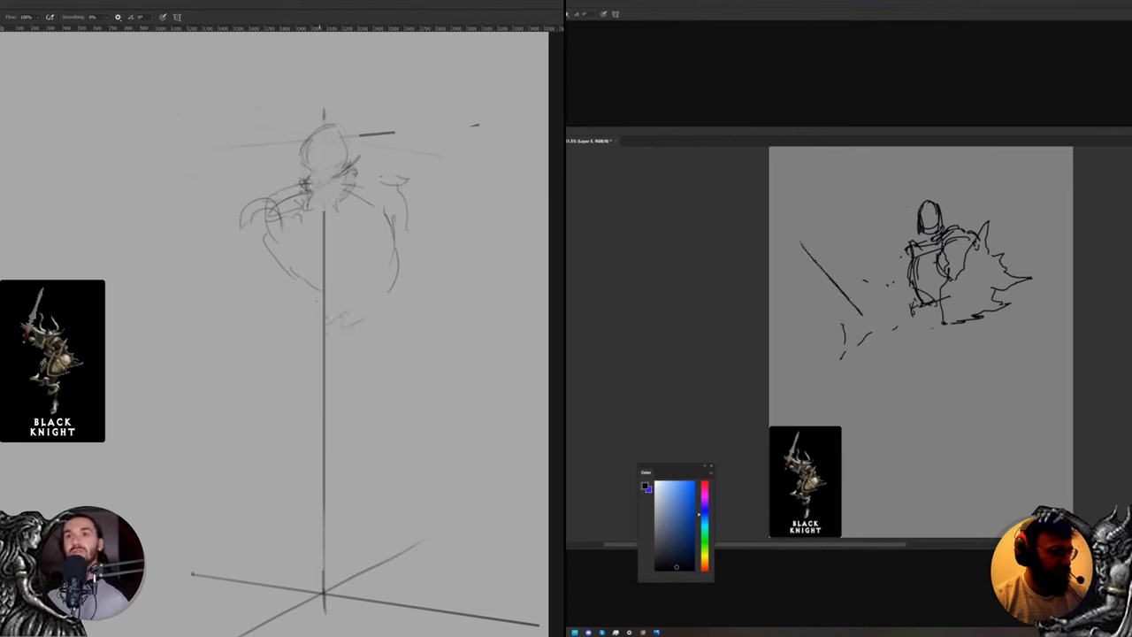
{"action": "left_click_drag", "start_coordinate": [793, 232], "coordinate": [854, 288]}
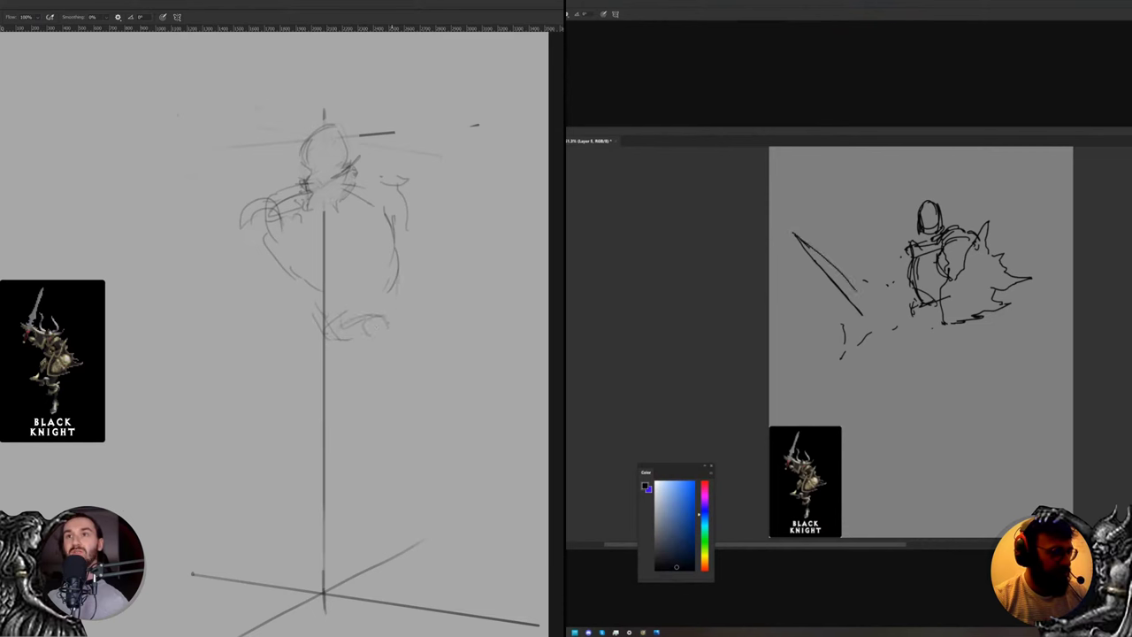
{"action": "key", "text": "ctrl+z"}
{"action": "key", "text": "ctrl+z"}
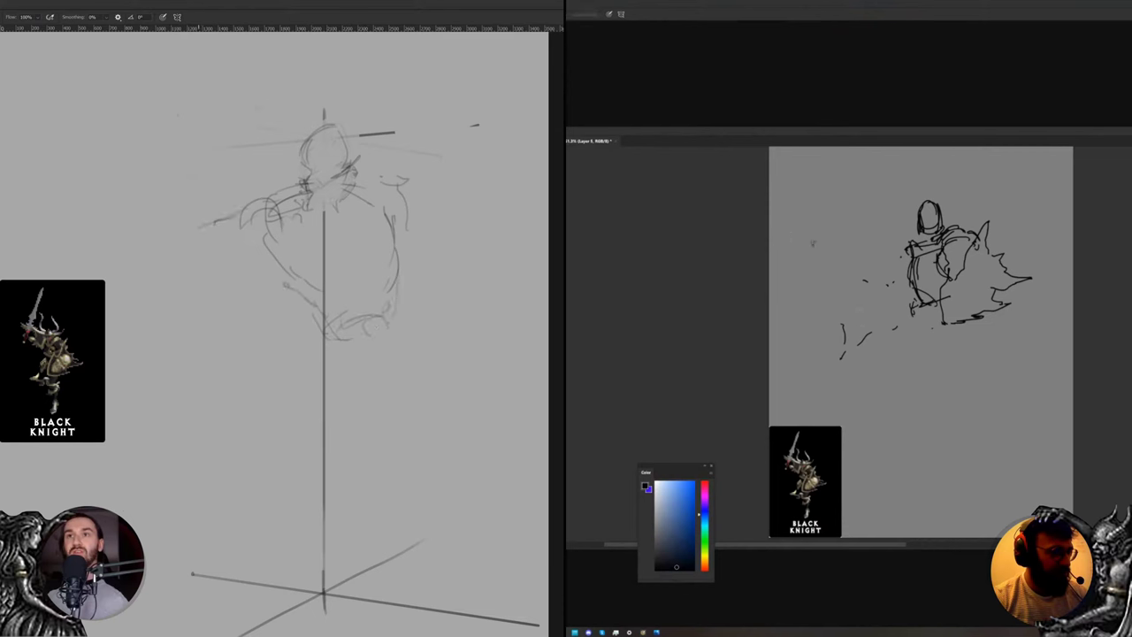
Draw a long diagonal sword with two parallel edges in front of the second figure
{"action": "key", "text": "b"}
{"action": "left_click_drag", "start_coordinate": [804, 233], "coordinate": [885, 343]}
{"action": "mouse_move", "coordinate": [873, 310]}
{"action": "left_mouse_down"}
{"action": "mouse_move", "coordinate": [795, 226]}
{"action": "mouse_move", "coordinate": [819, 249]}
{"action": "left_mouse_up"}
Erase the first figure's torso outline and redraw a sweeping shoulder and back contour down to the waist
{"action": "key", "text": "e"}
{"action": "mouse_move", "coordinate": [248, 200]}
{"action": "left_mouse_down"}
{"action": "mouse_move", "coordinate": [281, 265]}
{"action": "mouse_move", "coordinate": [354, 322]}
{"action": "mouse_move", "coordinate": [405, 324]}
{"action": "mouse_move", "coordinate": [297, 218]}
{"action": "mouse_move", "coordinate": [242, 288]}
{"action": "left_mouse_up"}
{"action": "left_click_drag", "start_coordinate": [912, 290], "coordinate": [850, 290]}
{"action": "left_click_drag", "start_coordinate": [262, 305], "coordinate": [296, 328]}
{"action": "left_click_drag", "start_coordinate": [850, 290], "coordinate": [829, 290]}
{"action": "left_click_drag", "start_coordinate": [263, 234], "coordinate": [262, 305]}
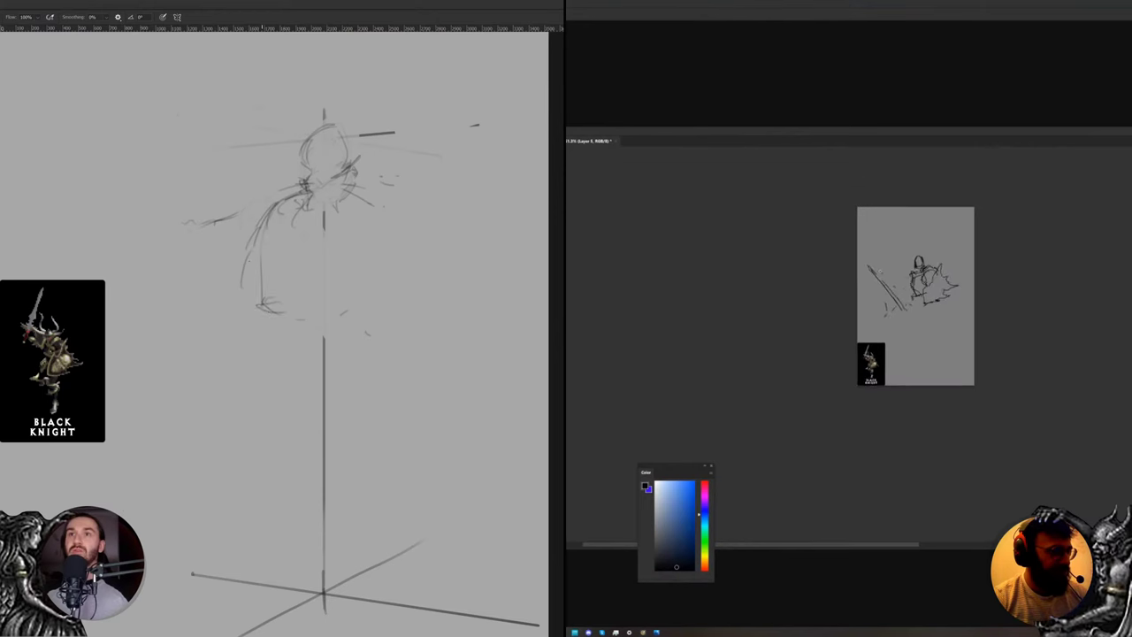
Close the first figure's torso with a curved waistline and an opposite flank running down from the shoulder
{"action": "left_click_drag", "start_coordinate": [830, 290], "coordinate": [844, 290]}
{"action": "left_click_drag", "start_coordinate": [276, 316], "coordinate": [301, 298]}
{"action": "left_click_drag", "start_coordinate": [844, 290], "coordinate": [880, 290]}
{"action": "left_click_drag", "start_coordinate": [304, 315], "coordinate": [345, 303]}
{"action": "left_click_drag", "start_coordinate": [880, 290], "coordinate": [861, 290]}
{"action": "mouse_move", "coordinate": [372, 233]}
{"action": "left_mouse_down"}
{"action": "mouse_move", "coordinate": [331, 288]}
{"action": "mouse_move", "coordinate": [371, 253]}
{"action": "left_mouse_up"}
{"action": "left_click_drag", "start_coordinate": [373, 248], "coordinate": [341, 279]}
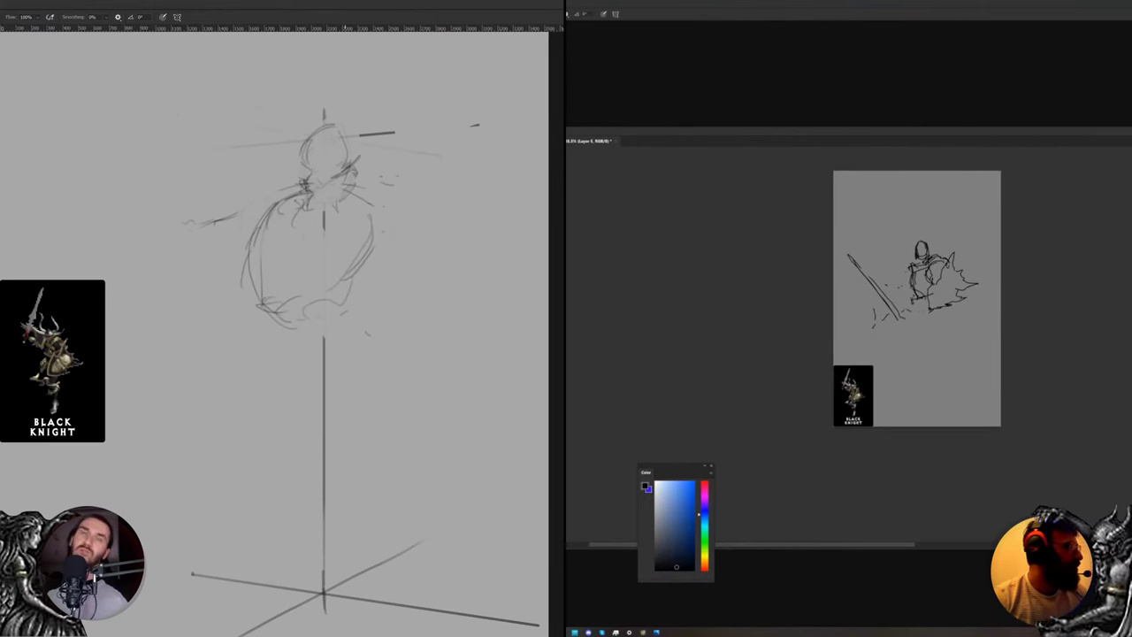
Add the first figure's raised arm beside the torso and rough in the hips and upper thighs below the waist
{"action": "left_click_drag", "start_coordinate": [383, 210], "coordinate": [377, 256]}
{"action": "key", "text": "ctrl+t"}
{"action": "left_click_drag", "start_coordinate": [917, 172], "coordinate": [917, 184]}
{"action": "left_click_drag", "start_coordinate": [267, 307], "coordinate": [283, 343]}
{"action": "left_click_drag", "start_coordinate": [918, 183], "coordinate": [918, 187]}
{"action": "mouse_move", "coordinate": [276, 311]}
{"action": "left_mouse_down"}
{"action": "mouse_move", "coordinate": [296, 338]}
{"action": "mouse_move", "coordinate": [373, 331]}
{"action": "mouse_move", "coordinate": [347, 390]}
{"action": "left_mouse_up"}
{"action": "key", "text": "Return"}
Sketch the first figure's bent leg from the hip to the knee, erasing and restating its outer contour
{"action": "key", "text": "ctrl+0"}
{"action": "key", "text": "v"}
{"action": "mouse_move", "coordinate": [269, 378]}
{"action": "left_mouse_down"}
{"action": "mouse_move", "coordinate": [303, 387]}
{"action": "mouse_move", "coordinate": [268, 388]}
{"action": "left_mouse_up"}
{"action": "left_click_drag", "start_coordinate": [265, 373], "coordinate": [193, 444]}
{"action": "mouse_move", "coordinate": [929, 261]}
{"action": "left_mouse_down"}
{"action": "mouse_move", "coordinate": [947, 321]}
{"action": "mouse_move", "coordinate": [928, 272]}
{"action": "left_mouse_up"}
{"action": "key", "text": "e"}
{"action": "left_click_drag", "start_coordinate": [248, 387], "coordinate": [207, 435]}
{"action": "key", "text": "b"}
{"action": "left_click_drag", "start_coordinate": [274, 347], "coordinate": [233, 403]}
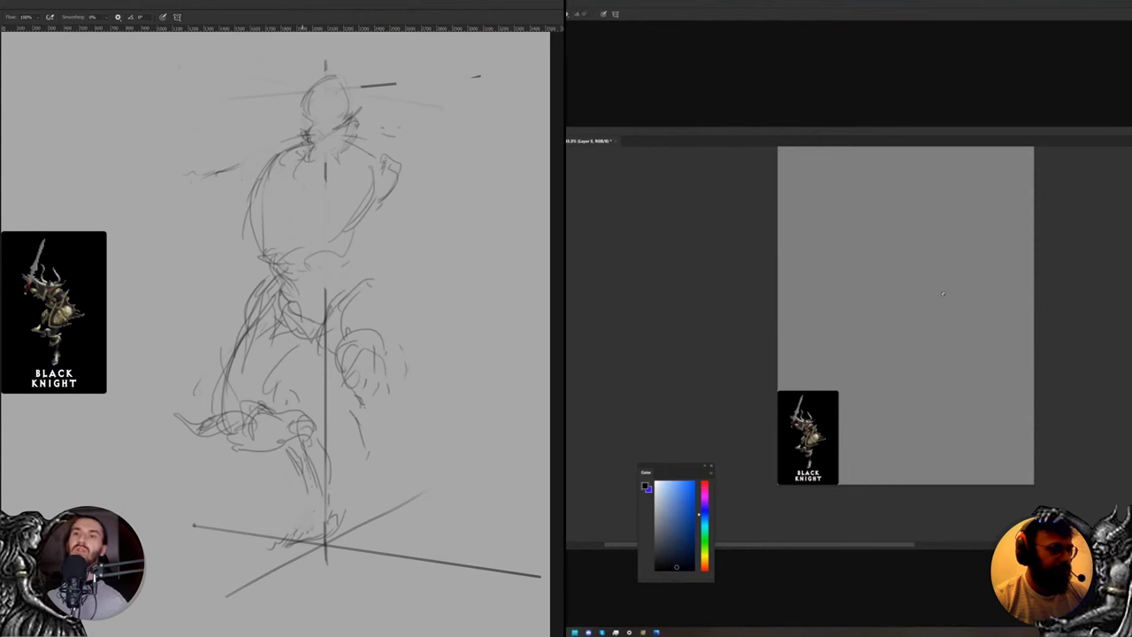
Sketch the supporting foot and the other lower leg of the first figure, and lasso the leg area
{"action": "left_click_drag", "start_coordinate": [331, 483], "coordinate": [337, 531]}
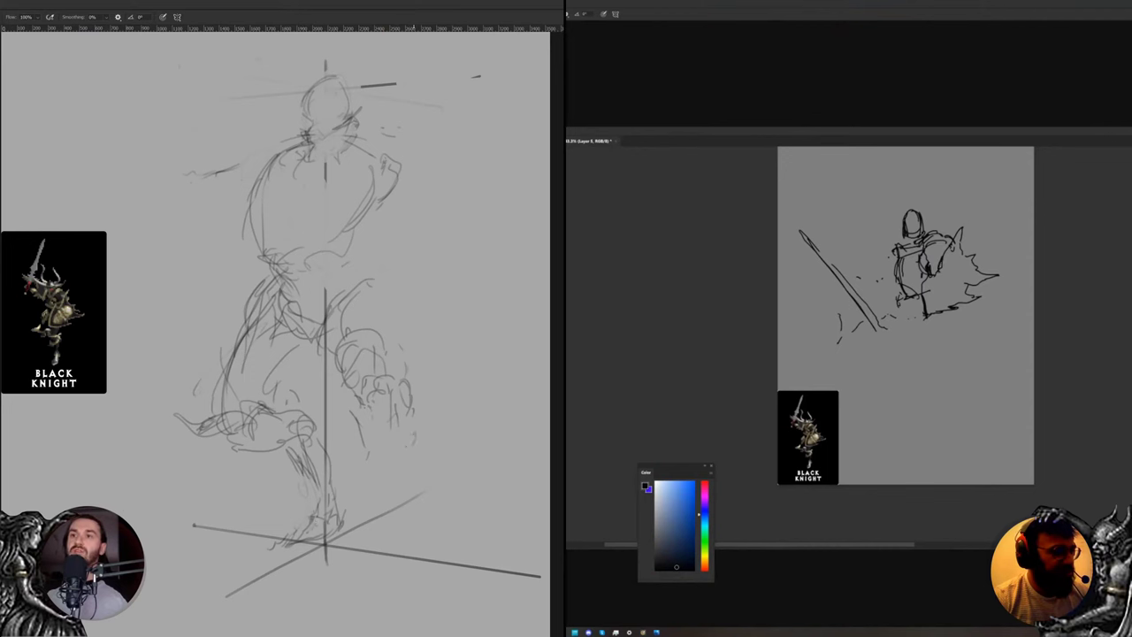
{"action": "left_click_drag", "start_coordinate": [368, 417], "coordinate": [397, 471]}
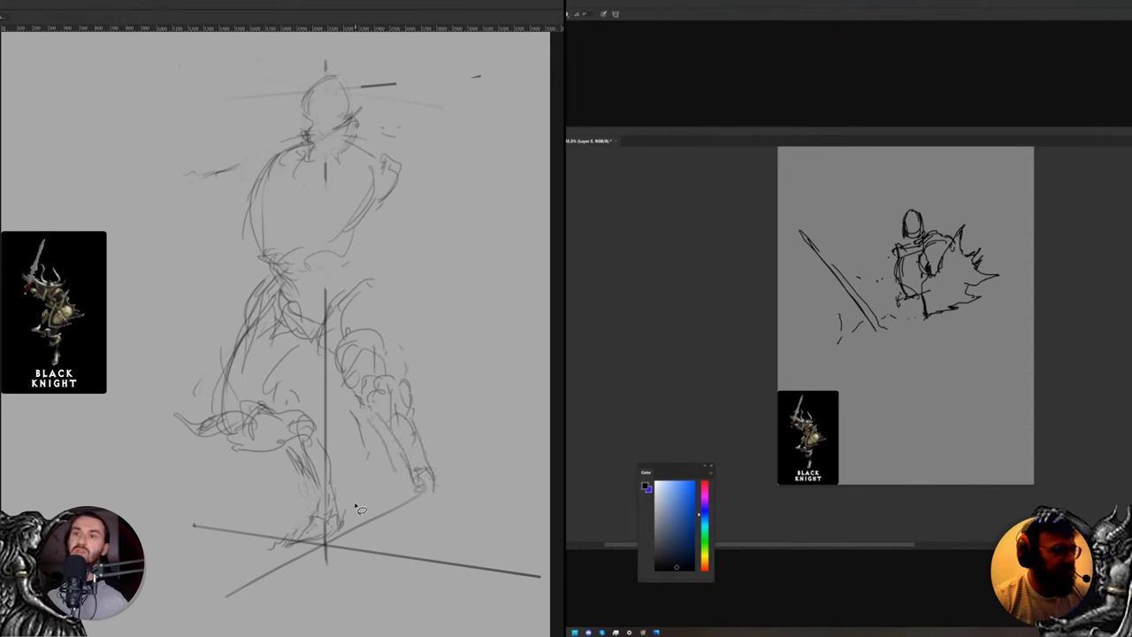
{"action": "mouse_move", "coordinate": [355, 502]}
{"action": "left_mouse_down"}
{"action": "mouse_move", "coordinate": [181, 440]}
{"action": "mouse_move", "coordinate": [191, 325]}
{"action": "mouse_move", "coordinate": [270, 270]}
{"action": "left_mouse_up"}
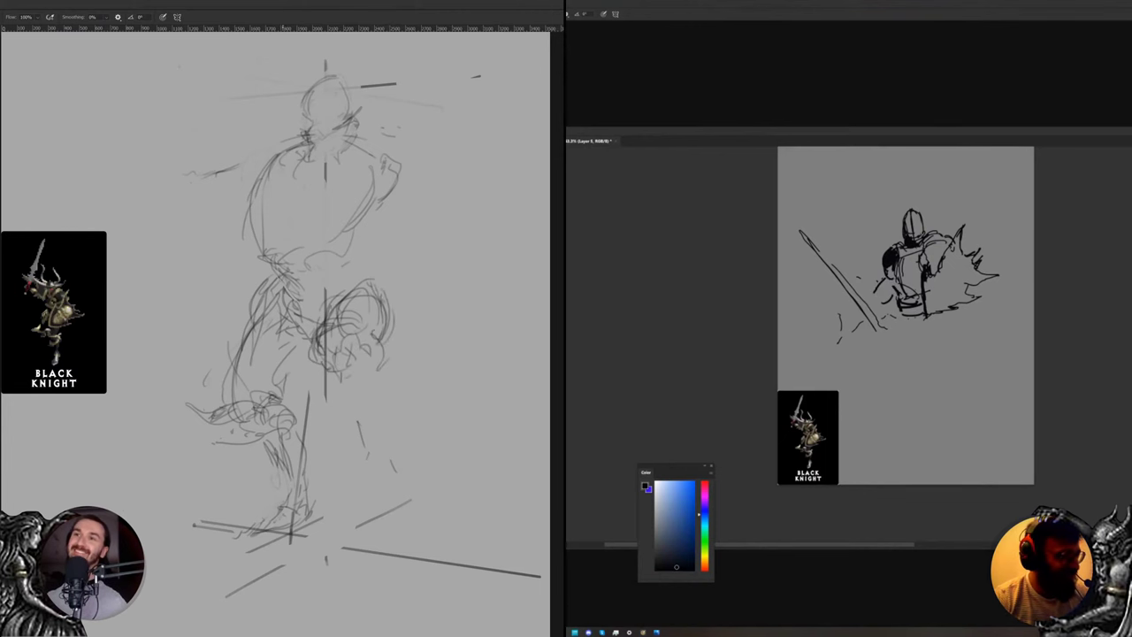
Rework the first figure's waist and hip contours with short strokes, and draw a curved horn on the second figure's helmet
{"action": "mouse_move", "coordinate": [277, 290]}
{"action": "left_mouse_down"}
{"action": "mouse_move", "coordinate": [295, 320]}
{"action": "mouse_move", "coordinate": [293, 269]}
{"action": "mouse_move", "coordinate": [274, 282]}
{"action": "mouse_move", "coordinate": [274, 248]}
{"action": "mouse_move", "coordinate": [301, 296]}
{"action": "left_mouse_up"}
{"action": "key", "text": "e"}
{"action": "key", "text": "b"}
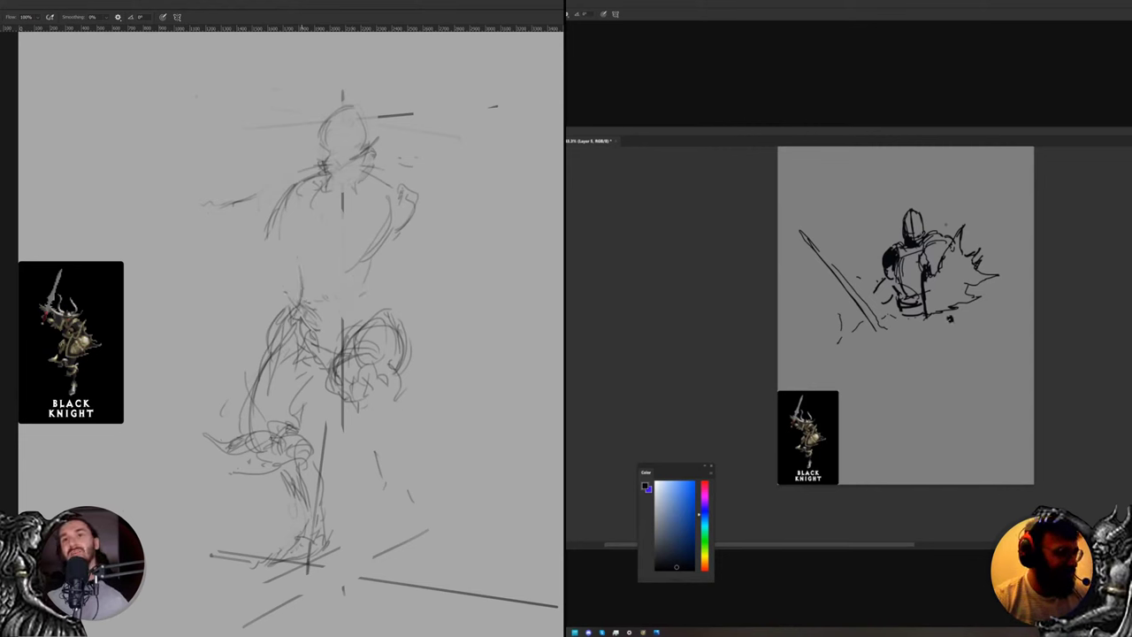
{"action": "left_click_drag", "start_coordinate": [387, 281], "coordinate": [387, 303]}
{"action": "left_click_drag", "start_coordinate": [396, 284], "coordinate": [390, 317]}
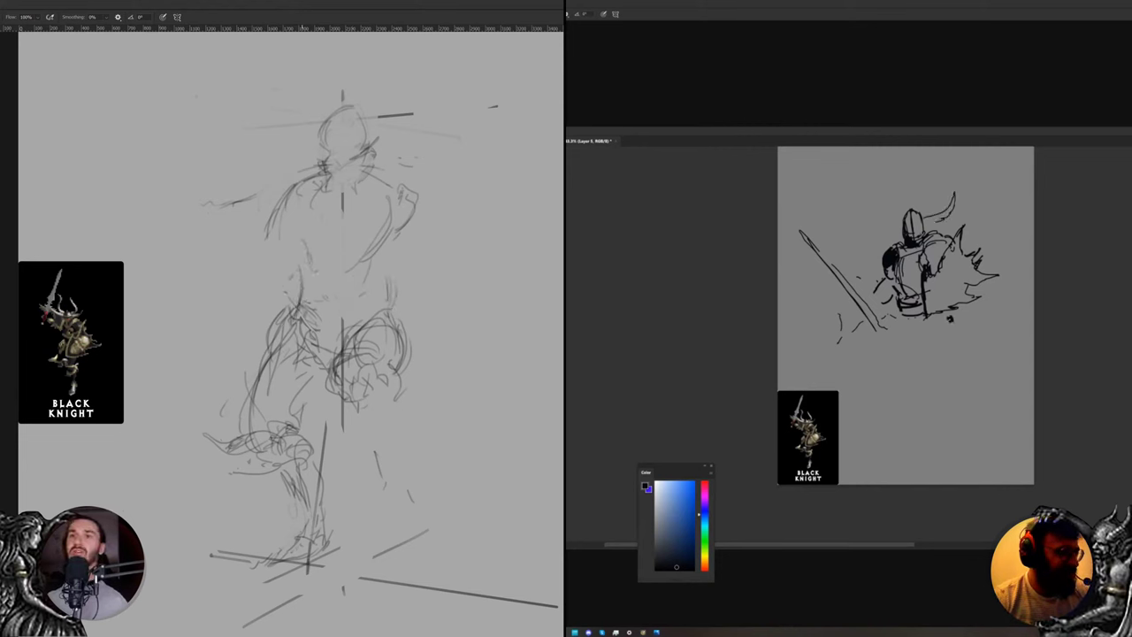
{"action": "mouse_move", "coordinate": [902, 220]}
{"action": "left_mouse_down"}
{"action": "mouse_move", "coordinate": [881, 217]}
{"action": "mouse_move", "coordinate": [874, 196]}
{"action": "mouse_move", "coordinate": [863, 211]}
{"action": "left_mouse_up"}
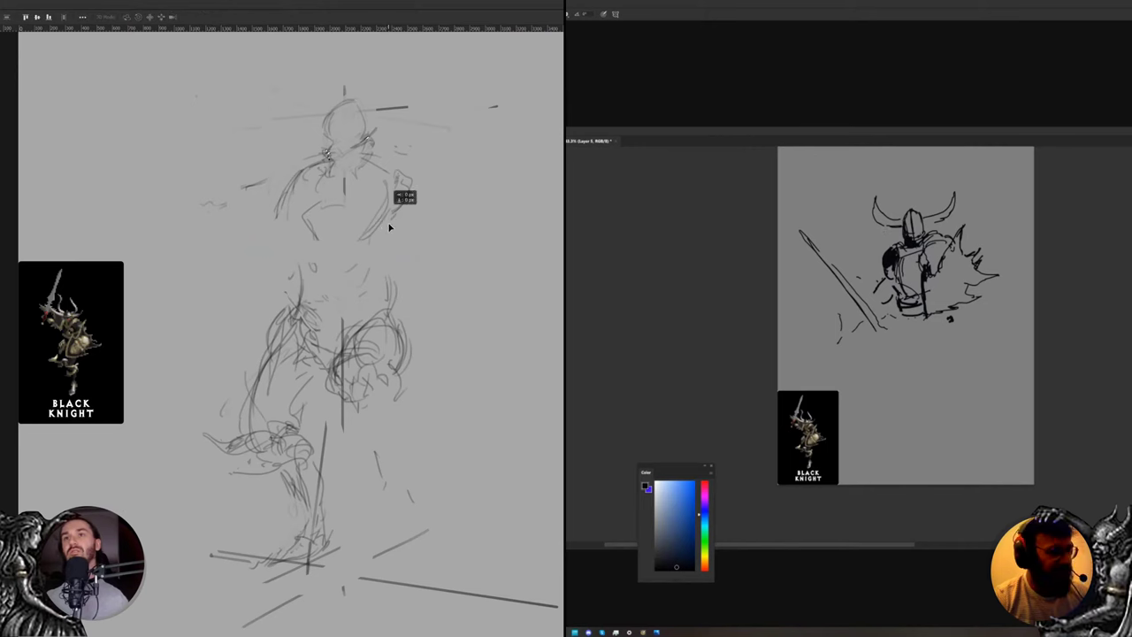
Shift the first figure's upper body slightly down toward the hips and clean up the lines beside the waist
{"action": "left_click_drag", "start_coordinate": [389, 227], "coordinate": [393, 241]}
{"action": "key", "text": "f"}
{"action": "key", "text": "e"}
{"action": "mouse_move", "coordinate": [312, 251]}
{"action": "left_mouse_down"}
{"action": "mouse_move", "coordinate": [317, 209]}
{"action": "mouse_move", "coordinate": [301, 243]}
{"action": "left_mouse_up"}
{"action": "key", "text": "f"}
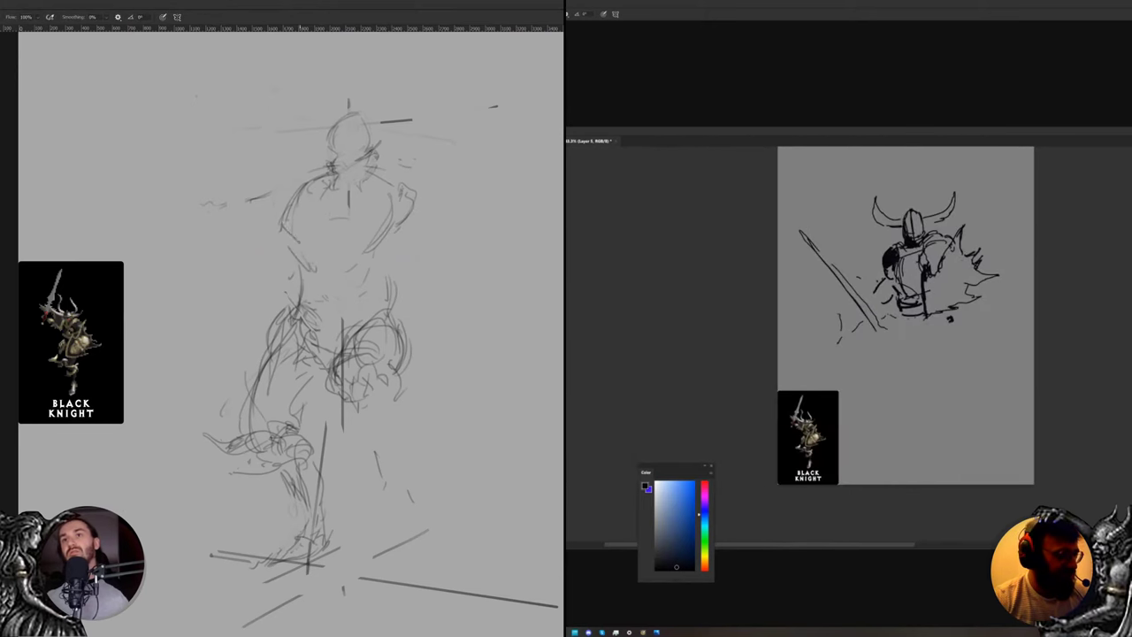
Draw the side contour of the first figure's torso and outline hanging armour plates at the second figure's waist
{"action": "left_click_drag", "start_coordinate": [408, 237], "coordinate": [403, 312]}
{"action": "left_click_drag", "start_coordinate": [908, 319], "coordinate": [908, 330]}
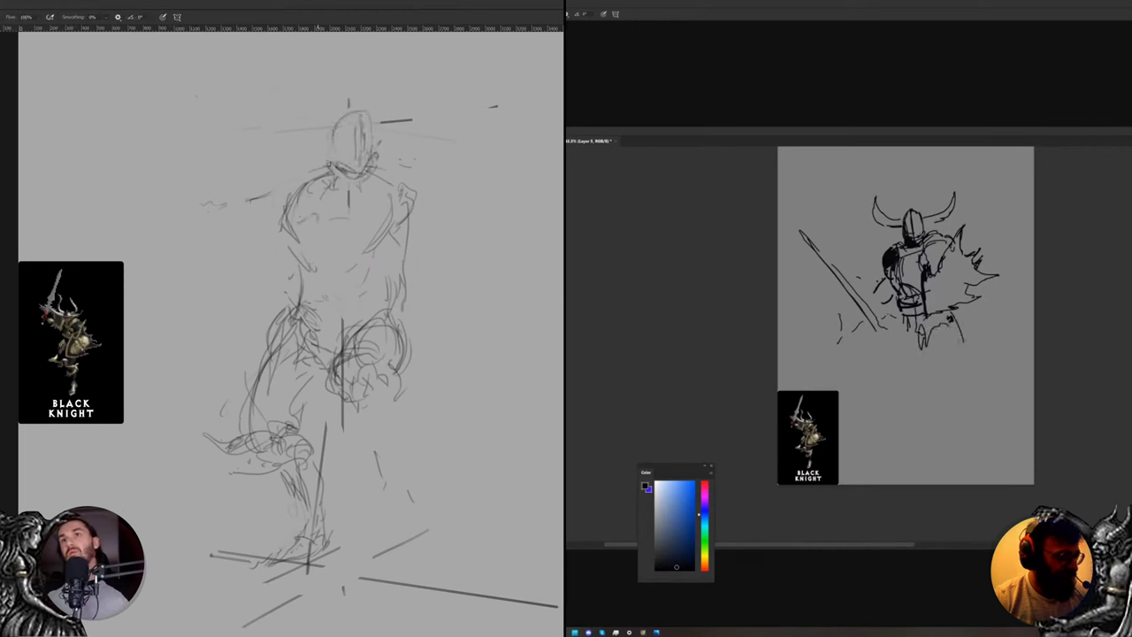
{"action": "left_click_drag", "start_coordinate": [929, 318], "coordinate": [957, 348]}
Mirror the first canvas and erase the figure's old lower leg, adding pointed tassets below the second figure's belt
{"action": "key", "text": "e"}
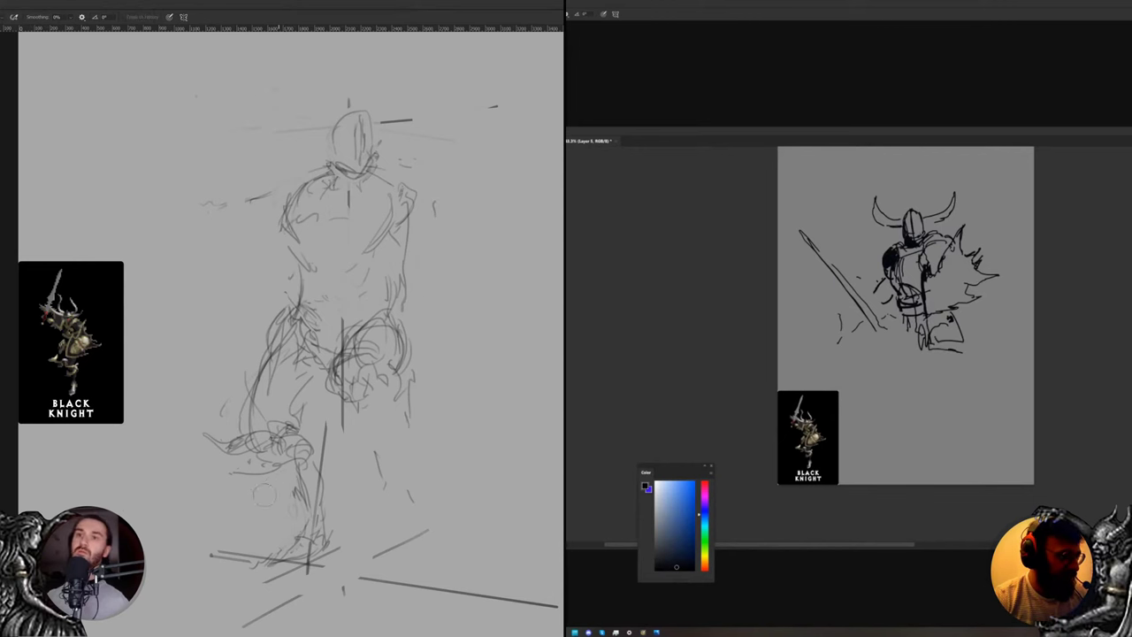
{"action": "mouse_move", "coordinate": [304, 444]}
{"action": "left_mouse_down"}
{"action": "mouse_move", "coordinate": [320, 533]}
{"action": "mouse_move", "coordinate": [291, 564]}
{"action": "left_mouse_up"}
{"action": "mouse_move", "coordinate": [903, 319]}
{"action": "left_mouse_down"}
{"action": "mouse_move", "coordinate": [897, 342]}
{"action": "mouse_move", "coordinate": [959, 323]}
{"action": "left_mouse_up"}
{"action": "key", "text": "ctrl+f"}
{"action": "left_click_drag", "start_coordinate": [320, 453], "coordinate": [366, 421]}
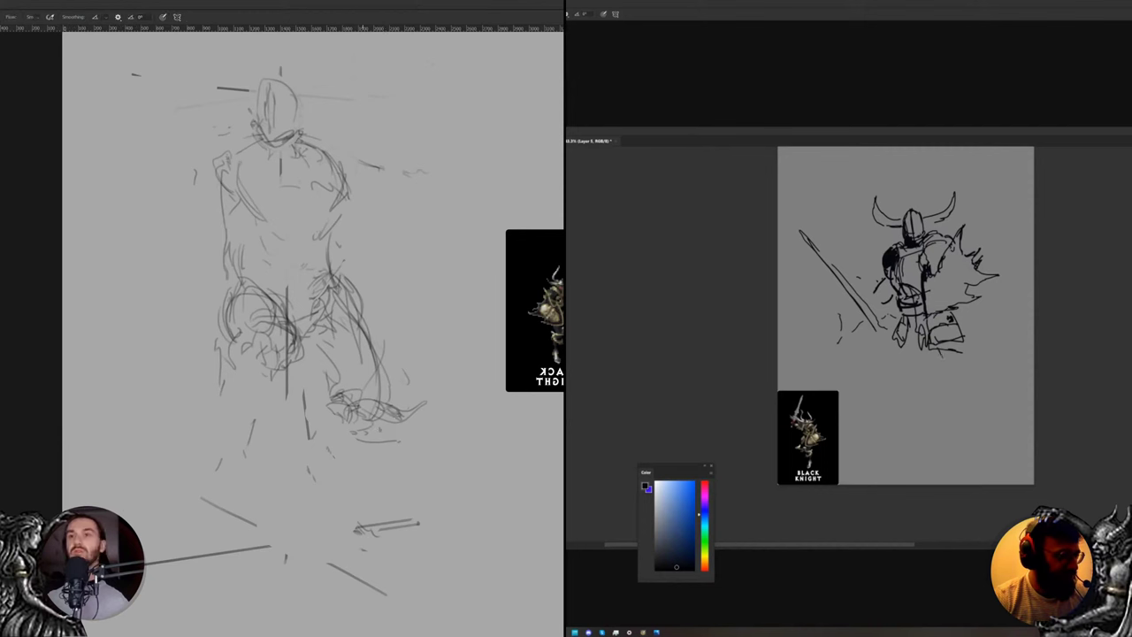
Sketch the second figure's extended leg down to the foot, and restate the first figure's forward lower leg
{"action": "mouse_move", "coordinate": [939, 354]}
{"action": "left_mouse_down"}
{"action": "mouse_move", "coordinate": [966, 389]}
{"action": "mouse_move", "coordinate": [939, 382]}
{"action": "mouse_move", "coordinate": [955, 395]}
{"action": "mouse_move", "coordinate": [962, 373]}
{"action": "mouse_move", "coordinate": [966, 398]}
{"action": "mouse_move", "coordinate": [948, 405]}
{"action": "mouse_move", "coordinate": [964, 407]}
{"action": "mouse_move", "coordinate": [949, 414]}
{"action": "mouse_move", "coordinate": [971, 406]}
{"action": "left_mouse_up"}
{"action": "key", "text": "e"}
{"action": "key", "text": "e"}
{"action": "mouse_move", "coordinate": [239, 381]}
{"action": "left_mouse_down"}
{"action": "mouse_move", "coordinate": [208, 443]}
{"action": "mouse_move", "coordinate": [217, 451]}
{"action": "left_mouse_up"}
{"action": "key", "text": "b"}
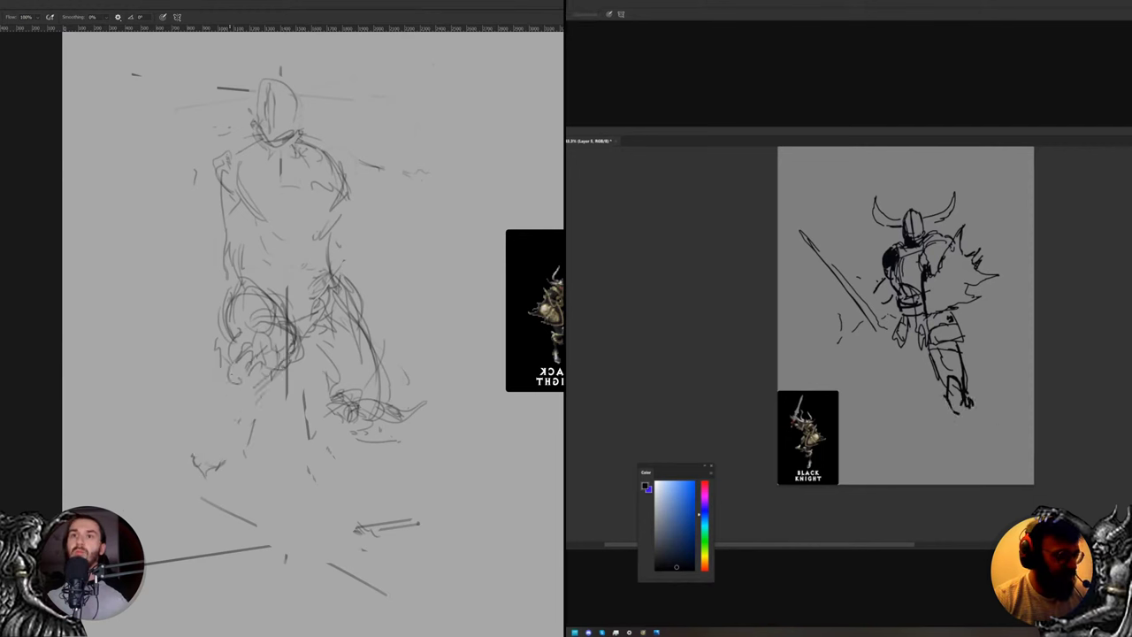
{"action": "left_click_drag", "start_coordinate": [971, 403], "coordinate": [987, 459]}
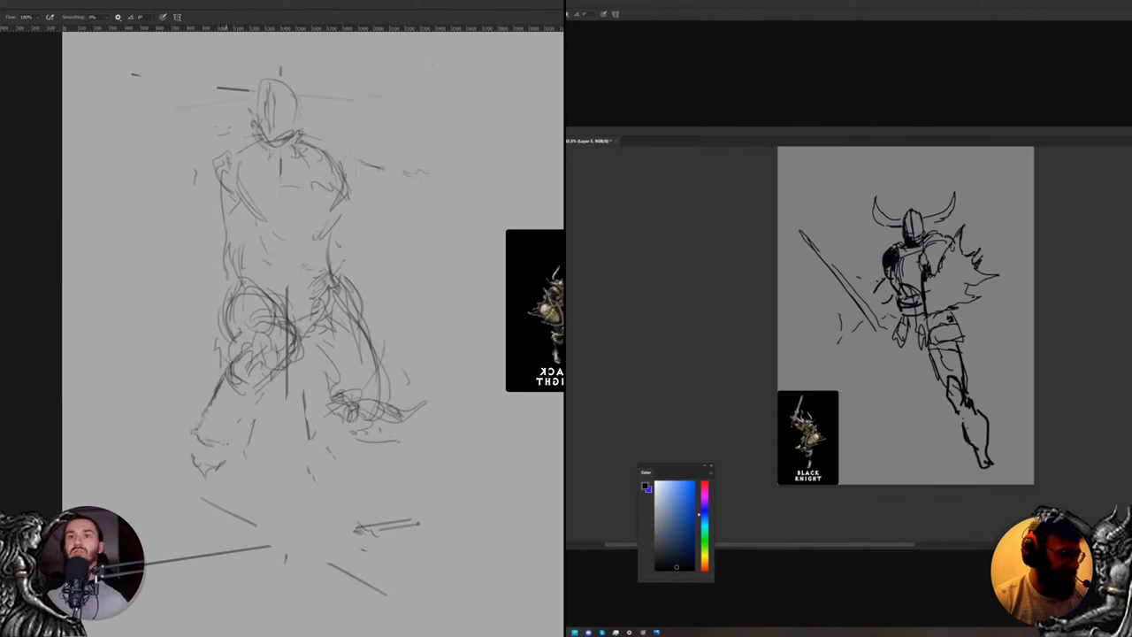
Block in the second figure's bent leg, and lasso the first figure's trailing leg to shift it slightly
{"action": "mouse_move", "coordinate": [890, 341]}
{"action": "left_mouse_down"}
{"action": "mouse_move", "coordinate": [874, 375]}
{"action": "mouse_move", "coordinate": [919, 354]}
{"action": "mouse_move", "coordinate": [903, 316]}
{"action": "left_mouse_up"}
{"action": "key", "text": "e"}
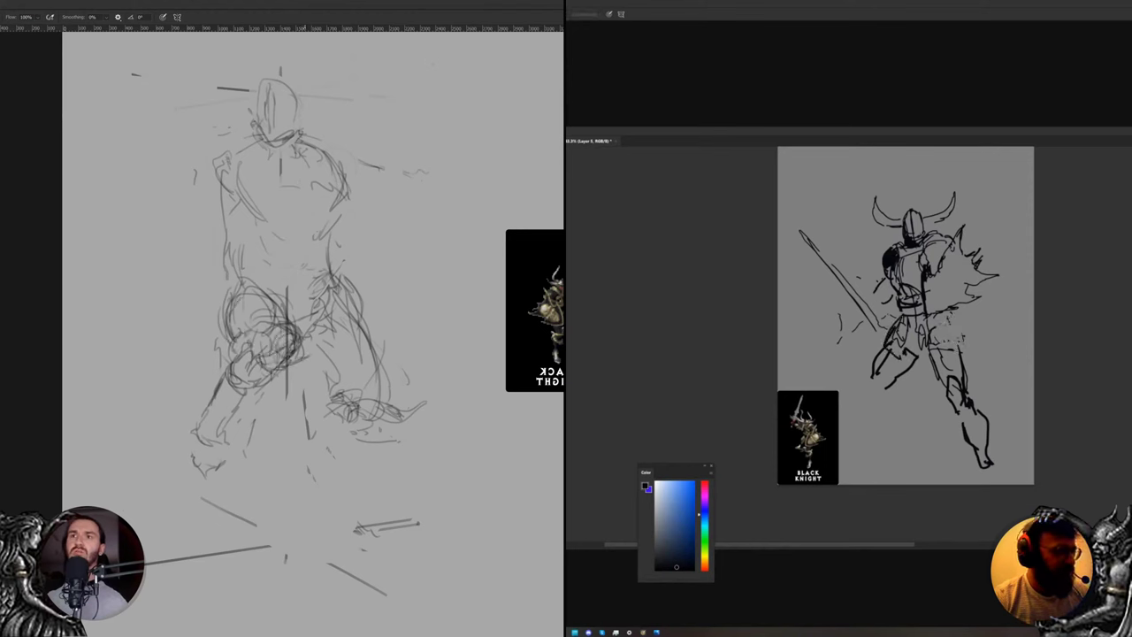
{"action": "key", "text": "l"}
{"action": "mouse_move", "coordinate": [435, 382]}
{"action": "left_mouse_down"}
{"action": "mouse_move", "coordinate": [436, 437]}
{"action": "mouse_move", "coordinate": [323, 439]}
{"action": "mouse_move", "coordinate": [301, 302]}
{"action": "mouse_move", "coordinate": [445, 375]}
{"action": "left_mouse_up"}
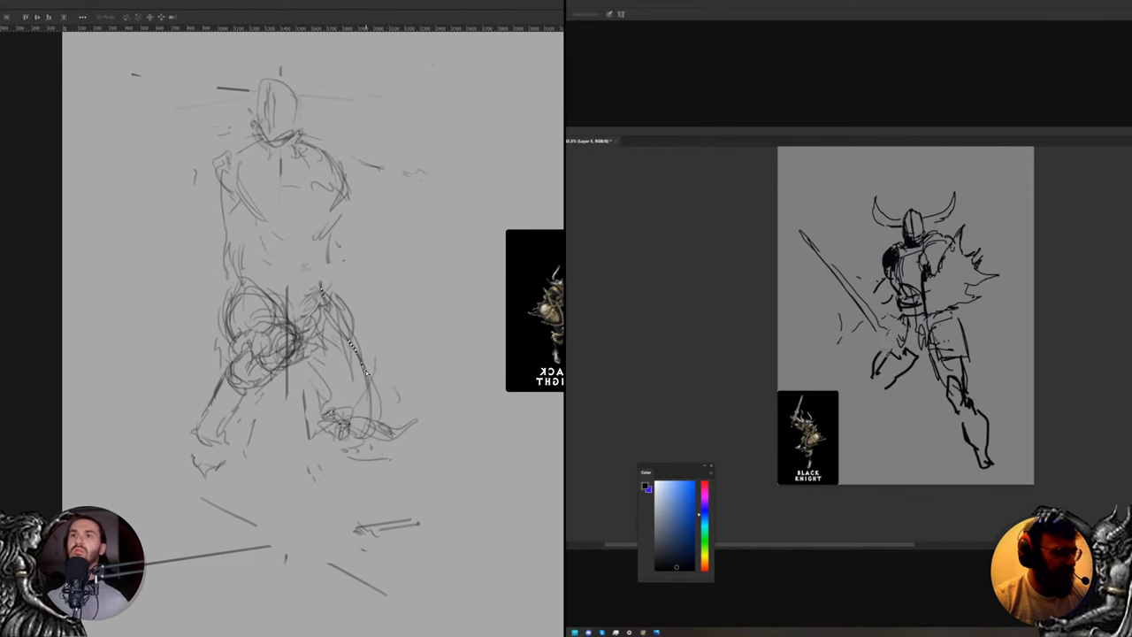
{"action": "left_click_drag", "start_coordinate": [365, 363], "coordinate": [360, 366]}
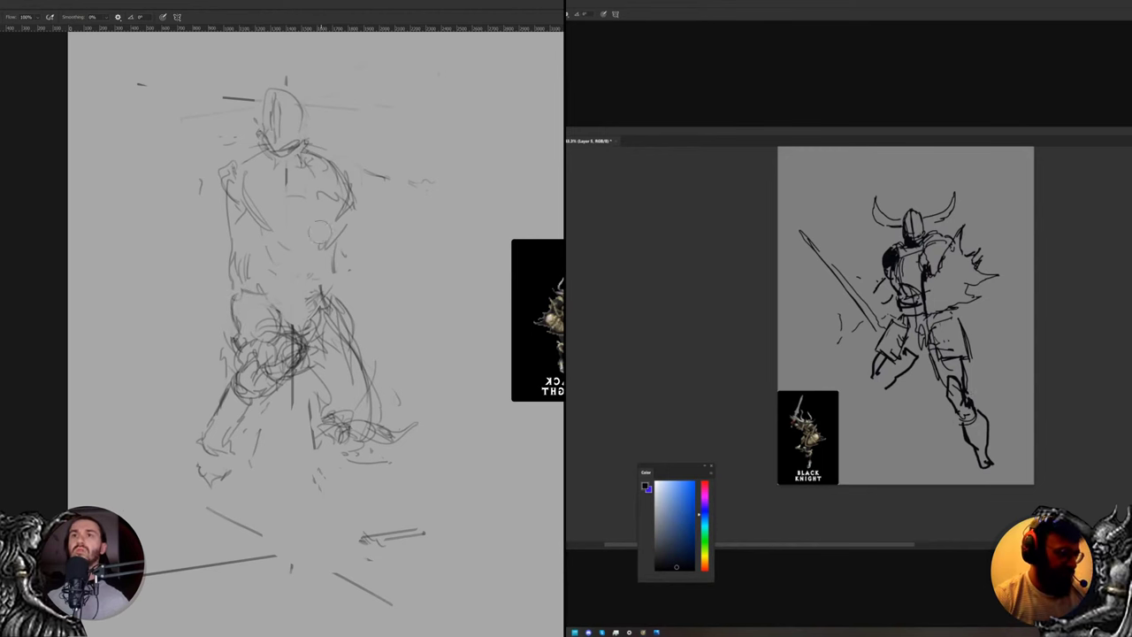
Lasso the first figure's upper body and transform it to sit narrower and lower over the hips
{"action": "key", "text": "e"}
{"action": "key", "text": "l"}
{"action": "mouse_move", "coordinate": [363, 258]}
{"action": "left_mouse_down"}
{"action": "mouse_move", "coordinate": [289, 283]}
{"action": "mouse_move", "coordinate": [181, 221]}
{"action": "mouse_move", "coordinate": [389, 90]}
{"action": "mouse_move", "coordinate": [438, 274]}
{"action": "mouse_move", "coordinate": [339, 255]}
{"action": "left_mouse_up"}
{"action": "key", "text": "v"}
{"action": "key", "text": "ctrl+t"}
{"action": "left_click_drag", "start_coordinate": [439, 186], "coordinate": [419, 182]}
{"action": "left_click_drag", "start_coordinate": [391, 206], "coordinate": [388, 216]}
{"action": "key", "text": "Return"}
Sketch the second figure's raised foot, fill the dark area between its thighs, and add a pointed cloth strip there
{"action": "left_click_drag", "start_coordinate": [881, 393], "coordinate": [884, 407]}
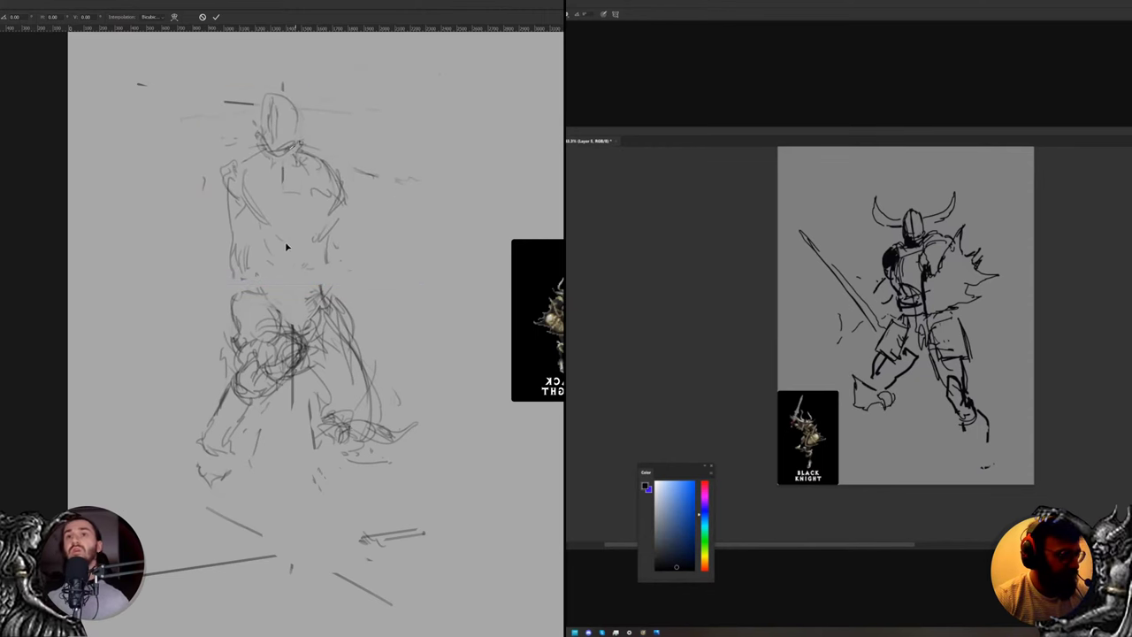
{"action": "key", "text": "b"}
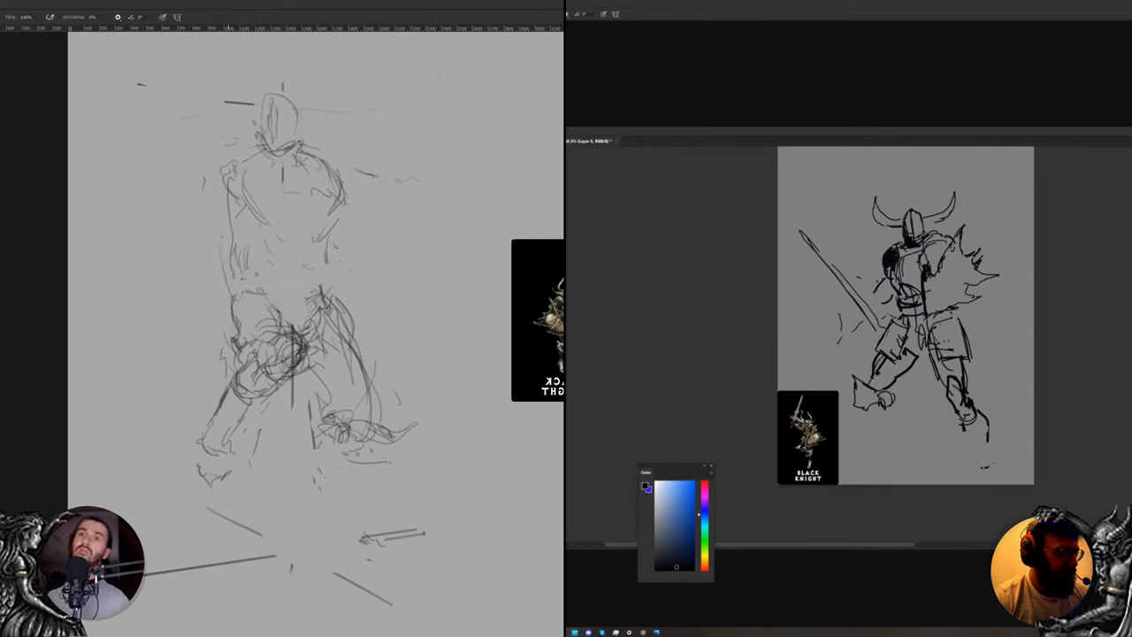
{"action": "left_click_drag", "start_coordinate": [901, 352], "coordinate": [923, 343]}
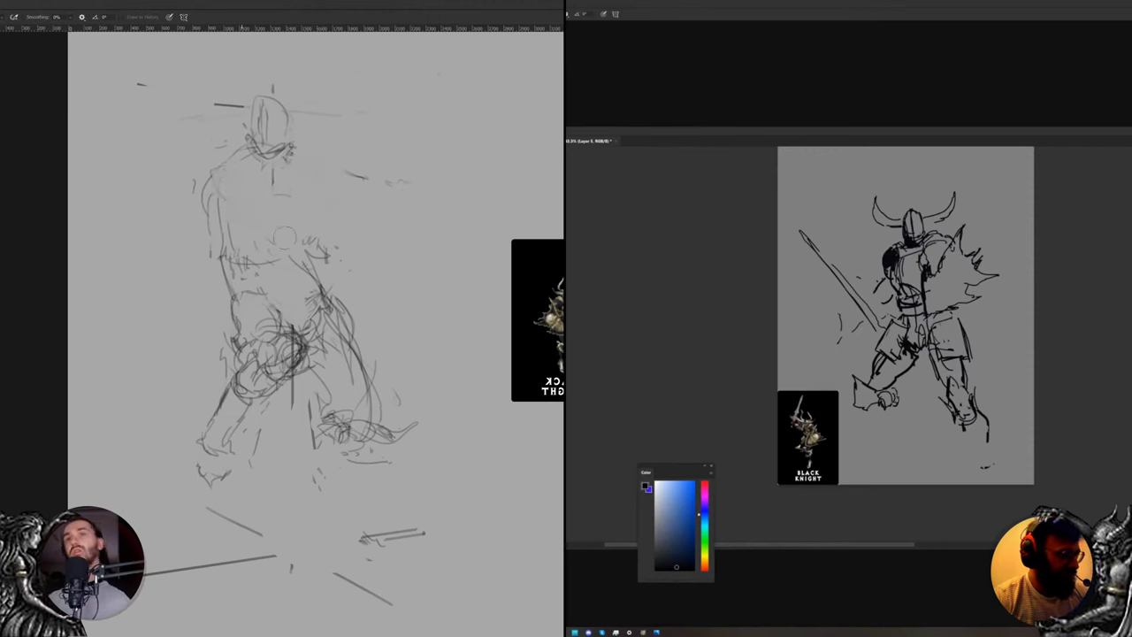
{"action": "mouse_move", "coordinate": [911, 350]}
{"action": "left_mouse_down"}
{"action": "mouse_move", "coordinate": [901, 367]}
{"action": "mouse_move", "coordinate": [917, 347]}
{"action": "left_mouse_up"}
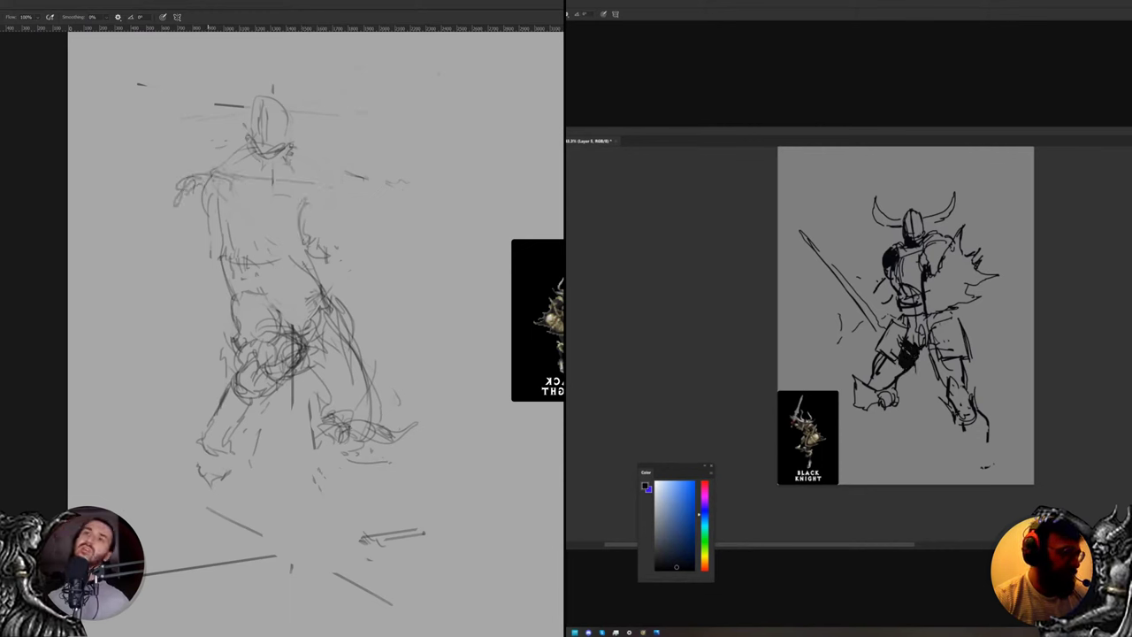
{"action": "left_click_drag", "start_coordinate": [916, 391], "coordinate": [925, 328]}
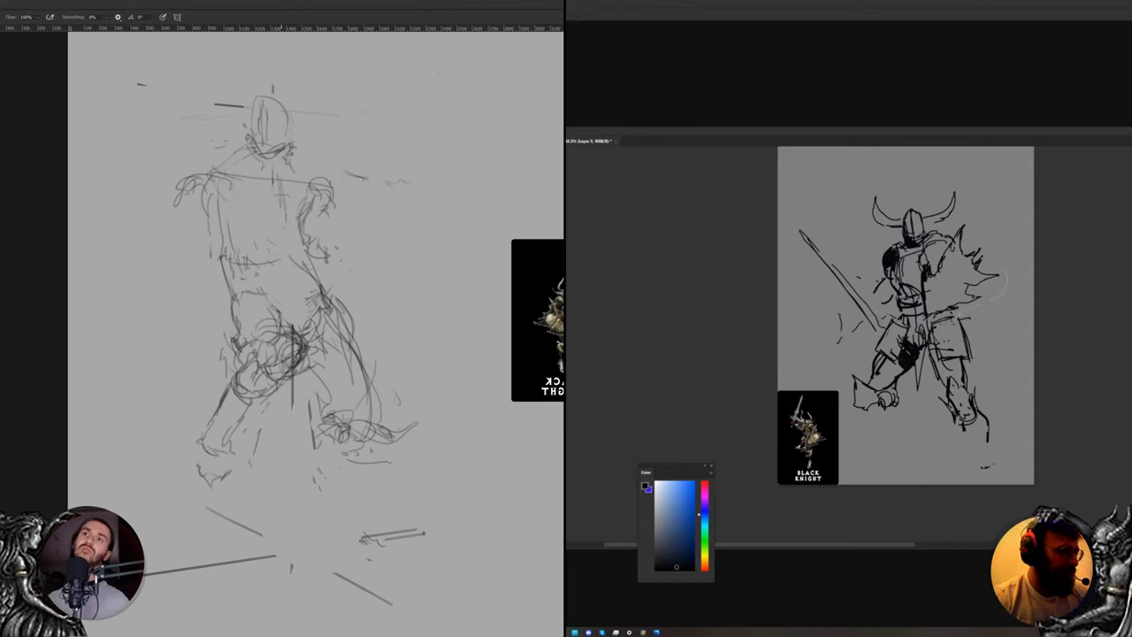
Lasso the second figure's flame-shaped shield, then move and rotate it down away from the torso
{"action": "left_click_drag", "start_coordinate": [929, 321], "coordinate": [925, 268]}
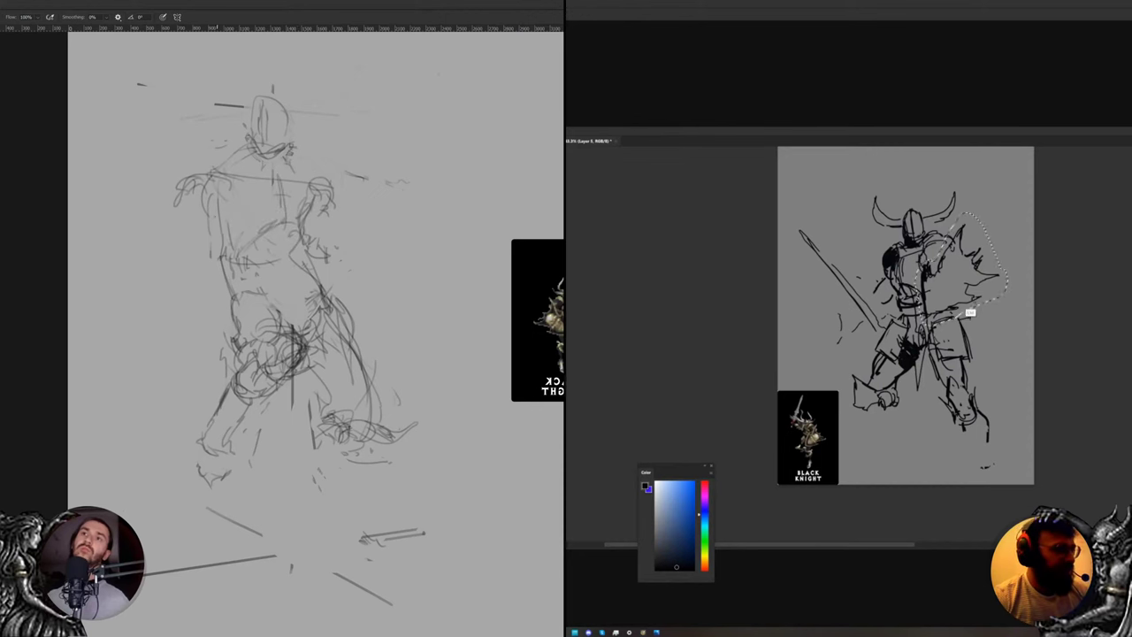
{"action": "left_click_drag", "start_coordinate": [971, 311], "coordinate": [970, 341]}
{"action": "key", "text": "ctrl+t"}
{"action": "left_click_drag", "start_coordinate": [999, 254], "coordinate": [1018, 234]}
{"action": "left_click_drag", "start_coordinate": [983, 280], "coordinate": [994, 283]}
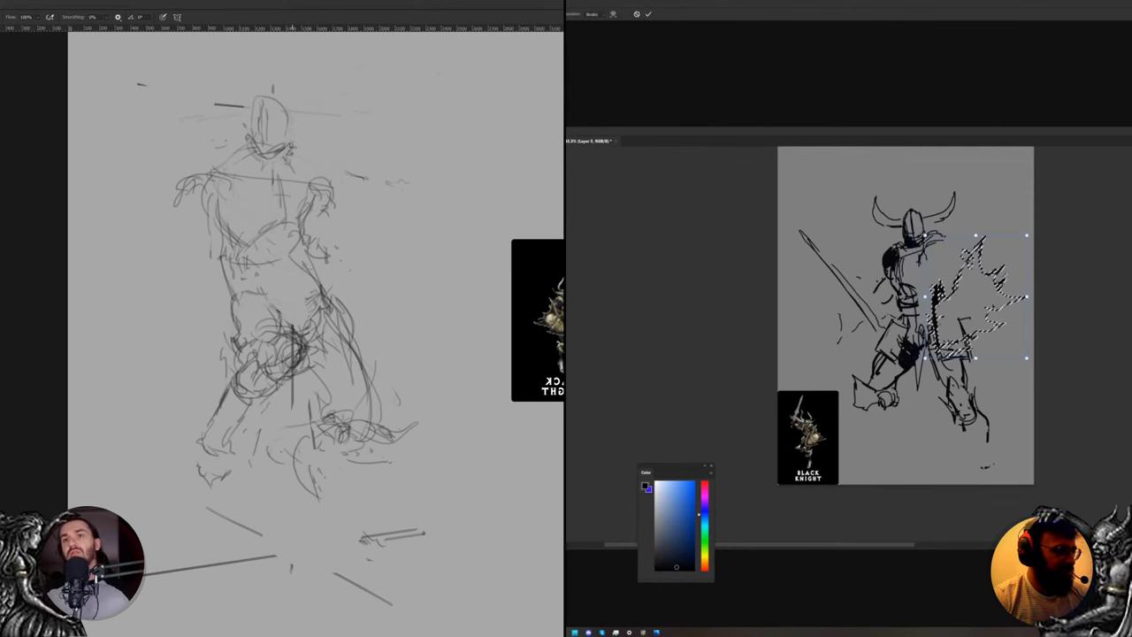
{"action": "key", "text": "Return"}
{"action": "key", "text": "ctrl+d"}
Sketch the first figure's supporting lower leg and foot, and erase stray lines around the second figure's moved shield
{"action": "left_click_drag", "start_coordinate": [323, 515], "coordinate": [342, 528]}
{"action": "key", "text": "e"}
{"action": "left_click_drag", "start_coordinate": [971, 321], "coordinate": [964, 319]}
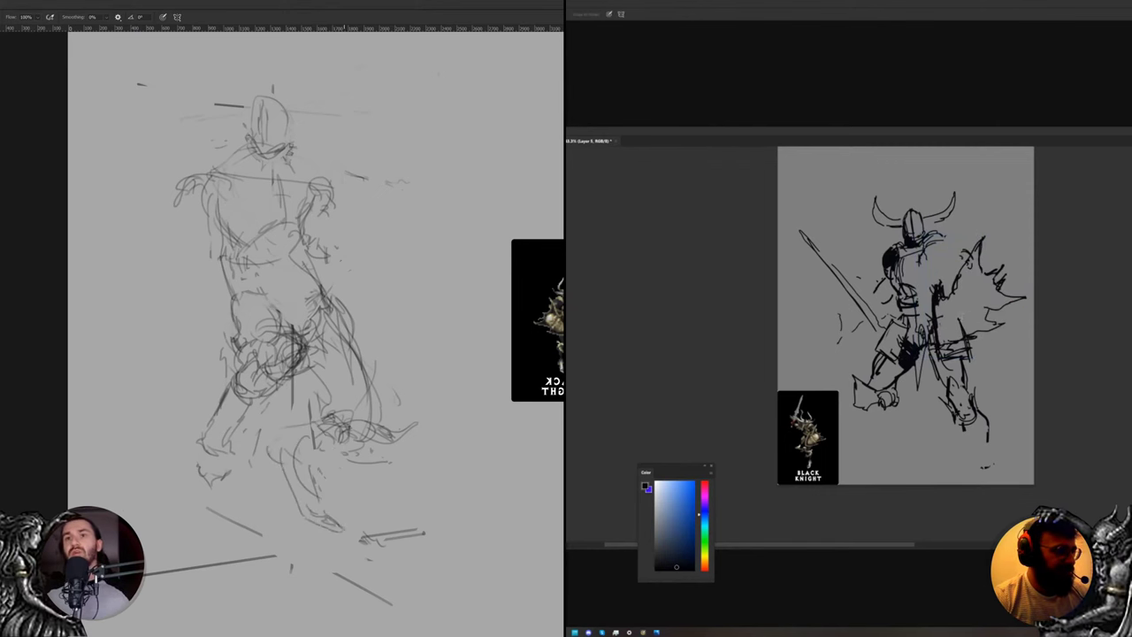
{"action": "left_click_drag", "start_coordinate": [303, 527], "coordinate": [340, 529]}
{"action": "left_click_drag", "start_coordinate": [941, 281], "coordinate": [930, 322]}
{"action": "key", "text": "b"}
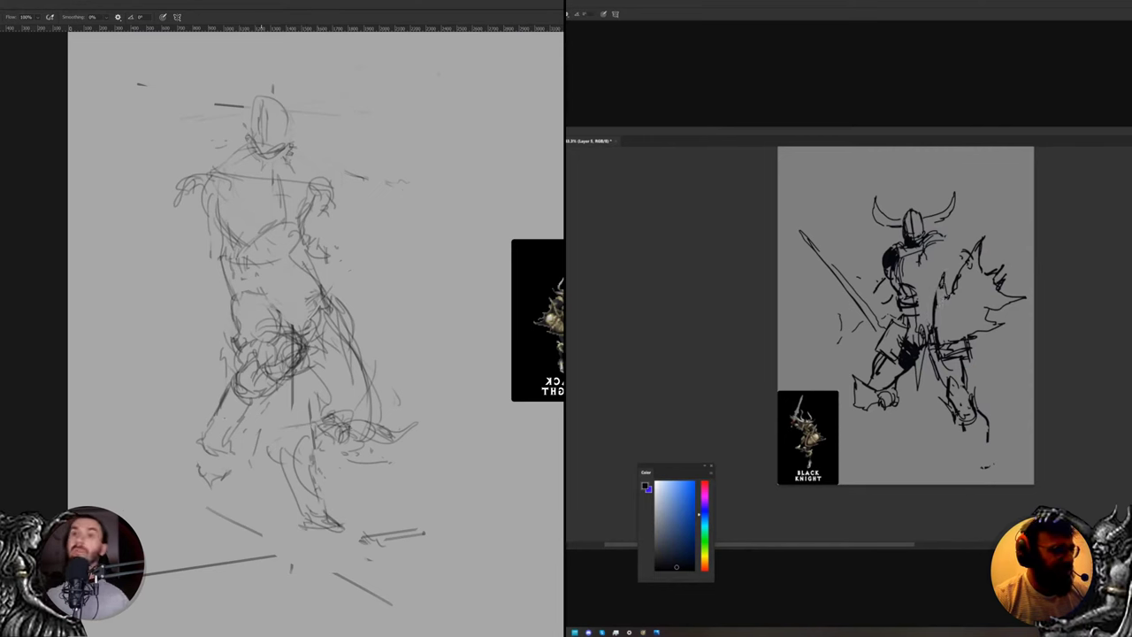
Erase the inner outline of the second figure's shield and the overlapping knee scribbles on the first figure
{"action": "left_click_drag", "start_coordinate": [976, 247], "coordinate": [939, 332]}
{"action": "key", "text": "b"}
{"action": "key", "text": "e"}
{"action": "mouse_move", "coordinate": [290, 338]}
{"action": "left_mouse_down"}
{"action": "mouse_move", "coordinate": [292, 367]}
{"action": "mouse_move", "coordinate": [253, 380]}
{"action": "mouse_move", "coordinate": [228, 421]}
{"action": "mouse_move", "coordinate": [255, 420]}
{"action": "left_mouse_up"}
{"action": "key", "text": "e"}
Unmirror the first canvas and clear its figure's front thigh, and draw a pointed blade across the second figure's hip
{"action": "key", "text": "ctrl+shift+h"}
{"action": "mouse_move", "coordinate": [999, 328]}
{"action": "left_mouse_down"}
{"action": "mouse_move", "coordinate": [967, 336]}
{"action": "mouse_move", "coordinate": [983, 336]}
{"action": "left_mouse_up"}
{"action": "key", "text": "b"}
{"action": "key", "text": "e"}
{"action": "mouse_move", "coordinate": [419, 340]}
{"action": "left_mouse_down"}
{"action": "mouse_move", "coordinate": [417, 358]}
{"action": "mouse_move", "coordinate": [452, 369]}
{"action": "left_mouse_up"}
{"action": "left_click_drag", "start_coordinate": [1008, 318], "coordinate": [981, 334]}
{"action": "mouse_move", "coordinate": [452, 369]}
{"action": "left_mouse_down"}
{"action": "mouse_move", "coordinate": [404, 353]}
{"action": "mouse_move", "coordinate": [430, 405]}
{"action": "left_mouse_up"}
{"action": "key", "text": "b"}
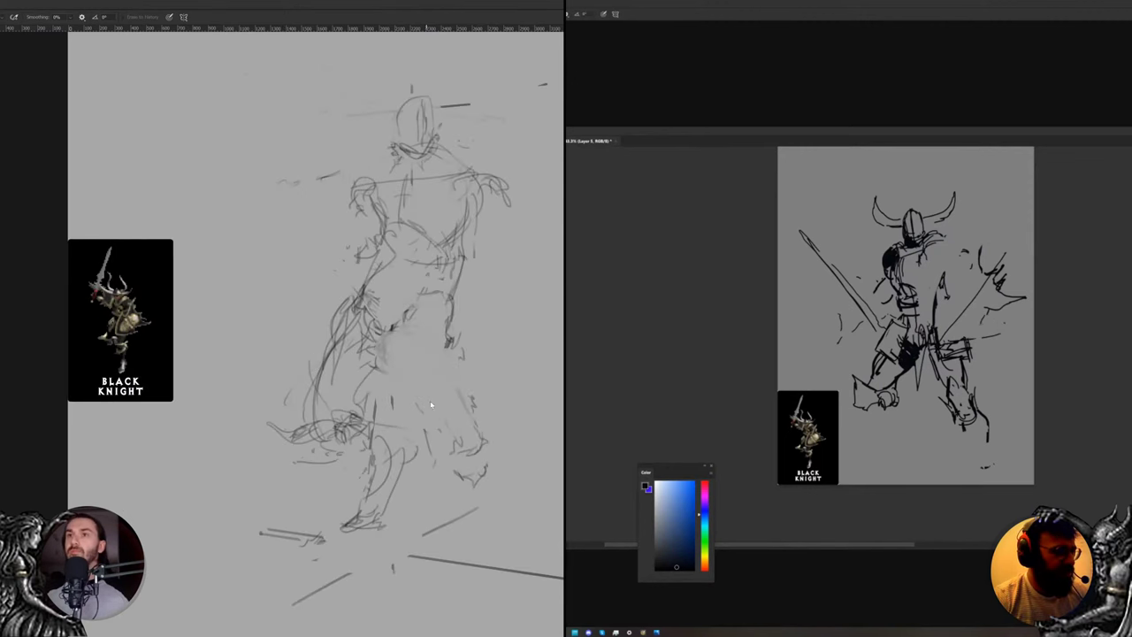
{"action": "mouse_move", "coordinate": [1012, 336]}
{"action": "left_mouse_down"}
{"action": "mouse_move", "coordinate": [966, 343]}
{"action": "mouse_move", "coordinate": [999, 336]}
{"action": "left_mouse_up"}
Warp the first figure's sketch so its upper body leans toward the reference card
{"action": "key", "text": "ctrl+t"}
{"action": "right_click", "coordinate": [394, 197]}
{"action": "key", "text": "e"}
{"action": "left_click", "coordinate": [425, 257]}
{"action": "left_click_drag", "start_coordinate": [241, 89], "coordinate": [178, 86]}
{"action": "left_click_drag", "start_coordinate": [570, 99], "coordinate": [540, 100]}
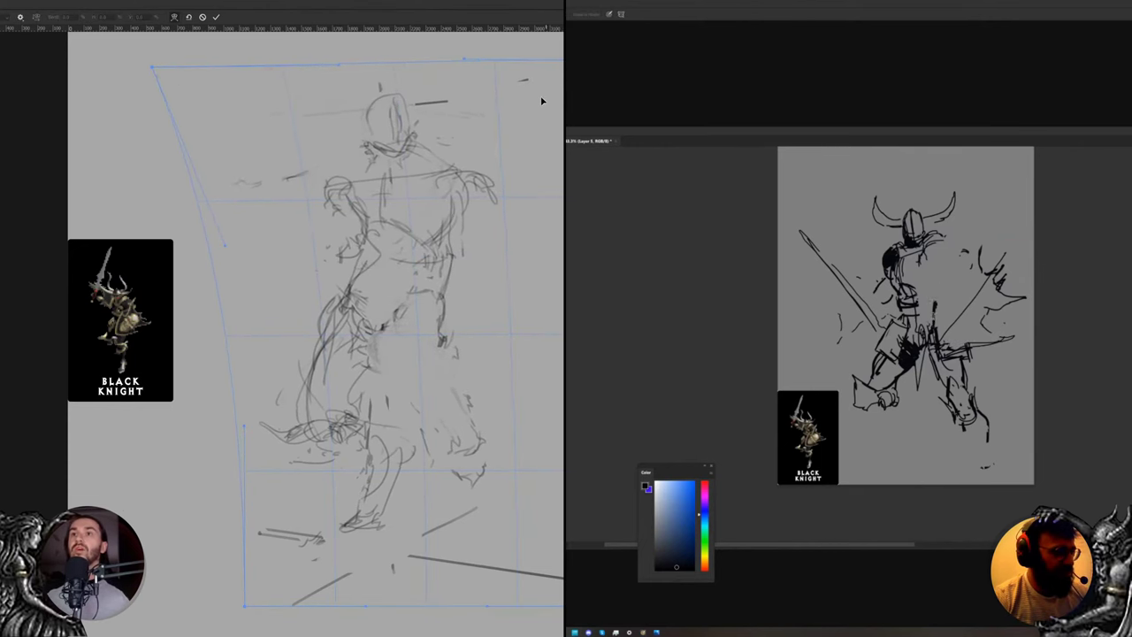
{"action": "key", "text": "Return"}
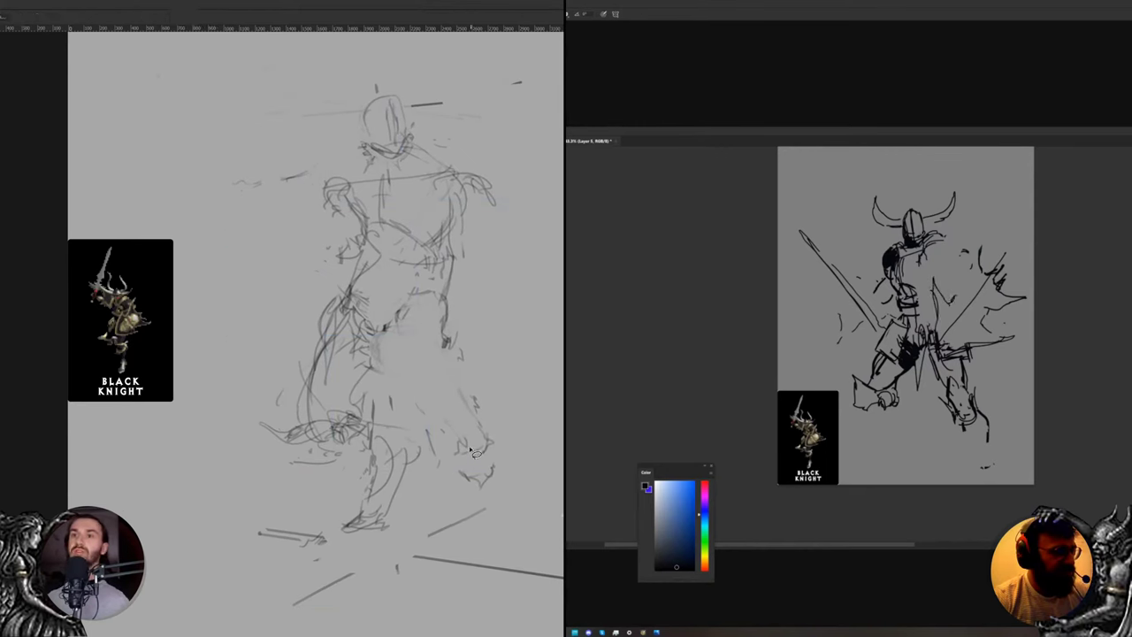
Redraw the first figure's front knee and the contours of the lower leg beneath it
{"action": "mouse_move", "coordinate": [439, 334]}
{"action": "left_mouse_down"}
{"action": "mouse_move", "coordinate": [434, 364]}
{"action": "mouse_move", "coordinate": [421, 331]}
{"action": "mouse_move", "coordinate": [448, 327]}
{"action": "left_mouse_up"}
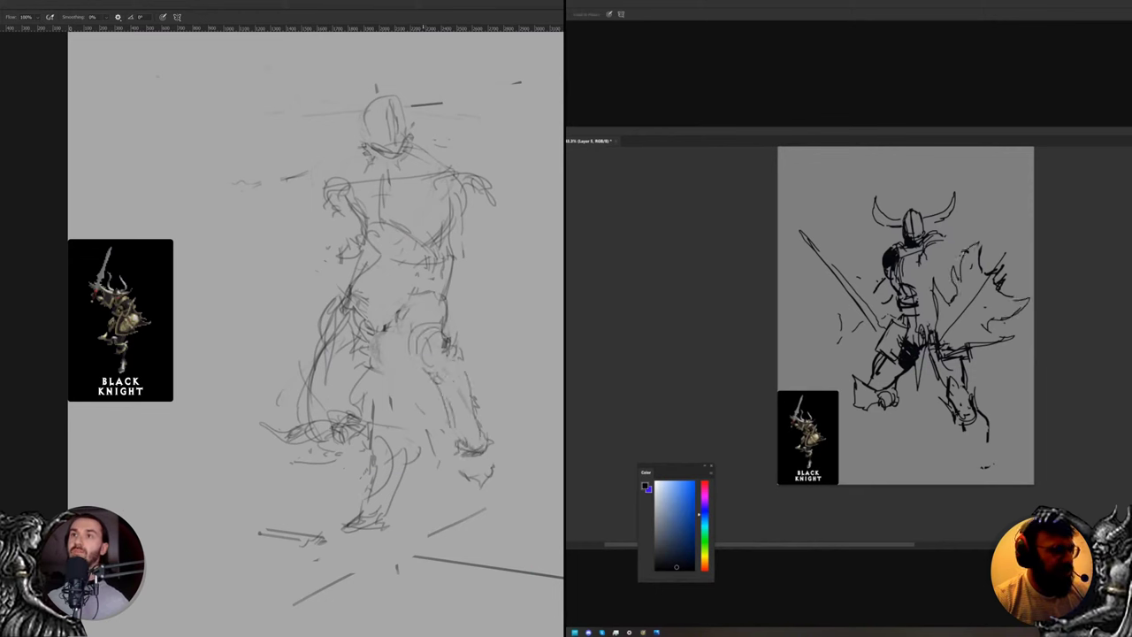
{"action": "mouse_move", "coordinate": [414, 298]}
{"action": "left_mouse_down"}
{"action": "mouse_move", "coordinate": [400, 339]}
{"action": "mouse_move", "coordinate": [423, 331]}
{"action": "left_mouse_up"}
{"action": "left_click_drag", "start_coordinate": [449, 306], "coordinate": [449, 328]}
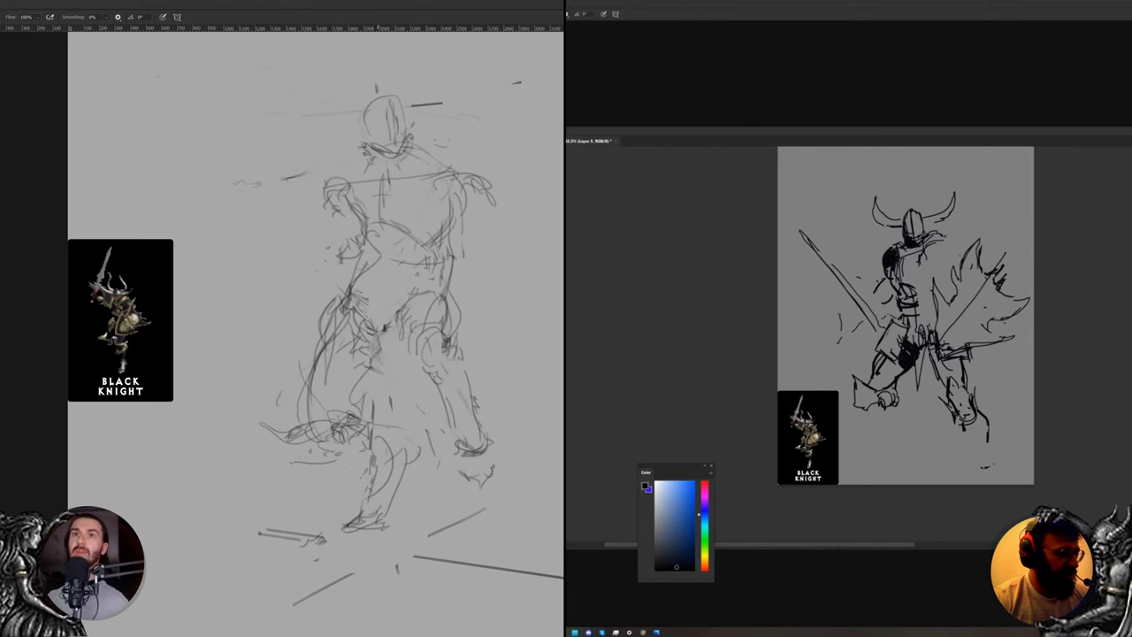
Restate the hanging forms and inner leg contours below the first figure's waist, and sketch a rock under the front foot
{"action": "left_click_drag", "start_coordinate": [375, 334], "coordinate": [387, 407]}
{"action": "left_click_drag", "start_coordinate": [360, 320], "coordinate": [369, 364]}
{"action": "left_click_drag", "start_coordinate": [371, 344], "coordinate": [400, 413]}
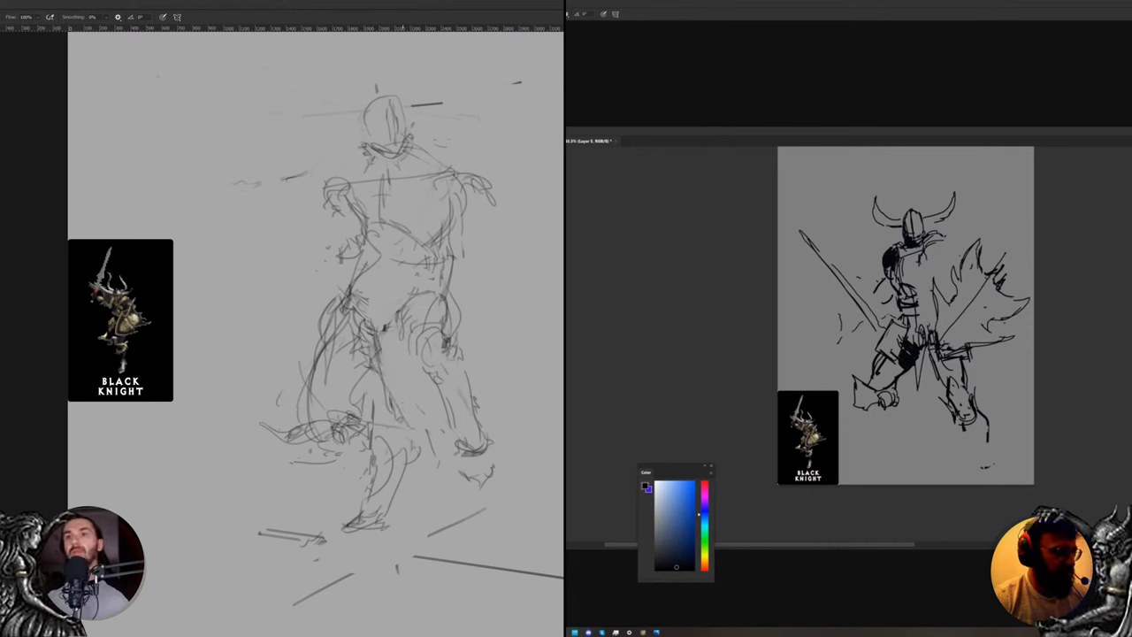
{"action": "left_click_drag", "start_coordinate": [423, 345], "coordinate": [405, 375]}
{"action": "left_click_drag", "start_coordinate": [436, 406], "coordinate": [430, 437]}
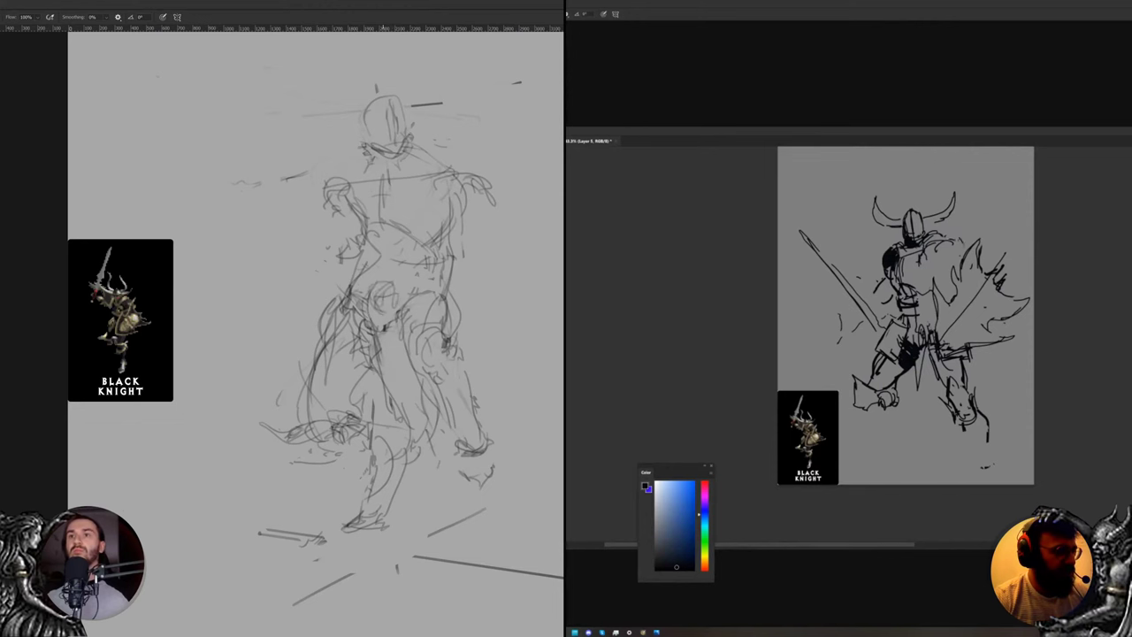
{"action": "left_click_drag", "start_coordinate": [364, 270], "coordinate": [363, 257]}
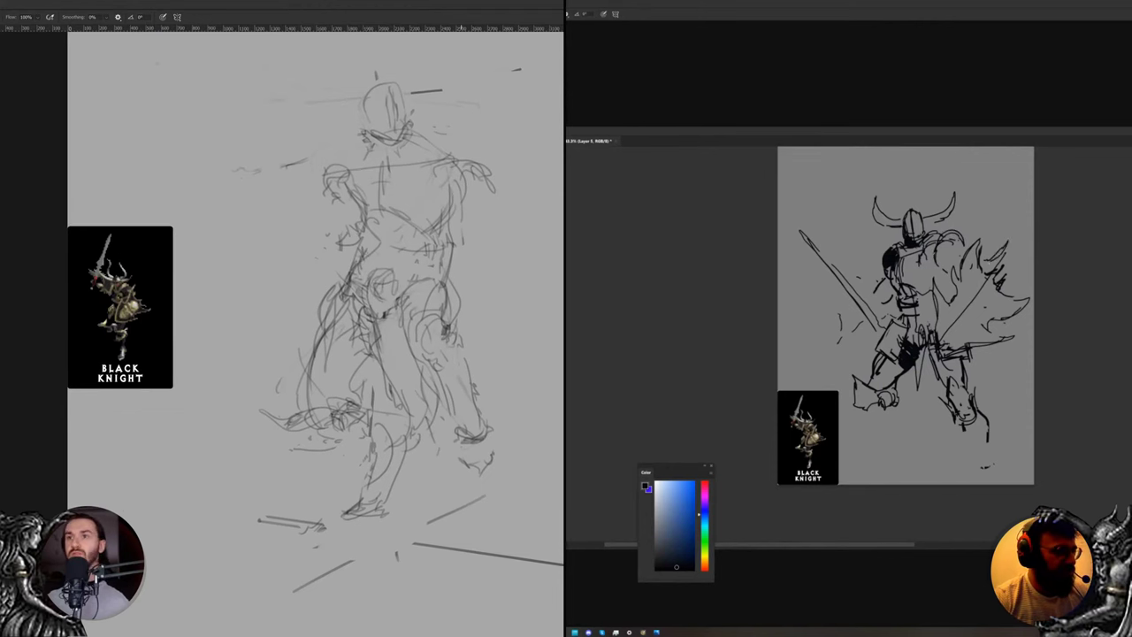
{"action": "mouse_move", "coordinate": [477, 482]}
{"action": "left_mouse_down"}
{"action": "mouse_move", "coordinate": [417, 517]}
{"action": "mouse_move", "coordinate": [493, 479]}
{"action": "mouse_move", "coordinate": [419, 519]}
{"action": "left_mouse_up"}
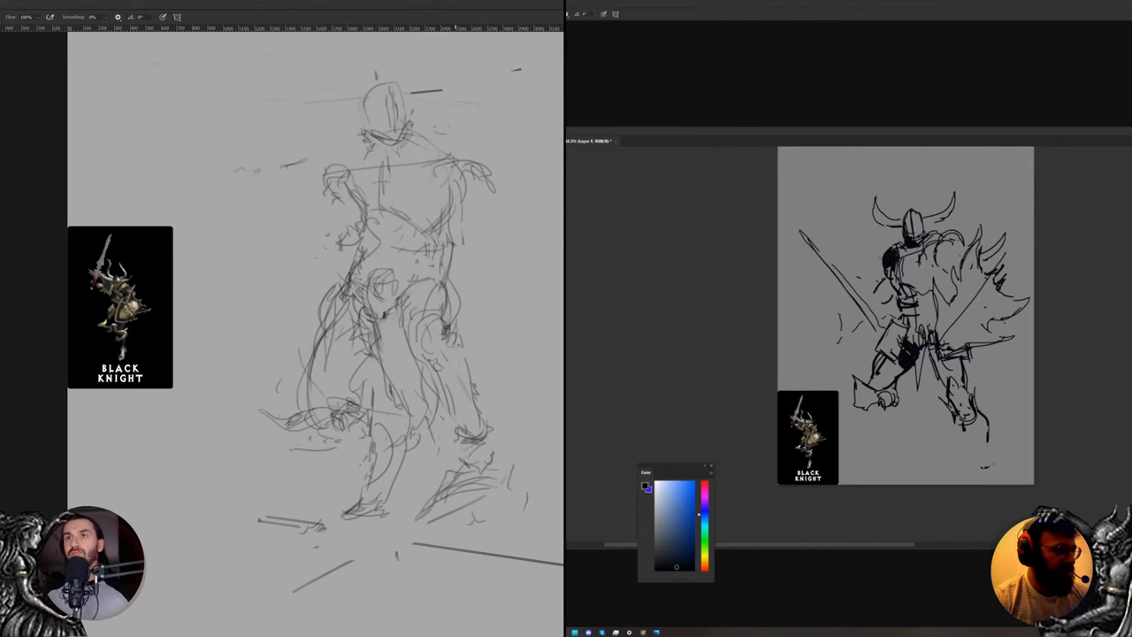
Erase the first figure's head and redraw it as a rounded helmet tilted down over the collar
{"action": "key", "text": "e"}
{"action": "mouse_move", "coordinate": [390, 125]}
{"action": "left_mouse_down"}
{"action": "mouse_move", "coordinate": [392, 88]}
{"action": "mouse_move", "coordinate": [399, 150]}
{"action": "left_mouse_up"}
{"action": "key", "text": "b"}
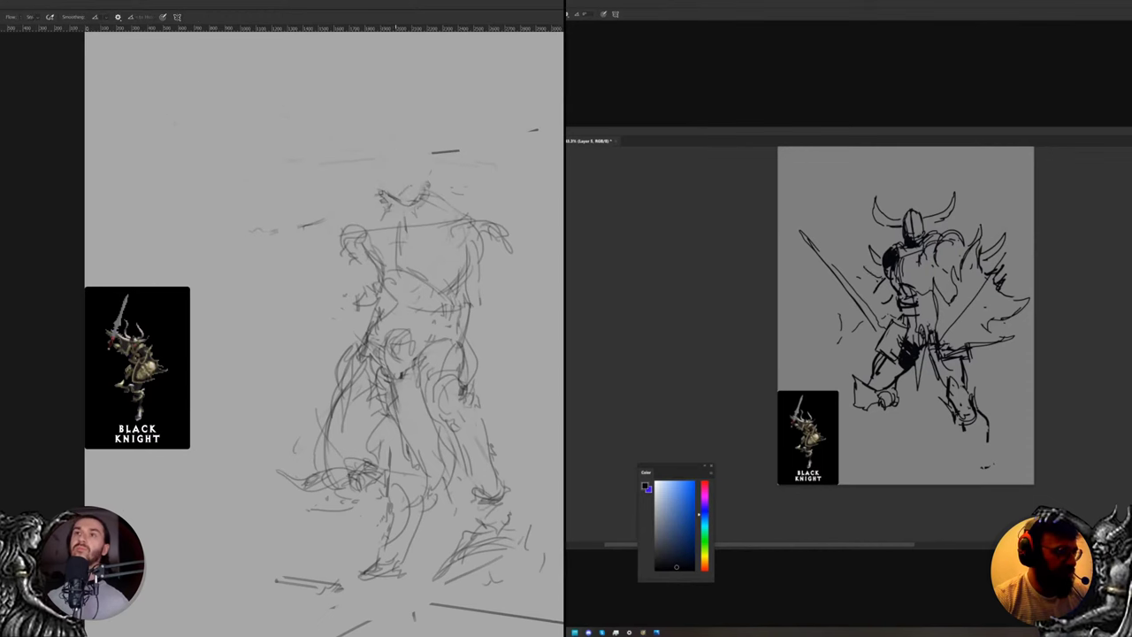
{"action": "left_click_drag", "start_coordinate": [389, 196], "coordinate": [403, 188]}
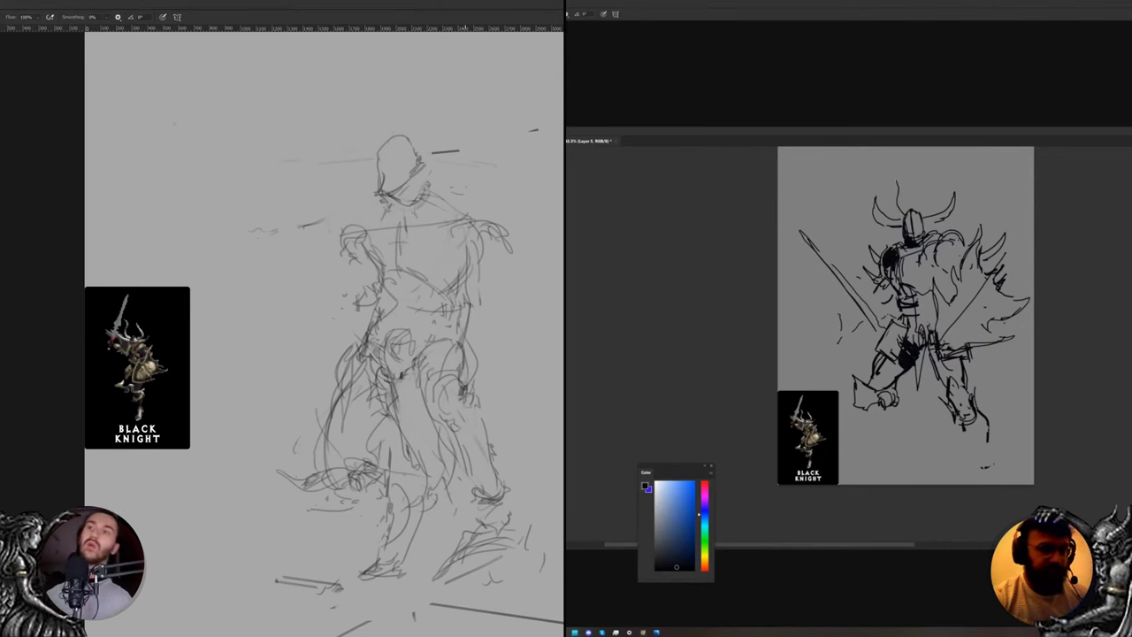
Add rounded debris to the rock under the first figure's foot, and draw a tall curved horn on the second figure's helmet
{"action": "left_click_drag", "start_coordinate": [469, 301], "coordinate": [450, 242]}
{"action": "left_click_drag", "start_coordinate": [899, 185], "coordinate": [899, 196]}
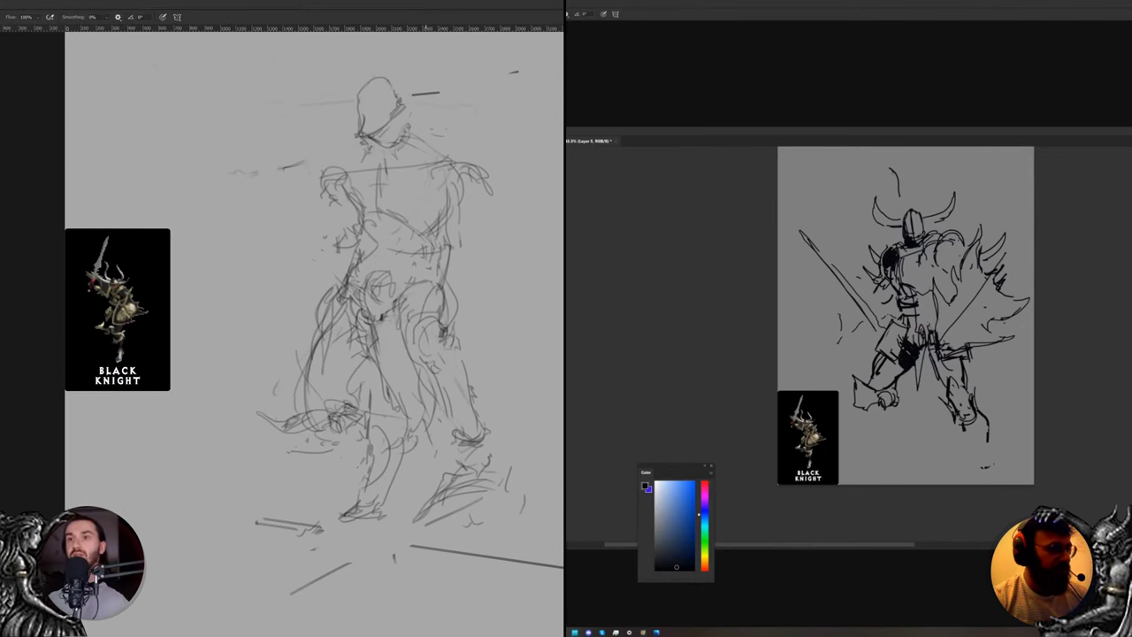
{"action": "left_click_drag", "start_coordinate": [440, 496], "coordinate": [423, 521]}
{"action": "left_click_drag", "start_coordinate": [429, 521], "coordinate": [484, 524]}
{"action": "left_click_drag", "start_coordinate": [900, 196], "coordinate": [895, 215]}
{"action": "key", "text": "e"}
{"action": "mouse_move", "coordinate": [446, 521]}
{"action": "left_mouse_down"}
{"action": "mouse_move", "coordinate": [457, 512]}
{"action": "mouse_move", "coordinate": [477, 519]}
{"action": "left_mouse_up"}
{"action": "key", "text": "b"}
{"action": "left_click_drag", "start_coordinate": [892, 167], "coordinate": [897, 198]}
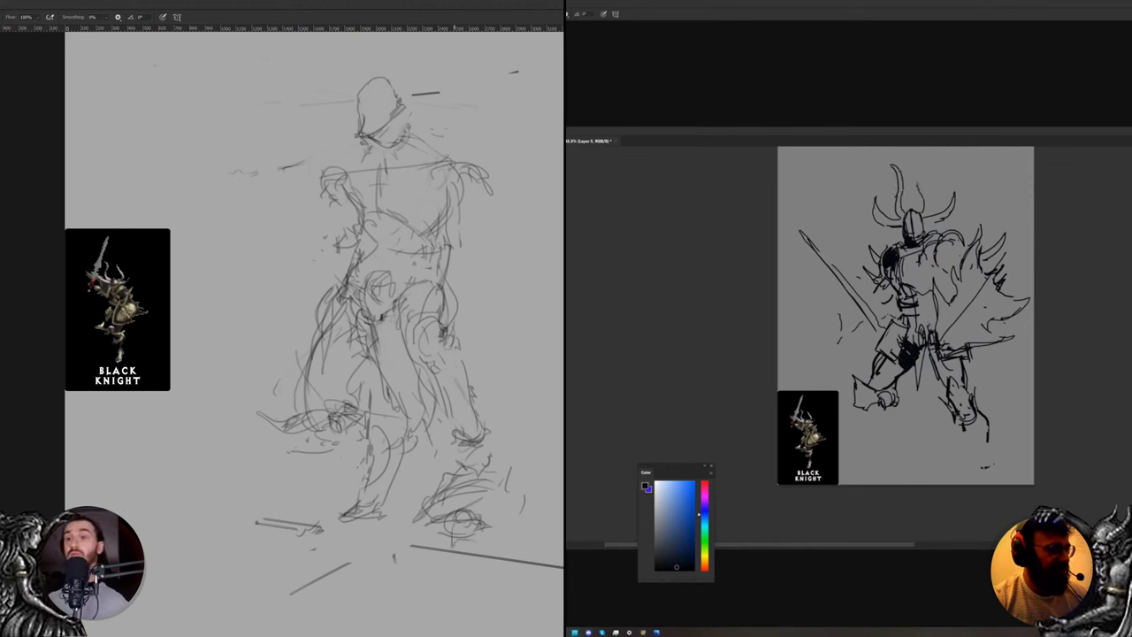
Draw a second upright horn on the second figure's helmet, and extend the ground debris below the first figure
{"action": "left_click_drag", "start_coordinate": [917, 161], "coordinate": [926, 197]}
{"action": "left_click_drag", "start_coordinate": [412, 526], "coordinate": [401, 550]}
{"action": "left_click_drag", "start_coordinate": [926, 196], "coordinate": [933, 217]}
{"action": "left_click_drag", "start_coordinate": [403, 532], "coordinate": [421, 524]}
{"action": "key", "text": "e"}
{"action": "left_click_drag", "start_coordinate": [917, 174], "coordinate": [918, 157]}
{"action": "left_click_drag", "start_coordinate": [431, 528], "coordinate": [430, 546]}
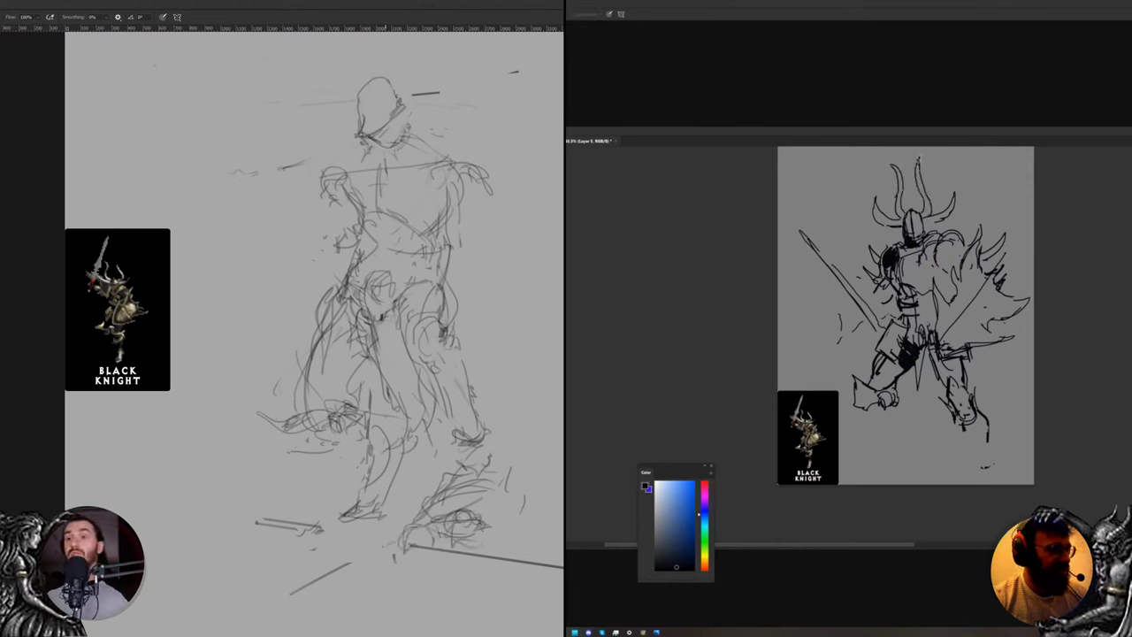
Sketch two long curved, pointed shapes rising from the ground beside the first figure, and refine the second figure's upright horn
{"action": "key", "text": "b"}
{"action": "left_click_drag", "start_coordinate": [309, 519], "coordinate": [219, 400]}
{"action": "left_click_drag", "start_coordinate": [918, 176], "coordinate": [922, 160]}
{"action": "left_click_drag", "start_coordinate": [219, 400], "coordinate": [288, 514]}
{"action": "left_click_drag", "start_coordinate": [921, 160], "coordinate": [928, 196]}
{"action": "mouse_move", "coordinate": [265, 523]}
{"action": "left_mouse_down"}
{"action": "mouse_move", "coordinate": [162, 467]}
{"action": "mouse_move", "coordinate": [265, 504]}
{"action": "left_mouse_up"}
{"action": "left_click_drag", "start_coordinate": [211, 380], "coordinate": [253, 481]}
{"action": "left_click_drag", "start_coordinate": [212, 421], "coordinate": [243, 477]}
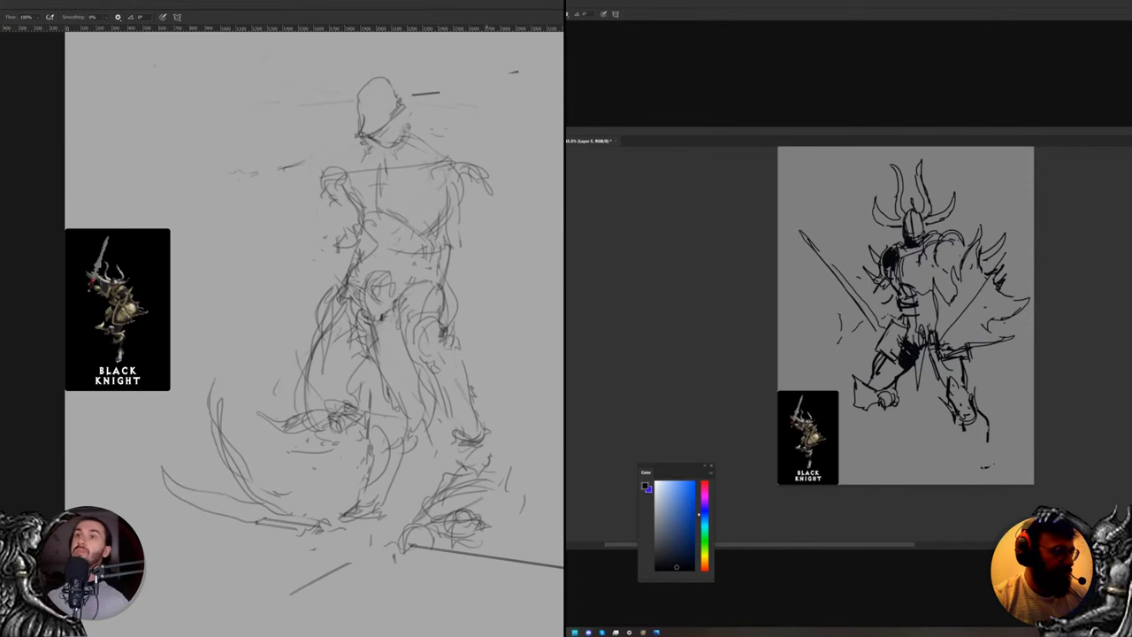
Check the second design at thumbnail size, and draw the first figure's sloping neck and shoulder lines
{"action": "left_click_drag", "start_coordinate": [915, 235], "coordinate": [875, 217]}
{"action": "left_click_drag", "start_coordinate": [402, 126], "coordinate": [426, 148]}
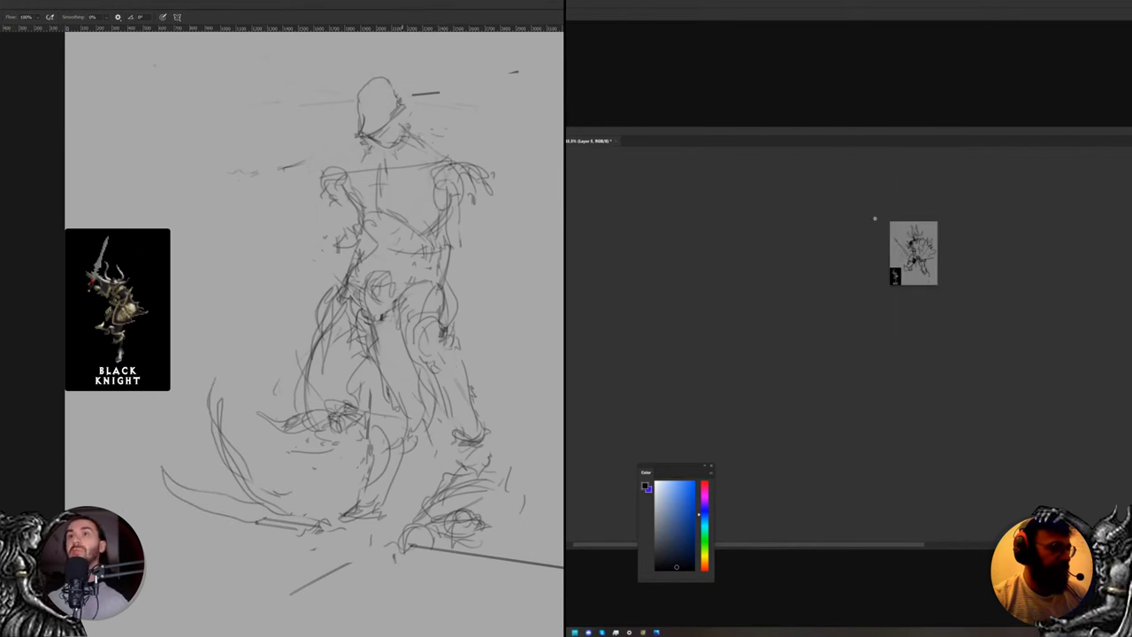
{"action": "left_click_drag", "start_coordinate": [875, 217], "coordinate": [881, 218]}
{"action": "left_click_drag", "start_coordinate": [415, 127], "coordinate": [439, 155]}
{"action": "left_click_drag", "start_coordinate": [881, 218], "coordinate": [913, 225]}
{"action": "left_click_drag", "start_coordinate": [420, 129], "coordinate": [449, 154]}
{"action": "left_click_drag", "start_coordinate": [367, 144], "coordinate": [348, 173]}
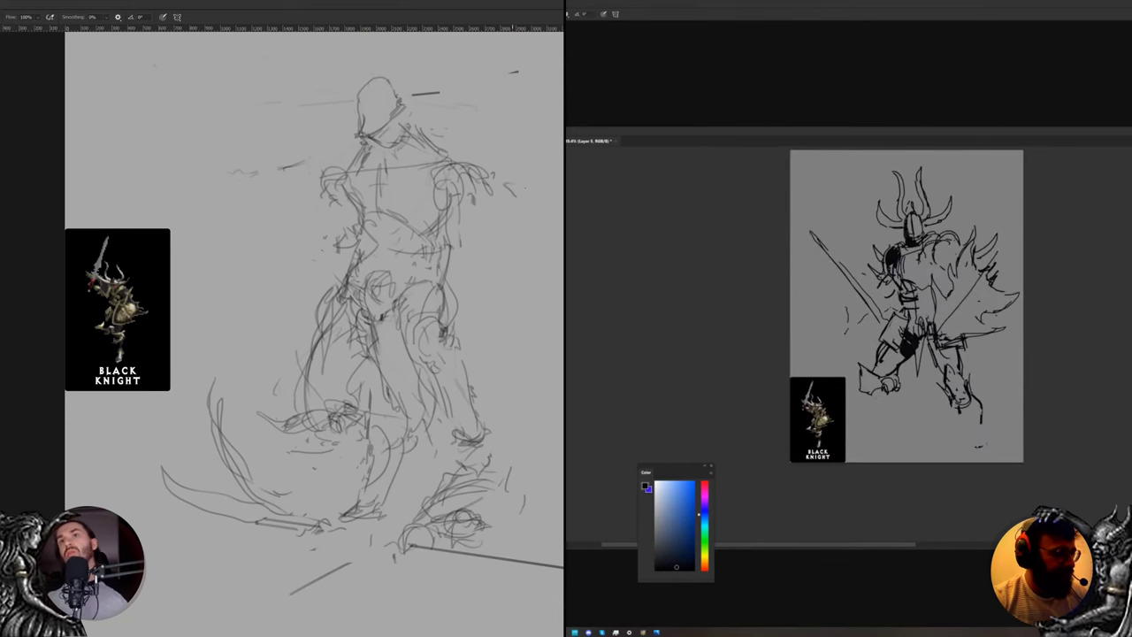
Block in rounded forms for the first figure's outstretched arm, and draw a ragged outline below the second figure's raised foot
{"action": "left_click_drag", "start_coordinate": [506, 184], "coordinate": [527, 184]}
{"action": "left_click_drag", "start_coordinate": [875, 394], "coordinate": [885, 405]}
{"action": "left_click_drag", "start_coordinate": [472, 170], "coordinate": [491, 191]}
{"action": "left_click_drag", "start_coordinate": [893, 397], "coordinate": [909, 414]}
{"action": "mouse_move", "coordinate": [490, 166]}
{"action": "left_mouse_down"}
{"action": "mouse_move", "coordinate": [498, 259]}
{"action": "mouse_move", "coordinate": [498, 230]}
{"action": "left_mouse_up"}
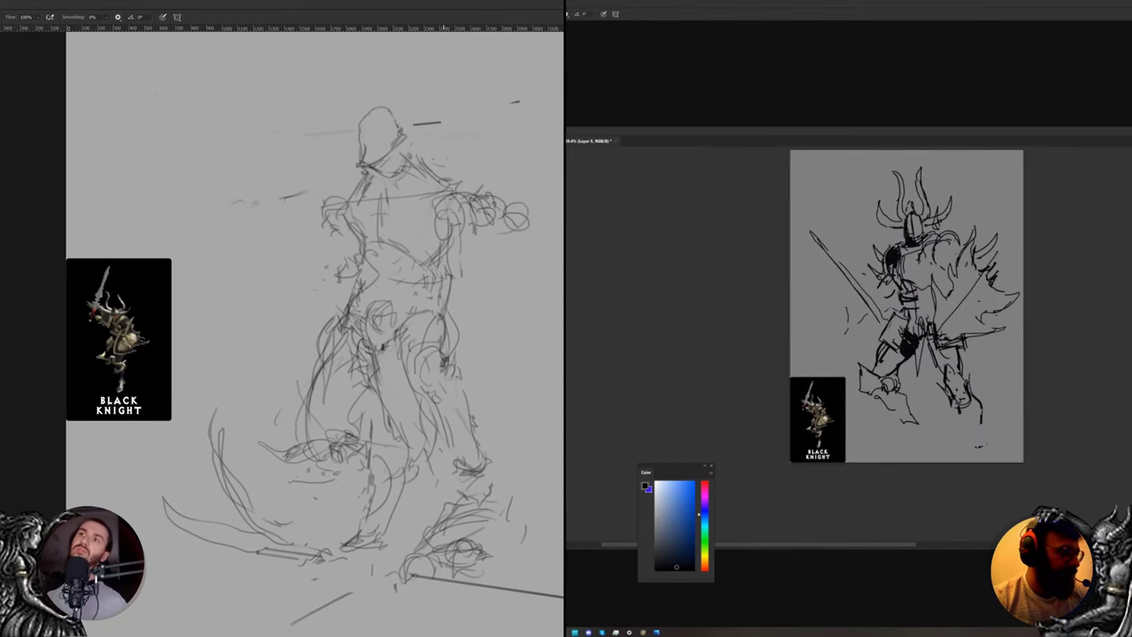
Erase the rounded forms of the first figure's outstretched arm, and the ragged outline below the second figure's raised foot
{"action": "key", "text": "e"}
{"action": "mouse_move", "coordinate": [478, 204]}
{"action": "left_mouse_down"}
{"action": "mouse_move", "coordinate": [510, 223]}
{"action": "mouse_move", "coordinate": [462, 216]}
{"action": "left_mouse_up"}
{"action": "key", "text": "b"}
{"action": "key", "text": "e"}
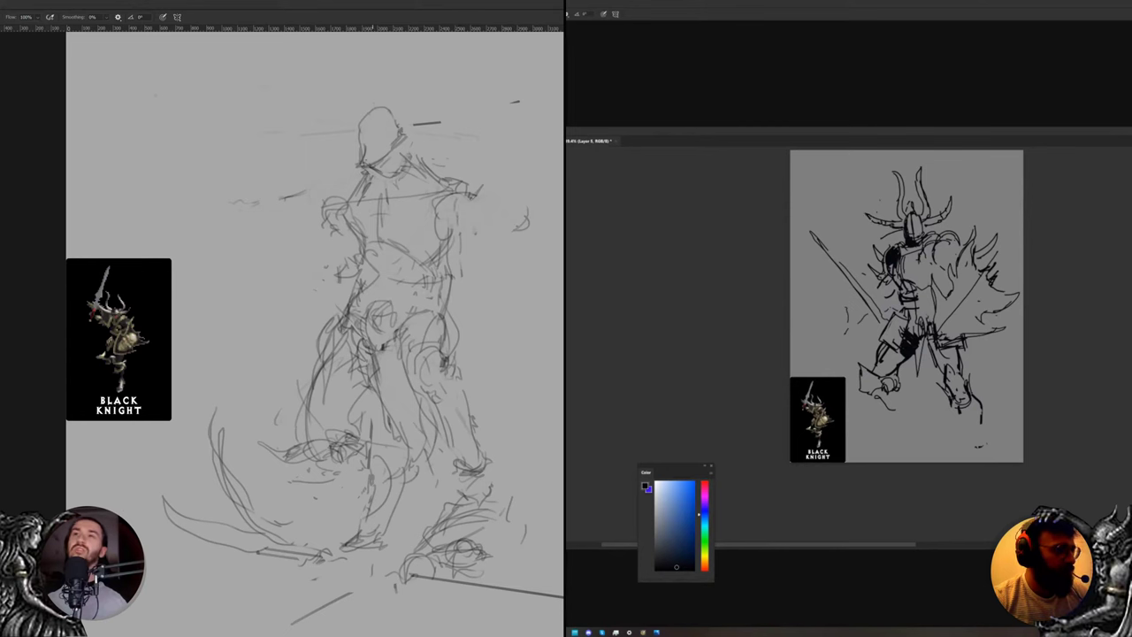
Sketch the first figure's opposite shoulder and upper arm angling downward away from the torso
{"action": "mouse_move", "coordinate": [323, 207]}
{"action": "left_mouse_down"}
{"action": "mouse_move", "coordinate": [336, 226]}
{"action": "mouse_move", "coordinate": [329, 249]}
{"action": "mouse_move", "coordinate": [257, 278]}
{"action": "mouse_move", "coordinate": [313, 258]}
{"action": "mouse_move", "coordinate": [327, 277]}
{"action": "left_mouse_up"}
{"action": "key", "text": "e"}
{"action": "key", "text": "b"}
{"action": "left_click_drag", "start_coordinate": [328, 230], "coordinate": [305, 273]}
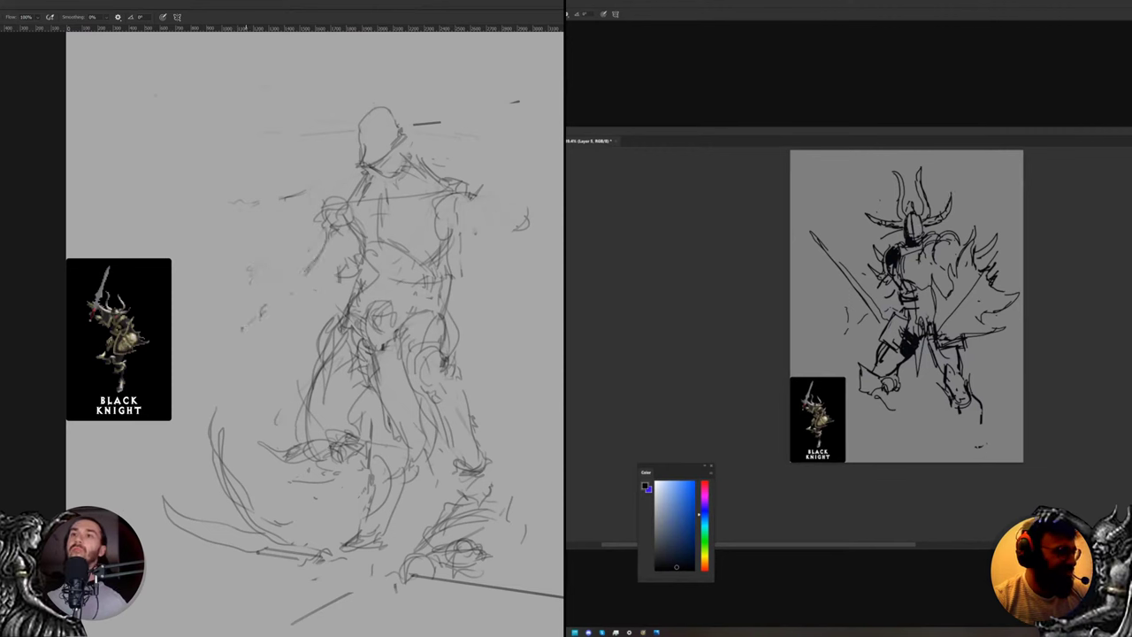
Rough in the hand of the first figure's lowered arm, and lighten the black face area of the second figure's helmet
{"action": "left_click_drag", "start_coordinate": [237, 335], "coordinate": [258, 315]}
{"action": "mouse_move", "coordinate": [255, 315]}
{"action": "left_mouse_down"}
{"action": "mouse_move", "coordinate": [272, 329]}
{"action": "mouse_move", "coordinate": [263, 336]}
{"action": "left_mouse_up"}
{"action": "mouse_move", "coordinate": [263, 328]}
{"action": "left_mouse_down"}
{"action": "mouse_move", "coordinate": [249, 339]}
{"action": "mouse_move", "coordinate": [258, 342]}
{"action": "left_mouse_up"}
{"action": "key", "text": "e"}
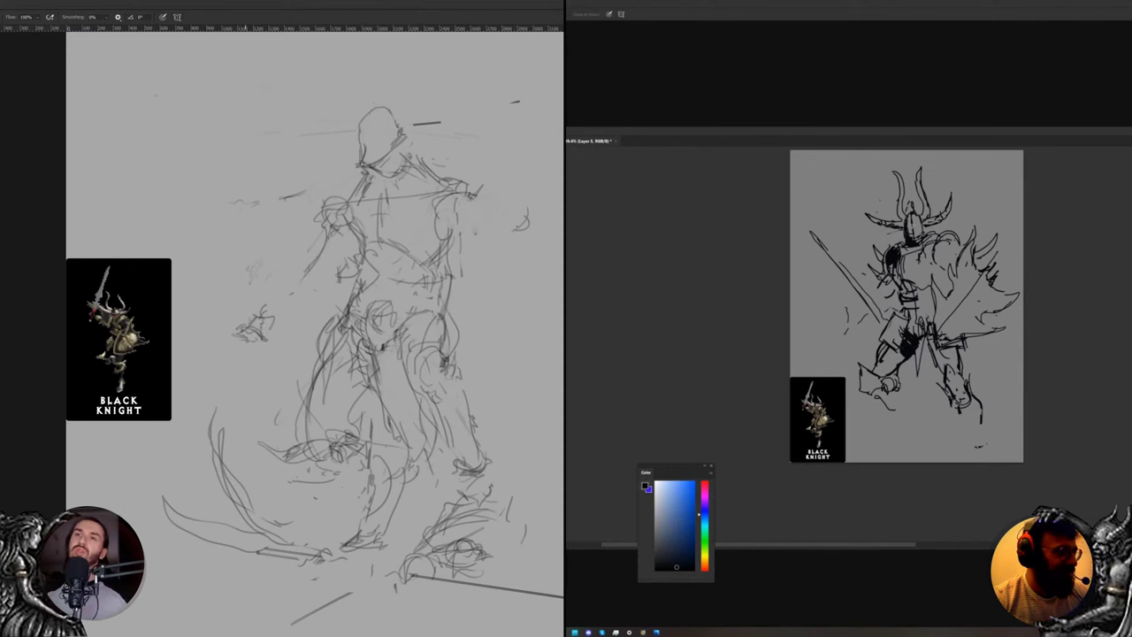
{"action": "left_click_drag", "start_coordinate": [911, 223], "coordinate": [909, 233]}
{"action": "left_click_drag", "start_coordinate": [248, 348], "coordinate": [265, 351]}
{"action": "left_click_drag", "start_coordinate": [909, 232], "coordinate": [913, 224]}
{"action": "left_click_drag", "start_coordinate": [252, 351], "coordinate": [264, 355]}
{"action": "key", "text": "b"}
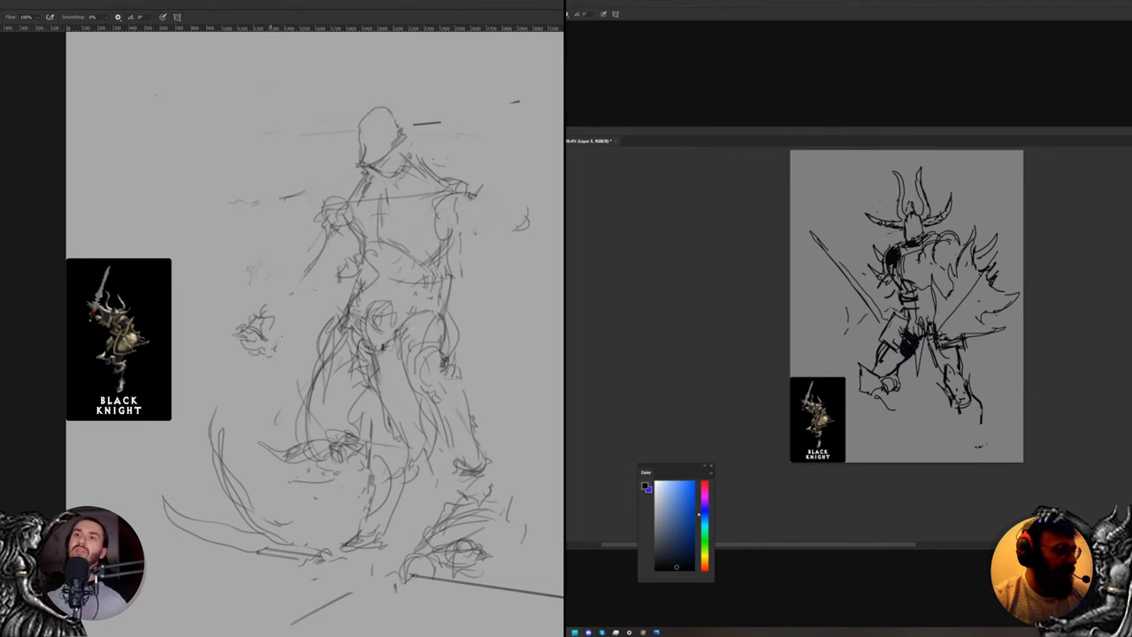
Draw the first figure's forearm up to the rough hand, and select the hand and transform it to fit the wrist
{"action": "mouse_move", "coordinate": [281, 324]}
{"action": "left_mouse_down"}
{"action": "mouse_move", "coordinate": [292, 299]}
{"action": "mouse_move", "coordinate": [278, 328]}
{"action": "mouse_move", "coordinate": [338, 277]}
{"action": "left_mouse_up"}
{"action": "mouse_move", "coordinate": [332, 285]}
{"action": "left_mouse_down"}
{"action": "mouse_move", "coordinate": [288, 323]}
{"action": "mouse_move", "coordinate": [233, 324]}
{"action": "mouse_move", "coordinate": [285, 336]}
{"action": "mouse_move", "coordinate": [281, 353]}
{"action": "left_mouse_up"}
{"action": "key", "text": "l"}
{"action": "key", "text": "v"}
{"action": "left_click_drag", "start_coordinate": [278, 347], "coordinate": [276, 340]}
{"action": "key", "text": "ctrl+t"}
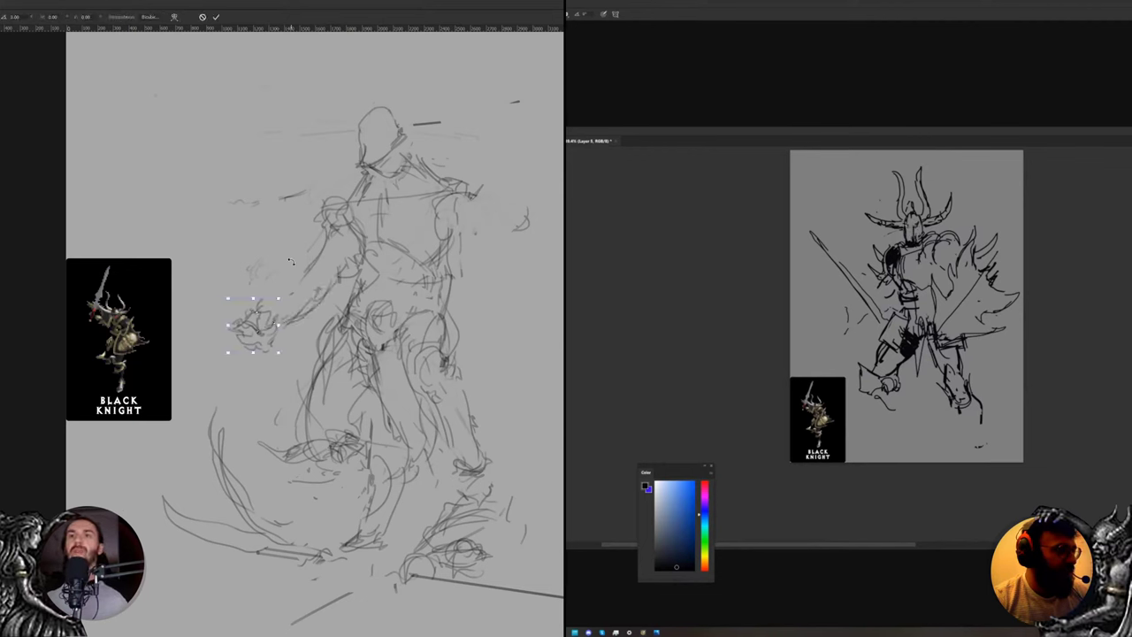
{"action": "left_click_drag", "start_coordinate": [299, 296], "coordinate": [307, 267]}
{"action": "key", "text": "Return"}
{"action": "key", "text": "Return"}
{"action": "key", "text": "b"}
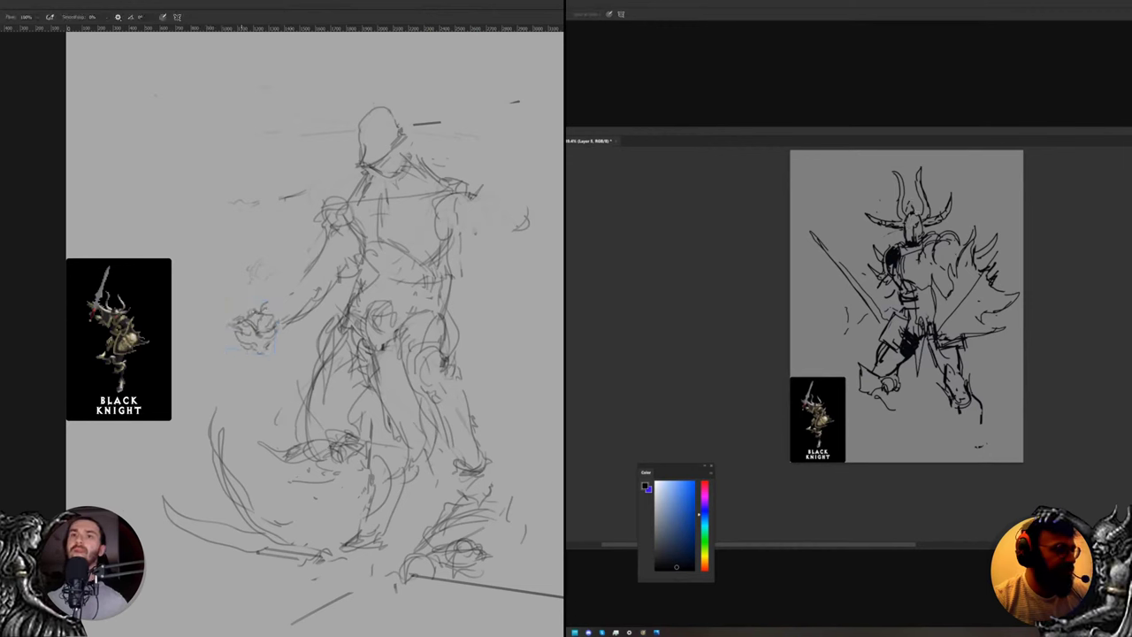
Complete the contours of the first figure's lowered forearm, and add a centre stroke to the second figure's helmet
{"action": "mouse_move", "coordinate": [269, 302]}
{"action": "left_mouse_down"}
{"action": "mouse_move", "coordinate": [270, 285]}
{"action": "mouse_move", "coordinate": [292, 272]}
{"action": "mouse_move", "coordinate": [296, 292]}
{"action": "left_mouse_up"}
{"action": "key", "text": "b"}
{"action": "left_click_drag", "start_coordinate": [915, 204], "coordinate": [918, 214]}
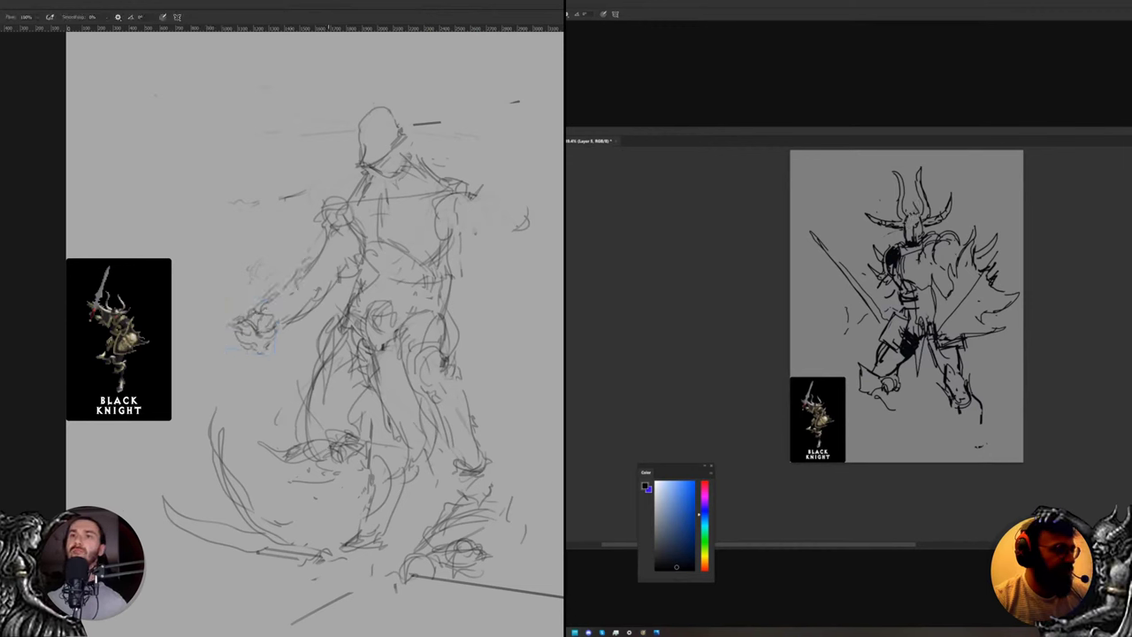
{"action": "left_click_drag", "start_coordinate": [323, 297], "coordinate": [355, 263]}
Sketch the first figure's other upper arm down to the elbow, and clean up the second figure's torso edge
{"action": "mouse_move", "coordinate": [478, 202]}
{"action": "left_mouse_down"}
{"action": "mouse_move", "coordinate": [499, 228]}
{"action": "mouse_move", "coordinate": [483, 276]}
{"action": "left_mouse_up"}
{"action": "key", "text": "e"}
{"action": "left_click_drag", "start_coordinate": [900, 295], "coordinate": [894, 265]}
{"action": "left_click_drag", "start_coordinate": [482, 288], "coordinate": [504, 283]}
{"action": "key", "text": "b"}
{"action": "left_click_drag", "start_coordinate": [490, 230], "coordinate": [498, 260]}
{"action": "left_click_drag", "start_coordinate": [892, 263], "coordinate": [897, 294]}
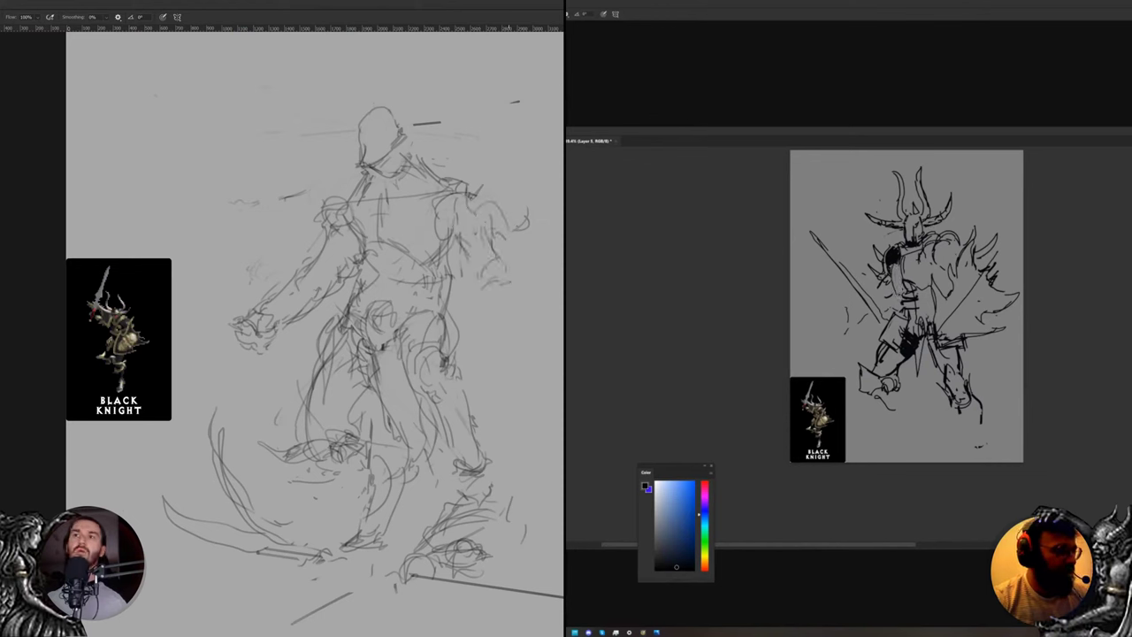
Define the first figure's shoulders and upper arms, and rework the plate lines across the second figure's waist
{"action": "left_click_drag", "start_coordinate": [467, 187], "coordinate": [490, 221]}
{"action": "key", "text": "e"}
{"action": "left_click_drag", "start_coordinate": [902, 281], "coordinate": [923, 287]}
{"action": "left_click_drag", "start_coordinate": [487, 201], "coordinate": [493, 219]}
{"action": "key", "text": "b"}
{"action": "left_click_drag", "start_coordinate": [910, 281], "coordinate": [926, 293]}
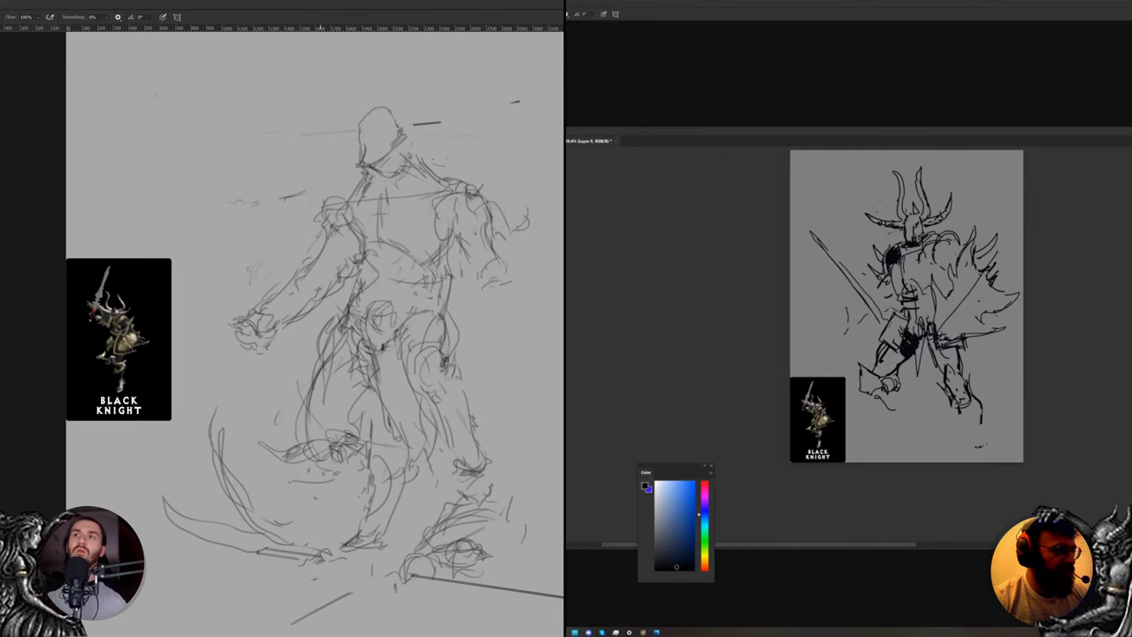
{"action": "mouse_move", "coordinate": [316, 229]}
{"action": "left_mouse_down"}
{"action": "mouse_move", "coordinate": [322, 247]}
{"action": "mouse_move", "coordinate": [322, 235]}
{"action": "left_mouse_up"}
{"action": "left_click_drag", "start_coordinate": [344, 200], "coordinate": [323, 225]}
{"action": "left_click_drag", "start_coordinate": [919, 288], "coordinate": [926, 299]}
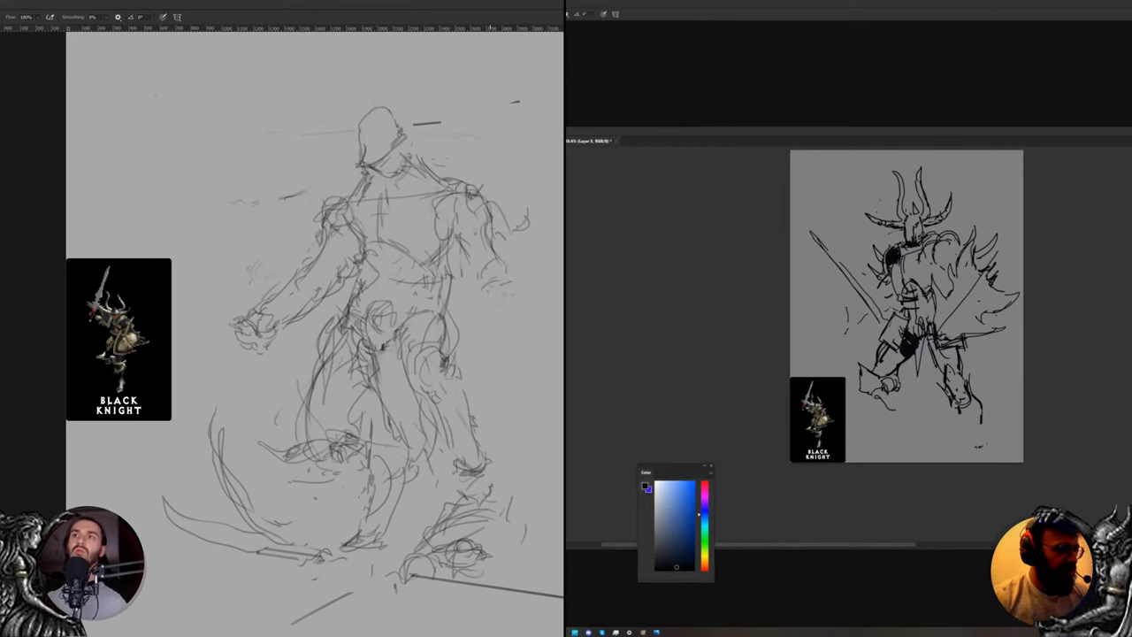
Draw the first figure's bent forearm reaching the hip, and block in a black shape at the second figure's shield-side arm
{"action": "left_click_drag", "start_coordinate": [474, 306], "coordinate": [490, 320]}
{"action": "mouse_move", "coordinate": [473, 304]}
{"action": "left_mouse_down"}
{"action": "mouse_move", "coordinate": [460, 307]}
{"action": "mouse_move", "coordinate": [467, 314]}
{"action": "mouse_move", "coordinate": [478, 283]}
{"action": "left_mouse_up"}
{"action": "left_click_drag", "start_coordinate": [951, 281], "coordinate": [934, 266]}
{"action": "left_click_drag", "start_coordinate": [474, 282], "coordinate": [475, 270]}
{"action": "mouse_move", "coordinate": [945, 272]}
{"action": "left_mouse_down"}
{"action": "mouse_move", "coordinate": [933, 256]}
{"action": "mouse_move", "coordinate": [946, 282]}
{"action": "left_mouse_up"}
{"action": "mouse_move", "coordinate": [499, 264]}
{"action": "left_mouse_down"}
{"action": "mouse_move", "coordinate": [490, 283]}
{"action": "mouse_move", "coordinate": [507, 313]}
{"action": "left_mouse_up"}
{"action": "key", "text": "e"}
{"action": "left_click_drag", "start_coordinate": [941, 291], "coordinate": [936, 302]}
{"action": "left_click_drag", "start_coordinate": [459, 316], "coordinate": [455, 326]}
{"action": "key", "text": "b"}
{"action": "left_click_drag", "start_coordinate": [949, 259], "coordinate": [953, 288]}
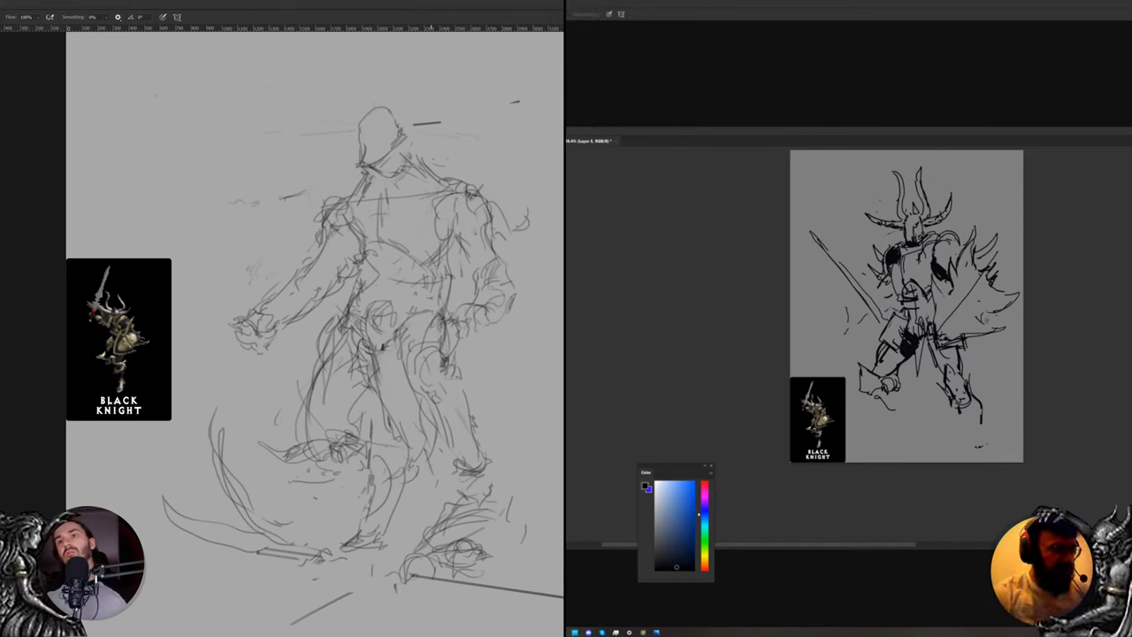
Darken the strokes at the first figure's hip hand, and draw a lower spike on the second figure's shield
{"action": "left_click_drag", "start_coordinate": [454, 337], "coordinate": [448, 348]}
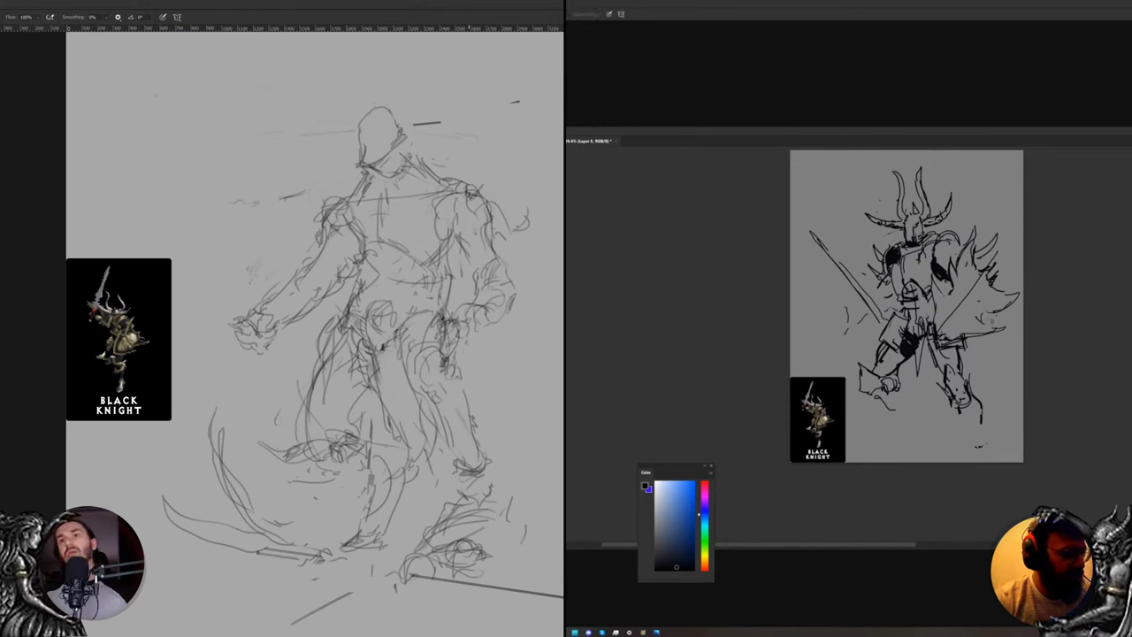
{"action": "left_click_drag", "start_coordinate": [994, 316], "coordinate": [1003, 312]}
{"action": "key", "text": "b"}
{"action": "left_click_drag", "start_coordinate": [459, 314], "coordinate": [485, 322]}
{"action": "left_click_drag", "start_coordinate": [995, 314], "coordinate": [1006, 309]}
{"action": "left_click_drag", "start_coordinate": [508, 322], "coordinate": [526, 357]}
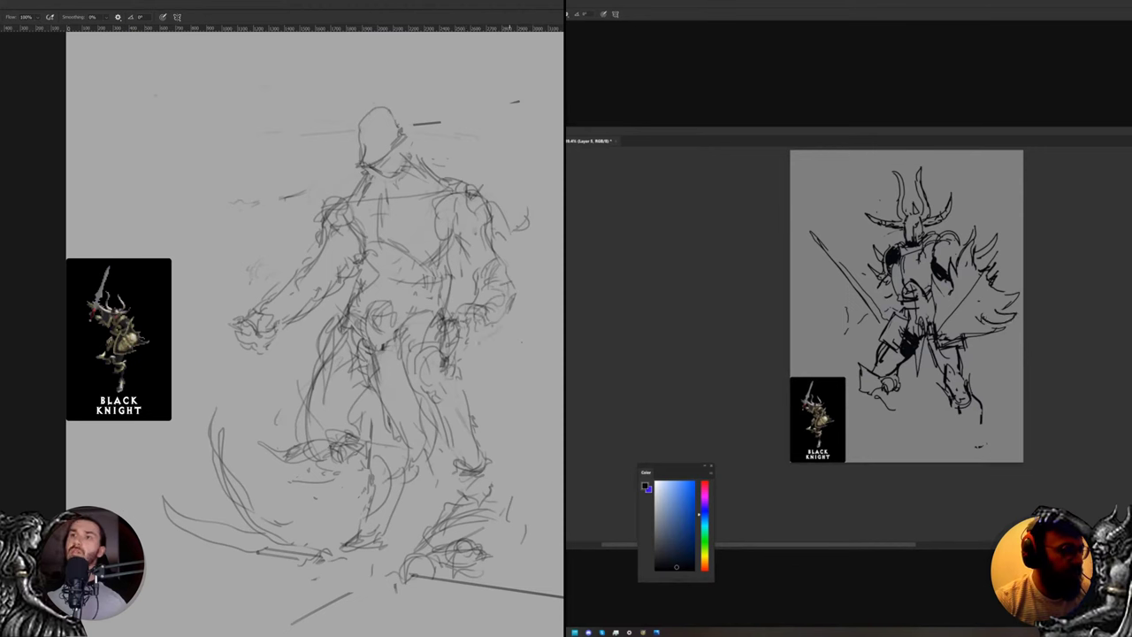
Draw a long curved shield edge hanging from the first figure's bent forearm, and refine the second figure's lower shield spike
{"action": "key", "text": "e"}
{"action": "mouse_move", "coordinate": [514, 283]}
{"action": "left_mouse_down"}
{"action": "mouse_move", "coordinate": [505, 330]}
{"action": "mouse_move", "coordinate": [532, 423]}
{"action": "left_mouse_up"}
{"action": "key", "text": "b"}
{"action": "left_click_drag", "start_coordinate": [987, 324], "coordinate": [1014, 313]}
{"action": "left_click_drag", "start_coordinate": [509, 273], "coordinate": [505, 302]}
{"action": "key", "text": "e"}
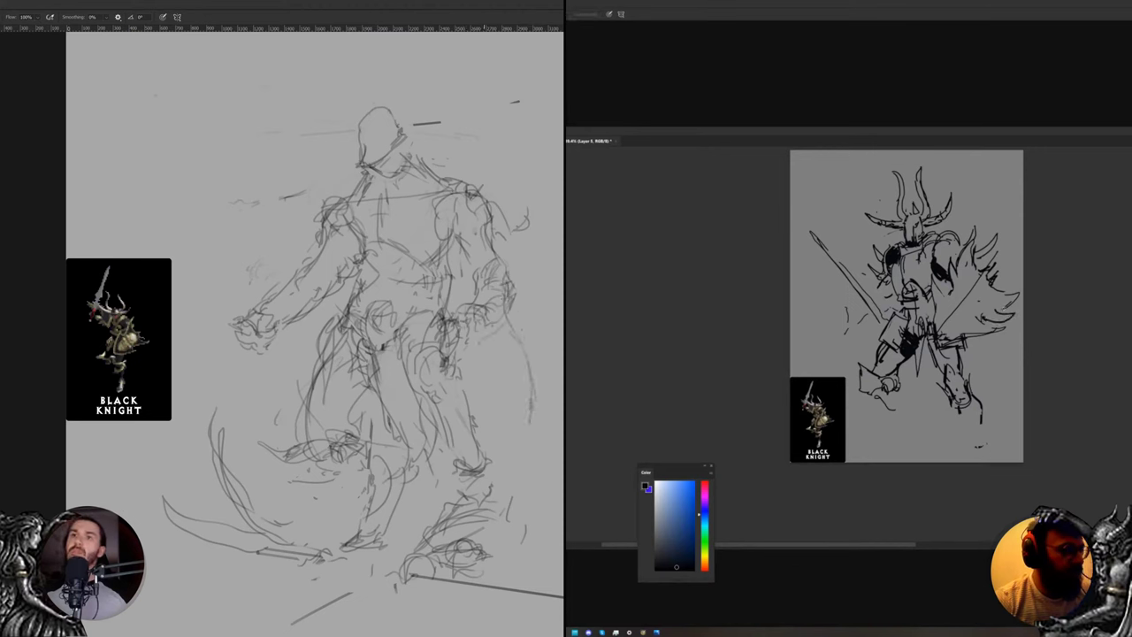
Sketch spiky shield forms around the first figure's bent forearm, and add inner strokes to the second figure's shield spikes
{"action": "left_click_drag", "start_coordinate": [1017, 297], "coordinate": [1005, 310]}
{"action": "left_click_drag", "start_coordinate": [476, 297], "coordinate": [455, 320]}
{"action": "key", "text": "b"}
{"action": "left_click_drag", "start_coordinate": [992, 303], "coordinate": [1006, 307]}
{"action": "left_click_drag", "start_coordinate": [474, 296], "coordinate": [497, 255]}
{"action": "left_click_drag", "start_coordinate": [498, 253], "coordinate": [513, 275]}
{"action": "mouse_move", "coordinate": [515, 275]}
{"action": "left_mouse_down"}
{"action": "mouse_move", "coordinate": [530, 262]}
{"action": "mouse_move", "coordinate": [527, 282]}
{"action": "left_mouse_up"}
{"action": "left_click_drag", "start_coordinate": [462, 303], "coordinate": [456, 317]}
{"action": "mouse_move", "coordinate": [454, 313]}
{"action": "left_mouse_down"}
{"action": "mouse_move", "coordinate": [481, 326]}
{"action": "mouse_move", "coordinate": [463, 350]}
{"action": "mouse_move", "coordinate": [475, 366]}
{"action": "left_mouse_up"}
Extend the first figure's shield to a lower point, and shape an upper side spike on the second figure's shield
{"action": "key", "text": "e"}
{"action": "left_click_drag", "start_coordinate": [469, 368], "coordinate": [541, 456]}
{"action": "left_click_drag", "start_coordinate": [529, 366], "coordinate": [534, 403]}
{"action": "left_click_drag", "start_coordinate": [534, 407], "coordinate": [546, 454]}
{"action": "mouse_move", "coordinate": [513, 295]}
{"action": "left_mouse_down"}
{"action": "mouse_move", "coordinate": [506, 324]}
{"action": "mouse_move", "coordinate": [518, 289]}
{"action": "left_mouse_up"}
{"action": "key", "text": "b"}
{"action": "mouse_move", "coordinate": [989, 283]}
{"action": "left_mouse_down"}
{"action": "mouse_move", "coordinate": [1001, 262]}
{"action": "mouse_move", "coordinate": [1003, 274]}
{"action": "left_mouse_up"}
{"action": "left_click_drag", "start_coordinate": [522, 279], "coordinate": [513, 301]}
{"action": "key", "text": "e"}
{"action": "left_click_drag", "start_coordinate": [1001, 263], "coordinate": [989, 285]}
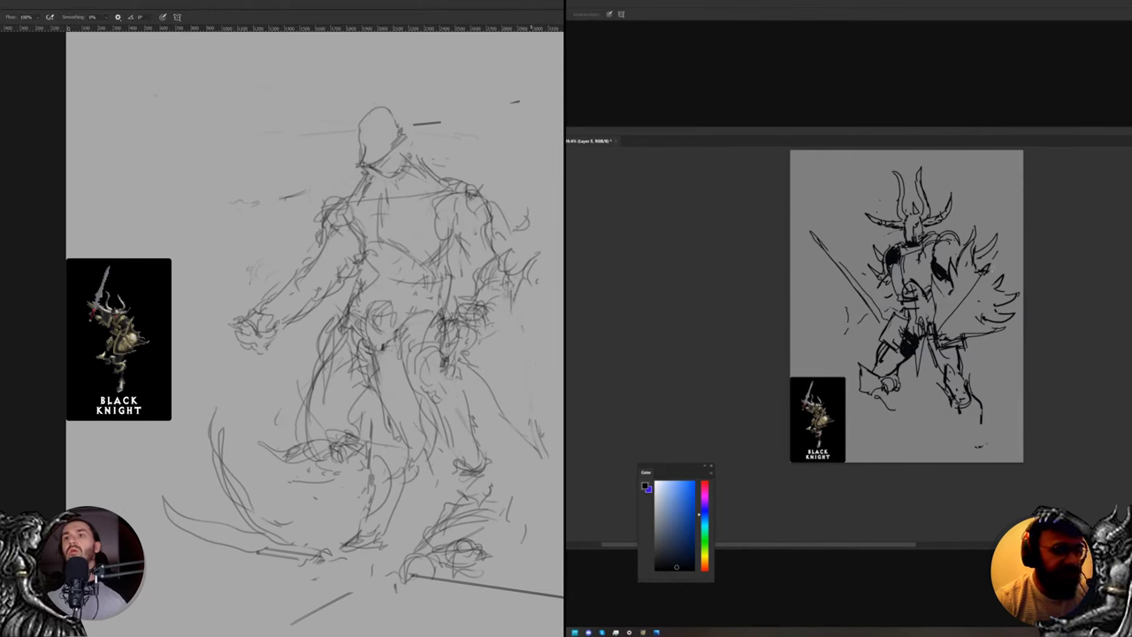
Draw the outer edge of the first figure's shield, and reshape the upper spikes of the second figure's shield
{"action": "left_click_drag", "start_coordinate": [522, 326], "coordinate": [541, 407]}
{"action": "key", "text": "b"}
{"action": "left_click_drag", "start_coordinate": [531, 292], "coordinate": [538, 332]}
{"action": "left_click_drag", "start_coordinate": [536, 315], "coordinate": [543, 352]}
{"action": "scroll", "coordinate": [970, 291], "scroll_direction": "up", "scroll_amount": 6}
{"action": "key", "text": "e"}
{"action": "mouse_move", "coordinate": [998, 251]}
{"action": "left_mouse_down"}
{"action": "mouse_move", "coordinate": [999, 264]}
{"action": "mouse_move", "coordinate": [987, 256]}
{"action": "left_mouse_up"}
{"action": "key", "text": "b"}
{"action": "left_click_drag", "start_coordinate": [534, 289], "coordinate": [543, 305]}
{"action": "mouse_move", "coordinate": [988, 258]}
{"action": "left_mouse_down"}
{"action": "mouse_move", "coordinate": [999, 266]}
{"action": "mouse_move", "coordinate": [1008, 235]}
{"action": "left_mouse_up"}
{"action": "left_click_drag", "start_coordinate": [539, 316], "coordinate": [550, 405]}
{"action": "left_click_drag", "start_coordinate": [549, 370], "coordinate": [537, 443]}
{"action": "key", "text": "ctrl+z"}
Erase the first figure's shield outline, and fill the second figure's upper arms with solid black
{"action": "scroll", "coordinate": [906, 223], "scroll_direction": "down", "scroll_amount": 3}
{"action": "scroll", "coordinate": [906, 223], "scroll_direction": "up", "scroll_amount": 2}
{"action": "key", "text": "e"}
{"action": "left_click_drag", "start_coordinate": [909, 237], "coordinate": [925, 262]}
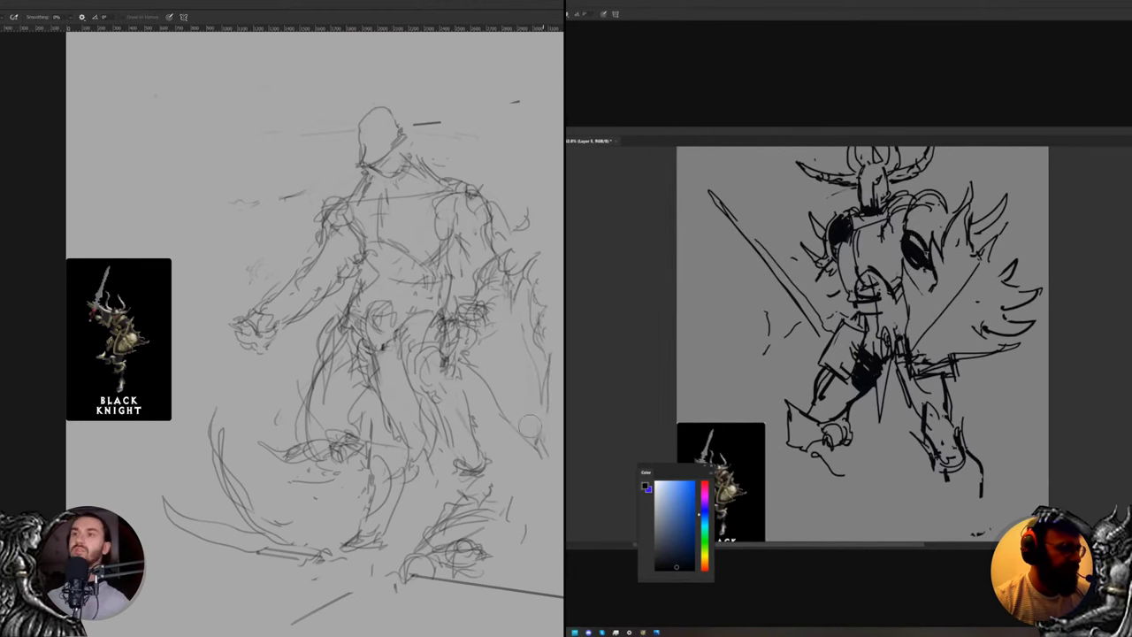
{"action": "left_click_drag", "start_coordinate": [536, 444], "coordinate": [521, 379]}
{"action": "left_click_drag", "start_coordinate": [912, 237], "coordinate": [921, 247]}
{"action": "mouse_move", "coordinate": [522, 379]}
{"action": "left_mouse_down"}
{"action": "mouse_move", "coordinate": [506, 257]}
{"action": "mouse_move", "coordinate": [538, 311]}
{"action": "left_mouse_up"}
{"action": "left_click_drag", "start_coordinate": [842, 264], "coordinate": [814, 296]}
{"action": "key", "text": "b"}
{"action": "left_click_drag", "start_coordinate": [479, 285], "coordinate": [499, 290]}
{"action": "mouse_move", "coordinate": [826, 307]}
{"action": "left_mouse_down"}
{"action": "mouse_move", "coordinate": [835, 310]}
{"action": "mouse_move", "coordinate": [809, 326]}
{"action": "left_mouse_up"}
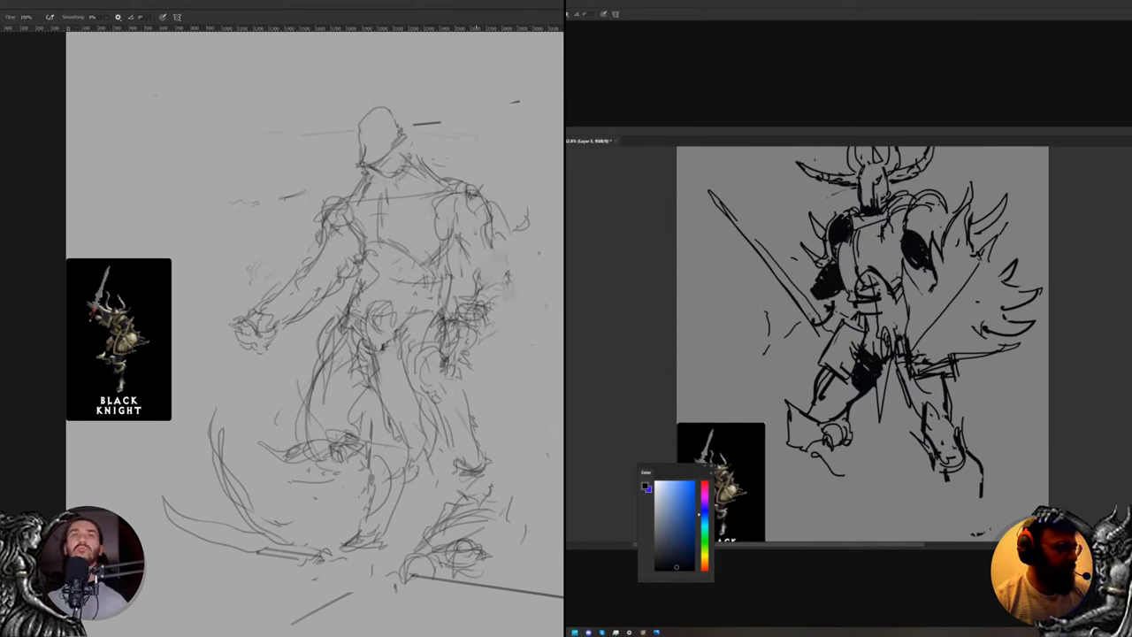
Outline the second figure's sword-arm forearm and gauntlet, and sketch new strokes beside the first figure's hip hand
{"action": "key", "text": "e"}
{"action": "key", "text": "e"}
{"action": "left_click_drag", "start_coordinate": [491, 299], "coordinate": [487, 302]}
{"action": "left_click_drag", "start_coordinate": [833, 329], "coordinate": [823, 319]}
{"action": "left_click_drag", "start_coordinate": [486, 302], "coordinate": [487, 309]}
{"action": "left_click_drag", "start_coordinate": [822, 319], "coordinate": [815, 321]}
{"action": "key", "text": "b"}
{"action": "key", "text": "b"}
{"action": "left_click_drag", "start_coordinate": [479, 314], "coordinate": [484, 337]}
{"action": "mouse_move", "coordinate": [788, 307]}
{"action": "left_mouse_down"}
{"action": "mouse_move", "coordinate": [767, 313]}
{"action": "mouse_move", "coordinate": [805, 320]}
{"action": "left_mouse_up"}
{"action": "left_click_drag", "start_coordinate": [483, 322], "coordinate": [504, 313]}
{"action": "left_click_drag", "start_coordinate": [808, 292], "coordinate": [819, 313]}
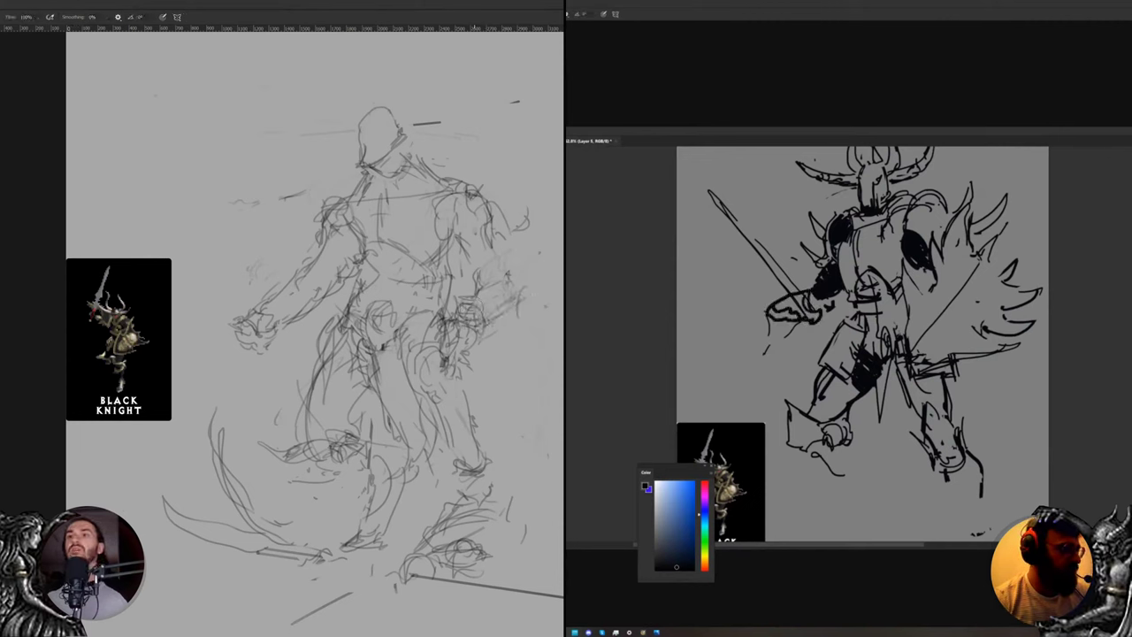
Draw the sword hilt and crossguard at the second figure's gauntlet, and restart the first figure's shield with a curved outer edge
{"action": "key", "text": "e"}
{"action": "left_click_drag", "start_coordinate": [481, 297], "coordinate": [465, 318]}
{"action": "left_click_drag", "start_coordinate": [793, 288], "coordinate": [804, 293]}
{"action": "key", "text": "b"}
{"action": "left_click_drag", "start_coordinate": [502, 313], "coordinate": [518, 303]}
{"action": "mouse_move", "coordinate": [775, 320]}
{"action": "left_mouse_down"}
{"action": "mouse_move", "coordinate": [782, 351]}
{"action": "mouse_move", "coordinate": [773, 349]}
{"action": "left_mouse_up"}
{"action": "left_click_drag", "start_coordinate": [510, 310], "coordinate": [527, 367]}
{"action": "left_click_drag", "start_coordinate": [771, 346], "coordinate": [776, 358]}
{"action": "left_click_drag", "start_coordinate": [770, 322], "coordinate": [763, 313]}
{"action": "left_click_drag", "start_coordinate": [527, 367], "coordinate": [534, 421]}
{"action": "mouse_move", "coordinate": [757, 311]}
{"action": "left_mouse_down"}
{"action": "mouse_move", "coordinate": [768, 299]}
{"action": "mouse_move", "coordinate": [744, 313]}
{"action": "left_mouse_up"}
{"action": "left_click_drag", "start_coordinate": [484, 348], "coordinate": [475, 353]}
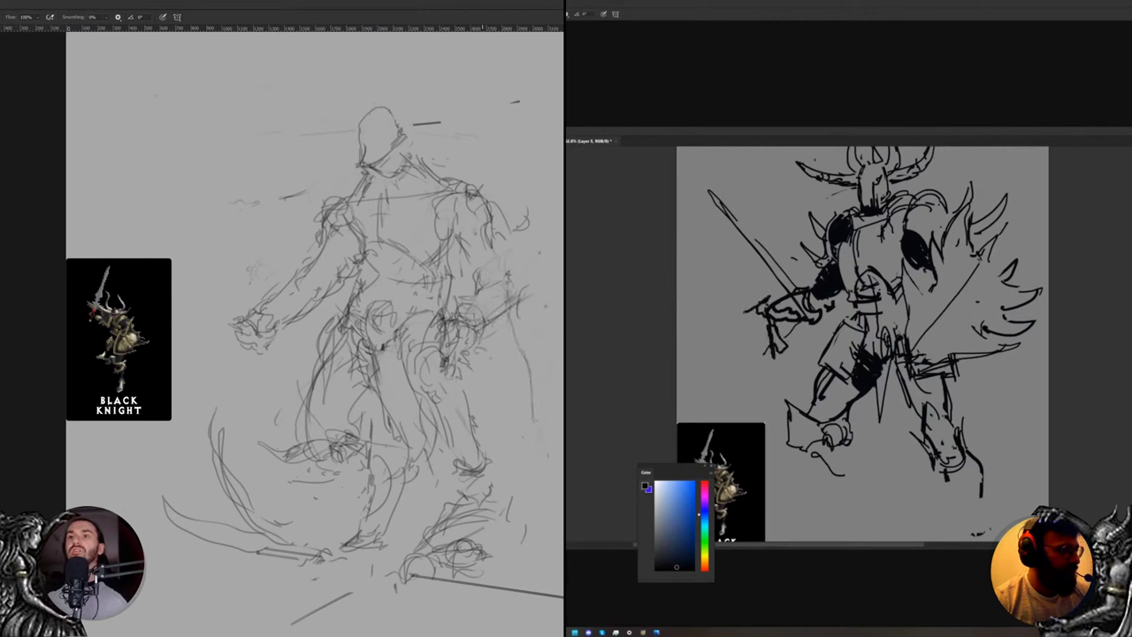
{"action": "left_click_drag", "start_coordinate": [744, 313], "coordinate": [781, 284]}
Erase the second figure's long sword blade, and draw the lower diagonal edge of the first figure's shield
{"action": "key", "text": "e"}
{"action": "mouse_move", "coordinate": [780, 292]}
{"action": "left_mouse_down"}
{"action": "mouse_move", "coordinate": [787, 281]}
{"action": "mouse_move", "coordinate": [718, 193]}
{"action": "left_mouse_up"}
{"action": "mouse_move", "coordinate": [479, 354]}
{"action": "left_mouse_down"}
{"action": "mouse_move", "coordinate": [461, 363]}
{"action": "mouse_move", "coordinate": [513, 414]}
{"action": "left_mouse_up"}
{"action": "left_click_drag", "start_coordinate": [713, 189], "coordinate": [748, 242]}
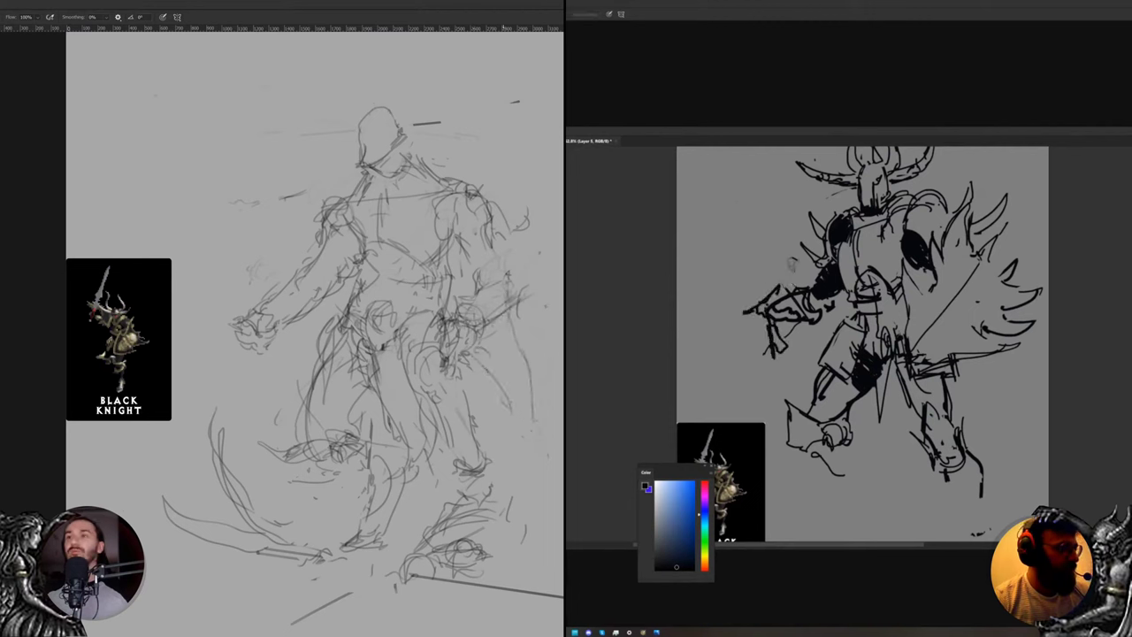
{"action": "left_click_drag", "start_coordinate": [510, 408], "coordinate": [529, 429]}
{"action": "left_click_drag", "start_coordinate": [789, 258], "coordinate": [797, 272]}
{"action": "left_click_drag", "start_coordinate": [525, 423], "coordinate": [546, 438]}
{"action": "left_click_drag", "start_coordinate": [821, 336], "coordinate": [808, 317]}
Draw the outer edge of the first figure's shield up from its lower point, thicken the second figure's elbow, and move the colour picker aside
{"action": "key", "text": "b"}
{"action": "left_click_drag", "start_coordinate": [546, 432], "coordinate": [543, 385]}
{"action": "left_click_drag", "start_coordinate": [833, 299], "coordinate": [824, 319]}
{"action": "left_click_drag", "start_coordinate": [547, 403], "coordinate": [543, 366]}
{"action": "left_click_drag", "start_coordinate": [824, 319], "coordinate": [808, 317]}
{"action": "left_click_drag", "start_coordinate": [536, 351], "coordinate": [535, 297]}
{"action": "left_click_drag", "start_coordinate": [676, 466], "coordinate": [527, 358]}
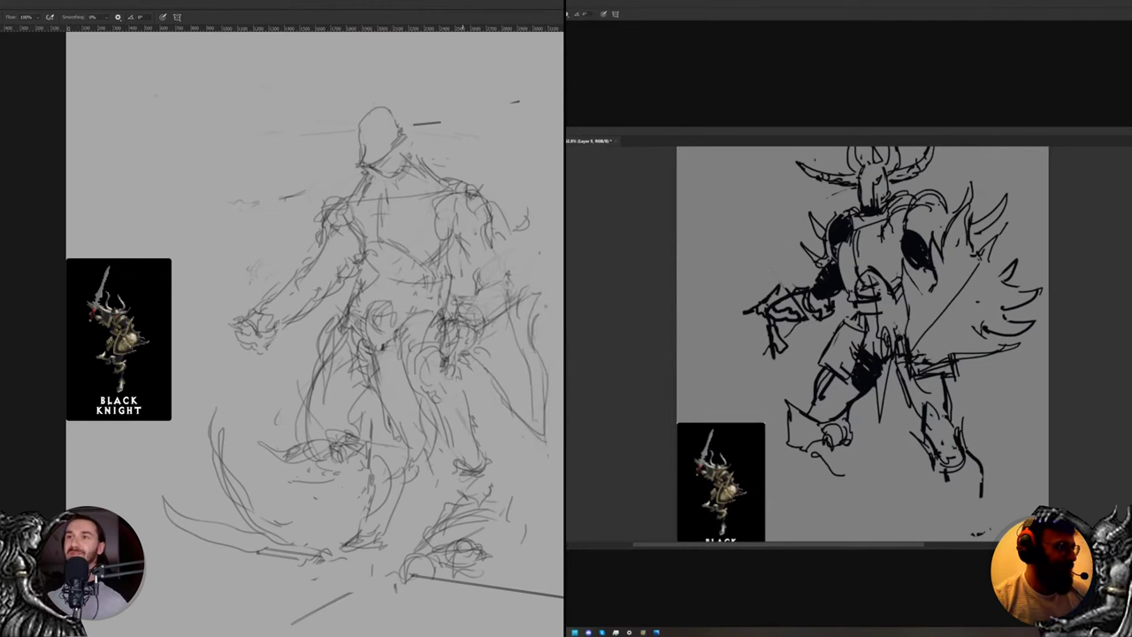
Define the muscles of the first figure's shield arm, and sketch the spiky upper edge of its shield
{"action": "left_click_drag", "start_coordinate": [454, 285], "coordinate": [479, 247]}
{"action": "left_click_drag", "start_coordinate": [810, 293], "coordinate": [813, 310]}
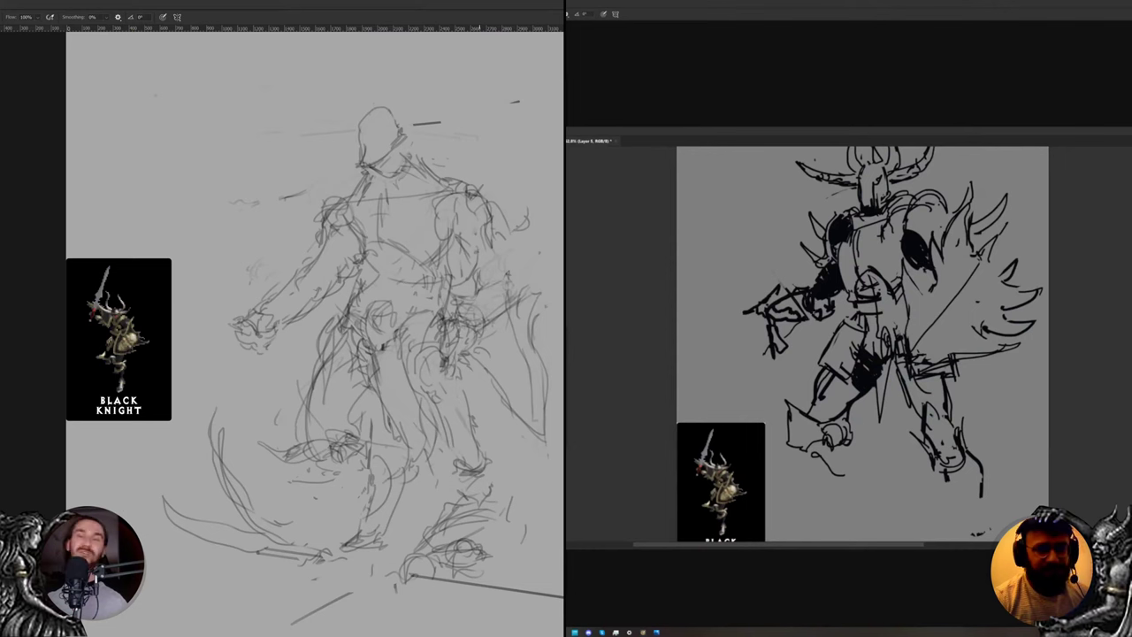
{"action": "mouse_move", "coordinate": [486, 268]}
{"action": "left_mouse_down"}
{"action": "mouse_move", "coordinate": [511, 246]}
{"action": "mouse_move", "coordinate": [485, 248]}
{"action": "mouse_move", "coordinate": [520, 242]}
{"action": "left_mouse_up"}
{"action": "mouse_move", "coordinate": [517, 282]}
{"action": "left_mouse_down"}
{"action": "mouse_move", "coordinate": [523, 256]}
{"action": "mouse_move", "coordinate": [529, 285]}
{"action": "left_mouse_up"}
{"action": "mouse_move", "coordinate": [527, 271]}
{"action": "left_mouse_down"}
{"action": "mouse_move", "coordinate": [533, 303]}
{"action": "mouse_move", "coordinate": [514, 330]}
{"action": "mouse_move", "coordinate": [526, 388]}
{"action": "mouse_move", "coordinate": [493, 317]}
{"action": "mouse_move", "coordinate": [534, 397]}
{"action": "mouse_move", "coordinate": [526, 389]}
{"action": "left_mouse_up"}
{"action": "key", "text": "e"}
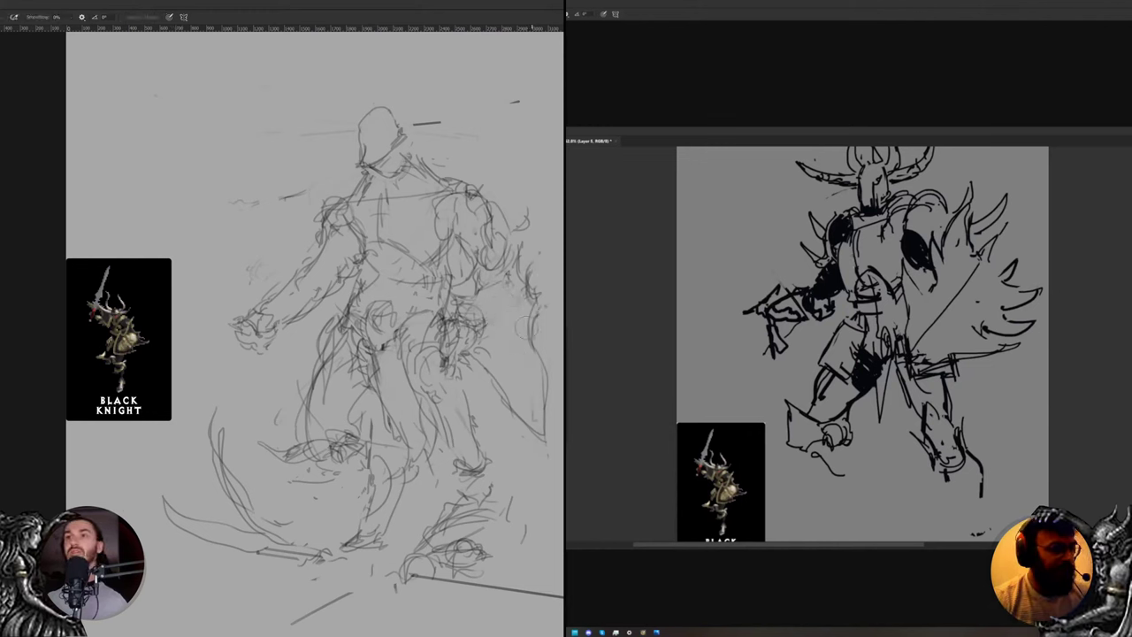
Redraw the outer edge of the first figure's shield, touch up the second figure's shield-side shoulder, and erase stray lines at the first figure's elbow
{"action": "left_click_drag", "start_coordinate": [527, 316], "coordinate": [540, 343]}
{"action": "key", "text": "b"}
{"action": "mouse_move", "coordinate": [536, 317]}
{"action": "left_mouse_down"}
{"action": "mouse_move", "coordinate": [544, 396]}
{"action": "mouse_move", "coordinate": [556, 404]}
{"action": "left_mouse_up"}
{"action": "key", "text": "e"}
{"action": "key", "text": "b"}
{"action": "left_click_drag", "start_coordinate": [903, 224], "coordinate": [902, 241]}
{"action": "left_click_drag", "start_coordinate": [540, 354], "coordinate": [545, 411]}
{"action": "mouse_move", "coordinate": [902, 223]}
{"action": "left_mouse_down"}
{"action": "mouse_move", "coordinate": [896, 243]}
{"action": "mouse_move", "coordinate": [839, 272]}
{"action": "left_mouse_up"}
{"action": "key", "text": "e"}
{"action": "left_click_drag", "start_coordinate": [512, 246], "coordinate": [490, 271]}
{"action": "key", "text": "b"}
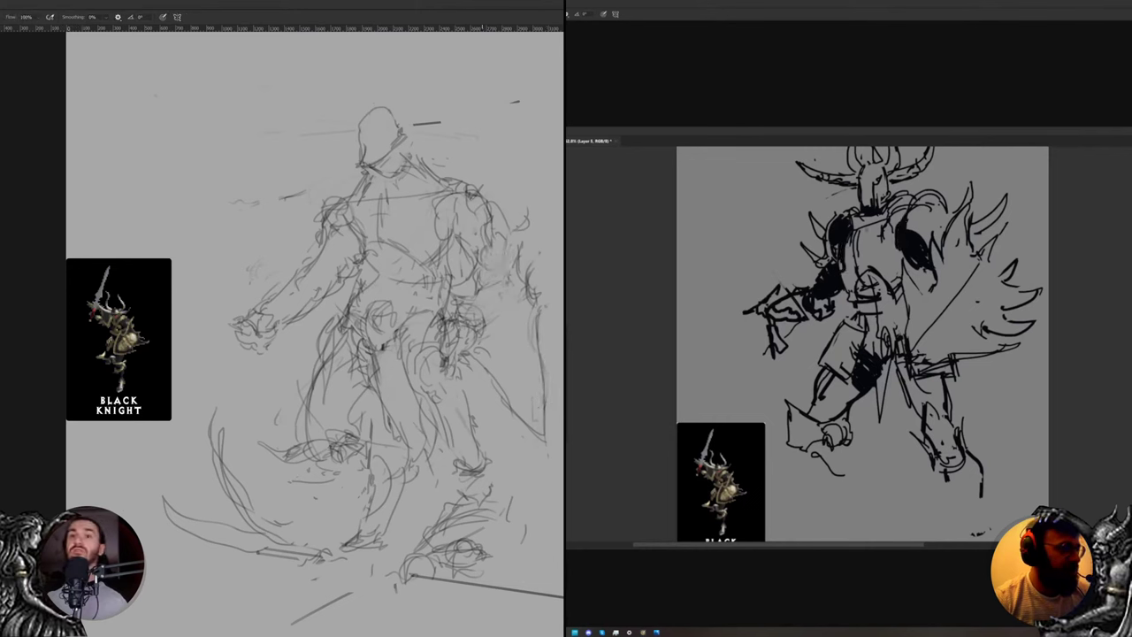
Refine the first figure's shield-arm contour and upper shield edge, and rework the lines across the second figure's upper chest
{"action": "key", "text": "e"}
{"action": "left_click_drag", "start_coordinate": [884, 221], "coordinate": [852, 234]}
{"action": "key", "text": "b"}
{"action": "left_click_drag", "start_coordinate": [490, 244], "coordinate": [484, 259]}
{"action": "mouse_move", "coordinate": [858, 237]}
{"action": "left_mouse_down"}
{"action": "mouse_move", "coordinate": [886, 225]}
{"action": "mouse_move", "coordinate": [856, 235]}
{"action": "left_mouse_up"}
{"action": "mouse_move", "coordinate": [499, 254]}
{"action": "left_mouse_down"}
{"action": "mouse_move", "coordinate": [489, 268]}
{"action": "mouse_move", "coordinate": [506, 267]}
{"action": "left_mouse_up"}
{"action": "left_click_drag", "start_coordinate": [861, 204], "coordinate": [879, 271]}
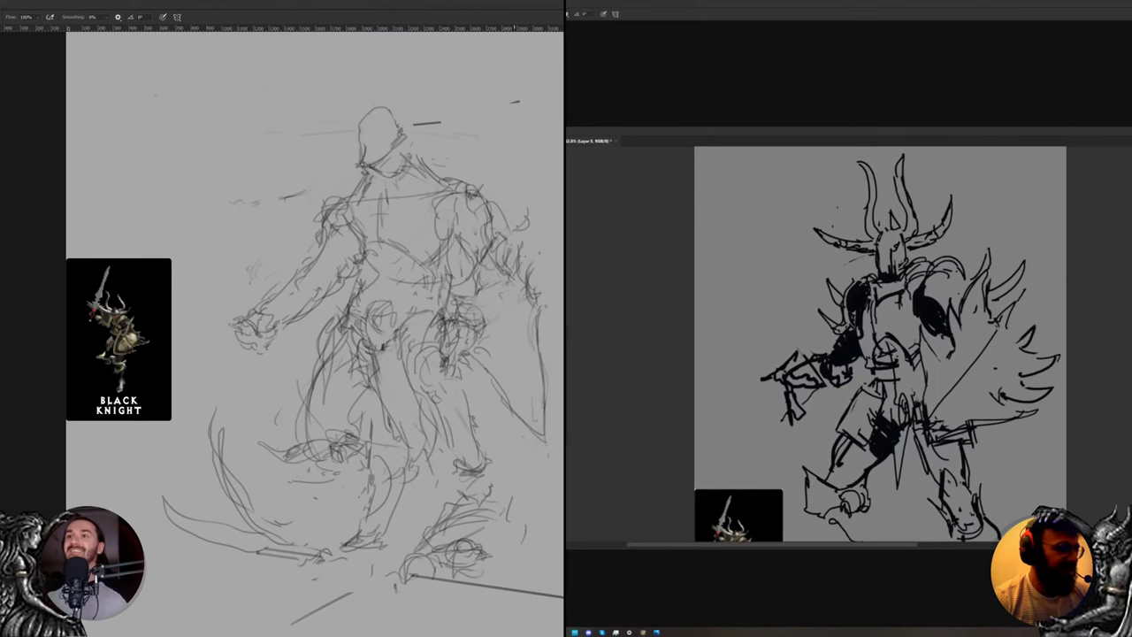
Sketch a large curved spike rising from the first figure's shield, and reshape the second figure's shield-side pauldron into a rounded form
{"action": "left_click_drag", "start_coordinate": [518, 255], "coordinate": [524, 263]}
{"action": "key", "text": "e"}
{"action": "left_click_drag", "start_coordinate": [944, 263], "coordinate": [964, 280]}
{"action": "mouse_move", "coordinate": [497, 249]}
{"action": "left_mouse_down"}
{"action": "mouse_move", "coordinate": [528, 229]}
{"action": "mouse_move", "coordinate": [553, 174]}
{"action": "left_mouse_up"}
{"action": "key", "text": "b"}
{"action": "mouse_move", "coordinate": [943, 267]}
{"action": "left_mouse_down"}
{"action": "mouse_move", "coordinate": [931, 281]}
{"action": "mouse_move", "coordinate": [970, 263]}
{"action": "left_mouse_up"}
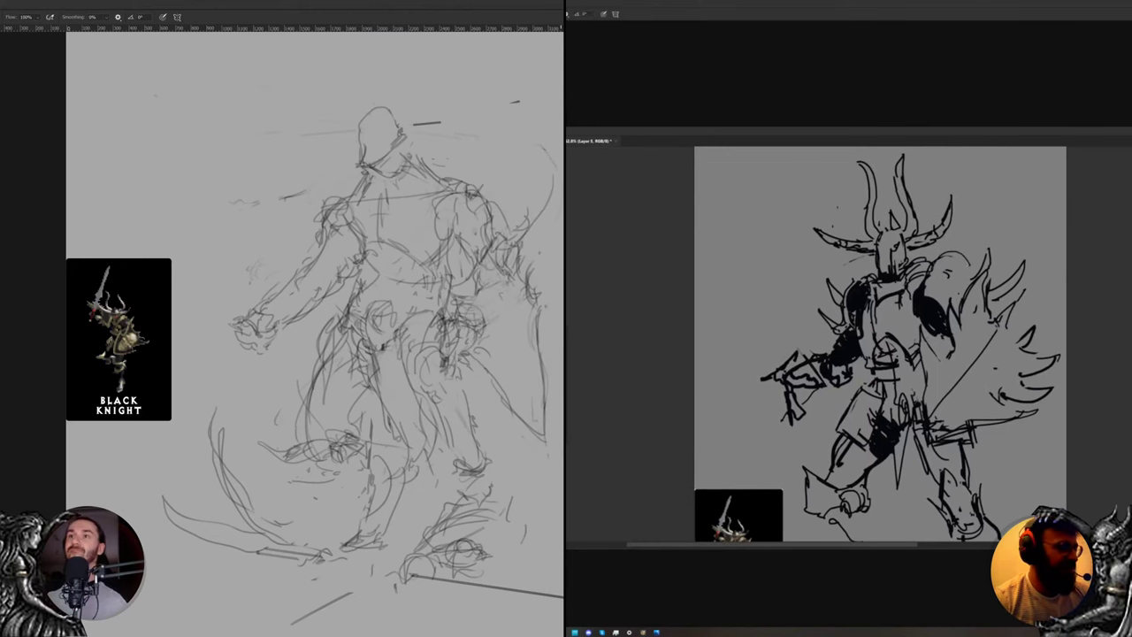
{"action": "left_click_drag", "start_coordinate": [557, 216], "coordinate": [520, 275]}
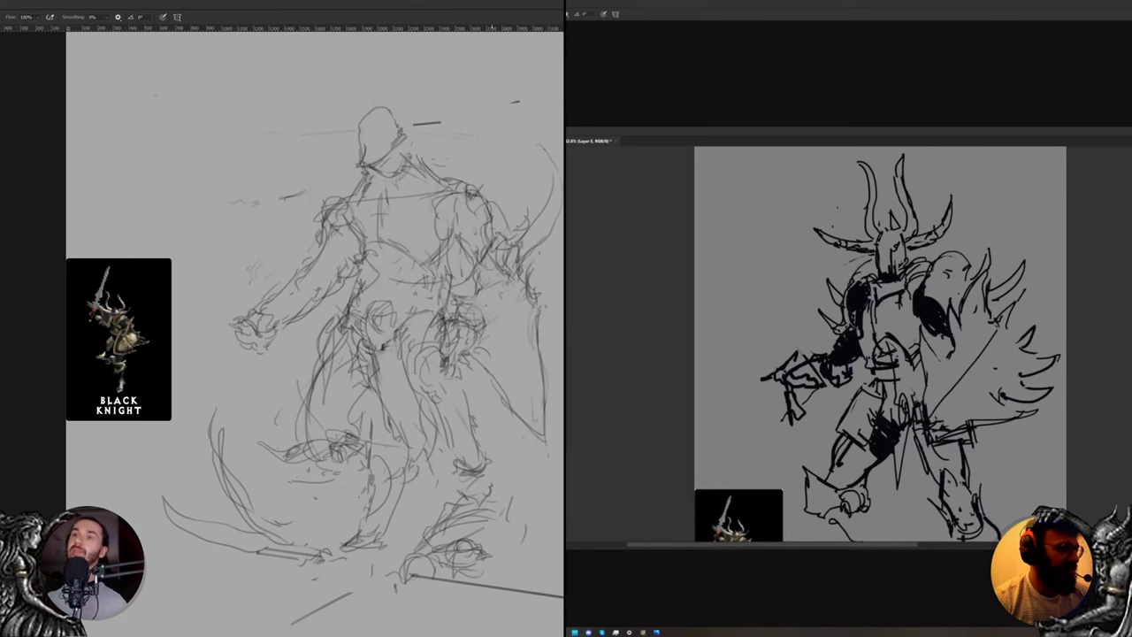
Outline a rounded pauldron on the second figure's sword-arm shoulder, and strengthen the contour of the first figure's shield arm
{"action": "key", "text": "e"}
{"action": "left_click_drag", "start_coordinate": [872, 263], "coordinate": [853, 282]}
{"action": "key", "text": "b"}
{"action": "left_click_drag", "start_coordinate": [478, 246], "coordinate": [482, 282]}
{"action": "left_click_drag", "start_coordinate": [871, 267], "coordinate": [847, 283]}
{"action": "left_click_drag", "start_coordinate": [483, 263], "coordinate": [487, 281]}
{"action": "left_click_drag", "start_coordinate": [868, 268], "coordinate": [846, 293]}
{"action": "key", "text": "e"}
{"action": "key", "text": "b"}
Erase part of the first shield's large spike and sketch small spikes along its upper edge, while touching up the second figure's pauldron
{"action": "mouse_move", "coordinate": [549, 246]}
{"action": "left_mouse_down"}
{"action": "mouse_move", "coordinate": [527, 267]}
{"action": "mouse_move", "coordinate": [532, 282]}
{"action": "left_mouse_up"}
{"action": "left_click_drag", "start_coordinate": [870, 262], "coordinate": [860, 273]}
{"action": "key", "text": "e"}
{"action": "left_click_drag", "start_coordinate": [556, 217], "coordinate": [541, 237]}
{"action": "key", "text": "b"}
{"action": "left_click_drag", "start_coordinate": [858, 260], "coordinate": [851, 267]}
{"action": "key", "text": "b"}
{"action": "mouse_move", "coordinate": [523, 235]}
{"action": "left_mouse_down"}
{"action": "mouse_move", "coordinate": [512, 245]}
{"action": "mouse_move", "coordinate": [536, 245]}
{"action": "left_mouse_up"}
{"action": "left_click_drag", "start_coordinate": [512, 277], "coordinate": [530, 256]}
Select and shift the second figure's horned helmet, and redraw the large curved spike on the first figure's shield
{"action": "key", "text": "l"}
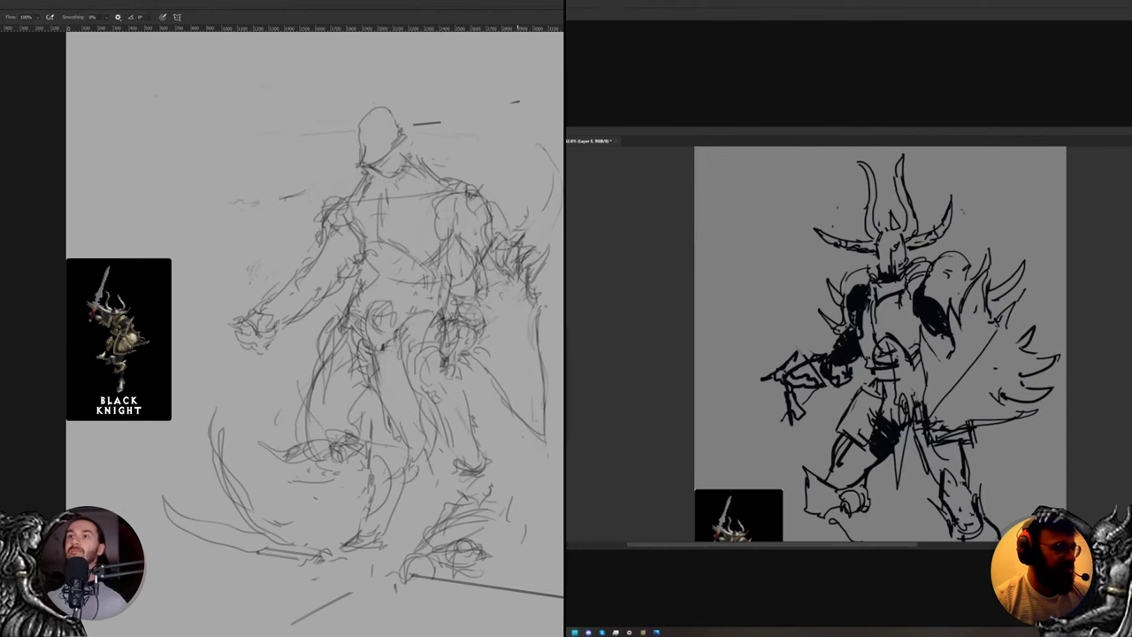
{"action": "left_click_drag", "start_coordinate": [967, 208], "coordinate": [932, 254]}
{"action": "left_click_drag", "start_coordinate": [524, 263], "coordinate": [538, 252]}
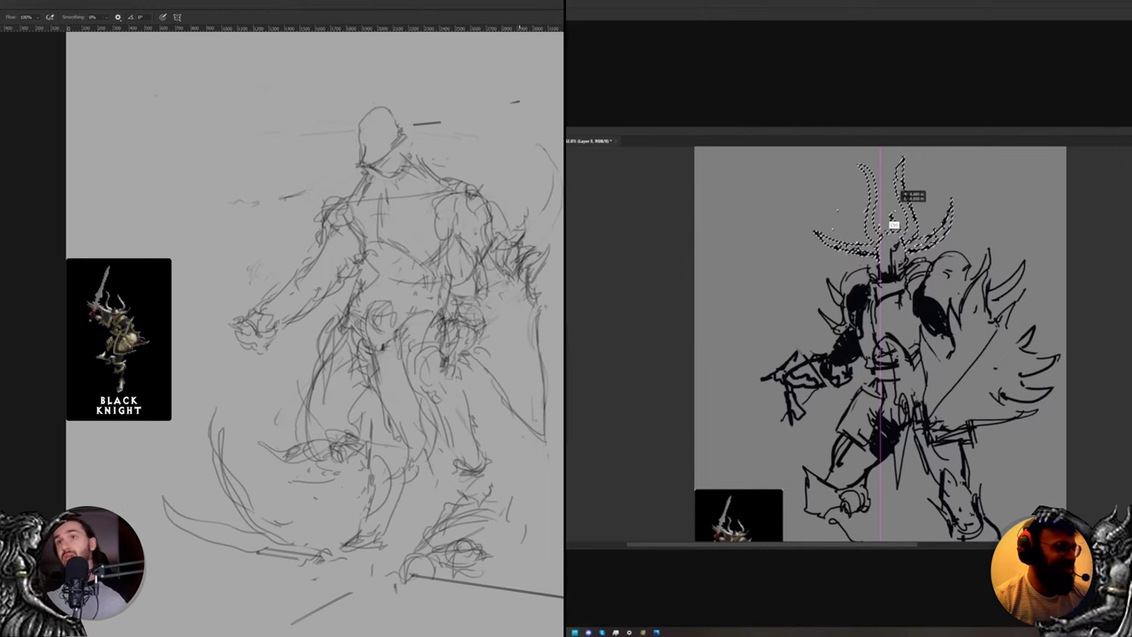
{"action": "mouse_move", "coordinate": [529, 142]}
{"action": "left_mouse_down"}
{"action": "mouse_move", "coordinate": [555, 212]}
{"action": "mouse_move", "coordinate": [543, 242]}
{"action": "left_mouse_up"}
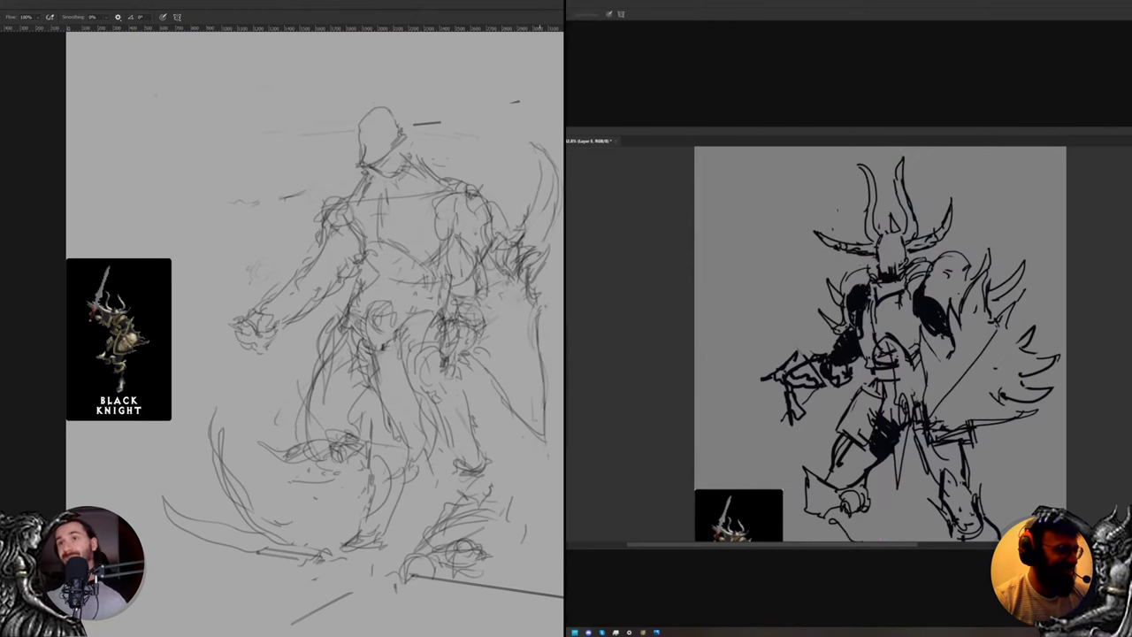
Draw the dark visor and face opening on the second figure's helmet, and add a stroke to the first figure's shield
{"action": "left_click_drag", "start_coordinate": [894, 254], "coordinate": [891, 272]}
{"action": "left_click_drag", "start_coordinate": [520, 277], "coordinate": [514, 294]}
{"action": "left_click_drag", "start_coordinate": [889, 252], "coordinate": [889, 268]}
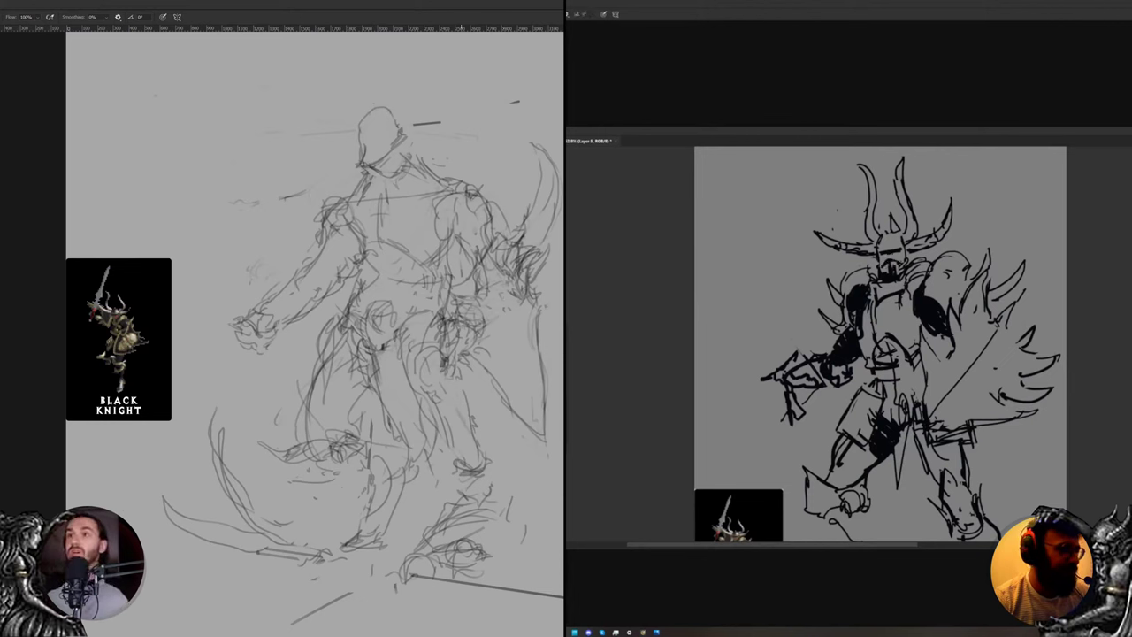
Sketch a monstrous face on each figure's shield, and define the first figure's shield-side gauntlet
{"action": "key", "text": "e"}
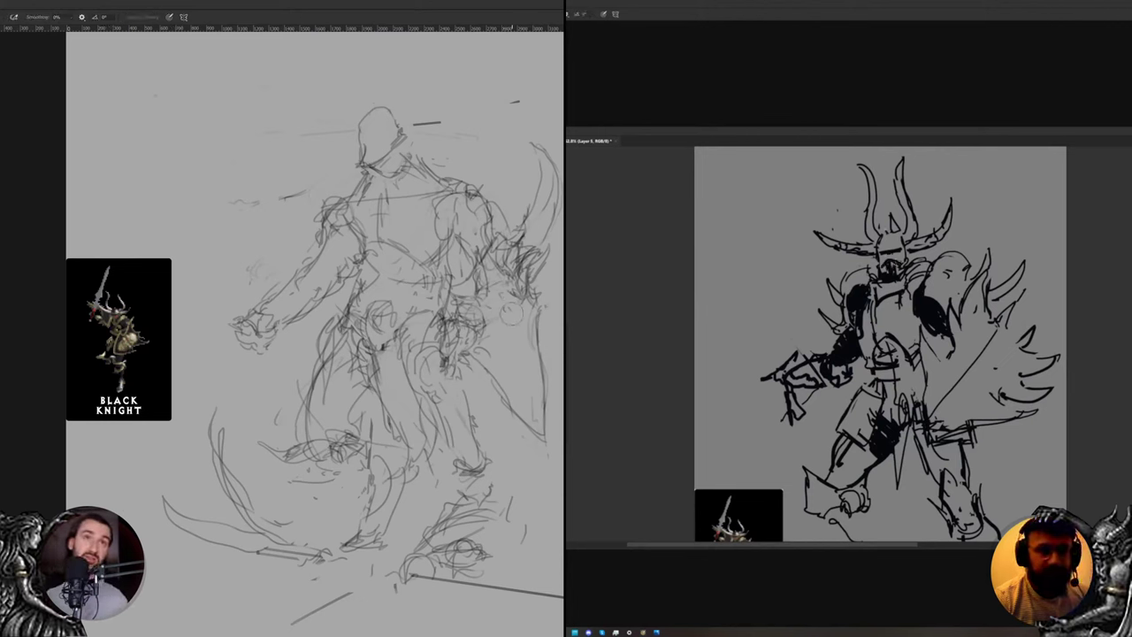
{"action": "scroll", "coordinate": [899, 219], "scroll_direction": "down", "scroll_amount": 5}
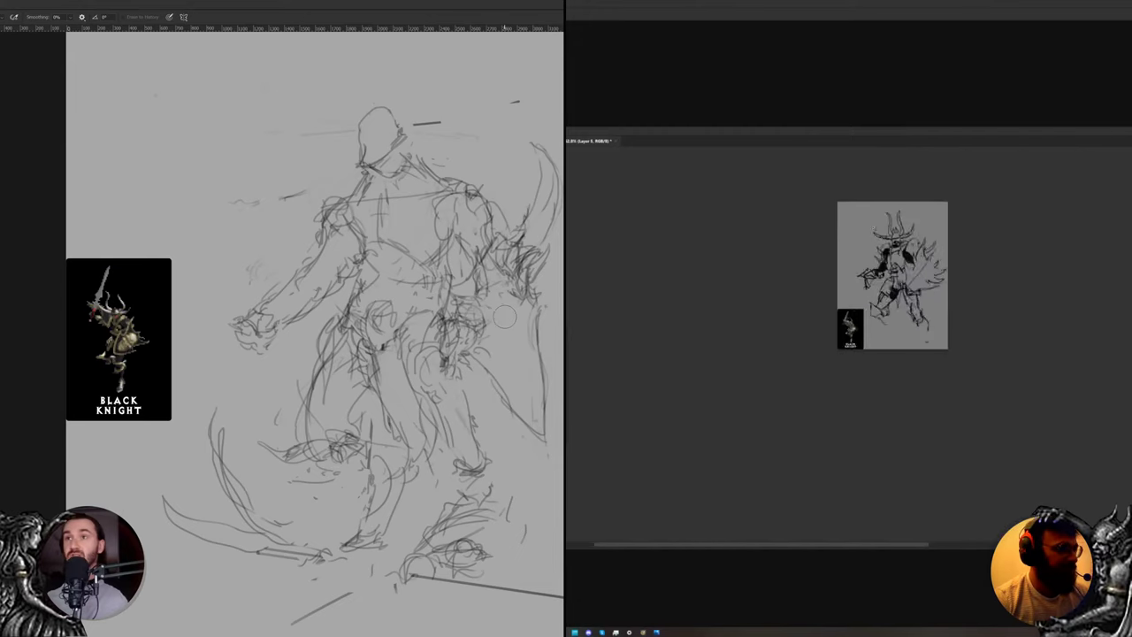
{"action": "key", "text": "b"}
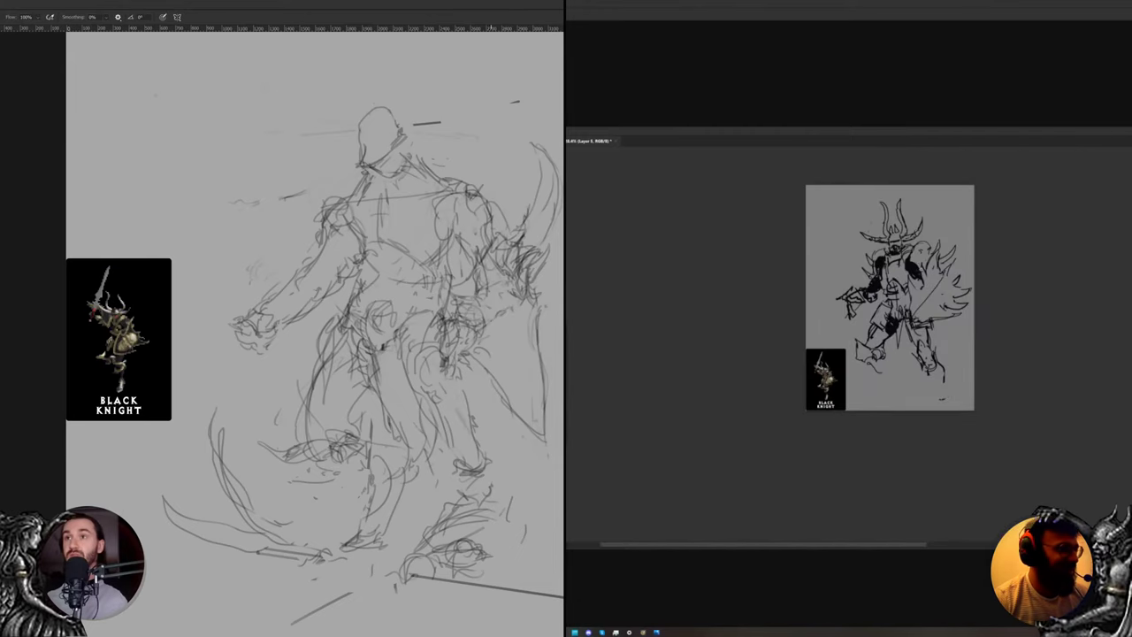
{"action": "left_click_drag", "start_coordinate": [472, 311], "coordinate": [476, 347]}
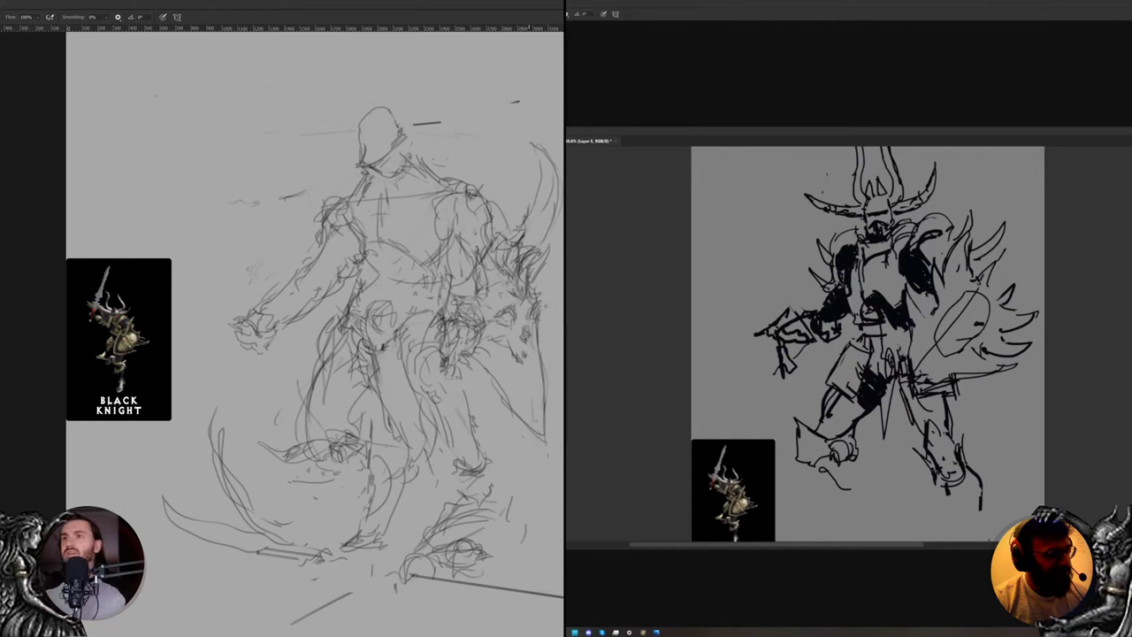
{"action": "key", "text": "e"}
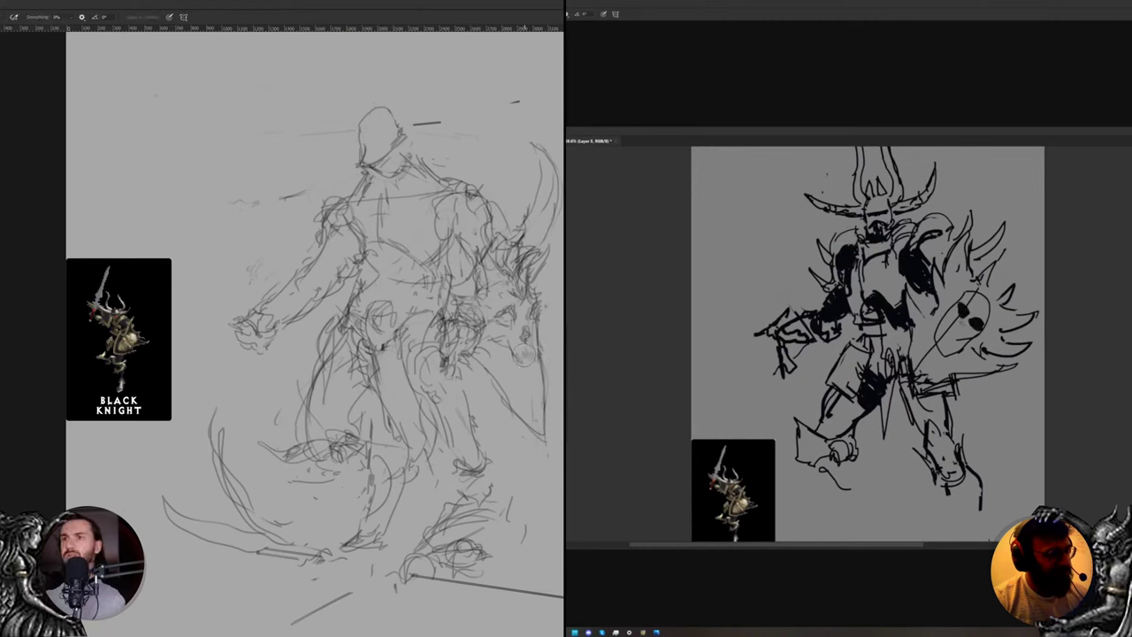
{"action": "key", "text": "b"}
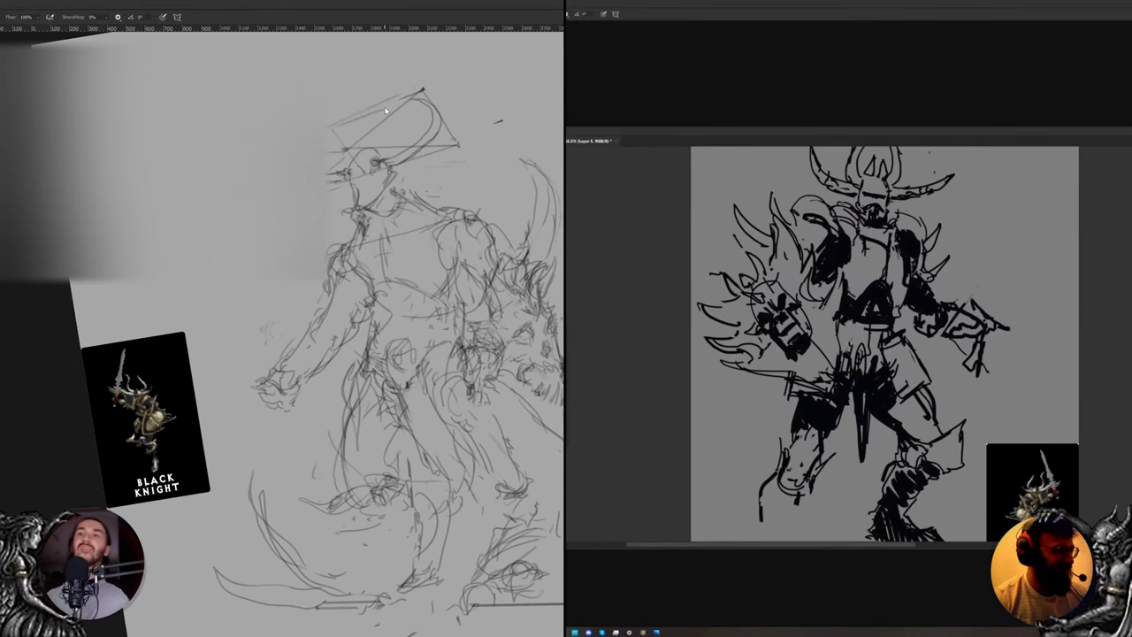
Save the first figure's drawing, and return to blackknight.psd from the monster card grid
{"action": "key", "text": "ctrl+s"}
{"action": "scroll", "coordinate": [890, 261], "scroll_direction": "down", "scroll_amount": 6}
{"action": "scroll", "coordinate": [889, 261], "scroll_direction": "up", "scroll_amount": 1}
{"action": "key", "text": "h"}
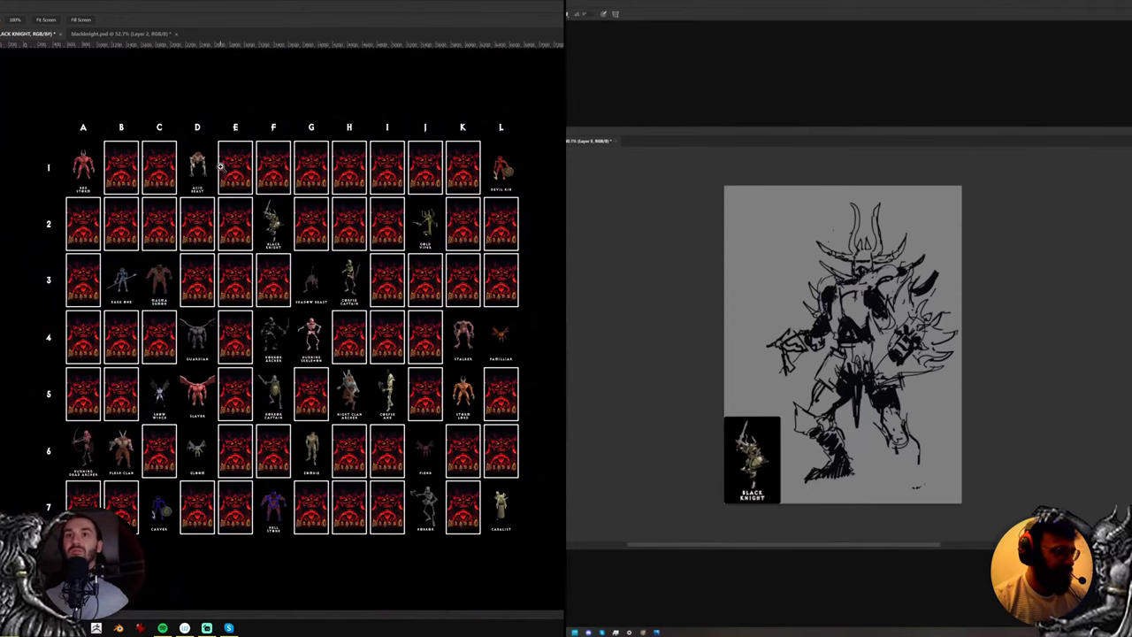
{"action": "scroll", "coordinate": [862, 256], "scroll_direction": "up", "scroll_amount": 7}
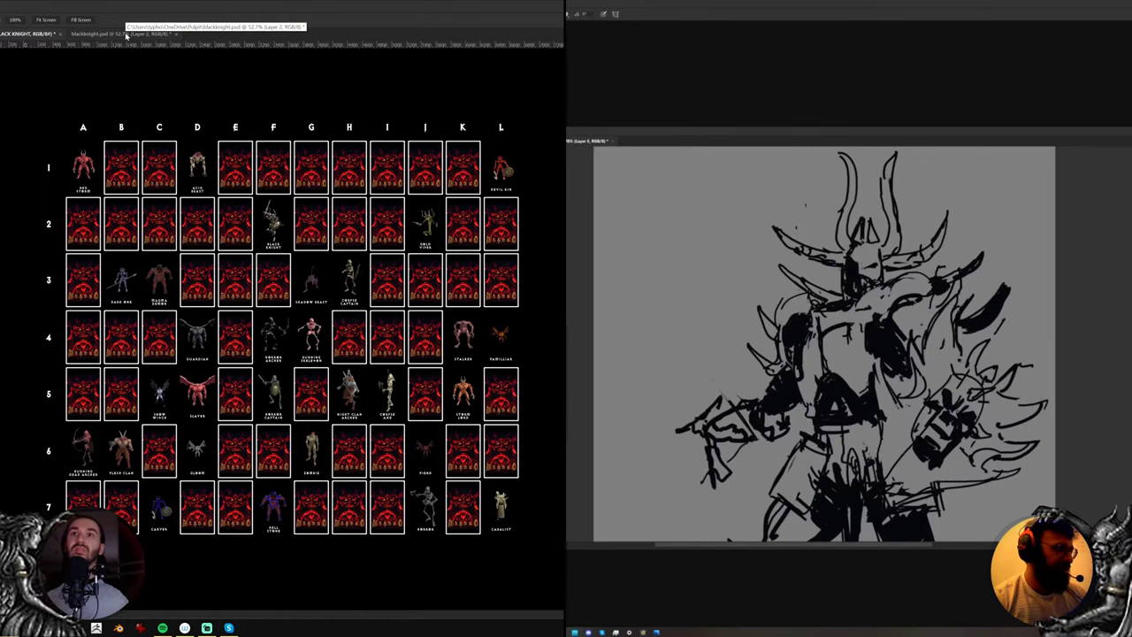
{"action": "left_click", "coordinate": [151, 35]}
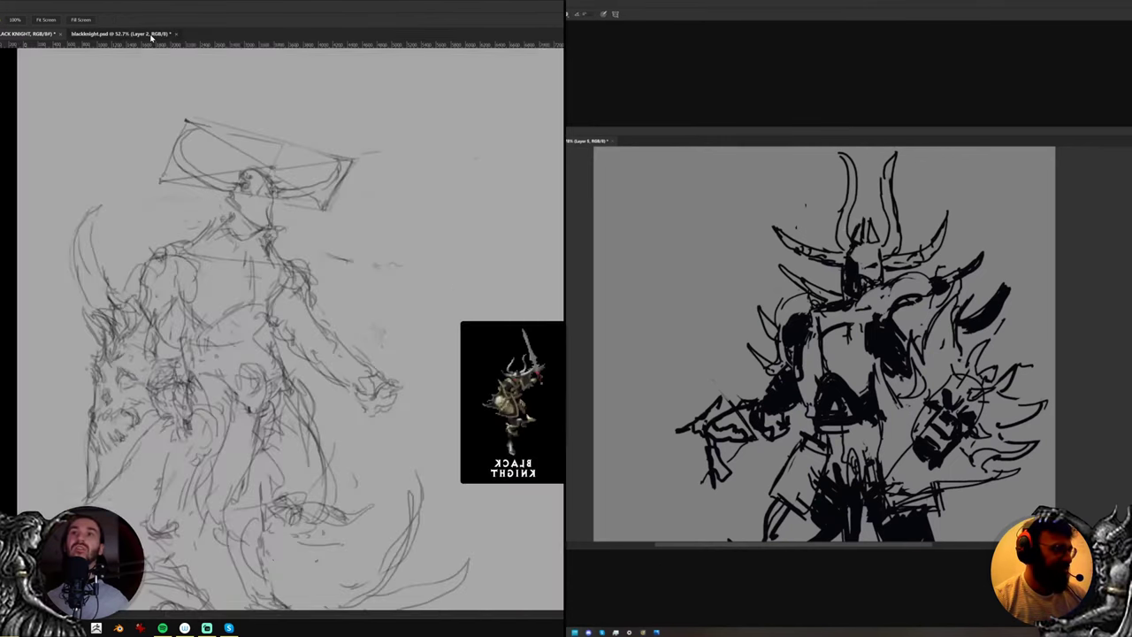
{"action": "scroll", "coordinate": [347, 210], "scroll_direction": "up", "scroll_amount": 2}
{"action": "left_click_drag", "start_coordinate": [304, 345], "coordinate": [366, 240]}
{"action": "scroll", "coordinate": [374, 240], "scroll_direction": "down", "scroll_amount": 2}
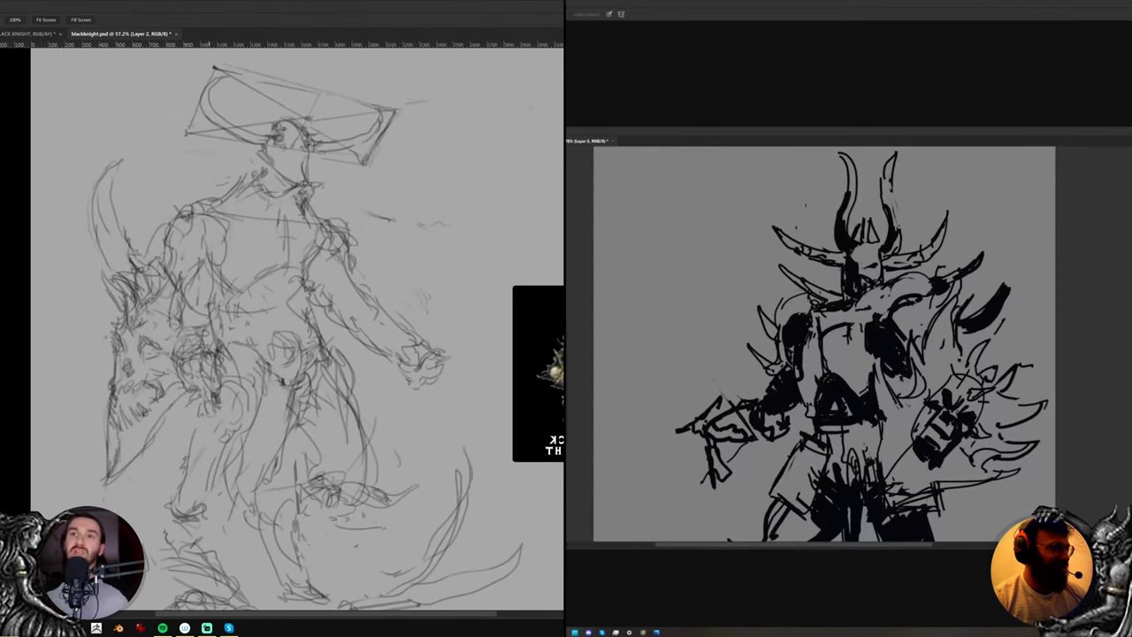
Add shoulder and forearm details to the first figure, and rotate its sword-arm forearm and fist upward from the elbow
{"action": "key", "text": "b"}
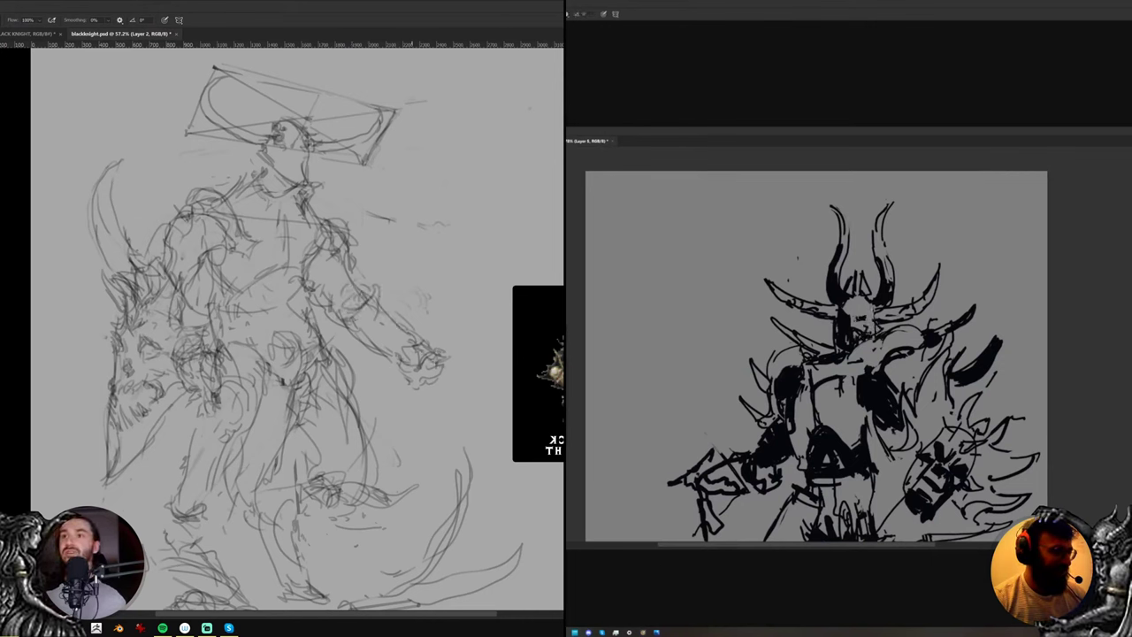
{"action": "key", "text": "l"}
{"action": "mouse_move", "coordinate": [452, 398]}
{"action": "left_mouse_down"}
{"action": "mouse_move", "coordinate": [348, 356]}
{"action": "mouse_move", "coordinate": [452, 318]}
{"action": "mouse_move", "coordinate": [463, 389]}
{"action": "left_mouse_up"}
{"action": "key", "text": "ctrl+t"}
{"action": "left_click_drag", "start_coordinate": [410, 352], "coordinate": [415, 327]}
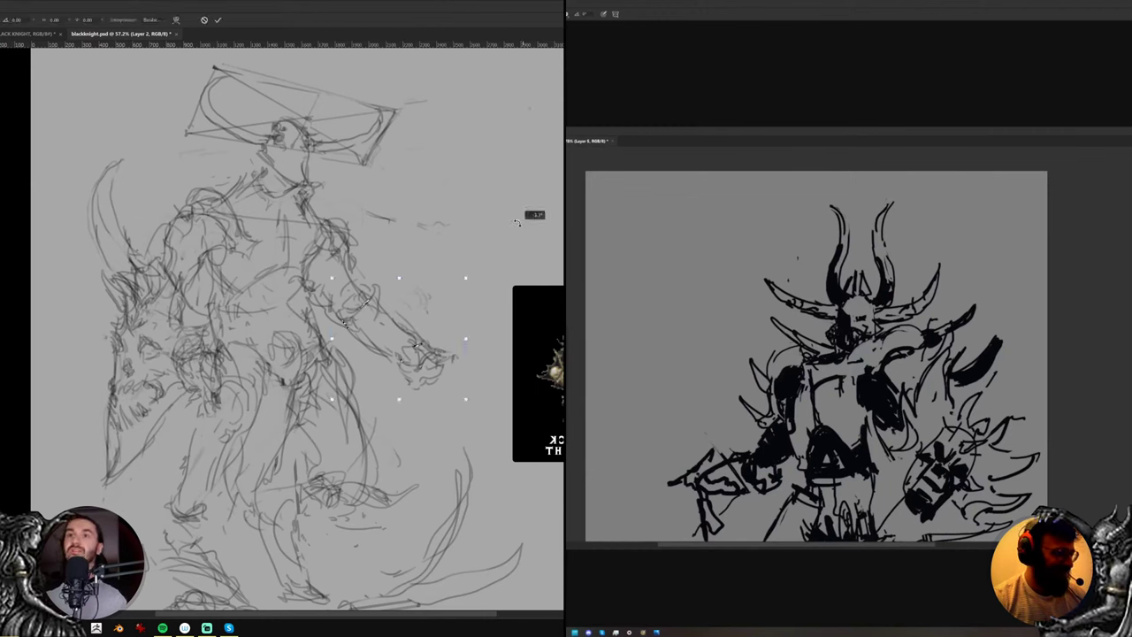
{"action": "mouse_move", "coordinate": [531, 214]}
{"action": "left_mouse_down"}
{"action": "mouse_move", "coordinate": [525, 177]}
{"action": "mouse_move", "coordinate": [494, 169]}
{"action": "left_mouse_up"}
{"action": "left_click_drag", "start_coordinate": [412, 344], "coordinate": [404, 351]}
{"action": "scroll", "coordinate": [834, 330], "scroll_direction": "down", "scroll_amount": 5}
{"action": "key", "text": "Return"}
{"action": "key", "text": "Return"}
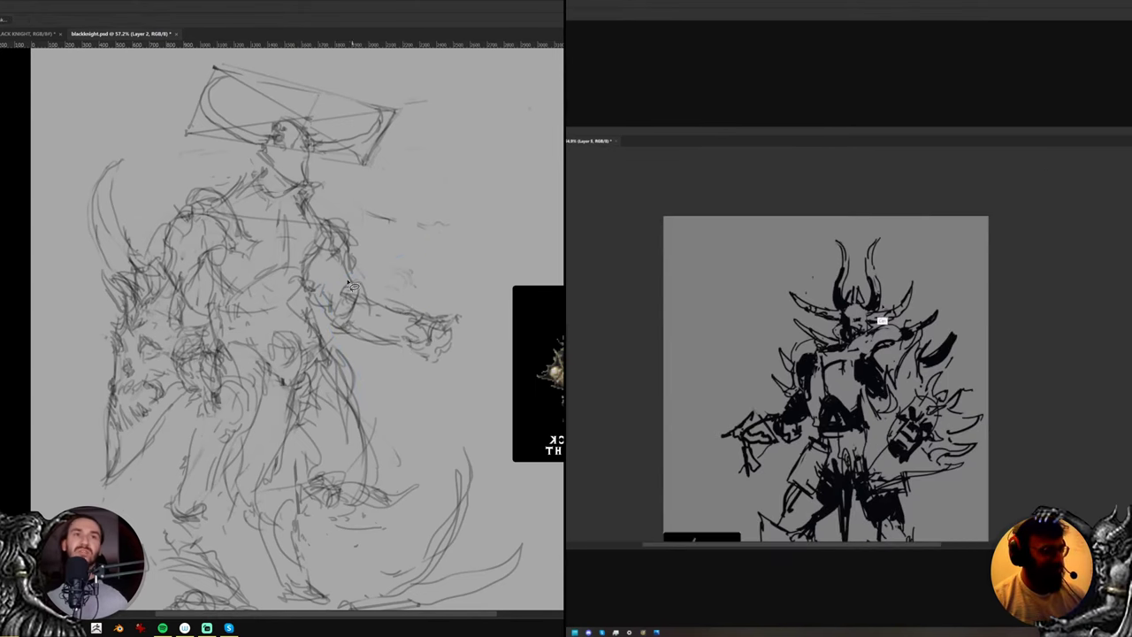
Reconnect the first figure's raised forearm at the elbow, and redraw the side of its torso beside that arm
{"action": "key", "text": "b"}
{"action": "scroll", "coordinate": [860, 298], "scroll_direction": "up", "scroll_amount": 5}
{"action": "mouse_move", "coordinate": [349, 285]}
{"action": "left_mouse_down"}
{"action": "mouse_move", "coordinate": [330, 295]}
{"action": "mouse_move", "coordinate": [327, 349]}
{"action": "left_mouse_up"}
{"action": "key", "text": "b"}
{"action": "left_click_drag", "start_coordinate": [325, 257], "coordinate": [313, 296]}
{"action": "scroll", "coordinate": [885, 320], "scroll_direction": "down", "scroll_amount": 4}
Rework the first figure's chest and armpit lines, and fill the shield side of the second figure's torso with black
{"action": "key", "text": "e"}
{"action": "scroll", "coordinate": [885, 320], "scroll_direction": "up", "scroll_amount": 5}
{"action": "left_click_drag", "start_coordinate": [286, 232], "coordinate": [289, 265]}
{"action": "key", "text": "b"}
{"action": "left_click_drag", "start_coordinate": [862, 380], "coordinate": [858, 410]}
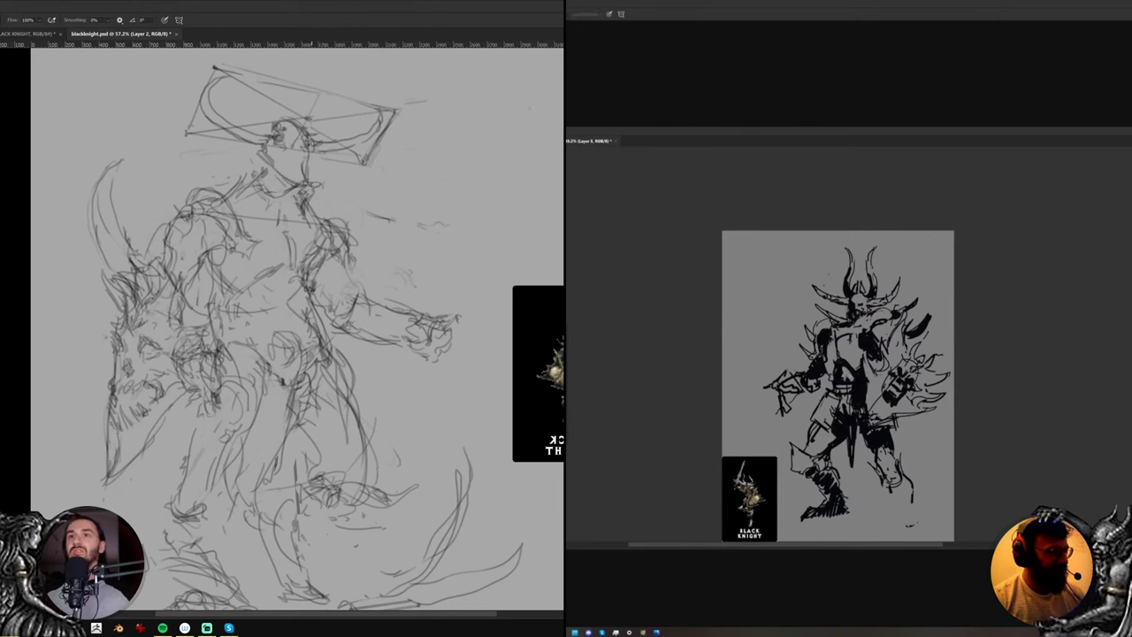
{"action": "left_click_drag", "start_coordinate": [328, 247], "coordinate": [316, 272]}
{"action": "left_click_drag", "start_coordinate": [842, 370], "coordinate": [850, 381]}
{"action": "key", "text": "b"}
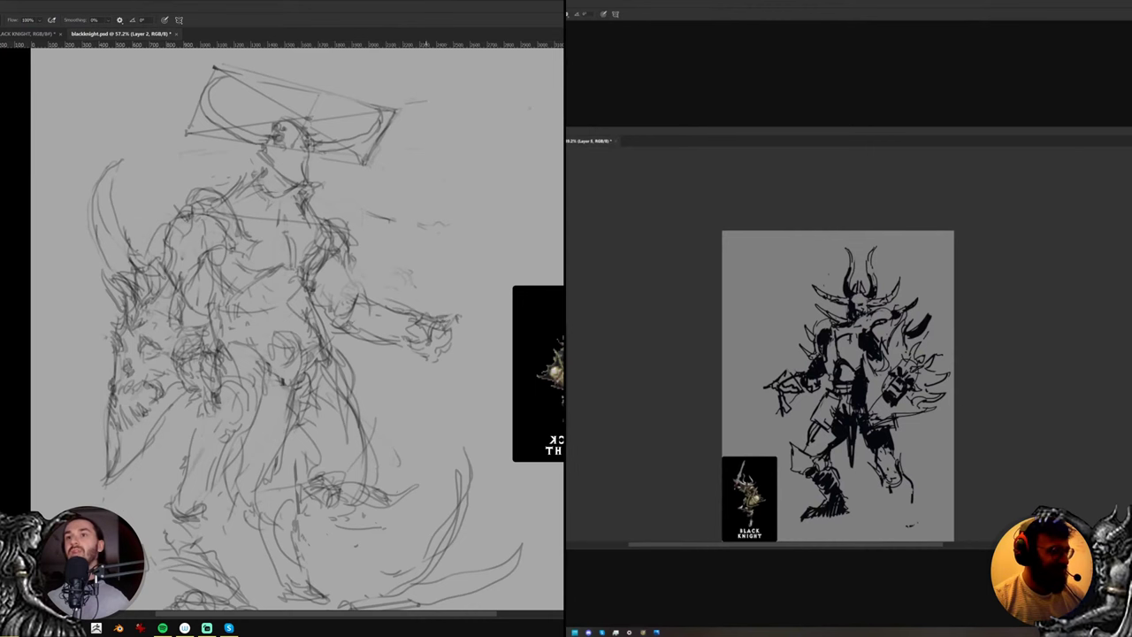
Select the first figure's sword hand and move it closer along the forearm to shorten the arm
{"action": "key", "text": "l"}
{"action": "mouse_move", "coordinate": [435, 359]}
{"action": "left_mouse_down"}
{"action": "mouse_move", "coordinate": [398, 346]}
{"action": "mouse_move", "coordinate": [447, 364]}
{"action": "mouse_move", "coordinate": [424, 346]}
{"action": "left_mouse_up"}
{"action": "key", "text": "v"}
{"action": "key", "text": "ctrl+d"}
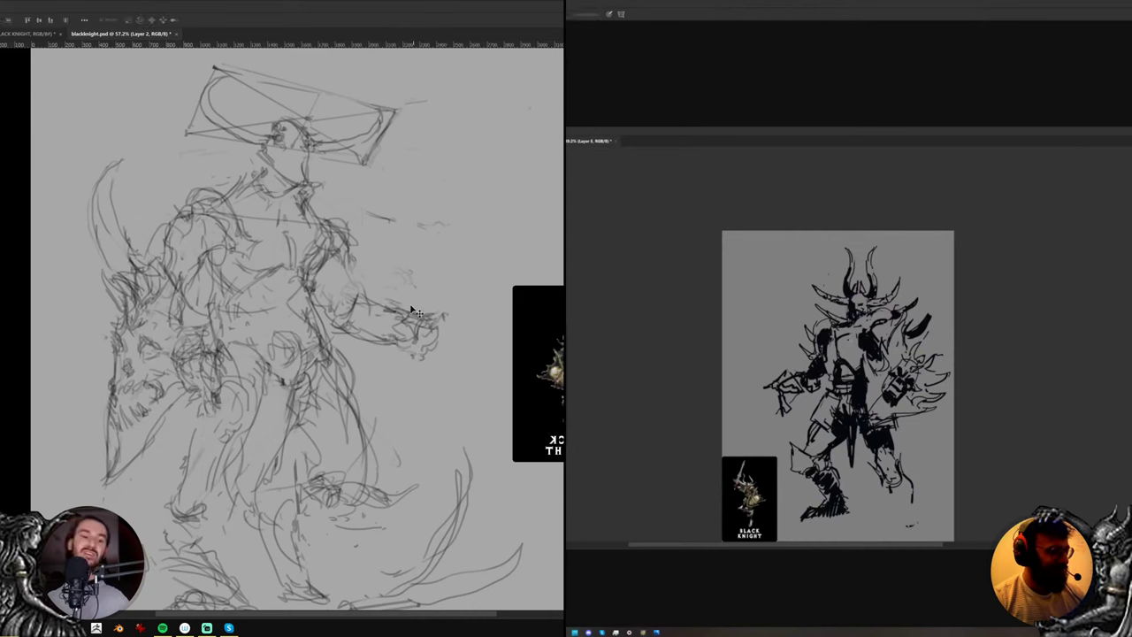
Draw the sword's grip, pointed pommel and crossguard around the first figure's raised fist
{"action": "key", "text": "b"}
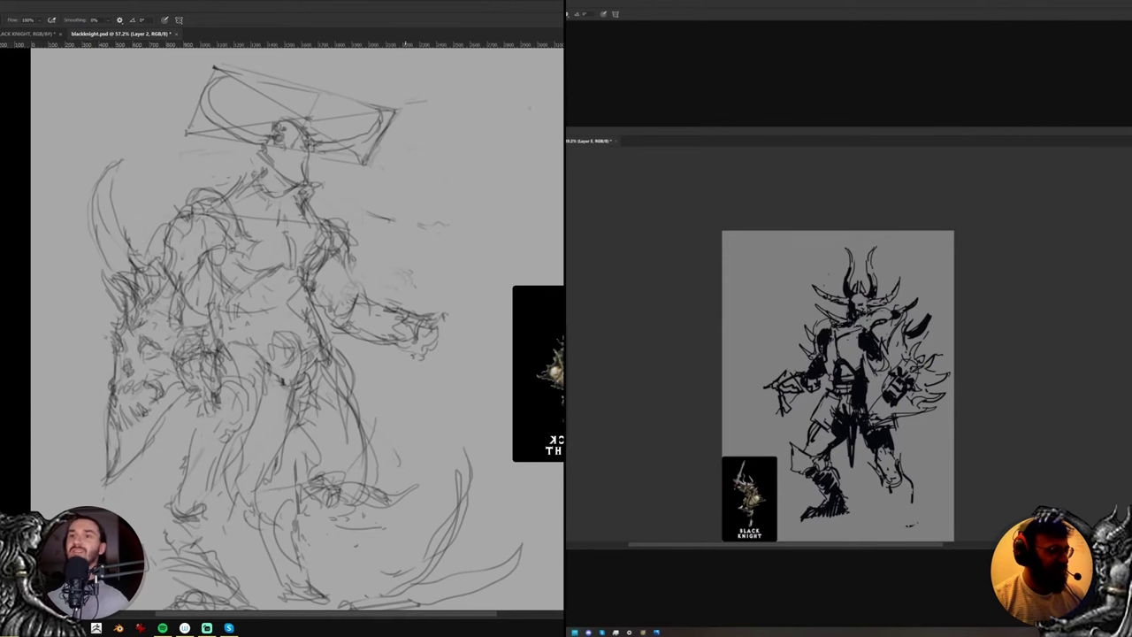
{"action": "left_click_drag", "start_coordinate": [399, 354], "coordinate": [403, 385]}
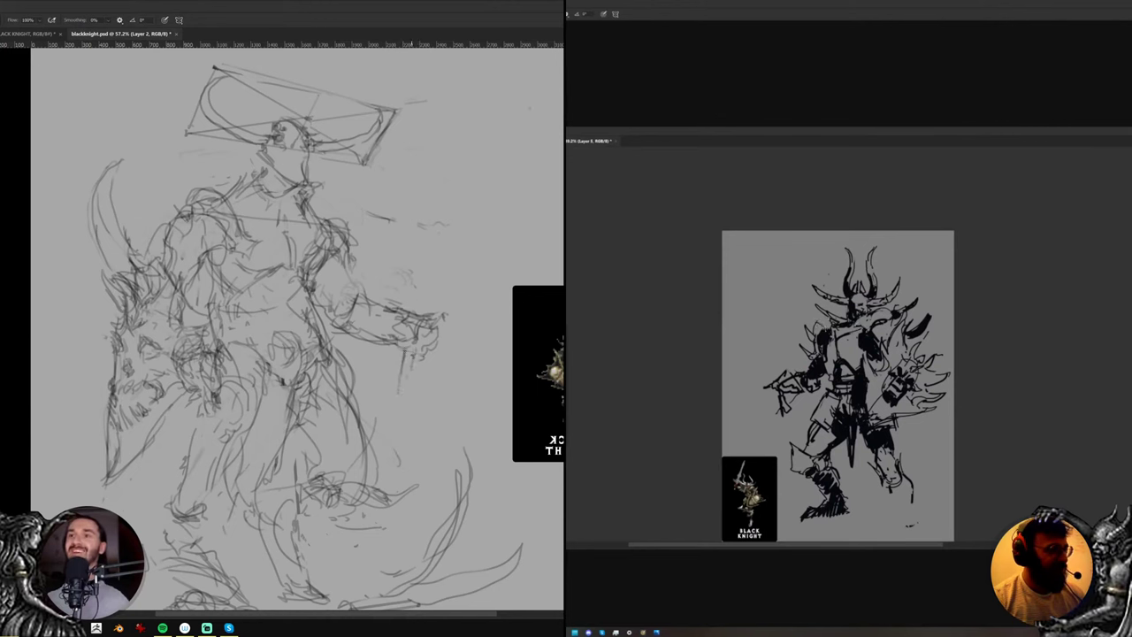
{"action": "left_click_drag", "start_coordinate": [421, 345], "coordinate": [411, 376]}
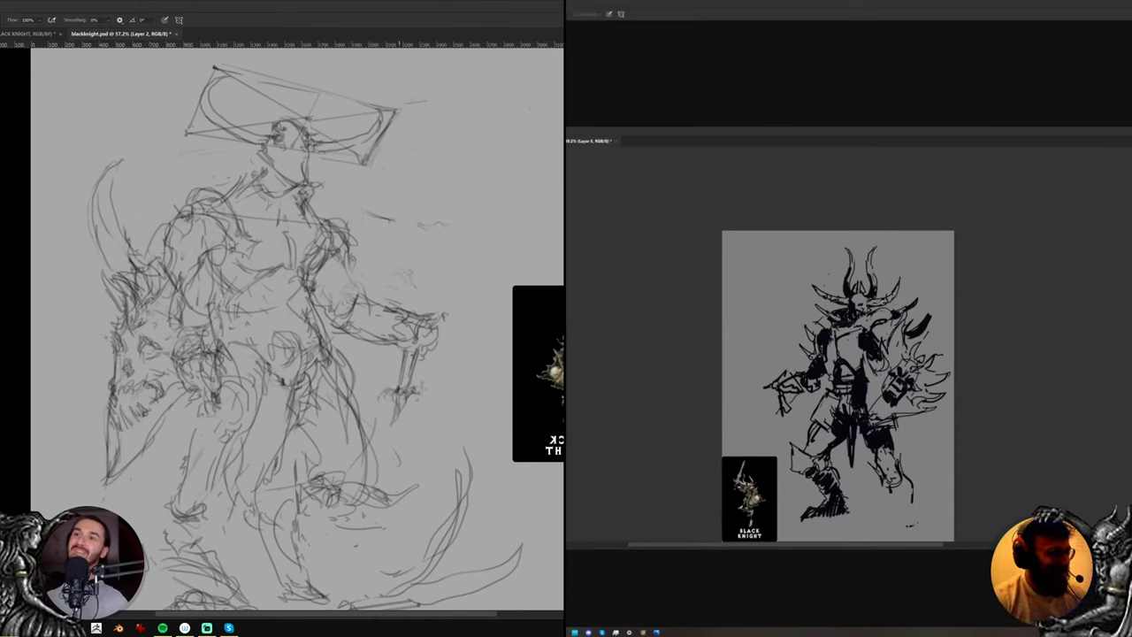
{"action": "scroll", "coordinate": [874, 296], "scroll_direction": "up", "scroll_amount": 4}
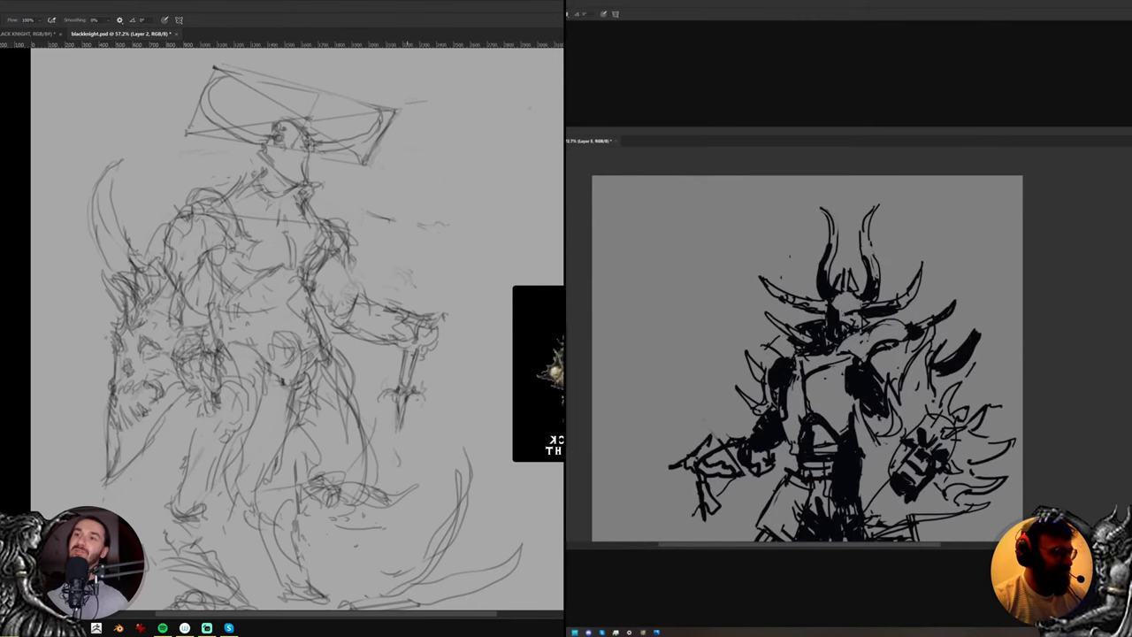
{"action": "left_click_drag", "start_coordinate": [418, 328], "coordinate": [416, 358]}
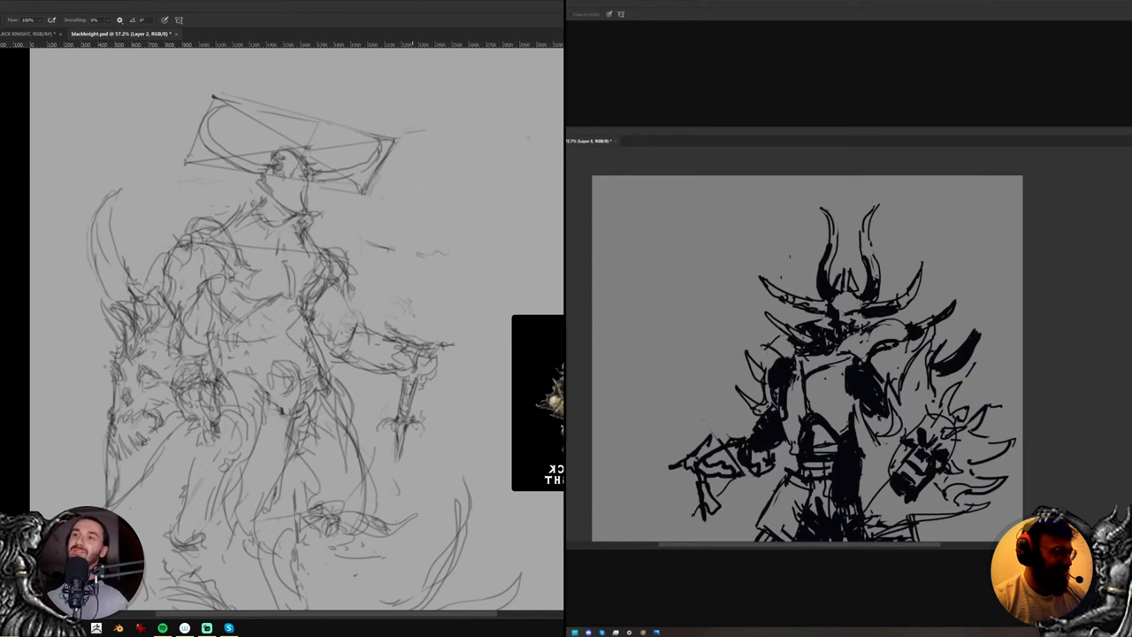
Draw a long, slightly slanted blade line rising from the crossguard of the first figure's sword, redoing the first stroke
{"action": "mouse_move", "coordinate": [426, 289]}
{"action": "left_mouse_down"}
{"action": "mouse_move", "coordinate": [424, 337]}
{"action": "mouse_move", "coordinate": [448, 161]}
{"action": "left_mouse_up"}
{"action": "key", "text": "ctrl+z"}
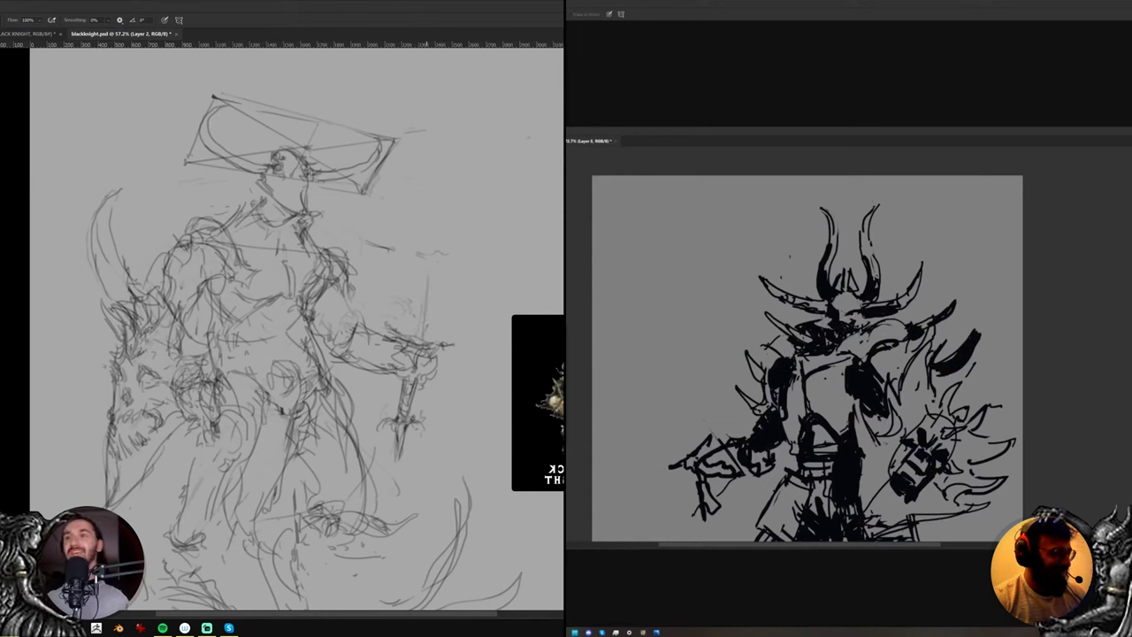
{"action": "left_click_drag", "start_coordinate": [425, 338], "coordinate": [475, 68]}
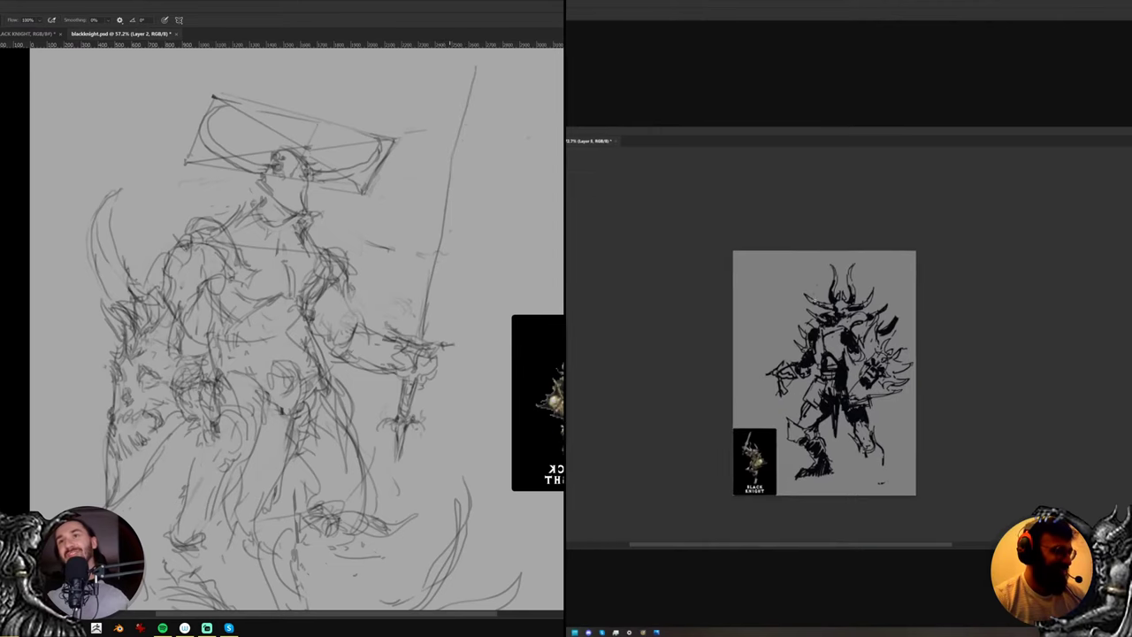
{"action": "left_click_drag", "start_coordinate": [440, 251], "coordinate": [423, 301]}
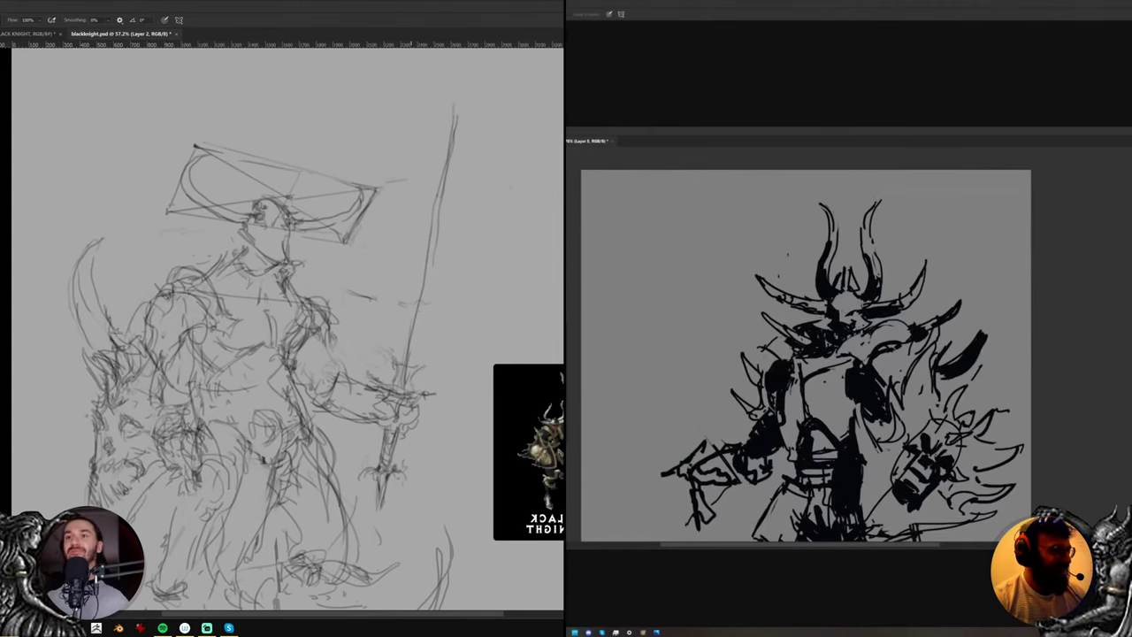
Add spiked projections at the base of the first figure's sword blade, and draw both blade edges up to a sharp tip
{"action": "left_click_drag", "start_coordinate": [403, 350], "coordinate": [394, 316]}
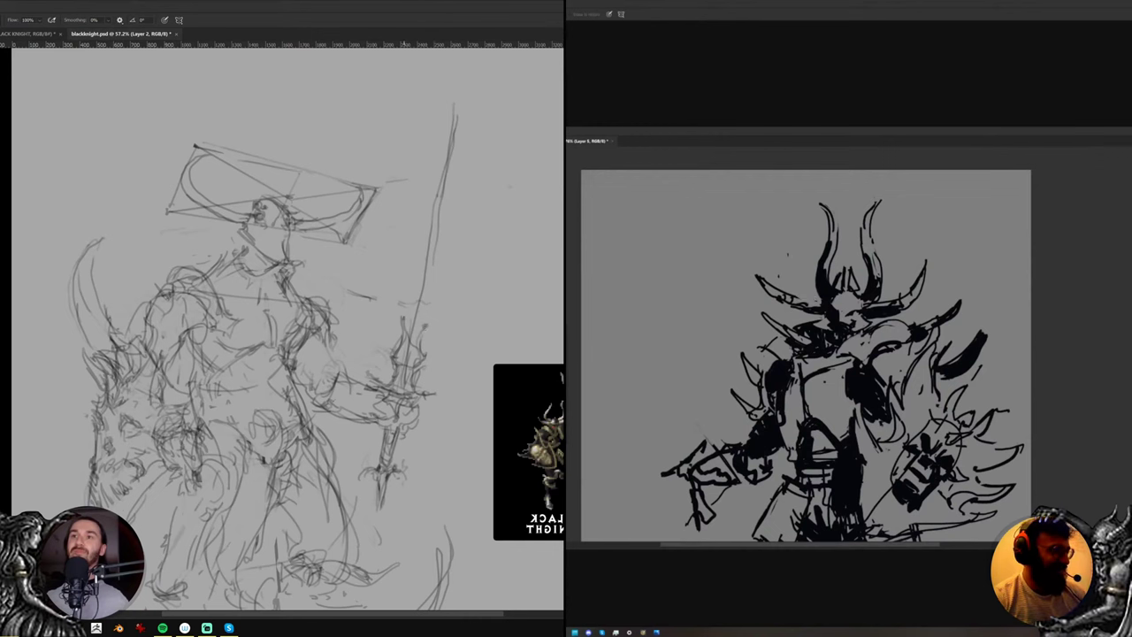
{"action": "left_click_drag", "start_coordinate": [405, 322], "coordinate": [417, 258]}
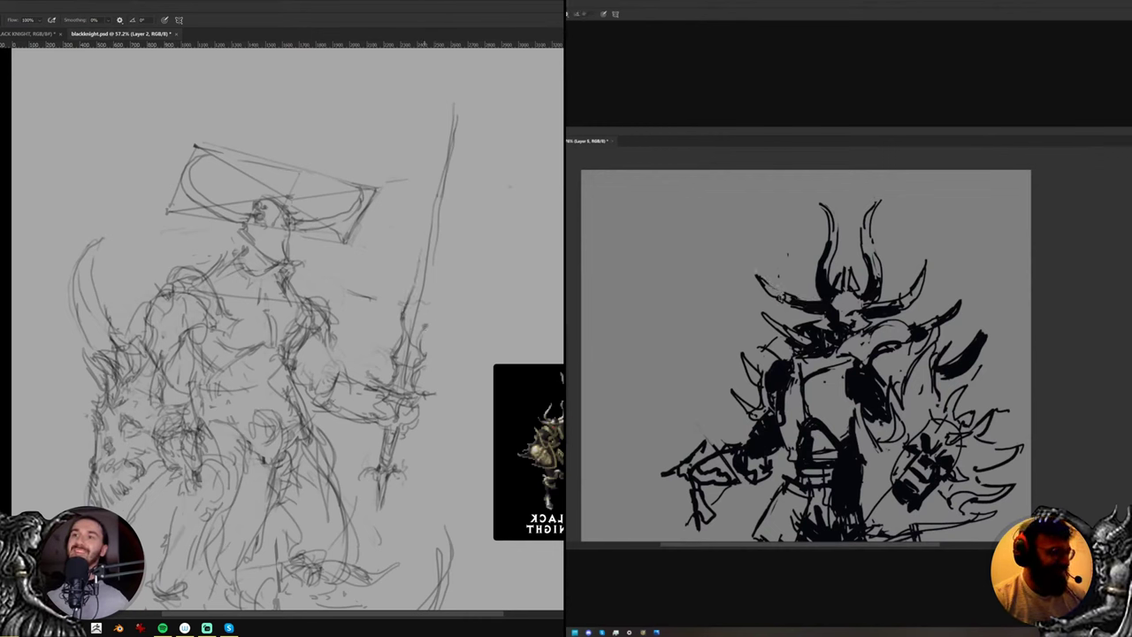
{"action": "left_click_drag", "start_coordinate": [412, 299], "coordinate": [448, 126]}
{"action": "mouse_move", "coordinate": [437, 167]}
{"action": "left_mouse_down"}
{"action": "mouse_move", "coordinate": [459, 94]}
{"action": "mouse_move", "coordinate": [446, 211]}
{"action": "left_mouse_up"}
{"action": "left_click_drag", "start_coordinate": [458, 126], "coordinate": [424, 325]}
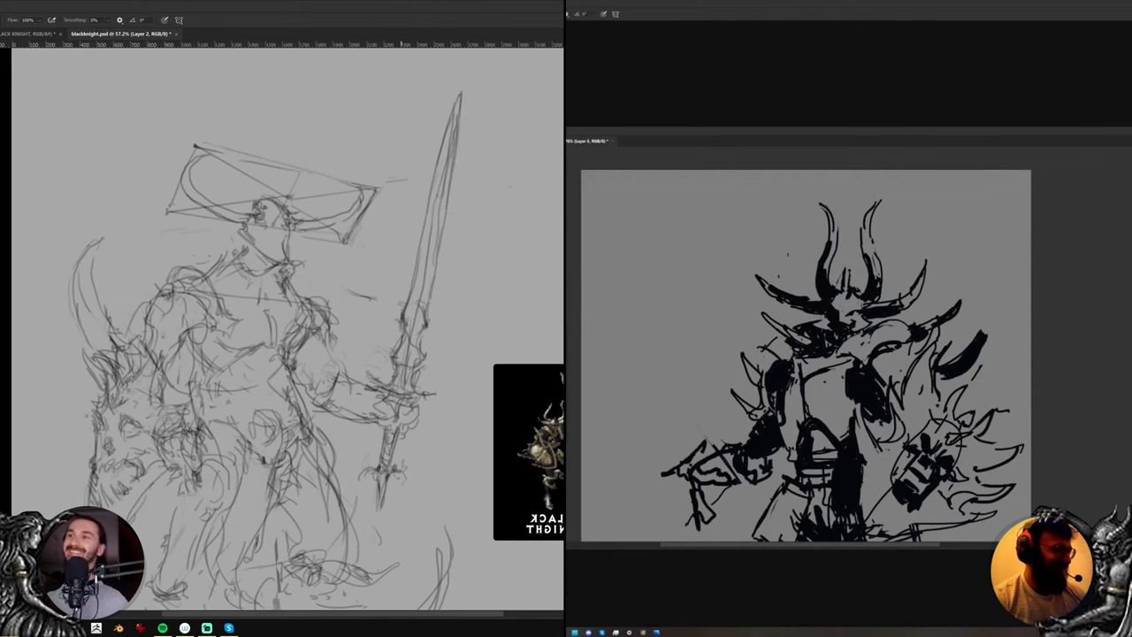
Extend the crossguard of the first figure's sword outward, and flip the second canvas horizontally
{"action": "left_click_drag", "start_coordinate": [417, 394], "coordinate": [449, 390]}
{"action": "scroll", "coordinate": [858, 296], "scroll_direction": "down", "scroll_amount": 3}
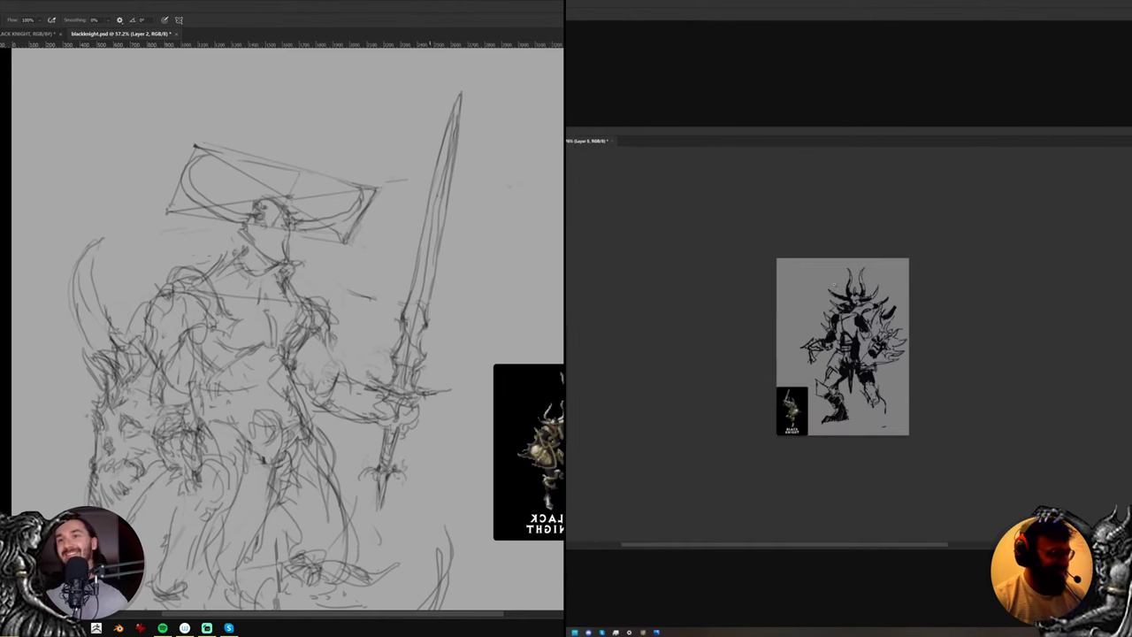
{"action": "scroll", "coordinate": [858, 296], "scroll_direction": "up", "scroll_amount": 1}
{"action": "key", "text": "ctrl+shift+h"}
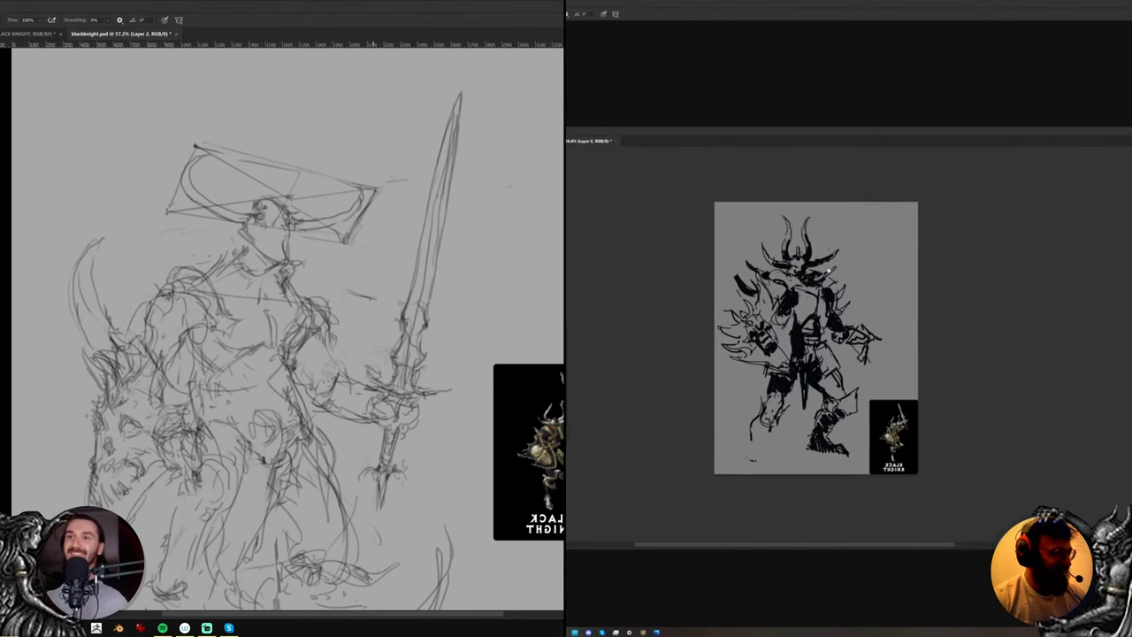
{"action": "scroll", "coordinate": [745, 320], "scroll_direction": "up", "scroll_amount": 4}
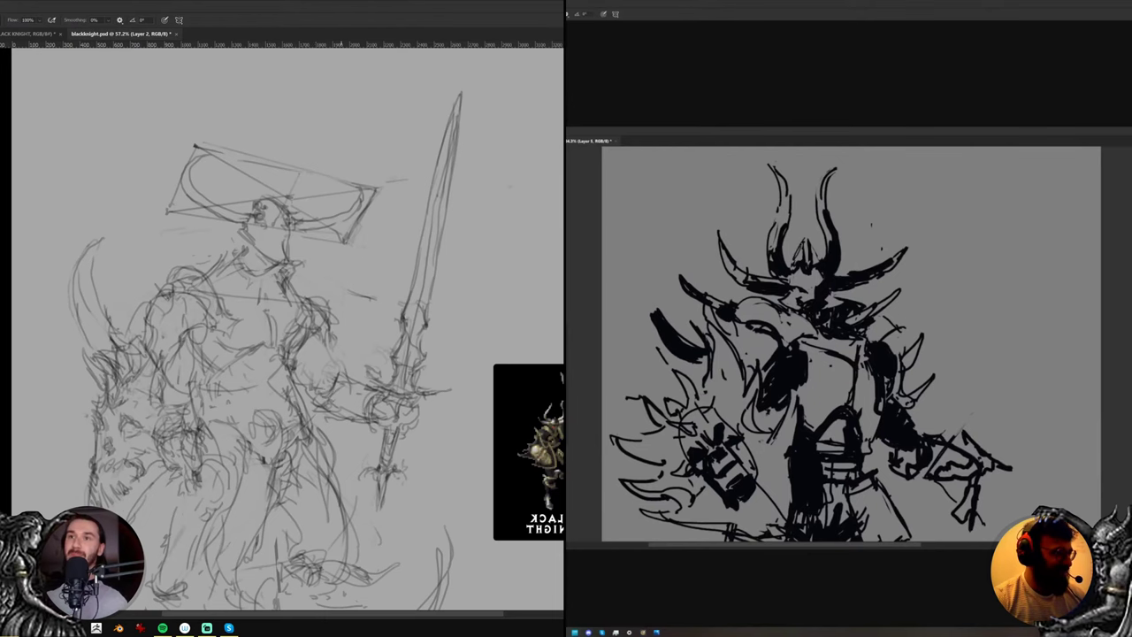
{"action": "left_click_drag", "start_coordinate": [326, 369], "coordinate": [322, 356]}
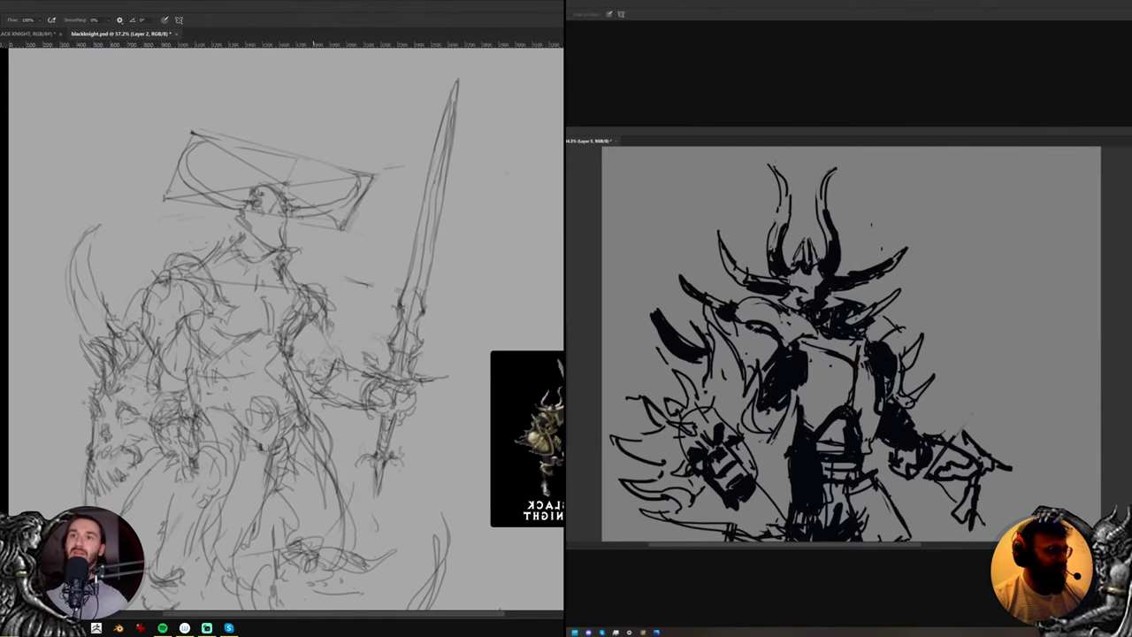
{"action": "scroll", "coordinate": [823, 303], "scroll_direction": "down", "scroll_amount": 4}
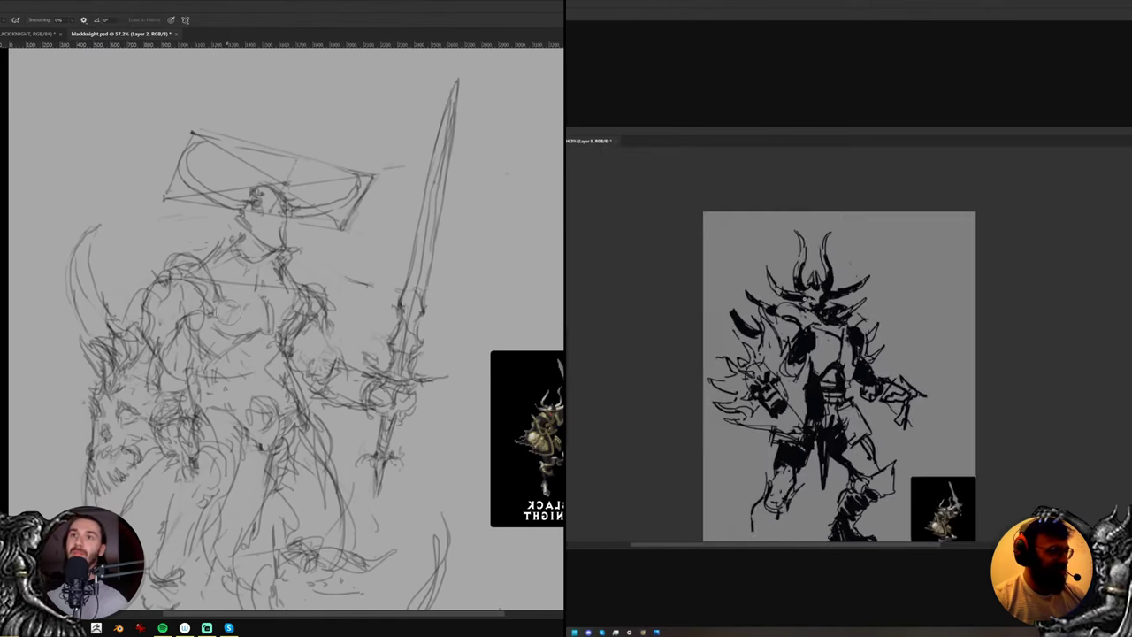
Darken the second figure's pointed knee guard, and rework the lines of the first figure's shield-side shoulder and upper arm
{"action": "scroll", "coordinate": [823, 304], "scroll_direction": "up", "scroll_amount": 2}
{"action": "left_click_drag", "start_coordinate": [823, 303], "coordinate": [842, 178]}
{"action": "left_click_drag", "start_coordinate": [916, 421], "coordinate": [933, 413]}
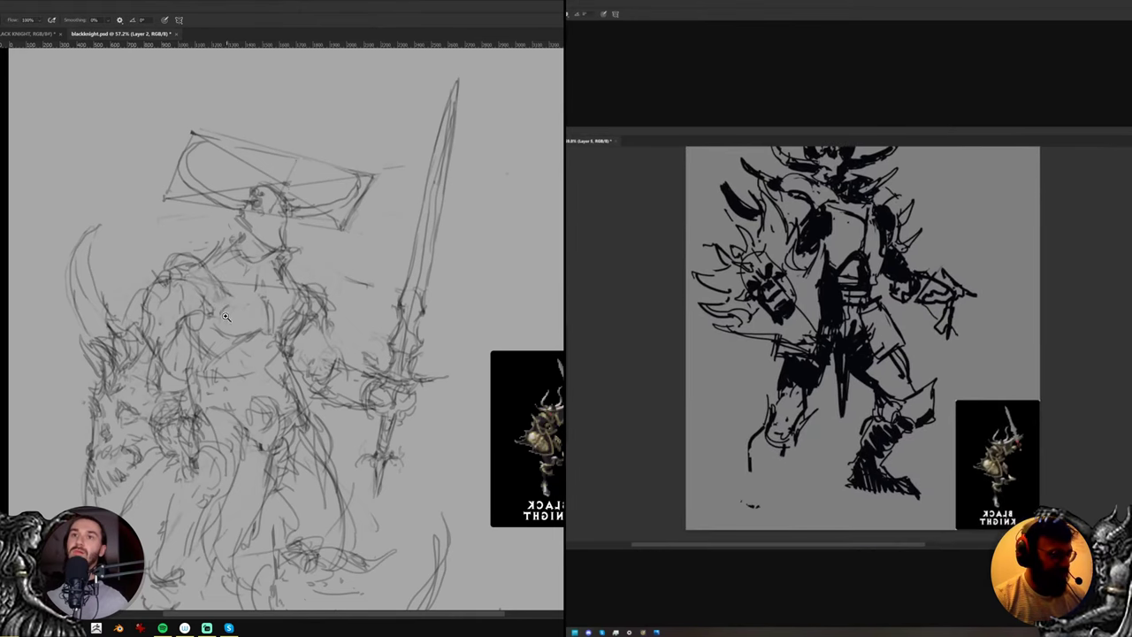
{"action": "mouse_move", "coordinate": [225, 315]}
{"action": "left_mouse_down"}
{"action": "mouse_move", "coordinate": [257, 312]}
{"action": "mouse_move", "coordinate": [153, 330]}
{"action": "mouse_move", "coordinate": [148, 316]}
{"action": "mouse_move", "coordinate": [211, 314]}
{"action": "left_mouse_up"}
{"action": "key", "text": "b"}
{"action": "left_click_drag", "start_coordinate": [893, 408], "coordinate": [885, 425]}
{"action": "key", "text": "e"}
{"action": "left_click_drag", "start_coordinate": [200, 310], "coordinate": [118, 346]}
{"action": "key", "text": "b"}
Add horizontal plate bands to the second figure's thigh guard, and short strokes along the first figure's arm and chest edge
{"action": "left_click_drag", "start_coordinate": [904, 349], "coordinate": [882, 366]}
{"action": "left_click_drag", "start_coordinate": [131, 370], "coordinate": [150, 368]}
{"action": "mouse_move", "coordinate": [150, 364]}
{"action": "left_mouse_down"}
{"action": "mouse_move", "coordinate": [152, 377]}
{"action": "mouse_move", "coordinate": [143, 368]}
{"action": "left_mouse_up"}
{"action": "left_click_drag", "start_coordinate": [876, 346], "coordinate": [872, 360]}
{"action": "key", "text": "e"}
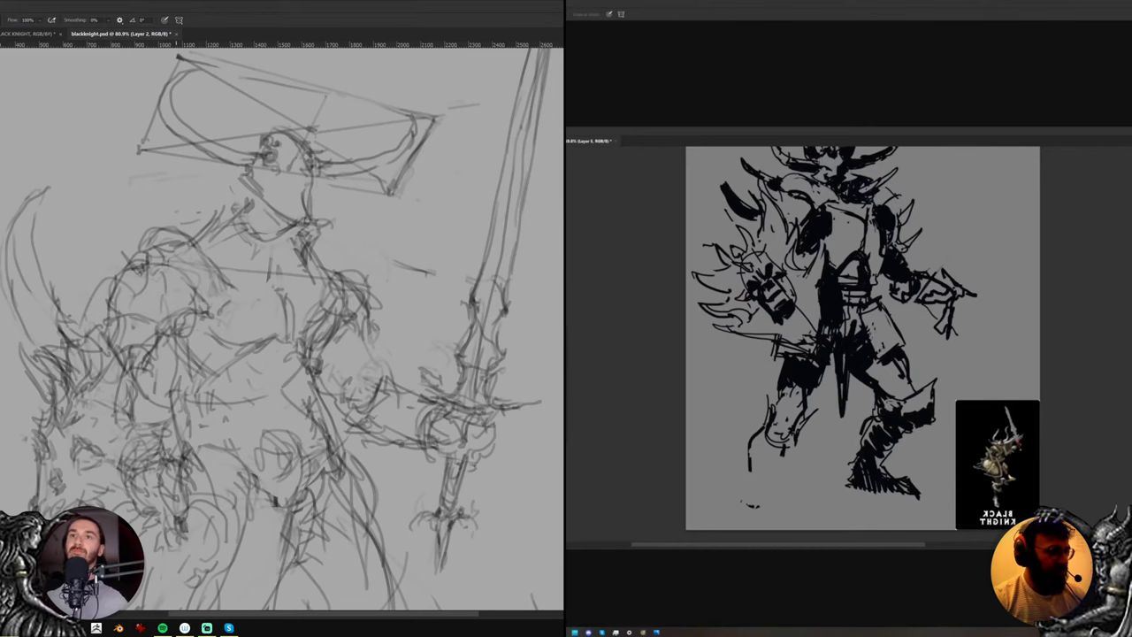
{"action": "left_click_drag", "start_coordinate": [175, 329], "coordinate": [214, 328]}
{"action": "left_click_drag", "start_coordinate": [870, 326], "coordinate": [869, 339]}
{"action": "left_click_drag", "start_coordinate": [219, 318], "coordinate": [232, 307]}
{"action": "left_click_drag", "start_coordinate": [223, 315], "coordinate": [234, 308]}
{"action": "key", "text": "b"}
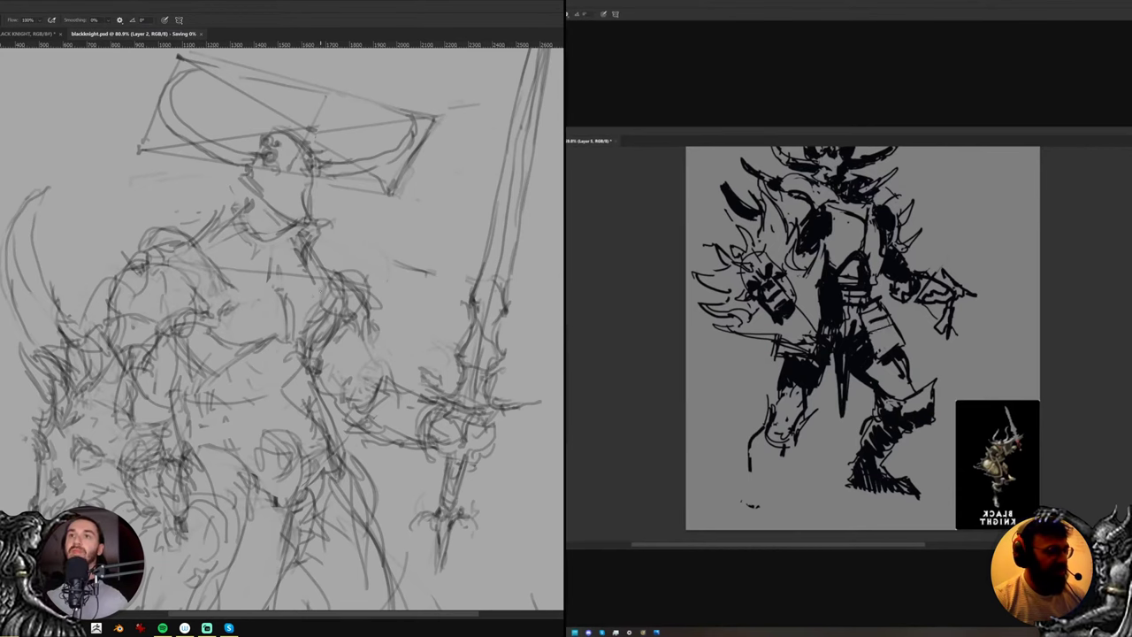
Select the first figure's horned head and transform it slightly smaller, setting it lower on the neck
{"action": "key", "text": "z"}
{"action": "left_click_drag", "start_coordinate": [320, 293], "coordinate": [316, 327]}
{"action": "mouse_move", "coordinate": [290, 340]}
{"action": "left_mouse_down"}
{"action": "mouse_move", "coordinate": [303, 293]}
{"action": "mouse_move", "coordinate": [285, 294]}
{"action": "mouse_move", "coordinate": [306, 295]}
{"action": "mouse_move", "coordinate": [338, 246]}
{"action": "mouse_move", "coordinate": [322, 259]}
{"action": "left_mouse_up"}
{"action": "key", "text": "e"}
{"action": "left_click_drag", "start_coordinate": [804, 276], "coordinate": [847, 321]}
{"action": "key", "text": "b"}
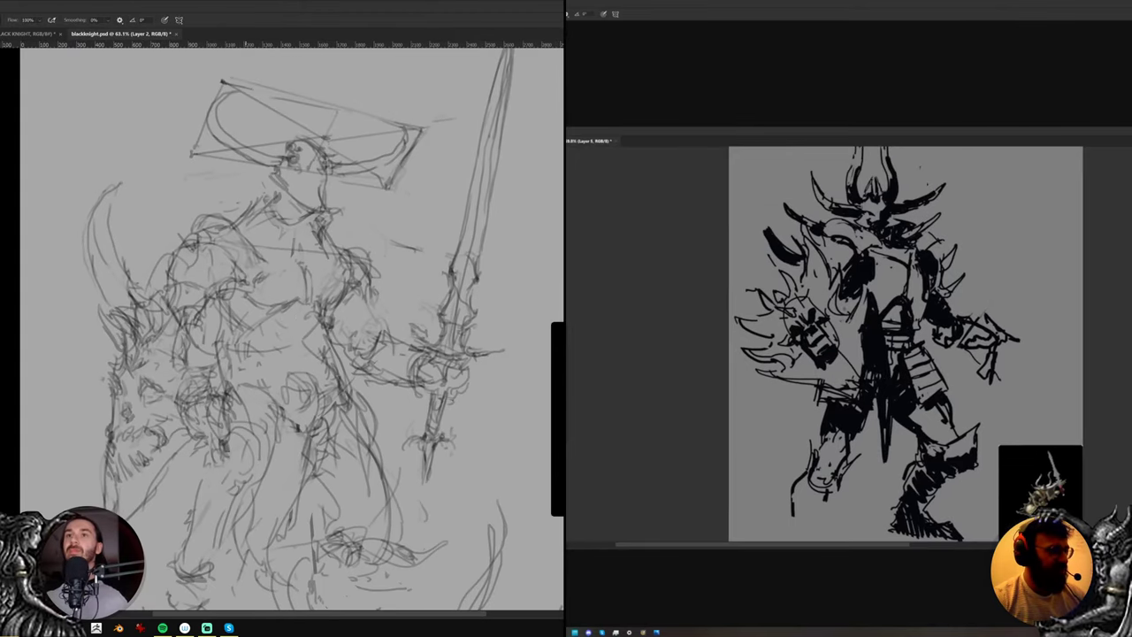
{"action": "mouse_move", "coordinate": [264, 190]}
{"action": "left_mouse_down"}
{"action": "mouse_move", "coordinate": [289, 228]}
{"action": "mouse_move", "coordinate": [322, 211]}
{"action": "mouse_move", "coordinate": [197, 170]}
{"action": "mouse_move", "coordinate": [445, 119]}
{"action": "mouse_move", "coordinate": [374, 217]}
{"action": "left_mouse_up"}
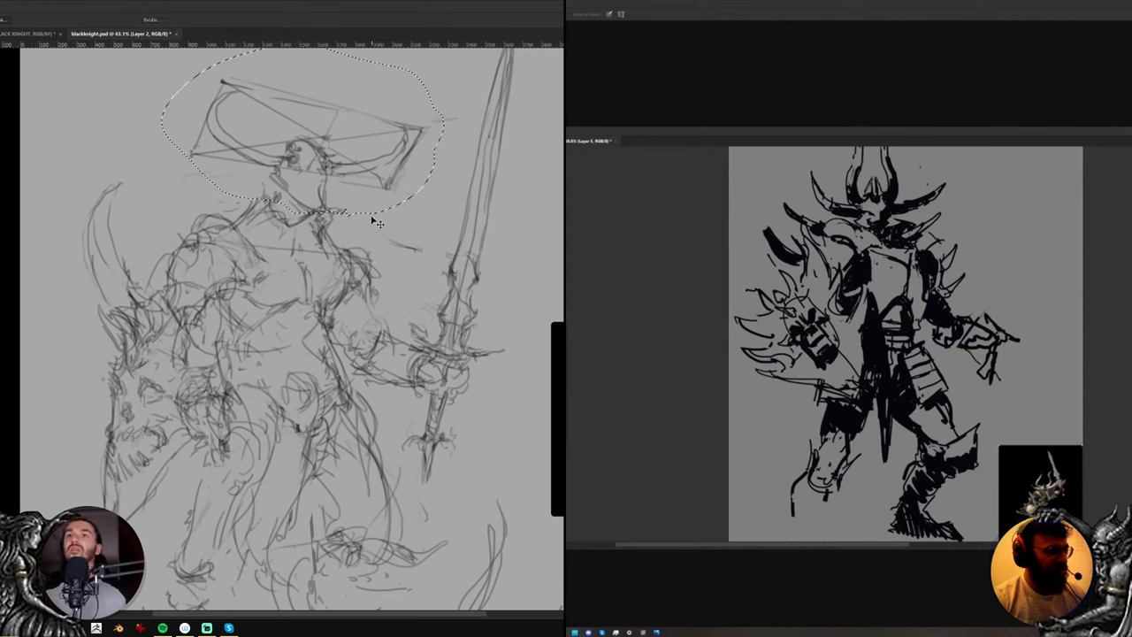
{"action": "key", "text": "ctrl+t"}
{"action": "left_click_drag", "start_coordinate": [442, 219], "coordinate": [425, 205]}
{"action": "left_click_drag", "start_coordinate": [404, 195], "coordinate": [403, 206]}
{"action": "key", "text": "Return"}
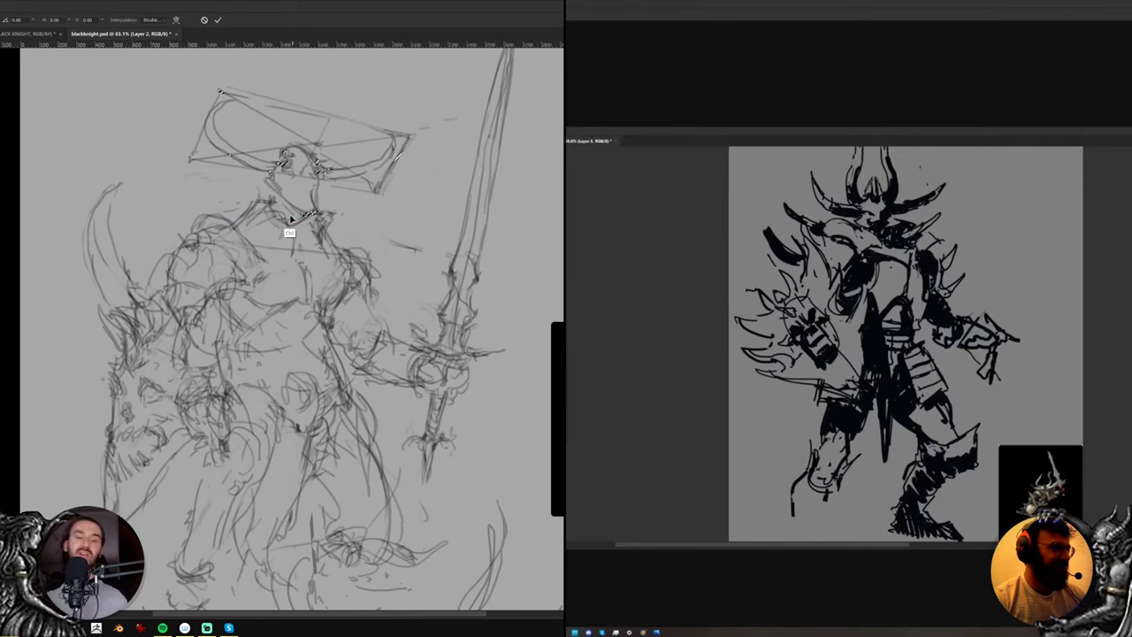
{"action": "key", "text": "ctrl+d"}
Draw a high pointed collar around the first figure's neck, and erase the second figure's sword hand
{"action": "key", "text": "e"}
{"action": "left_click_drag", "start_coordinate": [256, 203], "coordinate": [316, 230]}
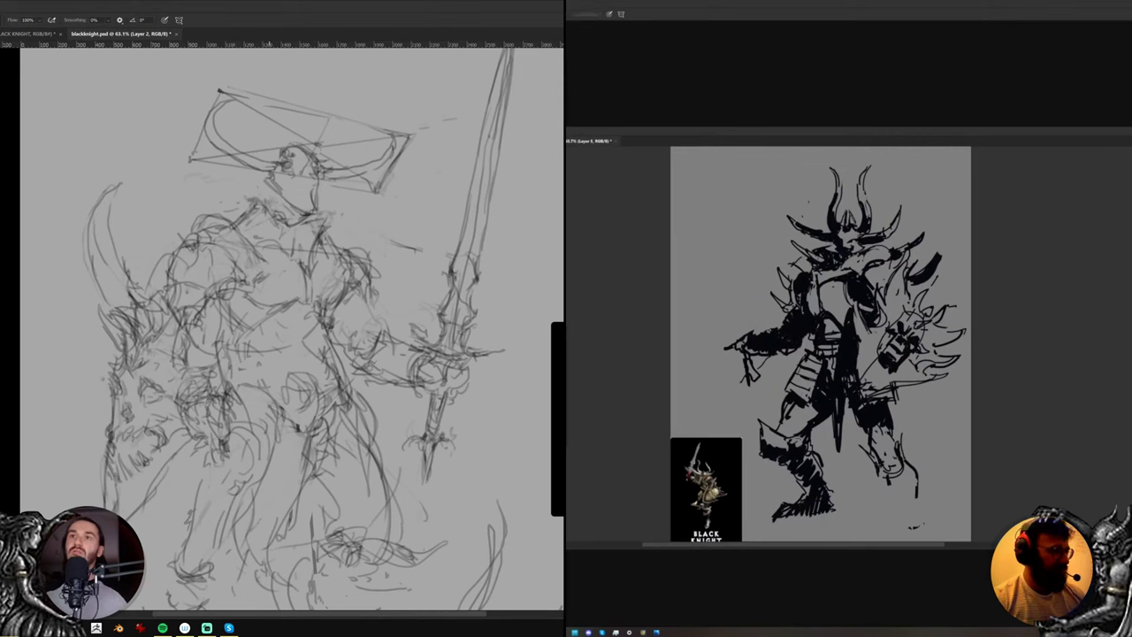
{"action": "key", "text": "e"}
{"action": "left_click_drag", "start_coordinate": [271, 209], "coordinate": [262, 199]}
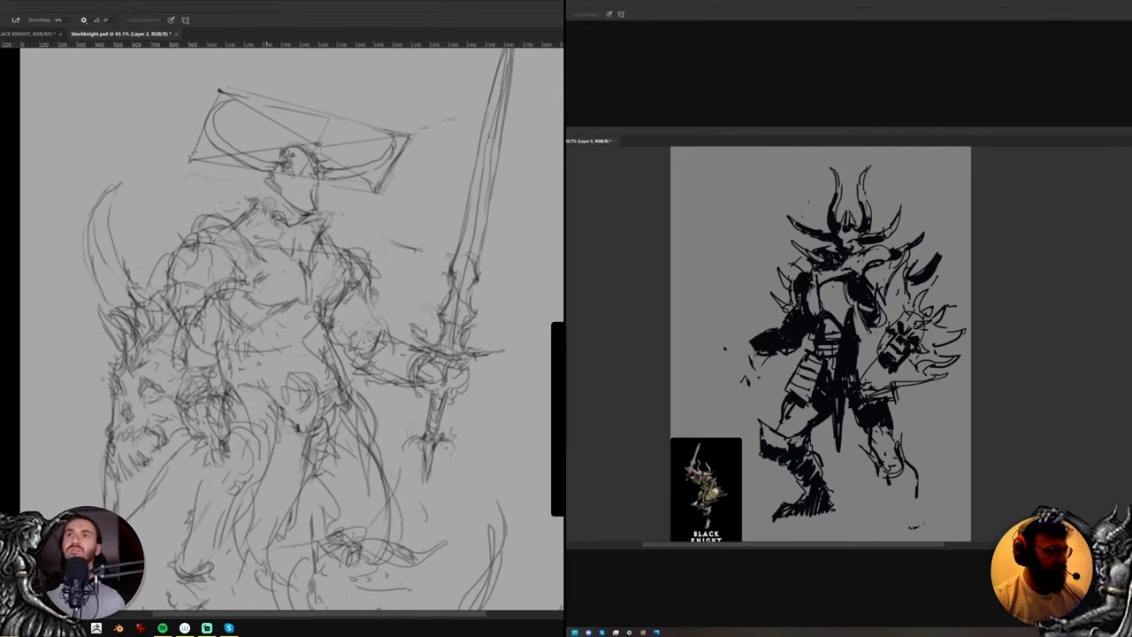
{"action": "key", "text": "b"}
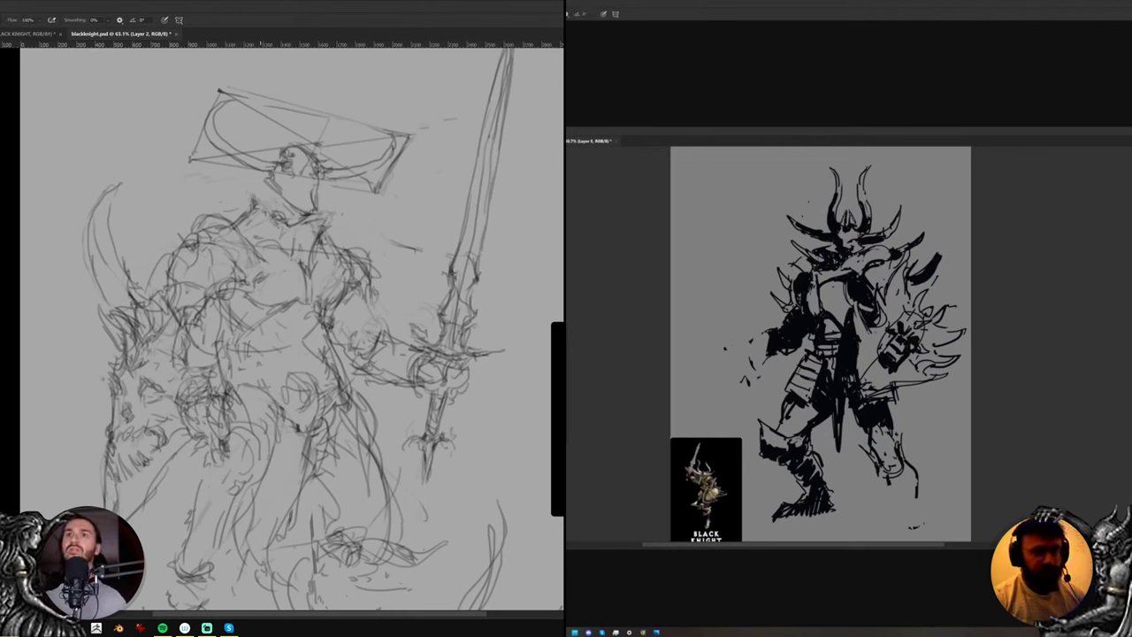
{"action": "key", "text": "e"}
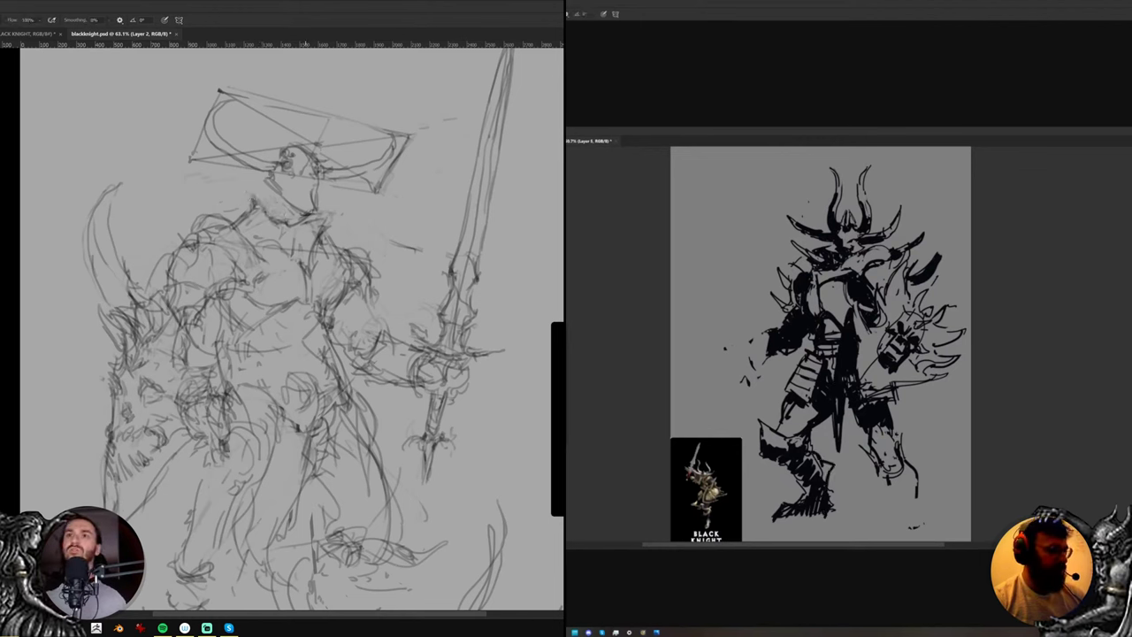
{"action": "key", "text": "b"}
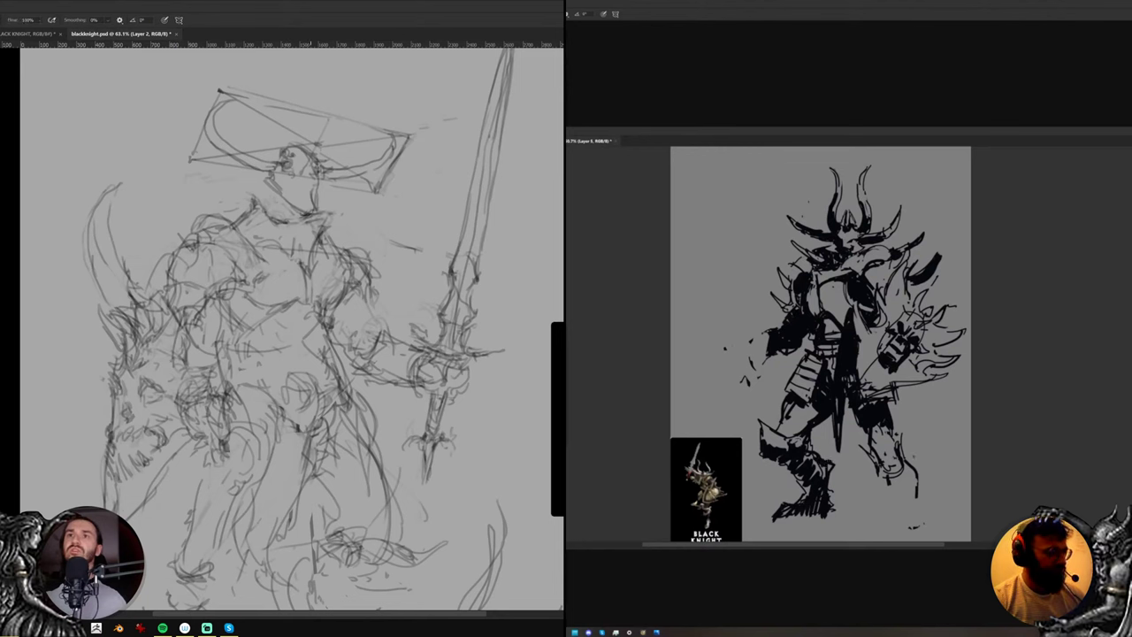
Block in the second figure's shield-side shin in solid black, and strengthen the first figure's collar and central chest line
{"action": "left_click_drag", "start_coordinate": [320, 231], "coordinate": [310, 274]}
{"action": "left_click_drag", "start_coordinate": [916, 474], "coordinate": [916, 506]}
{"action": "key", "text": "e"}
{"action": "left_click_drag", "start_coordinate": [306, 259], "coordinate": [297, 274]}
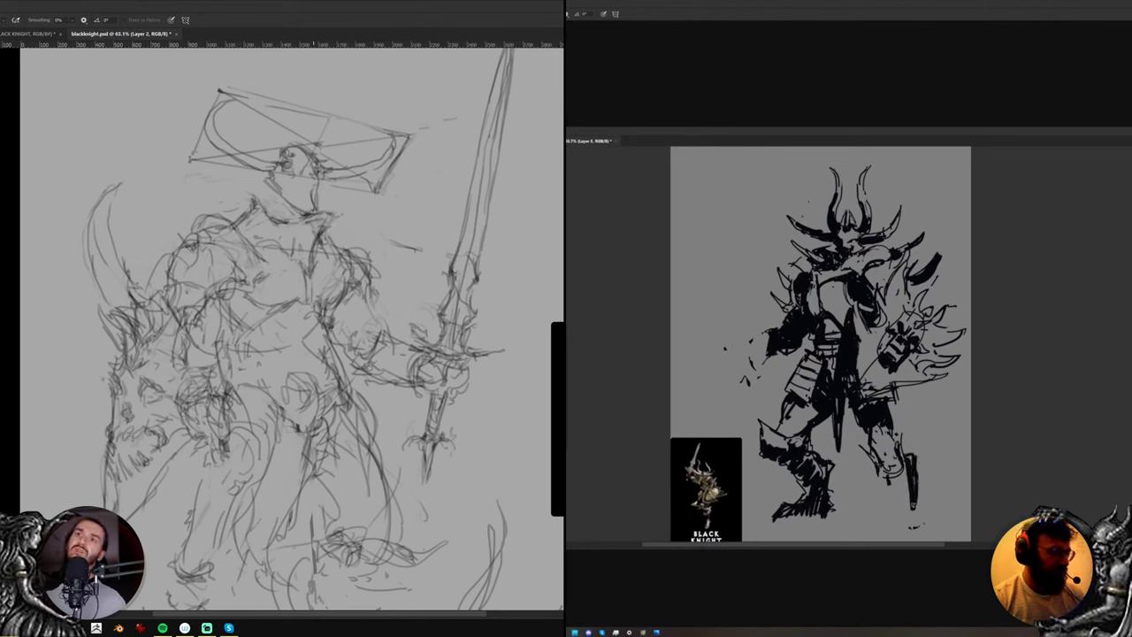
{"action": "left_click_drag", "start_coordinate": [913, 472], "coordinate": [899, 504]}
{"action": "key", "text": "b"}
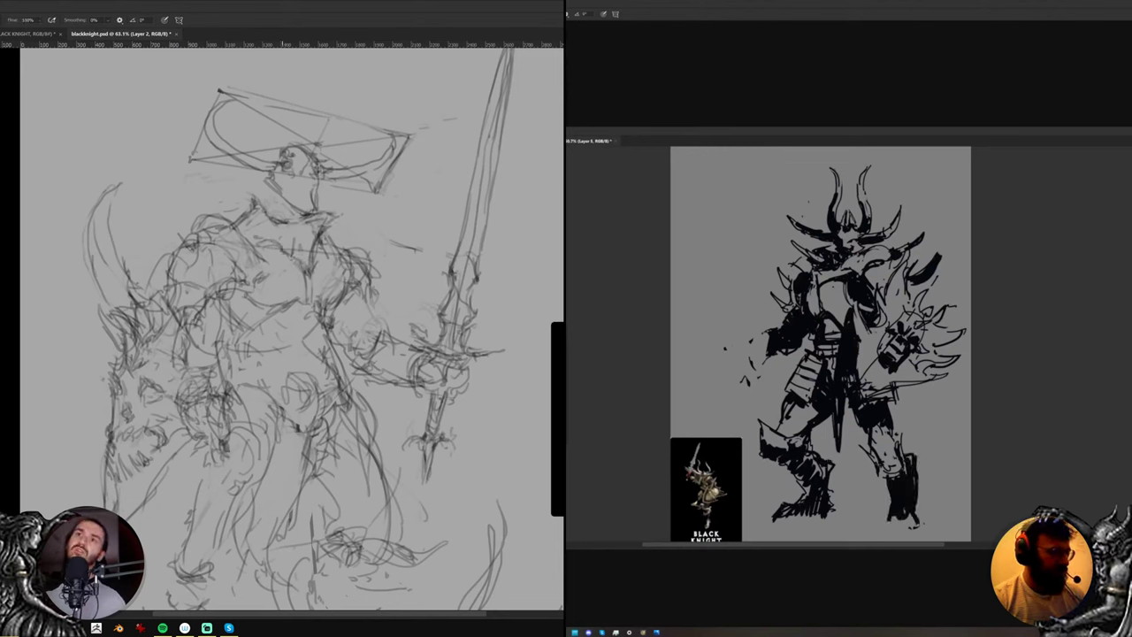
Select the mouth of the face on the first figure's shield and reposition it
{"action": "left_click_drag", "start_coordinate": [296, 252], "coordinate": [296, 236]}
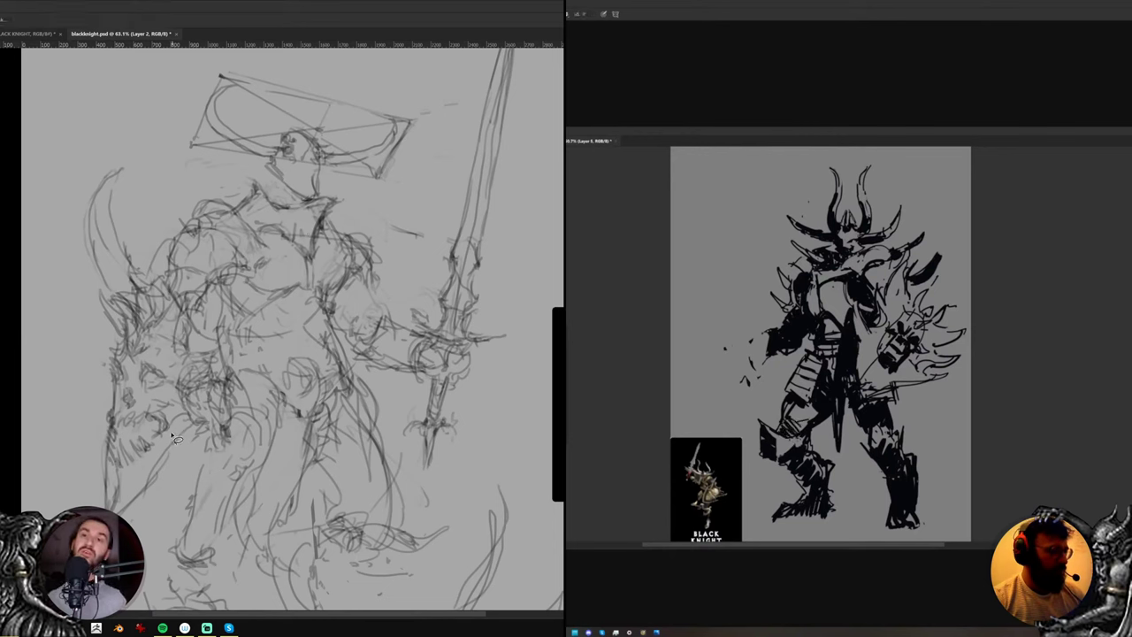
{"action": "mouse_move", "coordinate": [133, 433]}
{"action": "left_mouse_down"}
{"action": "mouse_move", "coordinate": [110, 426]}
{"action": "mouse_move", "coordinate": [129, 394]}
{"action": "mouse_move", "coordinate": [163, 405]}
{"action": "mouse_move", "coordinate": [170, 429]}
{"action": "mouse_move", "coordinate": [163, 421]}
{"action": "left_mouse_up"}
{"action": "key", "text": "v"}
{"action": "key", "text": "ctrl+d"}
{"action": "key", "text": "b"}
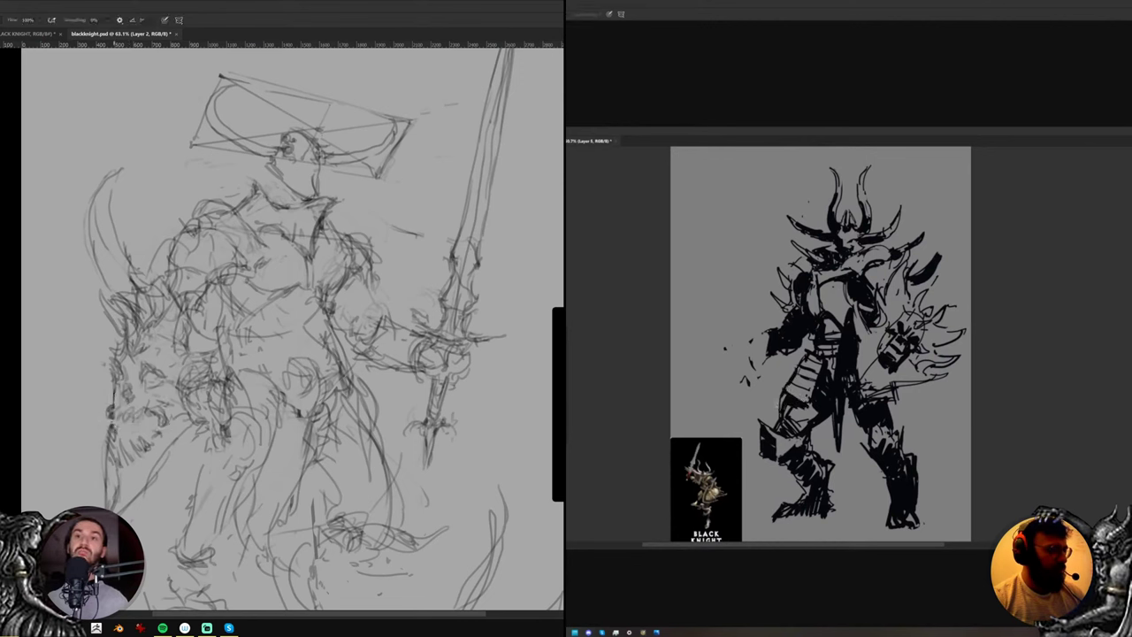
Carve a light cloth strip below the second figure's waist, and thicken the black shapes framing its torso and upper chest
{"action": "key", "text": "b"}
{"action": "key", "text": "e"}
{"action": "left_click_drag", "start_coordinate": [834, 387], "coordinate": [839, 357]}
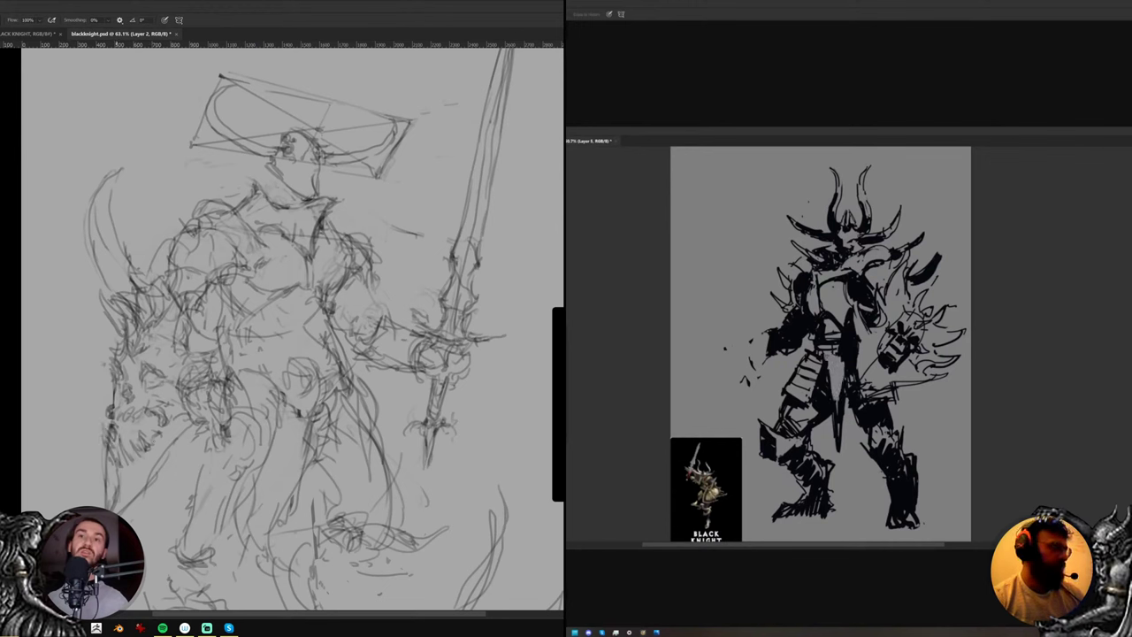
{"action": "key", "text": "b"}
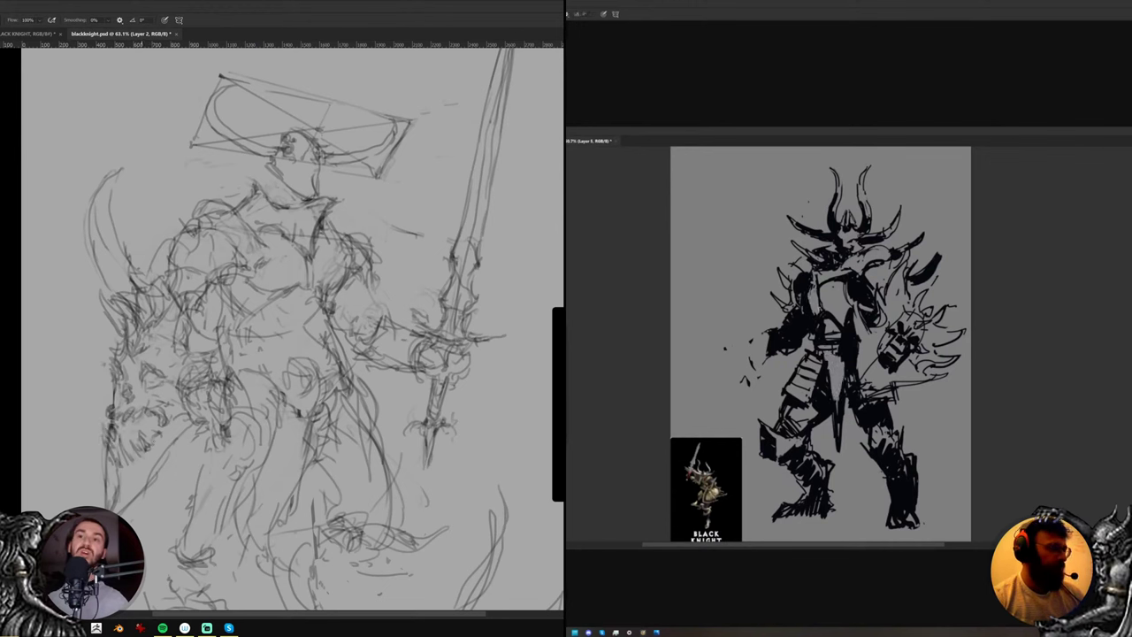
{"action": "left_click_drag", "start_coordinate": [817, 286], "coordinate": [815, 311]}
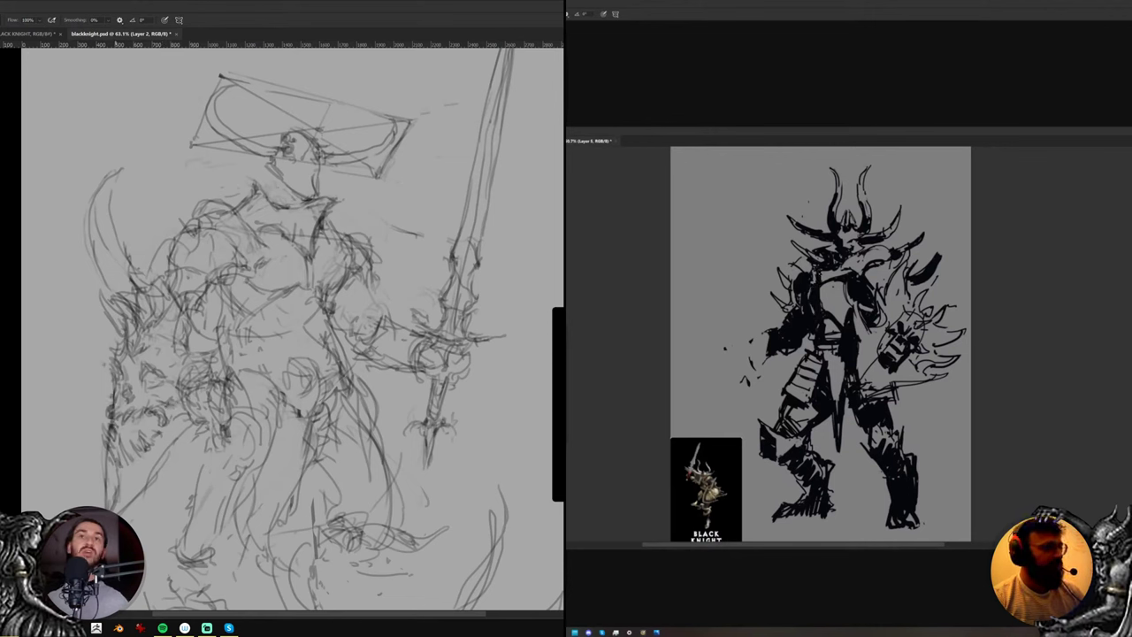
{"action": "left_click_drag", "start_coordinate": [848, 274], "coordinate": [822, 276]}
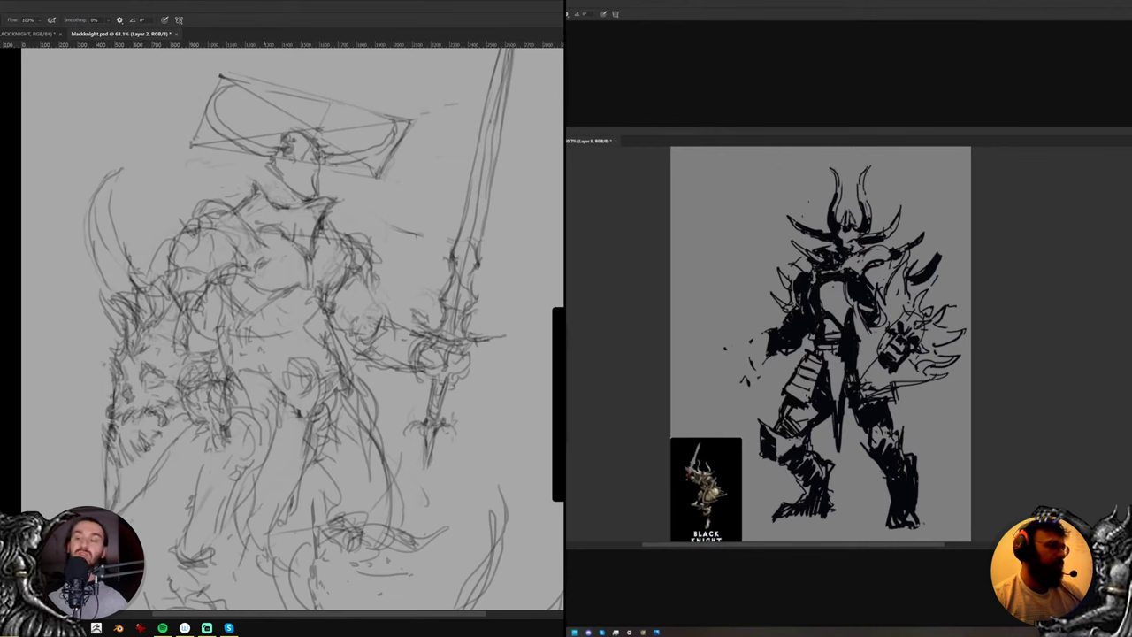
{"action": "scroll", "coordinate": [836, 266], "scroll_direction": "down", "scroll_amount": 10}
{"action": "scroll", "coordinate": [835, 266], "scroll_direction": "up", "scroll_amount": 3}
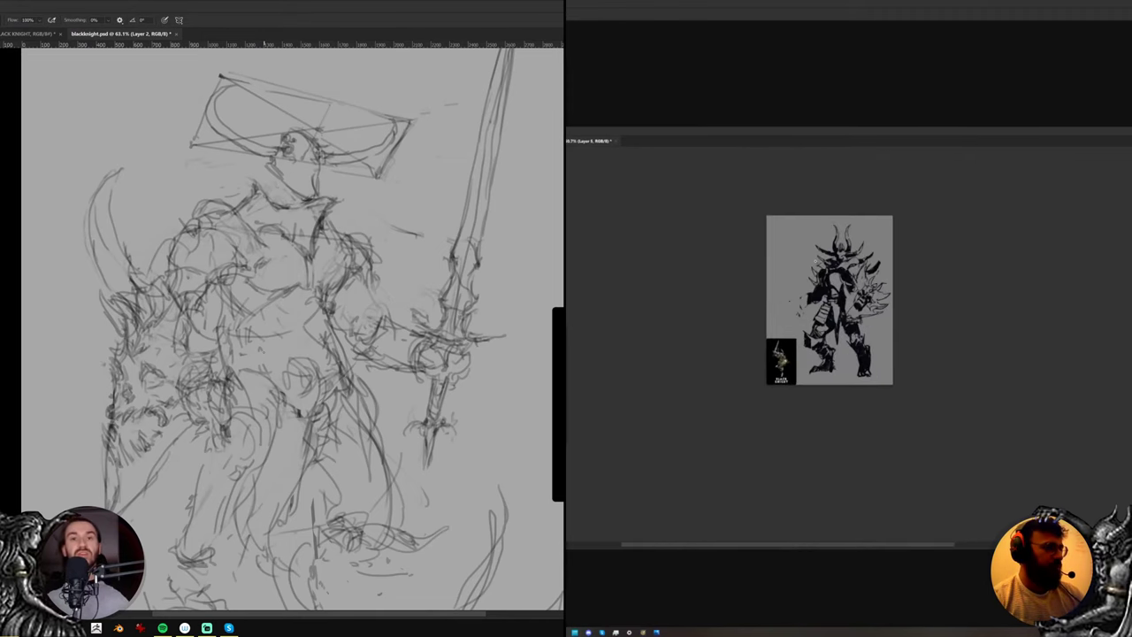
{"action": "left_click_drag", "start_coordinate": [816, 263], "coordinate": [854, 263]}
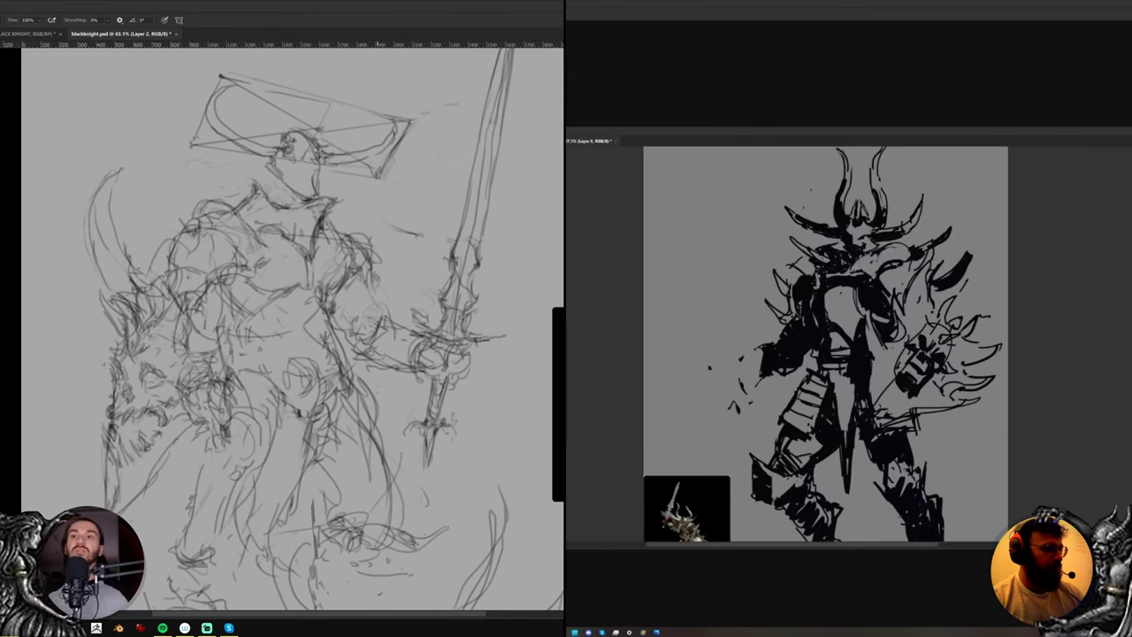
Sketch large curved spikes on the ground beside the first figure's lower leg and foot
{"action": "left_click_drag", "start_coordinate": [370, 400], "coordinate": [321, 439]}
{"action": "scroll", "coordinate": [236, 461], "scroll_direction": "up", "scroll_amount": 2}
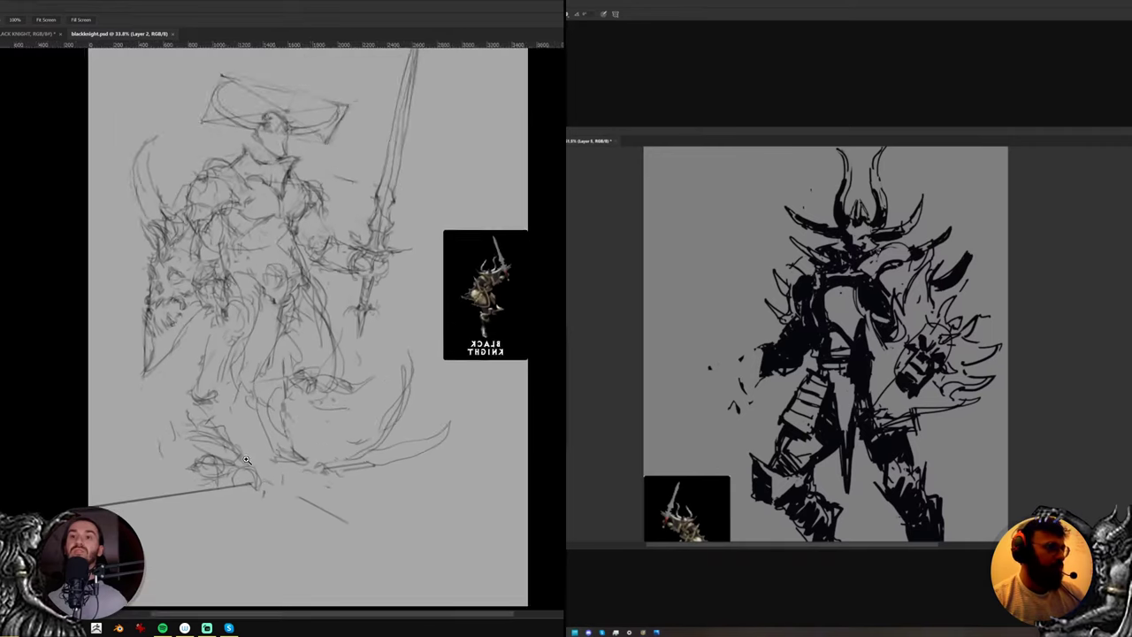
{"action": "scroll", "coordinate": [263, 430], "scroll_direction": "up", "scroll_amount": 1}
{"action": "key", "text": "b"}
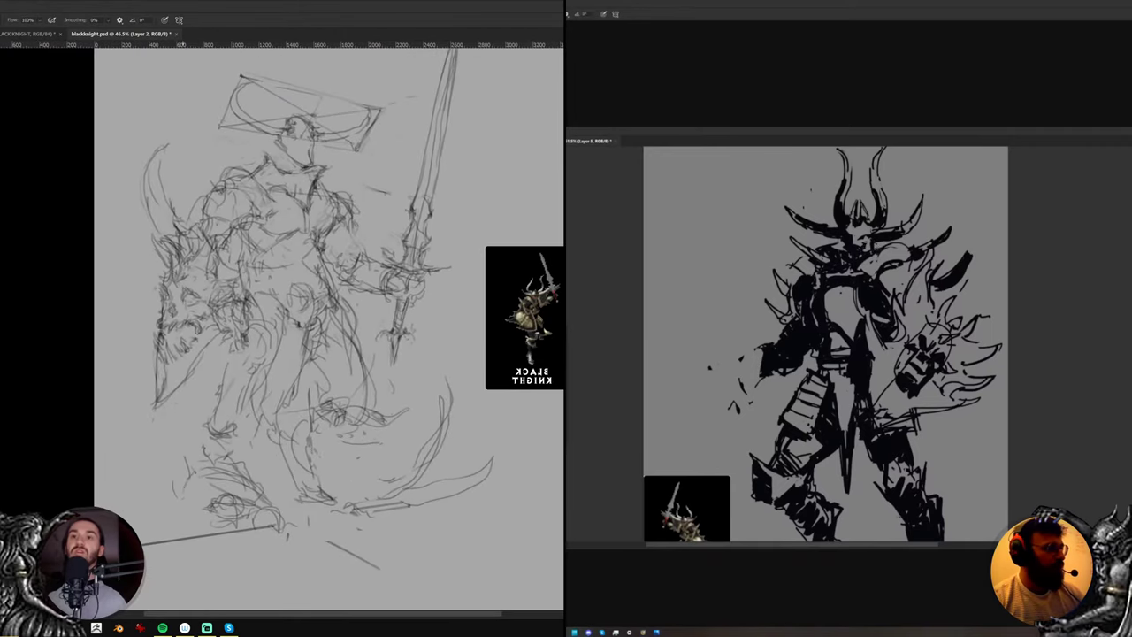
{"action": "left_click_drag", "start_coordinate": [197, 478], "coordinate": [180, 505]}
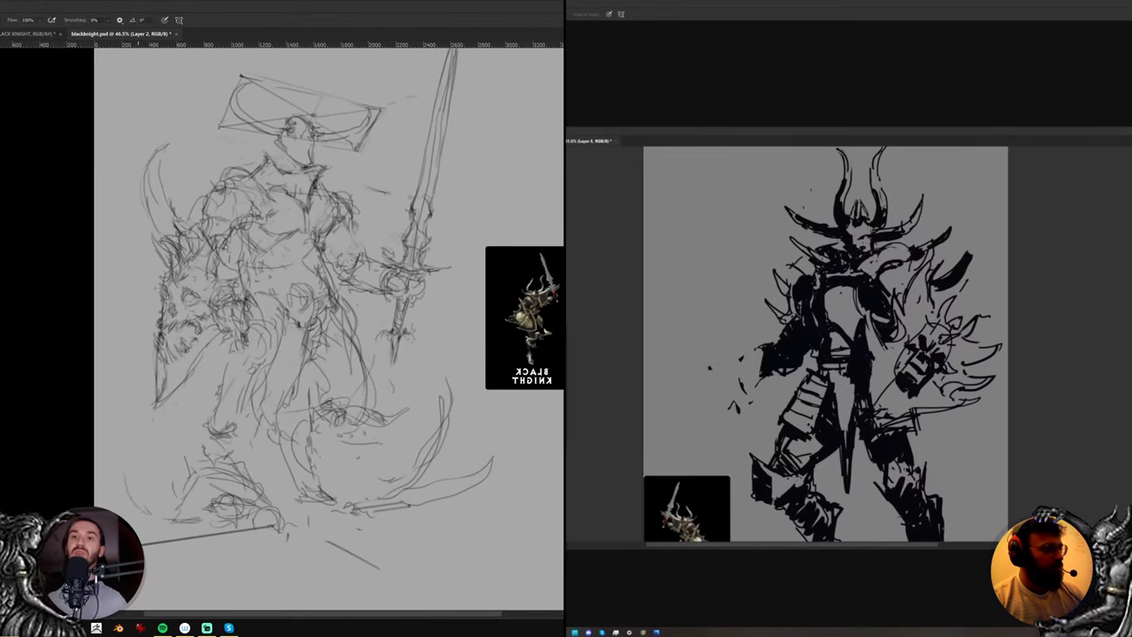
{"action": "mouse_move", "coordinate": [142, 433]}
{"action": "left_mouse_down"}
{"action": "mouse_move", "coordinate": [129, 509]}
{"action": "mouse_move", "coordinate": [164, 517]}
{"action": "mouse_move", "coordinate": [146, 506]}
{"action": "mouse_move", "coordinate": [134, 442]}
{"action": "mouse_move", "coordinate": [168, 525]}
{"action": "left_mouse_up"}
{"action": "key", "text": "e"}
{"action": "mouse_move", "coordinate": [183, 444]}
{"action": "left_mouse_down"}
{"action": "mouse_move", "coordinate": [171, 536]}
{"action": "mouse_move", "coordinate": [259, 538]}
{"action": "left_mouse_up"}
Reinforce the first figure's ankle, and add strokes around the face on the second figure's shield
{"action": "mouse_move", "coordinate": [849, 251]}
{"action": "left_mouse_down"}
{"action": "mouse_move", "coordinate": [778, 251]}
{"action": "mouse_move", "coordinate": [814, 251]}
{"action": "left_mouse_up"}
{"action": "left_click_drag", "start_coordinate": [314, 448], "coordinate": [318, 468]}
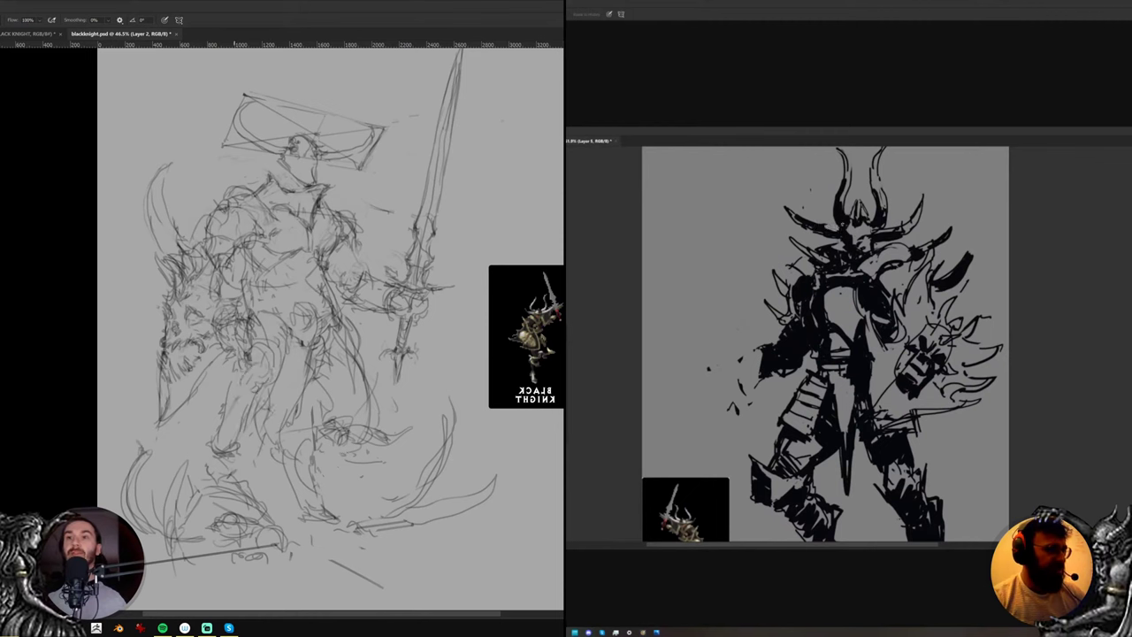
{"action": "left_click_drag", "start_coordinate": [234, 445], "coordinate": [227, 456]}
{"action": "left_click_drag", "start_coordinate": [832, 337], "coordinate": [826, 387]}
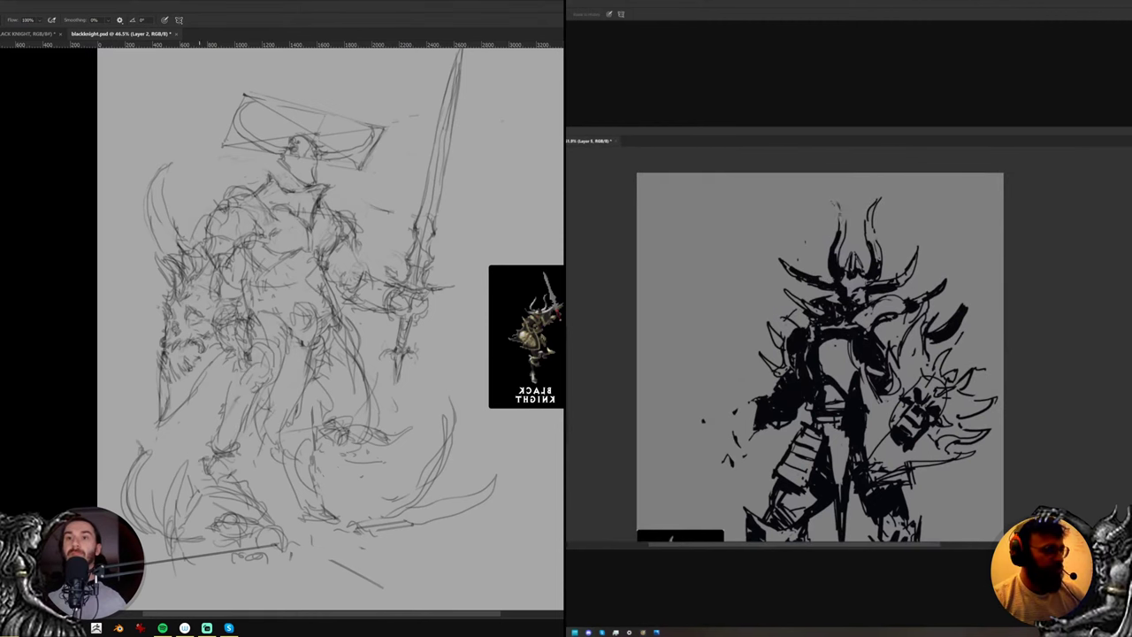
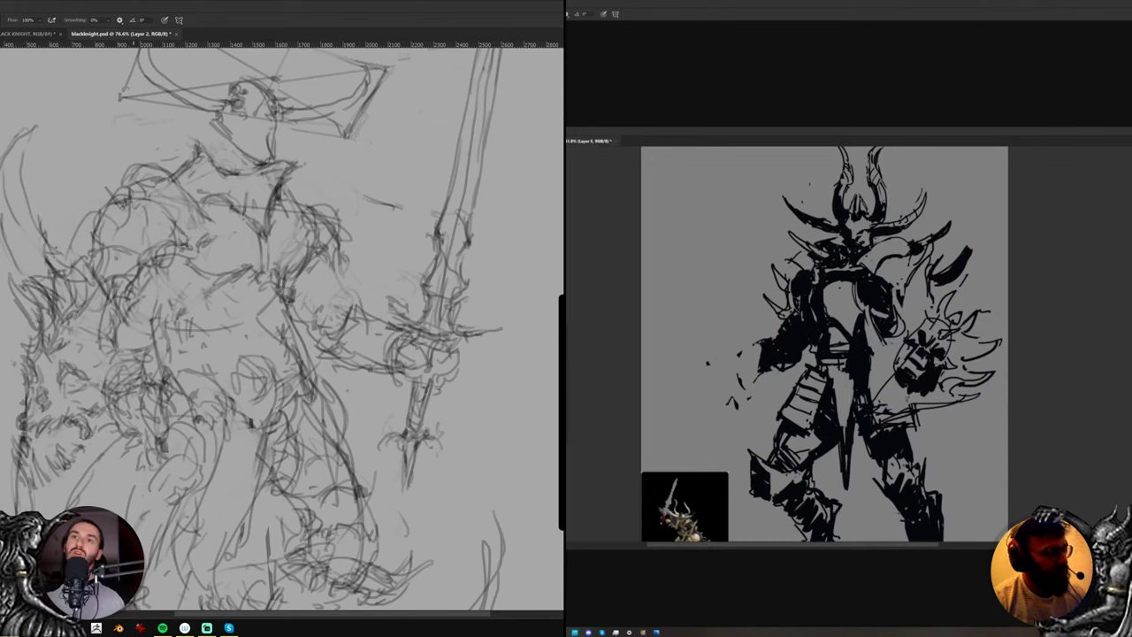
{"action": "mouse_move", "coordinate": [910, 355]}
{"action": "left_mouse_down"}
{"action": "mouse_move", "coordinate": [876, 356]}
{"action": "mouse_move", "coordinate": [917, 355]}
{"action": "left_mouse_up"}
{"action": "left_click_drag", "start_coordinate": [897, 307], "coordinate": [892, 332]}
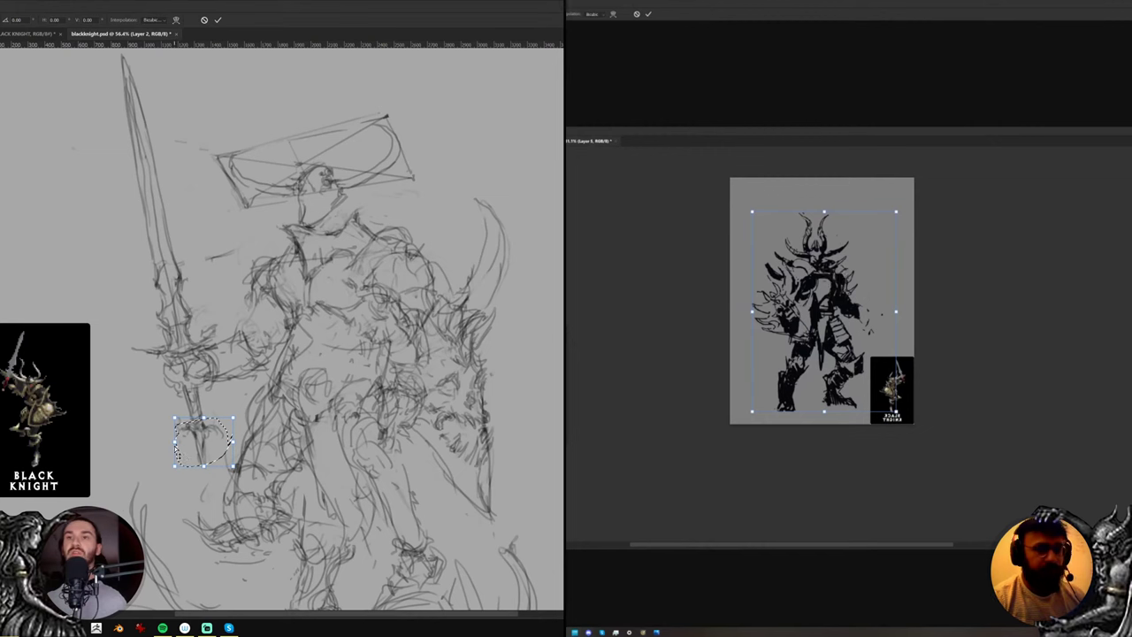
Adjust the selected pointed pommel at the lower end of the first figure's sword with a transform
{"action": "left_click_drag", "start_coordinate": [175, 448], "coordinate": [182, 466]}
{"action": "mouse_move", "coordinate": [212, 448]}
{"action": "left_mouse_down"}
{"action": "mouse_move", "coordinate": [207, 434]}
{"action": "mouse_move", "coordinate": [211, 482]}
{"action": "mouse_move", "coordinate": [212, 455]}
{"action": "left_mouse_up"}
{"action": "key", "text": "Return"}
{"action": "key", "text": "ctrl+d"}
Select the first figure's sword blade and stretch it longer, applying the transform
{"action": "mouse_move", "coordinate": [171, 318]}
{"action": "left_mouse_down"}
{"action": "mouse_move", "coordinate": [198, 397]}
{"action": "mouse_move", "coordinate": [151, 128]}
{"action": "mouse_move", "coordinate": [185, 131]}
{"action": "mouse_move", "coordinate": [201, 191]}
{"action": "left_mouse_up"}
{"action": "key", "text": "ctrl+t"}
{"action": "left_click_drag", "start_coordinate": [166, 119], "coordinate": [154, 75]}
{"action": "key", "text": "Return"}
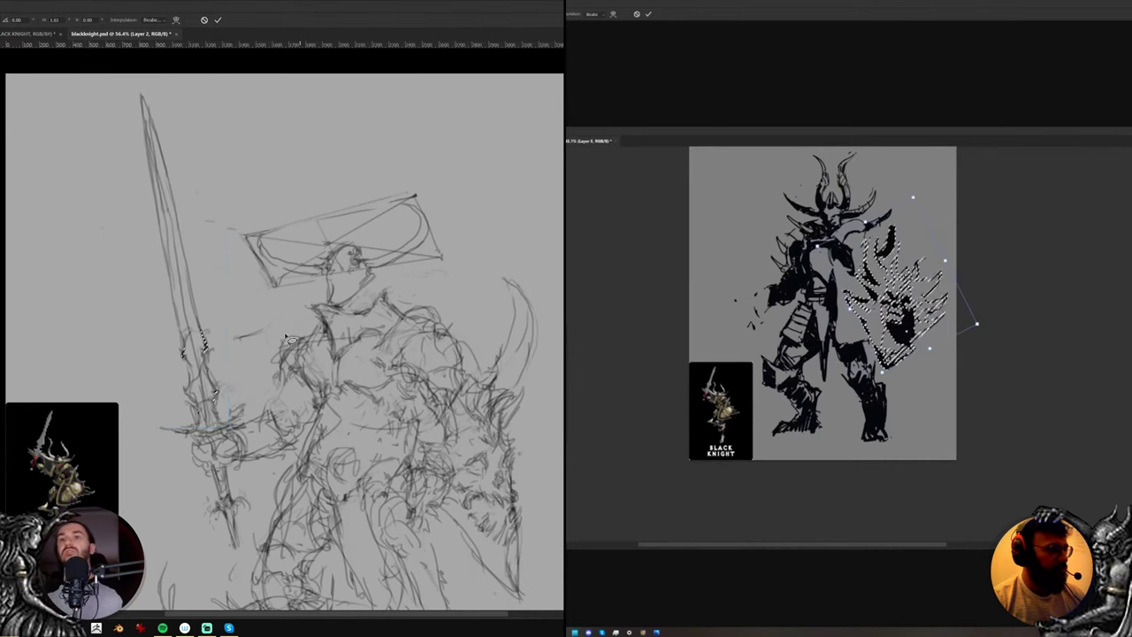
{"action": "key", "text": "Return"}
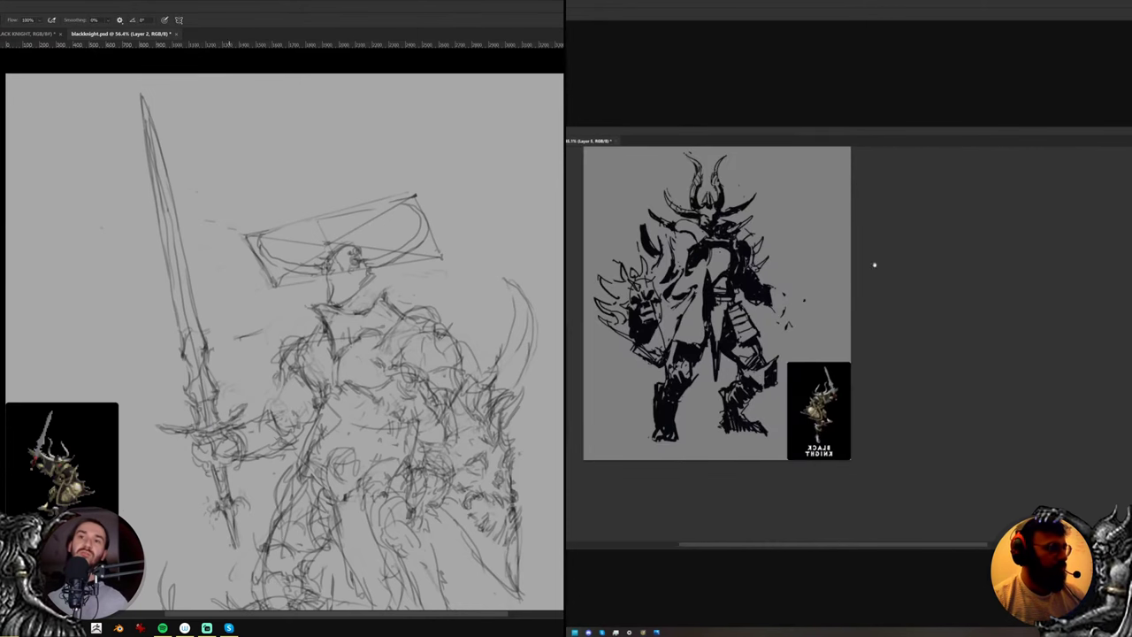
Select the second figure's shield and spiked shoulder, adjust their placement, and clear the selection
{"action": "mouse_move", "coordinate": [874, 265]}
{"action": "left_mouse_down"}
{"action": "mouse_move", "coordinate": [930, 324]}
{"action": "mouse_move", "coordinate": [970, 336]}
{"action": "left_mouse_up"}
{"action": "key", "text": "e"}
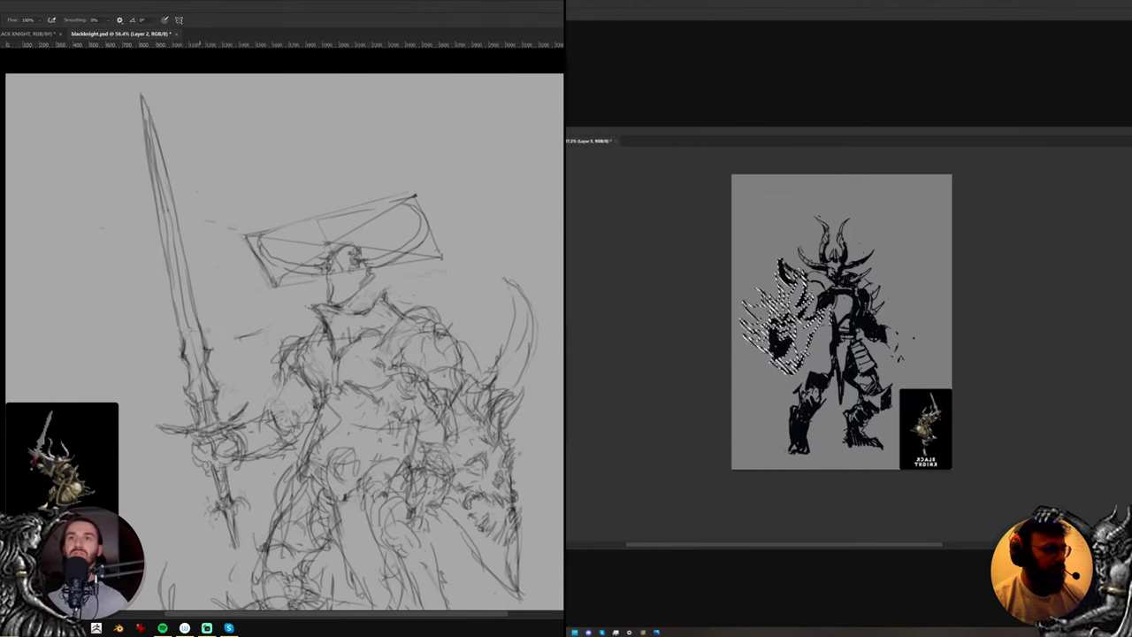
{"action": "left_click_drag", "start_coordinate": [328, 366], "coordinate": [312, 289]}
{"action": "key", "text": "ctrl+d"}
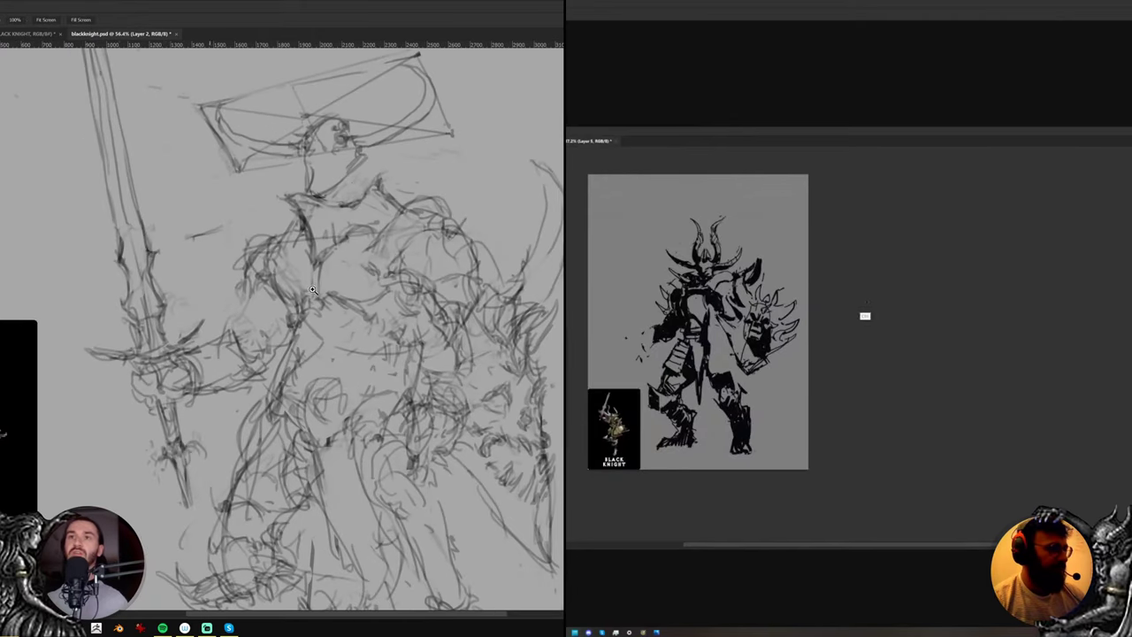
Select the second figure's horned head, enlarge it slightly, and clear the selection
{"action": "left_click_drag", "start_coordinate": [831, 323], "coordinate": [924, 304]}
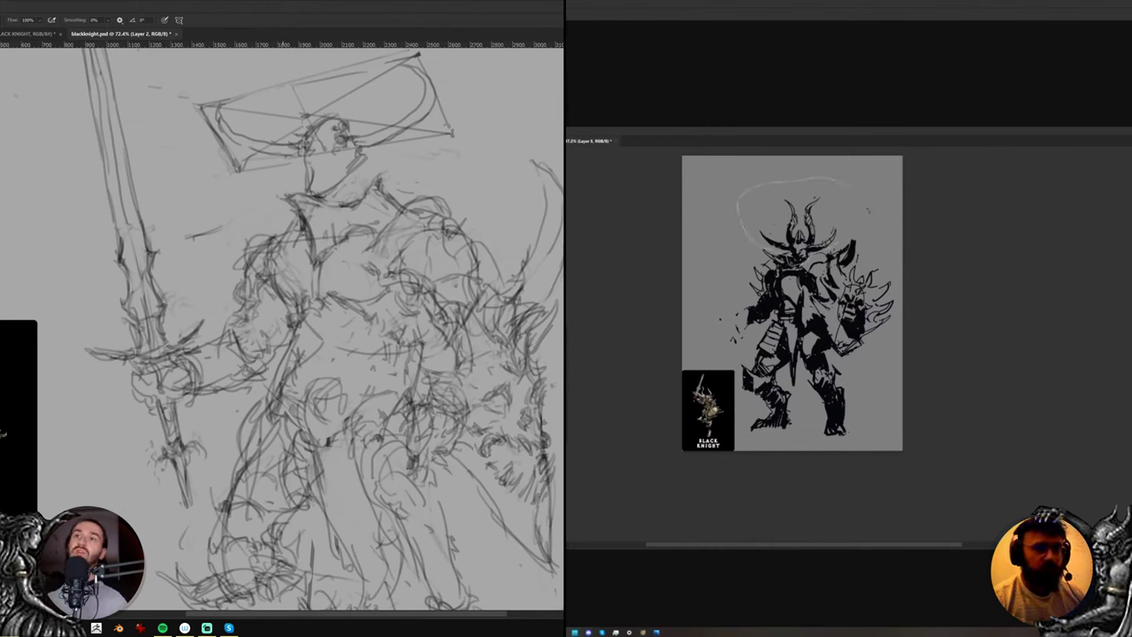
{"action": "mouse_move", "coordinate": [851, 185]}
{"action": "left_mouse_down"}
{"action": "mouse_move", "coordinate": [796, 260]}
{"action": "mouse_move", "coordinate": [811, 257]}
{"action": "left_mouse_up"}
{"action": "key", "text": "ctrl+d"}
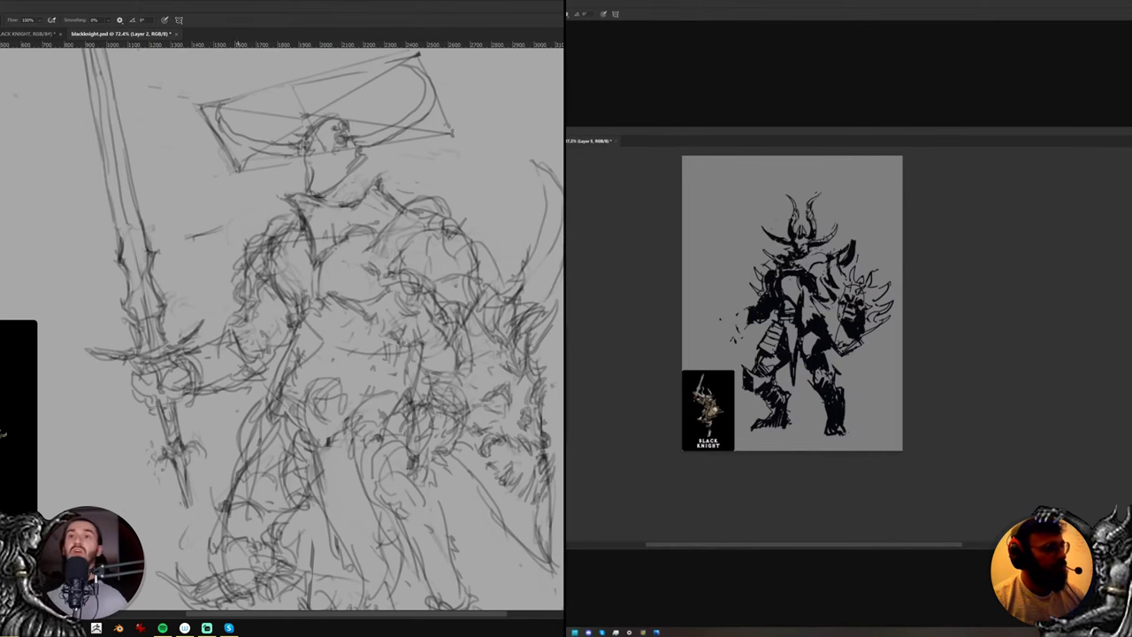
Refine the second figure's chest and spiked sword-side shoulder, and erase the stray marks beside the arm
{"action": "left_click_drag", "start_coordinate": [837, 253], "coordinate": [841, 278]}
{"action": "key", "text": "ctrl+shift+h"}
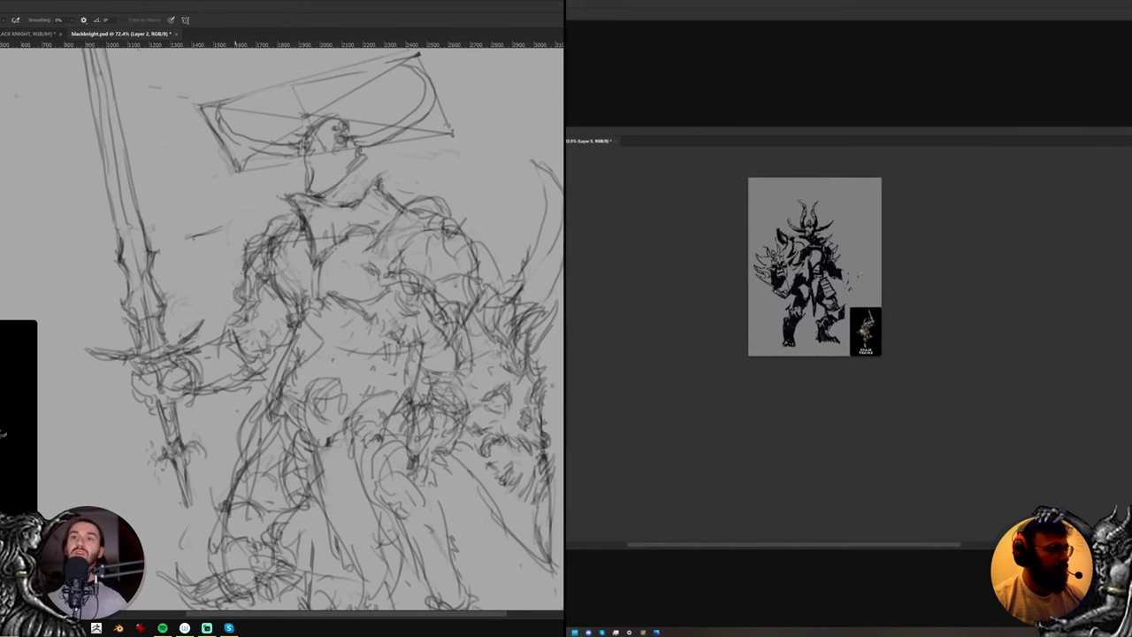
{"action": "scroll", "coordinate": [841, 279], "scroll_direction": "up", "scroll_amount": 3}
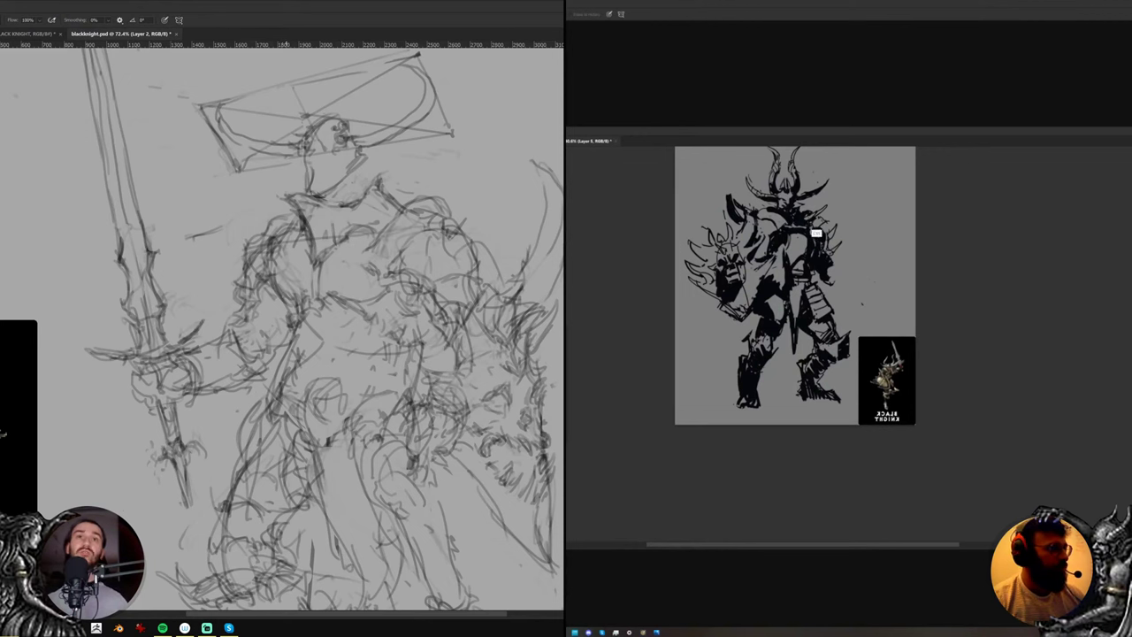
{"action": "key", "text": "b"}
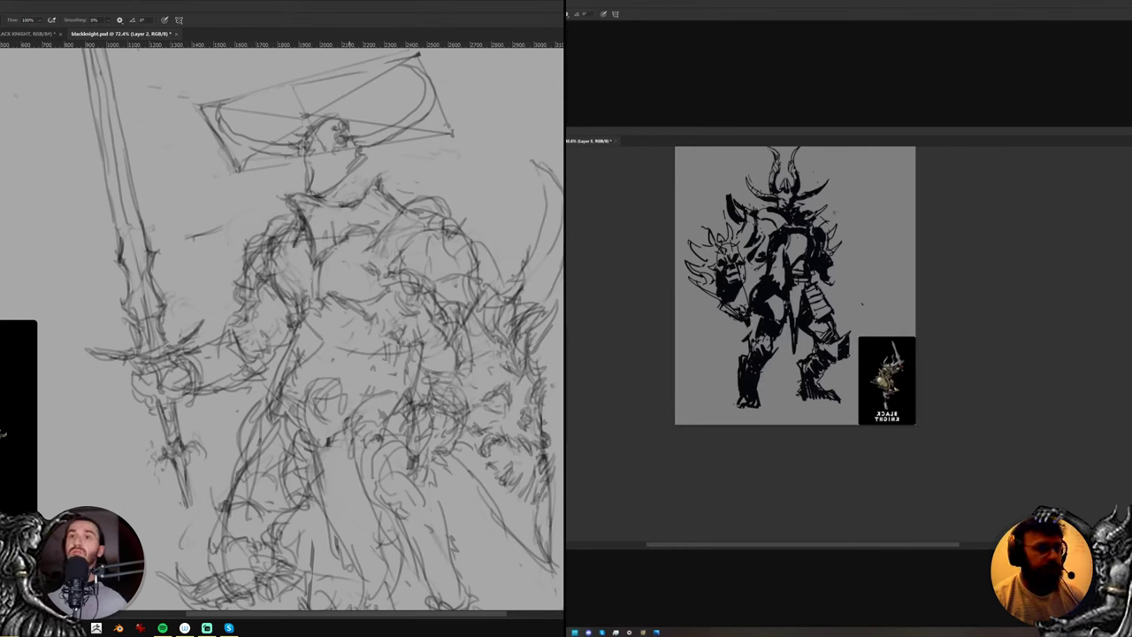
{"action": "key", "text": "e"}
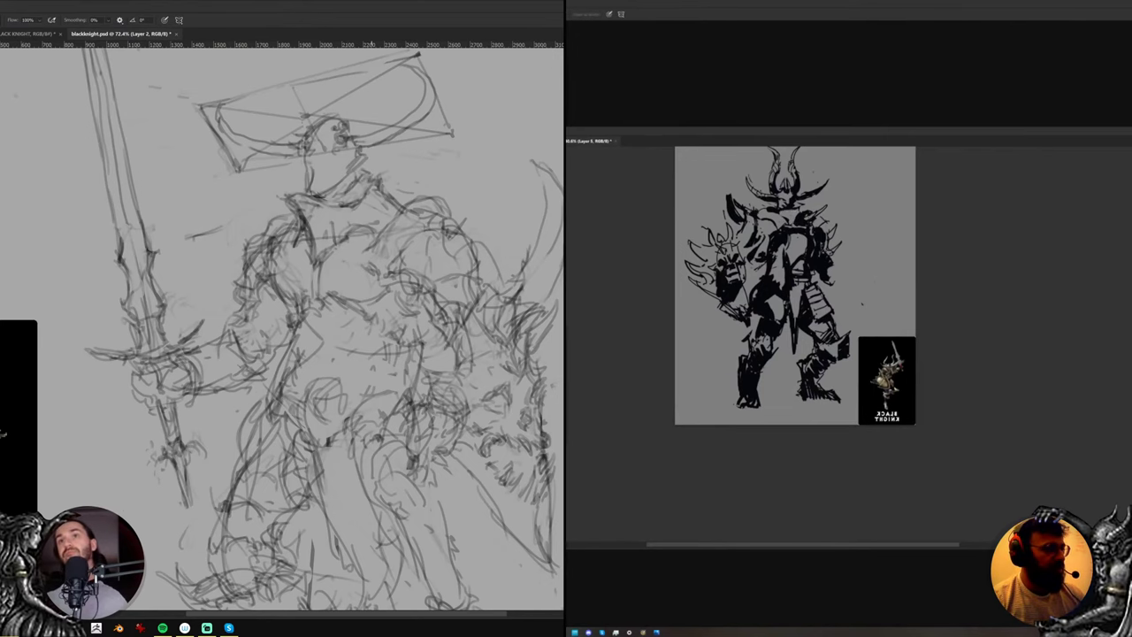
Strengthen the first figure's raised collar and neck, and adjust the second figure's selected horned helmet
{"action": "left_click_drag", "start_coordinate": [371, 159], "coordinate": [397, 220]}
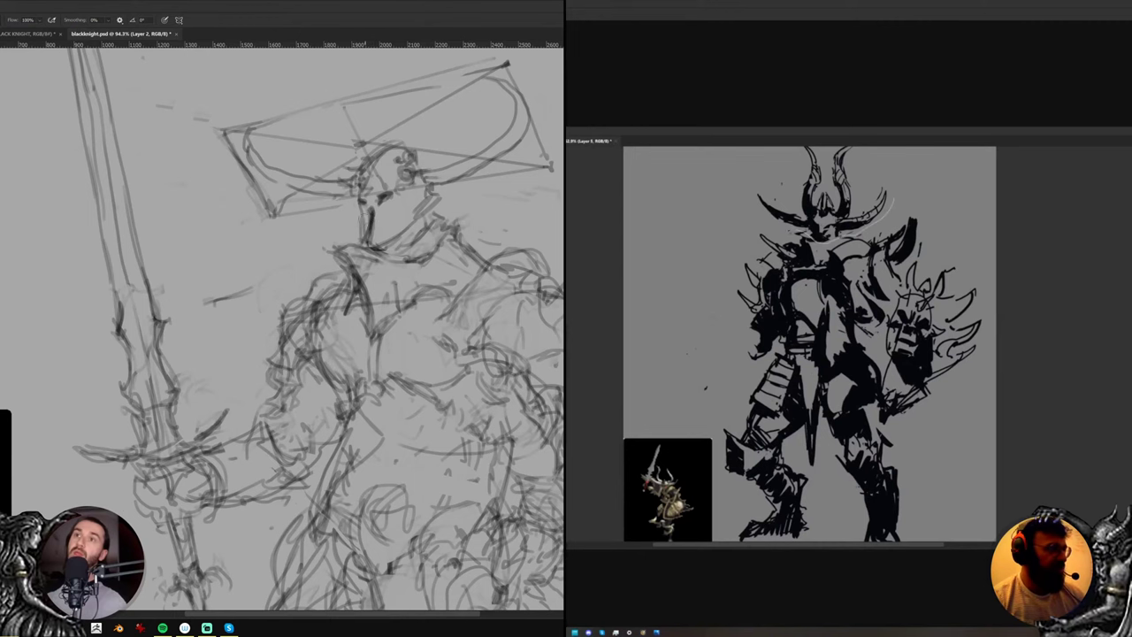
{"action": "key", "text": "e"}
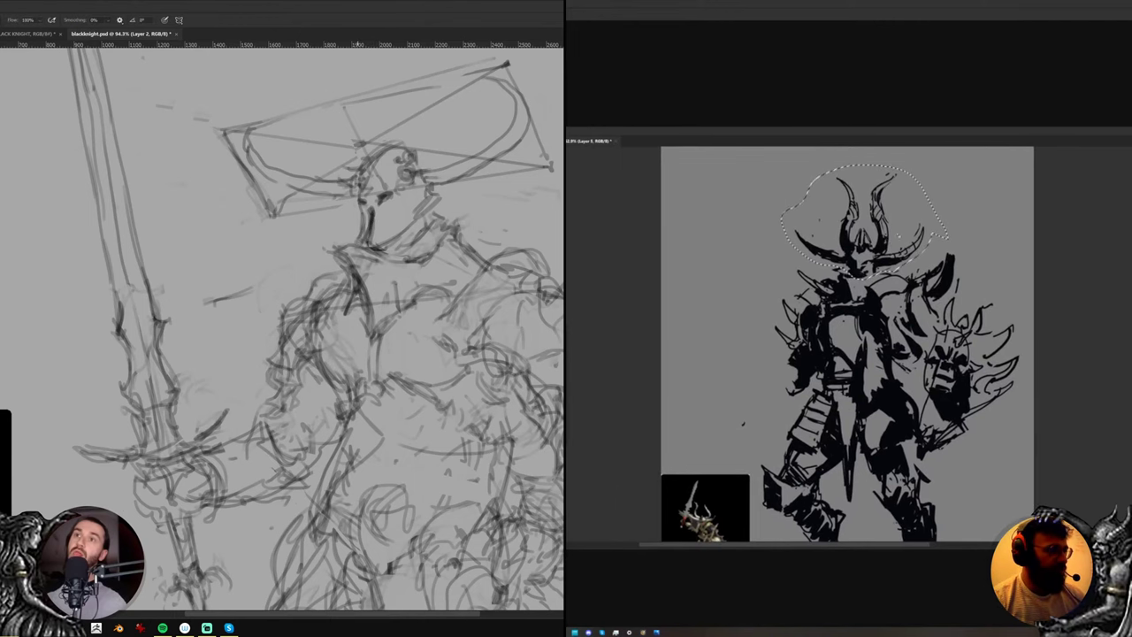
{"action": "key", "text": "b"}
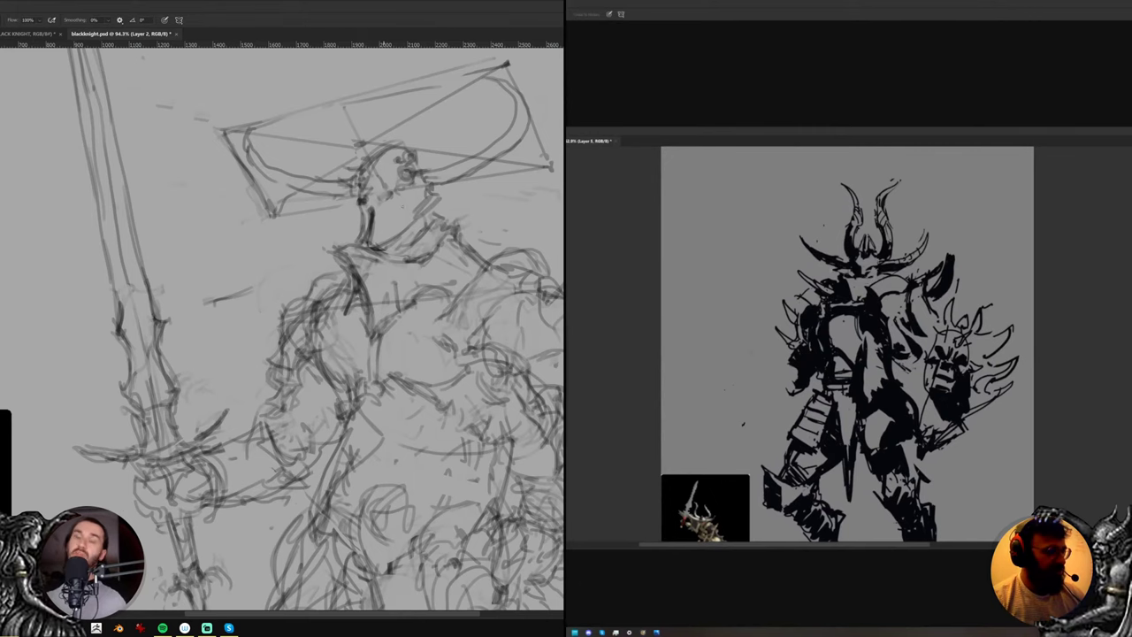
Mirror the first figure's canvas and sketch dark eye openings and vertical visor slits on its helmet
{"action": "key", "text": "ctrl+shift+f"}
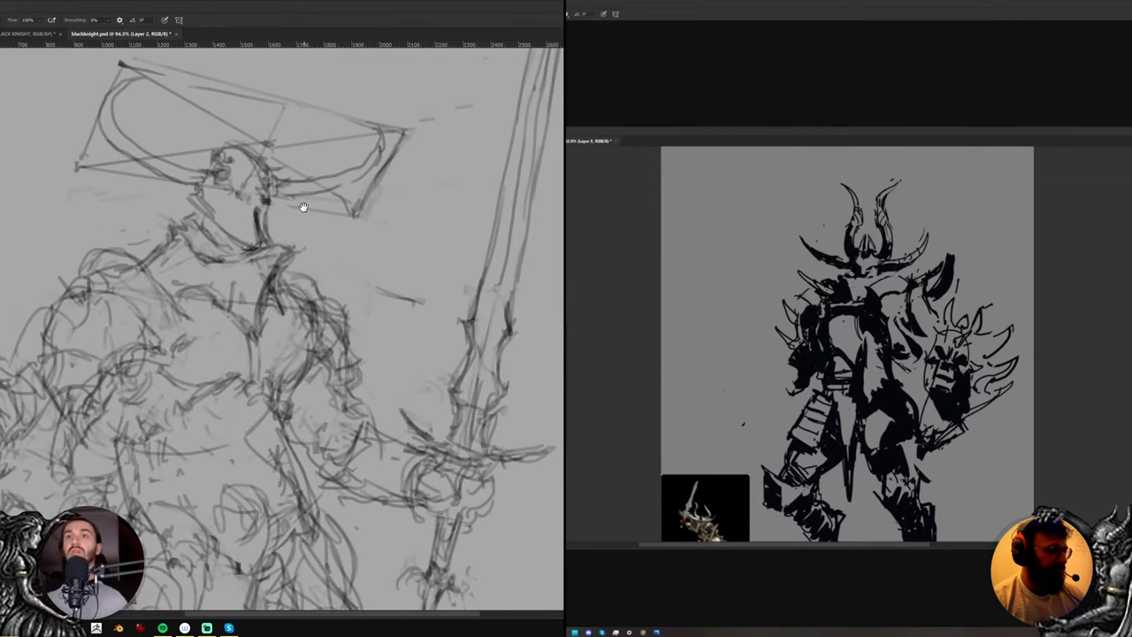
{"action": "mouse_move", "coordinate": [303, 207]}
{"action": "left_mouse_down"}
{"action": "mouse_move", "coordinate": [321, 207]}
{"action": "mouse_move", "coordinate": [314, 188]}
{"action": "left_mouse_up"}
{"action": "key", "text": "e"}
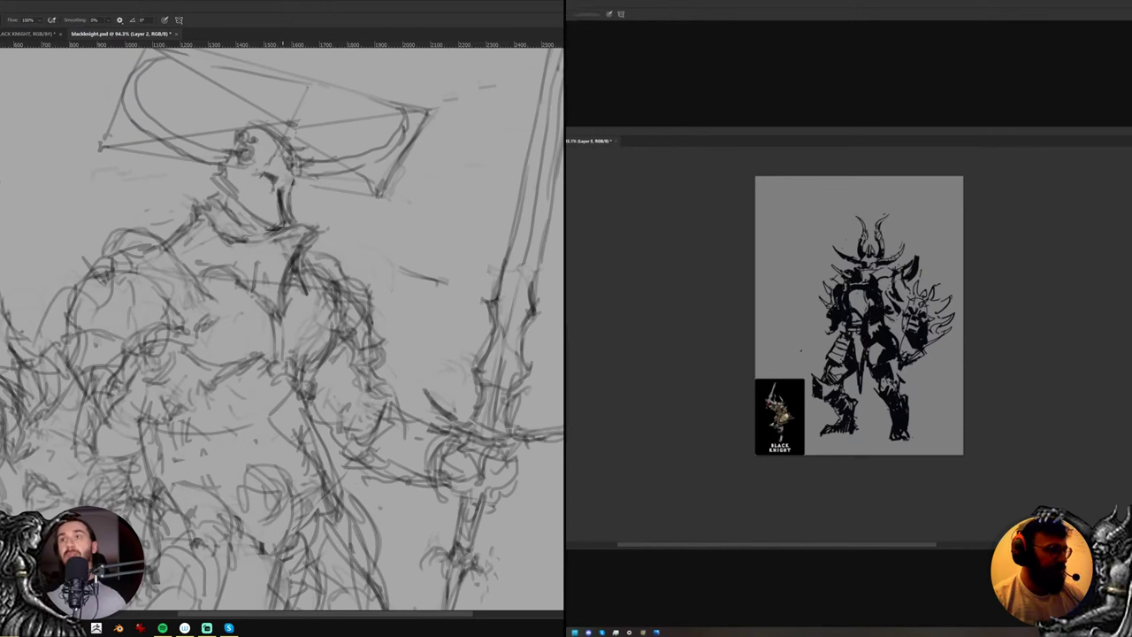
{"action": "key", "text": "e"}
{"action": "left_click_drag", "start_coordinate": [282, 183], "coordinate": [280, 194]}
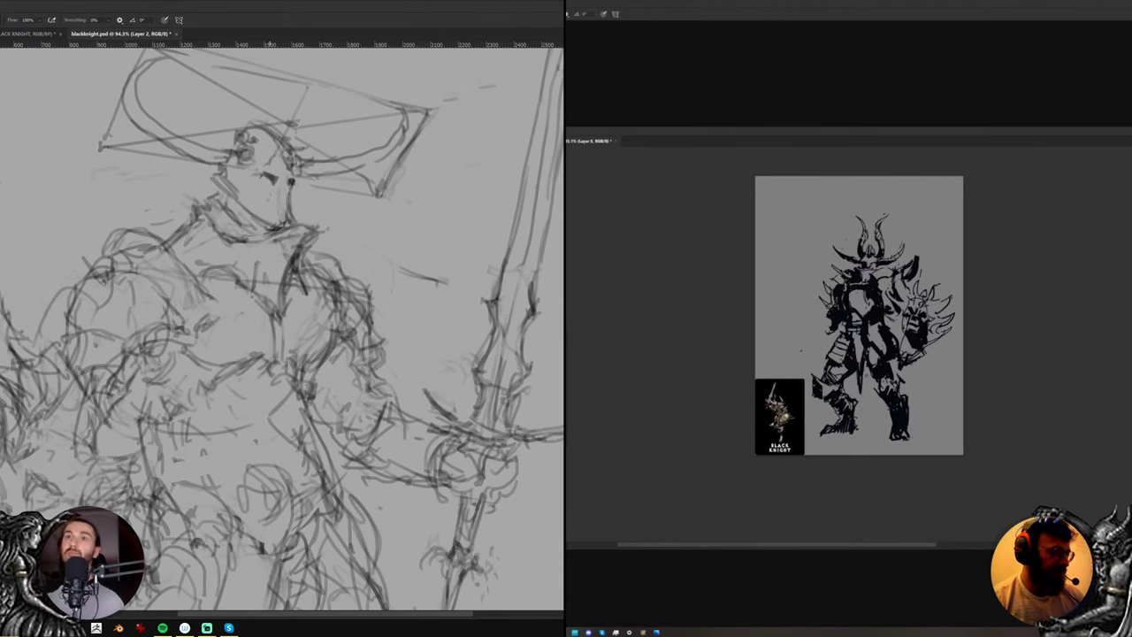
{"action": "left_click_drag", "start_coordinate": [268, 199], "coordinate": [260, 208]}
{"action": "key", "text": "e"}
{"action": "key", "text": "b"}
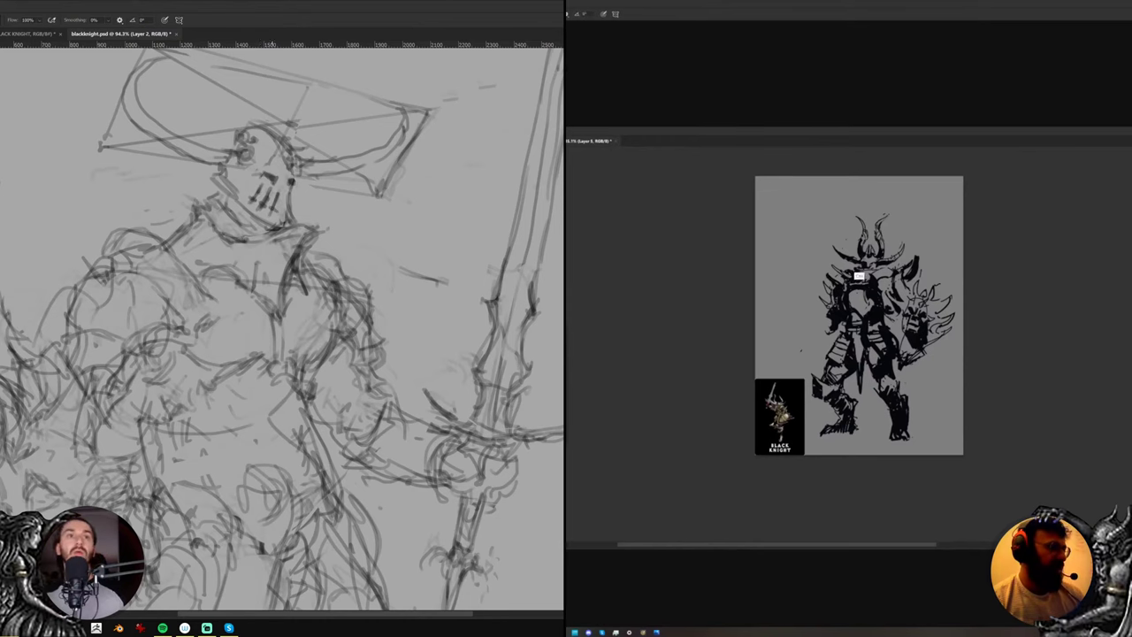
Paint the second figure's sword arm reaching outward, and rework the edge of the first figure's collar
{"action": "left_click_drag", "start_coordinate": [335, 221], "coordinate": [309, 260]}
{"action": "scroll", "coordinate": [308, 259], "scroll_direction": "down", "scroll_amount": 1}
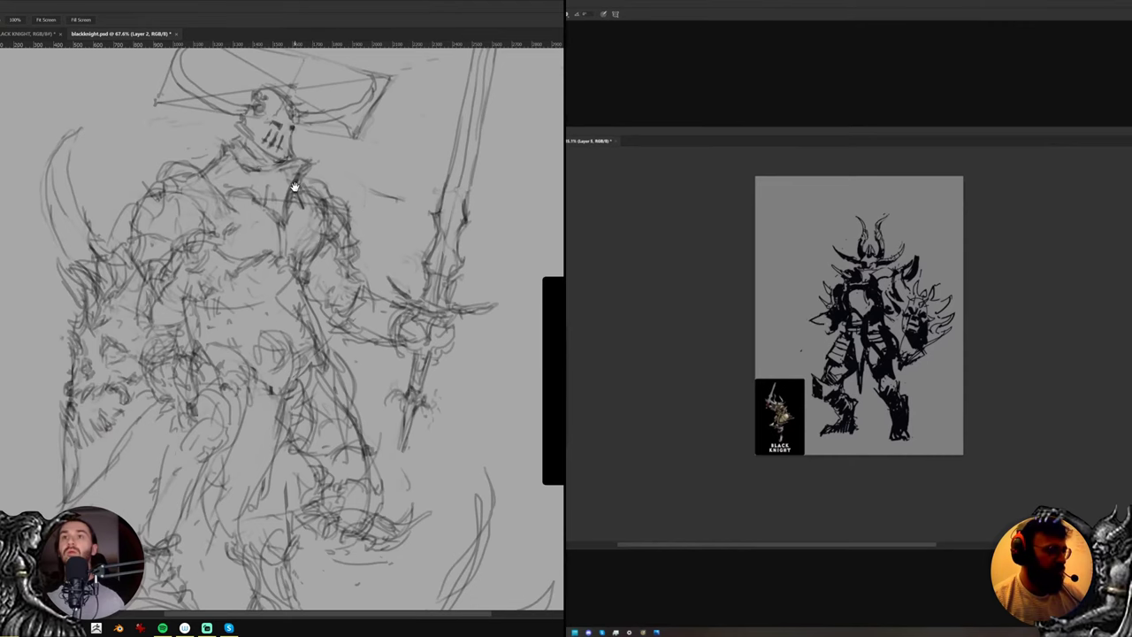
{"action": "scroll", "coordinate": [292, 190], "scroll_direction": "up", "scroll_amount": 2}
{"action": "left_click_drag", "start_coordinate": [831, 315], "coordinate": [809, 323]}
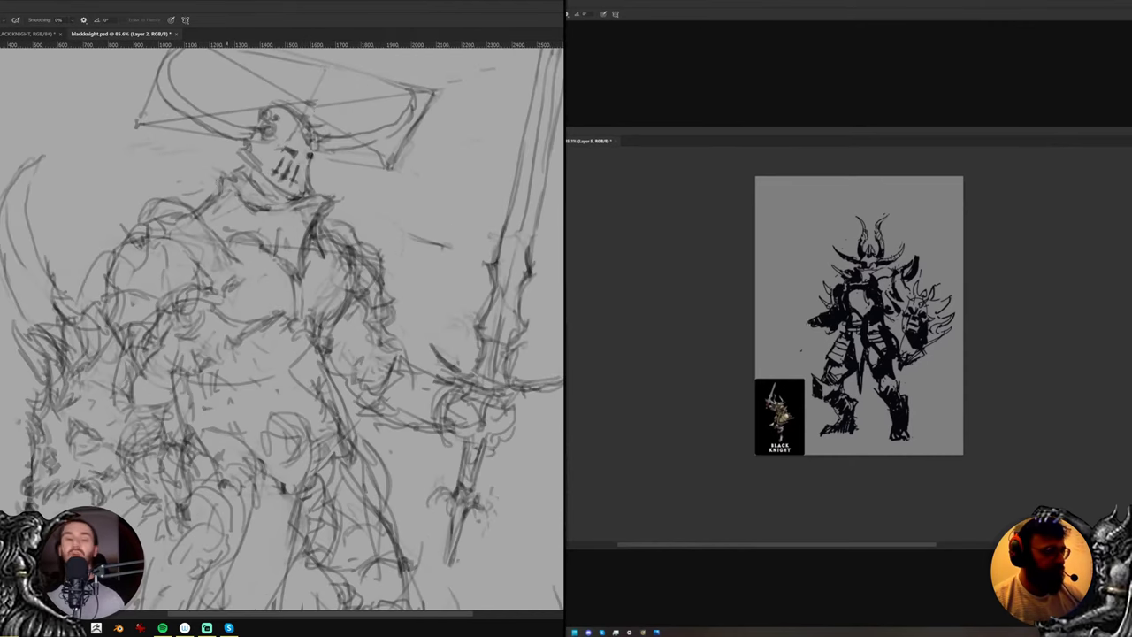
{"action": "left_click_drag", "start_coordinate": [225, 181], "coordinate": [221, 194]}
{"action": "left_click_drag", "start_coordinate": [802, 319], "coordinate": [821, 192]}
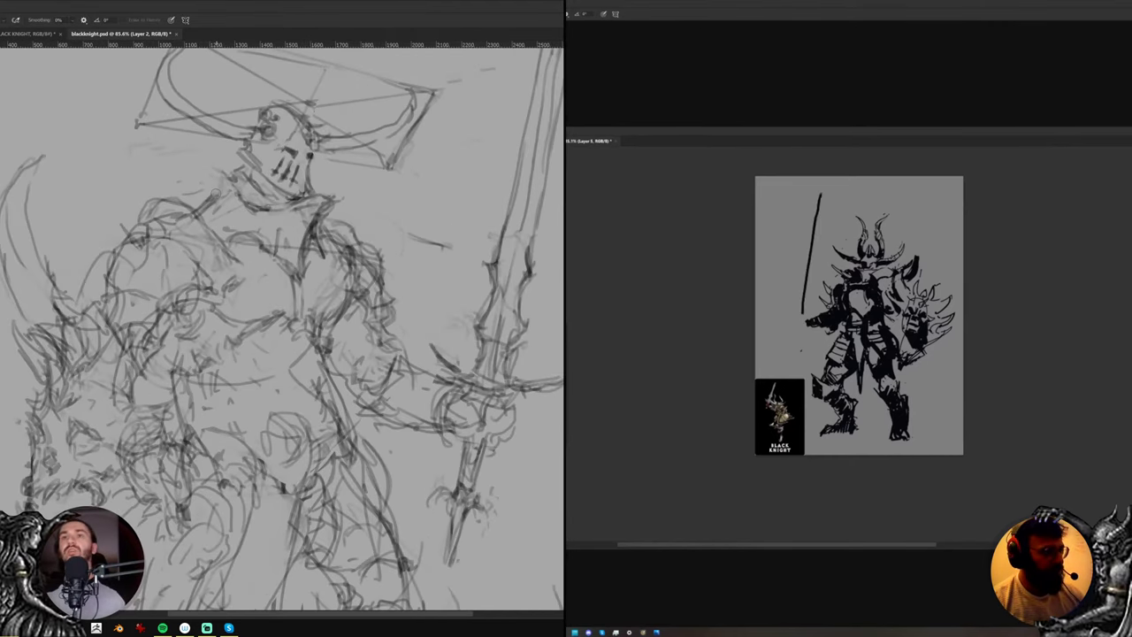
{"action": "key", "text": "b"}
{"action": "key", "text": "ctrl+z"}
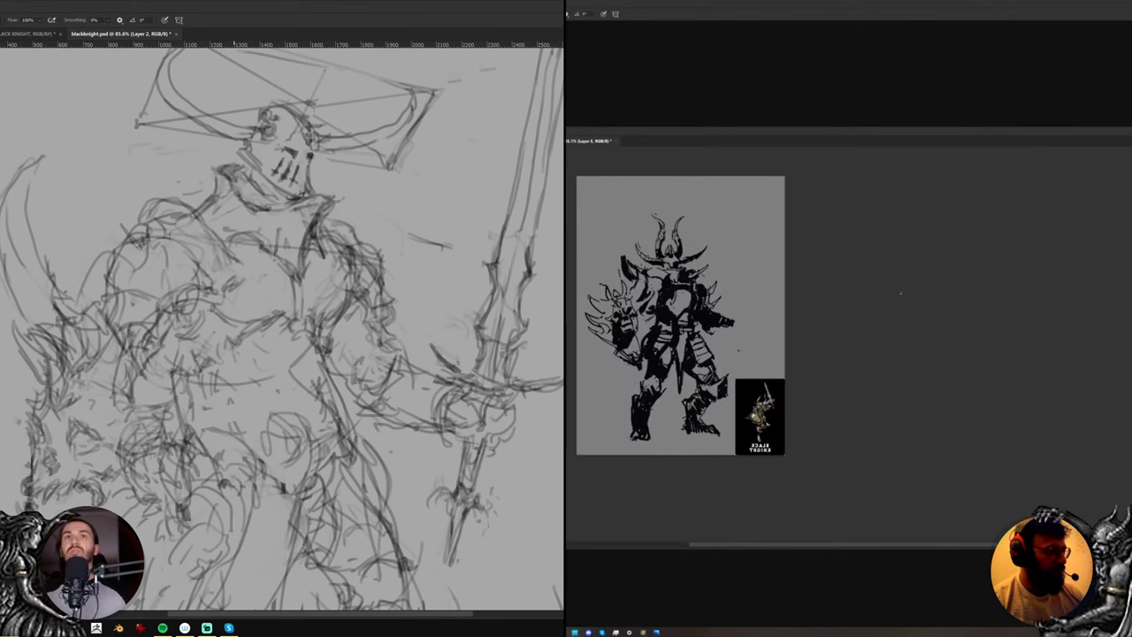
Warp the whole second figure to adjust its proportions and apply the transform
{"action": "left_click_drag", "start_coordinate": [798, 312], "coordinate": [944, 290]}
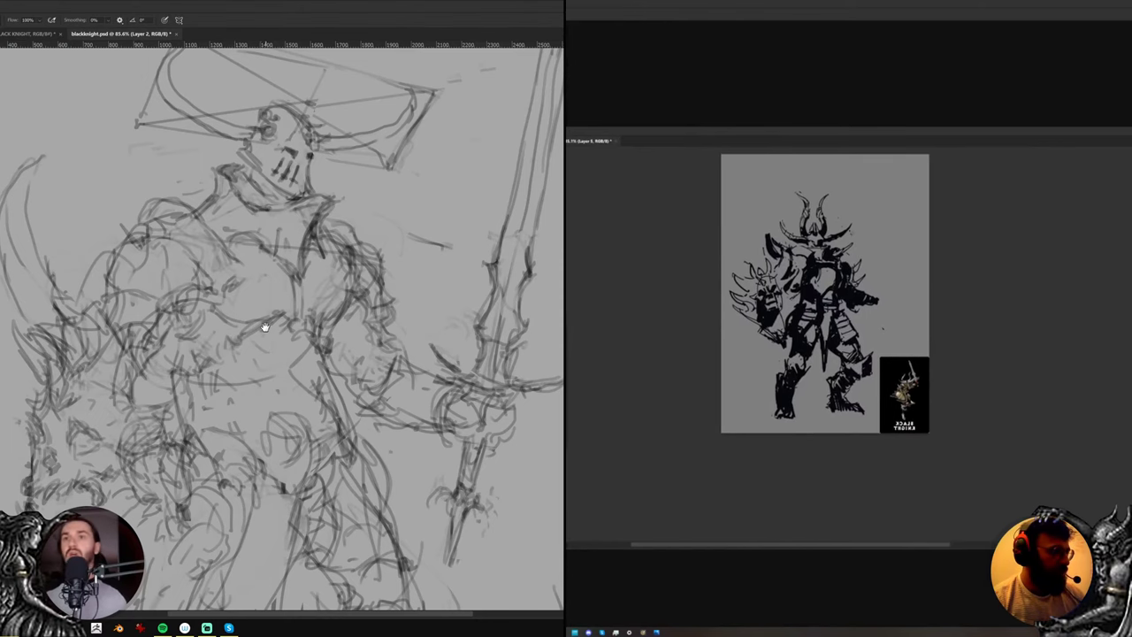
{"action": "left_click_drag", "start_coordinate": [302, 346], "coordinate": [258, 313]}
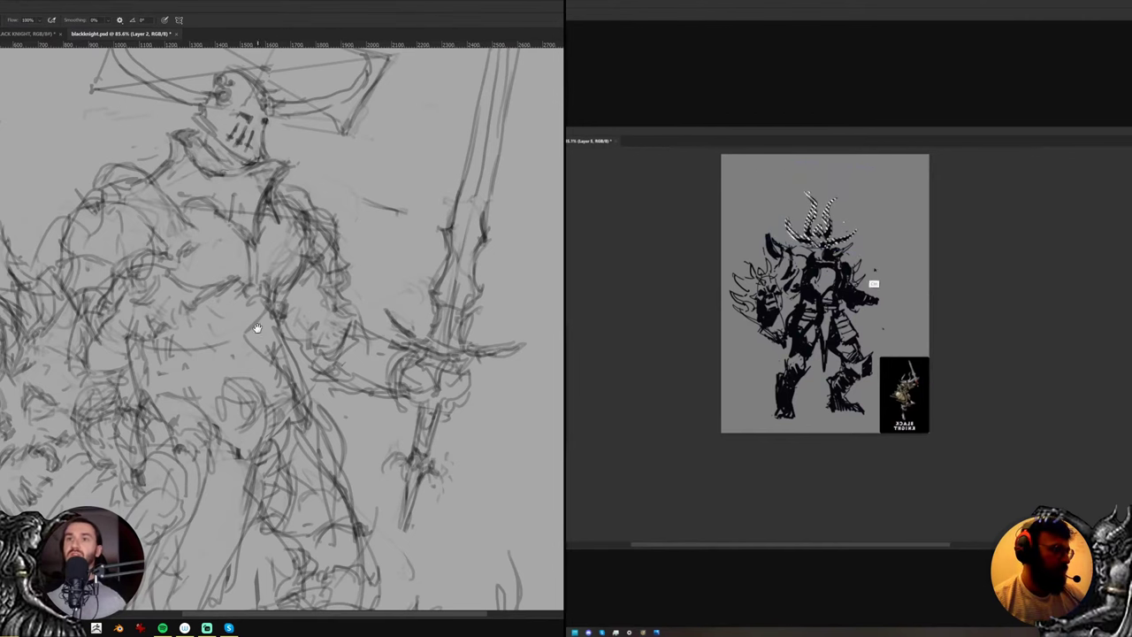
{"action": "left_click_drag", "start_coordinate": [253, 328], "coordinate": [271, 321]}
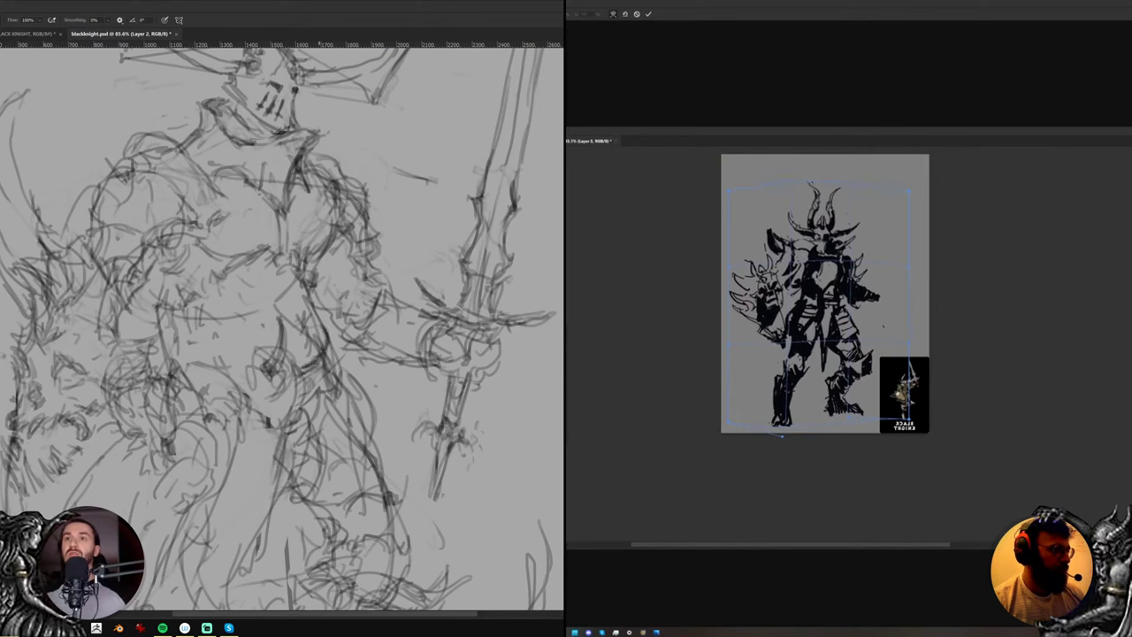
{"action": "left_click", "coordinate": [647, 16]}
Paint a long sword with crossguard and pommel in the second figure's outstretched hand, and shade the first figure's belt ornament
{"action": "key", "text": "e"}
{"action": "key", "text": "ctrl+shift+h"}
{"action": "left_click_drag", "start_coordinate": [788, 288], "coordinate": [912, 282]}
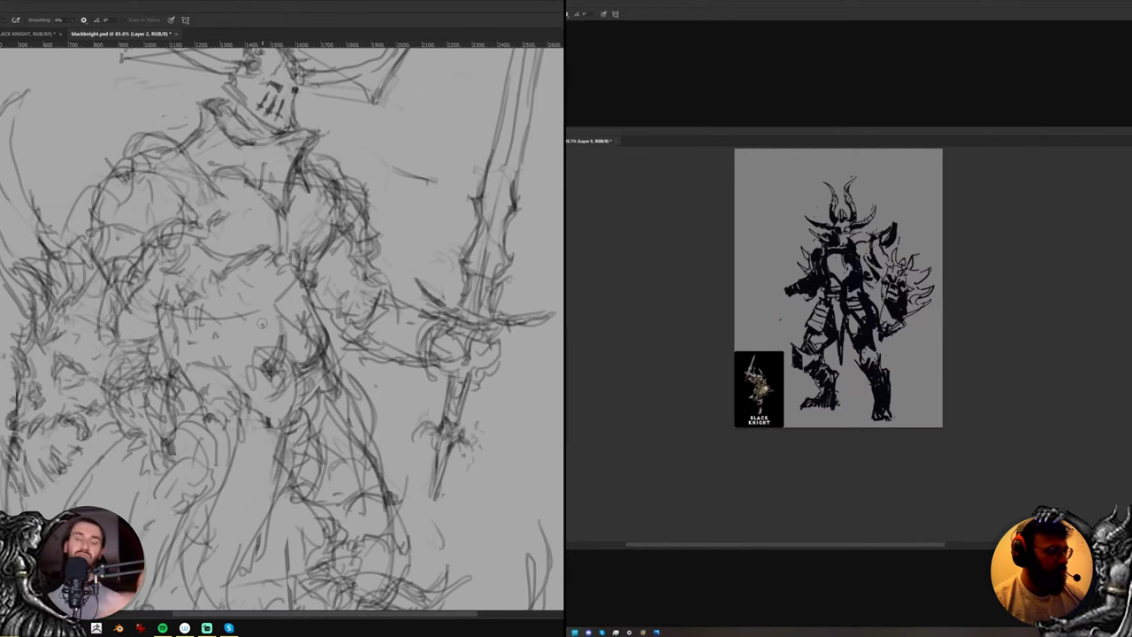
{"action": "key", "text": "b"}
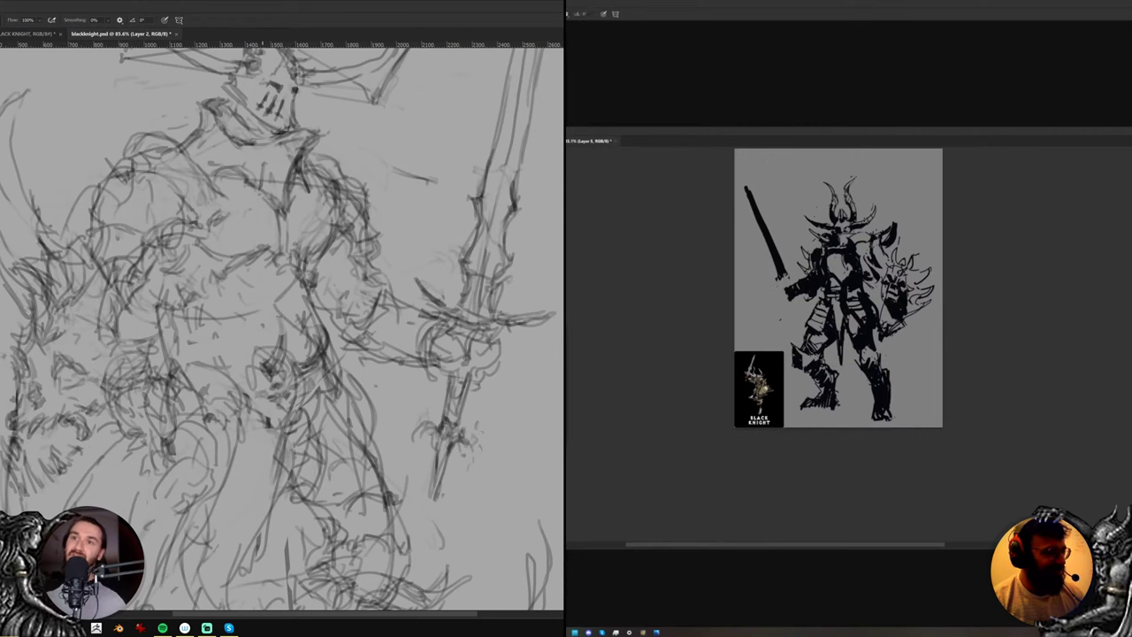
{"action": "left_click_drag", "start_coordinate": [252, 379], "coordinate": [263, 353]}
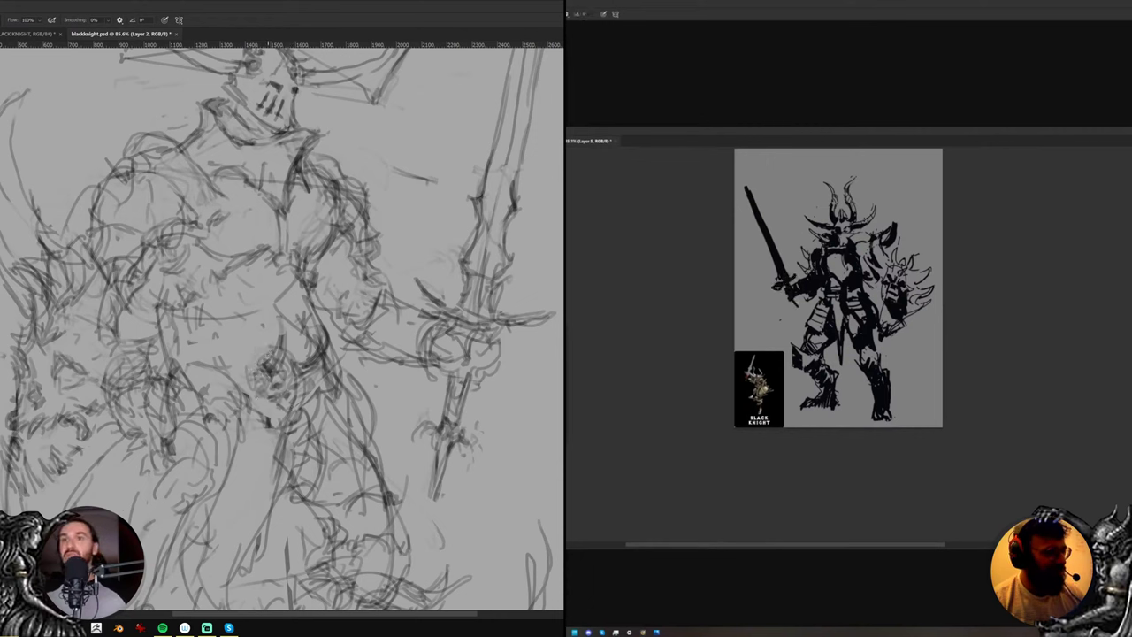
{"action": "key", "text": "e"}
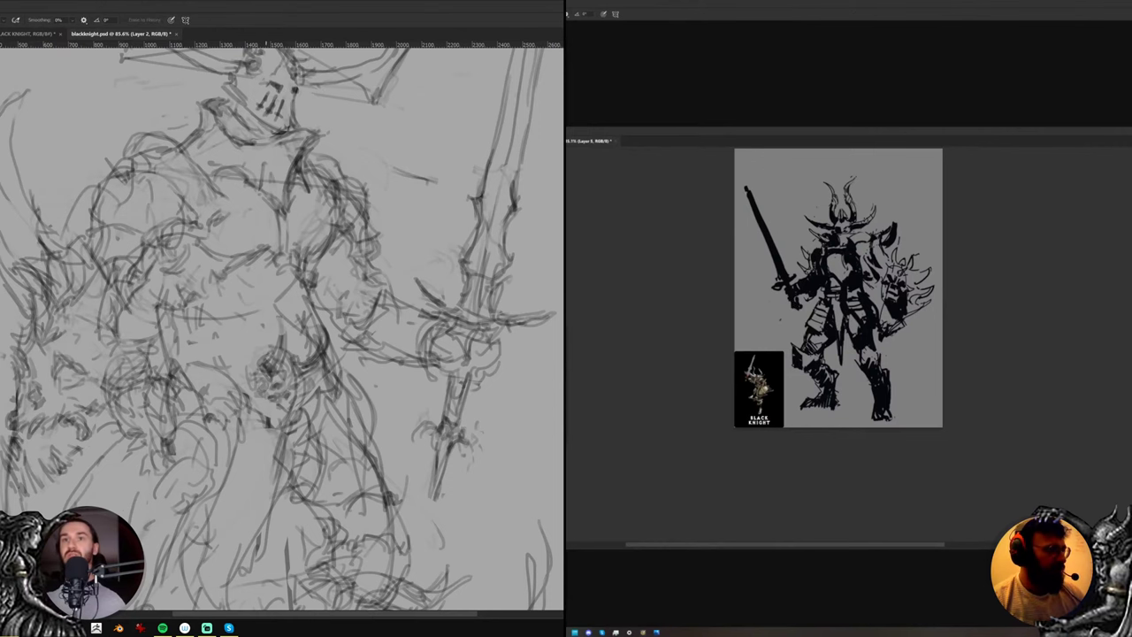
{"action": "key", "text": "b"}
Sketch belt and abdomen armour lines across the first figure's waist and lower torso
{"action": "left_click_drag", "start_coordinate": [234, 389], "coordinate": [286, 369]}
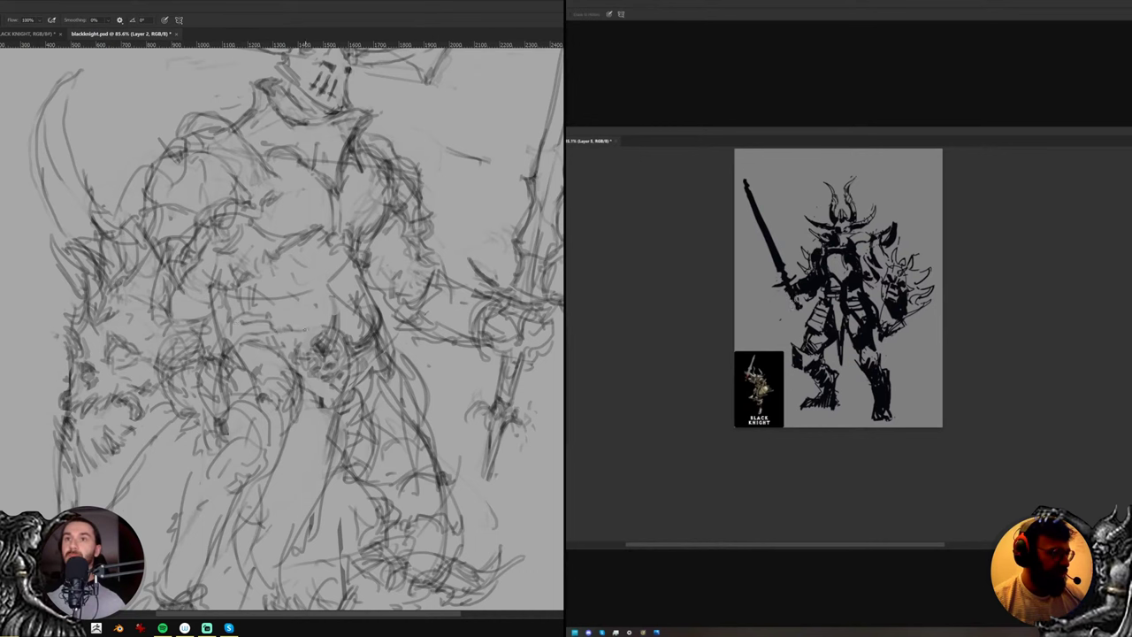
{"action": "left_click_drag", "start_coordinate": [240, 314], "coordinate": [259, 321]}
{"action": "key", "text": "b"}
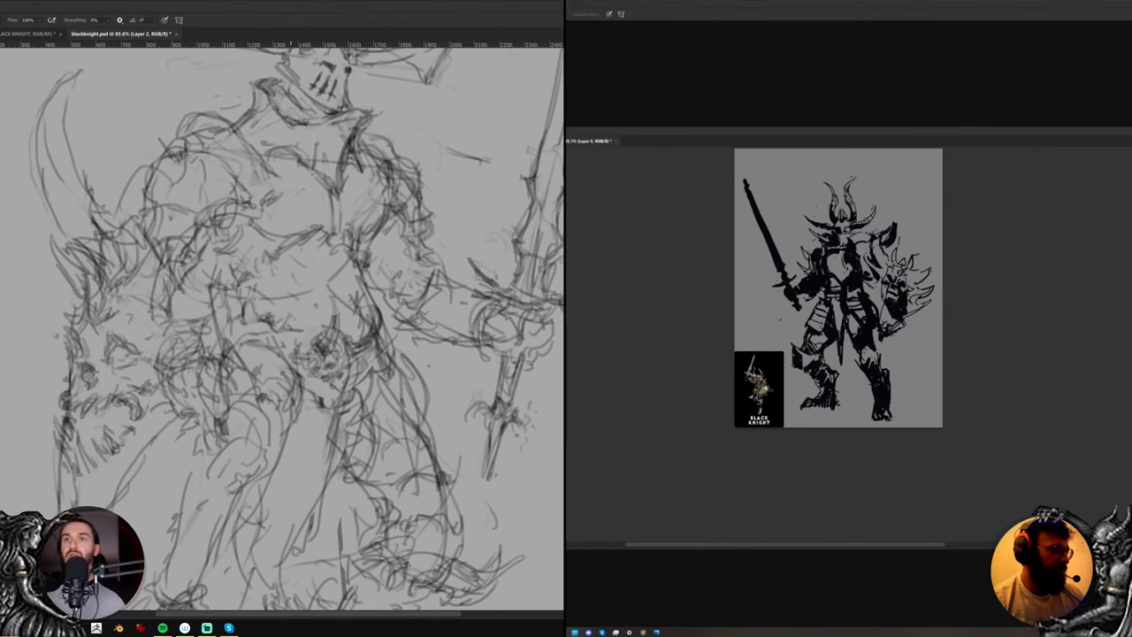
{"action": "left_click_drag", "start_coordinate": [367, 312], "coordinate": [310, 282]}
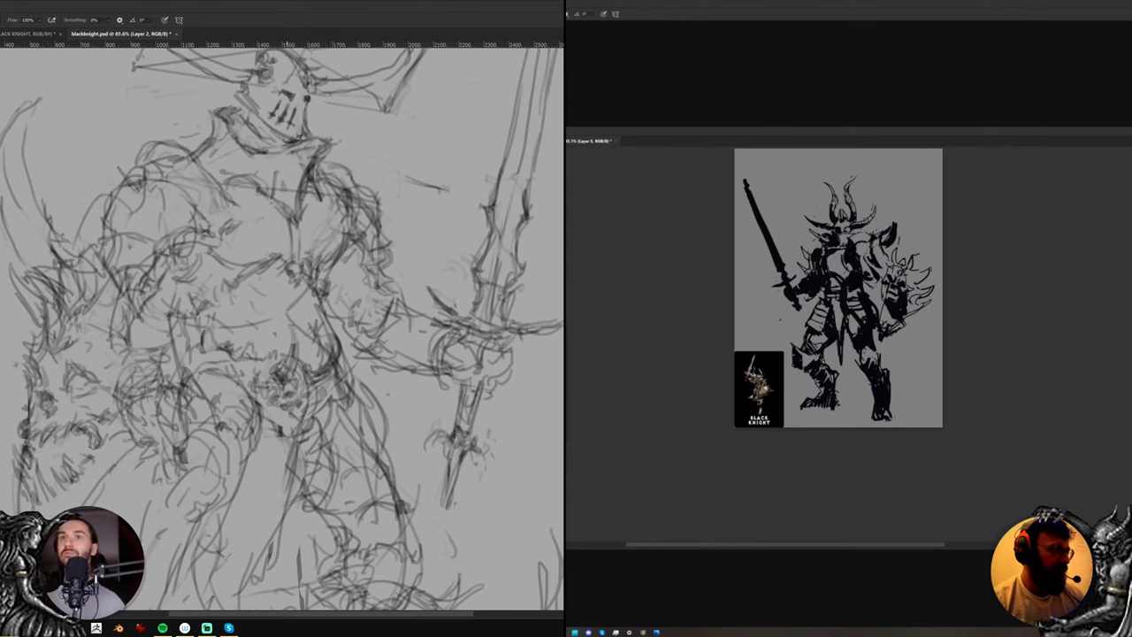
{"action": "left_click_drag", "start_coordinate": [287, 277], "coordinate": [276, 306]}
{"action": "key", "text": "e"}
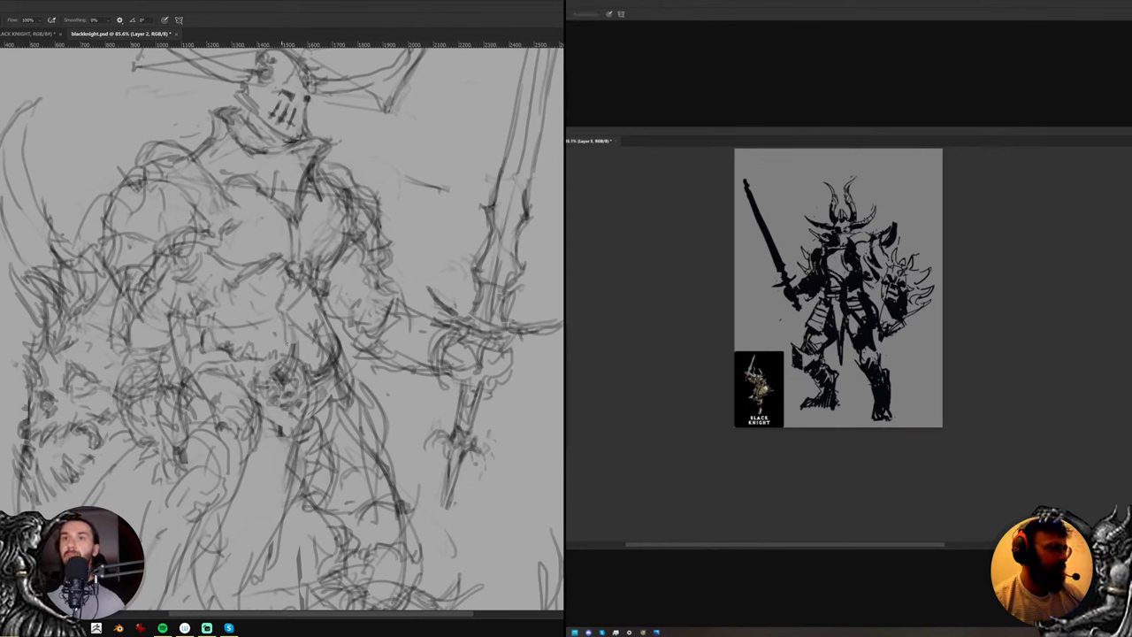
{"action": "scroll", "coordinate": [320, 288], "scroll_direction": "down", "scroll_amount": 6}
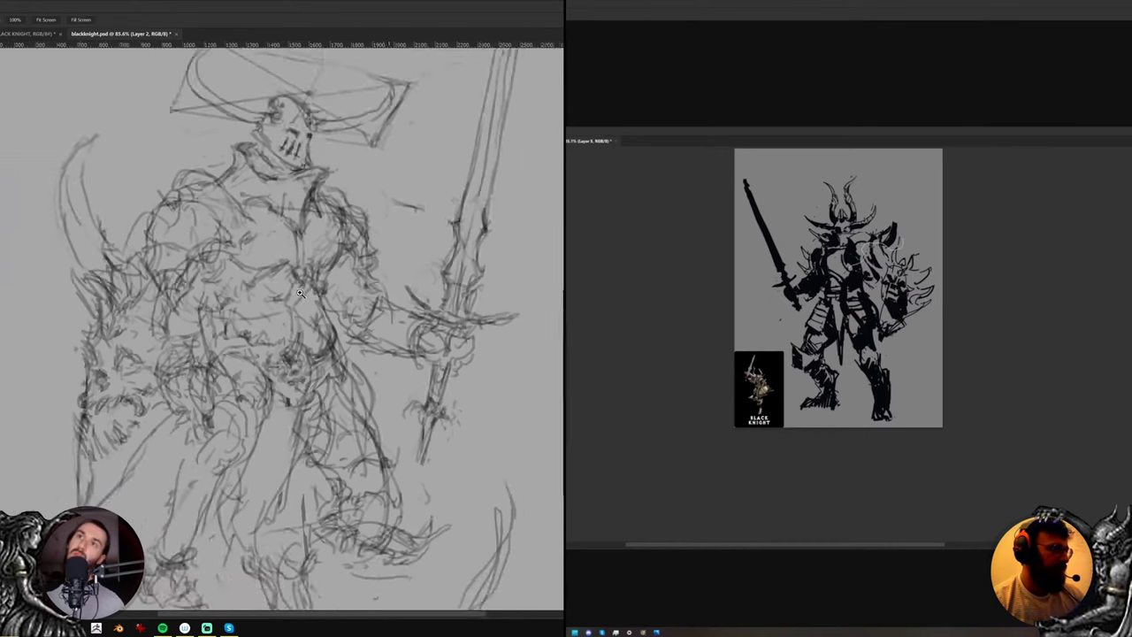
{"action": "scroll", "coordinate": [306, 293], "scroll_direction": "up", "scroll_amount": 7}
Select the second figure's horned head, rotate and reposition it with a transform, and clear the selection
{"action": "mouse_move", "coordinate": [809, 248]}
{"action": "left_mouse_down"}
{"action": "mouse_move", "coordinate": [885, 177]}
{"action": "mouse_move", "coordinate": [823, 266]}
{"action": "left_mouse_up"}
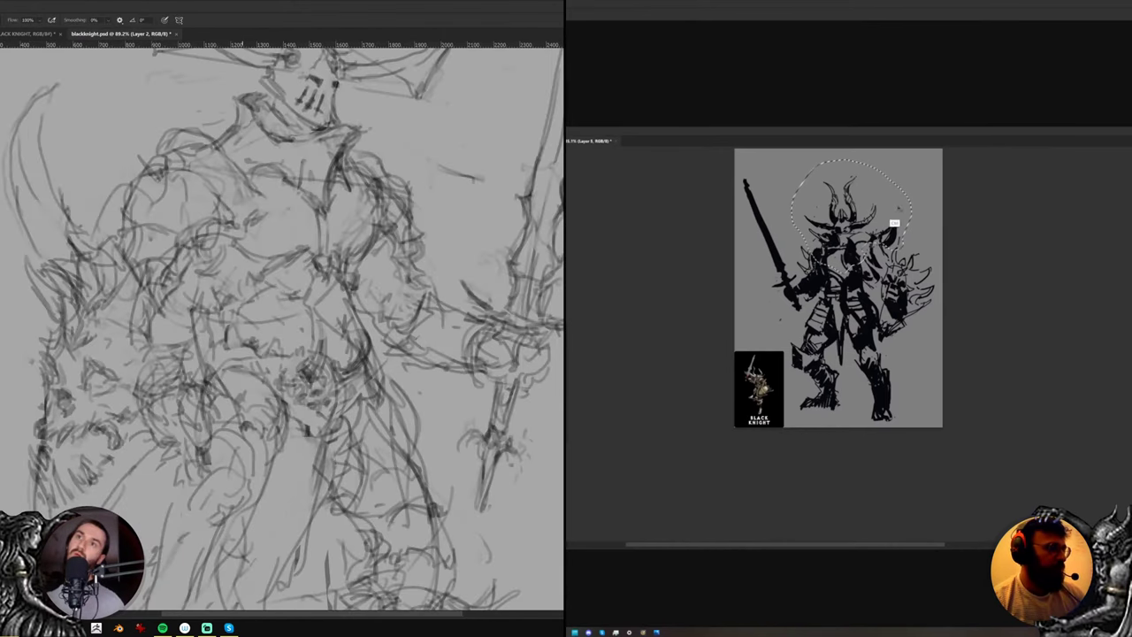
{"action": "left_click_drag", "start_coordinate": [255, 300], "coordinate": [293, 293]}
{"action": "key", "text": "ctrl+t"}
{"action": "left_click_drag", "start_coordinate": [938, 223], "coordinate": [935, 237]}
{"action": "left_click_drag", "start_coordinate": [358, 283], "coordinate": [345, 291]}
{"action": "left_click_drag", "start_coordinate": [876, 212], "coordinate": [888, 212]}
{"action": "key", "text": "ctrl+shift+h"}
{"action": "left_click_drag", "start_coordinate": [467, 301], "coordinate": [405, 273]}
{"action": "left_click_drag", "start_coordinate": [813, 152], "coordinate": [808, 167]}
{"action": "left_click_drag", "start_coordinate": [343, 265], "coordinate": [354, 263]}
{"action": "key", "text": "Return"}
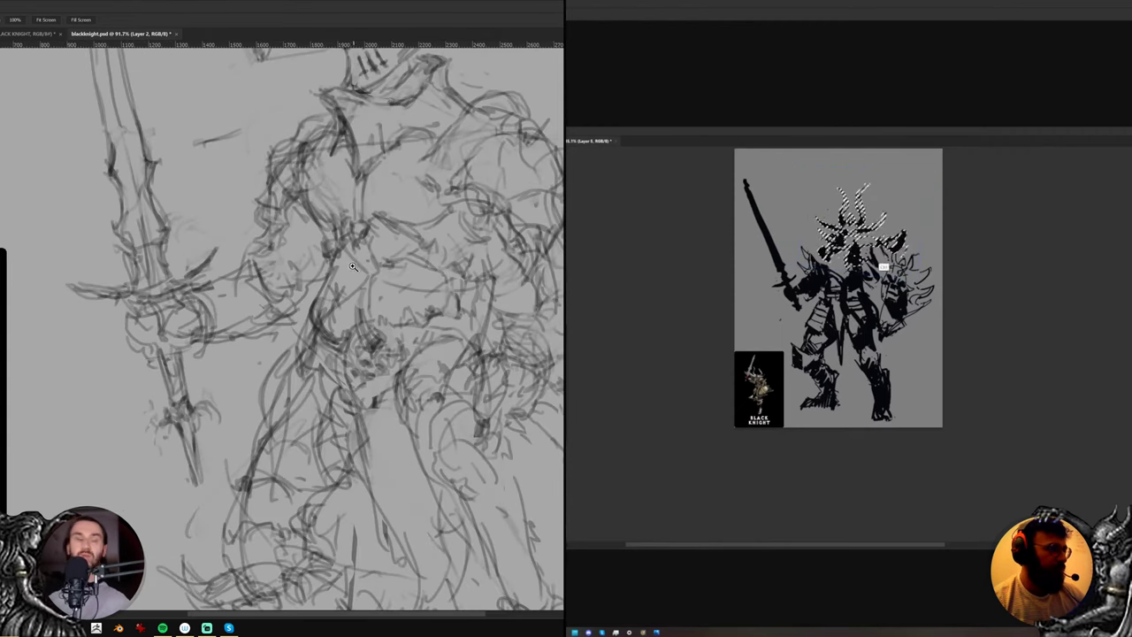
{"action": "key", "text": "ctrl+d"}
On the mirrored canvas, lasso the second figure's horned head, rotate and reposition it with a transform, restore the canvas orientation and deselect
{"action": "key", "text": "ctrl+shift+h"}
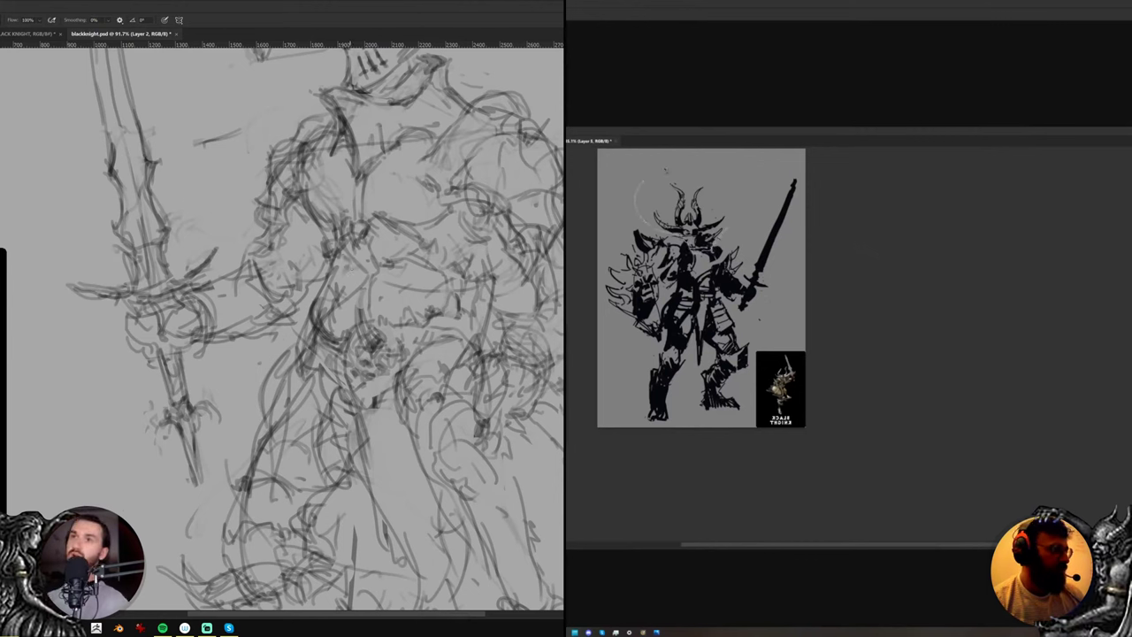
{"action": "mouse_move", "coordinate": [666, 170]}
{"action": "left_mouse_down"}
{"action": "mouse_move", "coordinate": [738, 182]}
{"action": "mouse_move", "coordinate": [727, 232]}
{"action": "left_mouse_up"}
{"action": "key", "text": "ctrl+t"}
{"action": "mouse_move", "coordinate": [759, 188]}
{"action": "left_mouse_down"}
{"action": "mouse_move", "coordinate": [761, 208]}
{"action": "mouse_move", "coordinate": [743, 182]}
{"action": "left_mouse_up"}
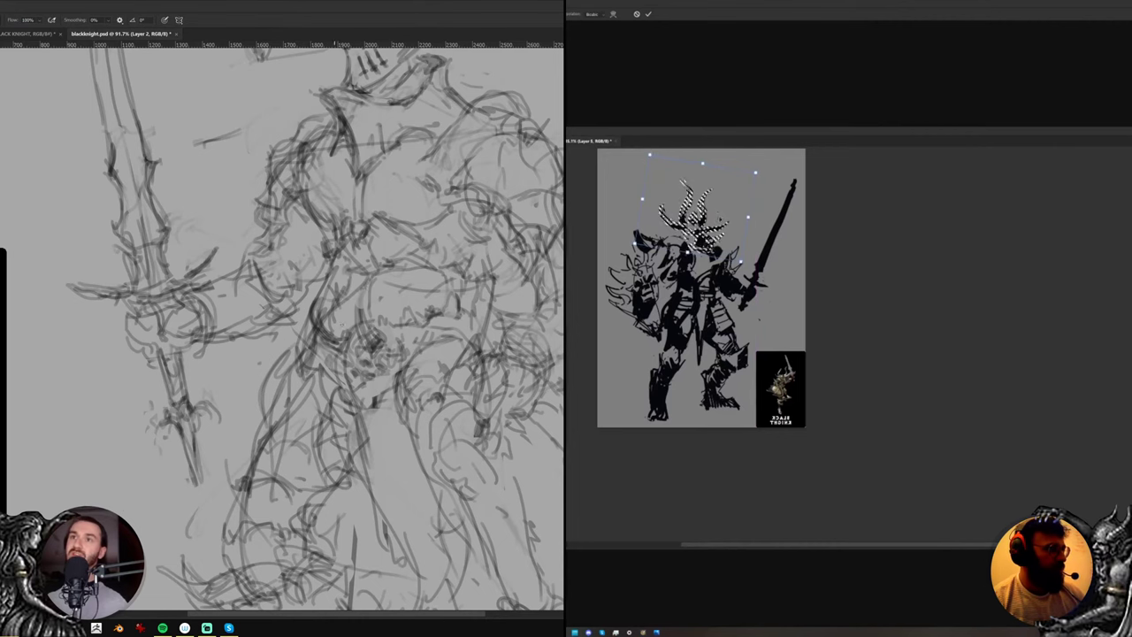
{"action": "key", "text": "Return"}
{"action": "key", "text": "ctrl+shift+h"}
{"action": "key", "text": "ctrl+d"}
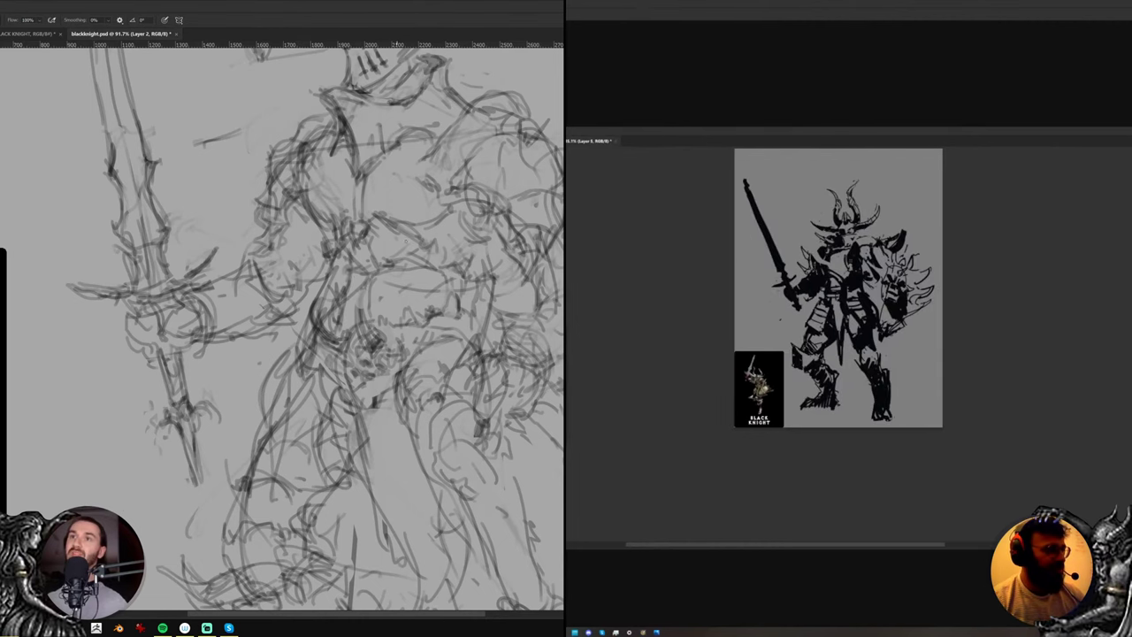
Sketch and clean up armour lines along the lower chest and waist of the first figure
{"action": "left_click_drag", "start_coordinate": [345, 225], "coordinate": [356, 238]}
{"action": "mouse_move", "coordinate": [352, 223]}
{"action": "left_mouse_down"}
{"action": "mouse_move", "coordinate": [341, 240]}
{"action": "mouse_move", "coordinate": [382, 220]}
{"action": "left_mouse_up"}
{"action": "key", "text": "e"}
{"action": "key", "text": "b"}
{"action": "key", "text": "e"}
{"action": "mouse_move", "coordinate": [354, 221]}
{"action": "left_mouse_down"}
{"action": "mouse_move", "coordinate": [382, 227]}
{"action": "mouse_move", "coordinate": [399, 255]}
{"action": "mouse_move", "coordinate": [378, 260]}
{"action": "mouse_move", "coordinate": [388, 269]}
{"action": "left_mouse_up"}
{"action": "key", "text": "e"}
{"action": "scroll", "coordinate": [864, 236], "scroll_direction": "up", "scroll_amount": 4}
{"action": "key", "text": "b"}
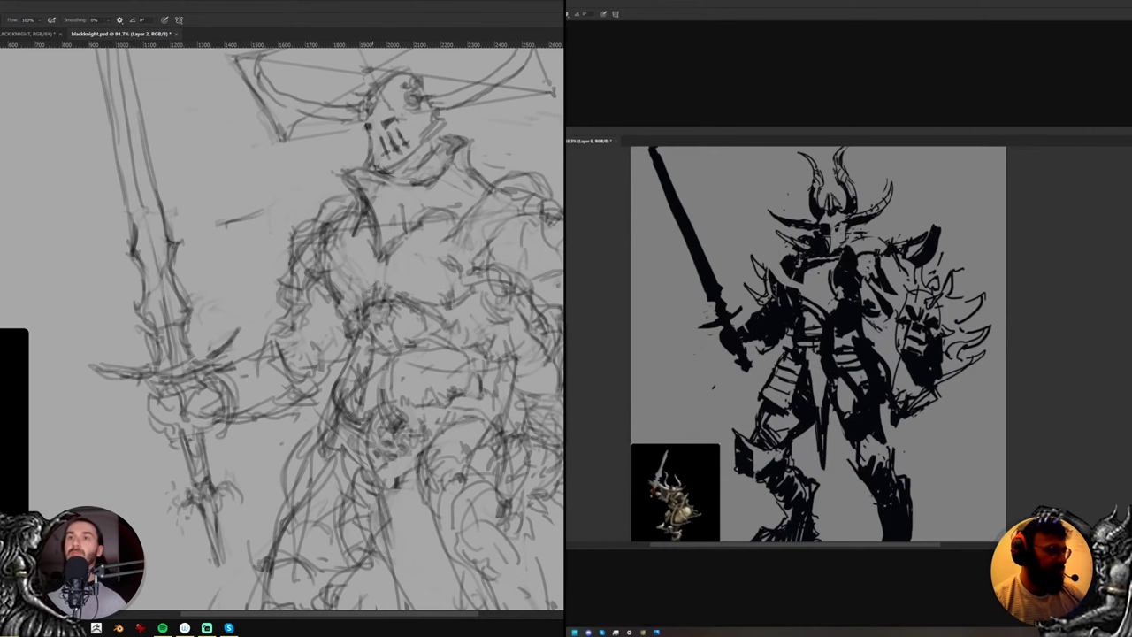
Paint curved spikes on the second figure's shoulder and collar, cleaning up their edges and mirroring the canvas to check the silhouette
{"action": "scroll", "coordinate": [849, 232], "scroll_direction": "down", "scroll_amount": 5}
{"action": "key", "text": "ctrl+shift+h"}
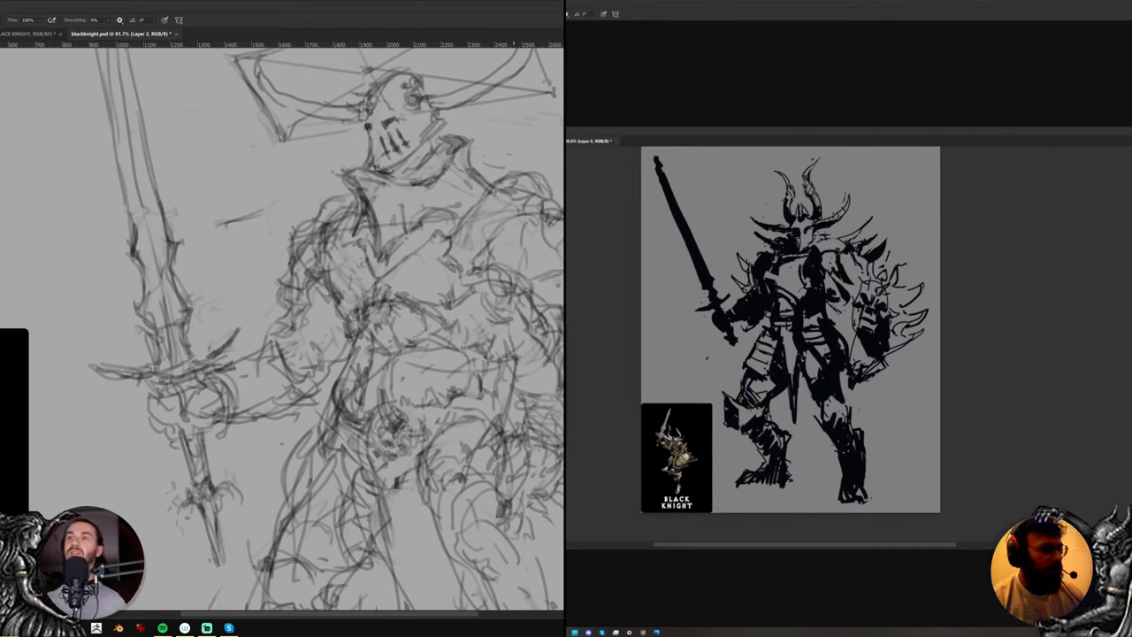
{"action": "key", "text": "e"}
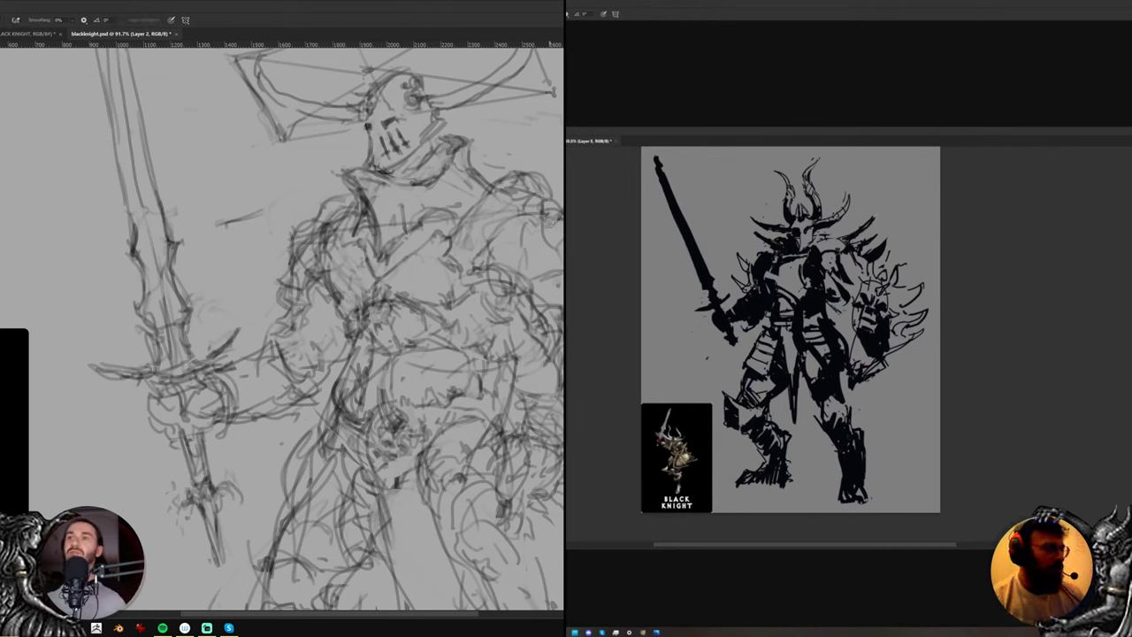
{"action": "key", "text": "b"}
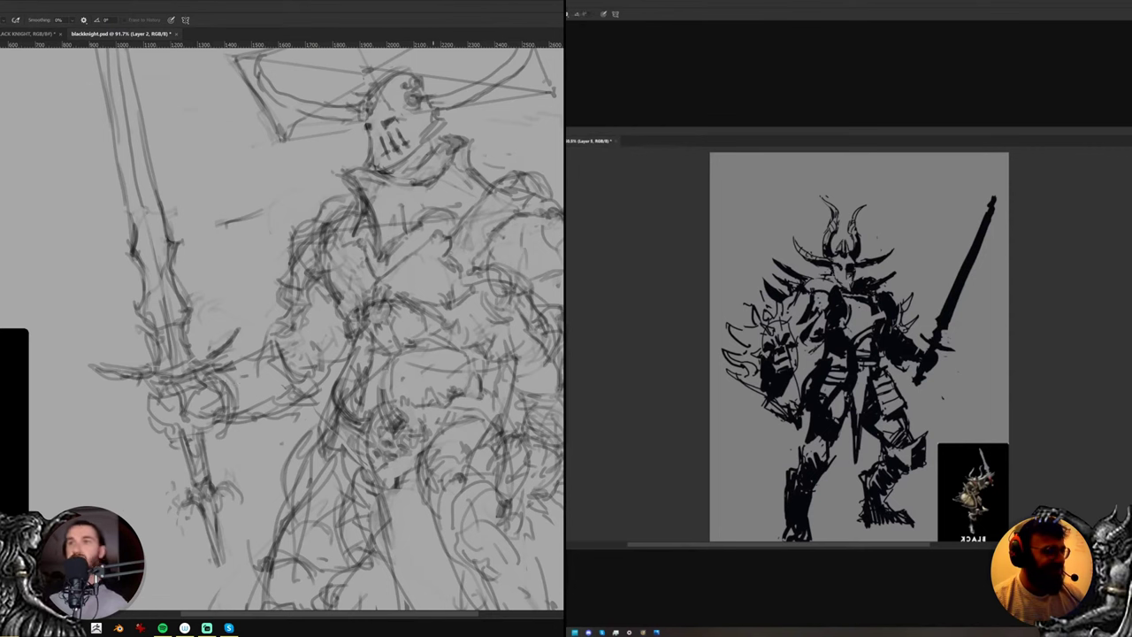
{"action": "key", "text": "b"}
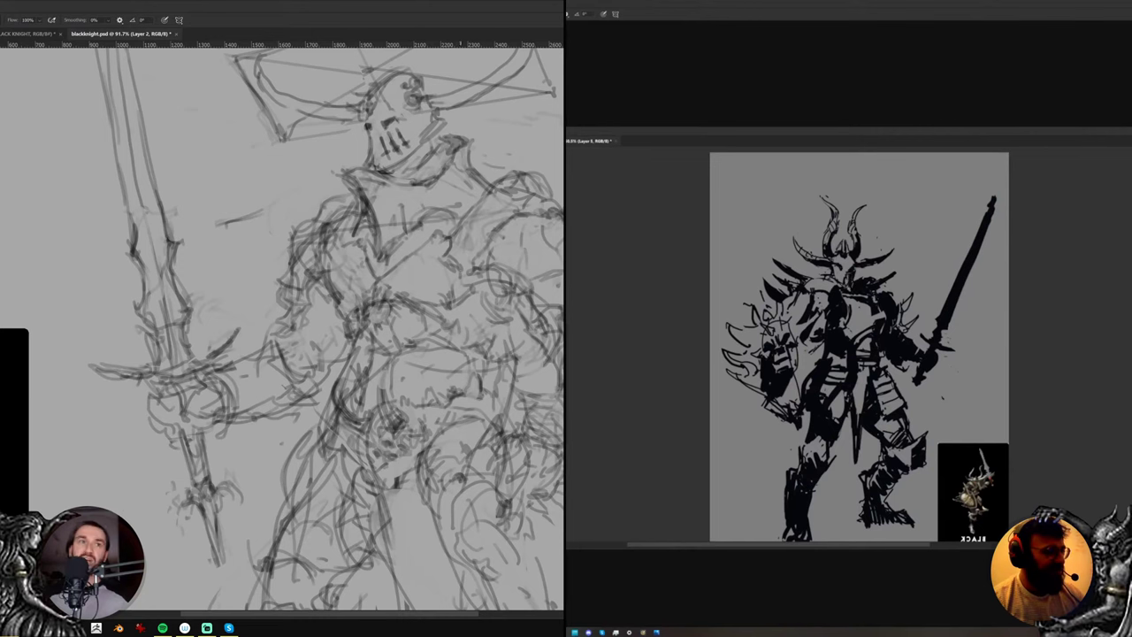
Sketch the lower curves of two inner horns rising from the first figure's helmet, undoing and erasing stray strokes
{"action": "scroll", "coordinate": [446, 252], "scroll_direction": "up", "scroll_amount": 5}
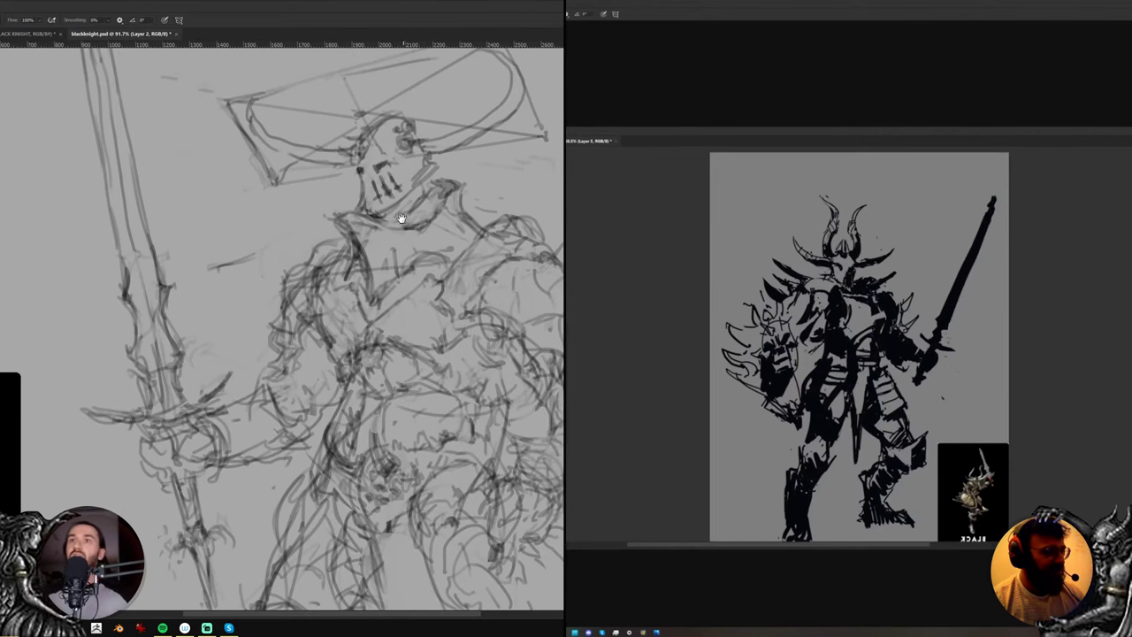
{"action": "mouse_move", "coordinate": [393, 297]}
{"action": "left_mouse_down"}
{"action": "mouse_move", "coordinate": [360, 295]}
{"action": "mouse_move", "coordinate": [410, 258]}
{"action": "left_mouse_up"}
{"action": "key", "text": "b"}
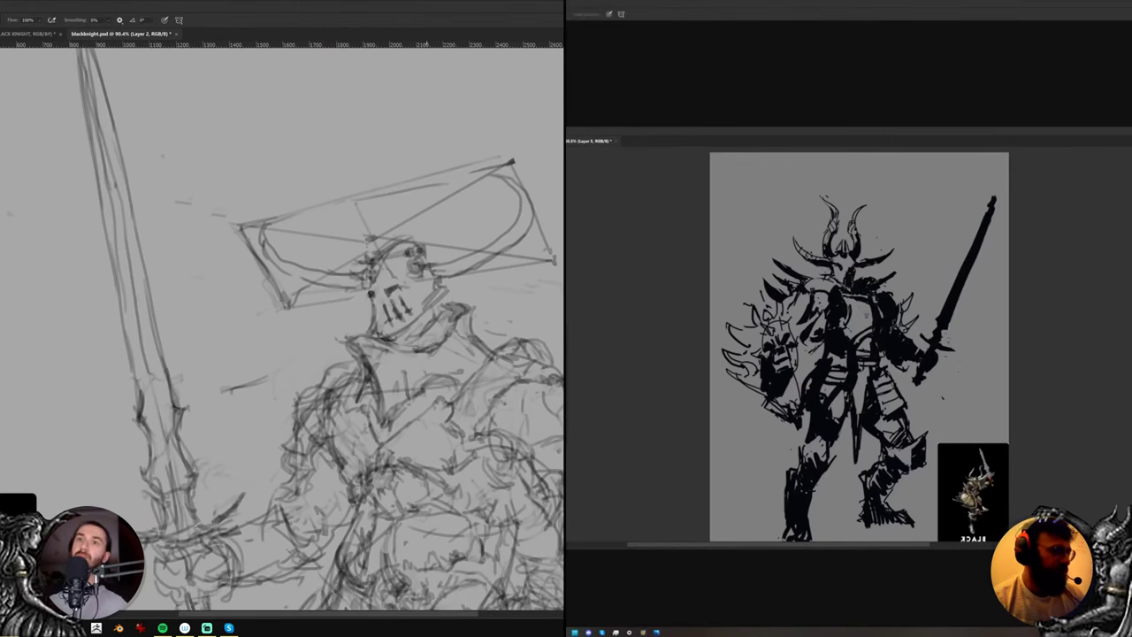
{"action": "left_click_drag", "start_coordinate": [429, 248], "coordinate": [452, 207]}
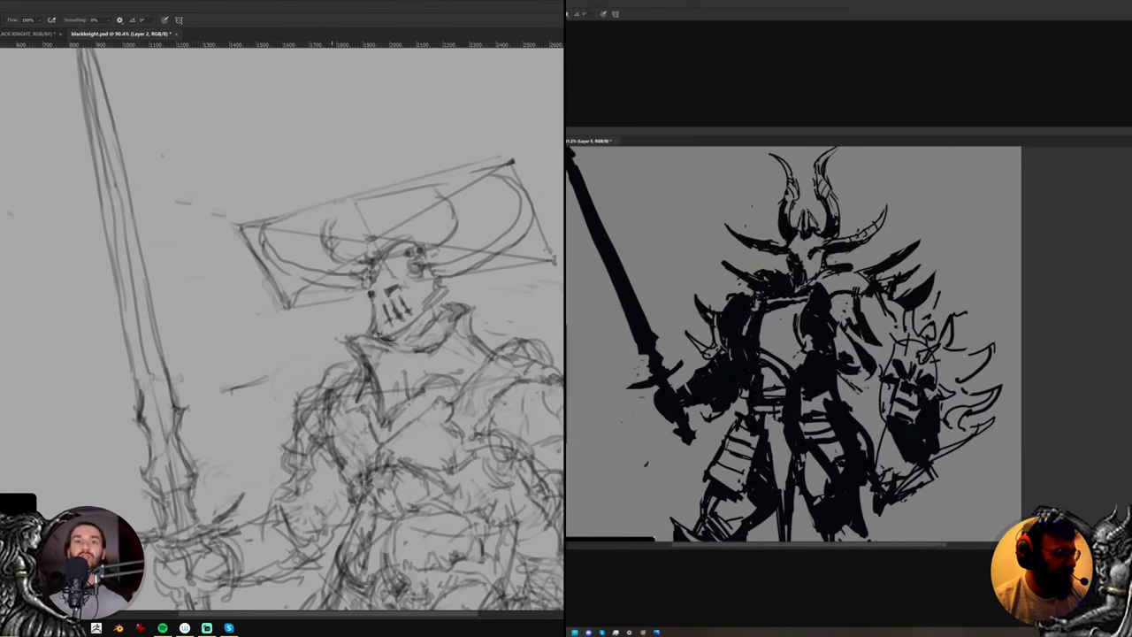
{"action": "left_click_drag", "start_coordinate": [330, 225], "coordinate": [334, 259]}
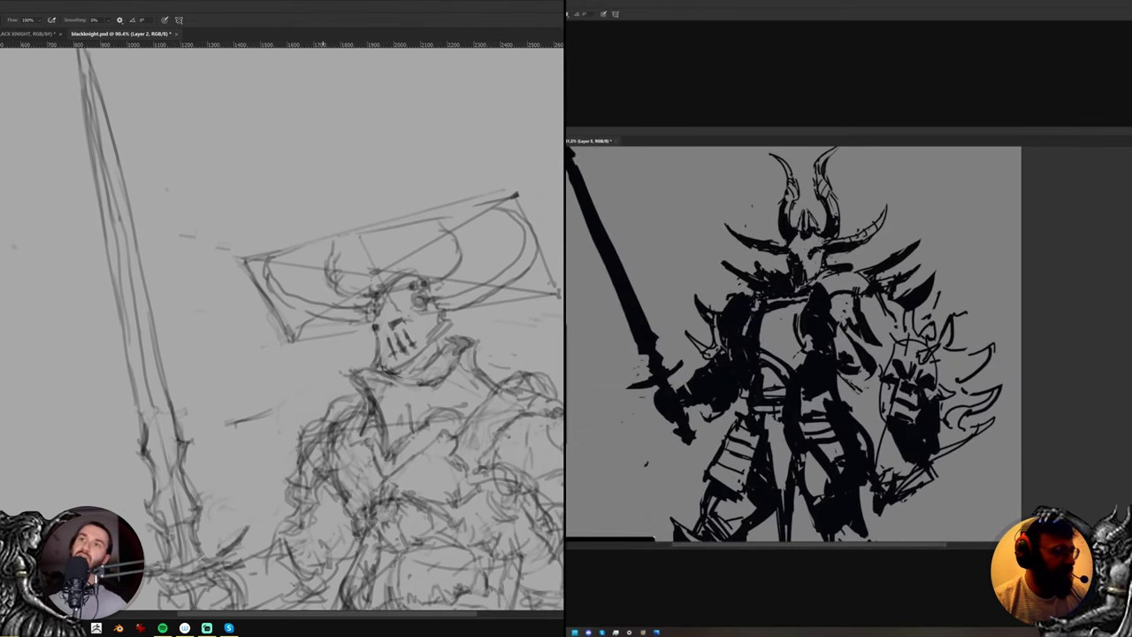
{"action": "left_click_drag", "start_coordinate": [241, 147], "coordinate": [284, 218]}
{"action": "key", "text": "ctrl+z"}
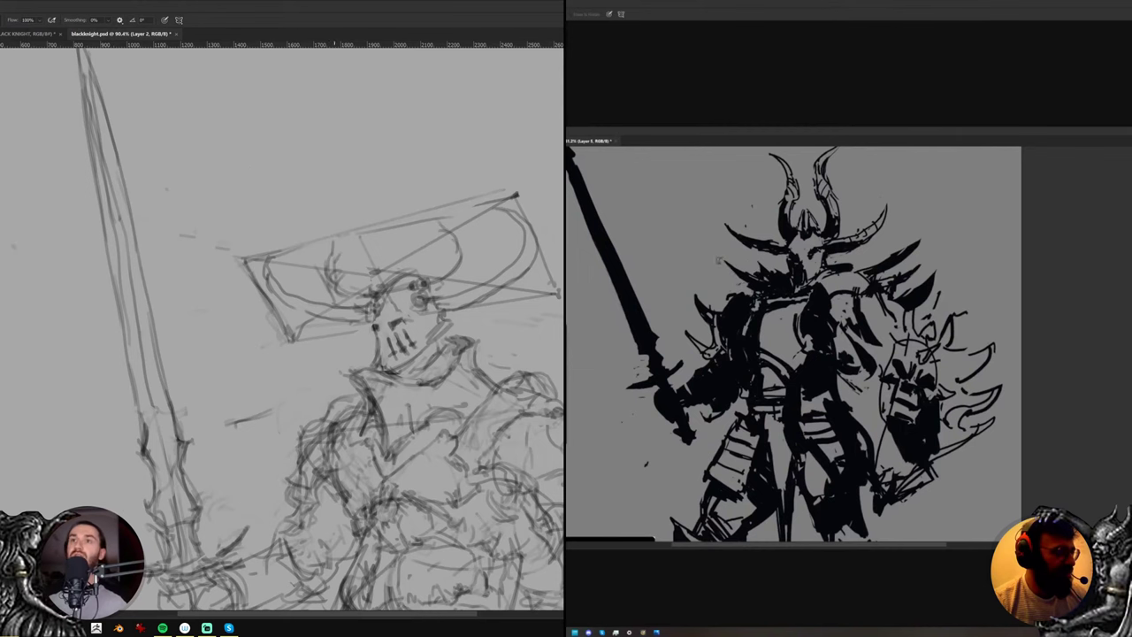
{"action": "mouse_move", "coordinate": [322, 228]}
{"action": "left_mouse_down"}
{"action": "mouse_move", "coordinate": [284, 173]}
{"action": "mouse_move", "coordinate": [324, 233]}
{"action": "left_mouse_up"}
{"action": "key", "text": "e"}
{"action": "mouse_move", "coordinate": [338, 210]}
{"action": "left_mouse_down"}
{"action": "mouse_move", "coordinate": [364, 200]}
{"action": "mouse_move", "coordinate": [370, 182]}
{"action": "mouse_move", "coordinate": [382, 228]}
{"action": "left_mouse_up"}
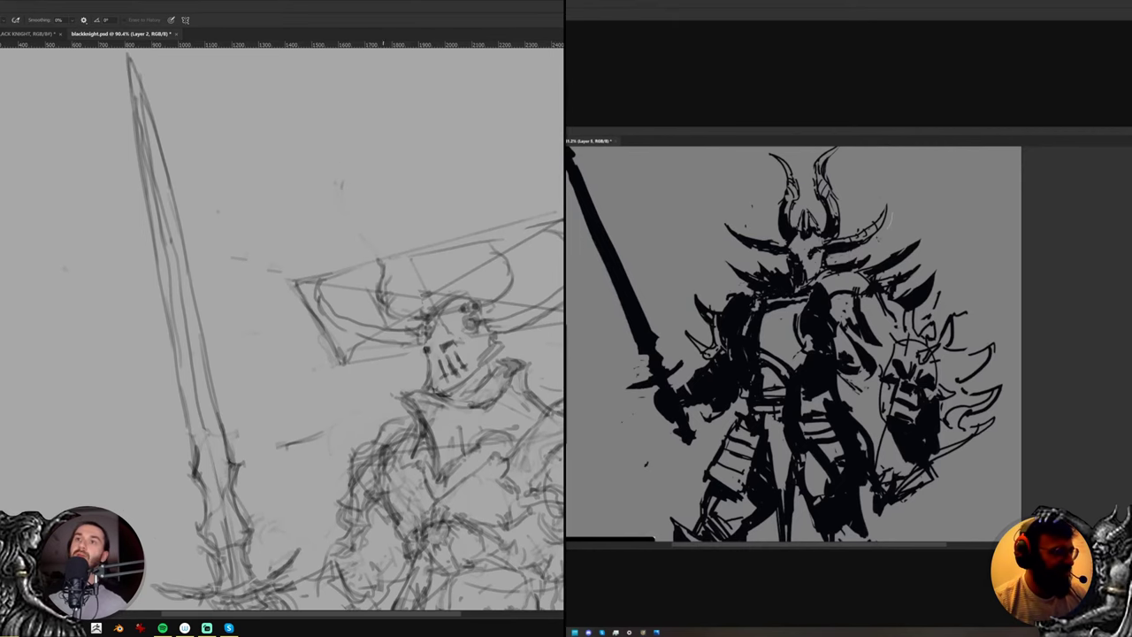
Extend the first figure's inner horns upward into long curved shapes, and reshape the second figure's side horn with a transform
{"action": "key", "text": "b"}
{"action": "mouse_move", "coordinate": [379, 283]}
{"action": "left_mouse_down"}
{"action": "mouse_move", "coordinate": [343, 199]}
{"action": "mouse_move", "coordinate": [341, 158]}
{"action": "mouse_move", "coordinate": [383, 212]}
{"action": "left_mouse_up"}
{"action": "mouse_move", "coordinate": [355, 171]}
{"action": "left_mouse_down"}
{"action": "mouse_move", "coordinate": [398, 271]}
{"action": "mouse_move", "coordinate": [488, 268]}
{"action": "left_mouse_up"}
{"action": "key", "text": "Return"}
{"action": "left_click_drag", "start_coordinate": [502, 224], "coordinate": [485, 264]}
{"action": "key", "text": "ctrl+d"}
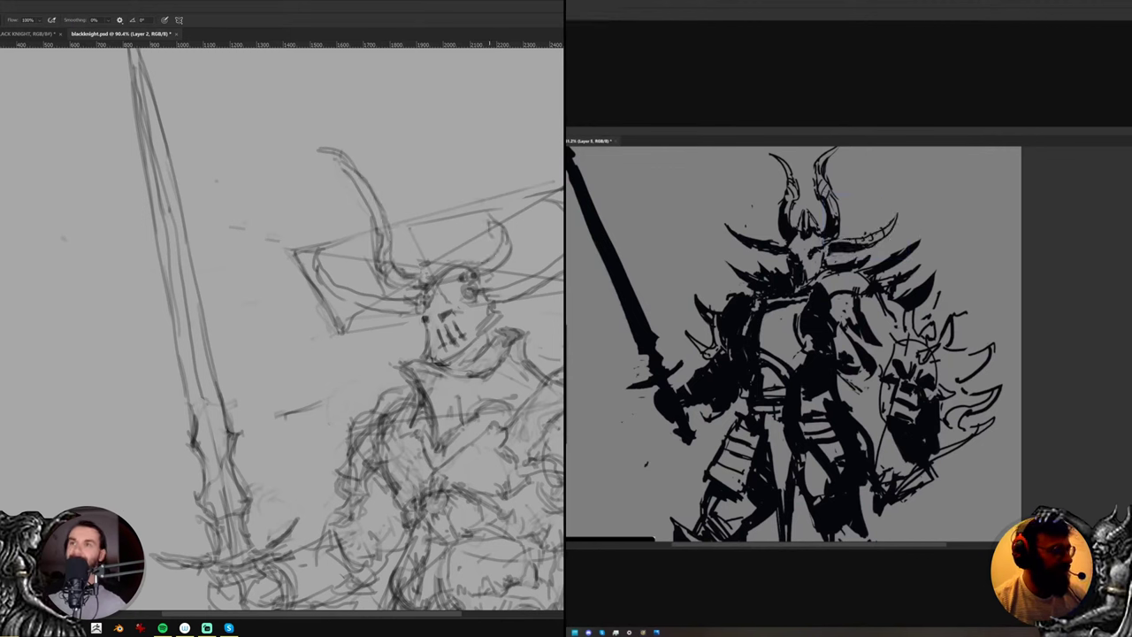
{"action": "mouse_move", "coordinate": [488, 221]}
{"action": "left_mouse_down"}
{"action": "mouse_move", "coordinate": [459, 181]}
{"action": "mouse_move", "coordinate": [455, 130]}
{"action": "mouse_move", "coordinate": [479, 99]}
{"action": "mouse_move", "coordinate": [465, 141]}
{"action": "mouse_move", "coordinate": [490, 213]}
{"action": "mouse_move", "coordinate": [485, 262]}
{"action": "mouse_move", "coordinate": [481, 190]}
{"action": "mouse_move", "coordinate": [507, 222]}
{"action": "left_mouse_up"}
{"action": "key", "text": "b"}
{"action": "scroll", "coordinate": [831, 275], "scroll_direction": "down", "scroll_amount": 5}
{"action": "scroll", "coordinate": [832, 275], "scroll_direction": "up", "scroll_amount": 2}
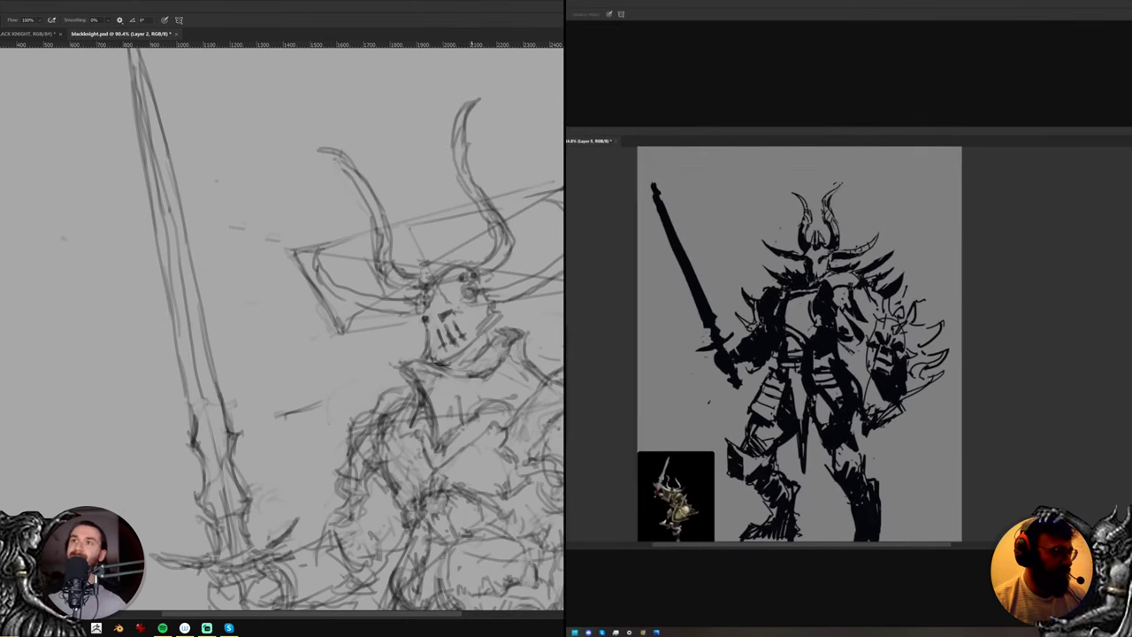
Refine the tip and contour of the first figure's tall horn and mirror its canvas to check the design
{"action": "left_click_drag", "start_coordinate": [459, 131], "coordinate": [480, 99]}
{"action": "key", "text": "b"}
{"action": "left_click_drag", "start_coordinate": [852, 410], "coordinate": [856, 433]}
{"action": "left_click_drag", "start_coordinate": [495, 124], "coordinate": [472, 141]}
{"action": "mouse_move", "coordinate": [881, 368]}
{"action": "left_mouse_down"}
{"action": "mouse_move", "coordinate": [900, 310]}
{"action": "mouse_move", "coordinate": [909, 353]}
{"action": "left_mouse_up"}
{"action": "left_click_drag", "start_coordinate": [523, 171], "coordinate": [503, 169]}
{"action": "left_click_drag", "start_coordinate": [909, 353], "coordinate": [935, 346]}
{"action": "key", "text": "ctrl+f"}
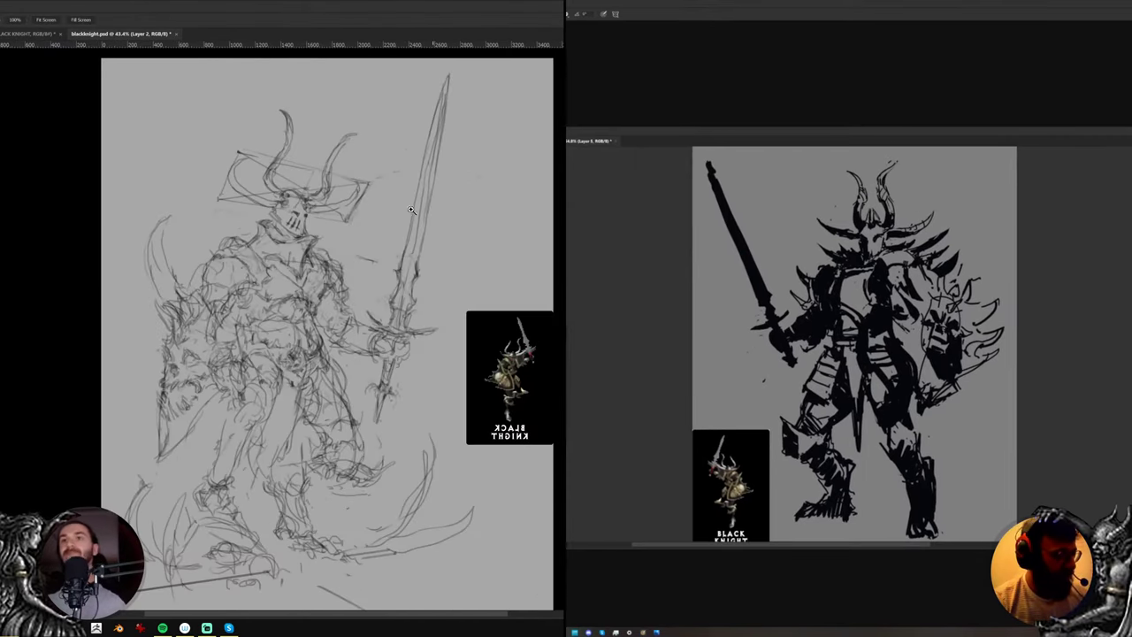
Lasso the first figure's two tall horns, cut them onto their own layer and set its opacity to 50%
{"action": "mouse_move", "coordinate": [305, 197]}
{"action": "left_mouse_down"}
{"action": "mouse_move", "coordinate": [327, 196]}
{"action": "mouse_move", "coordinate": [267, 271]}
{"action": "mouse_move", "coordinate": [235, 252]}
{"action": "mouse_move", "coordinate": [265, 119]}
{"action": "left_mouse_up"}
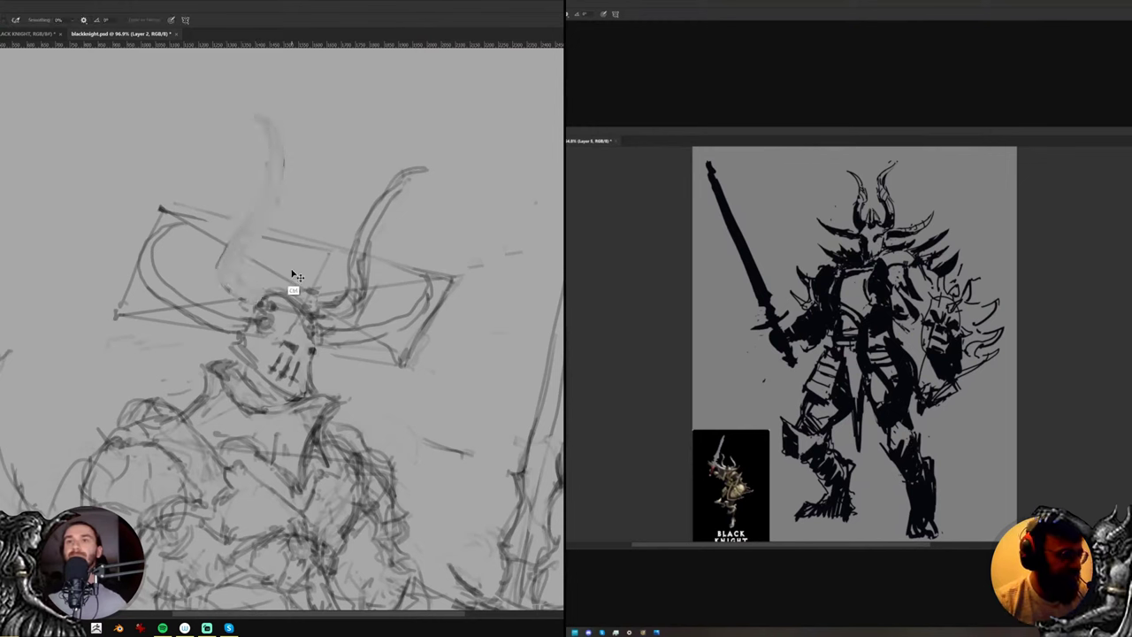
{"action": "key", "text": "ctrl+z"}
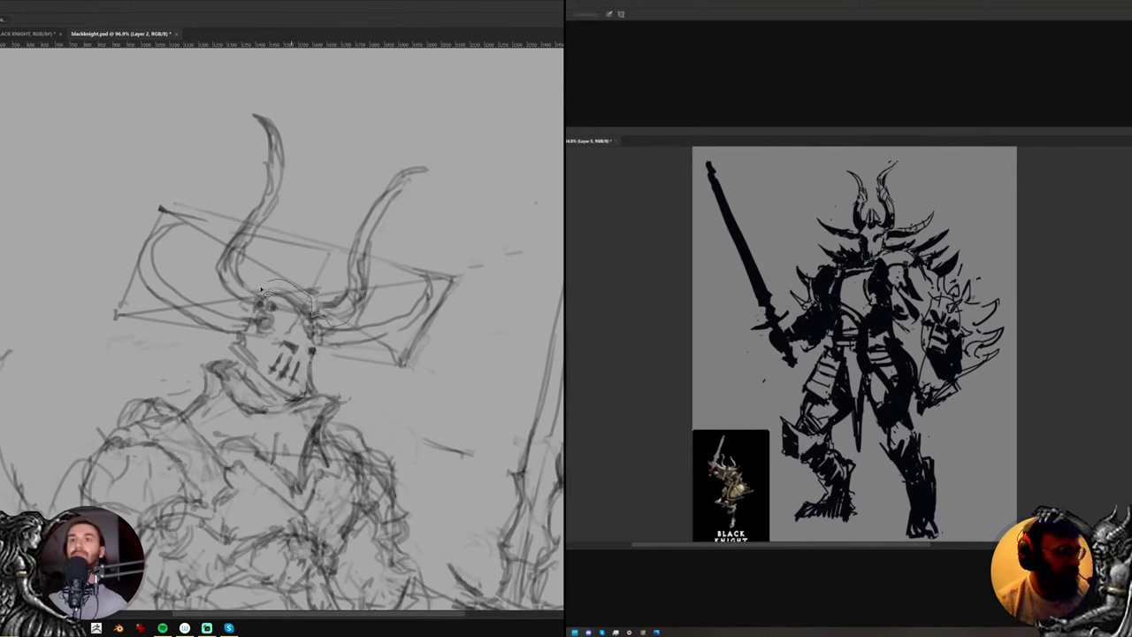
{"action": "mouse_move", "coordinate": [261, 290]}
{"action": "left_mouse_down"}
{"action": "mouse_move", "coordinate": [232, 223]}
{"action": "mouse_move", "coordinate": [416, 185]}
{"action": "mouse_move", "coordinate": [373, 290]}
{"action": "left_mouse_up"}
{"action": "key", "text": "ctrl+x"}
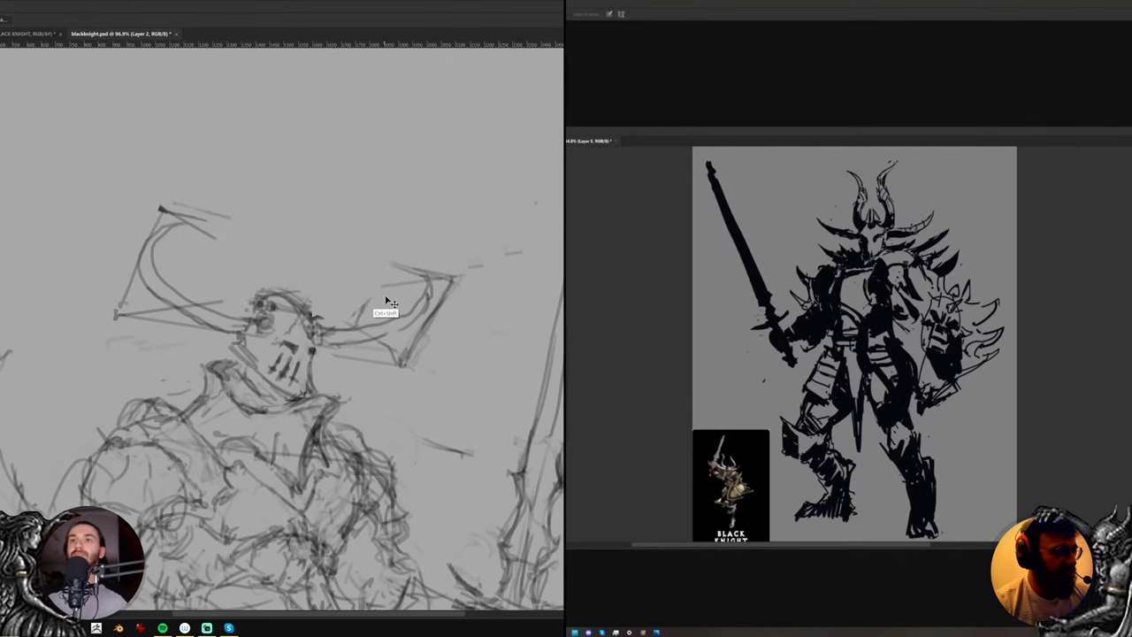
{"action": "key", "text": "ctrl+v"}
{"action": "key", "text": "5"}
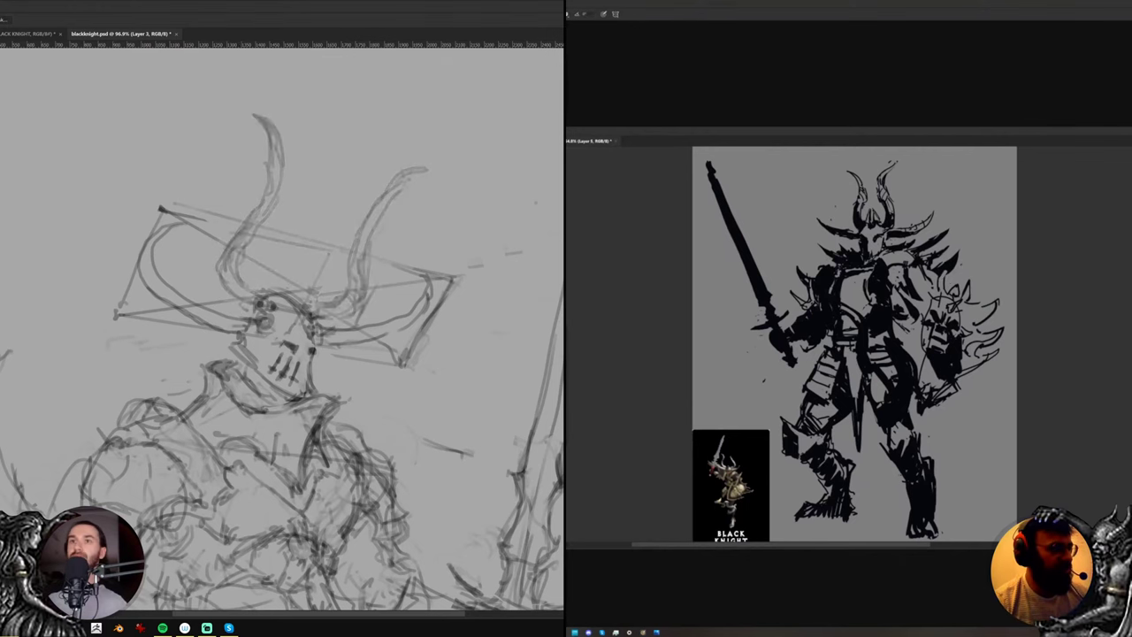
Mirror the second canvas and sketch a straighter upright horn beside the faded one on the first figure's helmet
{"action": "key", "text": "h"}
{"action": "left_click_drag", "start_coordinate": [867, 297], "coordinate": [1003, 277]}
{"action": "key", "text": "e"}
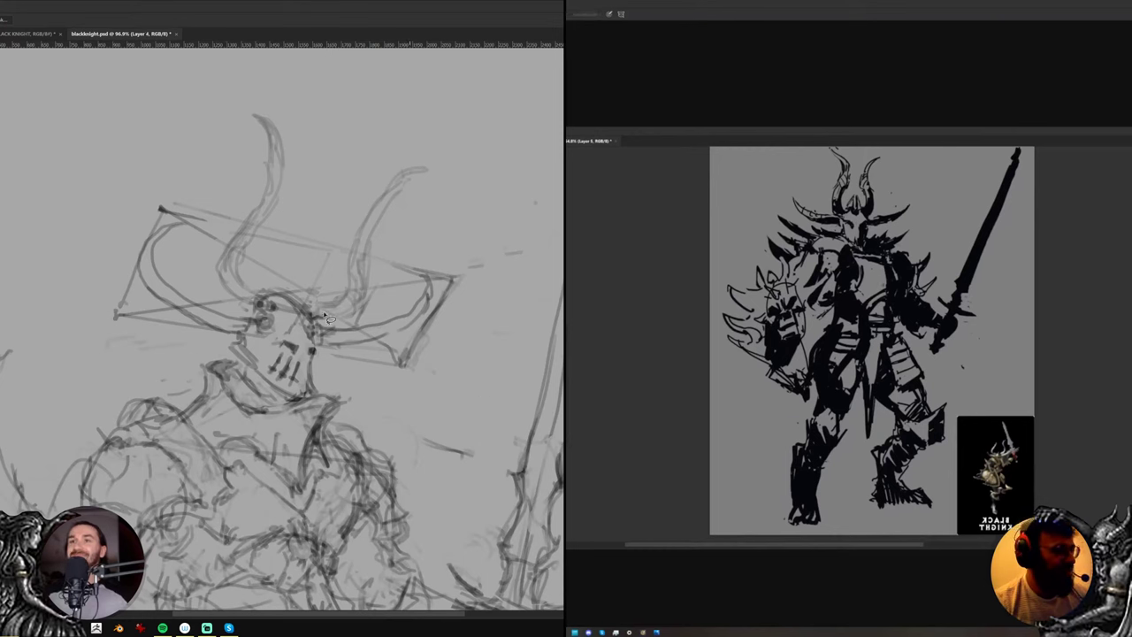
{"action": "key", "text": "b"}
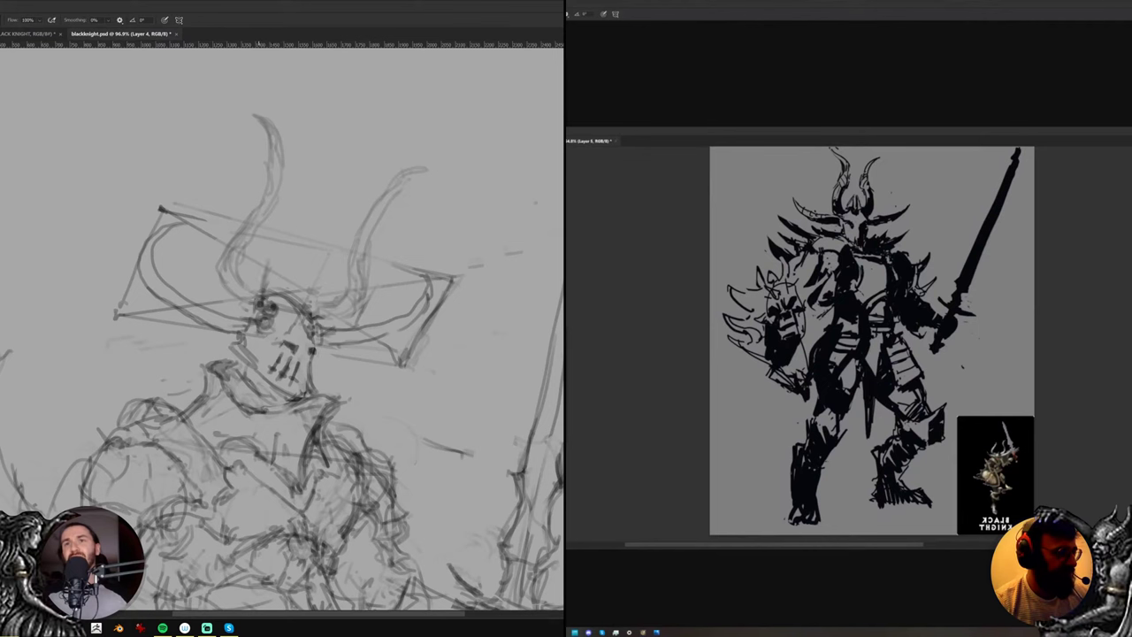
{"action": "left_click_drag", "start_coordinate": [260, 297], "coordinate": [280, 249]}
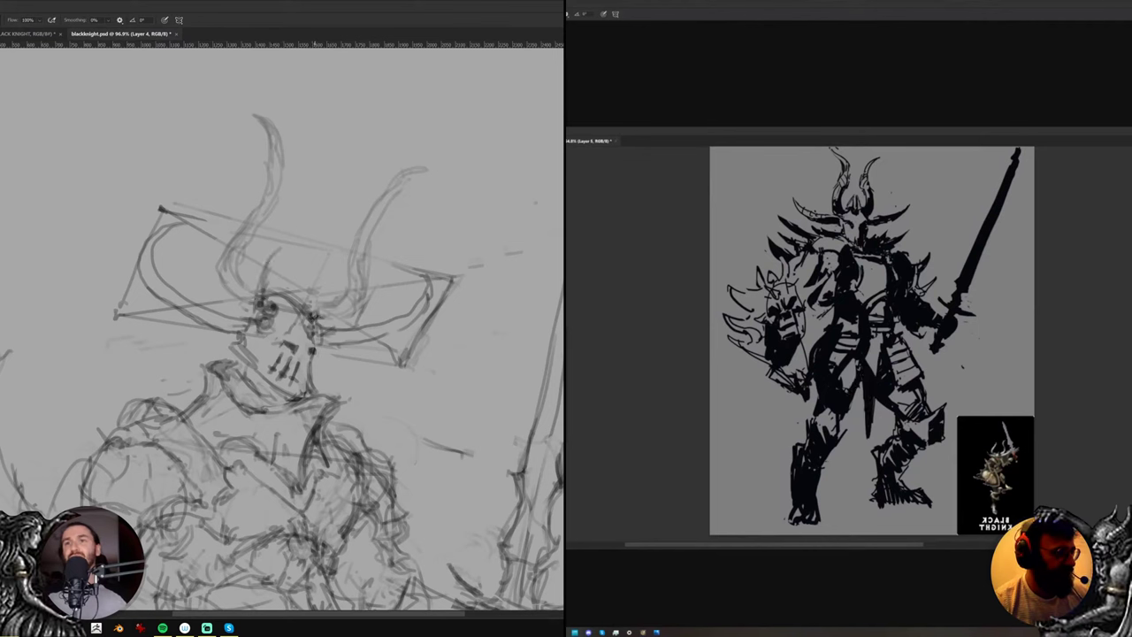
{"action": "left_click_drag", "start_coordinate": [289, 216], "coordinate": [299, 161]}
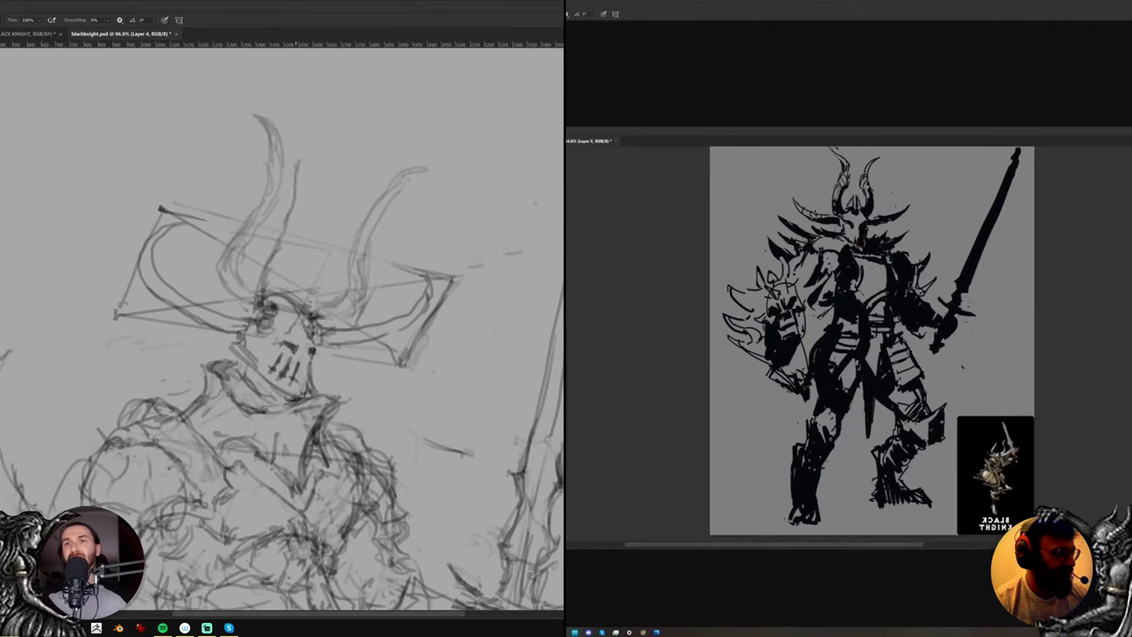
{"action": "left_click_drag", "start_coordinate": [305, 116], "coordinate": [302, 182]}
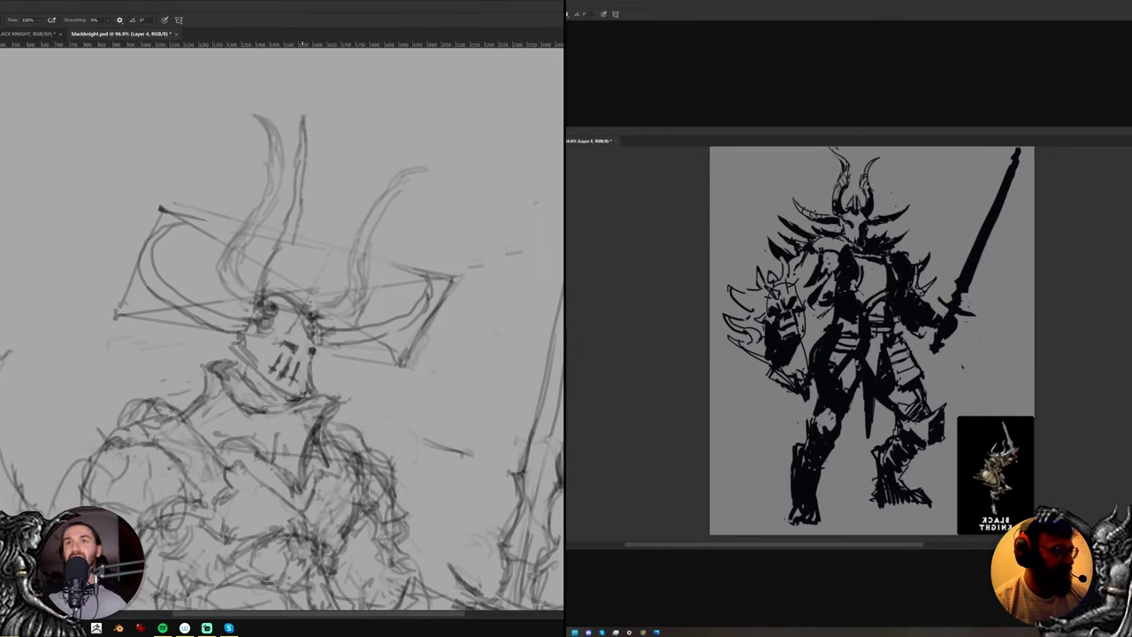
Lasso and transform the second figure's shield-side leg to adjust its stance, while sketching the matching second upright horn on the first figure's helmet
{"action": "left_click_drag", "start_coordinate": [853, 425], "coordinate": [805, 557]}
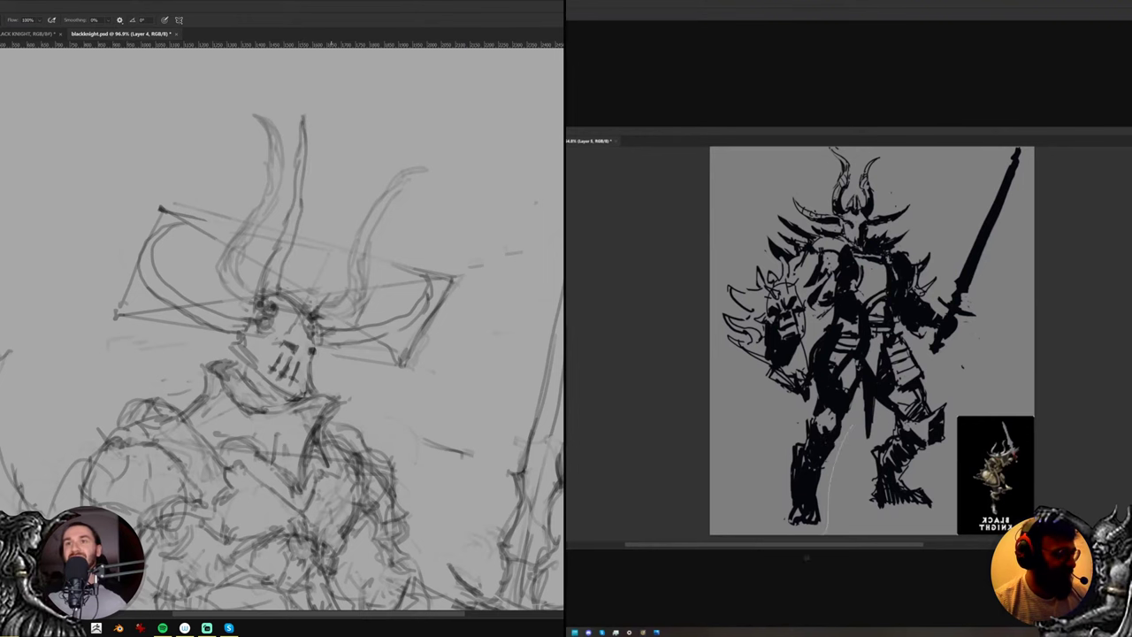
{"action": "left_click_drag", "start_coordinate": [809, 426], "coordinate": [824, 341]}
{"action": "left_click_drag", "start_coordinate": [322, 307], "coordinate": [347, 280]}
{"action": "left_click_drag", "start_coordinate": [824, 341], "coordinate": [867, 384]}
{"action": "left_click_drag", "start_coordinate": [347, 280], "coordinate": [358, 223]}
{"action": "left_click_drag", "start_coordinate": [867, 384], "coordinate": [853, 425]}
{"action": "key", "text": "ctrl+t"}
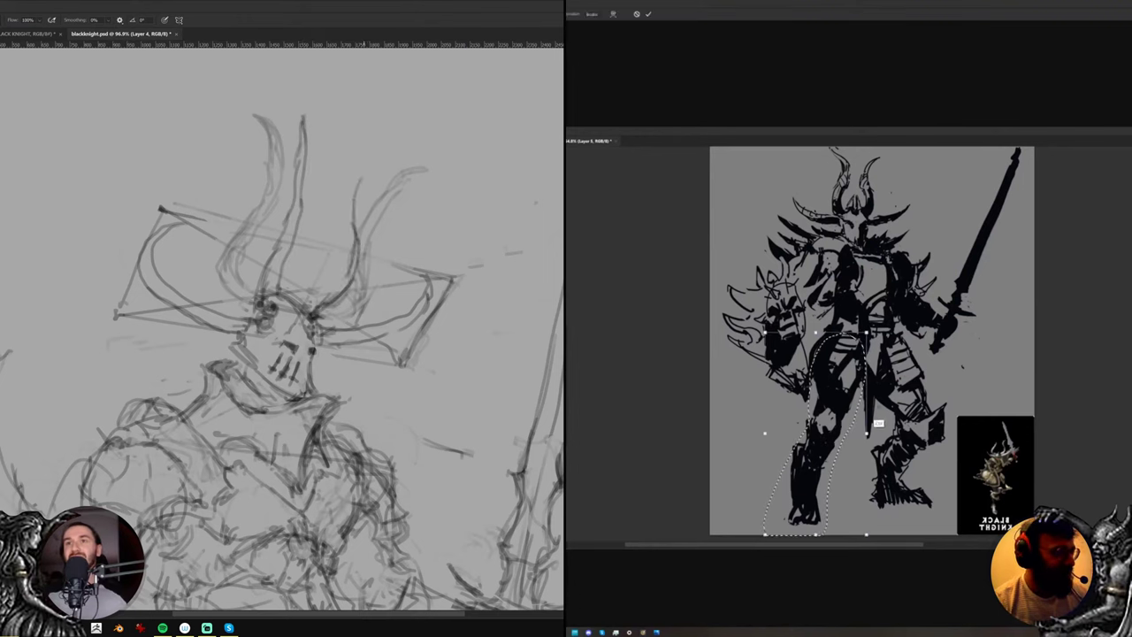
{"action": "left_click_drag", "start_coordinate": [355, 209], "coordinate": [391, 148]}
{"action": "left_click_drag", "start_coordinate": [875, 547], "coordinate": [861, 554]}
{"action": "left_click_drag", "start_coordinate": [858, 383], "coordinate": [845, 384]}
{"action": "left_click_drag", "start_coordinate": [853, 553], "coordinate": [861, 550]}
{"action": "left_click_drag", "start_coordinate": [830, 349], "coordinate": [837, 346]}
{"action": "left_click_drag", "start_coordinate": [391, 149], "coordinate": [362, 221]}
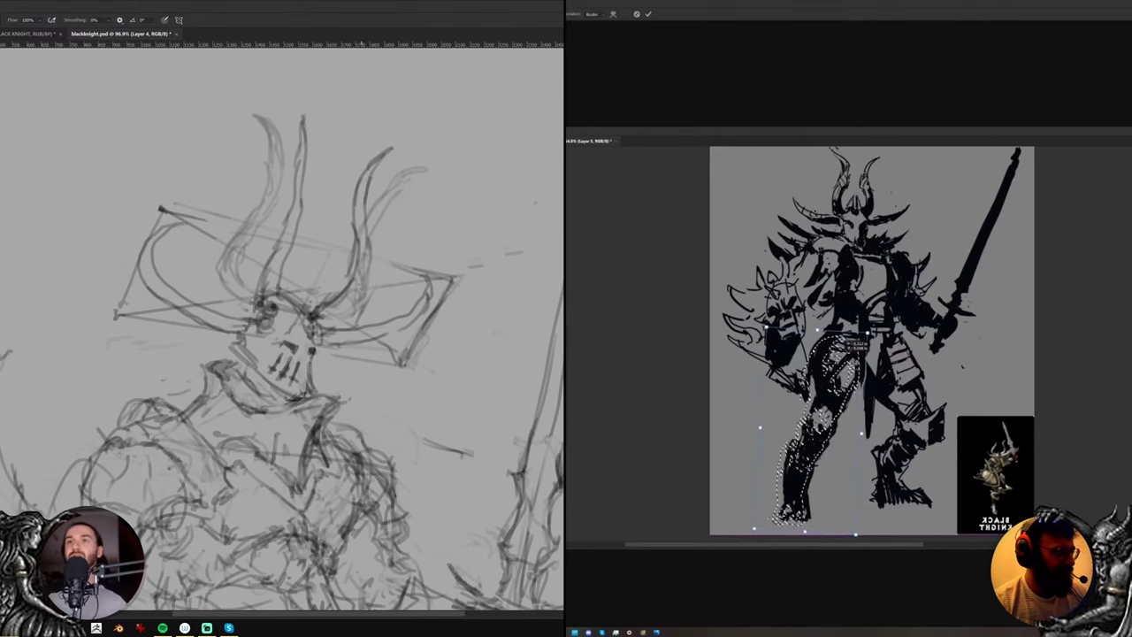
{"action": "left_click_drag", "start_coordinate": [837, 347], "coordinate": [838, 347]}
{"action": "left_click_drag", "start_coordinate": [363, 221], "coordinate": [344, 310]}
{"action": "left_click_drag", "start_coordinate": [838, 347], "coordinate": [835, 348]}
{"action": "left_click_drag", "start_coordinate": [345, 310], "coordinate": [315, 324]}
{"action": "key", "text": "Return"}
{"action": "key", "text": "ctrl+d"}
{"action": "key", "text": "ctrl+h"}
{"action": "left_click_drag", "start_coordinate": [867, 373], "coordinate": [979, 392]}
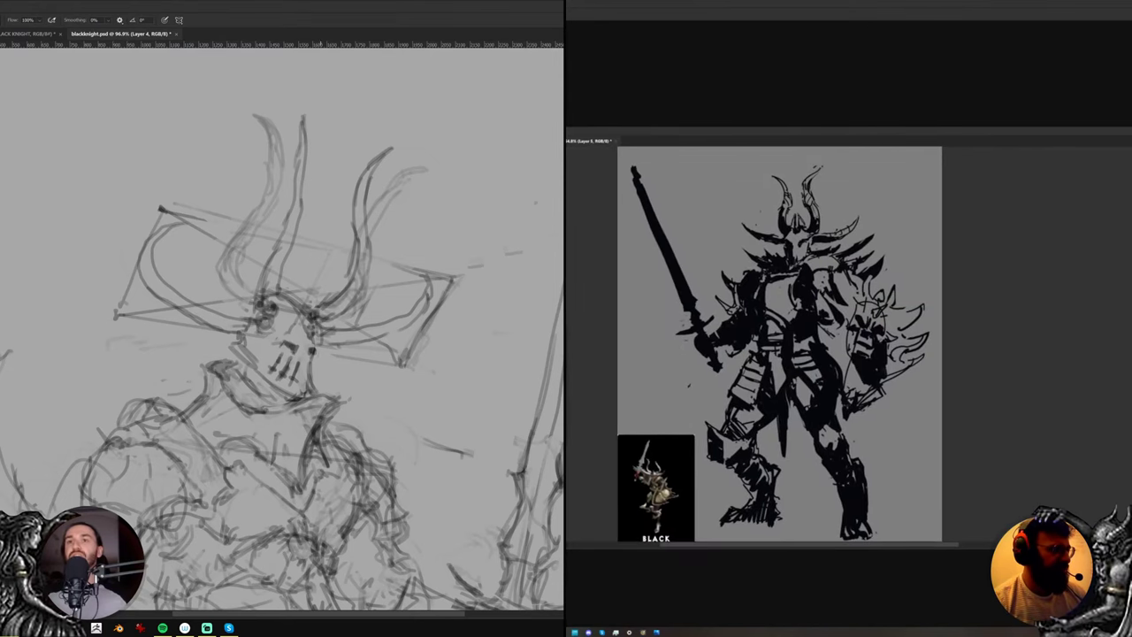
Erase the helmet's mouth slits on the first figure and rough in skull-like eye and nose marks
{"action": "key", "text": "e"}
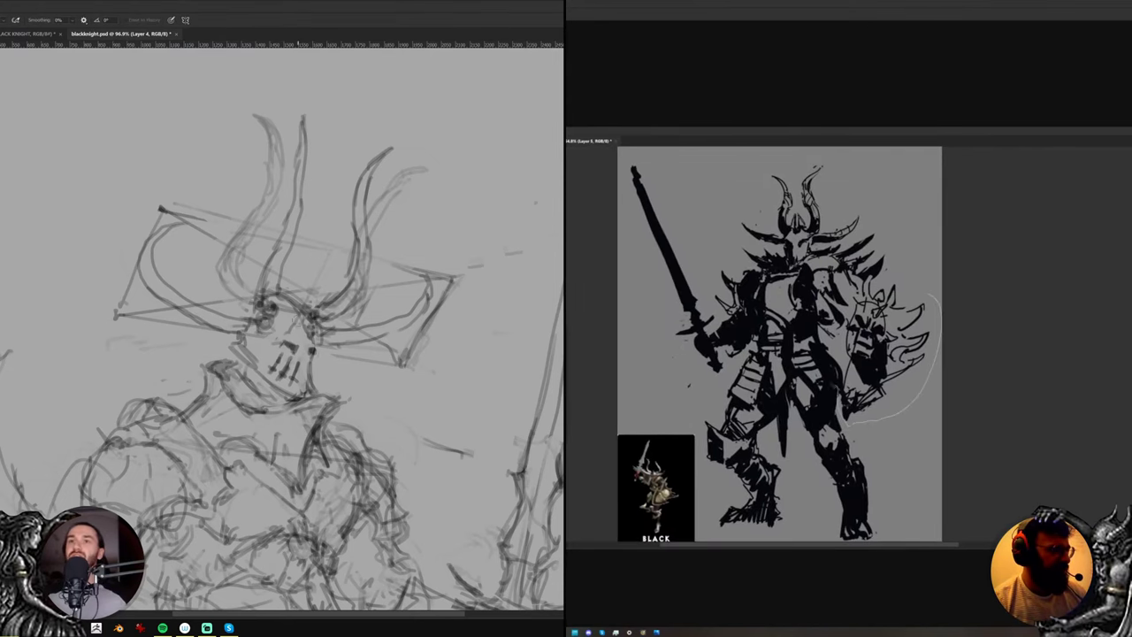
{"action": "left_click_drag", "start_coordinate": [308, 313], "coordinate": [310, 331]}
{"action": "key", "text": "b"}
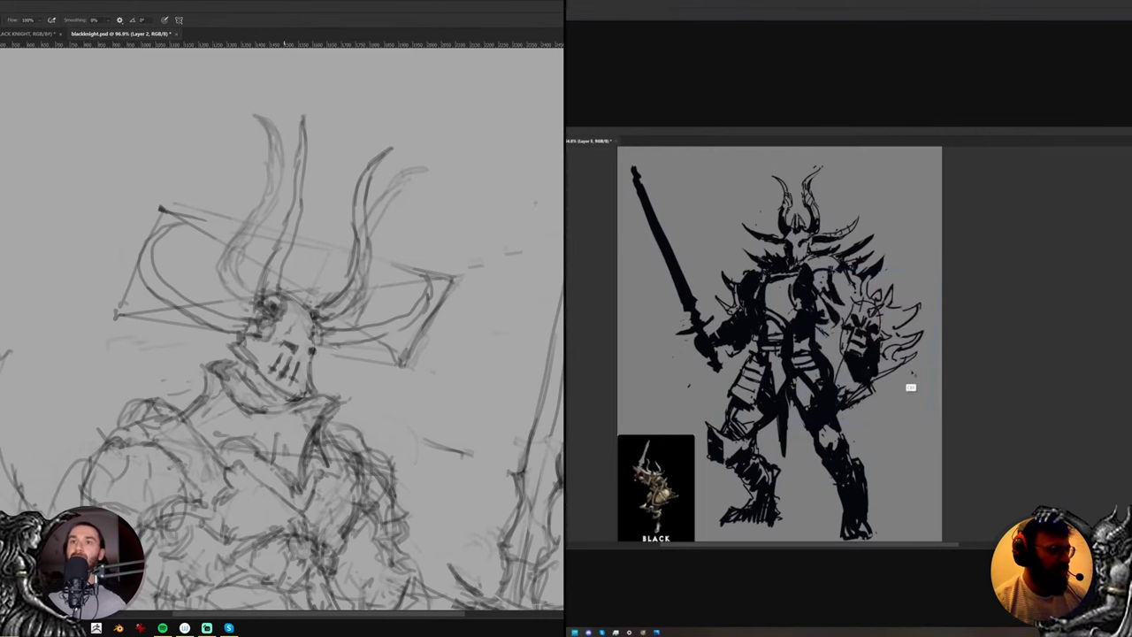
{"action": "key", "text": "e"}
{"action": "left_click_drag", "start_coordinate": [299, 359], "coordinate": [294, 378]}
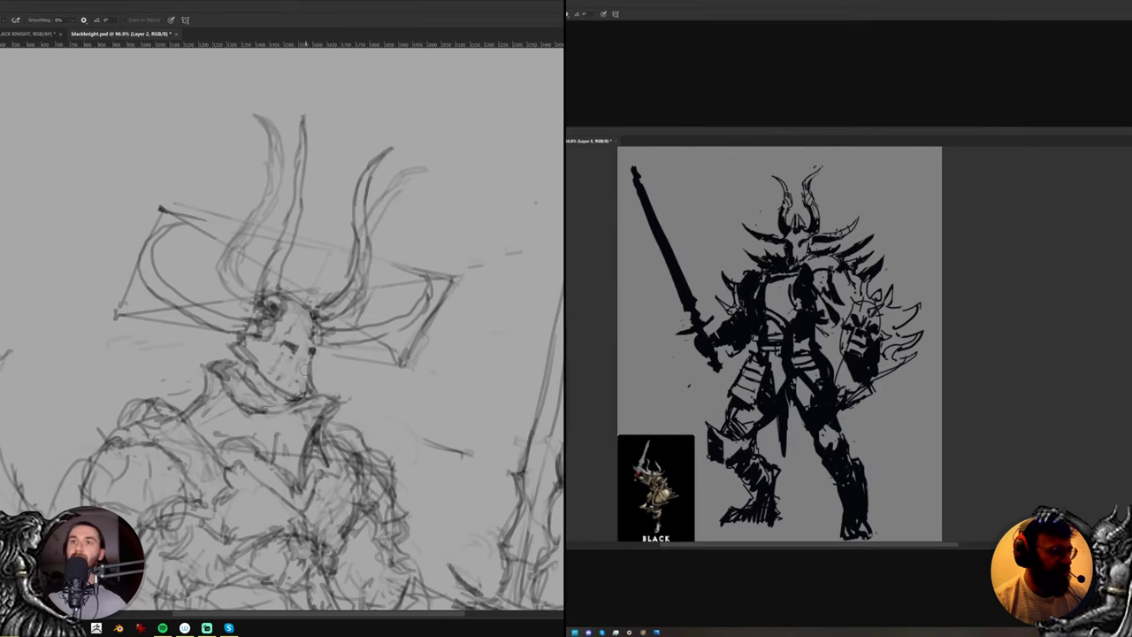
{"action": "scroll", "coordinate": [305, 370], "scroll_direction": "up", "scroll_amount": 4}
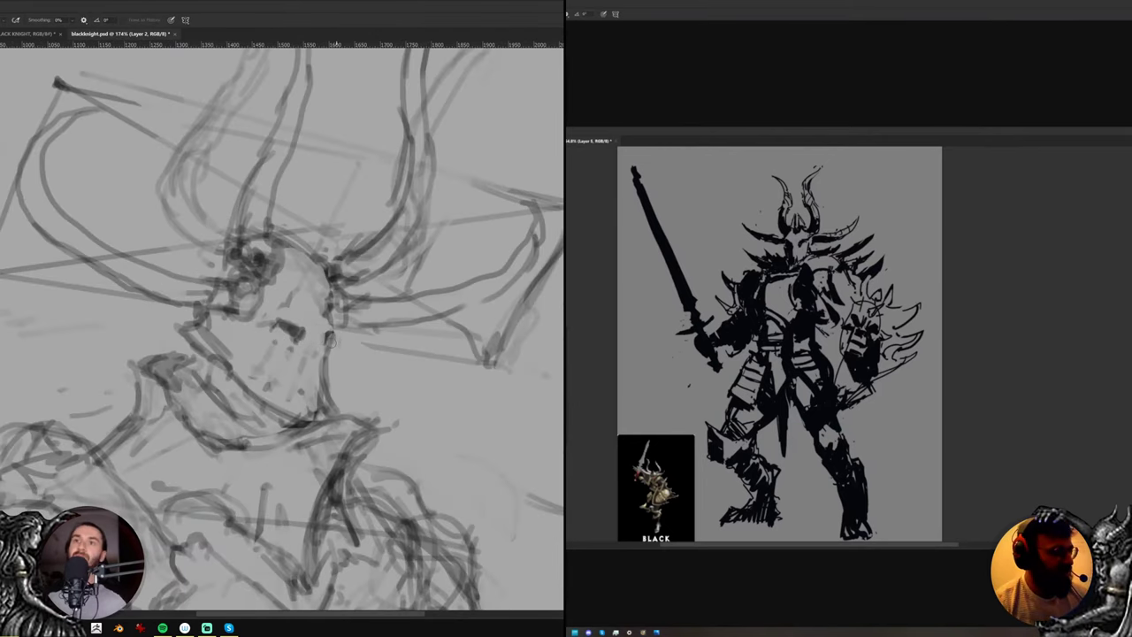
{"action": "key", "text": "b"}
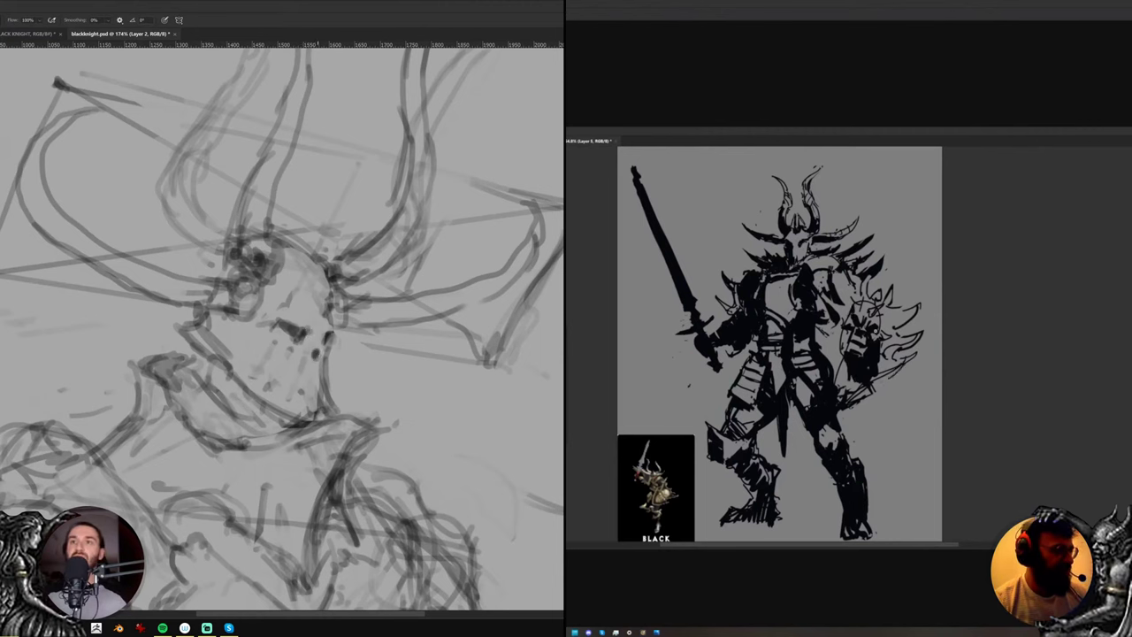
Transform the whole second figure, adjusting its size, rotating it clockwise and shifting it within the canvas
{"action": "left_click_drag", "start_coordinate": [876, 330], "coordinate": [856, 354]}
{"action": "key", "text": "ctrl+t"}
{"action": "mouse_move", "coordinate": [902, 445]}
{"action": "left_mouse_down"}
{"action": "mouse_move", "coordinate": [933, 477]}
{"action": "mouse_move", "coordinate": [915, 457]}
{"action": "left_mouse_up"}
{"action": "left_click_drag", "start_coordinate": [840, 288], "coordinate": [850, 299]}
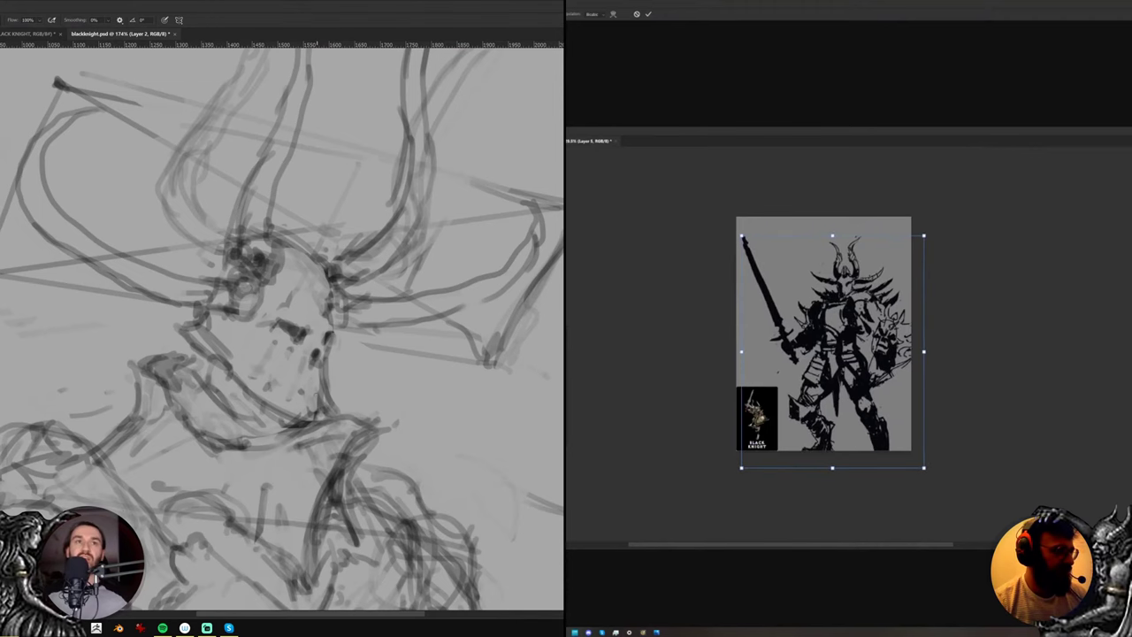
{"action": "left_click_drag", "start_coordinate": [772, 189], "coordinate": [806, 184]}
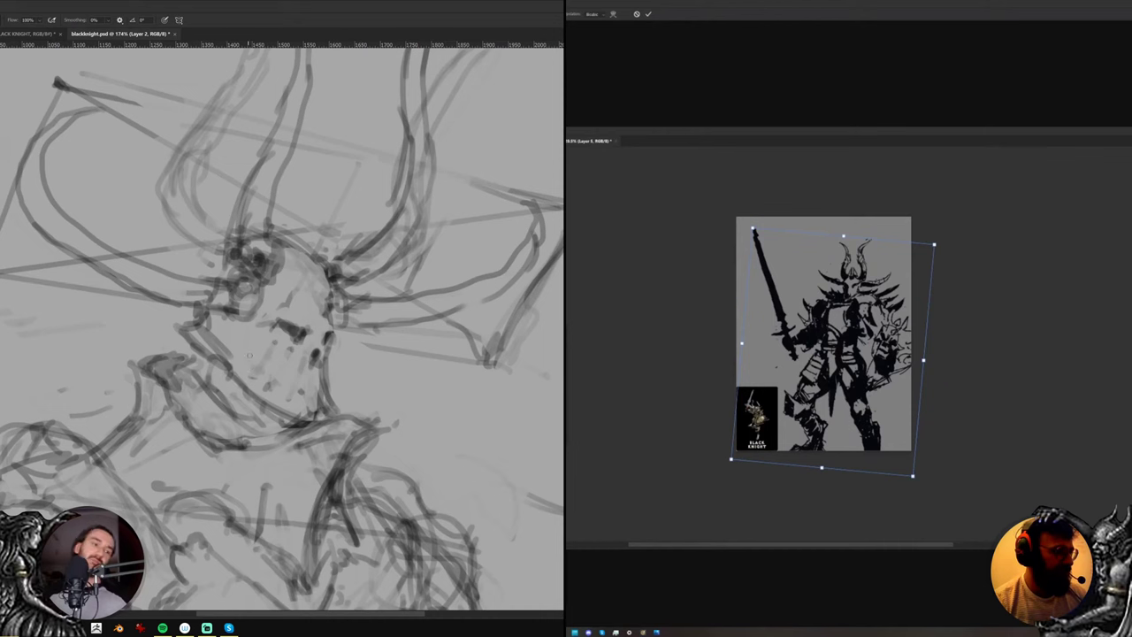
{"action": "left_click_drag", "start_coordinate": [833, 352], "coordinate": [824, 343]}
{"action": "key", "text": "e"}
{"action": "key", "text": "Return"}
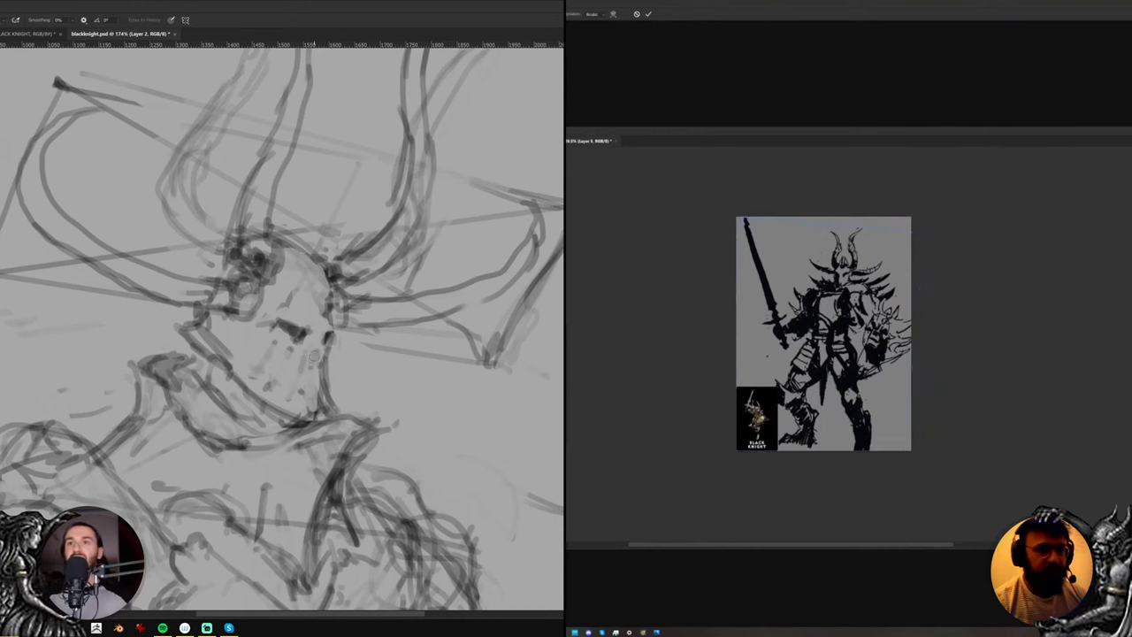
Mirror the second canvas and lasso the figure's sword and arm, while darkening the nose cavity on the first figure's skull face
{"action": "key", "text": "b"}
{"action": "key", "text": "ctrl+shift+h"}
{"action": "mouse_move", "coordinate": [320, 351]}
{"action": "left_mouse_down"}
{"action": "mouse_move", "coordinate": [310, 363]}
{"action": "mouse_move", "coordinate": [324, 367]}
{"action": "left_mouse_up"}
{"action": "key", "text": "e"}
{"action": "key", "text": "l"}
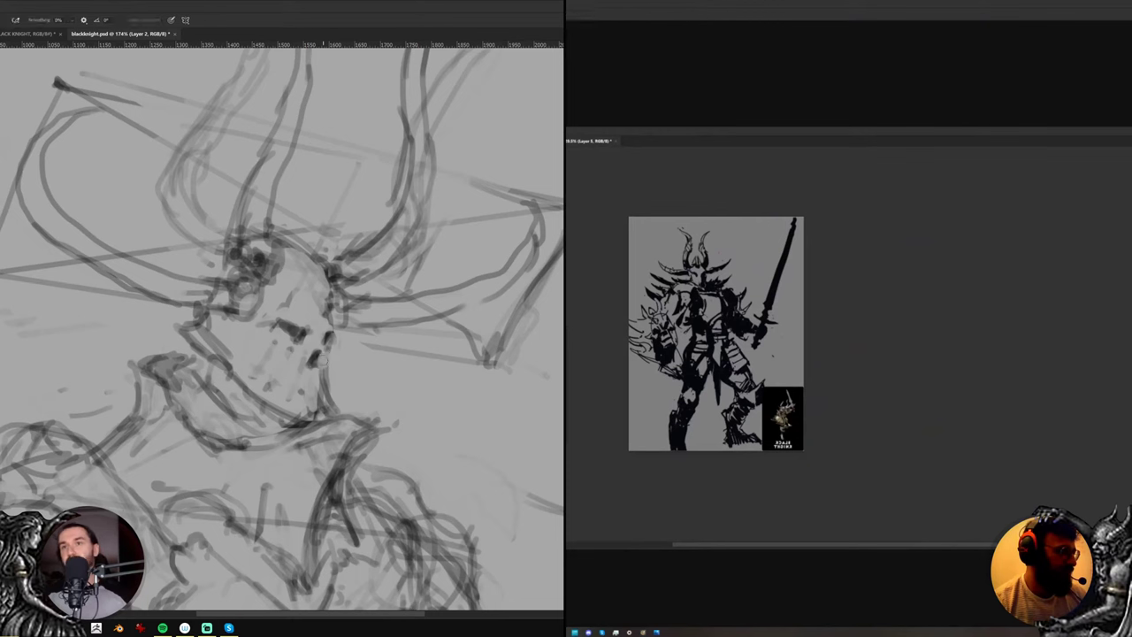
{"action": "key", "text": "b"}
{"action": "left_click_drag", "start_coordinate": [803, 244], "coordinate": [783, 340]}
{"action": "left_click_drag", "start_coordinate": [321, 356], "coordinate": [317, 366]}
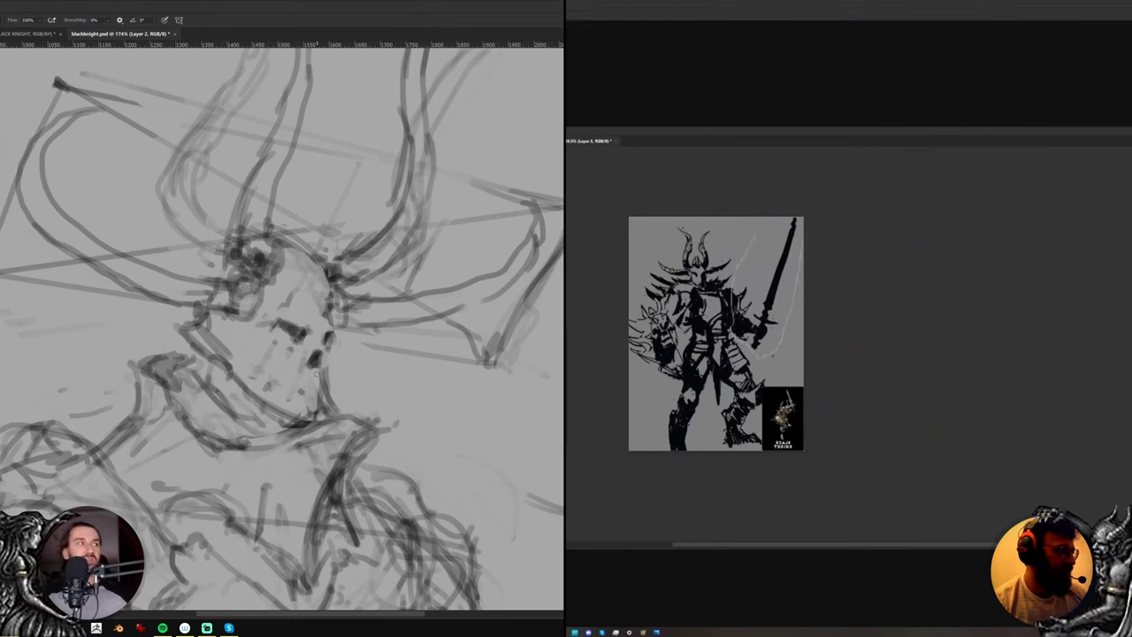
Rotate and move the second figure's sword arm into a raised pose and unmirror its canvas, while deepening the first figure's eye socket
{"action": "left_click_drag", "start_coordinate": [754, 234], "coordinate": [787, 214]}
{"action": "key", "text": "ctrl+t"}
{"action": "mouse_move", "coordinate": [733, 176]}
{"action": "left_mouse_down"}
{"action": "mouse_move", "coordinate": [718, 197]}
{"action": "mouse_move", "coordinate": [771, 235]}
{"action": "left_mouse_up"}
{"action": "left_click_drag", "start_coordinate": [778, 284], "coordinate": [770, 252]}
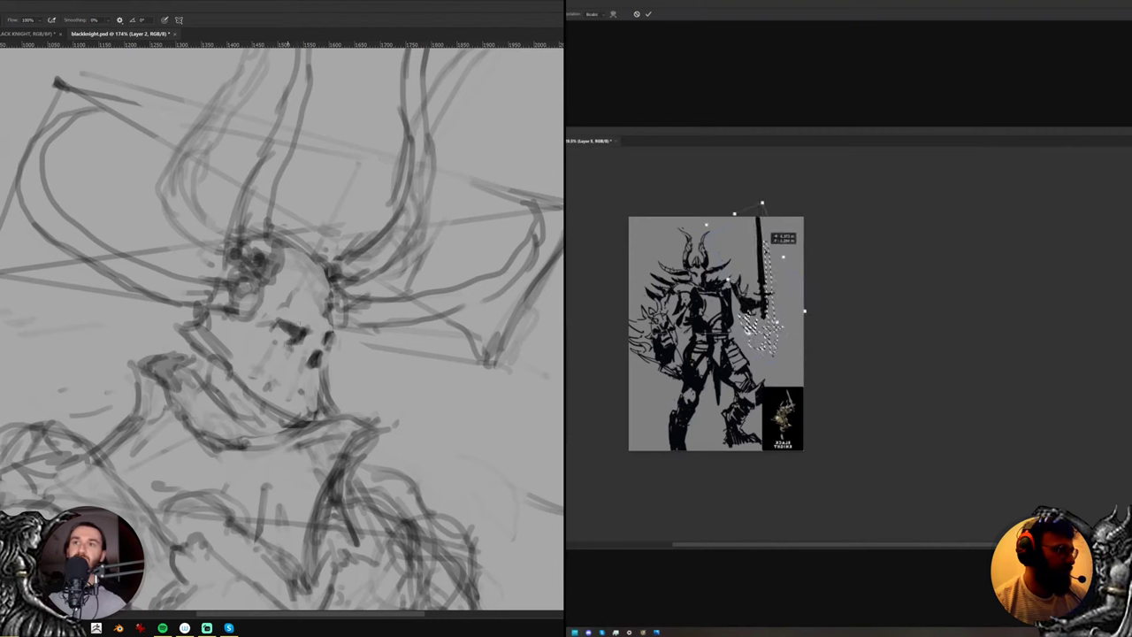
{"action": "left_click_drag", "start_coordinate": [293, 328], "coordinate": [307, 323]}
{"action": "key", "text": "e"}
{"action": "mouse_move", "coordinate": [762, 259]}
{"action": "left_mouse_down"}
{"action": "mouse_move", "coordinate": [774, 223]}
{"action": "mouse_move", "coordinate": [746, 227]}
{"action": "left_mouse_up"}
{"action": "left_click_drag", "start_coordinate": [760, 286], "coordinate": [750, 272]}
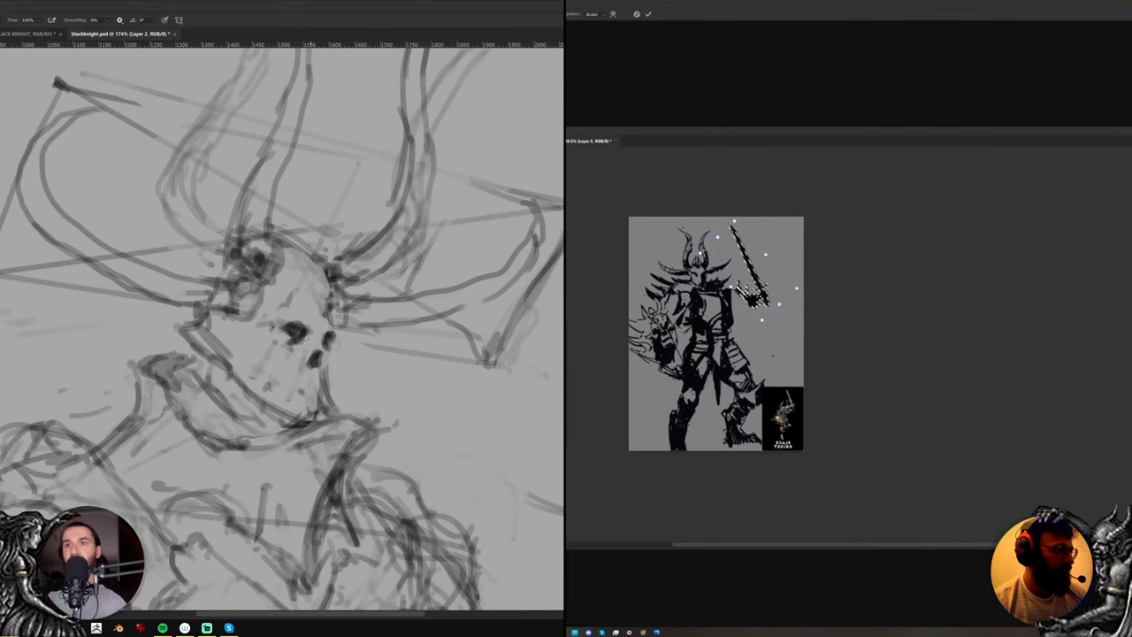
{"action": "left_click_drag", "start_coordinate": [815, 318], "coordinate": [799, 337]}
{"action": "left_click_drag", "start_coordinate": [763, 290], "coordinate": [754, 287]}
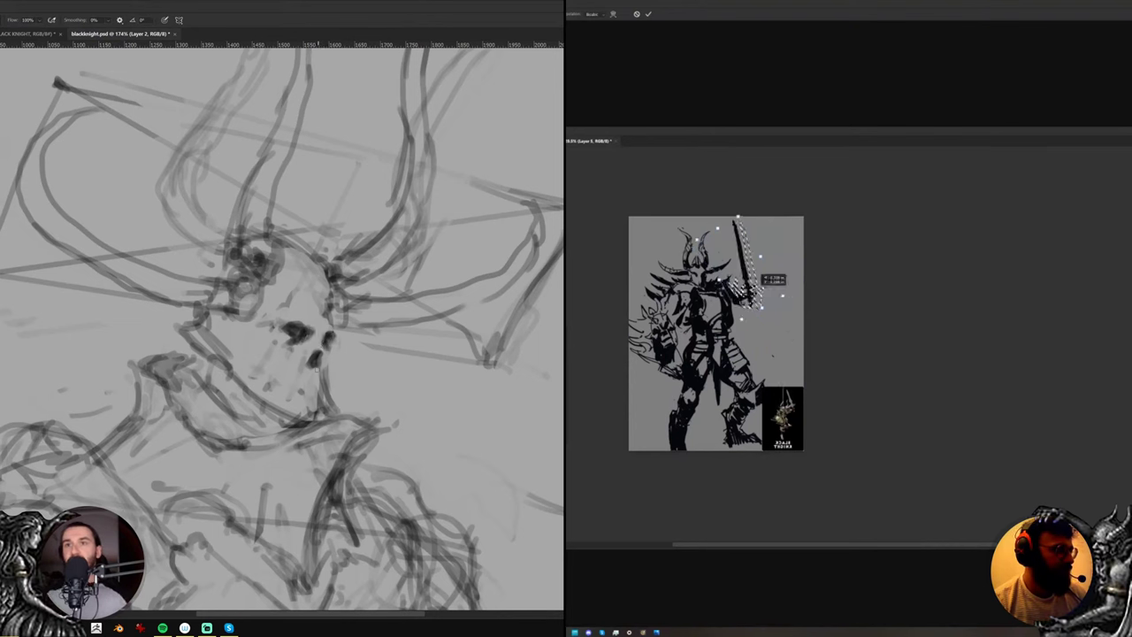
{"action": "key", "text": "Return"}
{"action": "key", "text": "ctrl+f"}
Refine the cheekbone and jaw contour of the first figure's skull face
{"action": "key", "text": "l"}
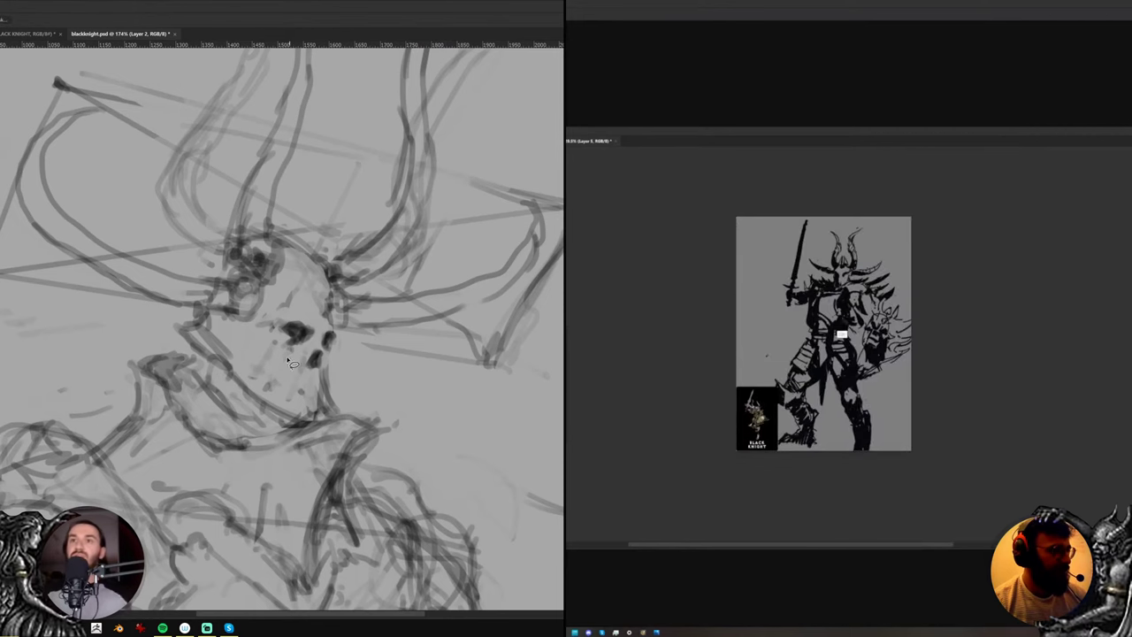
{"action": "scroll", "coordinate": [827, 296], "scroll_direction": "down", "scroll_amount": 5}
{"action": "key", "text": "v"}
{"action": "left_click_drag", "start_coordinate": [284, 331], "coordinate": [310, 344]}
{"action": "scroll", "coordinate": [827, 296], "scroll_direction": "up", "scroll_amount": 4}
{"action": "key", "text": "ctrl+d"}
{"action": "key", "text": "e"}
{"action": "key", "text": "b"}
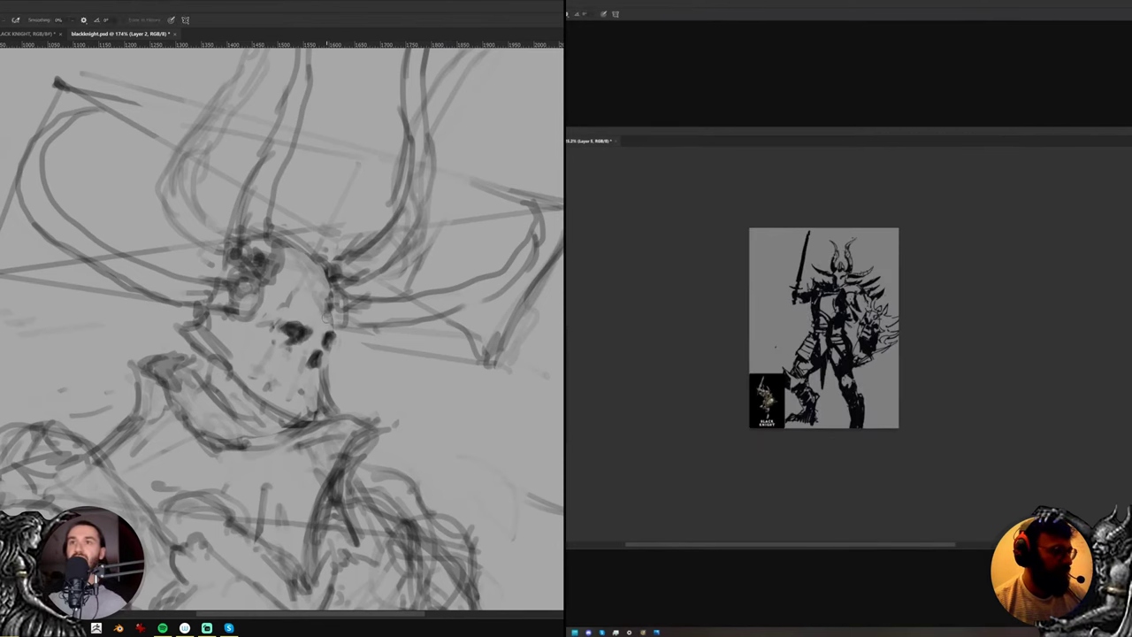
{"action": "key", "text": "b"}
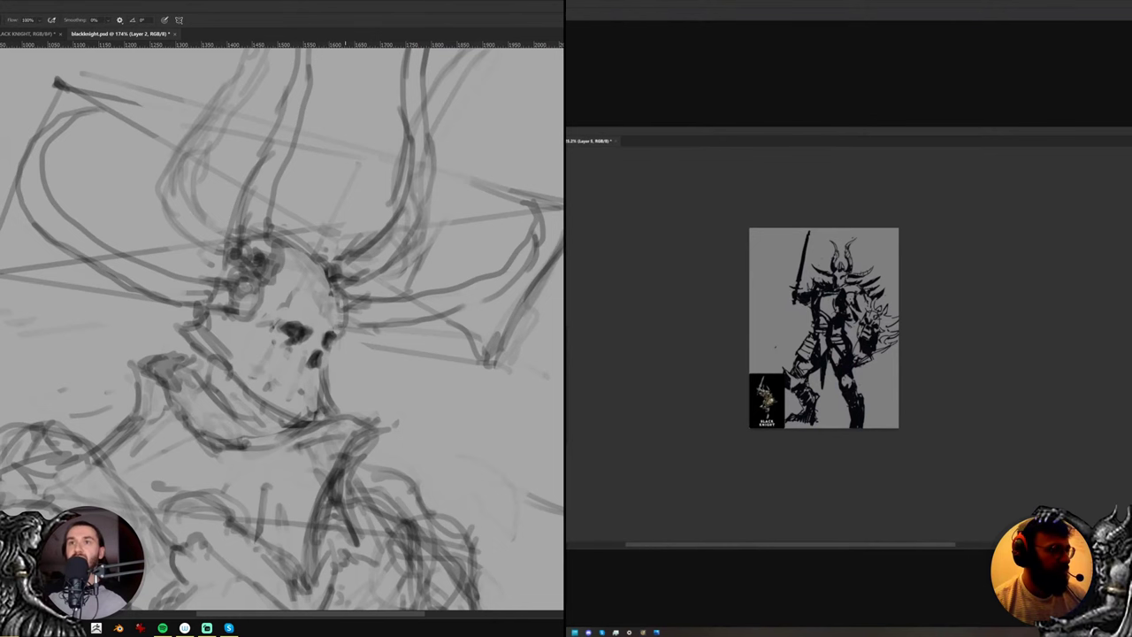
{"action": "scroll", "coordinate": [812, 275], "scroll_direction": "down", "scroll_amount": 5}
{"action": "scroll", "coordinate": [812, 275], "scroll_direction": "up", "scroll_amount": 6}
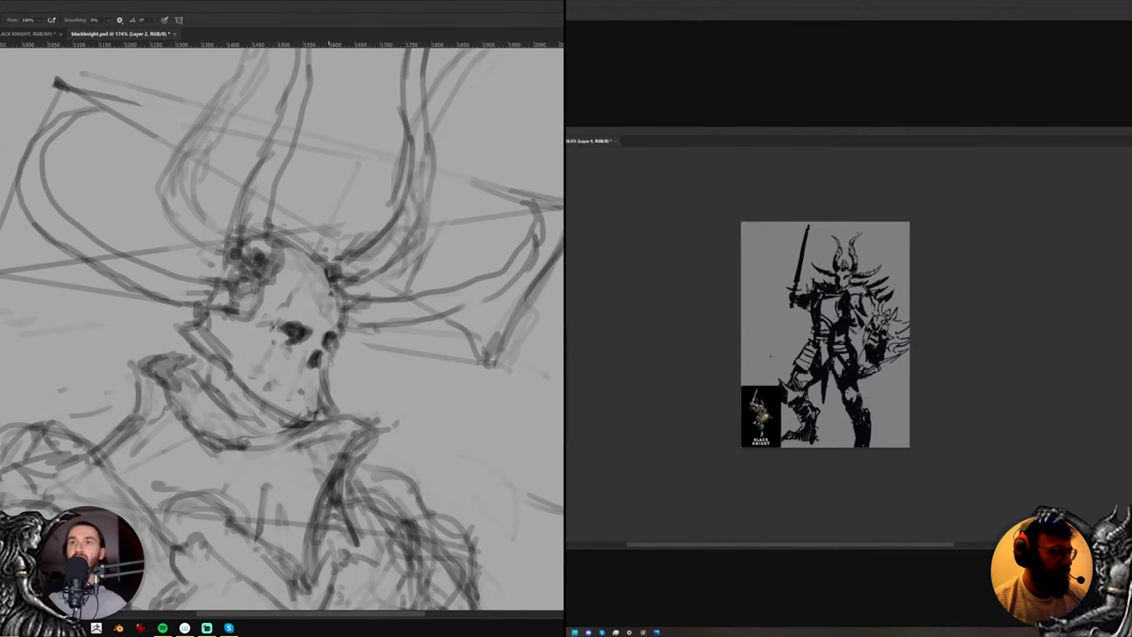
{"action": "left_click_drag", "start_coordinate": [329, 386], "coordinate": [334, 416]}
{"action": "key", "text": "e"}
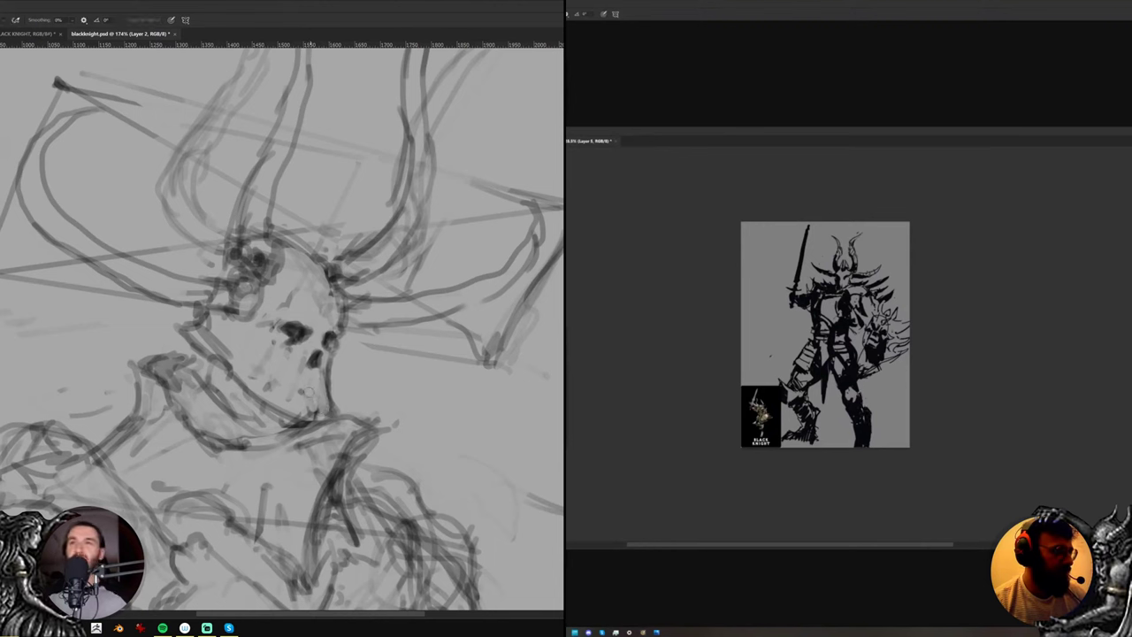
{"action": "key", "text": "b"}
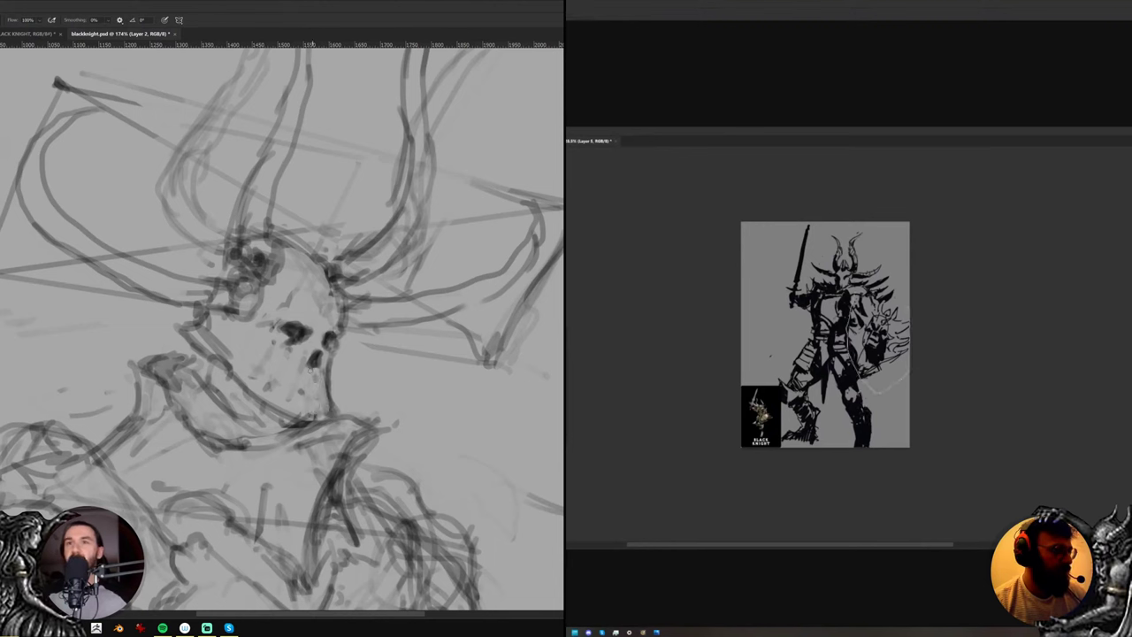
Enlarge the lassoed face-bearing shield on the second figure, reposition it and clear the selection
{"action": "key", "text": "ctrl+t"}
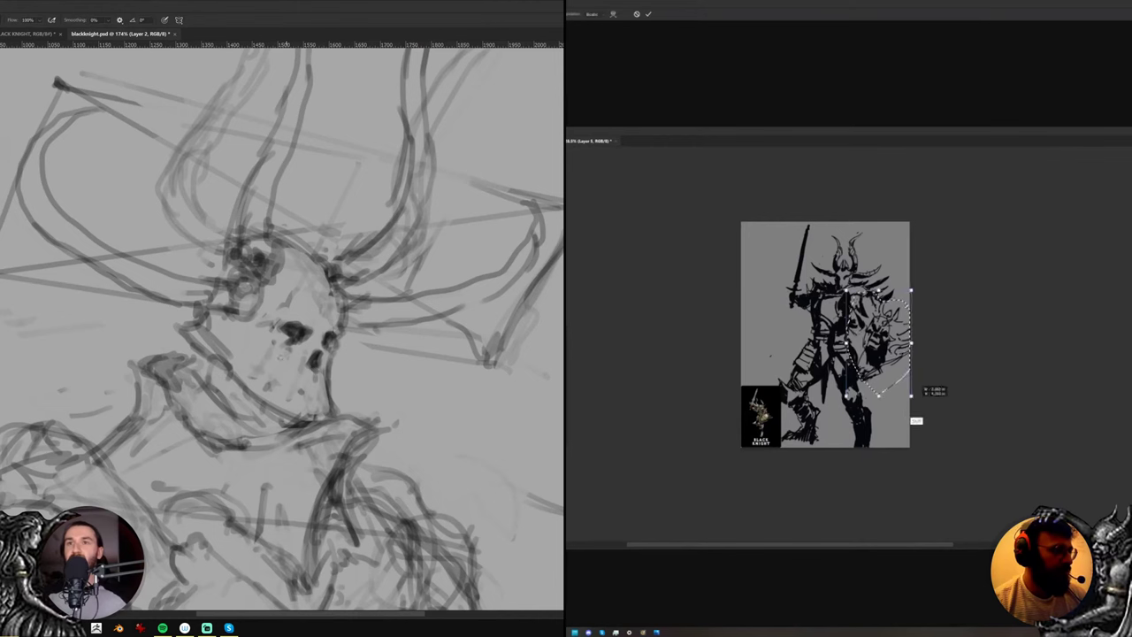
{"action": "left_click_drag", "start_coordinate": [911, 396], "coordinate": [926, 420]}
{"action": "left_click_drag", "start_coordinate": [900, 368], "coordinate": [896, 363]}
{"action": "key", "text": "e"}
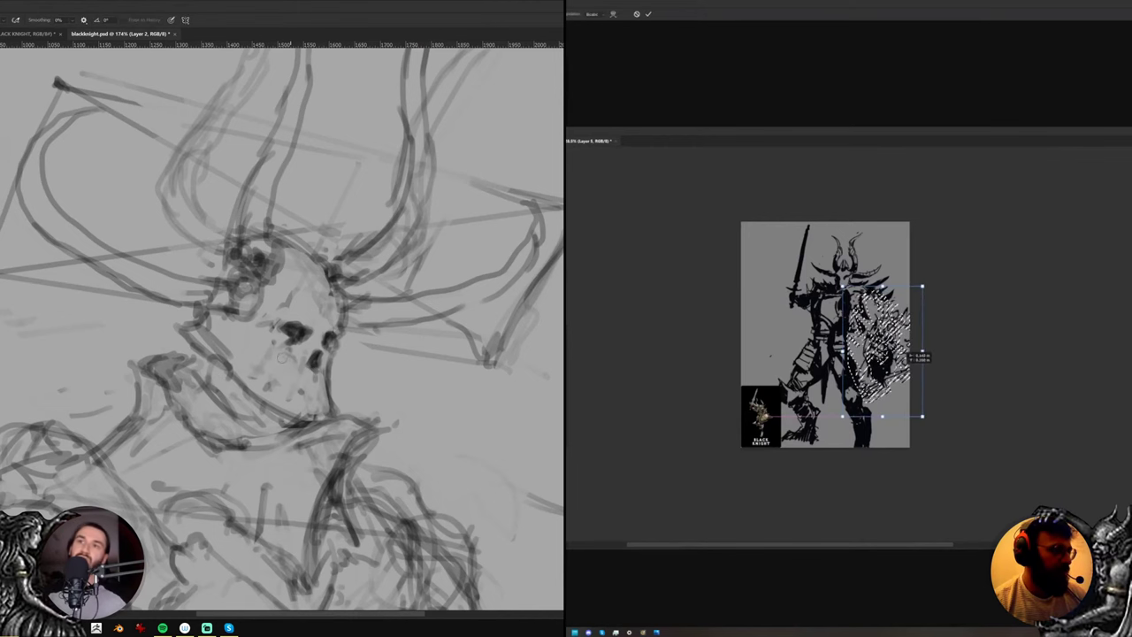
{"action": "key", "text": "Return"}
{"action": "key", "text": "ctrl+d"}
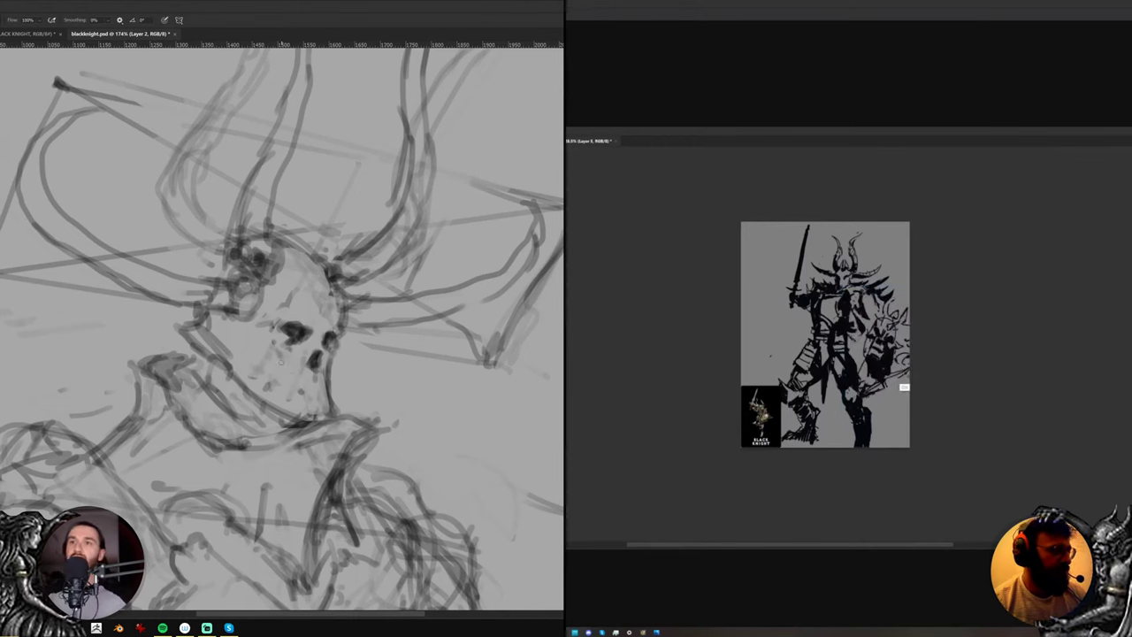
Sketch tooth lines on the first figure's skull, and lasso and rotate the second figure's horned head on its mirrored canvas
{"action": "left_click_drag", "start_coordinate": [282, 362], "coordinate": [275, 389]}
{"action": "key", "text": "ctrl+f"}
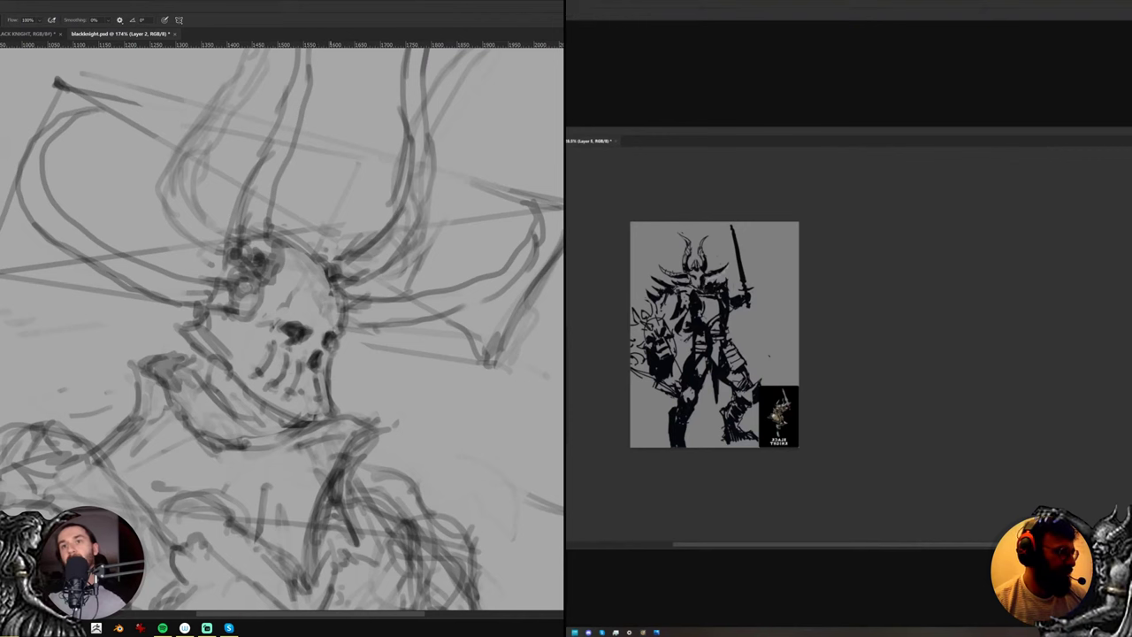
{"action": "mouse_move", "coordinate": [652, 272]}
{"action": "left_mouse_down"}
{"action": "mouse_move", "coordinate": [695, 285]}
{"action": "mouse_move", "coordinate": [733, 268]}
{"action": "left_mouse_up"}
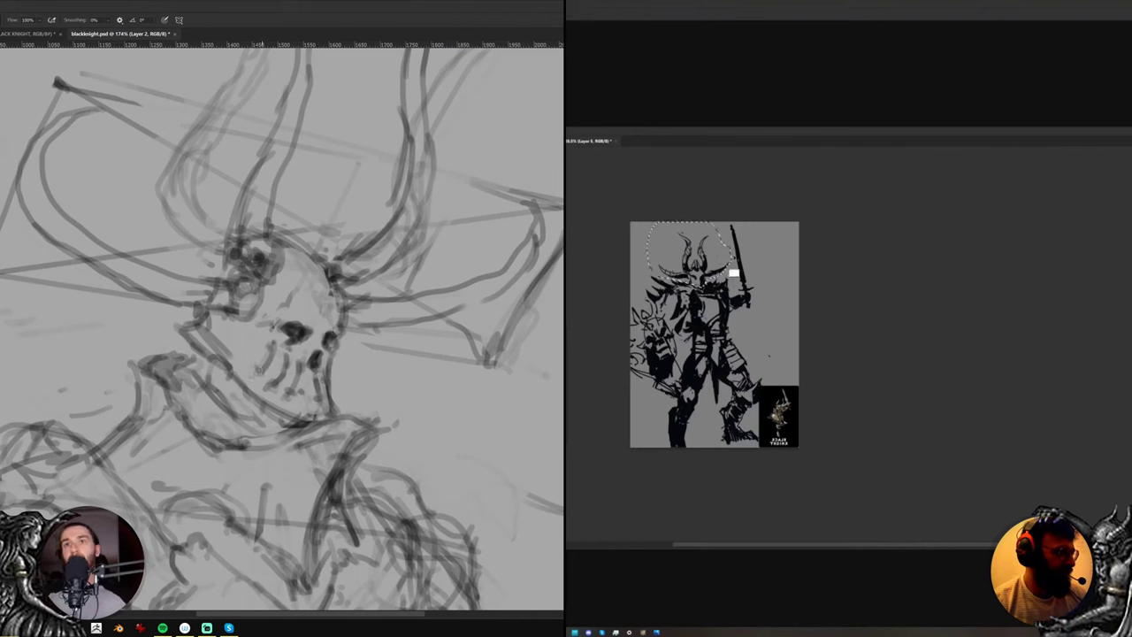
{"action": "key", "text": "ctrl+t"}
{"action": "left_click_drag", "start_coordinate": [704, 219], "coordinate": [711, 223]}
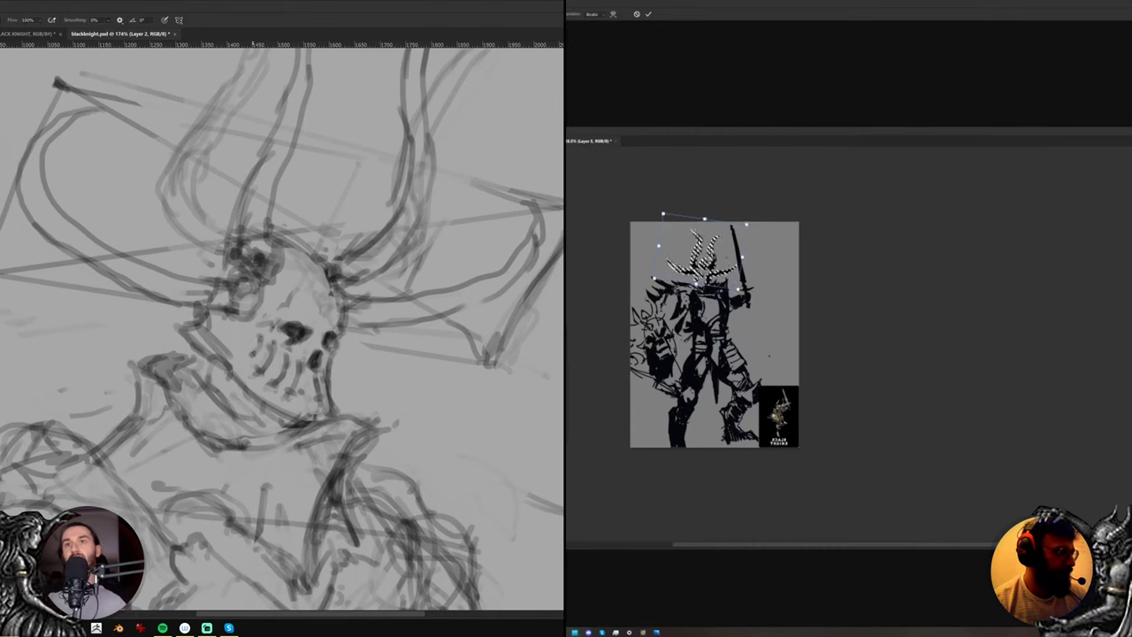
{"action": "key", "text": "e"}
{"action": "key", "text": "b"}
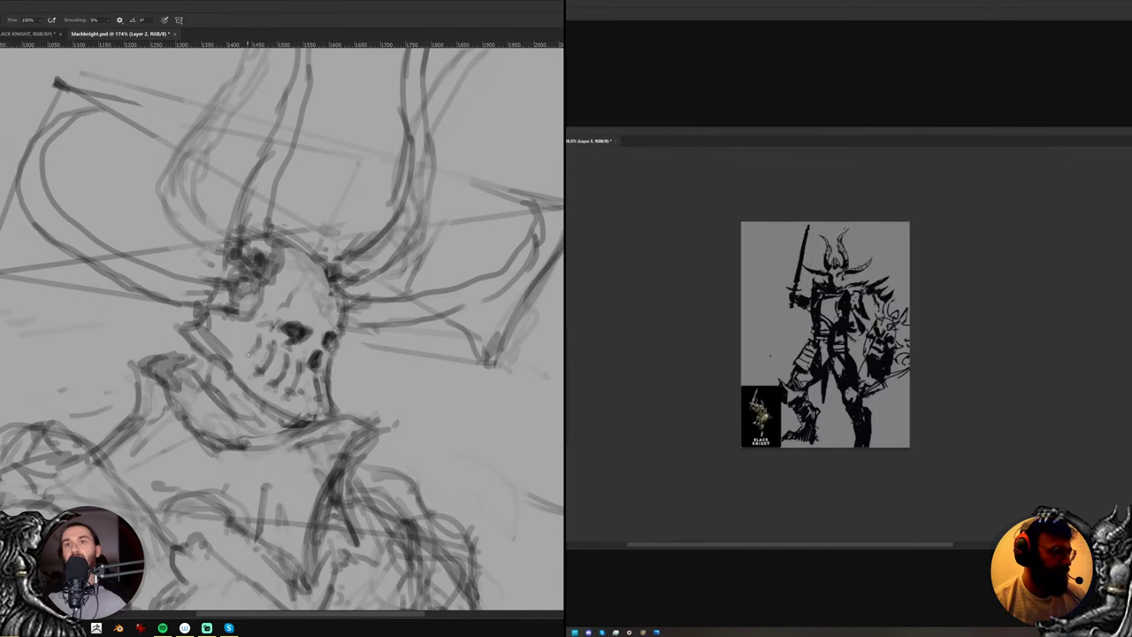
Clean up and extend the teeth on the first figure's skull, and lay a darker grey tone over the second canvas
{"action": "key", "text": "e"}
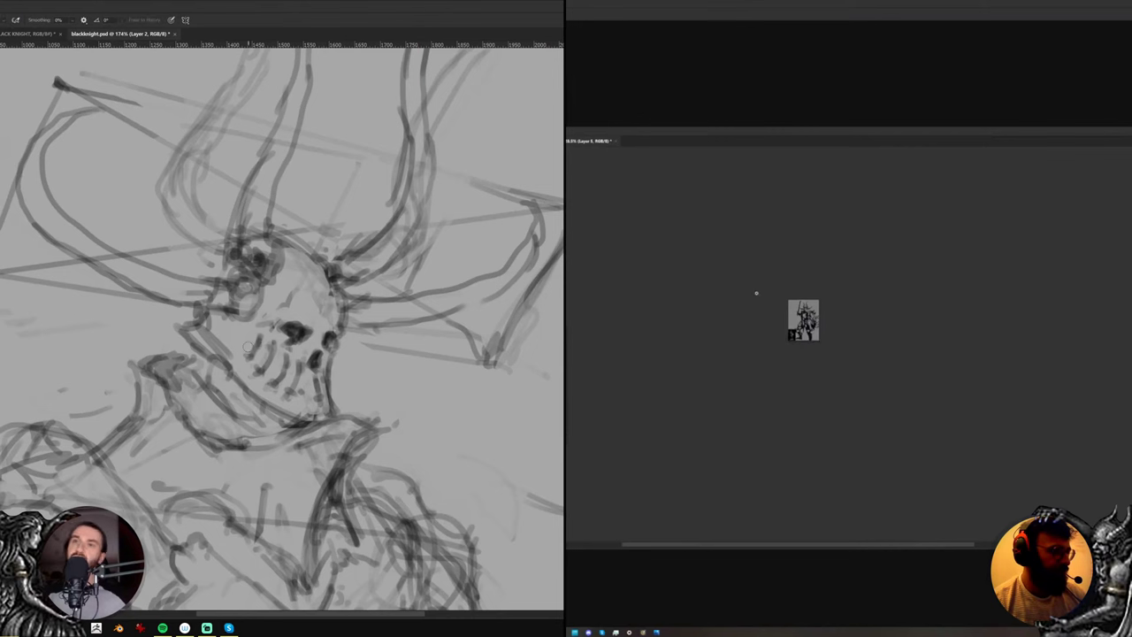
{"action": "key", "text": "b"}
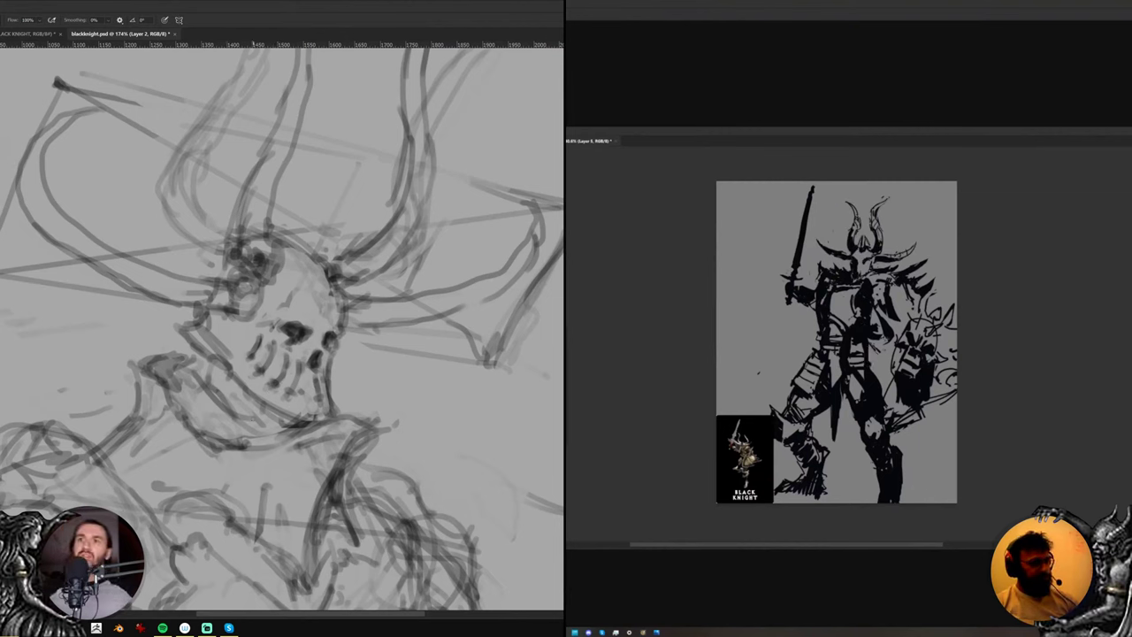
{"action": "key", "text": "e"}
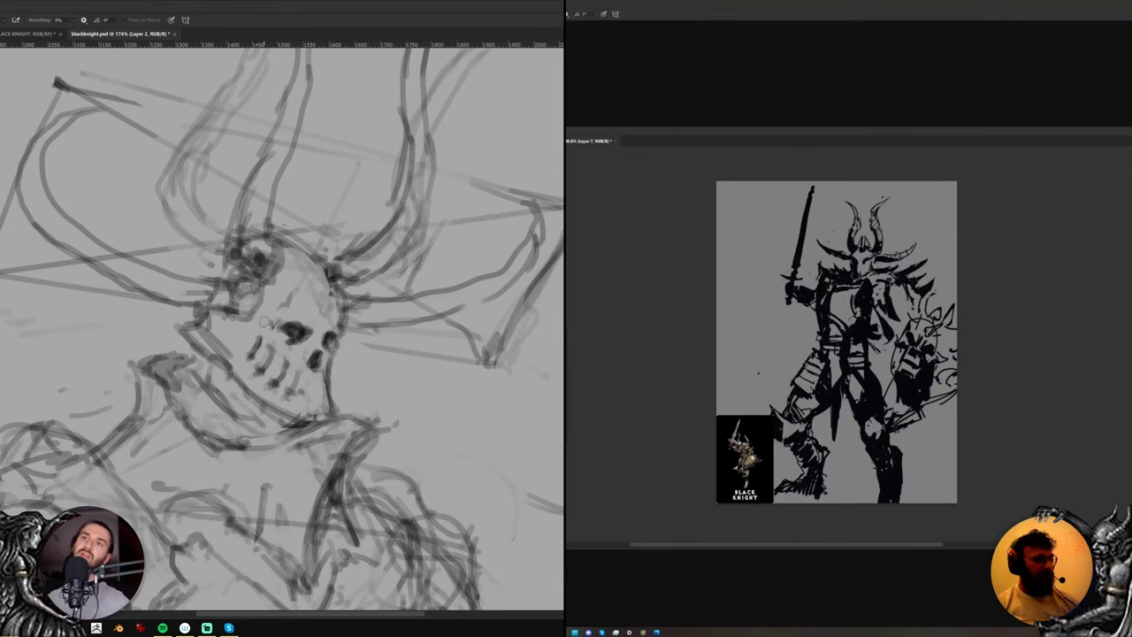
{"action": "key", "text": "b"}
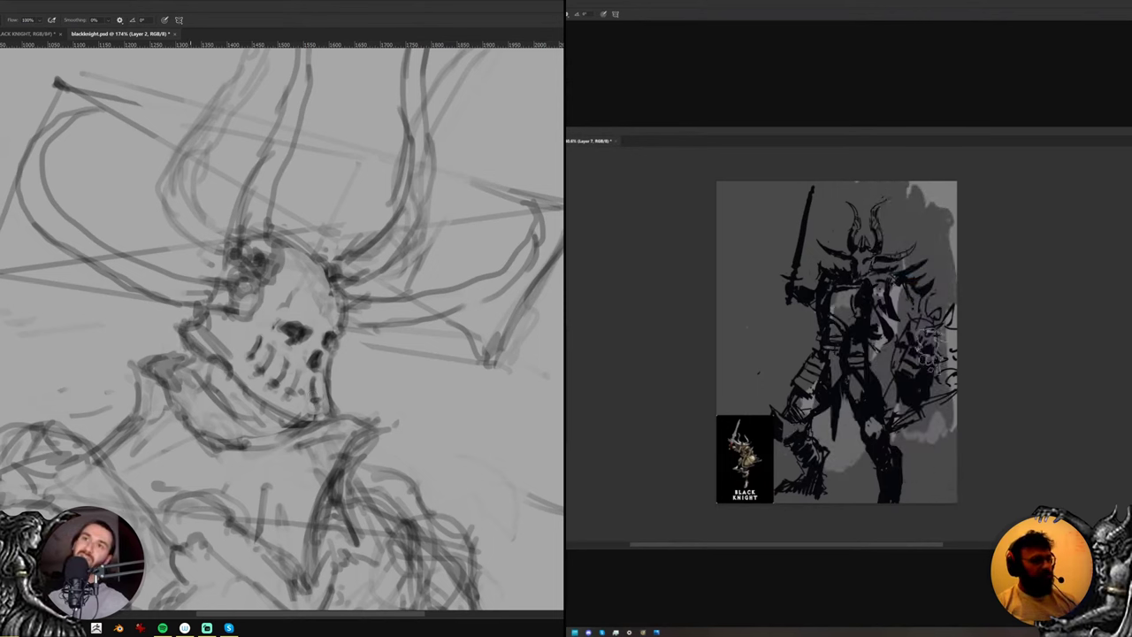
Rotate the first canvas and redraw the outer contour of the first figure's large curved side horn
{"action": "left_click_drag", "start_coordinate": [216, 292], "coordinate": [290, 374]}
{"action": "key", "text": "r"}
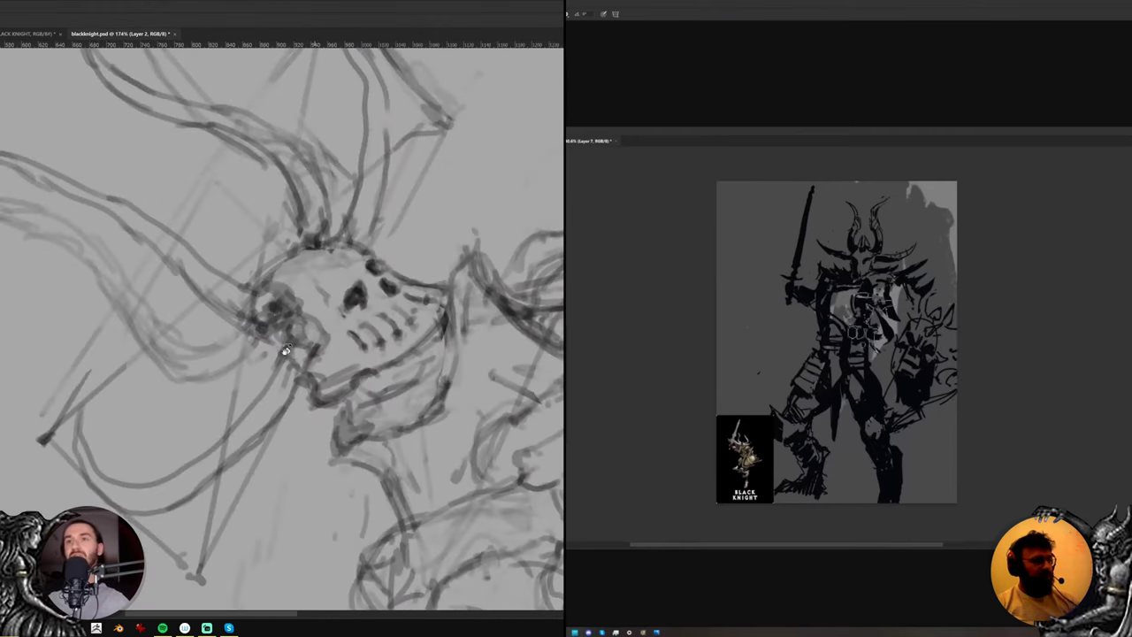
{"action": "key", "text": "e"}
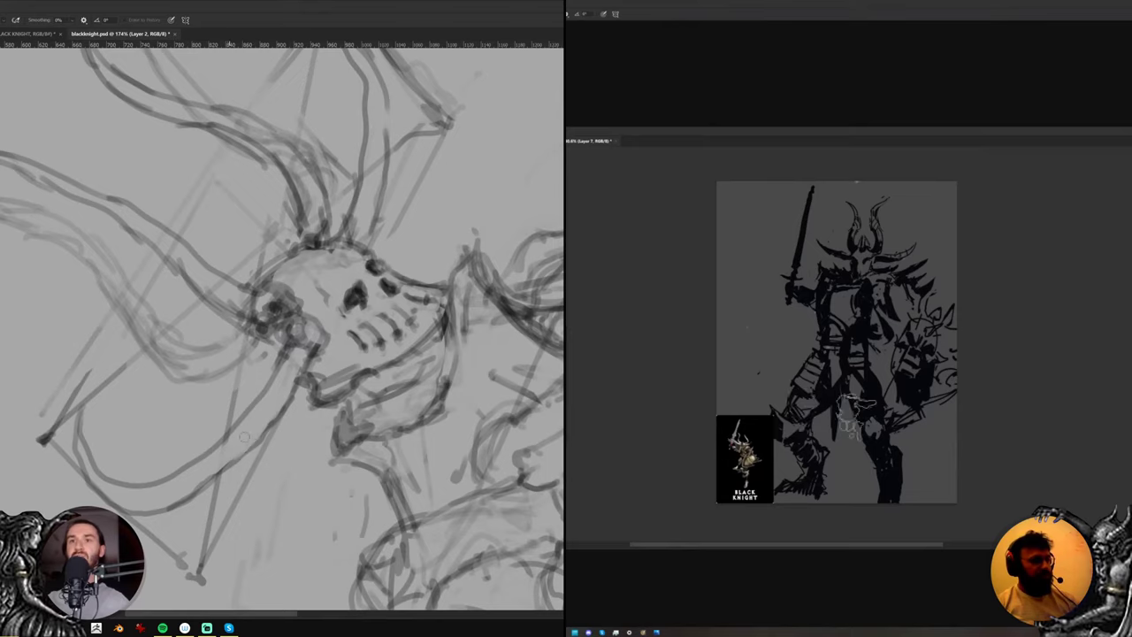
{"action": "key", "text": "r"}
{"action": "mouse_move", "coordinate": [363, 447]}
{"action": "left_mouse_down"}
{"action": "mouse_move", "coordinate": [260, 501]}
{"action": "mouse_move", "coordinate": [213, 306]}
{"action": "left_mouse_up"}
{"action": "key", "text": "b"}
{"action": "left_click_drag", "start_coordinate": [210, 152], "coordinate": [216, 246]}
{"action": "left_click_drag", "start_coordinate": [210, 158], "coordinate": [219, 250]}
{"action": "mouse_move", "coordinate": [214, 141]}
{"action": "left_mouse_down"}
{"action": "mouse_move", "coordinate": [211, 217]}
{"action": "mouse_move", "coordinate": [220, 153]}
{"action": "left_mouse_up"}
{"action": "key", "text": "e"}
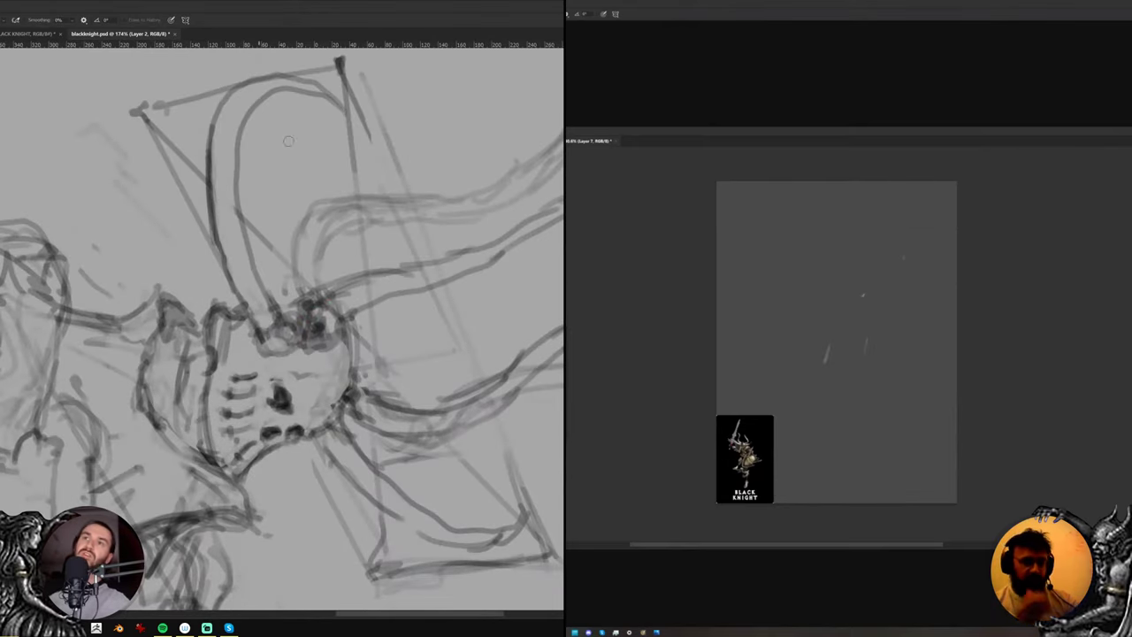
Return the first canvas to its upright orientation and hide the layer with the faded old horns
{"action": "key", "text": "r"}
{"action": "left_click_drag", "start_coordinate": [438, 389], "coordinate": [266, 169]}
{"action": "left_click_drag", "start_coordinate": [468, 349], "coordinate": [468, 303]}
{"action": "key", "text": "Escape"}
{"action": "left_click_drag", "start_coordinate": [332, 268], "coordinate": [300, 342]}
{"action": "left_click_drag", "start_coordinate": [511, 262], "coordinate": [509, 324]}
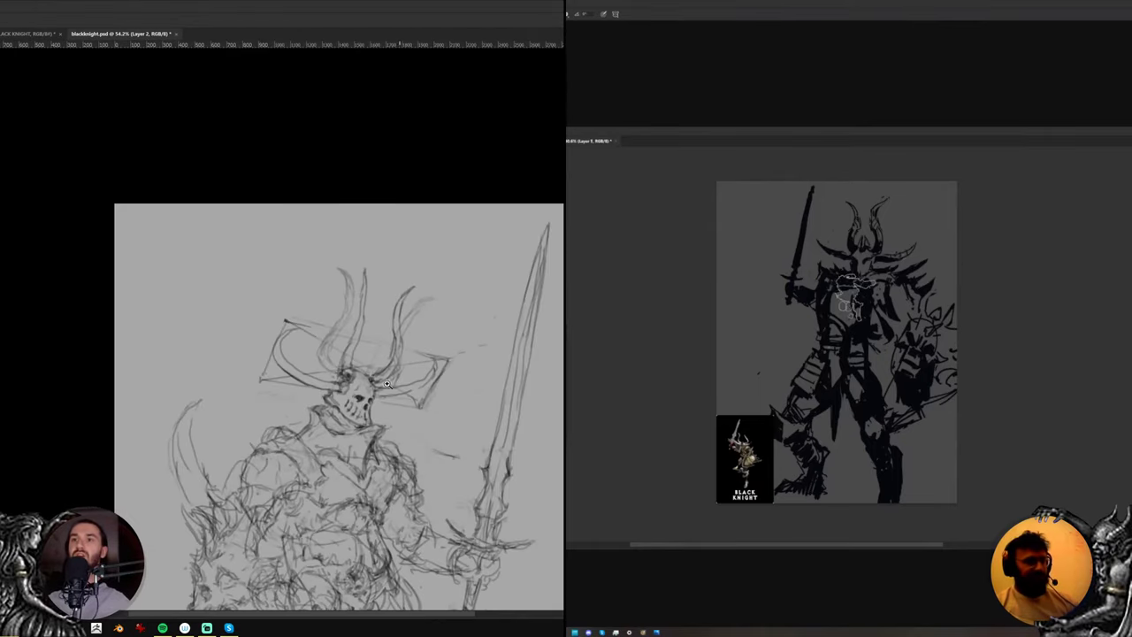
{"action": "scroll", "coordinate": [387, 383], "scroll_direction": "up", "scroll_amount": 2}
{"action": "key", "text": "ctrl+comma"}
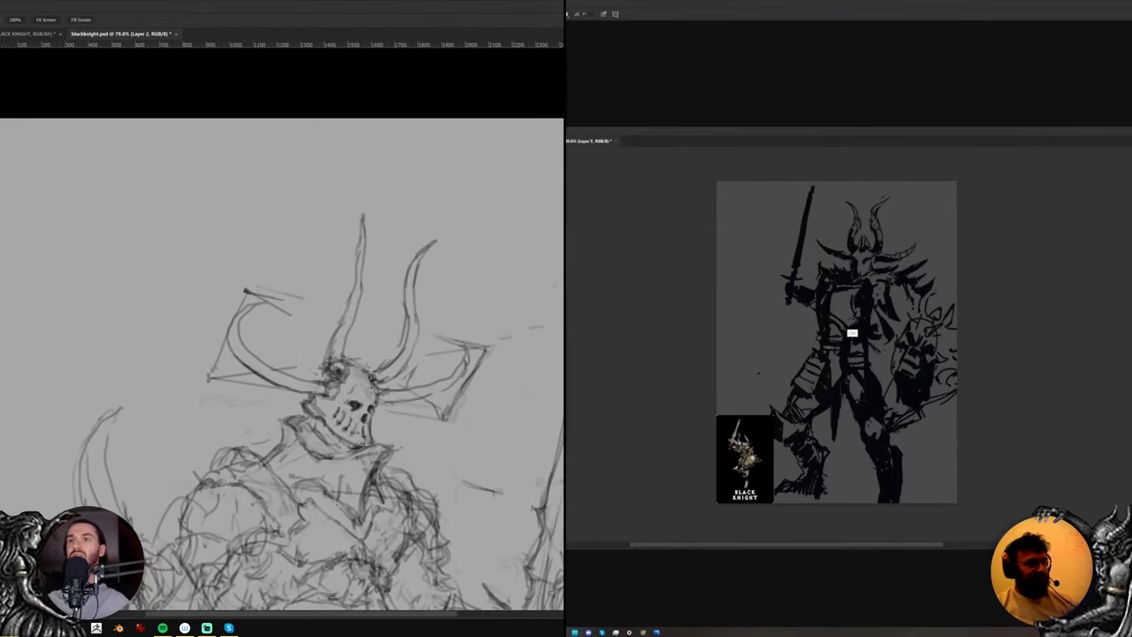
Scale down and reposition the second figure within its canvas, and strengthen the lower contour of the first figure's tall straight horn
{"action": "key", "text": "ctrl+comma"}
{"action": "key", "text": "ctrl+comma"}
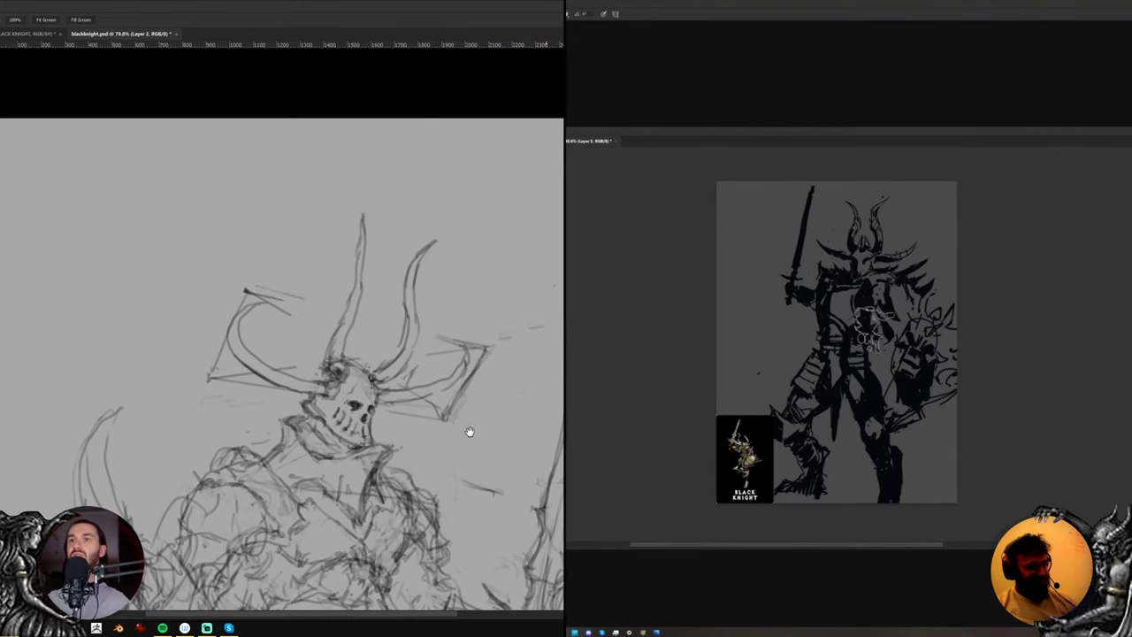
{"action": "left_click_drag", "start_coordinate": [468, 433], "coordinate": [457, 368]}
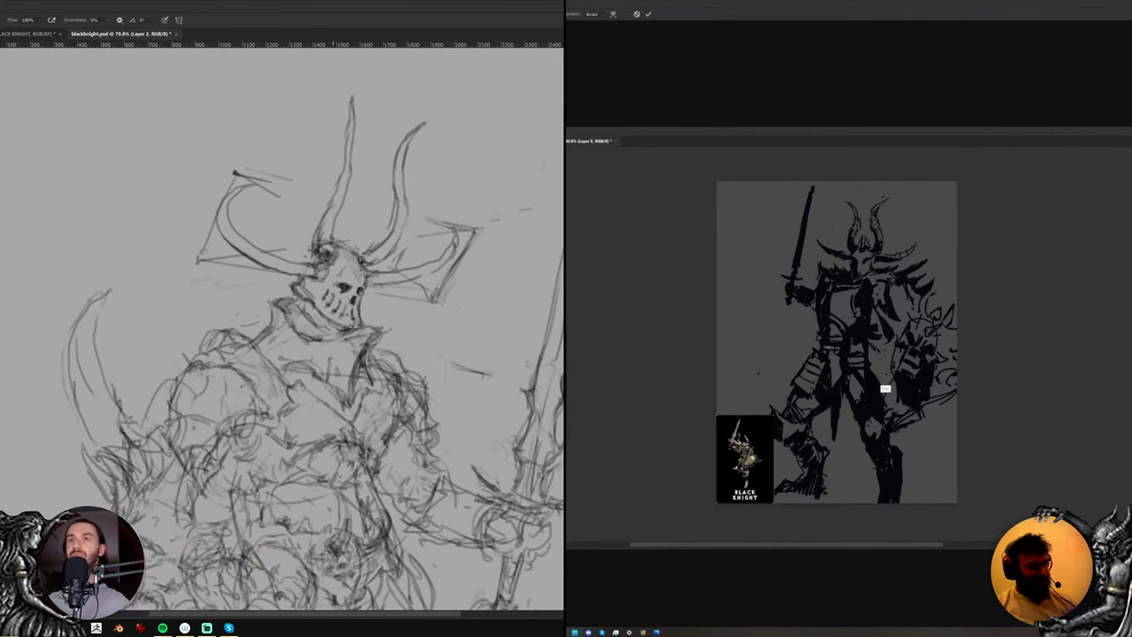
{"action": "key", "text": "ctrl+t"}
{"action": "key", "text": "e"}
{"action": "left_click_drag", "start_coordinate": [758, 184], "coordinate": [785, 229]}
{"action": "key", "text": "b"}
{"action": "left_click_drag", "start_coordinate": [343, 203], "coordinate": [331, 239]}
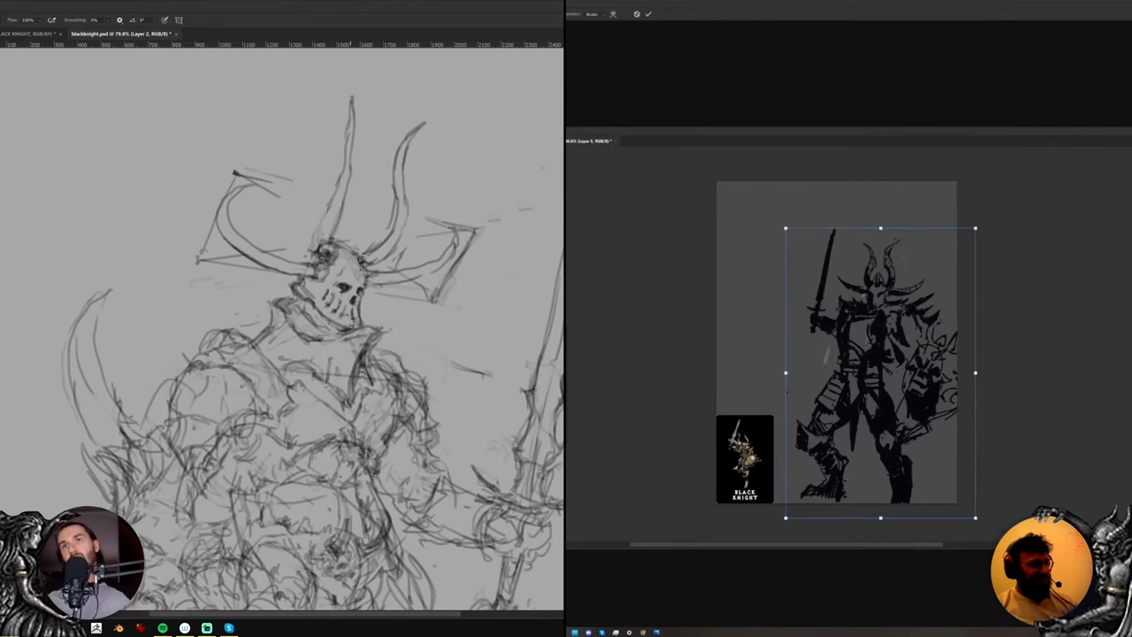
{"action": "left_click_drag", "start_coordinate": [837, 302], "coordinate": [818, 275]}
{"action": "left_click_drag", "start_coordinate": [335, 196], "coordinate": [316, 242]}
{"action": "left_click_drag", "start_coordinate": [818, 275], "coordinate": [809, 278]}
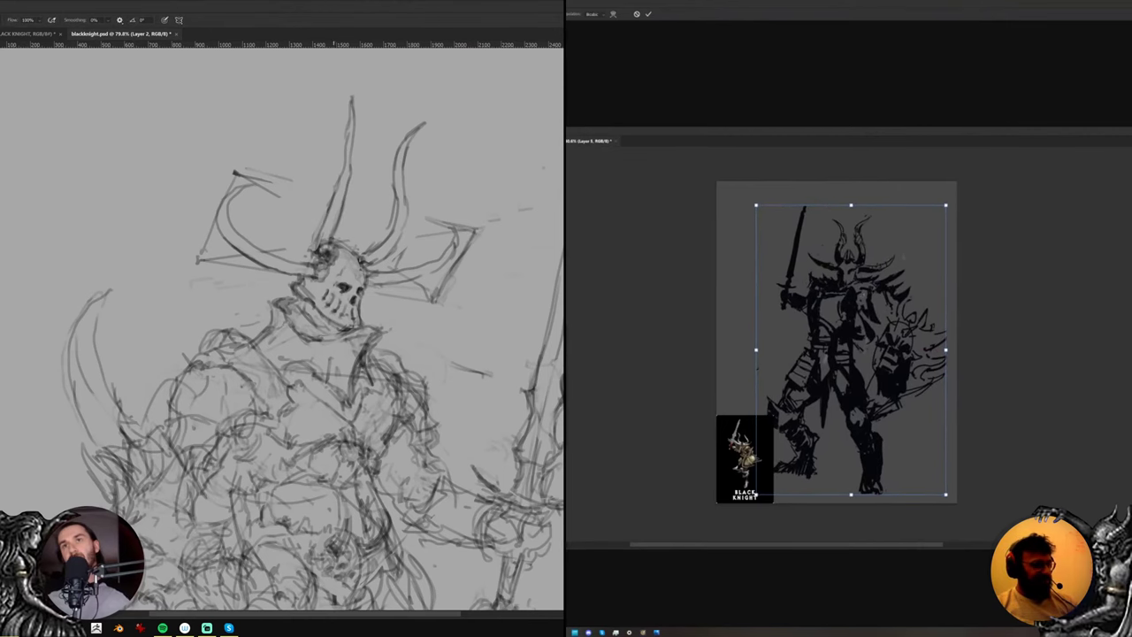
{"action": "key", "text": "e"}
{"action": "key", "text": "Return"}
Lasso and shift the first figure's tall straight horn toward the skull's centre, and mirror the second canvas and tilt its figure
{"action": "key", "text": "l"}
{"action": "mouse_move", "coordinate": [347, 258]}
{"action": "left_mouse_down"}
{"action": "mouse_move", "coordinate": [336, 263]}
{"action": "mouse_move", "coordinate": [316, 171]}
{"action": "mouse_move", "coordinate": [347, 251]}
{"action": "mouse_move", "coordinate": [349, 231]}
{"action": "left_mouse_up"}
{"action": "key", "text": "ctrl+f"}
{"action": "key", "text": "v"}
{"action": "left_click_drag", "start_coordinate": [763, 328], "coordinate": [828, 315]}
{"action": "left_click_drag", "start_coordinate": [349, 231], "coordinate": [348, 231]}
{"action": "key", "text": "ctrl+t"}
{"action": "key", "text": "ctrl+d"}
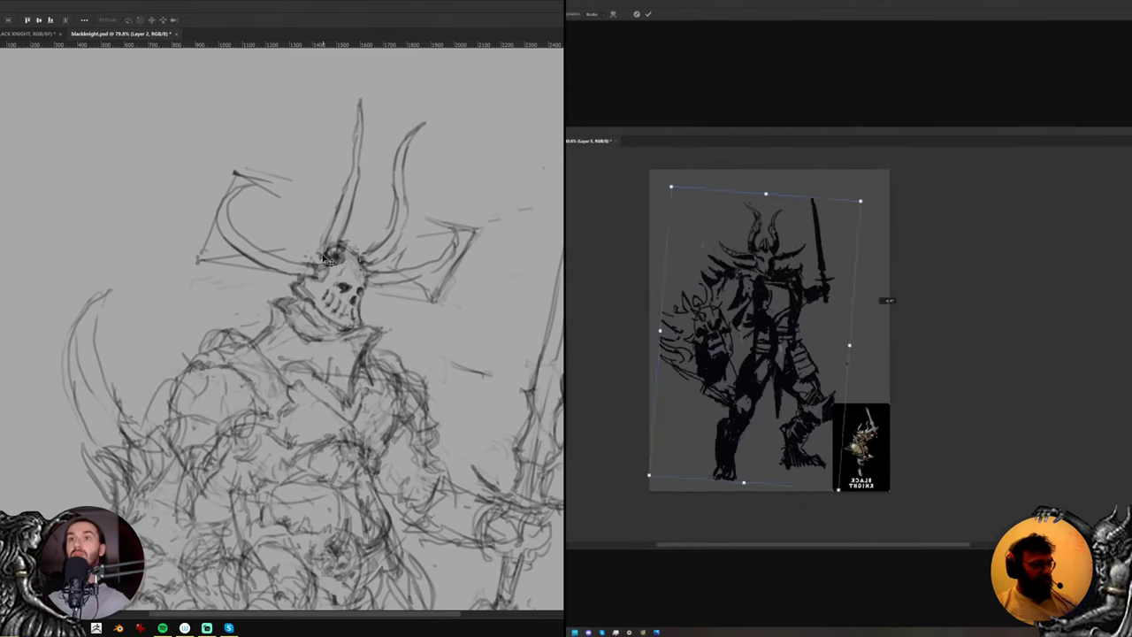
Redraw and clean up the contours, base and pointed tip of the first figure's tall straight horn
{"action": "key", "text": "b"}
{"action": "key", "text": "e"}
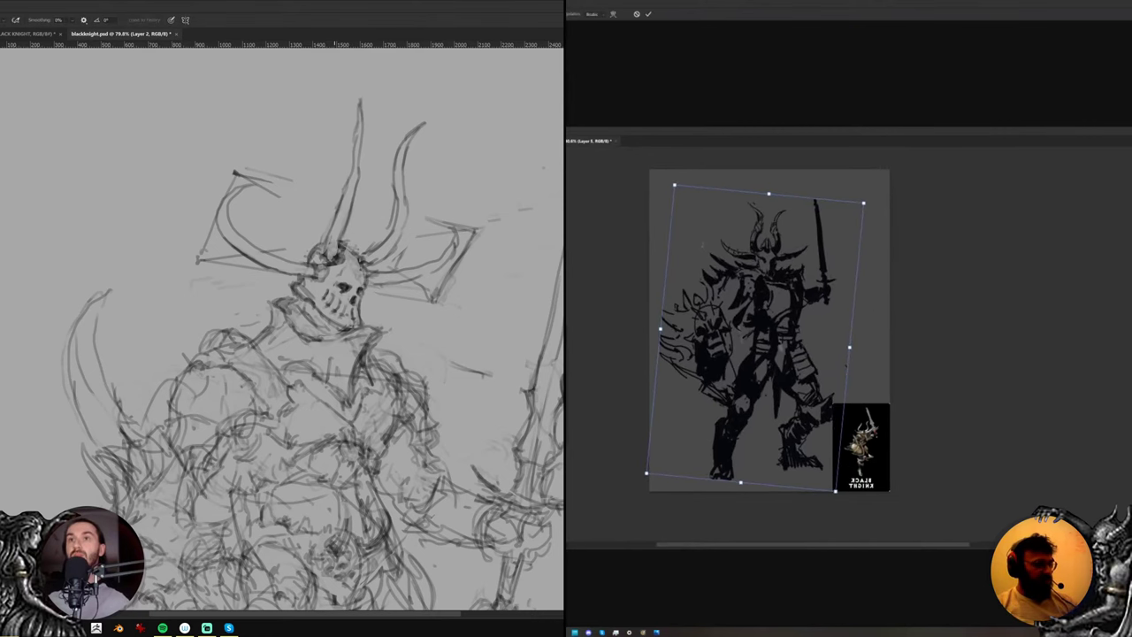
{"action": "key", "text": "b"}
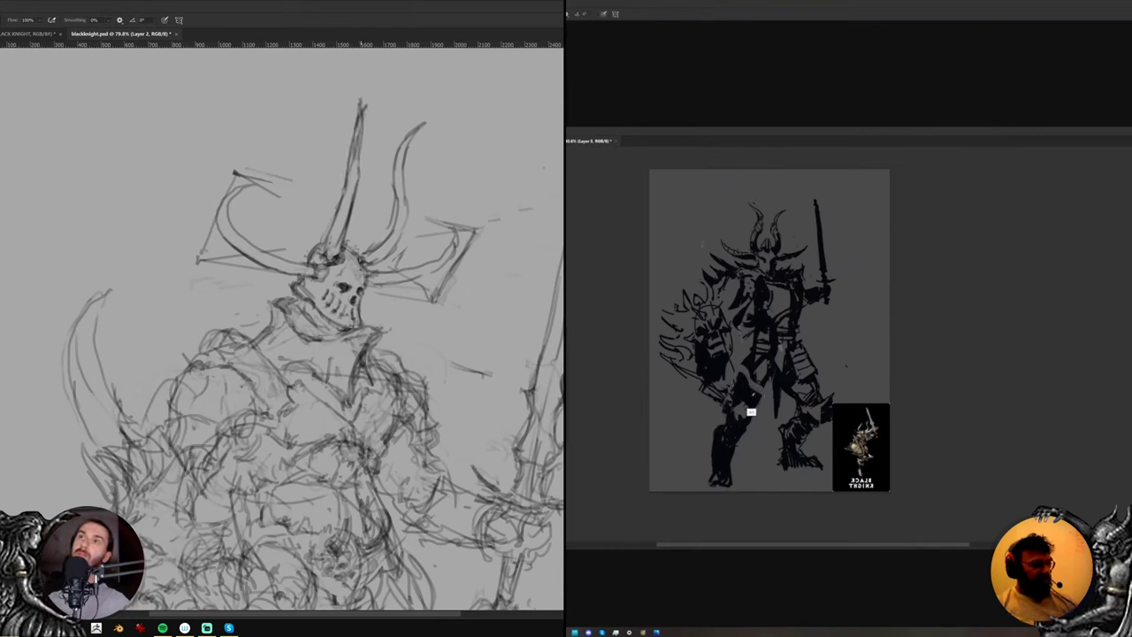
{"action": "key", "text": "e"}
{"action": "key", "text": "b"}
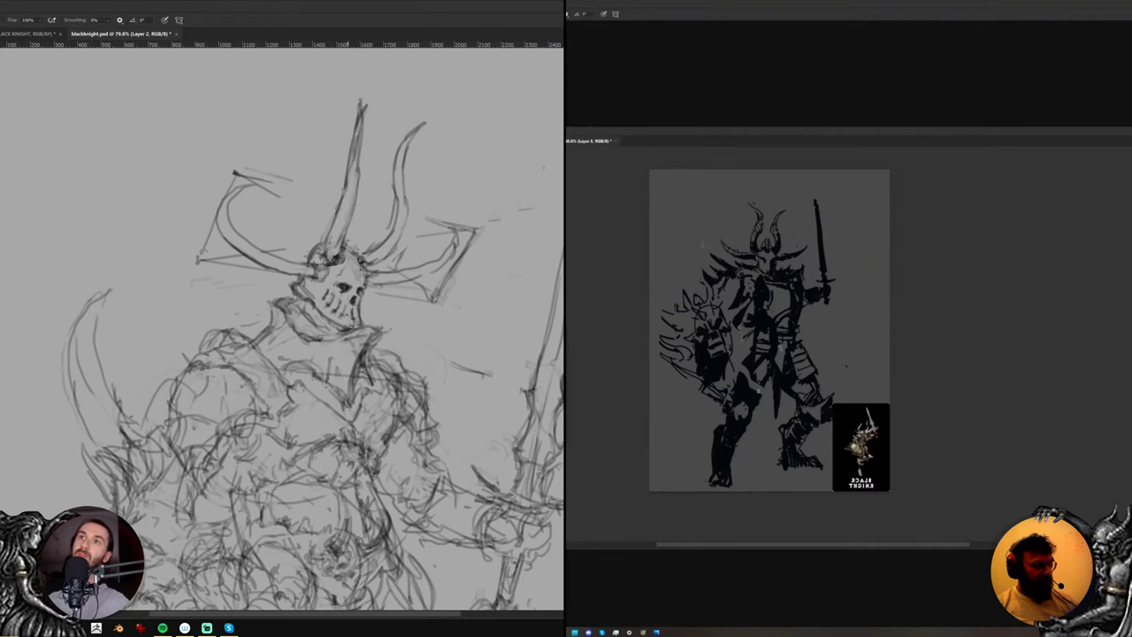
{"action": "key", "text": "e"}
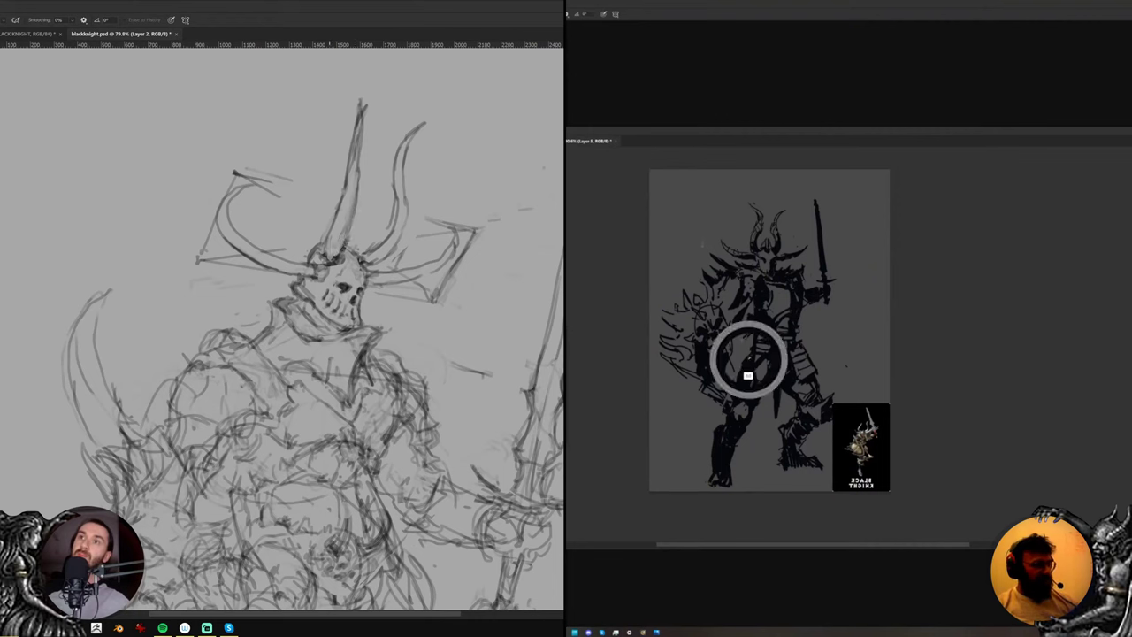
{"action": "key", "text": "b"}
{"action": "key", "text": "e"}
{"action": "key", "text": "b"}
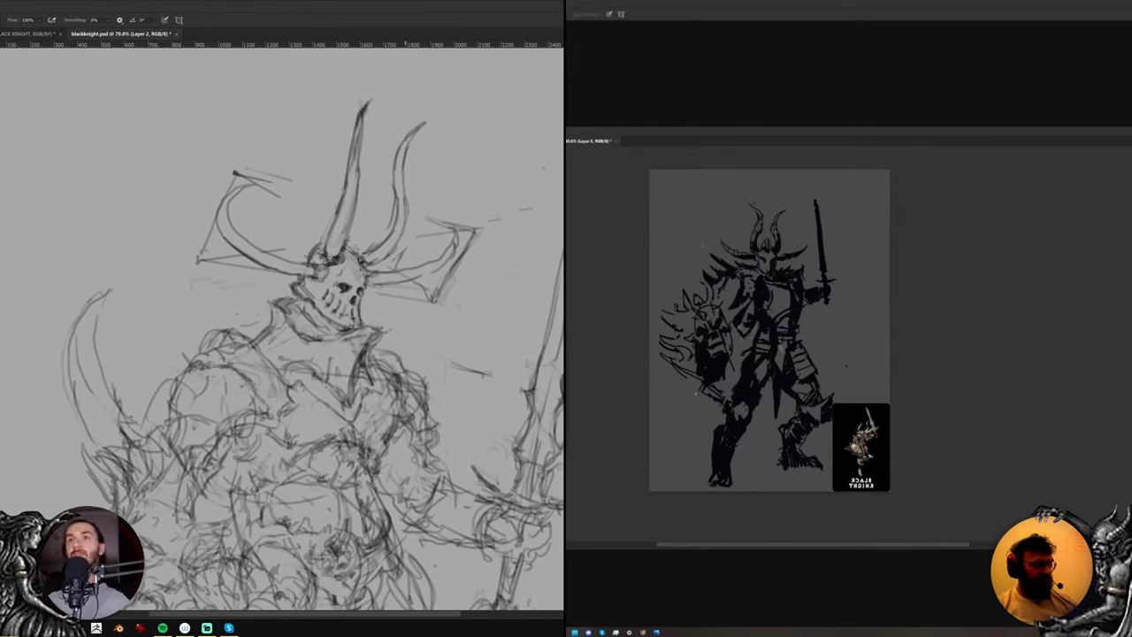
Thicken and darken the outer contour of the first figure's S-curved upper horn down to its base
{"action": "left_click_drag", "start_coordinate": [406, 212], "coordinate": [383, 263]}
{"action": "left_click_drag", "start_coordinate": [394, 251], "coordinate": [379, 264]}
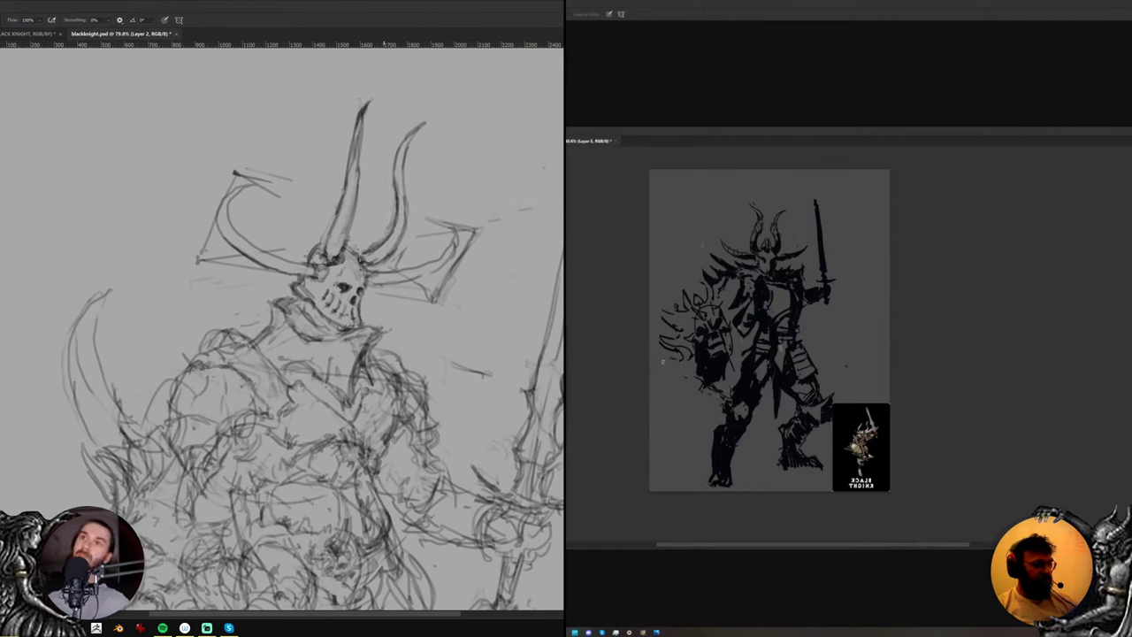
{"action": "left_click_drag", "start_coordinate": [408, 189], "coordinate": [406, 235]}
{"action": "left_click_drag", "start_coordinate": [400, 164], "coordinate": [410, 205]}
{"action": "key", "text": "e"}
{"action": "key", "text": "b"}
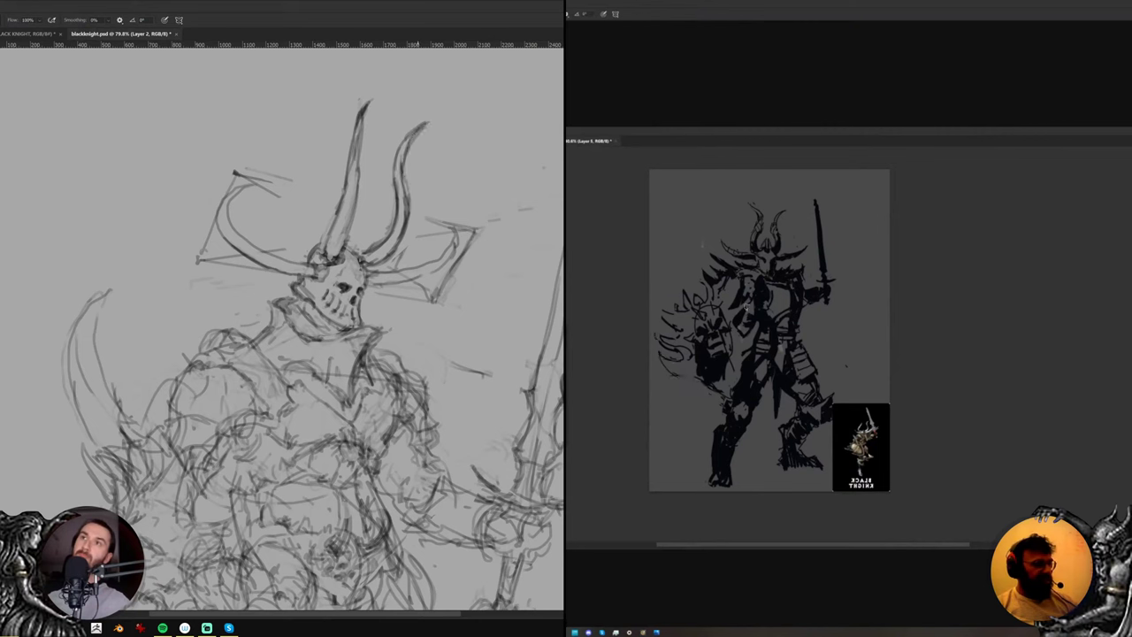
Erase the straight construction lines around both of the first figure's side horns
{"action": "key", "text": "e"}
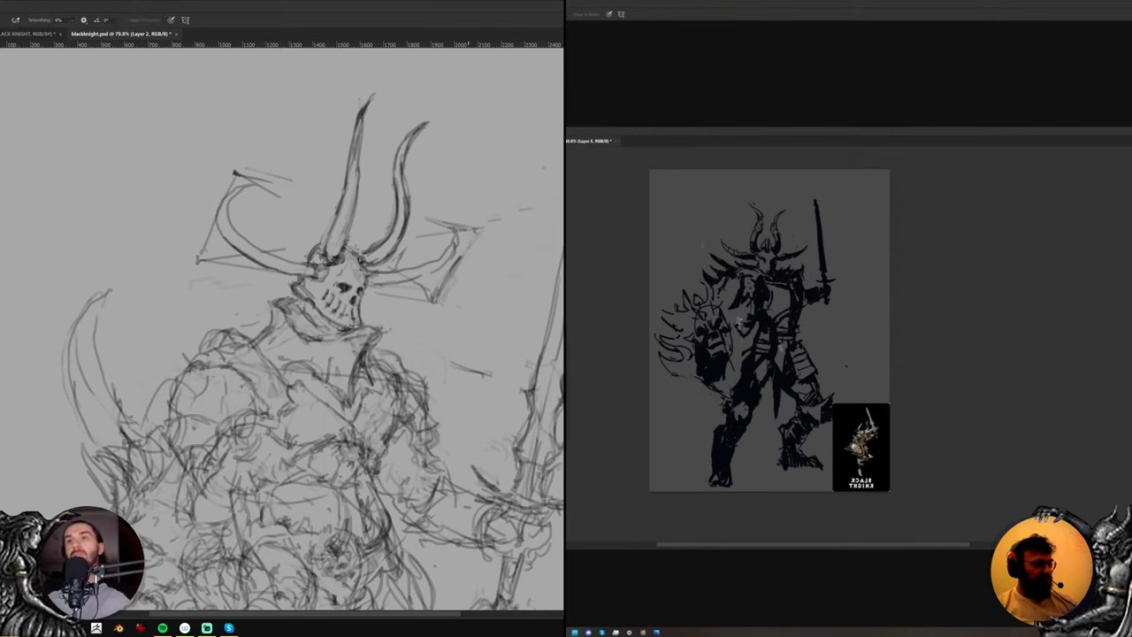
{"action": "mouse_move", "coordinate": [386, 303]}
{"action": "left_mouse_down"}
{"action": "mouse_move", "coordinate": [433, 288]}
{"action": "mouse_move", "coordinate": [422, 296]}
{"action": "mouse_move", "coordinate": [441, 307]}
{"action": "left_mouse_up"}
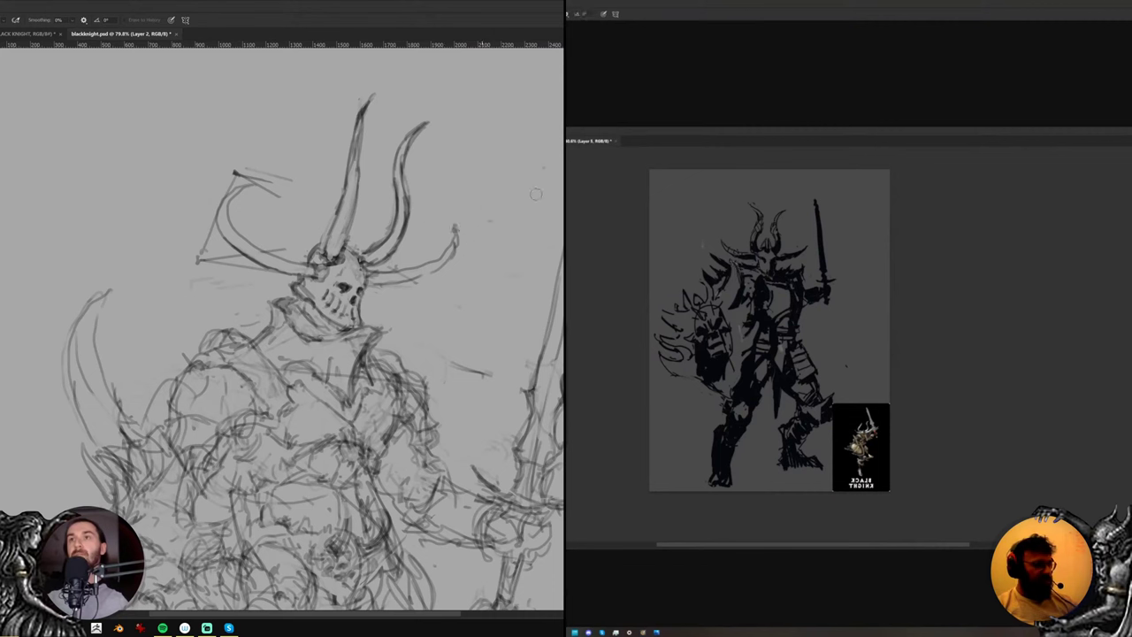
{"action": "left_click_drag", "start_coordinate": [236, 269], "coordinate": [221, 237]}
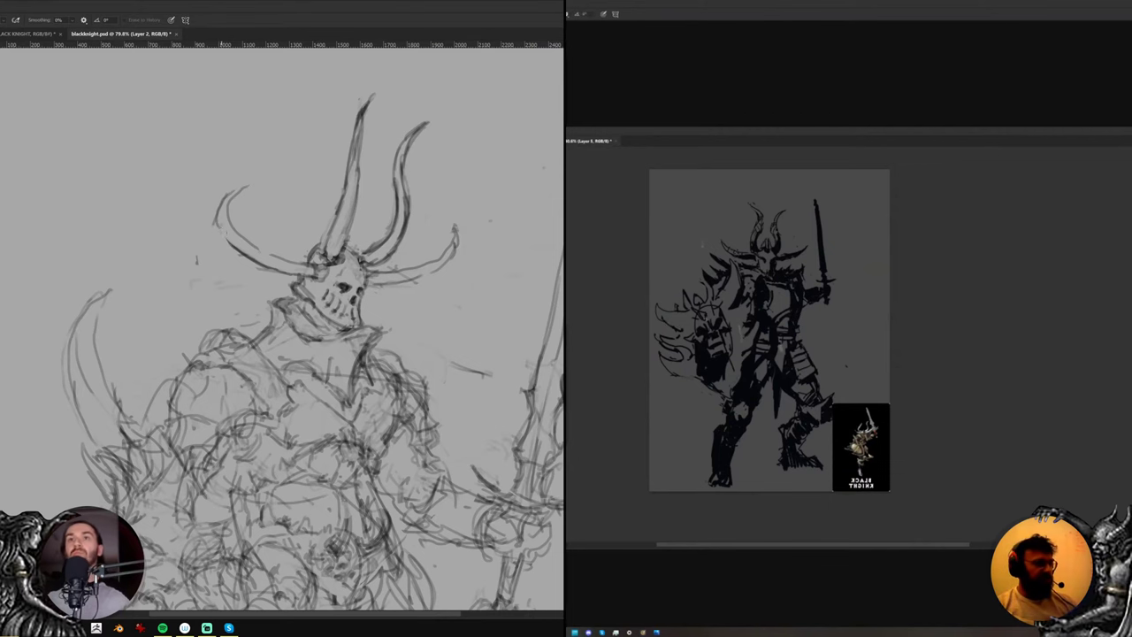
Rotate the first canvas, redraw the outer curve of the large side horn near its tip, and return the canvas upright
{"action": "key", "text": "b"}
{"action": "key", "text": "r"}
{"action": "left_click_drag", "start_coordinate": [479, 183], "coordinate": [524, 365]}
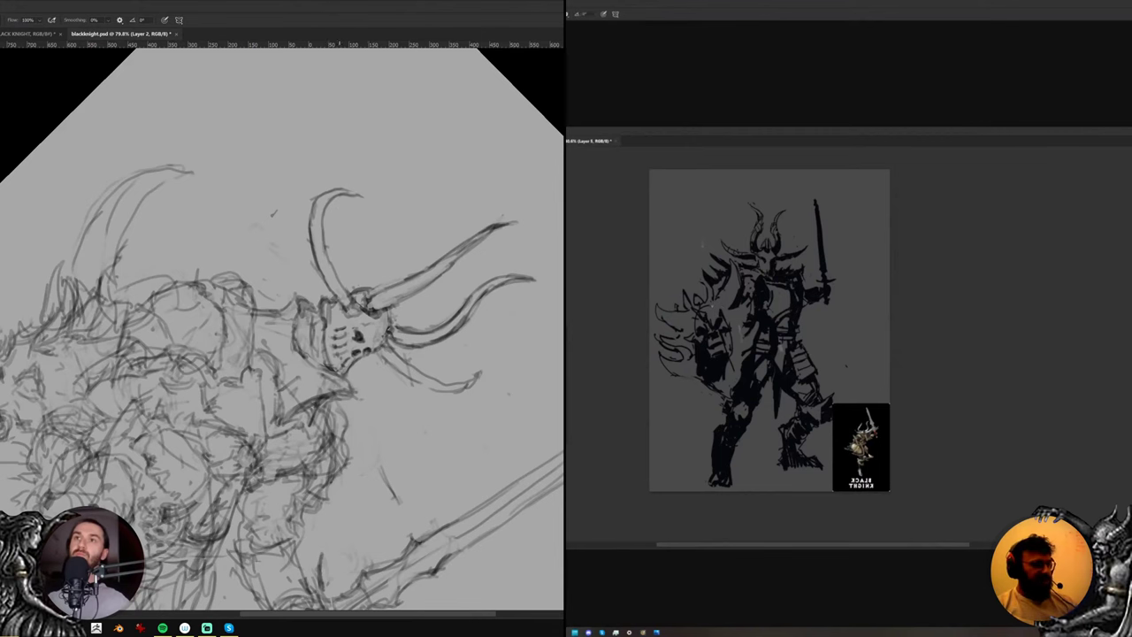
{"action": "left_click_drag", "start_coordinate": [319, 197], "coordinate": [311, 217]}
{"action": "key", "text": "r"}
{"action": "left_click_drag", "start_coordinate": [489, 311], "coordinate": [415, 169]}
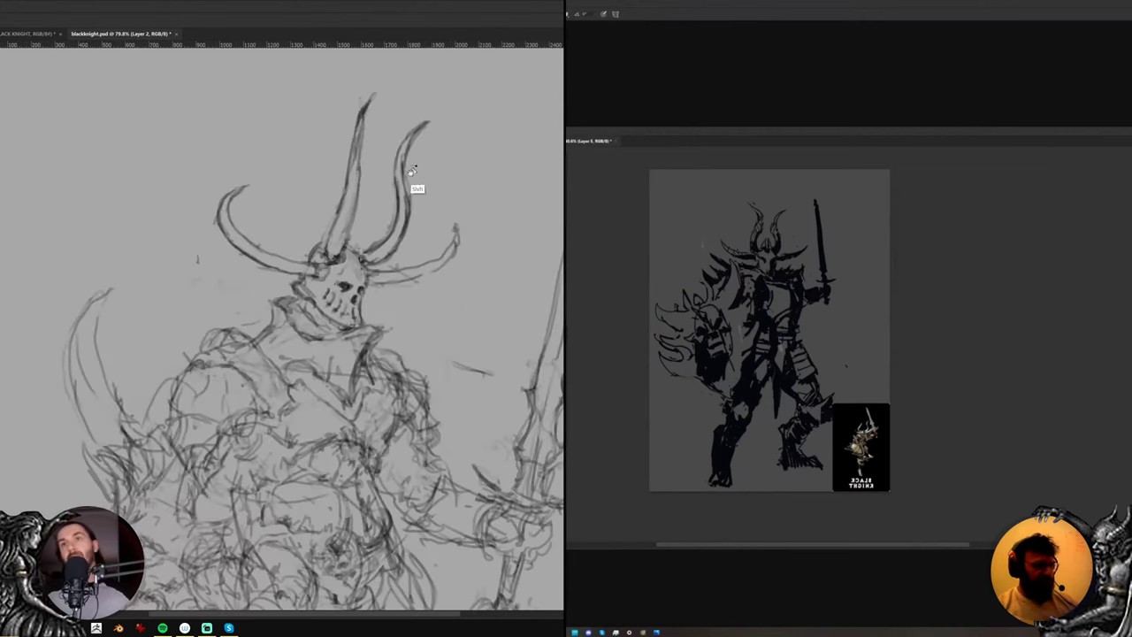
{"action": "left_click_drag", "start_coordinate": [387, 280], "coordinate": [384, 227]}
{"action": "scroll", "coordinate": [351, 233], "scroll_direction": "up", "scroll_amount": 3}
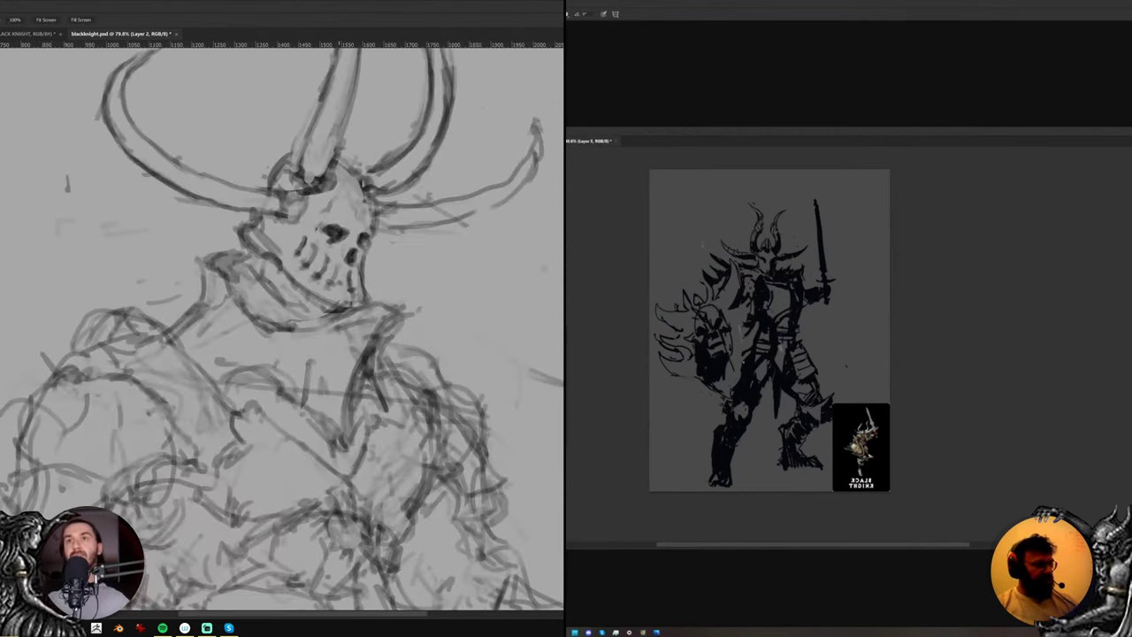
Reshape the first figure's skull eye sockets into an angry, slanted brow with small erased and redrawn strokes
{"action": "key", "text": "e"}
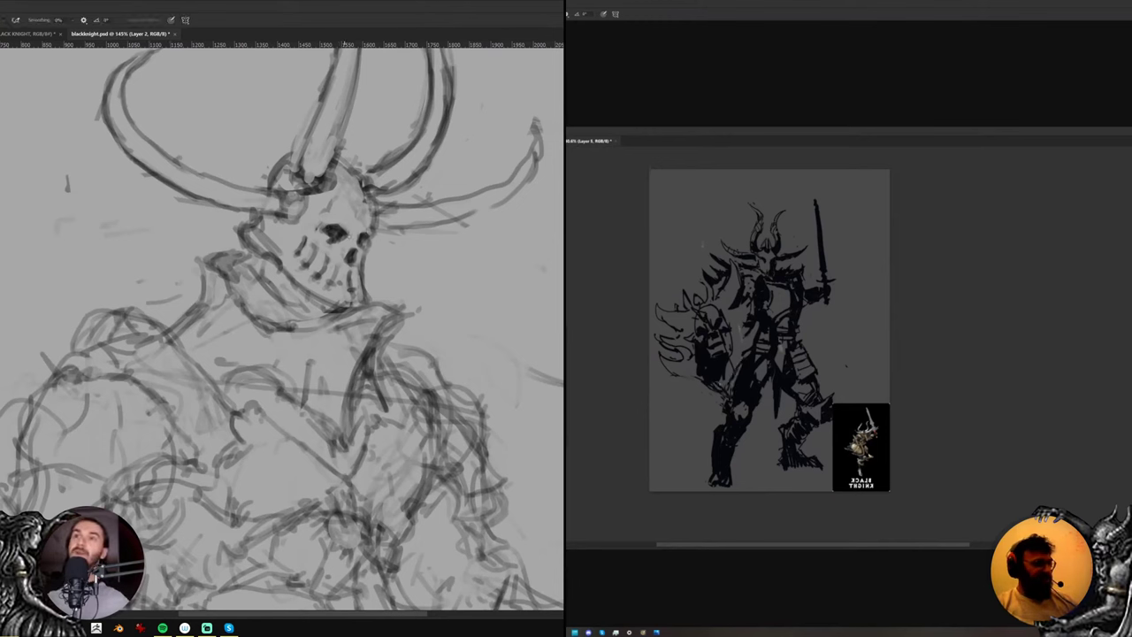
{"action": "key", "text": "b"}
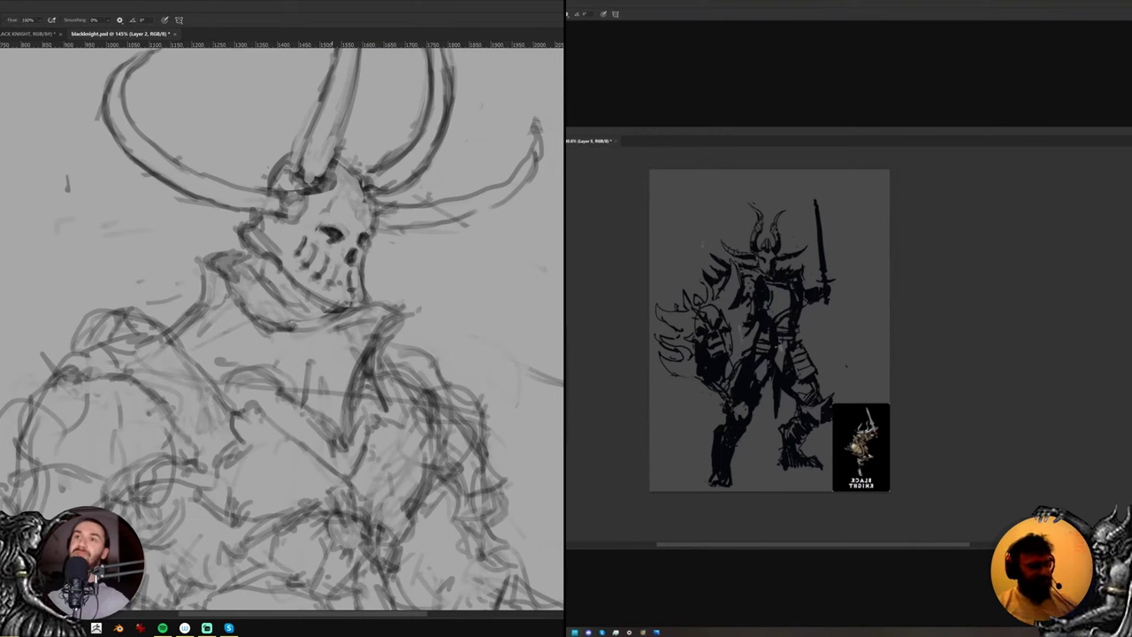
{"action": "key", "text": "e"}
{"action": "left_click_drag", "start_coordinate": [316, 228], "coordinate": [324, 231]}
{"action": "key", "text": "e"}
{"action": "key", "text": "b"}
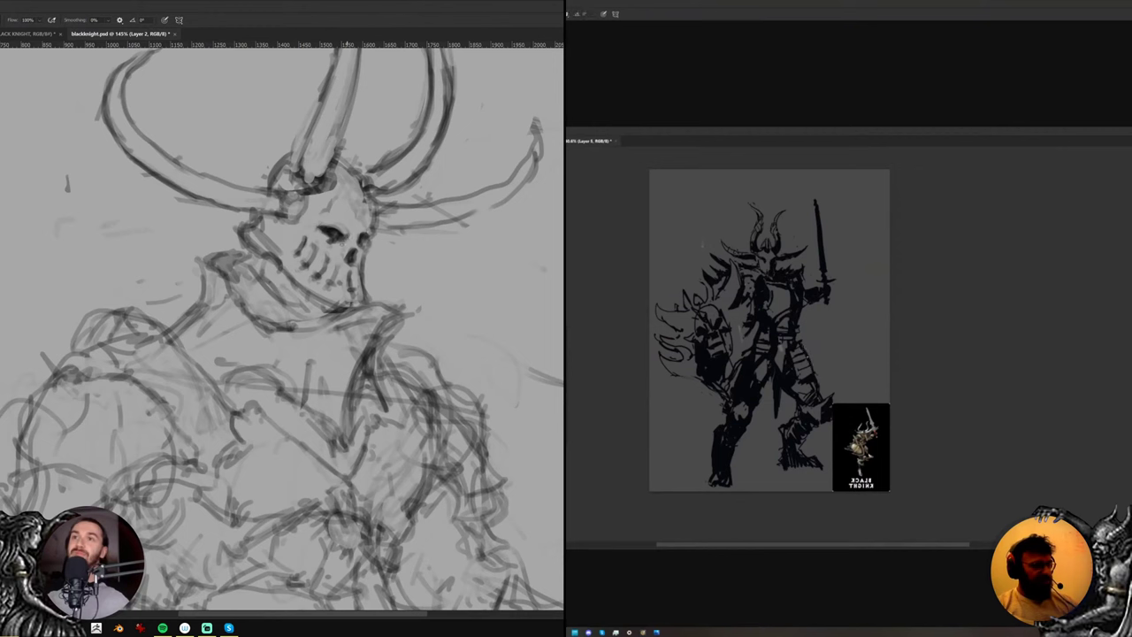
{"action": "key", "text": "e"}
{"action": "key", "text": "b"}
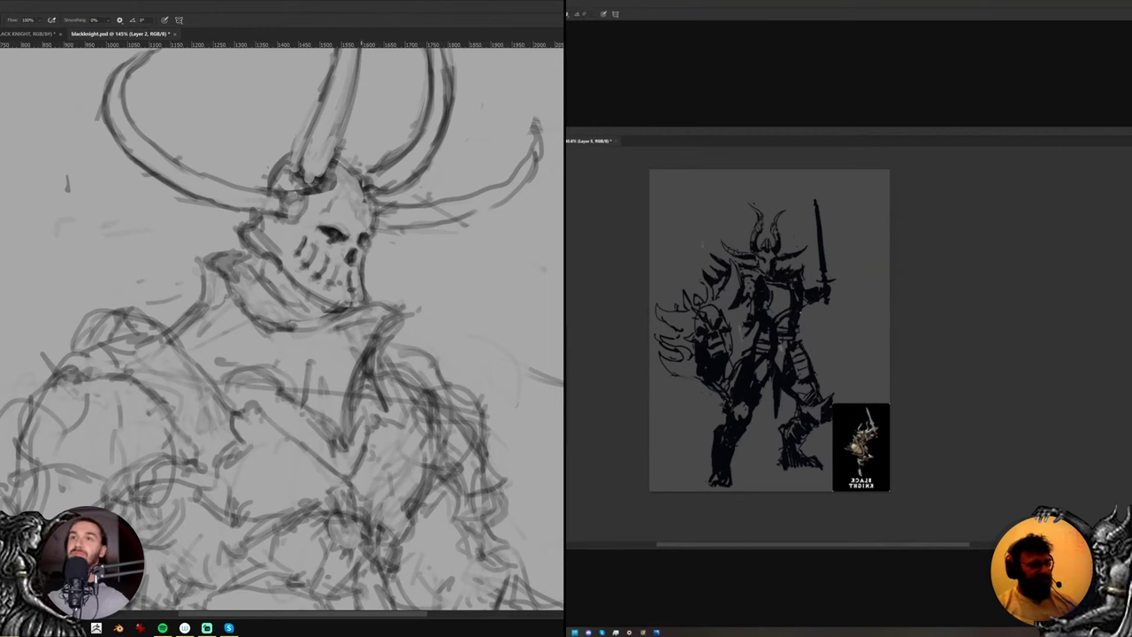
{"action": "key", "text": "e"}
{"action": "key", "text": "b"}
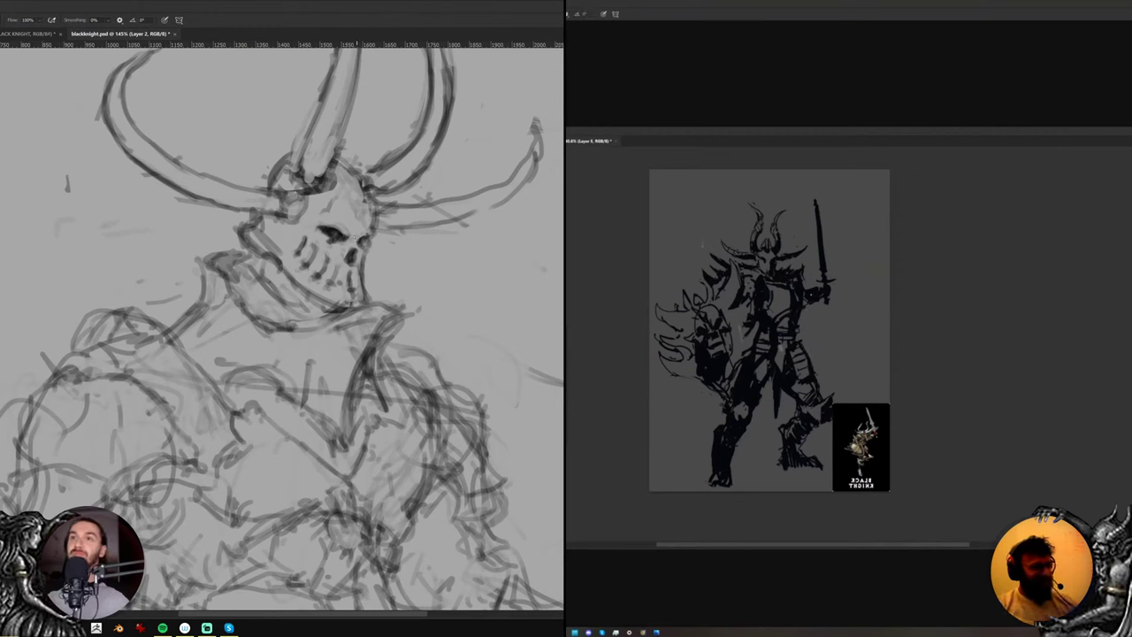
Clean up and redraw the curved upper edge of the first figure's chest plate
{"action": "key", "text": "e"}
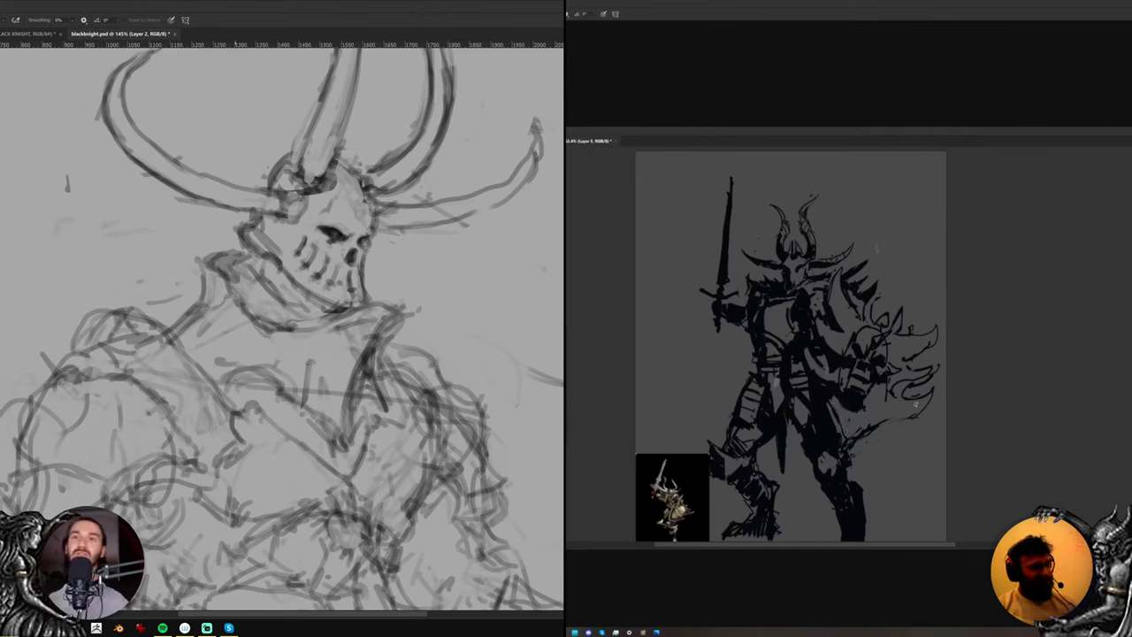
{"action": "key", "text": "b"}
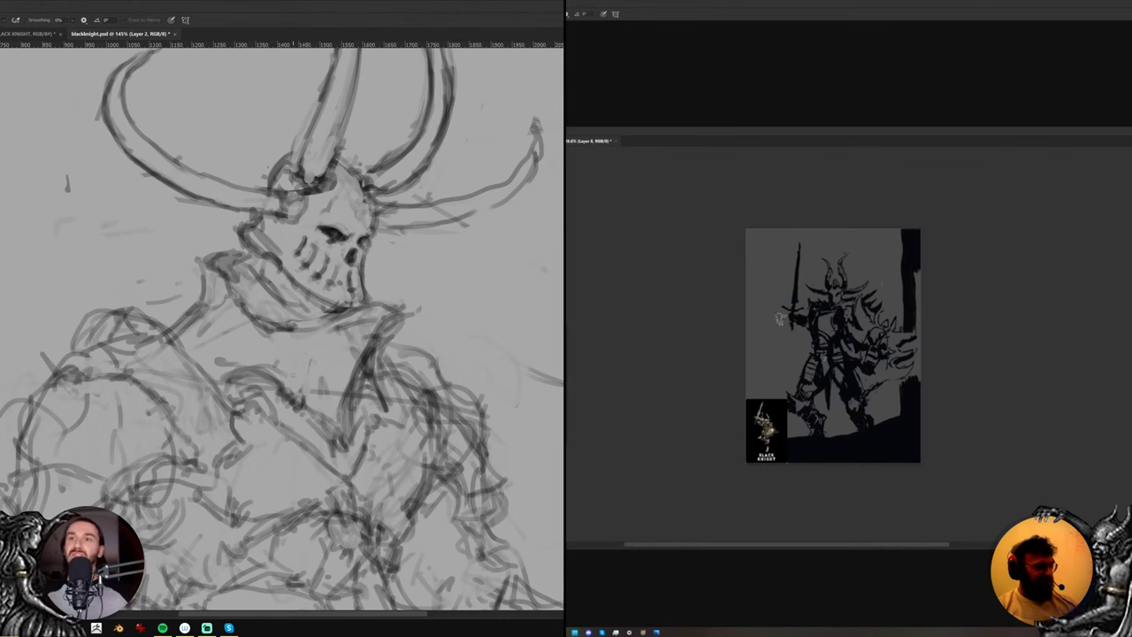
{"action": "left_click_drag", "start_coordinate": [327, 392], "coordinate": [320, 364]}
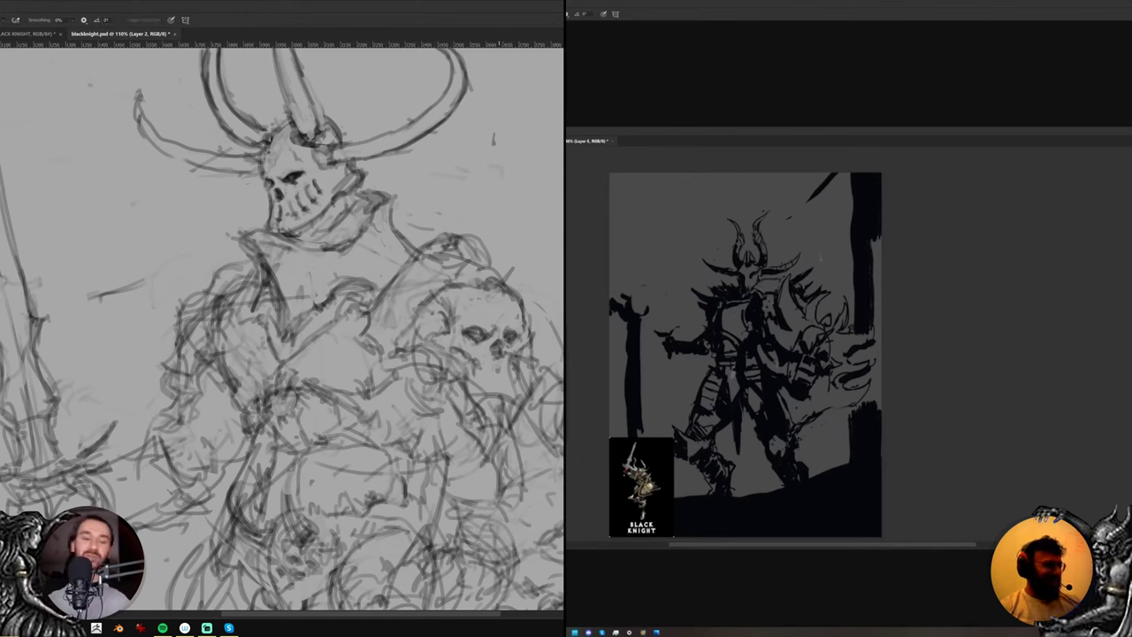
Lasso the eye sockets and nose of the first figure's shoulder skull and warp them to fit the skull
{"action": "key", "text": "l"}
{"action": "mouse_move", "coordinate": [506, 363]}
{"action": "left_mouse_down"}
{"action": "mouse_move", "coordinate": [462, 331]}
{"action": "mouse_move", "coordinate": [521, 330]}
{"action": "mouse_move", "coordinate": [507, 362]}
{"action": "mouse_move", "coordinate": [520, 351]}
{"action": "left_mouse_up"}
{"action": "key", "text": "ctrl+t"}
{"action": "right_click", "coordinate": [498, 372]}
{"action": "left_click", "coordinate": [530, 407]}
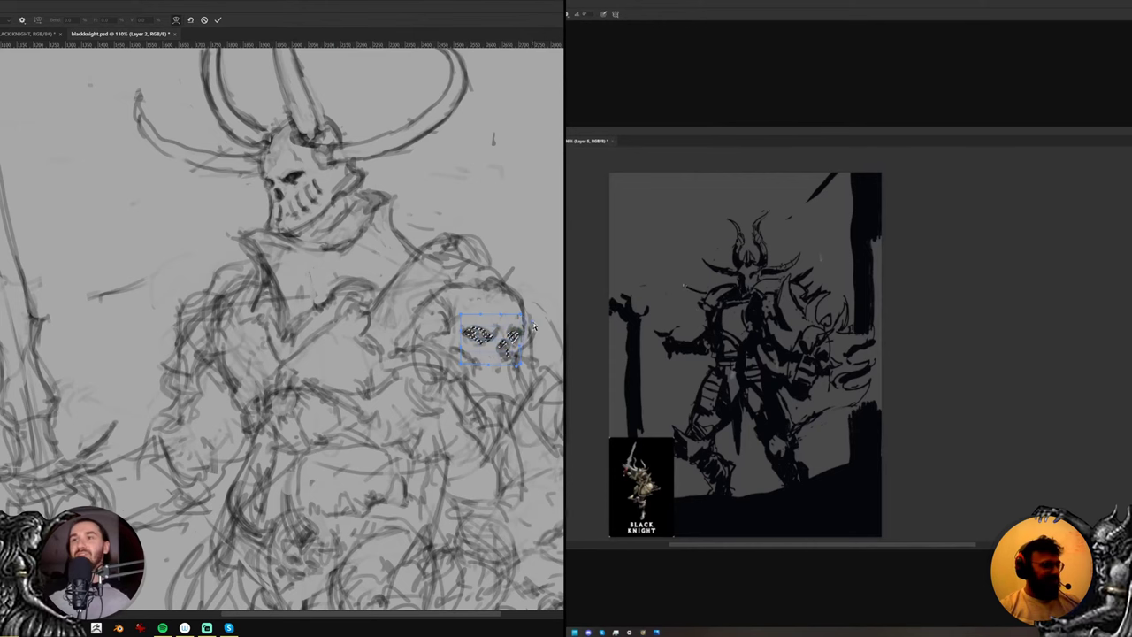
{"action": "key", "text": "Return"}
{"action": "key", "text": "ctrl+d"}
Sketch the upper jaw and tooth lines on the first figure's shoulder skull
{"action": "left_click_drag", "start_coordinate": [495, 380], "coordinate": [503, 325]}
{"action": "key", "text": "b"}
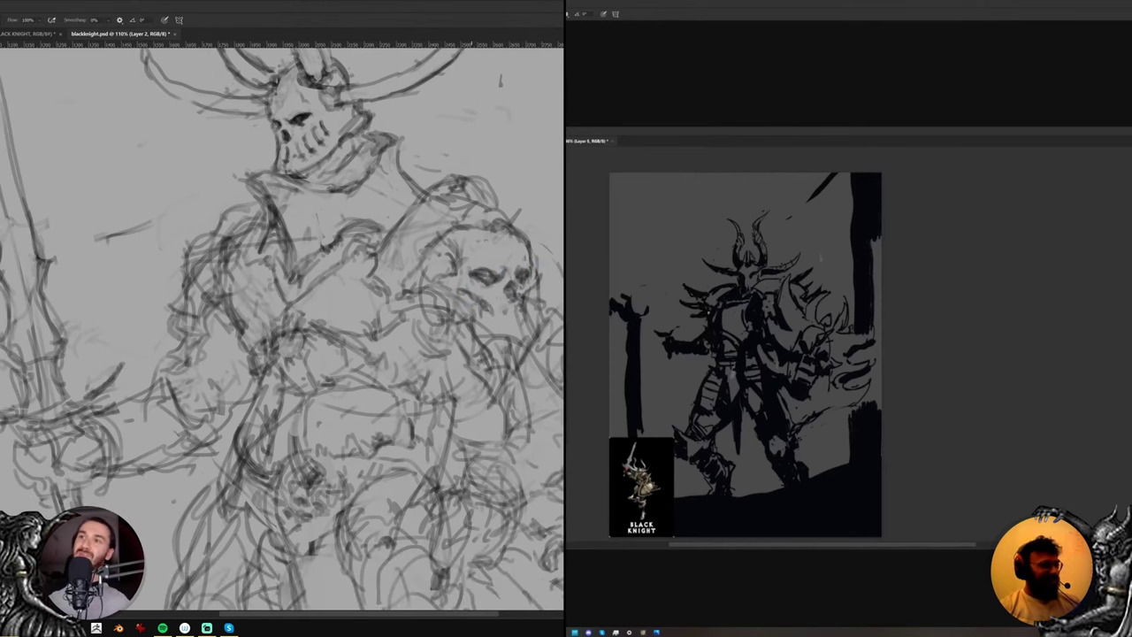
{"action": "left_click_drag", "start_coordinate": [497, 308], "coordinate": [515, 321]}
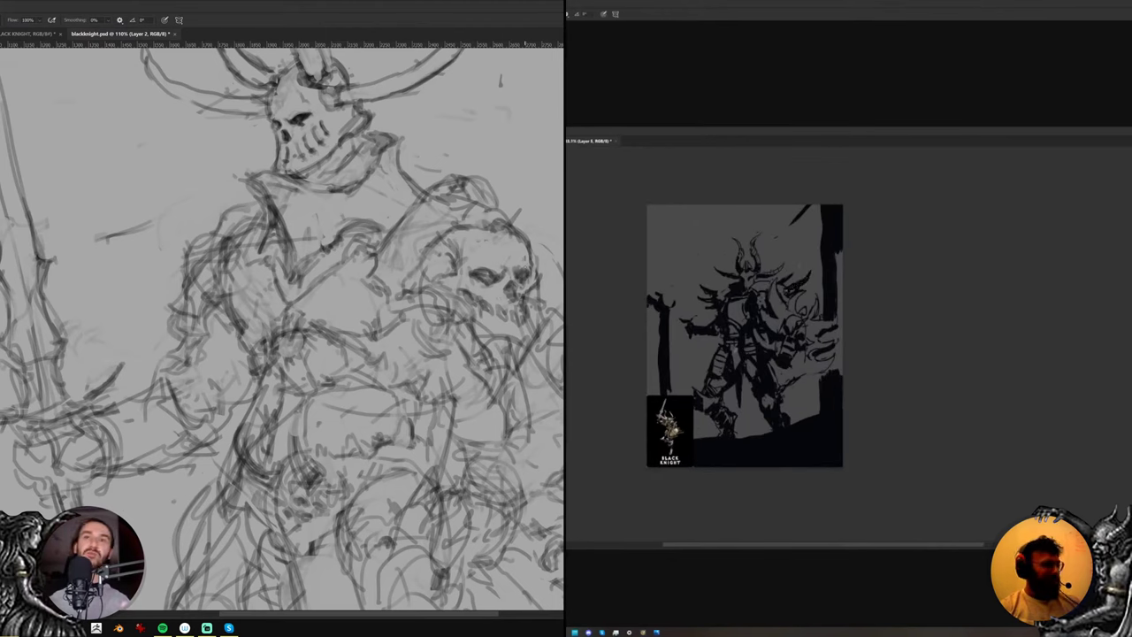
Lasso the outer end of the first figure's sword crossguard and move it slightly
{"action": "key", "text": "l"}
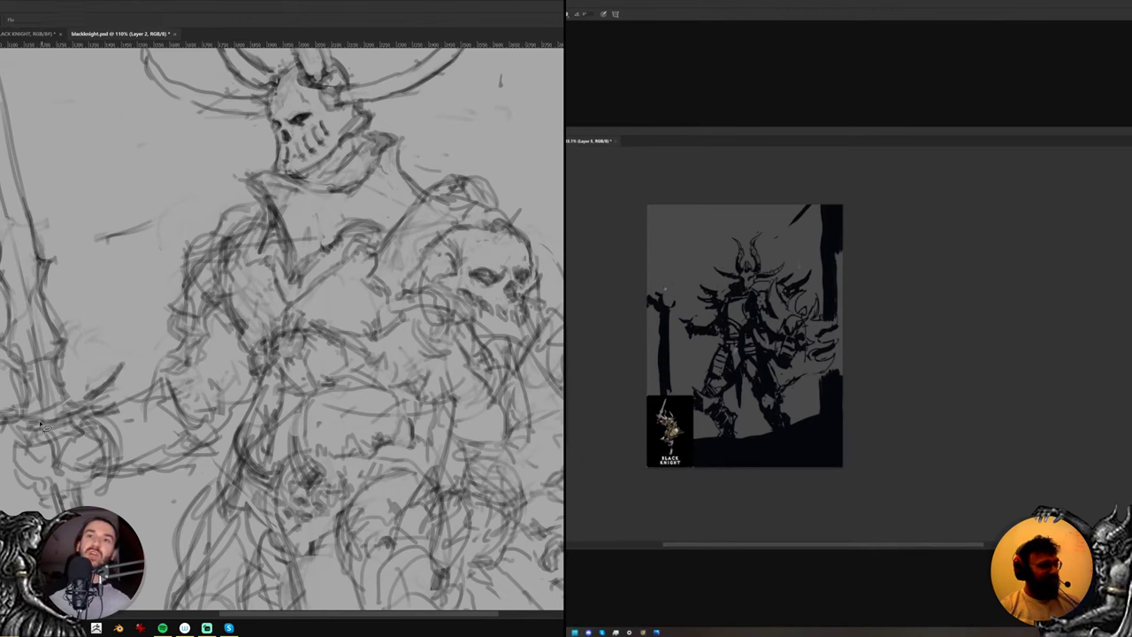
{"action": "mouse_move", "coordinate": [2, 385]}
{"action": "left_mouse_down"}
{"action": "mouse_move", "coordinate": [24, 408]}
{"action": "mouse_move", "coordinate": [11, 433]}
{"action": "mouse_move", "coordinate": [17, 422]}
{"action": "left_mouse_up"}
{"action": "key", "text": "v"}
{"action": "key", "text": "ctrl+d"}
{"action": "key", "text": "b"}
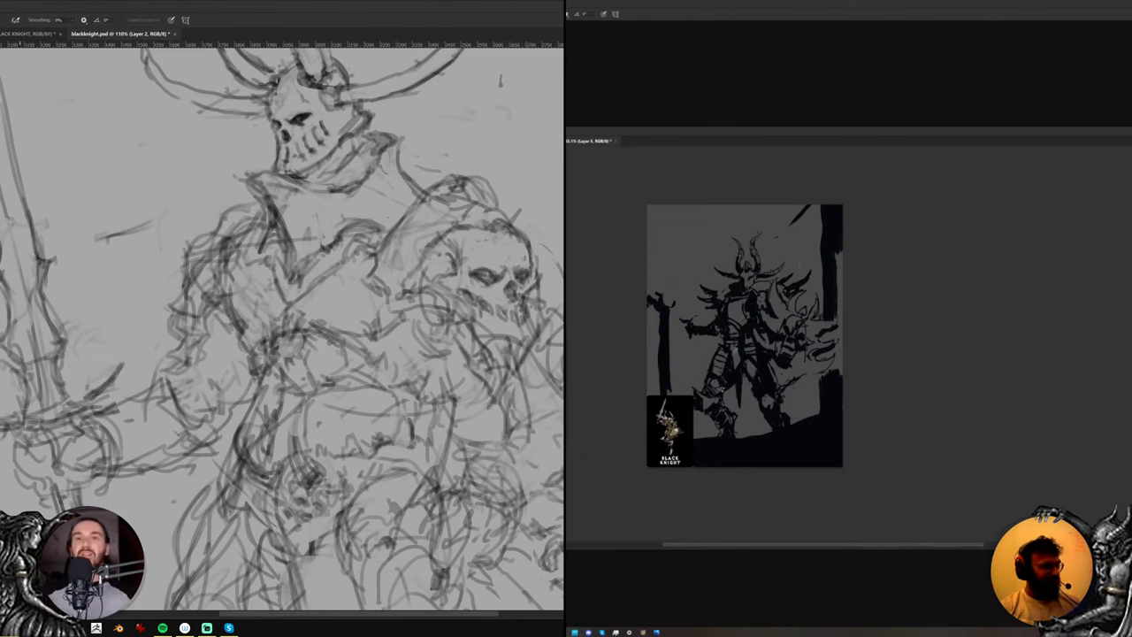
Erase stray lines beside the jaw of the first figure's shoulder skull
{"action": "left_click_drag", "start_coordinate": [563, 220], "coordinate": [534, 277]}
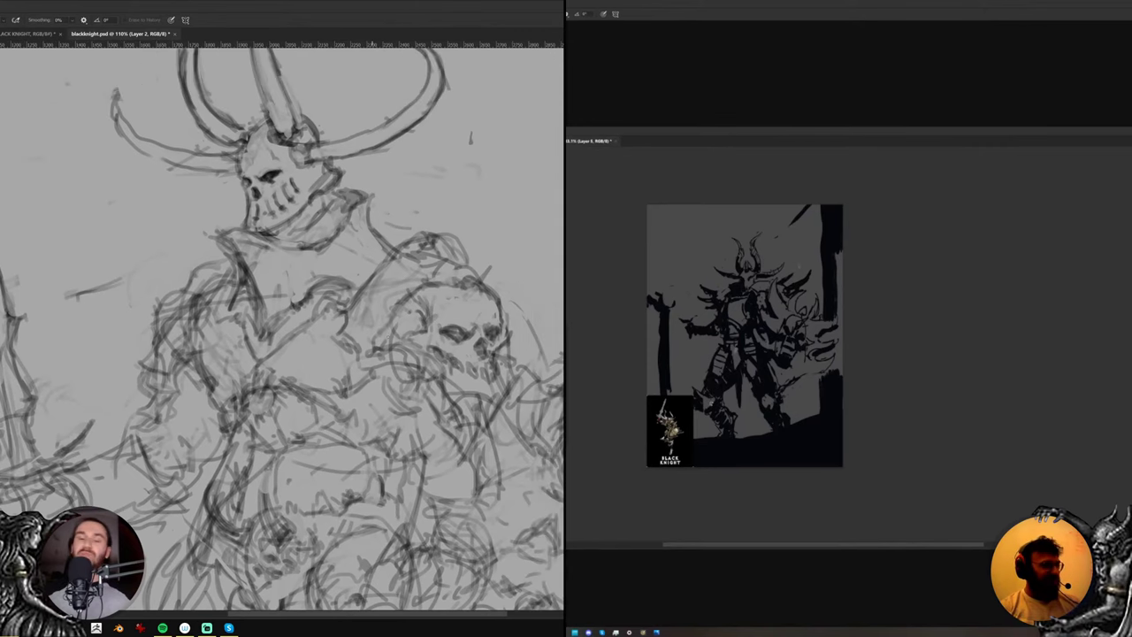
{"action": "mouse_move", "coordinate": [511, 352]}
{"action": "left_mouse_down"}
{"action": "mouse_move", "coordinate": [480, 347]}
{"action": "mouse_move", "coordinate": [518, 343]}
{"action": "left_mouse_up"}
{"action": "key", "text": "b"}
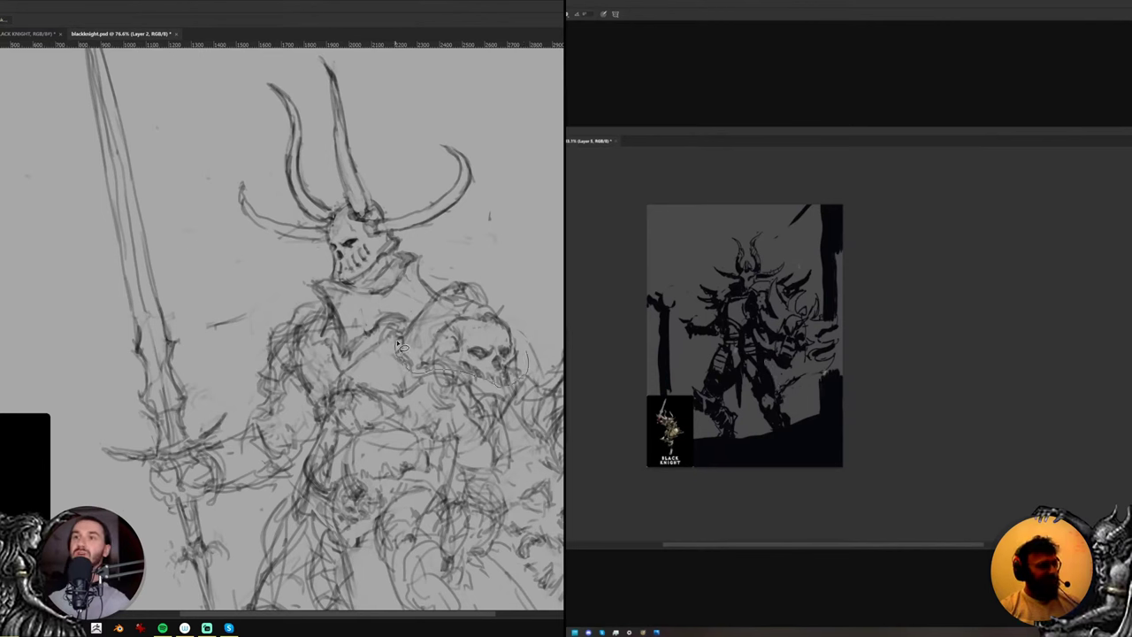
Lasso the first figure's skull-shaped shoulder armour, transform it, and nudge it into place
{"action": "mouse_move", "coordinate": [433, 304]}
{"action": "left_mouse_down"}
{"action": "mouse_move", "coordinate": [464, 278]}
{"action": "mouse_move", "coordinate": [531, 367]}
{"action": "mouse_move", "coordinate": [434, 304]}
{"action": "left_mouse_up"}
{"action": "key", "text": "ctrl+t"}
{"action": "left_click_drag", "start_coordinate": [538, 392], "coordinate": [549, 378]}
{"action": "left_click_drag", "start_coordinate": [509, 362], "coordinate": [506, 358]}
{"action": "key", "text": "ctrl+d"}
{"action": "left_click_drag", "start_coordinate": [516, 257], "coordinate": [521, 254]}
{"action": "key", "text": "Return"}
{"action": "key", "text": "Return"}
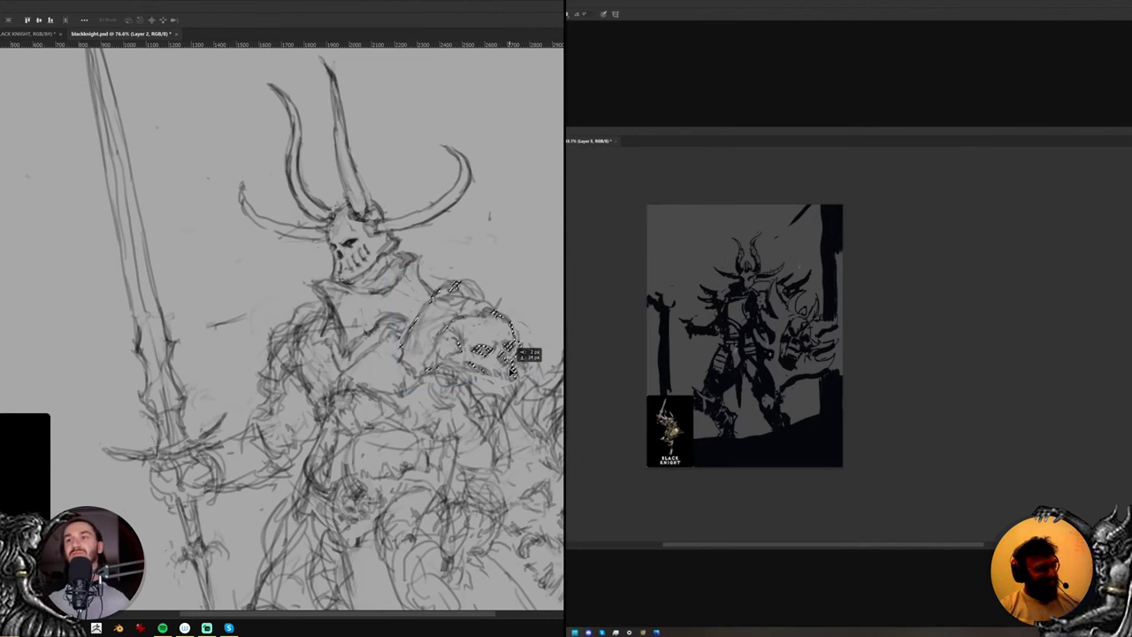
{"action": "key", "text": "ctrl+d"}
{"action": "scroll", "coordinate": [500, 374], "scroll_direction": "up", "scroll_amount": 5}
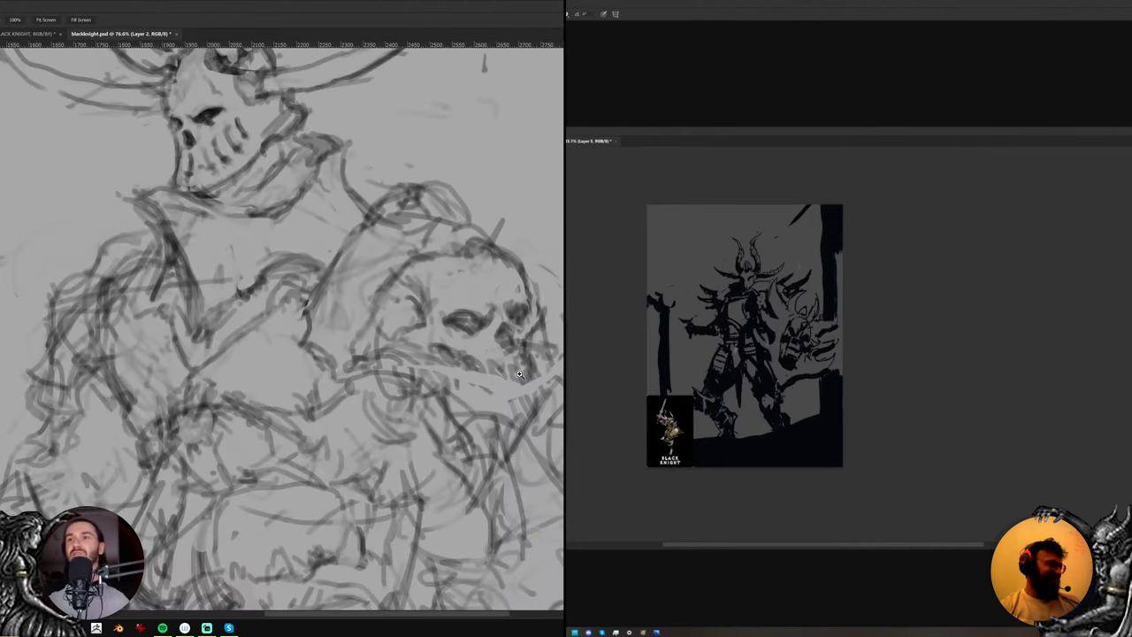
Mirror the second figure's canvas view and block in lighter background planes behind the figure
{"action": "key", "text": "b"}
{"action": "key", "text": "shift+h"}
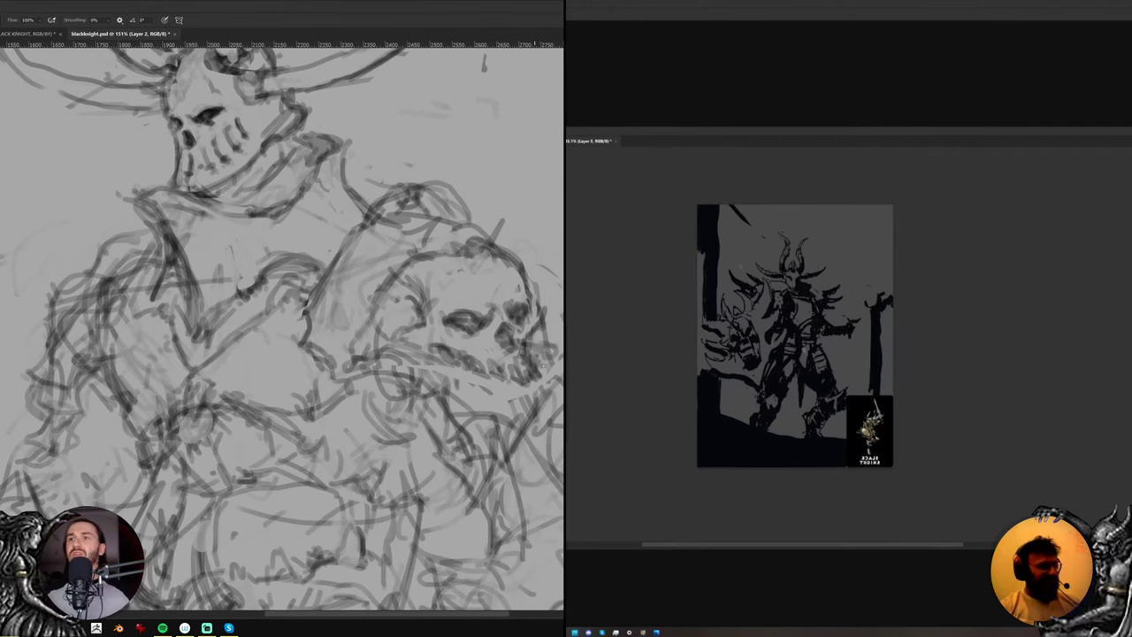
{"action": "key", "text": "z"}
{"action": "mouse_move", "coordinate": [536, 375]}
{"action": "left_mouse_down"}
{"action": "mouse_move", "coordinate": [510, 377]}
{"action": "mouse_move", "coordinate": [506, 364]}
{"action": "left_mouse_up"}
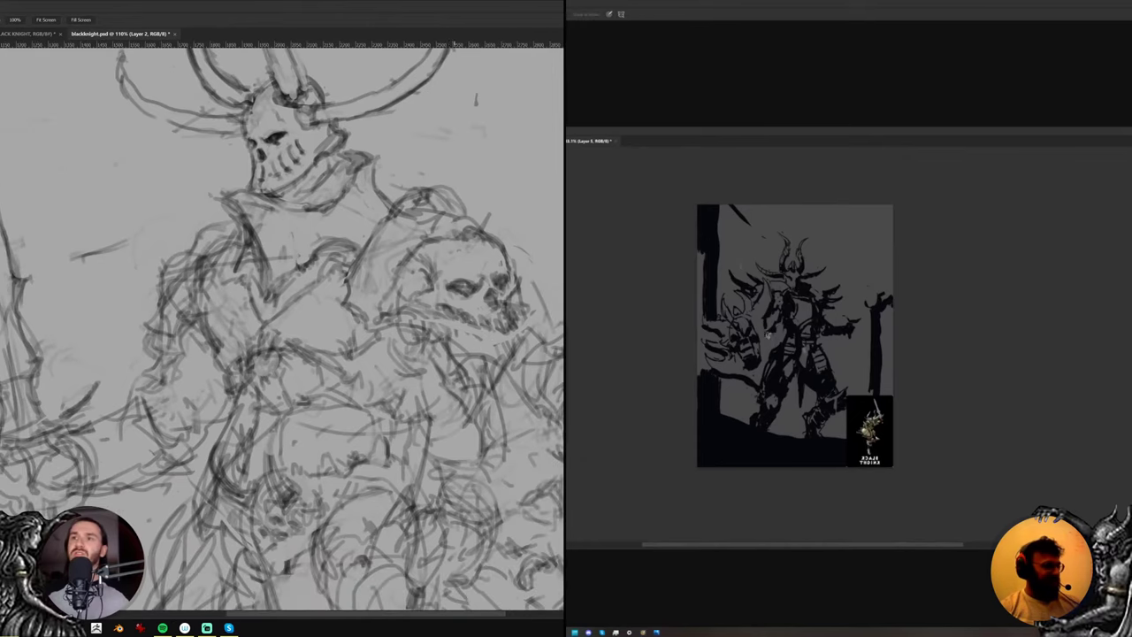
{"action": "key", "text": "b"}
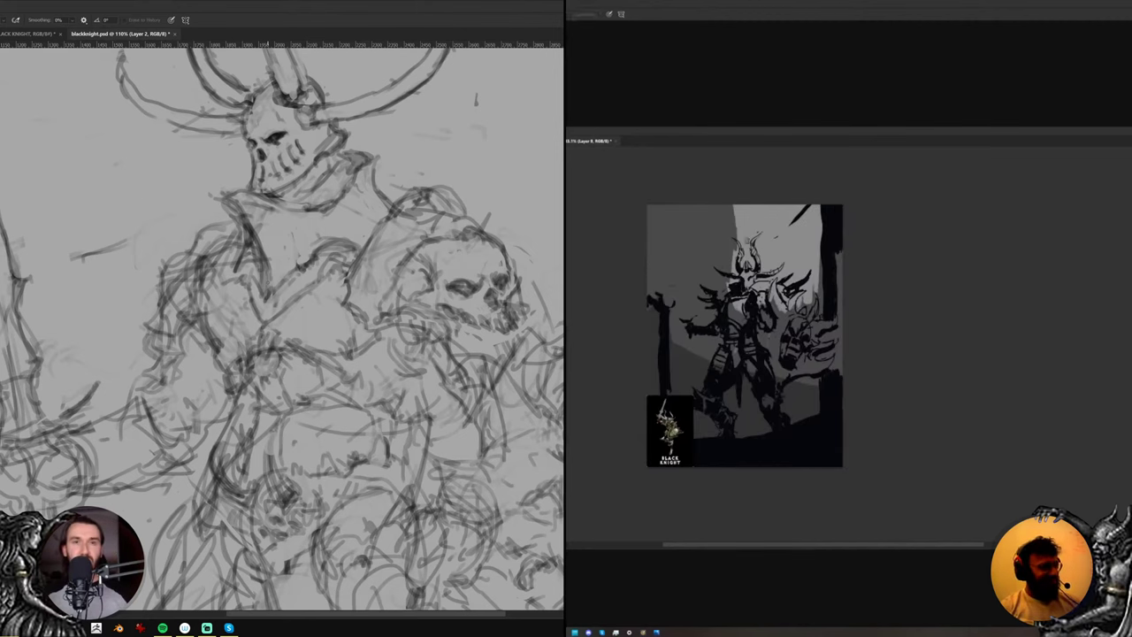
{"action": "mouse_move", "coordinate": [741, 238]}
{"action": "left_mouse_down"}
{"action": "mouse_move", "coordinate": [752, 257]}
{"action": "mouse_move", "coordinate": [809, 252]}
{"action": "mouse_move", "coordinate": [819, 281]}
{"action": "left_mouse_up"}
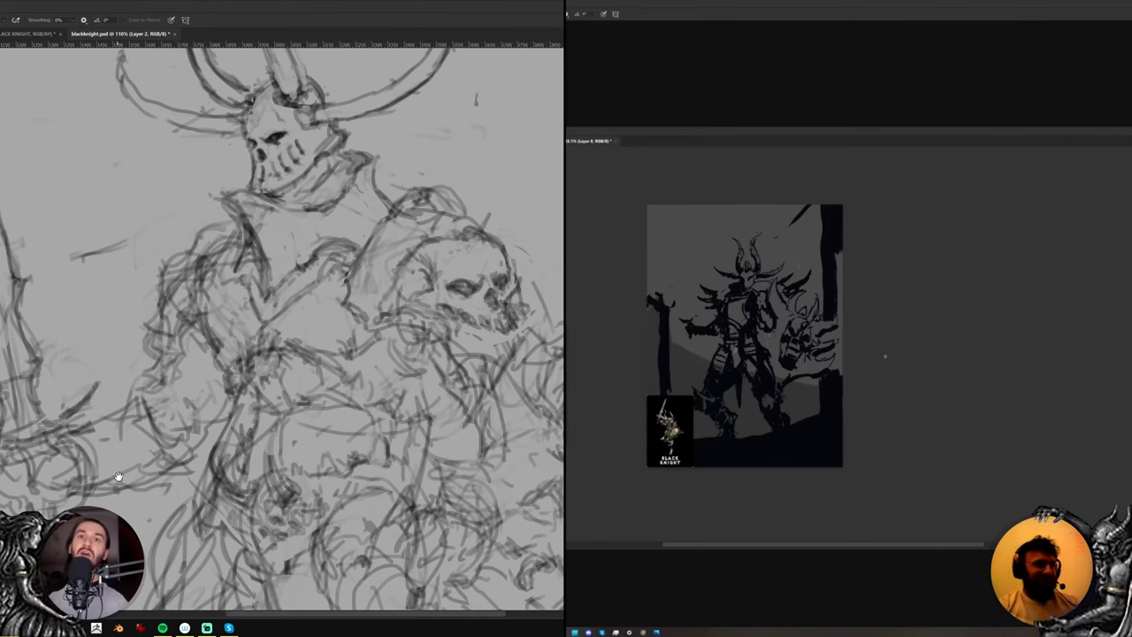
Sketch the knuckles and lower finger edges of the first figure's hand gripping the sword
{"action": "mouse_move", "coordinate": [119, 477]}
{"action": "left_mouse_down"}
{"action": "mouse_move", "coordinate": [154, 373]}
{"action": "mouse_move", "coordinate": [202, 331]}
{"action": "mouse_move", "coordinate": [352, 323]}
{"action": "left_mouse_up"}
{"action": "key", "text": "b"}
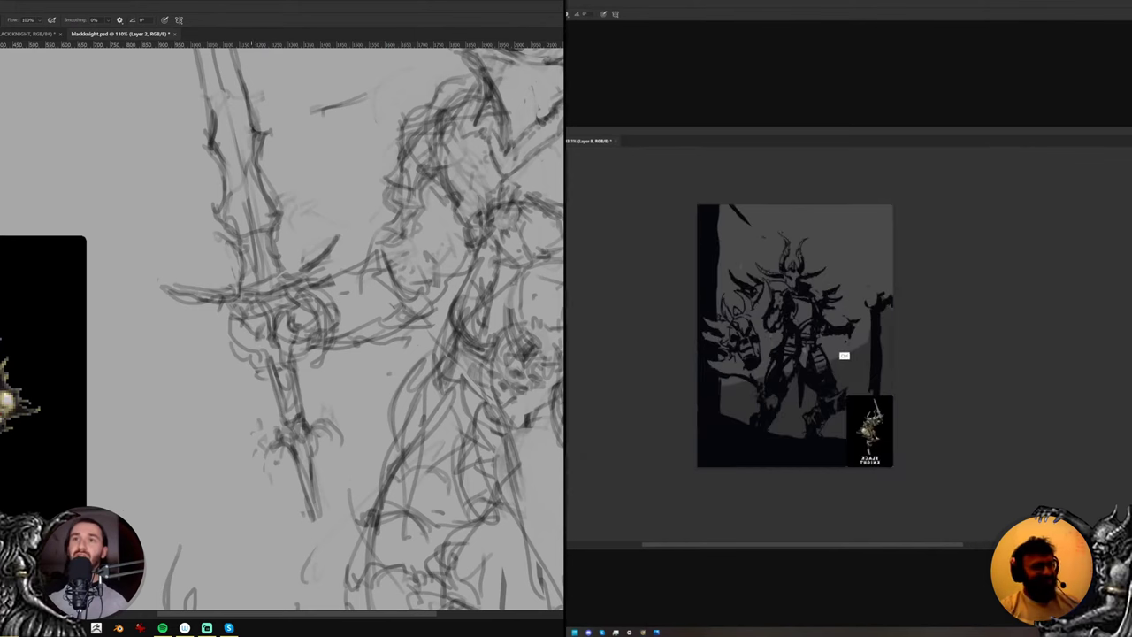
{"action": "left_click_drag", "start_coordinate": [232, 336], "coordinate": [250, 358]}
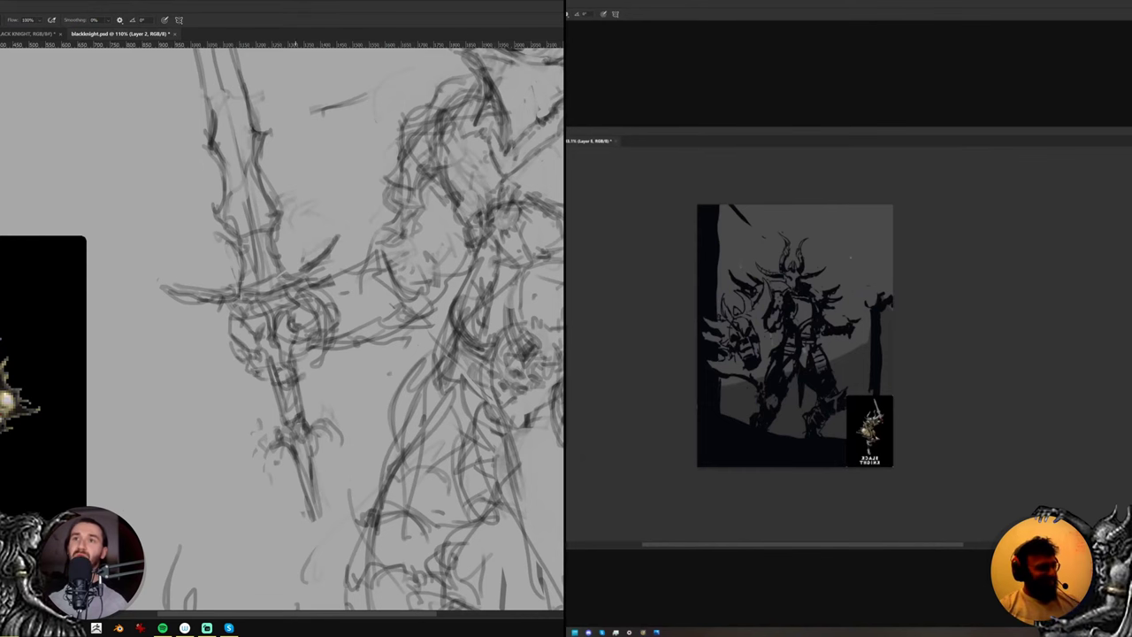
{"action": "left_click_drag", "start_coordinate": [259, 375], "coordinate": [300, 382]}
Erase stray lines at the first figure's sword-hand wrist and rework the gauntlet cuff with a spiked forearm edge
{"action": "left_click_drag", "start_coordinate": [338, 339], "coordinate": [279, 420]}
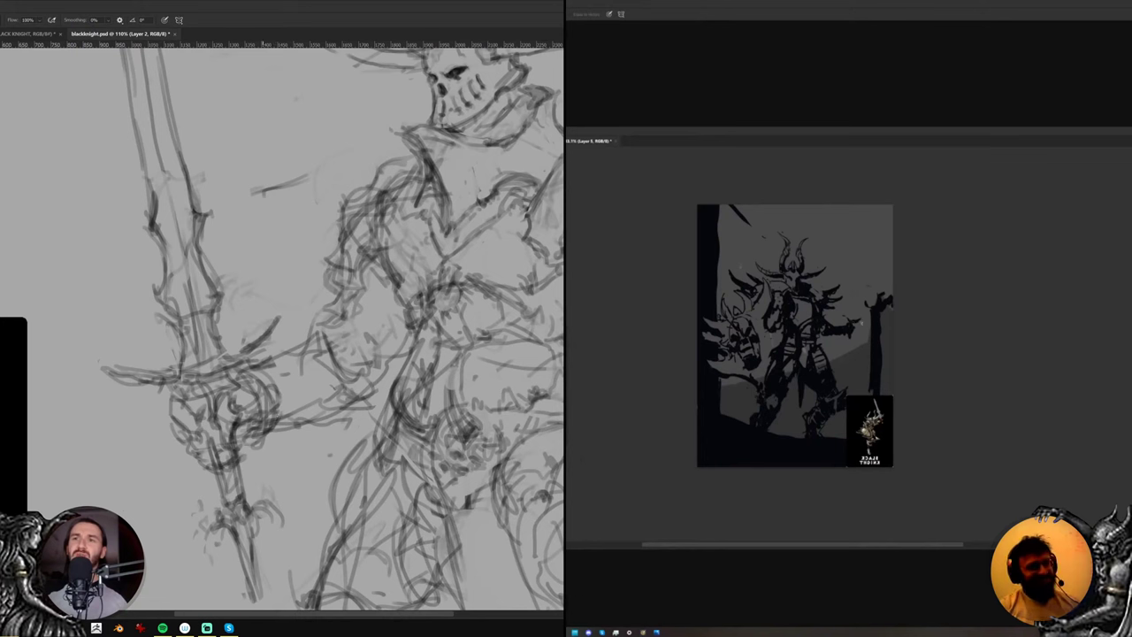
{"action": "key", "text": "e"}
{"action": "left_click_drag", "start_coordinate": [278, 395], "coordinate": [286, 417]}
{"action": "key", "text": "b"}
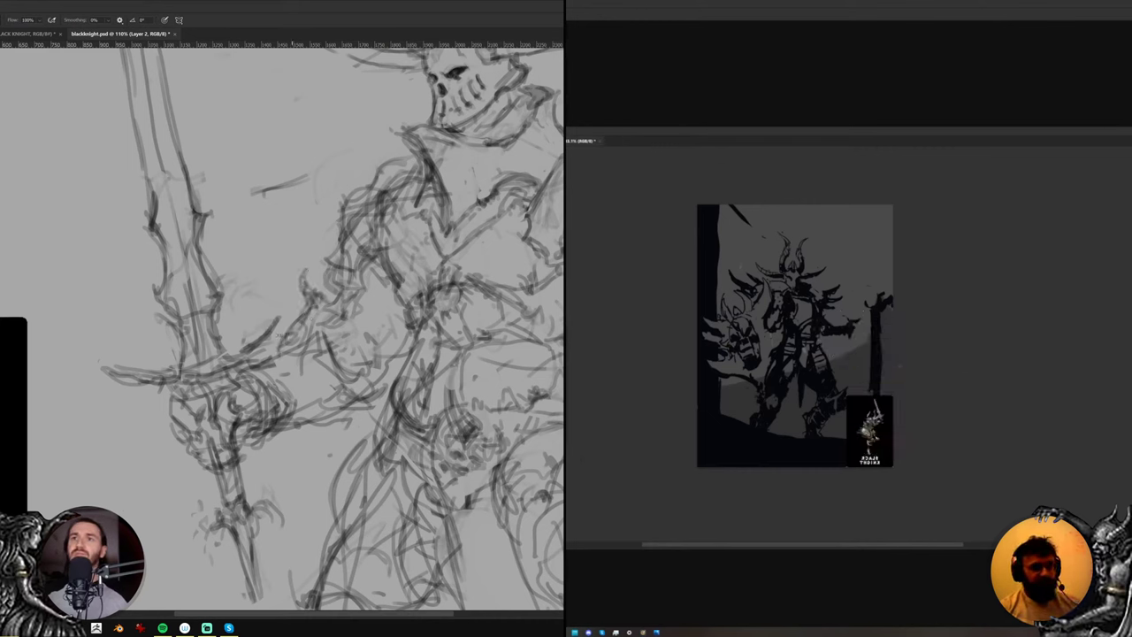
Lasso the first figure's tall central horn, transform it to a more upright angle, and clear the selection
{"action": "left_click_drag", "start_coordinate": [421, 378], "coordinate": [173, 336]}
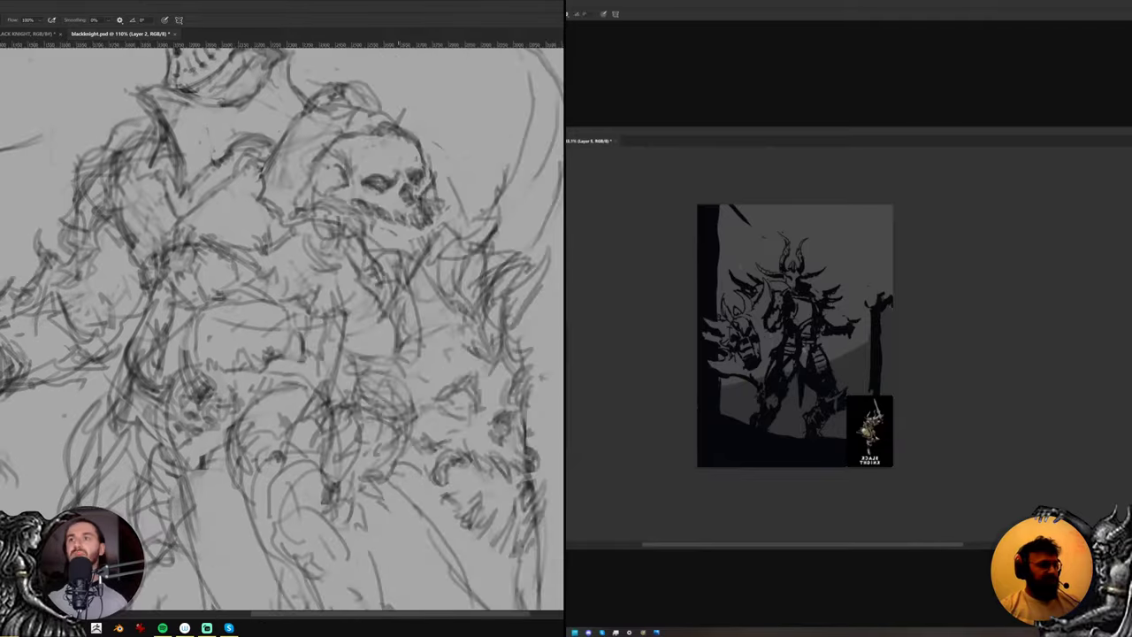
{"action": "left_click_drag", "start_coordinate": [449, 346], "coordinate": [427, 347]}
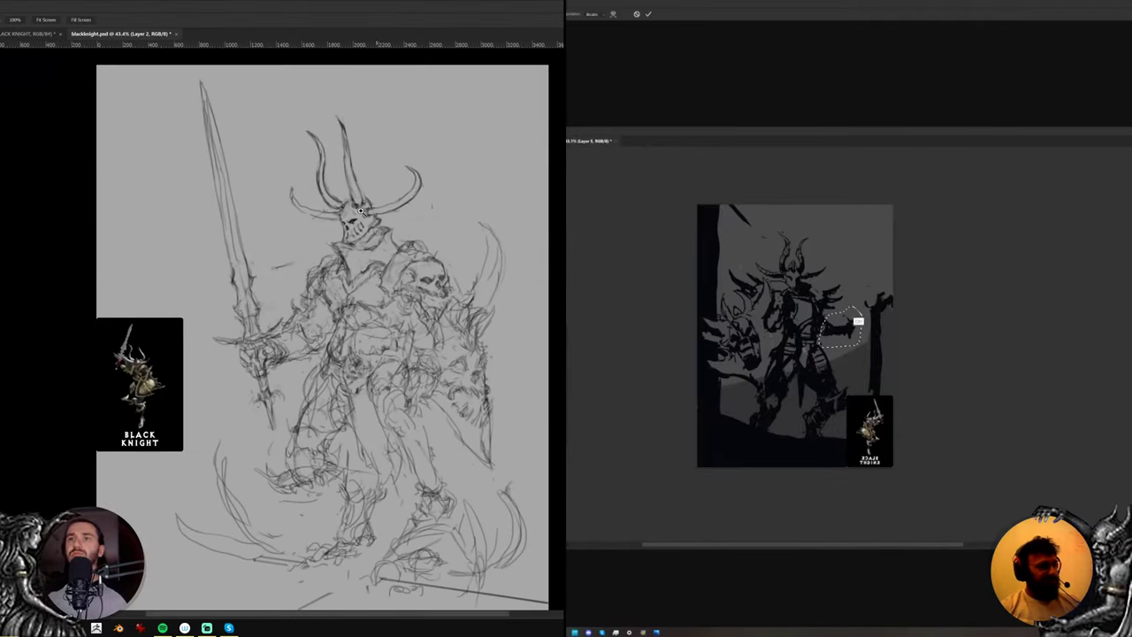
{"action": "scroll", "coordinate": [363, 211], "scroll_direction": "up", "scroll_amount": 5}
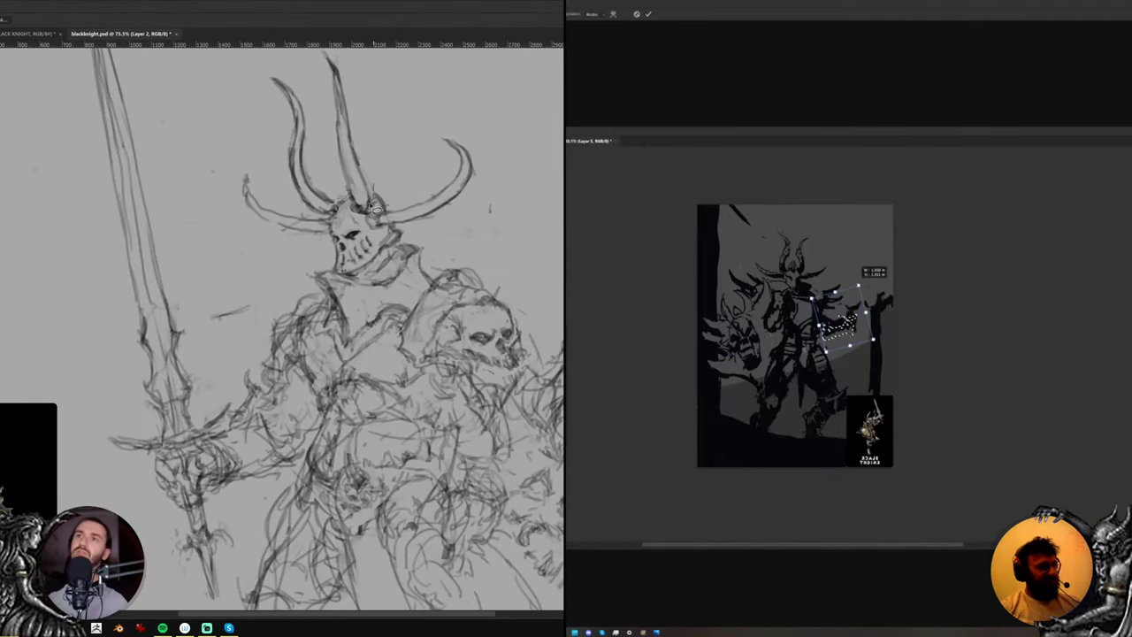
{"action": "mouse_move", "coordinate": [374, 203]}
{"action": "left_mouse_down"}
{"action": "mouse_move", "coordinate": [317, 129]}
{"action": "mouse_move", "coordinate": [375, 116]}
{"action": "mouse_move", "coordinate": [374, 164]}
{"action": "left_mouse_up"}
{"action": "left_click_drag", "start_coordinate": [383, 146], "coordinate": [384, 189]}
{"action": "key", "text": "ctrl+t"}
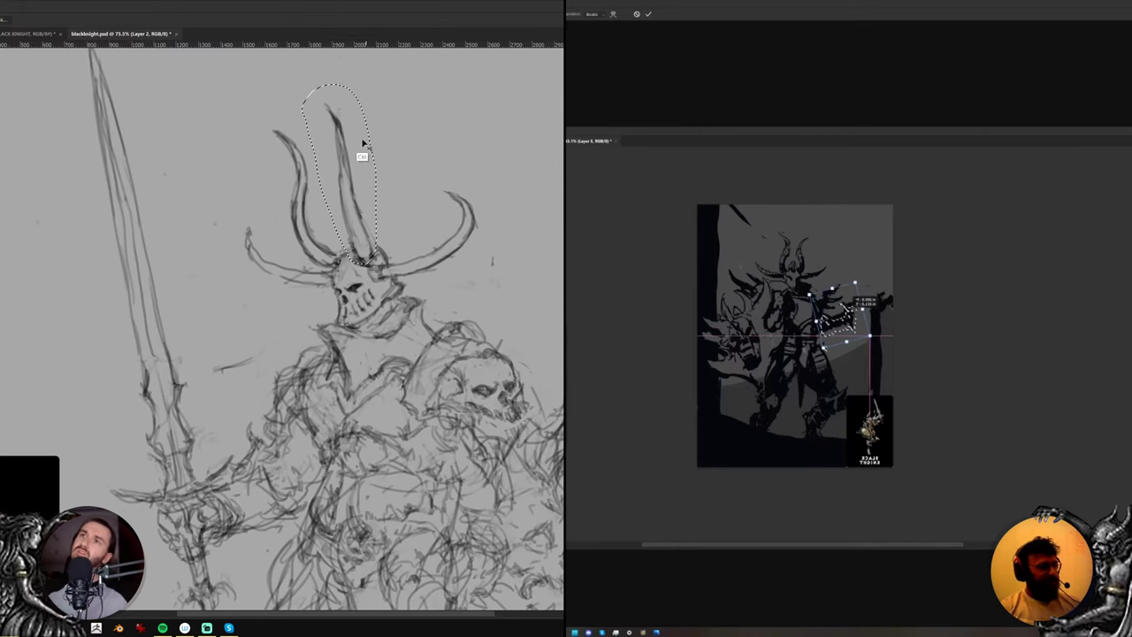
{"action": "mouse_move", "coordinate": [346, 88]}
{"action": "left_mouse_down"}
{"action": "mouse_move", "coordinate": [343, 103]}
{"action": "mouse_move", "coordinate": [358, 101]}
{"action": "left_mouse_up"}
{"action": "left_click_drag", "start_coordinate": [378, 209], "coordinate": [372, 210]}
{"action": "key", "text": "Return"}
{"action": "key", "text": "ctrl+d"}
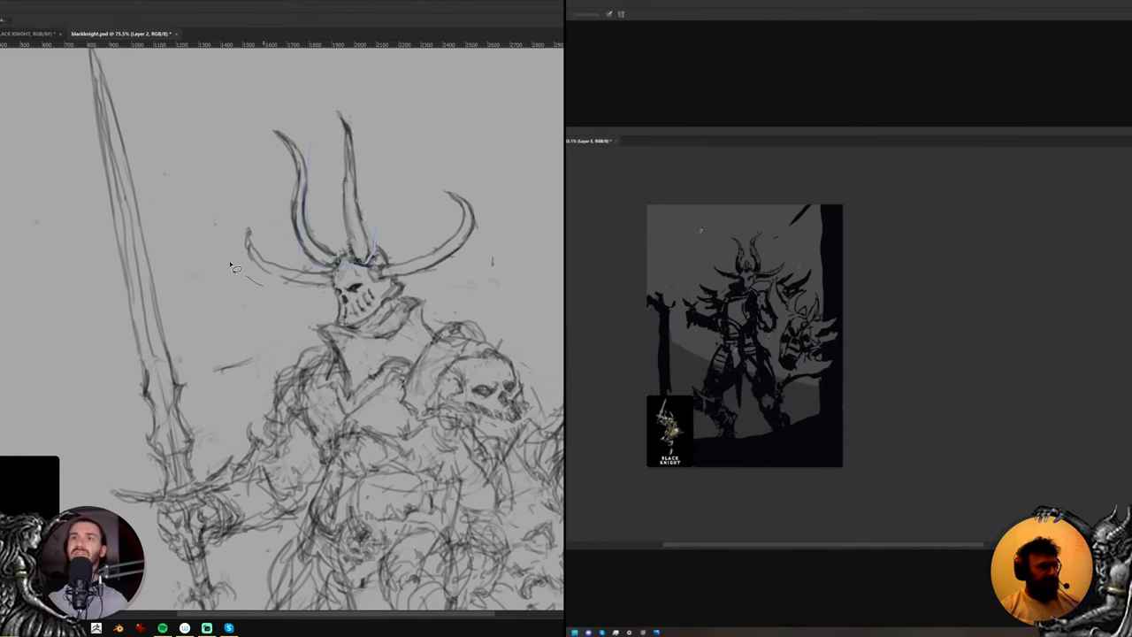
Select the helmet's lower horn on the sword side of the sketch and skew its outer end slightly downward
{"action": "mouse_move", "coordinate": [232, 264]}
{"action": "left_mouse_down"}
{"action": "mouse_move", "coordinate": [271, 234]}
{"action": "mouse_move", "coordinate": [329, 284]}
{"action": "left_mouse_up"}
{"action": "key", "text": "ctrl+t"}
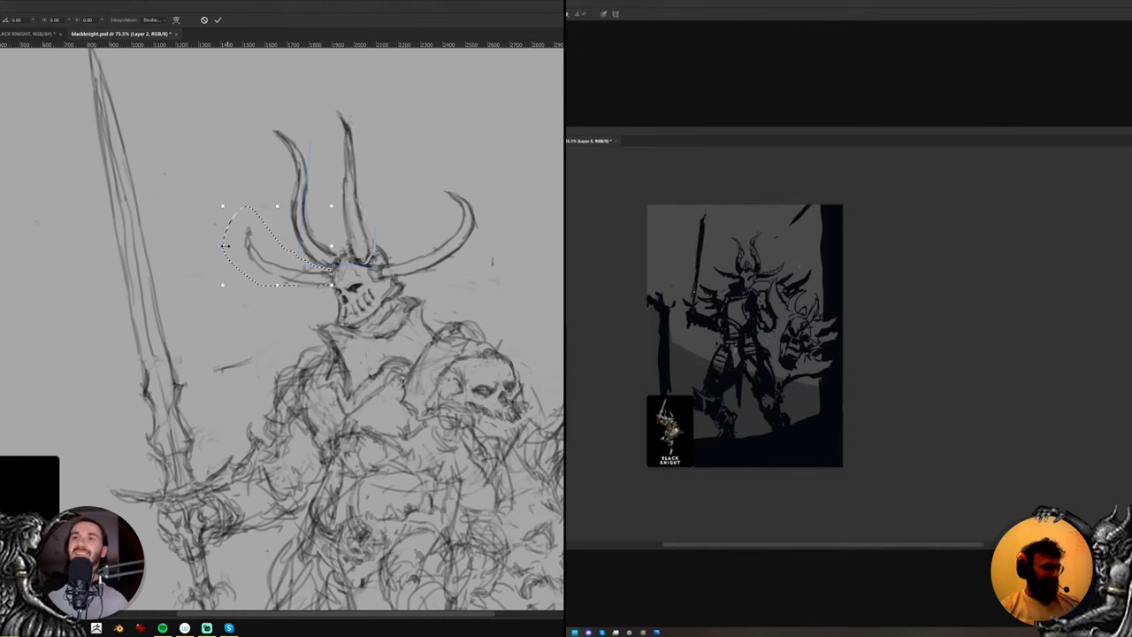
{"action": "left_click_drag", "start_coordinate": [223, 246], "coordinate": [224, 216]}
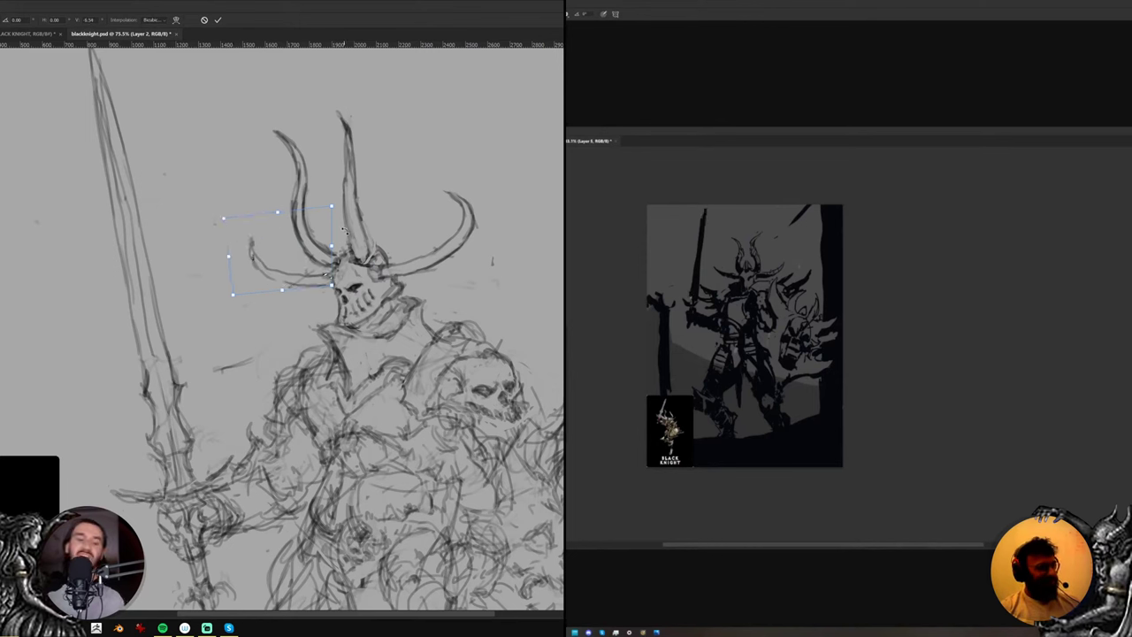
{"action": "key", "text": "Return"}
Select the helmet's side horn opposite the sword and warp it so its curve sits closer to the head
{"action": "mouse_move", "coordinate": [389, 285]}
{"action": "left_mouse_down"}
{"action": "mouse_move", "coordinate": [416, 256]}
{"action": "mouse_move", "coordinate": [495, 305]}
{"action": "mouse_move", "coordinate": [497, 268]}
{"action": "left_mouse_up"}
{"action": "key", "text": "ctrl+t"}
{"action": "right_click", "coordinate": [472, 241]}
{"action": "left_click", "coordinate": [506, 305]}
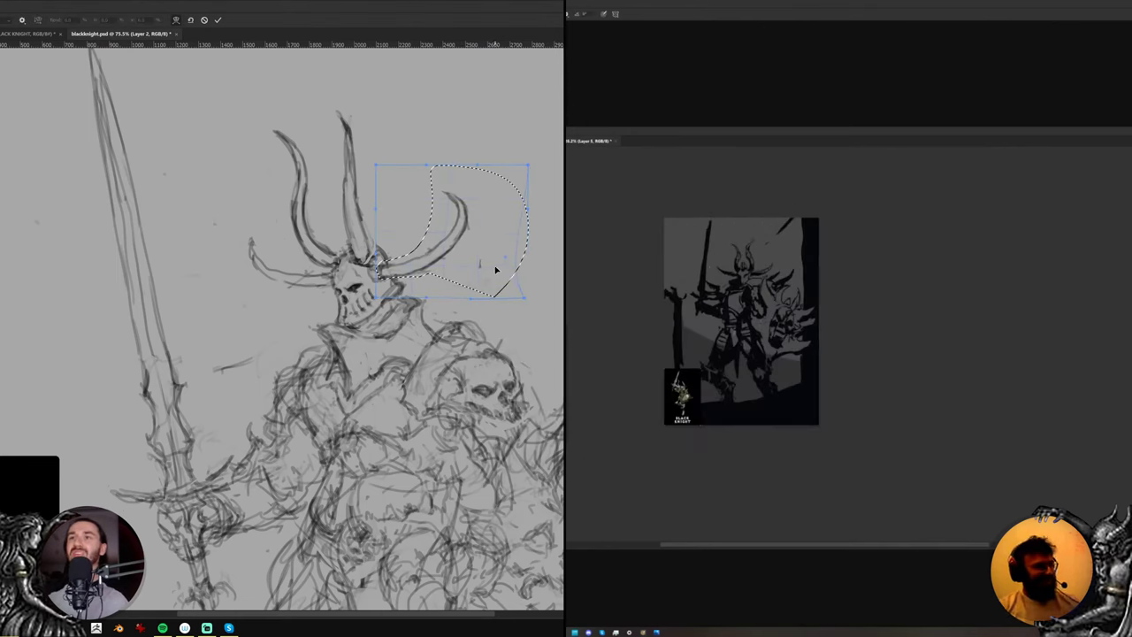
{"action": "left_click_drag", "start_coordinate": [425, 164], "coordinate": [437, 157]}
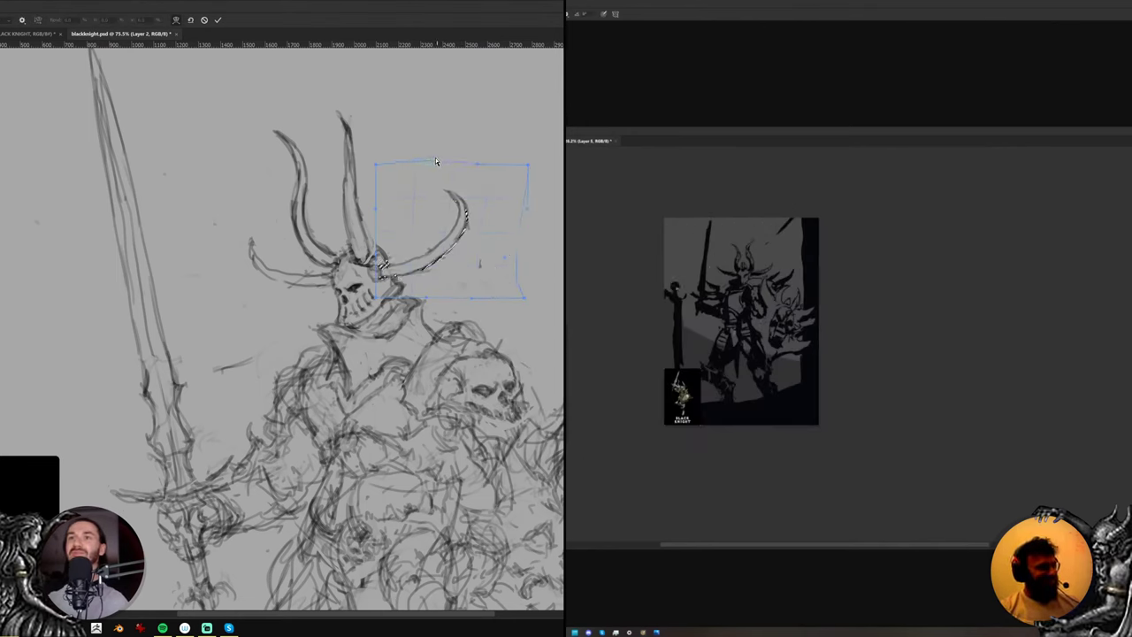
{"action": "key", "text": "Return"}
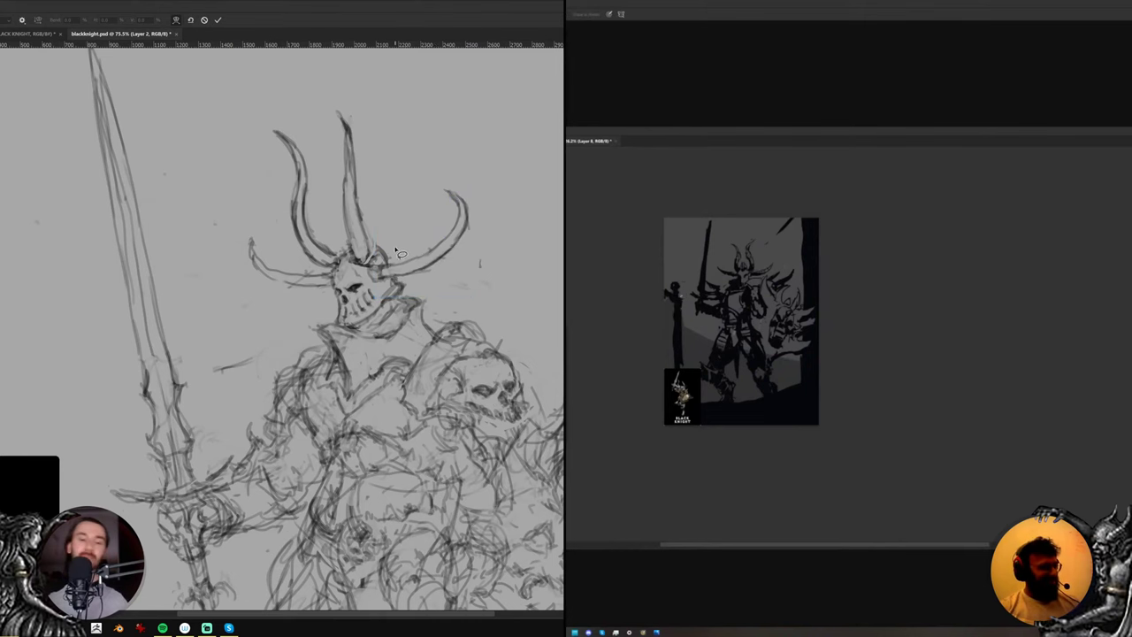
Flip the sketch horizontally and warp the two tall helmet horns so their lower parts bow away from the skull shoulder
{"action": "key", "text": "ctrl+shift+h"}
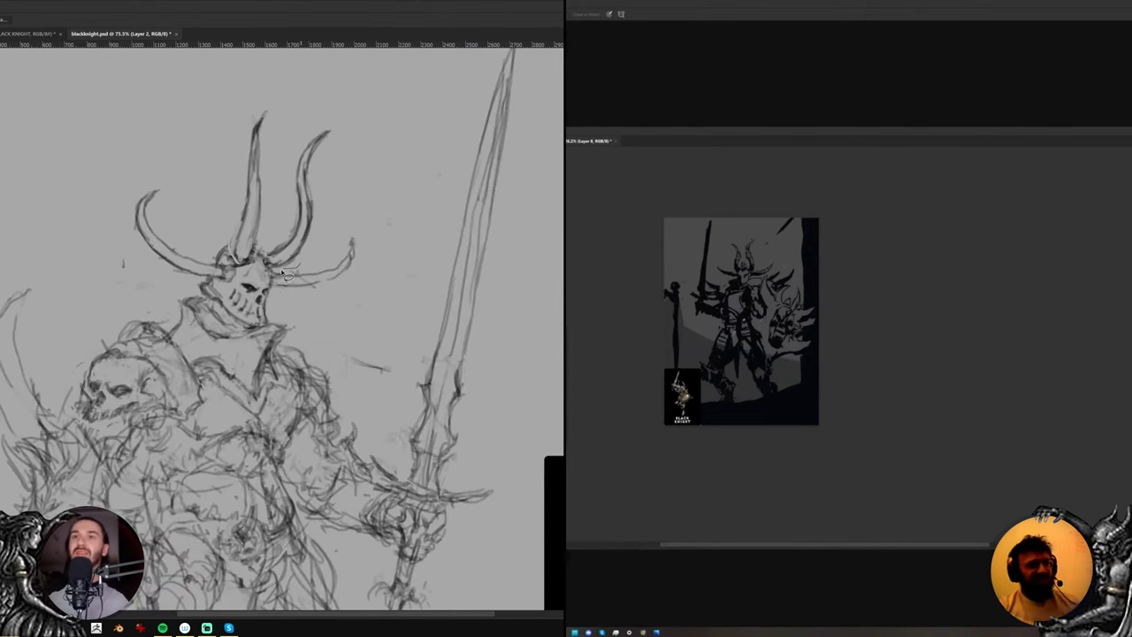
{"action": "mouse_move", "coordinate": [243, 265]}
{"action": "left_mouse_down"}
{"action": "mouse_move", "coordinate": [214, 158]}
{"action": "mouse_move", "coordinate": [368, 204]}
{"action": "left_mouse_up"}
{"action": "key", "text": "ctrl+t"}
{"action": "right_click", "coordinate": [304, 196]}
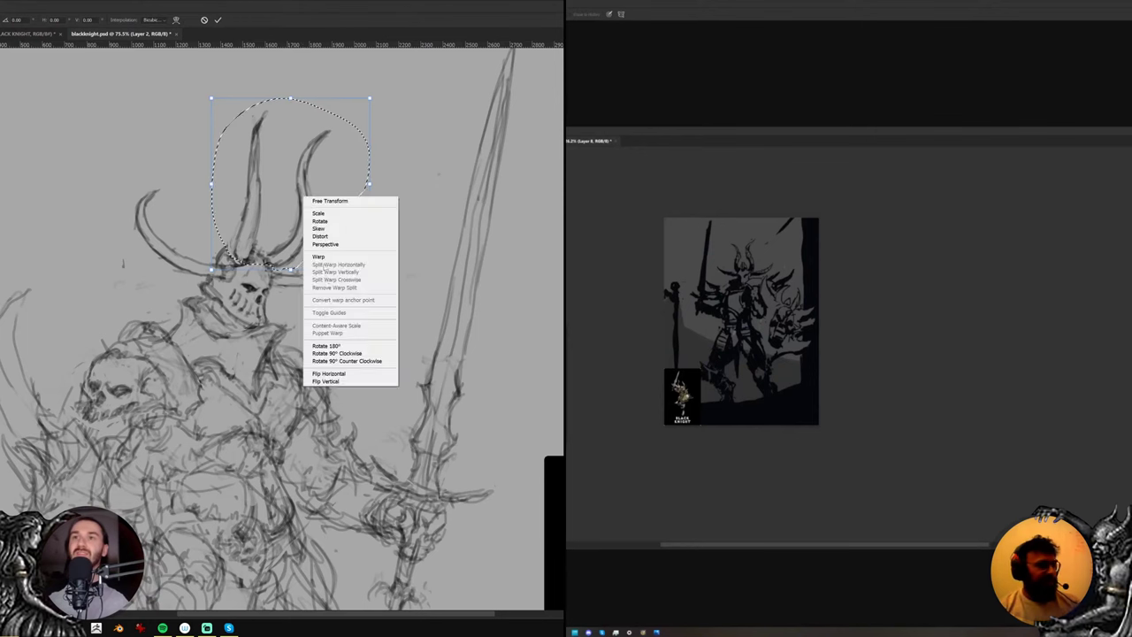
{"action": "left_click", "coordinate": [318, 257]}
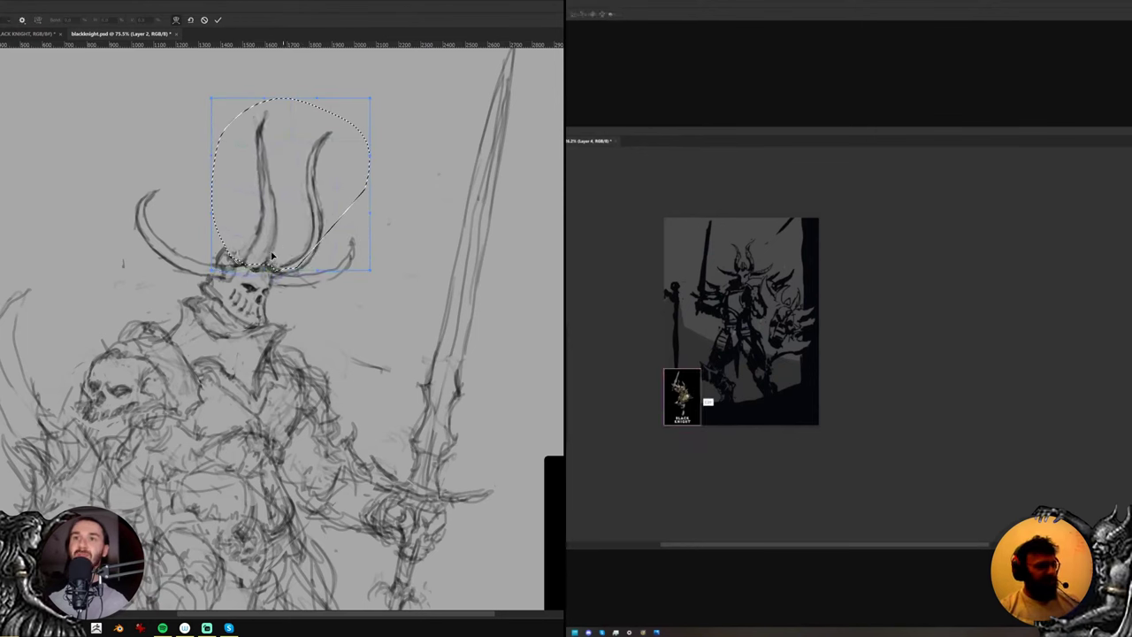
{"action": "left_click_drag", "start_coordinate": [236, 272], "coordinate": [225, 257]}
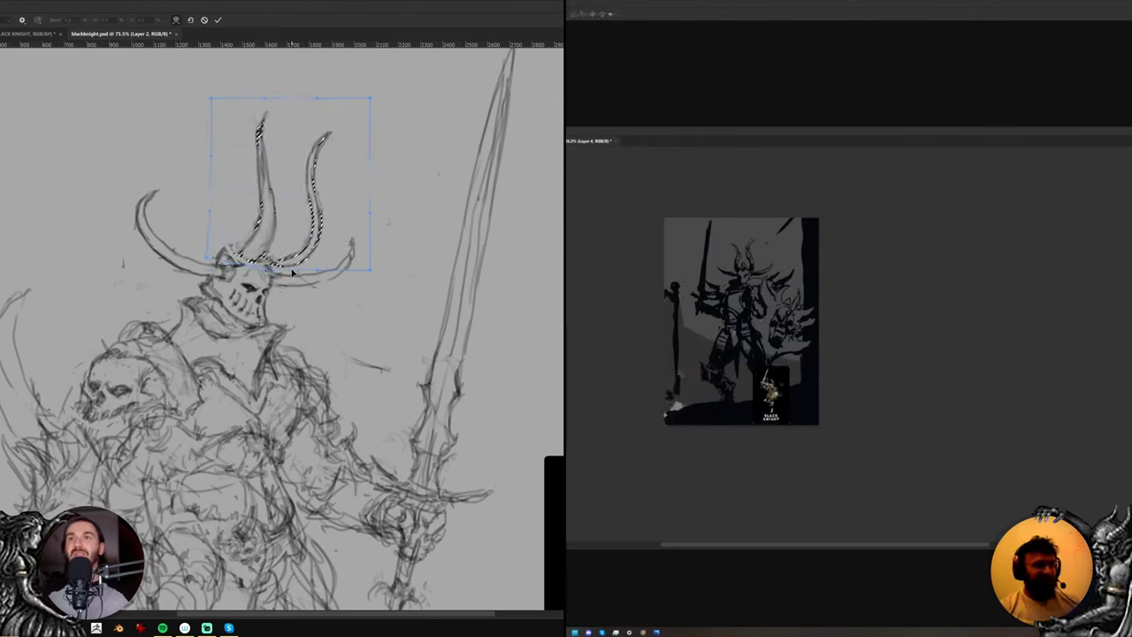
{"action": "key", "text": "Return"}
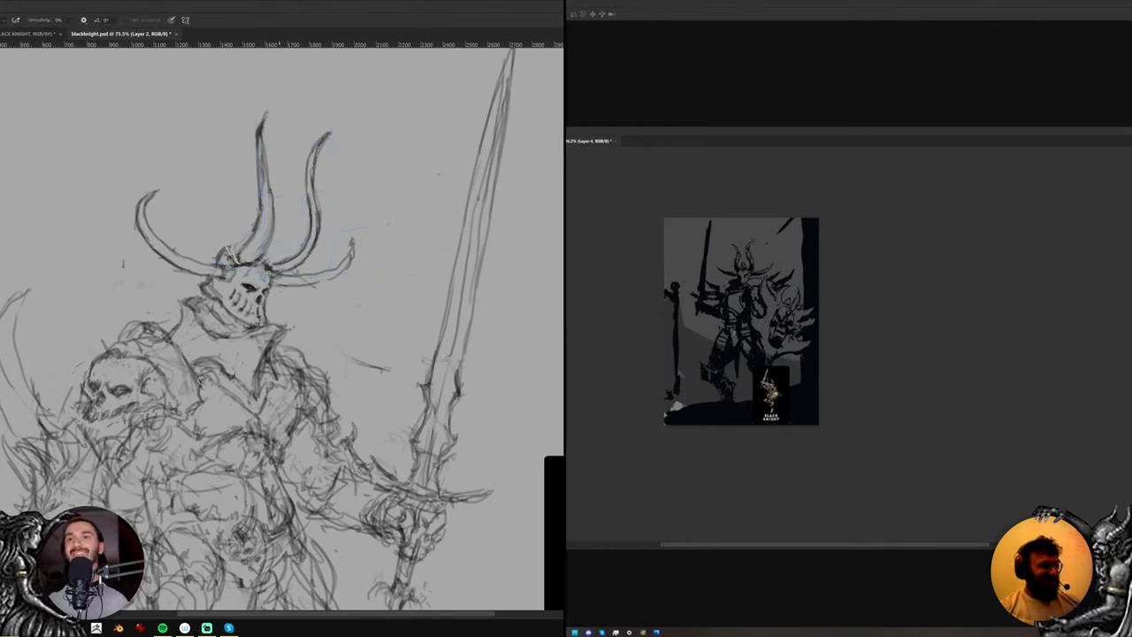
Sketch the rounded top of the helmet behind the base of the central horn
{"action": "key", "text": "b"}
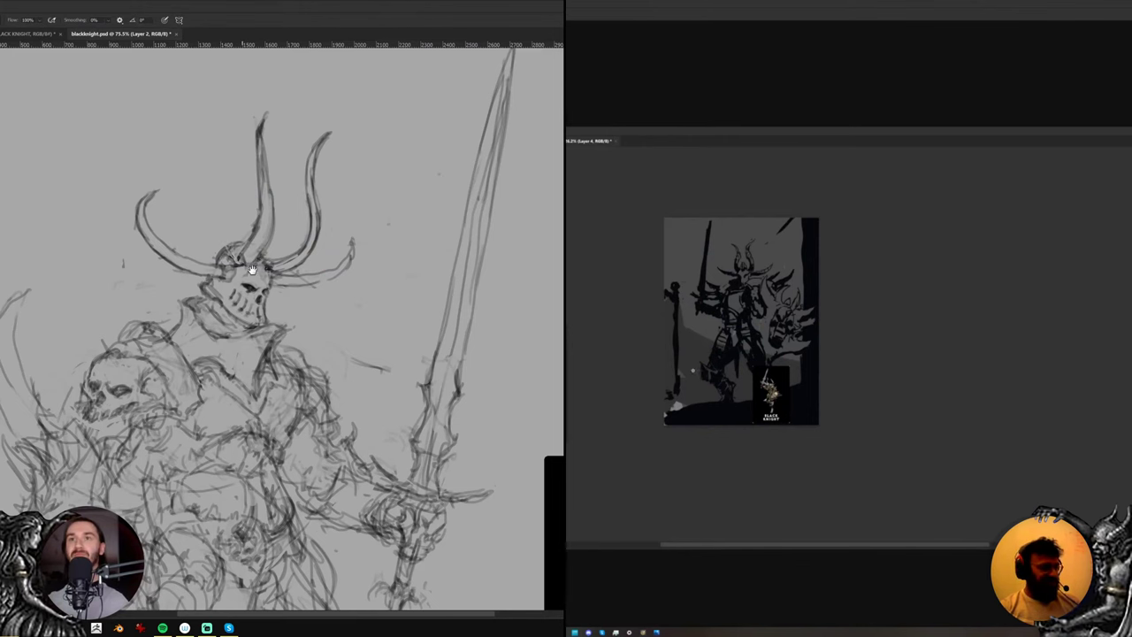
{"action": "left_click_drag", "start_coordinate": [252, 270], "coordinate": [334, 160]}
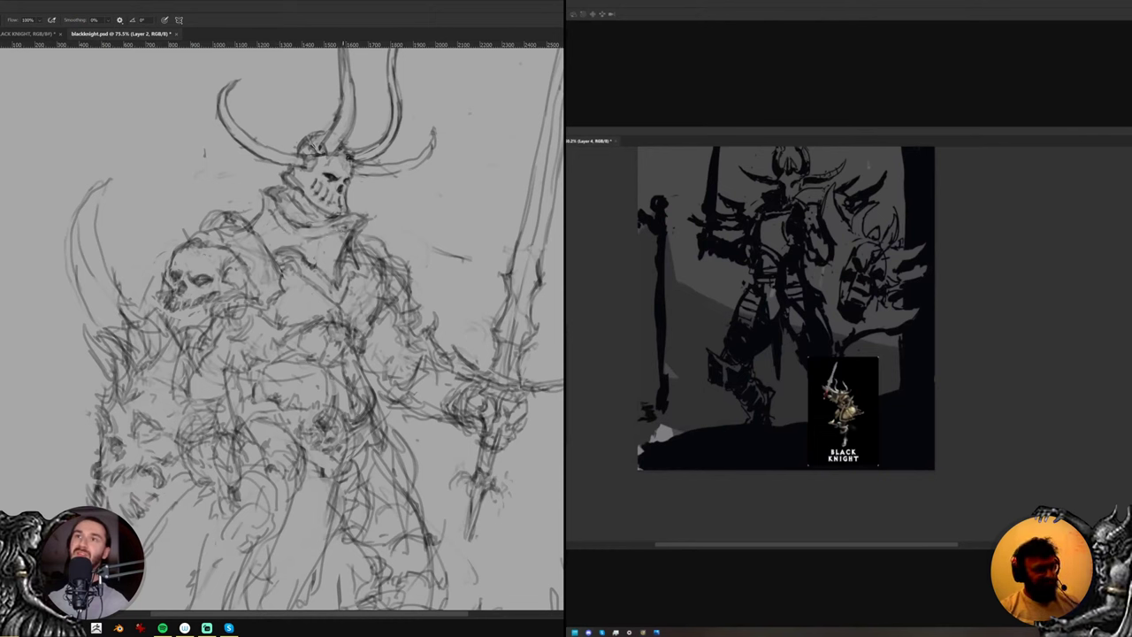
Move the Black Knight reference image into the silhouette painting's lower right corner and scale it down
{"action": "left_click_drag", "start_coordinate": [843, 425], "coordinate": [894, 425]}
{"action": "key", "text": "ctrl+t"}
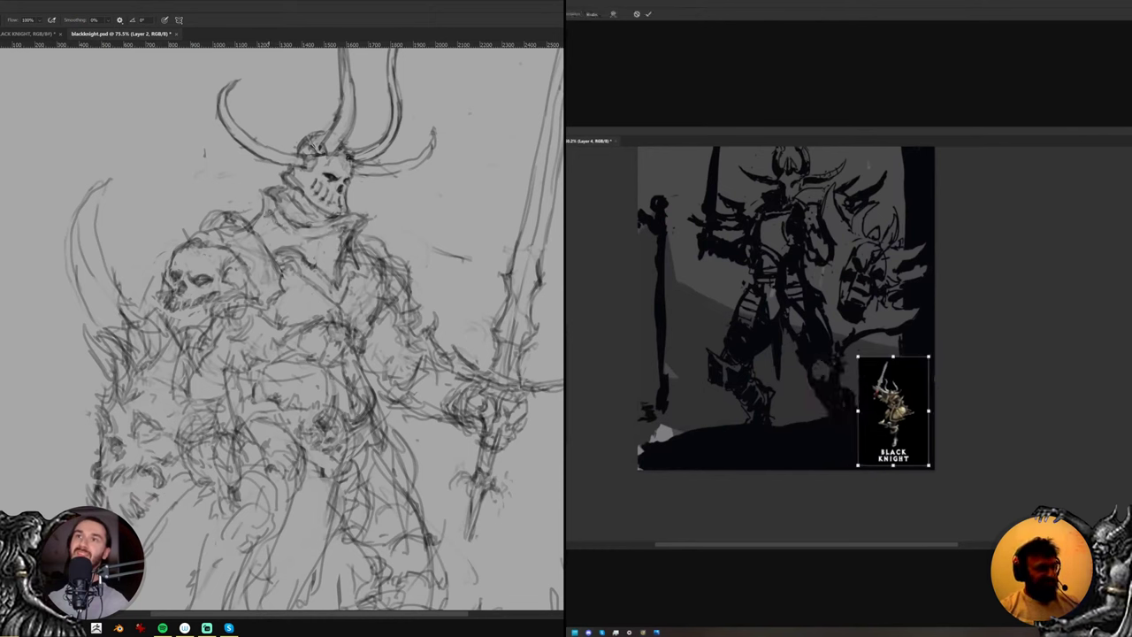
{"action": "left_click_drag", "start_coordinate": [858, 357], "coordinate": [883, 394]}
{"action": "key", "text": "Return"}
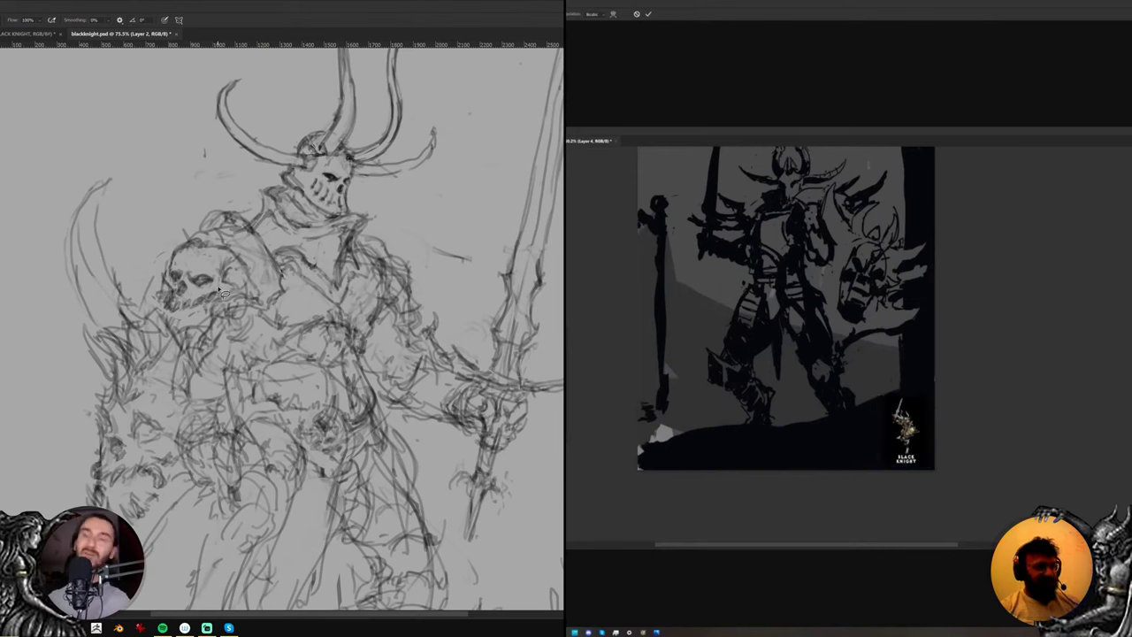
Shift small selected parts of the shoulder skull's face in the sketch, and extend the silhouette painting's dark post to the ground
{"action": "mouse_move", "coordinate": [215, 287]}
{"action": "left_mouse_down"}
{"action": "mouse_move", "coordinate": [202, 269]}
{"action": "mouse_move", "coordinate": [214, 284]}
{"action": "left_mouse_up"}
{"action": "key", "text": "v"}
{"action": "left_click_drag", "start_coordinate": [211, 280], "coordinate": [171, 294]}
{"action": "key", "text": "ctrl+d"}
{"action": "key", "text": "b"}
{"action": "key", "text": "l"}
{"action": "left_click_drag", "start_coordinate": [663, 408], "coordinate": [661, 441]}
{"action": "key", "text": "v"}
{"action": "left_click_drag", "start_coordinate": [176, 279], "coordinate": [179, 281]}
{"action": "key", "text": "ctrl+d"}
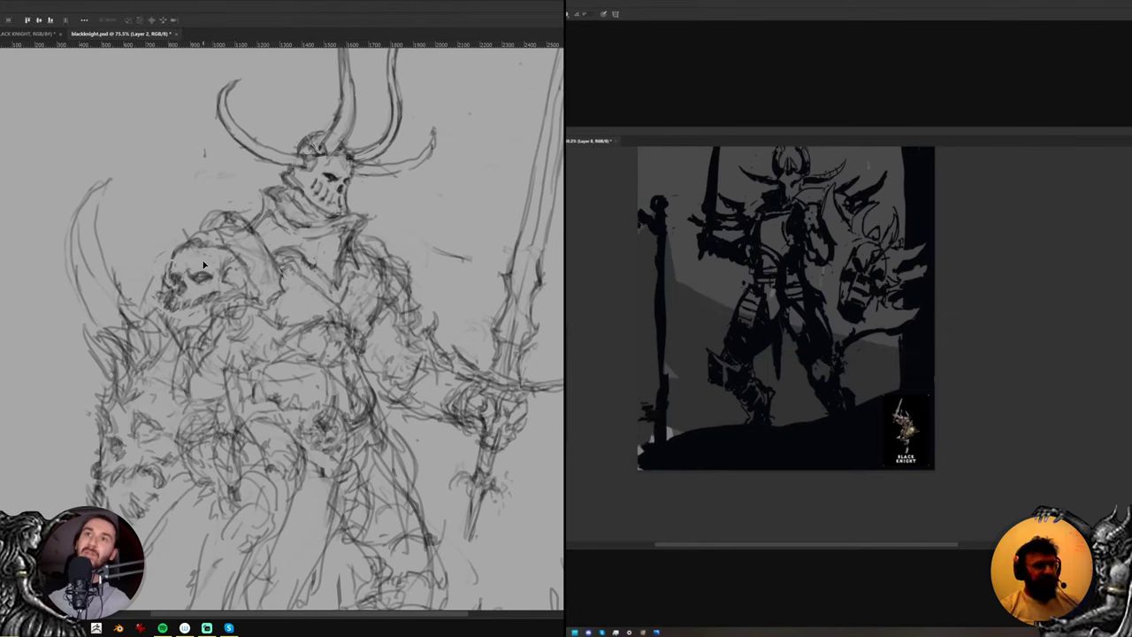
Paint over the light patches around the post's base in dark, and sketch a pointed spike on the pauldron above the skull
{"action": "key", "text": "b"}
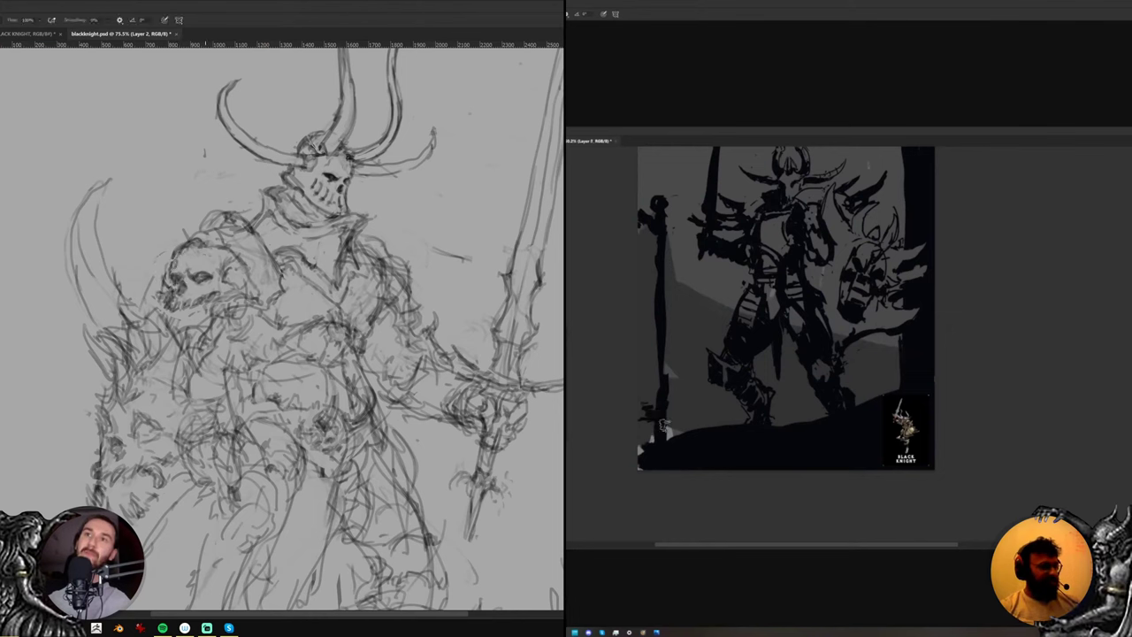
{"action": "mouse_move", "coordinate": [666, 430]}
{"action": "left_mouse_down"}
{"action": "mouse_move", "coordinate": [673, 369]}
{"action": "mouse_move", "coordinate": [635, 466]}
{"action": "left_mouse_up"}
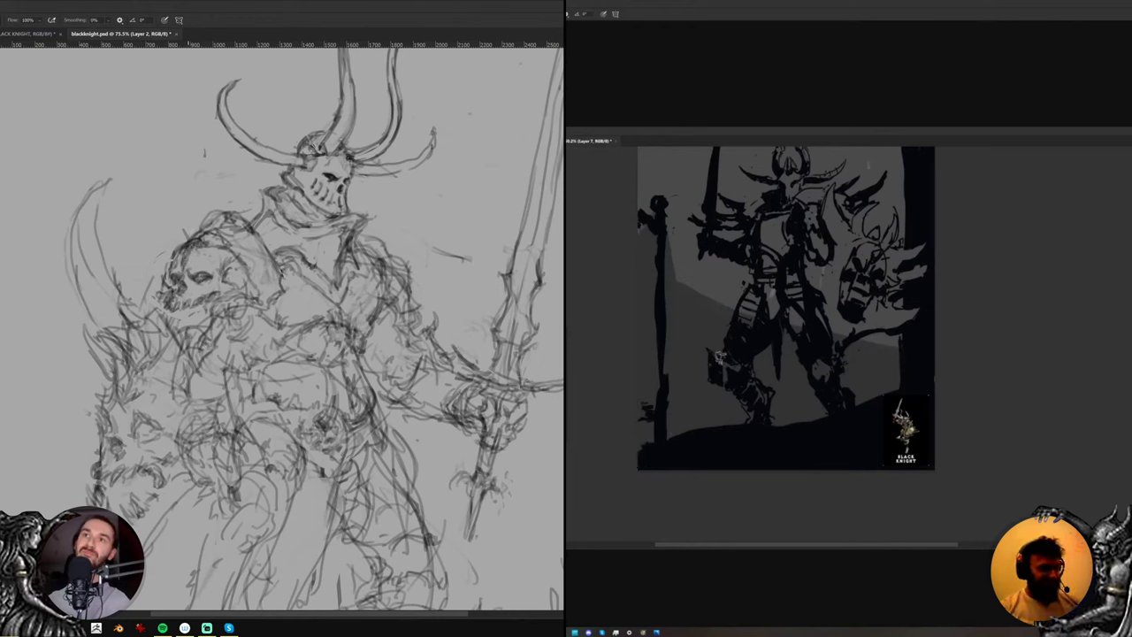
{"action": "key", "text": "e"}
{"action": "left_click_drag", "start_coordinate": [219, 211], "coordinate": [226, 197]}
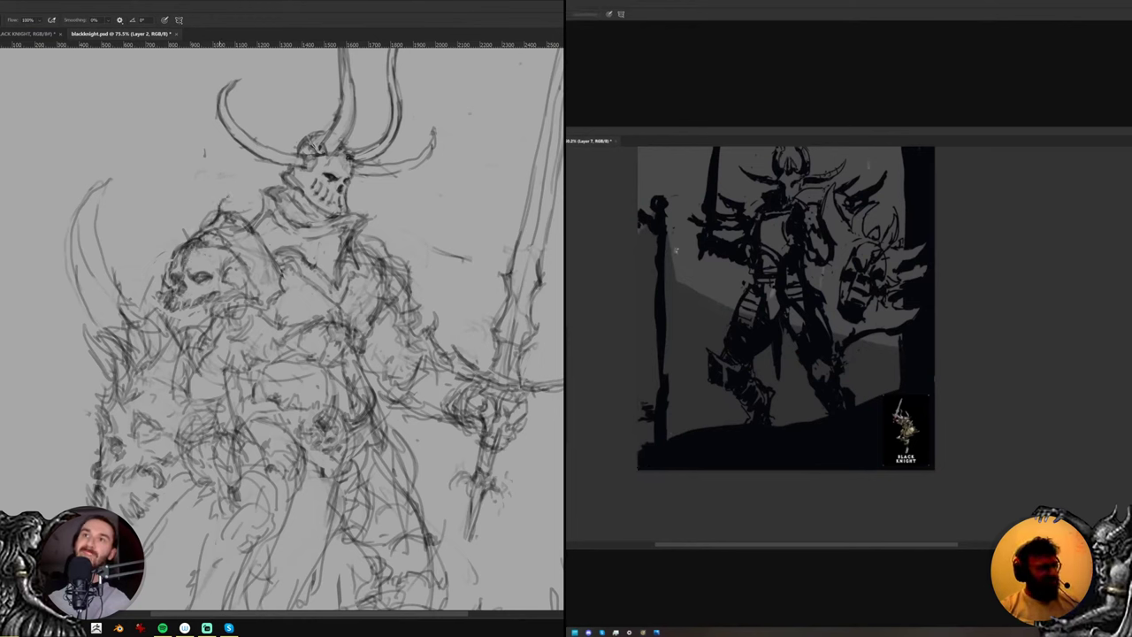
Try a vertical eraser stroke beside the post in the silhouette painting, and undo it
{"action": "left_click_drag", "start_coordinate": [672, 232], "coordinate": [673, 265]}
{"action": "key", "text": "ctrl+z"}
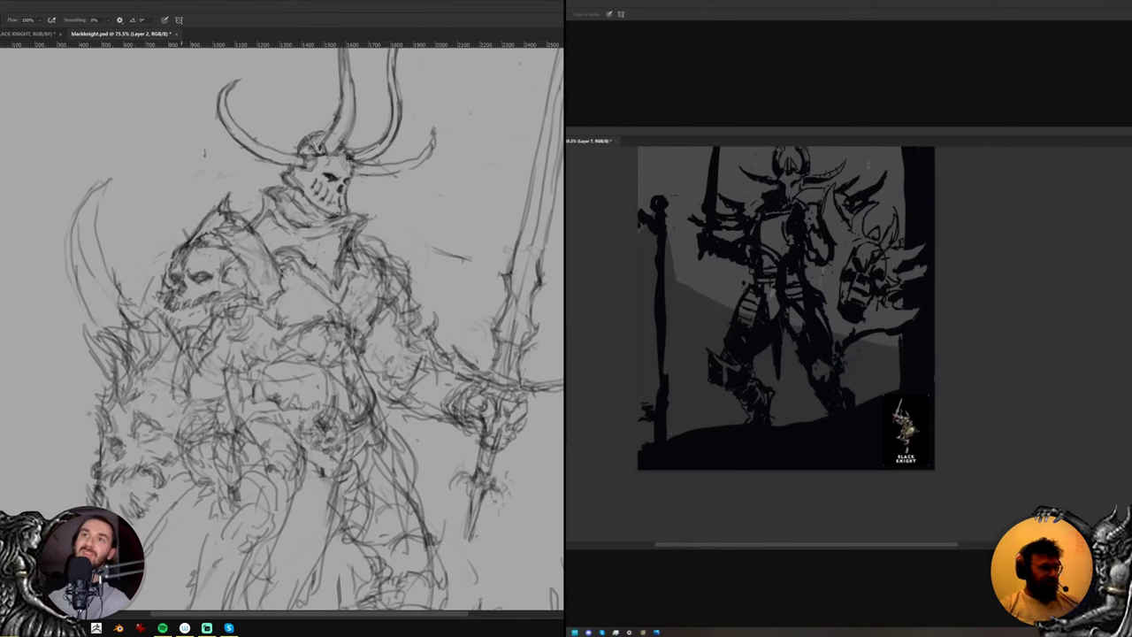
Sample the grey background tone and brush over the silhouette knight's shoulder spikes, neck and chest
{"action": "key", "text": "b"}
{"action": "left_click", "coordinate": [684, 271], "text": "alt"}
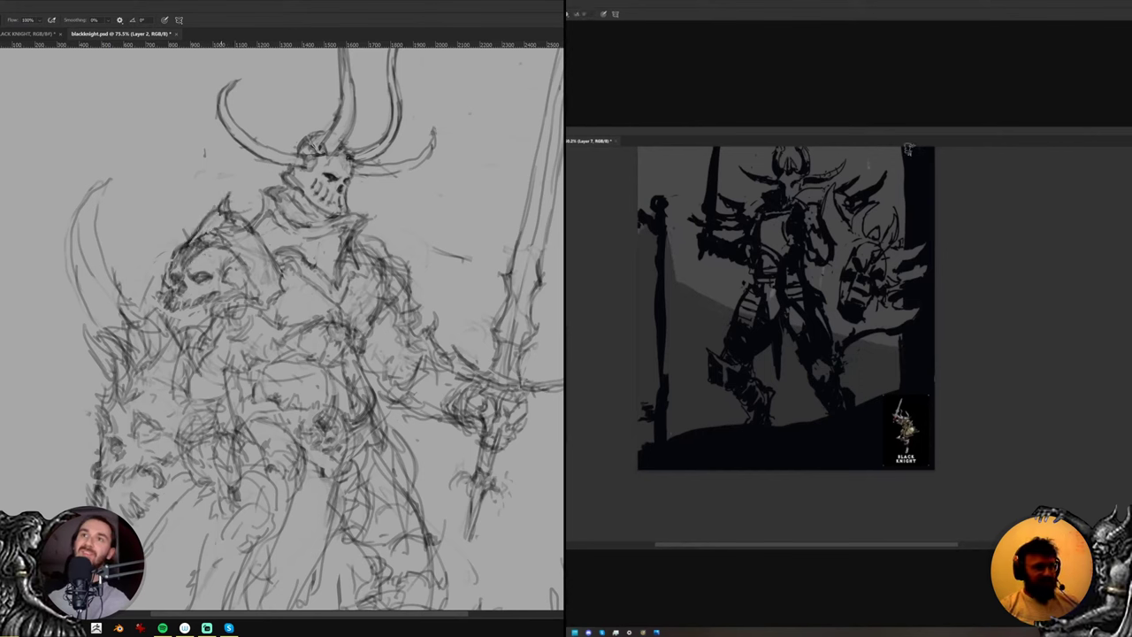
{"action": "key", "text": "e"}
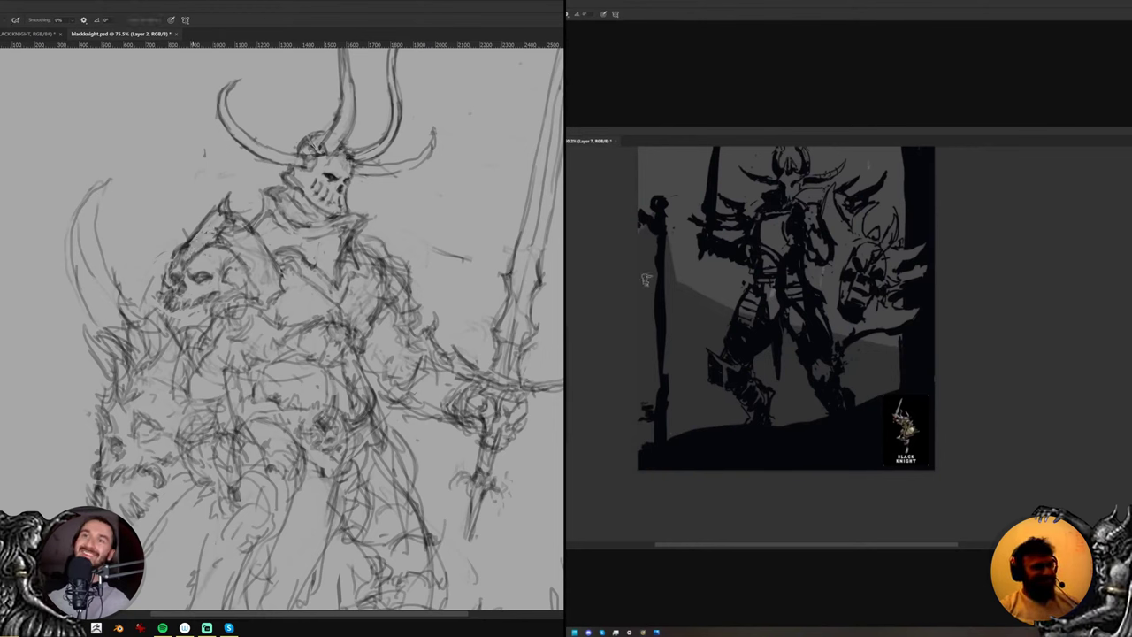
{"action": "left_click_drag", "start_coordinate": [740, 314], "coordinate": [729, 401]}
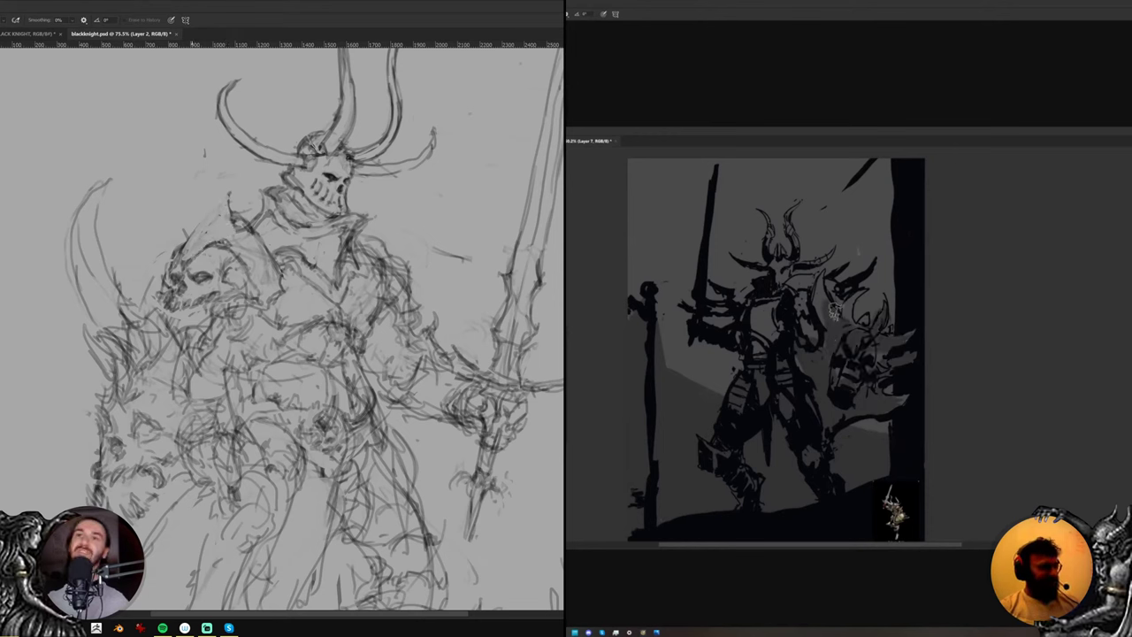
{"action": "key", "text": "b"}
{"action": "mouse_move", "coordinate": [835, 309]}
{"action": "left_mouse_down"}
{"action": "mouse_move", "coordinate": [837, 324]}
{"action": "mouse_move", "coordinate": [849, 314]}
{"action": "left_mouse_up"}
{"action": "left_click_drag", "start_coordinate": [822, 278], "coordinate": [783, 288]}
{"action": "left_click_drag", "start_coordinate": [818, 285], "coordinate": [809, 335]}
{"action": "left_click_drag", "start_coordinate": [769, 309], "coordinate": [766, 346]}
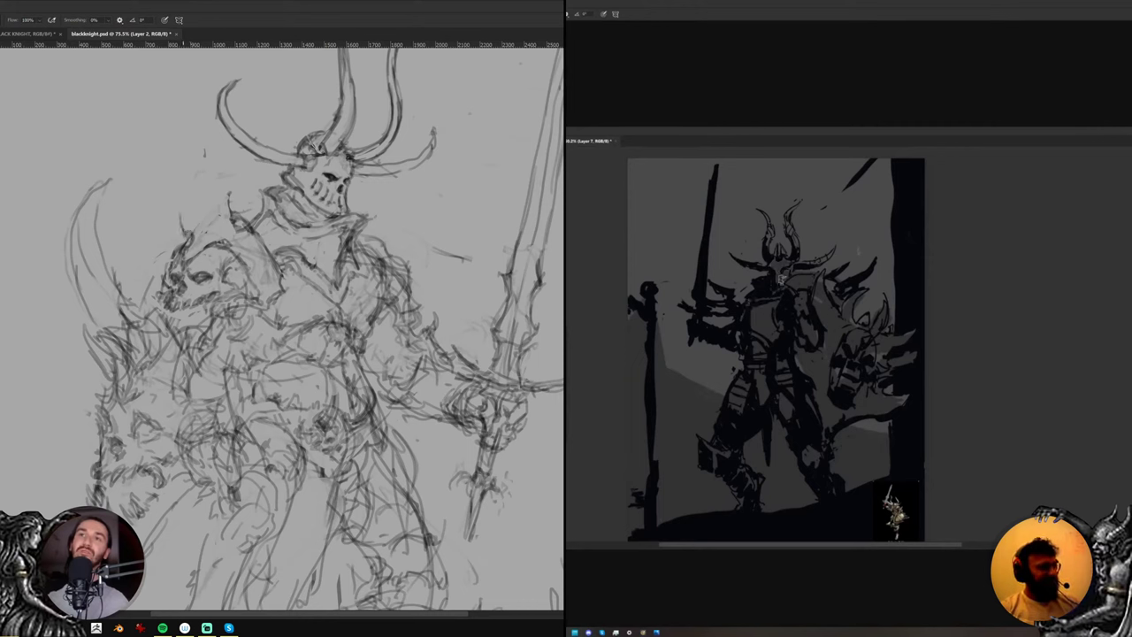
Sketch a curved horn rising from the skull pauldron, and touch up the silhouette knight's side horn
{"action": "left_click_drag", "start_coordinate": [192, 184], "coordinate": [201, 224]}
{"action": "left_click_drag", "start_coordinate": [833, 252], "coordinate": [808, 262]}
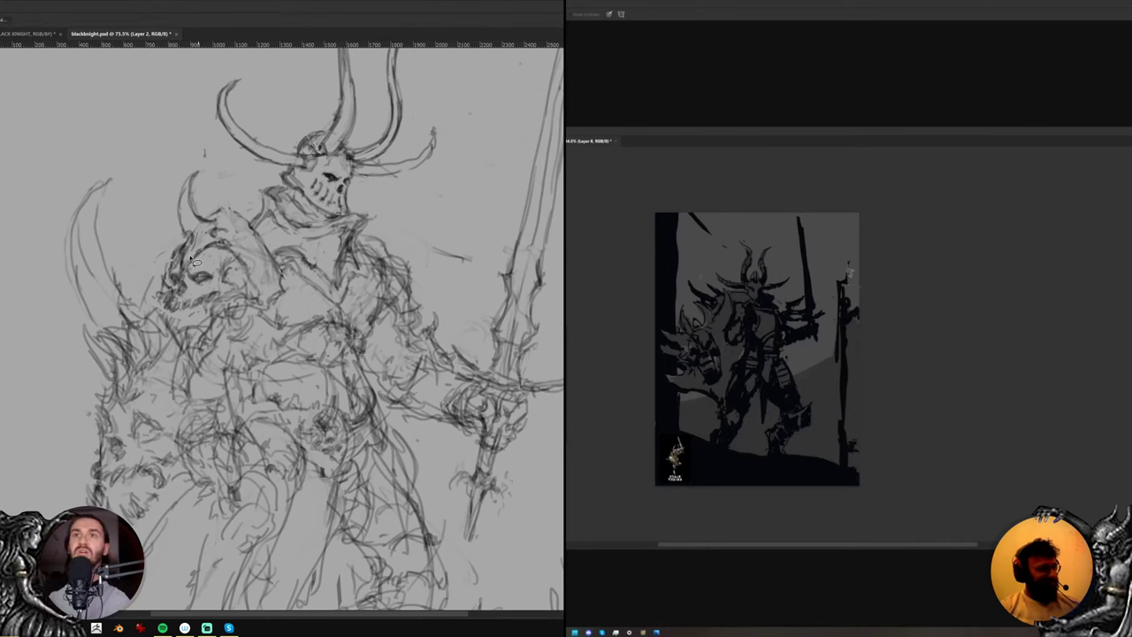
Select the new pauldron horn in the sketch, warp its outer edge slightly outward and deselect it
{"action": "mouse_move", "coordinate": [164, 232]}
{"action": "left_mouse_down"}
{"action": "mouse_move", "coordinate": [195, 161]}
{"action": "mouse_move", "coordinate": [173, 256]}
{"action": "left_mouse_up"}
{"action": "right_click", "coordinate": [181, 217]}
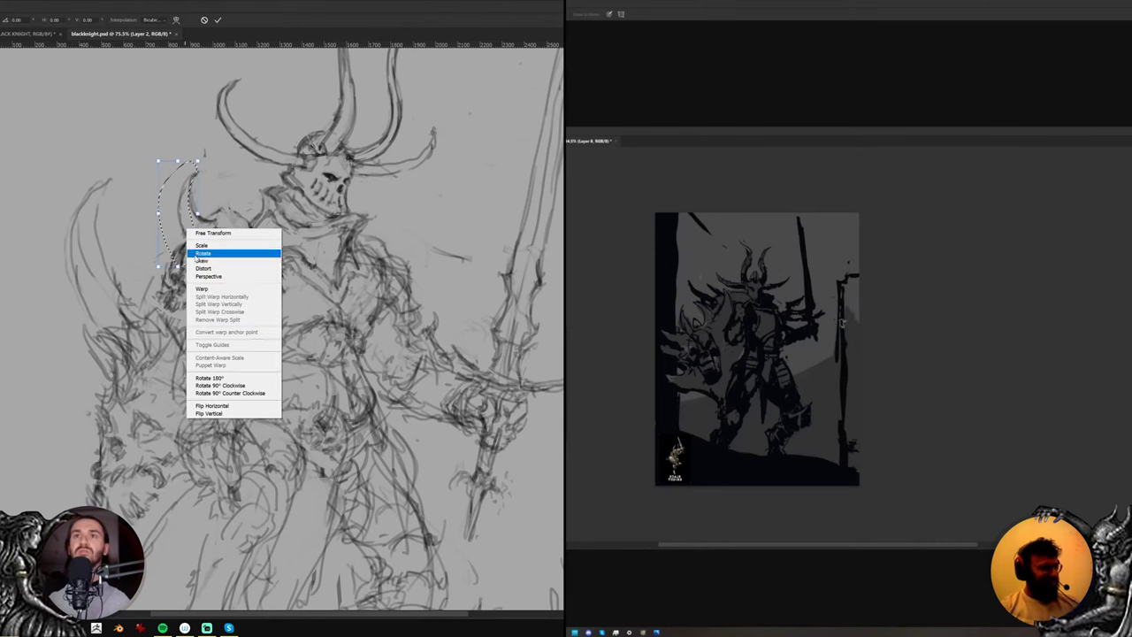
{"action": "left_click", "coordinate": [203, 289]}
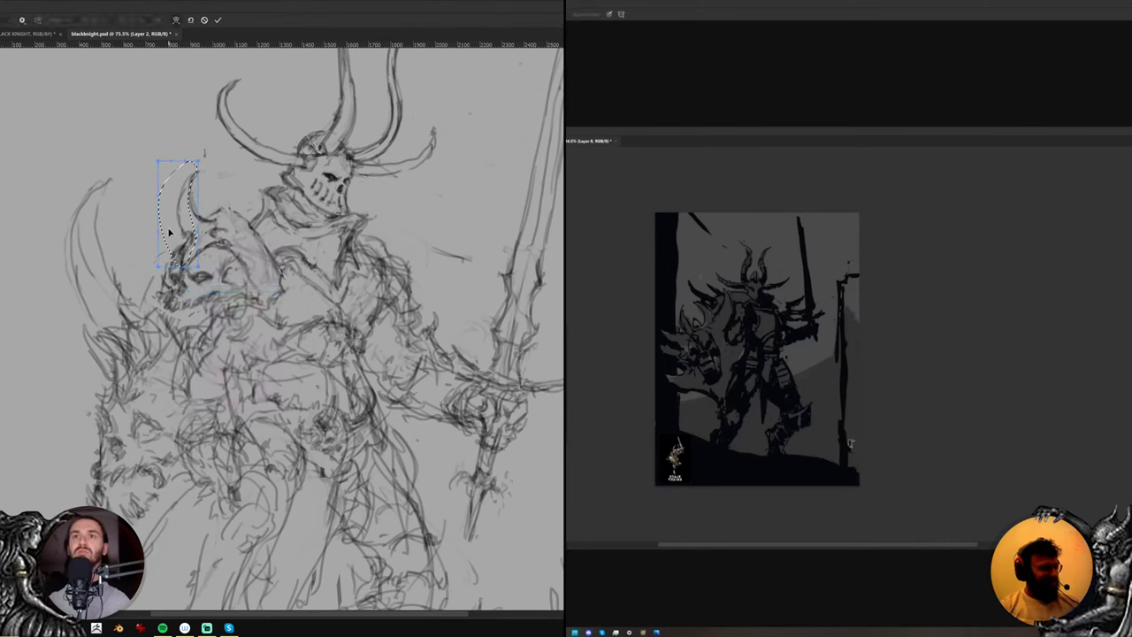
{"action": "mouse_move", "coordinate": [169, 232]}
{"action": "left_mouse_down"}
{"action": "mouse_move", "coordinate": [159, 244]}
{"action": "mouse_move", "coordinate": [167, 235]}
{"action": "left_mouse_up"}
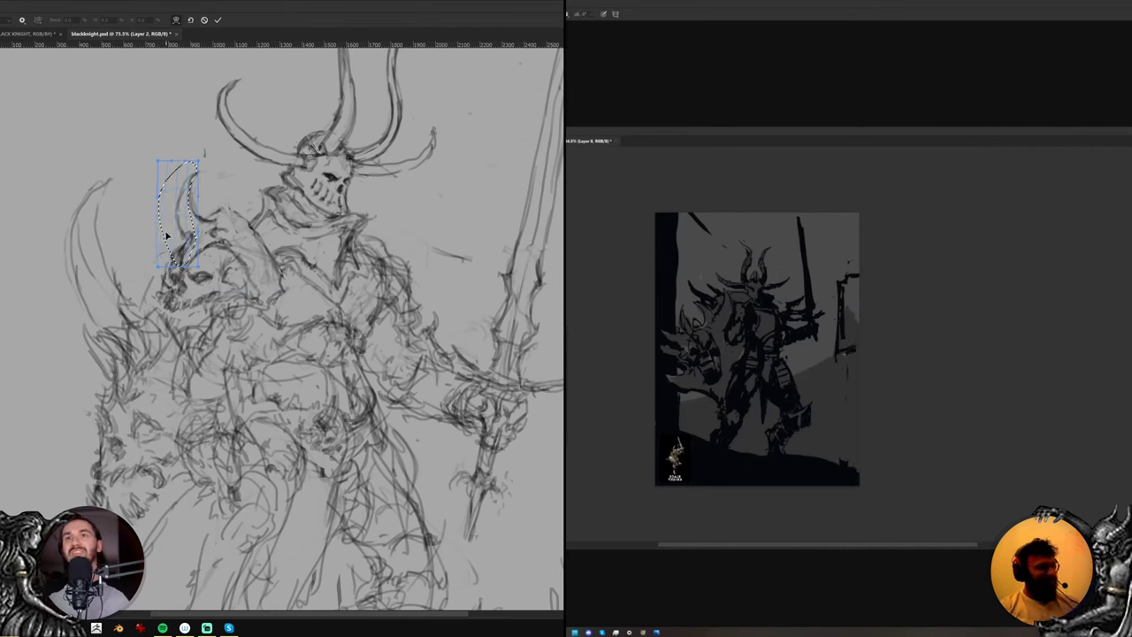
{"action": "key", "text": "Return"}
{"action": "key", "text": "ctrl+d"}
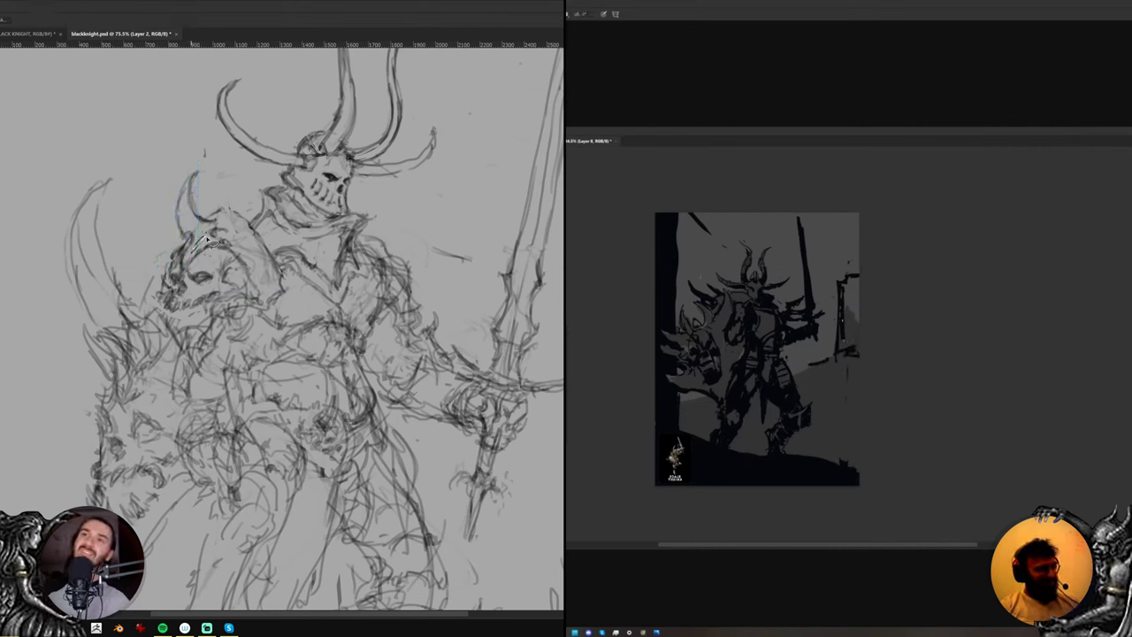
Paint dark crossbars at the top of the silhouette painting's post and a dark ledge from its base to the knight's hip
{"action": "key", "text": "b"}
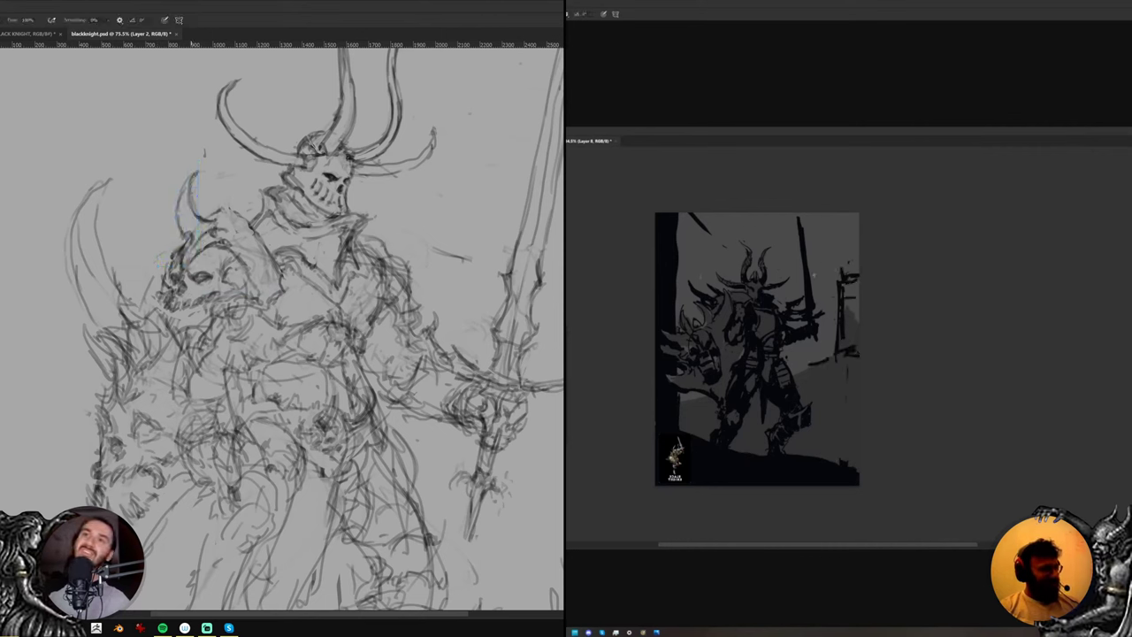
{"action": "left_click_drag", "start_coordinate": [845, 272], "coordinate": [857, 265]}
{"action": "key", "text": "e"}
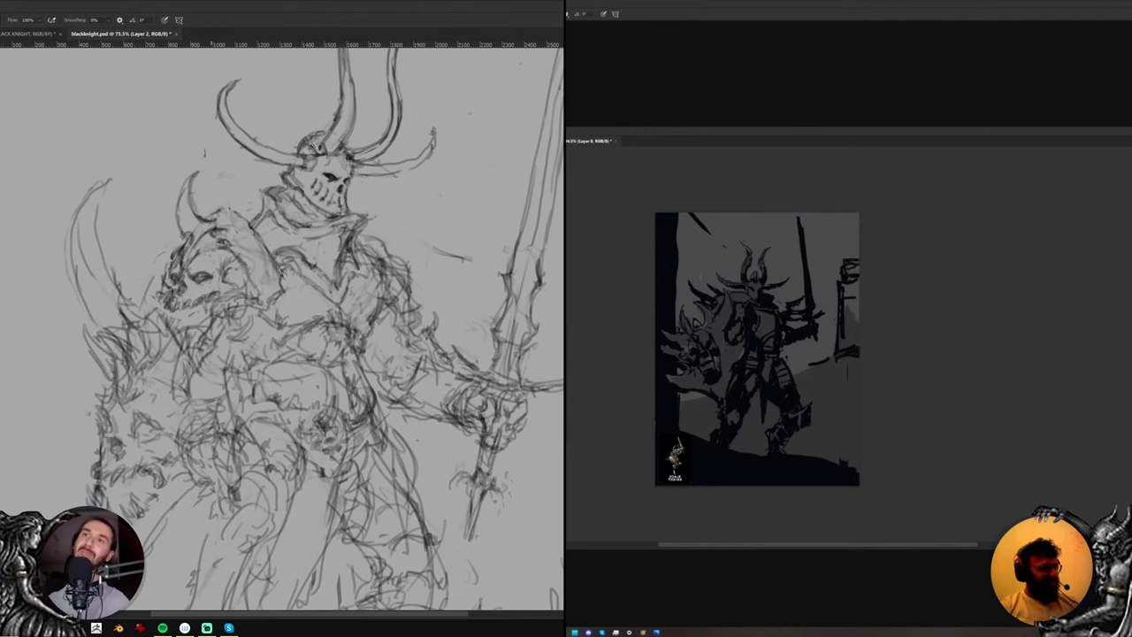
{"action": "left_click_drag", "start_coordinate": [834, 350], "coordinate": [795, 353]}
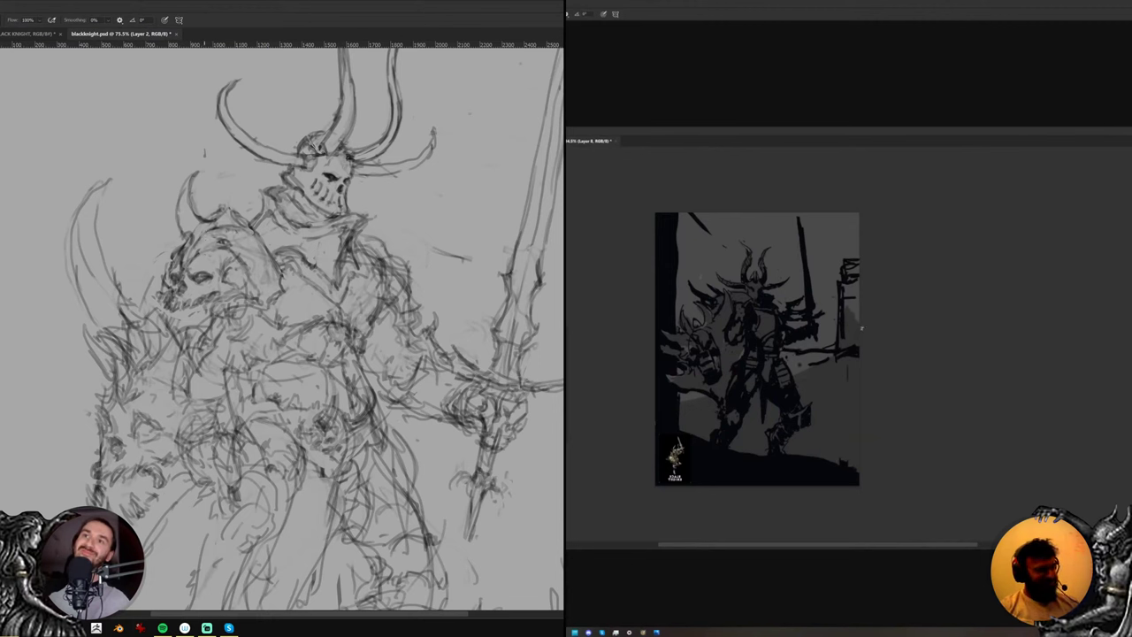
{"action": "left_click_drag", "start_coordinate": [827, 356], "coordinate": [784, 356]}
Flip both canvases horizontally and fill the tower beside the silhouette knight's sword with dark strokes
{"action": "key", "text": "ctrl+shift+h"}
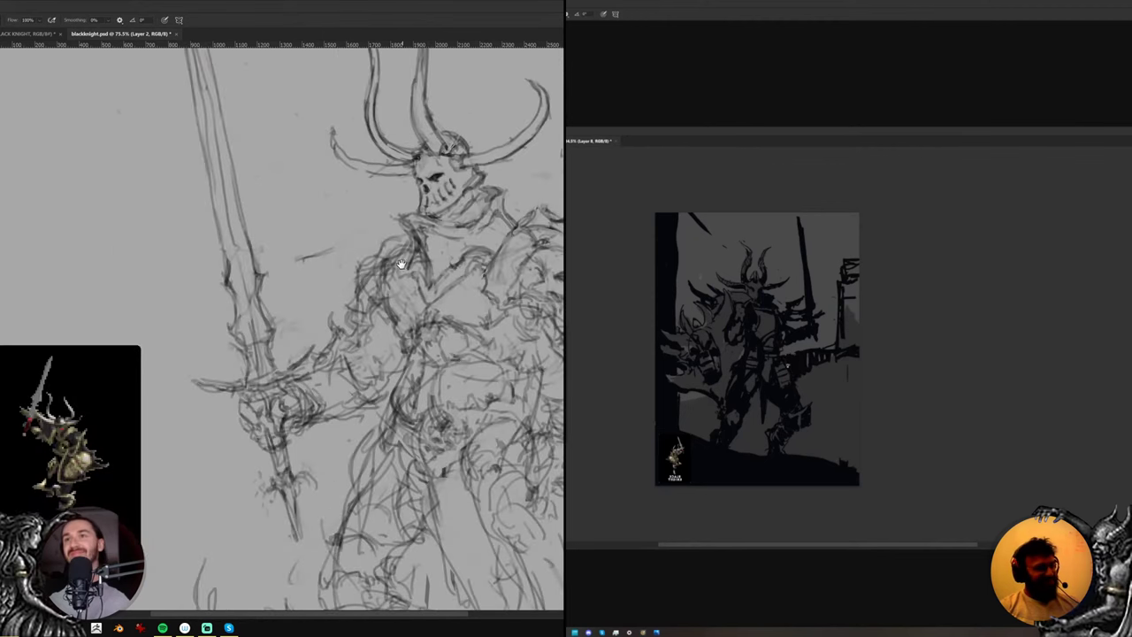
{"action": "left_click_drag", "start_coordinate": [438, 239], "coordinate": [375, 277]}
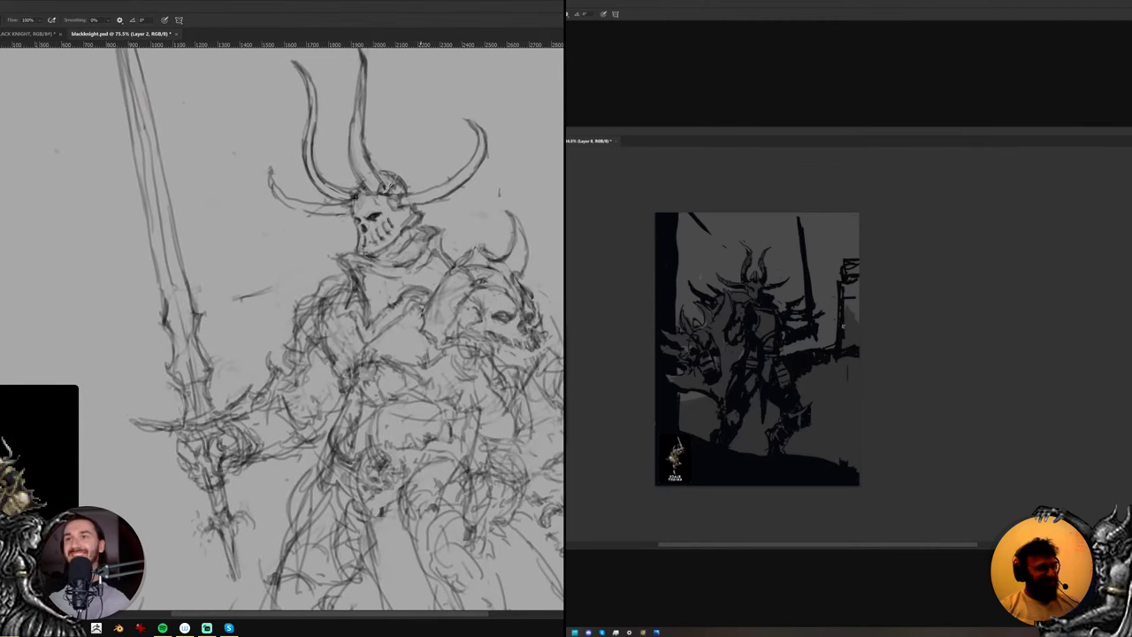
{"action": "key", "text": "ctrl+shift+h"}
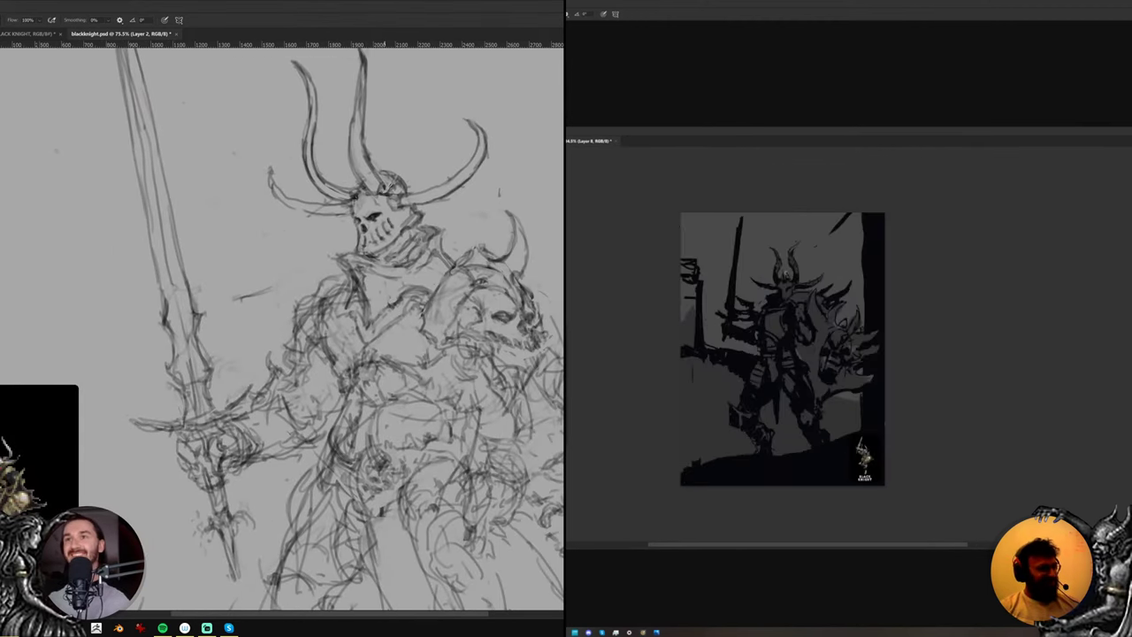
{"action": "left_click_drag", "start_coordinate": [691, 290], "coordinate": [690, 303]}
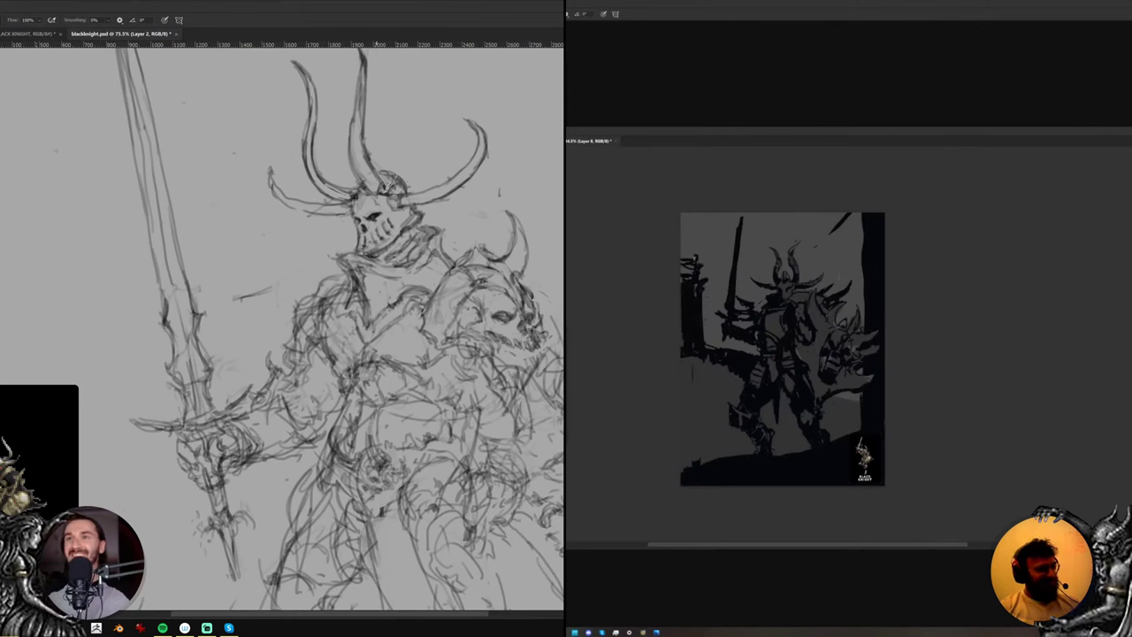
Erase the stray diagonal stroke from the silhouette painting's sky and darken the shapes beneath the beast's head and around the tower
{"action": "key", "text": "e"}
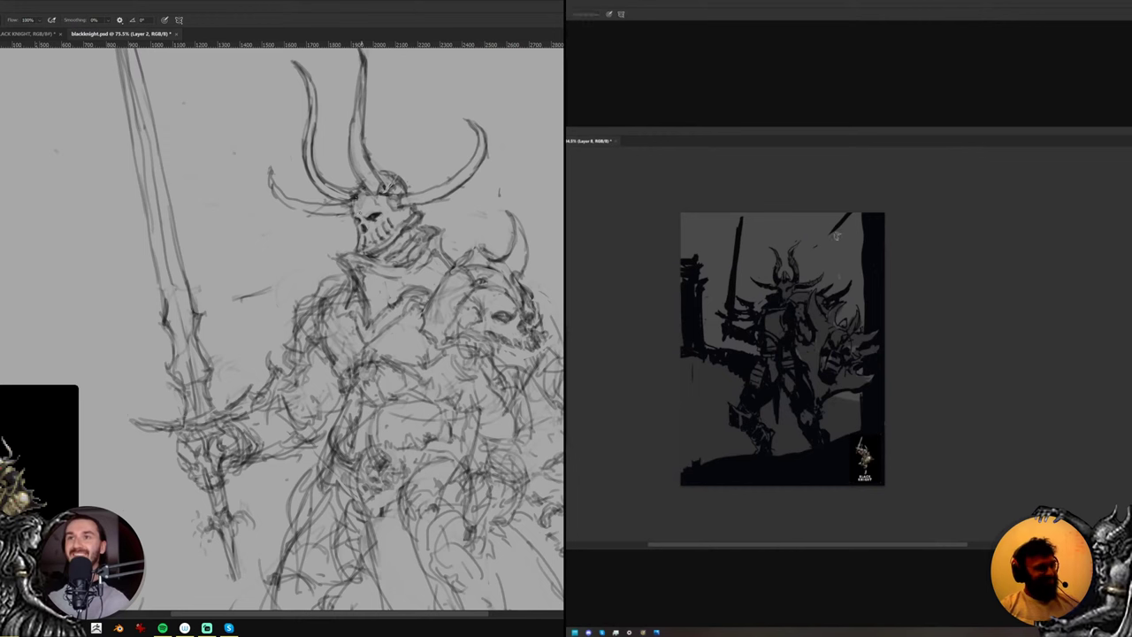
{"action": "left_click_drag", "start_coordinate": [847, 213], "coordinate": [830, 230]}
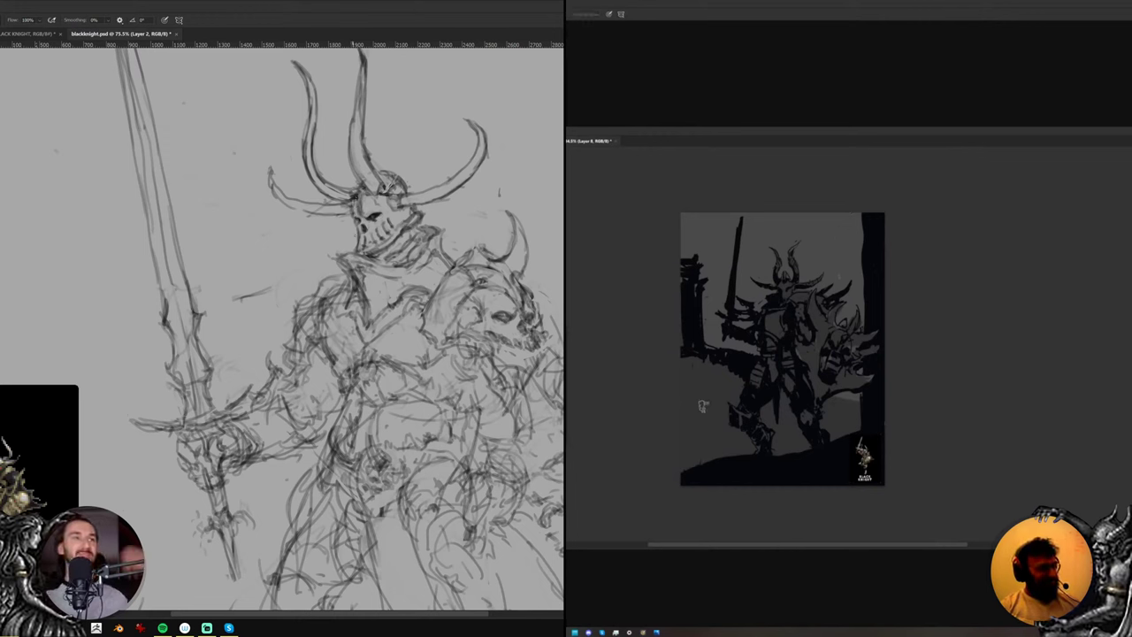
{"action": "key", "text": "b"}
{"action": "mouse_move", "coordinate": [858, 395]}
{"action": "left_mouse_down"}
{"action": "mouse_move", "coordinate": [838, 395]}
{"action": "mouse_move", "coordinate": [859, 400]}
{"action": "left_mouse_up"}
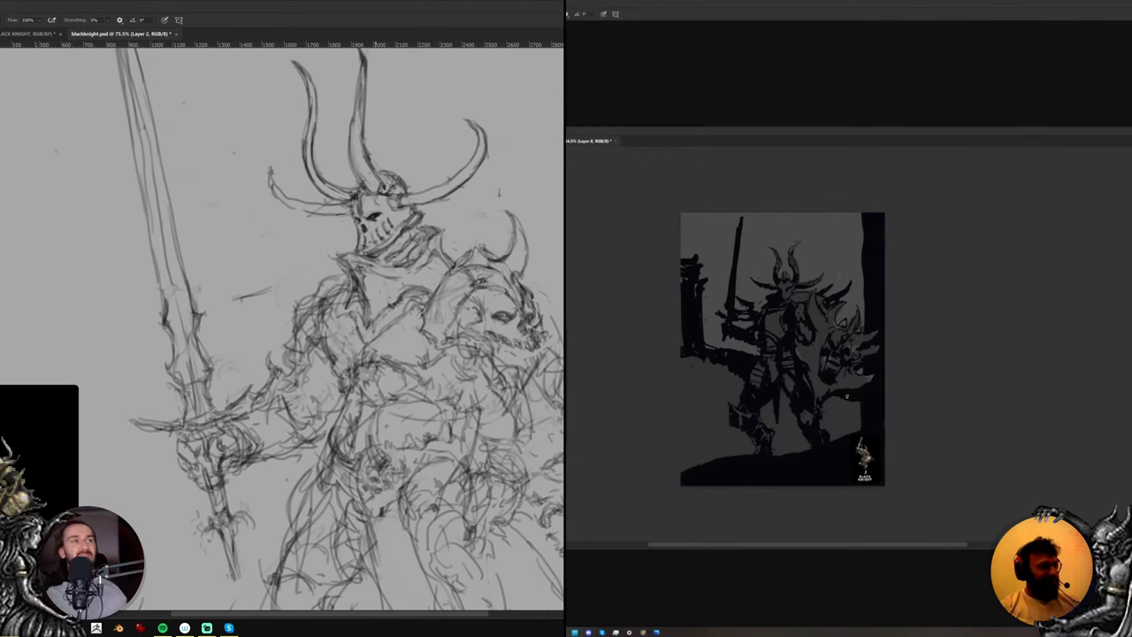
{"action": "mouse_move", "coordinate": [756, 332]}
{"action": "left_mouse_down"}
{"action": "mouse_move", "coordinate": [738, 321]}
{"action": "mouse_move", "coordinate": [747, 314]}
{"action": "left_mouse_up"}
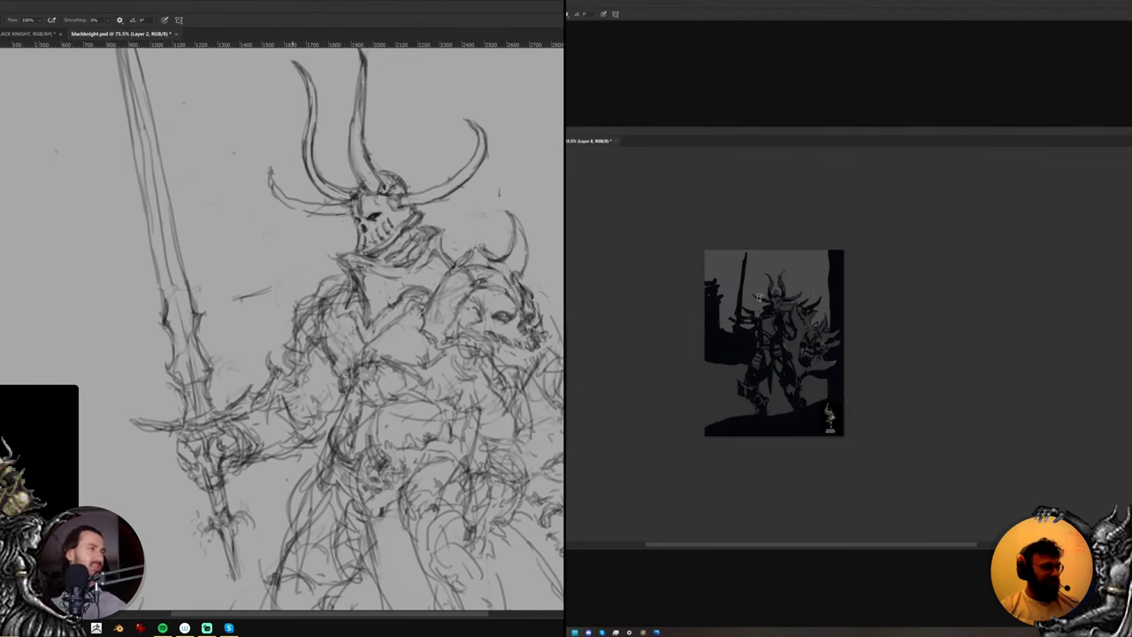
Check the silhouette painting mirrored, raise the dark ground in its lower corner and trim the underside of the ledge beside the knight
{"action": "scroll", "coordinate": [792, 261], "scroll_direction": "down", "scroll_amount": 3}
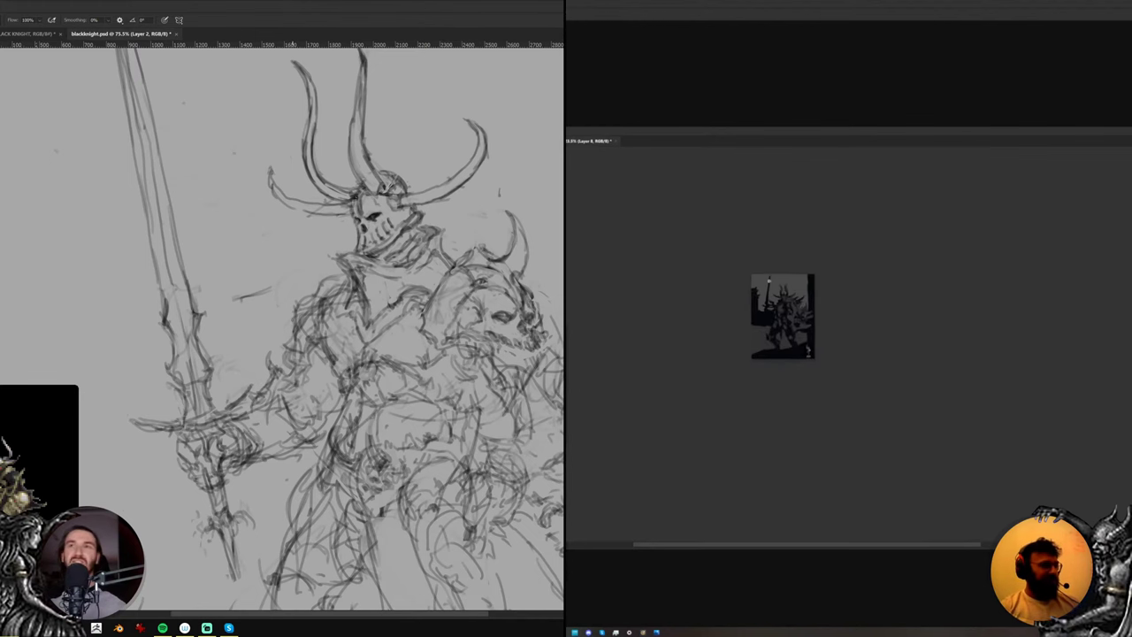
{"action": "scroll", "coordinate": [768, 283], "scroll_direction": "up", "scroll_amount": 3}
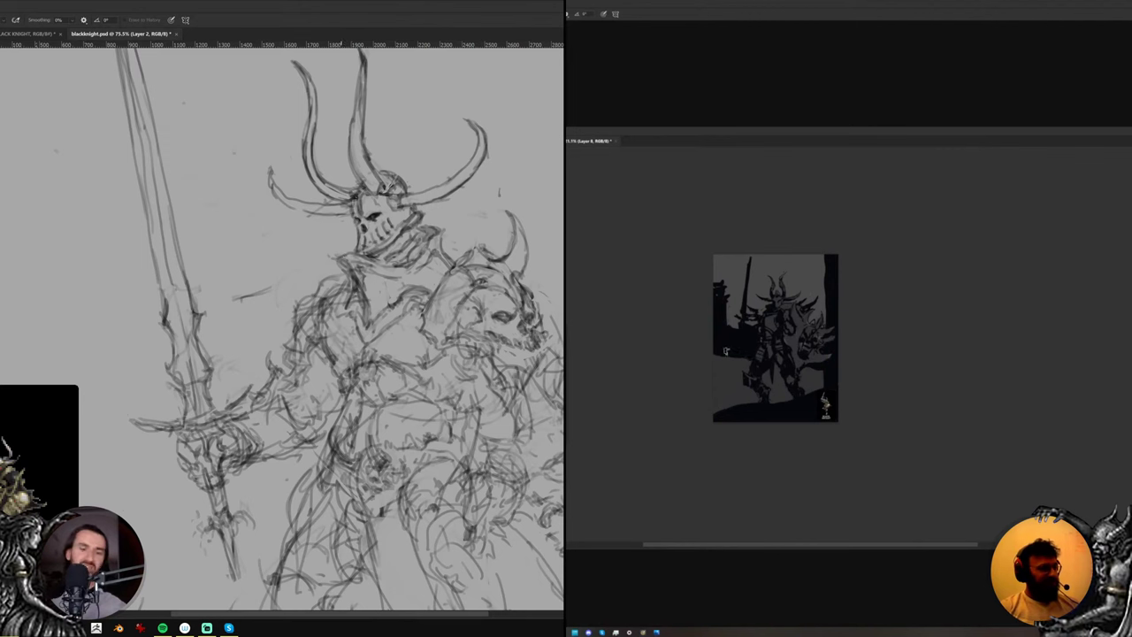
{"action": "key", "text": "b"}
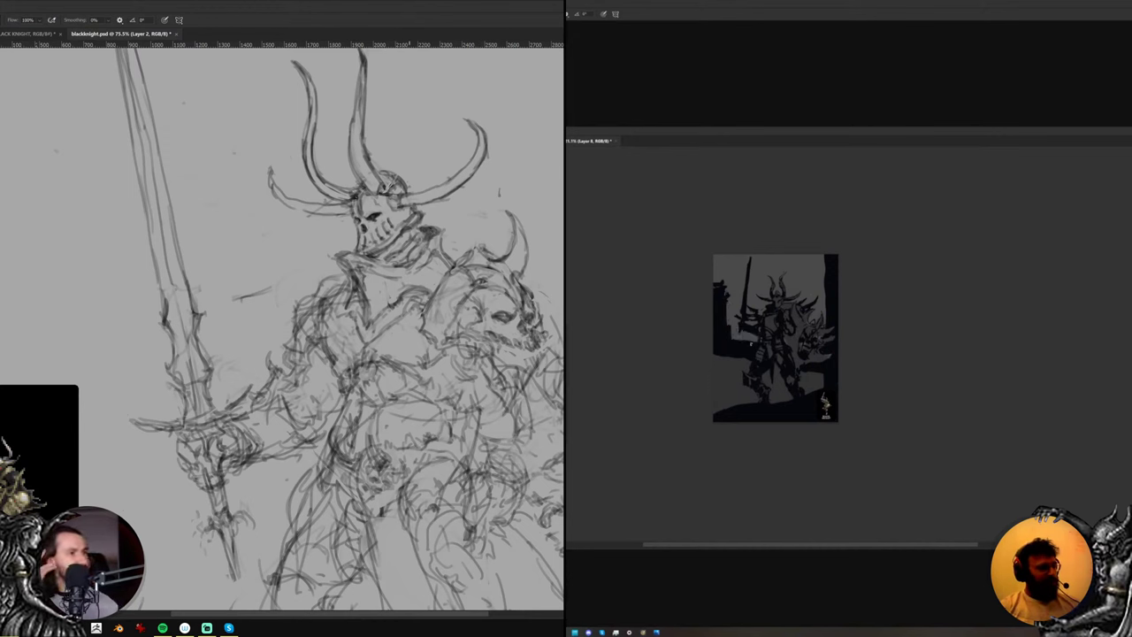
{"action": "key", "text": "ctrl+shift+h"}
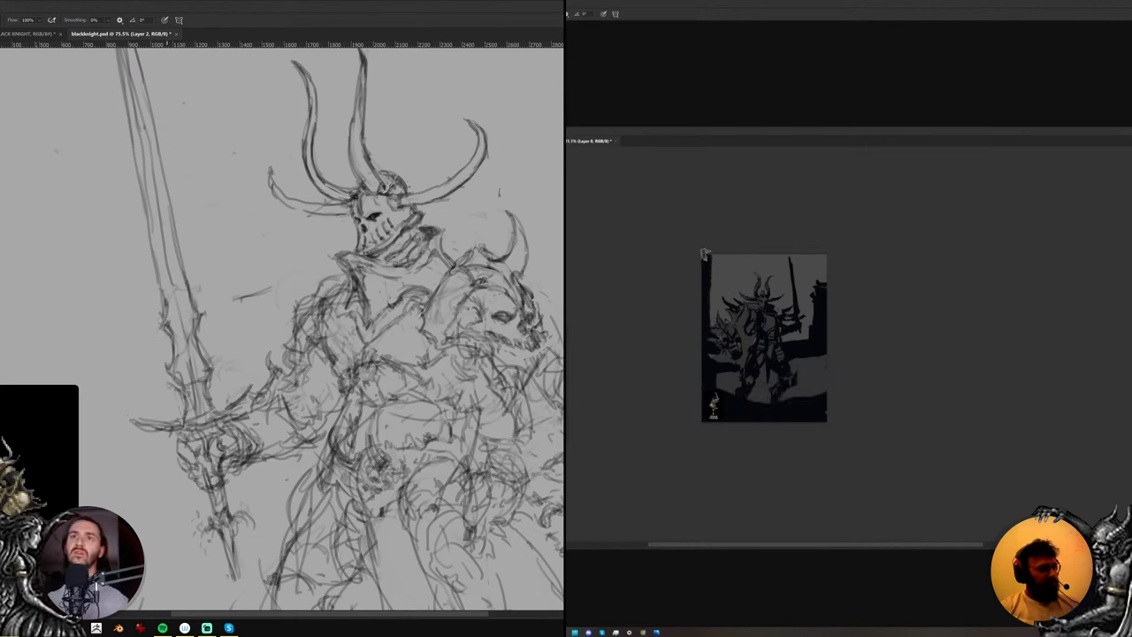
{"action": "key", "text": "ctrl+shift+h"}
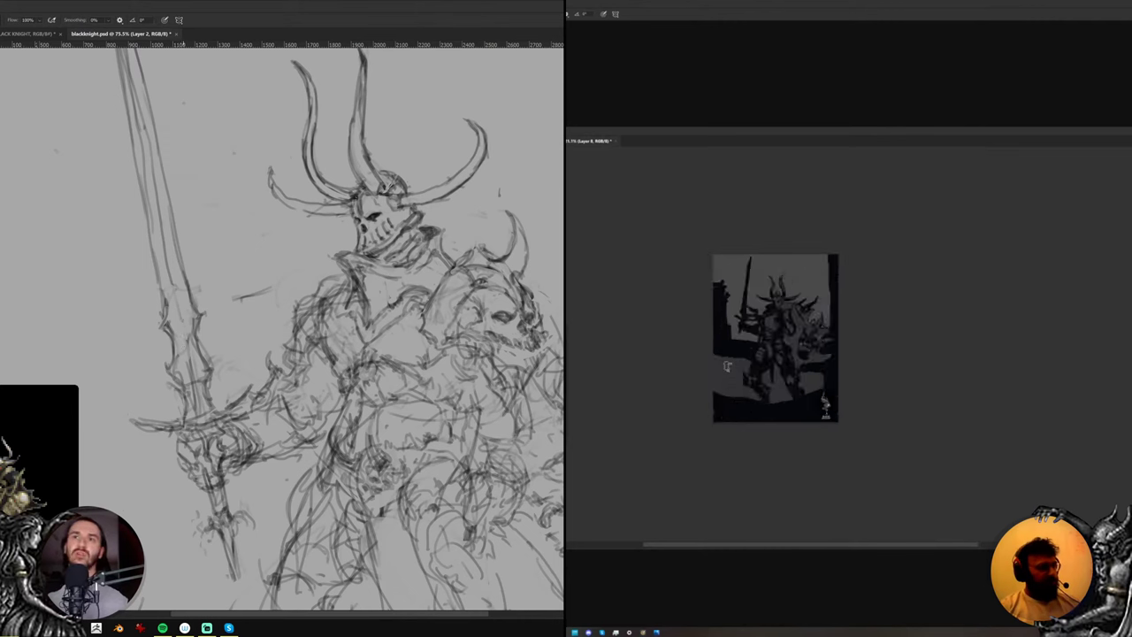
{"action": "left_click_drag", "start_coordinate": [183, 315], "coordinate": [185, 340]}
{"action": "key", "text": "e"}
{"action": "left_click_drag", "start_coordinate": [741, 353], "coordinate": [702, 354]}
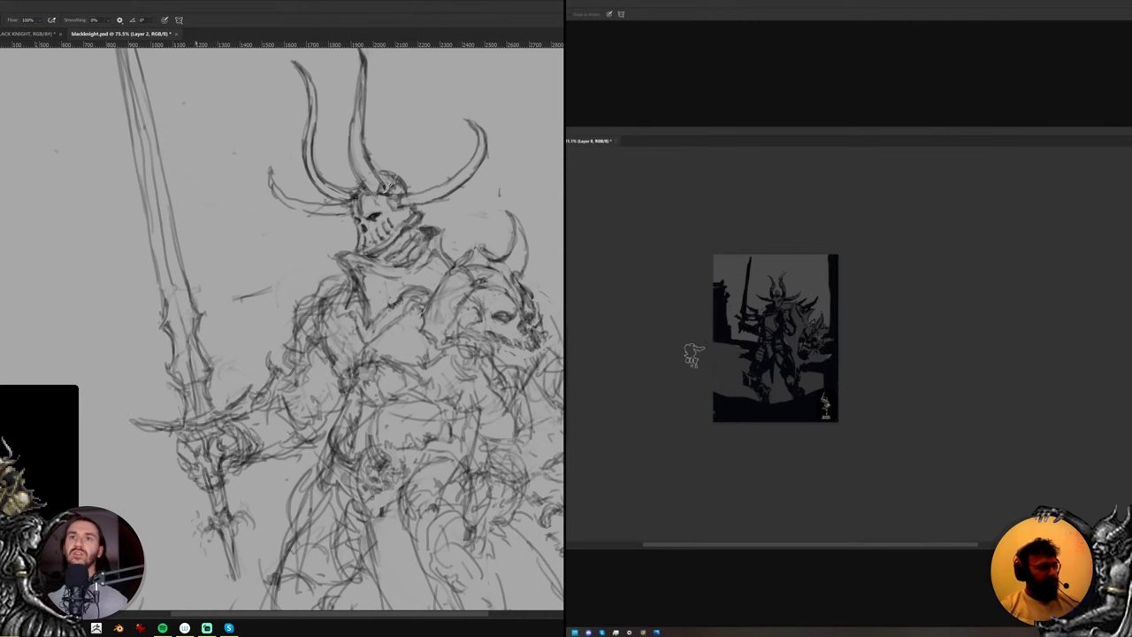
{"action": "key", "text": "e"}
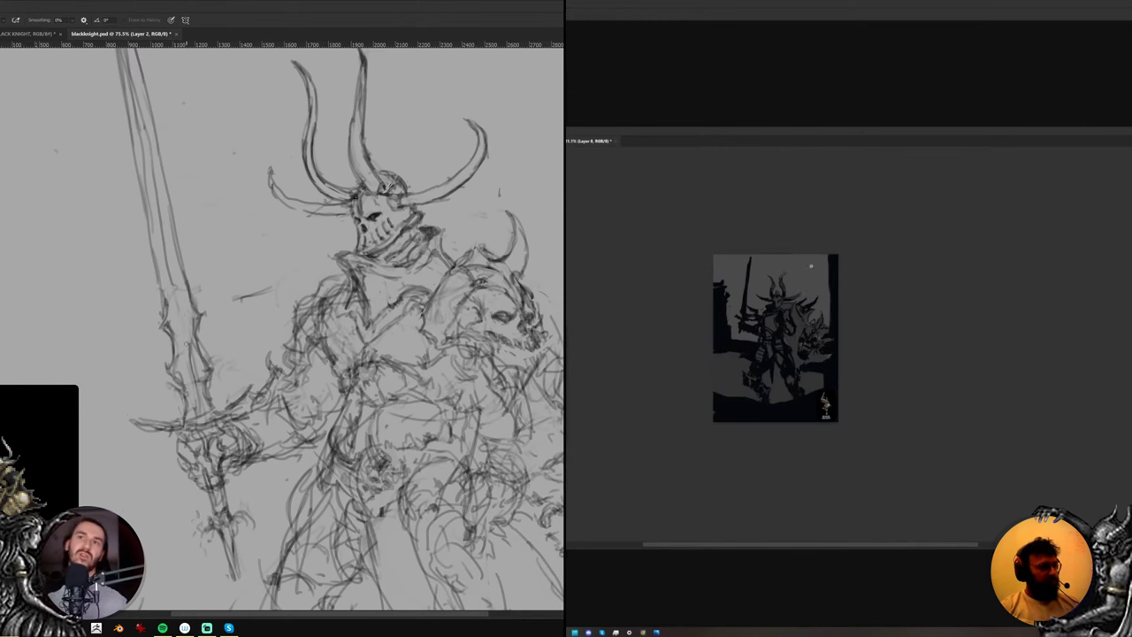
Try a broad dark canopy shape across the sky above the silhouette knight's sword with an enlarged brush
{"action": "scroll", "coordinate": [810, 265], "scroll_direction": "up", "scroll_amount": 2}
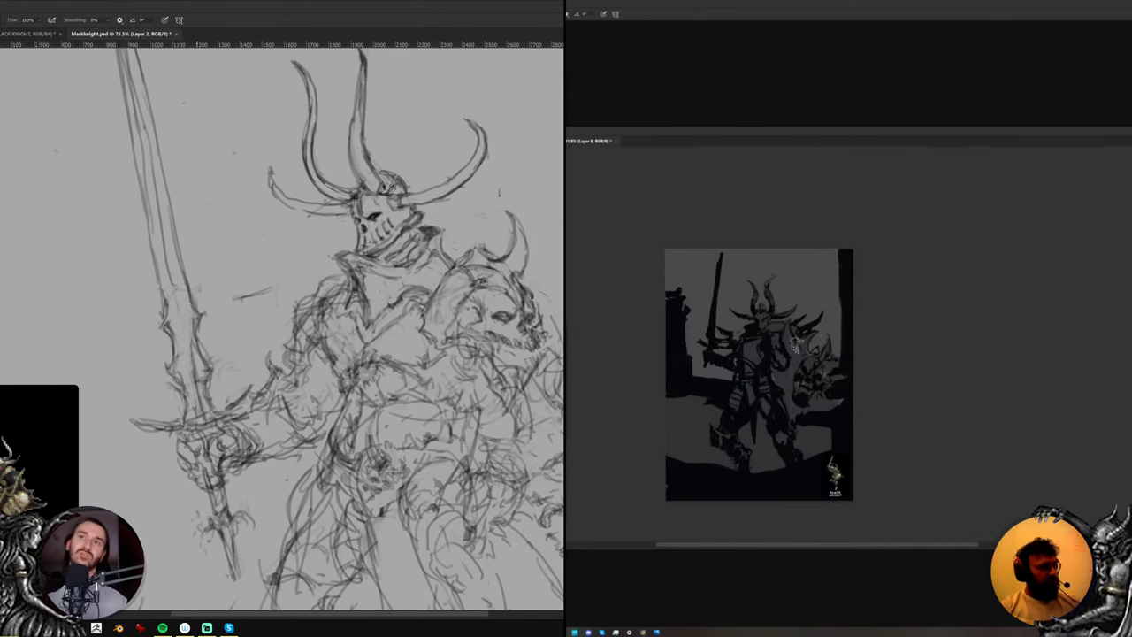
{"action": "key", "text": "bracketright"}
{"action": "key", "text": "bracketright"}
{"action": "key", "text": "bracketright"}
{"action": "mouse_move", "coordinate": [766, 255]}
{"action": "left_mouse_down"}
{"action": "mouse_move", "coordinate": [696, 274]}
{"action": "mouse_move", "coordinate": [689, 257]}
{"action": "mouse_move", "coordinate": [662, 252]}
{"action": "left_mouse_up"}
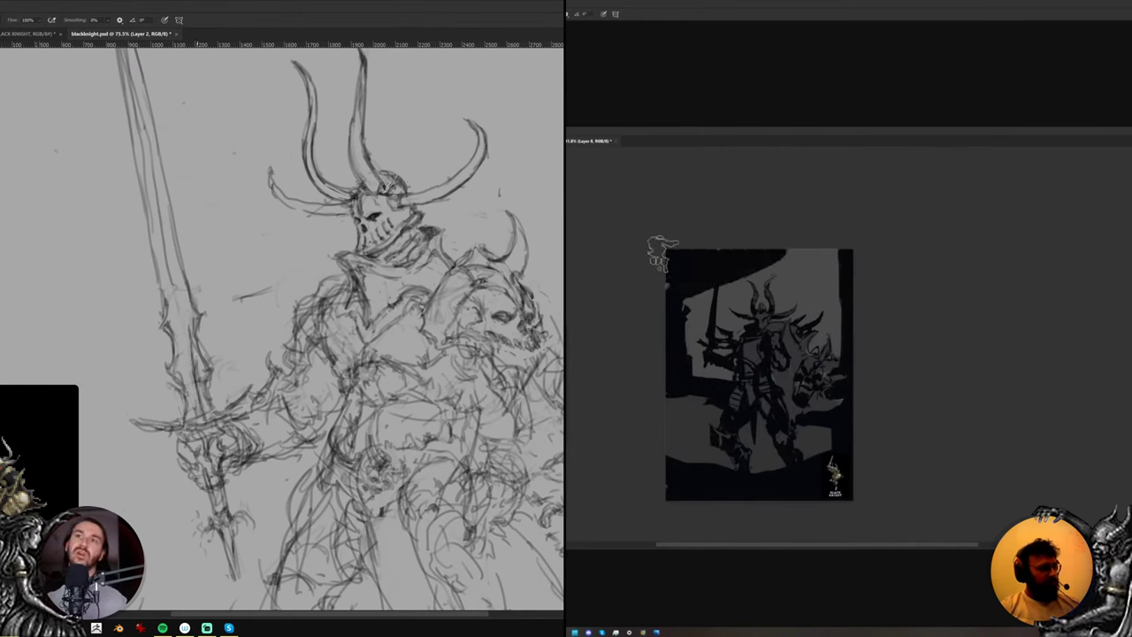
{"action": "key", "text": "ctrl+z"}
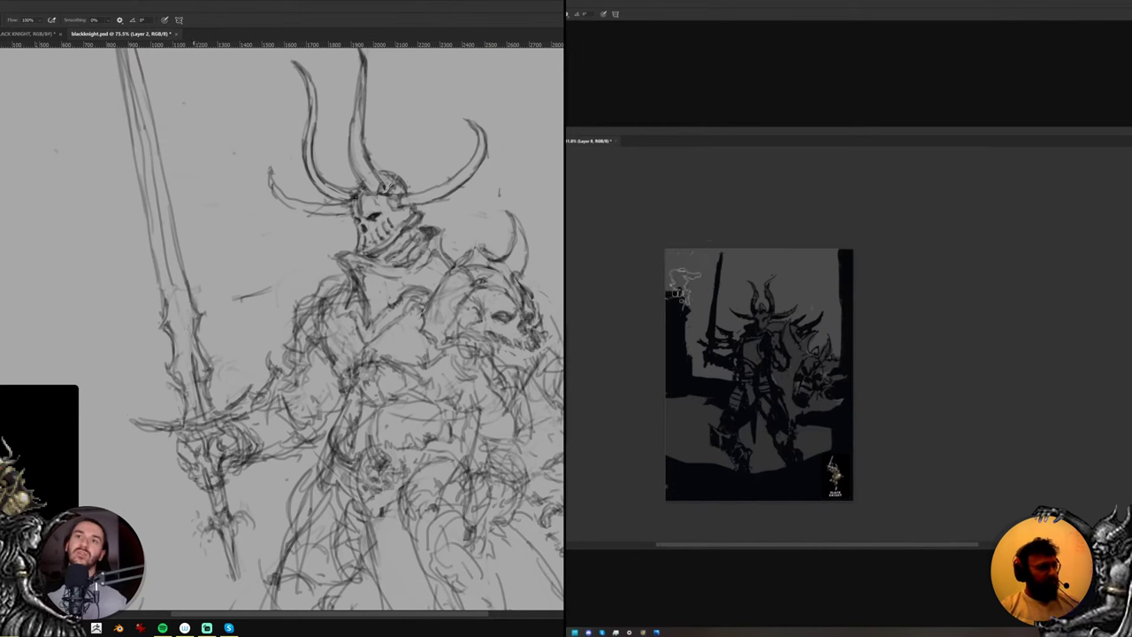
Select the spiked notch on the sketched sword's lower blade edge and adjust it with a transform
{"action": "left_click_drag", "start_coordinate": [684, 290], "coordinate": [683, 306]}
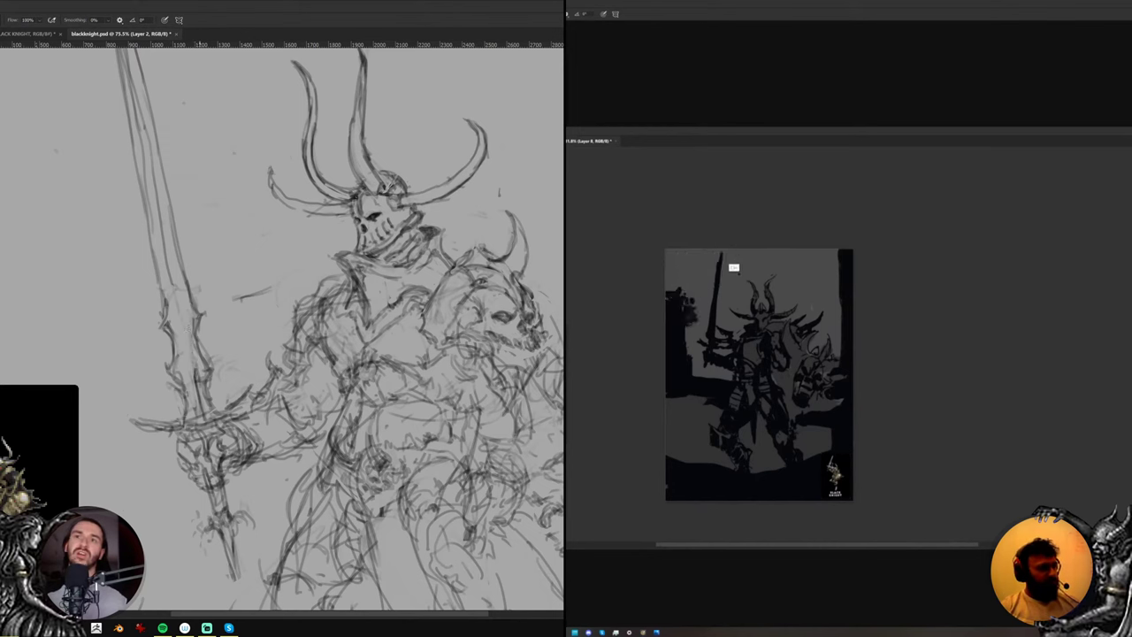
{"action": "key", "text": "l"}
{"action": "mouse_move", "coordinate": [214, 371]}
{"action": "left_mouse_down"}
{"action": "mouse_move", "coordinate": [221, 386]}
{"action": "mouse_move", "coordinate": [206, 380]}
{"action": "mouse_move", "coordinate": [209, 364]}
{"action": "left_mouse_up"}
{"action": "right_click", "coordinate": [209, 359]}
{"action": "left_click", "coordinate": [232, 421]}
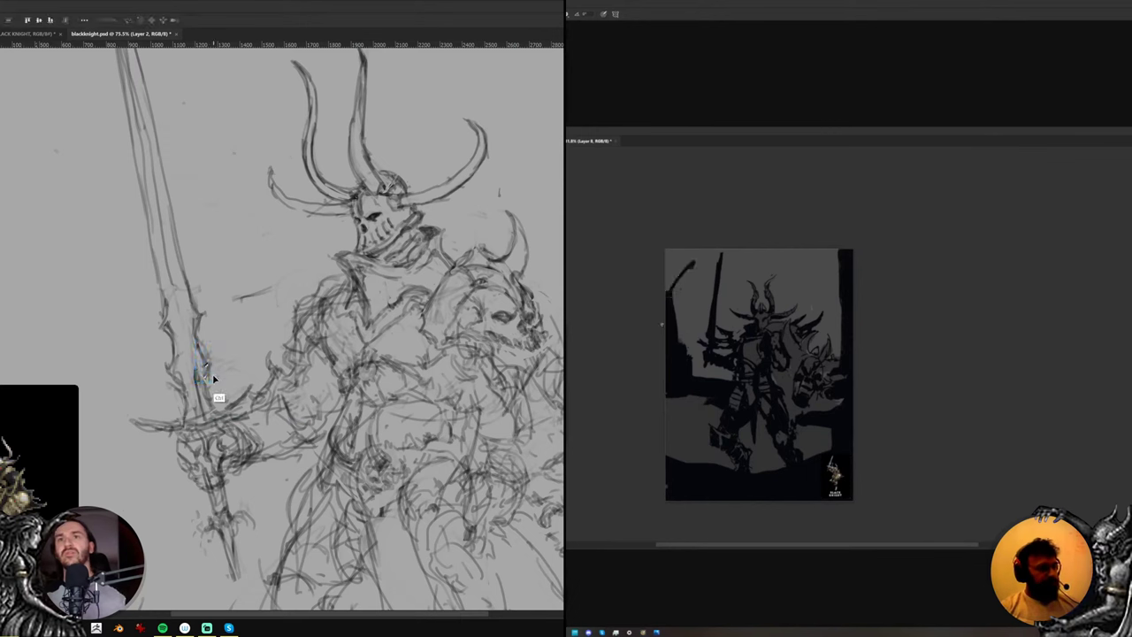
{"action": "key", "text": "Return"}
Paint jagged dark branches fanning up from the tower to the canvas corner beside the silhouette knight's sword
{"action": "left_click_drag", "start_coordinate": [674, 322], "coordinate": [693, 293]}
{"action": "key", "text": "e"}
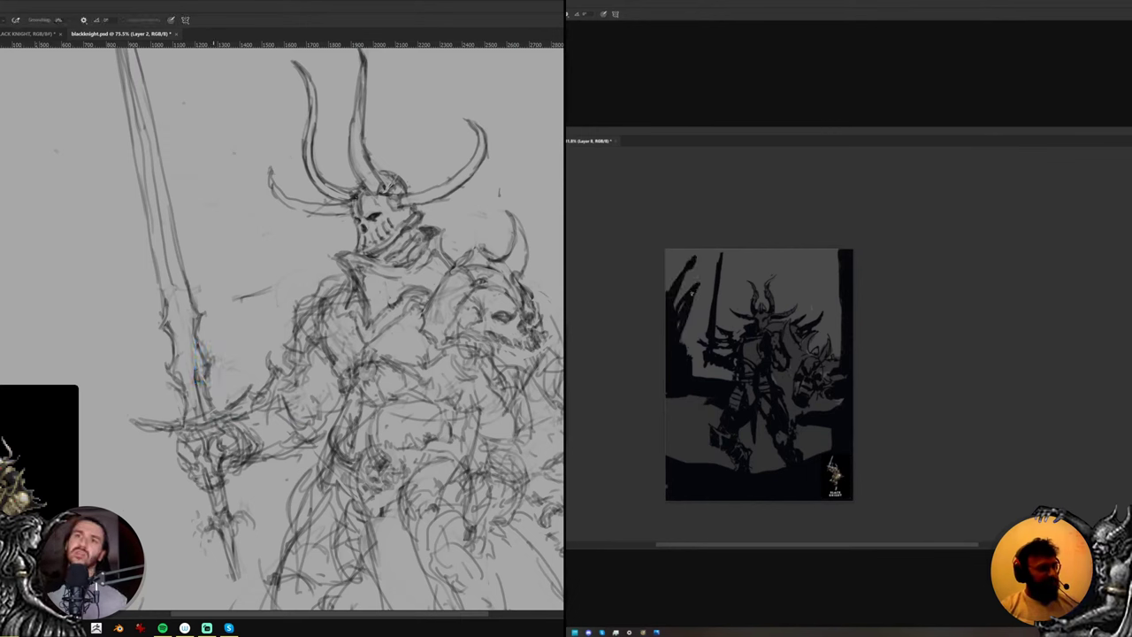
{"action": "key", "text": "b"}
{"action": "mouse_move", "coordinate": [681, 339]}
{"action": "left_mouse_down"}
{"action": "mouse_move", "coordinate": [694, 321]}
{"action": "mouse_move", "coordinate": [685, 359]}
{"action": "mouse_move", "coordinate": [696, 365]}
{"action": "left_mouse_up"}
{"action": "key", "text": "e"}
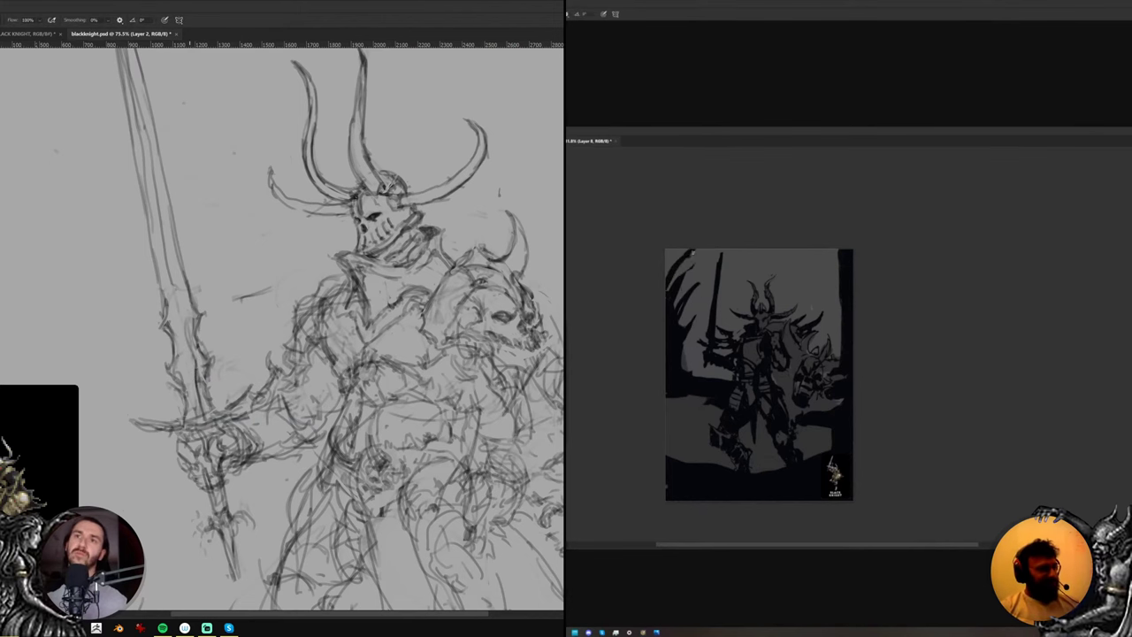
{"action": "left_click_drag", "start_coordinate": [694, 248], "coordinate": [666, 277]}
Rework the inner lines of the sketched sword's blade and try long dark branches sweeping behind the silhouette knight's sword
{"action": "left_click_drag", "start_coordinate": [182, 285], "coordinate": [198, 361]}
{"action": "key", "text": "e"}
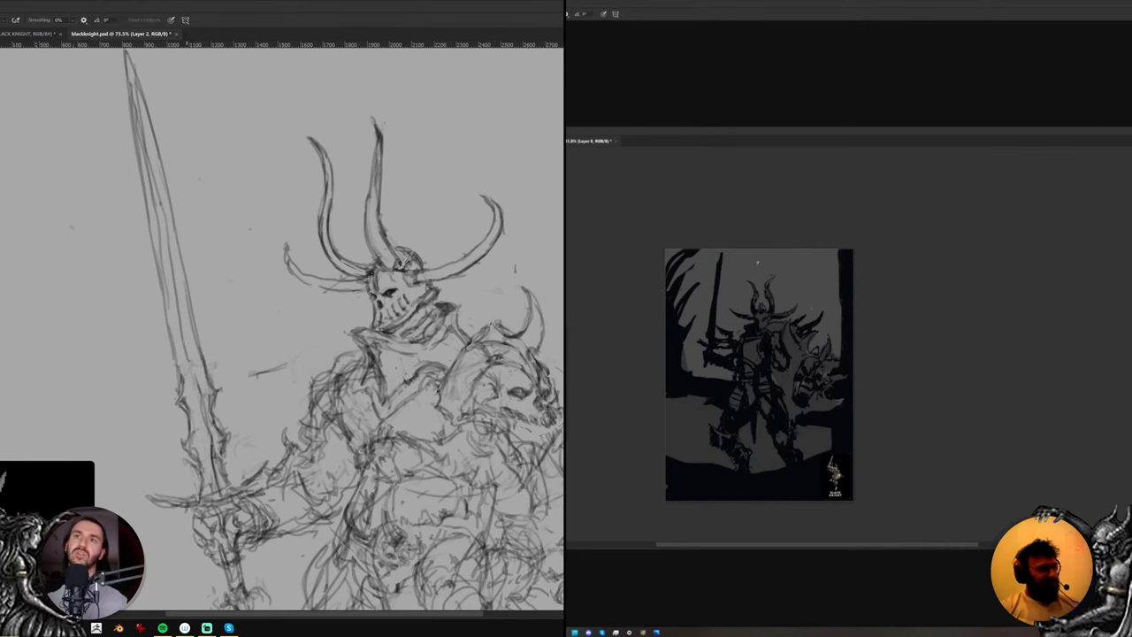
{"action": "mouse_move", "coordinate": [779, 255]}
{"action": "left_mouse_down"}
{"action": "mouse_move", "coordinate": [742, 258]}
{"action": "mouse_move", "coordinate": [676, 303]}
{"action": "left_mouse_up"}
{"action": "key", "text": "b"}
{"action": "left_click_drag", "start_coordinate": [194, 355], "coordinate": [200, 384]}
{"action": "left_click_drag", "start_coordinate": [710, 264], "coordinate": [682, 282]}
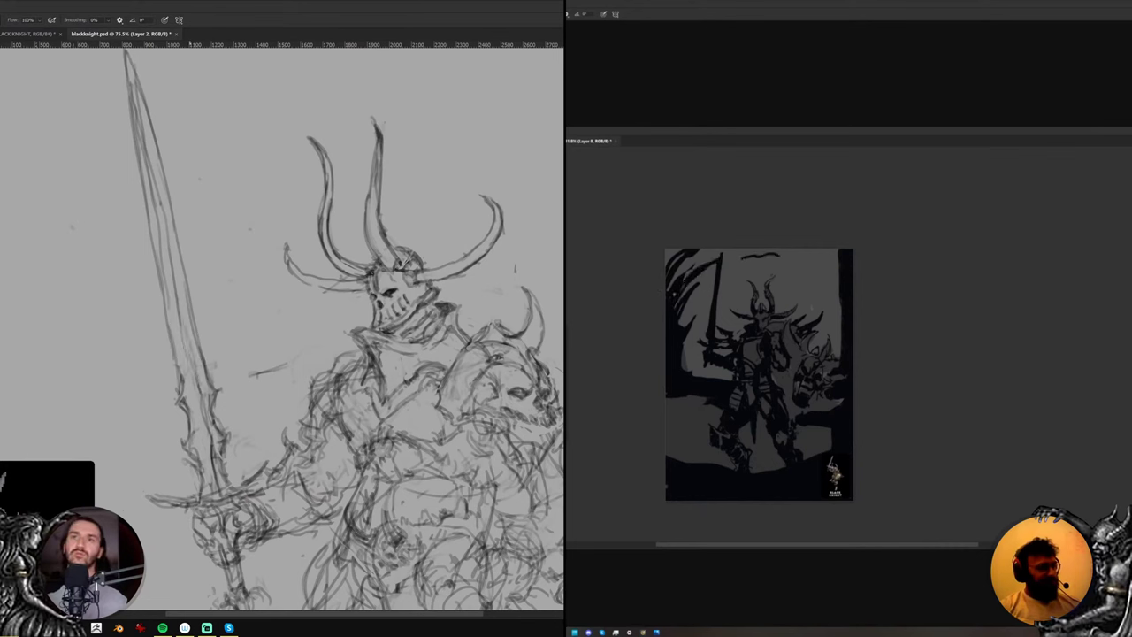
{"action": "left_click_drag", "start_coordinate": [177, 285], "coordinate": [196, 372]}
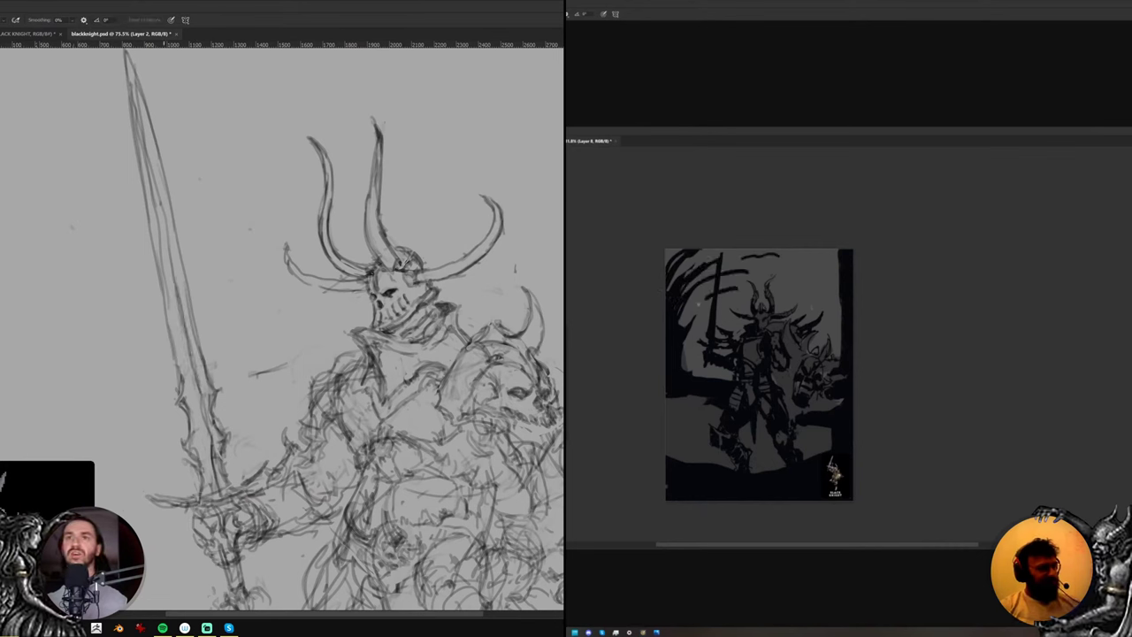
{"action": "left_click_drag", "start_coordinate": [170, 235], "coordinate": [188, 300]}
{"action": "key", "text": "ctrl+z"}
{"action": "key", "text": "ctrl+z"}
Redraw and clean up the sketched blade's central ridge line, and erase the silhouette painting's branches that extend past the sword
{"action": "key", "text": "b"}
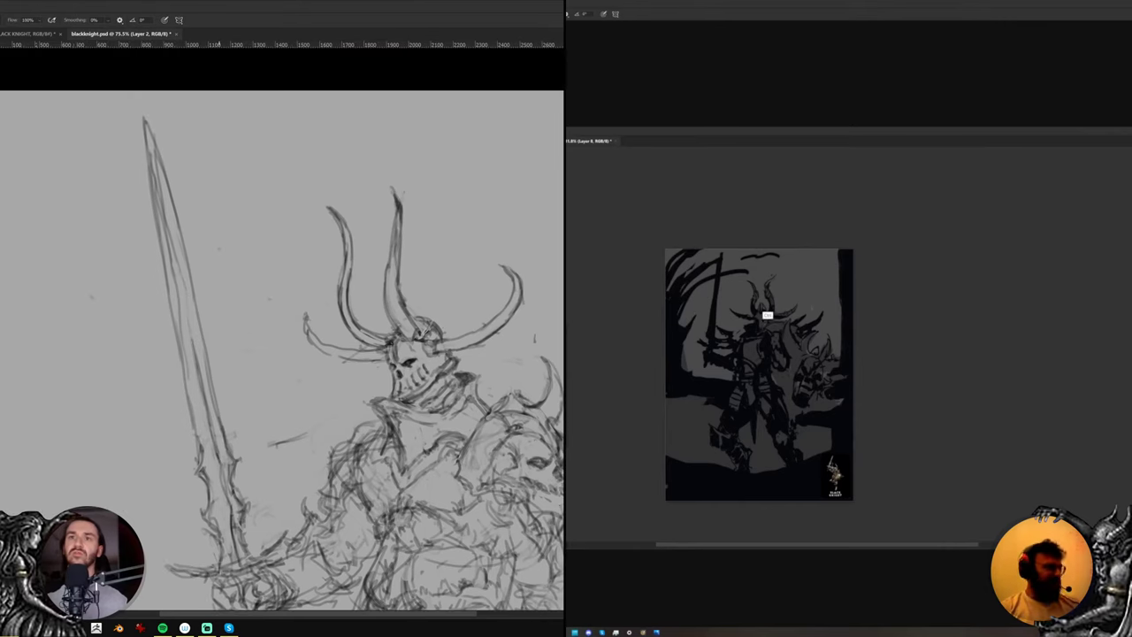
{"action": "left_click_drag", "start_coordinate": [152, 147], "coordinate": [207, 406]}
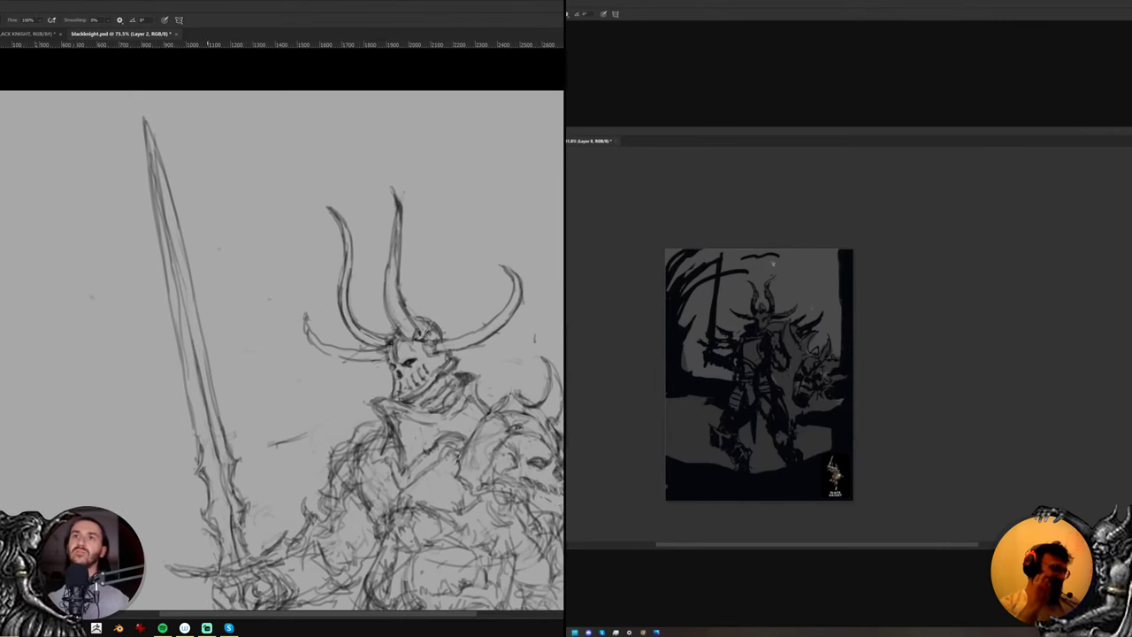
{"action": "key", "text": "e"}
{"action": "left_click_drag", "start_coordinate": [170, 243], "coordinate": [174, 294]}
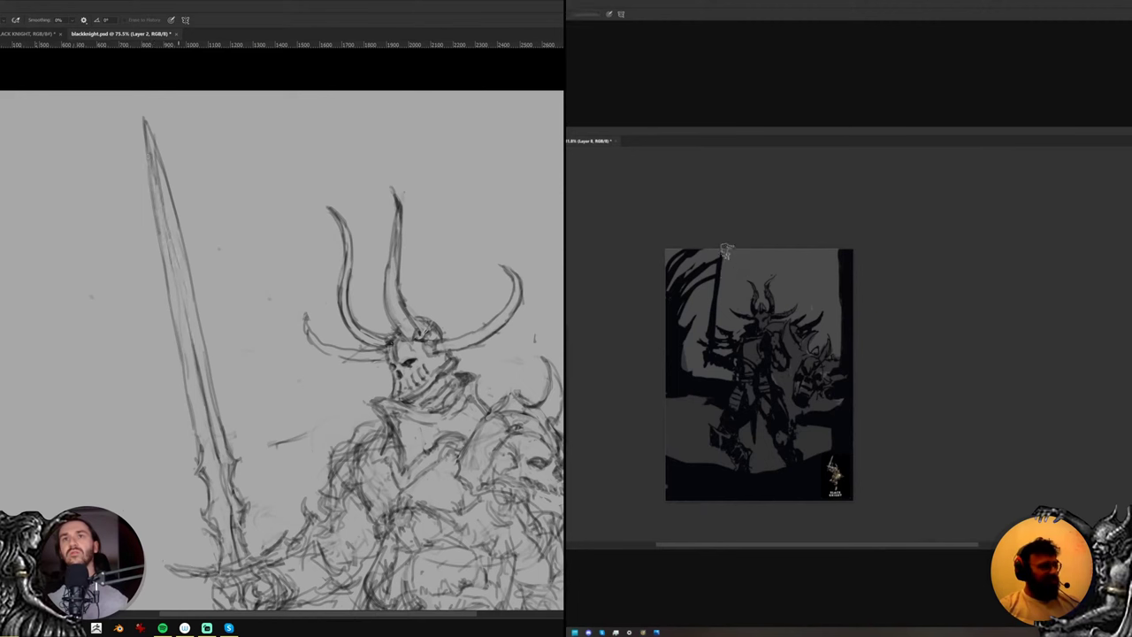
{"action": "left_click_drag", "start_coordinate": [723, 250], "coordinate": [686, 276]}
{"action": "left_click_drag", "start_coordinate": [209, 368], "coordinate": [218, 418]}
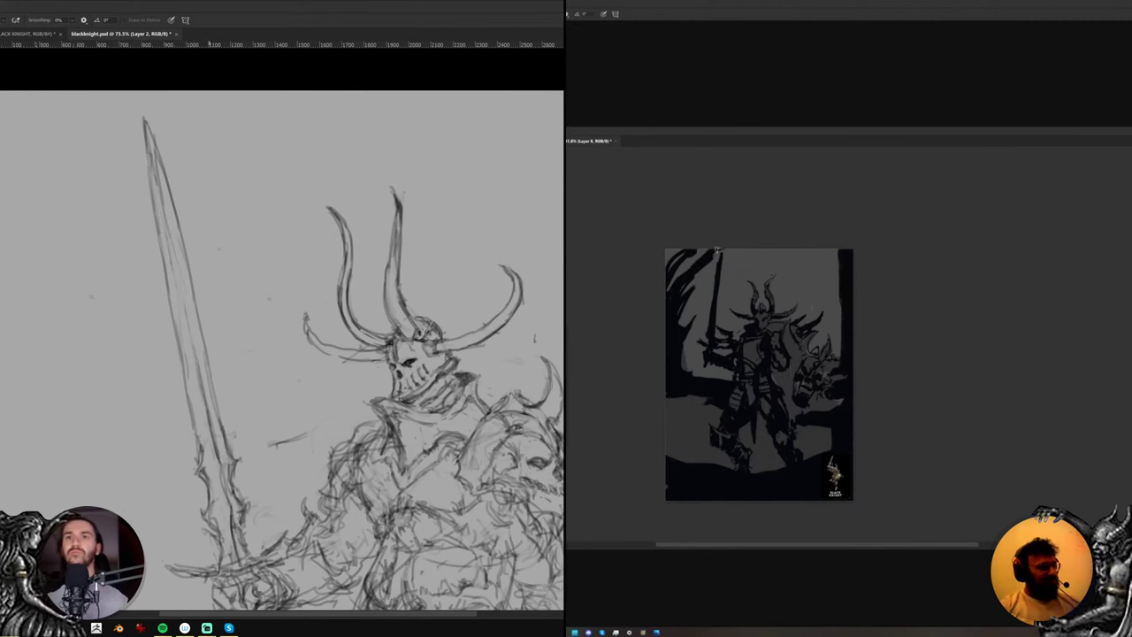
Refine the lower ridge lines of the sketched blade and paint shorter dark branches crossing behind the silhouette knight's sword
{"action": "key", "text": "b"}
{"action": "left_click_drag", "start_coordinate": [208, 359], "coordinate": [217, 411]}
{"action": "left_click_drag", "start_coordinate": [710, 279], "coordinate": [683, 313]}
{"action": "left_click_drag", "start_coordinate": [210, 360], "coordinate": [219, 409]}
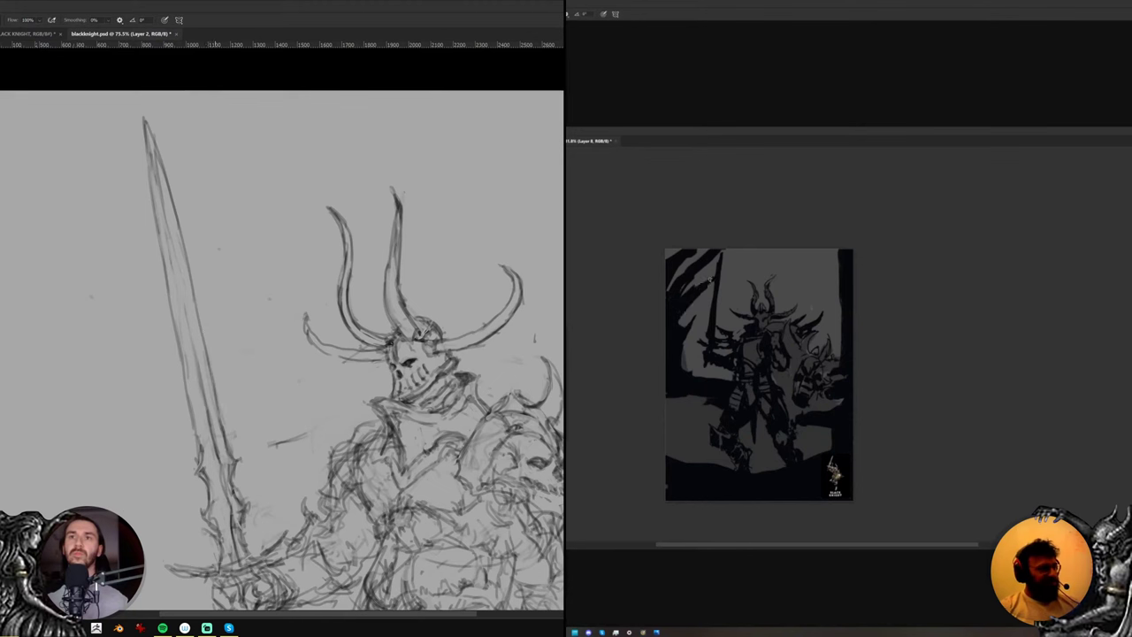
{"action": "key", "text": "e"}
{"action": "key", "text": "b"}
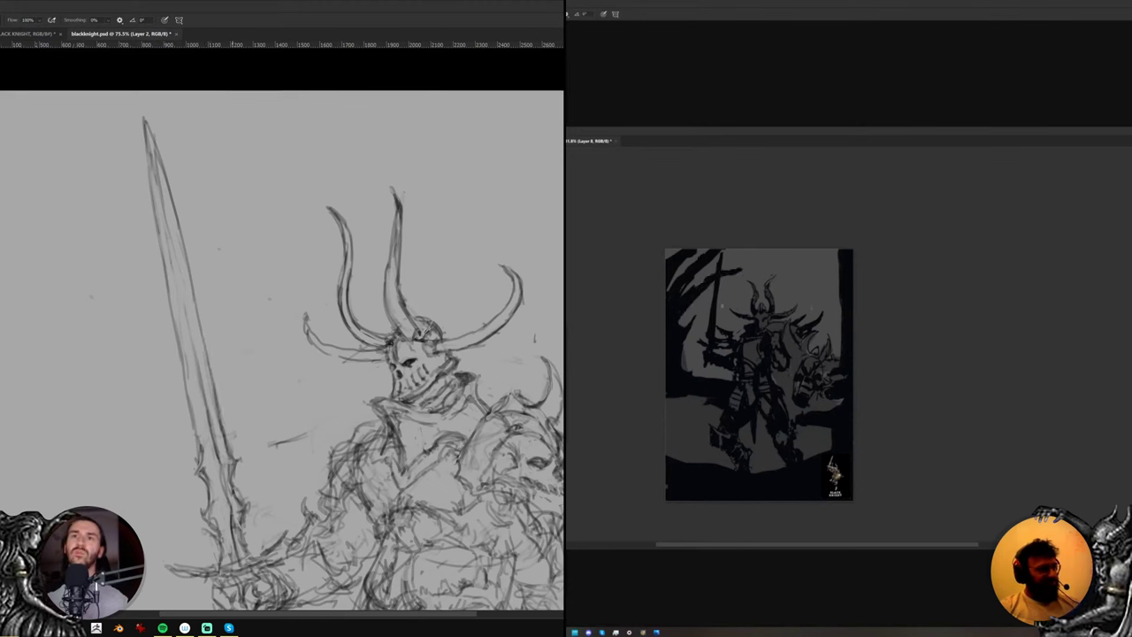
{"action": "key", "text": "e"}
{"action": "left_click_drag", "start_coordinate": [727, 303], "coordinate": [694, 320]}
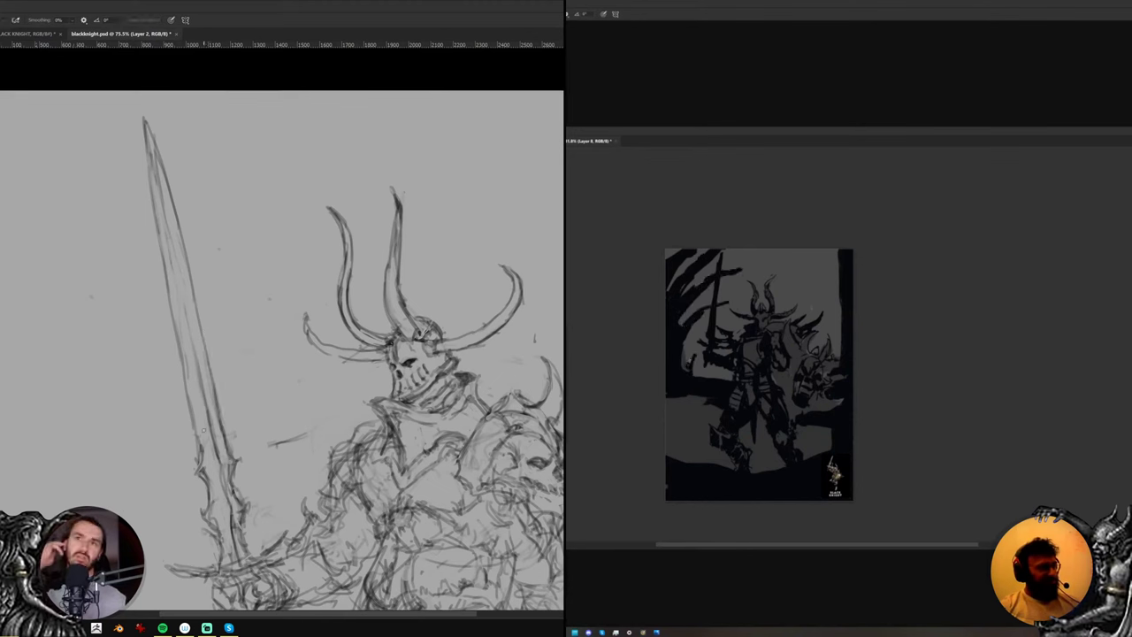
Flip the silhouette painting horizontally and widen the upper part of the dark trunk along its edge
{"action": "key", "text": "ctrl+shift+h"}
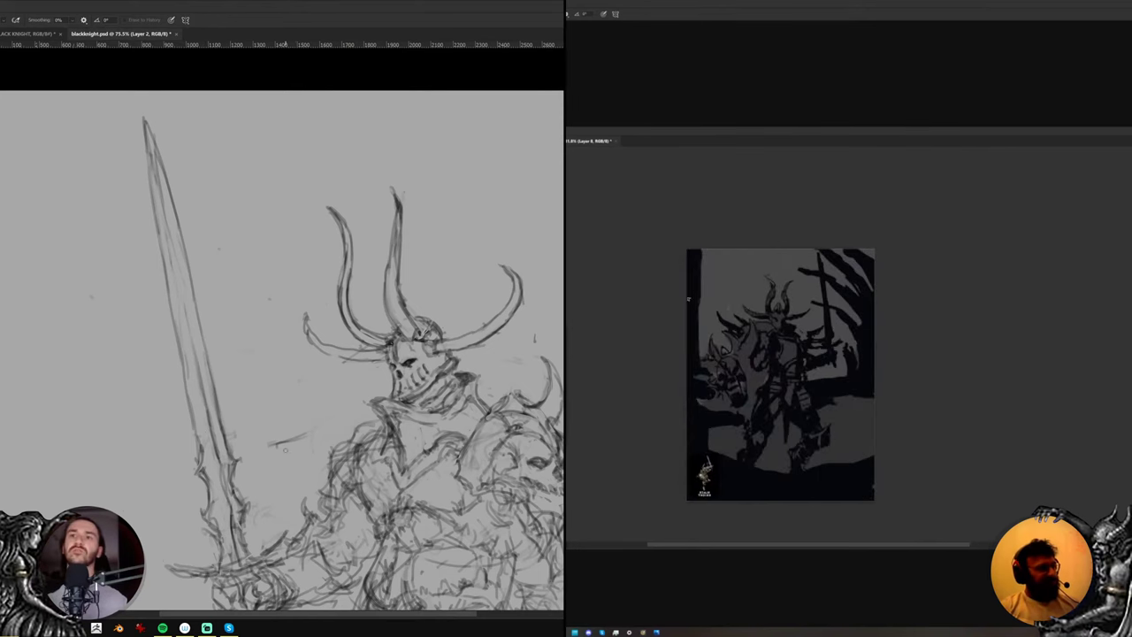
{"action": "left_click_drag", "start_coordinate": [722, 247], "coordinate": [699, 303]}
{"action": "left_click_drag", "start_coordinate": [280, 446], "coordinate": [254, 378]}
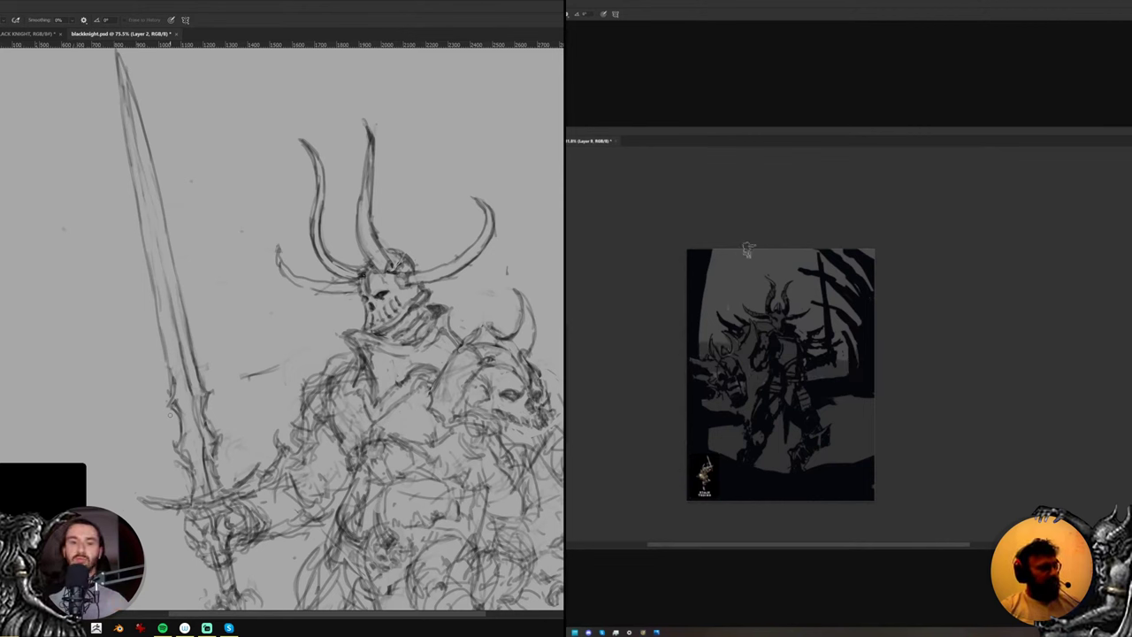
Add a new layer to the silhouette painting, try strokes on the knight's chest and undo them
{"action": "key", "text": "ctrl+shift+alt+n"}
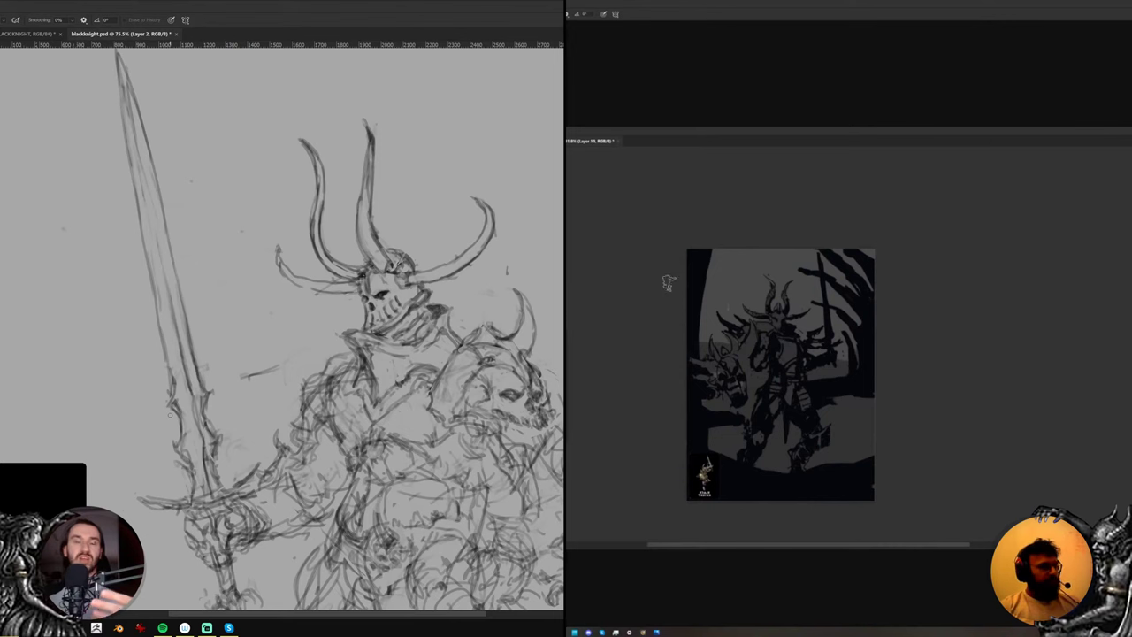
{"action": "left_click_drag", "start_coordinate": [775, 327], "coordinate": [793, 341]}
{"action": "key", "text": "ctrl+z"}
{"action": "key", "text": "ctrl+z"}
{"action": "key", "text": "ctrl+z"}
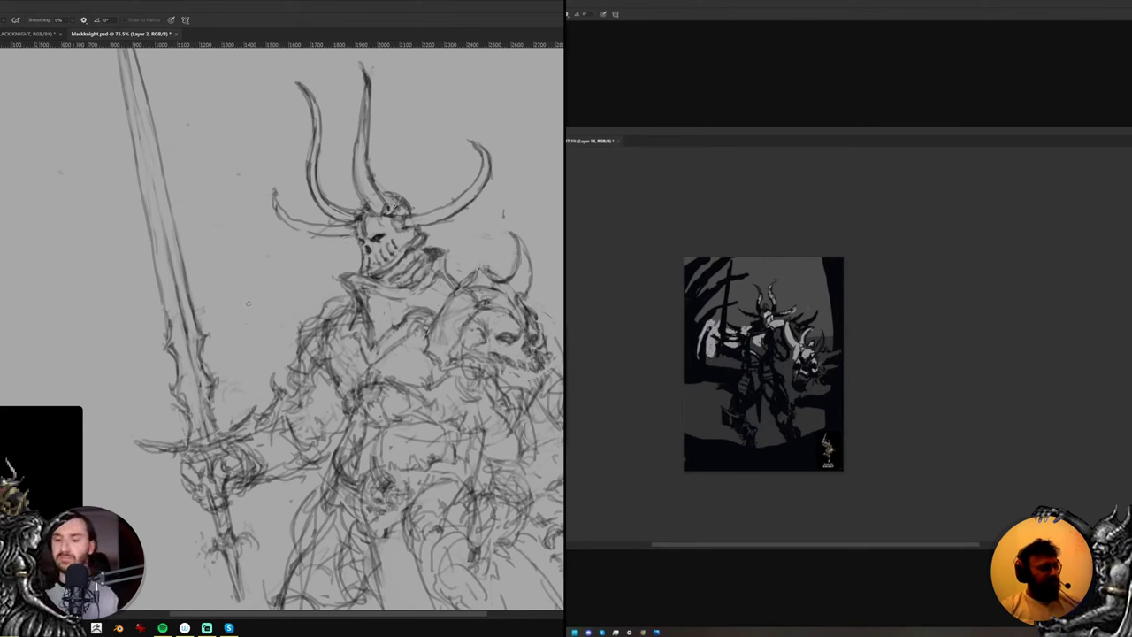
Clean up the area around the branches beside the silhouette knight's sword and paint a pale band behind the beast's horned head
{"action": "left_click_drag", "start_coordinate": [706, 261], "coordinate": [690, 281]}
{"action": "mouse_move", "coordinate": [701, 271]}
{"action": "left_mouse_down"}
{"action": "mouse_move", "coordinate": [687, 296]}
{"action": "mouse_move", "coordinate": [710, 308]}
{"action": "left_mouse_up"}
{"action": "left_click_drag", "start_coordinate": [719, 290], "coordinate": [705, 326]}
{"action": "left_click_drag", "start_coordinate": [720, 260], "coordinate": [694, 245]}
{"action": "scroll", "coordinate": [693, 245], "scroll_direction": "up", "scroll_amount": 3}
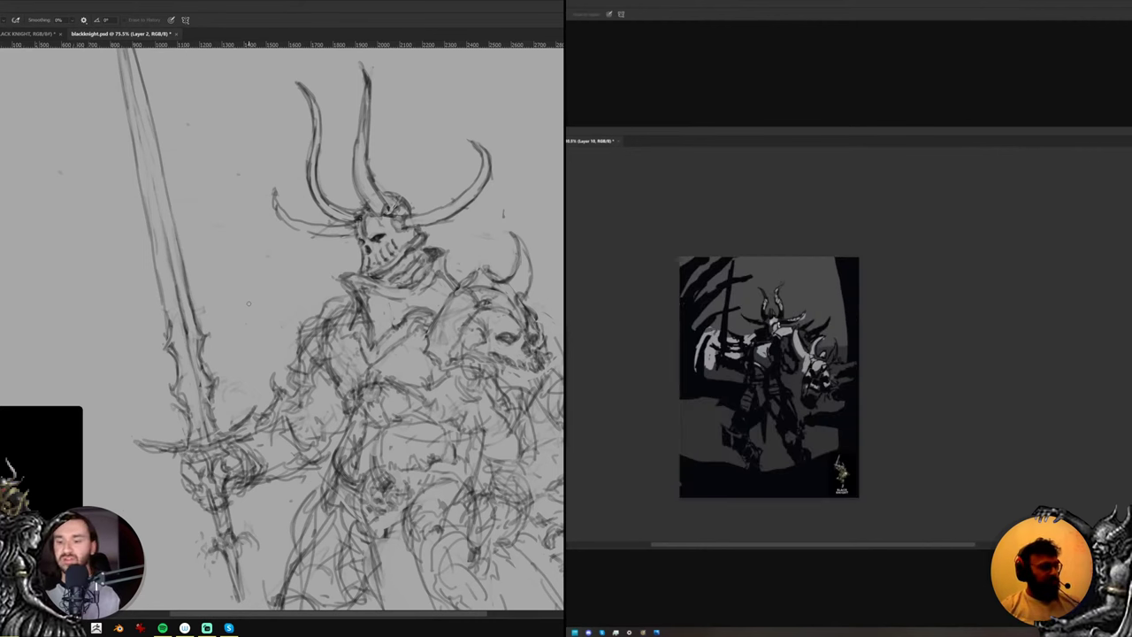
{"action": "key", "text": "b"}
{"action": "left_click_drag", "start_coordinate": [844, 341], "coordinate": [823, 343]}
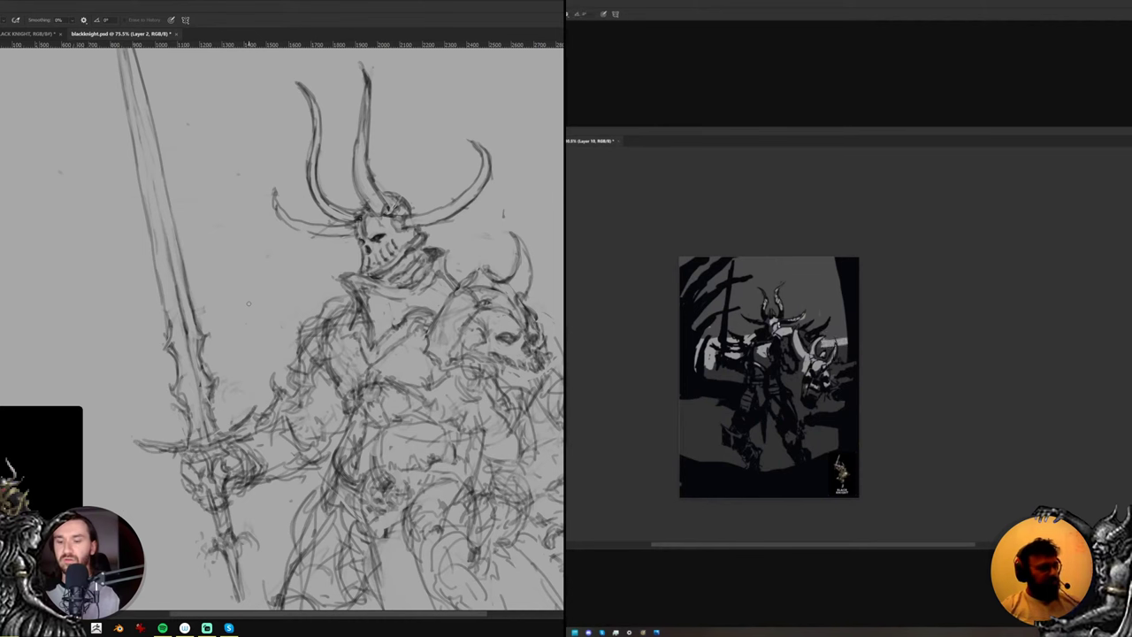
{"action": "left_click_drag", "start_coordinate": [830, 369], "coordinate": [853, 364]}
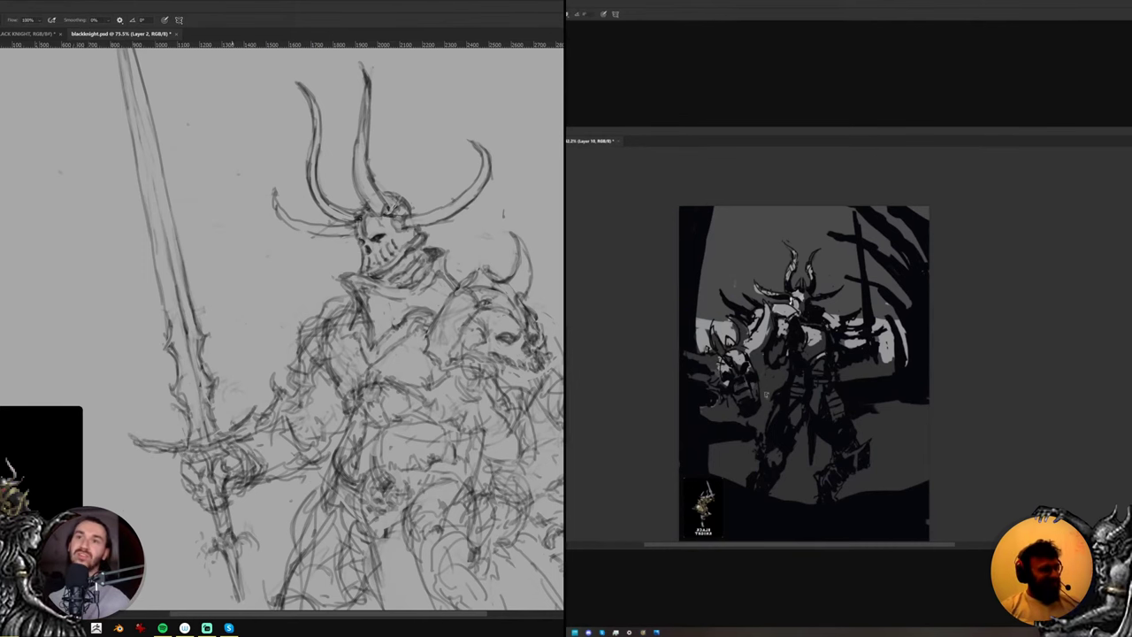
{"action": "left_click_drag", "start_coordinate": [760, 381], "coordinate": [768, 402]}
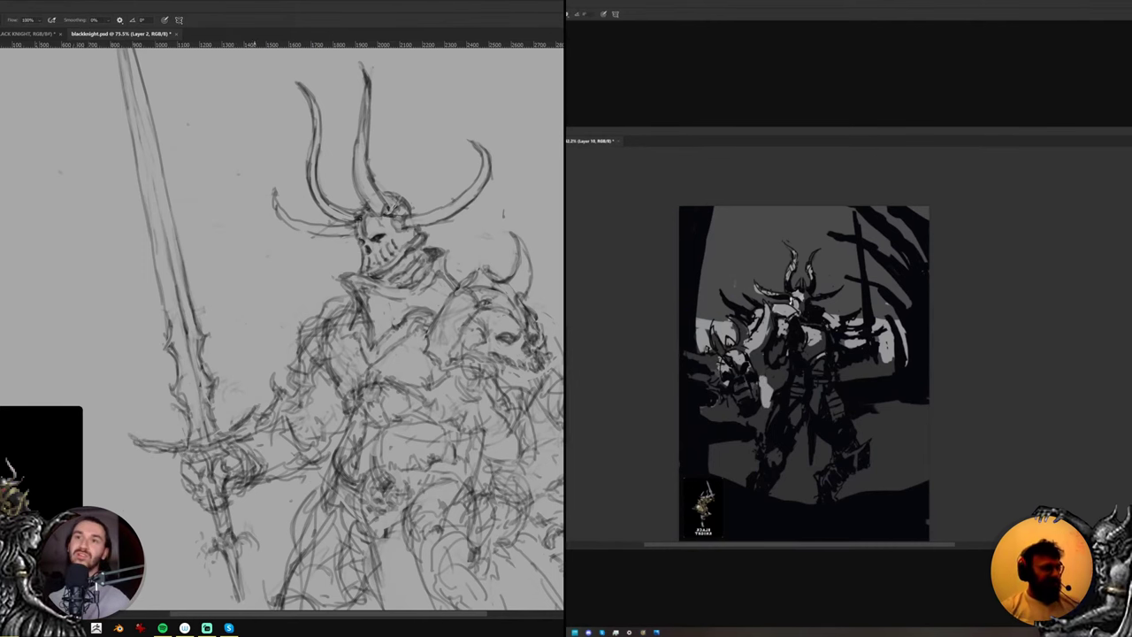
{"action": "scroll", "coordinate": [778, 314], "scroll_direction": "down", "scroll_amount": 5}
{"action": "scroll", "coordinate": [778, 315], "scroll_direction": "up", "scroll_amount": 2}
{"action": "key", "text": "ctrl+z"}
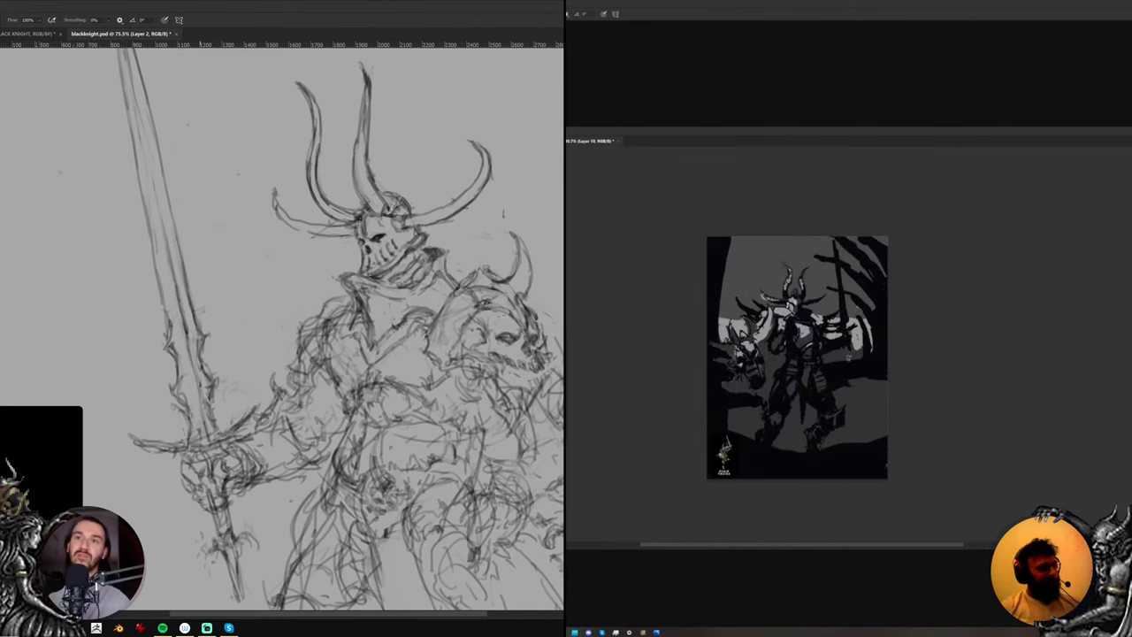
Paint a pale patch beneath the silhouette knight's sword arm and flip the painting horizontally
{"action": "left_click_drag", "start_coordinate": [864, 357], "coordinate": [821, 356]}
{"action": "key", "text": "ctrl+z"}
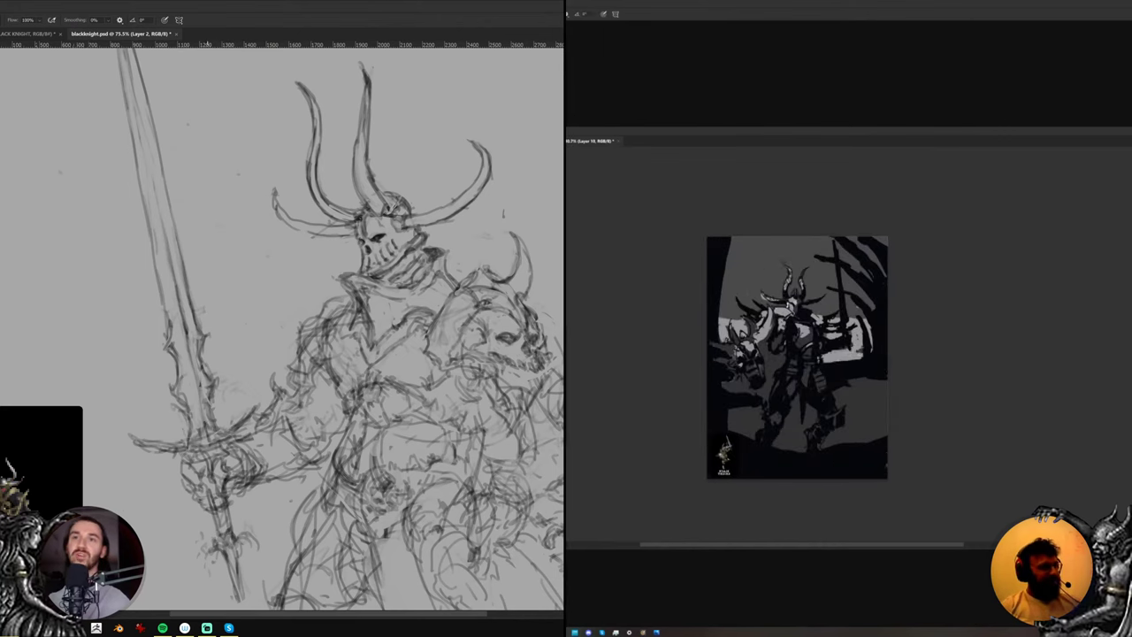
{"action": "scroll", "coordinate": [782, 333], "scroll_direction": "down", "scroll_amount": 3}
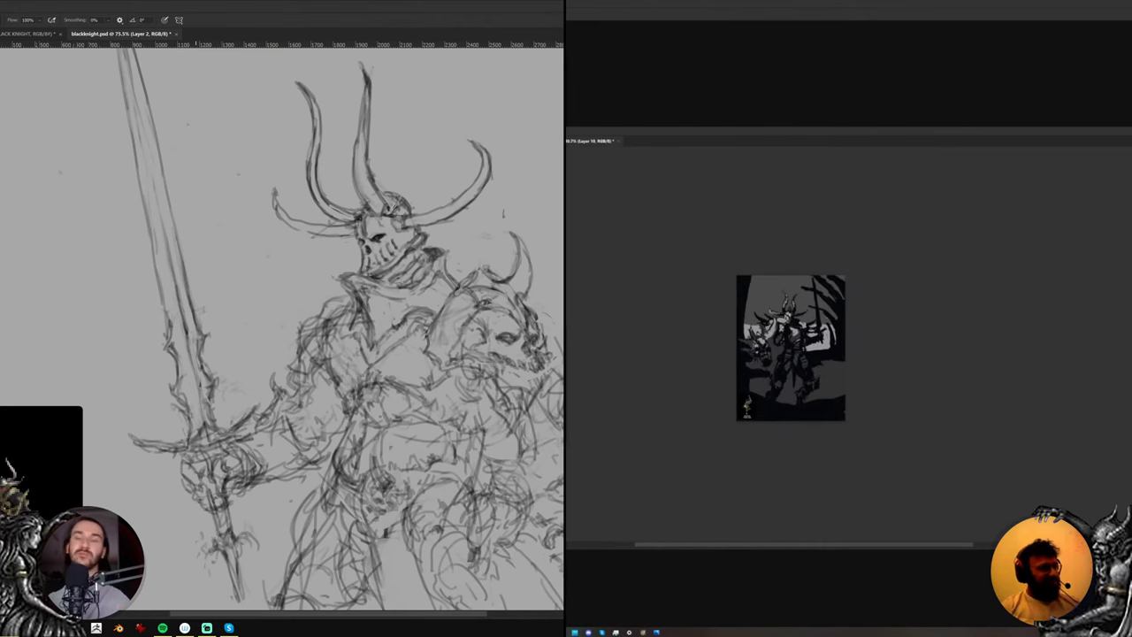
{"action": "scroll", "coordinate": [783, 333], "scroll_direction": "up", "scroll_amount": 2}
{"action": "scroll", "coordinate": [290, 442], "scroll_direction": "down", "scroll_amount": 3}
{"action": "key", "text": "ctrl+shift+h"}
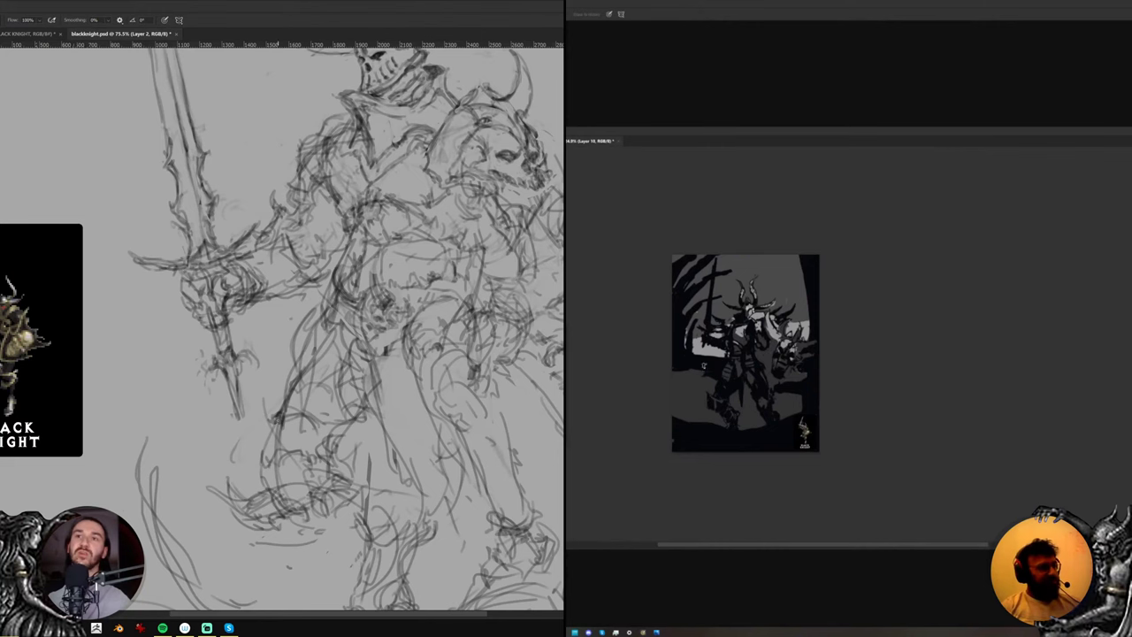
Trim the lower edge of the pale patch behind the silhouette knight's sword hand and undo the stray last stroke
{"action": "key", "text": "b"}
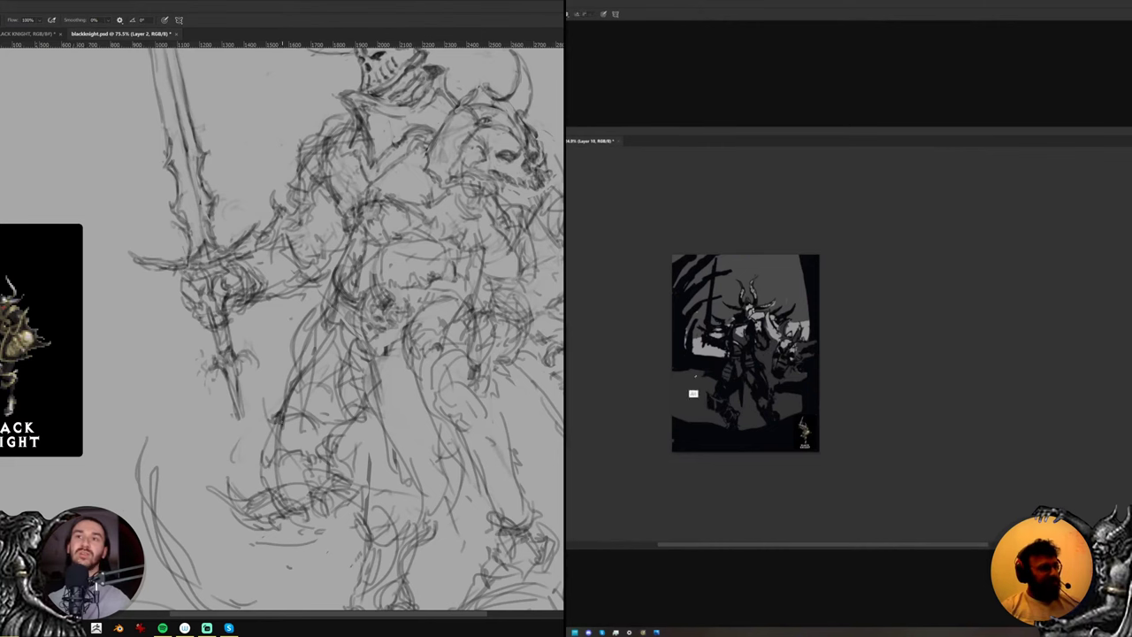
{"action": "left_click_drag", "start_coordinate": [695, 356], "coordinate": [726, 354]}
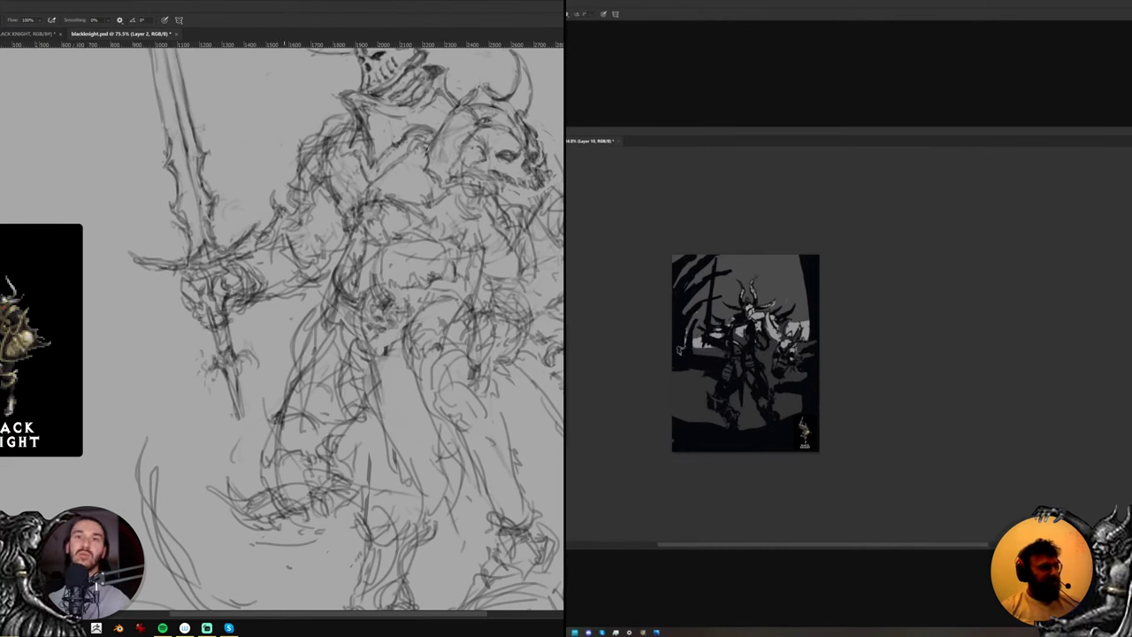
{"action": "mouse_move", "coordinate": [727, 298]}
{"action": "left_mouse_down"}
{"action": "mouse_move", "coordinate": [683, 298]}
{"action": "mouse_move", "coordinate": [722, 296]}
{"action": "left_mouse_up"}
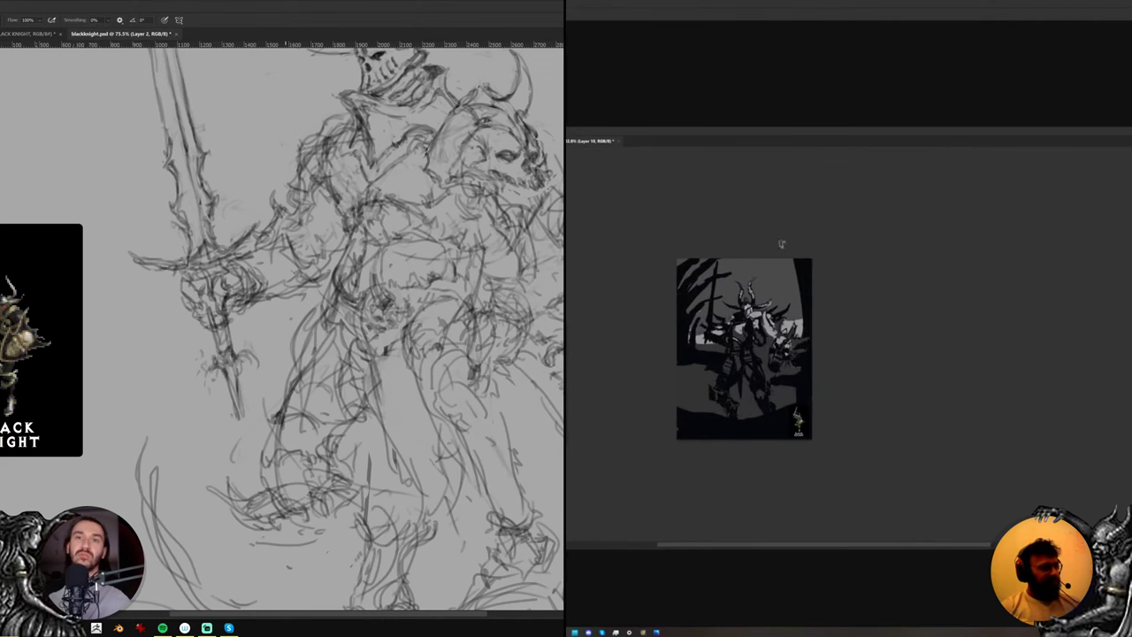
{"action": "key", "text": "ctrl+z"}
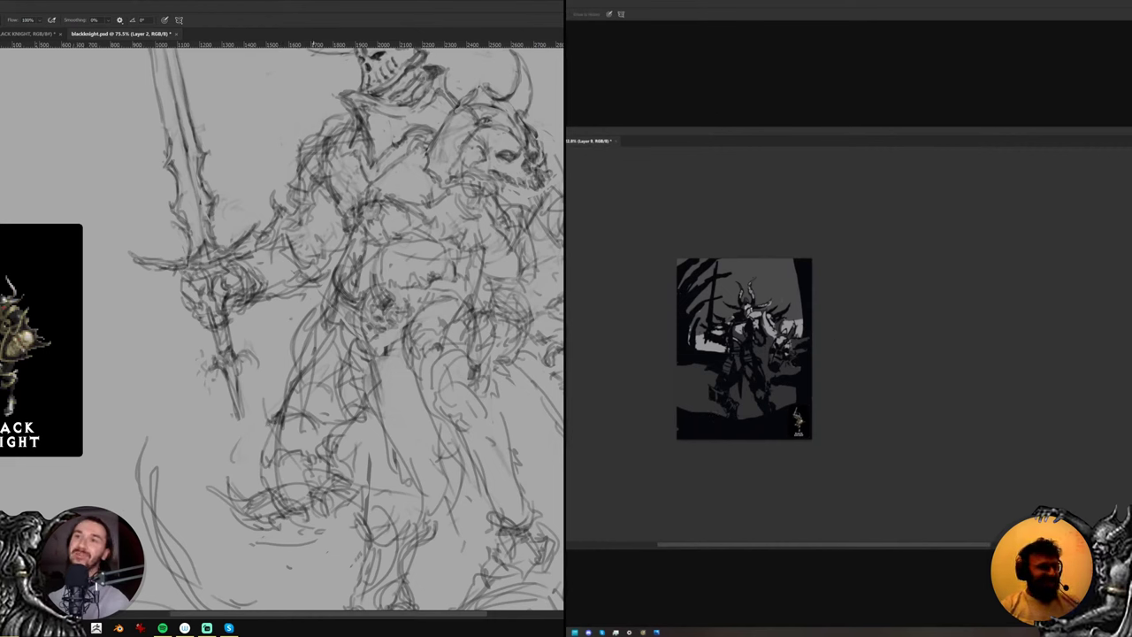
Erase the dark foreground on the sword side so the ground slopes beneath the silhouette knight's feet
{"action": "mouse_move", "coordinate": [708, 422]}
{"action": "left_mouse_down"}
{"action": "mouse_move", "coordinate": [722, 419]}
{"action": "mouse_move", "coordinate": [680, 420]}
{"action": "left_mouse_up"}
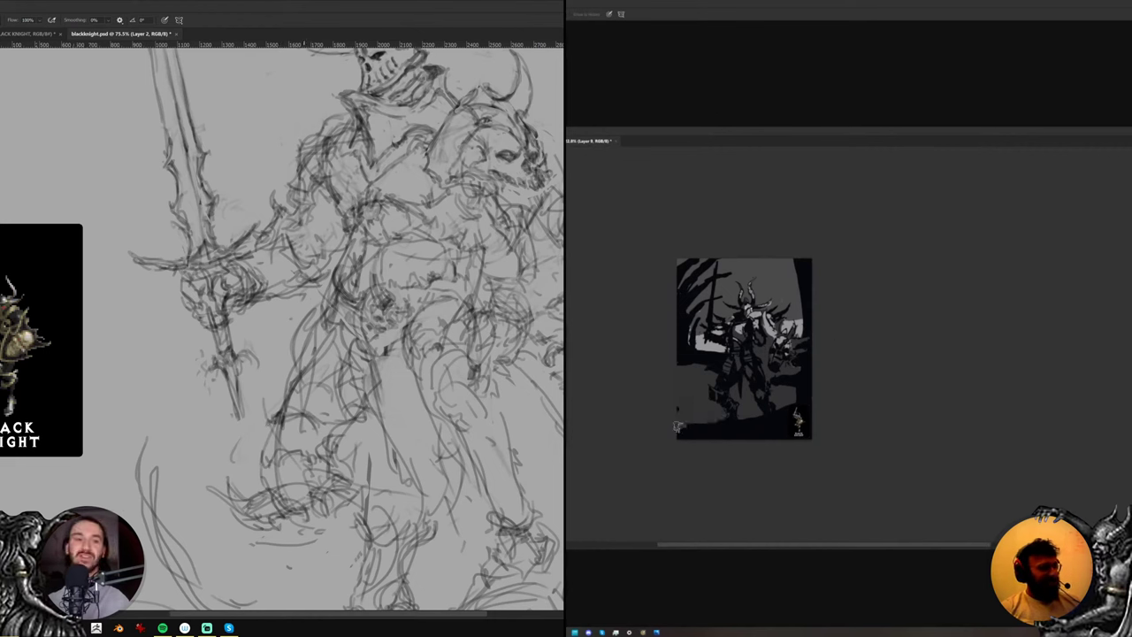
{"action": "left_click_drag", "start_coordinate": [766, 421], "coordinate": [674, 434]}
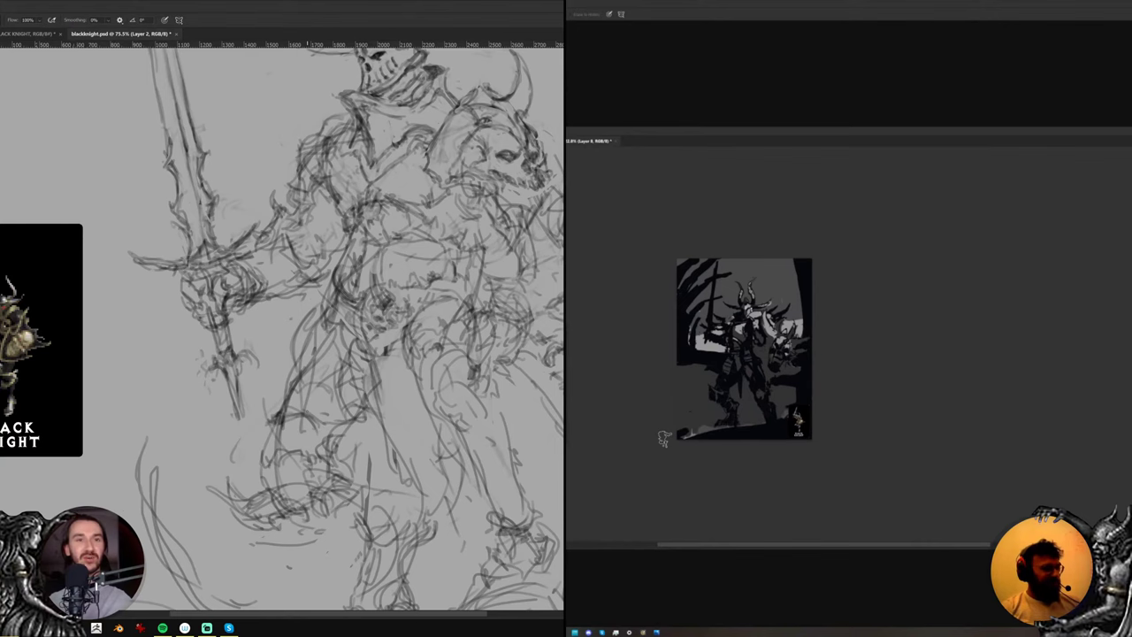
{"action": "key", "text": "ctrl+z"}
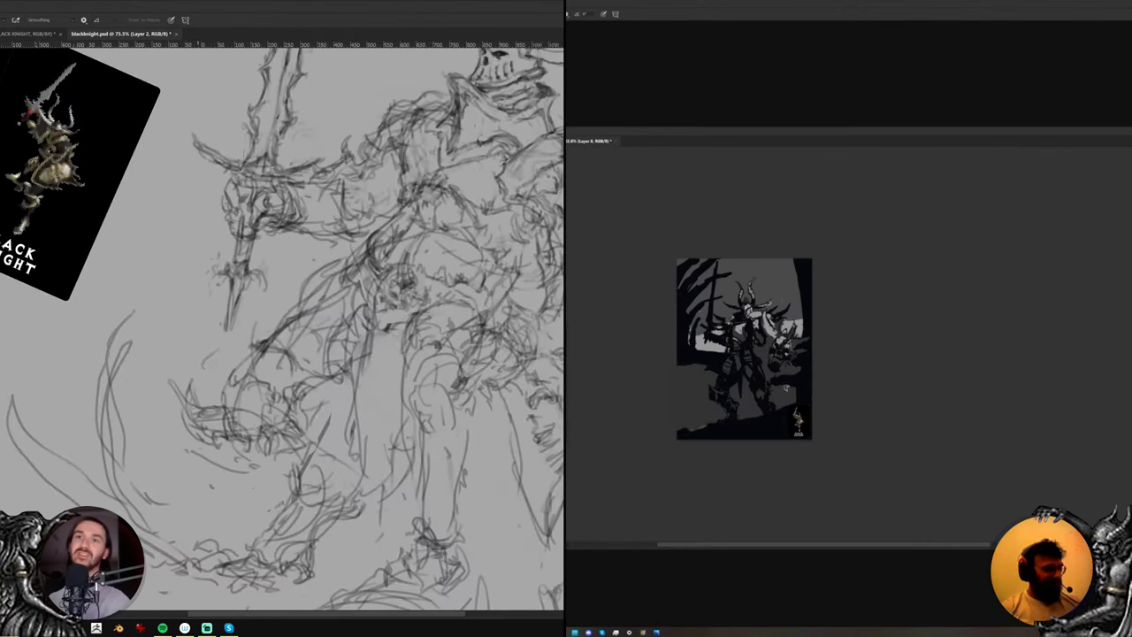
Flip the silhouette painting horizontally and rework the bank edge below the beast's horned head
{"action": "key", "text": "e"}
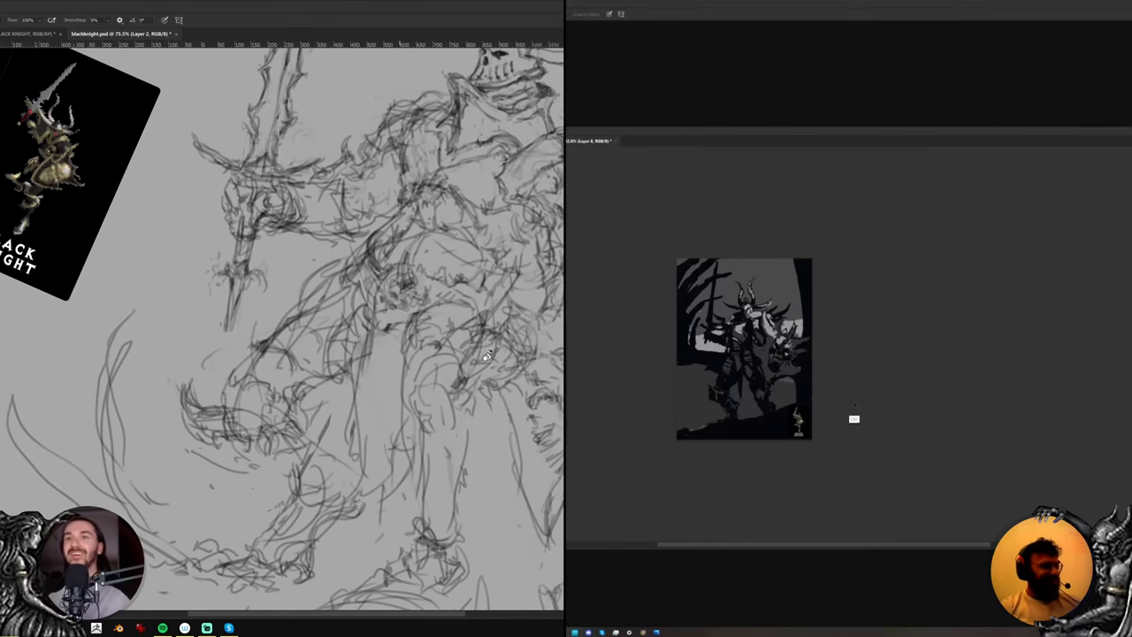
{"action": "left_click_drag", "start_coordinate": [487, 357], "coordinate": [528, 286]}
{"action": "key", "text": "ctrl+f"}
{"action": "left_click_drag", "start_coordinate": [780, 379], "coordinate": [746, 383]}
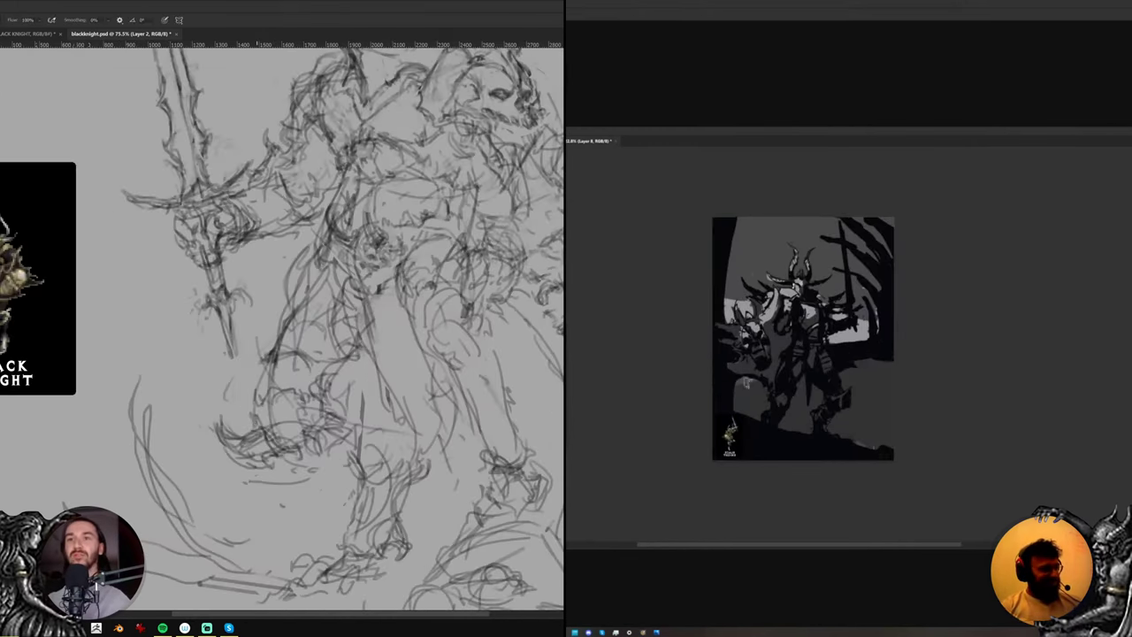
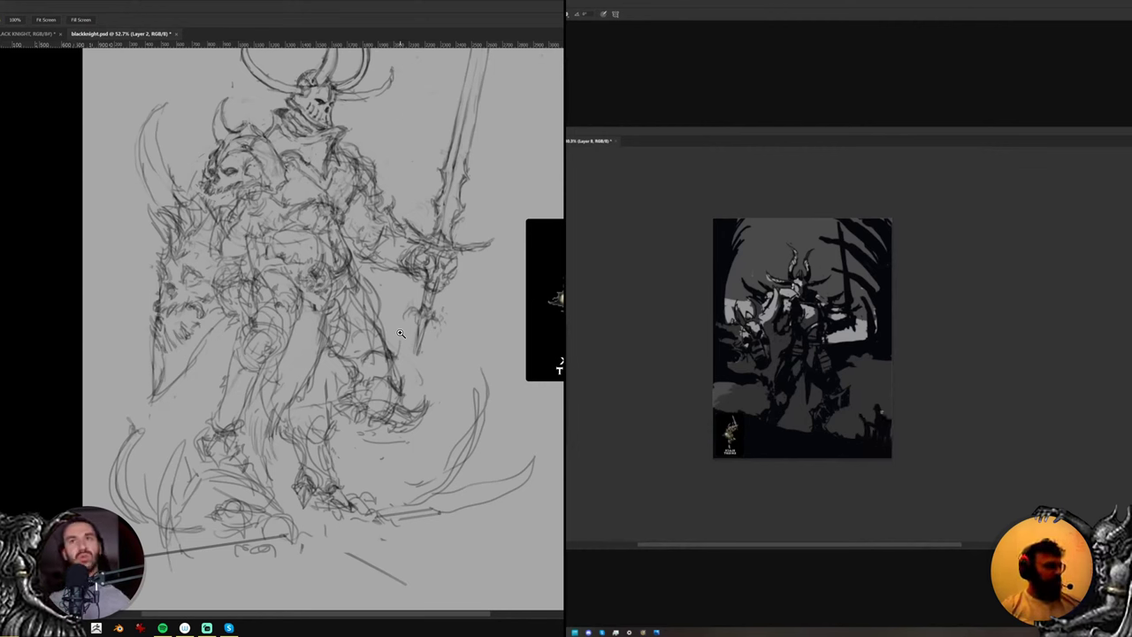
Sketch skull-like details on the horned knight's knee guard and undo the unwanted strokes
{"action": "key", "text": "b"}
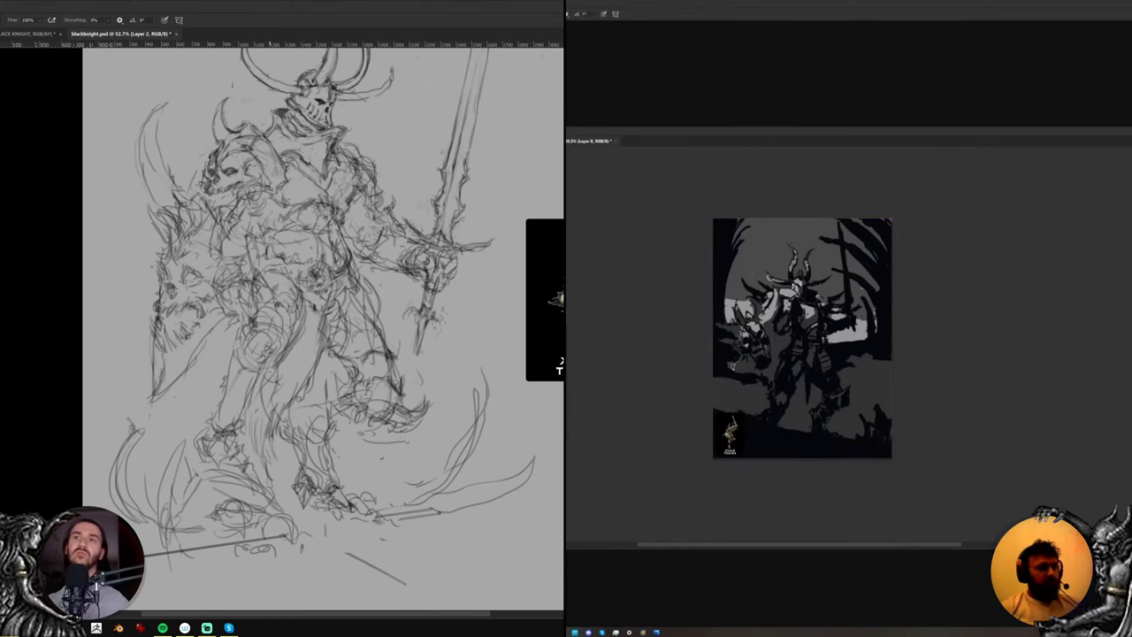
{"action": "mouse_move", "coordinate": [270, 345]}
{"action": "left_mouse_down"}
{"action": "mouse_move", "coordinate": [367, 347]}
{"action": "mouse_move", "coordinate": [262, 355]}
{"action": "left_mouse_up"}
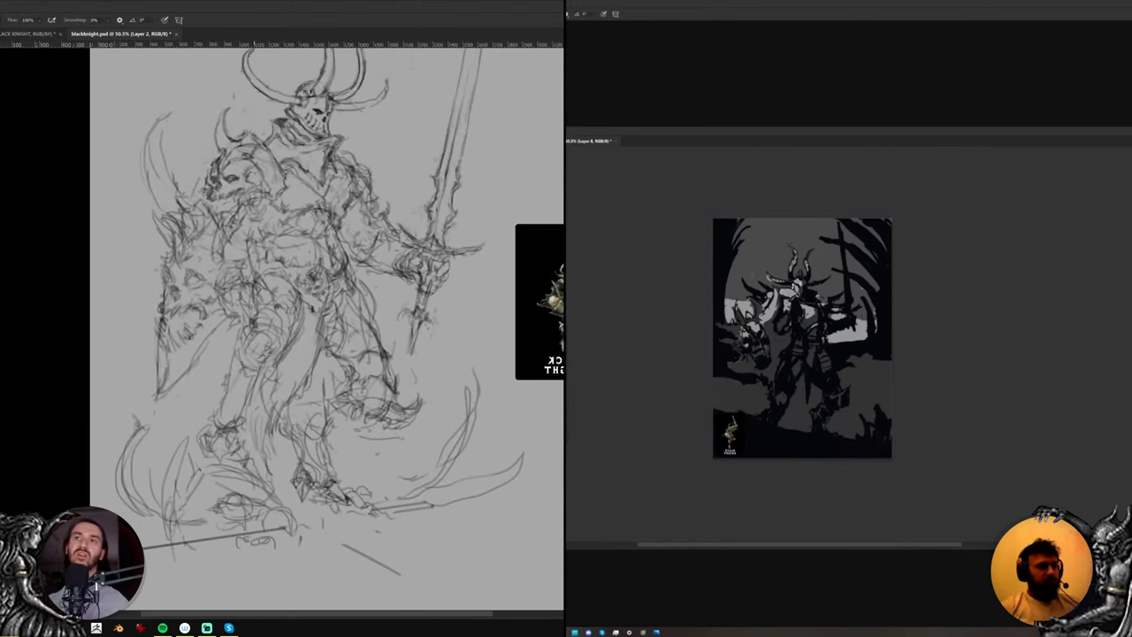
{"action": "key", "text": "ctrl+z"}
{"action": "key", "text": "ctrl+shift+z"}
{"action": "mouse_move", "coordinate": [257, 358]}
{"action": "left_mouse_down"}
{"action": "mouse_move", "coordinate": [314, 353]}
{"action": "mouse_move", "coordinate": [258, 345]}
{"action": "left_mouse_up"}
{"action": "key", "text": "e"}
{"action": "key", "text": "b"}
{"action": "key", "text": "ctrl+z"}
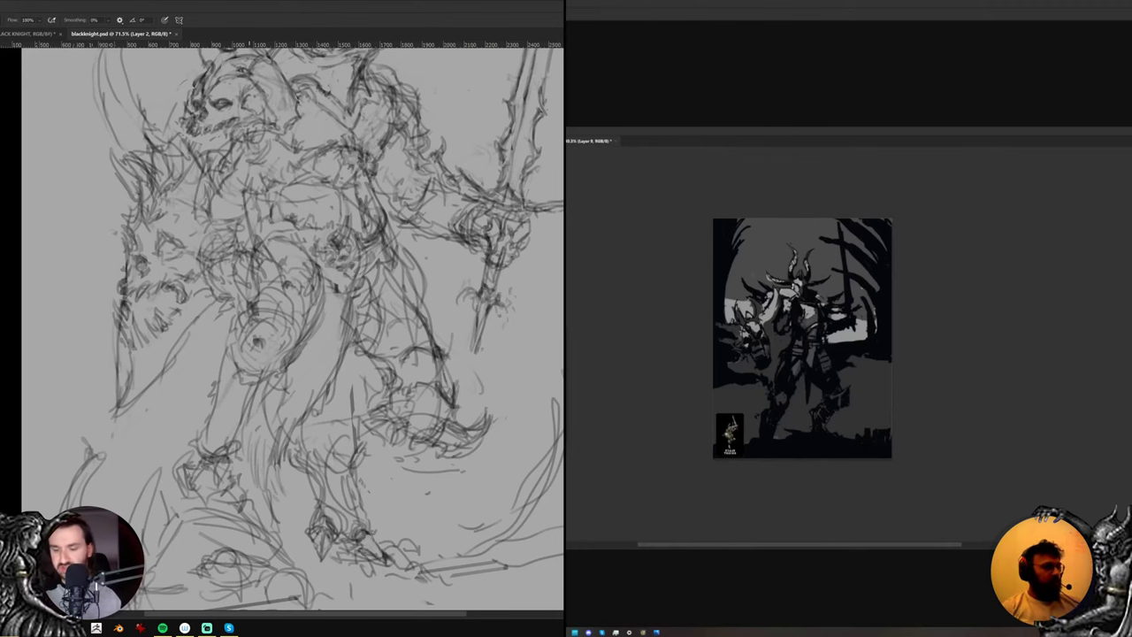
Select the layer near the silhouette knight's shoulder, sample its tone, and flip the horned knight sketch horizontally
{"action": "scroll", "coordinate": [797, 271], "scroll_direction": "down", "scroll_amount": 5}
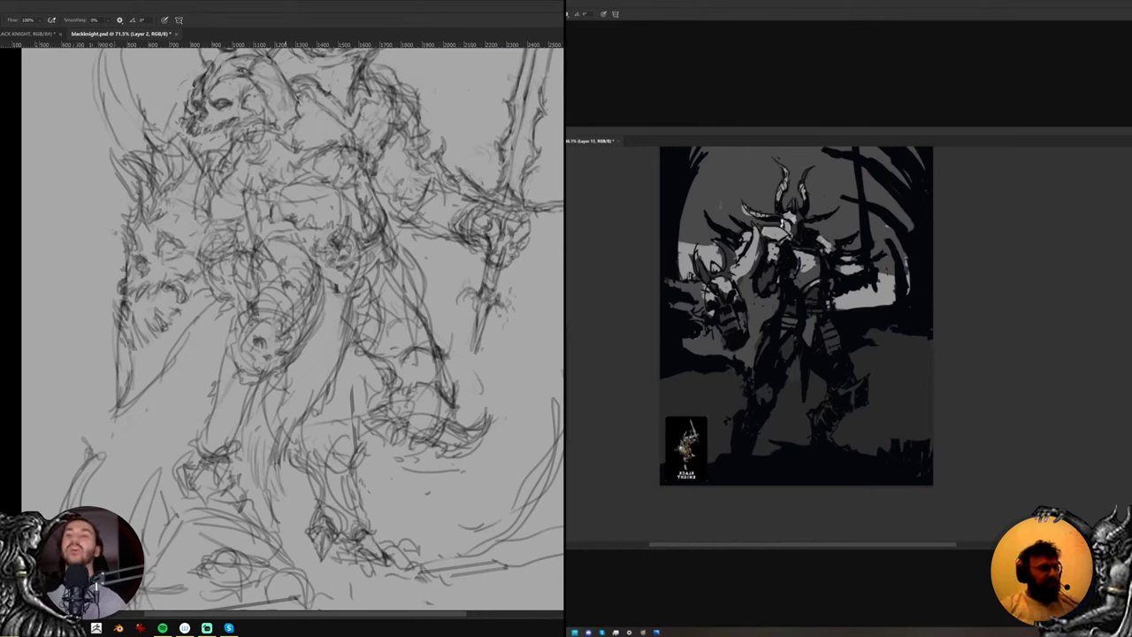
{"action": "left_click", "coordinate": [832, 243], "text": "ctrl"}
{"action": "left_click", "coordinate": [835, 238], "text": "alt"}
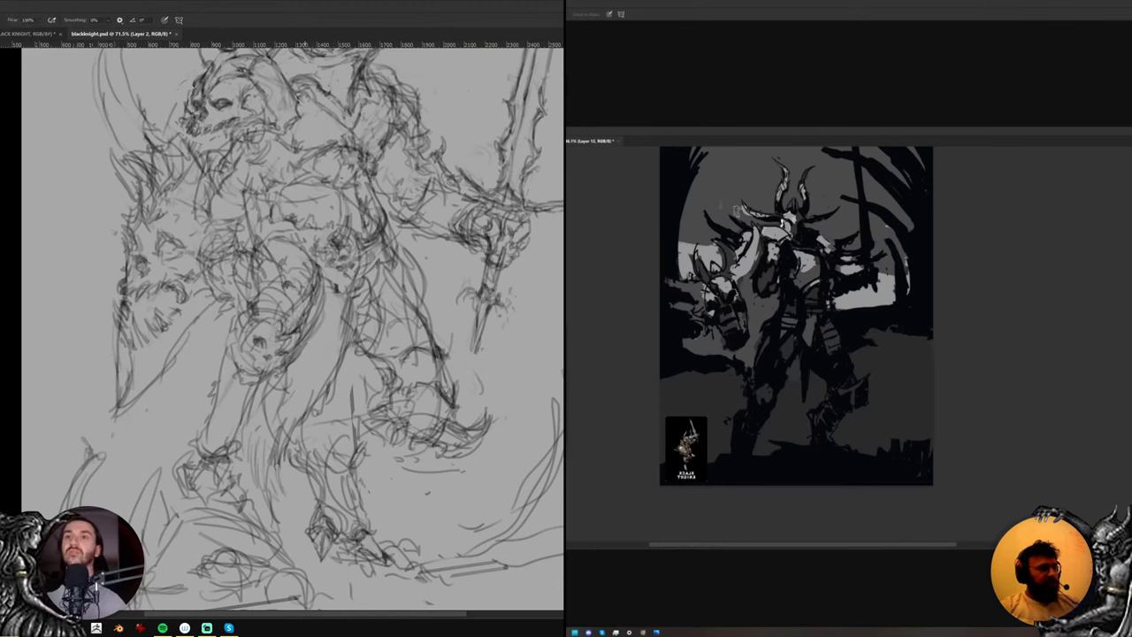
{"action": "key", "text": "e"}
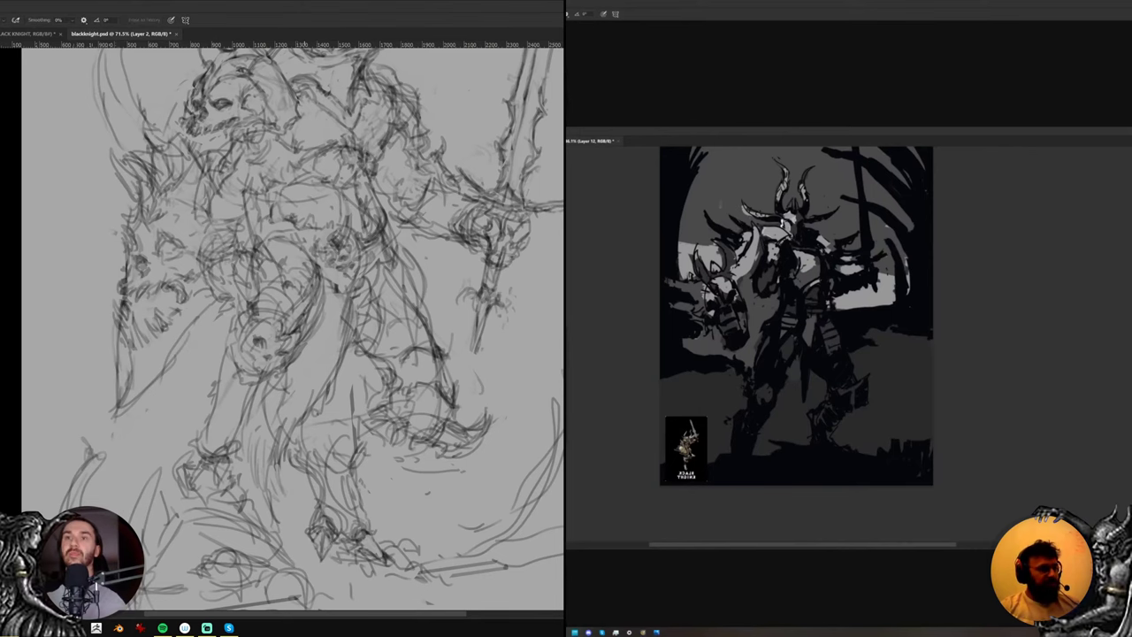
{"action": "key", "text": "ctrl+shift+h"}
{"action": "scroll", "coordinate": [772, 269], "scroll_direction": "up", "scroll_amount": 1}
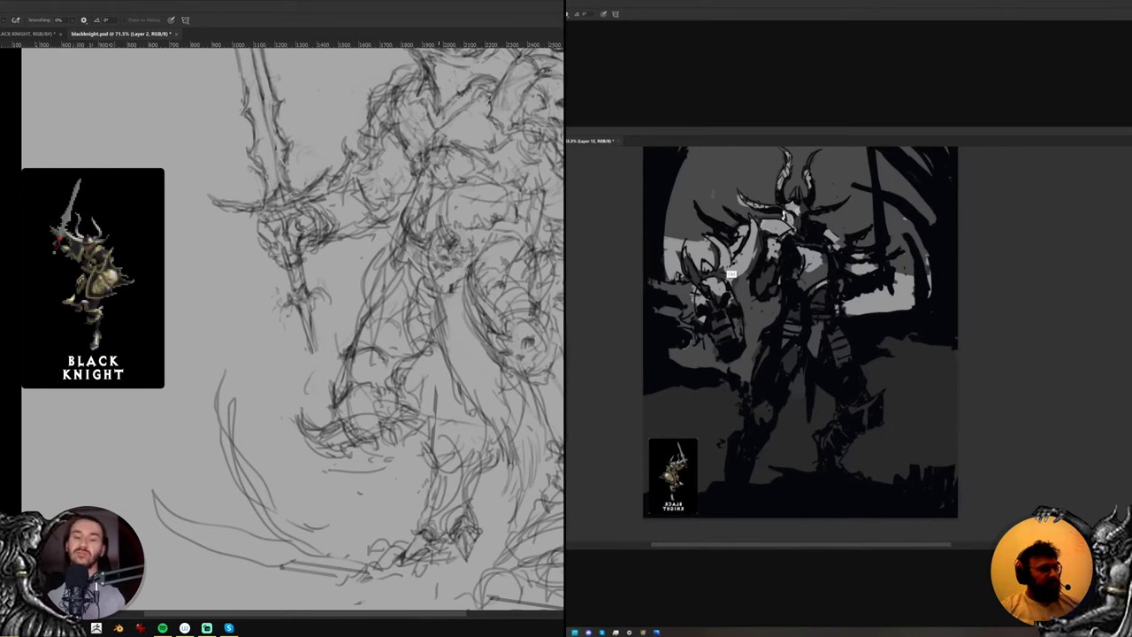
Lasso the curved edge beside the sketched knee guard, reposition it along the thigh and deselect it
{"action": "left_click_drag", "start_coordinate": [398, 321], "coordinate": [334, 351]}
{"action": "key", "text": "l"}
{"action": "mouse_move", "coordinate": [446, 354]}
{"action": "left_mouse_down"}
{"action": "mouse_move", "coordinate": [415, 359]}
{"action": "mouse_move", "coordinate": [401, 340]}
{"action": "mouse_move", "coordinate": [405, 293]}
{"action": "mouse_move", "coordinate": [443, 345]}
{"action": "mouse_move", "coordinate": [406, 298]}
{"action": "mouse_move", "coordinate": [416, 337]}
{"action": "mouse_move", "coordinate": [427, 333]}
{"action": "mouse_move", "coordinate": [420, 341]}
{"action": "mouse_move", "coordinate": [451, 354]}
{"action": "mouse_move", "coordinate": [473, 338]}
{"action": "mouse_move", "coordinate": [445, 373]}
{"action": "left_mouse_up"}
{"action": "right_click", "coordinate": [421, 331]}
{"action": "left_click", "coordinate": [462, 403]}
{"action": "key", "text": "Return"}
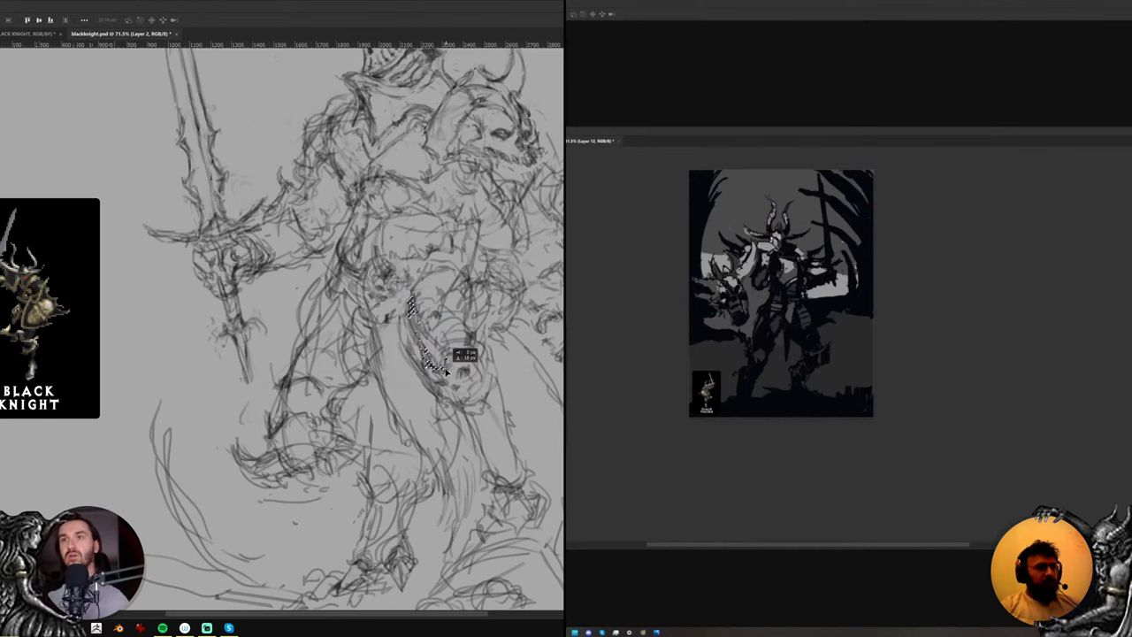
{"action": "key", "text": "ctrl+d"}
{"action": "key", "text": "b"}
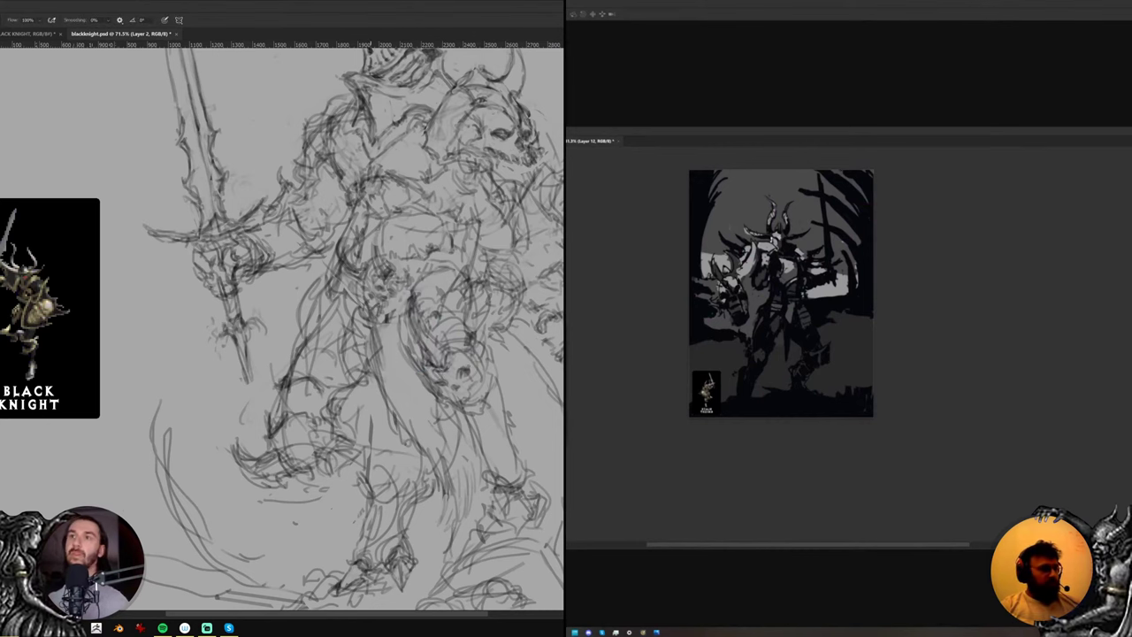
Lasso the sketched beast-faced shield with its horn, tilt it slightly, reposition it beside the knight and deselect it
{"action": "left_click_drag", "start_coordinate": [442, 291], "coordinate": [430, 328]}
{"action": "mouse_move", "coordinate": [514, 367]}
{"action": "left_mouse_down"}
{"action": "mouse_move", "coordinate": [459, 411]}
{"action": "mouse_move", "coordinate": [426, 416]}
{"action": "mouse_move", "coordinate": [433, 361]}
{"action": "mouse_move", "coordinate": [420, 320]}
{"action": "mouse_move", "coordinate": [470, 291]}
{"action": "mouse_move", "coordinate": [474, 267]}
{"action": "mouse_move", "coordinate": [497, 249]}
{"action": "mouse_move", "coordinate": [478, 252]}
{"action": "mouse_move", "coordinate": [522, 115]}
{"action": "mouse_move", "coordinate": [564, 97]}
{"action": "left_mouse_up"}
{"action": "key", "text": "l"}
{"action": "left_click_drag", "start_coordinate": [509, 538], "coordinate": [522, 541]}
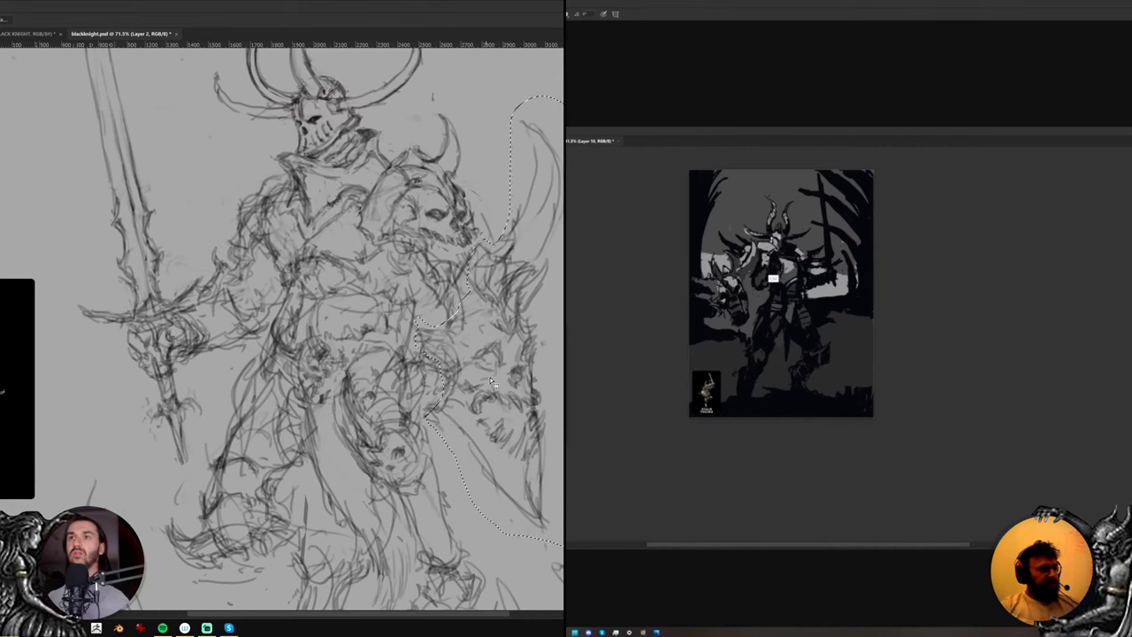
{"action": "key", "text": "ctrl+t"}
{"action": "left_click_drag", "start_coordinate": [611, 321], "coordinate": [620, 321]}
{"action": "left_click_drag", "start_coordinate": [545, 391], "coordinate": [538, 378]}
{"action": "left_click_drag", "start_coordinate": [632, 381], "coordinate": [634, 378]}
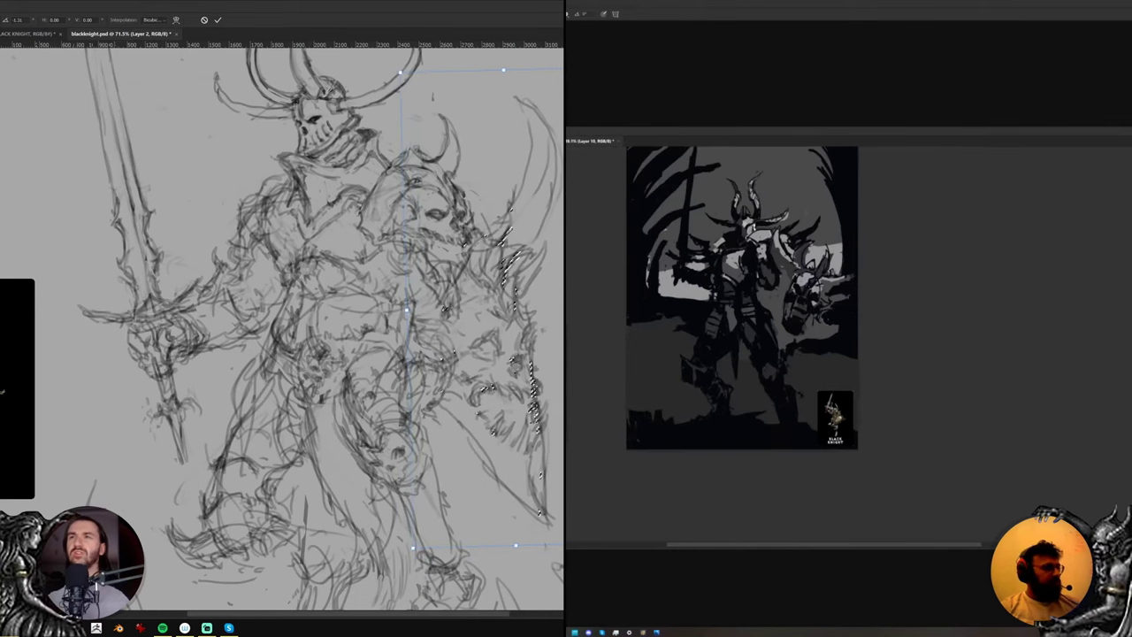
{"action": "left_click_drag", "start_coordinate": [558, 388], "coordinate": [555, 391]}
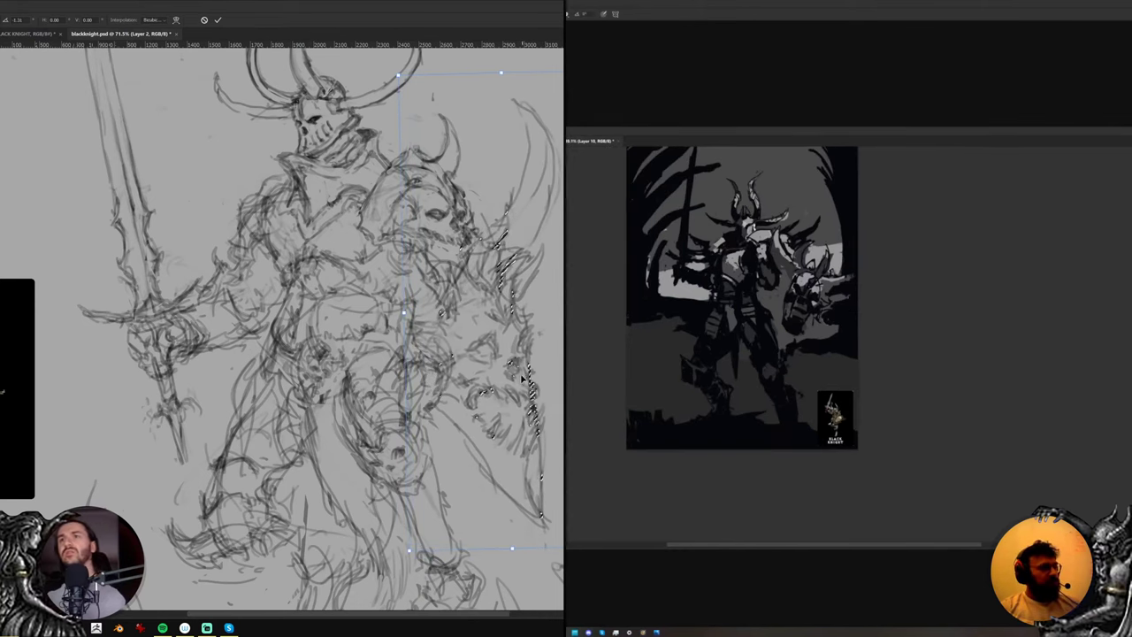
{"action": "key", "text": "Return"}
{"action": "key", "text": "Return"}
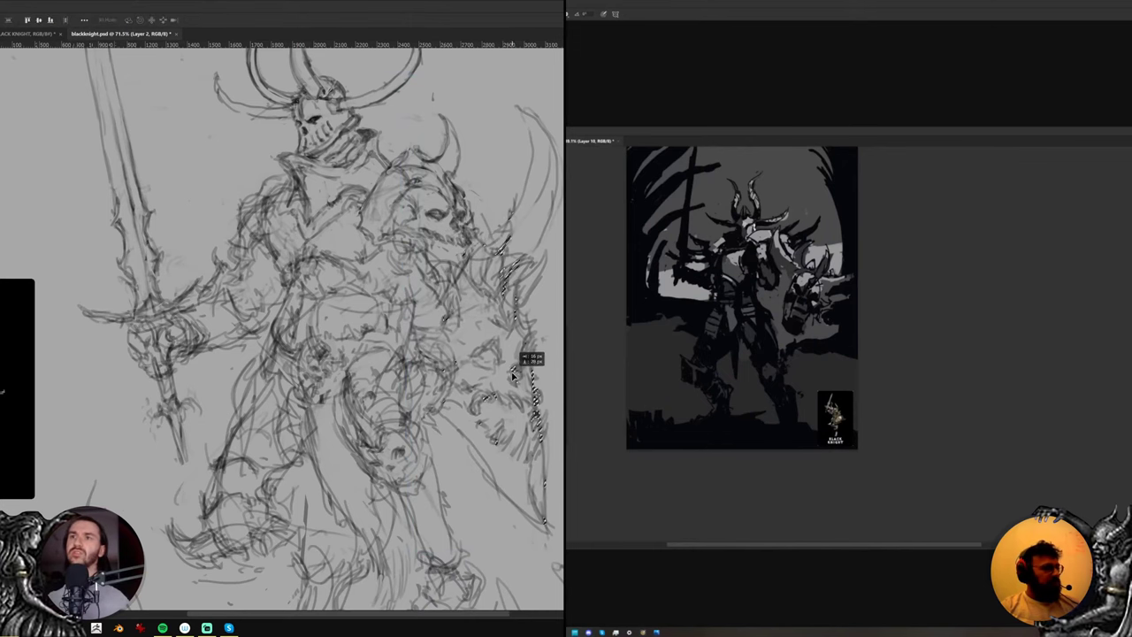
{"action": "key", "text": "b"}
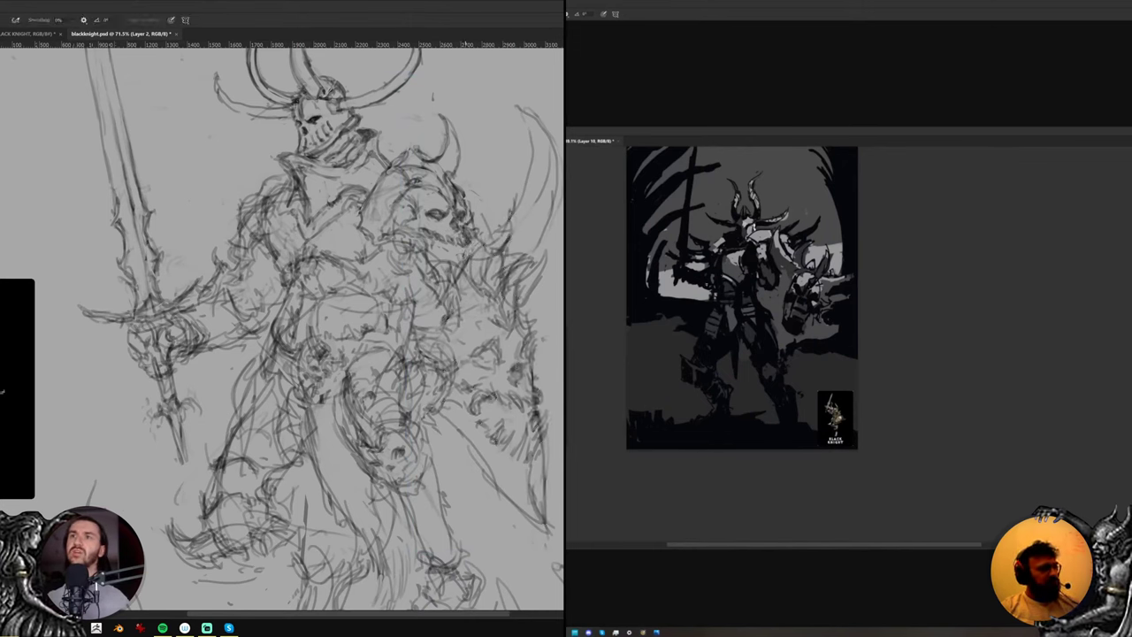
{"action": "key", "text": "b"}
Paint a pale patch on the ground beside the silhouette knight's rear leg and extend it between the legs
{"action": "scroll", "coordinate": [735, 275], "scroll_direction": "down", "scroll_amount": 5}
{"action": "scroll", "coordinate": [735, 275], "scroll_direction": "up", "scroll_amount": 3}
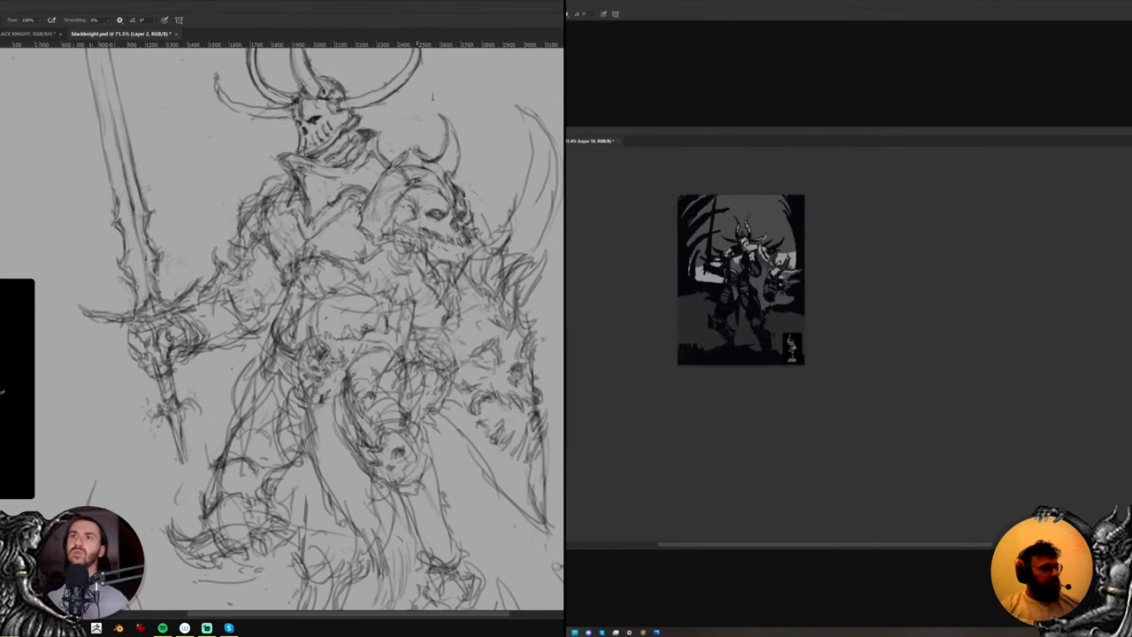
{"action": "mouse_move", "coordinate": [679, 331]}
{"action": "left_mouse_down"}
{"action": "mouse_move", "coordinate": [718, 339]}
{"action": "mouse_move", "coordinate": [692, 341]}
{"action": "left_mouse_up"}
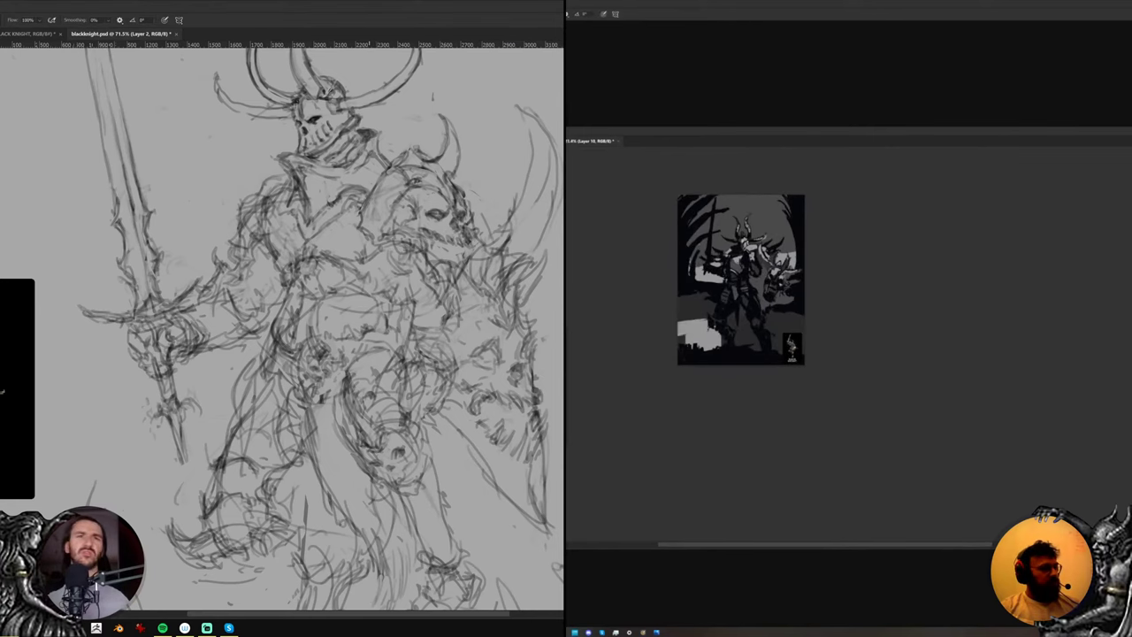
{"action": "left_click_drag", "start_coordinate": [358, 239], "coordinate": [395, 264]}
{"action": "left_click_drag", "start_coordinate": [735, 317], "coordinate": [733, 326]}
Tone down the pale ground patch with gray sampled from the sky and erase messy lines across the sketched knight's chest
{"action": "key", "text": "e"}
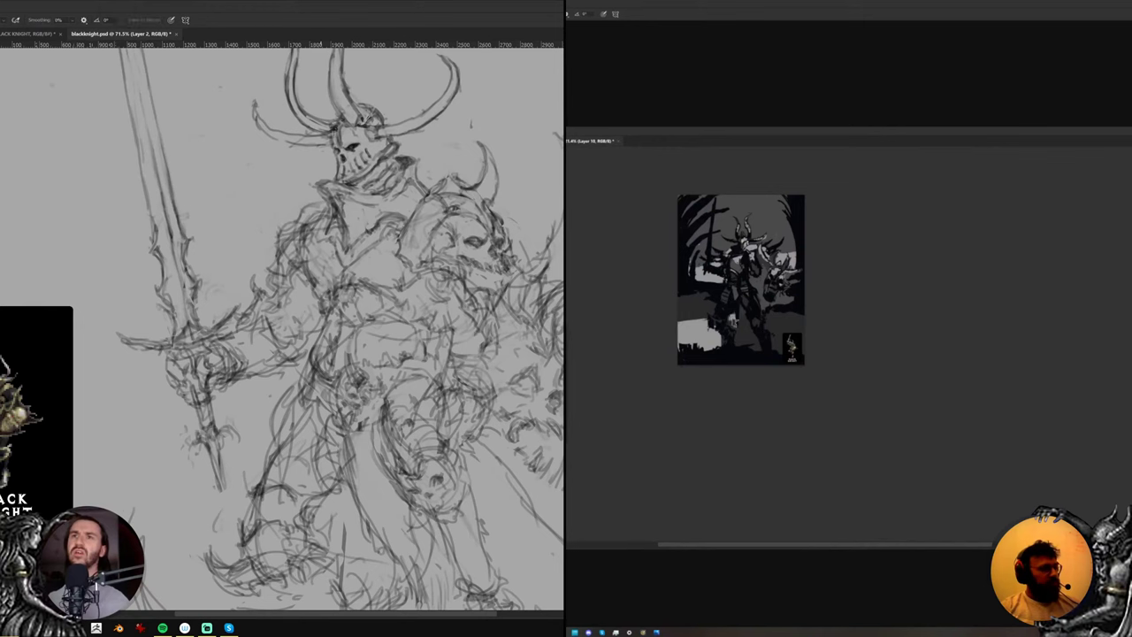
{"action": "left_click", "coordinate": [769, 223], "text": "alt"}
{"action": "left_click_drag", "start_coordinate": [355, 272], "coordinate": [333, 290]}
{"action": "left_click_drag", "start_coordinate": [729, 311], "coordinate": [742, 322]}
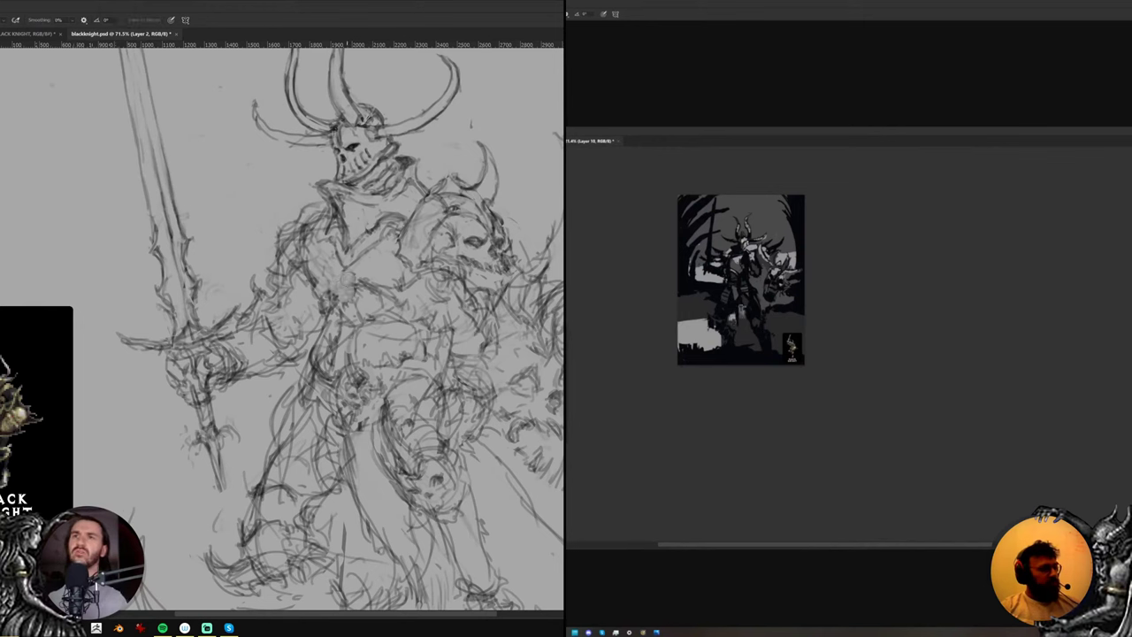
{"action": "left_click_drag", "start_coordinate": [351, 276], "coordinate": [361, 290]}
{"action": "left_click_drag", "start_coordinate": [742, 316], "coordinate": [733, 326]}
{"action": "left_click_drag", "start_coordinate": [331, 285], "coordinate": [341, 291]}
{"action": "left_click_drag", "start_coordinate": [720, 325], "coordinate": [713, 345]}
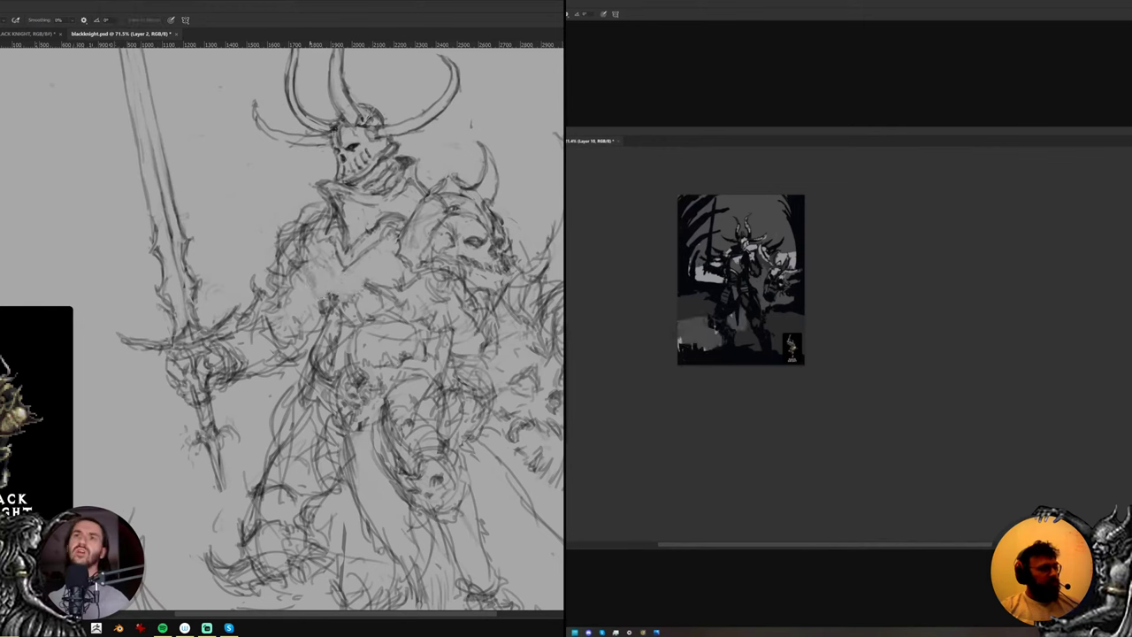
{"action": "key", "text": "b"}
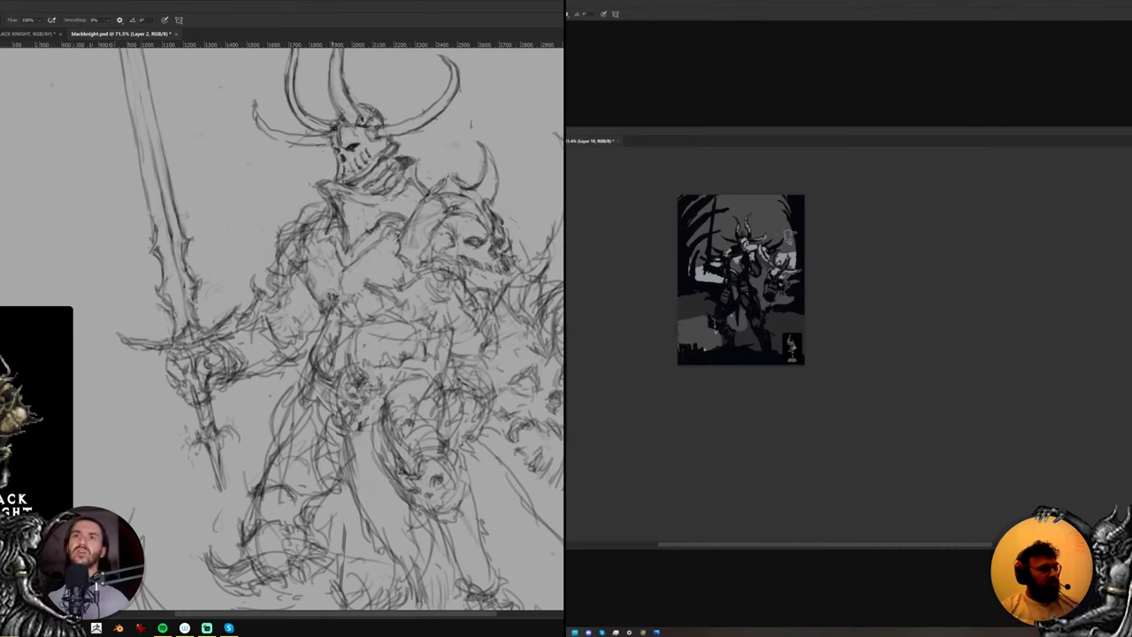
Erase and redraw the sketched knight's upper-arm contour beside the chest, and sample the sky gray beside the silhouette knight's sword
{"action": "key", "text": "e"}
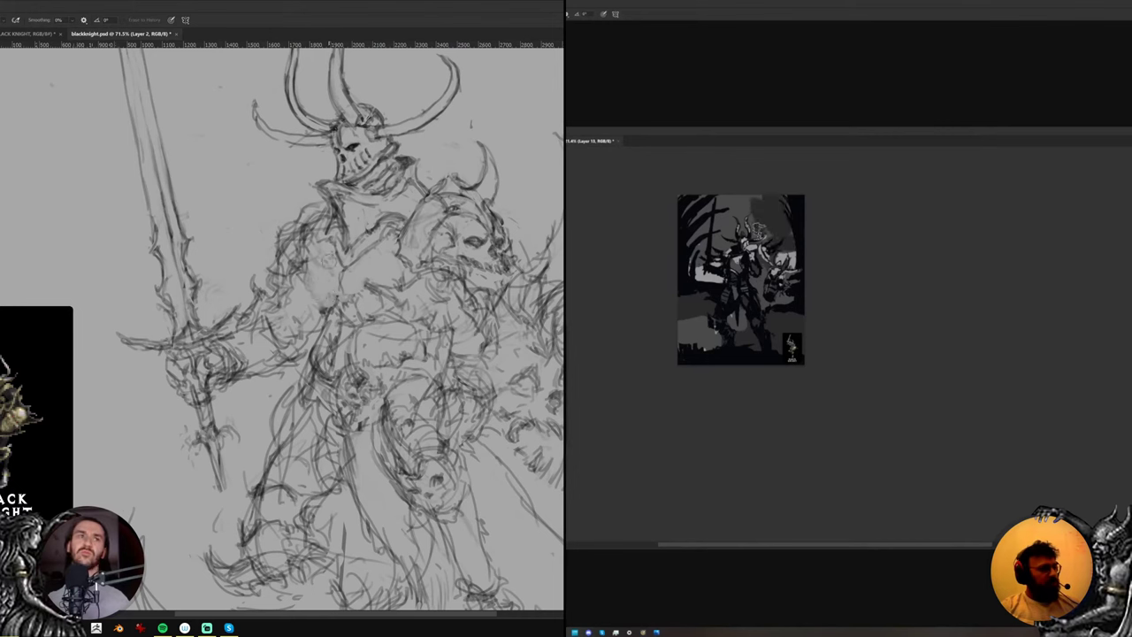
{"action": "key", "text": "b"}
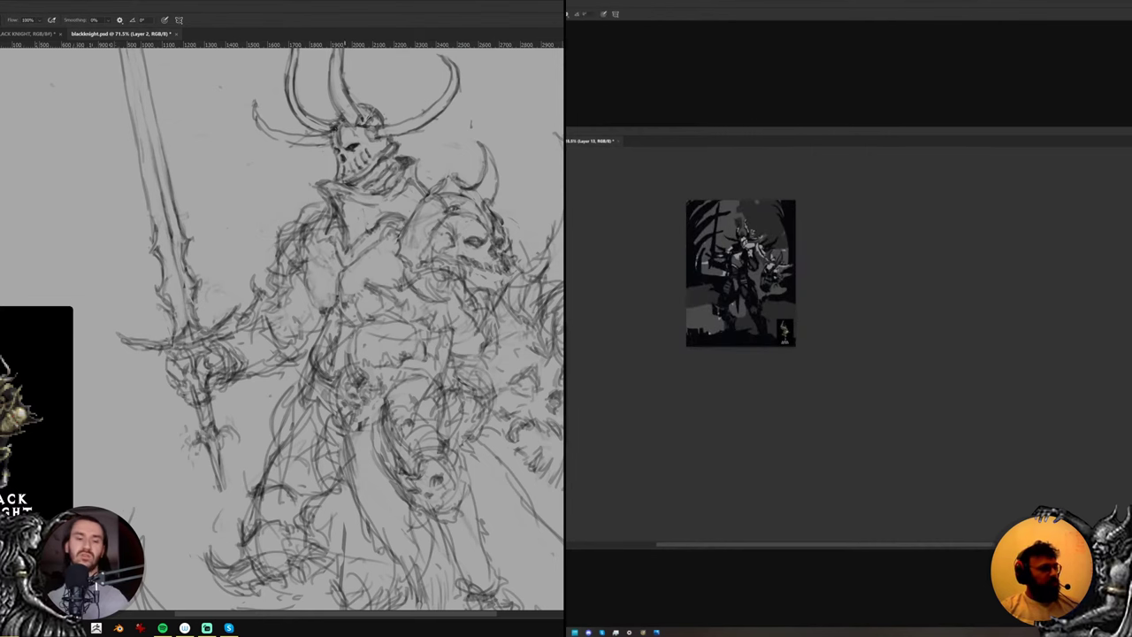
{"action": "key", "text": "ctrl+shift+h"}
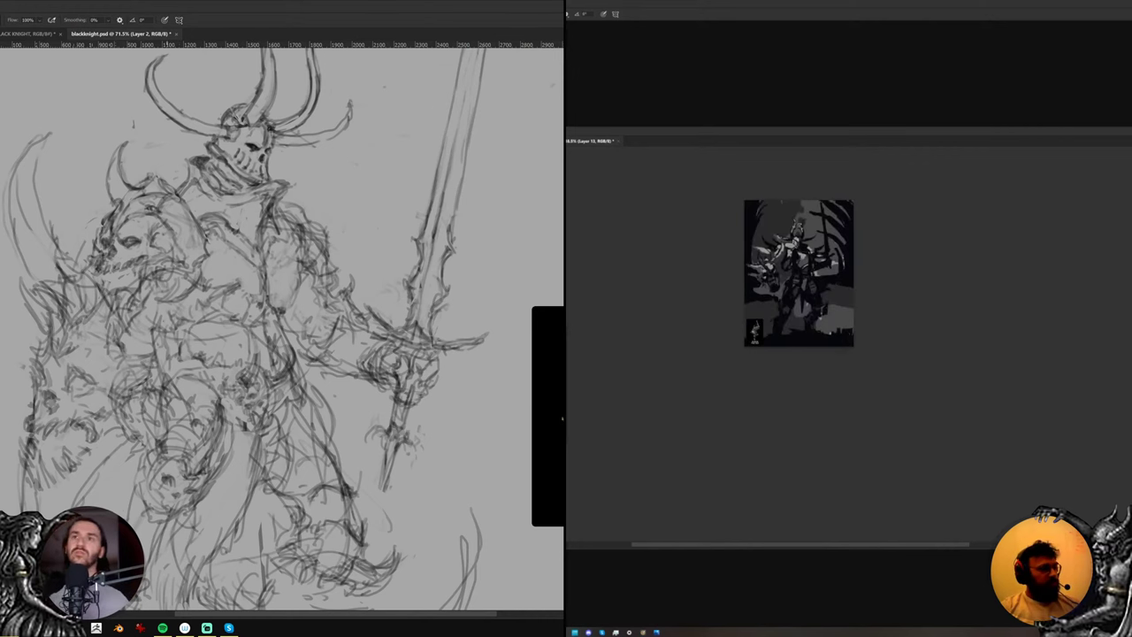
{"action": "left_click", "coordinate": [810, 220], "text": "alt"}
{"action": "key", "text": "e"}
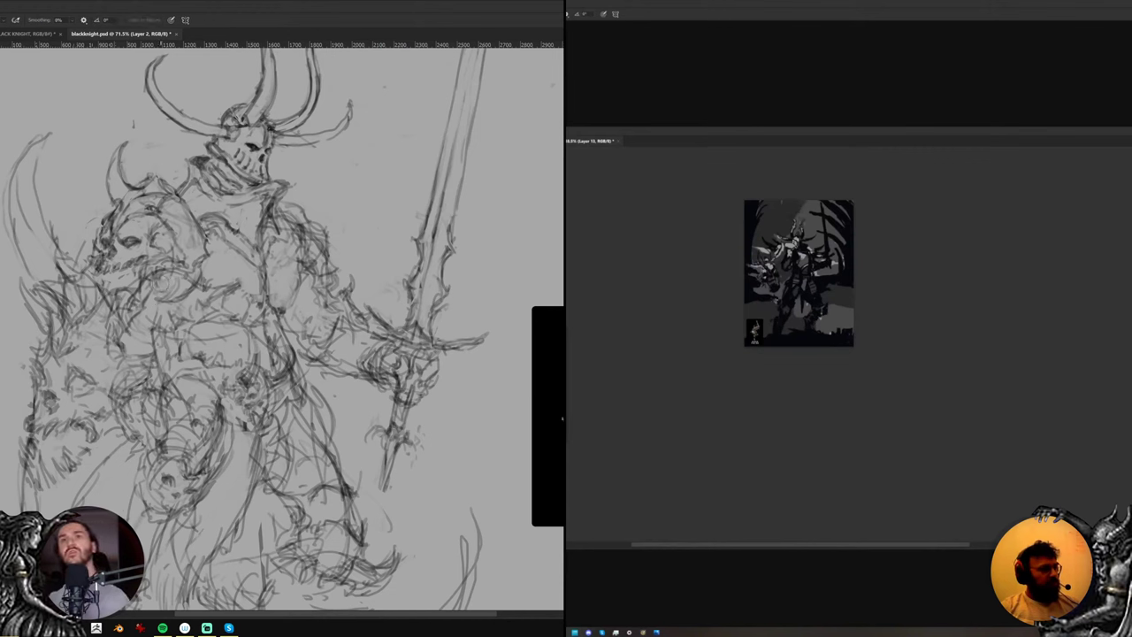
{"action": "key", "text": "b"}
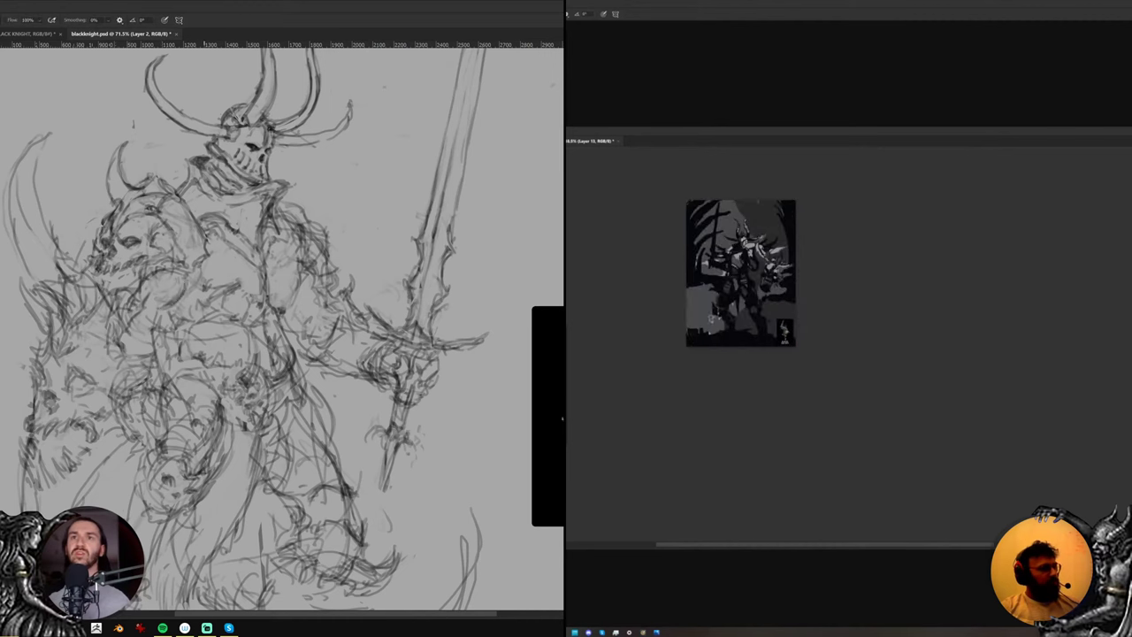
Clear the loose lines from the sketched knight's abdomen and draw a curved waistline below the breastplate
{"action": "mouse_move", "coordinate": [225, 305]}
{"action": "left_mouse_down"}
{"action": "mouse_move", "coordinate": [207, 284]}
{"action": "mouse_move", "coordinate": [257, 300]}
{"action": "mouse_move", "coordinate": [210, 315]}
{"action": "mouse_move", "coordinate": [262, 321]}
{"action": "left_mouse_up"}
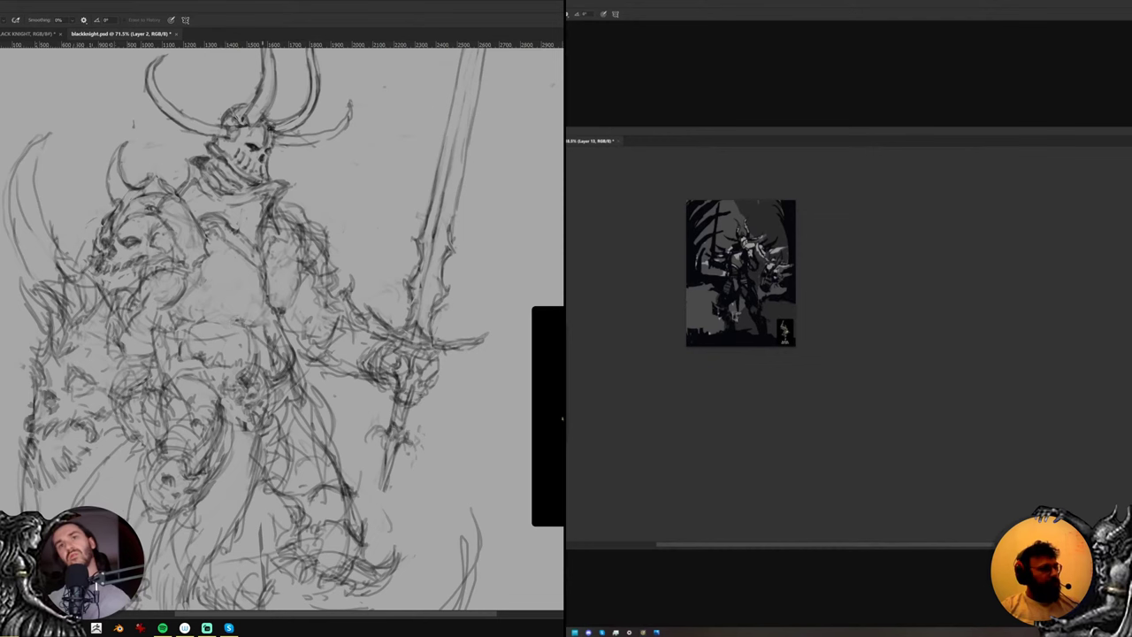
{"action": "mouse_move", "coordinate": [262, 281]}
{"action": "left_mouse_down"}
{"action": "mouse_move", "coordinate": [254, 299]}
{"action": "mouse_move", "coordinate": [264, 306]}
{"action": "mouse_move", "coordinate": [236, 313]}
{"action": "mouse_move", "coordinate": [271, 305]}
{"action": "left_mouse_up"}
{"action": "key", "text": "b"}
{"action": "left_click_drag", "start_coordinate": [201, 326], "coordinate": [273, 310]}
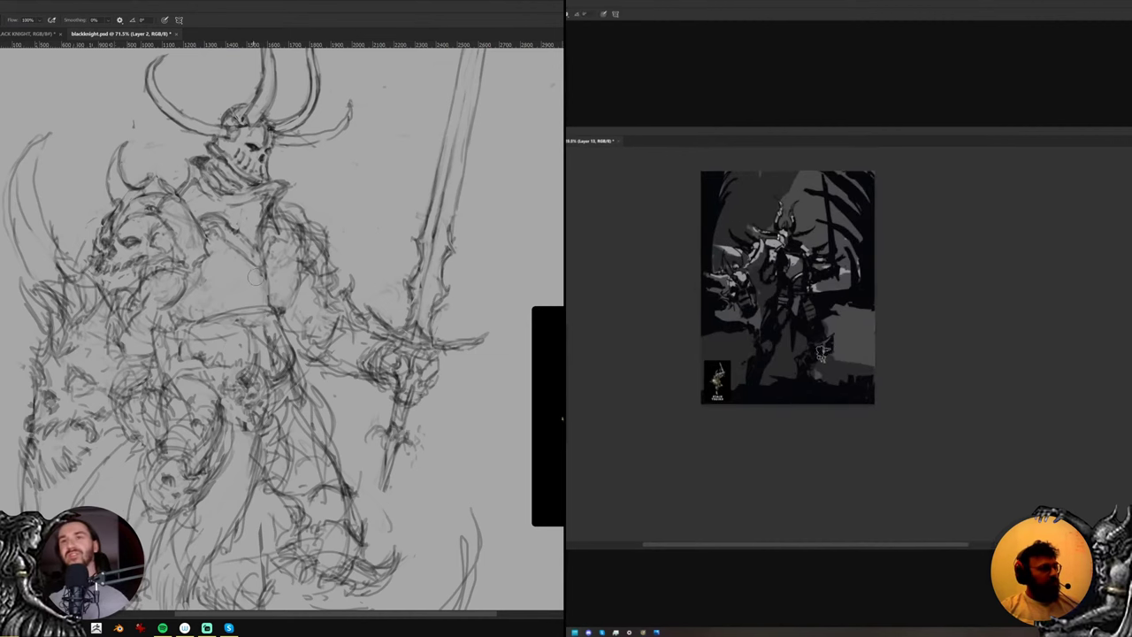
{"action": "key", "text": "e"}
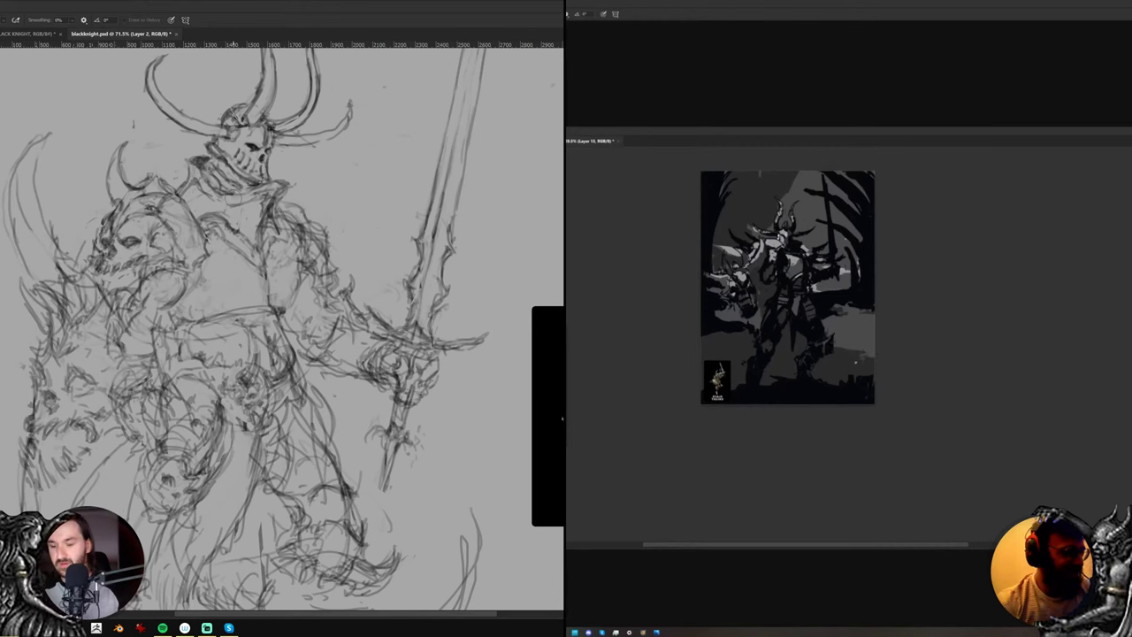
Touch up the ground patch behind the silhouette knight's rear leg and sample gray from the sky above the shield
{"action": "left_click", "coordinate": [855, 359]}
{"action": "left_click", "coordinate": [847, 358]}
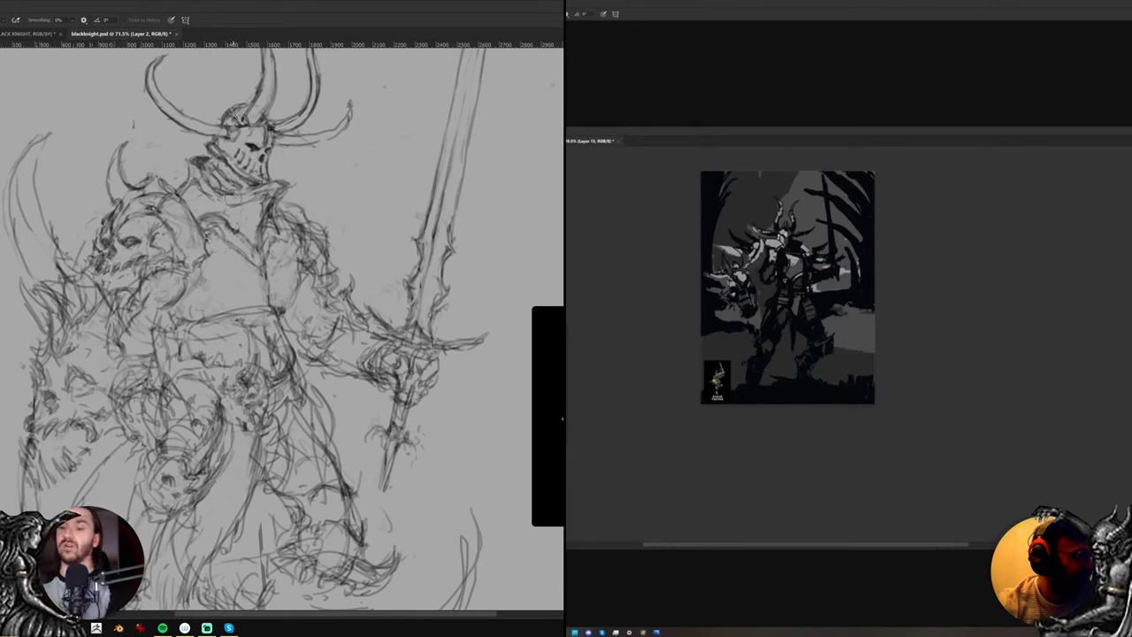
{"action": "left_click", "coordinate": [739, 221], "text": "alt"}
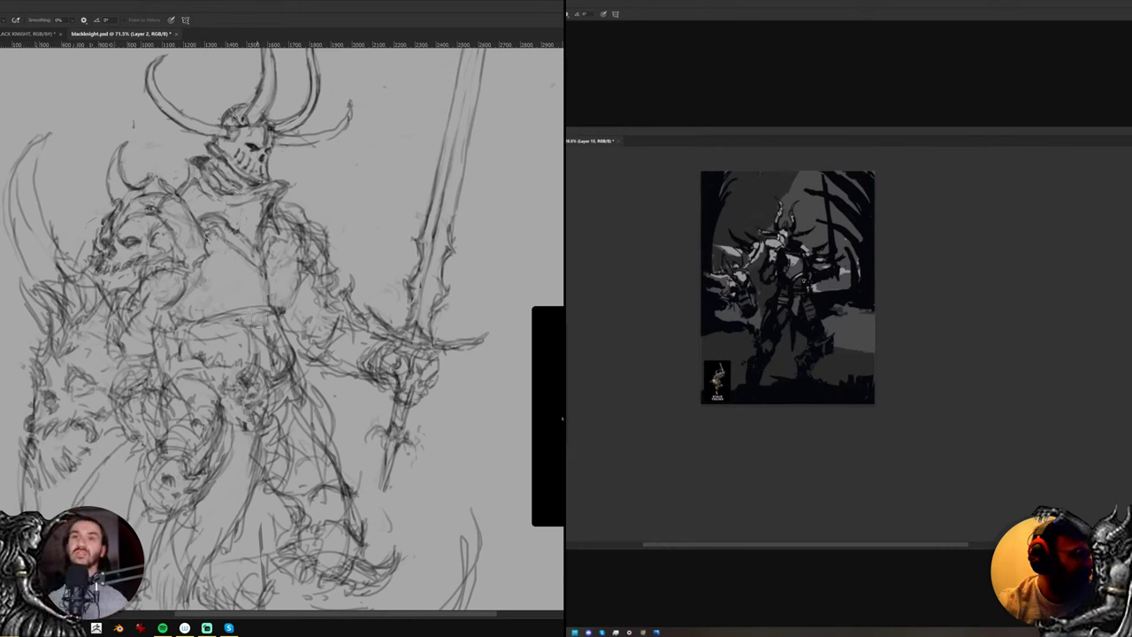
Erase part of the sketched waistline and redraw the breastplate's lower edge with sweeping curves
{"action": "key", "text": "z"}
{"action": "left_click_drag", "start_coordinate": [233, 321], "coordinate": [234, 321]}
{"action": "key", "text": "b"}
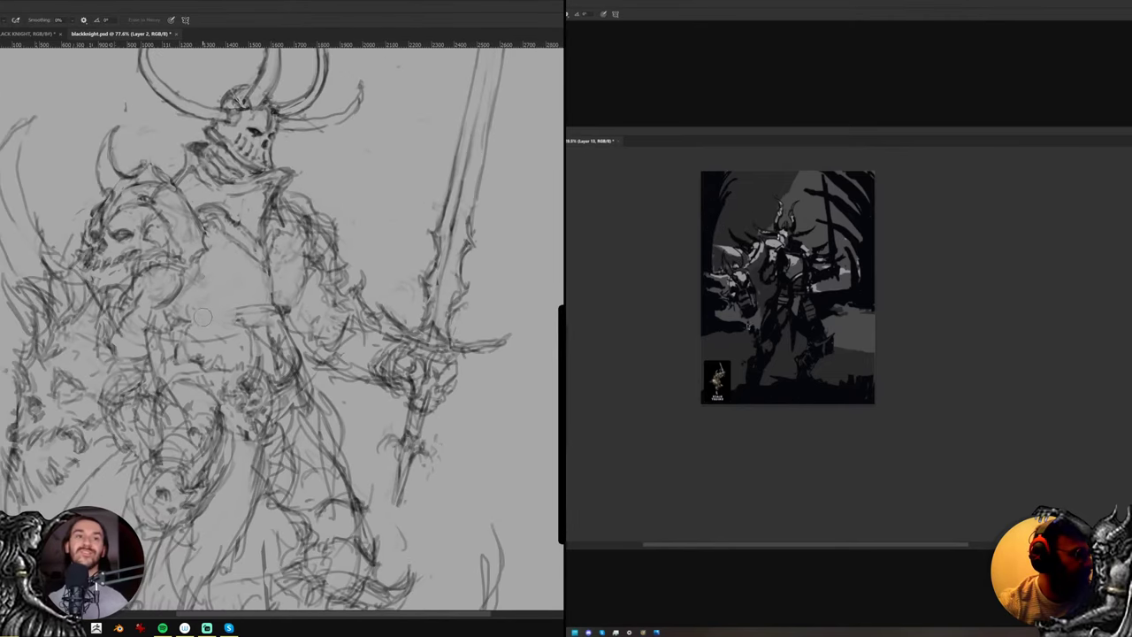
{"action": "key", "text": "b"}
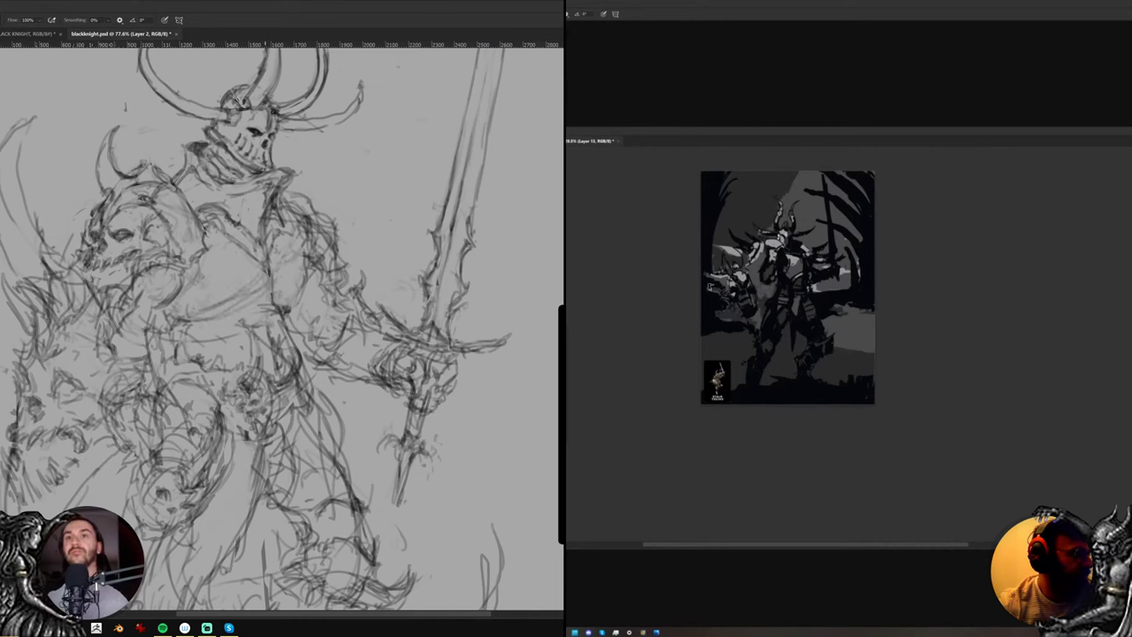
Examine the silhouette scene's overall composition and values at several sizes and in mirrored orientation
{"action": "key", "text": "z"}
{"action": "left_click_drag", "start_coordinate": [809, 236], "coordinate": [772, 222]}
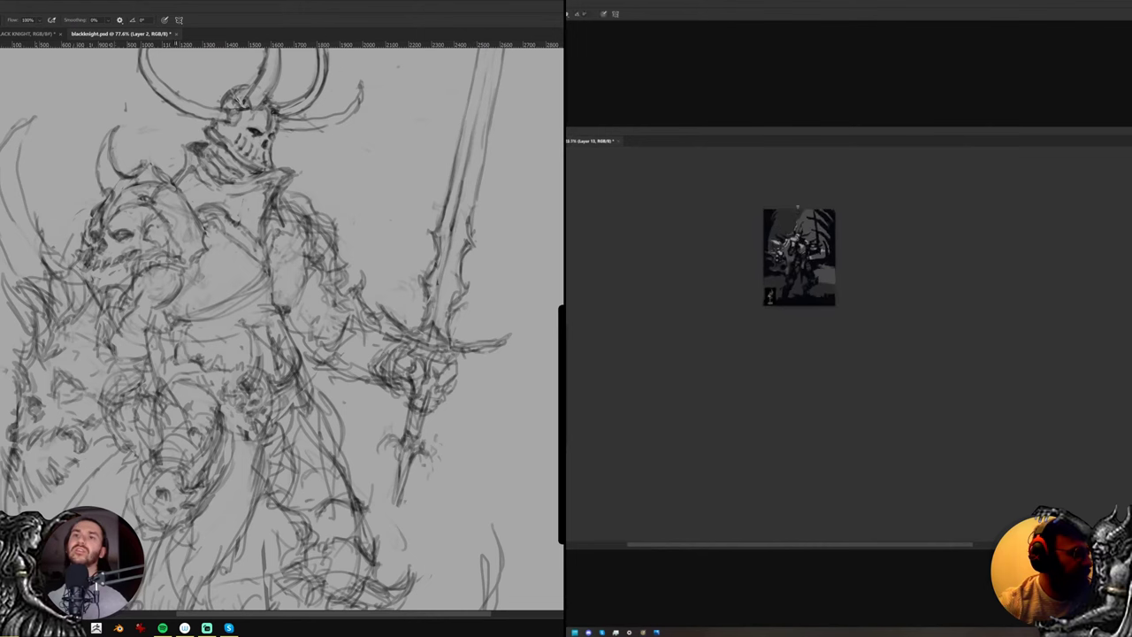
{"action": "scroll", "coordinate": [823, 277], "scroll_direction": "up", "scroll_amount": 1}
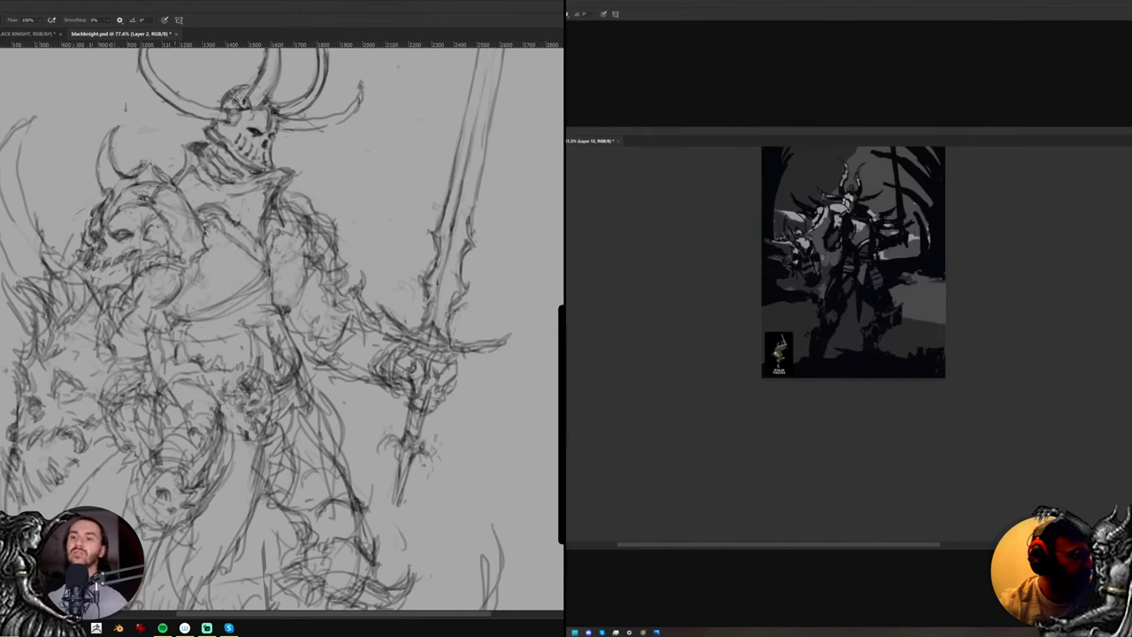
{"action": "left_click_drag", "start_coordinate": [838, 246], "coordinate": [825, 259]}
{"action": "scroll", "coordinate": [810, 210], "scroll_direction": "down", "scroll_amount": 1}
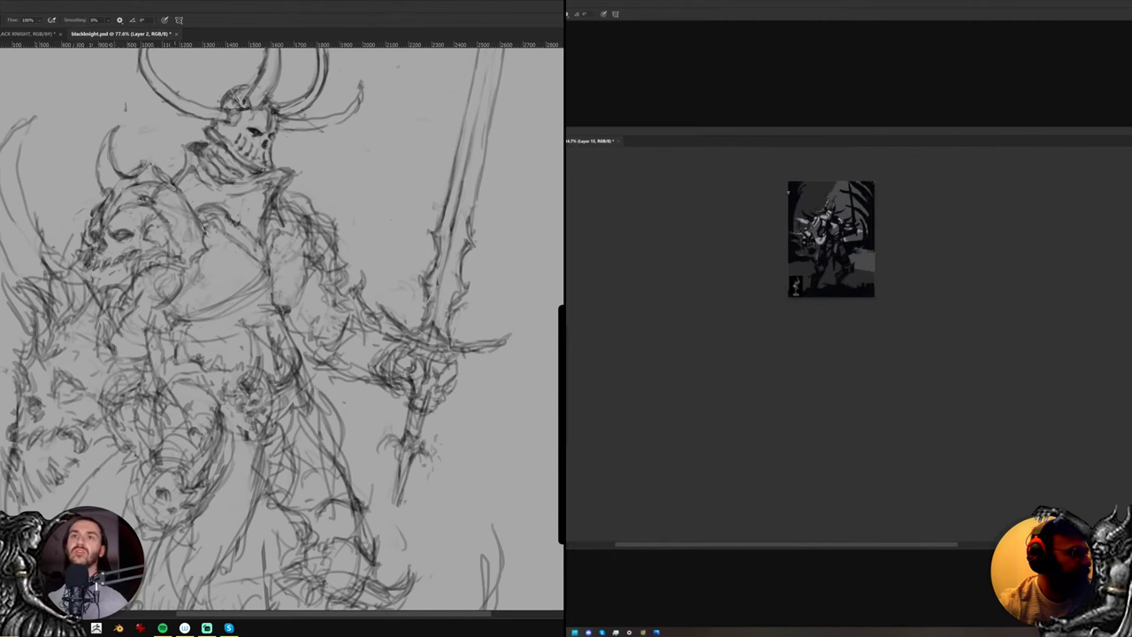
{"action": "scroll", "coordinate": [805, 244], "scroll_direction": "up", "scroll_amount": 1}
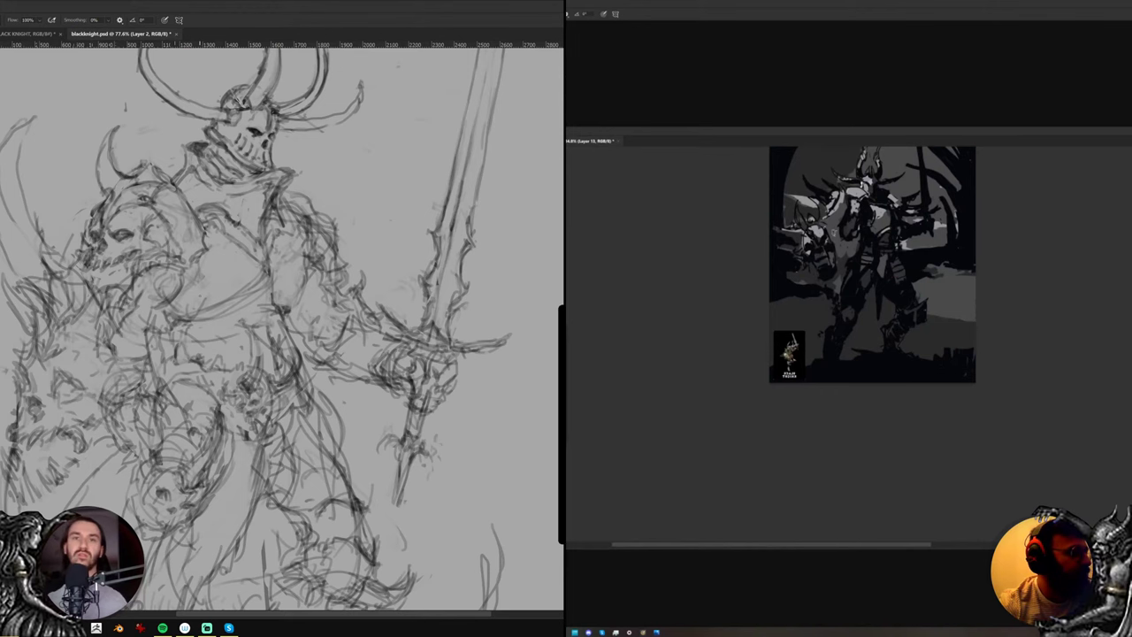
{"action": "scroll", "coordinate": [811, 218], "scroll_direction": "up", "scroll_amount": 2}
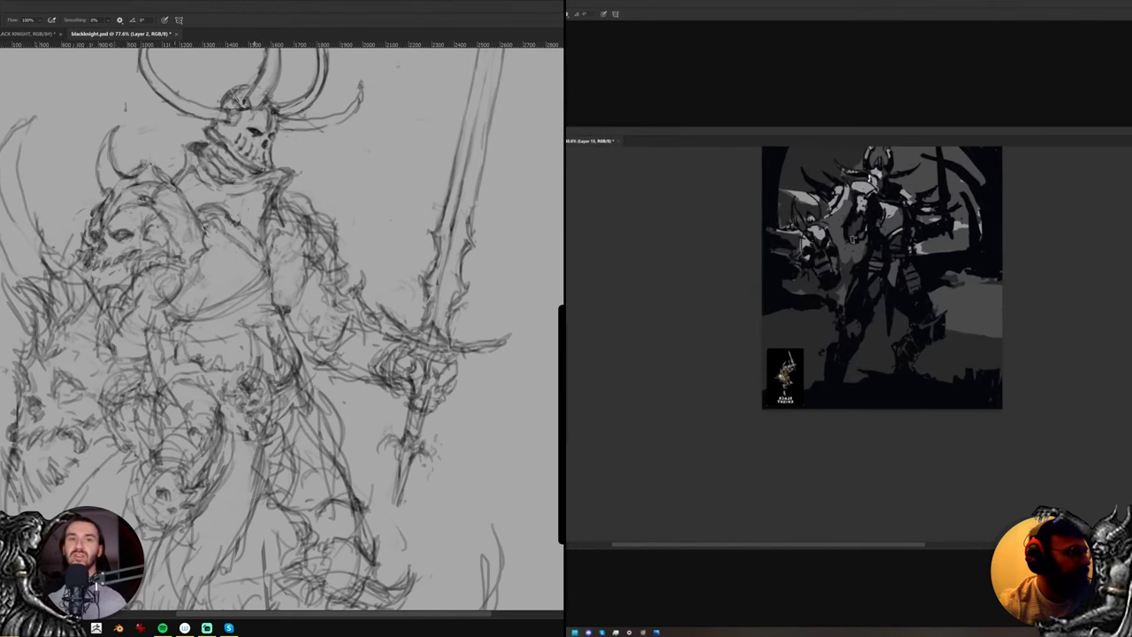
{"action": "key", "text": "ctrl+shift+h"}
{"action": "left_click_drag", "start_coordinate": [806, 267], "coordinate": [960, 327]}
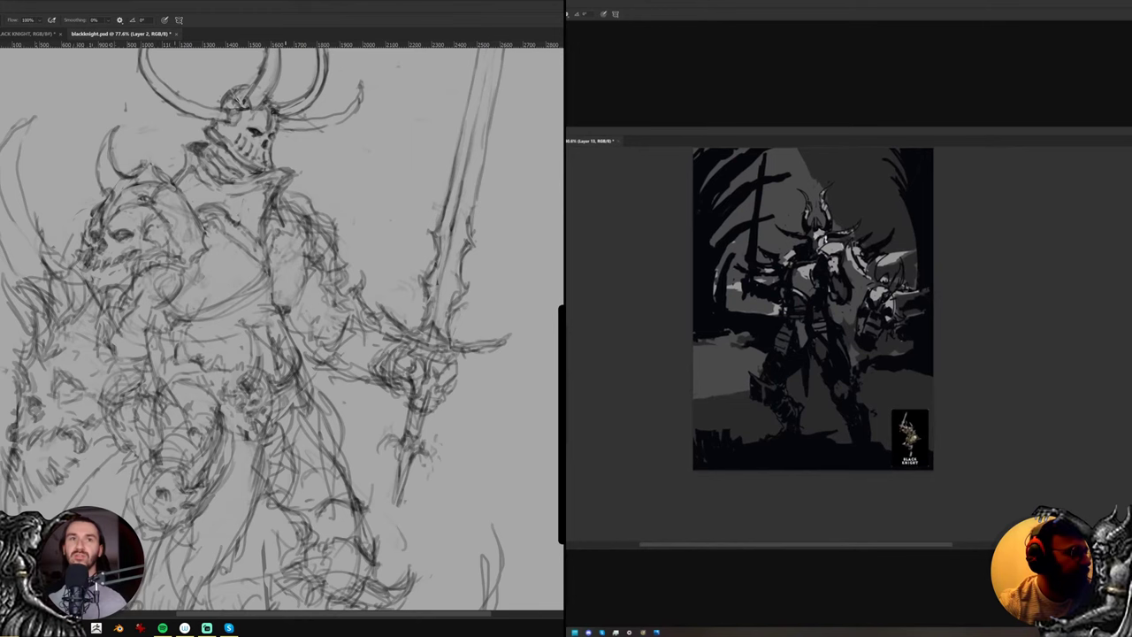
{"action": "left_click_drag", "start_coordinate": [832, 230], "coordinate": [801, 211]}
{"action": "scroll", "coordinate": [822, 265], "scroll_direction": "up", "scroll_amount": 2}
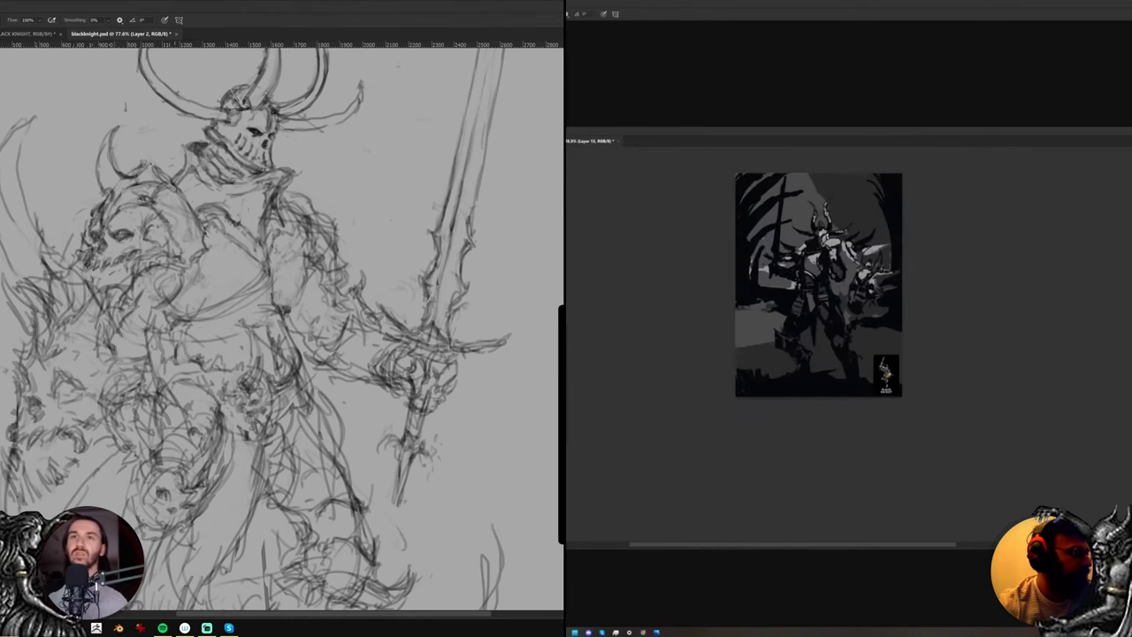
Erase the loose lines below the sketched skull-faced shoulder guard and draw a rounded armor plate there
{"action": "key", "text": "e"}
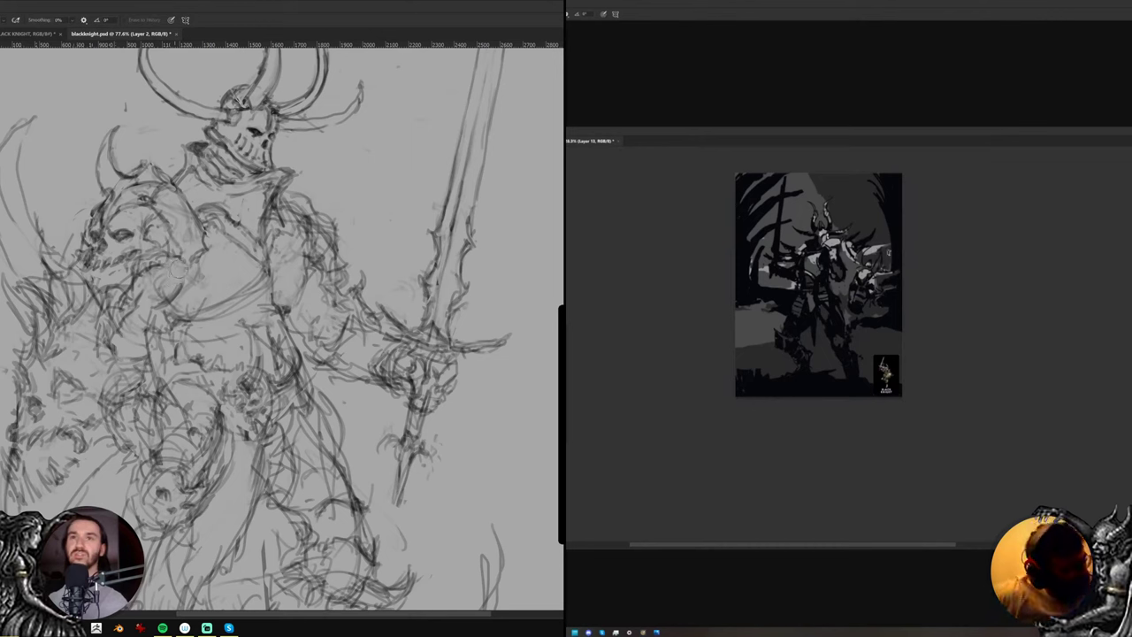
{"action": "key", "text": "b"}
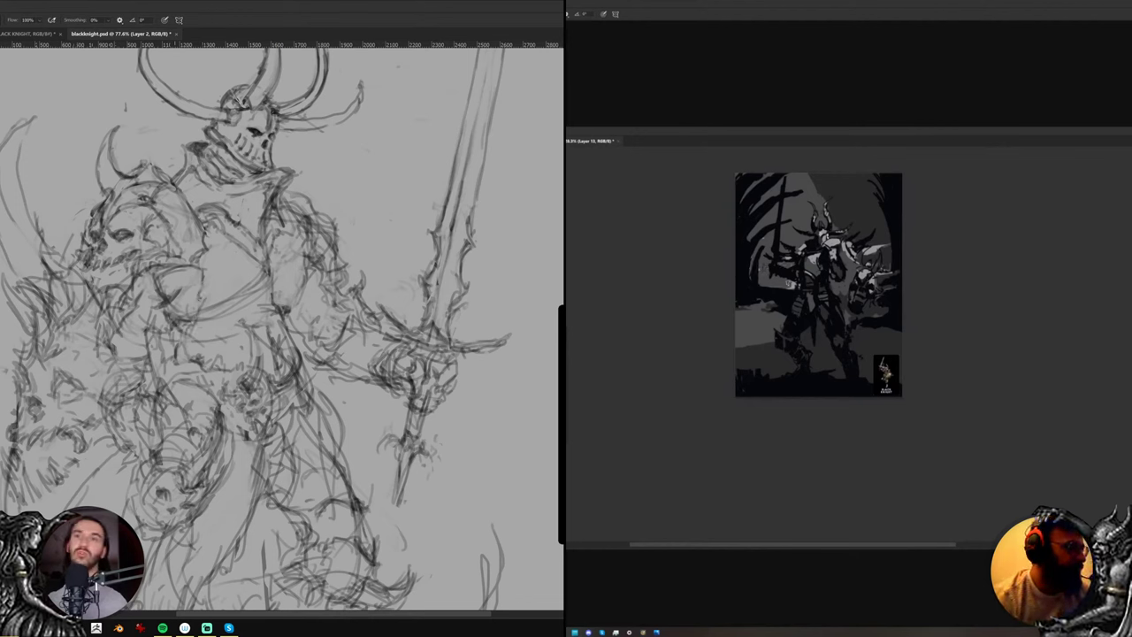
Paint a pale gray background patch behind the silhouette knight's horned shield with a sampled tone
{"action": "mouse_move", "coordinate": [776, 237]}
{"action": "left_mouse_down"}
{"action": "mouse_move", "coordinate": [743, 217]}
{"action": "mouse_move", "coordinate": [761, 224]}
{"action": "left_mouse_up"}
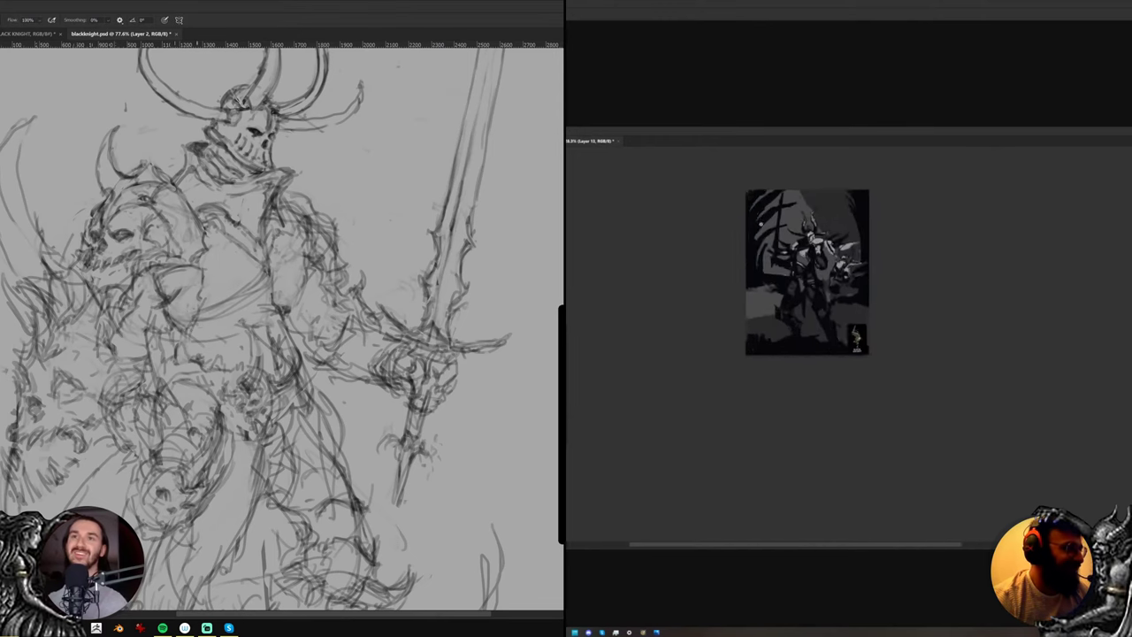
{"action": "scroll", "coordinate": [762, 225], "scroll_direction": "up", "scroll_amount": 1}
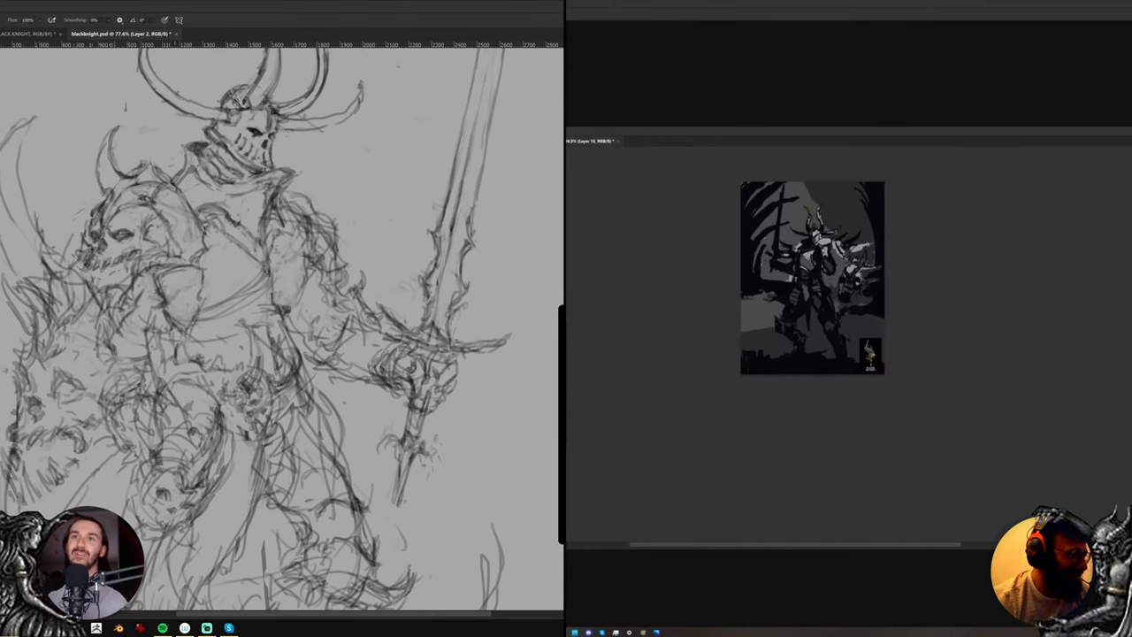
{"action": "scroll", "coordinate": [844, 265], "scroll_direction": "up", "scroll_amount": 3}
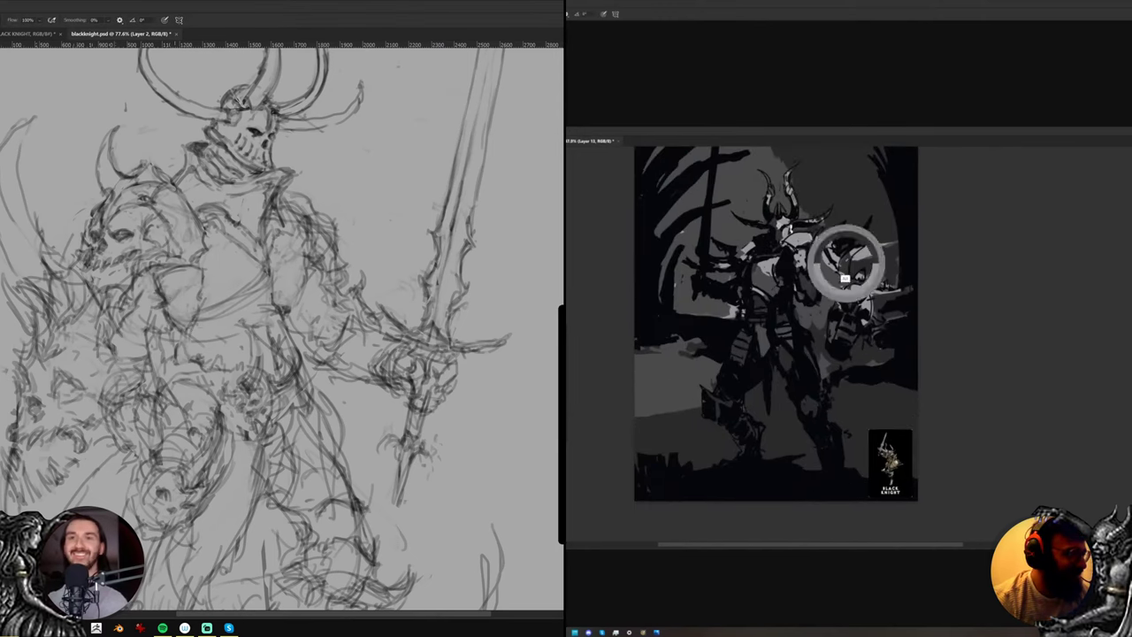
{"action": "left_click", "coordinate": [866, 252], "text": "alt"}
{"action": "mouse_move", "coordinate": [893, 245]}
{"action": "left_mouse_down"}
{"action": "mouse_move", "coordinate": [887, 269]}
{"action": "mouse_move", "coordinate": [868, 272]}
{"action": "left_mouse_up"}
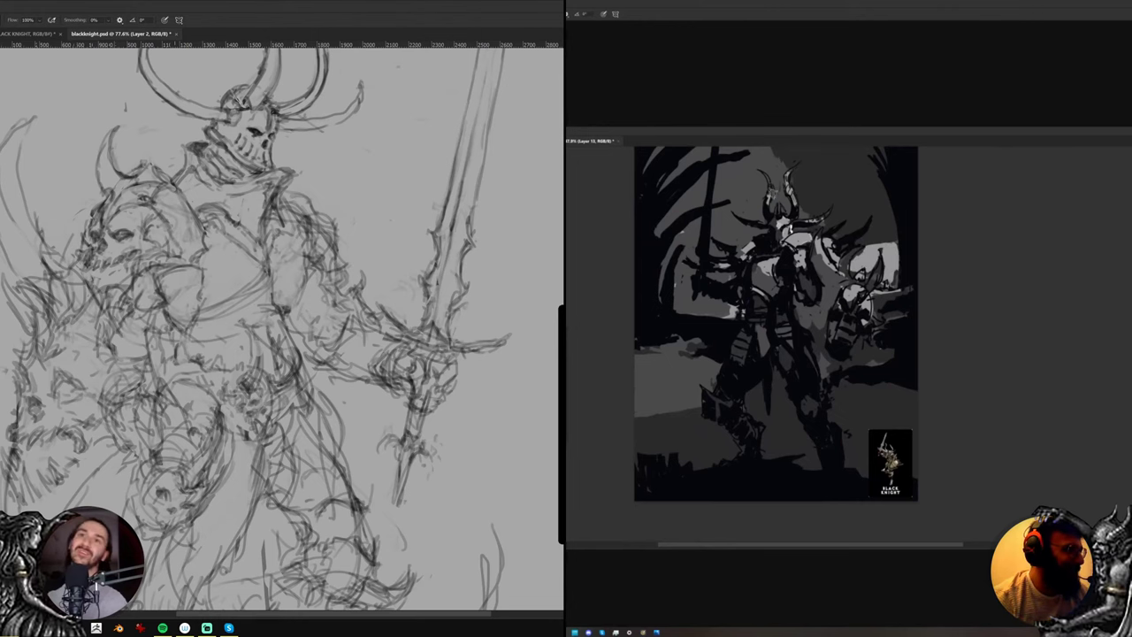
Tone down and trim the pale patch around the silhouette shield's horns, and erase stray lines at the sketched knight's waist
{"action": "scroll", "coordinate": [830, 210], "scroll_direction": "down", "scroll_amount": 8}
{"action": "left_click_drag", "start_coordinate": [236, 325], "coordinate": [208, 317]}
{"action": "scroll", "coordinate": [830, 211], "scroll_direction": "up", "scroll_amount": 5}
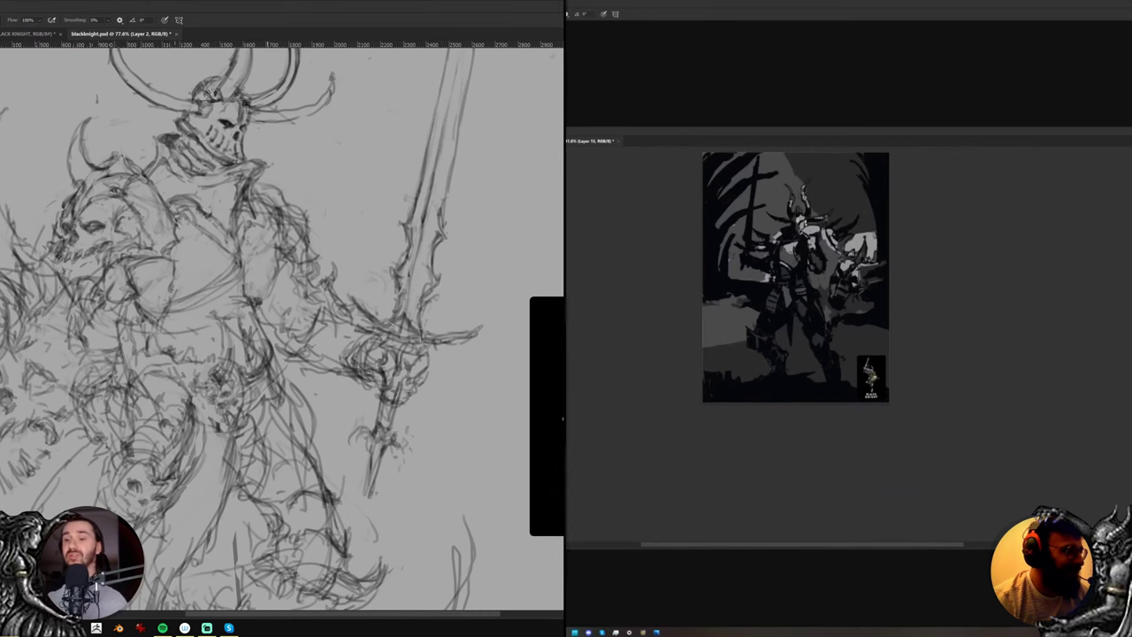
{"action": "left_click_drag", "start_coordinate": [856, 236], "coordinate": [852, 249]}
{"action": "key", "text": "e"}
{"action": "mouse_move", "coordinate": [226, 320]}
{"action": "left_mouse_down"}
{"action": "mouse_move", "coordinate": [240, 338]}
{"action": "mouse_move", "coordinate": [243, 328]}
{"action": "left_mouse_up"}
{"action": "left_click_drag", "start_coordinate": [866, 244], "coordinate": [875, 238]}
{"action": "key", "text": "b"}
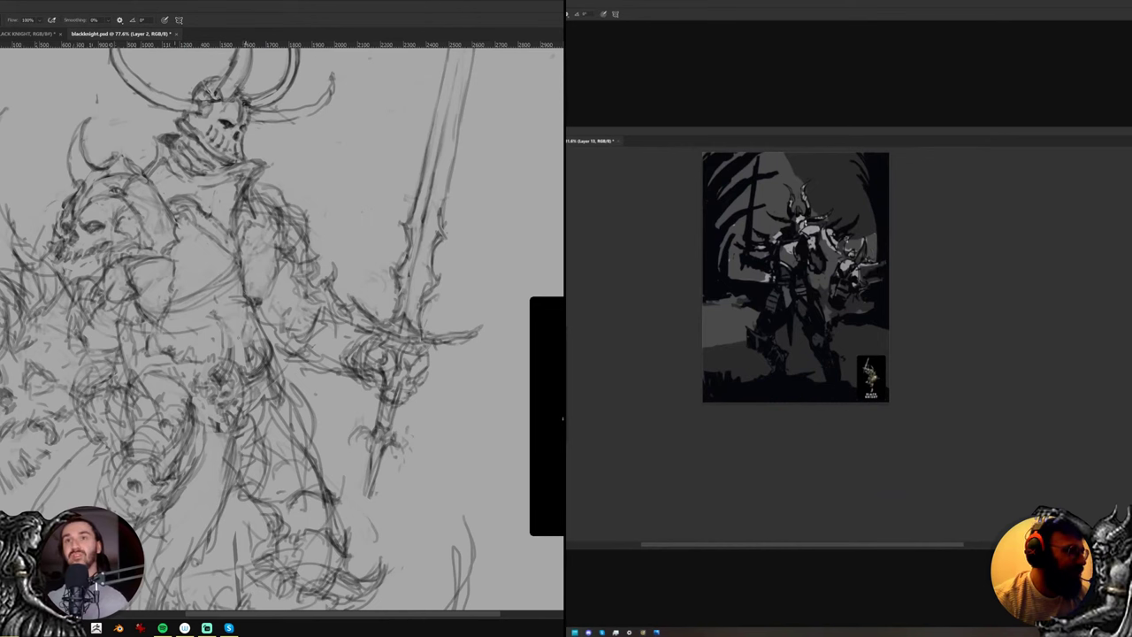
{"action": "left_click_drag", "start_coordinate": [846, 236], "coordinate": [842, 257]}
Clean up the sketched knight's waist and redraw the line across it below the breastplate
{"action": "key", "text": "e"}
{"action": "left_click_drag", "start_coordinate": [234, 312], "coordinate": [249, 331]}
{"action": "key", "text": "ctrl+z"}
{"action": "key", "text": "b"}
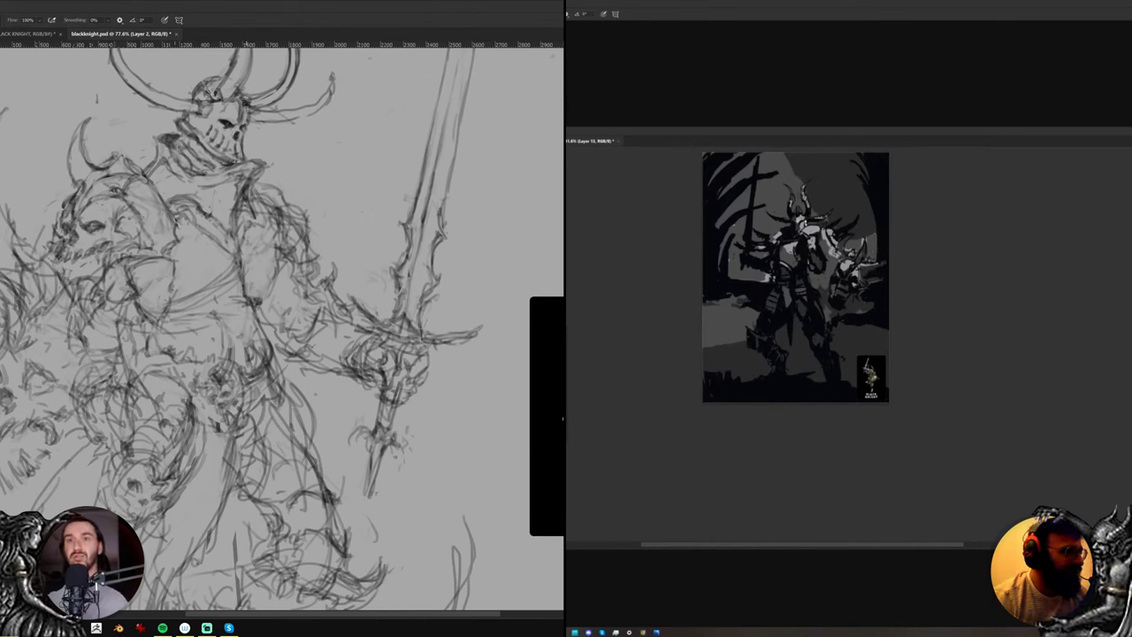
{"action": "left_click_drag", "start_coordinate": [172, 317], "coordinate": [251, 319]}
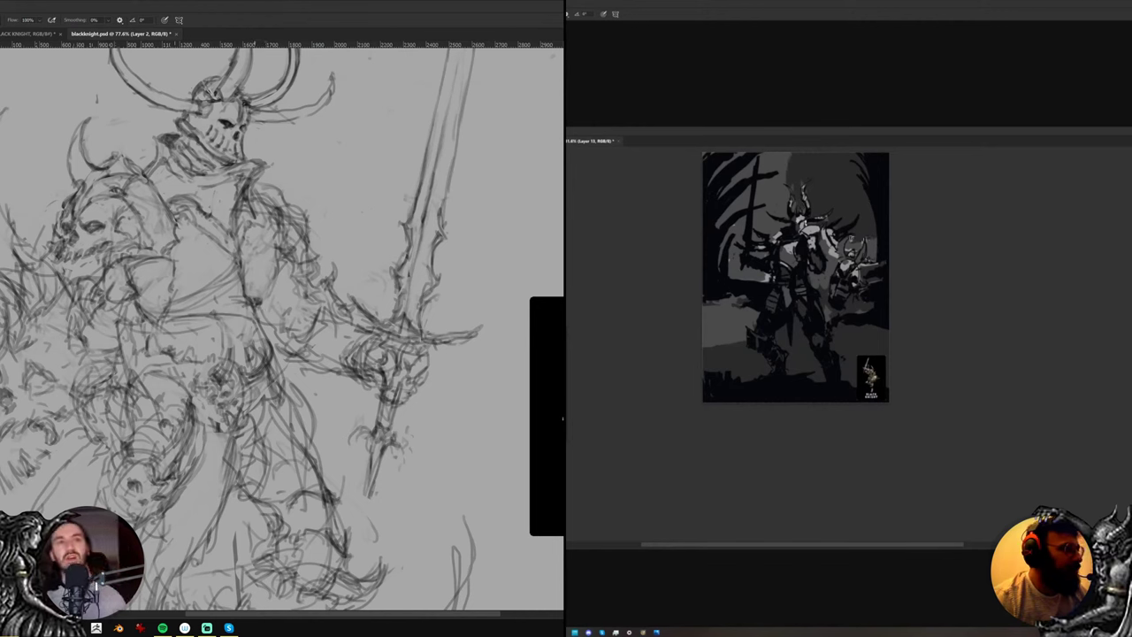
Rotate the sketch canvas, erase and redraw the lines across the knight's belly, and return the canvas upright
{"action": "key", "text": "r"}
{"action": "left_click_drag", "start_coordinate": [345, 294], "coordinate": [324, 271]}
{"action": "key", "text": "e"}
{"action": "left_click_drag", "start_coordinate": [242, 334], "coordinate": [189, 363]}
{"action": "key", "text": "b"}
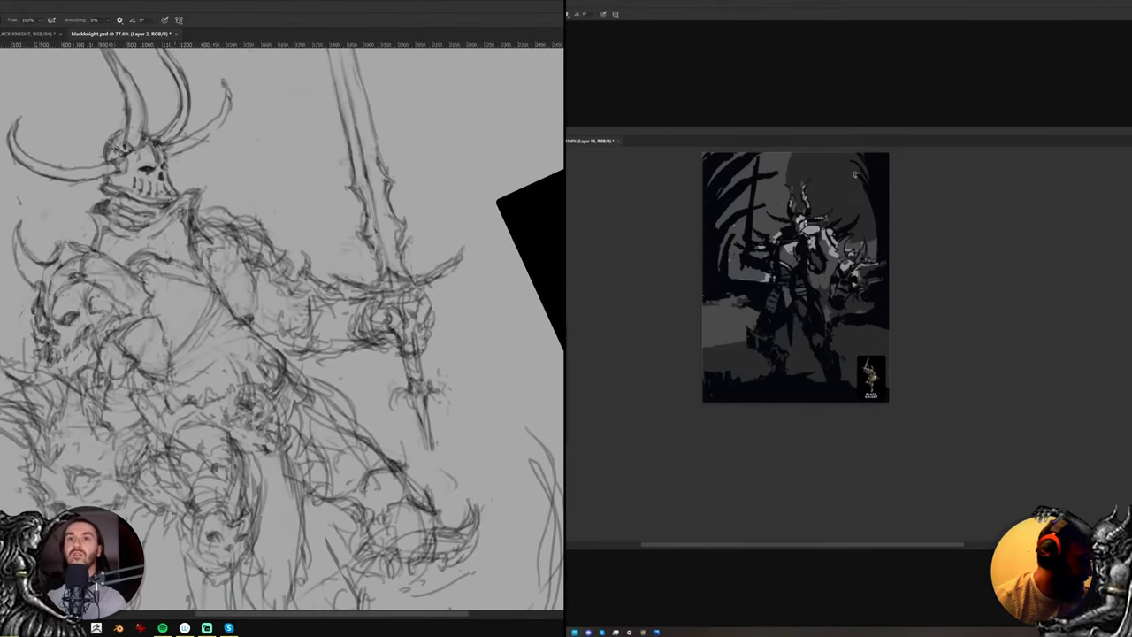
{"action": "left_click_drag", "start_coordinate": [215, 319], "coordinate": [185, 349]}
{"action": "key", "text": "r"}
{"action": "left_click_drag", "start_coordinate": [347, 260], "coordinate": [406, 278]}
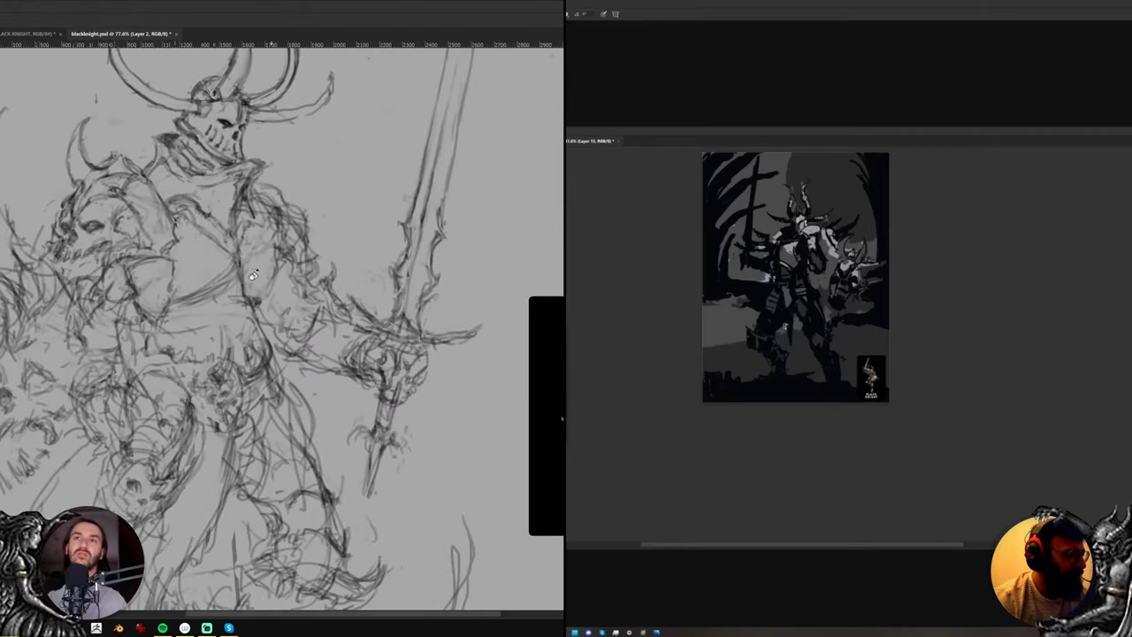
Draw curved belt lines around the sketched knight's waist and clean up the middle of the belt
{"action": "key", "text": "b"}
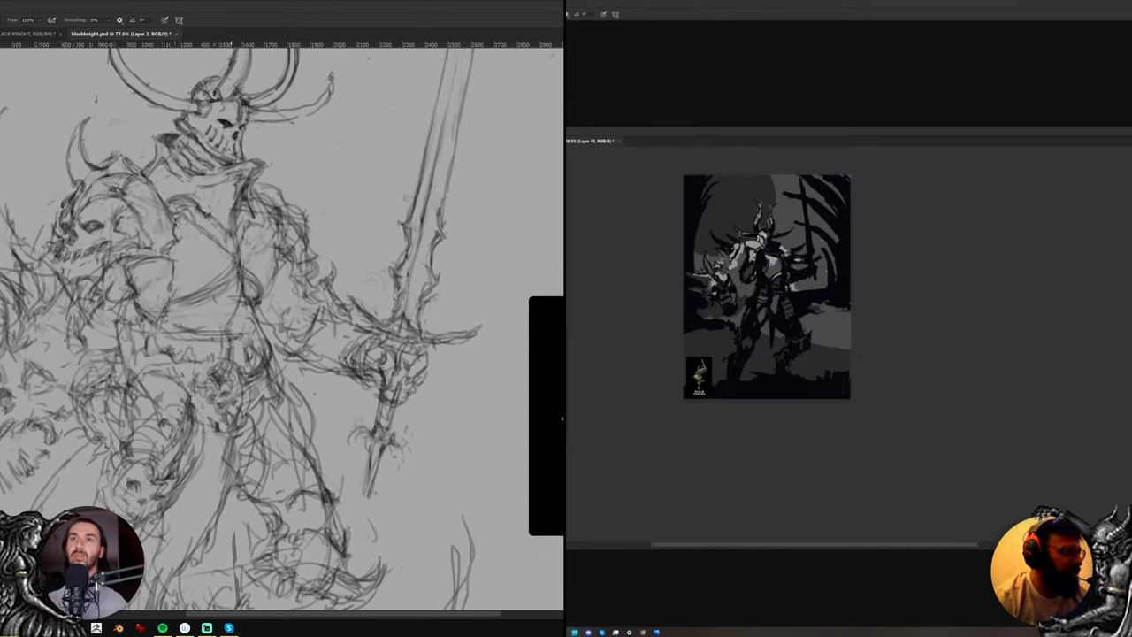
{"action": "key", "text": "e"}
{"action": "mouse_move", "coordinate": [217, 333]}
{"action": "left_mouse_down"}
{"action": "mouse_move", "coordinate": [230, 347]}
{"action": "mouse_move", "coordinate": [233, 334]}
{"action": "left_mouse_up"}
{"action": "key", "text": "b"}
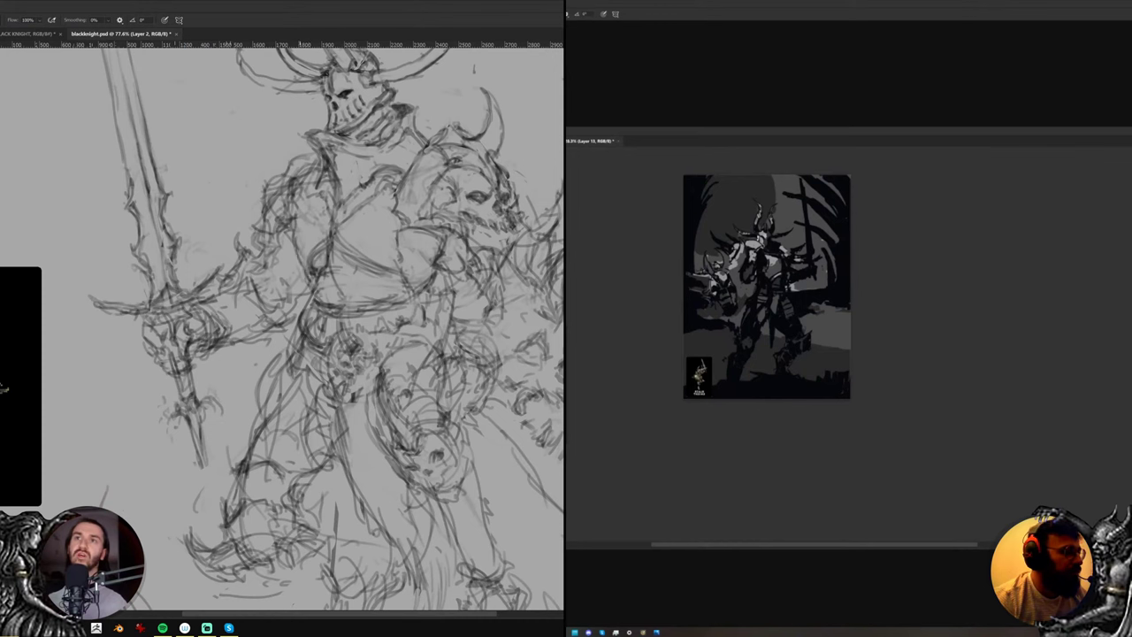
Erase the crossing curves from the lower front of the sketched breastplate and refine its side contour
{"action": "key", "text": "e"}
{"action": "mouse_move", "coordinate": [314, 249]}
{"action": "left_mouse_down"}
{"action": "mouse_move", "coordinate": [311, 270]}
{"action": "mouse_move", "coordinate": [357, 264]}
{"action": "mouse_move", "coordinate": [387, 280]}
{"action": "left_mouse_up"}
{"action": "key", "text": "b"}
{"action": "key", "text": "e"}
Rotate the sketch canvas, add diagonal hatching strokes across the breastplate, and turn the canvas back upright
{"action": "key", "text": "r"}
{"action": "mouse_move", "coordinate": [460, 225]}
{"action": "left_mouse_down"}
{"action": "mouse_move", "coordinate": [348, 145]}
{"action": "mouse_move", "coordinate": [311, 139]}
{"action": "left_mouse_up"}
{"action": "left_click_drag", "start_coordinate": [802, 196], "coordinate": [773, 169]}
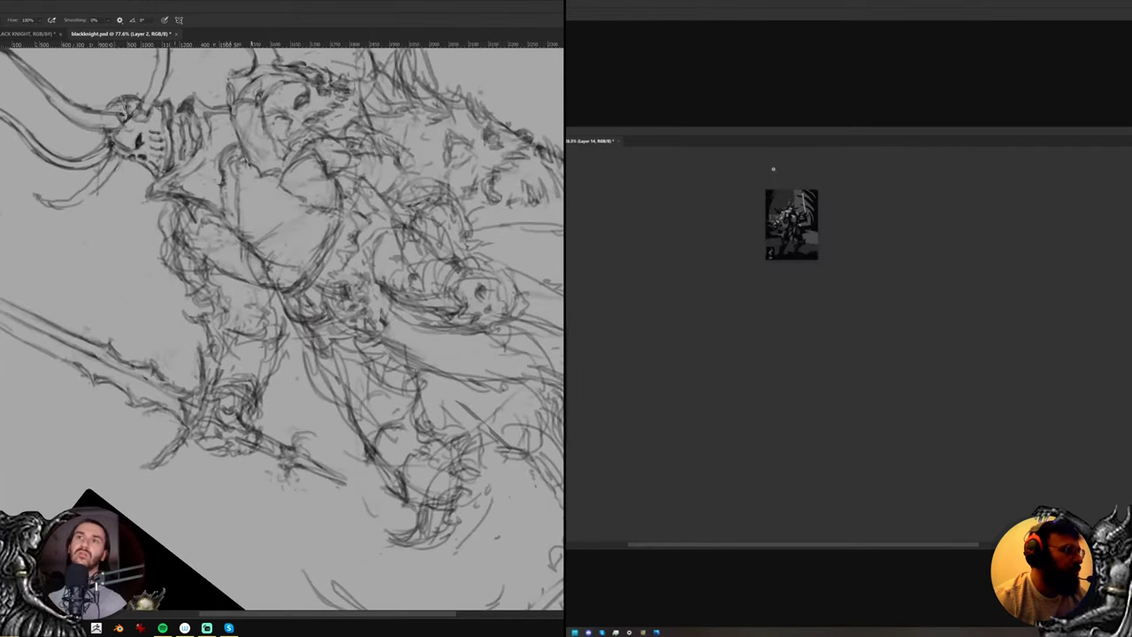
{"action": "left_click_drag", "start_coordinate": [255, 231], "coordinate": [299, 206]}
{"action": "mouse_move", "coordinate": [773, 169]}
{"action": "left_mouse_down"}
{"action": "mouse_move", "coordinate": [820, 211]}
{"action": "mouse_move", "coordinate": [833, 243]}
{"action": "left_mouse_up"}
{"action": "left_click_drag", "start_coordinate": [274, 209], "coordinate": [304, 196]}
{"action": "left_click_drag", "start_coordinate": [243, 226], "coordinate": [303, 190]}
{"action": "key", "text": "r"}
{"action": "mouse_move", "coordinate": [424, 159]}
{"action": "left_mouse_down"}
{"action": "mouse_move", "coordinate": [500, 234]}
{"action": "mouse_move", "coordinate": [455, 317]}
{"action": "left_mouse_up"}
Lighten the silhouette knight's sword blade with a sampled gray and thin out the hatching on the sketched breastplate
{"action": "scroll", "coordinate": [738, 222], "scroll_direction": "up", "scroll_amount": 4}
{"action": "mouse_move", "coordinate": [324, 233]}
{"action": "left_mouse_down"}
{"action": "mouse_move", "coordinate": [304, 270]}
{"action": "mouse_move", "coordinate": [358, 228]}
{"action": "left_mouse_up"}
{"action": "left_click", "coordinate": [783, 182], "text": "alt"}
{"action": "key", "text": "e"}
{"action": "left_click_drag", "start_coordinate": [727, 240], "coordinate": [732, 191]}
{"action": "left_click_drag", "start_coordinate": [358, 228], "coordinate": [356, 247]}
{"action": "left_click_drag", "start_coordinate": [730, 230], "coordinate": [727, 248]}
{"action": "left_click_drag", "start_coordinate": [337, 235], "coordinate": [349, 262]}
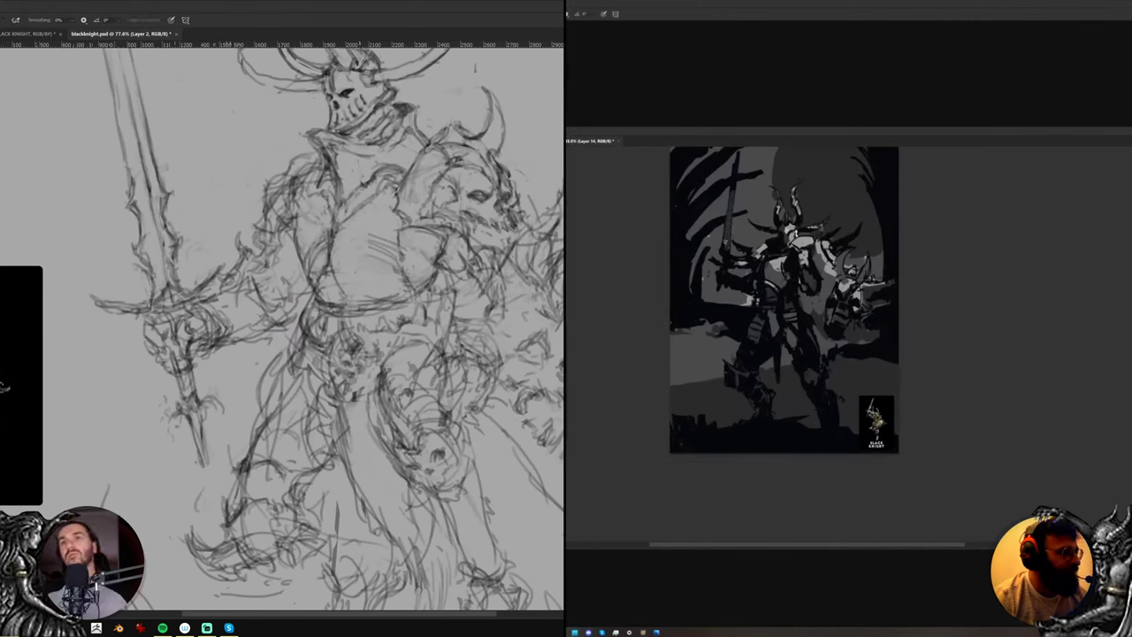
Touch up the tones near the silhouette knight's sword hand and extend the hatching across the sketched knight's breastplate
{"action": "key", "text": "b"}
{"action": "left_click_drag", "start_coordinate": [725, 248], "coordinate": [723, 256]}
{"action": "mouse_move", "coordinate": [334, 252]}
{"action": "left_mouse_down"}
{"action": "mouse_move", "coordinate": [399, 260]}
{"action": "mouse_move", "coordinate": [341, 241]}
{"action": "mouse_move", "coordinate": [334, 260]}
{"action": "left_mouse_up"}
{"action": "key", "text": "e"}
{"action": "key", "text": "b"}
{"action": "key", "text": "e"}
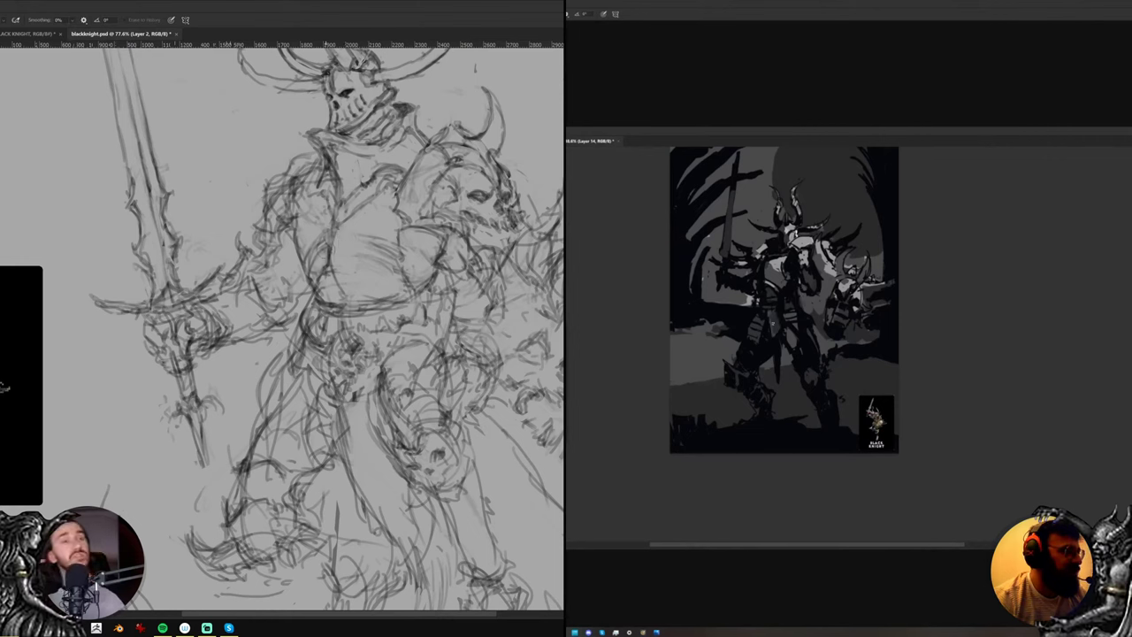
{"action": "left_click_drag", "start_coordinate": [758, 257], "coordinate": [787, 266]}
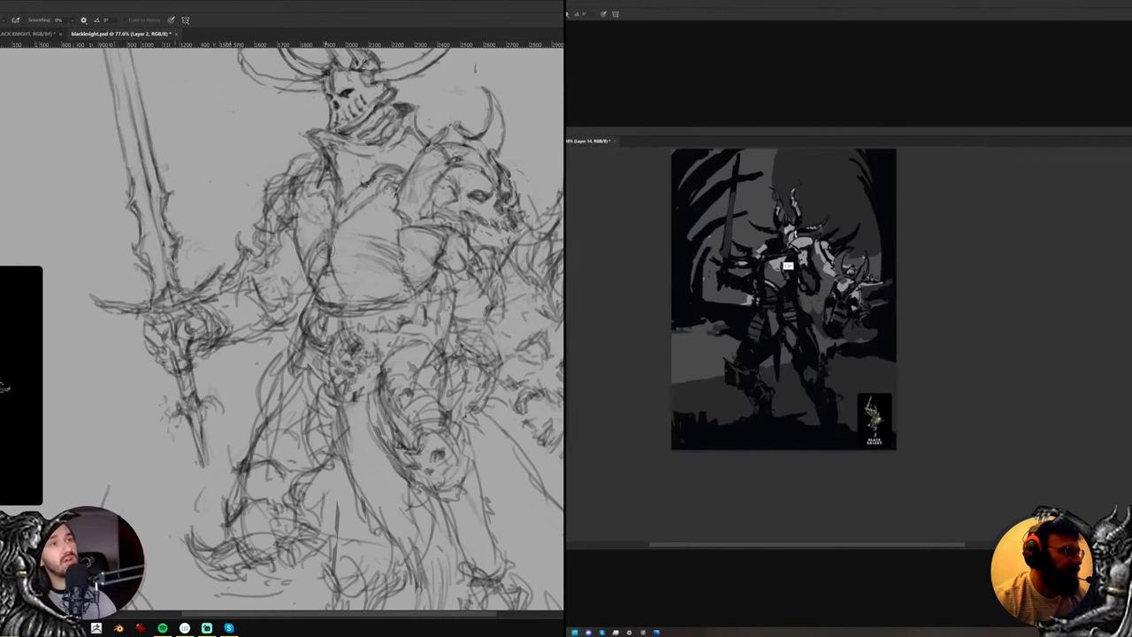
{"action": "mouse_move", "coordinate": [765, 202]}
{"action": "left_mouse_down"}
{"action": "mouse_move", "coordinate": [654, 202]}
{"action": "mouse_move", "coordinate": [743, 203]}
{"action": "left_mouse_up"}
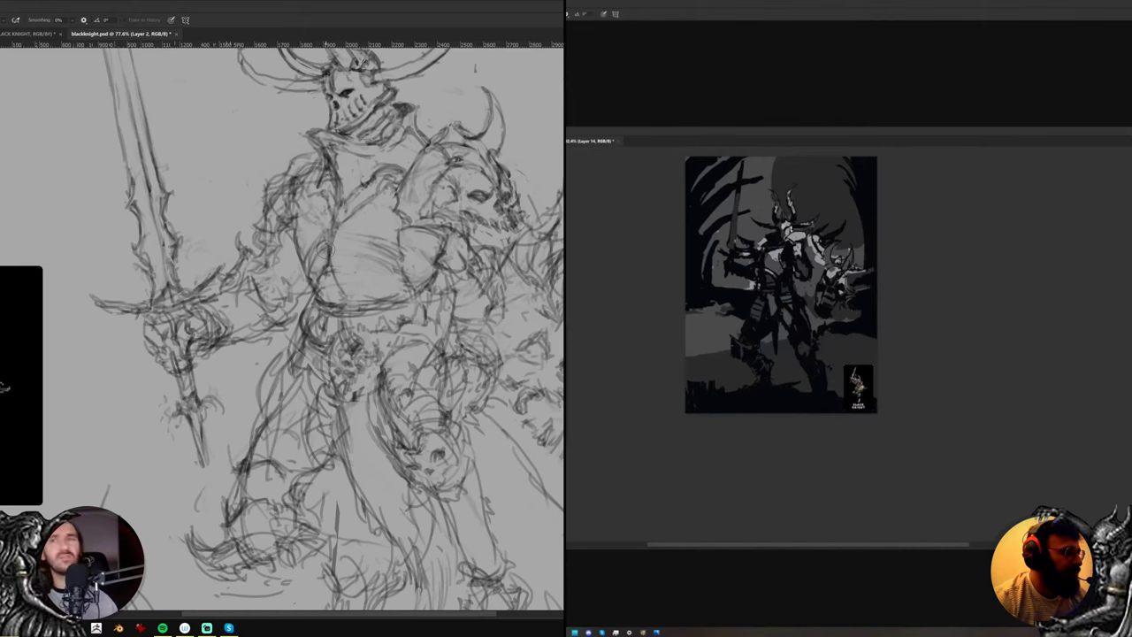
Select the sketched knight's sword-side thigh and shin with a freehand selection, warp its outer contour slightly outward, and deselect
{"action": "mouse_move", "coordinate": [295, 481]}
{"action": "left_mouse_down"}
{"action": "mouse_move", "coordinate": [289, 389]}
{"action": "mouse_move", "coordinate": [302, 455]}
{"action": "mouse_move", "coordinate": [229, 474]}
{"action": "mouse_move", "coordinate": [217, 372]}
{"action": "mouse_move", "coordinate": [265, 278]}
{"action": "mouse_move", "coordinate": [309, 279]}
{"action": "mouse_move", "coordinate": [329, 341]}
{"action": "mouse_move", "coordinate": [332, 432]}
{"action": "mouse_move", "coordinate": [305, 428]}
{"action": "left_mouse_up"}
{"action": "key", "text": "l"}
{"action": "key", "text": "ctrl+t"}
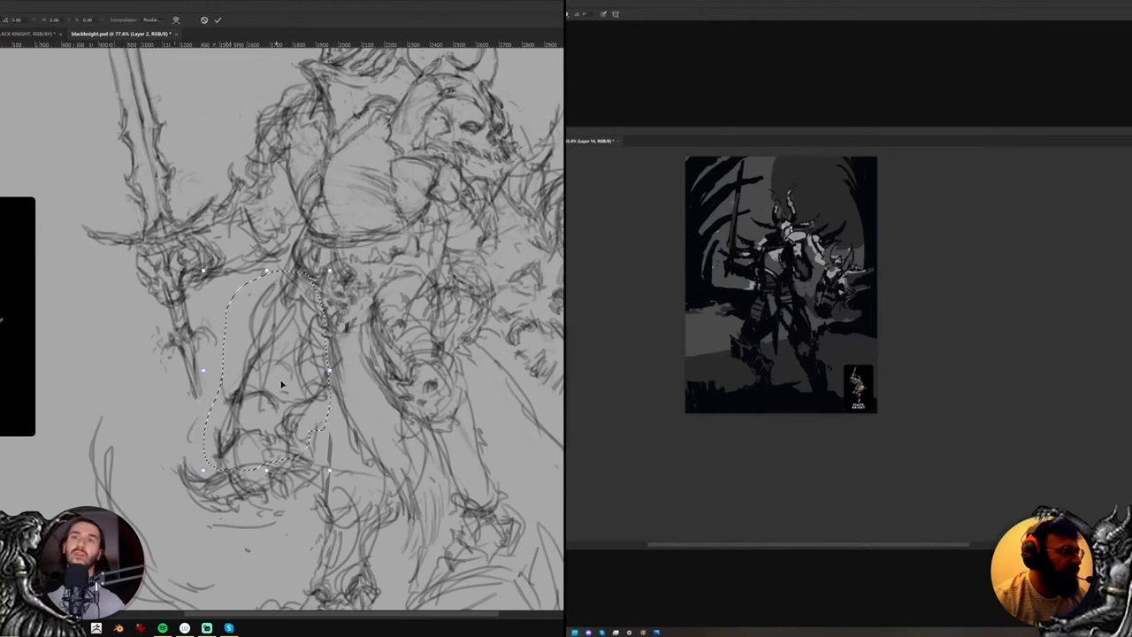
{"action": "right_click", "coordinate": [276, 380]}
{"action": "left_click", "coordinate": [300, 446]}
{"action": "left_click_drag", "start_coordinate": [248, 387], "coordinate": [237, 378]}
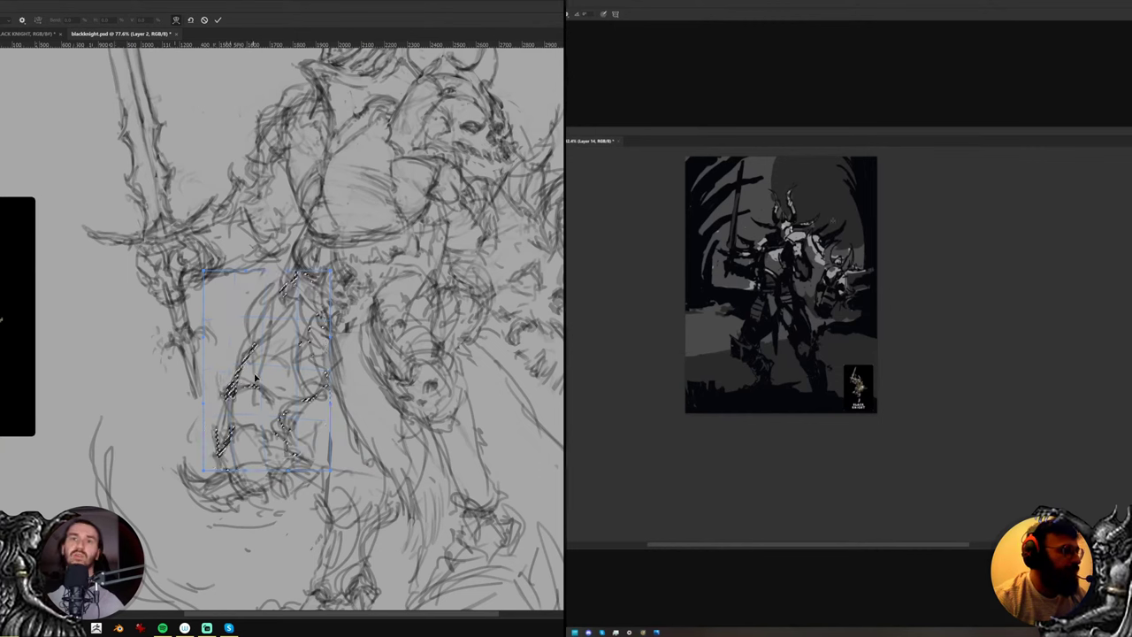
{"action": "key", "text": "Return"}
{"action": "key", "text": "ctrl+d"}
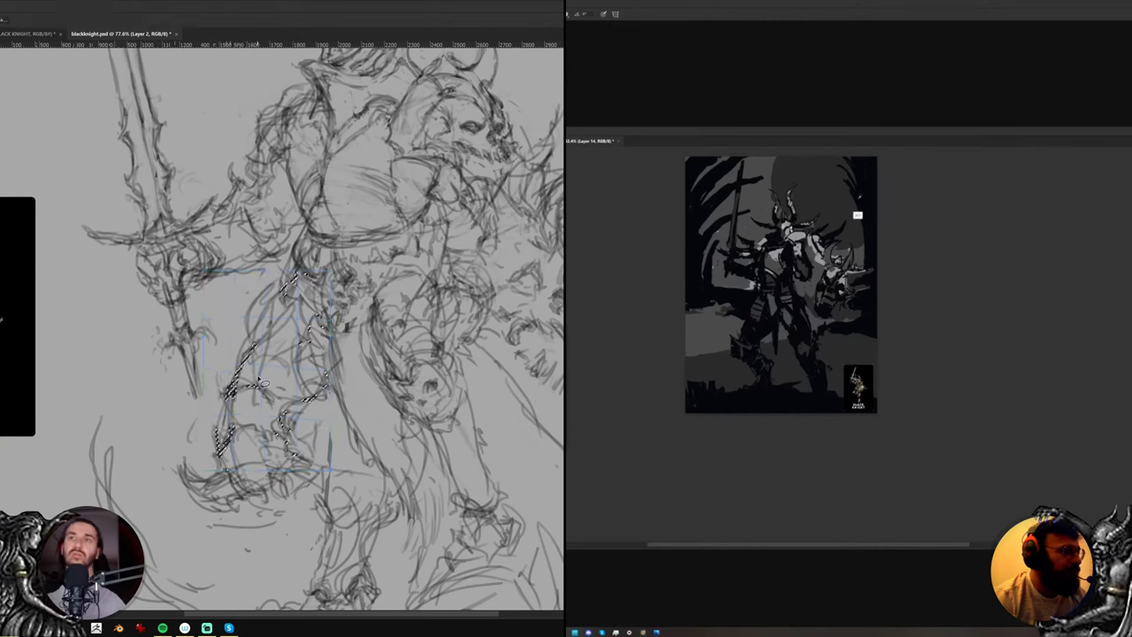
Clean up and redraw the outer contour of the sketched knight's sword-side thigh, and dab the silhouette scene's dark background edge
{"action": "key", "text": "b"}
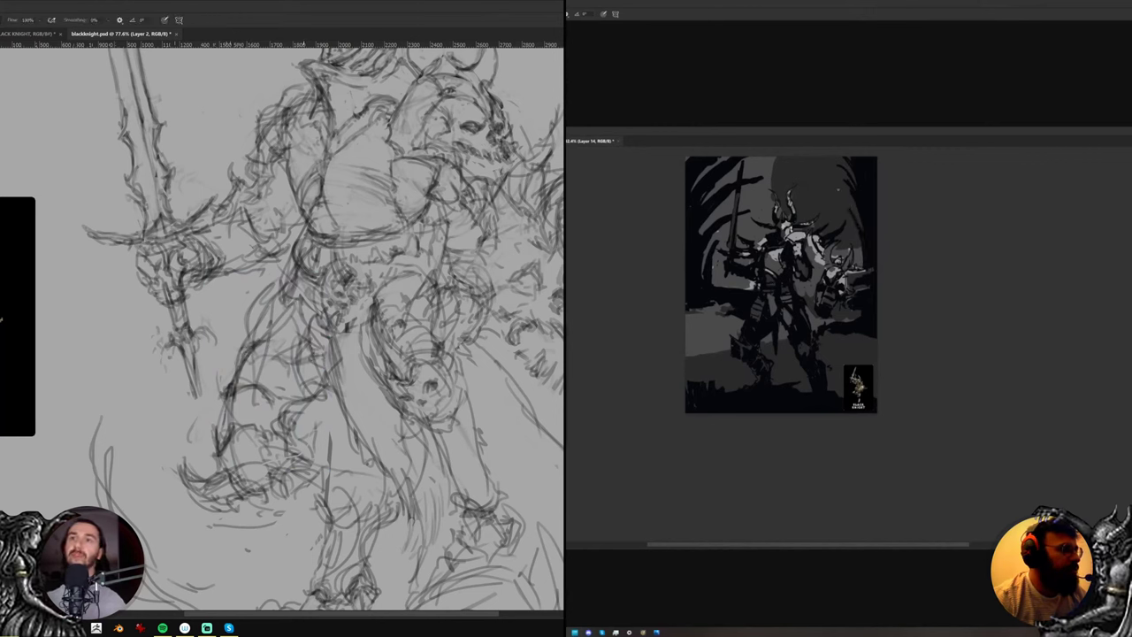
{"action": "key", "text": "e"}
{"action": "left_click_drag", "start_coordinate": [262, 297], "coordinate": [238, 334]}
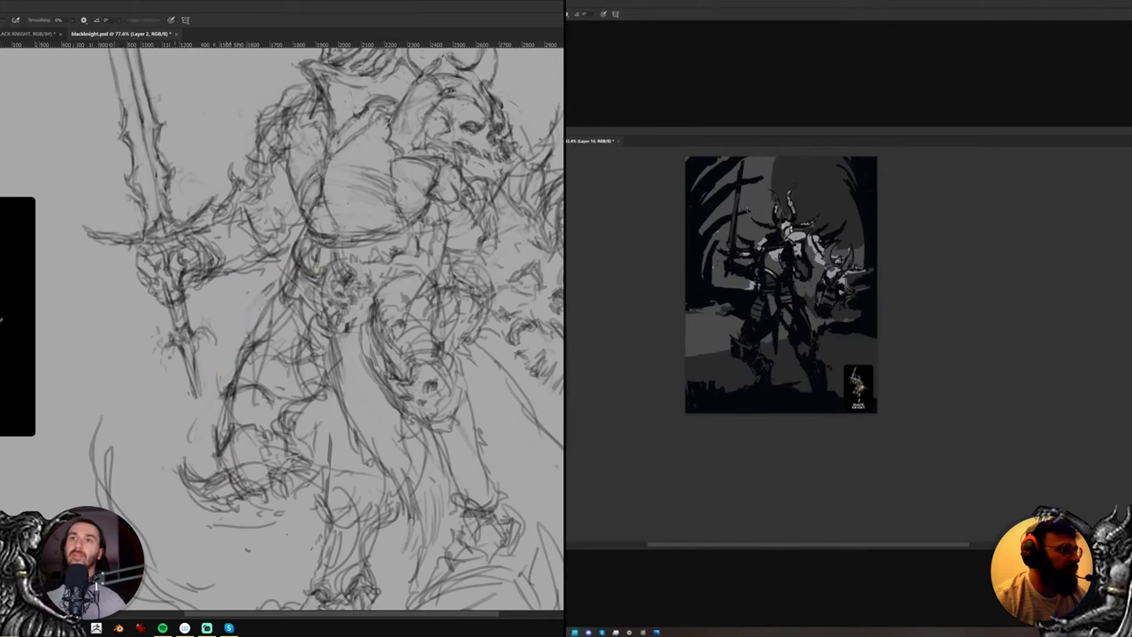
{"action": "key", "text": "b"}
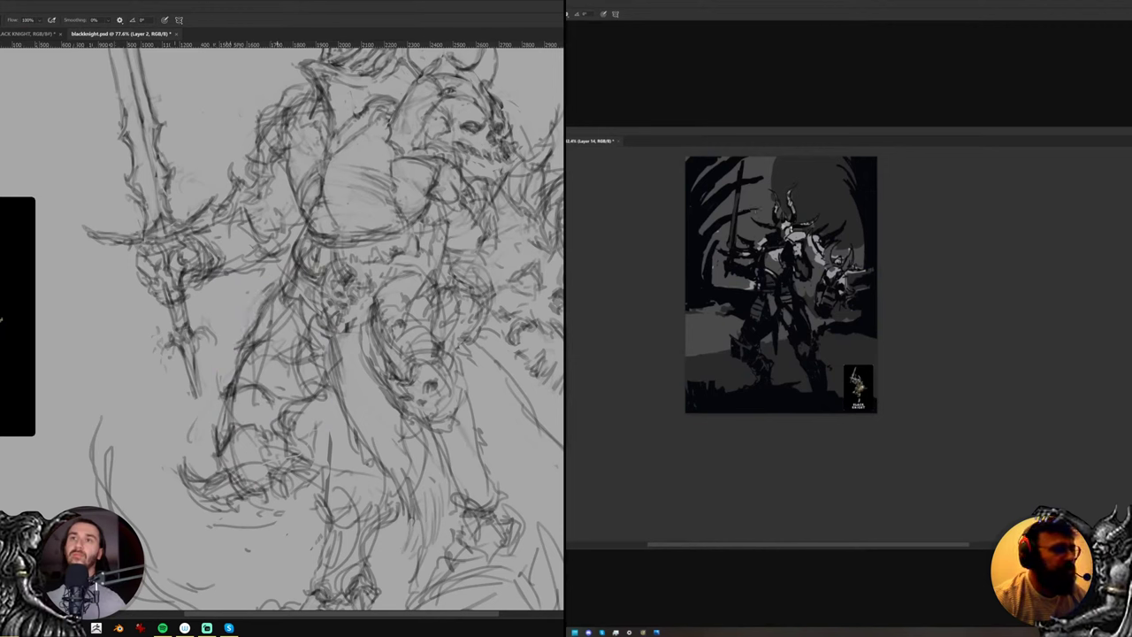
{"action": "left_click_drag", "start_coordinate": [273, 291], "coordinate": [251, 327]}
{"action": "left_click", "coordinate": [873, 195]}
{"action": "left_click", "coordinate": [860, 229]}
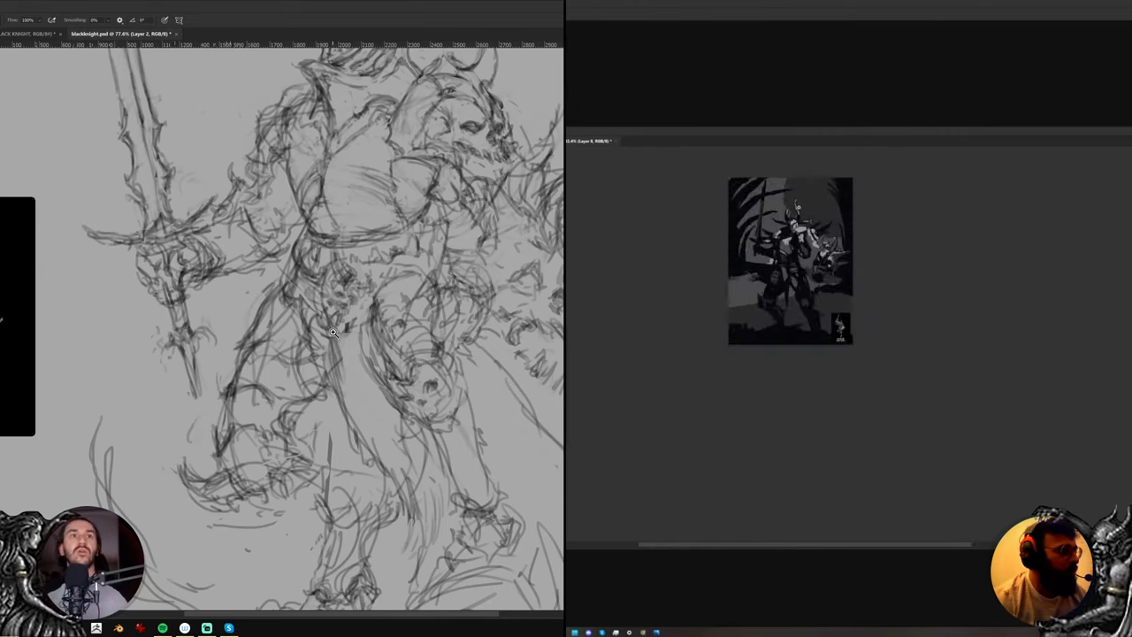
Sketch rough debris shapes and jagged contours on the ground beneath the sketched knight's feet
{"action": "mouse_move", "coordinate": [331, 332]}
{"action": "left_mouse_down"}
{"action": "mouse_move", "coordinate": [387, 358]}
{"action": "mouse_move", "coordinate": [397, 331]}
{"action": "mouse_move", "coordinate": [372, 359]}
{"action": "left_mouse_up"}
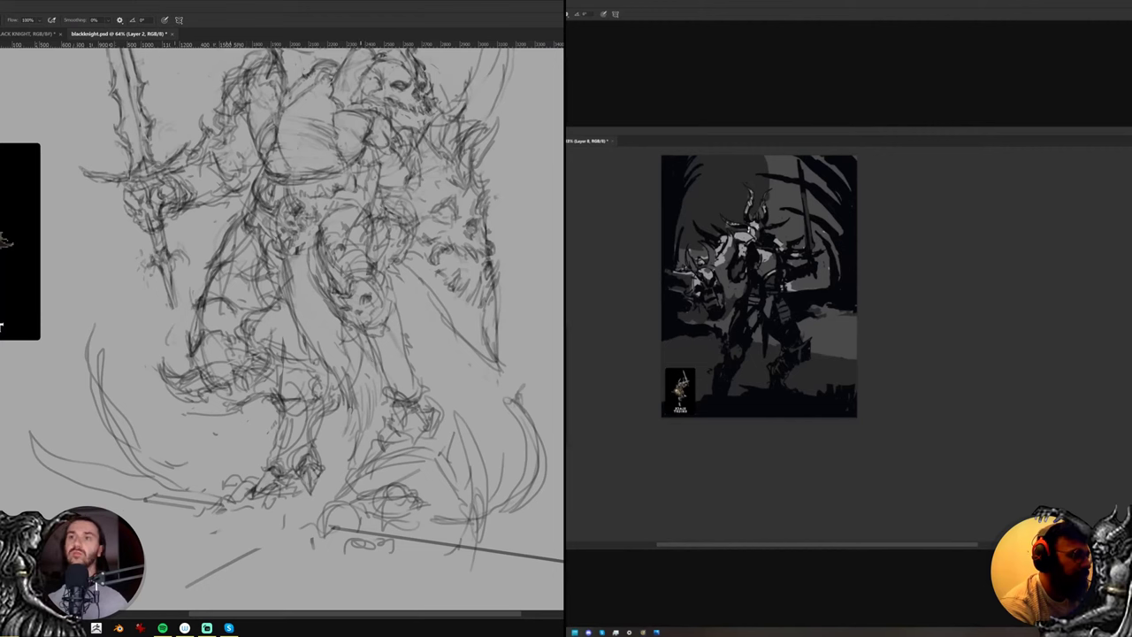
{"action": "left_click_drag", "start_coordinate": [358, 337], "coordinate": [382, 371]}
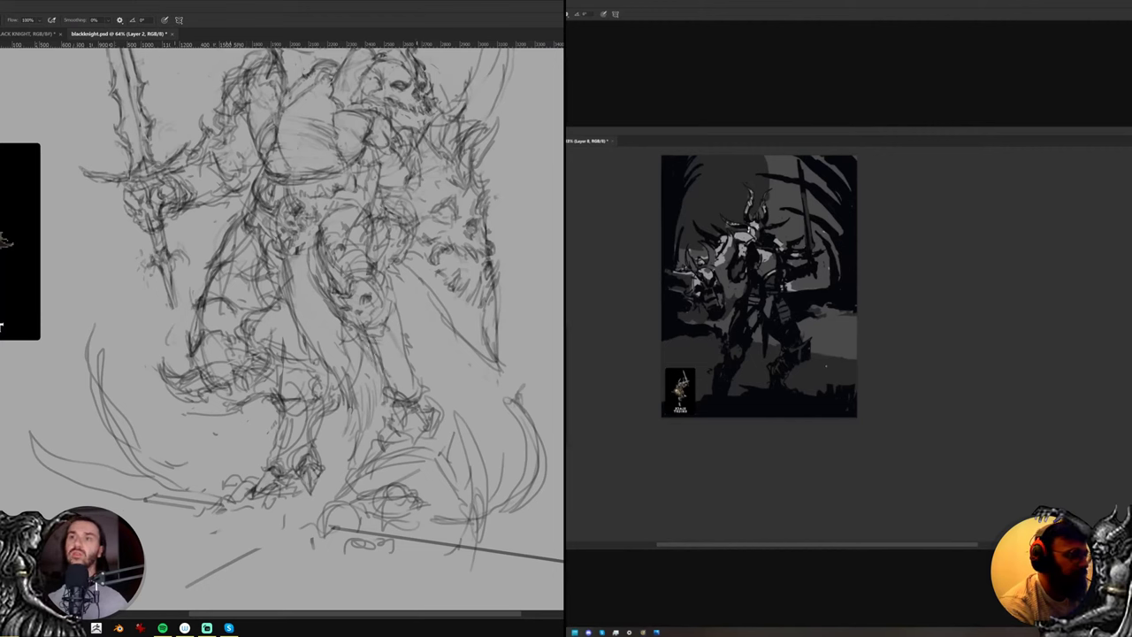
{"action": "mouse_move", "coordinate": [334, 522]}
{"action": "left_mouse_down"}
{"action": "mouse_move", "coordinate": [351, 519]}
{"action": "mouse_move", "coordinate": [380, 541]}
{"action": "left_mouse_up"}
{"action": "mouse_move", "coordinate": [394, 518]}
{"action": "left_mouse_down"}
{"action": "mouse_move", "coordinate": [409, 539]}
{"action": "mouse_move", "coordinate": [380, 537]}
{"action": "left_mouse_up"}
{"action": "mouse_move", "coordinate": [345, 542]}
{"action": "left_mouse_down"}
{"action": "mouse_move", "coordinate": [337, 555]}
{"action": "mouse_move", "coordinate": [317, 548]}
{"action": "left_mouse_up"}
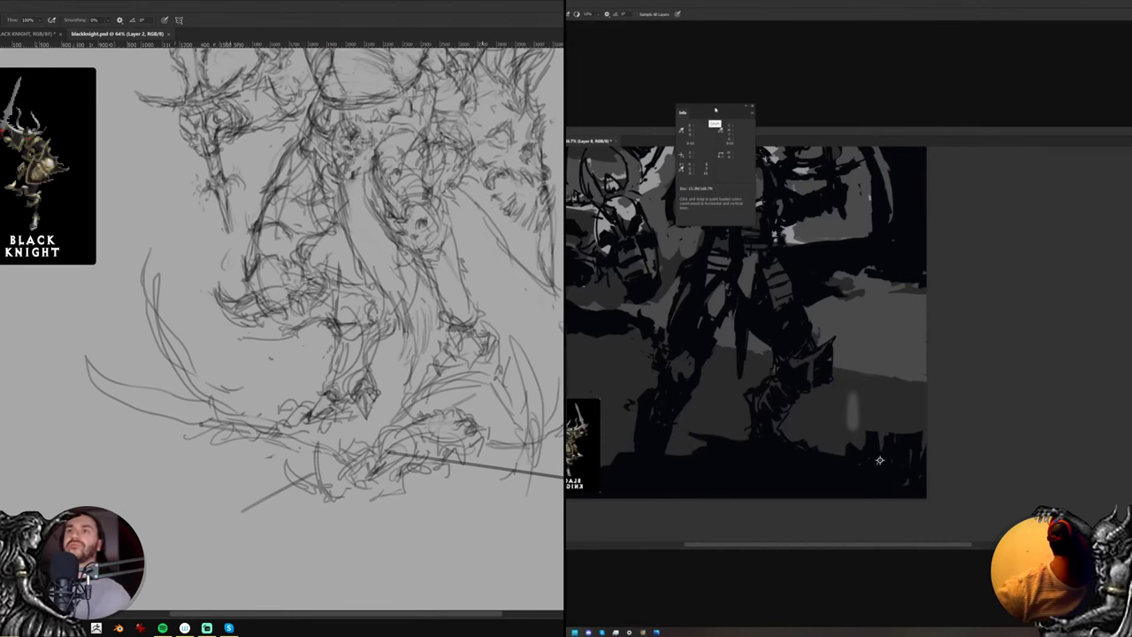
Move the floating Info panel off the silhouette artwork and mirror the sketch canvas horizontally
{"action": "left_click_drag", "start_coordinate": [714, 112], "coordinate": [610, 68]}
{"action": "left_click_drag", "start_coordinate": [473, 330], "coordinate": [428, 373]}
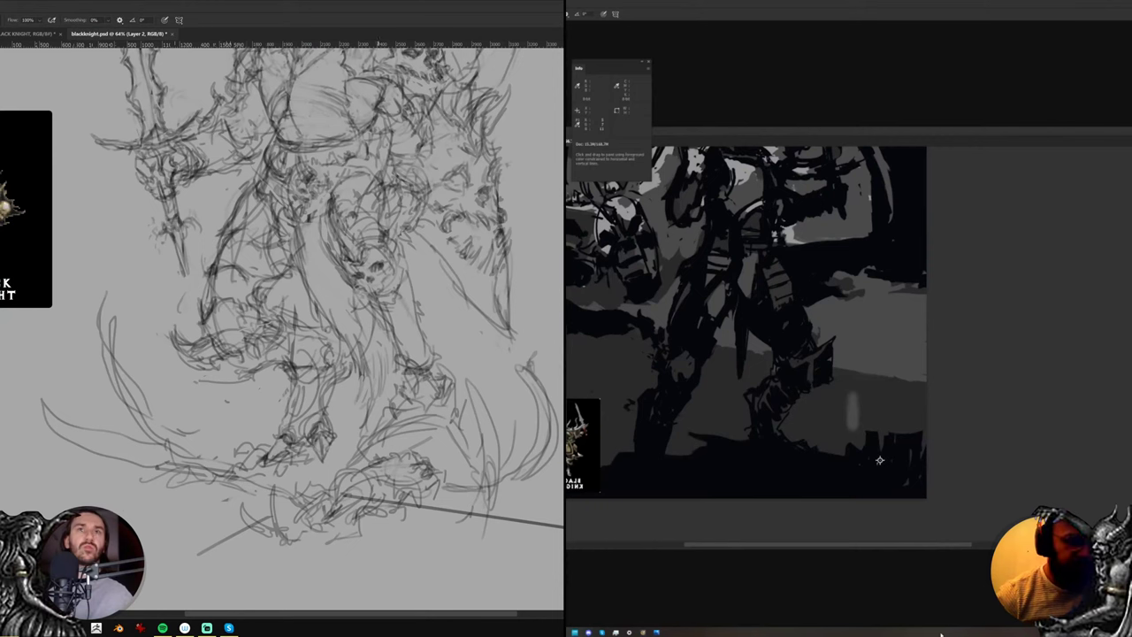
{"action": "key", "text": "i"}
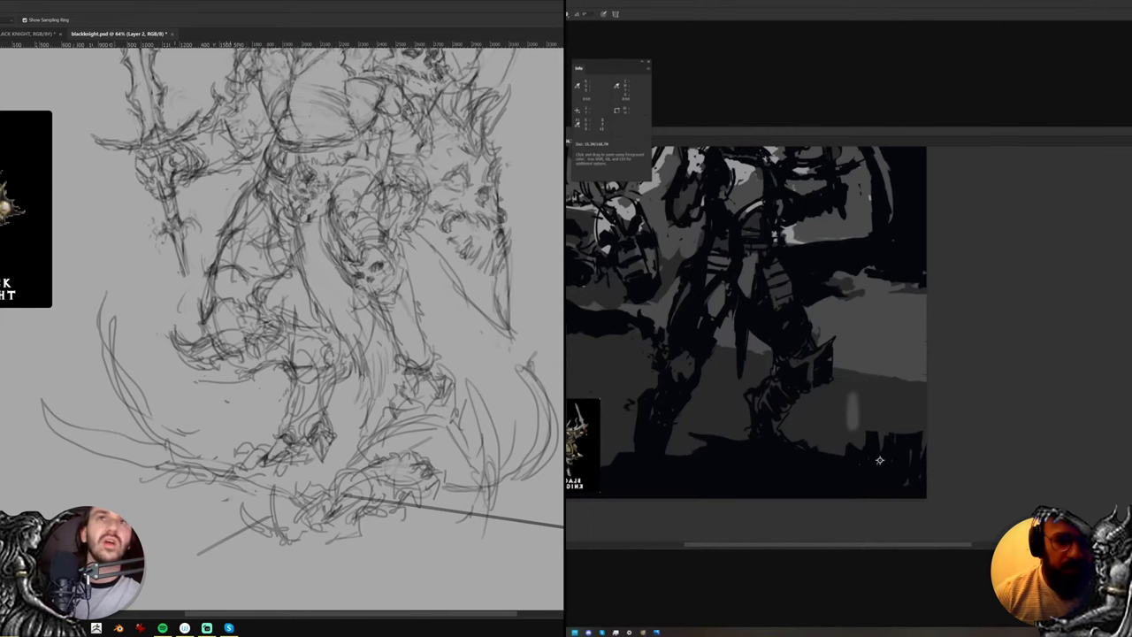
{"action": "key", "text": "ctrl+space"}
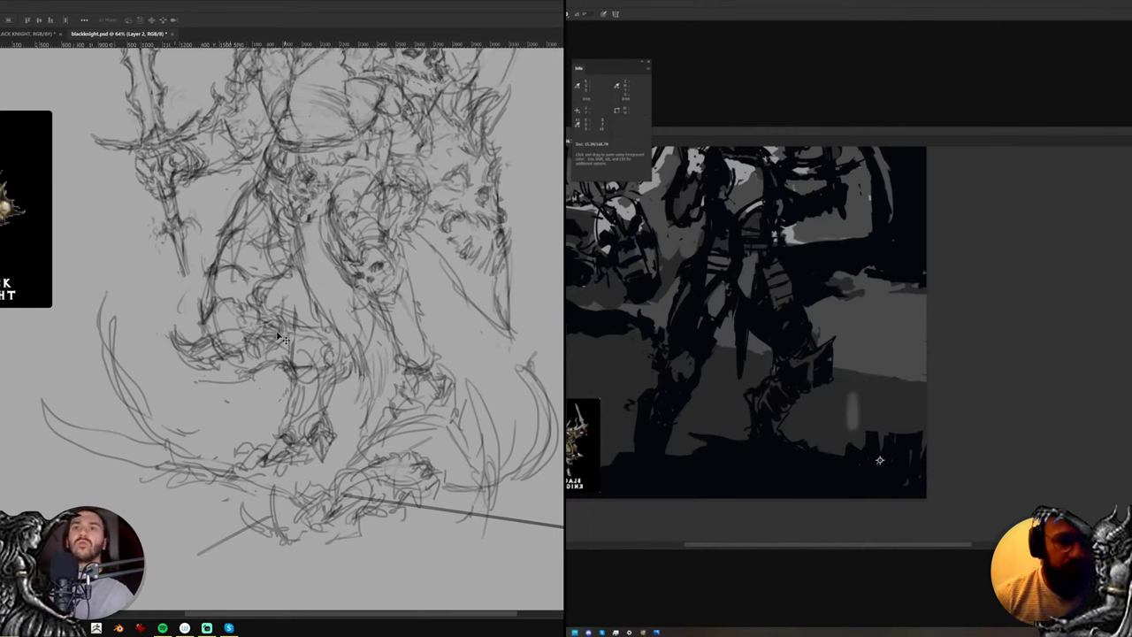
{"action": "left_click_drag", "start_coordinate": [283, 339], "coordinate": [257, 334]}
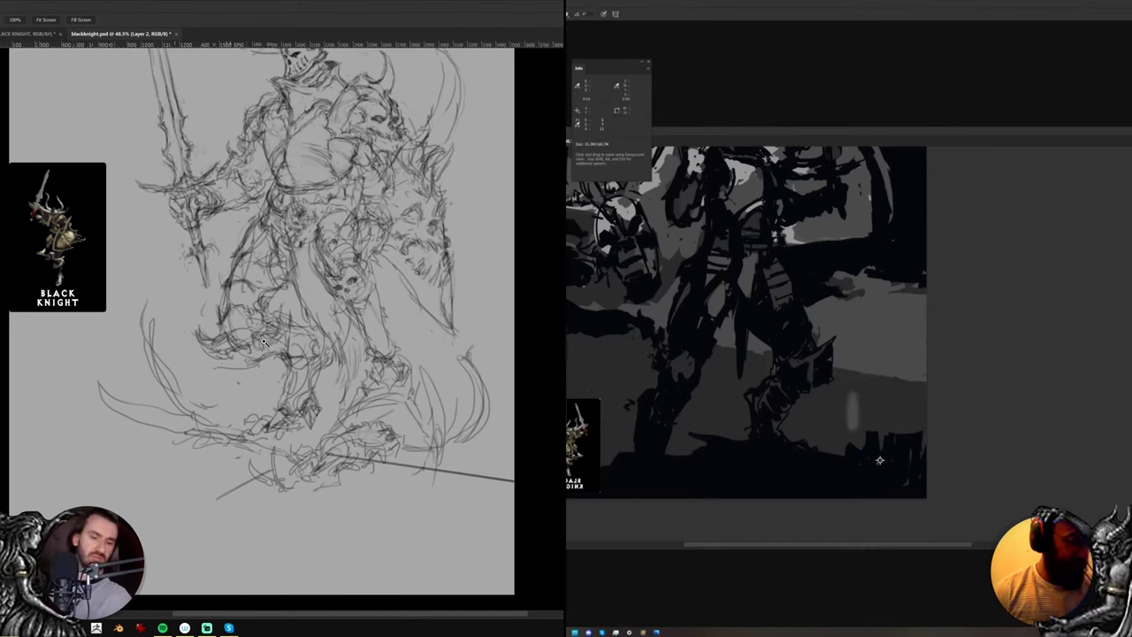
{"action": "key", "text": "ctrl+shift+h"}
{"action": "left_click_drag", "start_coordinate": [285, 347], "coordinate": [292, 381]}
{"action": "key", "text": "v"}
{"action": "left_click_drag", "start_coordinate": [298, 439], "coordinate": [315, 438]}
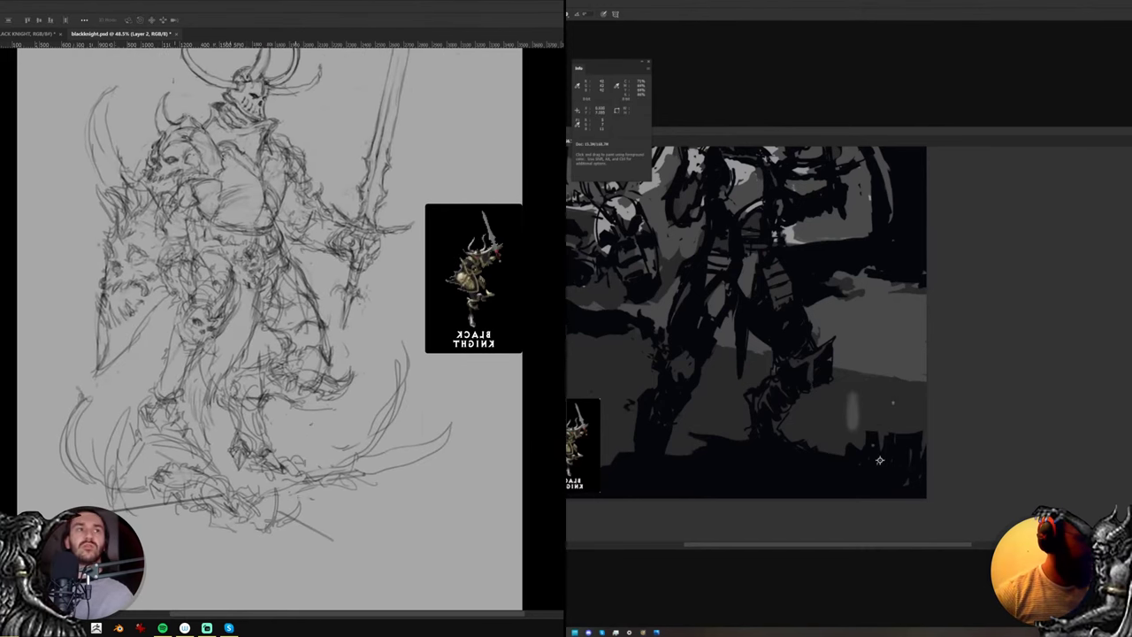
Paint out the soft light spot on the ground beside the silhouette knight's foot with the surrounding gray
{"action": "key", "text": "e"}
{"action": "key", "text": "b"}
{"action": "left_click_drag", "start_coordinate": [854, 398], "coordinate": [852, 430]}
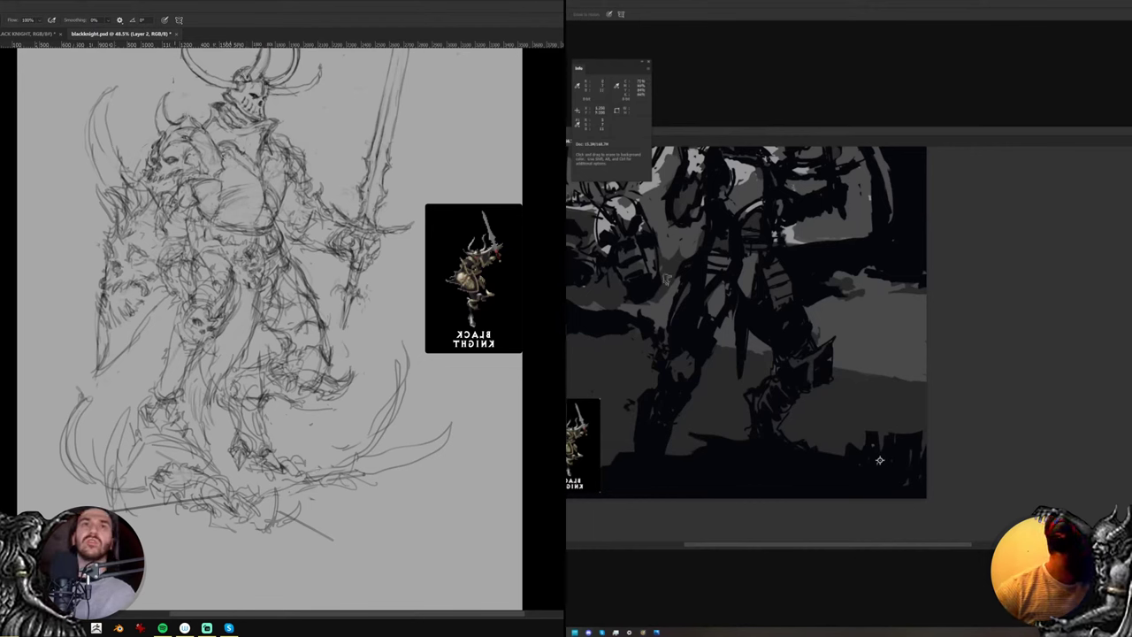
{"action": "key", "text": "i"}
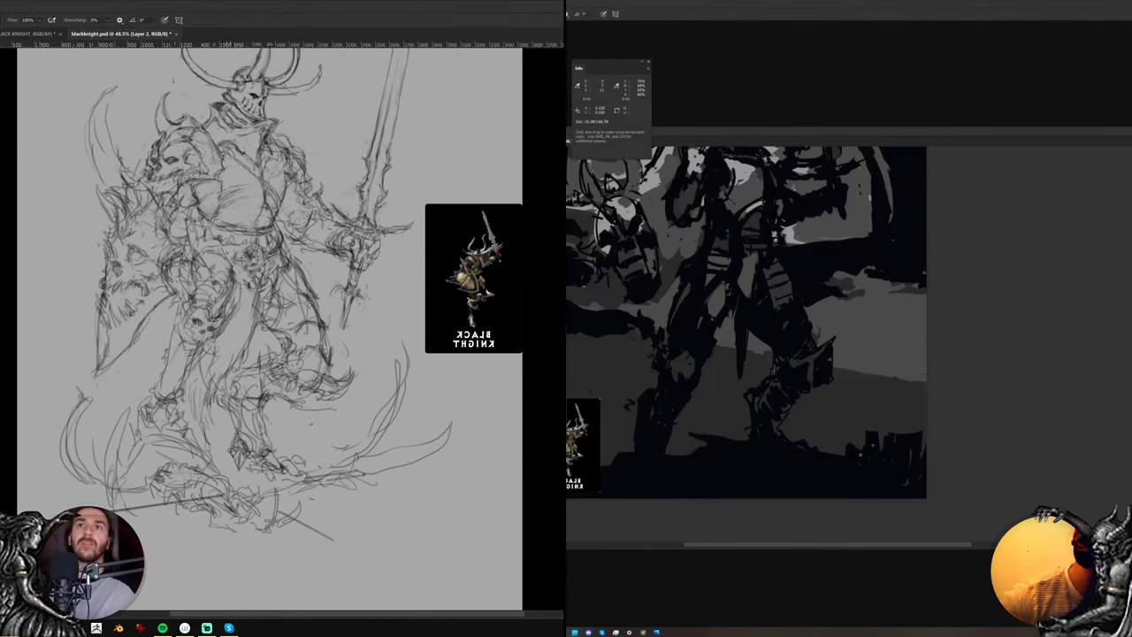
Darken the plate outline at the shield-side edge of the mirrored sketch knight's breastplate
{"action": "left_click_drag", "start_coordinate": [148, 236], "coordinate": [141, 269]}
{"action": "left_click_drag", "start_coordinate": [255, 214], "coordinate": [253, 230]}
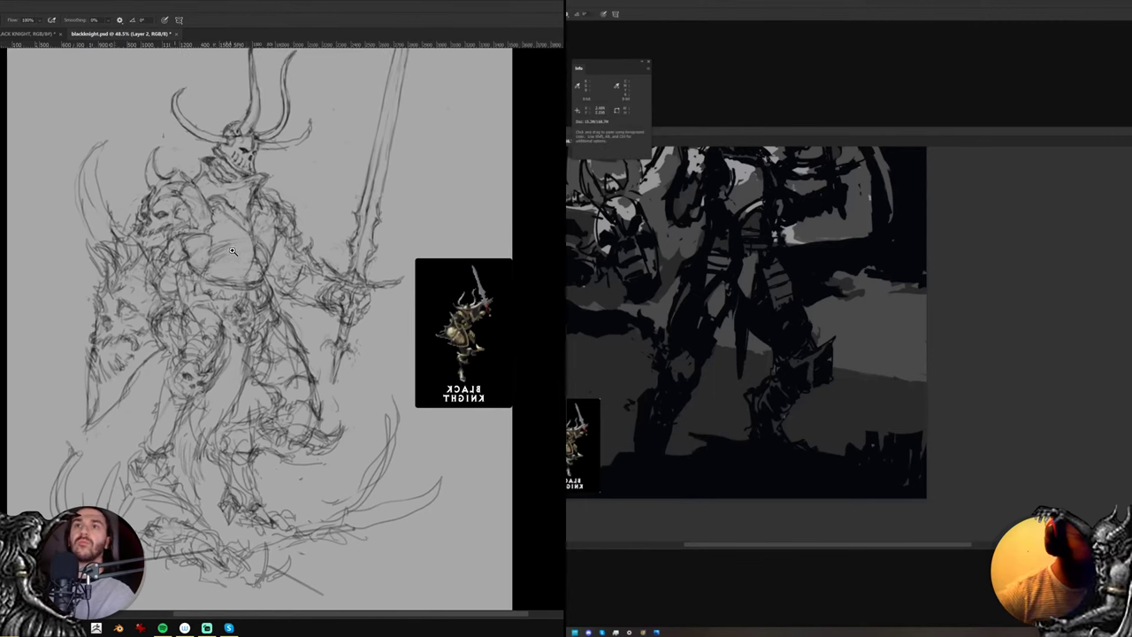
{"action": "scroll", "coordinate": [233, 252], "scroll_direction": "up", "scroll_amount": 3}
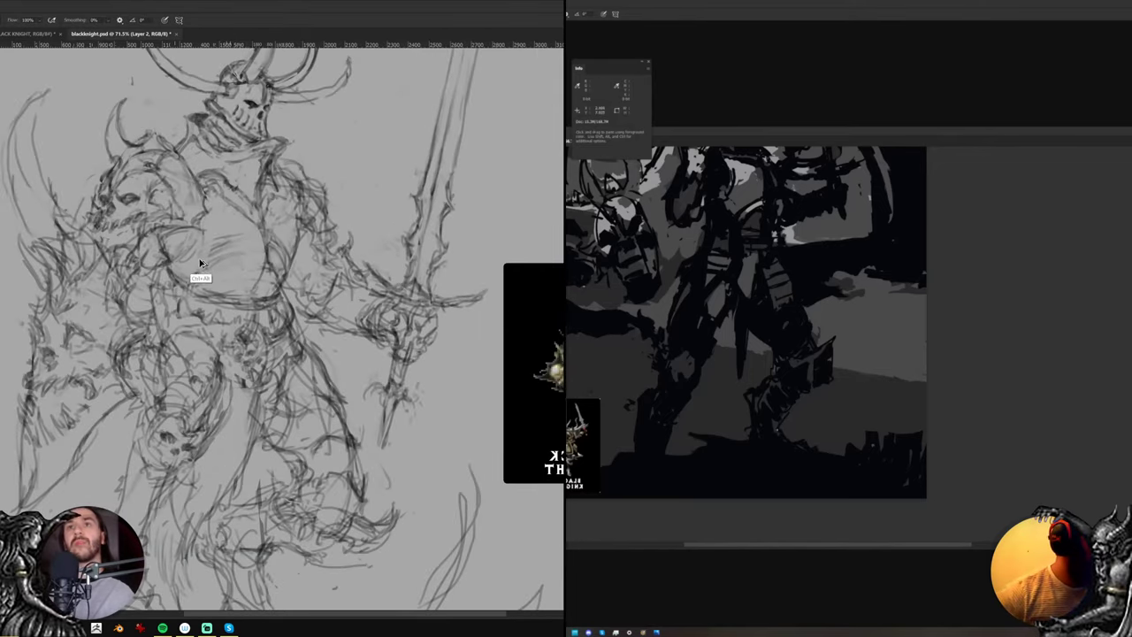
{"action": "left_click_drag", "start_coordinate": [748, 430], "coordinate": [873, 484]}
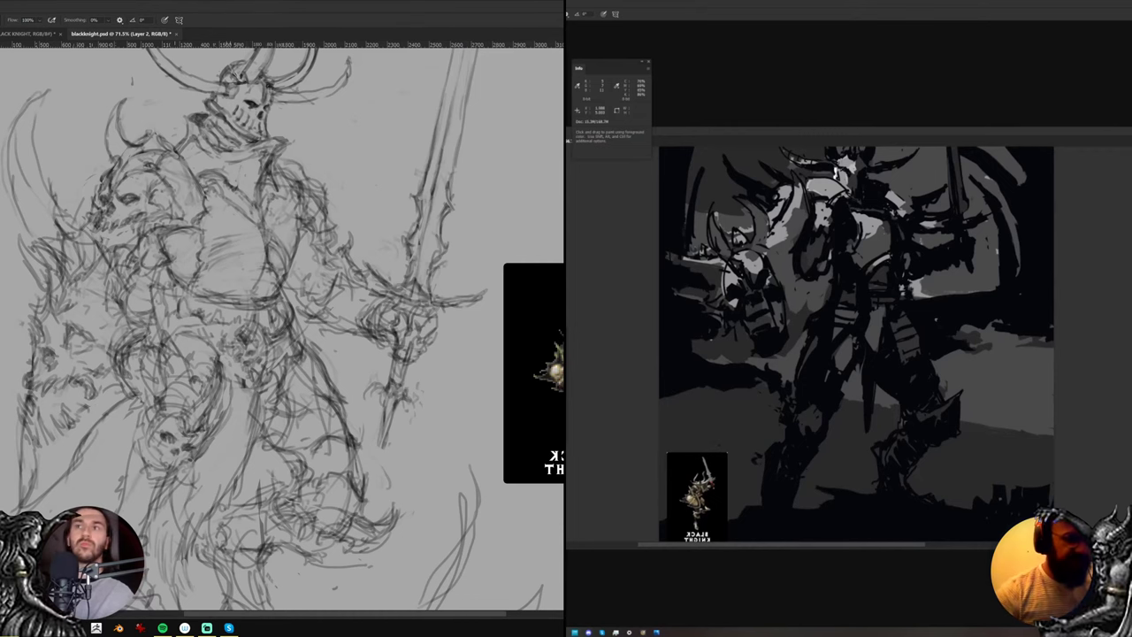
{"action": "left_click_drag", "start_coordinate": [212, 217], "coordinate": [200, 263]}
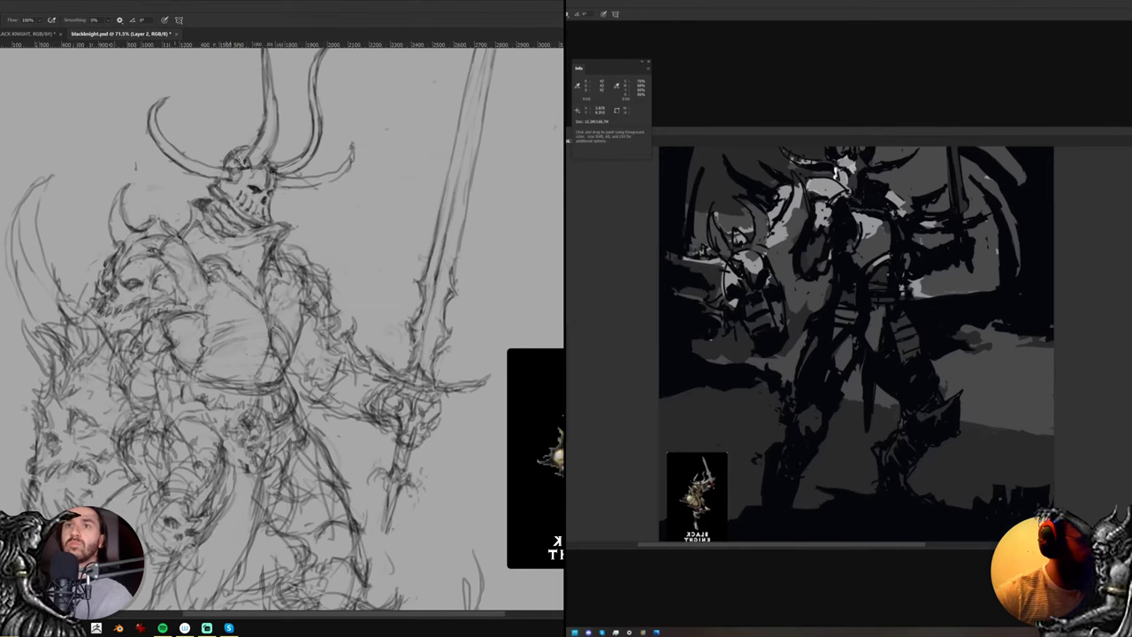
Flip the silhouette canvas horizontally and back to check the composition at a reduced size
{"action": "mouse_move", "coordinate": [876, 259]}
{"action": "left_mouse_down"}
{"action": "mouse_move", "coordinate": [858, 262]}
{"action": "mouse_move", "coordinate": [898, 349]}
{"action": "left_mouse_up"}
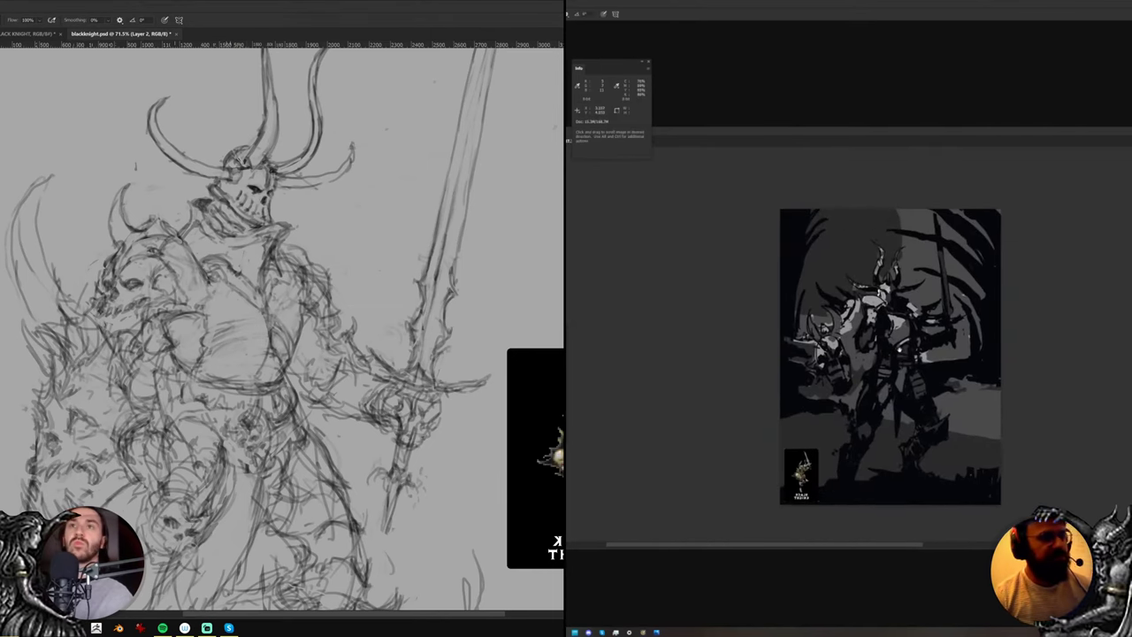
{"action": "key", "text": "h"}
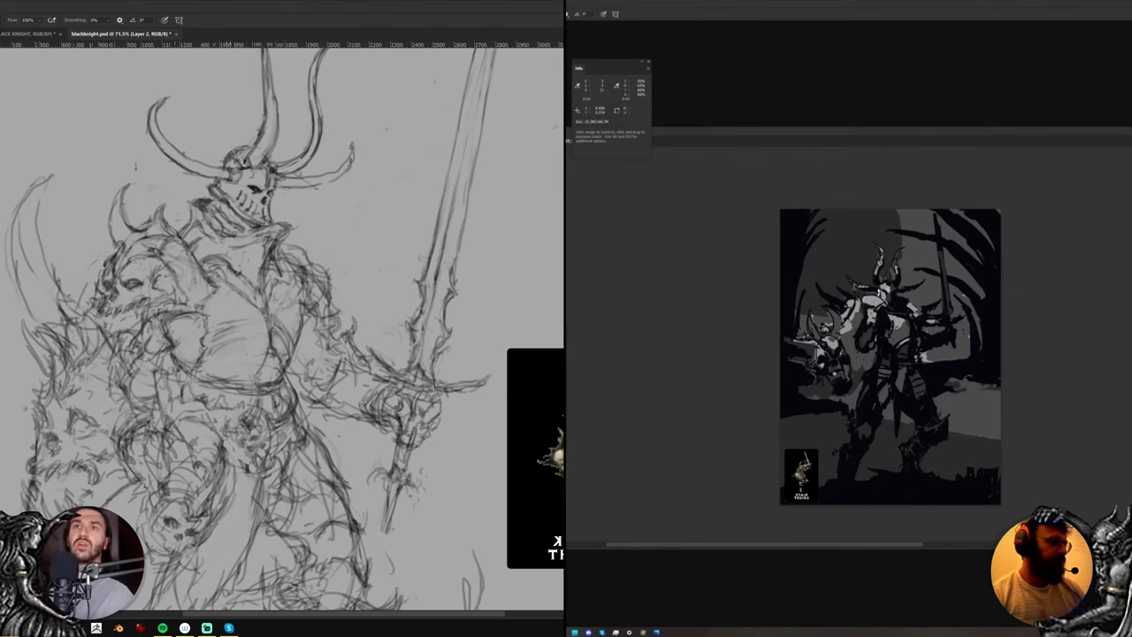
{"action": "mouse_move", "coordinate": [829, 369]}
{"action": "left_mouse_down"}
{"action": "mouse_move", "coordinate": [798, 364]}
{"action": "mouse_move", "coordinate": [932, 387]}
{"action": "mouse_move", "coordinate": [1029, 372]}
{"action": "left_mouse_up"}
{"action": "key", "text": "e"}
{"action": "key", "text": "b"}
{"action": "key", "text": "ctrl+shift+h"}
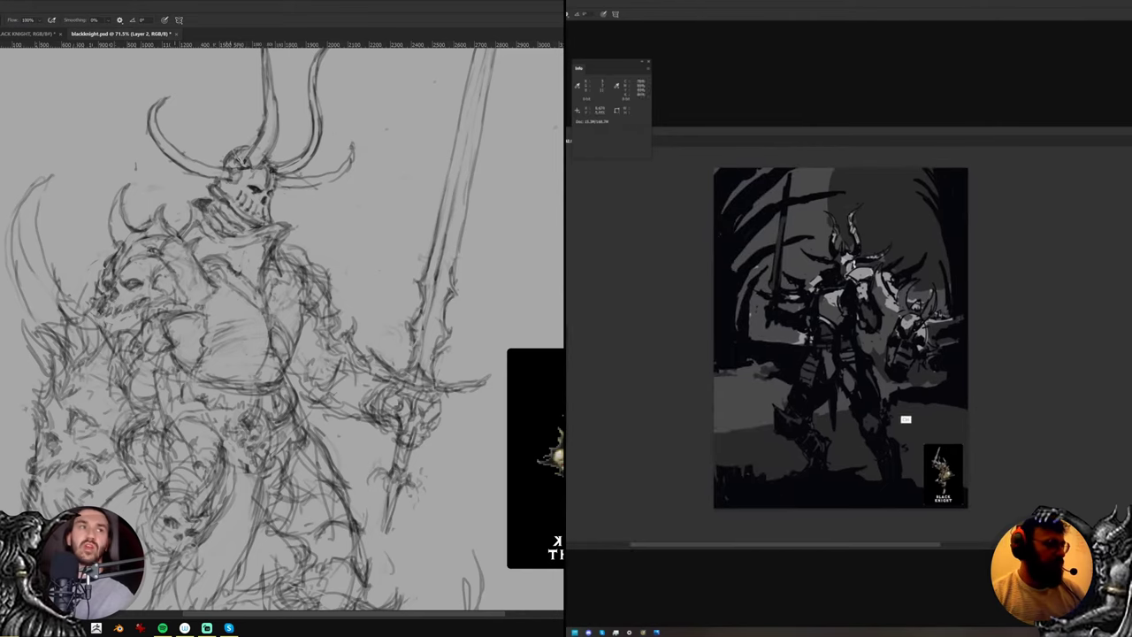
{"action": "key", "text": "ctrl+shift+h"}
{"action": "left_click_drag", "start_coordinate": [818, 381], "coordinate": [918, 391]}
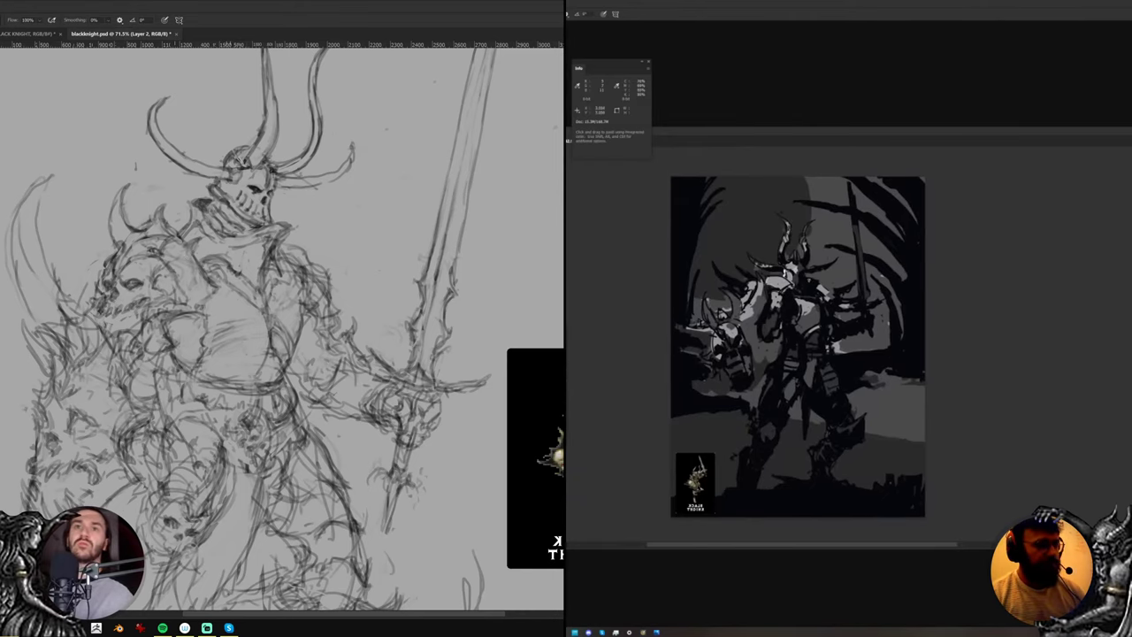
{"action": "key", "text": "e"}
{"action": "key", "text": "b"}
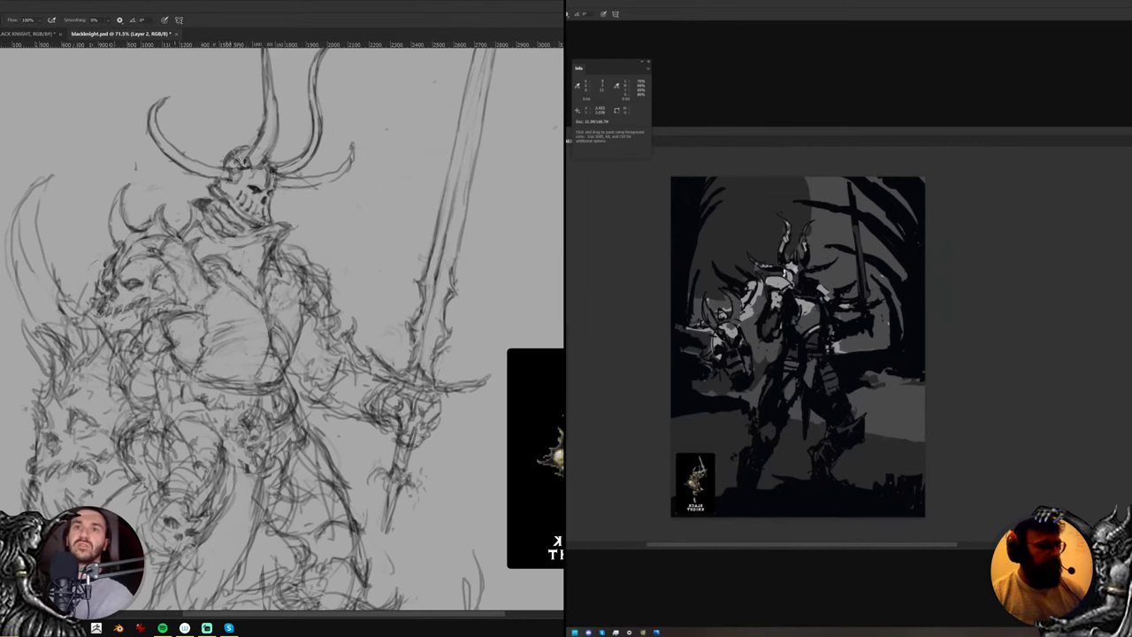
{"action": "key", "text": "z"}
{"action": "mouse_move", "coordinate": [780, 268]}
{"action": "left_mouse_down"}
{"action": "mouse_move", "coordinate": [815, 290]}
{"action": "mouse_move", "coordinate": [766, 298]}
{"action": "left_mouse_up"}
Reinforce the curved outlines of the large horn rising above the sketched knight's beast-faced shield
{"action": "left_click_drag", "start_coordinate": [15, 254], "coordinate": [33, 346]}
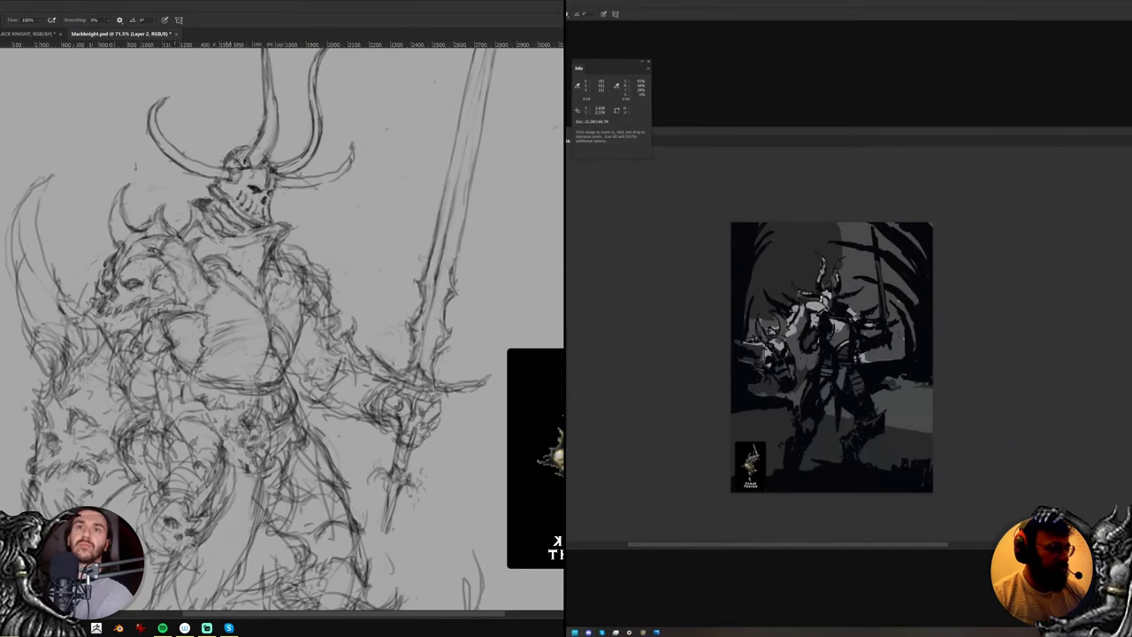
{"action": "left_click_drag", "start_coordinate": [7, 213], "coordinate": [25, 319]}
{"action": "mouse_move", "coordinate": [805, 301]}
{"action": "left_mouse_down"}
{"action": "mouse_move", "coordinate": [854, 281]}
{"action": "mouse_move", "coordinate": [831, 304]}
{"action": "left_mouse_up"}
{"action": "left_click_drag", "start_coordinate": [37, 184], "coordinate": [7, 260]}
{"action": "key", "text": "b"}
{"action": "left_click_drag", "start_coordinate": [41, 204], "coordinate": [38, 245]}
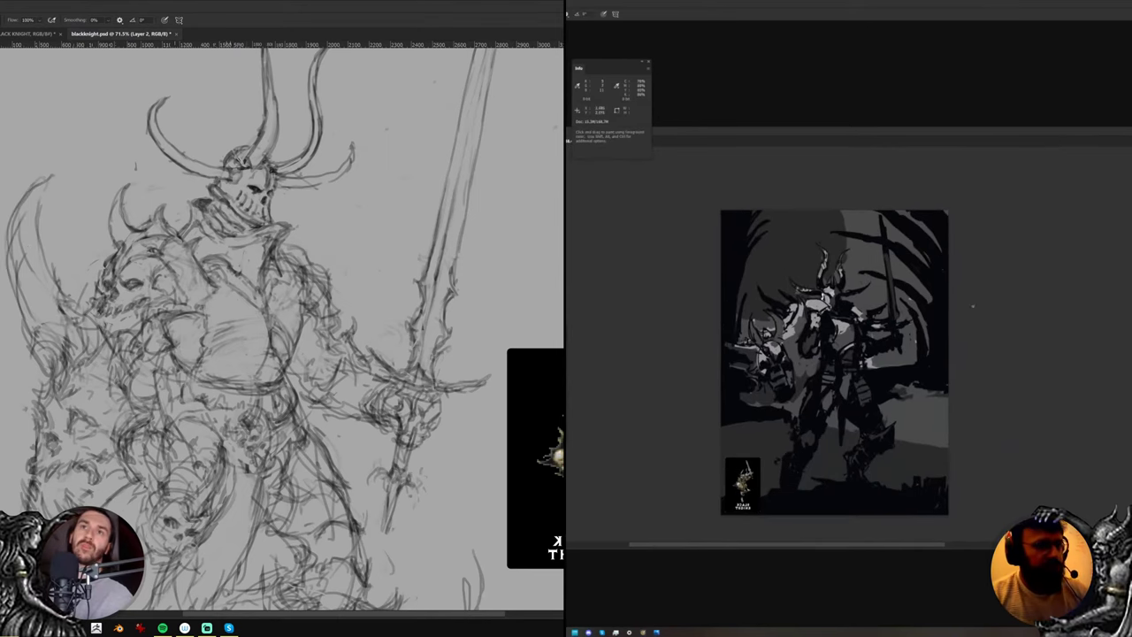
Bring back the faint alternative horns on Layer 3 and move them over the sketched knight's helmet
{"action": "left_click_drag", "start_coordinate": [228, 287], "coordinate": [207, 285]}
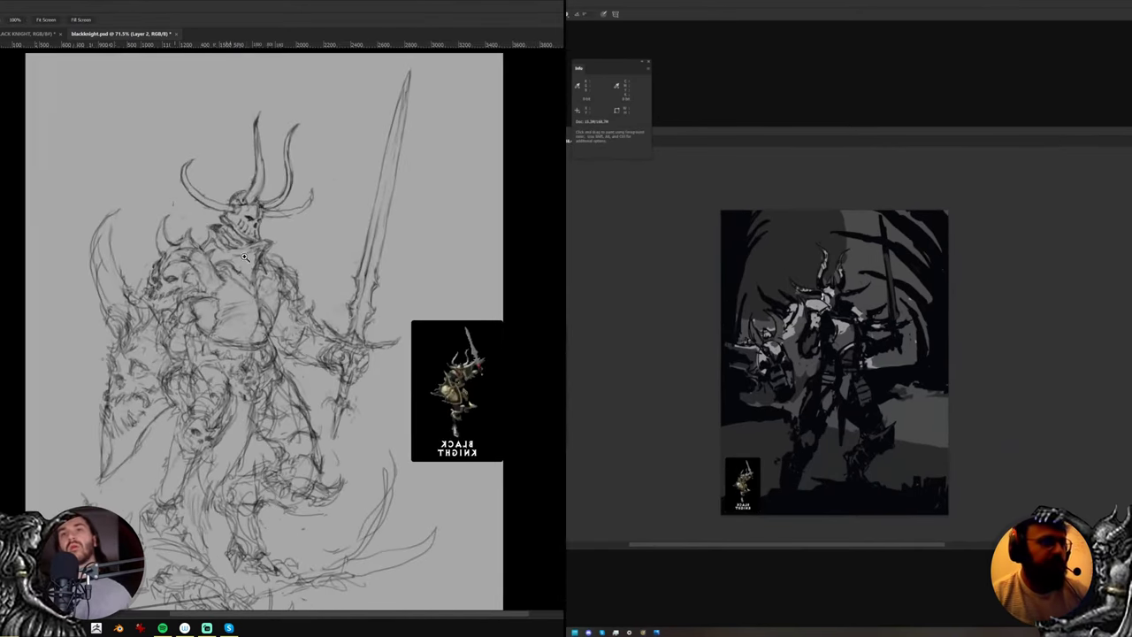
{"action": "left_click_drag", "start_coordinate": [259, 159], "coordinate": [280, 157]}
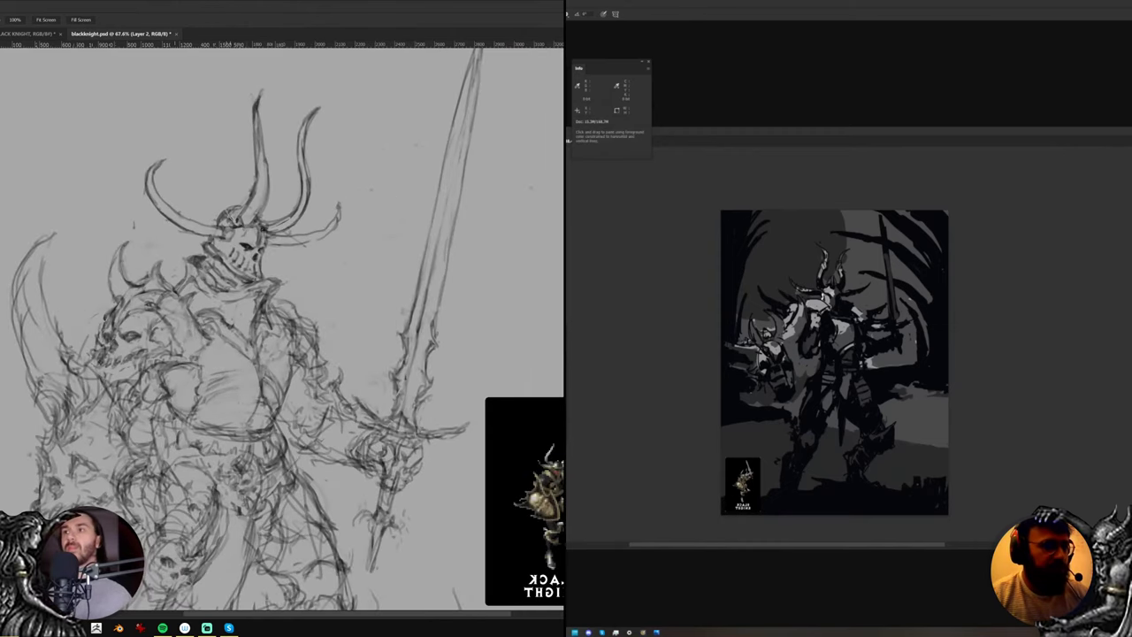
{"action": "key", "text": "ctrl+z"}
{"action": "key", "text": "v"}
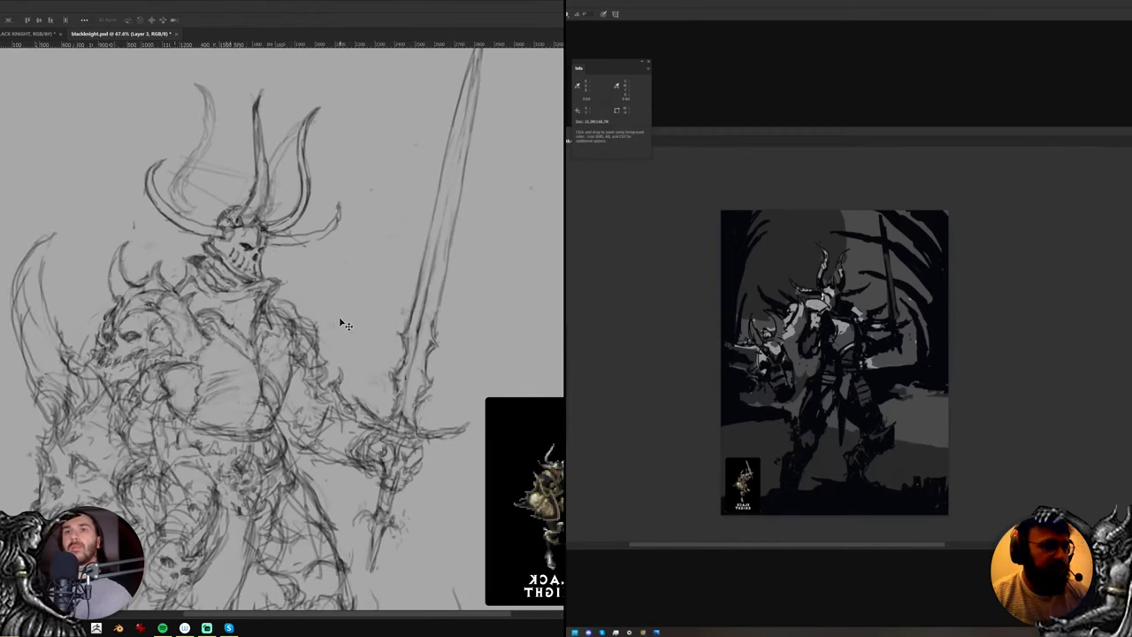
{"action": "left_click_drag", "start_coordinate": [343, 322], "coordinate": [369, 328]}
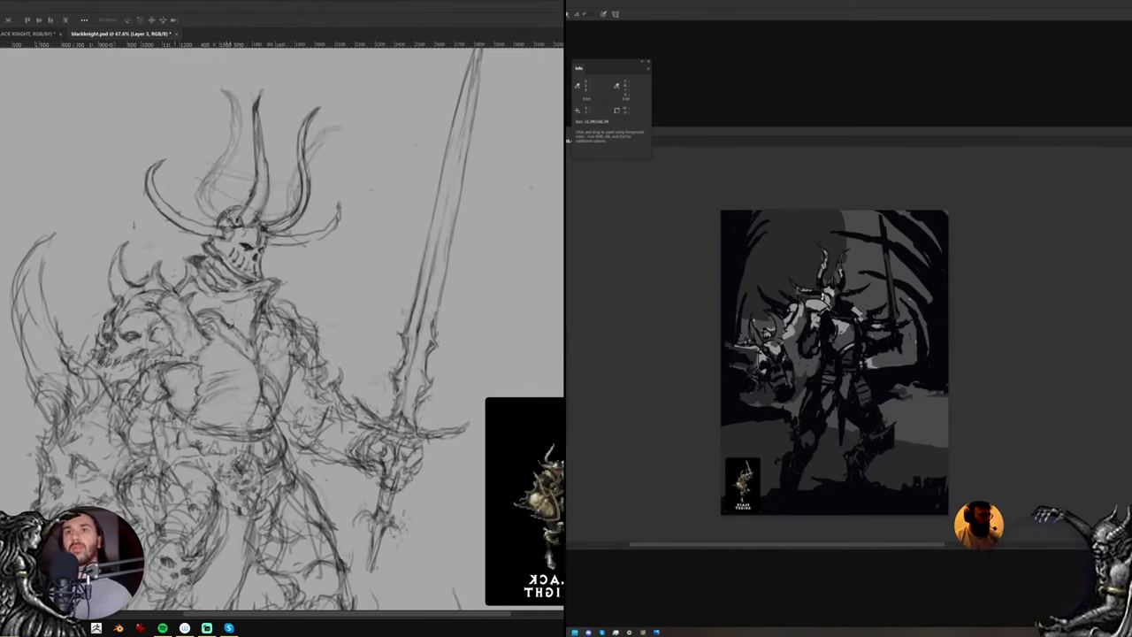
Remove the sketched knight's original upper horns on Layer 2 and use the darker Layer 3 alternative horns in their place
{"action": "key", "text": "Delete"}
{"action": "key", "text": "alt+bracketleft"}
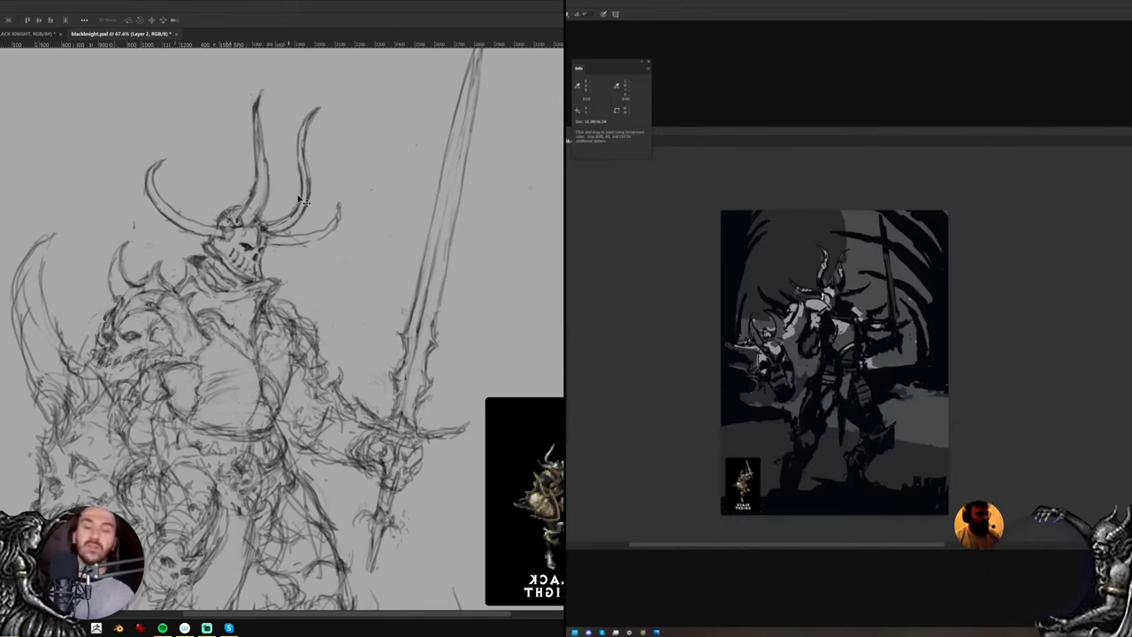
{"action": "key", "text": "l"}
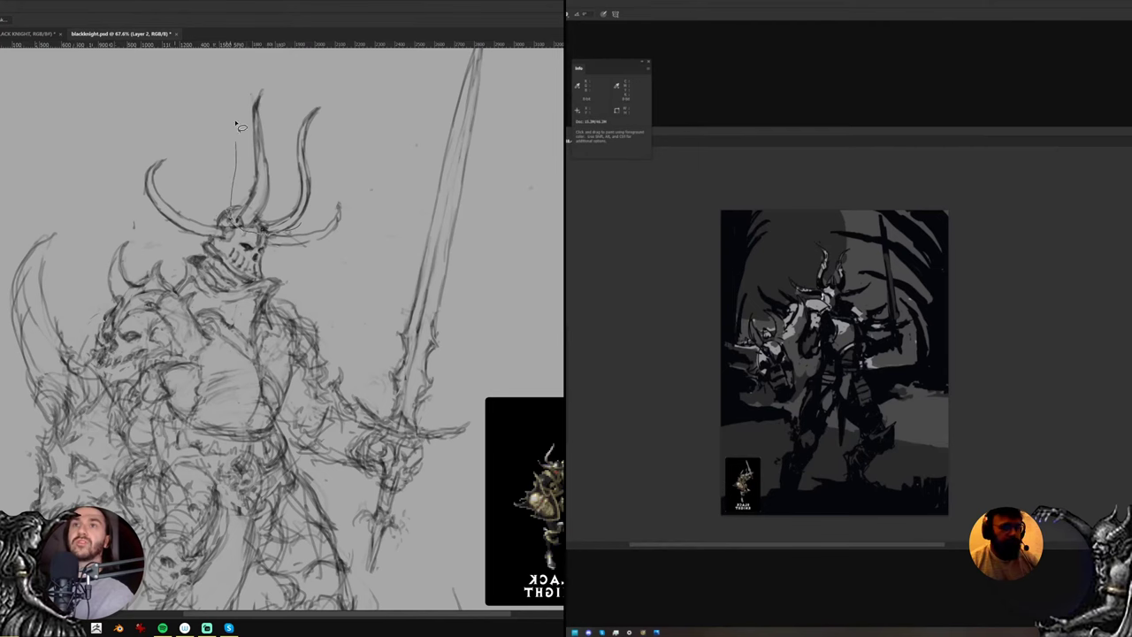
{"action": "key", "text": "ctrl+z"}
{"action": "key", "text": "ctrl+shift+z"}
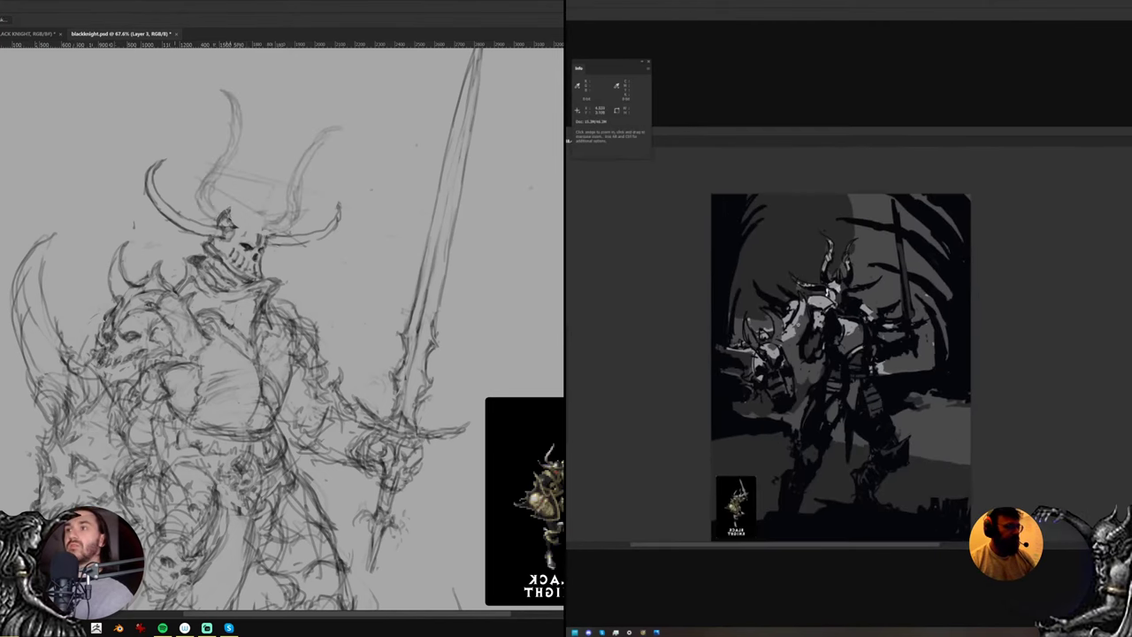
{"action": "key", "text": "ctrl+z"}
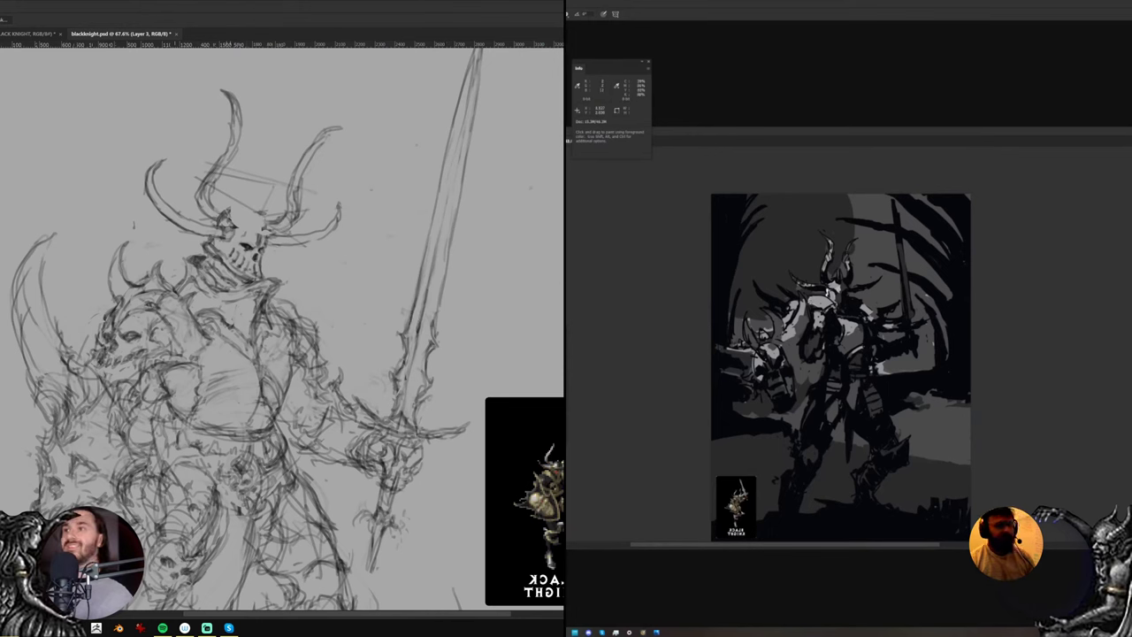
Sketch the rounded top of the knight's skull helmet on Layer 2 between the bases of the replacement horns
{"action": "key", "text": "b"}
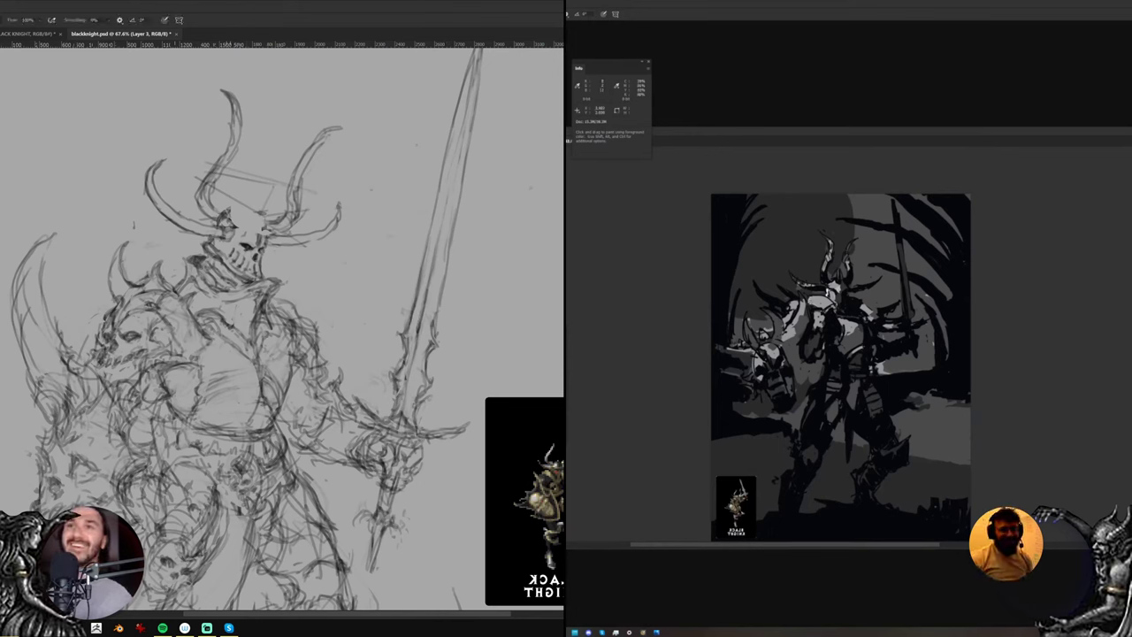
{"action": "key", "text": "e"}
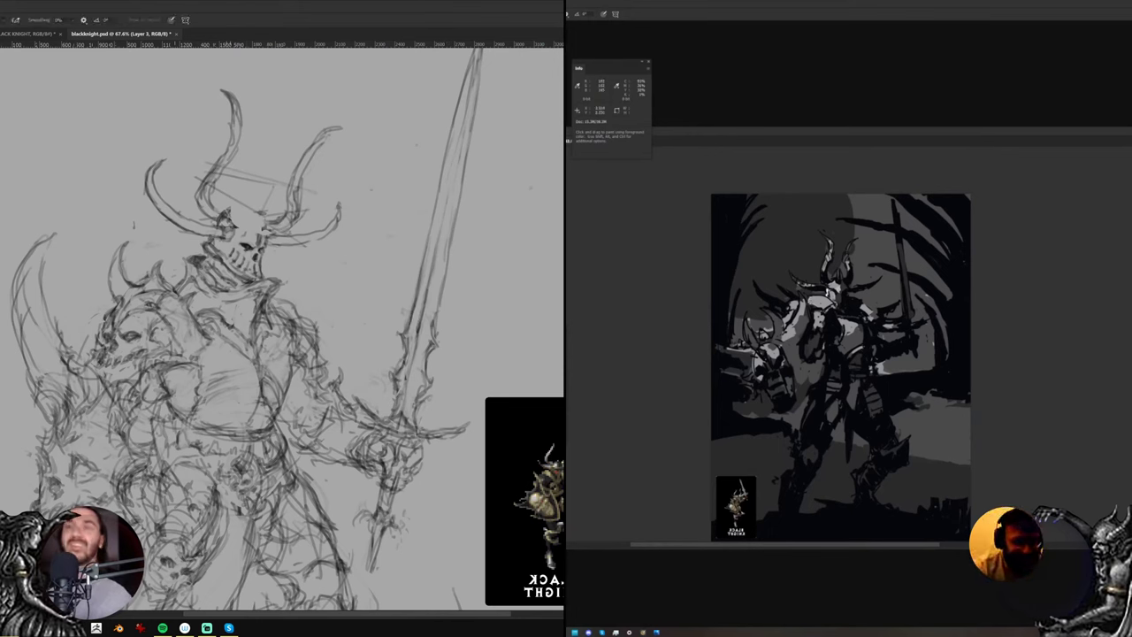
{"action": "key", "text": "b"}
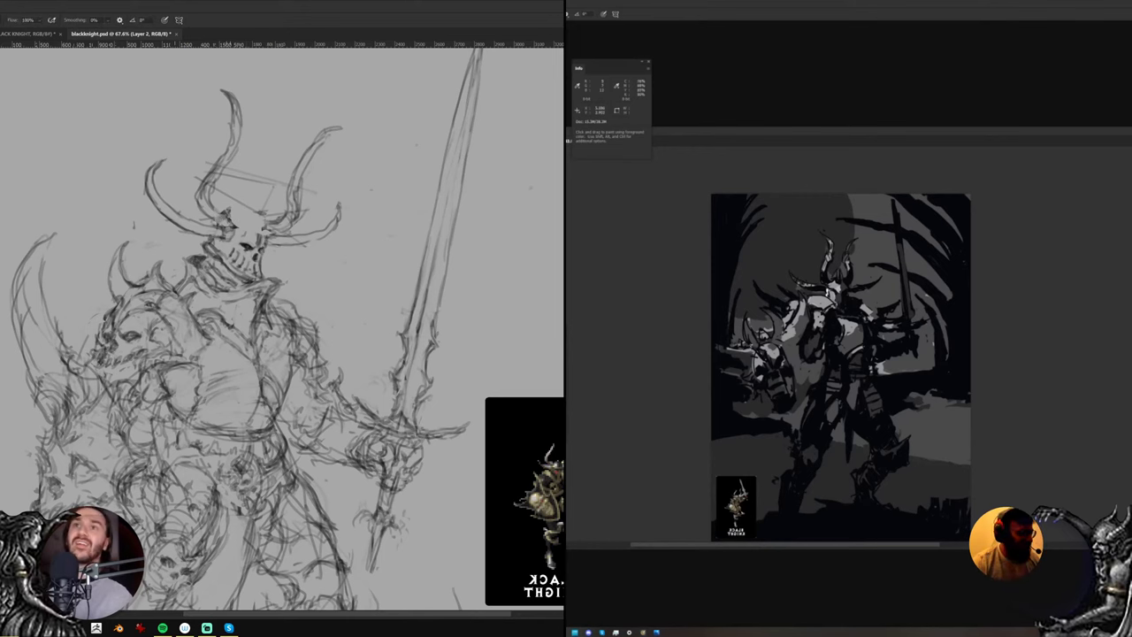
{"action": "left_click_drag", "start_coordinate": [231, 217], "coordinate": [241, 209]}
{"action": "mouse_move", "coordinate": [774, 319]}
{"action": "left_mouse_down"}
{"action": "mouse_move", "coordinate": [823, 319]}
{"action": "mouse_move", "coordinate": [712, 318]}
{"action": "left_mouse_up"}
{"action": "left_click_drag", "start_coordinate": [255, 208], "coordinate": [268, 230]}
{"action": "mouse_move", "coordinate": [711, 318]}
{"action": "left_mouse_down"}
{"action": "mouse_move", "coordinate": [780, 318]}
{"action": "mouse_move", "coordinate": [759, 322]}
{"action": "left_mouse_up"}
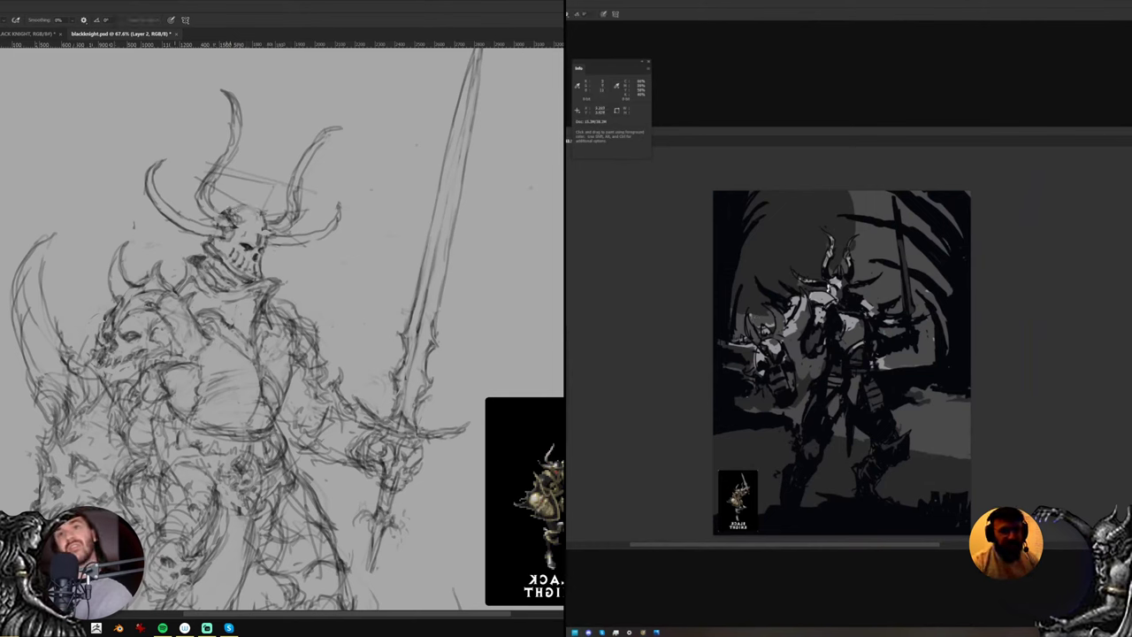
{"action": "left_click_drag", "start_coordinate": [229, 209], "coordinate": [255, 203]}
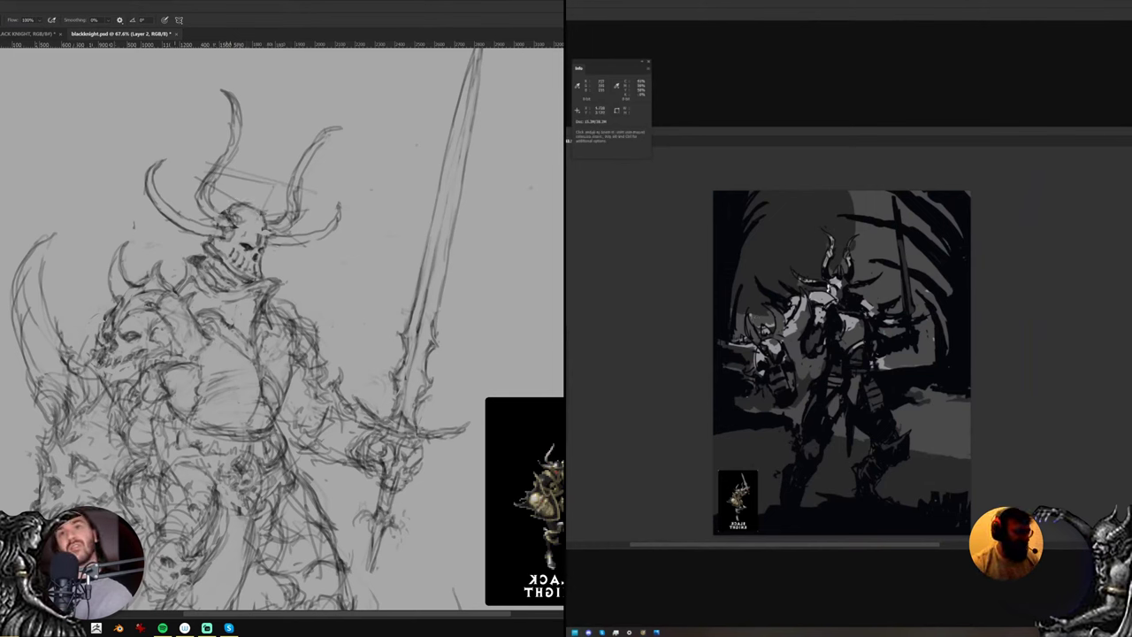
Flip the sketch canvas horizontally and shift the lassoed top of the knight's skull helmet slightly lower
{"action": "mouse_move", "coordinate": [806, 326]}
{"action": "left_mouse_down"}
{"action": "mouse_move", "coordinate": [853, 326]}
{"action": "mouse_move", "coordinate": [747, 327]}
{"action": "mouse_move", "coordinate": [817, 312]}
{"action": "mouse_move", "coordinate": [828, 339]}
{"action": "mouse_move", "coordinate": [851, 340]}
{"action": "left_mouse_up"}
{"action": "key", "text": "h"}
{"action": "key", "text": "h"}
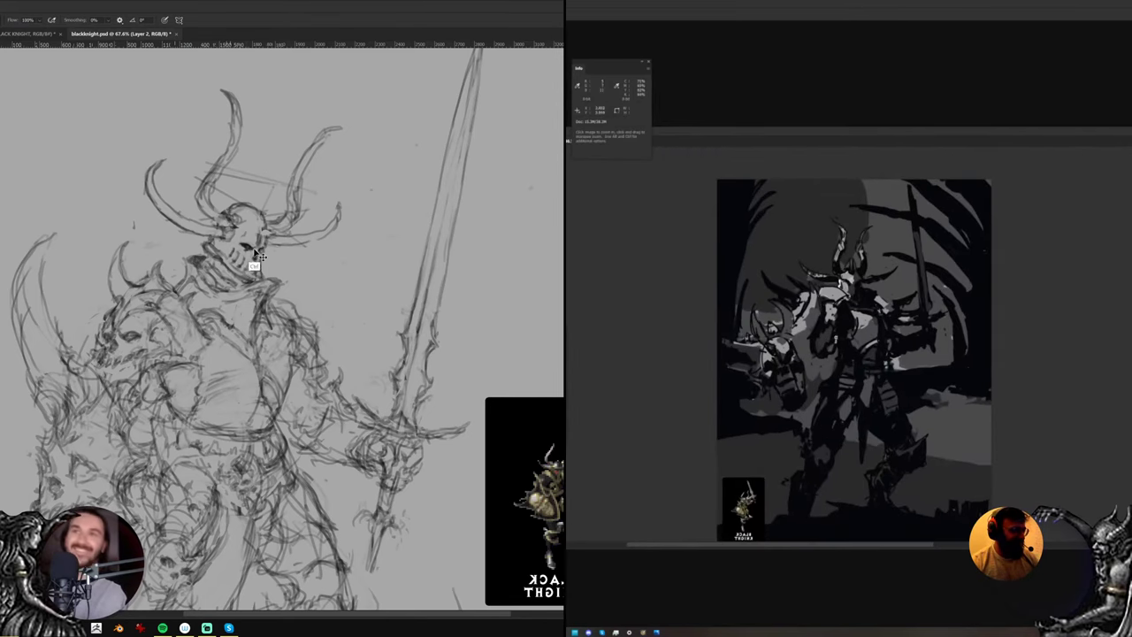
{"action": "key", "text": "h"}
{"action": "key", "text": "l"}
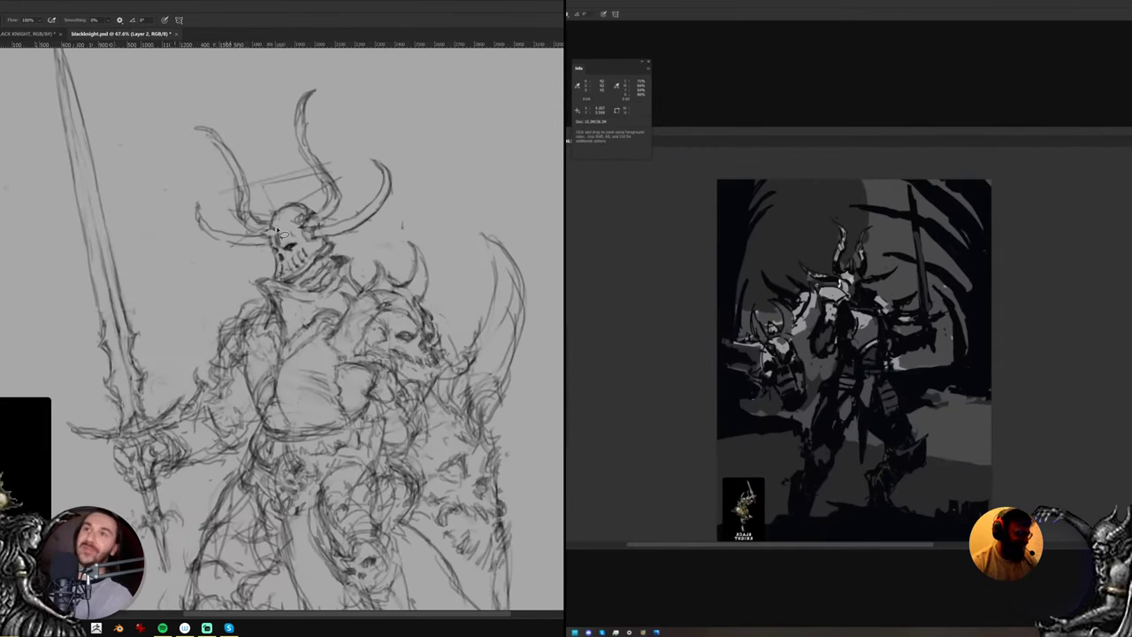
{"action": "mouse_move", "coordinate": [271, 229]}
{"action": "left_mouse_down"}
{"action": "mouse_move", "coordinate": [310, 207]}
{"action": "mouse_move", "coordinate": [271, 228]}
{"action": "left_mouse_up"}
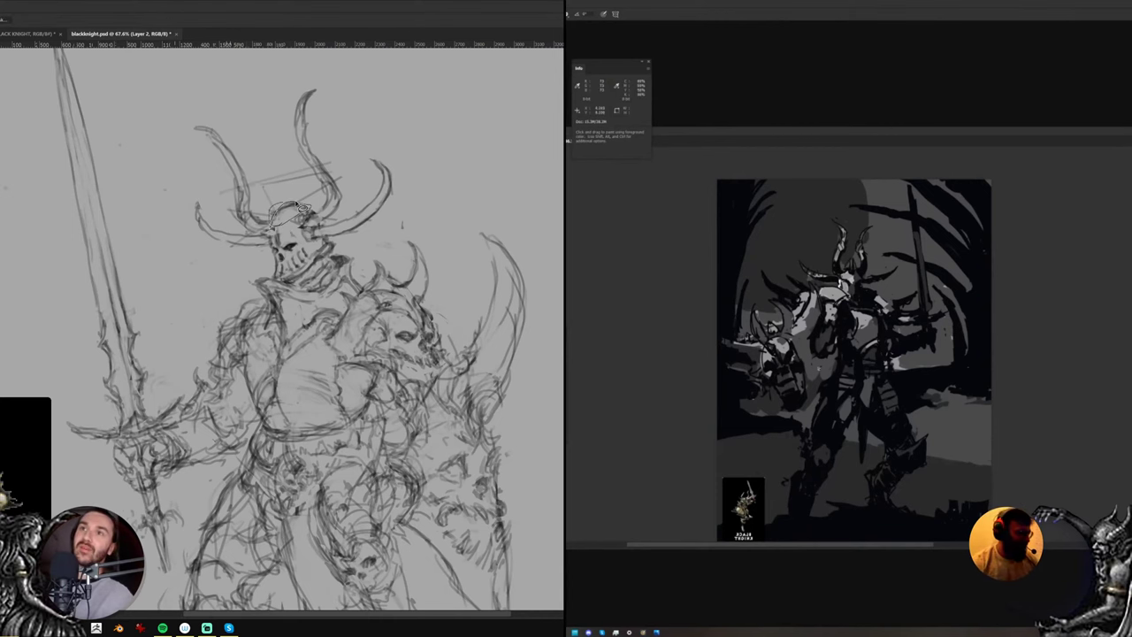
{"action": "left_click_drag", "start_coordinate": [801, 370], "coordinate": [810, 368]}
{"action": "left_click_drag", "start_coordinate": [295, 213], "coordinate": [295, 220], "text": "ctrl"}
{"action": "left_click_drag", "start_coordinate": [810, 368], "coordinate": [789, 368]}
{"action": "key", "text": "ctrl+d"}
{"action": "key", "text": "b"}
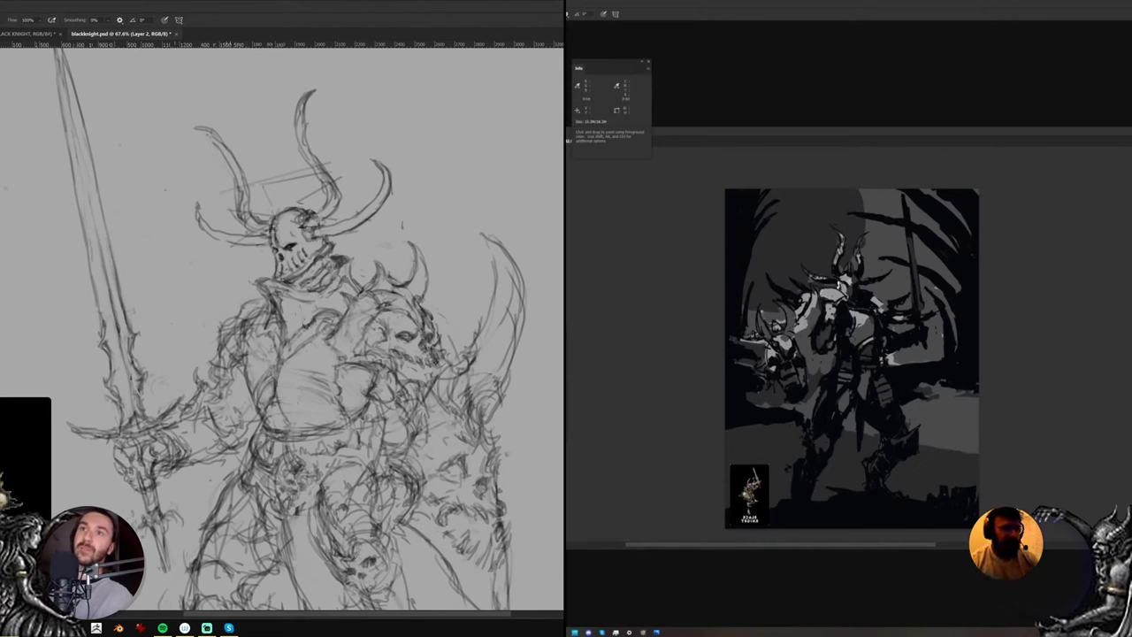
Draw a row of short pointed spikes along the crest of the sketched knight's skull helmet
{"action": "left_click_drag", "start_coordinate": [840, 274], "coordinate": [892, 305]}
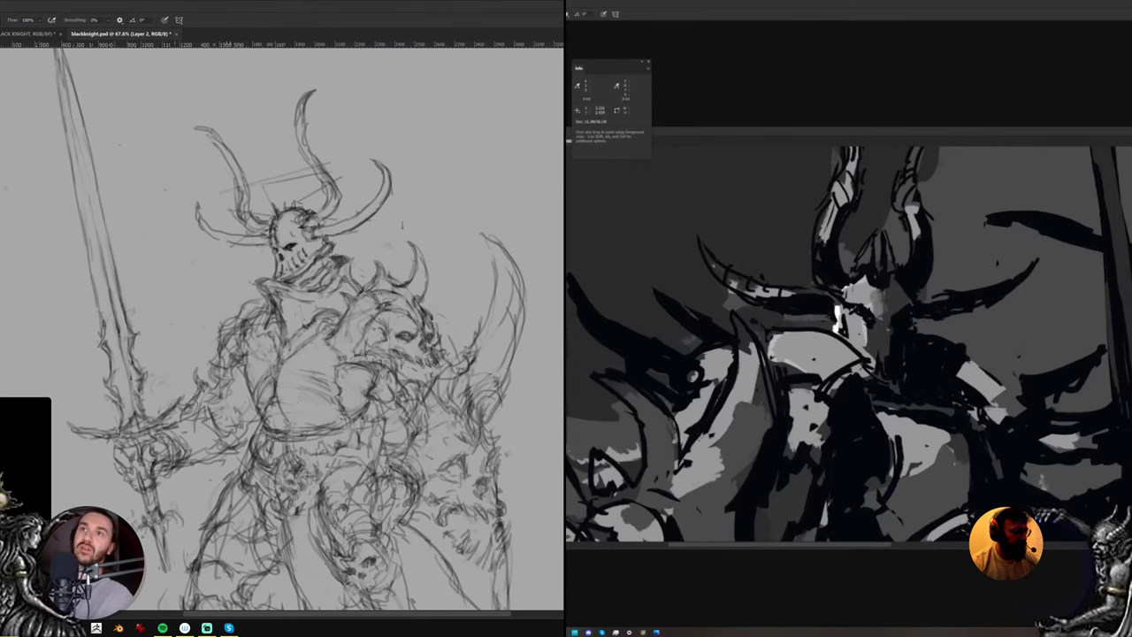
{"action": "key", "text": "r"}
{"action": "left_click_drag", "start_coordinate": [395, 139], "coordinate": [486, 249]}
{"action": "left_click_drag", "start_coordinate": [895, 296], "coordinate": [854, 273]}
{"action": "left_click_drag", "start_coordinate": [339, 239], "coordinate": [371, 226]}
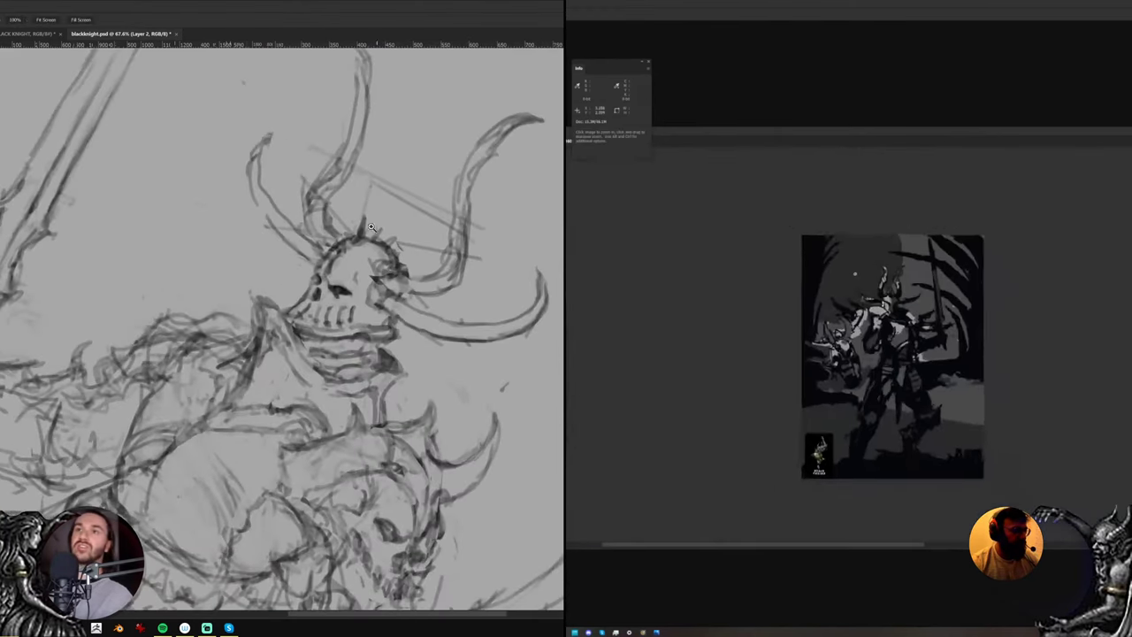
{"action": "left_click_drag", "start_coordinate": [855, 274], "coordinate": [866, 277]}
{"action": "left_click_drag", "start_coordinate": [362, 205], "coordinate": [366, 235]}
{"action": "left_click_drag", "start_coordinate": [896, 302], "coordinate": [951, 302]}
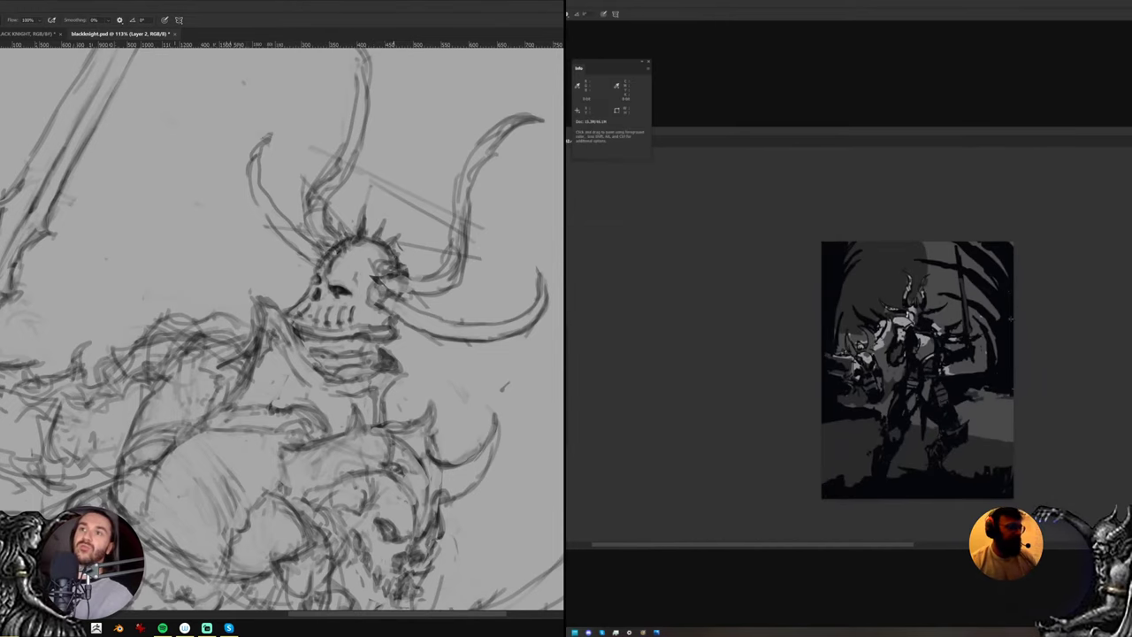
Refine the sketched lines around the knight's collar and shoulder armor, alternating between brush and eraser
{"action": "key", "text": "r"}
{"action": "mouse_move", "coordinate": [461, 252]}
{"action": "left_mouse_down"}
{"action": "mouse_move", "coordinate": [445, 197]}
{"action": "mouse_move", "coordinate": [329, 224]}
{"action": "mouse_move", "coordinate": [480, 205]}
{"action": "mouse_move", "coordinate": [472, 200]}
{"action": "left_mouse_up"}
{"action": "key", "text": "e"}
{"action": "key", "text": "z"}
{"action": "key", "text": "r"}
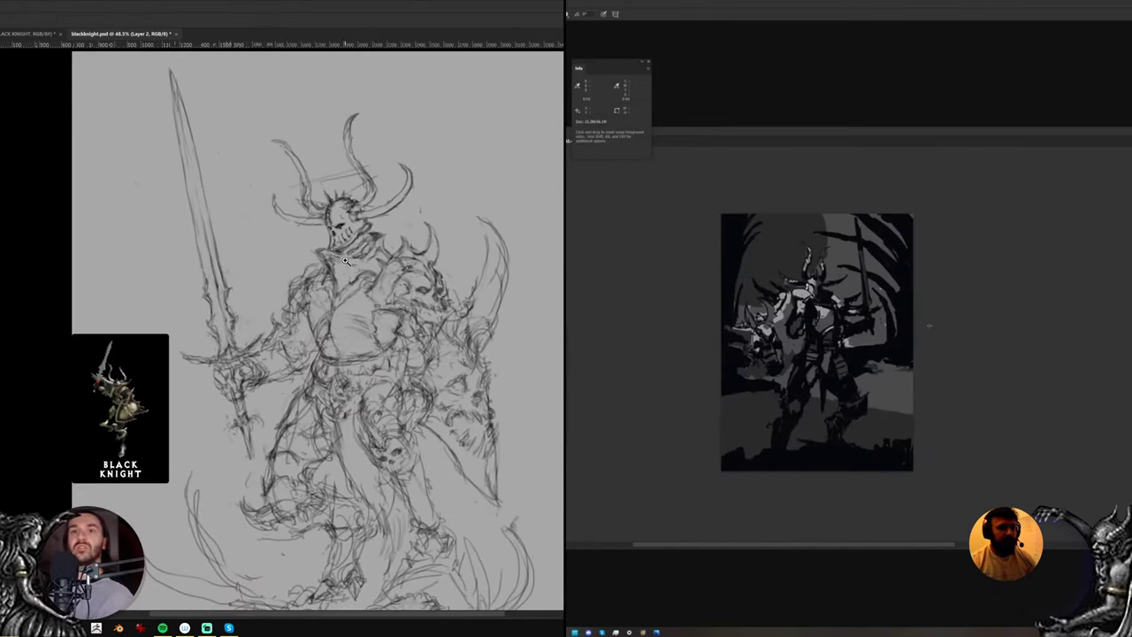
{"action": "key", "text": "z"}
{"action": "left_click_drag", "start_coordinate": [348, 257], "coordinate": [360, 258]}
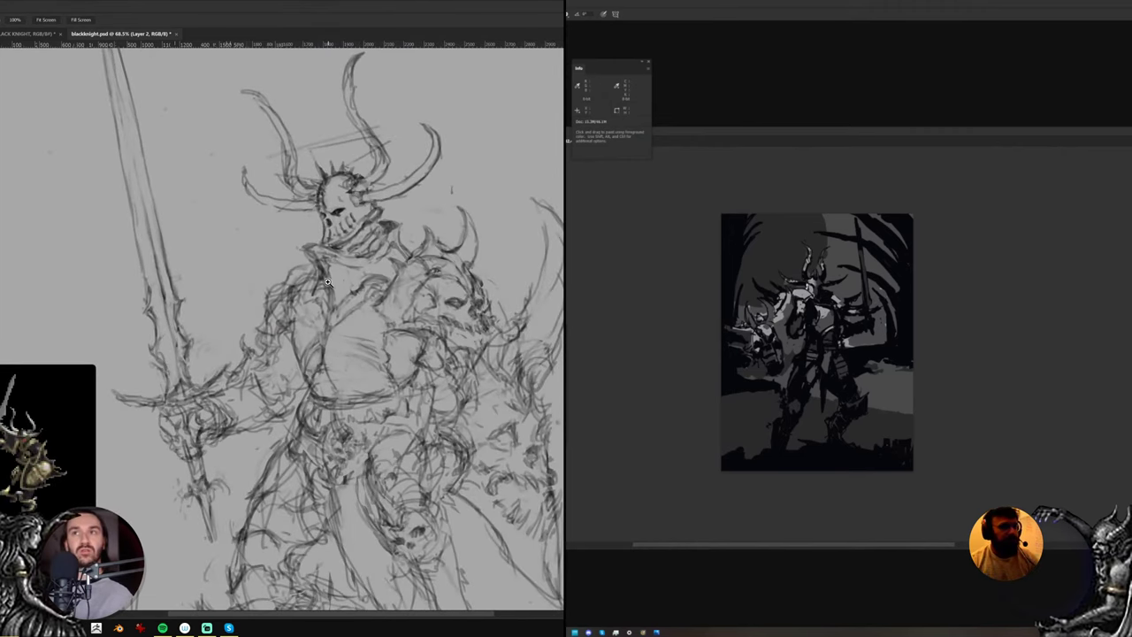
{"action": "key", "text": "b"}
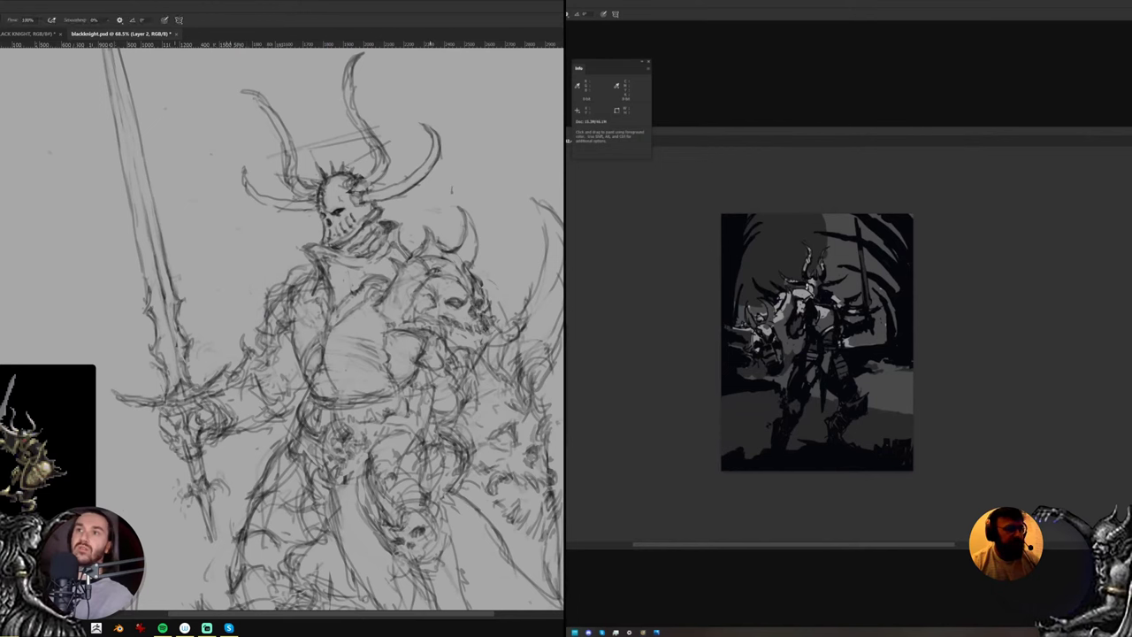
{"action": "key", "text": "e"}
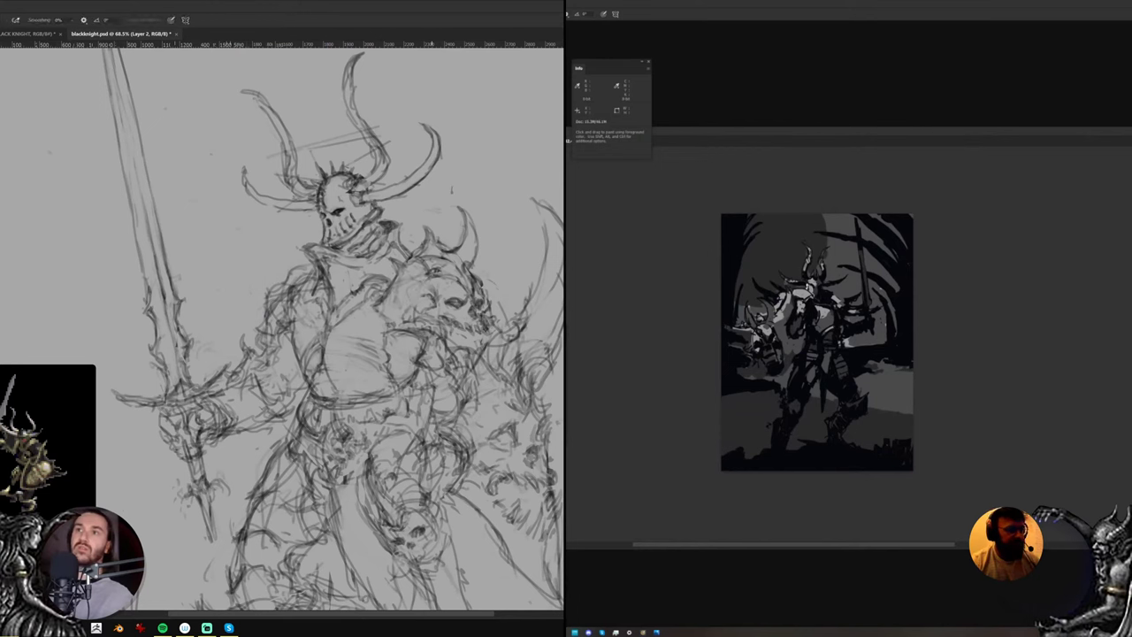
{"action": "key", "text": "b"}
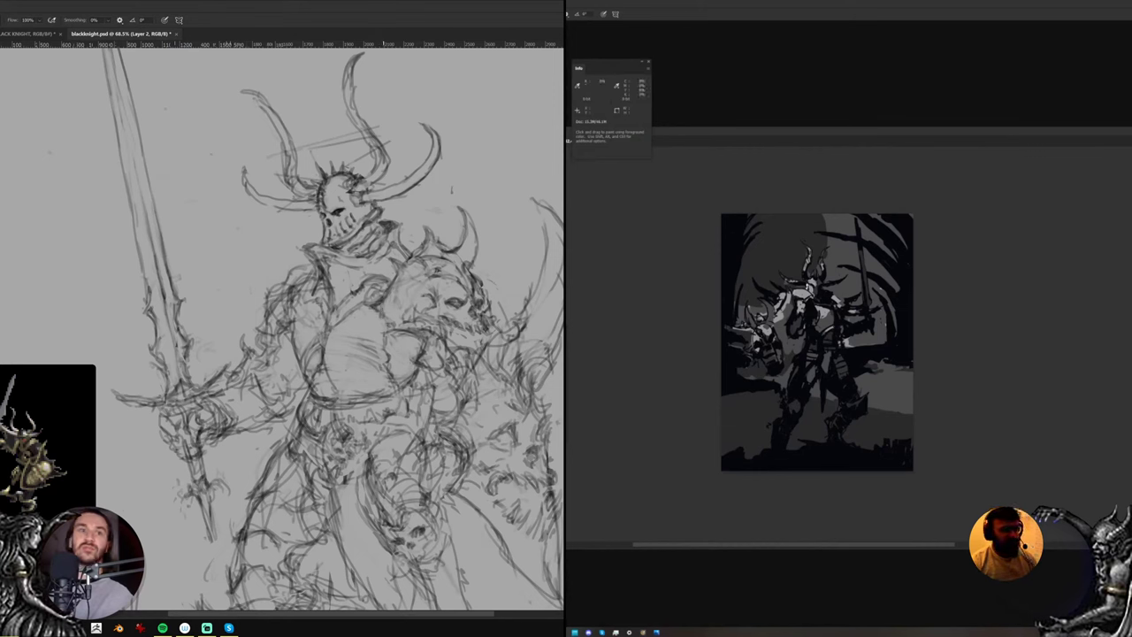
{"action": "key", "text": "e"}
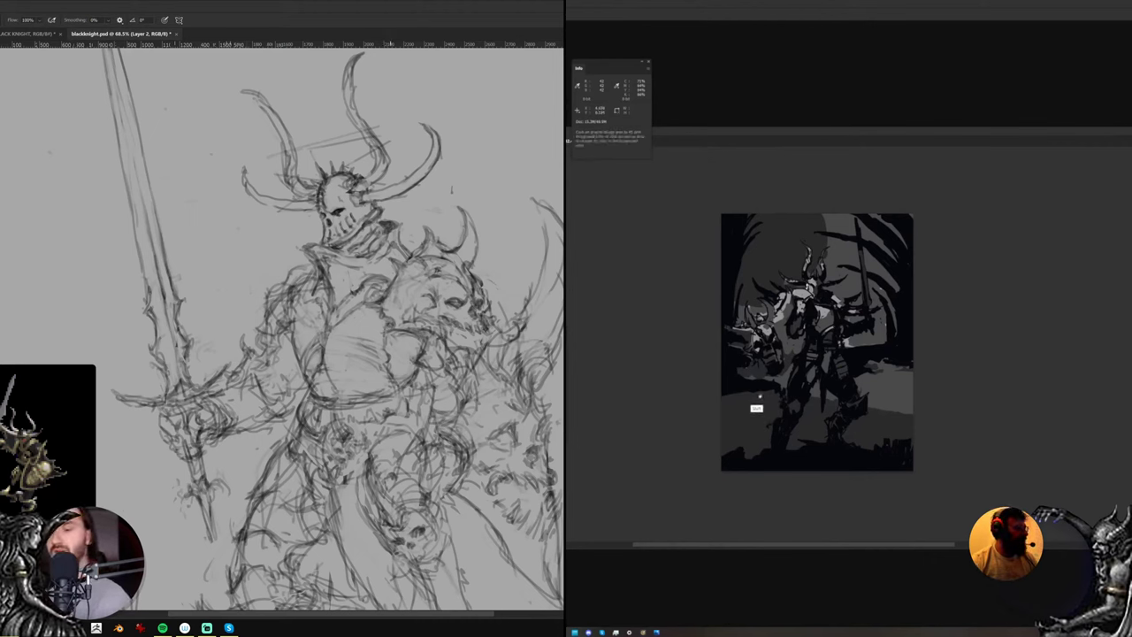
{"action": "left_click", "coordinate": [759, 407]}
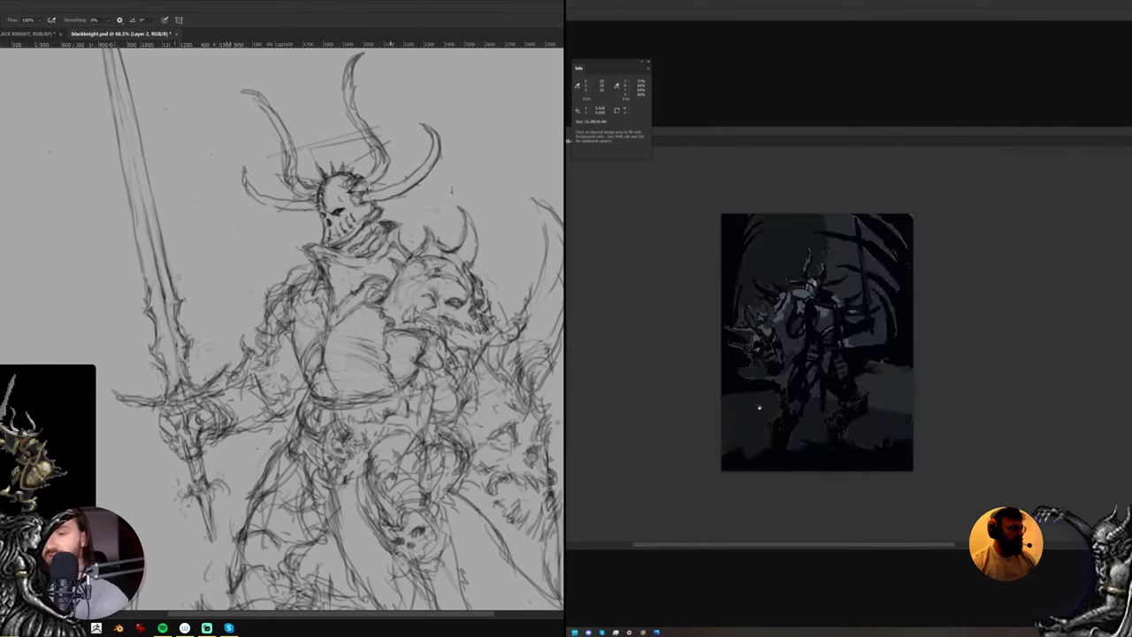
{"action": "key", "text": "i"}
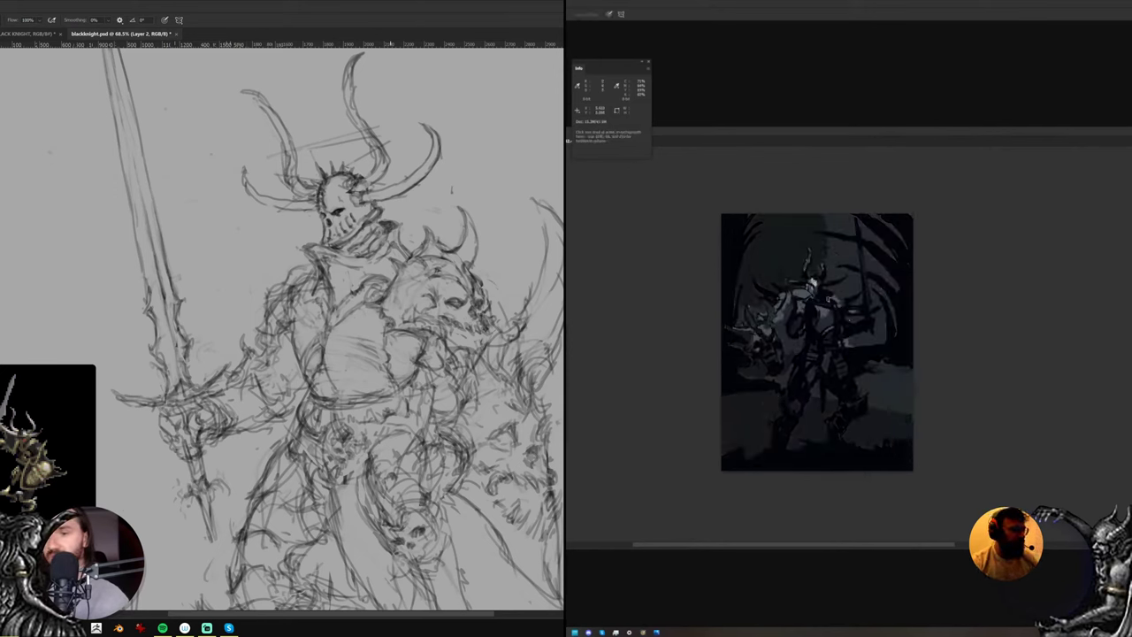
{"action": "key", "text": "e"}
{"action": "key", "text": "ctrl+z"}
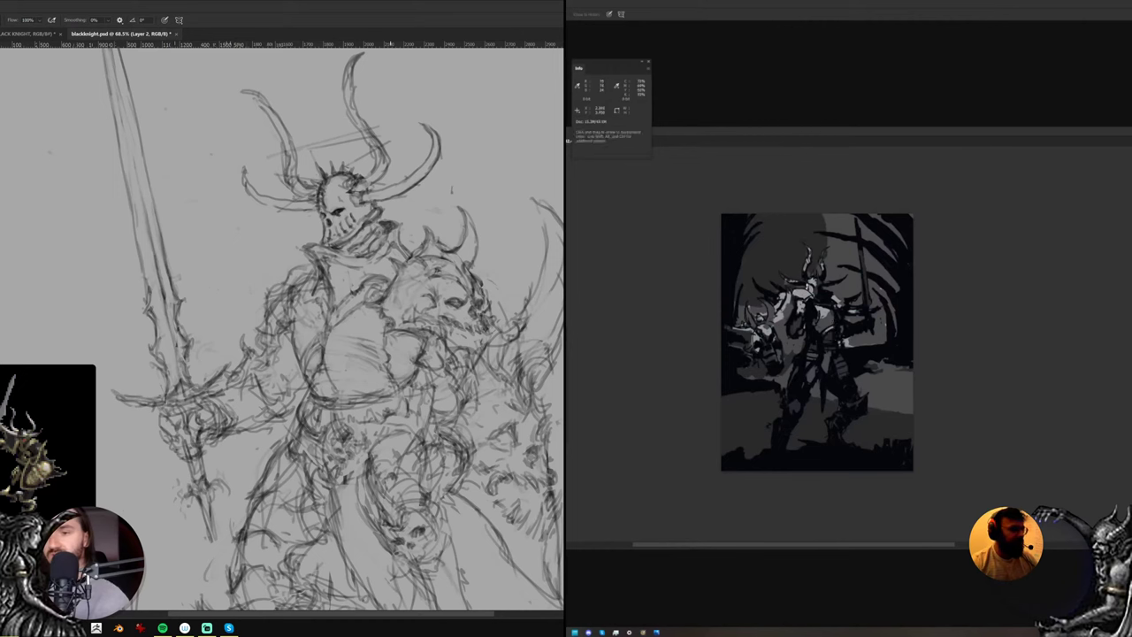
Fill the silhouette scene's tint layer with a dark blue that cools all the gray tones
{"action": "key", "text": "g"}
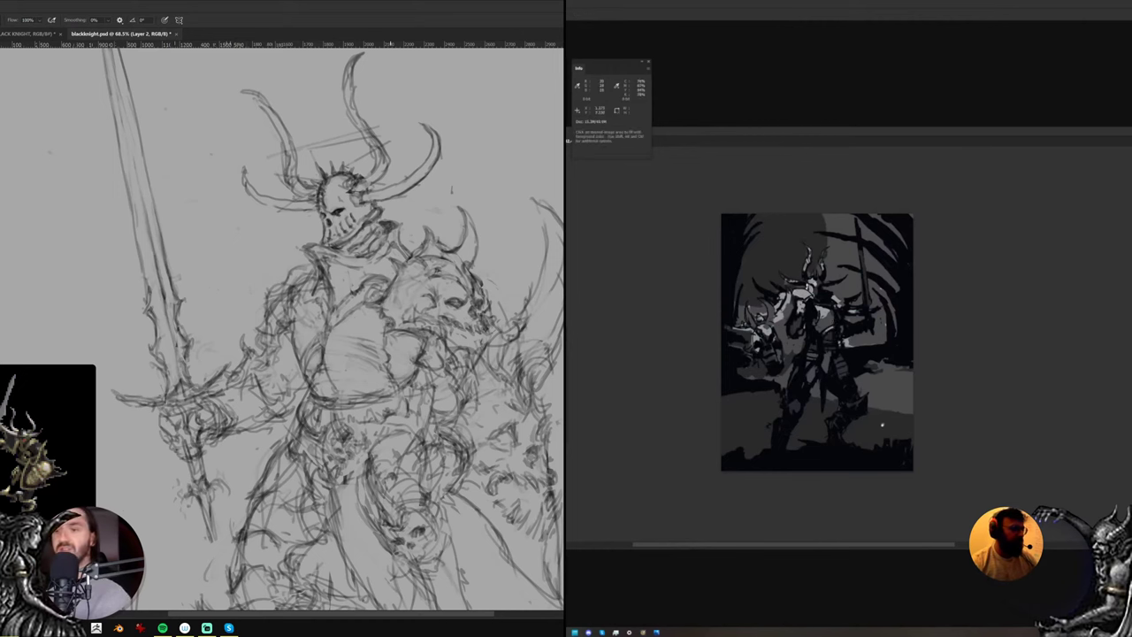
{"action": "left_click", "coordinate": [883, 425]}
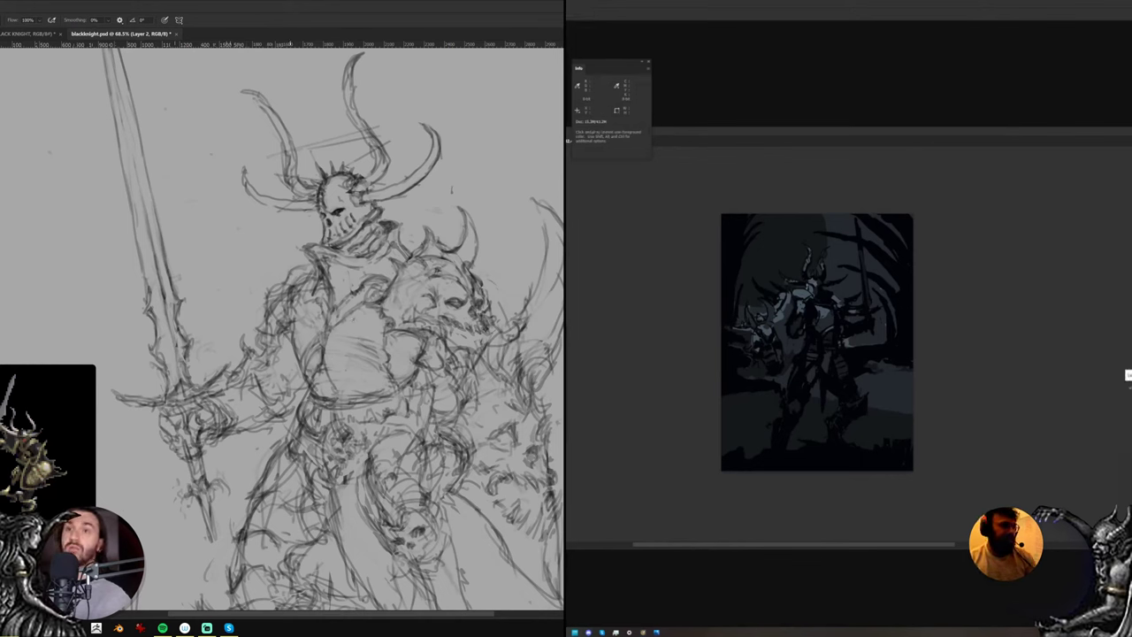
{"action": "key", "text": "alt+BackSpace"}
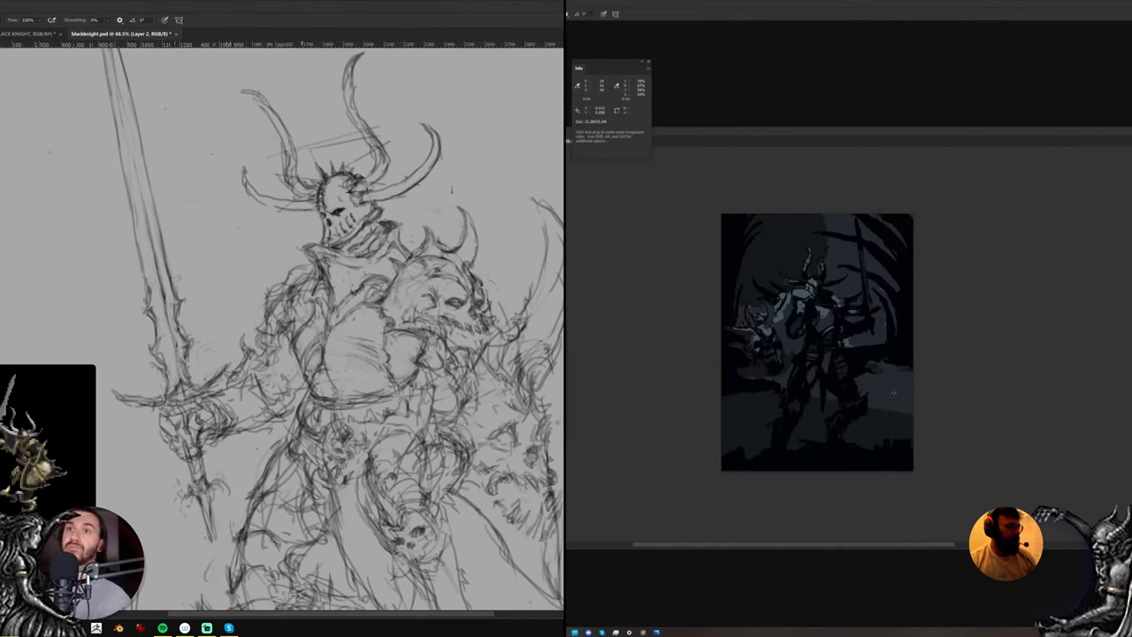
Shift the silhouette scene's blue tint toward teal and raise its saturation with a Hue/Saturation adjustment
{"action": "key", "text": "ctrl+u"}
{"action": "left_click_drag", "start_coordinate": [763, 291], "coordinate": [1099, 245]}
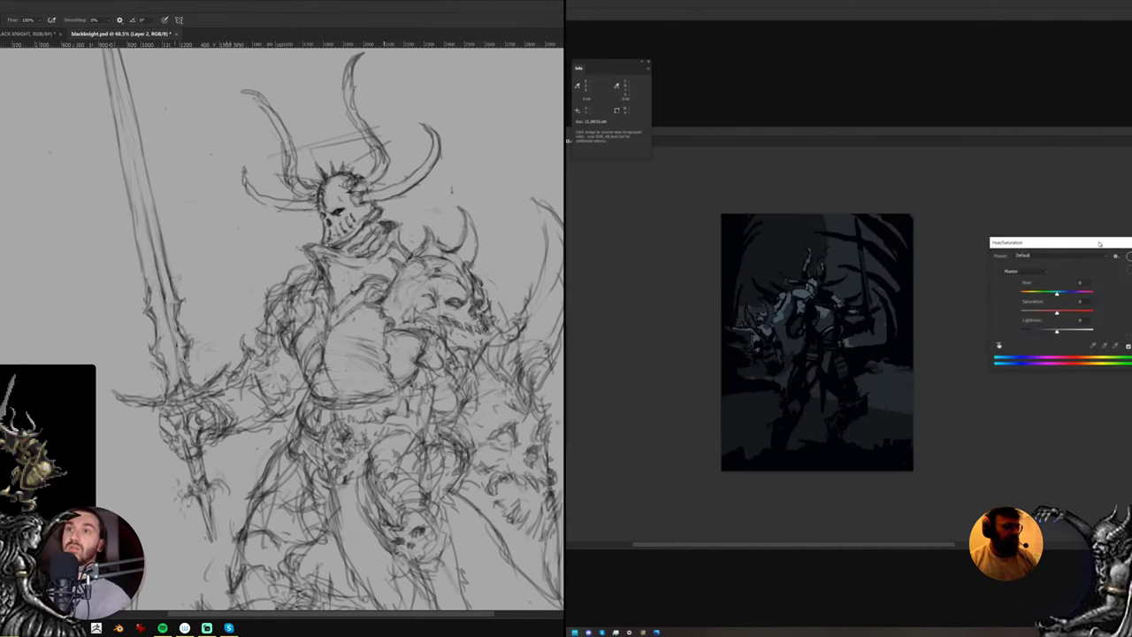
{"action": "mouse_move", "coordinate": [1056, 296]}
{"action": "left_mouse_down"}
{"action": "mouse_move", "coordinate": [1083, 320]}
{"action": "mouse_move", "coordinate": [1071, 319]}
{"action": "mouse_move", "coordinate": [1069, 296]}
{"action": "mouse_move", "coordinate": [1051, 292]}
{"action": "left_mouse_up"}
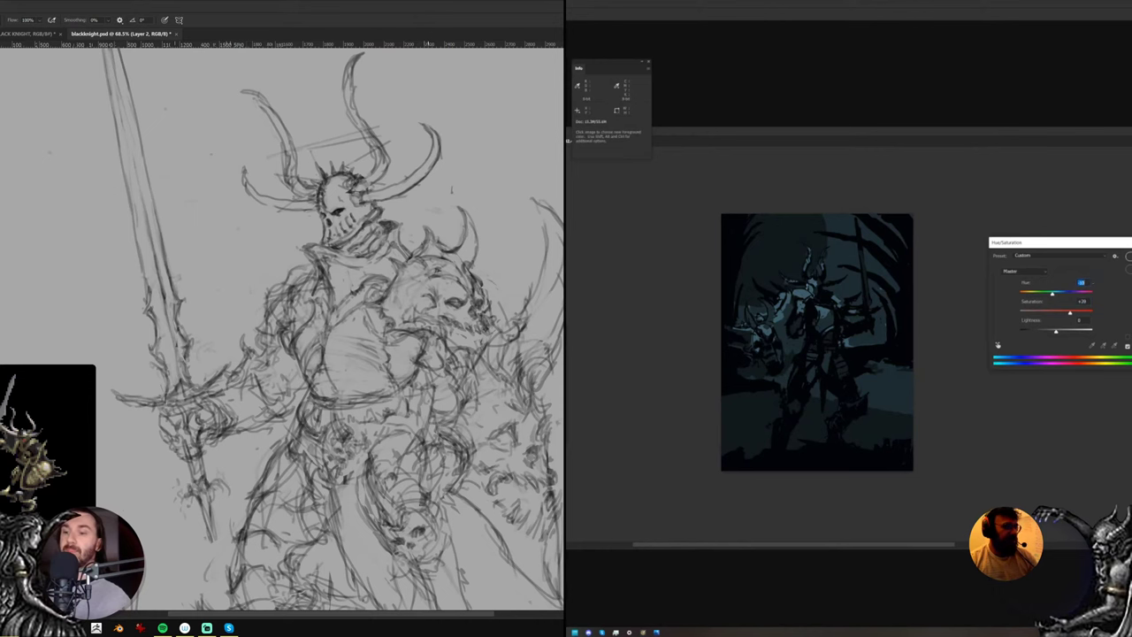
{"action": "key", "text": "Return"}
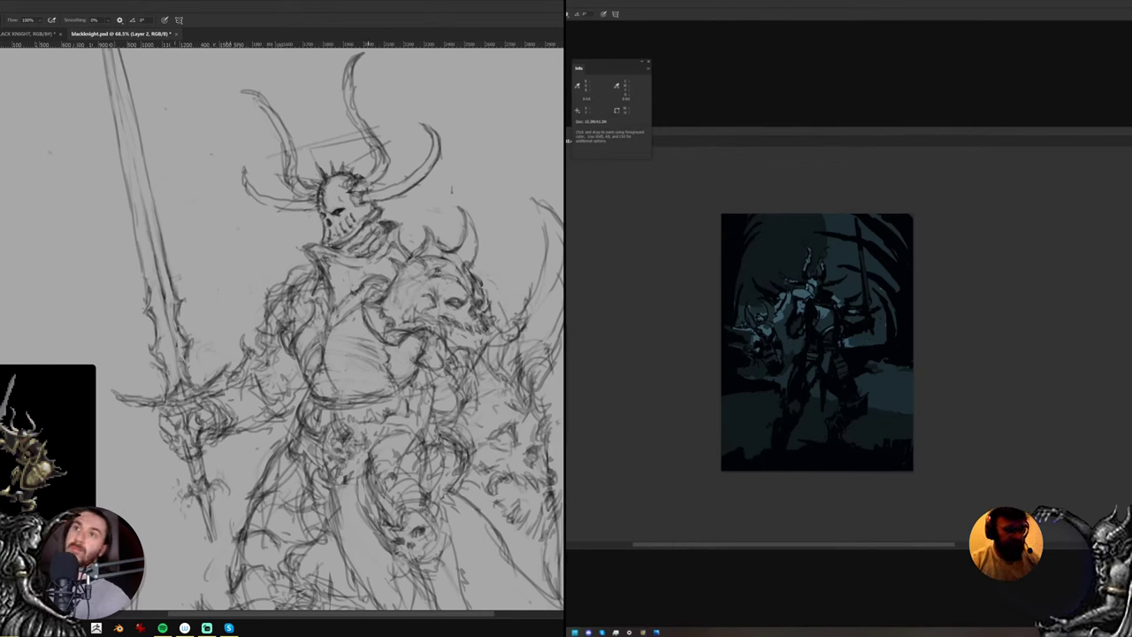
Select the silhouette scene's lighter tones with Color Range, clear the selection, and tint the background behind the sword a warmer gray
{"action": "key", "text": "alt+s"}
{"action": "key", "text": "c"}
{"action": "left_click", "coordinate": [876, 329]}
{"action": "key", "text": "Return"}
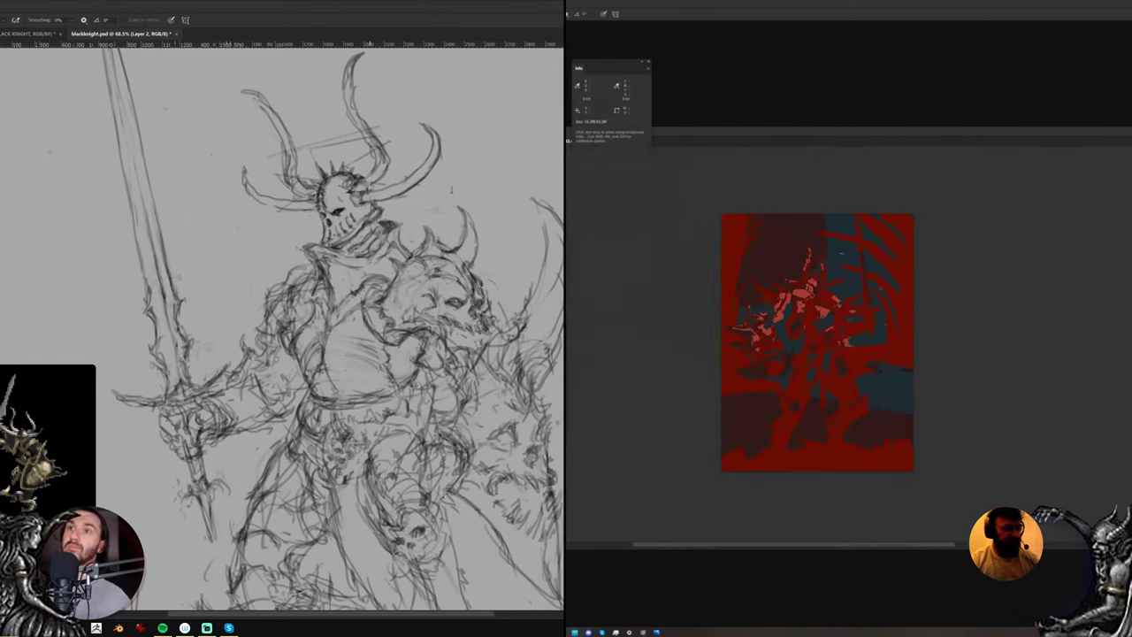
{"action": "key", "text": "b"}
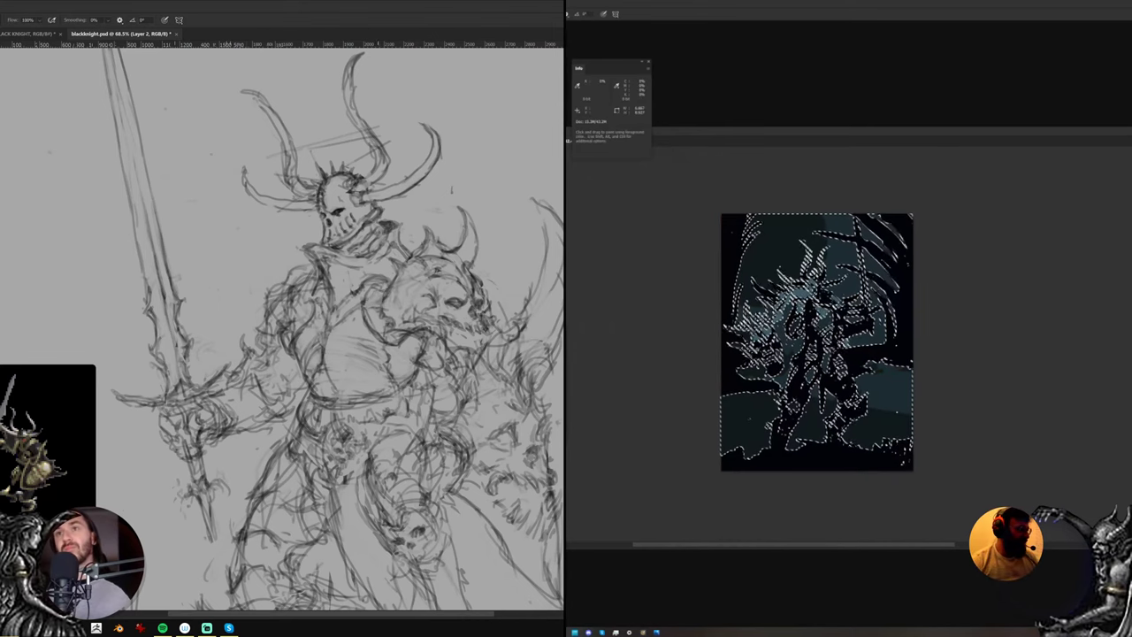
{"action": "key", "text": "e"}
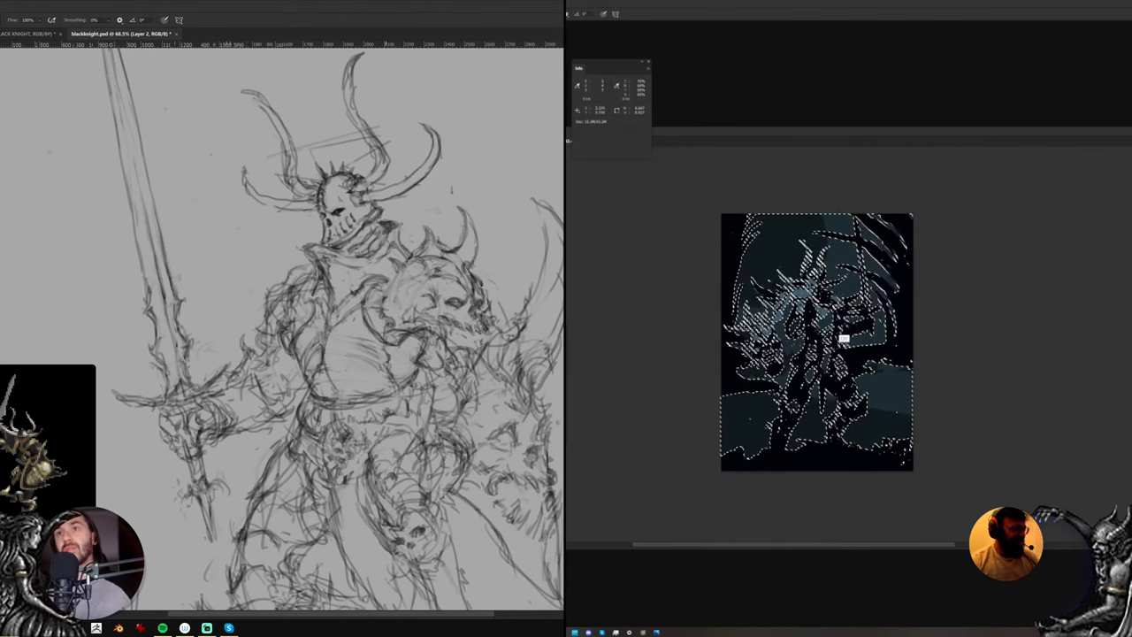
{"action": "key", "text": "ctrl+d"}
{"action": "key", "text": "b"}
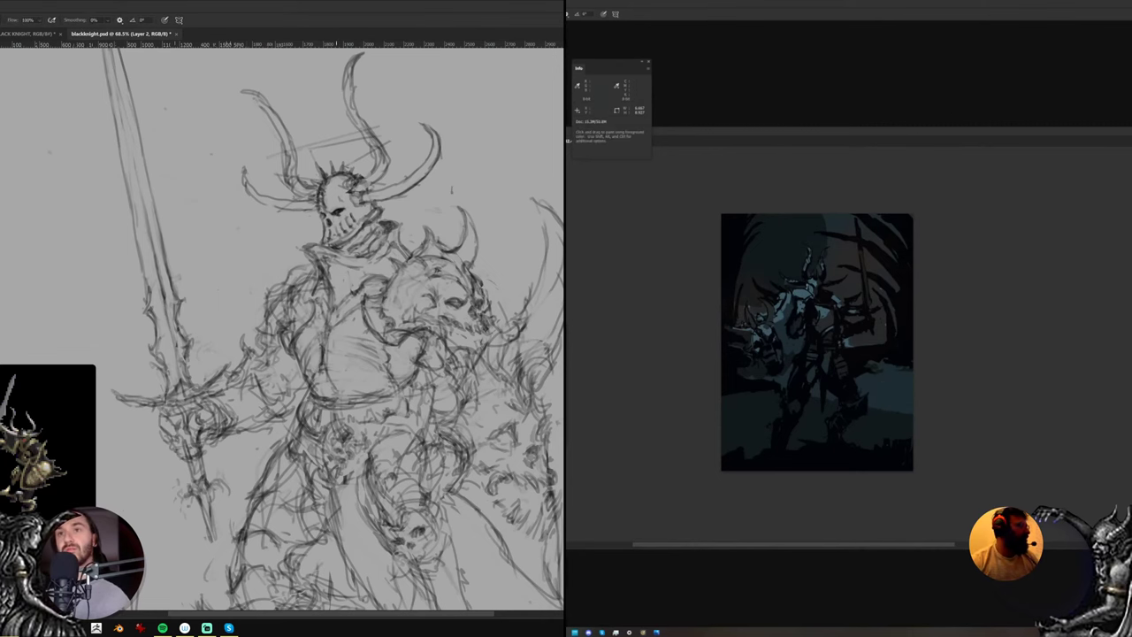
Choose a custom proof profile for the silhouette scene and check the painting with the proof preview
{"action": "mouse_move", "coordinate": [343, 396]}
{"action": "left_mouse_down"}
{"action": "mouse_move", "coordinate": [336, 380]}
{"action": "mouse_move", "coordinate": [357, 348]}
{"action": "left_mouse_up"}
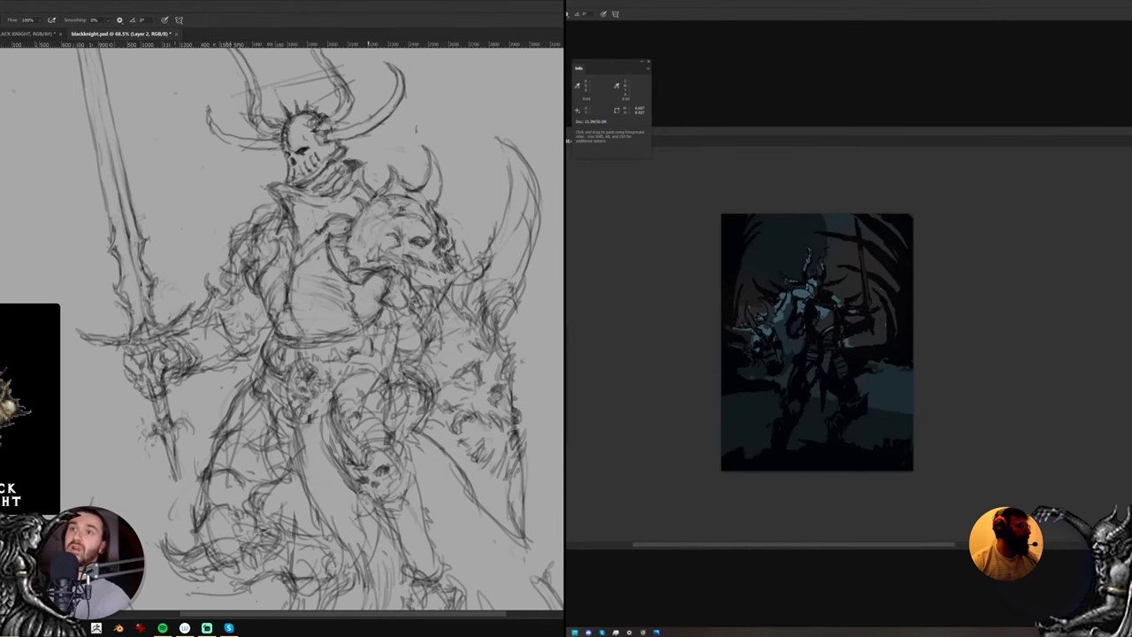
{"action": "left_click", "coordinate": [849, 197]}
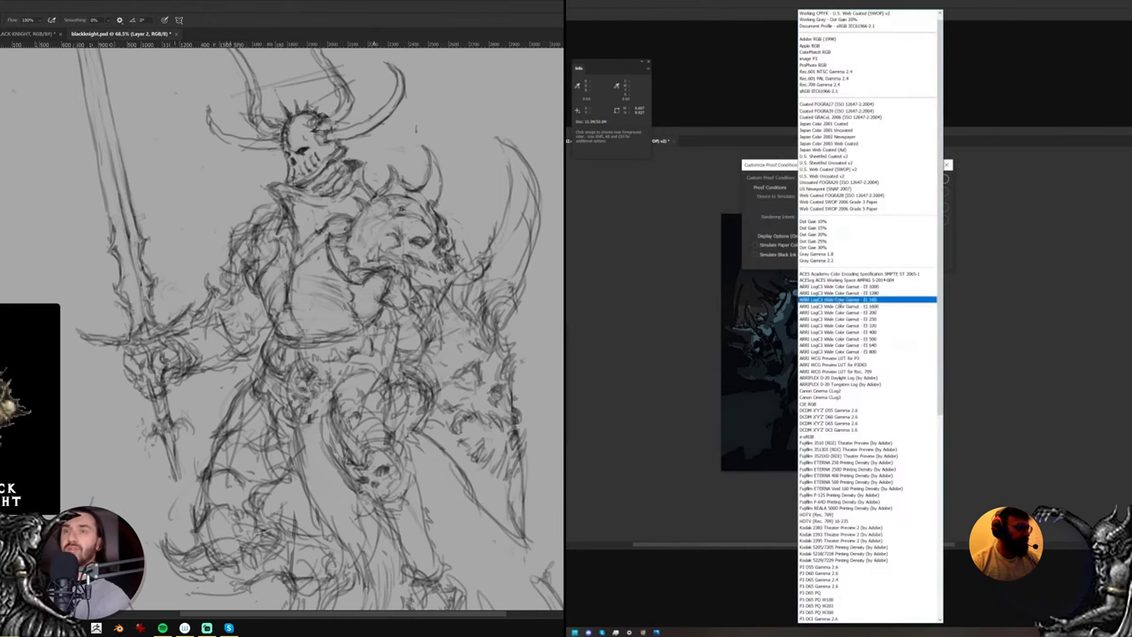
{"action": "left_click", "coordinate": [865, 231]}
{"action": "left_click", "coordinate": [932, 179]}
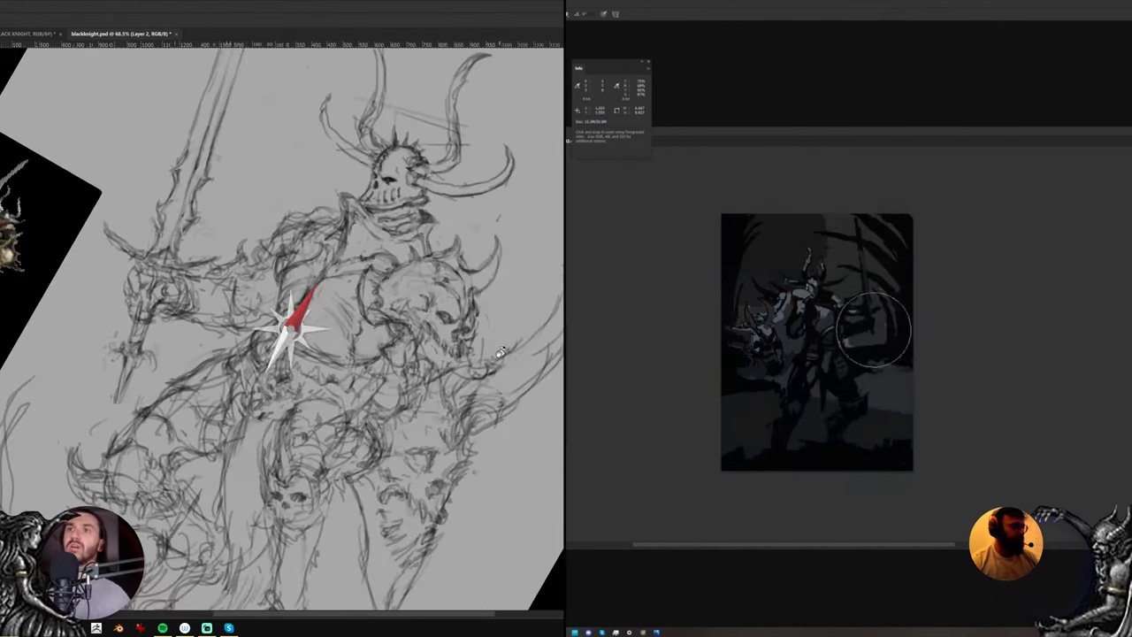
{"action": "key", "text": "ctrl+y"}
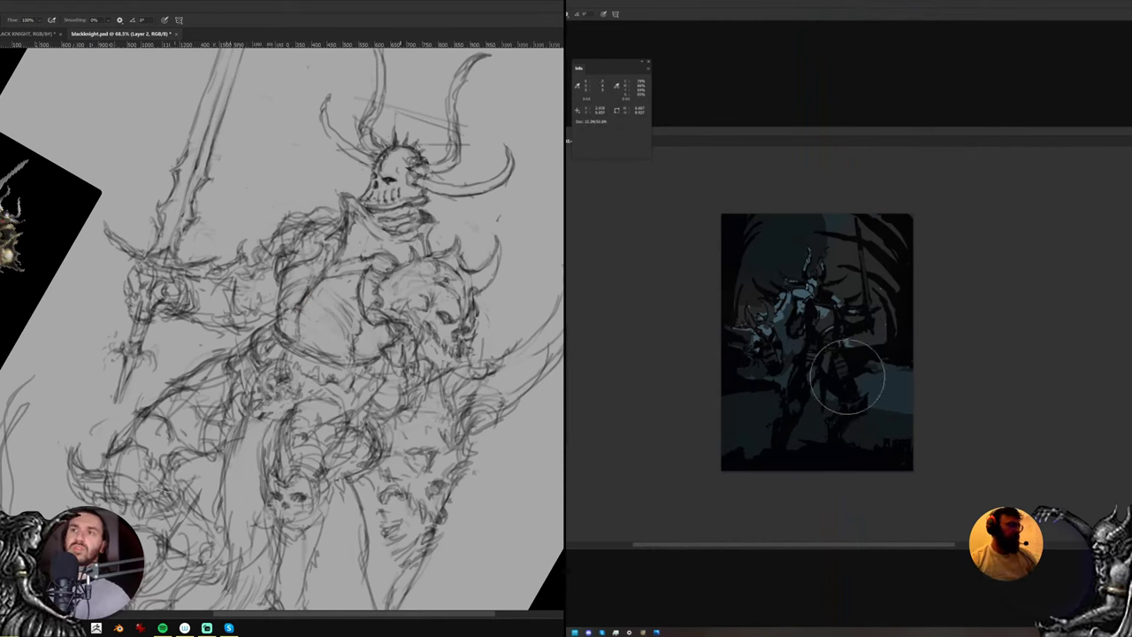
Paint orange glows above the beast head and around the sword hand in the silhouette scene, toggling the proof preview, and close the Info panel
{"action": "left_click_drag", "start_coordinate": [732, 309], "coordinate": [748, 308]}
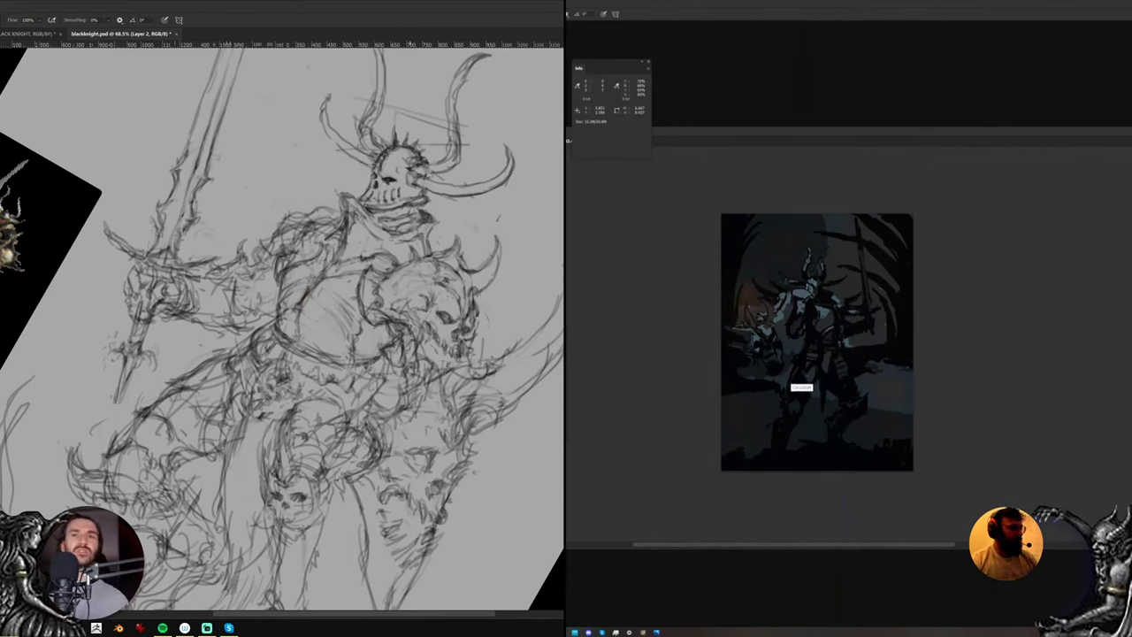
{"action": "key", "text": "ctrl+y"}
{"action": "key", "text": "ctrl+y"}
{"action": "left_click_drag", "start_coordinate": [870, 296], "coordinate": [873, 307]}
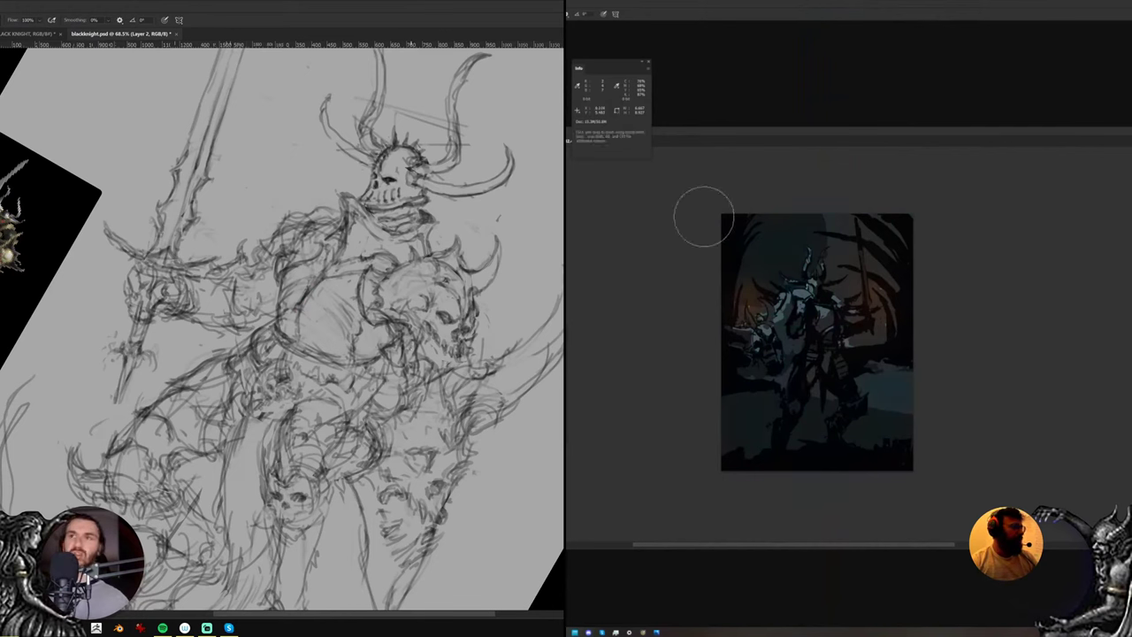
{"action": "left_click", "coordinate": [647, 64]}
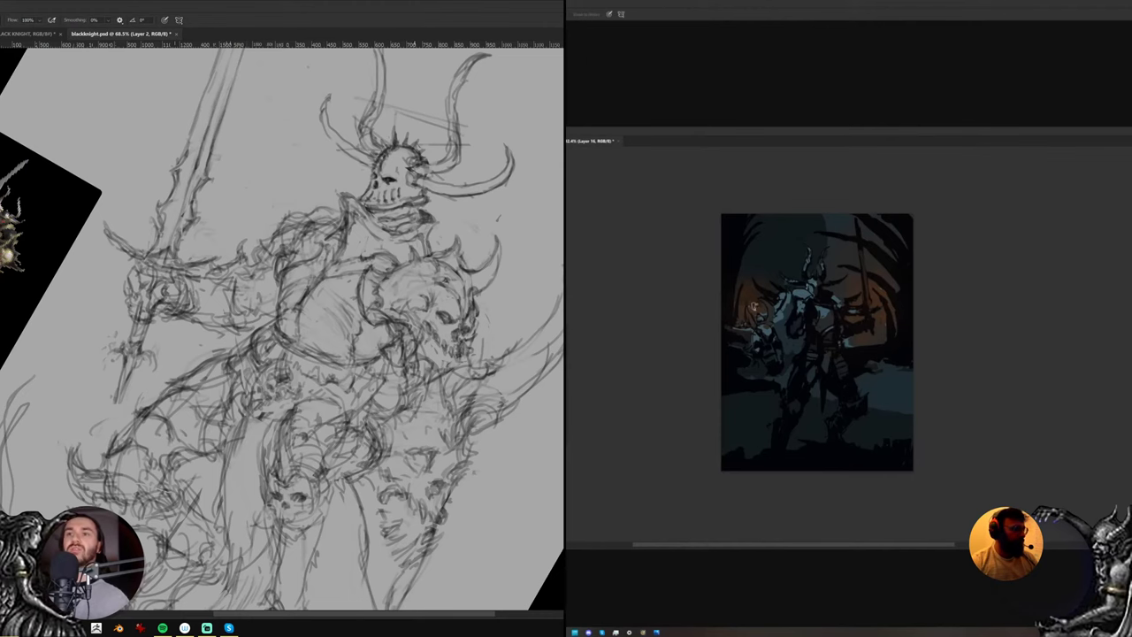
Paint a dark orange-red glow over the large disc behind the knight's horns in the silhouette scene
{"action": "key", "text": "r"}
{"action": "left_click_drag", "start_coordinate": [520, 336], "coordinate": [495, 221]}
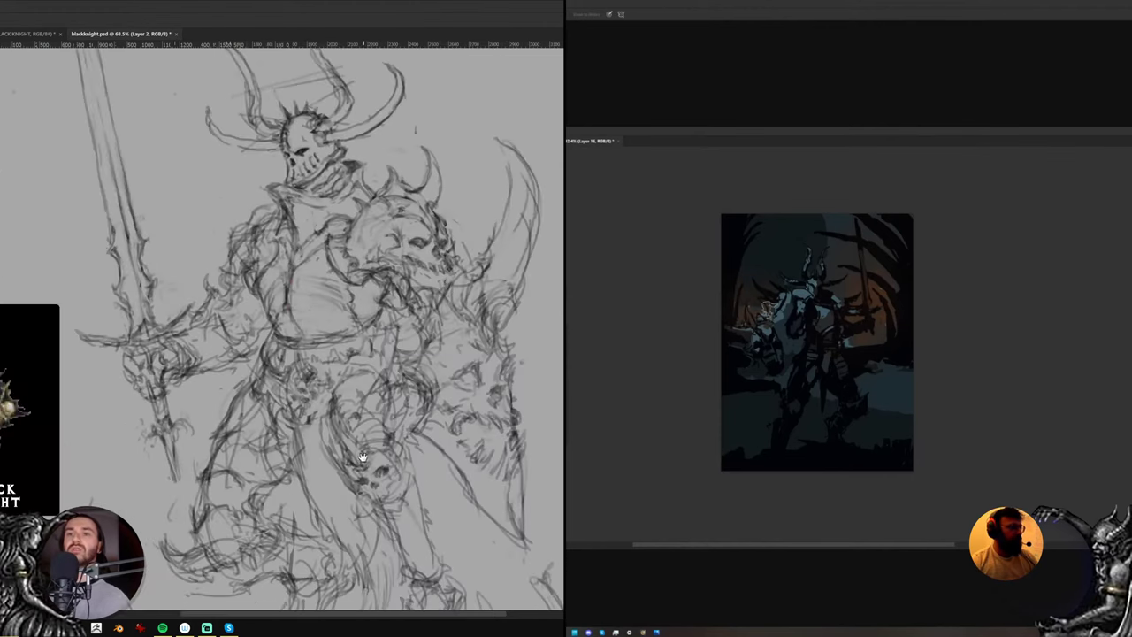
{"action": "left_click_drag", "start_coordinate": [350, 463], "coordinate": [348, 434]}
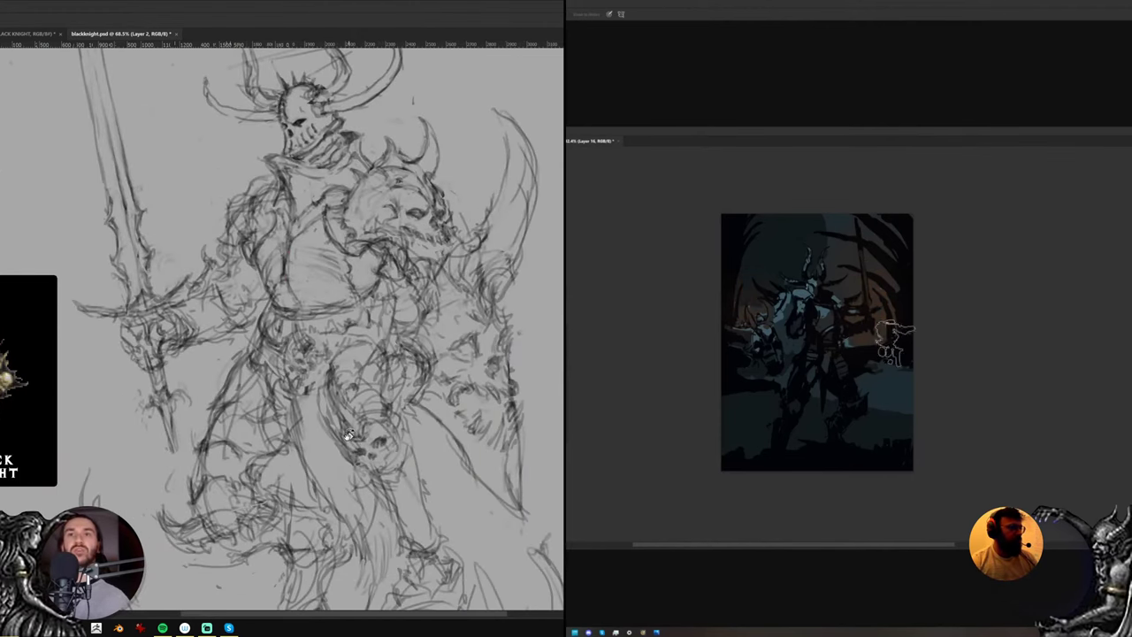
{"action": "key", "text": "b"}
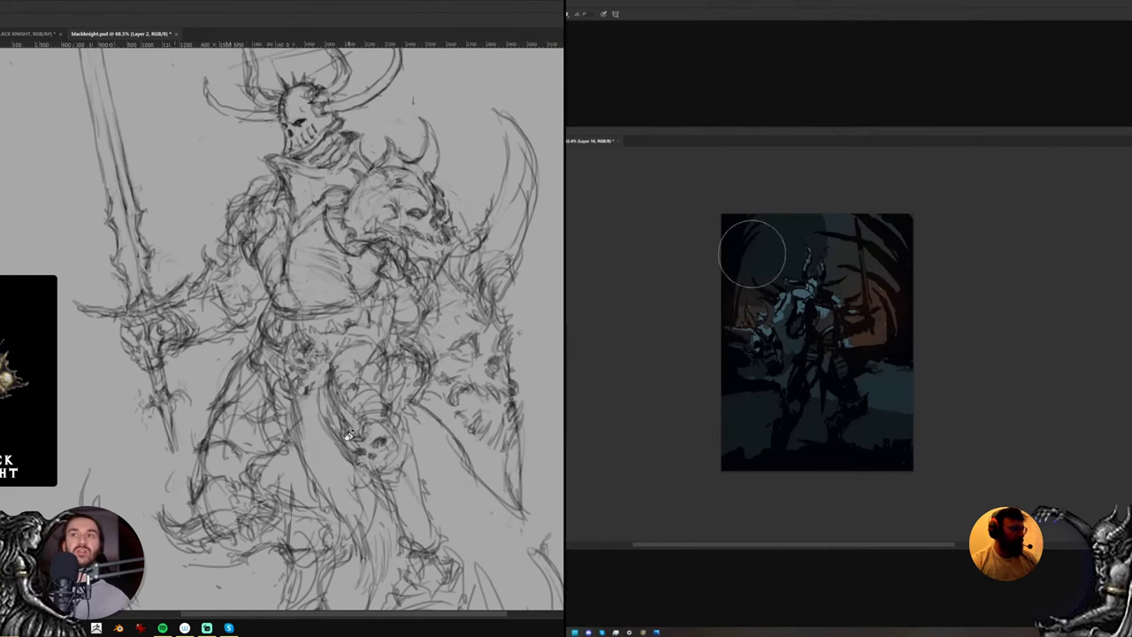
{"action": "left_click_drag", "start_coordinate": [528, 304], "coordinate": [491, 324]}
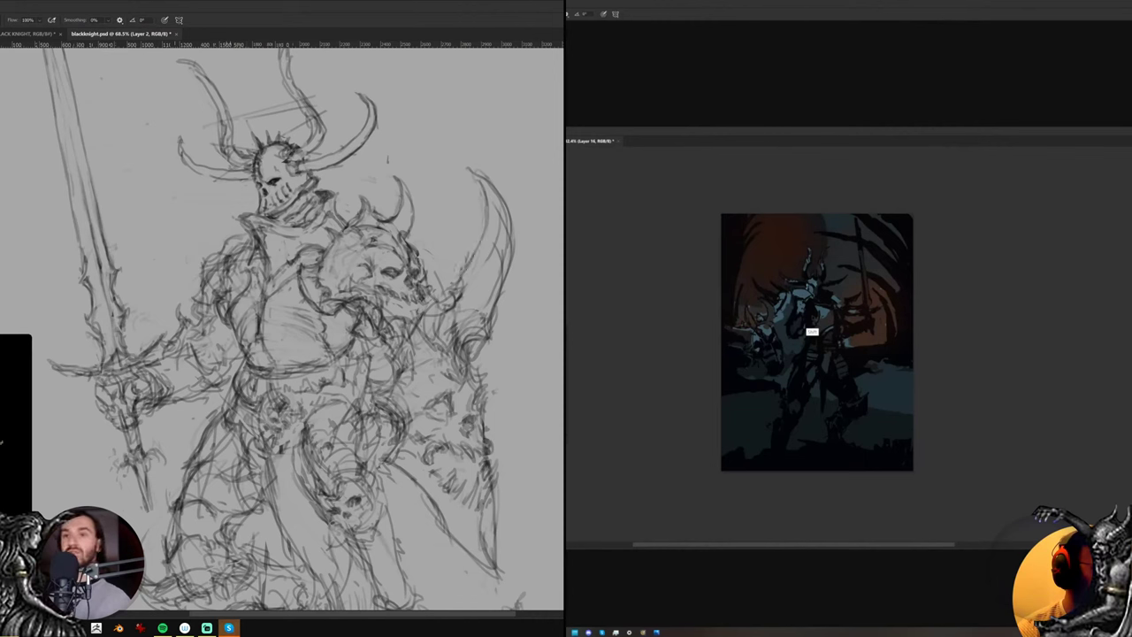
Switch to Skype, answer the incoming call with video and minimize the call window
{"action": "left_click", "coordinate": [230, 628]}
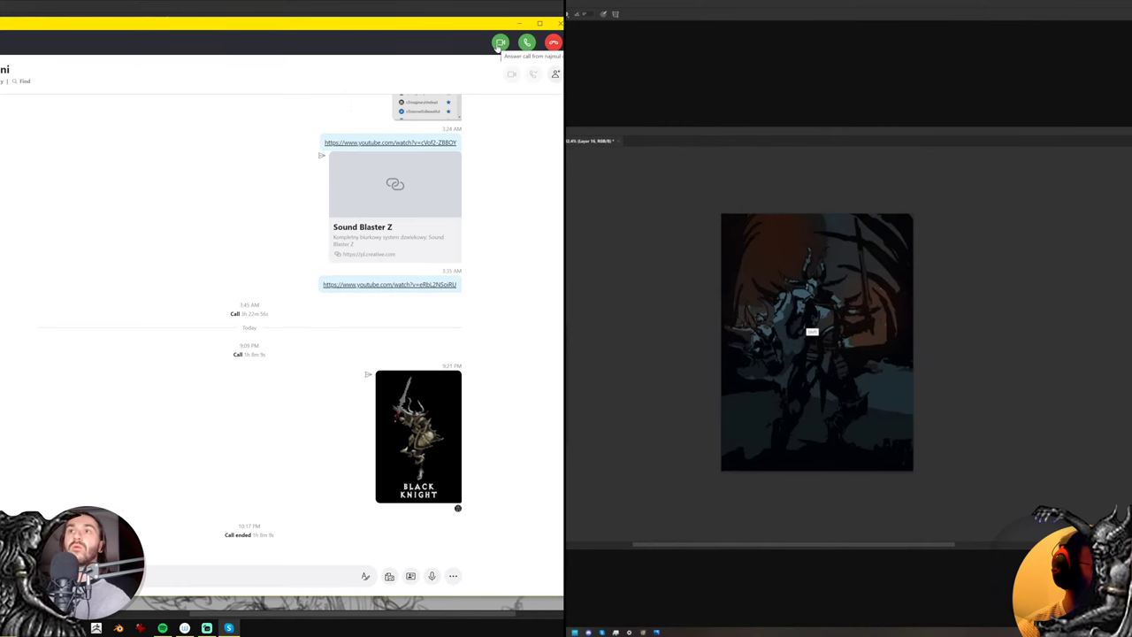
{"action": "left_click", "coordinate": [499, 43]}
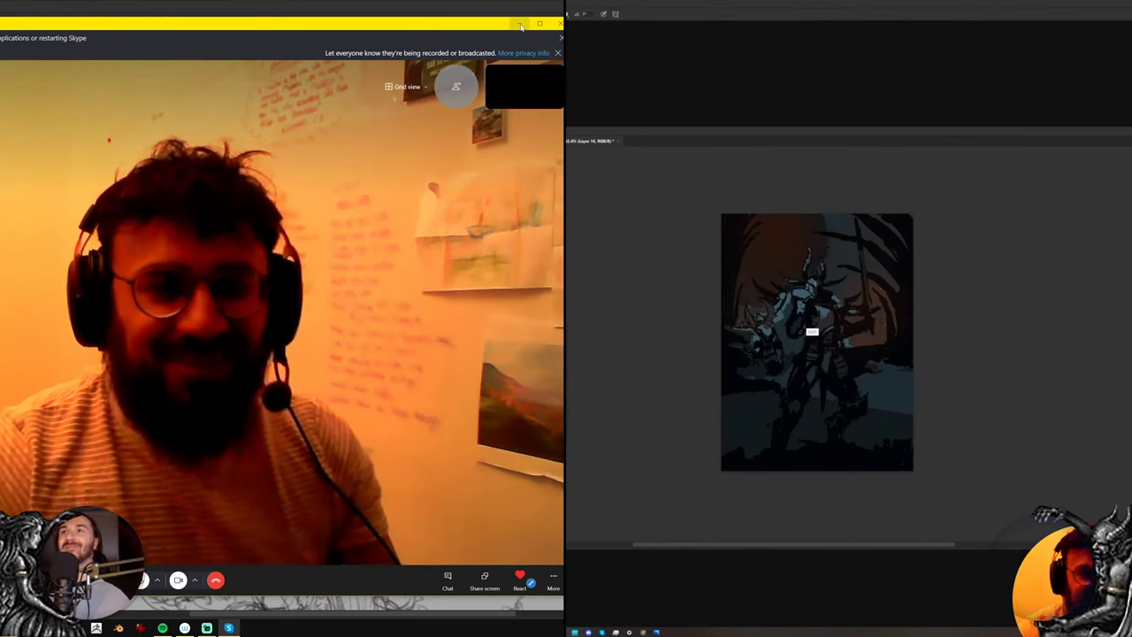
{"action": "left_click_drag", "start_coordinate": [521, 28], "coordinate": [540, 29]}
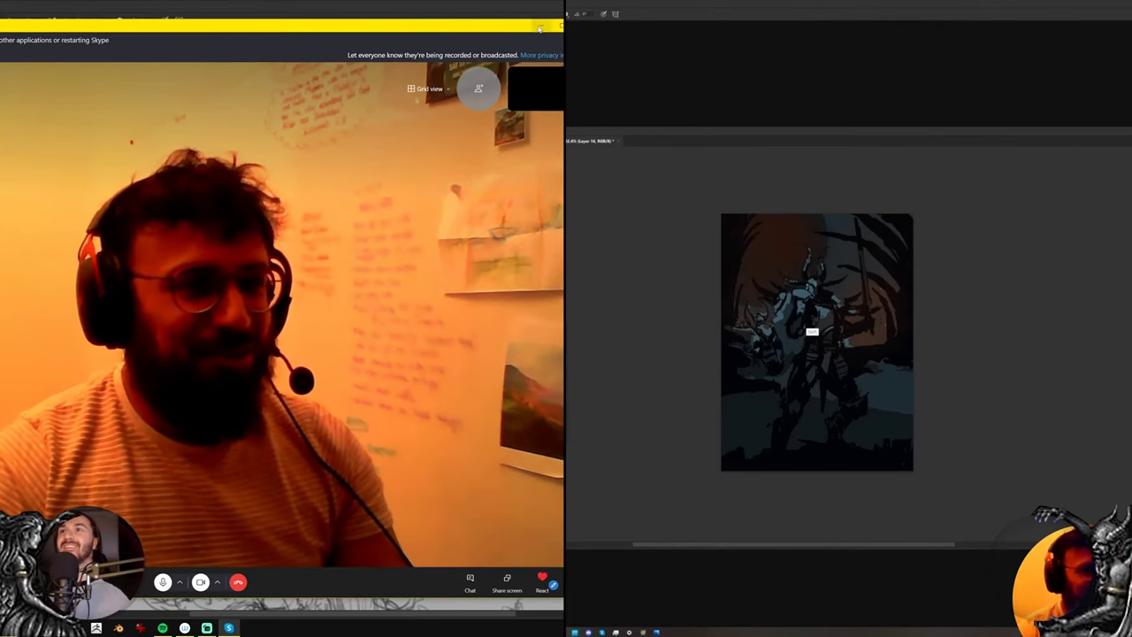
{"action": "left_click", "coordinate": [539, 29]}
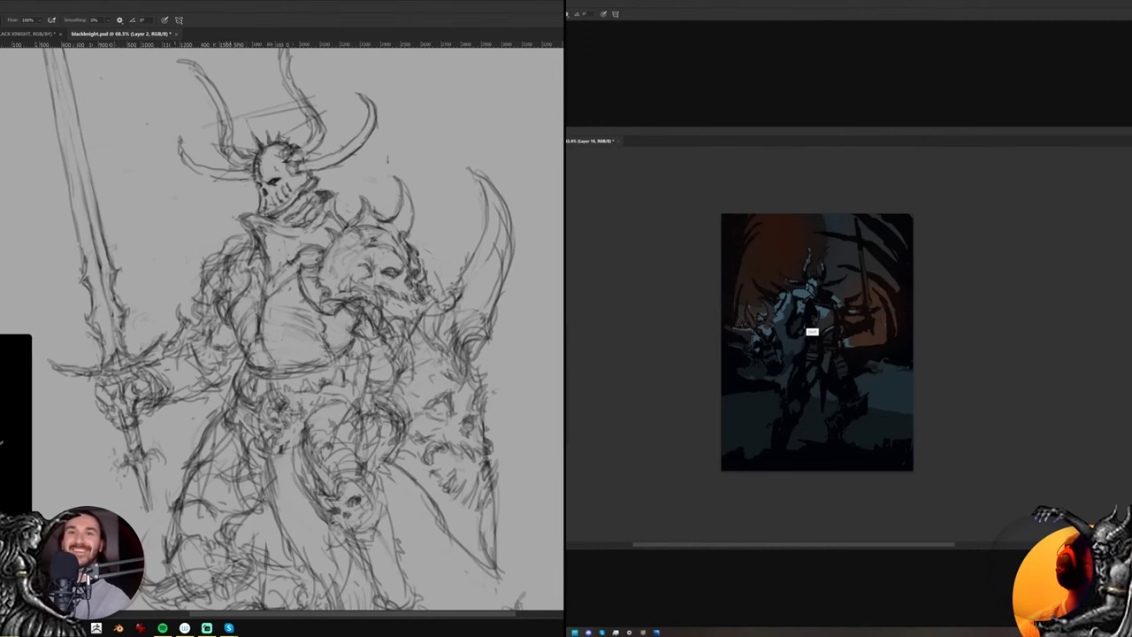
Touch up the sketched lines below the skull shoulder armor and flip the sketch canvas horizontally
{"action": "left_click_drag", "start_coordinate": [201, 337], "coordinate": [227, 305]}
{"action": "key", "text": "e"}
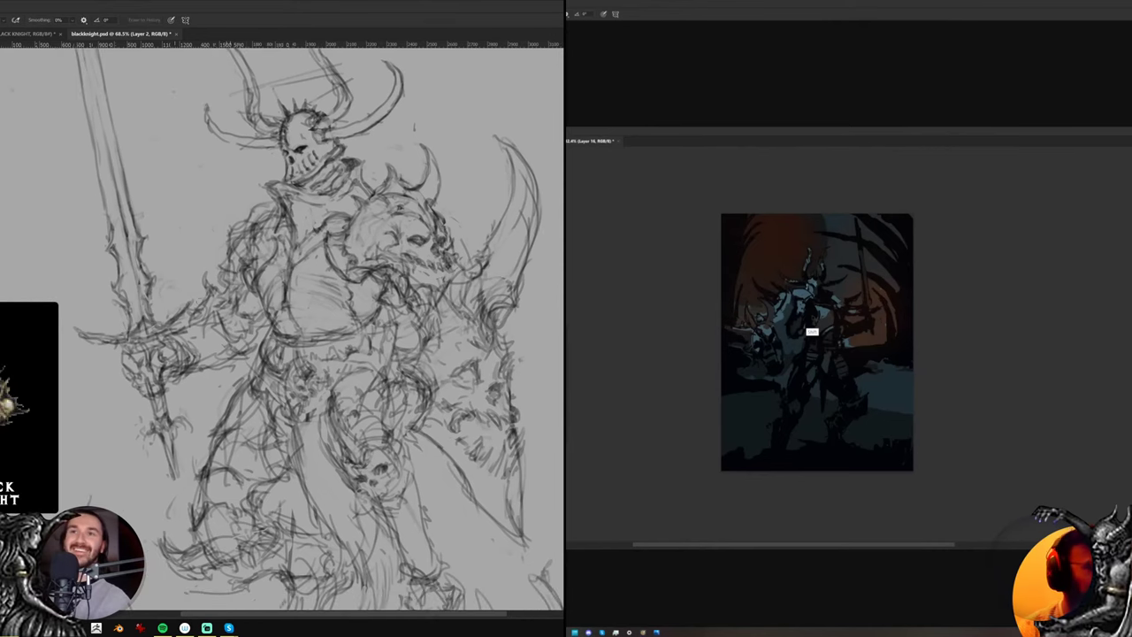
{"action": "key", "text": "b"}
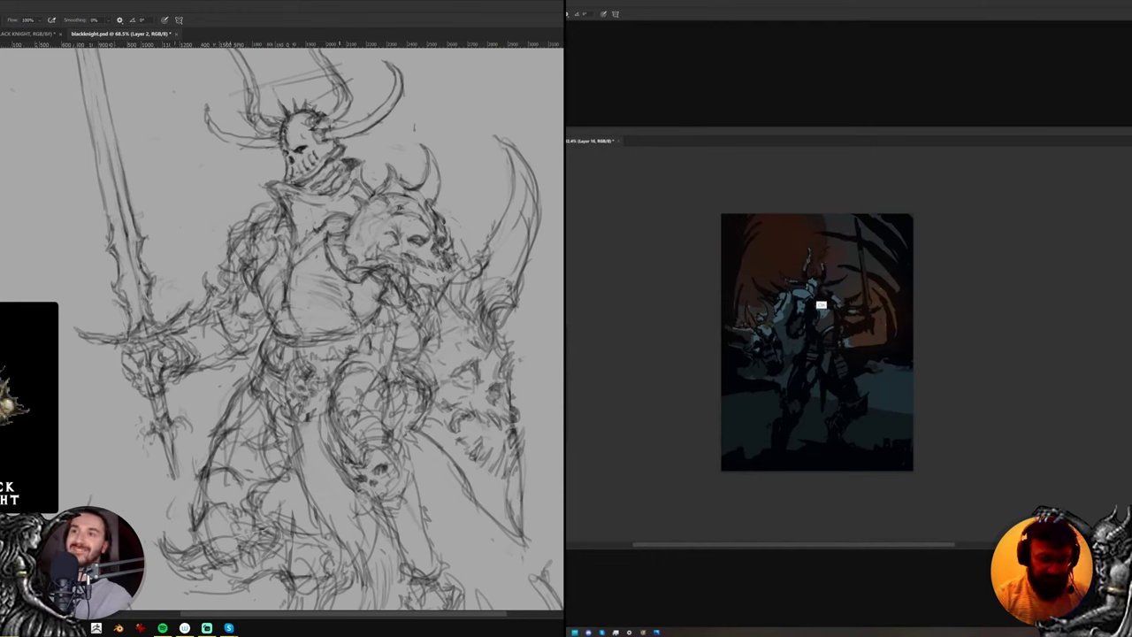
{"action": "key", "text": "ctrl+shift"}
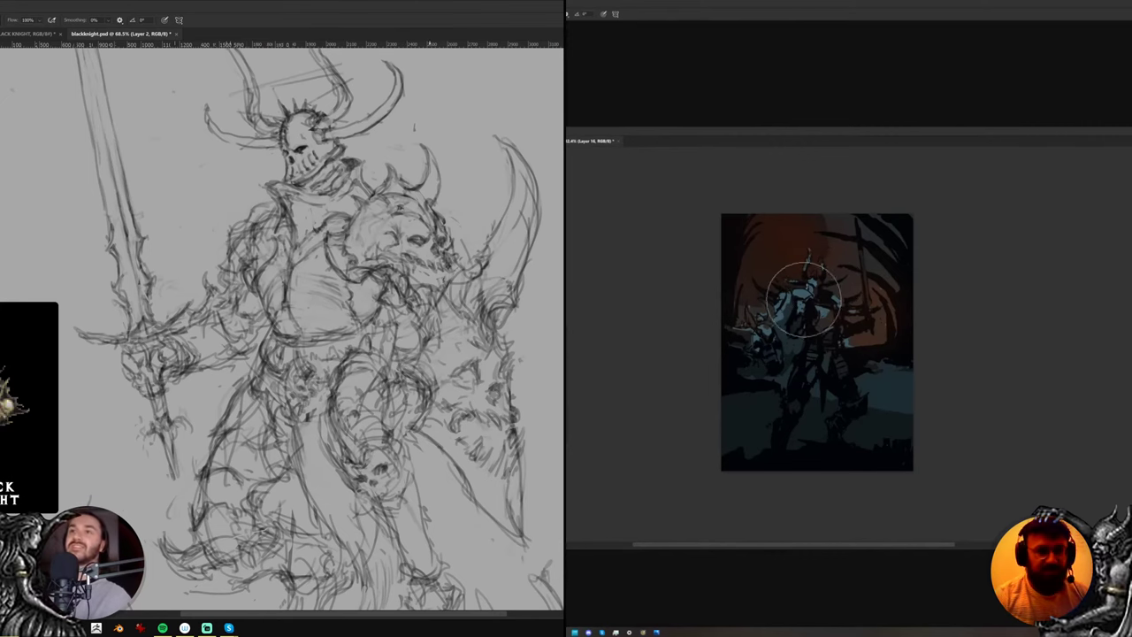
{"action": "left_click_drag", "start_coordinate": [385, 293], "coordinate": [390, 296]}
{"action": "key", "text": "e"}
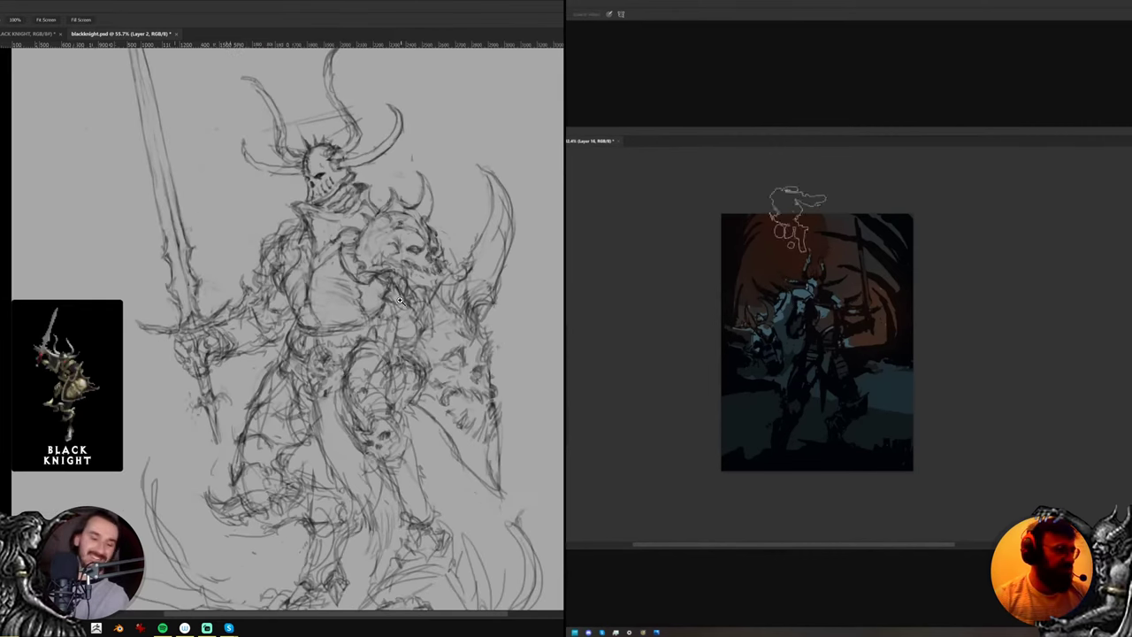
{"action": "key", "text": "ctrl+shift+h"}
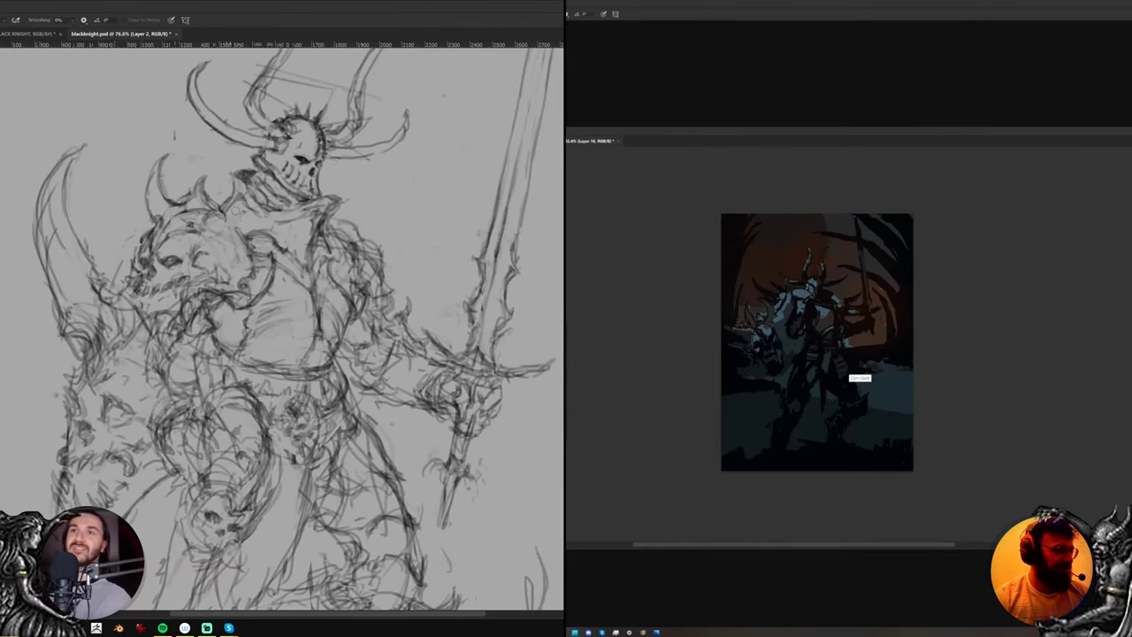
Check the silhouette scene in proof preview, undo the last stroke, and rework the warm tint along the raised sword with brush and eraser
{"action": "key", "text": "ctrl+y"}
{"action": "key", "text": "ctrl+y"}
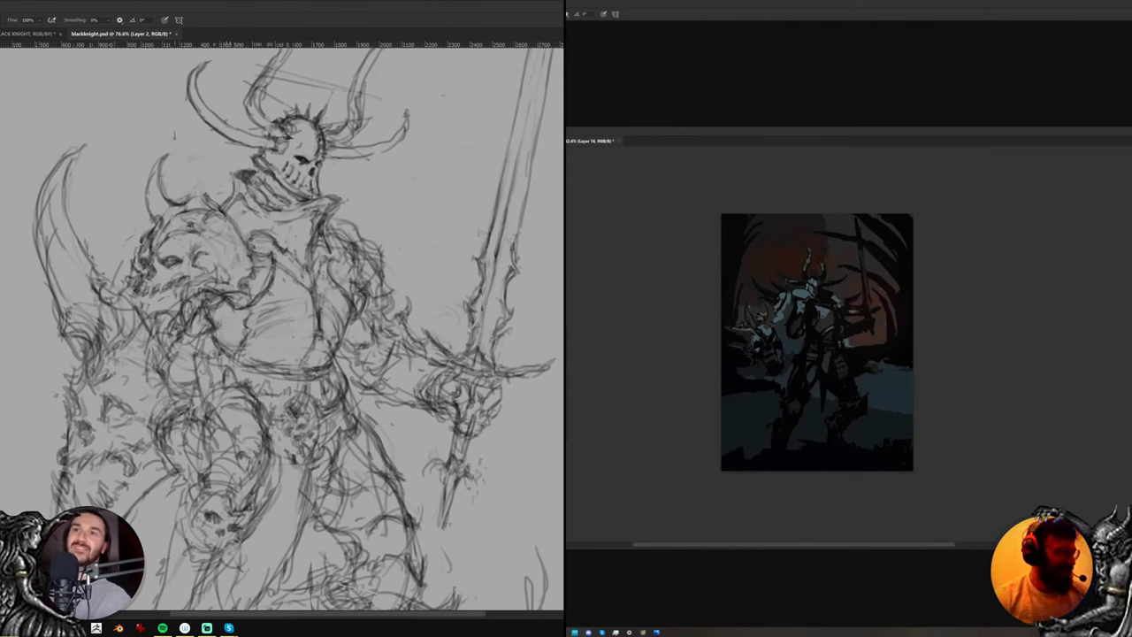
{"action": "key", "text": "ctrl+z"}
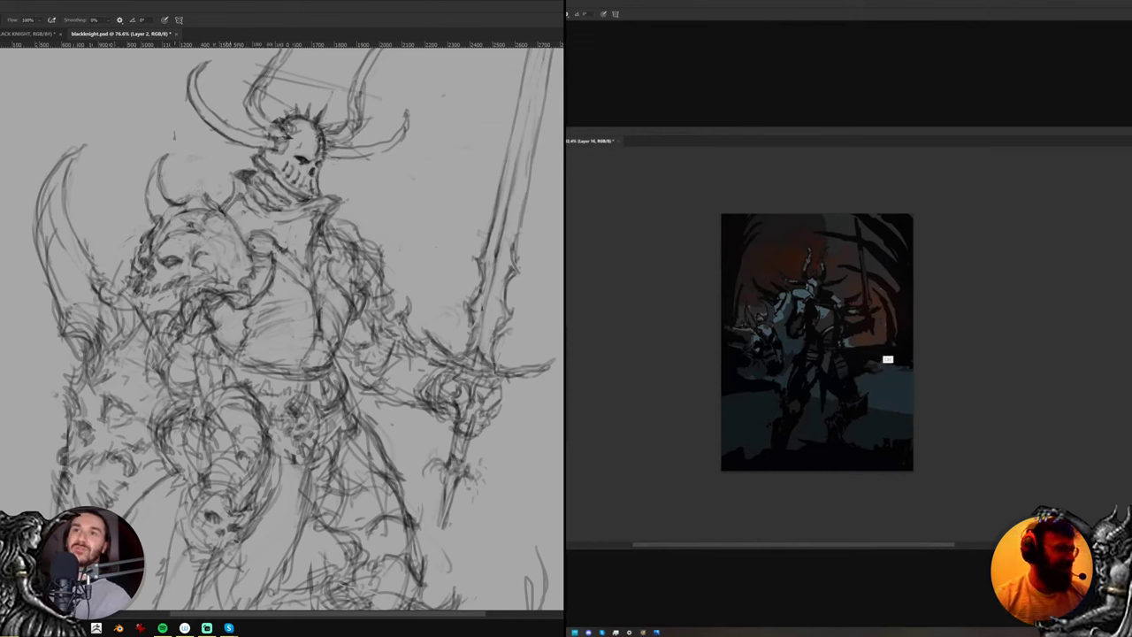
{"action": "key", "text": "b"}
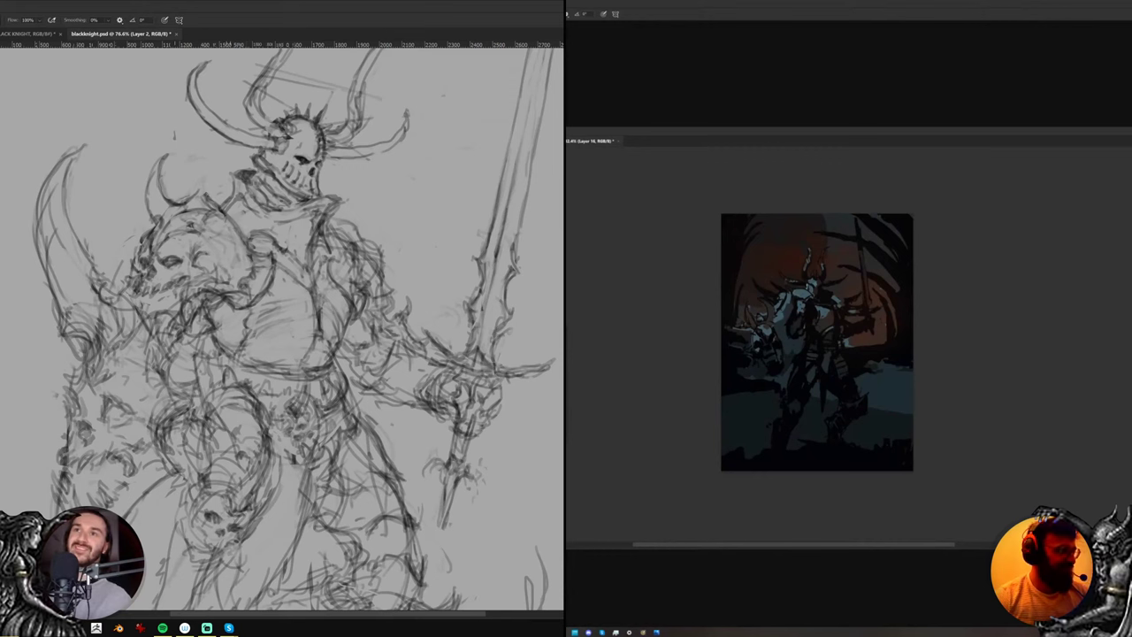
{"action": "left_click_drag", "start_coordinate": [865, 228], "coordinate": [852, 335]}
{"action": "key", "text": "e"}
{"action": "left_click_drag", "start_coordinate": [858, 209], "coordinate": [852, 342]}
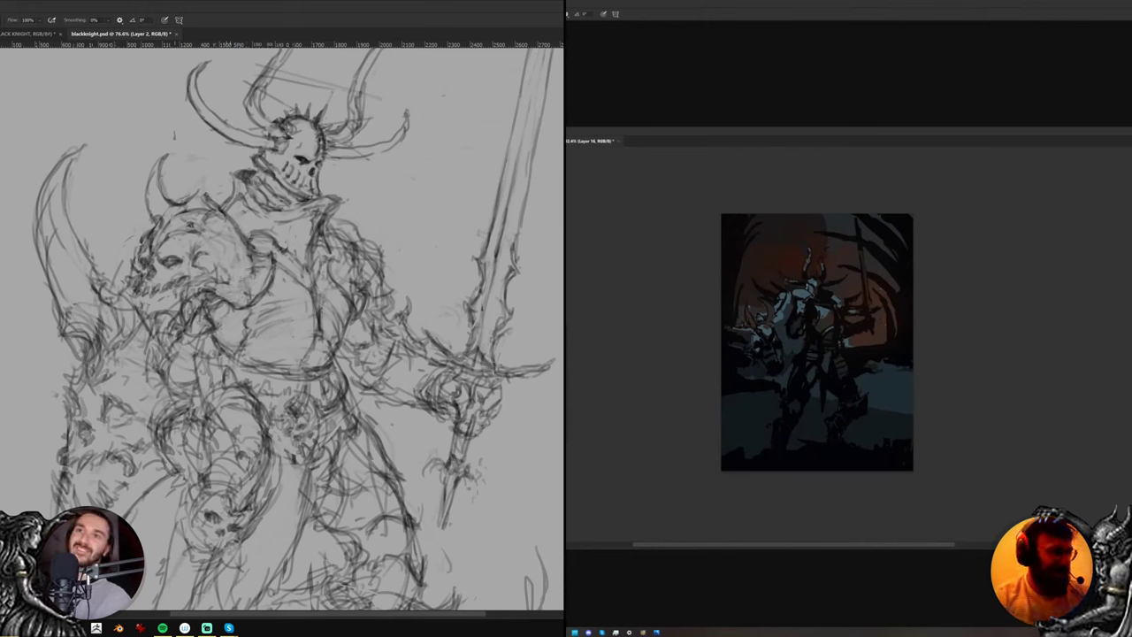
Try to spread the orange glow across the sky around the sword with a larger brush, and undo the stroke
{"action": "key", "text": "bracketright"}
{"action": "key", "text": "bracketright"}
{"action": "key", "text": "bracketright"}
{"action": "left_click_drag", "start_coordinate": [861, 228], "coordinate": [865, 267]}
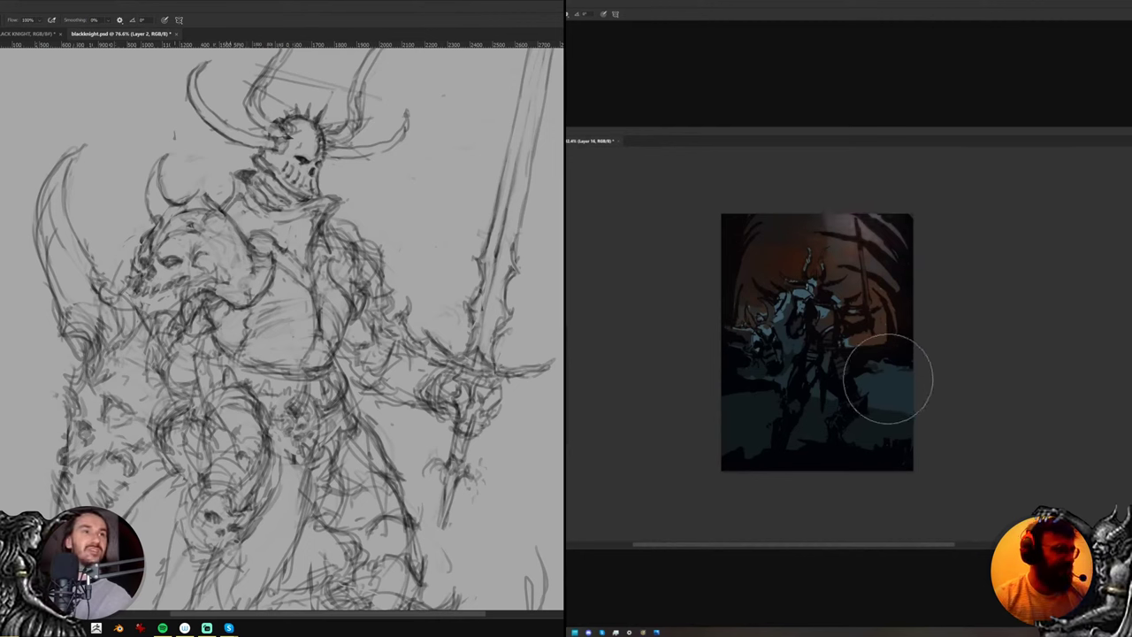
{"action": "key", "text": "ctrl+z"}
Refine the brow and jaw lines of the sketched skull shoulder armor, alternating between eraser and brush
{"action": "key", "text": "e"}
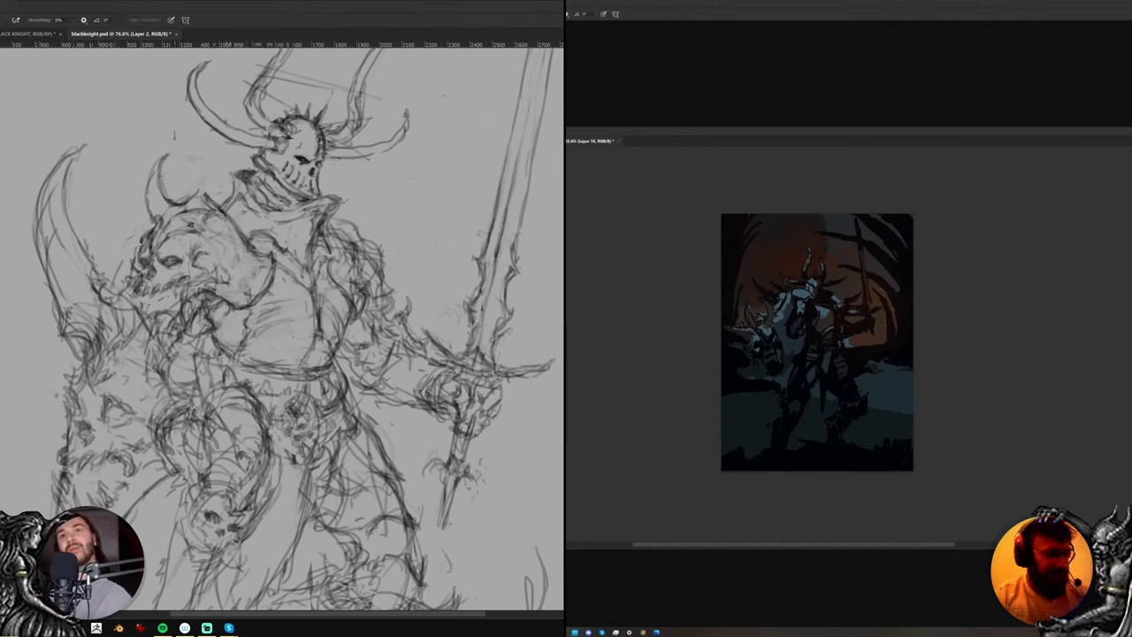
{"action": "key", "text": "e"}
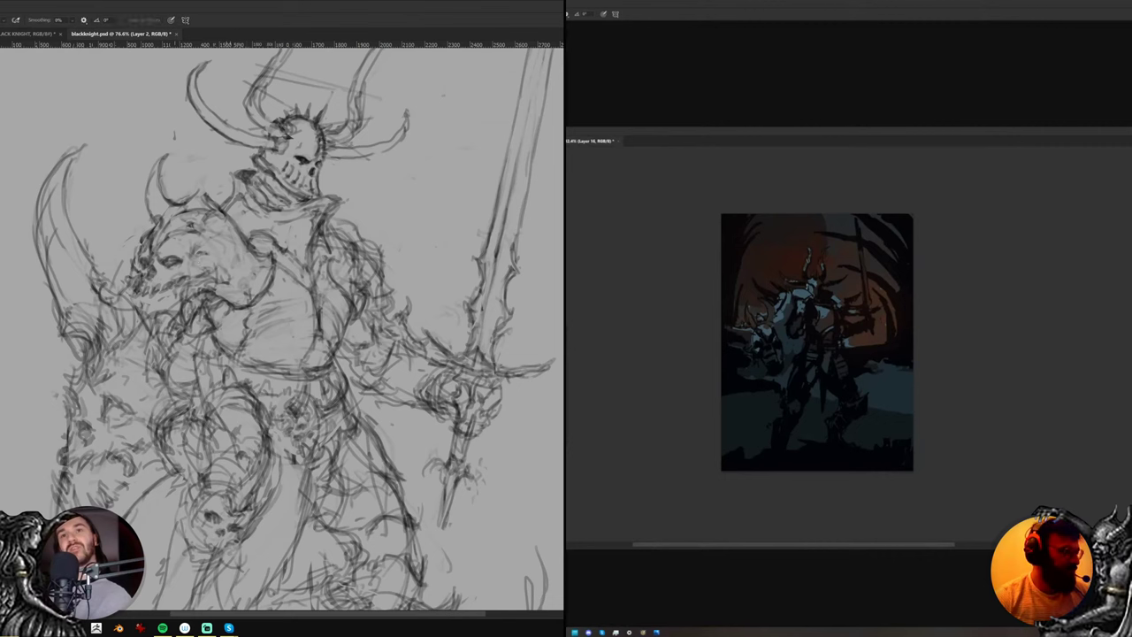
{"action": "key", "text": "b"}
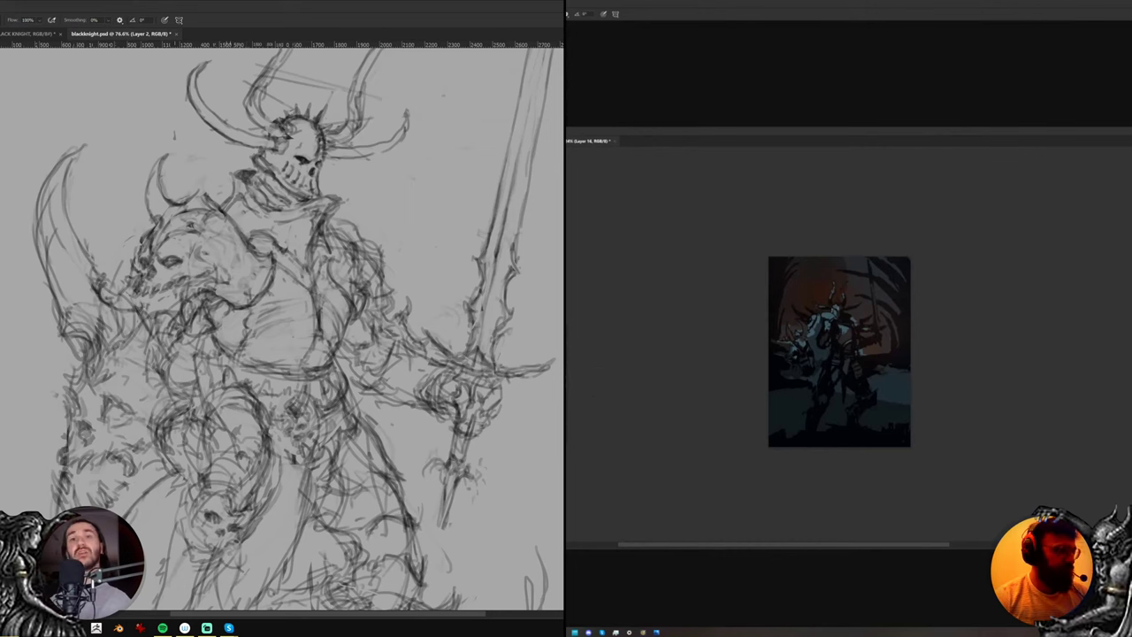
{"action": "key", "text": "e"}
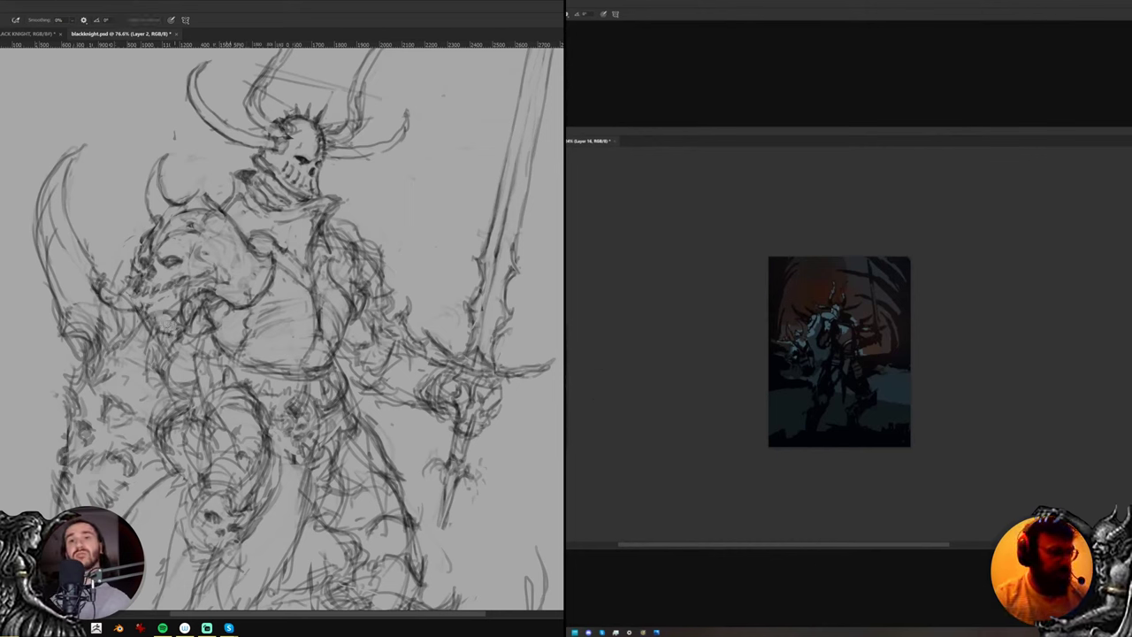
{"action": "key", "text": "b"}
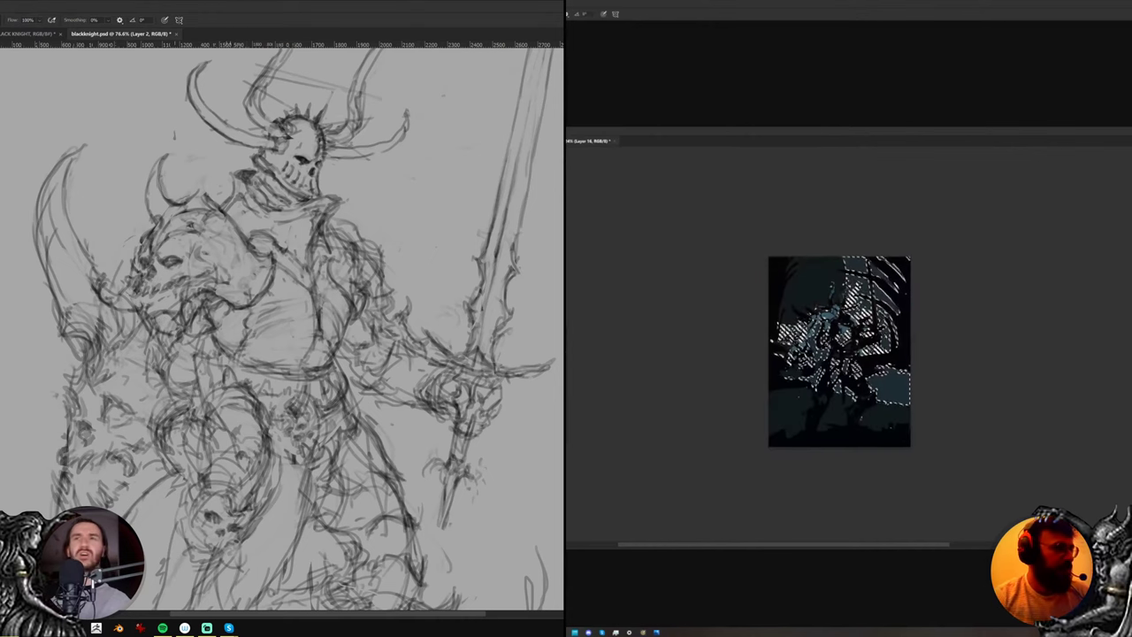
Darken the eye sockets and sharpen the brow of the monstrous face on the sketched shield
{"action": "key", "text": "e"}
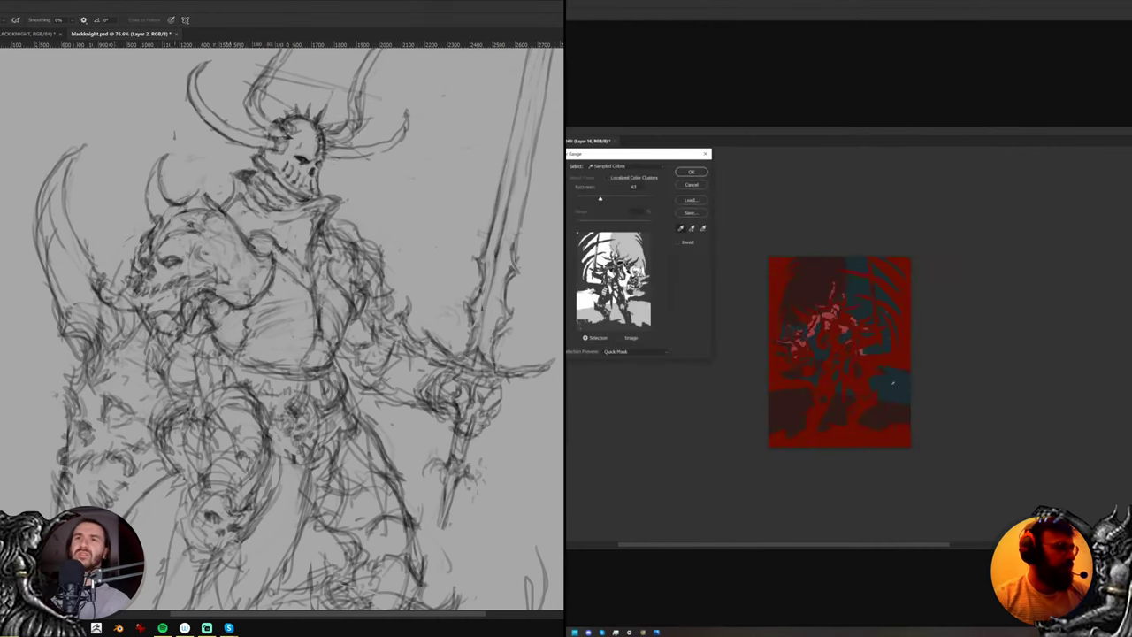
{"action": "key", "text": "b"}
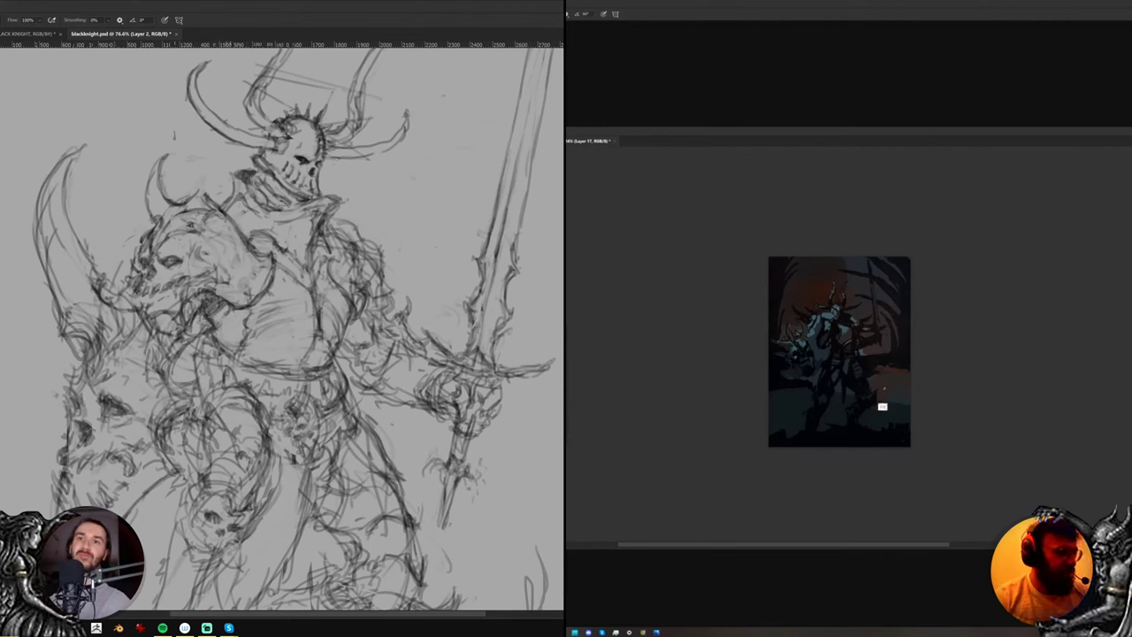
{"action": "key", "text": "e"}
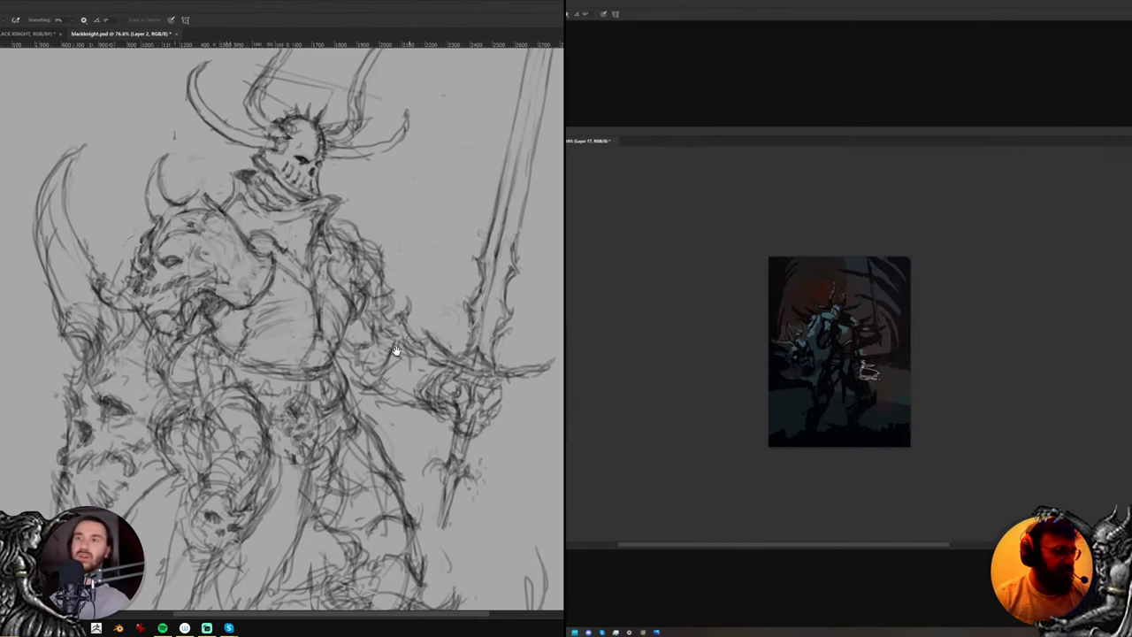
Select the sketched knight's forearm, sword hand, hilt and blade with a freehand lasso
{"action": "left_click_drag", "start_coordinate": [468, 289], "coordinate": [444, 302]}
{"action": "key", "text": "l"}
{"action": "mouse_move", "coordinate": [377, 429]}
{"action": "left_mouse_down"}
{"action": "mouse_move", "coordinate": [326, 375]}
{"action": "mouse_move", "coordinate": [371, 318]}
{"action": "mouse_move", "coordinate": [516, 348]}
{"action": "mouse_move", "coordinate": [495, 522]}
{"action": "mouse_move", "coordinate": [403, 562]}
{"action": "left_mouse_up"}
{"action": "scroll", "coordinate": [521, 446], "scroll_direction": "up", "scroll_amount": 3}
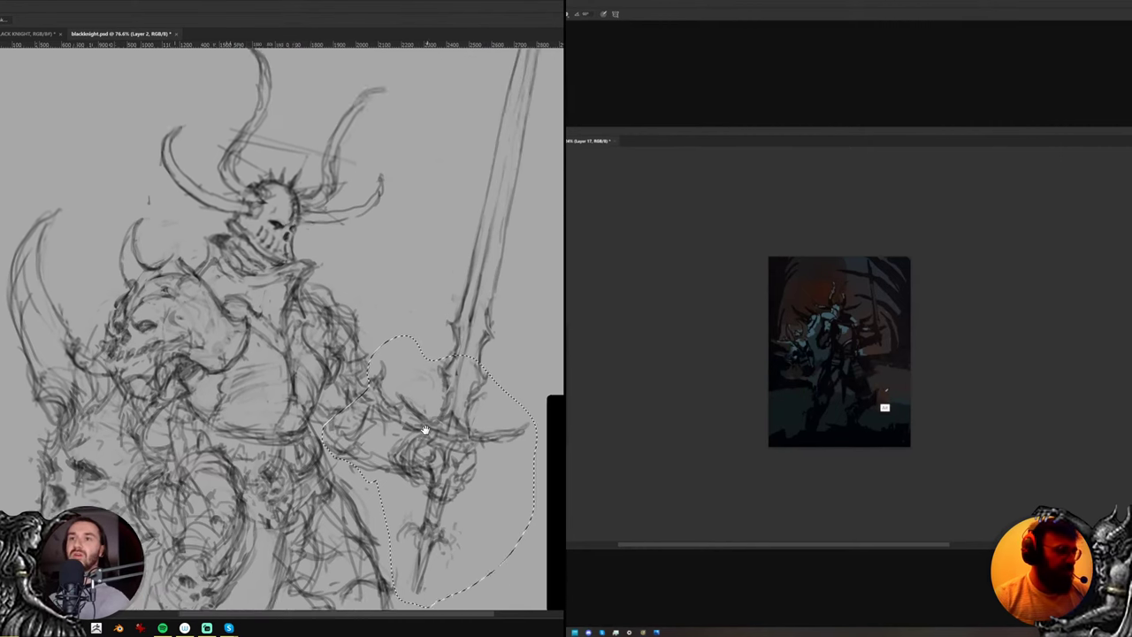
{"action": "mouse_move", "coordinate": [522, 446]}
{"action": "left_mouse_down"}
{"action": "mouse_move", "coordinate": [500, 68]}
{"action": "mouse_move", "coordinate": [485, 451]}
{"action": "left_mouse_up"}
{"action": "scroll", "coordinate": [485, 424], "scroll_direction": "down", "scroll_amount": 5}
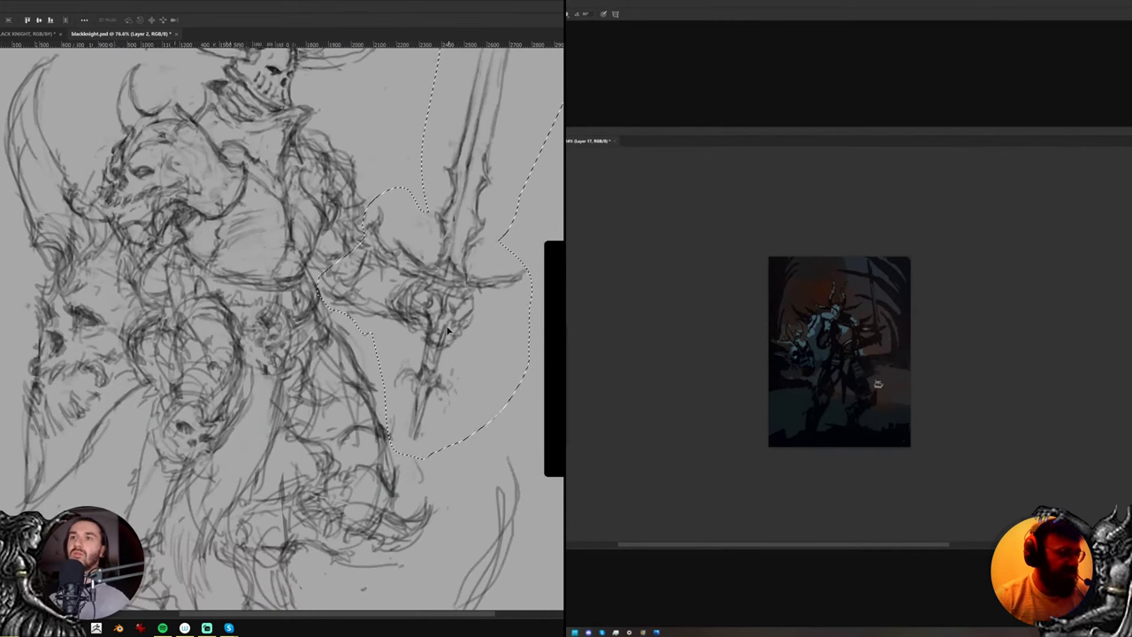
Reposition the selected sword arm of the sketched knight slightly and clear the selection
{"action": "left_click_drag", "start_coordinate": [452, 354], "coordinate": [447, 326]}
{"action": "key", "text": "ctrl+d"}
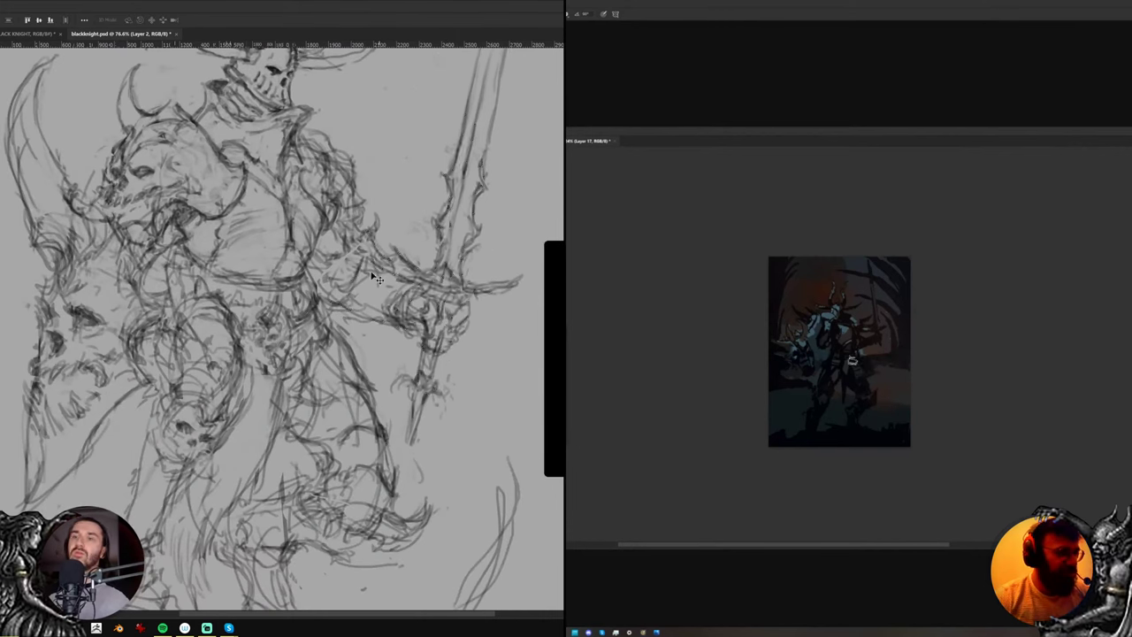
{"action": "key", "text": "b"}
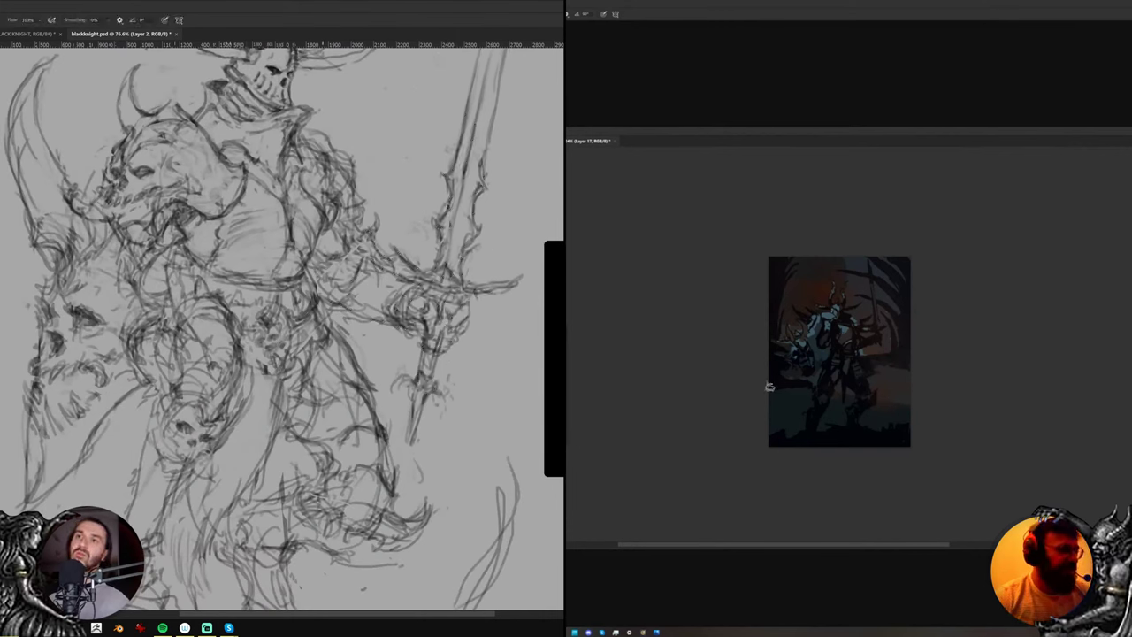
{"action": "left_click_drag", "start_coordinate": [304, 245], "coordinate": [322, 301]}
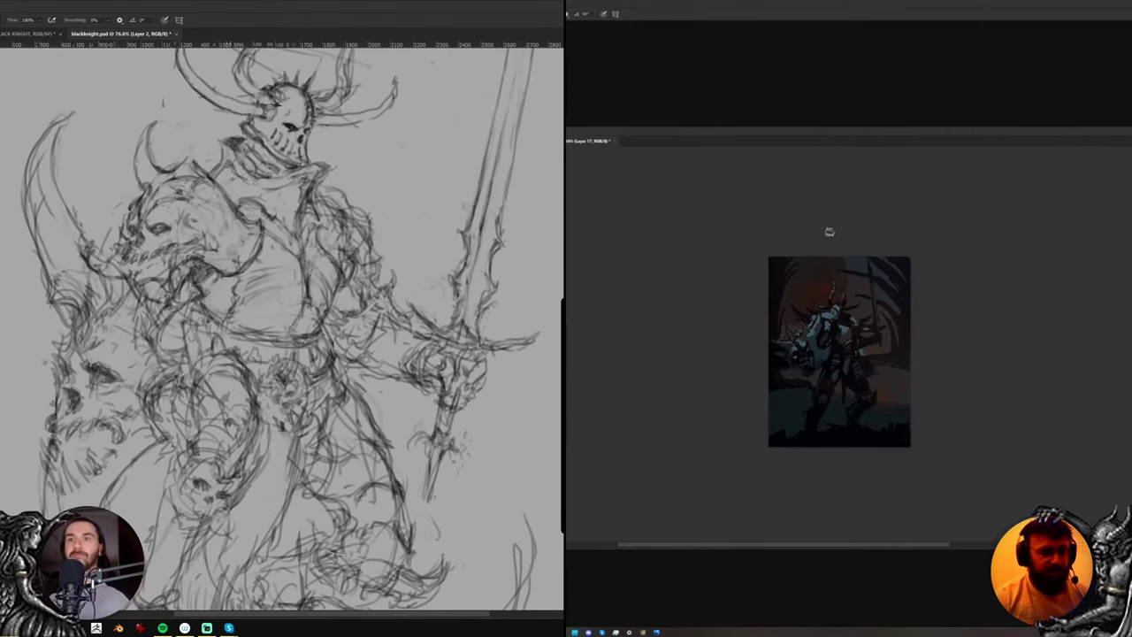
Lasso the skull ornament on the sketched knight's belt, adjust it with Free Transform, and erase the overlapping lines above it
{"action": "key", "text": "l"}
{"action": "mouse_move", "coordinate": [278, 406]}
{"action": "left_mouse_down"}
{"action": "mouse_move", "coordinate": [283, 352]}
{"action": "mouse_move", "coordinate": [298, 339]}
{"action": "mouse_move", "coordinate": [310, 355]}
{"action": "mouse_move", "coordinate": [336, 352]}
{"action": "mouse_move", "coordinate": [286, 427]}
{"action": "left_mouse_up"}
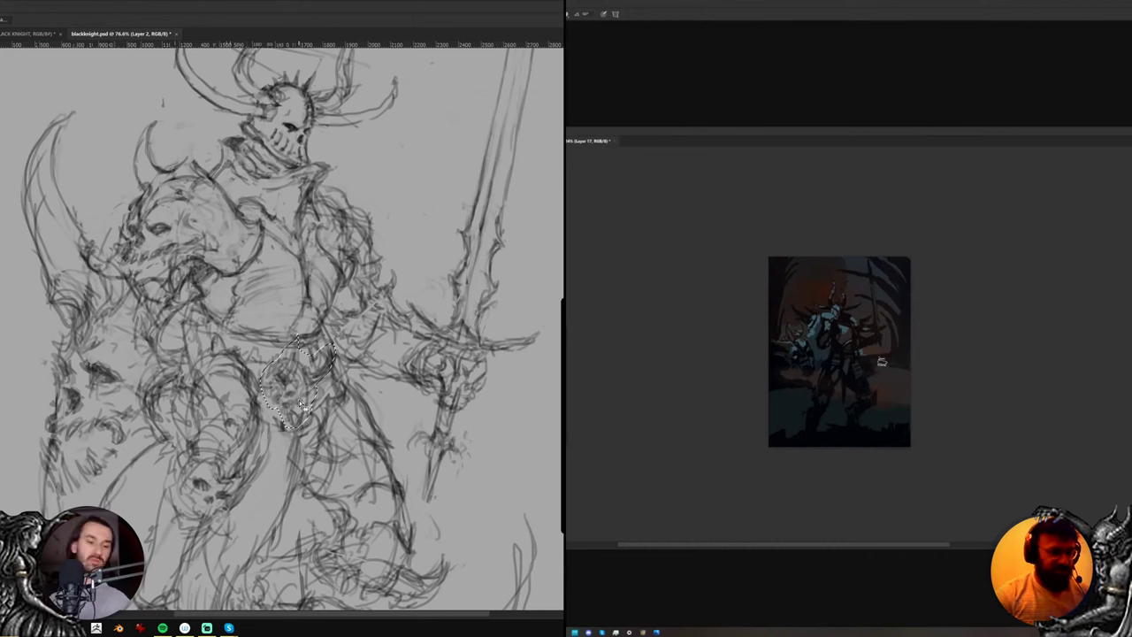
{"action": "key", "text": "ctrl+t"}
{"action": "left_click_drag", "start_coordinate": [363, 306], "coordinate": [365, 304]}
{"action": "key", "text": "Return"}
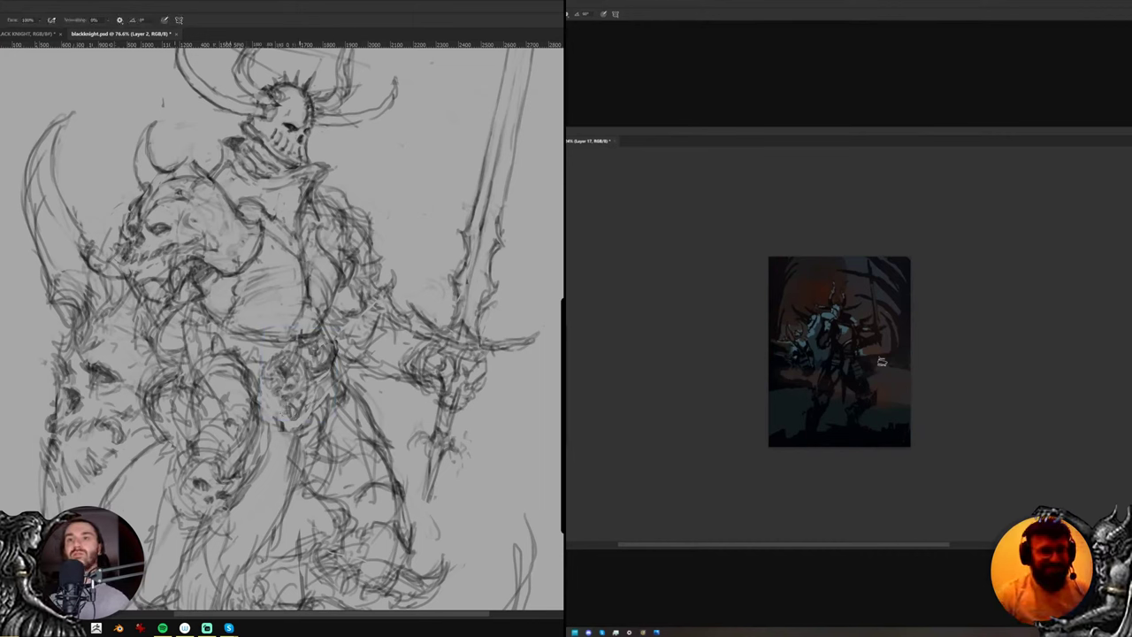
{"action": "key", "text": "ctrl+d"}
{"action": "key", "text": "e"}
{"action": "mouse_move", "coordinate": [299, 334]}
{"action": "left_mouse_down"}
{"action": "mouse_move", "coordinate": [300, 348]}
{"action": "mouse_move", "coordinate": [300, 338]}
{"action": "left_mouse_up"}
{"action": "key", "text": "b"}
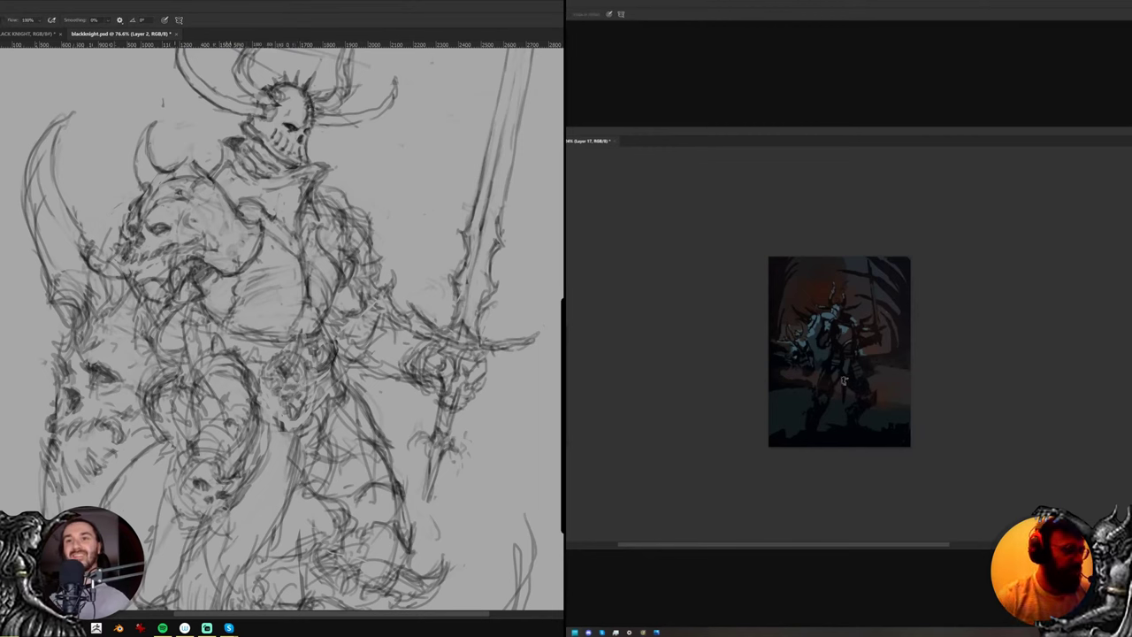
Sample a ground color in the painted scene and brush warmer tones over the teal foreground
{"action": "scroll", "coordinate": [849, 399], "scroll_direction": "up", "scroll_amount": 3}
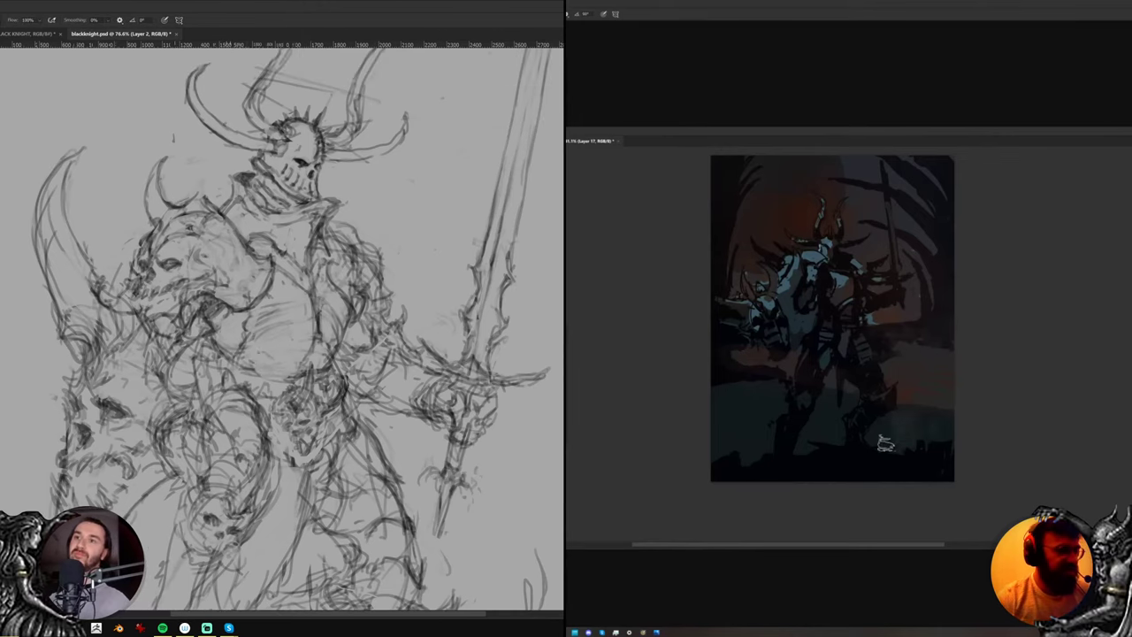
{"action": "left_click", "coordinate": [909, 396], "text": "alt"}
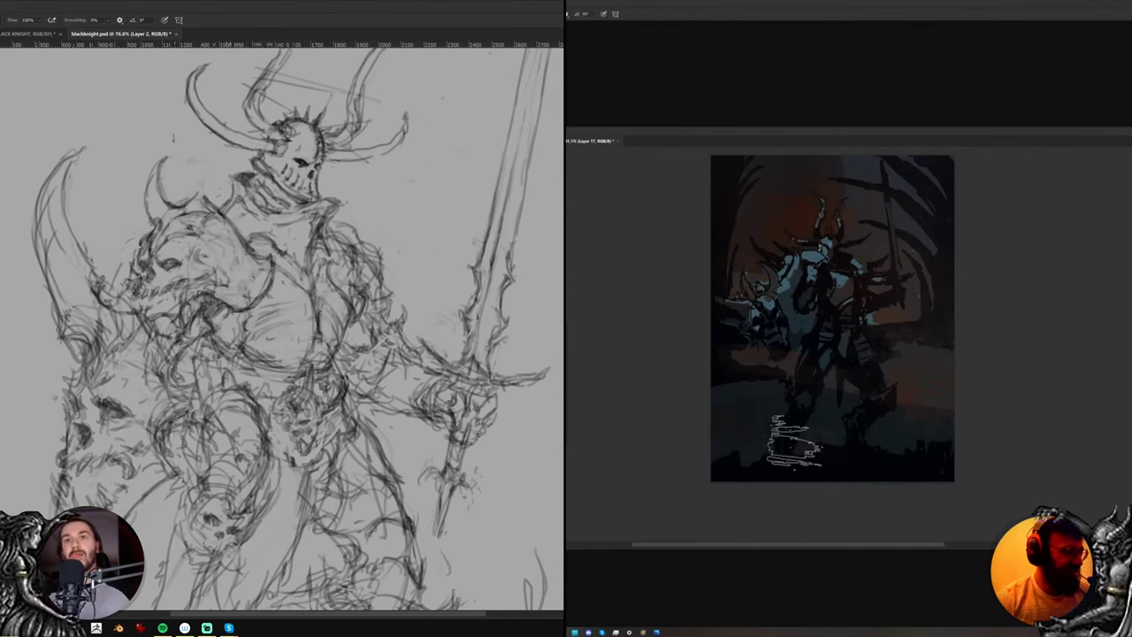
Lasso the sketched knight's horned head, adjust its size and placement with Free Transform, and deselect it
{"action": "left_click_drag", "start_coordinate": [334, 247], "coordinate": [327, 387]}
{"action": "key", "text": "l"}
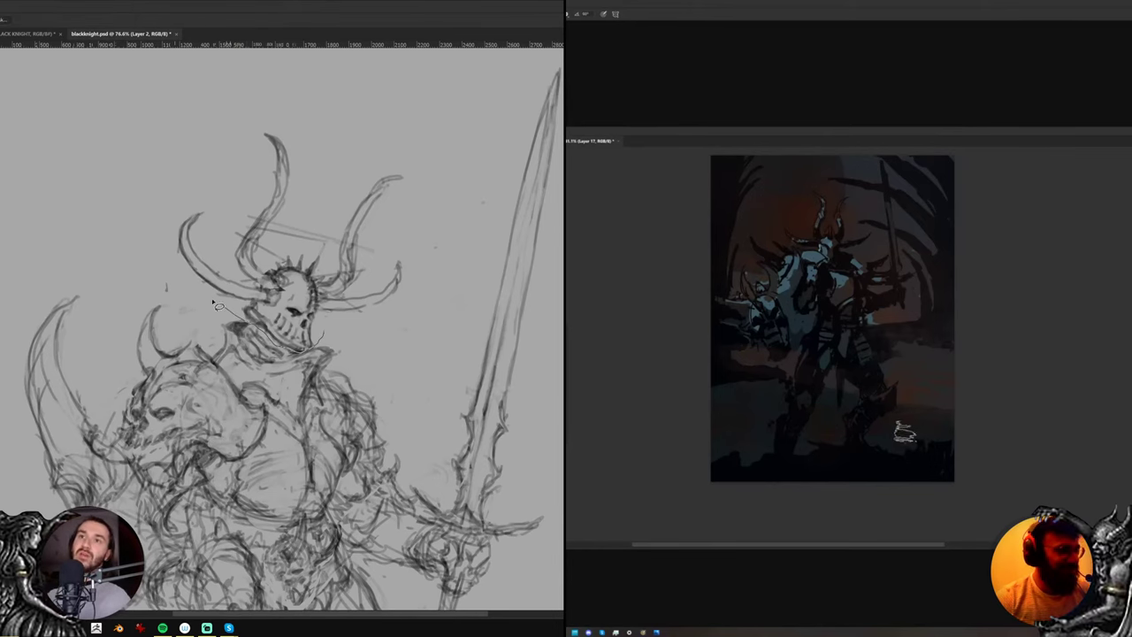
{"action": "mouse_move", "coordinate": [212, 304]}
{"action": "left_mouse_down"}
{"action": "mouse_move", "coordinate": [312, 88]}
{"action": "mouse_move", "coordinate": [404, 291]}
{"action": "mouse_move", "coordinate": [328, 354]}
{"action": "mouse_move", "coordinate": [354, 325]}
{"action": "mouse_move", "coordinate": [252, 323]}
{"action": "mouse_move", "coordinate": [297, 323]}
{"action": "left_mouse_up"}
{"action": "key", "text": "ctrl+t"}
{"action": "left_click_drag", "start_coordinate": [360, 307], "coordinate": [359, 245]}
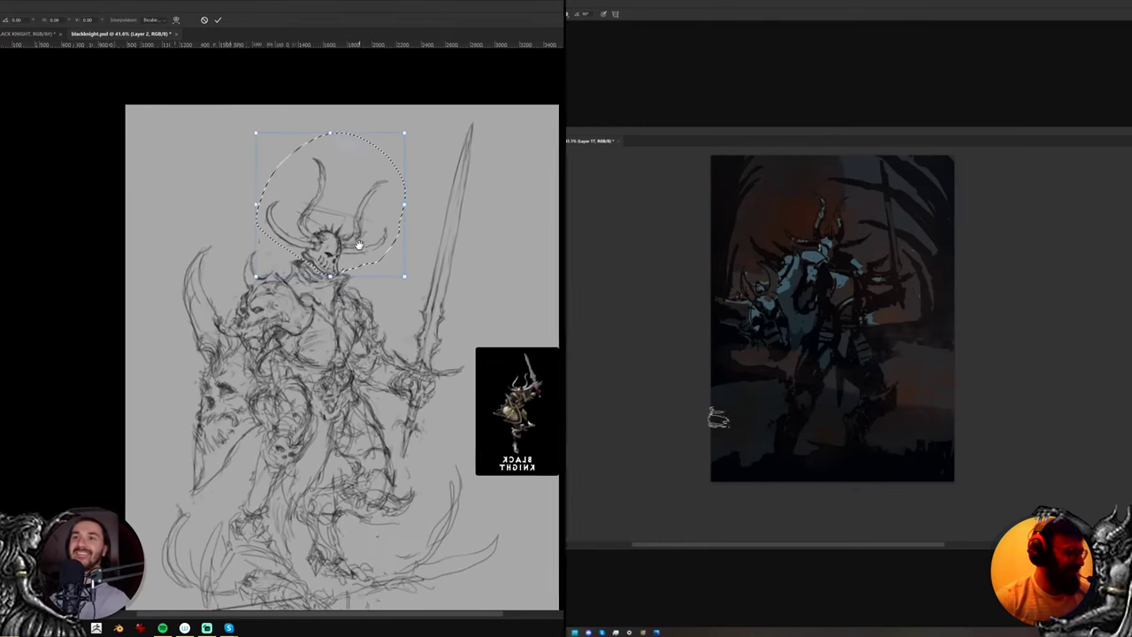
{"action": "scroll", "coordinate": [358, 244], "scroll_direction": "down", "scroll_amount": 1}
{"action": "left_click_drag", "start_coordinate": [328, 113], "coordinate": [332, 130]}
{"action": "key", "text": "Return"}
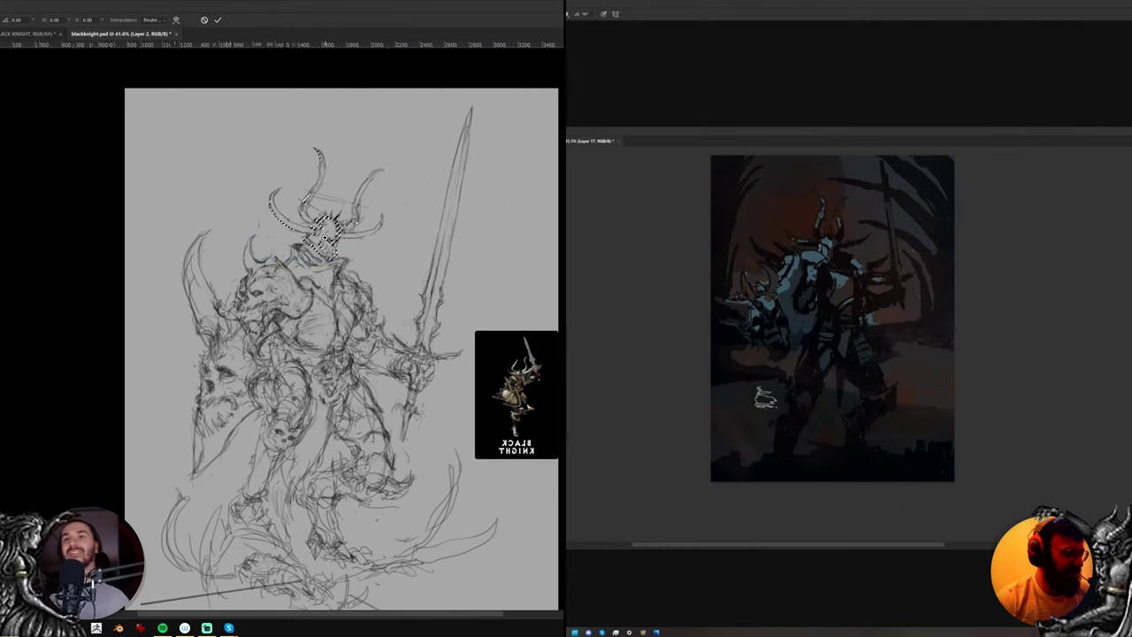
{"action": "scroll", "coordinate": [353, 248], "scroll_direction": "up", "scroll_amount": 5}
{"action": "key", "text": "ctrl+d"}
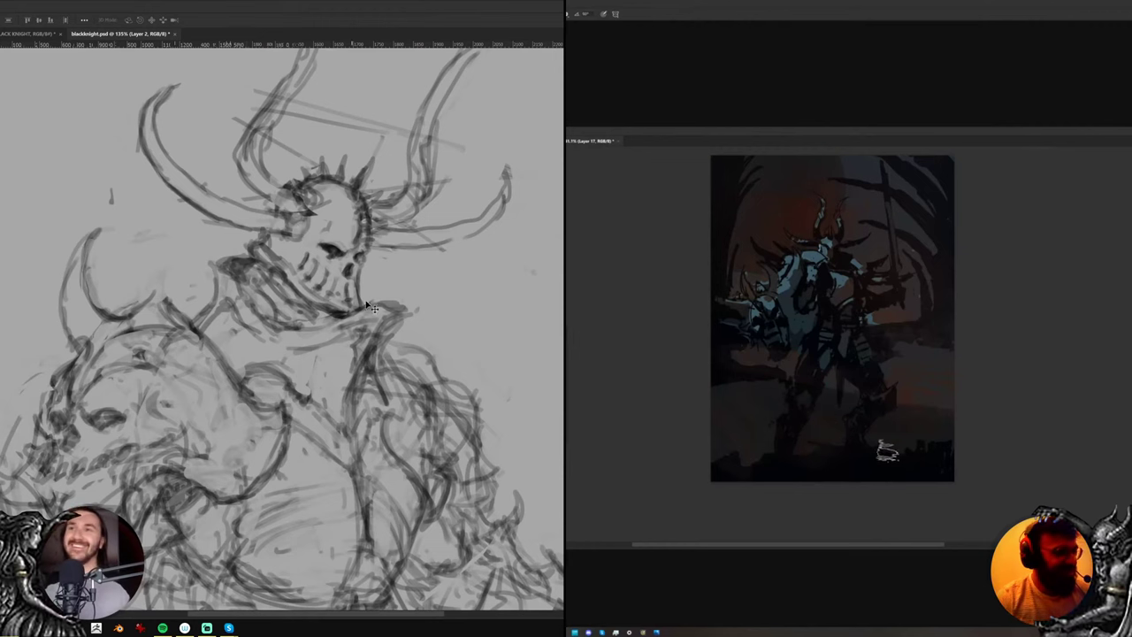
Rotate the canvas and erase the messy lines where the sketched skull helmet's jaw meets the collar
{"action": "key", "text": "r"}
{"action": "left_click_drag", "start_coordinate": [430, 271], "coordinate": [400, 221]}
{"action": "key", "text": "e"}
{"action": "left_click_drag", "start_coordinate": [352, 299], "coordinate": [341, 301]}
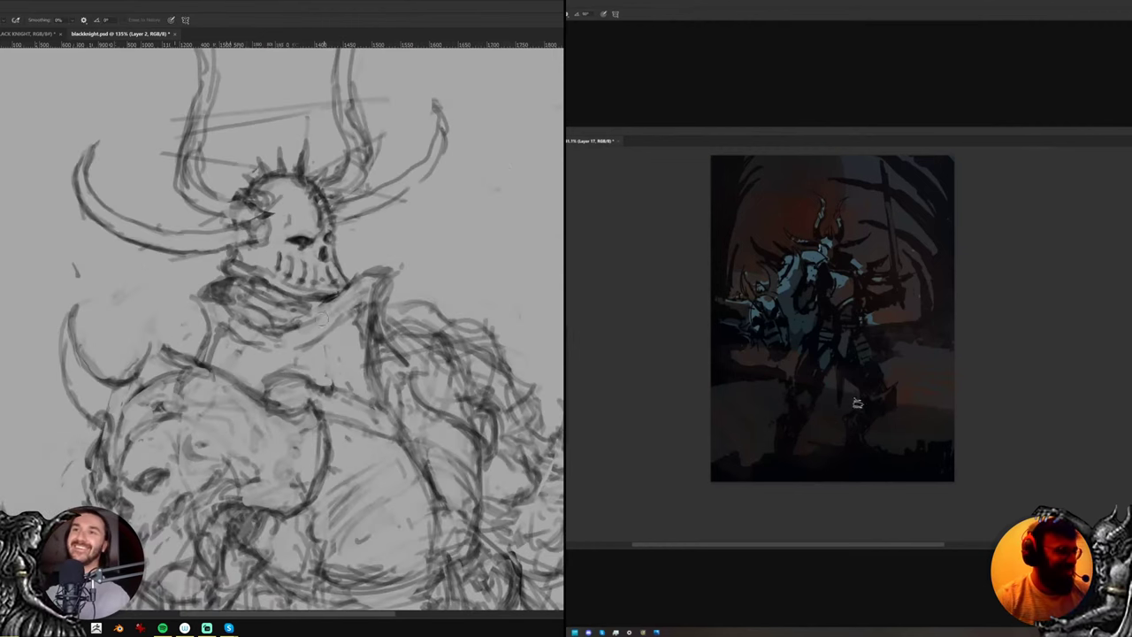
{"action": "key", "text": "b"}
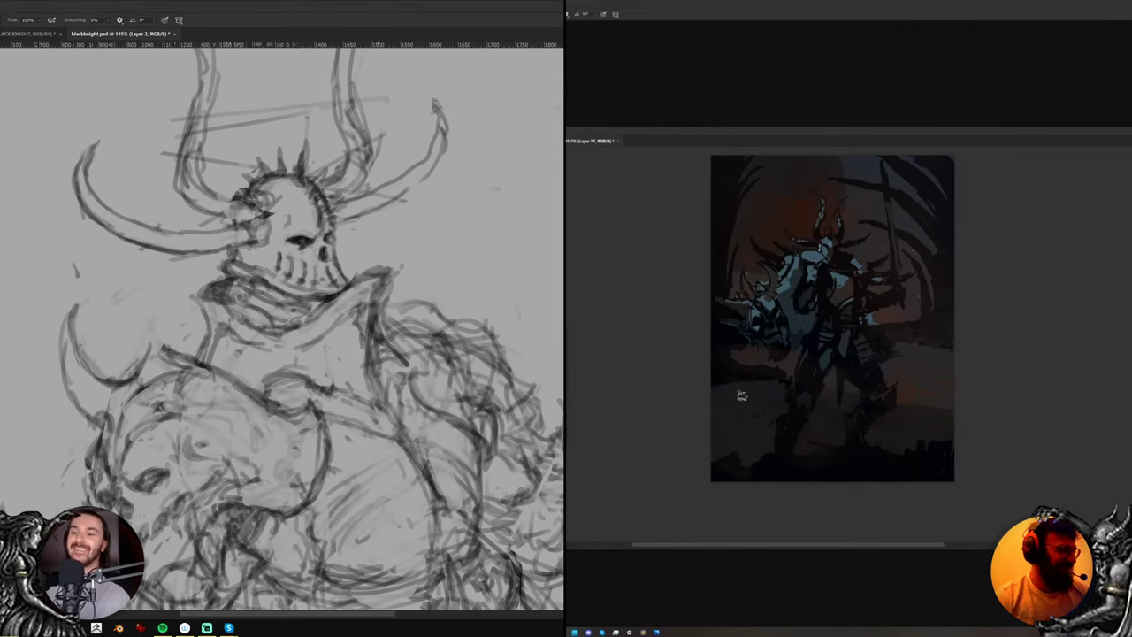
Restore the canvas rotation and darken the inside of the collar behind the sketched skull helmet
{"action": "key", "text": "r"}
{"action": "mouse_move", "coordinate": [466, 239]}
{"action": "left_mouse_down"}
{"action": "mouse_move", "coordinate": [478, 268]}
{"action": "mouse_move", "coordinate": [451, 315]}
{"action": "left_mouse_up"}
{"action": "left_click_drag", "start_coordinate": [449, 258], "coordinate": [453, 310]}
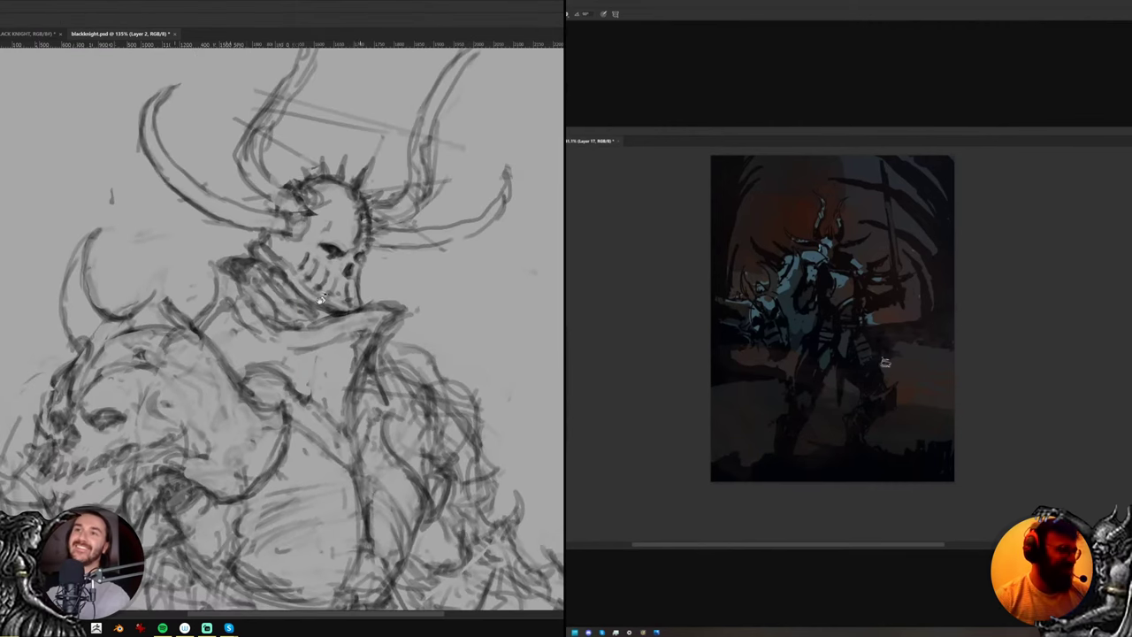
{"action": "key", "text": "b"}
{"action": "left_click_drag", "start_coordinate": [219, 257], "coordinate": [227, 264]}
{"action": "mouse_move", "coordinate": [858, 365]}
{"action": "left_mouse_down"}
{"action": "mouse_move", "coordinate": [822, 375]}
{"action": "mouse_move", "coordinate": [847, 376]}
{"action": "left_mouse_up"}
{"action": "left_click_drag", "start_coordinate": [233, 262], "coordinate": [242, 272]}
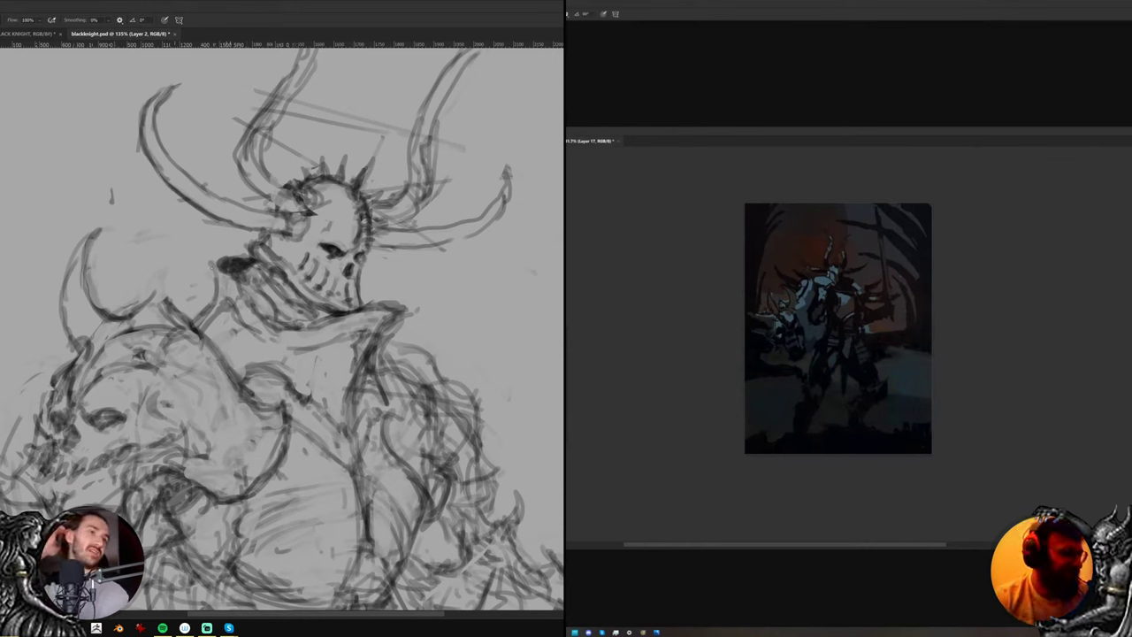
Check the painted scene's values by toggling the grayscale proof preview
{"action": "key", "text": "ctrl+y"}
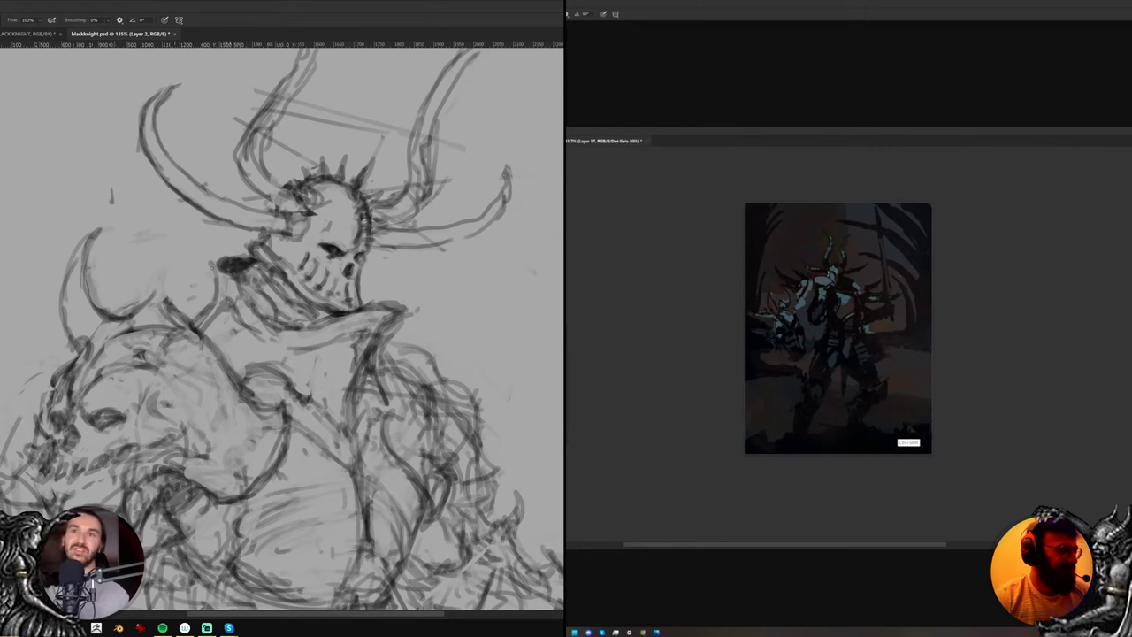
{"action": "key", "text": "ctrl+y"}
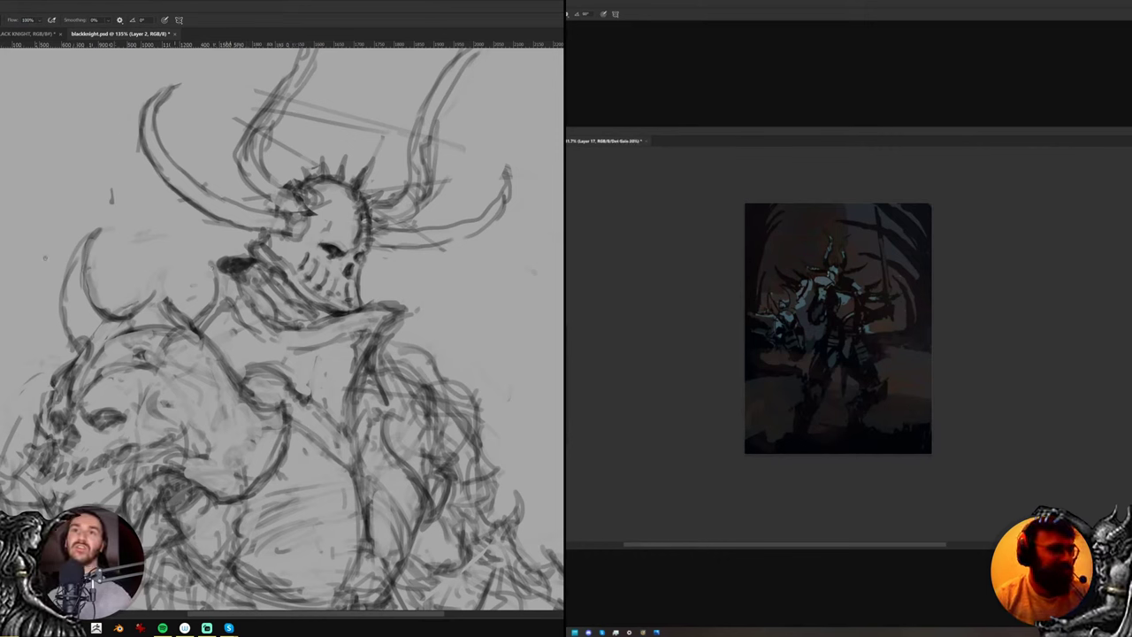
{"action": "key", "text": "ctrl+y"}
{"action": "key", "text": "e"}
{"action": "left_click", "coordinate": [45, 255]}
{"action": "key", "text": "ctrl+y"}
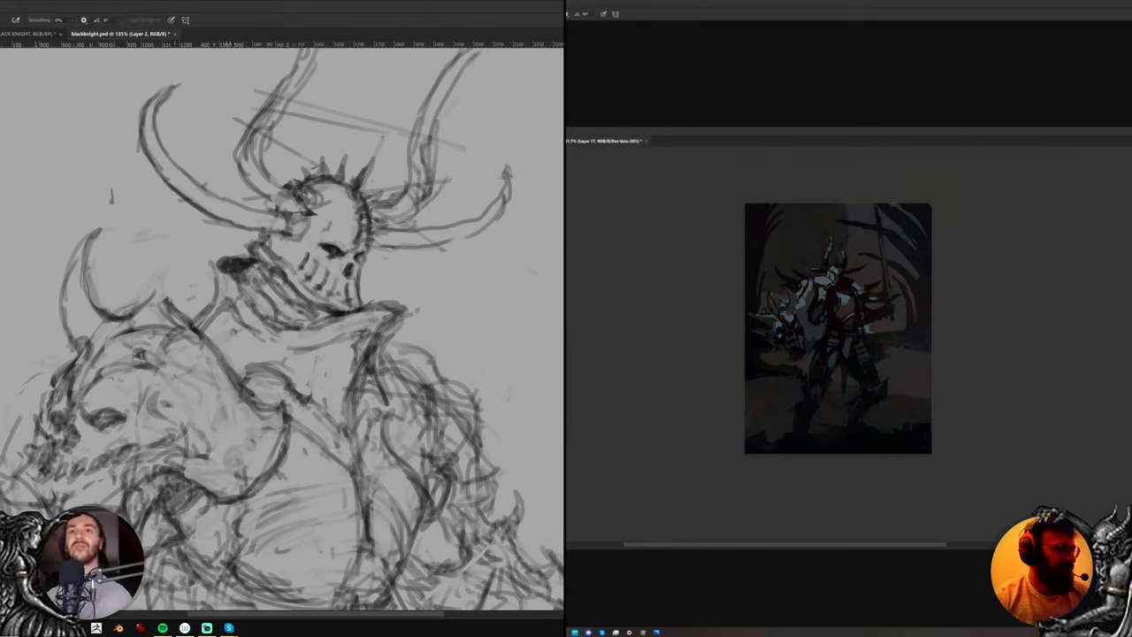
{"action": "key", "text": "b"}
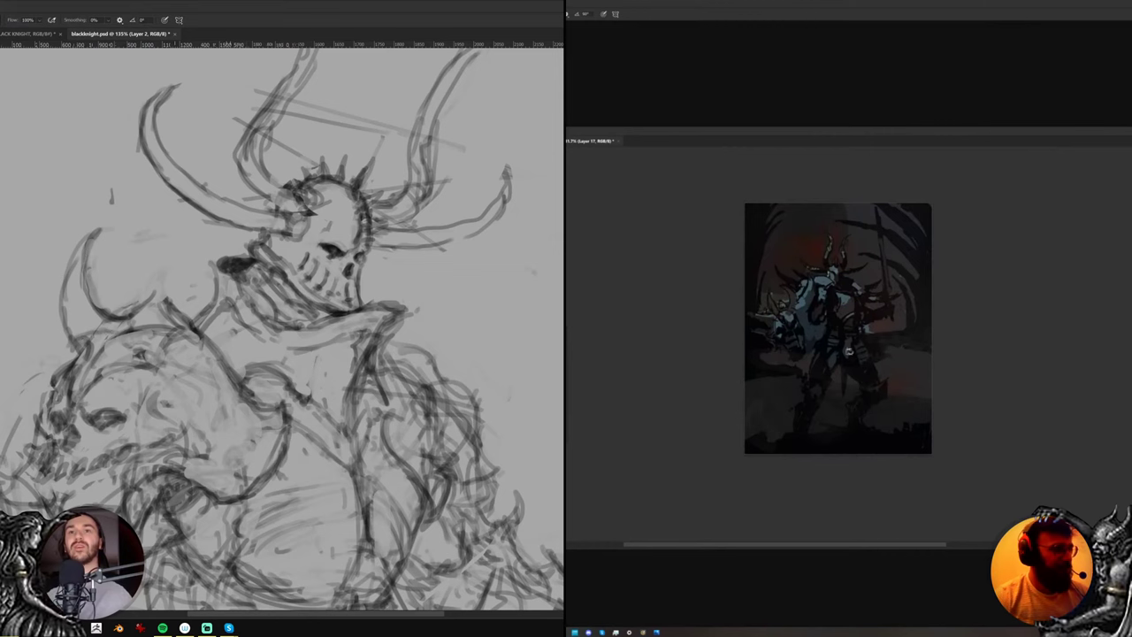
Paste the armored knight reference photo onto a new layer over the painted scene
{"action": "mouse_move", "coordinate": [806, 290]}
{"action": "left_mouse_down"}
{"action": "mouse_move", "coordinate": [619, 290]}
{"action": "mouse_move", "coordinate": [1105, 268]}
{"action": "left_mouse_up"}
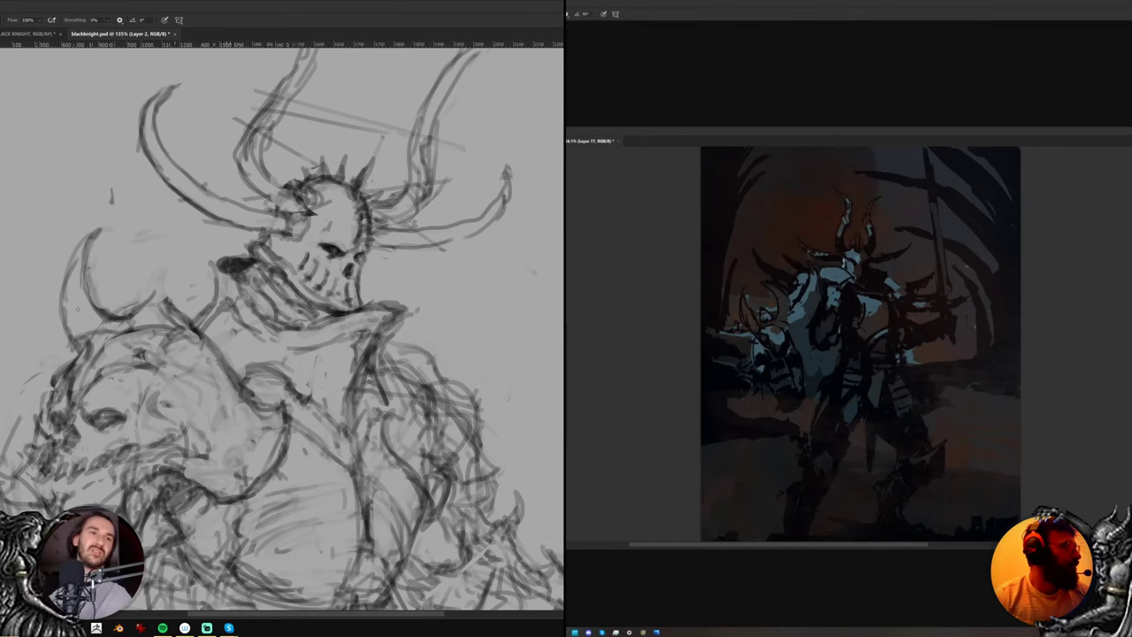
{"action": "key", "text": "ctrl+v"}
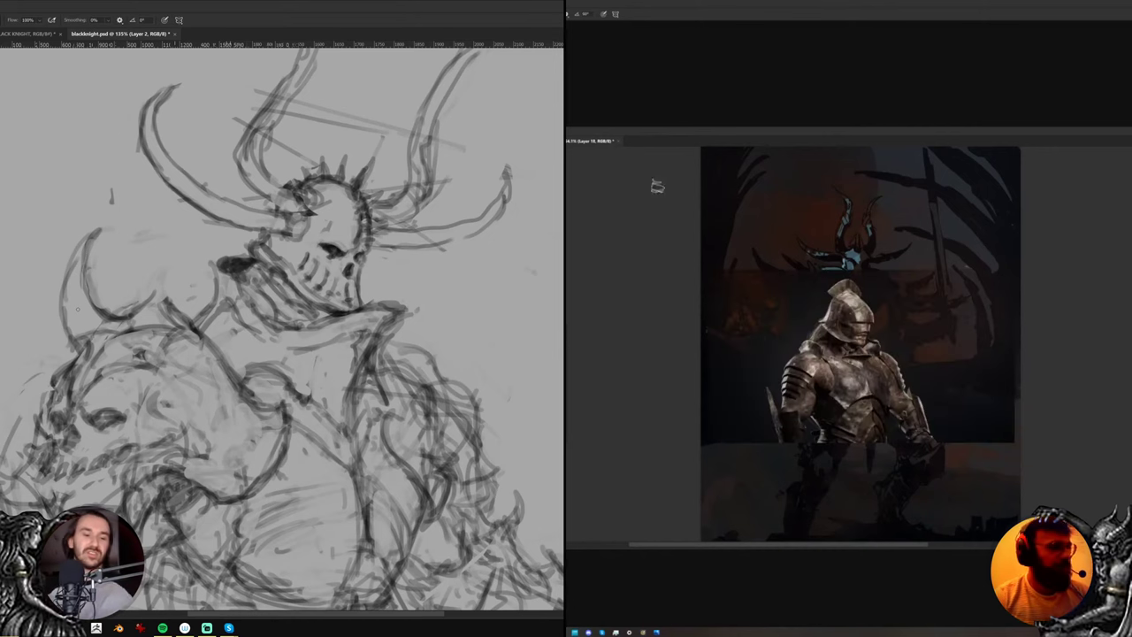
{"action": "key", "text": "e"}
{"action": "key", "text": "ctrl+z"}
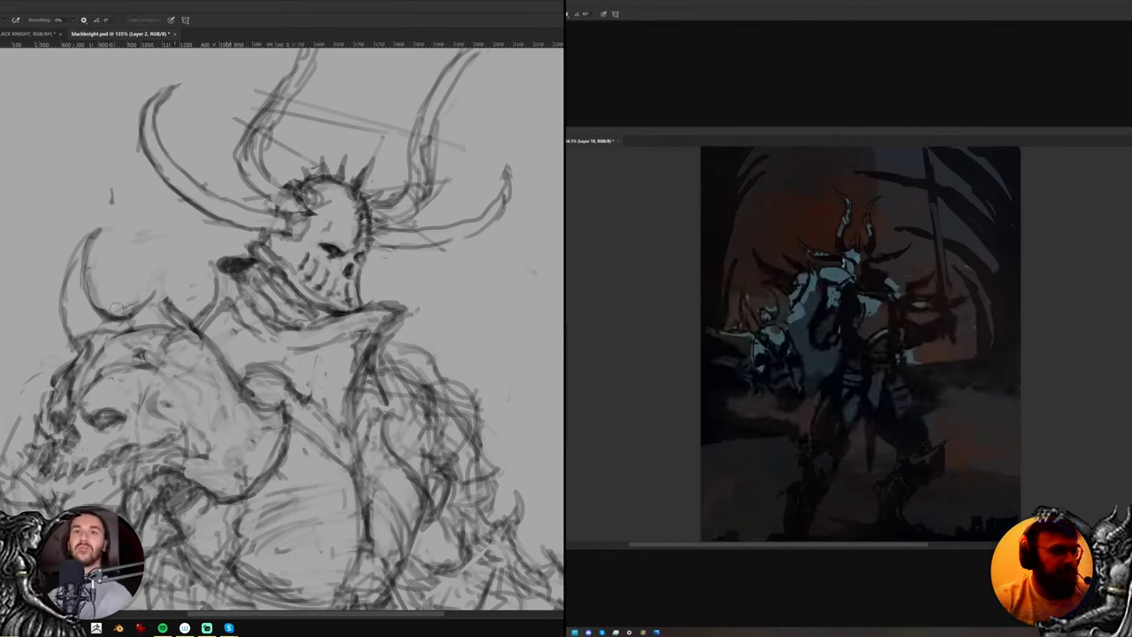
{"action": "key", "text": "b"}
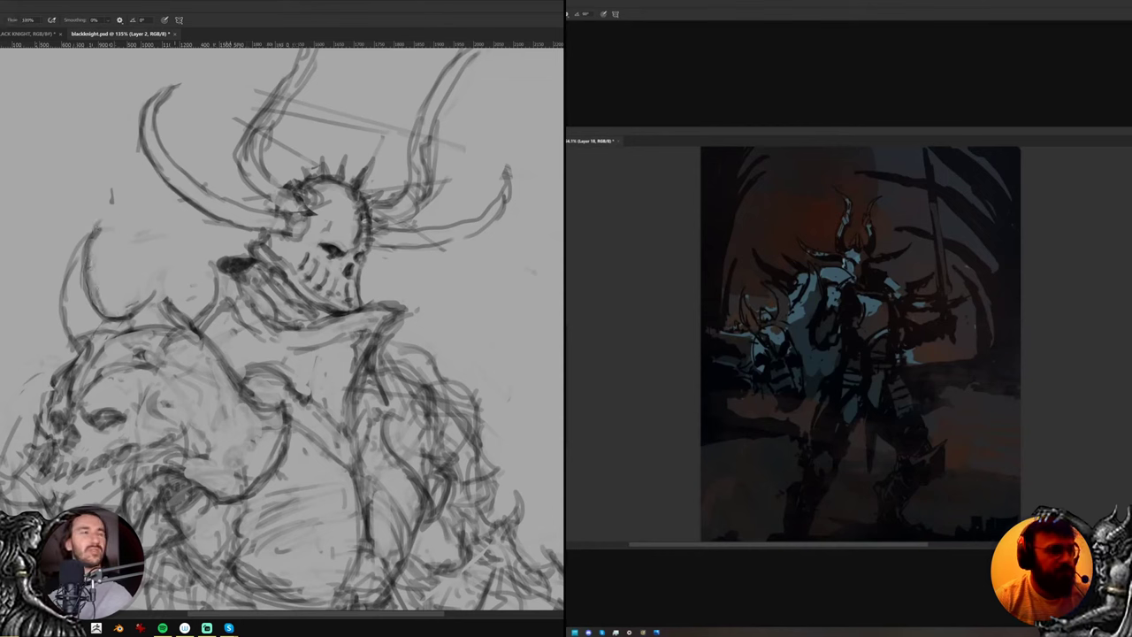
Select the silhouette scene's tones with Color Range using sampled colors, and mask the armor photo with that selection
{"action": "key", "text": "ctrl+z"}
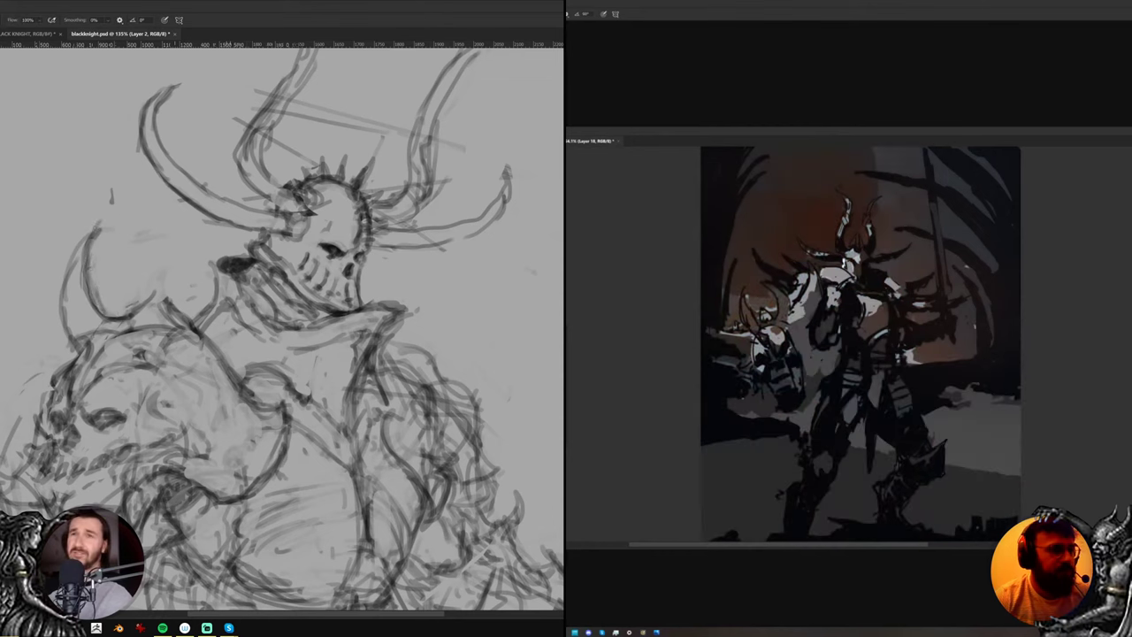
{"action": "key", "text": "ctrl+z"}
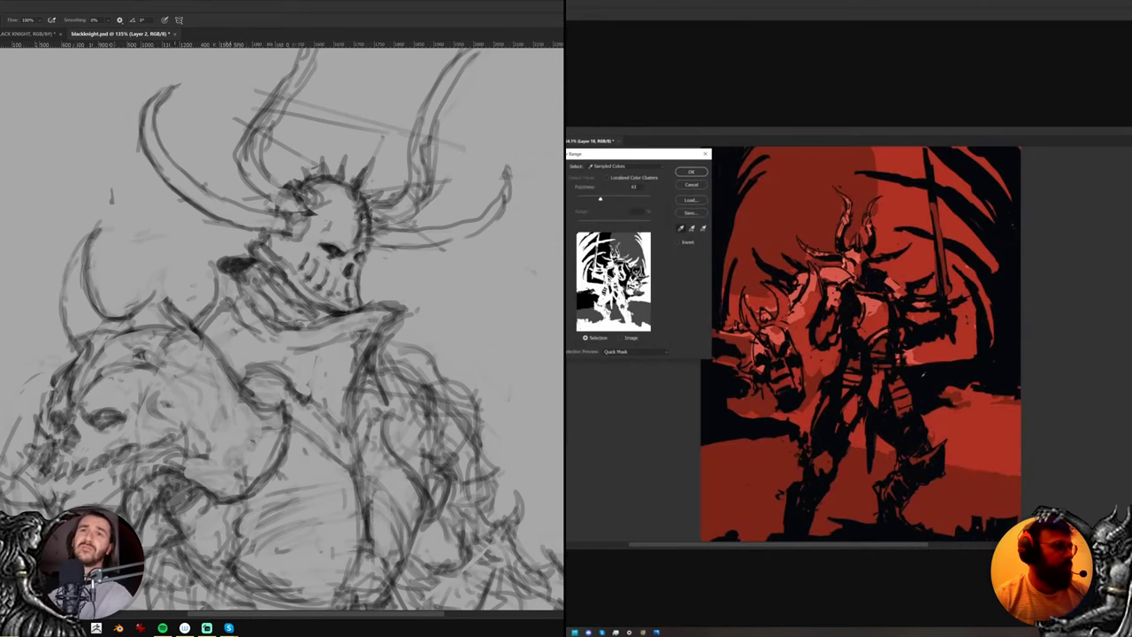
{"action": "left_click", "coordinate": [688, 172]}
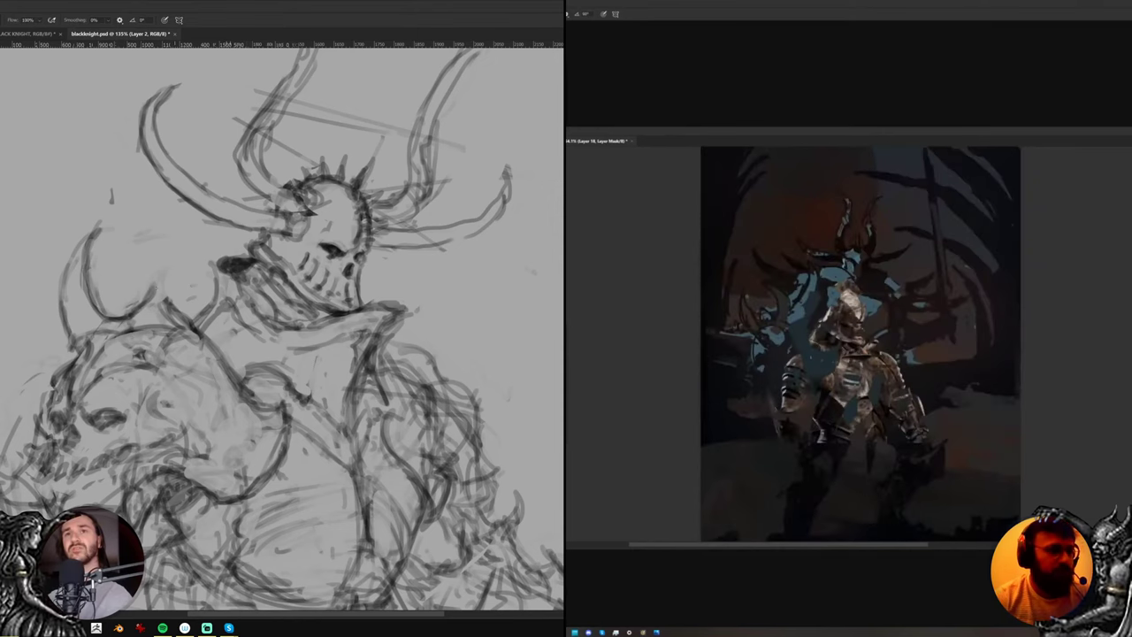
Redraw the pointed ridge between the horn and collar on the sketched knight's skull shoulder armor
{"action": "key", "text": "e"}
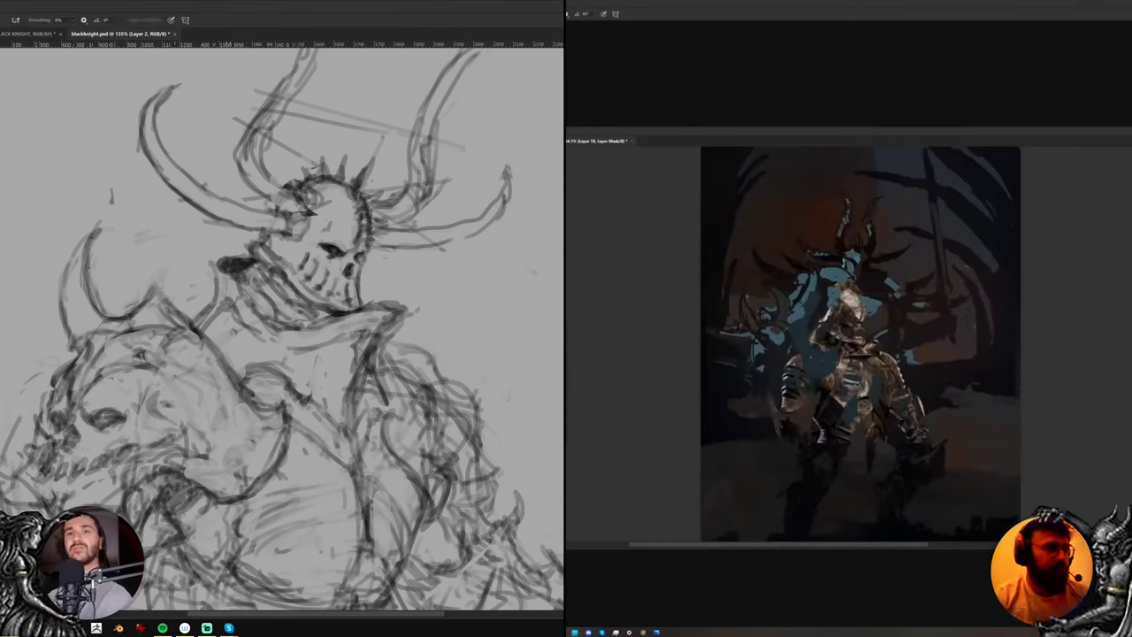
{"action": "key", "text": "b"}
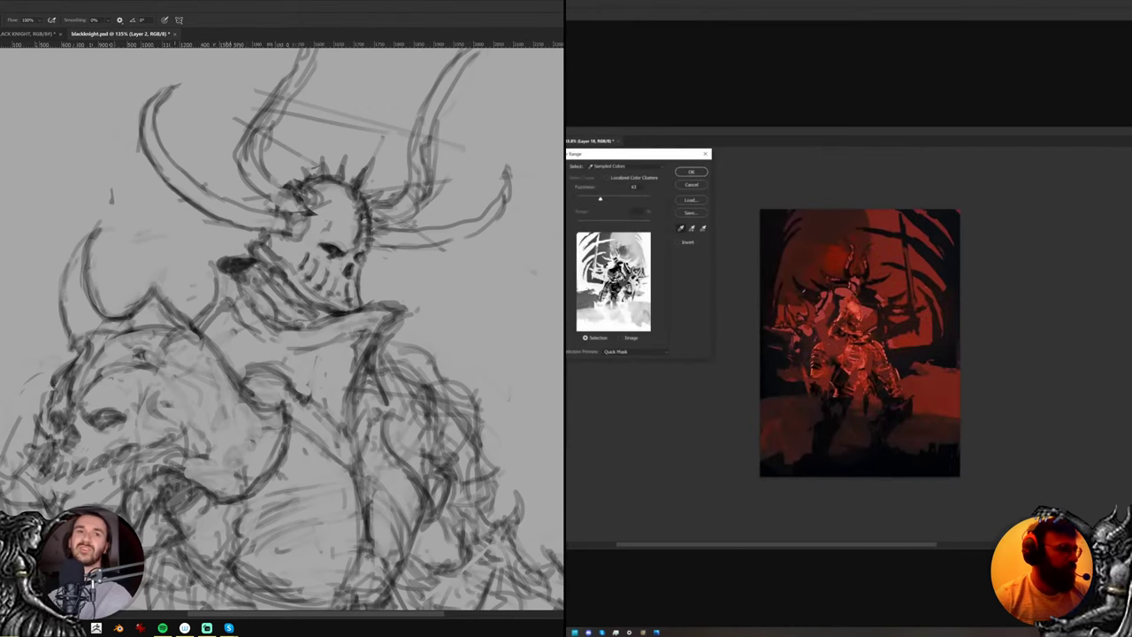
{"action": "left_click_drag", "start_coordinate": [294, 340], "coordinate": [293, 338]}
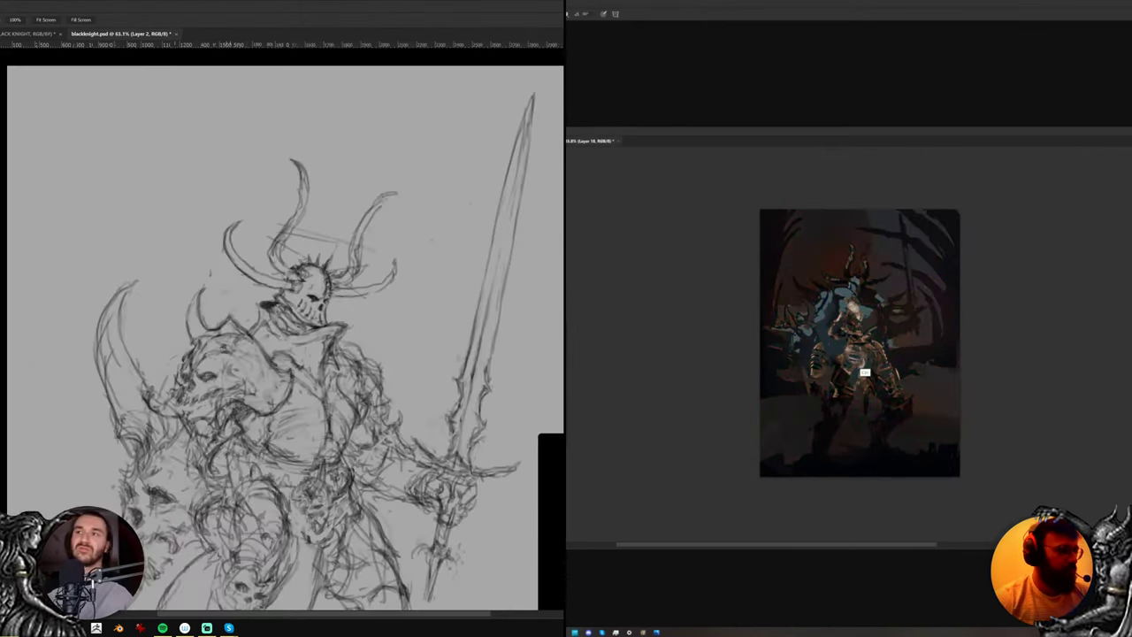
Scale and position the armor photo over the painted knight's torso, and fade the sketch layer to 50% opacity
{"action": "left_click_drag", "start_coordinate": [956, 396], "coordinate": [1080, 466]}
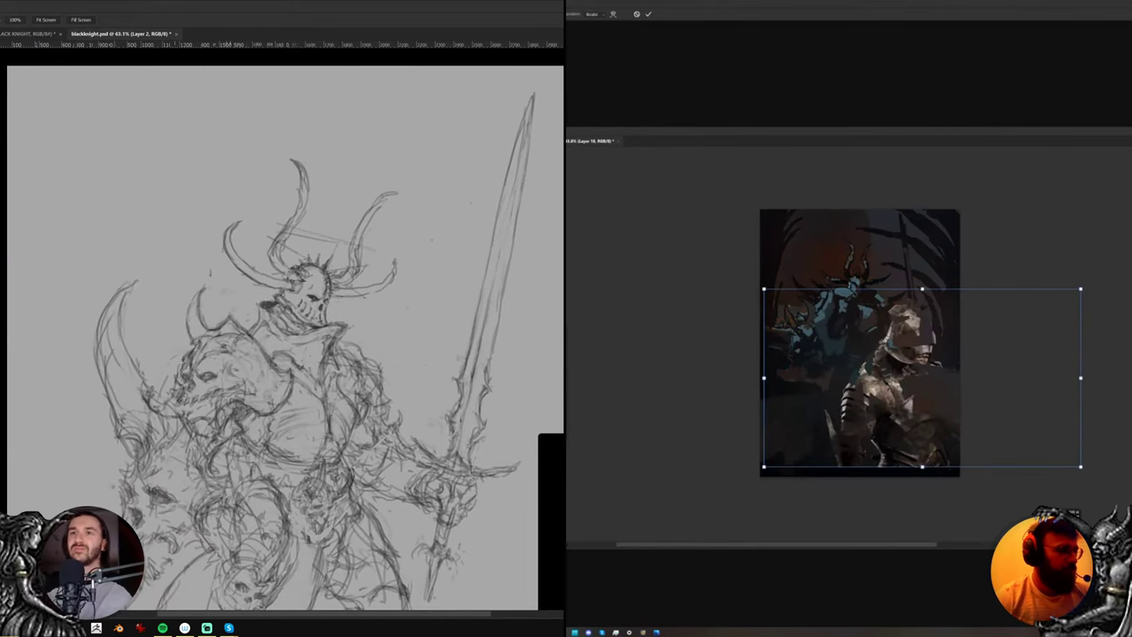
{"action": "key", "text": "5"}
{"action": "left_click_drag", "start_coordinate": [764, 289], "coordinate": [800, 309]}
{"action": "left_click_drag", "start_coordinate": [892, 403], "coordinate": [862, 366]}
{"action": "scroll", "coordinate": [321, 299], "scroll_direction": "up", "scroll_amount": 5}
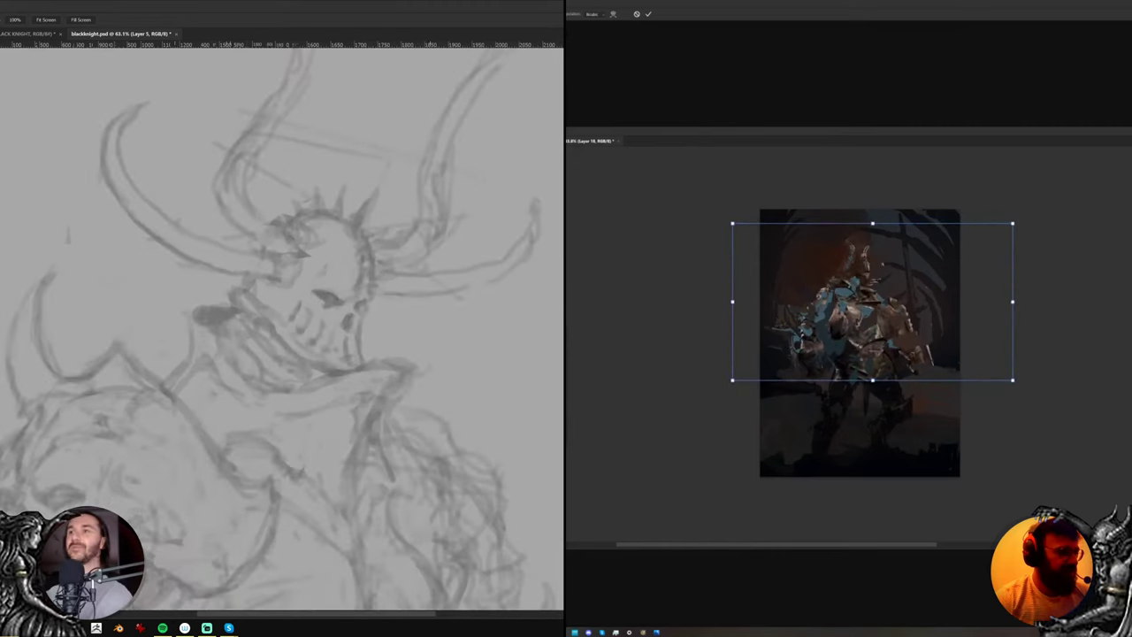
Undo the new layer above the faded sketch, and try duplicating the sketch layer before undoing the copy
{"action": "key", "text": "ctrl+z"}
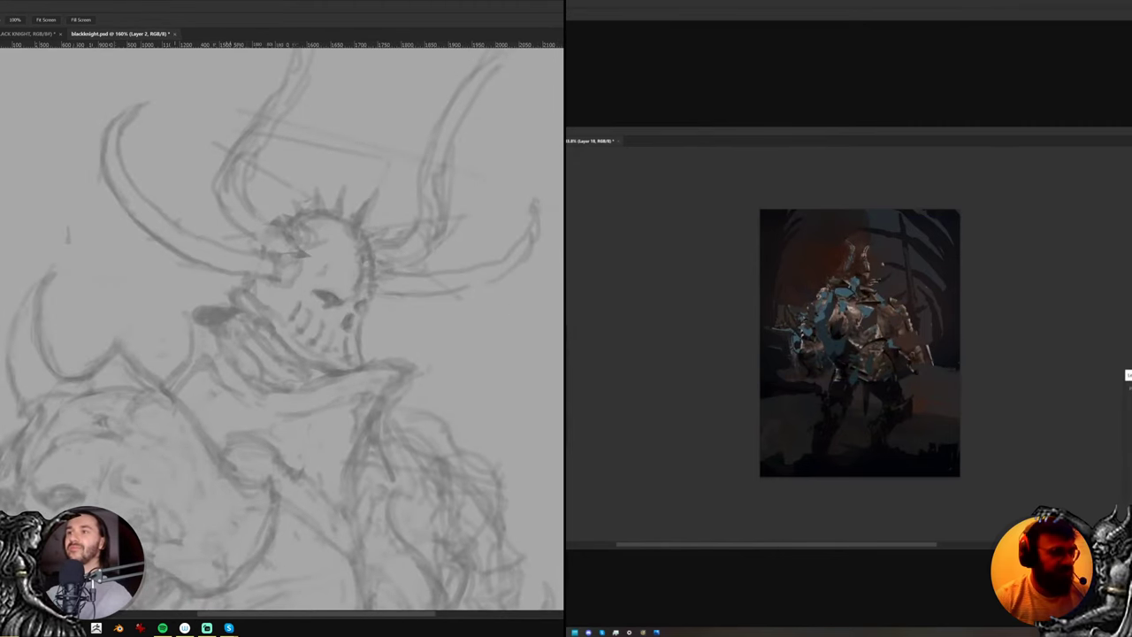
{"action": "key", "text": "ctrl+j"}
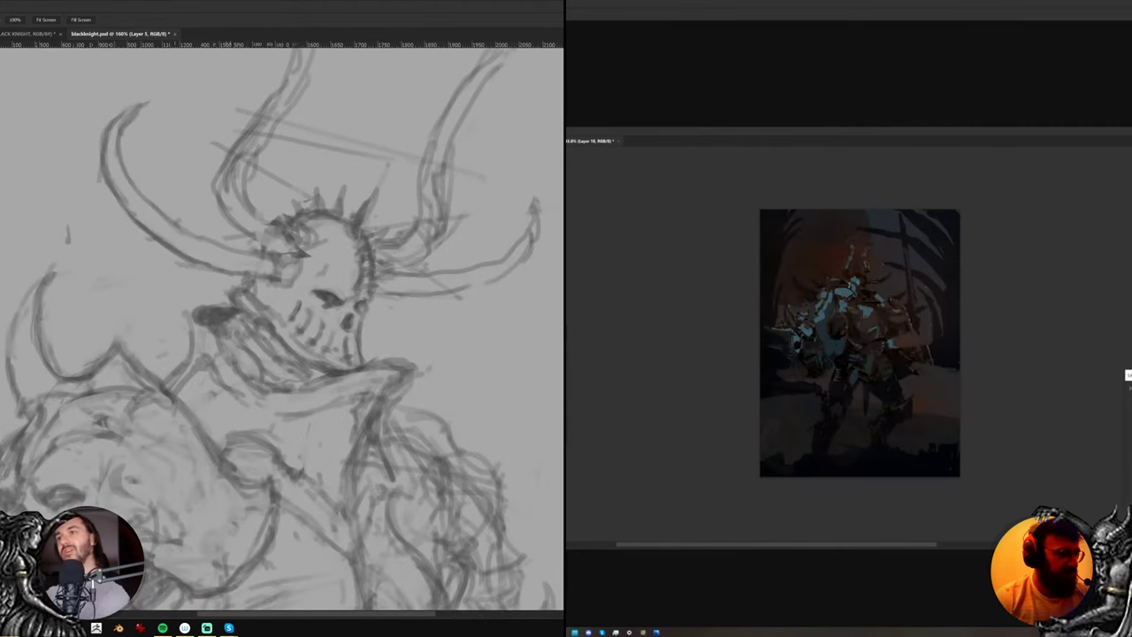
{"action": "key", "text": "ctrl+z"}
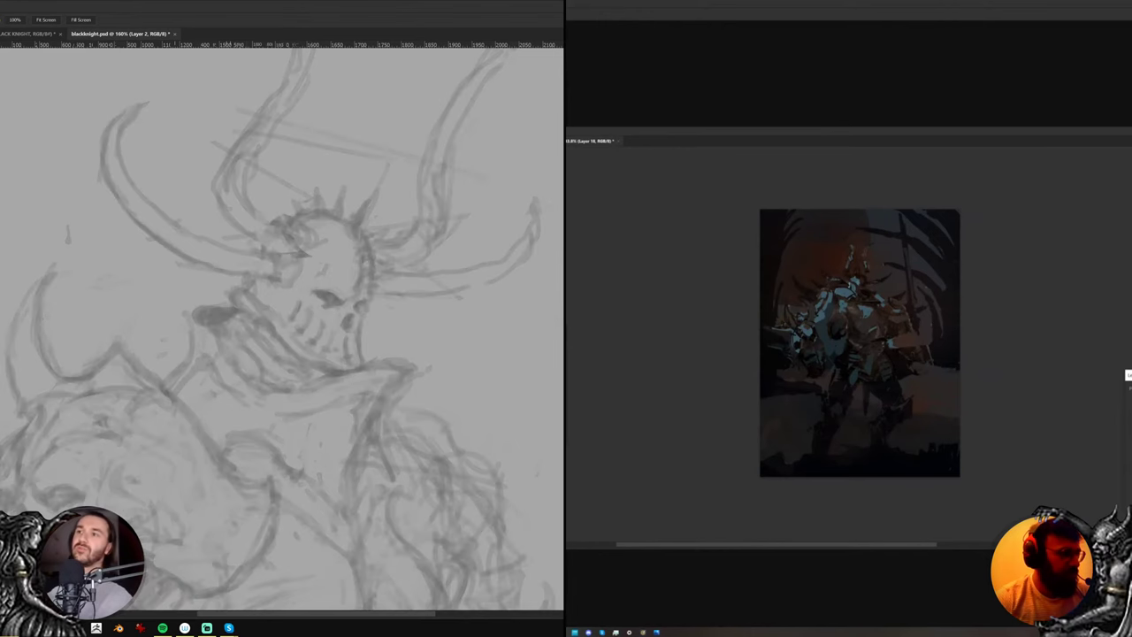
Restore the duplicate of the faded knight sketch layer in the blackknight document
{"action": "key", "text": "ctrl+shift+z"}
{"action": "key", "text": "ctrl+z"}
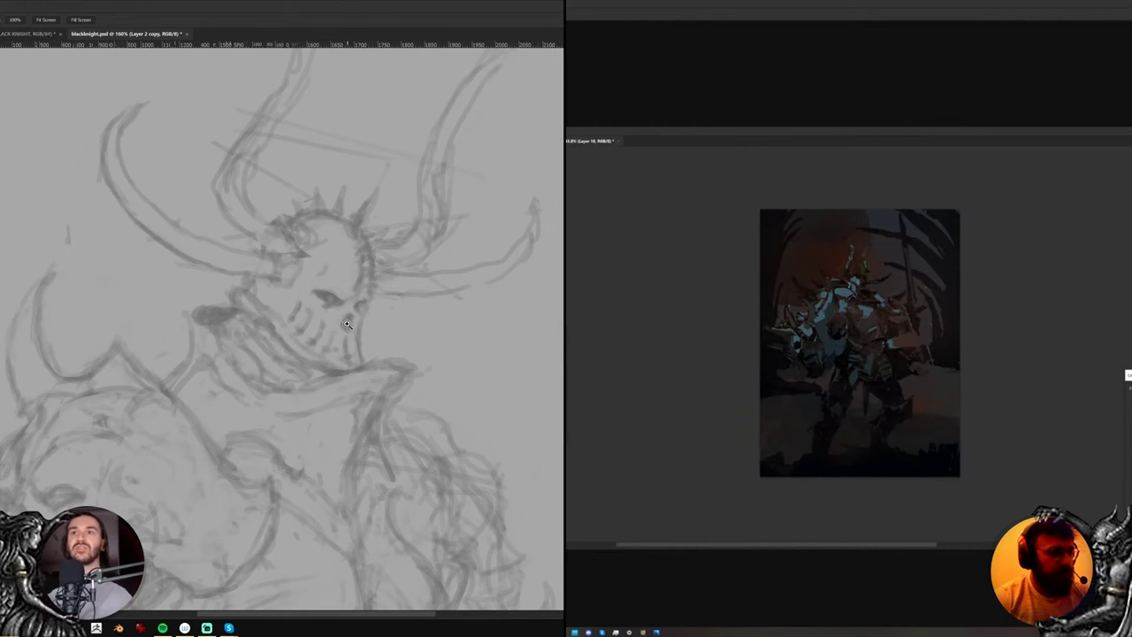
{"action": "scroll", "coordinate": [347, 324], "scroll_direction": "down", "scroll_amount": 5}
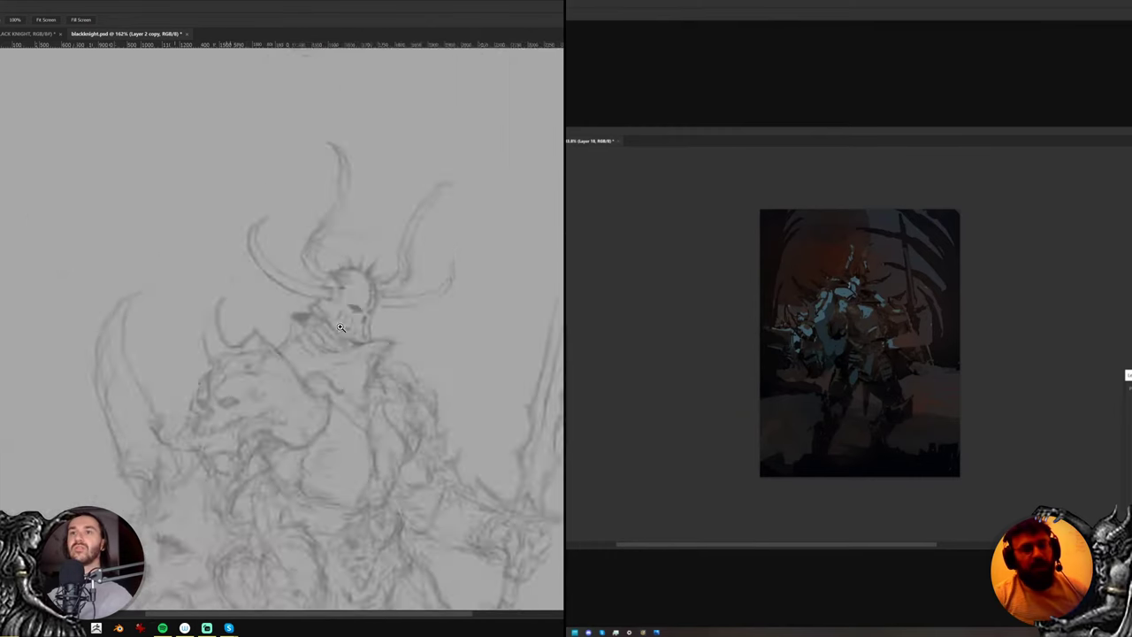
{"action": "scroll", "coordinate": [342, 329], "scroll_direction": "down", "scroll_amount": 4}
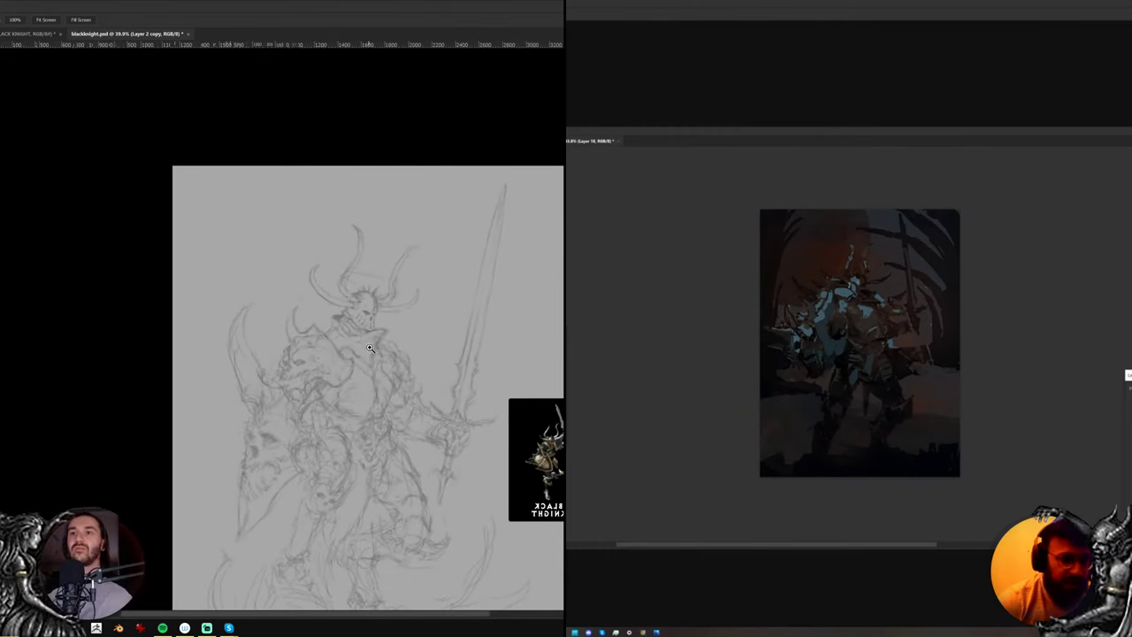
{"action": "left_click_drag", "start_coordinate": [395, 394], "coordinate": [358, 306]}
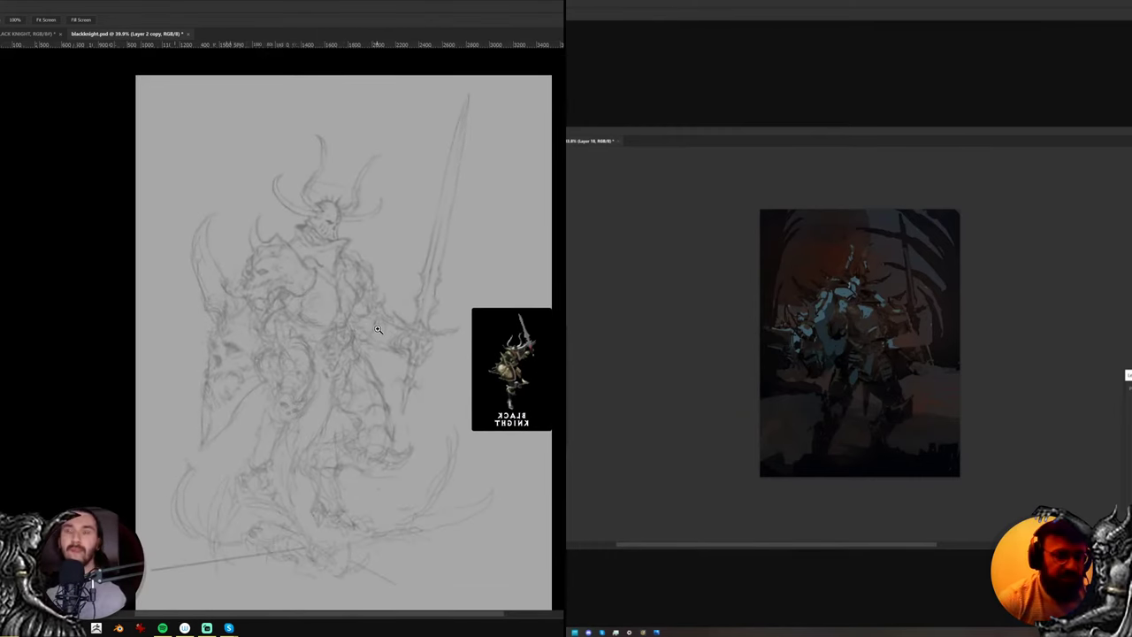
Flip the canvas horizontally and darken the duplicated sketch layer's lines
{"action": "key", "text": "ctrl+shift+h"}
{"action": "scroll", "coordinate": [362, 215], "scroll_direction": "up", "scroll_amount": 5}
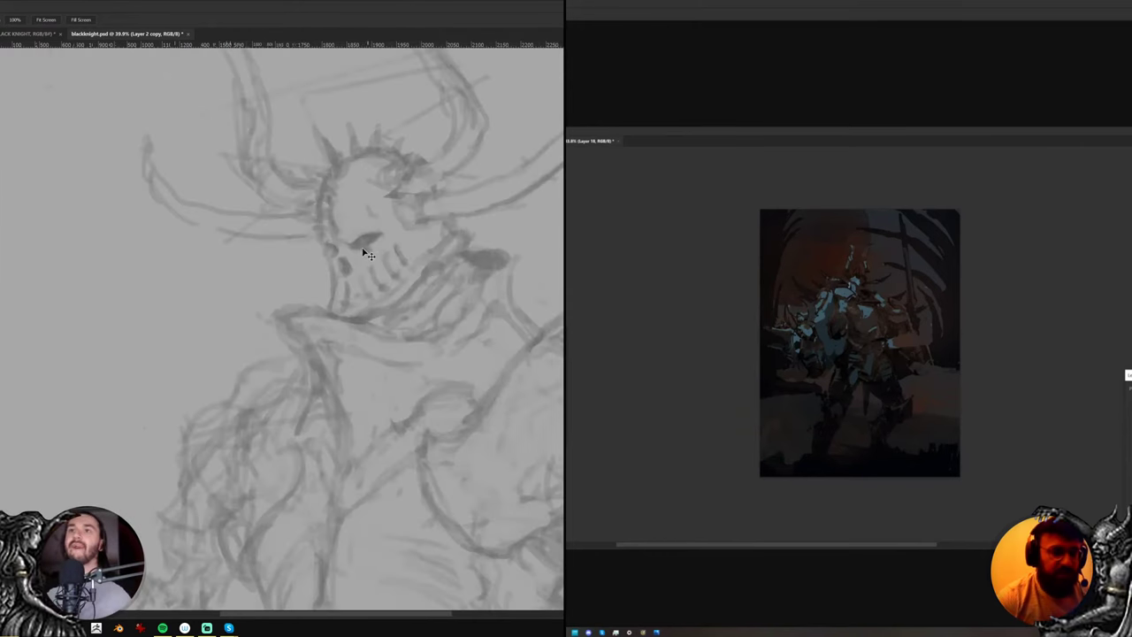
{"action": "key", "text": "v"}
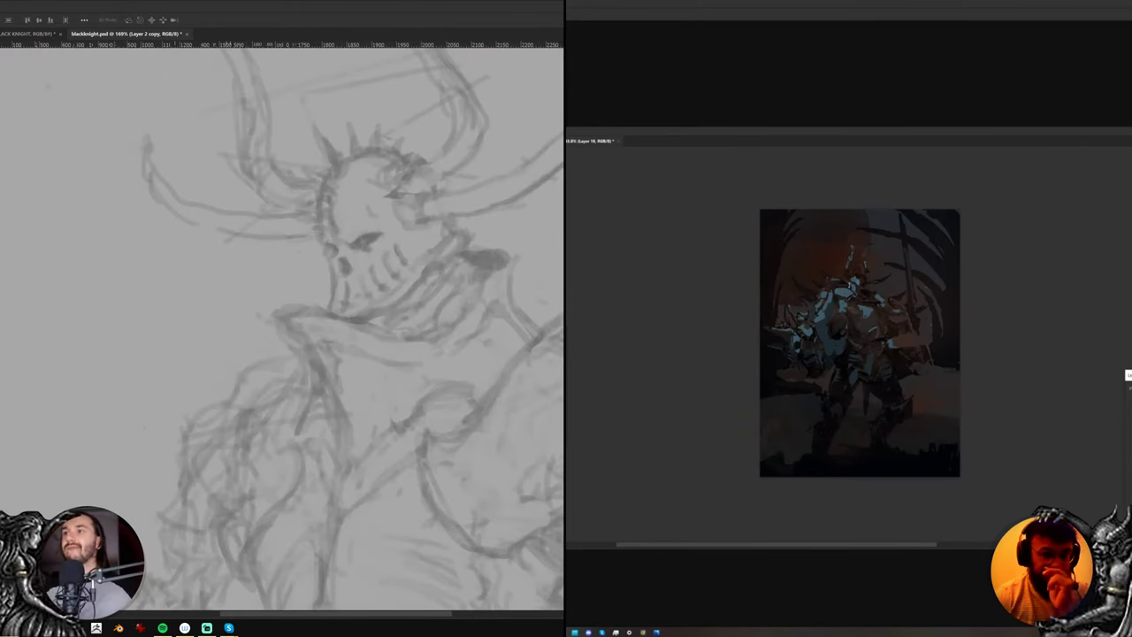
{"action": "key", "text": "ctrl+j"}
{"action": "mouse_move", "coordinate": [398, 235]}
{"action": "left_mouse_down"}
{"action": "mouse_move", "coordinate": [363, 337]}
{"action": "mouse_move", "coordinate": [337, 353]}
{"action": "left_mouse_up"}
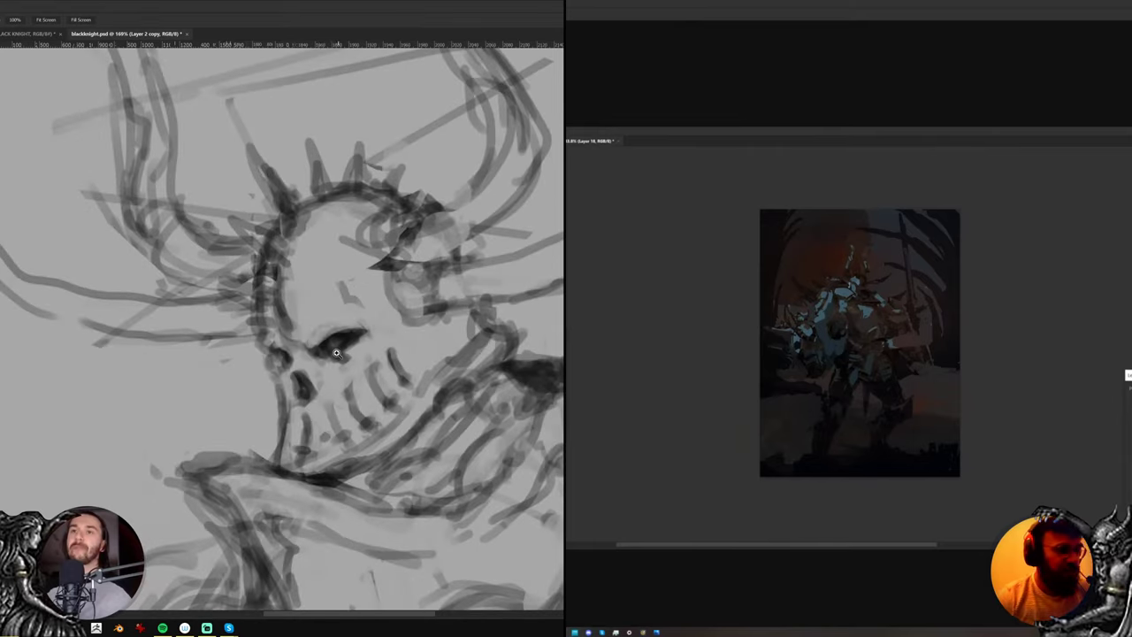
Enlarge the knight sketch document with Image Size
{"action": "scroll", "coordinate": [336, 349], "scroll_direction": "down", "scroll_amount": 6}
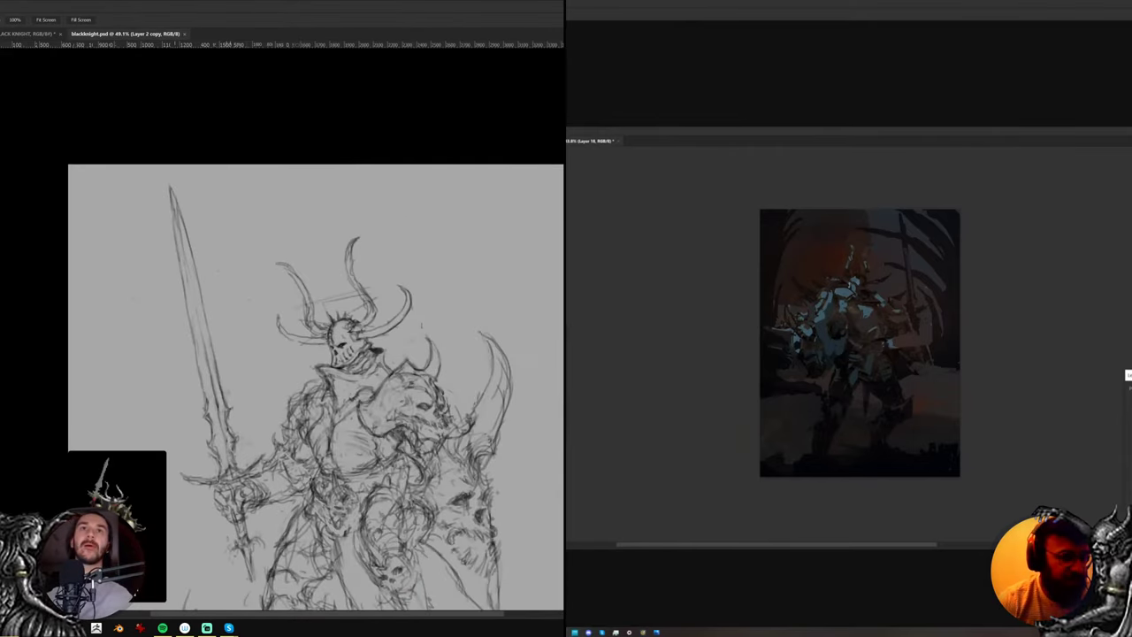
{"action": "key", "text": "ctrl+alt+i"}
{"action": "key", "text": "Tab"}
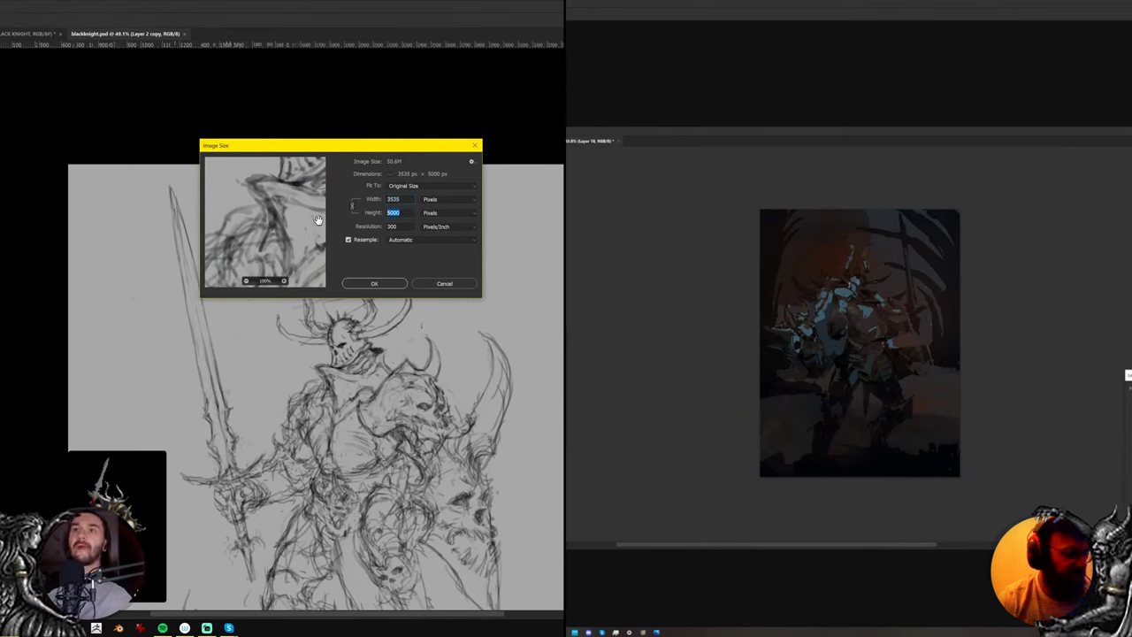
{"action": "key", "text": "Escape"}
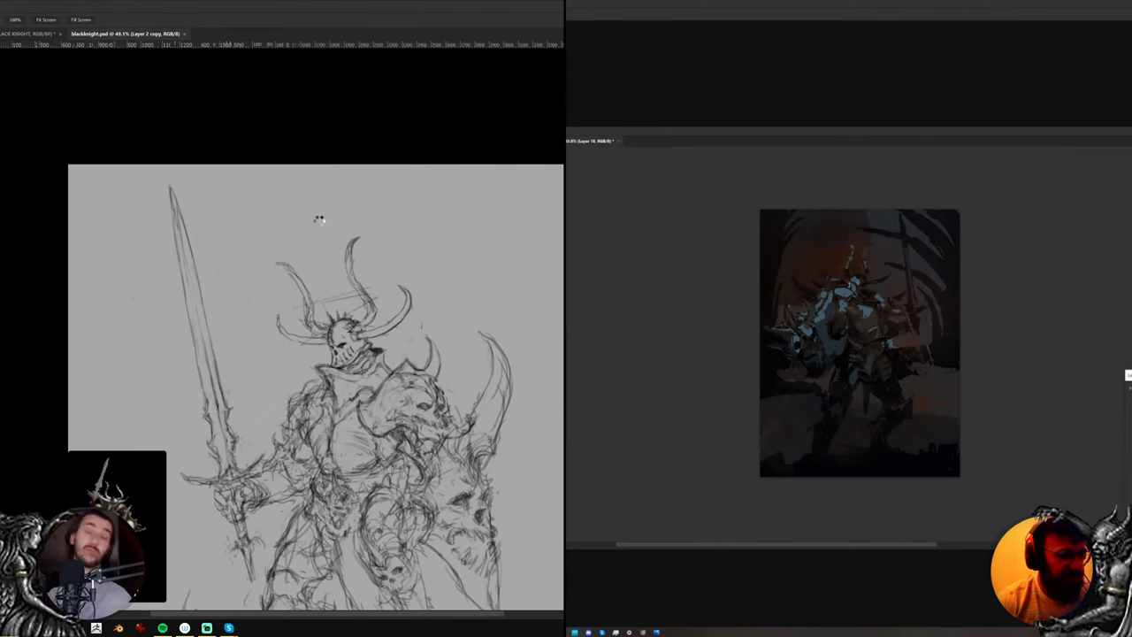
{"action": "key", "text": "ctrl+plus"}
{"action": "left_click_drag", "start_coordinate": [346, 346], "coordinate": [287, 327]}
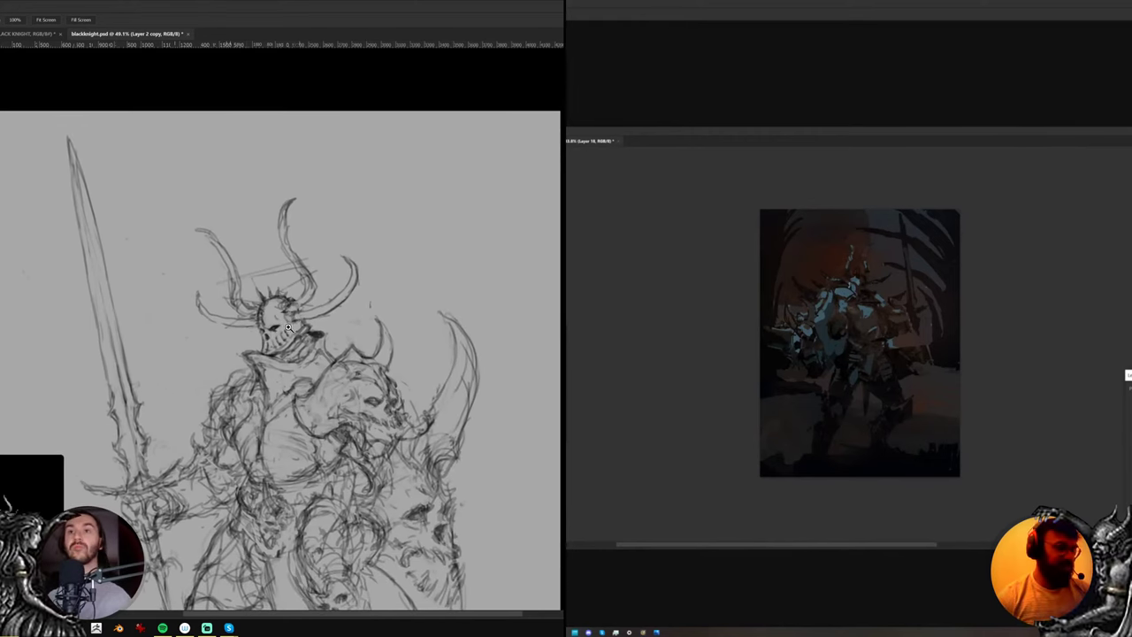
Fill the skull mask's nose hole in solid black with a hard round brush
{"action": "scroll", "coordinate": [287, 327], "scroll_direction": "up", "scroll_amount": 6}
{"action": "key", "text": "b"}
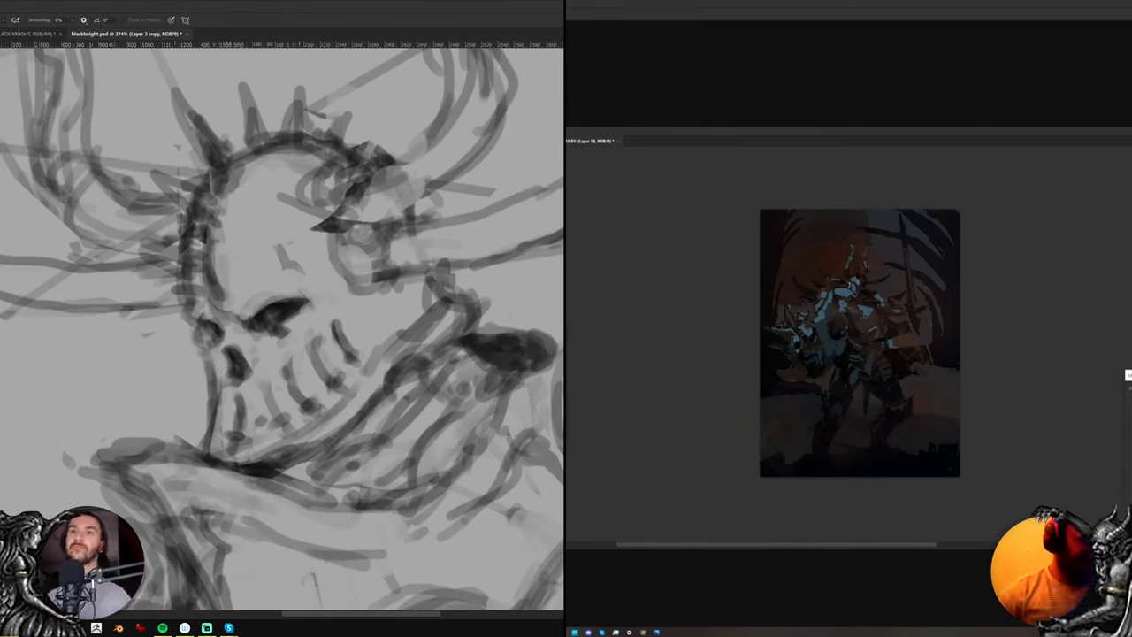
{"action": "key", "text": "b"}
{"action": "right_click", "coordinate": [287, 328]}
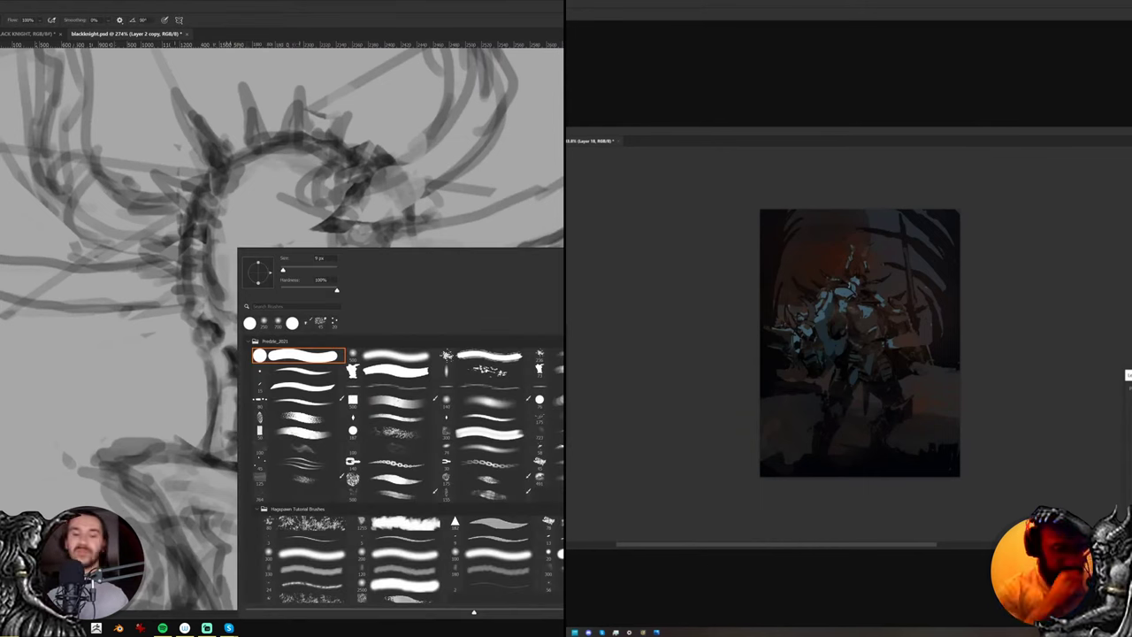
{"action": "key", "text": "Escape"}
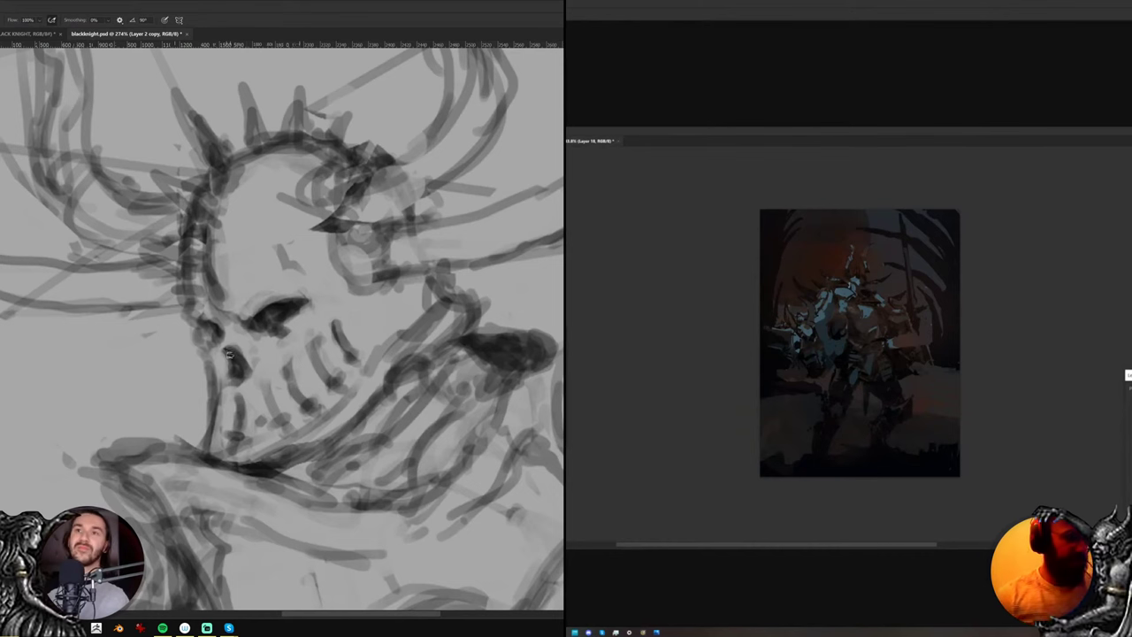
{"action": "mouse_move", "coordinate": [237, 357]}
{"action": "left_mouse_down"}
{"action": "mouse_move", "coordinate": [245, 366]}
{"action": "mouse_move", "coordinate": [233, 382]}
{"action": "mouse_move", "coordinate": [246, 369]}
{"action": "left_mouse_up"}
{"action": "key", "text": "b"}
{"action": "scroll", "coordinate": [931, 300], "scroll_direction": "down", "scroll_amount": 3}
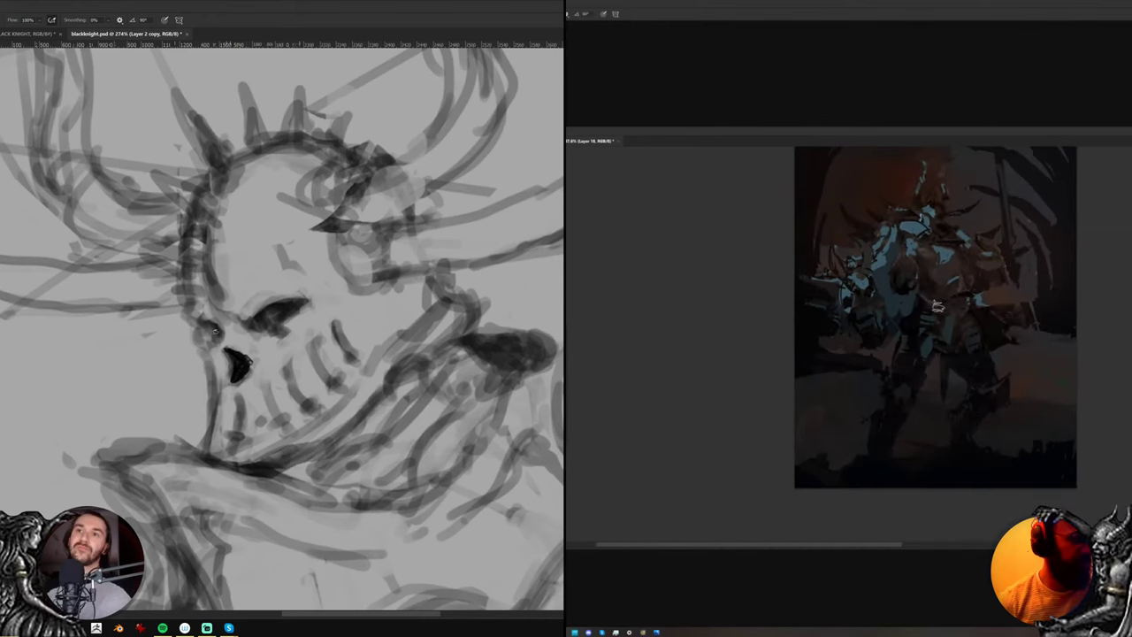
Ink the skull mask's face profile, eye sockets, mouth slits and the two lowest brow spikes in black, cleaning edges with the eraser
{"action": "key", "text": "e"}
{"action": "mouse_move", "coordinate": [218, 343]}
{"action": "left_mouse_down"}
{"action": "mouse_move", "coordinate": [222, 325]}
{"action": "mouse_move", "coordinate": [200, 326]}
{"action": "mouse_move", "coordinate": [210, 398]}
{"action": "left_mouse_up"}
{"action": "key", "text": "b"}
{"action": "key", "text": "e"}
{"action": "key", "text": "b"}
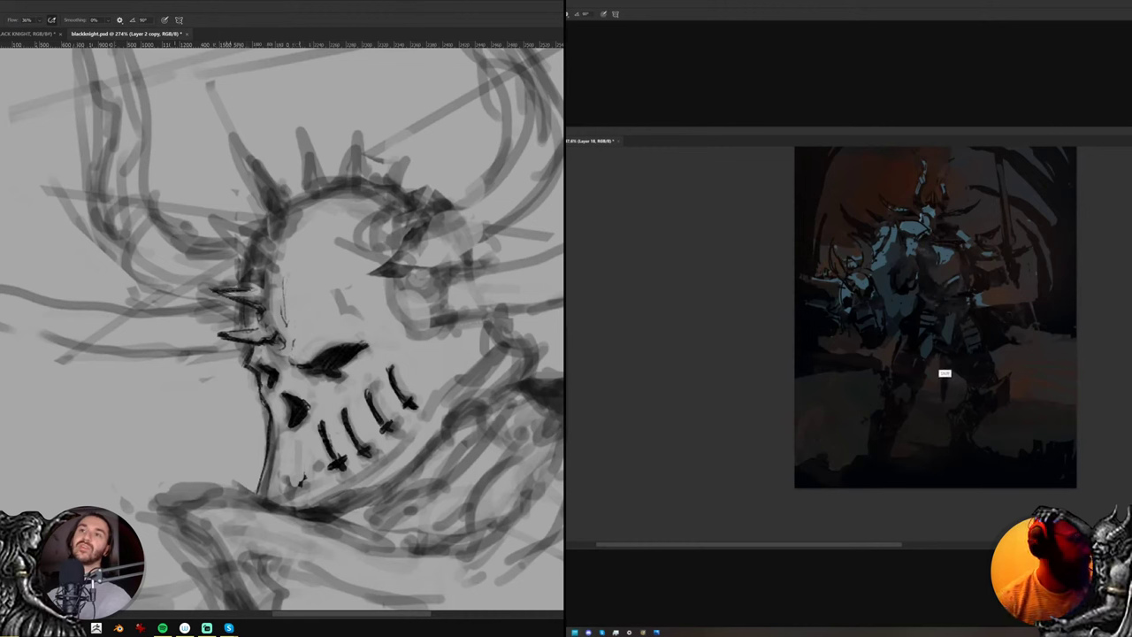
Ink the next two longer spikes up the front of the skull's crown, trimming their edges with the eraser
{"action": "scroll", "coordinate": [917, 255], "scroll_direction": "down", "scroll_amount": 5}
{"action": "left_click_drag", "start_coordinate": [212, 215], "coordinate": [261, 265]}
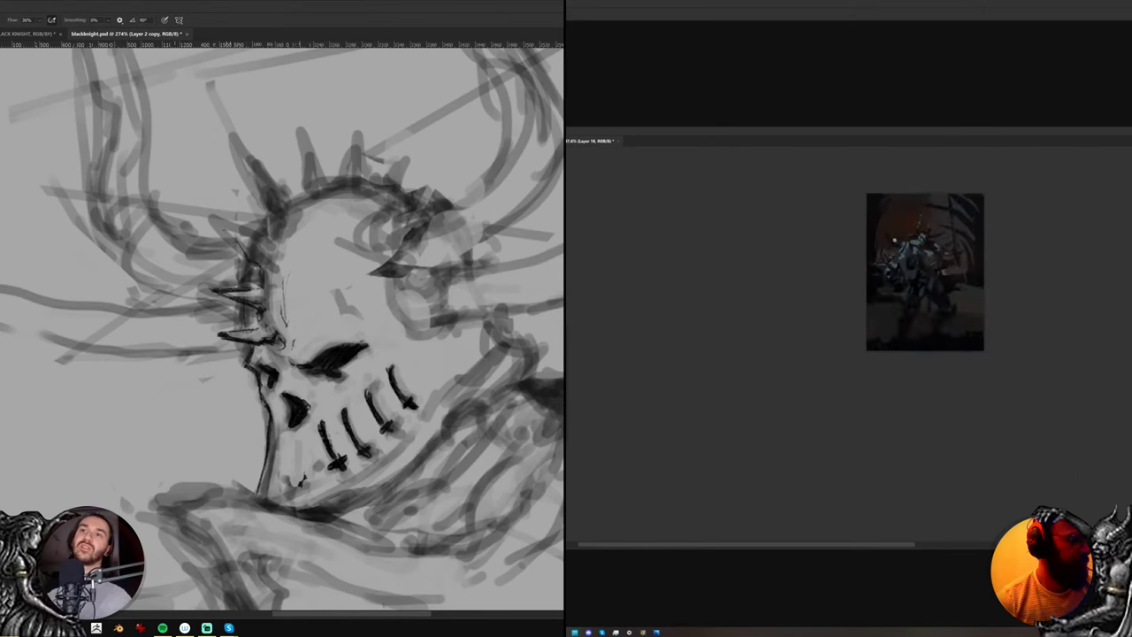
{"action": "scroll", "coordinate": [917, 256], "scroll_direction": "up", "scroll_amount": 3}
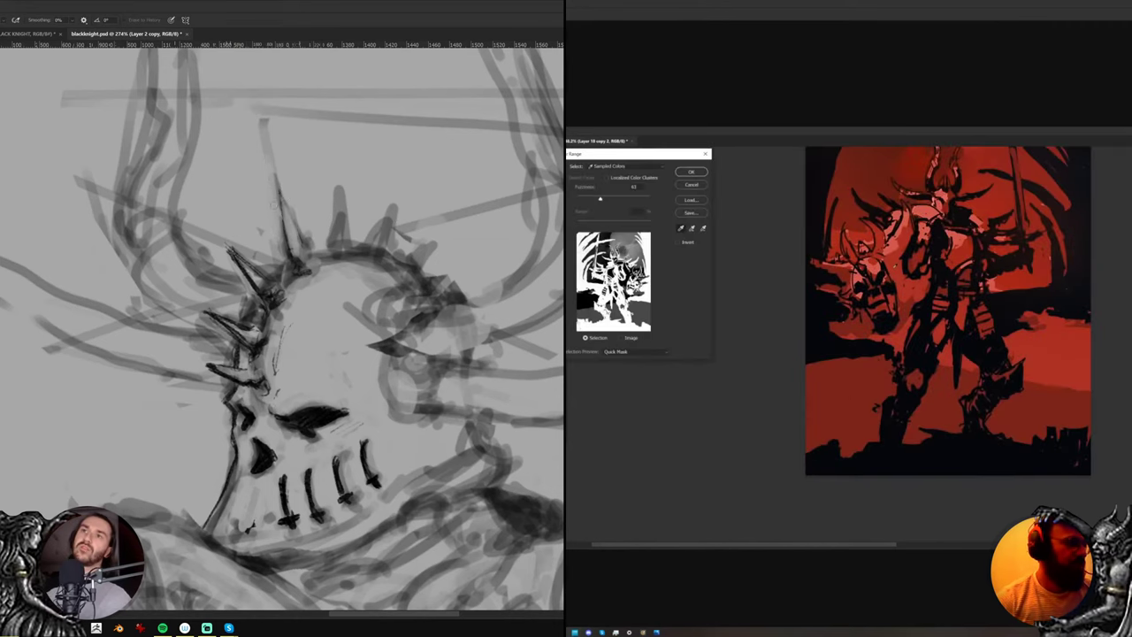
{"action": "left_click_drag", "start_coordinate": [262, 122], "coordinate": [277, 211]}
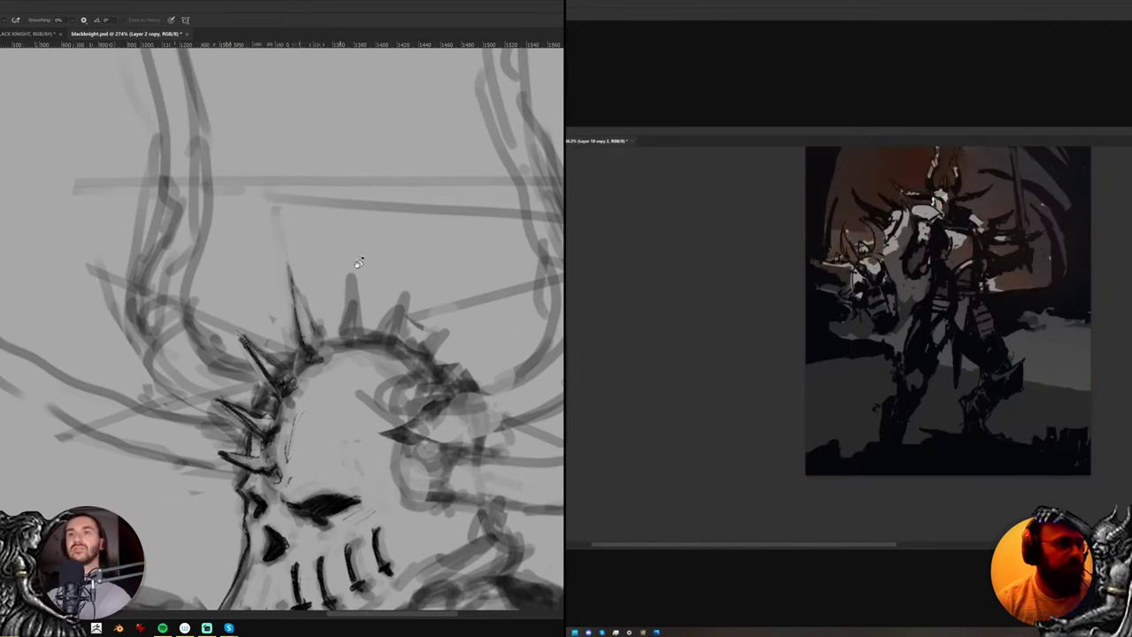
{"action": "key", "text": "b"}
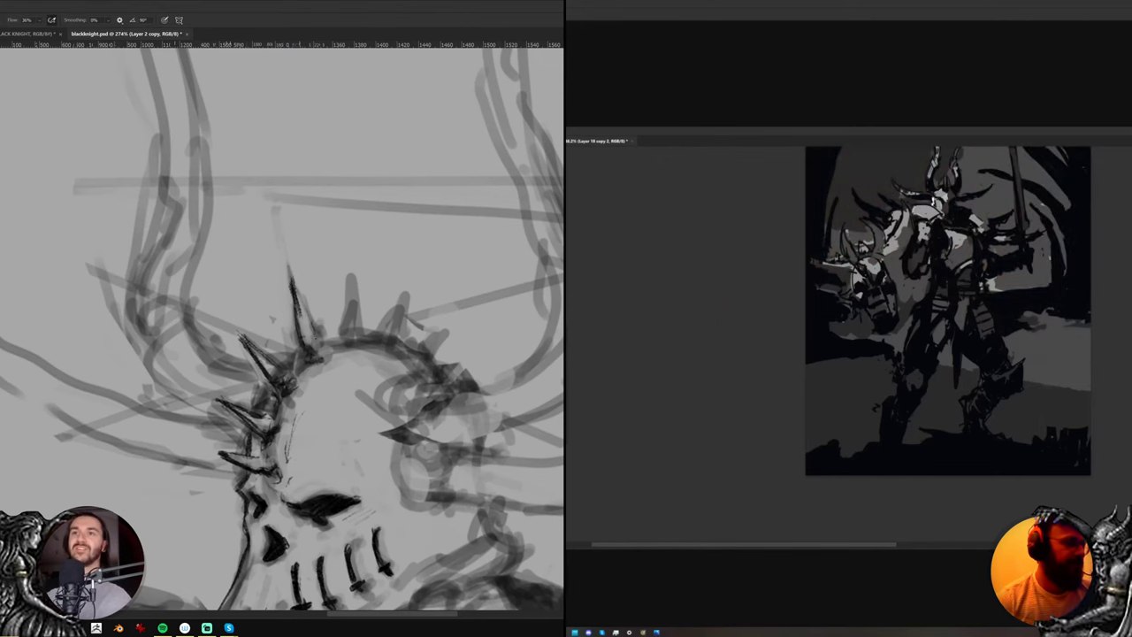
{"action": "key", "text": "e"}
{"action": "key", "text": "b"}
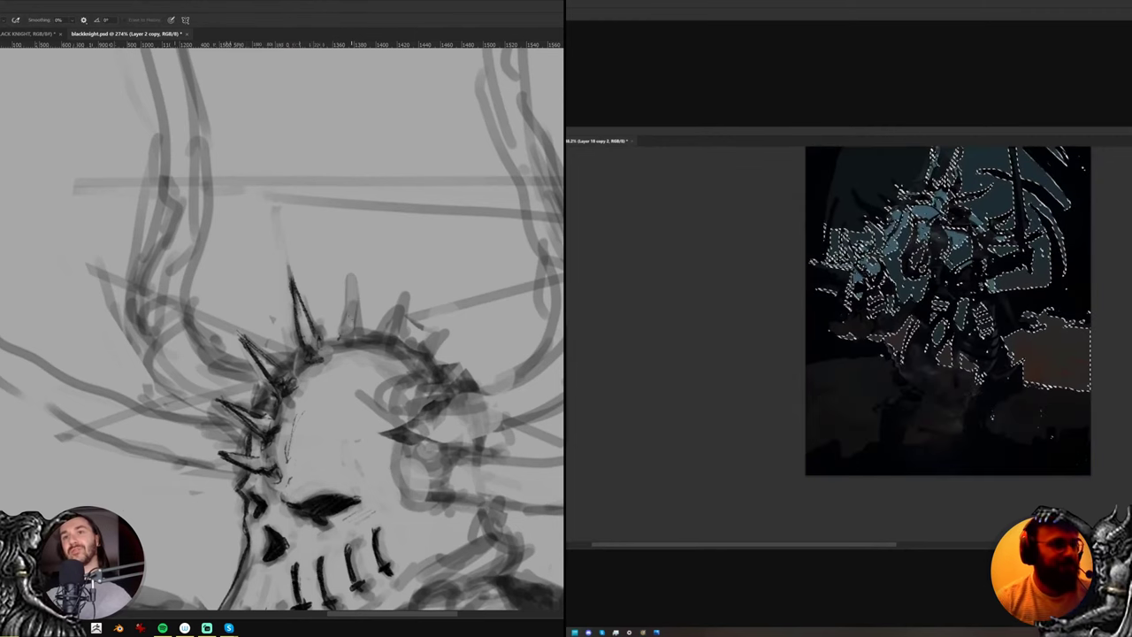
Ink the narrow upright spike at the top of the skull's crown and clean up its outline
{"action": "mouse_move", "coordinate": [344, 330]}
{"action": "left_mouse_down"}
{"action": "mouse_move", "coordinate": [355, 265]}
{"action": "mouse_move", "coordinate": [359, 327]}
{"action": "left_mouse_up"}
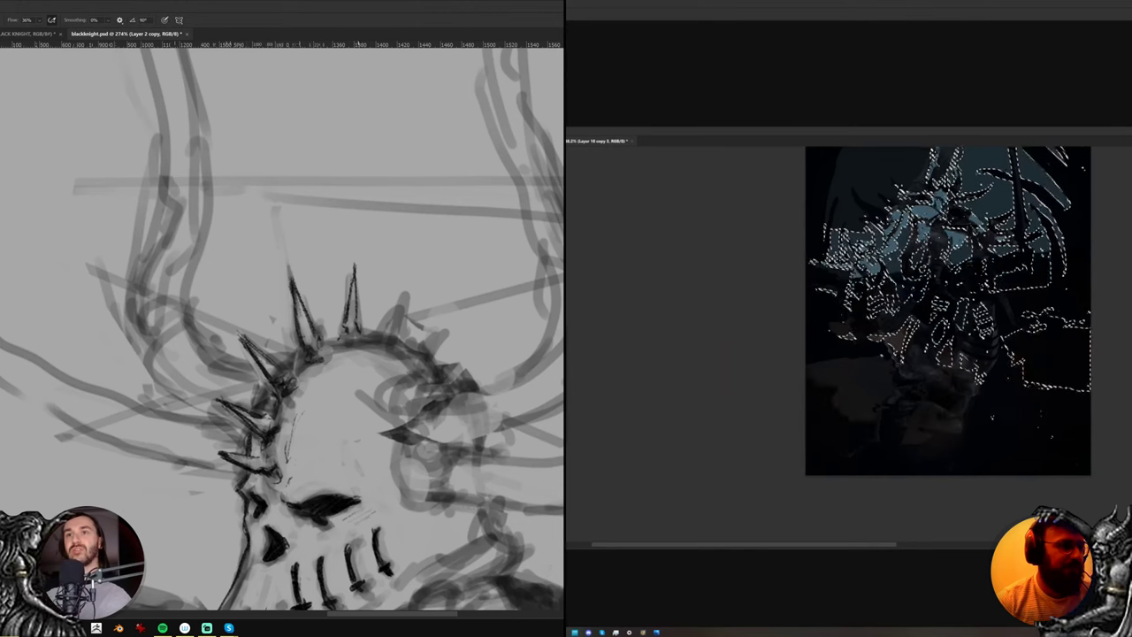
{"action": "left_click_drag", "start_coordinate": [448, 283], "coordinate": [427, 237]}
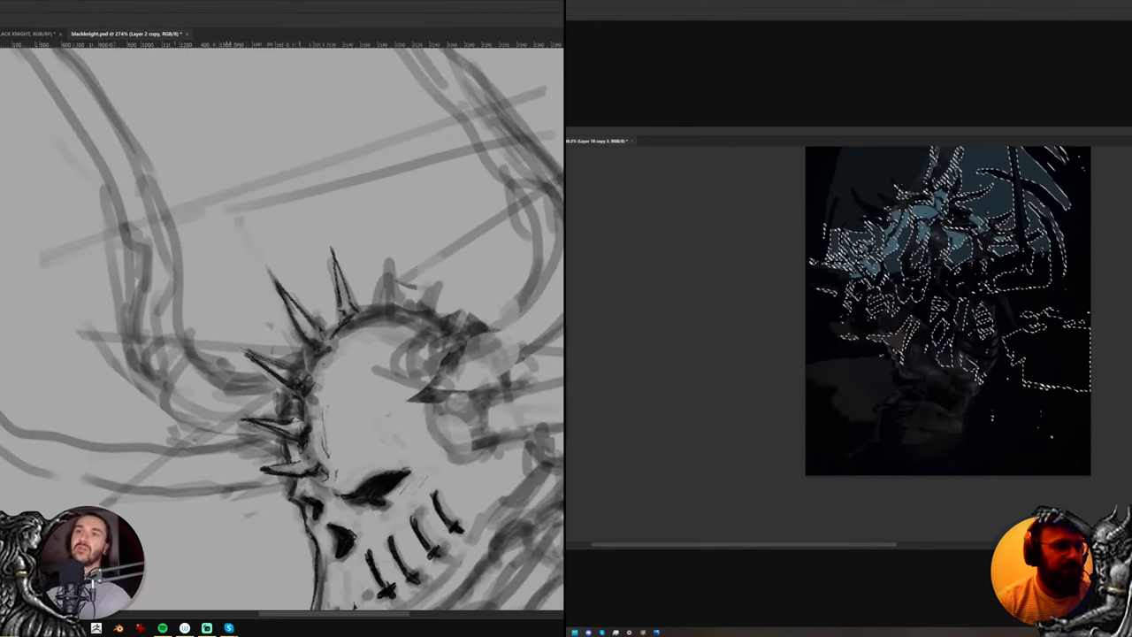
{"action": "key", "text": "e"}
{"action": "key", "text": "b"}
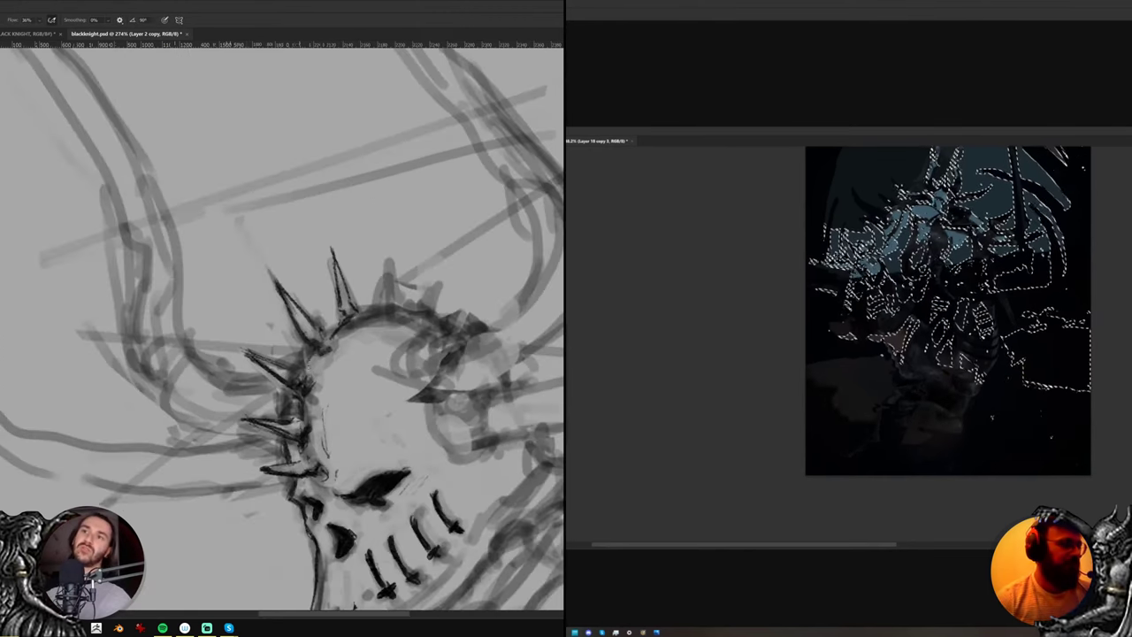
{"action": "key", "text": "r"}
{"action": "mouse_move", "coordinate": [457, 239]}
{"action": "left_mouse_down"}
{"action": "mouse_move", "coordinate": [412, 290]}
{"action": "mouse_move", "coordinate": [448, 349]}
{"action": "left_mouse_up"}
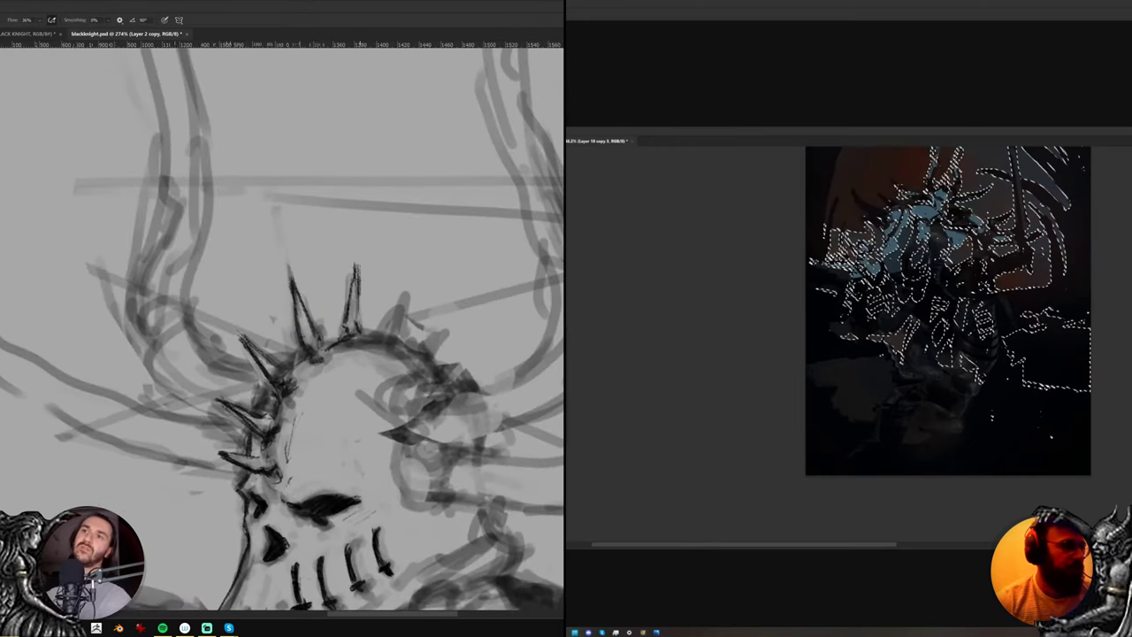
Ink the spike just behind the upright crown spike and sharpen its edges with the eraser
{"action": "mouse_move", "coordinate": [395, 323]}
{"action": "left_mouse_down"}
{"action": "mouse_move", "coordinate": [407, 281]}
{"action": "mouse_move", "coordinate": [405, 333]}
{"action": "mouse_move", "coordinate": [391, 321]}
{"action": "left_mouse_up"}
{"action": "key", "text": "e"}
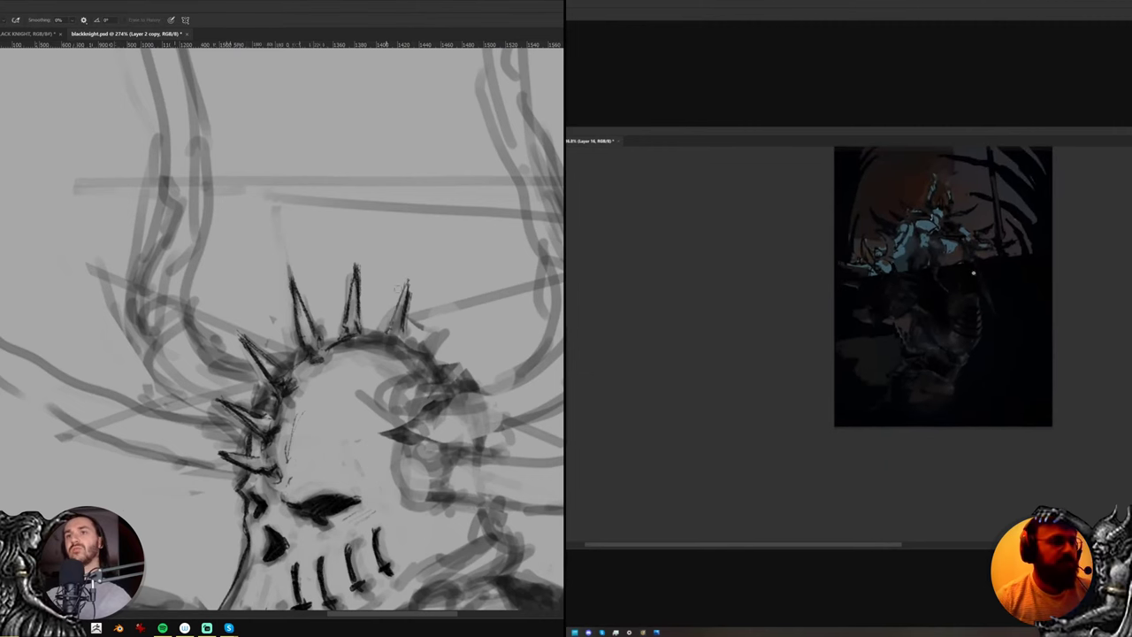
{"action": "key", "text": "b"}
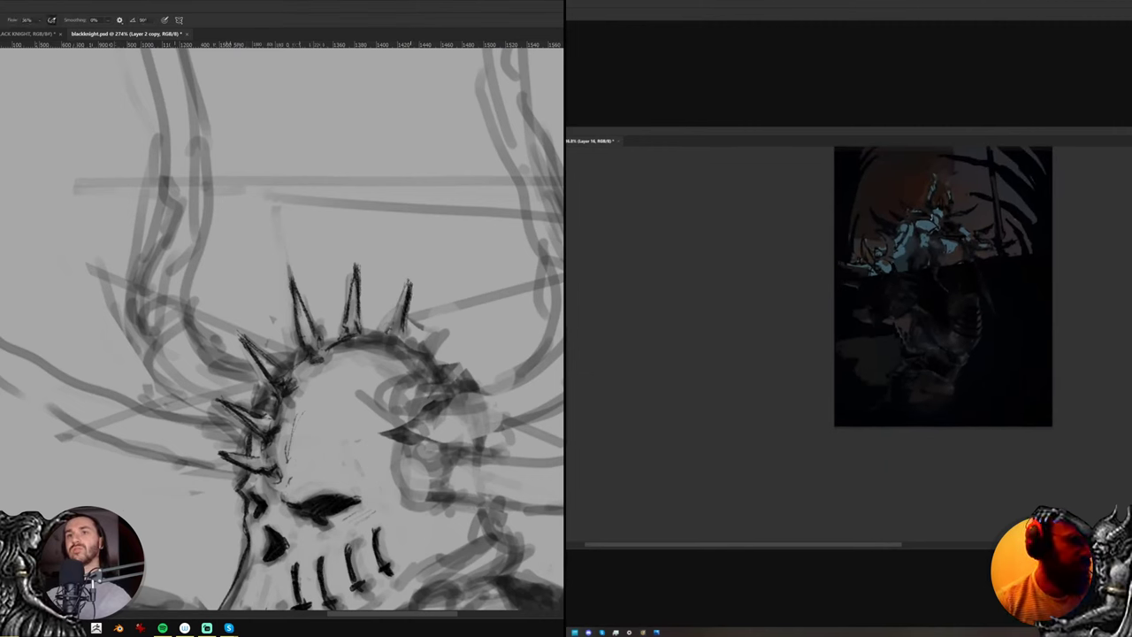
{"action": "key", "text": "e"}
{"action": "left_click_drag", "start_coordinate": [416, 301], "coordinate": [412, 286]}
{"action": "key", "text": "b"}
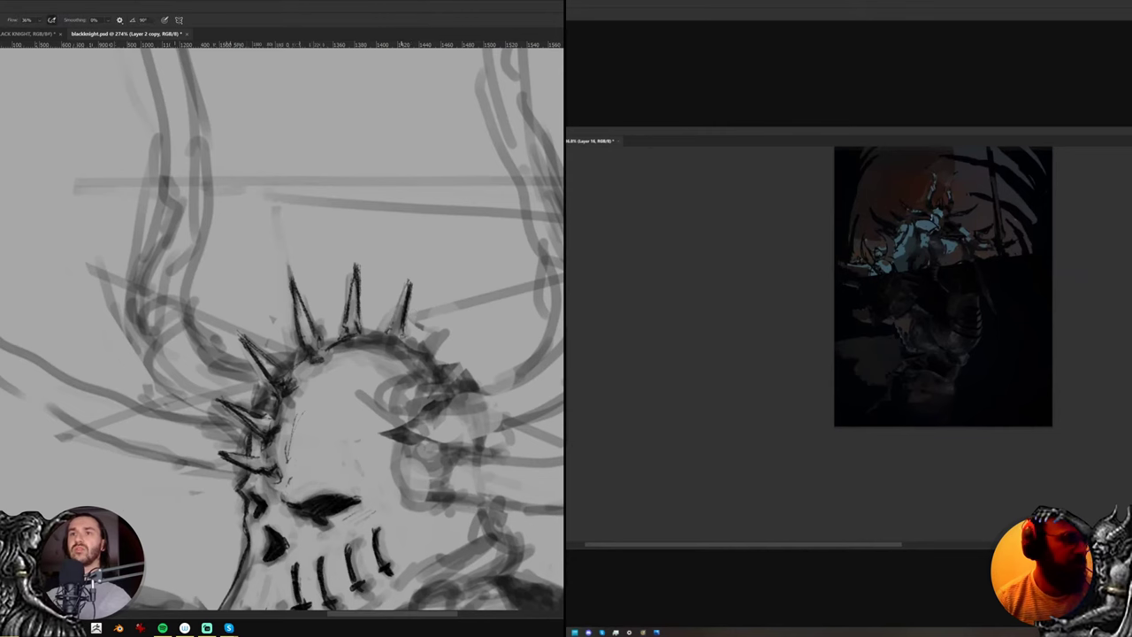
{"action": "left_click_drag", "start_coordinate": [401, 333], "coordinate": [406, 344]}
Erase the loose swirling sketch lines from the side of the skull dome near the horn base
{"action": "key", "text": "r"}
{"action": "mouse_move", "coordinate": [496, 279]}
{"action": "left_mouse_down"}
{"action": "mouse_move", "coordinate": [490, 253]}
{"action": "mouse_move", "coordinate": [327, 146]}
{"action": "left_mouse_up"}
{"action": "key", "text": "e"}
{"action": "mouse_move", "coordinate": [345, 247]}
{"action": "left_mouse_down"}
{"action": "mouse_move", "coordinate": [334, 267]}
{"action": "mouse_move", "coordinate": [364, 235]}
{"action": "mouse_move", "coordinate": [396, 271]}
{"action": "mouse_move", "coordinate": [409, 257]}
{"action": "left_mouse_up"}
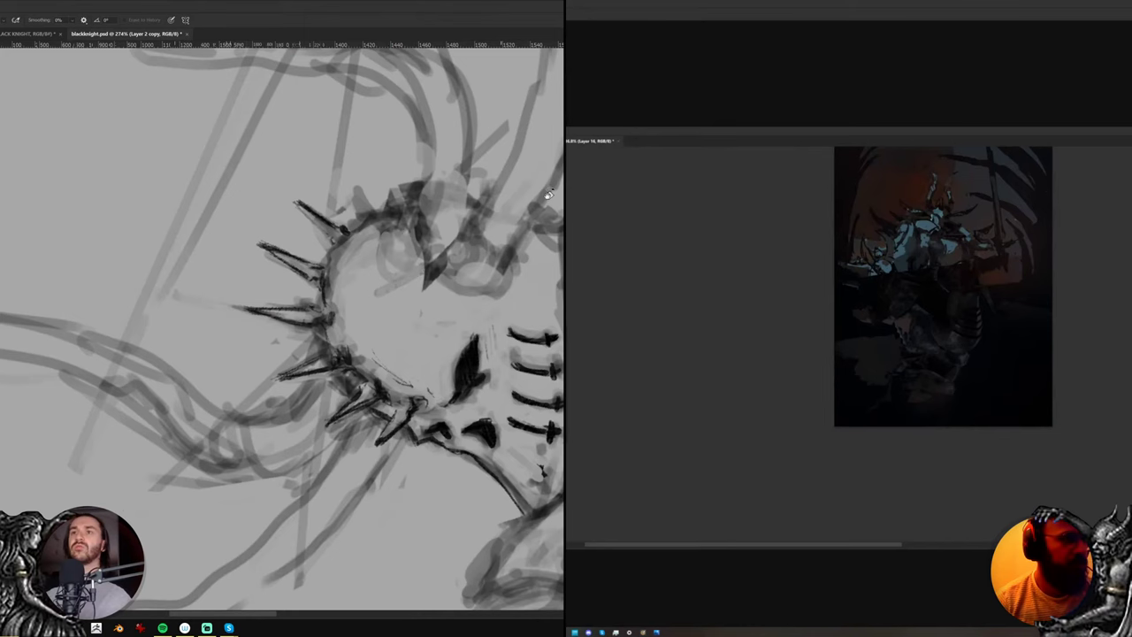
{"action": "key", "text": "r"}
{"action": "left_click_drag", "start_coordinate": [549, 195], "coordinate": [511, 352]}
{"action": "key", "text": "b"}
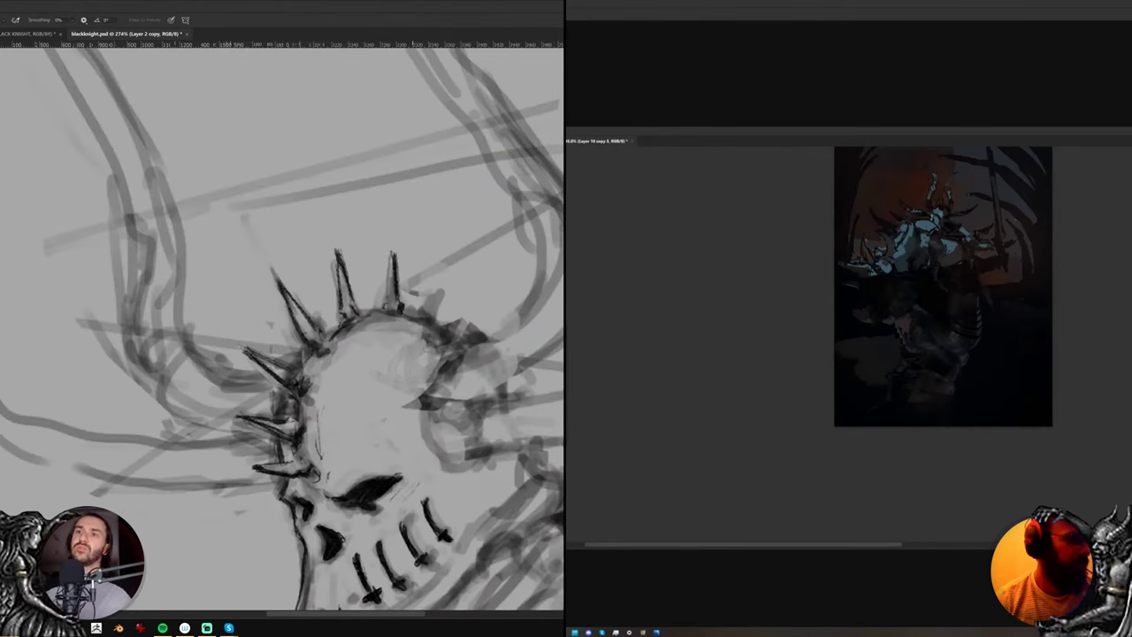
{"action": "left_click_drag", "start_coordinate": [527, 264], "coordinate": [522, 314]}
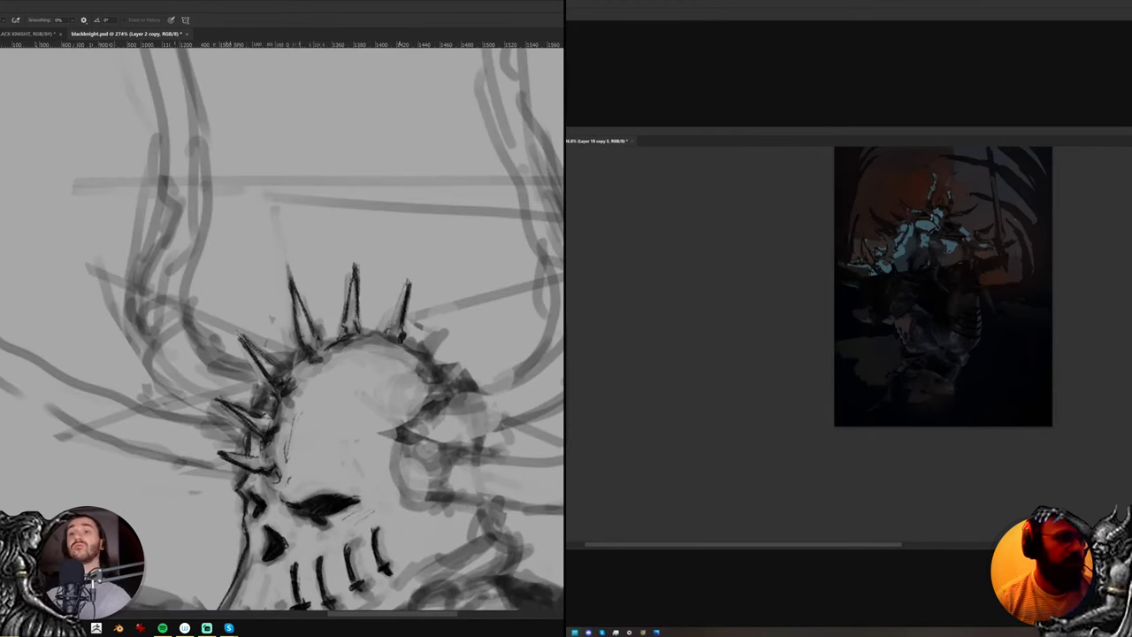
Thicken the spike behind the upright one, and ink the short spike at the back of the crown
{"action": "key", "text": "b"}
{"action": "left_click_drag", "start_coordinate": [388, 322], "coordinate": [407, 277]}
{"action": "left_click_drag", "start_coordinate": [386, 326], "coordinate": [404, 280]}
{"action": "mouse_move", "coordinate": [390, 320]}
{"action": "left_mouse_down"}
{"action": "mouse_move", "coordinate": [408, 277]}
{"action": "mouse_move", "coordinate": [389, 316]}
{"action": "mouse_move", "coordinate": [442, 331]}
{"action": "mouse_move", "coordinate": [432, 352]}
{"action": "mouse_move", "coordinate": [413, 321]}
{"action": "left_mouse_up"}
{"action": "key", "text": "e"}
{"action": "key", "text": "b"}
{"action": "key", "text": "e"}
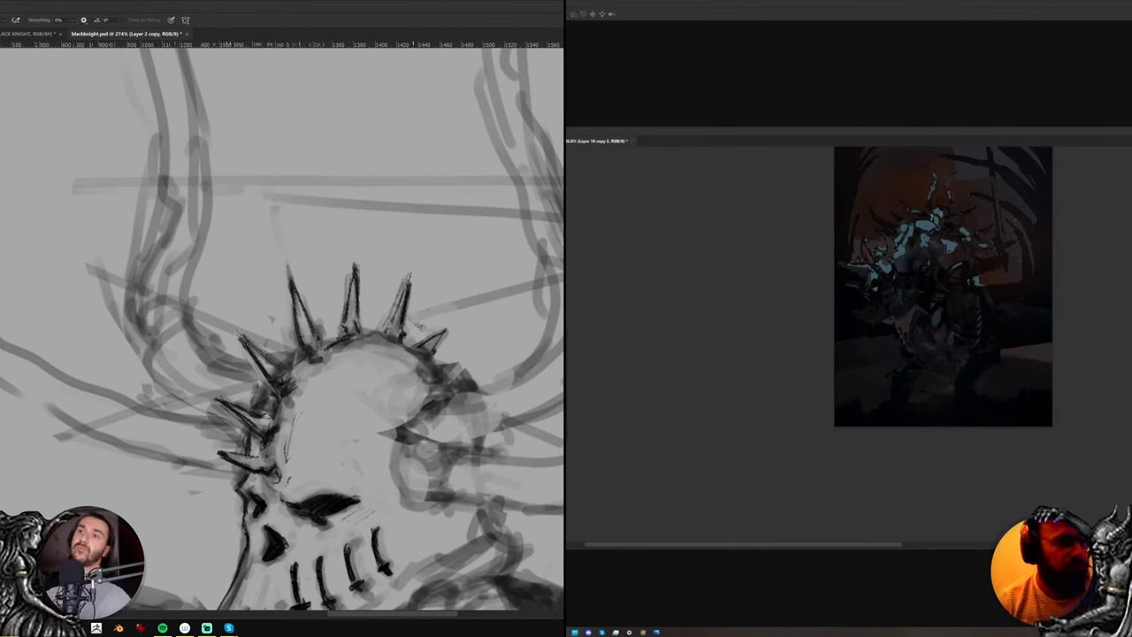
Clean up the sketch behind the short rear spike and ink the skull dome's back edge toward the horn base
{"action": "key", "text": "ctrl+z"}
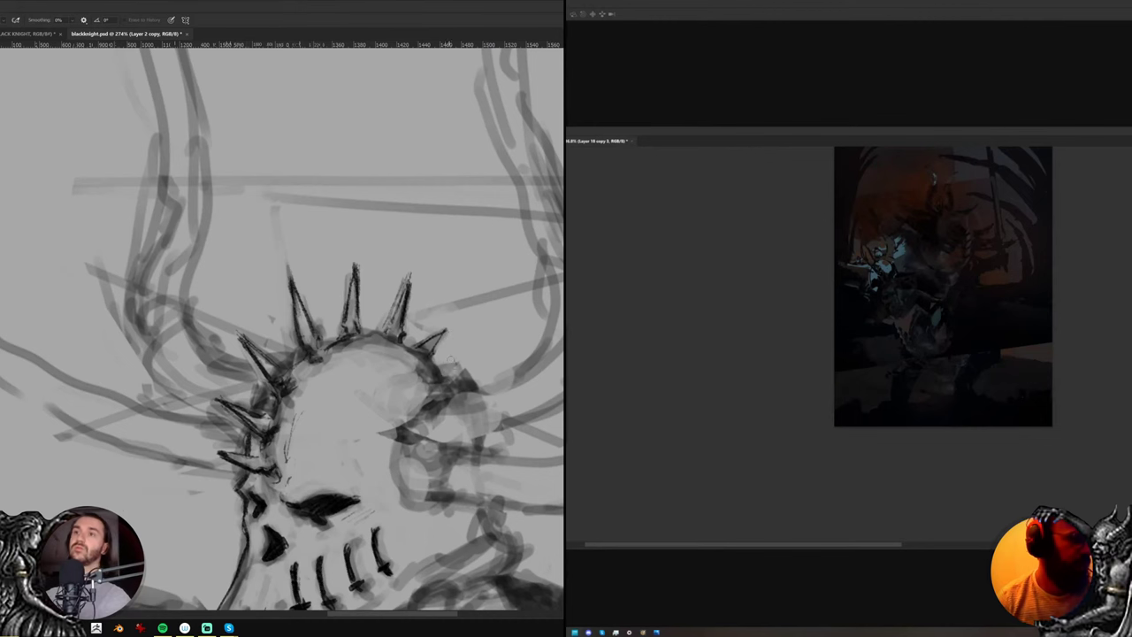
{"action": "key", "text": "ctrl+shift+z"}
{"action": "mouse_move", "coordinate": [426, 363]}
{"action": "left_mouse_down"}
{"action": "mouse_move", "coordinate": [429, 389]}
{"action": "mouse_move", "coordinate": [449, 389]}
{"action": "left_mouse_up"}
{"action": "key", "text": "b"}
{"action": "key", "text": "ctrl+z"}
{"action": "mouse_move", "coordinate": [476, 428]}
{"action": "left_mouse_down"}
{"action": "mouse_move", "coordinate": [426, 334]}
{"action": "mouse_move", "coordinate": [376, 300]}
{"action": "left_mouse_up"}
Select the lighter areas around and on the silhouetted knight with Color Range, adding a second sampled tone
{"action": "left_click", "coordinate": [690, 171]}
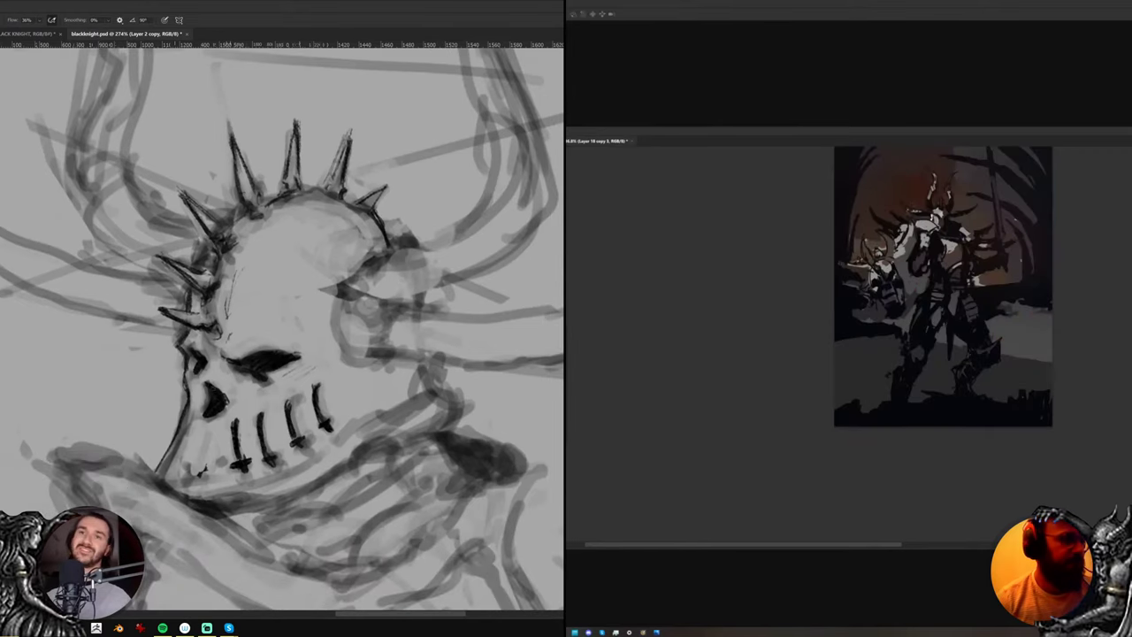
{"action": "key", "text": "ctrl+z"}
{"action": "mouse_move", "coordinate": [210, 383]}
{"action": "left_mouse_down"}
{"action": "mouse_move", "coordinate": [228, 403]}
{"action": "mouse_move", "coordinate": [181, 456]}
{"action": "left_mouse_up"}
{"action": "key", "text": "alt+s"}
{"action": "key", "text": "c"}
{"action": "left_click", "coordinate": [958, 257]}
{"action": "key", "text": "e"}
{"action": "left_click", "coordinate": [944, 255], "text": "shift"}
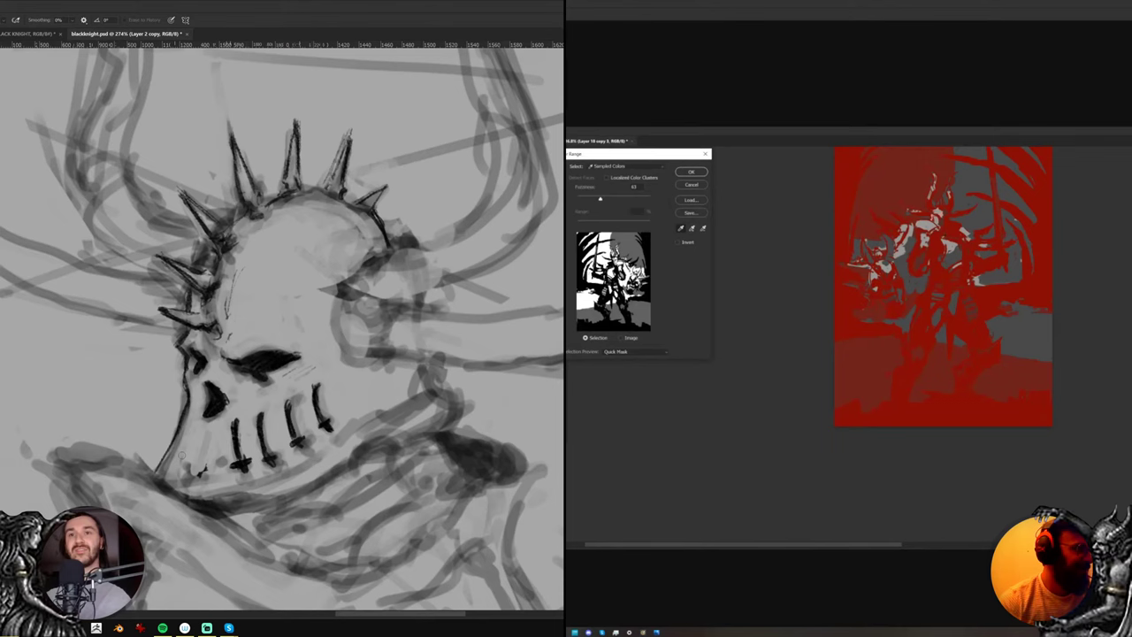
{"action": "left_click", "coordinate": [689, 172]}
{"action": "left_click_drag", "start_coordinate": [497, 395], "coordinate": [526, 286]}
{"action": "key", "text": "r"}
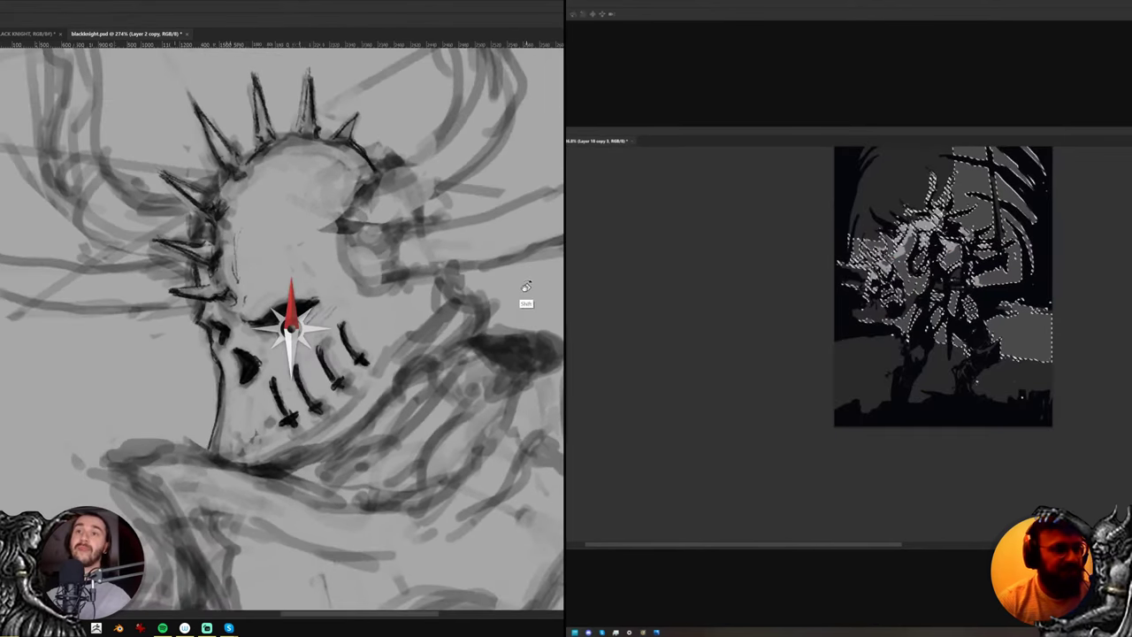
Darken the skull's eye socket, and delete the armor texture layer's existing mask without applying it
{"action": "key", "text": "b"}
{"action": "left_click_drag", "start_coordinate": [262, 329], "coordinate": [285, 333]}
{"action": "key", "text": "Delete"}
{"action": "key", "text": "e"}
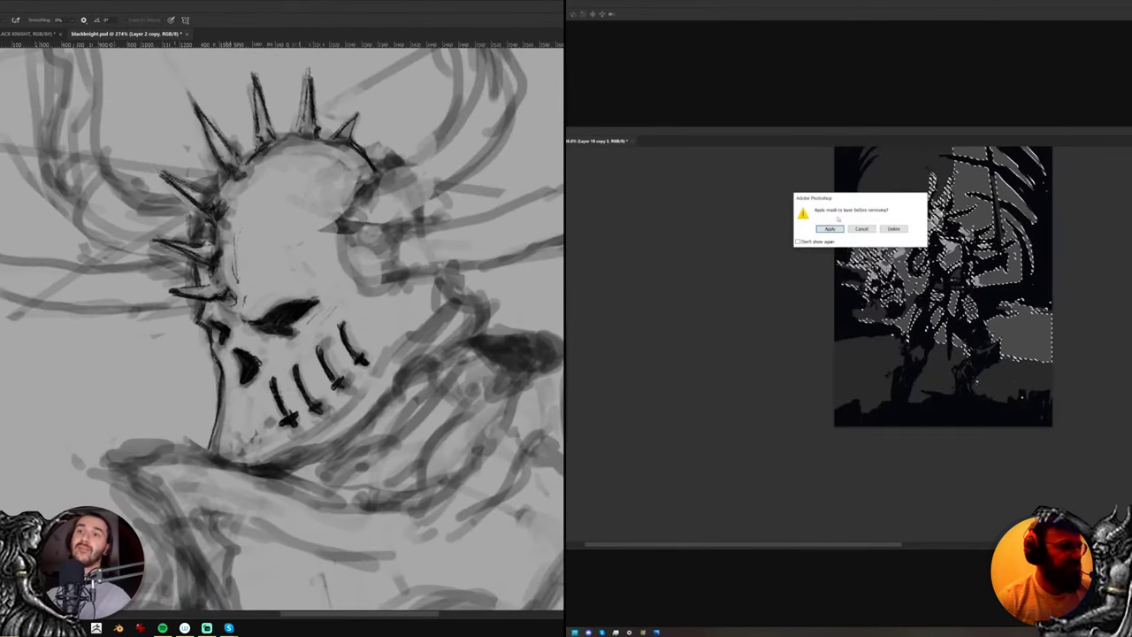
{"action": "left_click", "coordinate": [887, 231]}
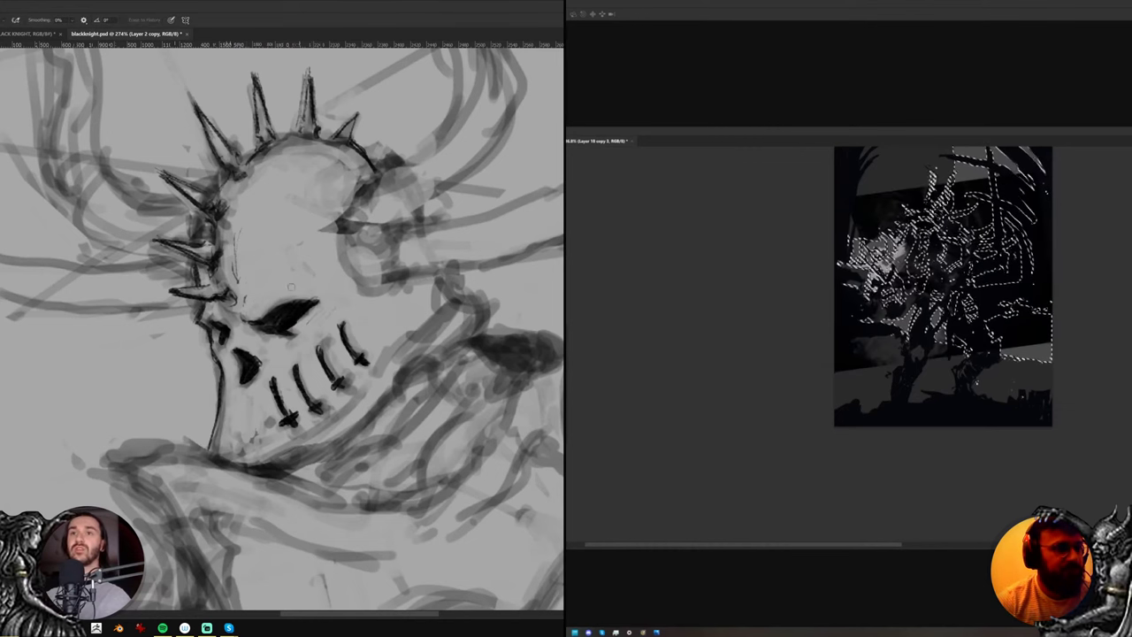
Mask the armor texture layer with the Color Range selection and invert the mask
{"action": "key", "text": "b"}
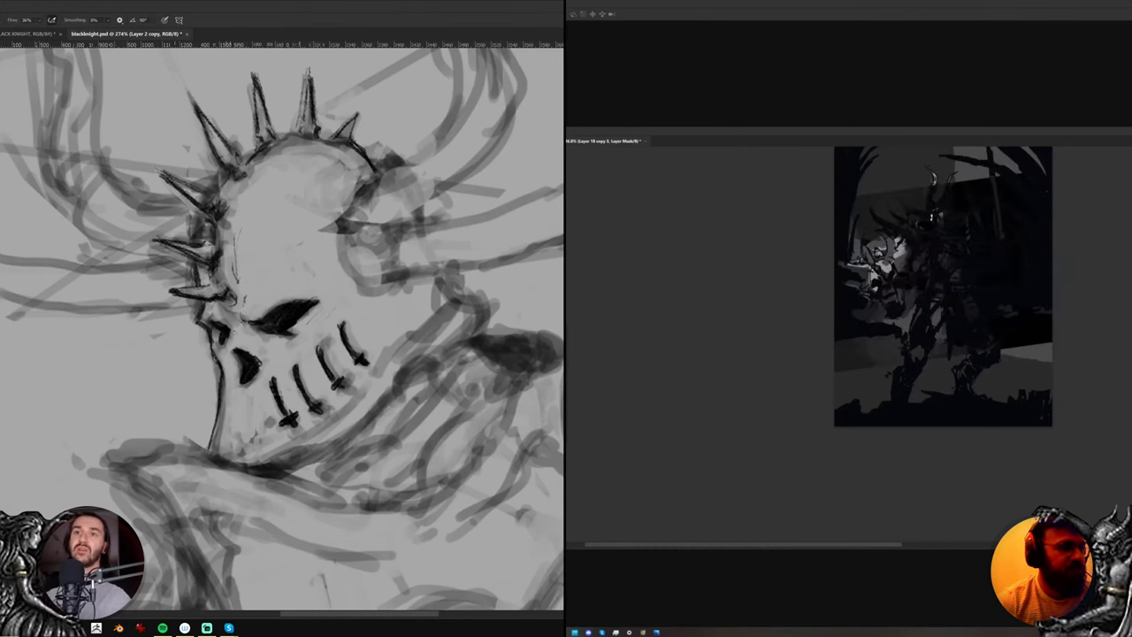
{"action": "key", "text": "ctrl+z"}
{"action": "key", "text": "e"}
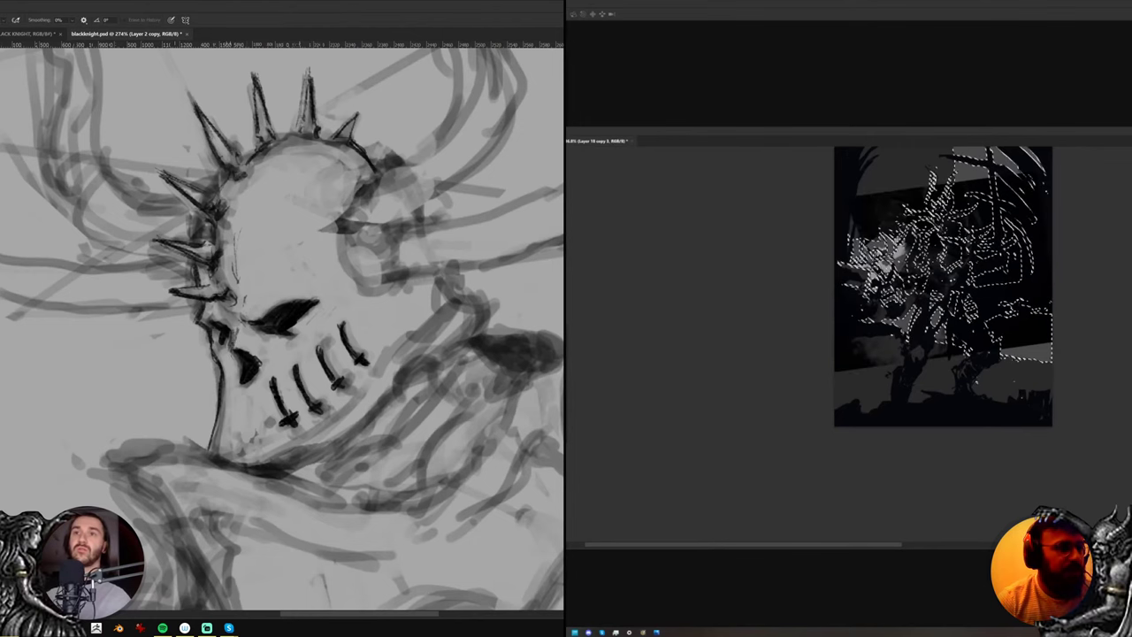
{"action": "key", "text": "b"}
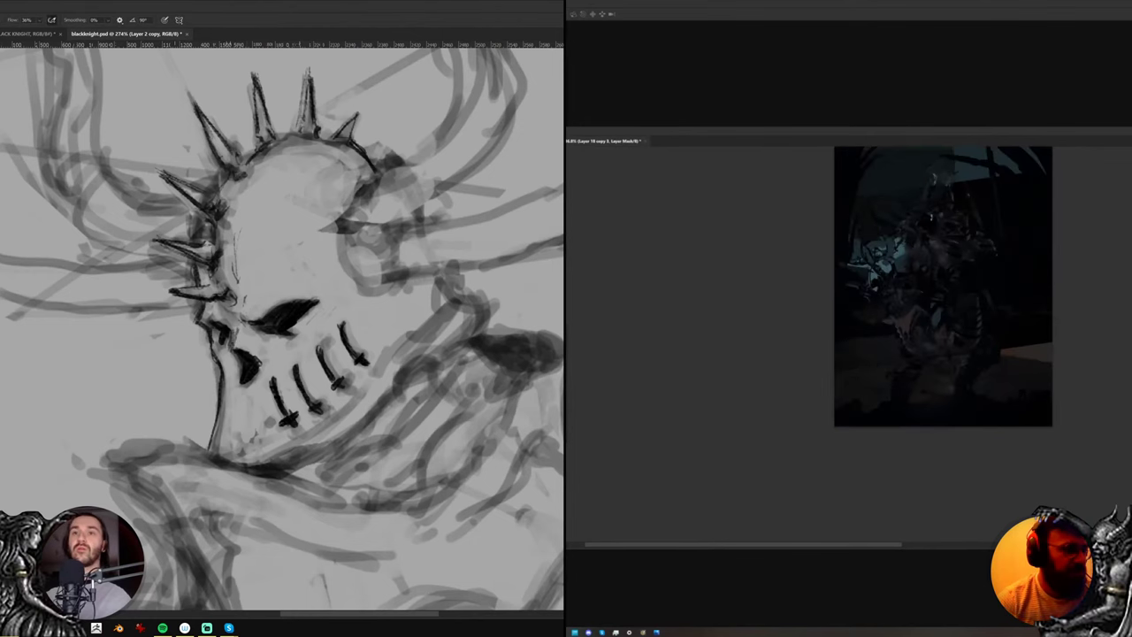
{"action": "key", "text": "e"}
{"action": "key", "text": "ctrl+i"}
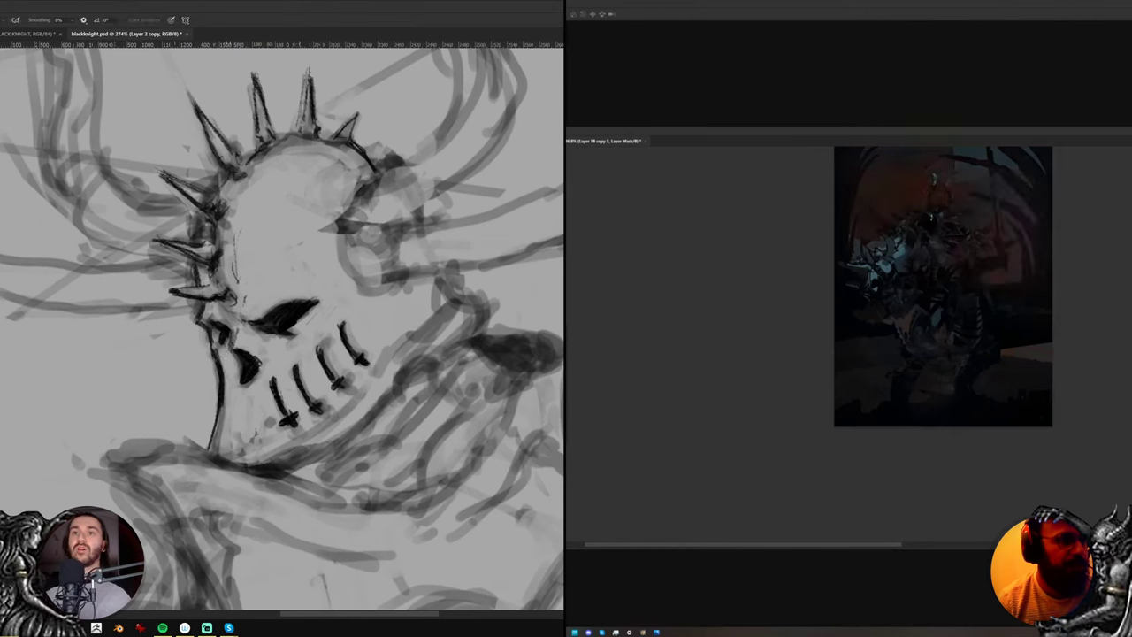
{"action": "left_click_drag", "start_coordinate": [222, 359], "coordinate": [223, 409]}
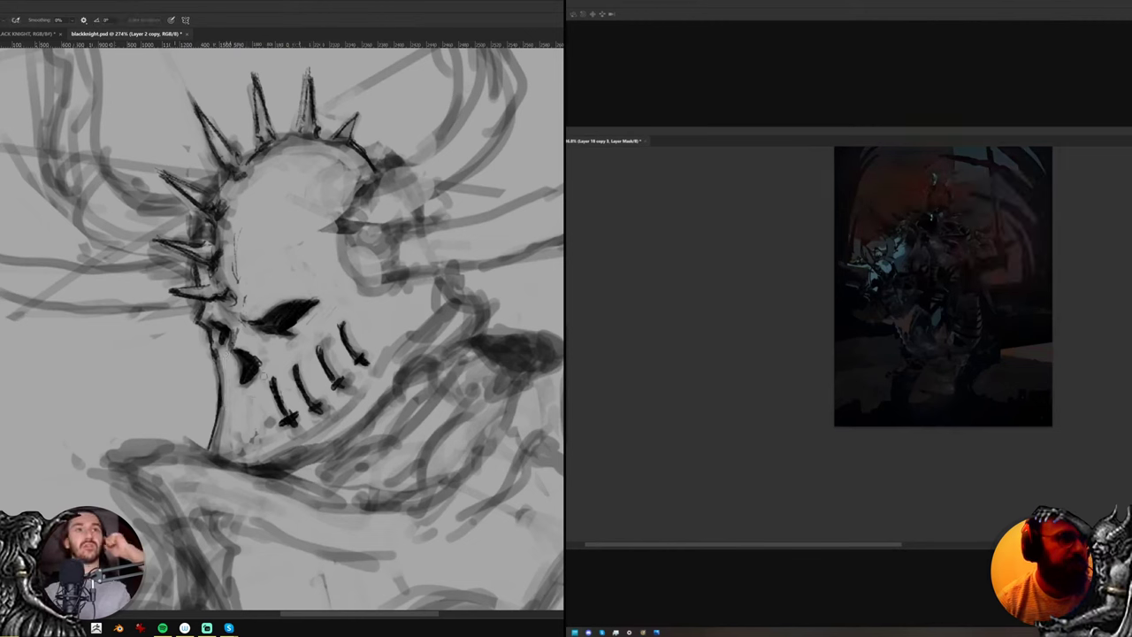
{"action": "key", "text": "ctrl+z"}
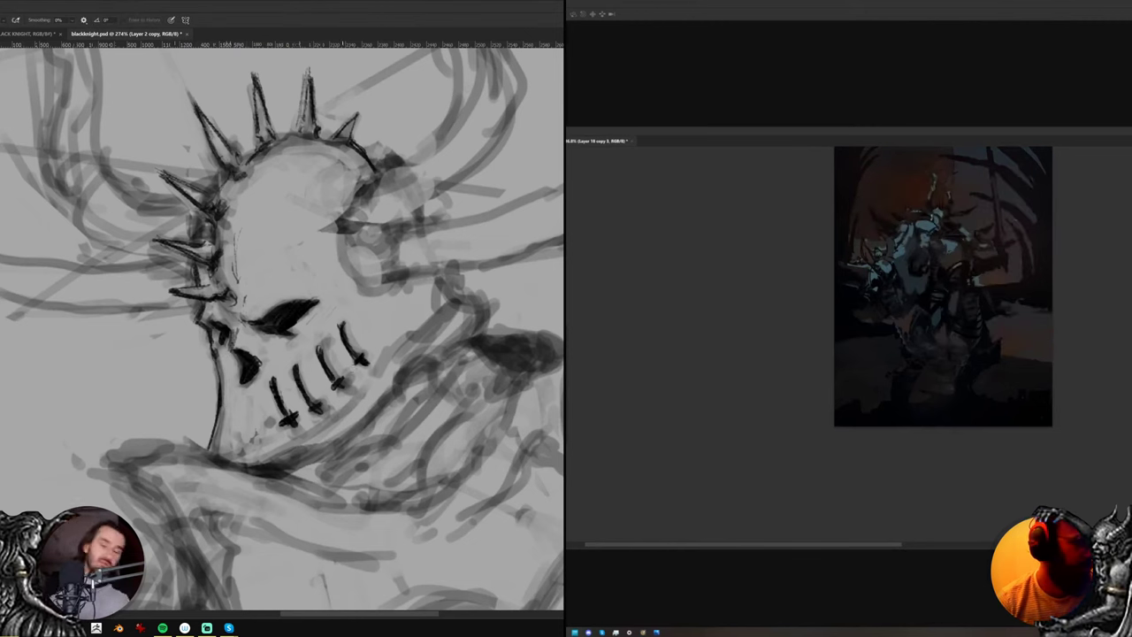
Switch to another brush preset and ink the outer rim beneath the skull's jaw up to its back corner at 14% flow
{"action": "key", "text": "b"}
{"action": "right_click", "coordinate": [313, 347]}
{"action": "double_click", "coordinate": [349, 354]}
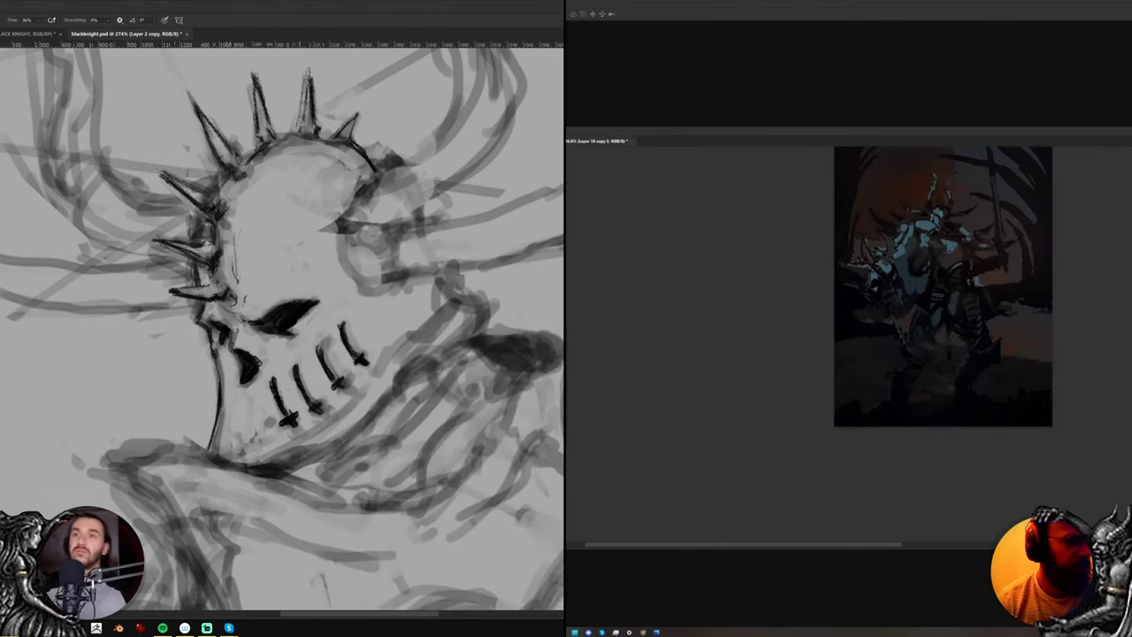
{"action": "left_click_drag", "start_coordinate": [283, 468], "coordinate": [320, 453]}
{"action": "key", "text": "ctrl+z"}
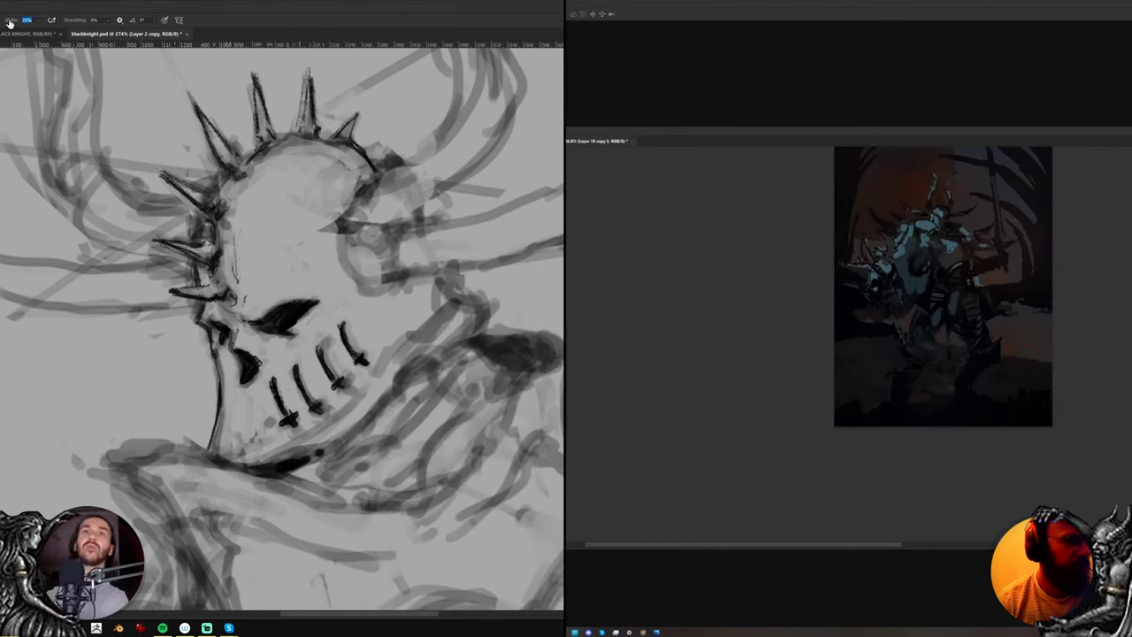
{"action": "mouse_move", "coordinate": [310, 458]}
{"action": "left_mouse_down"}
{"action": "mouse_move", "coordinate": [357, 430]}
{"action": "mouse_move", "coordinate": [459, 331]}
{"action": "mouse_move", "coordinate": [473, 308]}
{"action": "mouse_move", "coordinate": [447, 288]}
{"action": "mouse_move", "coordinate": [495, 293]}
{"action": "left_mouse_up"}
{"action": "key", "text": "e"}
{"action": "key", "text": "b"}
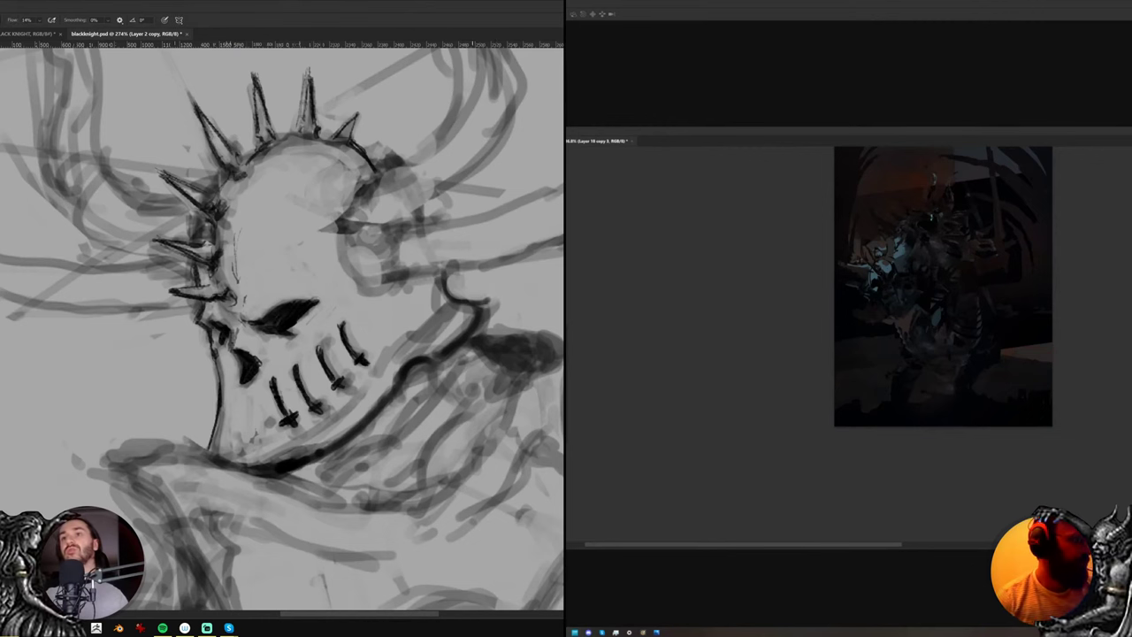
Clean the sketch inside the jaw rim and ink a parallel inner line along it below the teeth
{"action": "key", "text": "e"}
{"action": "mouse_move", "coordinate": [448, 305]}
{"action": "left_mouse_down"}
{"action": "mouse_move", "coordinate": [378, 368]}
{"action": "mouse_move", "coordinate": [447, 302]}
{"action": "left_mouse_up"}
{"action": "key", "text": "b"}
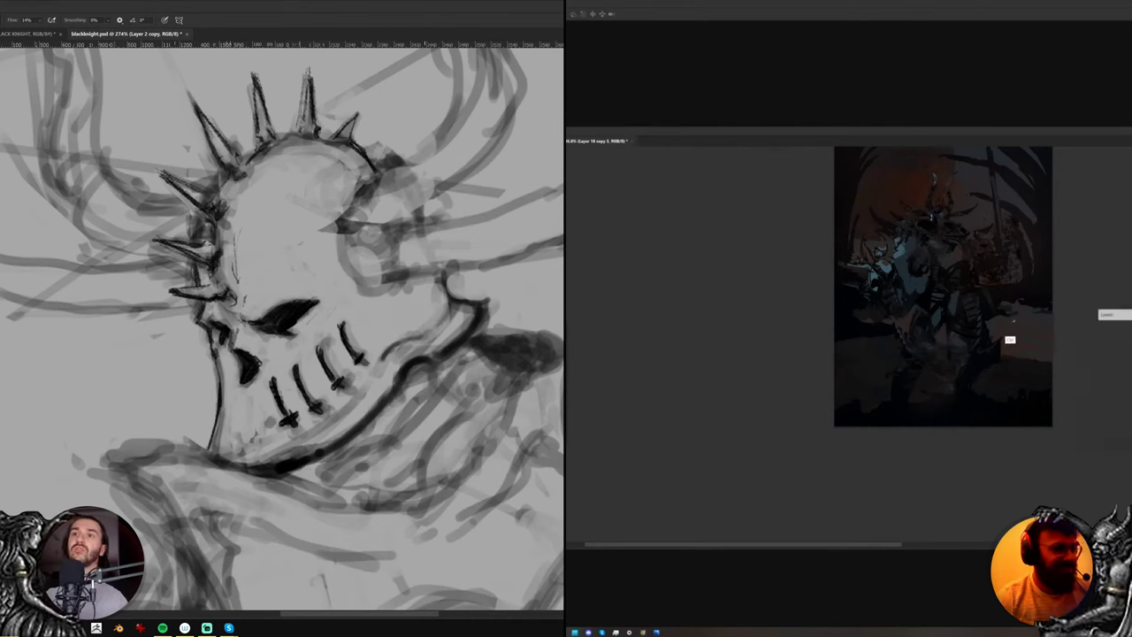
{"action": "left_click_drag", "start_coordinate": [446, 310], "coordinate": [320, 423]}
Darken the front end of the jaw rim where it meets the collar, and tidy its edge with the eraser
{"action": "key", "text": "r"}
{"action": "mouse_move", "coordinate": [542, 383]}
{"action": "left_mouse_down"}
{"action": "mouse_move", "coordinate": [532, 420]}
{"action": "mouse_move", "coordinate": [230, 578]}
{"action": "left_mouse_up"}
{"action": "key", "text": "b"}
{"action": "left_click_drag", "start_coordinate": [195, 349], "coordinate": [169, 267]}
{"action": "left_click_drag", "start_coordinate": [183, 320], "coordinate": [173, 262]}
{"action": "key", "text": "e"}
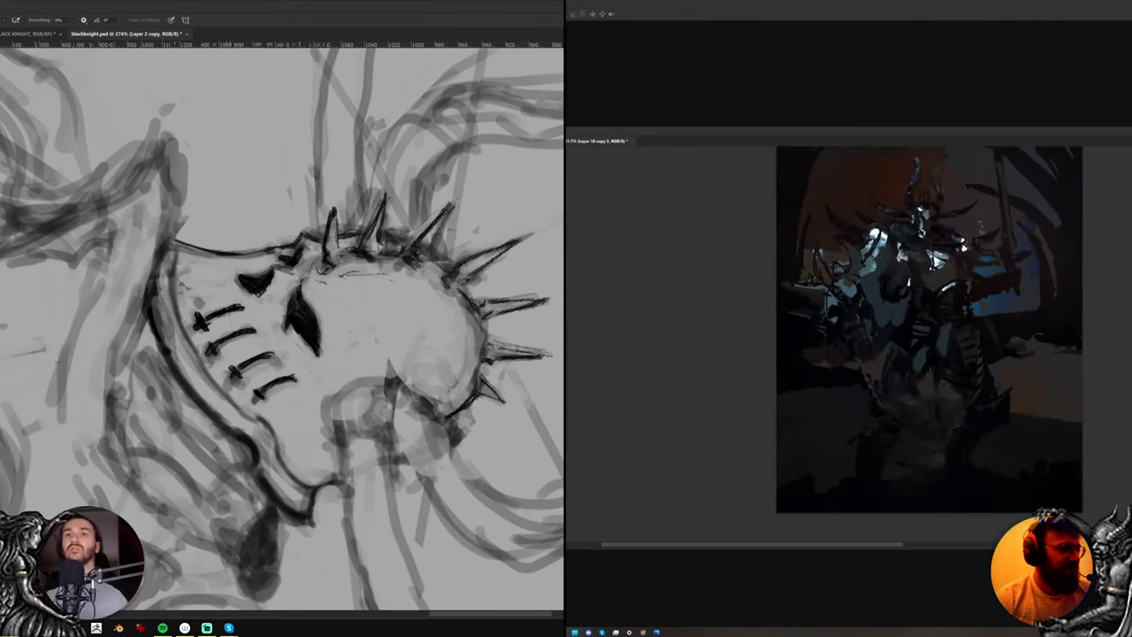
{"action": "left_click_drag", "start_coordinate": [160, 307], "coordinate": [172, 350]}
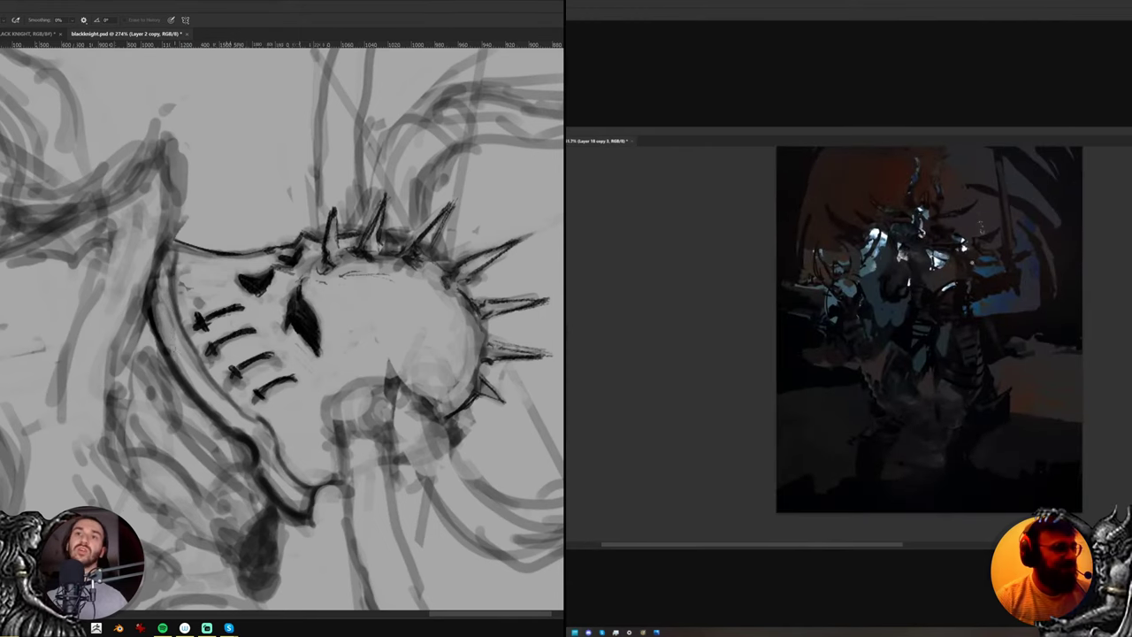
{"action": "key", "text": "b"}
{"action": "left_click_drag", "start_coordinate": [163, 256], "coordinate": [159, 275]}
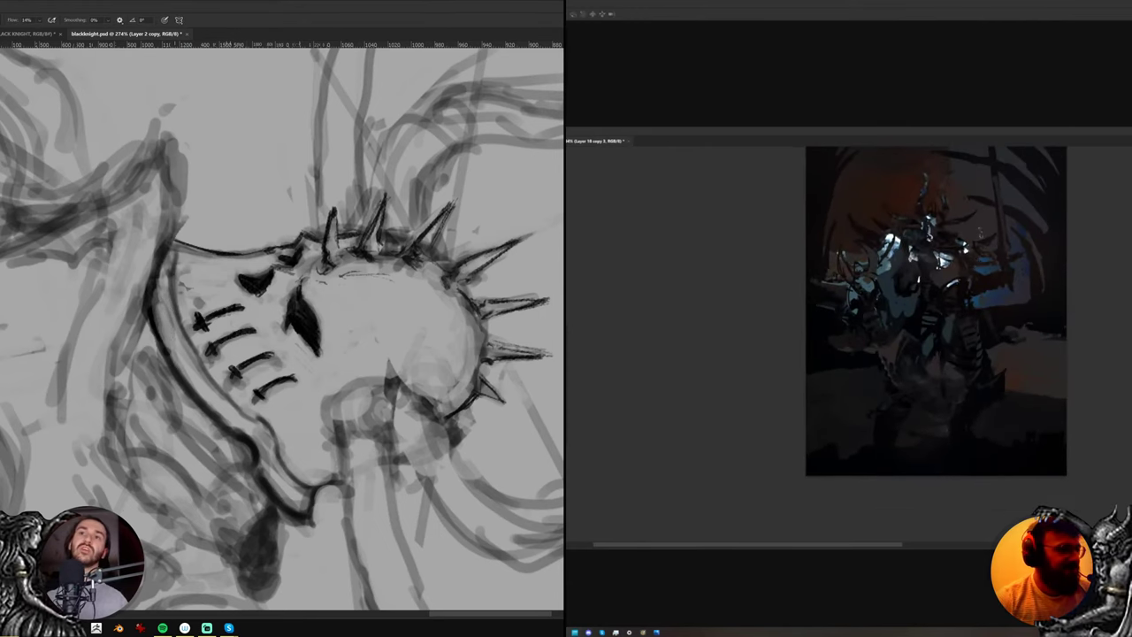
Ink the collar's front edge from its pointed tip to the chin, erasing the sketch outside it
{"action": "left_click_drag", "start_coordinate": [166, 142], "coordinate": [173, 234]}
{"action": "left_click_drag", "start_coordinate": [165, 122], "coordinate": [176, 210]}
{"action": "key", "text": "e"}
{"action": "left_click_drag", "start_coordinate": [182, 154], "coordinate": [184, 209]}
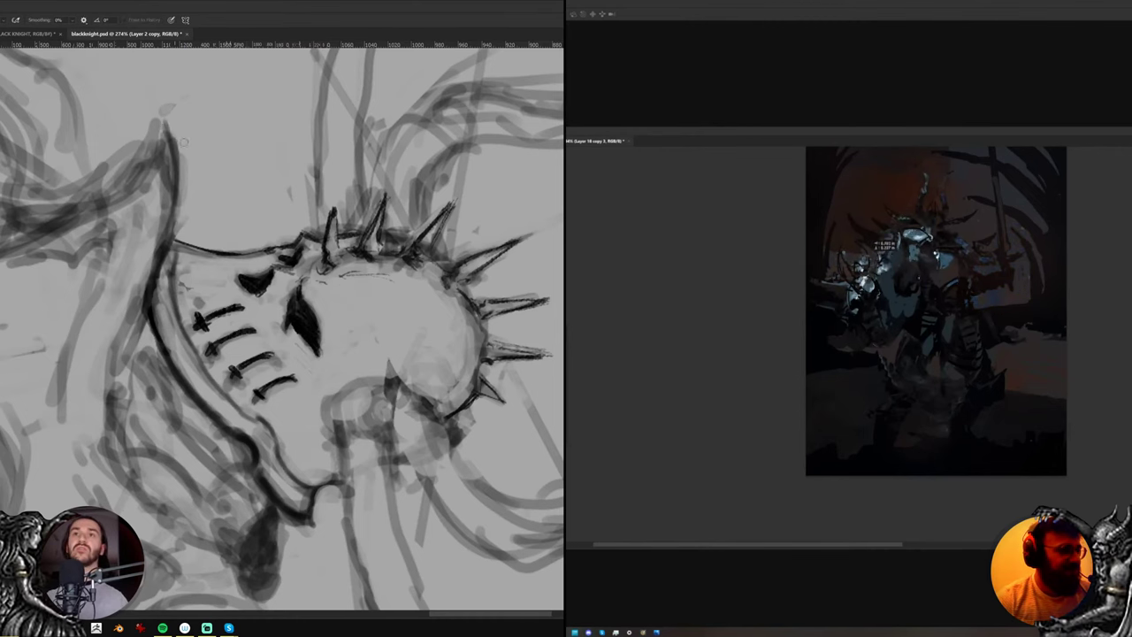
Trim the outer side of the collar's front edge and re-ink it into a sharp, tapered point
{"action": "key", "text": "r"}
{"action": "mouse_move", "coordinate": [332, 140]}
{"action": "left_mouse_down"}
{"action": "mouse_move", "coordinate": [127, 165]}
{"action": "mouse_move", "coordinate": [149, 262]}
{"action": "left_mouse_up"}
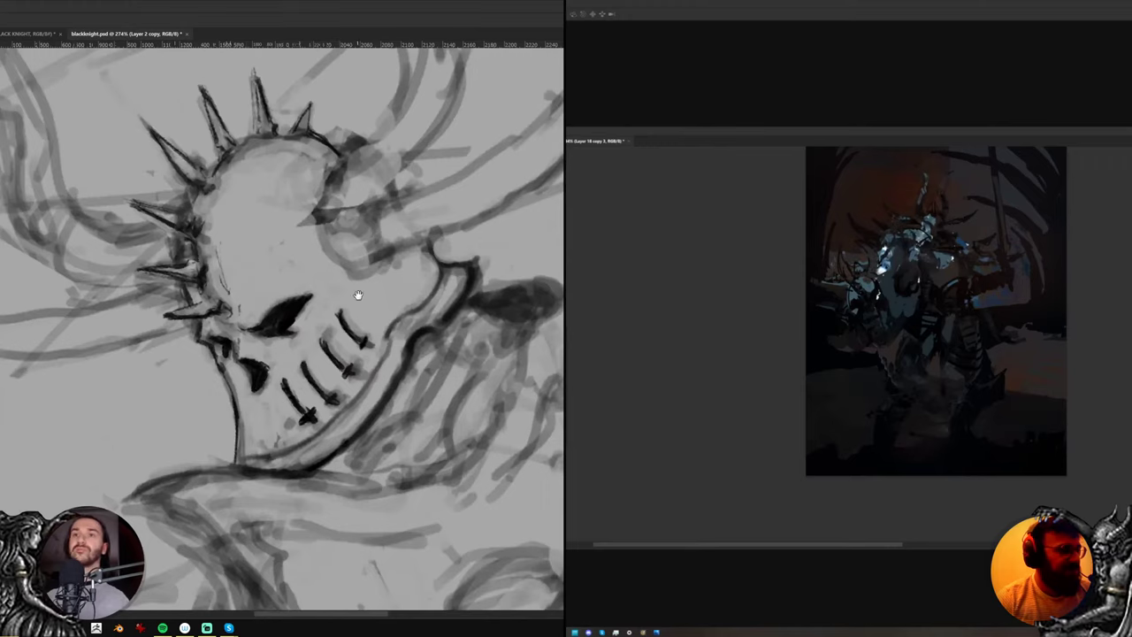
{"action": "left_click_drag", "start_coordinate": [359, 295], "coordinate": [365, 174]}
{"action": "left_click_drag", "start_coordinate": [458, 286], "coordinate": [421, 222]}
{"action": "key", "text": "e"}
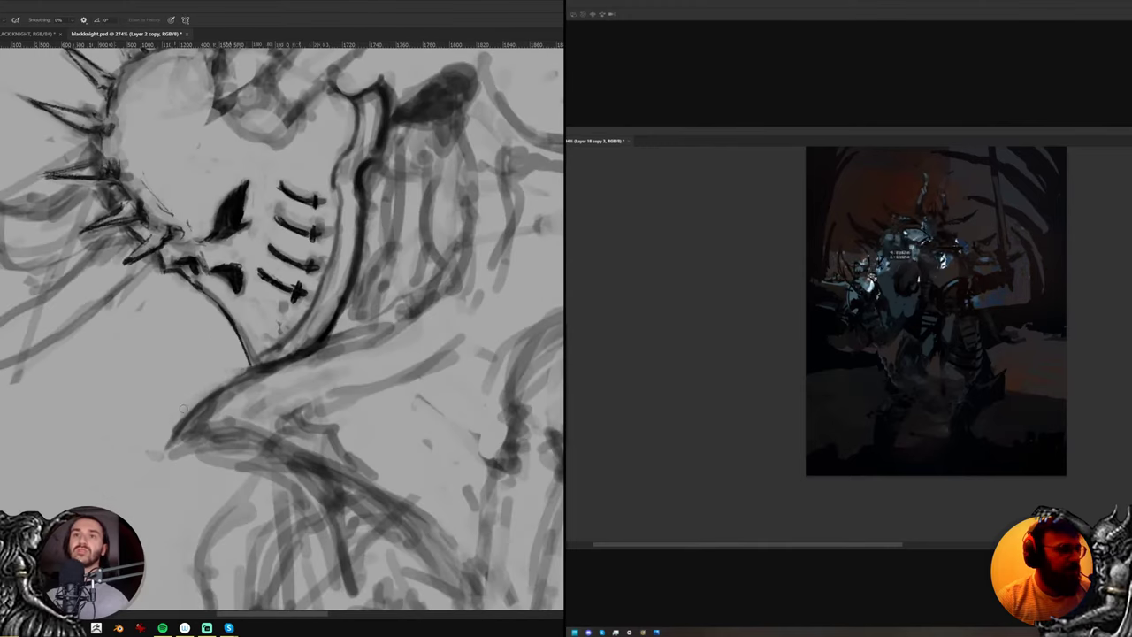
{"action": "left_click_drag", "start_coordinate": [183, 409], "coordinate": [234, 370]}
{"action": "key", "text": "b"}
{"action": "left_click_drag", "start_coordinate": [197, 410], "coordinate": [167, 451]}
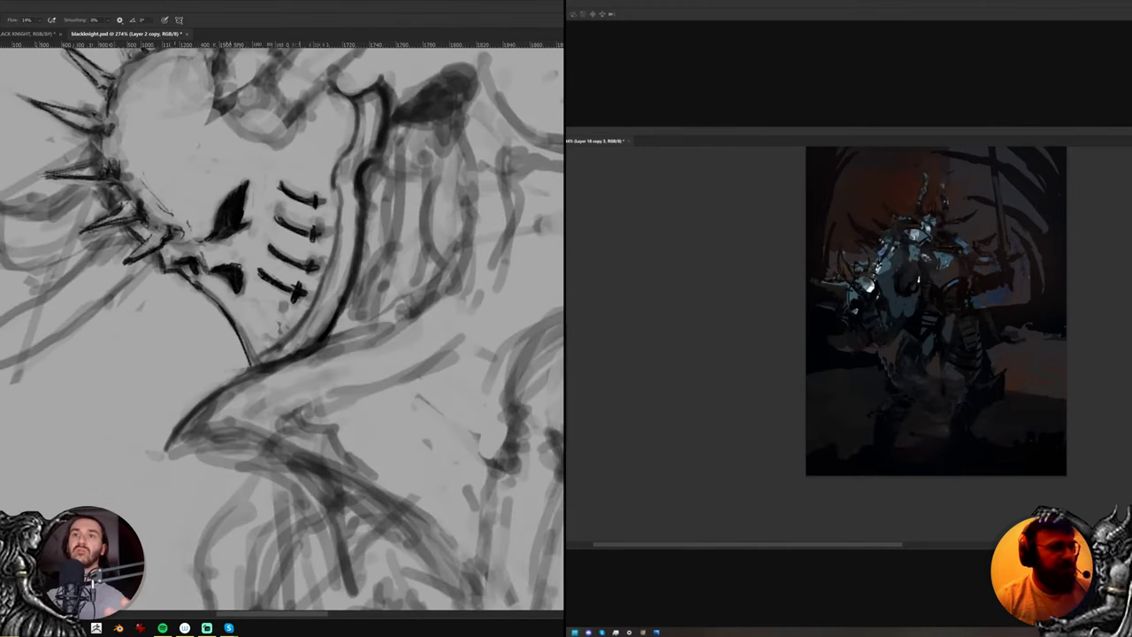
Ink the neck guard's outer curve from the collar up to the dark hollow behind the jaw, and fill the hollow solid
{"action": "left_click_drag", "start_coordinate": [313, 343], "coordinate": [226, 387]}
{"action": "mouse_move", "coordinate": [393, 309]}
{"action": "left_mouse_down"}
{"action": "mouse_move", "coordinate": [324, 381]}
{"action": "mouse_move", "coordinate": [346, 374]}
{"action": "left_mouse_up"}
{"action": "mouse_move", "coordinate": [318, 385]}
{"action": "left_mouse_down"}
{"action": "mouse_move", "coordinate": [380, 354]}
{"action": "mouse_move", "coordinate": [415, 292]}
{"action": "left_mouse_up"}
{"action": "left_click_drag", "start_coordinate": [415, 202], "coordinate": [395, 340]}
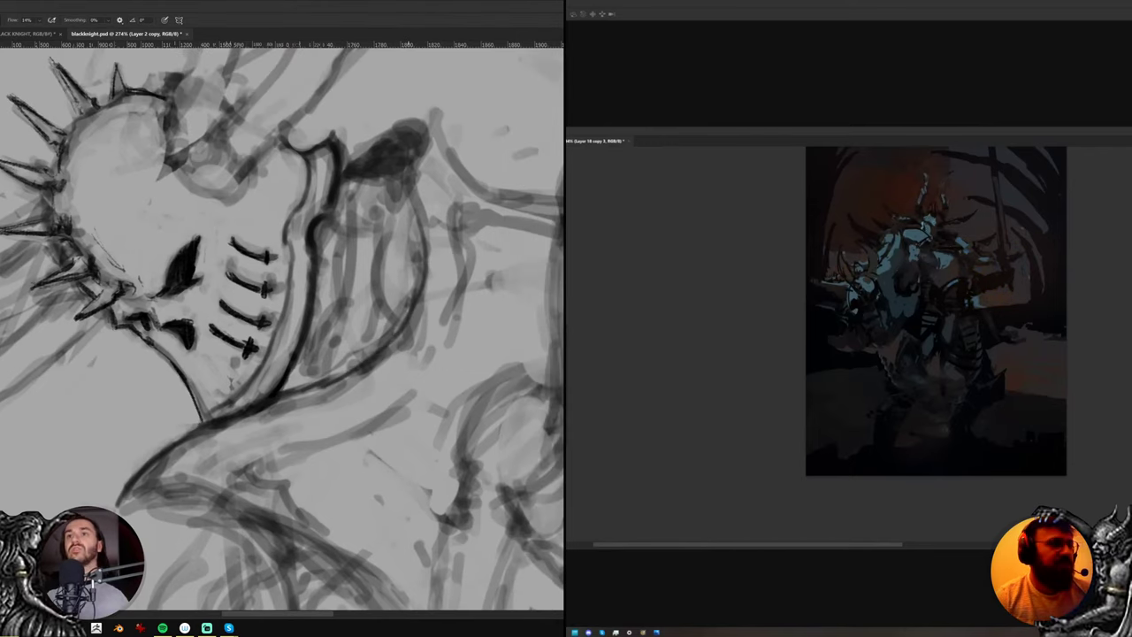
{"action": "mouse_move", "coordinate": [411, 180]}
{"action": "left_mouse_down"}
{"action": "mouse_move", "coordinate": [425, 272]}
{"action": "mouse_move", "coordinate": [403, 331]}
{"action": "left_mouse_up"}
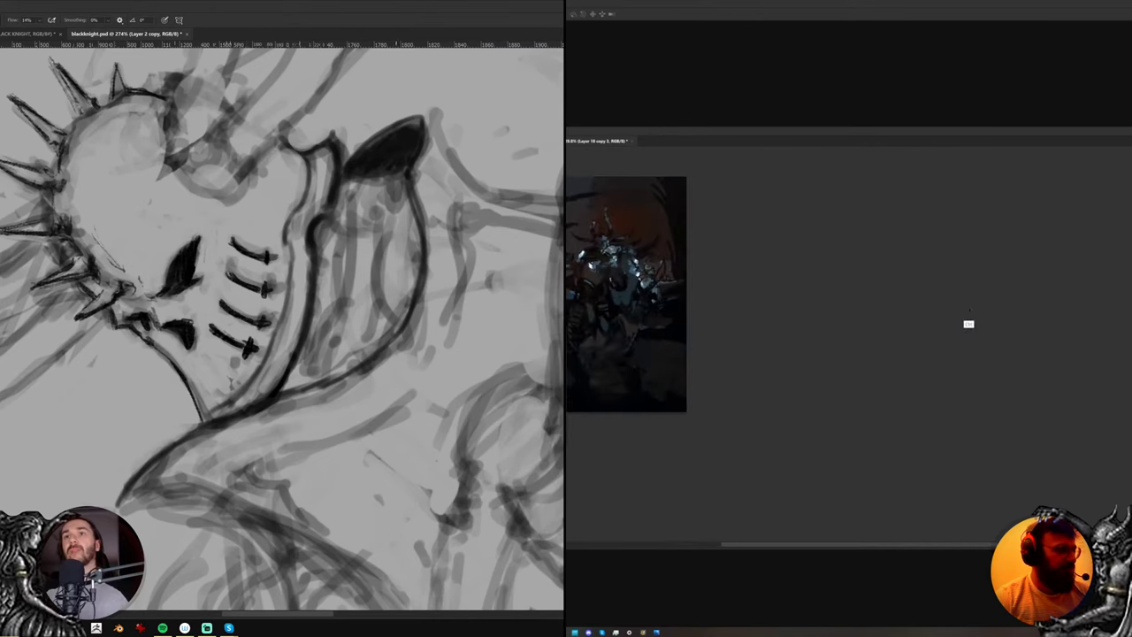
Ink the wavy fold lines of the neck guard between the jaw rim and its outer curve
{"action": "key", "text": "r"}
{"action": "mouse_move", "coordinate": [382, 170]}
{"action": "left_mouse_down"}
{"action": "mouse_move", "coordinate": [488, 309]}
{"action": "mouse_move", "coordinate": [474, 328]}
{"action": "left_mouse_up"}
{"action": "key", "text": "r"}
{"action": "left_click_drag", "start_coordinate": [553, 306], "coordinate": [496, 171]}
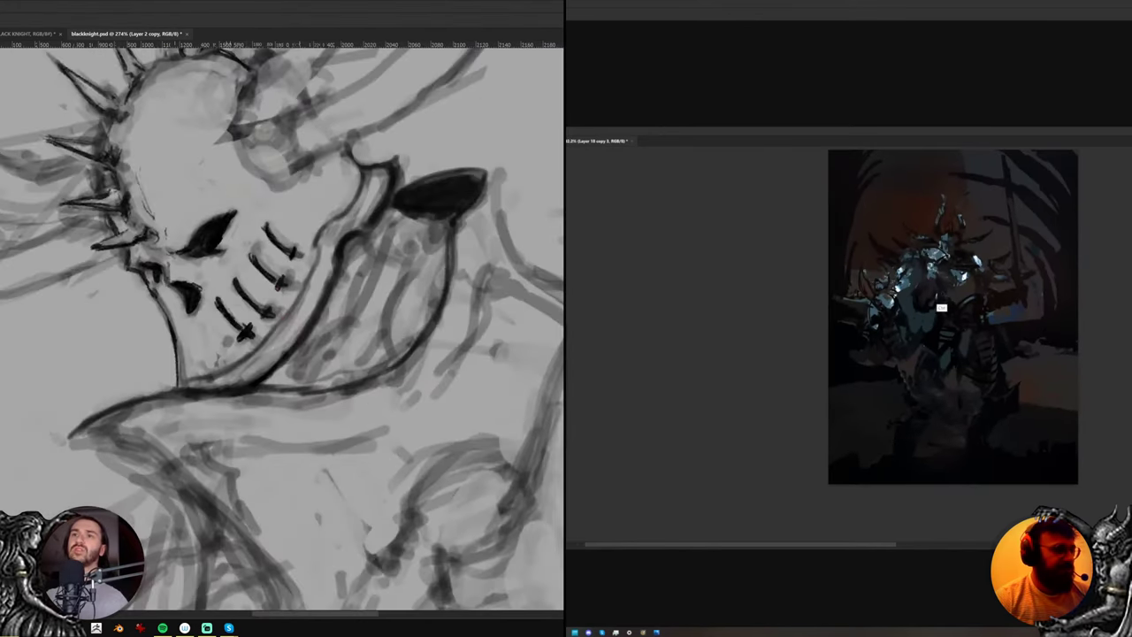
{"action": "left_click_drag", "start_coordinate": [324, 359], "coordinate": [310, 382]}
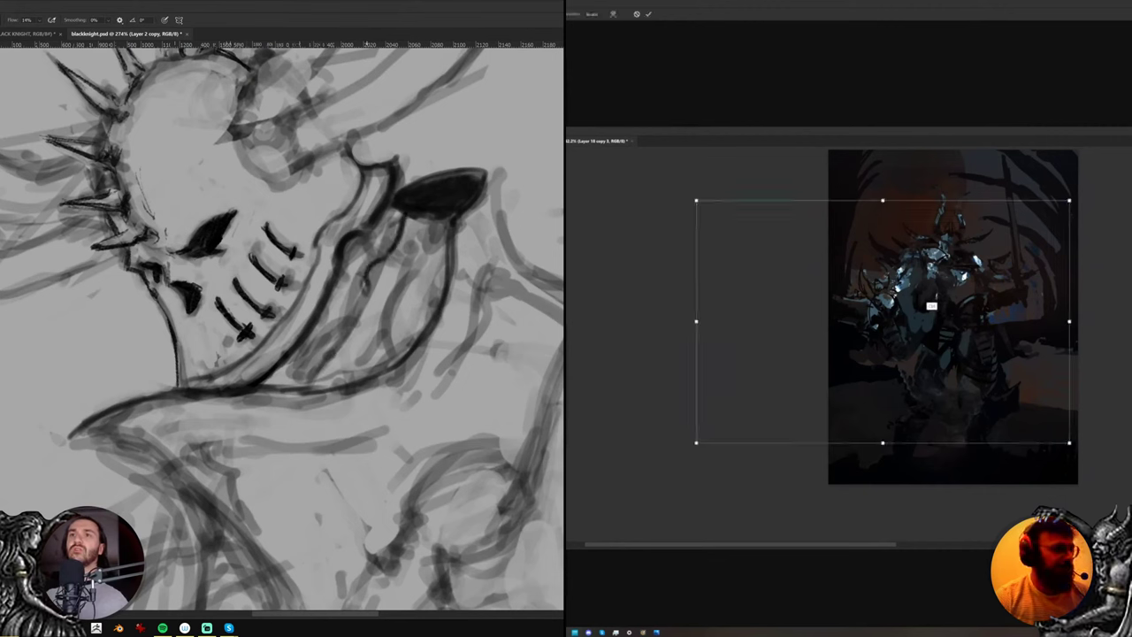
{"action": "left_click_drag", "start_coordinate": [357, 370], "coordinate": [392, 311]}
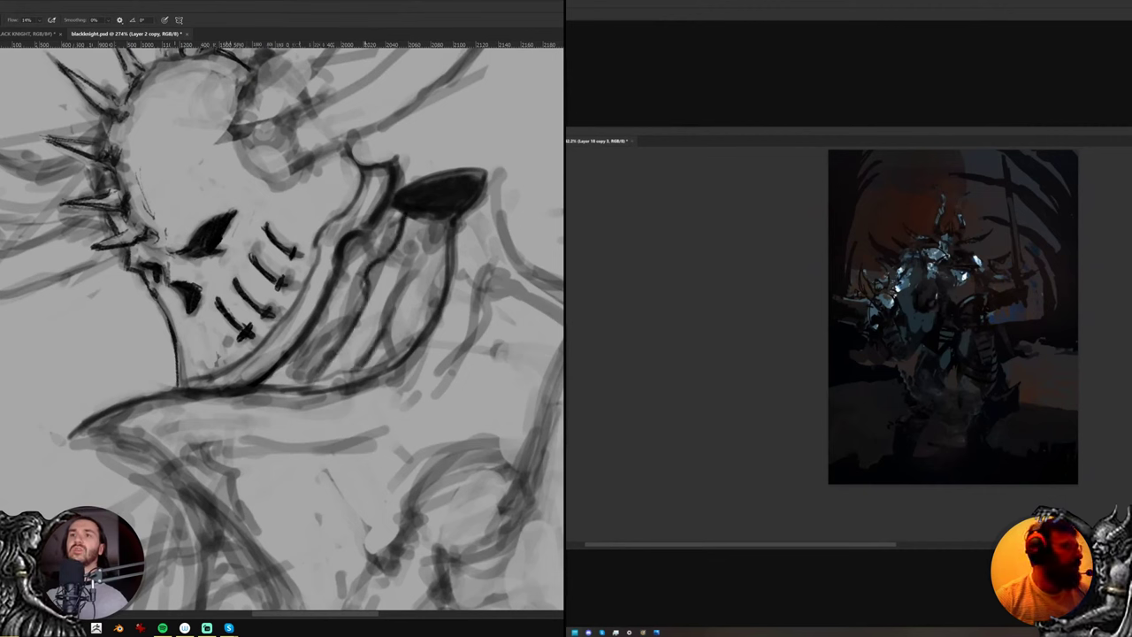
{"action": "left_click_drag", "start_coordinate": [436, 214], "coordinate": [419, 270]}
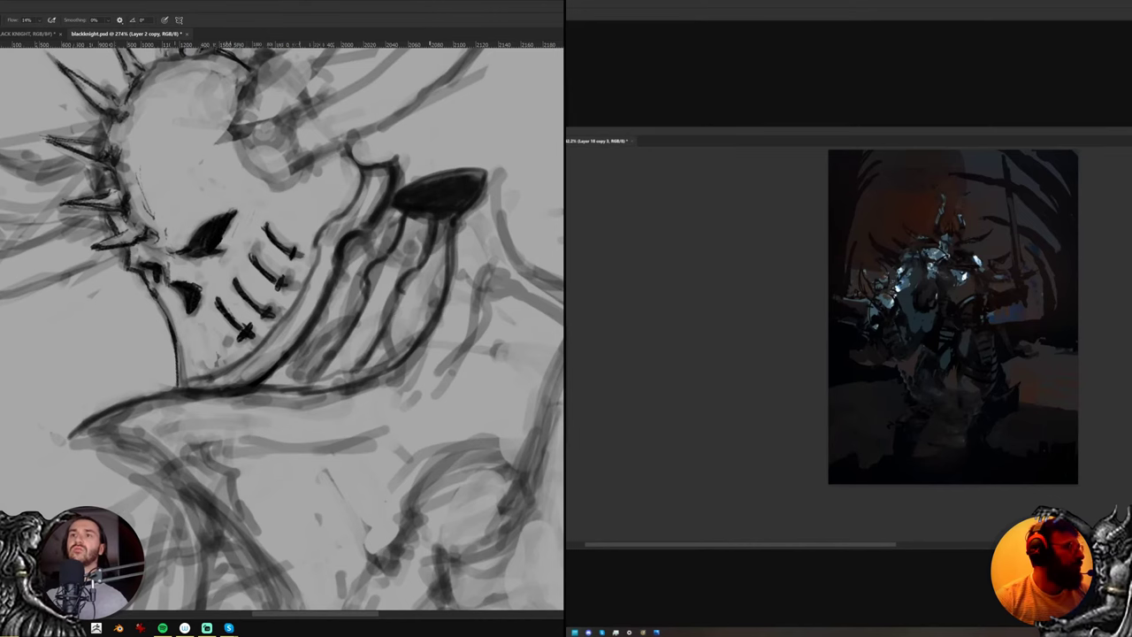
{"action": "key", "text": "r"}
{"action": "left_click_drag", "start_coordinate": [483, 189], "coordinate": [469, 381]}
{"action": "mouse_move", "coordinate": [448, 329]}
{"action": "left_mouse_down"}
{"action": "mouse_move", "coordinate": [459, 371]}
{"action": "mouse_move", "coordinate": [434, 231]}
{"action": "left_mouse_up"}
{"action": "key", "text": "r"}
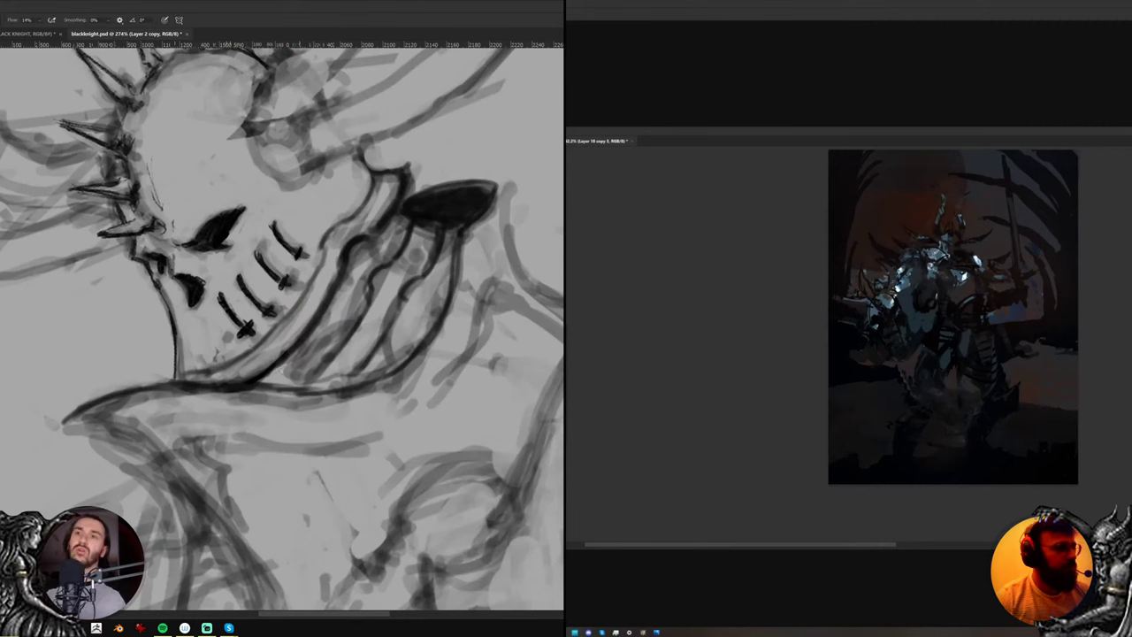
Shift the armor texture's blue tones toward red with Hue/Saturation, and shade the front ends of the neck folds
{"action": "key", "text": "ctrl+u"}
{"action": "left_click_drag", "start_coordinate": [287, 366], "coordinate": [261, 383]}
{"action": "left_click_drag", "start_coordinate": [1023, 244], "coordinate": [1130, 312]}
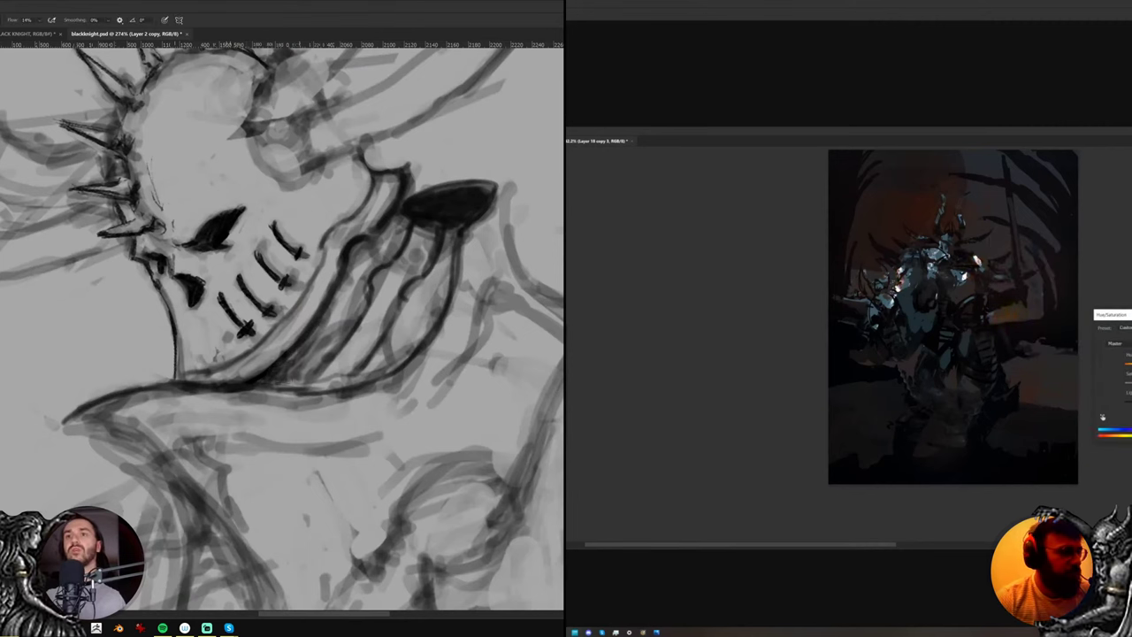
{"action": "mouse_move", "coordinate": [301, 364]}
{"action": "left_mouse_down"}
{"action": "mouse_move", "coordinate": [285, 385]}
{"action": "mouse_move", "coordinate": [294, 379]}
{"action": "left_mouse_up"}
Hatch short shading strokes across the front of the neck folds and darken their rear ends beside the hollow
{"action": "key", "text": "r"}
{"action": "left_click_drag", "start_coordinate": [512, 281], "coordinate": [493, 432]}
{"action": "left_click_drag", "start_coordinate": [270, 351], "coordinate": [289, 394]}
{"action": "left_click_drag", "start_coordinate": [279, 353], "coordinate": [298, 402]}
{"action": "left_click_drag", "start_coordinate": [287, 351], "coordinate": [312, 406]}
{"action": "left_click_drag", "start_coordinate": [305, 352], "coordinate": [317, 395]}
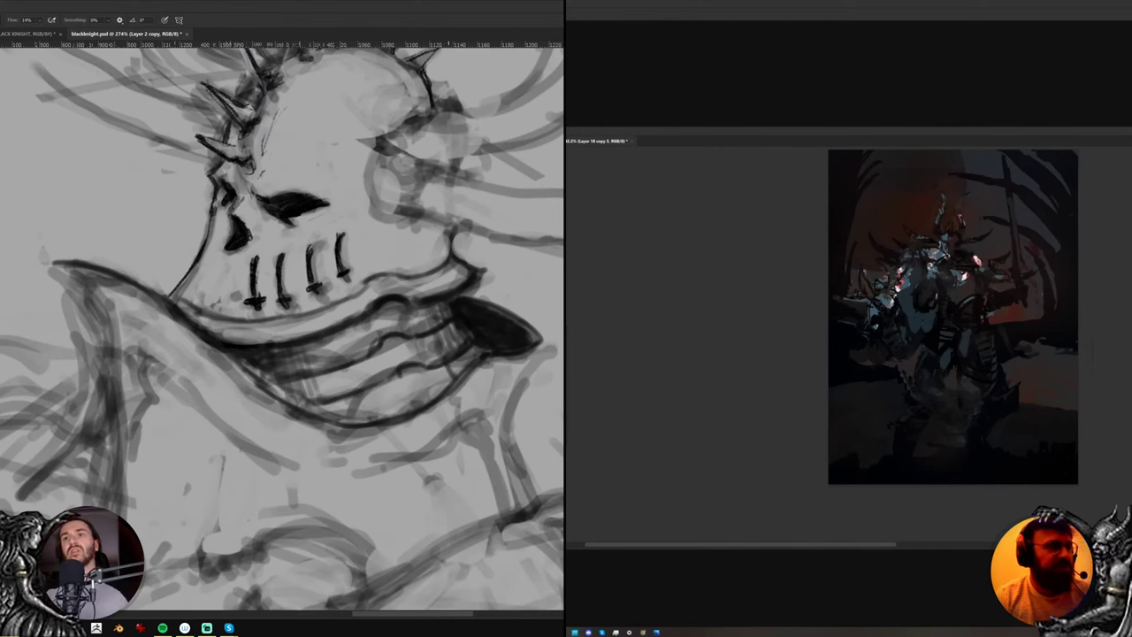
{"action": "left_click_drag", "start_coordinate": [464, 330], "coordinate": [389, 342]}
Ink the V-shaped chest opening below the collar, including the curved edge toward the shoulder
{"action": "left_click_drag", "start_coordinate": [557, 255], "coordinate": [484, 174]}
{"action": "left_click_drag", "start_coordinate": [353, 247], "coordinate": [395, 248]}
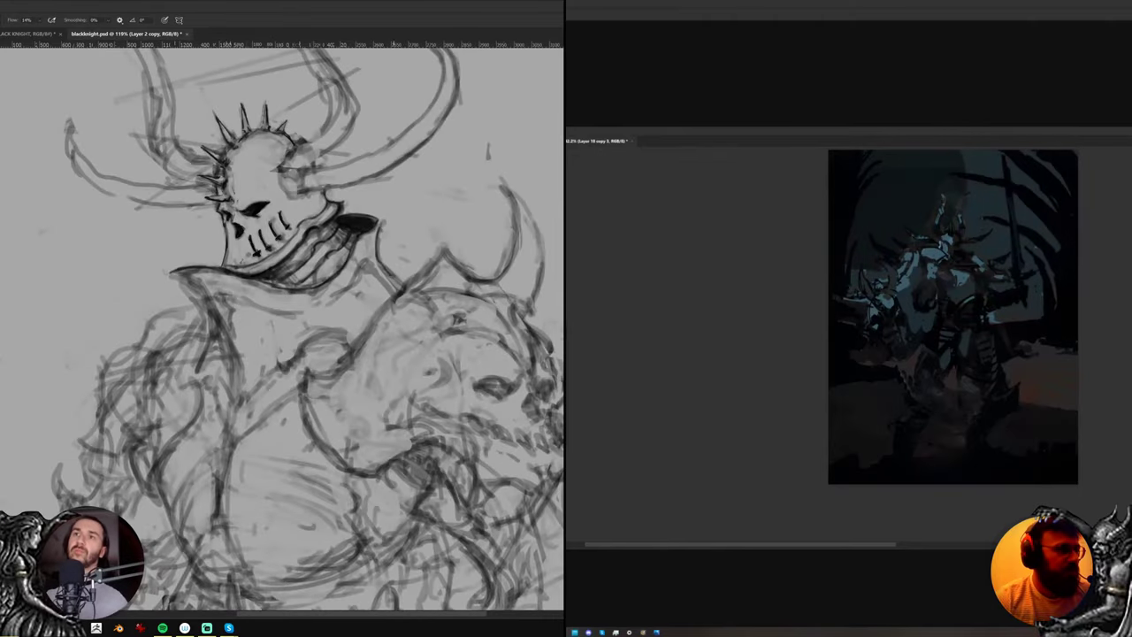
{"action": "mouse_move", "coordinate": [244, 404]}
{"action": "left_mouse_down"}
{"action": "mouse_move", "coordinate": [303, 319]}
{"action": "mouse_move", "coordinate": [306, 347]}
{"action": "left_mouse_up"}
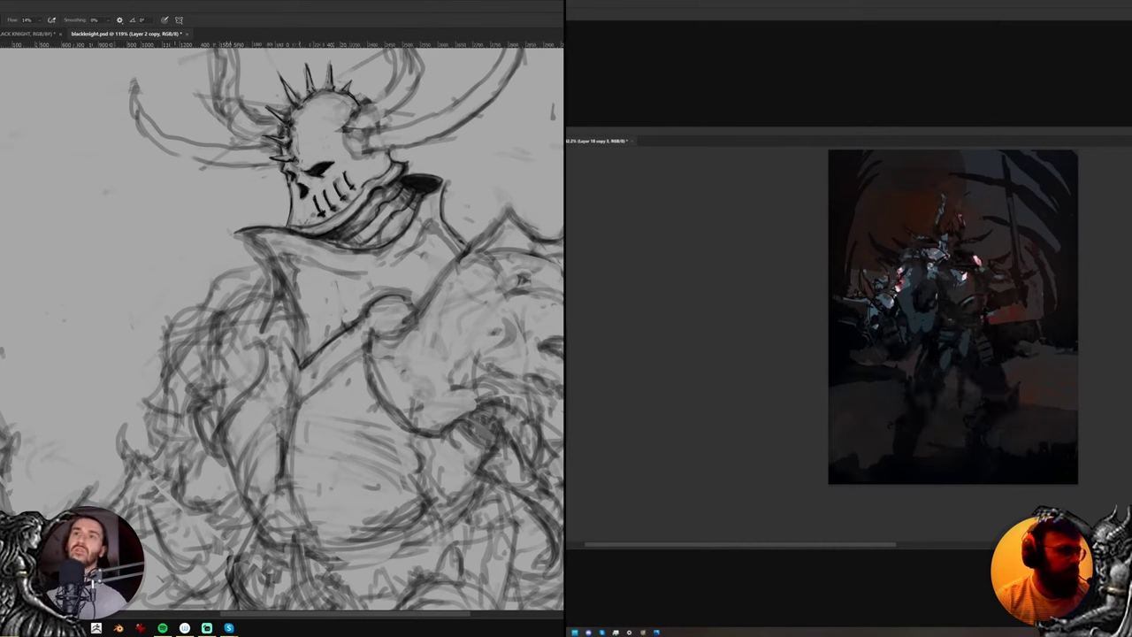
{"action": "key", "text": "e"}
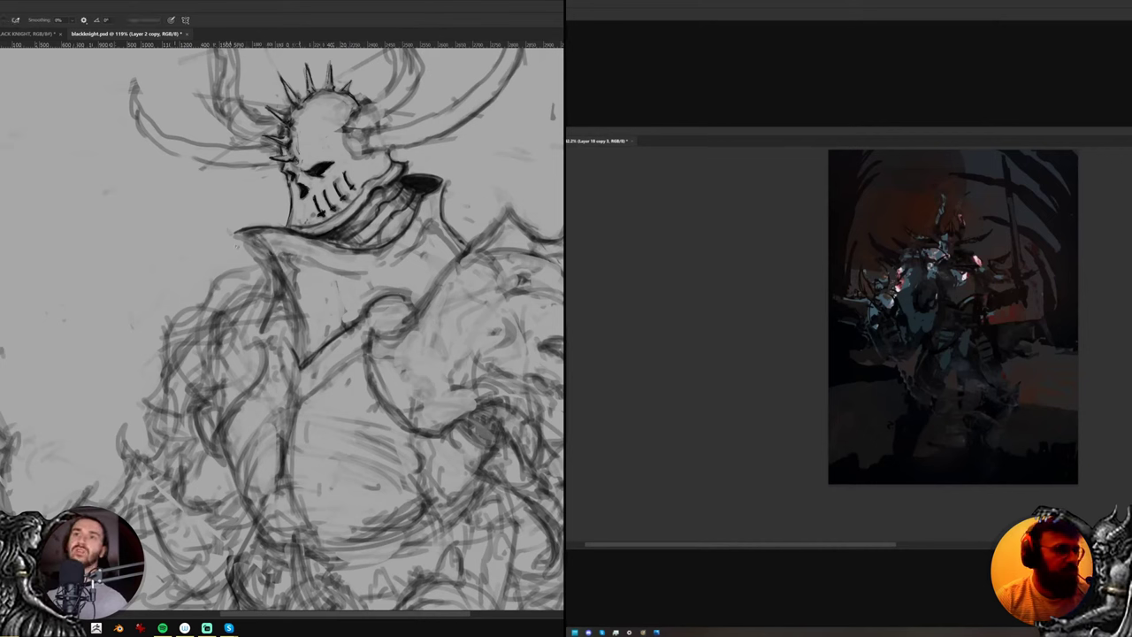
{"action": "key", "text": "b"}
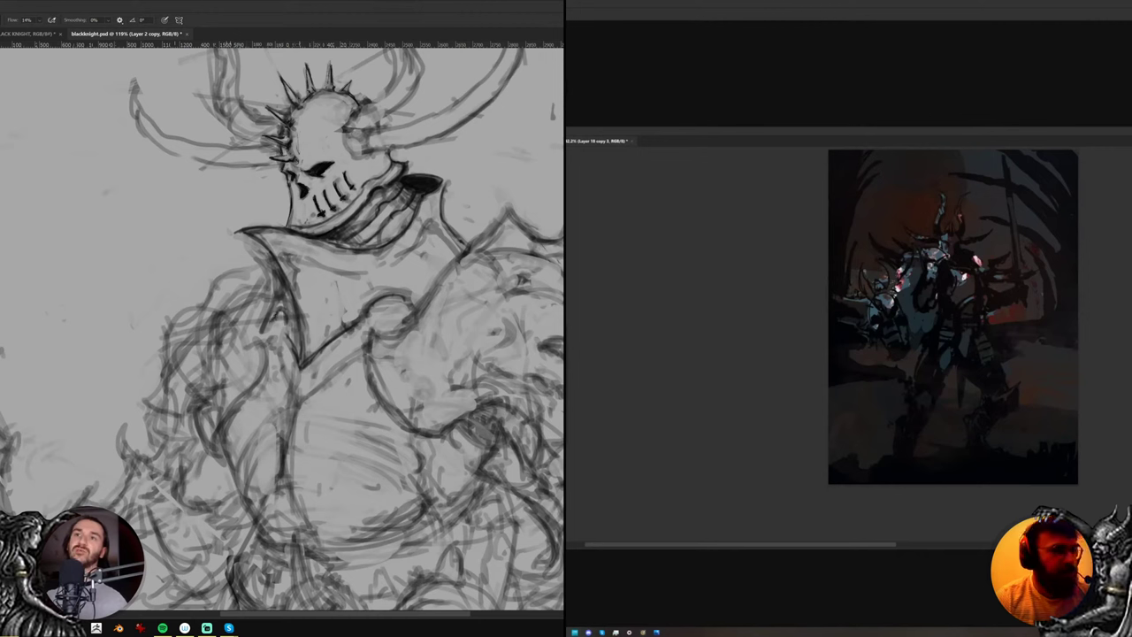
Refine the short edge line running down from the collar's front point toward the arm, alternating brush and eraser
{"action": "key", "text": "e"}
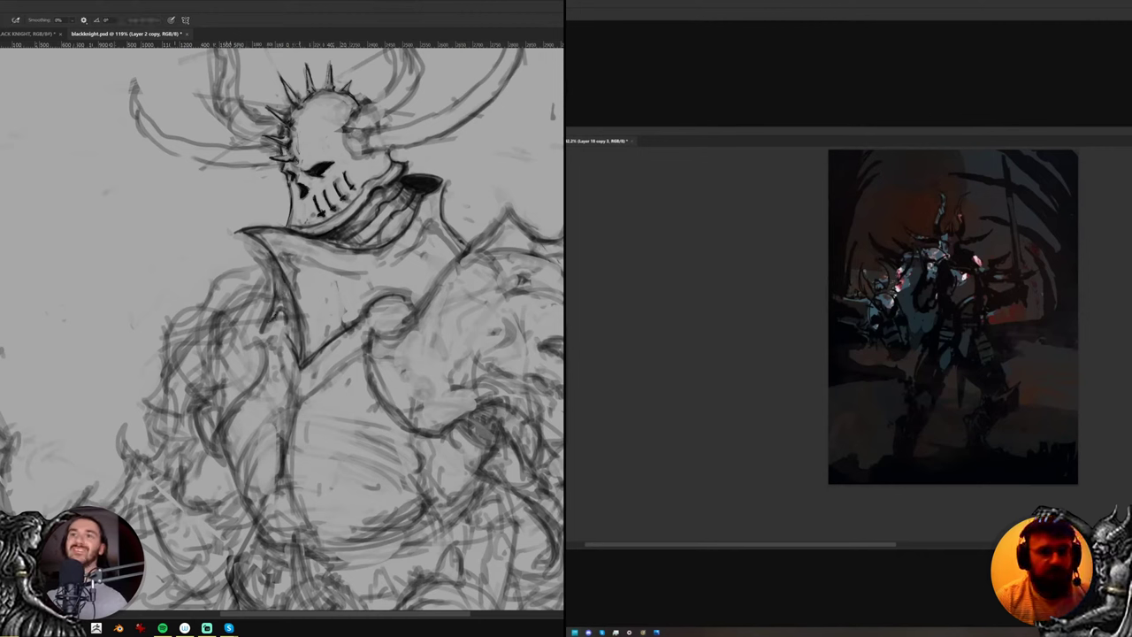
{"action": "key", "text": "b"}
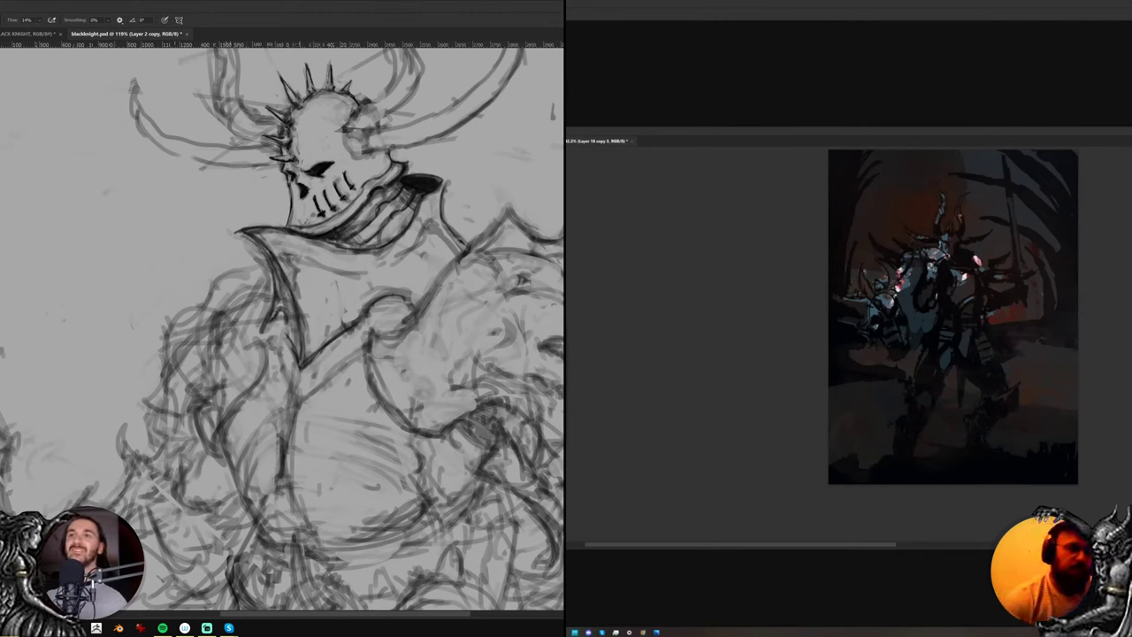
{"action": "key", "text": "e"}
{"action": "key", "text": "b"}
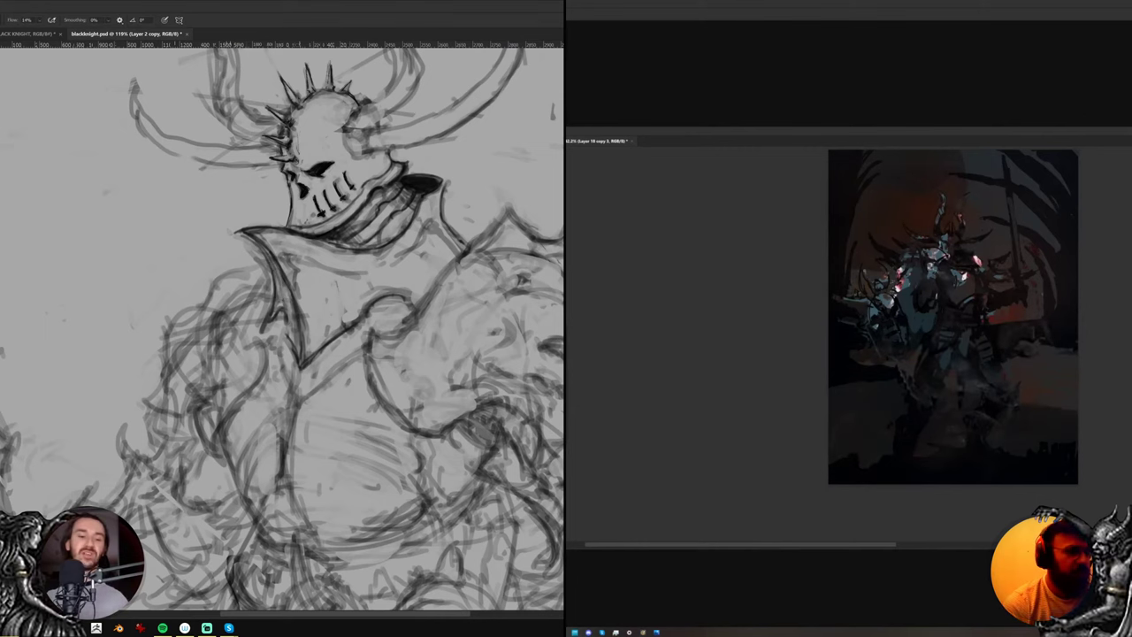
{"action": "key", "text": "e"}
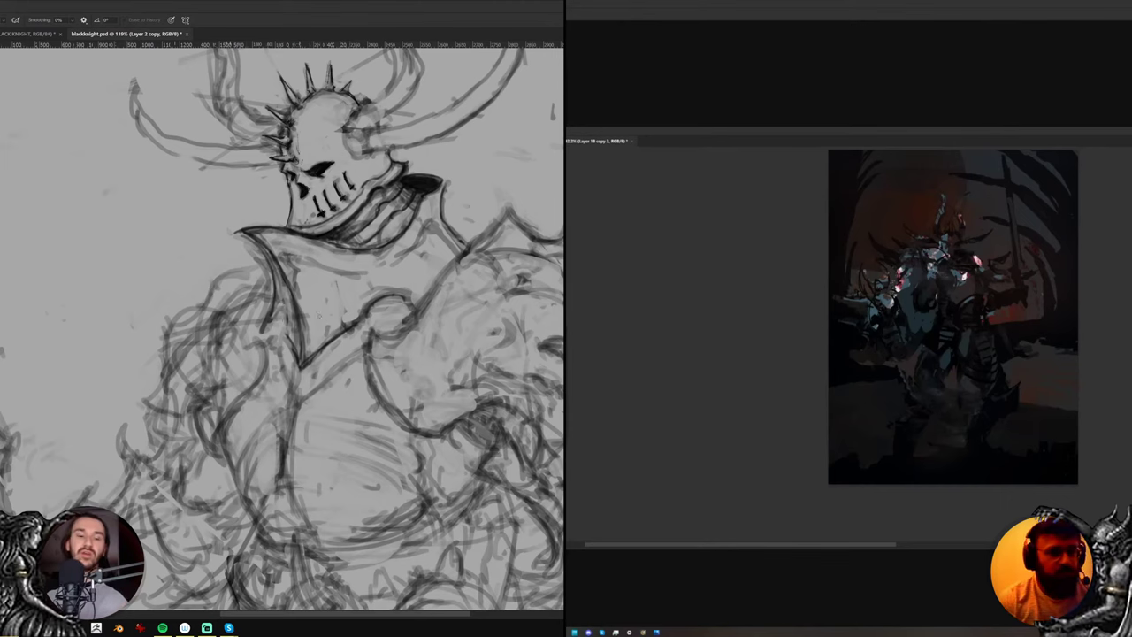
Flip the knight sketch horizontally and bring the helmet's horns fully into view
{"action": "key", "text": "ctrl+shift+h"}
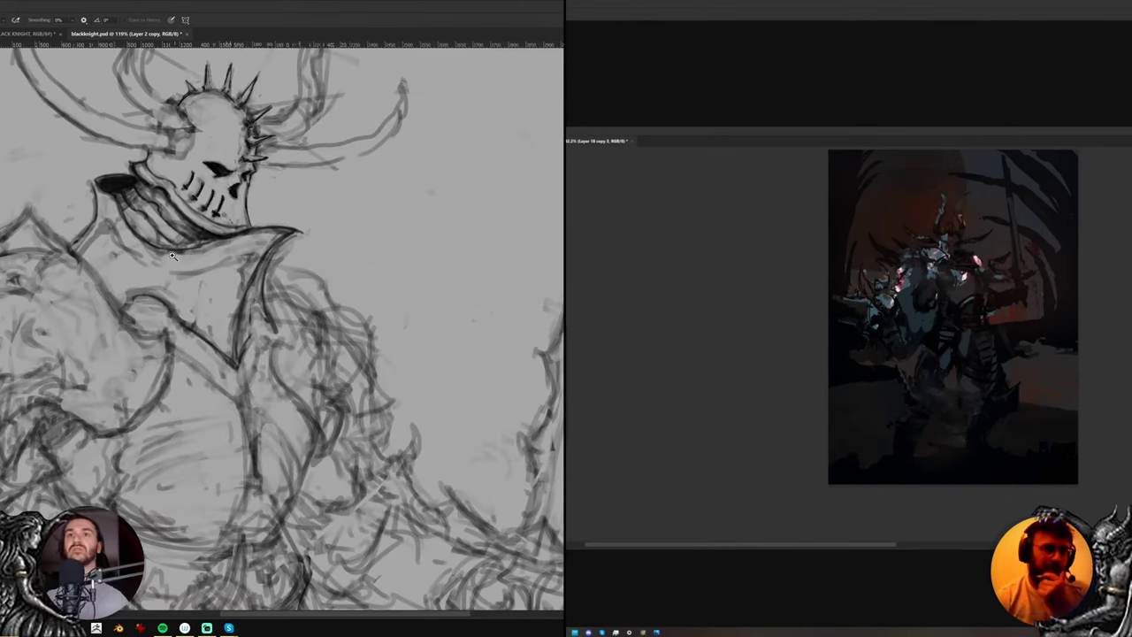
{"action": "left_click_drag", "start_coordinate": [112, 227], "coordinate": [177, 258]}
{"action": "key", "text": "b"}
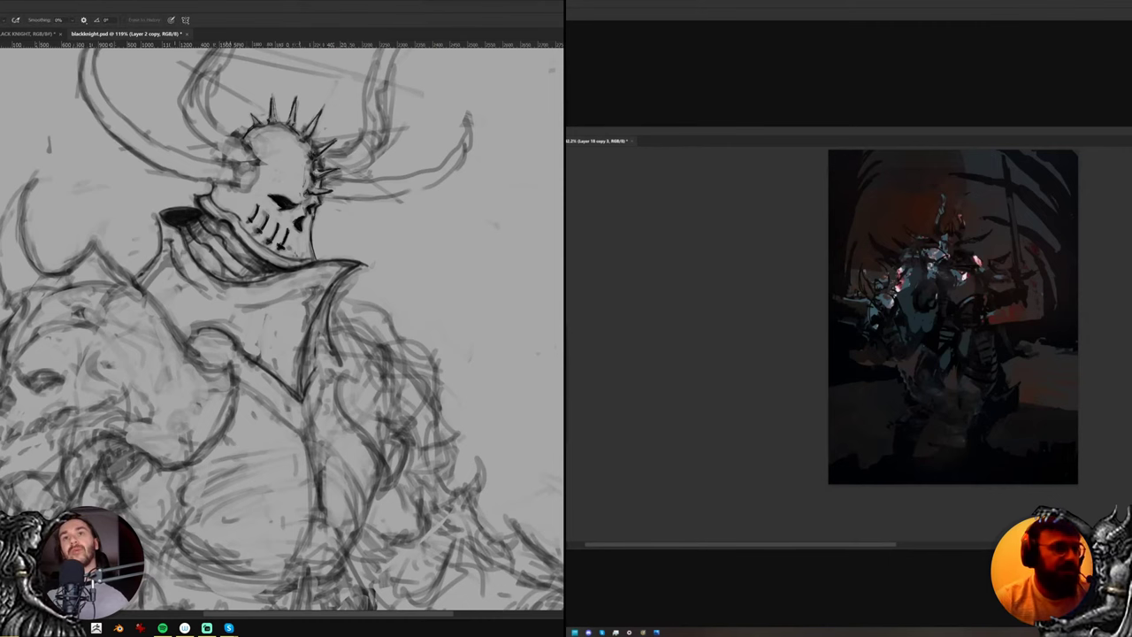
{"action": "key", "text": "b"}
{"action": "mouse_move", "coordinate": [171, 243]}
{"action": "left_mouse_down"}
{"action": "mouse_move", "coordinate": [177, 262]}
{"action": "mouse_move", "coordinate": [241, 301]}
{"action": "mouse_move", "coordinate": [258, 354]}
{"action": "left_mouse_up"}
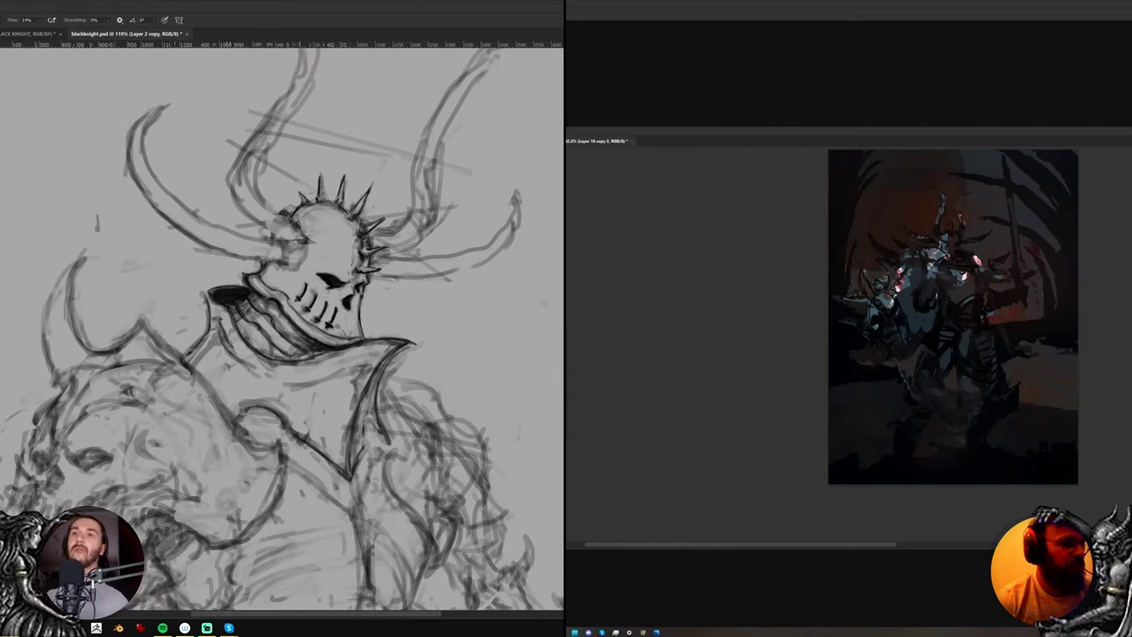
Merge the texture copy into the layer below and shift its position over the dark knight scene
{"action": "key", "text": "ctrl+e"}
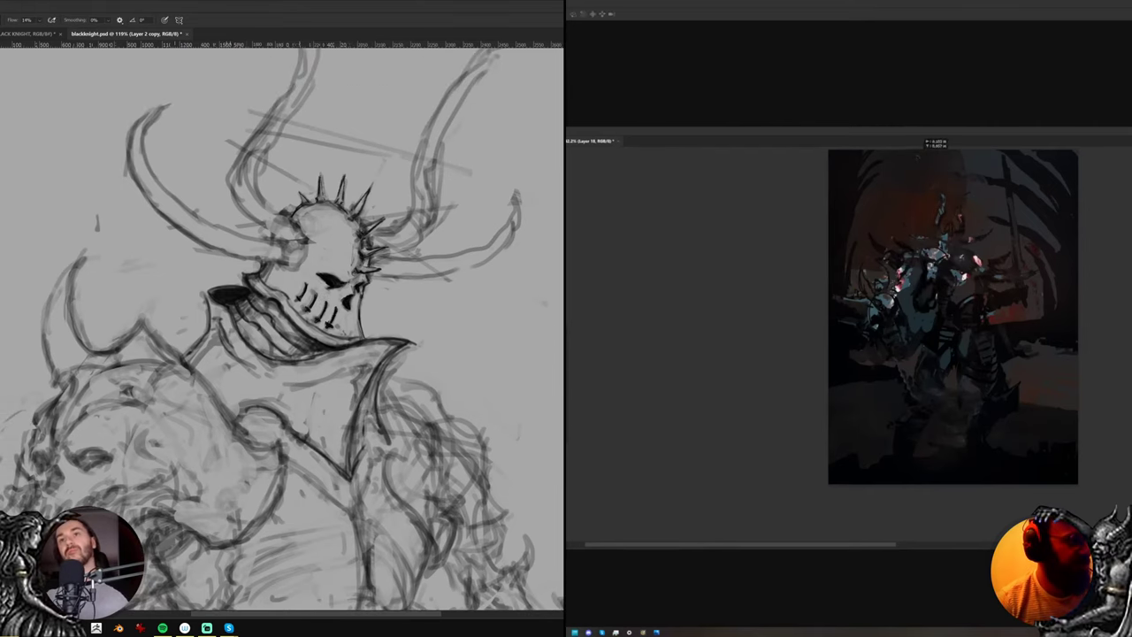
{"action": "left_click_drag", "start_coordinate": [912, 160], "coordinate": [911, 181]}
{"action": "left_click_drag", "start_coordinate": [930, 251], "coordinate": [927, 211]}
{"action": "key", "text": "b"}
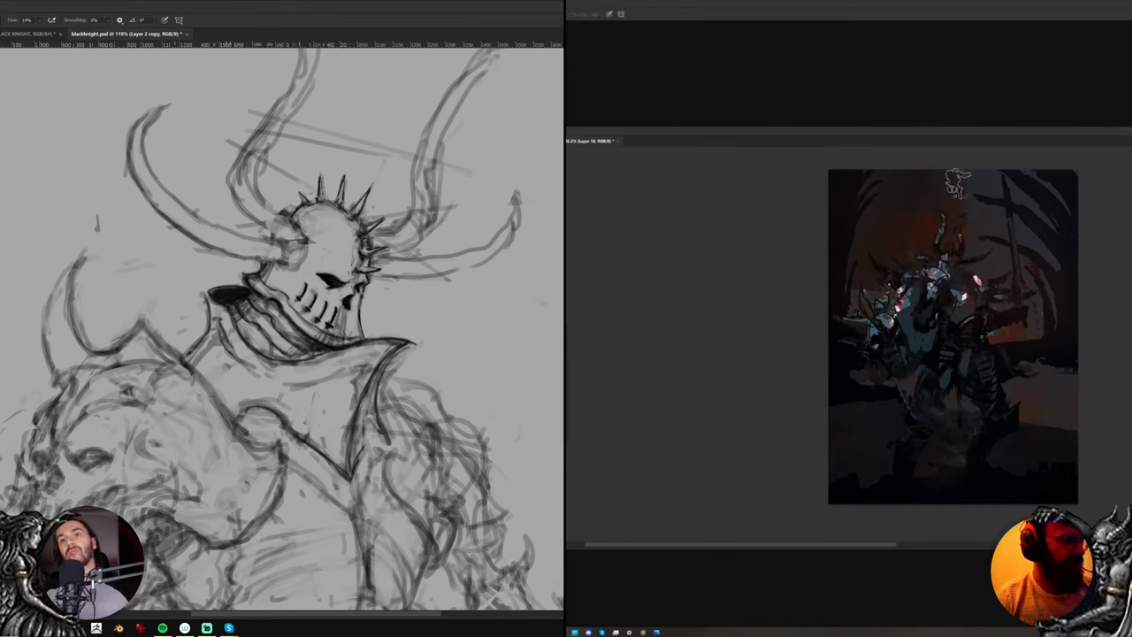
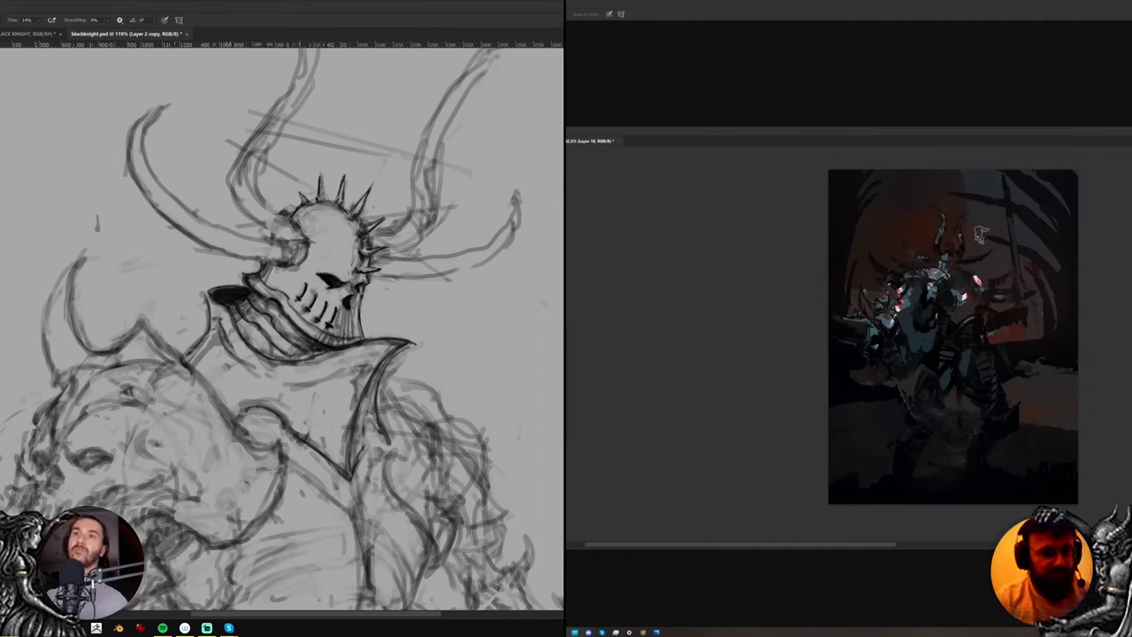
Ink the curved socket where the horns leave the skull's near side and begin the outer edge of the lower horn
{"action": "key", "text": "e"}
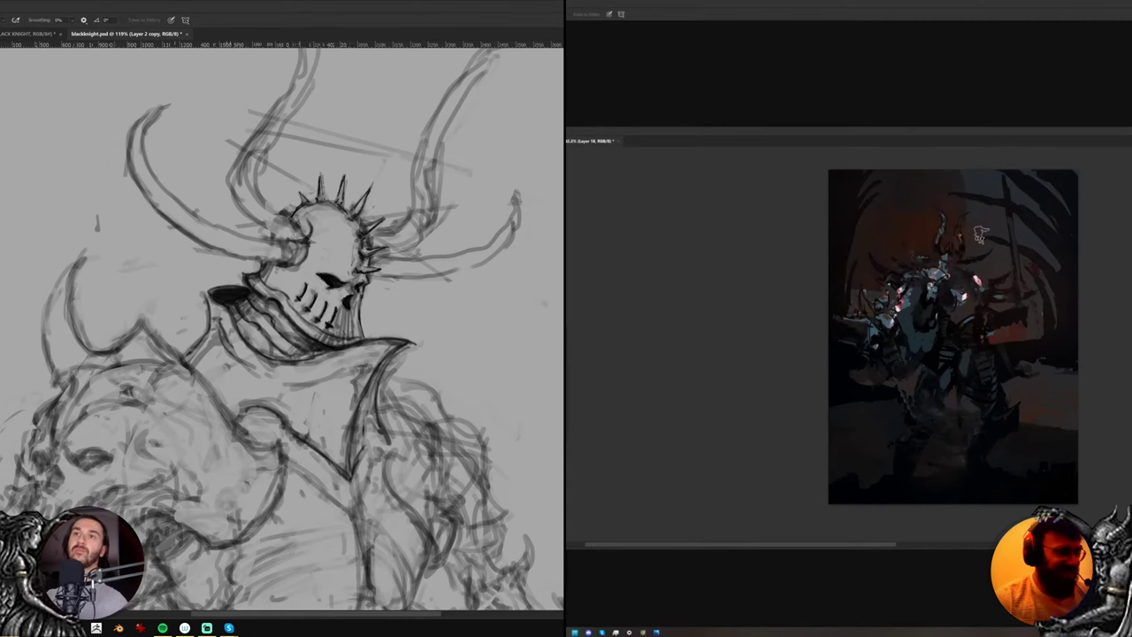
{"action": "key", "text": "b"}
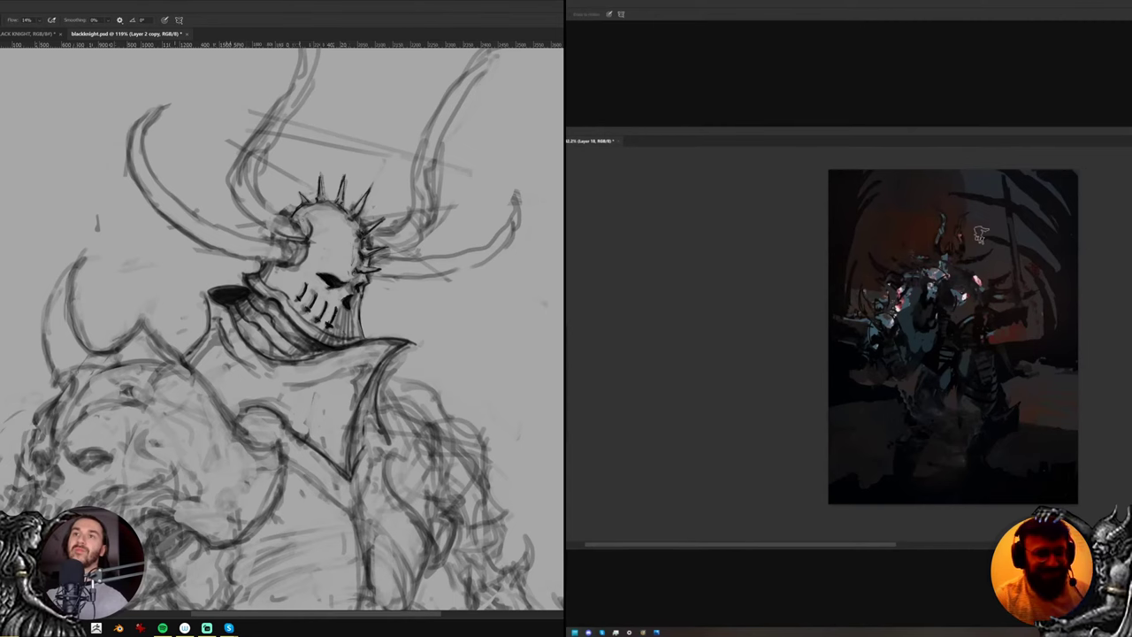
{"action": "key", "text": "r"}
{"action": "mouse_move", "coordinate": [369, 170]}
{"action": "left_mouse_down"}
{"action": "mouse_move", "coordinate": [464, 340]}
{"action": "mouse_move", "coordinate": [437, 425]}
{"action": "left_mouse_up"}
{"action": "left_click_drag", "start_coordinate": [423, 283], "coordinate": [372, 319]}
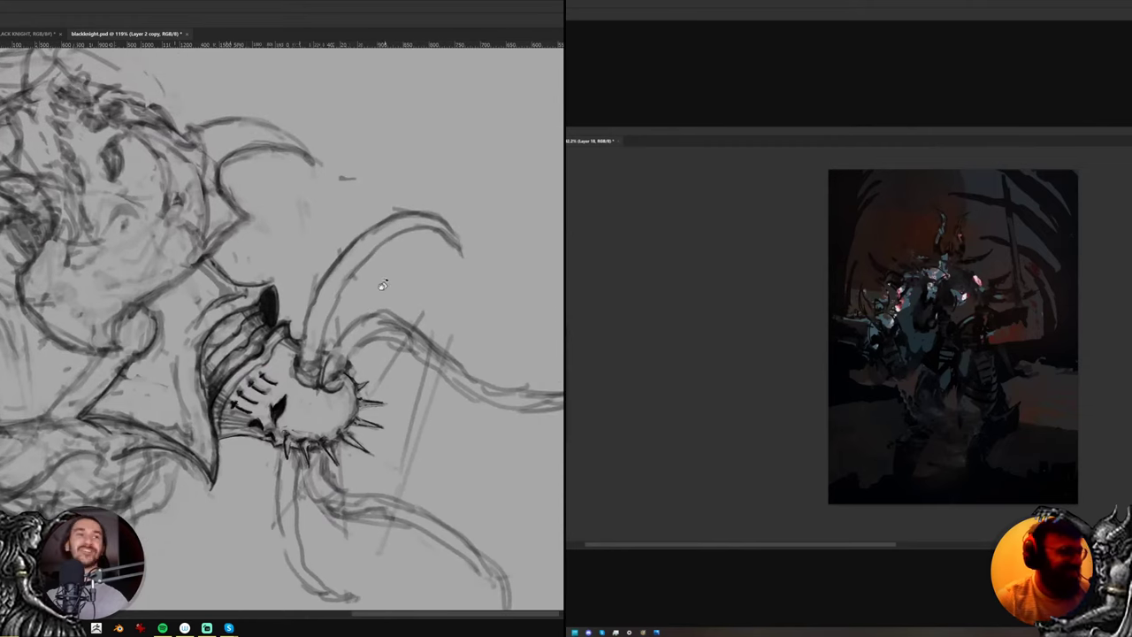
{"action": "scroll", "coordinate": [948, 283], "scroll_direction": "up", "scroll_amount": 3}
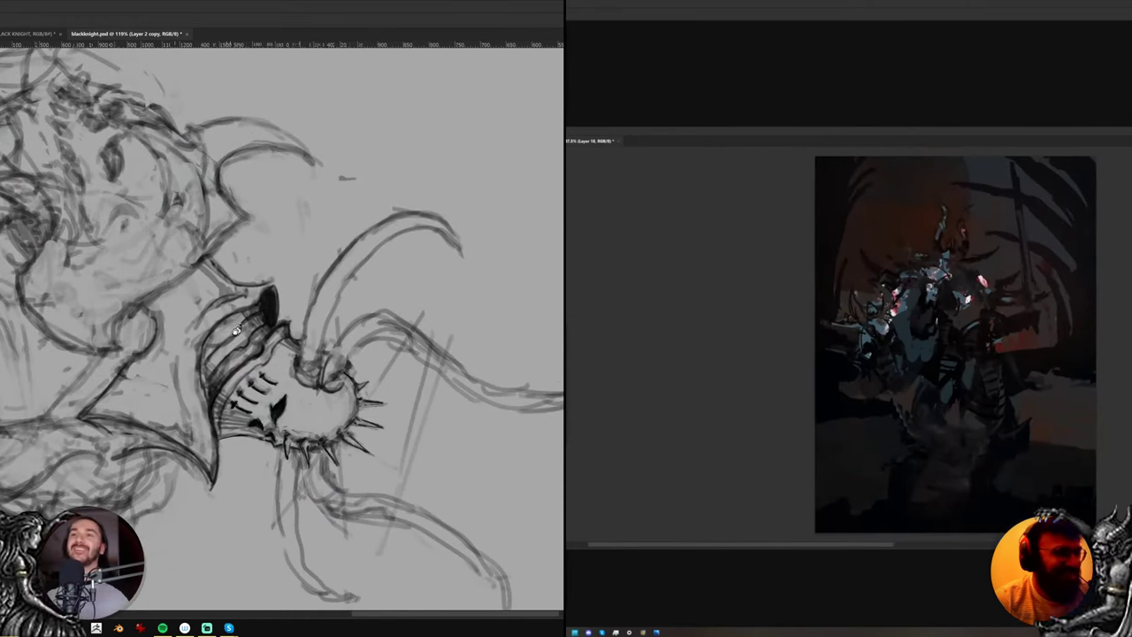
{"action": "left_click_drag", "start_coordinate": [408, 259], "coordinate": [394, 239]}
{"action": "key", "text": "b"}
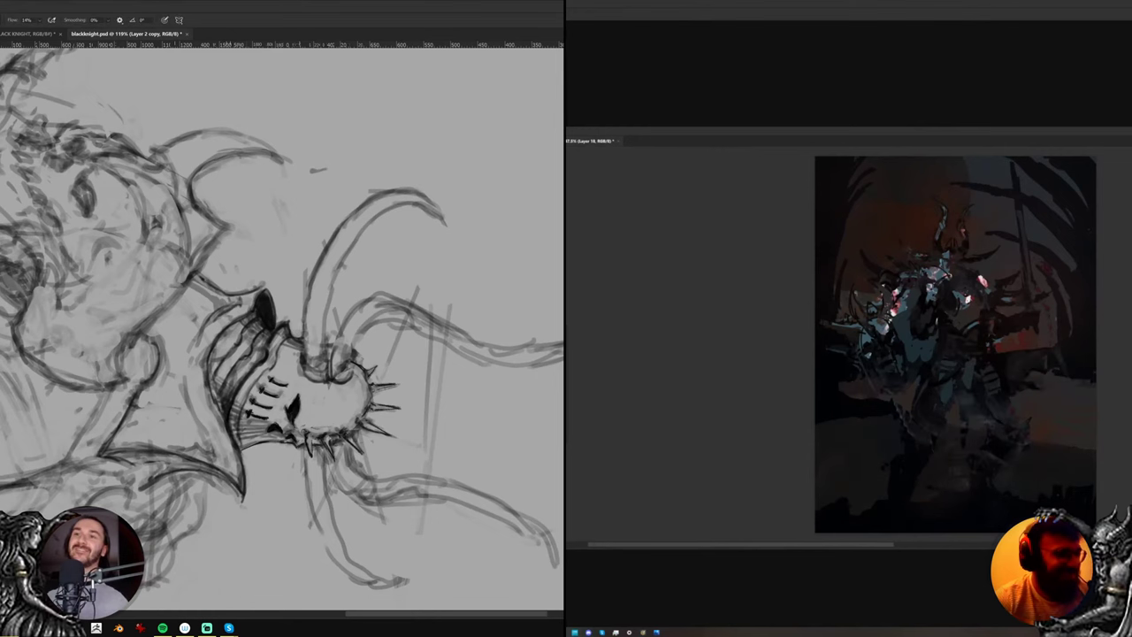
{"action": "left_click_drag", "start_coordinate": [309, 288], "coordinate": [320, 246]}
Clean up and darken the near lower horn's edges from its base toward the bend
{"action": "key", "text": "e"}
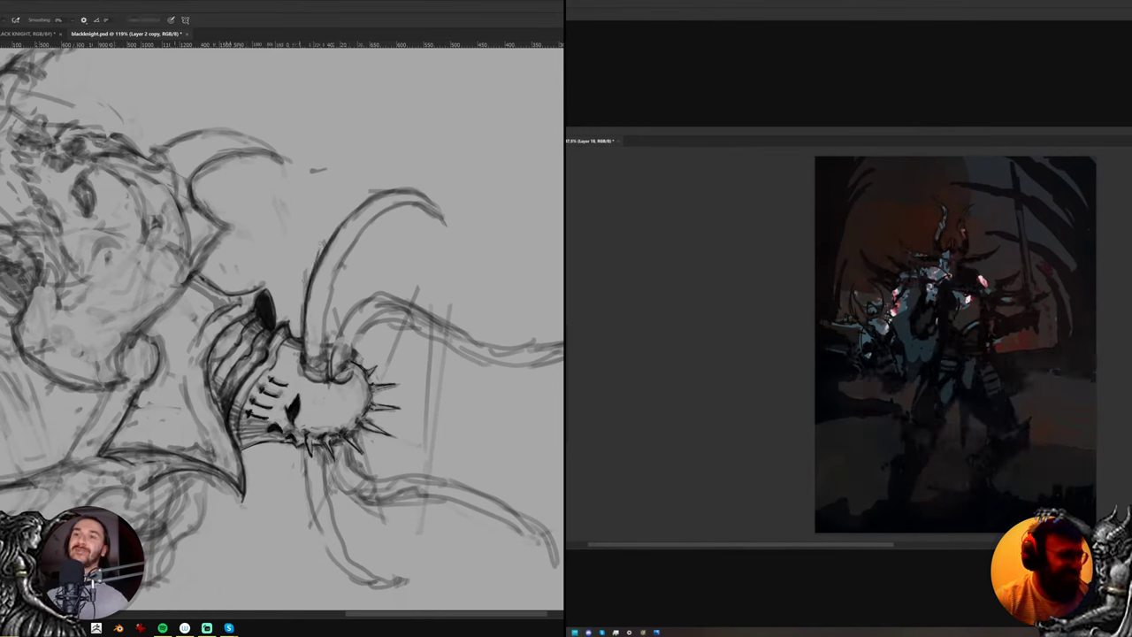
{"action": "key", "text": "b"}
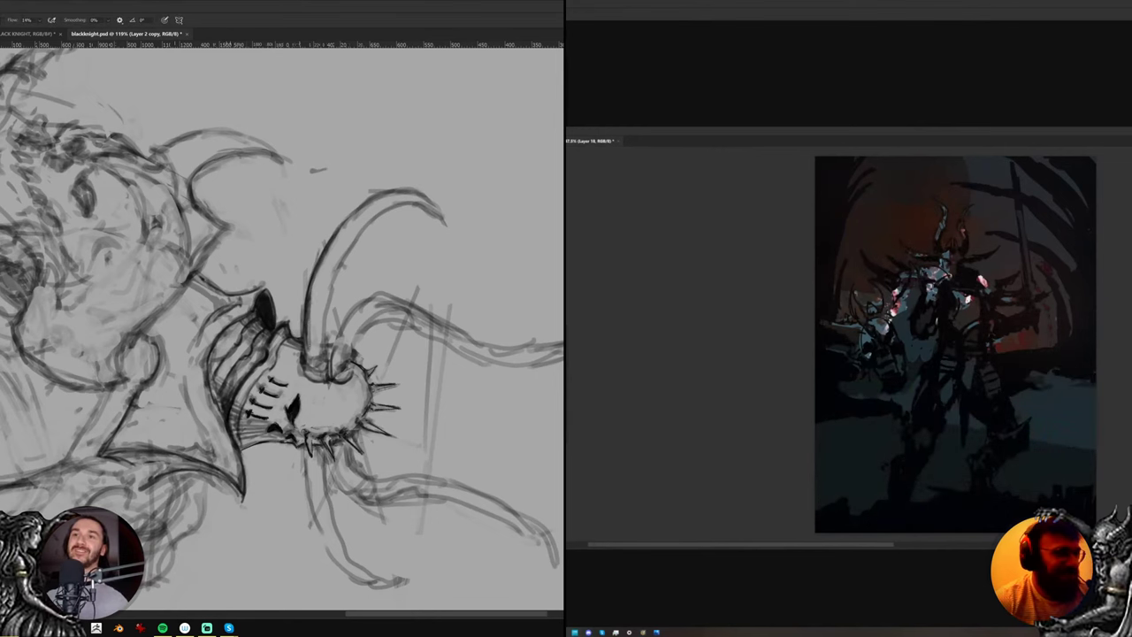
{"action": "key", "text": "e"}
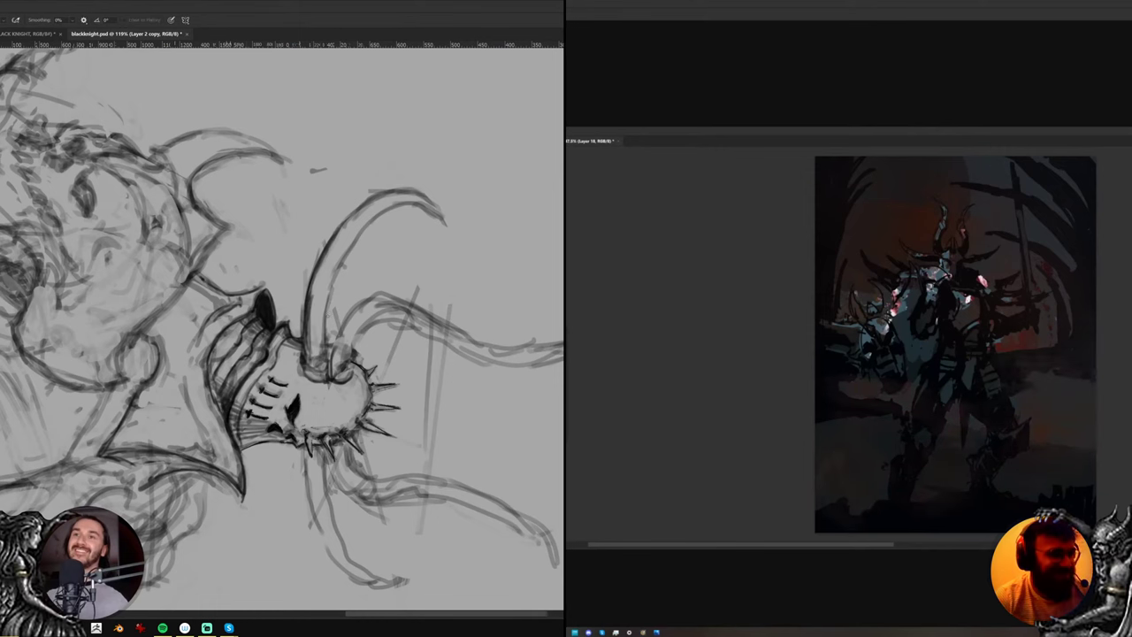
{"action": "key", "text": "b"}
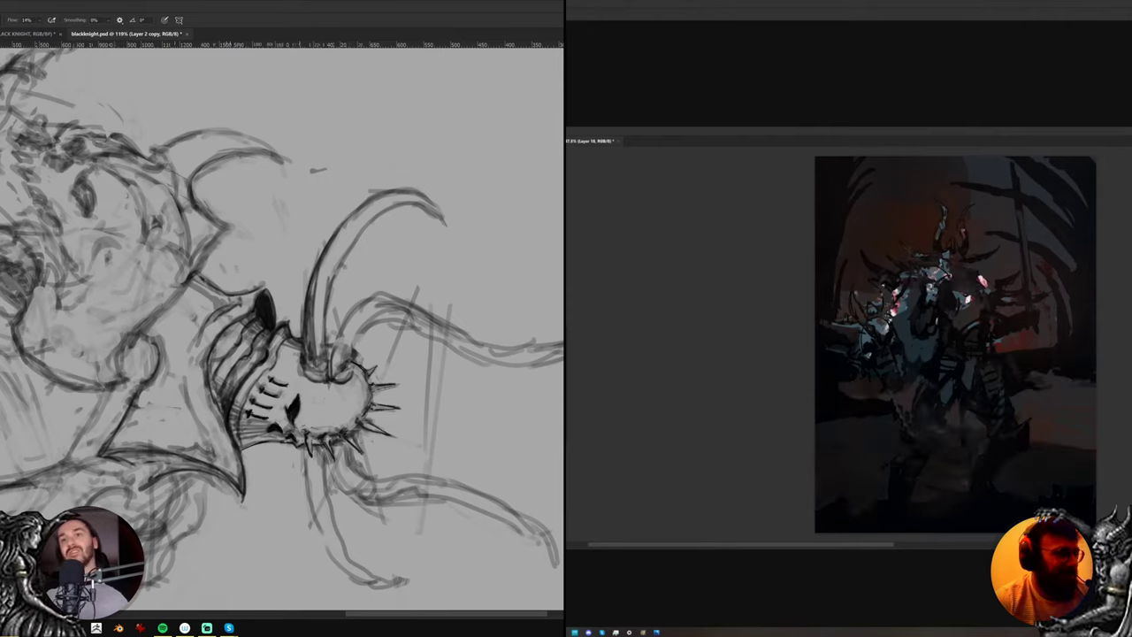
Darken the outer curve of the near lower horn and erase the stray mark in the empty background beside it
{"action": "key", "text": "r"}
{"action": "mouse_move", "coordinate": [463, 361]}
{"action": "left_mouse_down"}
{"action": "mouse_move", "coordinate": [293, 147]}
{"action": "mouse_move", "coordinate": [146, 210]}
{"action": "mouse_move", "coordinate": [101, 329]}
{"action": "left_mouse_up"}
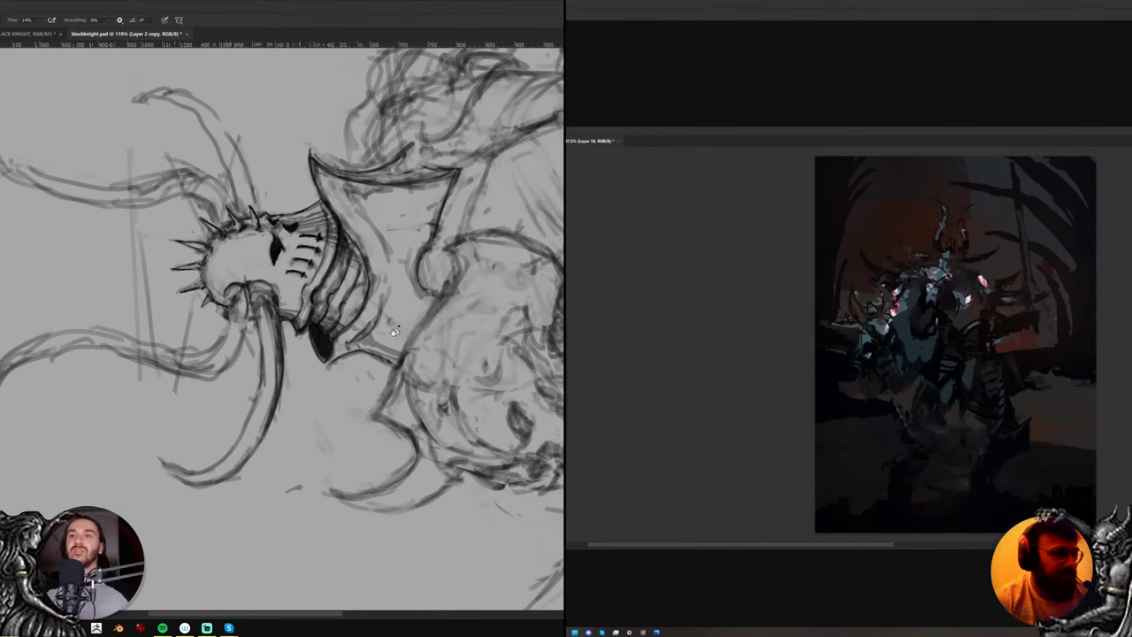
{"action": "mouse_move", "coordinate": [395, 331]}
{"action": "left_mouse_down"}
{"action": "mouse_move", "coordinate": [310, 297]}
{"action": "mouse_move", "coordinate": [283, 257]}
{"action": "left_mouse_up"}
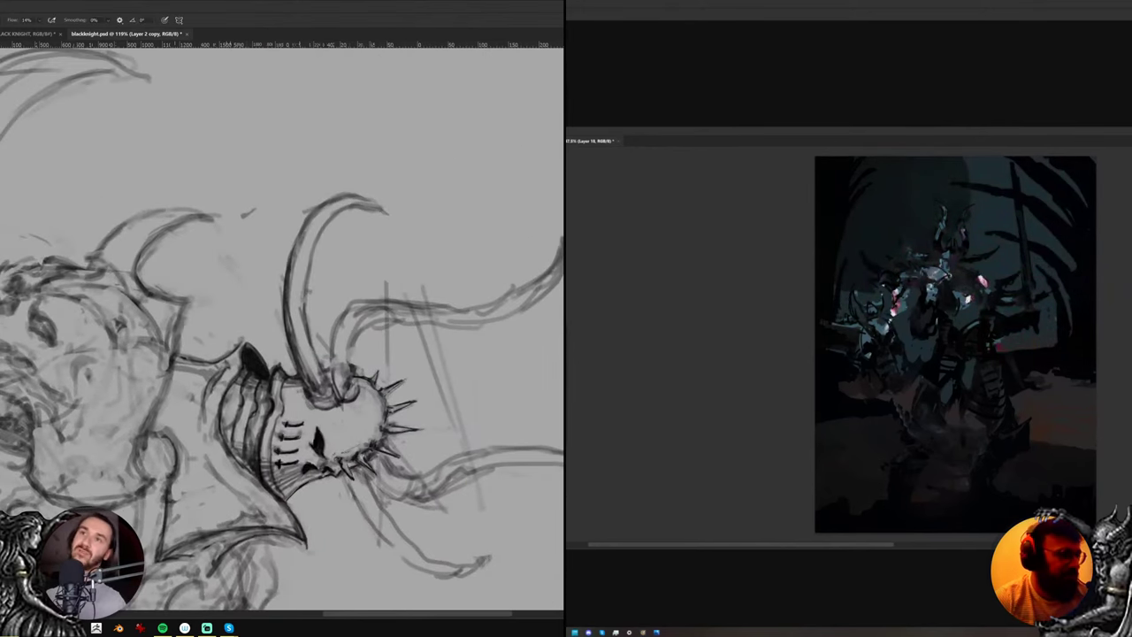
{"action": "left_click_drag", "start_coordinate": [298, 321], "coordinate": [290, 284]}
{"action": "key", "text": "e"}
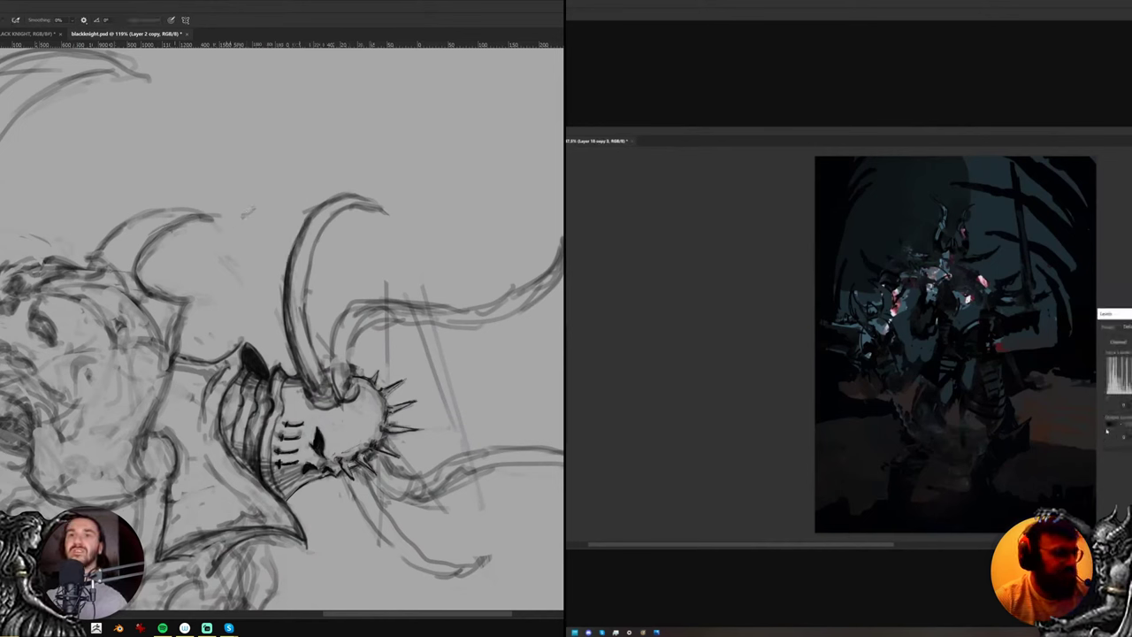
Thicken the near lower horn's outer contour from the bend to the pointed tip
{"action": "key", "text": "r"}
{"action": "mouse_move", "coordinate": [376, 220]}
{"action": "left_mouse_down"}
{"action": "mouse_move", "coordinate": [260, 160]}
{"action": "mouse_move", "coordinate": [384, 151]}
{"action": "mouse_move", "coordinate": [292, 152]}
{"action": "mouse_move", "coordinate": [301, 159]}
{"action": "left_mouse_up"}
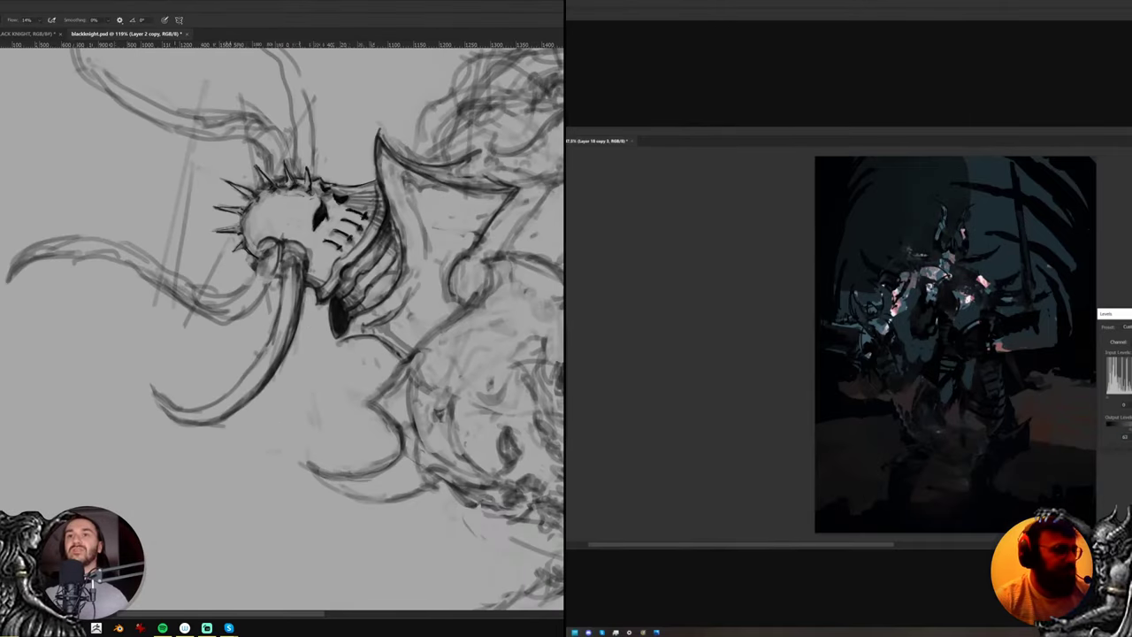
{"action": "left_click_drag", "start_coordinate": [256, 308], "coordinate": [276, 257]}
Reposition the brightened texture copy over the dark knight's upper body, and rotate the sketch view for inking the upper horn
{"action": "mouse_move", "coordinate": [979, 284]}
{"action": "left_mouse_down"}
{"action": "mouse_move", "coordinate": [960, 281]}
{"action": "mouse_move", "coordinate": [944, 299]}
{"action": "left_mouse_up"}
{"action": "key", "text": "r"}
{"action": "left_click_drag", "start_coordinate": [314, 379], "coordinate": [258, 289]}
{"action": "left_click_drag", "start_coordinate": [944, 299], "coordinate": [918, 316]}
{"action": "left_click_drag", "start_coordinate": [397, 288], "coordinate": [369, 243]}
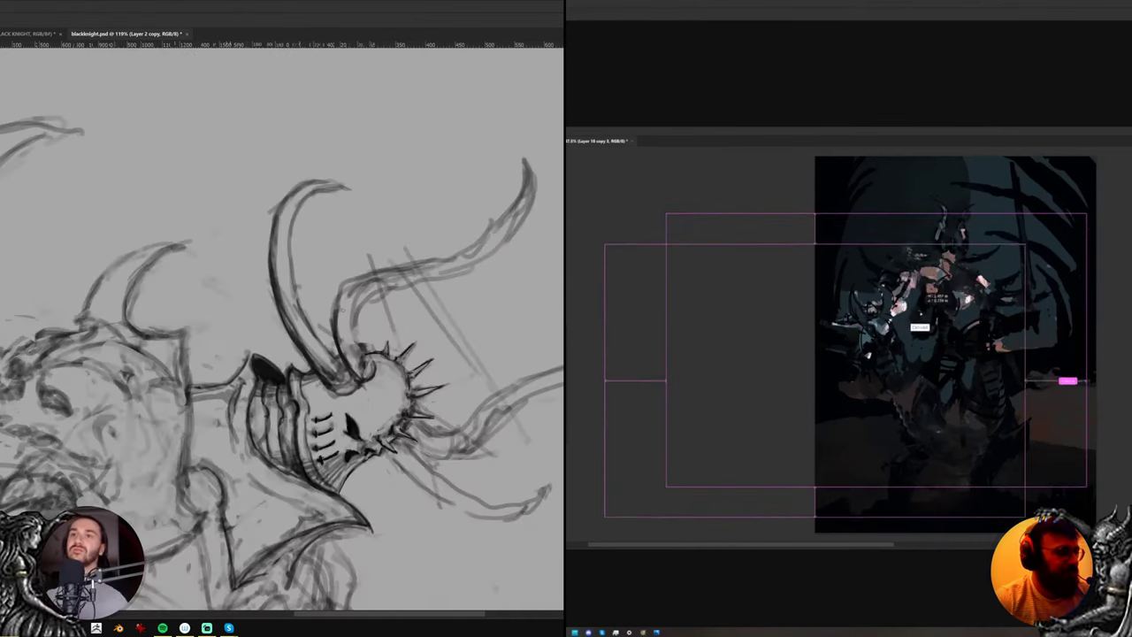
{"action": "mouse_move", "coordinate": [918, 316]}
{"action": "left_mouse_down"}
{"action": "mouse_move", "coordinate": [956, 279]}
{"action": "mouse_move", "coordinate": [939, 281]}
{"action": "mouse_move", "coordinate": [924, 310]}
{"action": "left_mouse_up"}
Ink the lower curve of the near upper horn where it bends out of the skull socket
{"action": "key", "text": "e"}
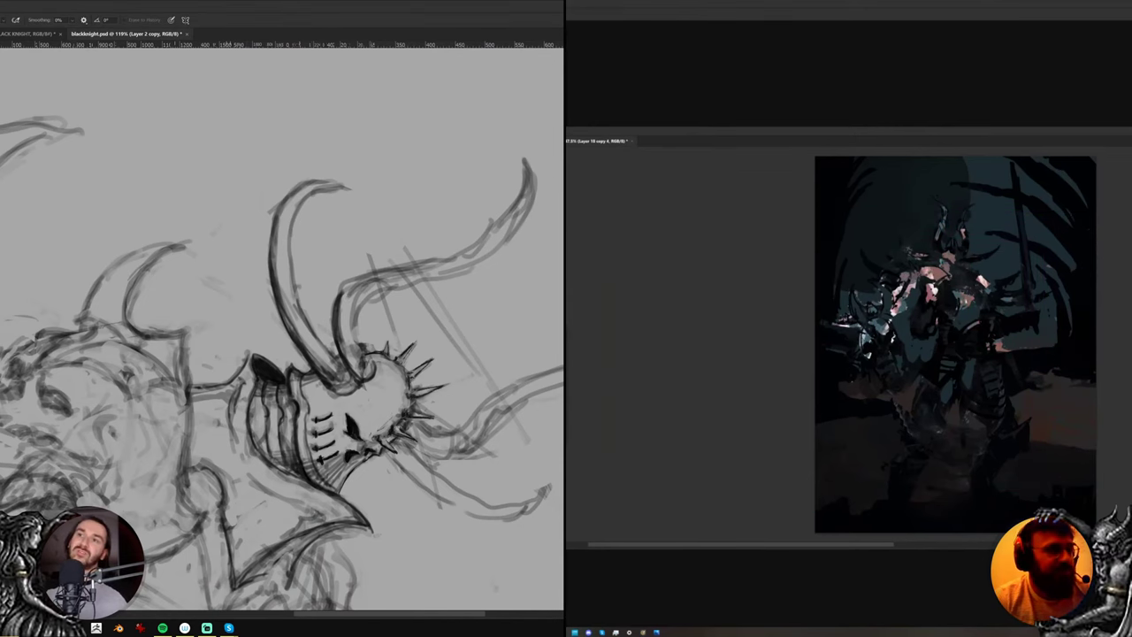
{"action": "key", "text": "b"}
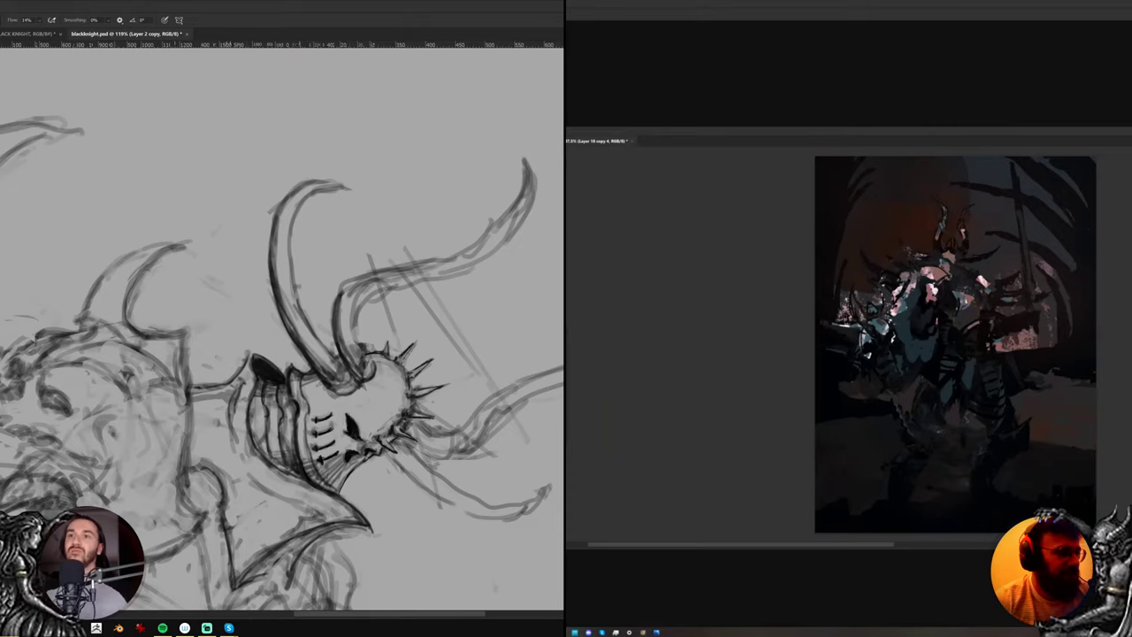
{"action": "key", "text": "r"}
{"action": "mouse_move", "coordinate": [474, 305]}
{"action": "left_mouse_down"}
{"action": "mouse_move", "coordinate": [384, 167]}
{"action": "mouse_move", "coordinate": [378, 184]}
{"action": "left_mouse_up"}
{"action": "left_click_drag", "start_coordinate": [527, 248], "coordinate": [448, 229]}
{"action": "key", "text": "e"}
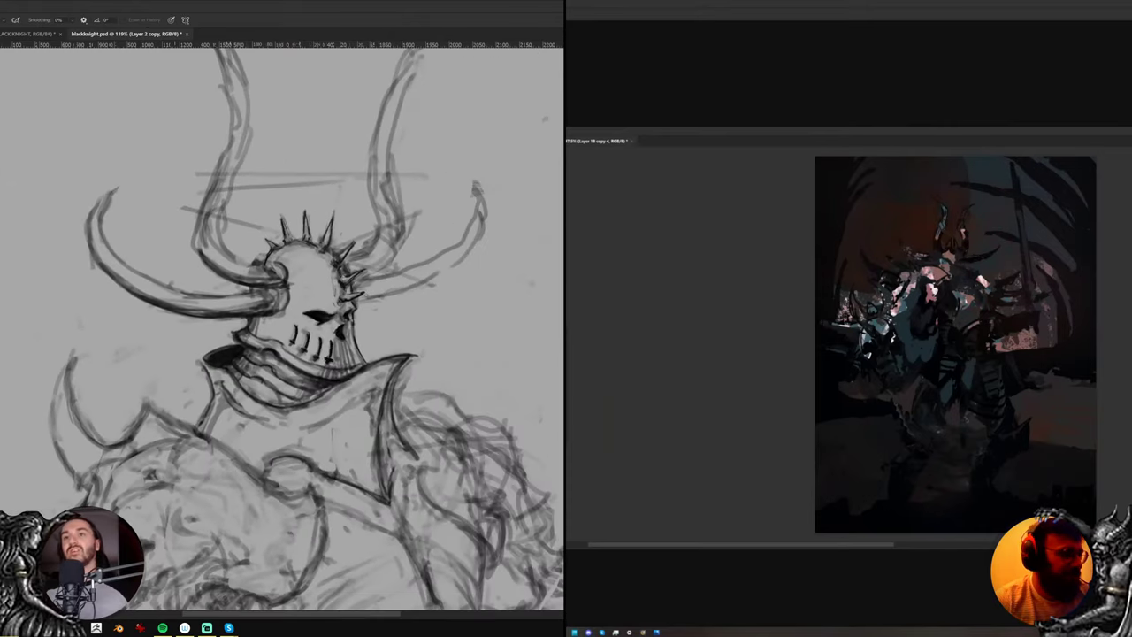
{"action": "key", "text": "b"}
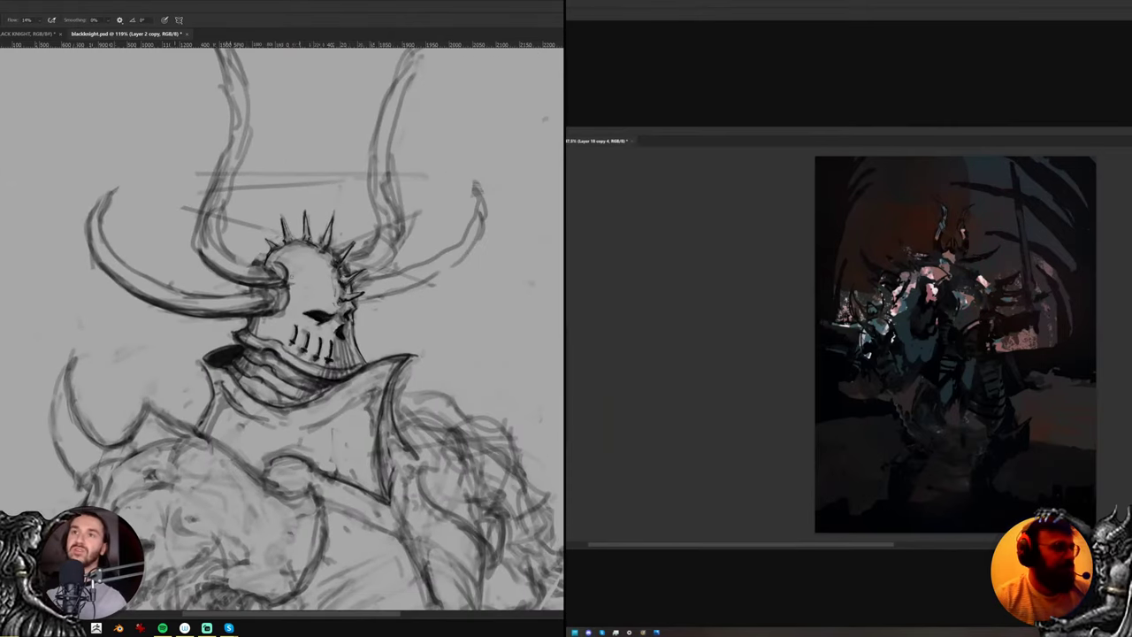
Lasso both upper horns and nudge them slightly upward, inking over the gap left at the near horn's base
{"action": "mouse_move", "coordinate": [297, 243]}
{"action": "left_mouse_down"}
{"action": "mouse_move", "coordinate": [304, 310]}
{"action": "mouse_move", "coordinate": [289, 355]}
{"action": "mouse_move", "coordinate": [154, 248]}
{"action": "mouse_move", "coordinate": [292, 177]}
{"action": "mouse_move", "coordinate": [253, 265]}
{"action": "mouse_move", "coordinate": [259, 322]}
{"action": "left_mouse_up"}
{"action": "key", "text": "l"}
{"action": "left_click_drag", "start_coordinate": [309, 351], "coordinate": [303, 347]}
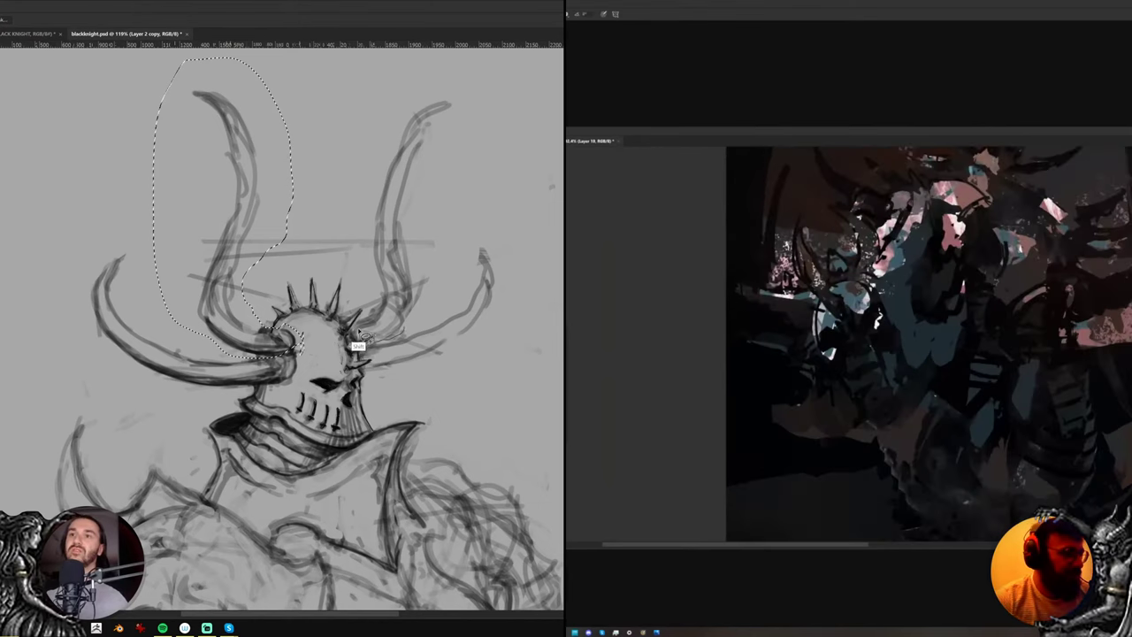
{"action": "mouse_move", "coordinate": [365, 340]}
{"action": "left_mouse_down"}
{"action": "mouse_move", "coordinate": [460, 212]}
{"action": "mouse_move", "coordinate": [408, 311]}
{"action": "left_mouse_up"}
{"action": "key", "text": "v"}
{"action": "key", "text": "ctrl+d"}
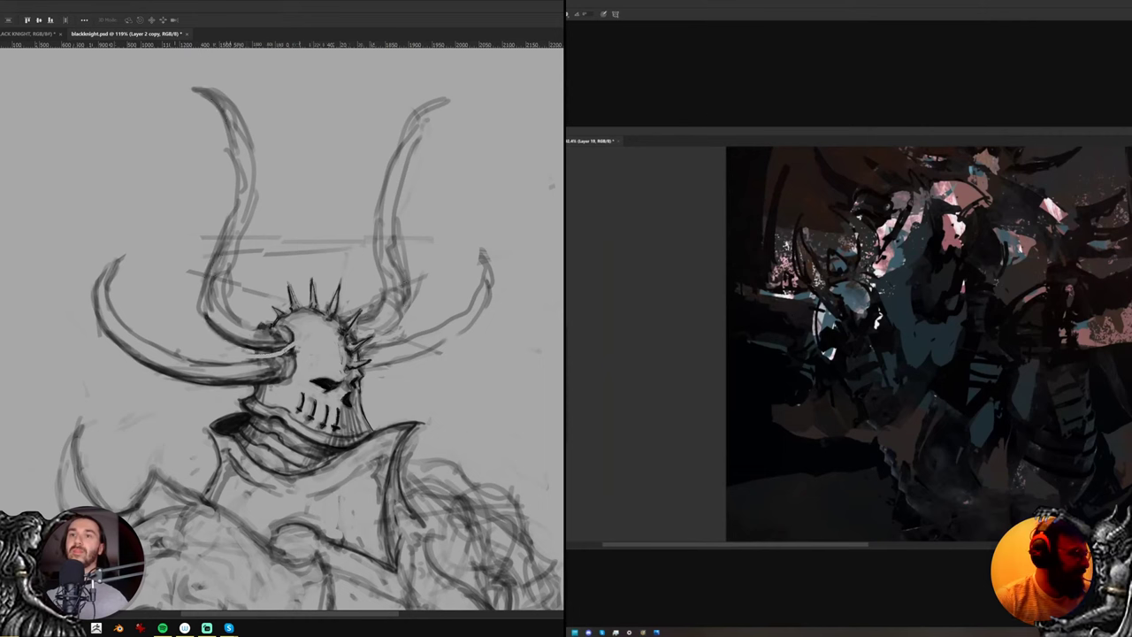
{"action": "key", "text": "b"}
{"action": "key", "text": "b"}
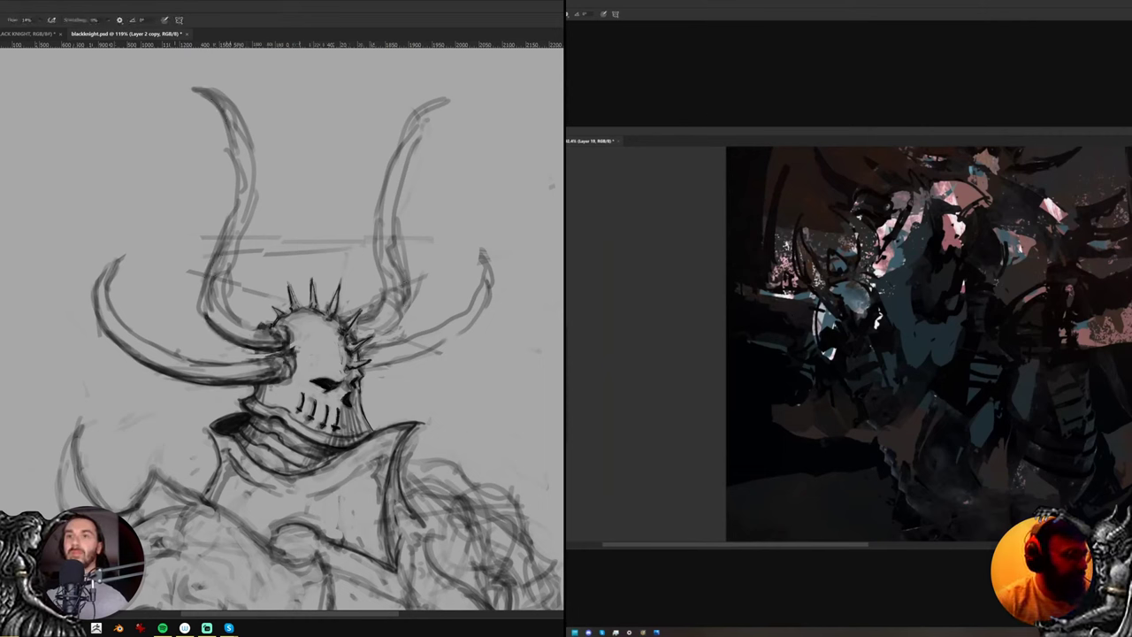
Draw the curved plate edges around the two horn bases on the side of the sketched knight's helmet
{"action": "key", "text": "e"}
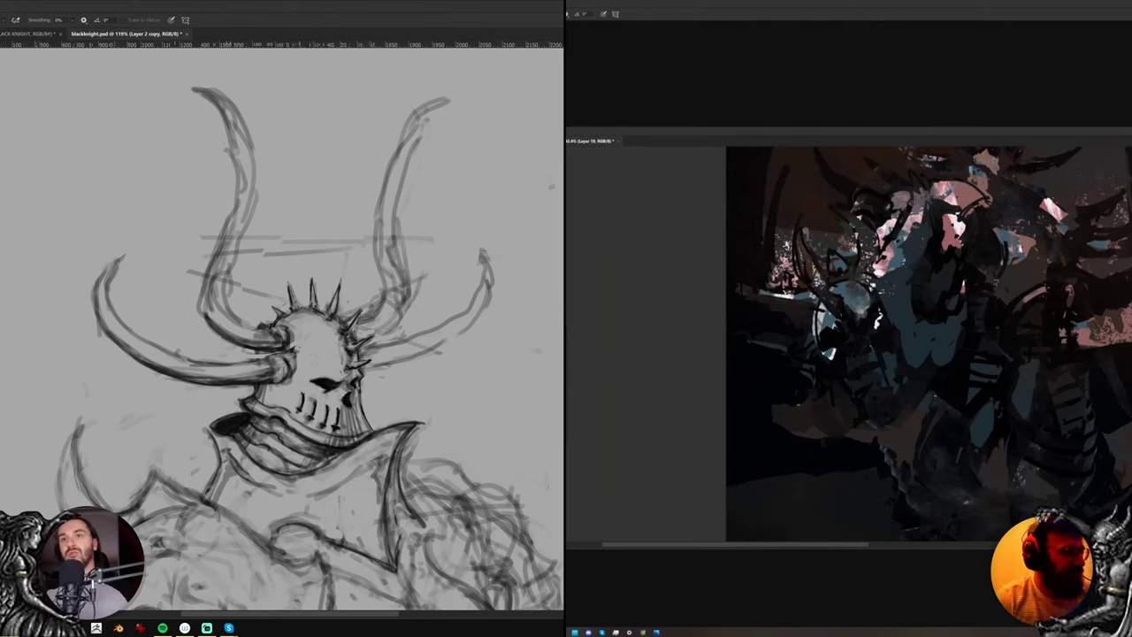
{"action": "key", "text": "e"}
{"action": "key", "text": "e"}
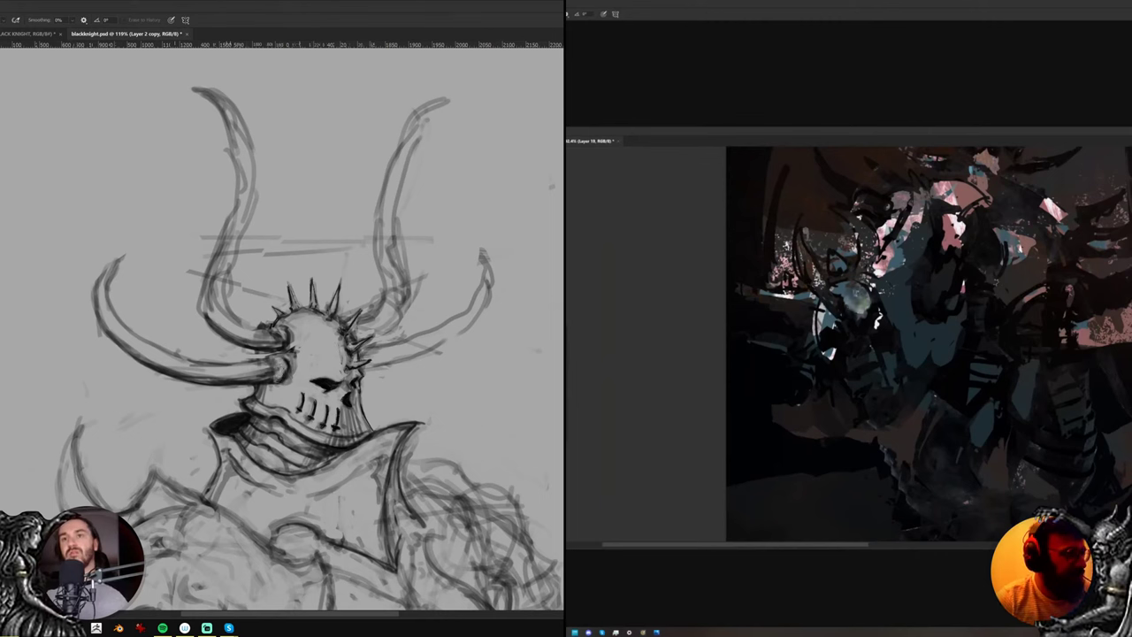
{"action": "left_click_drag", "start_coordinate": [365, 365], "coordinate": [352, 326]}
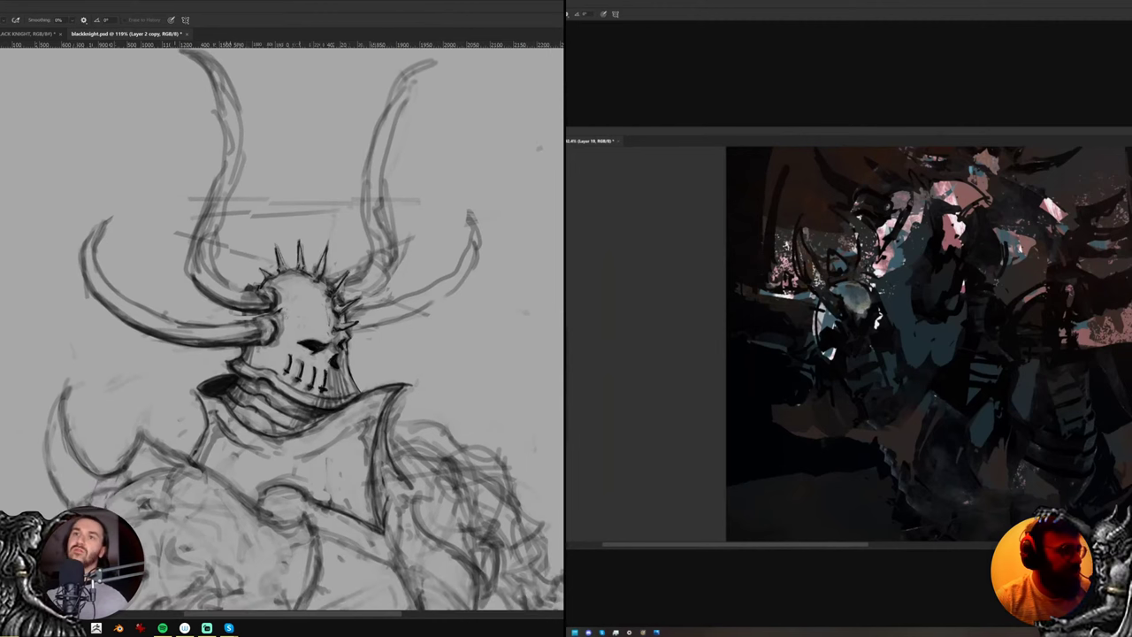
{"action": "key", "text": "b"}
{"action": "left_click_drag", "start_coordinate": [895, 247], "coordinate": [899, 264]}
{"action": "left_click_drag", "start_coordinate": [286, 303], "coordinate": [291, 311]}
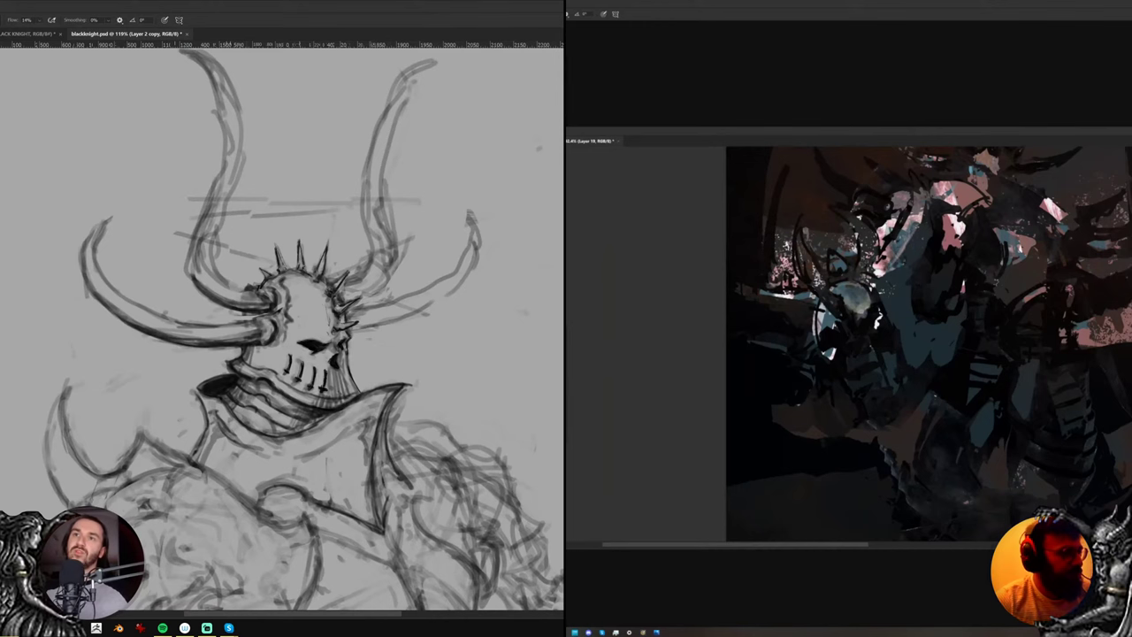
{"action": "left_click_drag", "start_coordinate": [284, 330], "coordinate": [278, 345]}
{"action": "key", "text": "e"}
{"action": "scroll", "coordinate": [892, 249], "scroll_direction": "down", "scroll_amount": 8}
{"action": "key", "text": "b"}
{"action": "scroll", "coordinate": [892, 249], "scroll_direction": "up", "scroll_amount": 7}
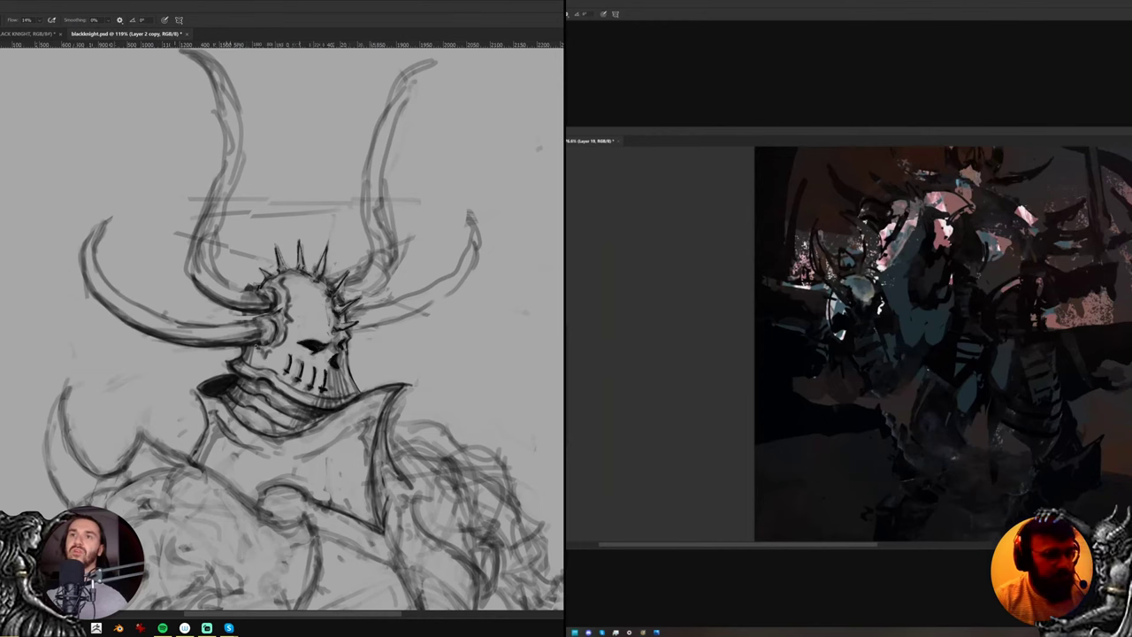
Refine the helmet plate edge between the two horn bases into a pointed tip, alternating brush and eraser
{"action": "key", "text": "r"}
{"action": "left_click_drag", "start_coordinate": [497, 238], "coordinate": [417, 296]}
{"action": "key", "text": "b"}
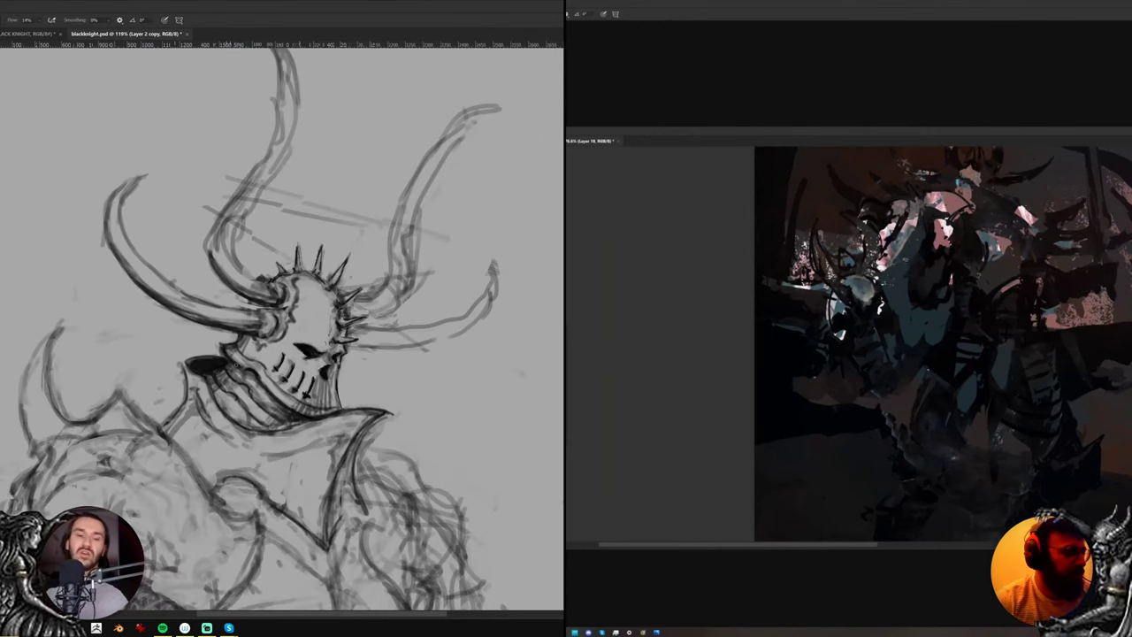
{"action": "left_click", "coordinate": [910, 310], "text": "alt"}
{"action": "left_click", "coordinate": [914, 312], "text": "alt"}
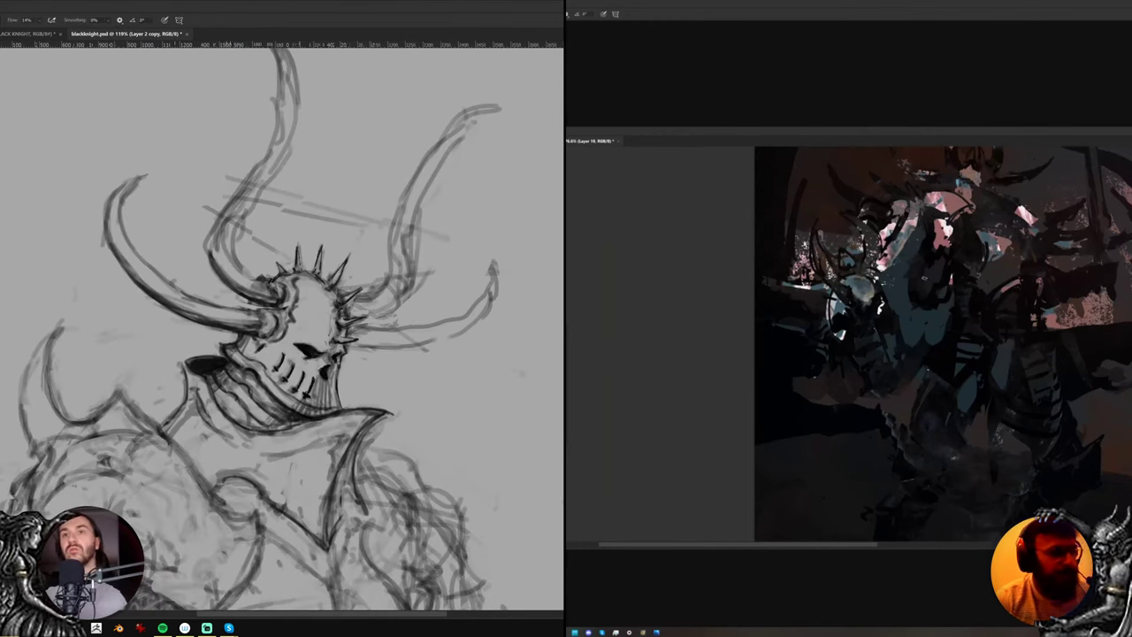
{"action": "scroll", "coordinate": [265, 343], "scroll_direction": "up", "scroll_amount": 3}
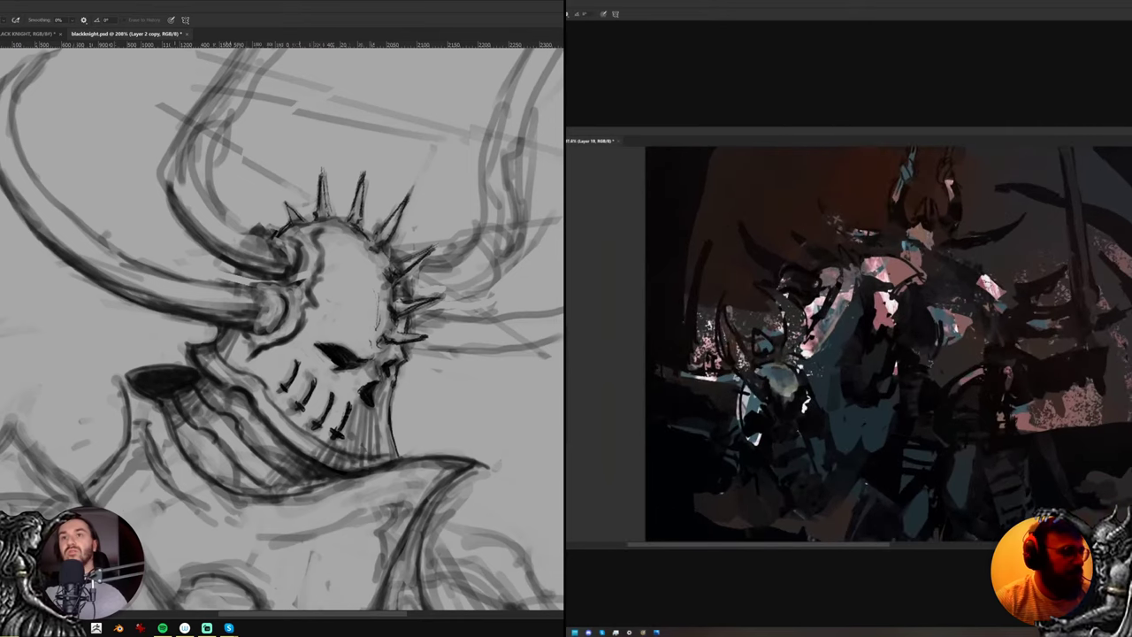
{"action": "key", "text": "b"}
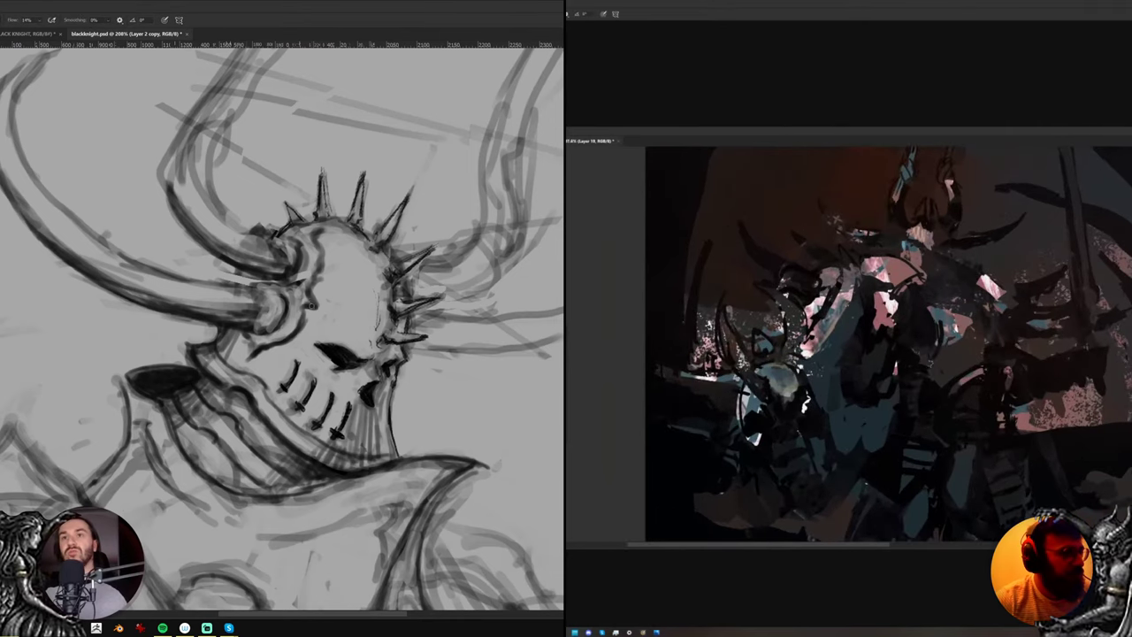
{"action": "key", "text": "e"}
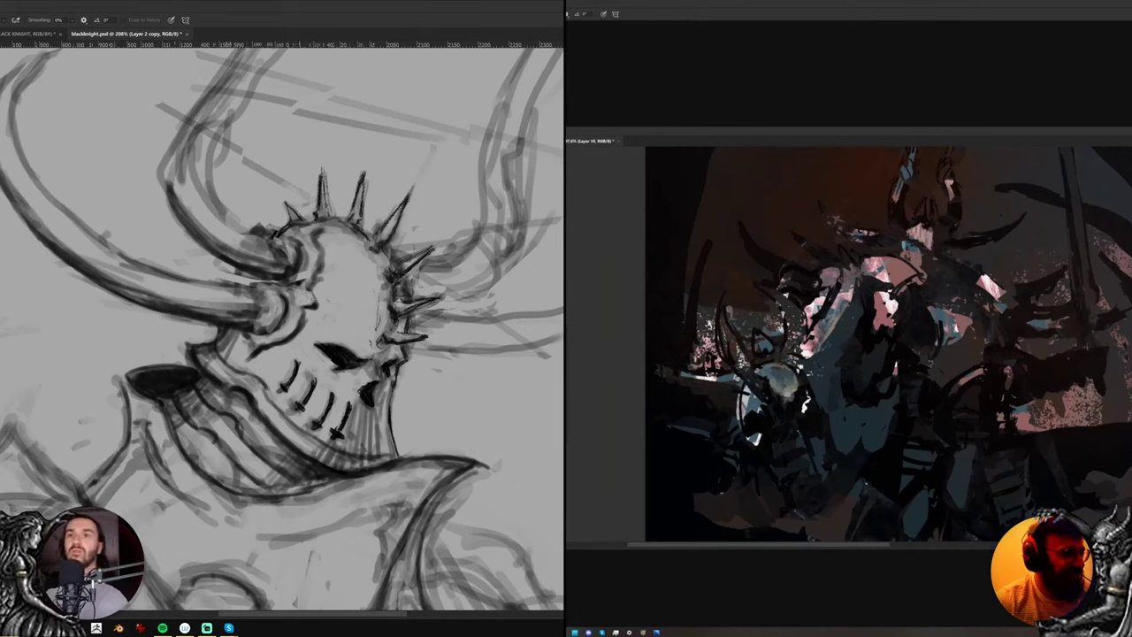
{"action": "key", "text": "b"}
{"action": "key", "text": "e"}
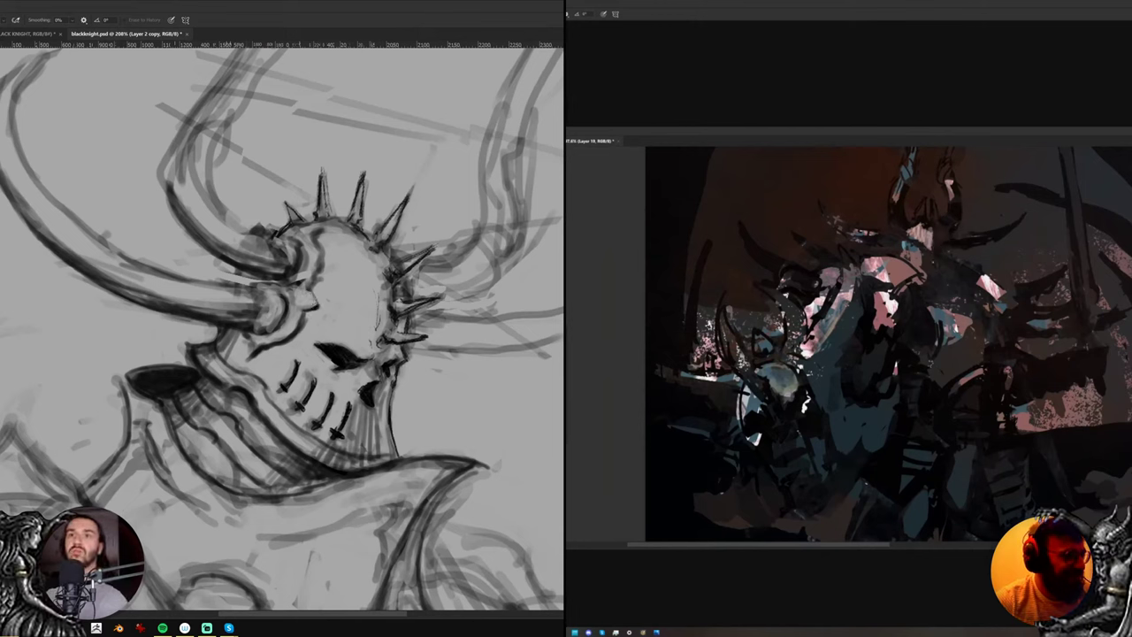
{"action": "key", "text": "b"}
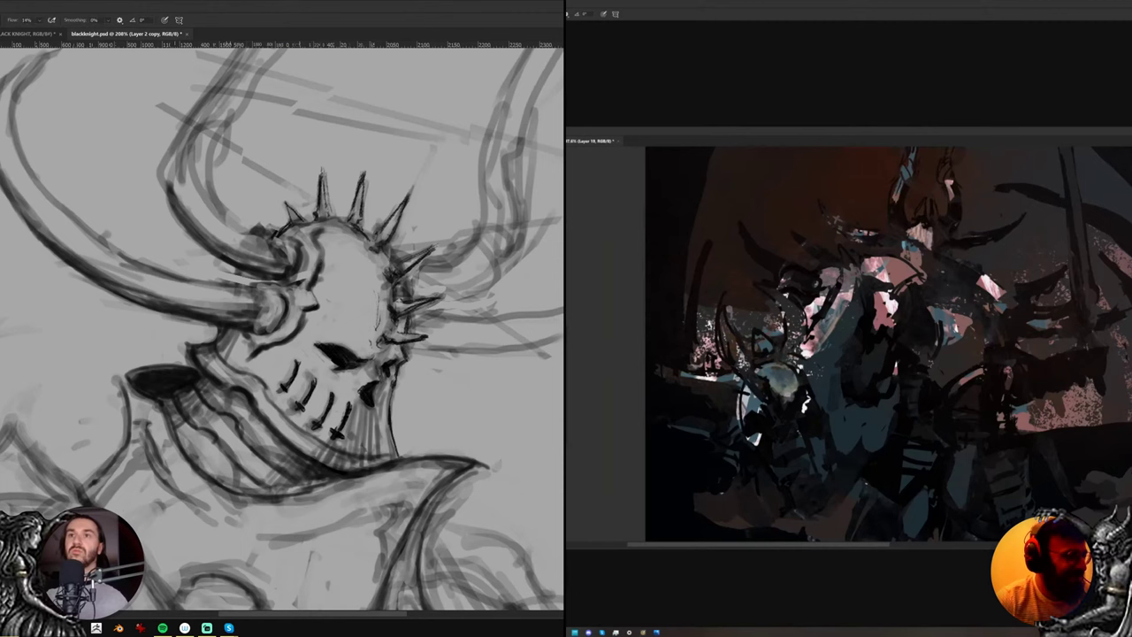
{"action": "key", "text": "e"}
{"action": "key", "text": "b"}
Shade the gaps between the ridged neck folds beneath the helmet and clean up their outer contour
{"action": "left_click_drag", "start_coordinate": [318, 361], "coordinate": [330, 280]}
{"action": "left_click", "coordinate": [917, 287], "text": "alt"}
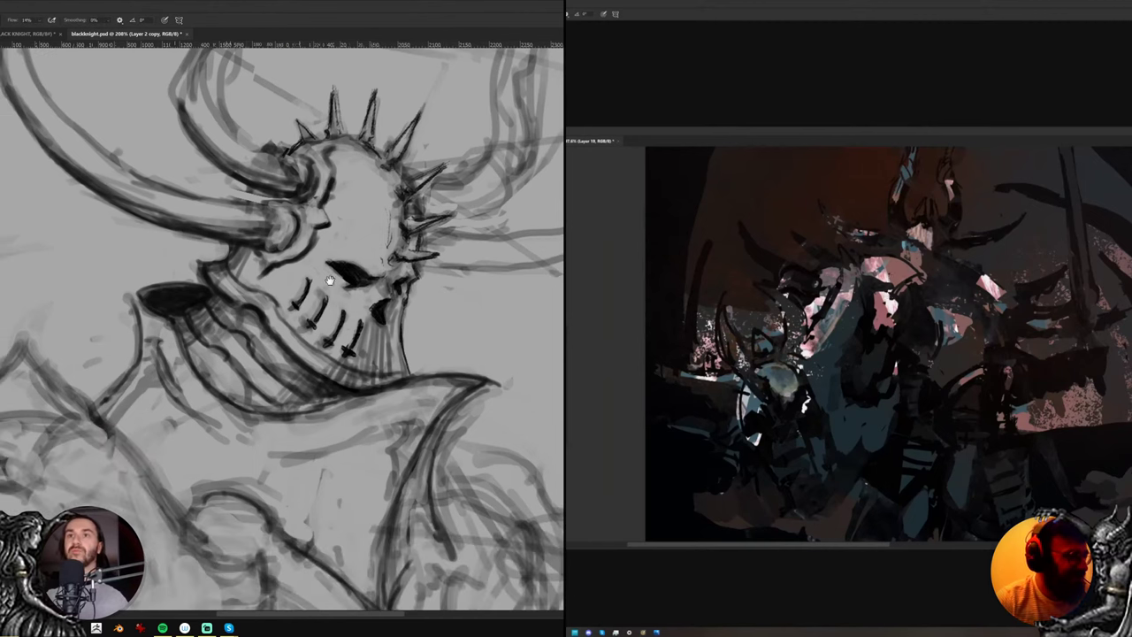
{"action": "left_click", "coordinate": [887, 281], "text": "alt"}
{"action": "key", "text": "e"}
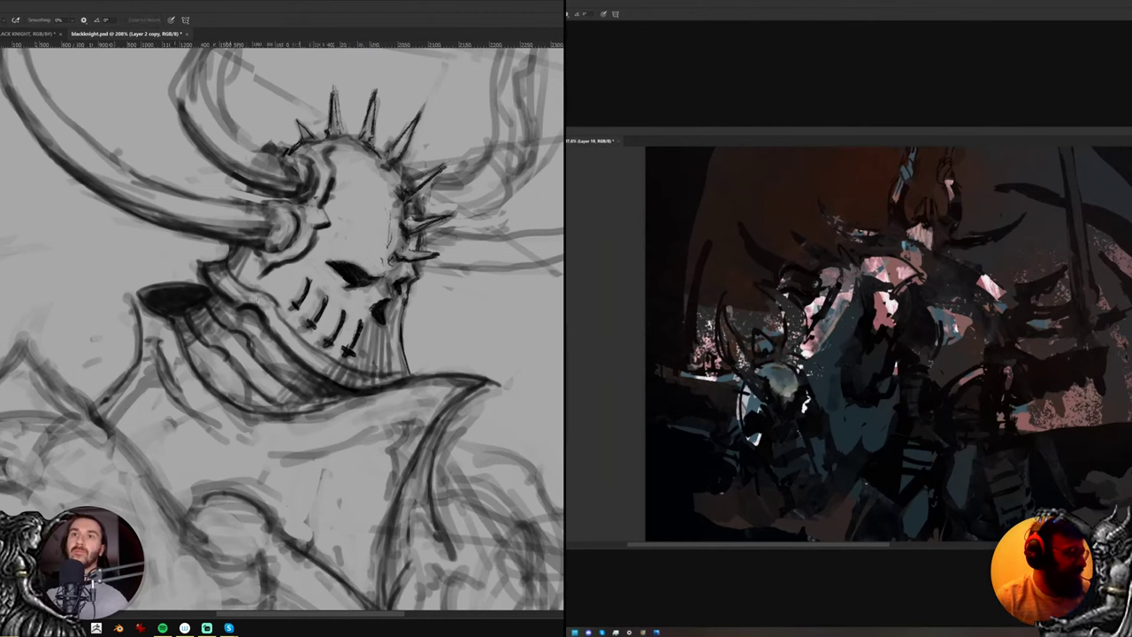
{"action": "key", "text": "r"}
{"action": "left_click_drag", "start_coordinate": [340, 356], "coordinate": [311, 378]}
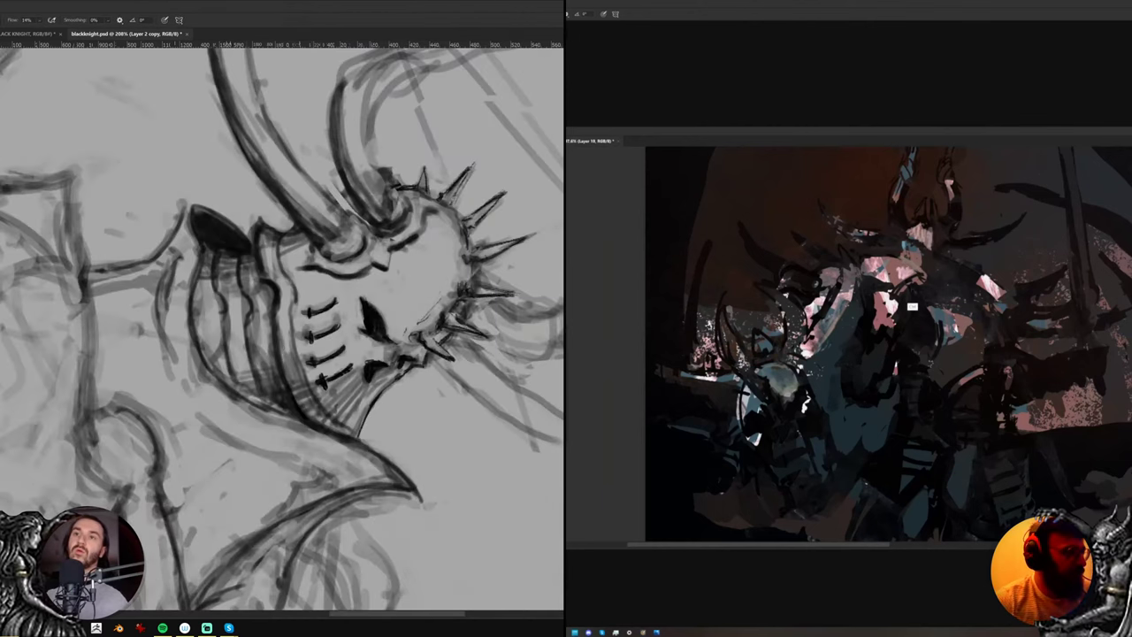
{"action": "mouse_move", "coordinate": [251, 345]}
{"action": "left_mouse_down"}
{"action": "mouse_move", "coordinate": [259, 374]}
{"action": "mouse_move", "coordinate": [265, 354]}
{"action": "left_mouse_up"}
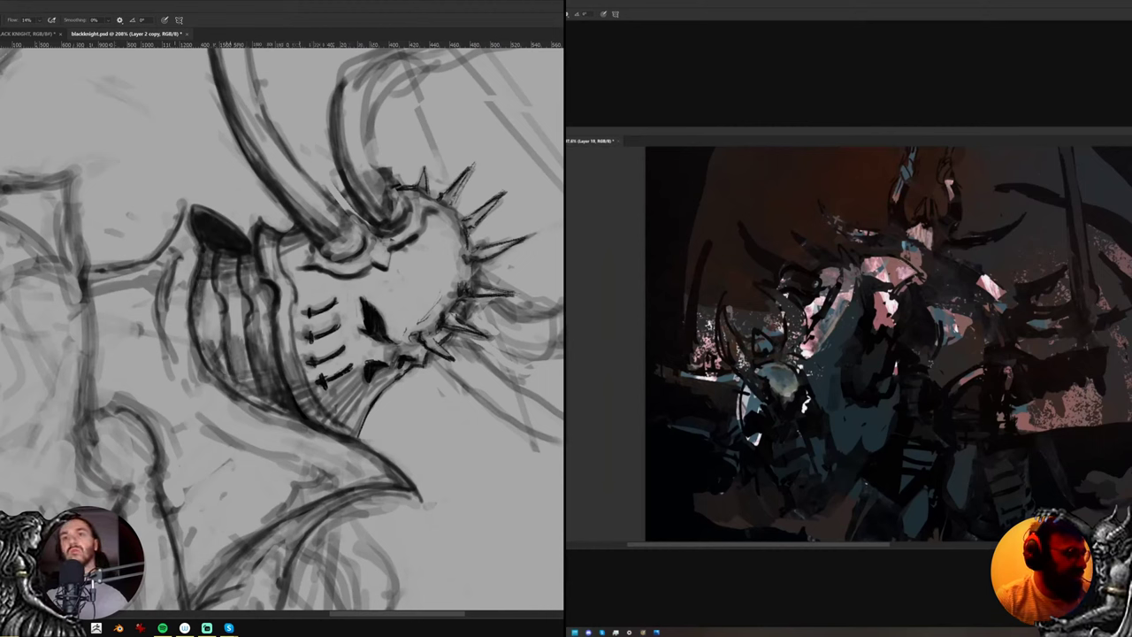
{"action": "left_click_drag", "start_coordinate": [199, 254], "coordinate": [193, 319]}
{"action": "key", "text": "e"}
{"action": "mouse_move", "coordinate": [190, 267]}
{"action": "left_mouse_down"}
{"action": "mouse_move", "coordinate": [188, 291]}
{"action": "mouse_move", "coordinate": [170, 285]}
{"action": "mouse_move", "coordinate": [168, 311]}
{"action": "left_mouse_up"}
Examine the full knight figure's overall pose and proportions, and return to a close view of the helmet
{"action": "key", "text": "ctrl+space"}
{"action": "left_click_drag", "start_coordinate": [205, 314], "coordinate": [98, 320]}
{"action": "key", "text": "r"}
{"action": "left_click_drag", "start_coordinate": [372, 343], "coordinate": [365, 293]}
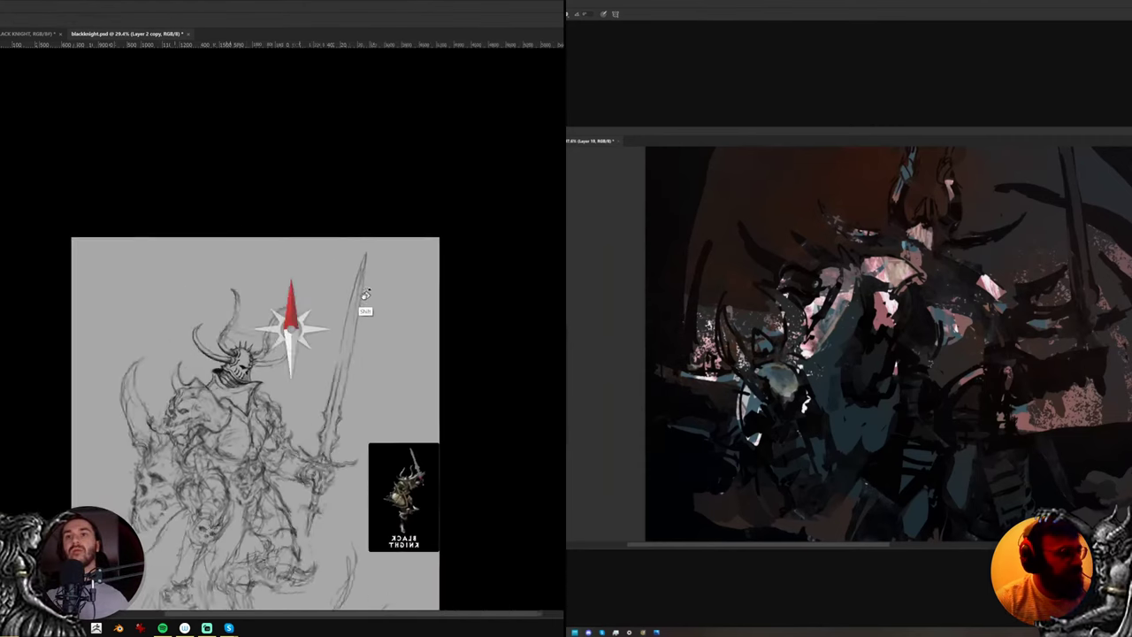
{"action": "key", "text": "space"}
{"action": "left_click_drag", "start_coordinate": [225, 429], "coordinate": [263, 260]}
{"action": "key", "text": "ctrl+space"}
{"action": "left_click_drag", "start_coordinate": [273, 167], "coordinate": [286, 223]}
{"action": "key", "text": "space"}
{"action": "key", "text": "r"}
{"action": "left_click_drag", "start_coordinate": [407, 217], "coordinate": [207, 165]}
{"action": "key", "text": "ctrl+space"}
{"action": "left_click", "coordinate": [255, 345]}
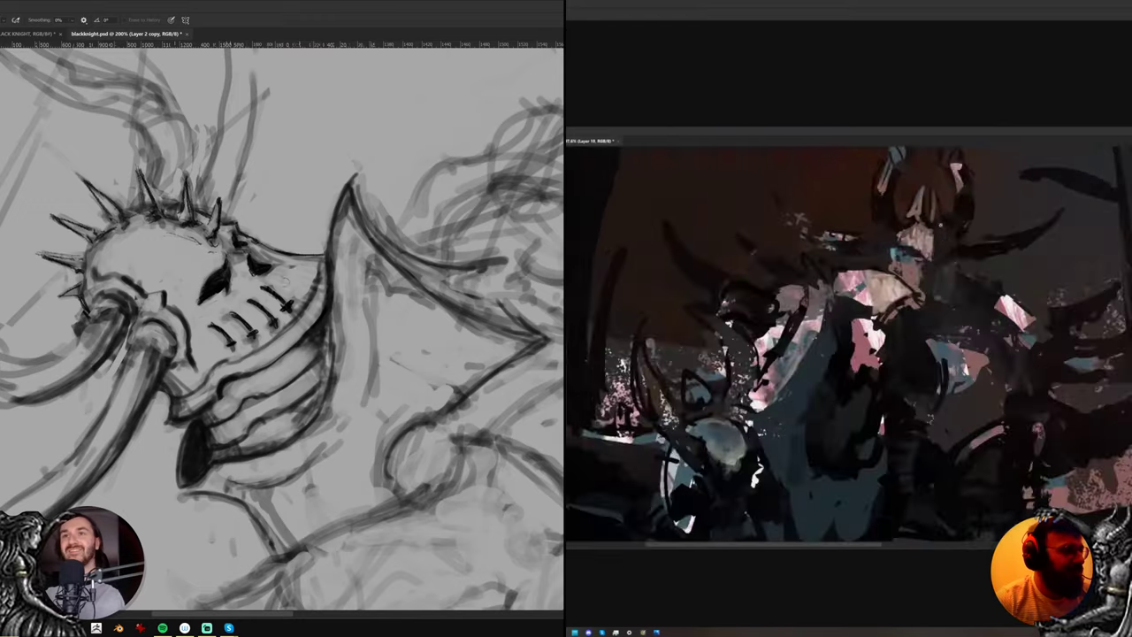
Erase the hatching on the jaw beside the mouth slits and draw clean edge lines along the front of the helmet
{"action": "key", "text": "r"}
{"action": "mouse_move", "coordinate": [283, 270]}
{"action": "left_mouse_down"}
{"action": "mouse_move", "coordinate": [324, 287]}
{"action": "mouse_move", "coordinate": [341, 331]}
{"action": "left_mouse_up"}
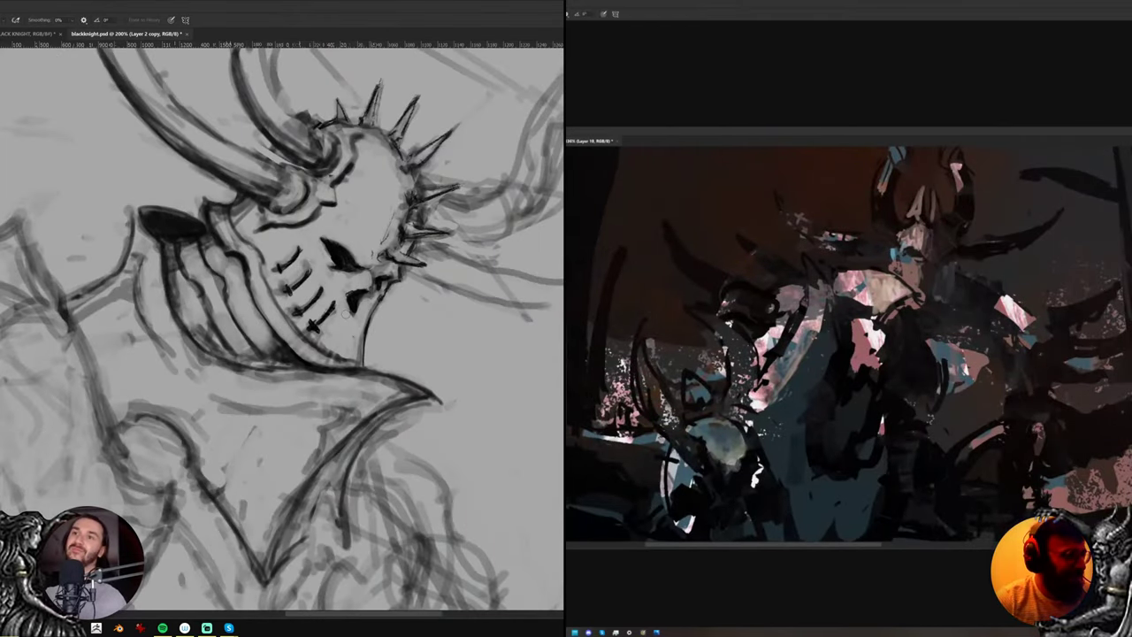
{"action": "key", "text": "b"}
{"action": "key", "text": "r"}
{"action": "mouse_move", "coordinate": [426, 277]}
{"action": "left_mouse_down"}
{"action": "mouse_move", "coordinate": [397, 239]}
{"action": "mouse_move", "coordinate": [370, 277]}
{"action": "left_mouse_up"}
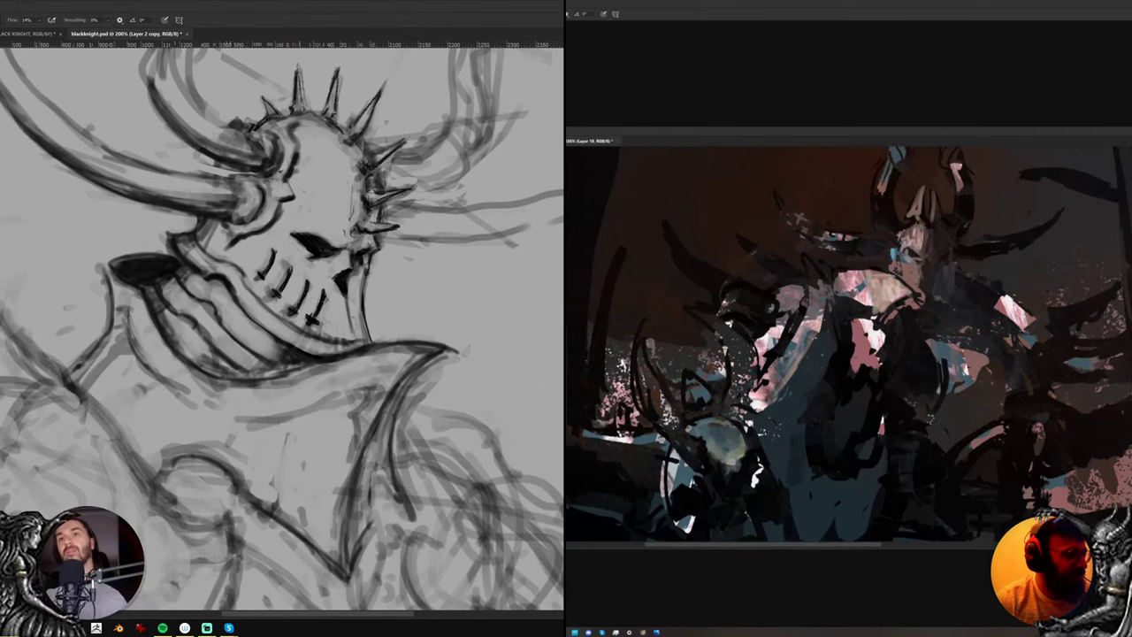
{"action": "left_click_drag", "start_coordinate": [423, 239], "coordinate": [412, 222]}
{"action": "key", "text": "b"}
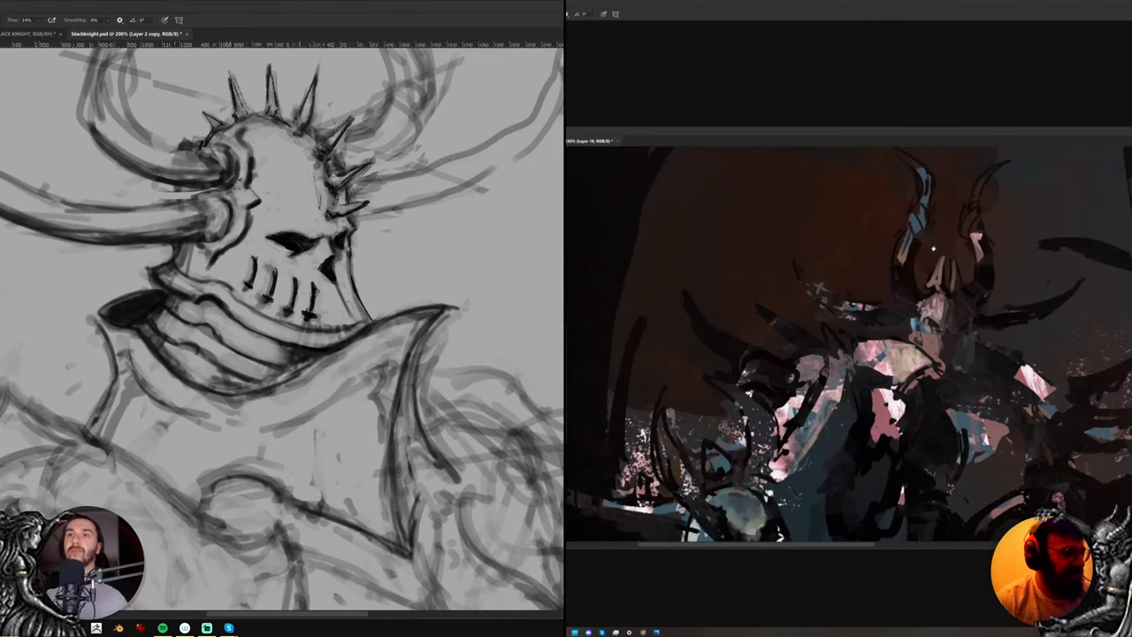
Sample a reddish-brown tone and paint the lower part of a tall helmet horn in the dark colour painting
{"action": "left_click_drag", "start_coordinate": [334, 209], "coordinate": [336, 257]}
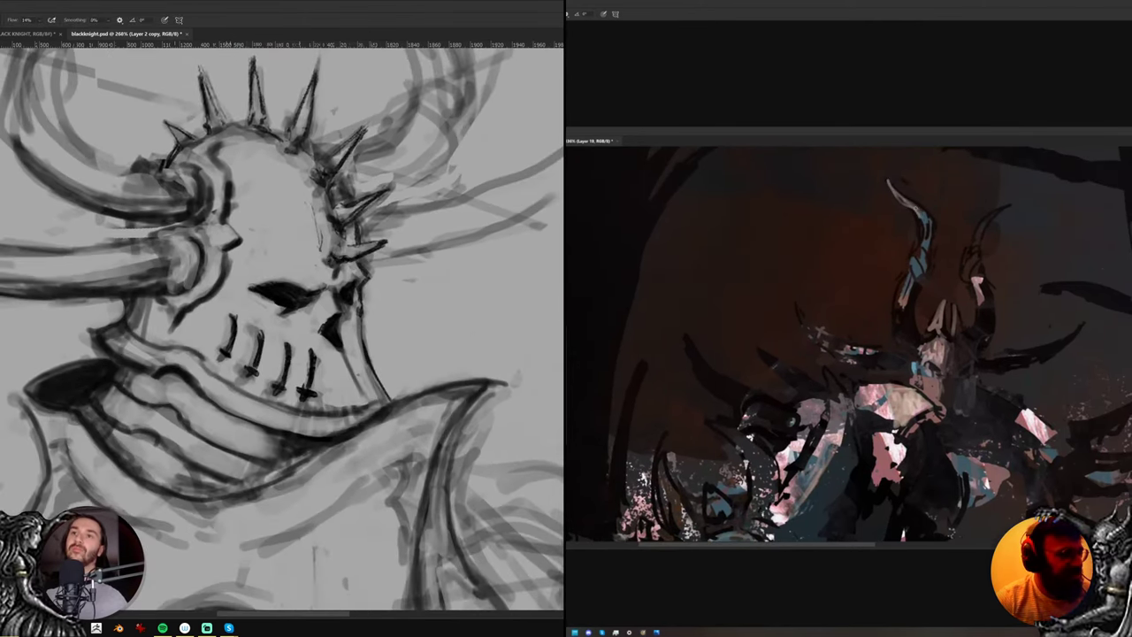
{"action": "key", "text": "e"}
{"action": "key", "text": "b"}
{"action": "left_click", "coordinate": [906, 297], "text": "alt"}
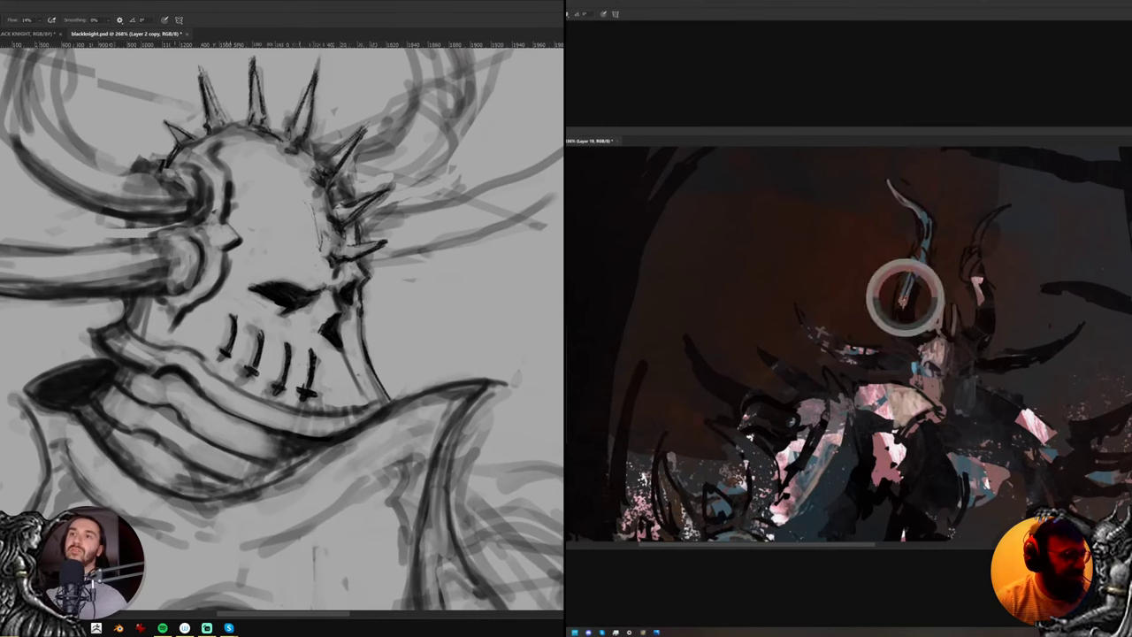
{"action": "left_click_drag", "start_coordinate": [905, 285], "coordinate": [898, 326]}
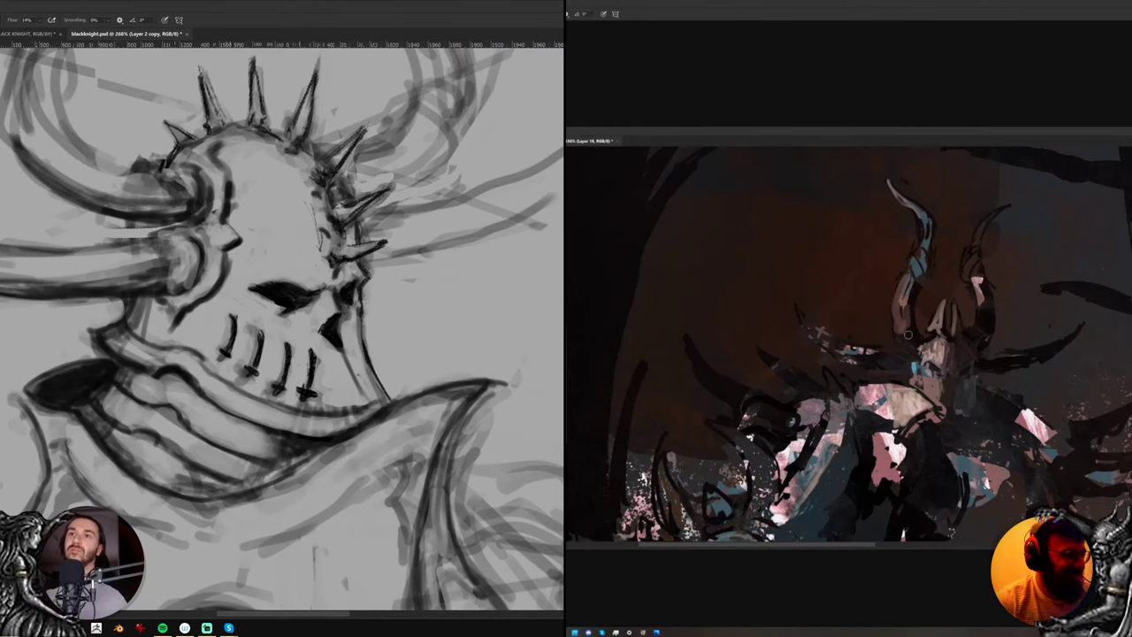
{"action": "left_click_drag", "start_coordinate": [305, 132], "coordinate": [341, 271]}
Clean up the contours of the sketched lower horn where it meets its socket on the helmet
{"action": "key", "text": "r"}
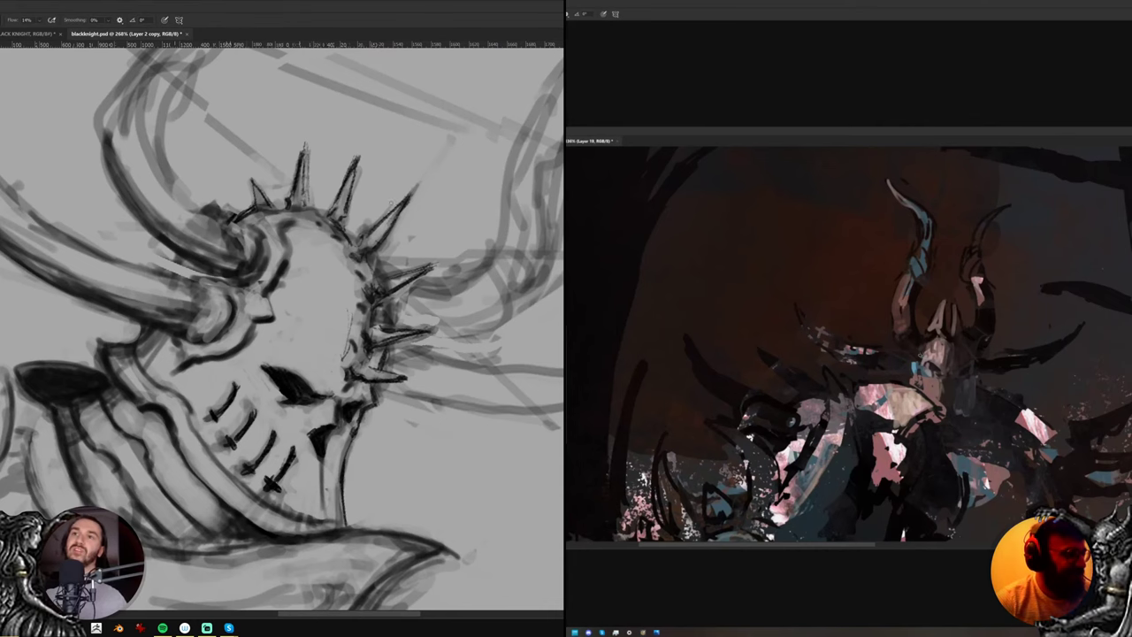
{"action": "key", "text": "r"}
{"action": "mouse_move", "coordinate": [446, 274]}
{"action": "left_mouse_down"}
{"action": "mouse_move", "coordinate": [344, 154]}
{"action": "mouse_move", "coordinate": [210, 219]}
{"action": "left_mouse_up"}
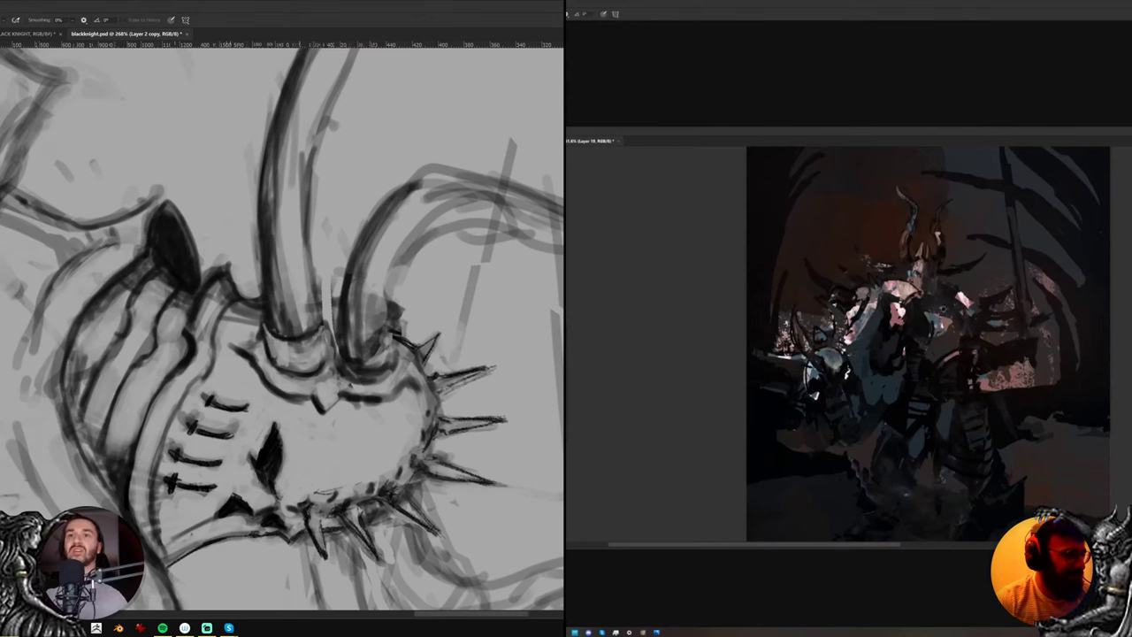
{"action": "key", "text": "b"}
{"action": "left_click_drag", "start_coordinate": [321, 306], "coordinate": [327, 322]}
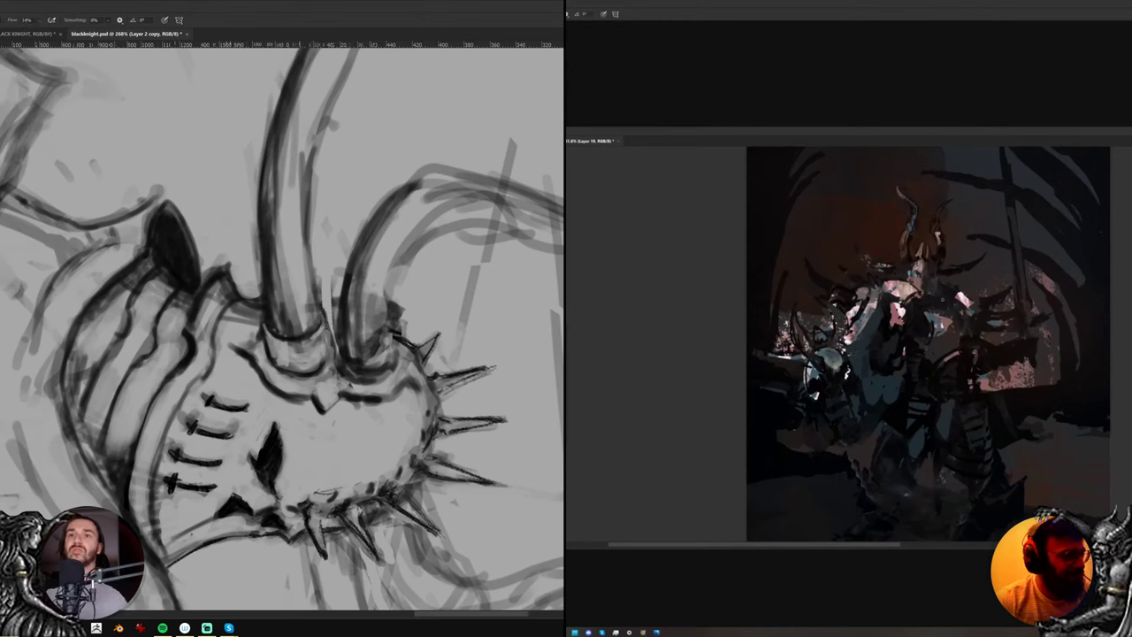
{"action": "key", "text": "e"}
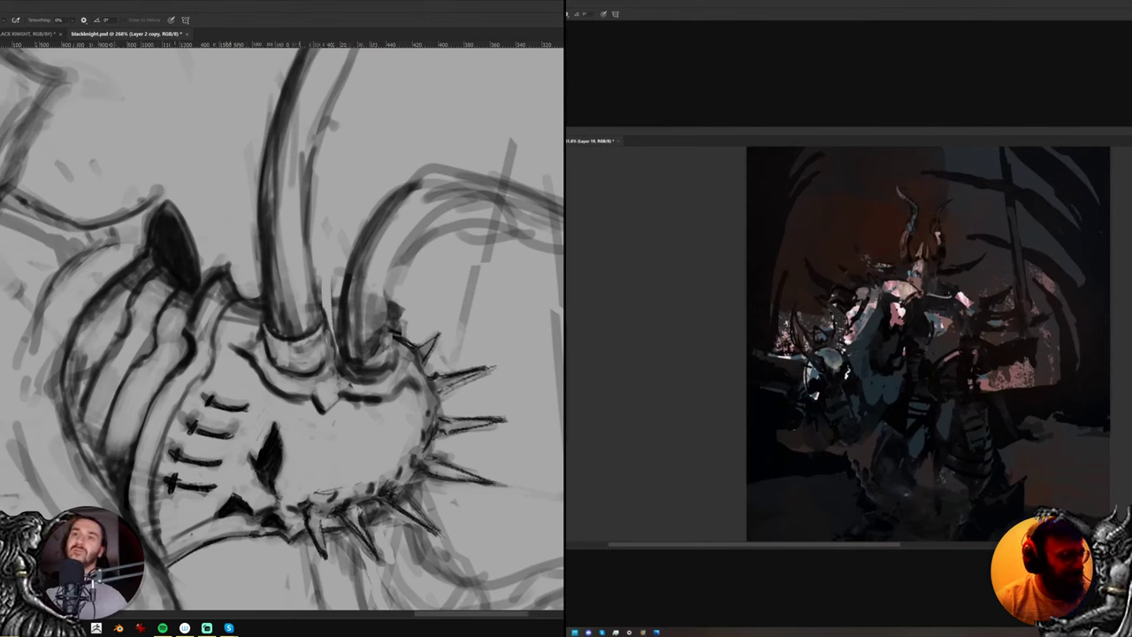
Select the long lower horn on the near side of the helmet and rotate it clockwise by about 4 degrees
{"action": "left_click_drag", "start_coordinate": [364, 311], "coordinate": [265, 315]}
{"action": "key", "text": "r"}
{"action": "left_click_drag", "start_coordinate": [443, 296], "coordinate": [317, 166]}
{"action": "left_click_drag", "start_coordinate": [306, 263], "coordinate": [362, 264]}
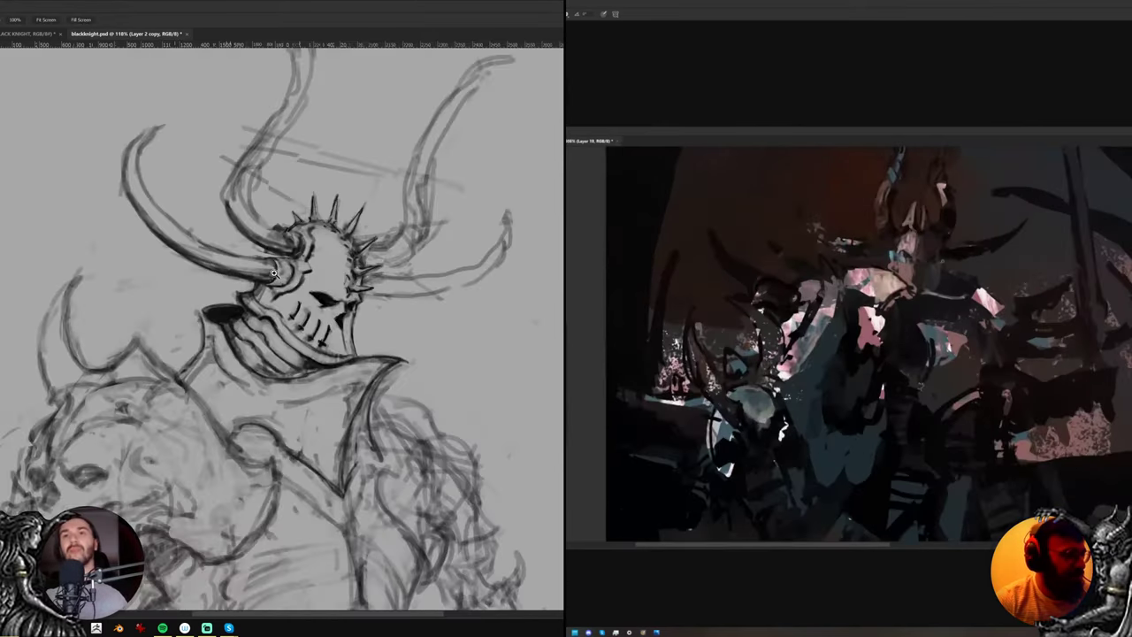
{"action": "mouse_move", "coordinate": [275, 274]}
{"action": "left_mouse_down"}
{"action": "mouse_move", "coordinate": [92, 201]}
{"action": "mouse_move", "coordinate": [184, 156]}
{"action": "mouse_move", "coordinate": [193, 244]}
{"action": "mouse_move", "coordinate": [235, 290]}
{"action": "mouse_move", "coordinate": [288, 308]}
{"action": "mouse_move", "coordinate": [289, 335]}
{"action": "mouse_move", "coordinate": [254, 330]}
{"action": "mouse_move", "coordinate": [277, 311]}
{"action": "left_mouse_up"}
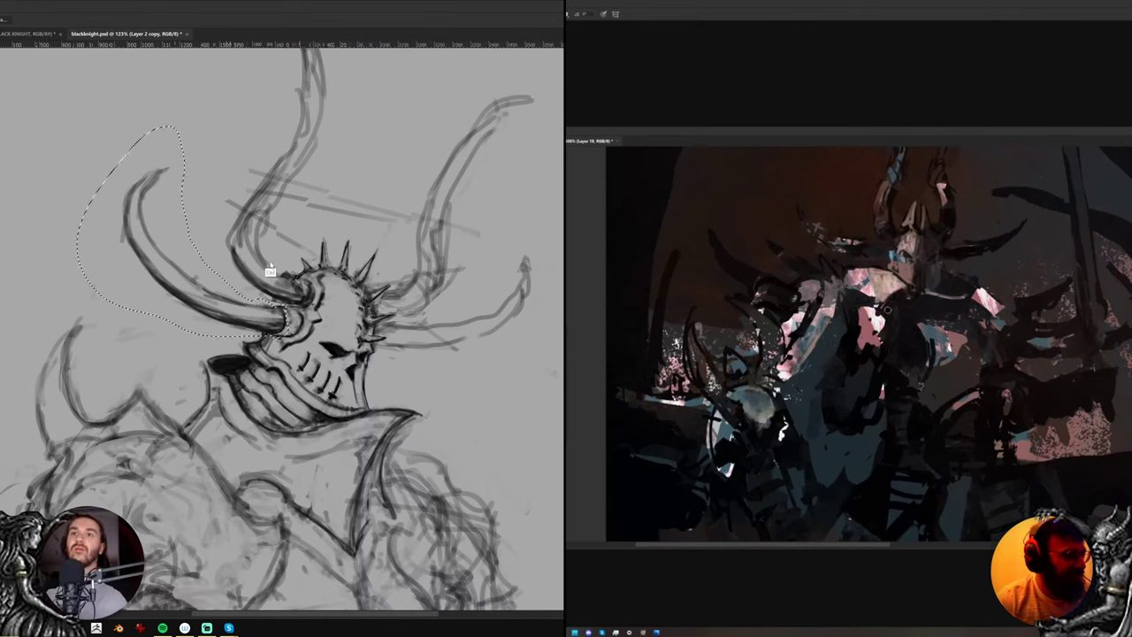
{"action": "key", "text": "ctrl+t"}
{"action": "left_click_drag", "start_coordinate": [355, 119], "coordinate": [364, 128]}
{"action": "key", "text": "ctrl+h"}
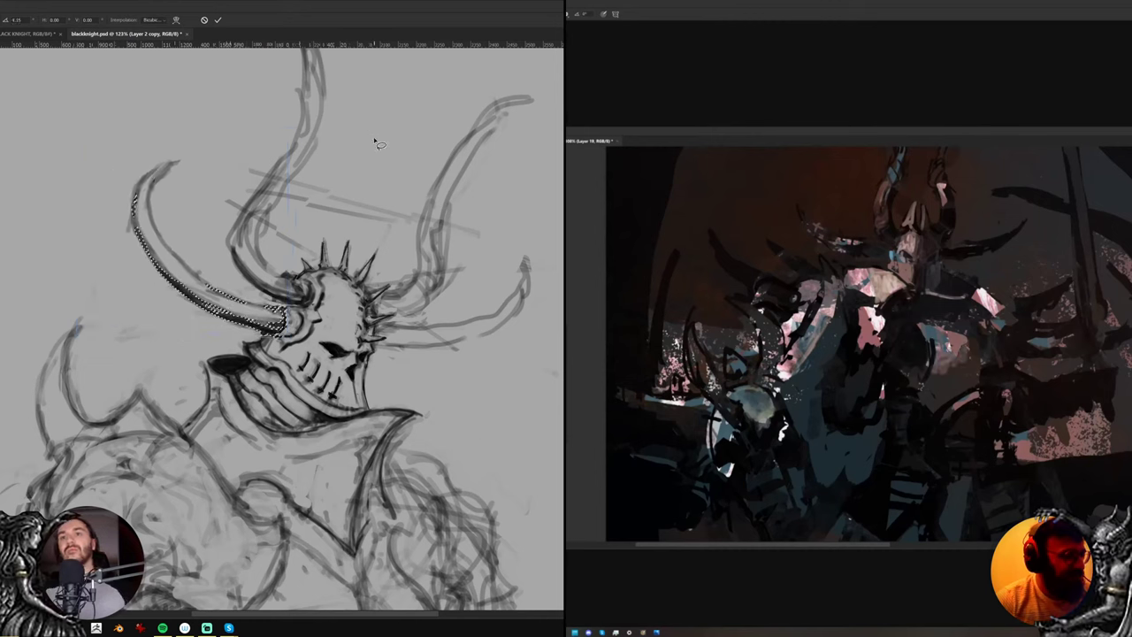
{"action": "key", "text": "Return"}
Apply the lower horn's rotation and clean up the sketch lines around its base and the helmet's rear edge
{"action": "key", "text": "e"}
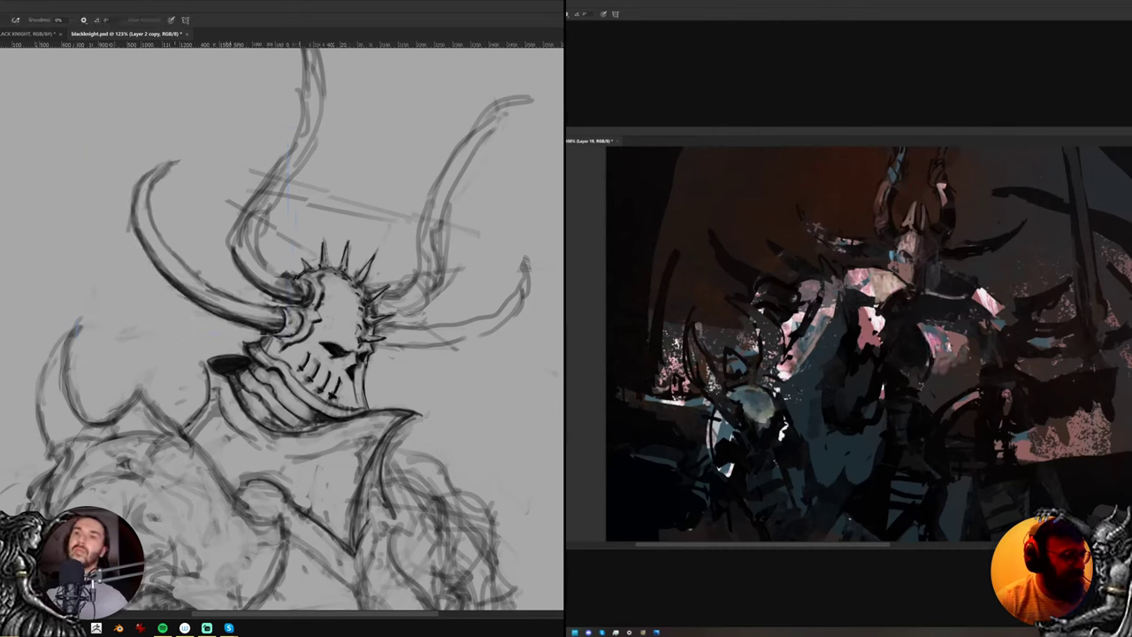
{"action": "key", "text": "b"}
{"action": "key", "text": "e"}
{"action": "key", "text": "b"}
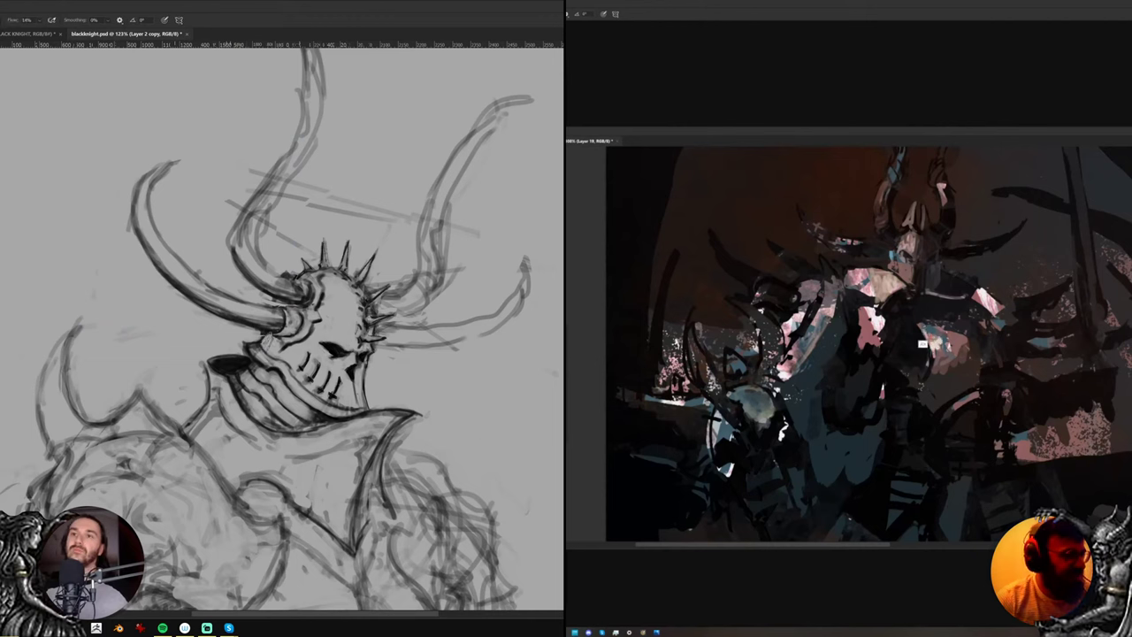
{"action": "key", "text": "e"}
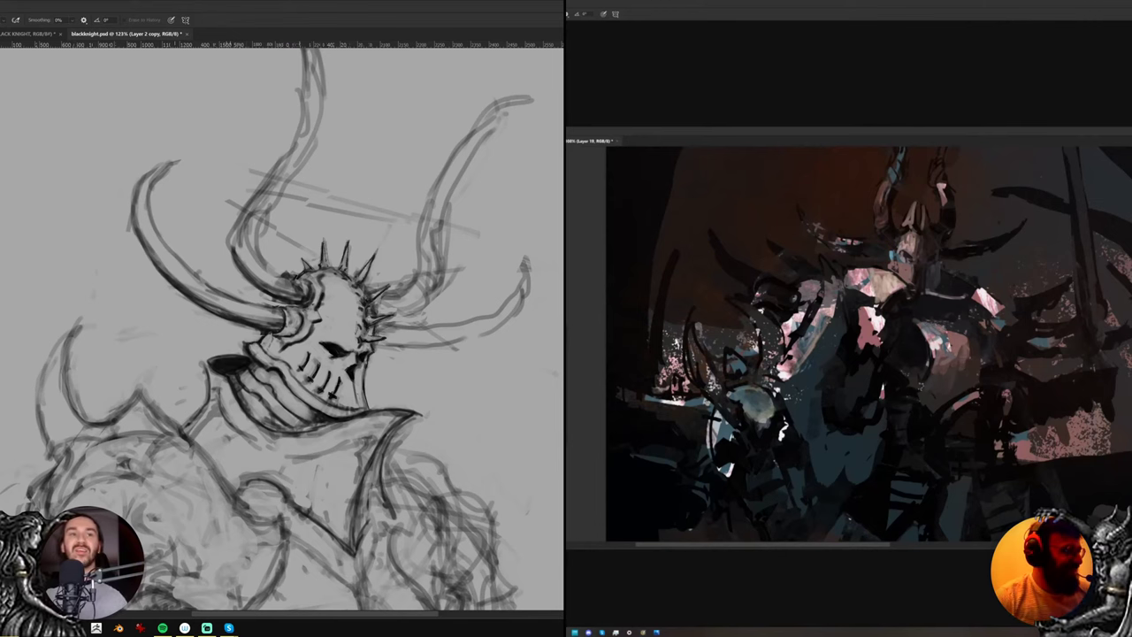
{"action": "mouse_move", "coordinate": [246, 345]}
{"action": "left_mouse_down"}
{"action": "mouse_move", "coordinate": [273, 346]}
{"action": "mouse_move", "coordinate": [248, 368]}
{"action": "left_mouse_up"}
{"action": "key", "text": "b"}
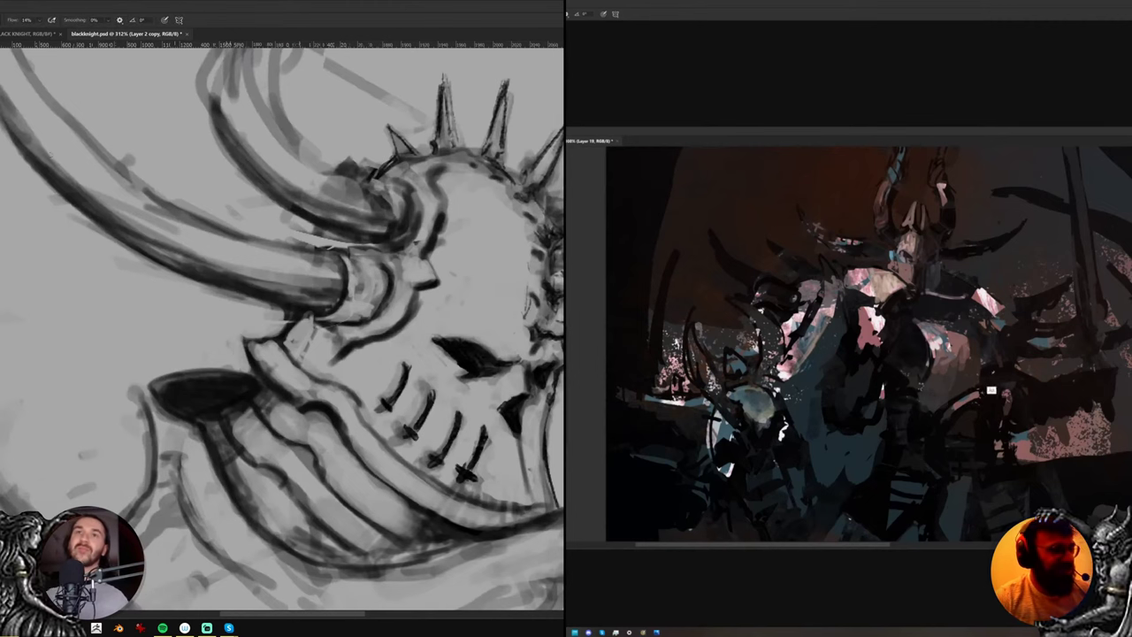
Strengthen the contour lines between the neck armour plates beneath the helmet's jaw
{"action": "key", "text": "r"}
{"action": "mouse_move", "coordinate": [264, 329]}
{"action": "left_mouse_down"}
{"action": "mouse_move", "coordinate": [265, 314]}
{"action": "mouse_move", "coordinate": [243, 320]}
{"action": "left_mouse_up"}
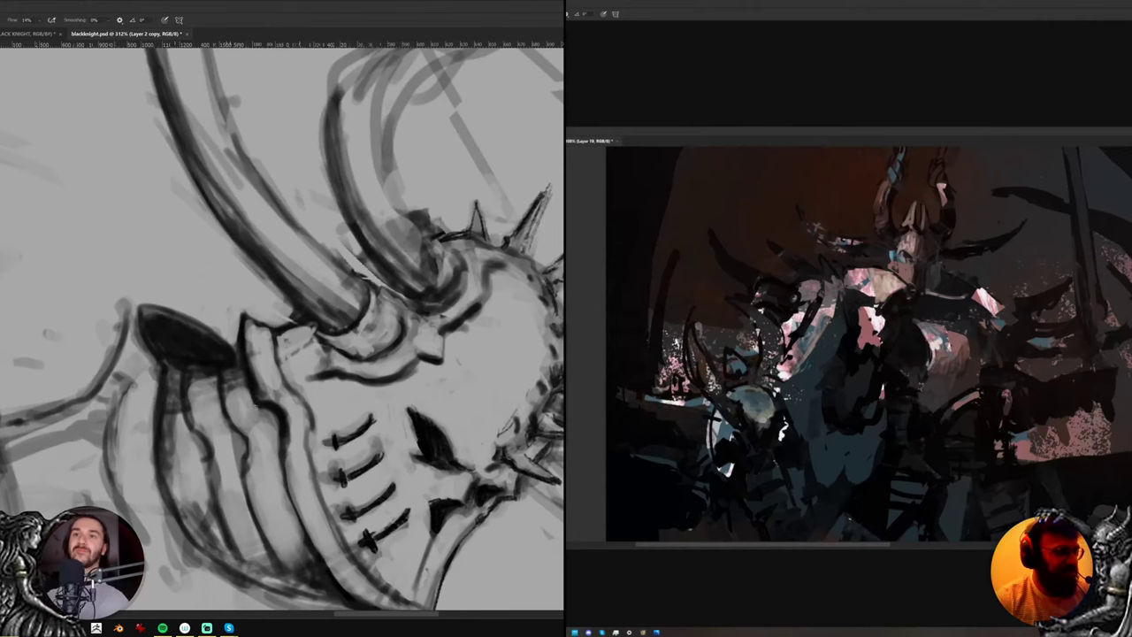
{"action": "scroll", "coordinate": [925, 336], "scroll_direction": "down", "scroll_amount": 5}
{"action": "mouse_move", "coordinate": [254, 407]}
{"action": "left_mouse_down"}
{"action": "mouse_move", "coordinate": [268, 409]}
{"action": "mouse_move", "coordinate": [299, 527]}
{"action": "left_mouse_up"}
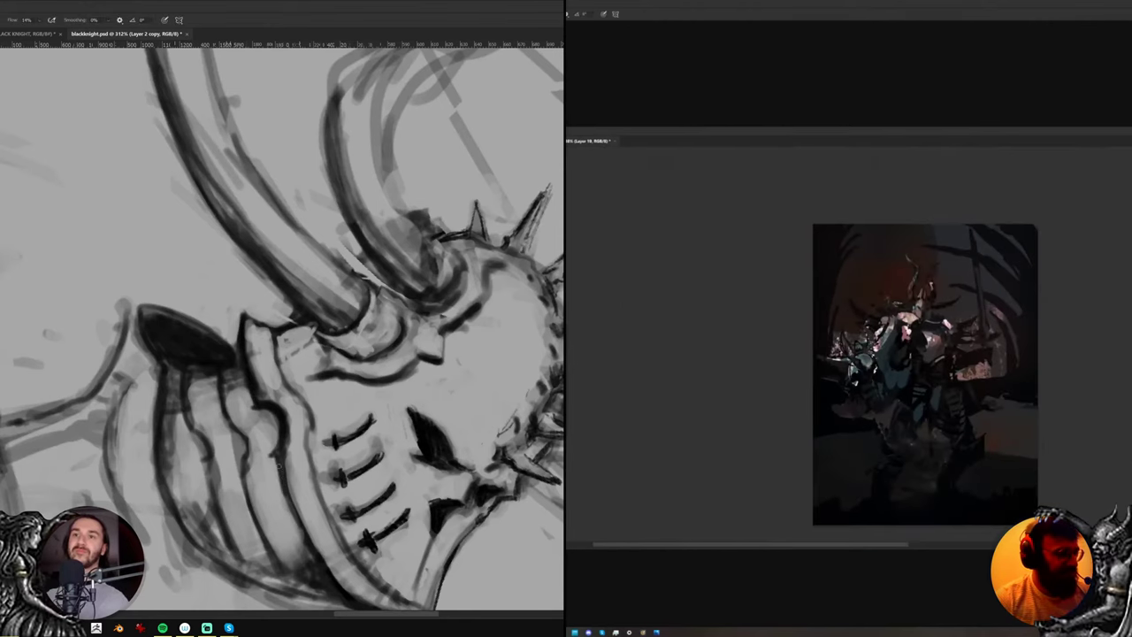
{"action": "mouse_move", "coordinate": [279, 459]}
{"action": "left_mouse_down"}
{"action": "mouse_move", "coordinate": [298, 522]}
{"action": "mouse_move", "coordinate": [221, 520]}
{"action": "left_mouse_up"}
Examine the overall silhouette of the sketch and the colour painting in normal and mirrored views
{"action": "key", "text": "ctrl+shift+h"}
{"action": "key", "text": "r"}
{"action": "left_click_drag", "start_coordinate": [430, 410], "coordinate": [478, 298]}
{"action": "left_click_drag", "start_coordinate": [862, 353], "coordinate": [999, 332]}
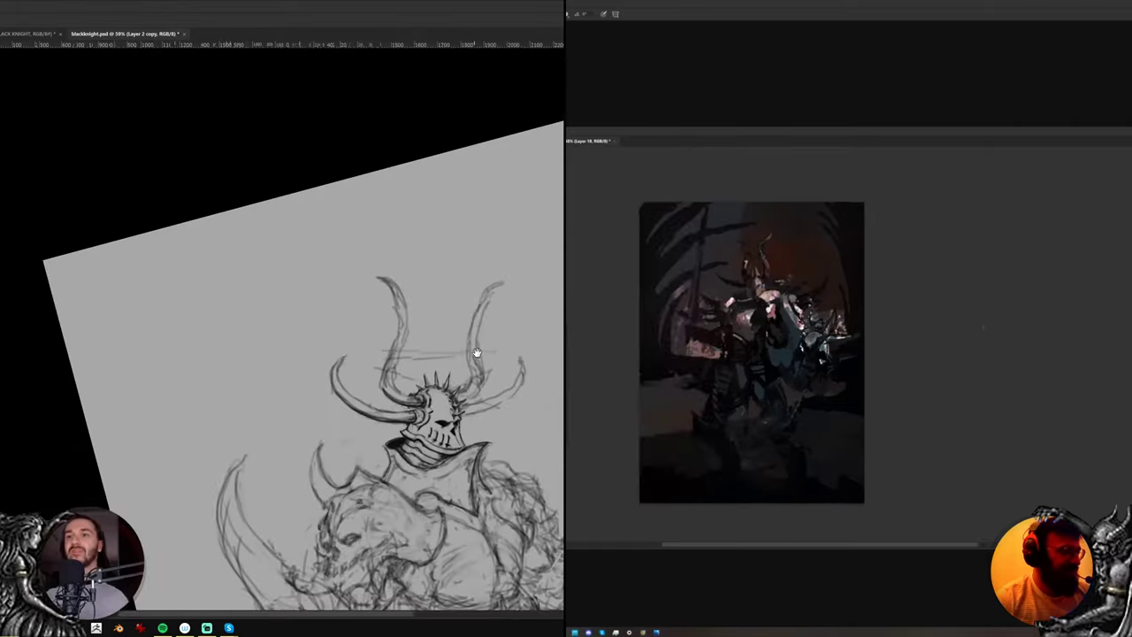
{"action": "left_click_drag", "start_coordinate": [475, 351], "coordinate": [369, 257]}
{"action": "key", "text": "ctrl+shift+h"}
{"action": "mouse_move", "coordinate": [465, 257]}
{"action": "left_mouse_down"}
{"action": "mouse_move", "coordinate": [465, 306]}
{"action": "mouse_move", "coordinate": [430, 320]}
{"action": "left_mouse_up"}
{"action": "scroll", "coordinate": [798, 326], "scroll_direction": "up", "scroll_amount": 5}
{"action": "left_click_drag", "start_coordinate": [798, 327], "coordinate": [880, 347]}
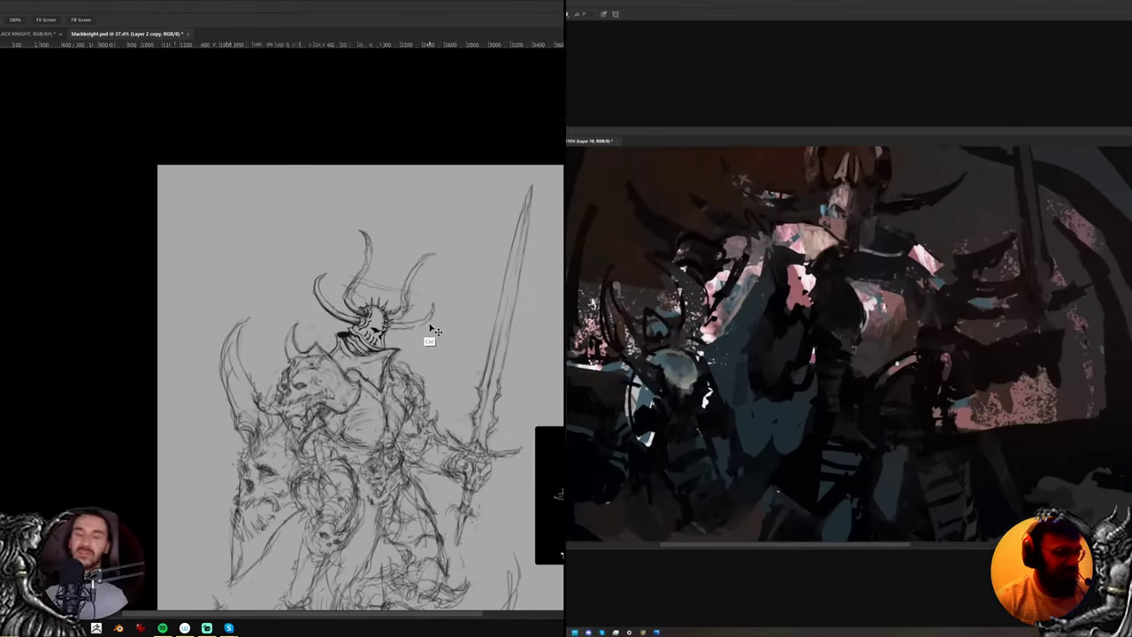
{"action": "key", "text": "ctrl+shift+h"}
{"action": "mouse_move", "coordinate": [419, 370]}
{"action": "left_mouse_down"}
{"action": "mouse_move", "coordinate": [394, 323]}
{"action": "mouse_move", "coordinate": [414, 305]}
{"action": "mouse_move", "coordinate": [365, 305]}
{"action": "left_mouse_up"}
Sample tones from the colour painting and brush them over the knight's lower chest armour
{"action": "left_click", "coordinate": [866, 373], "text": "alt"}
{"action": "mouse_move", "coordinate": [870, 368]}
{"action": "left_mouse_down"}
{"action": "mouse_move", "coordinate": [884, 357]}
{"action": "mouse_move", "coordinate": [840, 363]}
{"action": "left_mouse_up"}
{"action": "left_click", "coordinate": [859, 375], "text": "alt"}
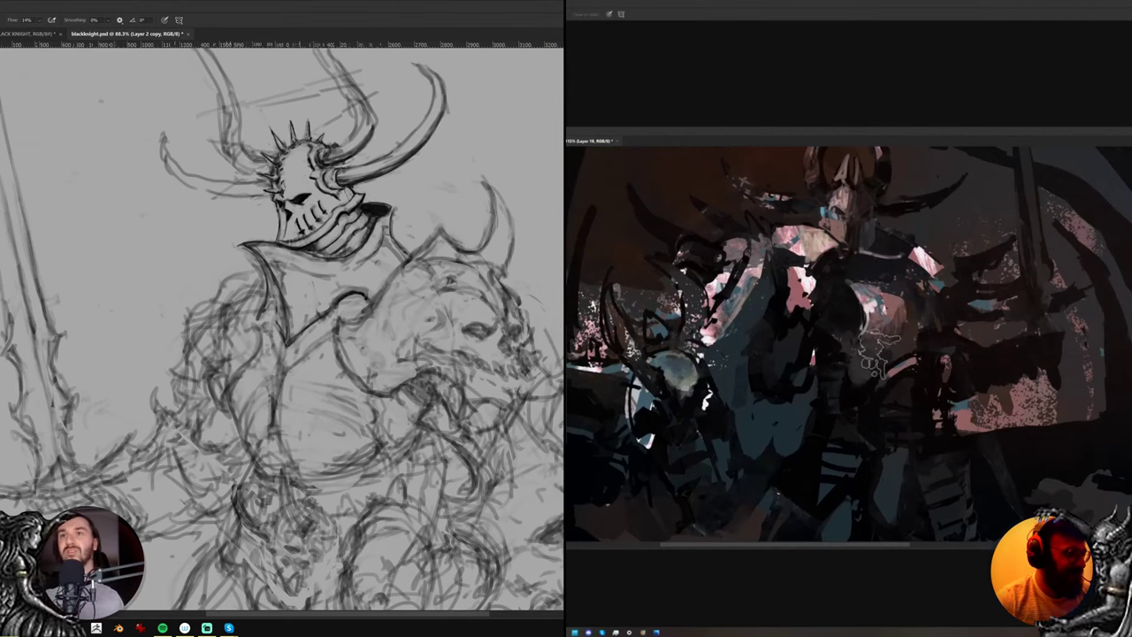
Darken the pointed V-shaped edge of the chest armour in the sketch and mirror the view of the colour painting
{"action": "left_click_drag", "start_coordinate": [334, 257], "coordinate": [350, 291]}
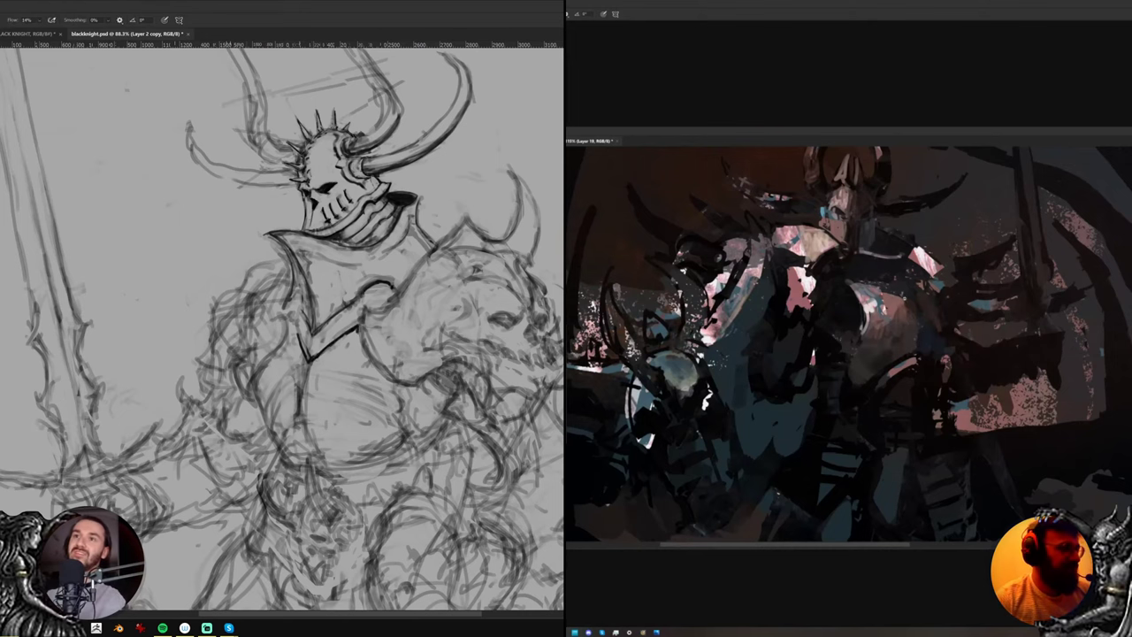
{"action": "mouse_move", "coordinate": [895, 288]}
{"action": "left_mouse_down"}
{"action": "mouse_move", "coordinate": [800, 293]}
{"action": "mouse_move", "coordinate": [822, 295]}
{"action": "left_mouse_up"}
{"action": "key", "text": "ctrl+shift+h"}
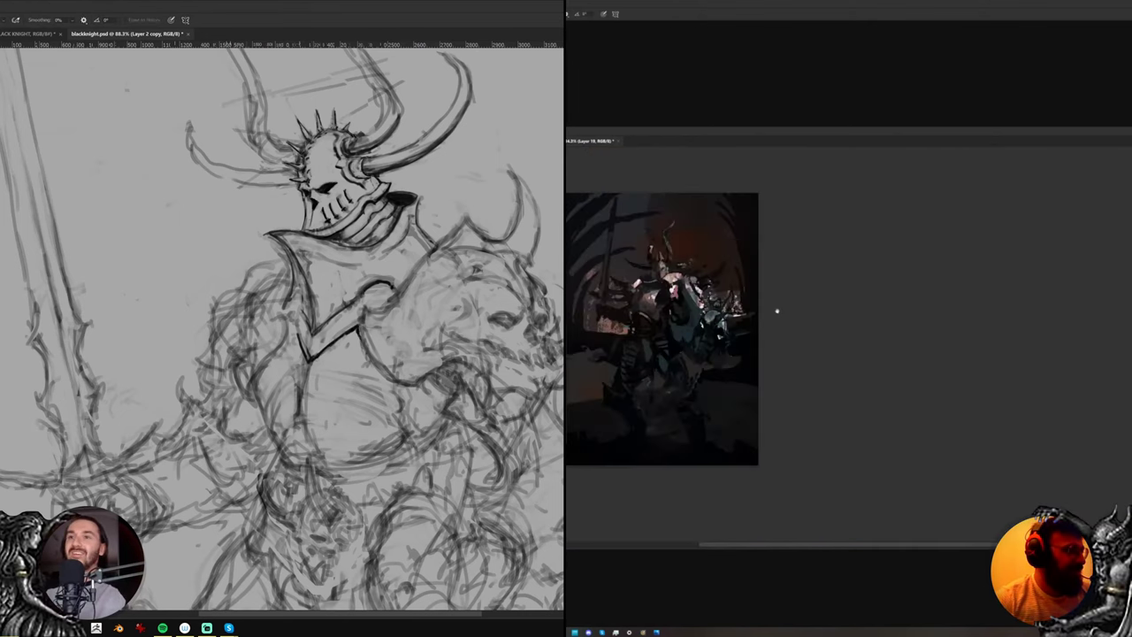
{"action": "left_click_drag", "start_coordinate": [753, 287], "coordinate": [867, 278]}
{"action": "scroll", "coordinate": [760, 309], "scroll_direction": "up", "scroll_amount": 4}
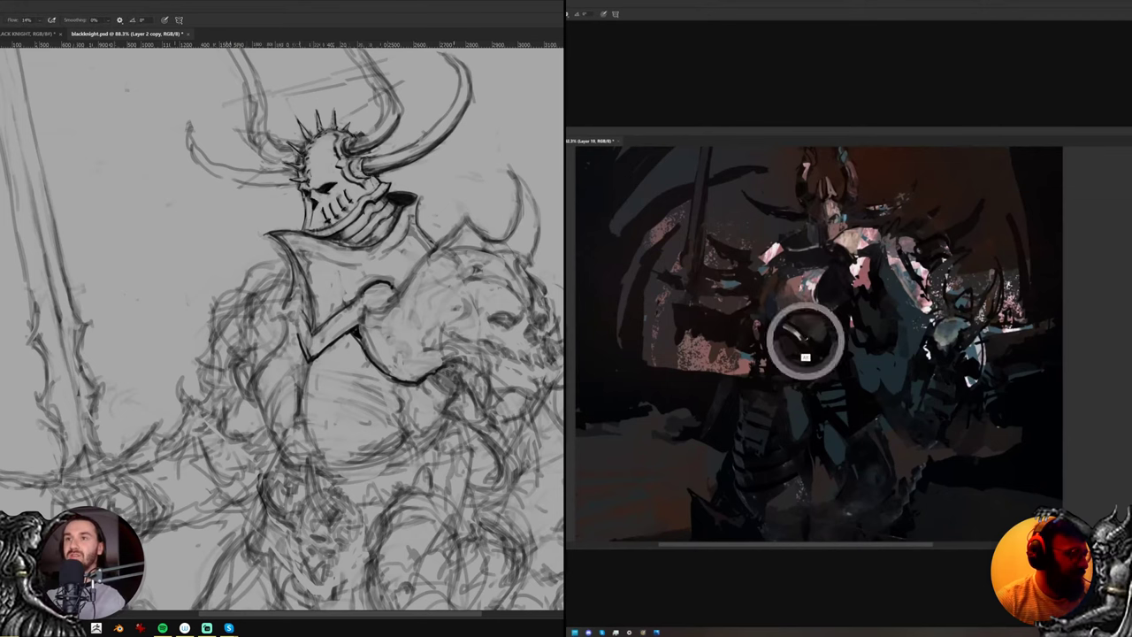
Outline the lower edge and open jaw of the sketched skull pauldron and darken its eye socket
{"action": "left_click_drag", "start_coordinate": [520, 359], "coordinate": [486, 319]}
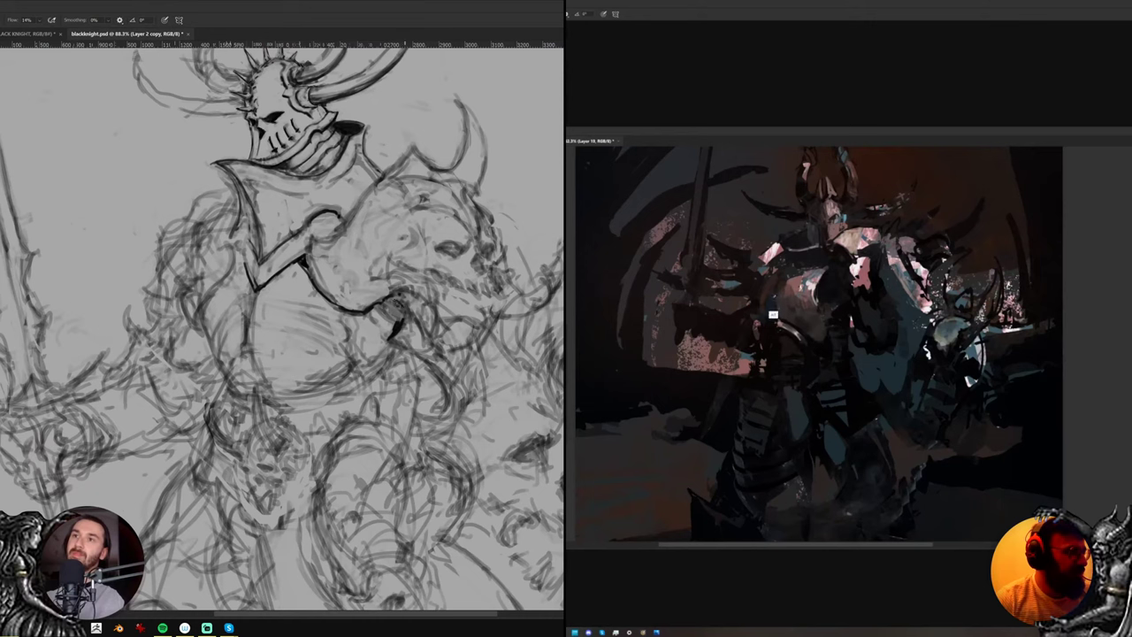
{"action": "left_click_drag", "start_coordinate": [386, 302], "coordinate": [401, 316]}
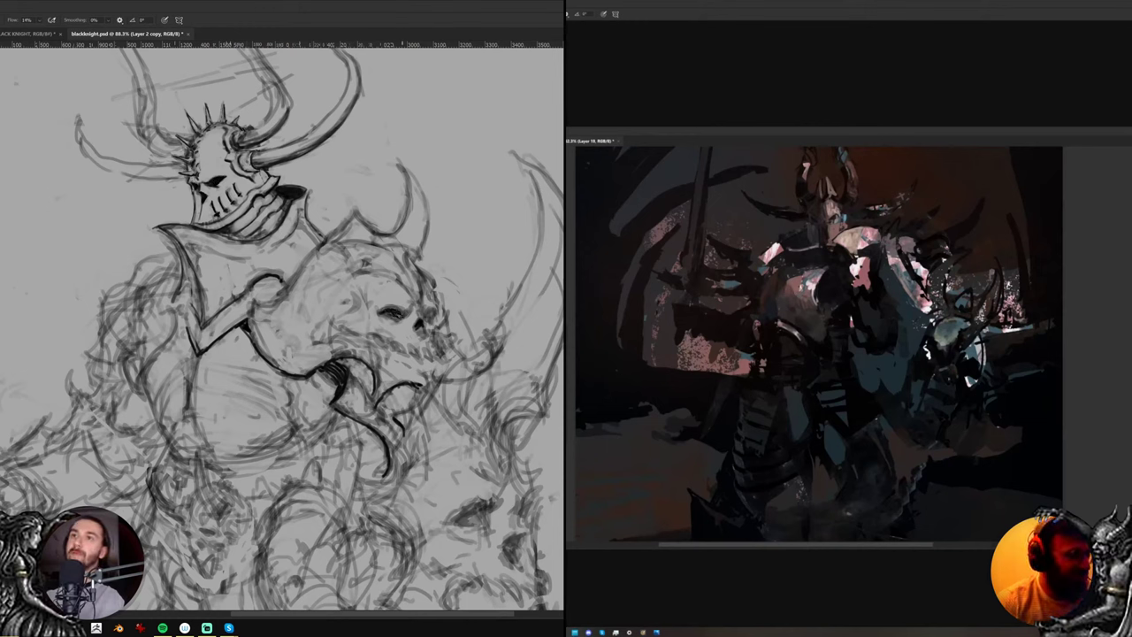
{"action": "key", "text": "e"}
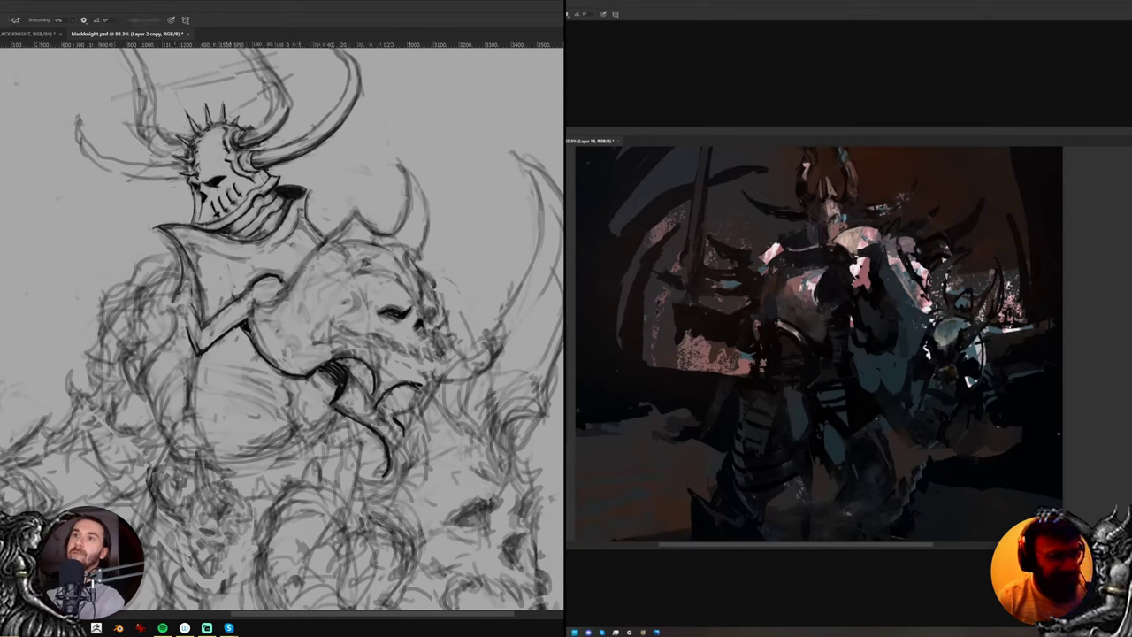
{"action": "key", "text": "b"}
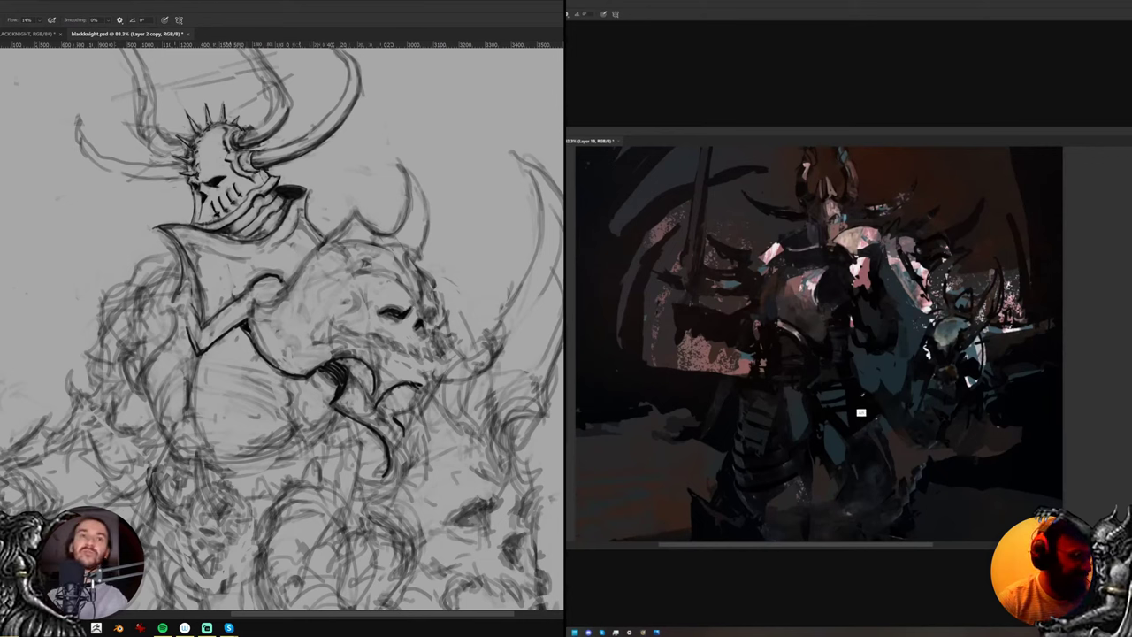
{"action": "key", "text": "e"}
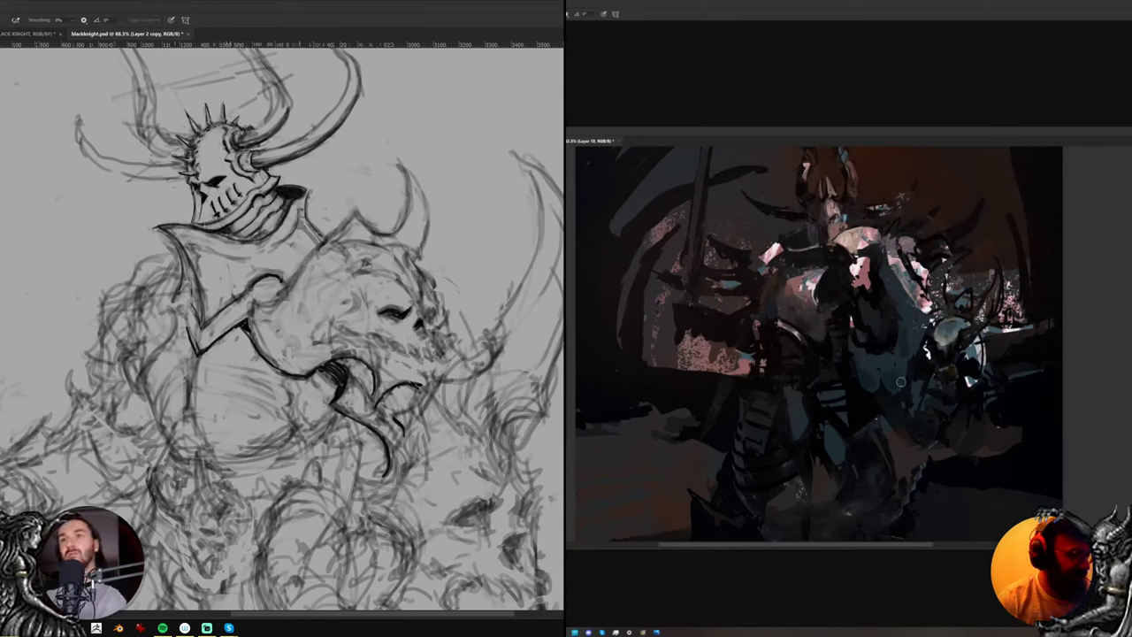
Sample a light blue-grey tone and paint soft highlights on the large bluish shape beside the horned skull, checking the painting mirrored
{"action": "left_click", "coordinate": [928, 310], "text": "alt"}
{"action": "left_click_drag", "start_coordinate": [859, 355], "coordinate": [903, 356]}
{"action": "key", "text": "b"}
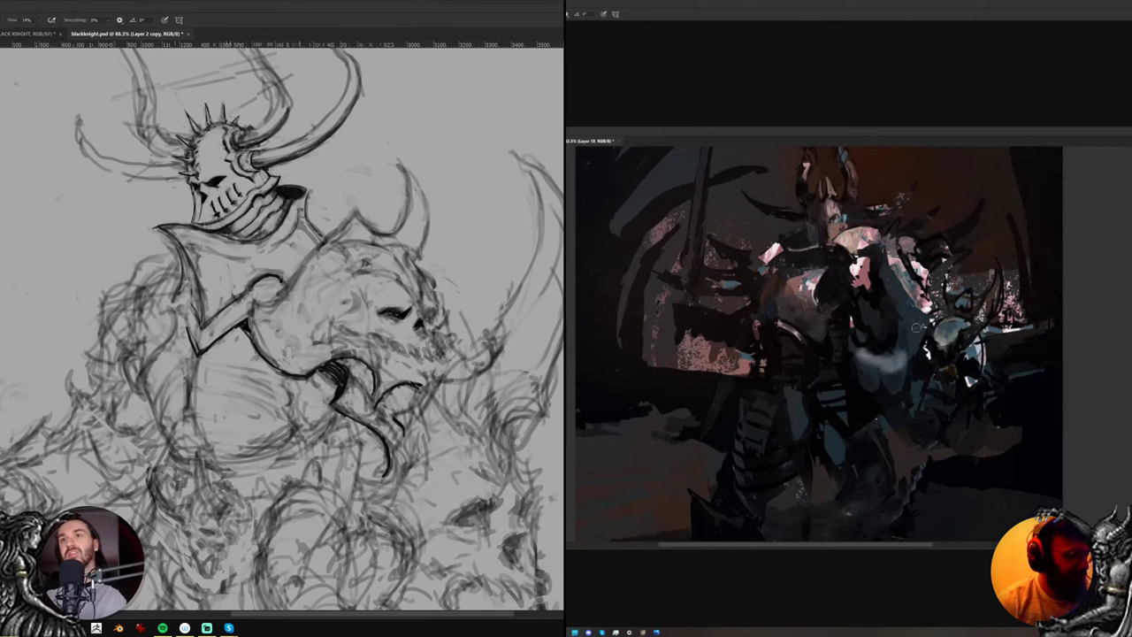
{"action": "left_click_drag", "start_coordinate": [906, 303], "coordinate": [920, 333]}
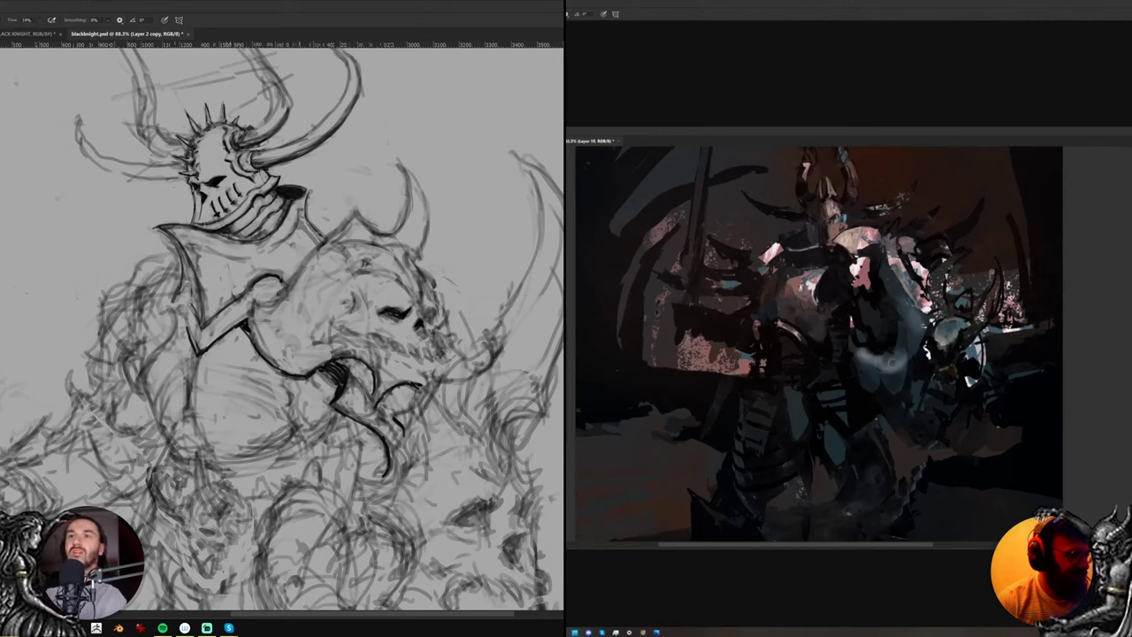
{"action": "mouse_move", "coordinate": [881, 375]}
{"action": "left_mouse_down"}
{"action": "mouse_move", "coordinate": [890, 385]}
{"action": "mouse_move", "coordinate": [924, 375]}
{"action": "left_mouse_up"}
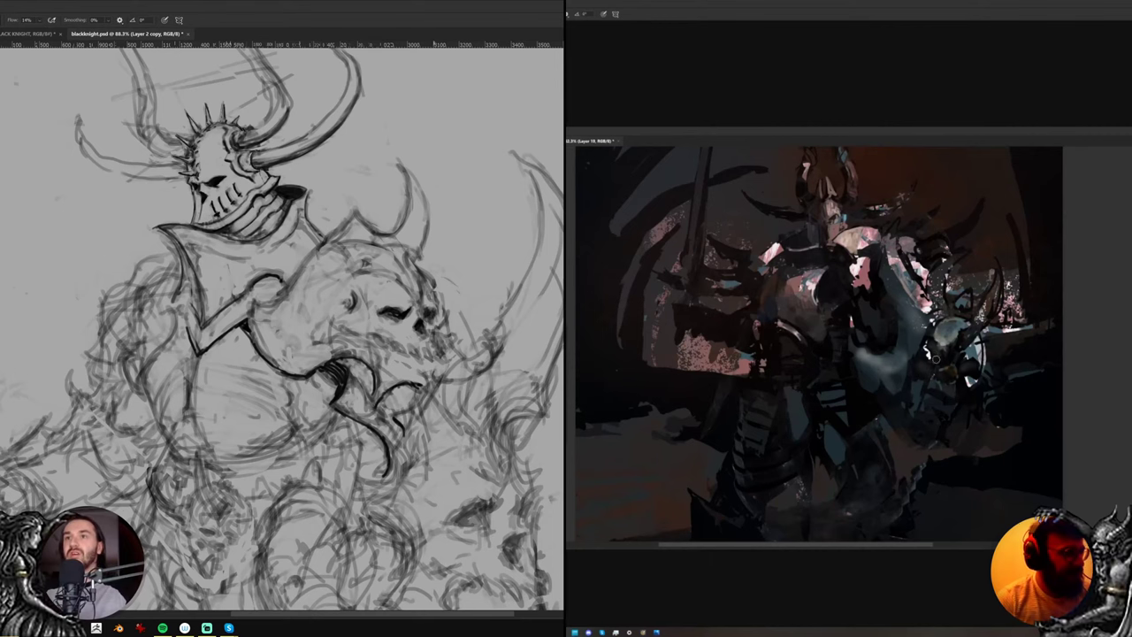
{"action": "mouse_move", "coordinate": [918, 328]}
{"action": "left_mouse_down"}
{"action": "mouse_move", "coordinate": [853, 363]}
{"action": "mouse_move", "coordinate": [867, 367]}
{"action": "left_mouse_up"}
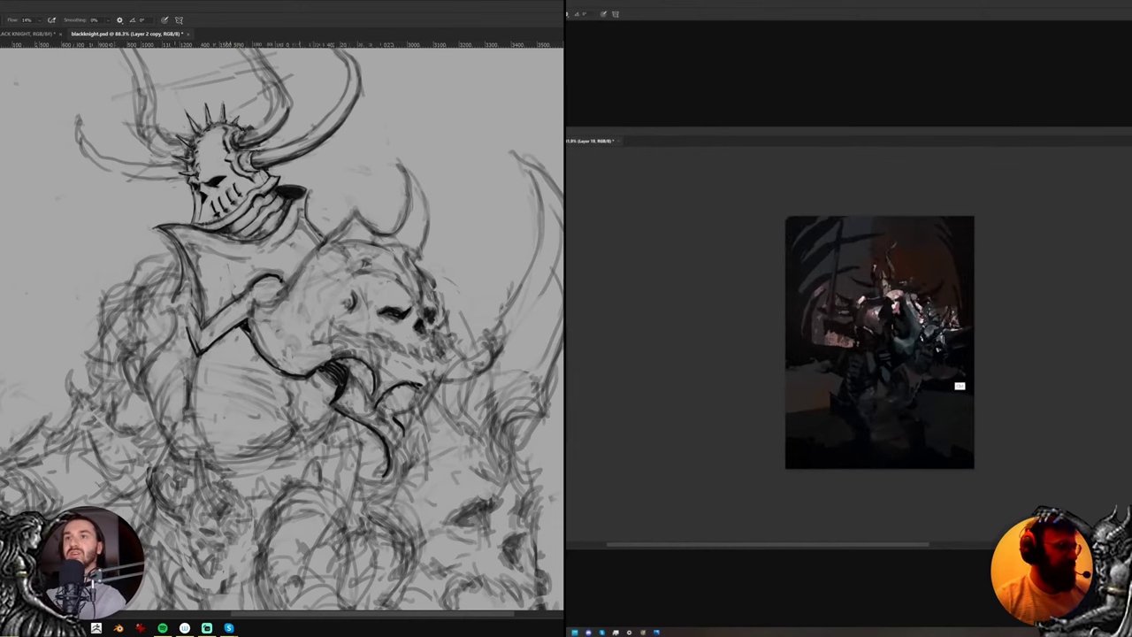
{"action": "key", "text": "ctrl+f"}
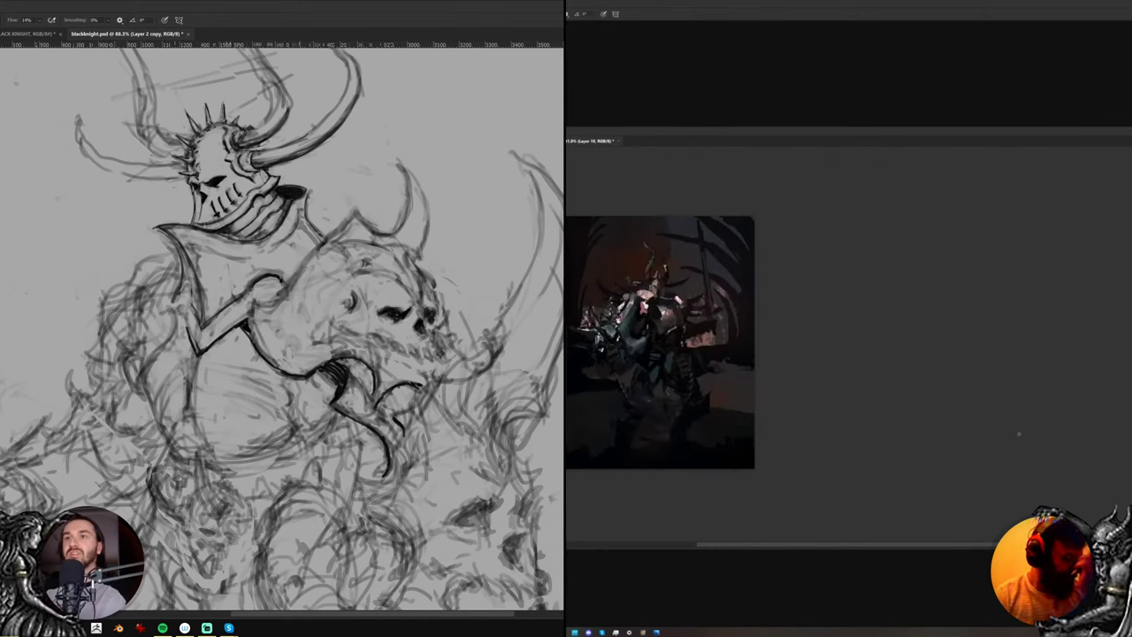
{"action": "left_click_drag", "start_coordinate": [1023, 440], "coordinate": [1131, 418]}
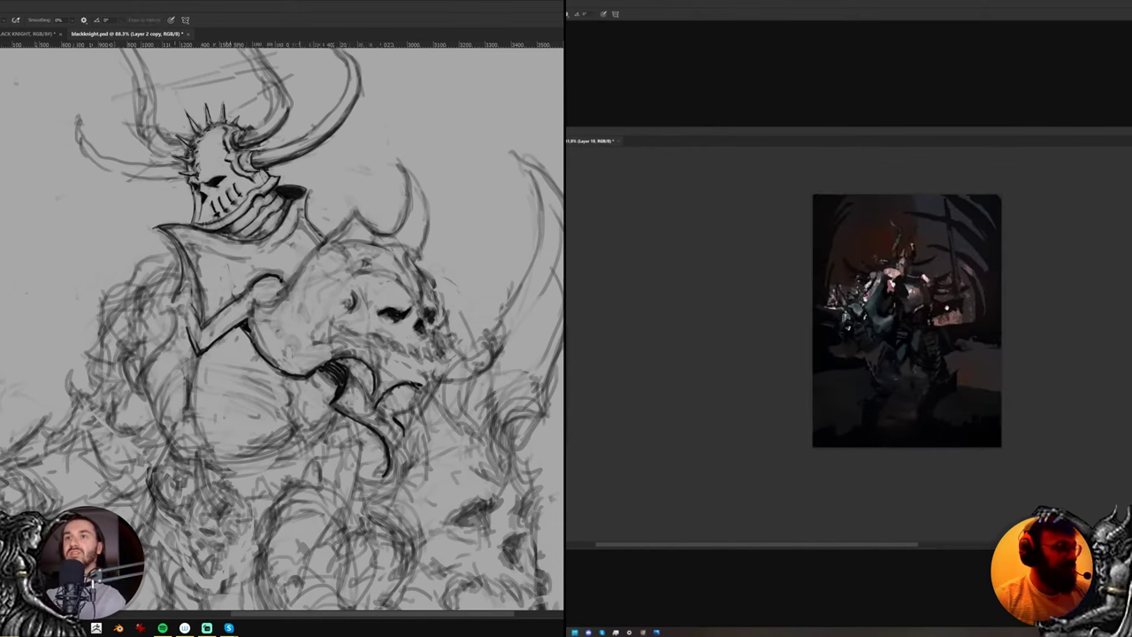
{"action": "scroll", "coordinate": [907, 319], "scroll_direction": "up", "scroll_amount": 4}
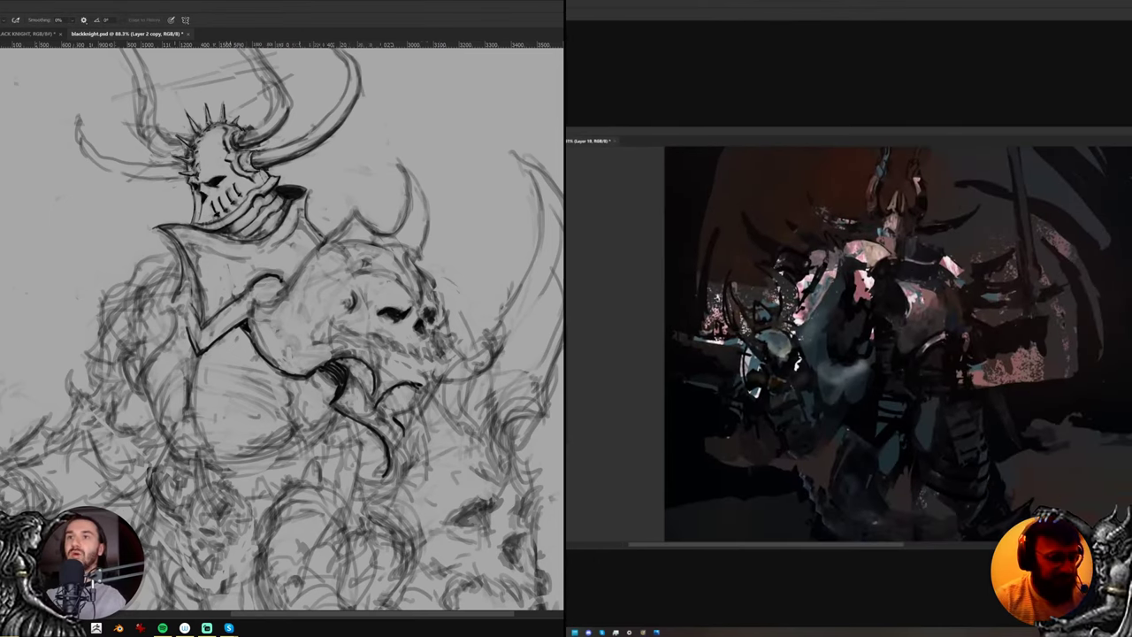
Mirror the sketch view back and define the pauldron skull's eye sockets, brow and row of teeth
{"action": "key", "text": "b"}
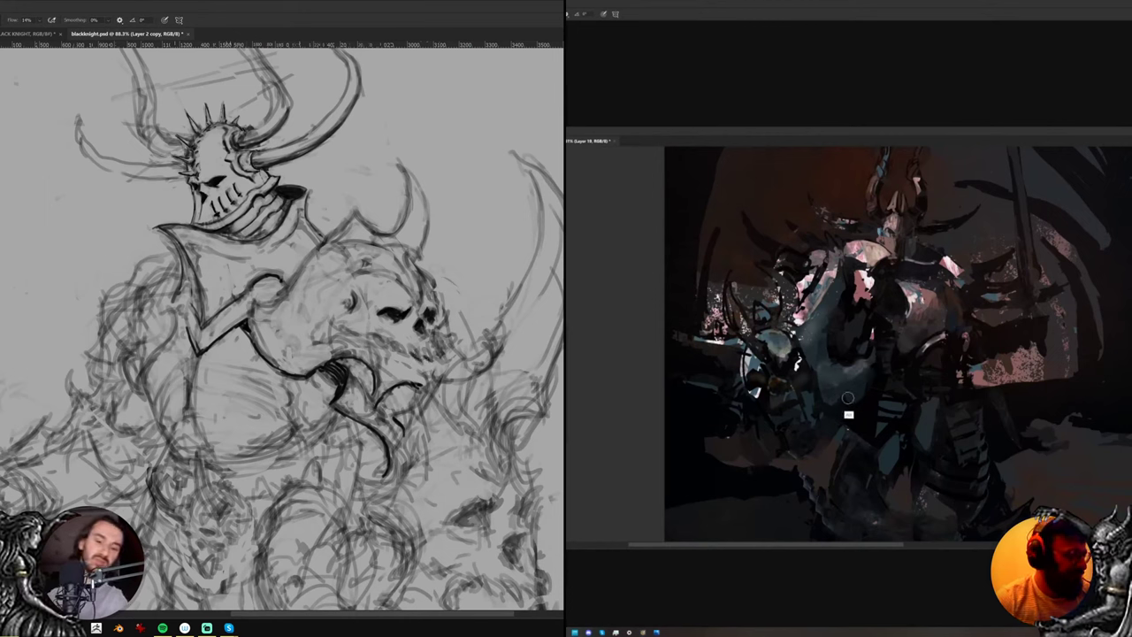
{"action": "key", "text": "ctrl+shift+h"}
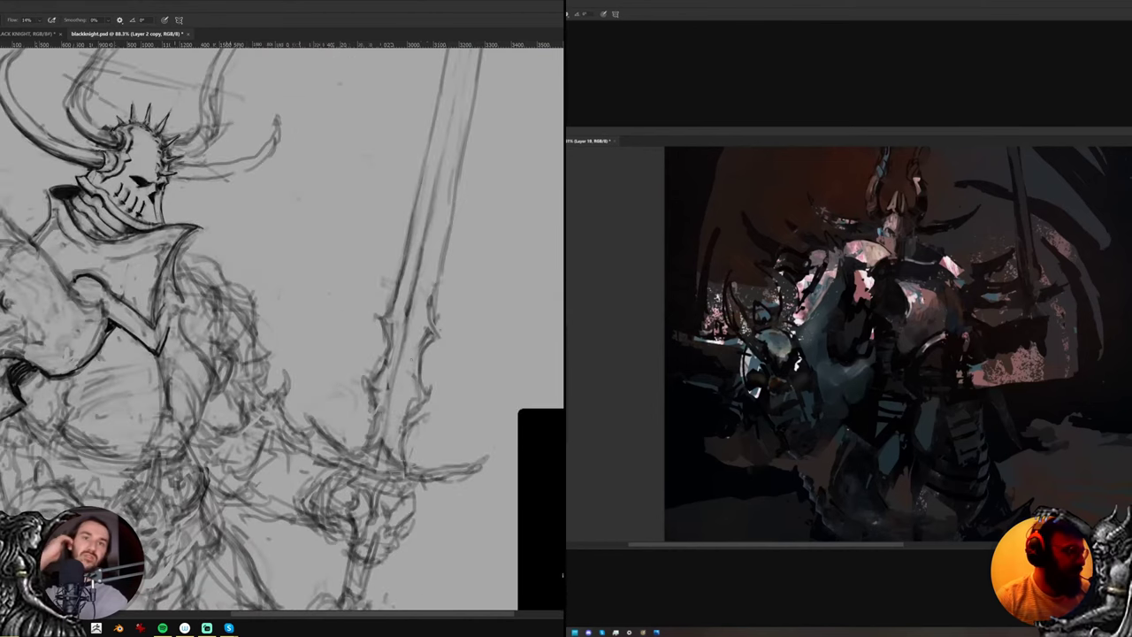
{"action": "left_click_drag", "start_coordinate": [82, 290], "coordinate": [192, 272]}
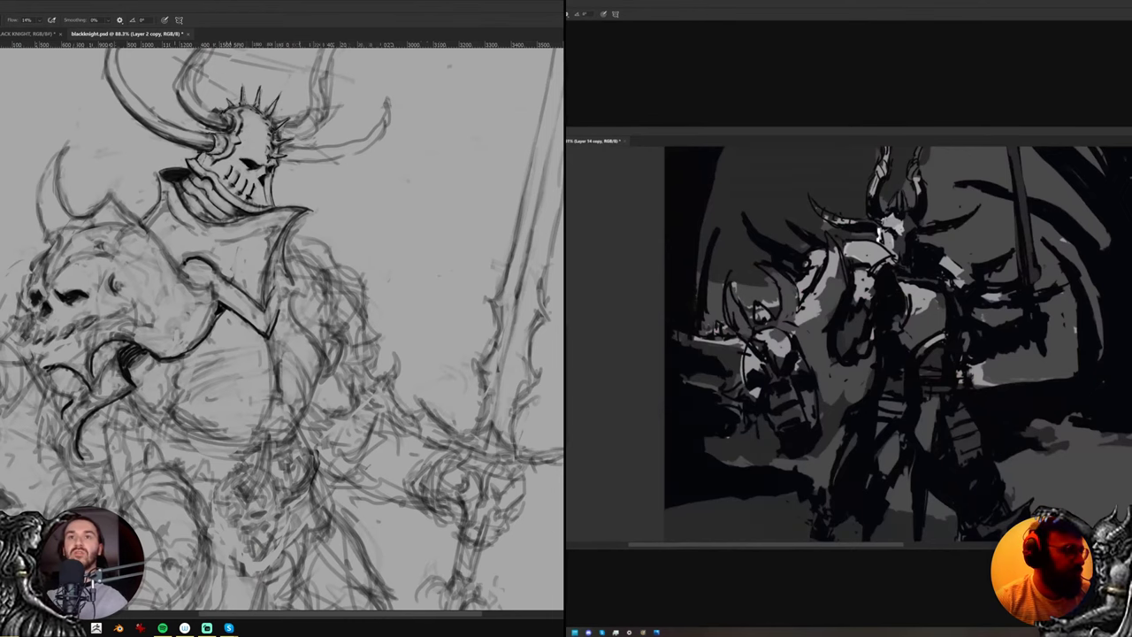
{"action": "left_click_drag", "start_coordinate": [82, 327], "coordinate": [112, 329]}
{"action": "key", "text": "e"}
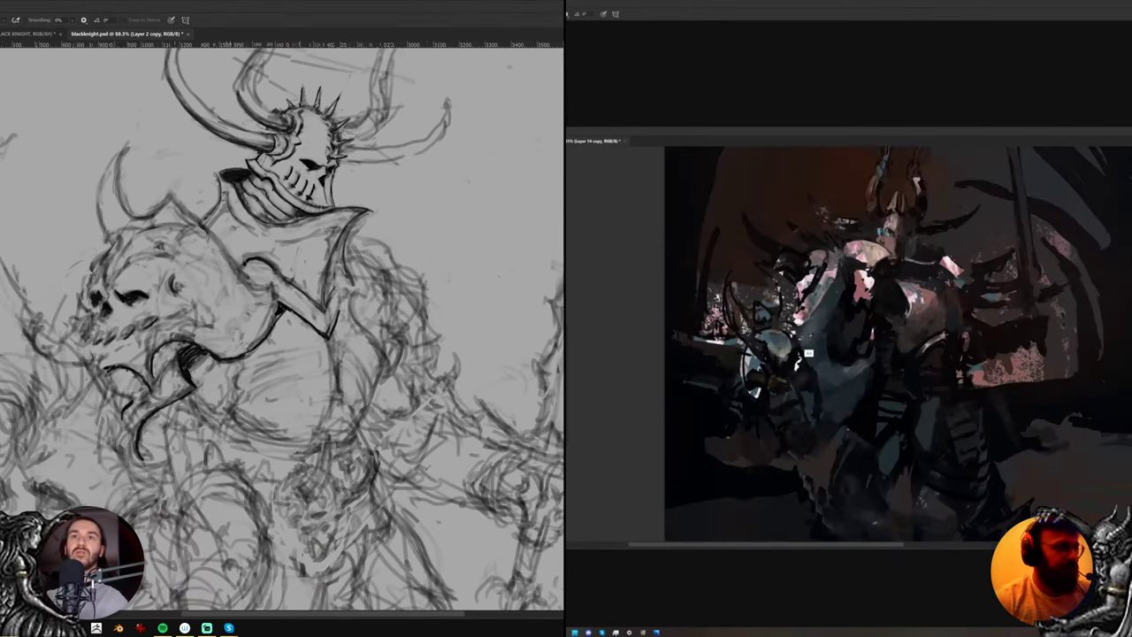
{"action": "key", "text": "b"}
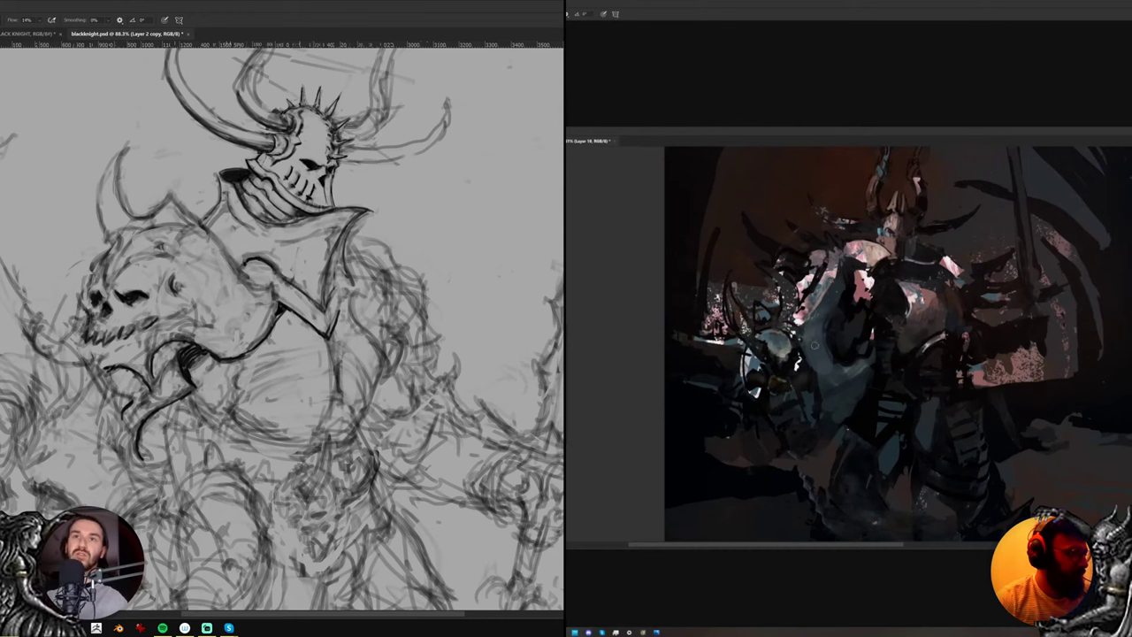
{"action": "key", "text": "e"}
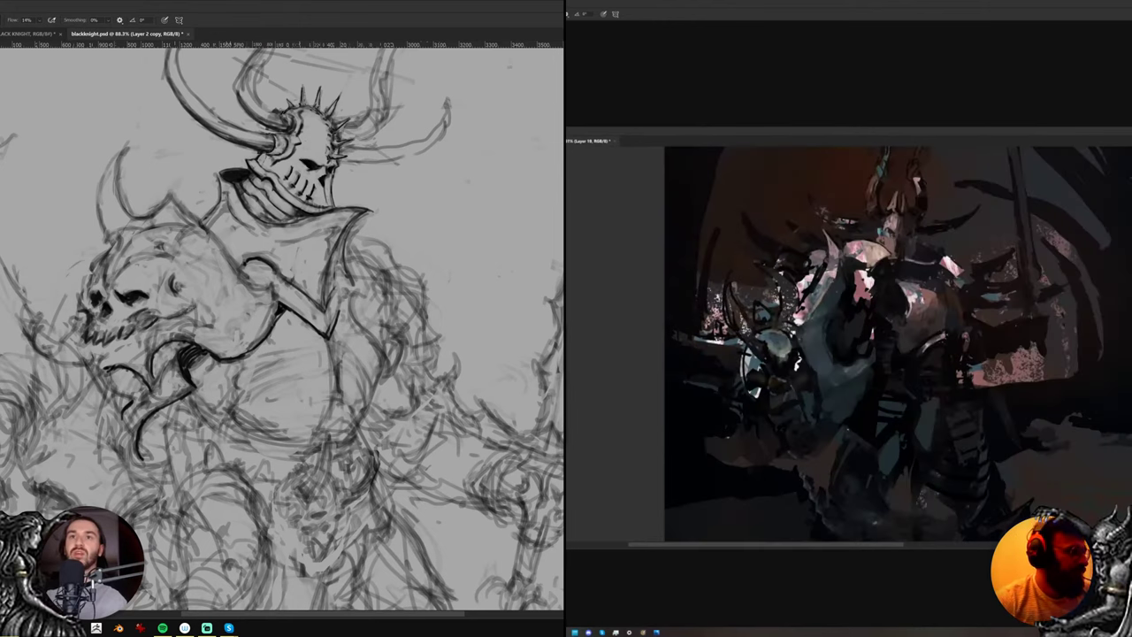
Sample pink and paint curved spikes on the shoulder in the painting, and sharpen the sketched pauldron skull's temple and cheek lines
{"action": "left_click", "coordinate": [799, 313], "text": "alt"}
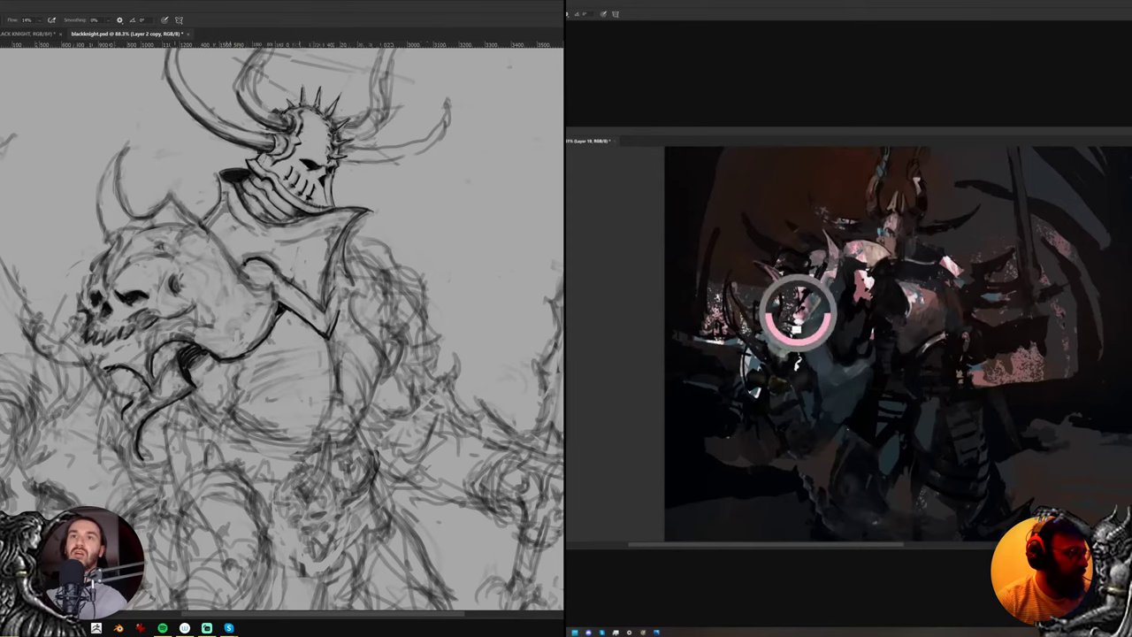
{"action": "left_click_drag", "start_coordinate": [165, 239], "coordinate": [193, 280]}
{"action": "key", "text": "e"}
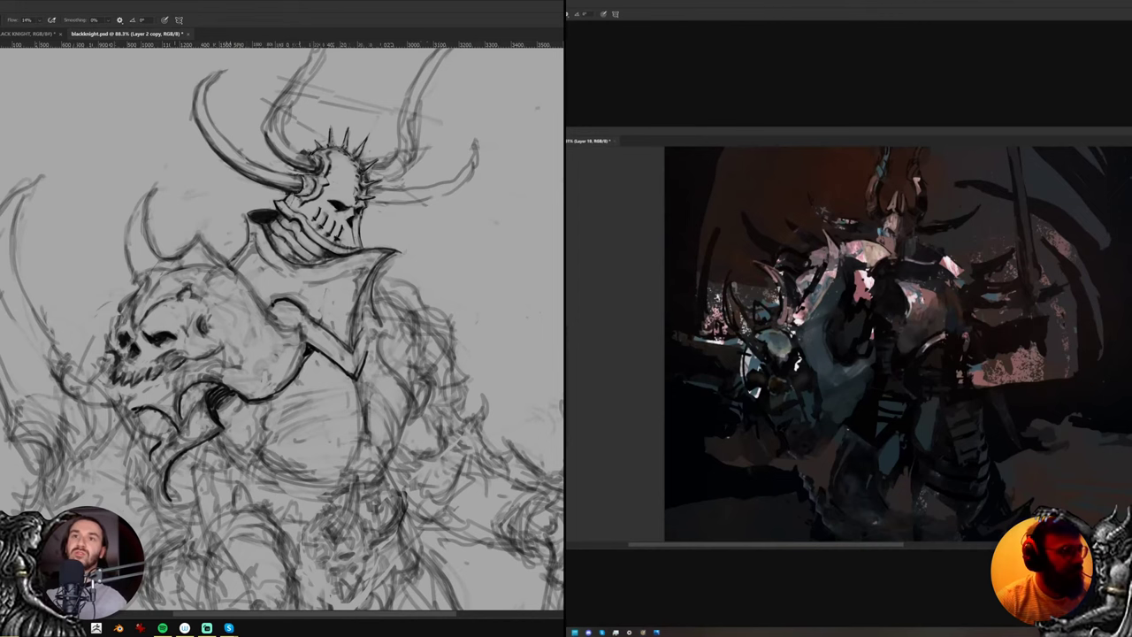
{"action": "left_click_drag", "start_coordinate": [846, 240], "coordinate": [807, 225]}
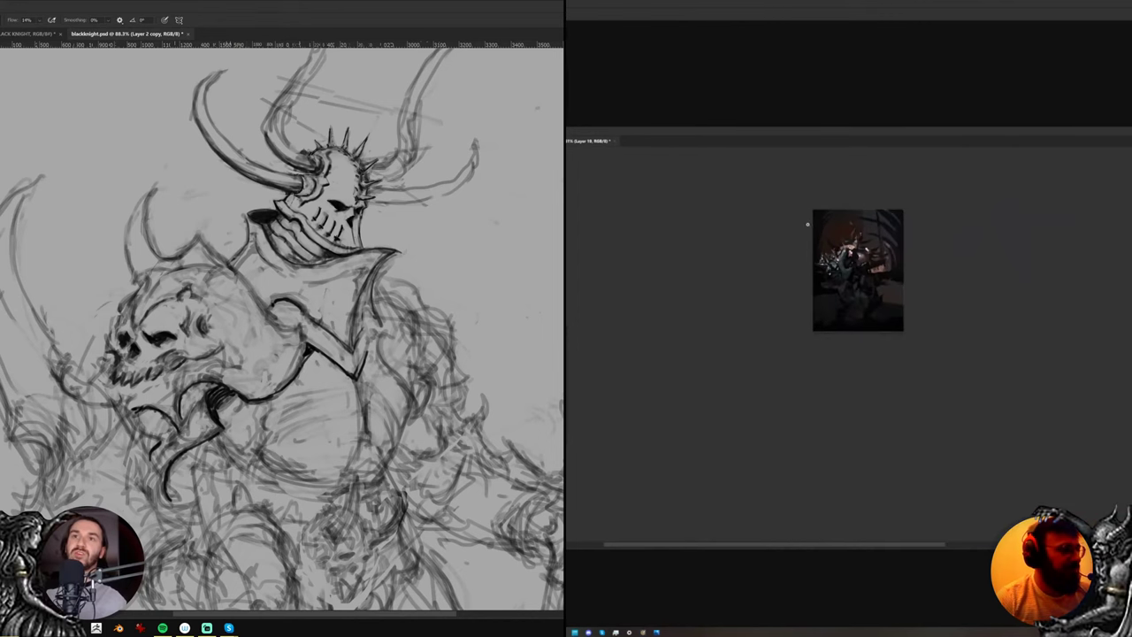
{"action": "scroll", "coordinate": [808, 225], "scroll_direction": "up", "scroll_amount": 4}
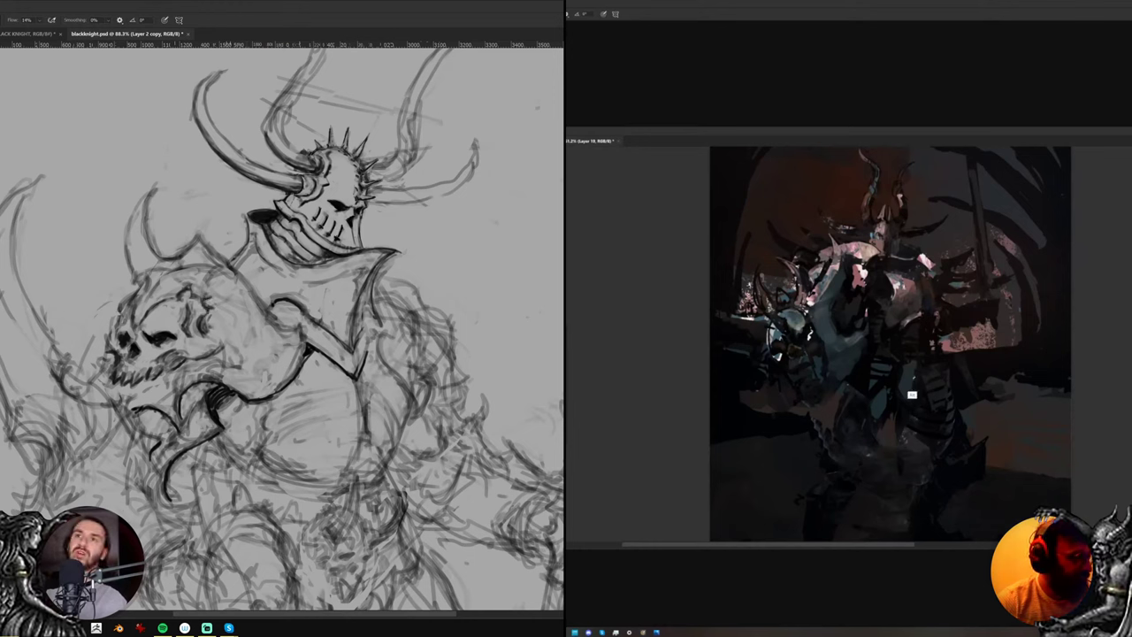
{"action": "key", "text": "e"}
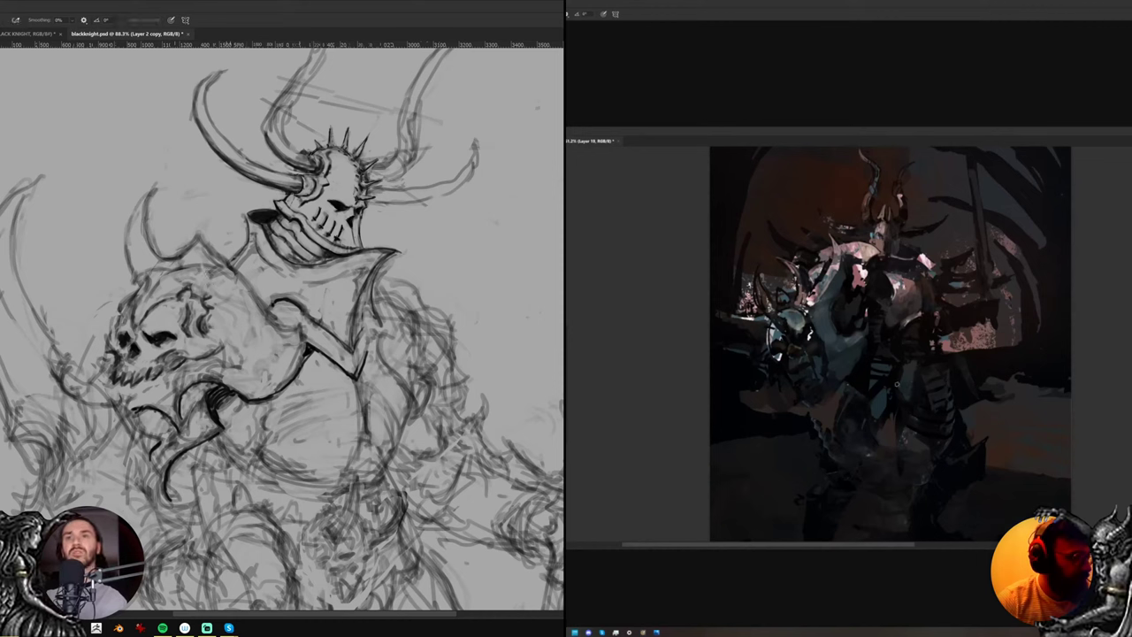
Draw broken ridge lines behind the sketched pauldron skull's temple and sample dark tones around the painted knight's torso
{"action": "mouse_move", "coordinate": [208, 276]}
{"action": "left_mouse_down"}
{"action": "mouse_move", "coordinate": [223, 265]}
{"action": "mouse_move", "coordinate": [201, 298]}
{"action": "left_mouse_up"}
{"action": "key", "text": "b"}
{"action": "key", "text": "e"}
{"action": "left_click", "coordinate": [881, 369], "text": "alt"}
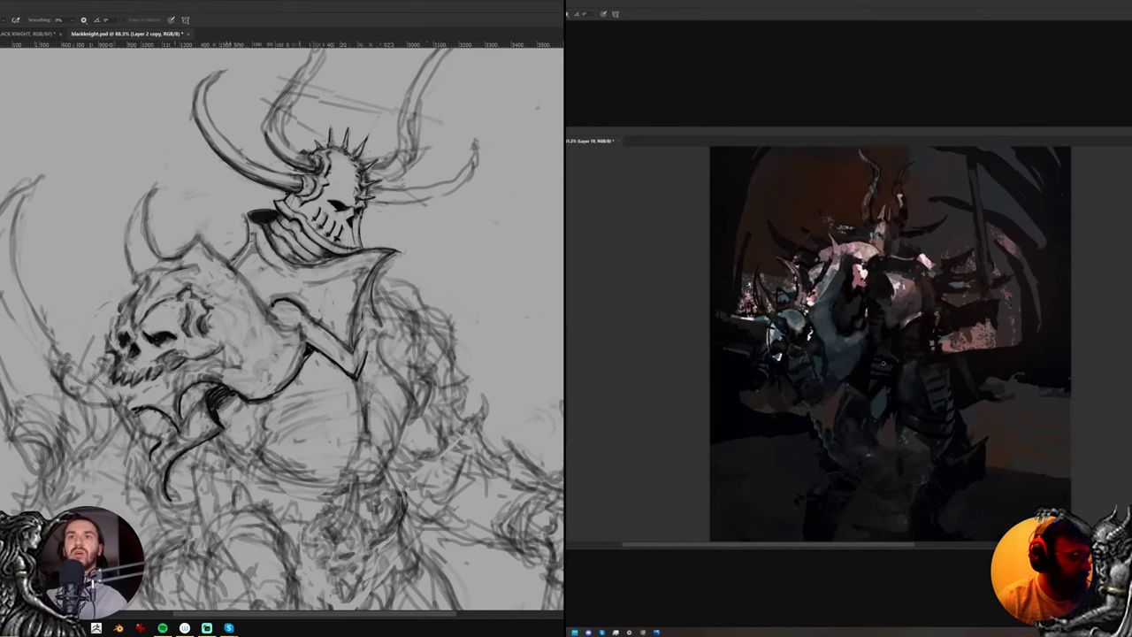
{"action": "key", "text": "b"}
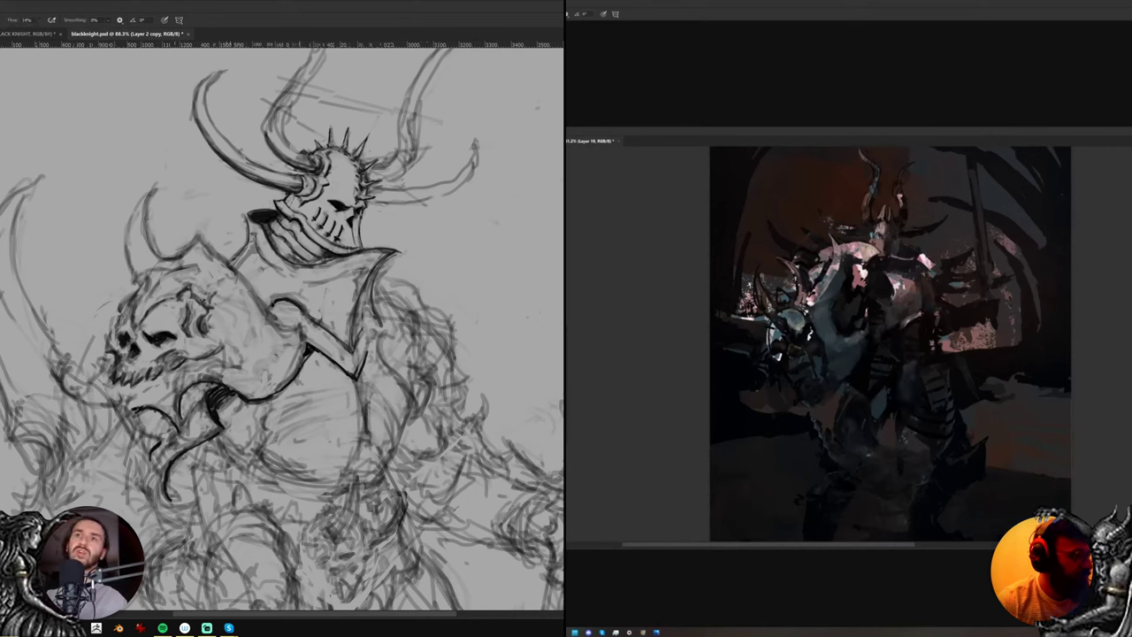
{"action": "left_click_drag", "start_coordinate": [218, 291], "coordinate": [225, 281]}
{"action": "left_click", "coordinate": [866, 313], "text": "alt"}
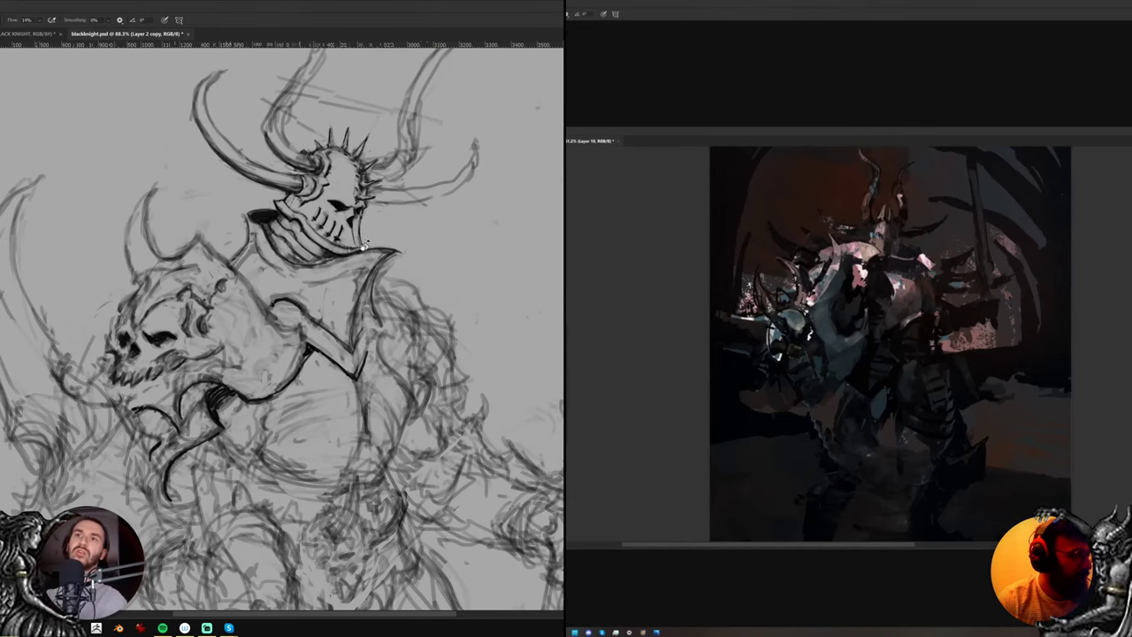
Extend the curved bone ridges across the rear of the sketched pauldron skull, and flip the painting's view horizontally
{"action": "key", "text": "r"}
{"action": "left_click_drag", "start_coordinate": [347, 272], "coordinate": [362, 357]}
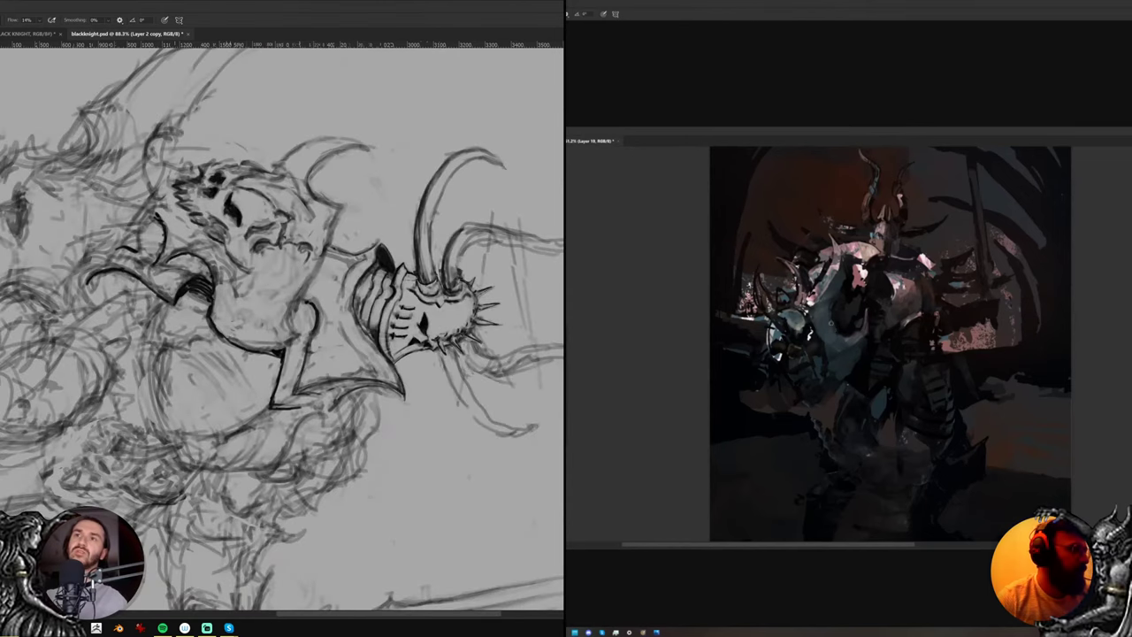
{"action": "mouse_move", "coordinate": [845, 342]}
{"action": "left_mouse_down"}
{"action": "mouse_move", "coordinate": [772, 340]}
{"action": "mouse_move", "coordinate": [829, 311]}
{"action": "mouse_move", "coordinate": [941, 291]}
{"action": "left_mouse_up"}
{"action": "key", "text": "ctrl+shift+h"}
{"action": "left_click_drag", "start_coordinate": [802, 283], "coordinate": [871, 283]}
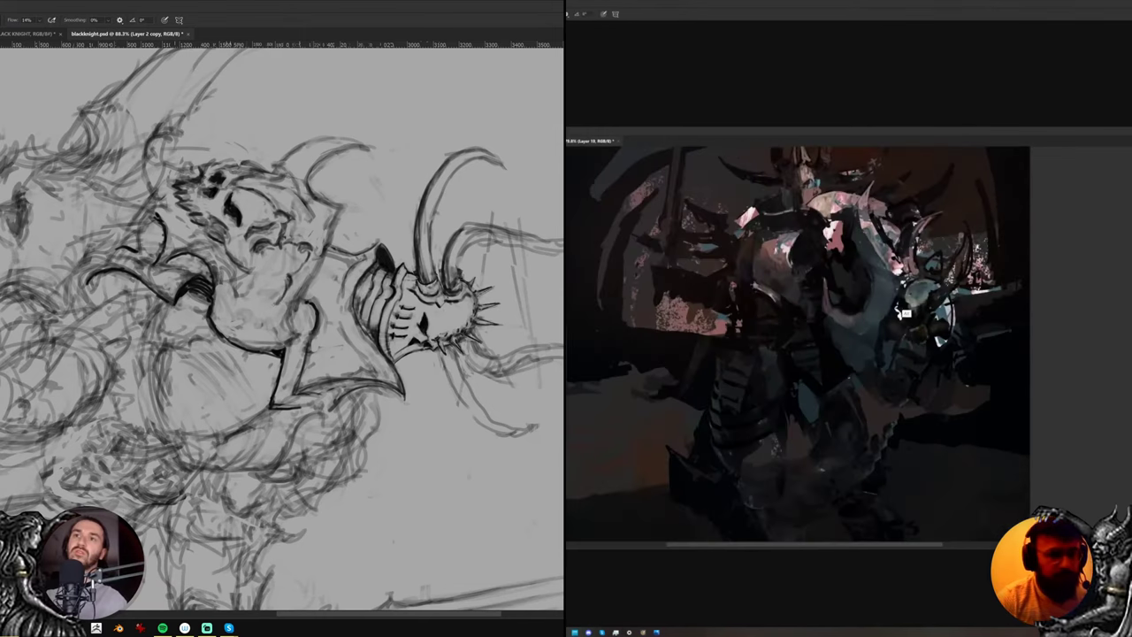
{"action": "key", "text": "r"}
{"action": "mouse_move", "coordinate": [361, 224]}
{"action": "left_mouse_down"}
{"action": "mouse_move", "coordinate": [321, 207]}
{"action": "mouse_move", "coordinate": [172, 302]}
{"action": "left_mouse_up"}
{"action": "key", "text": "b"}
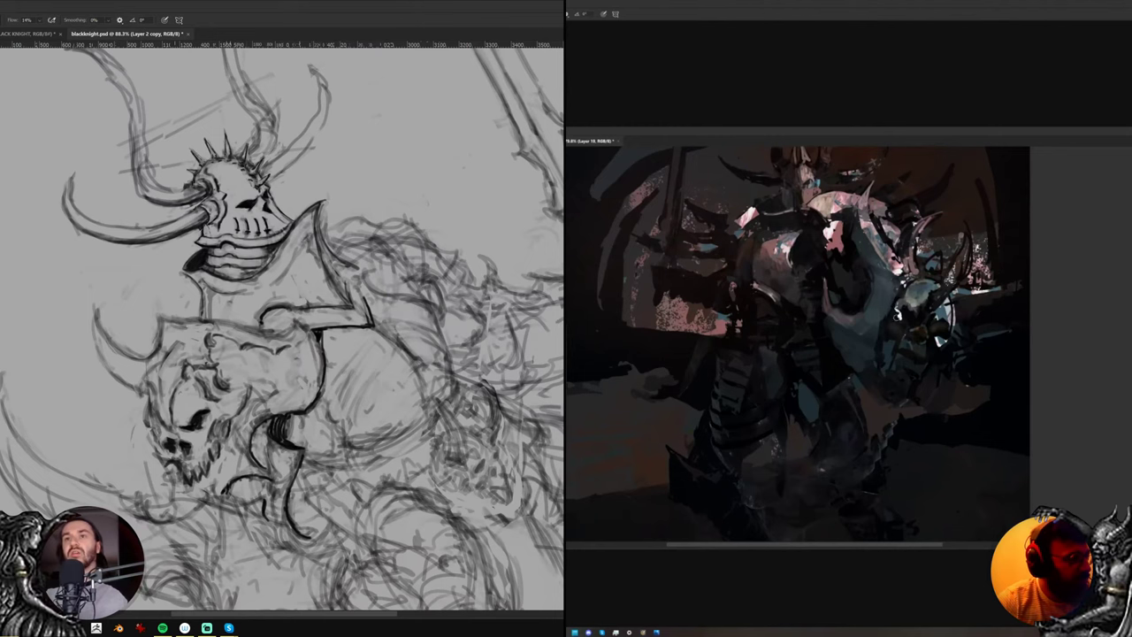
{"action": "key", "text": "r"}
{"action": "left_click_drag", "start_coordinate": [391, 328], "coordinate": [364, 405]}
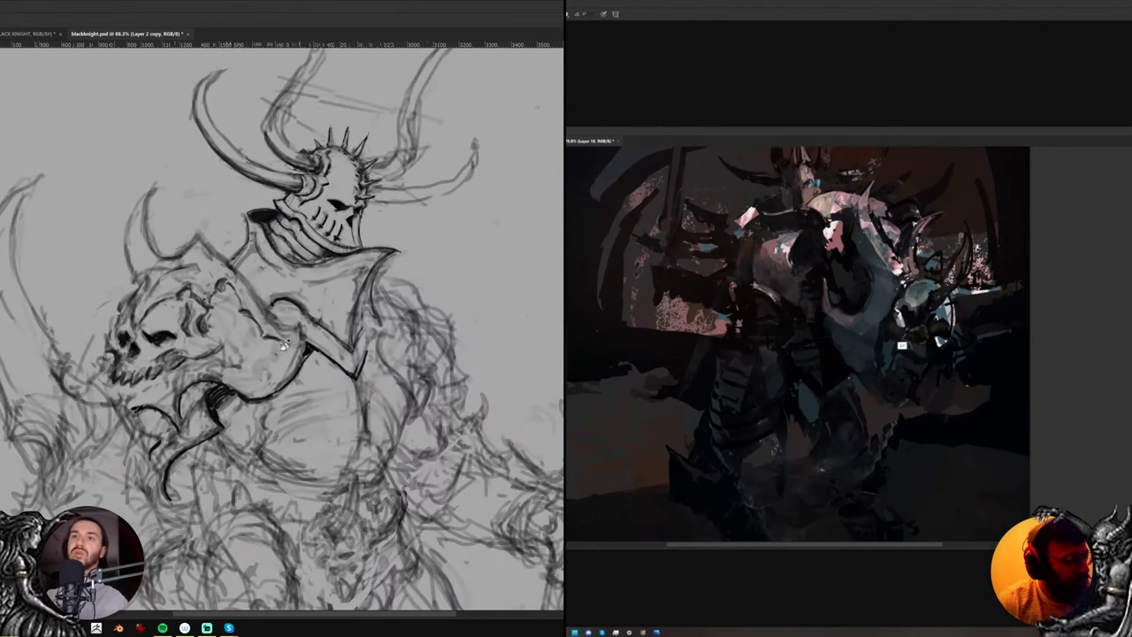
{"action": "key", "text": "b"}
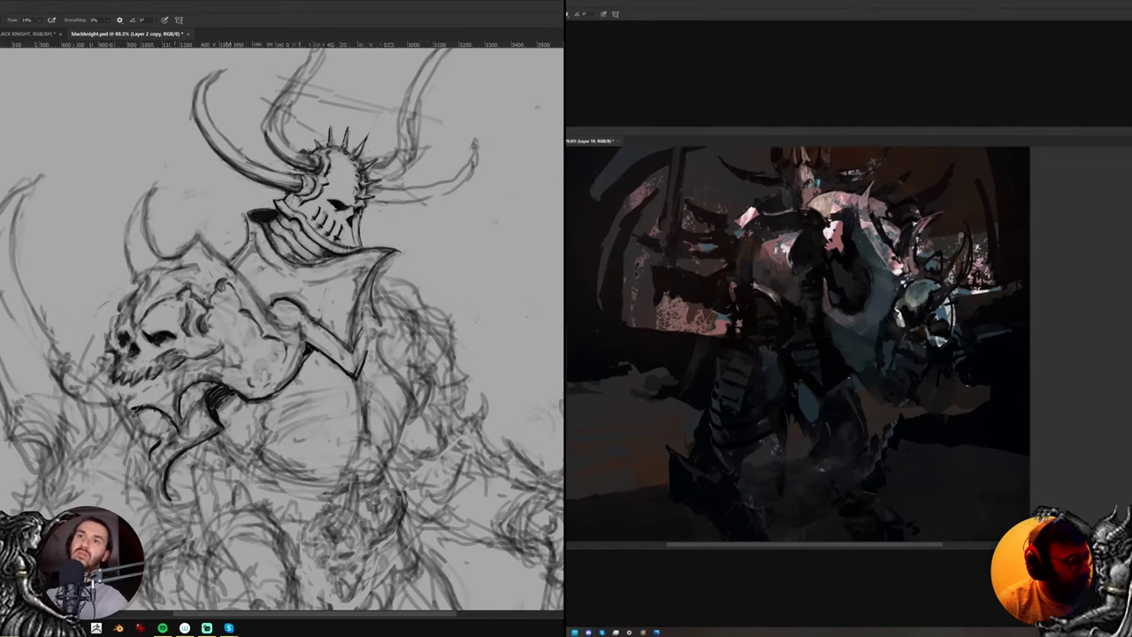
Add small surface marks to the sketched pauldron skull's rear cheek, and paint reddish-brown accents on the small horned skull in the painting
{"action": "key", "text": "e"}
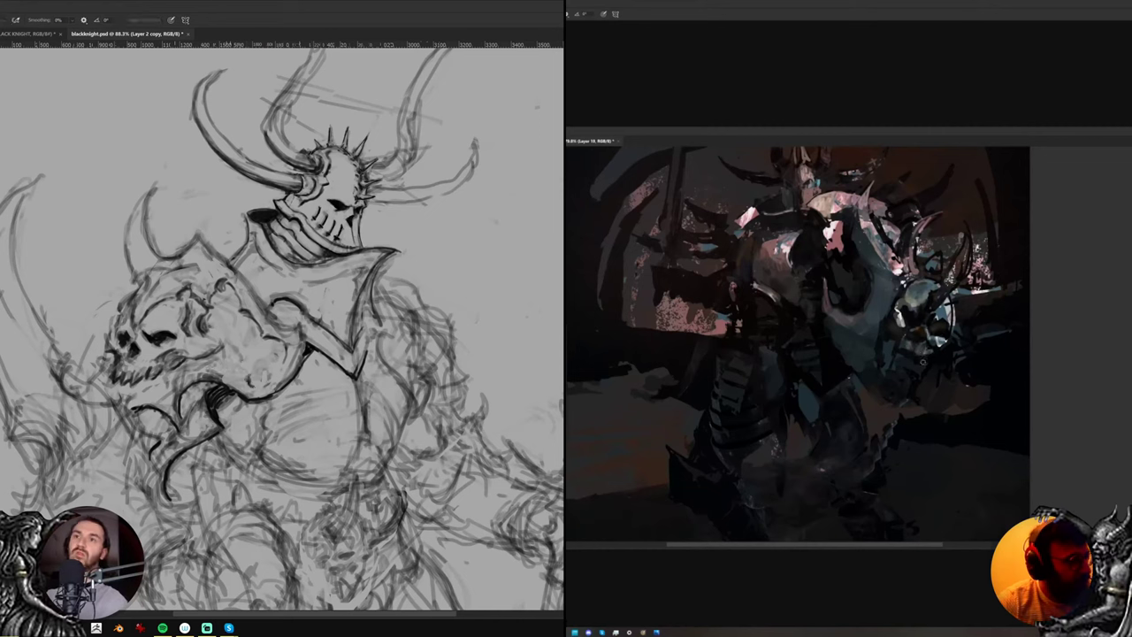
{"action": "key", "text": "b"}
{"action": "left_click", "coordinate": [919, 352], "text": "alt"}
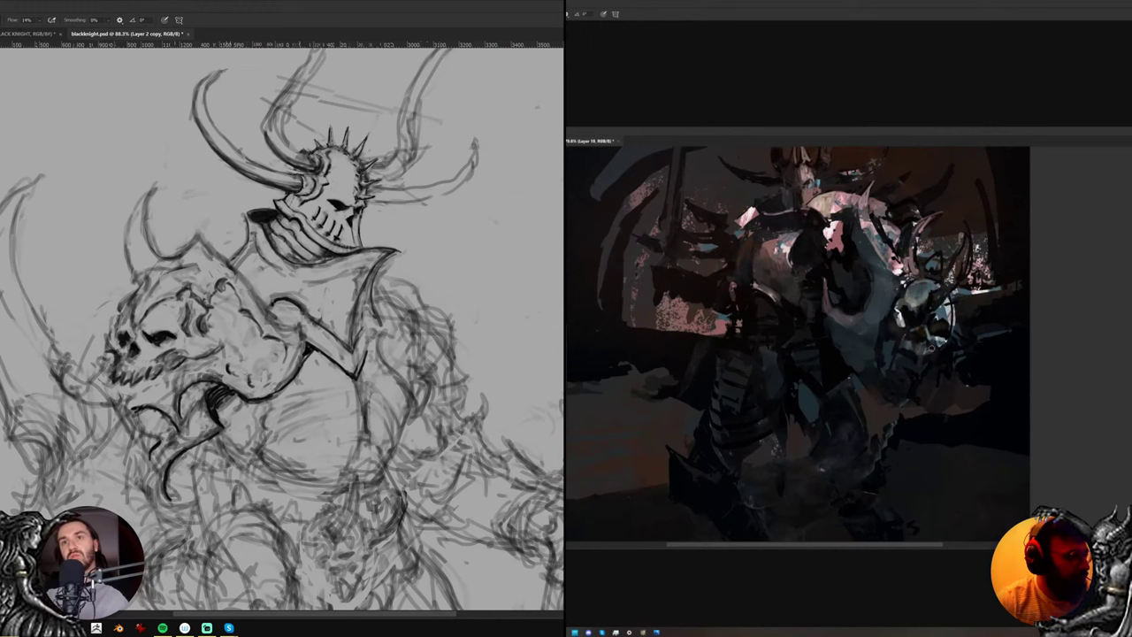
{"action": "key", "text": "e"}
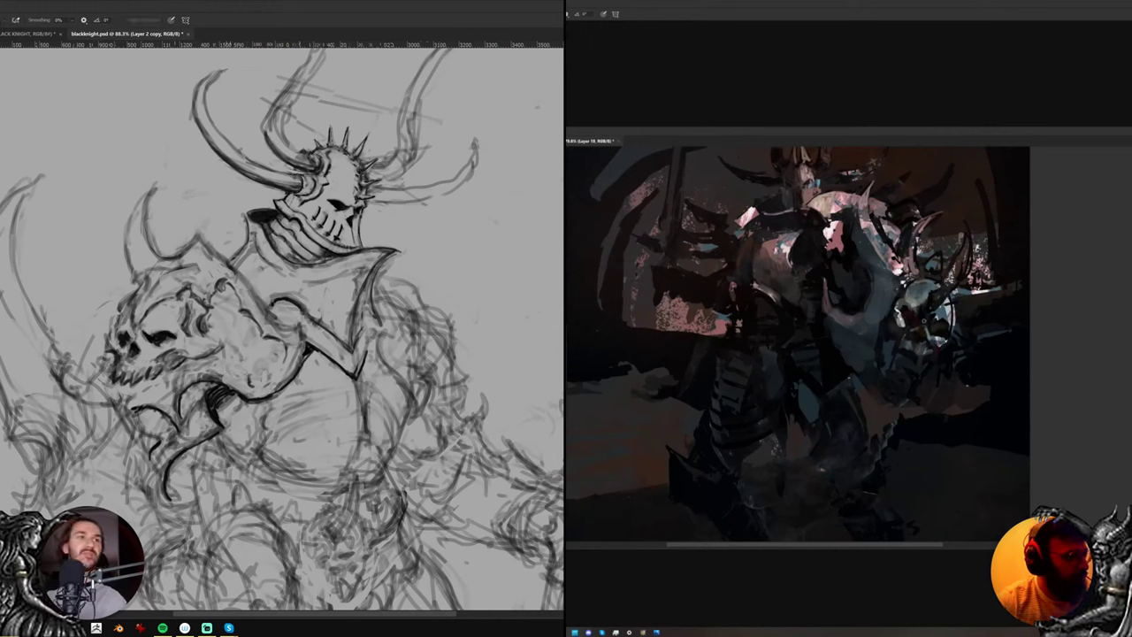
{"action": "left_click_drag", "start_coordinate": [281, 359], "coordinate": [308, 320]}
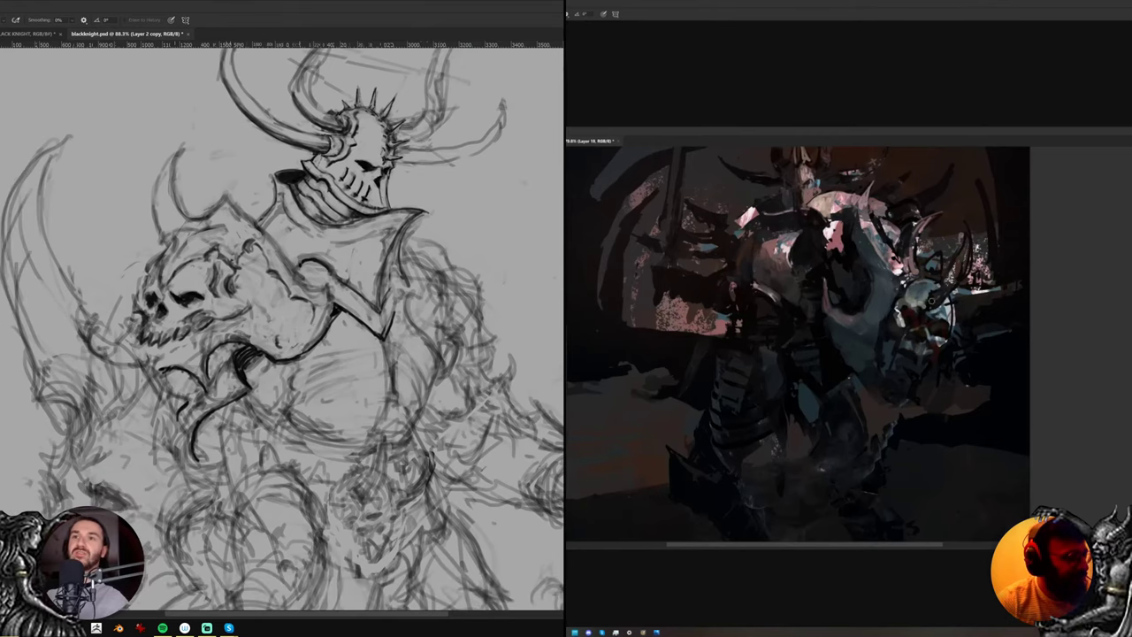
{"action": "key", "text": "b"}
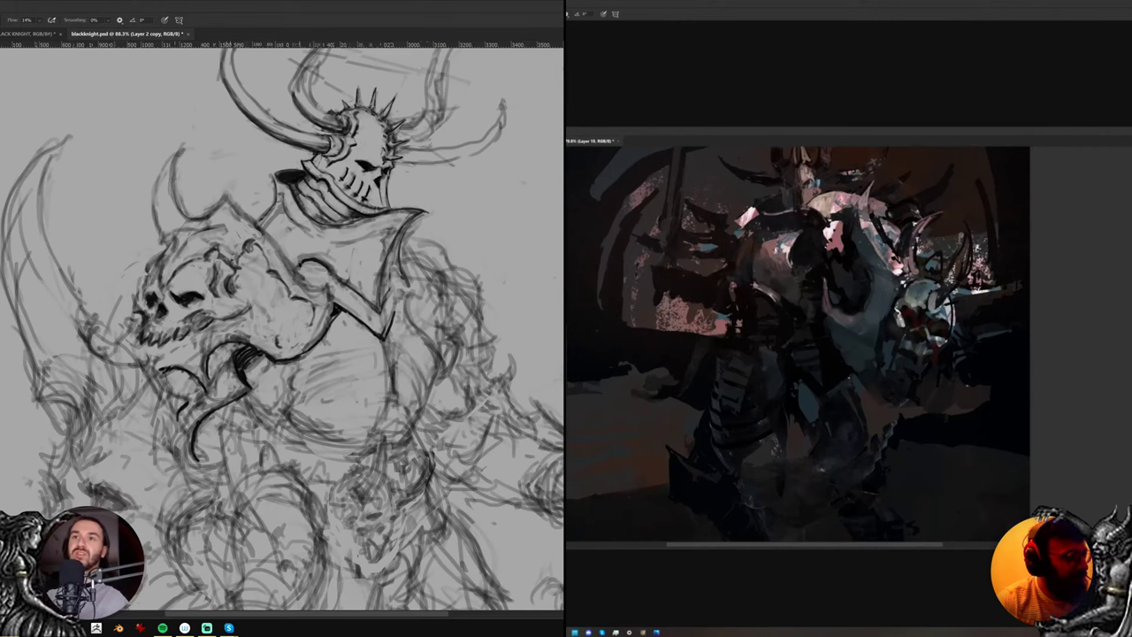
{"action": "key", "text": "e"}
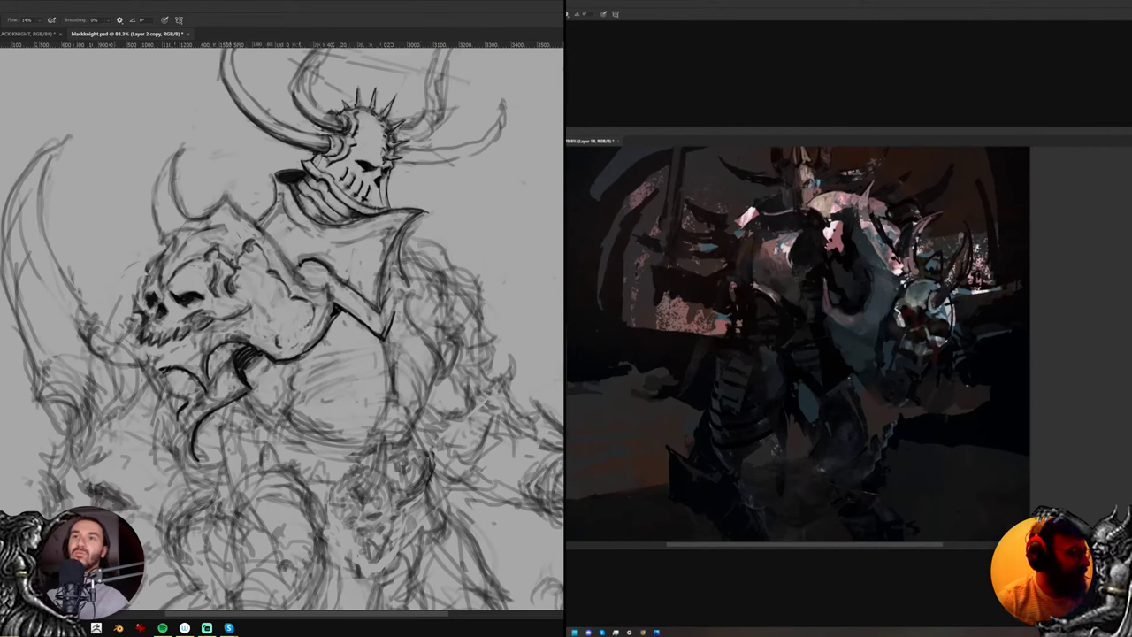
{"action": "key", "text": "e"}
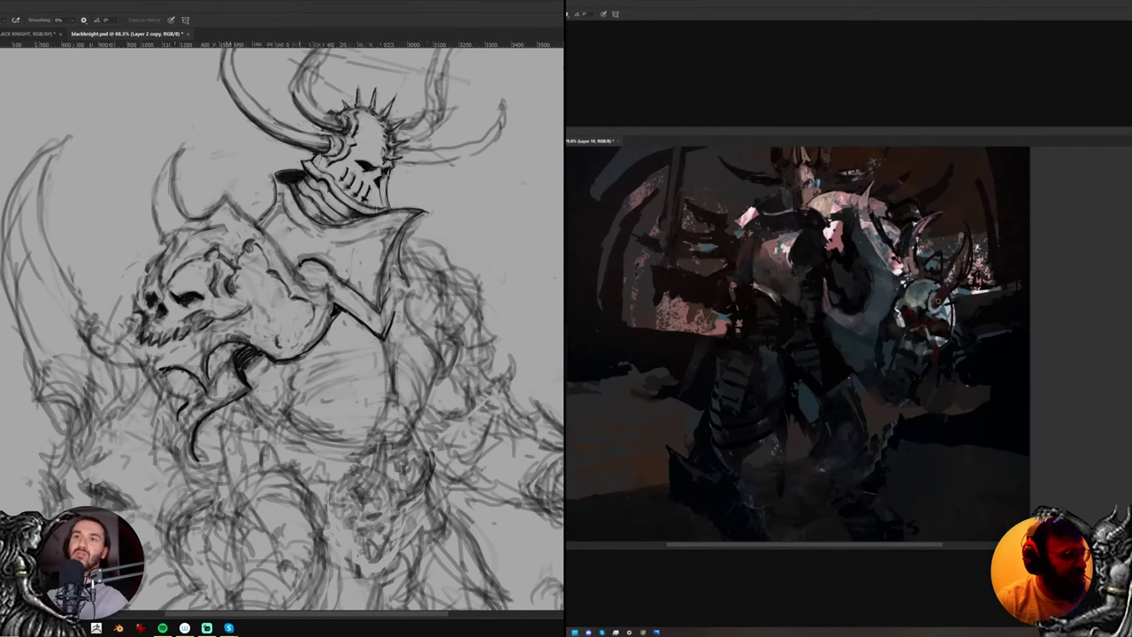
{"action": "key", "text": "b"}
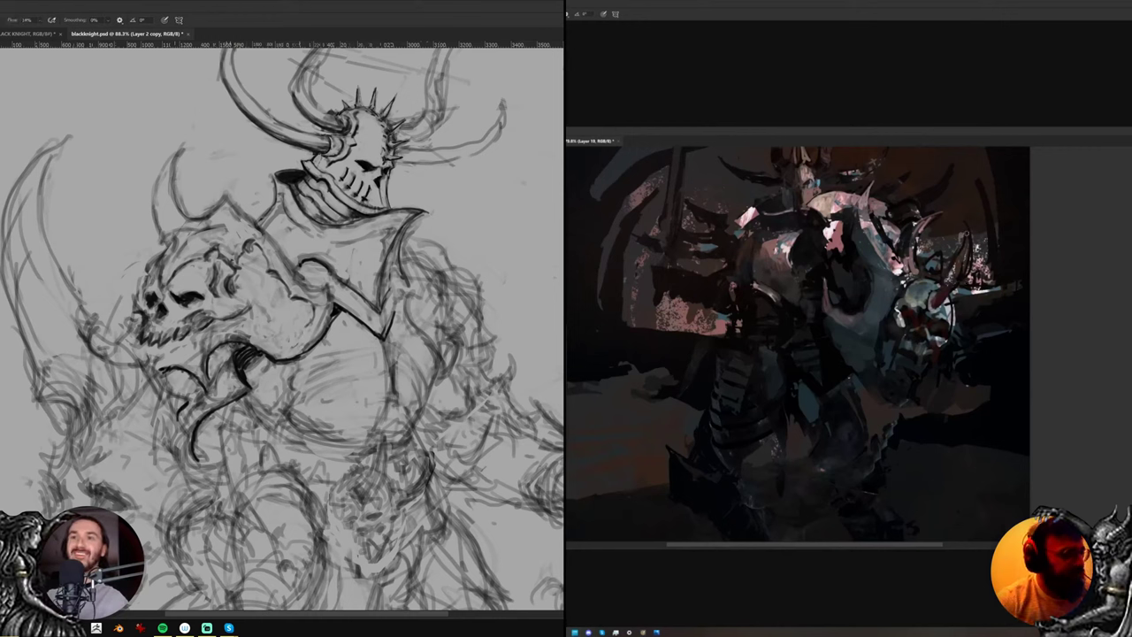
Paint lighter strokes along the small skull's outer horn in the painting and sample the background tones beside it
{"action": "left_click_drag", "start_coordinate": [967, 234], "coordinate": [963, 269]}
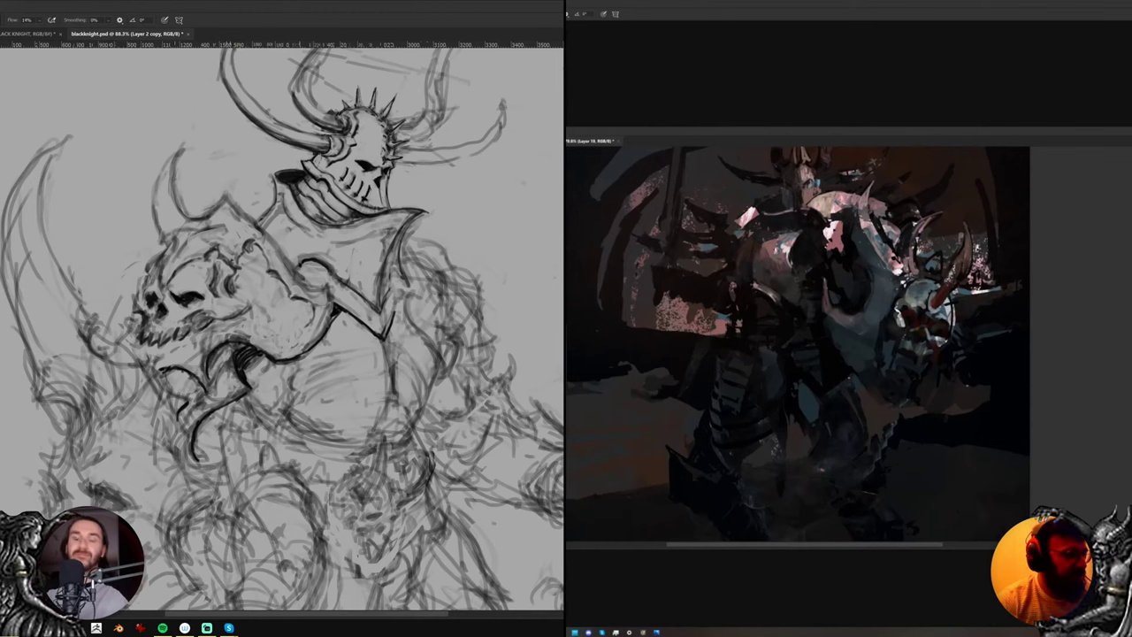
{"action": "left_click", "coordinate": [982, 256], "text": "alt"}
{"action": "left_click_drag", "start_coordinate": [986, 233], "coordinate": [973, 300]}
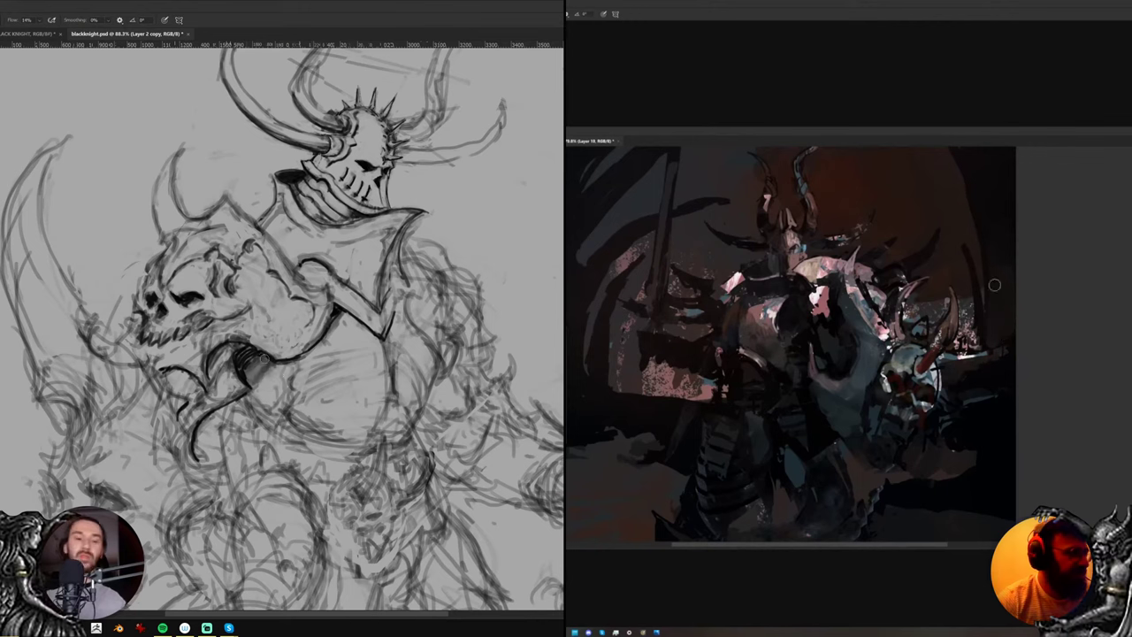
{"action": "left_click", "coordinate": [999, 320], "text": "alt"}
{"action": "left_click_drag", "start_coordinate": [821, 352], "coordinate": [1043, 281]}
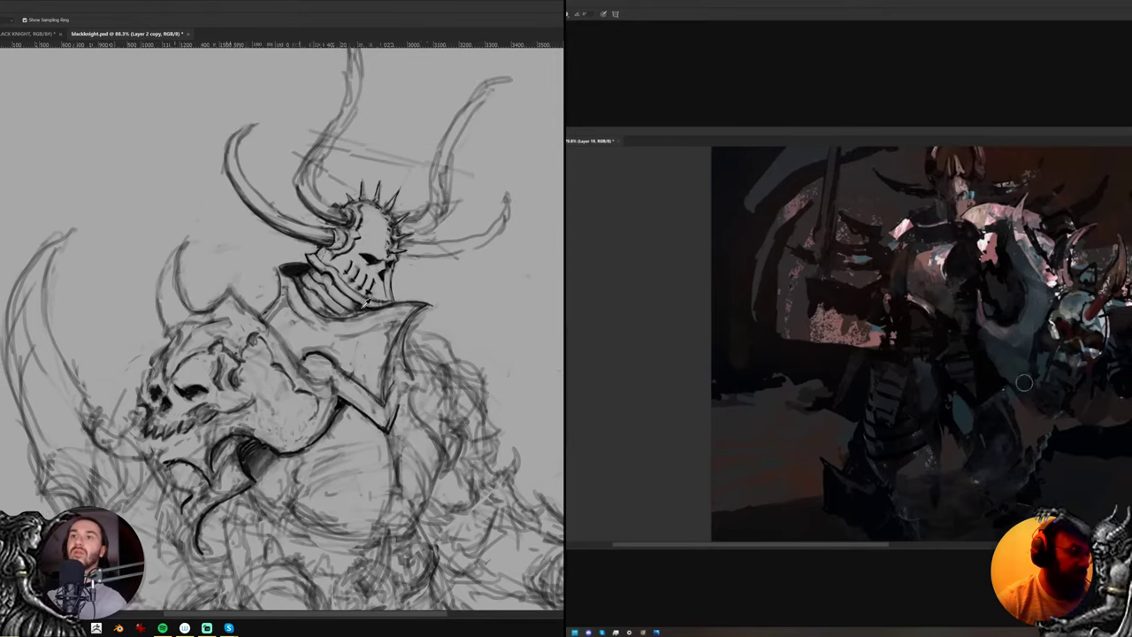
Shade the sketched neck plates and the helmet's jaw edge, and touch up the small skull's jaw in the painting with sampled tones
{"action": "left_click_drag", "start_coordinate": [388, 266], "coordinate": [389, 289]}
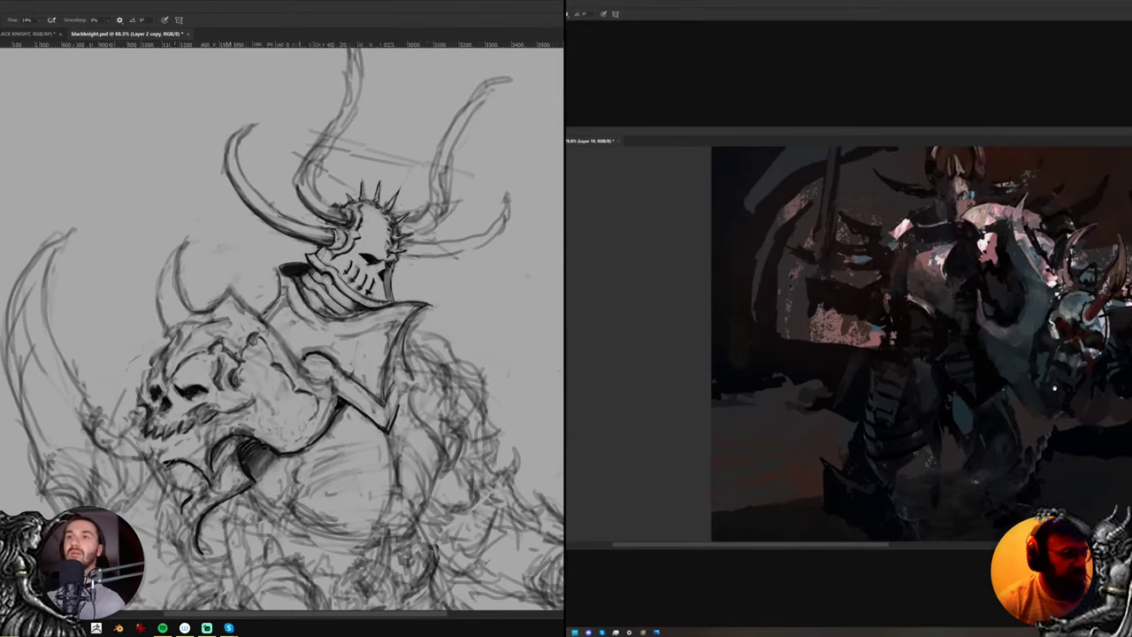
{"action": "left_click_drag", "start_coordinate": [1104, 328], "coordinate": [1049, 328]}
{"action": "left_click", "coordinate": [977, 356], "text": "alt"}
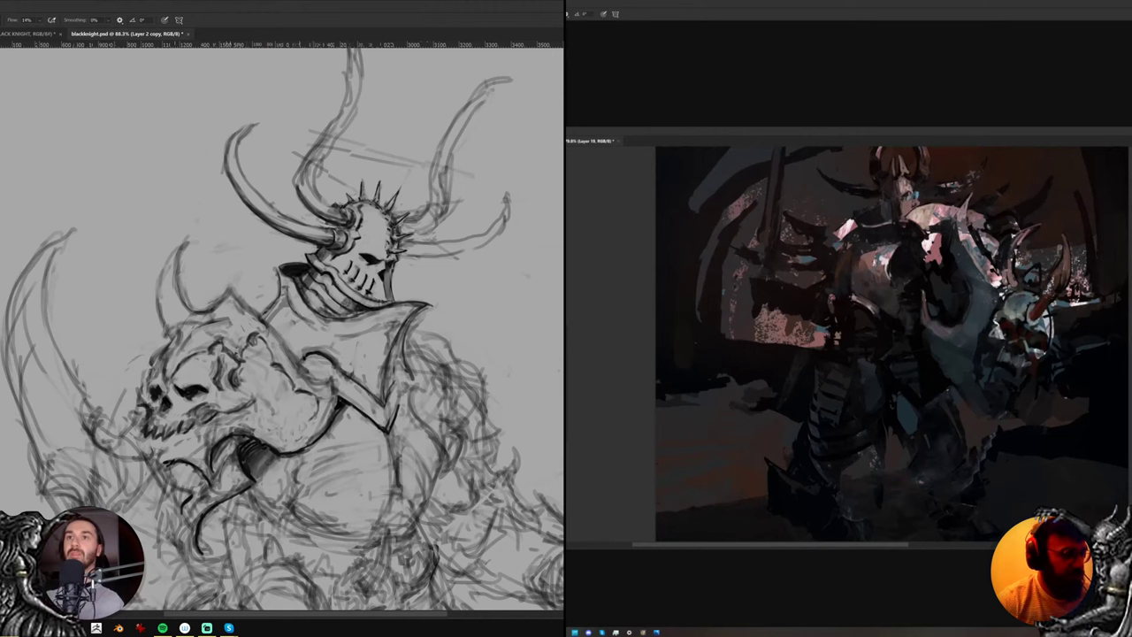
{"action": "left_click_drag", "start_coordinate": [307, 289], "coordinate": [323, 309]}
{"action": "left_click_drag", "start_coordinate": [1034, 342], "coordinate": [1029, 352]}
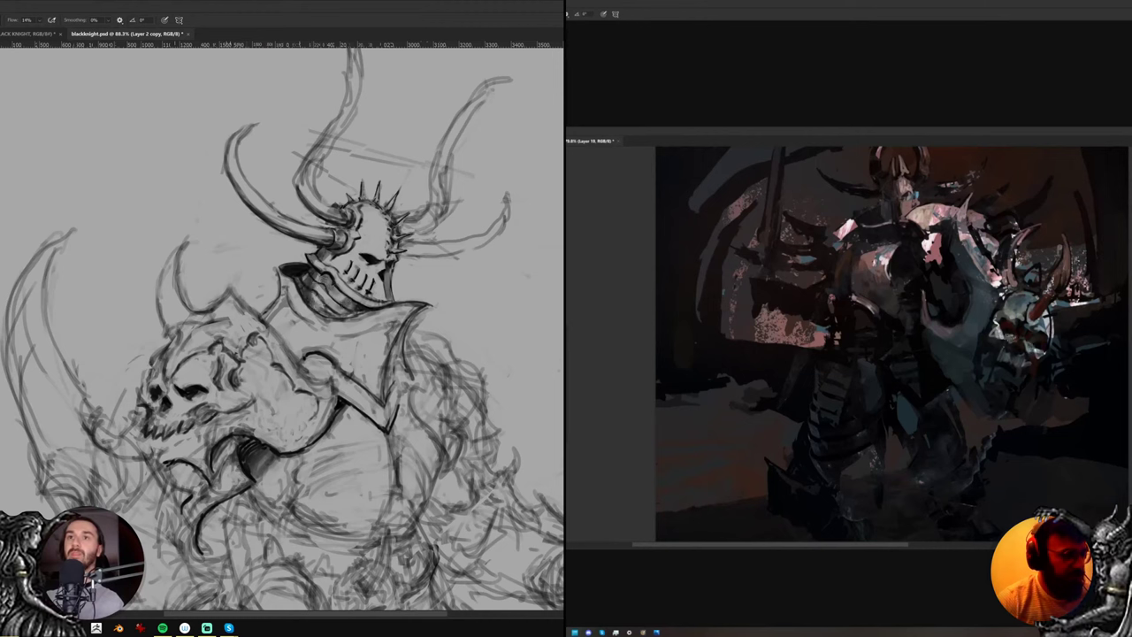
{"action": "mouse_move", "coordinate": [320, 290]}
{"action": "left_mouse_down"}
{"action": "mouse_move", "coordinate": [340, 313]}
{"action": "mouse_move", "coordinate": [380, 300]}
{"action": "left_mouse_up"}
{"action": "left_click", "coordinate": [1006, 354], "text": "alt"}
{"action": "left_click", "coordinate": [999, 346], "text": "alt"}
Shade the sketched helmet's faceplate around the eye slit and breathing slots with grey strokes, cleaning up with the Eraser
{"action": "mouse_move", "coordinate": [388, 262]}
{"action": "left_mouse_down"}
{"action": "mouse_move", "coordinate": [381, 297]}
{"action": "mouse_move", "coordinate": [360, 283]}
{"action": "left_mouse_up"}
{"action": "left_click_drag", "start_coordinate": [369, 263], "coordinate": [359, 293]}
{"action": "left_click_drag", "start_coordinate": [392, 241], "coordinate": [387, 264]}
{"action": "left_click_drag", "start_coordinate": [392, 244], "coordinate": [387, 261]}
{"action": "mouse_move", "coordinate": [386, 227]}
{"action": "left_mouse_down"}
{"action": "mouse_move", "coordinate": [389, 261]}
{"action": "mouse_move", "coordinate": [373, 254]}
{"action": "mouse_move", "coordinate": [382, 269]}
{"action": "left_mouse_up"}
{"action": "key", "text": "e"}
{"action": "key", "text": "b"}
{"action": "key", "text": "e"}
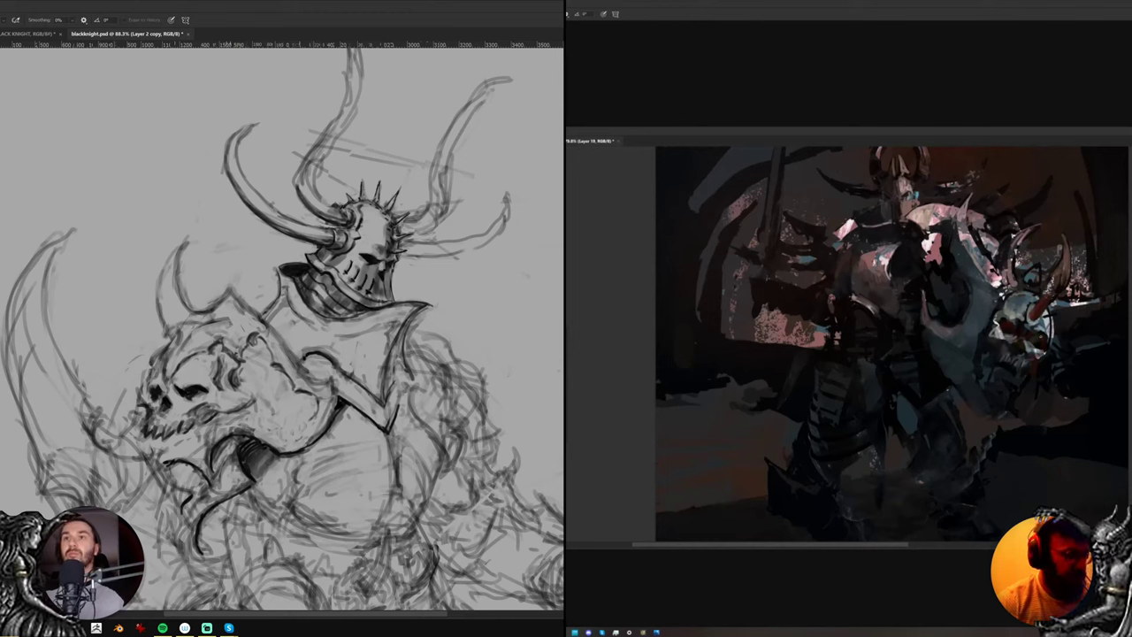
{"action": "key", "text": "b"}
Shade the sketched helmet's crown and erase highlights into it, while reworking the painted skull's forehead with sampled tones
{"action": "mouse_move", "coordinate": [353, 213]}
{"action": "left_mouse_down"}
{"action": "mouse_move", "coordinate": [362, 204]}
{"action": "mouse_move", "coordinate": [386, 223]}
{"action": "mouse_move", "coordinate": [343, 264]}
{"action": "left_mouse_up"}
{"action": "left_click", "coordinate": [1003, 321], "text": "alt"}
{"action": "left_click", "coordinate": [1008, 331], "text": "alt"}
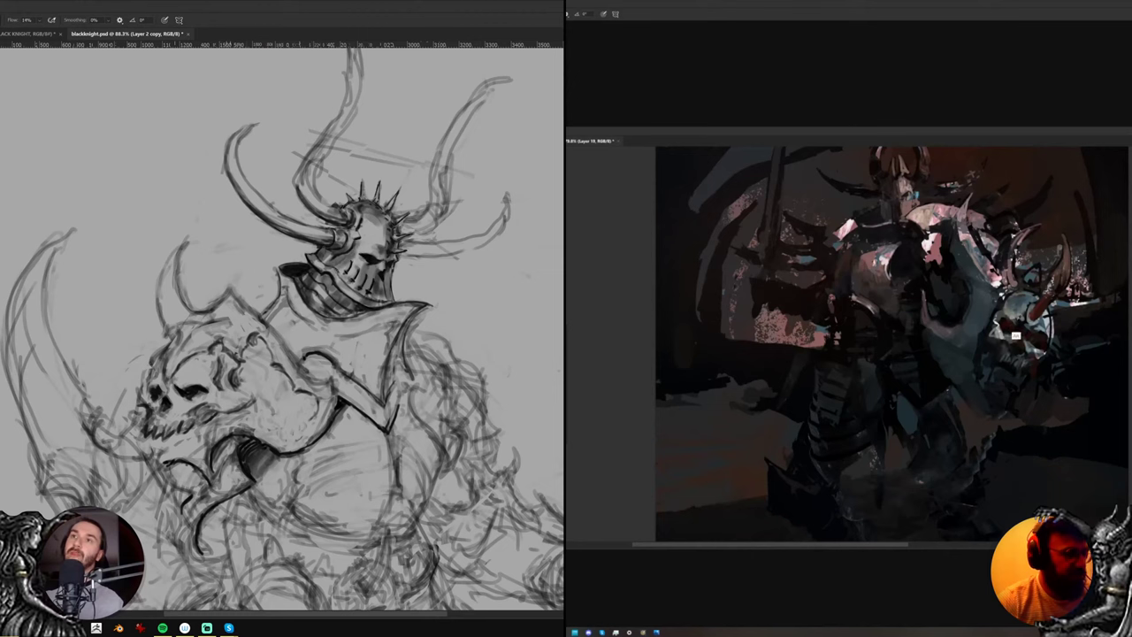
{"action": "left_click", "coordinate": [1014, 318], "text": "alt"}
{"action": "mouse_move", "coordinate": [379, 221]}
{"action": "left_mouse_down"}
{"action": "mouse_move", "coordinate": [372, 235]}
{"action": "mouse_move", "coordinate": [388, 241]}
{"action": "left_mouse_up"}
{"action": "key", "text": "e"}
{"action": "left_click", "coordinate": [1026, 303], "text": "alt"}
{"action": "left_click_drag", "start_coordinate": [1024, 324], "coordinate": [1032, 316]}
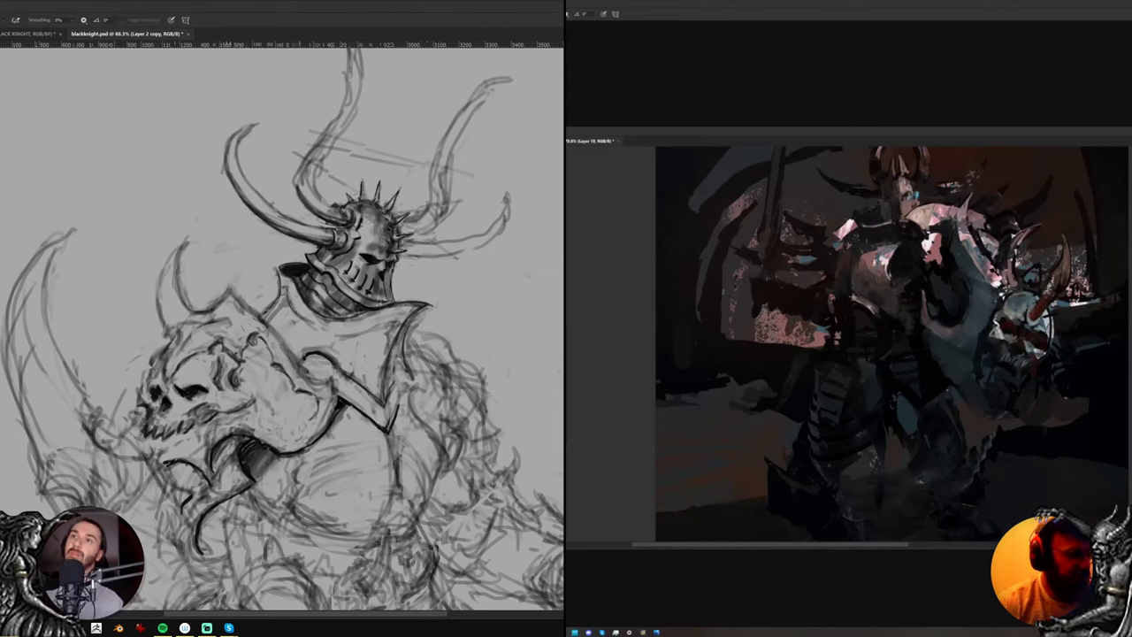
{"action": "left_click_drag", "start_coordinate": [373, 217], "coordinate": [378, 240]}
{"action": "key", "text": "b"}
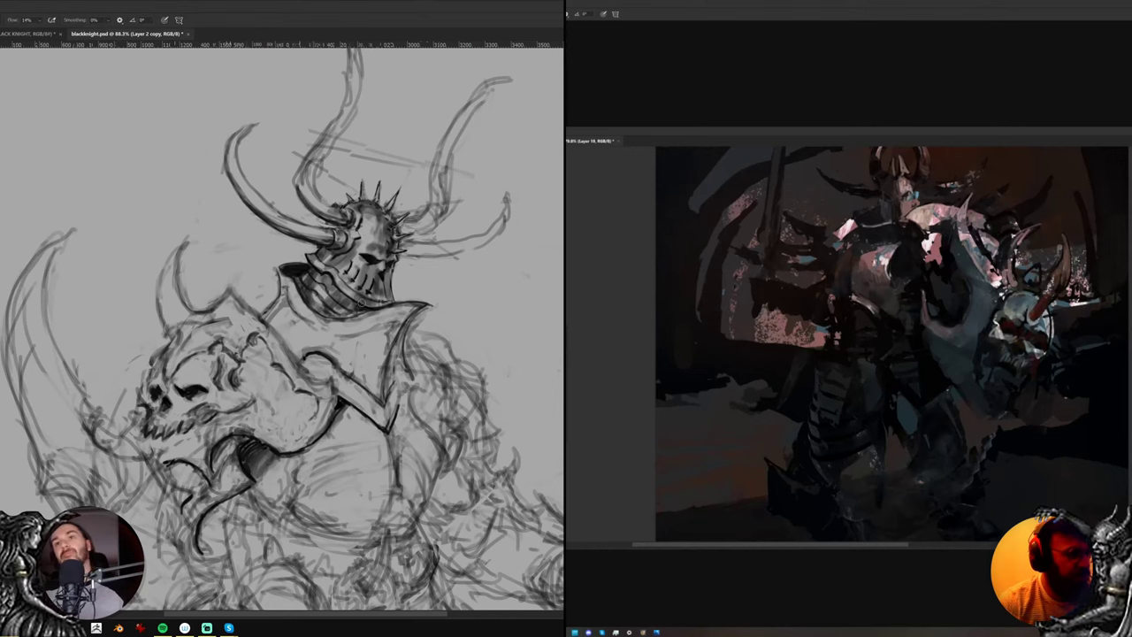
Darken the inside of the sketched collar around the neck plates and add a small stroke to the painted skull's brow
{"action": "left_click_drag", "start_coordinate": [349, 302], "coordinate": [467, 358]}
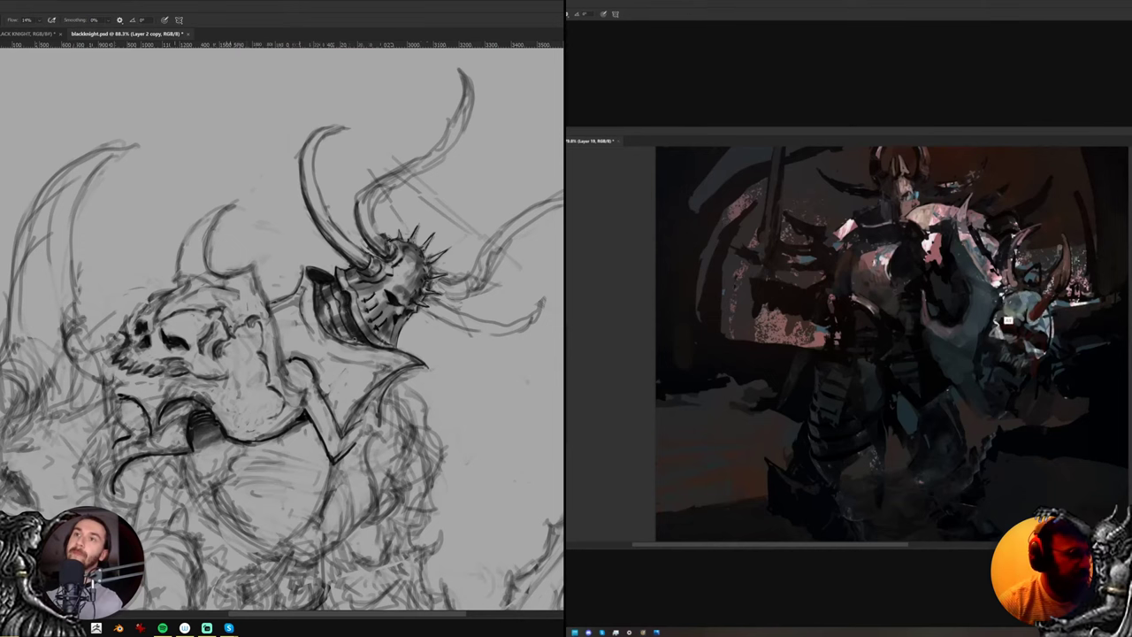
{"action": "mouse_move", "coordinate": [1008, 320]}
{"action": "left_mouse_down"}
{"action": "mouse_move", "coordinate": [929, 320]}
{"action": "mouse_move", "coordinate": [1006, 320]}
{"action": "left_mouse_up"}
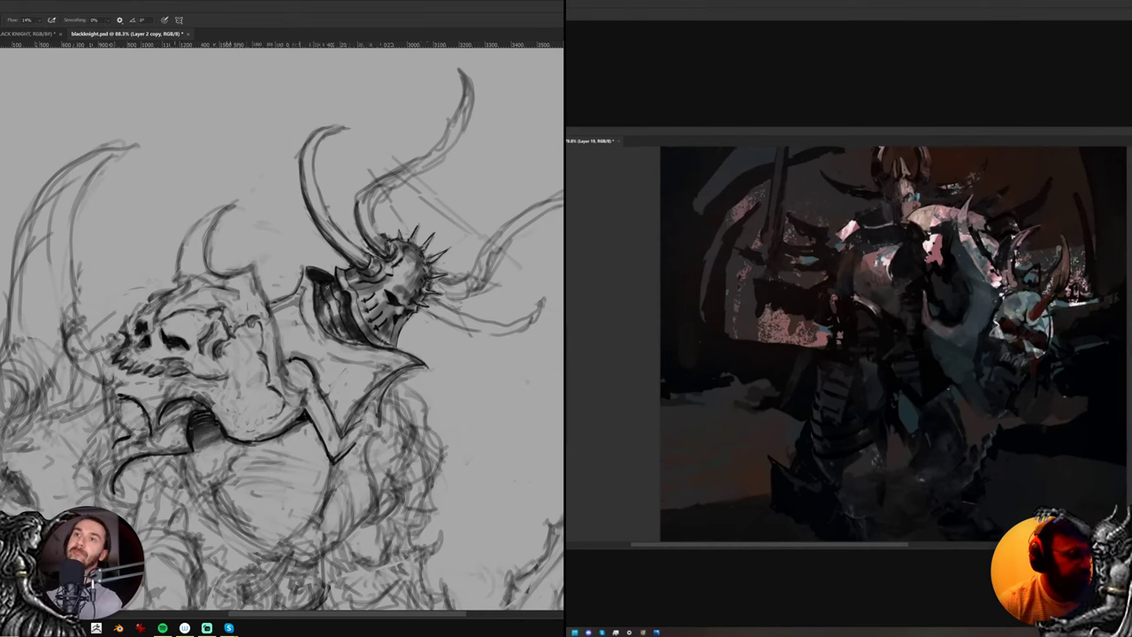
{"action": "key", "text": "r"}
{"action": "mouse_move", "coordinate": [500, 347]}
{"action": "left_mouse_down"}
{"action": "mouse_move", "coordinate": [489, 239]}
{"action": "mouse_move", "coordinate": [485, 249]}
{"action": "left_mouse_up"}
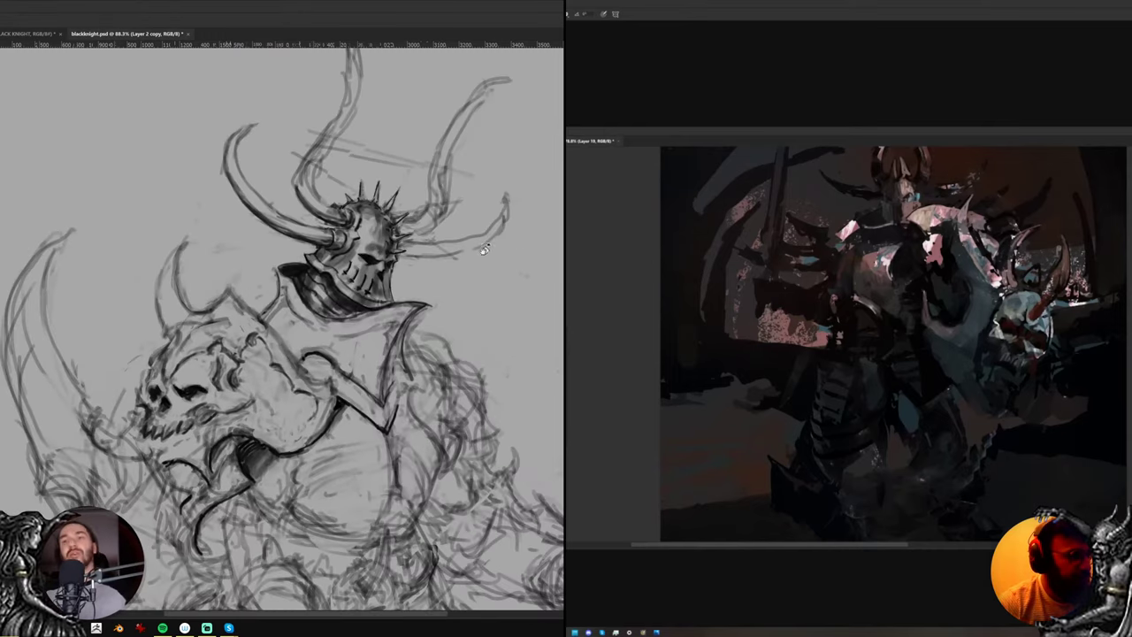
Shade the outer side plane of the sketched chest plate dark grey, and sample tones from the painted shoulder armour
{"action": "key", "text": "b"}
{"action": "left_click_drag", "start_coordinate": [392, 373], "coordinate": [385, 392]}
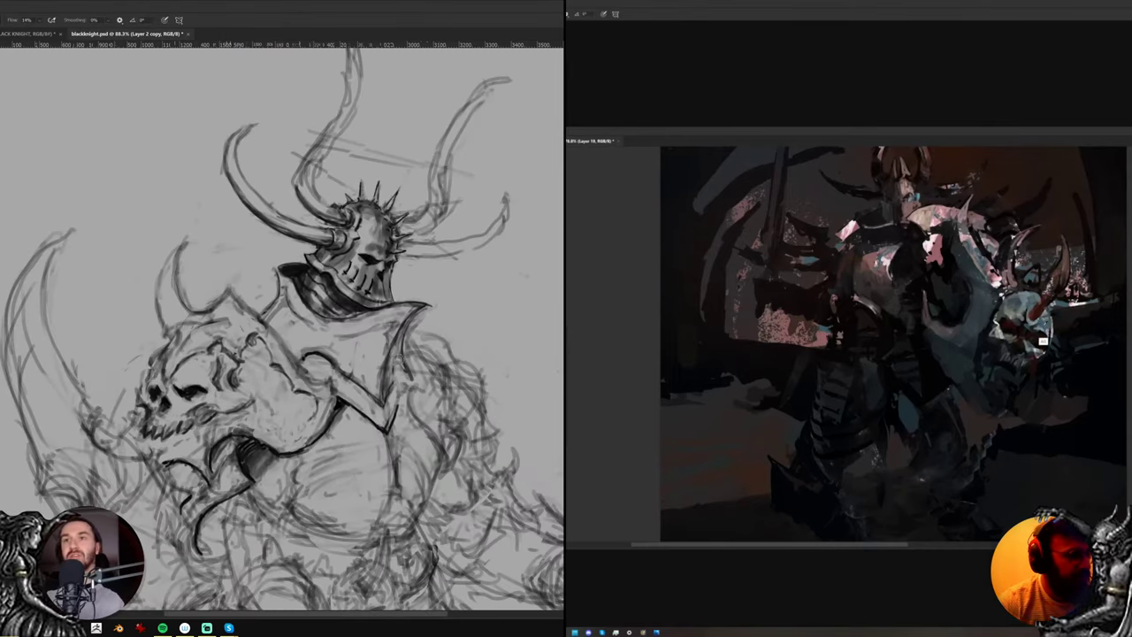
{"action": "left_click_drag", "start_coordinate": [401, 343], "coordinate": [387, 425]}
{"action": "left_click_drag", "start_coordinate": [395, 394], "coordinate": [390, 428]}
{"action": "left_click", "coordinate": [955, 232], "text": "alt"}
{"action": "left_click", "coordinate": [997, 286], "text": "alt"}
Shade the round chest-plate recess and the armour below the collar, while painting light strokes on the small skull's inner horn
{"action": "left_click_drag", "start_coordinate": [310, 361], "coordinate": [301, 372]}
{"action": "left_click_drag", "start_coordinate": [1017, 238], "coordinate": [1008, 262]}
{"action": "left_click_drag", "start_coordinate": [316, 357], "coordinate": [306, 374]}
{"action": "left_click_drag", "start_coordinate": [1010, 261], "coordinate": [1007, 281]}
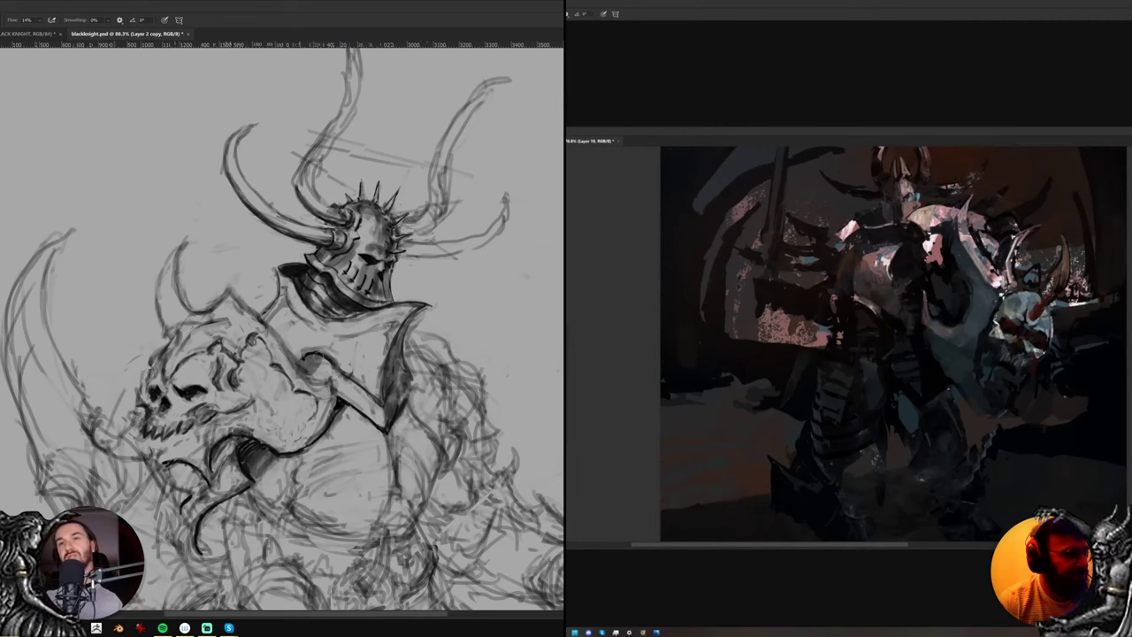
{"action": "left_click_drag", "start_coordinate": [324, 357], "coordinate": [314, 375]}
{"action": "mouse_move", "coordinate": [1016, 260]}
{"action": "left_mouse_down"}
{"action": "mouse_move", "coordinate": [1011, 286]}
{"action": "mouse_move", "coordinate": [1008, 272]}
{"action": "left_mouse_up"}
{"action": "left_click", "coordinate": [1011, 265], "text": "alt"}
{"action": "left_click_drag", "start_coordinate": [318, 323], "coordinate": [313, 355]}
{"action": "left_click_drag", "start_coordinate": [1020, 246], "coordinate": [1013, 265]}
{"action": "mouse_move", "coordinate": [321, 322]}
{"action": "left_mouse_down"}
{"action": "mouse_move", "coordinate": [316, 350]}
{"action": "mouse_move", "coordinate": [288, 281]}
{"action": "mouse_move", "coordinate": [281, 322]}
{"action": "mouse_move", "coordinate": [295, 357]}
{"action": "mouse_move", "coordinate": [290, 348]}
{"action": "left_mouse_up"}
Extend grey shading across the sketched chest plate and waist side panel, and sample a tone between the painted skull's horns
{"action": "left_click_drag", "start_coordinate": [373, 366], "coordinate": [363, 410]}
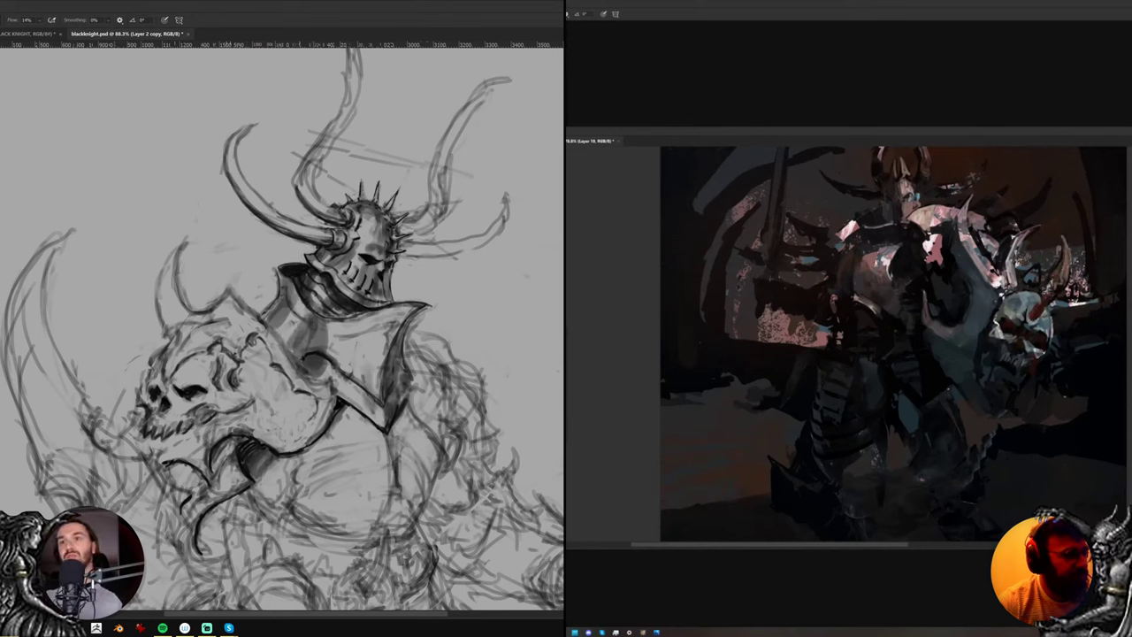
{"action": "mouse_move", "coordinate": [381, 336]}
{"action": "left_mouse_down"}
{"action": "mouse_move", "coordinate": [363, 407]}
{"action": "mouse_move", "coordinate": [368, 371]}
{"action": "left_mouse_up"}
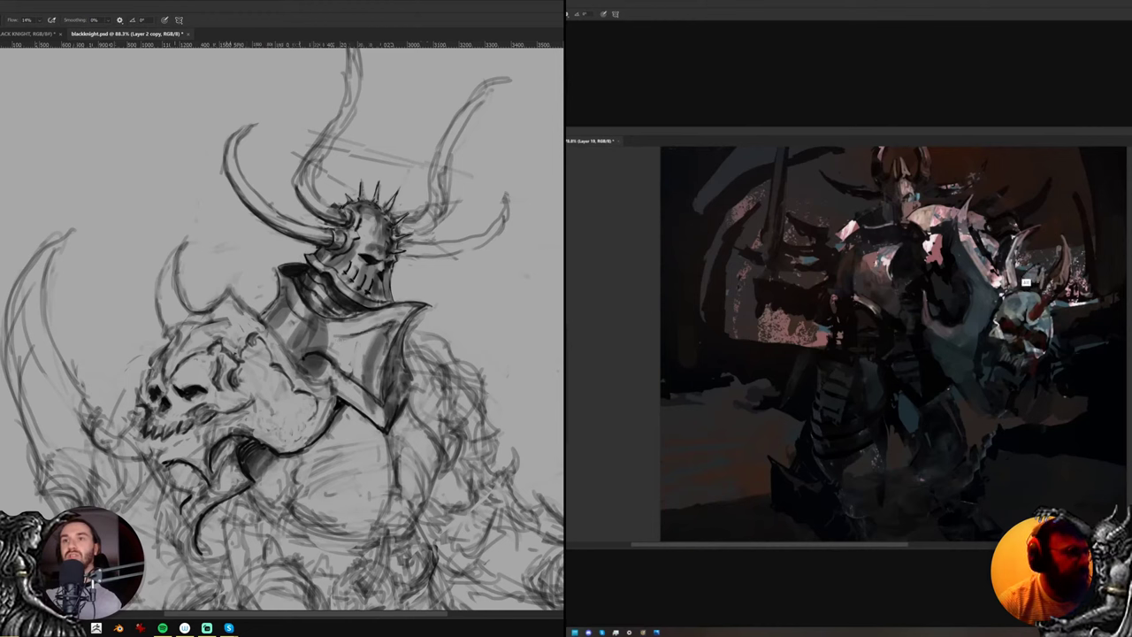
{"action": "left_click", "coordinate": [1034, 261], "text": "alt"}
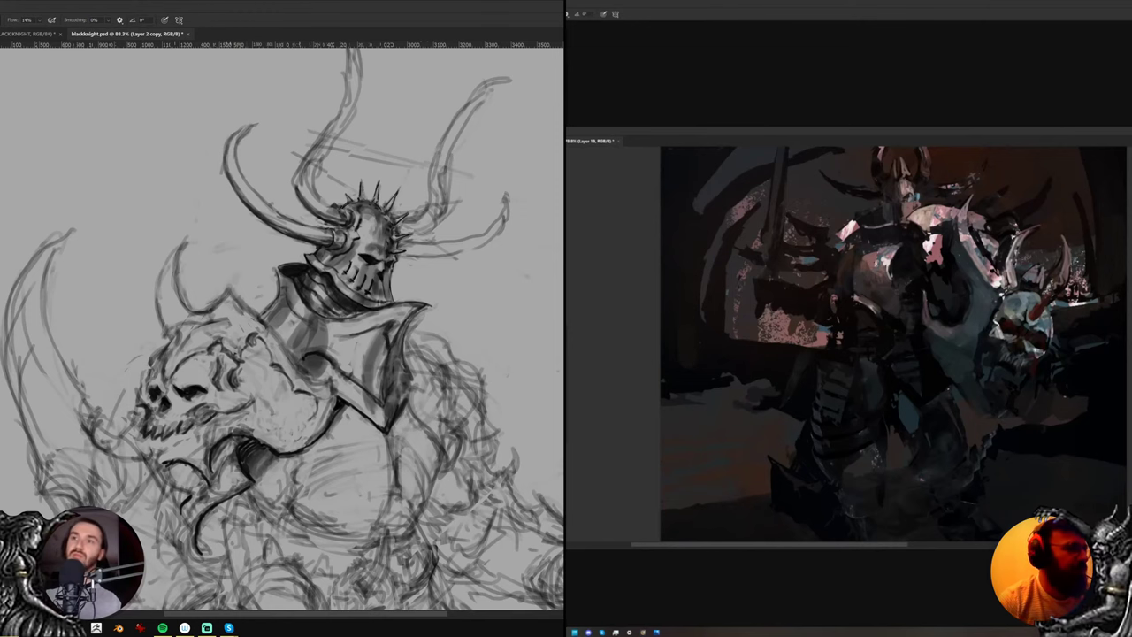
{"action": "scroll", "coordinate": [1015, 246], "scroll_direction": "down", "scroll_amount": 5}
{"action": "scroll", "coordinate": [1015, 246], "scroll_direction": "up", "scroll_amount": 3}
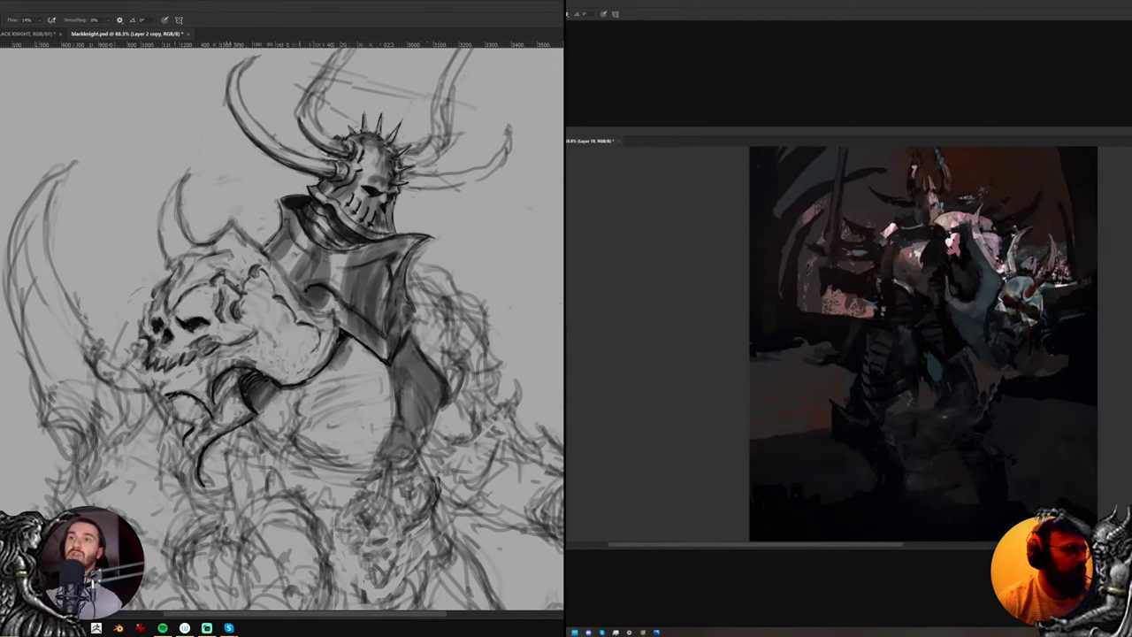
Darken the sketched waist side panel and the armour recess beneath the skull pauldron's jaw
{"action": "mouse_move", "coordinate": [401, 458]}
{"action": "left_mouse_down"}
{"action": "mouse_move", "coordinate": [417, 406]}
{"action": "mouse_move", "coordinate": [407, 372]}
{"action": "mouse_move", "coordinate": [413, 416]}
{"action": "left_mouse_up"}
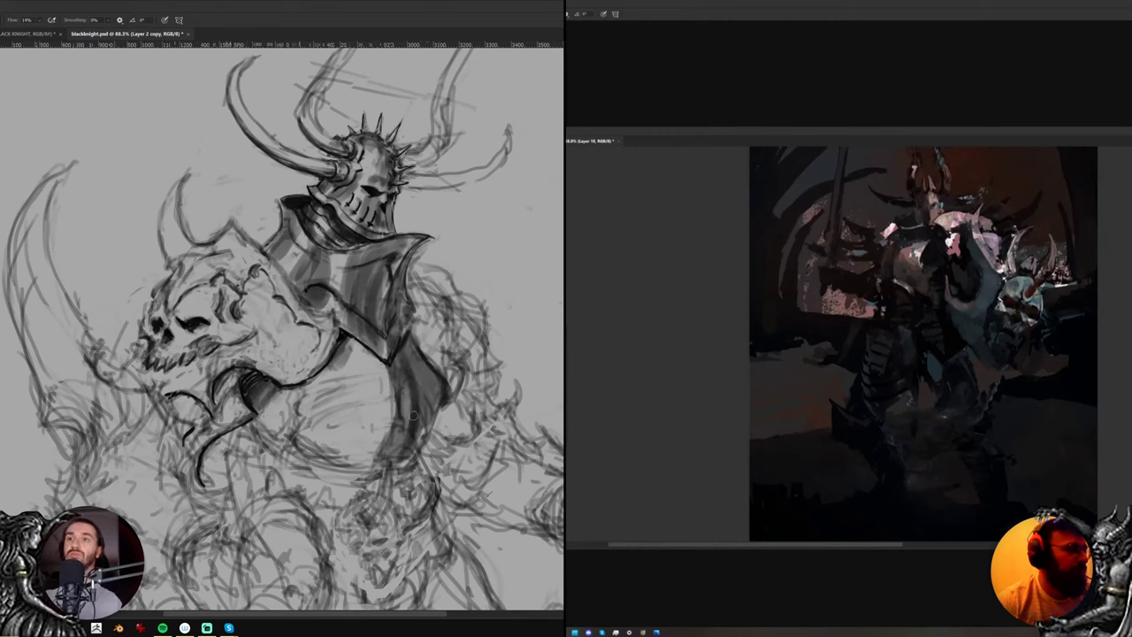
{"action": "mouse_move", "coordinate": [405, 375]}
{"action": "left_mouse_down"}
{"action": "mouse_move", "coordinate": [391, 459]}
{"action": "mouse_move", "coordinate": [423, 410]}
{"action": "mouse_move", "coordinate": [413, 447]}
{"action": "mouse_move", "coordinate": [427, 387]}
{"action": "mouse_move", "coordinate": [411, 363]}
{"action": "mouse_move", "coordinate": [421, 419]}
{"action": "left_mouse_up"}
{"action": "mouse_move", "coordinate": [267, 392]}
{"action": "left_mouse_down"}
{"action": "mouse_move", "coordinate": [262, 412]}
{"action": "mouse_move", "coordinate": [265, 403]}
{"action": "left_mouse_up"}
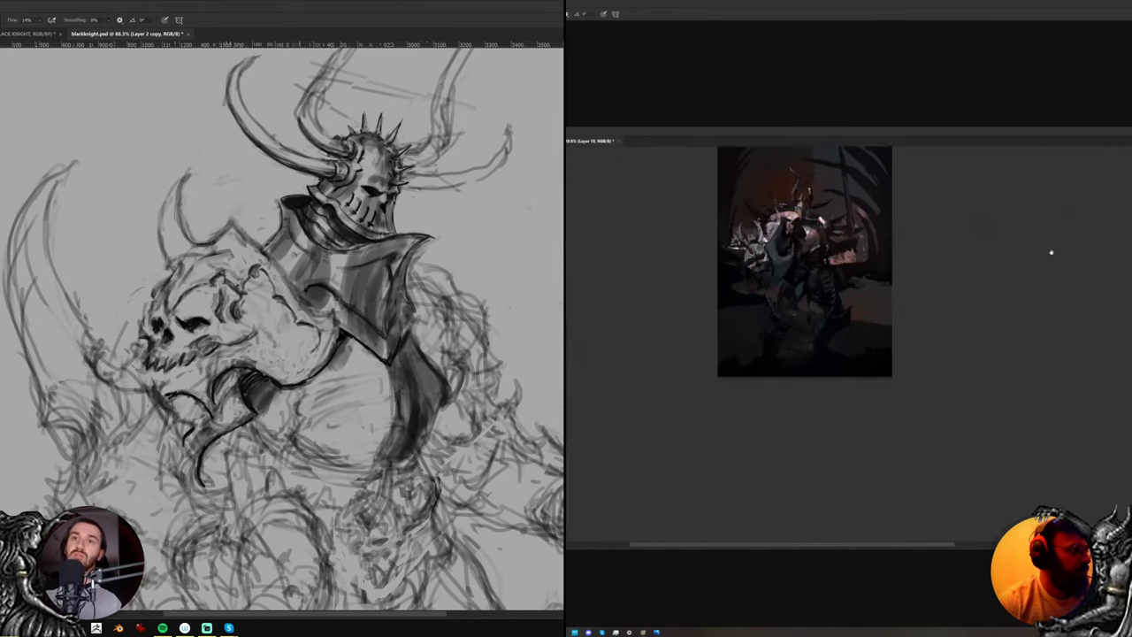
Shade the sketched skull pauldron's temple behind the eye socket, and touch up the painted area beside the knight's neck
{"action": "mouse_move", "coordinate": [40, 453]}
{"action": "left_mouse_down"}
{"action": "mouse_move", "coordinate": [379, 324]}
{"action": "mouse_move", "coordinate": [250, 369]}
{"action": "left_mouse_up"}
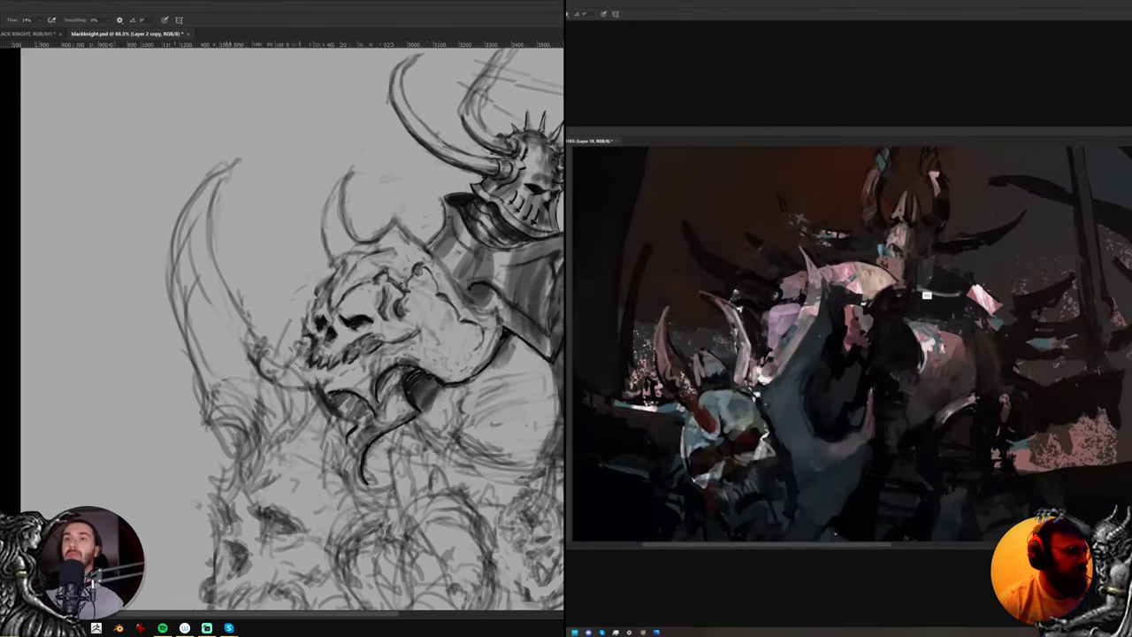
{"action": "mouse_move", "coordinate": [930, 250]}
{"action": "left_mouse_down"}
{"action": "mouse_move", "coordinate": [928, 278]}
{"action": "mouse_move", "coordinate": [917, 272]}
{"action": "left_mouse_up"}
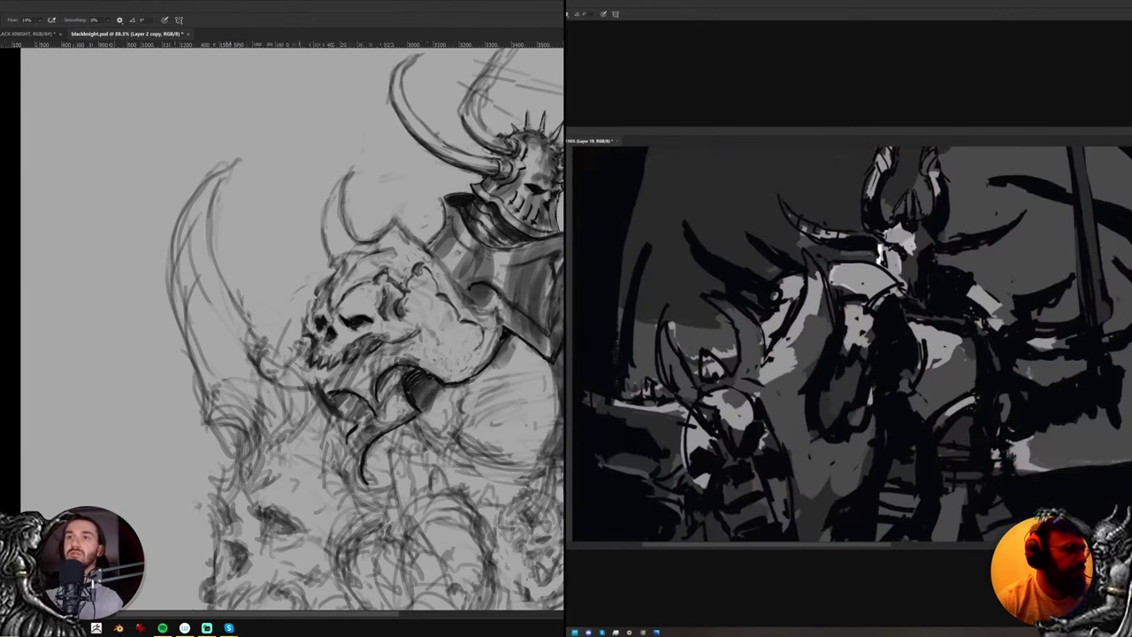
{"action": "key", "text": "b"}
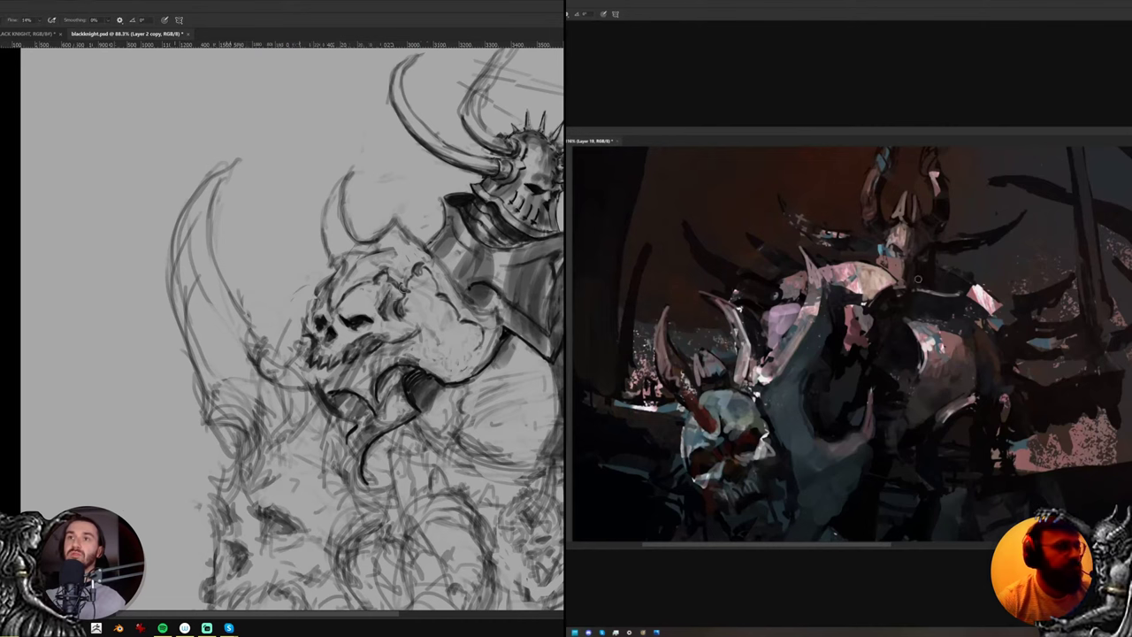
{"action": "left_click_drag", "start_coordinate": [389, 287], "coordinate": [404, 311]}
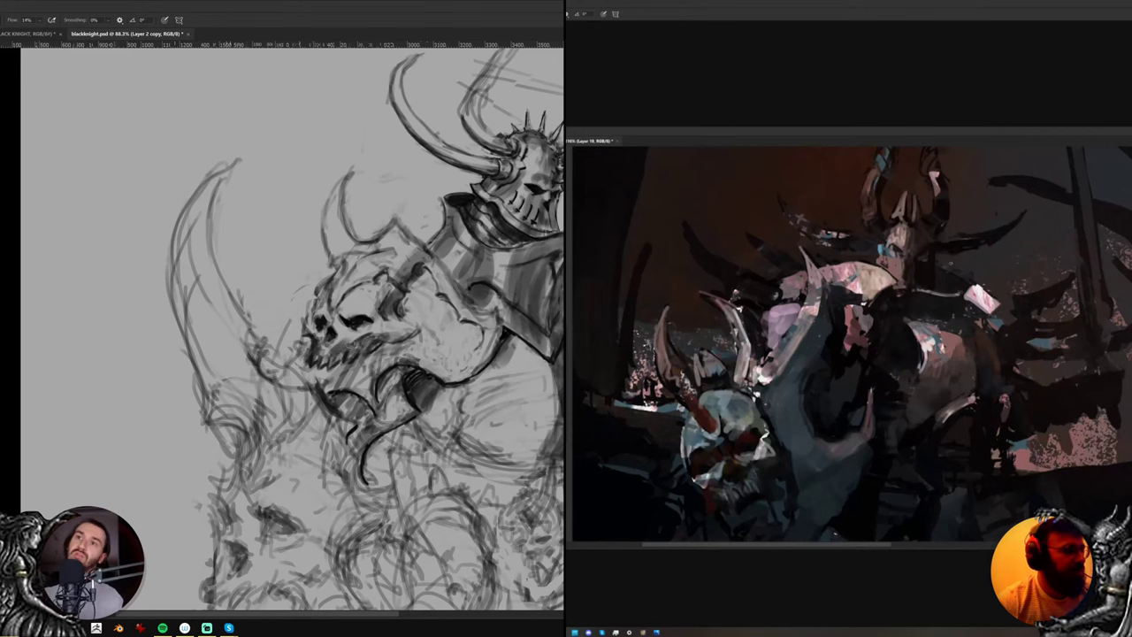
{"action": "key", "text": "e"}
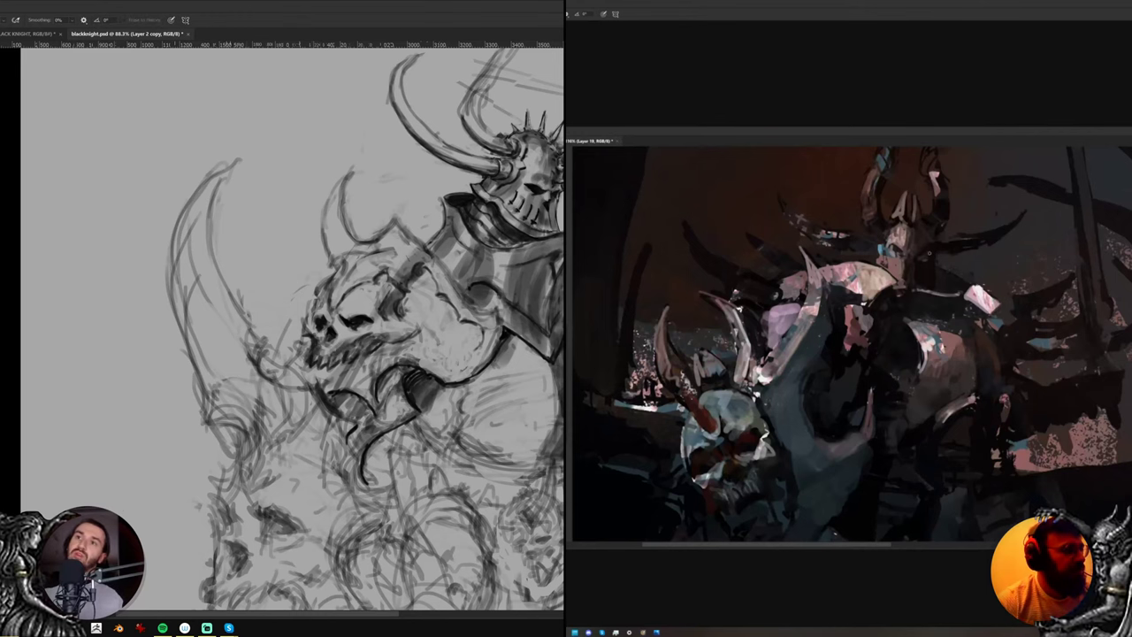
{"action": "key", "text": "b"}
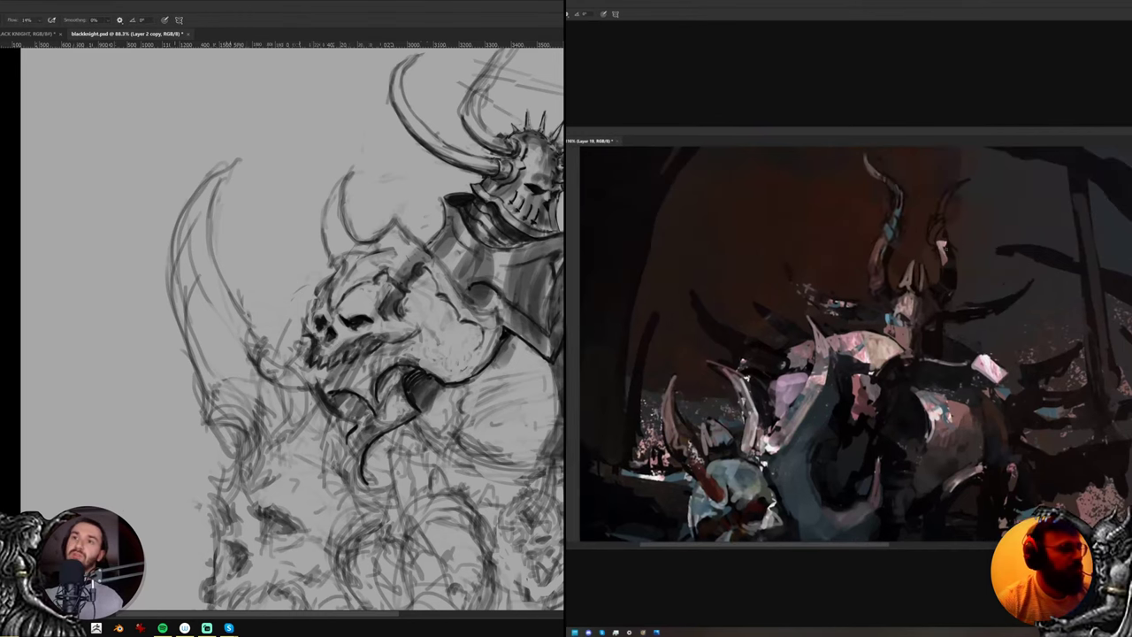
Lighten the painted helmet's right horn, and shade the sketched spike tip and the base of the large lower skull's horn
{"action": "left_click_drag", "start_coordinate": [937, 201], "coordinate": [937, 237]}
{"action": "left_click_drag", "start_coordinate": [258, 344], "coordinate": [254, 373]}
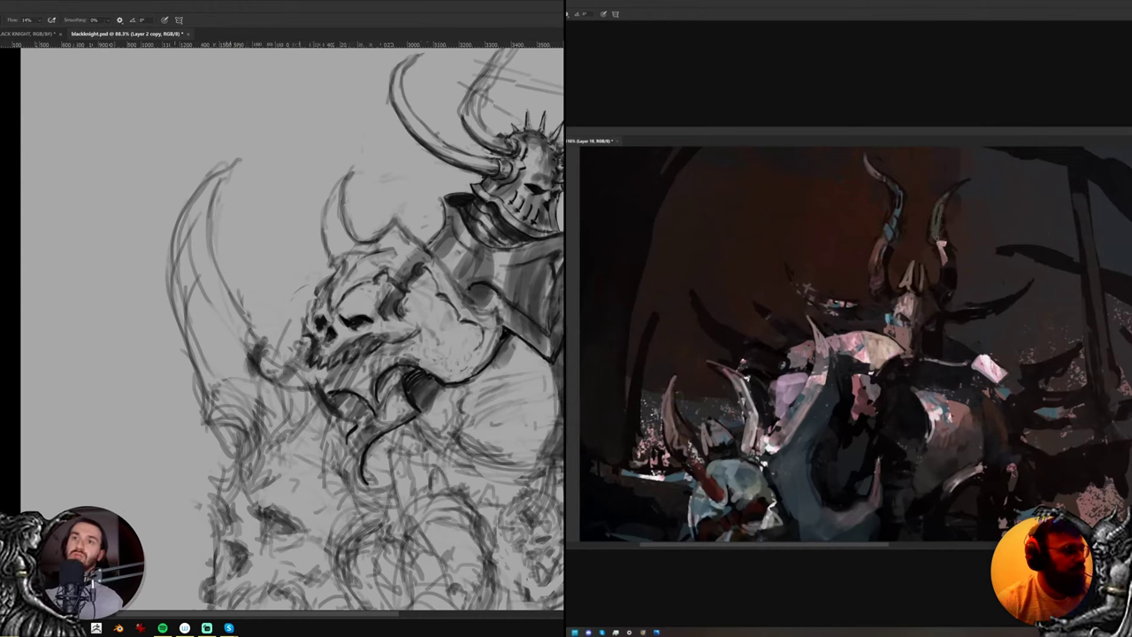
{"action": "mouse_move", "coordinate": [213, 416]}
{"action": "left_mouse_down"}
{"action": "mouse_move", "coordinate": [260, 403]}
{"action": "mouse_move", "coordinate": [248, 408]}
{"action": "mouse_move", "coordinate": [262, 432]}
{"action": "mouse_move", "coordinate": [251, 426]}
{"action": "left_mouse_up"}
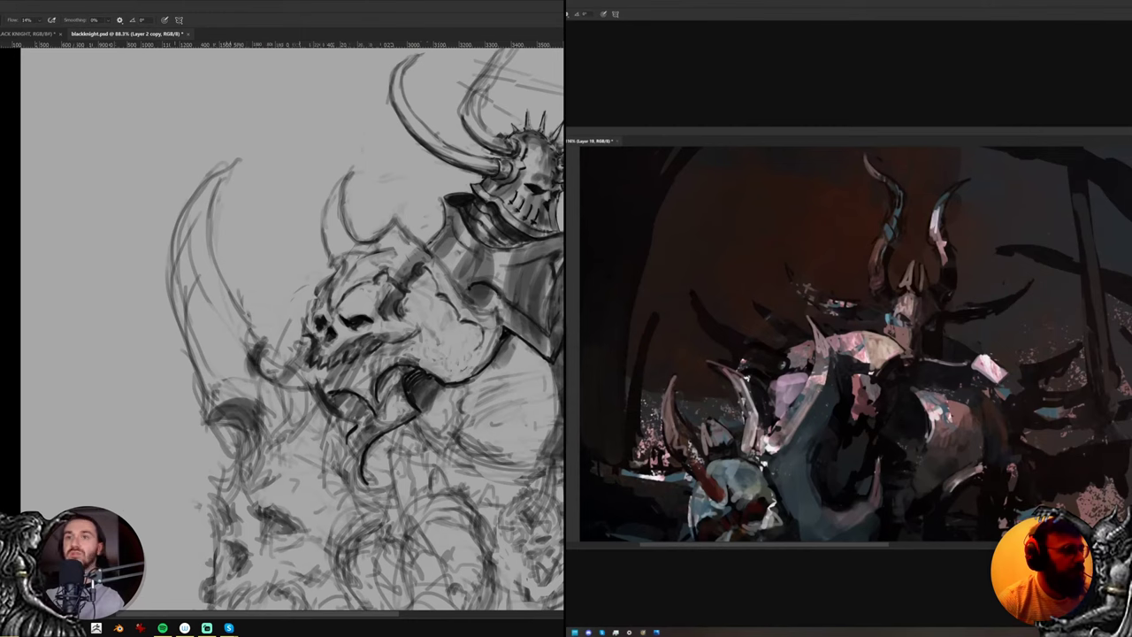
Fill the large lower skull's eye sockets and nose cavity with black in the sketch and clean up their edges
{"action": "mouse_move", "coordinate": [279, 515]}
{"action": "left_mouse_down"}
{"action": "mouse_move", "coordinate": [273, 406]}
{"action": "mouse_move", "coordinate": [288, 422]}
{"action": "mouse_move", "coordinate": [278, 408]}
{"action": "mouse_move", "coordinate": [265, 430]}
{"action": "mouse_move", "coordinate": [281, 428]}
{"action": "left_mouse_up"}
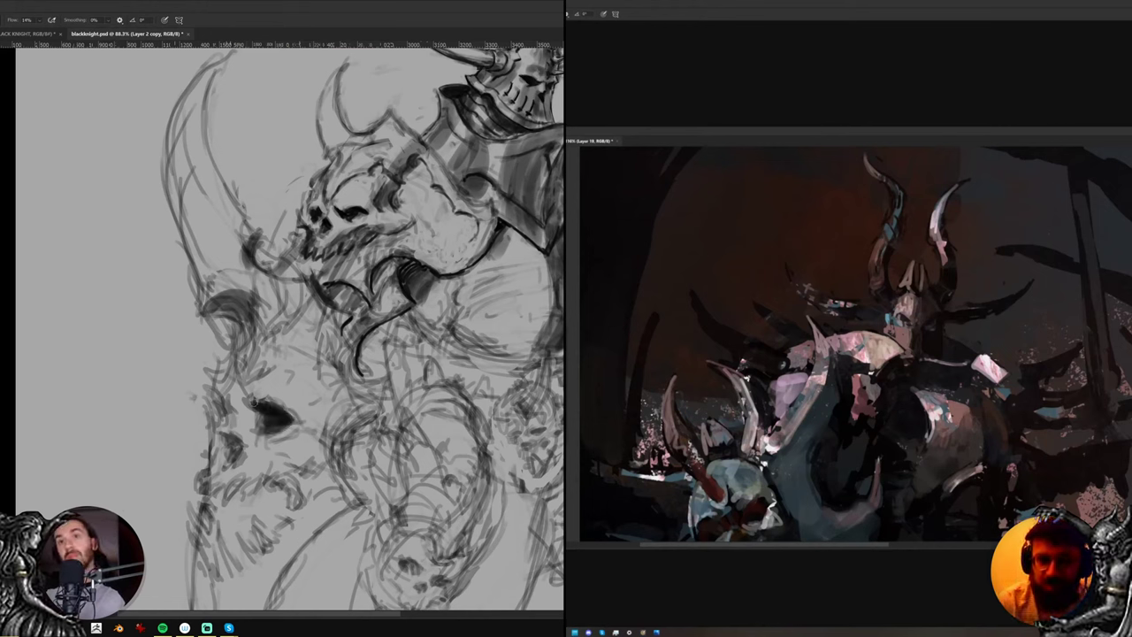
{"action": "mouse_move", "coordinate": [220, 405]}
{"action": "left_mouse_down"}
{"action": "mouse_move", "coordinate": [233, 458]}
{"action": "mouse_move", "coordinate": [235, 438]}
{"action": "left_mouse_up"}
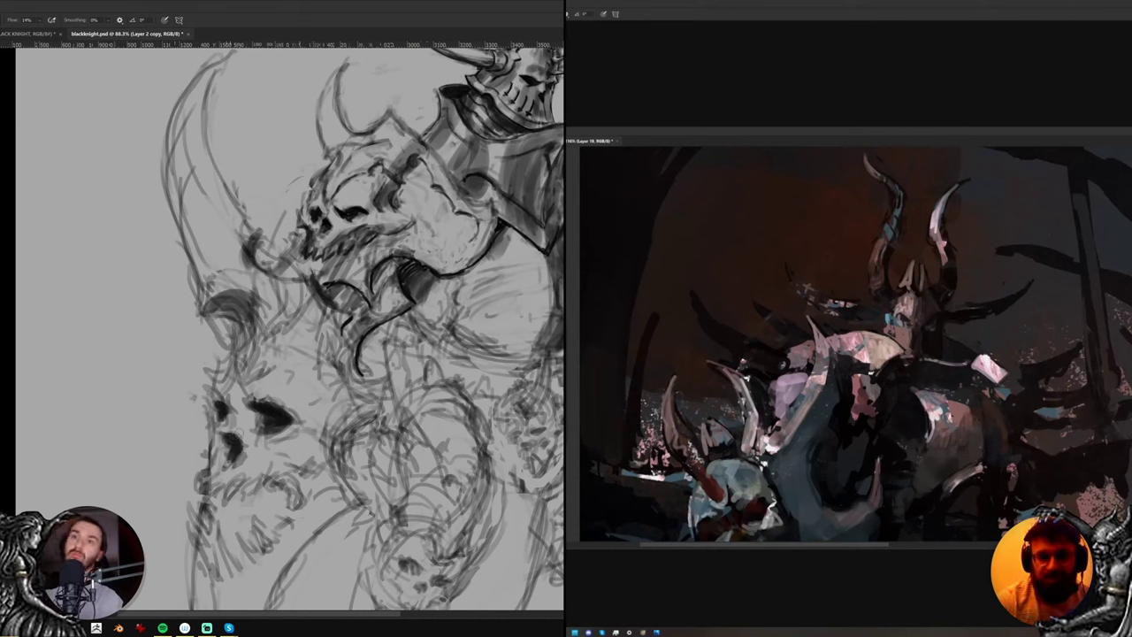
{"action": "key", "text": "e"}
{"action": "key", "text": "b"}
{"action": "left_click", "coordinate": [231, 448]}
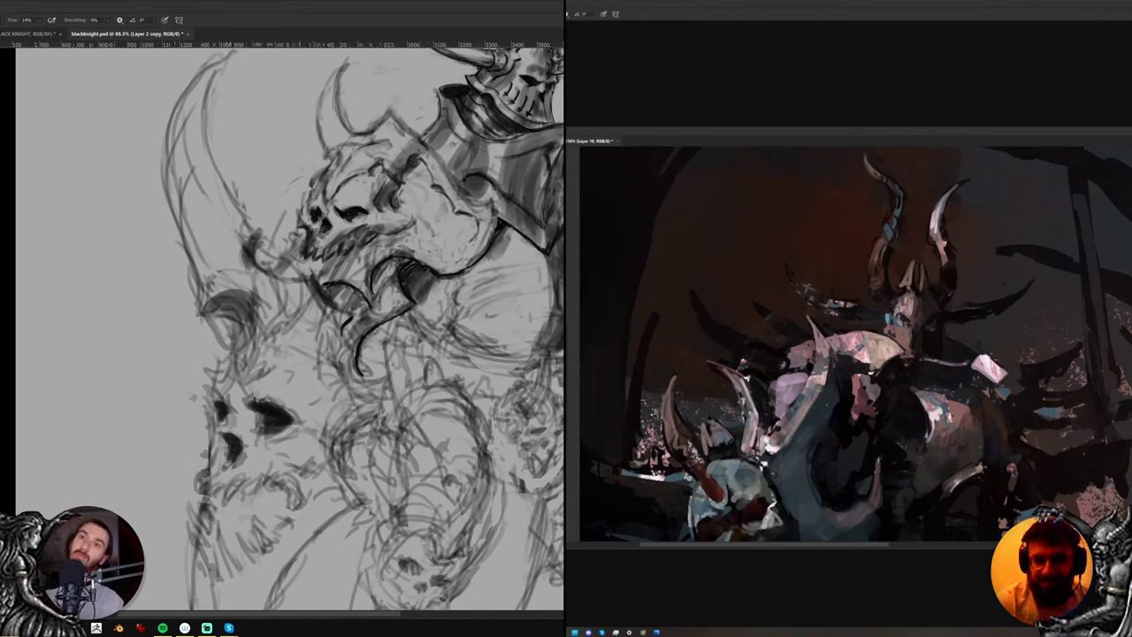
{"action": "left_click_drag", "start_coordinate": [234, 454], "coordinate": [227, 462]}
{"action": "key", "text": "e"}
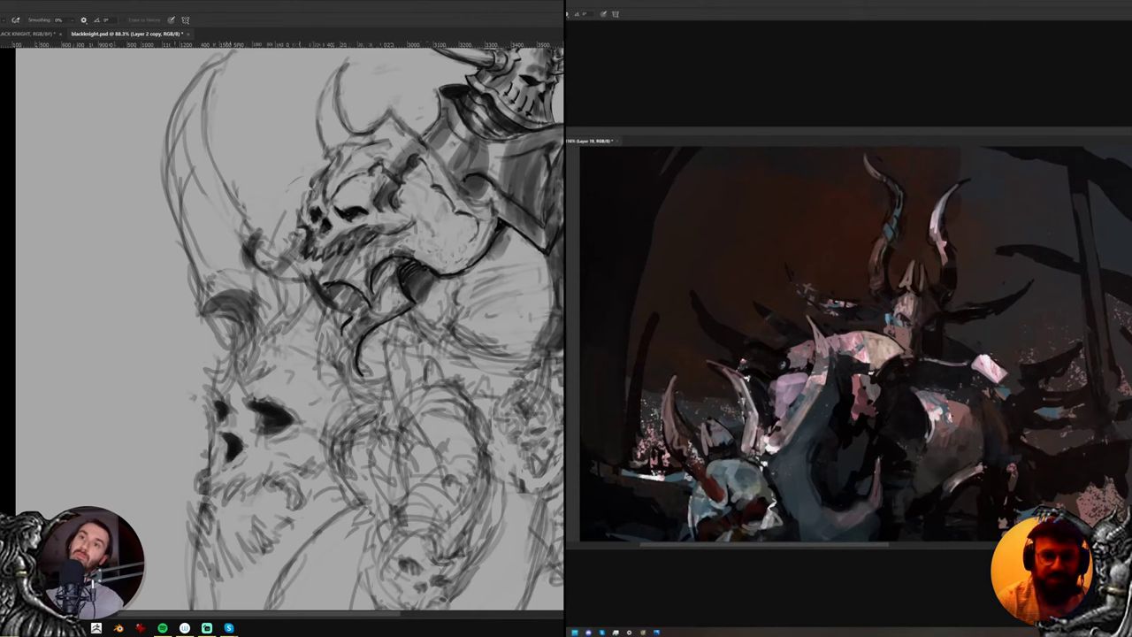
{"action": "key", "text": "b"}
{"action": "left_click", "coordinate": [234, 460]}
{"action": "key", "text": "e"}
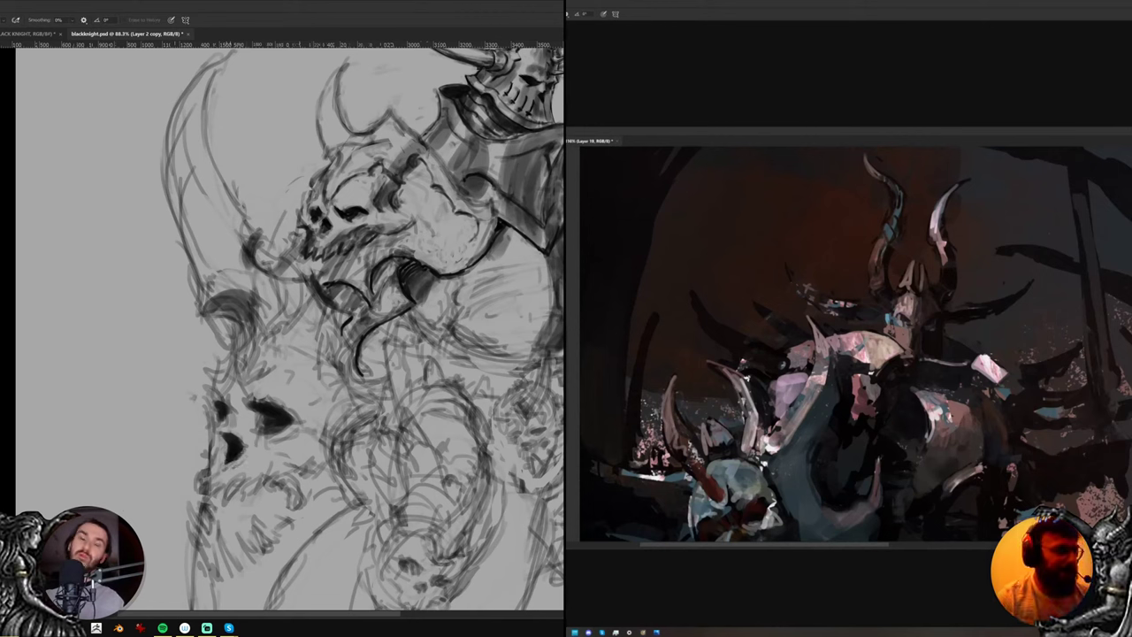
{"action": "key", "text": "b"}
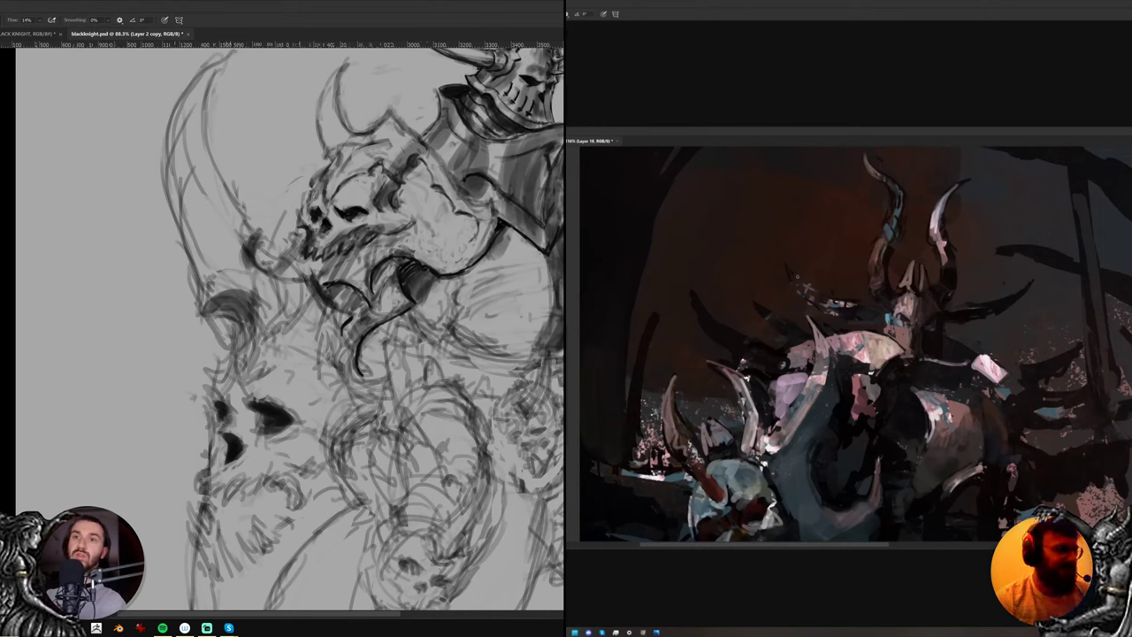
Refine the inner corner of the lower skull's eye socket, and sample a tone from the dark background behind the painted knight
{"action": "left_click_drag", "start_coordinate": [247, 406], "coordinate": [258, 417]}
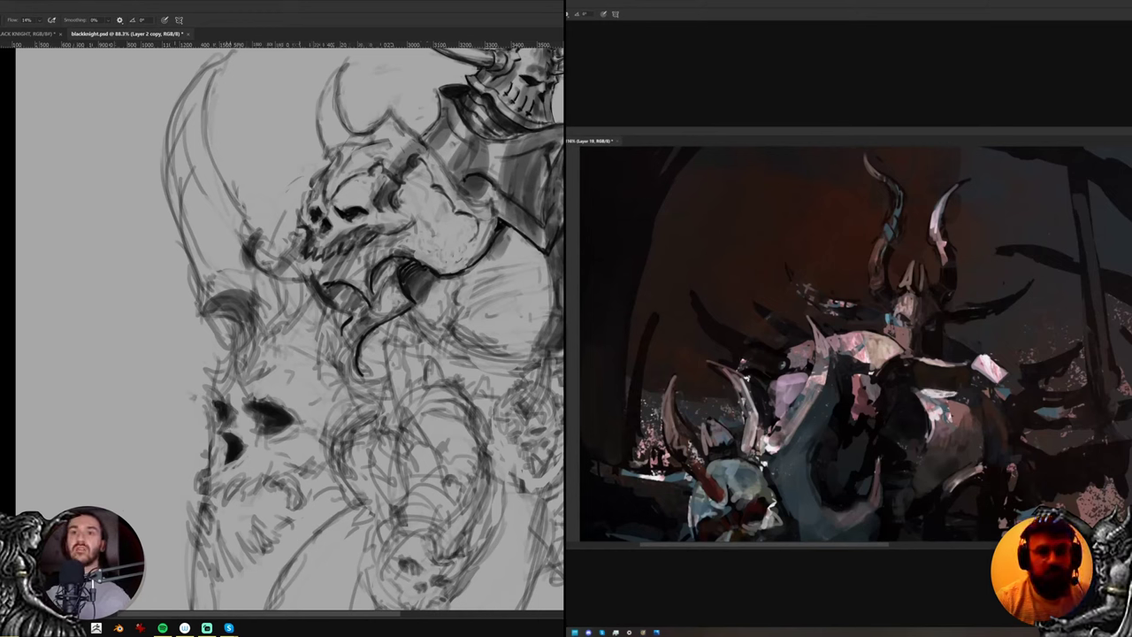
{"action": "key", "text": "e"}
{"action": "left_click", "coordinate": [1025, 403], "text": "alt"}
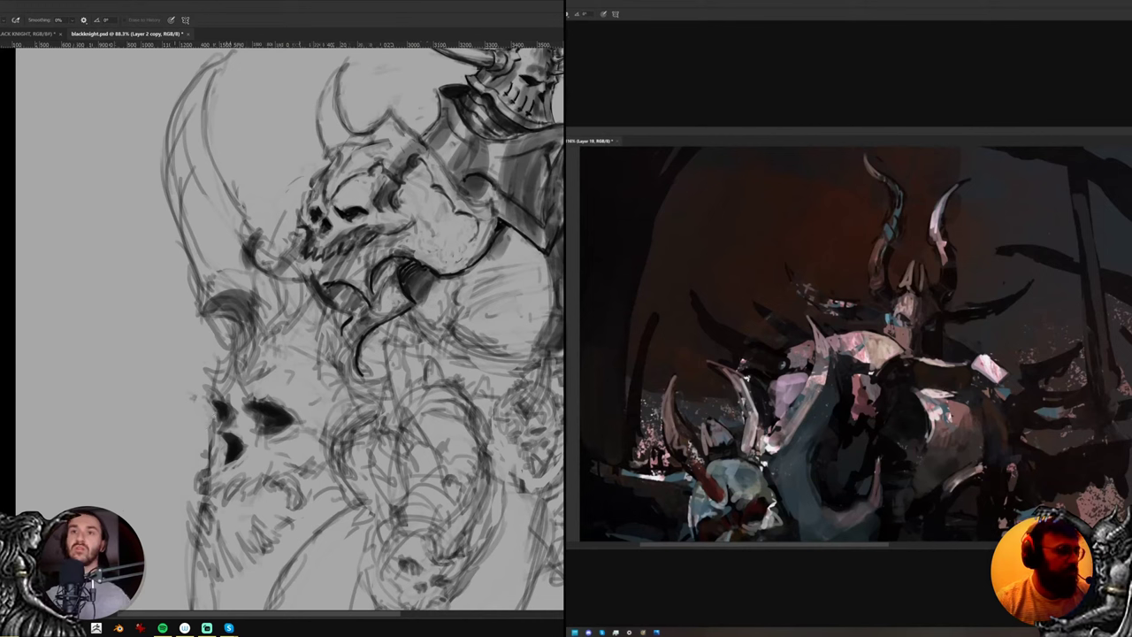
{"action": "key", "text": "b"}
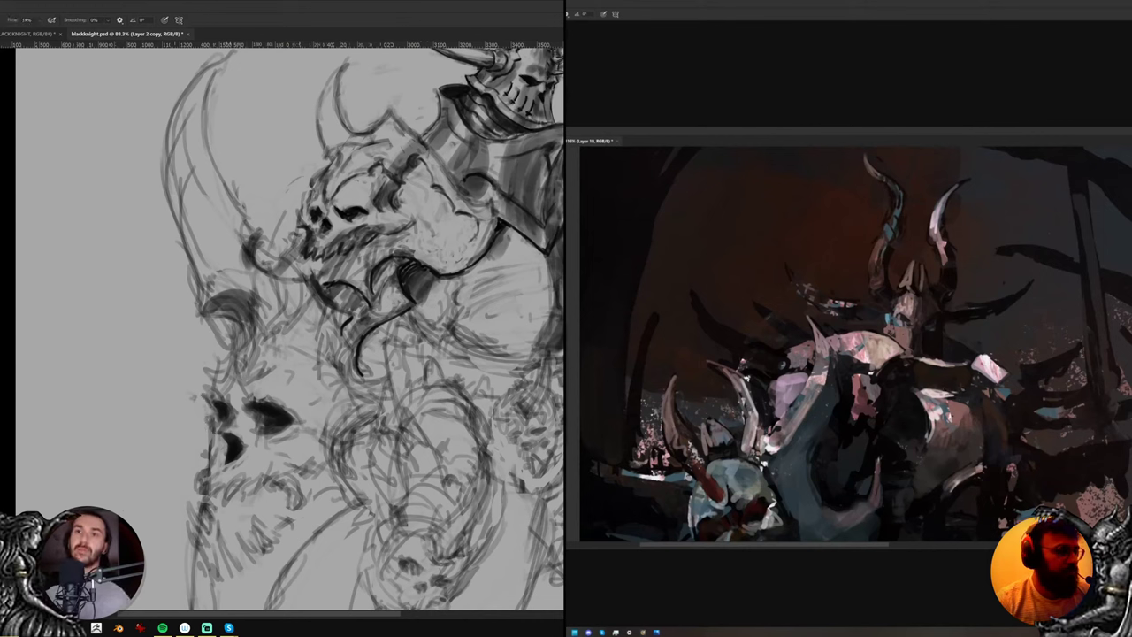
{"action": "key", "text": "e"}
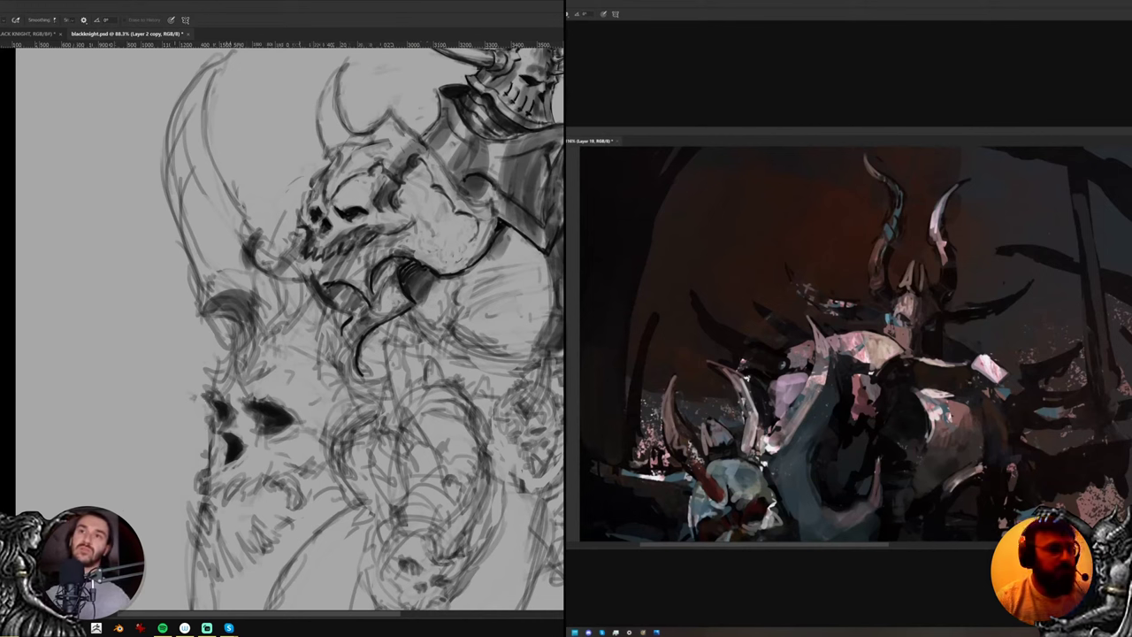
{"action": "key", "text": "b"}
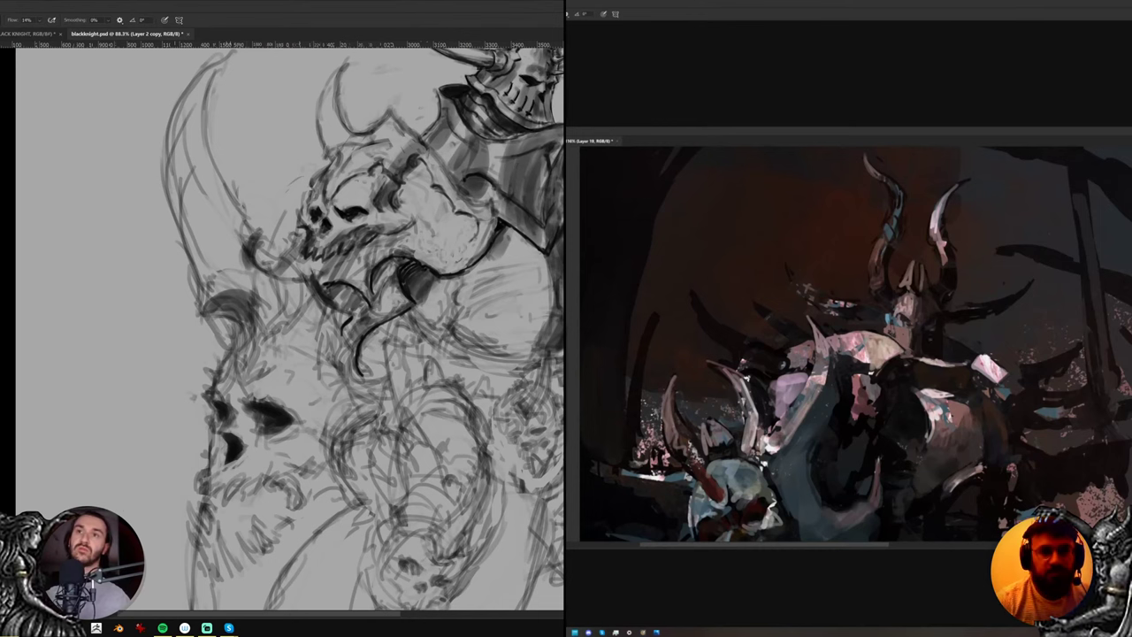
Darken the lower skull's forehead contour from the horn base down to the brow, with extra shading beneath the horn
{"action": "mouse_move", "coordinate": [240, 329]}
{"action": "left_mouse_down"}
{"action": "mouse_move", "coordinate": [252, 356]}
{"action": "mouse_move", "coordinate": [229, 398]}
{"action": "left_mouse_up"}
{"action": "key", "text": "e"}
{"action": "key", "text": "b"}
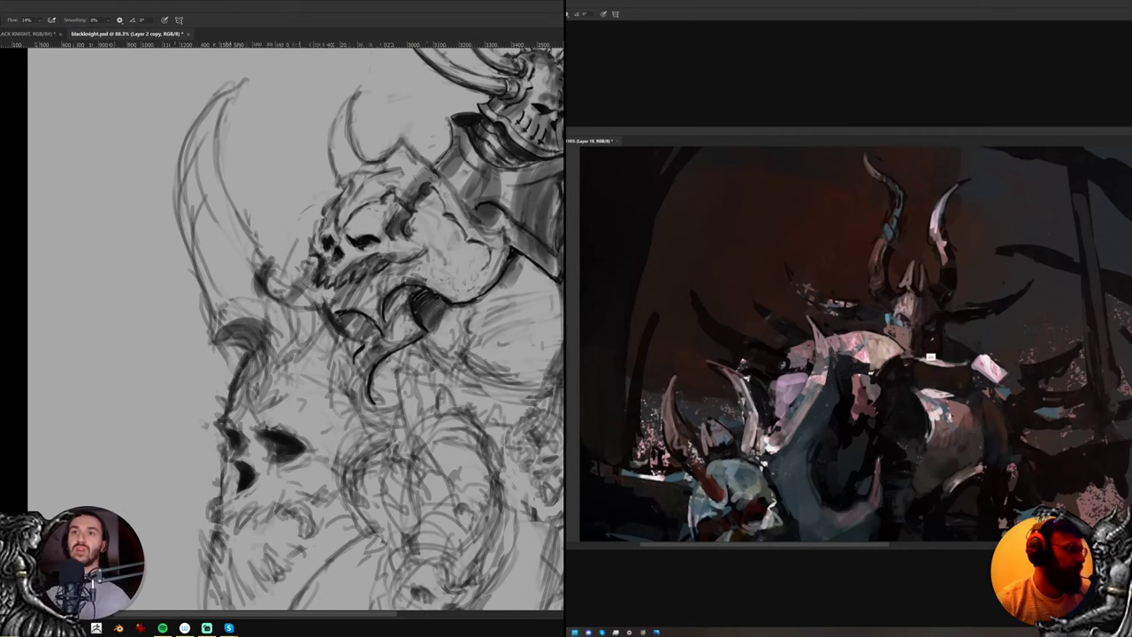
{"action": "left_click_drag", "start_coordinate": [258, 350], "coordinate": [239, 380]}
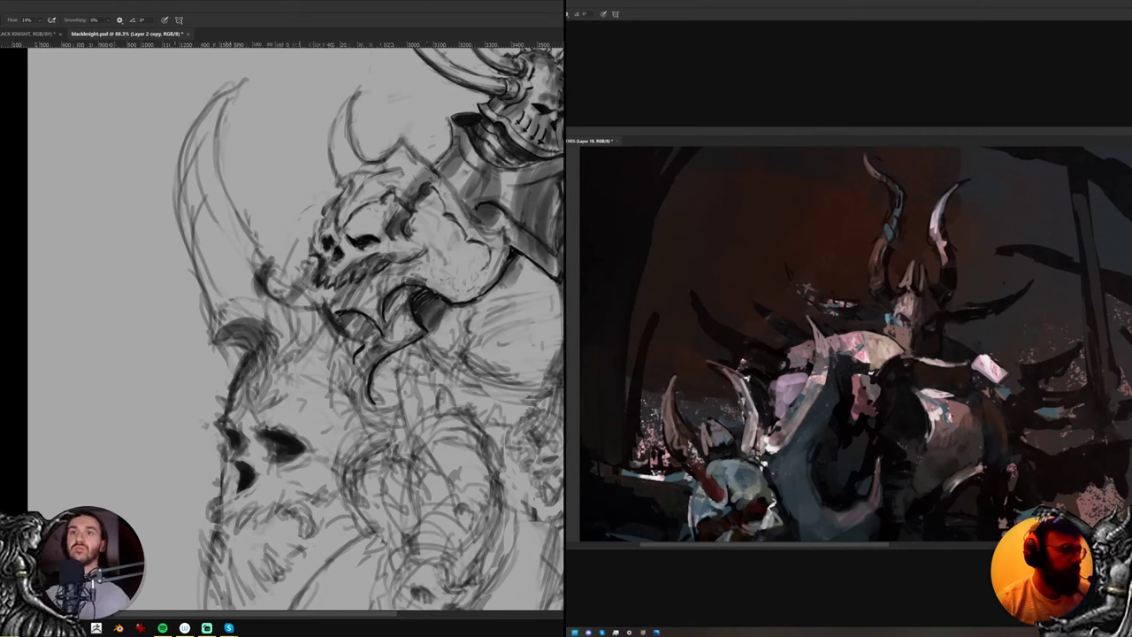
{"action": "left_click_drag", "start_coordinate": [276, 333], "coordinate": [271, 356]}
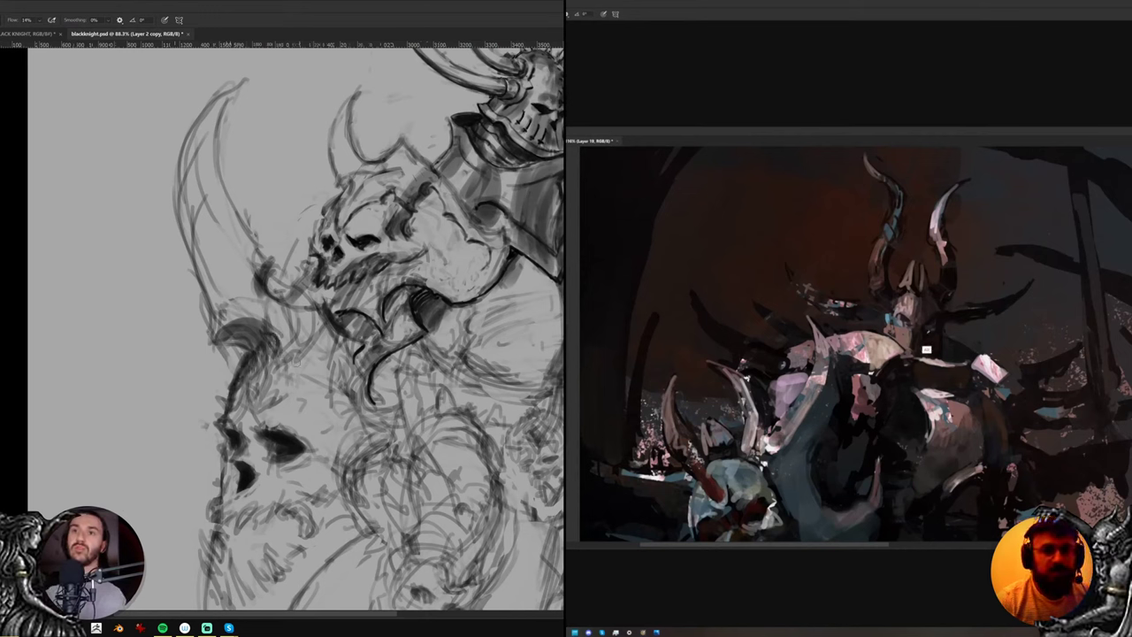
Darken the contour between the lower skull's crown and the pauldron's jaw, and erase stray lines around the jaw tip
{"action": "mouse_move", "coordinate": [305, 352]}
{"action": "left_mouse_down"}
{"action": "mouse_move", "coordinate": [288, 359]}
{"action": "mouse_move", "coordinate": [328, 323]}
{"action": "mouse_move", "coordinate": [315, 346]}
{"action": "mouse_move", "coordinate": [346, 365]}
{"action": "mouse_move", "coordinate": [337, 383]}
{"action": "left_mouse_up"}
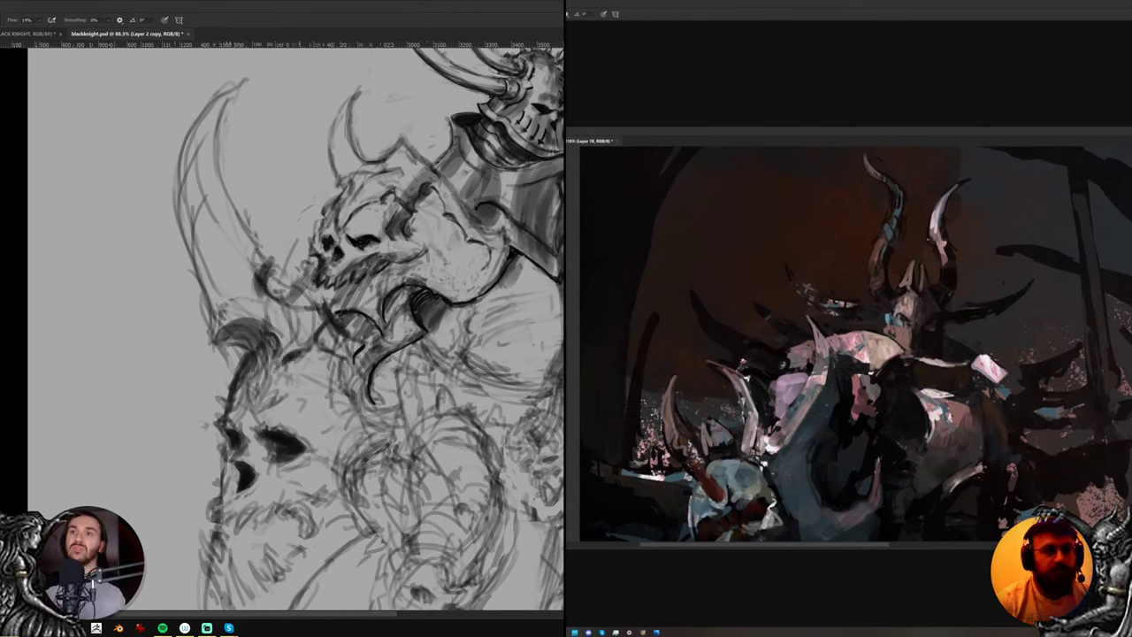
{"action": "key", "text": "e"}
{"action": "left_click_drag", "start_coordinate": [343, 336], "coordinate": [327, 348]}
{"action": "left_click_drag", "start_coordinate": [337, 328], "coordinate": [319, 343]}
{"action": "key", "text": "b"}
Shade the curved armour hook under the sketched pauldron's jaw, while adding light strokes to the painted helmet's left horn
{"action": "left_click_drag", "start_coordinate": [893, 278], "coordinate": [895, 329]}
{"action": "left_click_drag", "start_coordinate": [334, 315], "coordinate": [358, 333]}
{"action": "left_click_drag", "start_coordinate": [889, 280], "coordinate": [883, 302]}
{"action": "left_click_drag", "start_coordinate": [351, 329], "coordinate": [367, 340]}
{"action": "left_click_drag", "start_coordinate": [888, 279], "coordinate": [877, 300]}
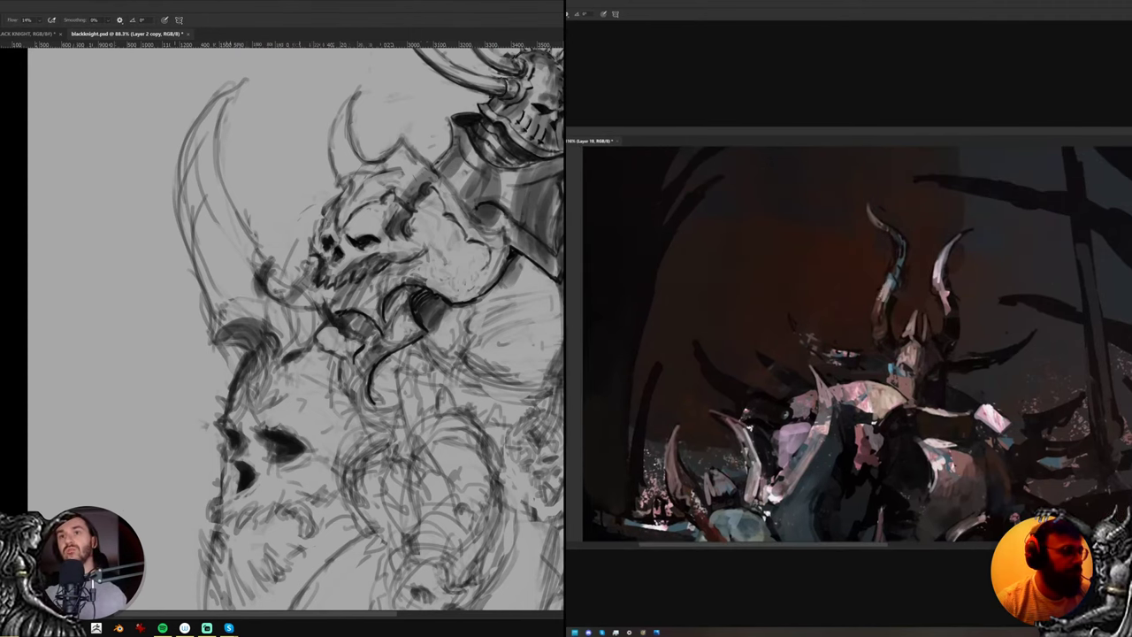
{"action": "left_click_drag", "start_coordinate": [355, 347], "coordinate": [368, 384]}
{"action": "left_click_drag", "start_coordinate": [882, 301], "coordinate": [875, 319]}
{"action": "left_click_drag", "start_coordinate": [355, 347], "coordinate": [368, 373]}
{"action": "left_click_drag", "start_coordinate": [879, 308], "coordinate": [872, 321]}
Deepen the shading along the hooked plates below the sketched pauldron, and blend the middle and base of the painted left horn
{"action": "left_click_drag", "start_coordinate": [419, 328], "coordinate": [378, 366]}
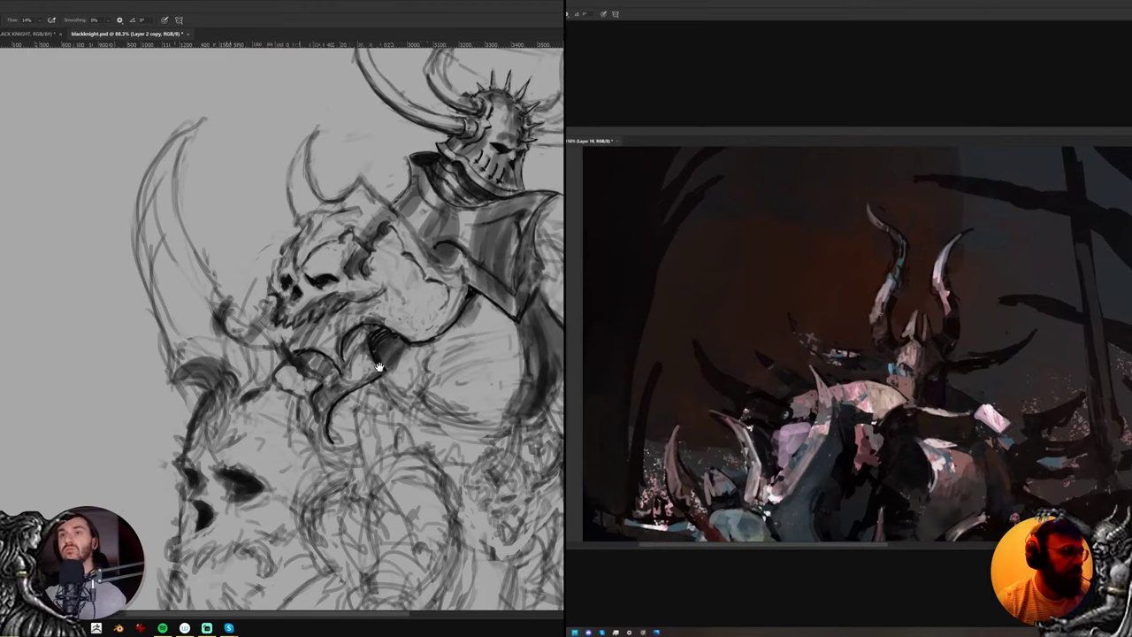
{"action": "left_click_drag", "start_coordinate": [883, 319], "coordinate": [873, 342]}
{"action": "left_click_drag", "start_coordinate": [347, 372], "coordinate": [373, 387]}
{"action": "left_click_drag", "start_coordinate": [881, 324], "coordinate": [872, 334]}
{"action": "mouse_move", "coordinate": [343, 361]}
{"action": "left_mouse_down"}
{"action": "mouse_move", "coordinate": [373, 386]}
{"action": "mouse_move", "coordinate": [371, 375]}
{"action": "left_mouse_up"}
{"action": "mouse_move", "coordinate": [355, 358]}
{"action": "left_mouse_down"}
{"action": "mouse_move", "coordinate": [371, 375]}
{"action": "mouse_move", "coordinate": [331, 389]}
{"action": "left_mouse_up"}
{"action": "left_click_drag", "start_coordinate": [889, 296], "coordinate": [882, 305]}
{"action": "left_click_drag", "start_coordinate": [897, 267], "coordinate": [887, 281]}
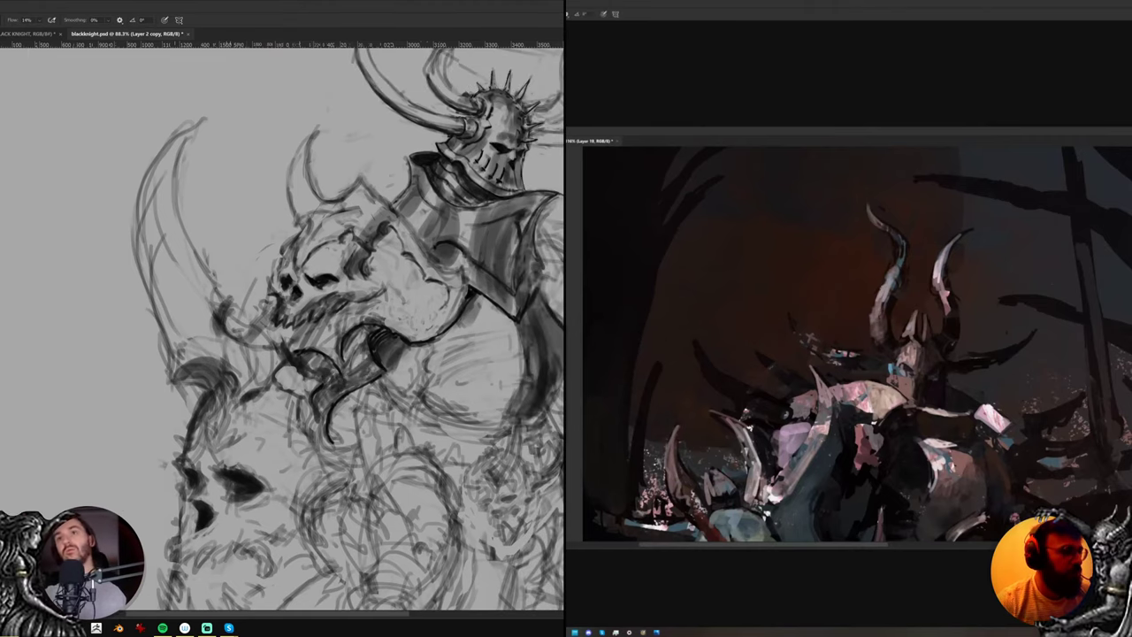
{"action": "left_click_drag", "start_coordinate": [345, 357], "coordinate": [354, 335]}
{"action": "left_click_drag", "start_coordinate": [893, 311], "coordinate": [886, 318]}
{"action": "left_click_drag", "start_coordinate": [348, 345], "coordinate": [368, 327]}
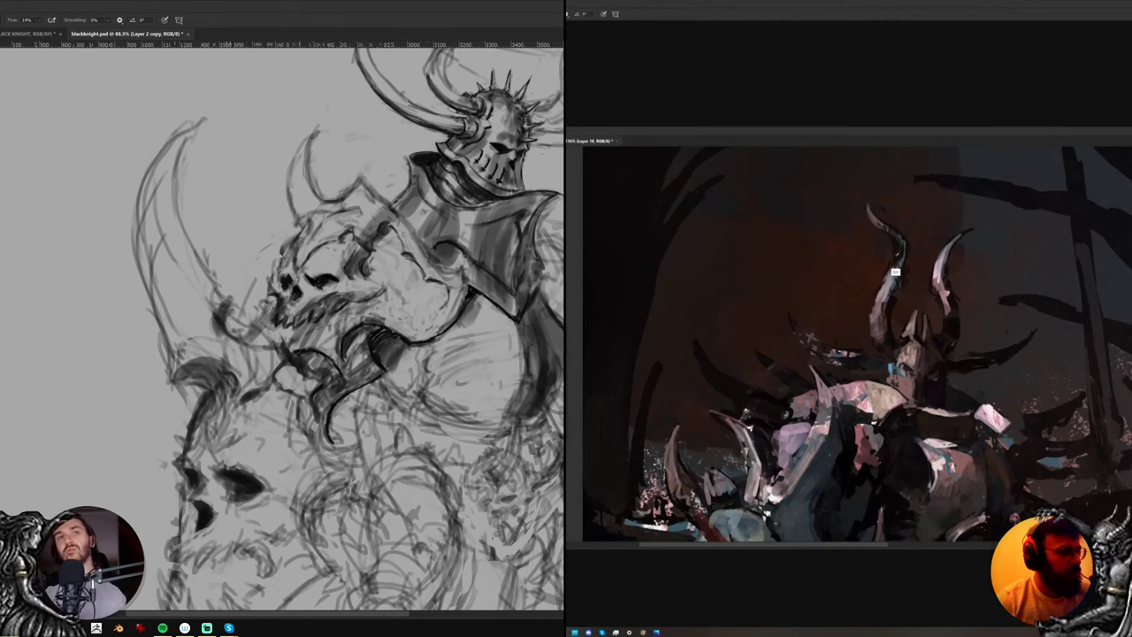
Check the whole painting zoomed out, and add a stroke to the crown of the small painted skull
{"action": "key", "text": "ctrl+0"}
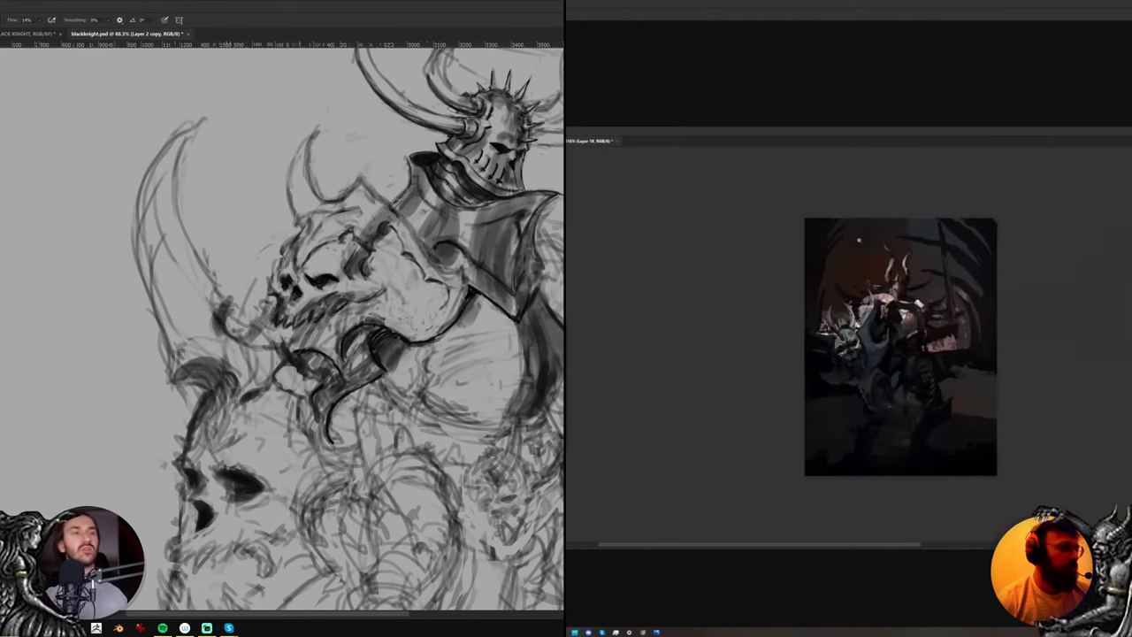
{"action": "left_click_drag", "start_coordinate": [859, 240], "coordinate": [854, 239]}
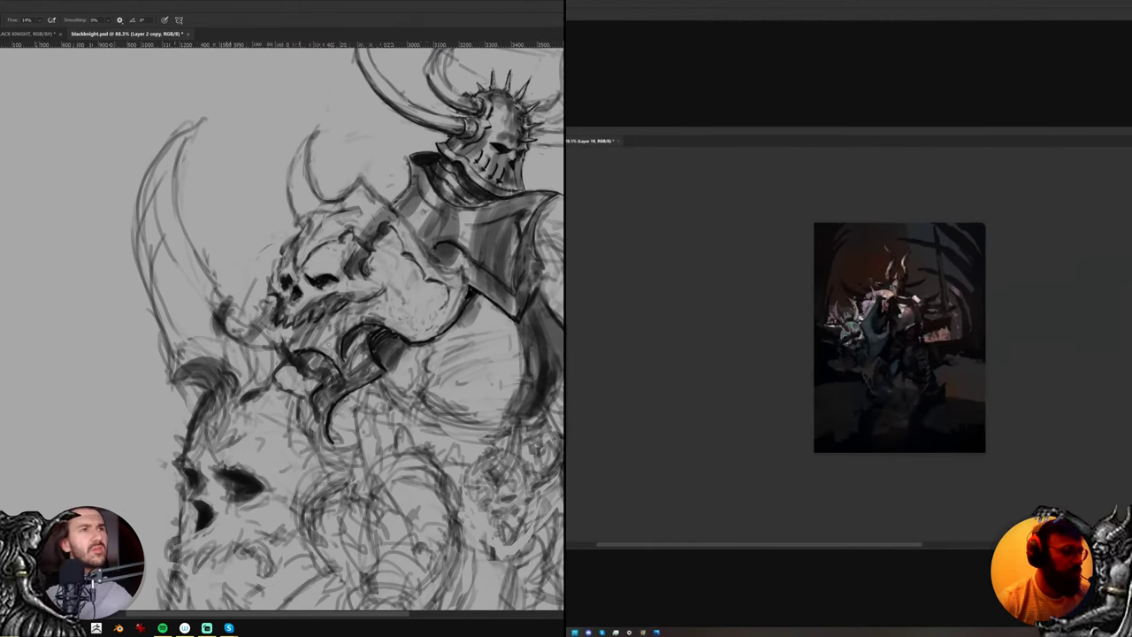
{"action": "left_click_drag", "start_coordinate": [898, 312], "coordinate": [934, 313]}
{"action": "scroll", "coordinate": [917, 311], "scroll_direction": "up", "scroll_amount": 1}
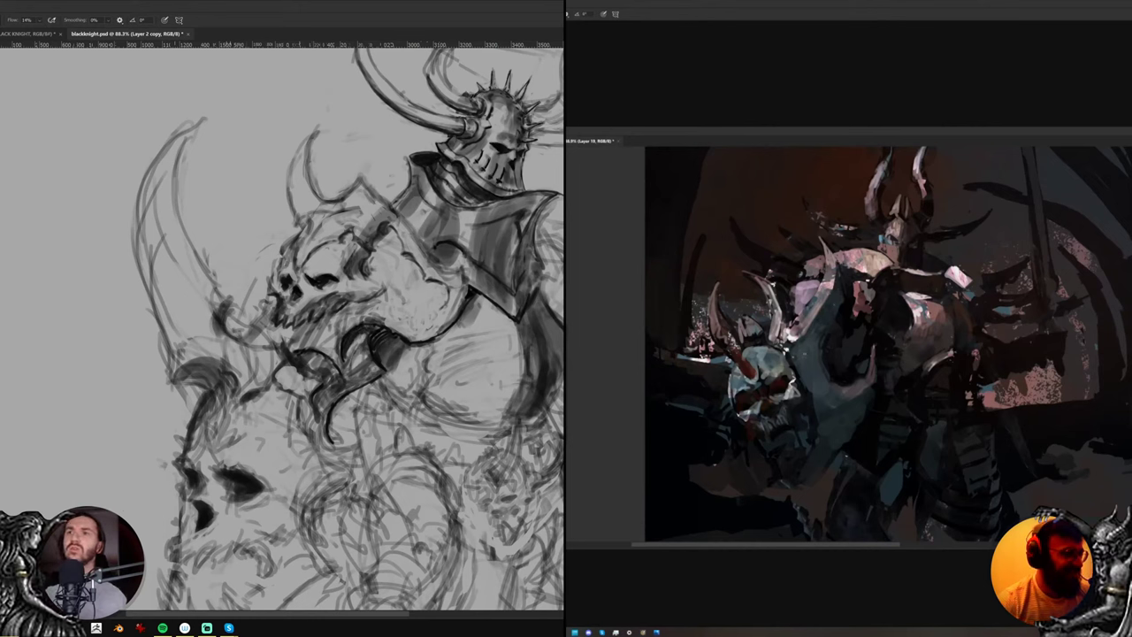
{"action": "left_click_drag", "start_coordinate": [779, 350], "coordinate": [793, 369]}
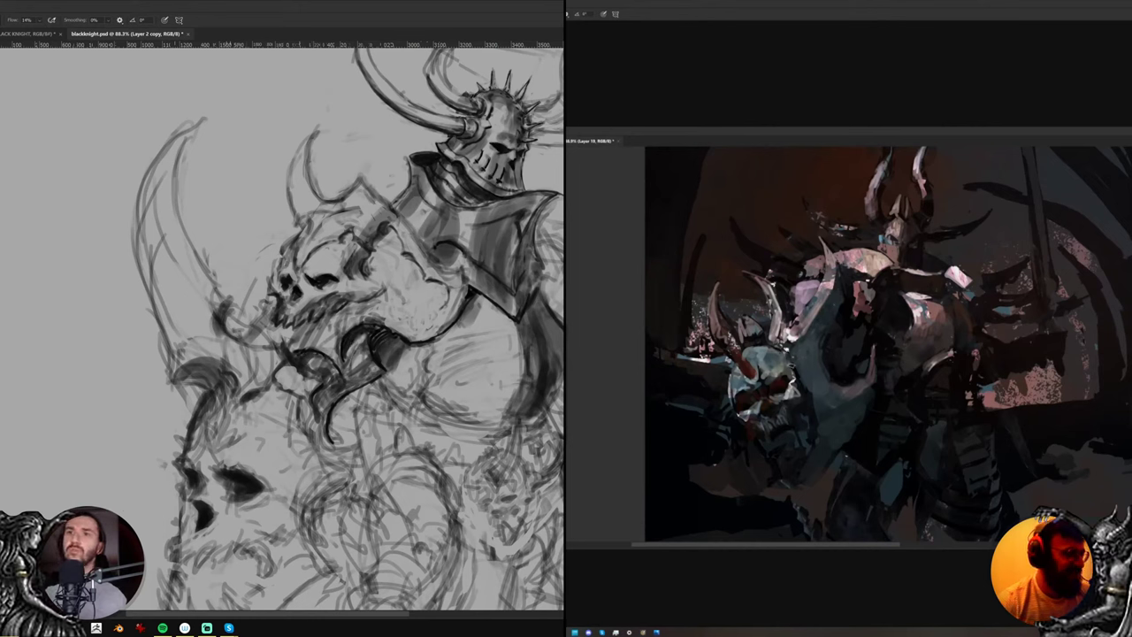
Paint sampled tones along the painted pauldron's upper edge, and darken the sketched skull pauldron's brow above the eye socket
{"action": "left_click_drag", "start_coordinate": [352, 240], "coordinate": [334, 275]}
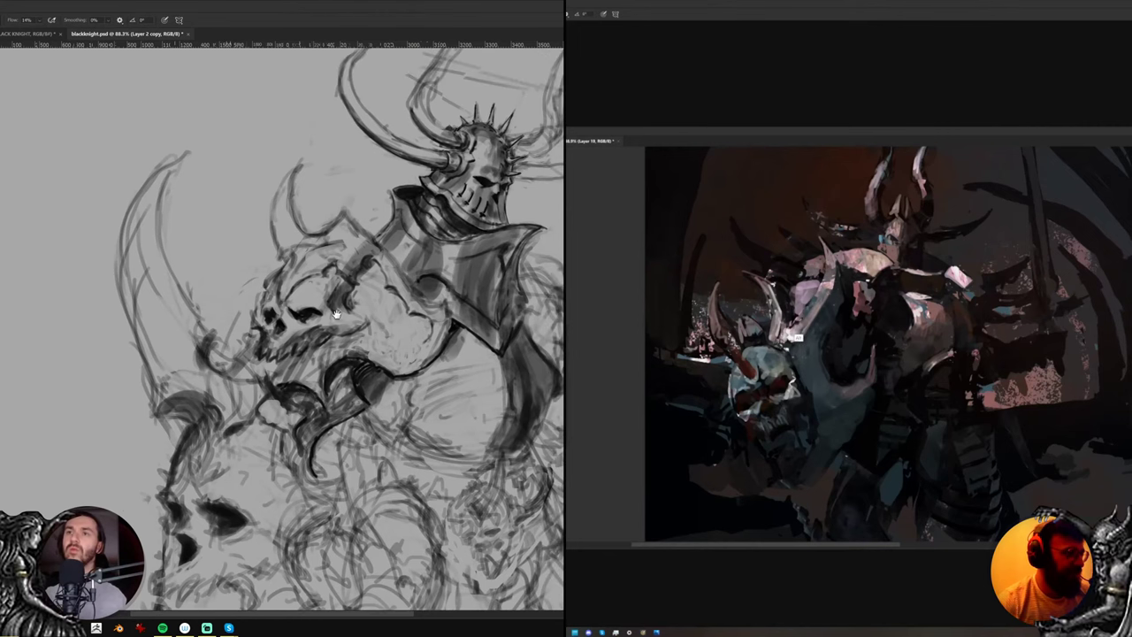
{"action": "left_click", "coordinate": [803, 282], "text": "alt"}
{"action": "left_click_drag", "start_coordinate": [793, 290], "coordinate": [821, 276]}
{"action": "left_click_drag", "start_coordinate": [286, 298], "coordinate": [315, 276]}
{"action": "left_click", "coordinate": [818, 270], "text": "alt"}
{"action": "left_click_drag", "start_coordinate": [860, 276], "coordinate": [869, 279]}
{"action": "key", "text": "e"}
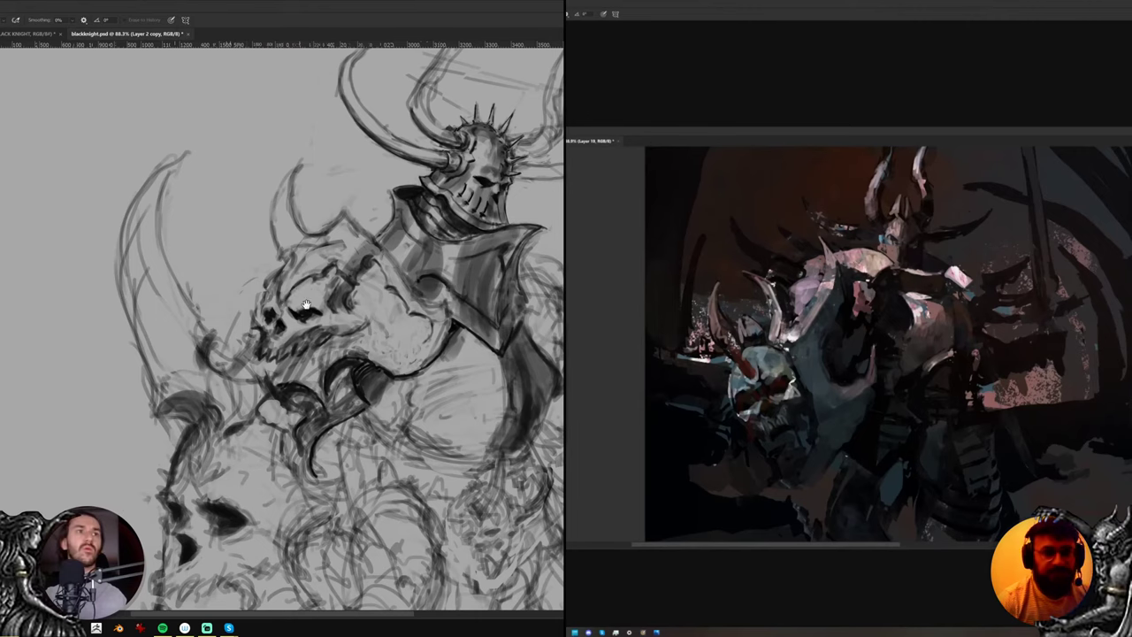
Mirror the sketch canvas horizontally and shade the rounded lower breastplate with long curved strokes
{"action": "scroll", "coordinate": [299, 296], "scroll_direction": "up", "scroll_amount": 3}
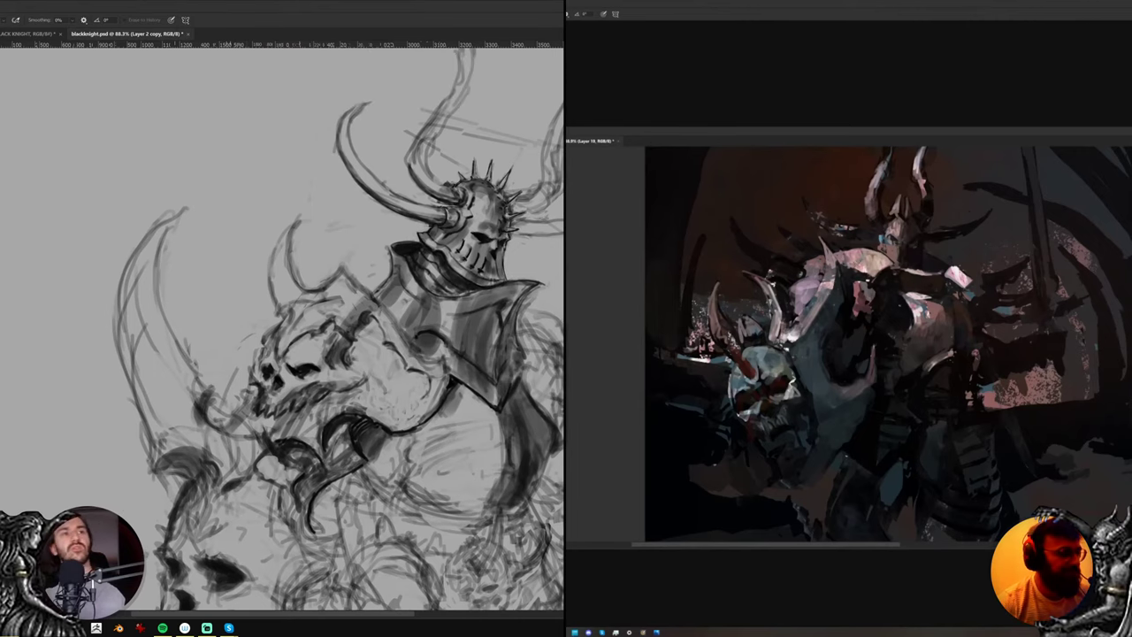
{"action": "left_click_drag", "start_coordinate": [339, 308], "coordinate": [316, 318]}
{"action": "key", "text": "ctrl+shift+h"}
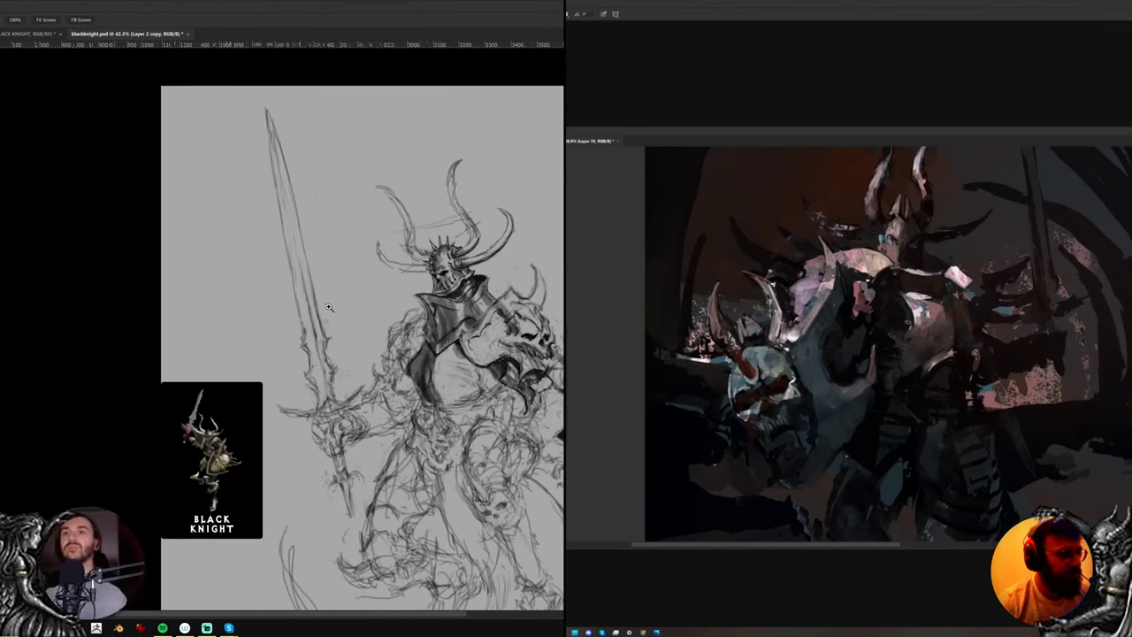
{"action": "mouse_move", "coordinate": [476, 340]}
{"action": "left_mouse_down"}
{"action": "mouse_move", "coordinate": [417, 307]}
{"action": "mouse_move", "coordinate": [438, 306]}
{"action": "mouse_move", "coordinate": [418, 328]}
{"action": "left_mouse_up"}
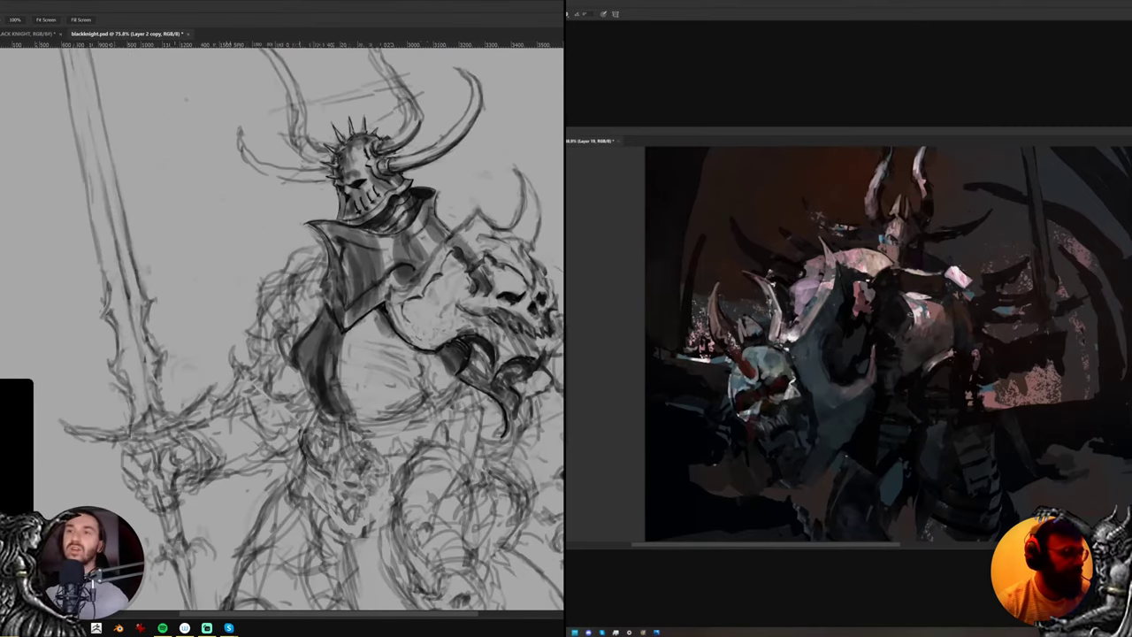
{"action": "key", "text": "b"}
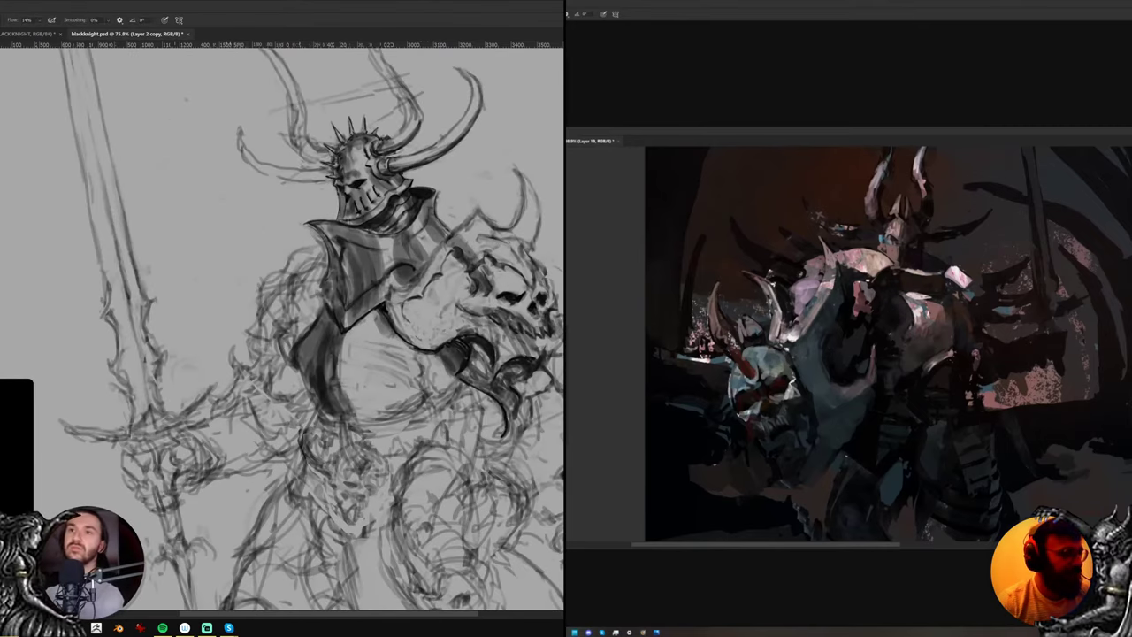
{"action": "mouse_move", "coordinate": [346, 332]}
{"action": "left_mouse_down"}
{"action": "mouse_move", "coordinate": [365, 419]}
{"action": "mouse_move", "coordinate": [361, 394]}
{"action": "mouse_move", "coordinate": [386, 412]}
{"action": "left_mouse_up"}
{"action": "mouse_move", "coordinate": [372, 319]}
{"action": "left_mouse_down"}
{"action": "mouse_move", "coordinate": [400, 412]}
{"action": "mouse_move", "coordinate": [414, 409]}
{"action": "left_mouse_up"}
{"action": "left_click_drag", "start_coordinate": [398, 343], "coordinate": [423, 380]}
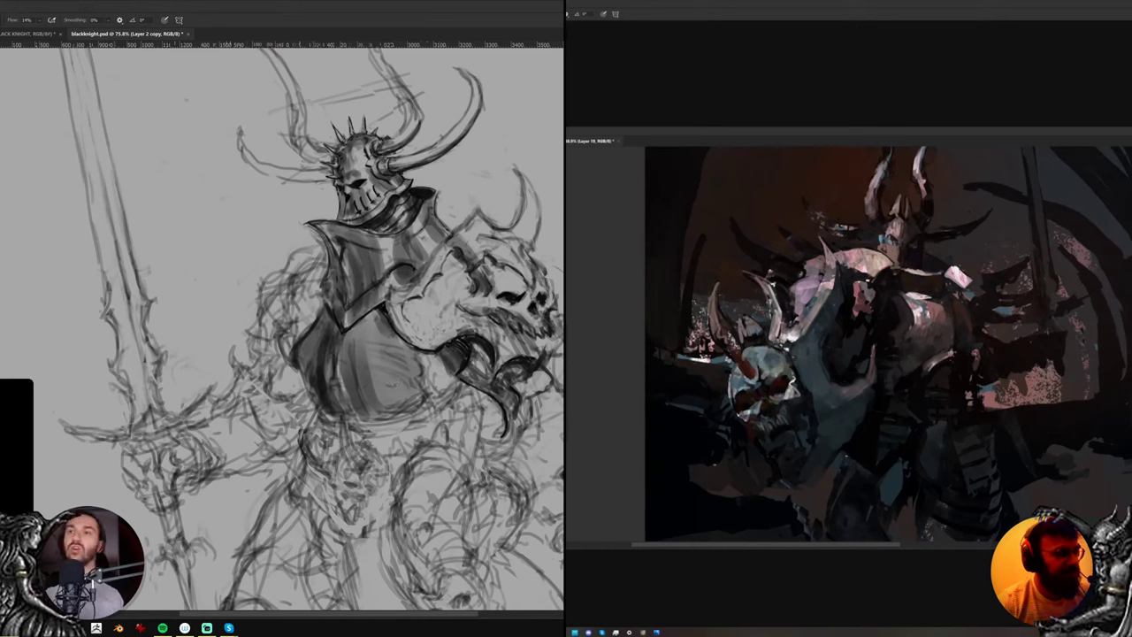
Darken the side plate of the sketched torso and the recessed panel of the upper chest plate
{"action": "mouse_move", "coordinate": [315, 324]}
{"action": "left_mouse_down"}
{"action": "mouse_move", "coordinate": [295, 352]}
{"action": "mouse_move", "coordinate": [312, 354]}
{"action": "left_mouse_up"}
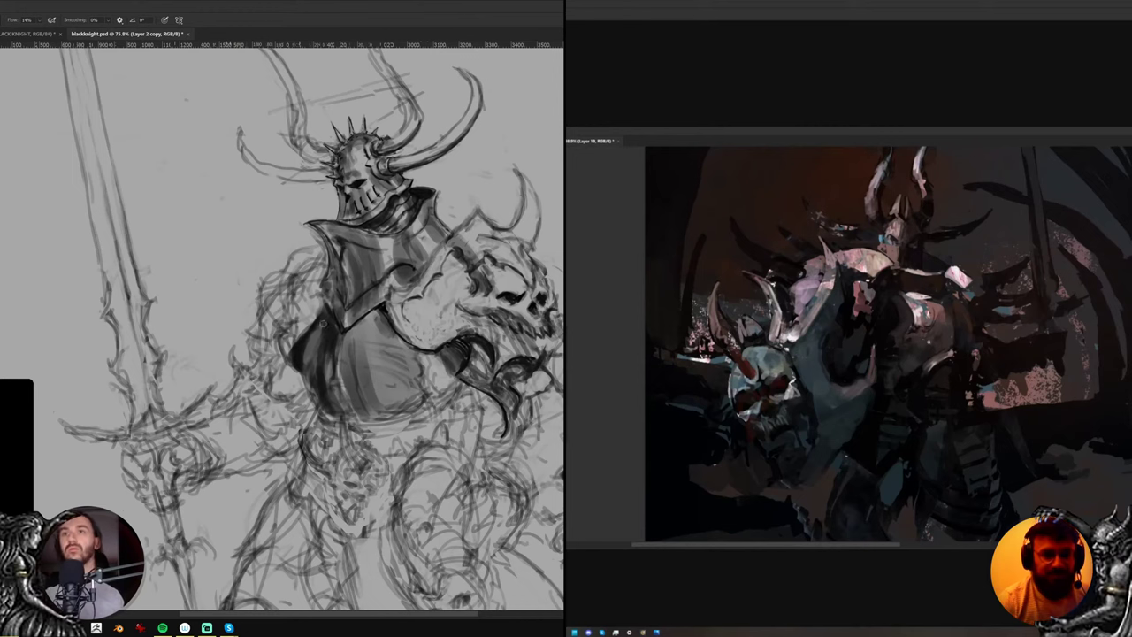
{"action": "mouse_move", "coordinate": [326, 322]}
{"action": "left_mouse_down"}
{"action": "mouse_move", "coordinate": [322, 381]}
{"action": "mouse_move", "coordinate": [323, 354]}
{"action": "left_mouse_up"}
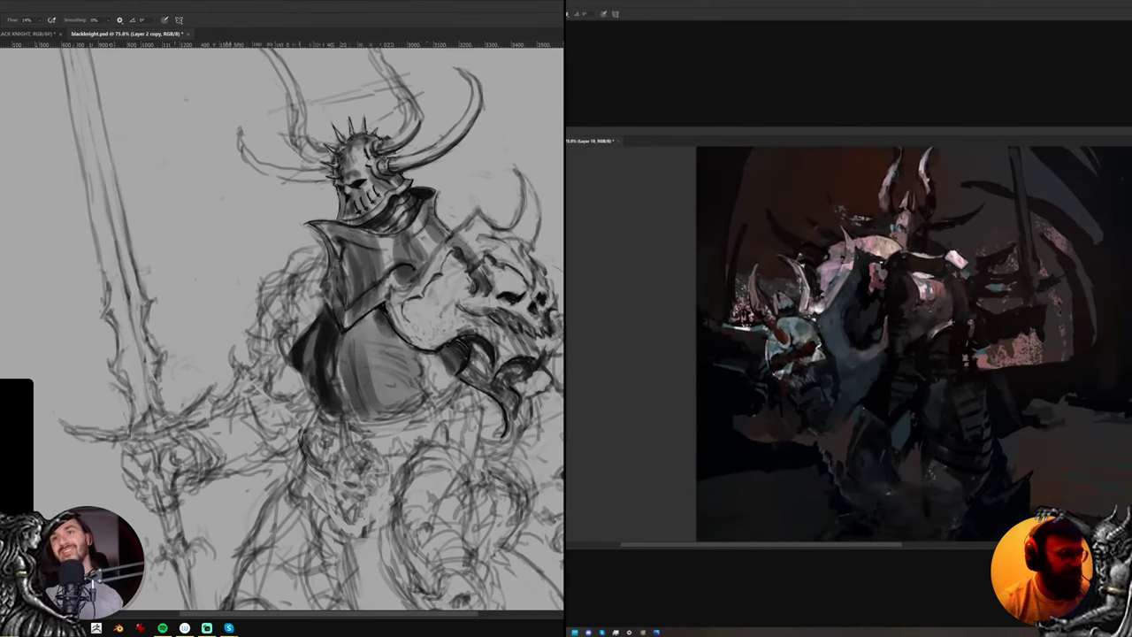
{"action": "mouse_move", "coordinate": [334, 252]}
{"action": "left_mouse_down"}
{"action": "mouse_move", "coordinate": [331, 299]}
{"action": "mouse_move", "coordinate": [365, 315]}
{"action": "mouse_move", "coordinate": [351, 257]}
{"action": "mouse_move", "coordinate": [355, 247]}
{"action": "mouse_move", "coordinate": [366, 272]}
{"action": "mouse_move", "coordinate": [366, 249]}
{"action": "left_mouse_up"}
Blend sampled tones around the highlight on the painted knight's rounded chest armour
{"action": "left_click", "coordinate": [943, 278], "text": "alt"}
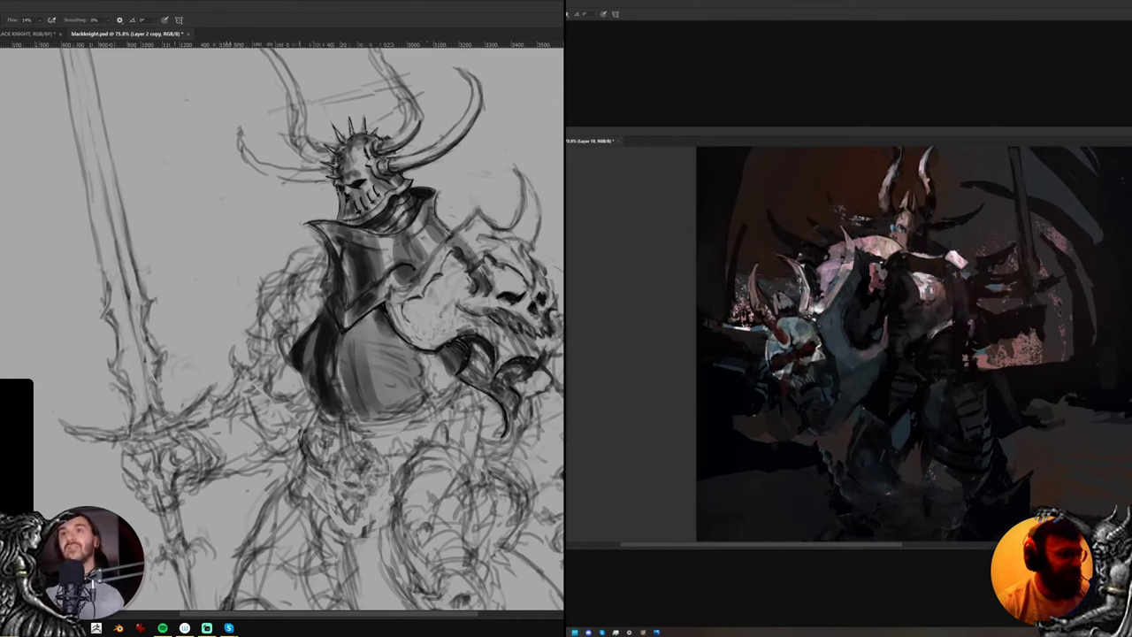
{"action": "left_click", "coordinate": [940, 287], "text": "alt"}
{"action": "left_click_drag", "start_coordinate": [932, 295], "coordinate": [921, 301]}
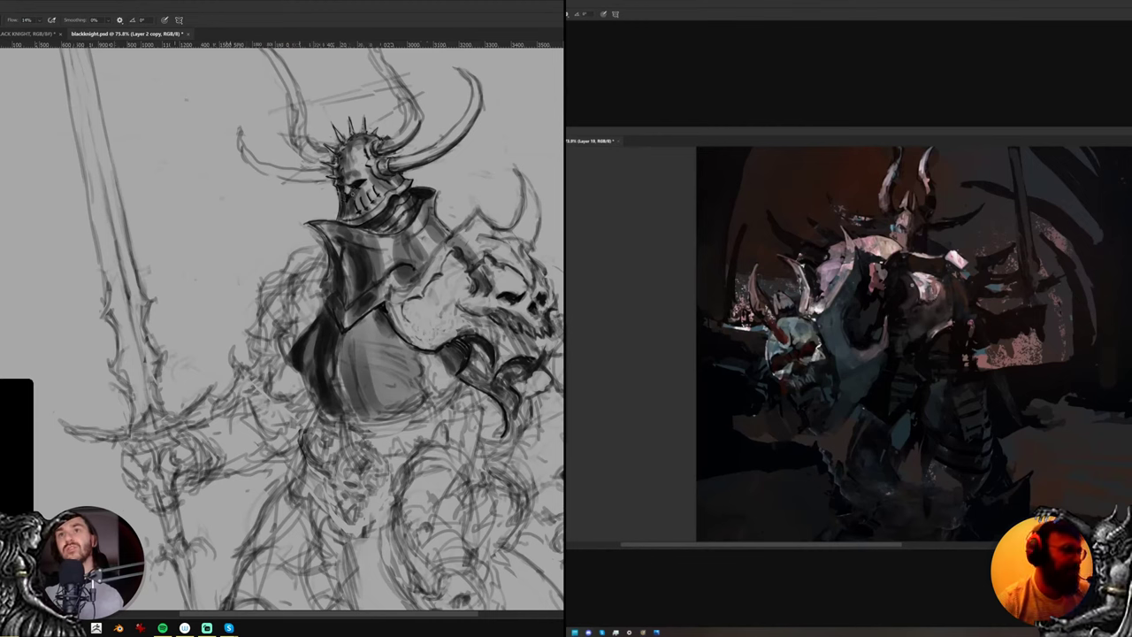
{"action": "scroll", "coordinate": [914, 283], "scroll_direction": "down", "scroll_amount": 6}
{"action": "scroll", "coordinate": [914, 283], "scroll_direction": "up", "scroll_amount": 7}
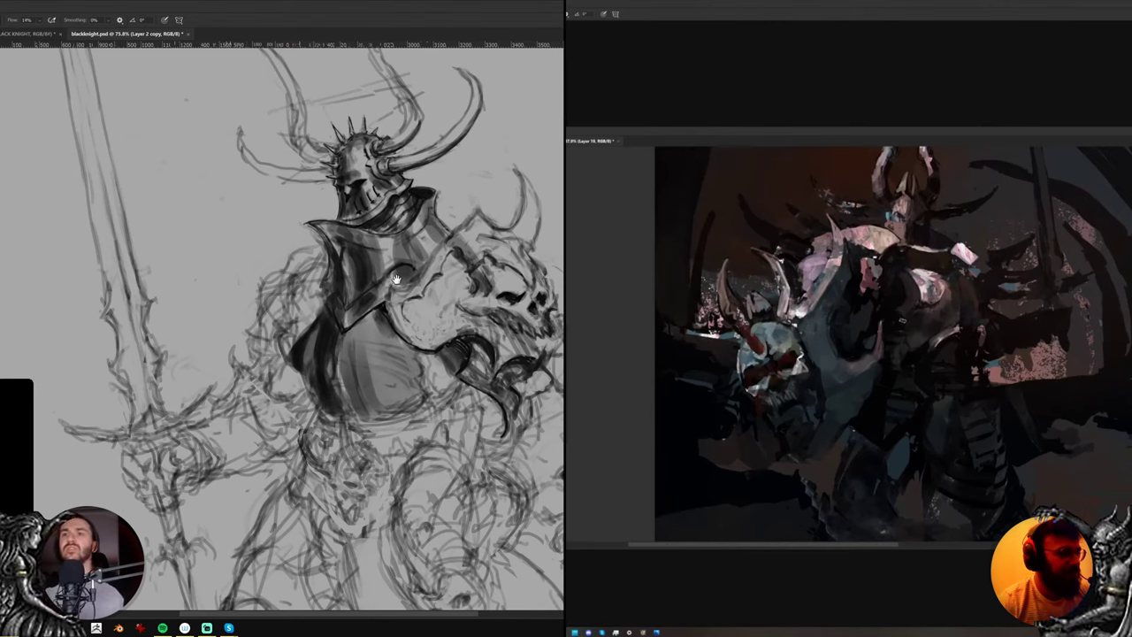
Shade the sketched shoulder plate behind the skull pauldron, from its curled ornament down to the jaw
{"action": "left_click_drag", "start_coordinate": [395, 279], "coordinate": [342, 256]}
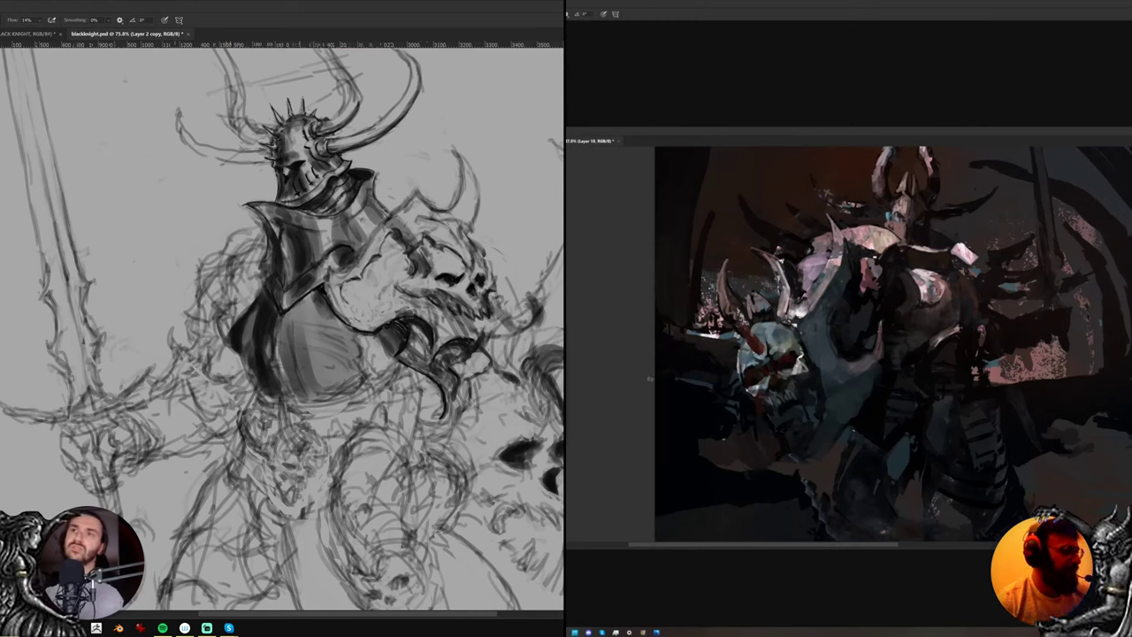
{"action": "mouse_move", "coordinate": [331, 272]}
{"action": "left_mouse_down"}
{"action": "mouse_move", "coordinate": [351, 318]}
{"action": "mouse_move", "coordinate": [373, 335]}
{"action": "mouse_move", "coordinate": [383, 329]}
{"action": "left_mouse_up"}
{"action": "mouse_move", "coordinate": [351, 271]}
{"action": "left_mouse_down"}
{"action": "mouse_move", "coordinate": [387, 329]}
{"action": "mouse_move", "coordinate": [408, 298]}
{"action": "mouse_move", "coordinate": [444, 322]}
{"action": "mouse_move", "coordinate": [450, 352]}
{"action": "left_mouse_up"}
{"action": "mouse_move", "coordinate": [432, 311]}
{"action": "left_mouse_down"}
{"action": "mouse_move", "coordinate": [387, 296]}
{"action": "mouse_move", "coordinate": [372, 251]}
{"action": "left_mouse_up"}
{"action": "mouse_move", "coordinate": [353, 276]}
{"action": "left_mouse_down"}
{"action": "mouse_move", "coordinate": [379, 245]}
{"action": "mouse_move", "coordinate": [393, 313]}
{"action": "mouse_move", "coordinate": [398, 298]}
{"action": "left_mouse_up"}
{"action": "left_click_drag", "start_coordinate": [937, 353], "coordinate": [884, 362]}
{"action": "left_click_drag", "start_coordinate": [387, 271], "coordinate": [399, 292]}
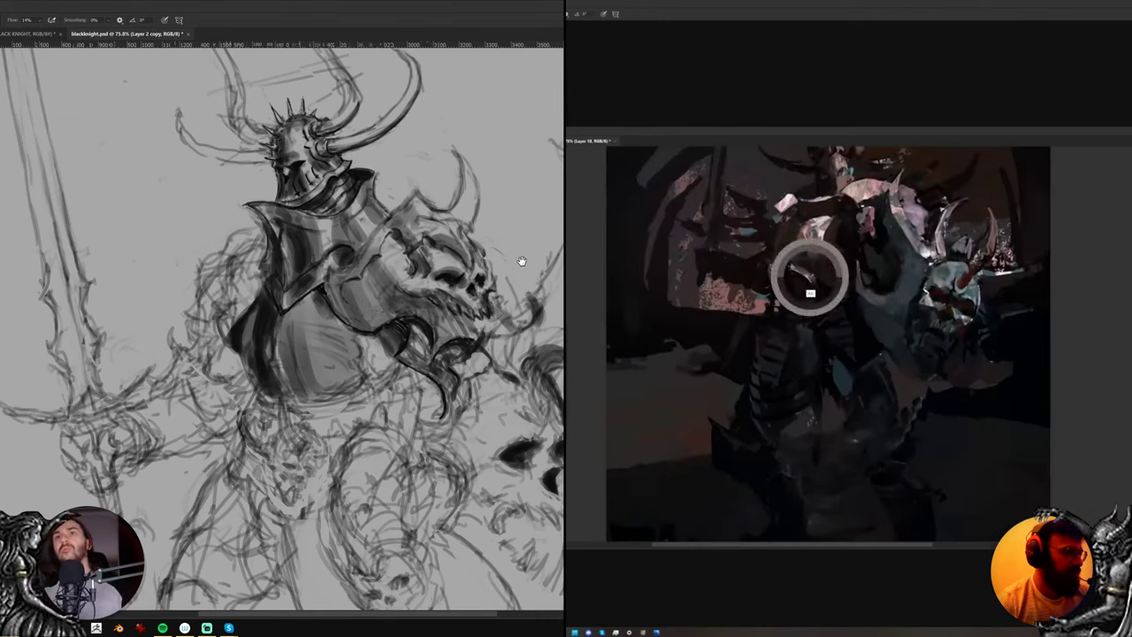
Examine the overall figure of the sketched black knight with the whole canvas in view
{"action": "mouse_move", "coordinate": [522, 261]}
{"action": "left_mouse_down"}
{"action": "mouse_move", "coordinate": [506, 210]}
{"action": "mouse_move", "coordinate": [532, 359]}
{"action": "left_mouse_up"}
{"action": "key", "text": "r"}
{"action": "left_click_drag", "start_coordinate": [448, 263], "coordinate": [440, 288]}
{"action": "left_click_drag", "start_coordinate": [443, 254], "coordinate": [433, 293]}
{"action": "mouse_move", "coordinate": [433, 260]}
{"action": "left_mouse_down"}
{"action": "mouse_move", "coordinate": [423, 302]}
{"action": "mouse_move", "coordinate": [432, 299]}
{"action": "mouse_move", "coordinate": [415, 299]}
{"action": "left_mouse_up"}
{"action": "key", "text": "z"}
{"action": "key", "text": "r"}
{"action": "mouse_move", "coordinate": [541, 265]}
{"action": "left_mouse_down"}
{"action": "mouse_move", "coordinate": [507, 195]}
{"action": "mouse_move", "coordinate": [480, 236]}
{"action": "mouse_move", "coordinate": [460, 237]}
{"action": "left_mouse_up"}
{"action": "left_click_drag", "start_coordinate": [412, 212], "coordinate": [379, 185]}
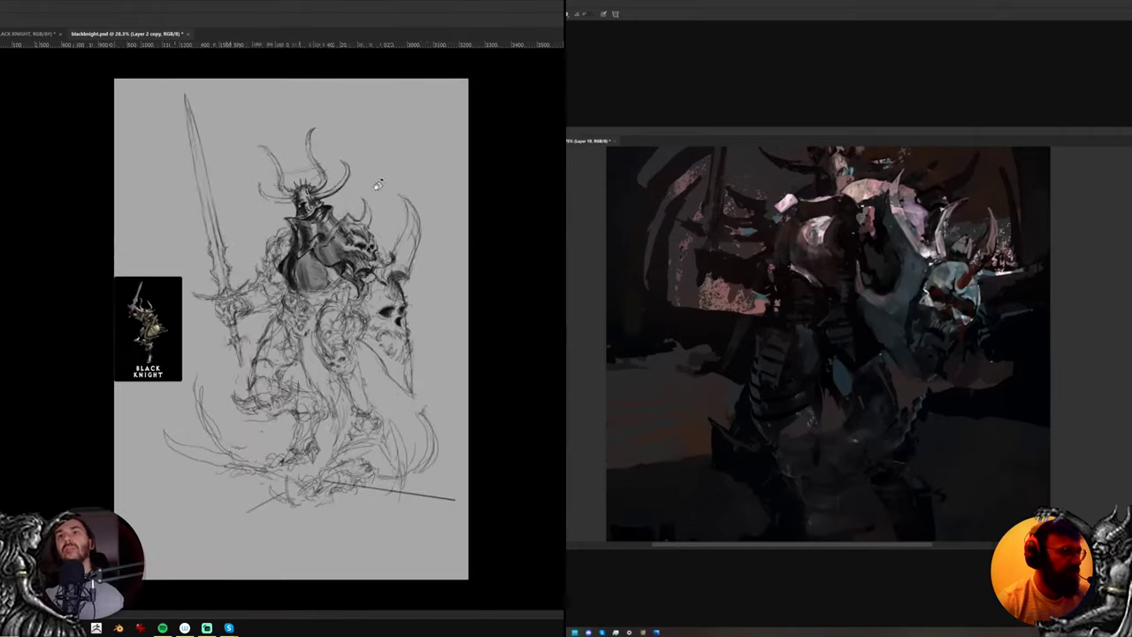
Shade the large lower horn on the pauldron side of the sketched helmet, following its curve
{"action": "key", "text": "z"}
{"action": "left_click_drag", "start_coordinate": [315, 168], "coordinate": [422, 179]}
{"action": "key", "text": "b"}
{"action": "mouse_move", "coordinate": [336, 268]}
{"action": "left_mouse_down"}
{"action": "mouse_move", "coordinate": [397, 249]}
{"action": "mouse_move", "coordinate": [422, 223]}
{"action": "left_mouse_up"}
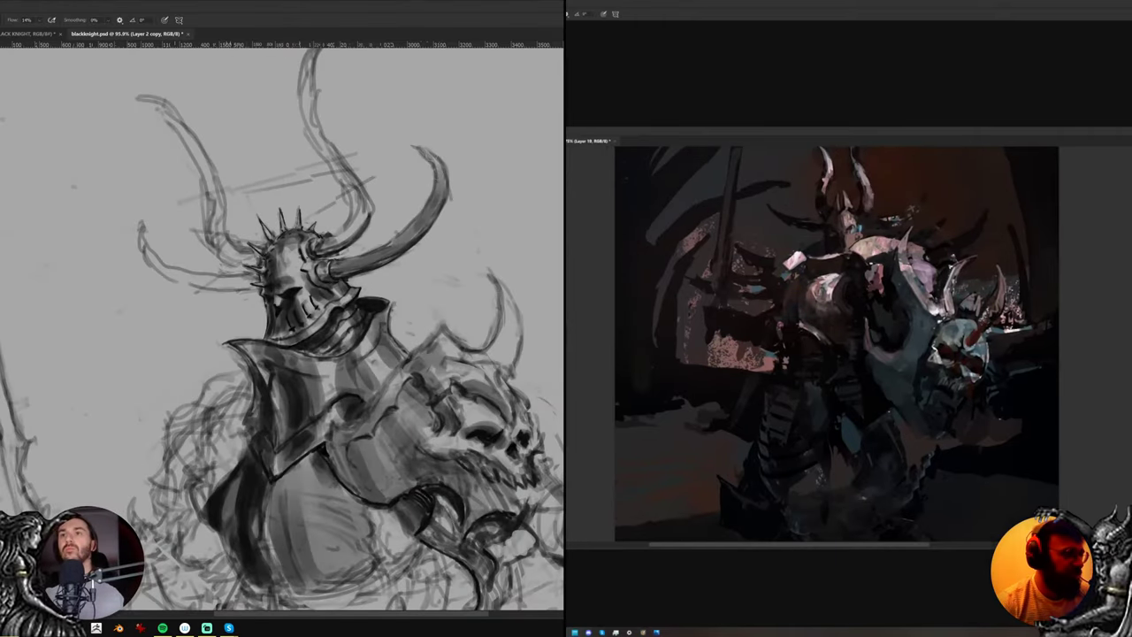
{"action": "key", "text": "e"}
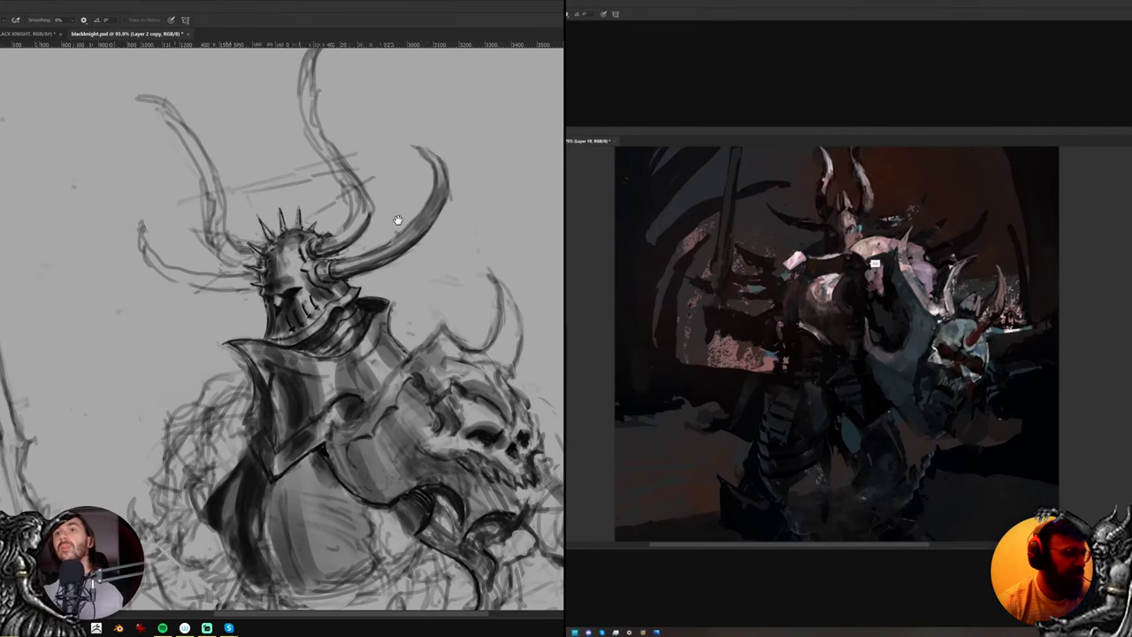
Rotate the sketch, shade the lower horn on the helmet's sword side, and restore the upright view
{"action": "left_click_drag", "start_coordinate": [344, 213], "coordinate": [310, 489]}
{"action": "key", "text": "r"}
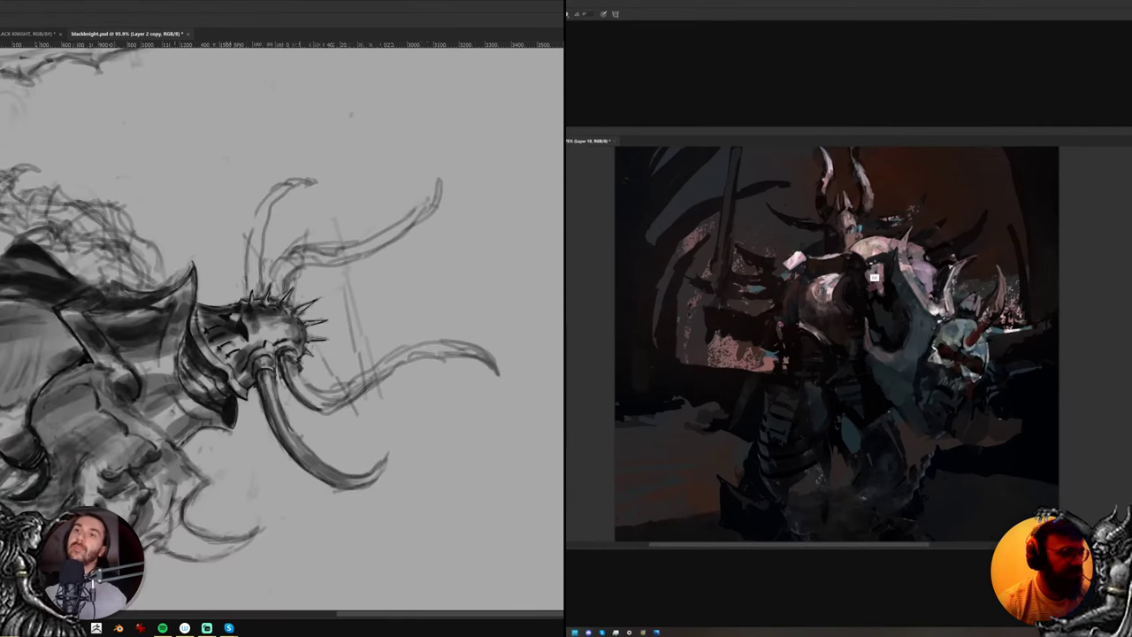
{"action": "key", "text": "b"}
{"action": "mouse_move", "coordinate": [252, 297]}
{"action": "left_mouse_down"}
{"action": "mouse_move", "coordinate": [266, 214]}
{"action": "mouse_move", "coordinate": [282, 189]}
{"action": "mouse_move", "coordinate": [305, 184]}
{"action": "mouse_move", "coordinate": [263, 221]}
{"action": "left_mouse_up"}
{"action": "key", "text": "e"}
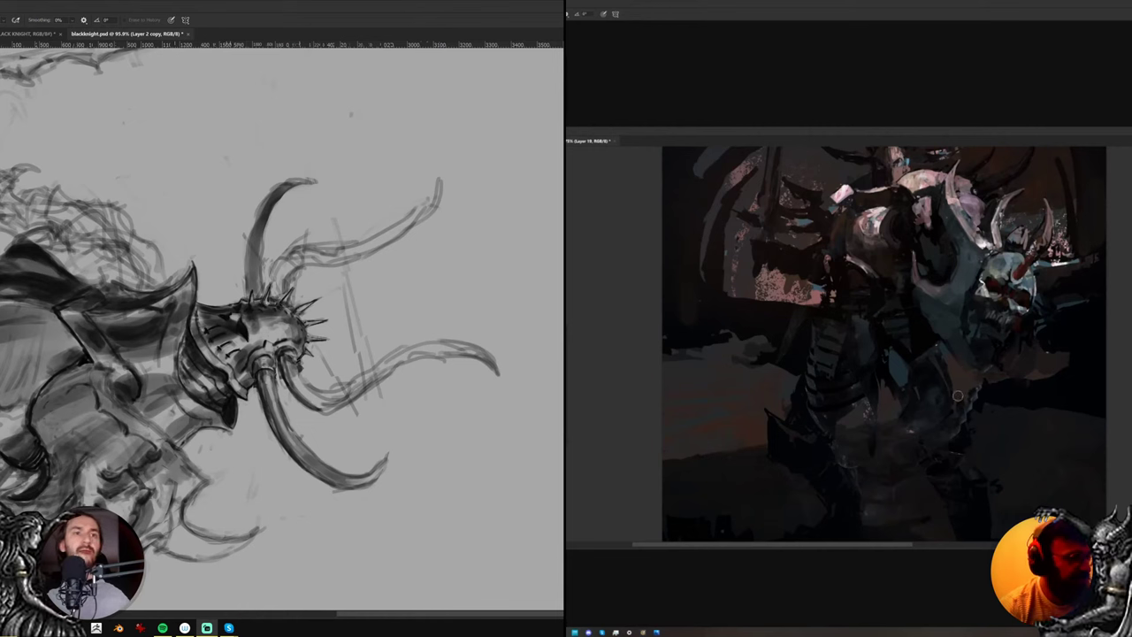
{"action": "key", "text": "r"}
{"action": "mouse_move", "coordinate": [477, 381]}
{"action": "left_mouse_down"}
{"action": "mouse_move", "coordinate": [493, 319]}
{"action": "mouse_move", "coordinate": [411, 204]}
{"action": "mouse_move", "coordinate": [390, 152]}
{"action": "mouse_move", "coordinate": [362, 177]}
{"action": "left_mouse_up"}
{"action": "key", "text": "b"}
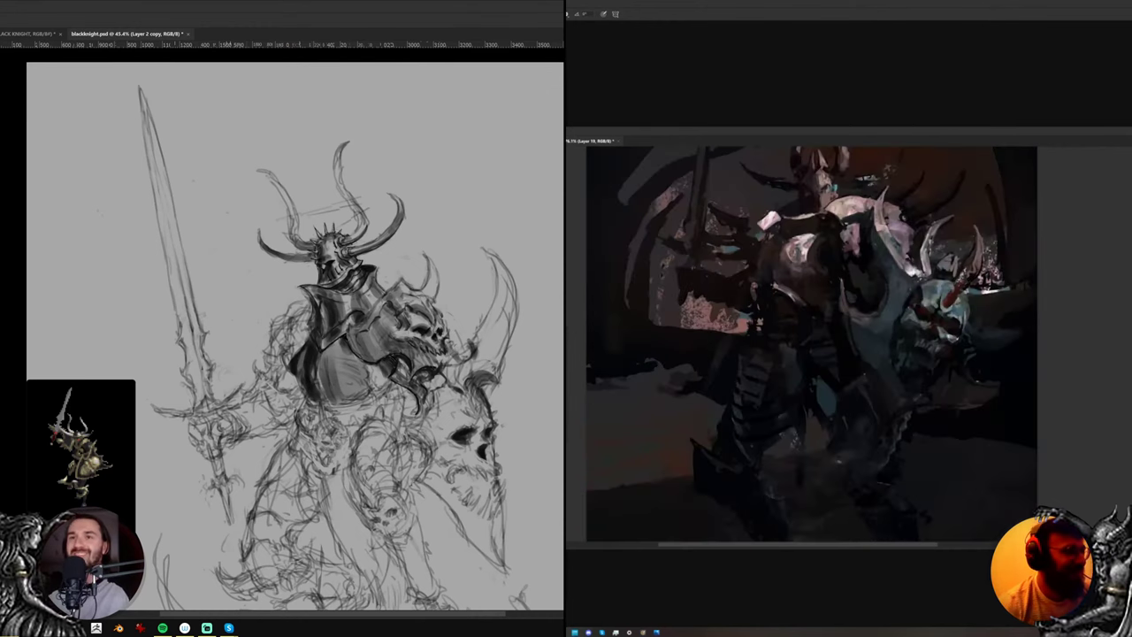
Mirror the sketch canvas back and draw a dark curved spike on the armour beside the large lower skull
{"action": "key", "text": "ctrl+shift+h"}
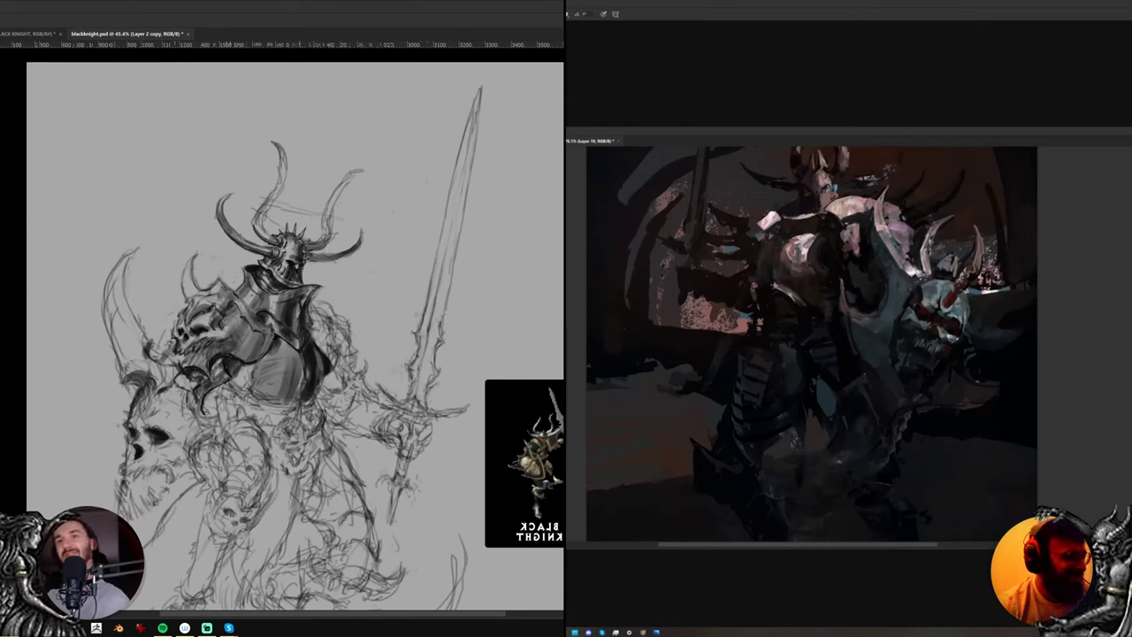
{"action": "left_click_drag", "start_coordinate": [385, 409], "coordinate": [436, 366]}
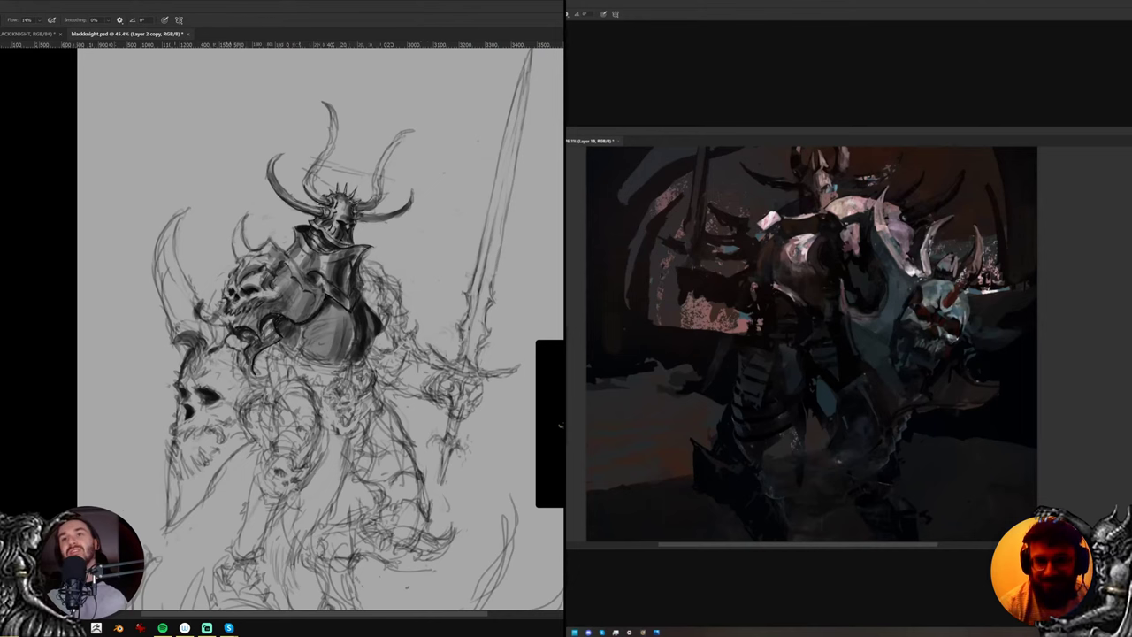
{"action": "key", "text": "z"}
{"action": "left_click_drag", "start_coordinate": [286, 329], "coordinate": [287, 329]}
{"action": "key", "text": "b"}
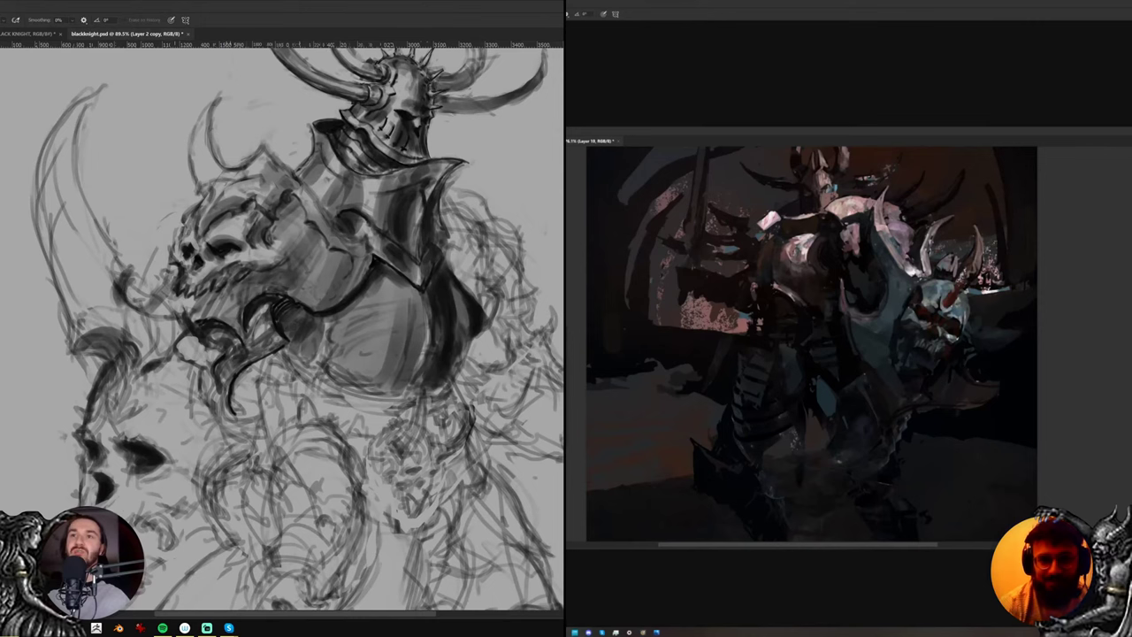
{"action": "key", "text": "space"}
{"action": "left_click_drag", "start_coordinate": [392, 349], "coordinate": [375, 349]}
{"action": "left_click_drag", "start_coordinate": [418, 444], "coordinate": [389, 331]}
{"action": "mouse_move", "coordinate": [228, 336]}
{"action": "left_mouse_down"}
{"action": "mouse_move", "coordinate": [216, 360]}
{"action": "mouse_move", "coordinate": [254, 306]}
{"action": "left_mouse_up"}
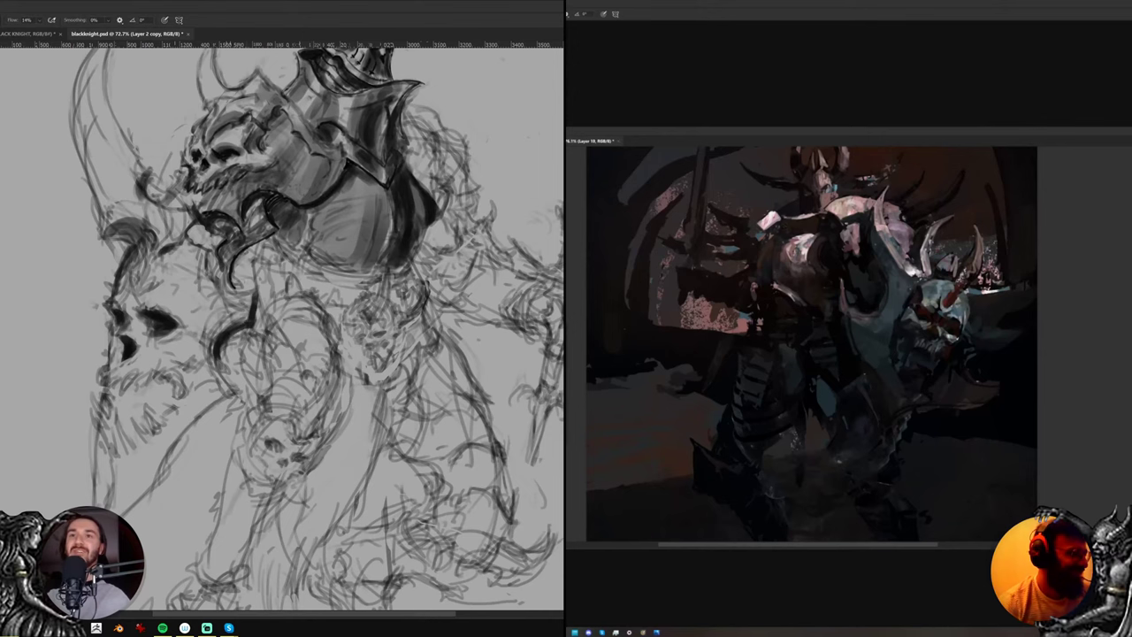
Paint sampled dark tones beside the painted helmet, and shade between the large sketched skull's eye and nose sockets
{"action": "left_click_drag", "start_coordinate": [807, 212], "coordinate": [807, 283]}
{"action": "scroll", "coordinate": [807, 283], "scroll_direction": "up", "scroll_amount": 3}
{"action": "mouse_move", "coordinate": [230, 279]}
{"action": "left_mouse_down"}
{"action": "mouse_move", "coordinate": [252, 293]}
{"action": "mouse_move", "coordinate": [229, 276]}
{"action": "mouse_move", "coordinate": [291, 363]}
{"action": "left_mouse_up"}
{"action": "left_click", "coordinate": [817, 270], "text": "alt"}
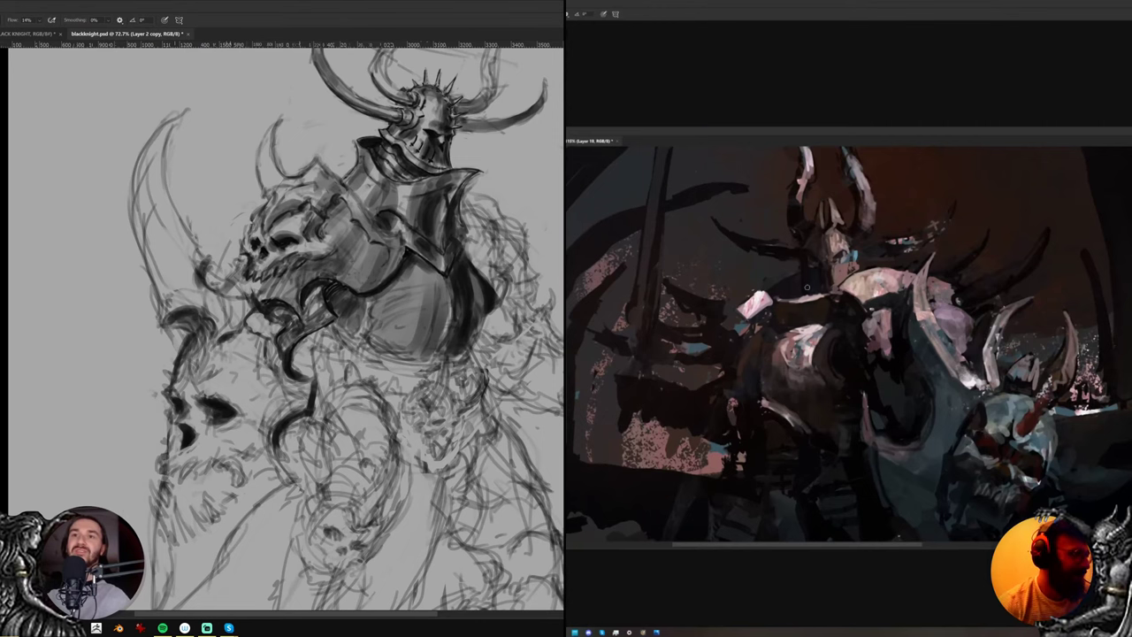
{"action": "left_click_drag", "start_coordinate": [254, 315], "coordinate": [274, 336]}
{"action": "mouse_move", "coordinate": [239, 424]}
{"action": "left_mouse_down"}
{"action": "mouse_move", "coordinate": [260, 327]}
{"action": "mouse_move", "coordinate": [217, 325]}
{"action": "left_mouse_up"}
{"action": "left_click", "coordinate": [805, 283], "text": "alt"}
{"action": "left_click_drag", "start_coordinate": [805, 262], "coordinate": [806, 275]}
{"action": "left_click_drag", "start_coordinate": [219, 323], "coordinate": [231, 342]}
{"action": "left_click_drag", "start_coordinate": [803, 280], "coordinate": [803, 290]}
{"action": "mouse_move", "coordinate": [216, 322]}
{"action": "left_mouse_down"}
{"action": "mouse_move", "coordinate": [224, 341]}
{"action": "mouse_move", "coordinate": [225, 329]}
{"action": "left_mouse_up"}
Draw dark gaps between the large sketched skull's upper teeth, while toggling the painting's greyscale proof view
{"action": "key", "text": "ctrl+y"}
{"action": "left_click_drag", "start_coordinate": [211, 375], "coordinate": [200, 395]}
{"action": "key", "text": "ctrl+y"}
{"action": "mouse_move", "coordinate": [199, 372]}
{"action": "left_mouse_down"}
{"action": "mouse_move", "coordinate": [194, 390]}
{"action": "mouse_move", "coordinate": [206, 394]}
{"action": "left_mouse_up"}
{"action": "left_click_drag", "start_coordinate": [219, 379], "coordinate": [217, 393]}
{"action": "mouse_move", "coordinate": [238, 368]}
{"action": "left_mouse_down"}
{"action": "mouse_move", "coordinate": [233, 385]}
{"action": "mouse_move", "coordinate": [217, 383]}
{"action": "left_mouse_up"}
{"action": "key", "text": "ctrl+comma"}
{"action": "key", "text": "ctrl+y"}
Paint sampled tones on the painted chest armour's lower part and check the painting's values in greyscale
{"action": "left_click", "coordinate": [816, 336], "text": "alt"}
{"action": "left_click_drag", "start_coordinate": [826, 388], "coordinate": [803, 423]}
{"action": "key", "text": "b"}
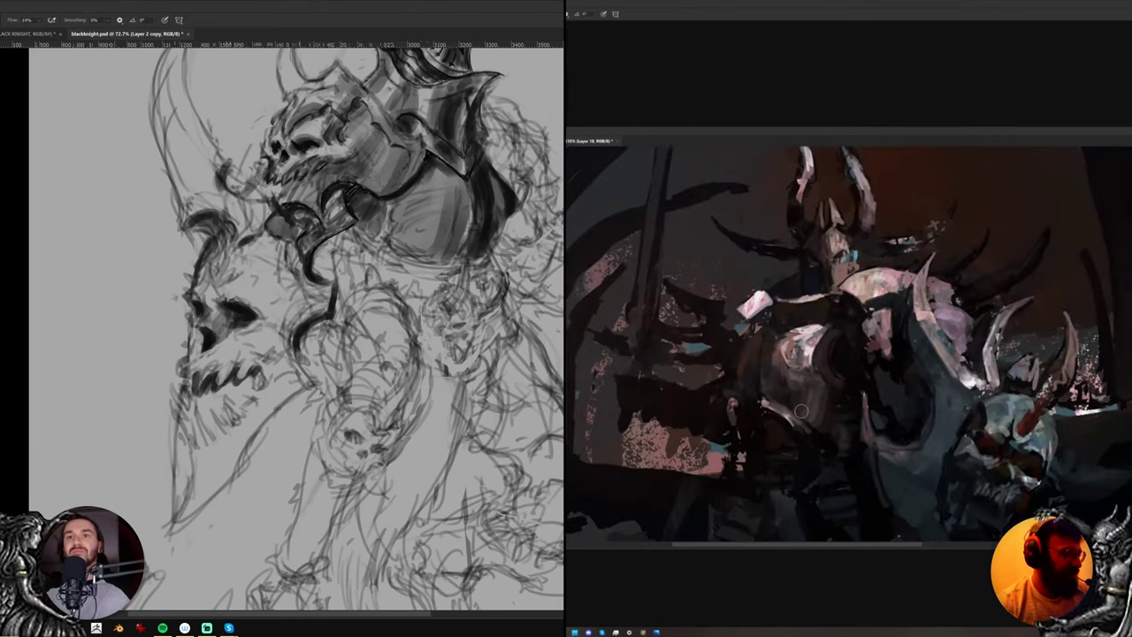
{"action": "left_click_drag", "start_coordinate": [217, 378], "coordinate": [212, 394]}
{"action": "left_click_drag", "start_coordinate": [810, 404], "coordinate": [796, 422]}
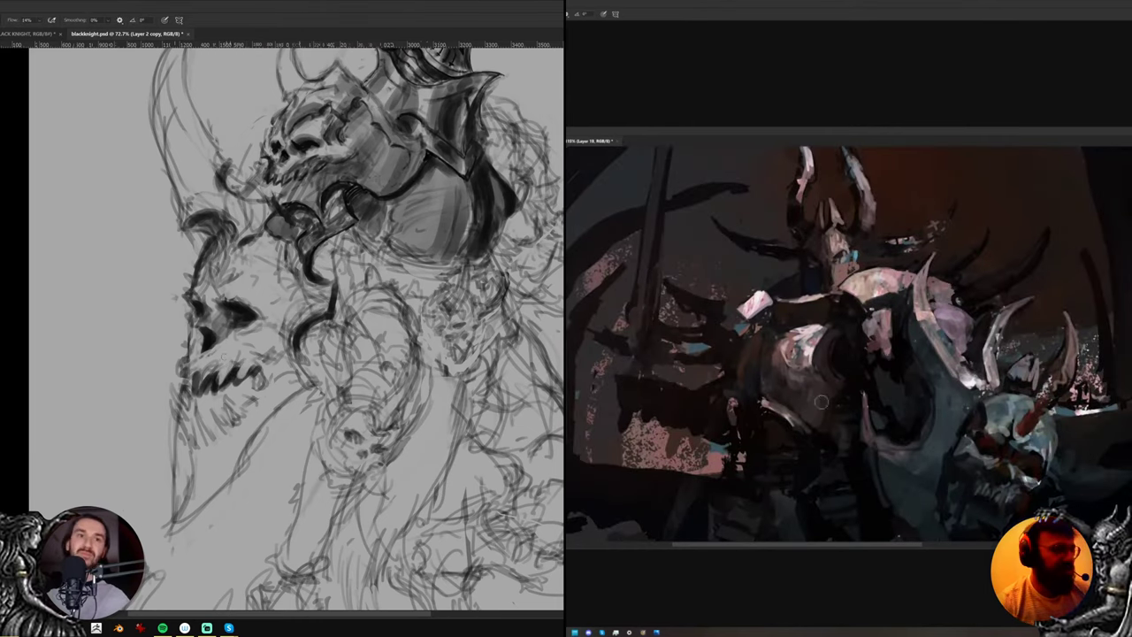
{"action": "key", "text": "ctrl+z"}
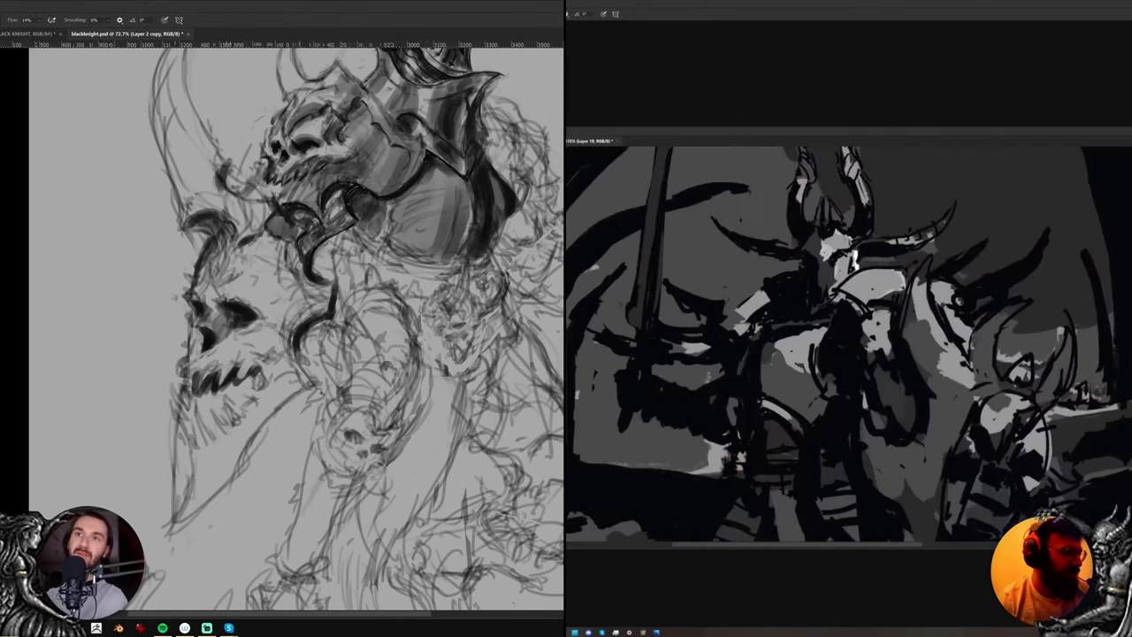
{"action": "key", "text": "ctrl+z"}
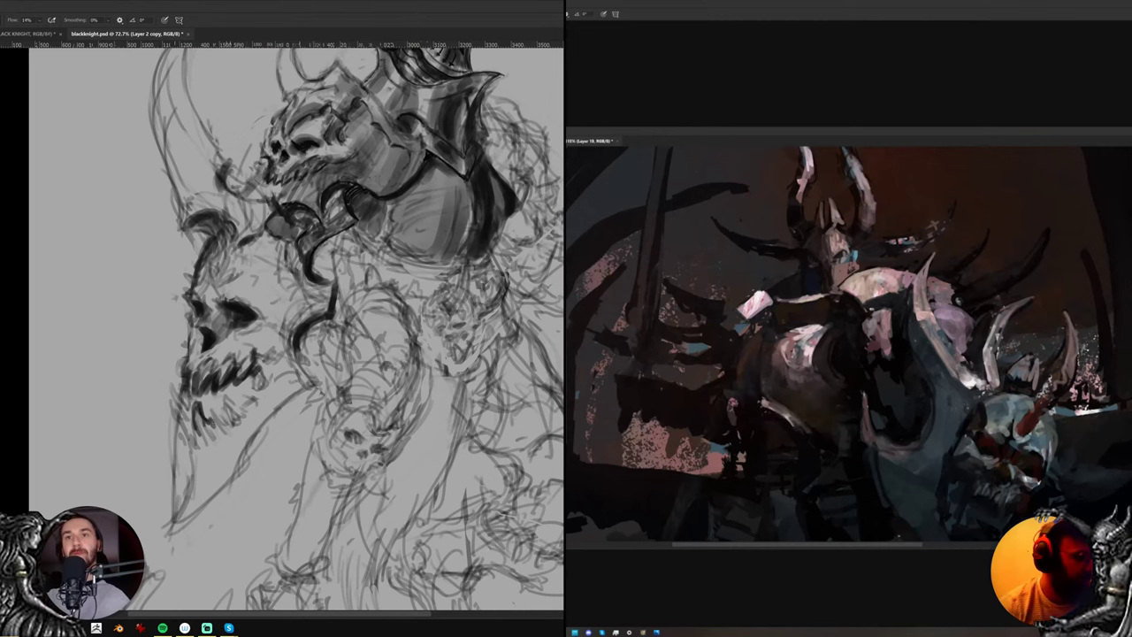
Deepen the gaps between the large sketched skull's teeth and shade the outer edge below its jaw
{"action": "left_click_drag", "start_coordinate": [209, 400], "coordinate": [214, 426]}
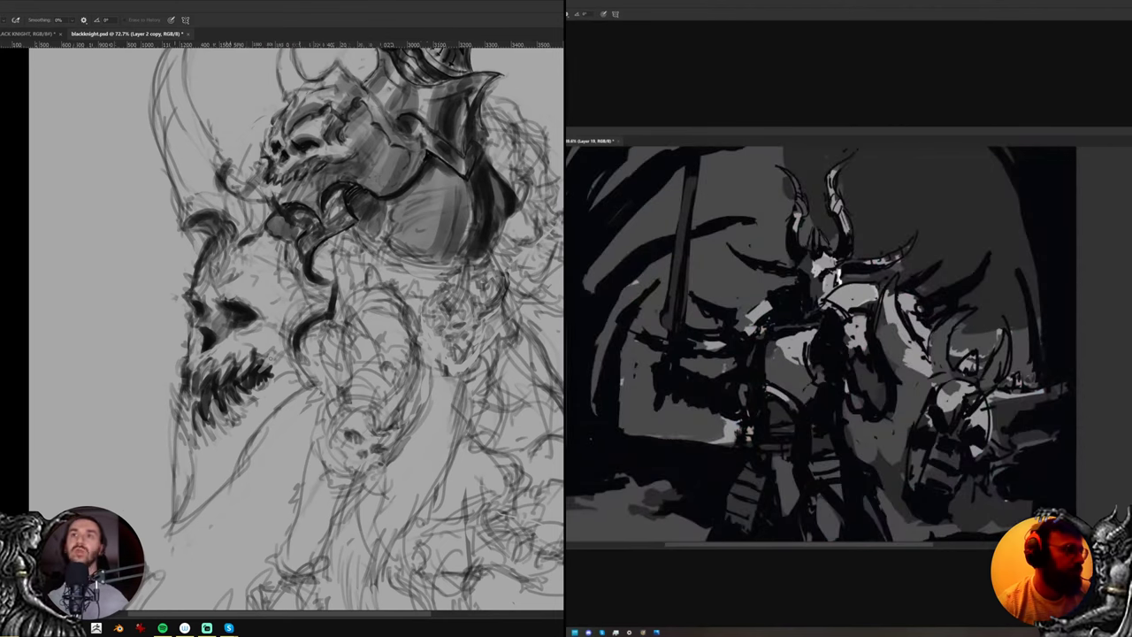
{"action": "key", "text": "b"}
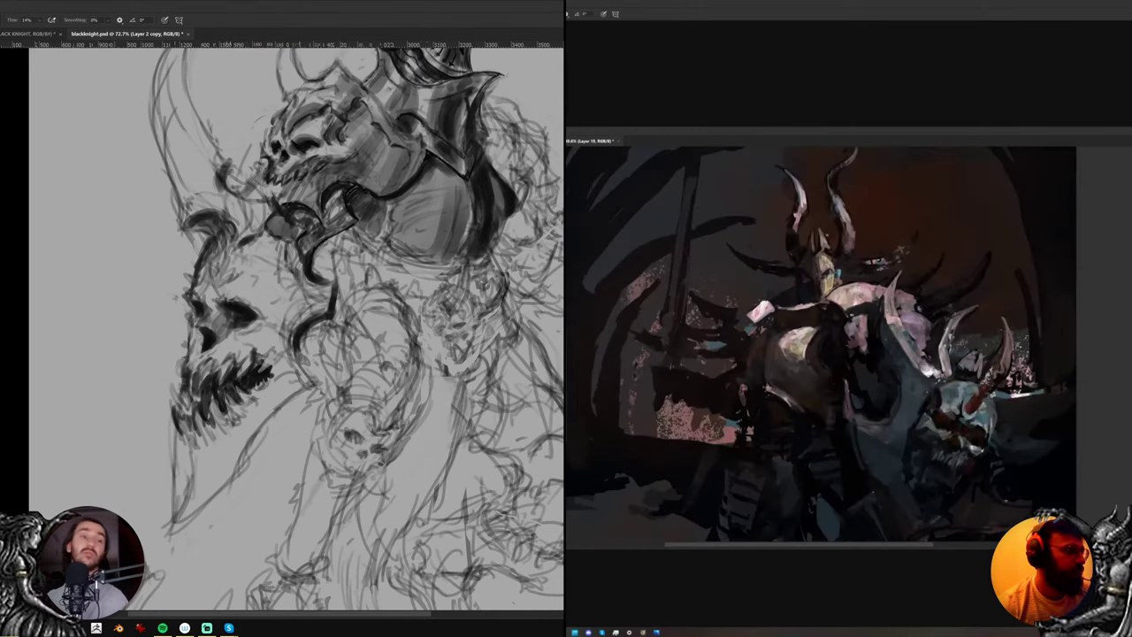
{"action": "left_click_drag", "start_coordinate": [186, 445], "coordinate": [191, 402]}
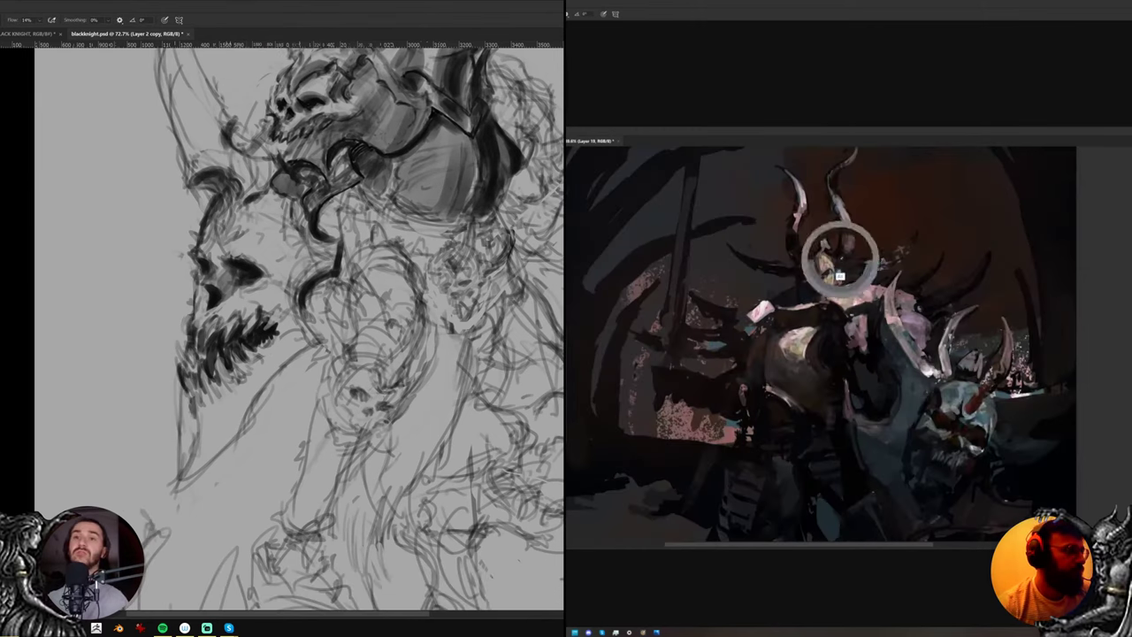
{"action": "left_click_drag", "start_coordinate": [184, 412], "coordinate": [194, 449]}
{"action": "key", "text": "e"}
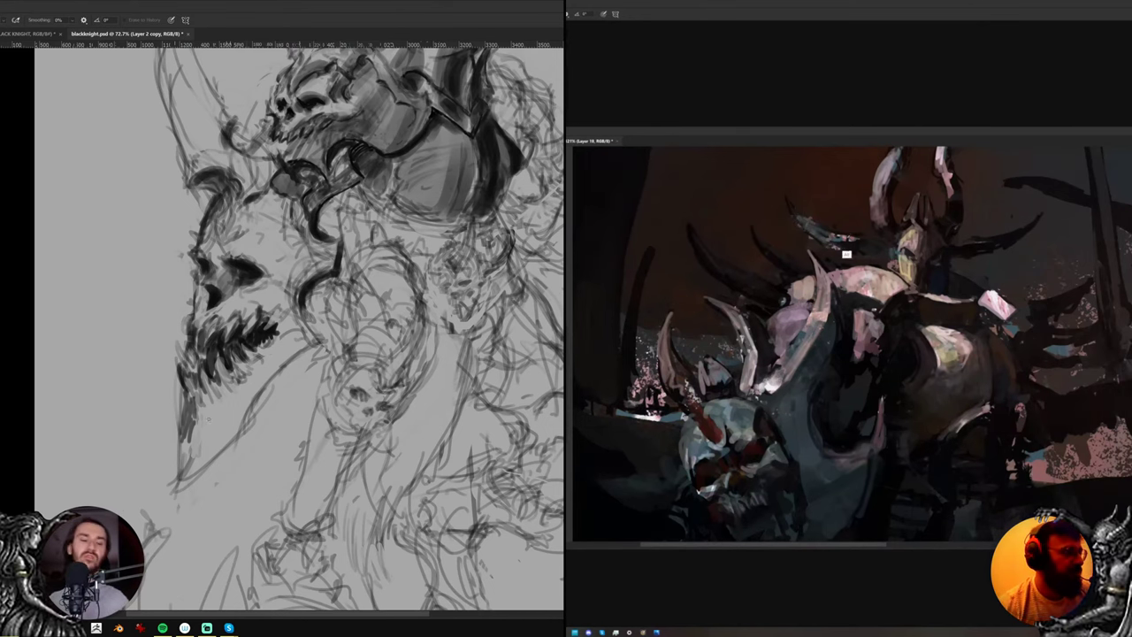
{"action": "key", "text": "b"}
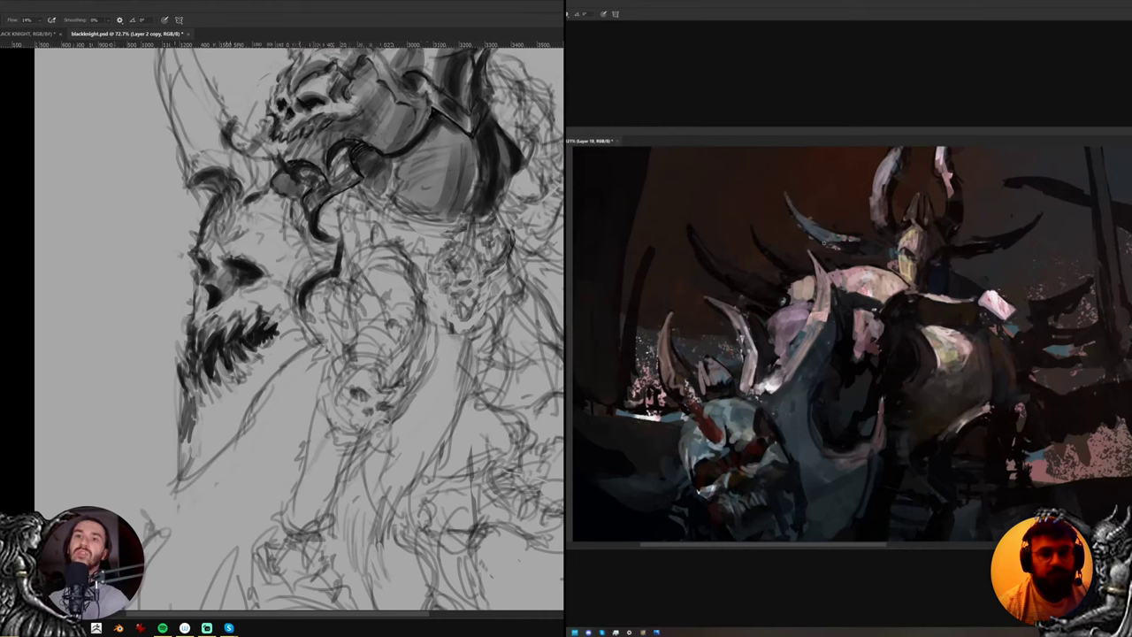
{"action": "key", "text": "e"}
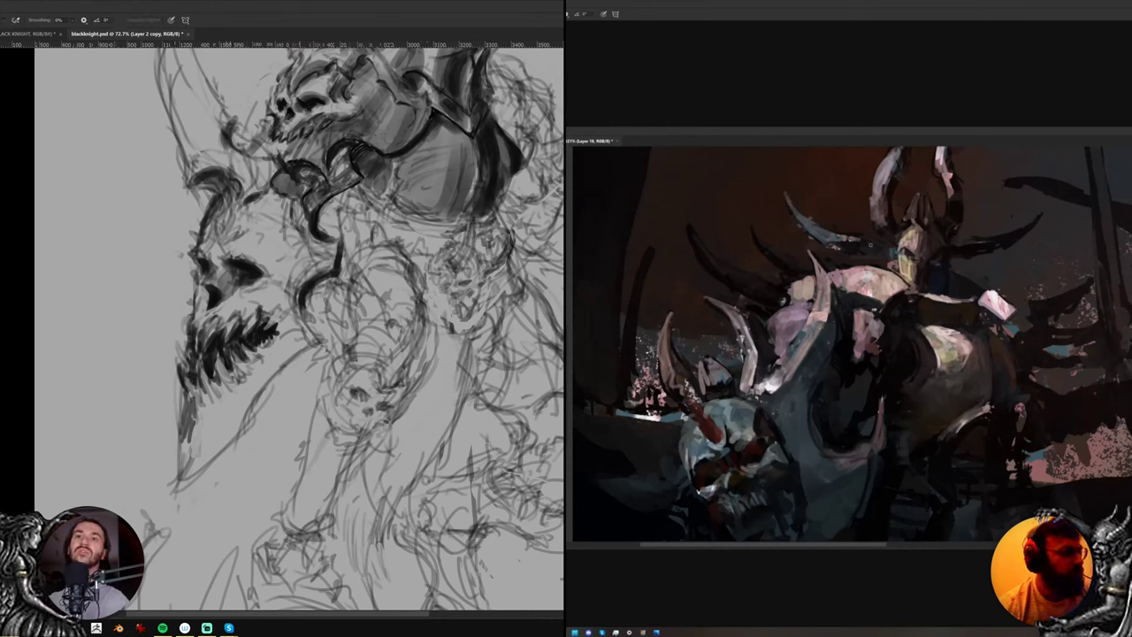
{"action": "key", "text": "b"}
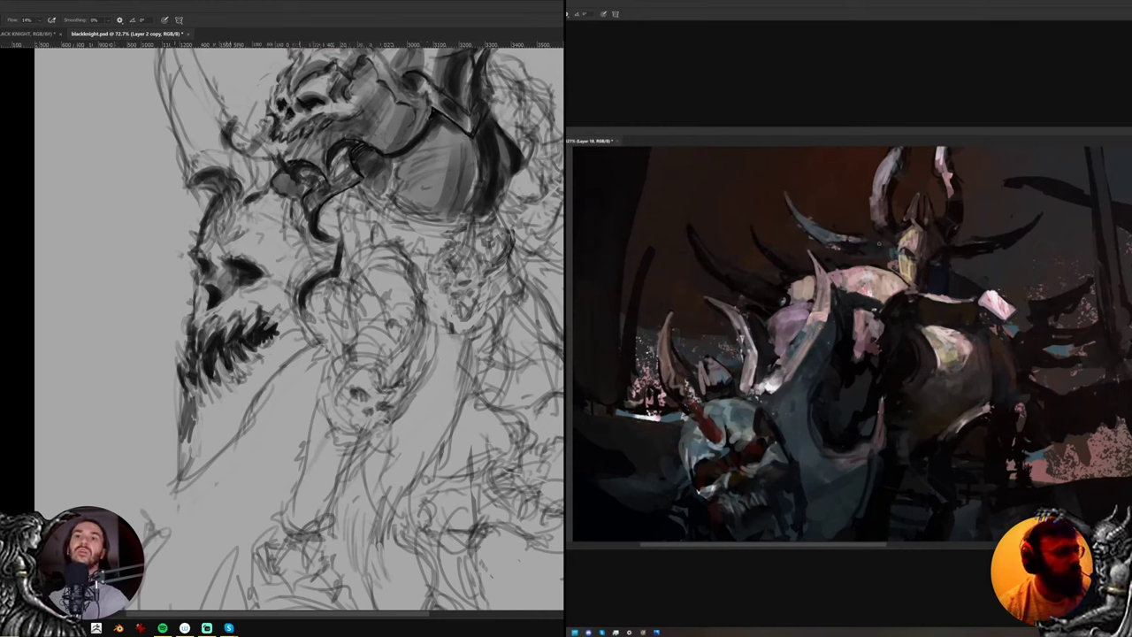
Repaint the painted helmet's right side horn with sampled tones, and refine the shaded edge below the large sketched skull's jaw
{"action": "left_click_drag", "start_coordinate": [1022, 230], "coordinate": [977, 258]}
{"action": "left_click", "coordinate": [1013, 243], "text": "alt"}
{"action": "key", "text": "e"}
{"action": "key", "text": "b"}
{"action": "key", "text": "e"}
{"action": "left_click", "coordinate": [980, 259], "text": "alt"}
{"action": "left_click_drag", "start_coordinate": [181, 404], "coordinate": [180, 441]}
{"action": "left_click", "coordinate": [965, 252], "text": "alt"}
{"action": "key", "text": "ctrl+z"}
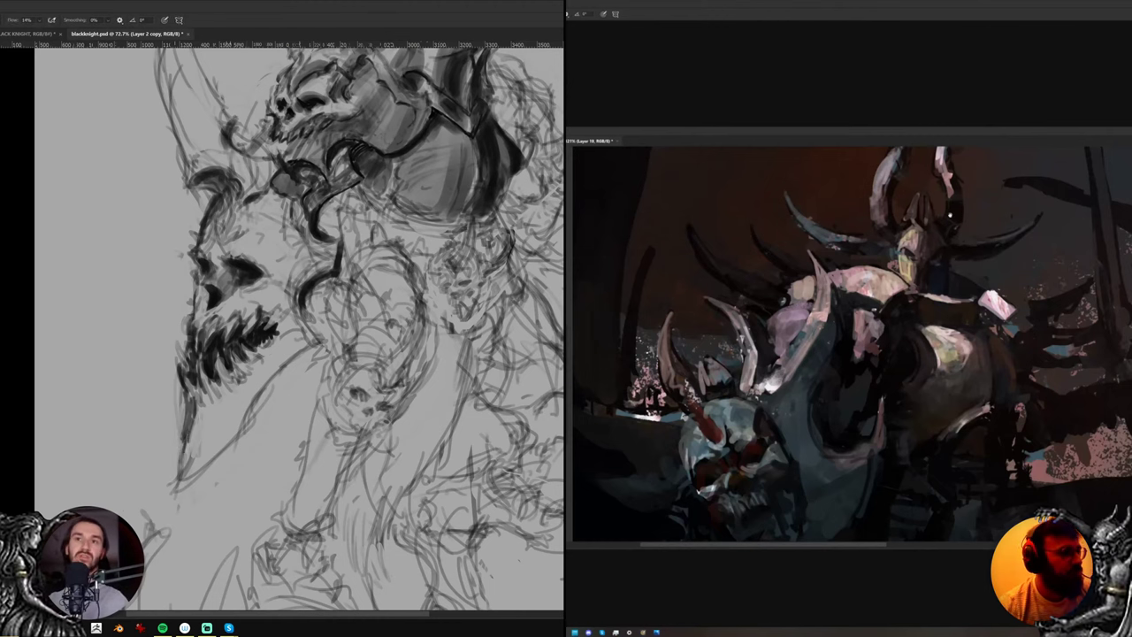
Add a stroke to the painted helmet's right horn and darken the sketched curved edge behind the large skull's jaw
{"action": "left_click_drag", "start_coordinate": [957, 228], "coordinate": [959, 267]}
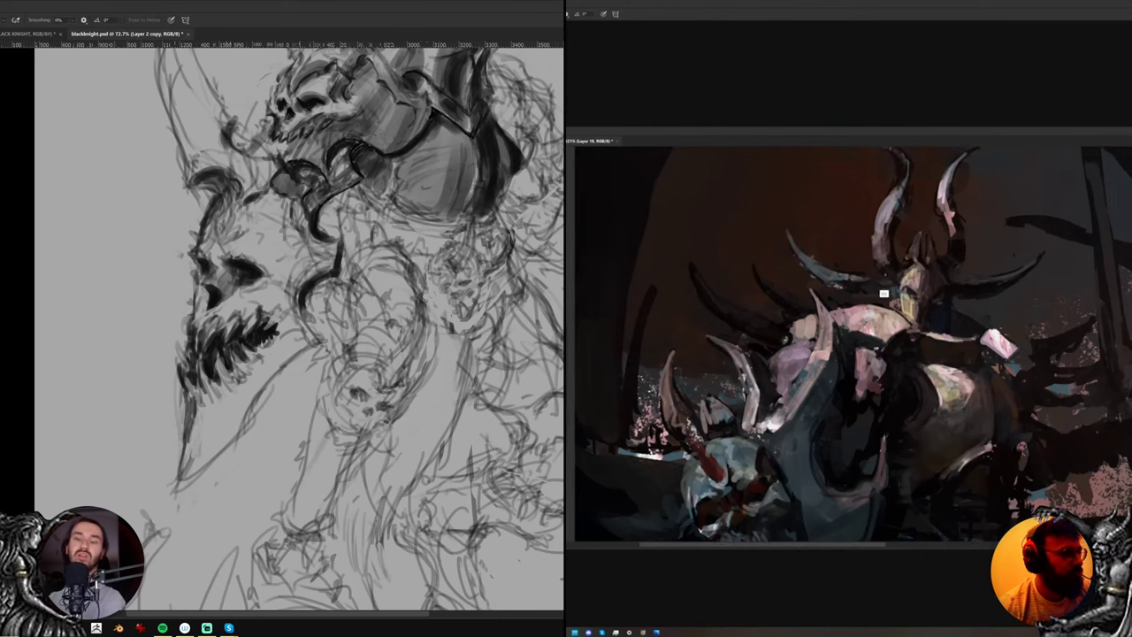
{"action": "key", "text": "b"}
{"action": "left_click_drag", "start_coordinate": [242, 427], "coordinate": [320, 341]}
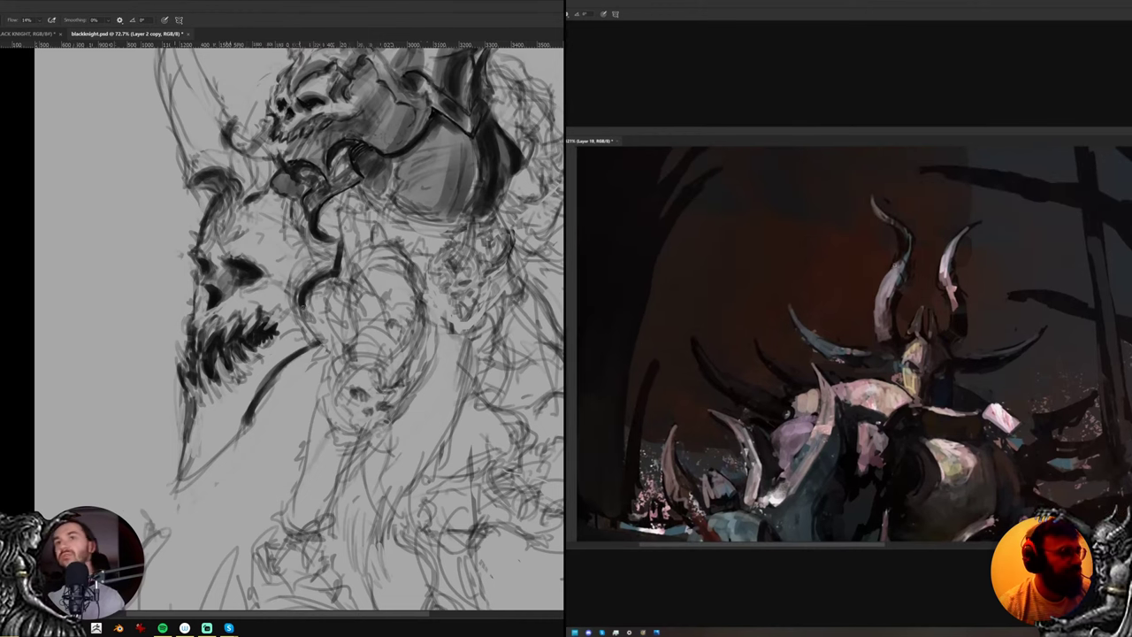
Draw dark angular accents on the sketched arm armour beside the large skull, and repaint part of the painted right horn with a sampled tone
{"action": "left_click_drag", "start_coordinate": [347, 313], "coordinate": [366, 295]}
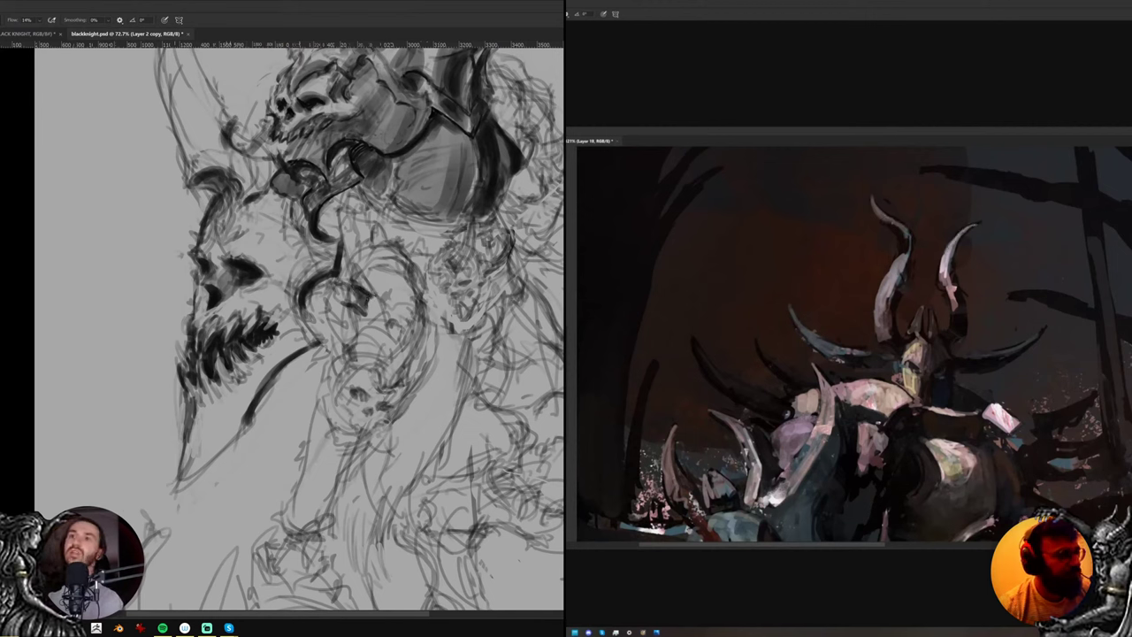
{"action": "left_click_drag", "start_coordinate": [372, 297], "coordinate": [375, 287]}
{"action": "mouse_move", "coordinate": [372, 289]}
{"action": "left_mouse_down"}
{"action": "mouse_move", "coordinate": [361, 266]}
{"action": "mouse_move", "coordinate": [367, 278]}
{"action": "mouse_move", "coordinate": [354, 261]}
{"action": "mouse_move", "coordinate": [343, 269]}
{"action": "left_mouse_up"}
{"action": "left_click", "coordinate": [951, 263], "text": "alt"}
{"action": "left_click_drag", "start_coordinate": [953, 263], "coordinate": [954, 275]}
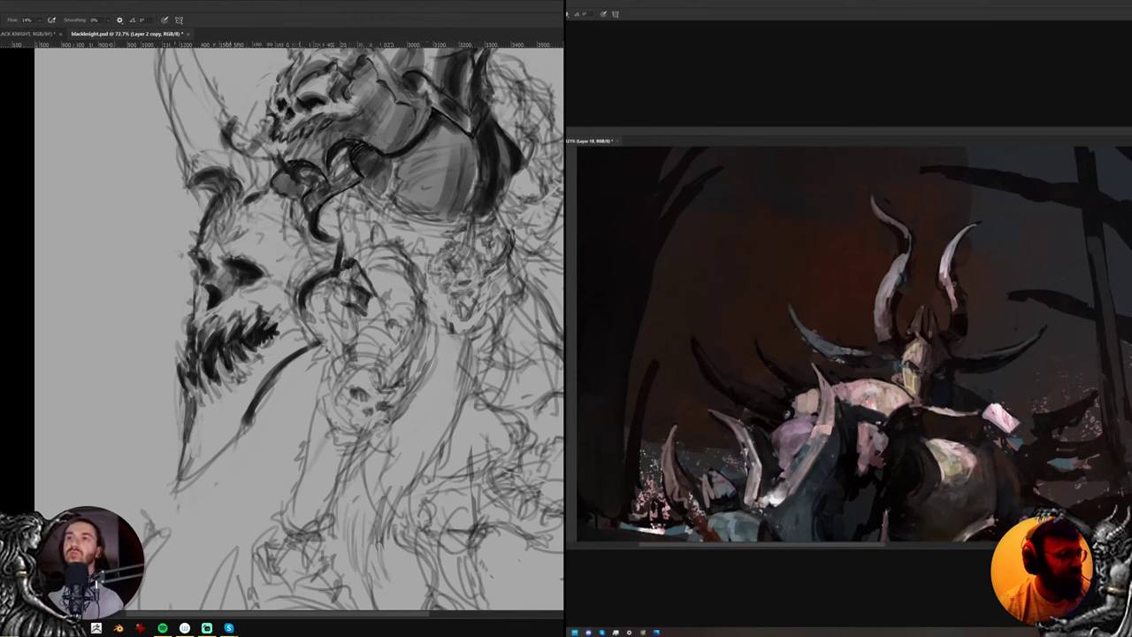
{"action": "left_click_drag", "start_coordinate": [336, 302], "coordinate": [347, 305]}
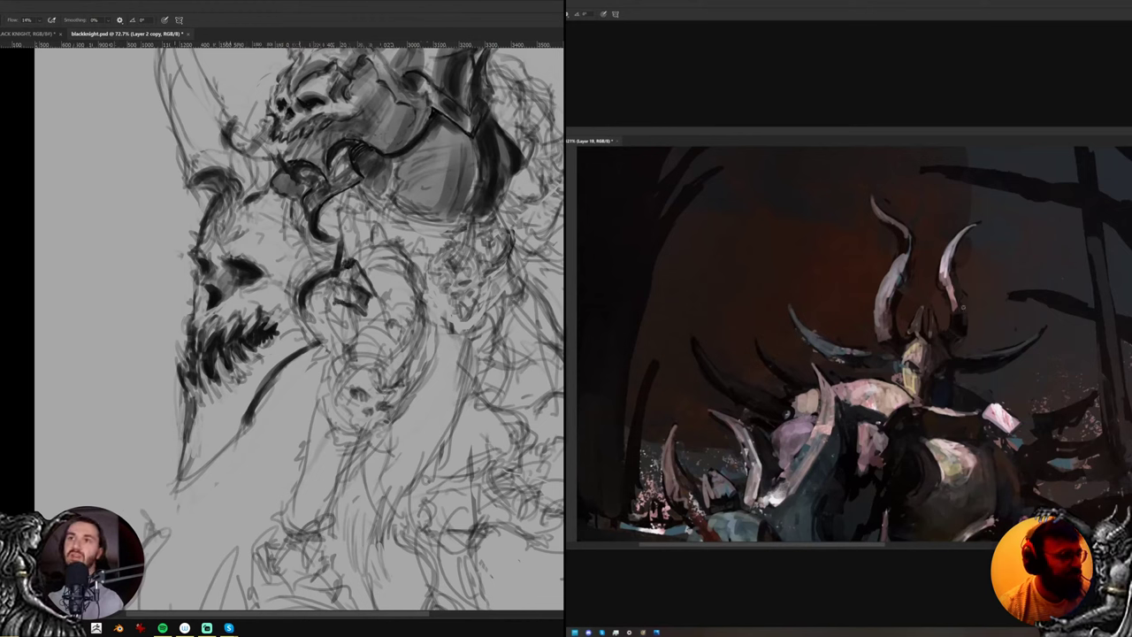
Add jagged tooth-like strokes to the sketched arm armour and repaint the base of the painted helmet's right horn with sampled tones
{"action": "left_click_drag", "start_coordinate": [958, 306], "coordinate": [956, 323]}
{"action": "left_click_drag", "start_coordinate": [324, 318], "coordinate": [343, 326]}
{"action": "left_click_drag", "start_coordinate": [952, 313], "coordinate": [951, 328]}
{"action": "left_click", "coordinate": [952, 340], "text": "alt"}
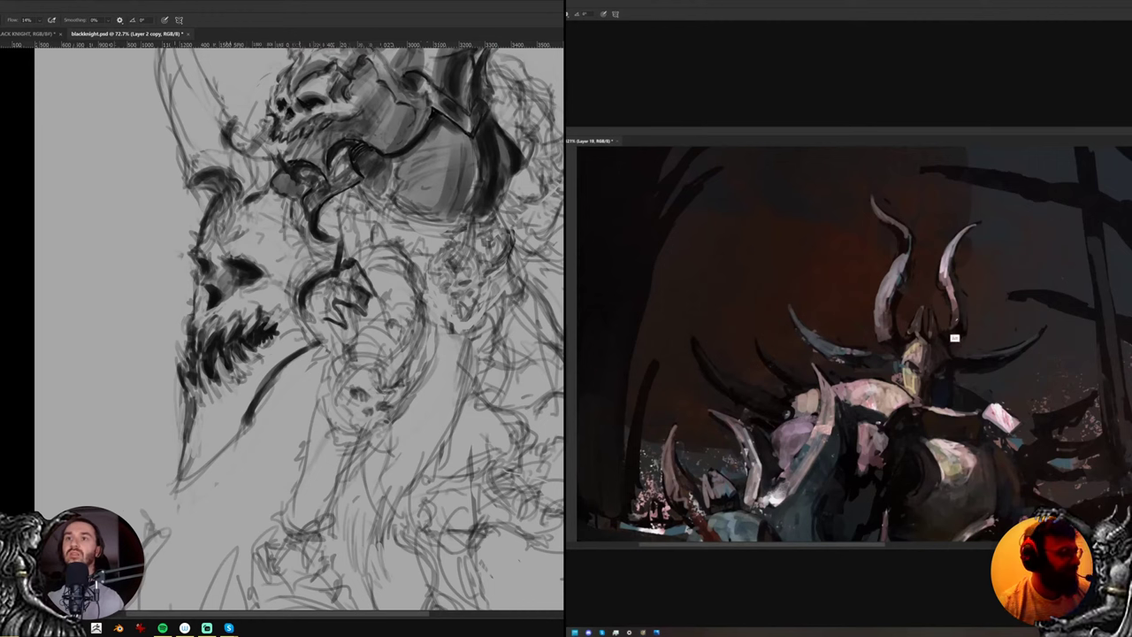
{"action": "left_click_drag", "start_coordinate": [339, 307], "coordinate": [330, 299]}
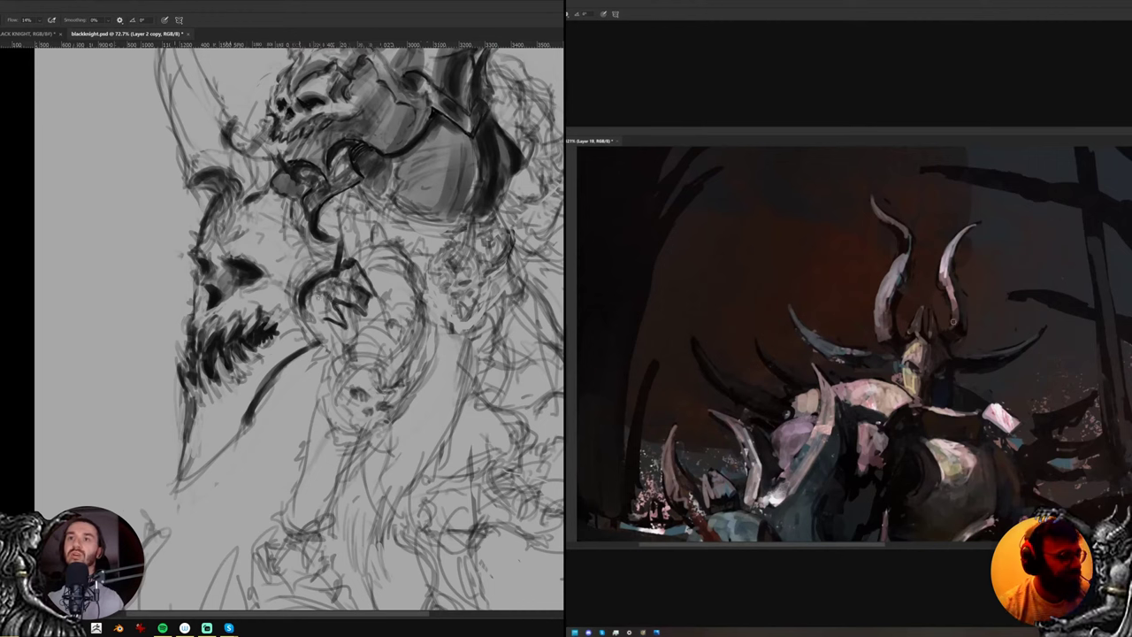
{"action": "left_click_drag", "start_coordinate": [320, 310], "coordinate": [324, 322]}
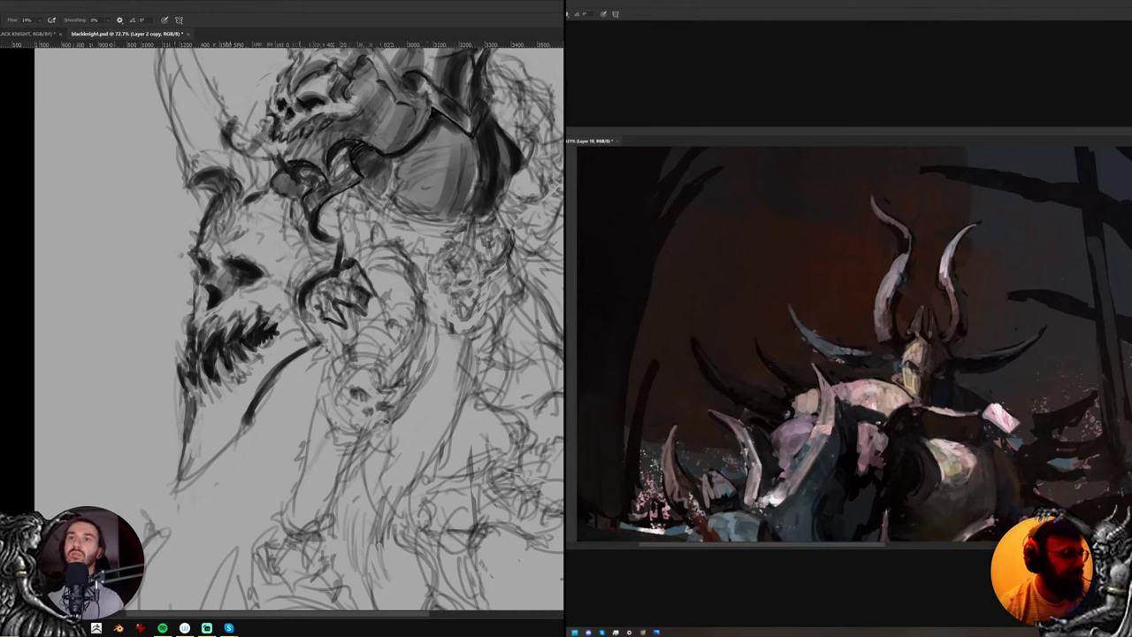
{"action": "left_click", "coordinate": [933, 287], "text": "alt"}
Rotate the sketch canvas and darken the gaps between the jagged shapes on the arm armour, checking the whole painting as well
{"action": "key", "text": "r"}
{"action": "left_click_drag", "start_coordinate": [445, 263], "coordinate": [455, 319]}
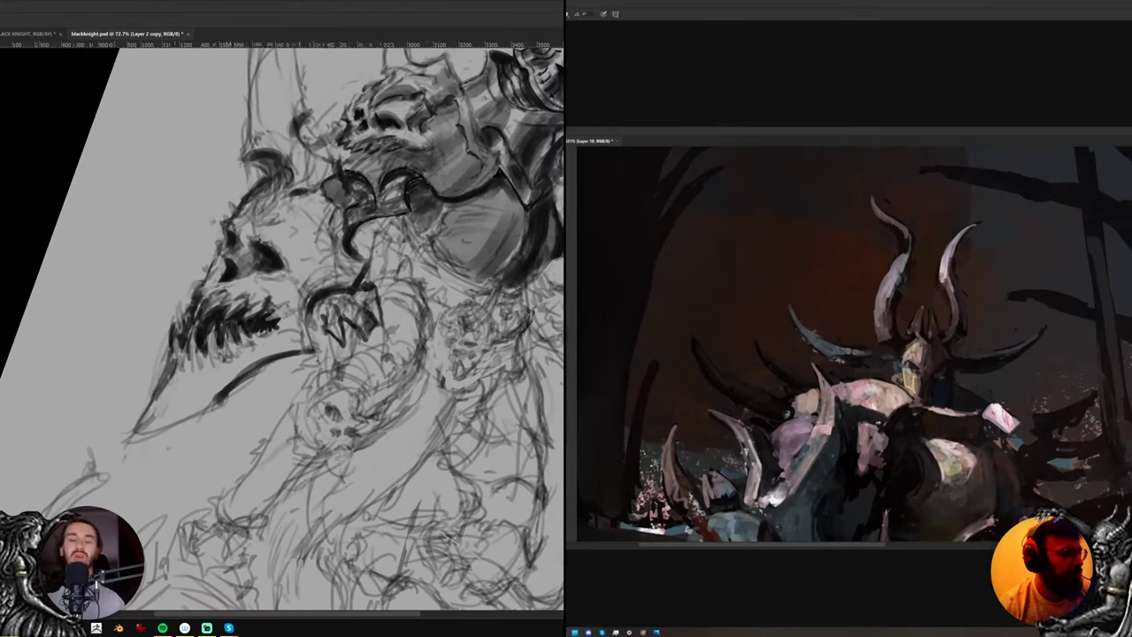
{"action": "key", "text": "e"}
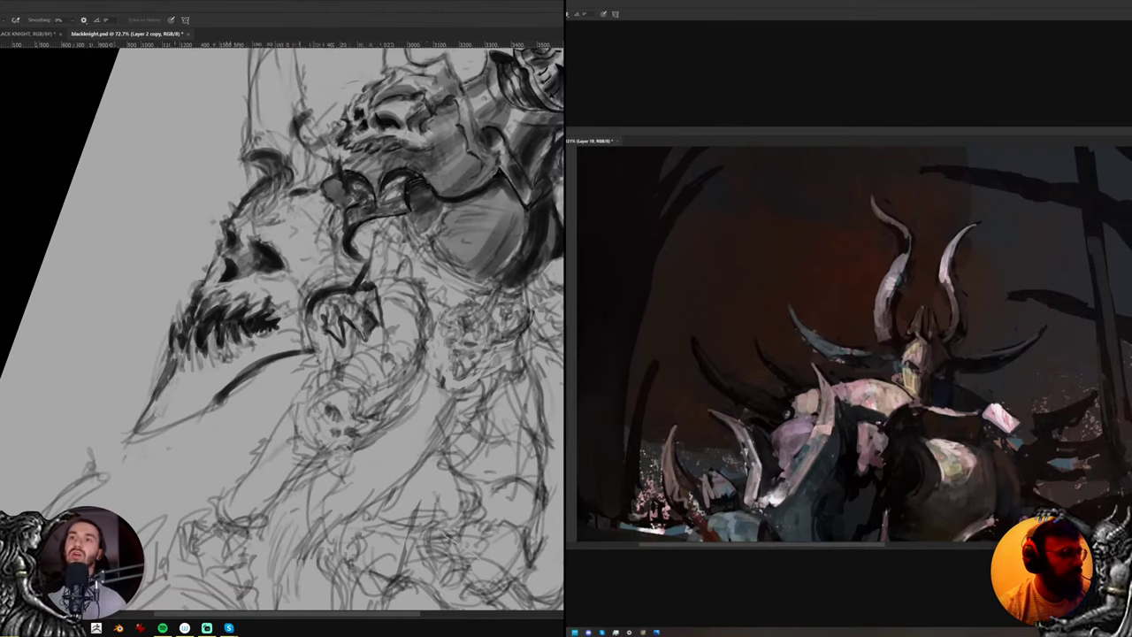
{"action": "key", "text": "b"}
{"action": "scroll", "coordinate": [862, 240], "scroll_direction": "down", "scroll_amount": 8}
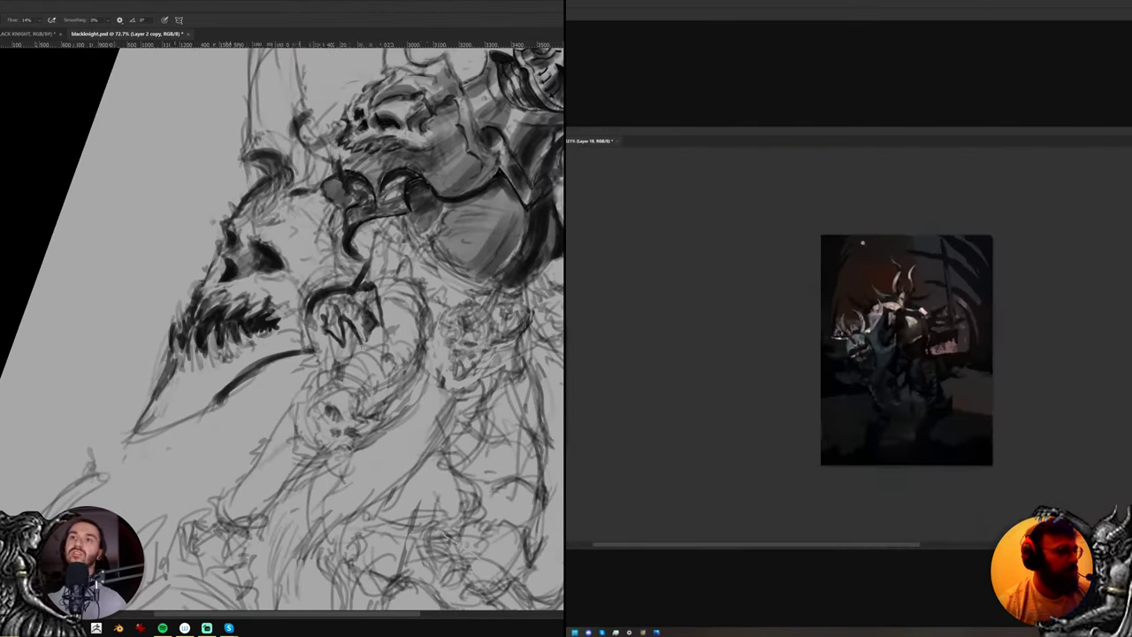
{"action": "scroll", "coordinate": [861, 239], "scroll_direction": "up", "scroll_amount": 8}
{"action": "mouse_move", "coordinate": [363, 335]}
{"action": "left_mouse_down"}
{"action": "mouse_move", "coordinate": [366, 349]}
{"action": "mouse_move", "coordinate": [370, 311]}
{"action": "left_mouse_up"}
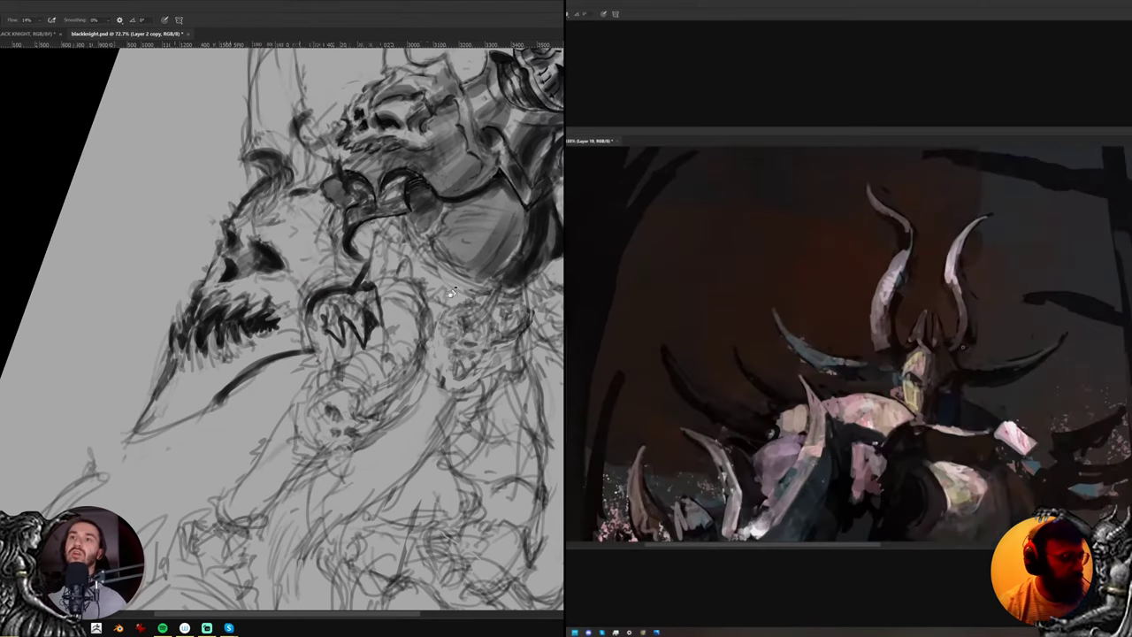
Straighten the sketch canvas and add a stroke to the arm armour above the small skull
{"action": "key", "text": "r"}
{"action": "left_click_drag", "start_coordinate": [451, 293], "coordinate": [404, 262]}
{"action": "key", "text": "b"}
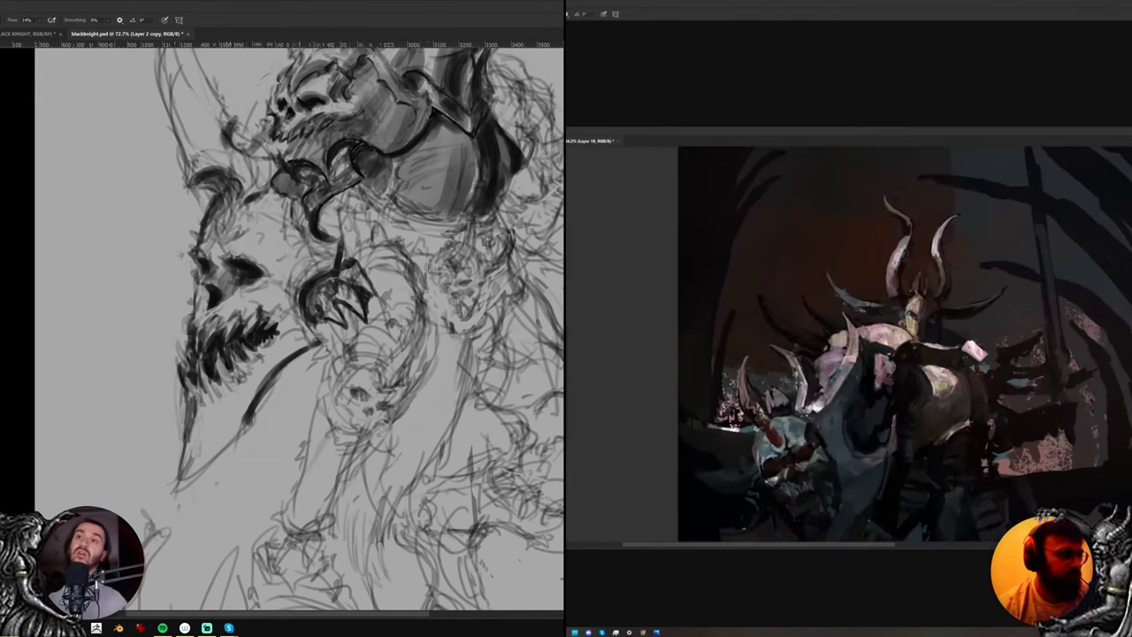
{"action": "left_click_drag", "start_coordinate": [388, 347], "coordinate": [362, 380]}
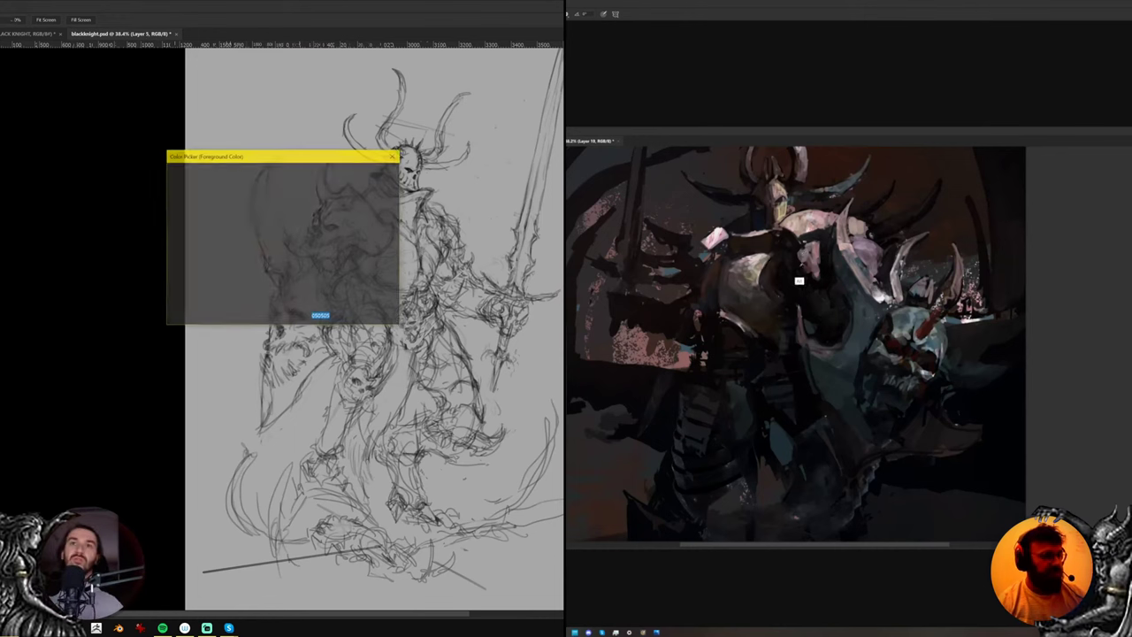
Choose a dark foreground colour and block in the sketched arm plate above the small skull, also painting a sampled tone on the painted chest armour
{"action": "left_click", "coordinate": [372, 172]}
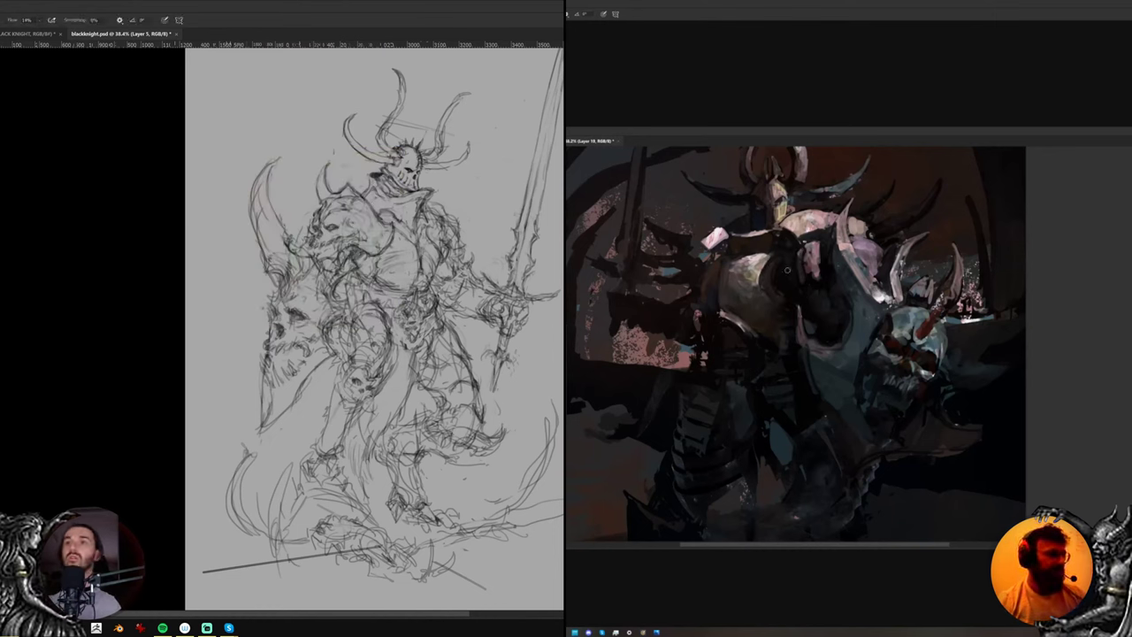
{"action": "left_click_drag", "start_coordinate": [356, 316], "coordinate": [375, 360]}
{"action": "left_click", "coordinate": [767, 257], "text": "alt"}
{"action": "left_click_drag", "start_coordinate": [765, 265], "coordinate": [784, 253]}
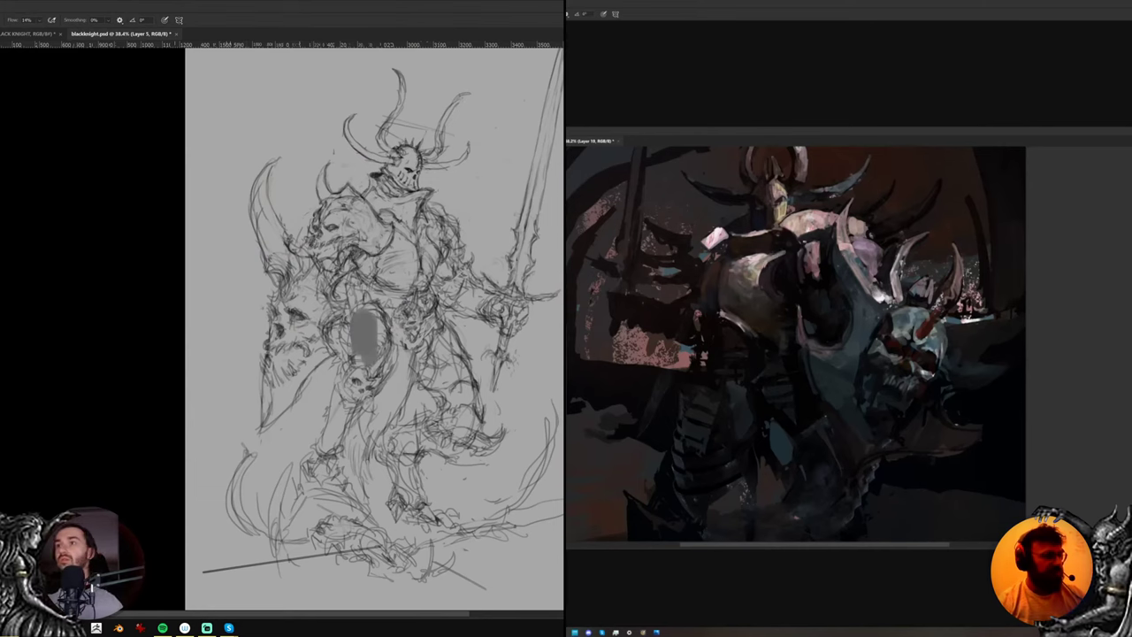
{"action": "mouse_move", "coordinate": [355, 314]}
{"action": "left_mouse_down"}
{"action": "mouse_move", "coordinate": [375, 354]}
{"action": "mouse_move", "coordinate": [364, 348]}
{"action": "mouse_move", "coordinate": [407, 348]}
{"action": "mouse_move", "coordinate": [389, 354]}
{"action": "left_mouse_up"}
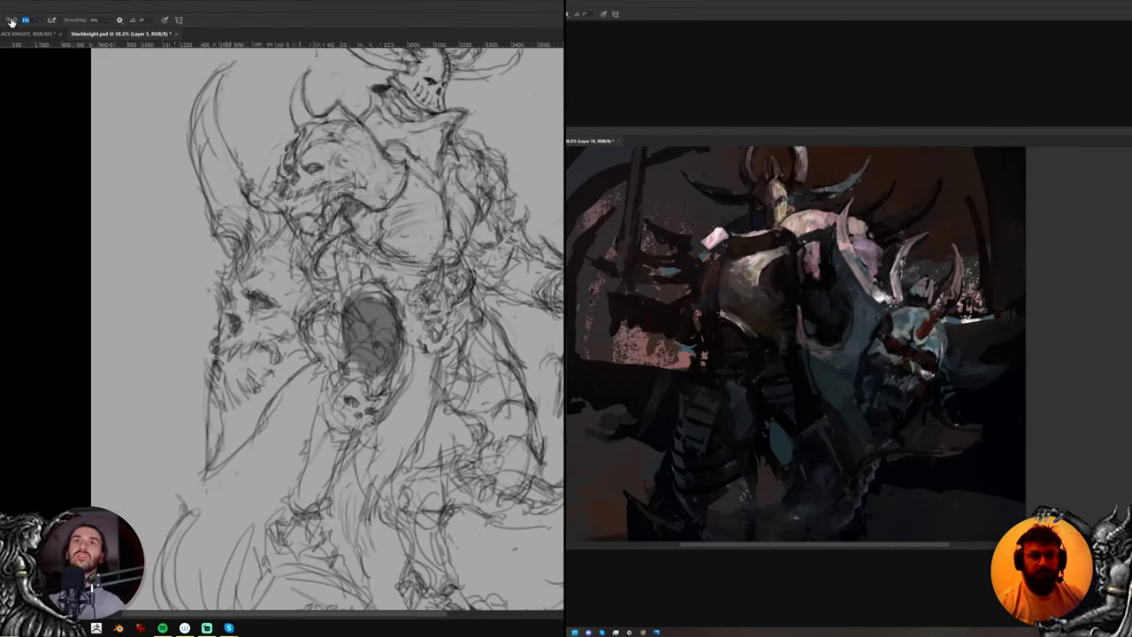
Set the brush flow to 100% and block in flat grey on the arm plate's outer side and the large skull's teeth
{"action": "left_click_drag", "start_coordinate": [13, 21], "coordinate": [39, 21]}
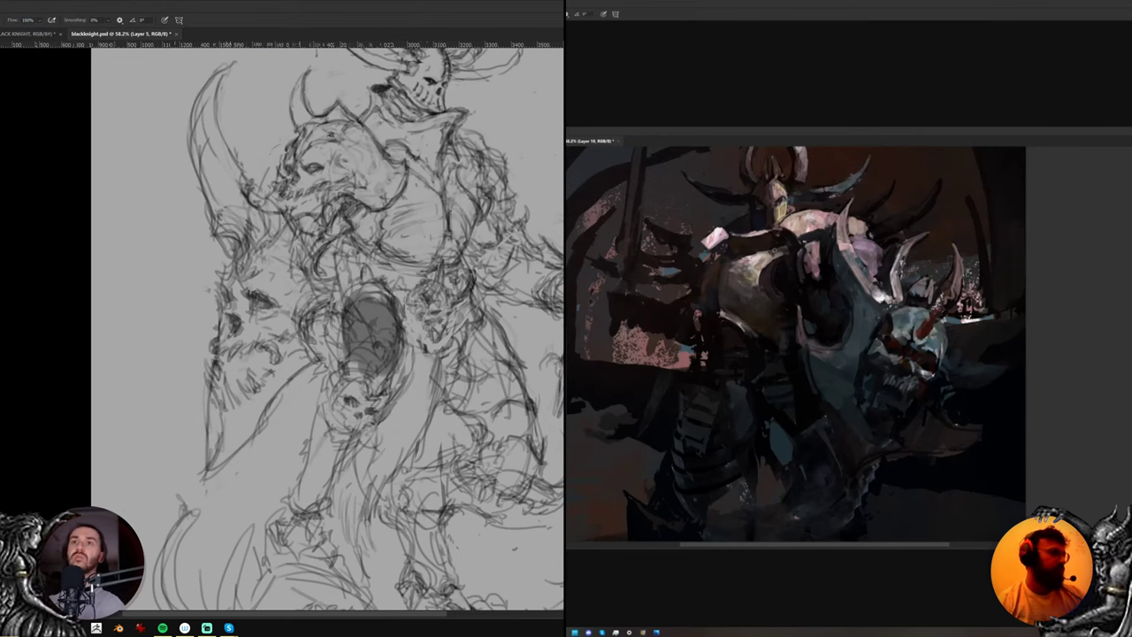
{"action": "left_click_drag", "start_coordinate": [339, 310], "coordinate": [349, 373]}
{"action": "scroll", "coordinate": [749, 251], "scroll_direction": "down", "scroll_amount": 3}
{"action": "mouse_move", "coordinate": [277, 311]}
{"action": "left_mouse_down"}
{"action": "mouse_move", "coordinate": [221, 394]}
{"action": "mouse_move", "coordinate": [213, 364]}
{"action": "left_mouse_up"}
{"action": "key", "text": "e"}
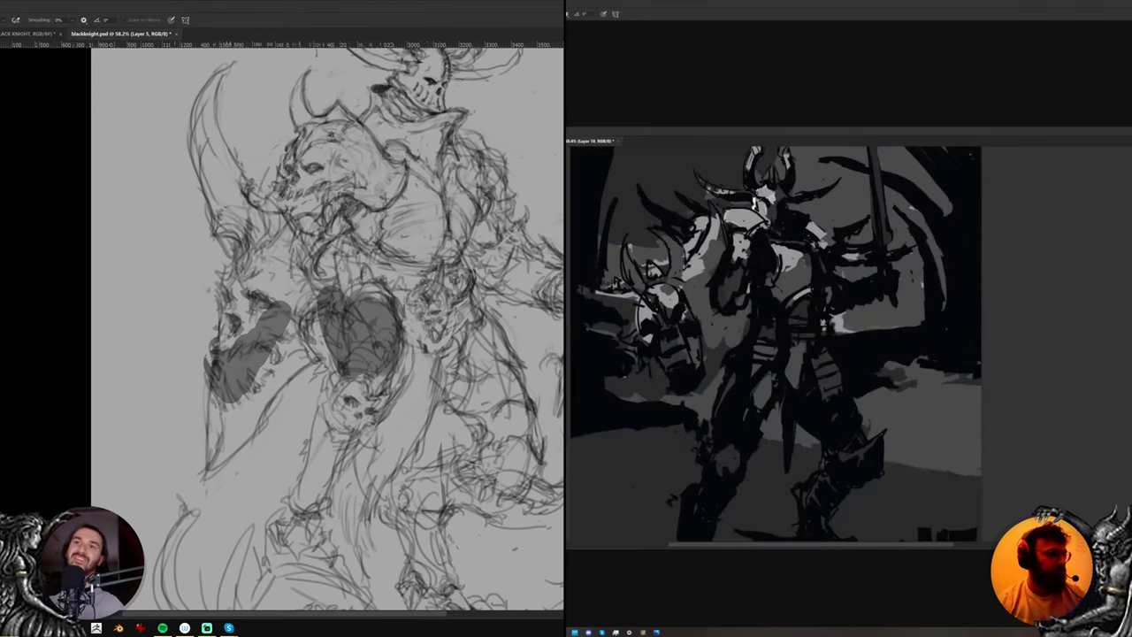
{"action": "key", "text": "b"}
{"action": "mouse_move", "coordinate": [223, 355]}
{"action": "left_mouse_down"}
{"action": "mouse_move", "coordinate": [231, 283]}
{"action": "mouse_move", "coordinate": [241, 331]}
{"action": "mouse_move", "coordinate": [258, 331]}
{"action": "left_mouse_up"}
Repaint the painted knight's upper thigh plate with tones sampled from the surrounding armour
{"action": "left_click", "coordinate": [798, 361], "text": "alt"}
{"action": "key", "text": "e"}
{"action": "left_click", "coordinate": [792, 392], "text": "alt"}
{"action": "scroll", "coordinate": [787, 376], "scroll_direction": "up", "scroll_amount": 3}
{"action": "key", "text": "b"}
{"action": "left_click_drag", "start_coordinate": [791, 377], "coordinate": [803, 399]}
Fill the large sketched skull's face and the armour linking it to the arm plate with flat grey, cleaning the edges
{"action": "mouse_move", "coordinate": [232, 370]}
{"action": "left_mouse_down"}
{"action": "mouse_move", "coordinate": [227, 353]}
{"action": "mouse_move", "coordinate": [237, 404]}
{"action": "left_mouse_up"}
{"action": "key", "text": "e"}
{"action": "key", "text": "b"}
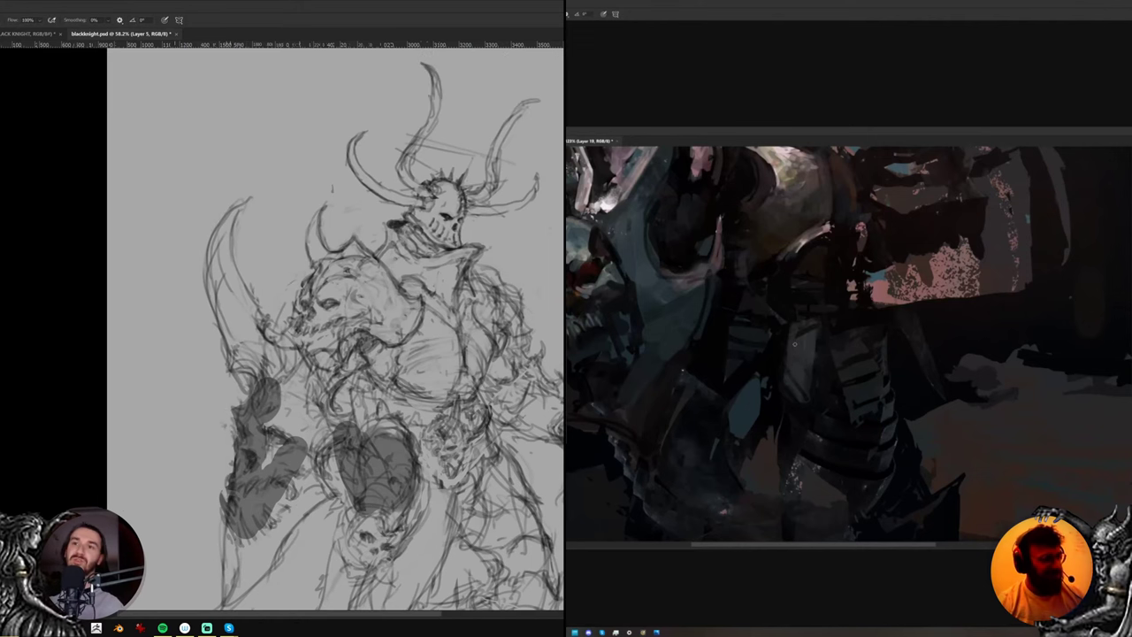
{"action": "key", "text": "e"}
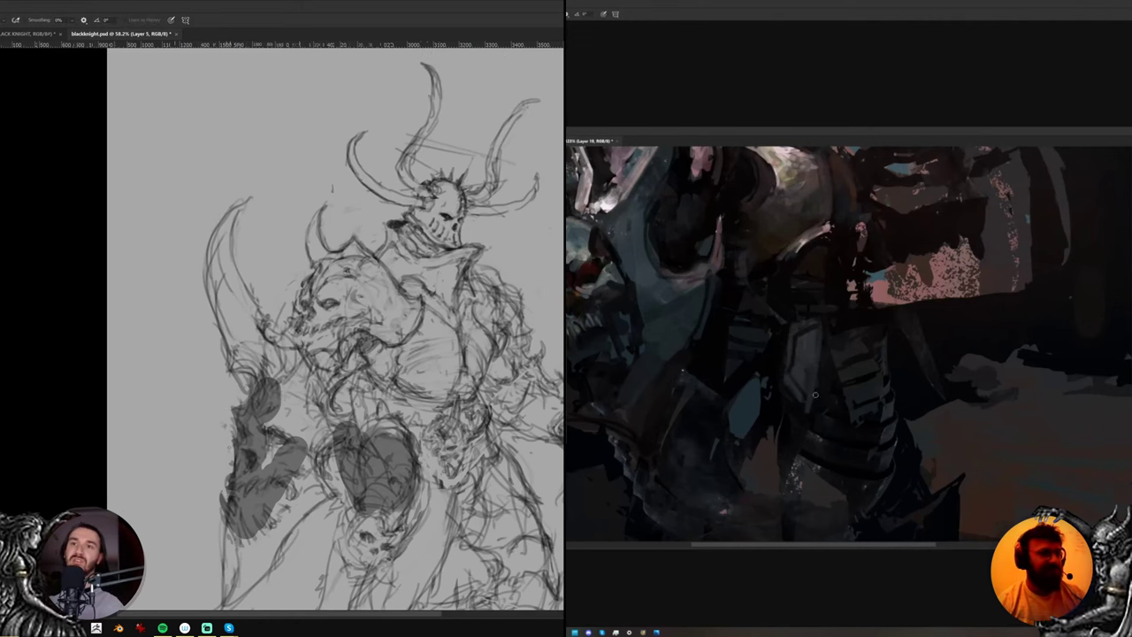
{"action": "key", "text": "b"}
{"action": "mouse_move", "coordinate": [271, 458]}
{"action": "left_mouse_down"}
{"action": "mouse_move", "coordinate": [291, 429]}
{"action": "mouse_move", "coordinate": [319, 438]}
{"action": "mouse_move", "coordinate": [336, 426]}
{"action": "mouse_move", "coordinate": [314, 484]}
{"action": "left_mouse_up"}
{"action": "key", "text": "e"}
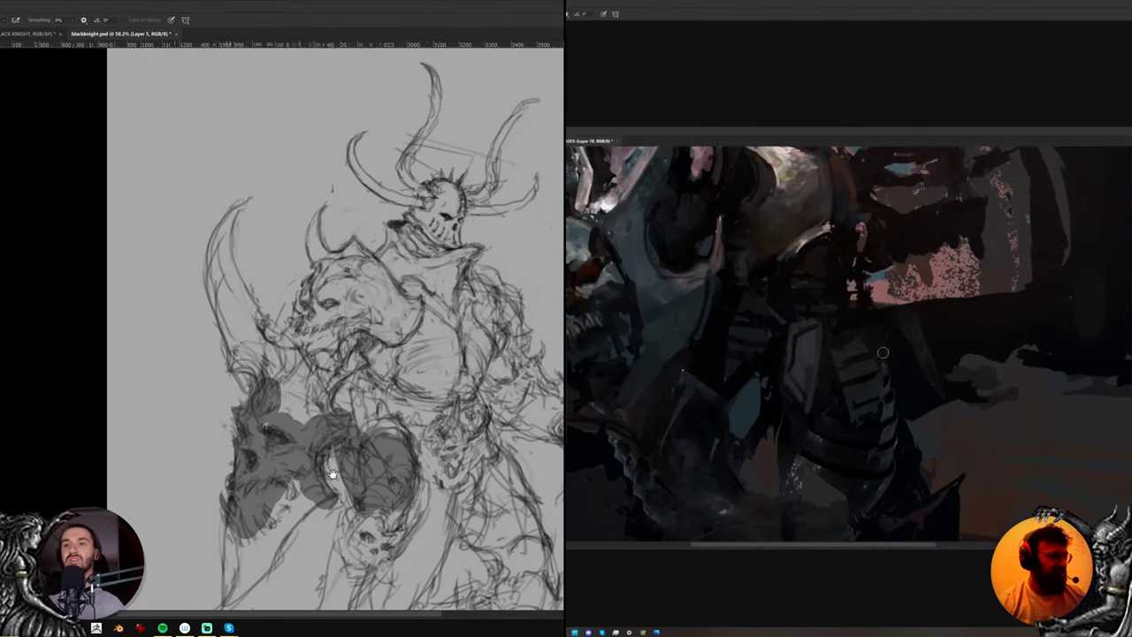
Fill the pointed area below the large sketched skull's jaw with flat grey
{"action": "left_click_drag", "start_coordinate": [341, 521], "coordinate": [320, 417]}
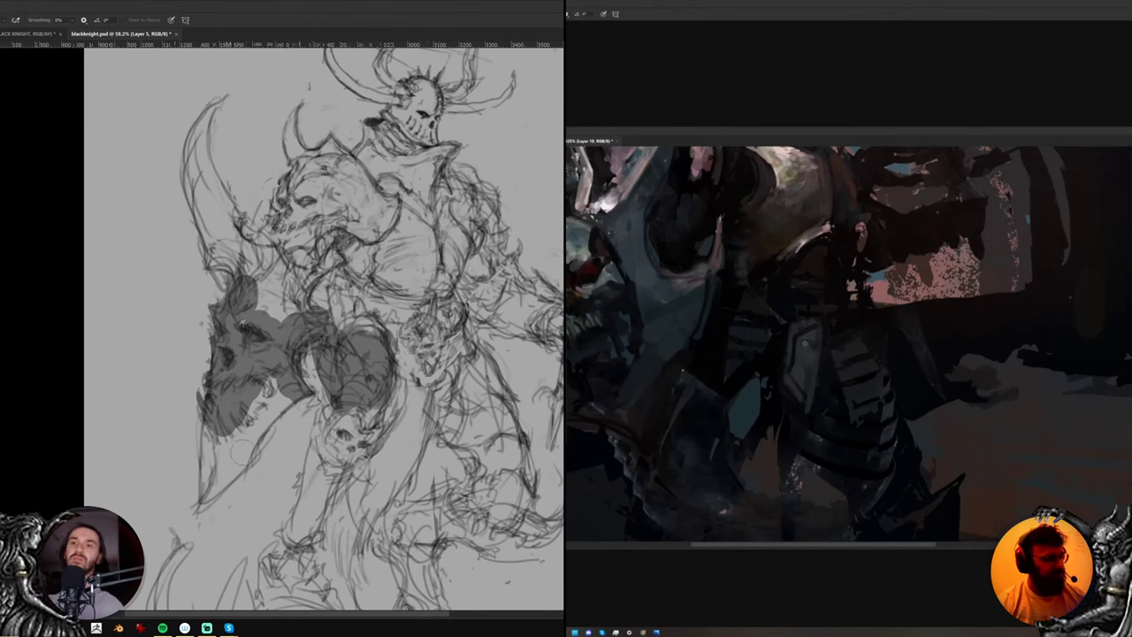
{"action": "key", "text": "b"}
{"action": "mouse_move", "coordinate": [244, 460]}
{"action": "left_mouse_down"}
{"action": "mouse_move", "coordinate": [272, 420]}
{"action": "mouse_move", "coordinate": [263, 390]}
{"action": "mouse_move", "coordinate": [196, 513]}
{"action": "mouse_move", "coordinate": [221, 504]}
{"action": "mouse_move", "coordinate": [203, 516]}
{"action": "left_mouse_up"}
{"action": "key", "text": "e"}
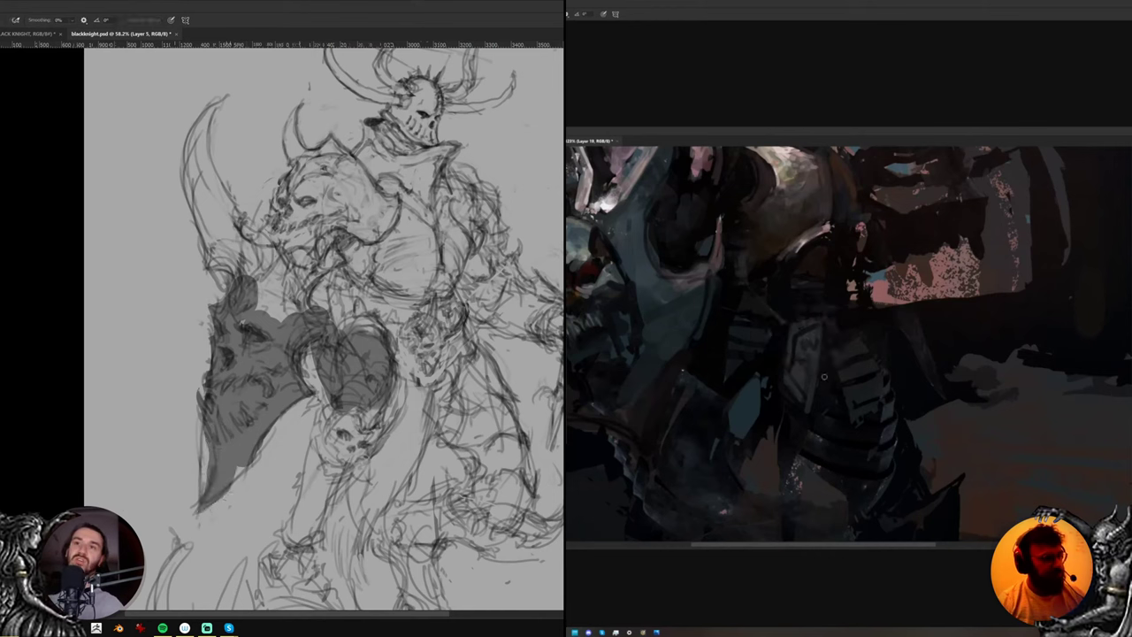
Block in the sketched skull pauldron, its small horn and the adjoining side of the torso with flat grey
{"action": "key", "text": "b"}
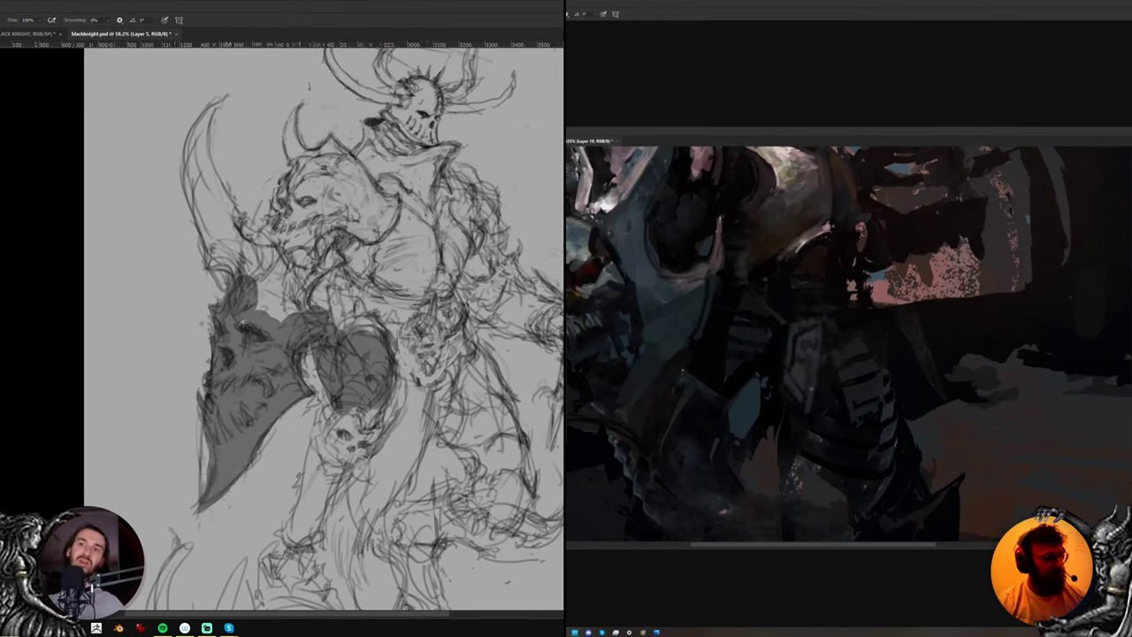
{"action": "left_click_drag", "start_coordinate": [246, 414], "coordinate": [254, 578]}
{"action": "mouse_move", "coordinate": [270, 469]}
{"action": "left_mouse_down"}
{"action": "mouse_move", "coordinate": [270, 449]}
{"action": "mouse_move", "coordinate": [312, 434]}
{"action": "mouse_move", "coordinate": [340, 442]}
{"action": "mouse_move", "coordinate": [358, 482]}
{"action": "mouse_move", "coordinate": [398, 429]}
{"action": "mouse_move", "coordinate": [414, 529]}
{"action": "left_mouse_up"}
{"action": "mouse_move", "coordinate": [385, 398]}
{"action": "left_mouse_down"}
{"action": "mouse_move", "coordinate": [360, 386]}
{"action": "mouse_move", "coordinate": [270, 420]}
{"action": "mouse_move", "coordinate": [311, 329]}
{"action": "mouse_move", "coordinate": [347, 352]}
{"action": "mouse_move", "coordinate": [309, 295]}
{"action": "mouse_move", "coordinate": [318, 267]}
{"action": "mouse_move", "coordinate": [313, 299]}
{"action": "left_mouse_up"}
{"action": "key", "text": "e"}
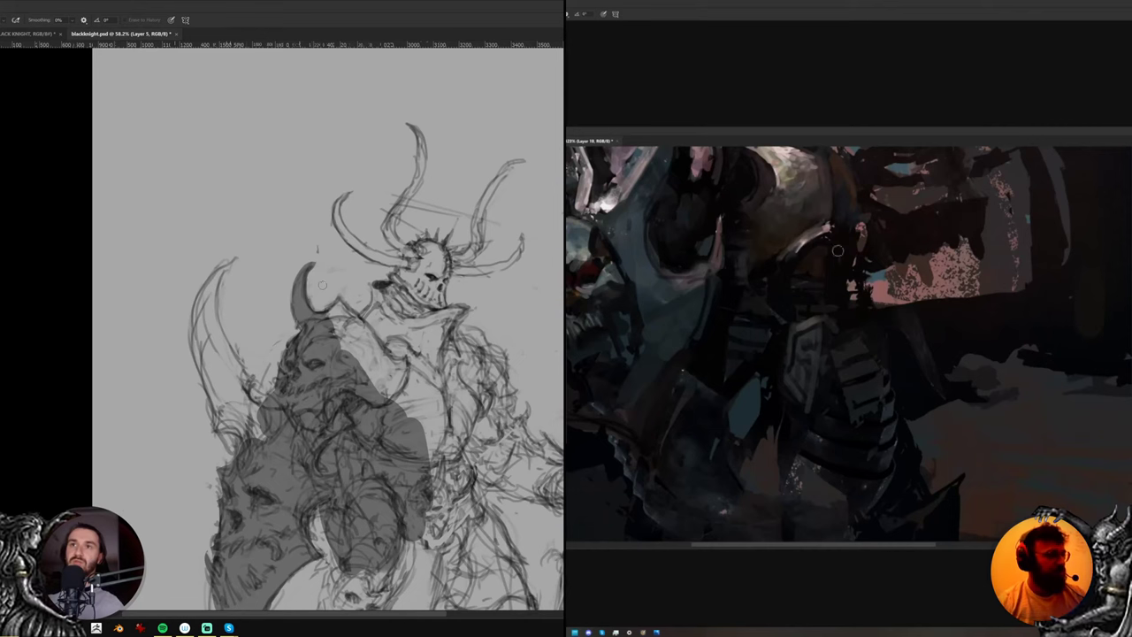
Block in the large sketched horn above the lower skull with flat grey and tidy its outline
{"action": "key", "text": "b"}
{"action": "mouse_move", "coordinate": [250, 432]}
{"action": "left_mouse_down"}
{"action": "mouse_move", "coordinate": [251, 405]}
{"action": "mouse_move", "coordinate": [224, 418]}
{"action": "left_mouse_up"}
{"action": "left_click_drag", "start_coordinate": [834, 270], "coordinate": [823, 374]}
{"action": "mouse_move", "coordinate": [228, 364]}
{"action": "left_mouse_down"}
{"action": "mouse_move", "coordinate": [215, 281]}
{"action": "mouse_move", "coordinate": [245, 265]}
{"action": "mouse_move", "coordinate": [225, 309]}
{"action": "left_mouse_up"}
{"action": "key", "text": "e"}
{"action": "key", "text": "ctrl+y"}
{"action": "left_click_drag", "start_coordinate": [240, 268], "coordinate": [243, 281]}
Fill the remaining outer edge of the large sketched horn, and paint a sampled tone along the painted chest armour's lower rim
{"action": "left_click", "coordinate": [843, 316], "text": "alt"}
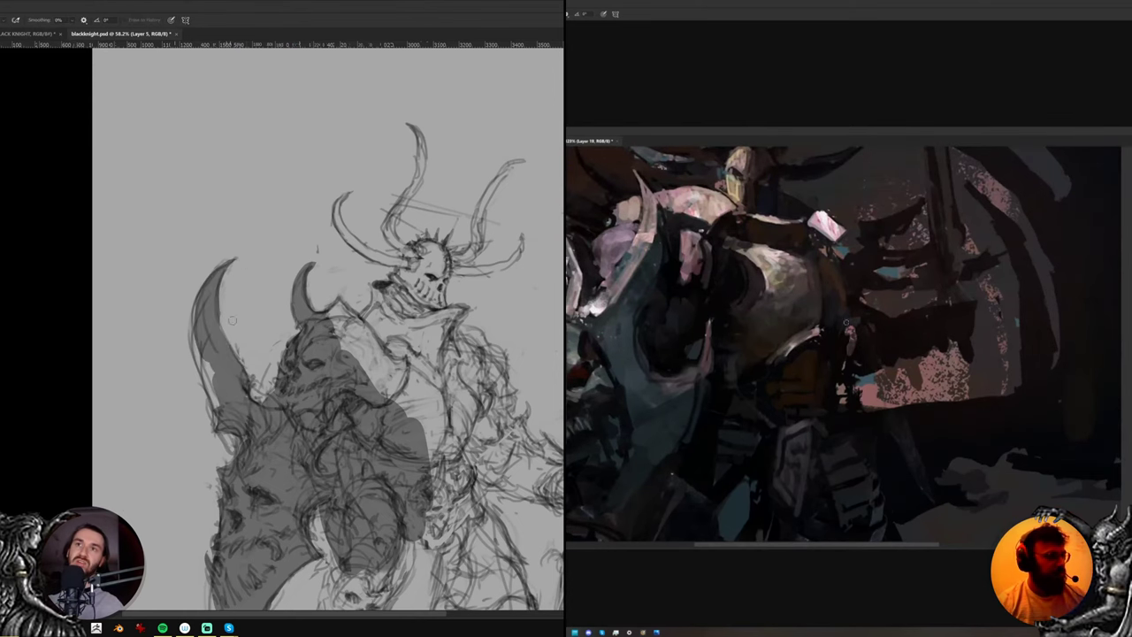
{"action": "key", "text": "b"}
{"action": "mouse_move", "coordinate": [194, 329]}
{"action": "left_mouse_down"}
{"action": "mouse_move", "coordinate": [215, 402]}
{"action": "mouse_move", "coordinate": [204, 364]}
{"action": "left_mouse_up"}
{"action": "left_click_drag", "start_coordinate": [823, 328], "coordinate": [832, 334]}
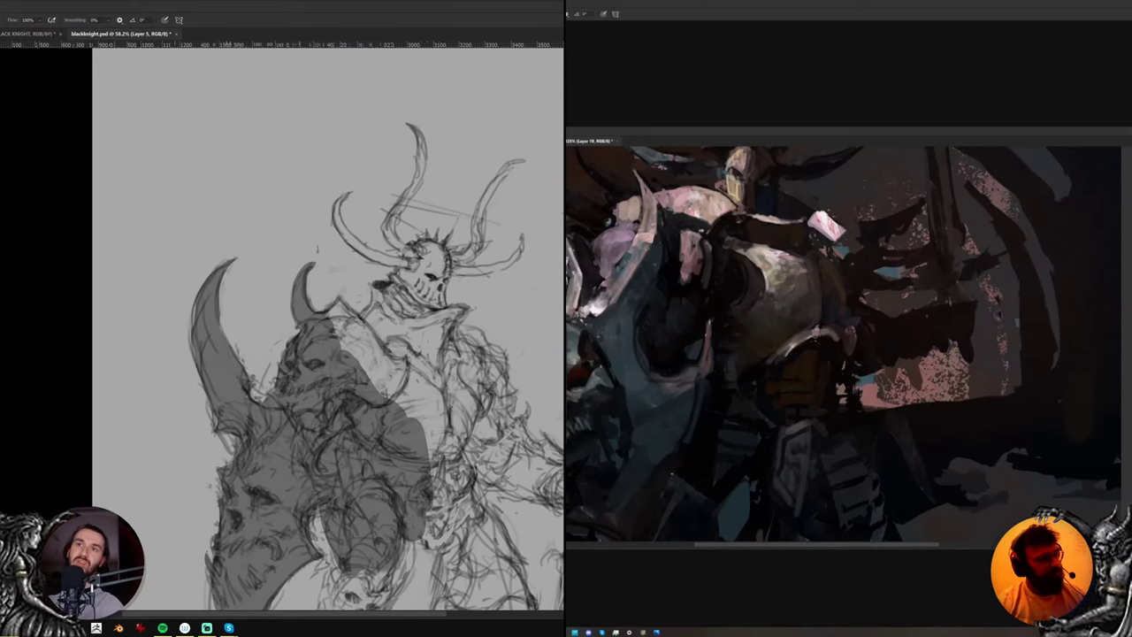
{"action": "key", "text": "e"}
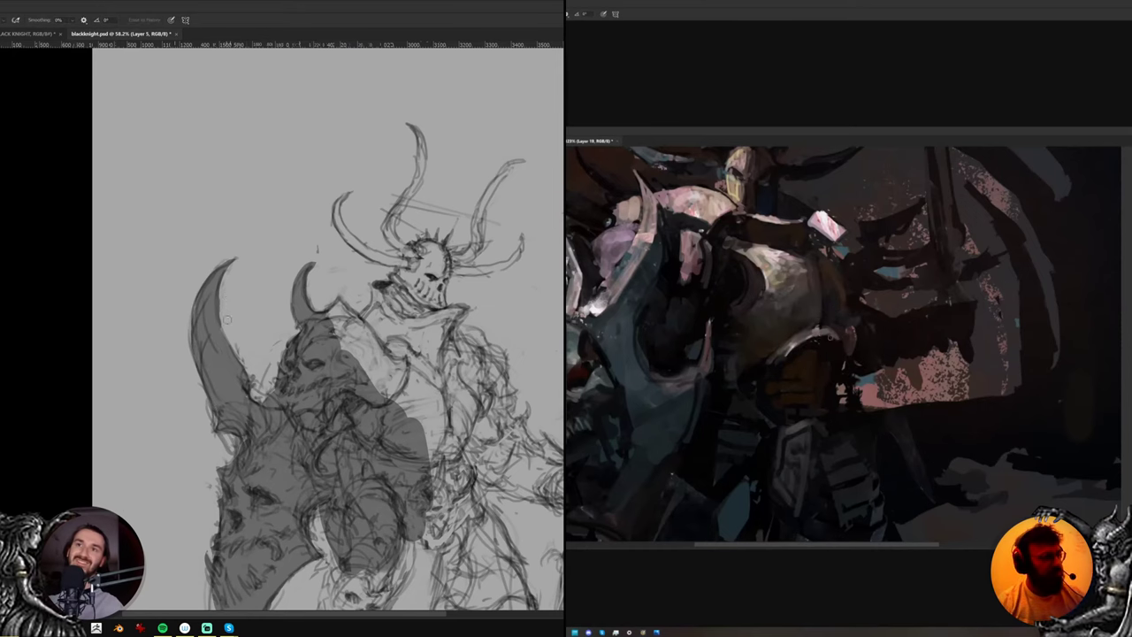
Block in the sketched chest plate and the sword arm's shoulder and elbow spike with flat grey, alternately painting and erasing the silhouette's edges
{"action": "left_click_drag", "start_coordinate": [361, 453], "coordinate": [332, 247]}
{"action": "left_click_drag", "start_coordinate": [359, 160], "coordinate": [328, 291]}
{"action": "key", "text": "b"}
{"action": "mouse_move", "coordinate": [362, 352]}
{"action": "left_mouse_down"}
{"action": "mouse_move", "coordinate": [373, 376]}
{"action": "mouse_move", "coordinate": [405, 332]}
{"action": "mouse_move", "coordinate": [428, 357]}
{"action": "mouse_move", "coordinate": [419, 381]}
{"action": "mouse_move", "coordinate": [440, 396]}
{"action": "mouse_move", "coordinate": [417, 398]}
{"action": "mouse_move", "coordinate": [464, 332]}
{"action": "mouse_move", "coordinate": [446, 340]}
{"action": "mouse_move", "coordinate": [450, 299]}
{"action": "mouse_move", "coordinate": [423, 274]}
{"action": "mouse_move", "coordinate": [447, 316]}
{"action": "mouse_move", "coordinate": [394, 305]}
{"action": "mouse_move", "coordinate": [405, 330]}
{"action": "mouse_move", "coordinate": [338, 364]}
{"action": "mouse_move", "coordinate": [326, 317]}
{"action": "mouse_move", "coordinate": [269, 275]}
{"action": "left_mouse_up"}
{"action": "left_click", "coordinate": [834, 344], "text": "alt"}
{"action": "key", "text": "e"}
{"action": "key", "text": "b"}
{"action": "key", "text": "e"}
{"action": "key", "text": "b"}
{"action": "key", "text": "e"}
{"action": "key", "text": "b"}
{"action": "key", "text": "e"}
{"action": "key", "text": "b"}
{"action": "key", "text": "e"}
{"action": "key", "text": "b"}
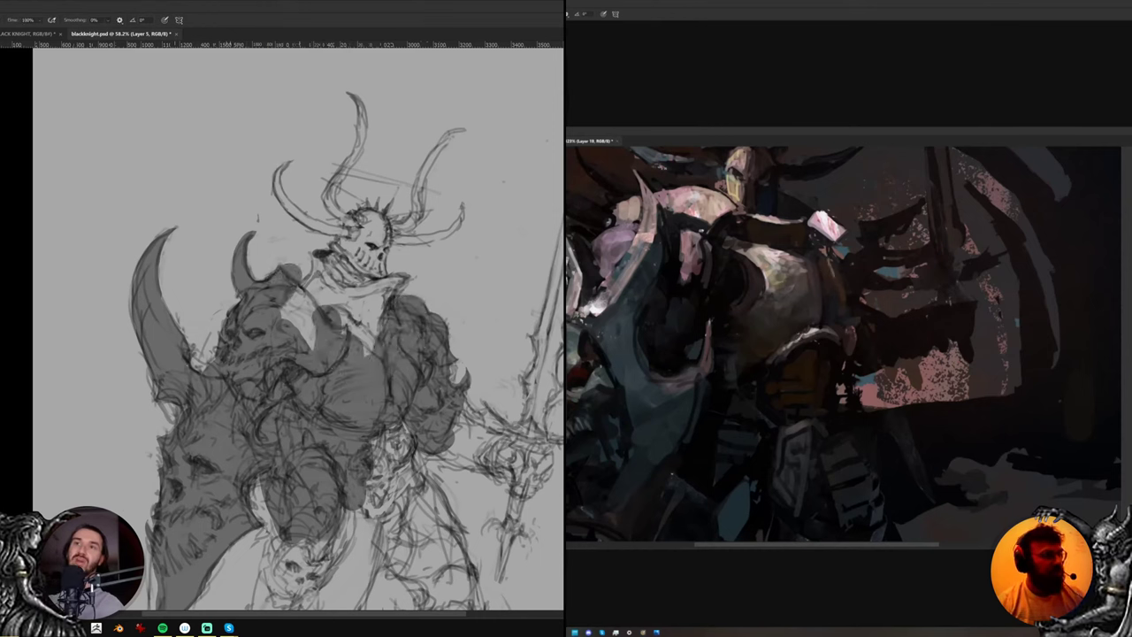
Fill the gaps in the sketched skull pauldron and the side of the neck with flat grey, sampling a dark tone from the painted armour
{"action": "key", "text": "e"}
{"action": "key", "text": "b"}
{"action": "mouse_move", "coordinate": [285, 301]}
{"action": "left_mouse_down"}
{"action": "mouse_move", "coordinate": [308, 310]}
{"action": "mouse_move", "coordinate": [299, 340]}
{"action": "left_mouse_up"}
{"action": "left_click", "coordinate": [840, 284], "text": "alt"}
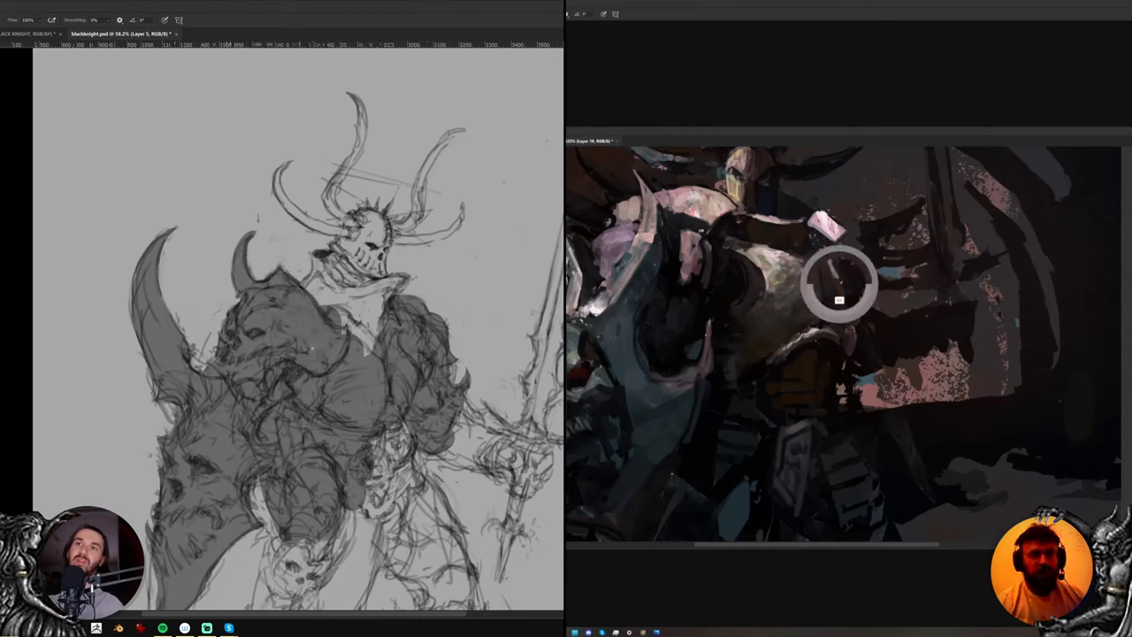
{"action": "mouse_move", "coordinate": [331, 302]}
{"action": "left_mouse_down"}
{"action": "mouse_move", "coordinate": [319, 278]}
{"action": "mouse_move", "coordinate": [334, 251]}
{"action": "mouse_move", "coordinate": [354, 274]}
{"action": "mouse_move", "coordinate": [327, 243]}
{"action": "left_mouse_up"}
Block in the sketched helmet's face, collar and upper chest with flat grey
{"action": "key", "text": "e"}
{"action": "key", "text": "b"}
{"action": "mouse_move", "coordinate": [336, 240]}
{"action": "left_mouse_down"}
{"action": "mouse_move", "coordinate": [355, 256]}
{"action": "mouse_move", "coordinate": [364, 236]}
{"action": "left_mouse_up"}
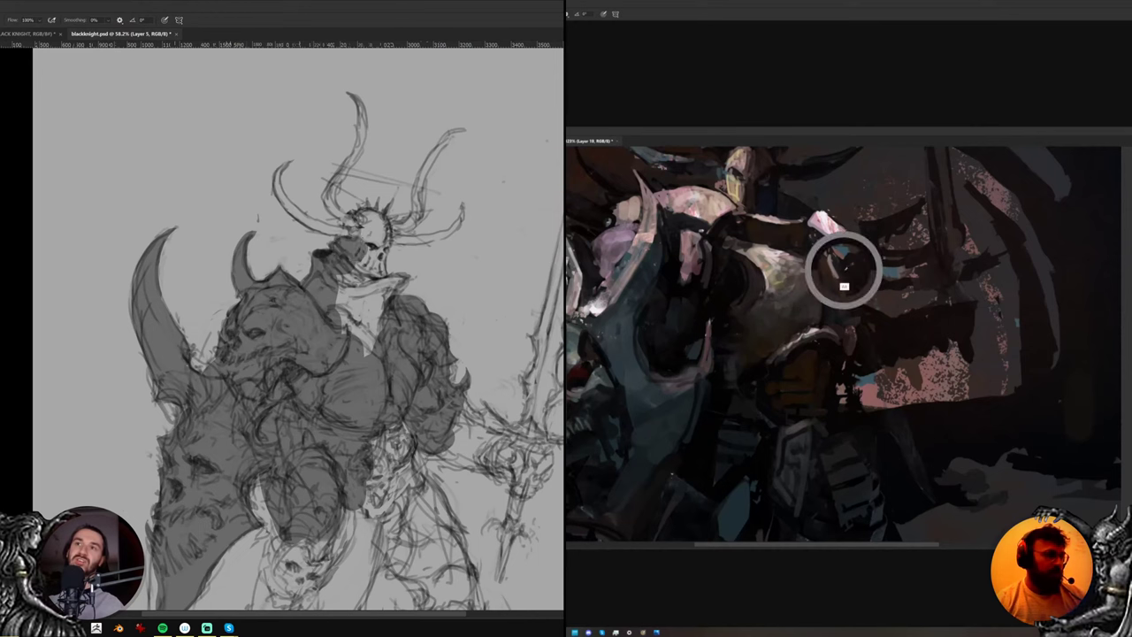
{"action": "mouse_move", "coordinate": [345, 290]}
{"action": "left_mouse_down"}
{"action": "mouse_move", "coordinate": [389, 223]}
{"action": "mouse_move", "coordinate": [354, 320]}
{"action": "left_mouse_up"}
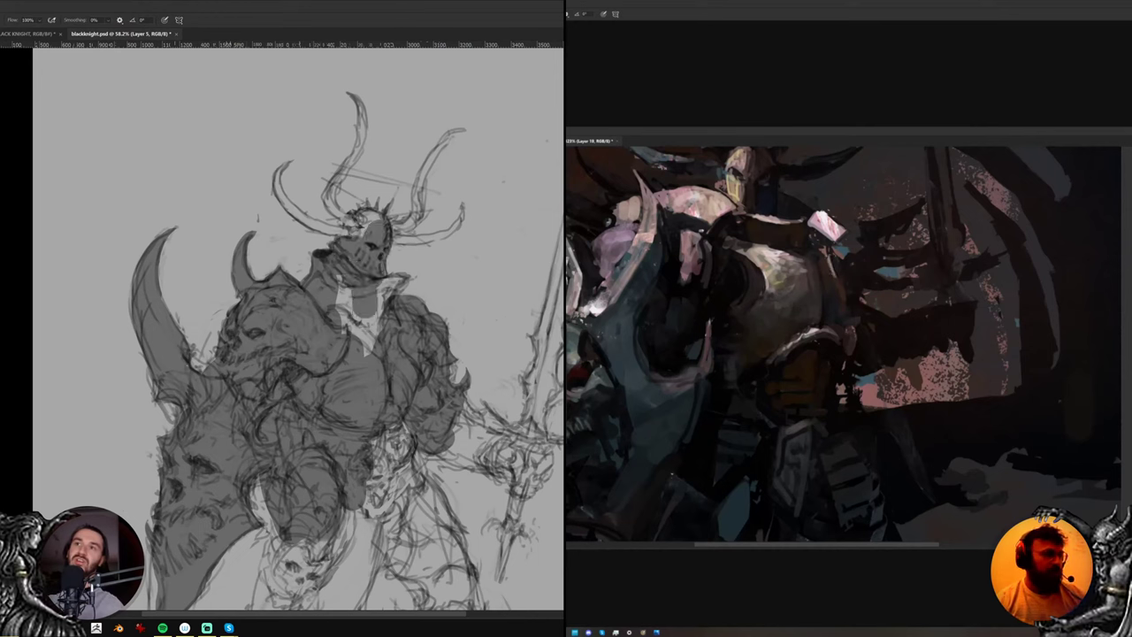
{"action": "mouse_move", "coordinate": [375, 276]}
{"action": "left_mouse_down"}
{"action": "mouse_move", "coordinate": [339, 334]}
{"action": "mouse_move", "coordinate": [409, 276]}
{"action": "left_mouse_up"}
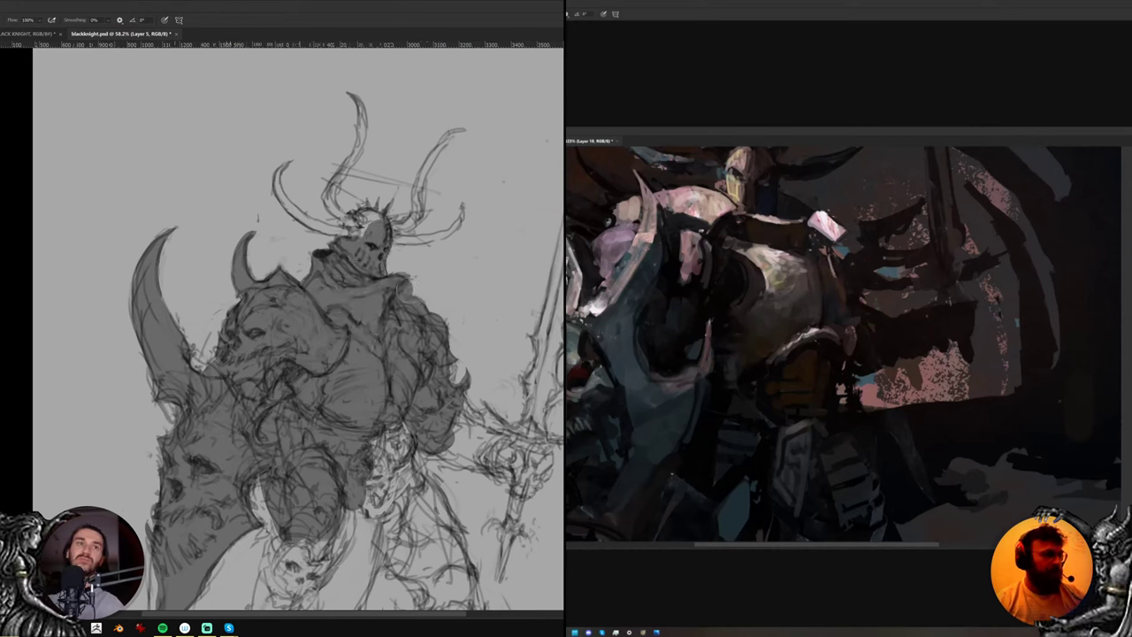
{"action": "key", "text": "e"}
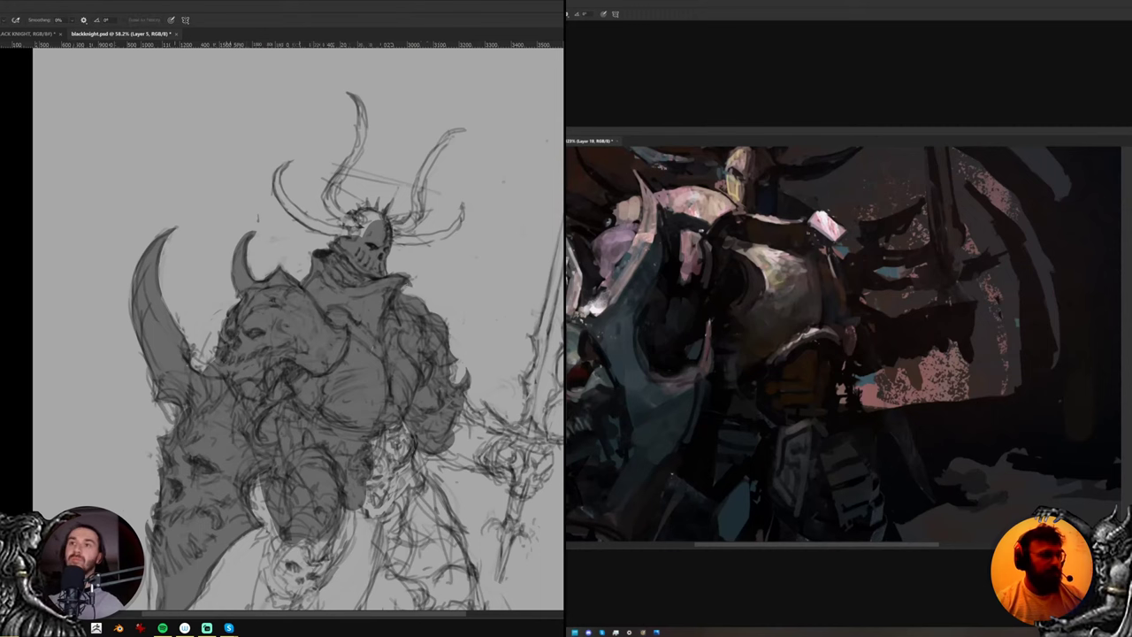
Block in the sketched helmet's curved side horn nearest the skull pauldron with flat grey, trim its tip, and retouch the painted sword
{"action": "mouse_move", "coordinate": [406, 255]}
{"action": "left_mouse_down"}
{"action": "mouse_move", "coordinate": [472, 377]}
{"action": "mouse_move", "coordinate": [456, 417]}
{"action": "left_mouse_up"}
{"action": "key", "text": "r"}
{"action": "key", "text": "b"}
{"action": "left_click_drag", "start_coordinate": [384, 311], "coordinate": [414, 320]}
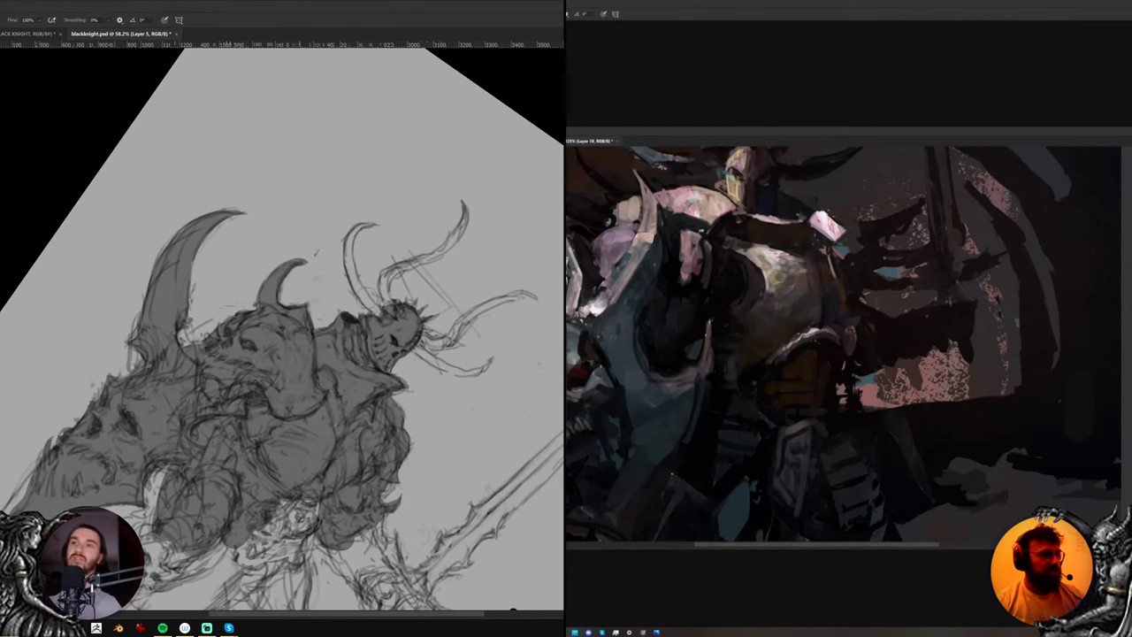
{"action": "mouse_move", "coordinate": [372, 306]}
{"action": "left_mouse_down"}
{"action": "mouse_move", "coordinate": [349, 248]}
{"action": "mouse_move", "coordinate": [362, 235]}
{"action": "left_mouse_up"}
{"action": "left_click_drag", "start_coordinate": [837, 276], "coordinate": [852, 340]}
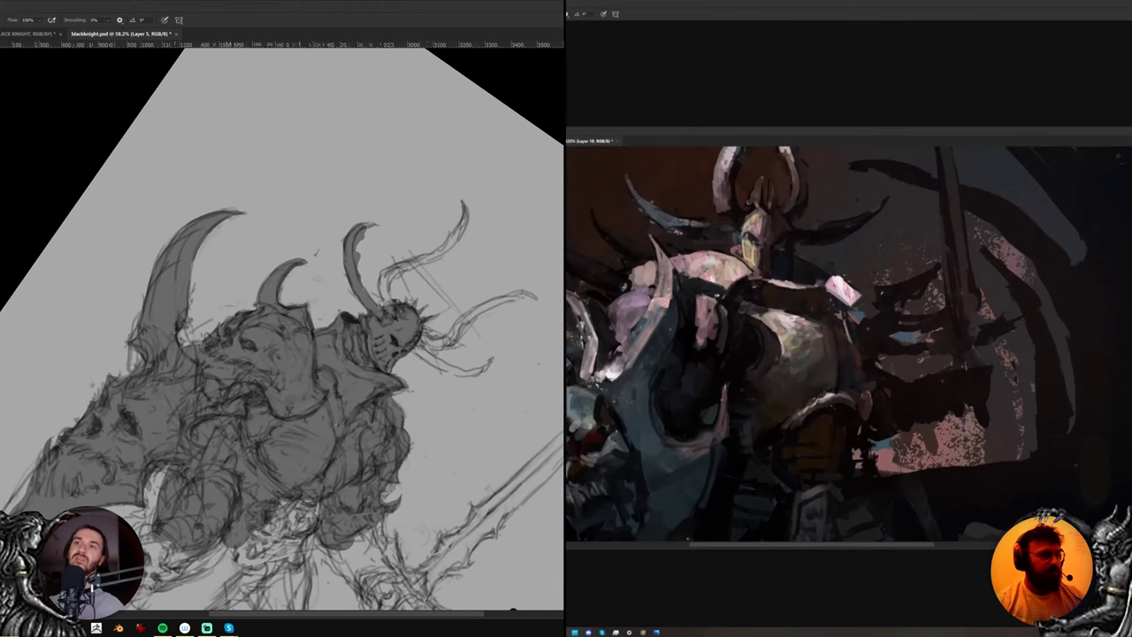
{"action": "key", "text": "e"}
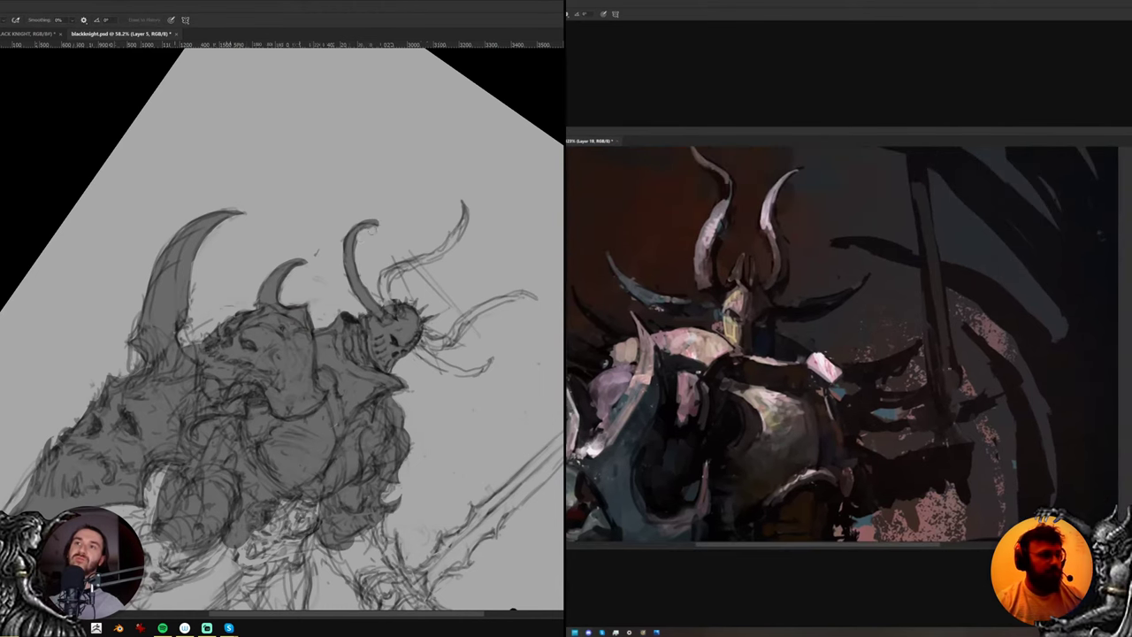
{"action": "left_click_drag", "start_coordinate": [951, 336], "coordinate": [952, 366]}
{"action": "left_click_drag", "start_coordinate": [358, 221], "coordinate": [379, 219]}
{"action": "left_click", "coordinate": [939, 396], "text": "alt"}
{"action": "key", "text": "b"}
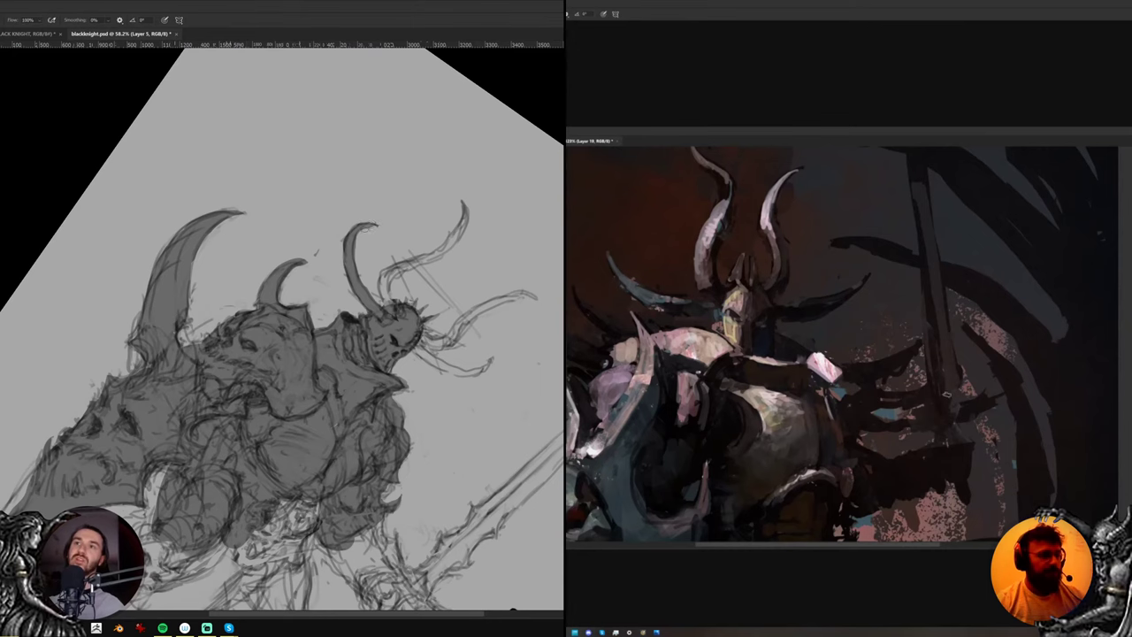
{"action": "key", "text": "e"}
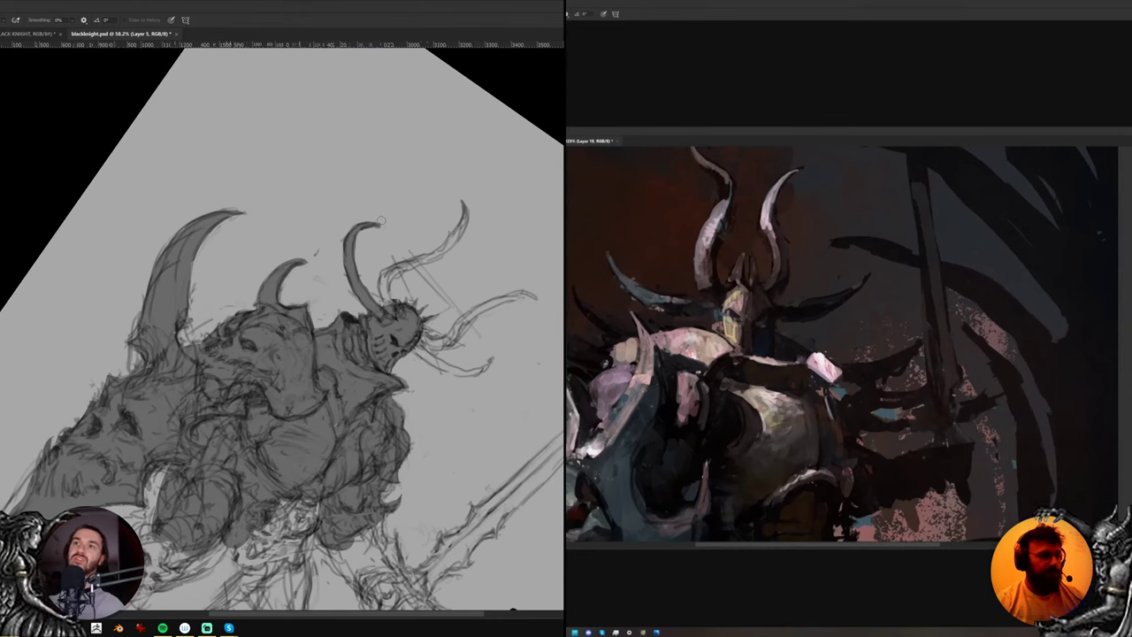
Fill the sketched helmet's tall horn on the sword-arm side with flat grey and clean its tip, sampling a tone from the painted sword
{"action": "key", "text": "r"}
{"action": "left_click_drag", "start_coordinate": [433, 197], "coordinate": [345, 142]}
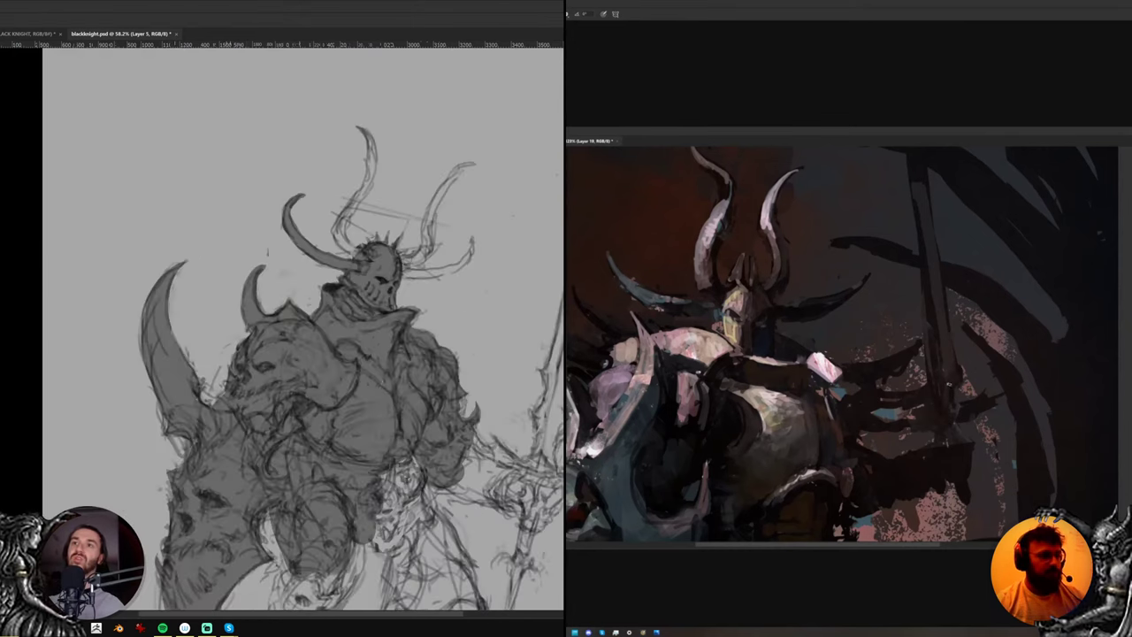
{"action": "key", "text": "b"}
{"action": "mouse_move", "coordinate": [401, 261]}
{"action": "left_mouse_down"}
{"action": "mouse_move", "coordinate": [412, 263]}
{"action": "mouse_move", "coordinate": [433, 219]}
{"action": "left_mouse_up"}
{"action": "left_click_drag", "start_coordinate": [937, 322], "coordinate": [947, 412]}
{"action": "left_click", "coordinate": [929, 320], "text": "alt"}
{"action": "mouse_move", "coordinate": [430, 212]}
{"action": "left_mouse_down"}
{"action": "mouse_move", "coordinate": [455, 174]}
{"action": "mouse_move", "coordinate": [475, 170]}
{"action": "left_mouse_up"}
{"action": "key", "text": "e"}
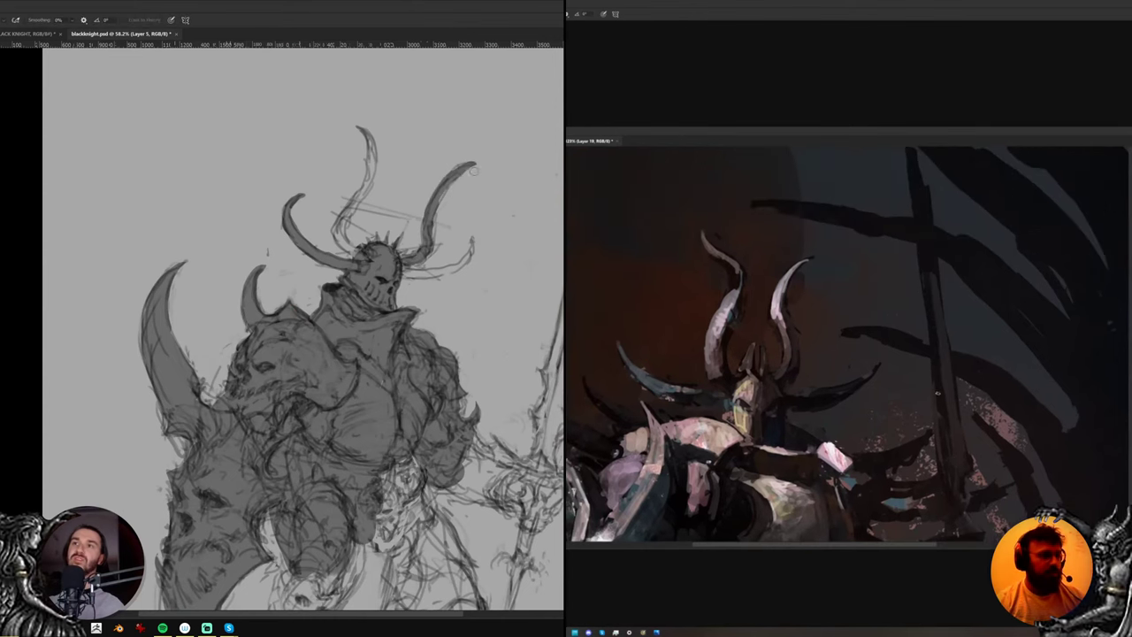
{"action": "key", "text": "b"}
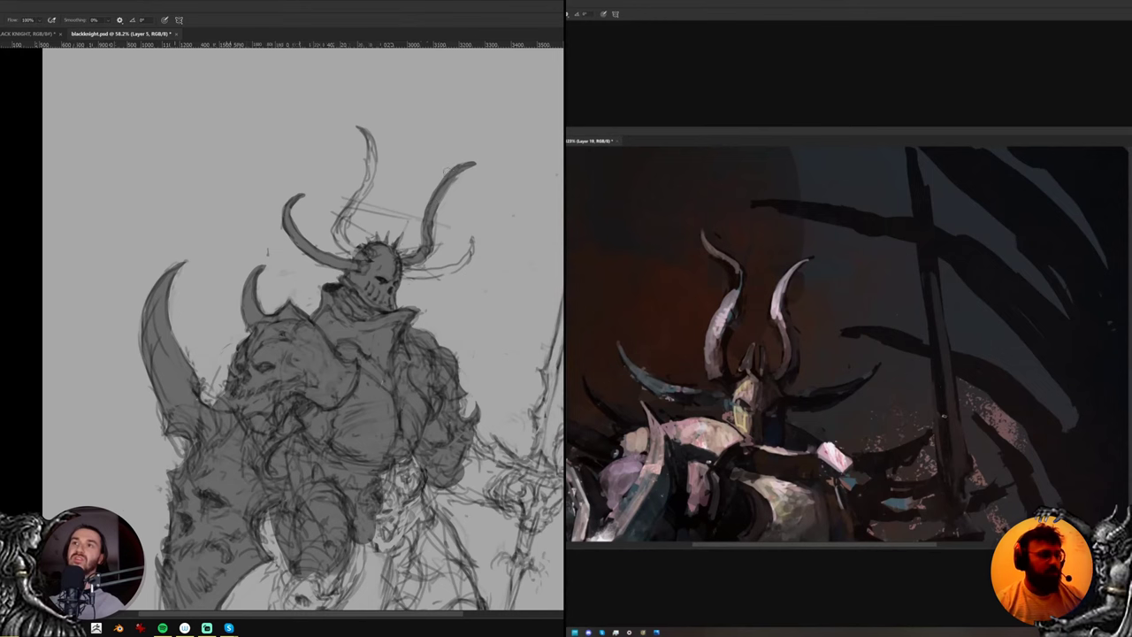
{"action": "key", "text": "e"}
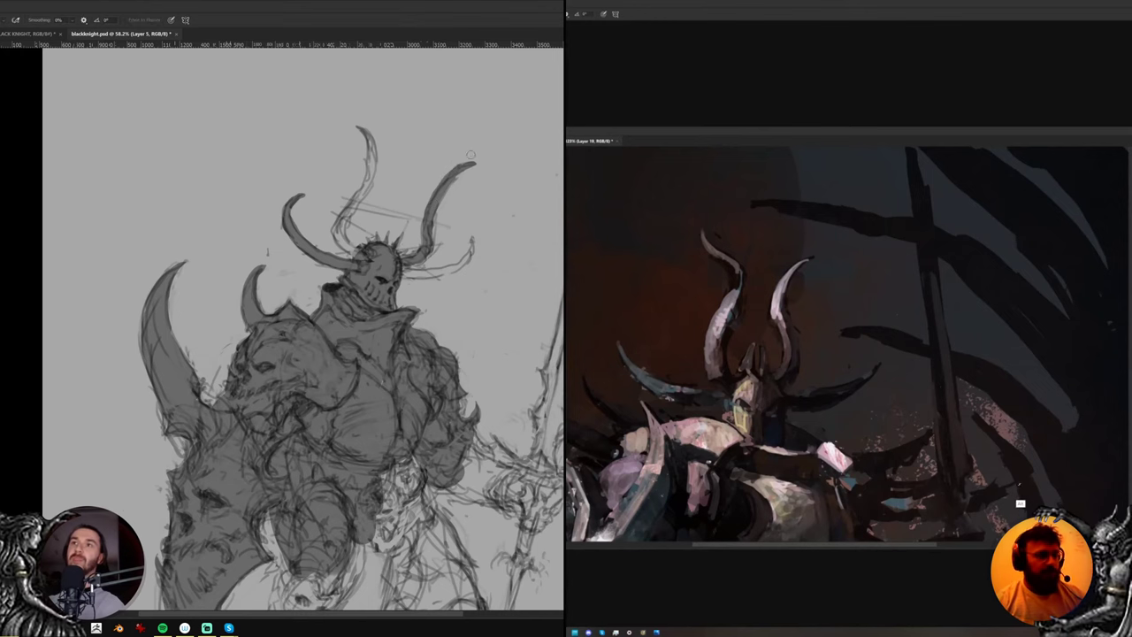
Block in the helmet's two remaining horns, the low sword-side one and the other tall one, with flat grey
{"action": "key", "text": "b"}
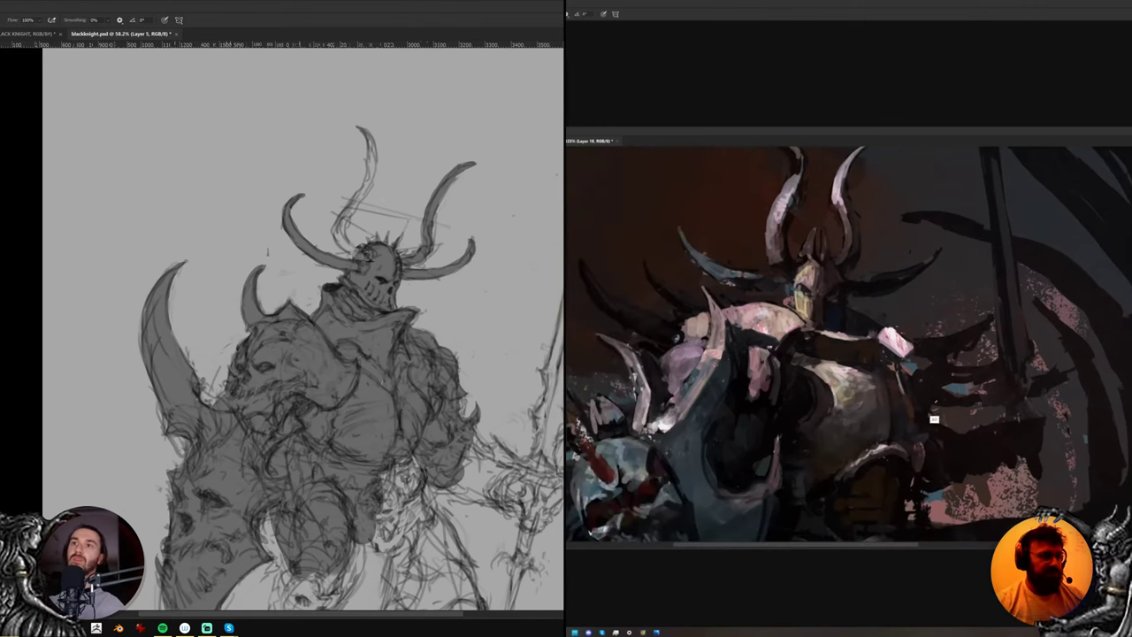
{"action": "mouse_move", "coordinate": [365, 262]}
{"action": "left_mouse_down"}
{"action": "mouse_move", "coordinate": [337, 229]}
{"action": "mouse_move", "coordinate": [365, 181]}
{"action": "mouse_move", "coordinate": [361, 130]}
{"action": "mouse_move", "coordinate": [369, 155]}
{"action": "left_mouse_up"}
{"action": "key", "text": "e"}
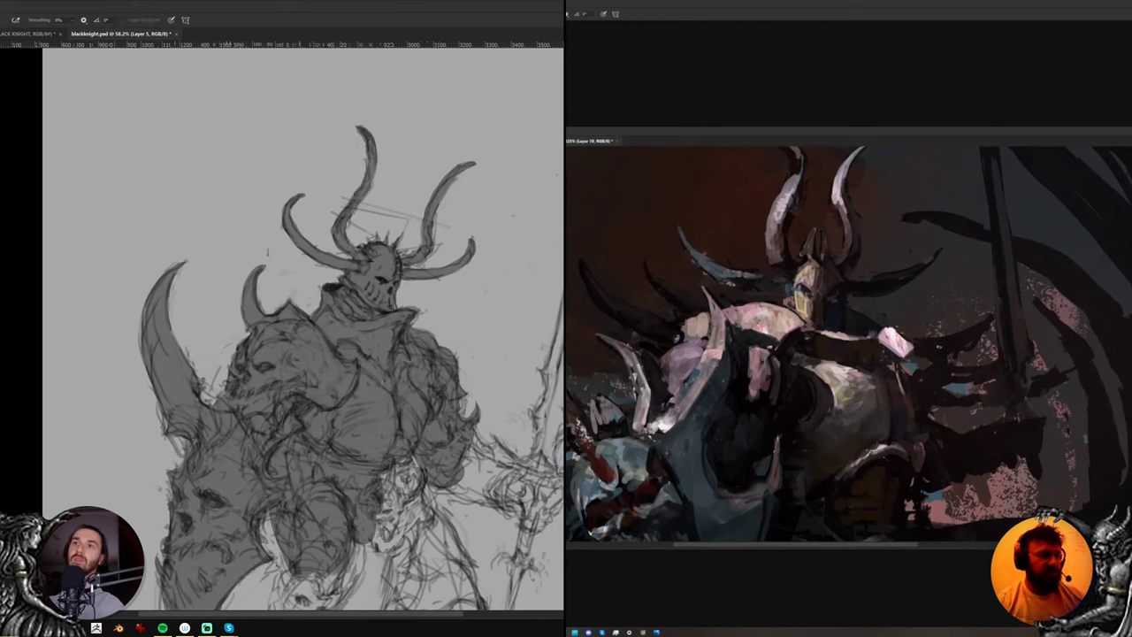
{"action": "key", "text": "b"}
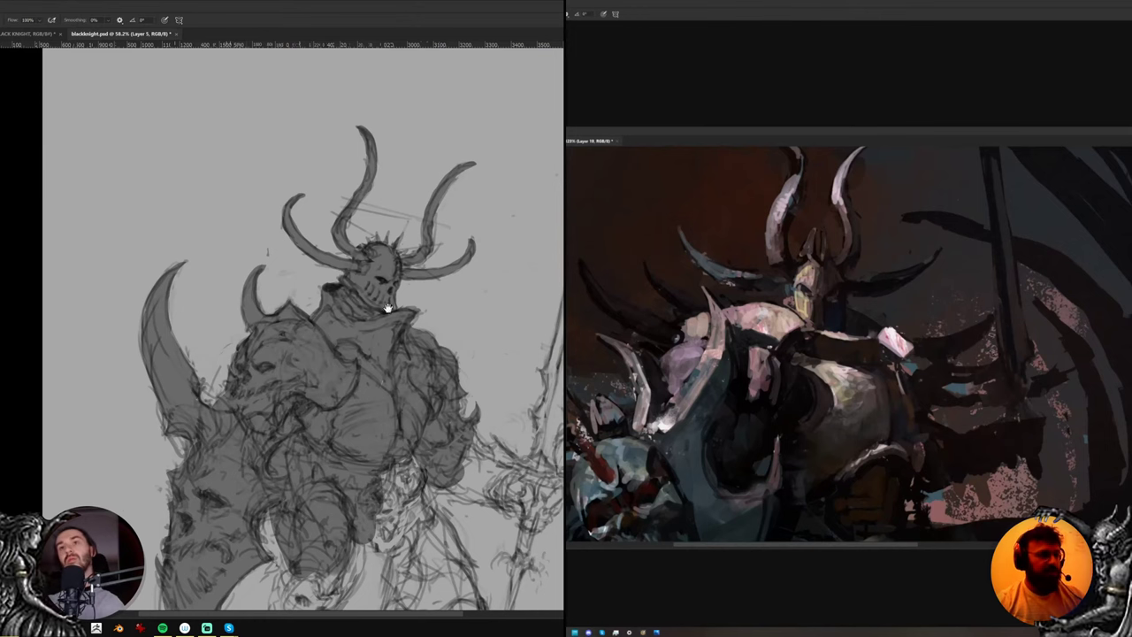
Block in the sketched sword arm's forearm, the gauntlet and the sword's grip with flat grey, cleaning the edges with the Eraser
{"action": "left_click_drag", "start_coordinate": [386, 308], "coordinate": [348, 242]}
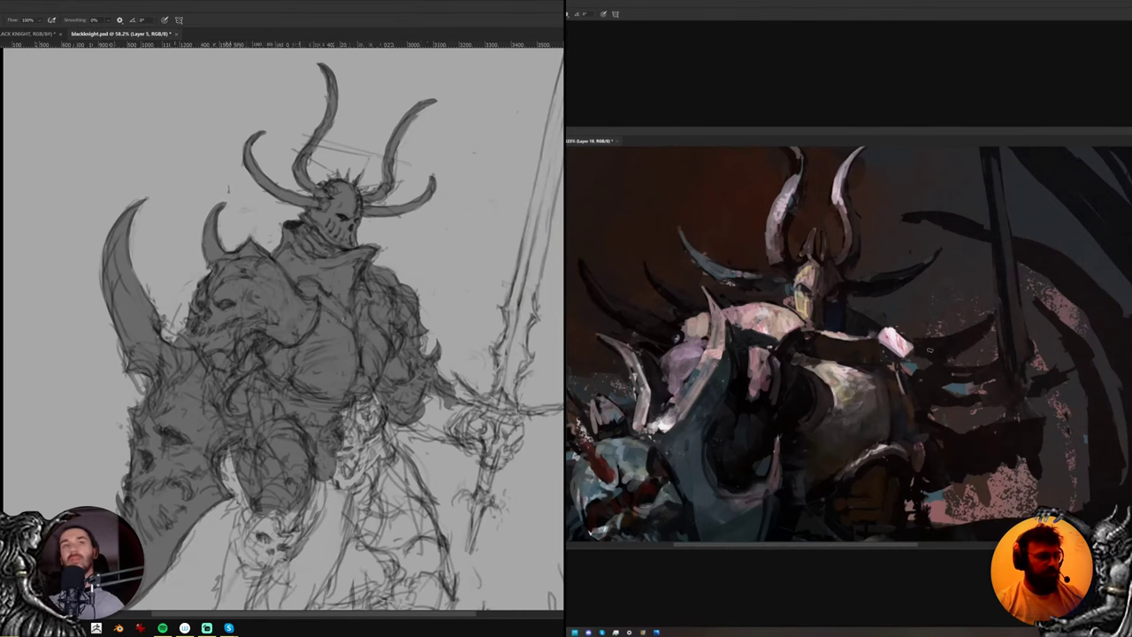
{"action": "mouse_move", "coordinate": [456, 405]}
{"action": "left_mouse_down"}
{"action": "mouse_move", "coordinate": [409, 327]}
{"action": "mouse_move", "coordinate": [382, 356]}
{"action": "mouse_move", "coordinate": [384, 338]}
{"action": "mouse_move", "coordinate": [435, 357]}
{"action": "mouse_move", "coordinate": [449, 378]}
{"action": "mouse_move", "coordinate": [424, 375]}
{"action": "left_mouse_up"}
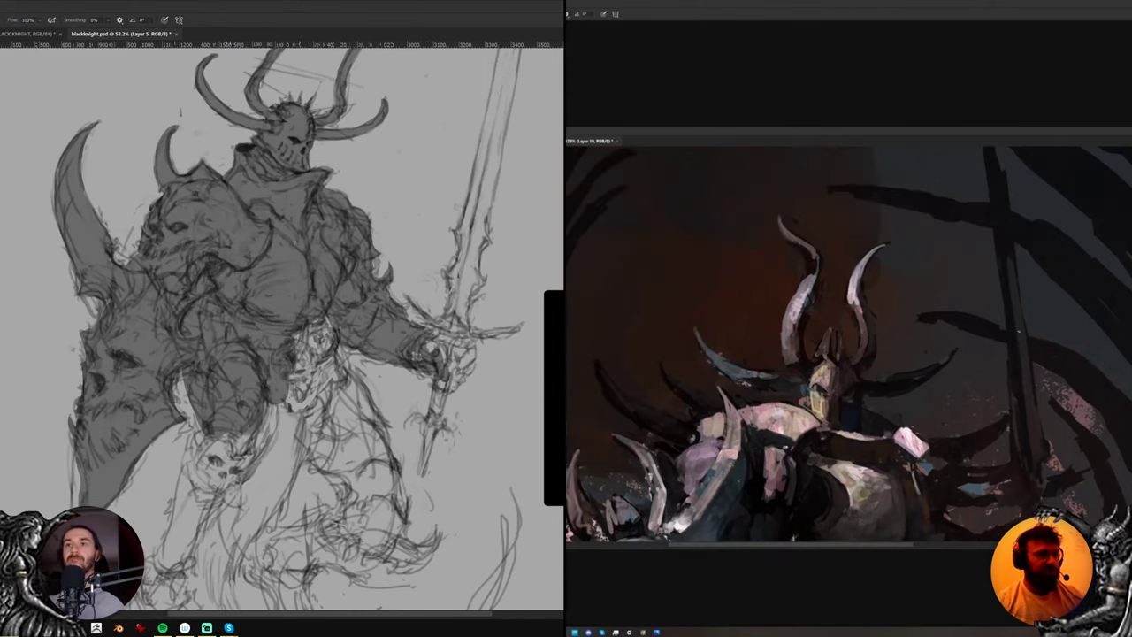
{"action": "mouse_move", "coordinate": [421, 336]}
{"action": "left_mouse_down"}
{"action": "mouse_move", "coordinate": [462, 315]}
{"action": "mouse_move", "coordinate": [469, 371]}
{"action": "mouse_move", "coordinate": [442, 343]}
{"action": "mouse_move", "coordinate": [458, 343]}
{"action": "mouse_move", "coordinate": [415, 357]}
{"action": "mouse_move", "coordinate": [449, 313]}
{"action": "mouse_move", "coordinate": [417, 430]}
{"action": "left_mouse_up"}
{"action": "key", "text": "e"}
{"action": "key", "text": "b"}
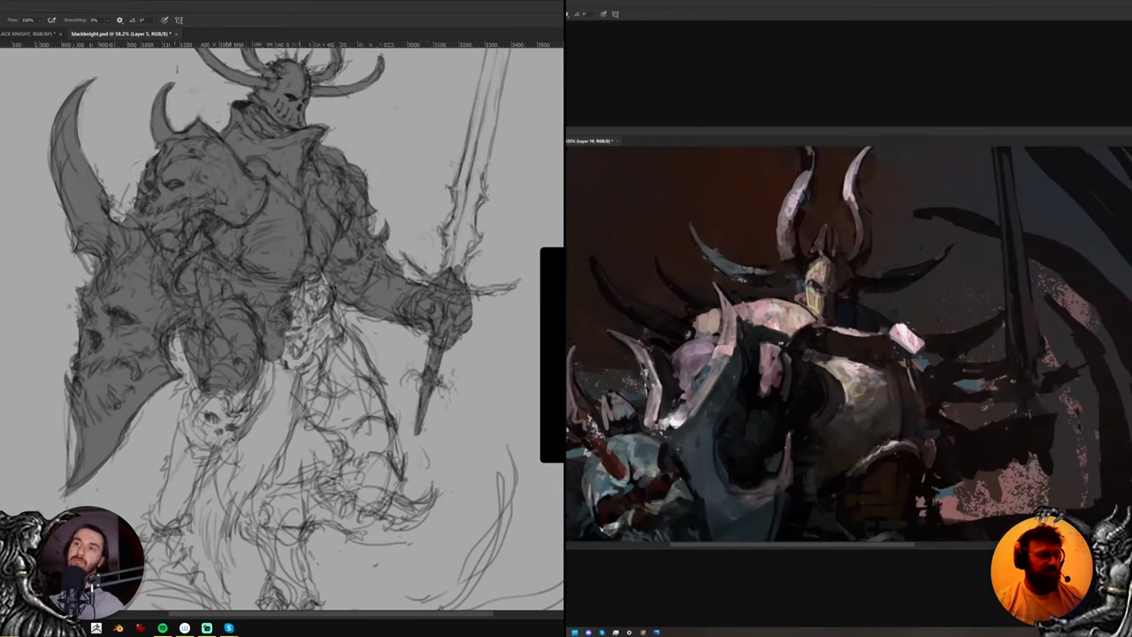
{"action": "key", "text": "e"}
{"action": "key", "text": "b"}
Fill the sketched sword's crossguard with flat grey and erase the excess around it
{"action": "mouse_move", "coordinate": [425, 381]}
{"action": "left_mouse_down"}
{"action": "mouse_move", "coordinate": [401, 375]}
{"action": "mouse_move", "coordinate": [325, 521]}
{"action": "left_mouse_up"}
{"action": "key", "text": "e"}
{"action": "key", "text": "b"}
{"action": "mouse_move", "coordinate": [354, 436]}
{"action": "left_mouse_down"}
{"action": "mouse_move", "coordinate": [321, 407]}
{"action": "mouse_move", "coordinate": [405, 447]}
{"action": "mouse_move", "coordinate": [434, 441]}
{"action": "mouse_move", "coordinate": [409, 443]}
{"action": "left_mouse_up"}
{"action": "key", "text": "e"}
{"action": "key", "text": "b"}
{"action": "key", "text": "e"}
Block in the sketched sword's blade up to its tip with flat grey, refining its barbed base with the Brush and Eraser
{"action": "key", "text": "r"}
{"action": "left_click_drag", "start_coordinate": [469, 414], "coordinate": [475, 298]}
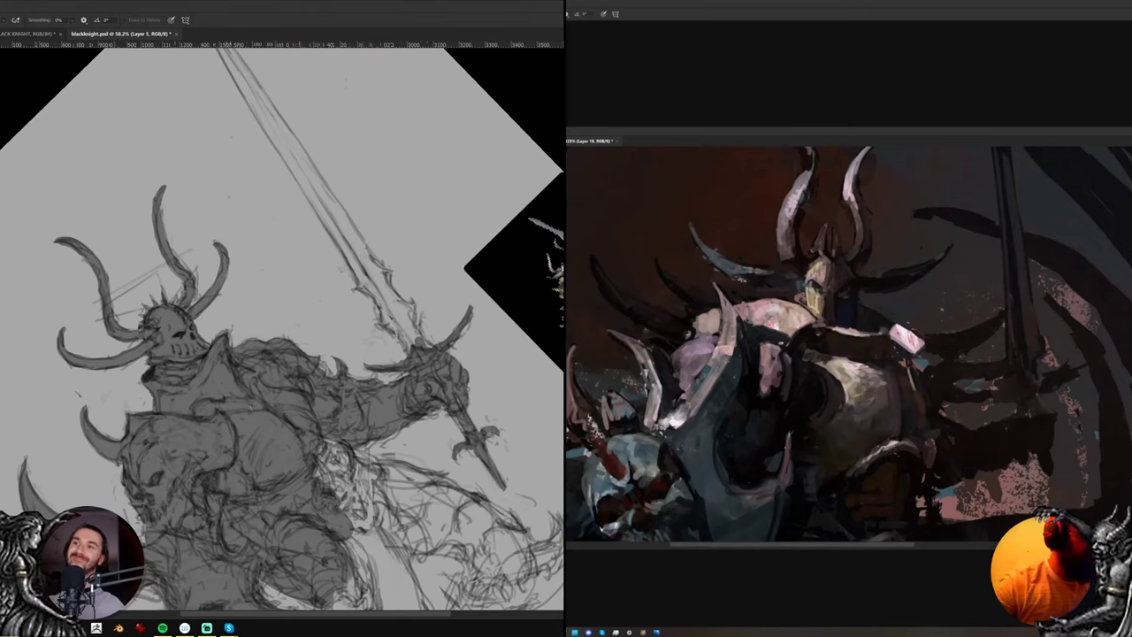
{"action": "key", "text": "r"}
{"action": "mouse_move", "coordinate": [490, 321]}
{"action": "left_mouse_down"}
{"action": "mouse_move", "coordinate": [469, 429]}
{"action": "mouse_move", "coordinate": [437, 471]}
{"action": "left_mouse_up"}
{"action": "key", "text": "b"}
{"action": "mouse_move", "coordinate": [368, 404]}
{"action": "left_mouse_down"}
{"action": "mouse_move", "coordinate": [364, 424]}
{"action": "mouse_move", "coordinate": [375, 434]}
{"action": "left_mouse_up"}
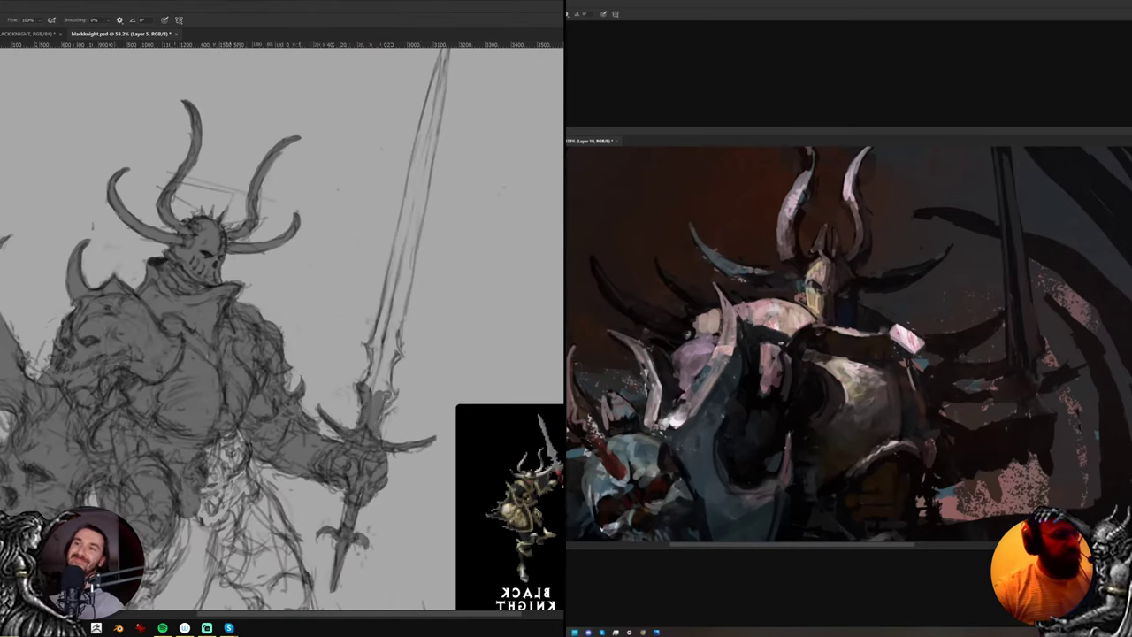
{"action": "left_click_drag", "start_coordinate": [391, 391], "coordinate": [401, 345]}
{"action": "key", "text": "e"}
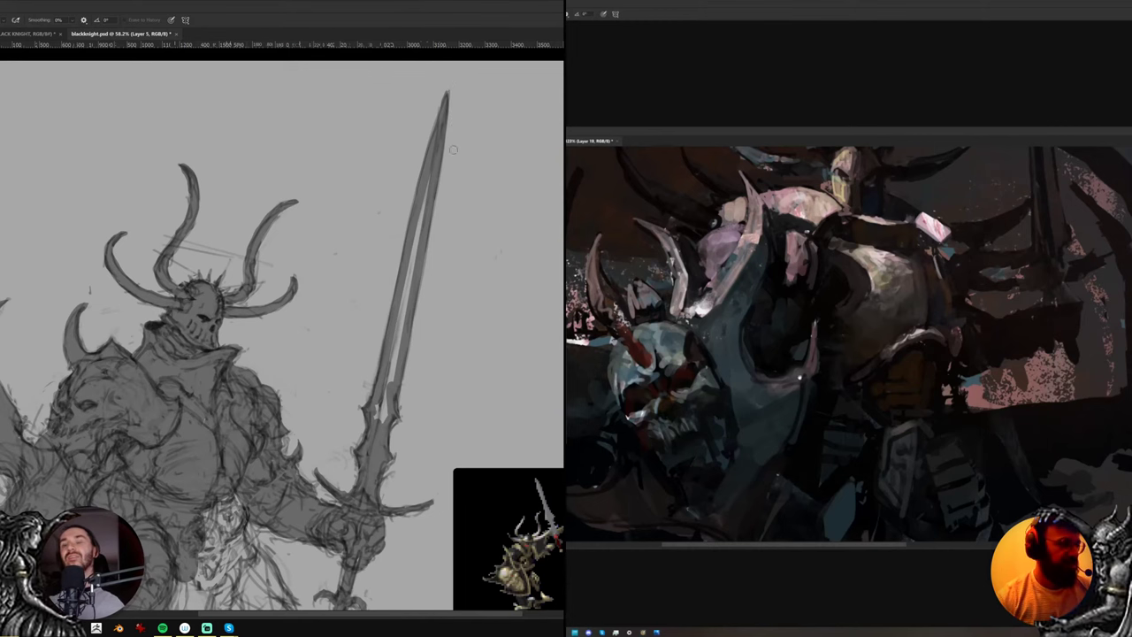
{"action": "left_click_drag", "start_coordinate": [801, 378], "coordinate": [897, 375]}
{"action": "left_click_drag", "start_coordinate": [388, 389], "coordinate": [375, 423]}
{"action": "left_click", "coordinate": [907, 353], "text": "alt"}
{"action": "key", "text": "b"}
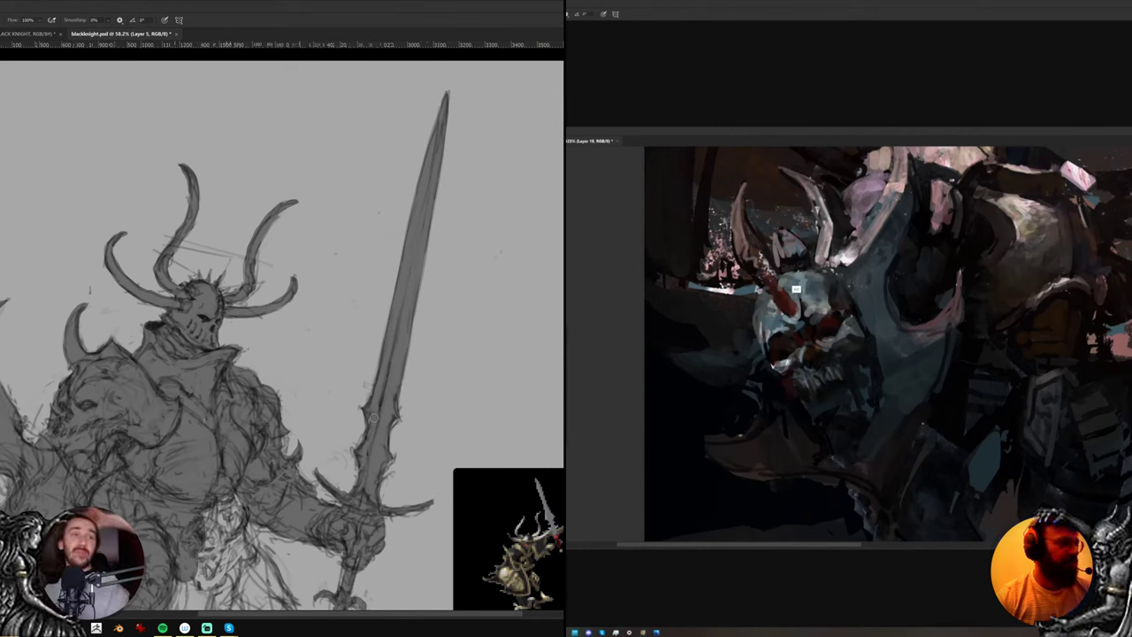
Paint and trim a grey patch of cloth between the sketched shield and rounded thigh armour, sampling tones from the companion painting
{"action": "left_click_drag", "start_coordinate": [237, 532], "coordinate": [240, 442]}
{"action": "left_click_drag", "start_coordinate": [317, 440], "coordinate": [367, 287]}
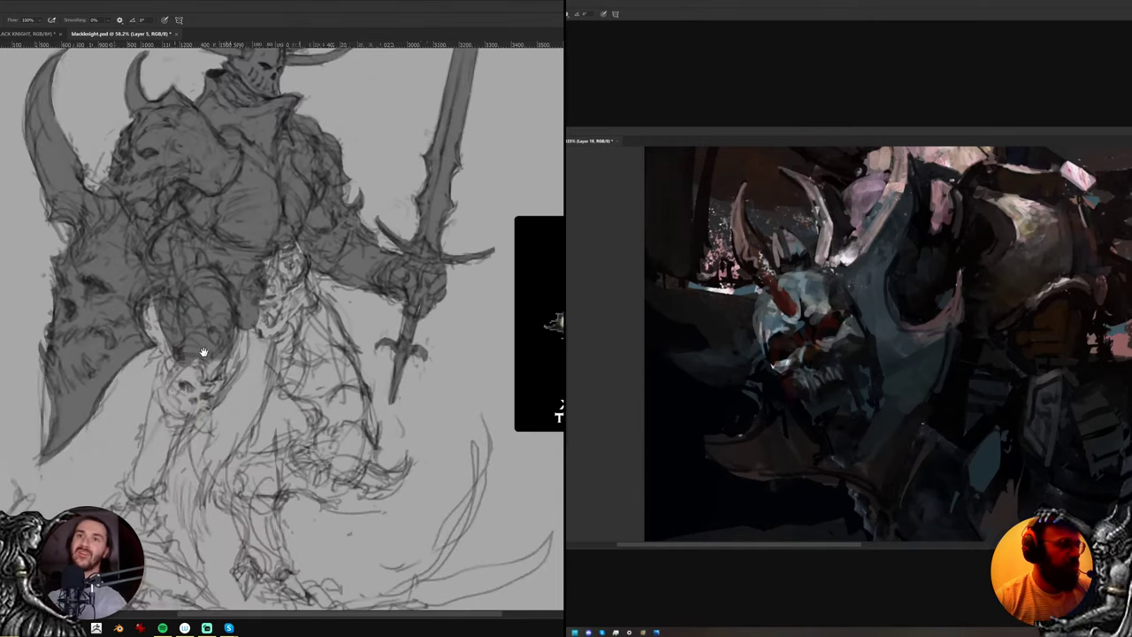
{"action": "left_click_drag", "start_coordinate": [205, 352], "coordinate": [281, 398]}
{"action": "left_click_drag", "start_coordinate": [824, 222], "coordinate": [876, 312]}
{"action": "left_click_drag", "start_coordinate": [237, 362], "coordinate": [241, 386]}
{"action": "left_click", "coordinate": [888, 324], "text": "alt"}
{"action": "left_click", "coordinate": [938, 326], "text": "alt"}
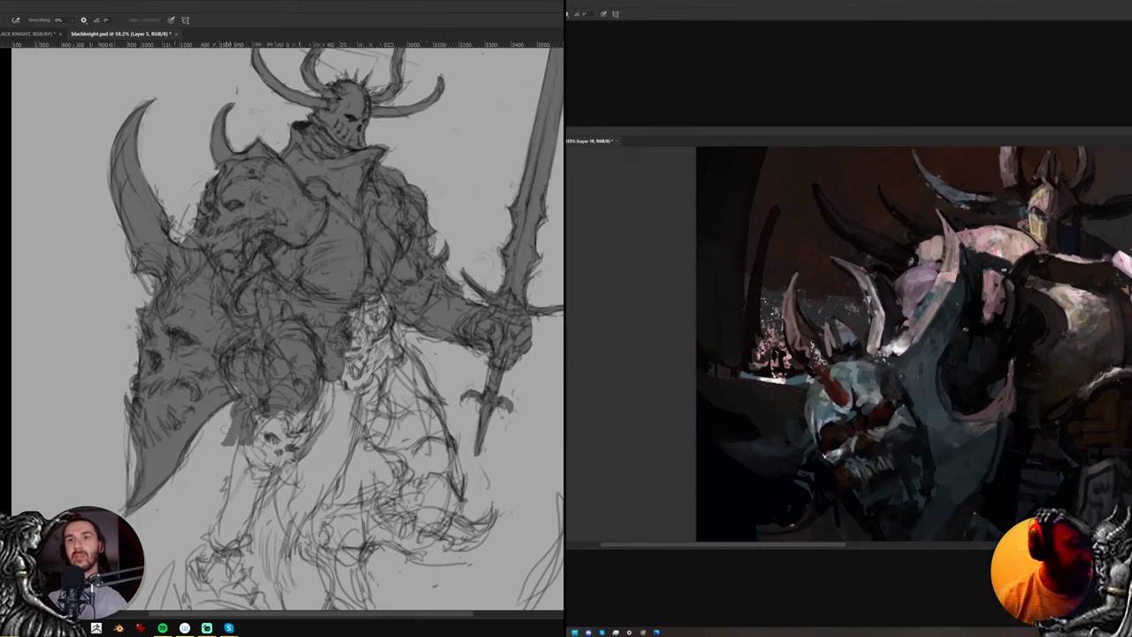
{"action": "key", "text": "e"}
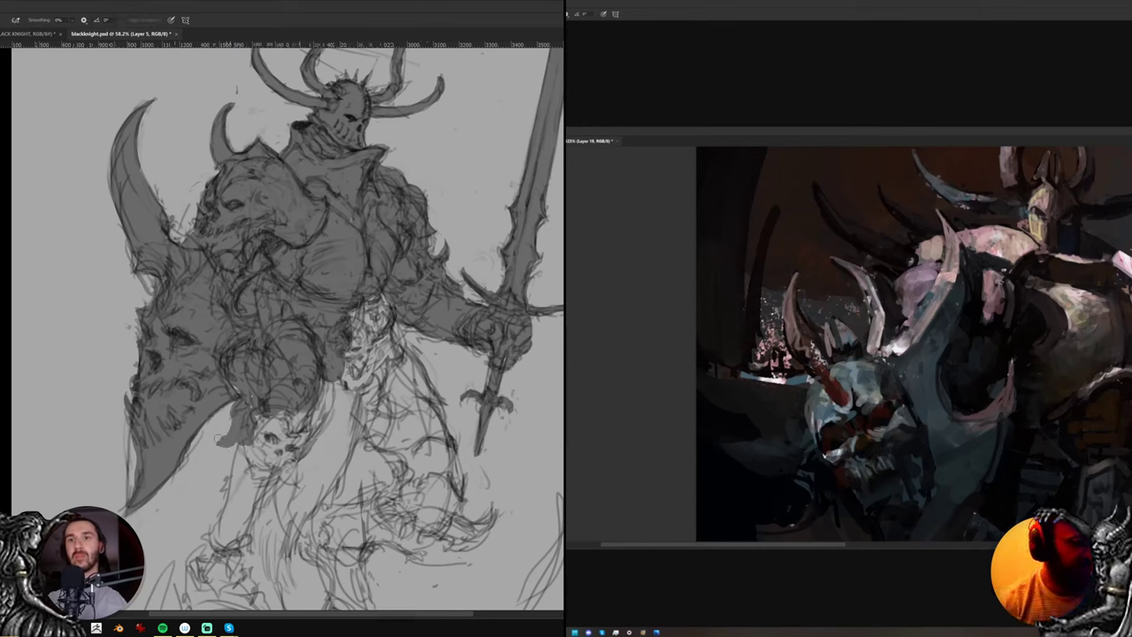
{"action": "key", "text": "b"}
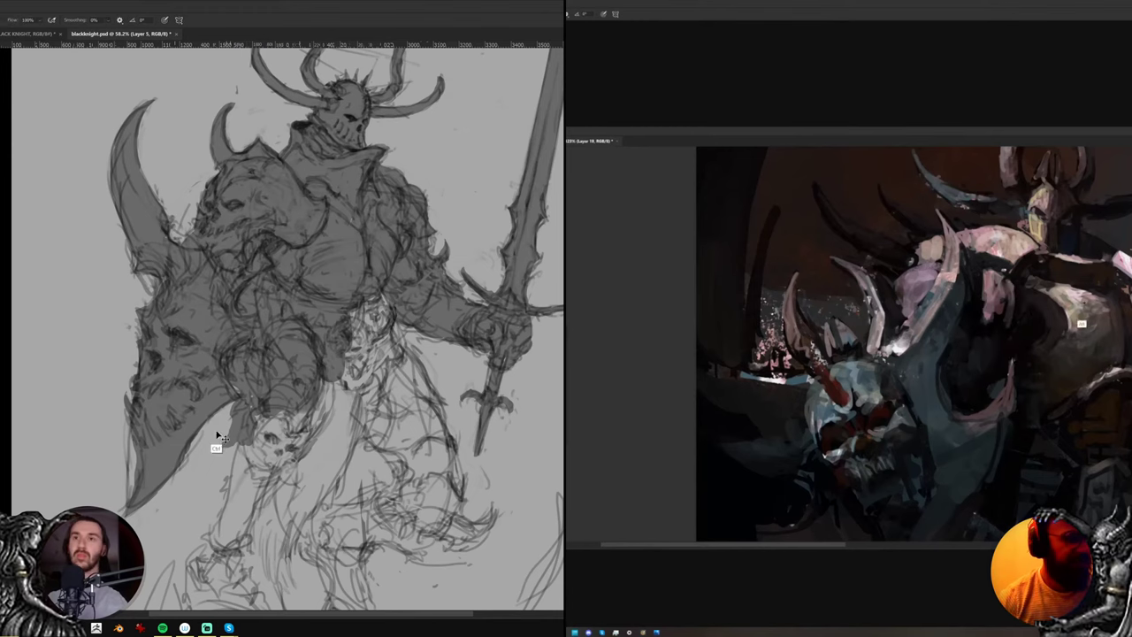
{"action": "right_click", "coordinate": [217, 432], "text": "ctrl"}
{"action": "left_click", "coordinate": [230, 427]}
{"action": "left_click_drag", "start_coordinate": [261, 396], "coordinate": [284, 398]}
{"action": "key", "text": "ctrl+z"}
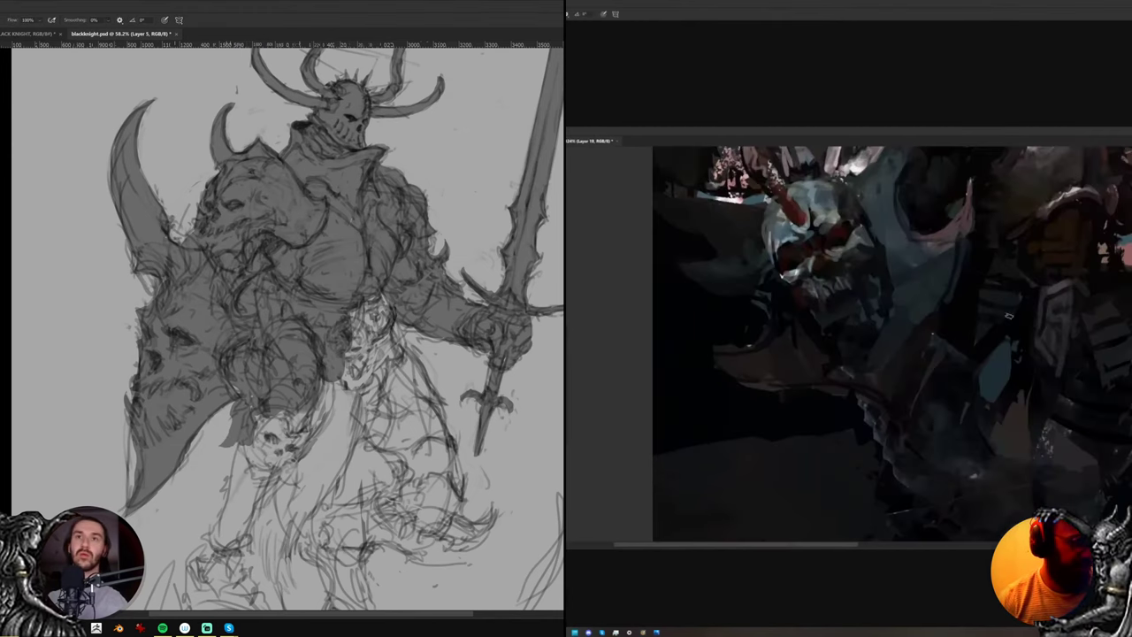
{"action": "left_click", "coordinate": [61, 379], "text": "alt"}
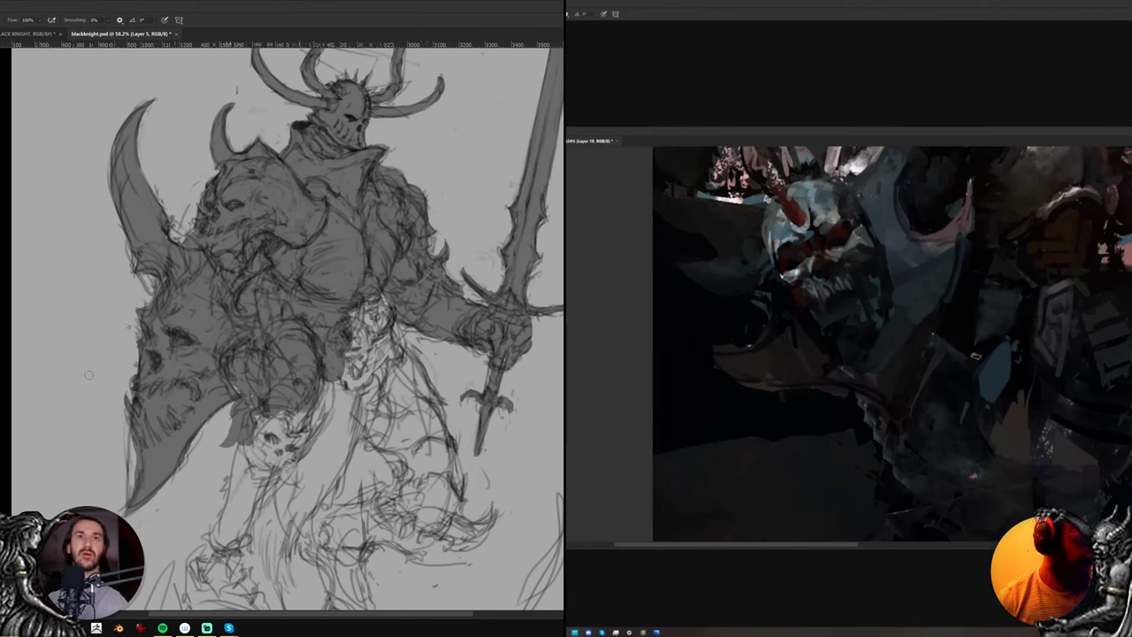
{"action": "left_click_drag", "start_coordinate": [80, 395], "coordinate": [105, 397]}
{"action": "key", "text": "ctrl+z"}
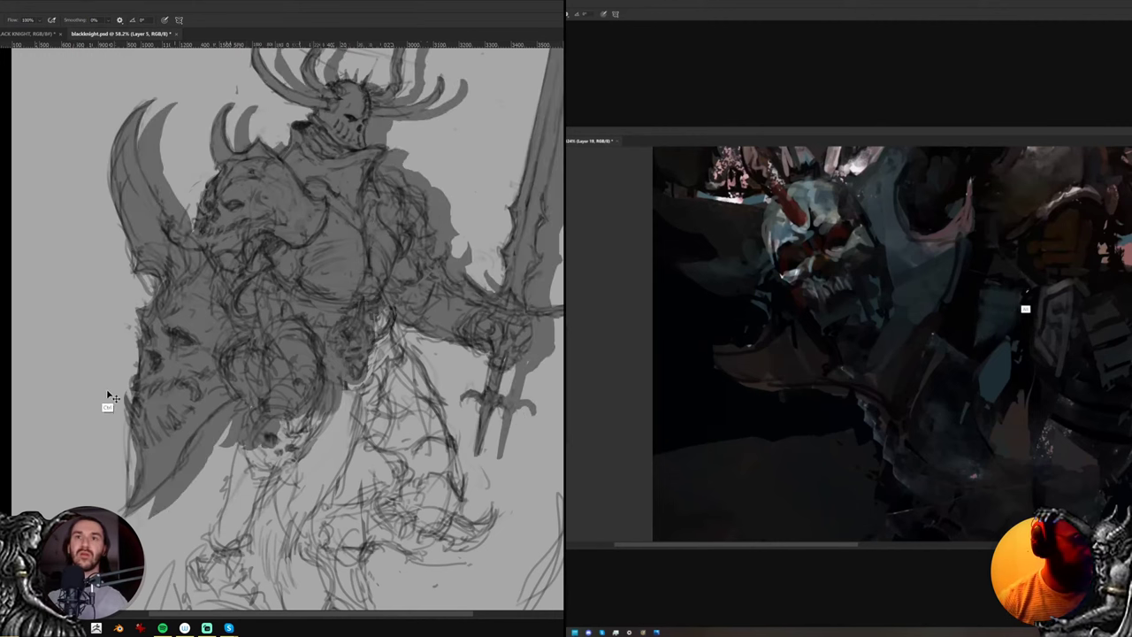
{"action": "key", "text": "ctrl+z"}
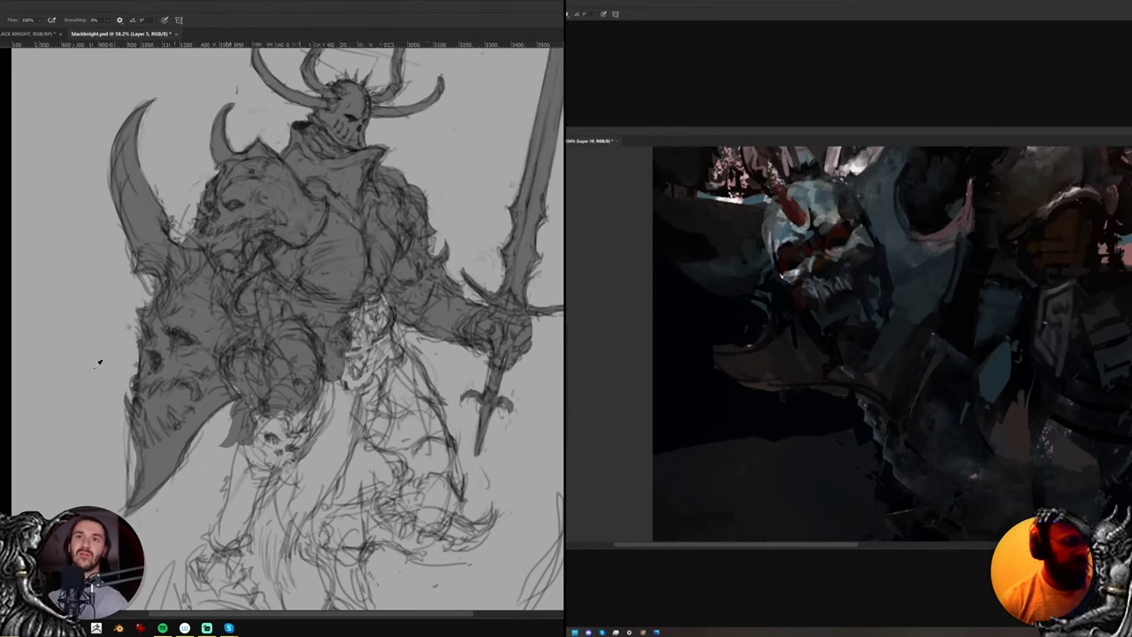
Block in the small skull guard below the sketched thigh armour and the strands beneath it with flat grey
{"action": "scroll", "coordinate": [95, 368], "scroll_direction": "up", "scroll_amount": 1}
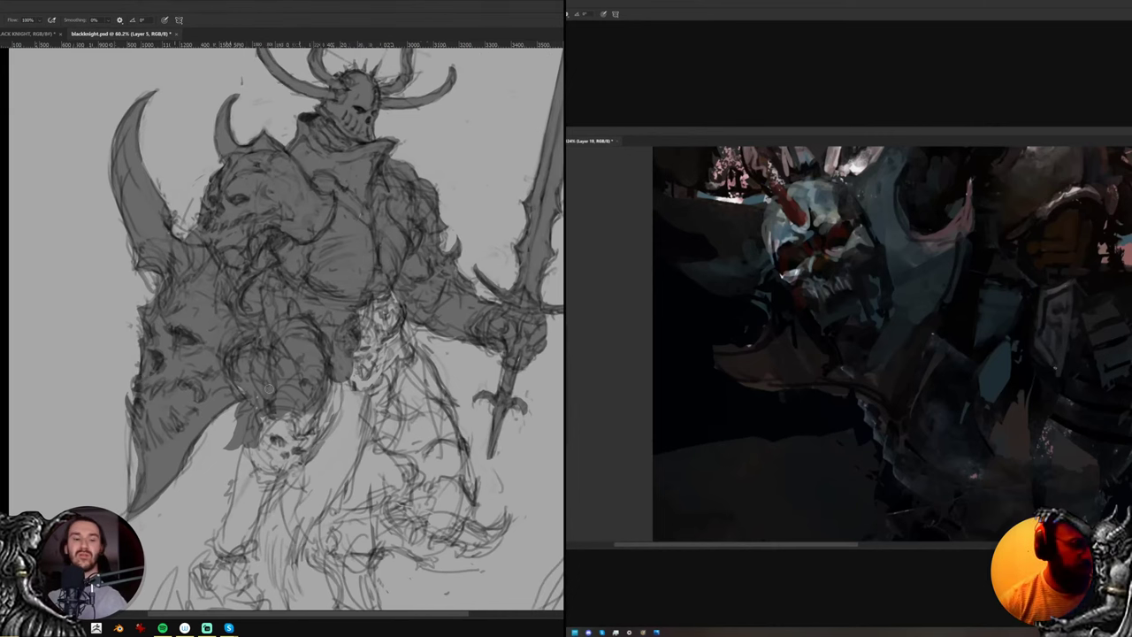
{"action": "key", "text": "alt"}
{"action": "left_click_drag", "start_coordinate": [299, 395], "coordinate": [271, 365]}
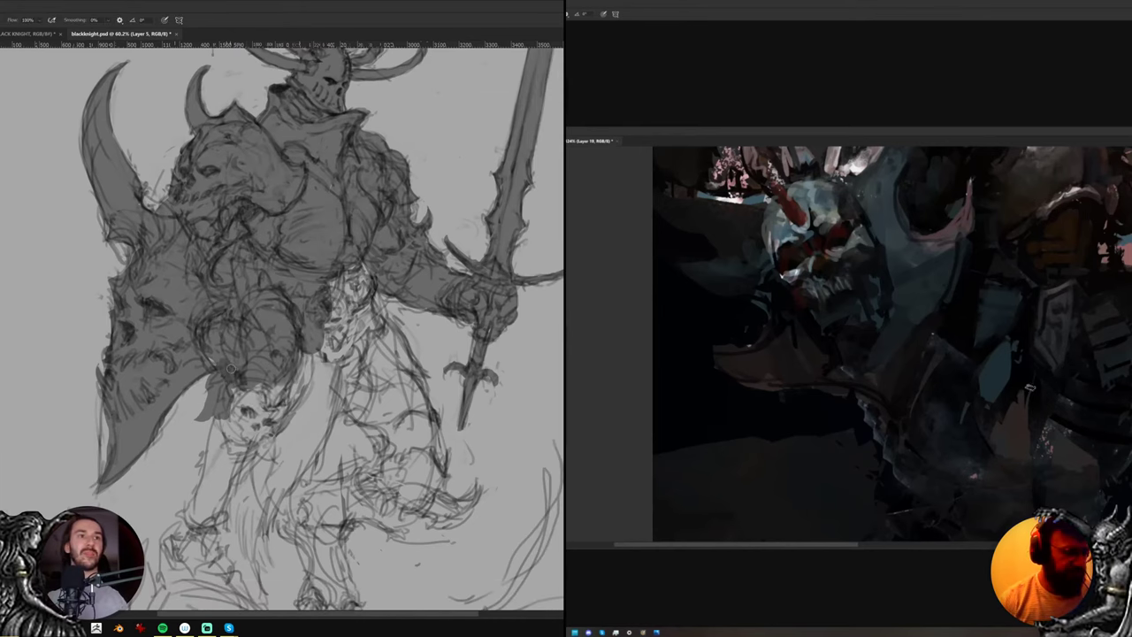
{"action": "mouse_move", "coordinate": [238, 380]}
{"action": "left_mouse_down"}
{"action": "mouse_move", "coordinate": [244, 395]}
{"action": "mouse_move", "coordinate": [232, 395]}
{"action": "left_mouse_up"}
{"action": "scroll", "coordinate": [1013, 347], "scroll_direction": "down", "scroll_amount": 4}
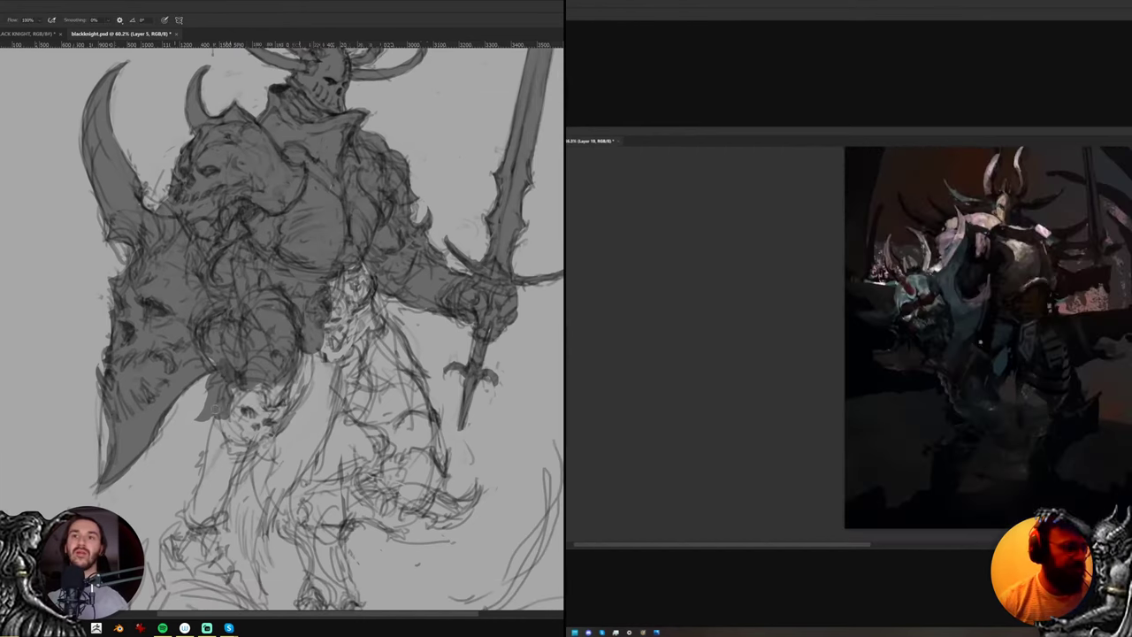
{"action": "left_click_drag", "start_coordinate": [973, 382], "coordinate": [981, 334]}
{"action": "key", "text": "alt"}
{"action": "mouse_move", "coordinate": [229, 410]}
{"action": "left_mouse_down"}
{"action": "mouse_move", "coordinate": [237, 392]}
{"action": "mouse_move", "coordinate": [250, 435]}
{"action": "mouse_move", "coordinate": [292, 398]}
{"action": "mouse_move", "coordinate": [299, 362]}
{"action": "mouse_move", "coordinate": [317, 395]}
{"action": "left_mouse_up"}
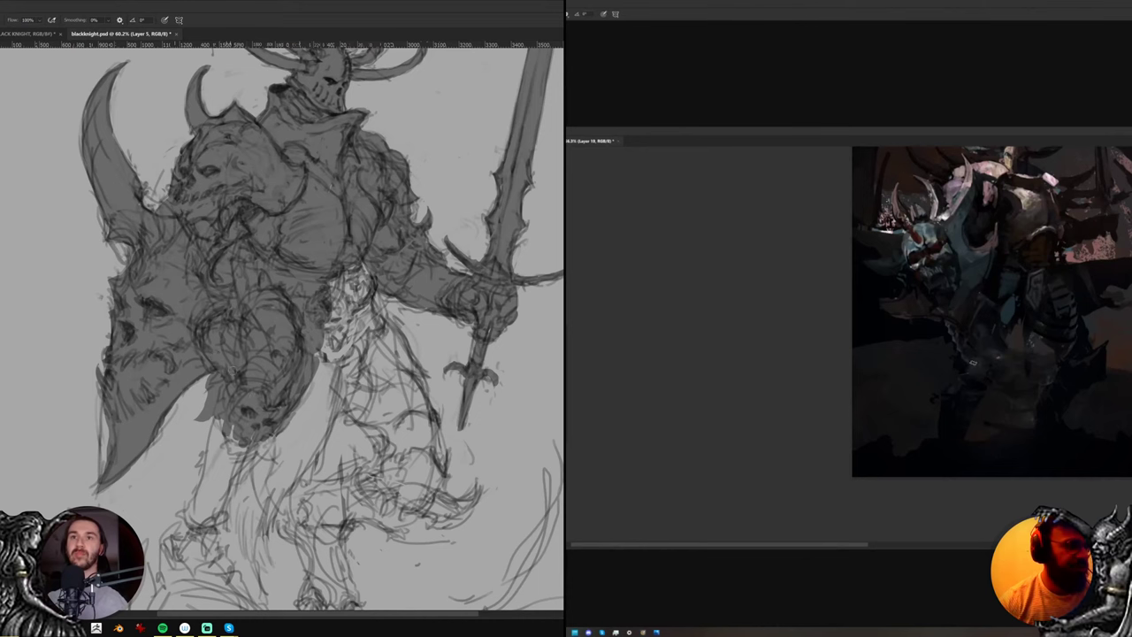
{"action": "left_click_drag", "start_coordinate": [248, 426], "coordinate": [277, 346]}
{"action": "left_click_drag", "start_coordinate": [272, 362], "coordinate": [258, 389]}
{"action": "left_click", "coordinate": [961, 363], "text": "alt"}
{"action": "left_click_drag", "start_coordinate": [383, 196], "coordinate": [351, 292]}
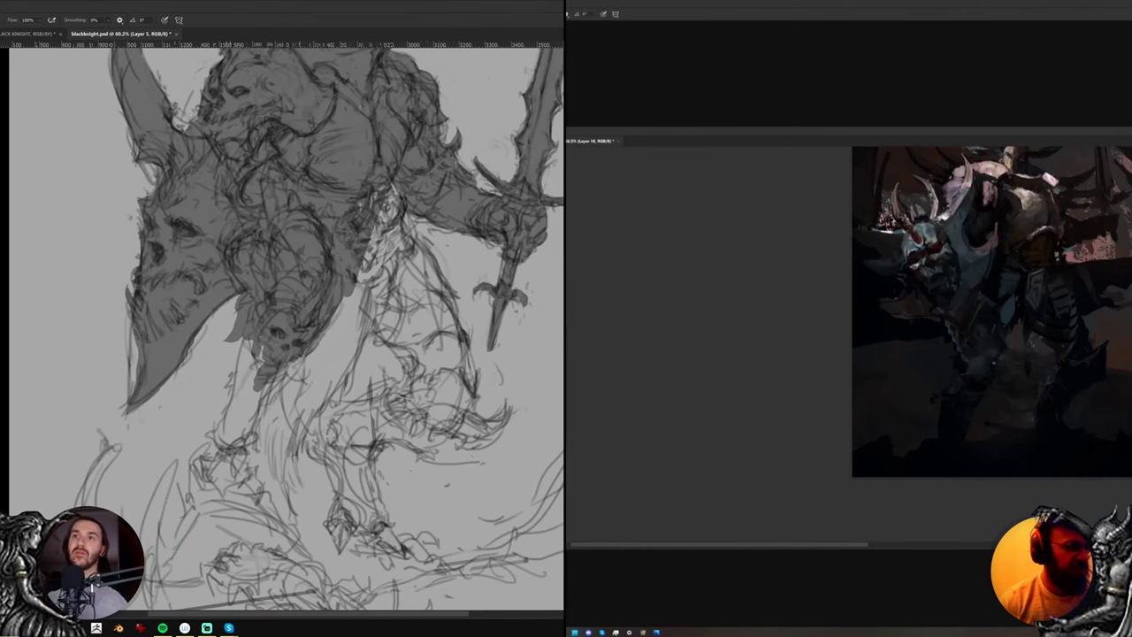
Block in the claws and ankle of the sketched front foot with flat grey, refining the shapes with the Brush and Eraser
{"action": "left_click", "coordinate": [1005, 330], "text": "alt"}
{"action": "mouse_move", "coordinate": [228, 428]}
{"action": "left_mouse_down"}
{"action": "mouse_move", "coordinate": [237, 471]}
{"action": "mouse_move", "coordinate": [248, 507]}
{"action": "left_mouse_up"}
{"action": "key", "text": "e"}
{"action": "key", "text": "b"}
{"action": "key", "text": "e"}
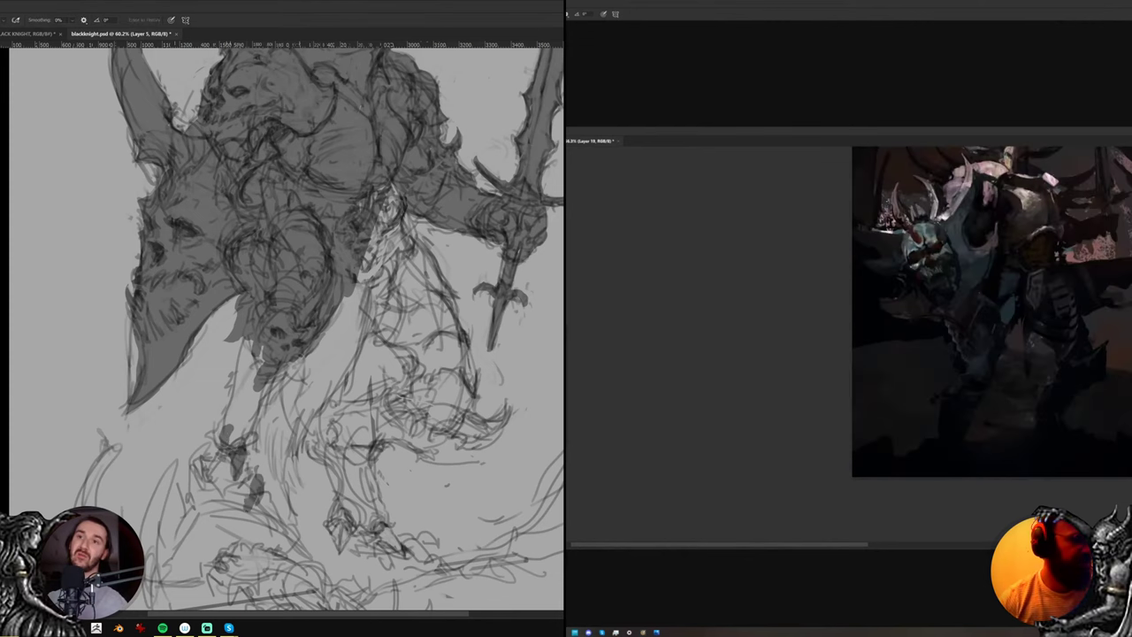
{"action": "key", "text": "b"}
{"action": "left_click_drag", "start_coordinate": [198, 459], "coordinate": [204, 487]}
{"action": "key", "text": "e"}
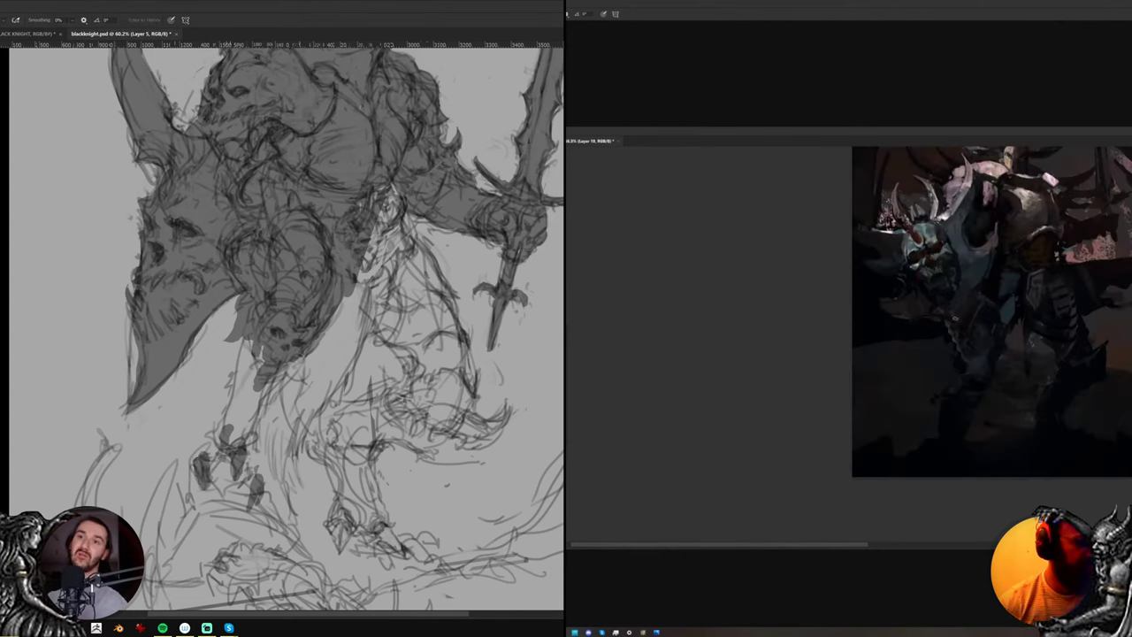
{"action": "key", "text": "b"}
{"action": "left_click_drag", "start_coordinate": [207, 450], "coordinate": [219, 458]}
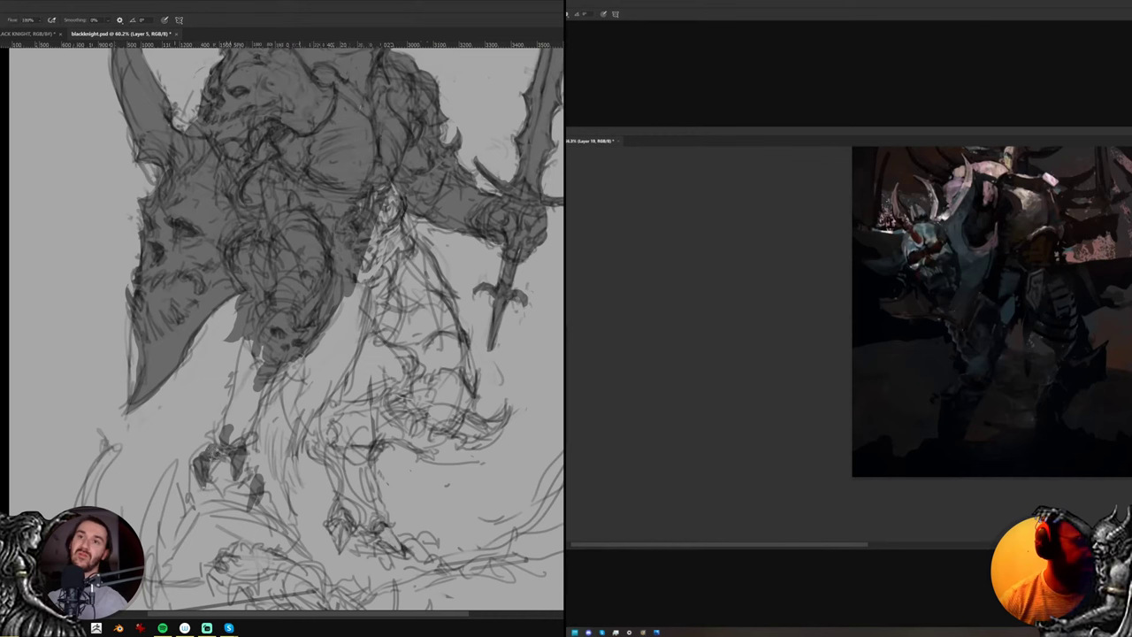
{"action": "key", "text": "e"}
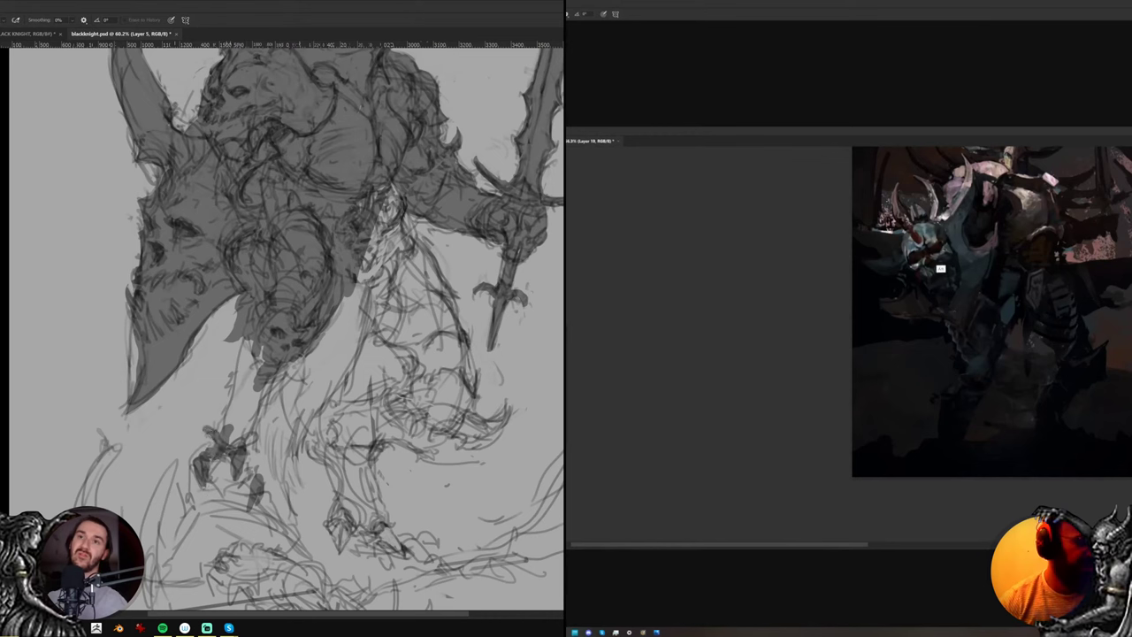
{"action": "key", "text": "b"}
{"action": "left_click_drag", "start_coordinate": [253, 433], "coordinate": [248, 439]}
{"action": "key", "text": "e"}
Fill the sketched front shin with flat grey from the small skull guard down to the clawed foot
{"action": "left_click_drag", "start_coordinate": [944, 288], "coordinate": [939, 302]}
{"action": "key", "text": "b"}
{"action": "left_click", "coordinate": [947, 294], "text": "alt"}
{"action": "mouse_move", "coordinate": [258, 392]}
{"action": "left_mouse_down"}
{"action": "mouse_move", "coordinate": [245, 430]}
{"action": "mouse_move", "coordinate": [255, 427]}
{"action": "left_mouse_up"}
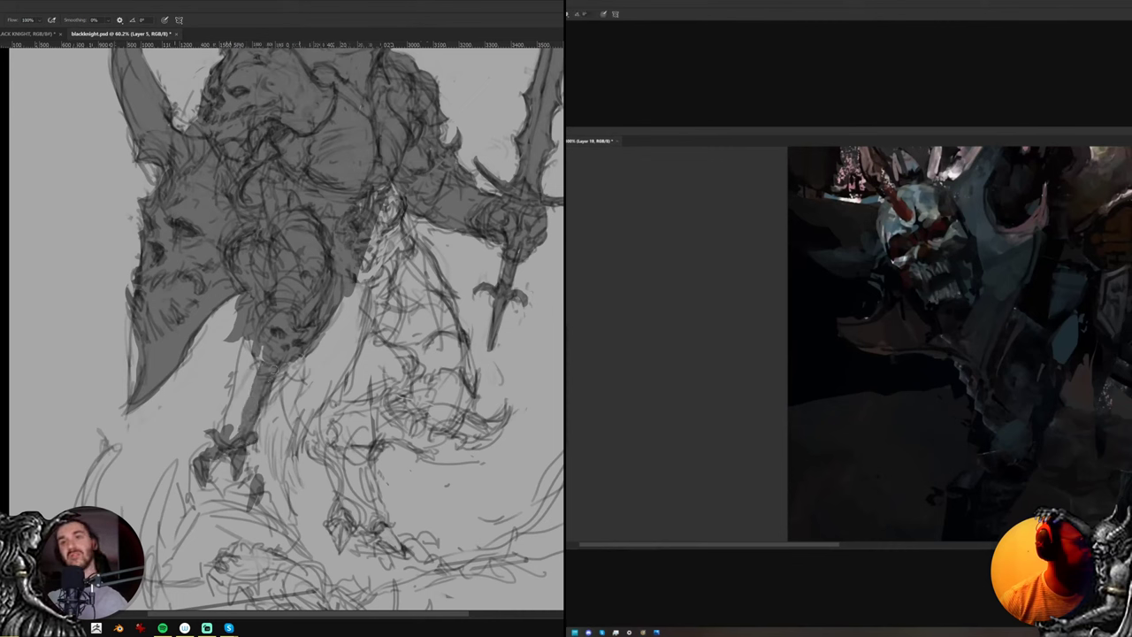
{"action": "left_click_drag", "start_coordinate": [256, 370], "coordinate": [233, 421]}
{"action": "left_click_drag", "start_coordinate": [253, 342], "coordinate": [237, 402]}
{"action": "mouse_move", "coordinate": [242, 338]}
{"action": "left_mouse_down"}
{"action": "mouse_move", "coordinate": [228, 412]}
{"action": "mouse_move", "coordinate": [249, 371]}
{"action": "mouse_move", "coordinate": [232, 386]}
{"action": "left_mouse_up"}
{"action": "key", "text": "e"}
{"action": "key", "text": "b"}
{"action": "left_click", "coordinate": [966, 264], "text": "alt"}
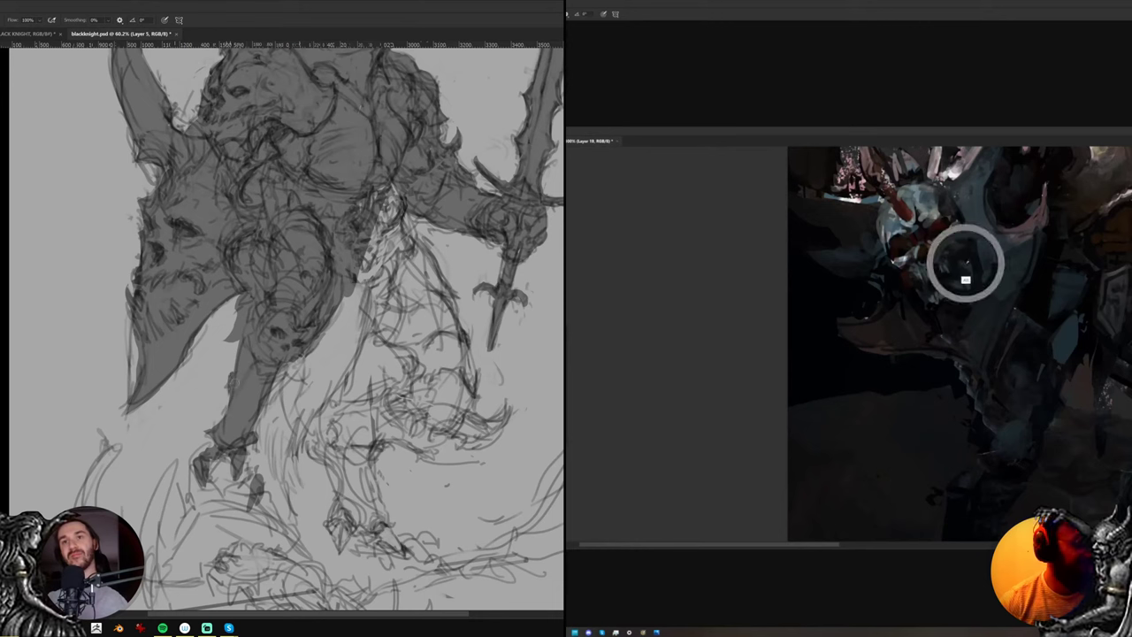
{"action": "key", "text": "e"}
{"action": "key", "text": "b"}
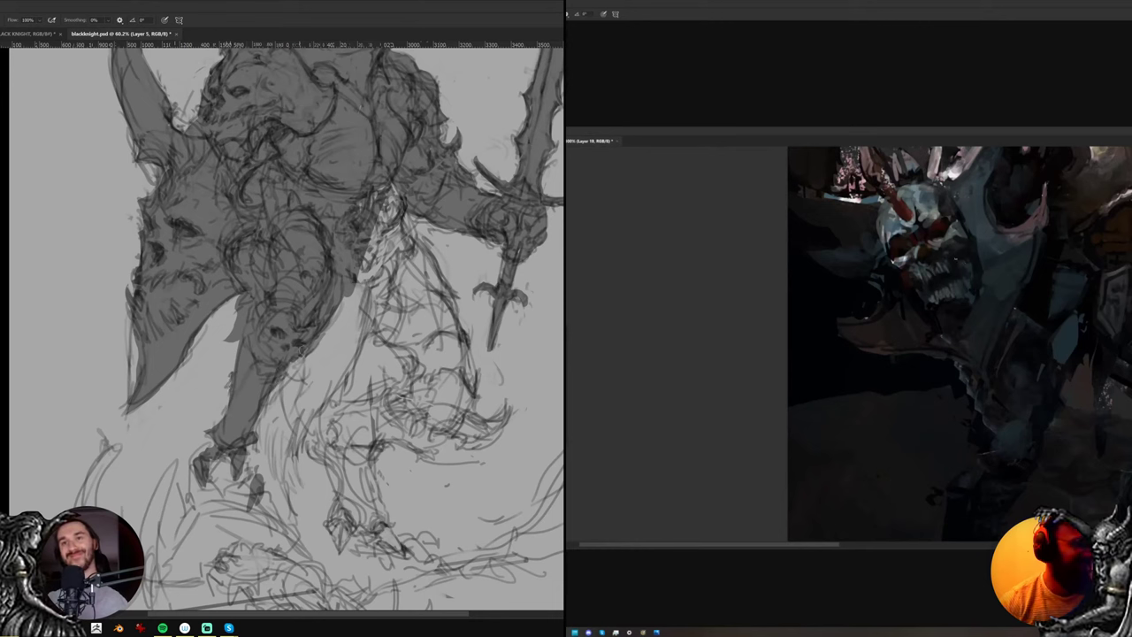
Block in the long tattered cloth hanging between the sketched legs with flat grey, from the waist down to its pointed ends
{"action": "mouse_move", "coordinate": [269, 435]}
{"action": "left_mouse_down"}
{"action": "mouse_move", "coordinate": [276, 401]}
{"action": "mouse_move", "coordinate": [273, 462]}
{"action": "mouse_move", "coordinate": [290, 500]}
{"action": "mouse_move", "coordinate": [294, 457]}
{"action": "mouse_move", "coordinate": [300, 474]}
{"action": "mouse_move", "coordinate": [350, 341]}
{"action": "left_mouse_up"}
{"action": "key", "text": "e"}
{"action": "key", "text": "b"}
{"action": "key", "text": "e"}
{"action": "key", "text": "b"}
{"action": "key", "text": "e"}
{"action": "key", "text": "b"}
{"action": "left_click_drag", "start_coordinate": [310, 403], "coordinate": [348, 340]}
{"action": "left_click_drag", "start_coordinate": [363, 299], "coordinate": [348, 372]}
{"action": "left_click_drag", "start_coordinate": [378, 245], "coordinate": [371, 321]}
{"action": "mouse_move", "coordinate": [364, 276]}
{"action": "left_mouse_down"}
{"action": "mouse_move", "coordinate": [312, 397]}
{"action": "mouse_move", "coordinate": [285, 425]}
{"action": "mouse_move", "coordinate": [274, 407]}
{"action": "mouse_move", "coordinate": [336, 328]}
{"action": "left_mouse_up"}
{"action": "left_click_drag", "start_coordinate": [322, 405], "coordinate": [315, 460]}
Paint flat grey down the edge of the sketched rear shin and over the front claw of its foot
{"action": "left_click_drag", "start_coordinate": [325, 404], "coordinate": [341, 554]}
{"action": "mouse_move", "coordinate": [344, 493]}
{"action": "left_mouse_down"}
{"action": "mouse_move", "coordinate": [333, 527]}
{"action": "mouse_move", "coordinate": [357, 520]}
{"action": "mouse_move", "coordinate": [368, 531]}
{"action": "left_mouse_up"}
{"action": "left_click_drag", "start_coordinate": [354, 528], "coordinate": [349, 540]}
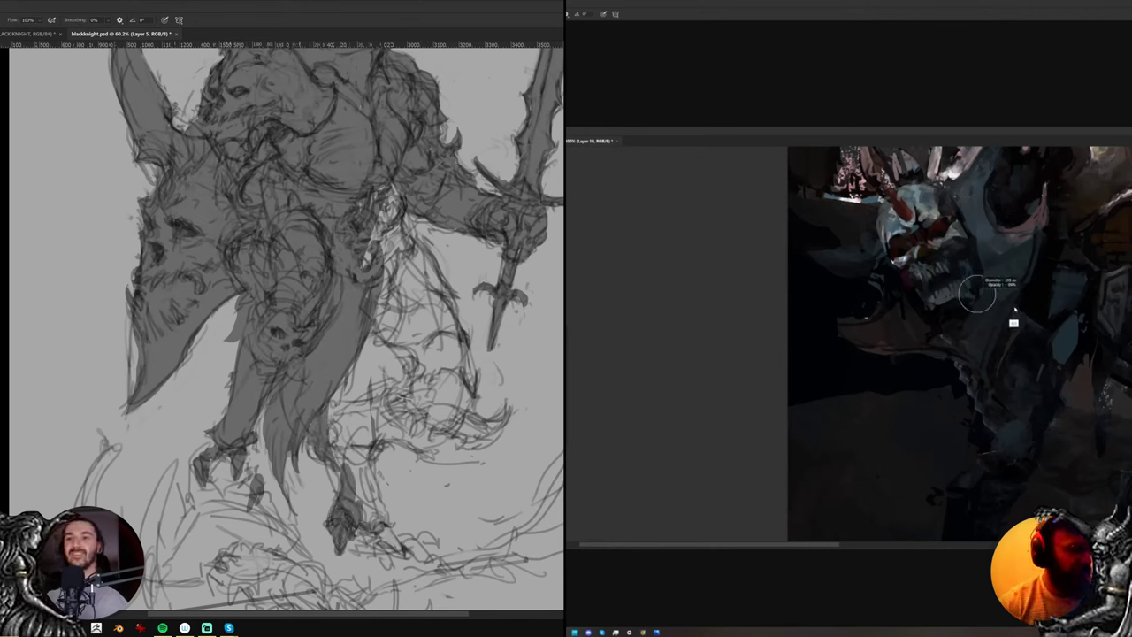
{"action": "key", "text": "e"}
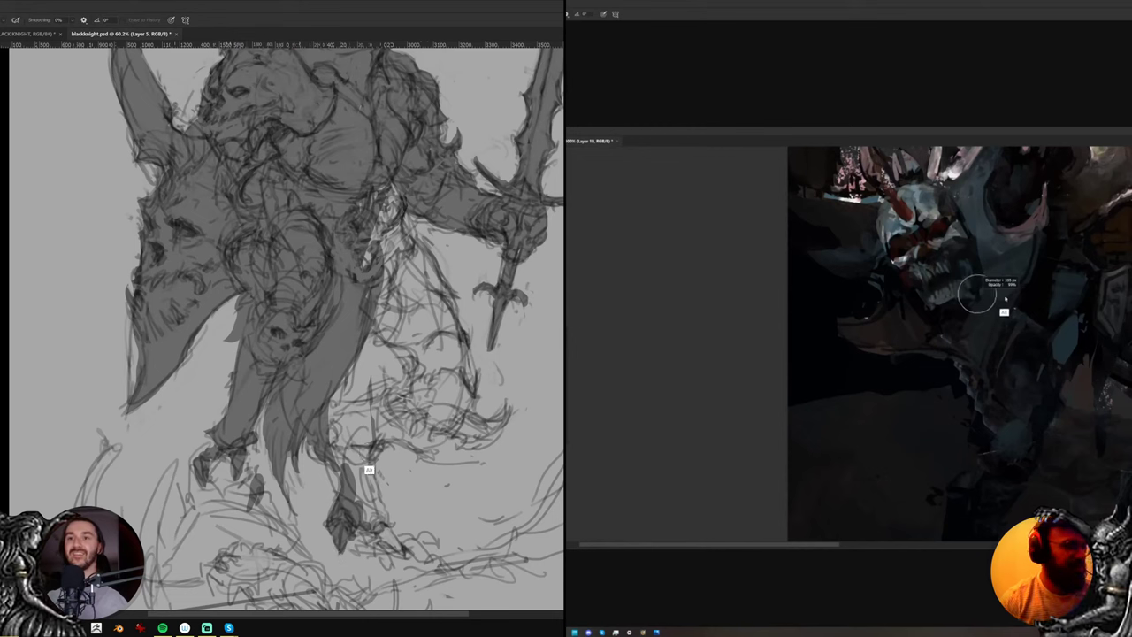
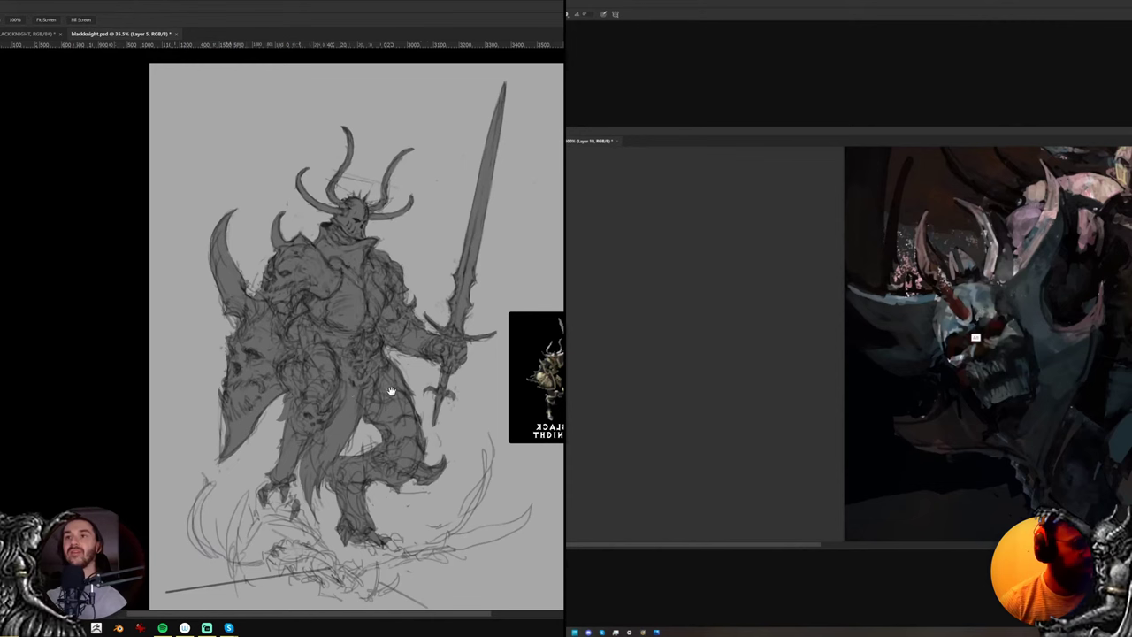
Close the X-Mouse Button Control setup window and tidy the grey silhouette around the sketched legs and feet
{"action": "left_click", "coordinate": [977, 324], "text": "alt"}
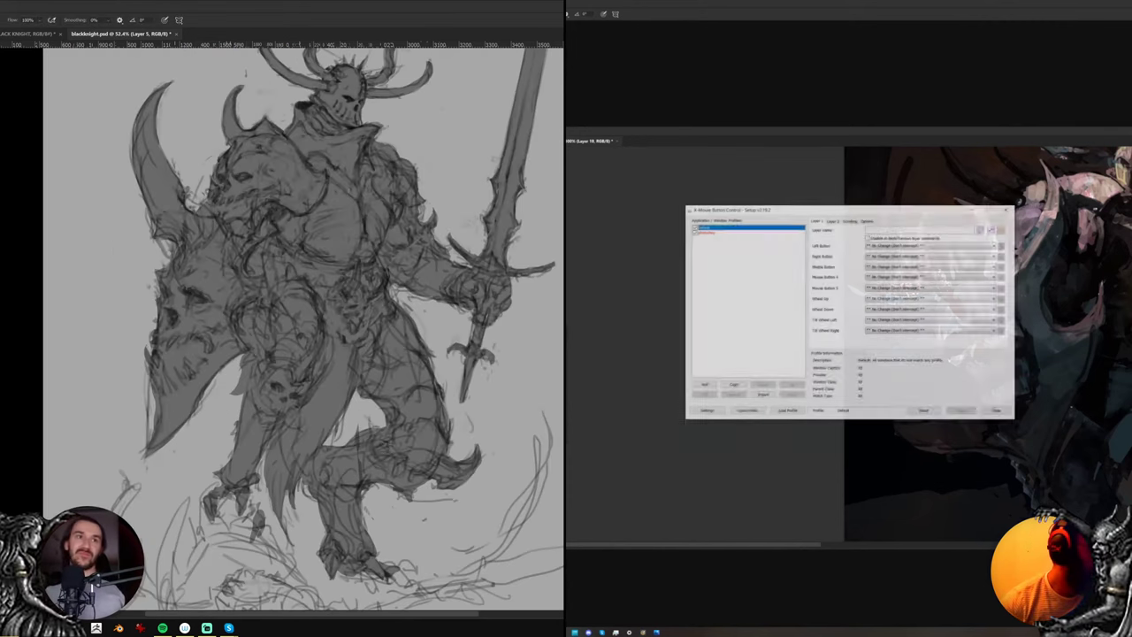
{"action": "left_click", "coordinate": [1006, 209]}
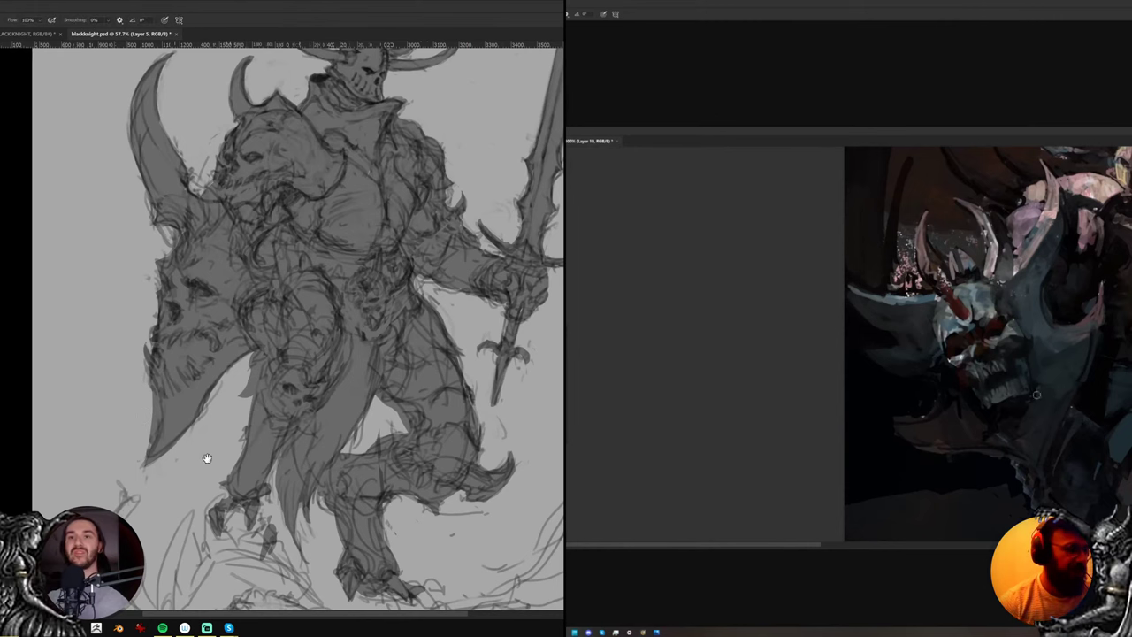
{"action": "left_click_drag", "start_coordinate": [207, 459], "coordinate": [217, 348]}
{"action": "left_click", "coordinate": [1019, 403], "text": "alt"}
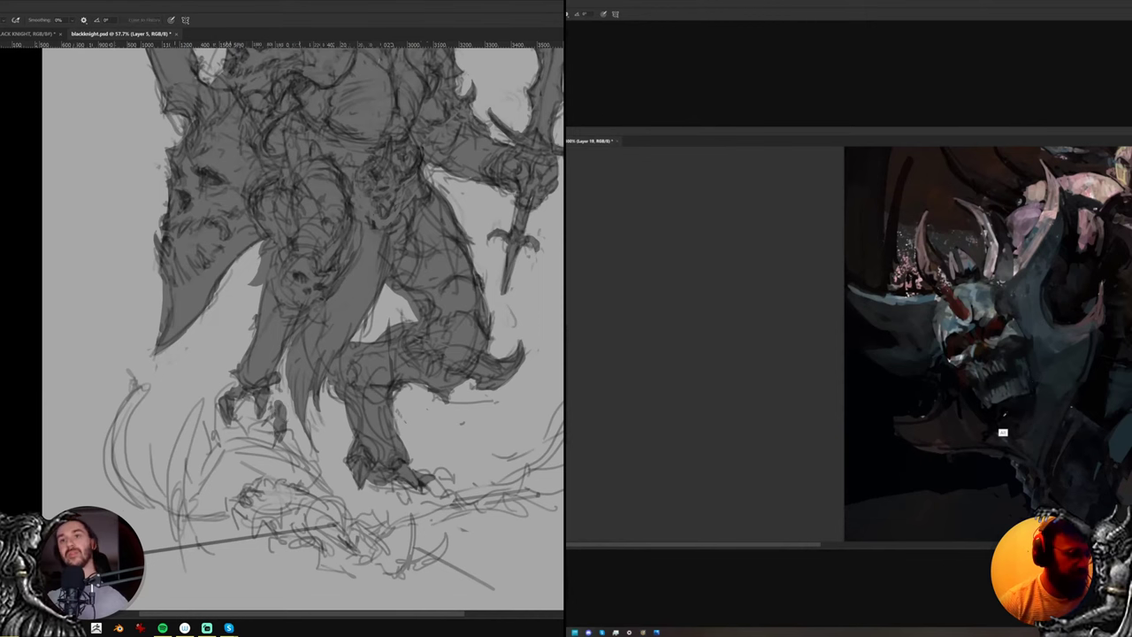
{"action": "key", "text": "e"}
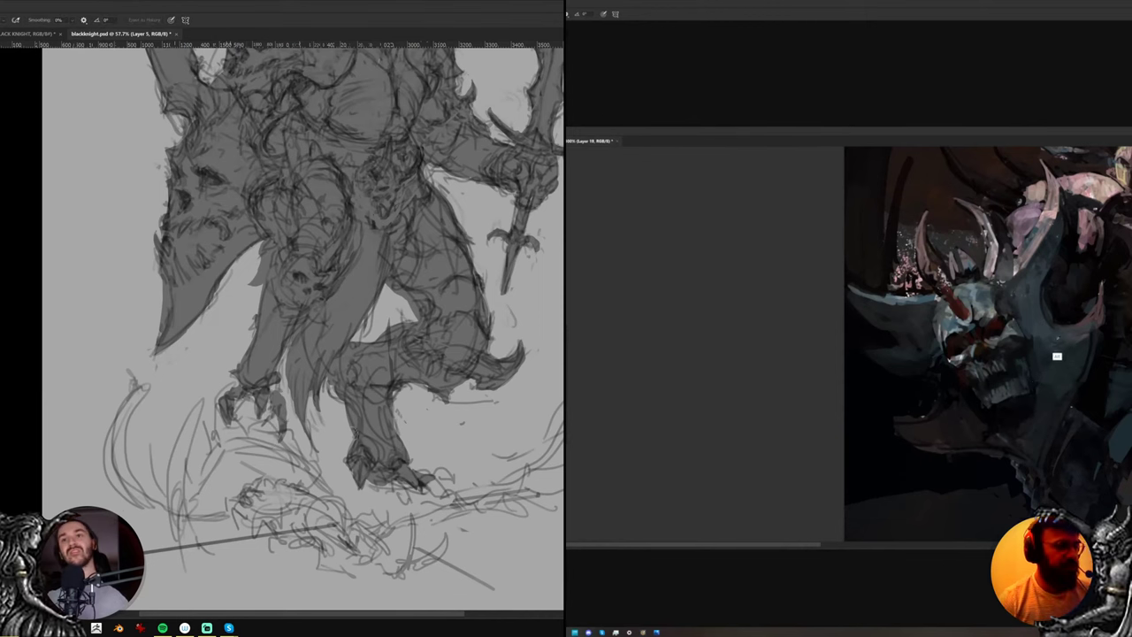
{"action": "left_click_drag", "start_coordinate": [447, 422], "coordinate": [428, 423]}
{"action": "mouse_move", "coordinate": [935, 421]}
{"action": "left_mouse_down"}
{"action": "mouse_move", "coordinate": [956, 421]}
{"action": "mouse_move", "coordinate": [932, 428]}
{"action": "left_mouse_up"}
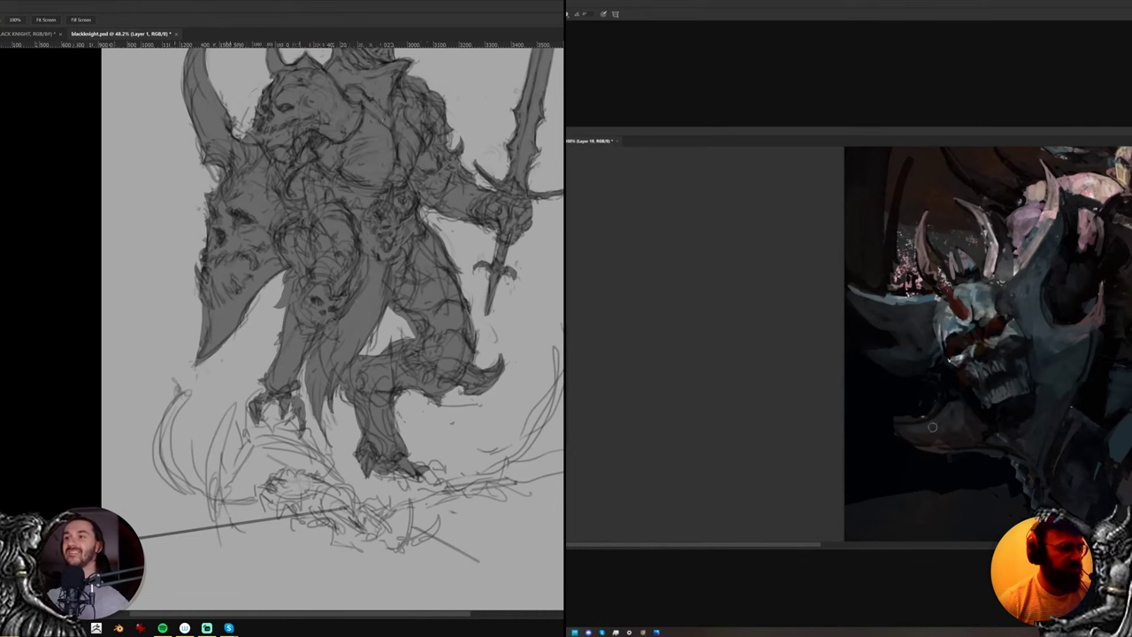
Sample the silhouette's grey and block in the inner curved spike beside the front foot on a separate layer
{"action": "key", "text": "b"}
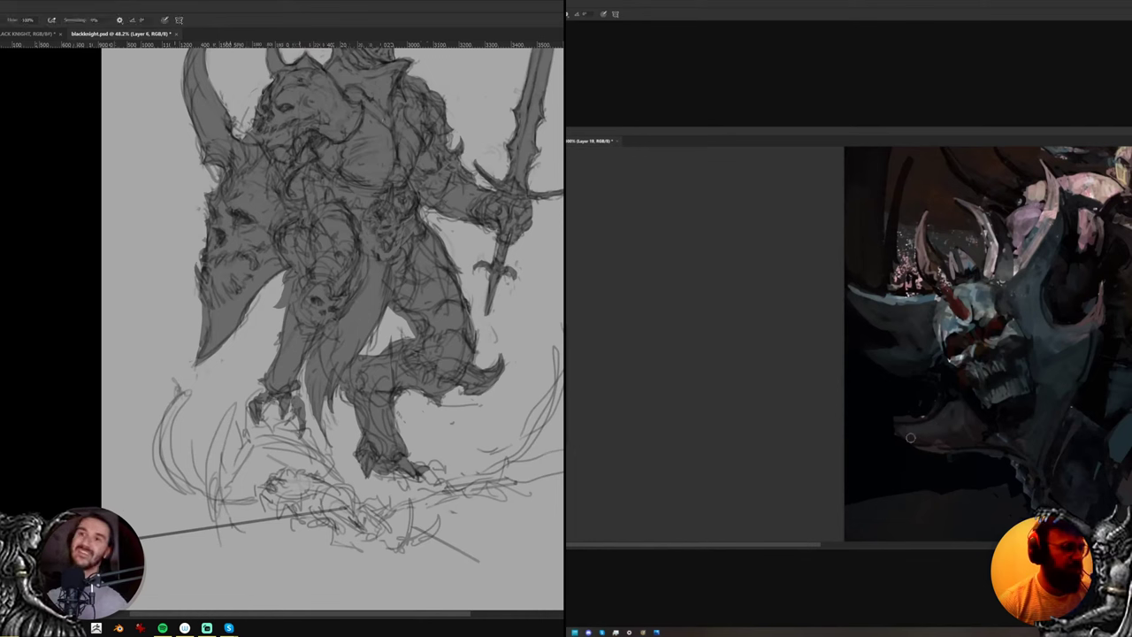
{"action": "key", "text": "i"}
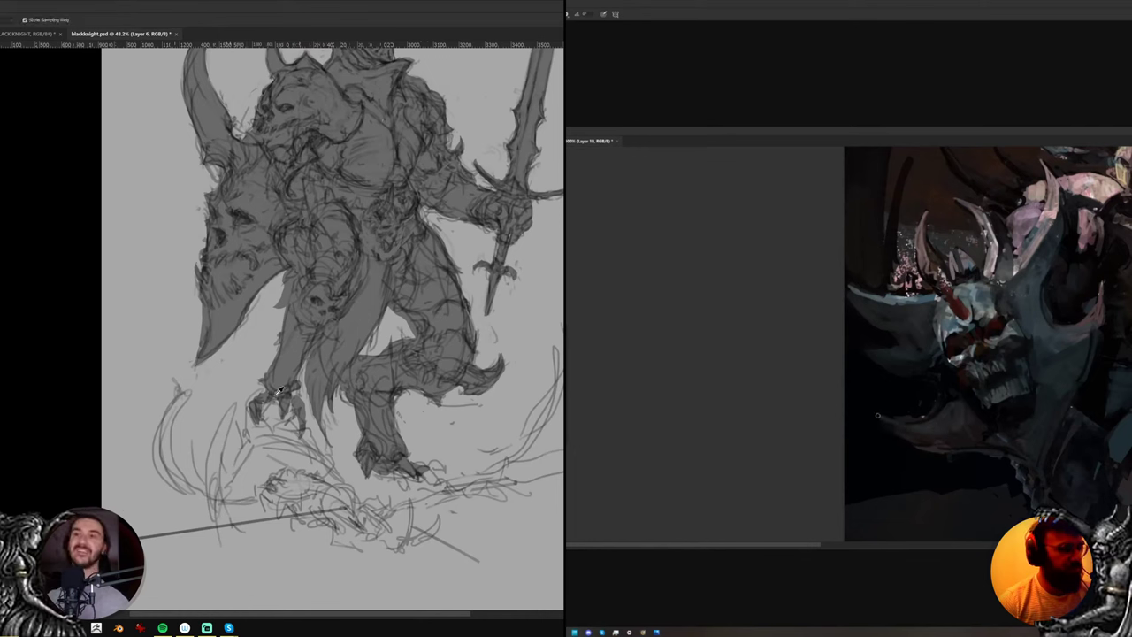
{"action": "key", "text": "b"}
{"action": "left_click_drag", "start_coordinate": [236, 405], "coordinate": [212, 471]}
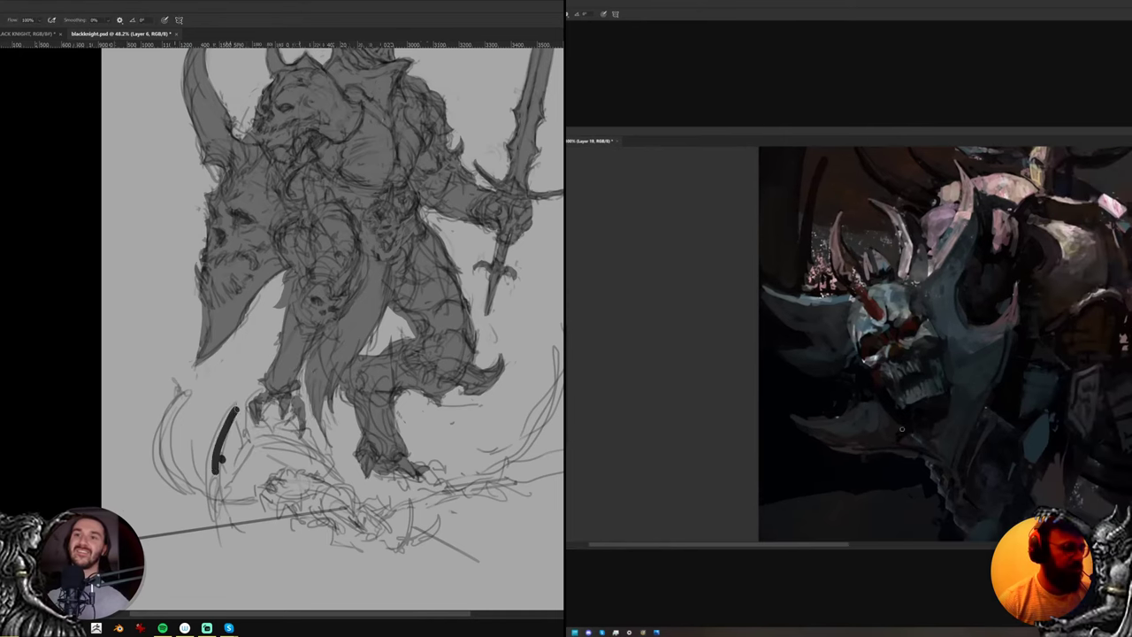
{"action": "left_click", "coordinate": [222, 459]}
{"action": "mouse_move", "coordinate": [239, 403]}
{"action": "left_mouse_down"}
{"action": "mouse_move", "coordinate": [213, 455]}
{"action": "mouse_move", "coordinate": [213, 517]}
{"action": "mouse_move", "coordinate": [225, 489]}
{"action": "left_mouse_up"}
{"action": "key", "text": "e"}
{"action": "key", "text": "b"}
{"action": "key", "text": "e"}
{"action": "scroll", "coordinate": [946, 355], "scroll_direction": "down", "scroll_amount": 5}
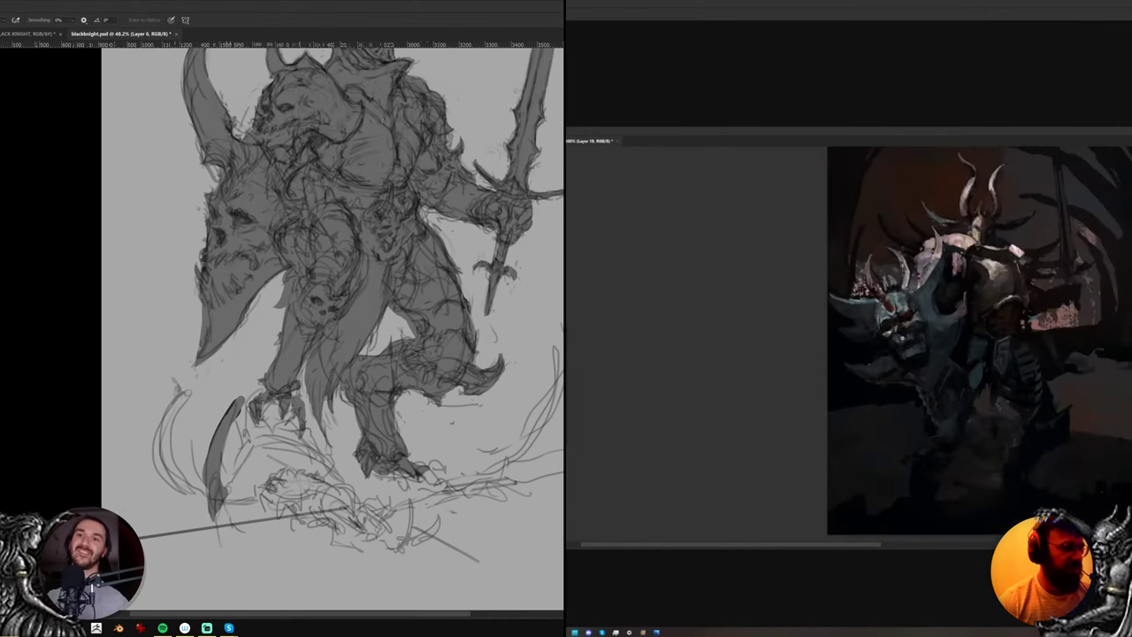
Block in the outermost curved spike beside the front foot with flat grey and trim its inner edge with the Eraser
{"action": "key", "text": "b"}
{"action": "scroll", "coordinate": [946, 355], "scroll_direction": "up", "scroll_amount": 5}
{"action": "mouse_move", "coordinate": [182, 397]}
{"action": "left_mouse_down"}
{"action": "mouse_move", "coordinate": [182, 491]}
{"action": "mouse_move", "coordinate": [168, 453]}
{"action": "left_mouse_up"}
{"action": "left_click_drag", "start_coordinate": [168, 453], "coordinate": [186, 493]}
{"action": "left_click", "coordinate": [844, 410], "text": "alt"}
{"action": "left_click_drag", "start_coordinate": [162, 416], "coordinate": [162, 464]}
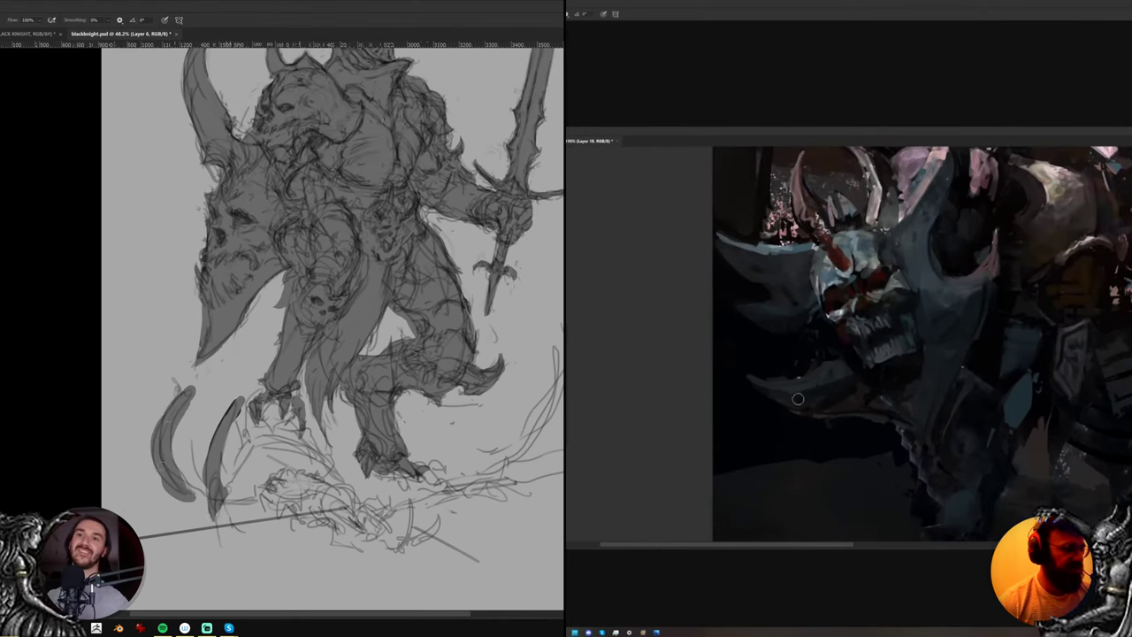
{"action": "key", "text": "e"}
{"action": "left_click_drag", "start_coordinate": [194, 387], "coordinate": [170, 465]}
{"action": "left_click", "coordinate": [847, 397], "text": "alt"}
{"action": "left_click", "coordinate": [839, 389], "text": "alt"}
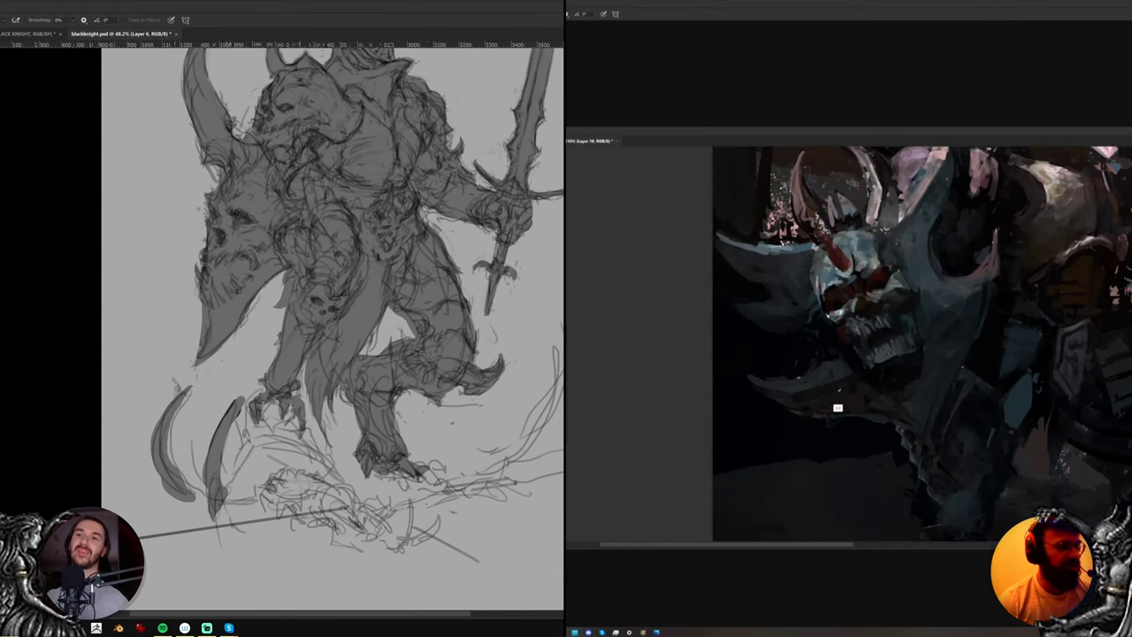
Fill the upper part of the sketched mound under the front foot with flat grey, joining it to the curved spikes
{"action": "key", "text": "b"}
{"action": "mouse_move", "coordinate": [223, 497]}
{"action": "left_mouse_down"}
{"action": "mouse_move", "coordinate": [259, 471]}
{"action": "mouse_move", "coordinate": [272, 414]}
{"action": "mouse_move", "coordinate": [249, 441]}
{"action": "left_mouse_up"}
{"action": "left_click", "coordinate": [993, 279], "text": "alt"}
{"action": "left_click_drag", "start_coordinate": [254, 423], "coordinate": [241, 444]}
{"action": "left_click_drag", "start_coordinate": [958, 356], "coordinate": [911, 329]}
{"action": "left_click_drag", "start_coordinate": [246, 421], "coordinate": [223, 475]}
{"action": "mouse_move", "coordinate": [980, 340]}
{"action": "left_mouse_down"}
{"action": "mouse_move", "coordinate": [947, 327]}
{"action": "mouse_move", "coordinate": [991, 334]}
{"action": "left_mouse_up"}
{"action": "left_click_drag", "start_coordinate": [269, 434], "coordinate": [318, 439]}
{"action": "mouse_move", "coordinate": [250, 407]}
{"action": "left_mouse_down"}
{"action": "mouse_move", "coordinate": [243, 433]}
{"action": "mouse_move", "coordinate": [215, 458]}
{"action": "mouse_move", "coordinate": [192, 491]}
{"action": "left_mouse_up"}
{"action": "left_click_drag", "start_coordinate": [270, 453], "coordinate": [256, 472]}
{"action": "mouse_move", "coordinate": [285, 454]}
{"action": "left_mouse_down"}
{"action": "mouse_move", "coordinate": [252, 475]}
{"action": "mouse_move", "coordinate": [306, 445]}
{"action": "left_mouse_up"}
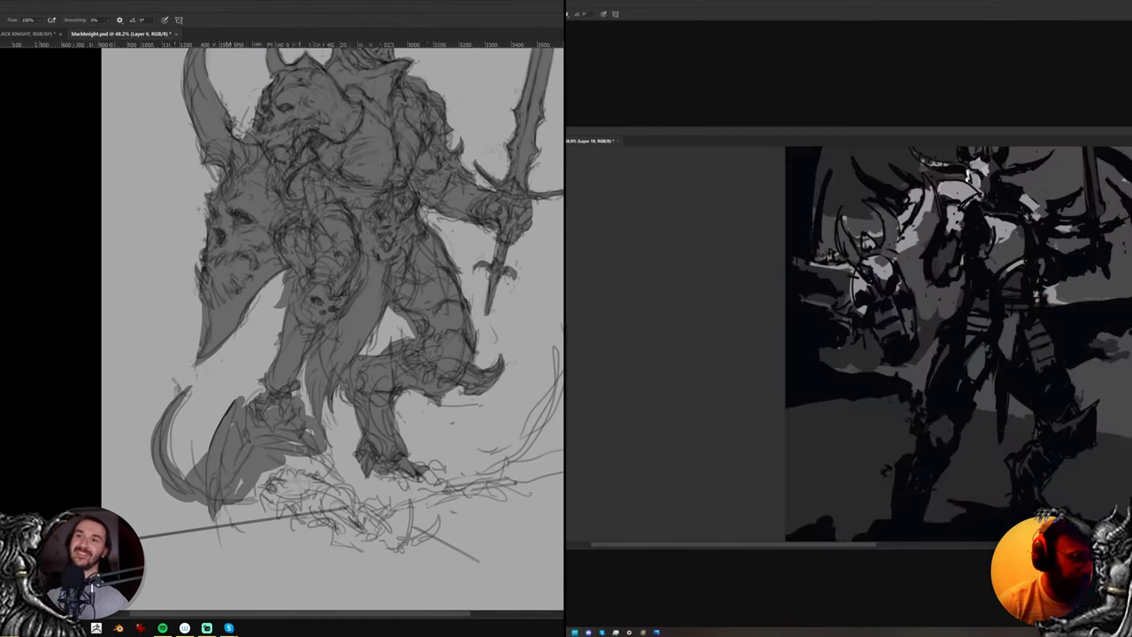
Extend the flat grey over the lower part of the sketched mound, covering the head-like form at its base
{"action": "mouse_move", "coordinate": [262, 476]}
{"action": "left_mouse_down"}
{"action": "mouse_move", "coordinate": [321, 460]}
{"action": "mouse_move", "coordinate": [329, 477]}
{"action": "left_mouse_up"}
{"action": "mouse_move", "coordinate": [284, 465]}
{"action": "left_mouse_down"}
{"action": "mouse_move", "coordinate": [308, 458]}
{"action": "mouse_move", "coordinate": [260, 498]}
{"action": "left_mouse_up"}
{"action": "mouse_move", "coordinate": [263, 496]}
{"action": "left_mouse_down"}
{"action": "mouse_move", "coordinate": [303, 508]}
{"action": "mouse_move", "coordinate": [239, 507]}
{"action": "left_mouse_up"}
{"action": "left_click_drag", "start_coordinate": [244, 495], "coordinate": [311, 510]}
{"action": "mouse_move", "coordinate": [290, 503]}
{"action": "left_mouse_down"}
{"action": "mouse_move", "coordinate": [319, 517]}
{"action": "mouse_move", "coordinate": [276, 516]}
{"action": "mouse_move", "coordinate": [322, 497]}
{"action": "left_mouse_up"}
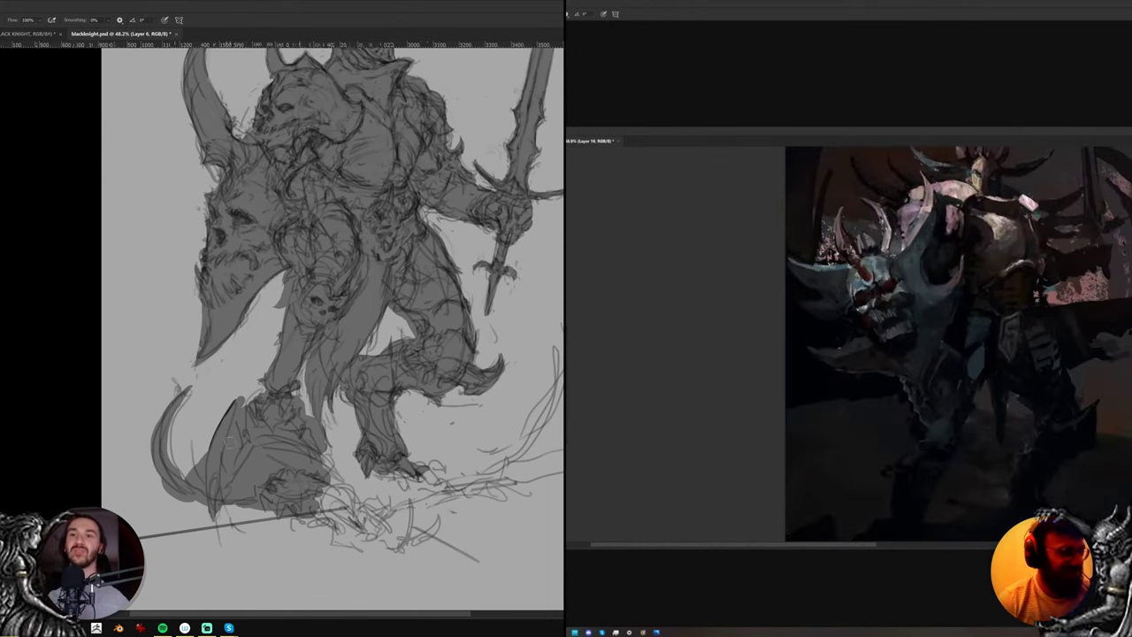
Erase the excess grey between the inner curved spike and the mound to separate their shapes
{"action": "key", "text": "e"}
{"action": "mouse_move", "coordinate": [237, 433]}
{"action": "left_mouse_down"}
{"action": "mouse_move", "coordinate": [232, 445]}
{"action": "mouse_move", "coordinate": [238, 421]}
{"action": "mouse_move", "coordinate": [240, 436]}
{"action": "left_mouse_up"}
{"action": "key", "text": "b"}
{"action": "key", "text": "e"}
{"action": "key", "text": "b"}
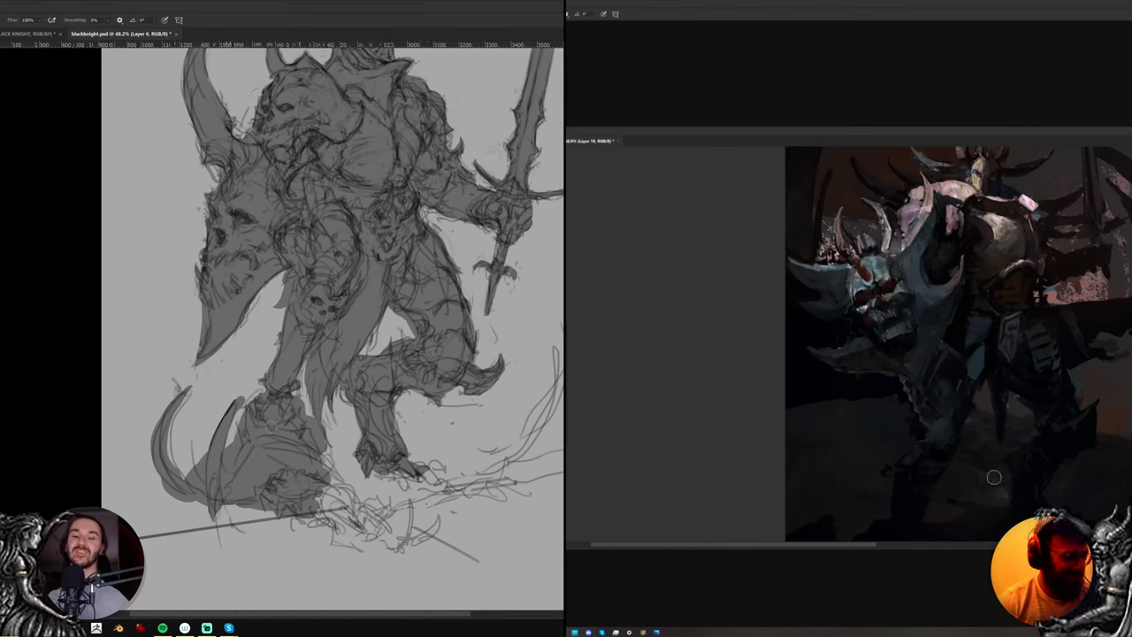
Block in the mound's far end and its two small curved spikes with flat grey, alternating between Brush and Eraser
{"action": "mouse_move", "coordinate": [340, 510]}
{"action": "left_mouse_down"}
{"action": "mouse_move", "coordinate": [378, 524]}
{"action": "mouse_move", "coordinate": [374, 509]}
{"action": "mouse_move", "coordinate": [332, 499]}
{"action": "mouse_move", "coordinate": [362, 511]}
{"action": "mouse_move", "coordinate": [334, 533]}
{"action": "mouse_move", "coordinate": [371, 536]}
{"action": "left_mouse_up"}
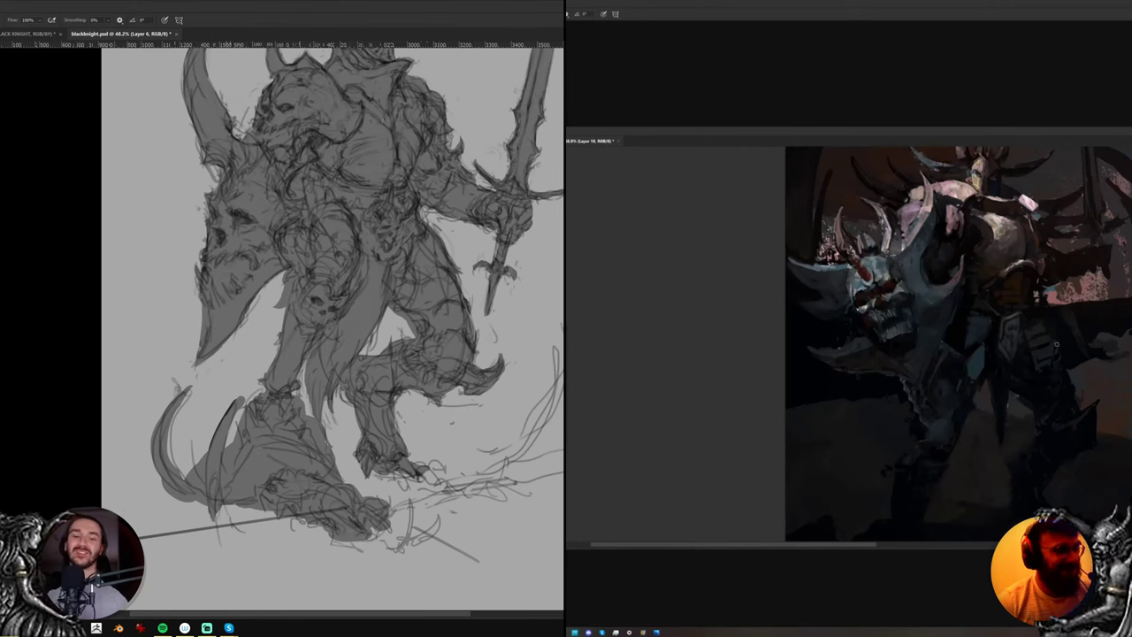
{"action": "mouse_move", "coordinate": [367, 536]}
{"action": "left_mouse_down"}
{"action": "mouse_move", "coordinate": [396, 546]}
{"action": "mouse_move", "coordinate": [409, 498]}
{"action": "mouse_move", "coordinate": [402, 534]}
{"action": "mouse_move", "coordinate": [440, 520]}
{"action": "mouse_move", "coordinate": [440, 507]}
{"action": "left_mouse_up"}
{"action": "left_click", "coordinate": [1030, 383], "text": "alt"}
{"action": "key", "text": "e"}
{"action": "key", "text": "b"}
{"action": "left_click", "coordinate": [1057, 379], "text": "alt"}
{"action": "key", "text": "e"}
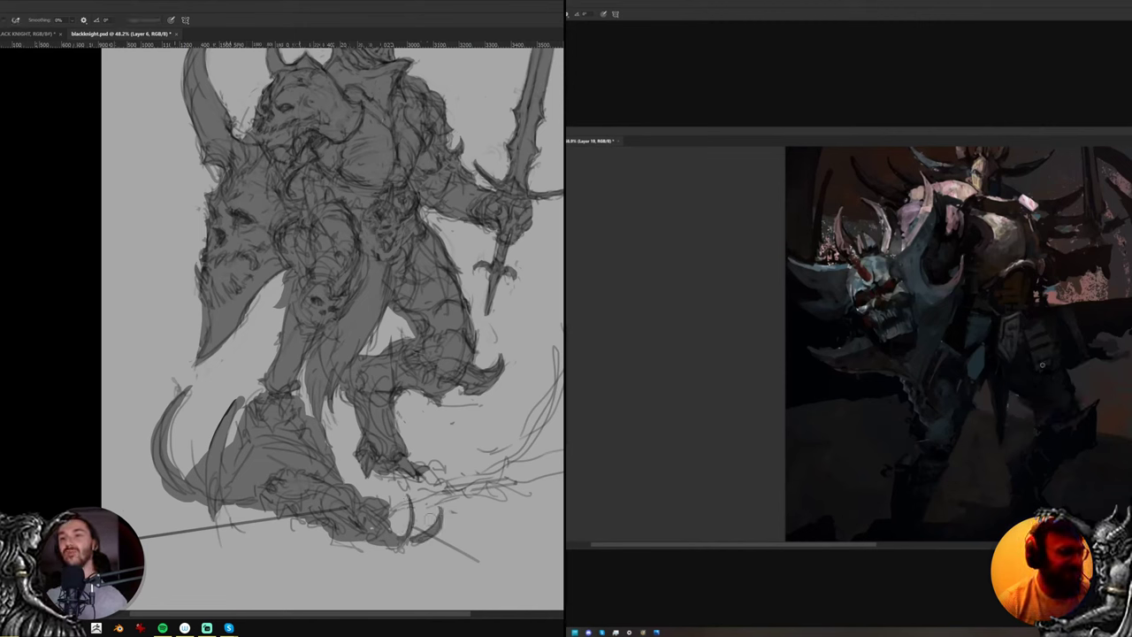
{"action": "key", "text": "b"}
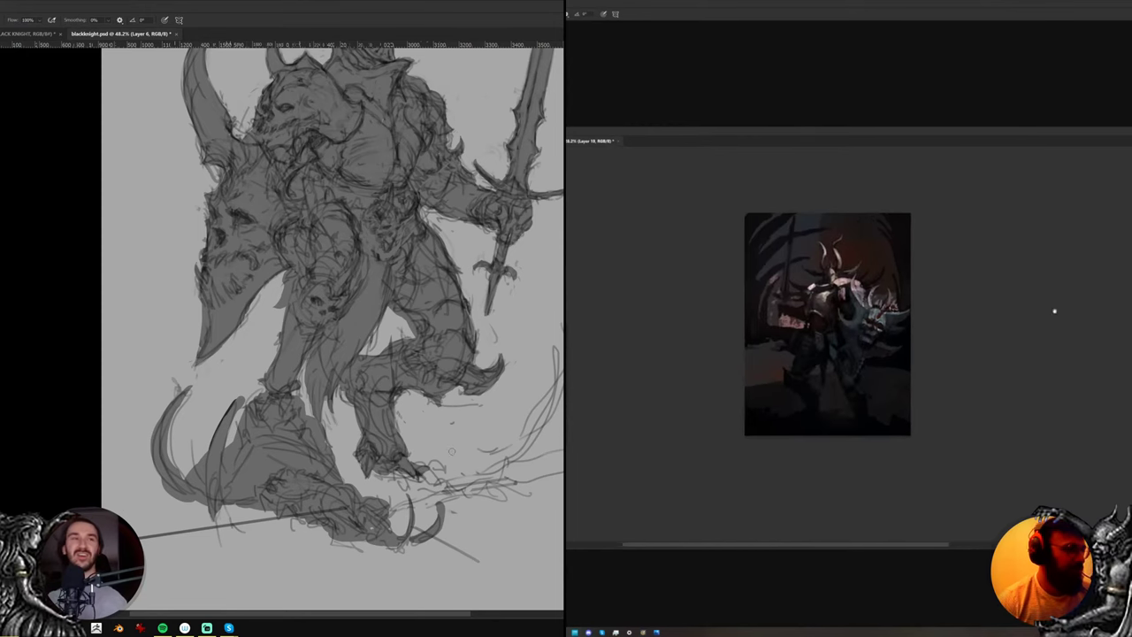
Return to the knight's silhouette layer and block in the rear foot's toes with flat grey, refining them with the Eraser
{"action": "key", "text": "v"}
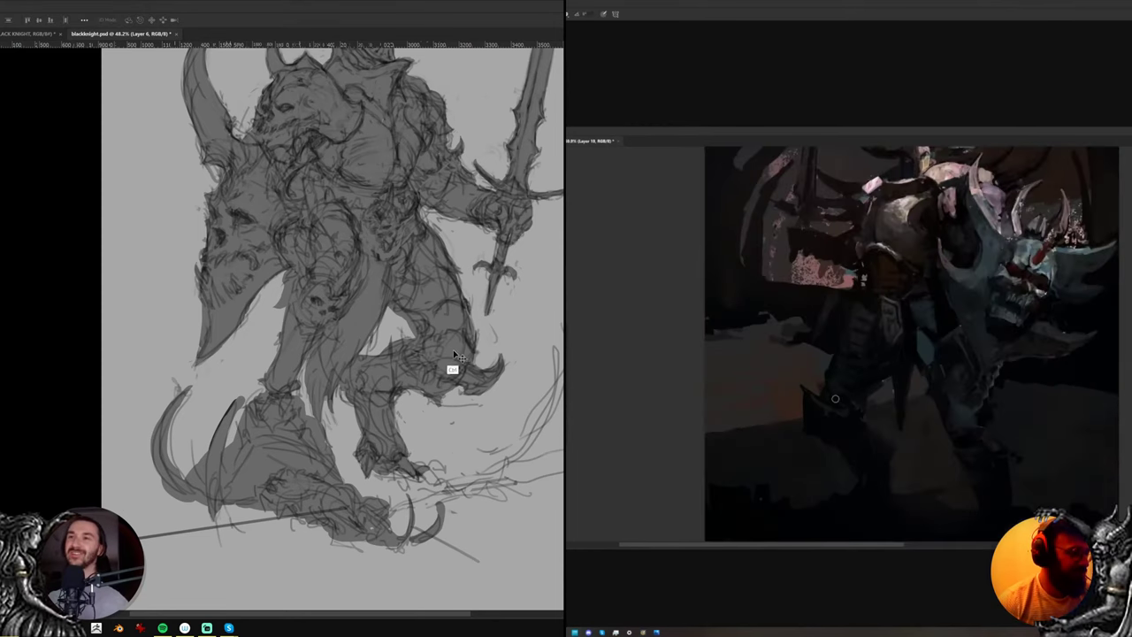
{"action": "left_click_drag", "start_coordinate": [451, 358], "coordinate": [455, 332]}
{"action": "key", "text": "ctrl+z"}
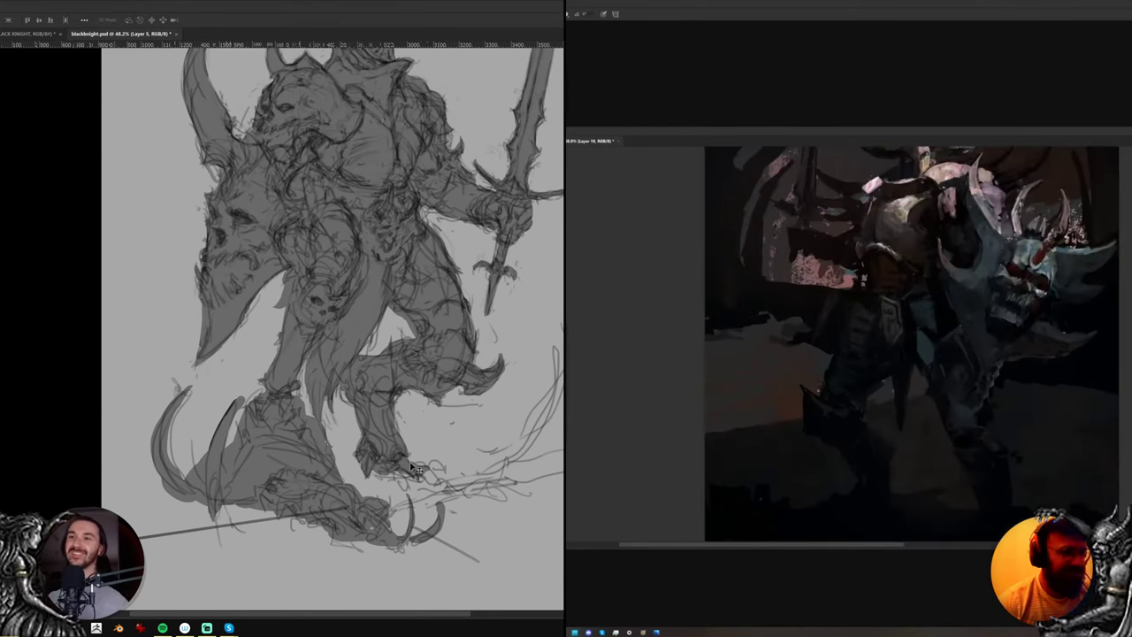
{"action": "key", "text": "b"}
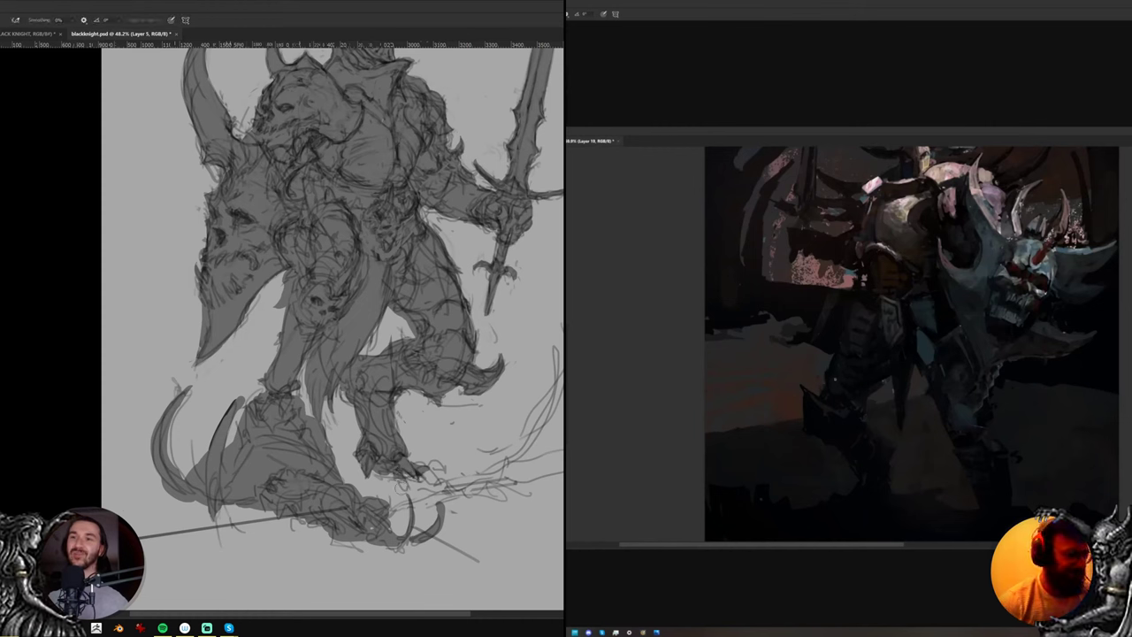
{"action": "key", "text": "e"}
{"action": "left_click_drag", "start_coordinate": [437, 483], "coordinate": [428, 487]}
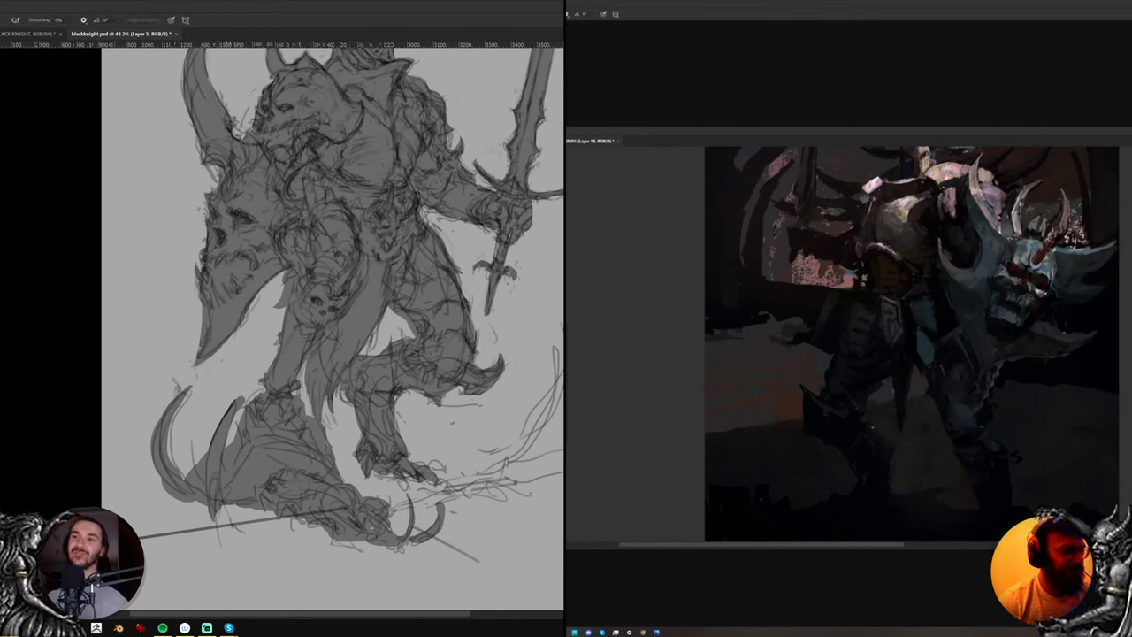
{"action": "key", "text": "b"}
{"action": "key", "text": "e"}
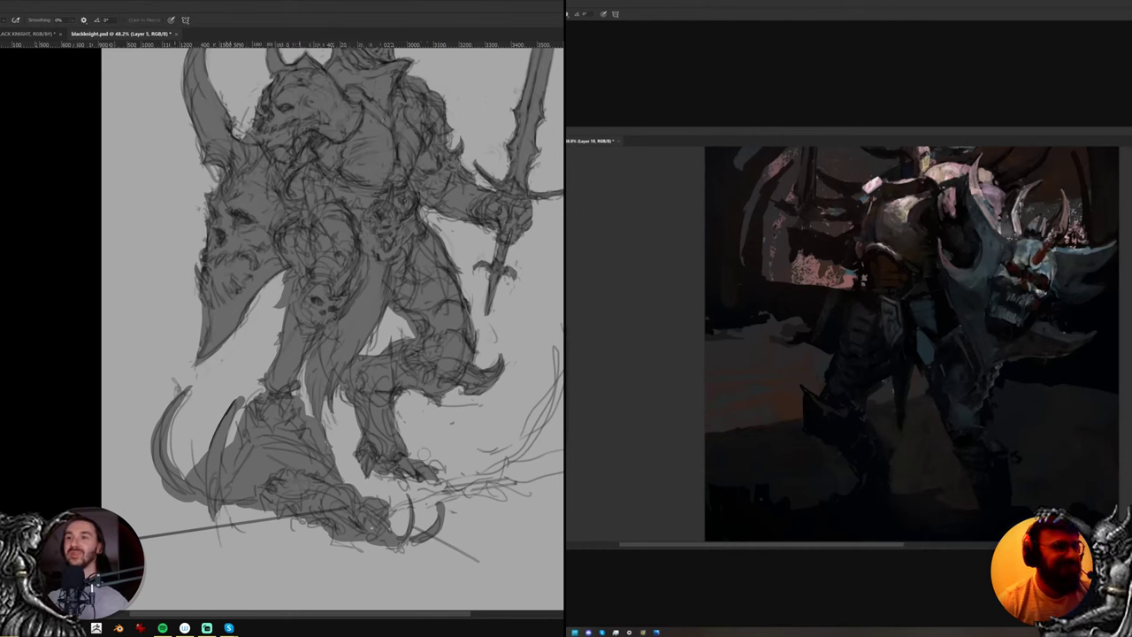
Return to the mound's layer, sample its grey and block in the tall curved spike beyond the rear foot, refining it with the Eraser
{"action": "left_click", "coordinate": [395, 544], "text": "ctrl"}
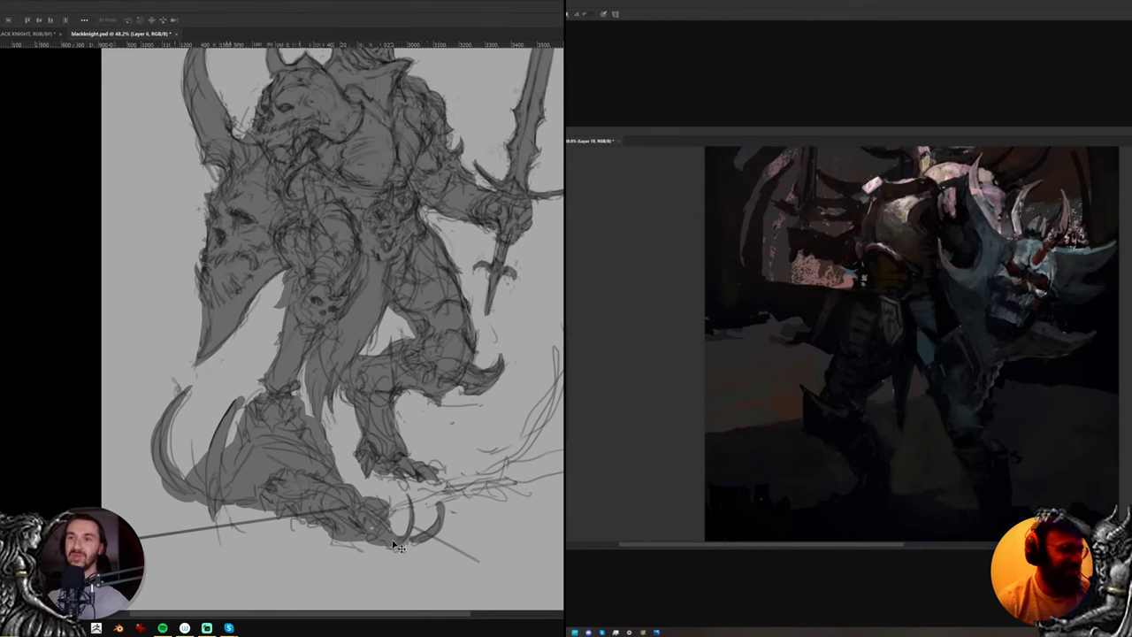
{"action": "key", "text": "b"}
{"action": "left_click", "coordinate": [391, 540], "text": "alt"}
{"action": "left_click", "coordinate": [391, 541], "text": "alt"}
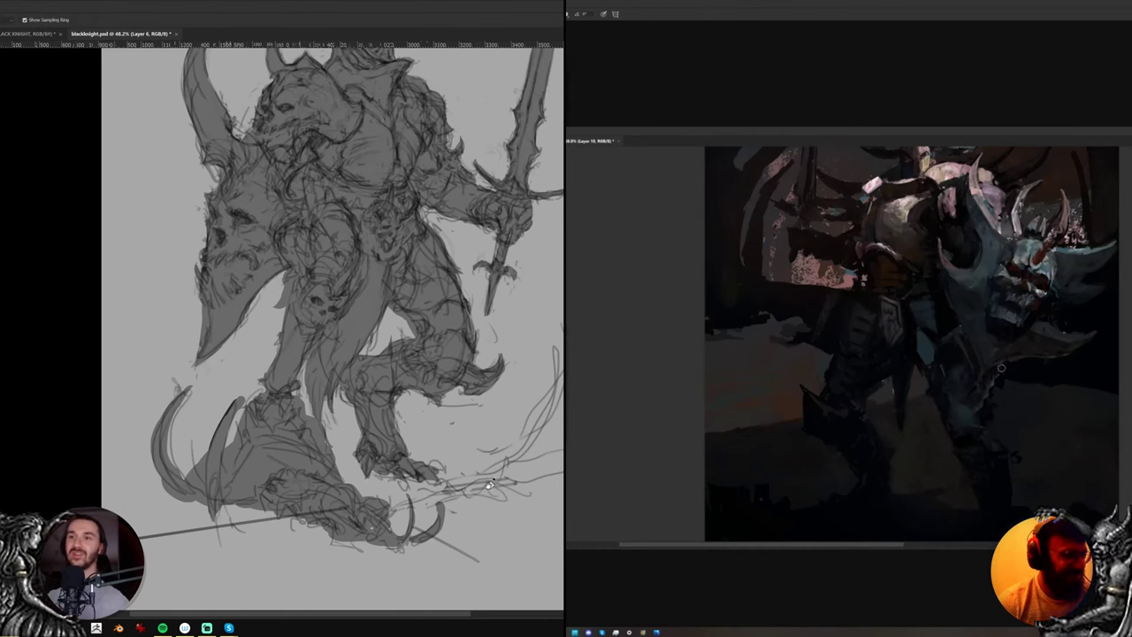
{"action": "key", "text": "r"}
{"action": "mouse_move", "coordinate": [502, 471]}
{"action": "left_mouse_down"}
{"action": "mouse_move", "coordinate": [497, 424]}
{"action": "mouse_move", "coordinate": [541, 389]}
{"action": "mouse_move", "coordinate": [557, 305]}
{"action": "mouse_move", "coordinate": [550, 272]}
{"action": "left_mouse_up"}
{"action": "key", "text": "b"}
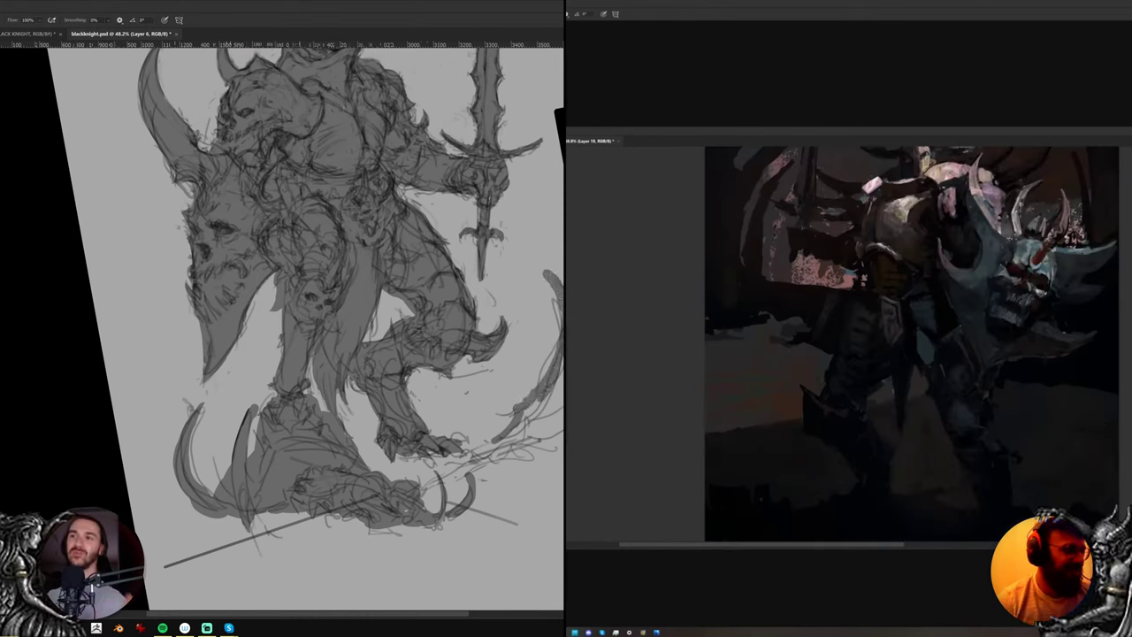
{"action": "key", "text": "e"}
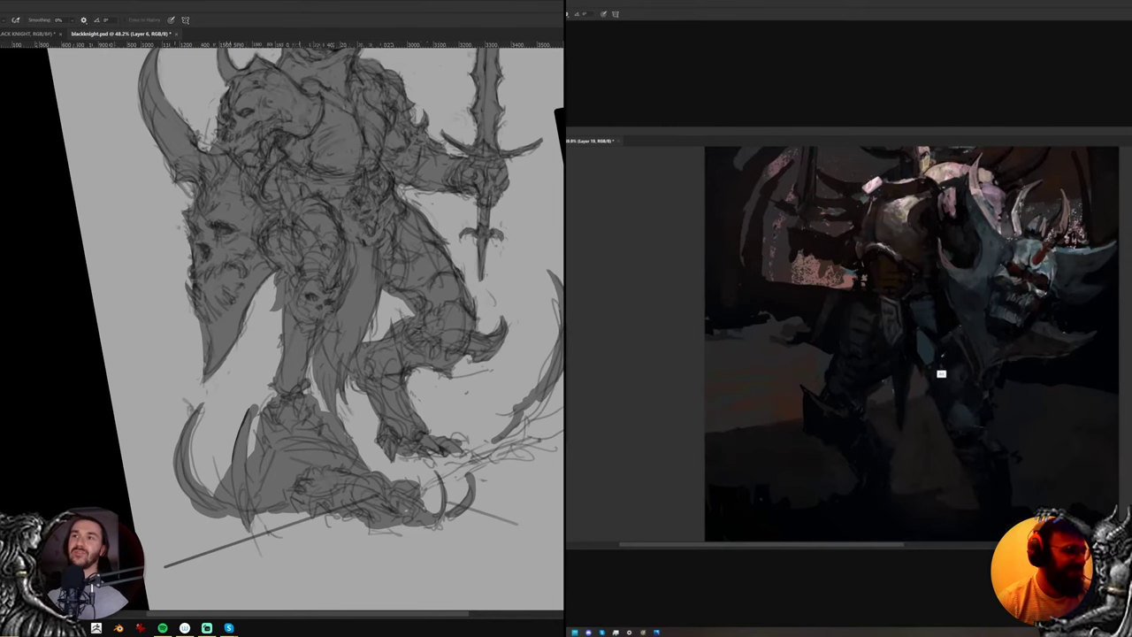
{"action": "key", "text": "b"}
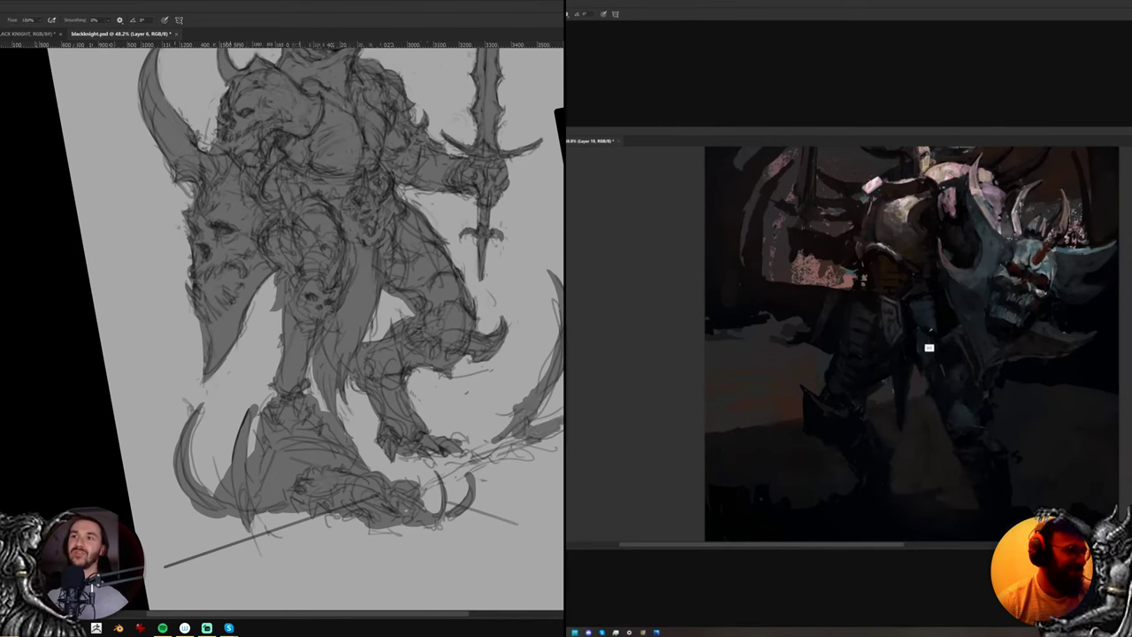
Block in the lower outstretched spike beyond the rear foot with flat grey, alternating between Brush and Eraser
{"action": "left_click", "coordinate": [947, 324], "text": "alt"}
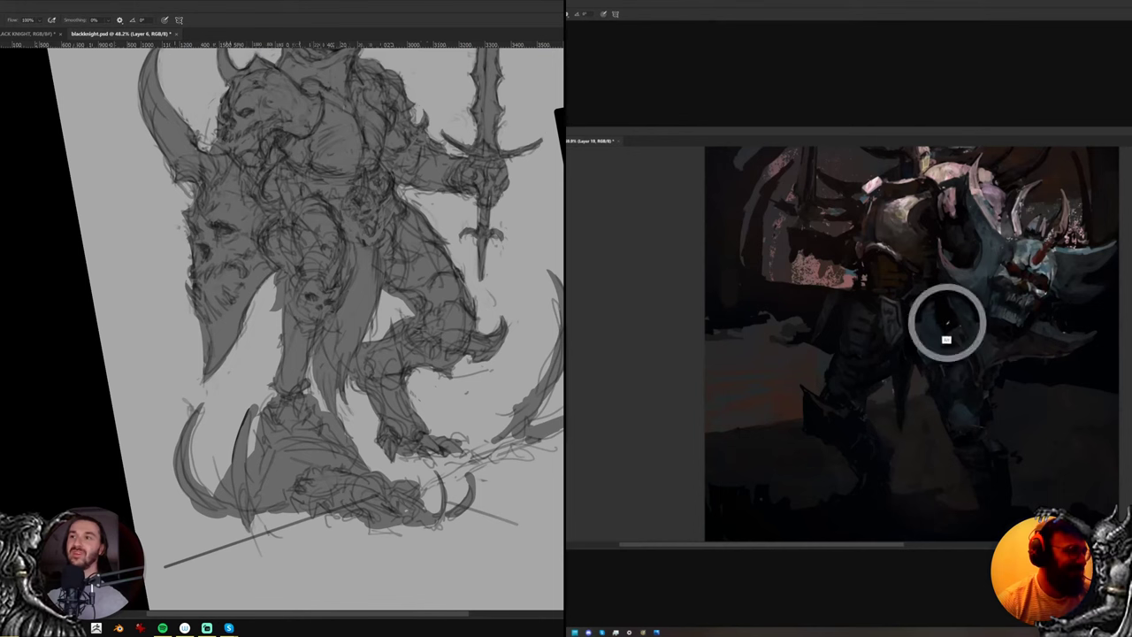
{"action": "key", "text": "r"}
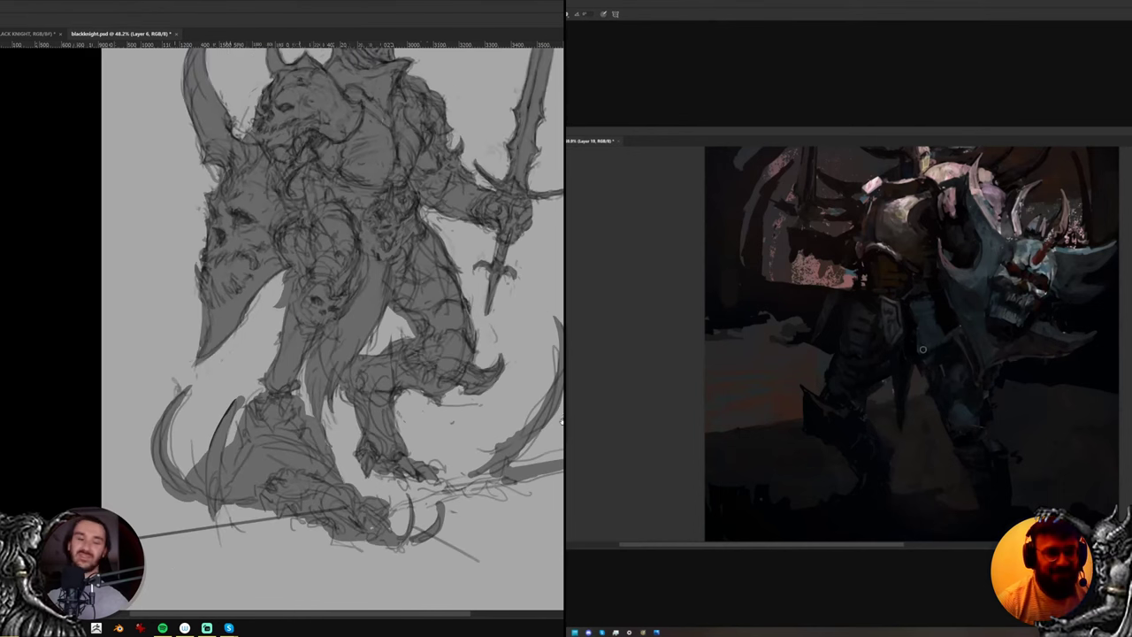
{"action": "key", "text": "b"}
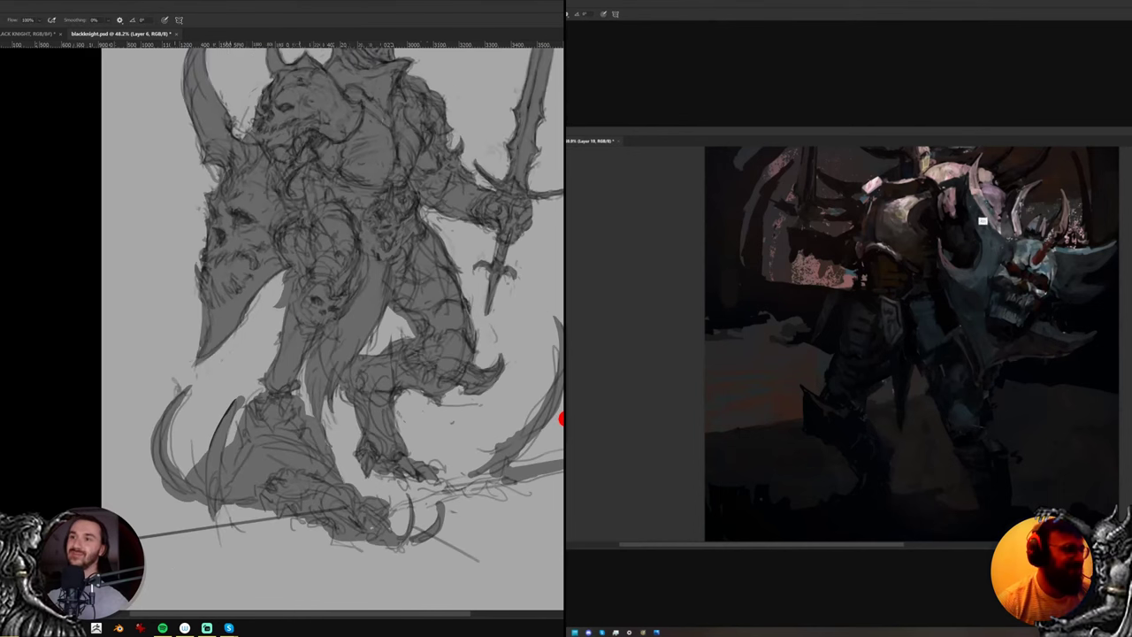
{"action": "mouse_move", "coordinate": [934, 245]}
{"action": "left_mouse_down"}
{"action": "mouse_move", "coordinate": [903, 224]}
{"action": "mouse_move", "coordinate": [924, 259]}
{"action": "left_mouse_up"}
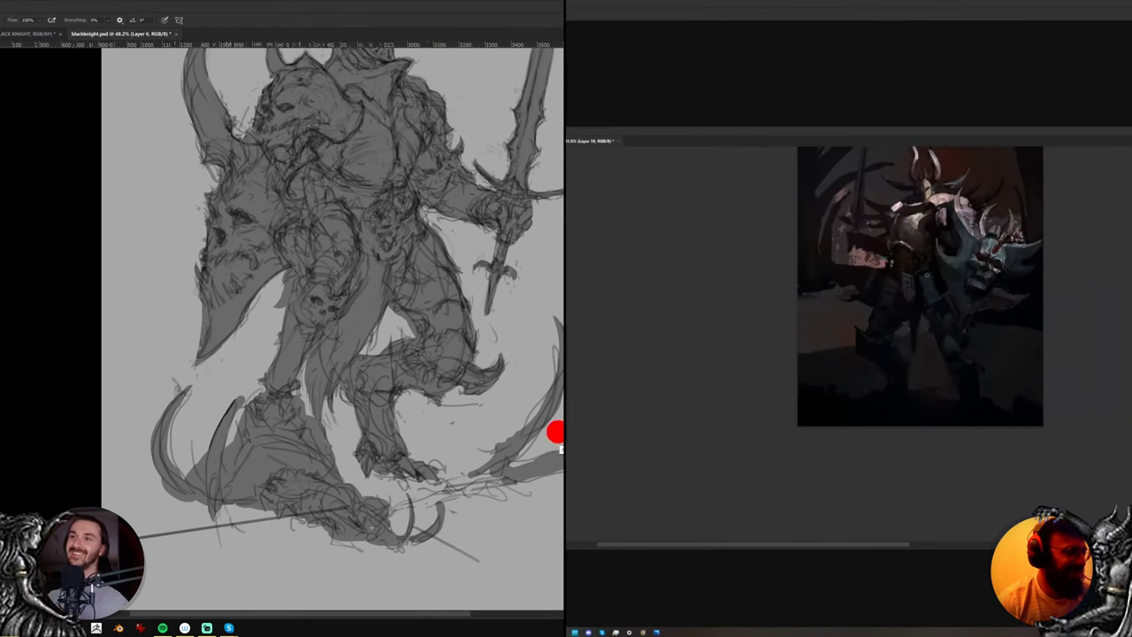
{"action": "key", "text": "e"}
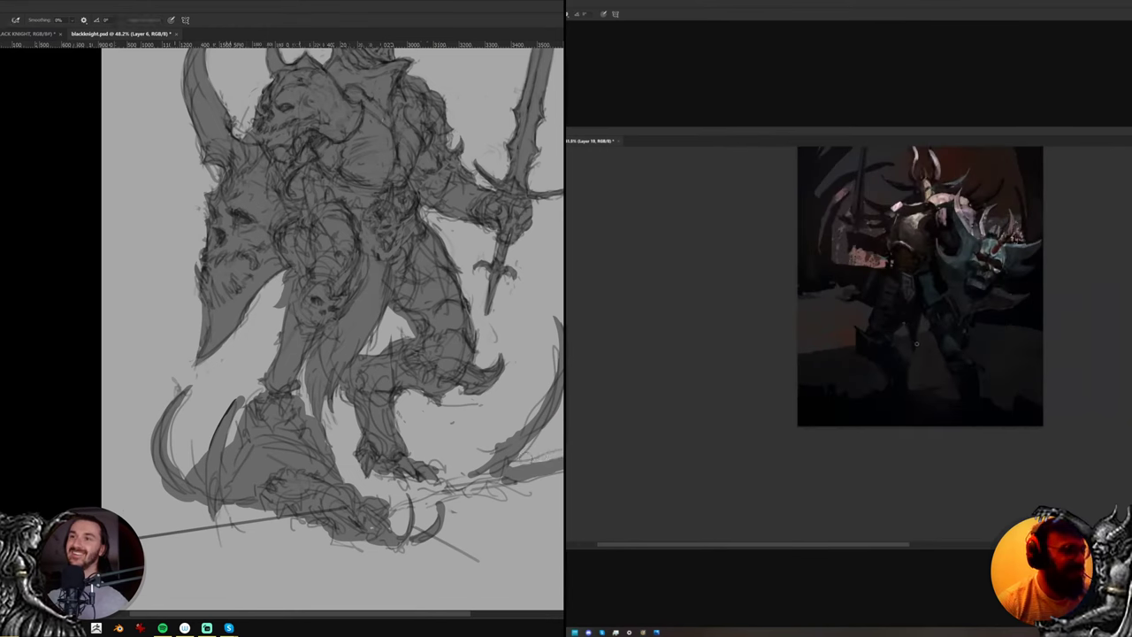
{"action": "key", "text": "b"}
Extend the flat grey from the outstretched spike's base back along the sketched ground toward the mound
{"action": "left_click_drag", "start_coordinate": [499, 474], "coordinate": [445, 487]}
{"action": "mouse_move", "coordinate": [915, 220]}
{"action": "left_mouse_down"}
{"action": "mouse_move", "coordinate": [893, 220]}
{"action": "mouse_move", "coordinate": [915, 257]}
{"action": "mouse_move", "coordinate": [895, 294]}
{"action": "left_mouse_up"}
{"action": "left_click_drag", "start_coordinate": [388, 485], "coordinate": [413, 488]}
{"action": "left_click_drag", "start_coordinate": [895, 295], "coordinate": [867, 342]}
{"action": "left_click_drag", "start_coordinate": [867, 342], "coordinate": [895, 336]}
Fill the ground beneath the rear foot with flat grey and add small upright spikes, while touching up the helmet's side horn in the companion painting
{"action": "key", "text": "r"}
{"action": "left_click_drag", "start_coordinate": [523, 379], "coordinate": [524, 269]}
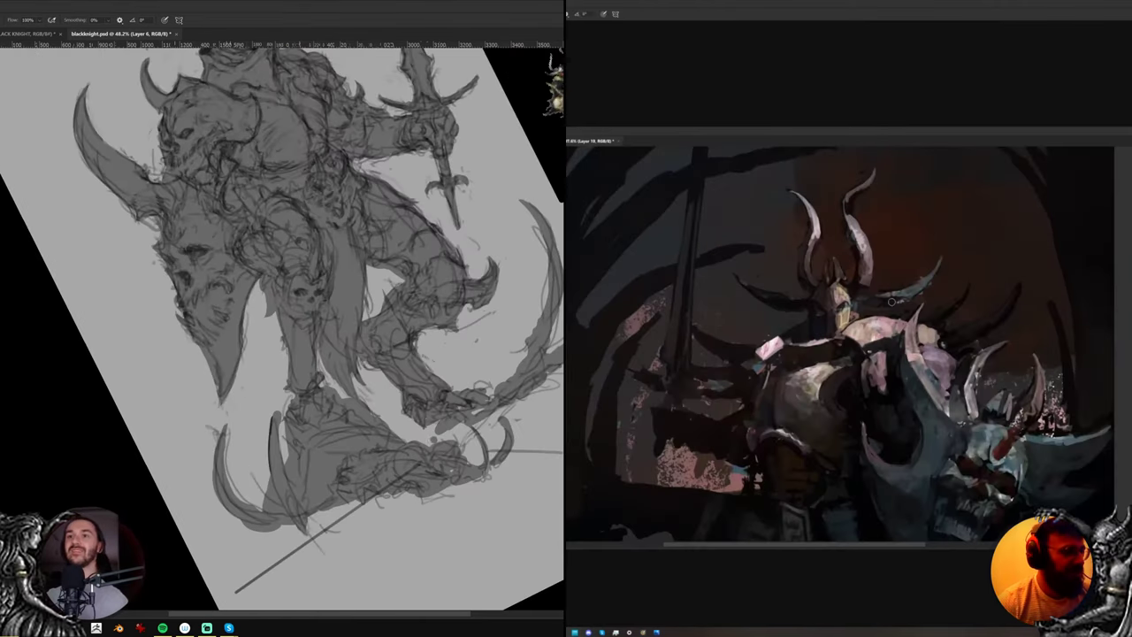
{"action": "mouse_move", "coordinate": [438, 427]}
{"action": "left_mouse_down"}
{"action": "mouse_move", "coordinate": [405, 435]}
{"action": "mouse_move", "coordinate": [462, 431]}
{"action": "left_mouse_up"}
{"action": "left_click_drag", "start_coordinate": [895, 302], "coordinate": [913, 298]}
{"action": "left_click_drag", "start_coordinate": [462, 431], "coordinate": [473, 437]}
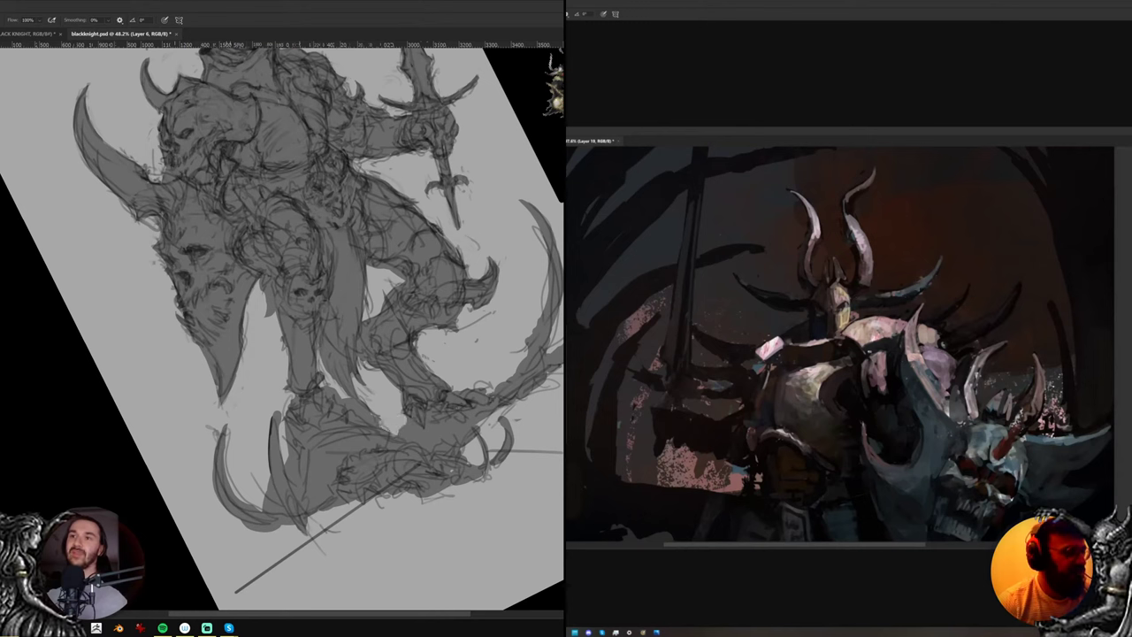
{"action": "mouse_move", "coordinate": [962, 268]}
{"action": "left_mouse_down"}
{"action": "mouse_move", "coordinate": [1028, 273]}
{"action": "mouse_move", "coordinate": [980, 273]}
{"action": "mouse_move", "coordinate": [1006, 281]}
{"action": "mouse_move", "coordinate": [1037, 274]}
{"action": "mouse_move", "coordinate": [963, 274]}
{"action": "left_mouse_up"}
{"action": "mouse_move", "coordinate": [352, 415]}
{"action": "left_mouse_down"}
{"action": "mouse_move", "coordinate": [344, 505]}
{"action": "mouse_move", "coordinate": [397, 526]}
{"action": "mouse_move", "coordinate": [341, 553]}
{"action": "mouse_move", "coordinate": [374, 571]}
{"action": "mouse_move", "coordinate": [350, 562]}
{"action": "left_mouse_up"}
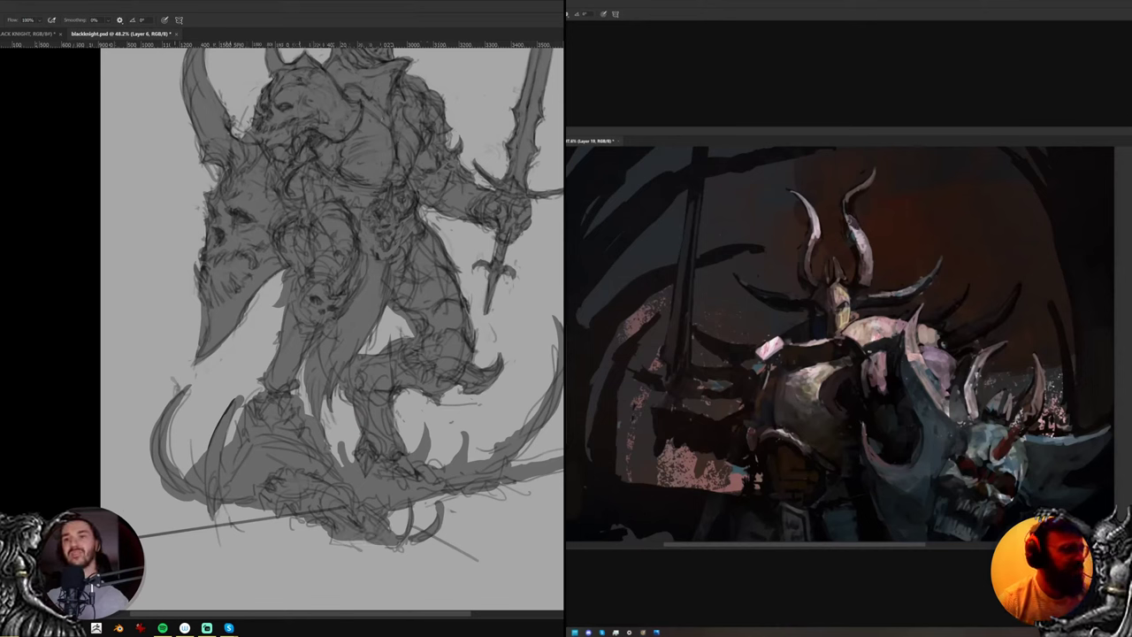
Refine the flat grey along the mound's lower edge, switching between Brush and Eraser
{"action": "right_click", "coordinate": [351, 562]}
{"action": "right_click", "coordinate": [357, 502]}
{"action": "left_click", "coordinate": [253, 497]}
{"action": "left_click_drag", "start_coordinate": [275, 499], "coordinate": [298, 532]}
{"action": "key", "text": "e"}
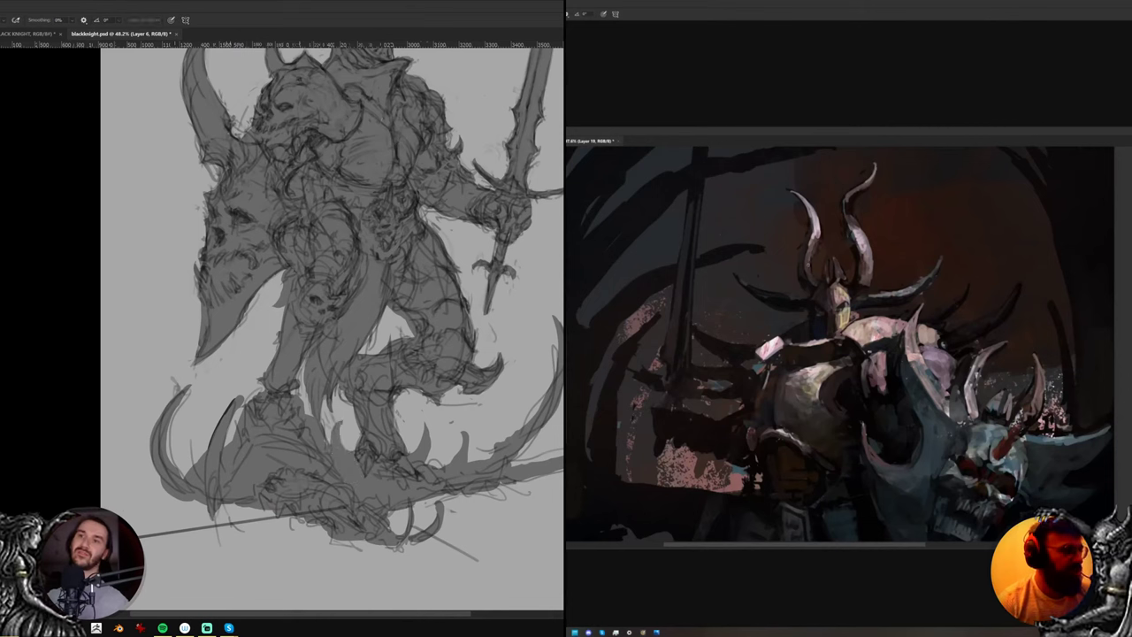
{"action": "key", "text": "b"}
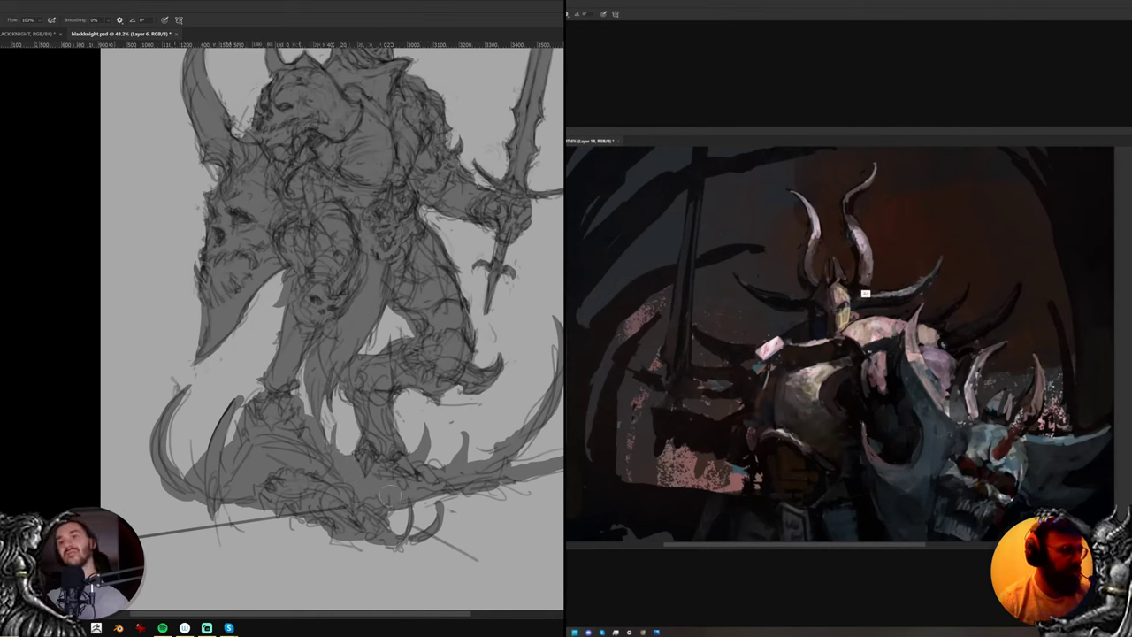
{"action": "left_click_drag", "start_coordinate": [250, 507], "coordinate": [268, 508]}
Add small pointed grey spikes to the mound's underside, one below the head-like form and one at the far end
{"action": "key", "text": "r"}
{"action": "left_click_drag", "start_coordinate": [498, 462], "coordinate": [507, 333]}
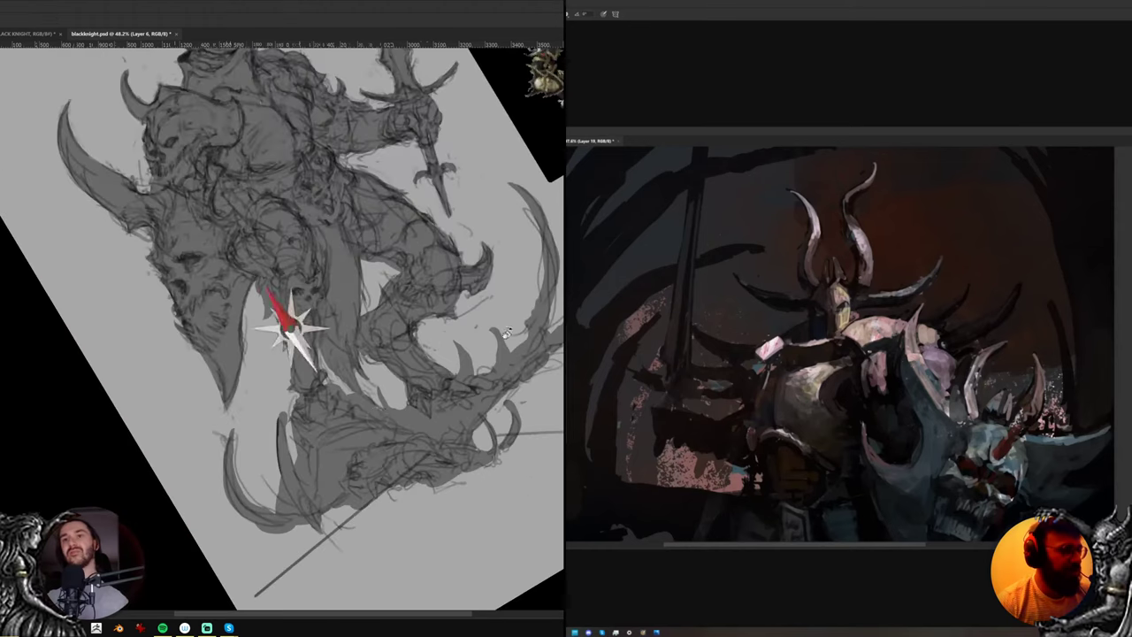
{"action": "left_click", "coordinate": [862, 259], "text": "alt"}
{"action": "left_click_drag", "start_coordinate": [390, 483], "coordinate": [362, 536]}
{"action": "key", "text": "e"}
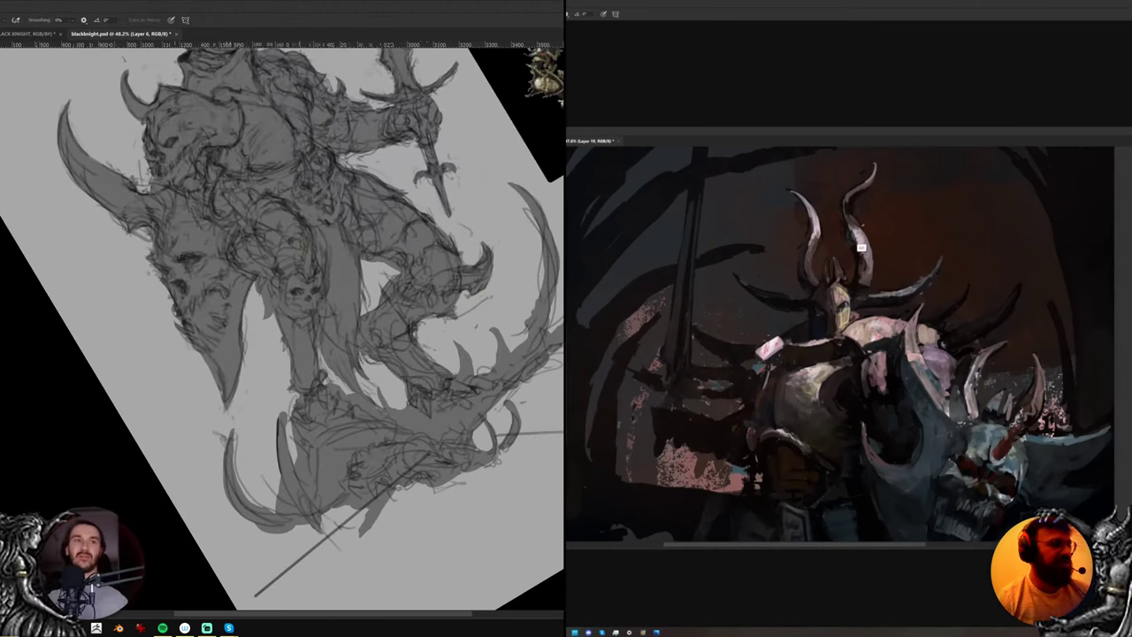
{"action": "key", "text": "b"}
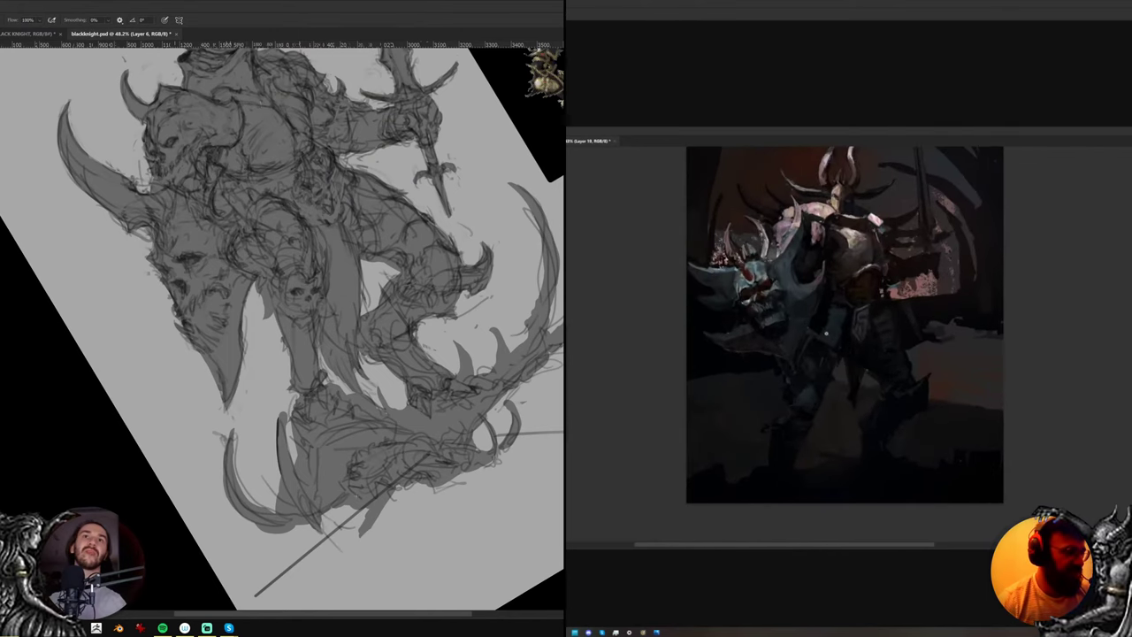
{"action": "left_click_drag", "start_coordinate": [501, 409], "coordinate": [493, 485]}
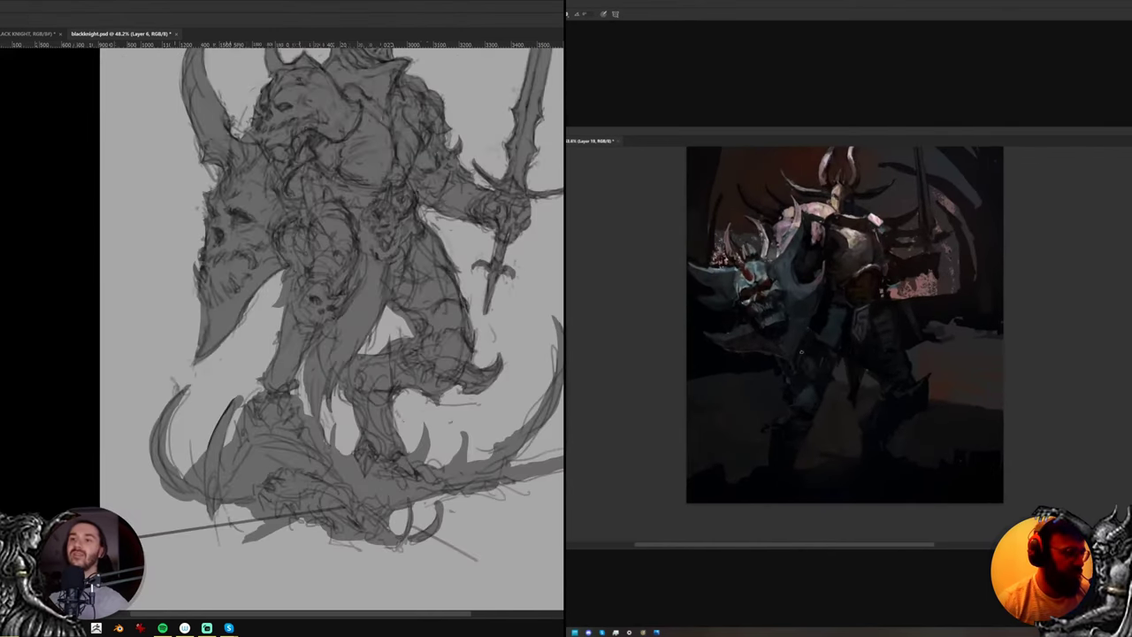
{"action": "left_click_drag", "start_coordinate": [421, 541], "coordinate": [437, 555]}
Move the black knight reference picture higher up the canvas edge, beside the sword
{"action": "key", "text": "z"}
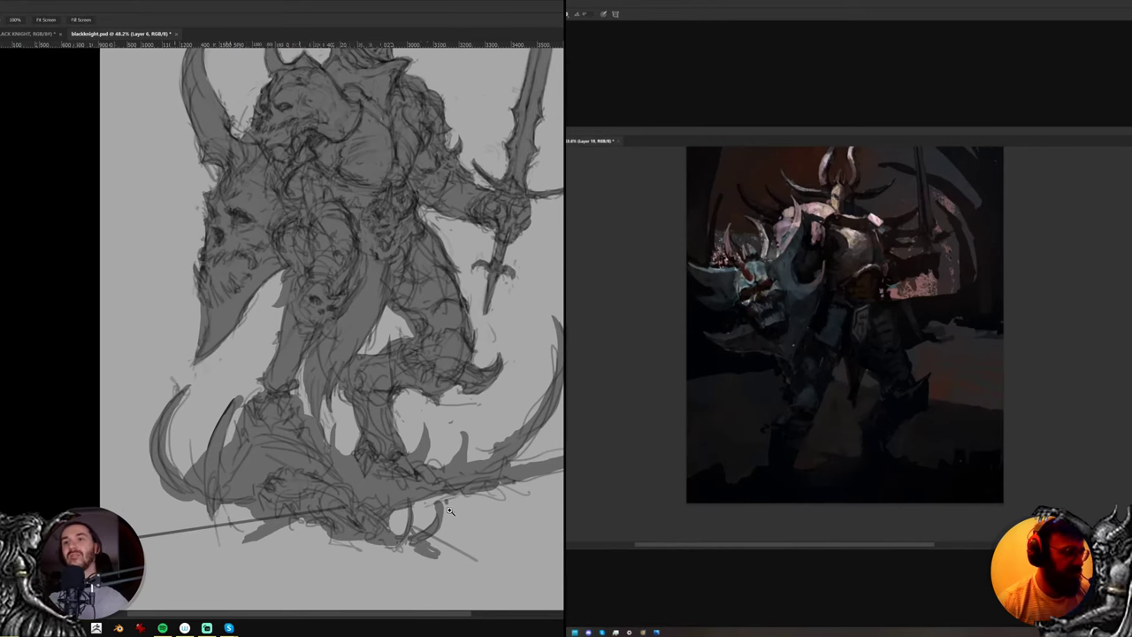
{"action": "left_click_drag", "start_coordinate": [486, 504], "coordinate": [472, 456]}
{"action": "left_click_drag", "start_coordinate": [360, 334], "coordinate": [416, 336]}
{"action": "key", "text": "h"}
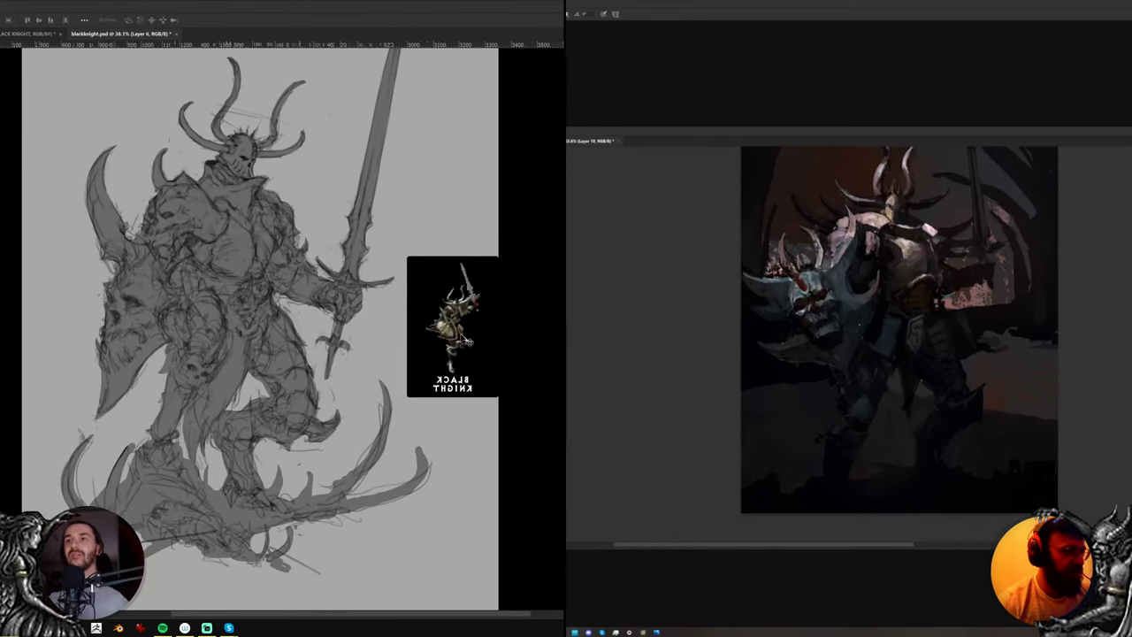
{"action": "left_click_drag", "start_coordinate": [510, 346], "coordinate": [516, 207]}
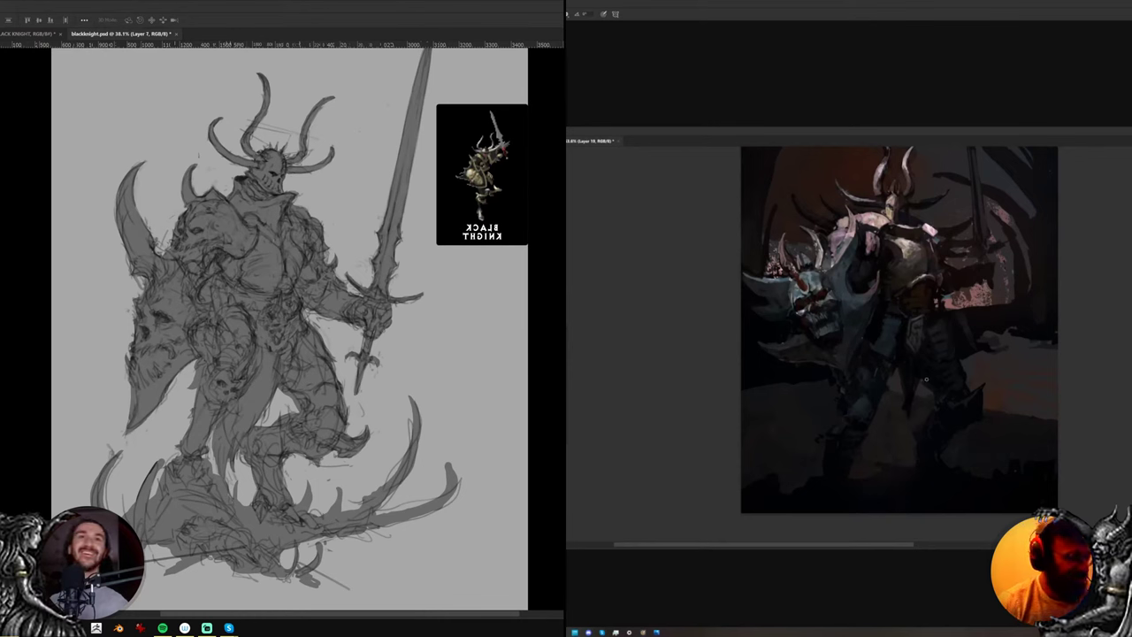
Draw a black gradient fading downward from the canvas top on a layer behind the knight, with Reverse turned off
{"action": "key", "text": "g"}
{"action": "key", "text": "shift+g"}
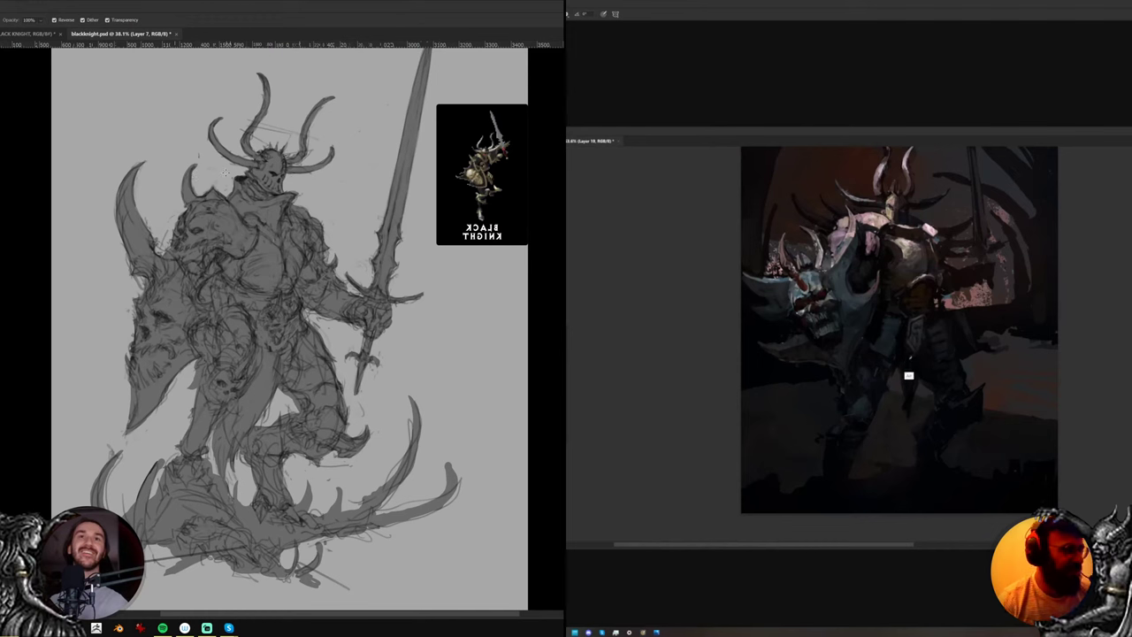
{"action": "left_click_drag", "start_coordinate": [249, 144], "coordinate": [252, 349]}
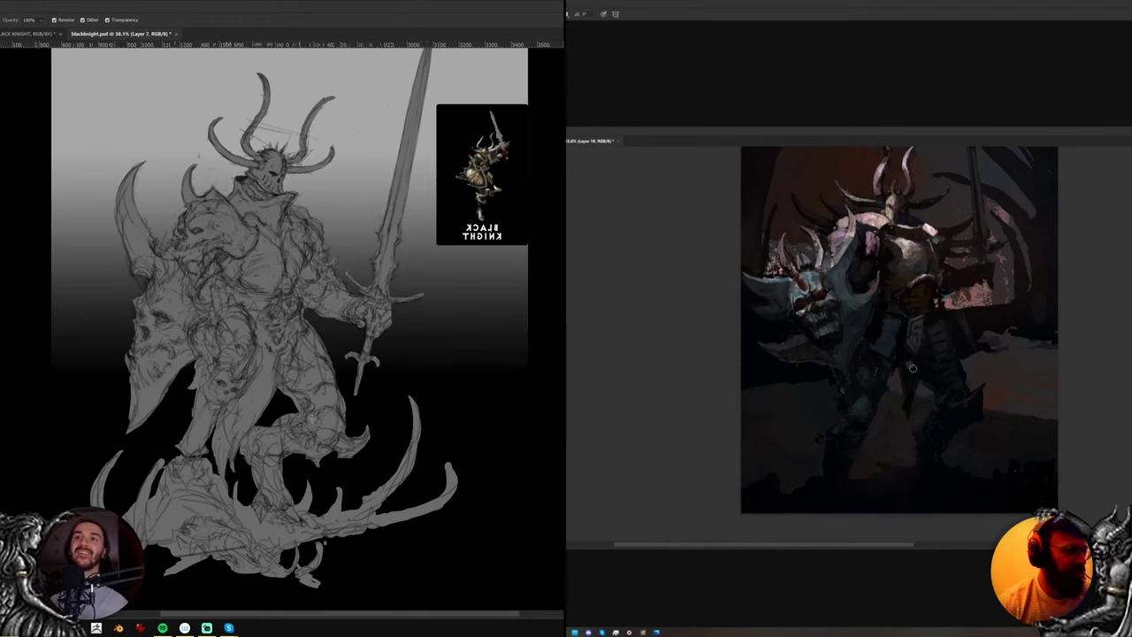
{"action": "key", "text": "ctrl+z"}
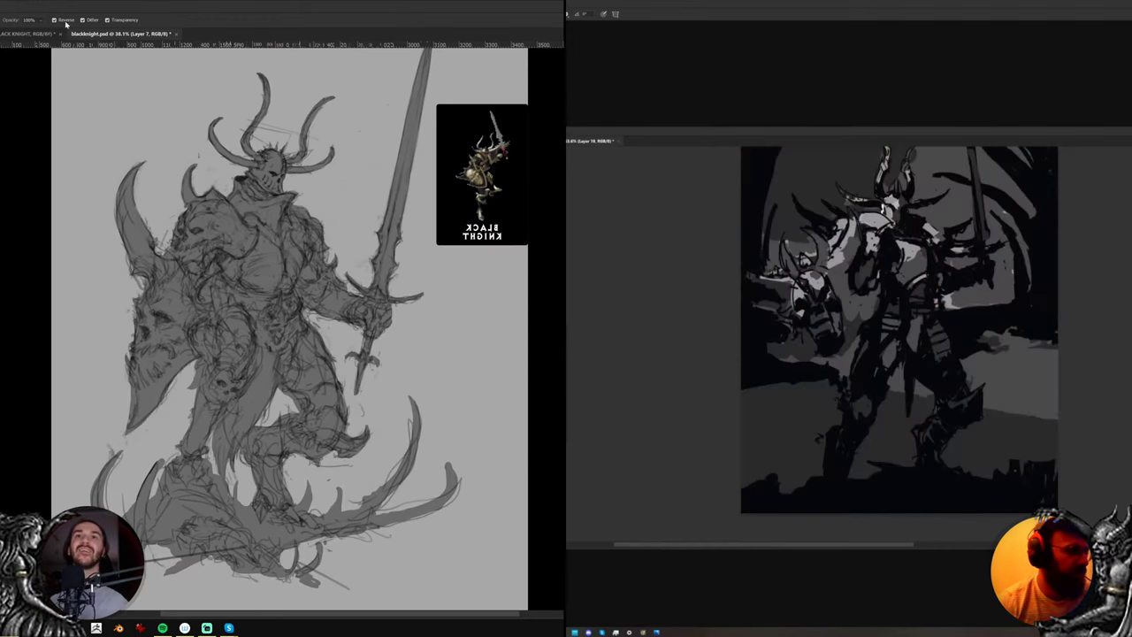
{"action": "left_click_drag", "start_coordinate": [279, 89], "coordinate": [280, 474]}
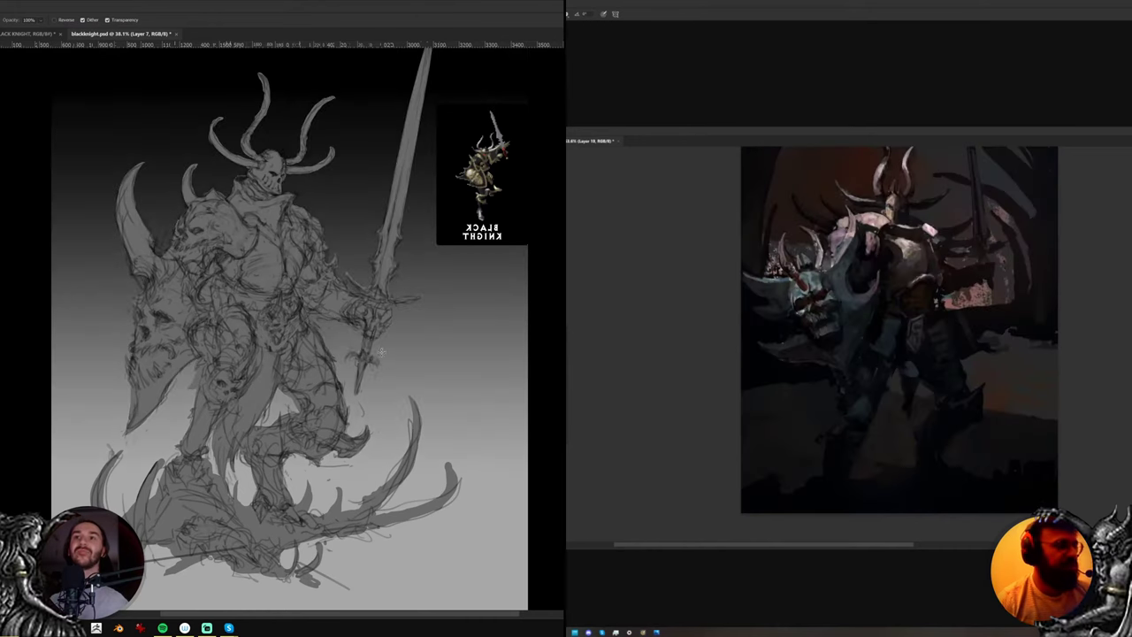
{"action": "left_click_drag", "start_coordinate": [366, 350], "coordinate": [360, 349]}
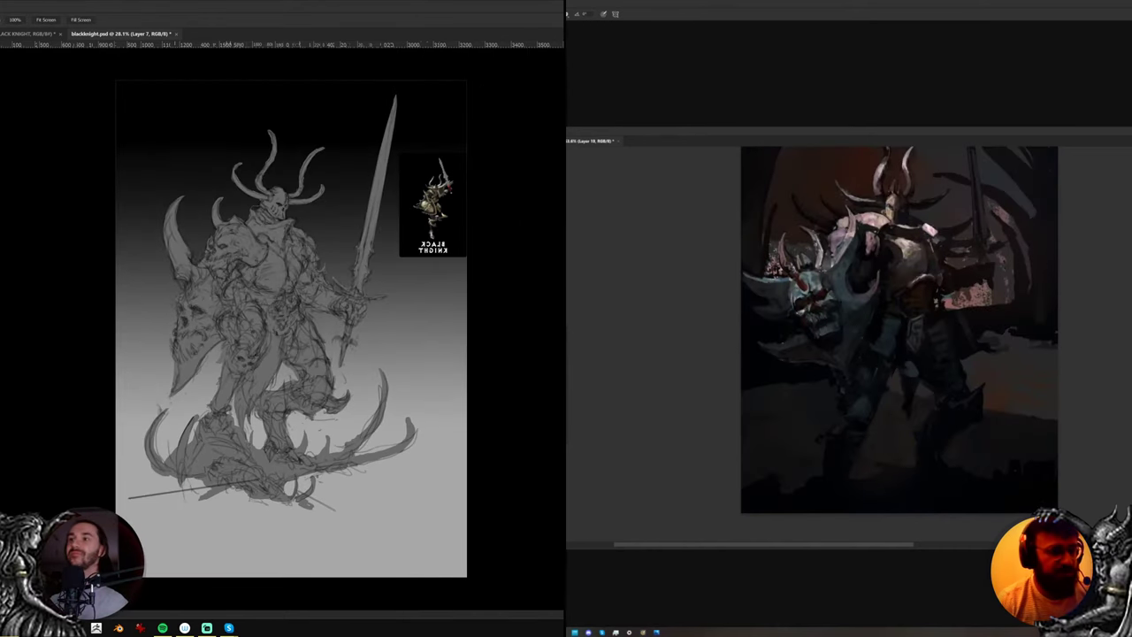
Soften the background gradient's black to a very dark grey
{"action": "key", "text": "7"}
{"action": "key", "text": "8"}
{"action": "key", "text": "0"}
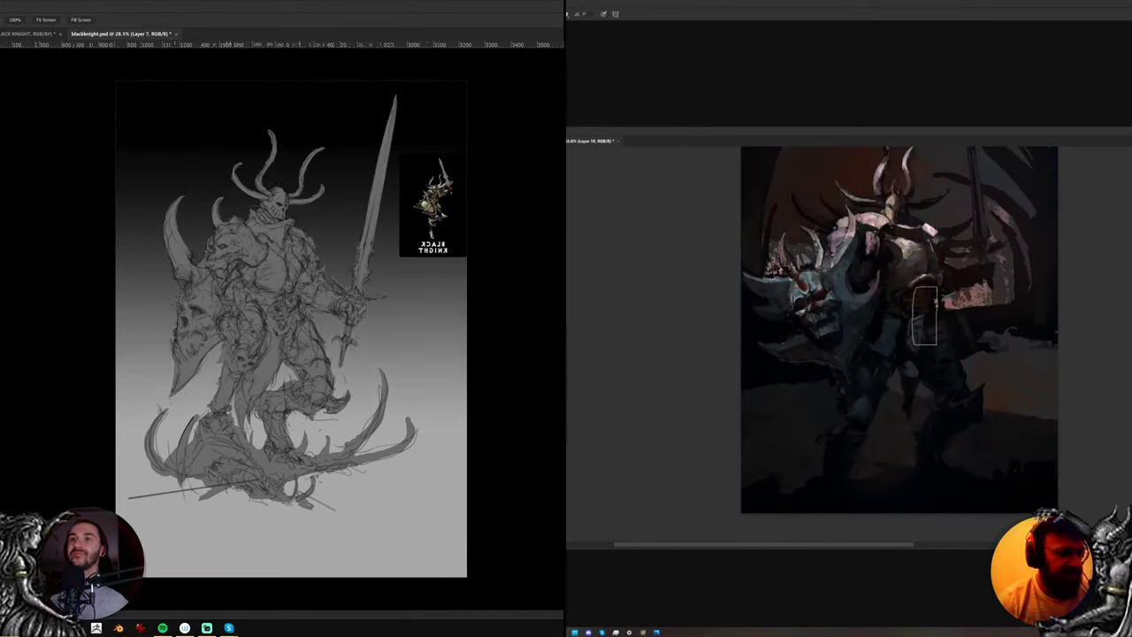
{"action": "left_click_drag", "start_coordinate": [351, 234], "coordinate": [357, 232]}
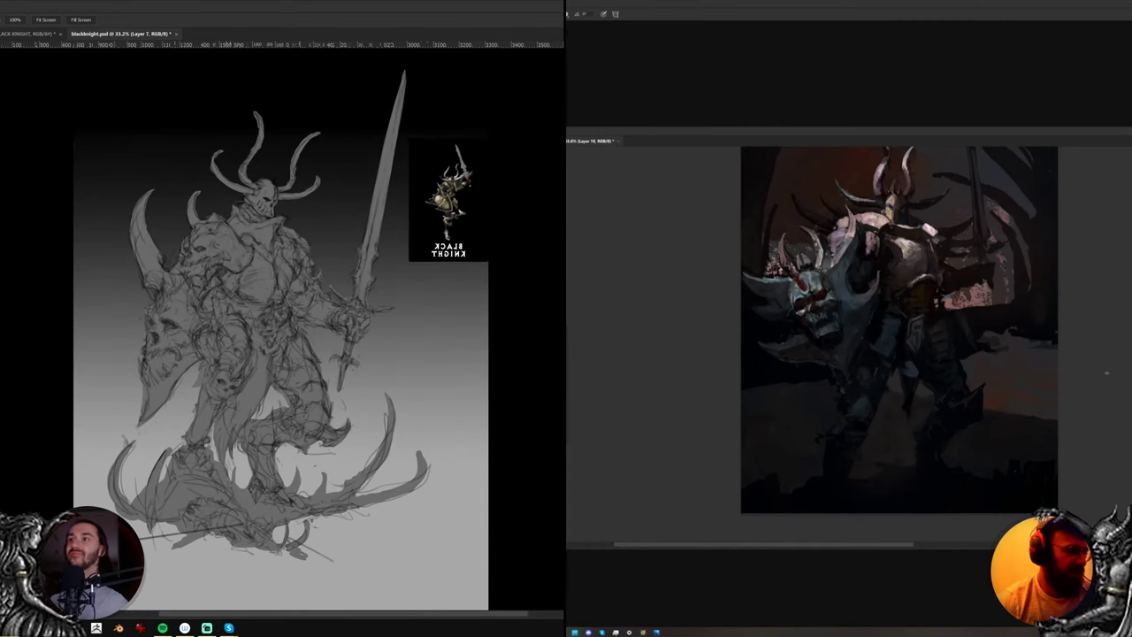
{"action": "key", "text": "ctrl+z"}
Sample the dark background tone and paint smoky strokes behind the knight's torso and sword arm with a large textured brush
{"action": "left_click", "coordinate": [438, 172], "text": "alt"}
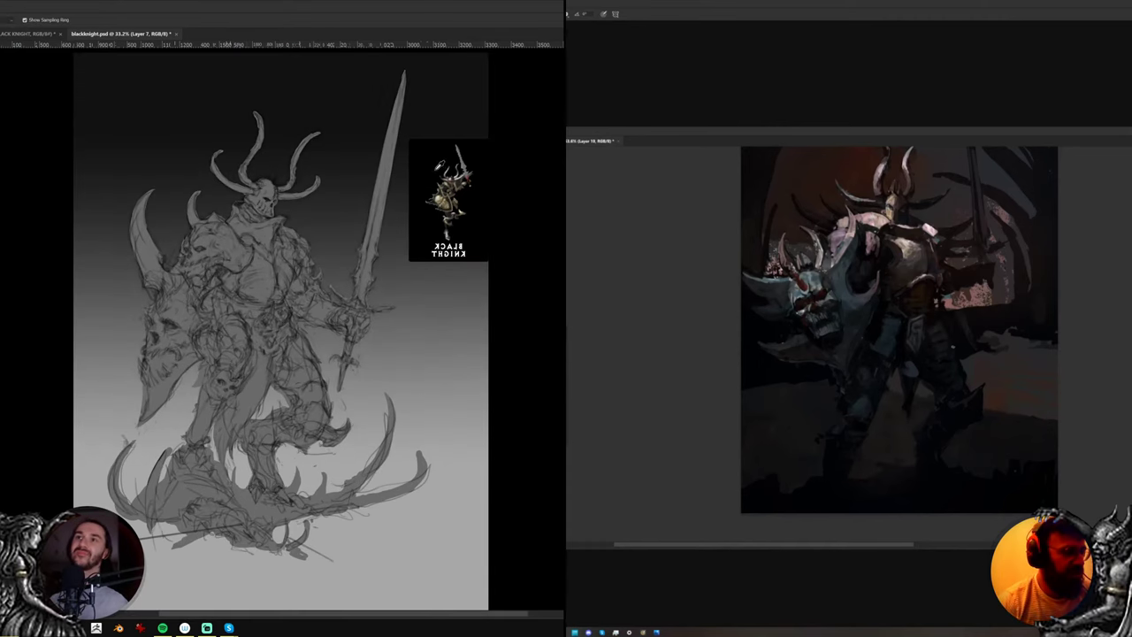
{"action": "key", "text": "b"}
{"action": "right_click", "coordinate": [263, 203]}
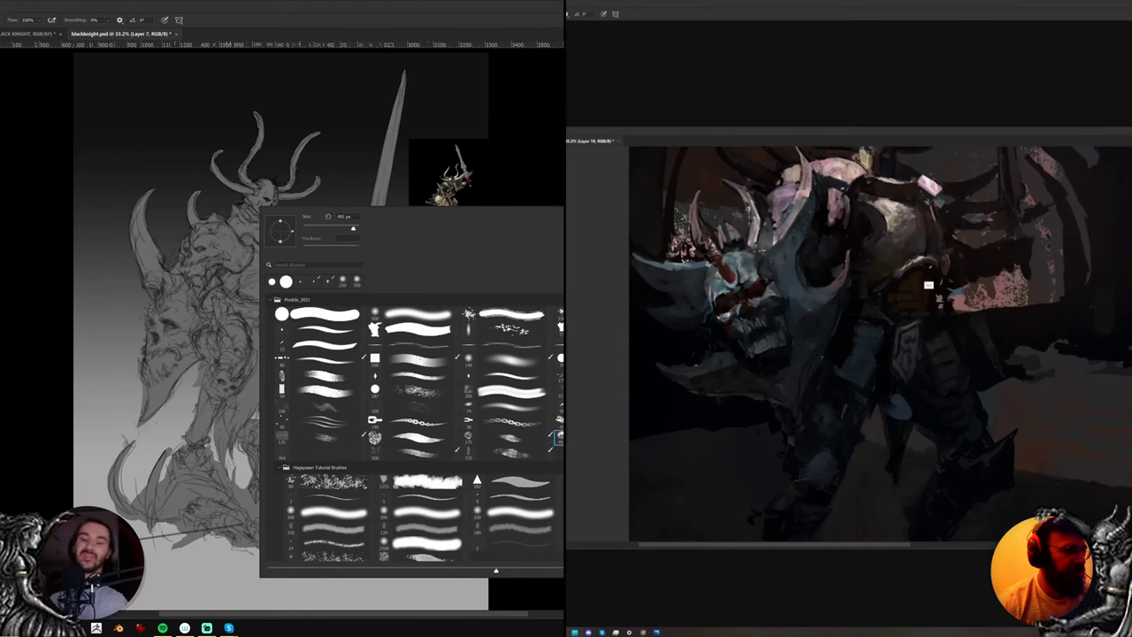
{"action": "key", "text": "Return"}
{"action": "mouse_move", "coordinate": [341, 153]}
{"action": "left_mouse_down"}
{"action": "mouse_move", "coordinate": [304, 90]}
{"action": "mouse_move", "coordinate": [129, 158]}
{"action": "mouse_move", "coordinate": [83, 306]}
{"action": "mouse_move", "coordinate": [174, 306]}
{"action": "left_mouse_up"}
{"action": "mouse_move", "coordinate": [363, 226]}
{"action": "left_mouse_down"}
{"action": "mouse_move", "coordinate": [437, 275]}
{"action": "mouse_move", "coordinate": [380, 221]}
{"action": "mouse_move", "coordinate": [468, 331]}
{"action": "mouse_move", "coordinate": [367, 292]}
{"action": "mouse_move", "coordinate": [446, 319]}
{"action": "left_mouse_up"}
{"action": "scroll", "coordinate": [980, 298], "scroll_direction": "down", "scroll_amount": 3}
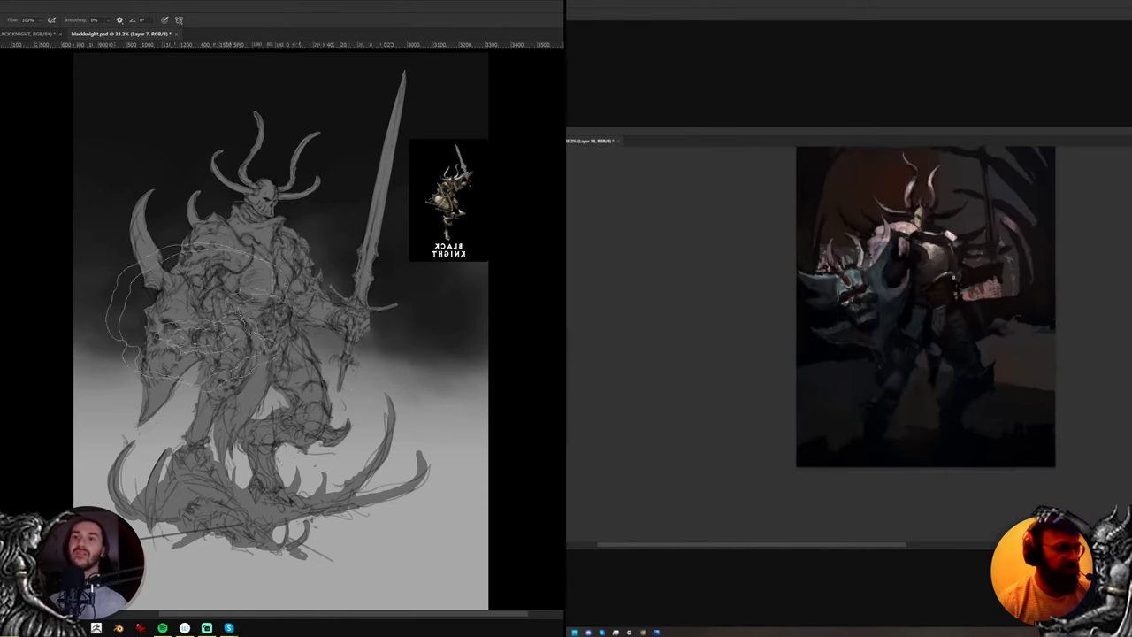
Extend the dark smoky background down both sides of the knight's legs toward the mound, resampling the grey
{"action": "scroll", "coordinate": [980, 298], "scroll_direction": "up", "scroll_amount": 2}
{"action": "mouse_move", "coordinate": [106, 318]}
{"action": "left_mouse_down"}
{"action": "mouse_move", "coordinate": [78, 362]}
{"action": "mouse_move", "coordinate": [132, 389]}
{"action": "left_mouse_up"}
{"action": "mouse_move", "coordinate": [329, 343]}
{"action": "left_mouse_down"}
{"action": "mouse_move", "coordinate": [332, 296]}
{"action": "mouse_move", "coordinate": [434, 329]}
{"action": "mouse_move", "coordinate": [446, 351]}
{"action": "left_mouse_up"}
{"action": "left_click", "coordinate": [1033, 306], "text": "alt"}
{"action": "left_click", "coordinate": [442, 291], "text": "alt"}
{"action": "left_click_drag", "start_coordinate": [124, 321], "coordinate": [225, 304]}
In the companion painting, sample a dark tone and darken the pink textured patch beside the knight
{"action": "left_click_drag", "start_coordinate": [1013, 386], "coordinate": [1068, 379]}
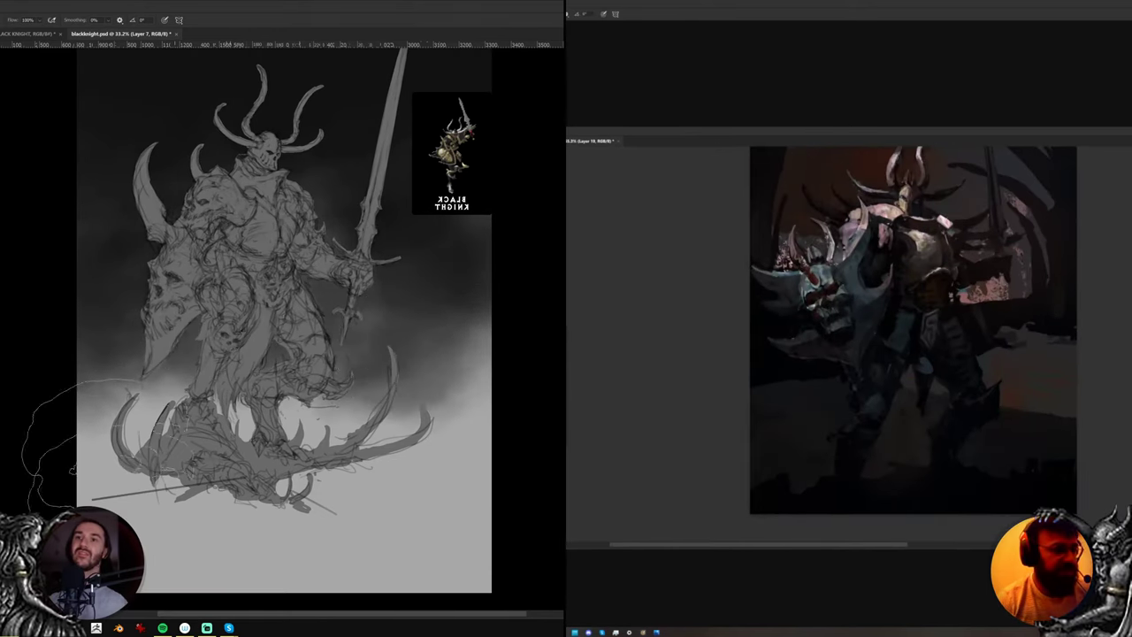
{"action": "left_click", "coordinate": [1034, 314], "text": "alt"}
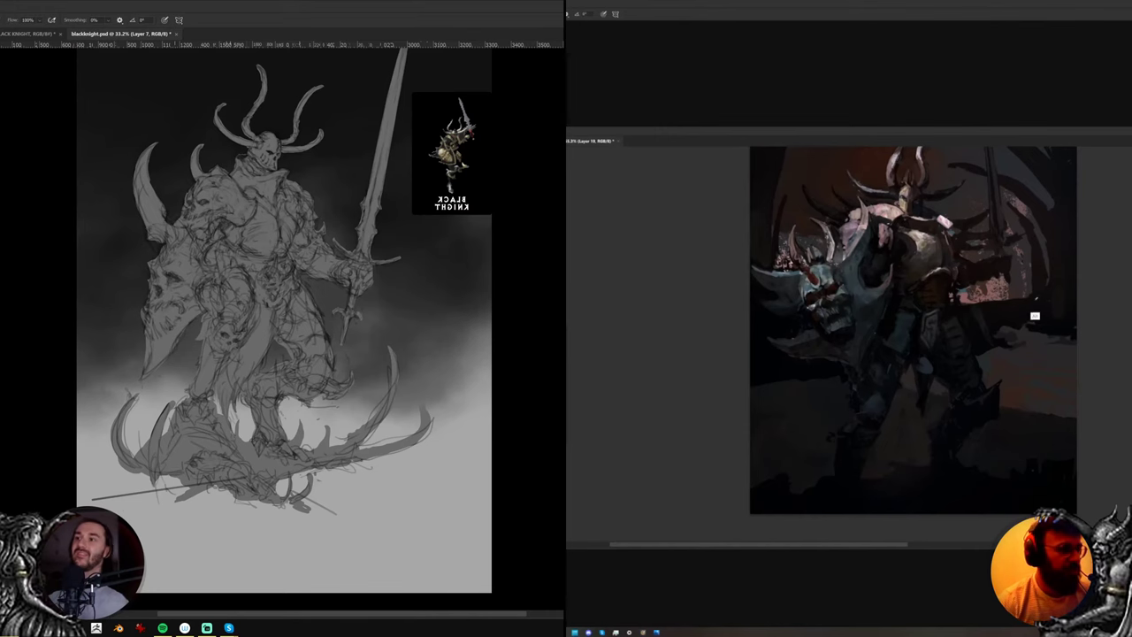
{"action": "left_click_drag", "start_coordinate": [1021, 243], "coordinate": [1019, 291]}
On a new layer, cover the lower background with mottled texture using a large textured brush, and sample dark tones in the companion painting
{"action": "key", "text": "ctrl+shift+alt+n"}
{"action": "right_click", "coordinate": [349, 124]}
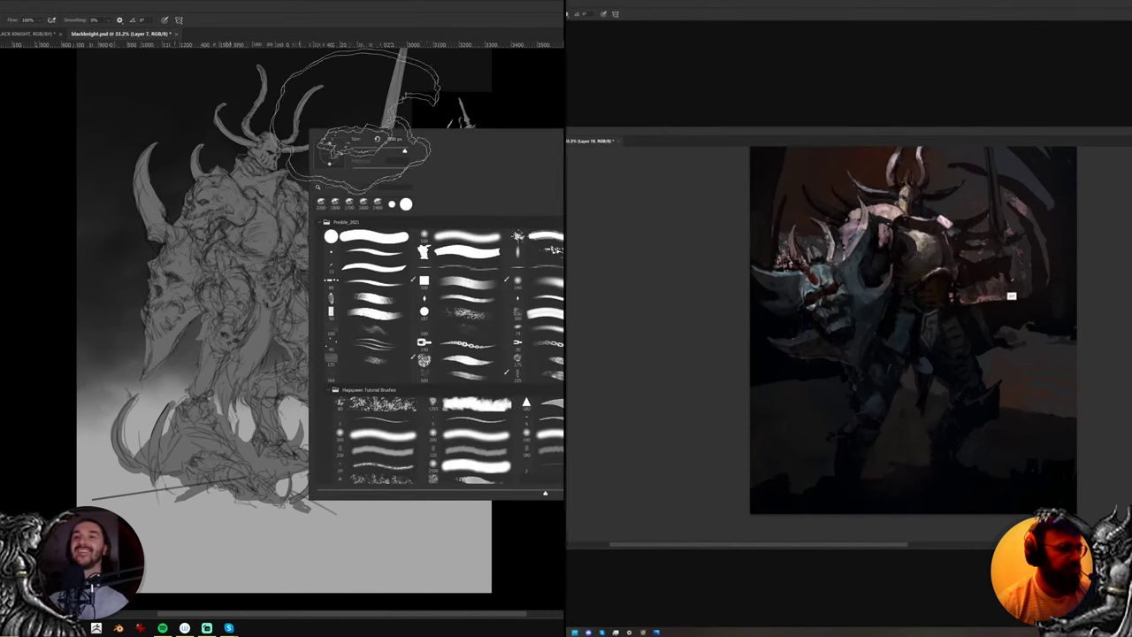
{"action": "double_click", "coordinate": [453, 314]}
{"action": "left_click", "coordinate": [1005, 205], "text": "alt"}
{"action": "mouse_move", "coordinate": [252, 518]}
{"action": "left_mouse_down"}
{"action": "mouse_move", "coordinate": [392, 267]}
{"action": "mouse_move", "coordinate": [422, 416]}
{"action": "mouse_move", "coordinate": [208, 513]}
{"action": "mouse_move", "coordinate": [409, 221]}
{"action": "left_mouse_up"}
{"action": "left_click", "coordinate": [1015, 228], "text": "alt"}
{"action": "left_click_drag", "start_coordinate": [972, 188], "coordinate": [986, 281]}
{"action": "mouse_move", "coordinate": [416, 226]}
{"action": "left_mouse_down"}
{"action": "mouse_move", "coordinate": [425, 531]}
{"action": "mouse_move", "coordinate": [50, 380]}
{"action": "mouse_move", "coordinate": [62, 336]}
{"action": "left_mouse_up"}
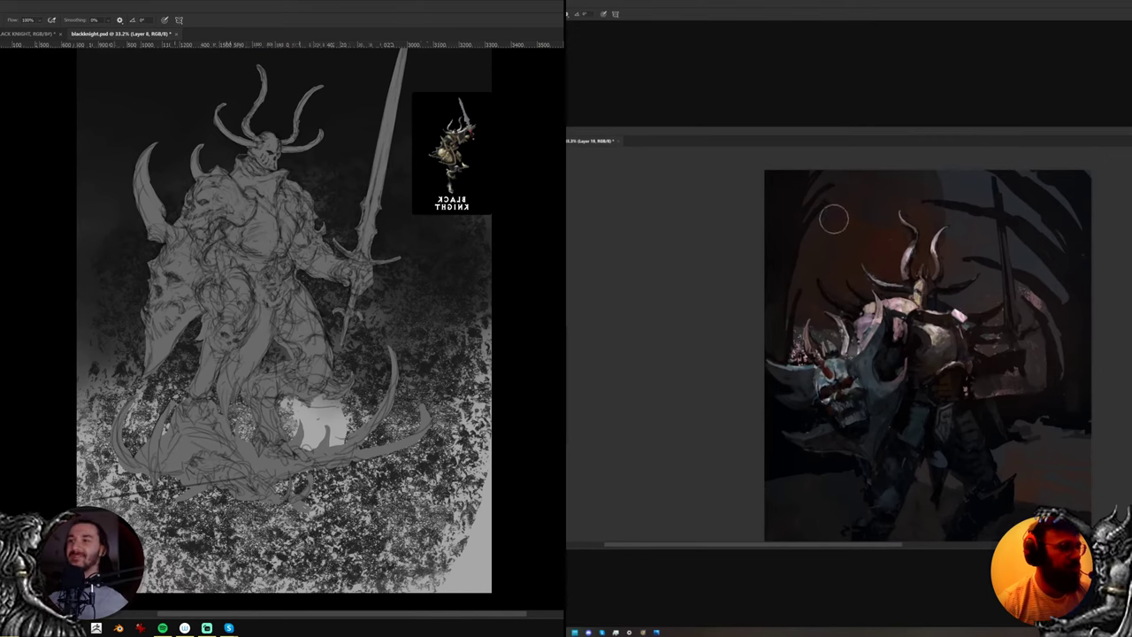
Bring the texture layer in front of the knight and draw two vertical lines joined by a crossbar on a new layer with a hard brush
{"action": "key", "text": "ctrl+]"}
{"action": "key", "text": "ctrl+shift+alt+n"}
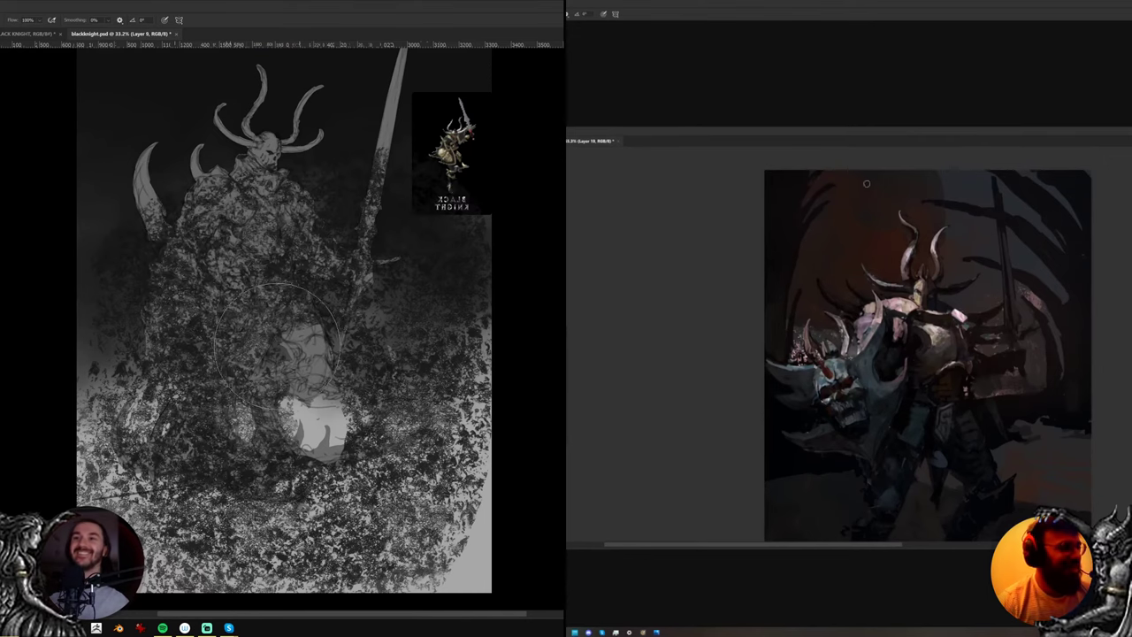
{"action": "right_click", "coordinate": [278, 347]}
{"action": "double_click", "coordinate": [342, 358]}
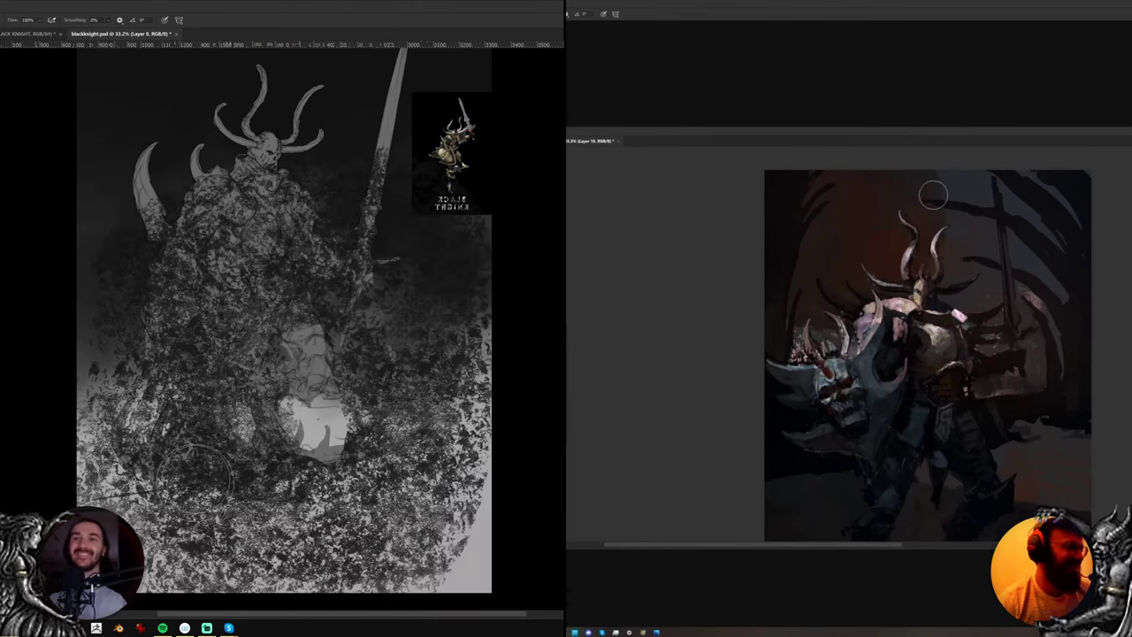
{"action": "left_click_drag", "start_coordinate": [184, 566], "coordinate": [188, 198]}
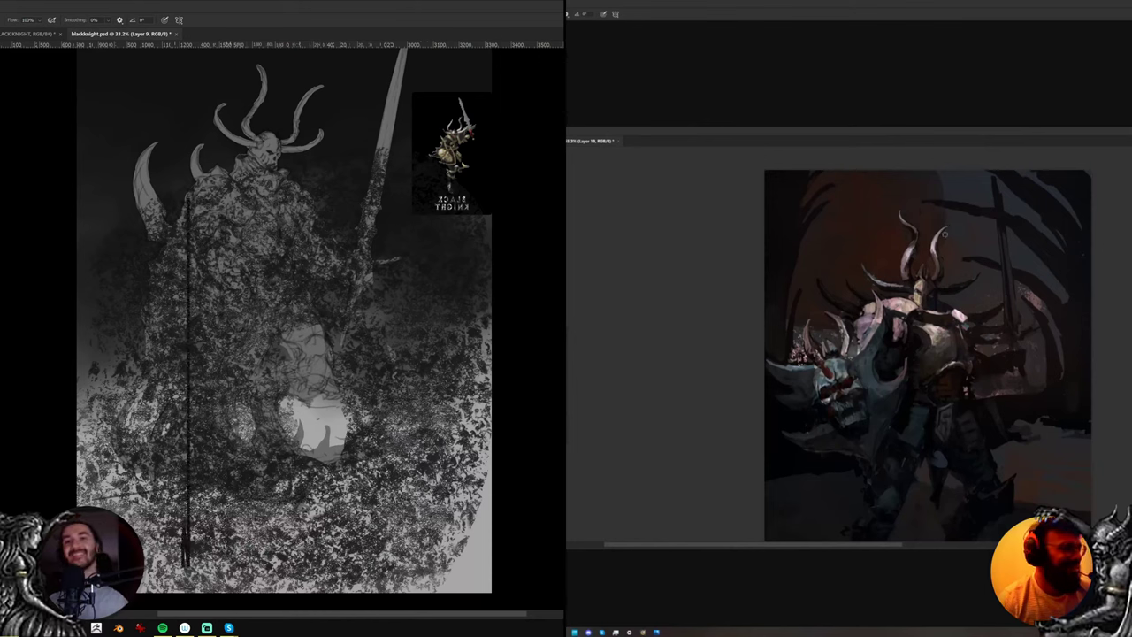
{"action": "left_click_drag", "start_coordinate": [189, 480], "coordinate": [288, 480]}
{"action": "mouse_move", "coordinate": [925, 182]}
{"action": "left_mouse_down"}
{"action": "mouse_move", "coordinate": [892, 167]}
{"action": "mouse_move", "coordinate": [914, 168]}
{"action": "left_mouse_up"}
{"action": "left_click_drag", "start_coordinate": [280, 483], "coordinate": [278, 568]}
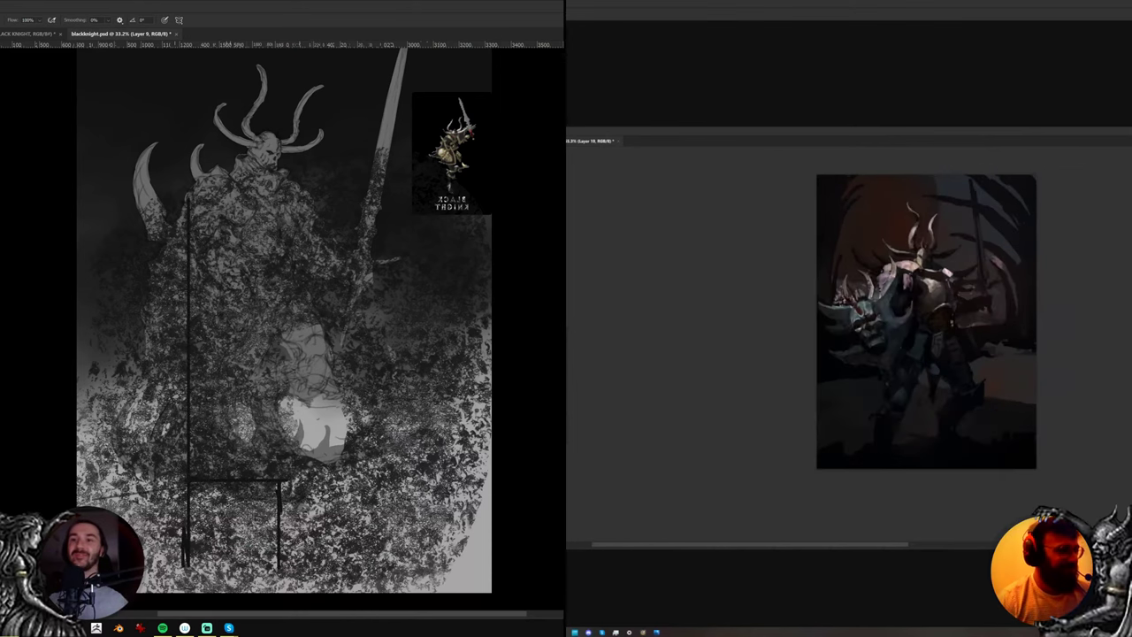
{"action": "left_click_drag", "start_coordinate": [281, 449], "coordinate": [279, 196]}
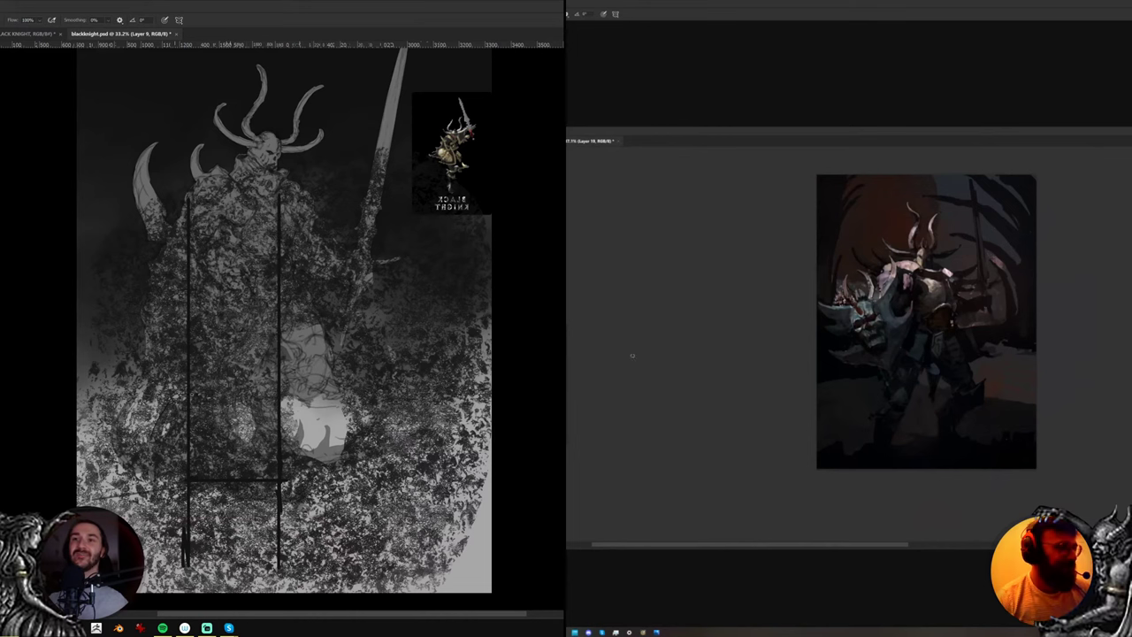
Draw the crossbar and the stacked rectangular block outlines beside the second vertical line, and erase part of the first vertical line
{"action": "left_click_drag", "start_coordinate": [188, 389], "coordinate": [458, 389]}
{"action": "key", "text": "ctrl+z"}
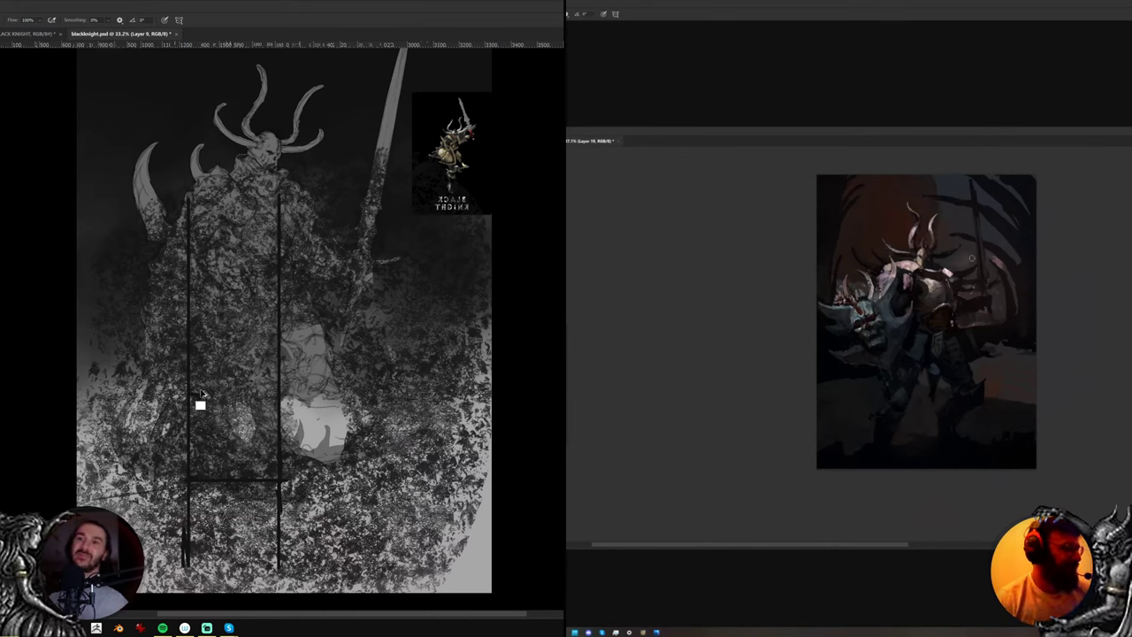
{"action": "mouse_move", "coordinate": [282, 431]}
{"action": "left_mouse_down"}
{"action": "mouse_move", "coordinate": [347, 431]}
{"action": "mouse_move", "coordinate": [340, 345]}
{"action": "left_mouse_up"}
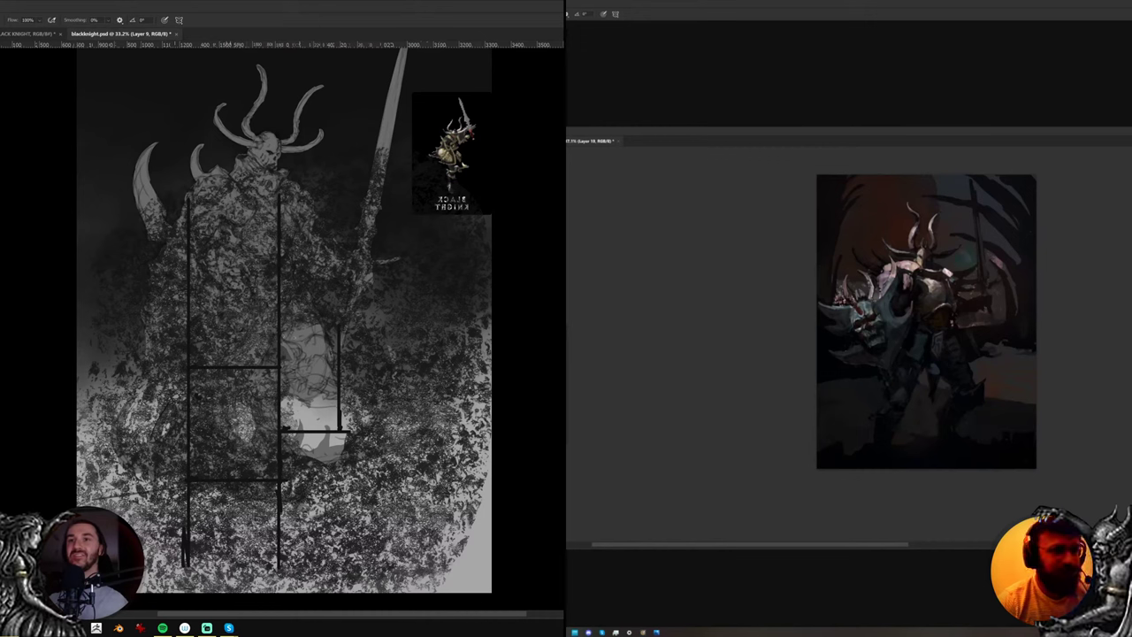
{"action": "left_click", "coordinate": [282, 334], "text": "shift"}
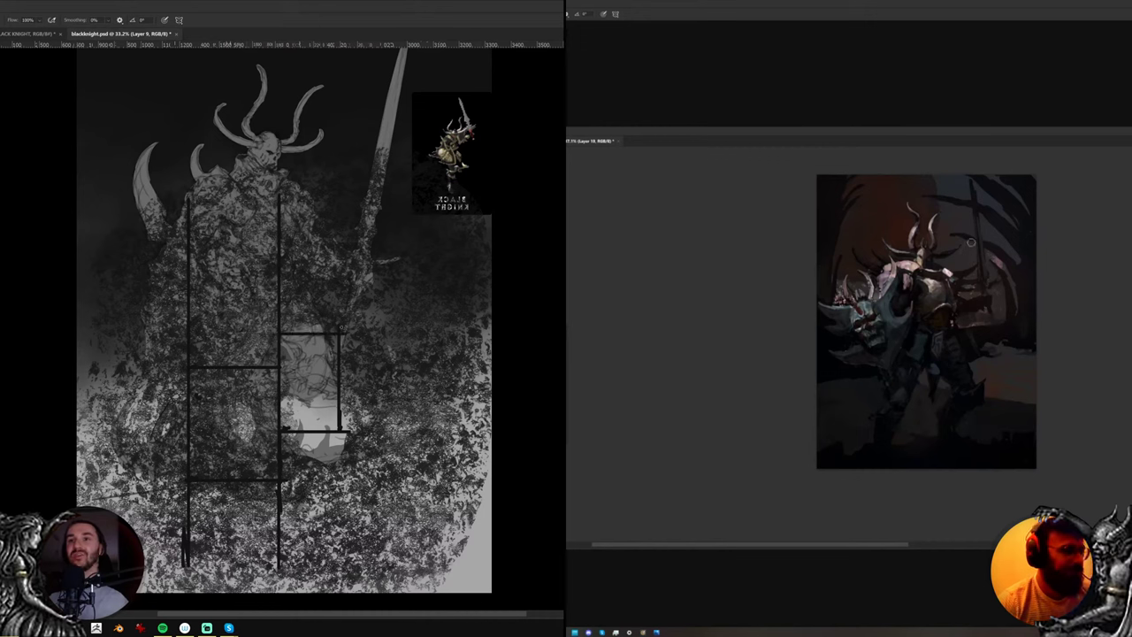
{"action": "left_click", "coordinate": [365, 333], "text": "shift"}
{"action": "left_click", "coordinate": [364, 249], "text": "shift"}
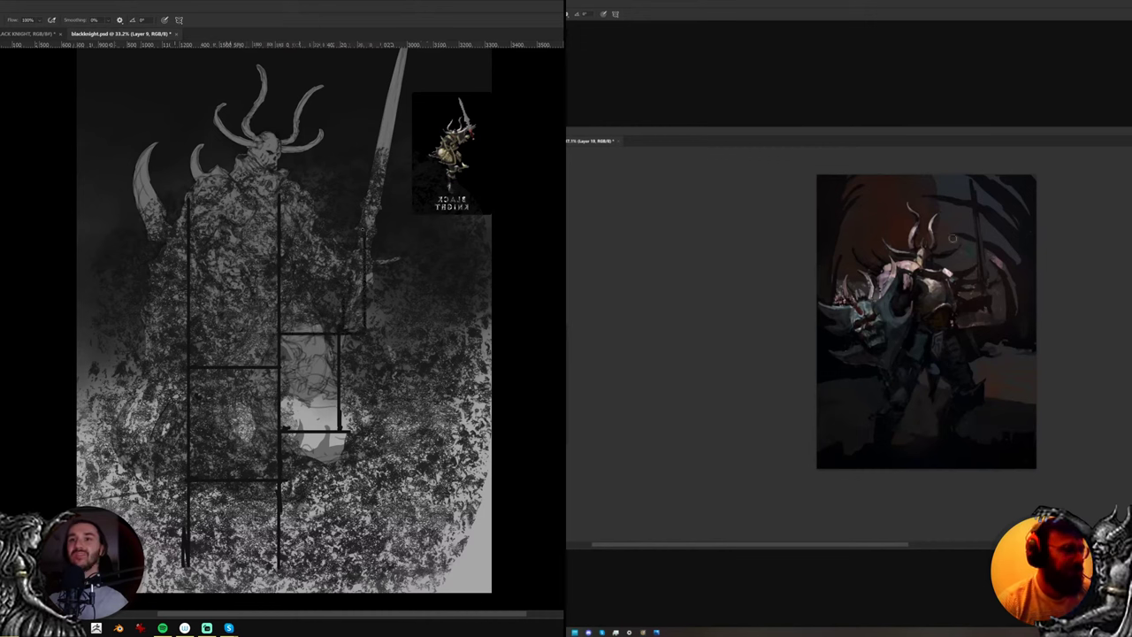
{"action": "key", "text": "e"}
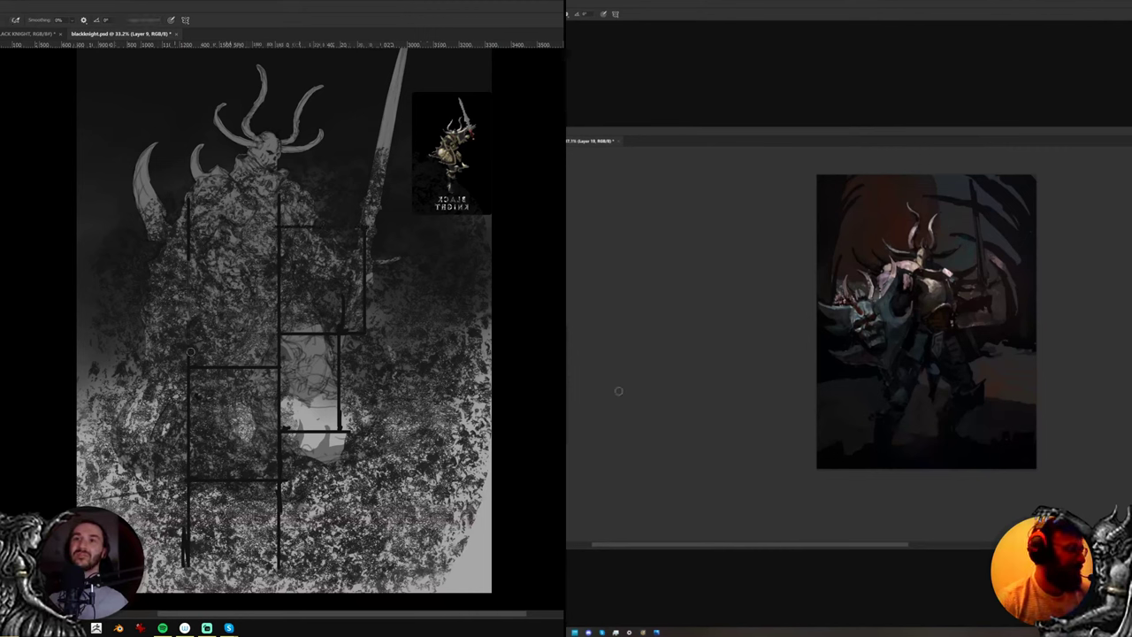
Outline a narrow block and a wider one above it between the vertical lines, and erase the overshoot above the blocks
{"action": "key", "text": "b"}
{"action": "mouse_move", "coordinate": [215, 366]}
{"action": "left_mouse_down"}
{"action": "mouse_move", "coordinate": [214, 302]}
{"action": "mouse_move", "coordinate": [278, 301]}
{"action": "mouse_move", "coordinate": [242, 300]}
{"action": "left_mouse_up"}
{"action": "left_click", "coordinate": [183, 299], "text": "shift"}
{"action": "left_click", "coordinate": [183, 222], "text": "shift"}
{"action": "left_click", "coordinate": [279, 222], "text": "shift"}
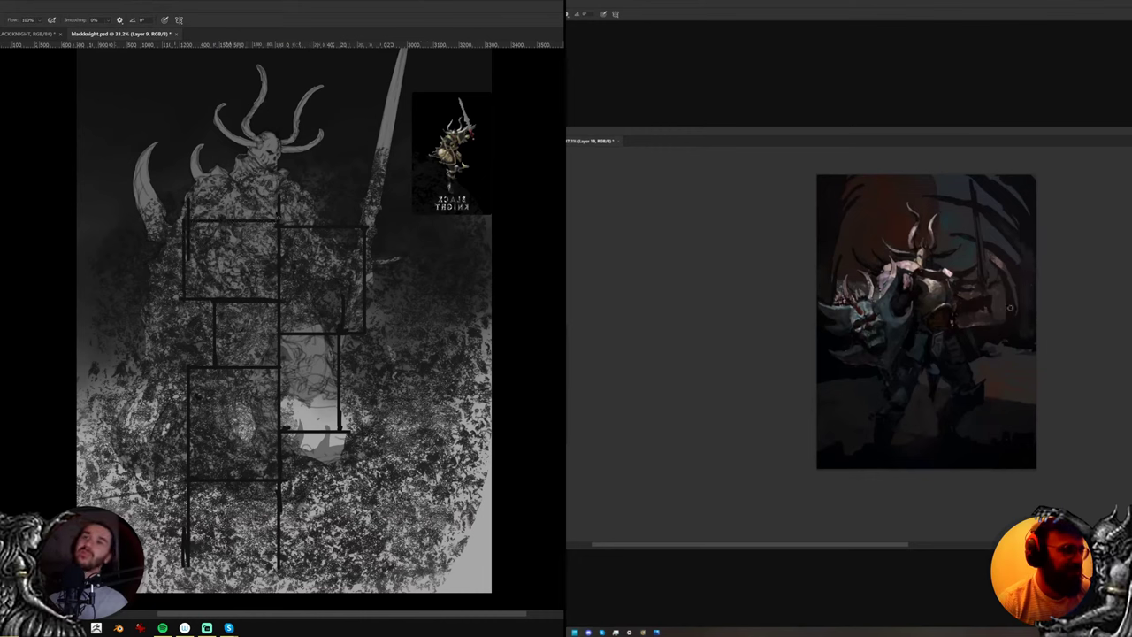
{"action": "key", "text": "e"}
{"action": "left_click_drag", "start_coordinate": [278, 216], "coordinate": [279, 196]}
{"action": "key", "text": "b"}
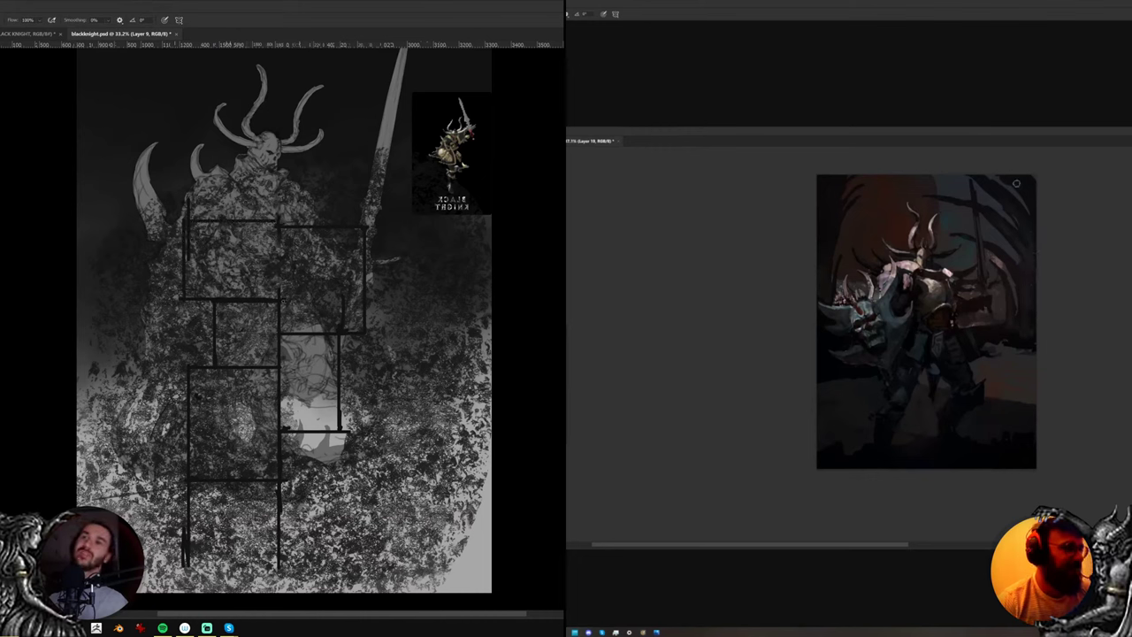
Flip the companion painting horizontally and trim the end of the top edge of the wall's upper block beside the sword
{"action": "scroll", "coordinate": [1016, 183], "scroll_direction": "down", "scroll_amount": 5}
{"action": "key", "text": "e"}
{"action": "key", "text": "F2"}
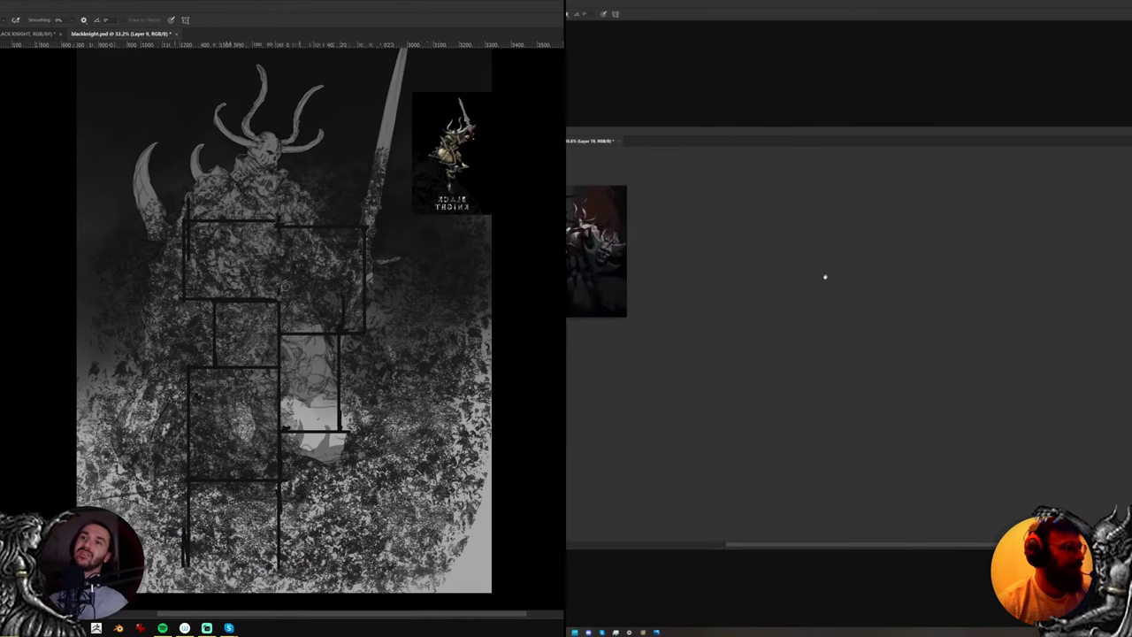
{"action": "scroll", "coordinate": [825, 276], "scroll_direction": "left", "scroll_amount": 5}
{"action": "scroll", "coordinate": [881, 186], "scroll_direction": "up", "scroll_amount": 3}
{"action": "key", "text": "b"}
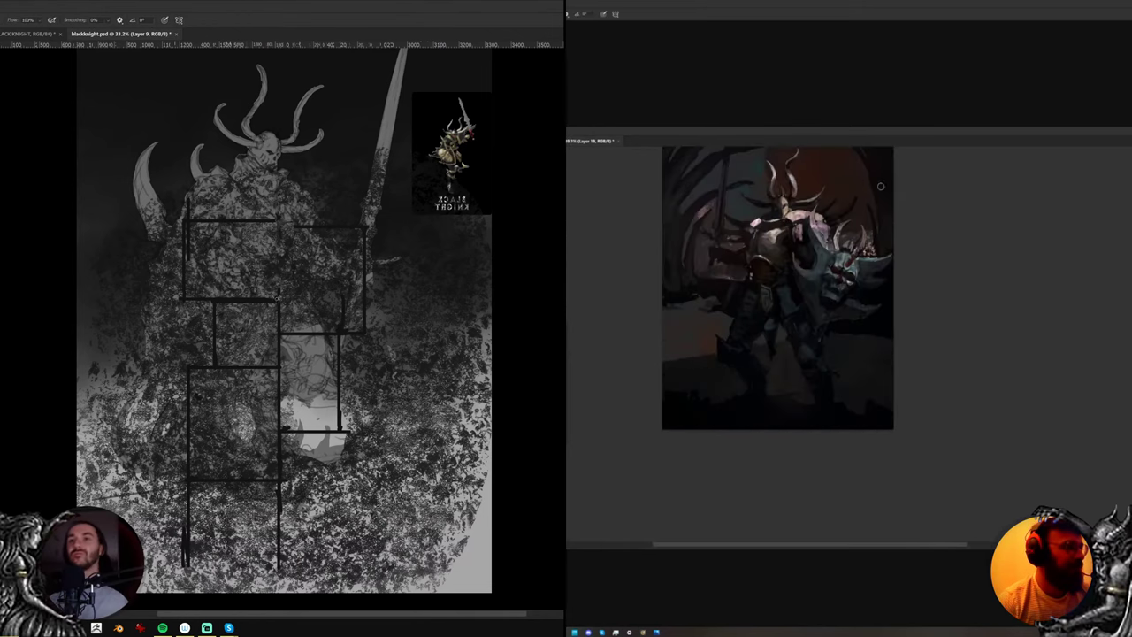
{"action": "left_click_drag", "start_coordinate": [883, 188], "coordinate": [932, 278]}
Erase the lower stretch of the middle vertical line from the wall's block outlines
{"action": "left_click", "coordinate": [278, 221], "text": "shift"}
{"action": "key", "text": "e"}
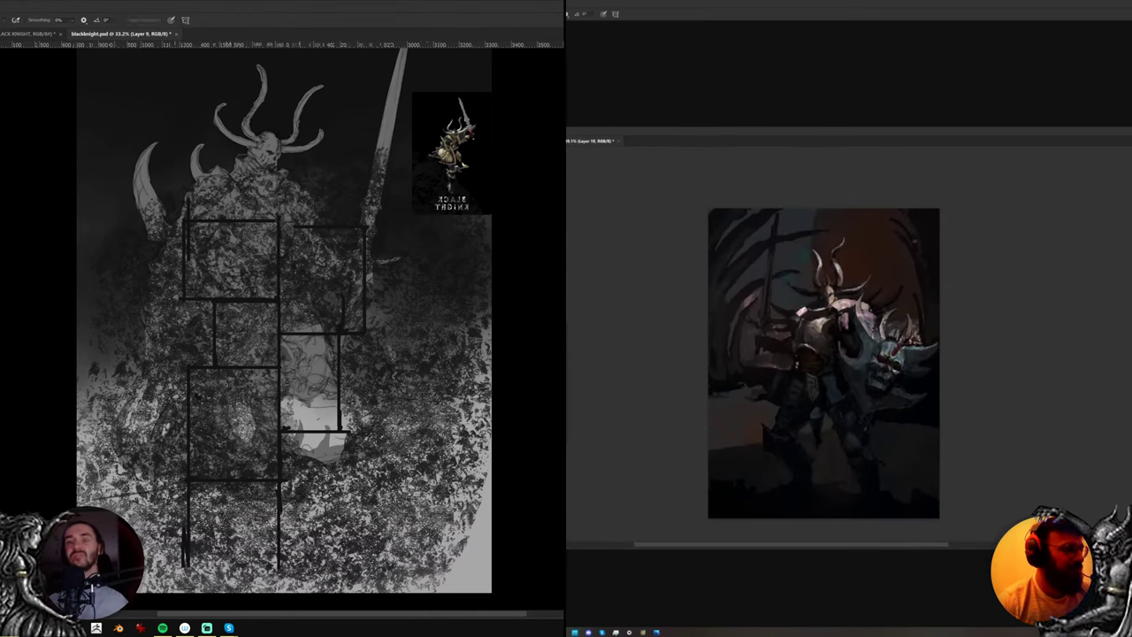
{"action": "left_click_drag", "start_coordinate": [280, 340], "coordinate": [285, 430]}
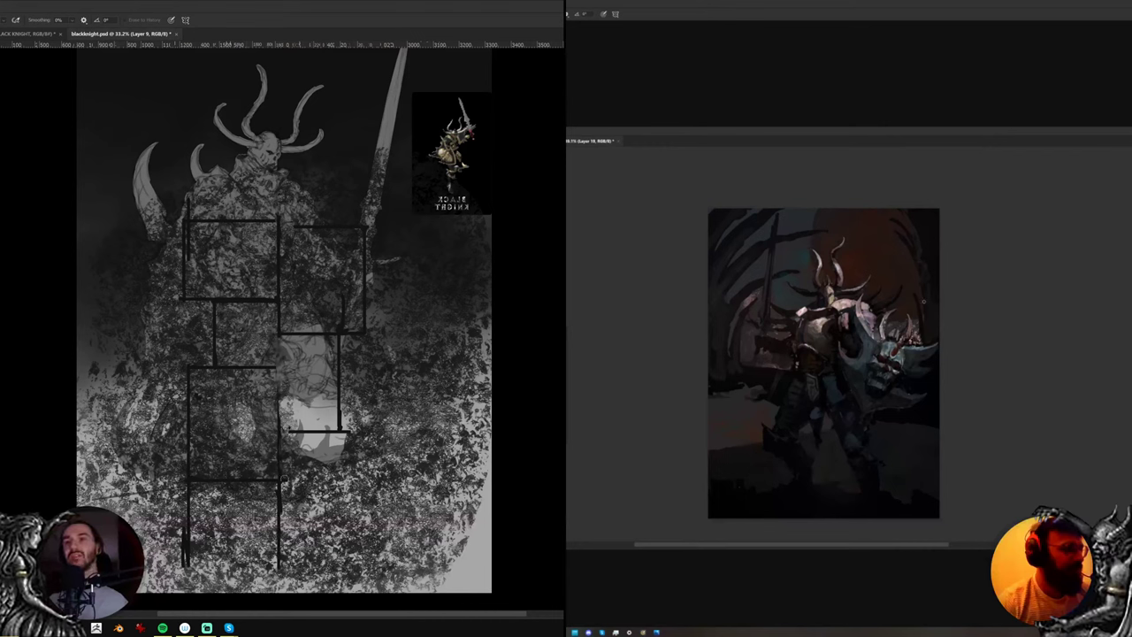
{"action": "key", "text": "b"}
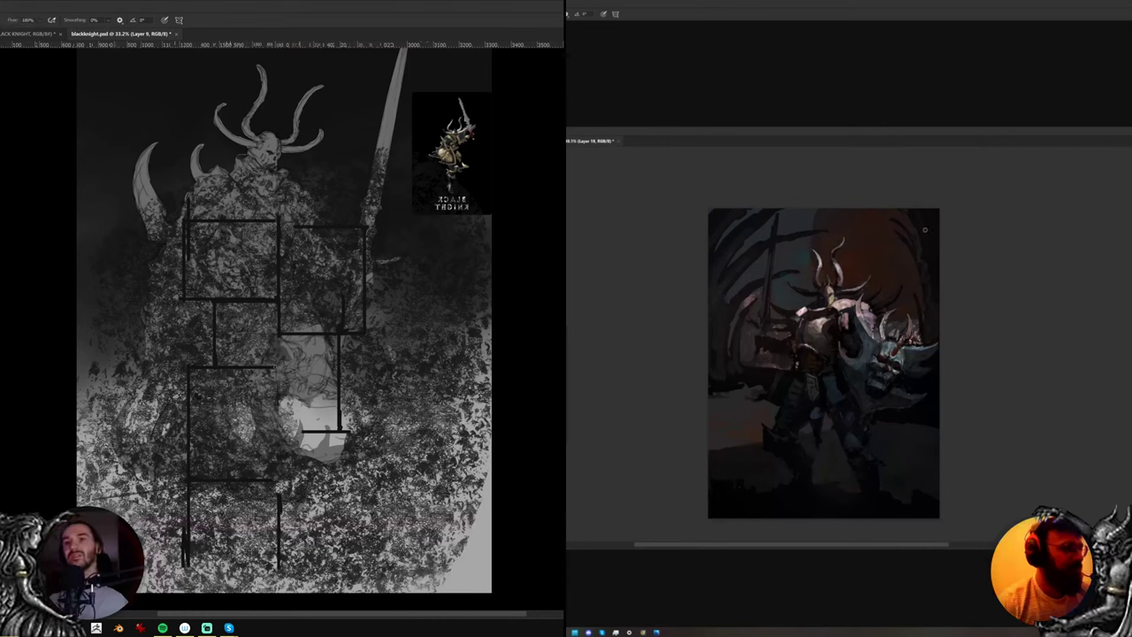
Draw a shifted vertical seam closing the central block, and outline more rectangular blocks beneath and beside it
{"action": "left_click", "coordinate": [297, 366], "text": "shift"}
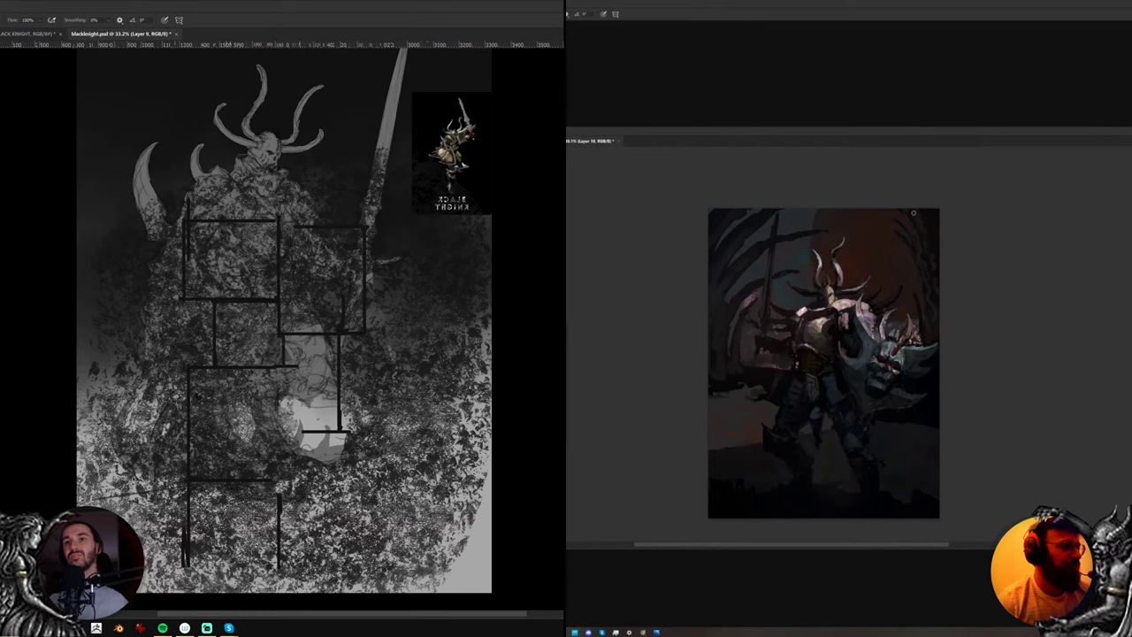
{"action": "mouse_move", "coordinate": [300, 345]}
{"action": "left_mouse_down"}
{"action": "mouse_move", "coordinate": [301, 493]}
{"action": "mouse_move", "coordinate": [394, 510]}
{"action": "mouse_move", "coordinate": [390, 433]}
{"action": "mouse_move", "coordinate": [349, 433]}
{"action": "left_mouse_up"}
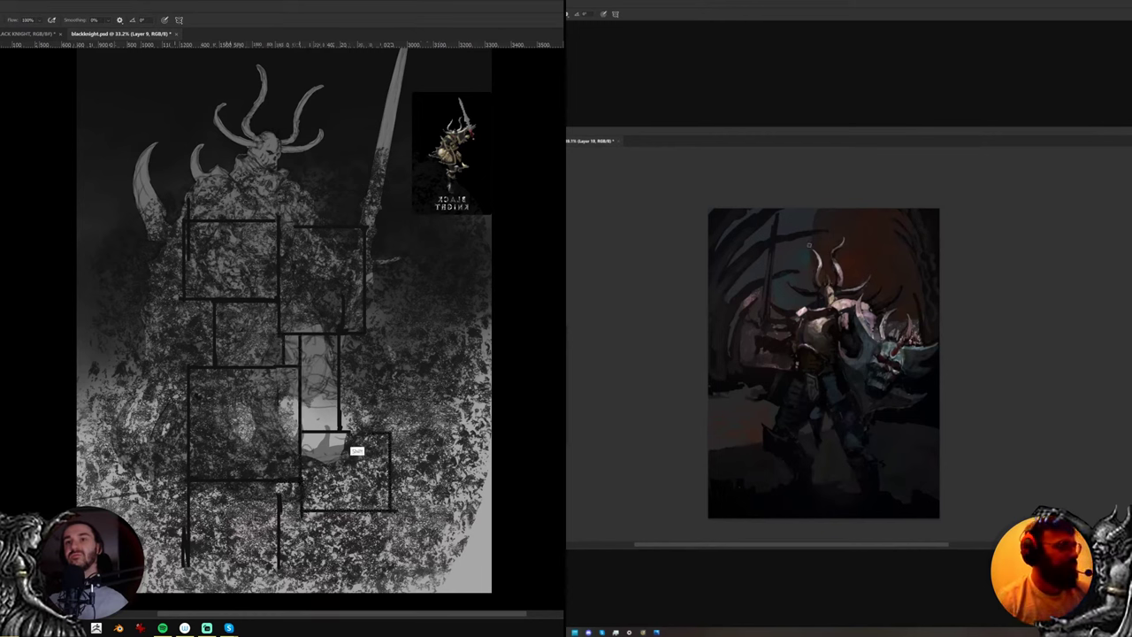
{"action": "left_click_drag", "start_coordinate": [397, 378], "coordinate": [420, 378]}
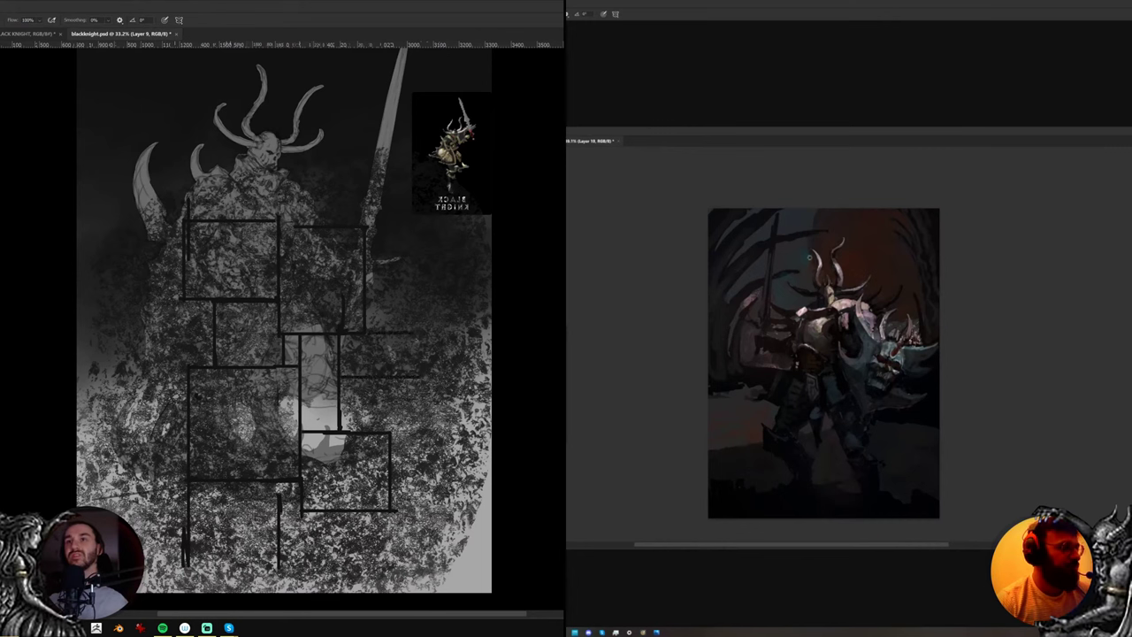
{"action": "left_click", "coordinate": [414, 334], "text": "shift"}
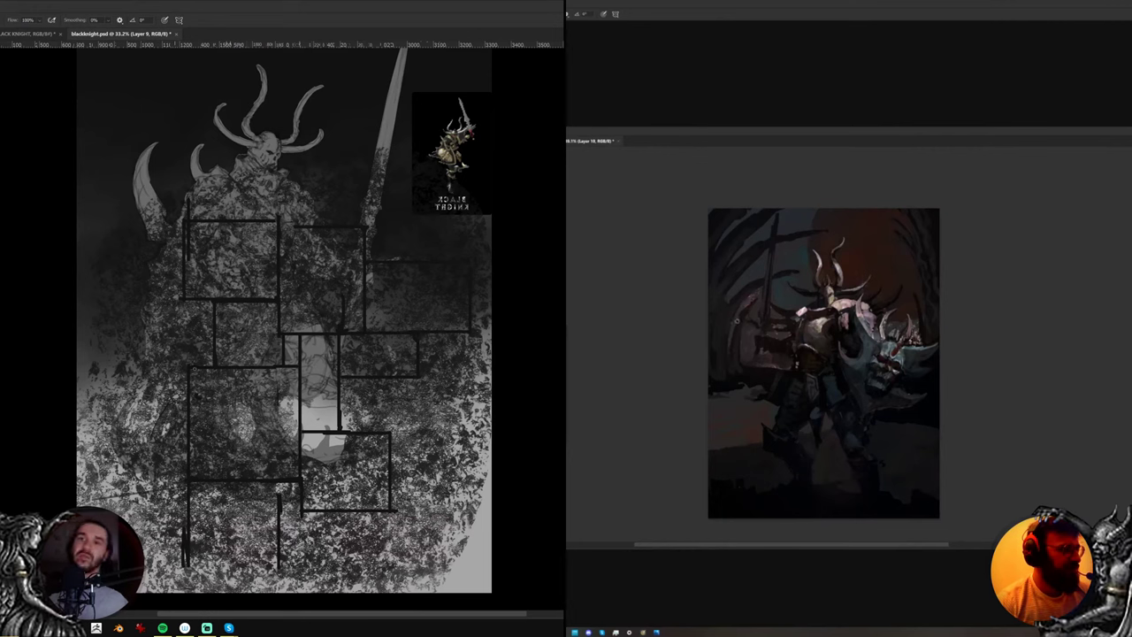
Outline two more blocks along the wall's outer side by the shield, and sample dark tones in the companion painting
{"action": "left_click", "coordinate": [738, 371], "text": "alt"}
{"action": "mouse_move", "coordinate": [181, 366]}
{"action": "left_mouse_down"}
{"action": "mouse_move", "coordinate": [116, 366]}
{"action": "mouse_move", "coordinate": [115, 301]}
{"action": "mouse_move", "coordinate": [209, 300]}
{"action": "left_mouse_up"}
{"action": "left_click", "coordinate": [900, 448], "text": "alt"}
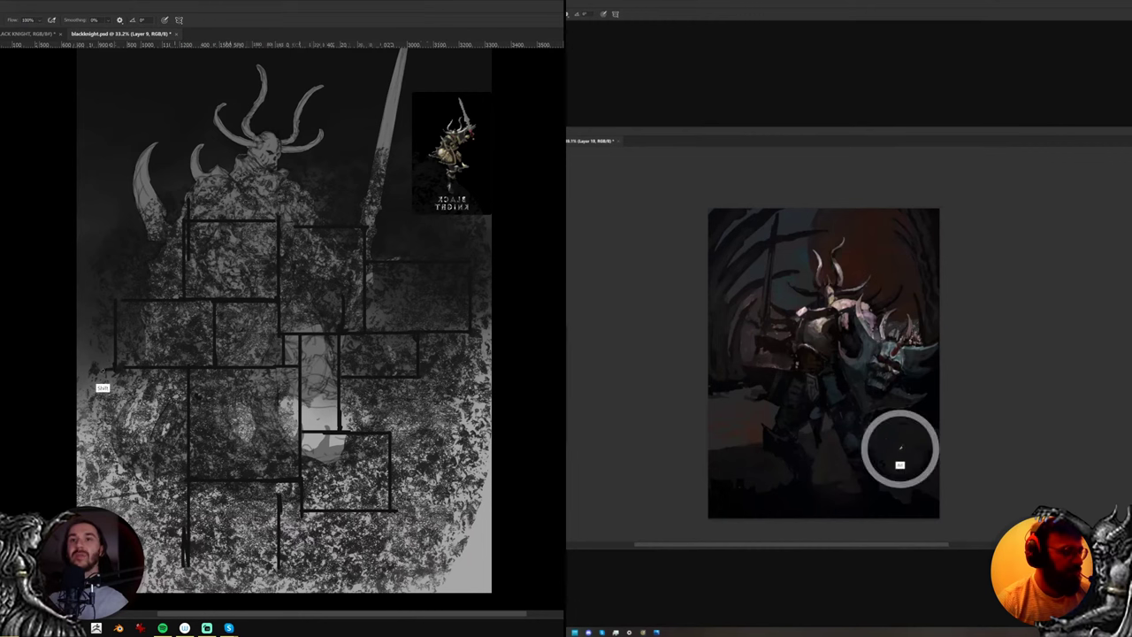
{"action": "mouse_move", "coordinate": [104, 369]}
{"action": "left_mouse_down"}
{"action": "mouse_move", "coordinate": [103, 472]}
{"action": "mouse_move", "coordinate": [185, 458]}
{"action": "left_mouse_up"}
{"action": "key", "text": "e"}
{"action": "left_click_drag", "start_coordinate": [101, 477], "coordinate": [102, 470]}
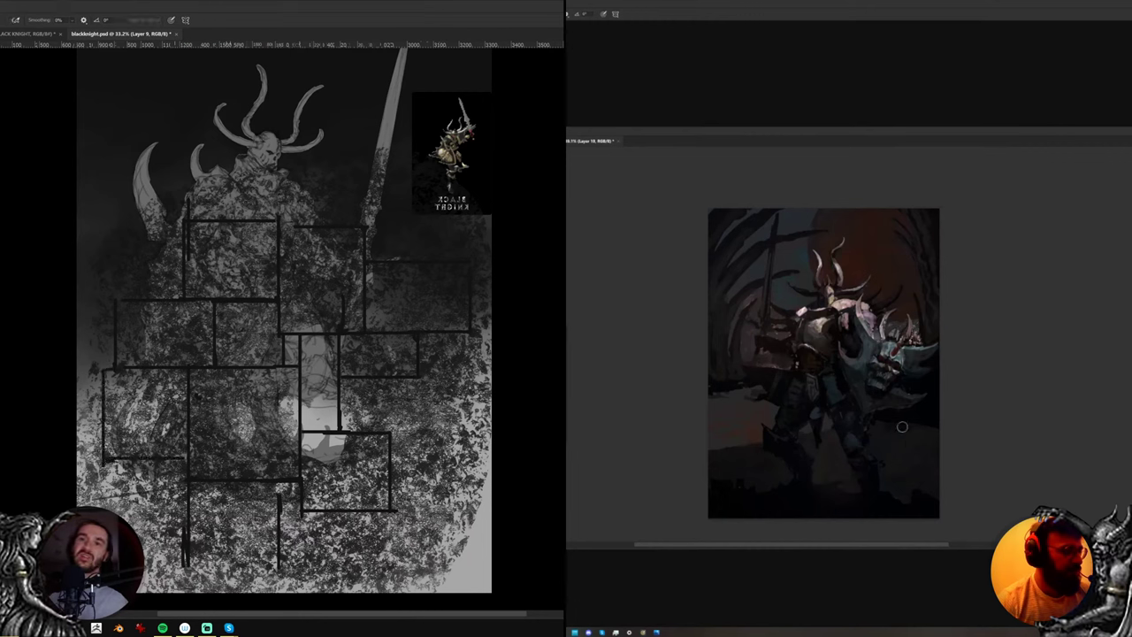
{"action": "key", "text": "b"}
{"action": "left_click_drag", "start_coordinate": [183, 458], "coordinate": [188, 458]}
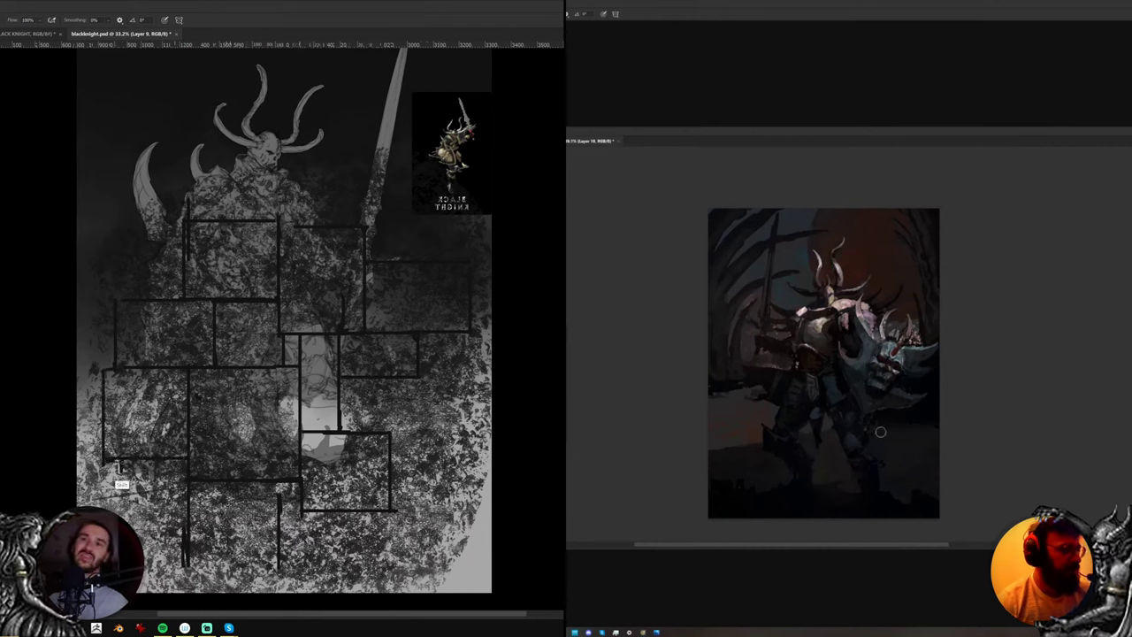
Close off the bottom row with further block outlines and a narrow filler stone in the blackknight wall drawing
{"action": "mouse_move", "coordinate": [122, 469]}
{"action": "left_mouse_down"}
{"action": "mouse_move", "coordinate": [122, 525]}
{"action": "mouse_move", "coordinate": [187, 528]}
{"action": "mouse_move", "coordinate": [209, 557]}
{"action": "mouse_move", "coordinate": [270, 557]}
{"action": "mouse_move", "coordinate": [279, 580]}
{"action": "left_mouse_up"}
{"action": "left_click", "coordinate": [900, 392], "text": "alt"}
{"action": "scroll", "coordinate": [914, 400], "scroll_direction": "up", "scroll_amount": 2}
{"action": "left_click_drag", "start_coordinate": [280, 579], "coordinate": [303, 579]}
{"action": "left_click_drag", "start_coordinate": [304, 511], "coordinate": [305, 584]}
{"action": "key", "text": "e"}
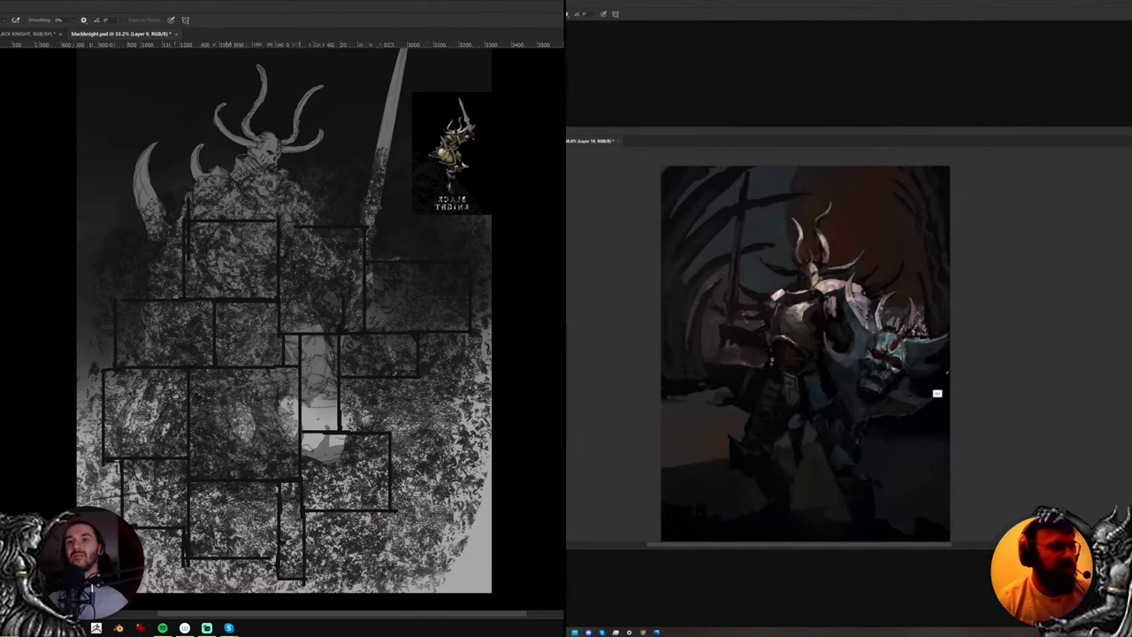
Move the whole block outline pattern upward and slightly toward the shield side
{"action": "key", "text": "v"}
{"action": "left_click_drag", "start_coordinate": [343, 552], "coordinate": [327, 459]}
{"action": "key", "text": "ctrl+z"}
{"action": "key", "text": "b"}
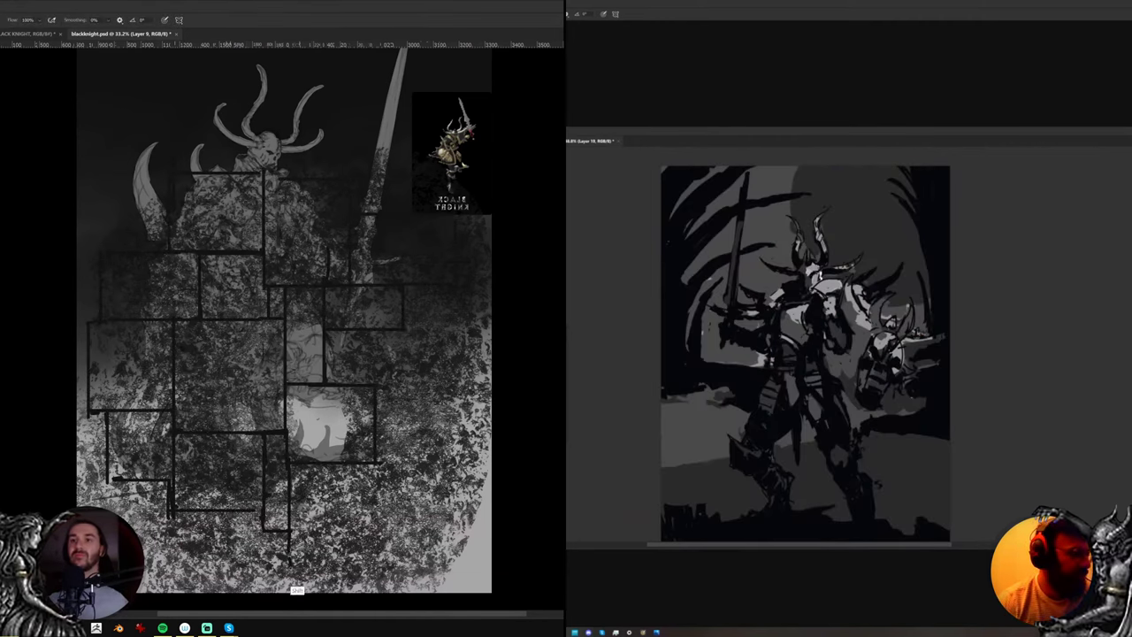
Outline two large adjoining blocks beneath the bottom row on the sword side, redoing the misplaced lines
{"action": "left_click", "coordinate": [394, 566], "text": "shift"}
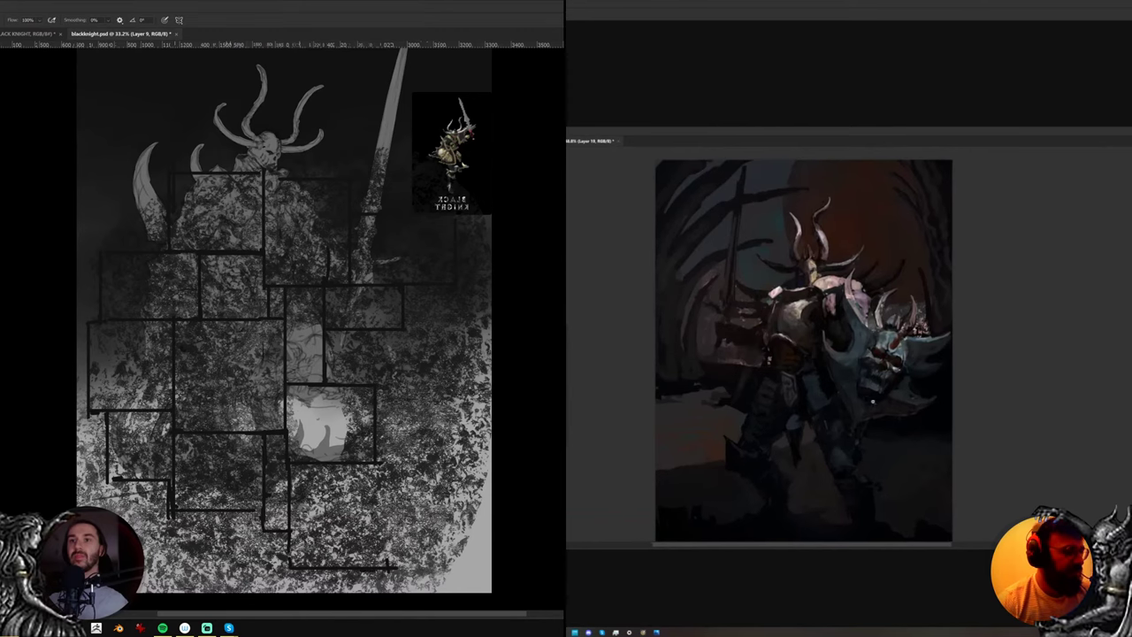
{"action": "key", "text": "ctrl+z"}
{"action": "left_click_drag", "start_coordinate": [379, 467], "coordinate": [378, 566]}
{"action": "key", "text": "ctrl+z"}
{"action": "left_click_drag", "start_coordinate": [372, 465], "coordinate": [371, 567]}
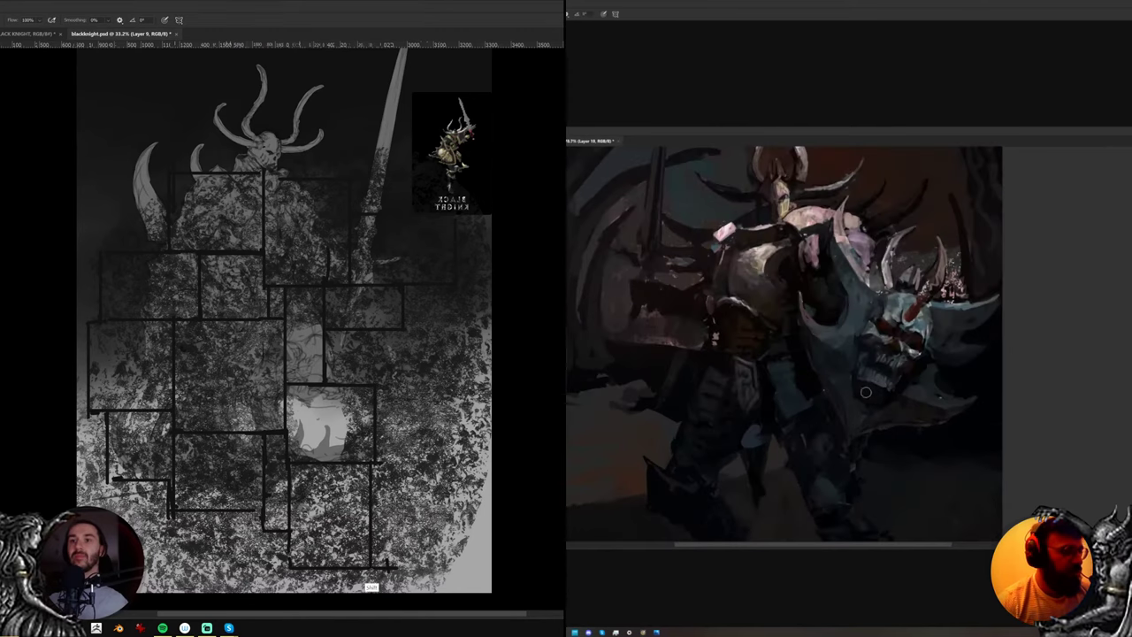
{"action": "left_click", "coordinate": [371, 463]}
{"action": "left_click", "coordinate": [466, 464], "text": "shift"}
{"action": "left_click", "coordinate": [466, 552], "text": "shift"}
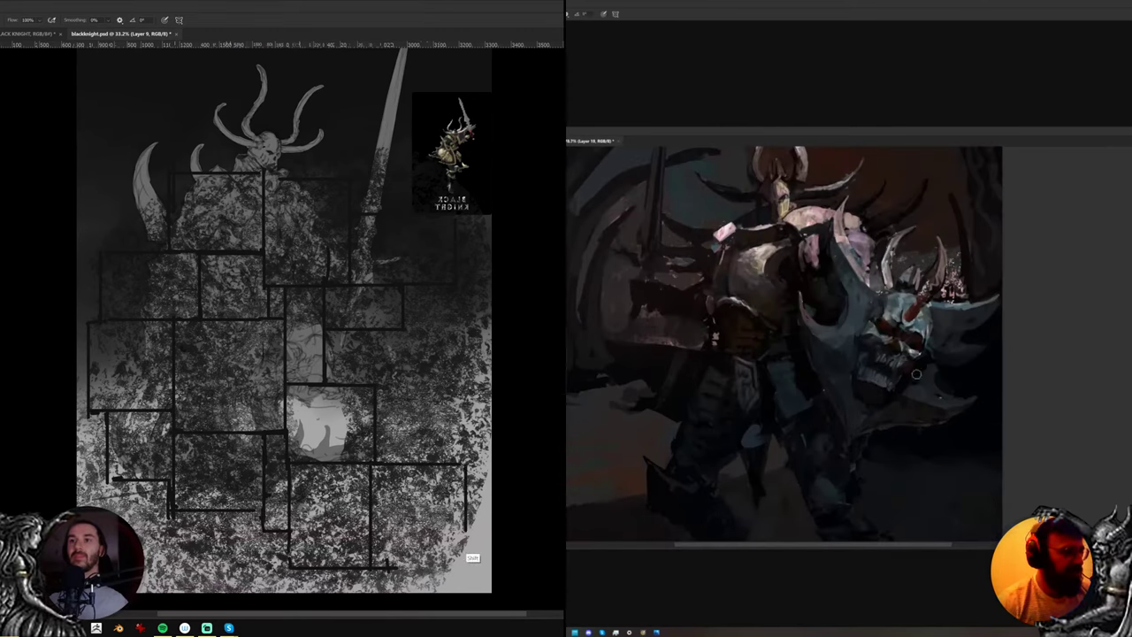
{"action": "left_click", "coordinate": [382, 552], "text": "shift"}
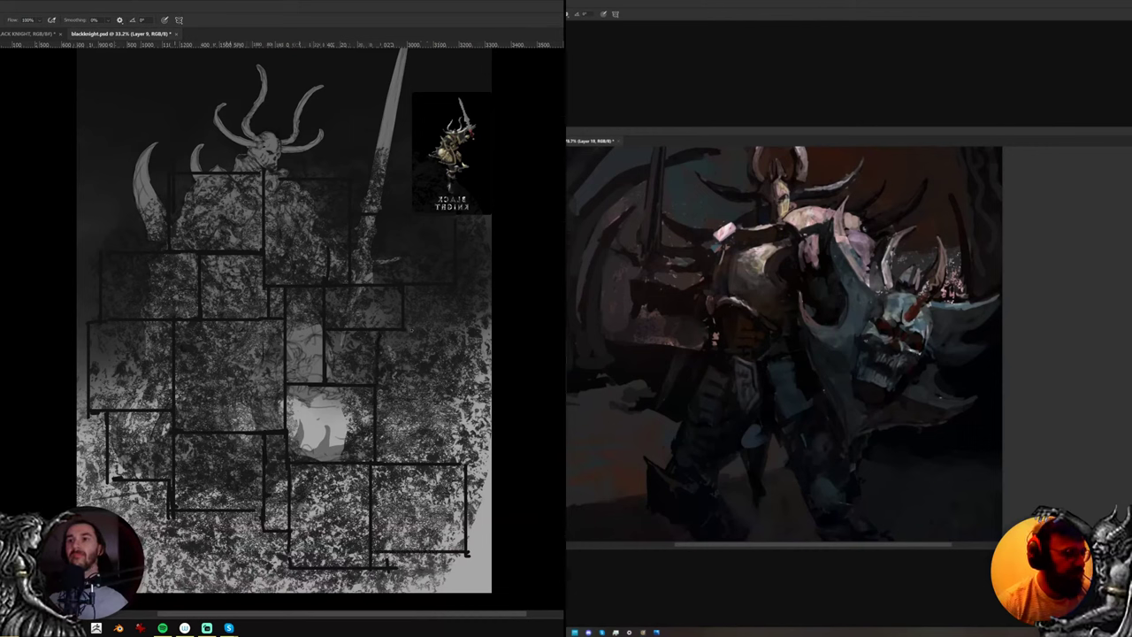
Outline a tall block above the new bottom blocks and extend its top edge outward to the neighbouring stone
{"action": "left_click", "coordinate": [455, 334], "text": "shift"}
{"action": "left_click", "coordinate": [458, 464], "text": "shift"}
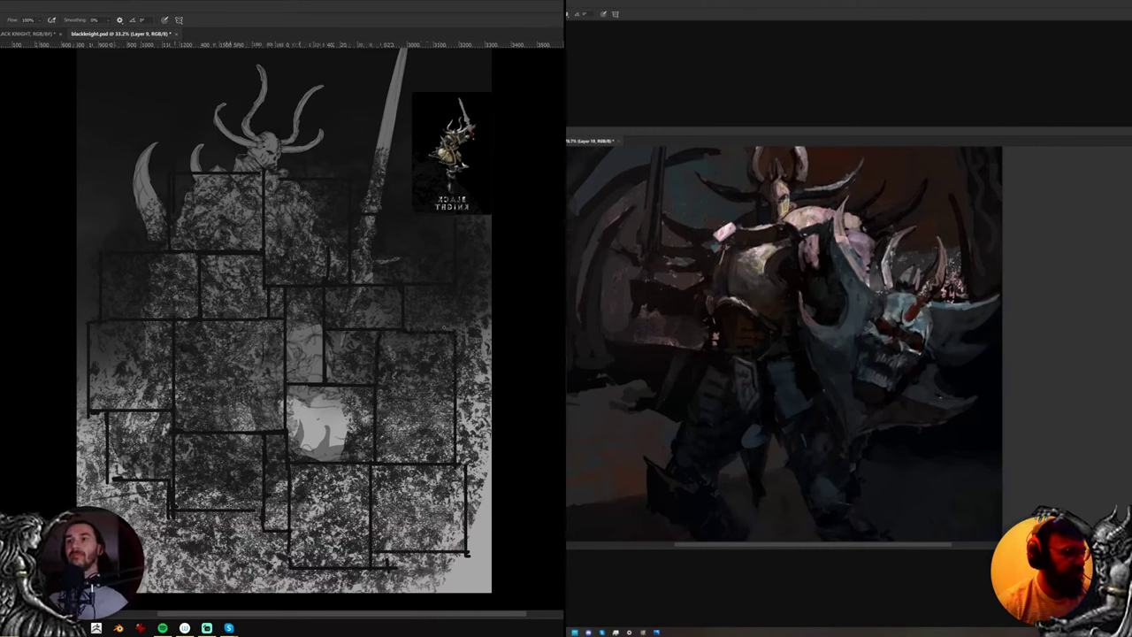
{"action": "left_click", "coordinate": [416, 330], "text": "shift"}
{"action": "left_click", "coordinate": [464, 334], "text": "shift"}
{"action": "key", "text": "ctrl+z"}
{"action": "key", "text": "ctrl+z"}
{"action": "left_click", "coordinate": [454, 333], "text": "shift"}
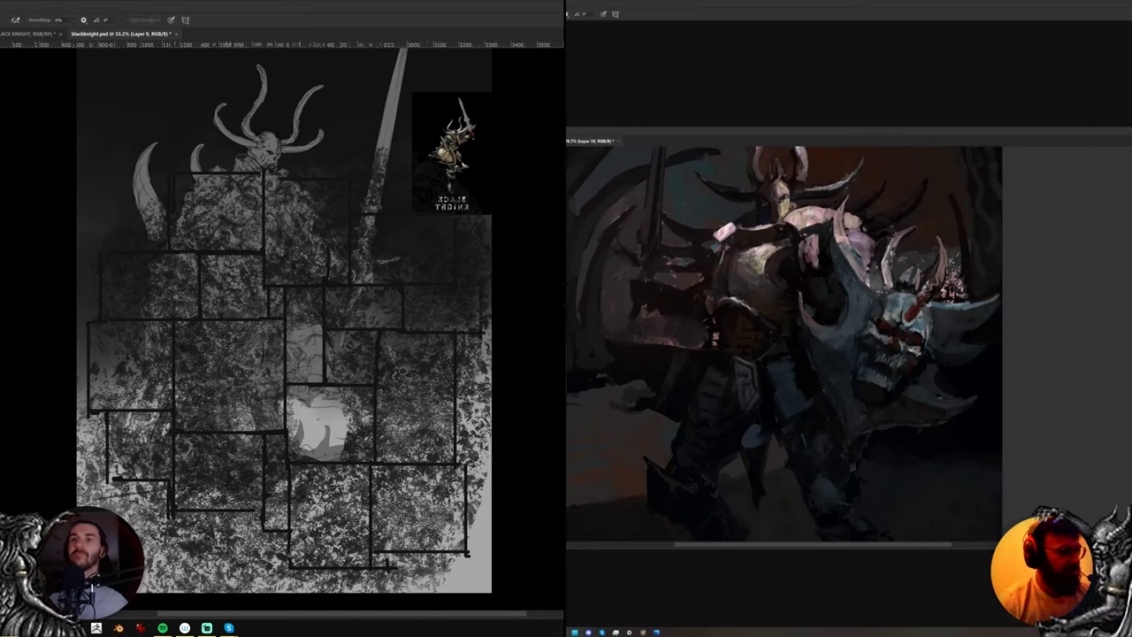
Scale the block outline pattern down with Free Transform so it covers a smaller area over the knight
{"action": "key", "text": "ctrl+t"}
{"action": "left_click_drag", "start_coordinate": [485, 356], "coordinate": [334, 356]}
{"action": "key", "text": "Return"}
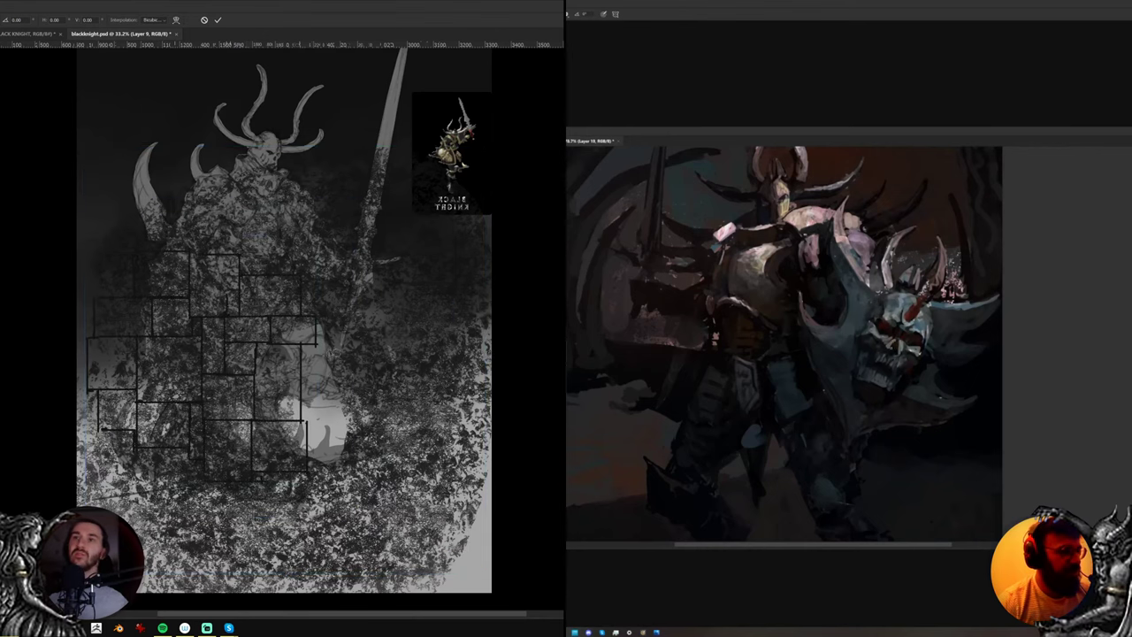
{"action": "left_click_drag", "start_coordinate": [257, 388], "coordinate": [412, 379]}
{"action": "key", "text": "ctrl+z"}
{"action": "key", "text": "ctrl+t"}
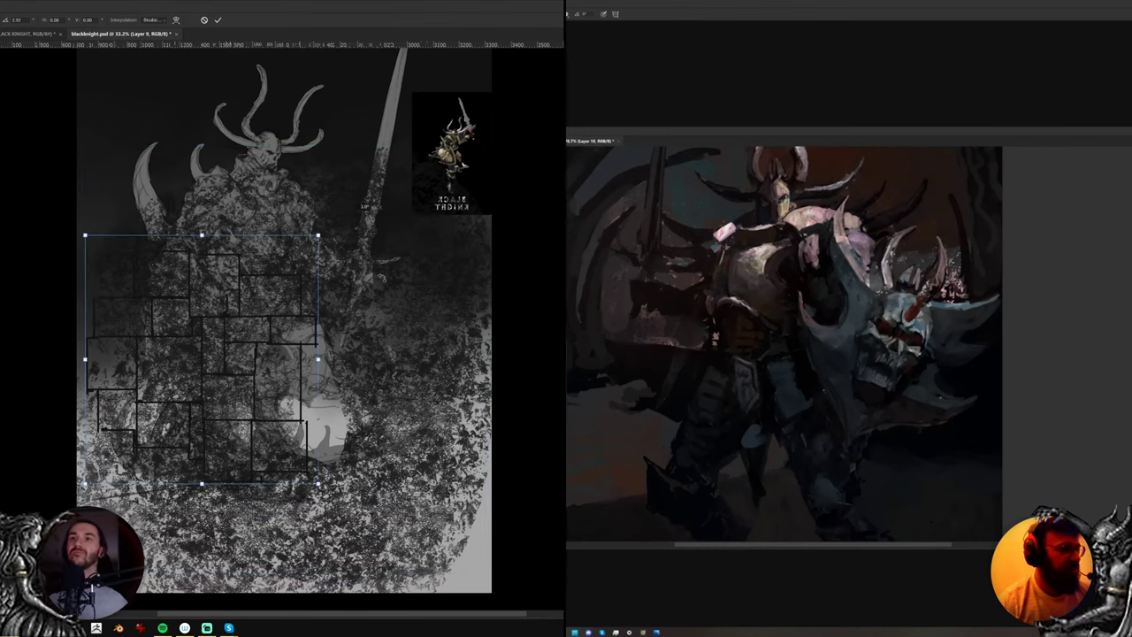
{"action": "left_click_drag", "start_coordinate": [335, 218], "coordinate": [297, 205]}
{"action": "key", "text": "ctrl+z"}
Duplicate the block outline pattern, flip it horizontally and shift the copy across to the sword side
{"action": "left_click", "coordinate": [289, 350]}
{"action": "right_click", "coordinate": [276, 342]}
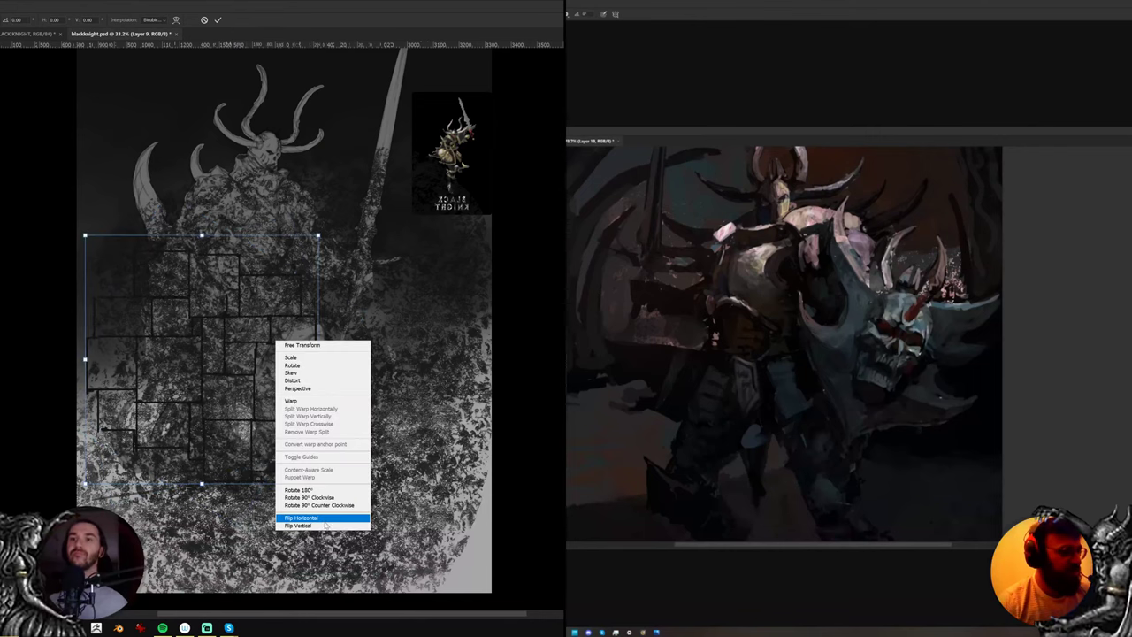
{"action": "left_click", "coordinate": [318, 518]}
{"action": "left_click_drag", "start_coordinate": [250, 416], "coordinate": [405, 421]}
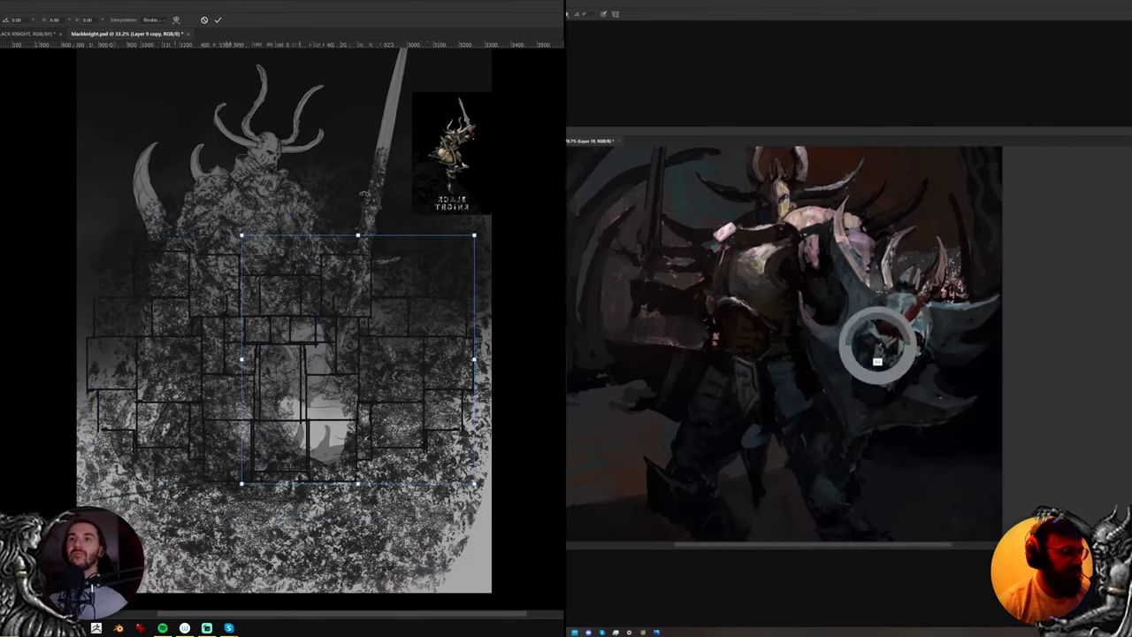
Rotate the sword-side copy, nudge it over the original outlines and merge it into the pattern layer
{"action": "left_click_drag", "start_coordinate": [336, 186], "coordinate": [496, 340]}
{"action": "key", "text": "Return"}
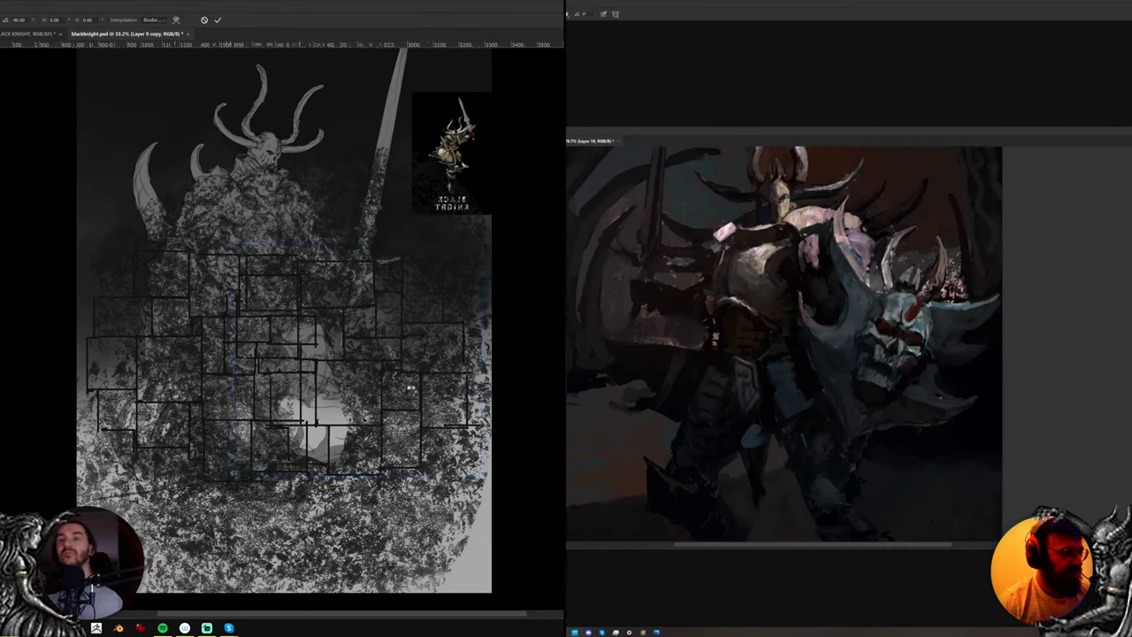
{"action": "mouse_move", "coordinate": [345, 422]}
{"action": "left_mouse_down"}
{"action": "mouse_move", "coordinate": [332, 420]}
{"action": "mouse_move", "coordinate": [339, 427]}
{"action": "left_mouse_up"}
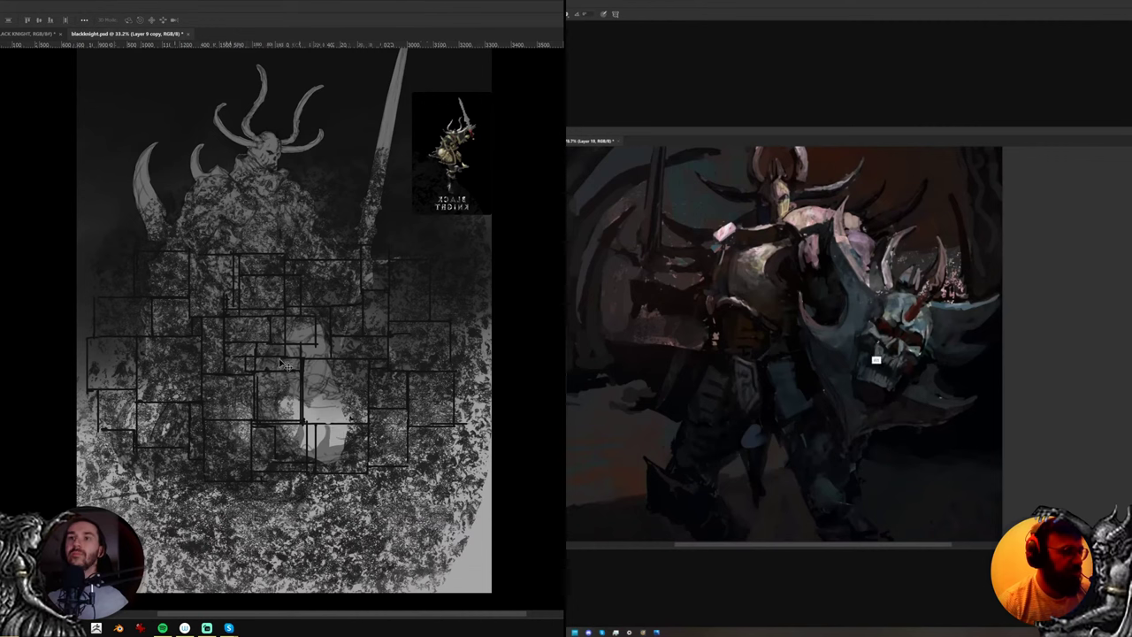
{"action": "key", "text": "ctrl+e"}
{"action": "key", "text": "b"}
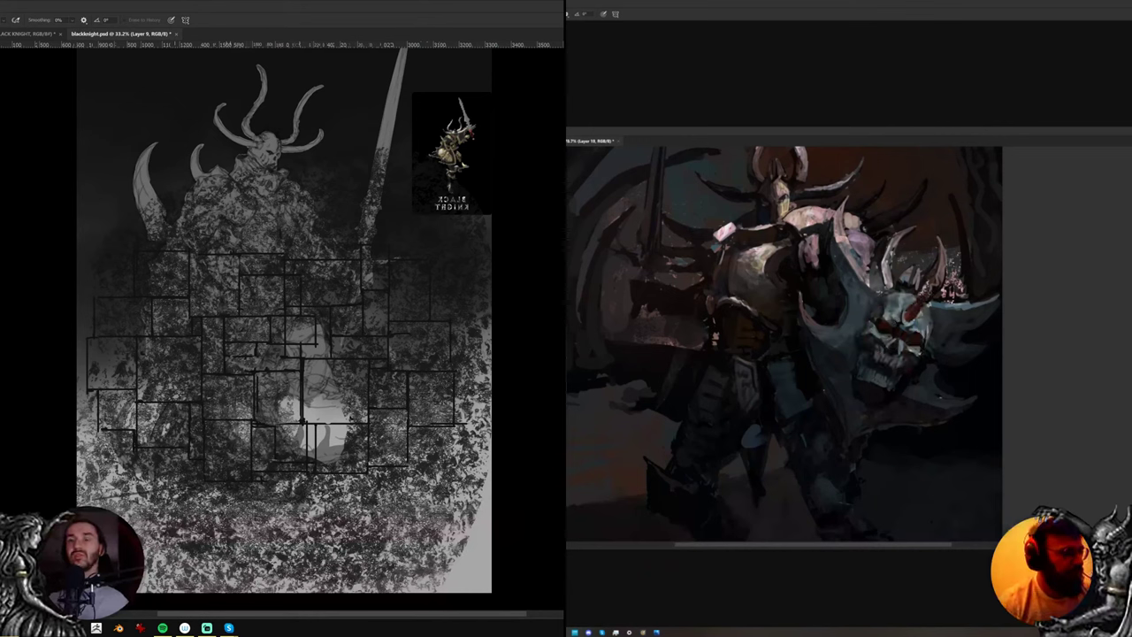
Duplicate the merged block pattern upward over the knight's upper body and rotate the copy with Free Transform
{"action": "key", "text": "v"}
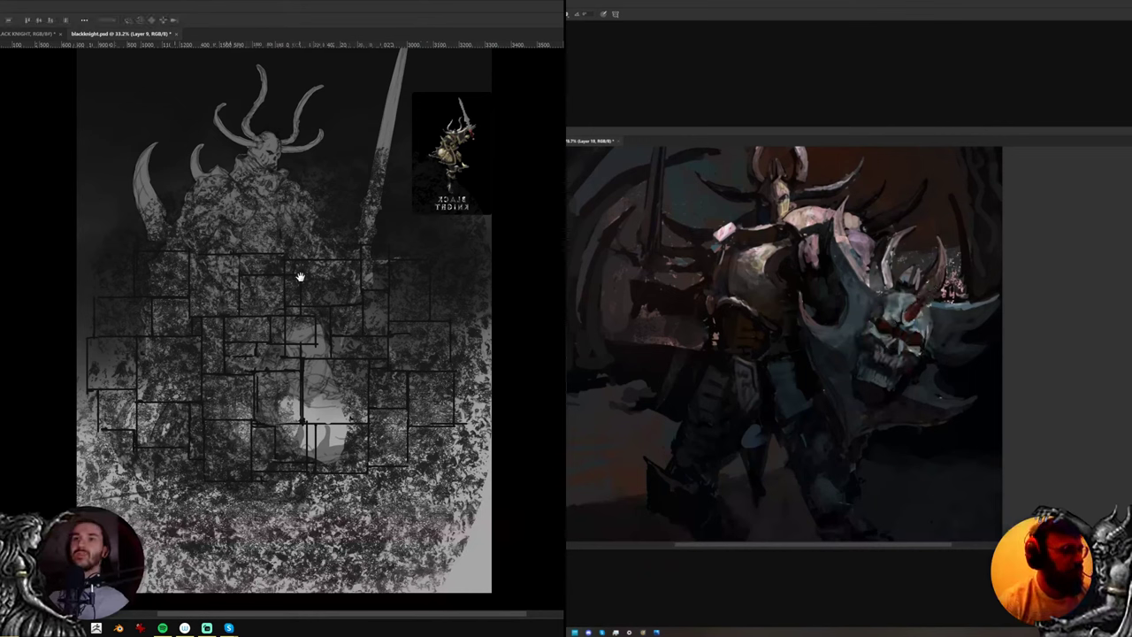
{"action": "left_click_drag", "start_coordinate": [301, 277], "coordinate": [298, 309]}
{"action": "left_click_drag", "start_coordinate": [334, 436], "coordinate": [334, 247]}
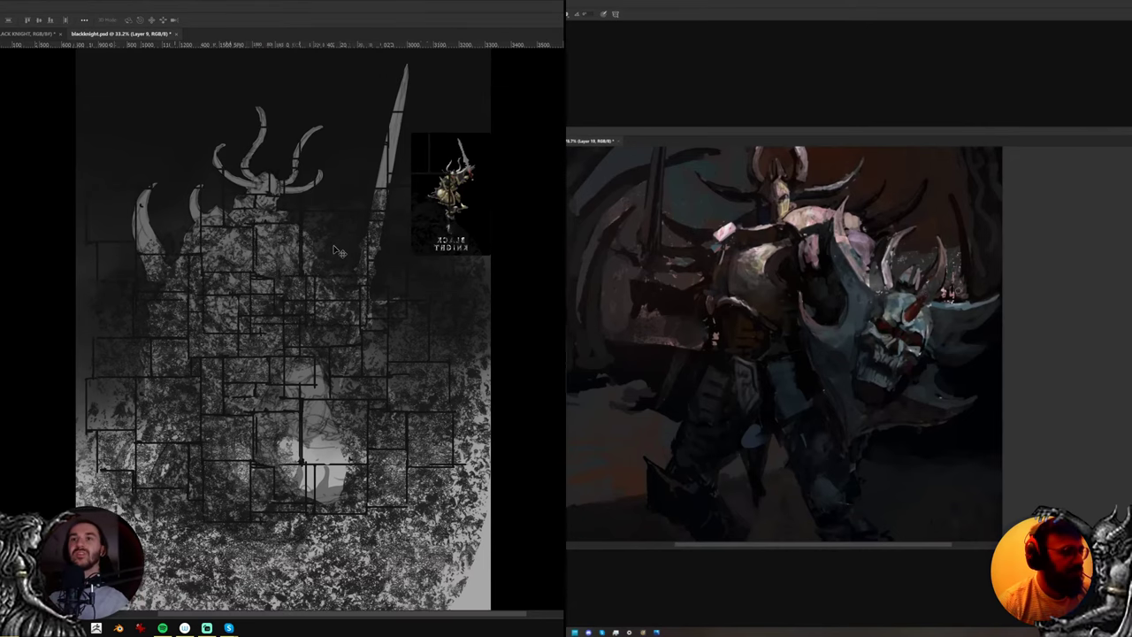
{"action": "key", "text": "ctrl+t"}
{"action": "left_click_drag", "start_coordinate": [432, 387], "coordinate": [192, 117]}
{"action": "left_click_drag", "start_coordinate": [316, 265], "coordinate": [320, 225]}
Flip the upper pattern copy horizontally and back, align it with the blocks below, and merge it into the pattern layer
{"action": "right_click", "coordinate": [322, 234]}
{"action": "left_click", "coordinate": [360, 412]}
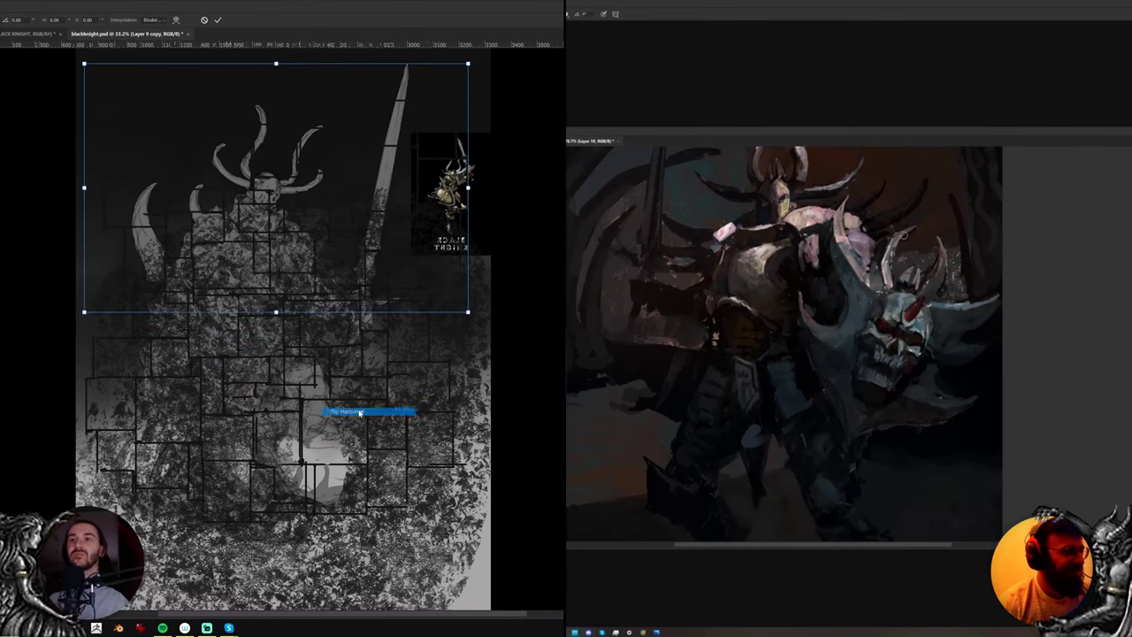
{"action": "left_click_drag", "start_coordinate": [368, 276], "coordinate": [370, 281]}
{"action": "right_click", "coordinate": [368, 283]}
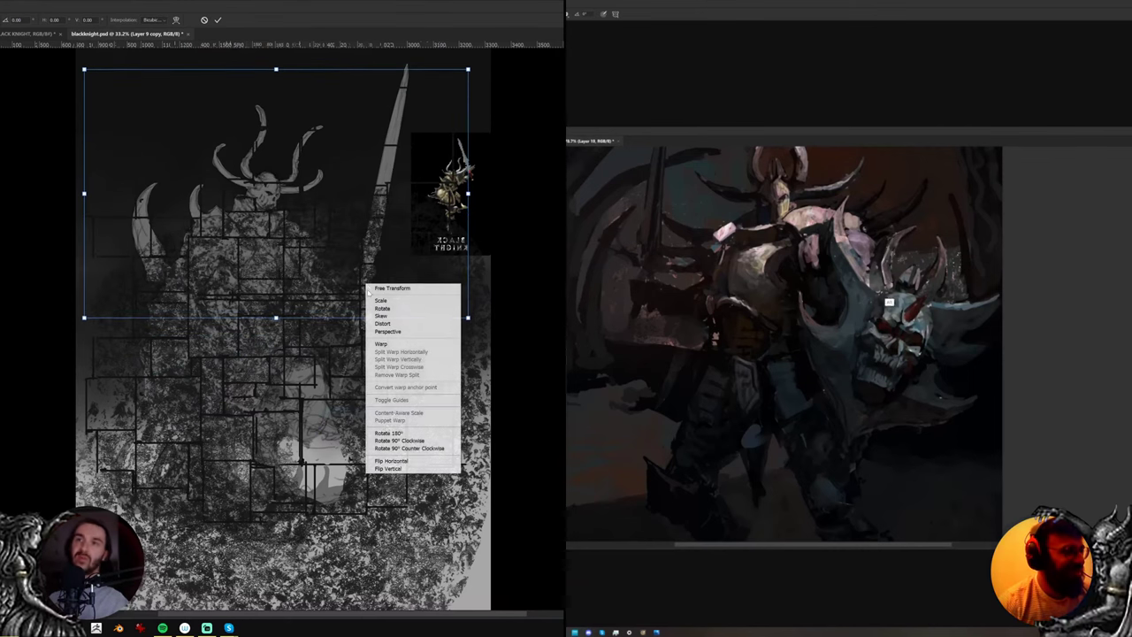
{"action": "left_click", "coordinate": [394, 460]}
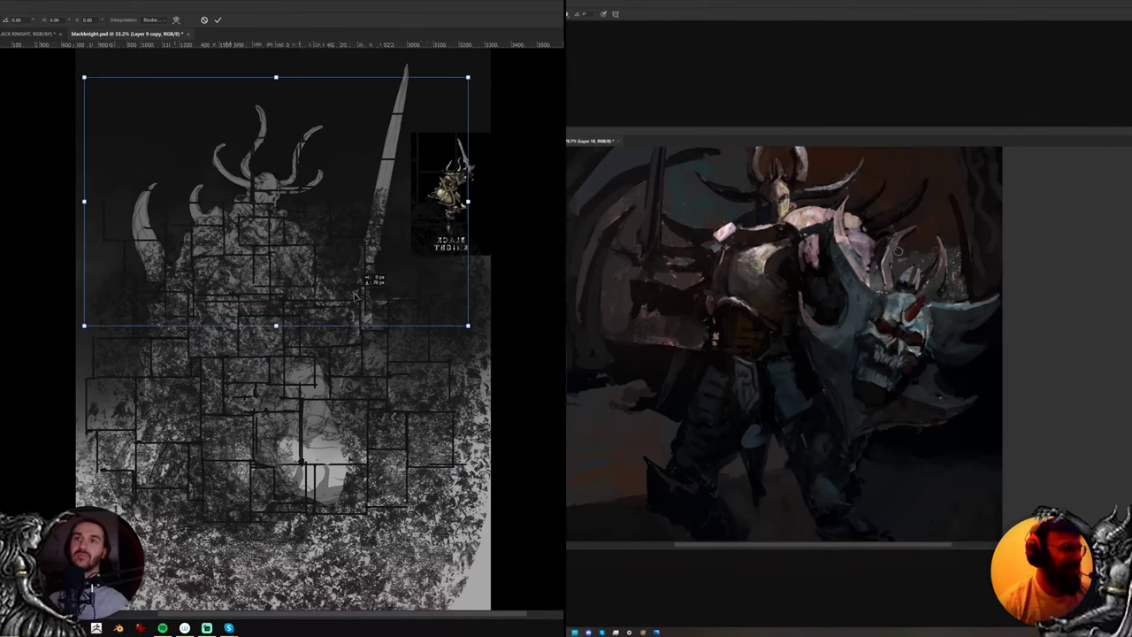
{"action": "key", "text": "Return"}
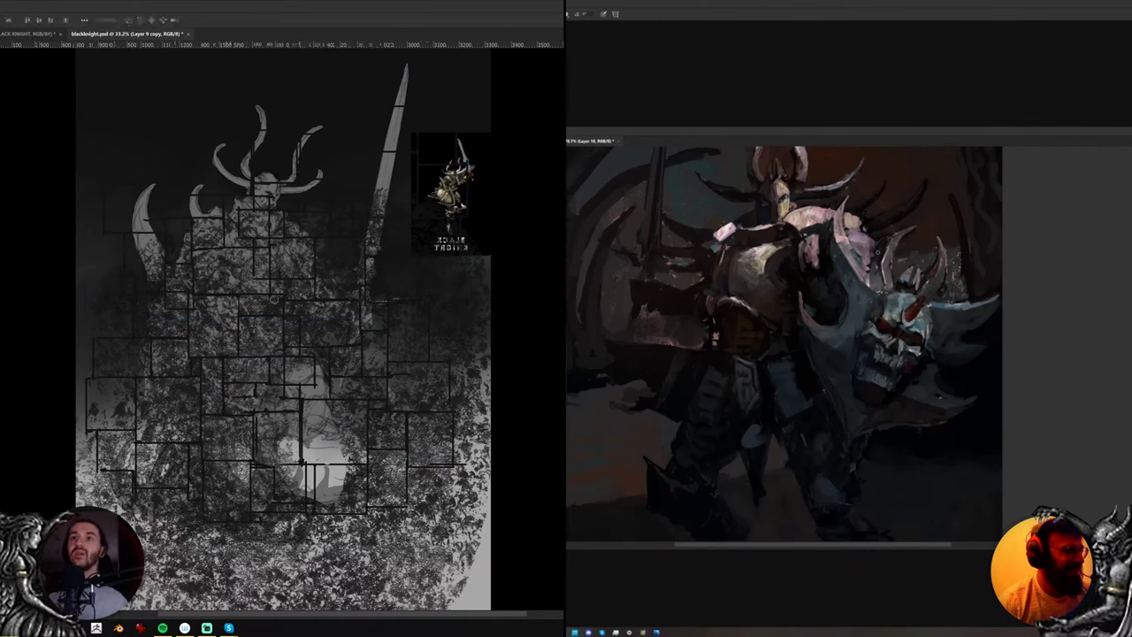
{"action": "key", "text": "ctrl+e"}
{"action": "key", "text": "e"}
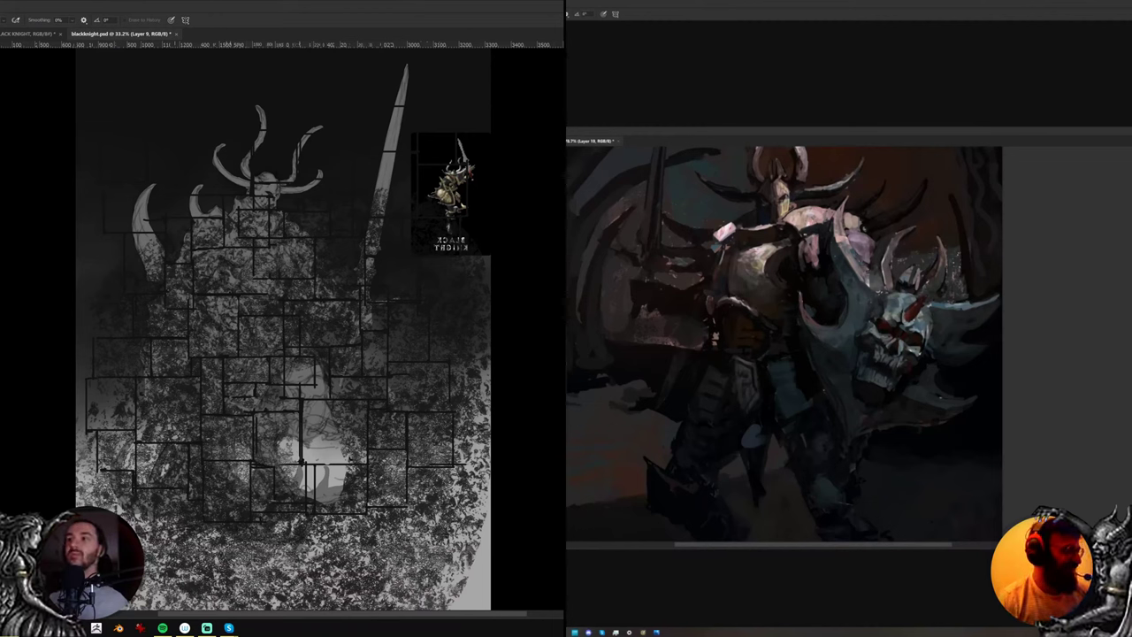
Extend the block pattern down to the canvas's lower edge and move the combined stone texture layer behind the knight
{"action": "mouse_move", "coordinate": [337, 326]}
{"action": "left_mouse_down"}
{"action": "mouse_move", "coordinate": [338, 412]}
{"action": "mouse_move", "coordinate": [343, 365]}
{"action": "left_mouse_up"}
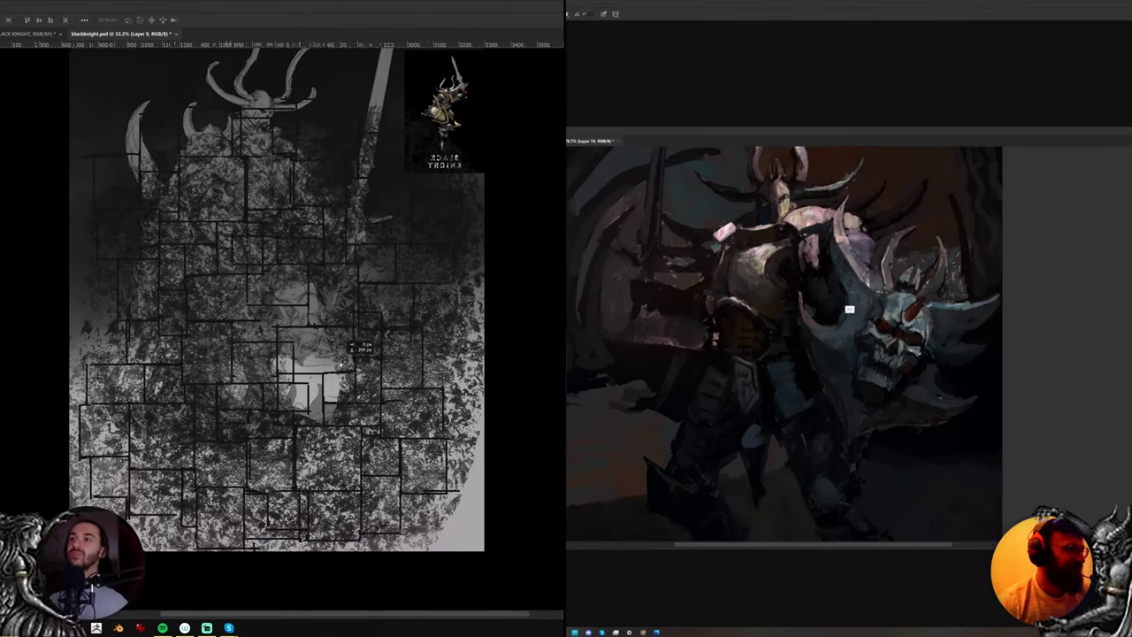
{"action": "key", "text": "ctrl+t"}
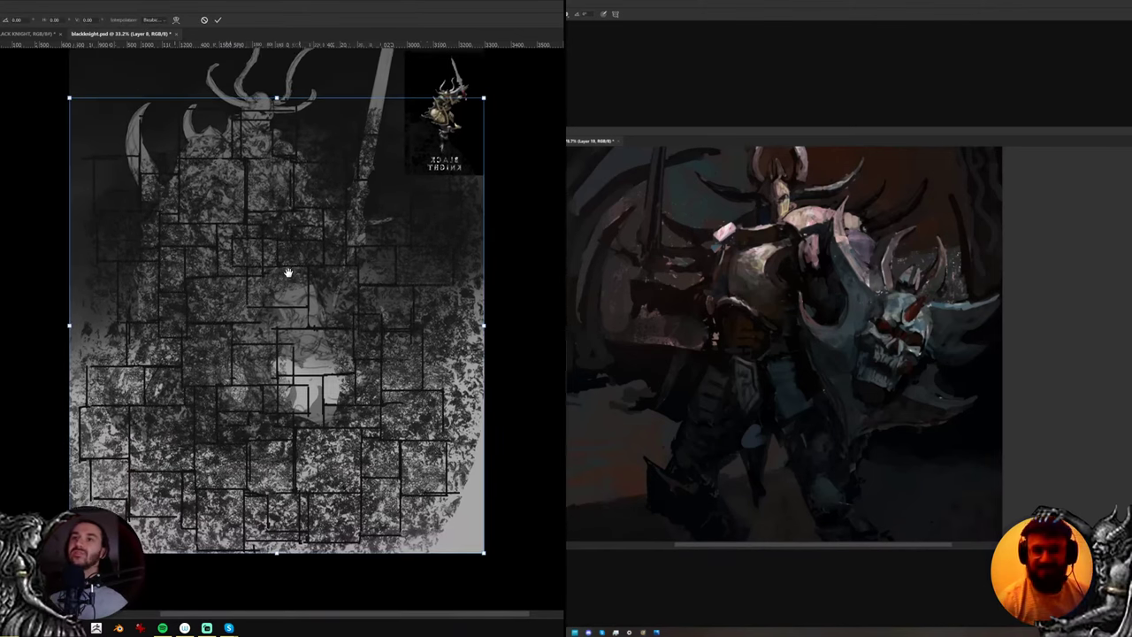
{"action": "left_click_drag", "start_coordinate": [291, 268], "coordinate": [291, 281]}
{"action": "key", "text": "Return"}
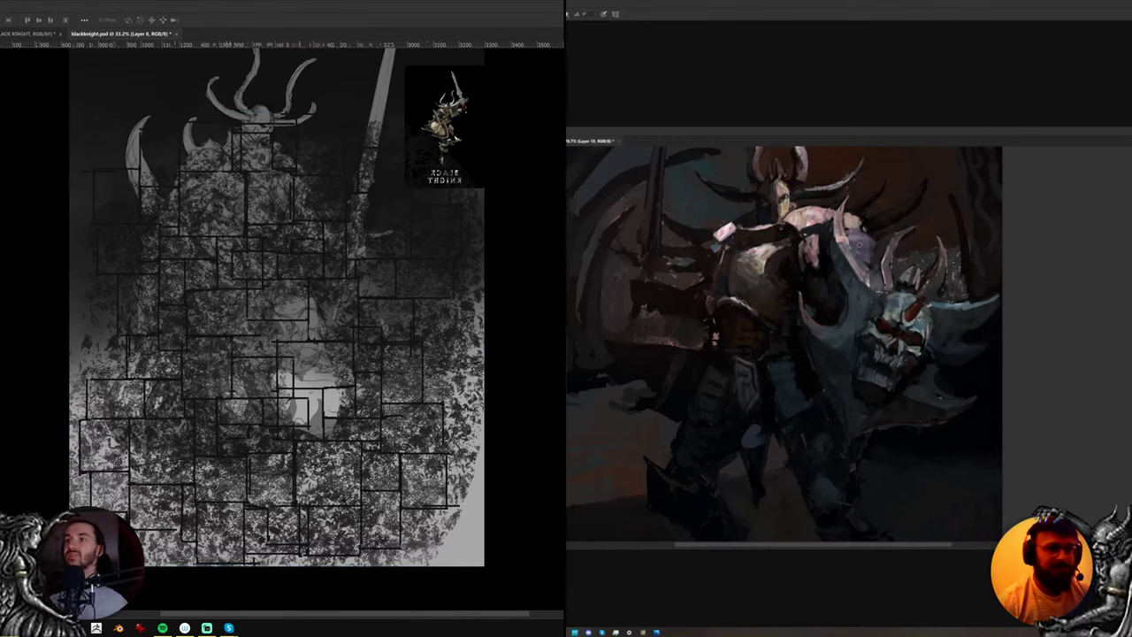
{"action": "scroll", "coordinate": [872, 256], "scroll_direction": "down", "scroll_amount": 5}
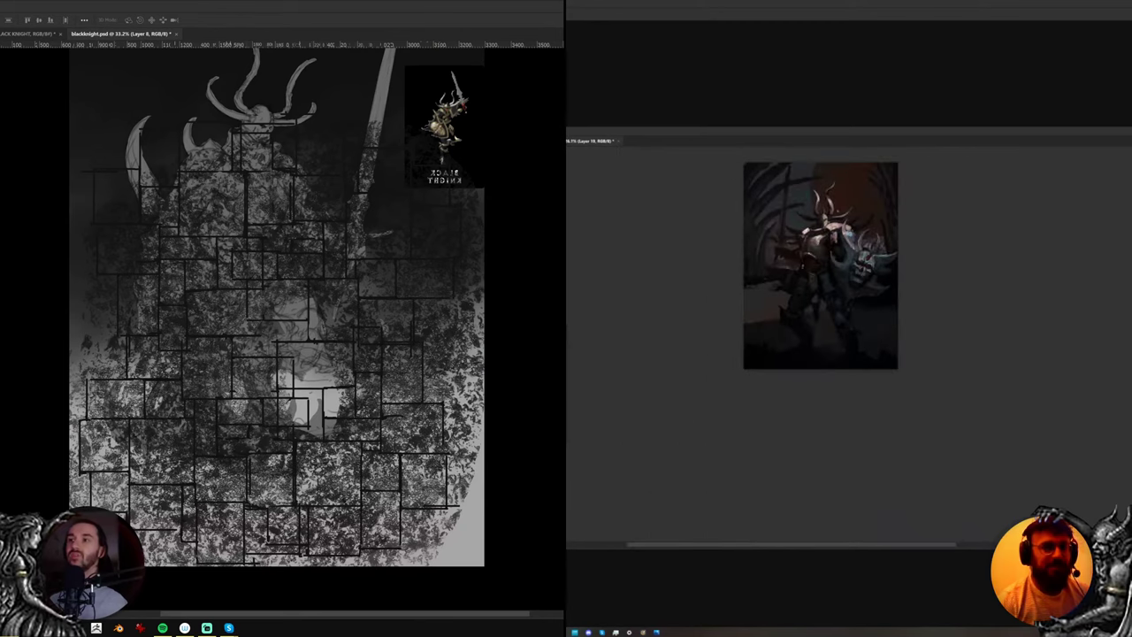
{"action": "key", "text": "ctrl+["}
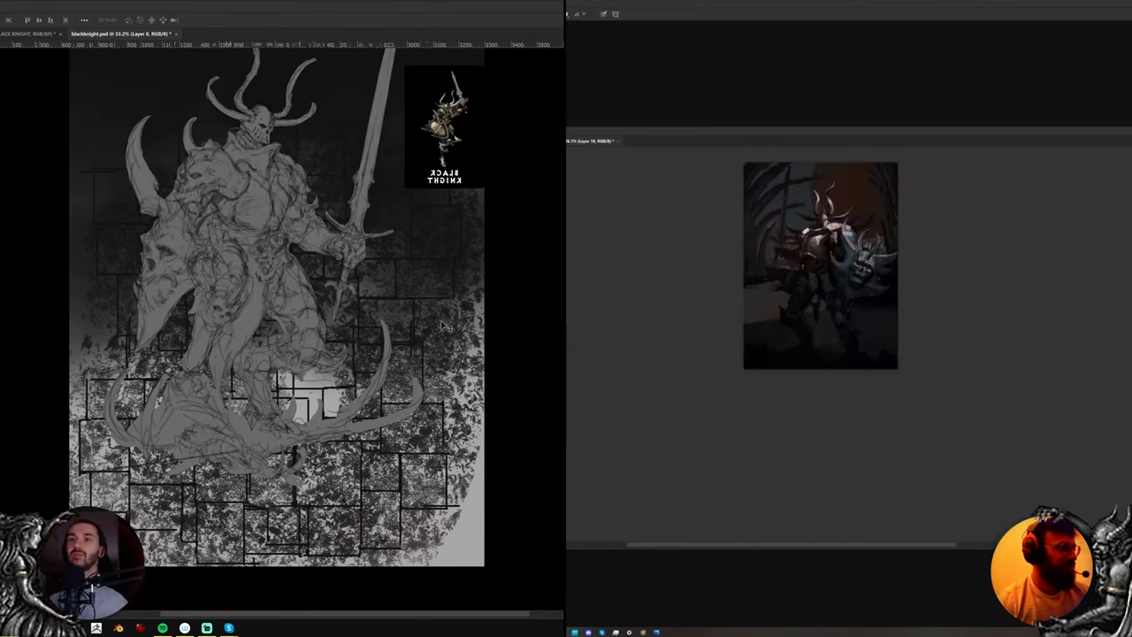
Squash the stone texture into a floor band beneath the knight, and mirror the companion painting and adjust its Levels
{"action": "key", "text": "ctrl+shift+h"}
{"action": "key", "text": "ctrl+t"}
{"action": "left_click_drag", "start_coordinate": [754, 251], "coordinate": [841, 241]}
{"action": "left_click_drag", "start_coordinate": [277, 111], "coordinate": [277, 263]}
{"action": "scroll", "coordinate": [841, 240], "scroll_direction": "up", "scroll_amount": 4}
{"action": "left_click_drag", "start_coordinate": [332, 333], "coordinate": [334, 440]}
{"action": "key", "text": "ctrl+l"}
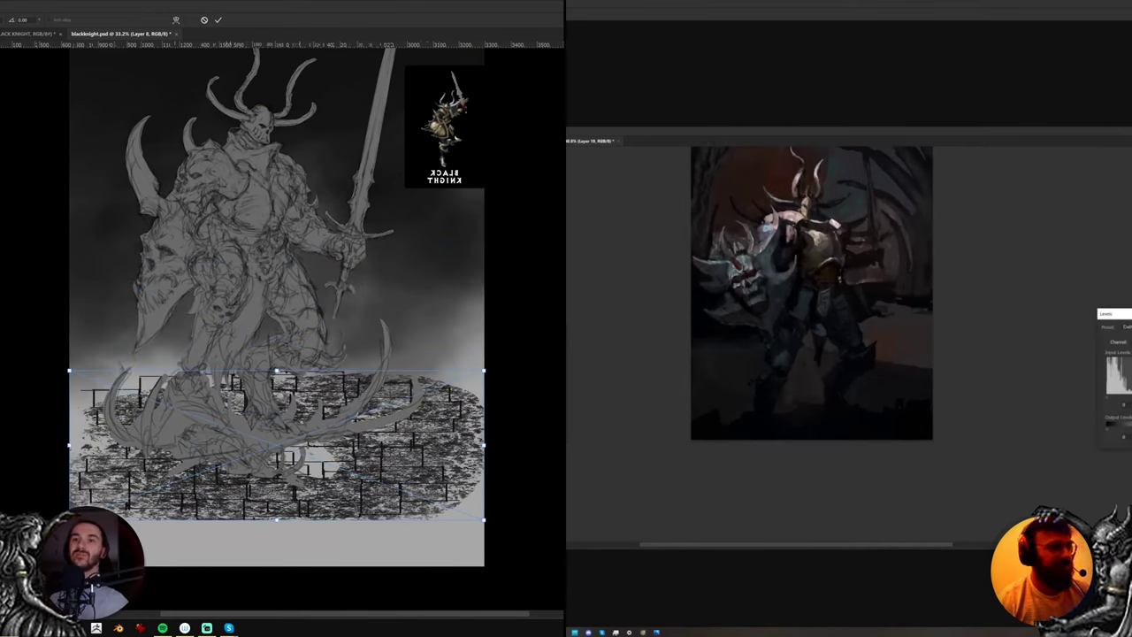
{"action": "left_click_drag", "start_coordinate": [70, 520], "coordinate": [81, 564]}
{"action": "key", "text": "Return"}
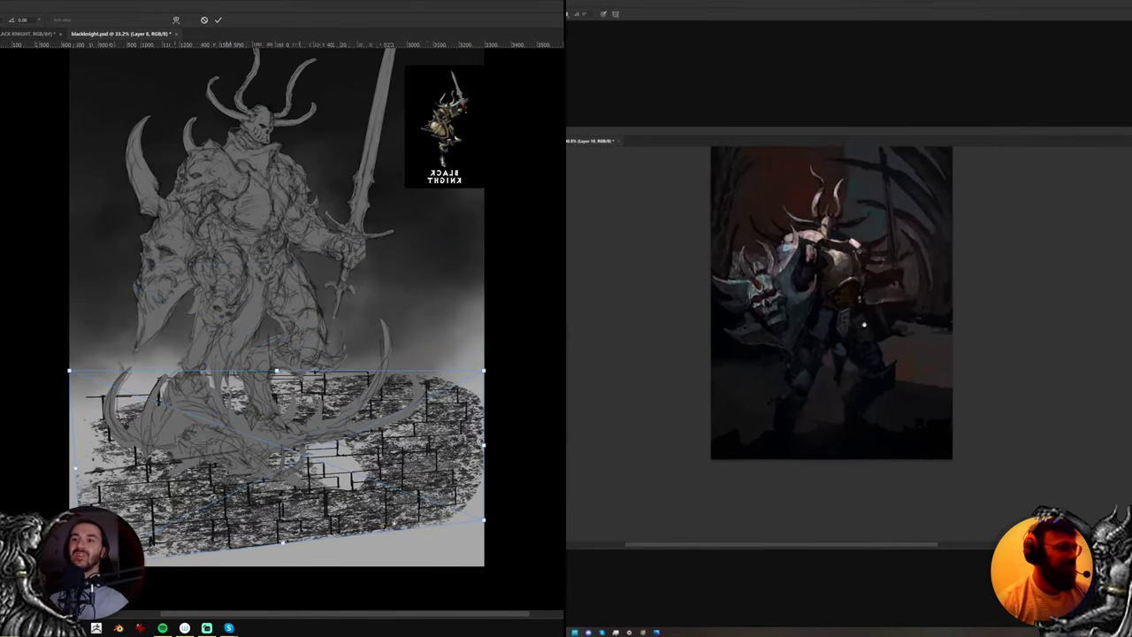
Distort the stone texture's corners into a perspective ground plane beneath the knight and shift it lower
{"action": "mouse_move", "coordinate": [481, 527]}
{"action": "left_mouse_down"}
{"action": "mouse_move", "coordinate": [523, 439]}
{"action": "mouse_move", "coordinate": [540, 473]}
{"action": "left_mouse_up"}
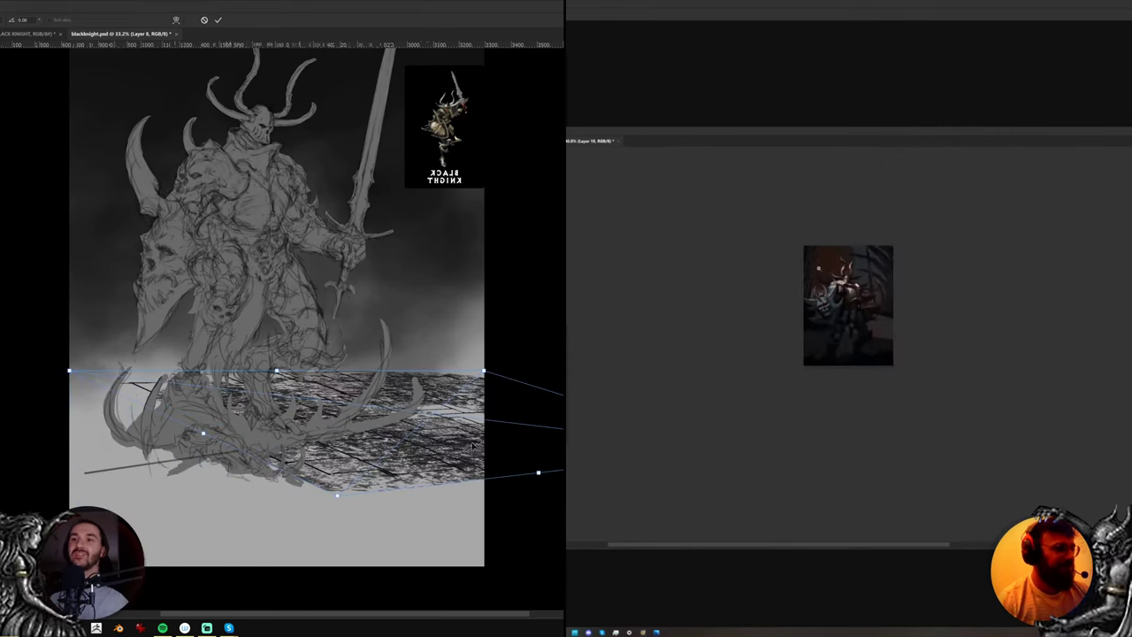
{"action": "left_click_drag", "start_coordinate": [450, 444], "coordinate": [357, 496]}
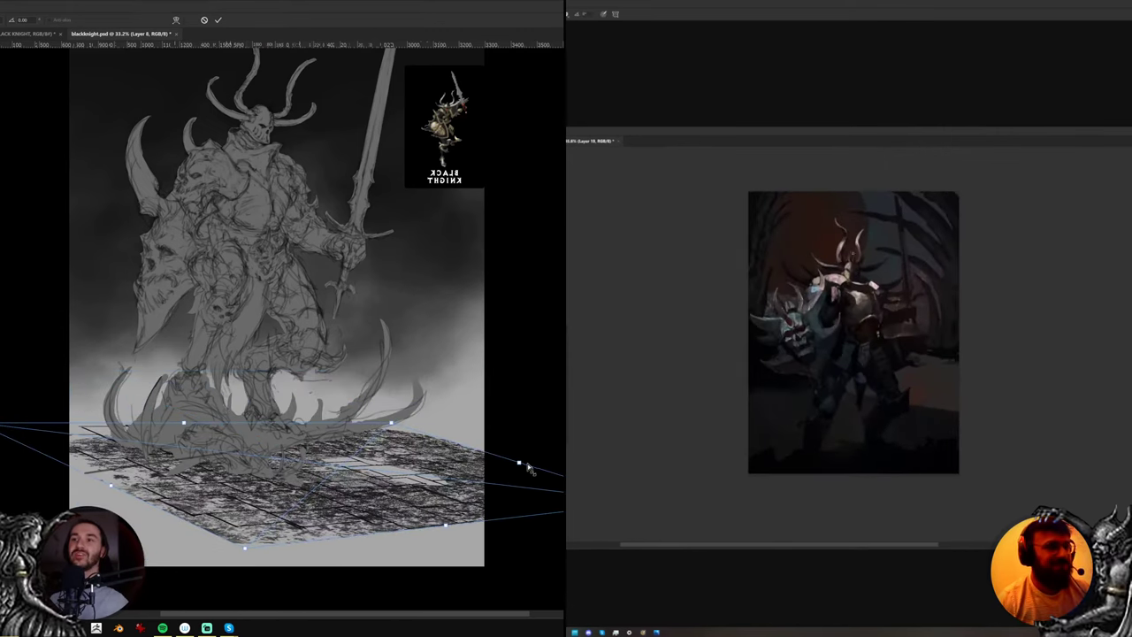
{"action": "left_click_drag", "start_coordinate": [528, 469], "coordinate": [478, 392]}
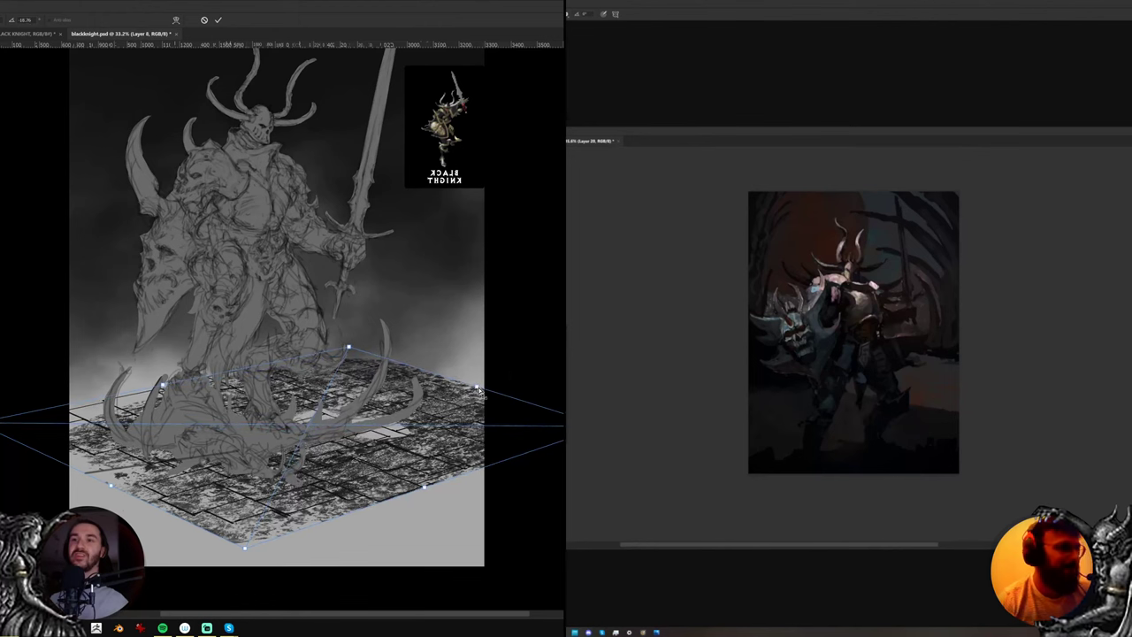
Refine the stone floor's perspective by moving its side and front corners outside the canvas
{"action": "left_click_drag", "start_coordinate": [0, 423], "coordinate": [89, 386]}
{"action": "left_click_drag", "start_coordinate": [328, 463], "coordinate": [269, 480]}
{"action": "left_click_drag", "start_coordinate": [429, 375], "coordinate": [435, 379]}
{"action": "left_click_drag", "start_coordinate": [183, 571], "coordinate": [226, 576]}
{"action": "left_click_drag", "start_coordinate": [545, 428], "coordinate": [547, 395]}
{"action": "left_click_drag", "start_coordinate": [545, 437], "coordinate": [562, 432]}
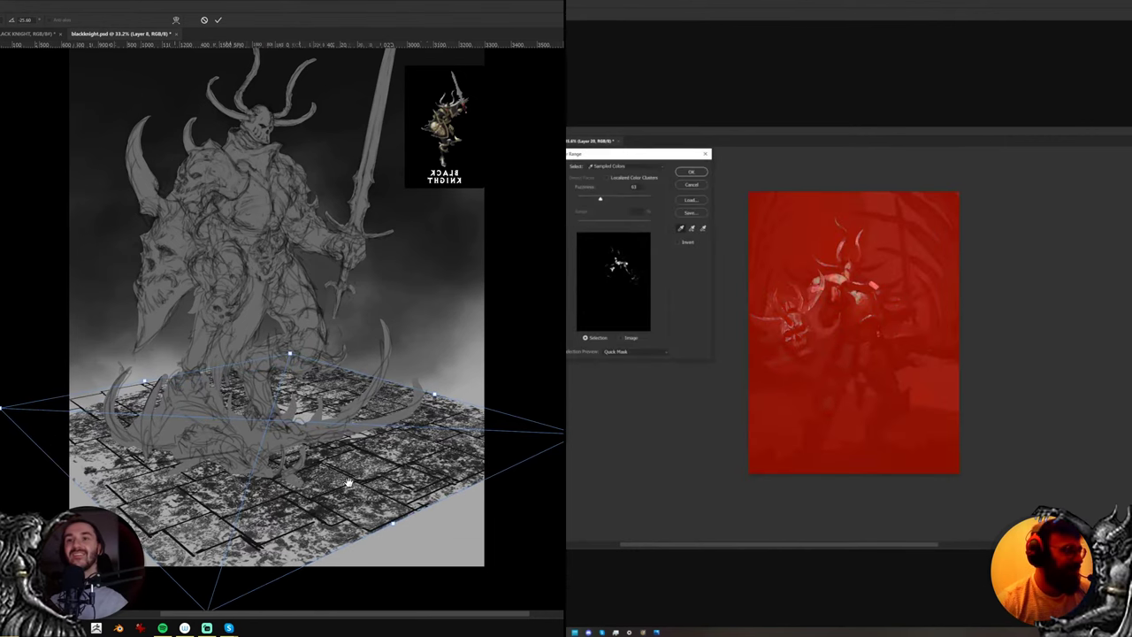
Apply the stone floor distortion and accept the companion painting's Sampled Colors selection in Color Range with fuzziness 63
{"action": "left_click_drag", "start_coordinate": [343, 507], "coordinate": [356, 445]}
{"action": "left_click_drag", "start_coordinate": [222, 548], "coordinate": [222, 545]}
{"action": "left_click", "coordinate": [692, 171]}
{"action": "key", "text": "Return"}
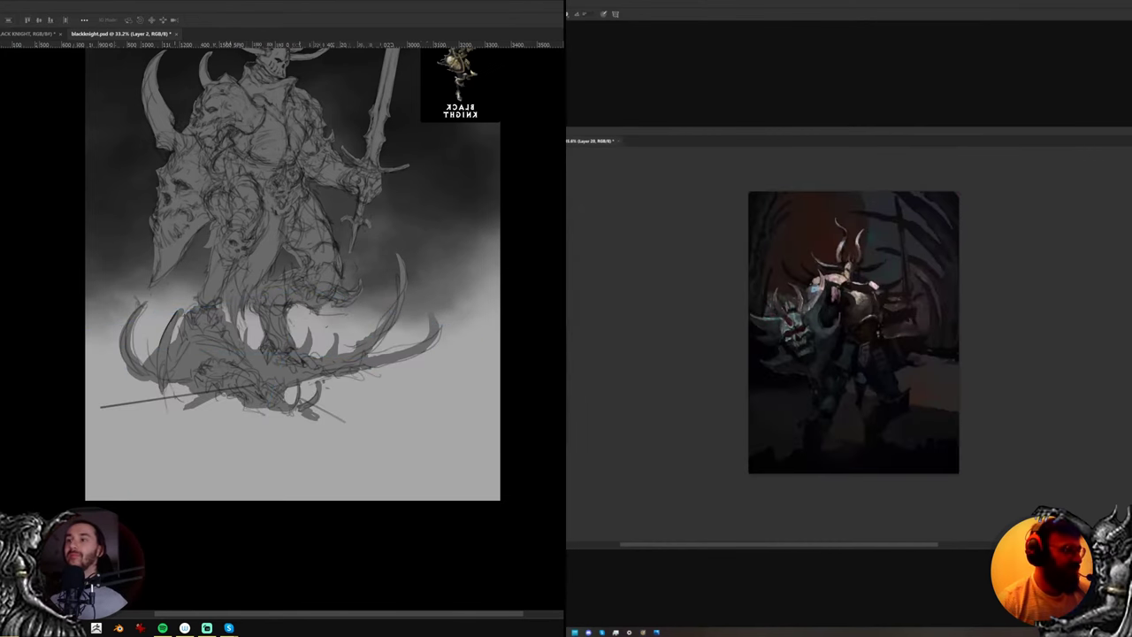
Add a new layer to the knight sketch and show the Brush tool's presets
{"action": "mouse_move", "coordinate": [481, 392]}
{"action": "left_mouse_down"}
{"action": "mouse_move", "coordinate": [472, 434]}
{"action": "mouse_move", "coordinate": [367, 380]}
{"action": "left_mouse_up"}
{"action": "key", "text": "ctrl+shift+alt+n"}
{"action": "key", "text": "b"}
{"action": "right_click", "coordinate": [311, 385]}
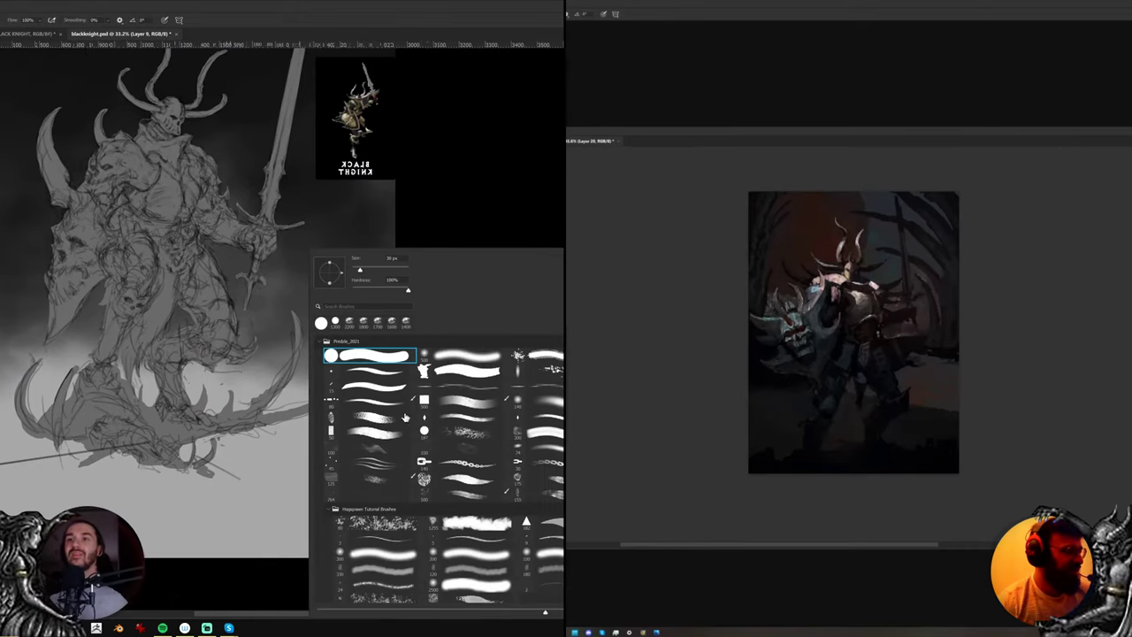
Look through the brush preset groups from the tutorial brushes down to dry_media, and return to the start of the list
{"action": "scroll", "coordinate": [479, 492], "scroll_direction": "down", "scroll_amount": 5}
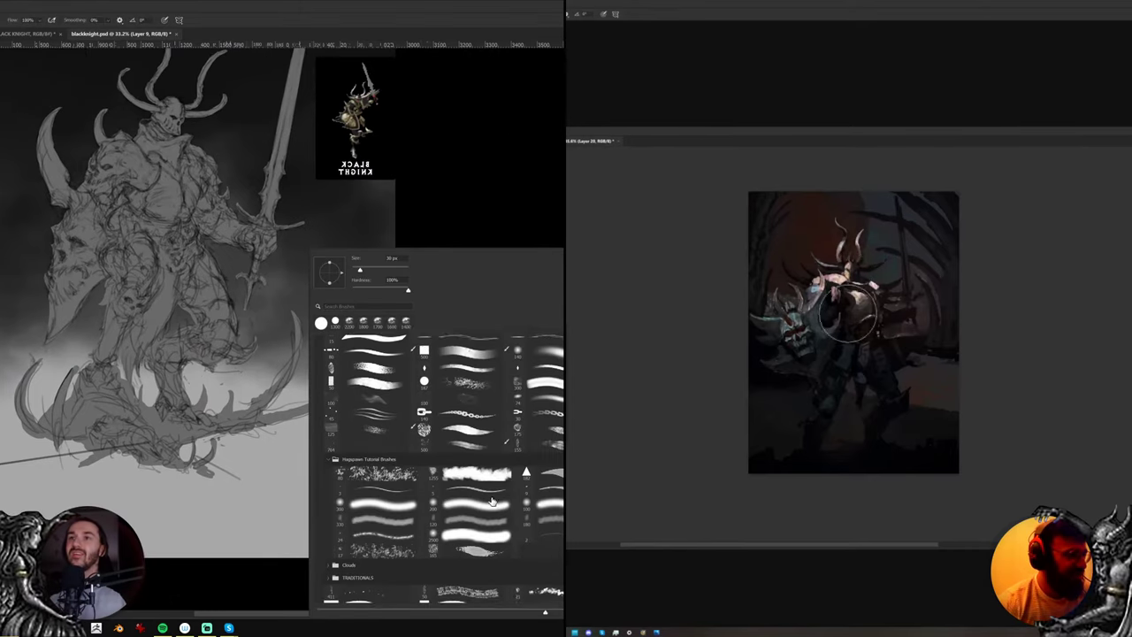
{"action": "scroll", "coordinate": [497, 510], "scroll_direction": "down", "scroll_amount": 2}
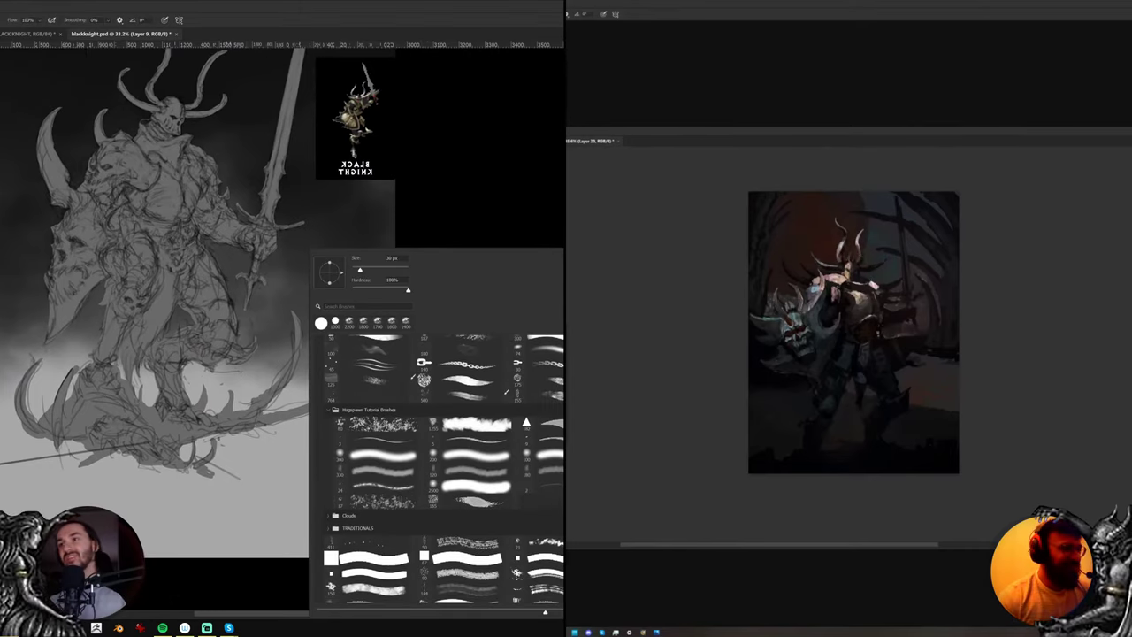
{"action": "scroll", "coordinate": [443, 496], "scroll_direction": "down", "scroll_amount": 8}
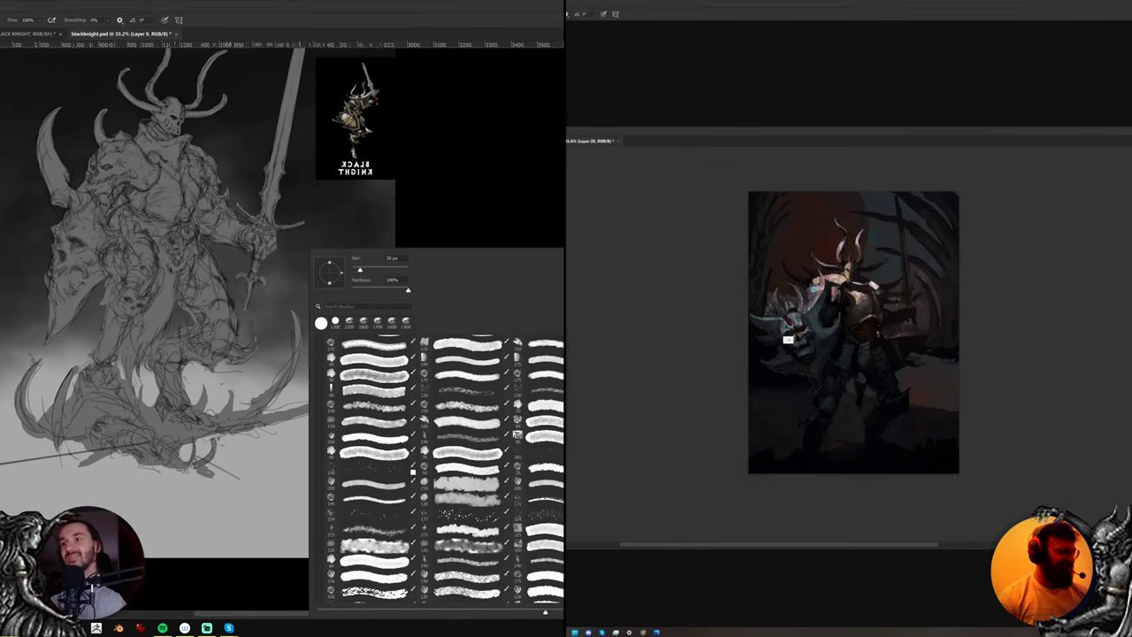
{"action": "scroll", "coordinate": [442, 469], "scroll_direction": "down", "scroll_amount": 5}
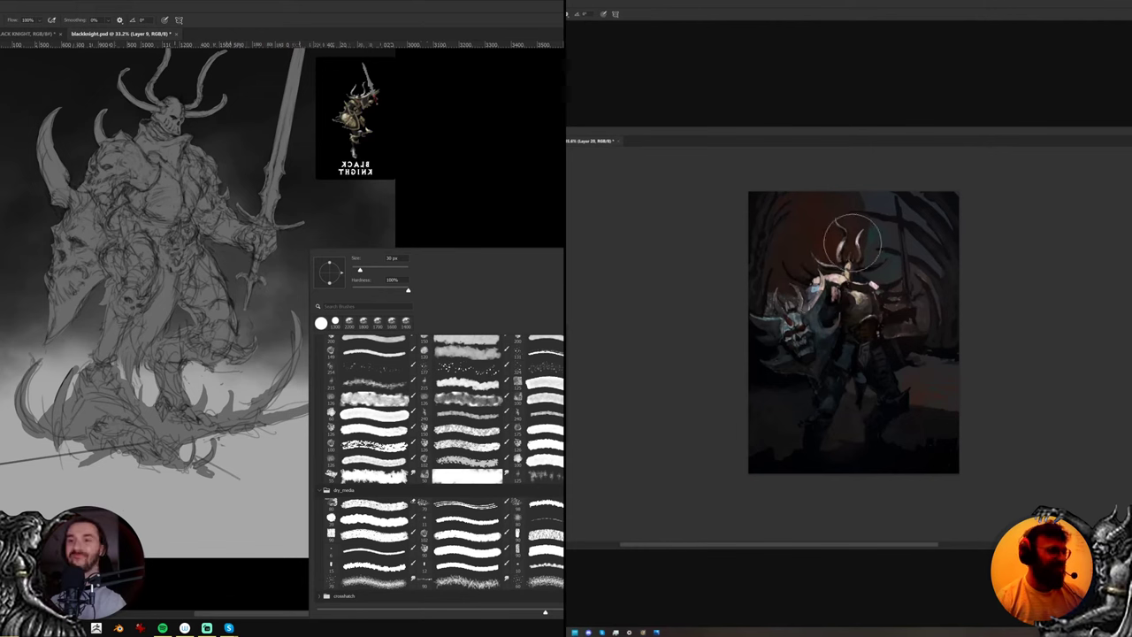
{"action": "scroll", "coordinate": [442, 469], "scroll_direction": "up", "scroll_amount": 15}
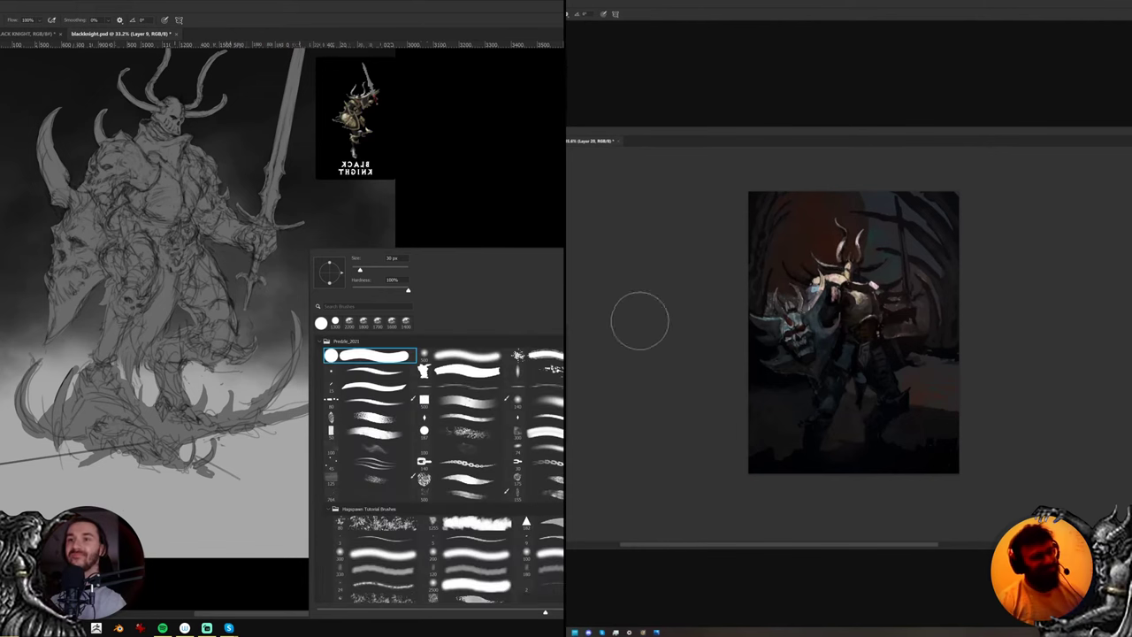
Mirror the companion painting horizontally to check it, and collapse the dry_media brush group while reviewing the watercolor, Nature and TRADITIONALS presets
{"action": "key", "text": "ctrl+shift+h"}
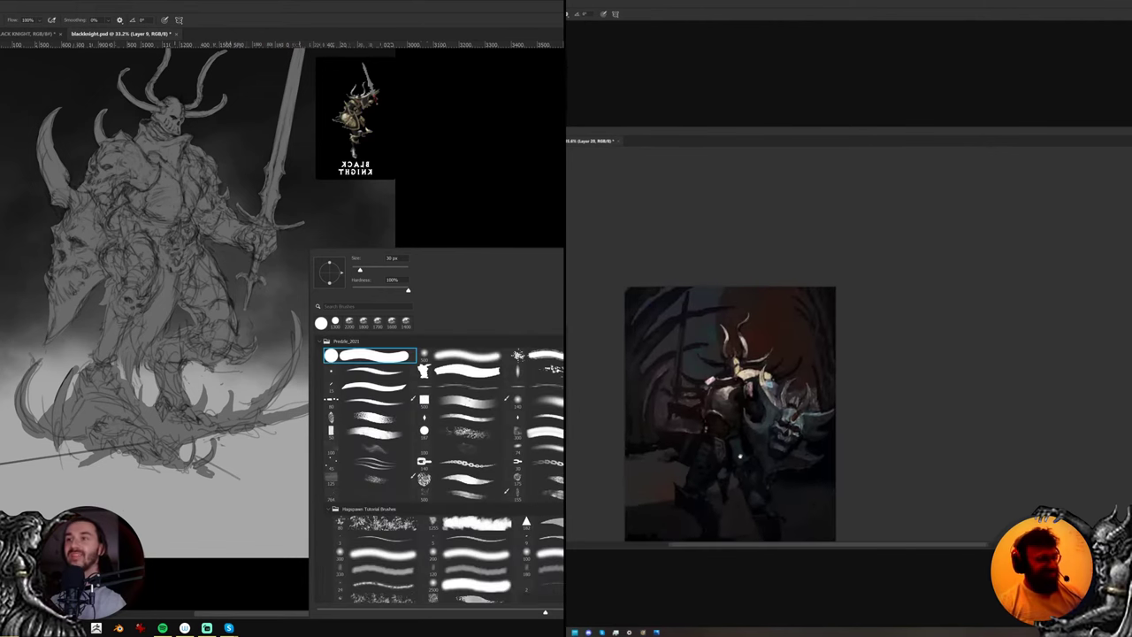
{"action": "scroll", "coordinate": [333, 512], "scroll_direction": "down", "scroll_amount": 1}
{"action": "scroll", "coordinate": [442, 469], "scroll_direction": "up", "scroll_amount": 1}
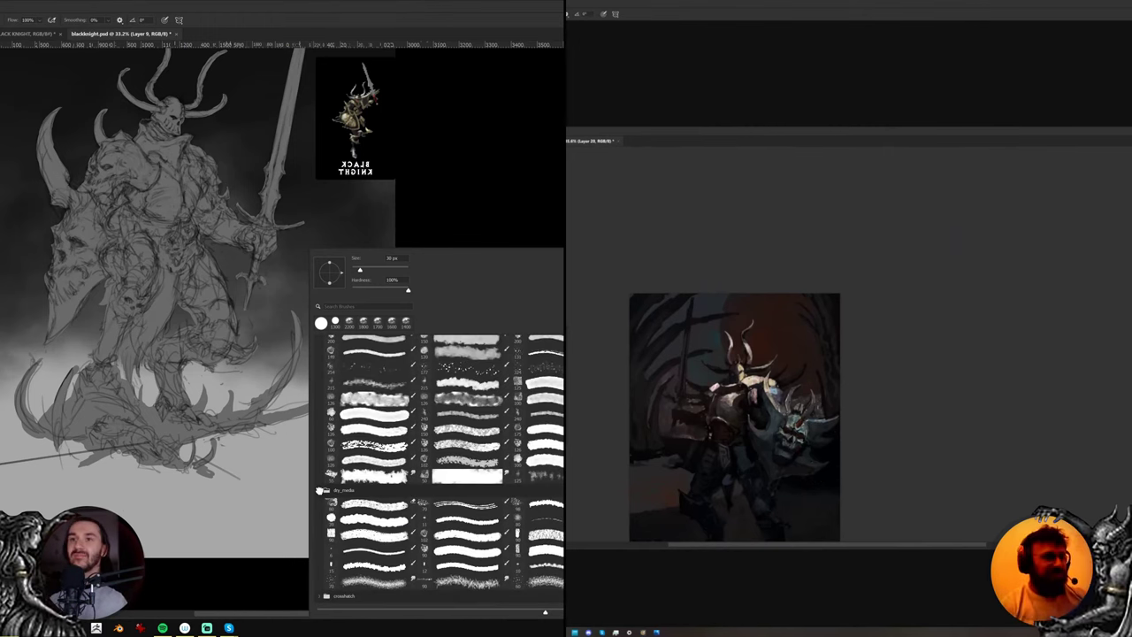
{"action": "scroll", "coordinate": [373, 470], "scroll_direction": "up", "scroll_amount": 1}
{"action": "scroll", "coordinate": [368, 447], "scroll_direction": "up", "scroll_amount": 1}
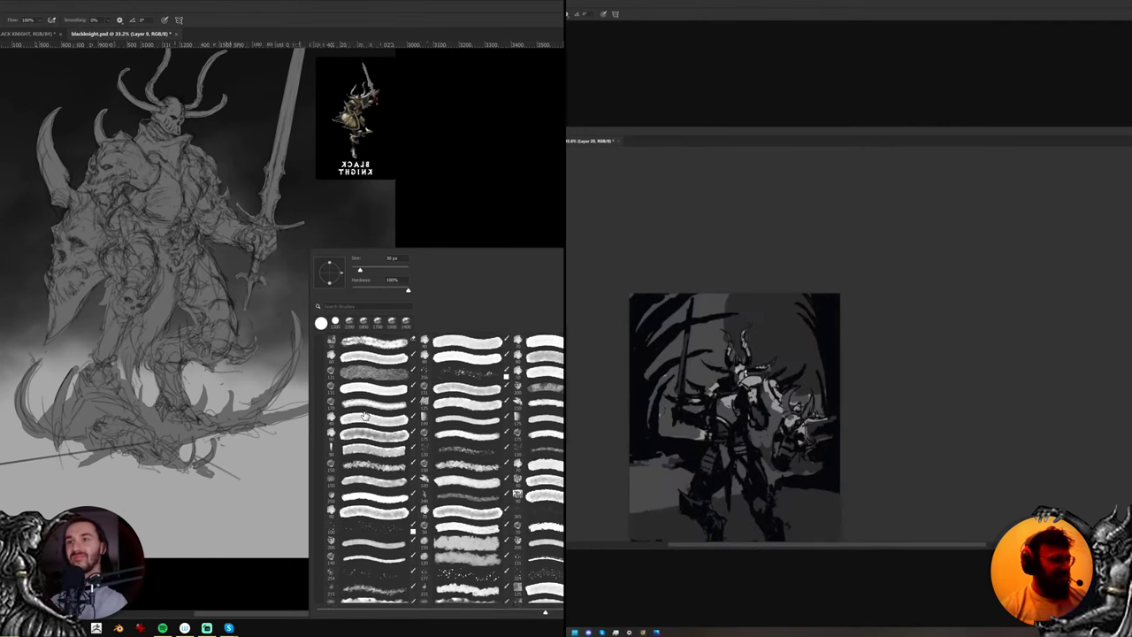
{"action": "scroll", "coordinate": [364, 415], "scroll_direction": "up", "scroll_amount": 1}
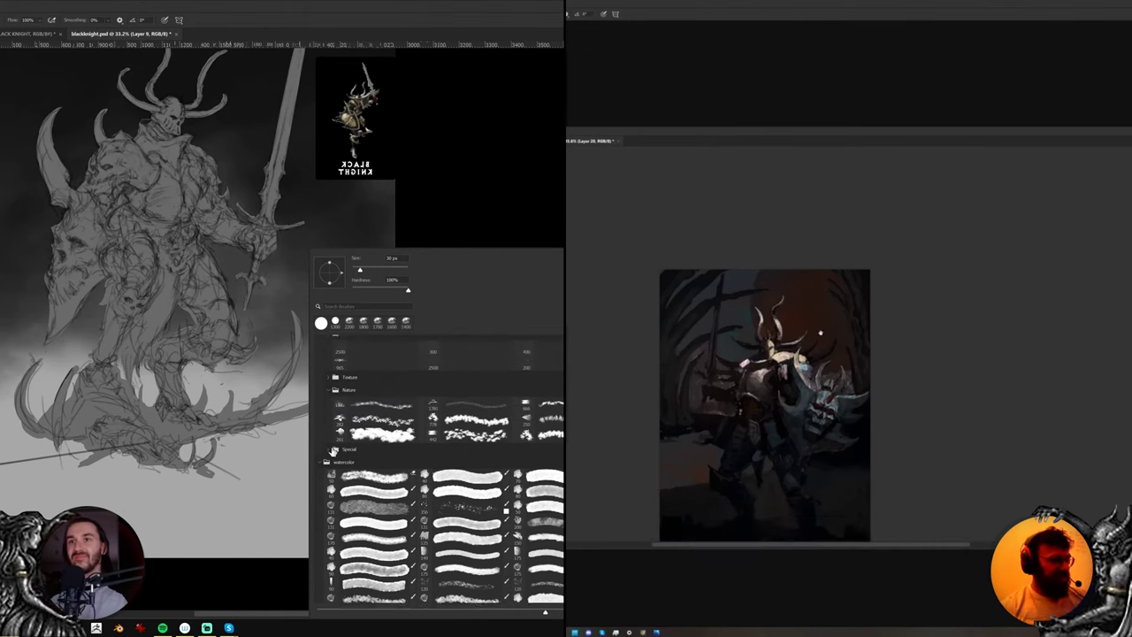
{"action": "scroll", "coordinate": [329, 451], "scroll_direction": "up", "scroll_amount": 6}
{"action": "scroll", "coordinate": [337, 495], "scroll_direction": "up", "scroll_amount": 7}
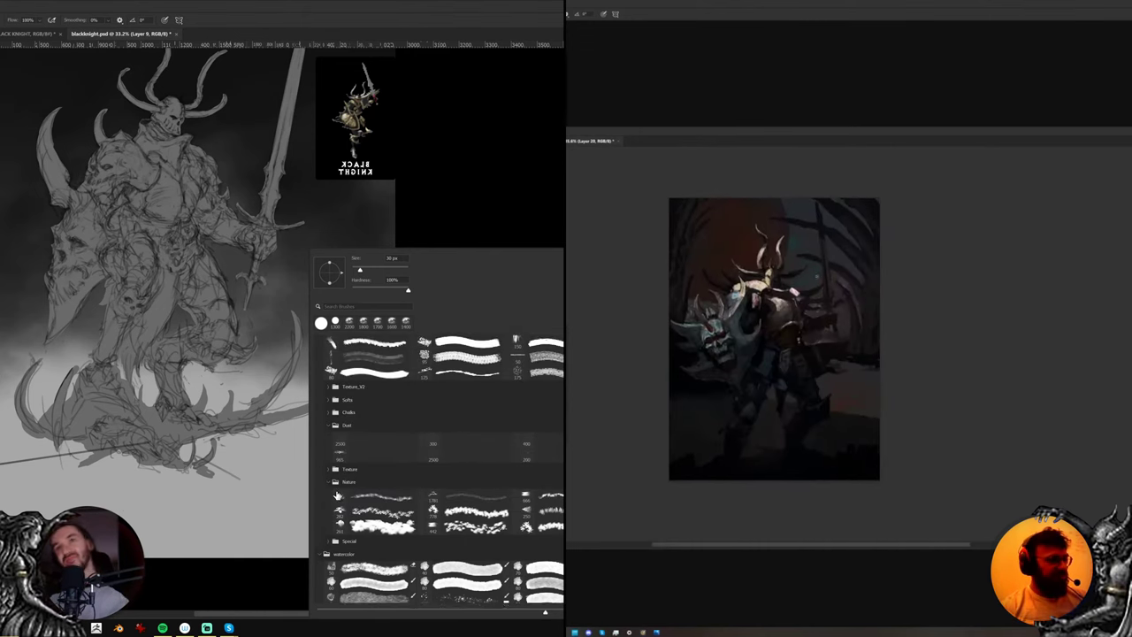
{"action": "scroll", "coordinate": [361, 545], "scroll_direction": "up", "scroll_amount": 2}
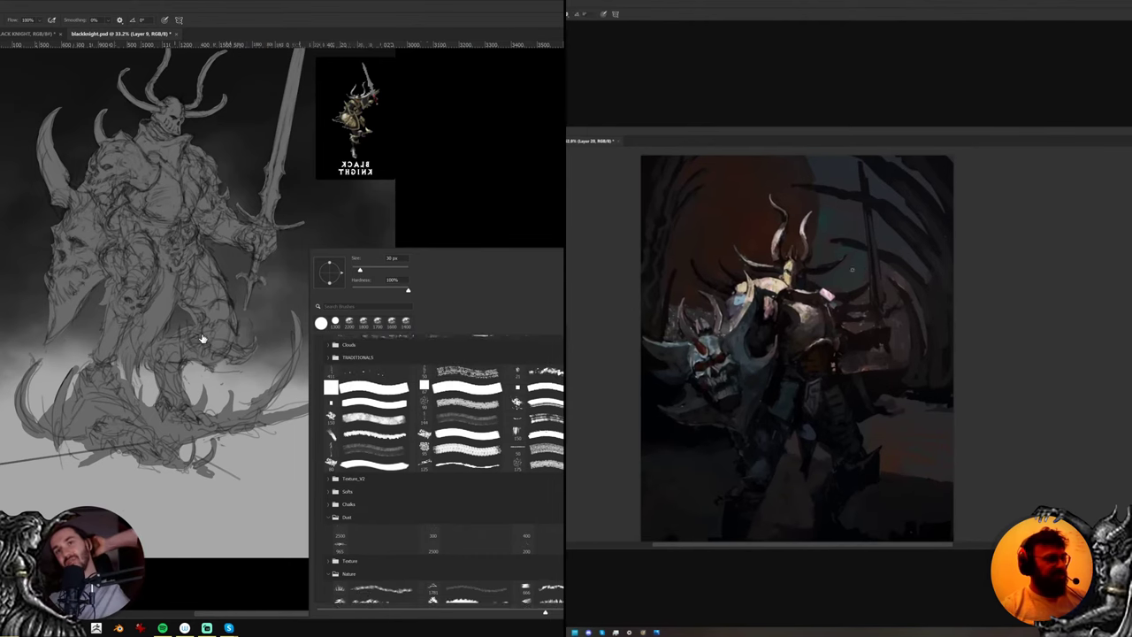
Show the Brush tool's presets again over the knight sketch and collapse the watercolor brush group
{"action": "left_click_drag", "start_coordinate": [202, 339], "coordinate": [203, 332]}
{"action": "right_click", "coordinate": [203, 332]}
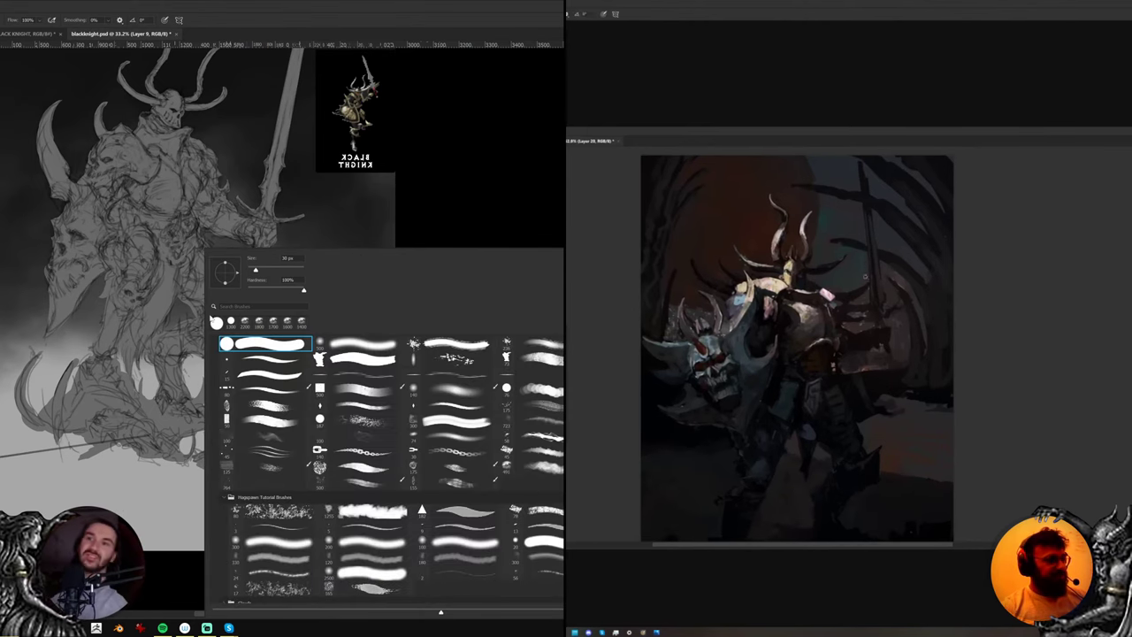
{"action": "scroll", "coordinate": [389, 442], "scroll_direction": "down", "scroll_amount": 8}
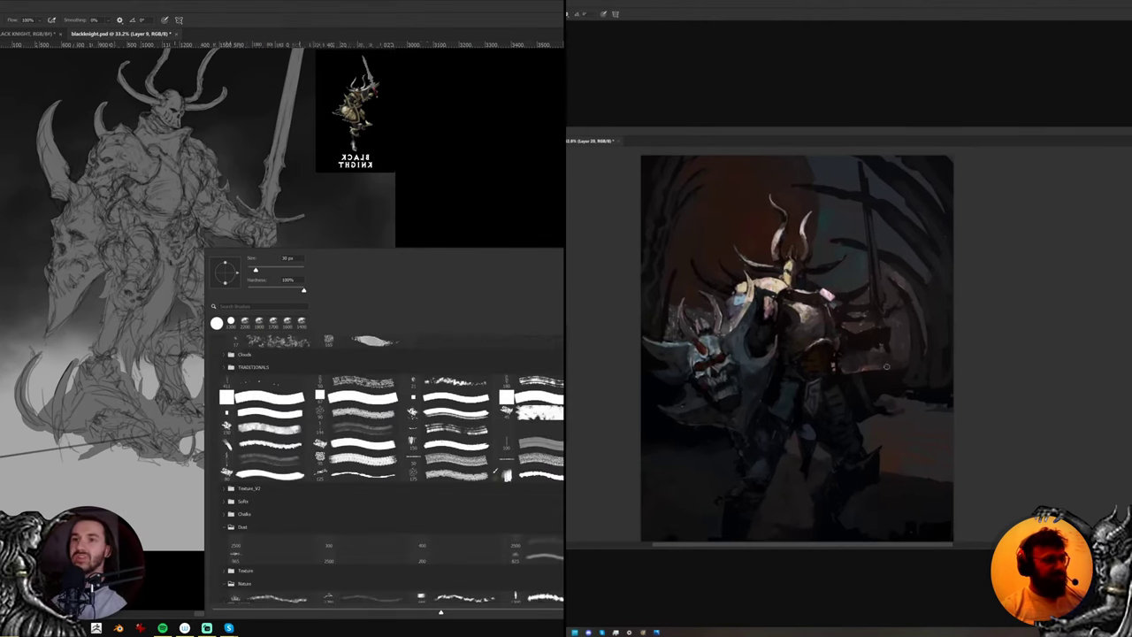
{"action": "scroll", "coordinate": [276, 487], "scroll_direction": "down", "scroll_amount": 5}
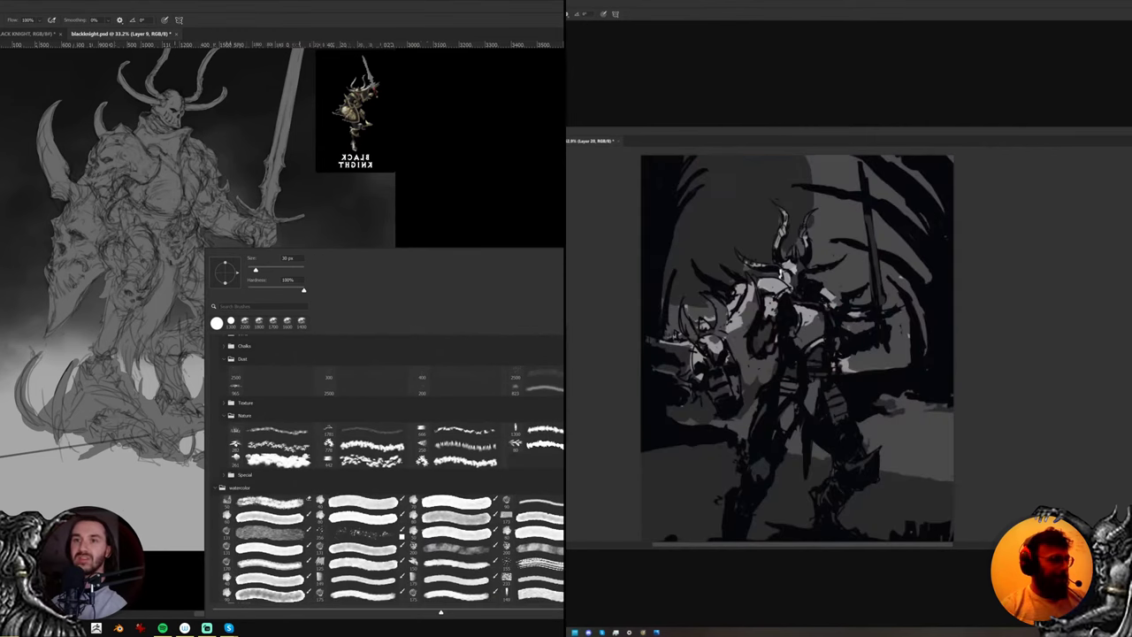
{"action": "left_click", "coordinate": [215, 489]}
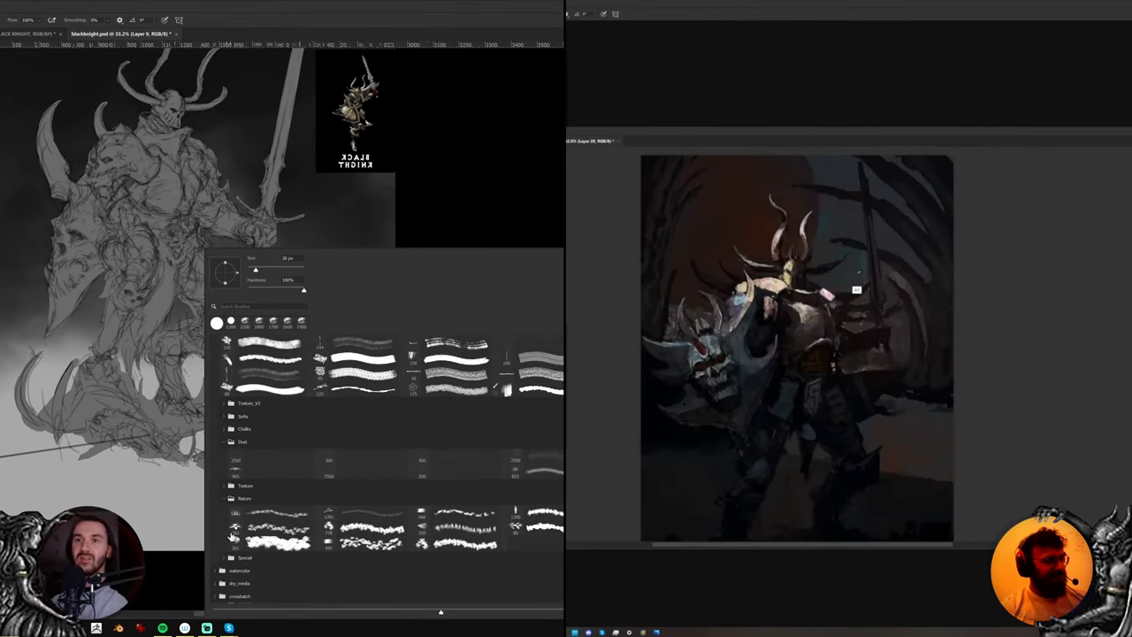
Stamp a block of parallel vertical lines over the knight's lower body with a brush from the Special brush group
{"action": "left_click", "coordinate": [223, 559]}
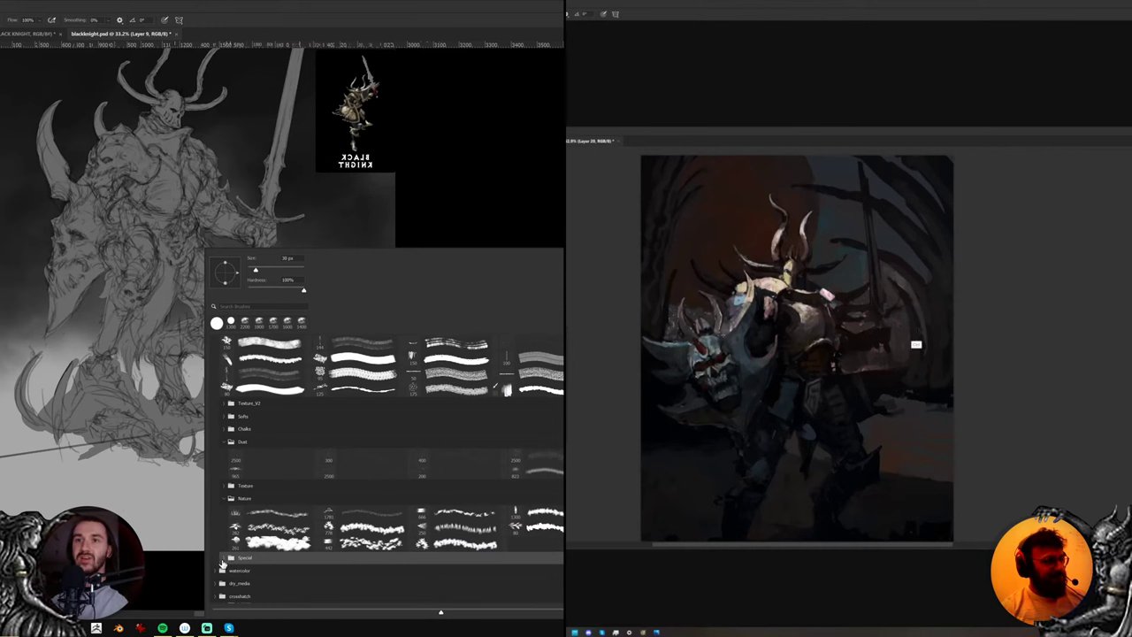
{"action": "left_click", "coordinate": [222, 559]}
{"action": "scroll", "coordinate": [414, 468], "scroll_direction": "down", "scroll_amount": 2}
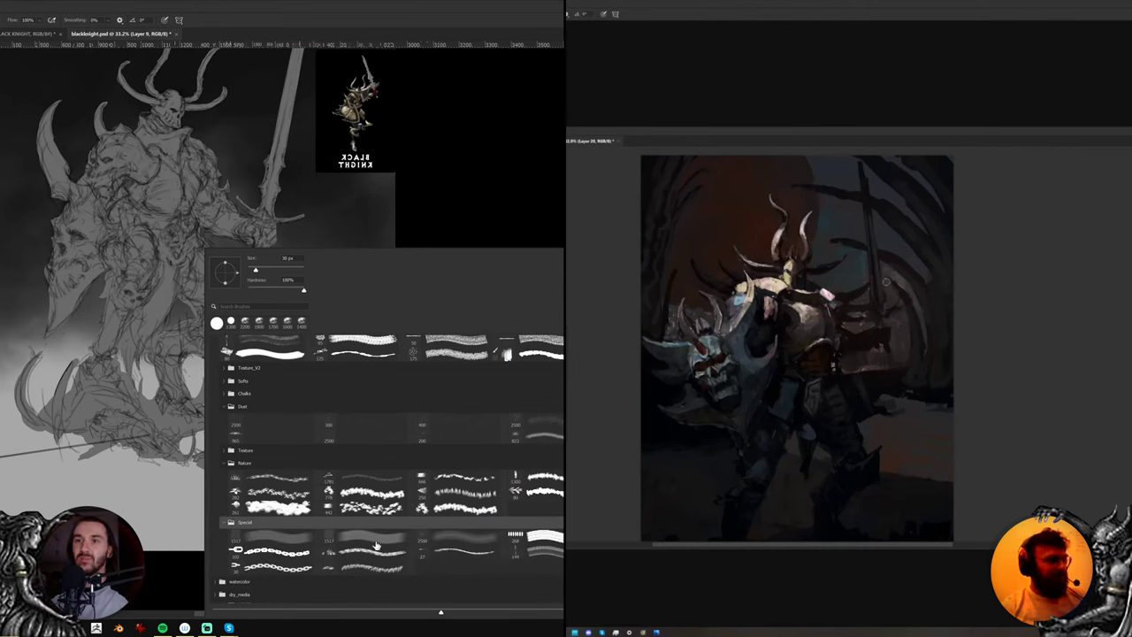
{"action": "left_click", "coordinate": [272, 537]}
{"action": "left_click", "coordinate": [119, 440]}
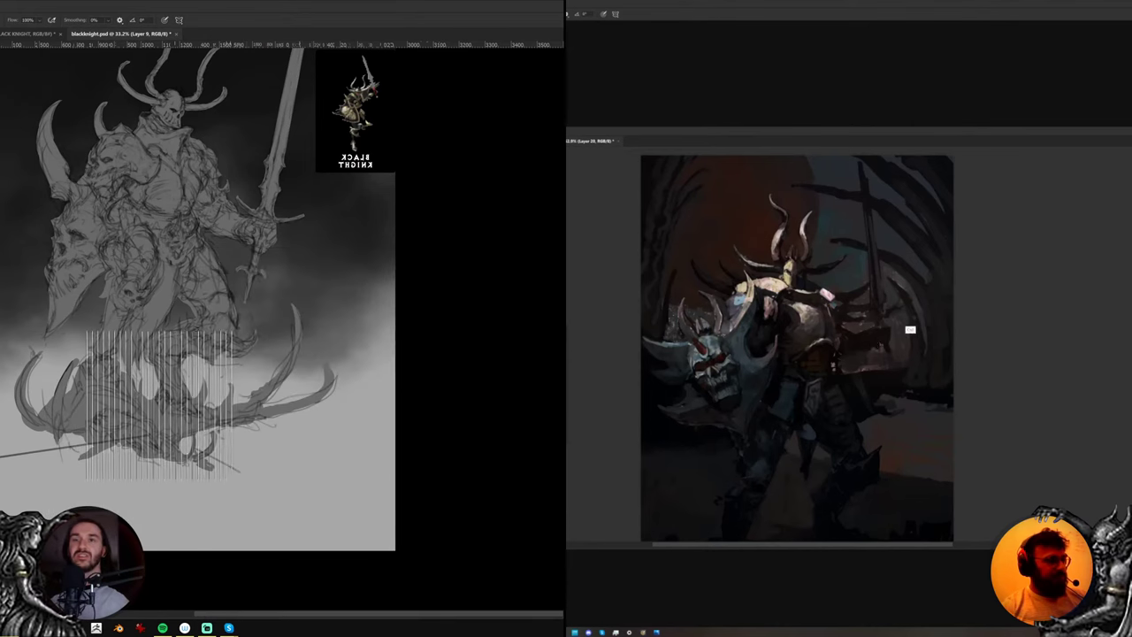
{"action": "left_click", "coordinate": [159, 405]}
Rotate the line block 90 degrees and enlarge it to span nearly the full width of the canvas
{"action": "key", "text": "ctrl+t"}
{"action": "left_click_drag", "start_coordinate": [268, 344], "coordinate": [379, 561]}
{"action": "mouse_move", "coordinate": [296, 520]}
{"action": "left_mouse_down"}
{"action": "mouse_move", "coordinate": [321, 539]}
{"action": "mouse_move", "coordinate": [345, 442]}
{"action": "left_mouse_up"}
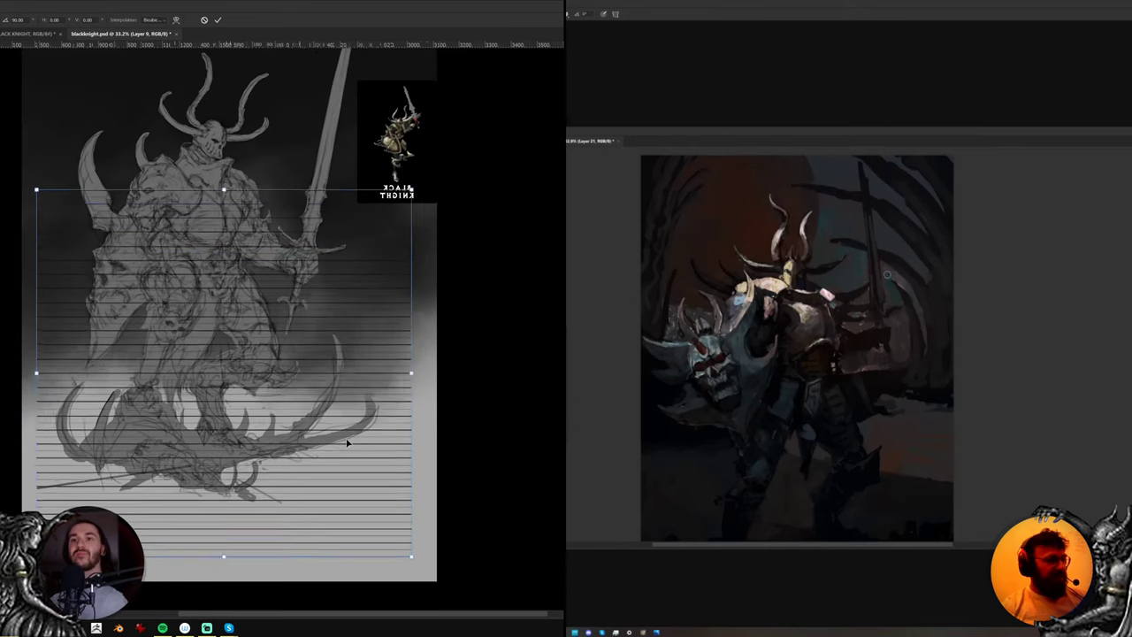
{"action": "key", "text": "Return"}
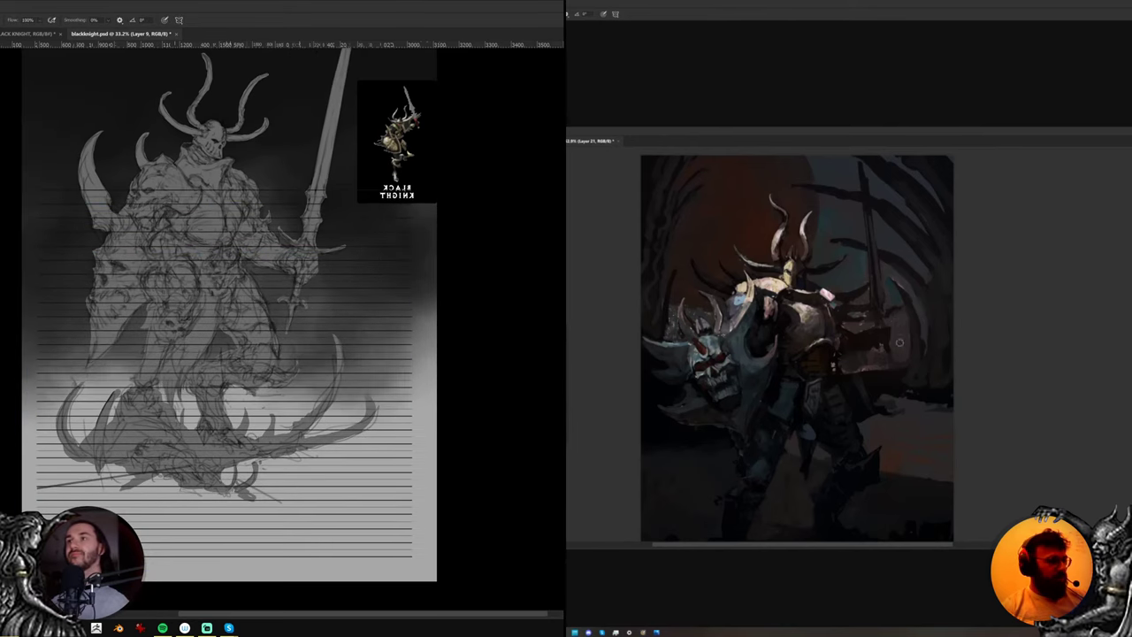
Distort the horizontal line block in perspective so its lines spread apart on the left and converge to the right
{"action": "key", "text": "ctrl+t"}
{"action": "left_click_drag", "start_coordinate": [224, 186], "coordinate": [224, 76]}
{"action": "left_click_drag", "start_coordinate": [36, 556], "coordinate": [37, 597]}
{"action": "left_click_drag", "start_coordinate": [412, 559], "coordinate": [409, 511]}
{"action": "left_click_drag", "start_coordinate": [213, 327], "coordinate": [214, 393]}
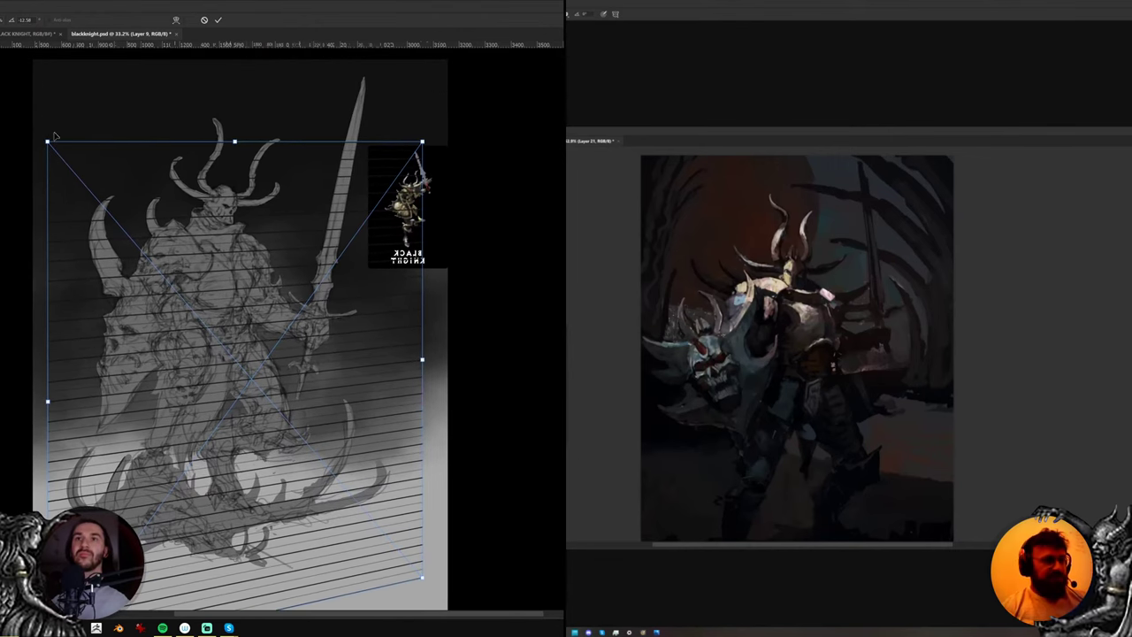
{"action": "mouse_move", "coordinate": [49, 143]}
{"action": "left_mouse_down"}
{"action": "mouse_move", "coordinate": [88, 49]}
{"action": "mouse_move", "coordinate": [102, 81]}
{"action": "left_mouse_up"}
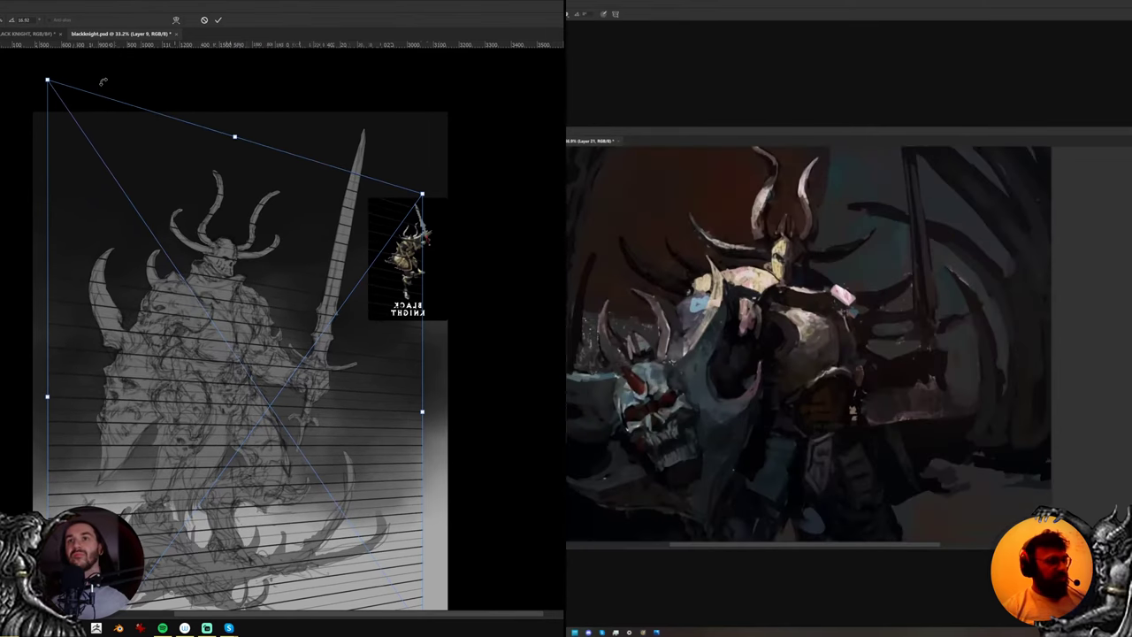
{"action": "key", "text": "Return"}
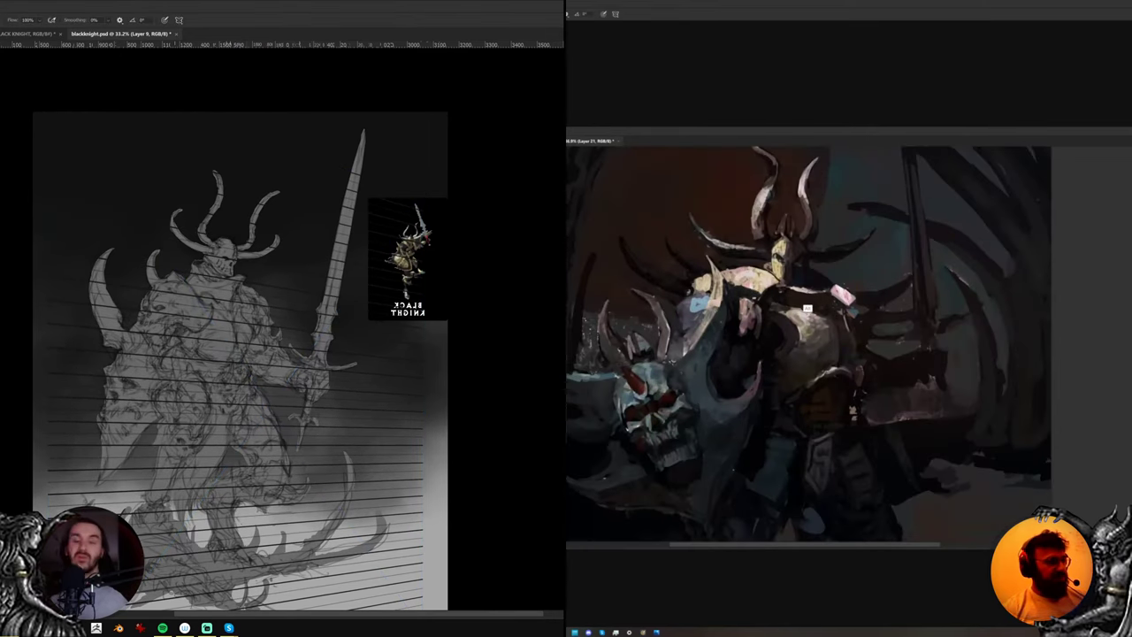
{"action": "key", "text": "ctrl+u"}
{"action": "left_click_drag", "start_coordinate": [319, 253], "coordinate": [401, 248]}
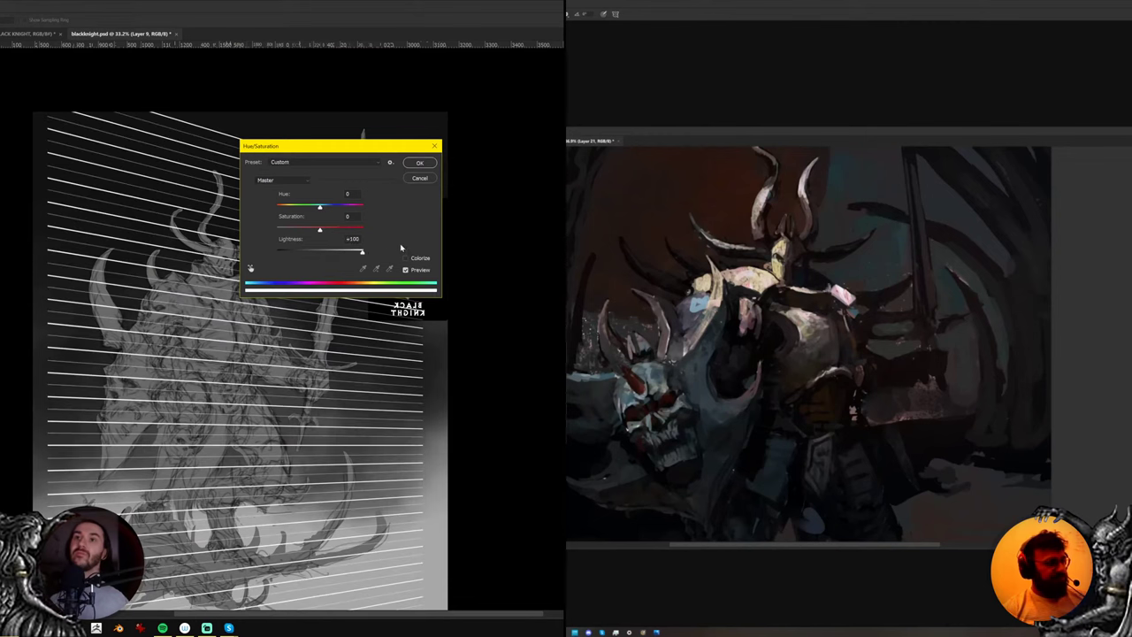
{"action": "left_click", "coordinate": [426, 179]}
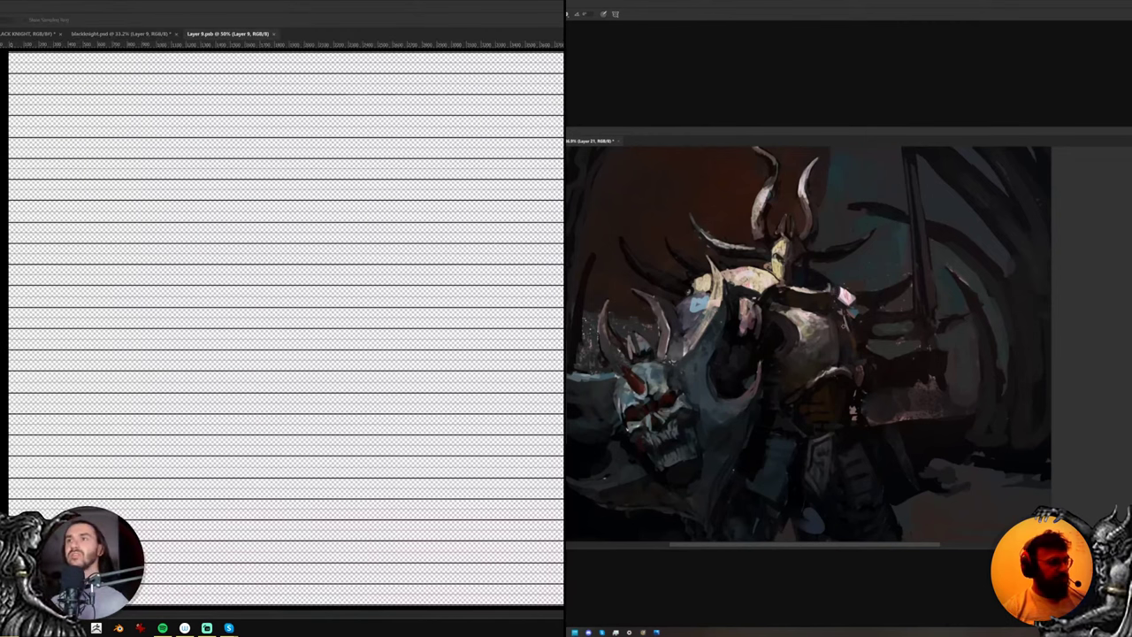
Lighten the lines to white inside the Layer 9 smart object and close its document with the change saved
{"action": "left_click_drag", "start_coordinate": [563, 169], "coordinate": [532, 168]}
{"action": "key", "text": "Return"}
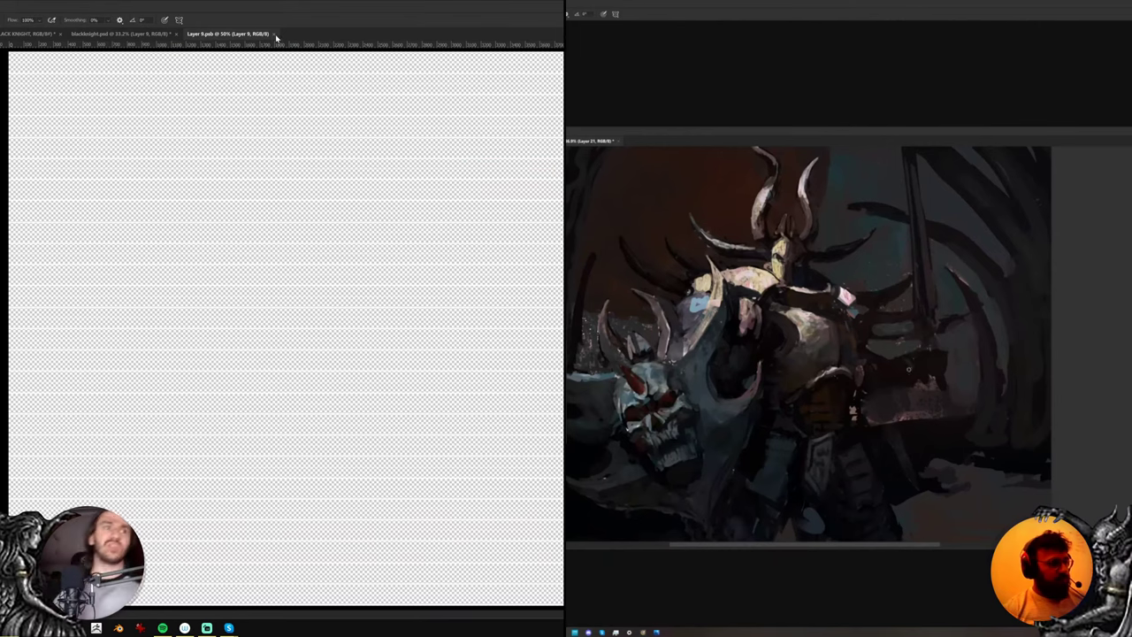
{"action": "left_click", "coordinate": [274, 34]}
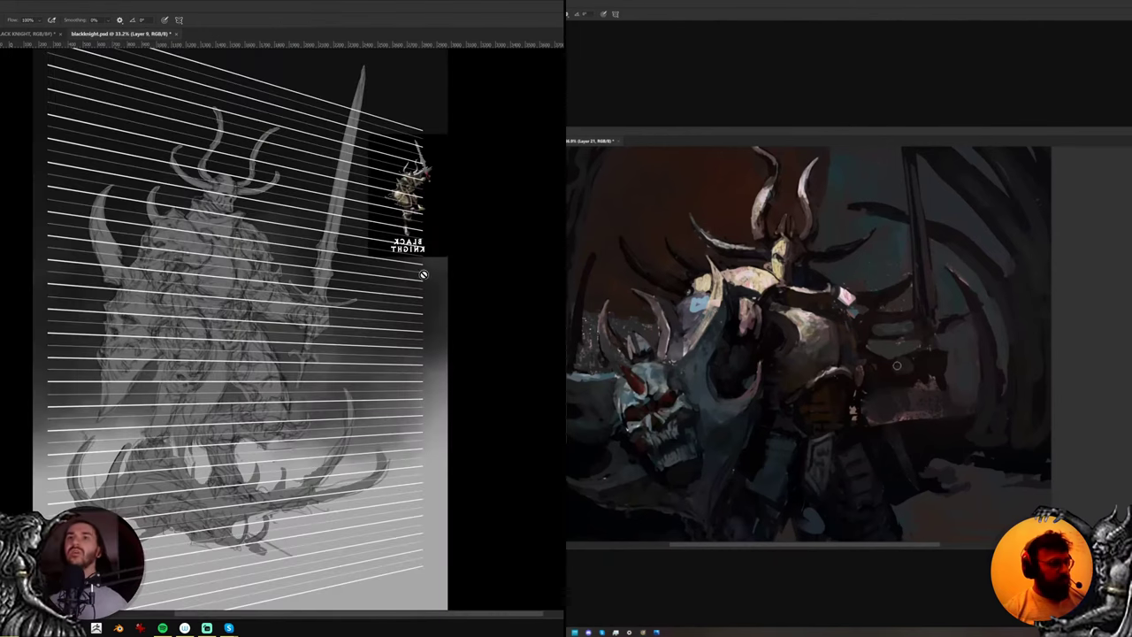
Lower both upper corners of the white line grid slightly to refine its perspective
{"action": "key", "text": "ctrl+t"}
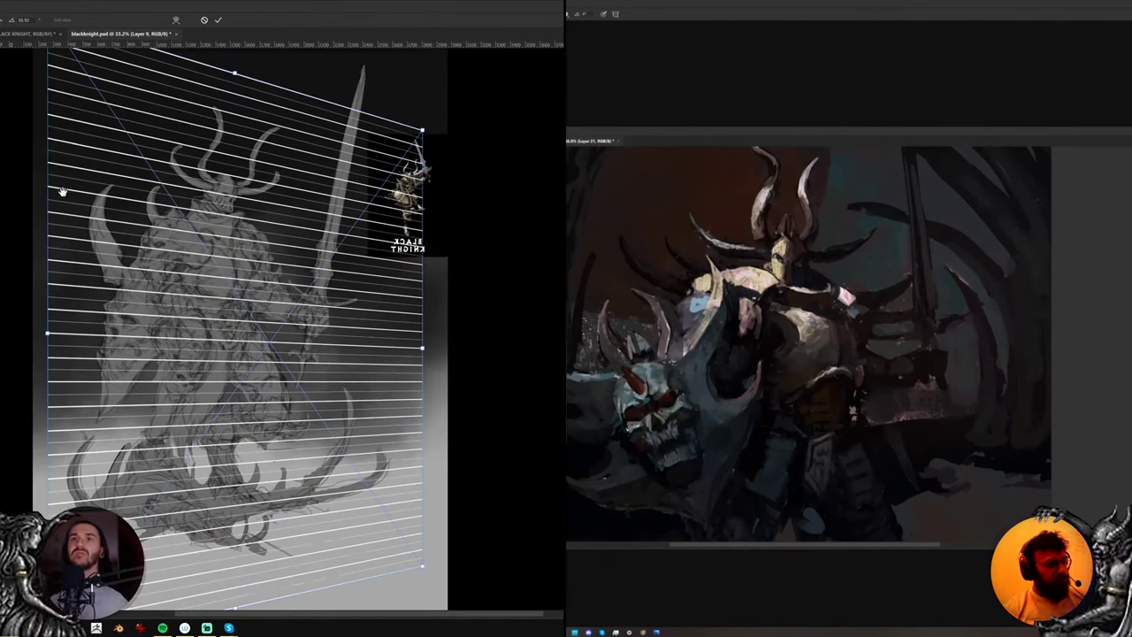
{"action": "left_click_drag", "start_coordinate": [53, 146], "coordinate": [101, 241]}
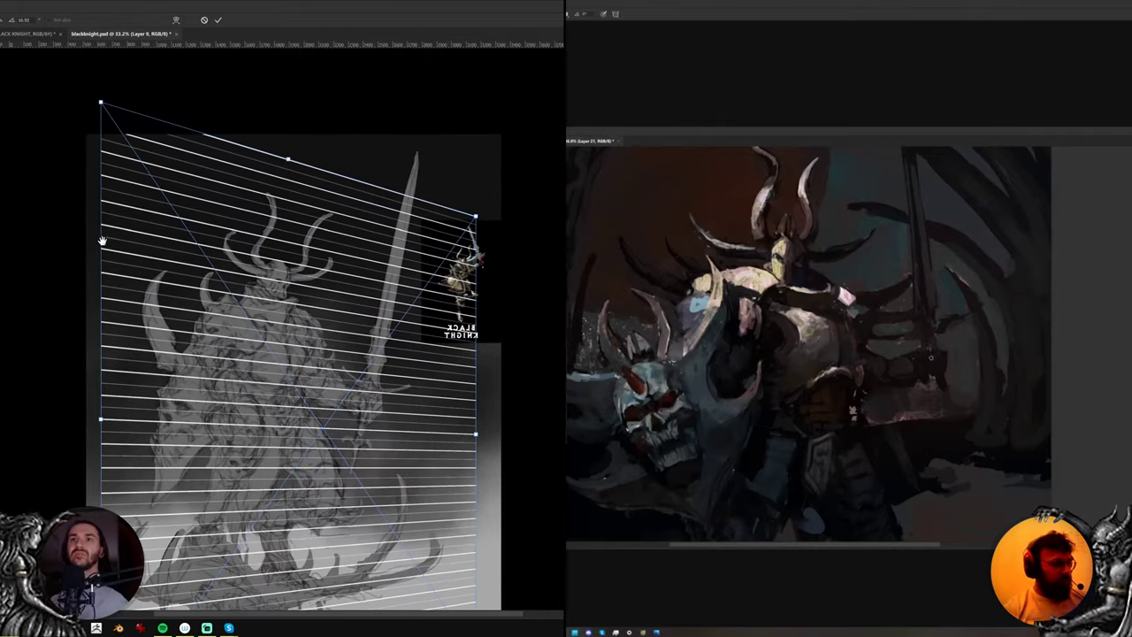
{"action": "left_click_drag", "start_coordinate": [102, 105], "coordinate": [102, 111]}
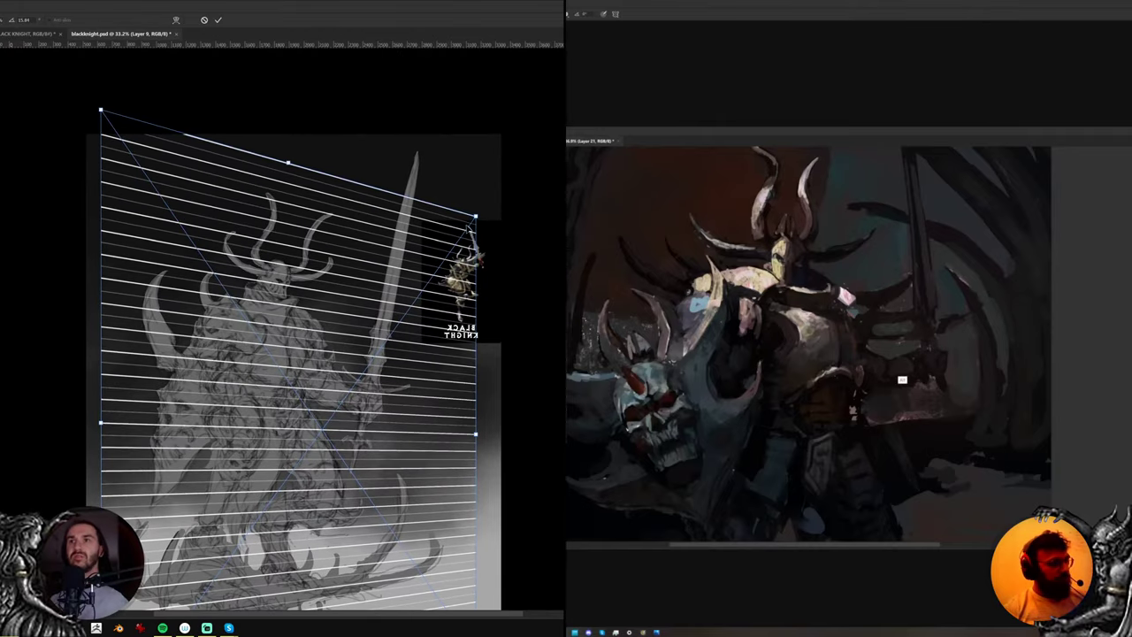
{"action": "left_click_drag", "start_coordinate": [478, 217], "coordinate": [476, 237]}
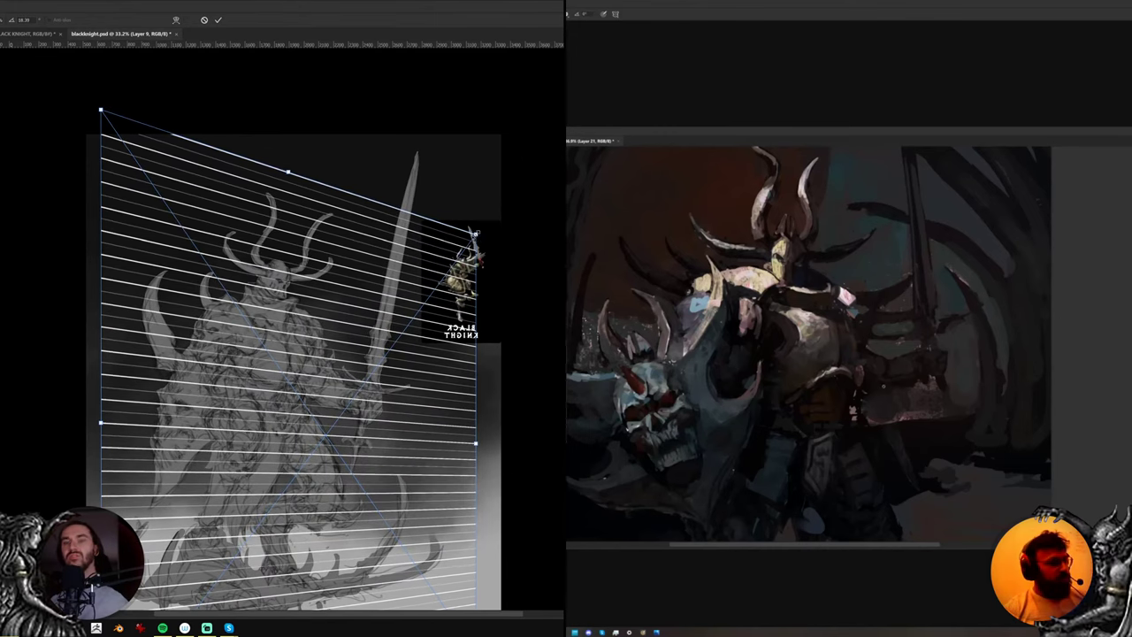
{"action": "key", "text": "Return"}
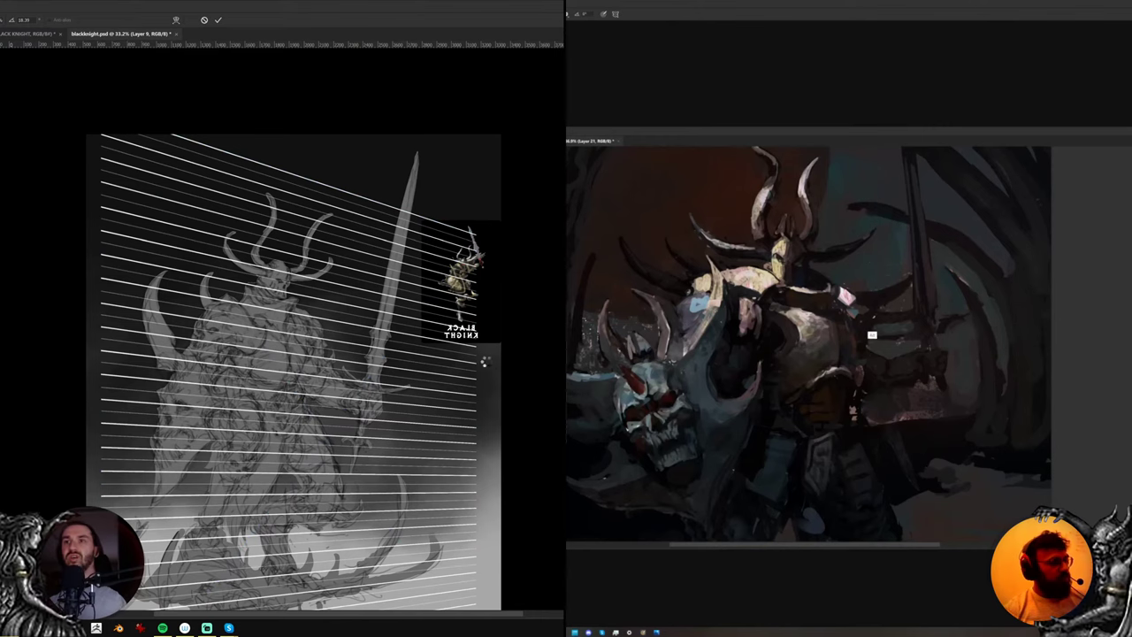
Pull the line grid's lower-left corner farther down and apply the transform
{"action": "left_click_drag", "start_coordinate": [476, 412], "coordinate": [467, 300]}
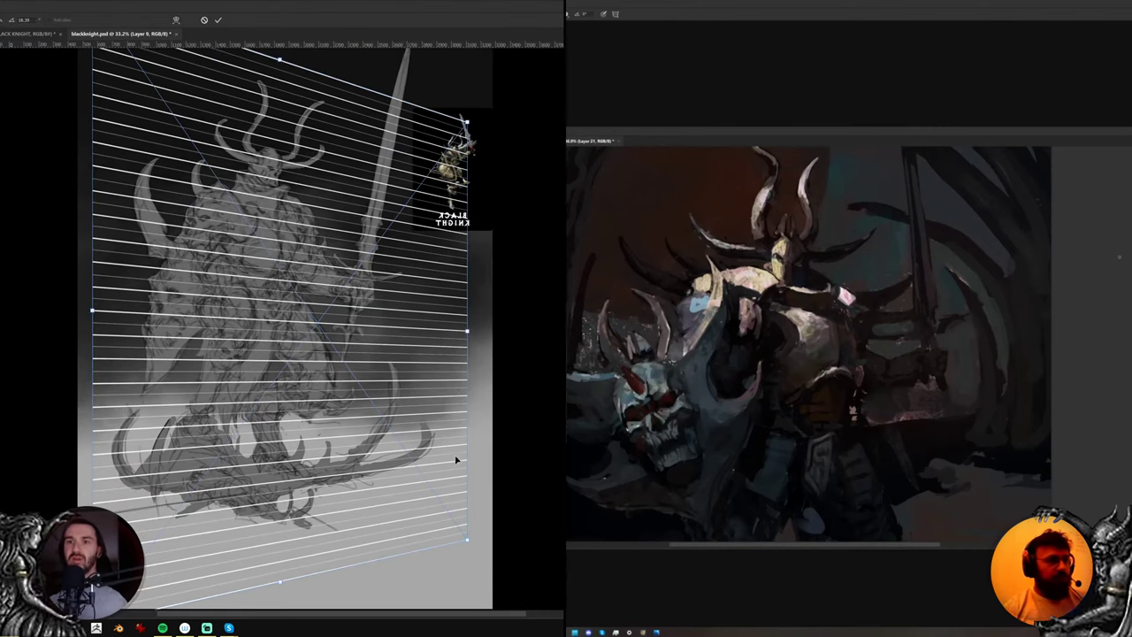
{"action": "left_click_drag", "start_coordinate": [457, 460], "coordinate": [455, 429]}
{"action": "left_click_drag", "start_coordinate": [207, 510], "coordinate": [197, 385]}
{"action": "left_click_drag", "start_coordinate": [84, 473], "coordinate": [85, 499]}
{"action": "left_click_drag", "start_coordinate": [159, 376], "coordinate": [160, 383]}
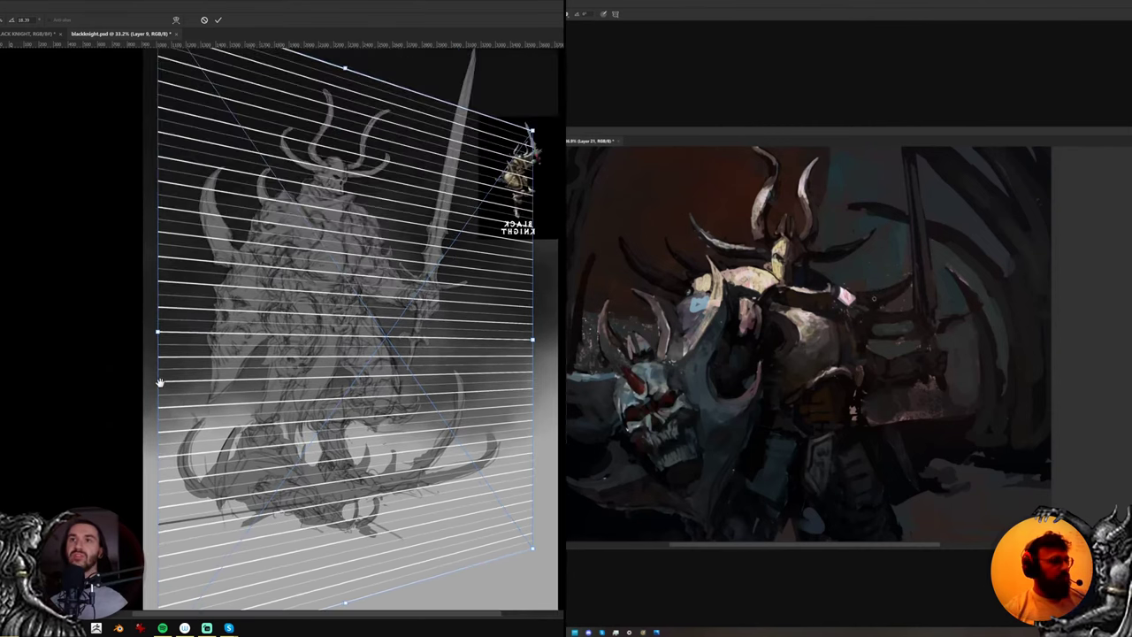
{"action": "left_click_drag", "start_coordinate": [264, 348], "coordinate": [252, 361]}
{"action": "left_click_drag", "start_coordinate": [753, 327], "coordinate": [768, 327]}
{"action": "key", "text": "Return"}
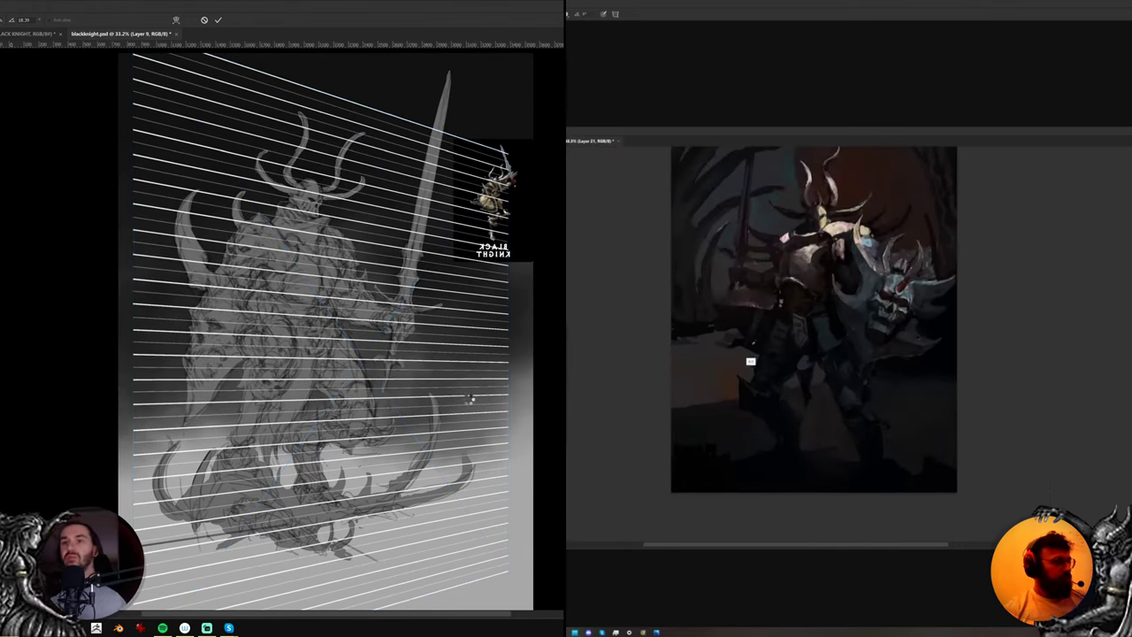
Try nudging the line grid's lower-right corner slightly downward
{"action": "left_click_drag", "start_coordinate": [480, 422], "coordinate": [470, 374]}
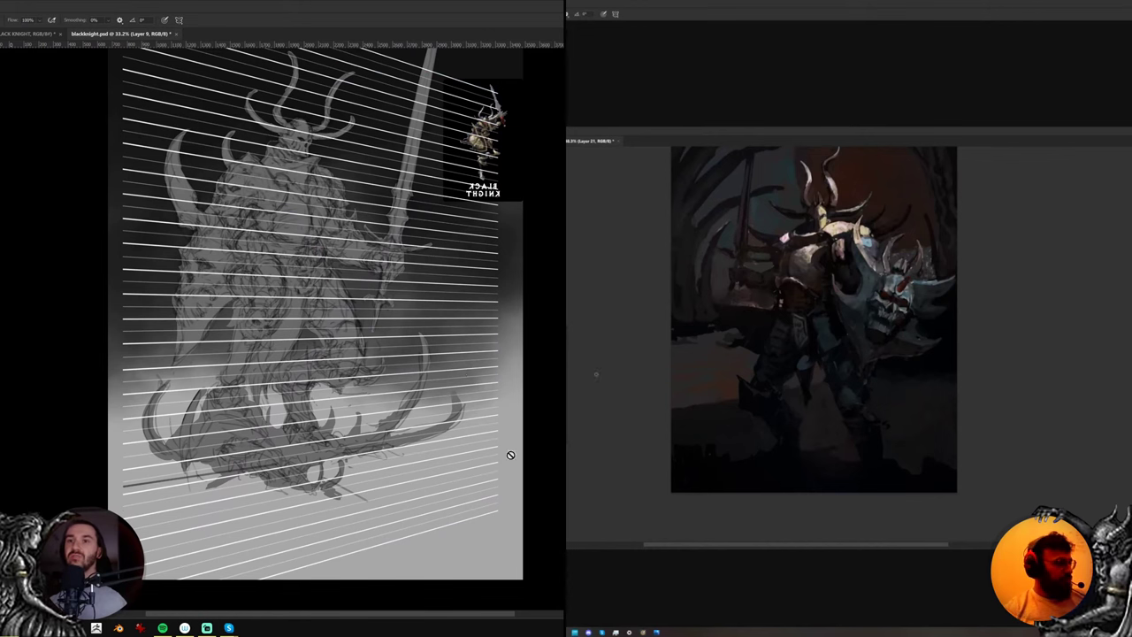
{"action": "key", "text": "ctrl+t"}
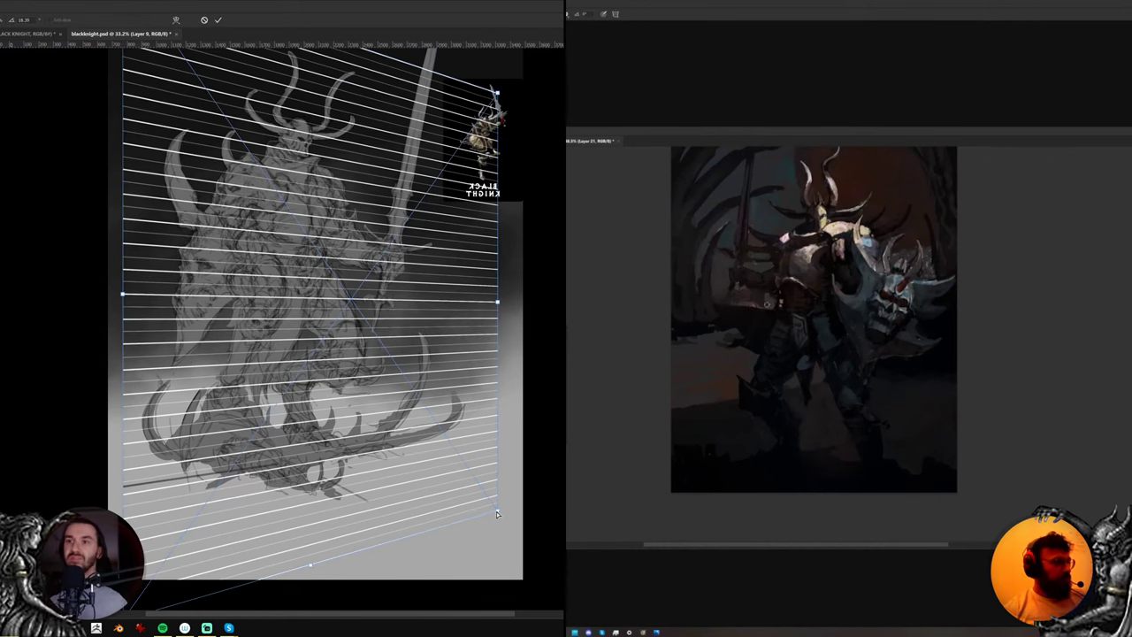
{"action": "left_click_drag", "start_coordinate": [496, 511], "coordinate": [500, 514]}
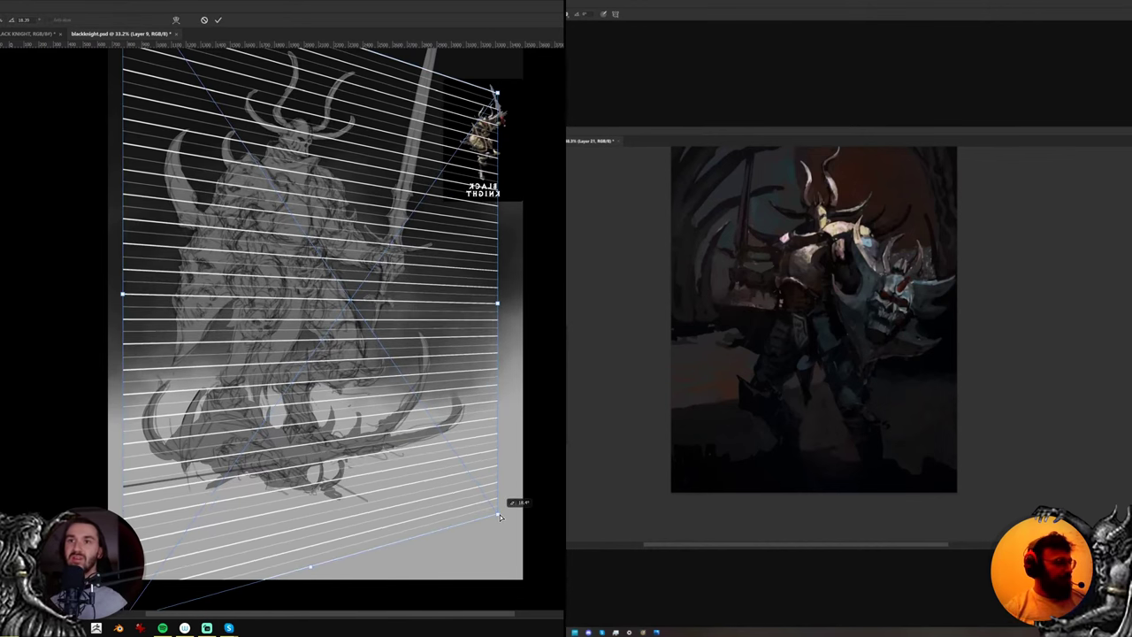
{"action": "key", "text": "Return"}
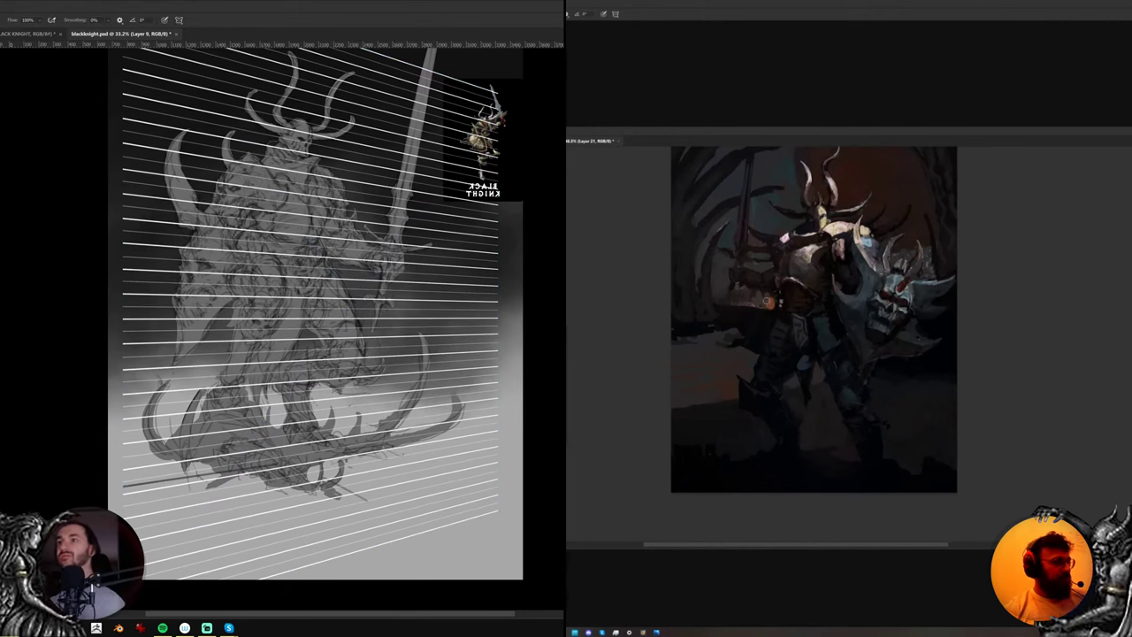
Duplicate the line grid layer and flip the copy horizontally to form a crossing perspective grid
{"action": "key", "text": "ctrl+j"}
{"action": "key", "text": "ctrl+t"}
{"action": "right_click", "coordinate": [381, 342]}
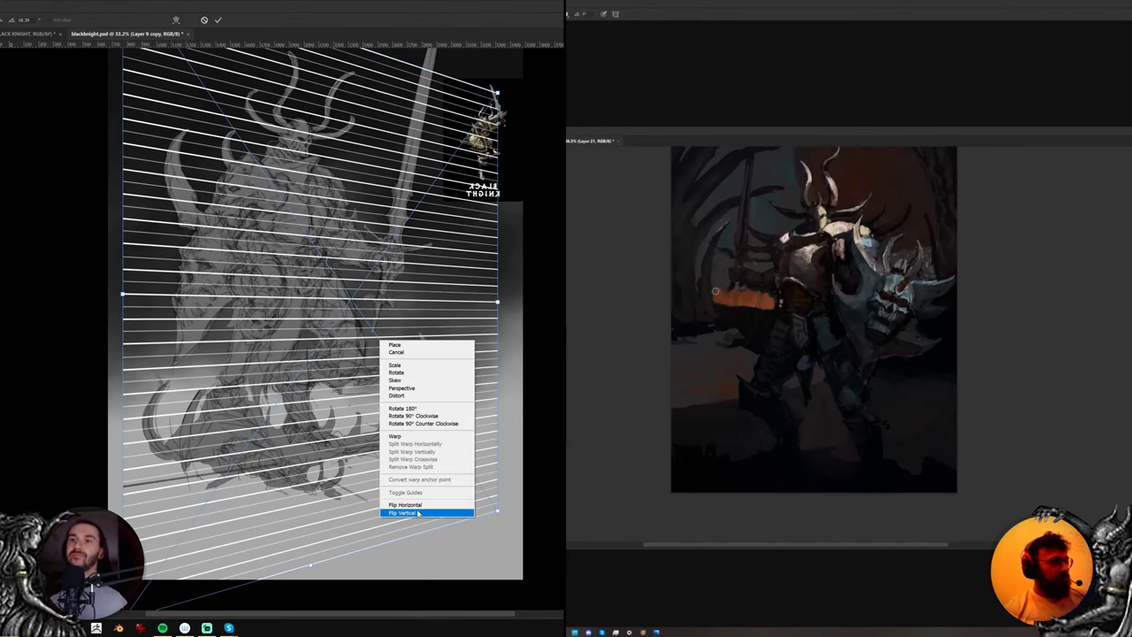
{"action": "left_click", "coordinate": [416, 511]}
{"action": "right_click", "coordinate": [369, 427]}
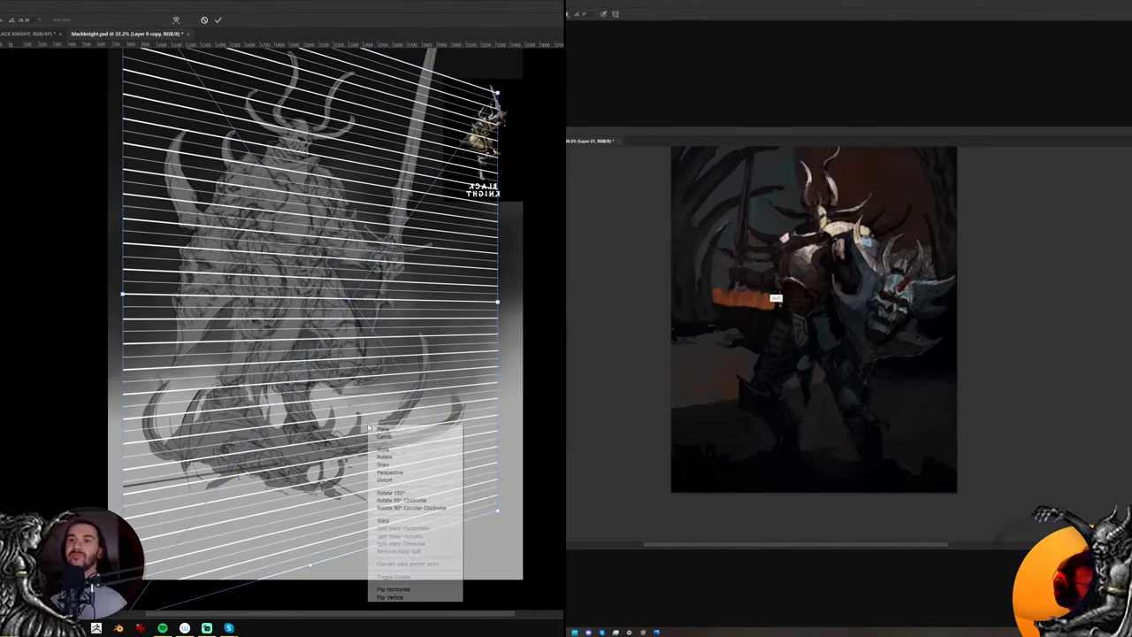
{"action": "left_click", "coordinate": [412, 589]}
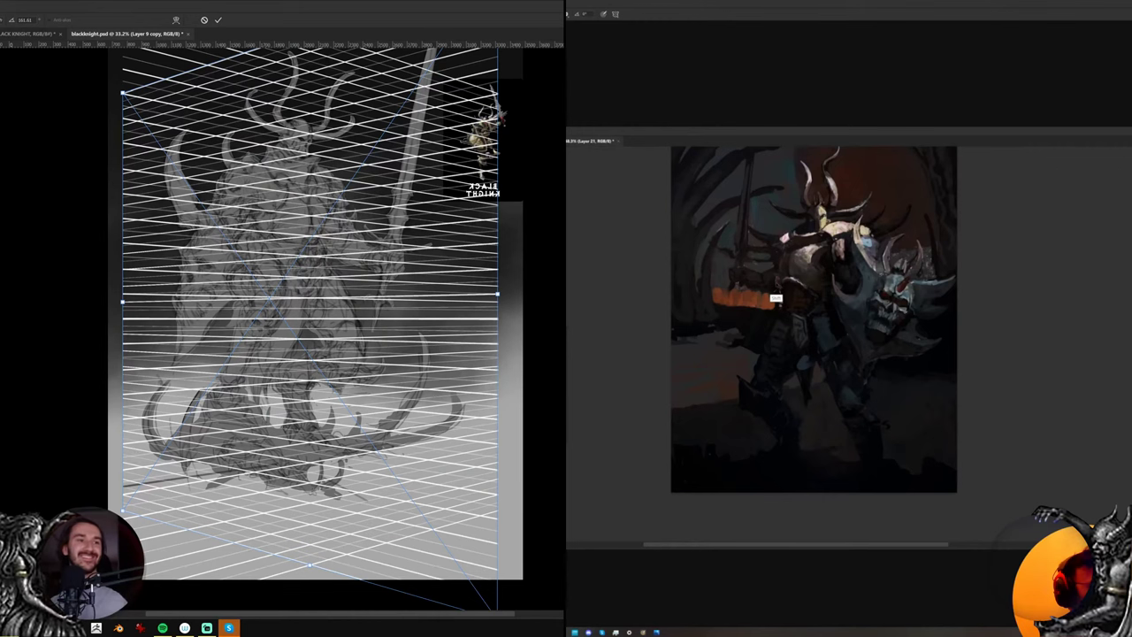
Switch to Skype, start a video call with the contact, and minimize the call window
{"action": "left_click", "coordinate": [229, 628]}
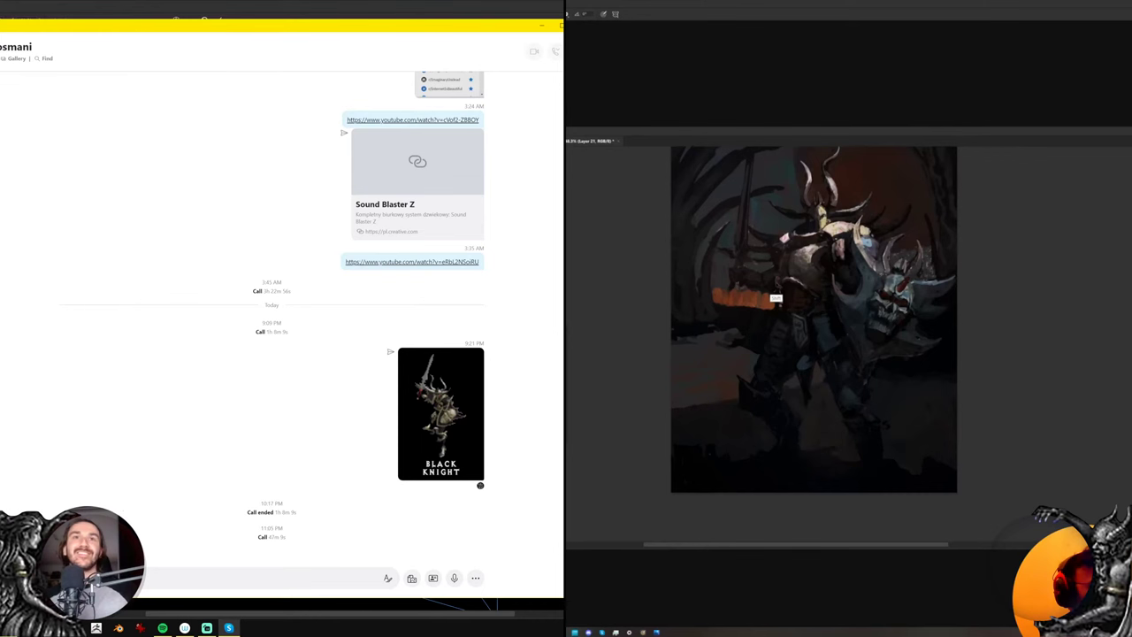
{"action": "left_click", "coordinate": [534, 52]}
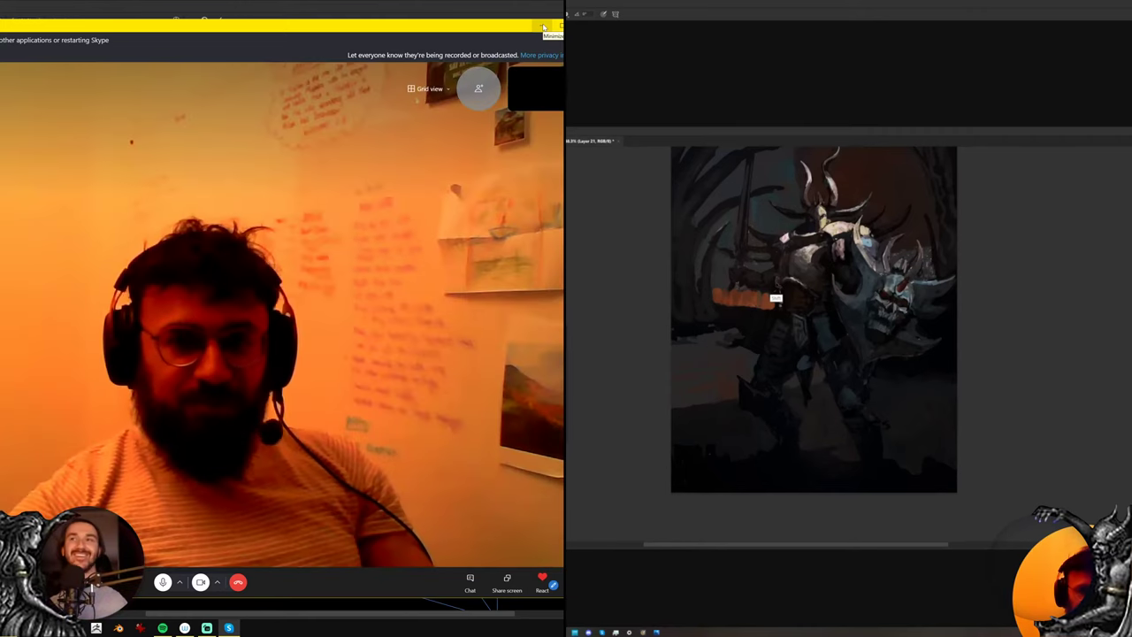
{"action": "left_click", "coordinate": [544, 28]}
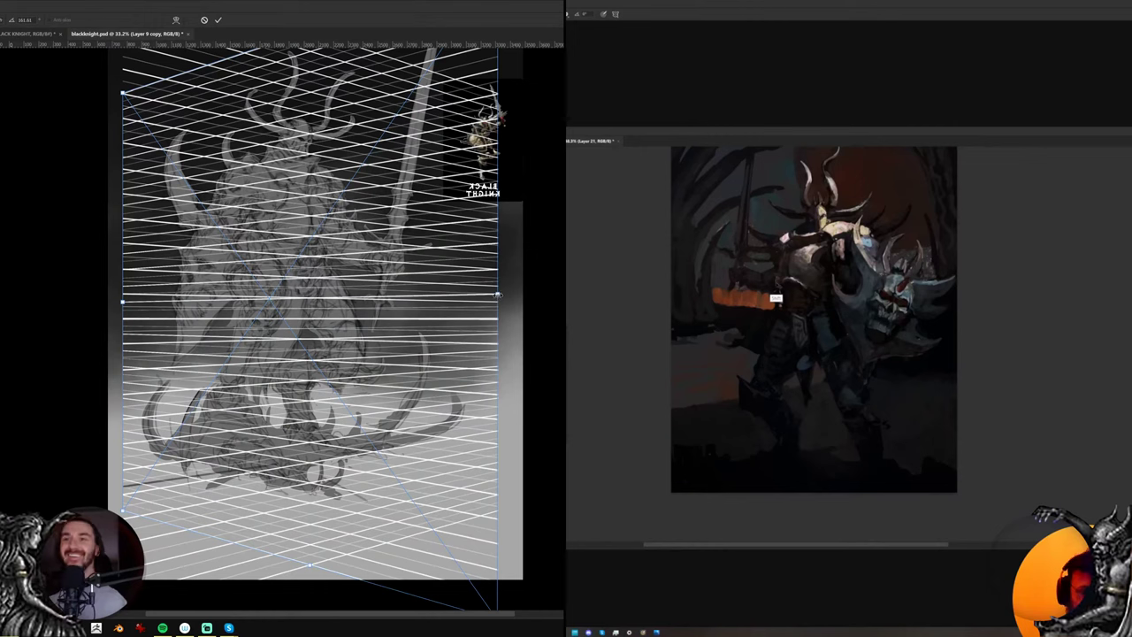
Narrow the flipped line grid horizontally around its centre and apply the transform
{"action": "left_click_drag", "start_coordinate": [498, 294], "coordinate": [449, 302]}
{"action": "key", "text": "Return"}
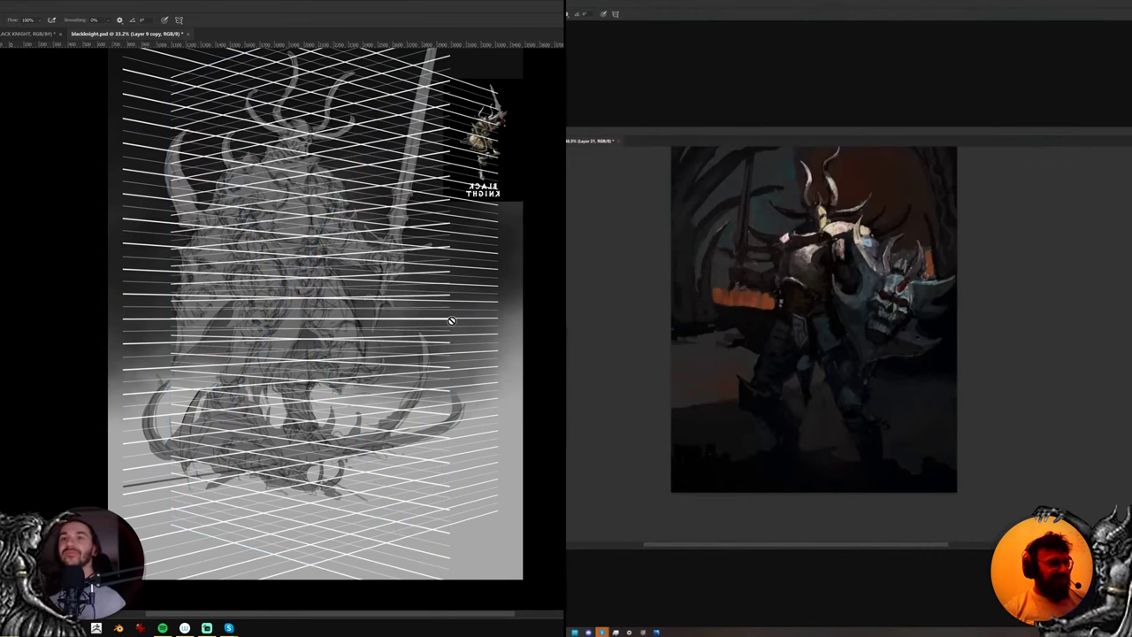
{"action": "left_click_drag", "start_coordinate": [368, 320], "coordinate": [342, 318]}
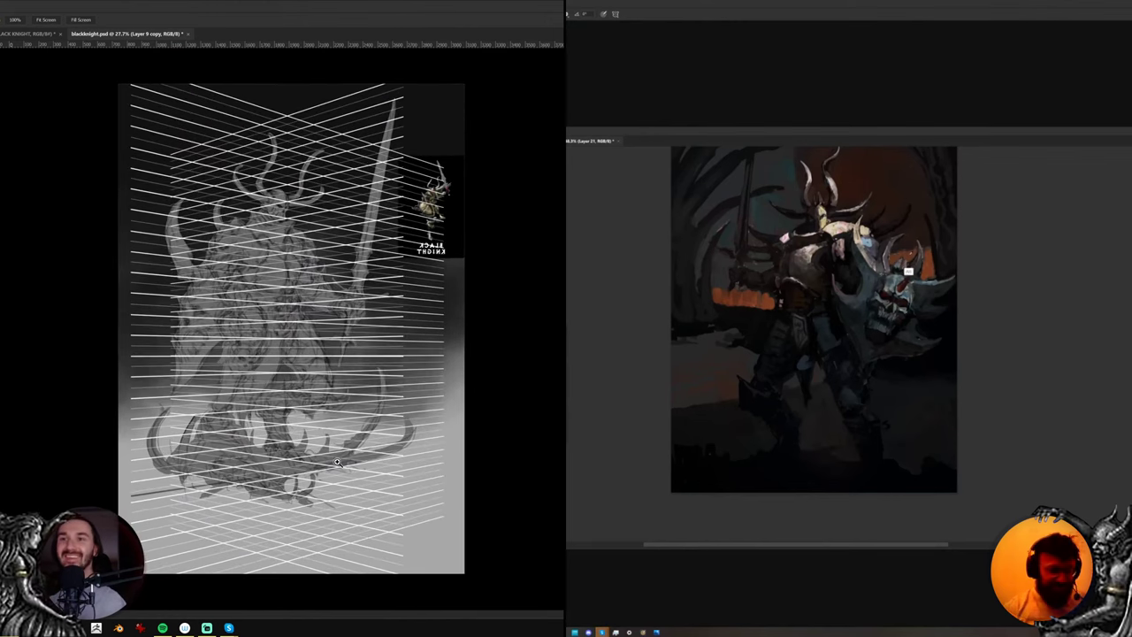
Try moving the flipped line grid down and to the right
{"action": "key", "text": "v"}
{"action": "mouse_move", "coordinate": [344, 434]}
{"action": "left_mouse_down"}
{"action": "mouse_move", "coordinate": [571, 433]}
{"action": "mouse_move", "coordinate": [409, 472]}
{"action": "left_mouse_up"}
{"action": "key", "text": "ctrl+z"}
Show the stone tile floor on Layer 8 beneath the knight and bring that layer to the front
{"action": "left_click", "coordinate": [715, 276], "text": "alt"}
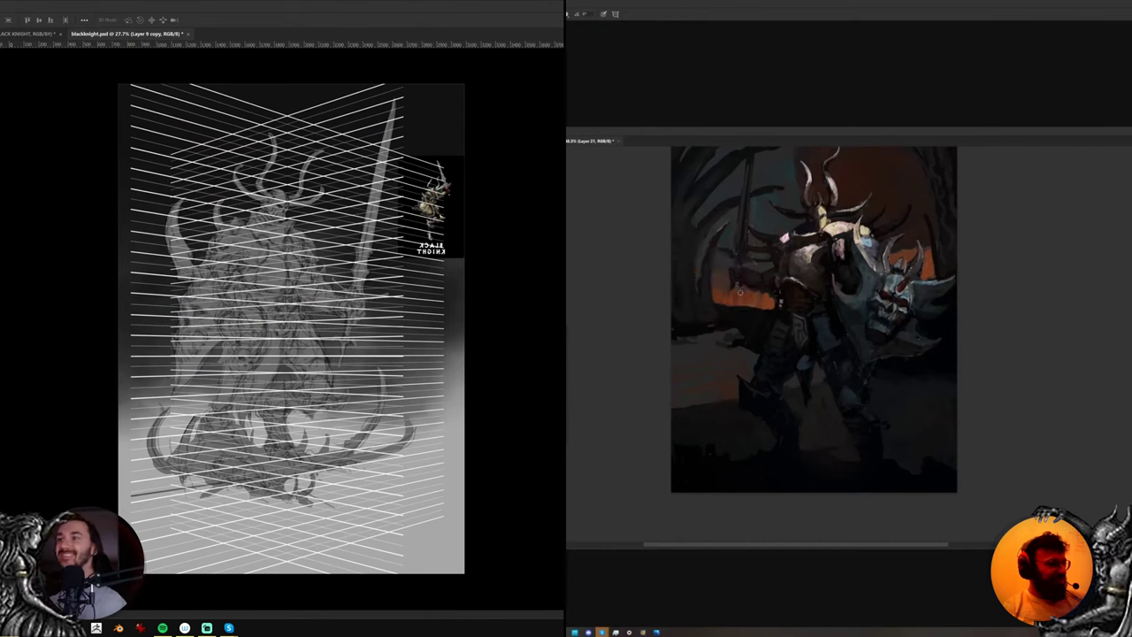
{"action": "key", "text": "ctrl+shift+z"}
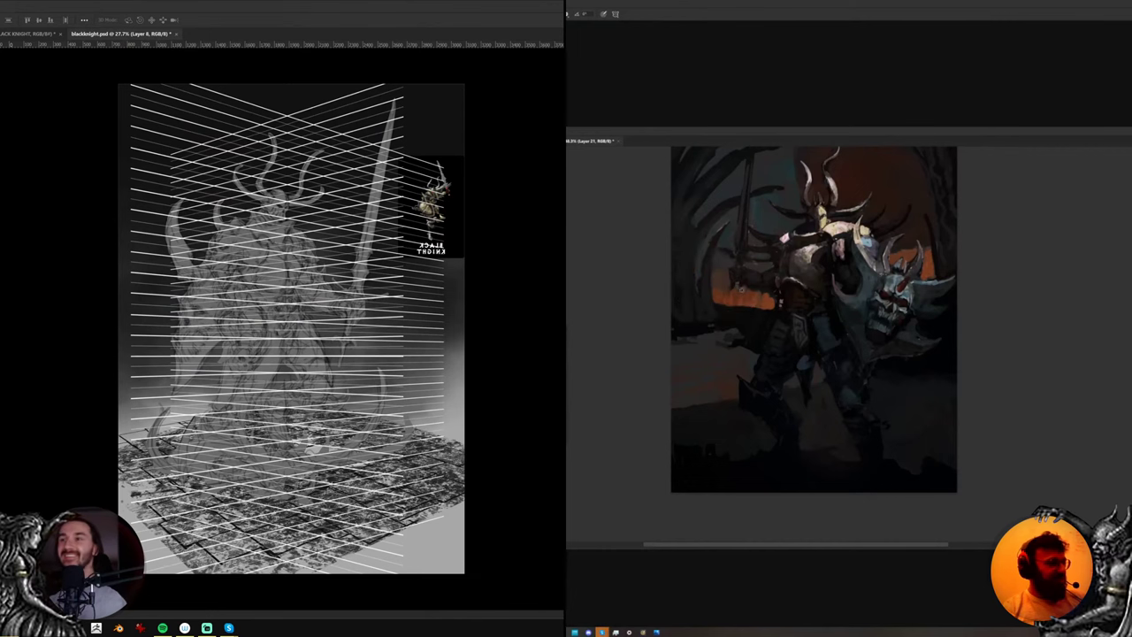
{"action": "key", "text": "ctrl+shift+]"}
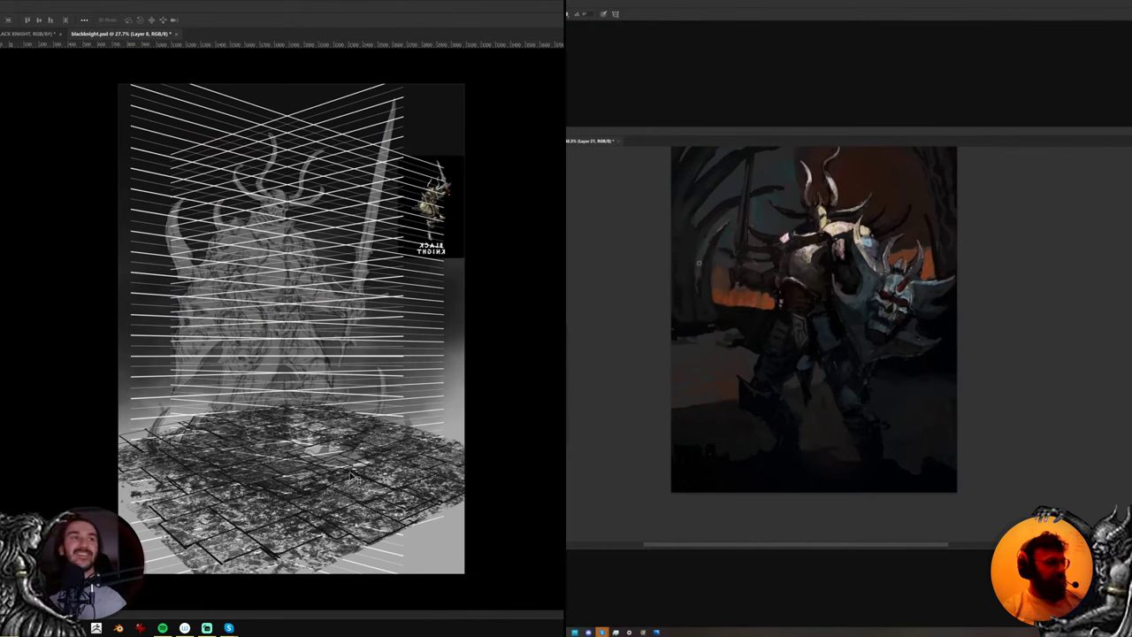
{"action": "left_click", "coordinate": [720, 295], "text": "alt"}
{"action": "left_click", "coordinate": [335, 482], "text": "ctrl"}
{"action": "left_click_drag", "start_coordinate": [760, 275], "coordinate": [735, 261]}
{"action": "left_click_drag", "start_coordinate": [324, 460], "coordinate": [328, 433]}
{"action": "key", "text": "ctrl+t"}
{"action": "left_click_drag", "start_coordinate": [299, 353], "coordinate": [301, 402]}
{"action": "key", "text": "Escape"}
Flatten the stone floor vertically and shift its back corner so its far edges follow the perspective lines
{"action": "key", "text": "ctrl+t"}
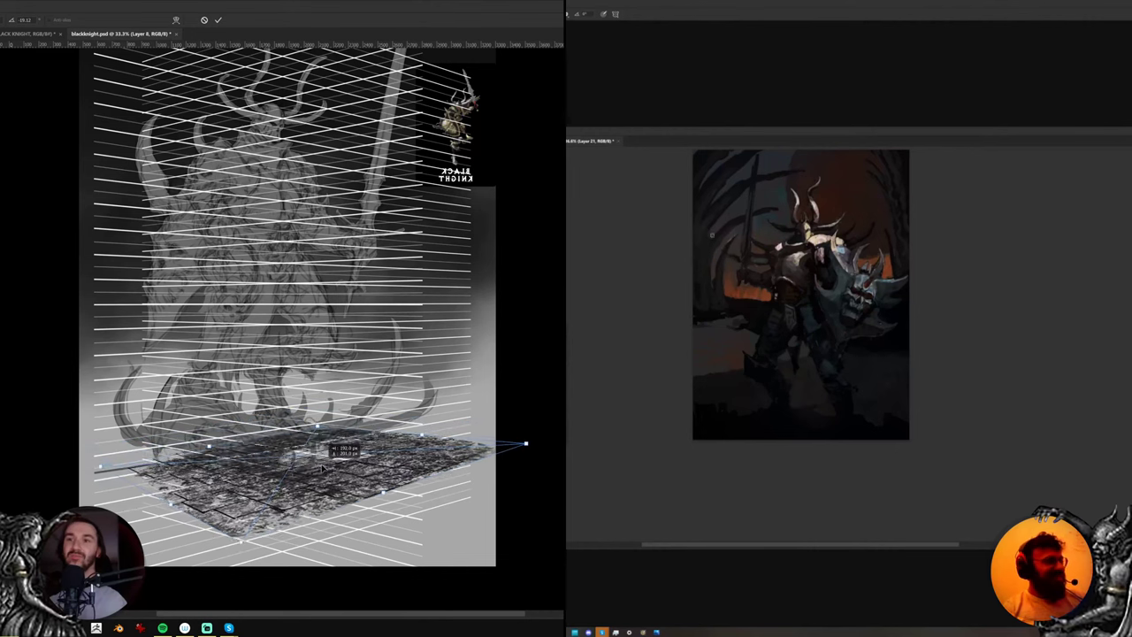
{"action": "left_click", "coordinate": [728, 219], "text": "alt"}
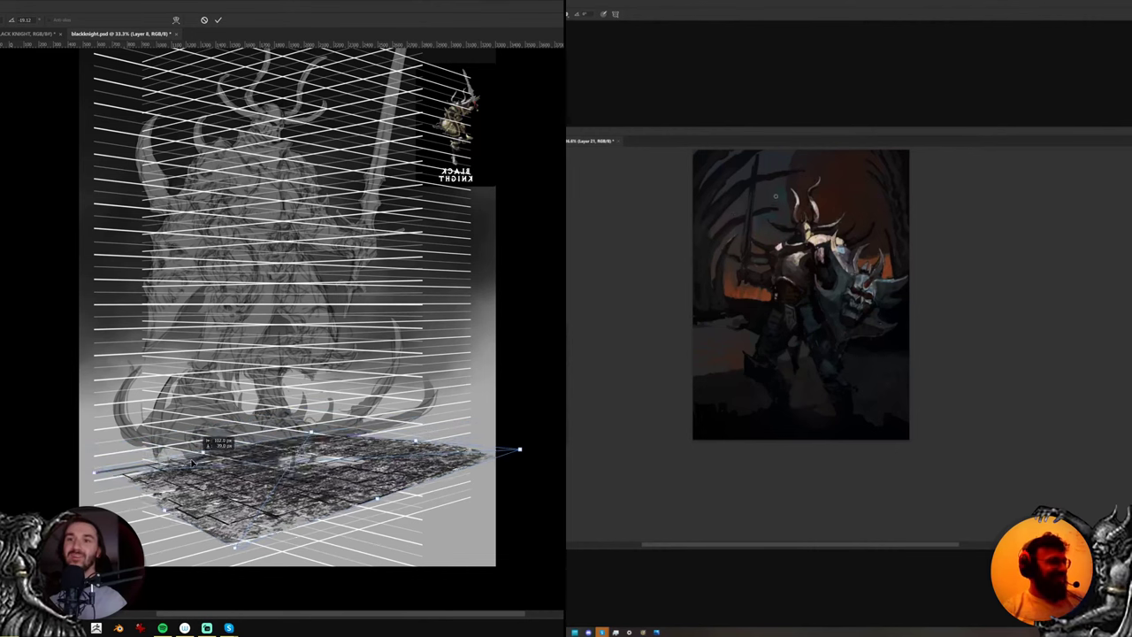
{"action": "left_click_drag", "start_coordinate": [216, 461], "coordinate": [217, 449]}
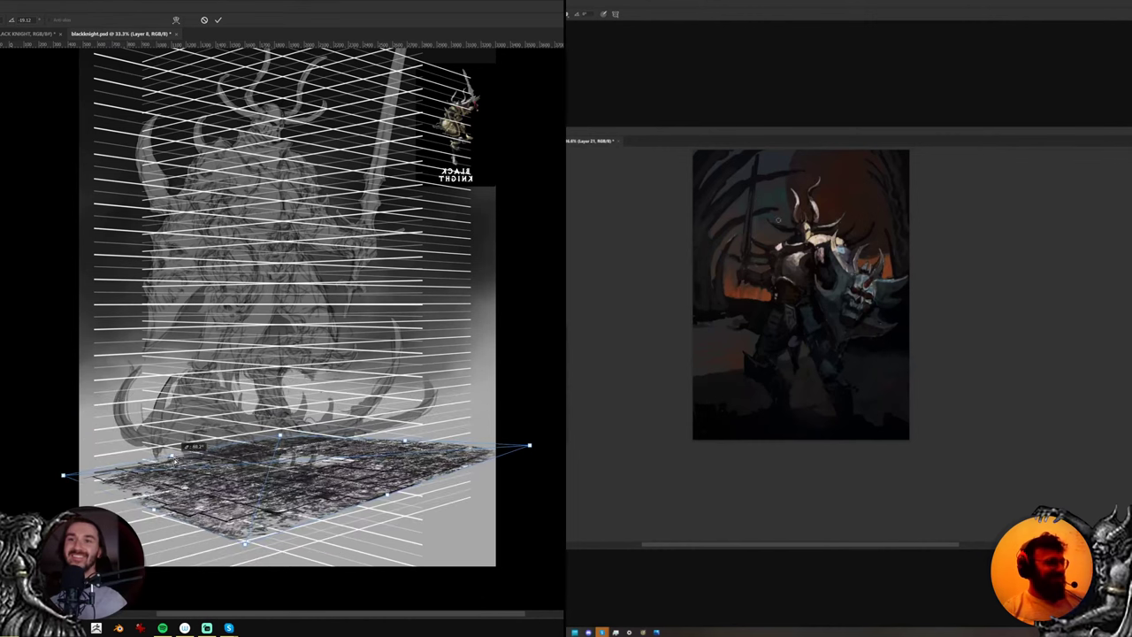
{"action": "left_click", "coordinate": [764, 186], "text": "alt"}
{"action": "left_click_drag", "start_coordinate": [309, 439], "coordinate": [310, 439]}
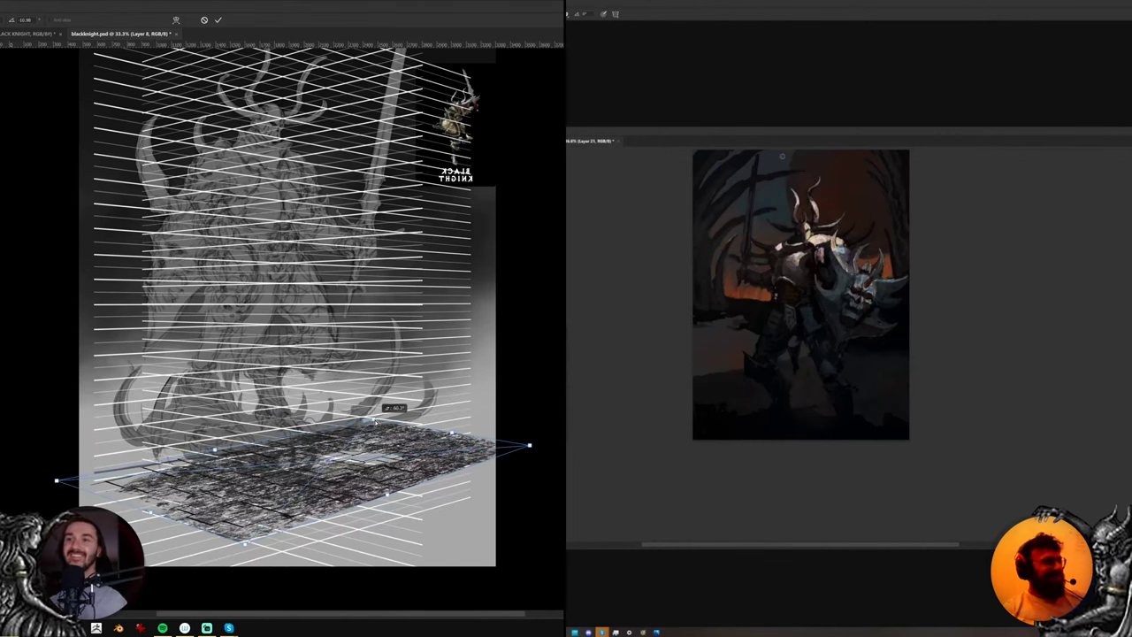
Pull the floor's two side corners out past the canvas and extend its front edge toward the viewer
{"action": "left_click_drag", "start_coordinate": [529, 448], "coordinate": [564, 458]}
{"action": "left_click_drag", "start_coordinate": [57, 480], "coordinate": [0, 492]}
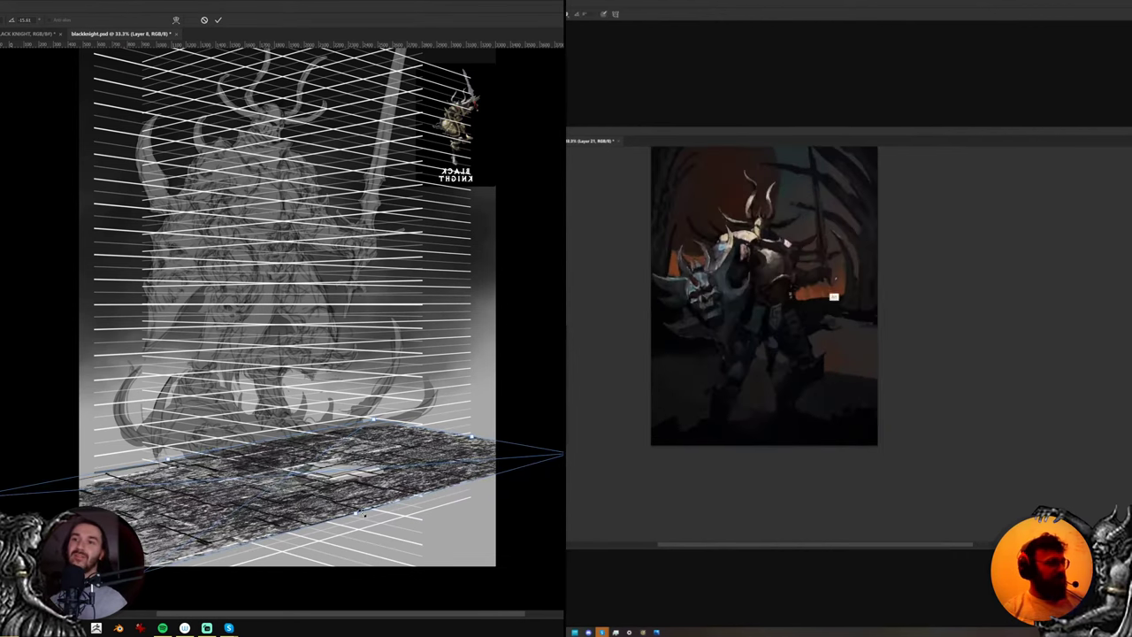
{"action": "left_click_drag", "start_coordinate": [364, 515], "coordinate": [434, 541]}
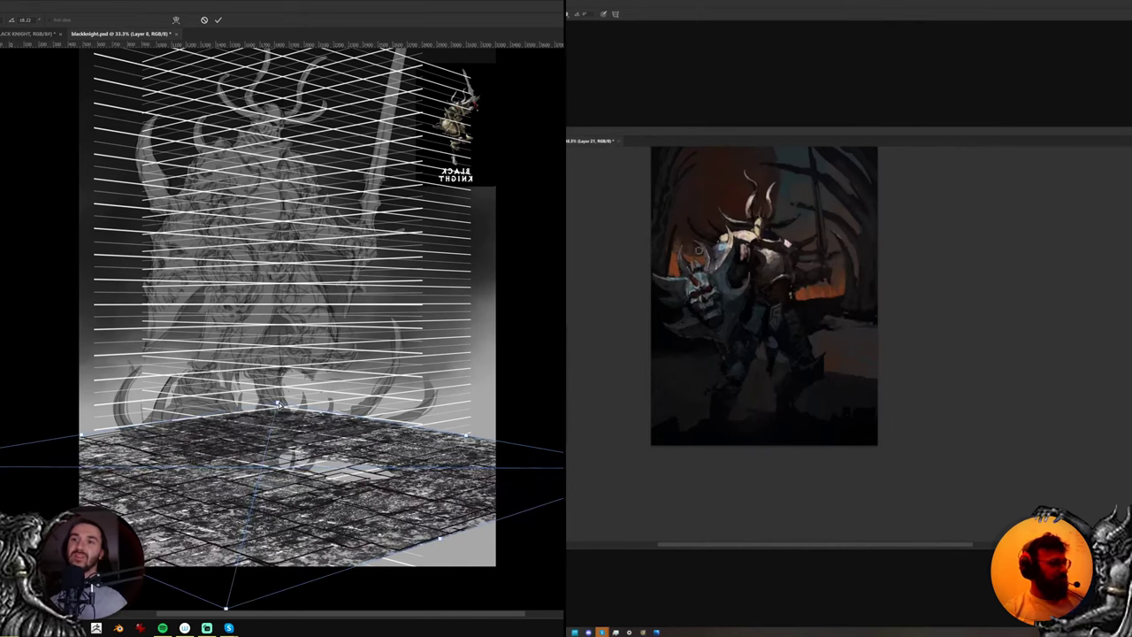
Fine-tune the floor's back corner, side edges and front corner so the tiles align with the perspective grid
{"action": "left_click_drag", "start_coordinate": [278, 404], "coordinate": [290, 409]}
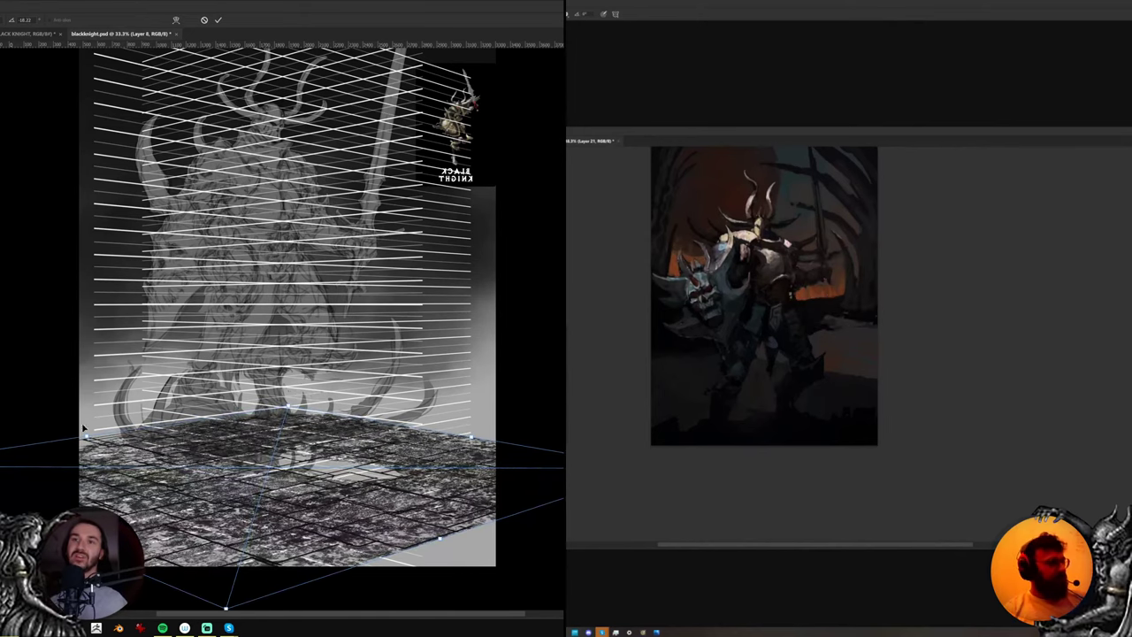
{"action": "left_click_drag", "start_coordinate": [86, 436], "coordinate": [94, 429]}
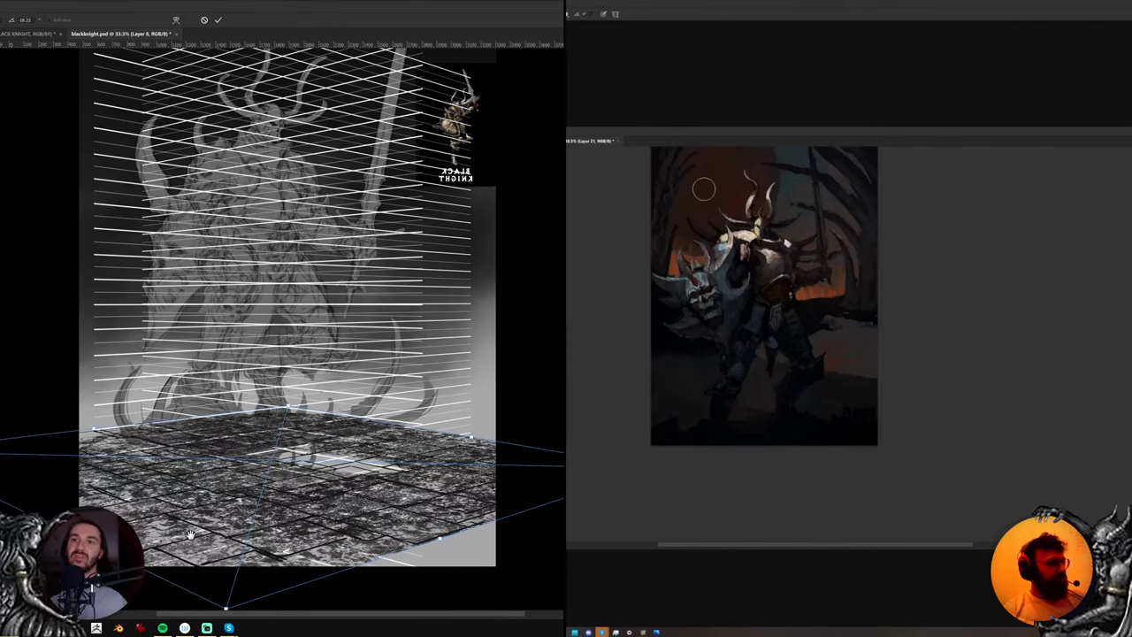
{"action": "left_click_drag", "start_coordinate": [189, 534], "coordinate": [212, 485]}
{"action": "left_click_drag", "start_coordinate": [244, 533], "coordinate": [234, 531]}
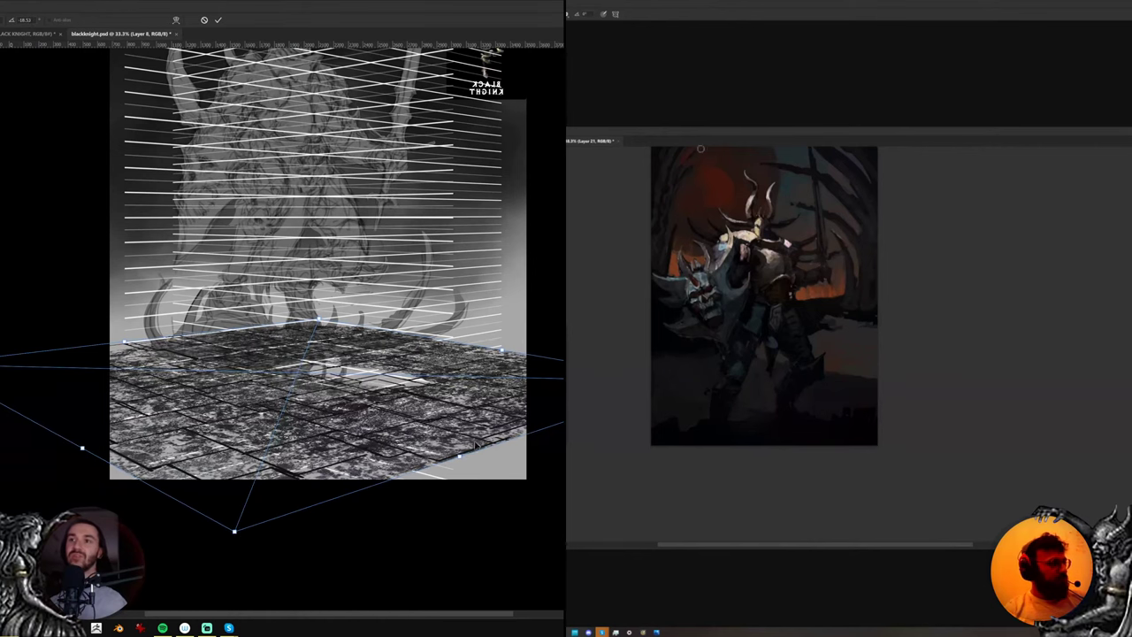
{"action": "left_click_drag", "start_coordinate": [501, 349], "coordinate": [497, 346]}
{"action": "left_click_drag", "start_coordinate": [756, 197], "coordinate": [791, 249]}
{"action": "left_click_drag", "start_coordinate": [497, 345], "coordinate": [467, 345]}
{"action": "left_click", "coordinate": [760, 232], "text": "alt"}
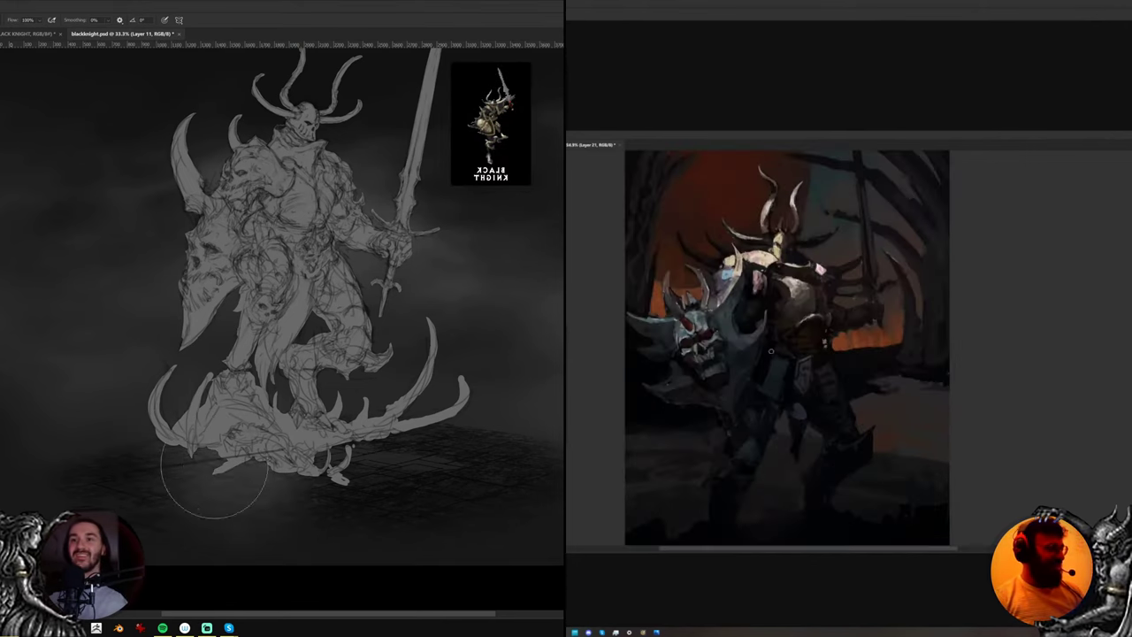
Brush a soft light glow over the stone floor around the knight's base and blend it into the tiles
{"action": "mouse_move", "coordinate": [177, 465]}
{"action": "left_mouse_down"}
{"action": "mouse_move", "coordinate": [415, 449]}
{"action": "mouse_move", "coordinate": [164, 451]}
{"action": "mouse_move", "coordinate": [370, 451]}
{"action": "left_mouse_up"}
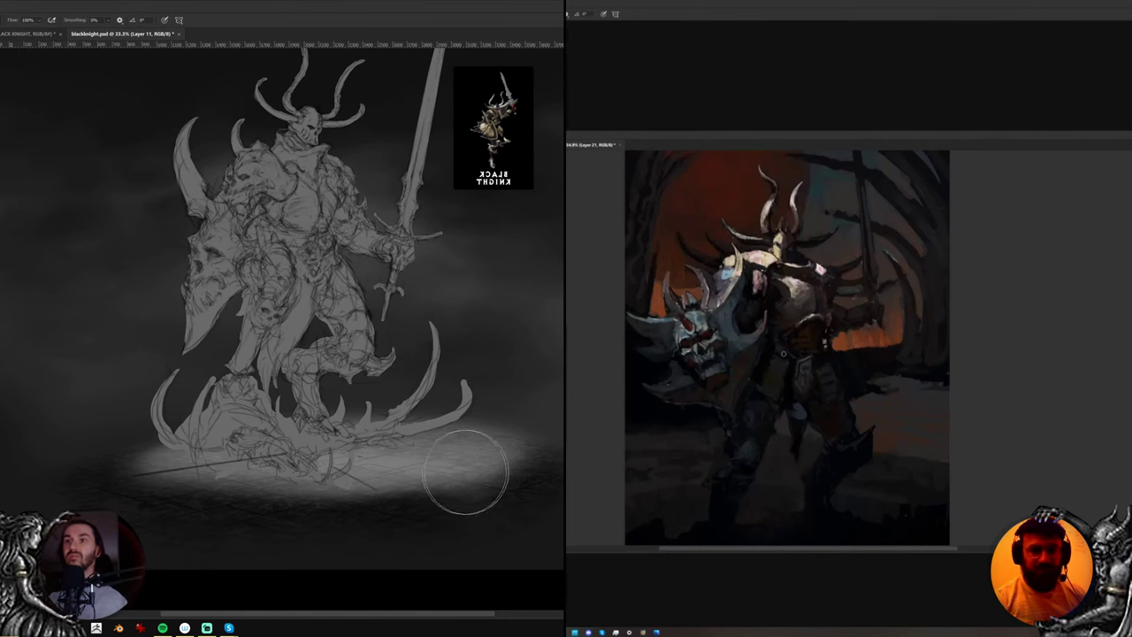
{"action": "left_click_drag", "start_coordinate": [412, 480], "coordinate": [419, 471]}
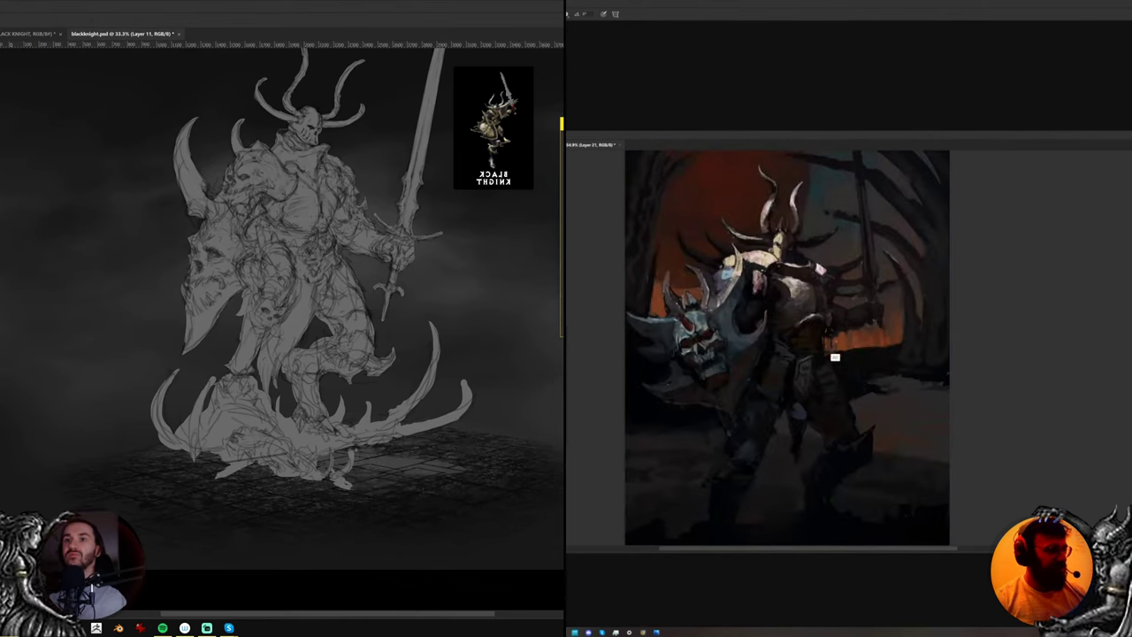
{"action": "left_click_drag", "start_coordinate": [648, 128], "coordinate": [513, 185]}
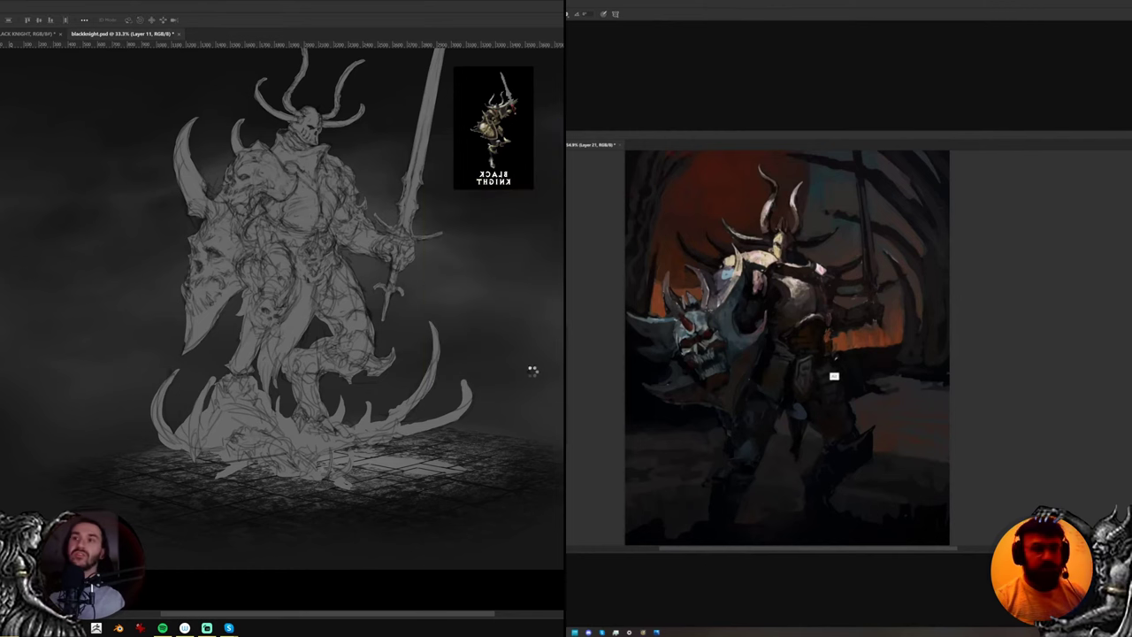
Mirror the image horizontally and darken the horned mound under the knight to near black with Hue/Saturation lightness
{"action": "key", "text": "ctrl+shift+h"}
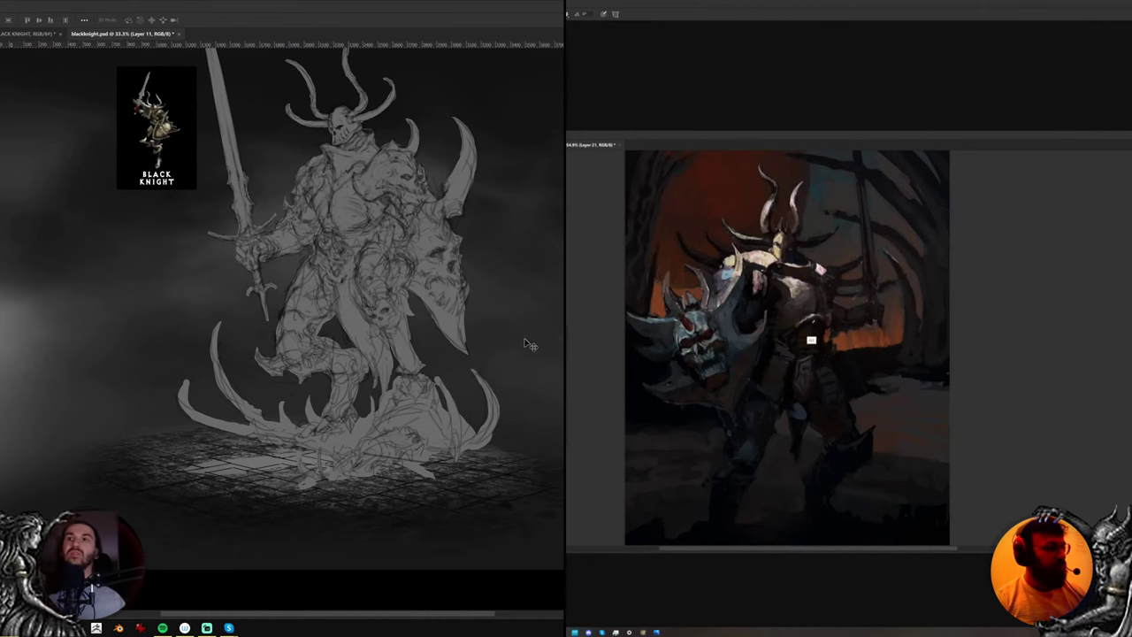
{"action": "left_click_drag", "start_coordinate": [364, 416], "coordinate": [372, 448]}
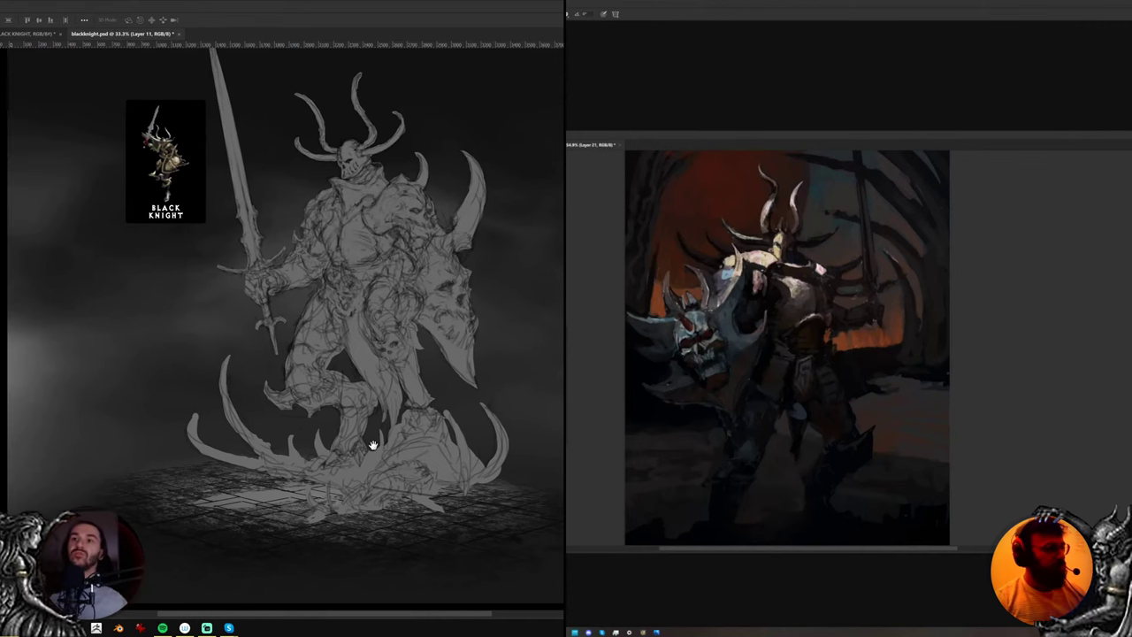
{"action": "left_click", "coordinate": [438, 467], "text": "ctrl"}
{"action": "key", "text": "ctrl+u"}
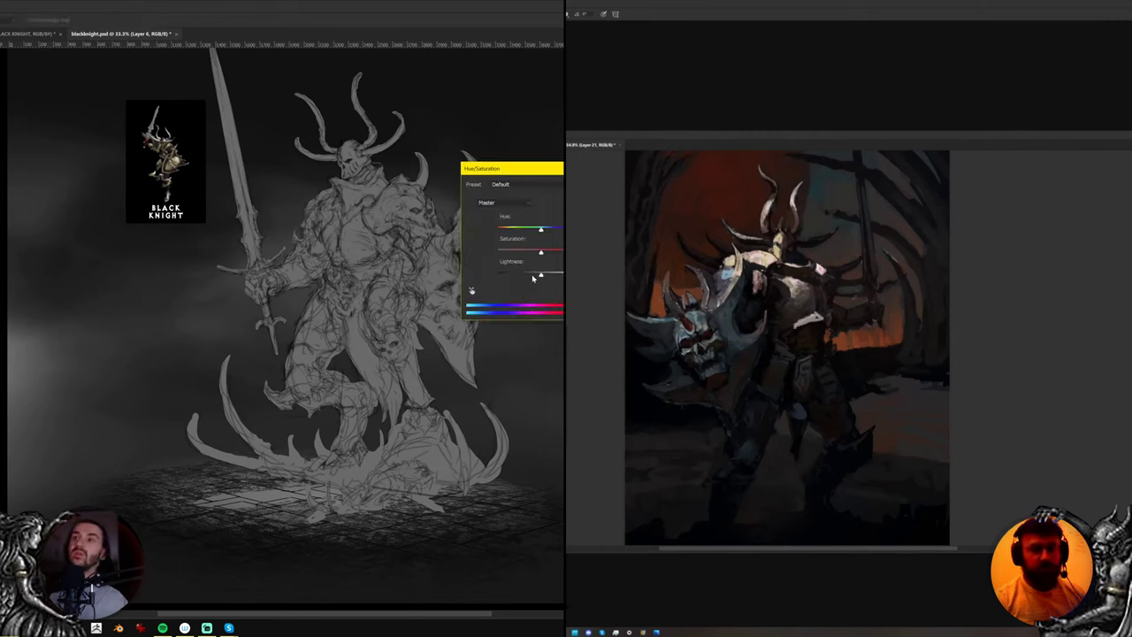
{"action": "left_click_drag", "start_coordinate": [540, 275], "coordinate": [504, 276]}
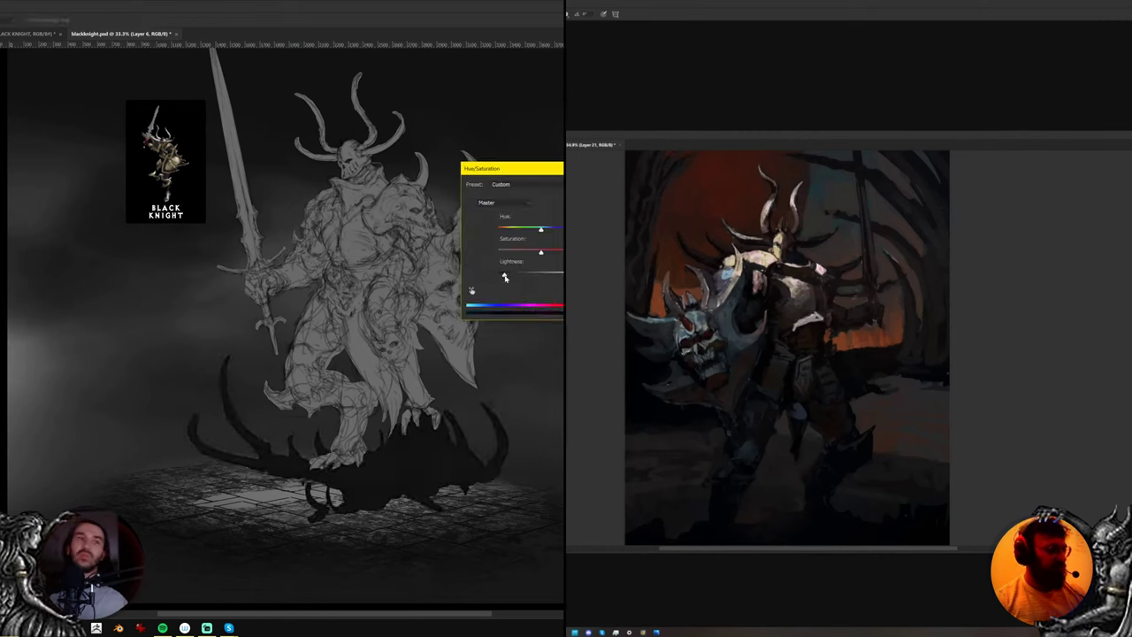
{"action": "left_click_drag", "start_coordinate": [815, 322], "coordinate": [794, 329]}
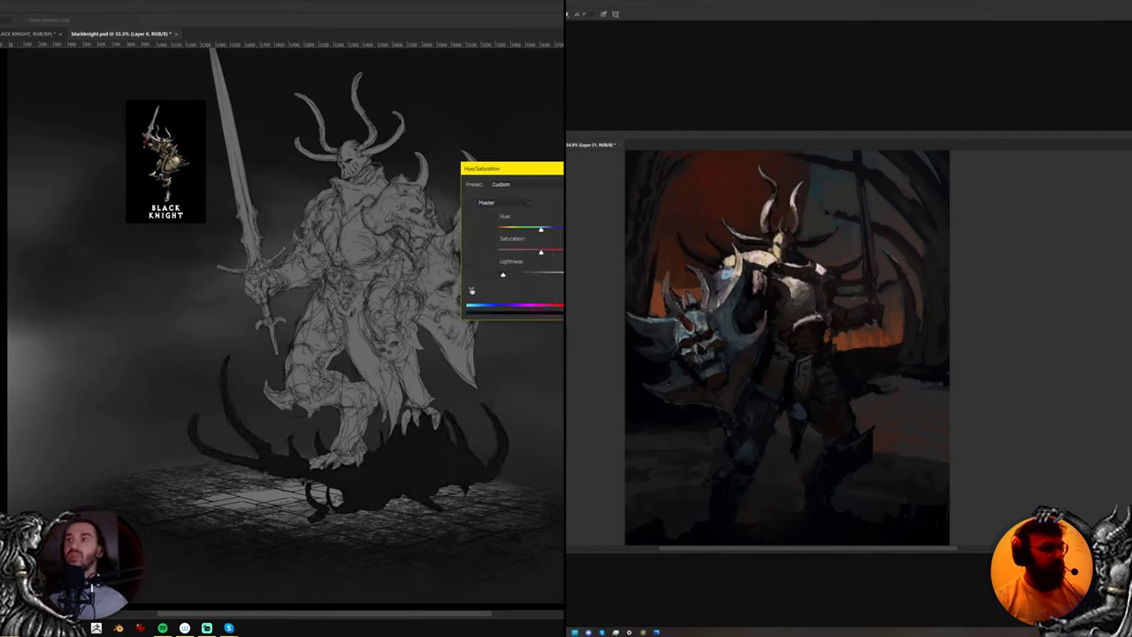
{"action": "key", "text": "Return"}
Slightly lower the lightness of the knight's silhouette layer with Hue/Saturation and save the file
{"action": "left_click", "coordinate": [409, 389], "text": "ctrl"}
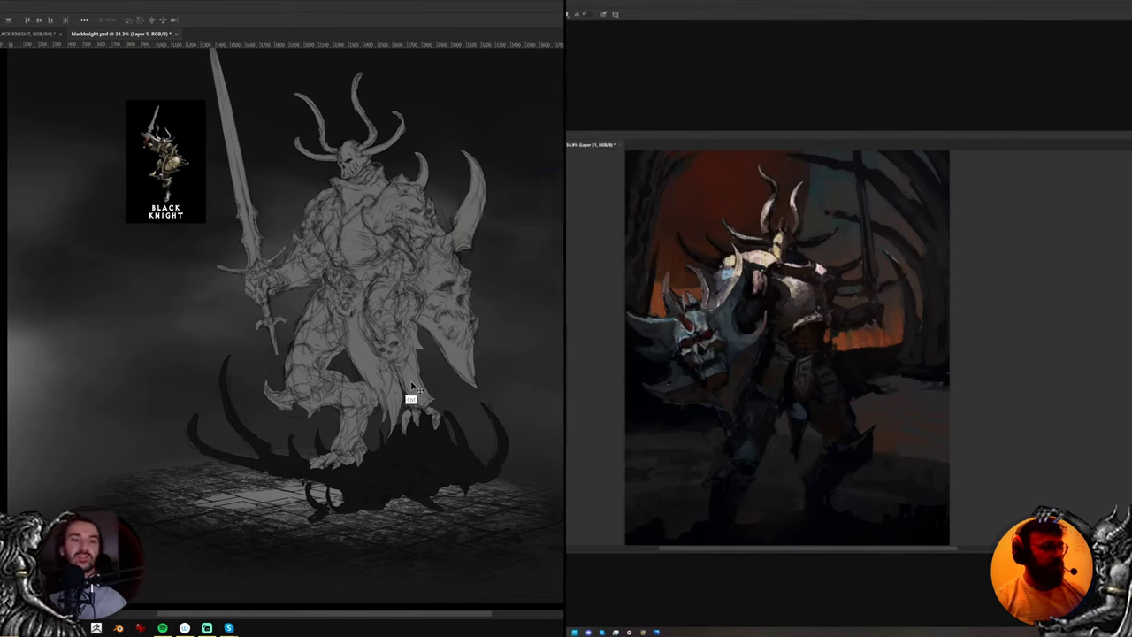
{"action": "key", "text": "ctrl+u"}
{"action": "mouse_move", "coordinate": [540, 273]}
{"action": "left_mouse_down"}
{"action": "mouse_move", "coordinate": [504, 279]}
{"action": "mouse_move", "coordinate": [529, 275]}
{"action": "left_mouse_up"}
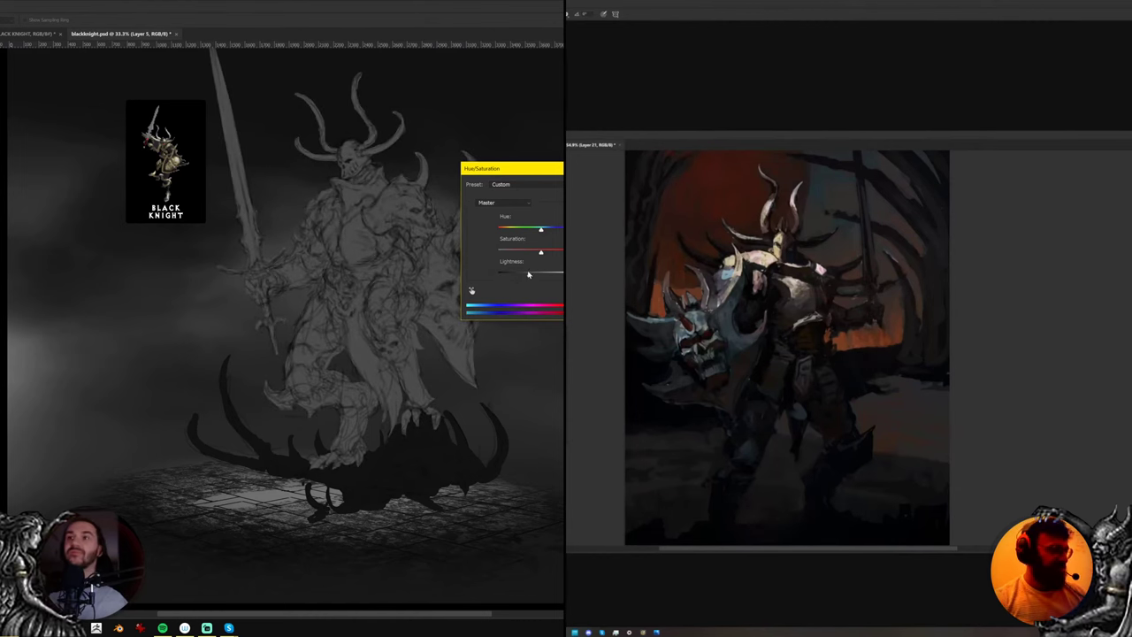
{"action": "key", "text": "Return"}
{"action": "key", "text": "ctrl+s"}
Mirror the black knight image horizontally so the sword is back on the right side
{"action": "key", "text": "z"}
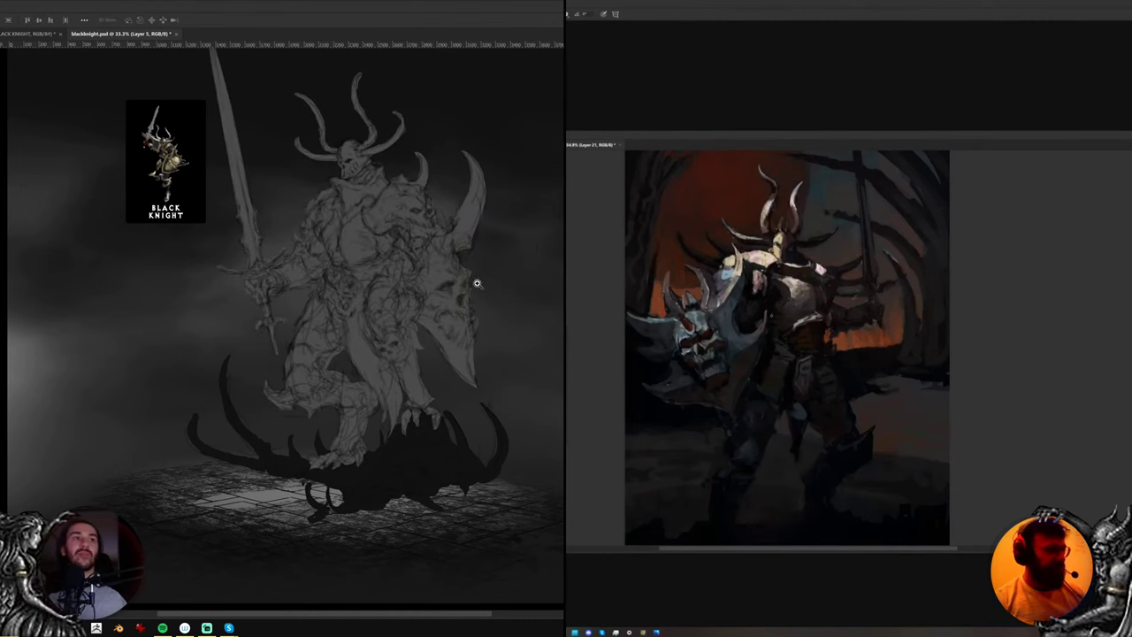
{"action": "left_click_drag", "start_coordinate": [475, 277], "coordinate": [493, 285]}
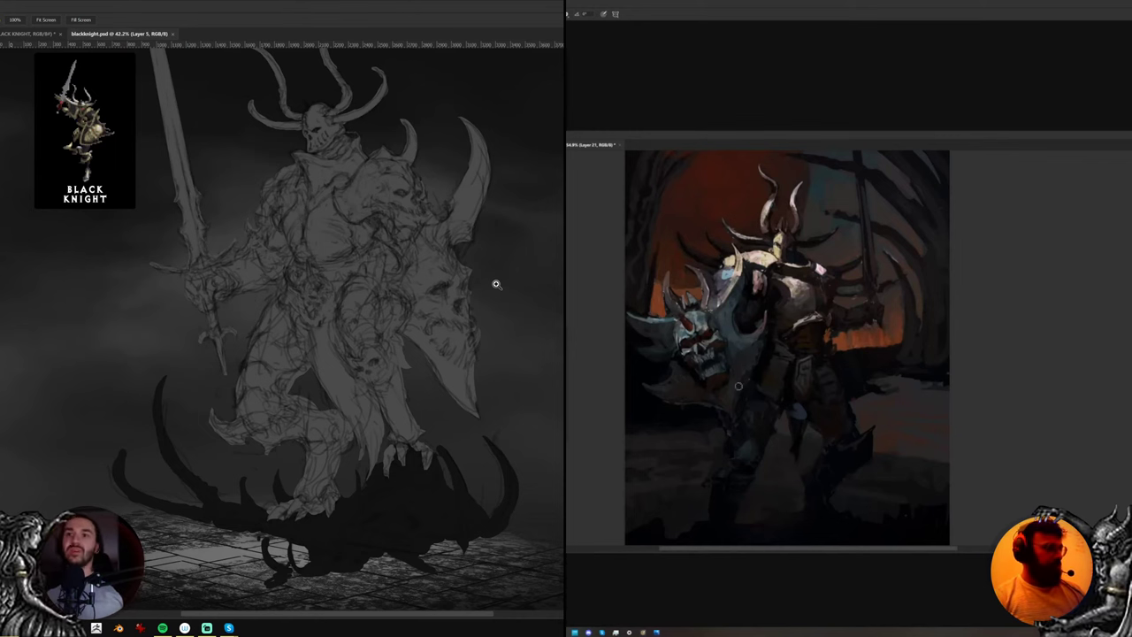
{"action": "left_click", "coordinate": [335, 402]}
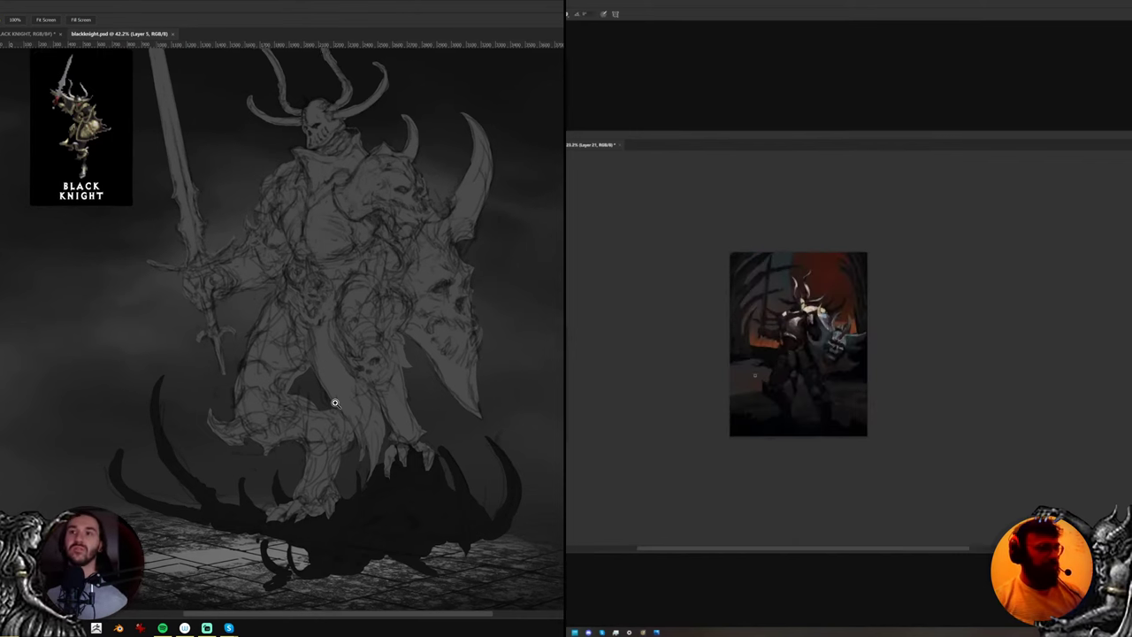
{"action": "left_click", "coordinate": [335, 402]}
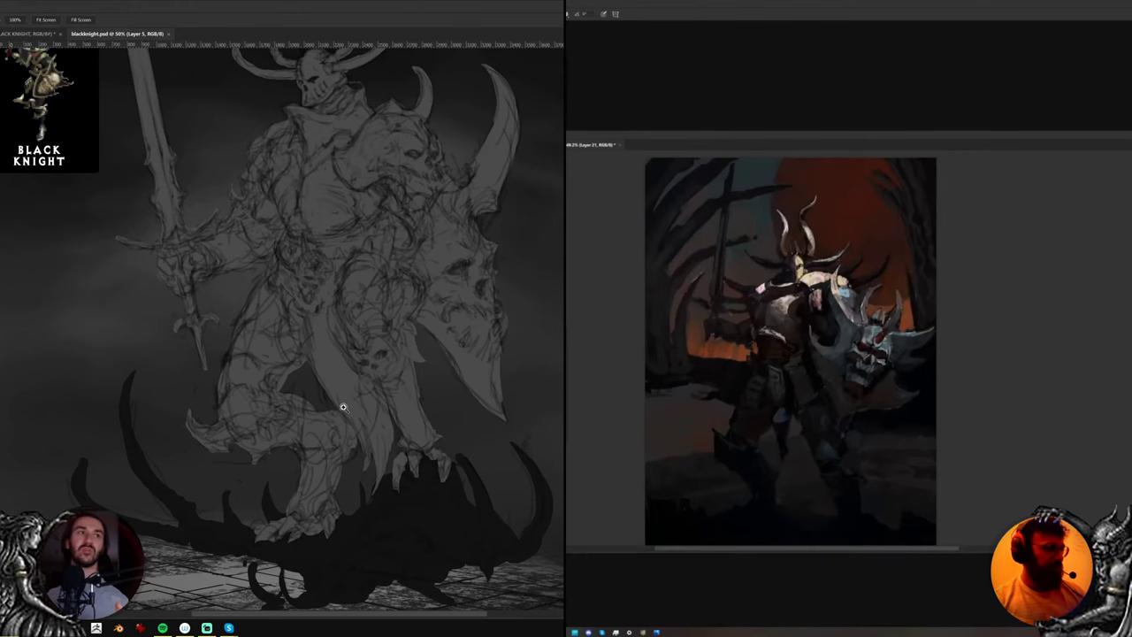
{"action": "key", "text": "ctrl+shift+h"}
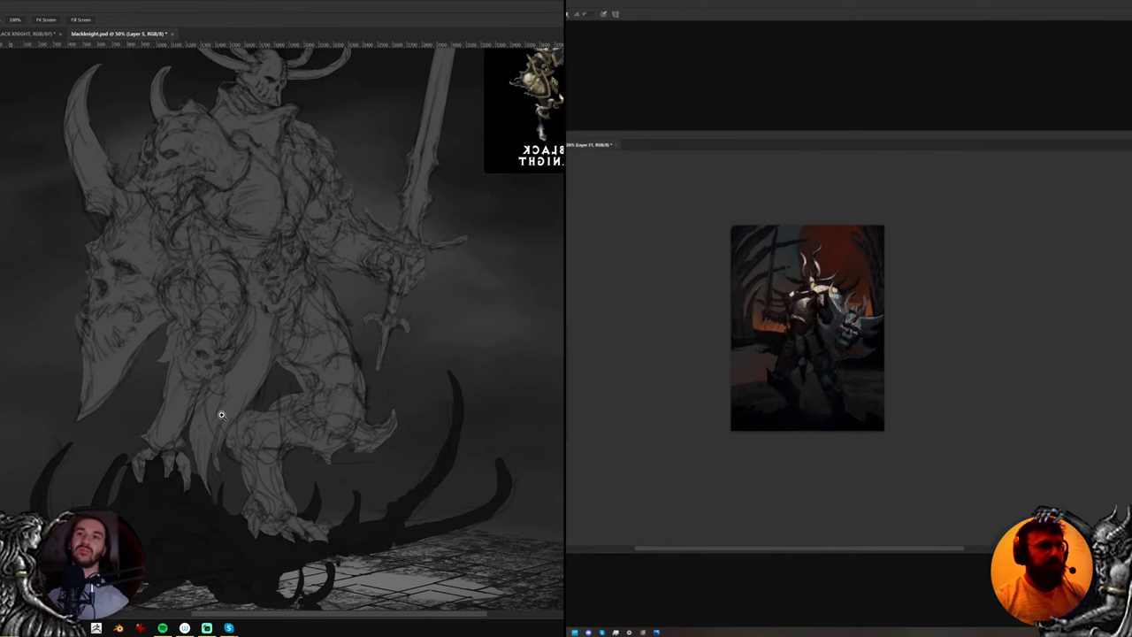
{"action": "left_click_drag", "start_coordinate": [253, 417], "coordinate": [302, 413]}
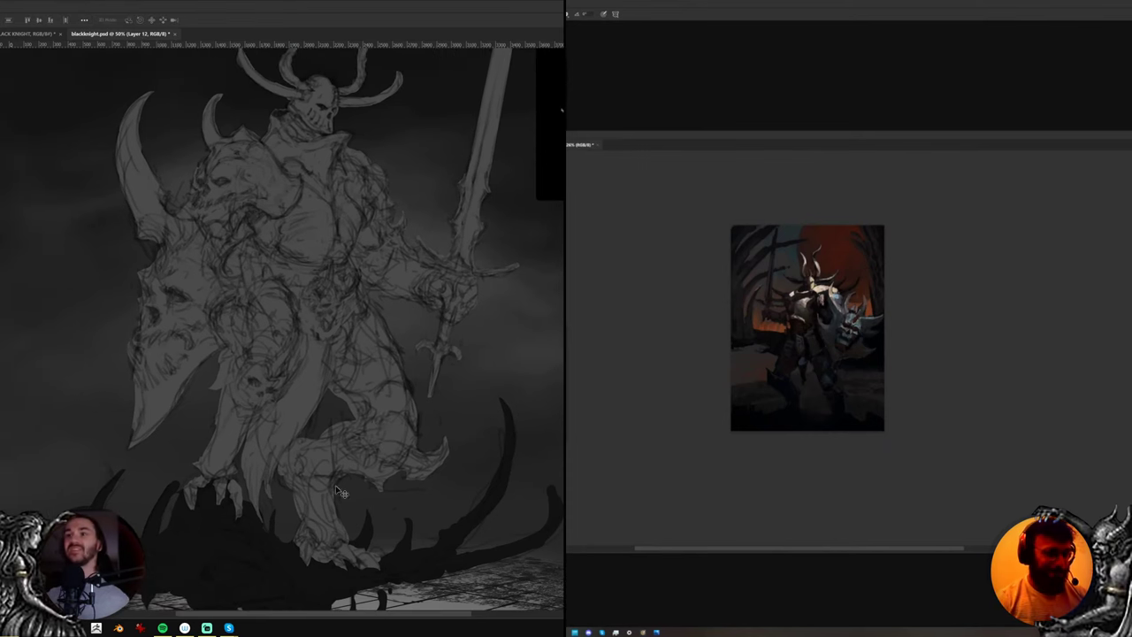
Switch to a brush on the new Layer 12 and shade the knight's rear lower leg
{"action": "key", "text": "b"}
{"action": "right_click", "coordinate": [245, 543]}
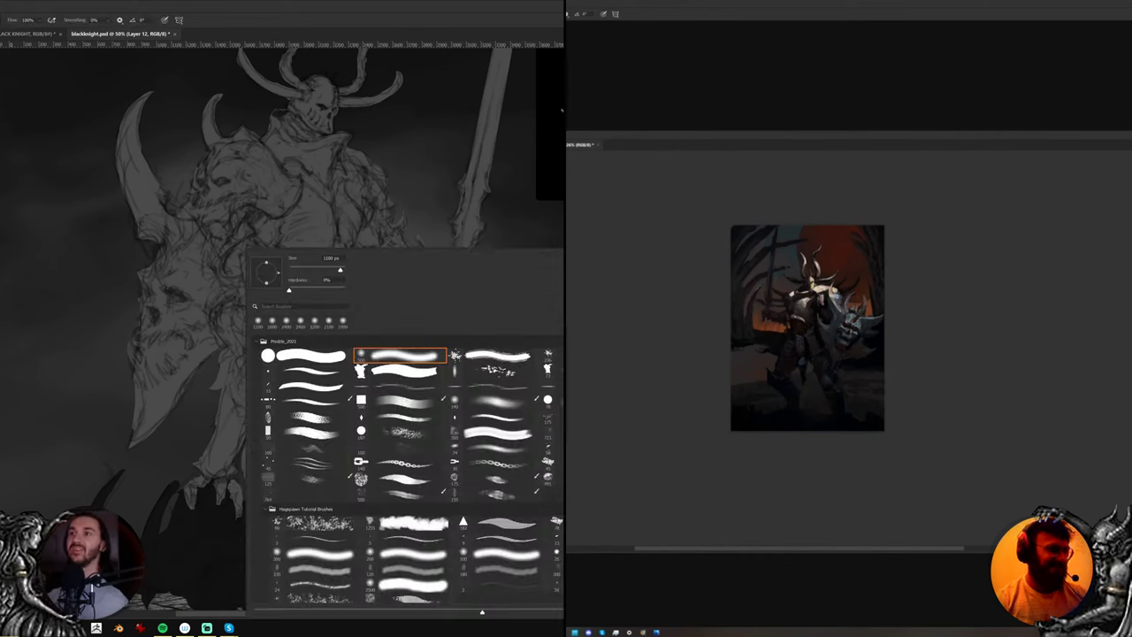
{"action": "key", "text": "ctrl+shift+alt+n"}
{"action": "double_click", "coordinate": [304, 418]}
{"action": "key", "text": "alt+BackSpace"}
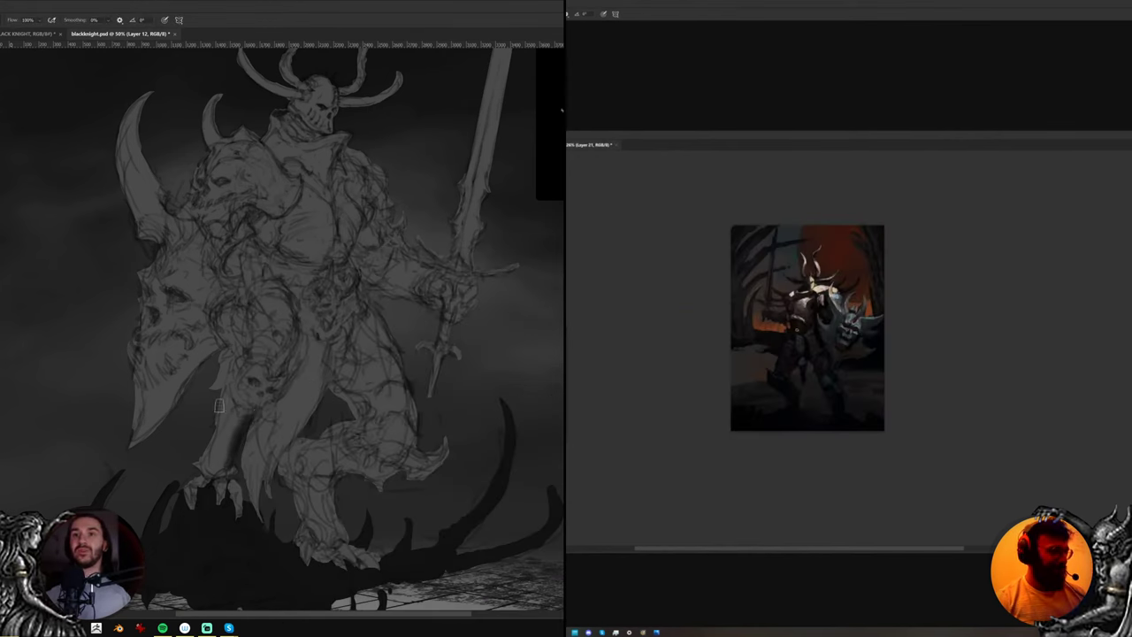
Darken the open mouth of the shield's skull and adjust the Levels of the coloured knight painting
{"action": "key", "text": "ctrl+l"}
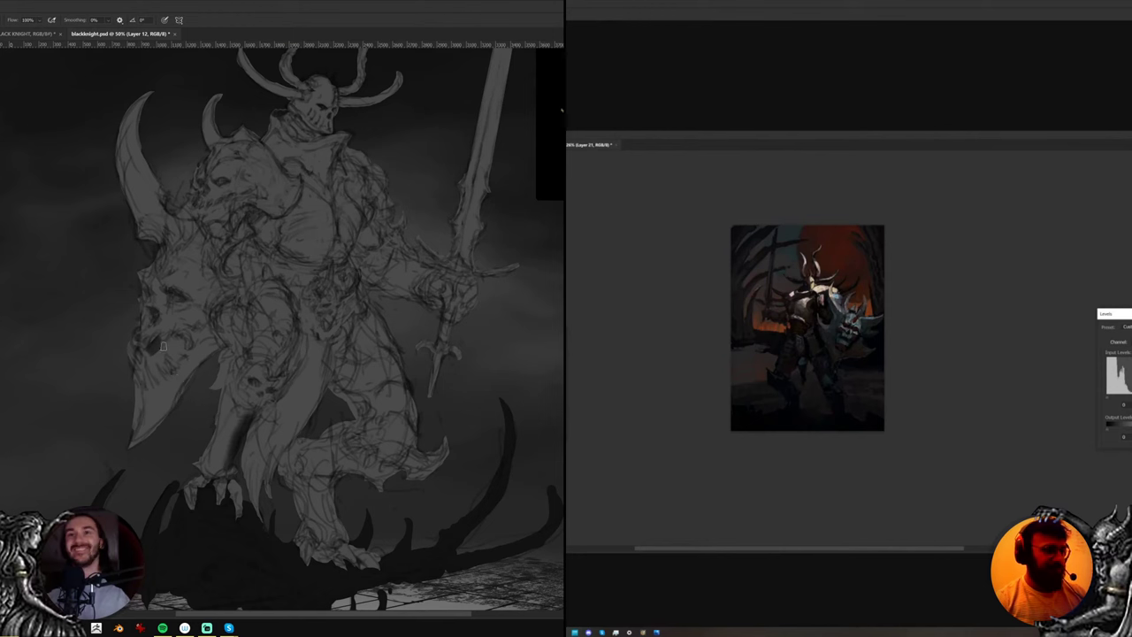
{"action": "mouse_move", "coordinate": [160, 351]}
{"action": "left_mouse_down"}
{"action": "mouse_move", "coordinate": [180, 348]}
{"action": "mouse_move", "coordinate": [152, 360]}
{"action": "left_mouse_up"}
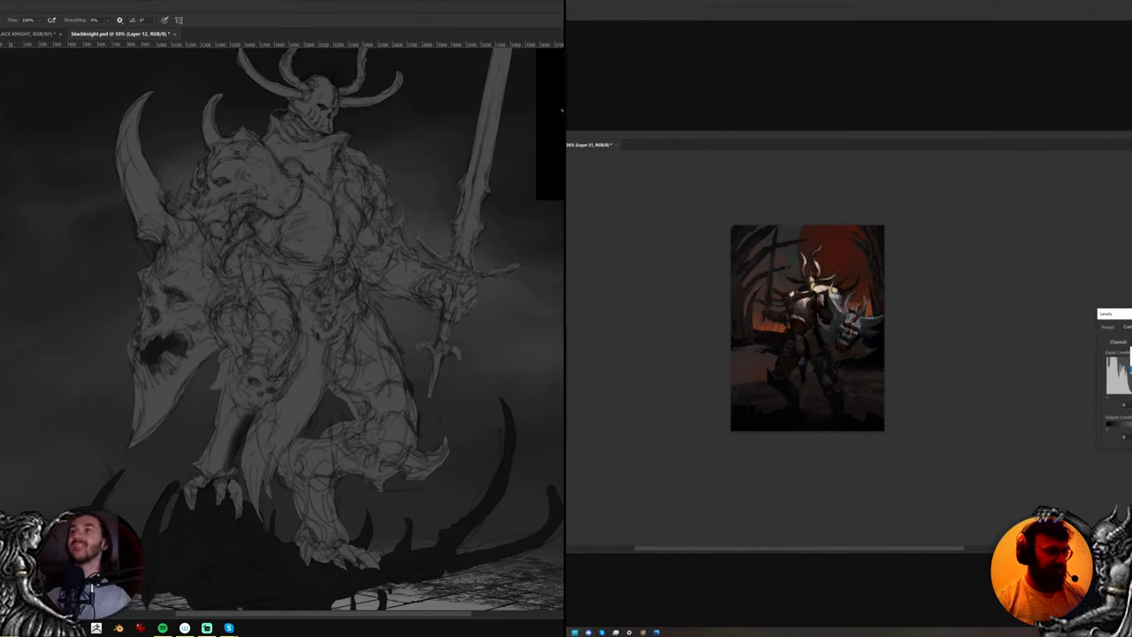
{"action": "left_click", "coordinate": [1131, 369]}
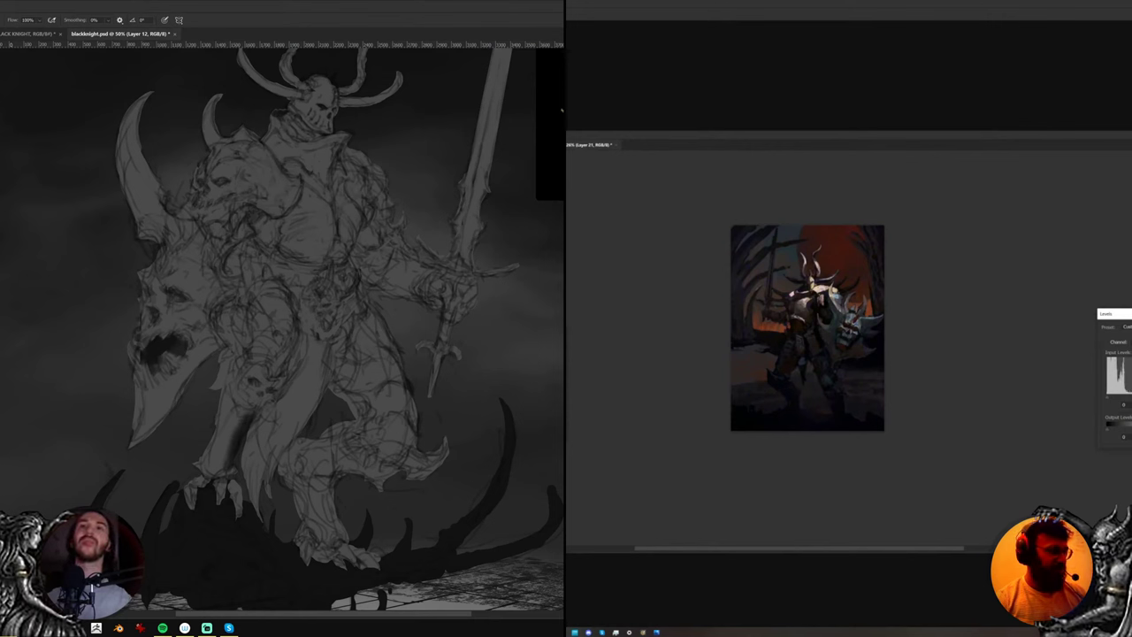
Open the brush settings for the sketch and apply the Levels adjustment to the coloured knight painting
{"action": "left_click", "coordinate": [1, 5]}
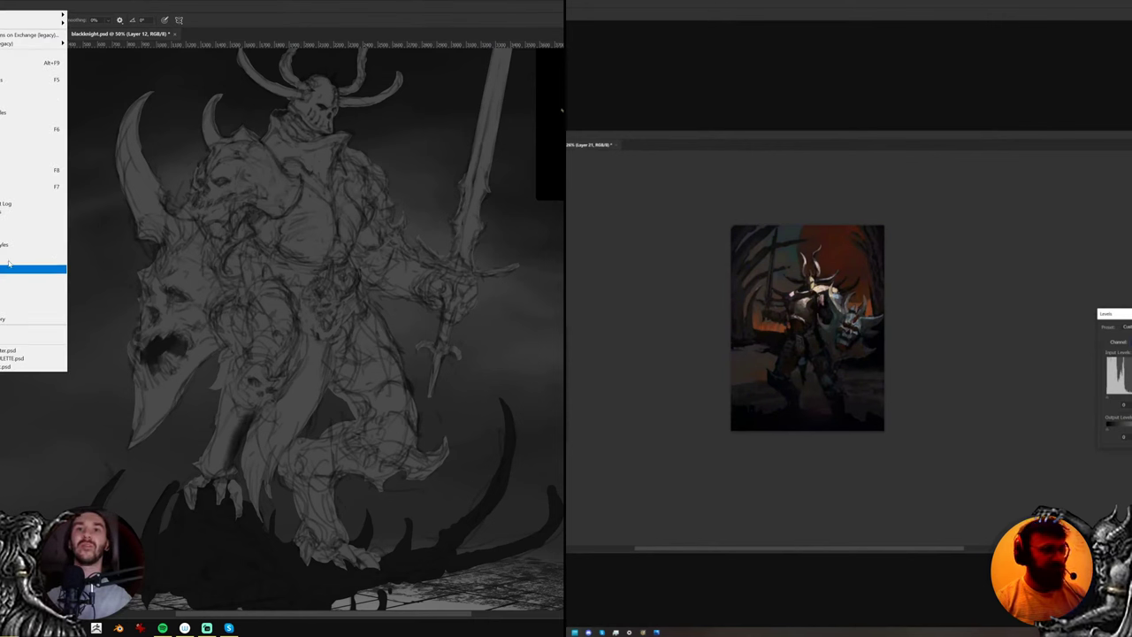
{"action": "left_click", "coordinate": [7, 81]}
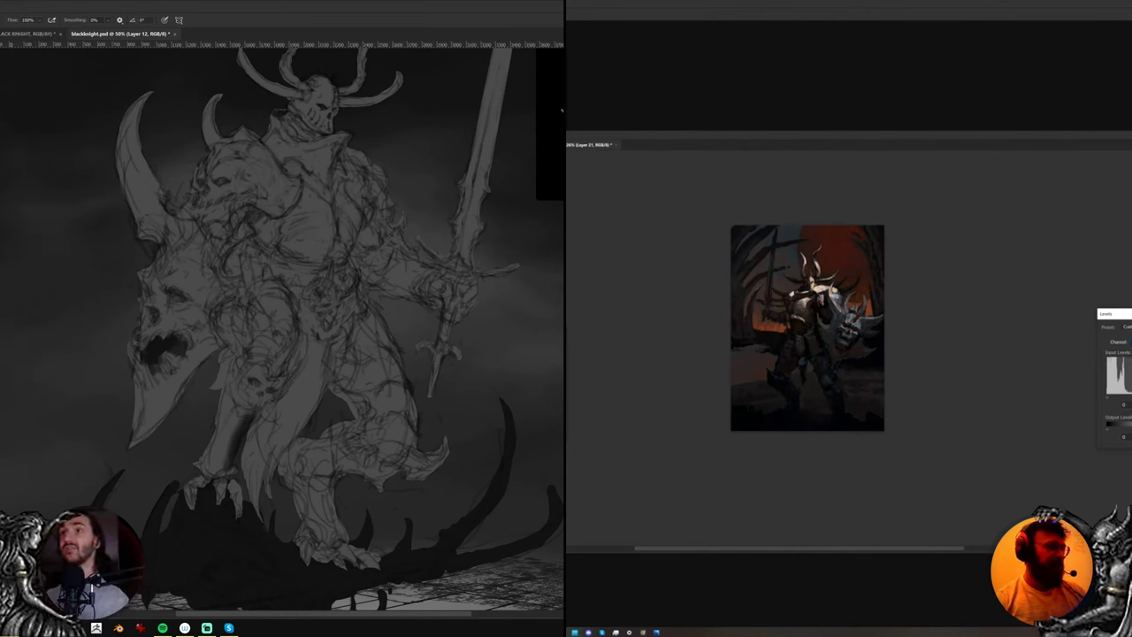
{"action": "key", "text": "Return"}
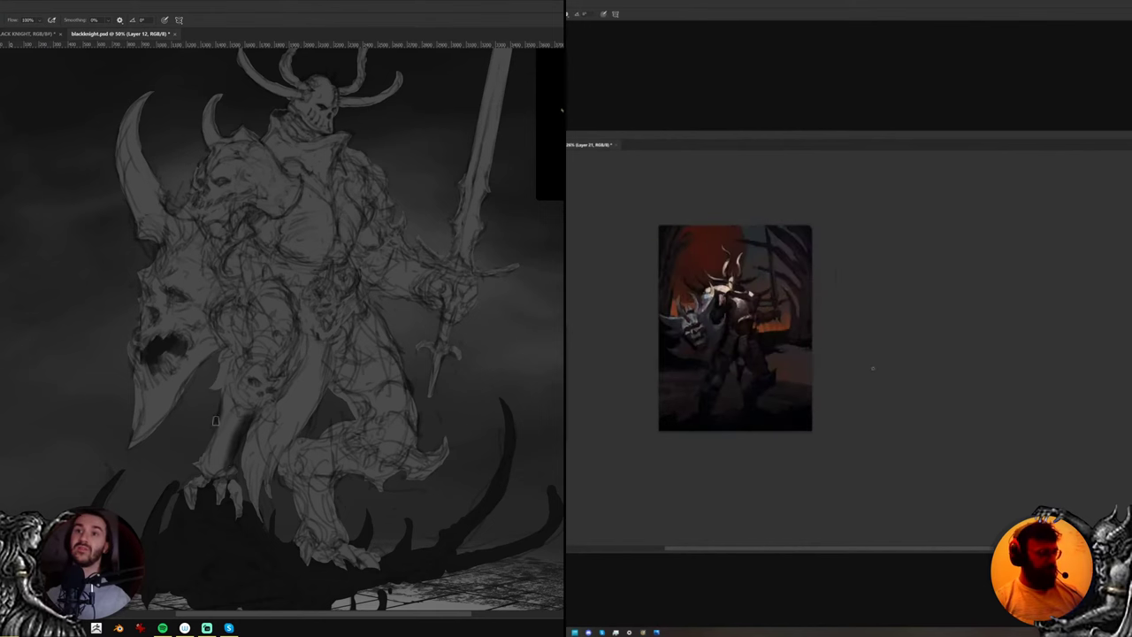
Soften the shading on the knight's rear lower leg and darken the shield skull's eye socket
{"action": "left_click_drag", "start_coordinate": [221, 399], "coordinate": [203, 464]}
{"action": "mouse_move", "coordinate": [739, 299]}
{"action": "left_mouse_down"}
{"action": "mouse_move", "coordinate": [711, 306]}
{"action": "mouse_move", "coordinate": [766, 333]}
{"action": "left_mouse_up"}
{"action": "key", "text": "ctrl+z"}
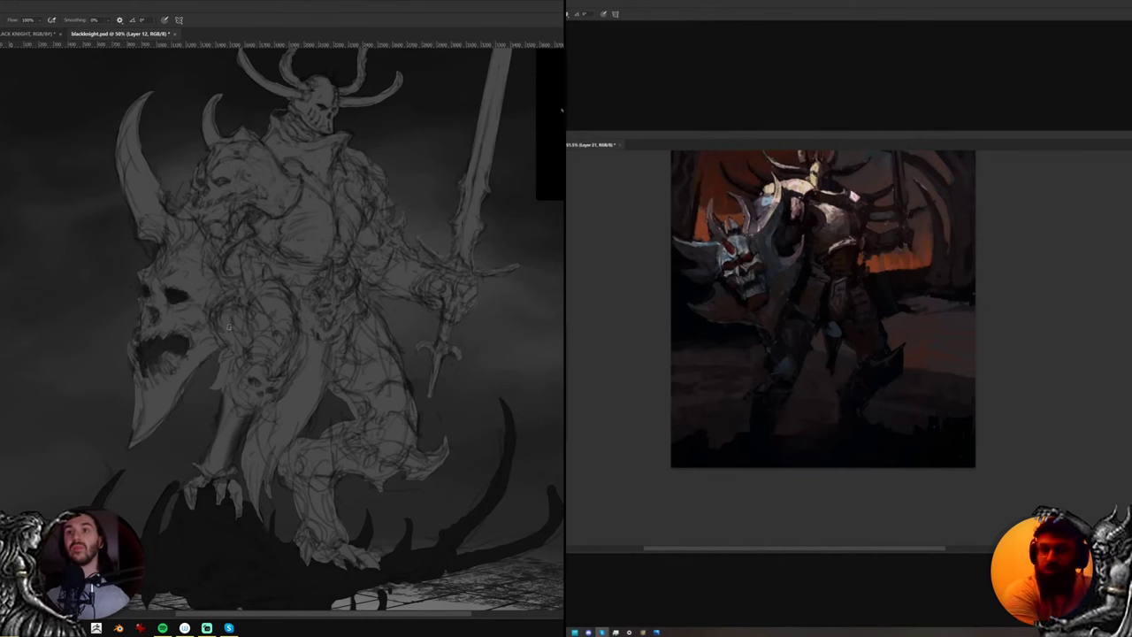
Darken the narrow gap between the shield's inner edge and the knight's waist on Layer 12
{"action": "mouse_move", "coordinate": [375, 356]}
{"action": "left_mouse_down"}
{"action": "mouse_move", "coordinate": [375, 381]}
{"action": "mouse_move", "coordinate": [349, 361]}
{"action": "left_mouse_up"}
{"action": "left_click_drag", "start_coordinate": [338, 140], "coordinate": [328, 311]}
{"action": "scroll", "coordinate": [328, 311], "scroll_direction": "up", "scroll_amount": 4}
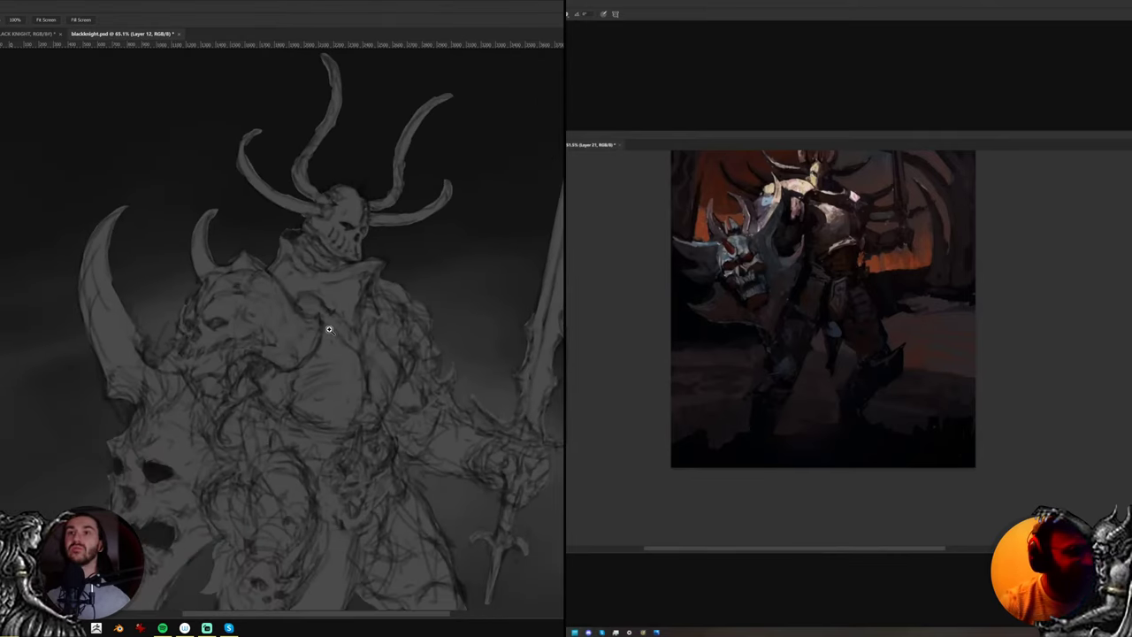
{"action": "key", "text": "b"}
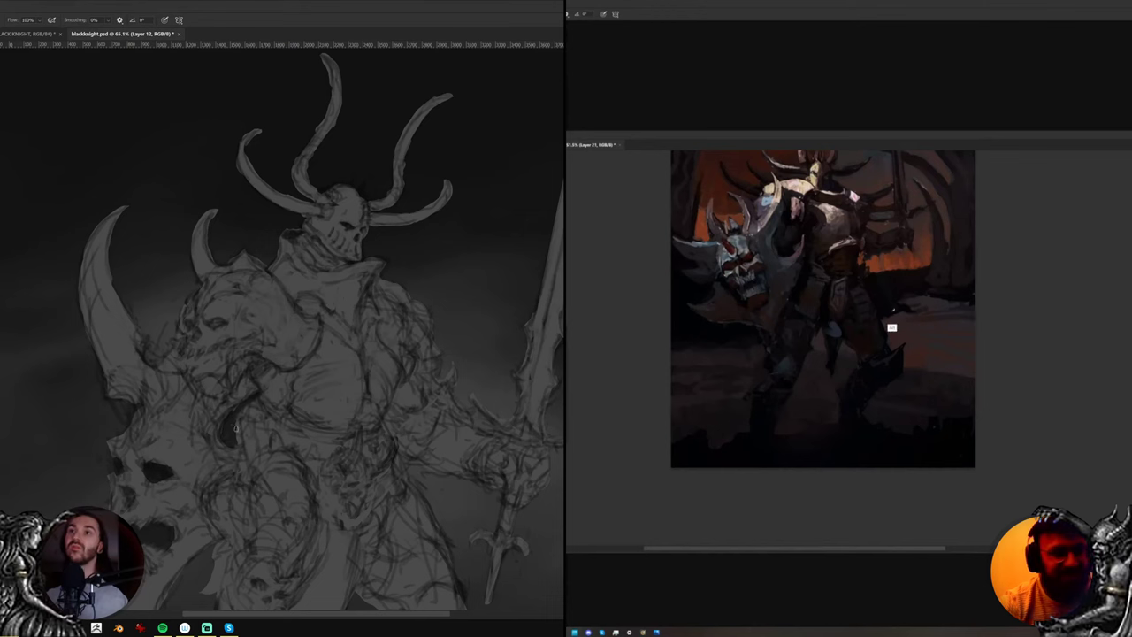
{"action": "left_click_drag", "start_coordinate": [252, 367], "coordinate": [301, 380]}
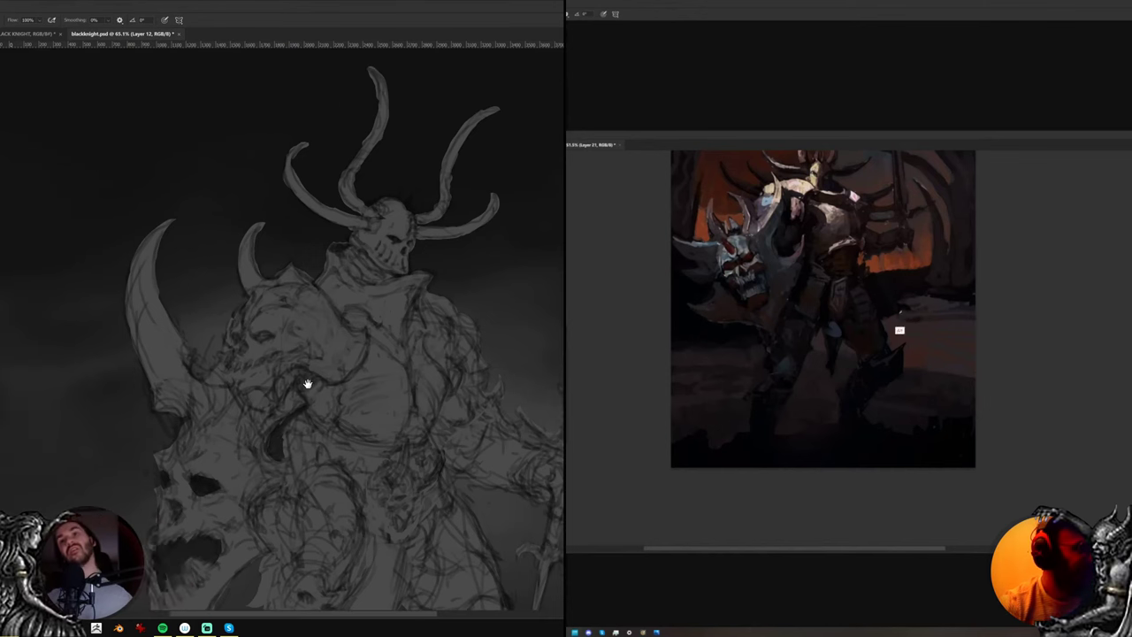
Create a new layer and place a vertical paint symmetry axis over the empty background beside the shield
{"action": "key", "text": "alt+bracketleft"}
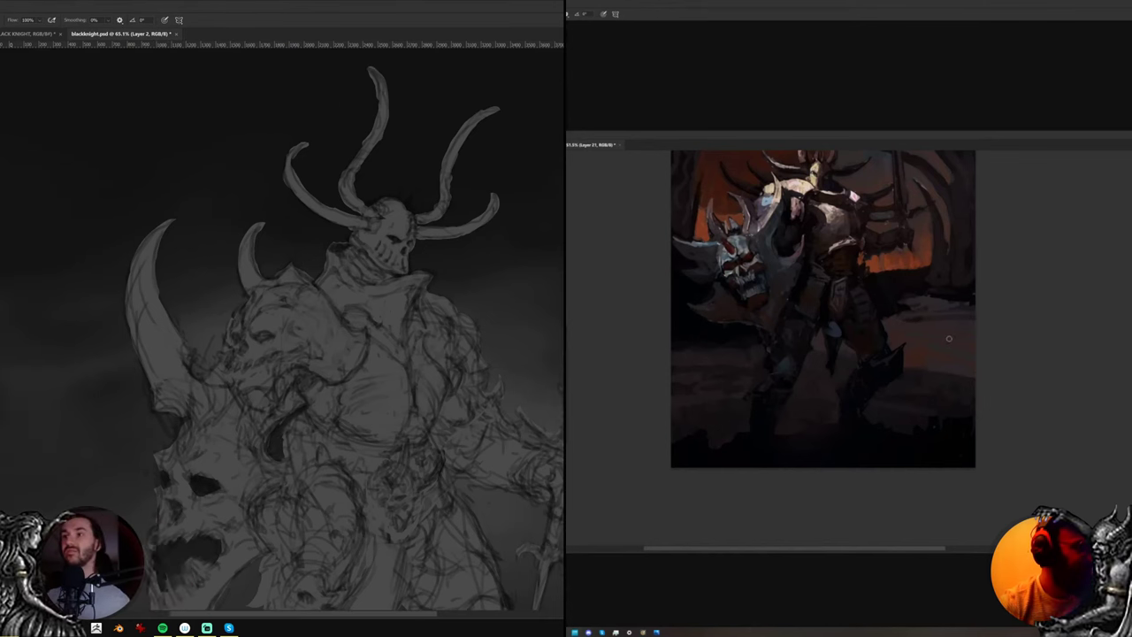
{"action": "key", "text": "ctrl+alt+shift+n"}
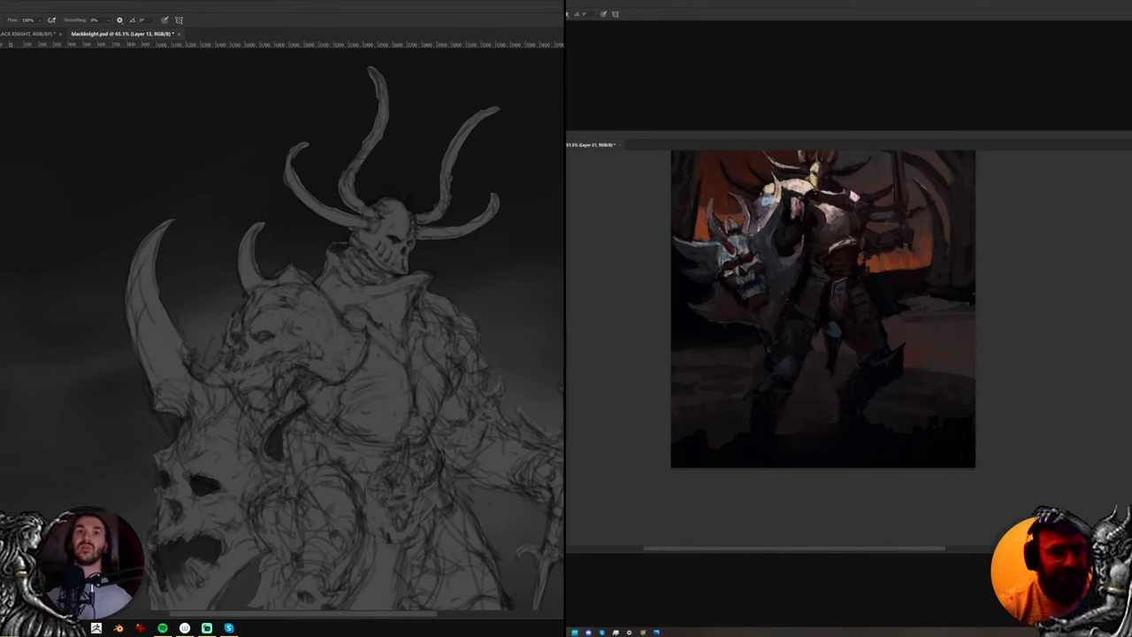
{"action": "left_click", "coordinate": [178, 21]}
{"action": "left_click", "coordinate": [199, 51]}
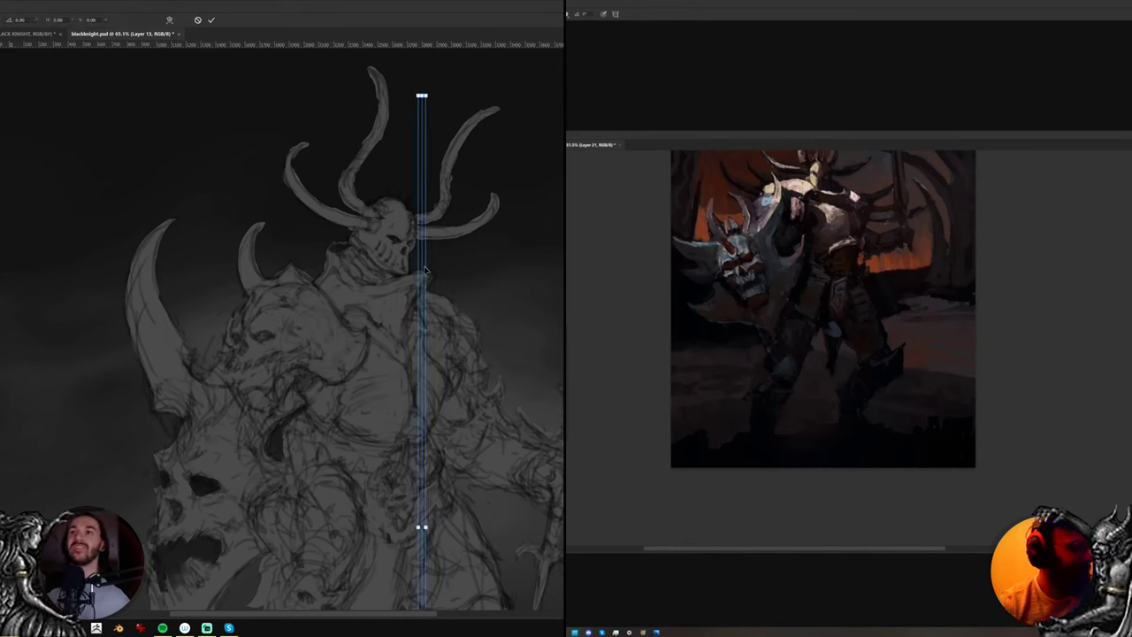
{"action": "left_click_drag", "start_coordinate": [424, 271], "coordinate": [1, 306]}
{"action": "key", "text": "Return"}
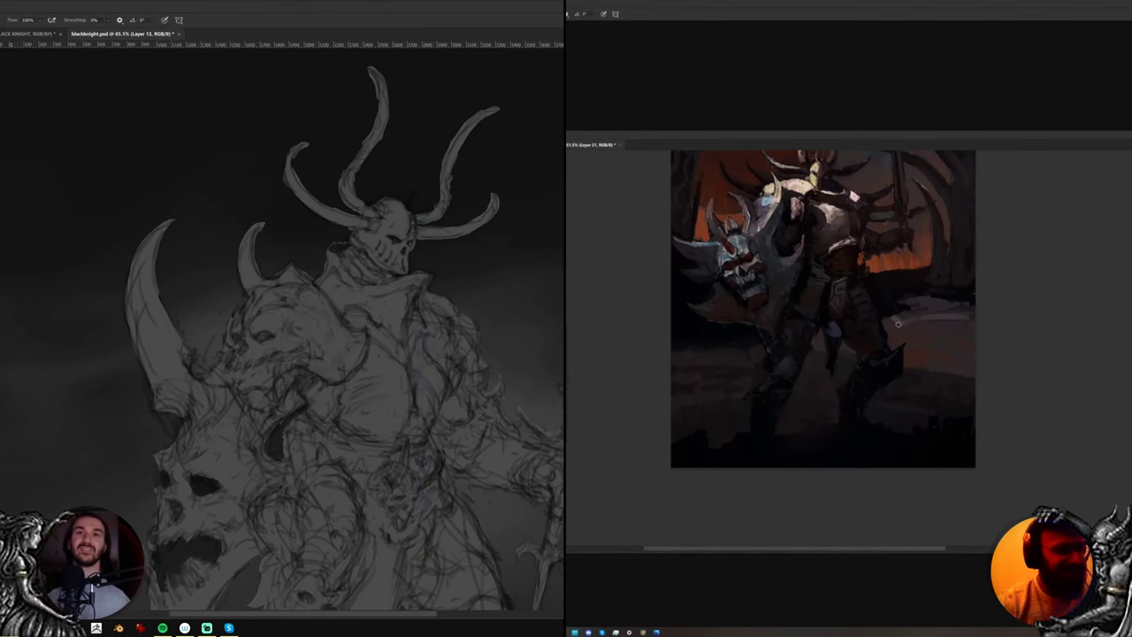
Sketch a mirrored figure in white beside the knight, outlining its head, neck, sloping shoulders and chest
{"action": "mouse_move", "coordinate": [45, 314]}
{"action": "left_mouse_down"}
{"action": "mouse_move", "coordinate": [12, 313]}
{"action": "mouse_move", "coordinate": [246, 293]}
{"action": "mouse_move", "coordinate": [201, 249]}
{"action": "mouse_move", "coordinate": [149, 301]}
{"action": "mouse_move", "coordinate": [199, 248]}
{"action": "mouse_move", "coordinate": [226, 172]}
{"action": "left_mouse_up"}
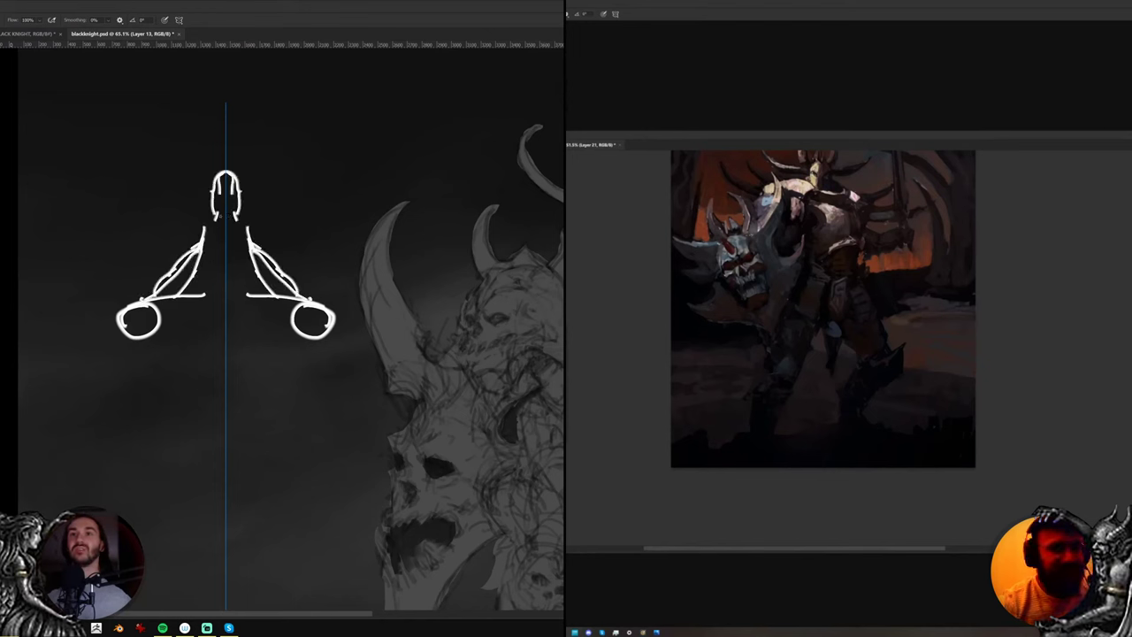
{"action": "left_click_drag", "start_coordinate": [212, 217], "coordinate": [210, 291]}
{"action": "left_click_drag", "start_coordinate": [206, 224], "coordinate": [215, 284]}
{"action": "left_click_drag", "start_coordinate": [216, 305], "coordinate": [225, 306]}
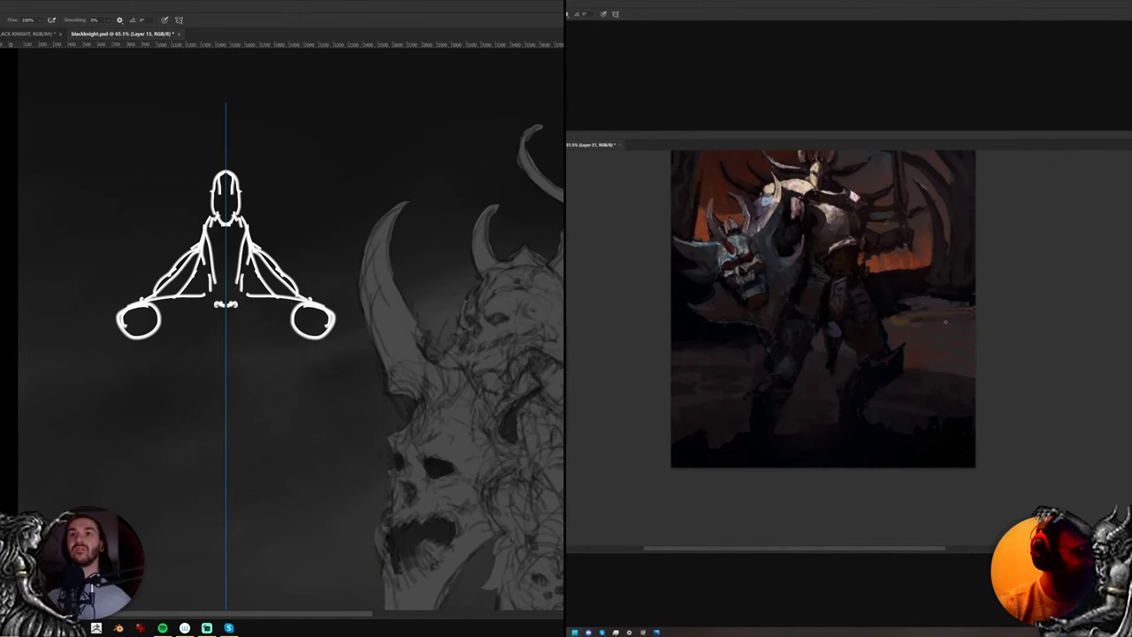
{"action": "left_click_drag", "start_coordinate": [162, 345], "coordinate": [218, 397]}
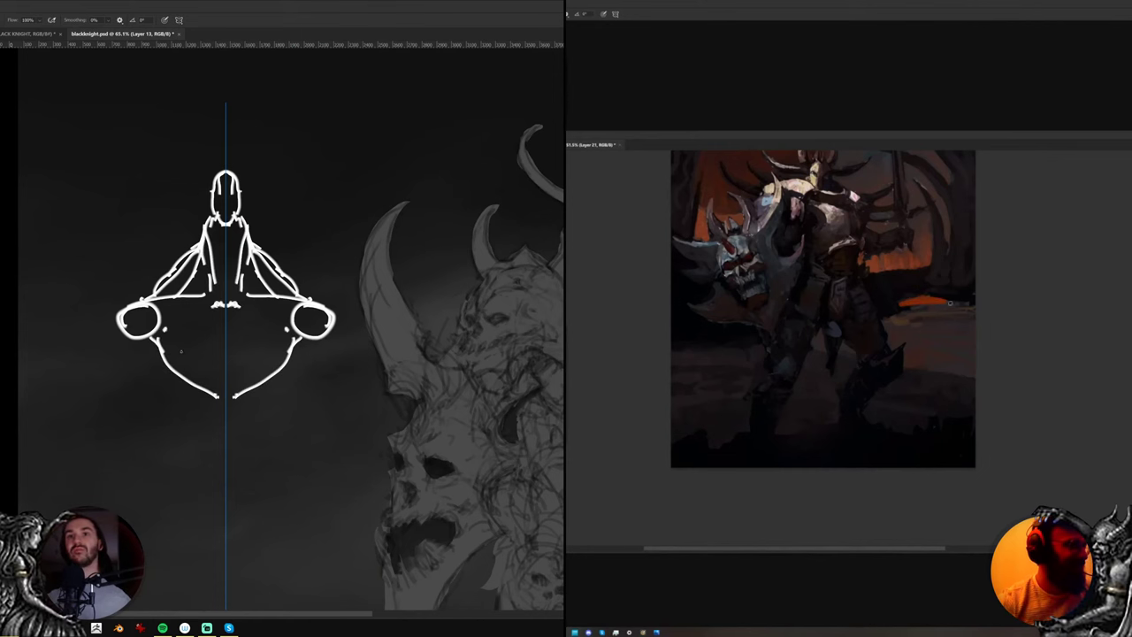
{"action": "scroll", "coordinate": [937, 288], "scroll_direction": "down", "scroll_amount": 8}
{"action": "left_click_drag", "start_coordinate": [175, 355], "coordinate": [187, 356]}
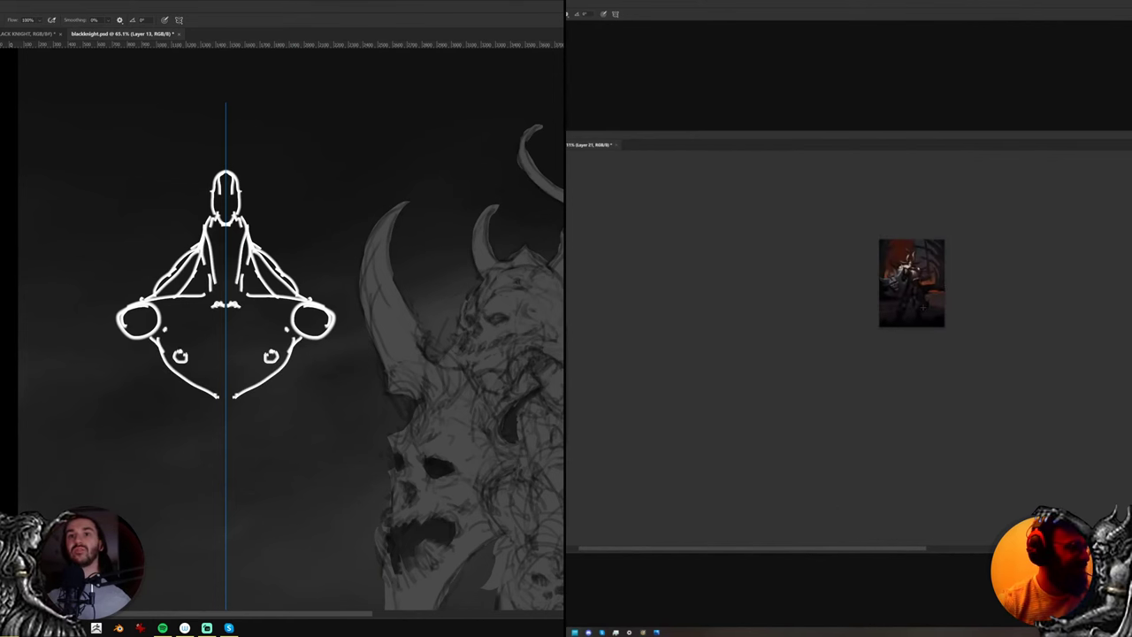
Delete the white mirrored figure sketch and clear the selection
{"action": "mouse_move", "coordinate": [158, 403]}
{"action": "left_mouse_down"}
{"action": "mouse_move", "coordinate": [304, 147]}
{"action": "mouse_move", "coordinate": [368, 373]}
{"action": "mouse_move", "coordinate": [261, 440]}
{"action": "left_mouse_up"}
{"action": "key", "text": "Delete"}
{"action": "scroll", "coordinate": [765, 288], "scroll_direction": "up", "scroll_amount": 8}
{"action": "key", "text": "ctrl+d"}
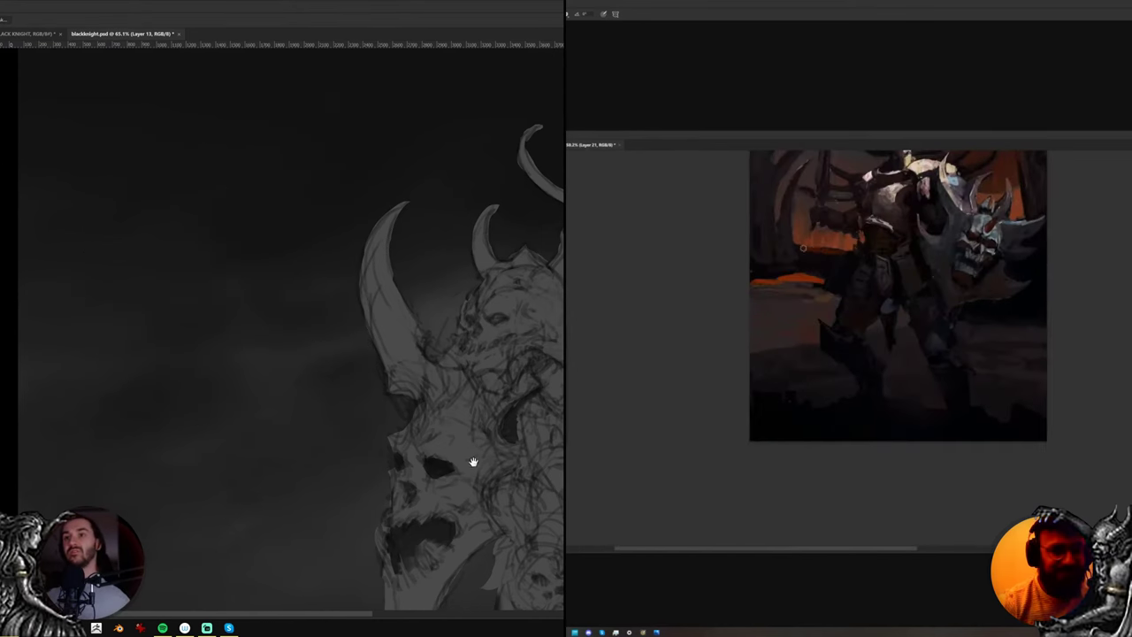
Return to Layer 12 and extend the dark shading in the gap below the shoulder skull's jaw, beside the torso
{"action": "left_click_drag", "start_coordinate": [528, 494], "coordinate": [431, 430]}
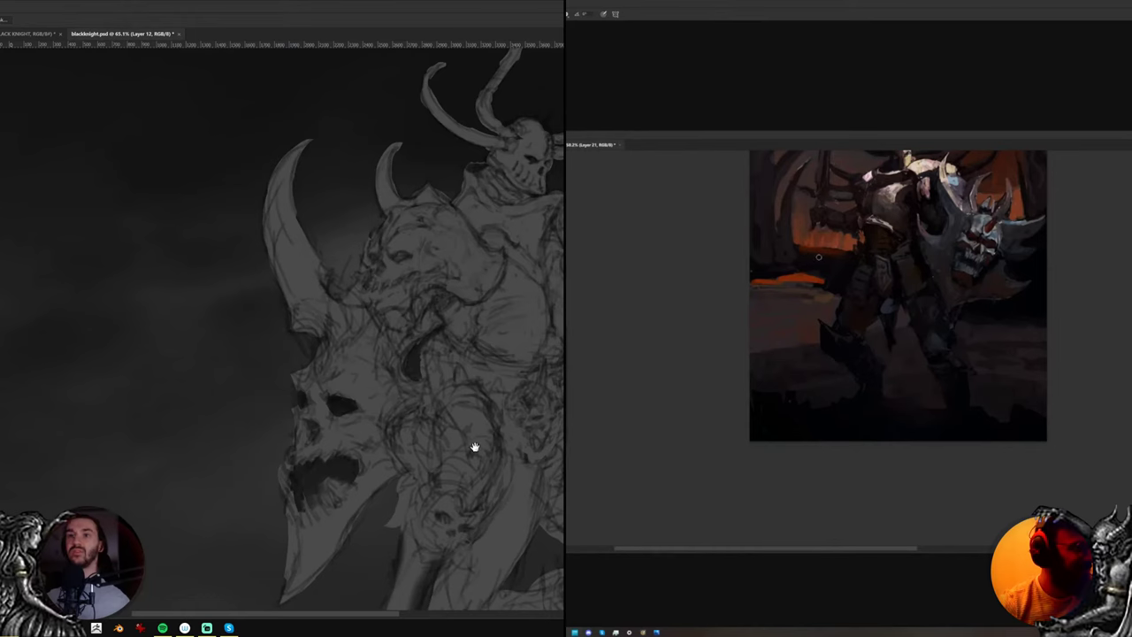
{"action": "left_click_drag", "start_coordinate": [520, 451], "coordinate": [432, 437]}
{"action": "key", "text": "b"}
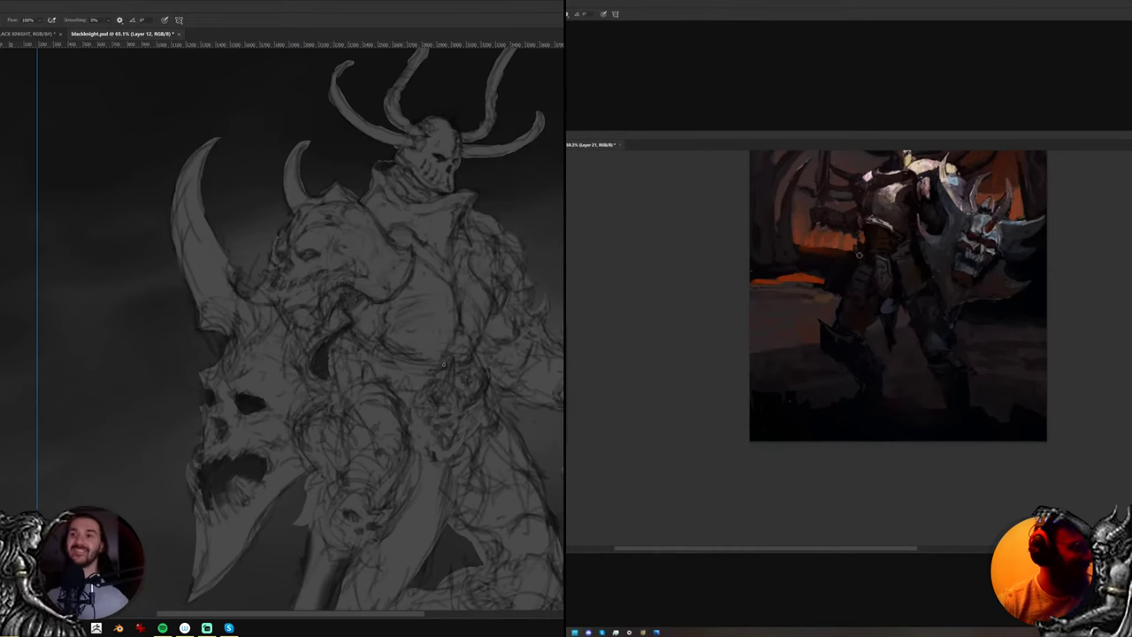
{"action": "left_click_drag", "start_coordinate": [347, 340], "coordinate": [323, 355]}
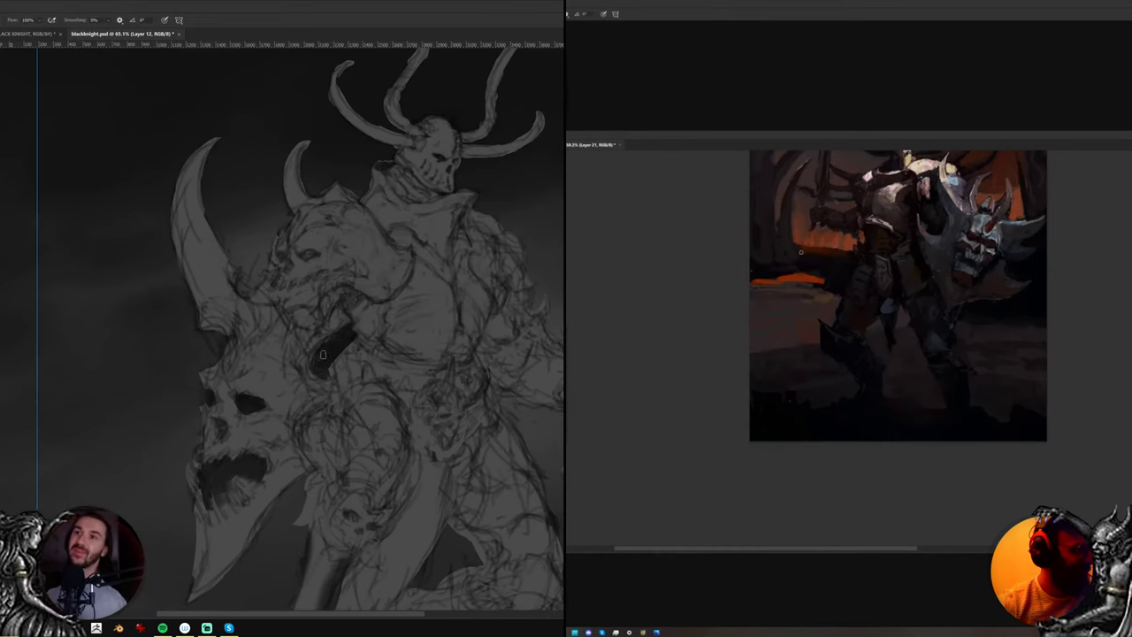
{"action": "left_click", "coordinate": [804, 249], "text": "alt"}
{"action": "key", "text": "ctrl+z"}
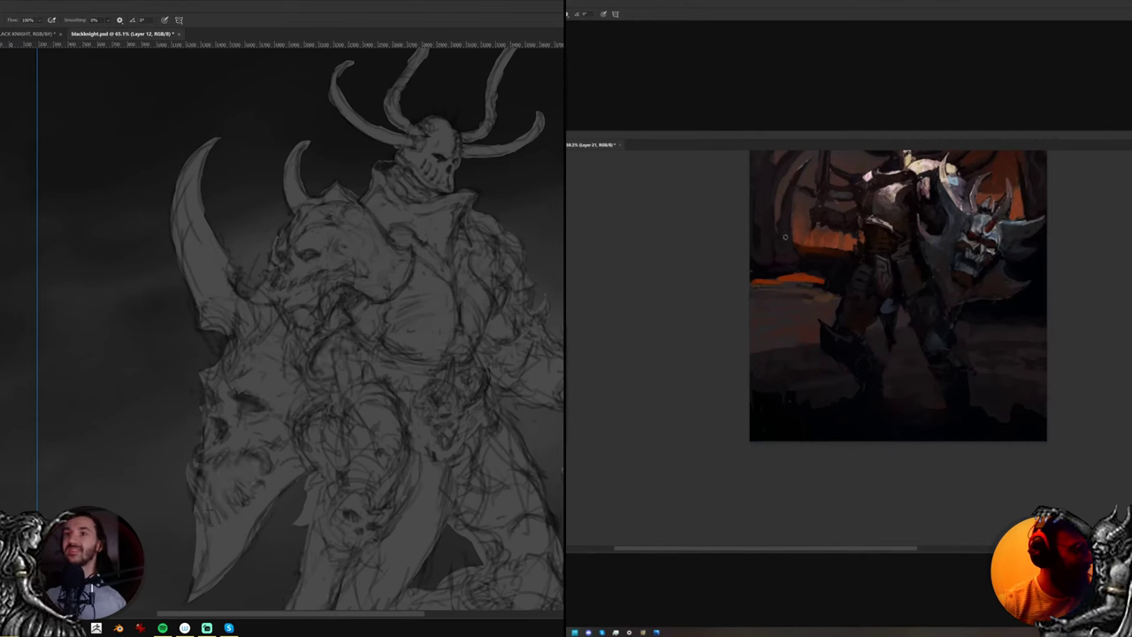
{"action": "key", "text": "ctrl+shift+z"}
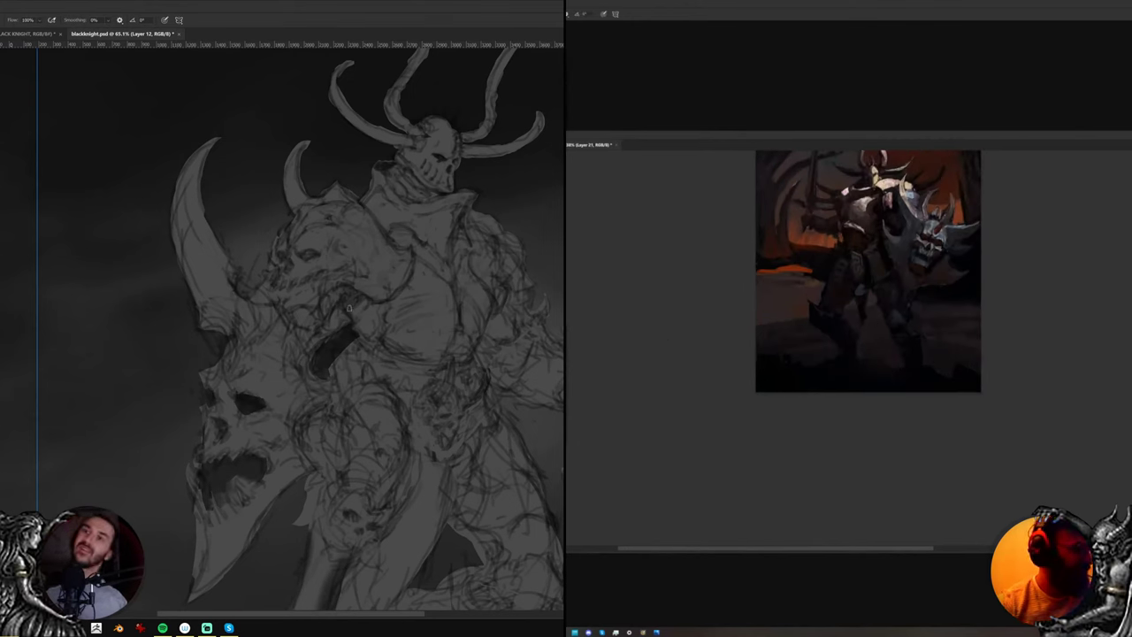
{"action": "left_click_drag", "start_coordinate": [348, 298], "coordinate": [354, 325]}
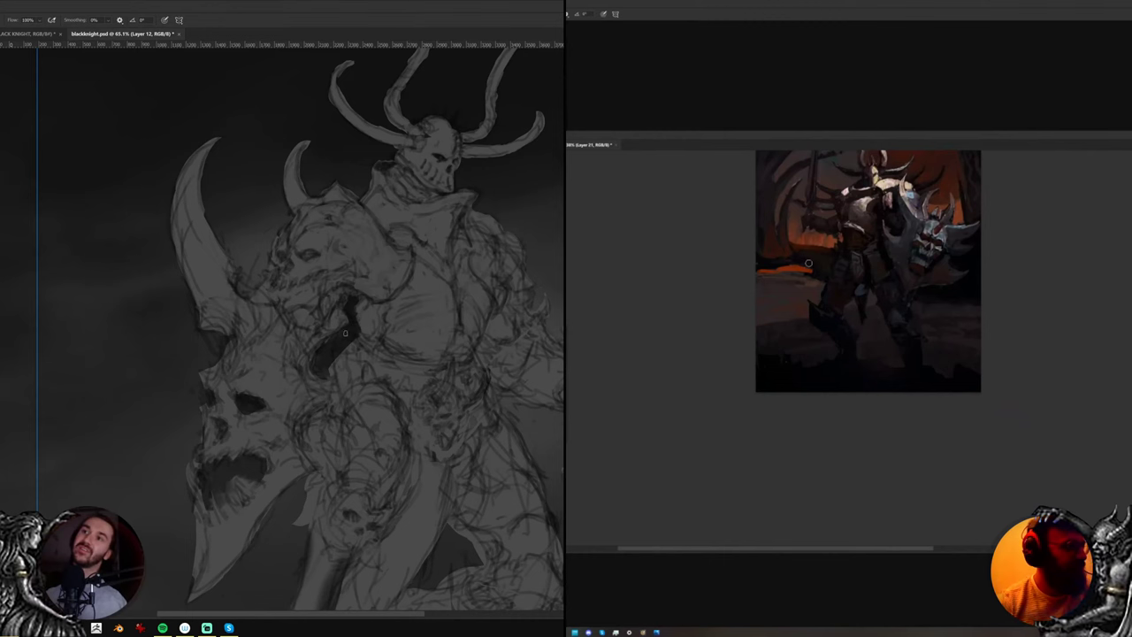
Darken the recesses between shield and thigh, beneath the shield's large horn, and around the shoulder skull's jaw
{"action": "left_click_drag", "start_coordinate": [384, 381], "coordinate": [361, 321]}
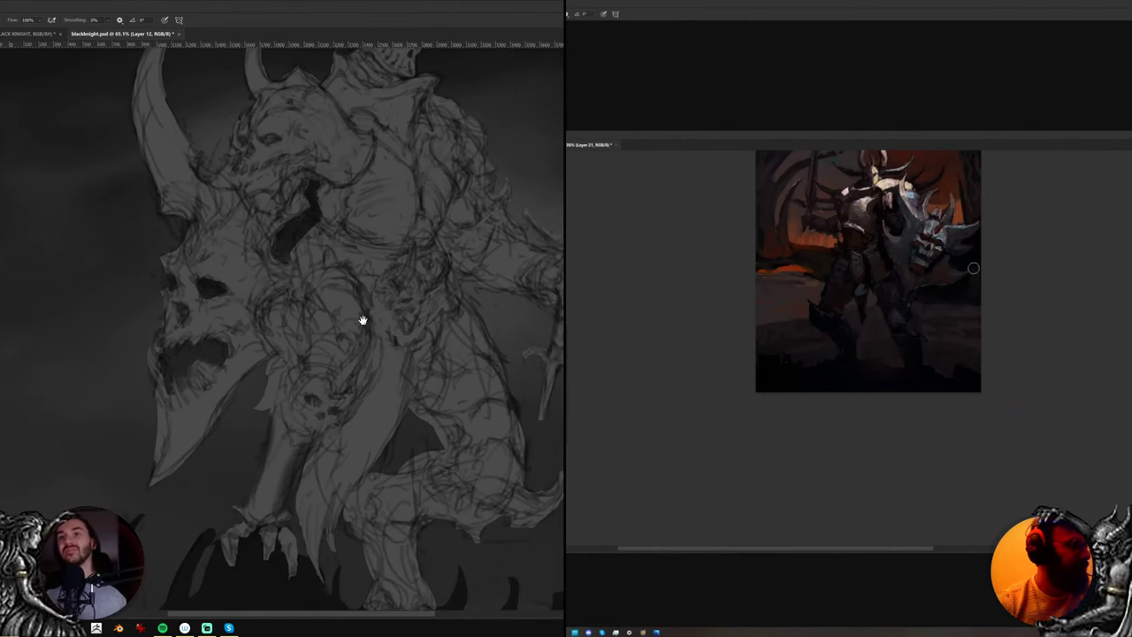
{"action": "left_click_drag", "start_coordinate": [271, 305], "coordinate": [261, 331]}
{"action": "mouse_move", "coordinate": [273, 303]}
{"action": "left_mouse_down"}
{"action": "mouse_move", "coordinate": [293, 292]}
{"action": "mouse_move", "coordinate": [292, 336]}
{"action": "left_mouse_up"}
{"action": "mouse_move", "coordinate": [221, 279]}
{"action": "left_mouse_down"}
{"action": "mouse_move", "coordinate": [250, 351]}
{"action": "mouse_move", "coordinate": [224, 325]}
{"action": "mouse_move", "coordinate": [205, 332]}
{"action": "mouse_move", "coordinate": [227, 334]}
{"action": "left_mouse_up"}
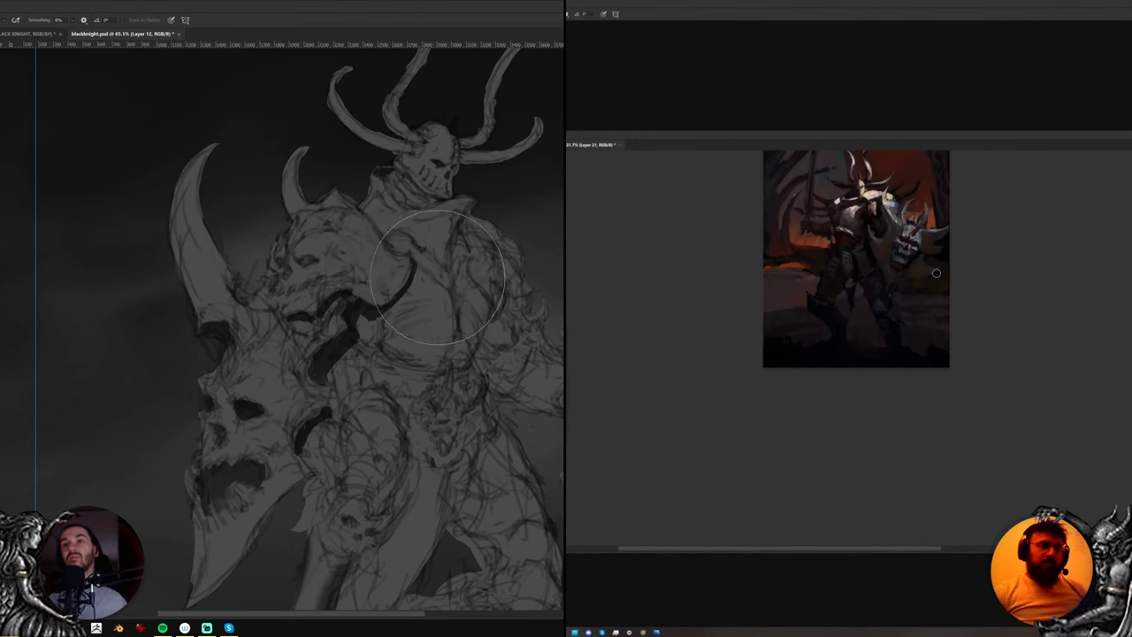
Choose a different tip for the eraser and reduce it to a small size
{"action": "right_click", "coordinate": [437, 281]}
{"action": "double_click", "coordinate": [386, 356]}
{"action": "key", "text": "bracketleft"}
{"action": "key", "text": "bracketleft"}
{"action": "key", "text": "bracketleft"}
{"action": "key", "text": "bracketleft"}
{"action": "key", "text": "bracketleft"}
{"action": "key", "text": "bracketleft"}
{"action": "key", "text": "bracketleft"}
{"action": "key", "text": "bracketleft"}
{"action": "key", "text": "bracketleft"}
{"action": "key", "text": "bracketleft"}
{"action": "key", "text": "bracketleft"}
{"action": "key", "text": "bracketleft"}
{"action": "key", "text": "bracketleft"}
{"action": "key", "text": "bracketleft"}
{"action": "key", "text": "bracketleft"}
{"action": "key", "text": "bracketleft"}
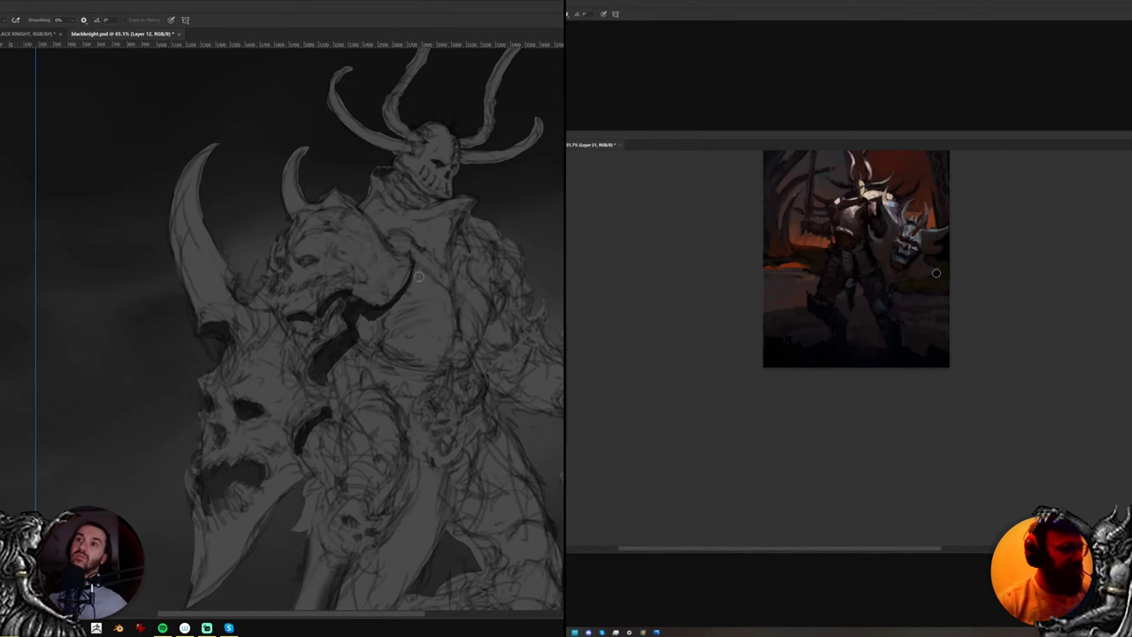
{"action": "key", "text": "b"}
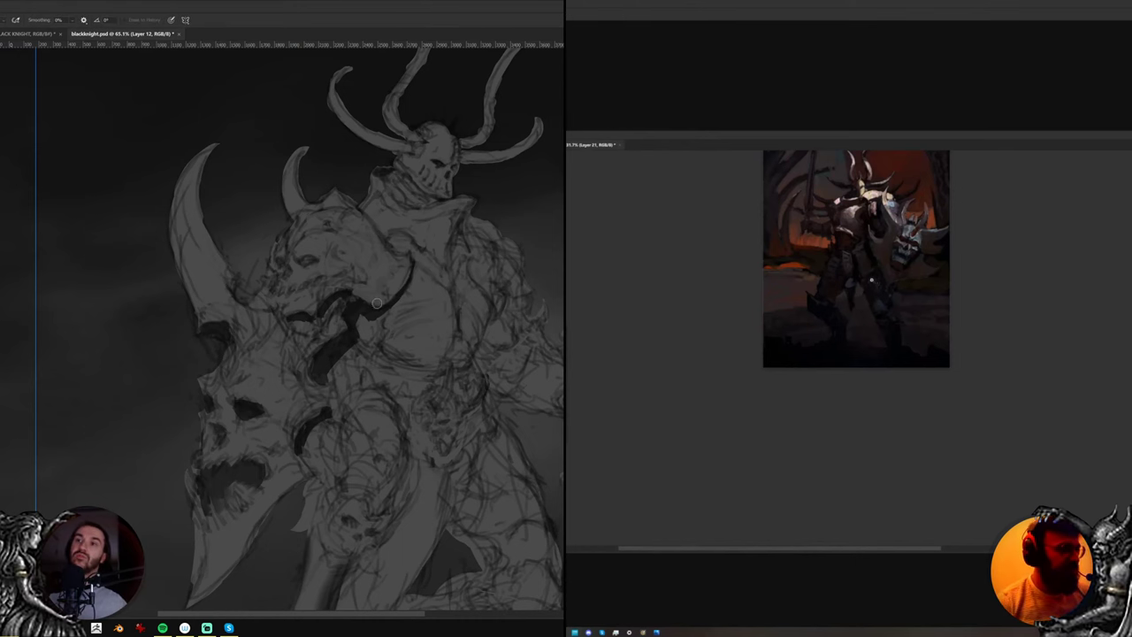
Darken the recesses above and beside the belt skull and fill in its facial hollows, alternating brush and eraser
{"action": "left_click_drag", "start_coordinate": [488, 334], "coordinate": [445, 300]}
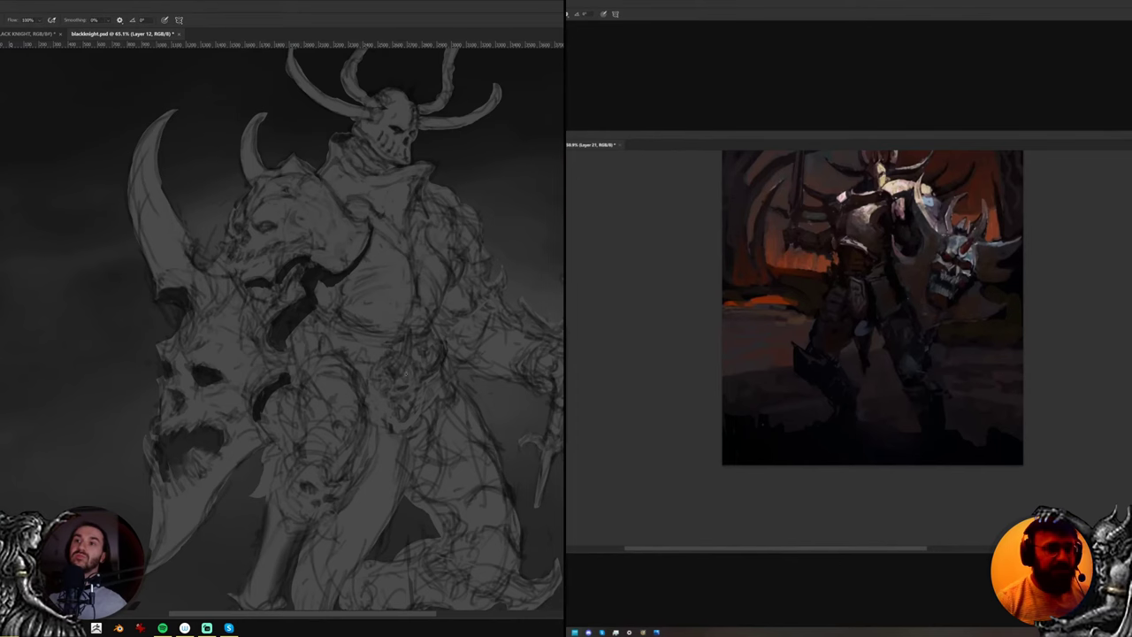
{"action": "left_click_drag", "start_coordinate": [406, 375], "coordinate": [412, 362]}
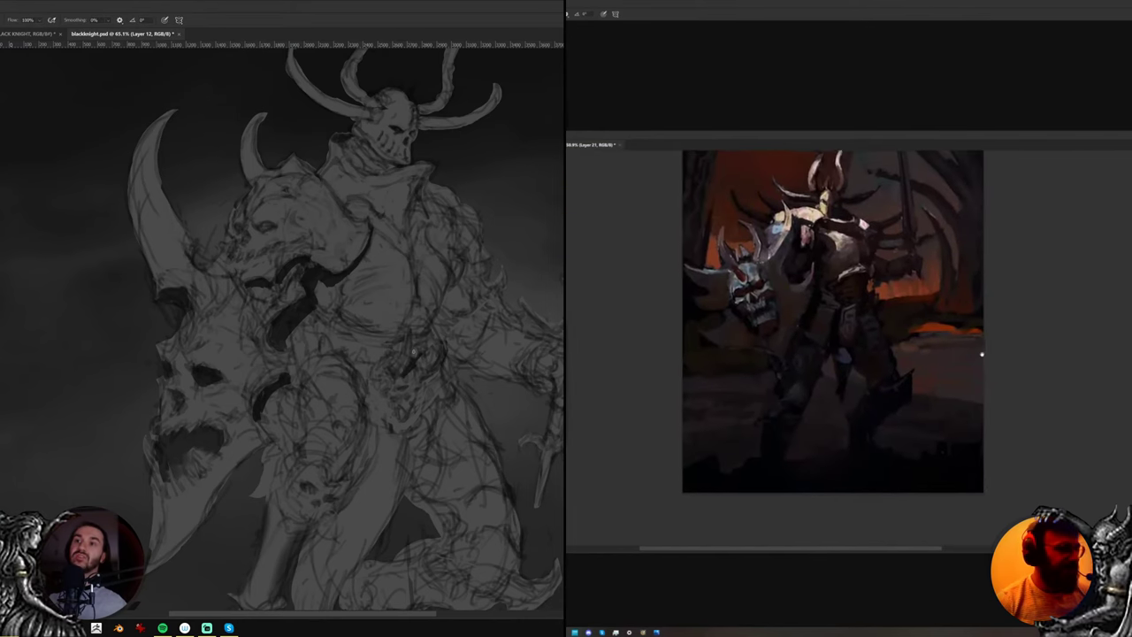
{"action": "key", "text": "e"}
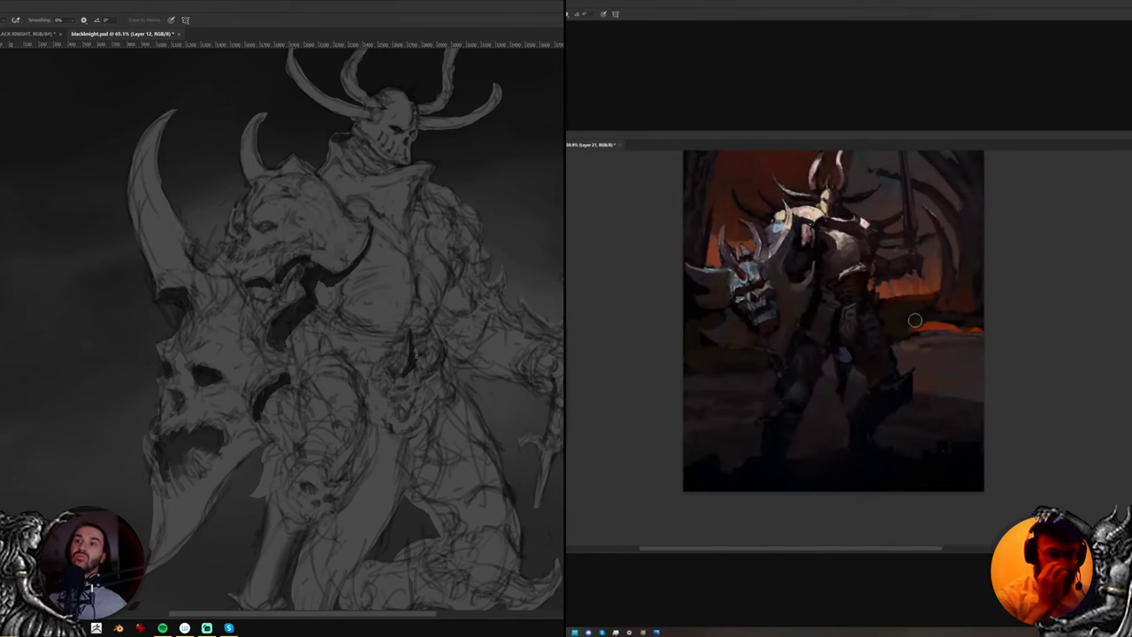
{"action": "key", "text": "b"}
{"action": "key", "text": "e"}
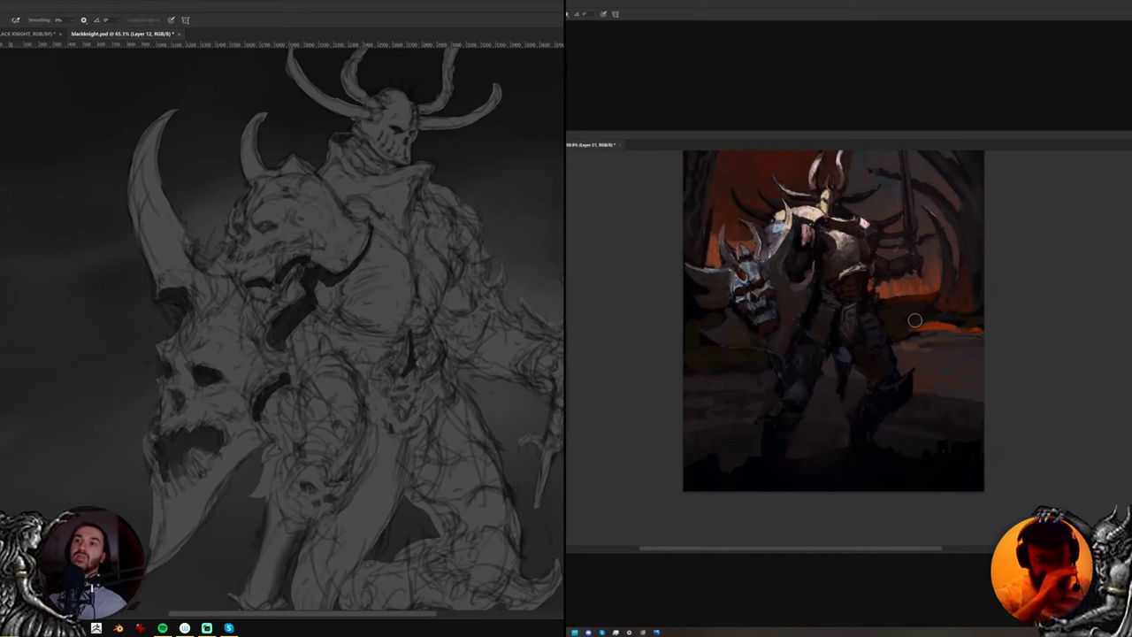
{"action": "key", "text": "b"}
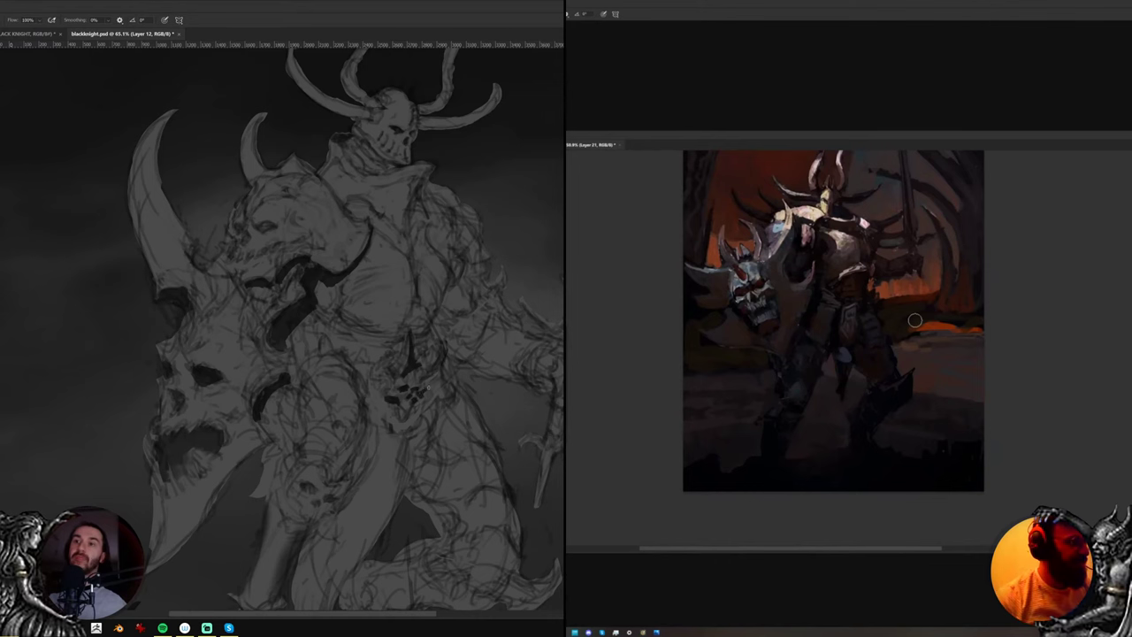
{"action": "left_click", "coordinate": [767, 302]}
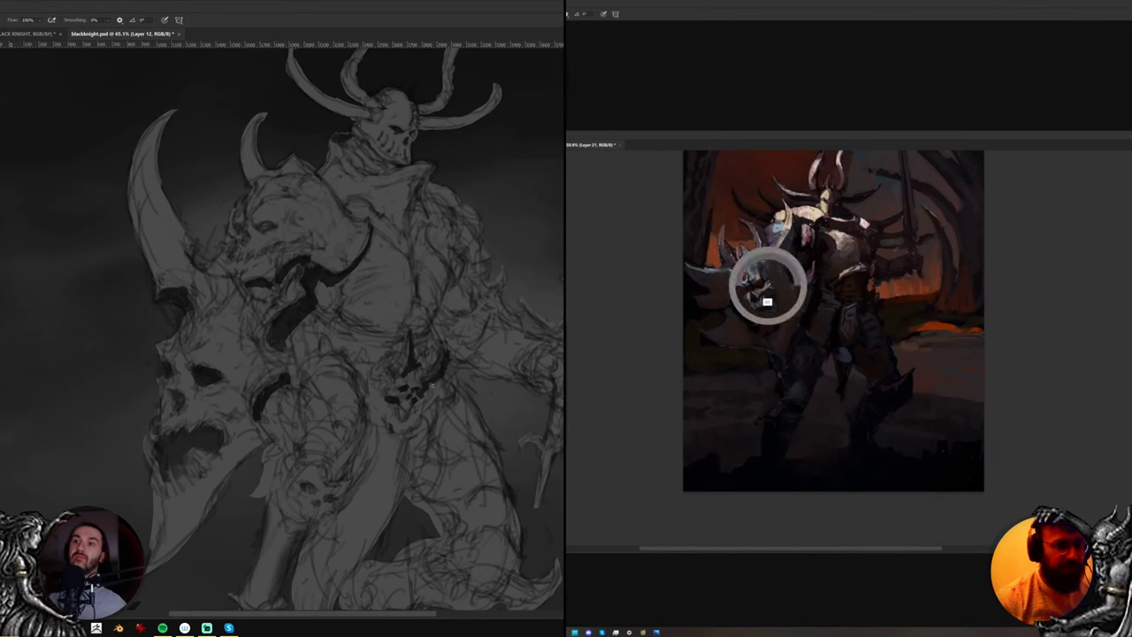
Darken the gap between the thigh armour and the hanging cloth, and shade the cloth's edge down beside the rear leg
{"action": "scroll", "coordinate": [425, 405], "scroll_direction": "down", "scroll_amount": 2}
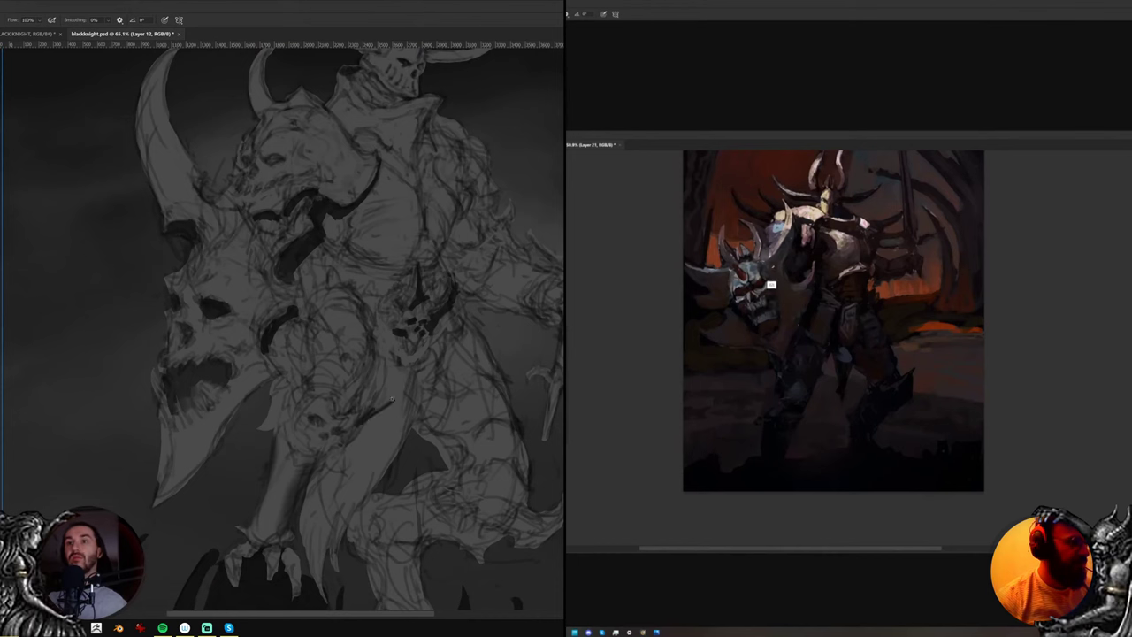
{"action": "mouse_move", "coordinate": [392, 399]}
{"action": "left_mouse_down"}
{"action": "mouse_move", "coordinate": [384, 341]}
{"action": "mouse_move", "coordinate": [389, 390]}
{"action": "mouse_move", "coordinate": [385, 375]}
{"action": "mouse_move", "coordinate": [349, 406]}
{"action": "mouse_move", "coordinate": [369, 363]}
{"action": "mouse_move", "coordinate": [358, 310]}
{"action": "mouse_move", "coordinate": [378, 385]}
{"action": "mouse_move", "coordinate": [373, 333]}
{"action": "mouse_move", "coordinate": [380, 377]}
{"action": "mouse_move", "coordinate": [383, 363]}
{"action": "mouse_move", "coordinate": [368, 405]}
{"action": "mouse_move", "coordinate": [394, 395]}
{"action": "left_mouse_up"}
{"action": "left_click", "coordinate": [794, 236], "text": "alt"}
{"action": "mouse_move", "coordinate": [376, 316]}
{"action": "left_mouse_down"}
{"action": "mouse_move", "coordinate": [389, 380]}
{"action": "mouse_move", "coordinate": [389, 349]}
{"action": "left_mouse_up"}
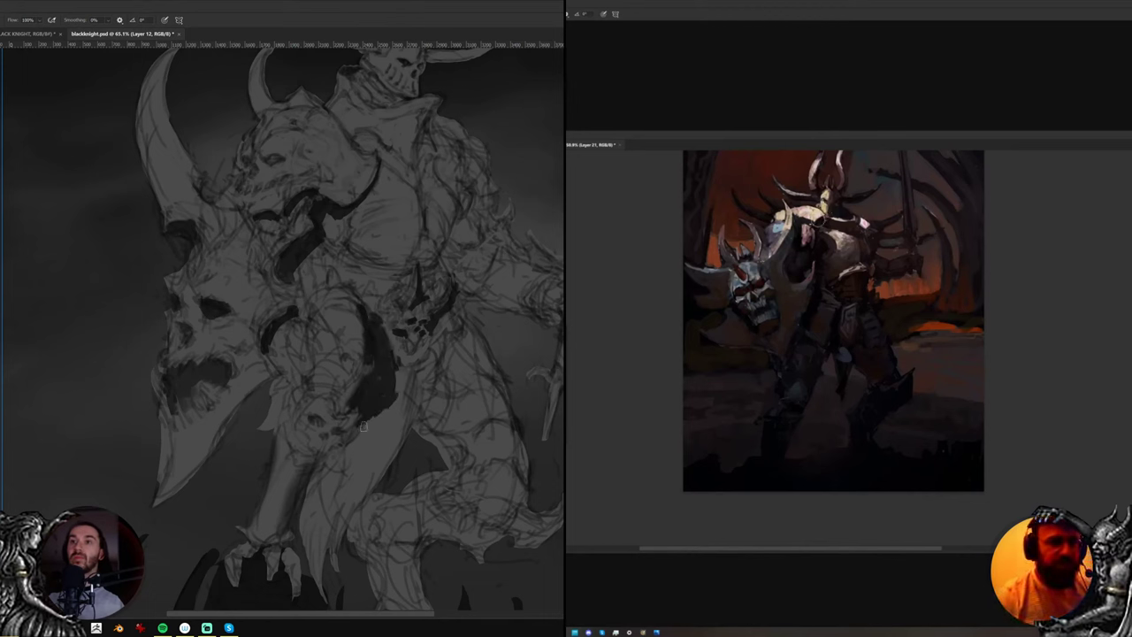
{"action": "mouse_move", "coordinate": [363, 427]}
{"action": "left_mouse_down"}
{"action": "mouse_move", "coordinate": [306, 520]}
{"action": "mouse_move", "coordinate": [322, 584]}
{"action": "left_mouse_up"}
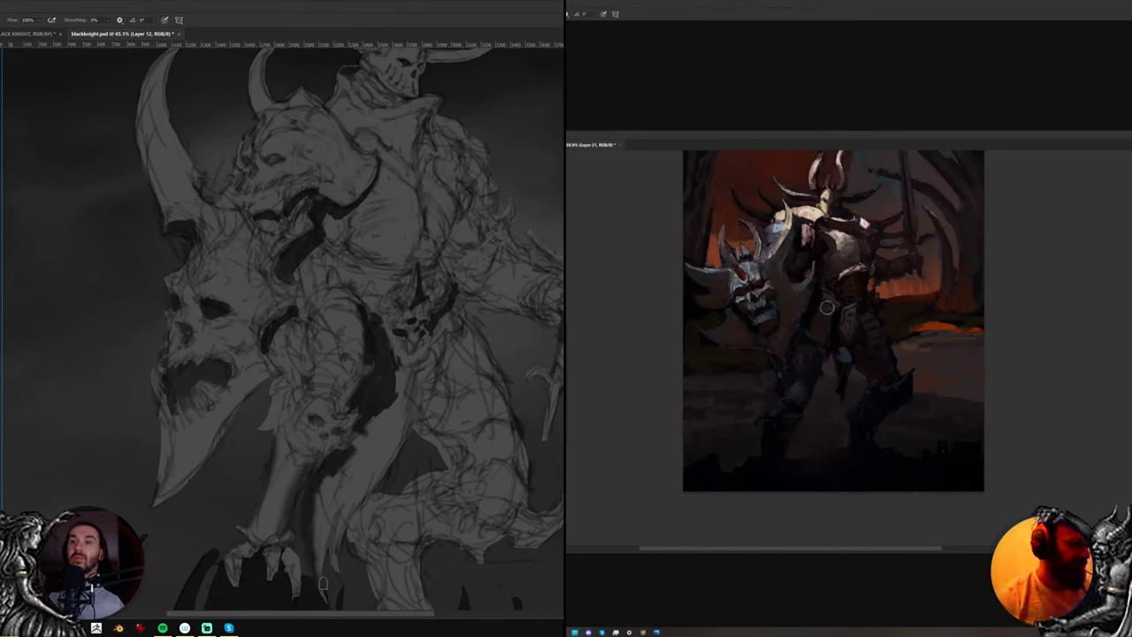
{"action": "mouse_move", "coordinate": [315, 534]}
{"action": "left_mouse_down"}
{"action": "mouse_move", "coordinate": [323, 596]}
{"action": "mouse_move", "coordinate": [257, 548]}
{"action": "mouse_move", "coordinate": [247, 555]}
{"action": "left_mouse_up"}
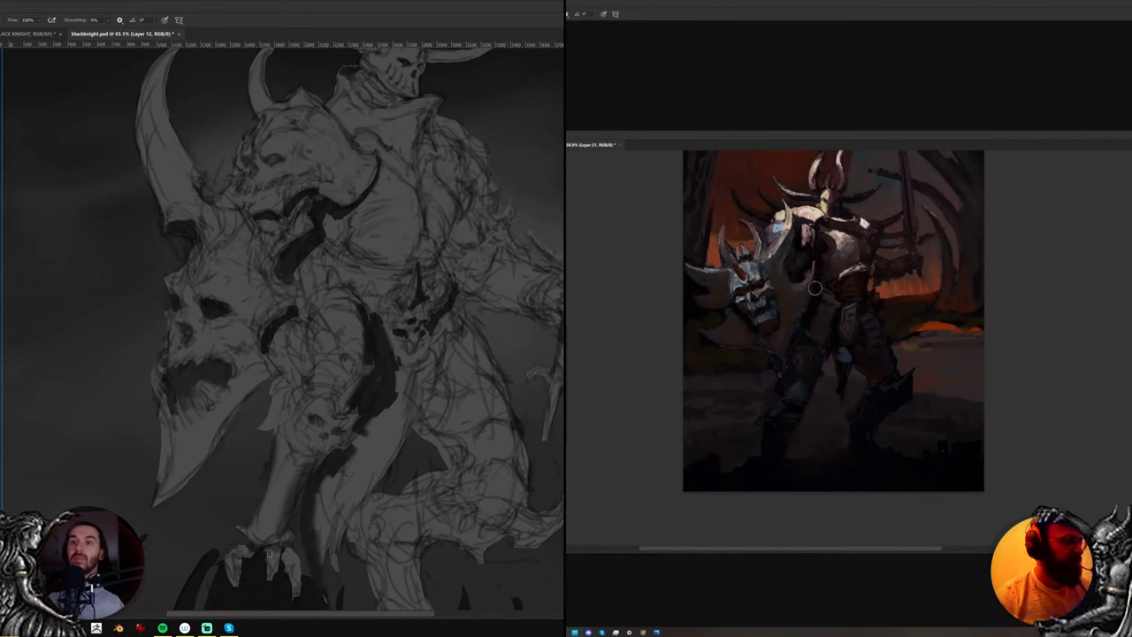
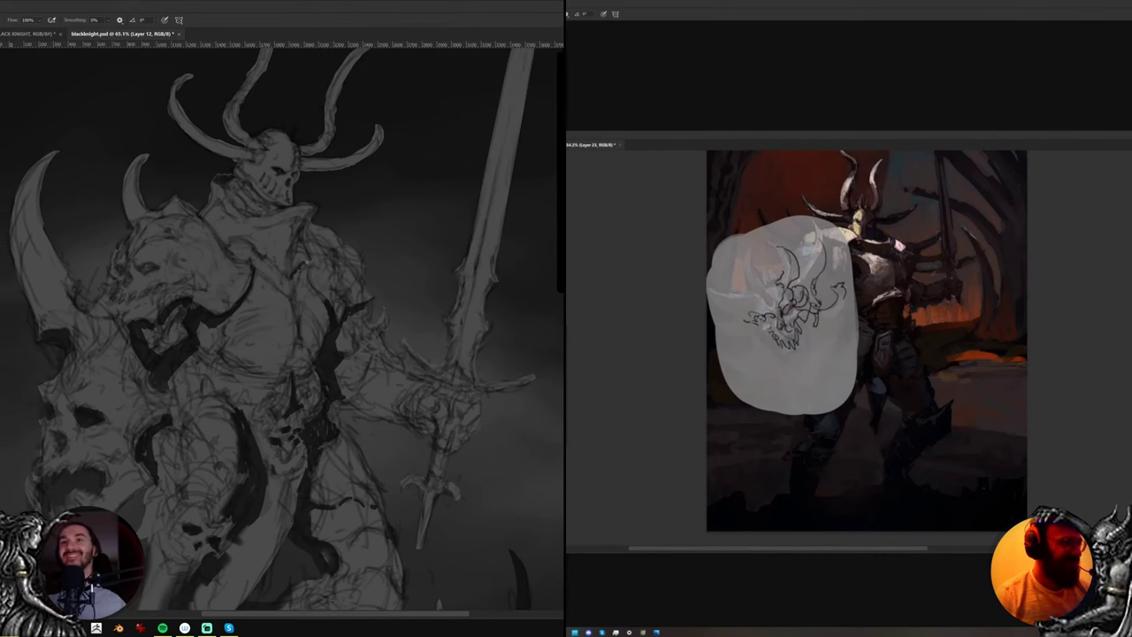
Flip the coloured knight painting horizontally and darken the recess behind the sketched knight's collar at the sword-arm shoulder
{"action": "mouse_move", "coordinate": [294, 268]}
{"action": "left_mouse_down"}
{"action": "mouse_move", "coordinate": [310, 227]}
{"action": "mouse_move", "coordinate": [306, 259]}
{"action": "left_mouse_up"}
{"action": "key", "text": "ctrl+shift+h"}
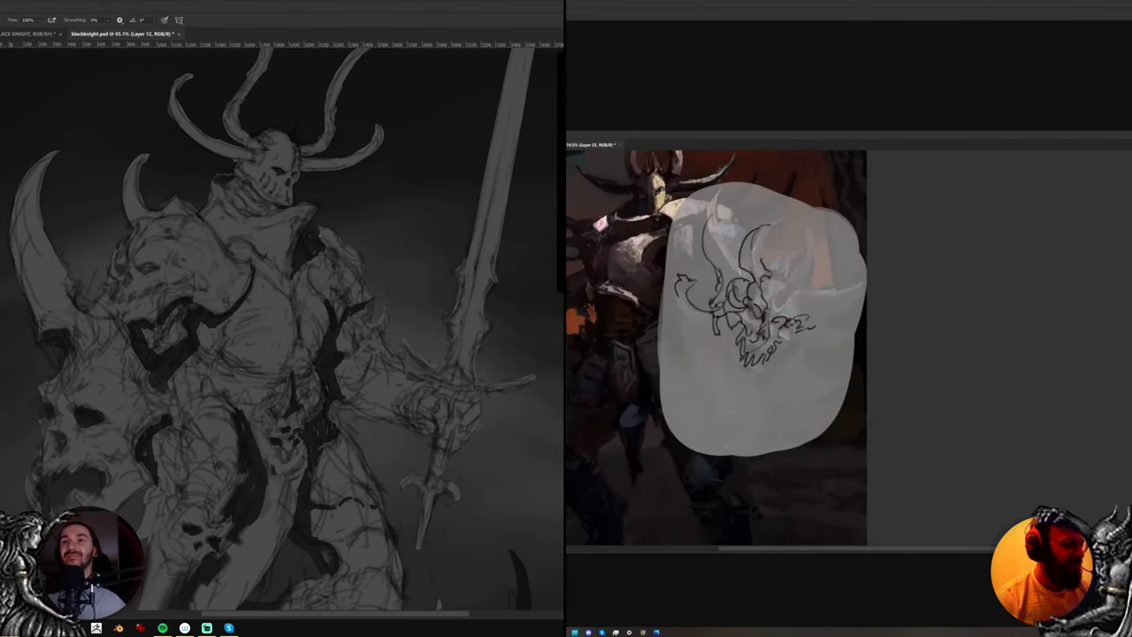
{"action": "left_click_drag", "start_coordinate": [319, 231], "coordinate": [327, 254]}
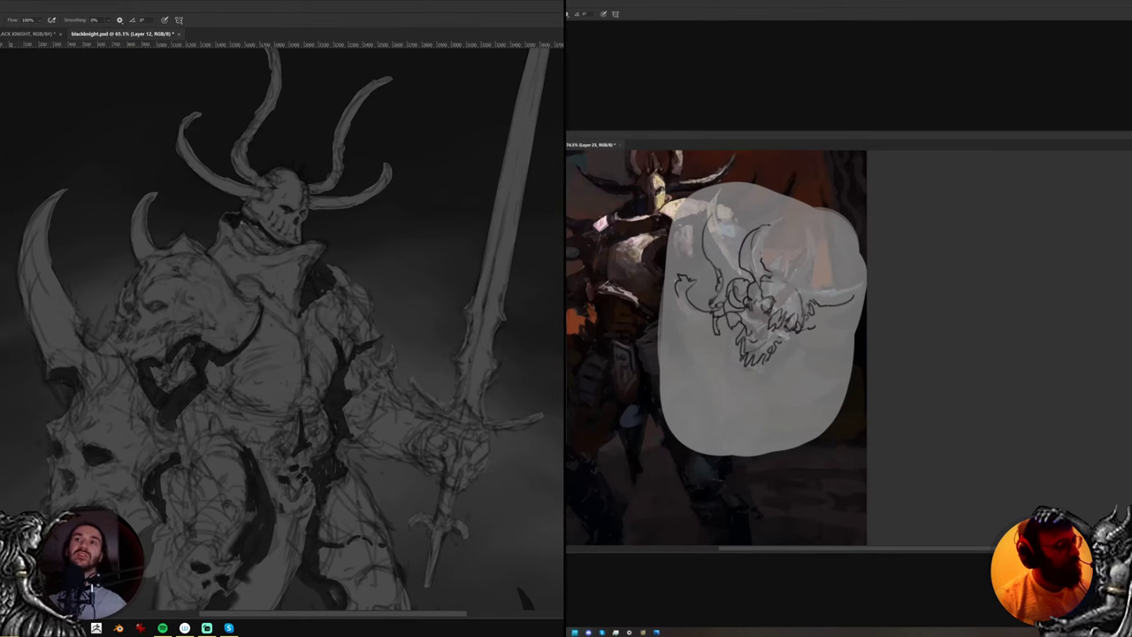
{"action": "left_click_drag", "start_coordinate": [264, 230], "coordinate": [265, 266]}
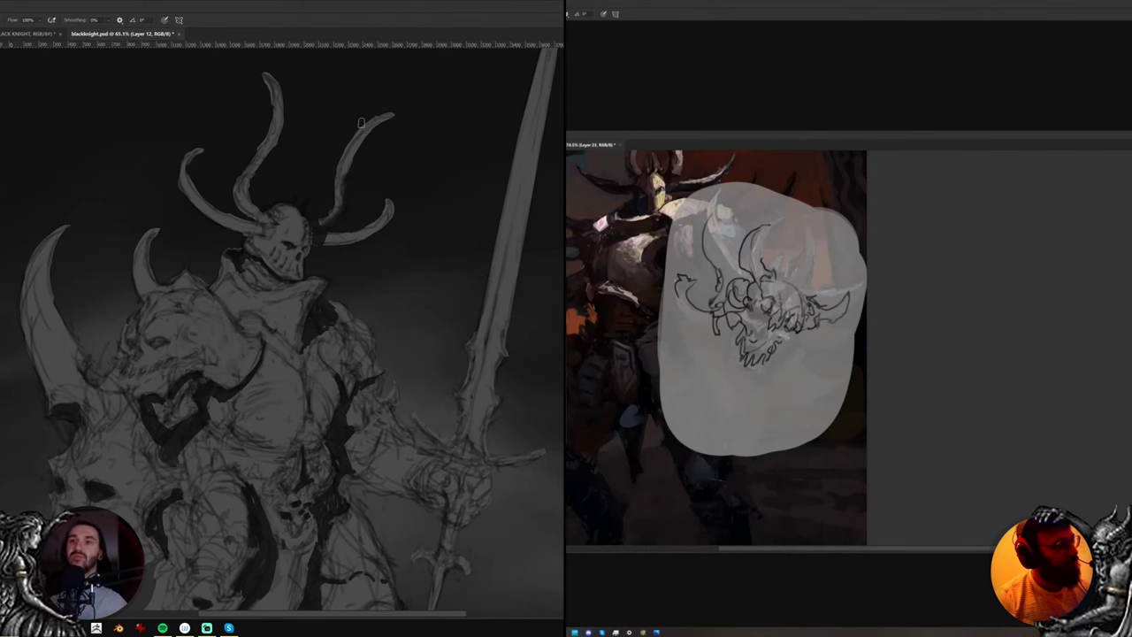
{"action": "scroll", "coordinate": [239, 434], "scroll_direction": "down", "scroll_amount": 2}
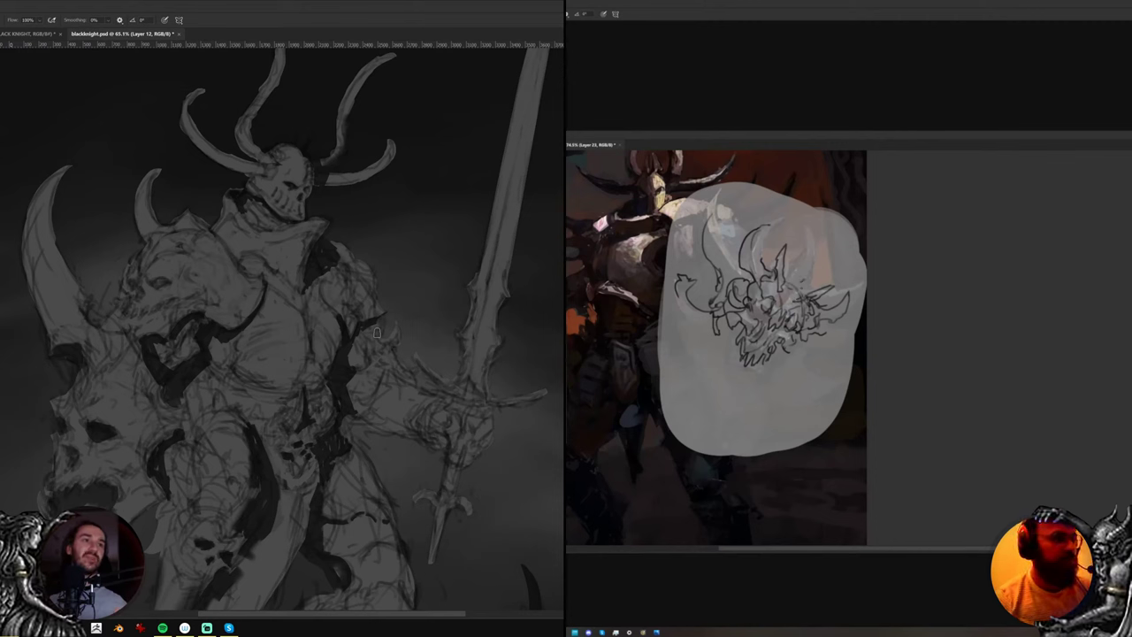
{"action": "scroll", "coordinate": [787, 260], "scroll_direction": "down", "scroll_amount": 5}
{"action": "scroll", "coordinate": [787, 259], "scroll_direction": "up", "scroll_amount": 3}
{"action": "key", "text": "ctrl+comma"}
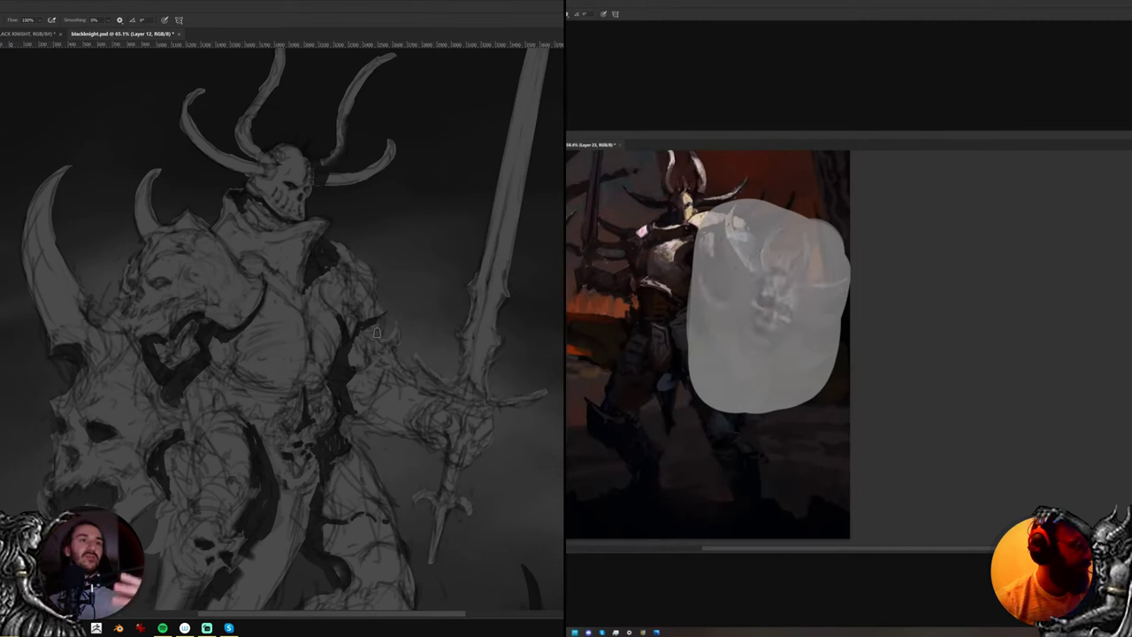
{"action": "key", "text": "ctrl+comma"}
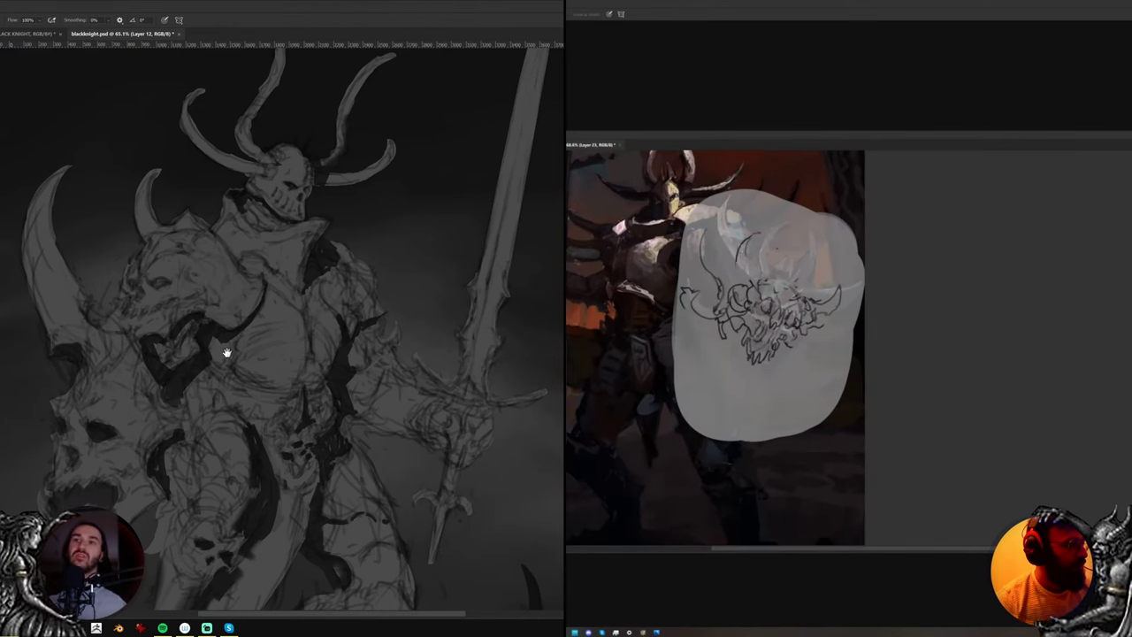
Darken the gap between the skull shield and the front thigh armour, from the waist down toward the knee
{"action": "left_click_drag", "start_coordinate": [227, 354], "coordinate": [242, 338]}
{"action": "left_click_drag", "start_coordinate": [290, 387], "coordinate": [311, 325]}
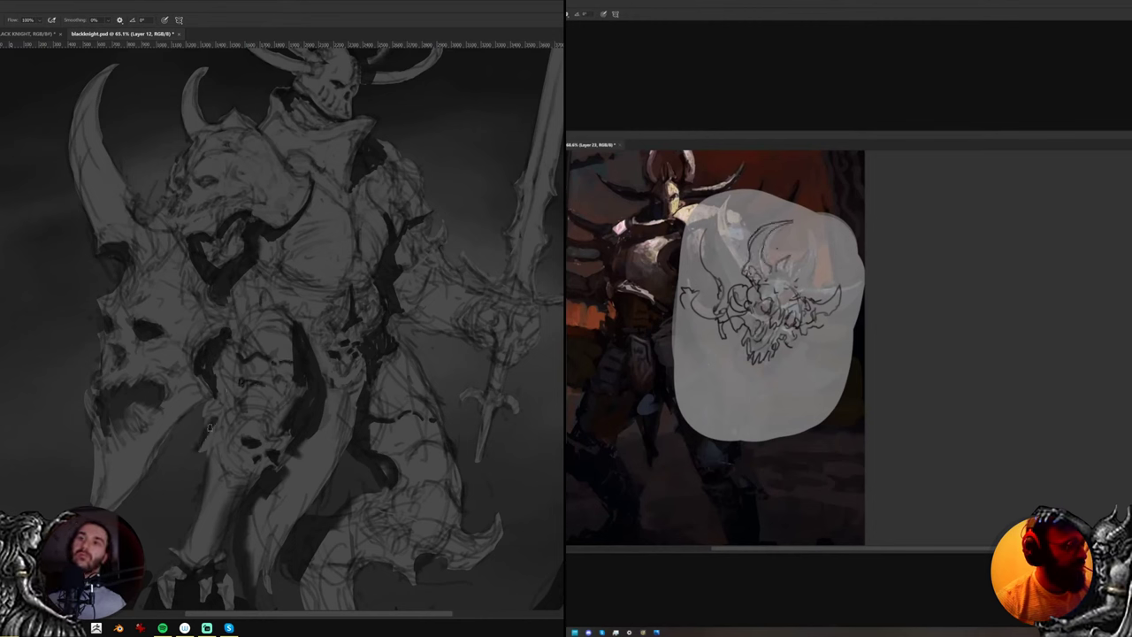
{"action": "left_click_drag", "start_coordinate": [228, 341], "coordinate": [210, 414]}
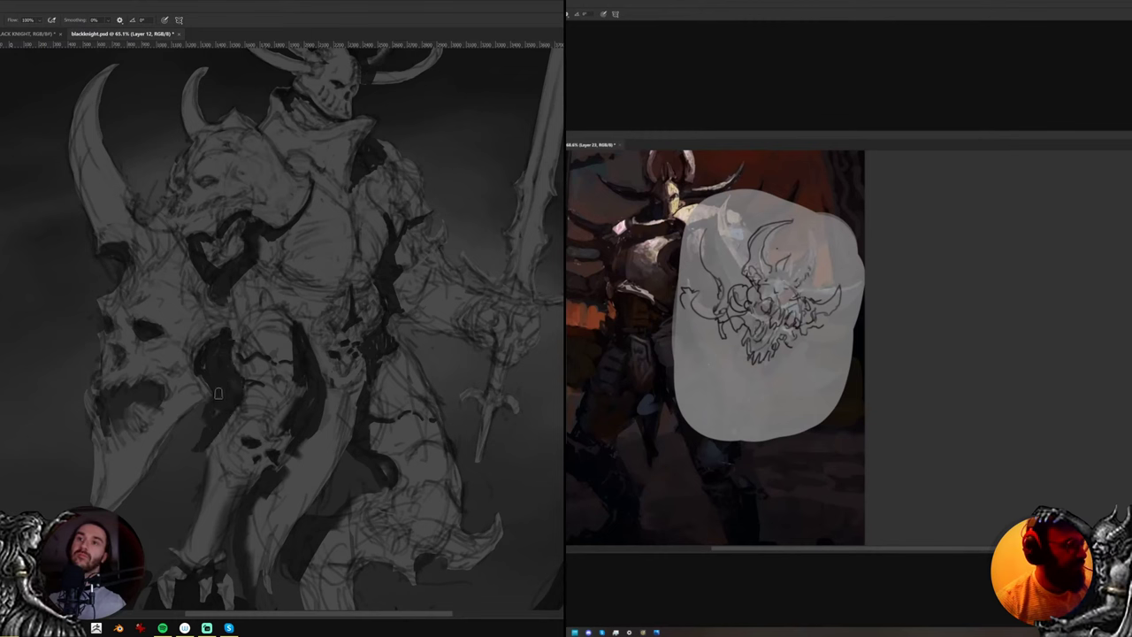
{"action": "mouse_move", "coordinate": [239, 324]}
{"action": "left_mouse_down"}
{"action": "mouse_move", "coordinate": [232, 348]}
{"action": "mouse_move", "coordinate": [244, 312]}
{"action": "mouse_move", "coordinate": [234, 299]}
{"action": "mouse_move", "coordinate": [256, 305]}
{"action": "left_mouse_up"}
{"action": "key", "text": "e"}
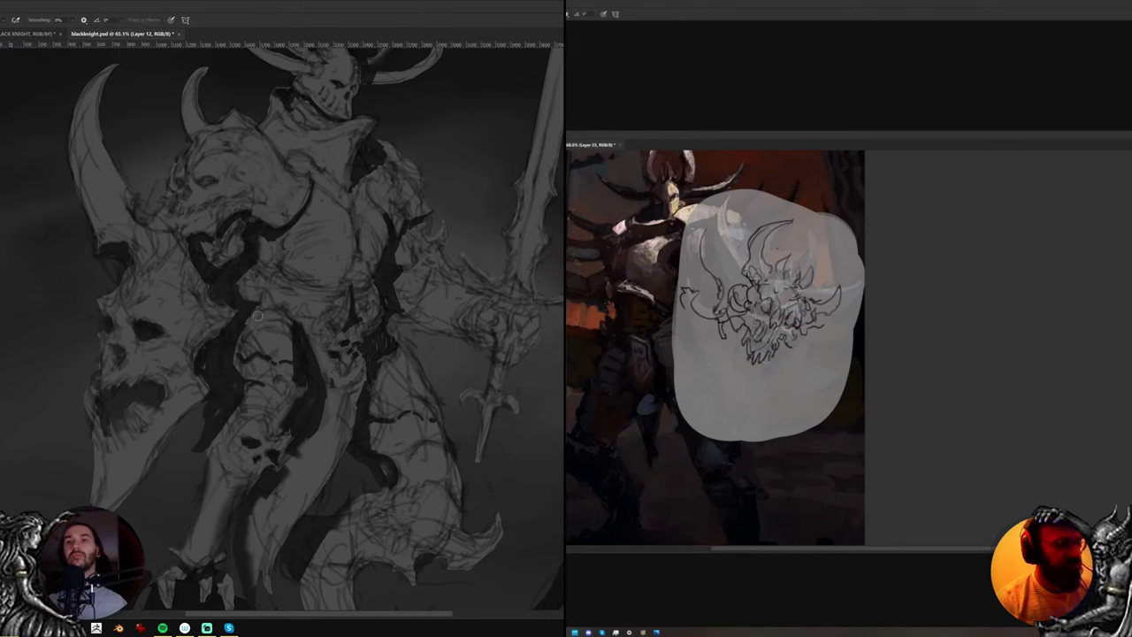
{"action": "key", "text": "b"}
{"action": "left_click_drag", "start_coordinate": [242, 333], "coordinate": [230, 368]}
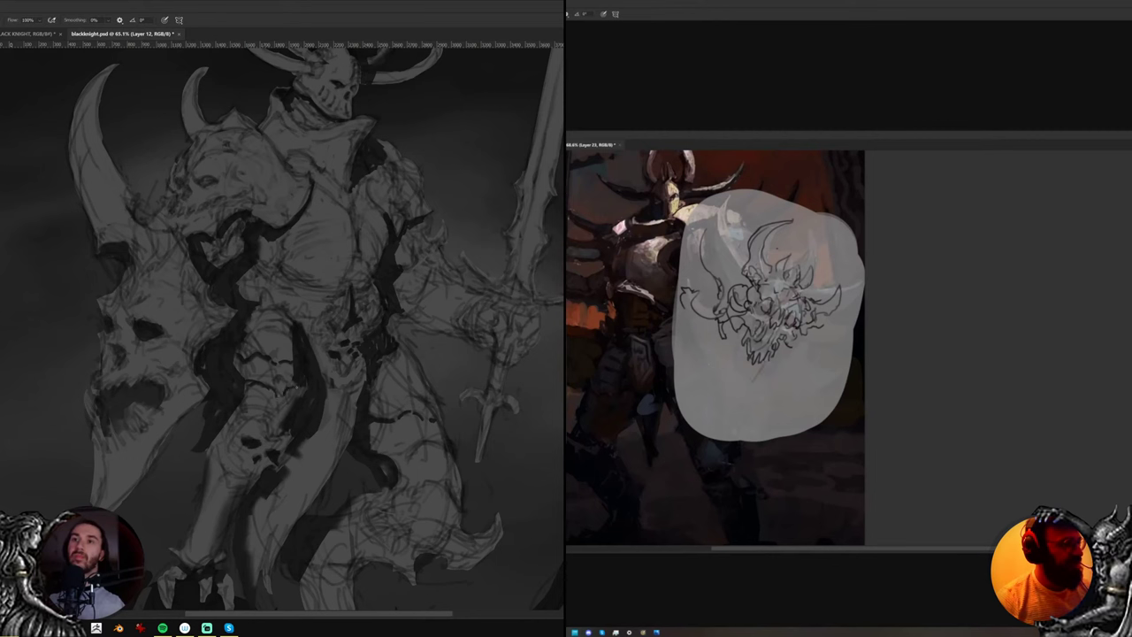
Shade around the front knee's skull and along the shin edge beneath it, alternating brush and eraser
{"action": "mouse_move", "coordinate": [243, 408]}
{"action": "left_mouse_down"}
{"action": "mouse_move", "coordinate": [263, 442]}
{"action": "mouse_move", "coordinate": [294, 441]}
{"action": "mouse_move", "coordinate": [253, 480]}
{"action": "mouse_move", "coordinate": [271, 449]}
{"action": "left_mouse_up"}
{"action": "key", "text": "e"}
{"action": "key", "text": "b"}
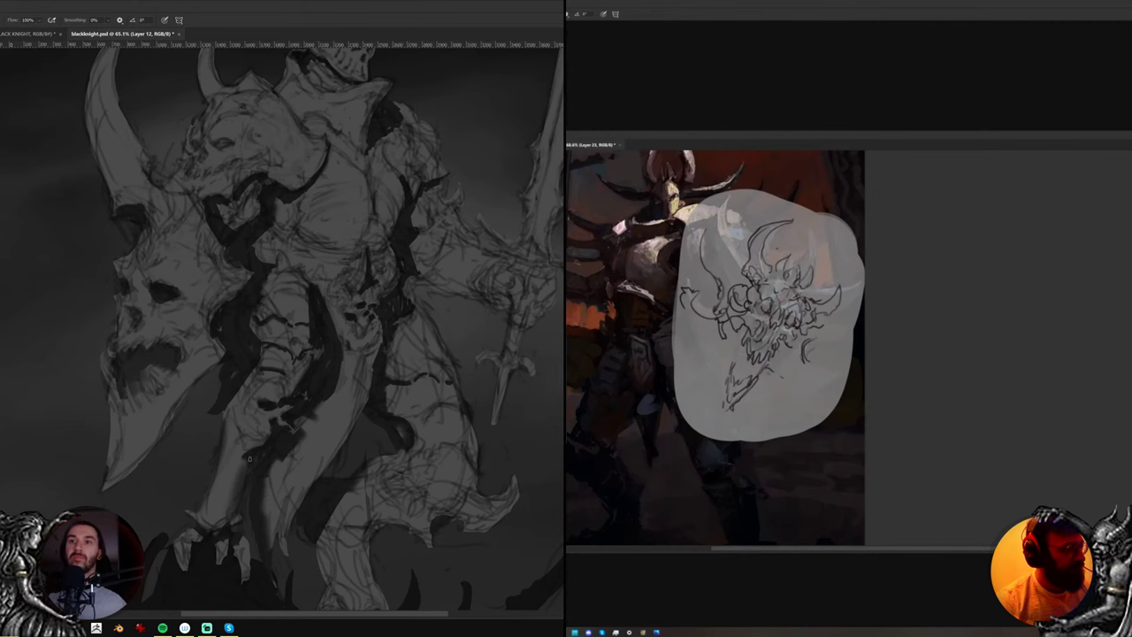
{"action": "left_click_drag", "start_coordinate": [230, 413], "coordinate": [222, 404]}
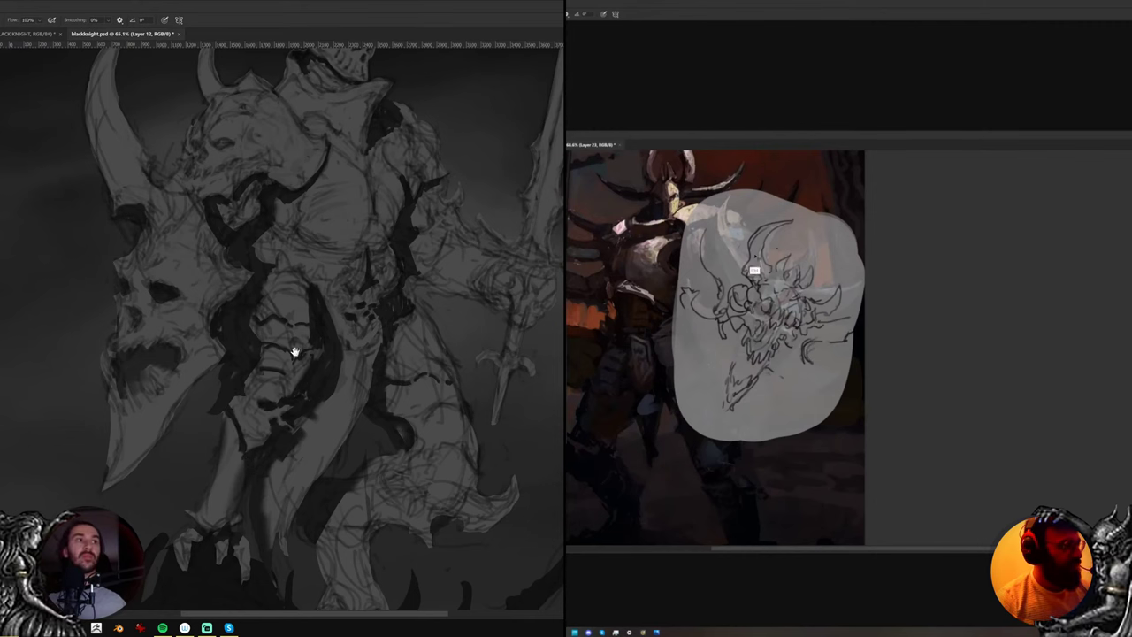
Fill in the shoulder skull's eye sockets and darken the side of the helmet and the neck behind the jaw
{"action": "scroll", "coordinate": [301, 372], "scroll_direction": "up", "scroll_amount": 6}
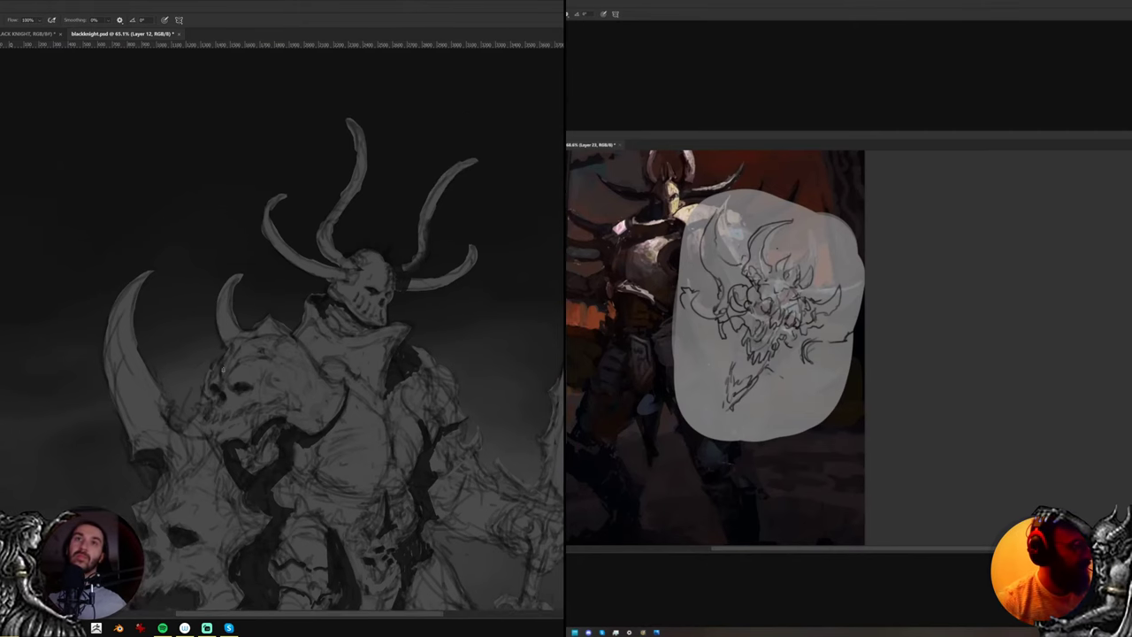
{"action": "left_click_drag", "start_coordinate": [348, 402], "coordinate": [359, 278]}
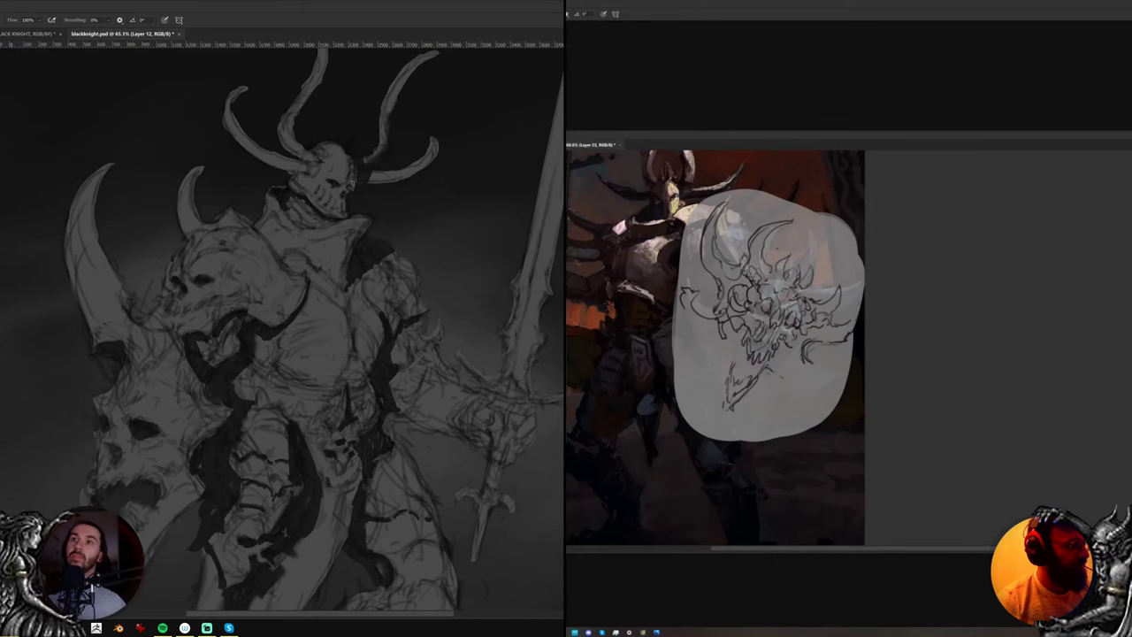
{"action": "left_click_drag", "start_coordinate": [351, 175], "coordinate": [345, 208]}
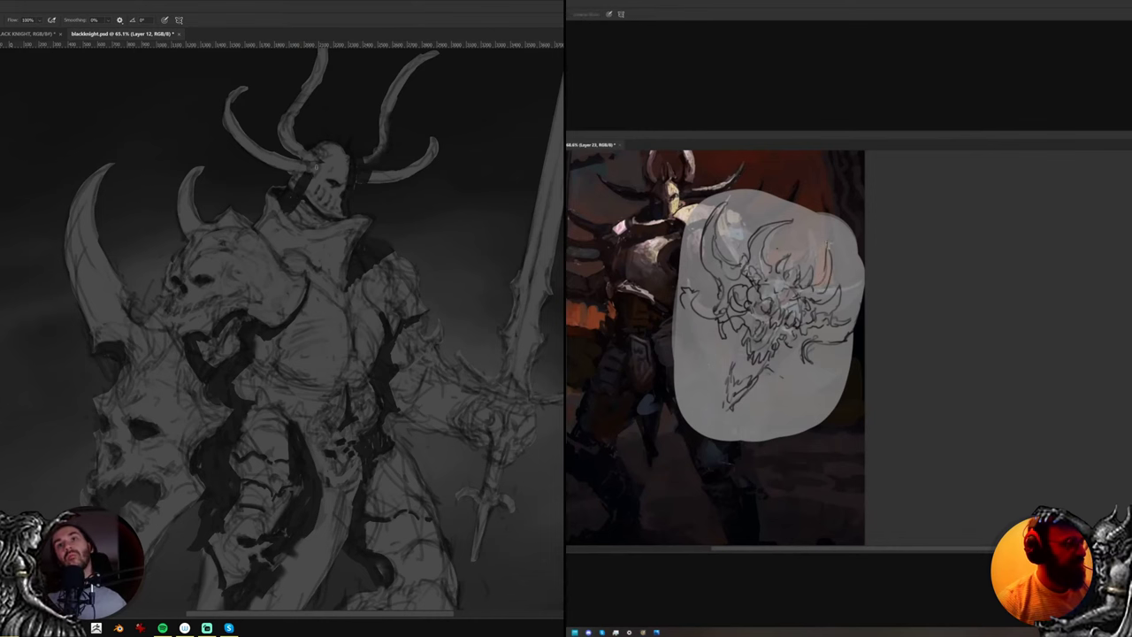
{"action": "left_click_drag", "start_coordinate": [425, 151], "coordinate": [409, 219]}
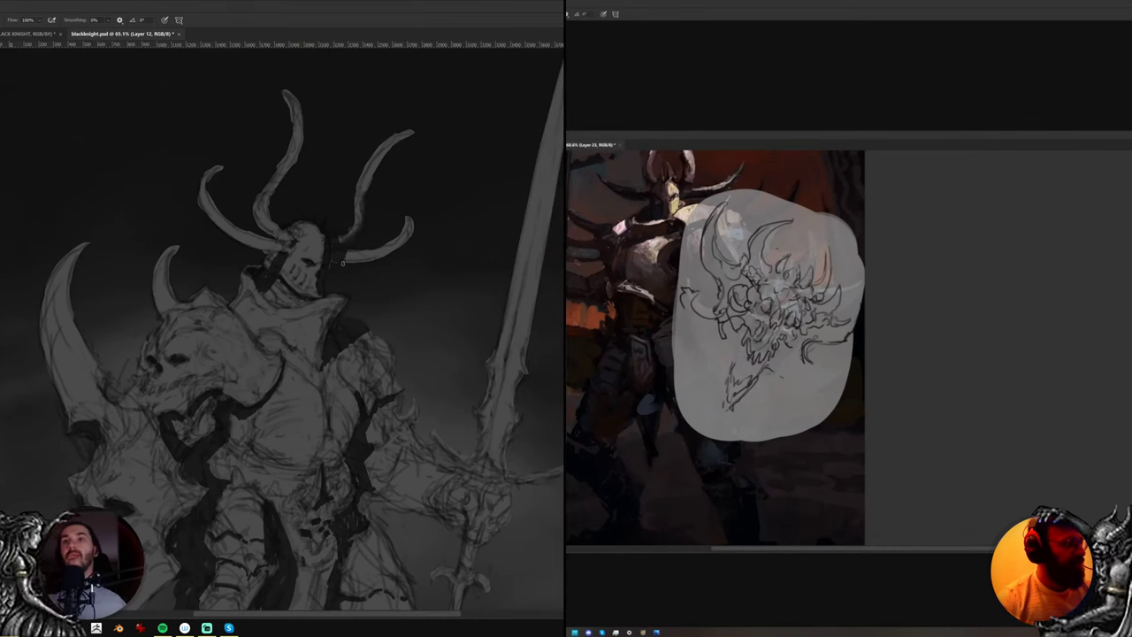
{"action": "key", "text": "e"}
{"action": "left_click_drag", "start_coordinate": [390, 325], "coordinate": [380, 275]}
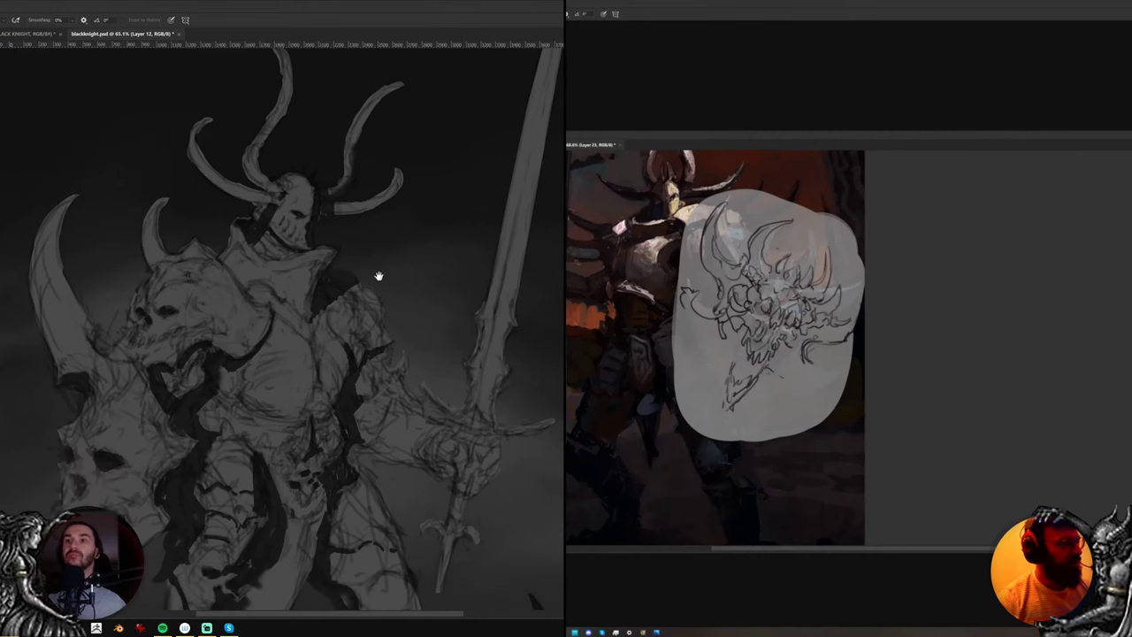
{"action": "left_click_drag", "start_coordinate": [453, 438], "coordinate": [439, 382]}
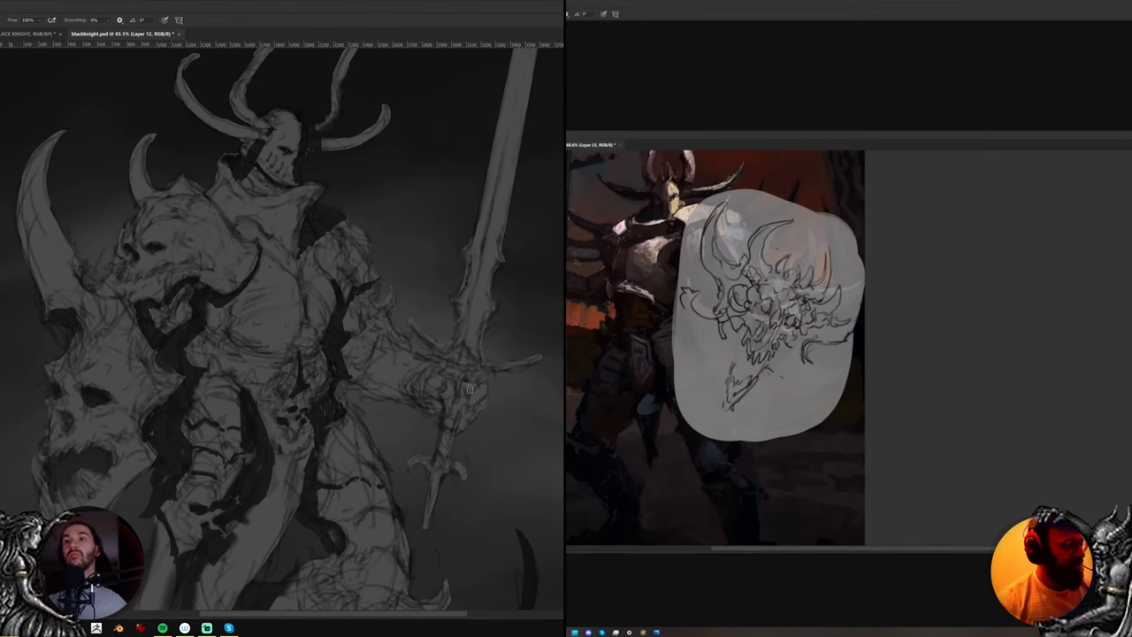
{"action": "key", "text": "z"}
{"action": "mouse_move", "coordinate": [387, 412]}
{"action": "left_mouse_down"}
{"action": "mouse_move", "coordinate": [361, 412]}
{"action": "mouse_move", "coordinate": [388, 410]}
{"action": "left_mouse_up"}
{"action": "left_click_drag", "start_coordinate": [439, 338], "coordinate": [416, 348]}
{"action": "key", "text": "b"}
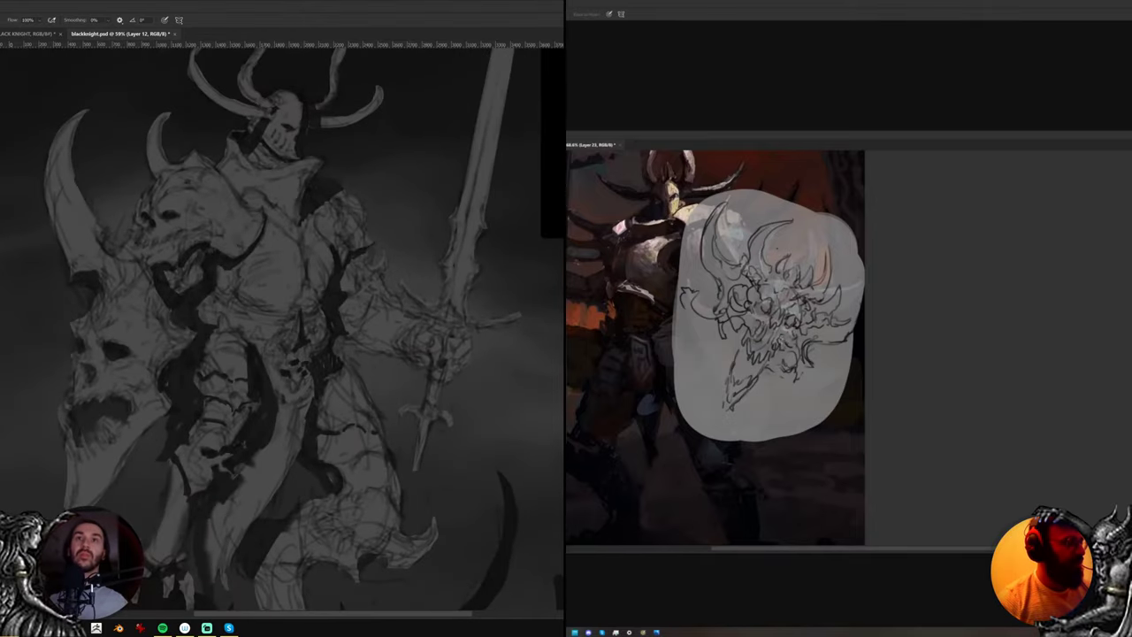
{"action": "mouse_move", "coordinate": [285, 273]}
{"action": "left_mouse_down"}
{"action": "mouse_move", "coordinate": [256, 280]}
{"action": "mouse_move", "coordinate": [268, 283]}
{"action": "left_mouse_up"}
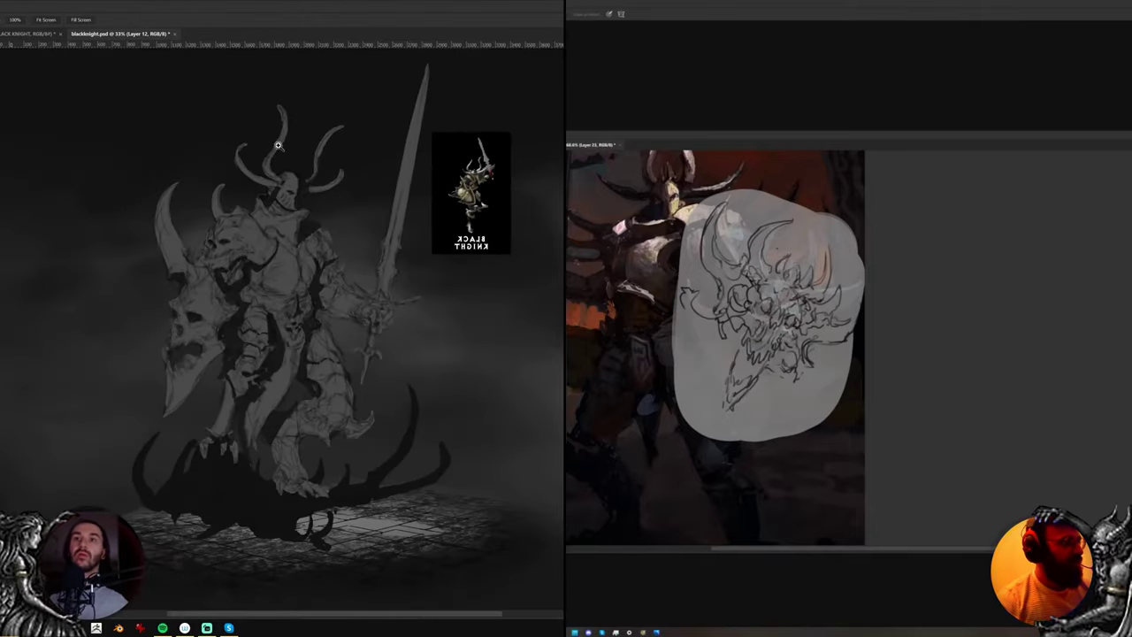
{"action": "left_click", "coordinate": [179, 20]}
{"action": "left_click", "coordinate": [209, 31]}
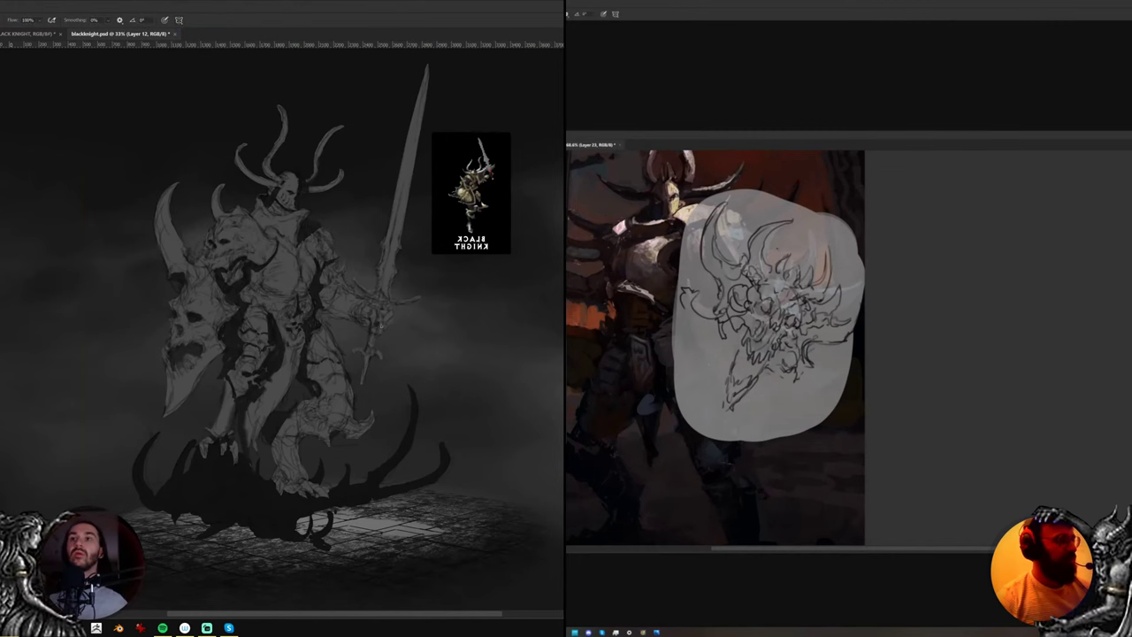
Darken the knight's sword hand and grip, and shade the underside of the sword-arm forearm
{"action": "mouse_move", "coordinate": [379, 319]}
{"action": "left_mouse_down"}
{"action": "mouse_move", "coordinate": [395, 299]}
{"action": "mouse_move", "coordinate": [401, 333]}
{"action": "mouse_move", "coordinate": [390, 310]}
{"action": "mouse_move", "coordinate": [371, 338]}
{"action": "left_mouse_up"}
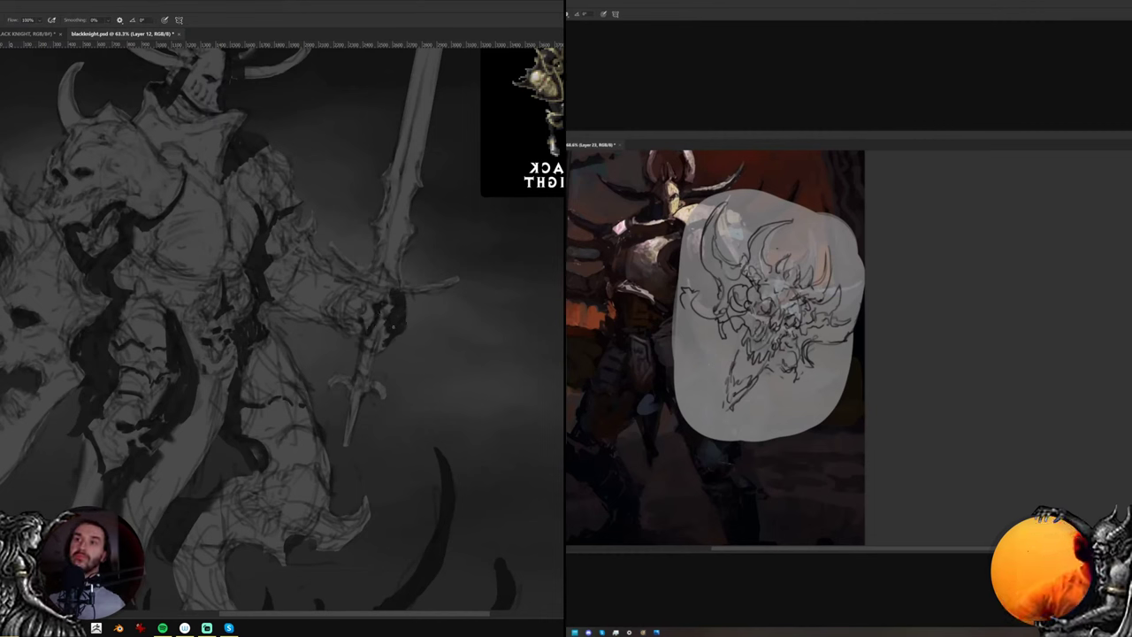
{"action": "left_click_drag", "start_coordinate": [372, 343], "coordinate": [371, 356]}
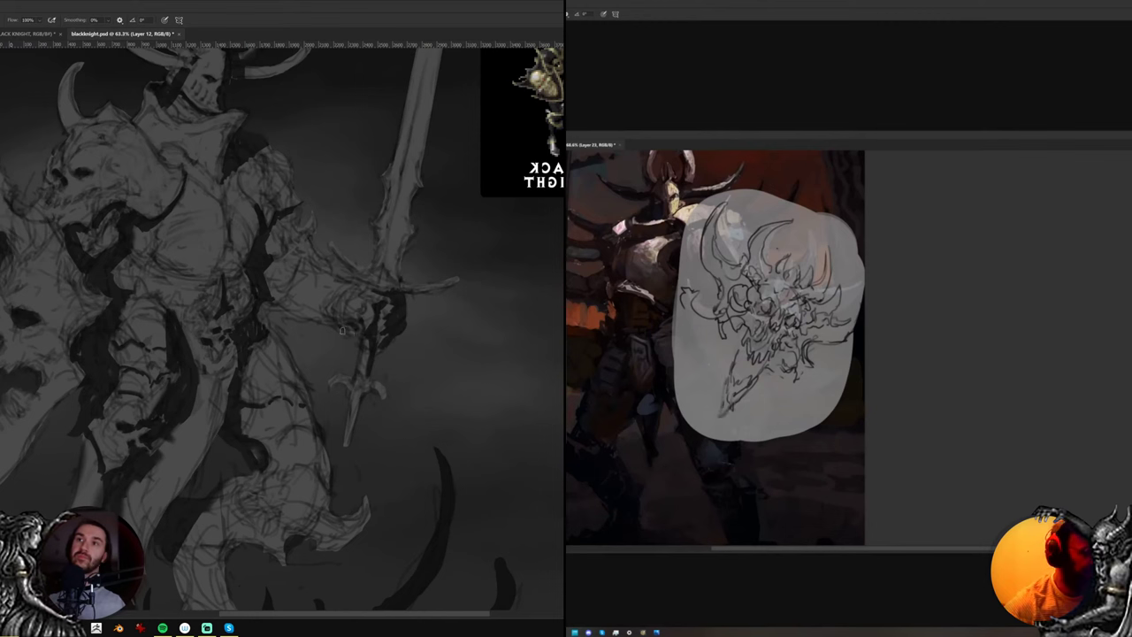
{"action": "left_click_drag", "start_coordinate": [273, 303], "coordinate": [341, 321]}
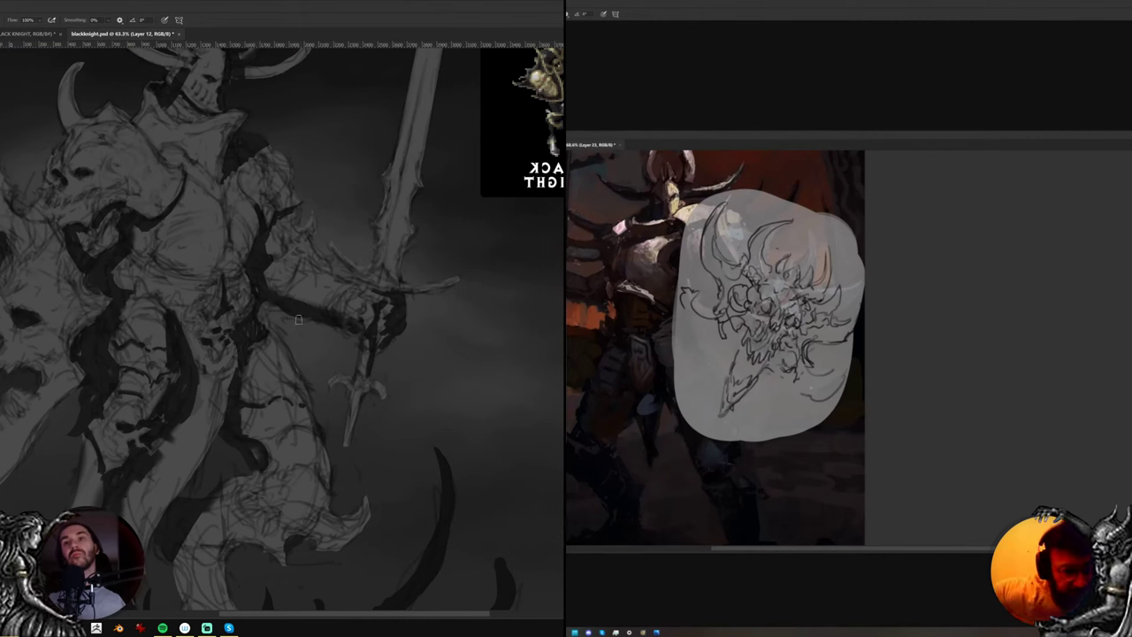
Paint a dark shadow band down the outer edge of the rear leg, from the hip to the knee spike
{"action": "mouse_move", "coordinate": [265, 332]}
{"action": "left_mouse_down"}
{"action": "mouse_move", "coordinate": [307, 402]}
{"action": "mouse_move", "coordinate": [293, 373]}
{"action": "left_mouse_up"}
{"action": "left_click_drag", "start_coordinate": [260, 307], "coordinate": [307, 432]}
{"action": "left_click_drag", "start_coordinate": [305, 391], "coordinate": [307, 453]}
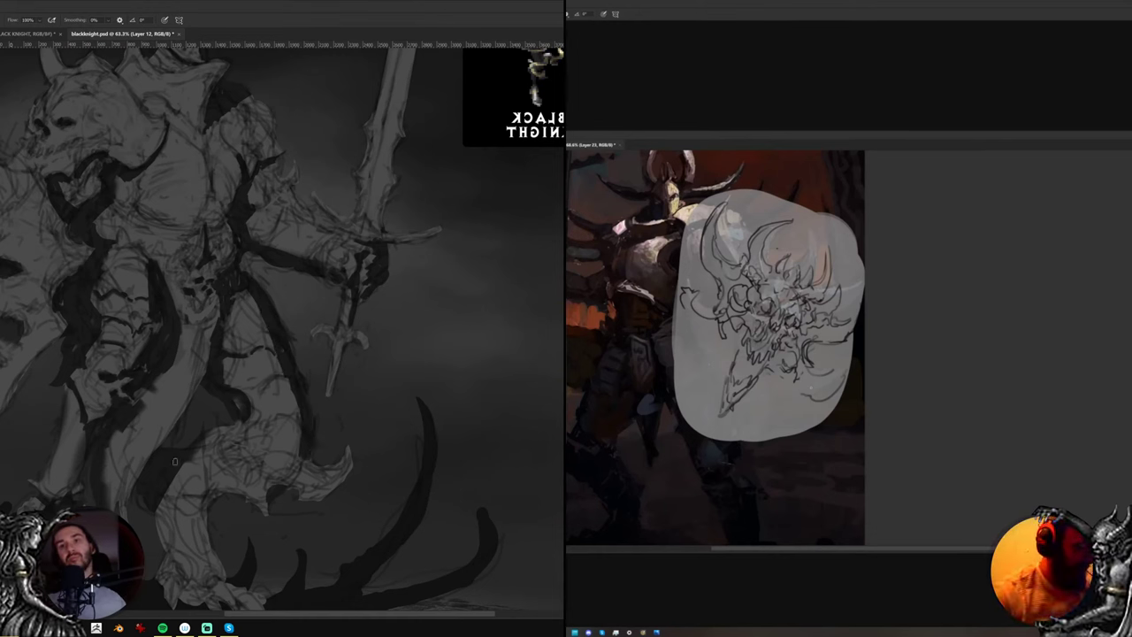
Darken the area between the hanging cloth and the rear shin, and shade beneath the knee and around the feet
{"action": "left_click_drag", "start_coordinate": [193, 453], "coordinate": [160, 522]}
{"action": "left_click_drag", "start_coordinate": [214, 430], "coordinate": [170, 496]}
{"action": "mouse_move", "coordinate": [217, 429]}
{"action": "left_mouse_down"}
{"action": "mouse_move", "coordinate": [162, 534]}
{"action": "mouse_move", "coordinate": [165, 573]}
{"action": "left_mouse_up"}
{"action": "mouse_move", "coordinate": [197, 513]}
{"action": "left_mouse_down"}
{"action": "mouse_move", "coordinate": [208, 502]}
{"action": "mouse_move", "coordinate": [208, 549]}
{"action": "mouse_move", "coordinate": [216, 446]}
{"action": "left_mouse_up"}
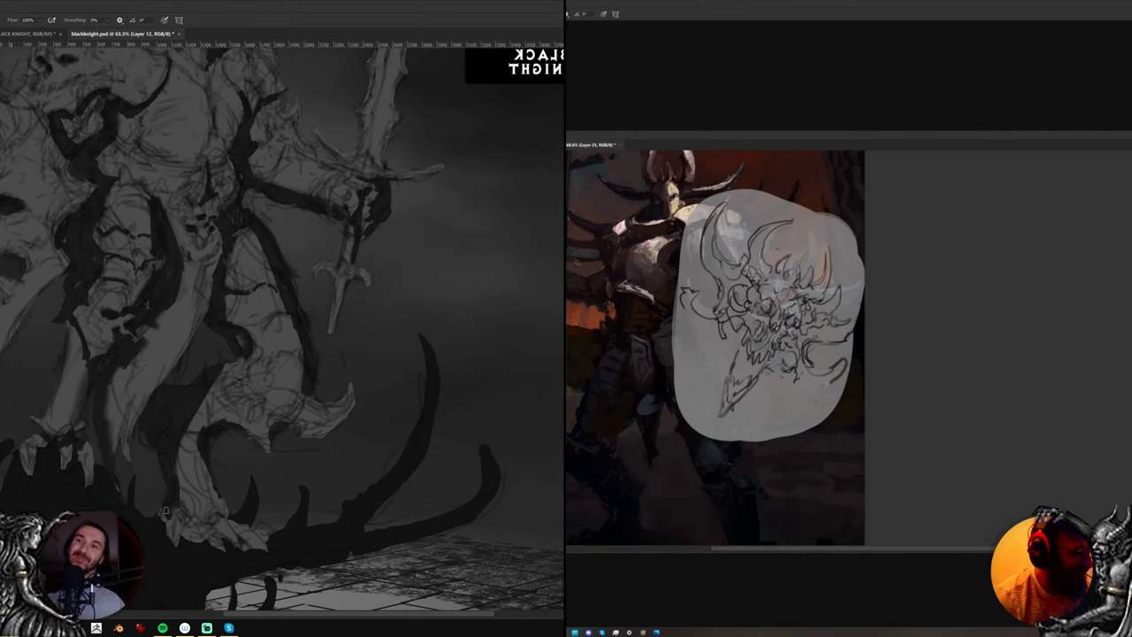
{"action": "left_click_drag", "start_coordinate": [179, 534], "coordinate": [257, 546]}
{"action": "left_click_drag", "start_coordinate": [108, 479], "coordinate": [146, 488]}
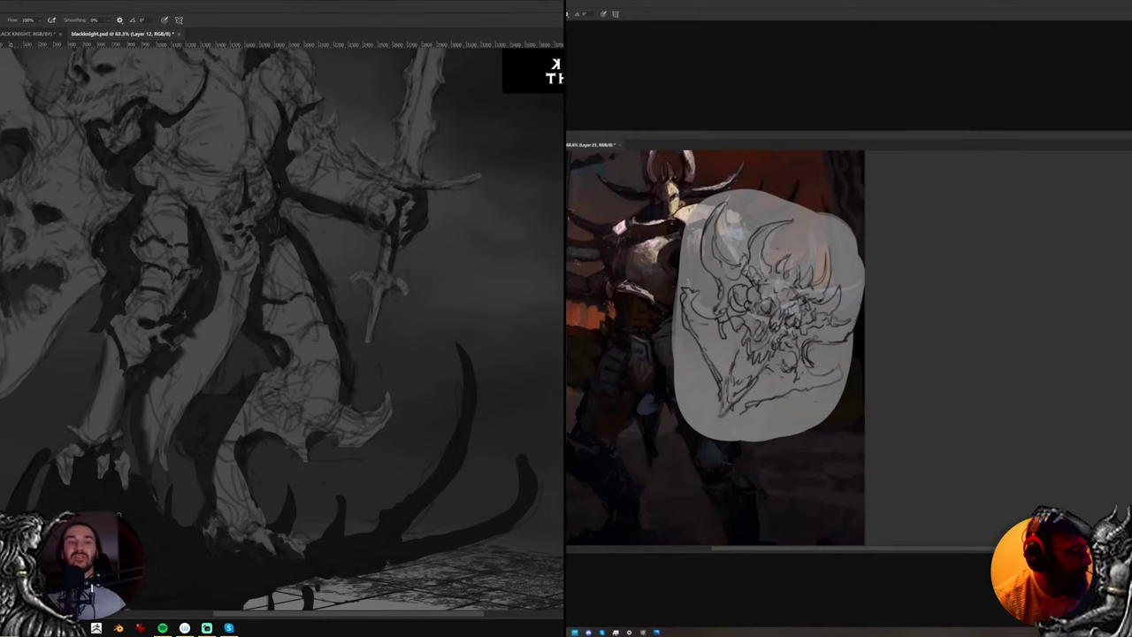
Deepen the shield skull's nose cavity and open mouth with dark shading, alternating brush and eraser
{"action": "left_click_drag", "start_coordinate": [86, 311], "coordinate": [190, 392]}
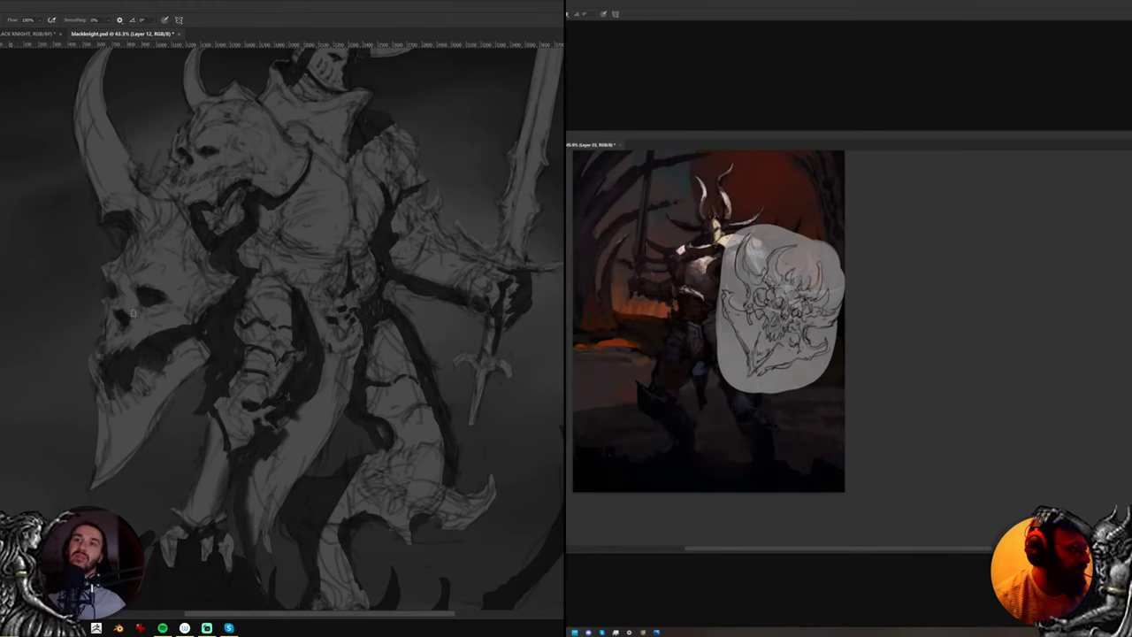
{"action": "key", "text": "e"}
{"action": "key", "text": "b"}
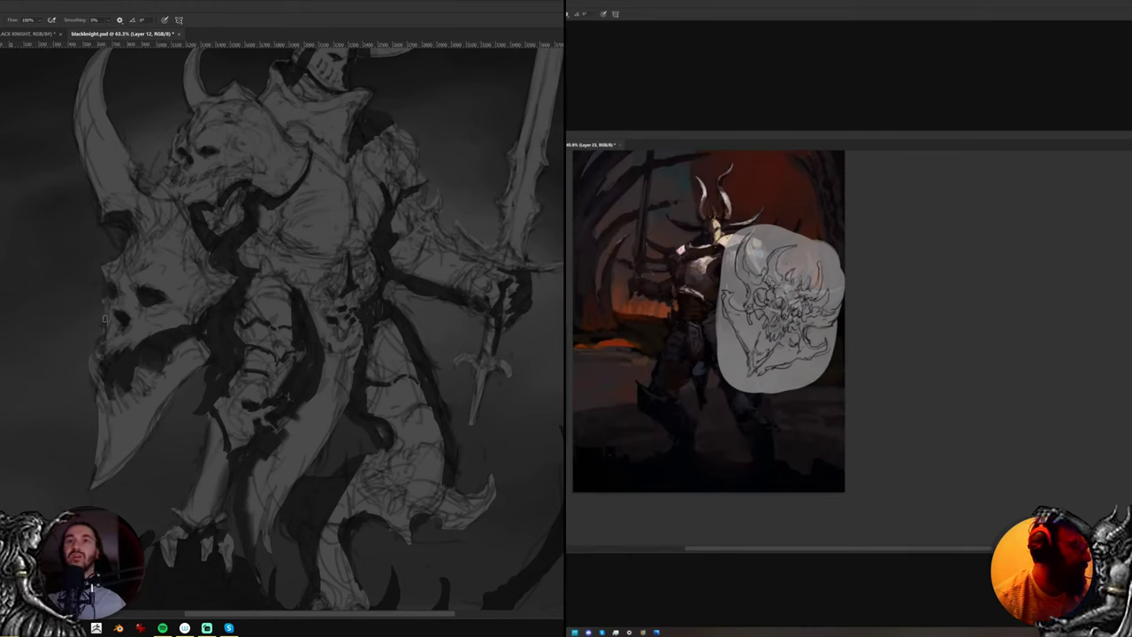
{"action": "mouse_move", "coordinate": [171, 331]}
{"action": "left_mouse_down"}
{"action": "mouse_move", "coordinate": [150, 340]}
{"action": "mouse_move", "coordinate": [203, 324]}
{"action": "mouse_move", "coordinate": [194, 332]}
{"action": "left_mouse_up"}
Flip the coloured knight painting horizontally and darken the sketched knight's waist recess between the shoulder skull and front thigh
{"action": "key", "text": "ctrl+shift+h"}
{"action": "scroll", "coordinate": [193, 331], "scroll_direction": "up", "scroll_amount": 2}
{"action": "key", "text": "b"}
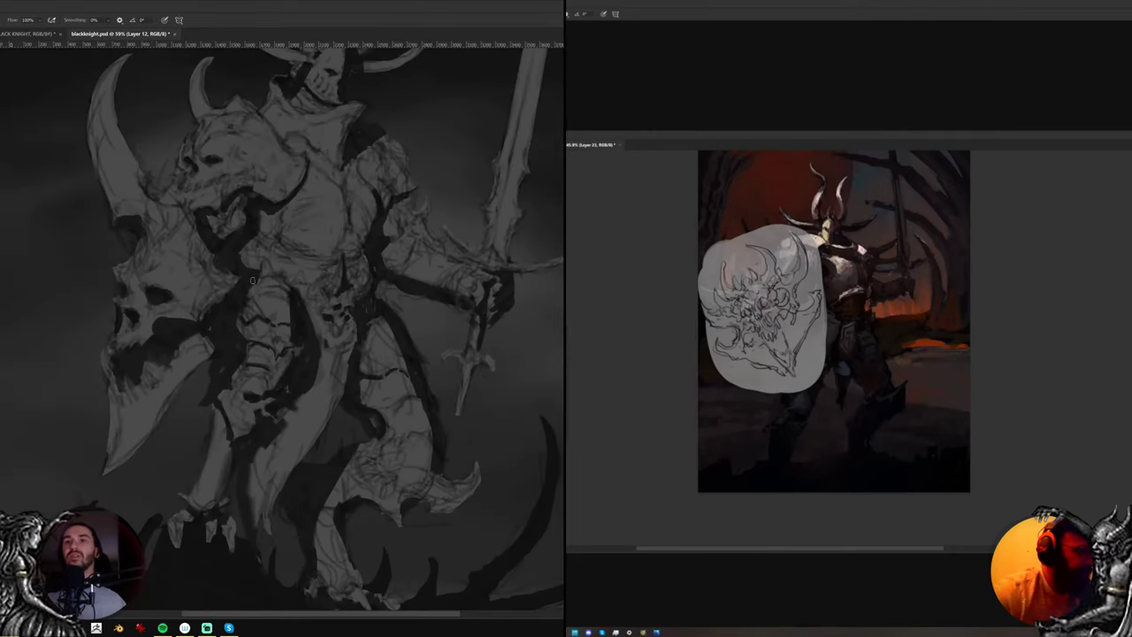
{"action": "left_click_drag", "start_coordinate": [245, 257], "coordinate": [248, 288]}
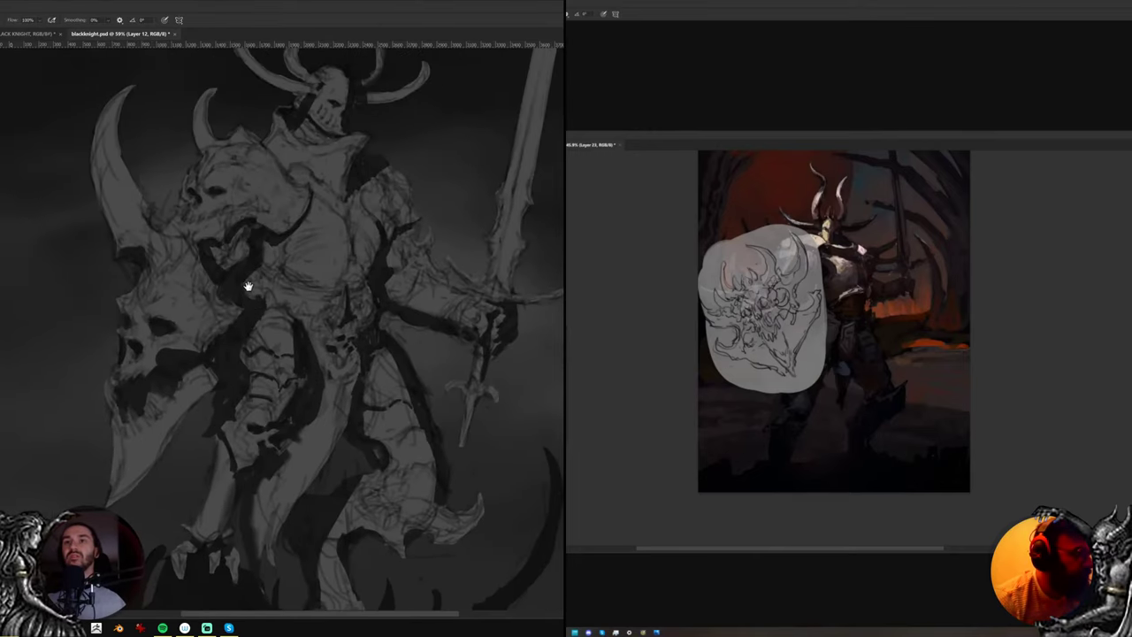
{"action": "left_click_drag", "start_coordinate": [783, 252], "coordinate": [823, 251]}
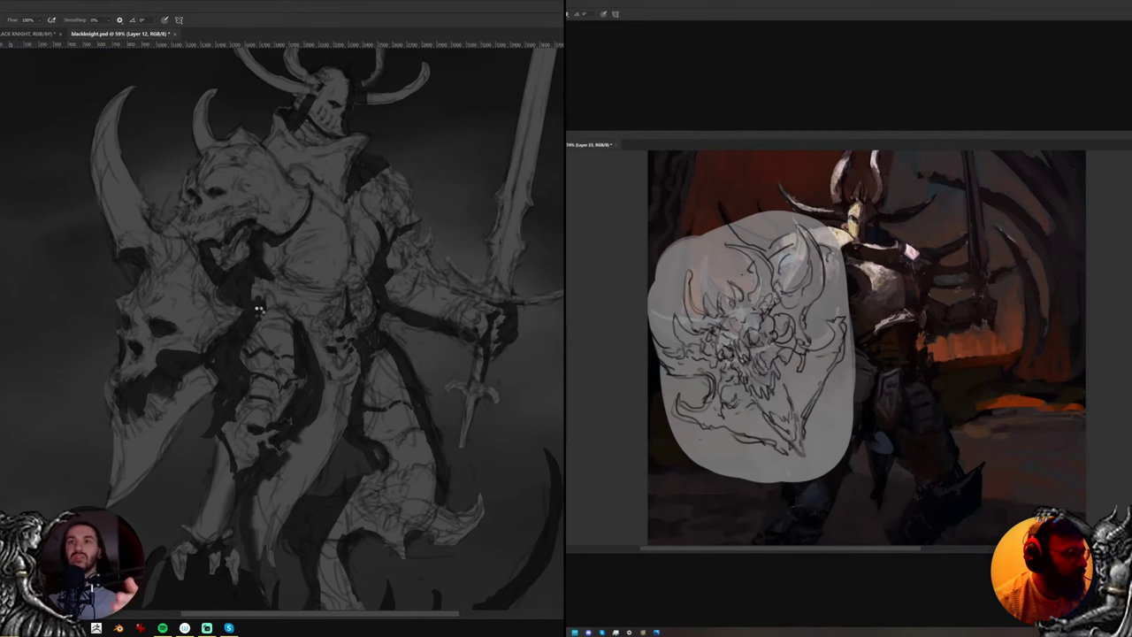
Flip the canvas horizontally and refine the dark recess around the sword arm's elbow spikes, alternating brush and eraser
{"action": "key", "text": "ctrl+shift+h"}
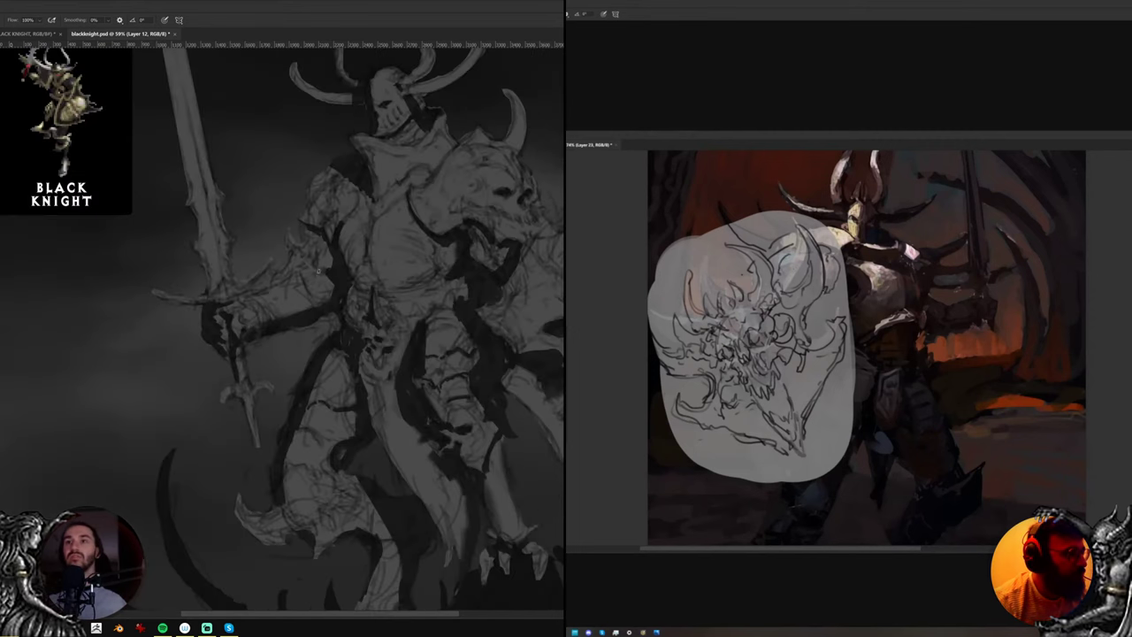
{"action": "key", "text": "e"}
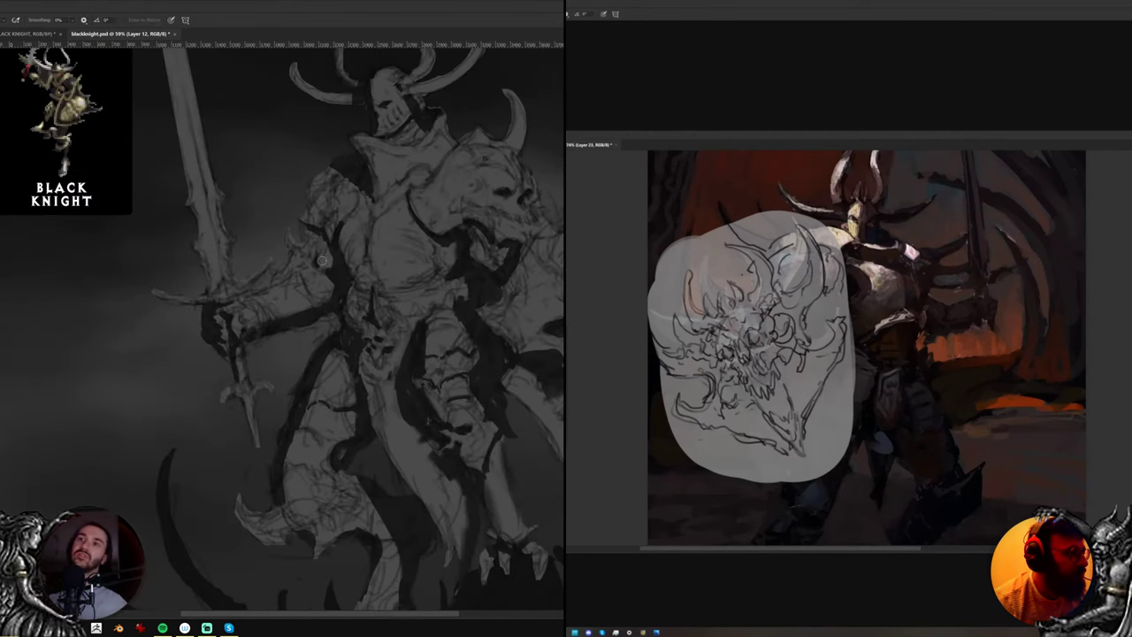
{"action": "key", "text": "b"}
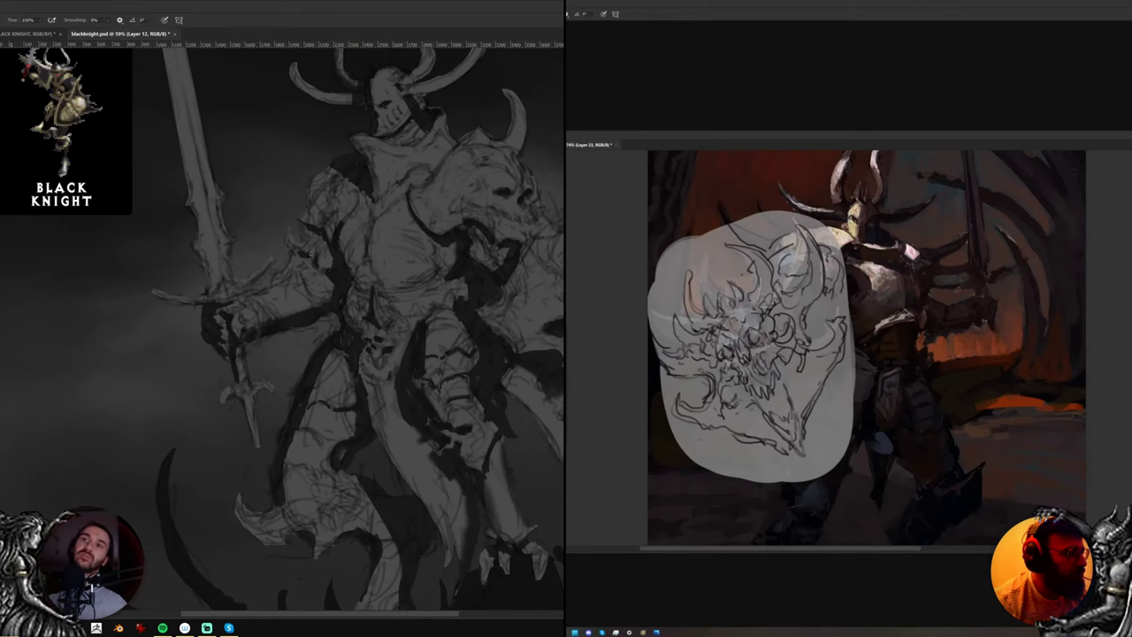
{"action": "key", "text": "e"}
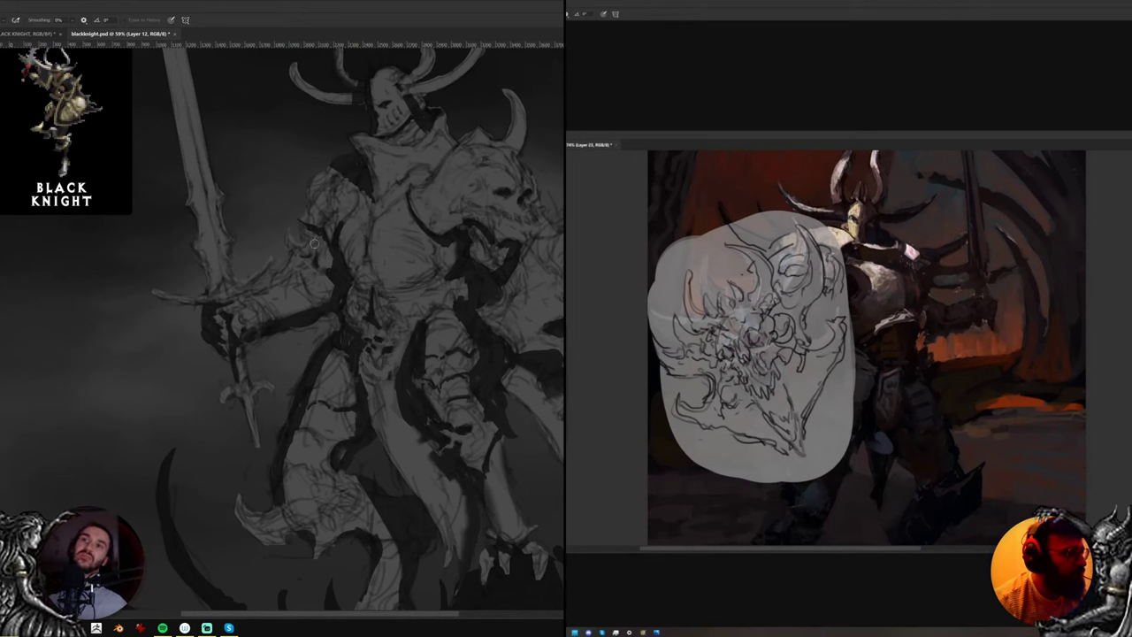
{"action": "key", "text": "b"}
{"action": "key", "text": "e"}
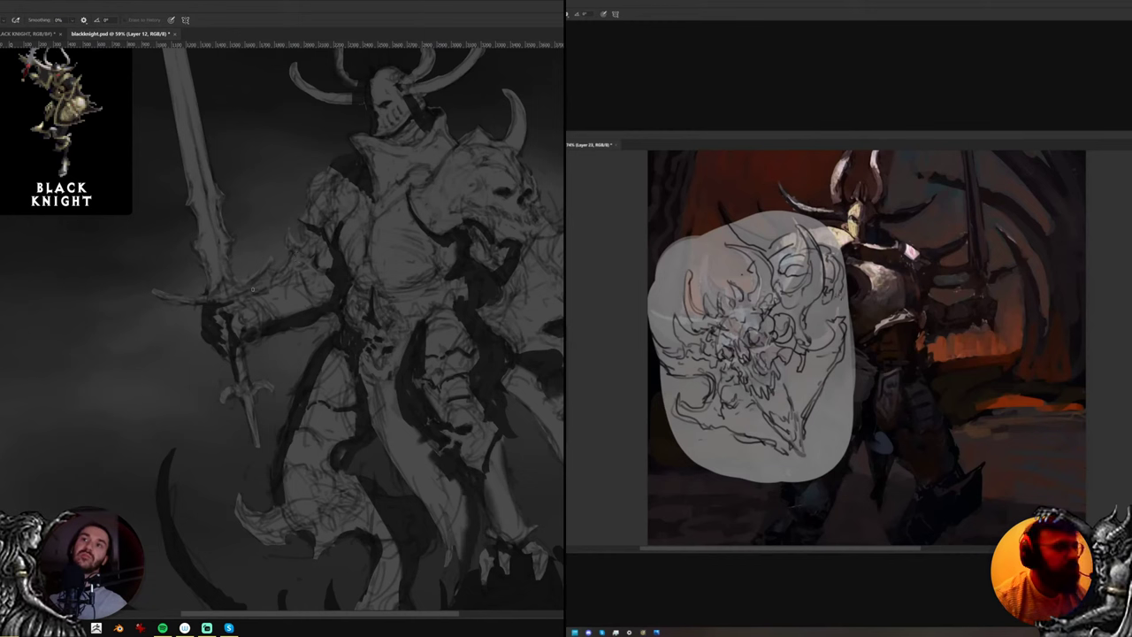
{"action": "key", "text": "b"}
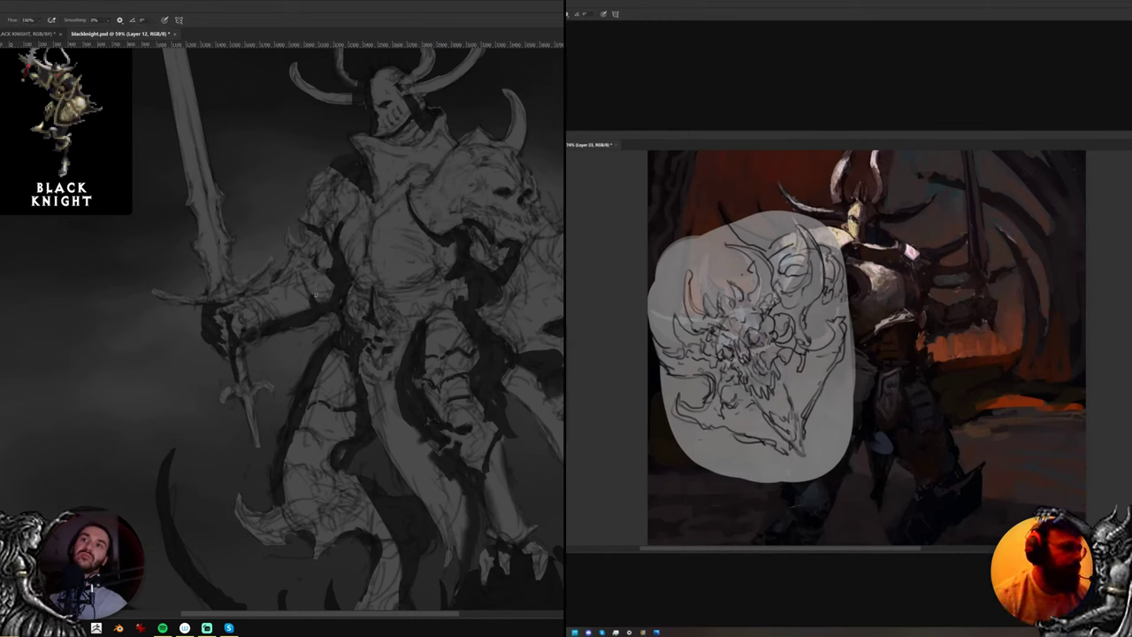
Refine the shadow along the sword arm's forearm and wrist, and cover the coloured knight painting with a grey fill
{"action": "key", "text": "e"}
{"action": "scroll", "coordinate": [867, 350], "scroll_direction": "down", "scroll_amount": 3}
{"action": "key", "text": "b"}
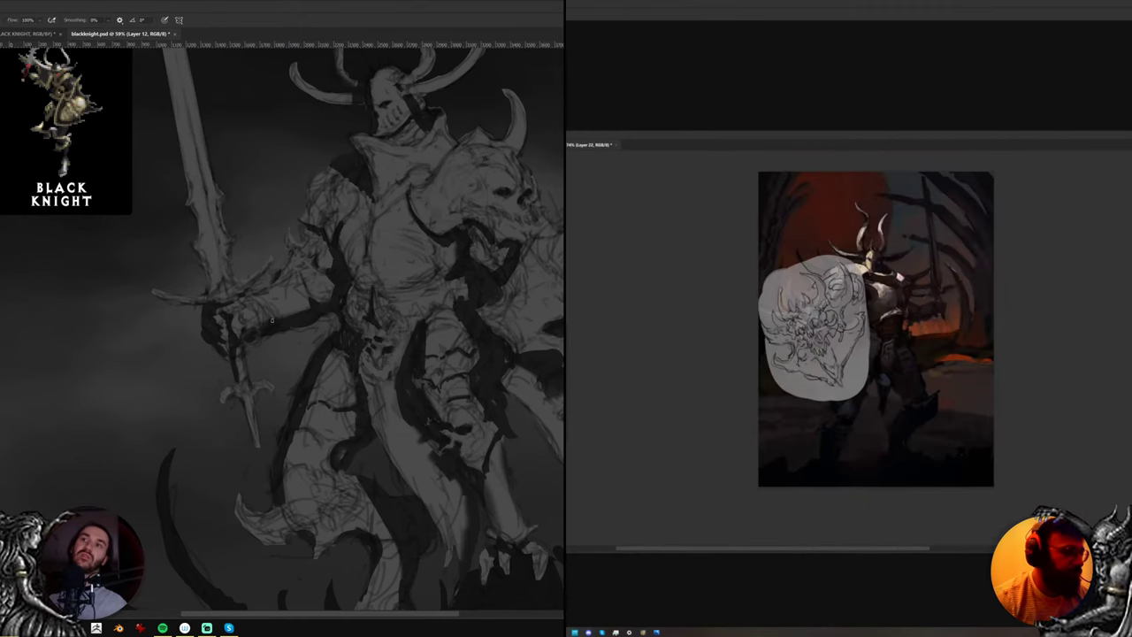
{"action": "left_click", "coordinate": [905, 397]}
{"action": "key", "text": "e"}
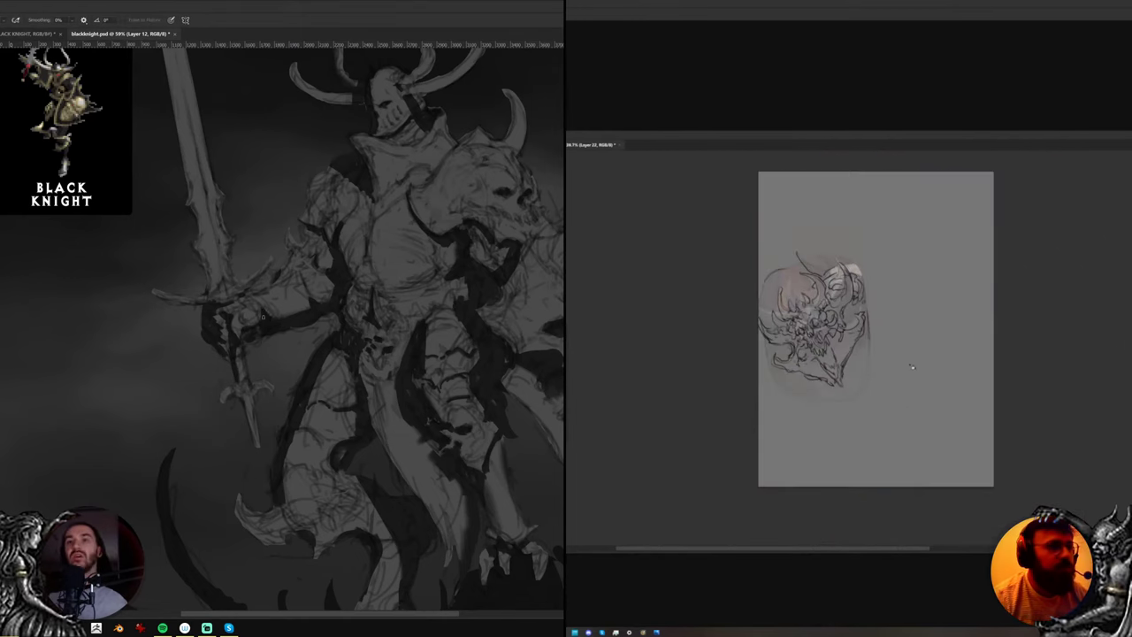
{"action": "key", "text": "b"}
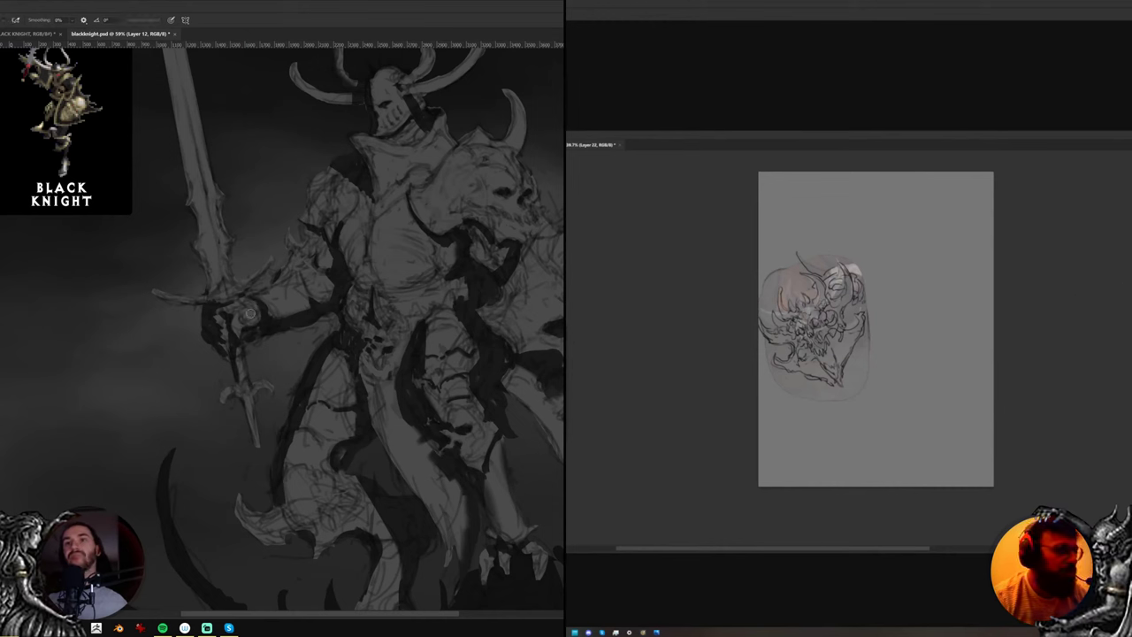
Darken the gaps around the gauntlet fingers, sword grip and pommel, and strengthen the dark line across the rear knee armour
{"action": "key", "text": "ctrl+shift+z"}
{"action": "key", "text": "e"}
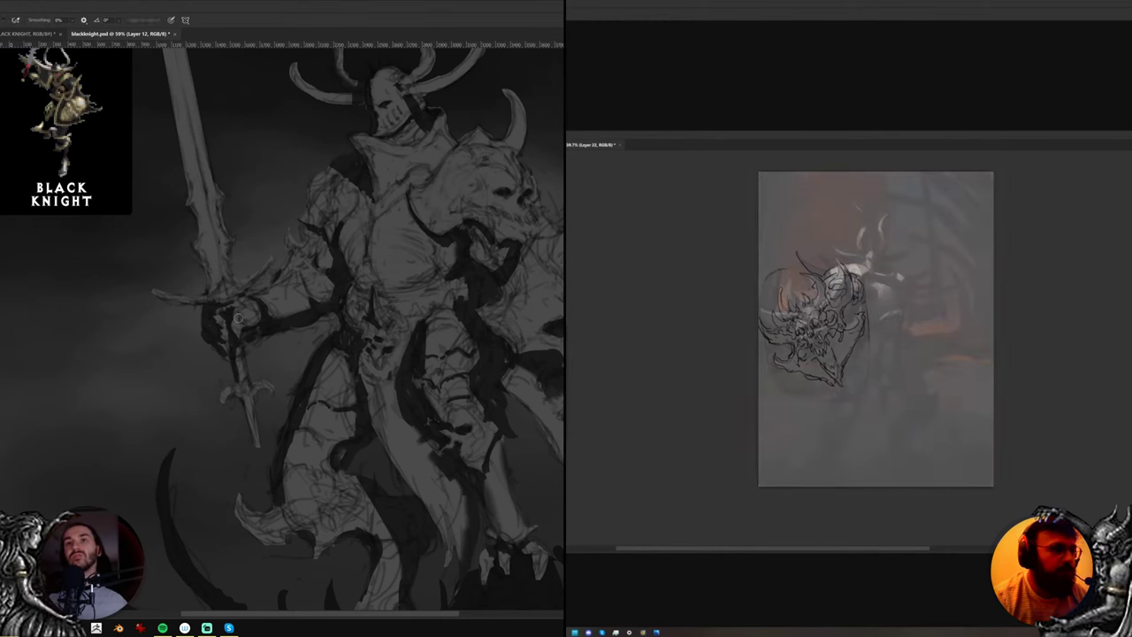
{"action": "key", "text": "b"}
{"action": "left_click_drag", "start_coordinate": [235, 334], "coordinate": [237, 343]}
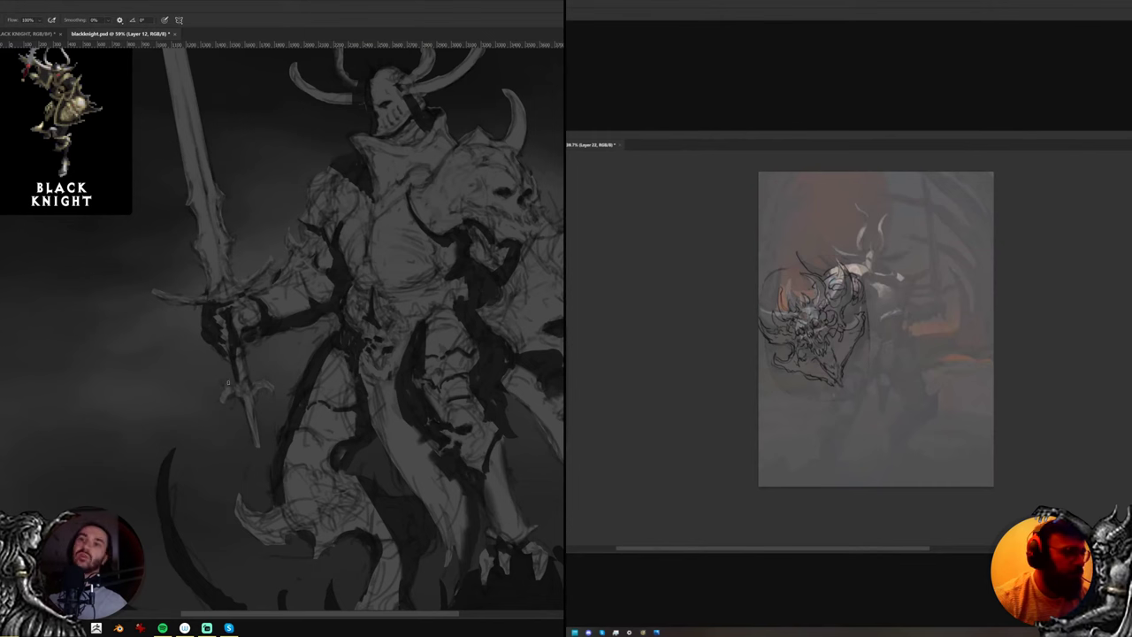
{"action": "mouse_move", "coordinate": [225, 390]}
{"action": "left_mouse_down"}
{"action": "mouse_move", "coordinate": [222, 405]}
{"action": "mouse_move", "coordinate": [257, 445]}
{"action": "mouse_move", "coordinate": [256, 430]}
{"action": "mouse_move", "coordinate": [258, 485]}
{"action": "left_mouse_up"}
{"action": "scroll", "coordinate": [876, 295], "scroll_direction": "up", "scroll_amount": 6}
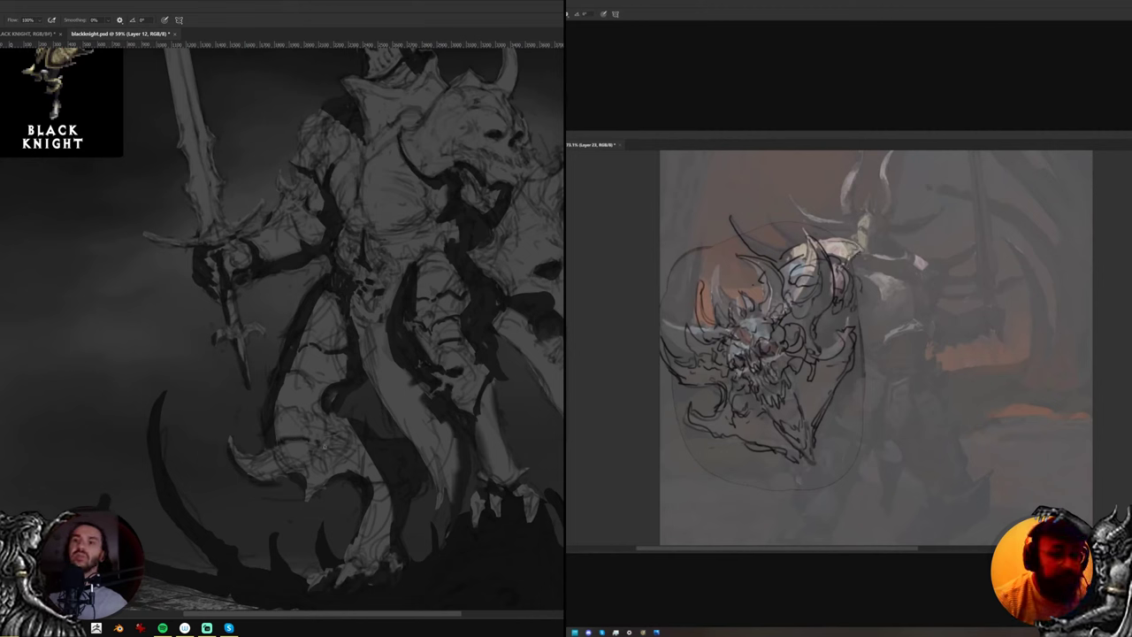
{"action": "left_click_drag", "start_coordinate": [324, 446], "coordinate": [341, 451]}
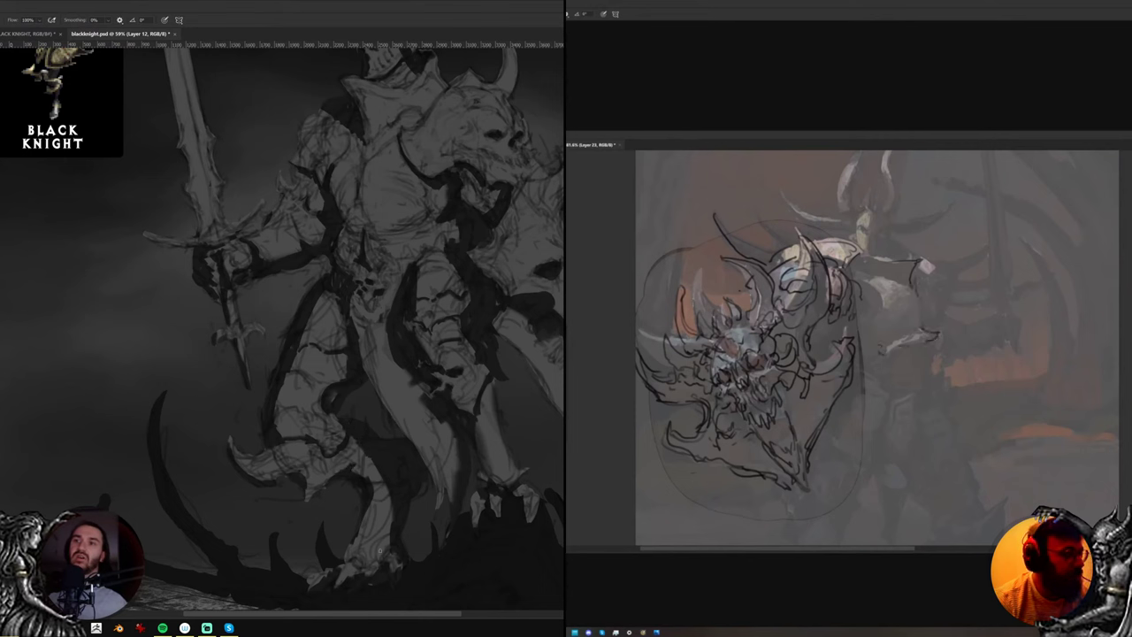
Paint dark tapering folds into the upper part of the hanging cloth, just below the waist skull
{"action": "left_click_drag", "start_coordinate": [389, 380], "coordinate": [390, 429]}
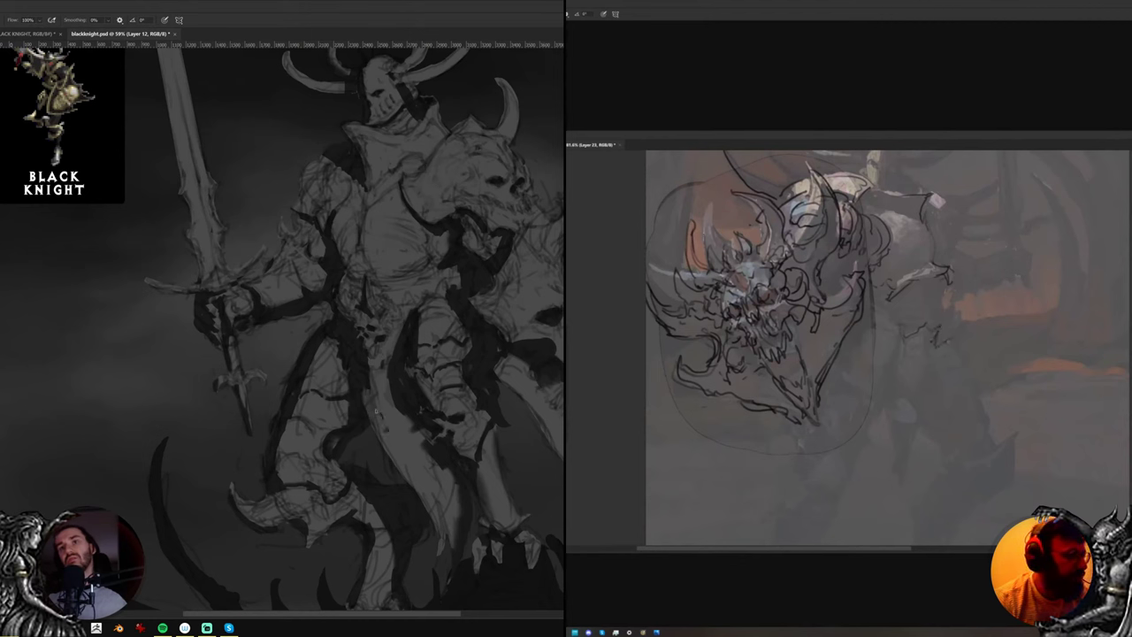
{"action": "key", "text": "e"}
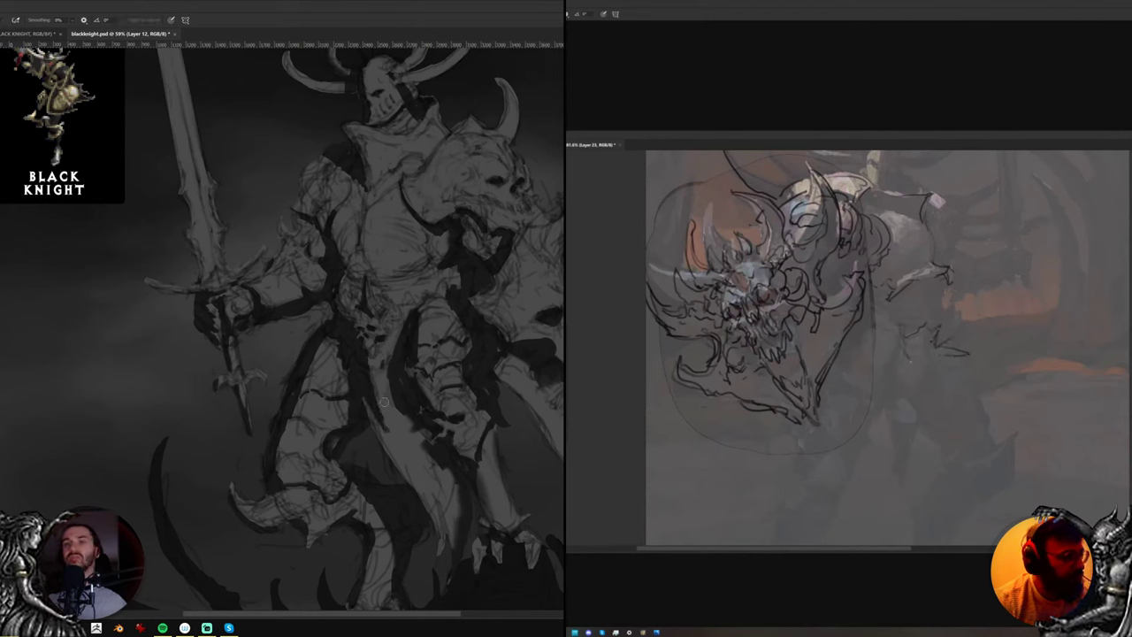
{"action": "key", "text": "b"}
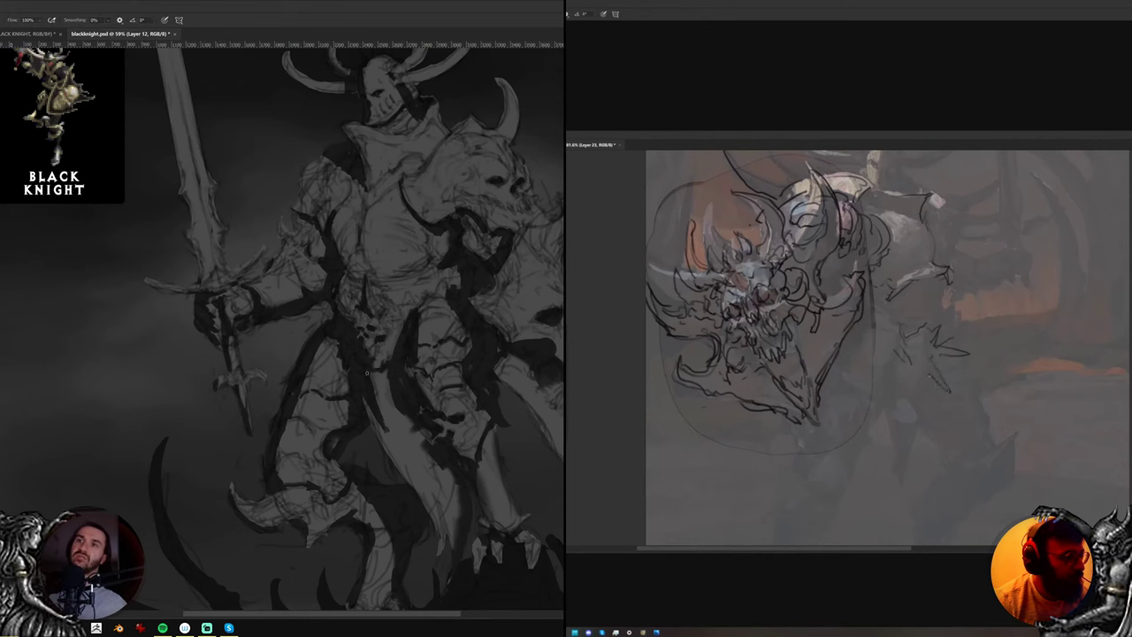
{"action": "left_click_drag", "start_coordinate": [375, 371], "coordinate": [396, 425]}
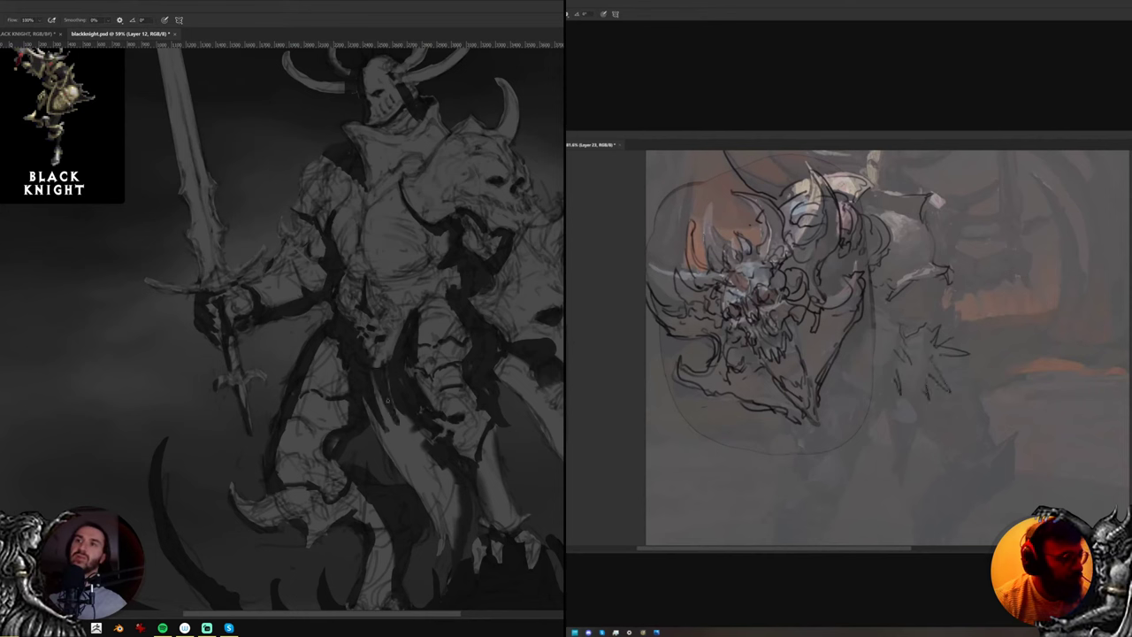
{"action": "key", "text": "e"}
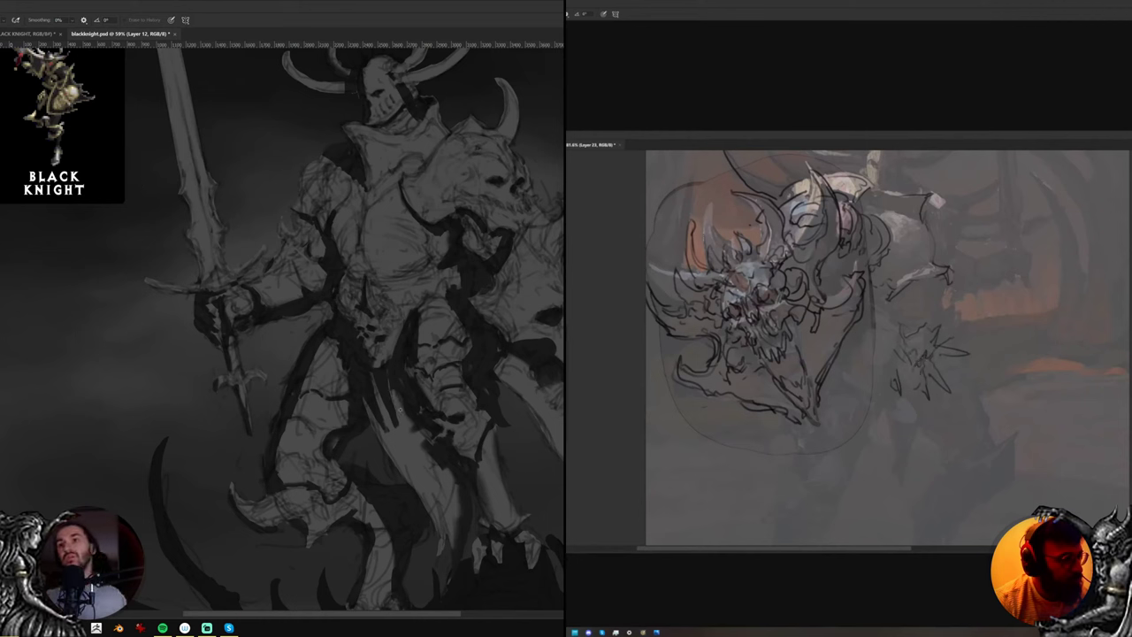
{"action": "key", "text": "b"}
Darken the hanging cloth's inner edge down to its tip, and shade the neighbouring side of the front shin and foot
{"action": "left_click_drag", "start_coordinate": [451, 510], "coordinate": [446, 538]}
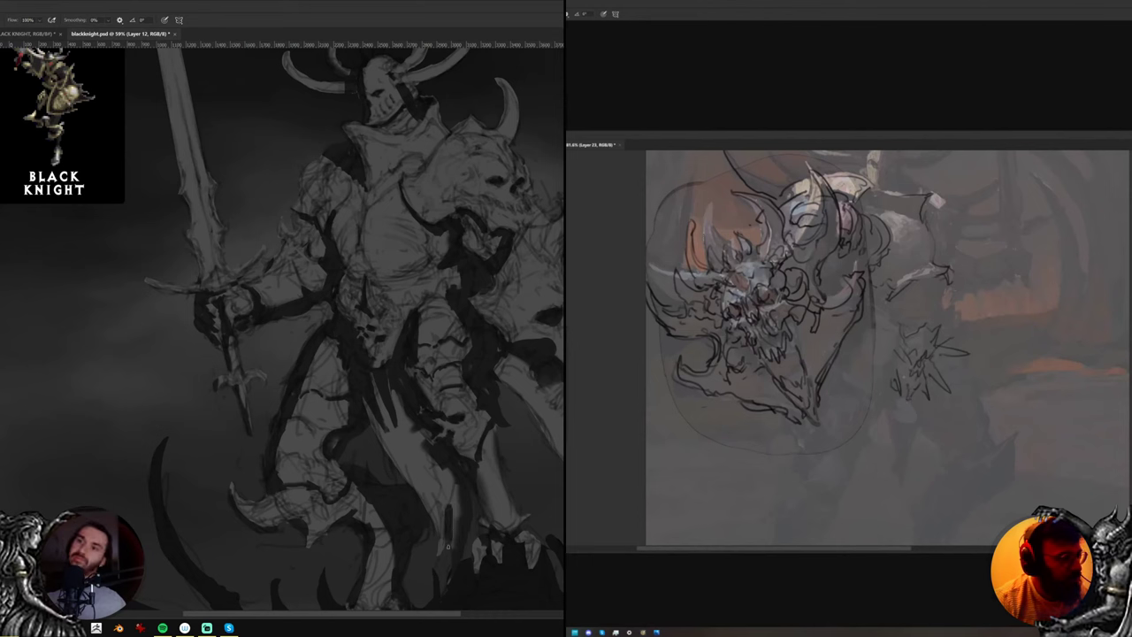
{"action": "mouse_move", "coordinate": [445, 488]}
{"action": "left_mouse_down"}
{"action": "mouse_move", "coordinate": [445, 519]}
{"action": "mouse_move", "coordinate": [455, 495]}
{"action": "mouse_move", "coordinate": [439, 466]}
{"action": "left_mouse_up"}
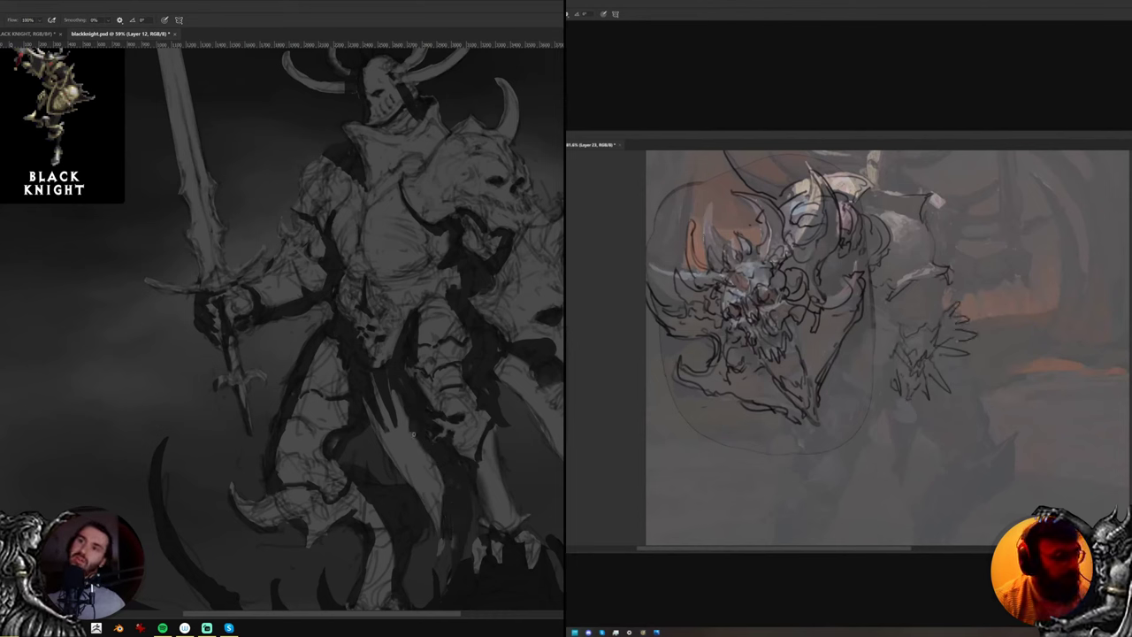
{"action": "left_click_drag", "start_coordinate": [407, 421], "coordinate": [394, 393]}
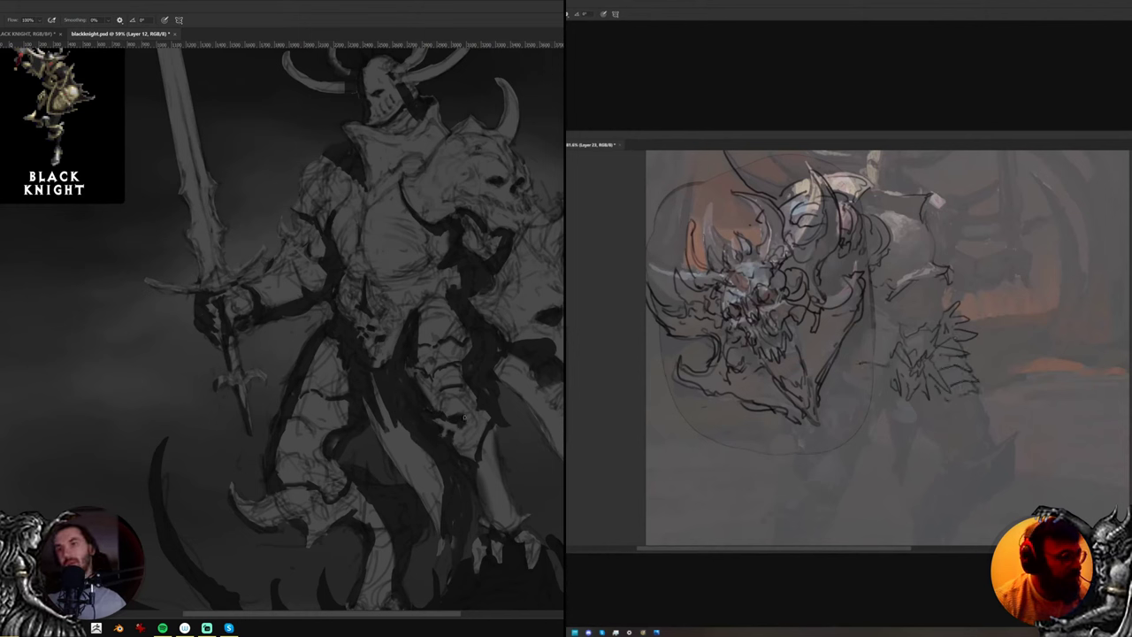
{"action": "key", "text": "e"}
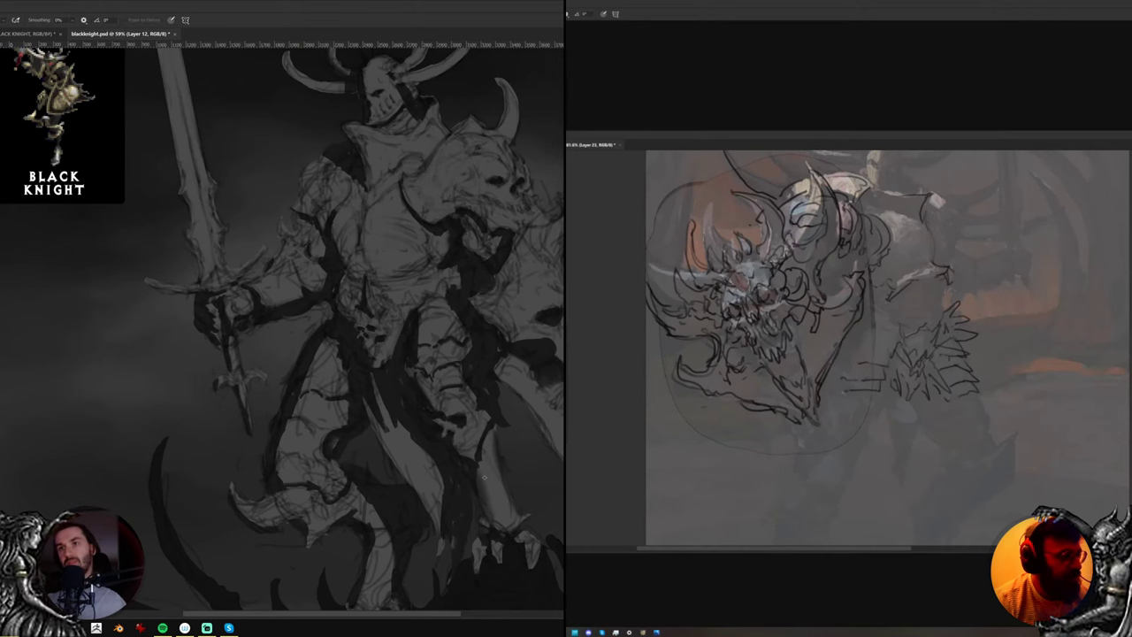
{"action": "key", "text": "b"}
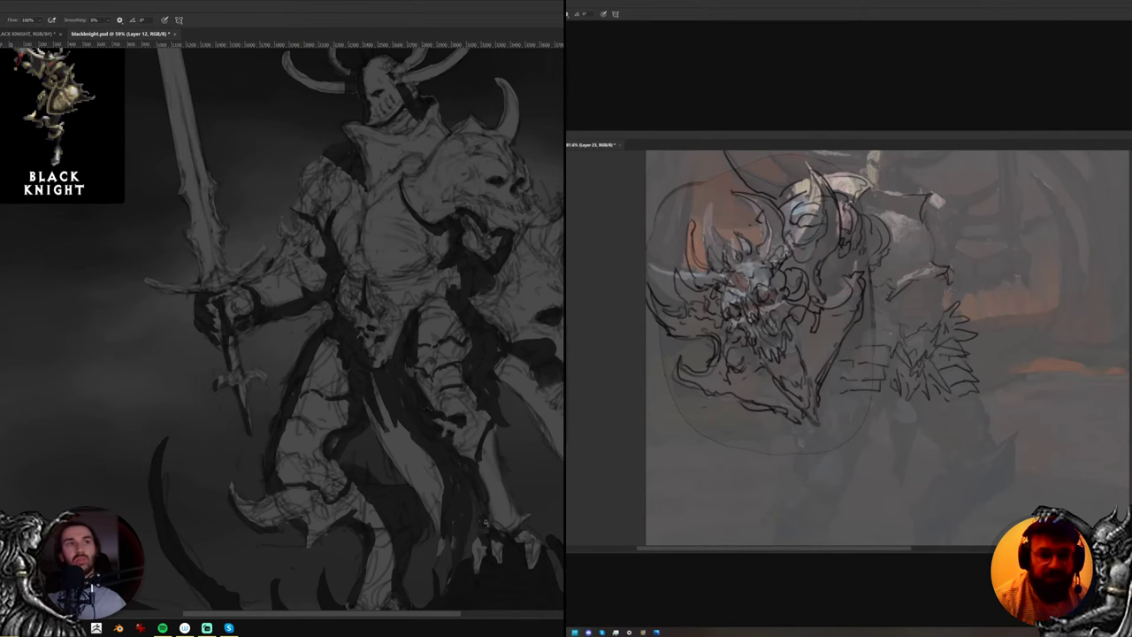
{"action": "left_click_drag", "start_coordinate": [492, 543], "coordinate": [487, 516]}
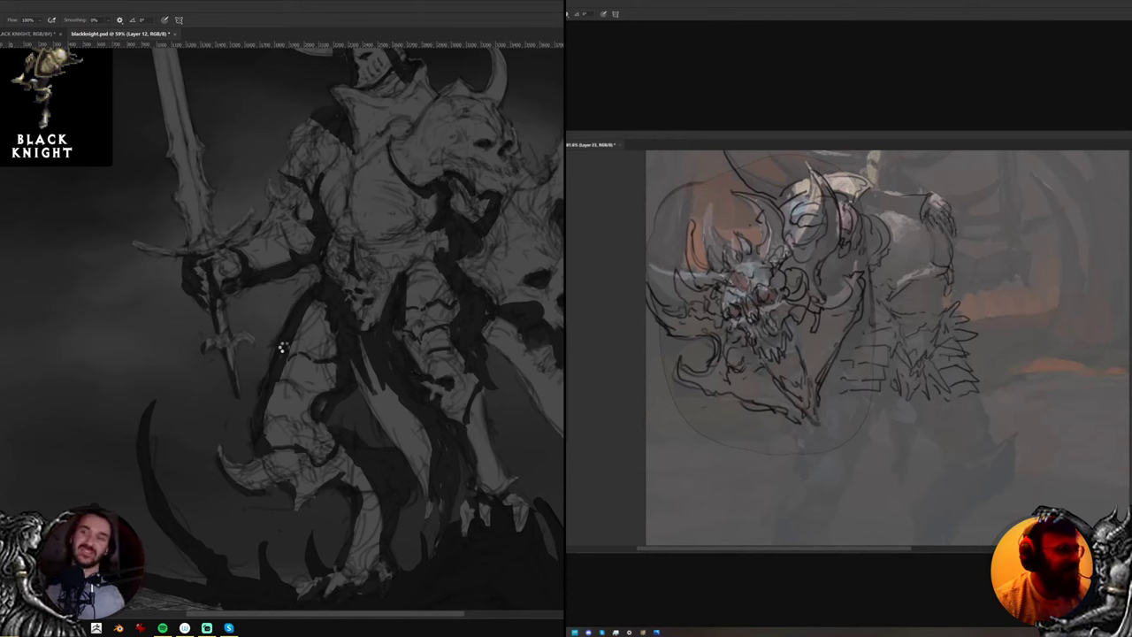
Flip the canvas horizontally and refine the shadow lines between the rear thigh's armour plates with brush and eraser
{"action": "key", "text": "ctrl+shift+h"}
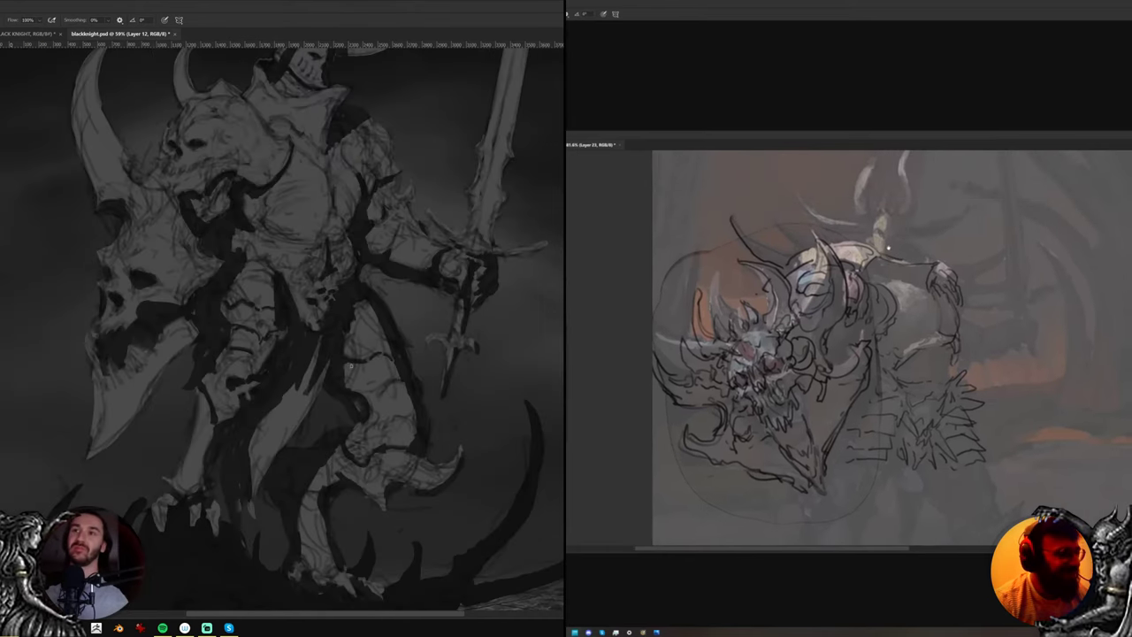
{"action": "key", "text": "e"}
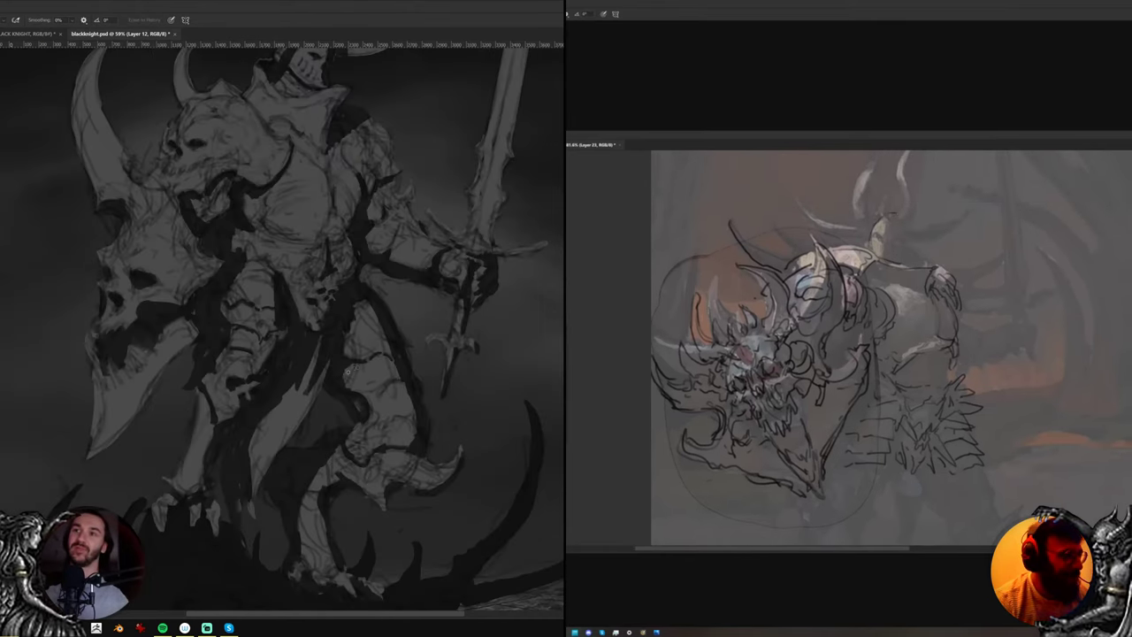
{"action": "key", "text": "b"}
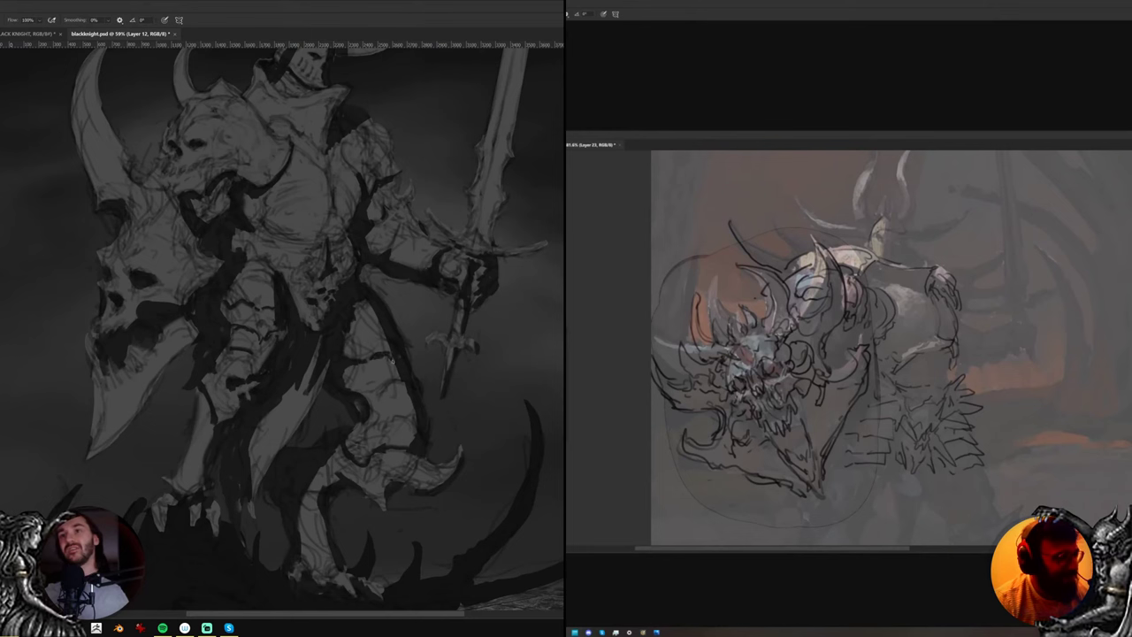
{"action": "key", "text": "e"}
{"action": "key", "text": "b"}
Fill the sword arm's shoulder and upper arm with dark shading, and flip the coloured knight painting horizontally
{"action": "left_click_drag", "start_coordinate": [352, 237], "coordinate": [379, 333]}
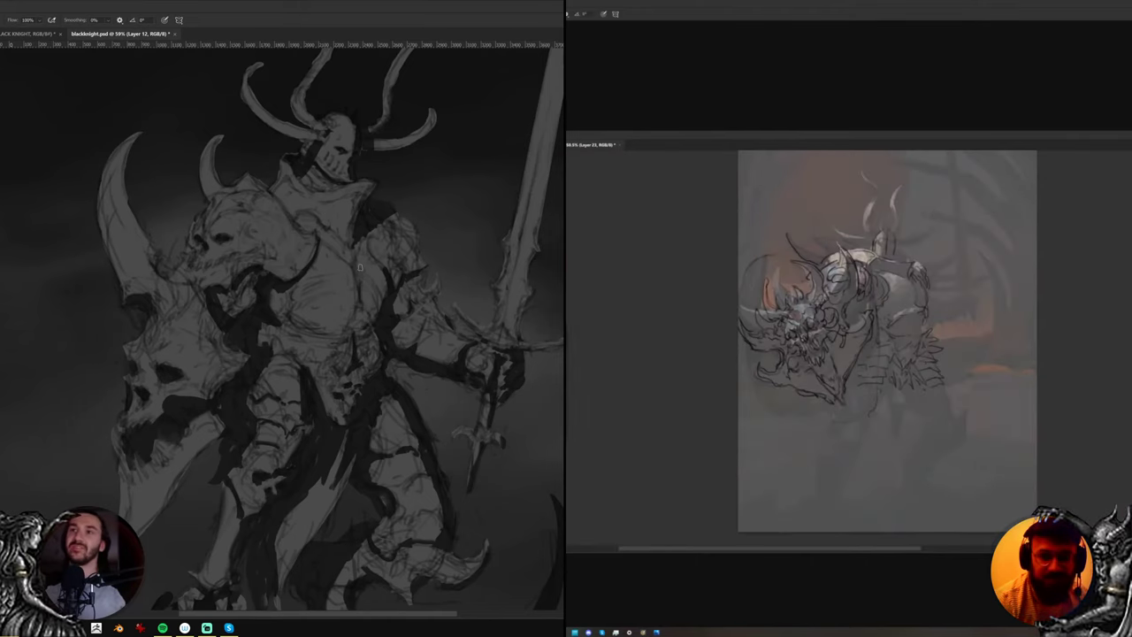
{"action": "mouse_move", "coordinate": [360, 268]}
{"action": "left_mouse_down"}
{"action": "mouse_move", "coordinate": [367, 324]}
{"action": "mouse_move", "coordinate": [386, 291]}
{"action": "mouse_move", "coordinate": [379, 303]}
{"action": "mouse_move", "coordinate": [378, 273]}
{"action": "mouse_move", "coordinate": [375, 316]}
{"action": "mouse_move", "coordinate": [375, 269]}
{"action": "mouse_move", "coordinate": [367, 306]}
{"action": "mouse_move", "coordinate": [360, 267]}
{"action": "left_mouse_up"}
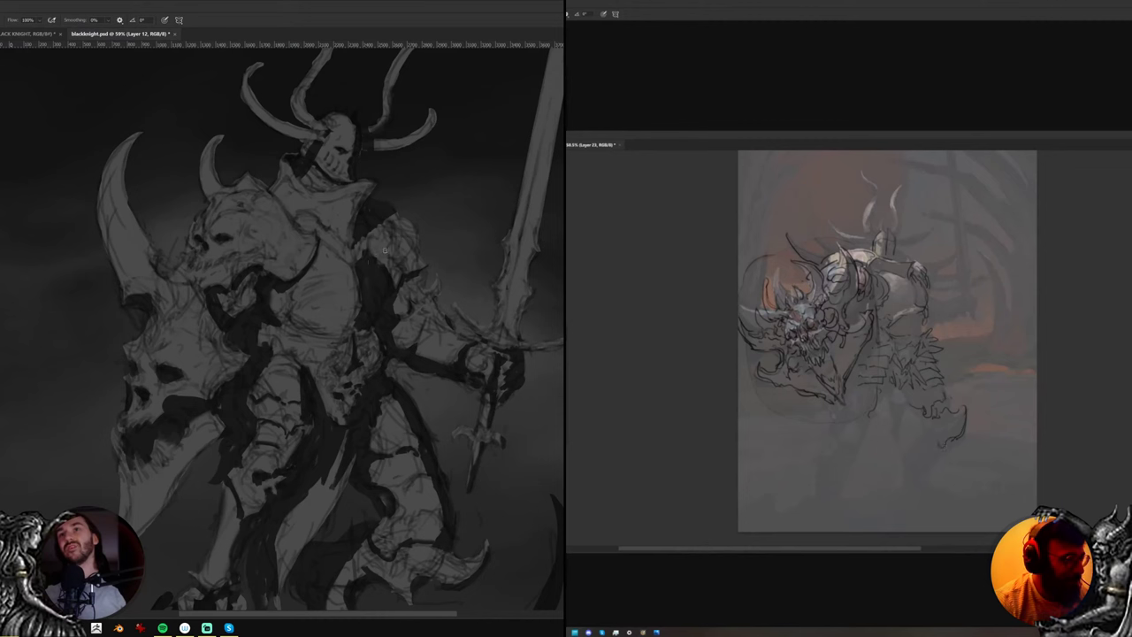
{"action": "mouse_move", "coordinate": [406, 223]}
{"action": "left_mouse_down"}
{"action": "mouse_move", "coordinate": [401, 283]}
{"action": "mouse_move", "coordinate": [410, 232]}
{"action": "mouse_move", "coordinate": [432, 284]}
{"action": "mouse_move", "coordinate": [404, 298]}
{"action": "mouse_move", "coordinate": [416, 282]}
{"action": "mouse_move", "coordinate": [399, 240]}
{"action": "mouse_move", "coordinate": [402, 279]}
{"action": "mouse_move", "coordinate": [393, 226]}
{"action": "mouse_move", "coordinate": [395, 236]}
{"action": "mouse_move", "coordinate": [363, 233]}
{"action": "mouse_move", "coordinate": [397, 235]}
{"action": "mouse_move", "coordinate": [369, 237]}
{"action": "left_mouse_up"}
{"action": "key", "text": "h"}
{"action": "key", "text": "e"}
{"action": "left_click_drag", "start_coordinate": [829, 352], "coordinate": [923, 336]}
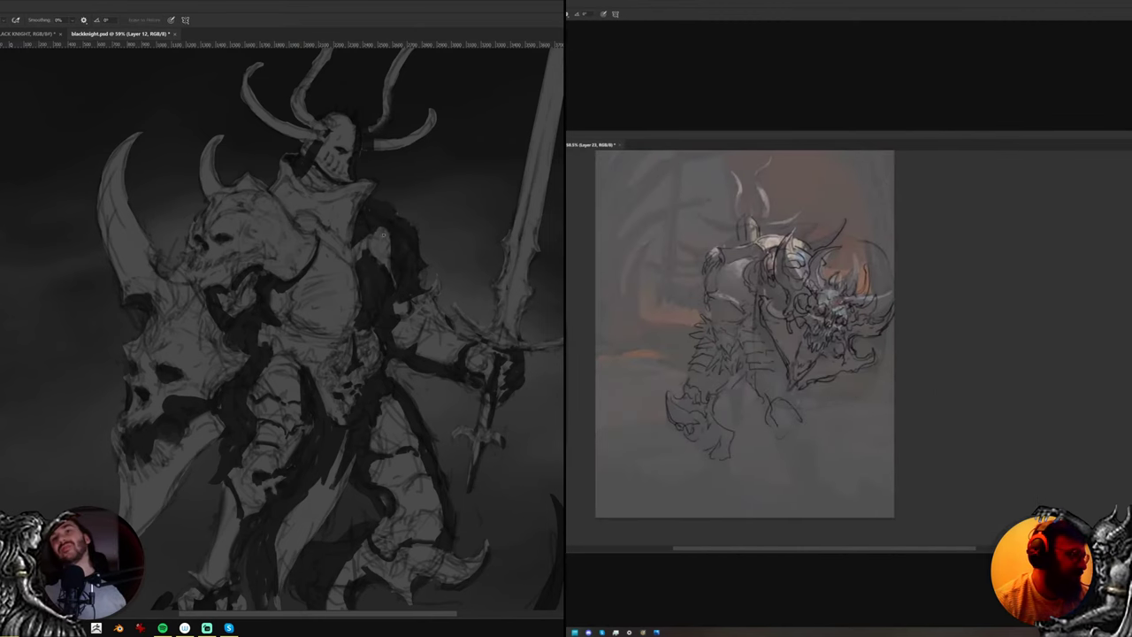
Refine the edges of the light plate inside the dark upper arm of the sword side, alternating brush and eraser
{"action": "key", "text": "b"}
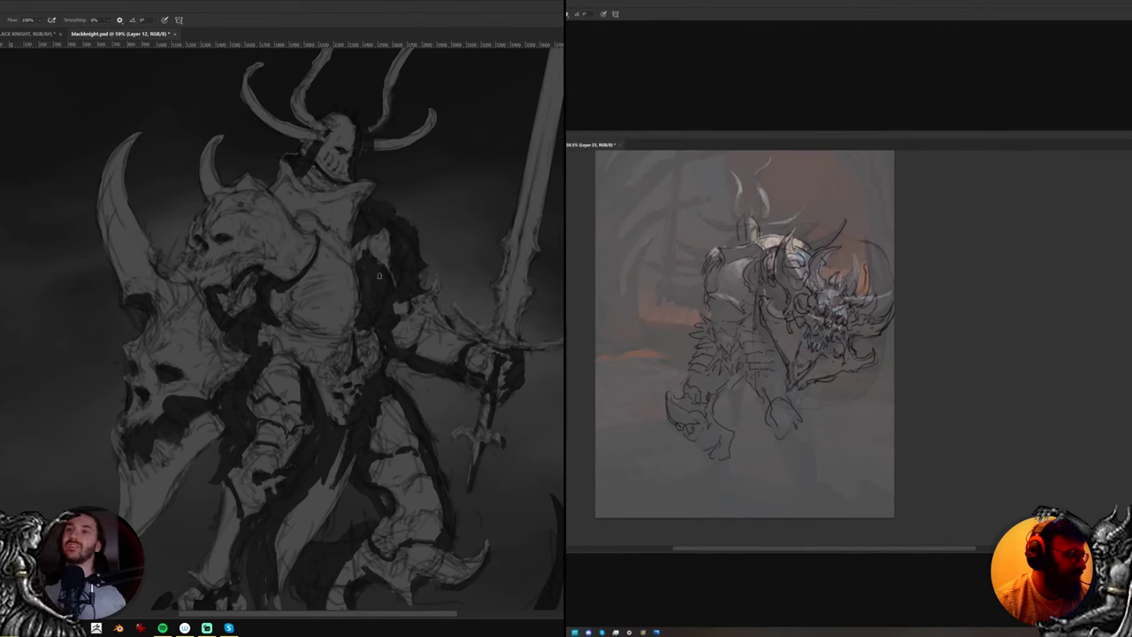
{"action": "key", "text": "e"}
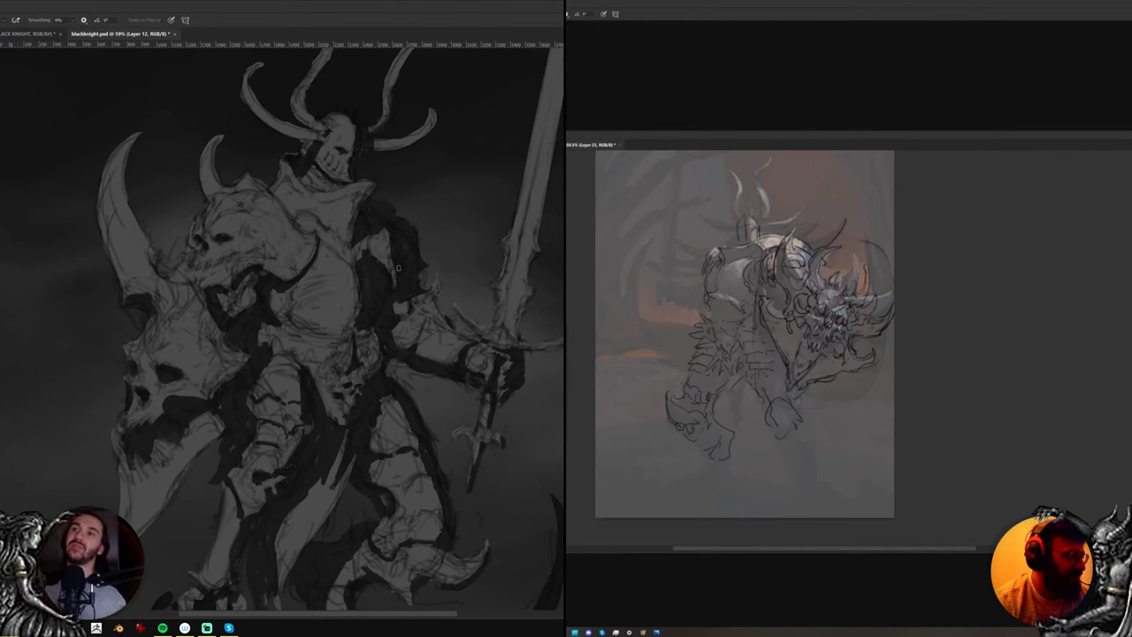
{"action": "key", "text": "b"}
{"action": "left_click_drag", "start_coordinate": [383, 168], "coordinate": [399, 244]}
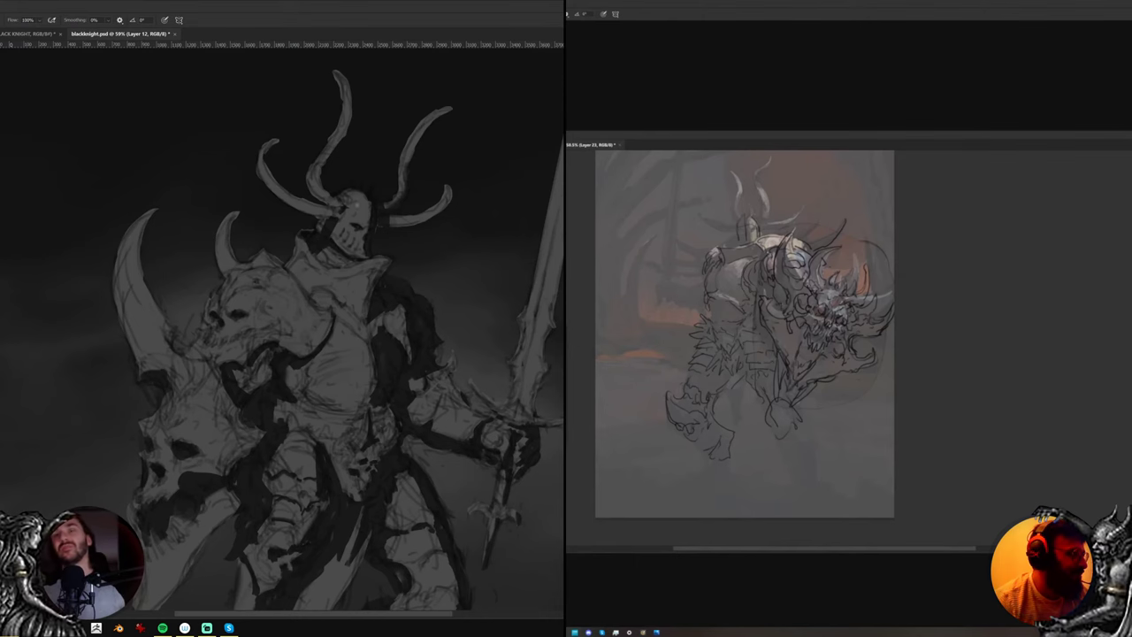
{"action": "mouse_move", "coordinate": [389, 177]}
{"action": "left_mouse_down"}
{"action": "mouse_move", "coordinate": [483, 368]}
{"action": "mouse_move", "coordinate": [429, 413]}
{"action": "left_mouse_up"}
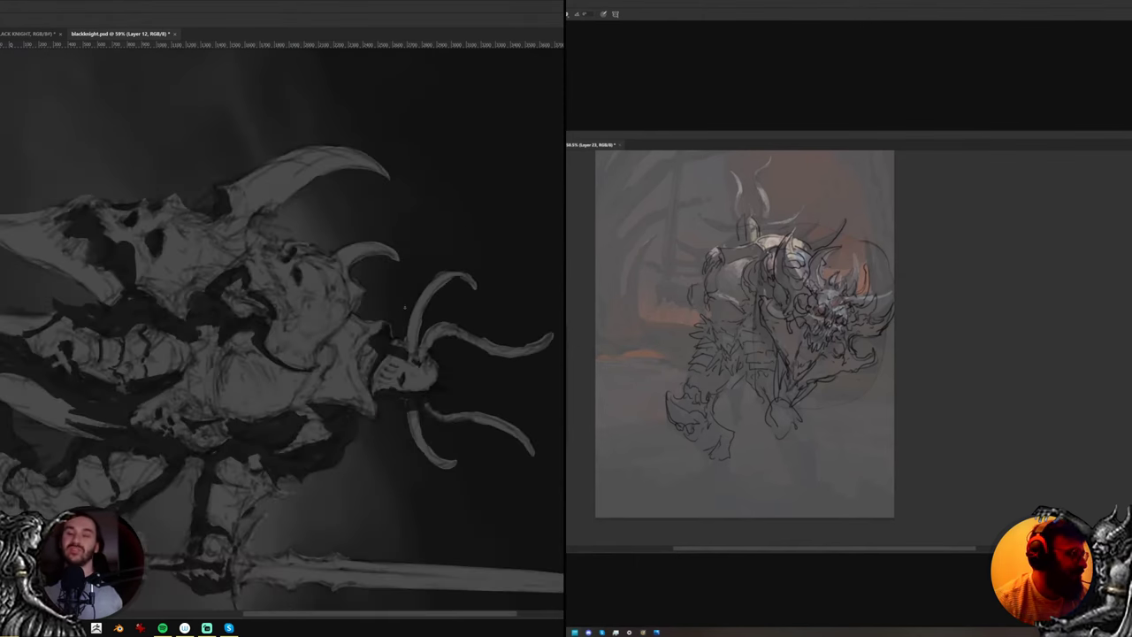
{"action": "key", "text": "b"}
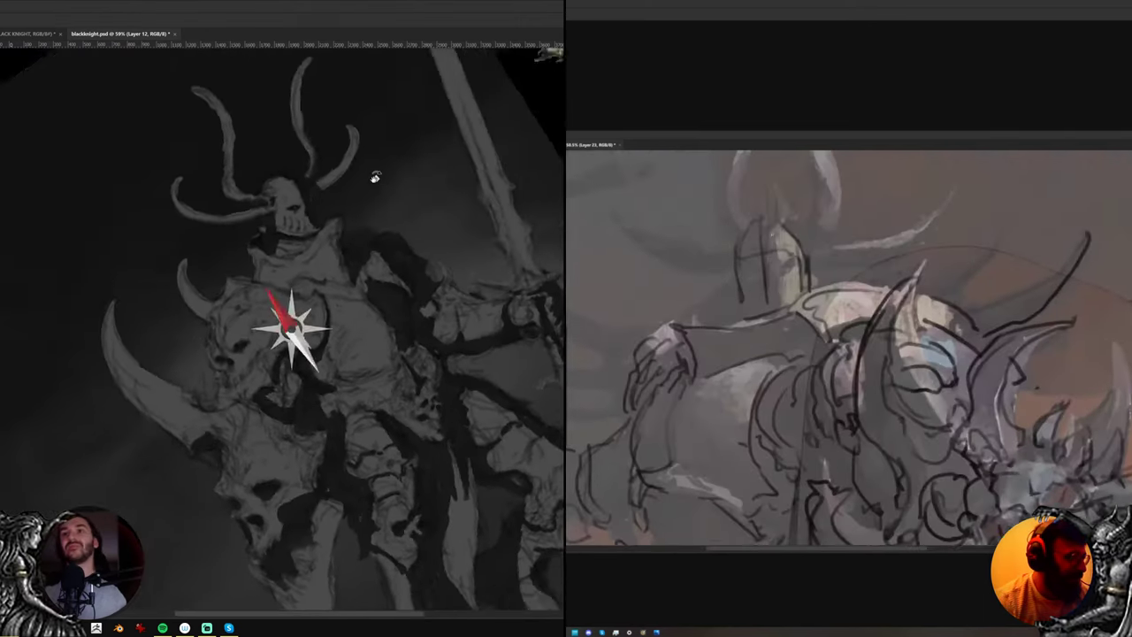
Rotate the canvas back upright and refine the dark shading around the horned helmet's back and horn bases
{"action": "mouse_move", "coordinate": [375, 177]}
{"action": "left_mouse_down"}
{"action": "mouse_move", "coordinate": [340, 188]}
{"action": "mouse_move", "coordinate": [329, 117]}
{"action": "left_mouse_up"}
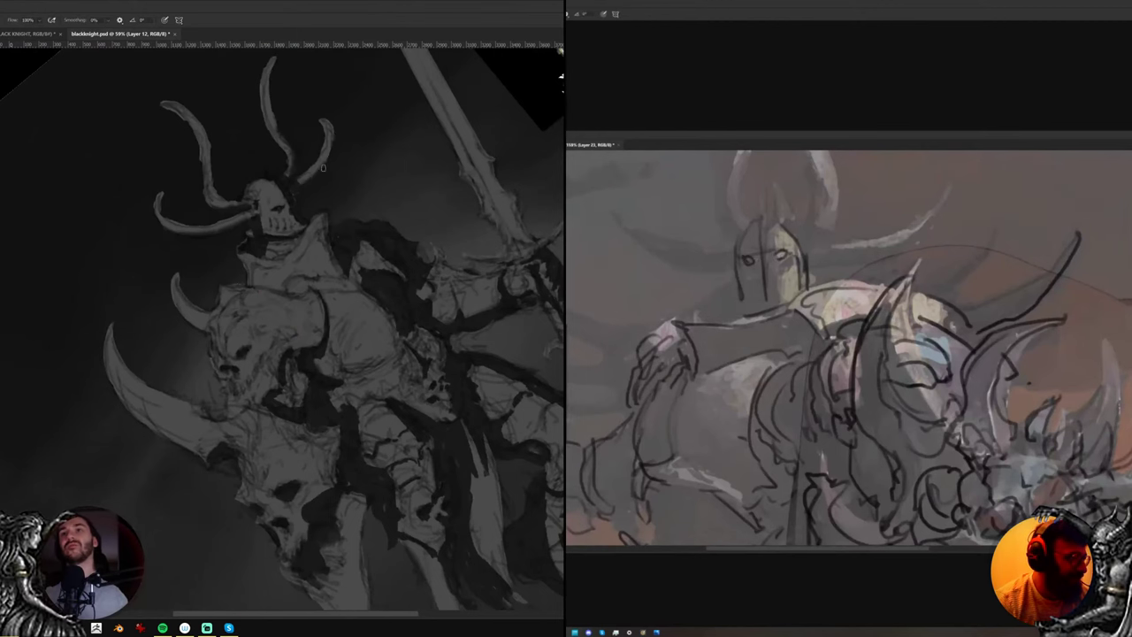
{"action": "mouse_move", "coordinate": [324, 167]}
{"action": "left_mouse_down"}
{"action": "mouse_move", "coordinate": [333, 119]}
{"action": "mouse_move", "coordinate": [399, 198]}
{"action": "left_mouse_up"}
{"action": "key", "text": "r"}
{"action": "key", "text": "space"}
{"action": "left_click_drag", "start_coordinate": [456, 155], "coordinate": [432, 258]}
{"action": "mouse_move", "coordinate": [346, 246]}
{"action": "left_mouse_down"}
{"action": "mouse_move", "coordinate": [356, 202]}
{"action": "mouse_move", "coordinate": [443, 202]}
{"action": "mouse_move", "coordinate": [441, 218]}
{"action": "left_mouse_up"}
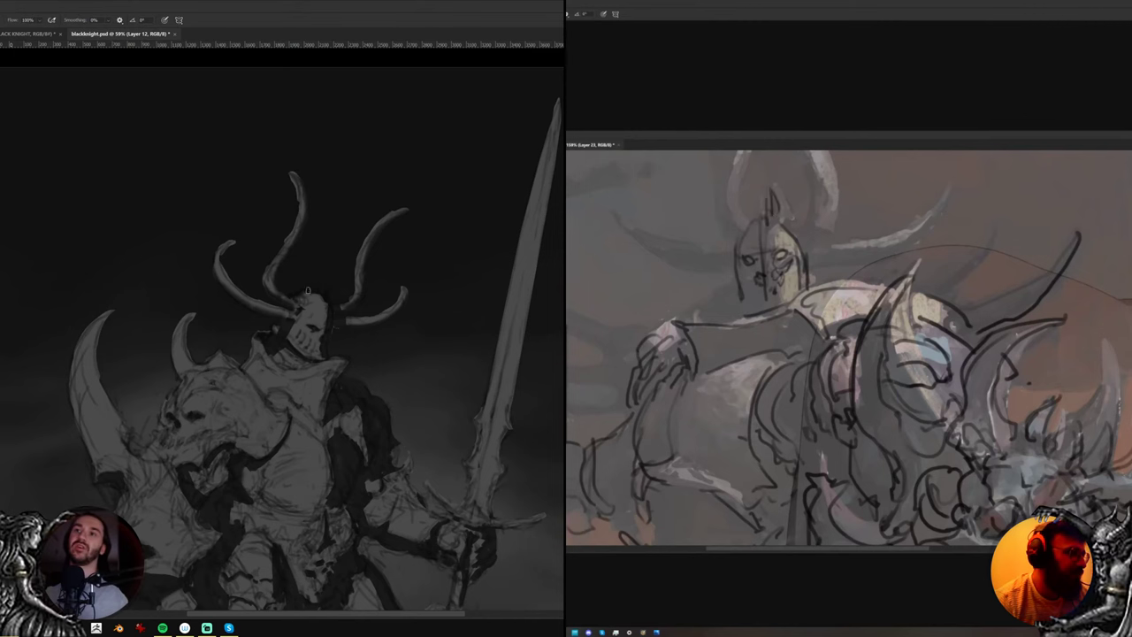
{"action": "scroll", "coordinate": [307, 291], "scroll_direction": "down", "scroll_amount": 4}
Refine the light plate on the sword arm's shoulder and darken the diagonal line across the chest, alternating smudge, brush and eraser
{"action": "key", "text": "r"}
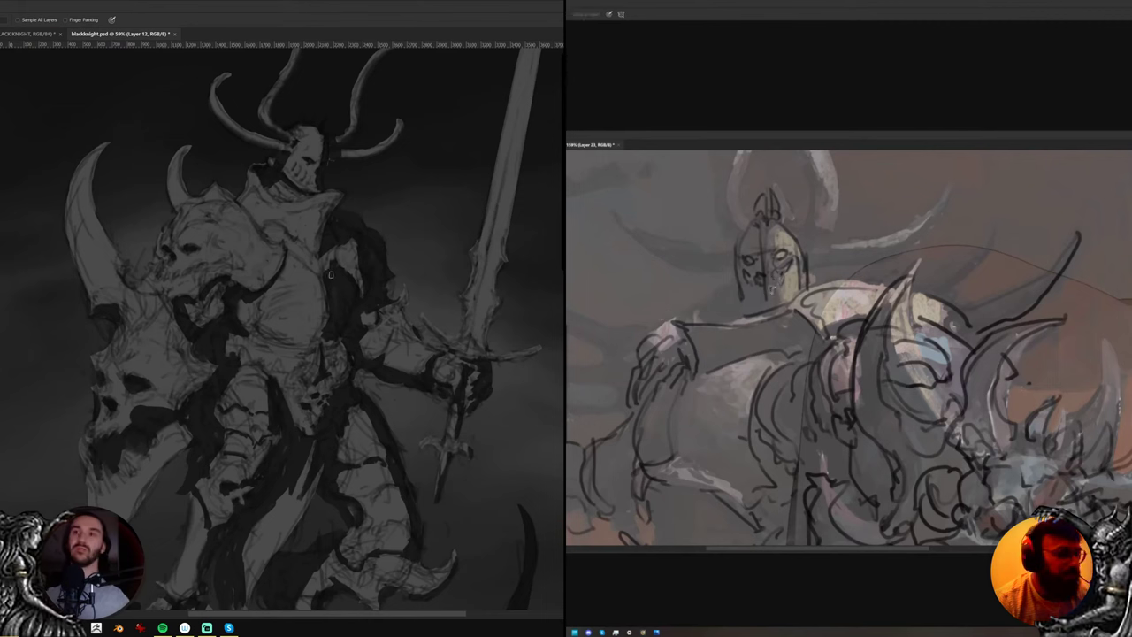
{"action": "key", "text": "b"}
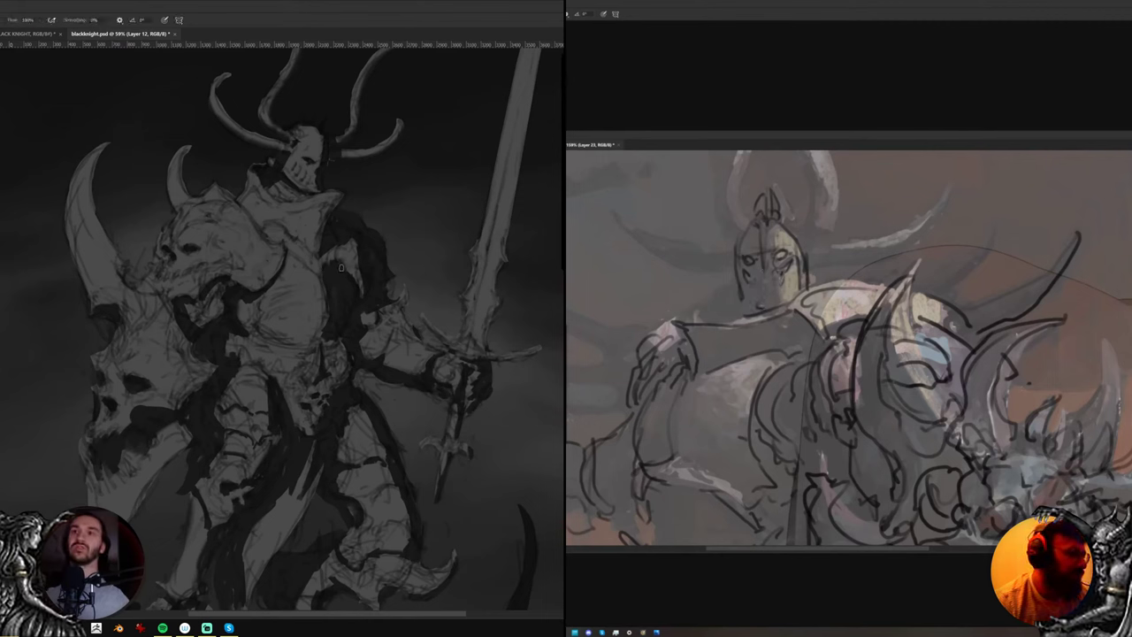
{"action": "key", "text": "e"}
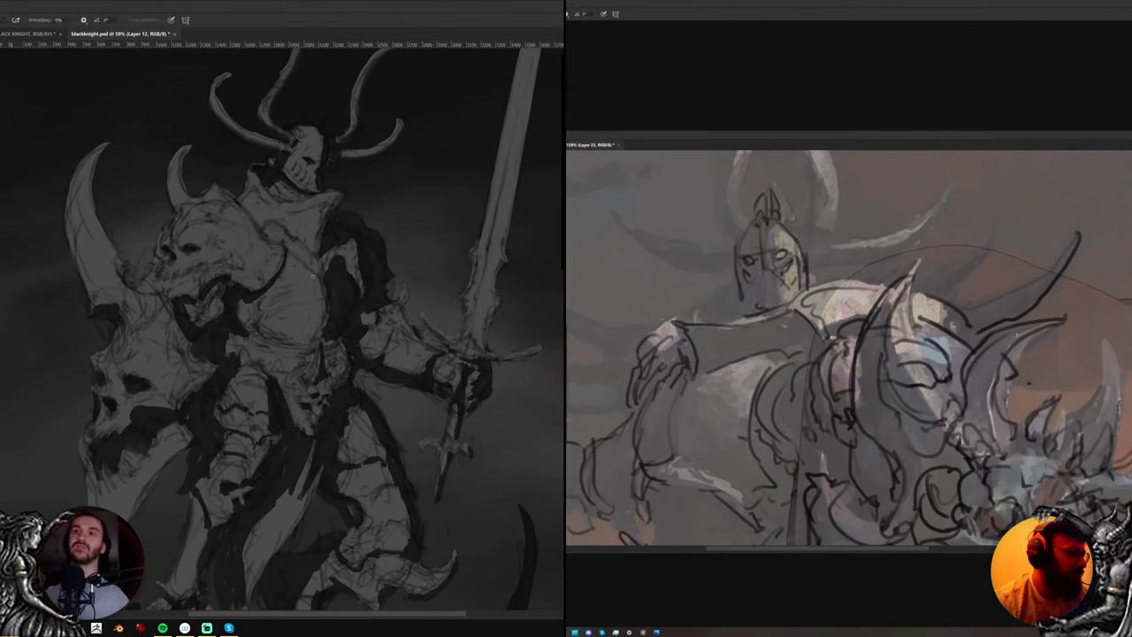
{"action": "key", "text": "b"}
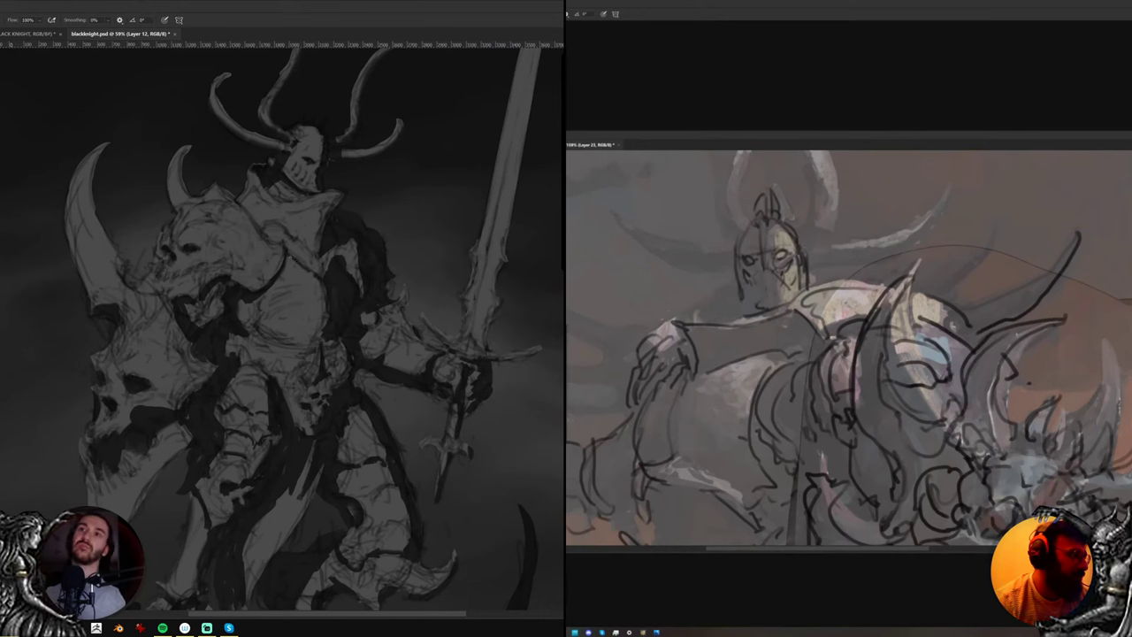
{"action": "key", "text": "r"}
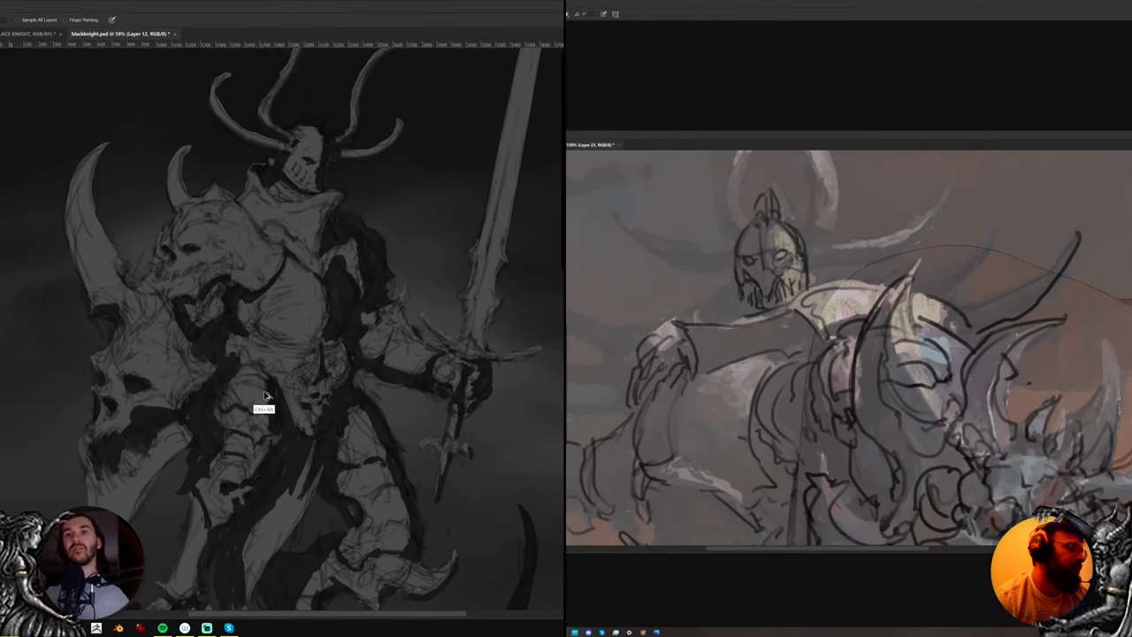
Choose a different brush preset for the Smudge tool and soften the shadow edges around the torso and thighs
{"action": "right_click", "coordinate": [254, 391]}
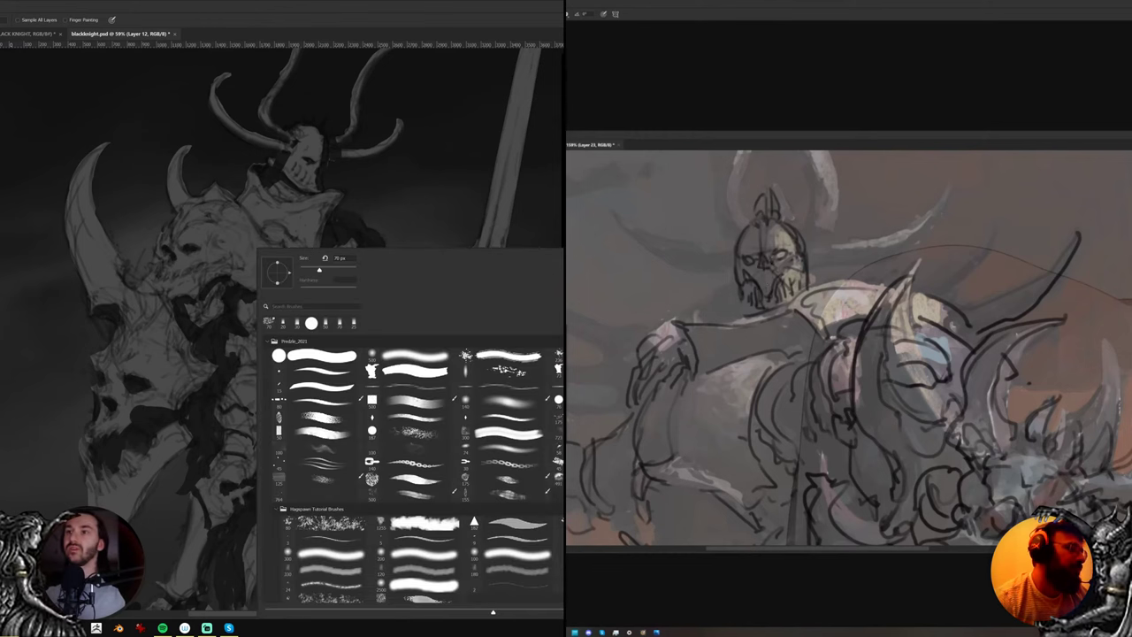
{"action": "double_click", "coordinate": [333, 395]}
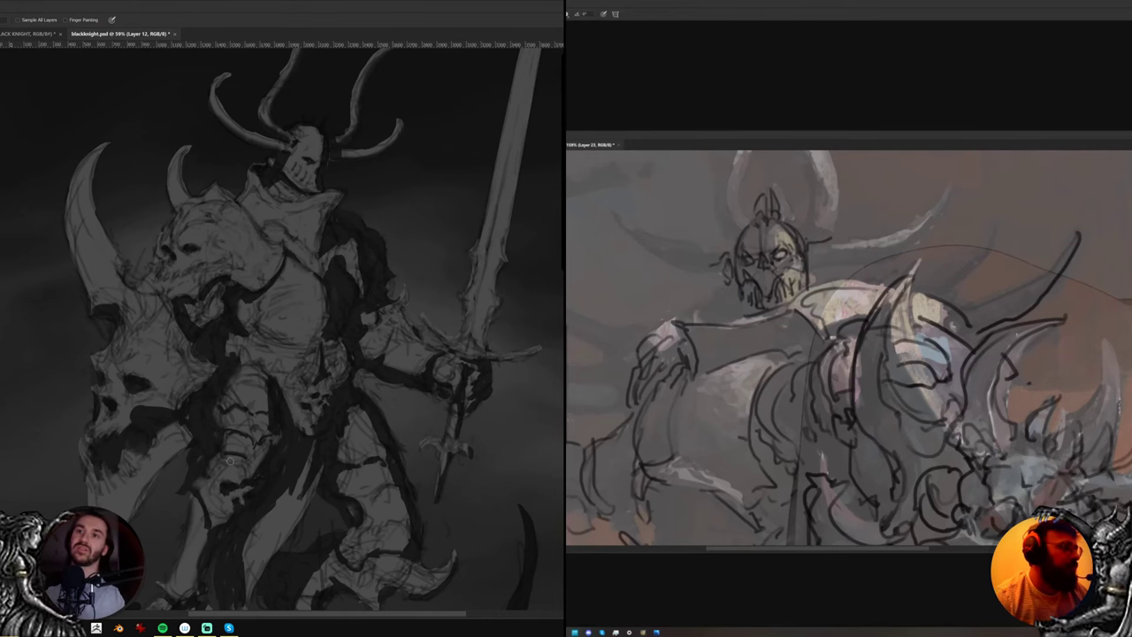
{"action": "right_click", "coordinate": [240, 349]}
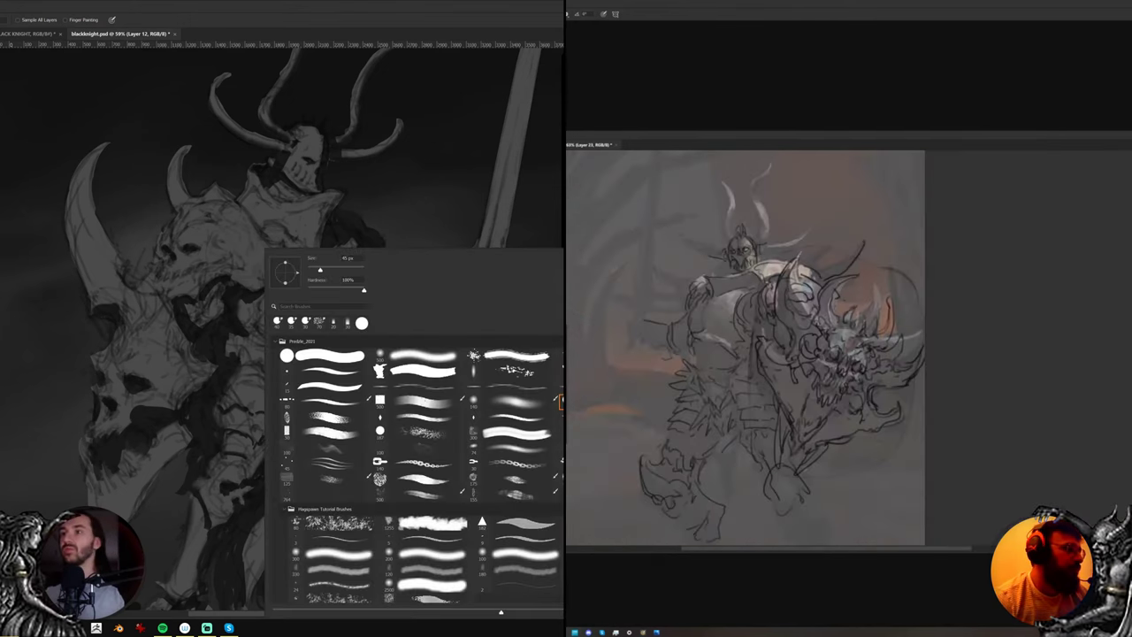
{"action": "double_click", "coordinate": [336, 416]}
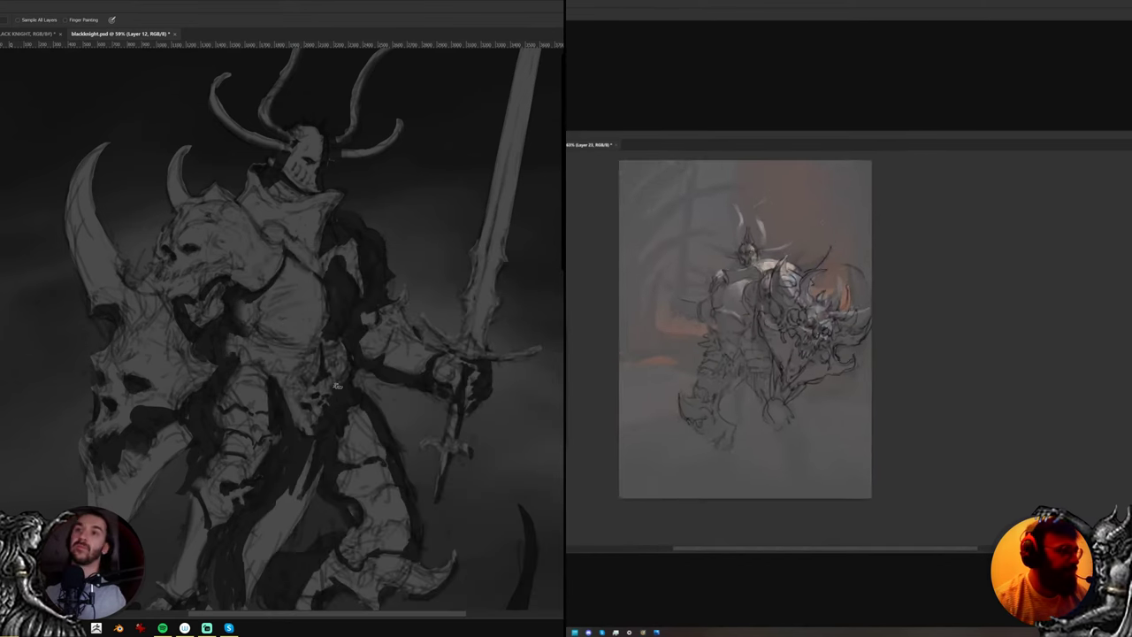
{"action": "left_click_drag", "start_coordinate": [384, 455], "coordinate": [375, 421]}
{"action": "left_click_drag", "start_coordinate": [302, 335], "coordinate": [320, 374]}
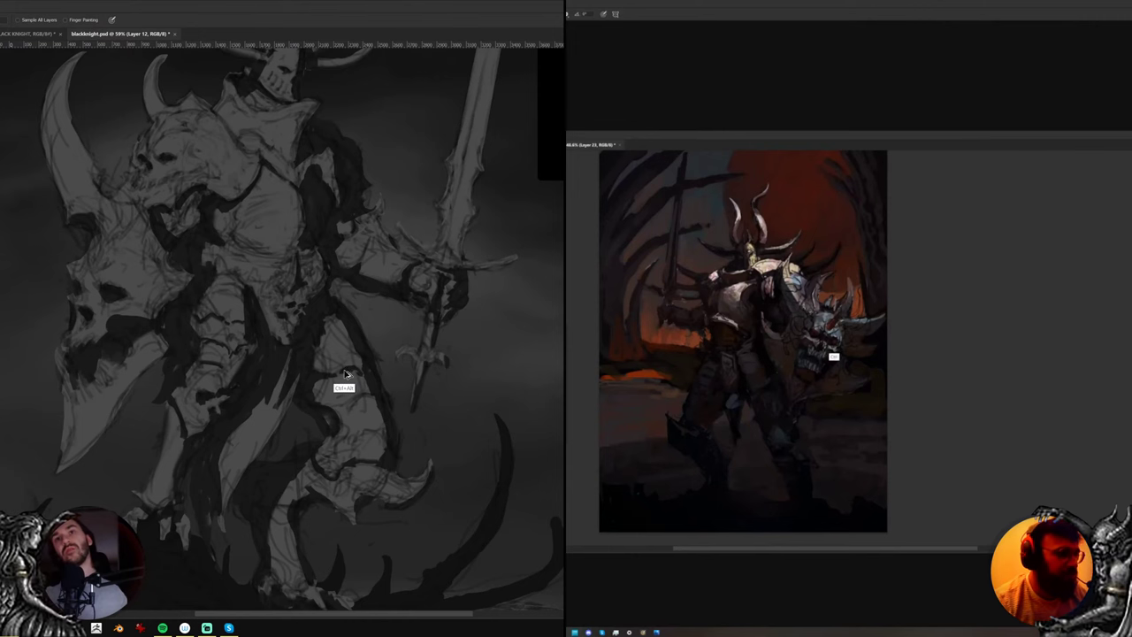
{"action": "key", "text": "ctrl+l"}
{"action": "left_click_drag", "start_coordinate": [287, 332], "coordinate": [311, 364]}
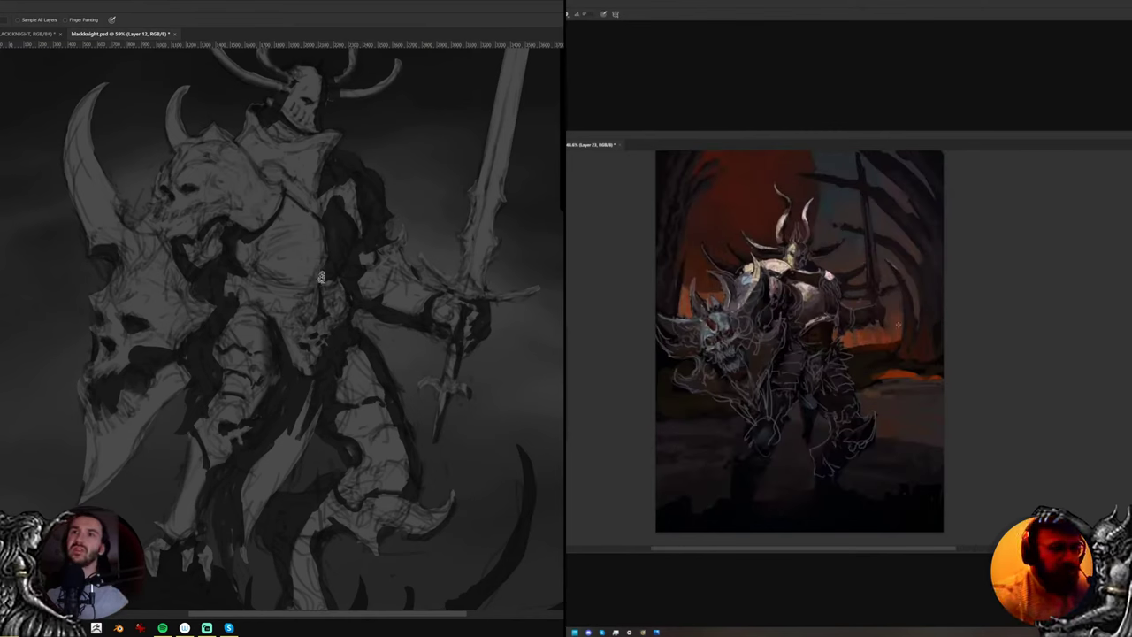
Rework the lower tip of the sword arm's light shoulder plate, alternating brush and smudge
{"action": "key", "text": "b"}
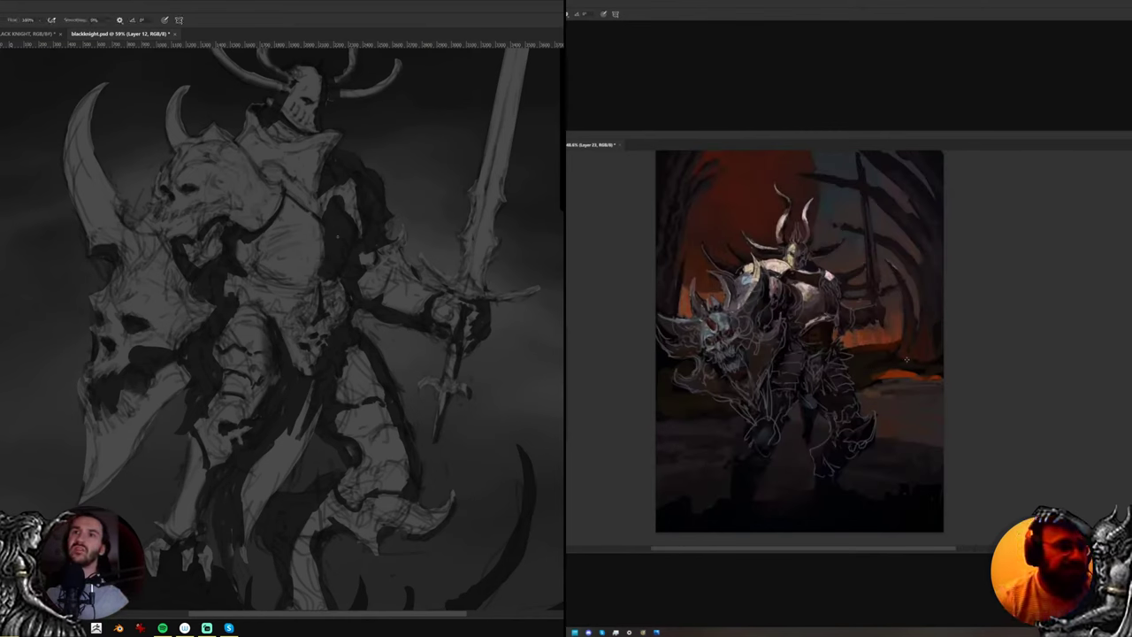
{"action": "key", "text": "r"}
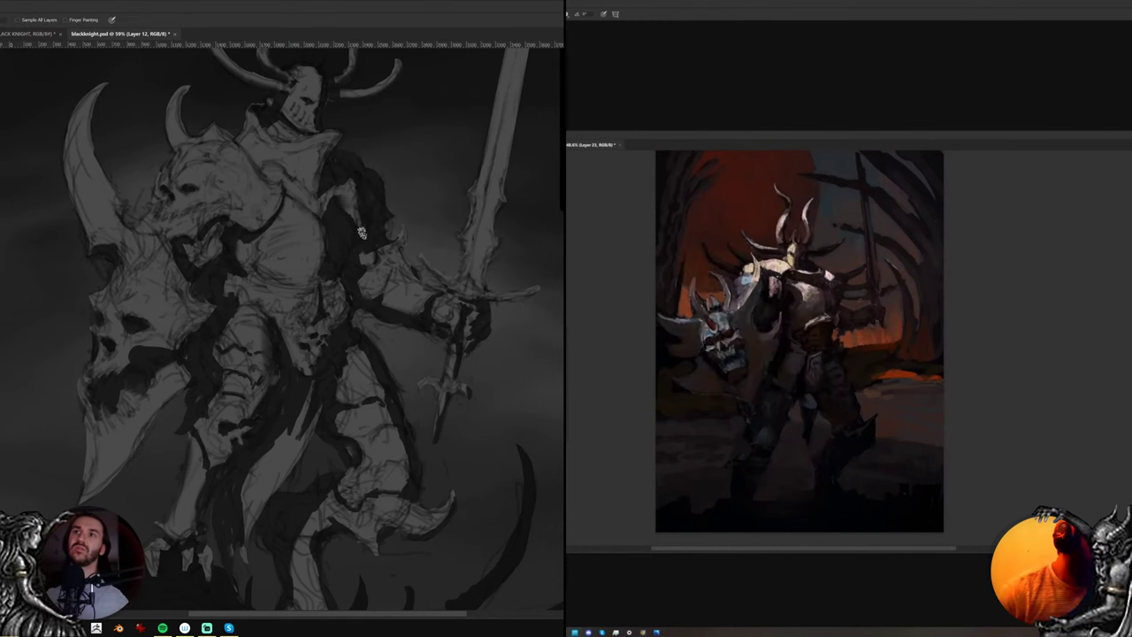
{"action": "key", "text": "b"}
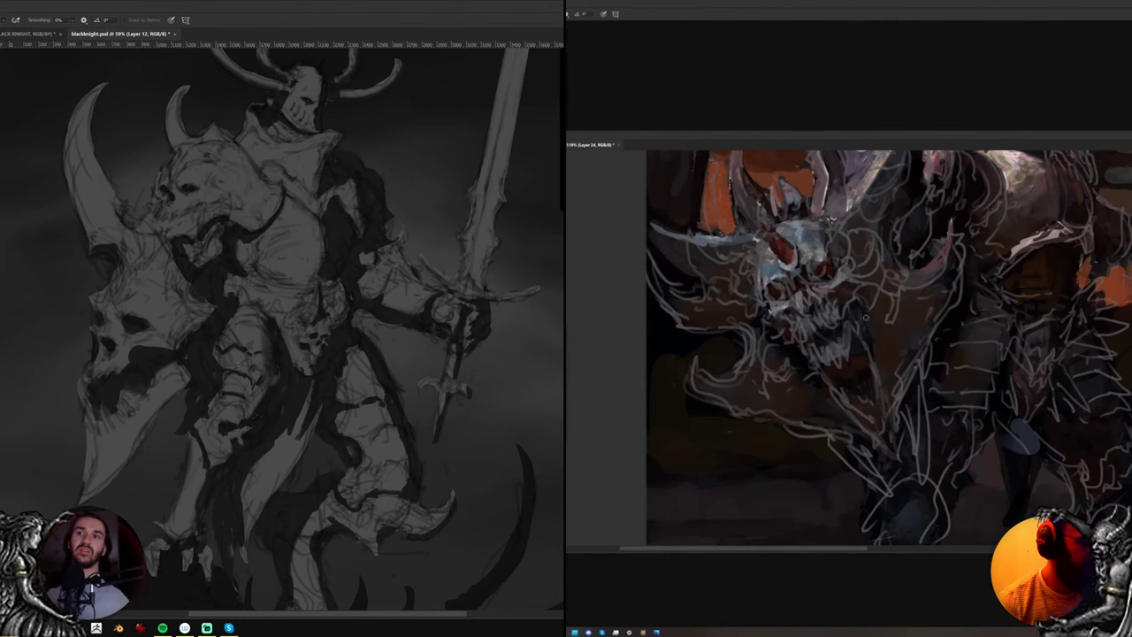
Darken the outer side of the lower shin beneath the knee spike and blend its shadow
{"action": "left_click_drag", "start_coordinate": [322, 459], "coordinate": [313, 427]}
{"action": "left_click_drag", "start_coordinate": [309, 411], "coordinate": [293, 412]}
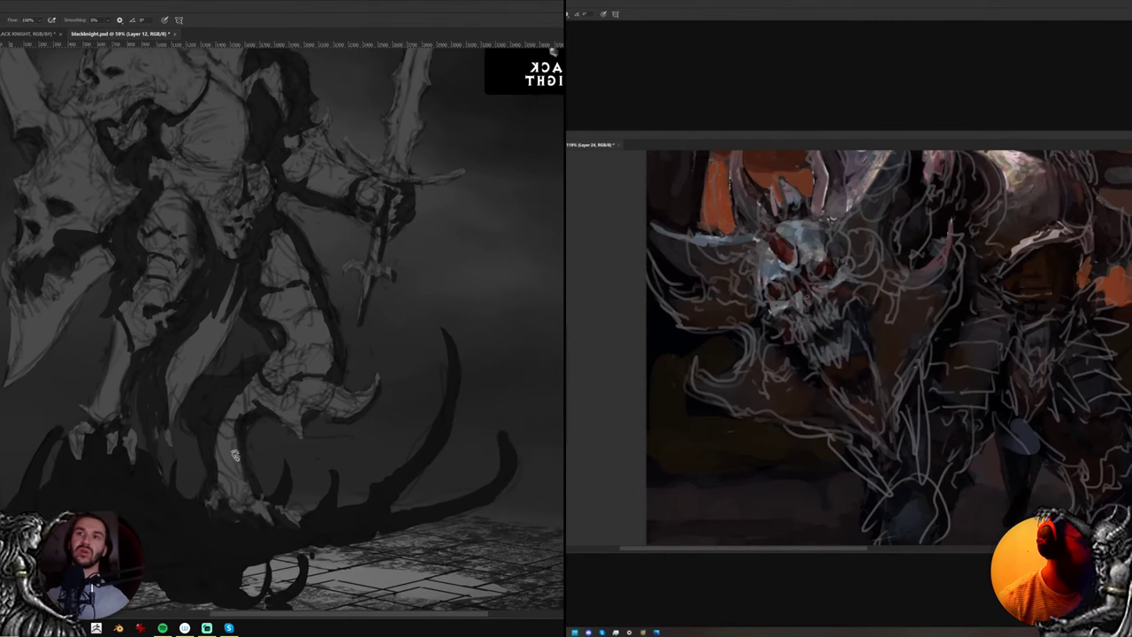
{"action": "key", "text": "r"}
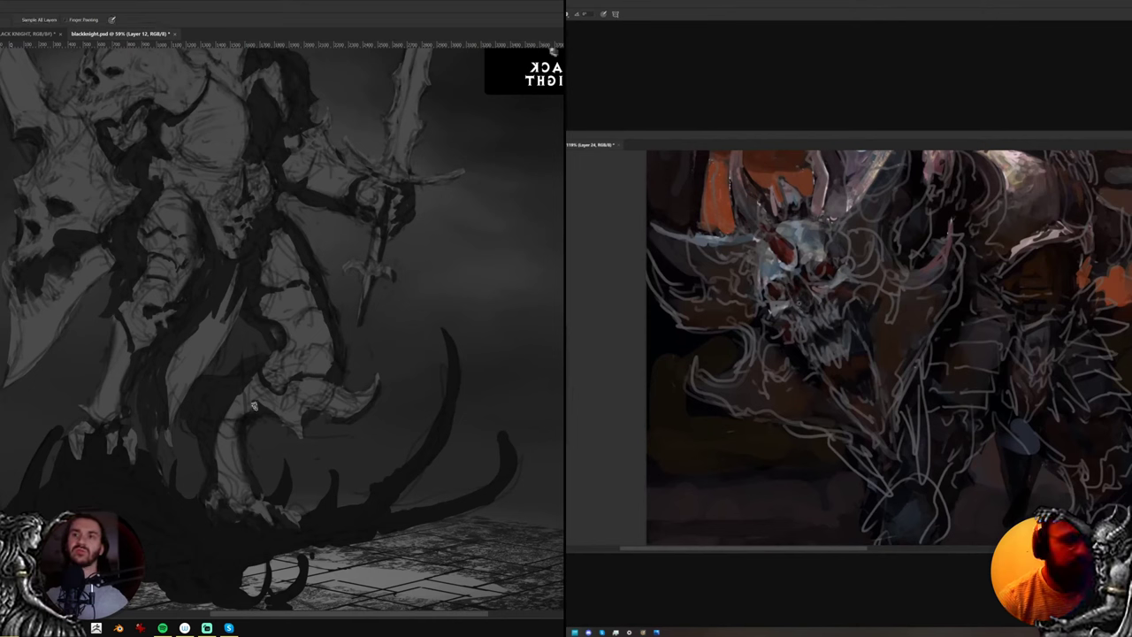
{"action": "key", "text": "b"}
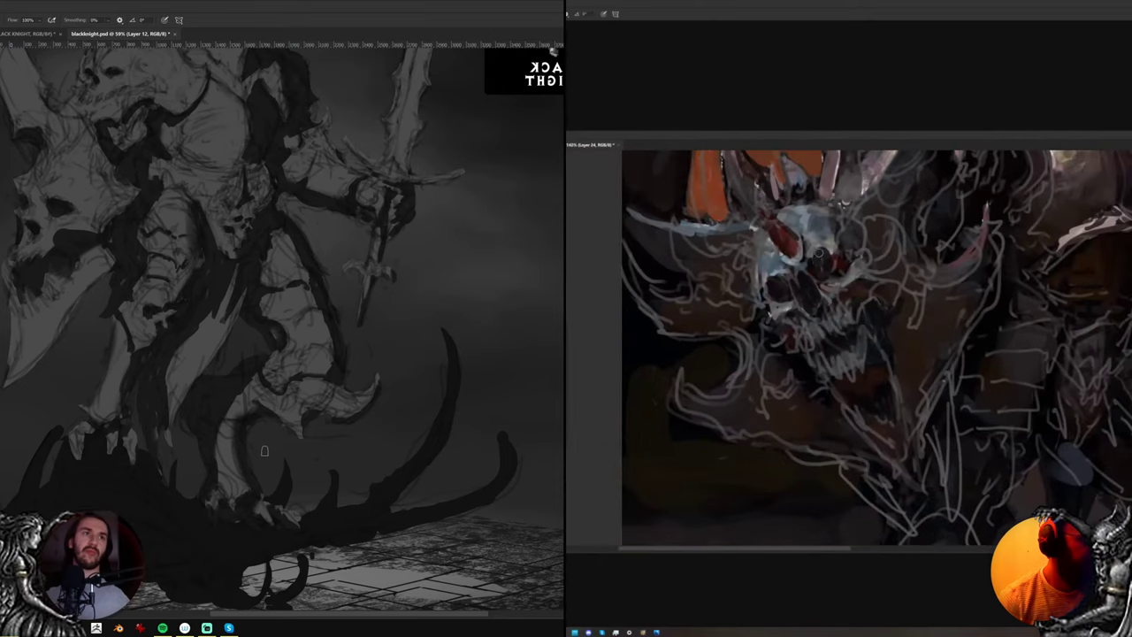
Add a new layer and sketch a white cube with a light direction arrow and cast shadow outline in the empty background beside the knight
{"action": "left_click_drag", "start_coordinate": [253, 410], "coordinate": [246, 461]}
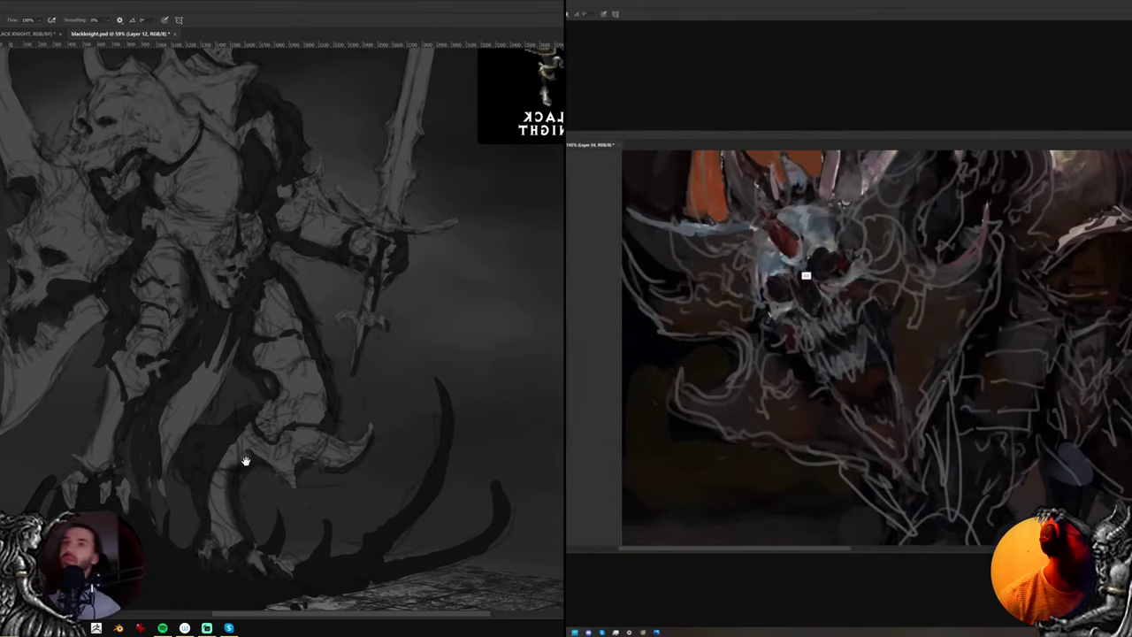
{"action": "left_click_drag", "start_coordinate": [537, 261], "coordinate": [443, 304]}
{"action": "key", "text": "ctrl+alt+shift+n"}
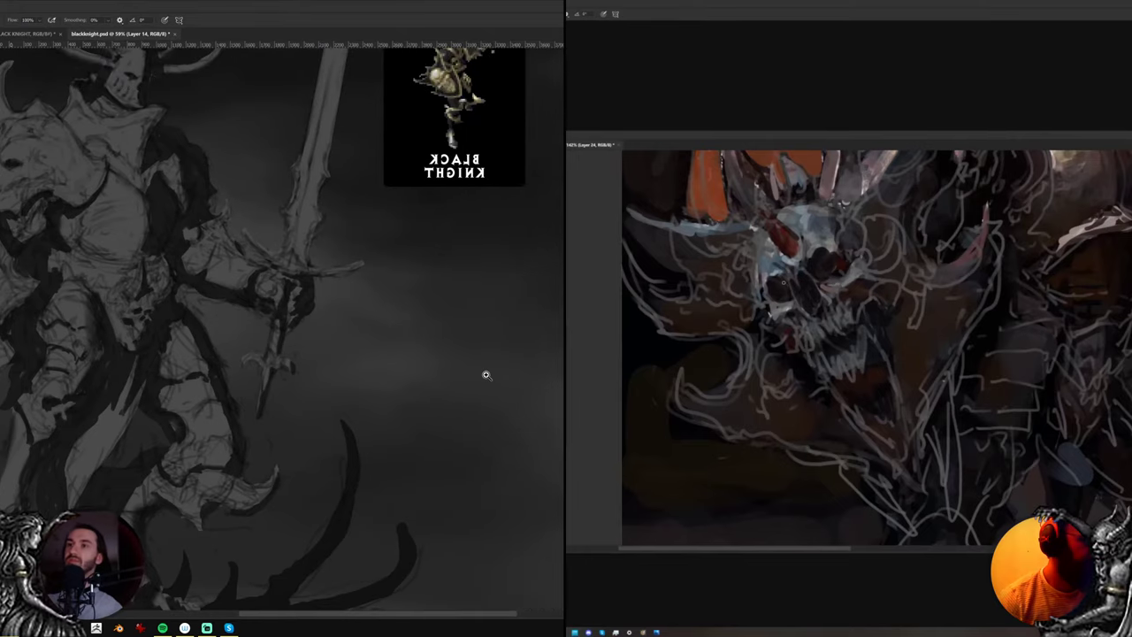
{"action": "left_click_drag", "start_coordinate": [432, 350], "coordinate": [465, 357]}
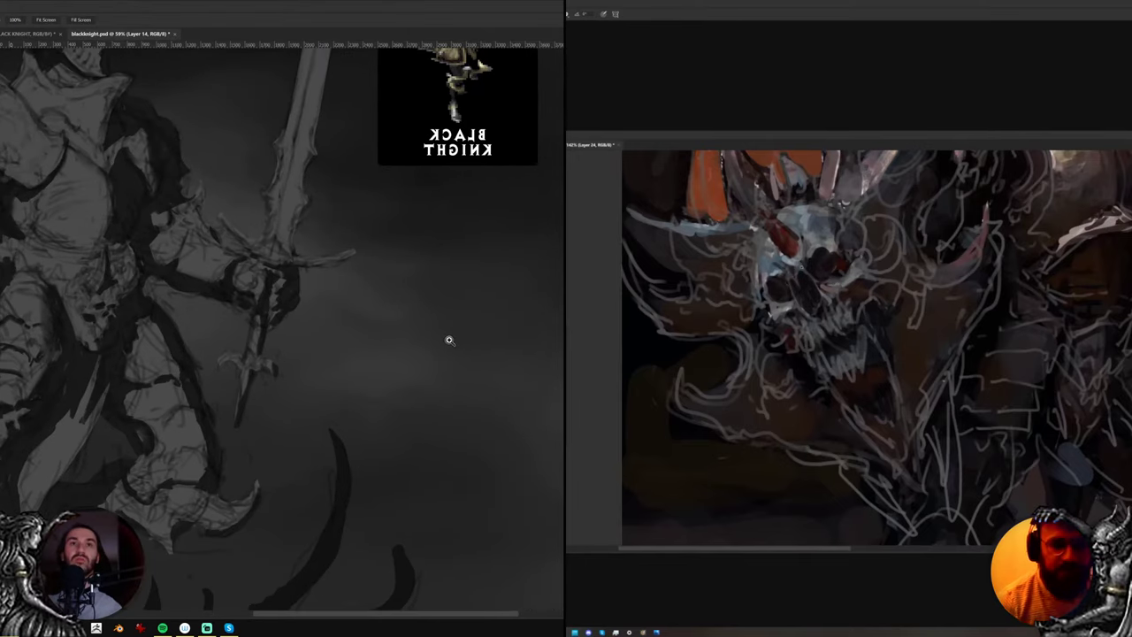
{"action": "key", "text": "b"}
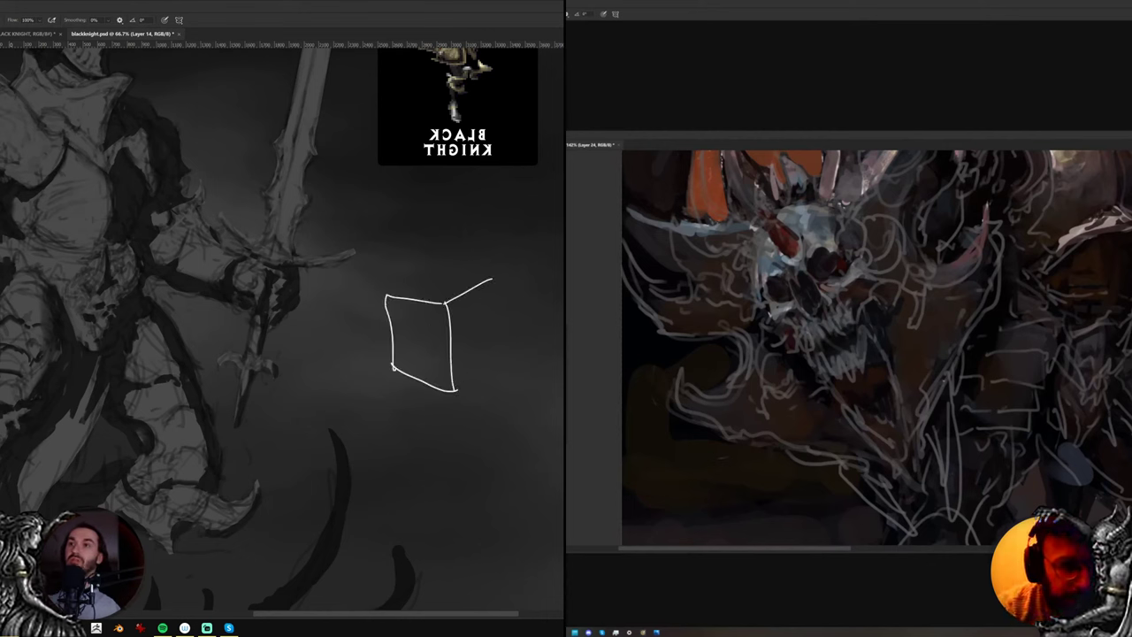
{"action": "mouse_move", "coordinate": [386, 297]}
{"action": "left_mouse_down"}
{"action": "mouse_move", "coordinate": [470, 262]}
{"action": "mouse_move", "coordinate": [490, 272]}
{"action": "left_mouse_up"}
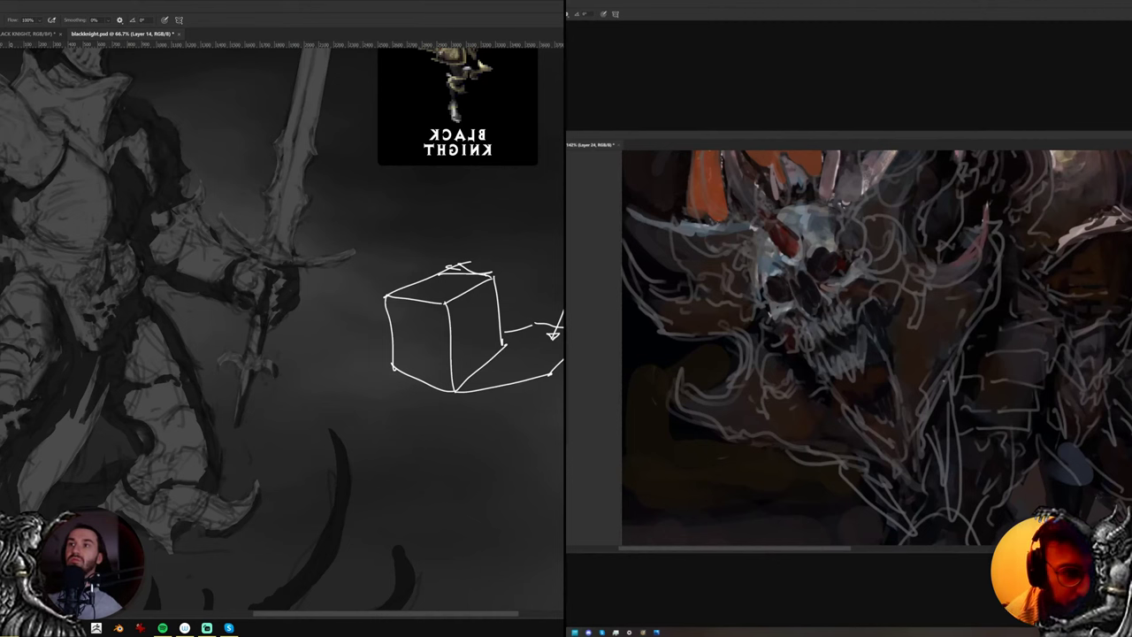
Draw projection lines from the cube's top corners, hatch its ground shadow in black, and label it "CAST SHADOW"
{"action": "key", "text": "r"}
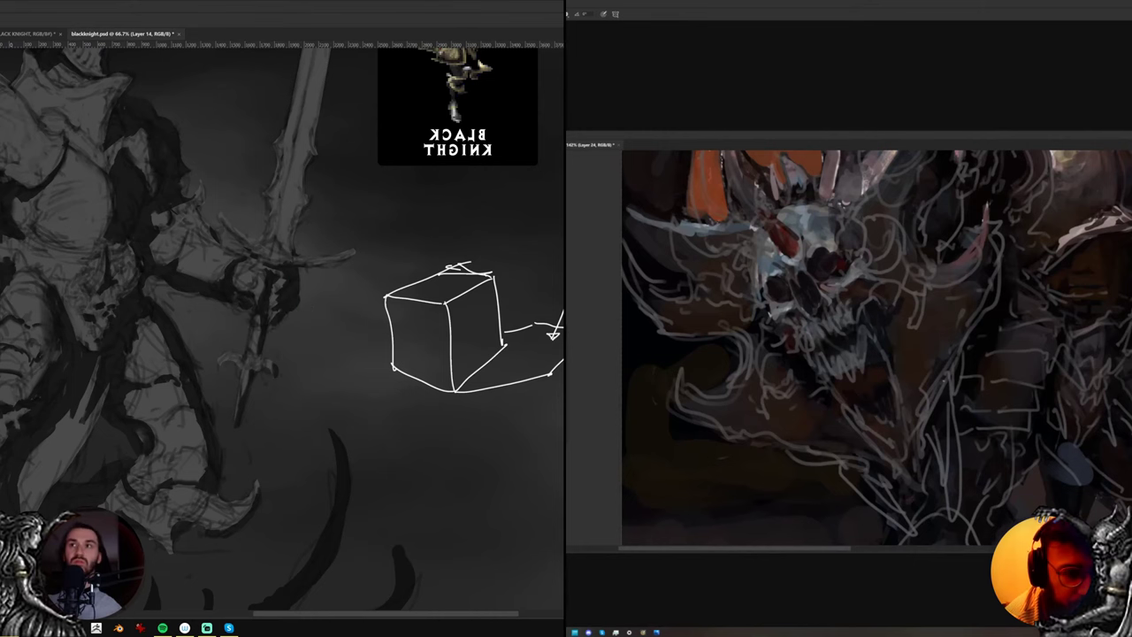
{"action": "key", "text": "b"}
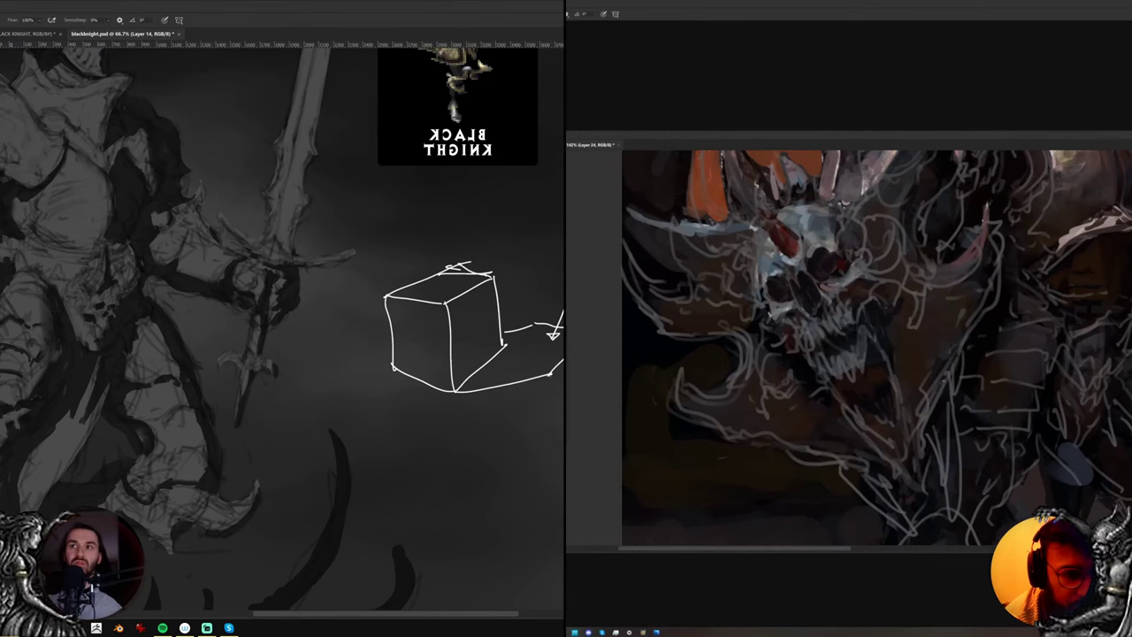
{"action": "left_click_drag", "start_coordinate": [446, 303], "coordinate": [501, 344]}
{"action": "left_click_drag", "start_coordinate": [449, 270], "coordinate": [536, 326]}
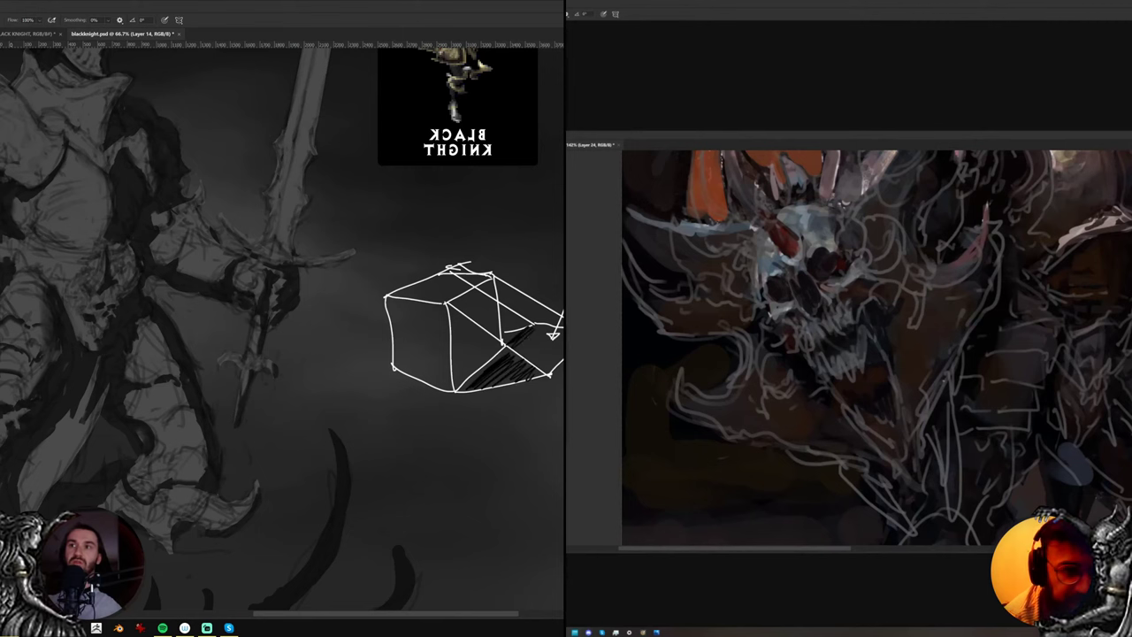
{"action": "mouse_move", "coordinate": [529, 354]}
{"action": "left_mouse_down"}
{"action": "mouse_move", "coordinate": [561, 327]}
{"action": "mouse_move", "coordinate": [586, 345]}
{"action": "mouse_move", "coordinate": [581, 323]}
{"action": "left_mouse_up"}
{"action": "mouse_move", "coordinate": [581, 323]}
{"action": "left_mouse_down"}
{"action": "mouse_move", "coordinate": [517, 368]}
{"action": "mouse_move", "coordinate": [448, 376]}
{"action": "mouse_move", "coordinate": [439, 363]}
{"action": "left_mouse_up"}
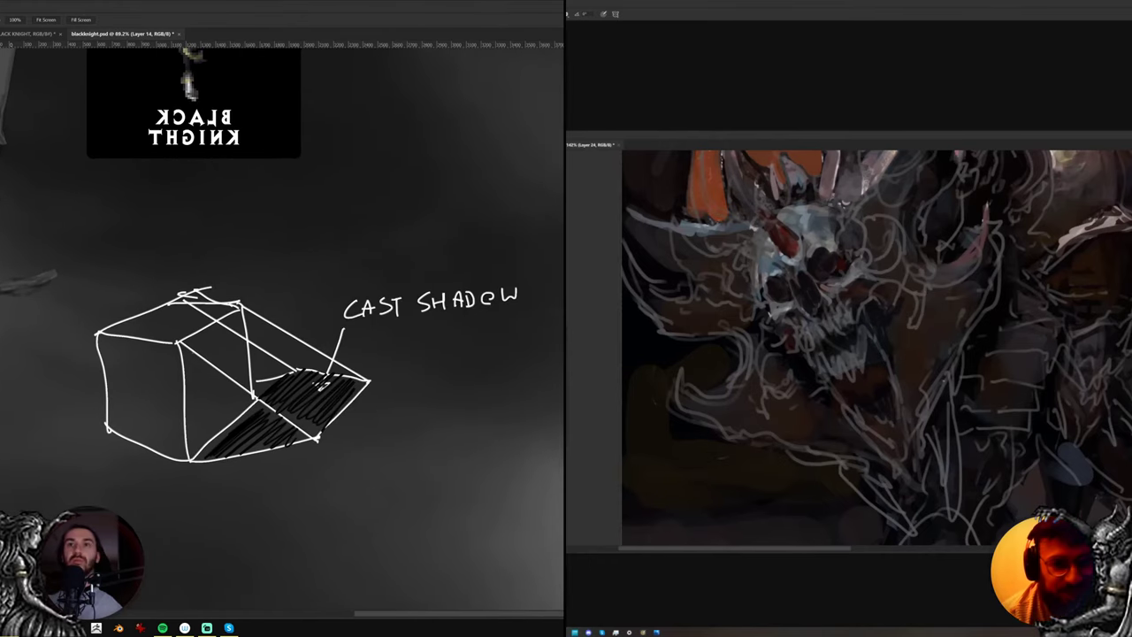
Set the foreground colour to pure red, hatch the cube's side facing away from the light, and label it "SHADOW ?"
{"action": "key", "text": "n"}
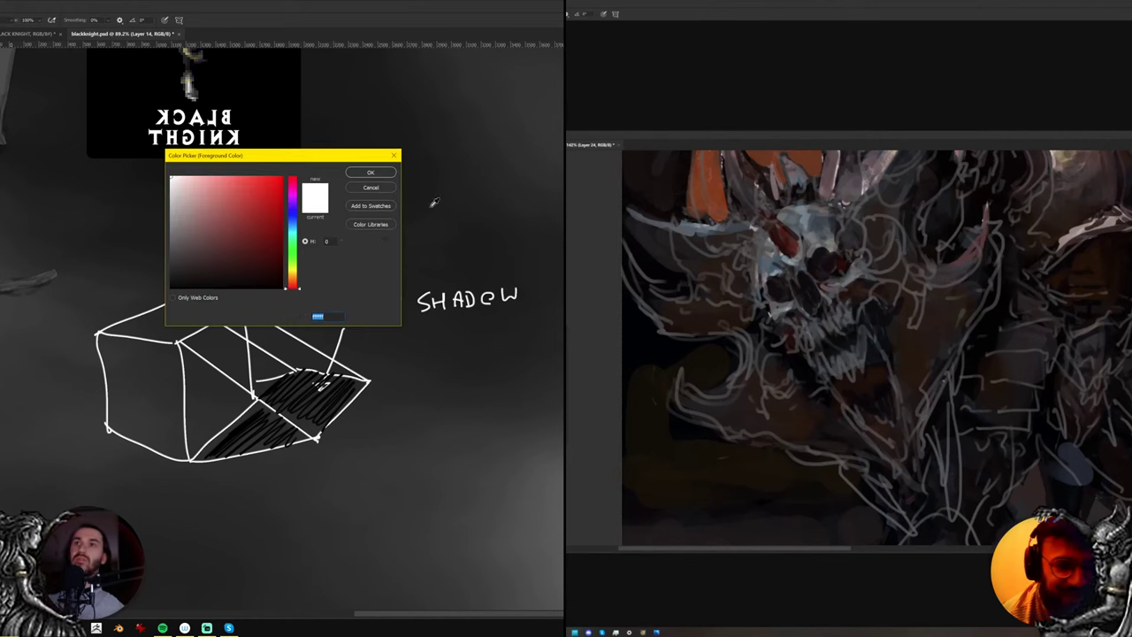
{"action": "left_click_drag", "start_coordinate": [273, 191], "coordinate": [285, 178]}
{"action": "left_click", "coordinate": [362, 174]}
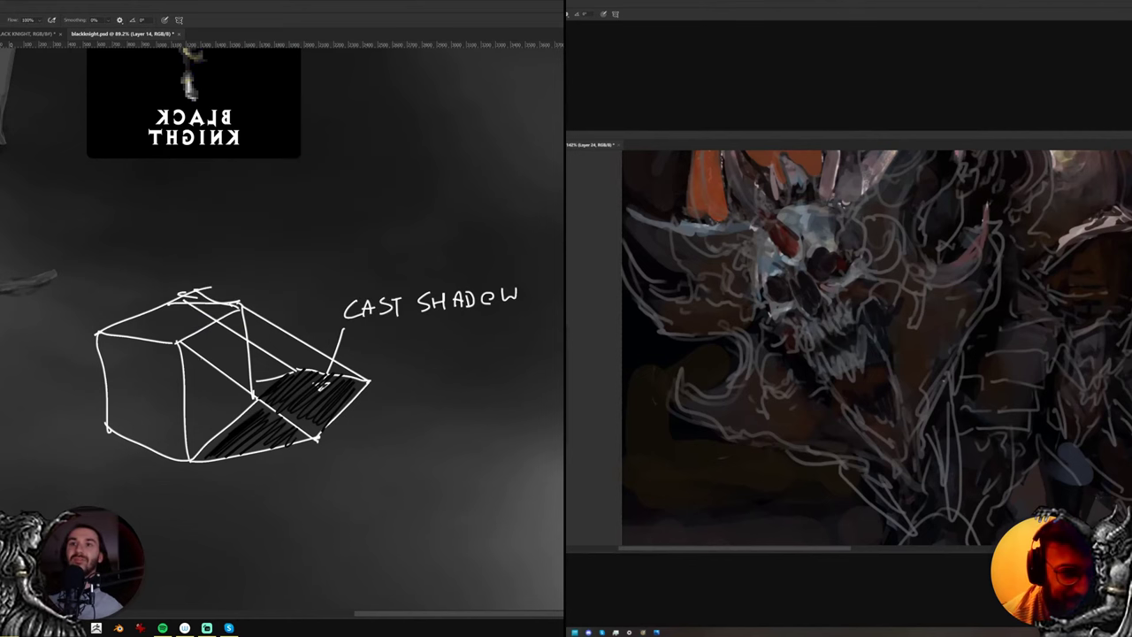
{"action": "mouse_move", "coordinate": [189, 346]}
{"action": "left_mouse_down"}
{"action": "mouse_move", "coordinate": [191, 451]}
{"action": "mouse_move", "coordinate": [218, 340]}
{"action": "mouse_move", "coordinate": [226, 423]}
{"action": "mouse_move", "coordinate": [248, 309]}
{"action": "mouse_move", "coordinate": [251, 387]}
{"action": "left_mouse_up"}
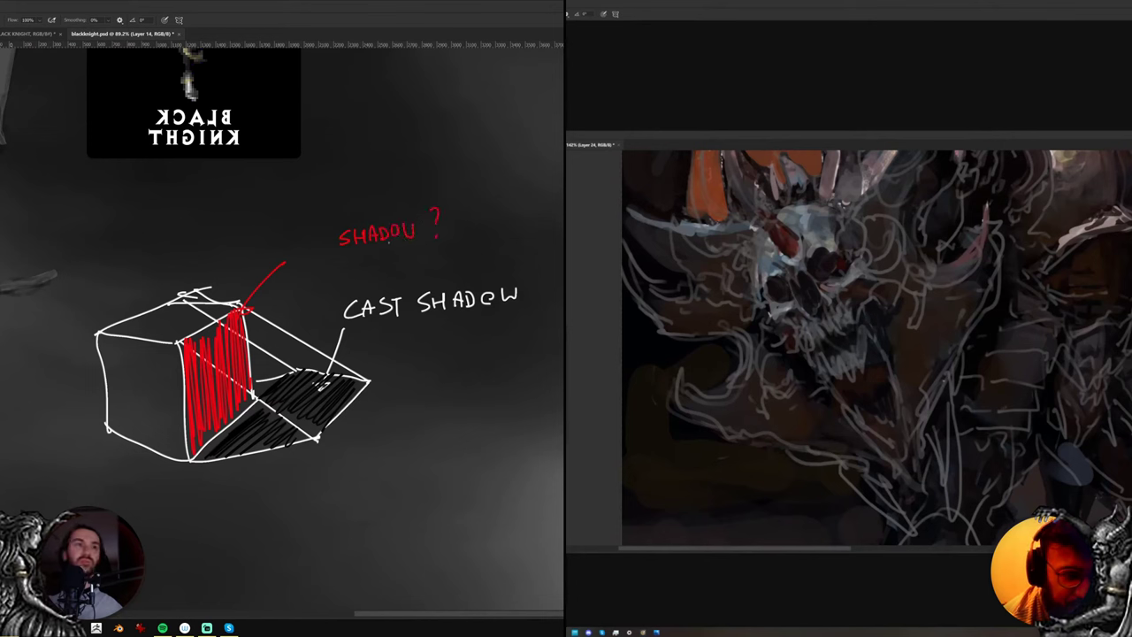
Move the red word next to its pointer line, away from the question mark, and redraw its last letter as a W
{"action": "key", "text": "l"}
{"action": "mouse_move", "coordinate": [336, 267]}
{"action": "left_mouse_down"}
{"action": "mouse_move", "coordinate": [432, 241]}
{"action": "mouse_move", "coordinate": [412, 268]}
{"action": "left_mouse_up"}
{"action": "key", "text": "v"}
{"action": "left_click_drag", "start_coordinate": [406, 247], "coordinate": [360, 253]}
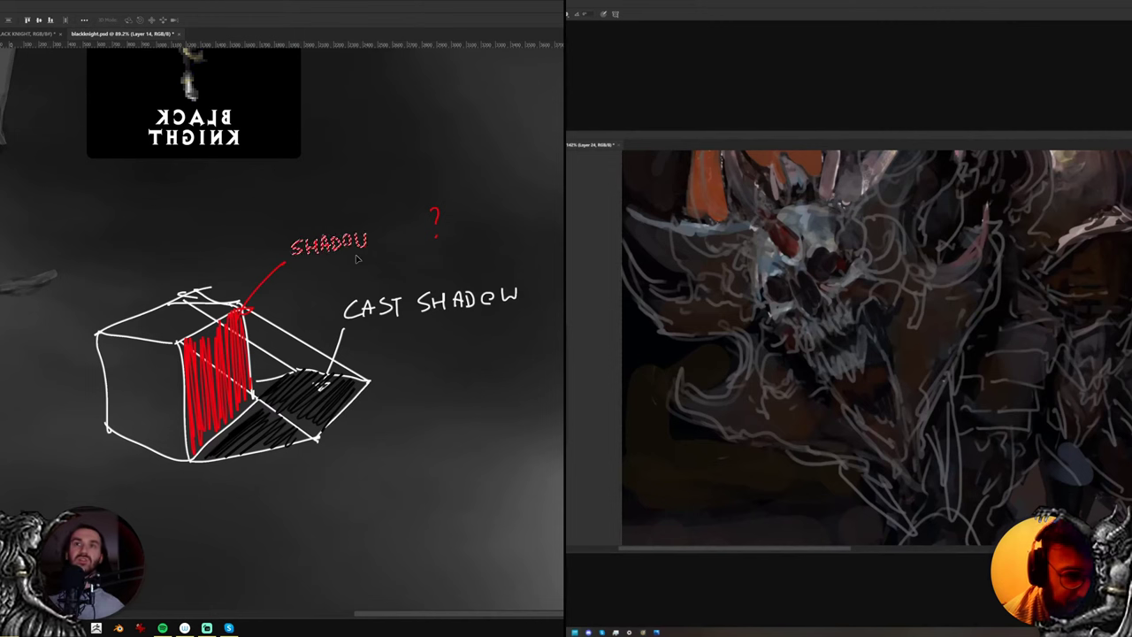
{"action": "key", "text": "ctrl+d"}
{"action": "key", "text": "e"}
{"action": "left_click_drag", "start_coordinate": [362, 246], "coordinate": [359, 232]}
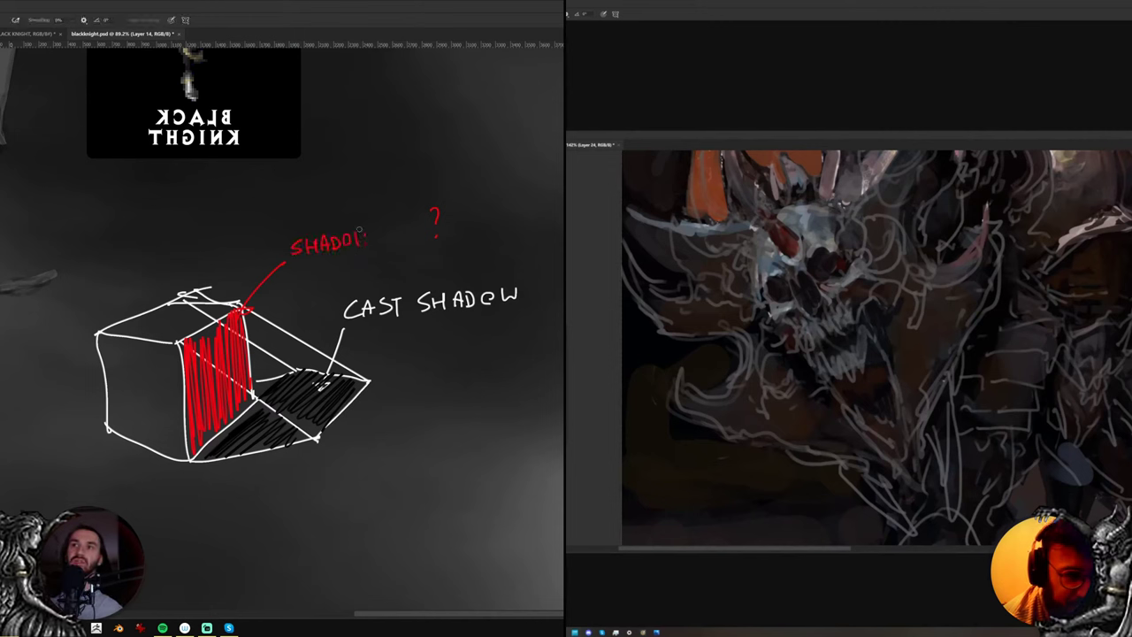
{"action": "key", "text": "b"}
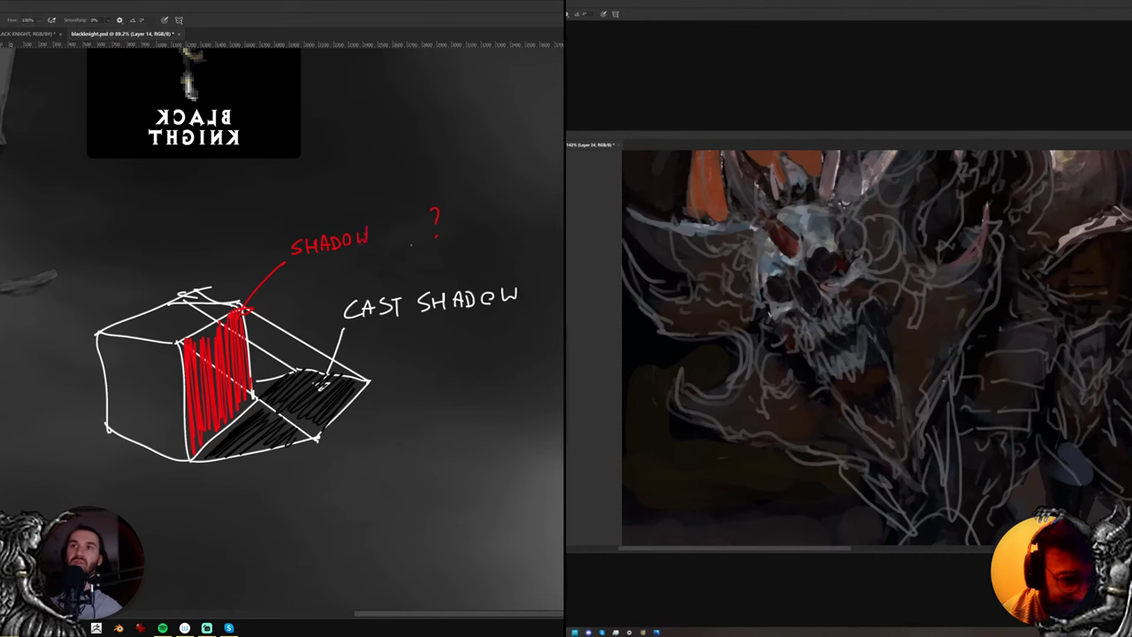
{"action": "left_click_drag", "start_coordinate": [408, 244], "coordinate": [398, 256]}
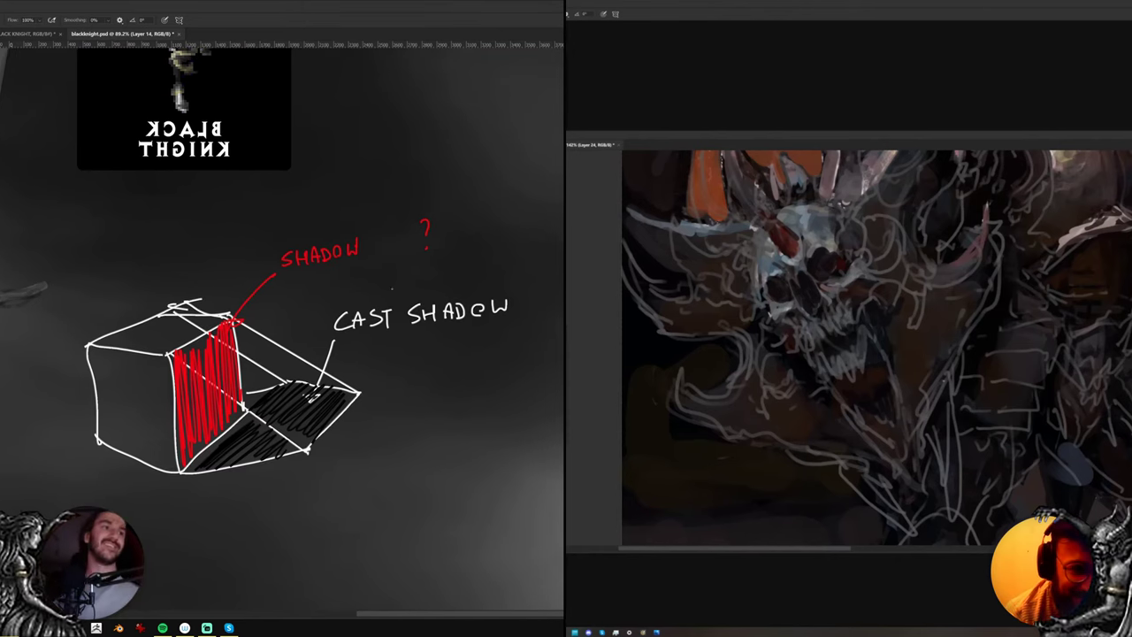
Move the red question mark closer to the word SHADOW, and clear the cube diagram from the background
{"action": "key", "text": "l"}
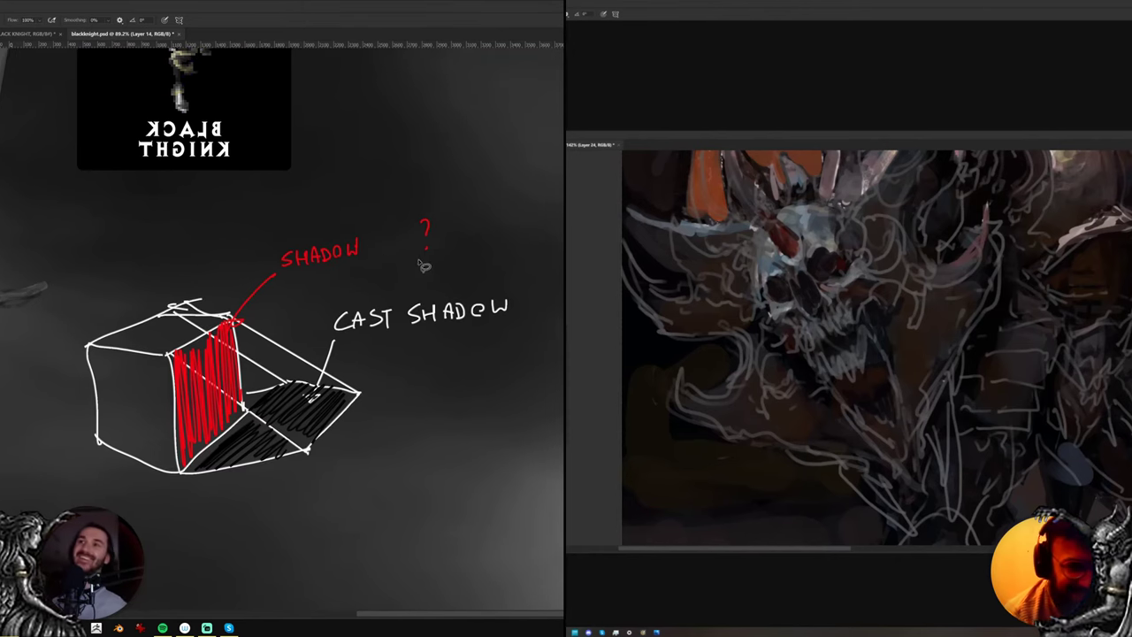
{"action": "mouse_move", "coordinate": [424, 260]}
{"action": "left_mouse_down"}
{"action": "mouse_move", "coordinate": [434, 253]}
{"action": "mouse_move", "coordinate": [417, 258]}
{"action": "left_mouse_up"}
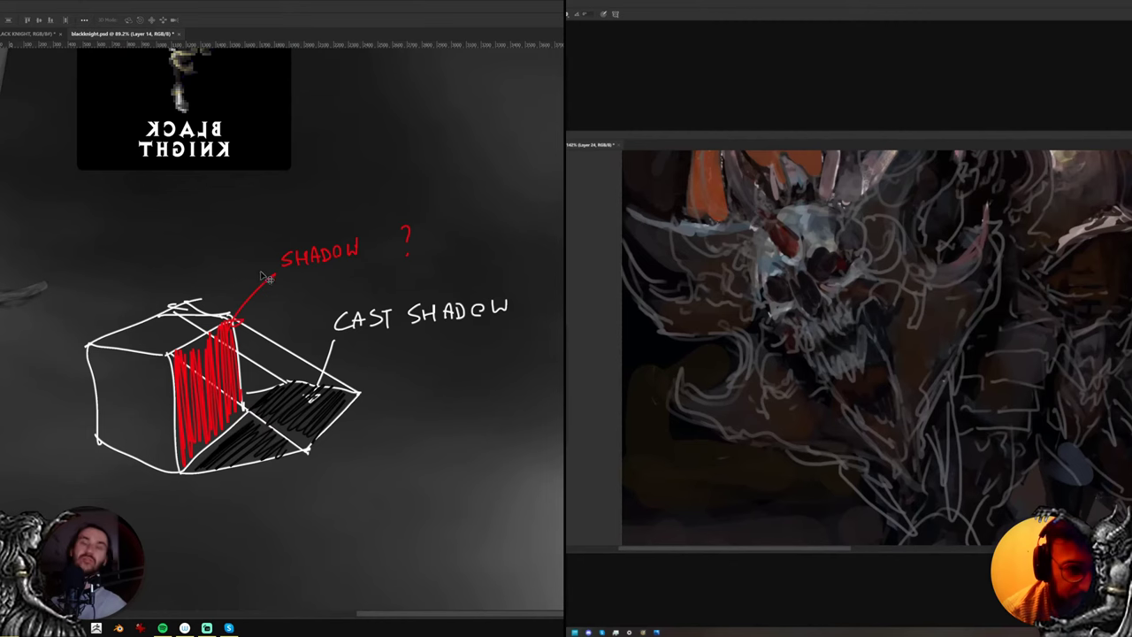
{"action": "scroll", "coordinate": [266, 276], "scroll_direction": "down", "scroll_amount": 5}
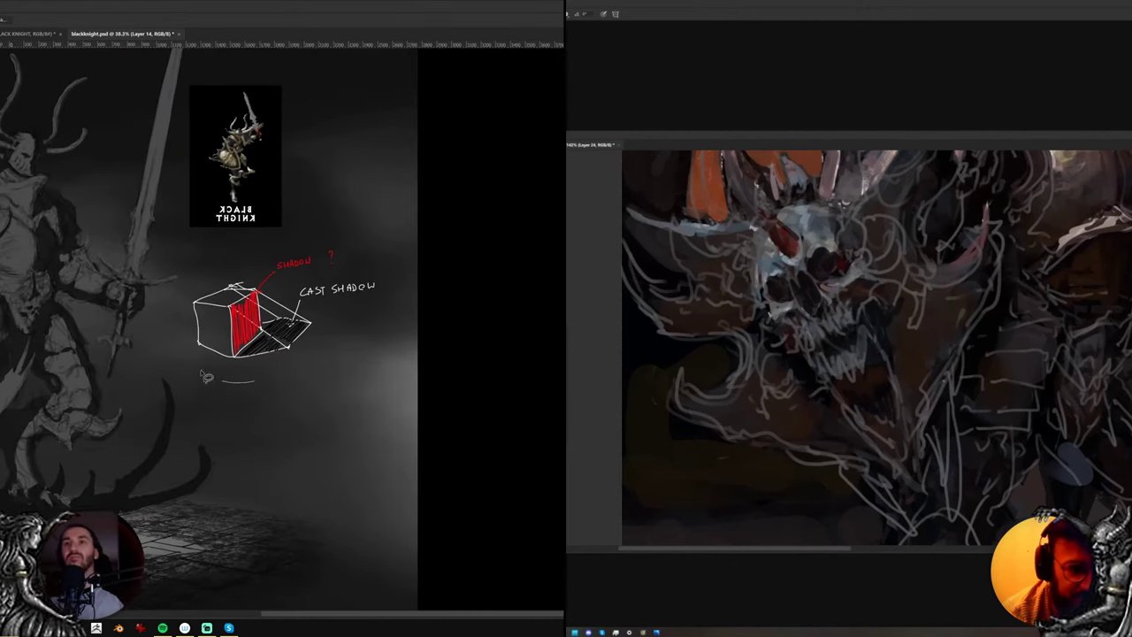
{"action": "mouse_move", "coordinate": [206, 377]}
{"action": "left_mouse_down"}
{"action": "mouse_move", "coordinate": [316, 225]}
{"action": "mouse_move", "coordinate": [310, 405]}
{"action": "mouse_move", "coordinate": [256, 398]}
{"action": "left_mouse_up"}
{"action": "key", "text": "Delete"}
{"action": "left_click_drag", "start_coordinate": [160, 395], "coordinate": [249, 392]}
{"action": "key", "text": "ctrl+d"}
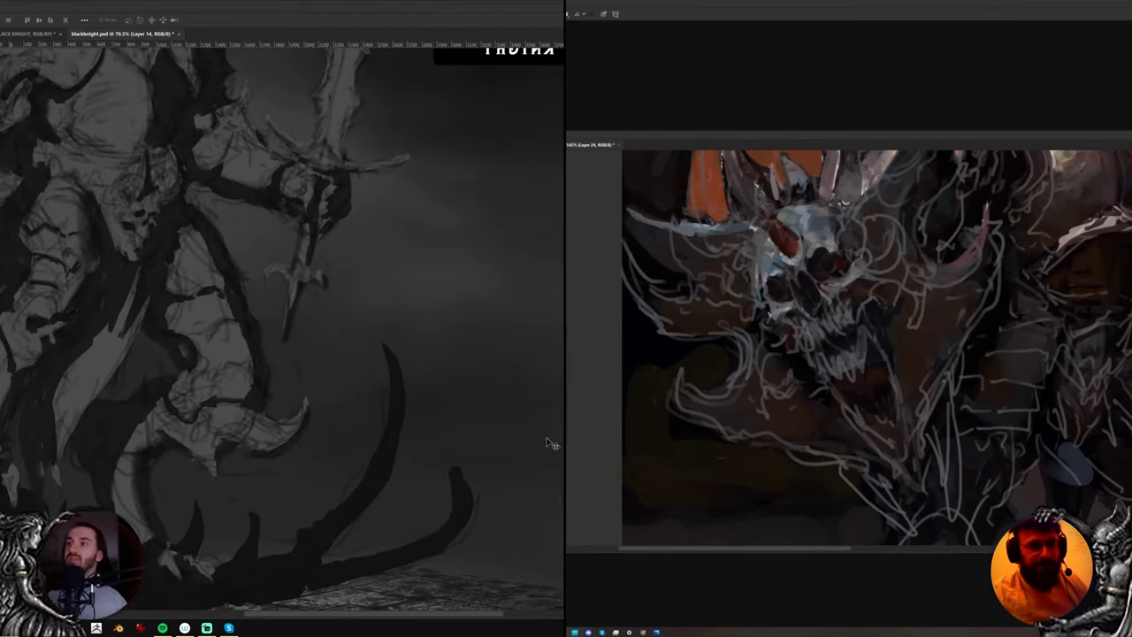
On the knight's shadow layer, darken the shaded edge of the sword-side thigh and the cloth hanging between the legs
{"action": "left_click_drag", "start_coordinate": [138, 466], "coordinate": [176, 450]}
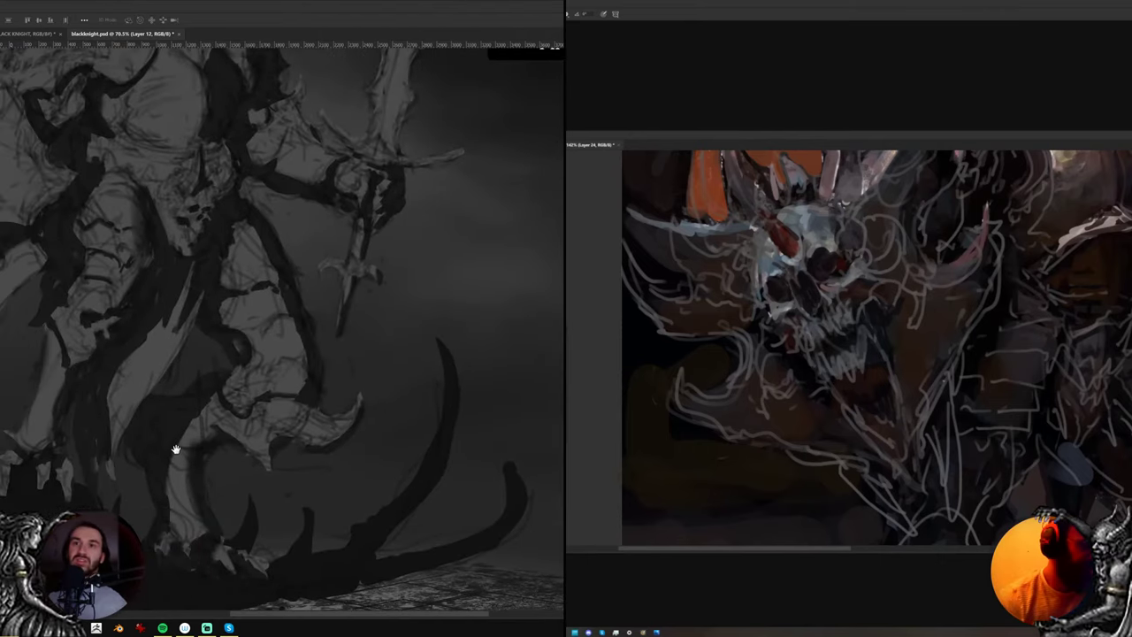
{"action": "key", "text": "i"}
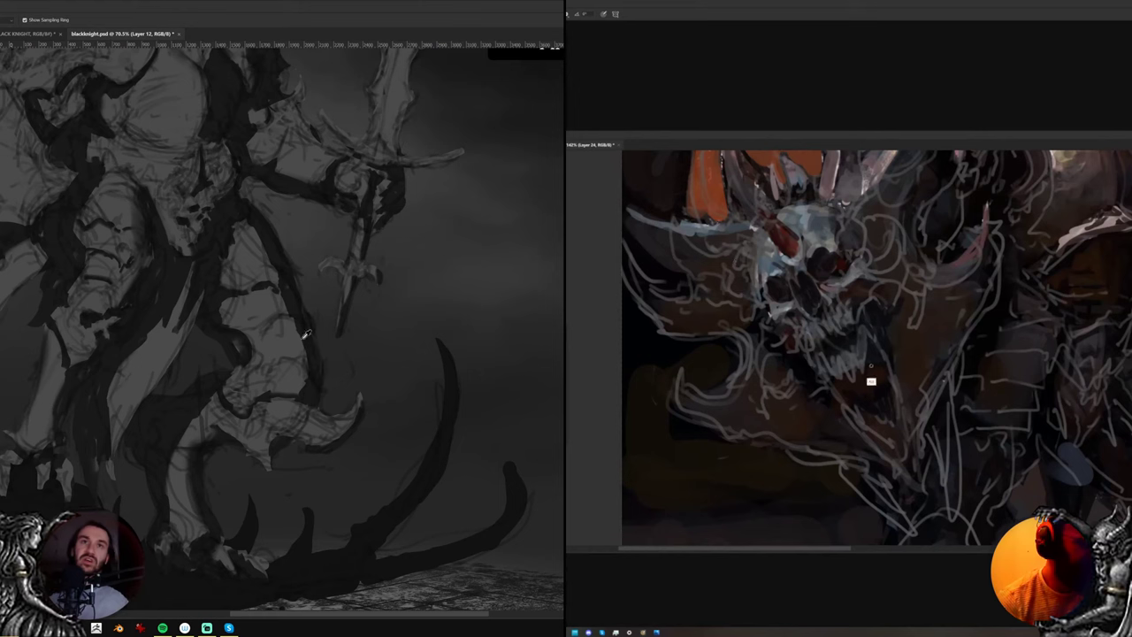
{"action": "key", "text": "b"}
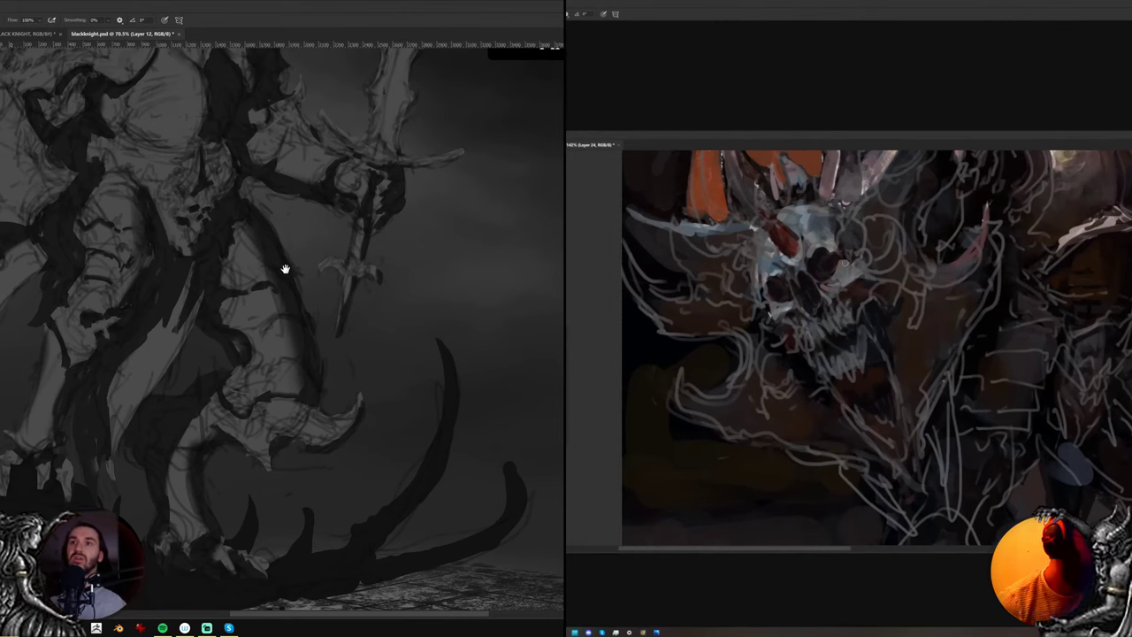
{"action": "left_click_drag", "start_coordinate": [271, 219], "coordinate": [301, 331]}
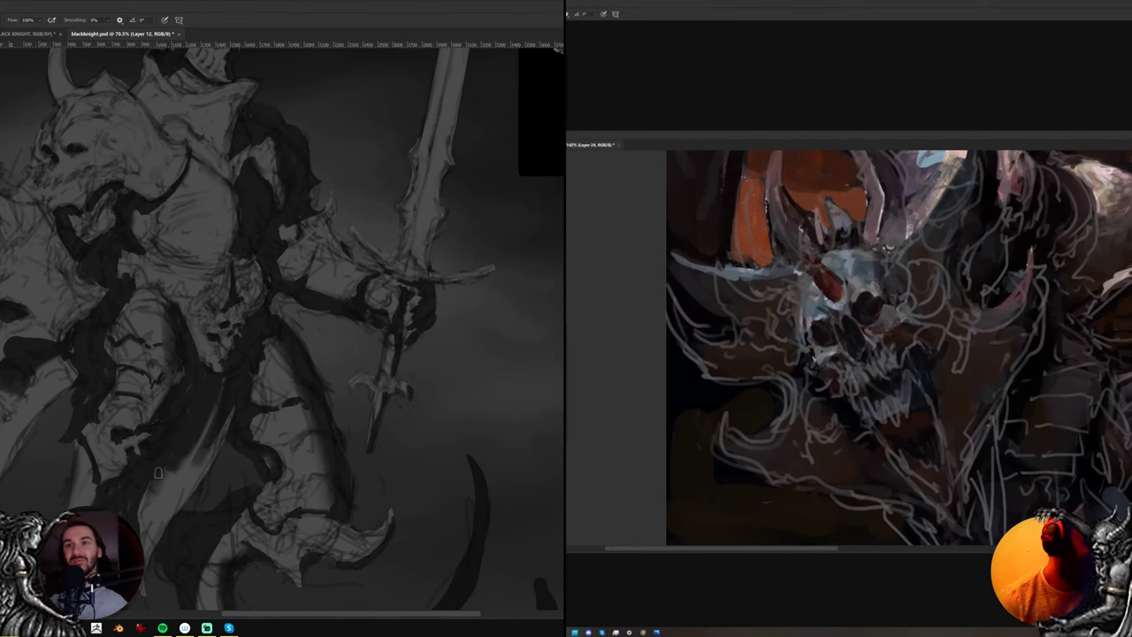
{"action": "key", "text": "r"}
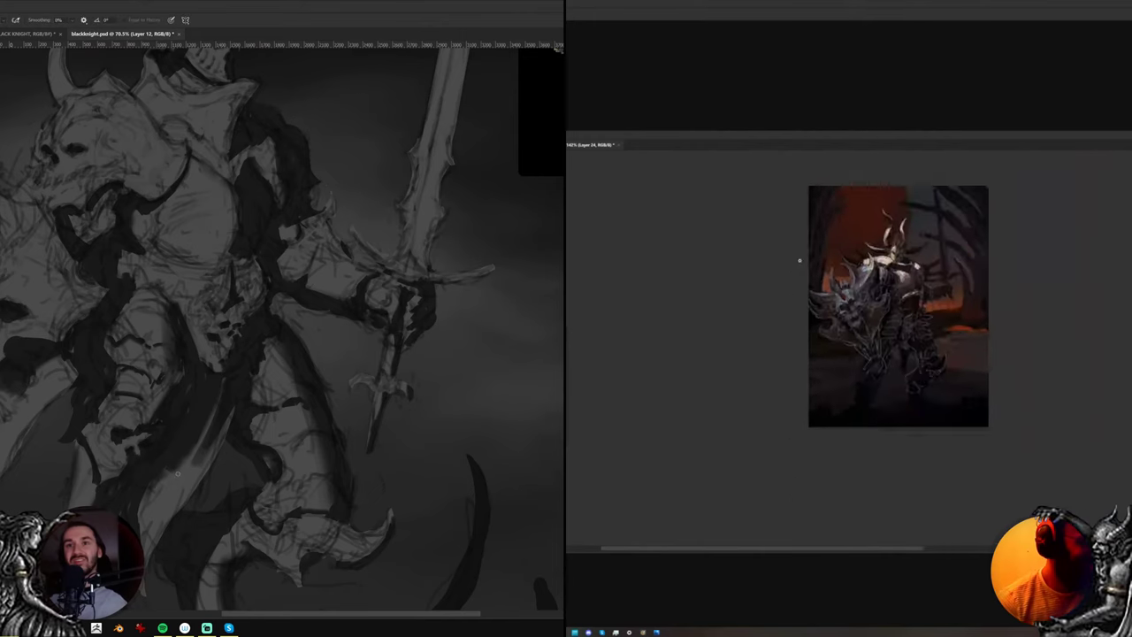
{"action": "key", "text": "b"}
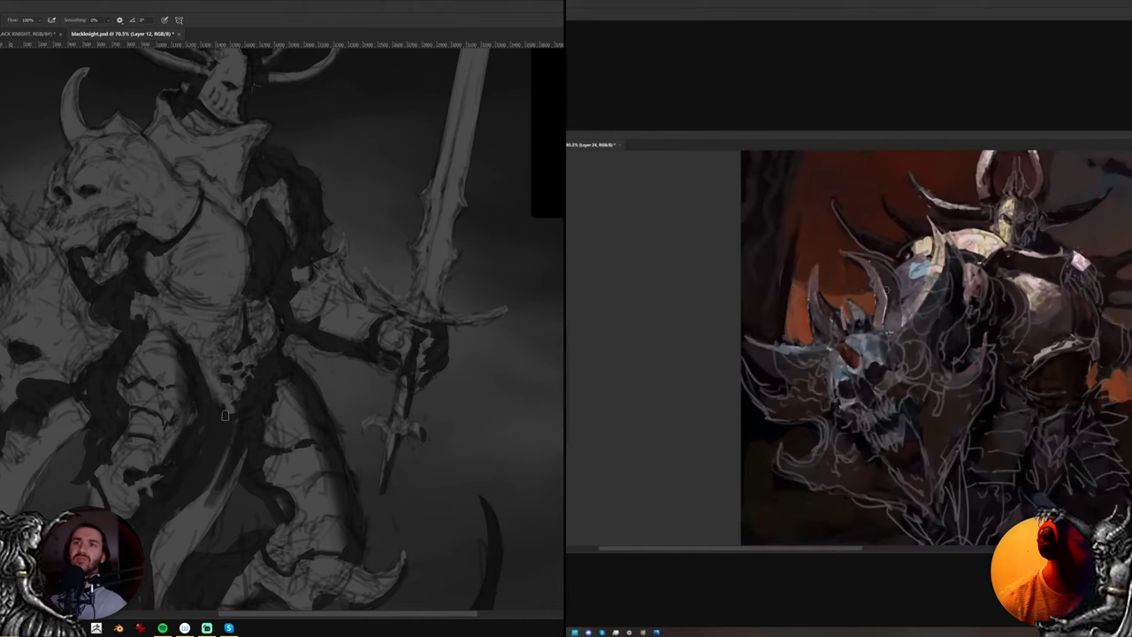
{"action": "left_click_drag", "start_coordinate": [229, 390], "coordinate": [262, 414]}
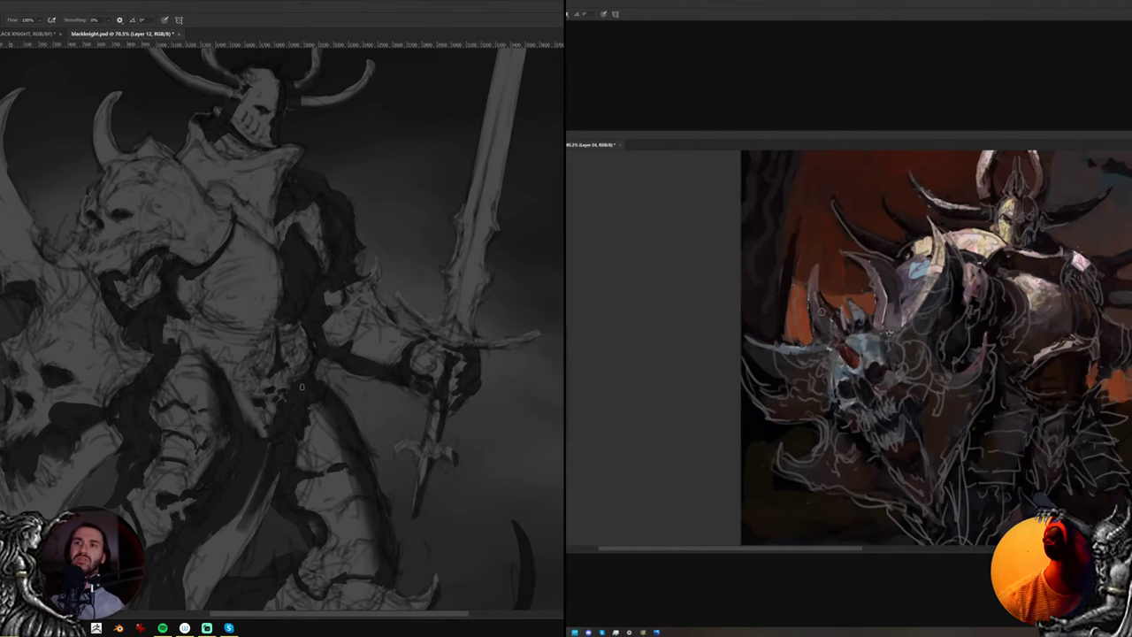
In the second knight painting, paint the orange background over the horn rising beside the shield skull and sample a colour from the canvas
{"action": "mouse_move", "coordinate": [821, 312]}
{"action": "left_mouse_down"}
{"action": "mouse_move", "coordinate": [832, 314]}
{"action": "mouse_move", "coordinate": [820, 320]}
{"action": "mouse_move", "coordinate": [814, 266]}
{"action": "left_mouse_up"}
{"action": "left_click_drag", "start_coordinate": [162, 365], "coordinate": [258, 357]}
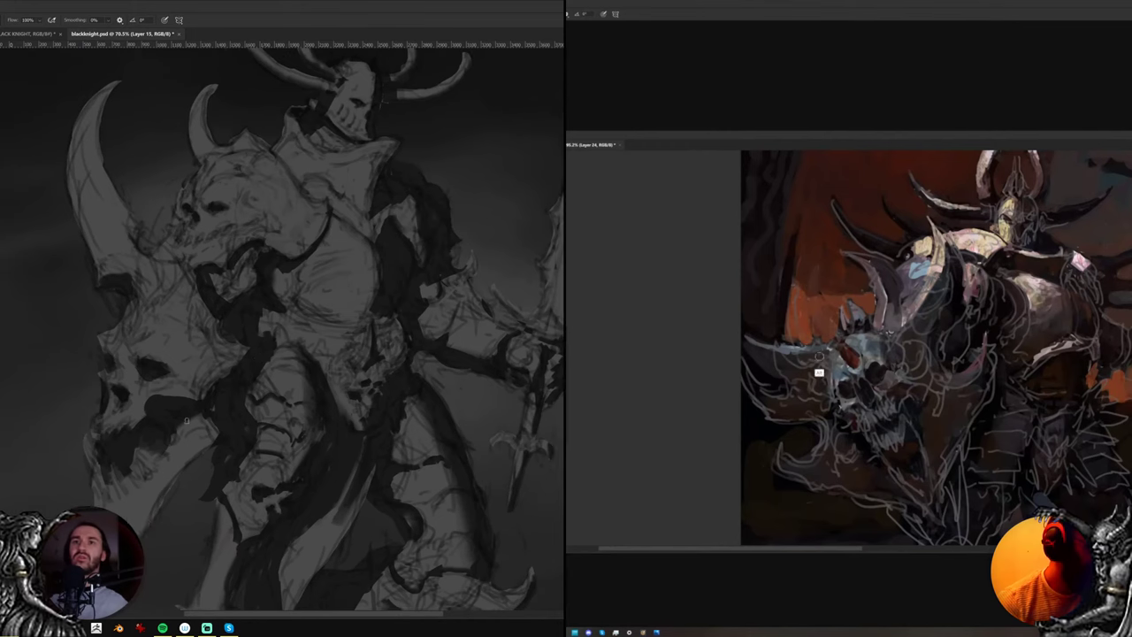
{"action": "left_click", "coordinate": [834, 355], "text": "alt"}
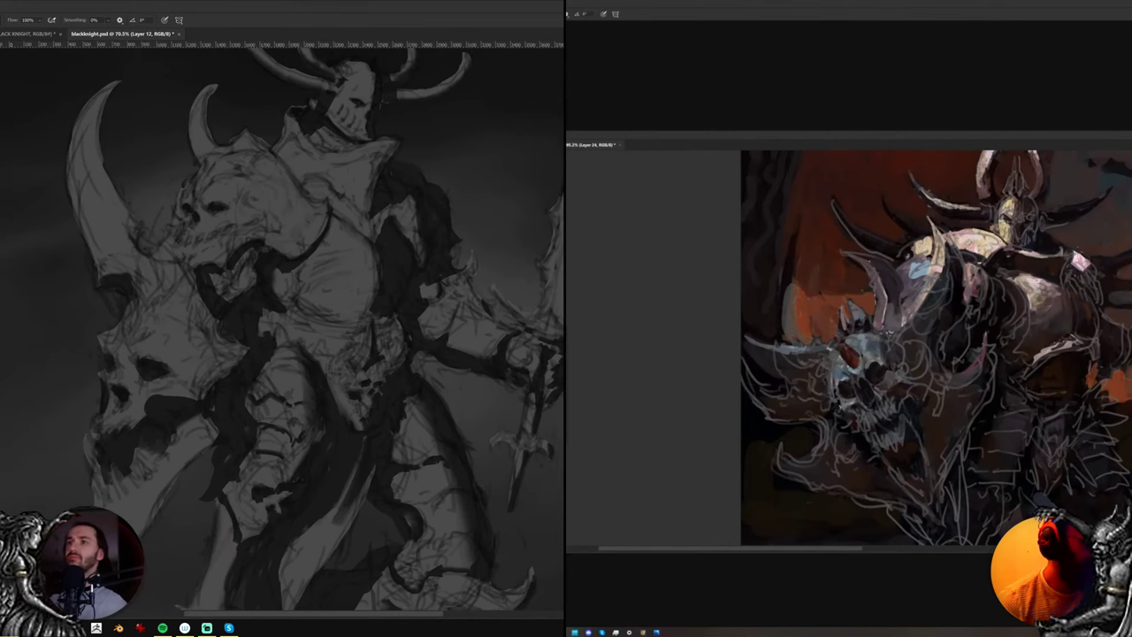
Lighten the black knight's shadow layer slightly with a Hue/Saturation adjustment
{"action": "key", "text": "ctrl+u"}
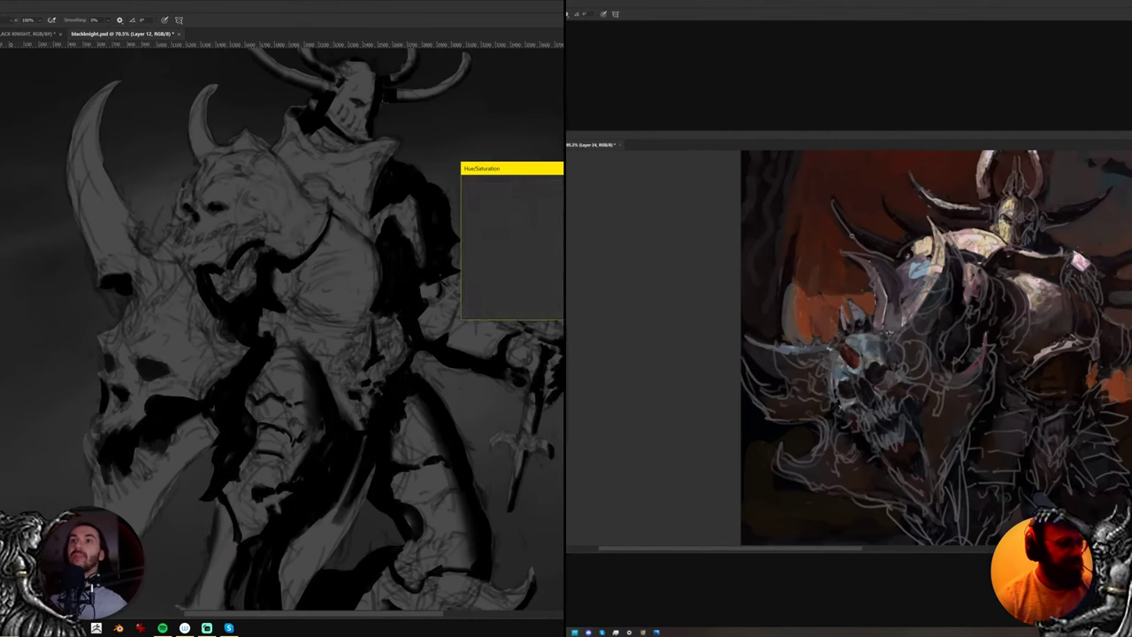
{"action": "left_click_drag", "start_coordinate": [541, 275], "coordinate": [544, 275]}
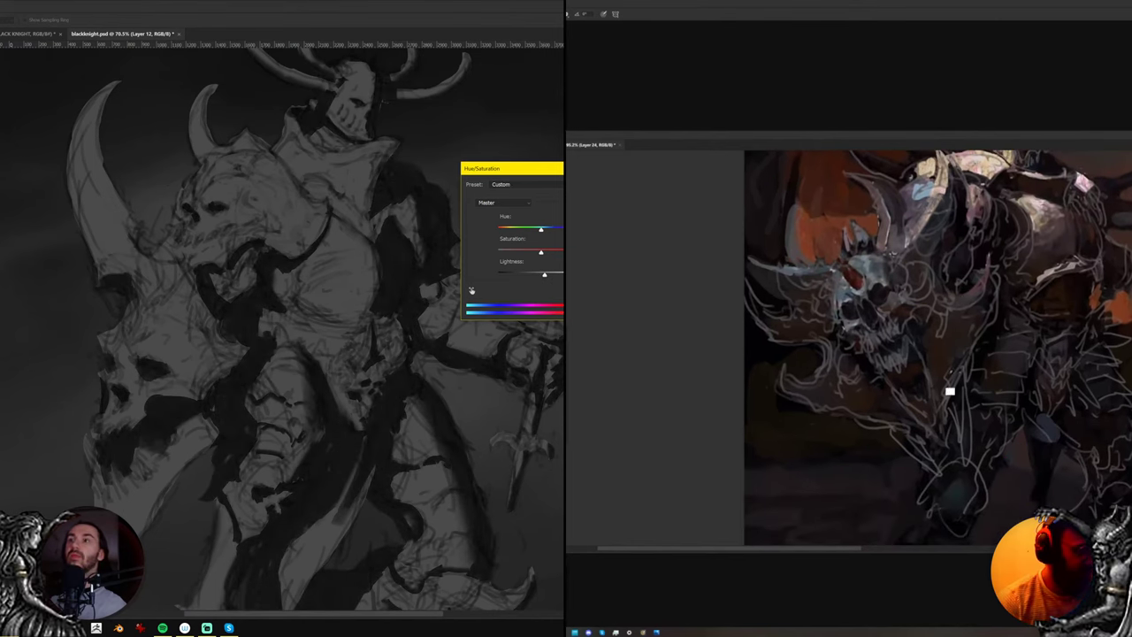
{"action": "key", "text": "Return"}
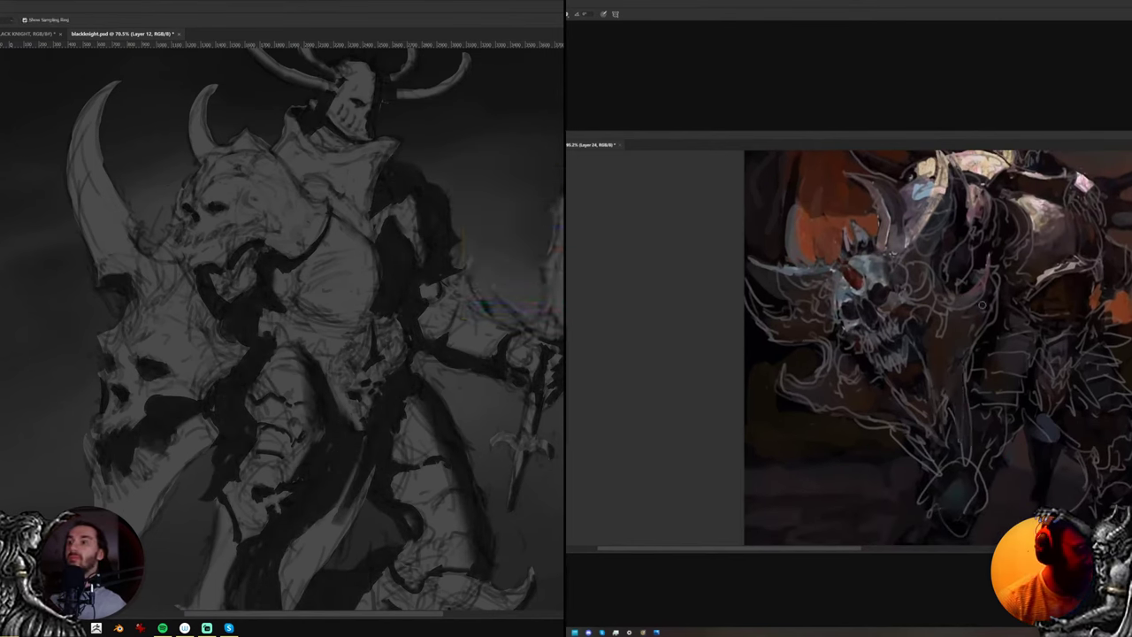
Add a new layer and shade the shield's large skull around its eye sockets, brow and jaw with soft dark strokes
{"action": "key", "text": "ctrl+alt+shift+n"}
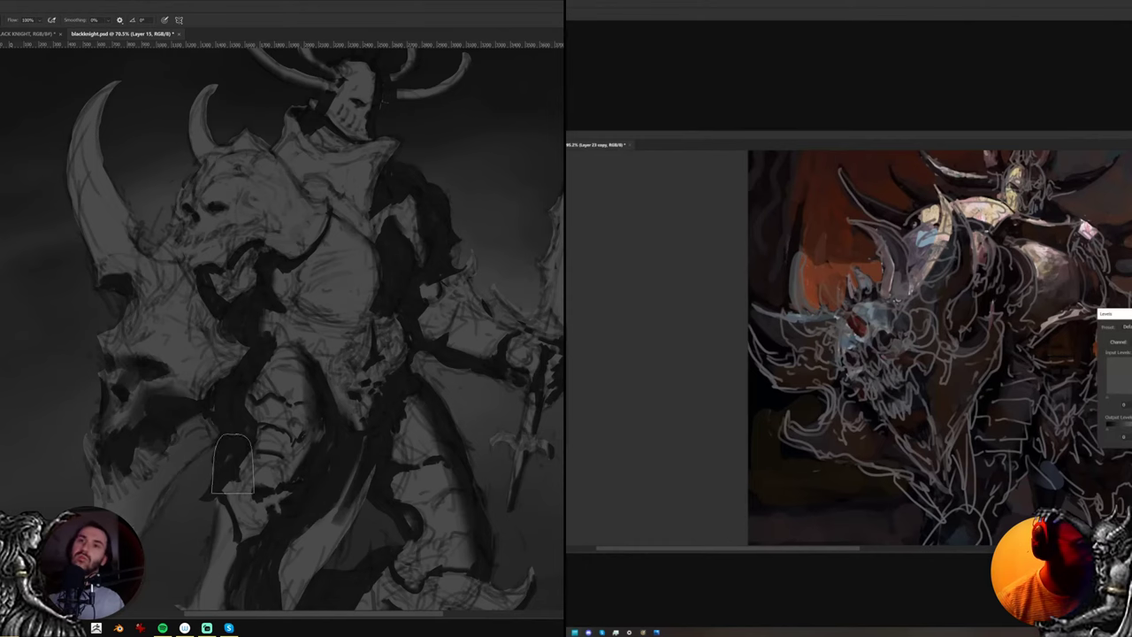
{"action": "left_click_drag", "start_coordinate": [207, 367], "coordinate": [232, 468]}
{"action": "left_click_drag", "start_coordinate": [1131, 430], "coordinate": [1077, 443]}
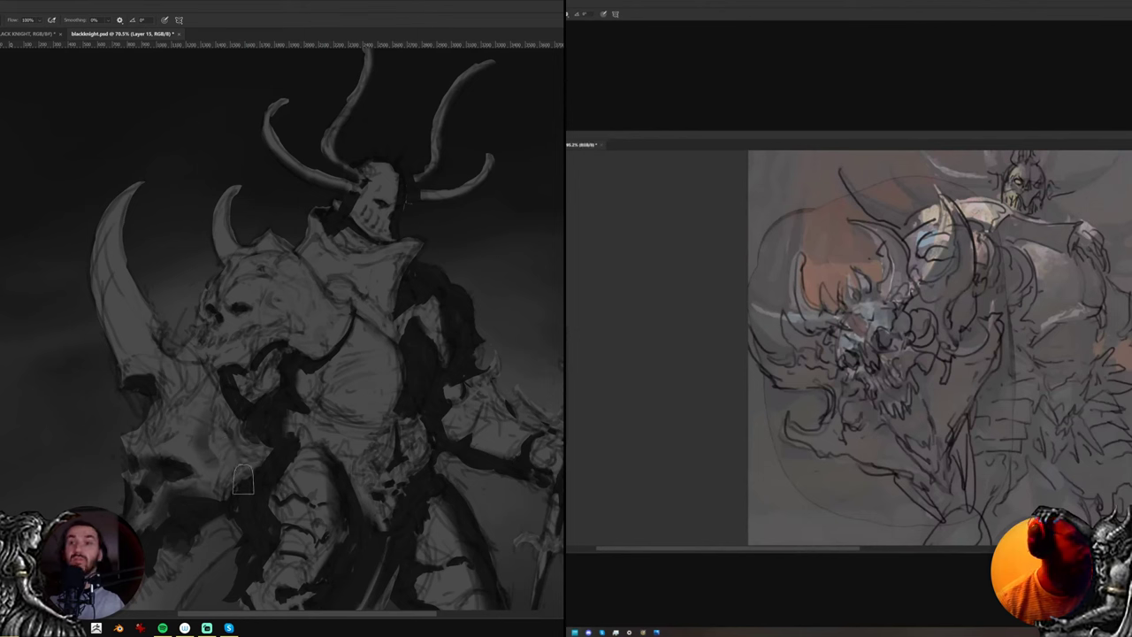
{"action": "key", "text": "]"}
{"action": "key", "text": "]"}
{"action": "key", "text": "]"}
{"action": "key", "text": "]"}
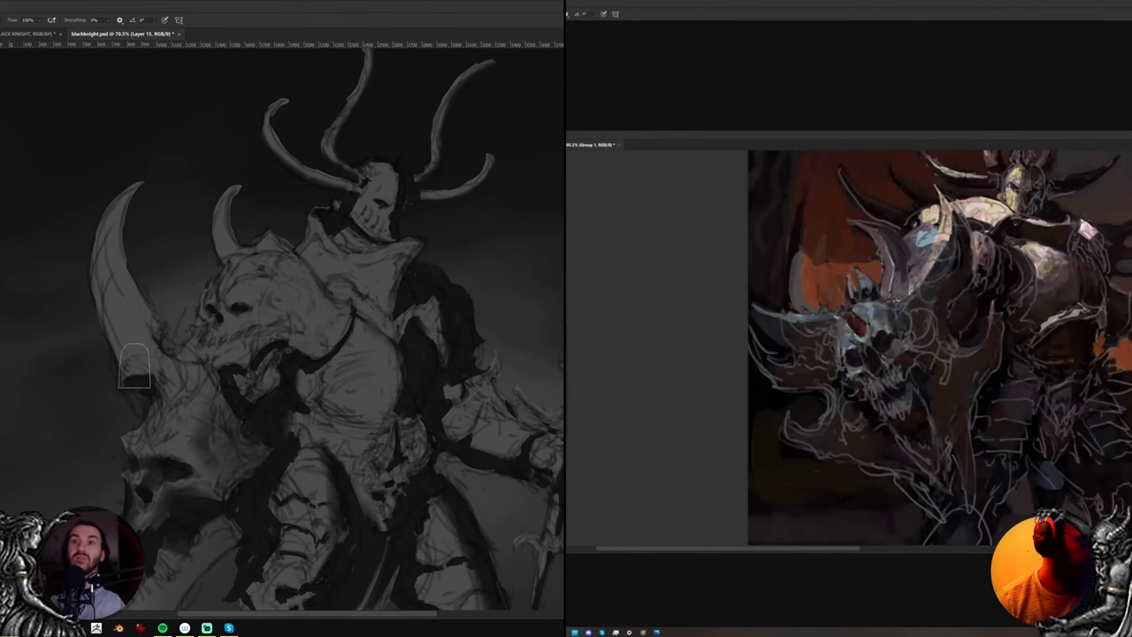
{"action": "key", "text": "["}
{"action": "key", "text": "["}
{"action": "key", "text": "["}
{"action": "key", "text": "["}
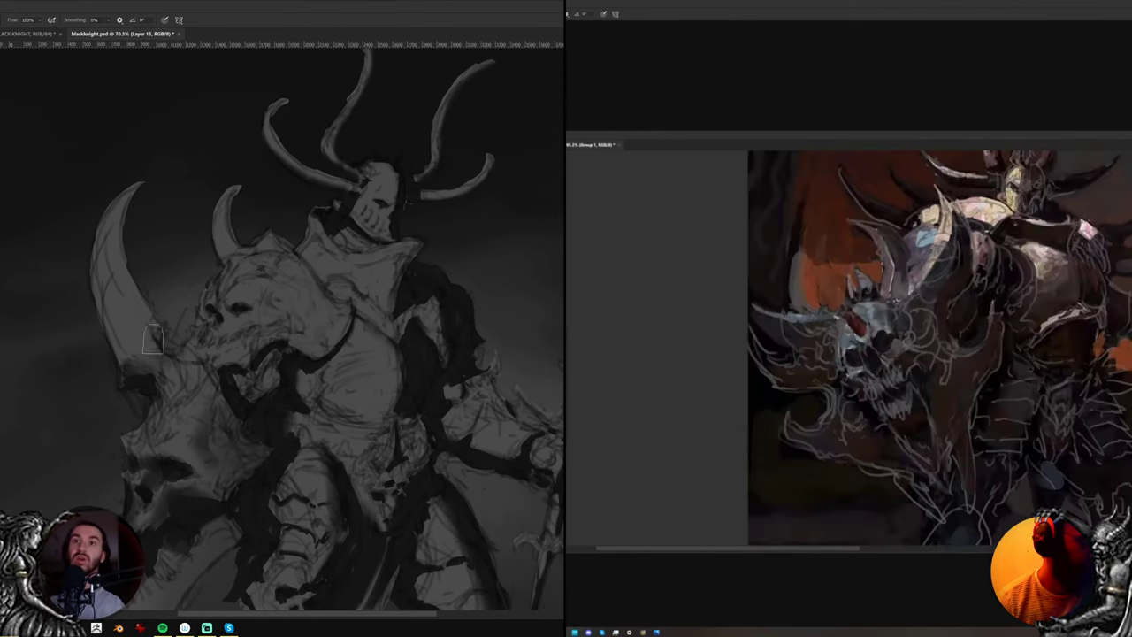
Darken the inner side of the shield's large horn, varying the brush size along its curve
{"action": "key", "text": "]"}
{"action": "key", "text": "]"}
{"action": "key", "text": "]"}
{"action": "key", "text": "]"}
{"action": "key", "text": "["}
{"action": "key", "text": "["}
{"action": "key", "text": "["}
{"action": "key", "text": "["}
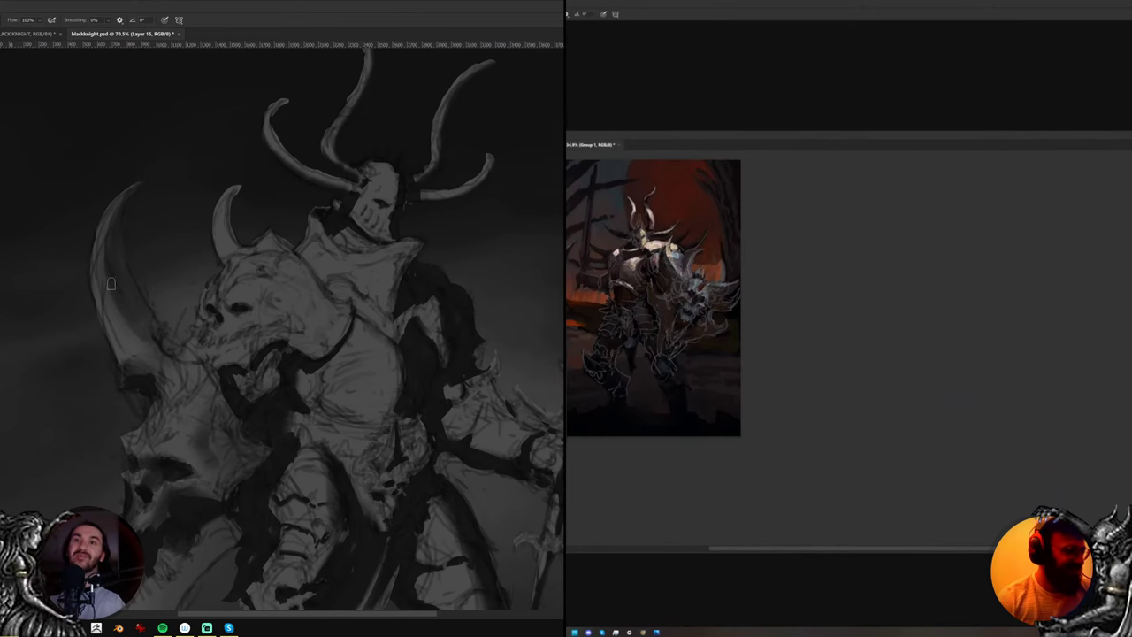
Refine the large horn's shading with the eraser and a bigger brush, keeping a lighter edge along its outer curve
{"action": "left_click_drag", "start_coordinate": [773, 326], "coordinate": [1003, 346]}
{"action": "key", "text": "e"}
{"action": "left_click_drag", "start_coordinate": [869, 313], "coordinate": [913, 314]}
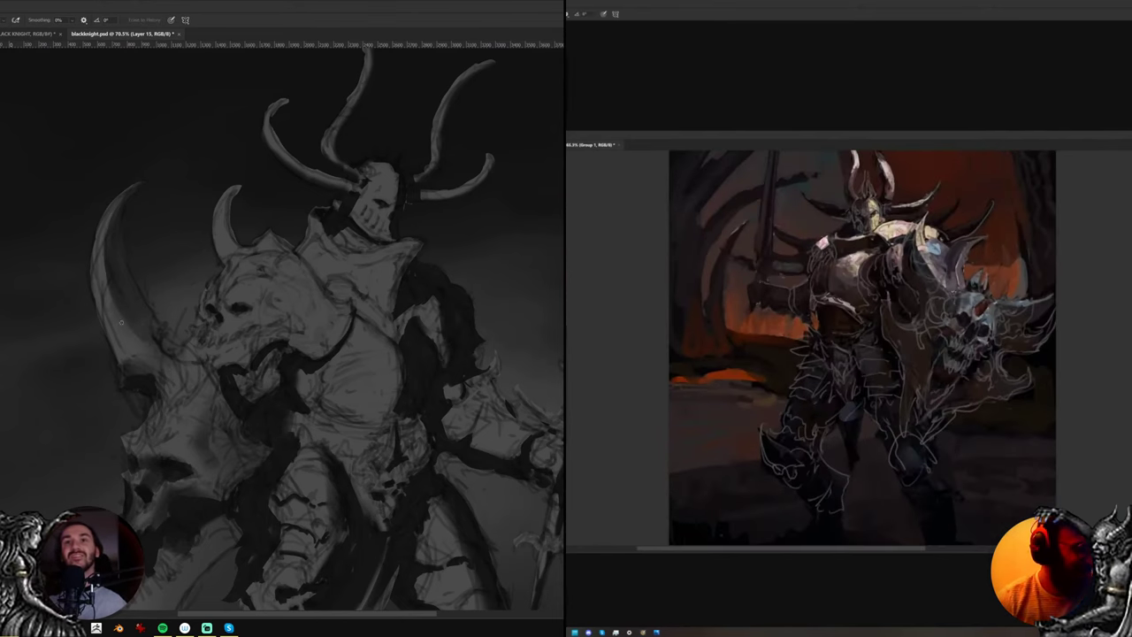
{"action": "key", "text": "b"}
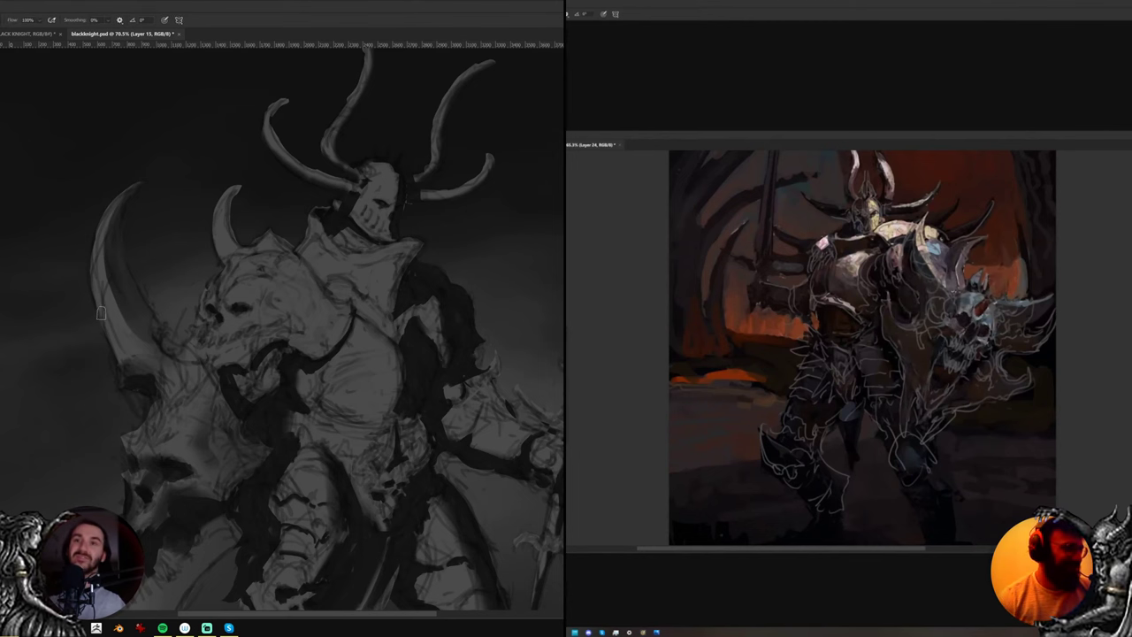
{"action": "key", "text": "]"}
{"action": "key", "text": "]"}
{"action": "key", "text": "]"}
{"action": "key", "text": "]"}
{"action": "mouse_move", "coordinate": [914, 310]}
{"action": "left_mouse_down"}
{"action": "mouse_move", "coordinate": [862, 310]}
{"action": "mouse_move", "coordinate": [893, 310]}
{"action": "left_mouse_up"}
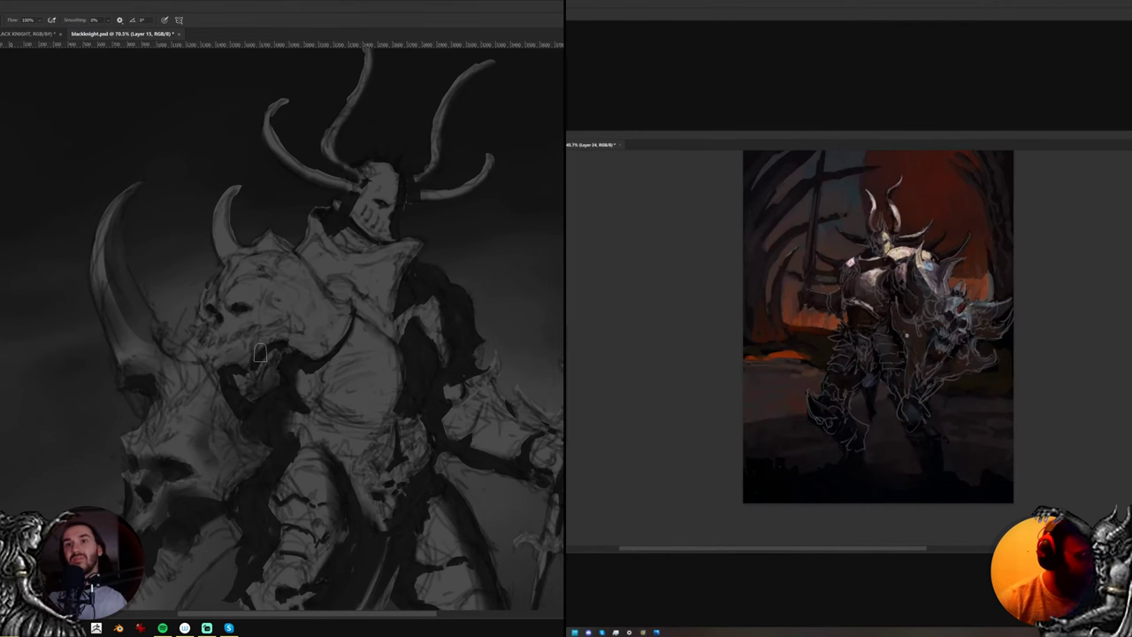
Shade the rear cheek and jaw of the shoulder skull, undoing a stroke and continuing towards its nose
{"action": "left_click_drag", "start_coordinate": [902, 344], "coordinate": [931, 344]}
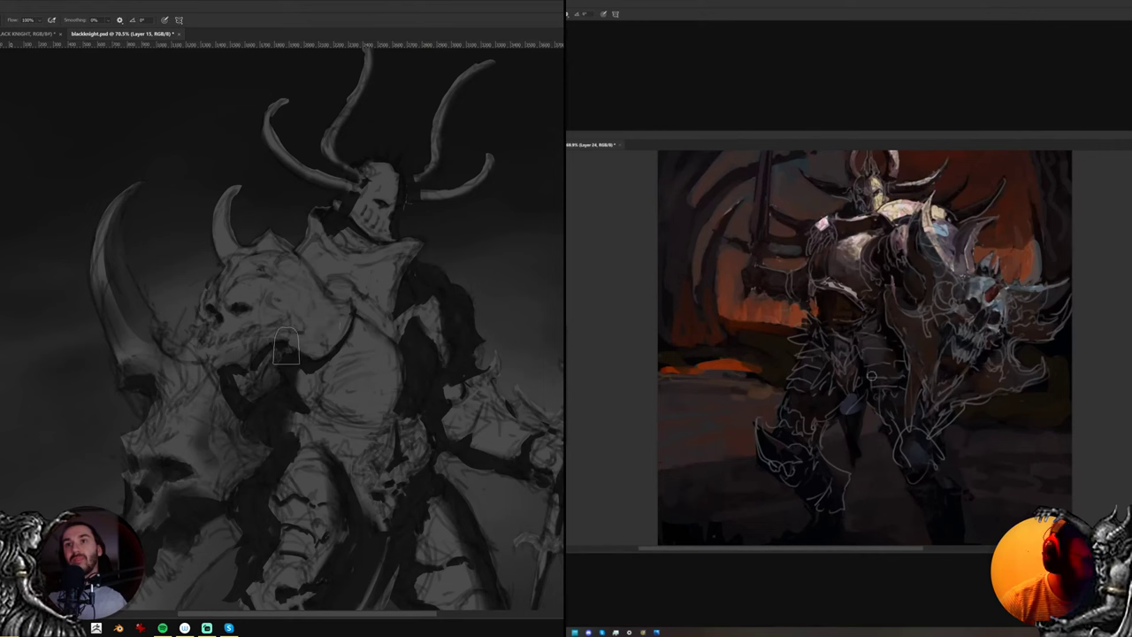
{"action": "key", "text": "ctrl+z"}
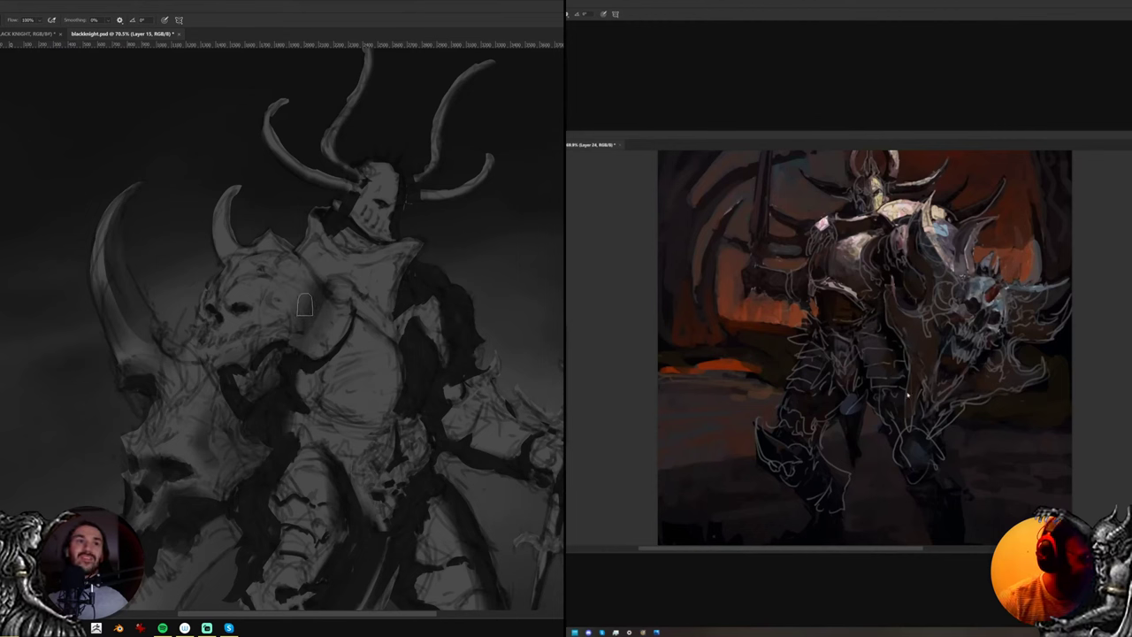
{"action": "key", "text": "r"}
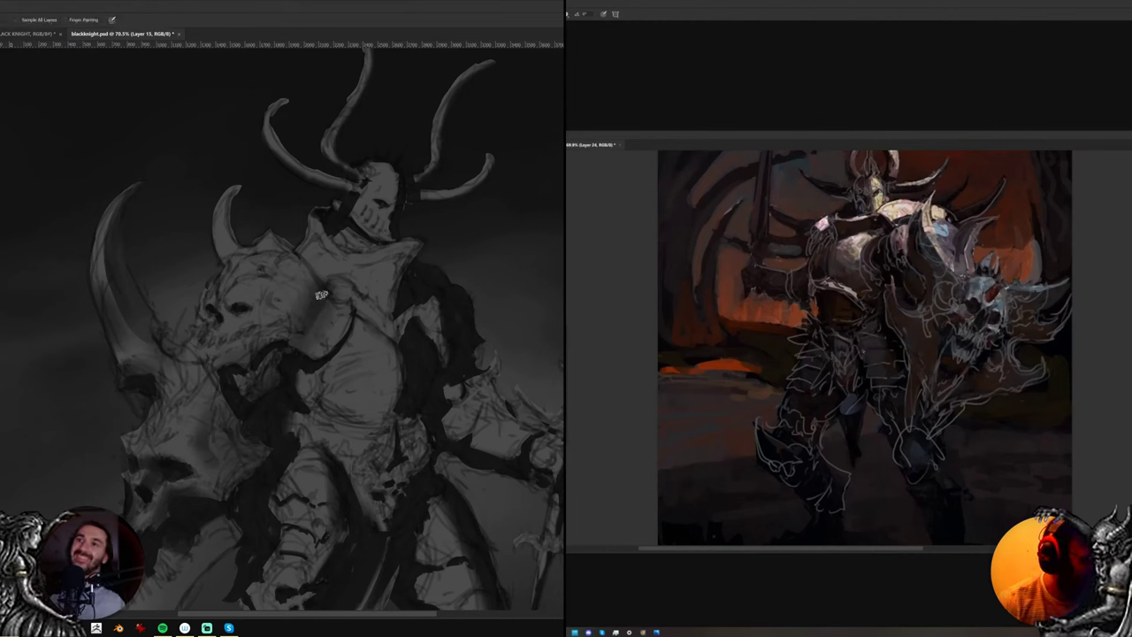
{"action": "key", "text": "b"}
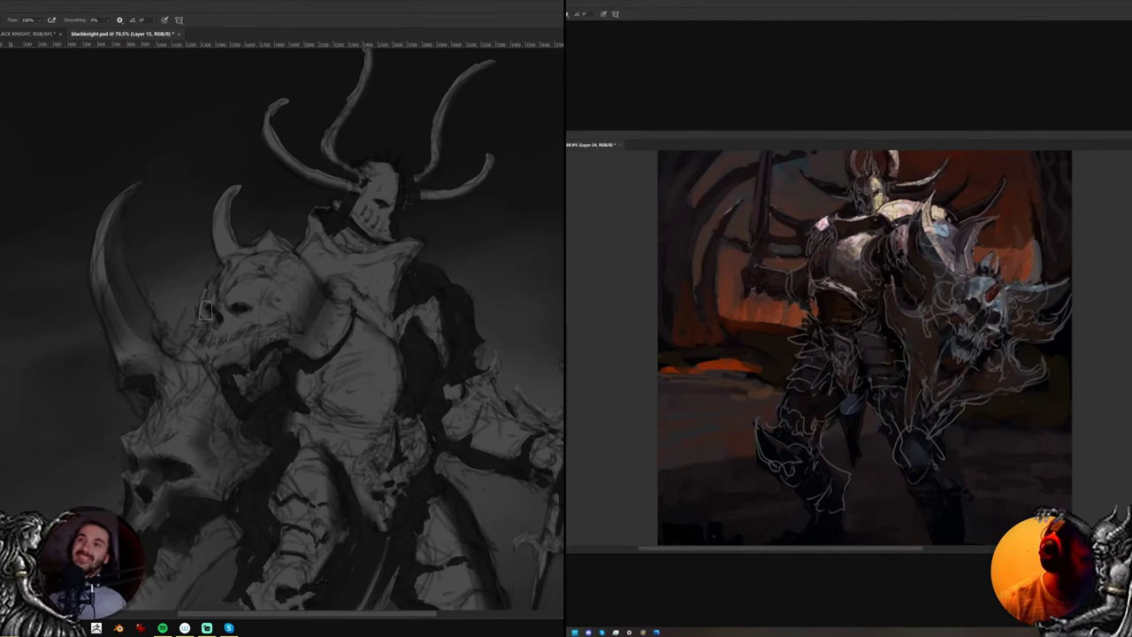
{"action": "left_click_drag", "start_coordinate": [205, 310], "coordinate": [203, 317]}
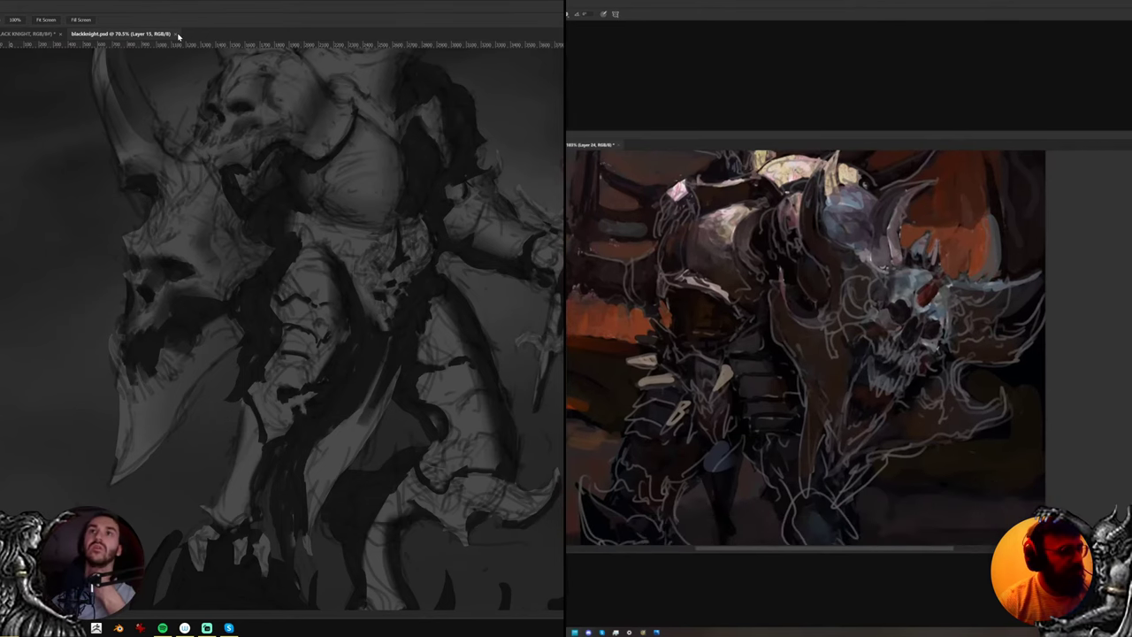
Close and reopen the blackknight.psd document
{"action": "left_click", "coordinate": [178, 35]}
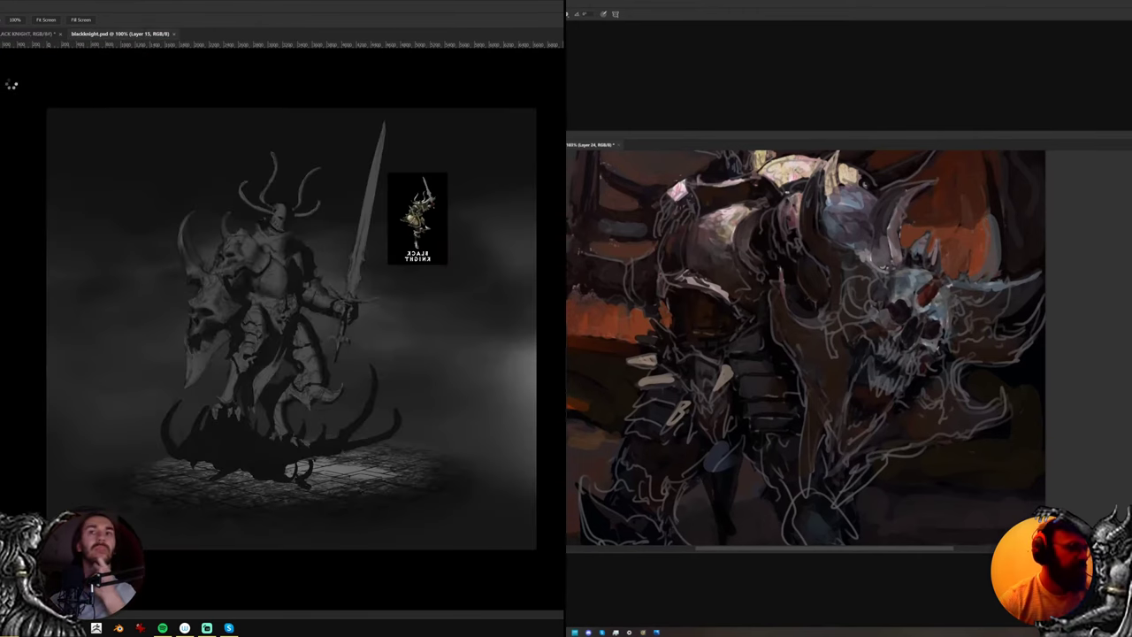
{"action": "scroll", "coordinate": [319, 281], "scroll_direction": "up", "scroll_amount": 1}
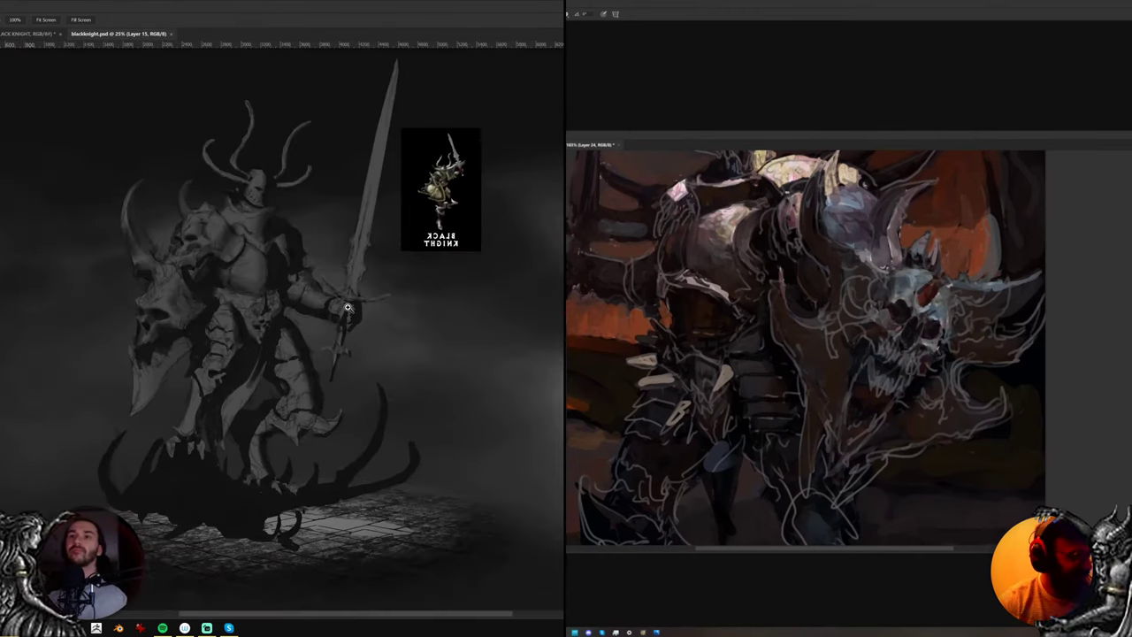
Darken the black knight's feet and lower legs above the spiked base with a much larger soft brush
{"action": "left_click_drag", "start_coordinate": [277, 486], "coordinate": [268, 511]}
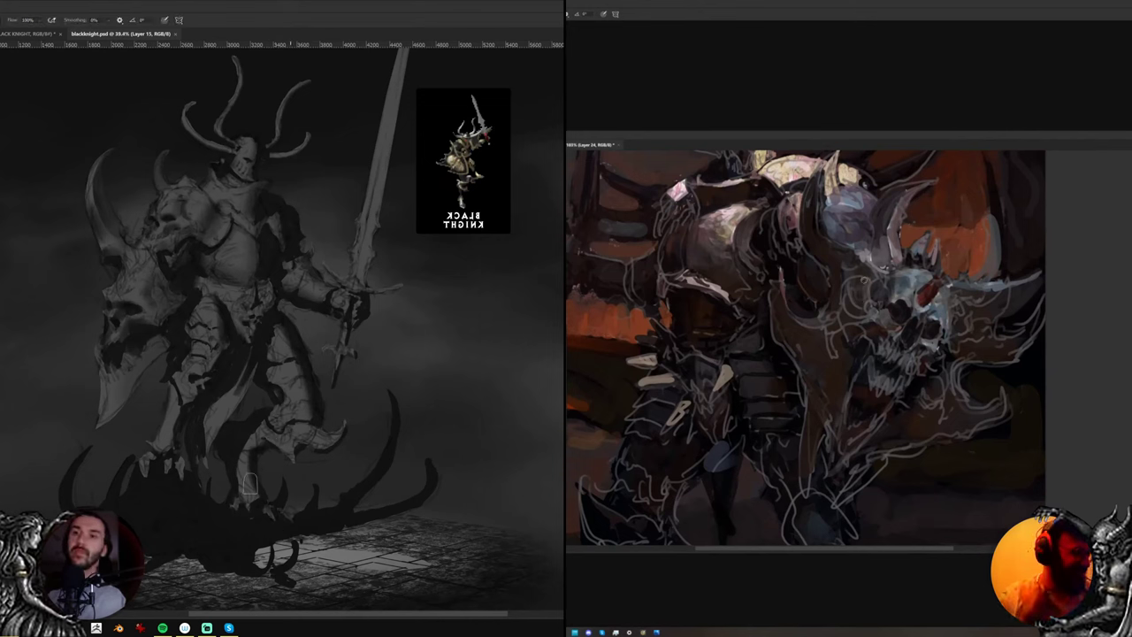
{"action": "key", "text": "]"}
{"action": "key", "text": "]"}
{"action": "key", "text": "]"}
{"action": "key", "text": "]"}
{"action": "key", "text": "]"}
{"action": "key", "text": "]"}
{"action": "key", "text": "]"}
{"action": "key", "text": "]"}
{"action": "key", "text": "]"}
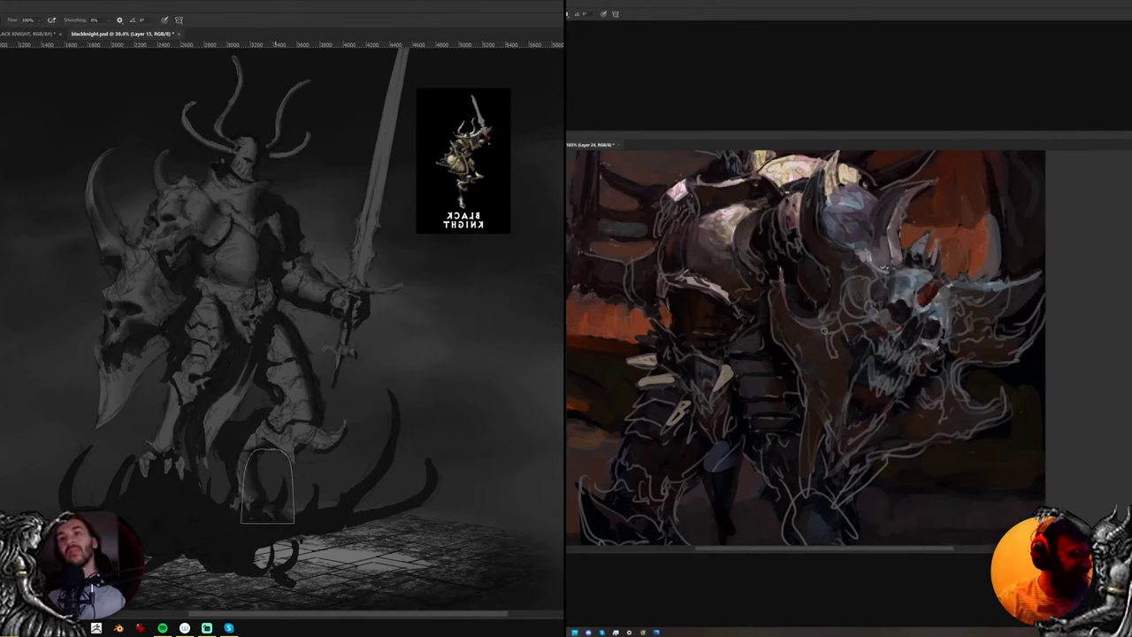
{"action": "mouse_move", "coordinate": [265, 497]}
{"action": "left_mouse_down"}
{"action": "mouse_move", "coordinate": [299, 452]}
{"action": "mouse_move", "coordinate": [389, 443]}
{"action": "left_mouse_up"}
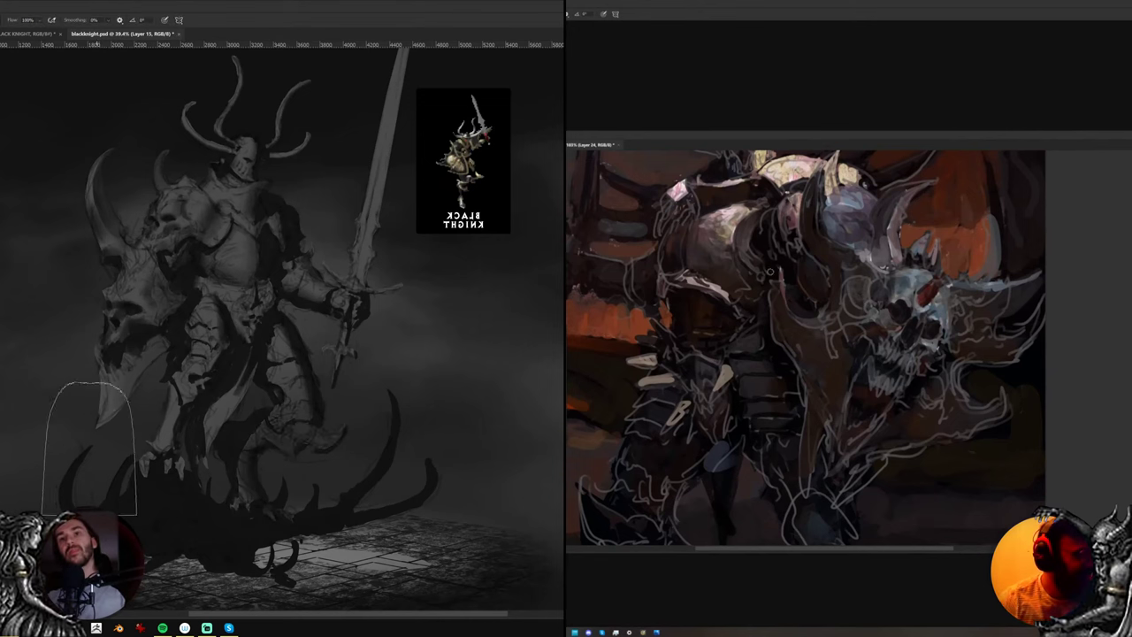
Shade the sword's grip and pommel below the black knight's hand with a much smaller brush
{"action": "left_click", "coordinate": [774, 267], "text": "alt"}
{"action": "left_click_drag", "start_coordinate": [774, 281], "coordinate": [773, 306]}
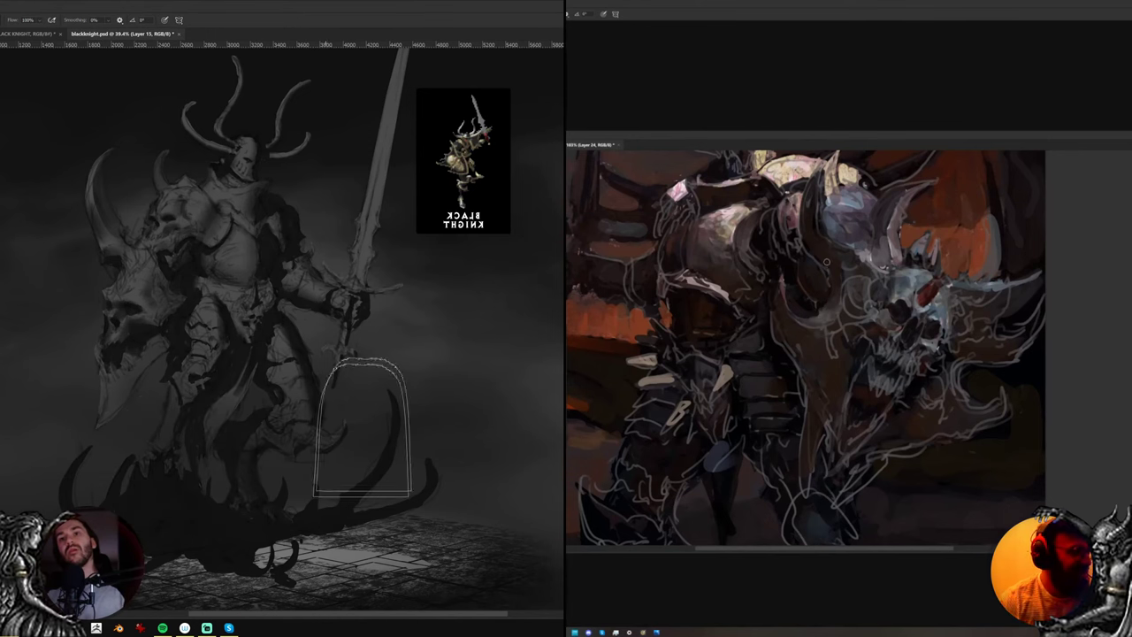
{"action": "key", "text": "bracketleft"}
{"action": "key", "text": "bracketleft"}
{"action": "key", "text": "bracketleft"}
{"action": "key", "text": "bracketleft"}
{"action": "key", "text": "bracketleft"}
{"action": "key", "text": "bracketleft"}
{"action": "key", "text": "bracketleft"}
{"action": "key", "text": "bracketleft"}
{"action": "mouse_move", "coordinate": [330, 345]}
{"action": "left_mouse_down"}
{"action": "mouse_move", "coordinate": [351, 374]}
{"action": "mouse_move", "coordinate": [360, 316]}
{"action": "mouse_move", "coordinate": [355, 341]}
{"action": "left_mouse_up"}
{"action": "key", "text": "bracketleft"}
{"action": "key", "text": "bracketleft"}
{"action": "key", "text": "bracketleft"}
{"action": "key", "text": "bracketleft"}
{"action": "left_click", "coordinate": [869, 228], "text": "alt"}
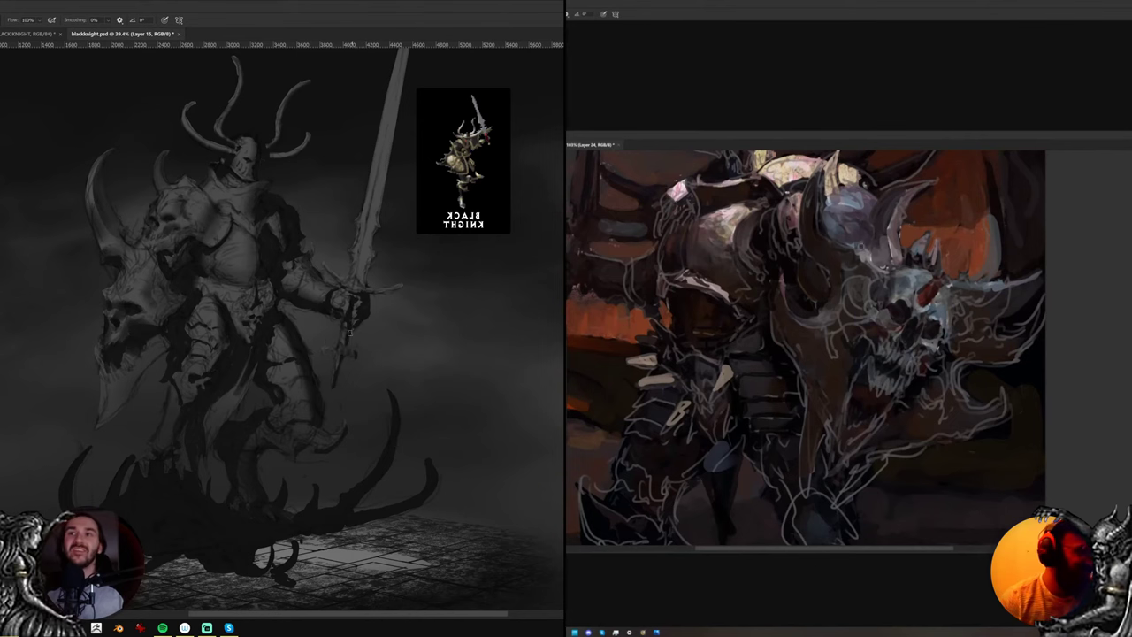
Rotate the canvas so the sword stands upright and shade its blade from the tip to the crossguard
{"action": "left_click_drag", "start_coordinate": [380, 256], "coordinate": [369, 333]}
{"action": "left_click_drag", "start_coordinate": [855, 195], "coordinate": [849, 287]}
{"action": "key", "text": "r"}
{"action": "left_click_drag", "start_coordinate": [430, 230], "coordinate": [457, 135]}
{"action": "left_click_drag", "start_coordinate": [390, 170], "coordinate": [369, 214]}
{"action": "left_click", "coordinate": [862, 270], "text": "alt"}
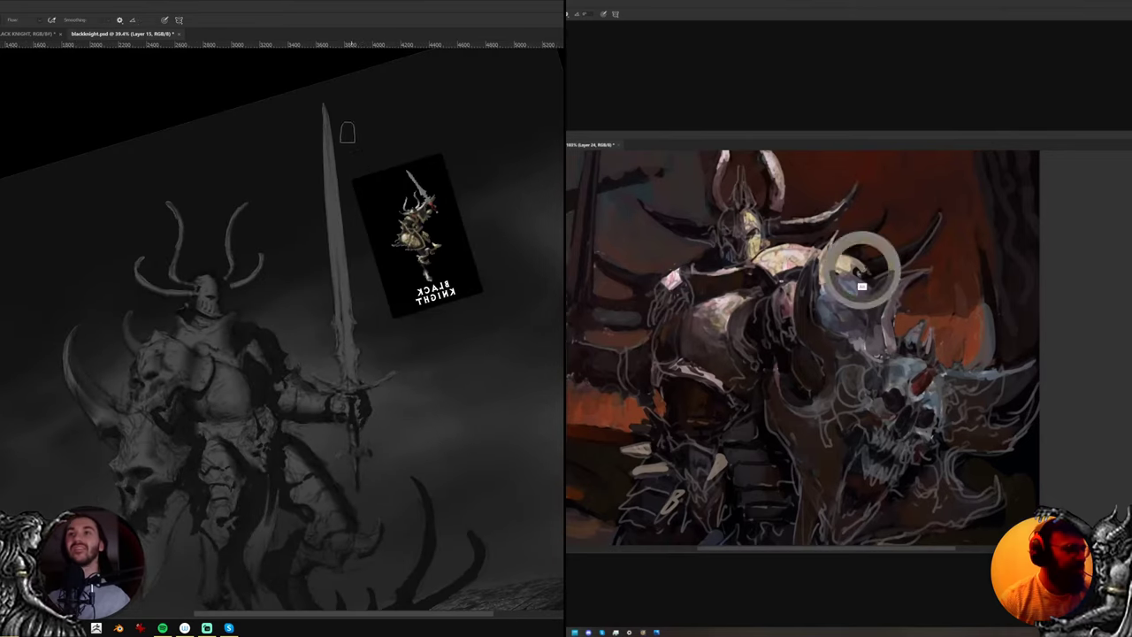
{"action": "left_click_drag", "start_coordinate": [331, 114], "coordinate": [344, 241]}
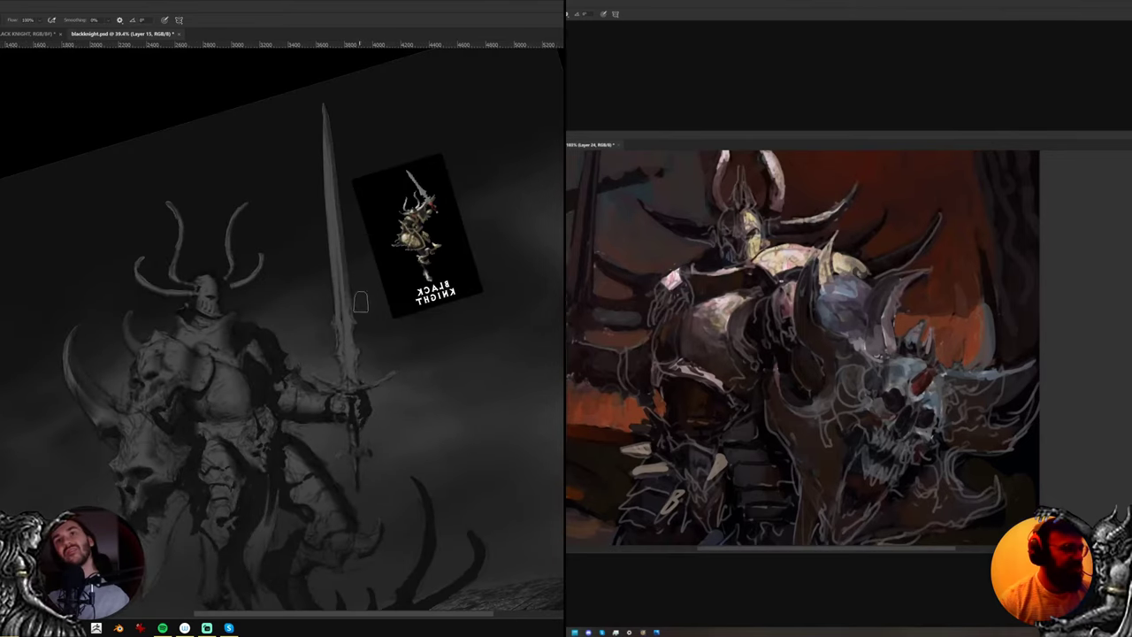
{"action": "left_click_drag", "start_coordinate": [346, 193], "coordinate": [363, 374]}
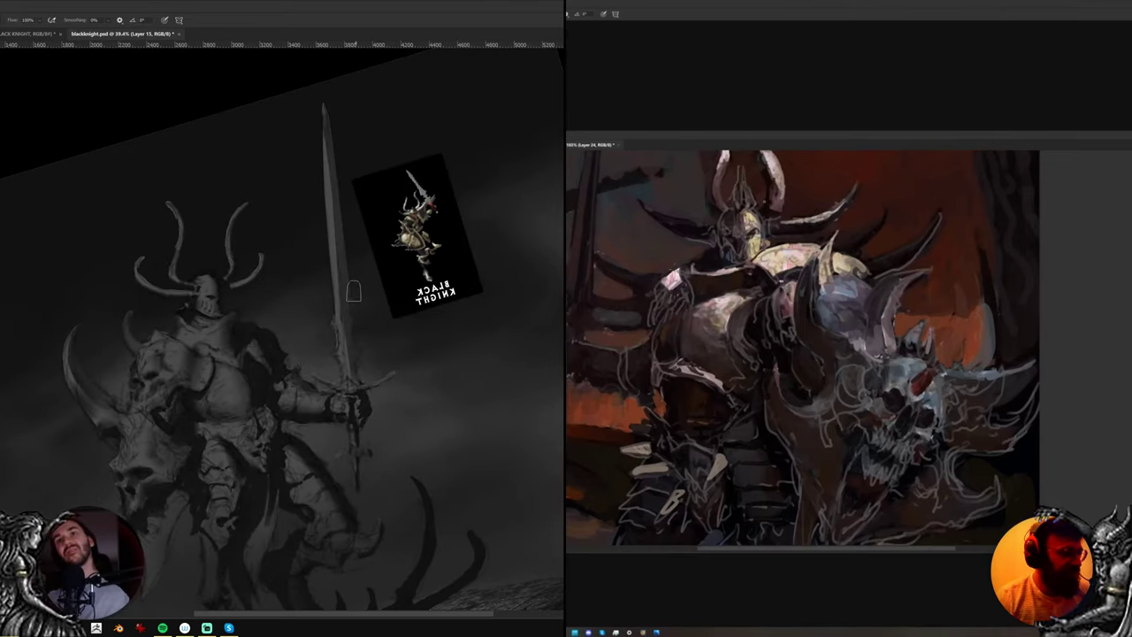
Return the canvas to its level orientation and darken one side of the sword blade along its length
{"action": "key", "text": "r"}
{"action": "left_click_drag", "start_coordinate": [371, 286], "coordinate": [426, 312]}
{"action": "left_click", "coordinate": [844, 286], "text": "alt"}
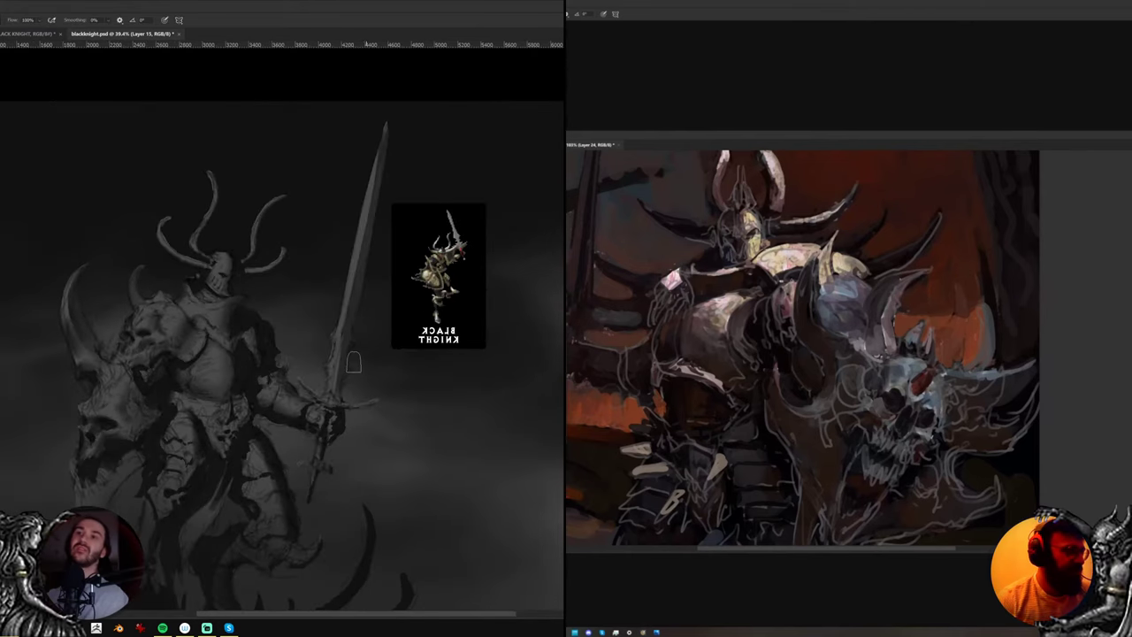
{"action": "left_click_drag", "start_coordinate": [353, 362], "coordinate": [372, 239]}
{"action": "left_click", "coordinate": [843, 261], "text": "alt"}
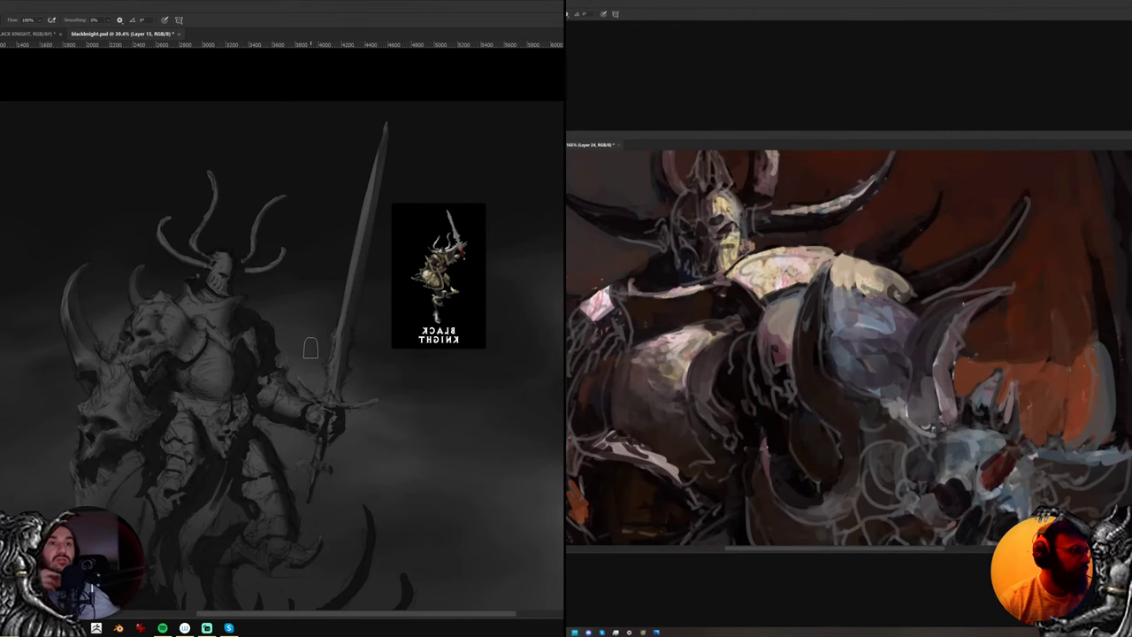
Repaint the shadowed side of the second knight's helmet with colours sampled from the face and collar
{"action": "left_click", "coordinate": [719, 236], "text": "alt"}
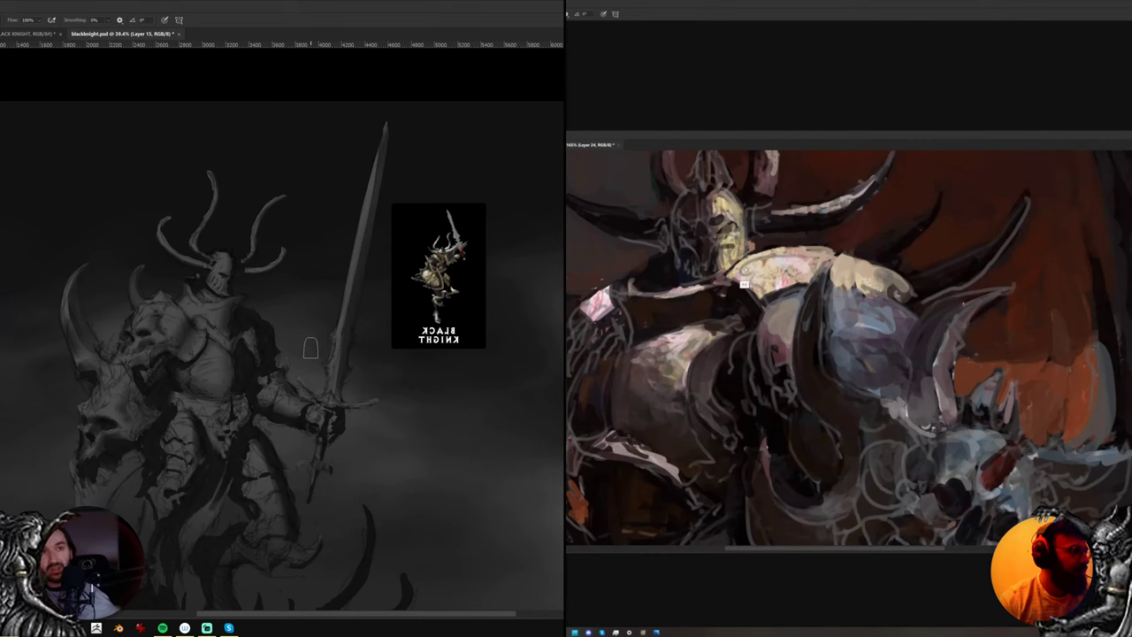
{"action": "left_click", "coordinate": [753, 279], "text": "alt"}
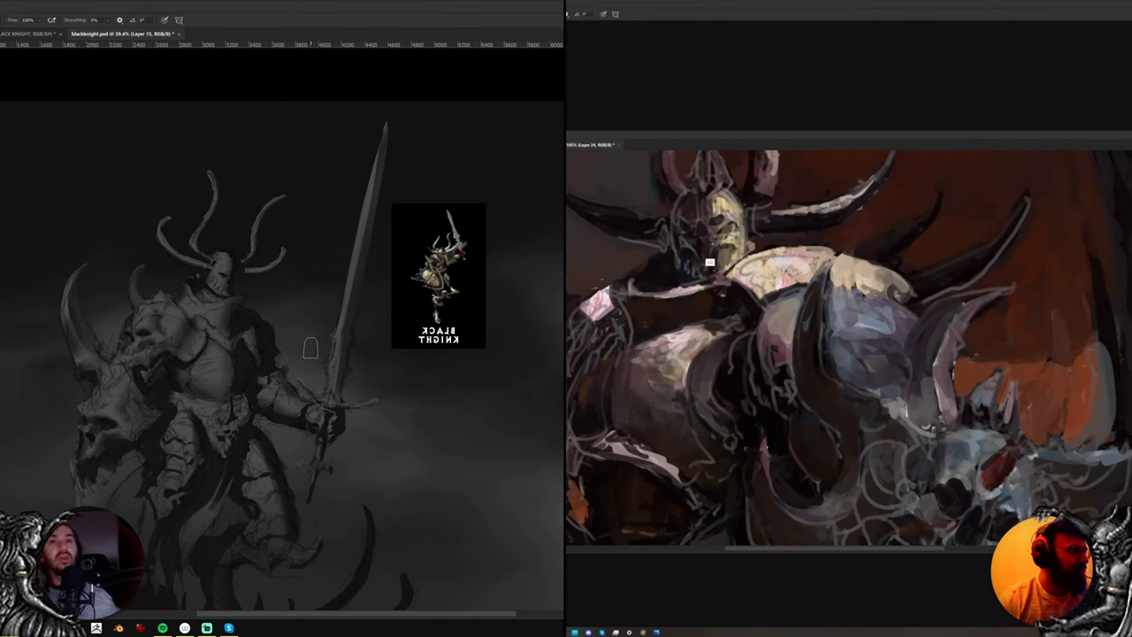
{"action": "left_click", "coordinate": [721, 241], "text": "alt"}
{"action": "left_click_drag", "start_coordinate": [705, 237], "coordinate": [707, 265]}
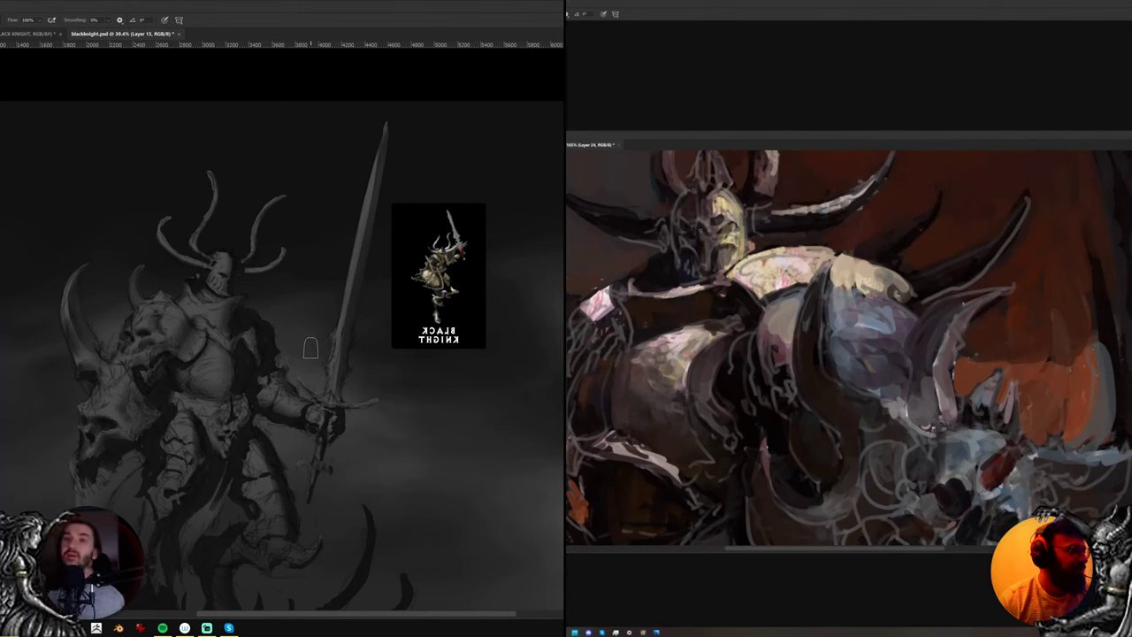
Shade the black knight's helmet, collar and upper chest, alternating between brush and eraser
{"action": "left_click_drag", "start_coordinate": [212, 289], "coordinate": [245, 277]}
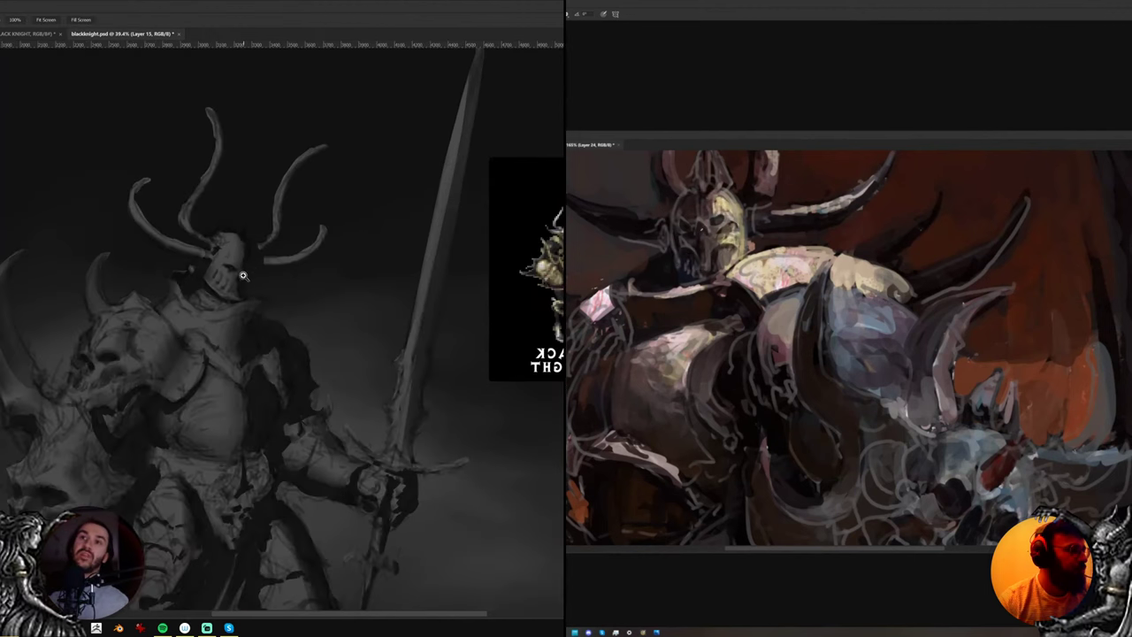
{"action": "key", "text": "b"}
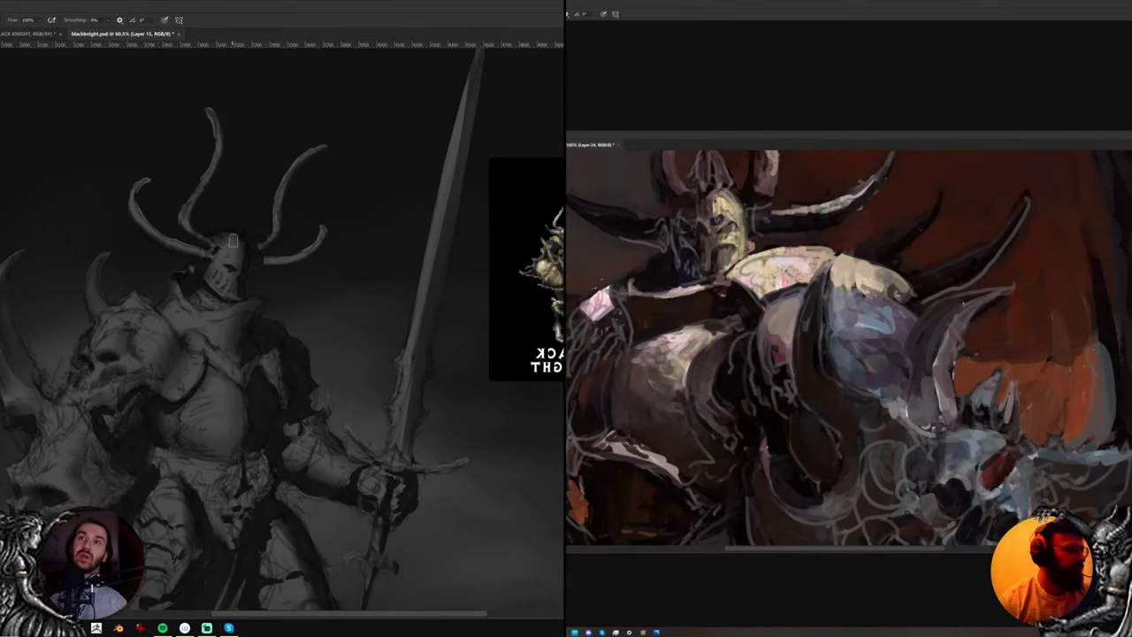
{"action": "left_click_drag", "start_coordinate": [725, 230], "coordinate": [680, 195]}
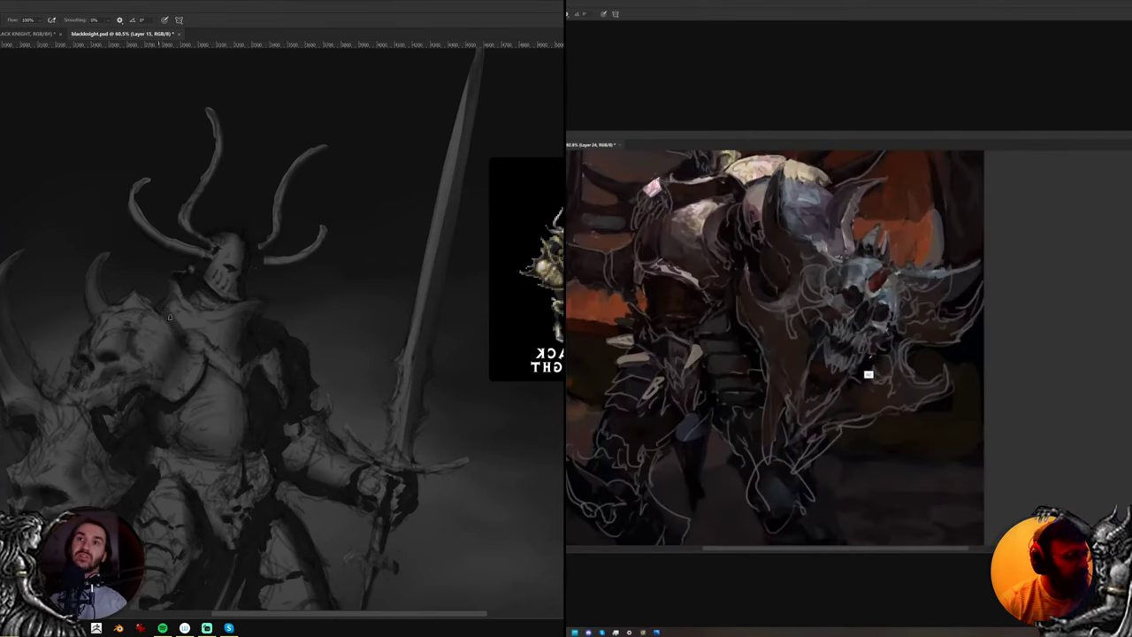
{"action": "left_click_drag", "start_coordinate": [247, 387], "coordinate": [262, 305]}
{"action": "key", "text": "e"}
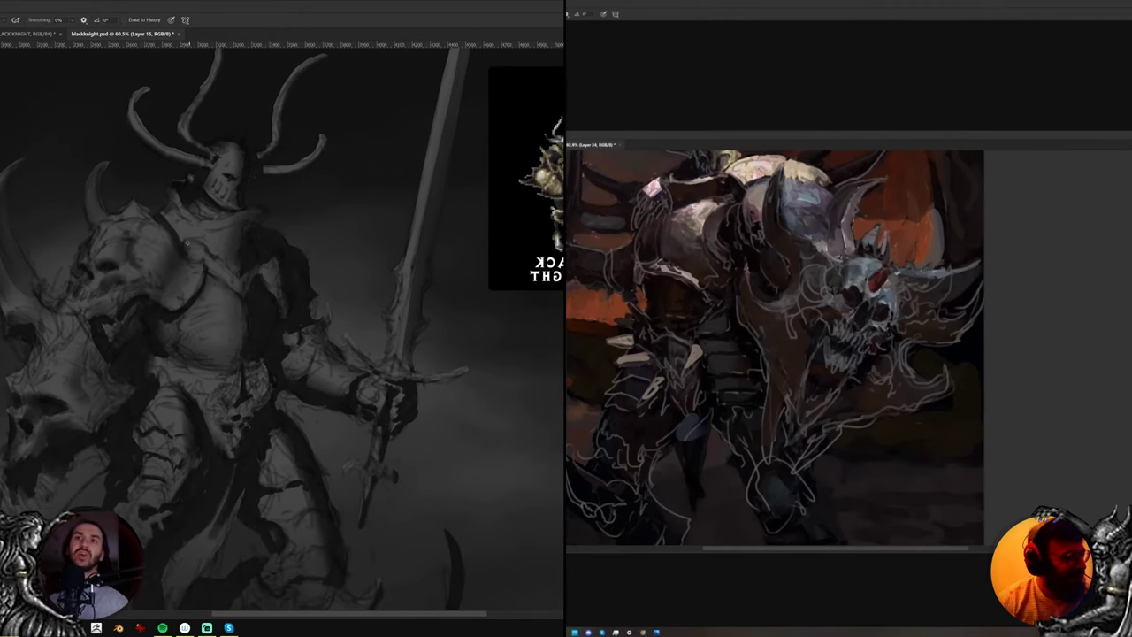
{"action": "key", "text": "b"}
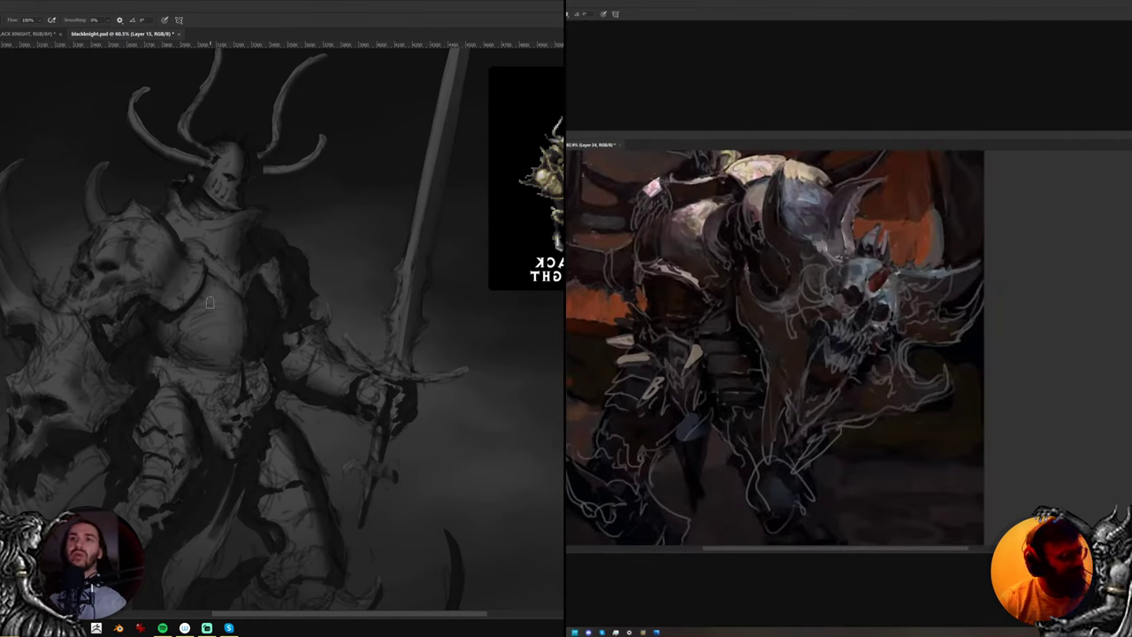
Shade the blade-like spike below the shield skull's jaw with varying brush sizes, cleaning its edges with the eraser
{"action": "left_click_drag", "start_coordinate": [170, 381], "coordinate": [222, 299]}
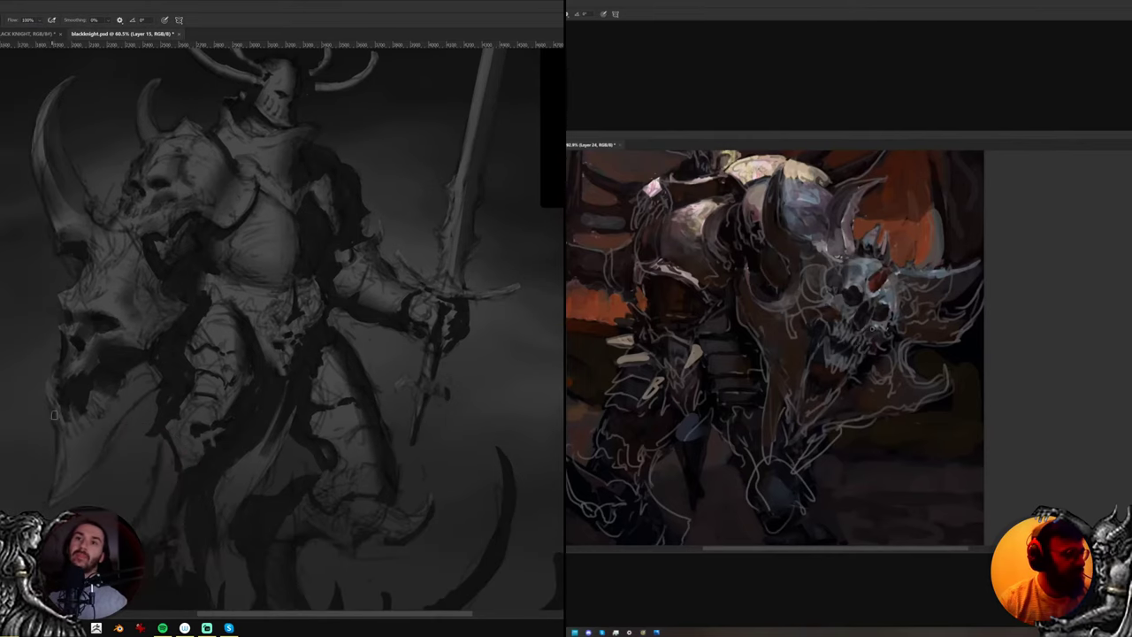
{"action": "key", "text": "e"}
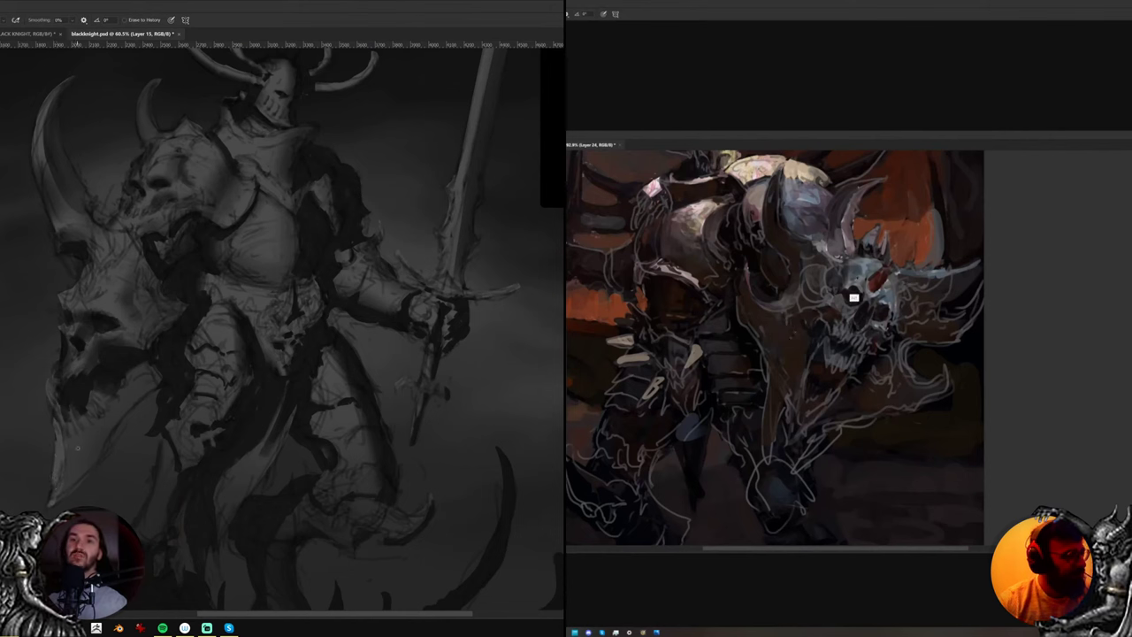
{"action": "key", "text": "b"}
{"action": "key", "text": "]"}
{"action": "key", "text": "]"}
{"action": "key", "text": "]"}
{"action": "key", "text": "]"}
{"action": "key", "text": "]"}
{"action": "key", "text": "]"}
{"action": "key", "text": "]"}
{"action": "key", "text": "]"}
{"action": "key", "text": "]"}
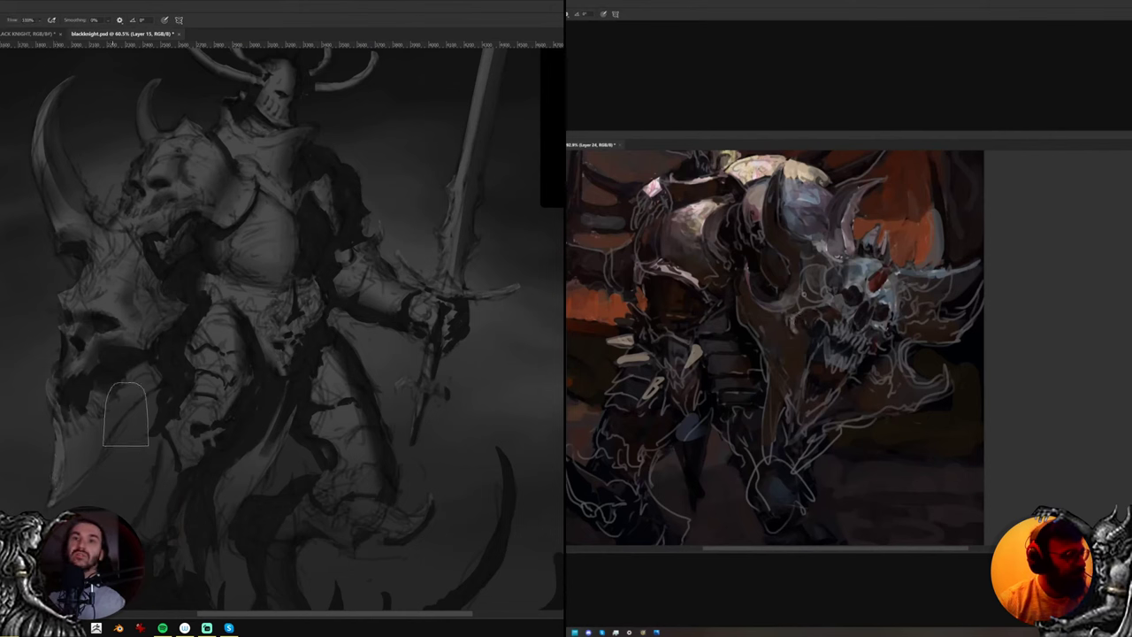
{"action": "key", "text": "["}
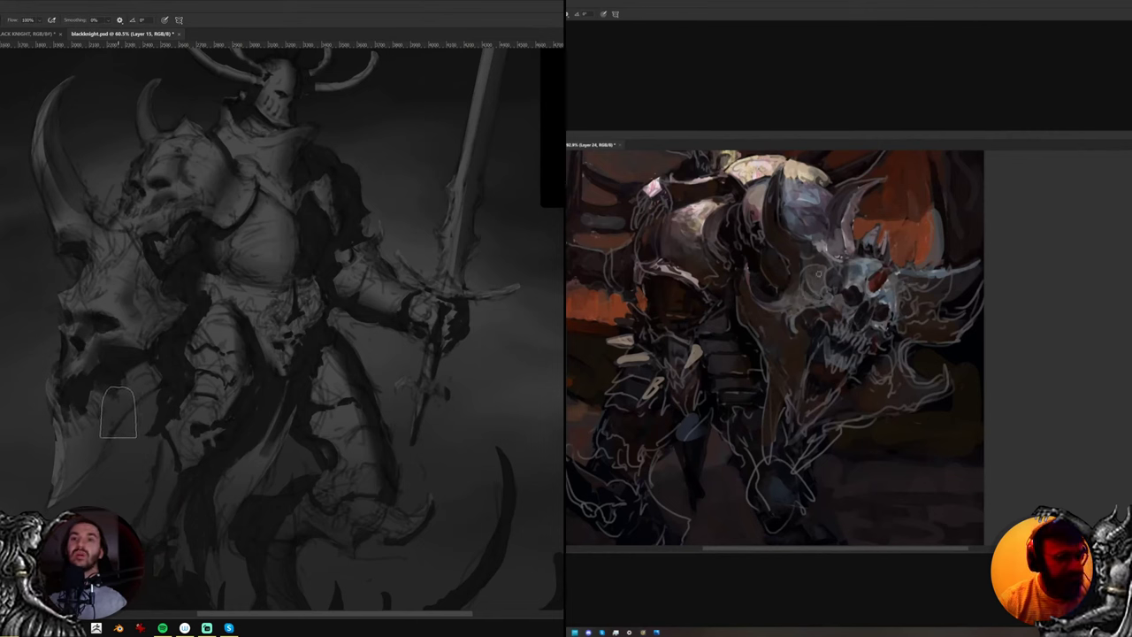
{"action": "key", "text": "bracketleft"}
{"action": "key", "text": "bracketleft"}
{"action": "key", "text": "bracketleft"}
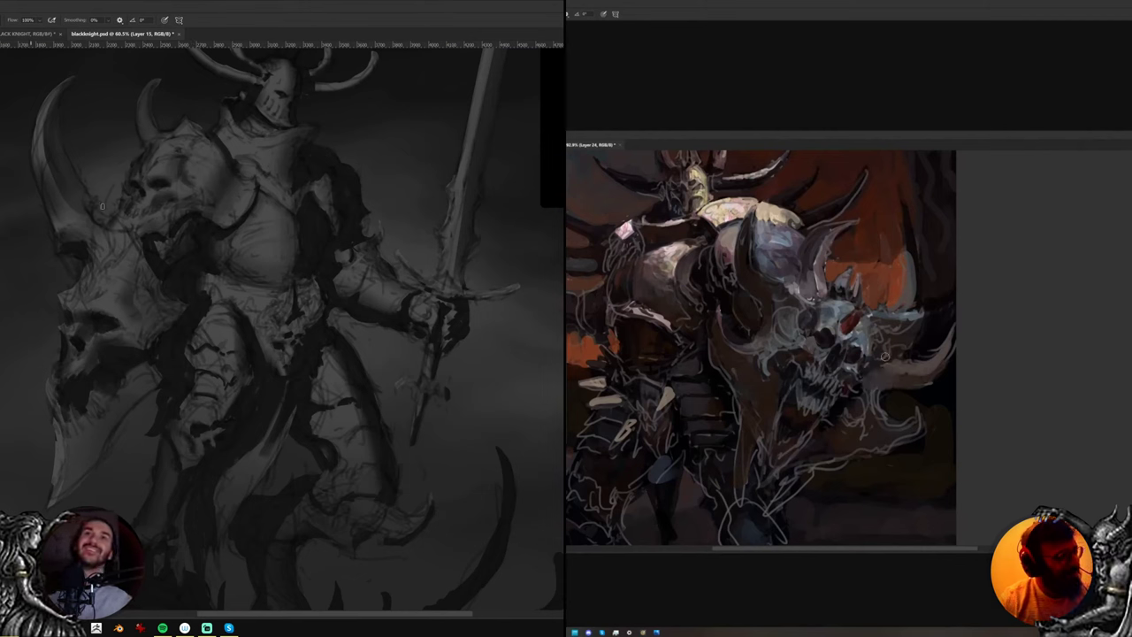
Choose a different eraser tip, shrink it, and refine the black knight's knee armour beside the shield with eraser and brush
{"action": "key", "text": "e"}
{"action": "right_click", "coordinate": [211, 398]}
{"action": "double_click", "coordinate": [360, 360]}
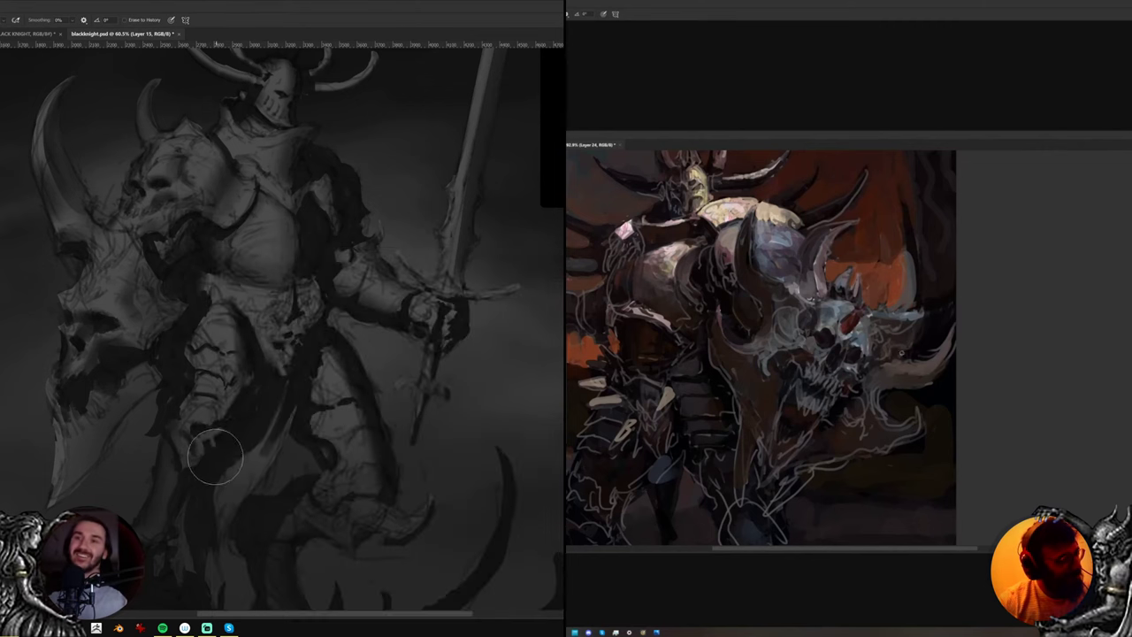
{"action": "key", "text": "["}
{"action": "key", "text": "["}
{"action": "key", "text": "["}
{"action": "key", "text": "["}
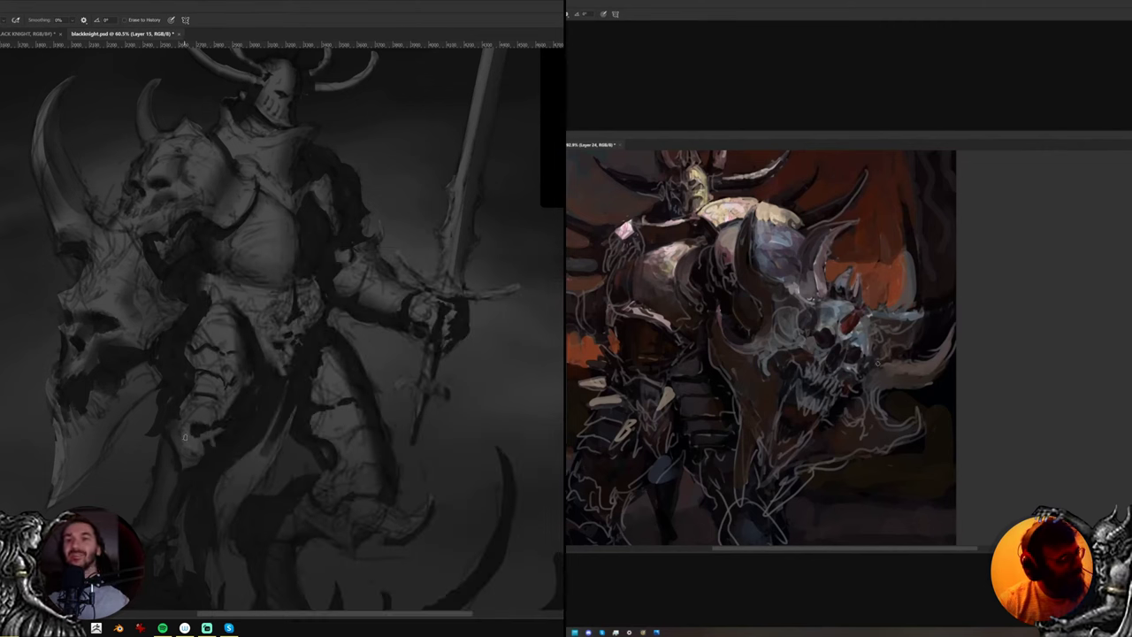
{"action": "key", "text": "b"}
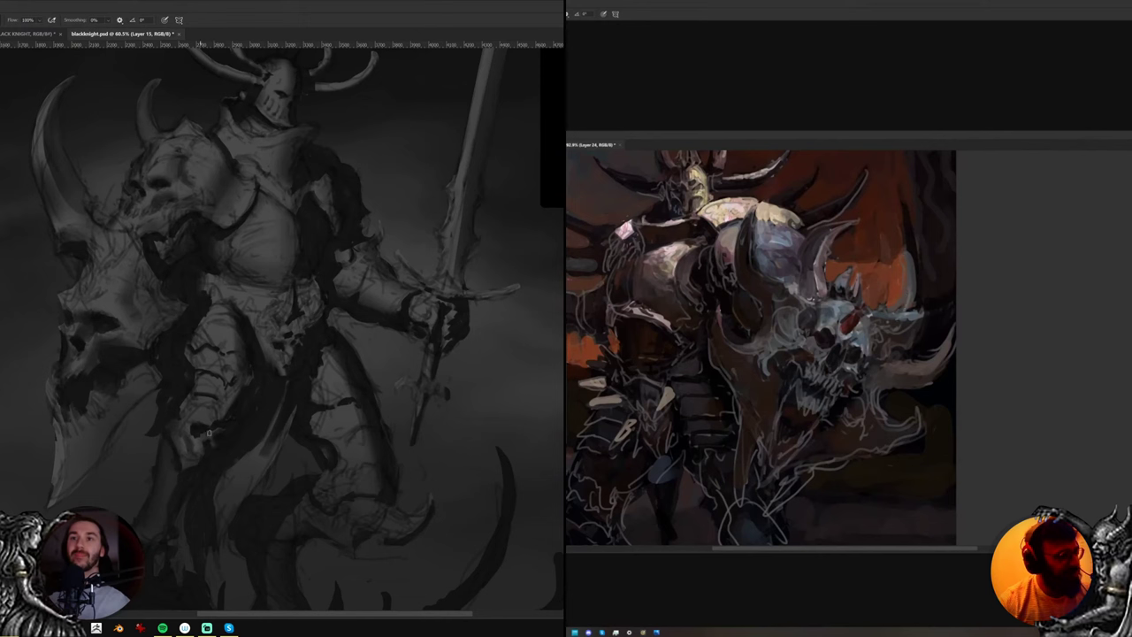
{"action": "key", "text": "e"}
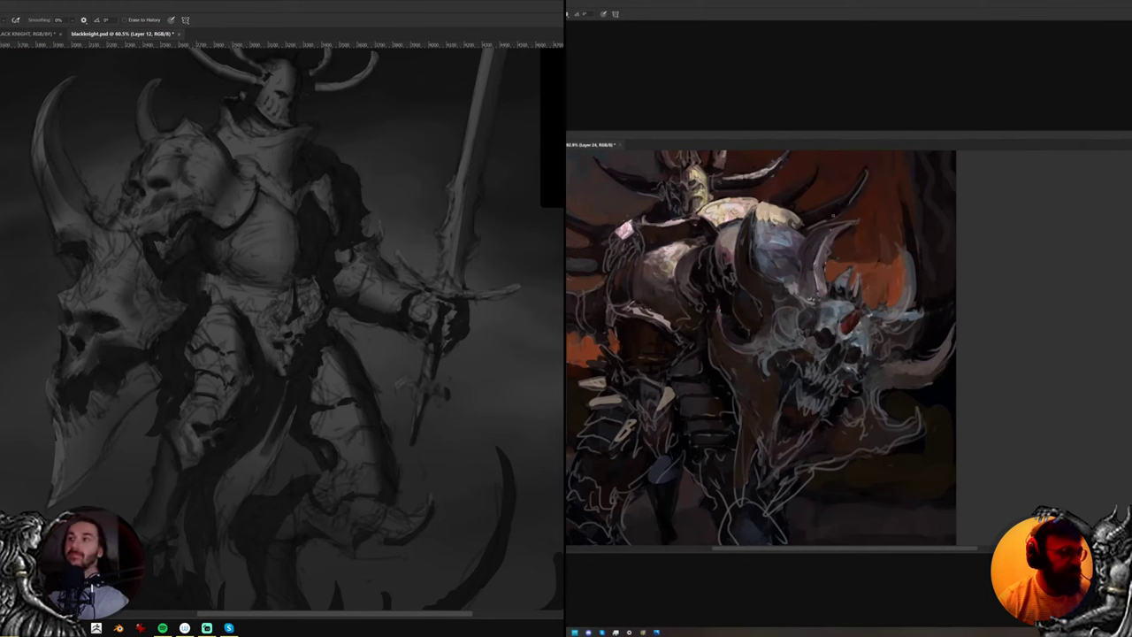
{"action": "key", "text": "b"}
Tone down the dark spikes behind the second knight's shoulder using the sampled background colour
{"action": "left_click_drag", "start_coordinate": [857, 184], "coordinate": [861, 244]}
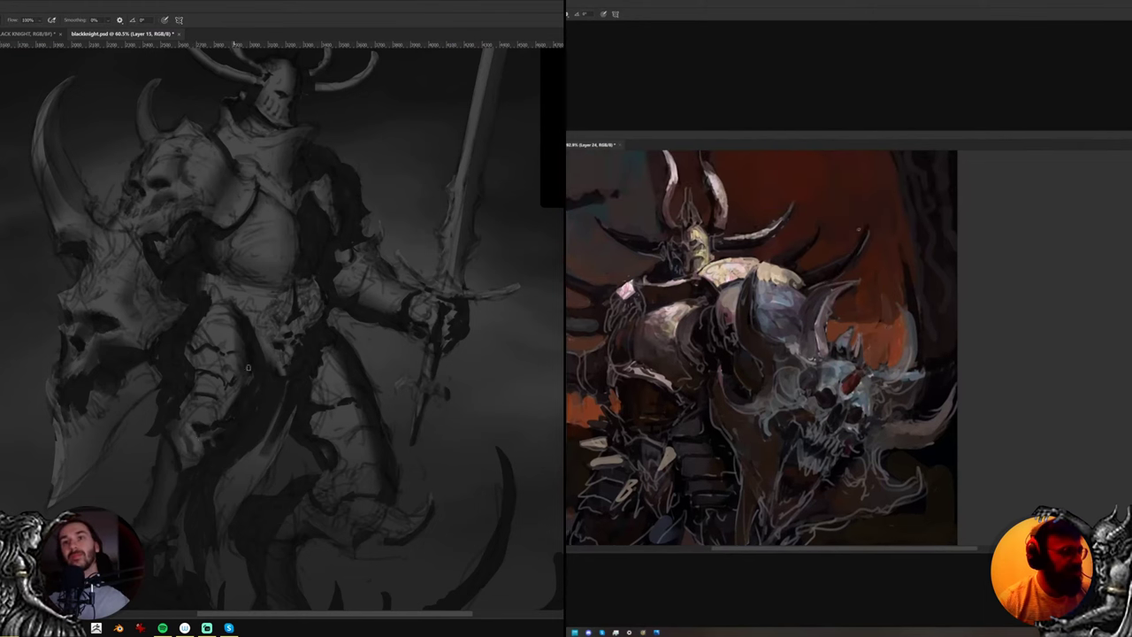
{"action": "left_click", "coordinate": [861, 230], "text": "alt"}
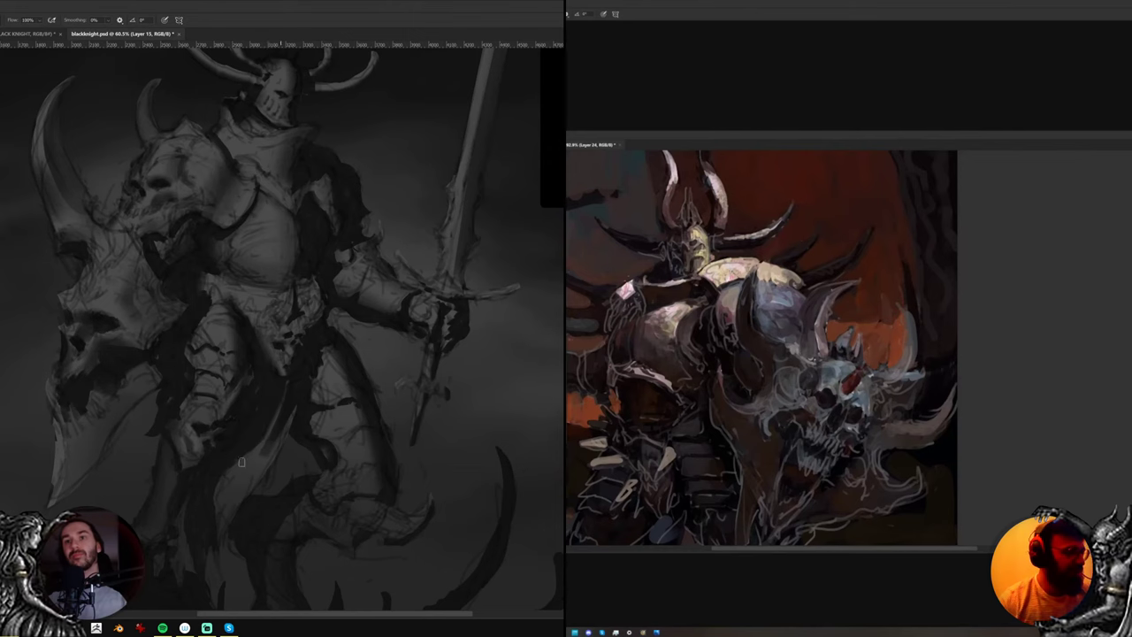
{"action": "left_click_drag", "start_coordinate": [692, 391], "coordinate": [766, 362]}
{"action": "left_click", "coordinate": [768, 345], "text": "alt"}
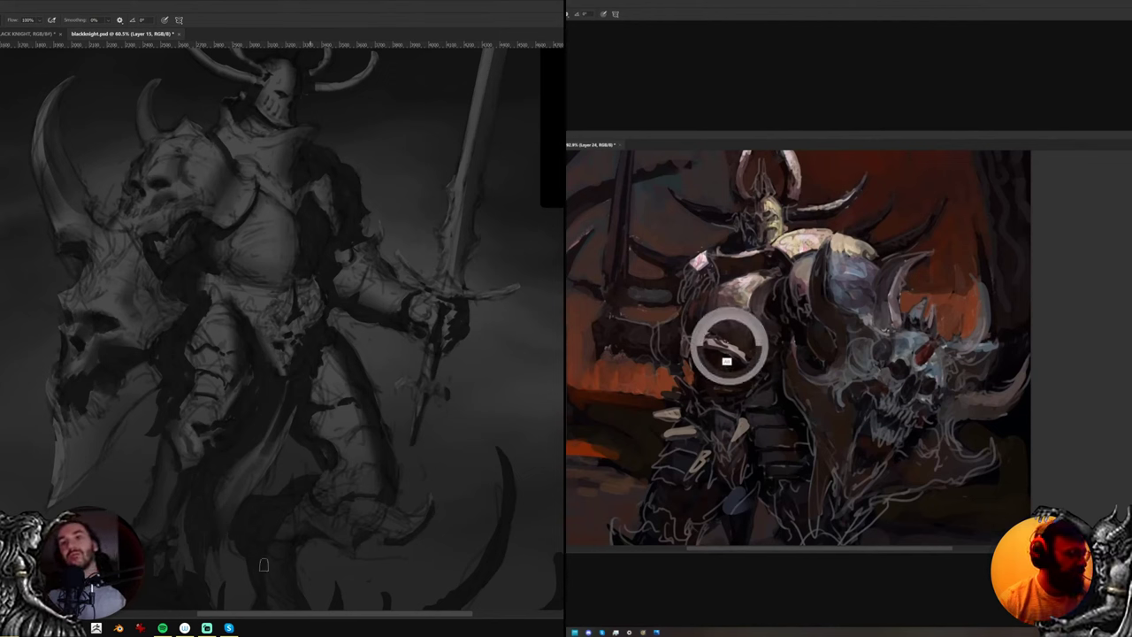
Shade the hanging cloth and the leg armour of the black knight, enlarging the brush for the lower shapes
{"action": "left_click_drag", "start_coordinate": [304, 525], "coordinate": [302, 447]}
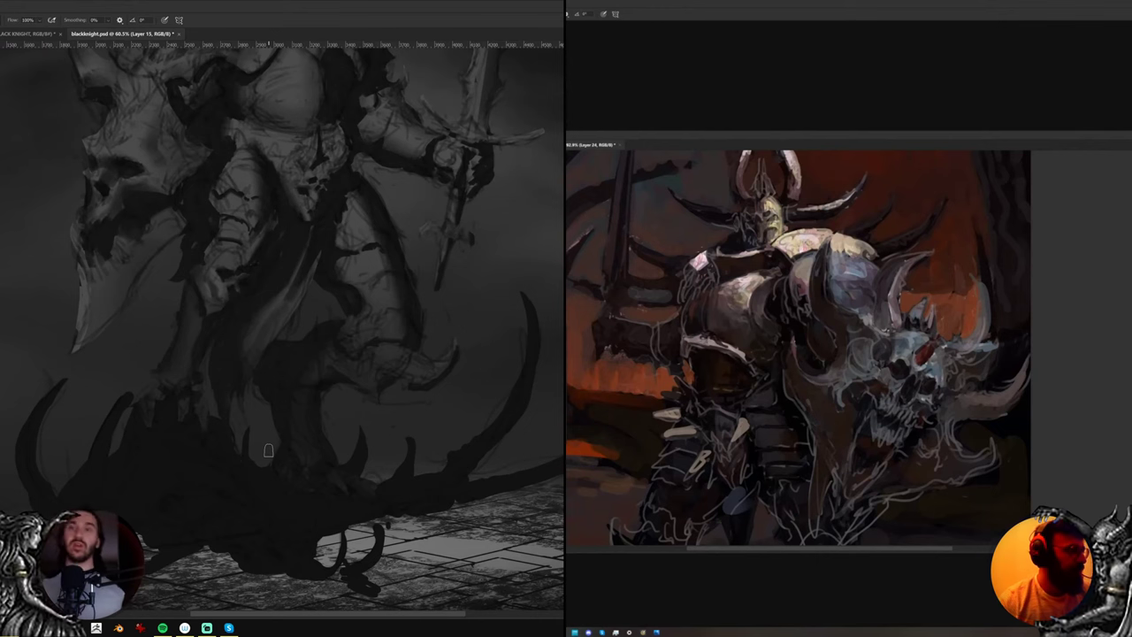
{"action": "left_click_drag", "start_coordinate": [288, 282], "coordinate": [306, 328]}
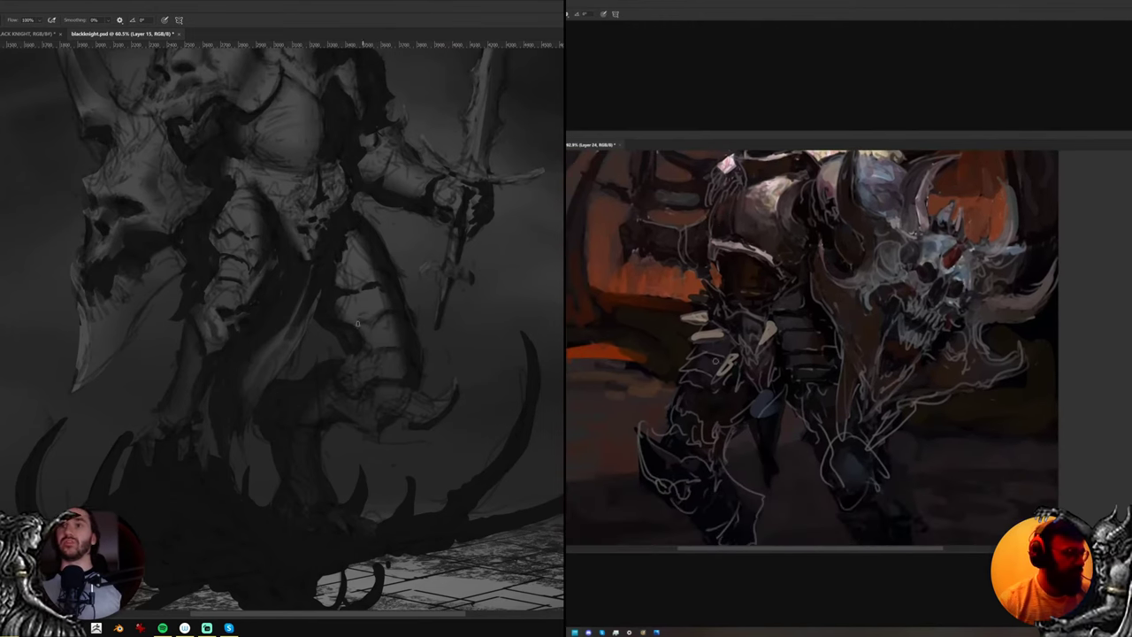
{"action": "left_click_drag", "start_coordinate": [345, 319], "coordinate": [362, 381]}
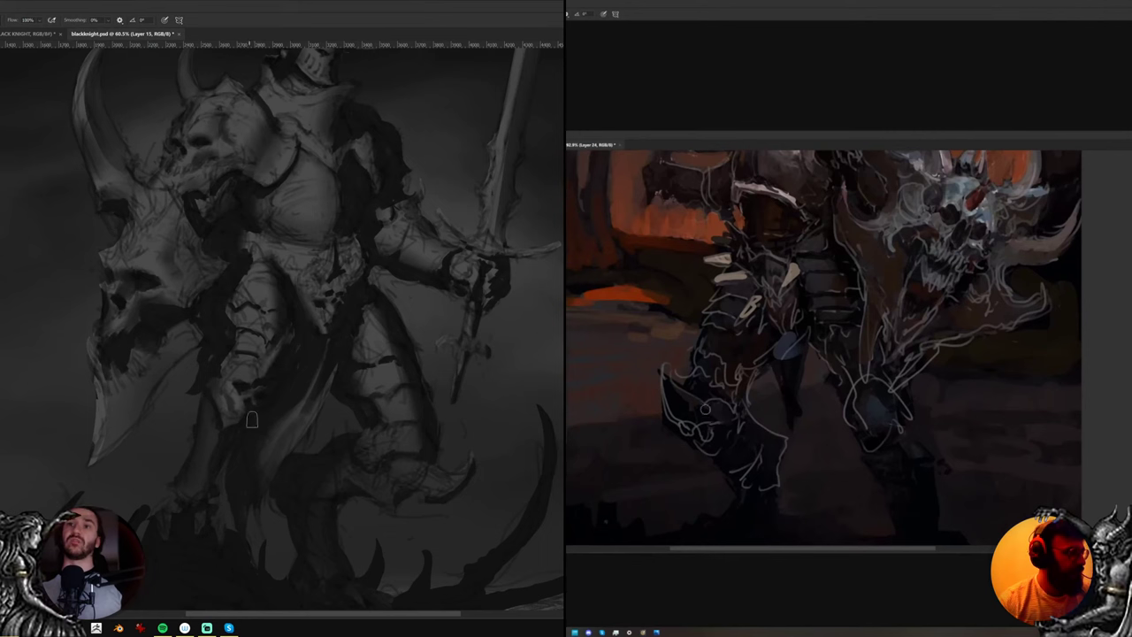
{"action": "key", "text": "bracketright"}
{"action": "key", "text": "bracketright"}
{"action": "key", "text": "bracketright"}
{"action": "left_click_drag", "start_coordinate": [220, 389], "coordinate": [239, 410]}
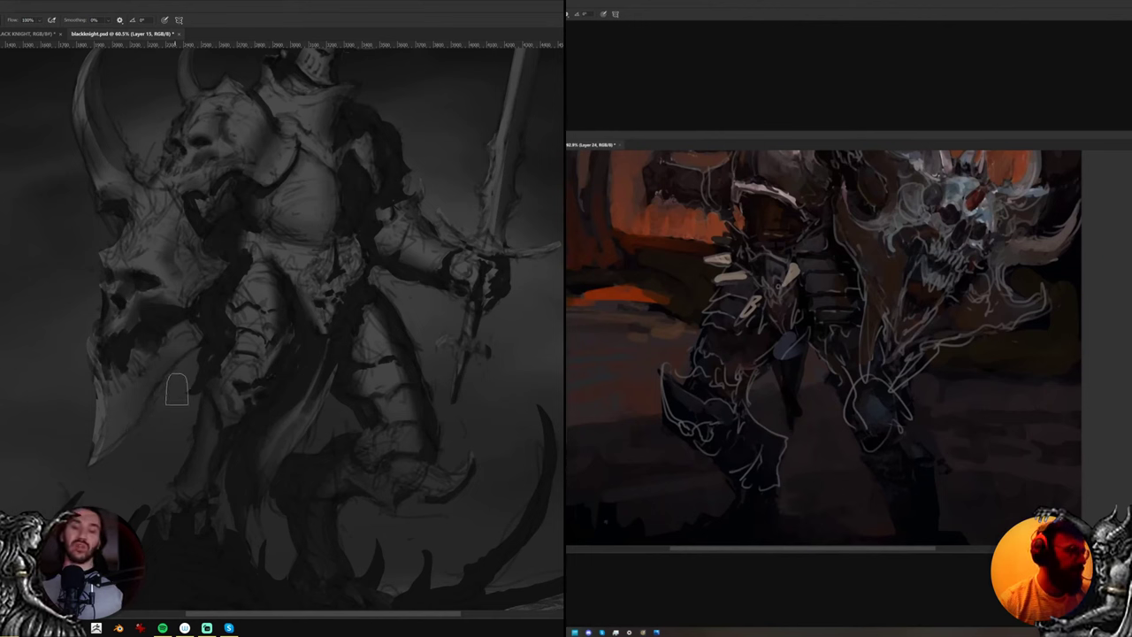
Darken the spike at the shield's lower end with a slightly adjusted brush size
{"action": "key", "text": "]"}
{"action": "key", "text": "]"}
{"action": "key", "text": "["}
{"action": "key", "text": "["}
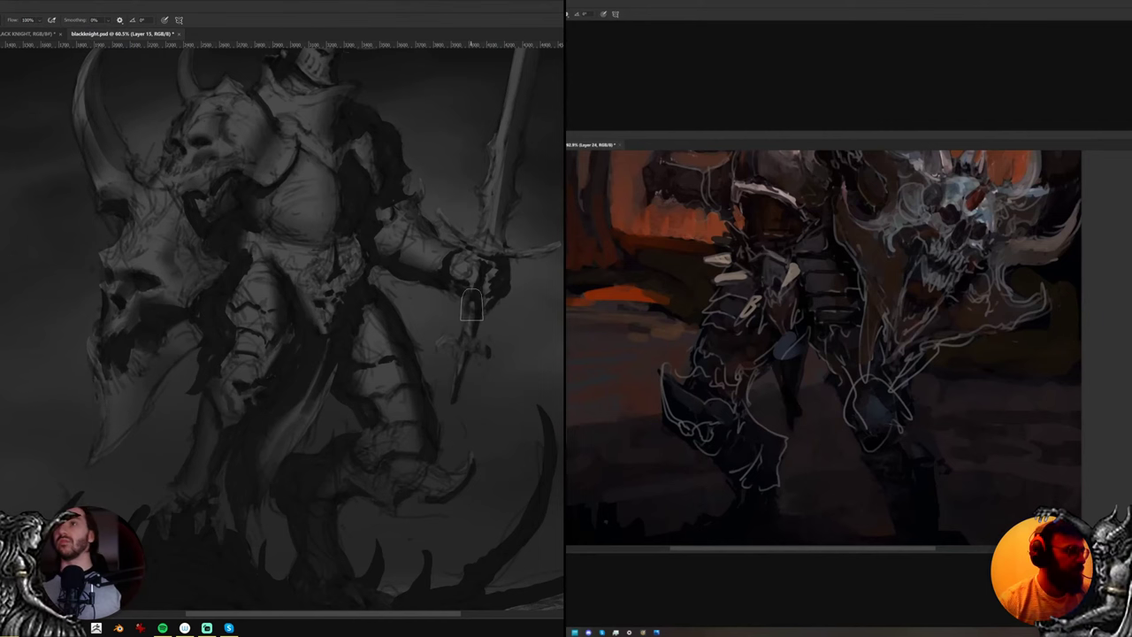
Enlarge the brush and softly shade the black knight's hip and thigh area below the sword arm
{"action": "key", "text": "]"}
{"action": "key", "text": "]"}
{"action": "key", "text": "]"}
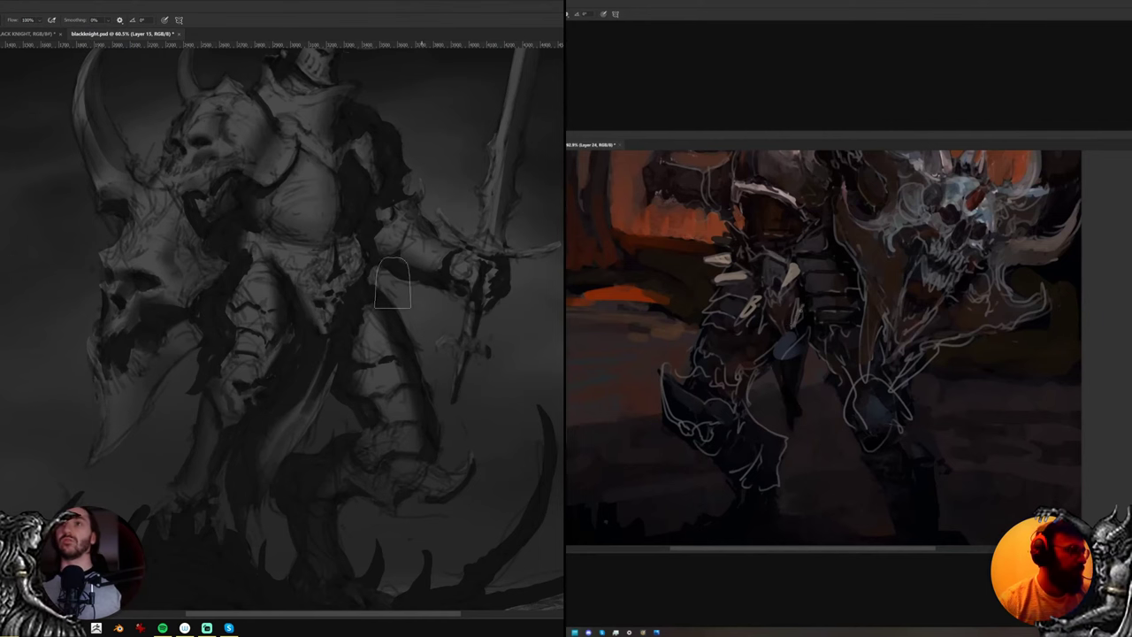
Refine the mouth and cheek of the large skull on the black knight's shield, alternating brush and eraser
{"action": "mouse_move", "coordinate": [349, 298]}
{"action": "left_mouse_down"}
{"action": "mouse_move", "coordinate": [358, 341]}
{"action": "mouse_move", "coordinate": [346, 349]}
{"action": "left_mouse_up"}
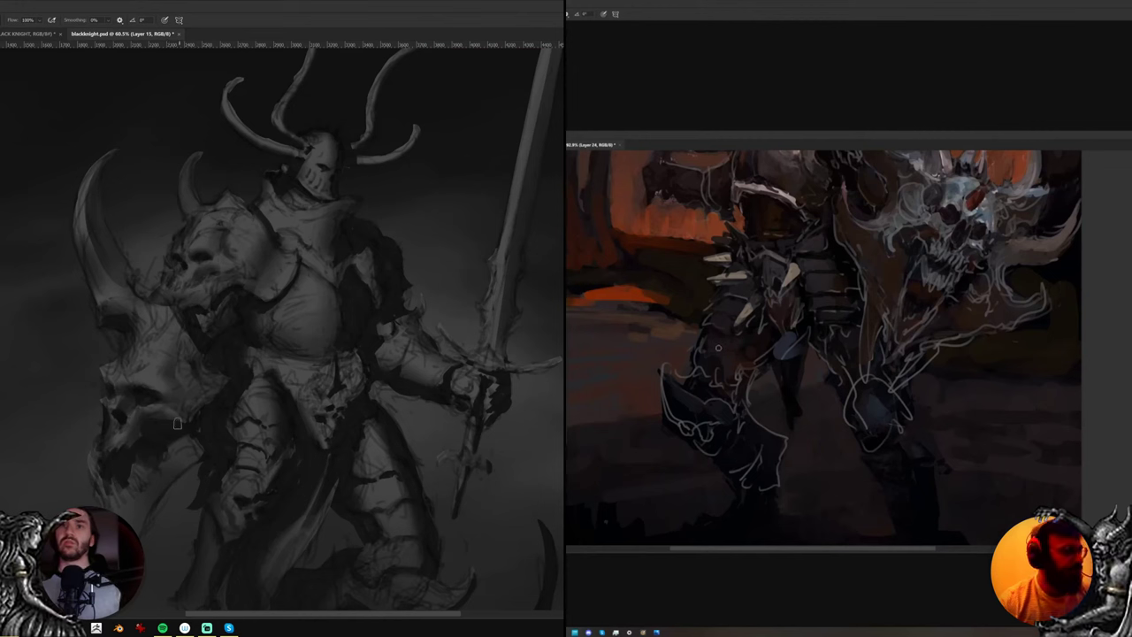
{"action": "key", "text": "e"}
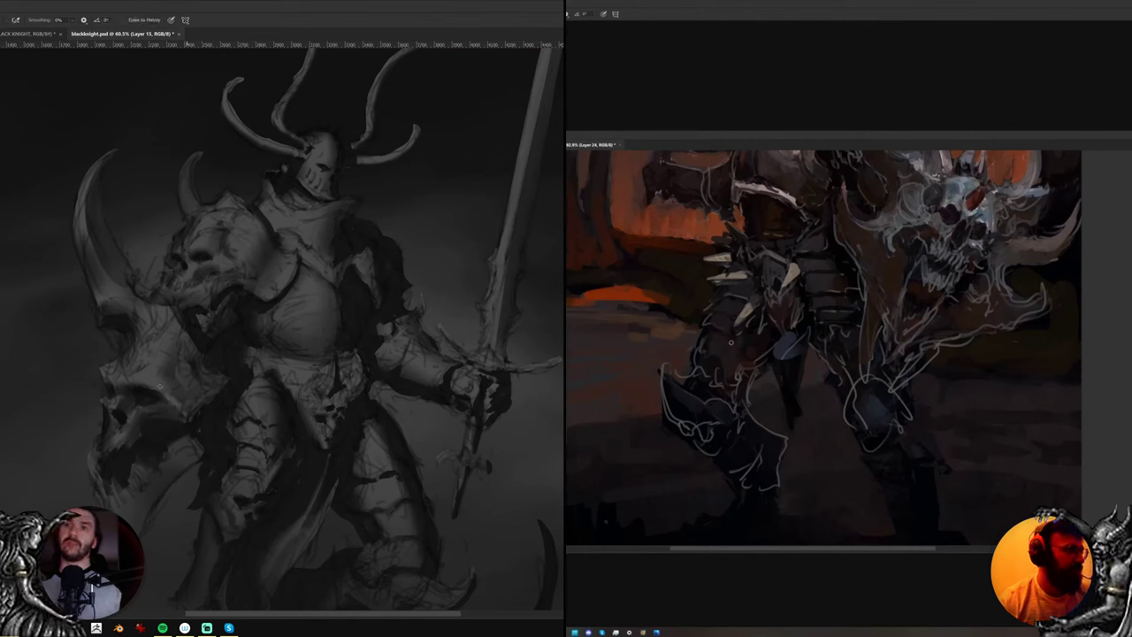
{"action": "key", "text": "b"}
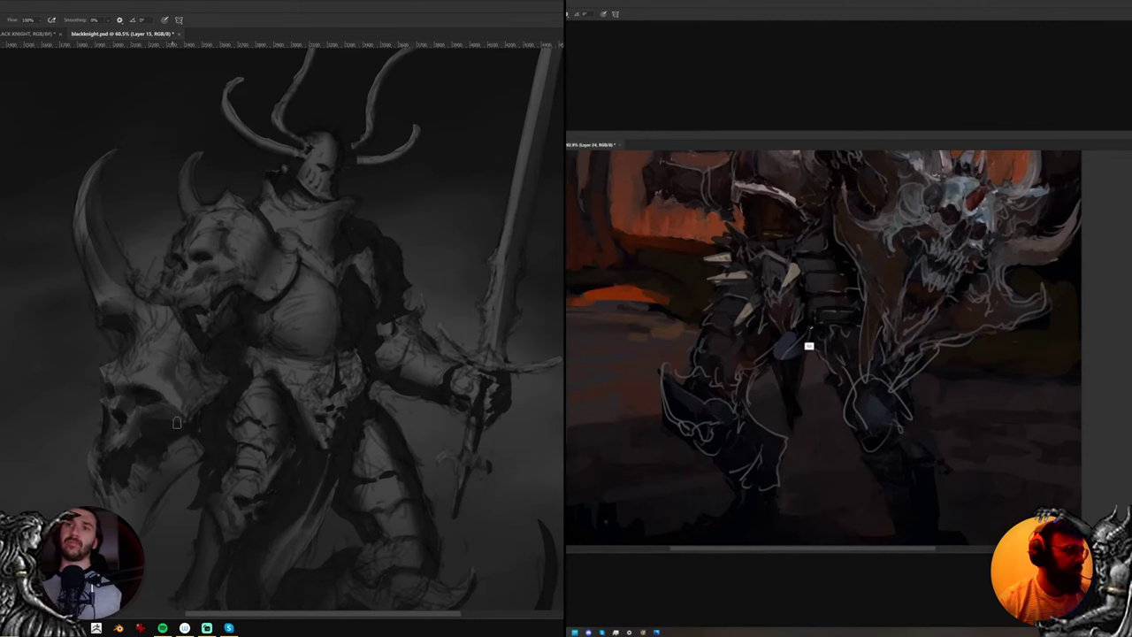
{"action": "key", "text": "e"}
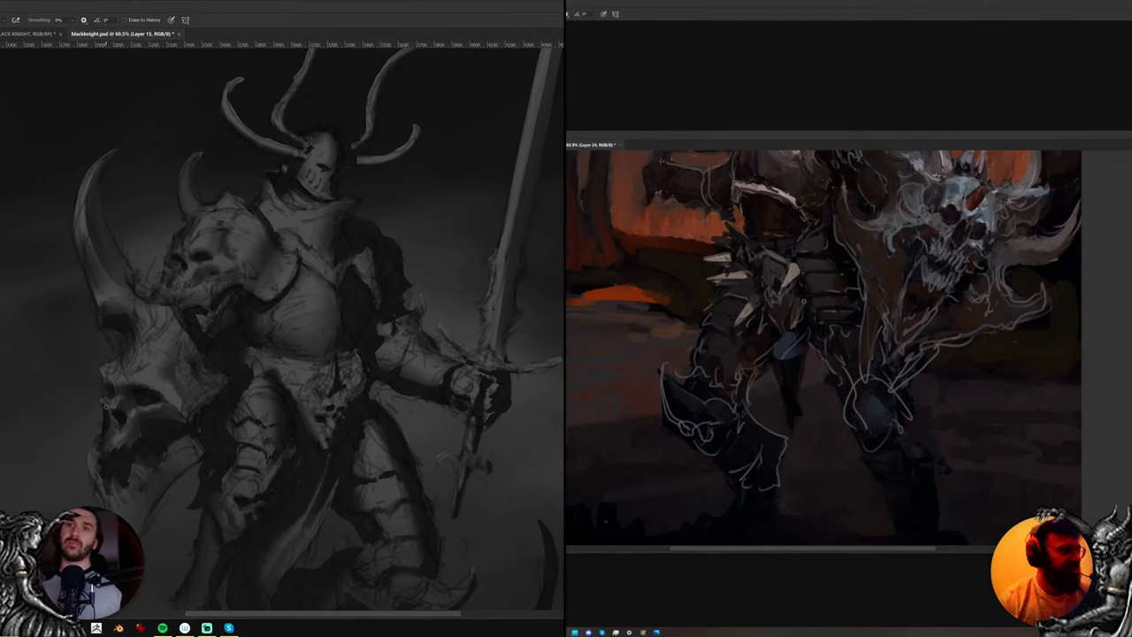
{"action": "key", "text": "b"}
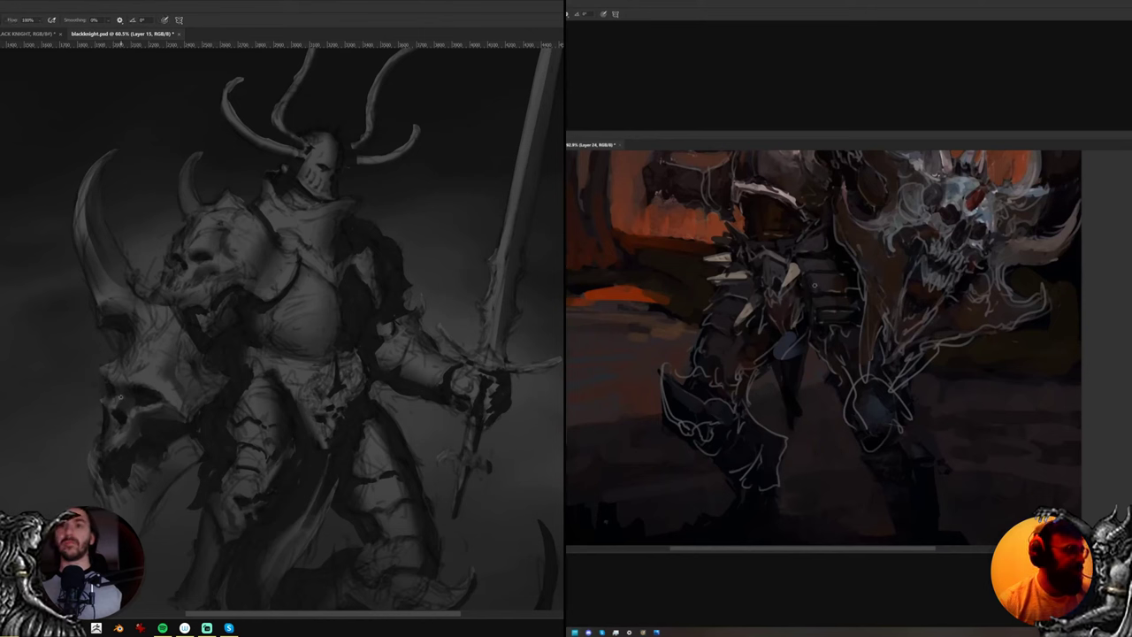
{"action": "key", "text": "e"}
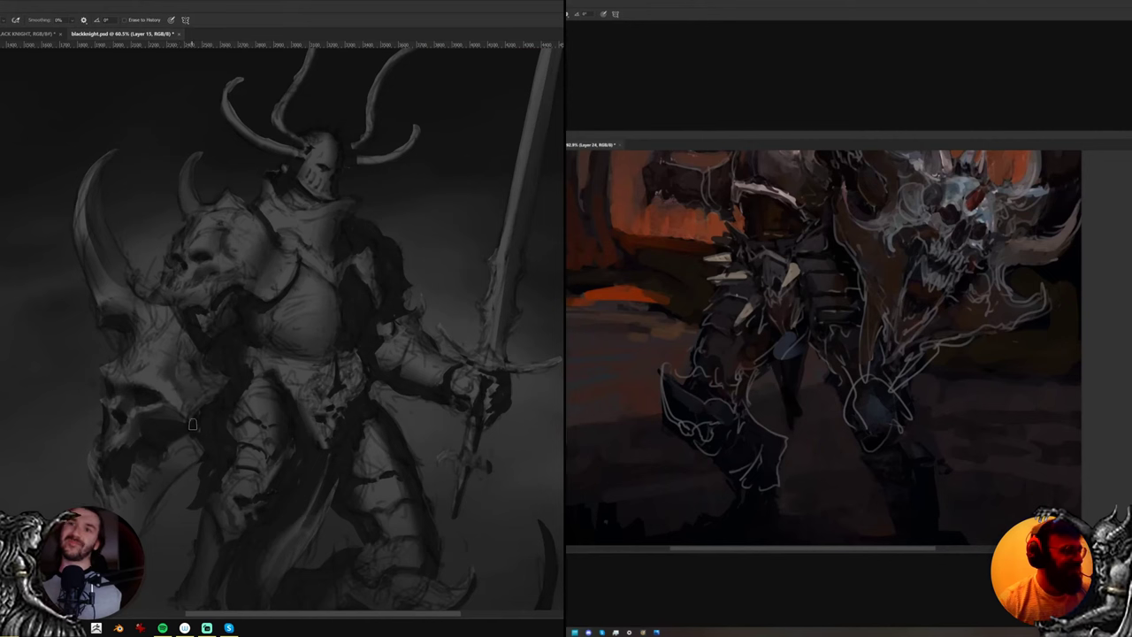
{"action": "key", "text": "b"}
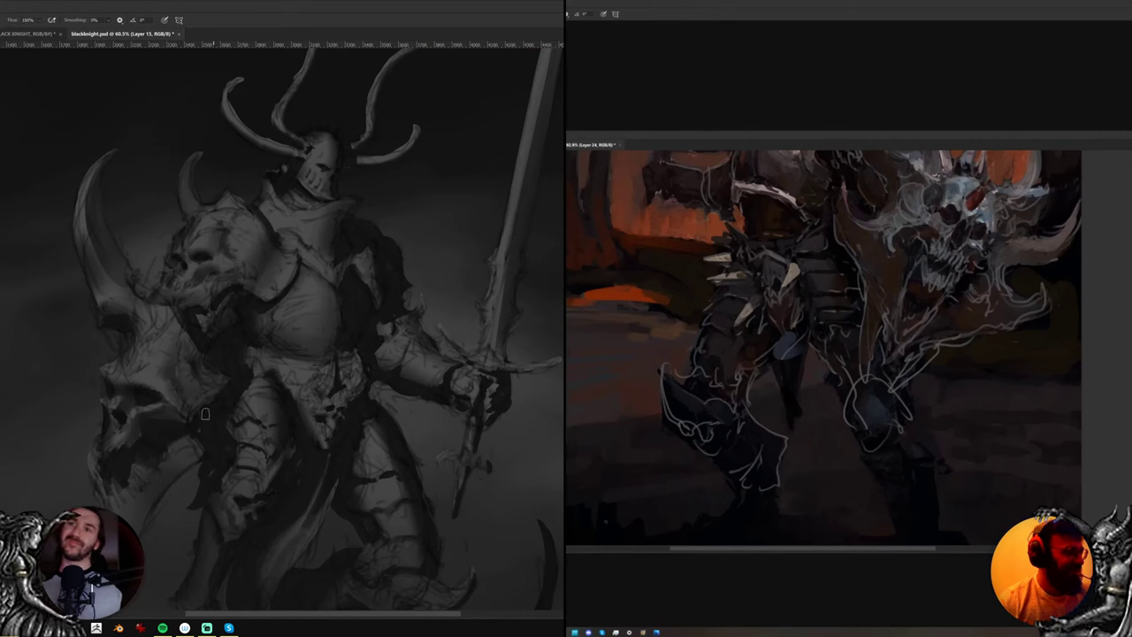
{"action": "key", "text": "e"}
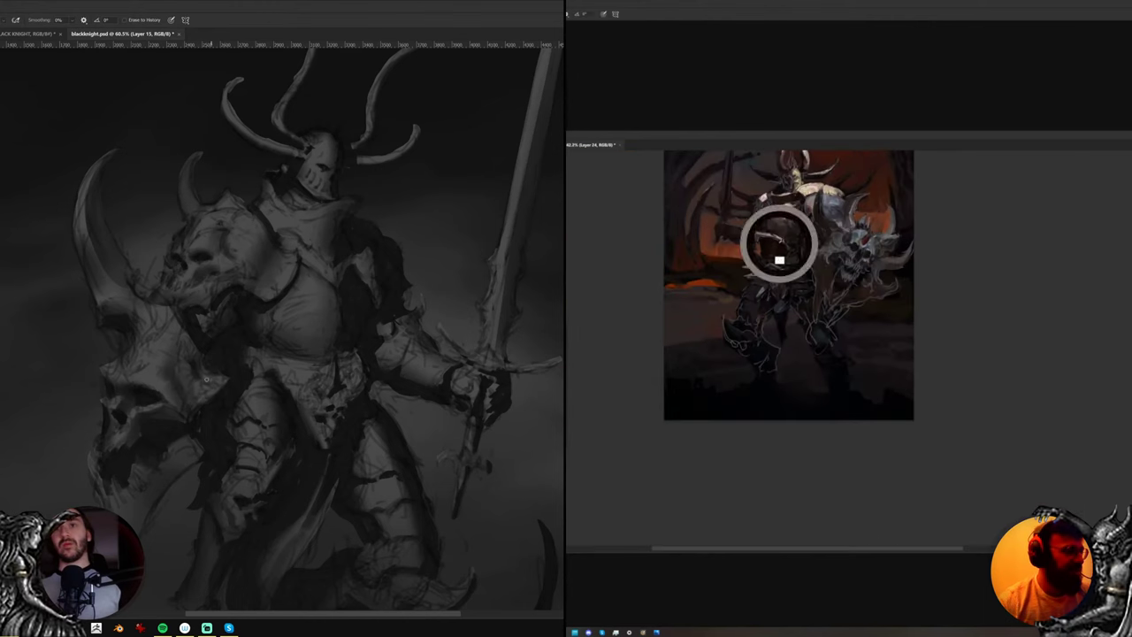
{"action": "key", "text": "b"}
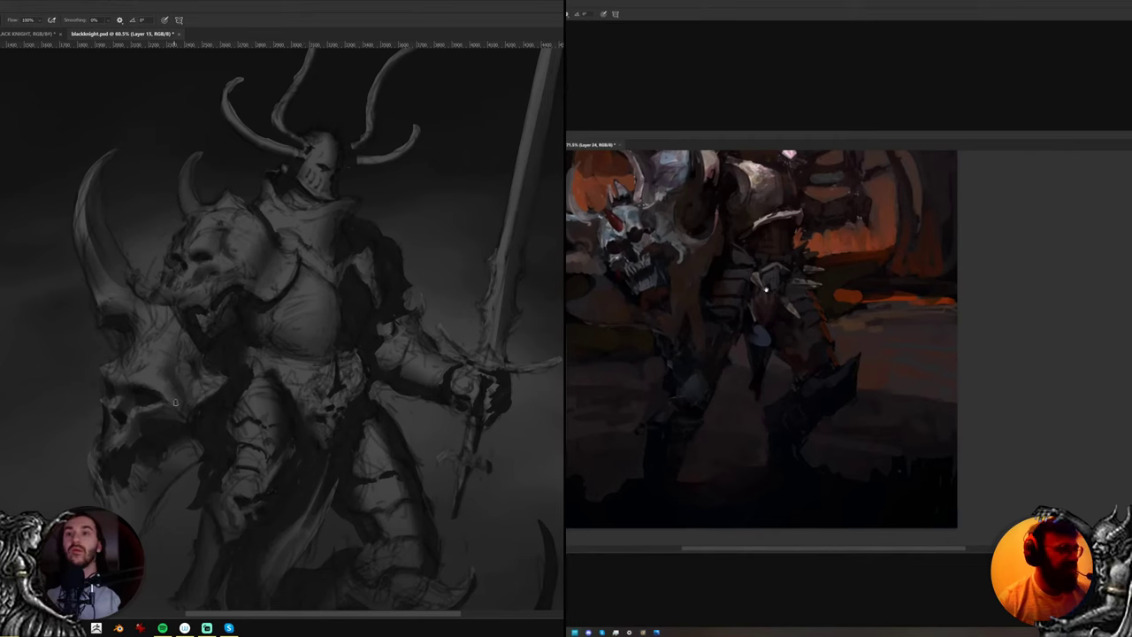
Compare the second knight with its line sketch hidden and shown, and rework the jaw of the shield skull
{"action": "left_click_drag", "start_coordinate": [766, 236], "coordinate": [874, 290]}
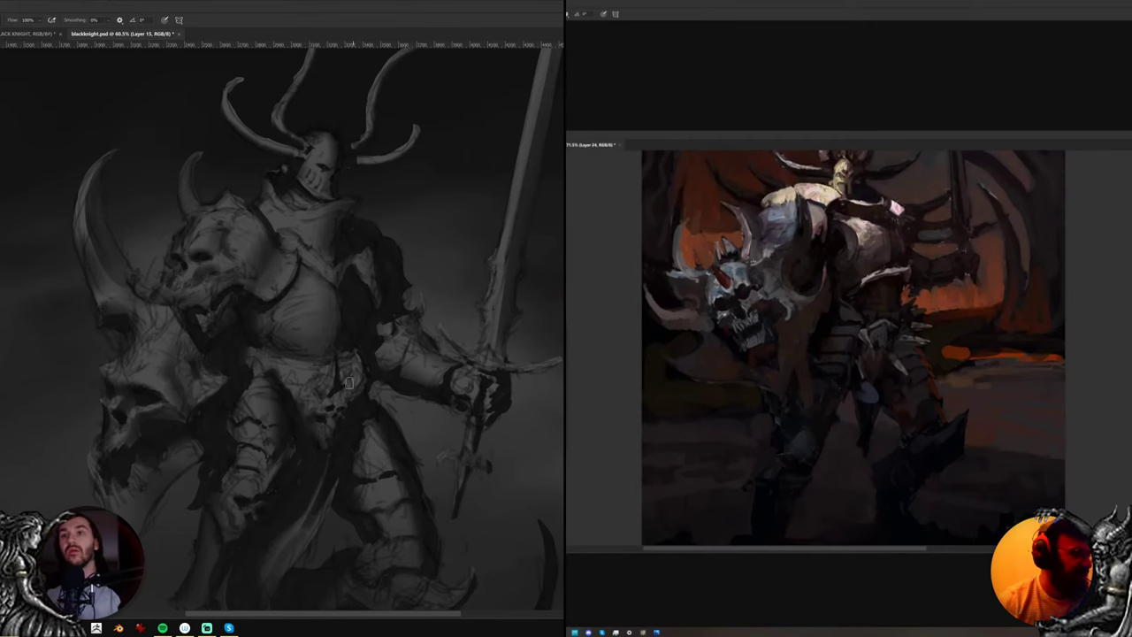
{"action": "key", "text": "ctrl+comma"}
{"action": "key", "text": "ctrl+comma"}
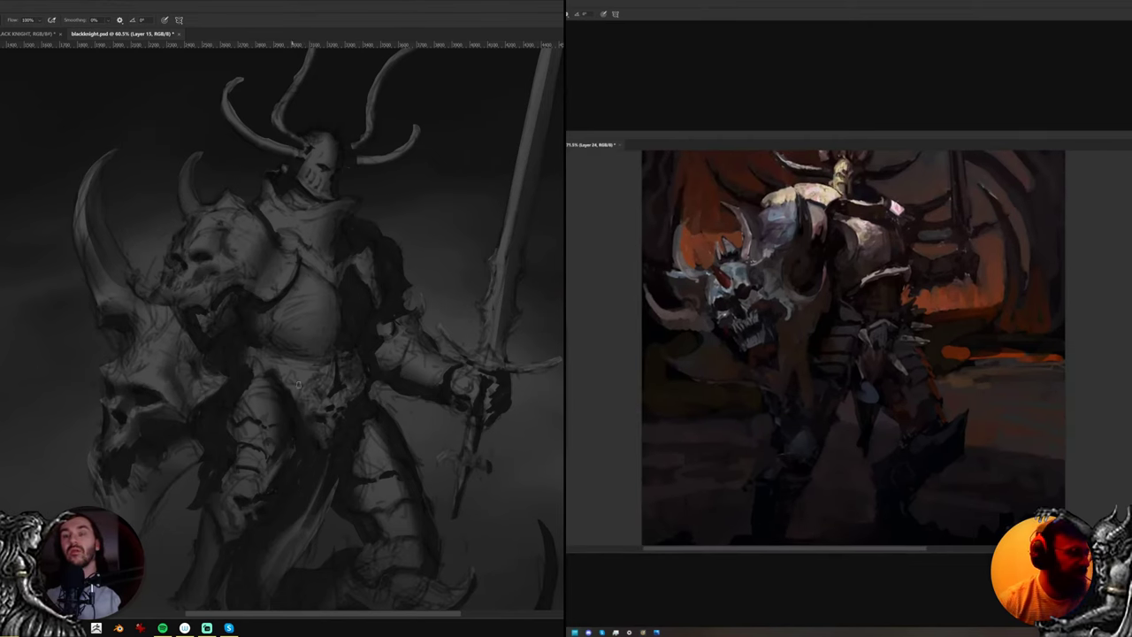
{"action": "key", "text": "ctrl+comma"}
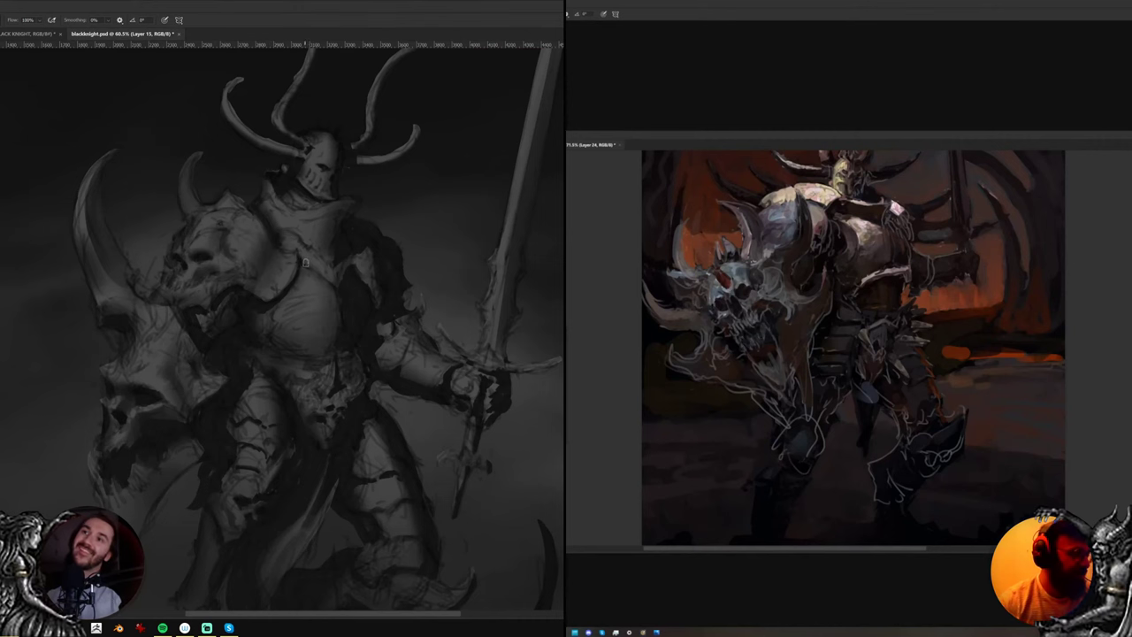
{"action": "scroll", "coordinate": [732, 325], "scroll_direction": "up", "scroll_amount": 5}
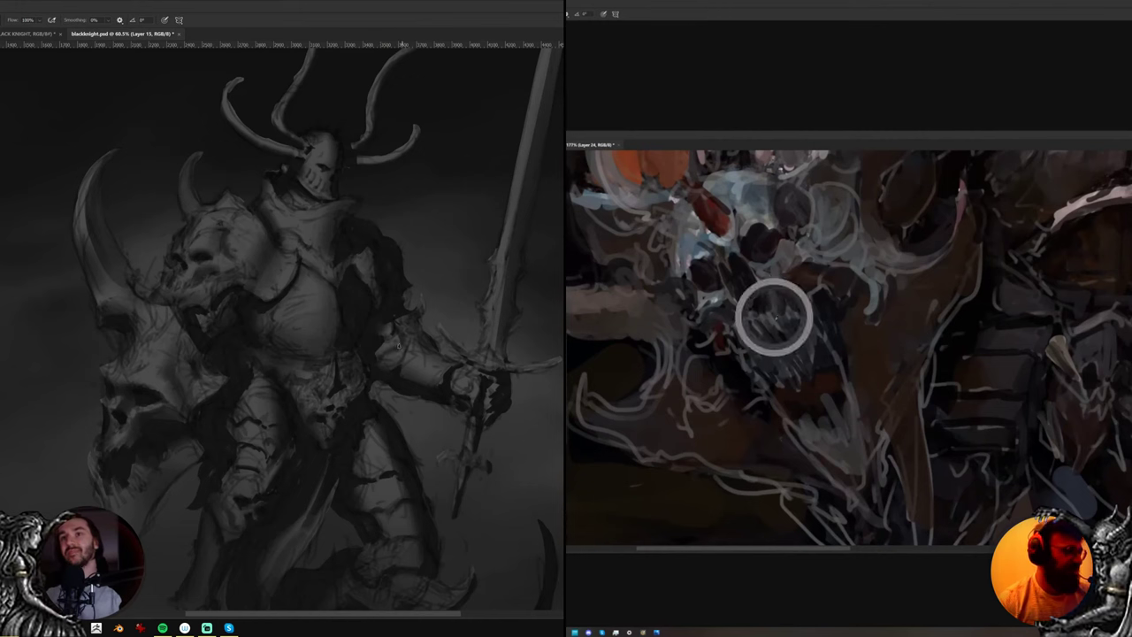
Refine the shading of the black knight's sword-arm forearm plates, alternating eraser and brush
{"action": "key", "text": "e"}
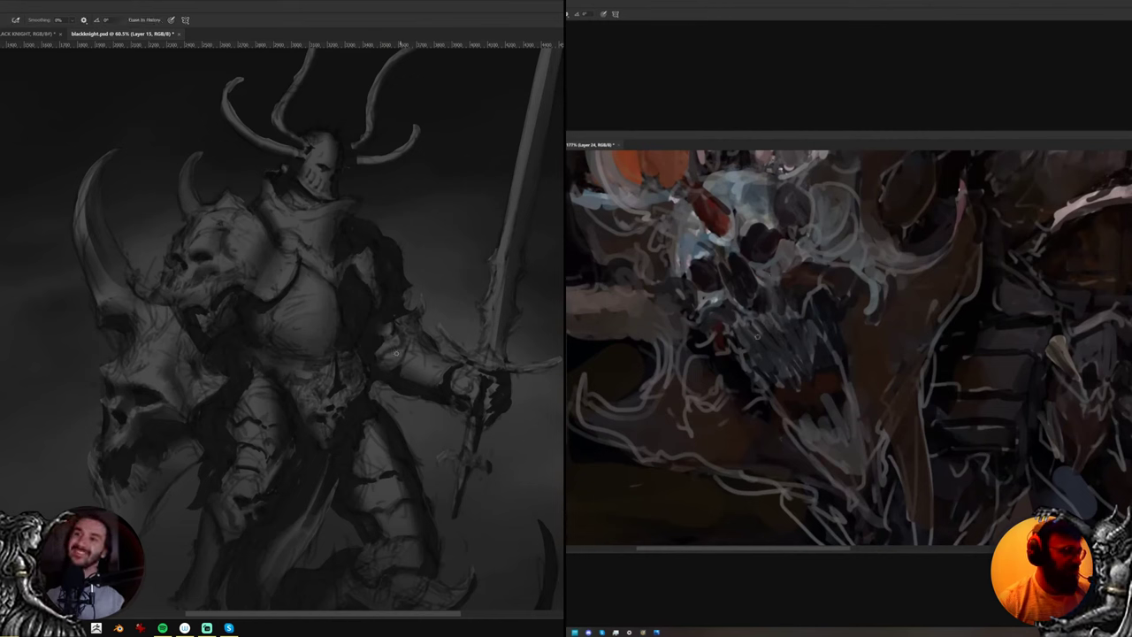
{"action": "key", "text": "b"}
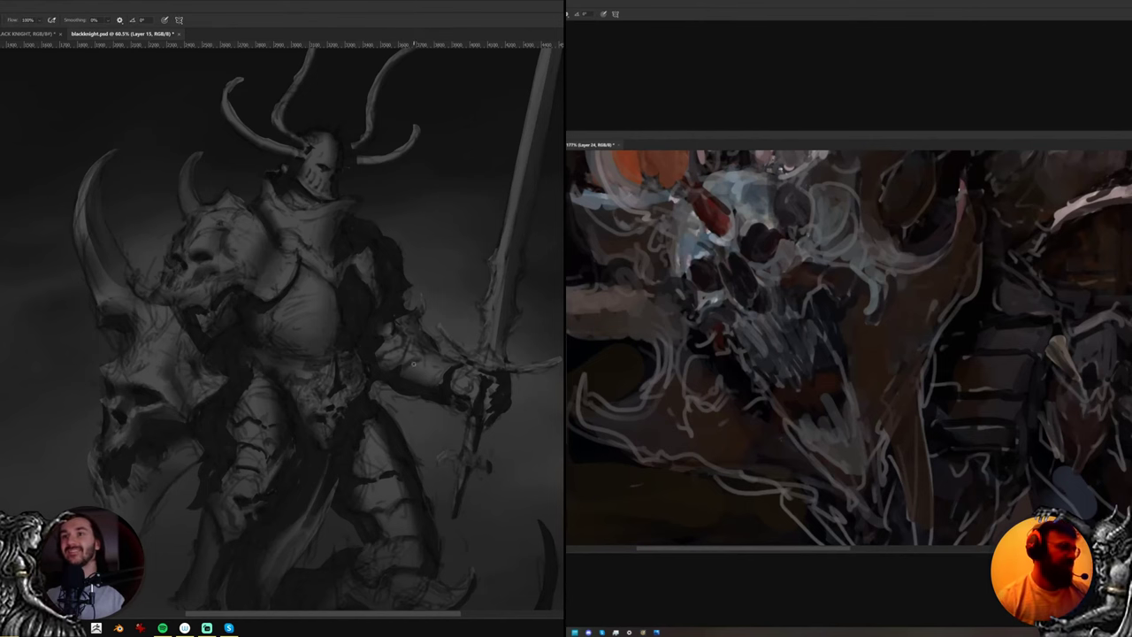
{"action": "key", "text": "e"}
{"action": "key", "text": "b"}
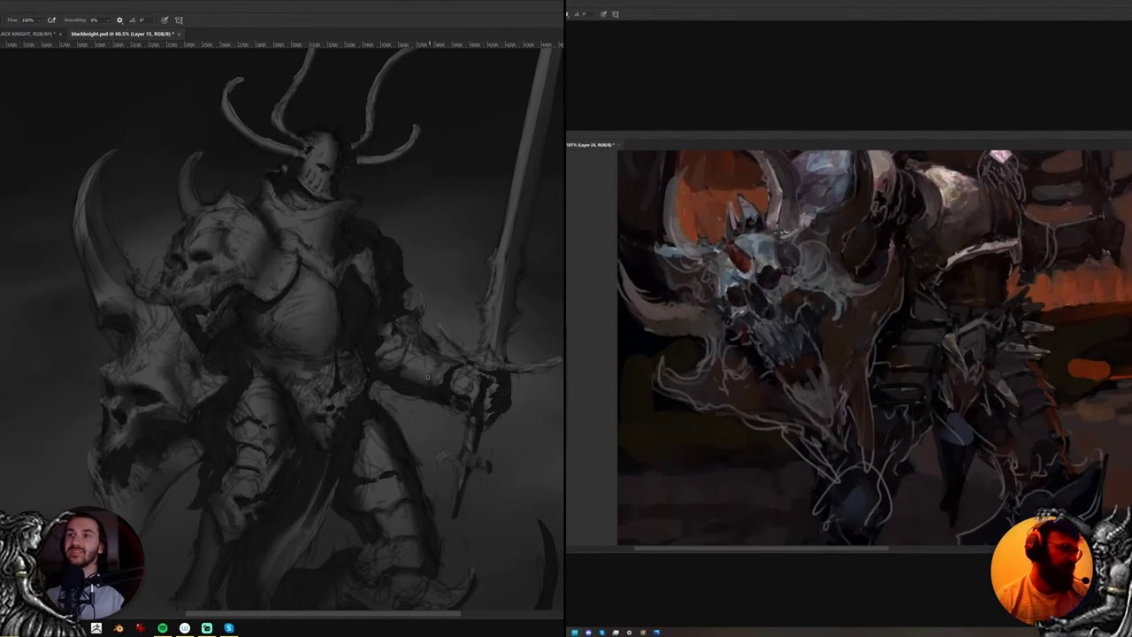
{"action": "key", "text": "e"}
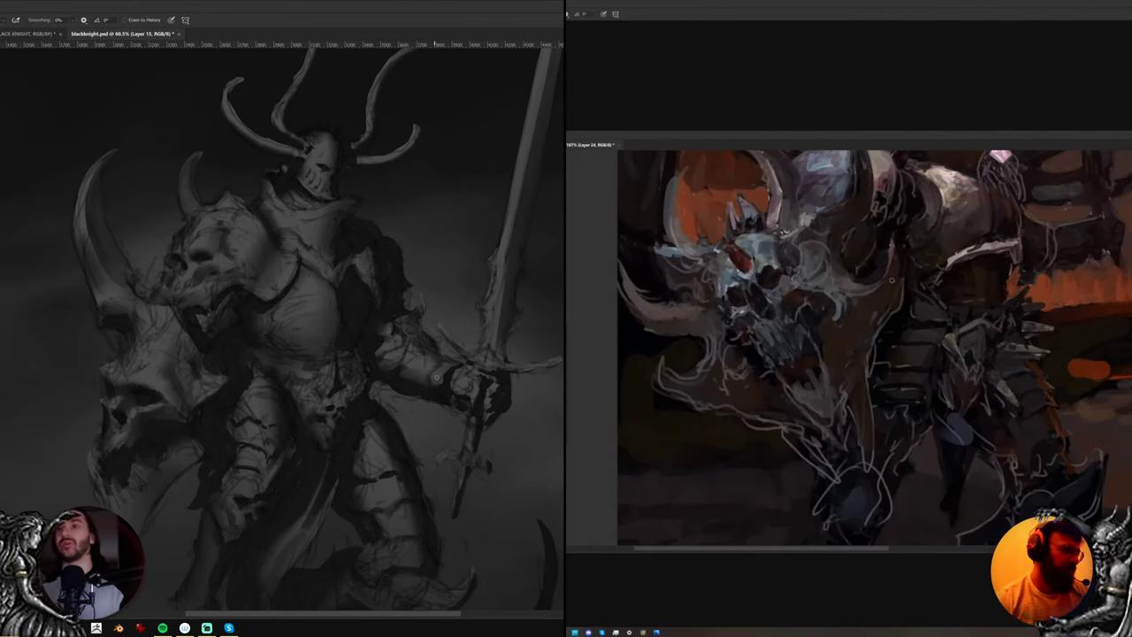
{"action": "key", "text": "b"}
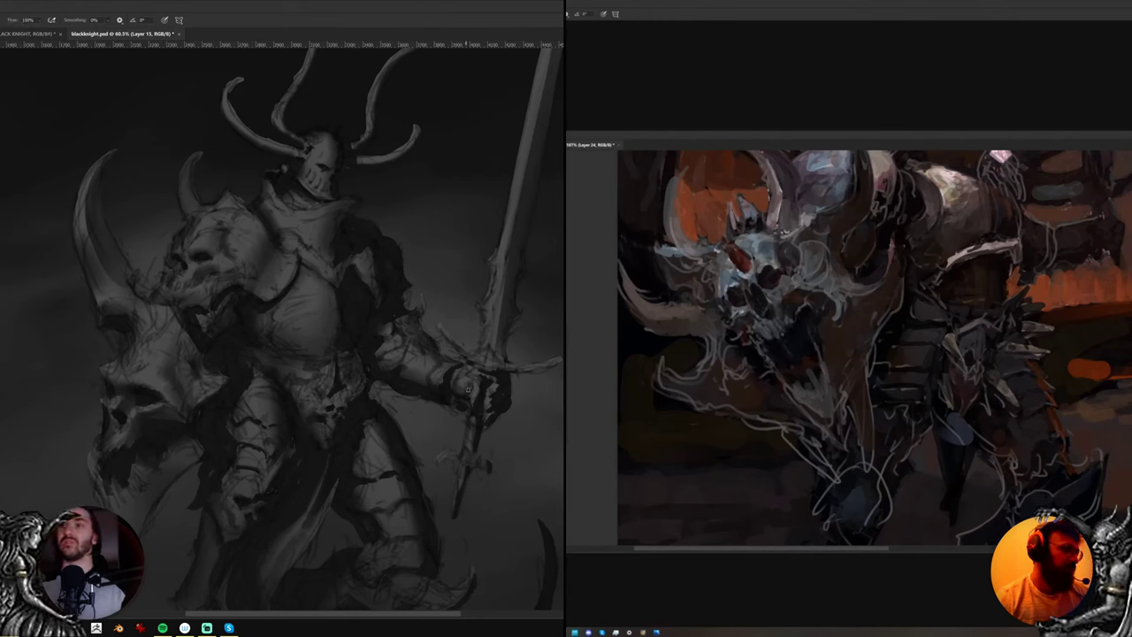
Clean up the black knight's wrist and gauntlet around the sword grip with eraser and brush
{"action": "key", "text": "e"}
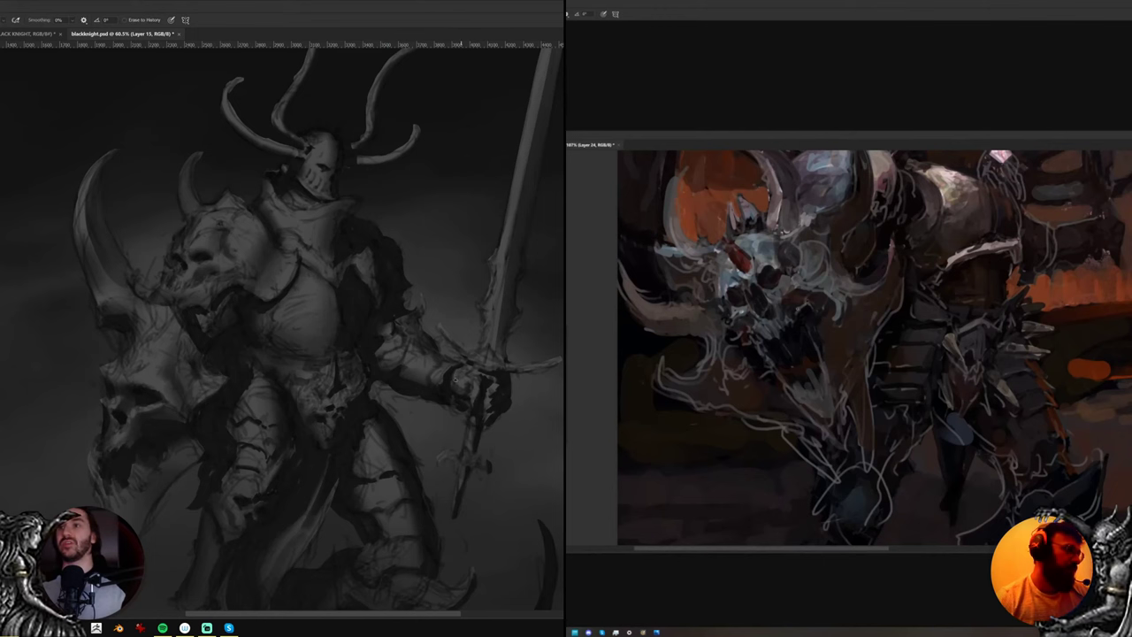
{"action": "key", "text": "b"}
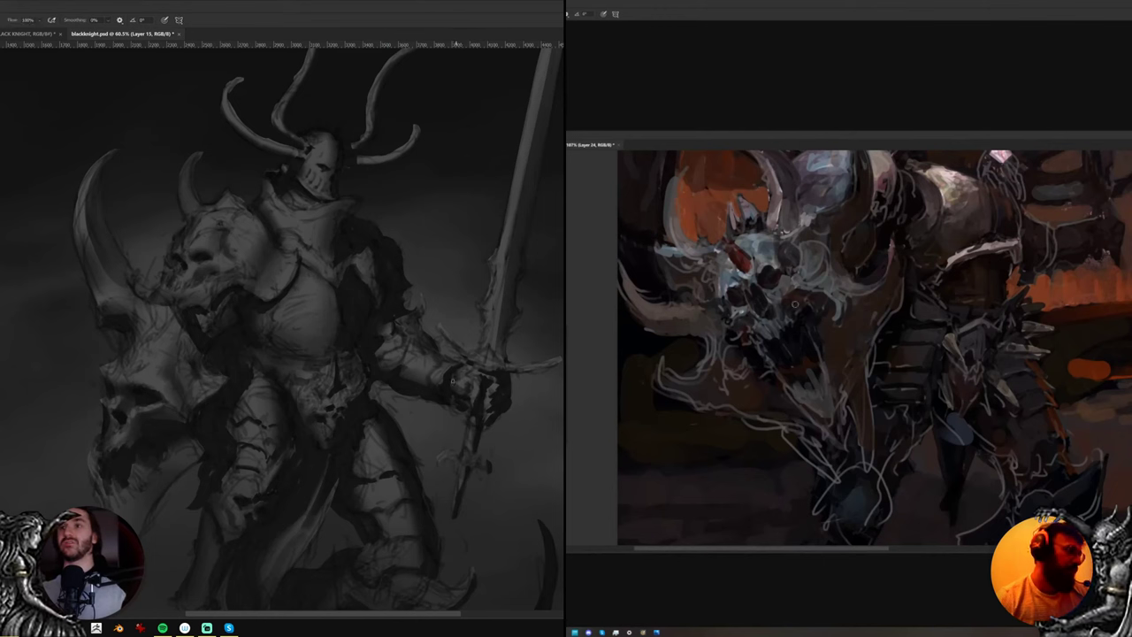
{"action": "key", "text": "e"}
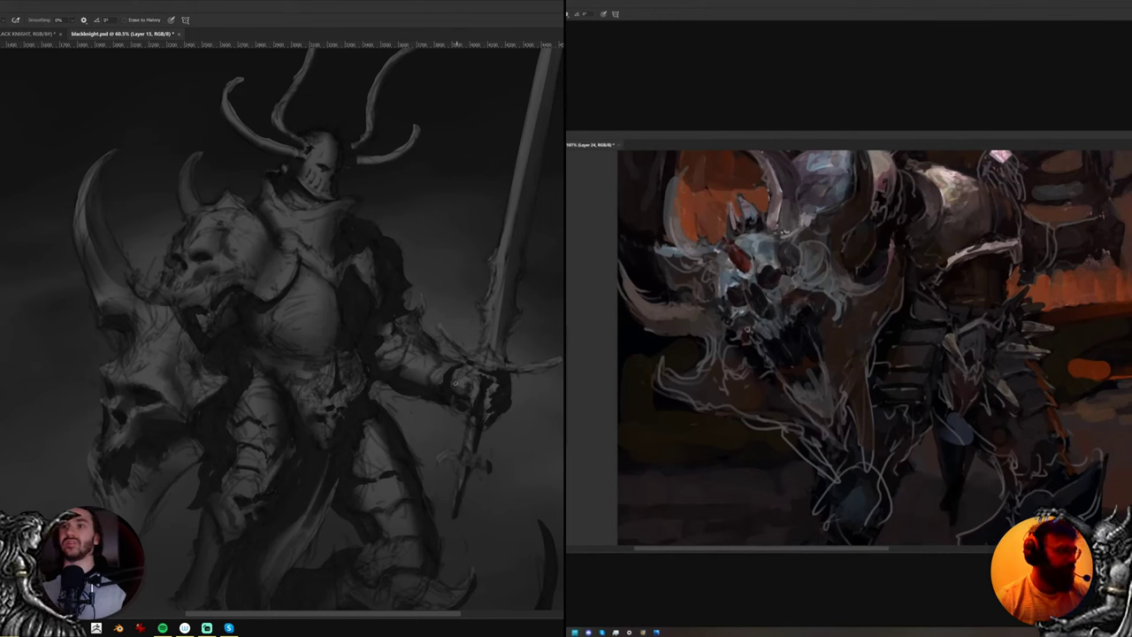
{"action": "key", "text": "b"}
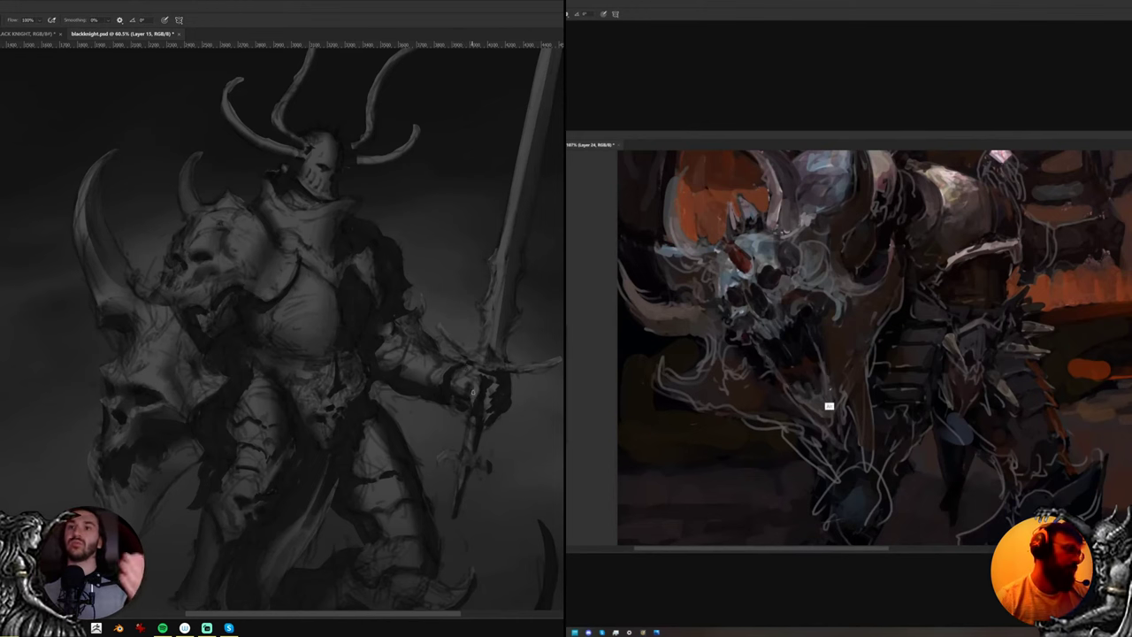
Flip the black knight canvas horizontally and refine the cheek and brow of the shoulder skull with eraser and brush
{"action": "key", "text": "ctrl+shift+h"}
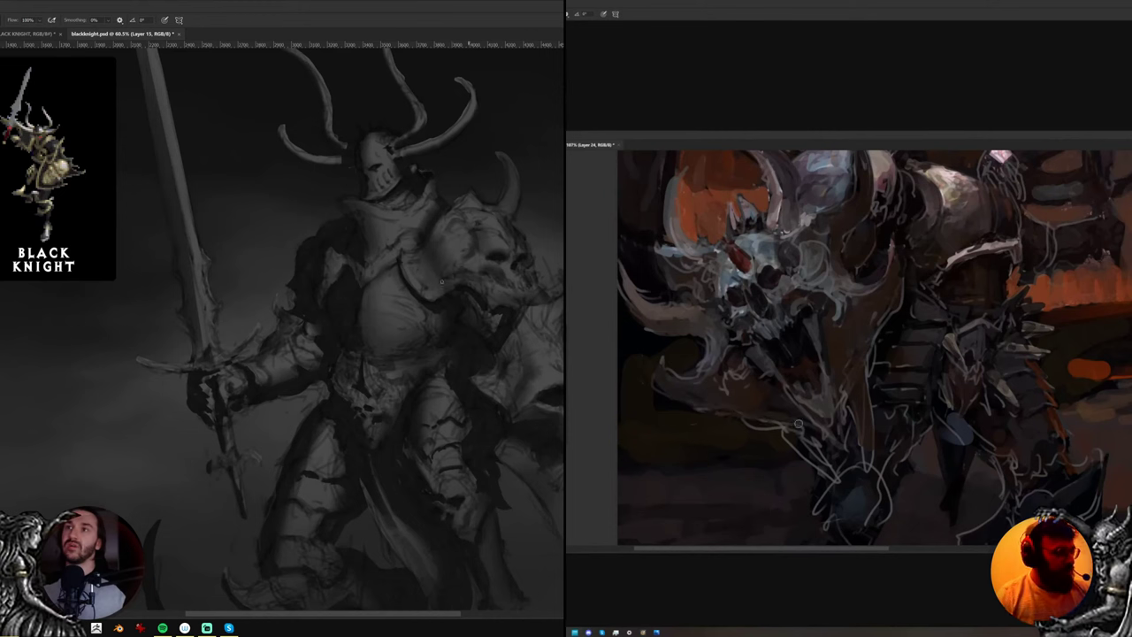
{"action": "key", "text": "e"}
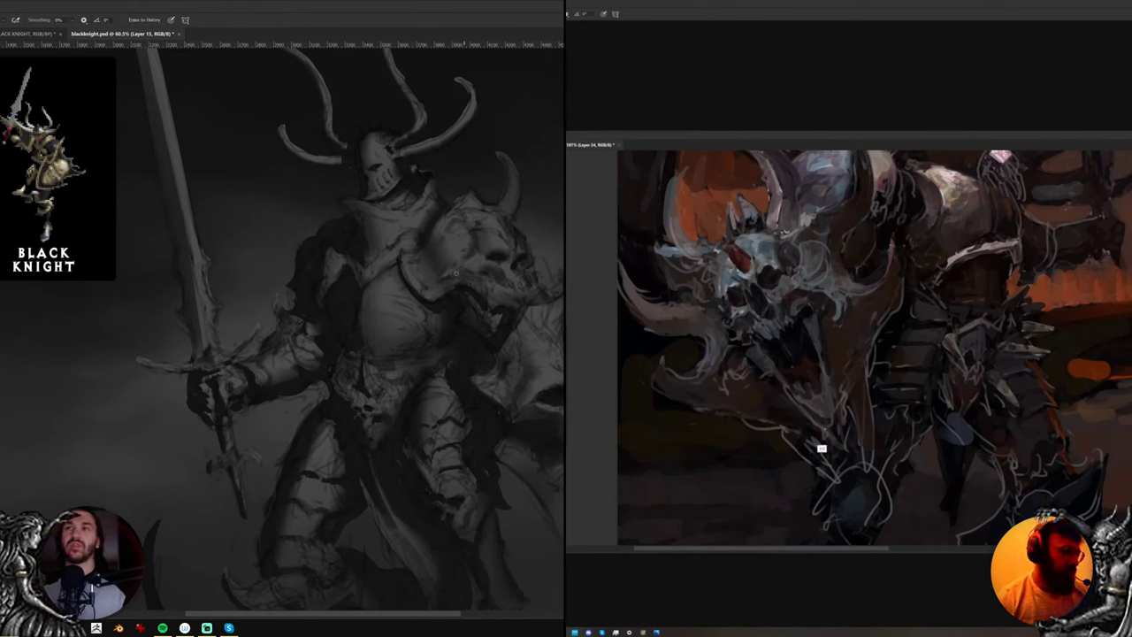
{"action": "key", "text": "b"}
{"action": "key", "text": "e"}
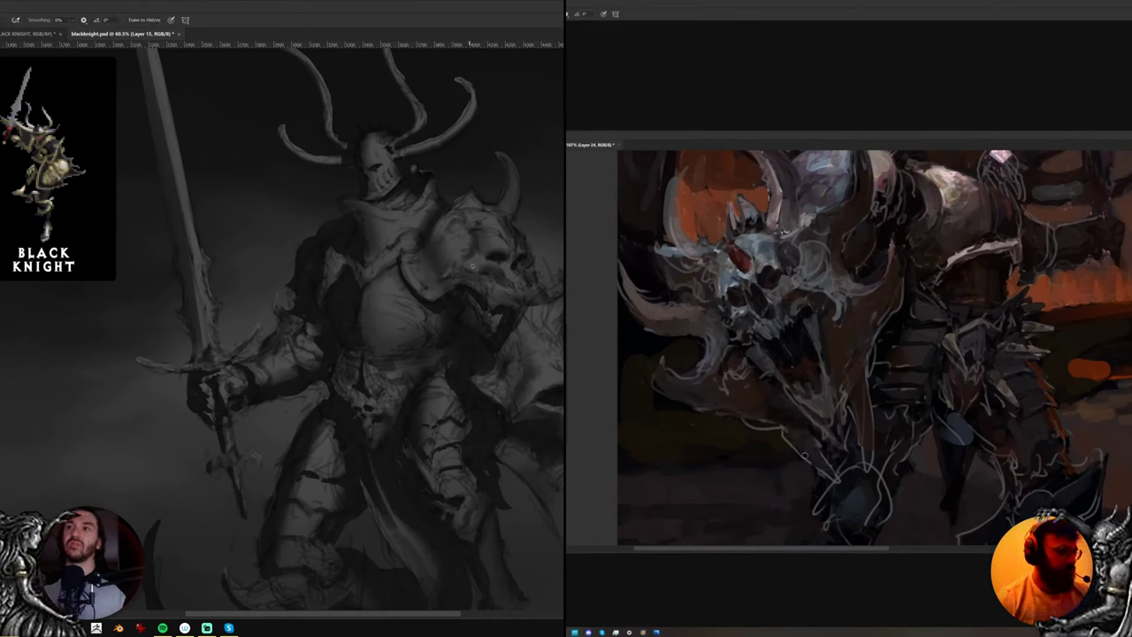
{"action": "key", "text": "b"}
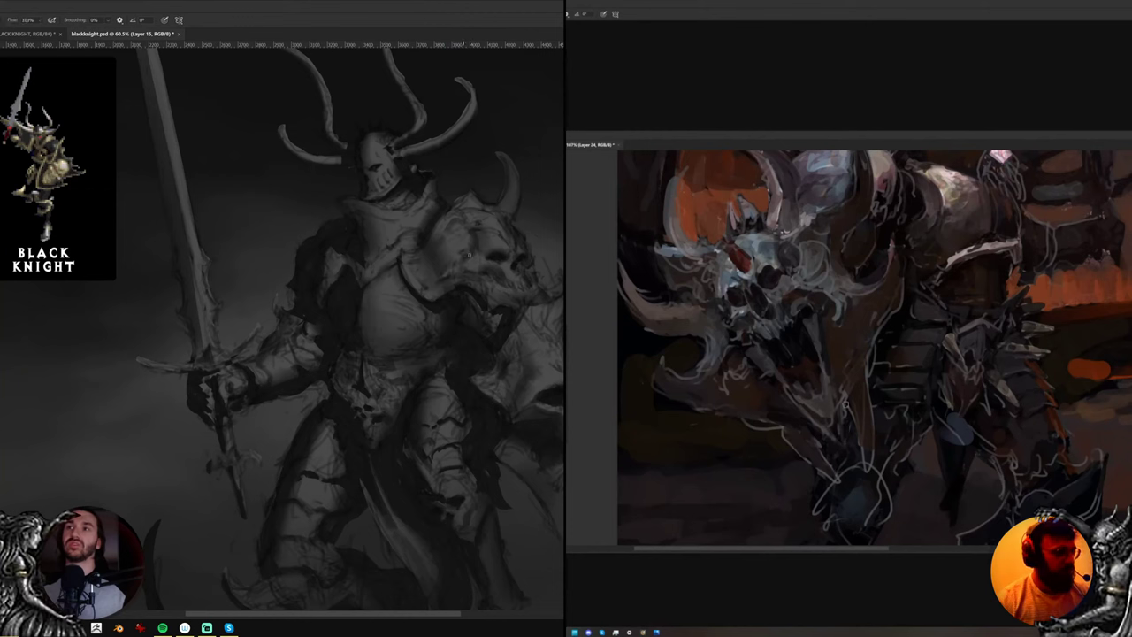
{"action": "key", "text": "e"}
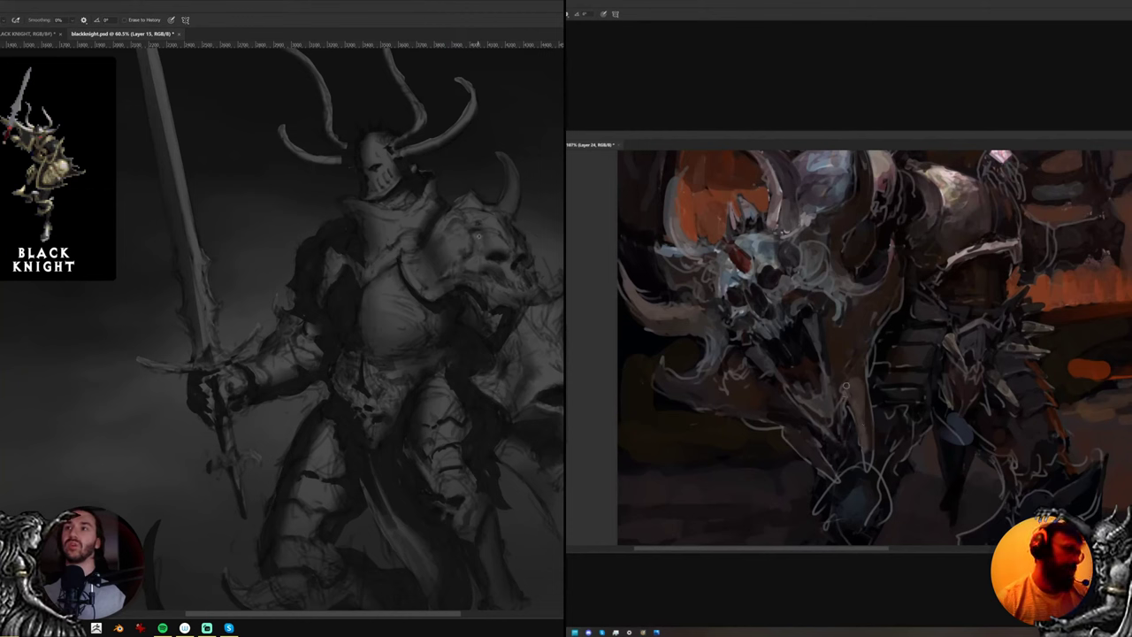
{"action": "key", "text": "b"}
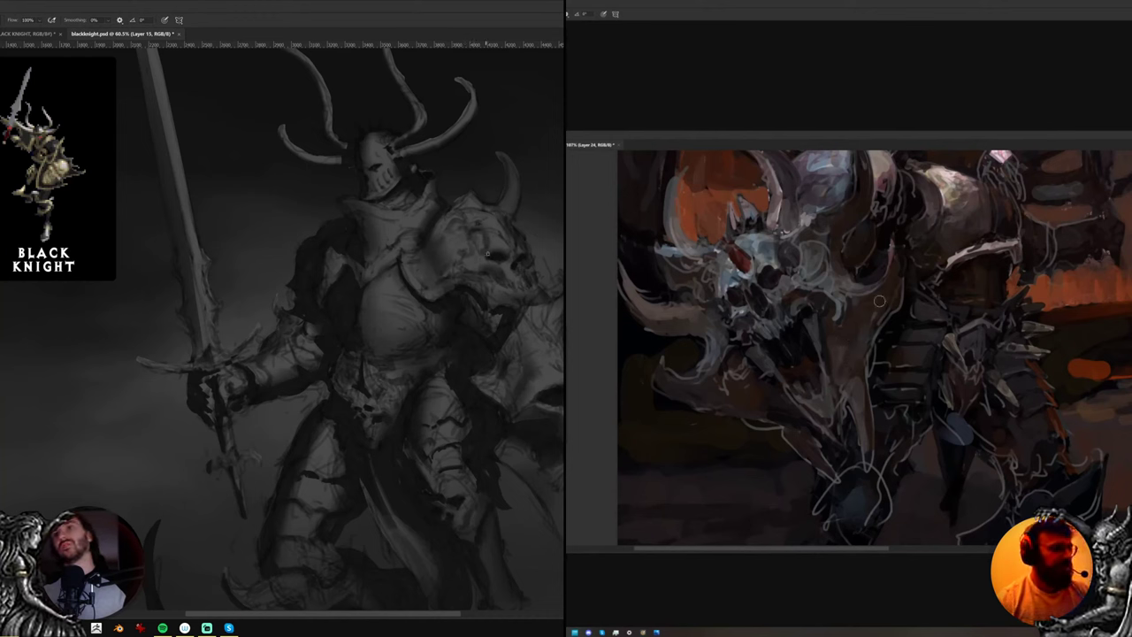
Touch up the black knight's shoulder skull around the eye socket, and paint the inner horn of the second knight's shield
{"action": "key", "text": "e"}
{"action": "left_click_drag", "start_coordinate": [889, 272], "coordinate": [893, 250]}
{"action": "key", "text": "b"}
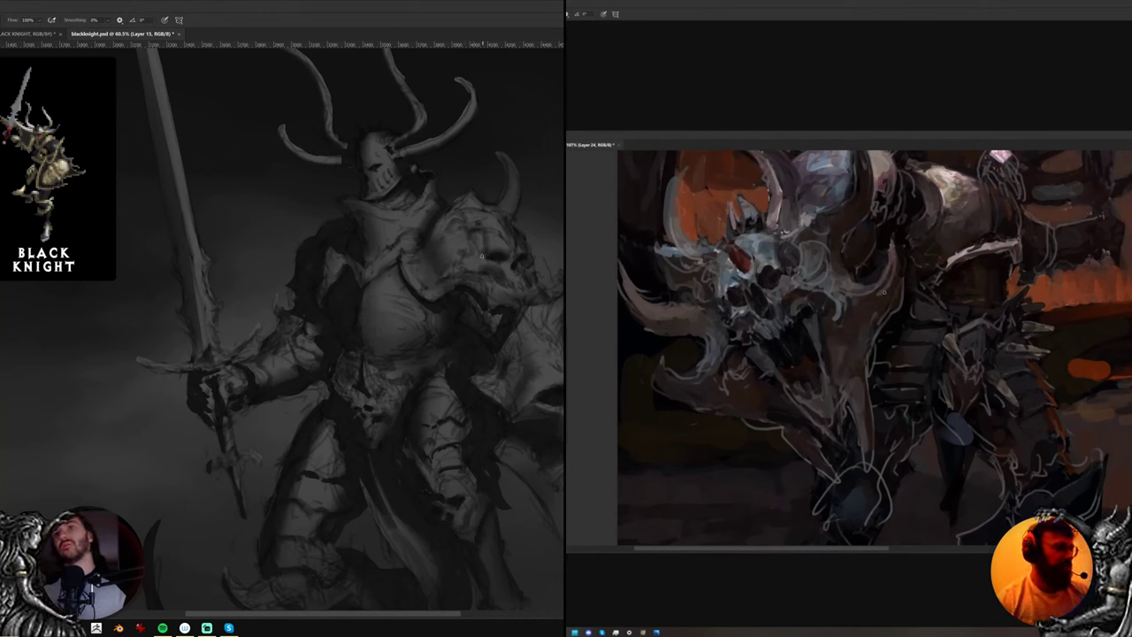
{"action": "left_click_drag", "start_coordinate": [834, 276], "coordinate": [871, 353]}
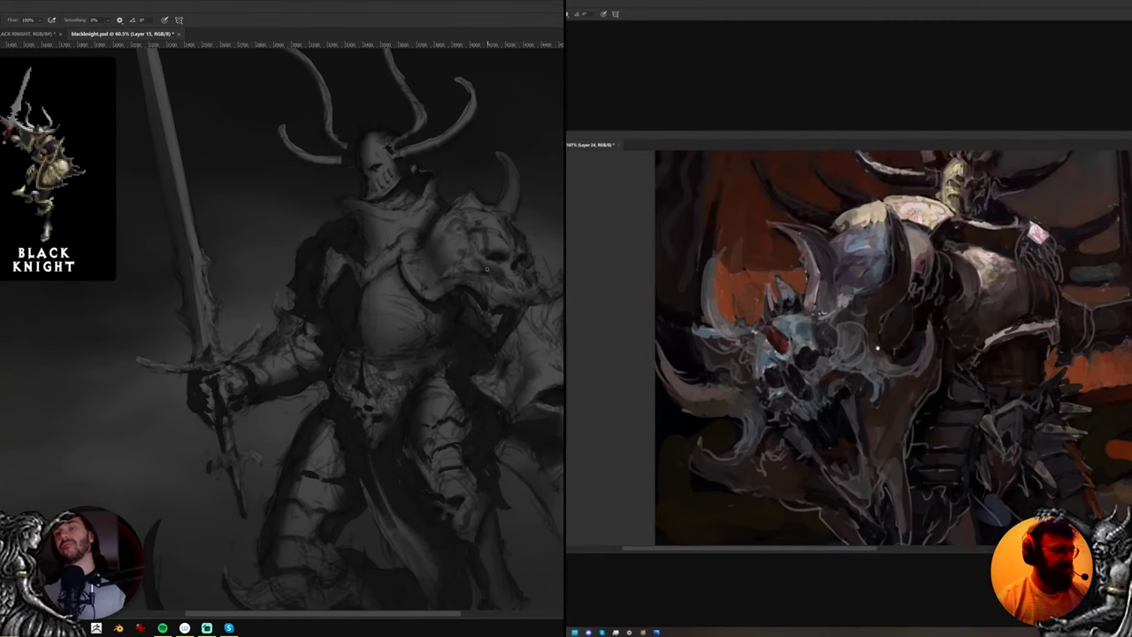
{"action": "key", "text": "e"}
{"action": "key", "text": "b"}
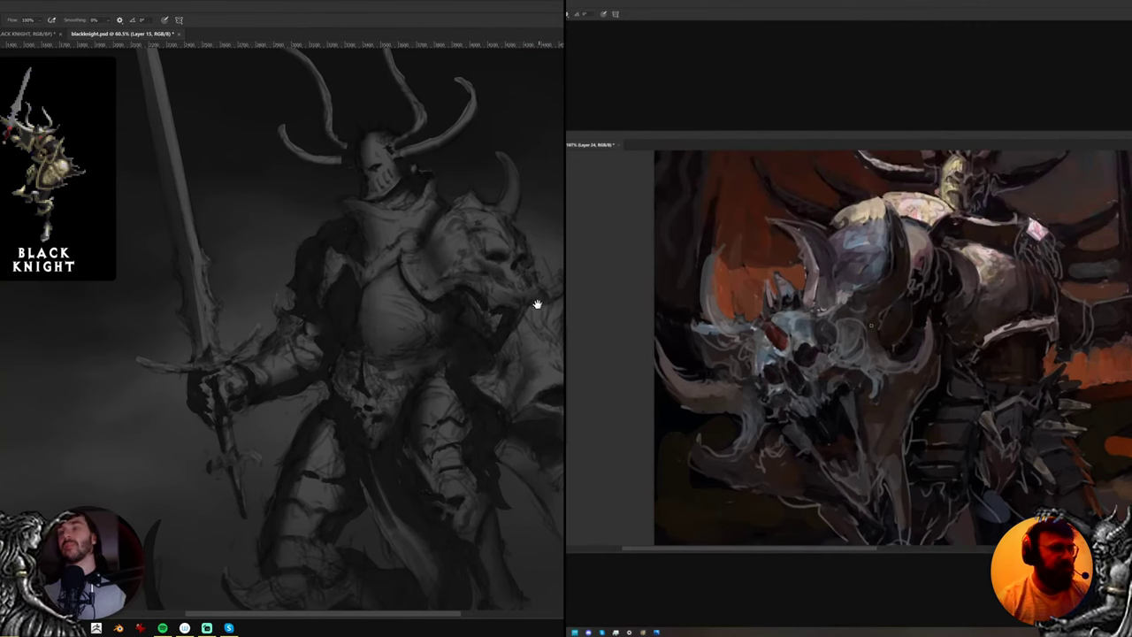
Add a new layer to the black knight sketch, and check the second knight painting against its line drawing
{"action": "left_click_drag", "start_coordinate": [536, 303], "coordinate": [509, 305]}
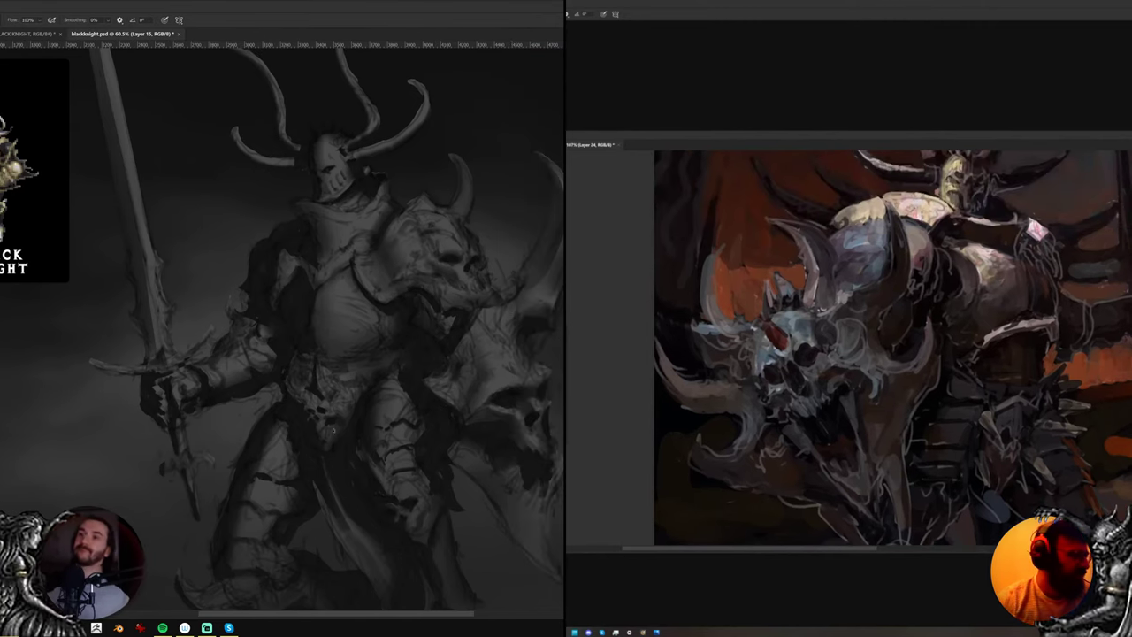
{"action": "key", "text": "ctrl+comma"}
{"action": "key", "text": "n"}
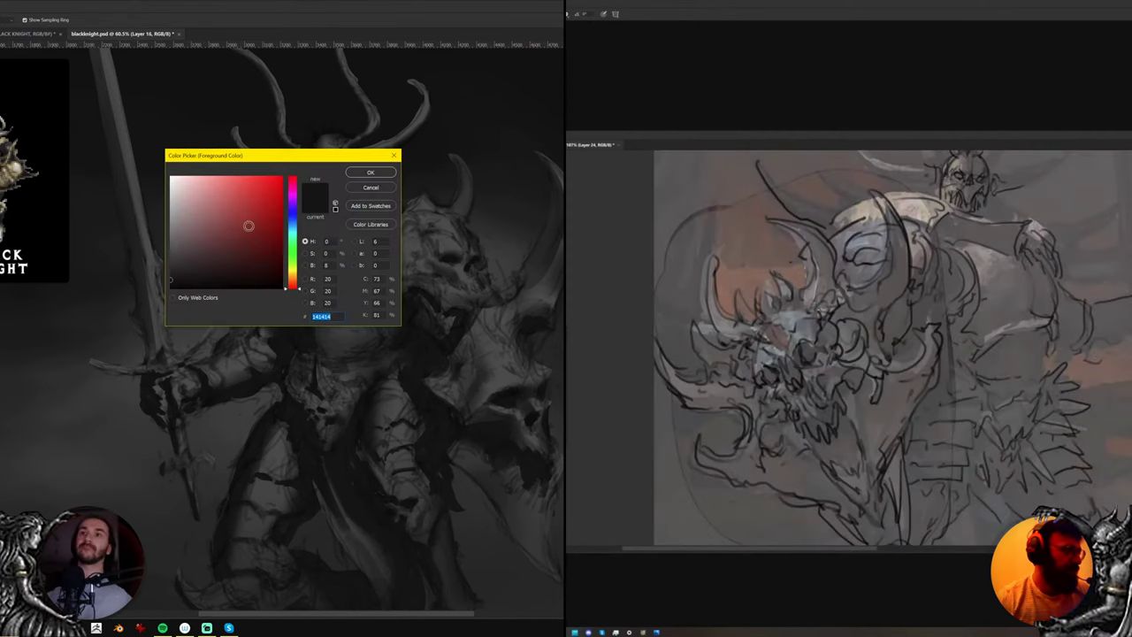
{"action": "key", "text": "ctrl+comma"}
{"action": "left_click_drag", "start_coordinate": [283, 155], "coordinate": [316, 150]}
{"action": "key", "text": "Escape"}
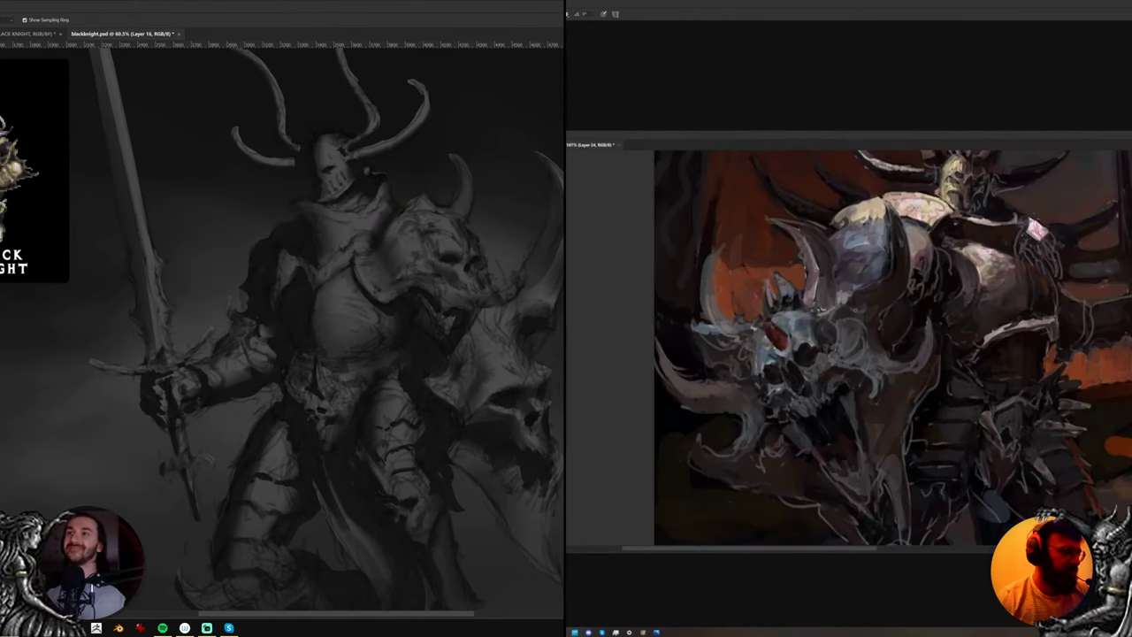
Flip the second knight painting horizontally, and brush a bright highlight onto the upper part of the black knight's breastplate
{"action": "scroll", "coordinate": [855, 310], "scroll_direction": "down", "scroll_amount": 8}
{"action": "scroll", "coordinate": [855, 311], "scroll_direction": "up", "scroll_amount": 2}
{"action": "key", "text": "ctrl+shift+h"}
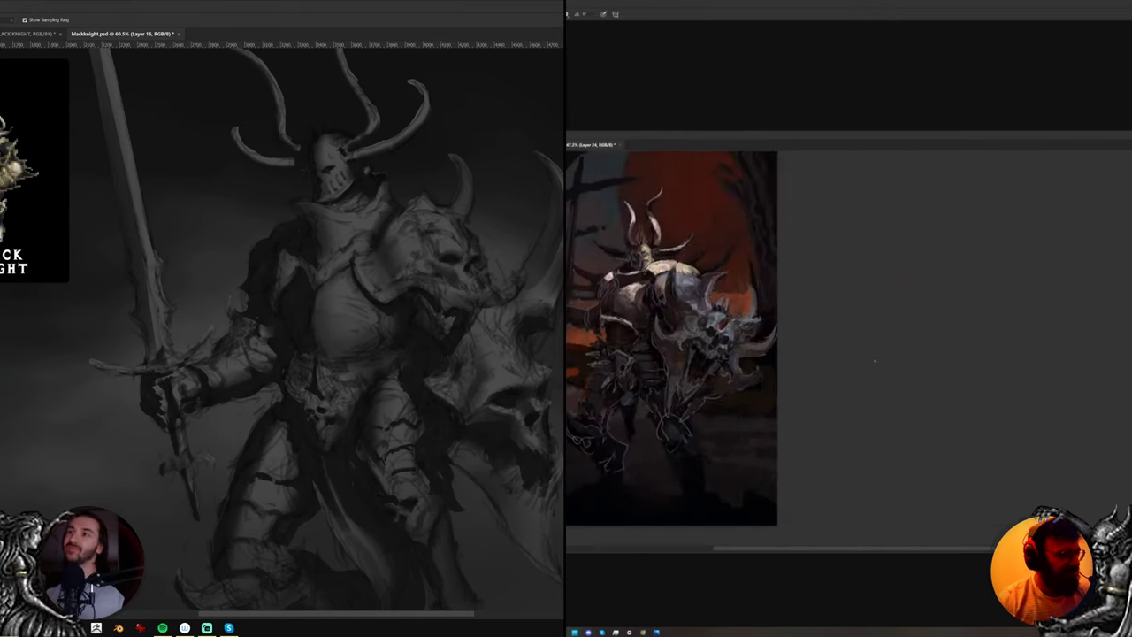
{"action": "left_click_drag", "start_coordinate": [796, 369], "coordinate": [947, 349]}
{"action": "key", "text": "b"}
{"action": "scroll", "coordinate": [835, 377], "scroll_direction": "up", "scroll_amount": 6}
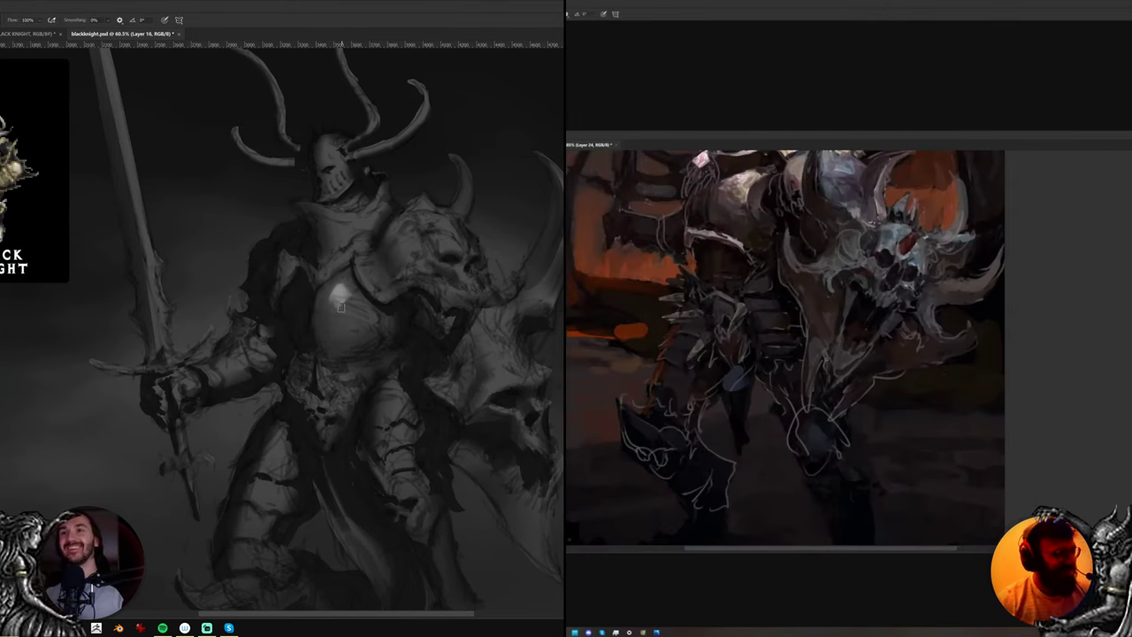
{"action": "right_click", "coordinate": [355, 306]}
{"action": "left_click", "coordinate": [286, 316]}
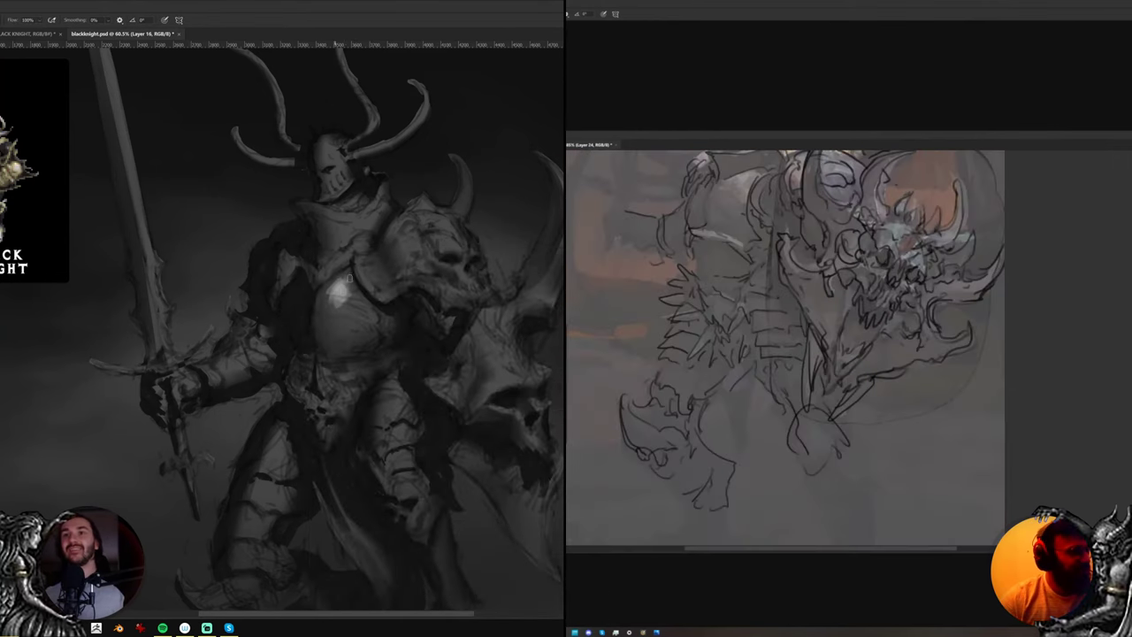
{"action": "left_click_drag", "start_coordinate": [366, 266], "coordinate": [359, 313]}
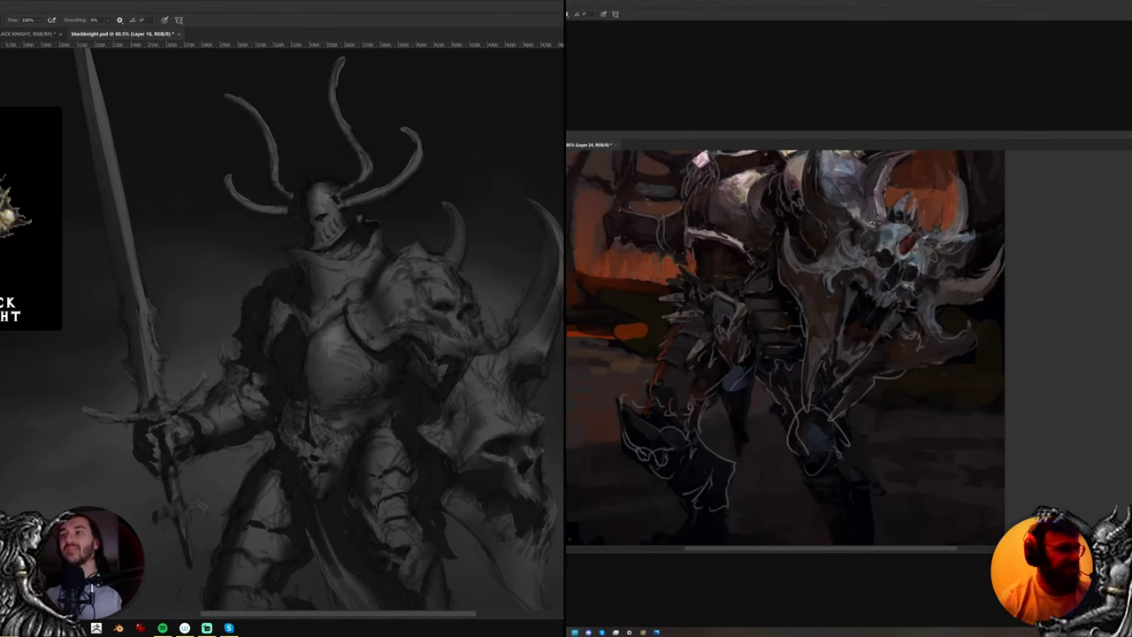
{"action": "key", "text": "ctrl+i"}
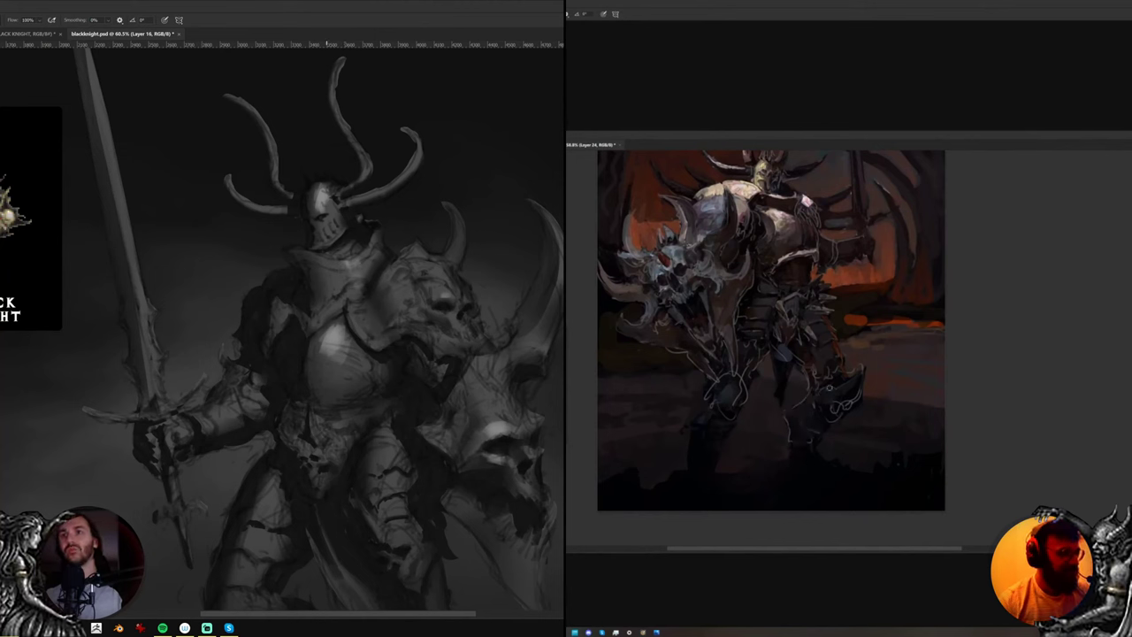
Brighten the black knight's helmet with the brush and soften the highlight with a soft round eraser
{"action": "mouse_move", "coordinate": [326, 212]}
{"action": "left_mouse_down"}
{"action": "mouse_move", "coordinate": [334, 241]}
{"action": "mouse_move", "coordinate": [329, 223]}
{"action": "left_mouse_up"}
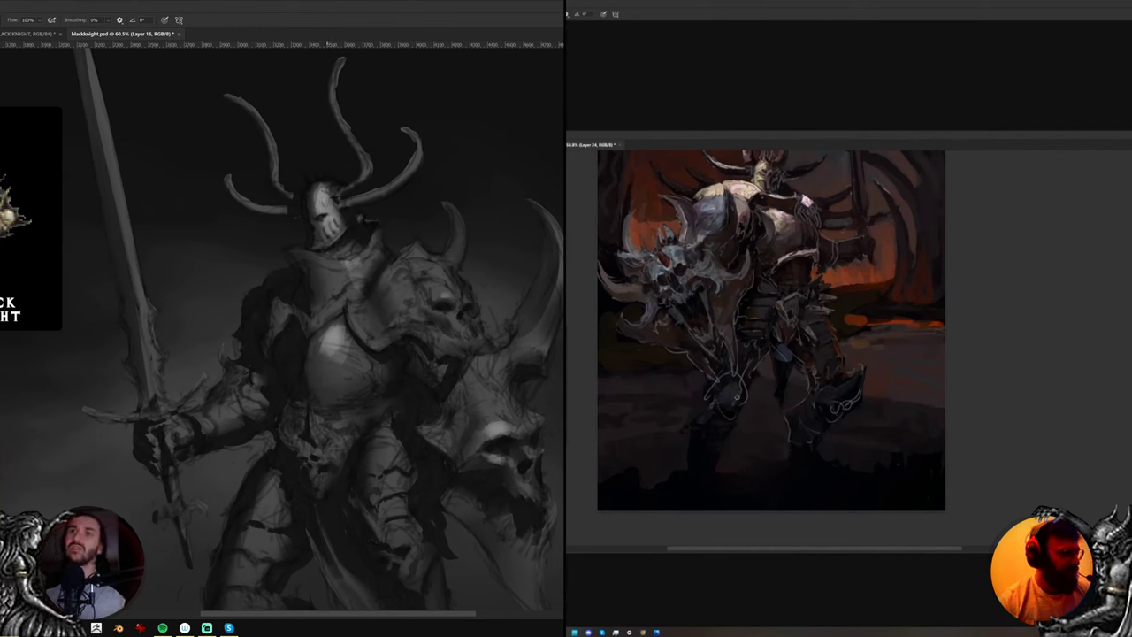
{"action": "key", "text": "e"}
{"action": "right_click", "coordinate": [358, 222]}
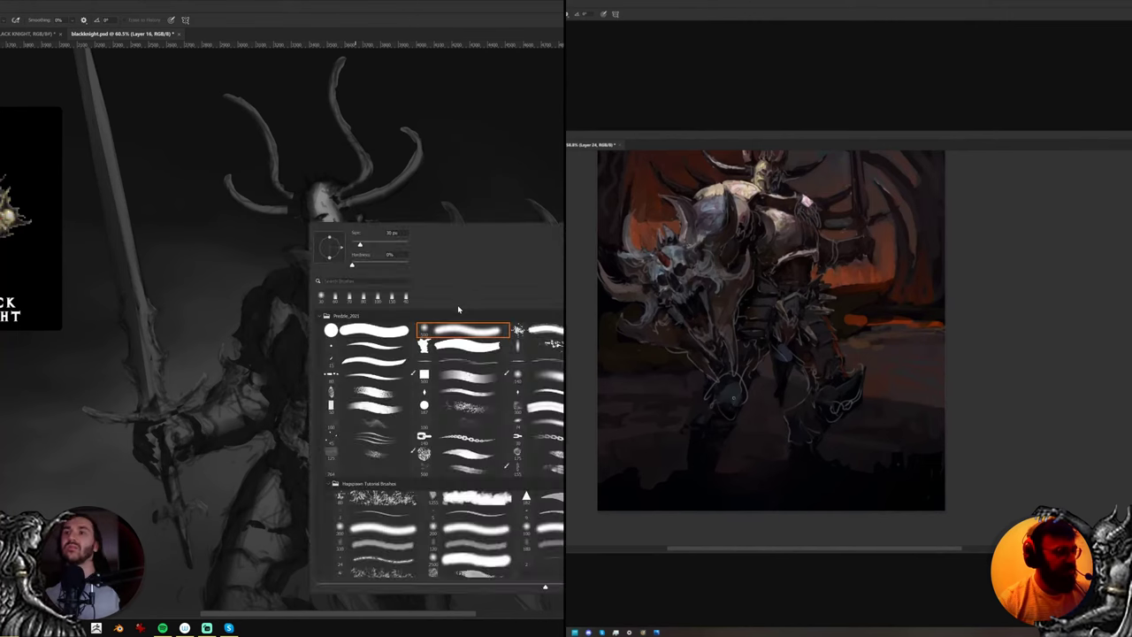
{"action": "double_click", "coordinate": [460, 326]}
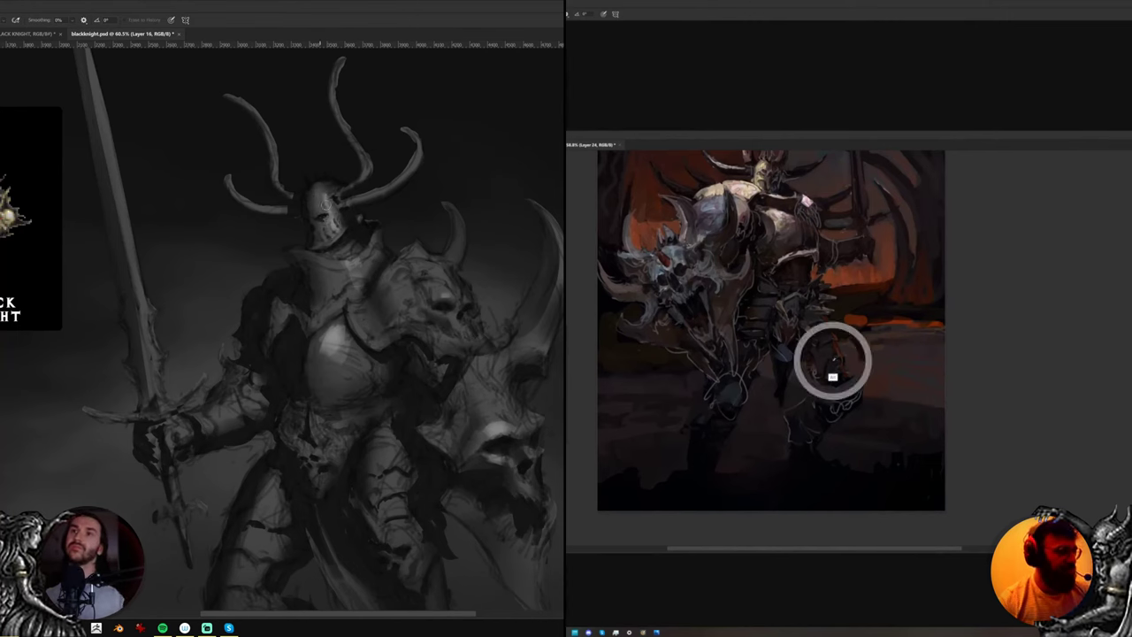
{"action": "key", "text": "b"}
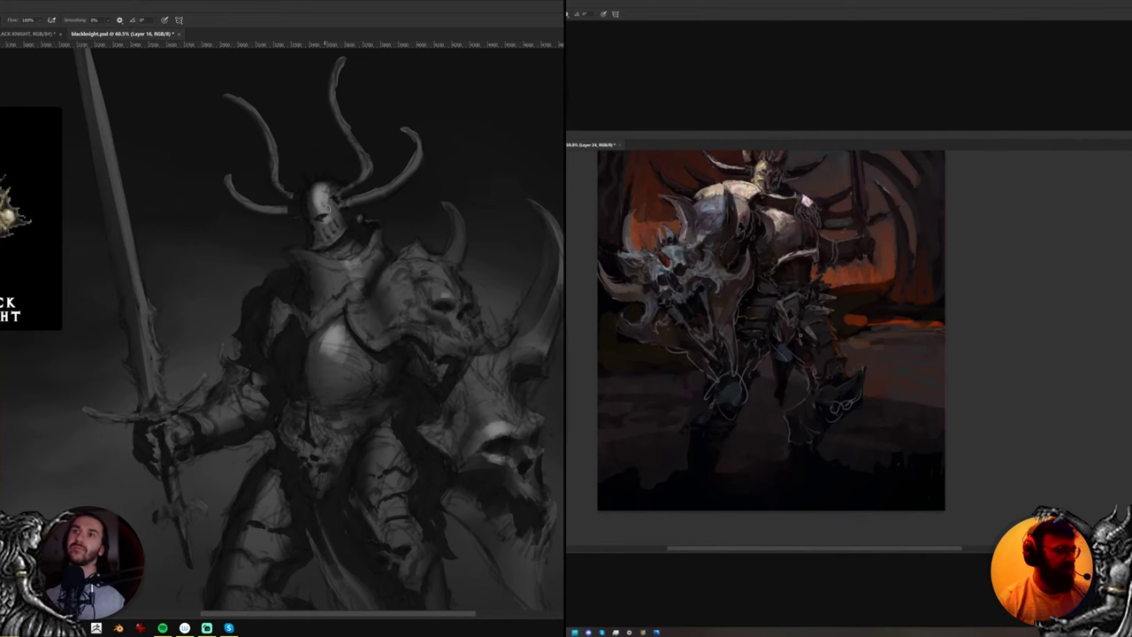
{"action": "left_click_drag", "start_coordinate": [419, 267], "coordinate": [399, 277]}
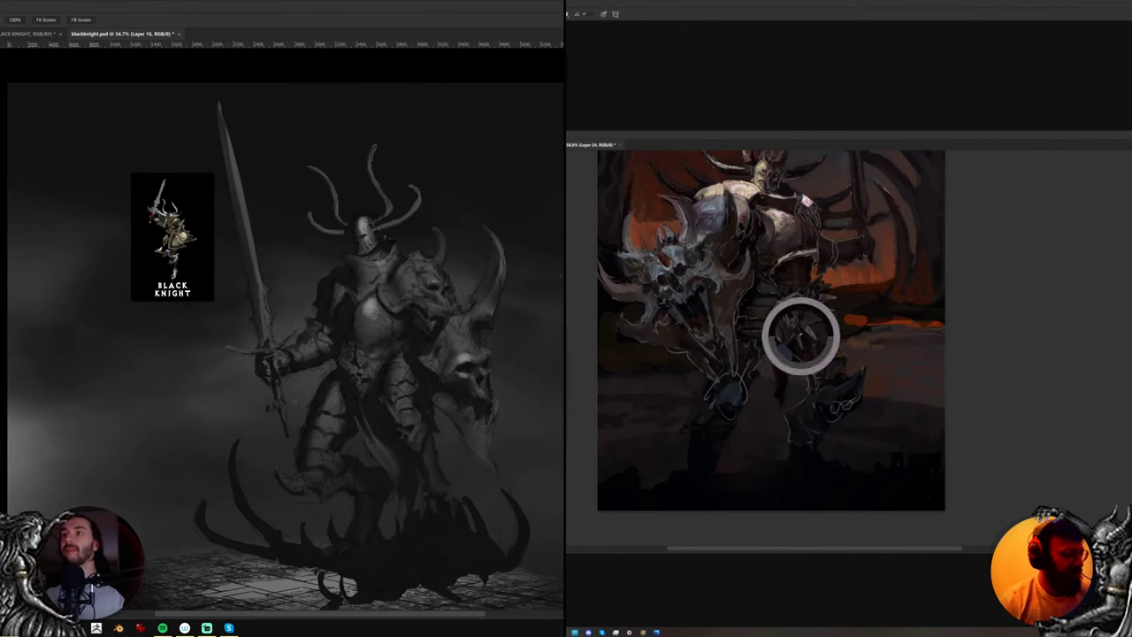
Flip the black knight canvas horizontally and build up soft light on the breastplate, shoulder skull and shield with a soft round brush
{"action": "key", "text": "ctrl+shift+h"}
{"action": "left_click_drag", "start_coordinate": [783, 326], "coordinate": [818, 347]}
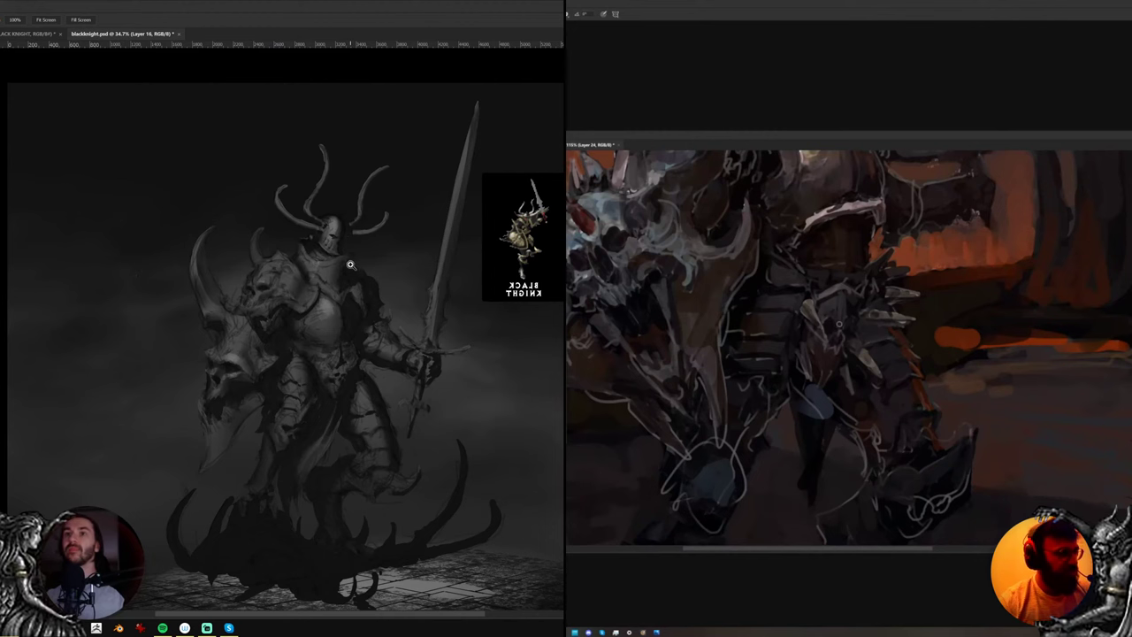
{"action": "scroll", "coordinate": [336, 275], "scroll_direction": "up", "scroll_amount": 3}
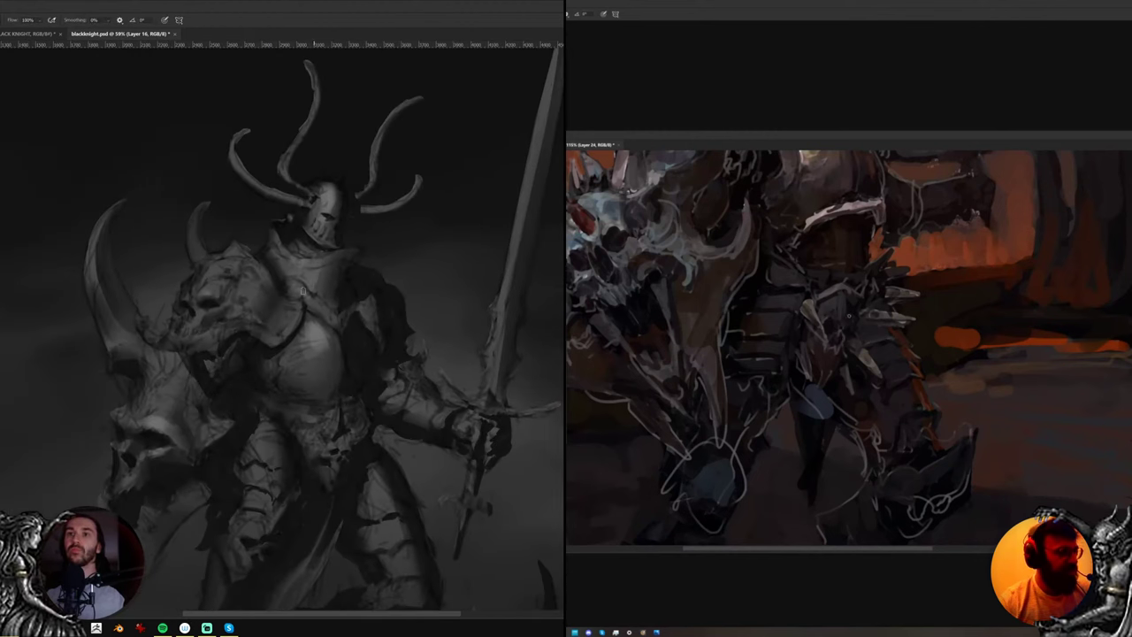
{"action": "right_click", "coordinate": [303, 265]}
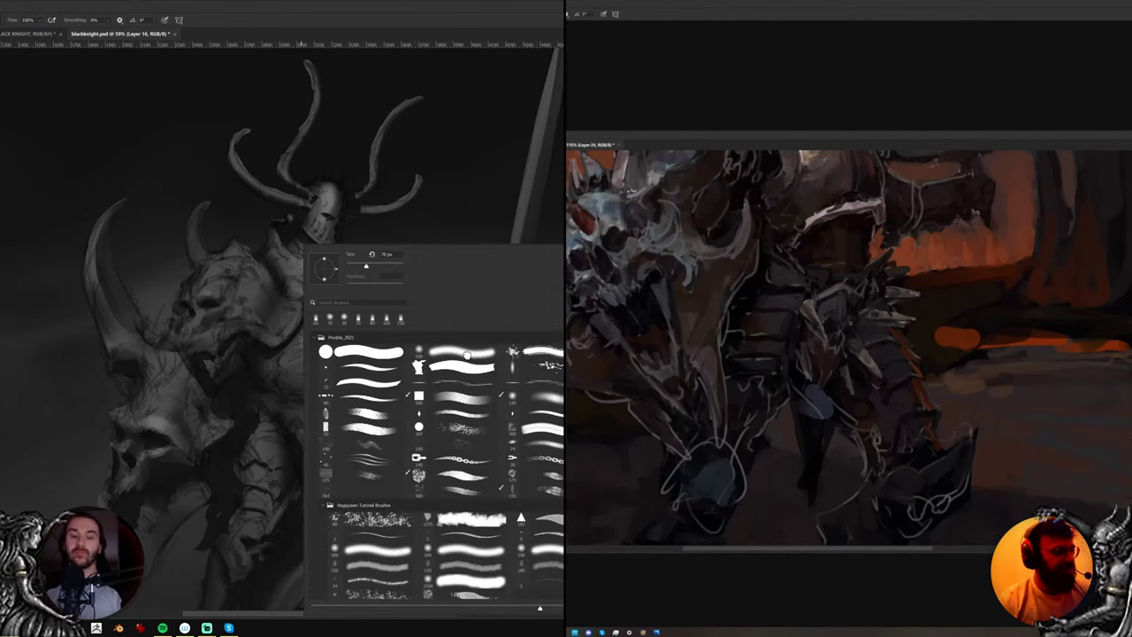
{"action": "double_click", "coordinate": [465, 358]}
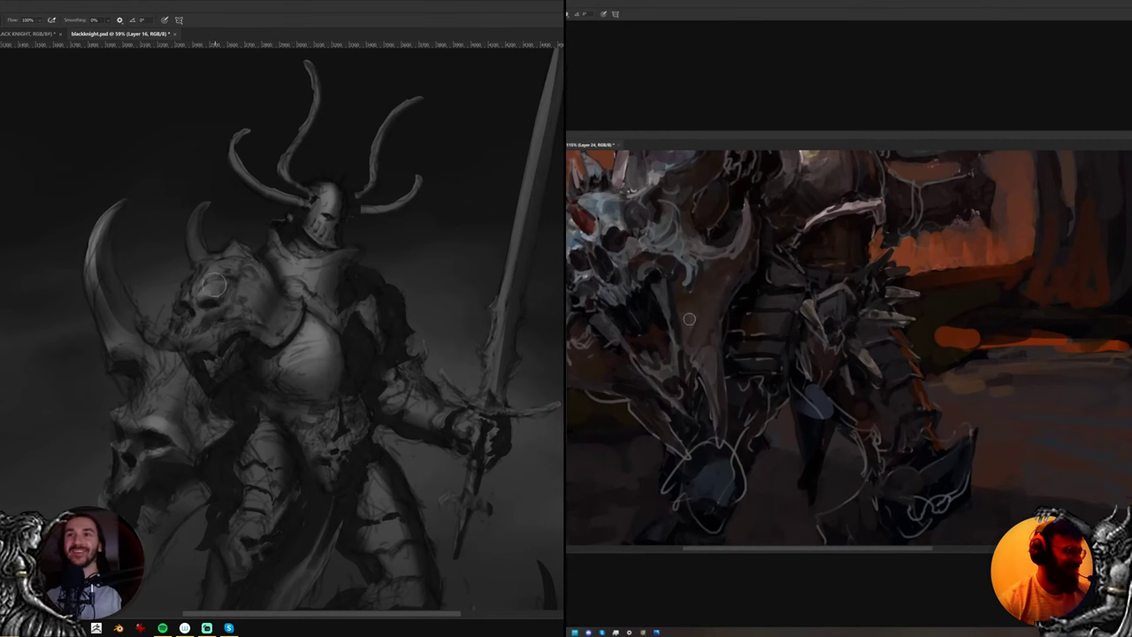
{"action": "left_click_drag", "start_coordinate": [706, 291], "coordinate": [788, 304]}
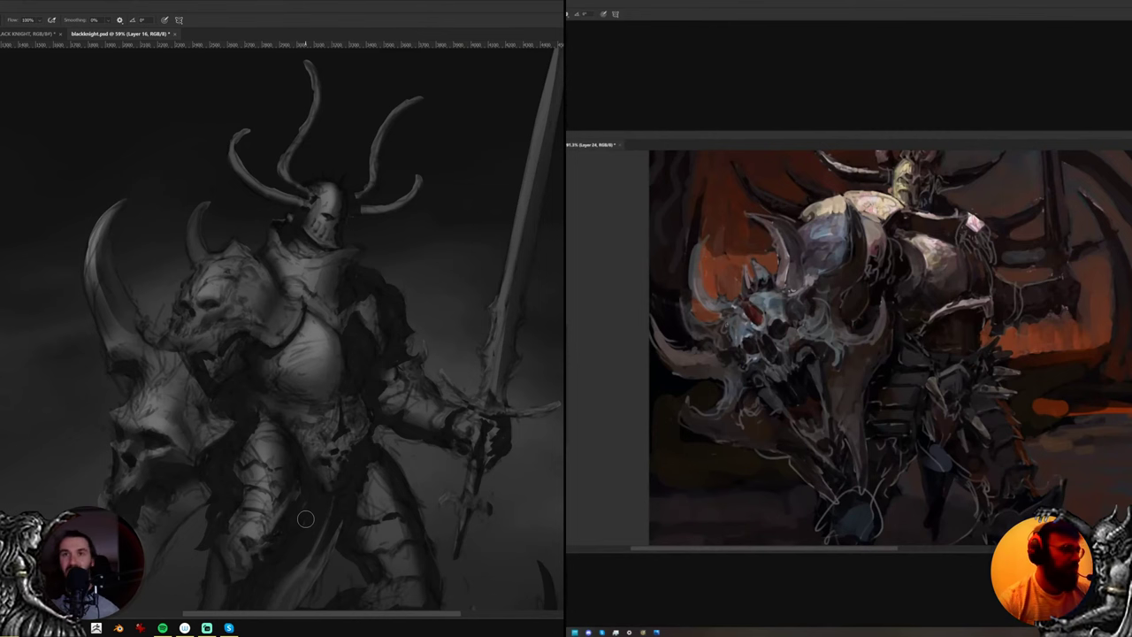
Soften the highlight on the black knight's breastplate with a soft round eraser
{"action": "left_click_drag", "start_coordinate": [322, 391], "coordinate": [316, 352]}
{"action": "key", "text": "e"}
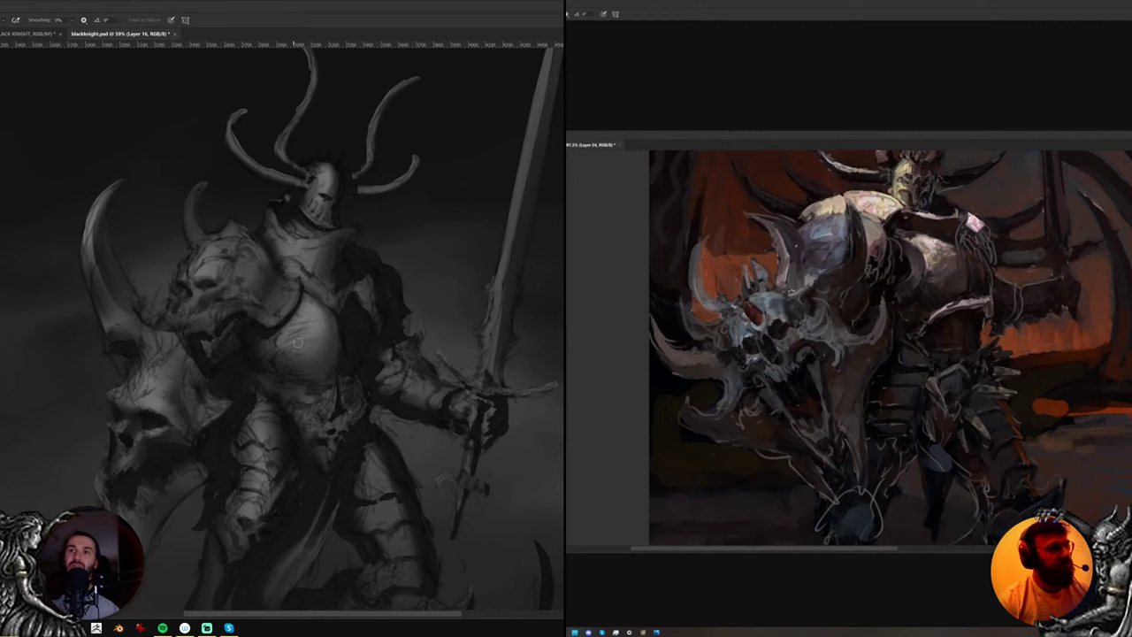
{"action": "right_click", "coordinate": [289, 341]}
{"action": "key", "text": "Escape"}
{"action": "right_click", "coordinate": [407, 344]}
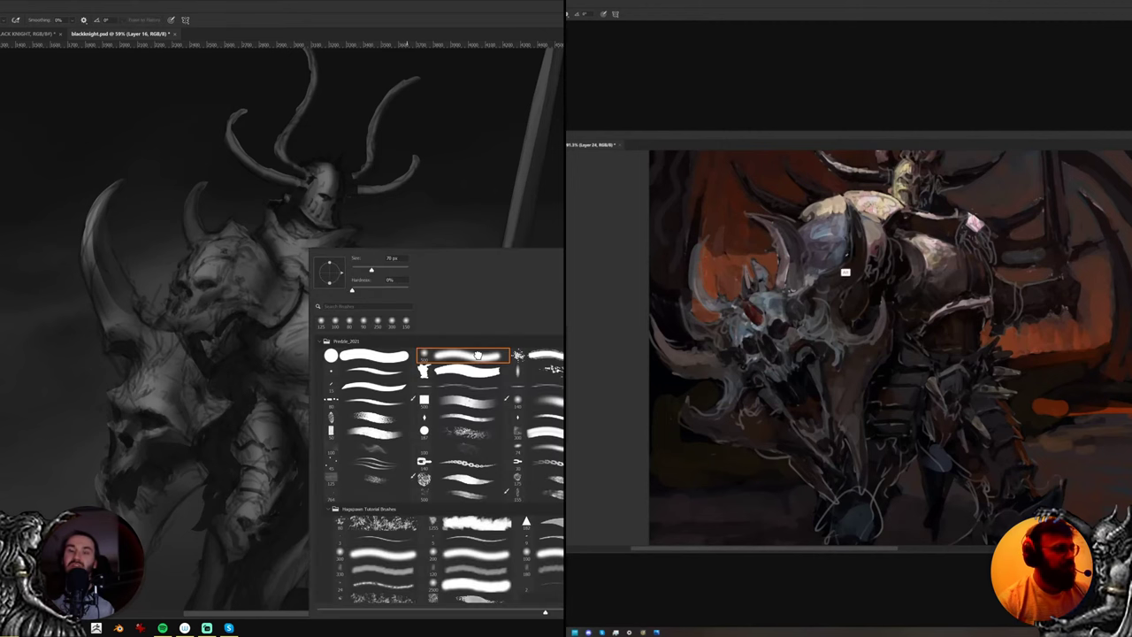
{"action": "double_click", "coordinate": [477, 355]}
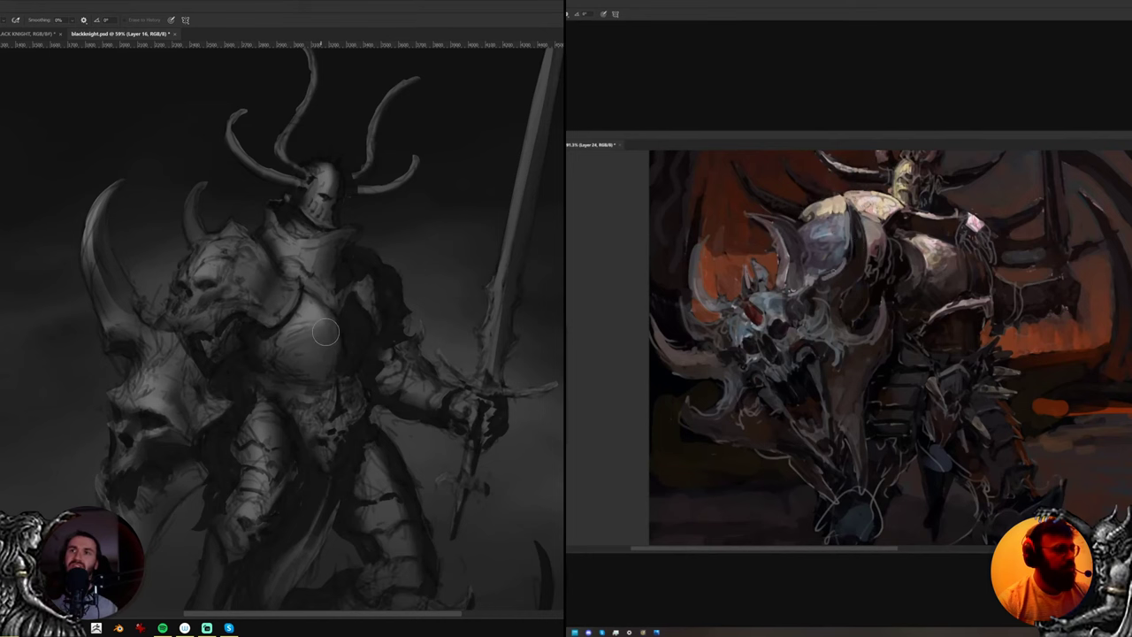
Brush soft highlights down the plates of the black knight's sword-side thigh armour
{"action": "key", "text": "b"}
{"action": "left_click_drag", "start_coordinate": [328, 414], "coordinate": [331, 370]}
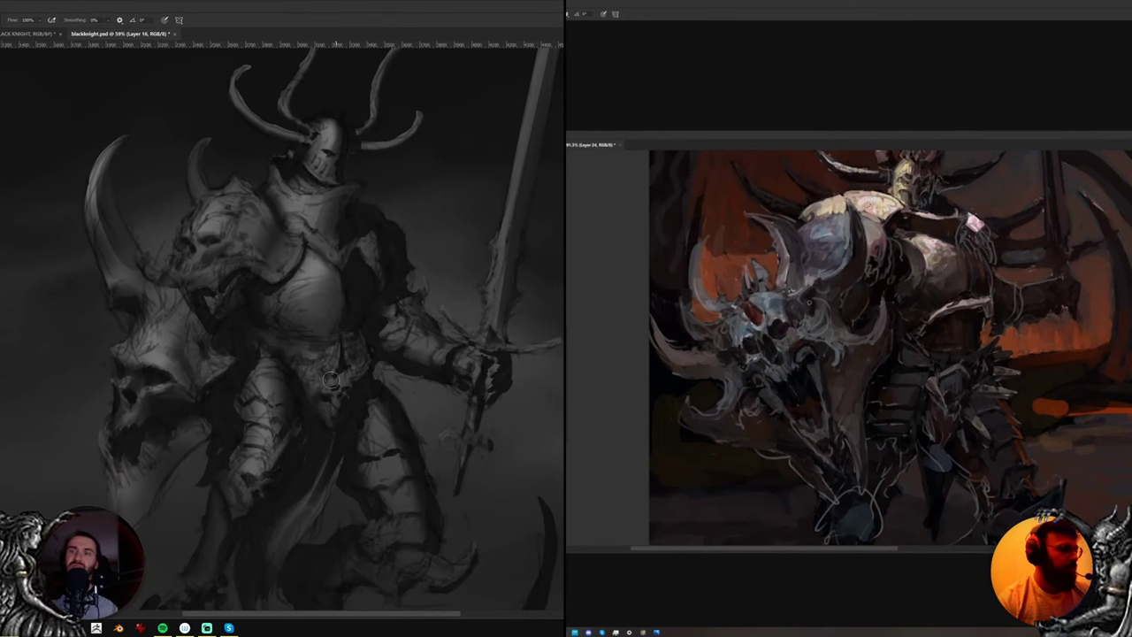
{"action": "mouse_move", "coordinate": [373, 435]}
{"action": "left_mouse_down"}
{"action": "mouse_move", "coordinate": [390, 479]}
{"action": "mouse_move", "coordinate": [368, 425]}
{"action": "mouse_move", "coordinate": [411, 525]}
{"action": "left_mouse_up"}
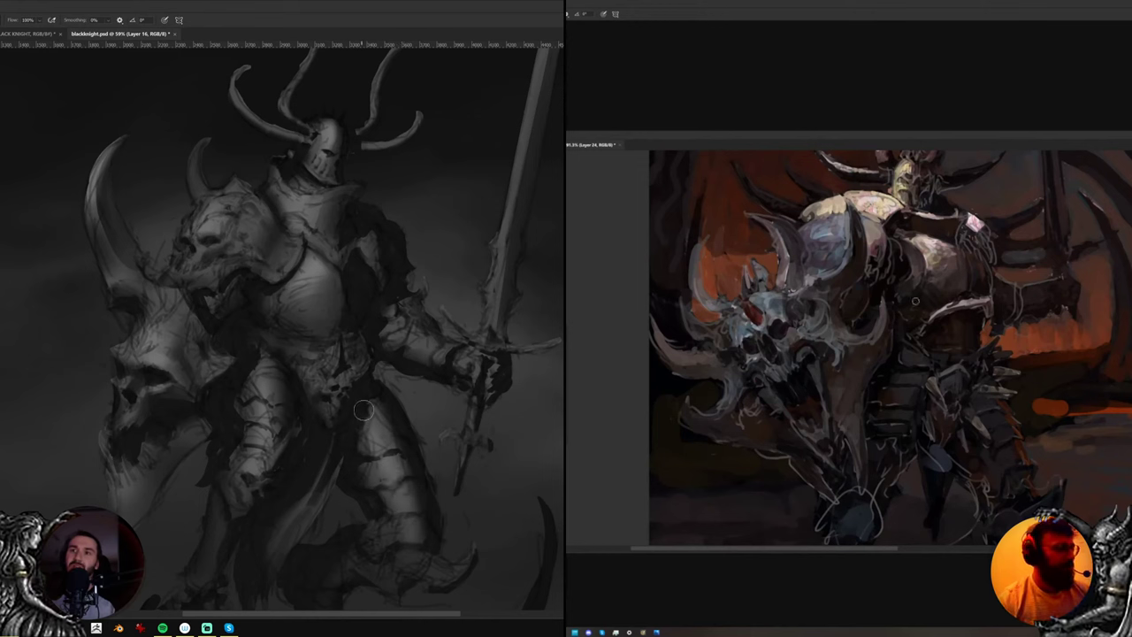
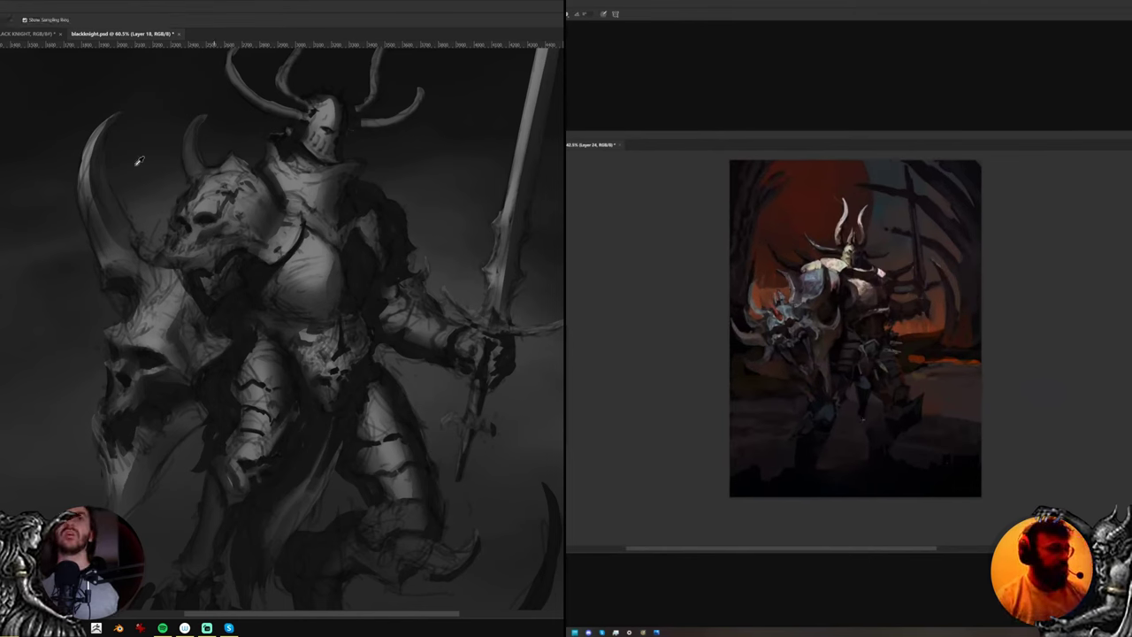
Paint the area between the black knight's breastplate and sword arm with a sampled tone, and refine the second knight's helmet
{"action": "left_click", "coordinate": [311, 282], "text": "alt"}
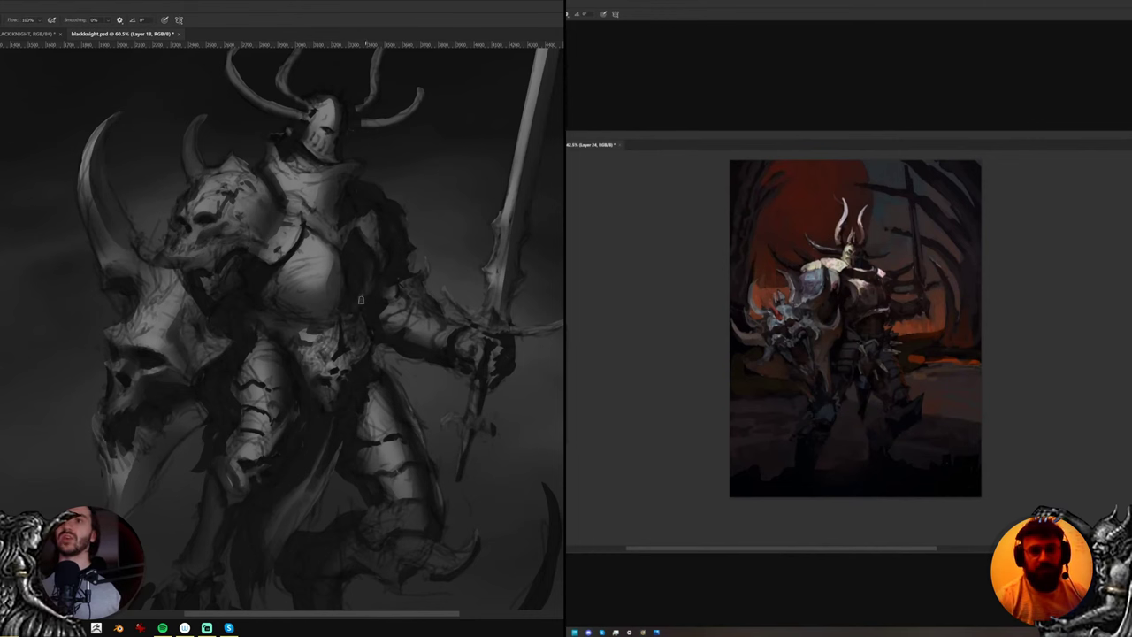
{"action": "left_click_drag", "start_coordinate": [363, 258], "coordinate": [370, 282]}
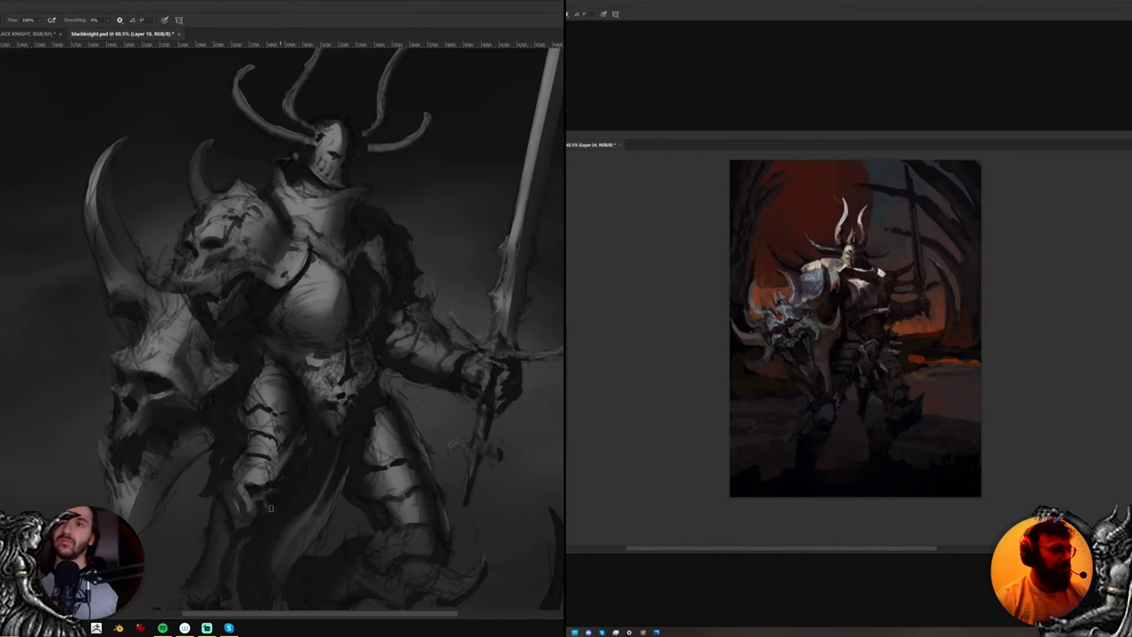
{"action": "left_click_drag", "start_coordinate": [839, 257], "coordinate": [876, 256]}
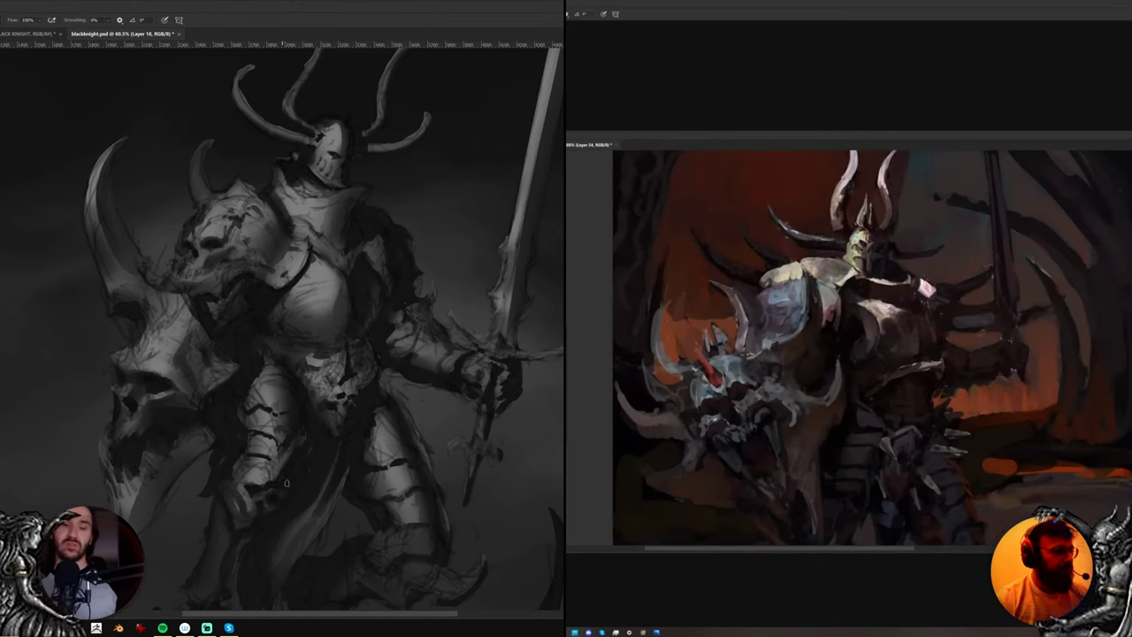
{"action": "left_click", "coordinate": [859, 231], "text": "alt"}
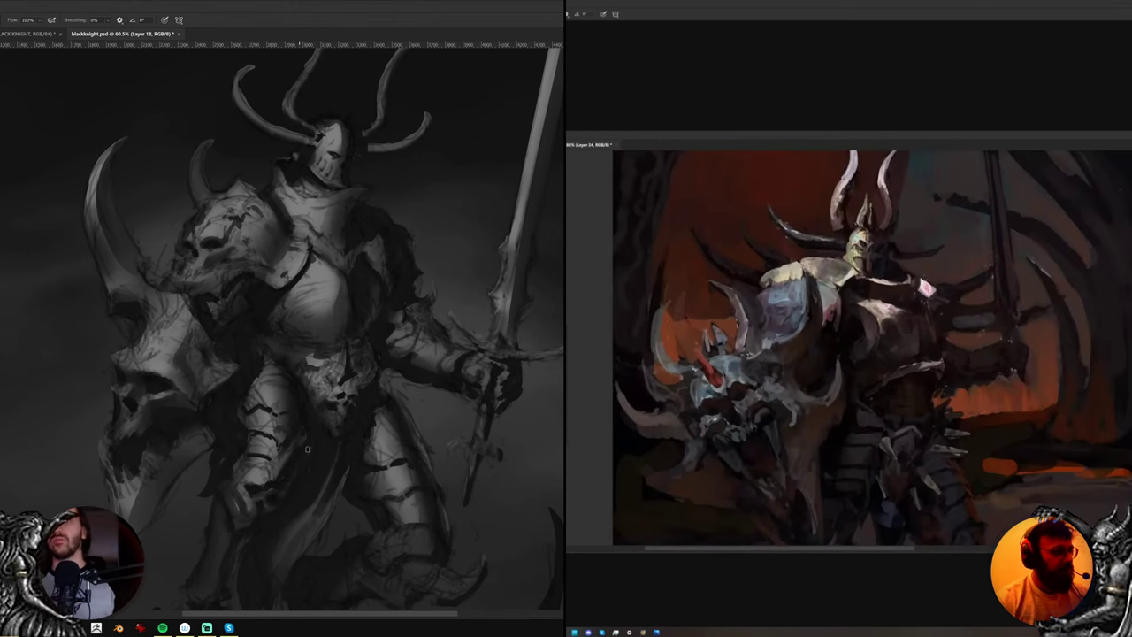
Clean up the outer edge of the black knight's sword-side thigh and the area beside the waist skull
{"action": "left_click_drag", "start_coordinate": [394, 594], "coordinate": [375, 445]}
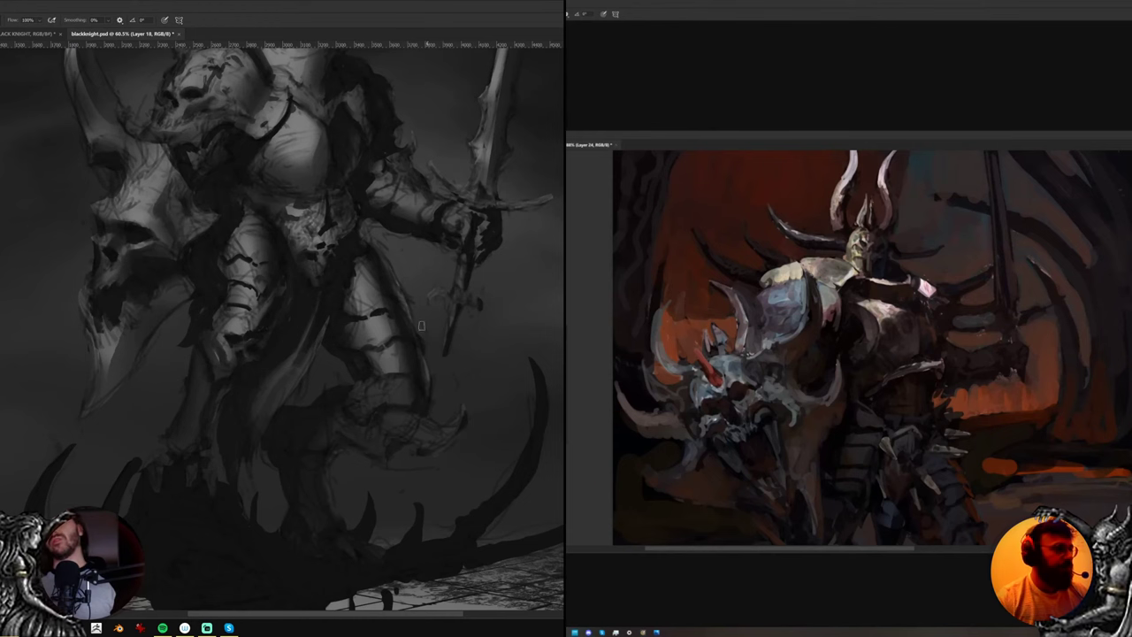
{"action": "left_click_drag", "start_coordinate": [416, 320], "coordinate": [430, 374]}
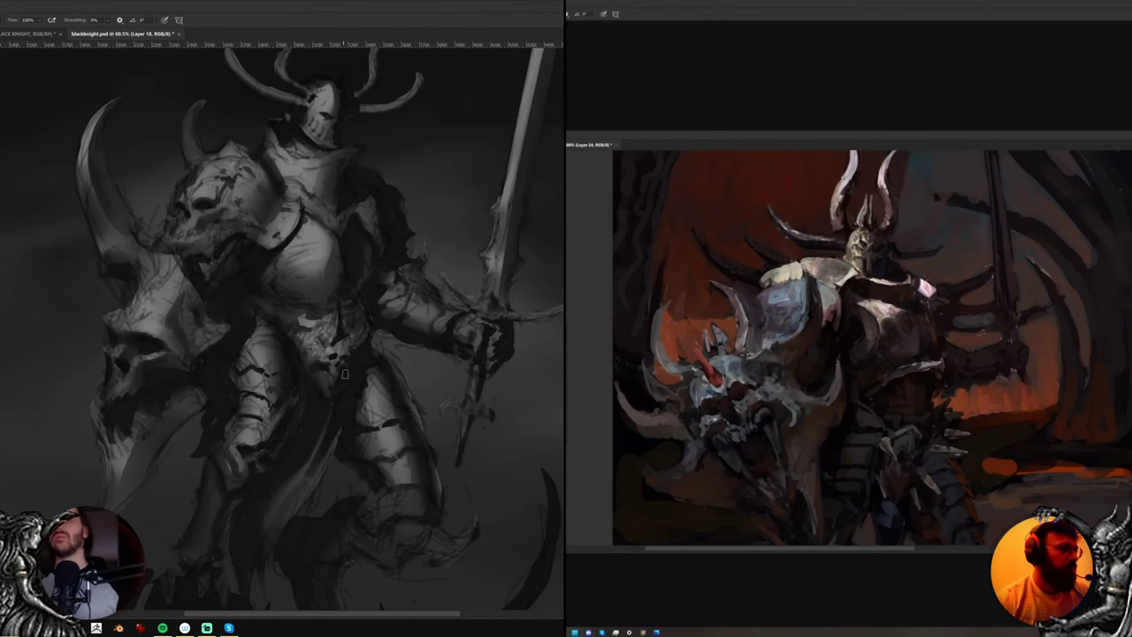
{"action": "left_click_drag", "start_coordinate": [359, 352], "coordinate": [370, 388]}
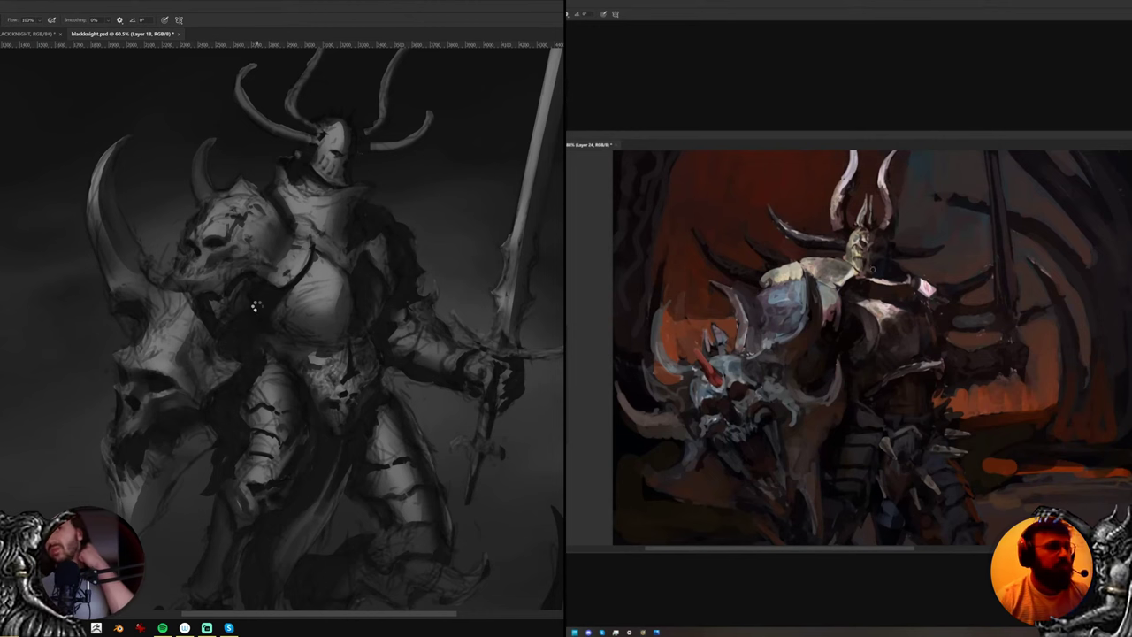
Flip the black knight canvas horizontally and refine the shading on the breastplate's lower edge with sampled tones
{"action": "key", "text": "ctrl+shift+h"}
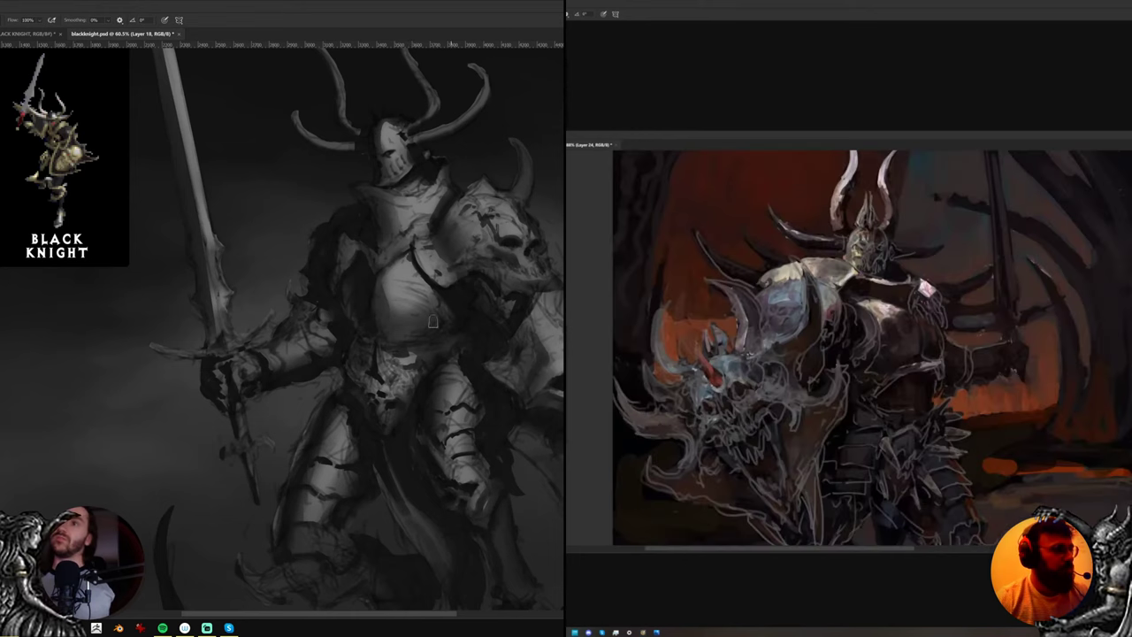
{"action": "key", "text": "i"}
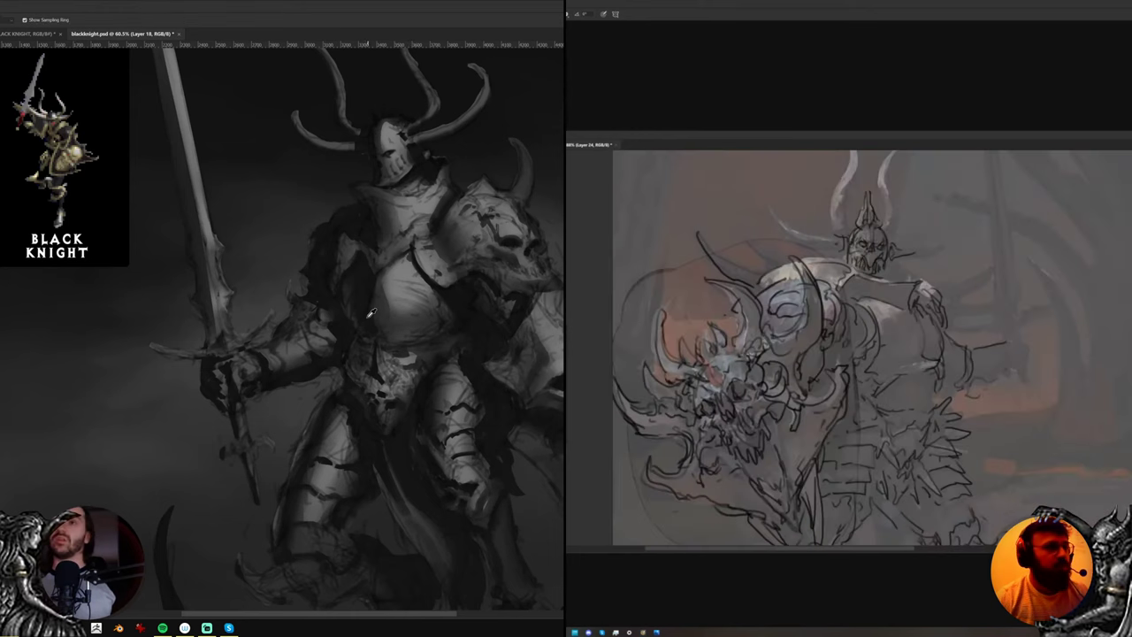
{"action": "key", "text": "b"}
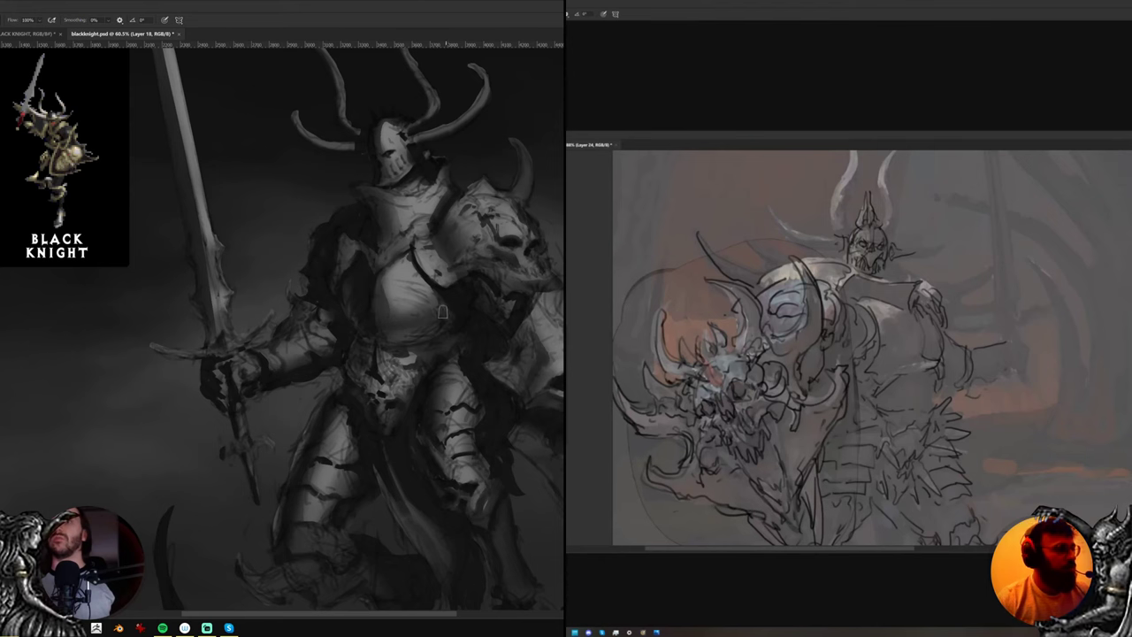
{"action": "key", "text": "p"}
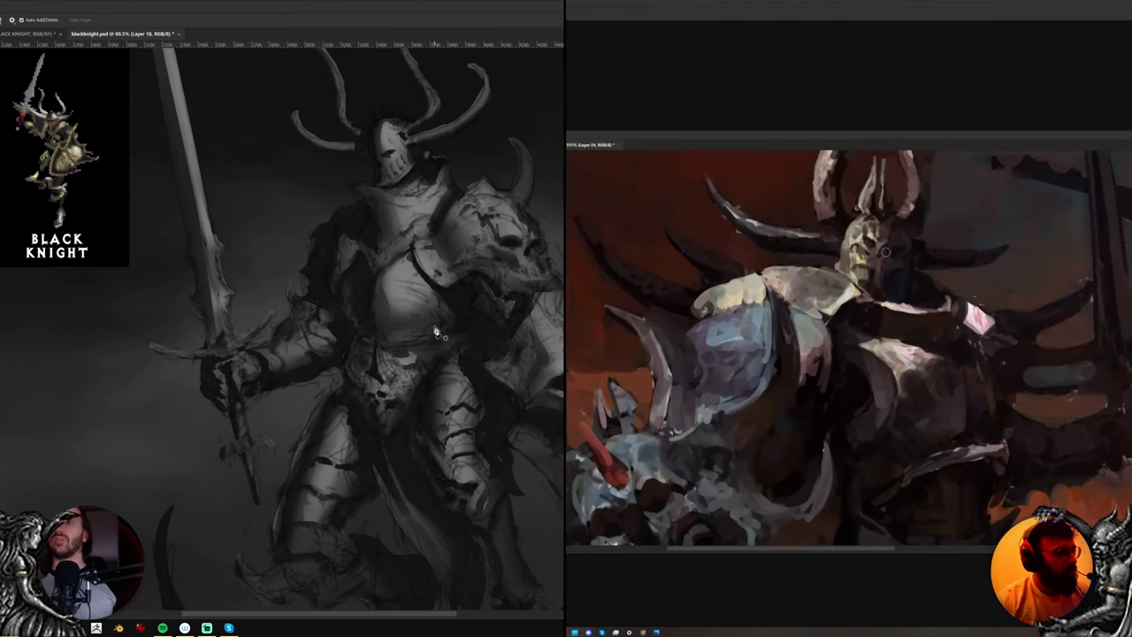
{"action": "key", "text": "b"}
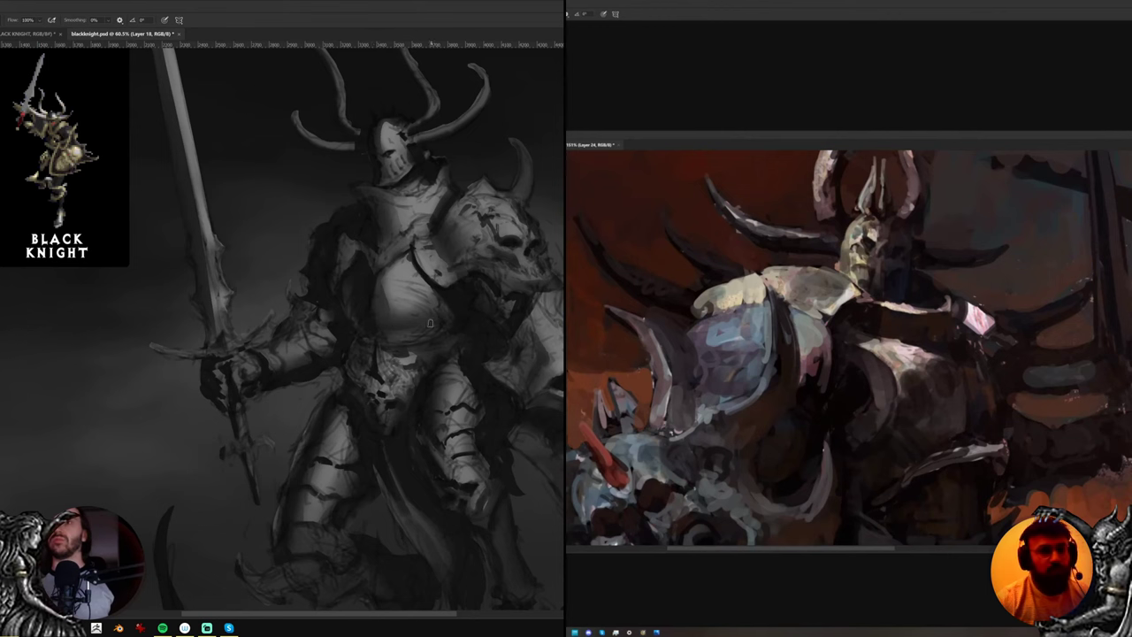
{"action": "key", "text": "i"}
{"action": "key", "text": "b"}
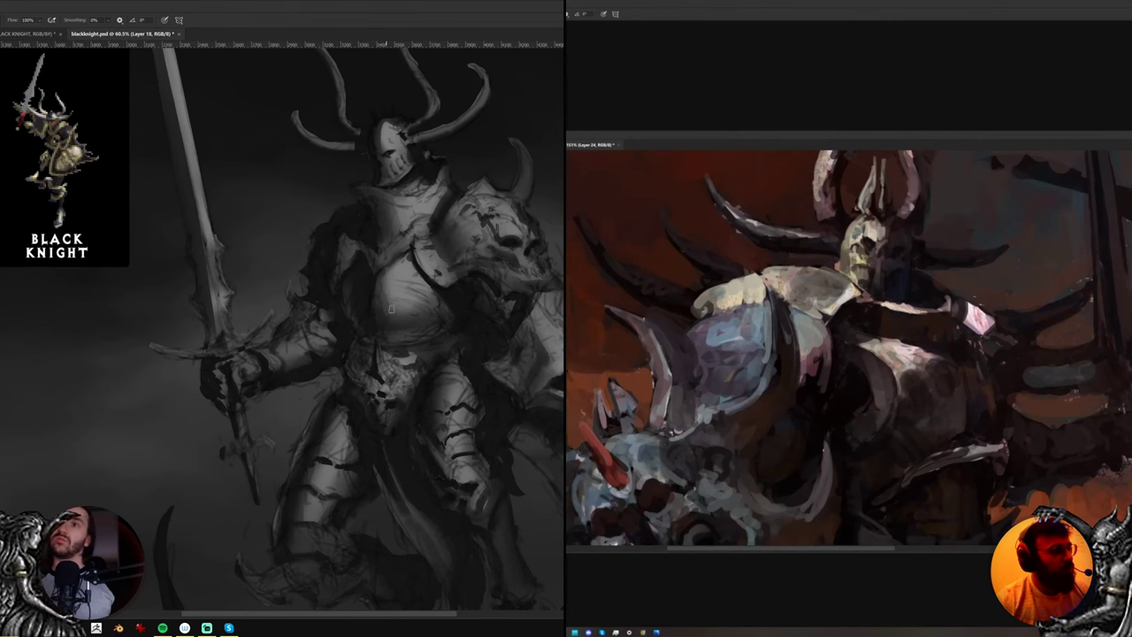
{"action": "left_click_drag", "start_coordinate": [438, 297], "coordinate": [404, 315]}
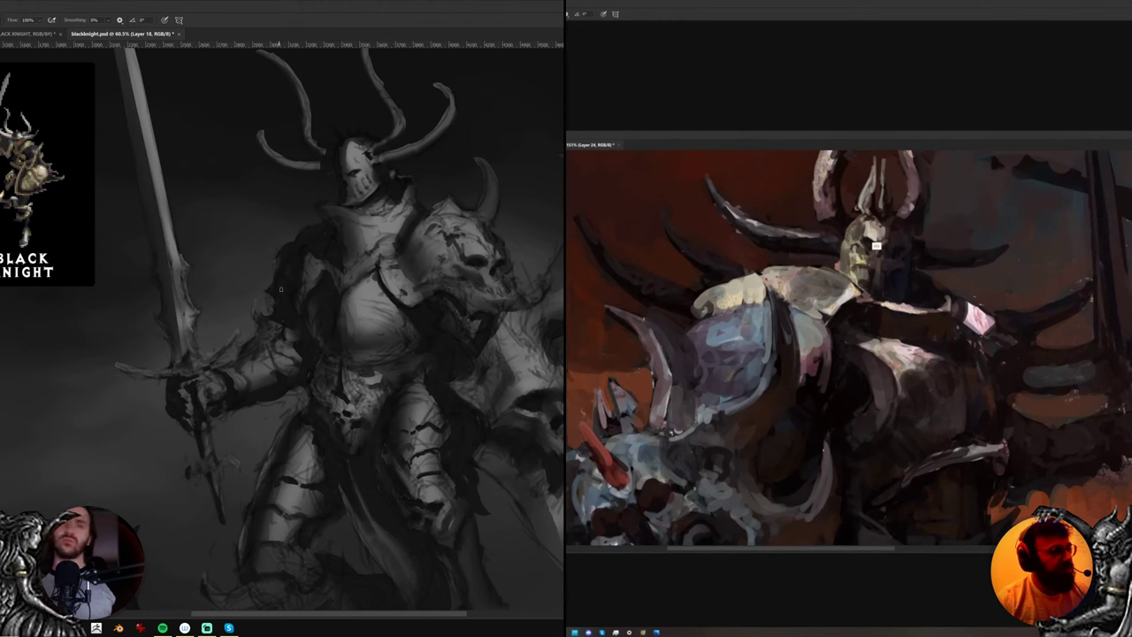
Refine the second knight's helmet with sampled colours and touch up the dark area beside the black knight's sword arm
{"action": "left_click", "coordinate": [306, 287], "text": "alt"}
{"action": "left_click", "coordinate": [890, 235], "text": "alt"}
{"action": "left_click", "coordinate": [883, 228], "text": "alt"}
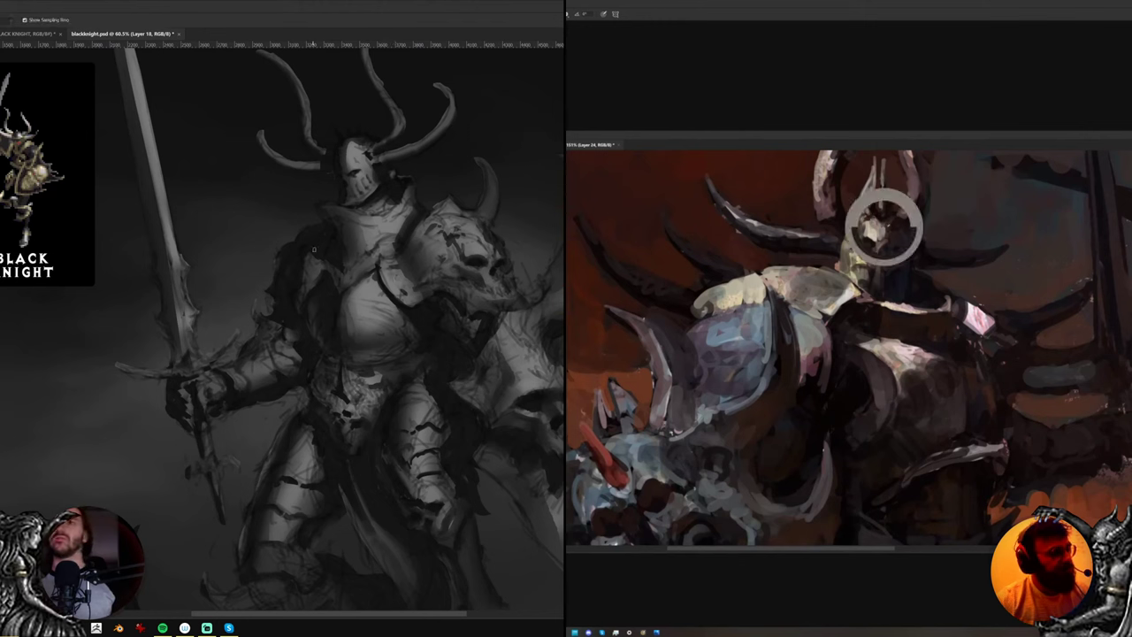
{"action": "left_click", "coordinate": [902, 227], "text": "alt"}
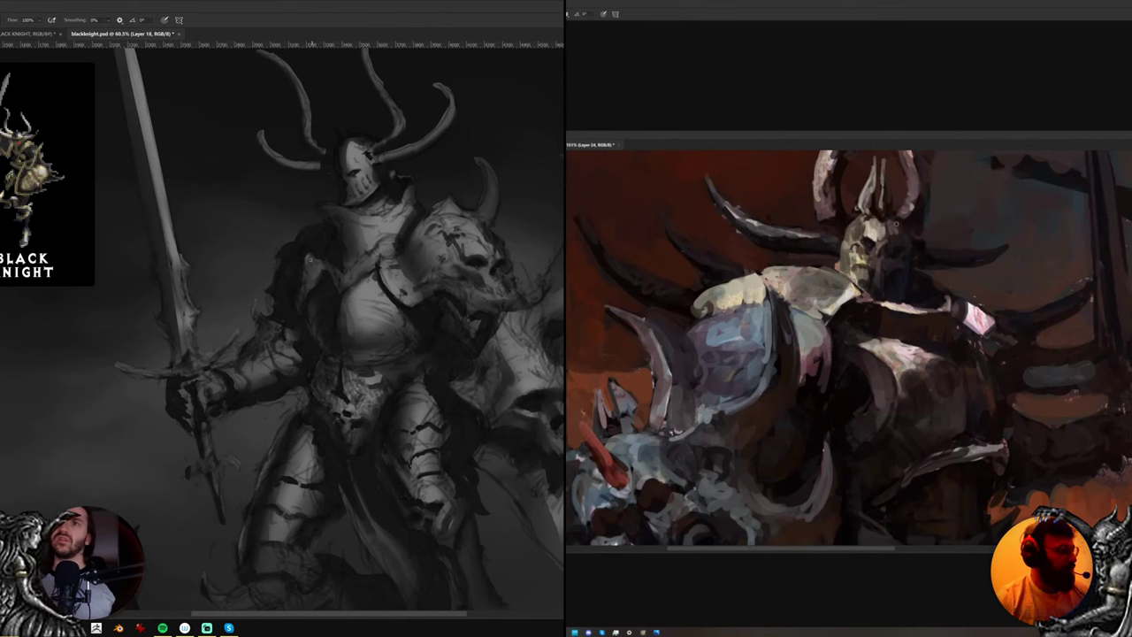
{"action": "left_click", "coordinate": [284, 313], "text": "alt"}
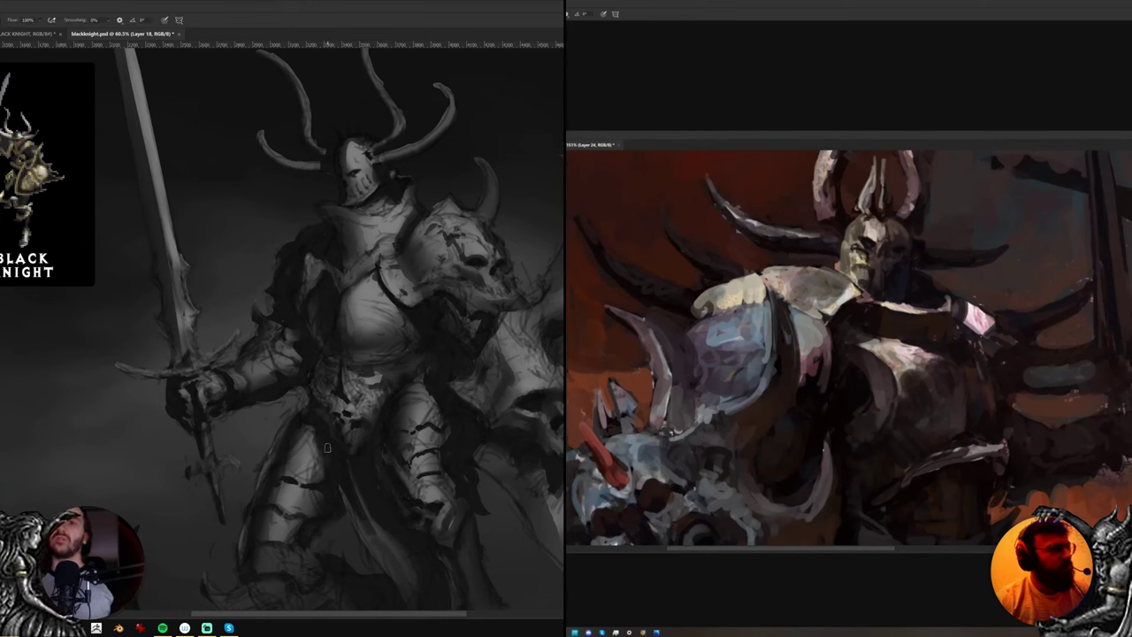
Shade the waist skull and the inner edge of the black knight's sword-side thigh with sampled tones
{"action": "left_click", "coordinate": [314, 454], "text": "alt"}
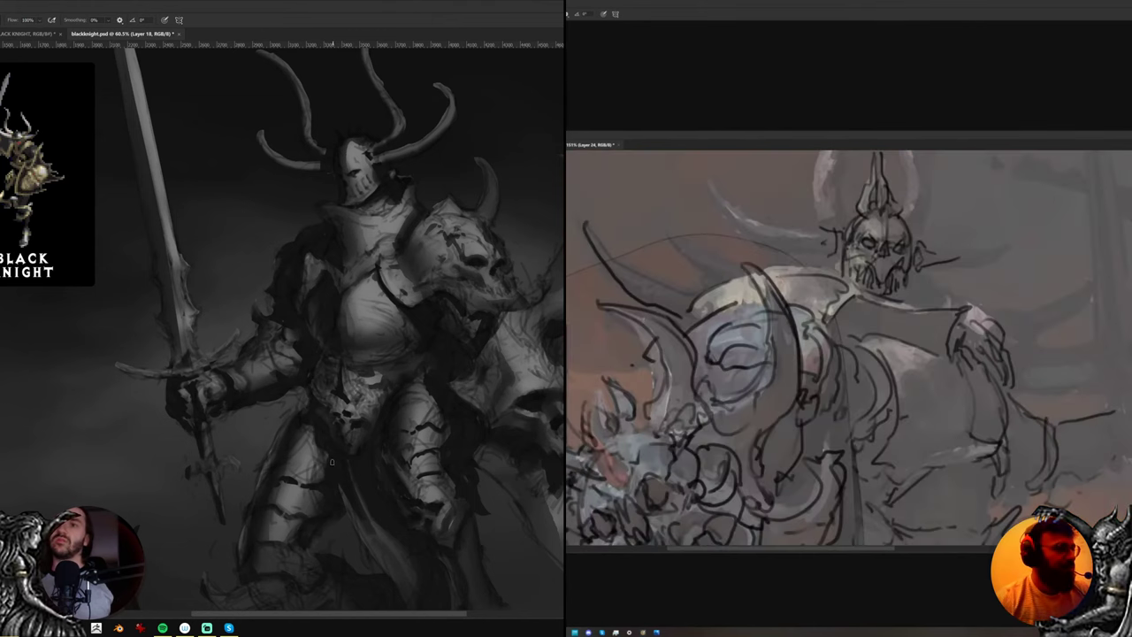
{"action": "left_click_drag", "start_coordinate": [336, 482], "coordinate": [328, 439]}
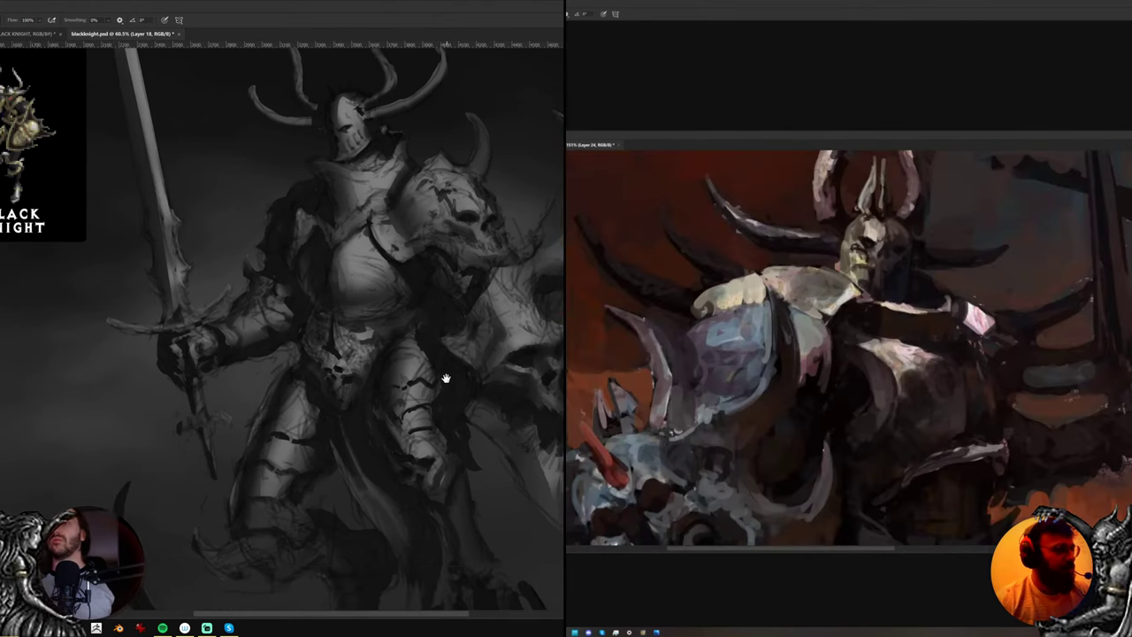
{"action": "left_click", "coordinate": [871, 249], "text": "alt"}
{"action": "left_click", "coordinate": [445, 406], "text": "alt"}
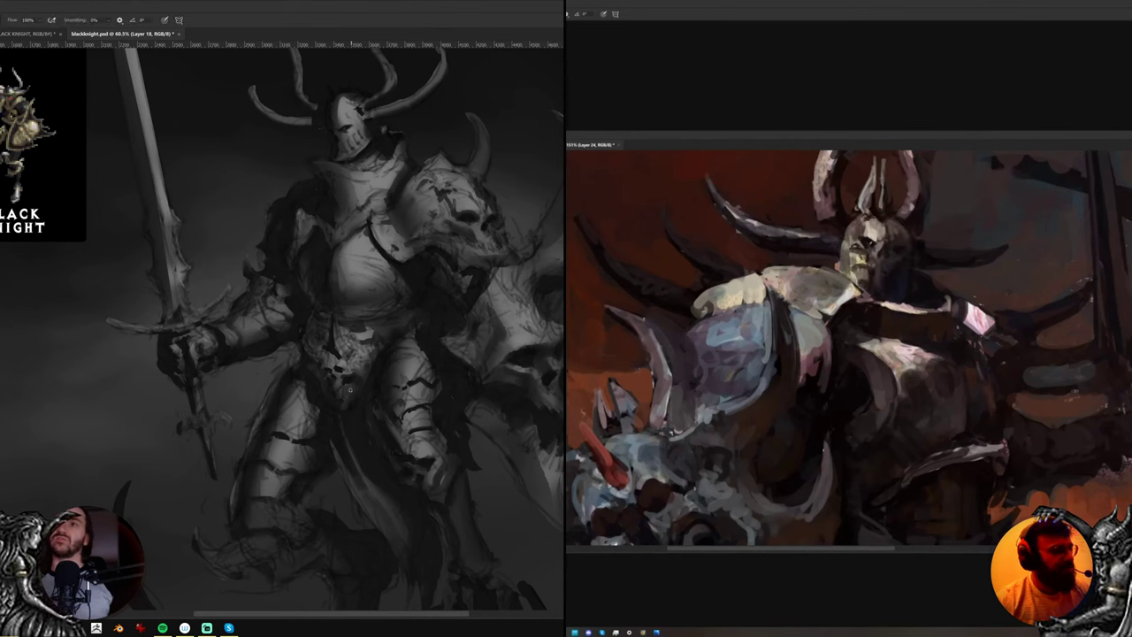
{"action": "left_click", "coordinate": [346, 384], "text": "alt"}
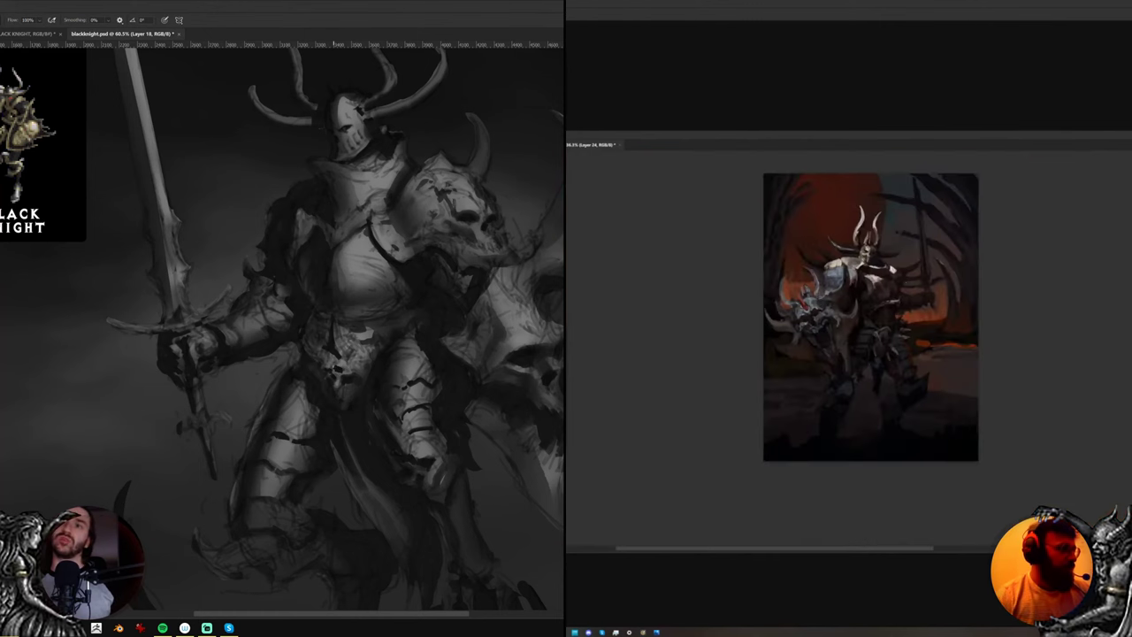
Flip the second knight painting horizontally and refine its skull helmet's teeth, touching up the black knight's waist skull with sampled tones
{"action": "key", "text": "ctrl+shift+h"}
{"action": "left_click_drag", "start_coordinate": [717, 265], "coordinate": [849, 248]}
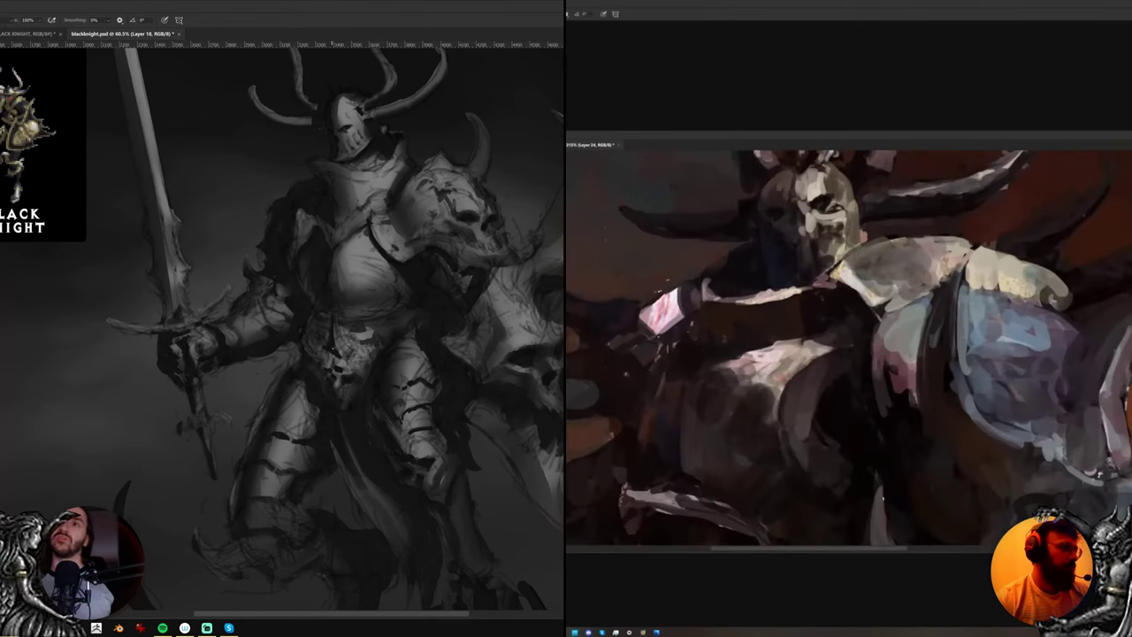
{"action": "key", "text": "i"}
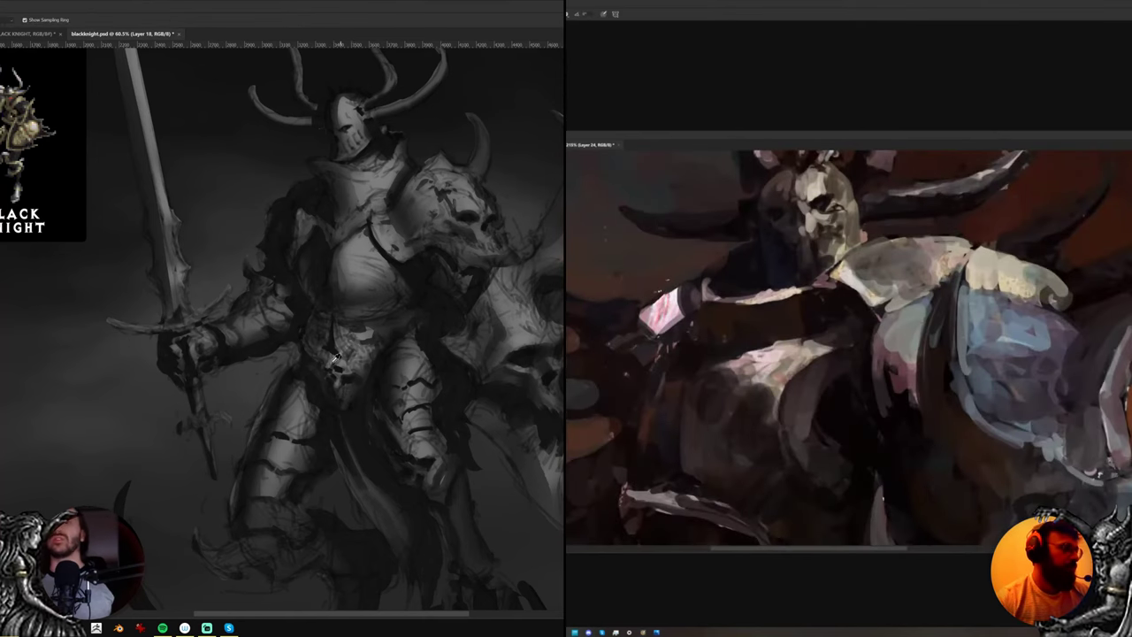
{"action": "key", "text": "b"}
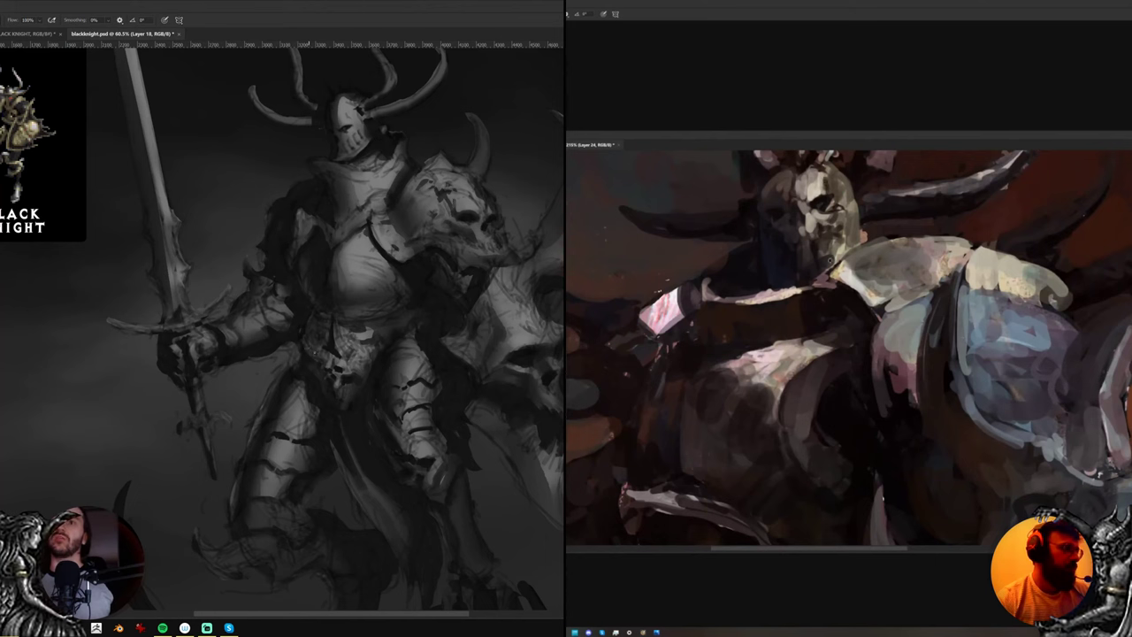
{"action": "key", "text": "i"}
{"action": "left_click", "coordinate": [357, 247]}
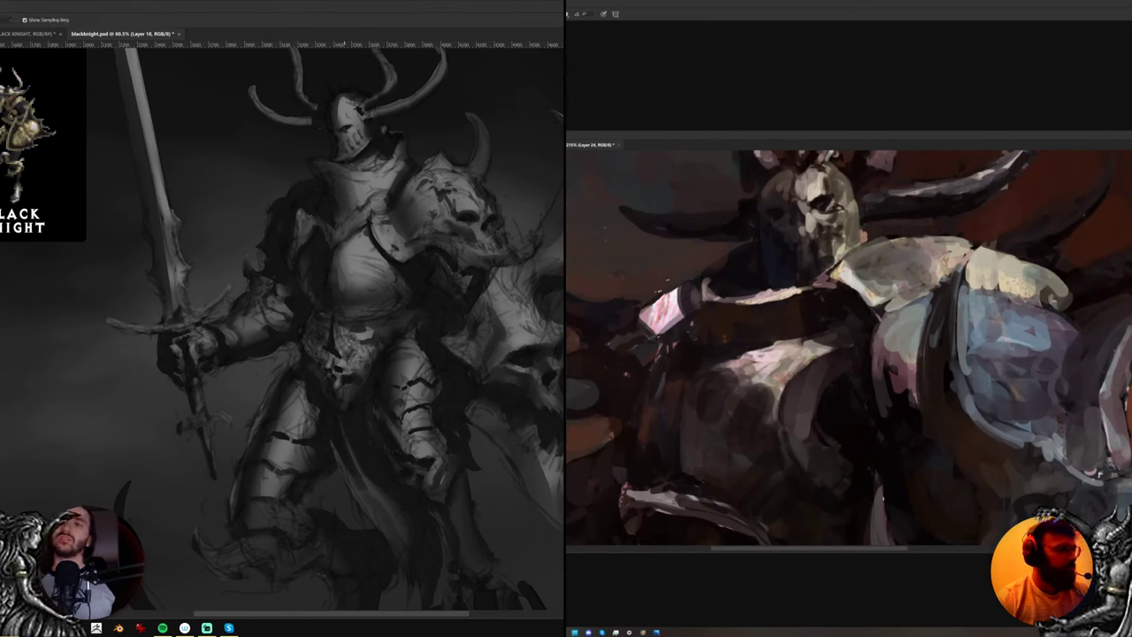
{"action": "key", "text": "b"}
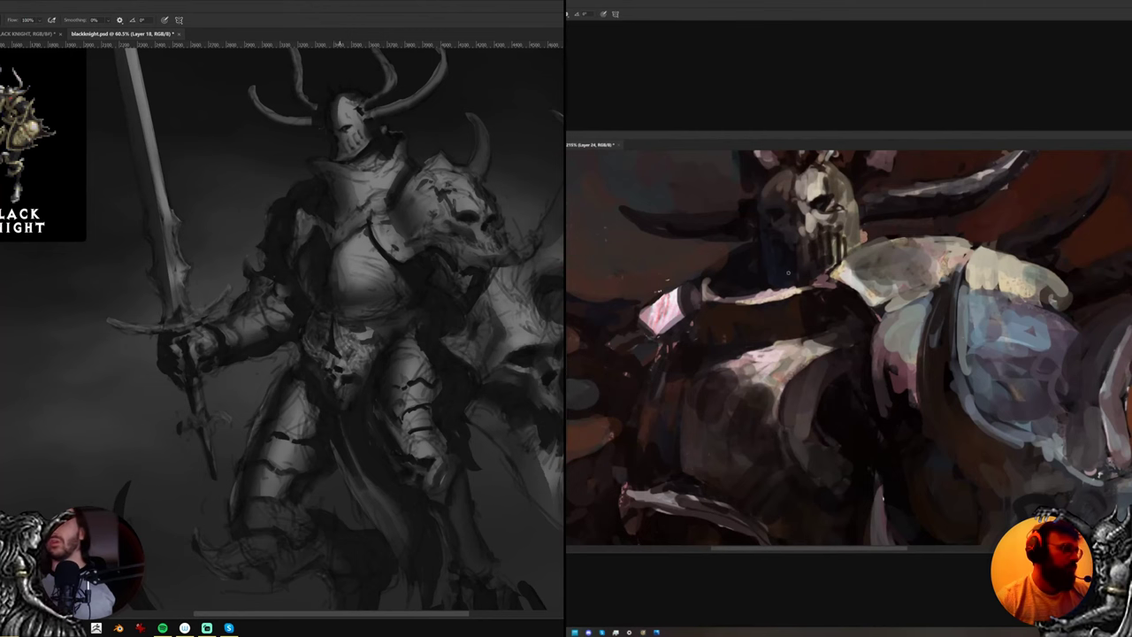
Flip the black knight canvas horizontally and toggle the visibility of Layer 2
{"action": "key", "text": "ctrl+shift+h"}
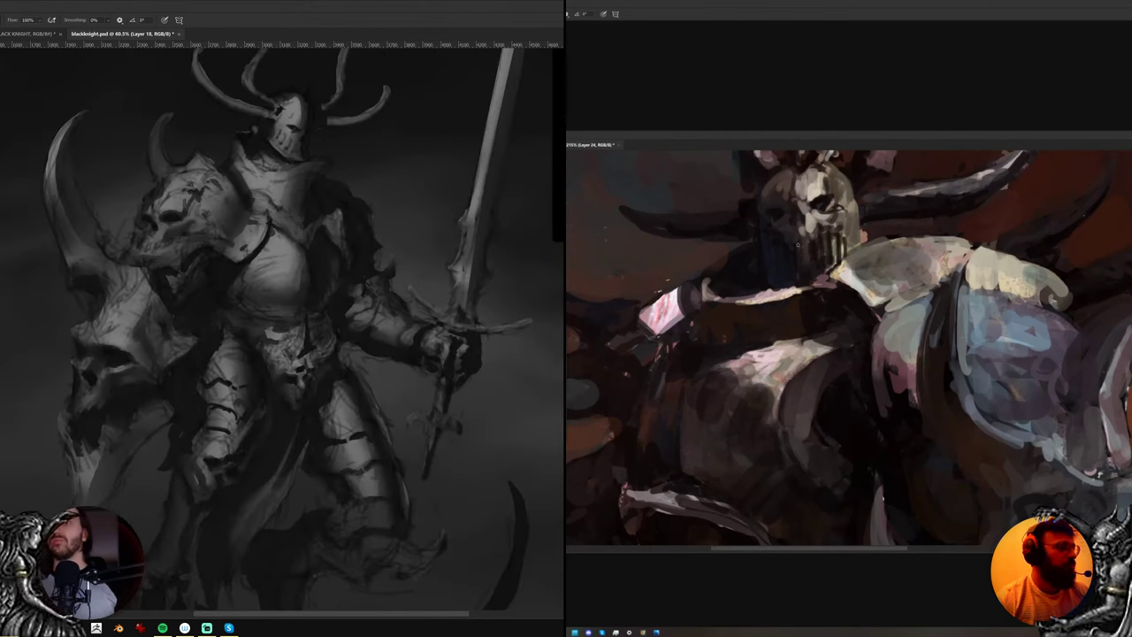
{"action": "left_click", "coordinate": [802, 244], "text": "alt"}
{"action": "key", "text": "ctrl+comma"}
{"action": "key", "text": "ctrl+comma"}
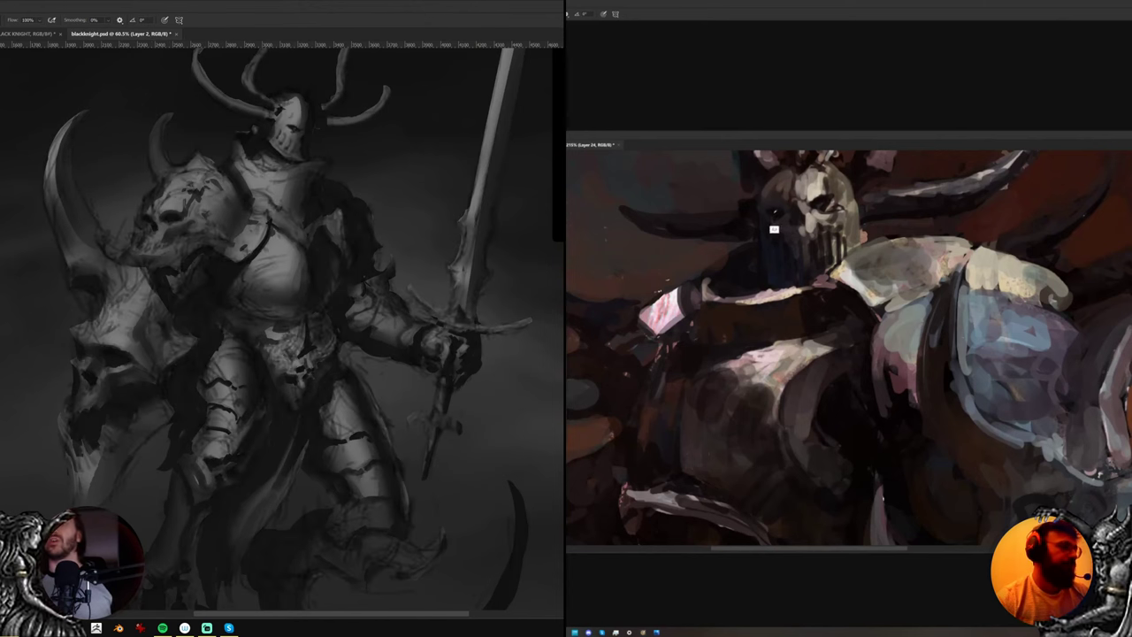
{"action": "key", "text": "ctrl+comma"}
Paint the shadowed side of the second knight's helmet and tidy the black knight's rough outer edges around the sword arm and thigh
{"action": "left_click_drag", "start_coordinate": [778, 215], "coordinate": [787, 274]}
{"action": "left_click", "coordinate": [847, 223], "text": "alt"}
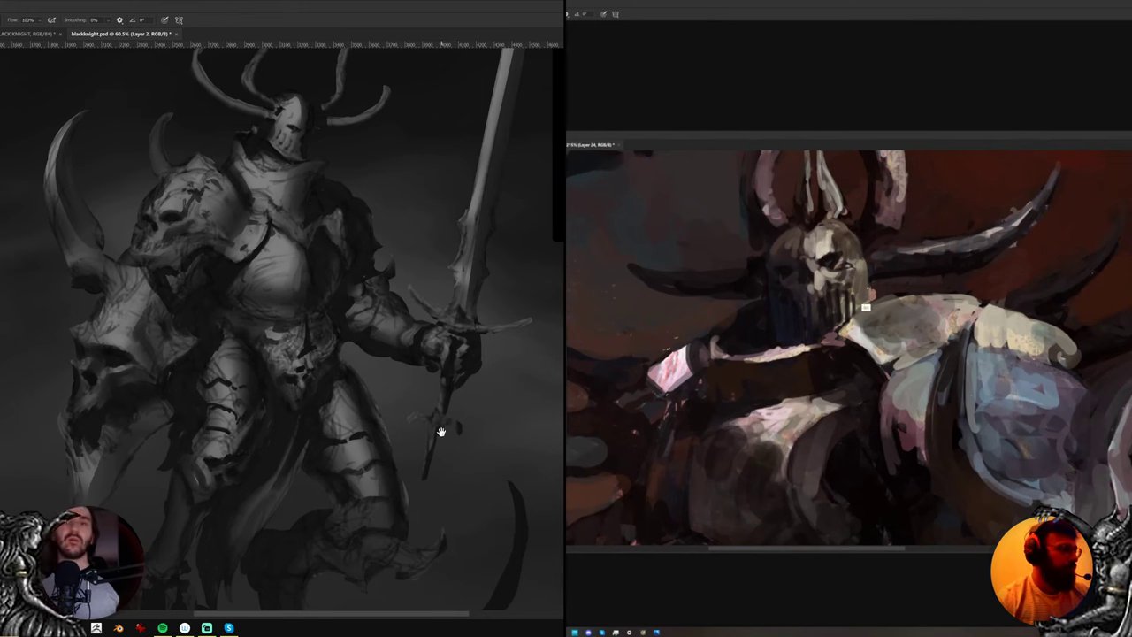
{"action": "scroll", "coordinate": [441, 433], "scroll_direction": "up", "scroll_amount": 2}
{"action": "mouse_move", "coordinate": [749, 308]}
{"action": "left_mouse_down"}
{"action": "mouse_move", "coordinate": [719, 325]}
{"action": "mouse_move", "coordinate": [762, 311]}
{"action": "left_mouse_up"}
{"action": "key", "text": "ctrl+comma"}
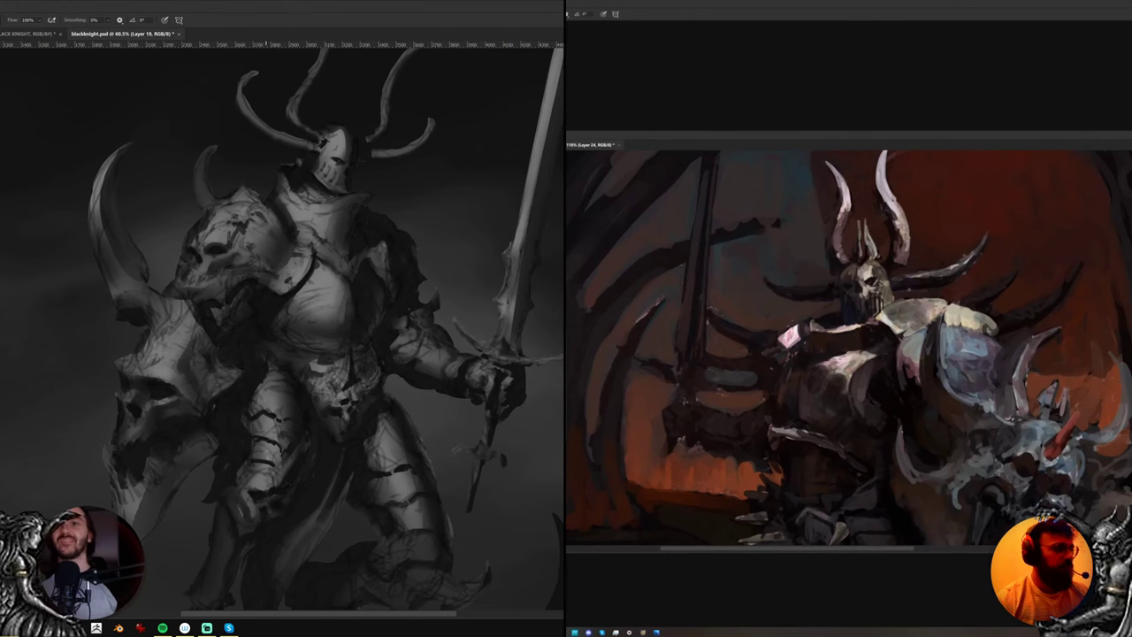
Refine the eye socket of the black knight's shield skull with a sampled dark tone, and touch up the second knight's side horn
{"action": "left_click", "coordinate": [902, 271], "text": "alt"}
{"action": "key", "text": "alt"}
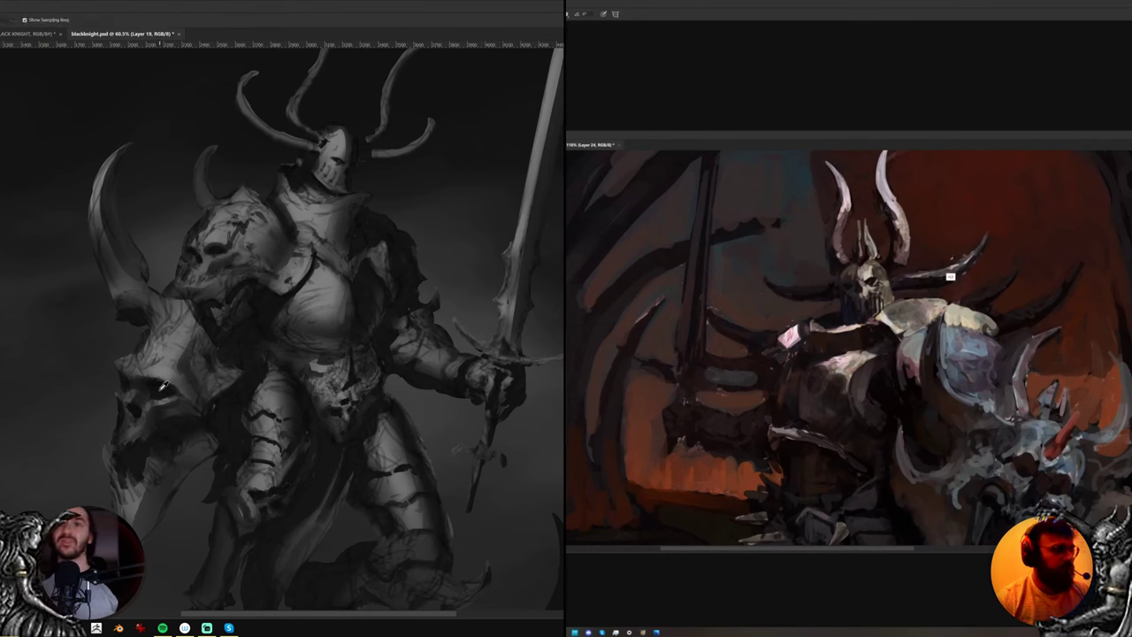
{"action": "left_click", "coordinate": [159, 391], "text": "alt"}
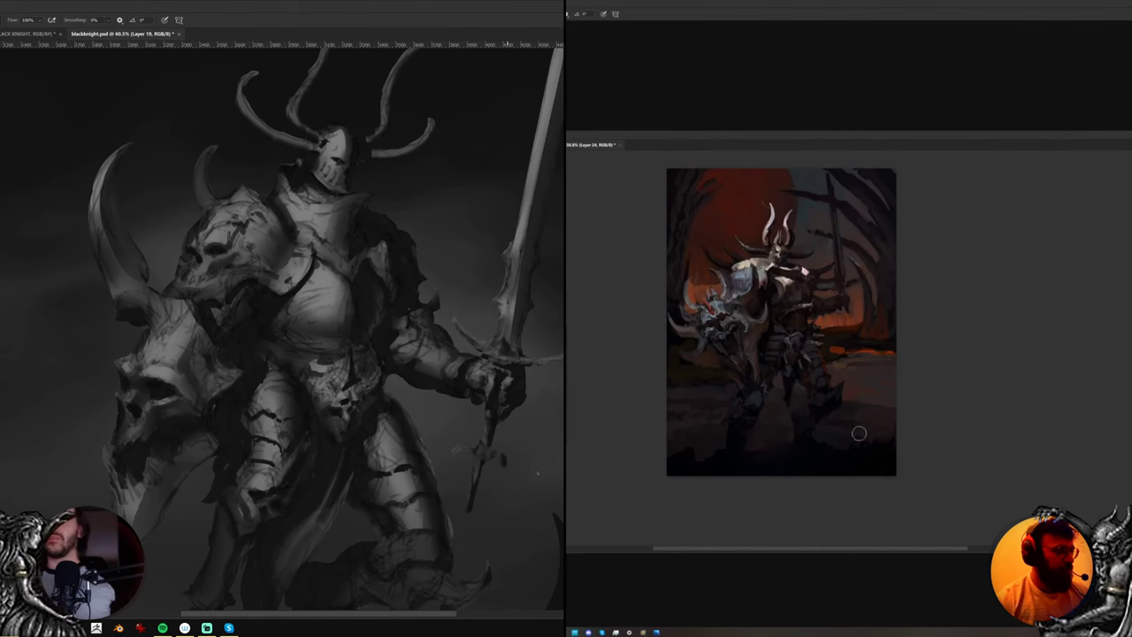
Examine the black knight's full figure and overall lighting against the dark background and horned base
{"action": "key", "text": "z"}
{"action": "left_click_drag", "start_coordinate": [457, 432], "coordinate": [344, 386]}
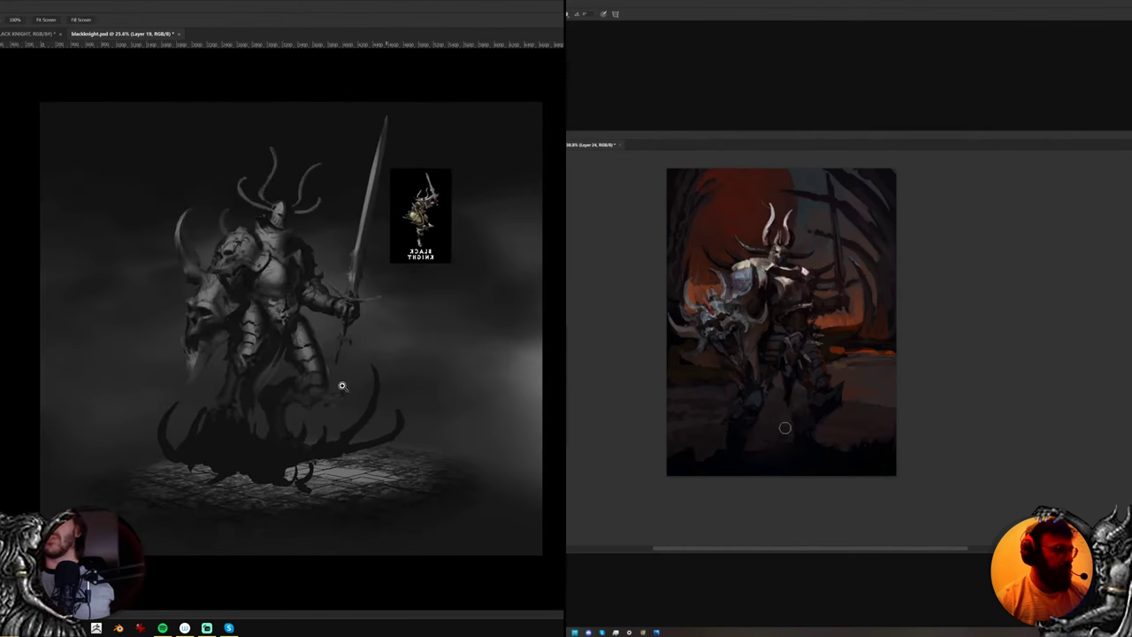
{"action": "left_click_drag", "start_coordinate": [274, 338], "coordinate": [293, 336]}
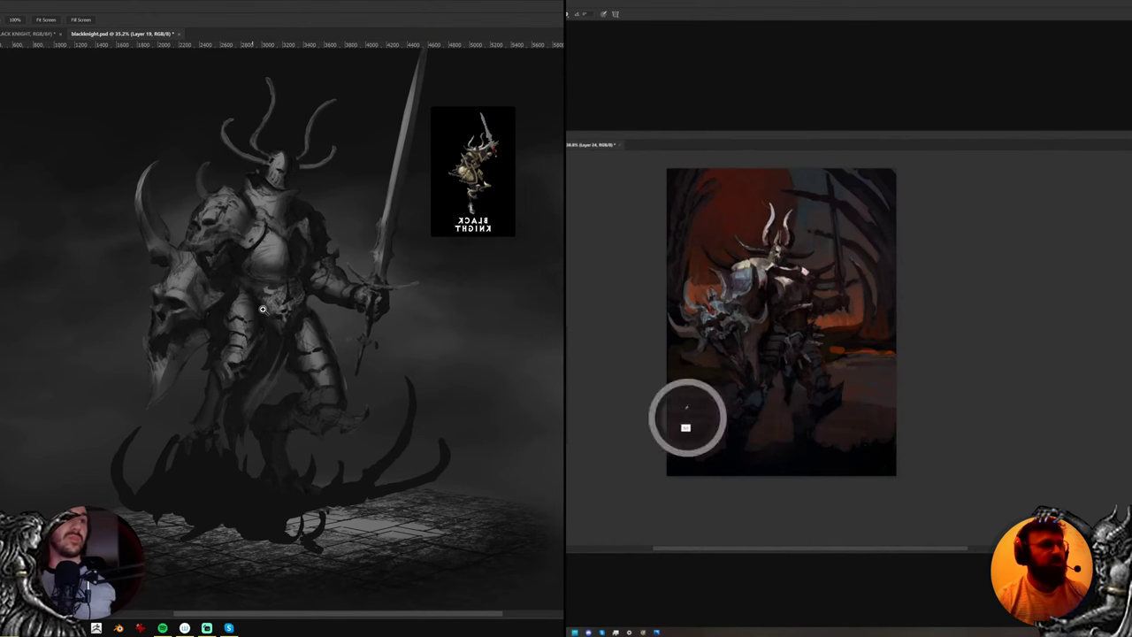
{"action": "scroll", "coordinate": [263, 279], "scroll_direction": "up", "scroll_amount": 1}
{"action": "scroll", "coordinate": [264, 278], "scroll_direction": "up", "scroll_amount": 3}
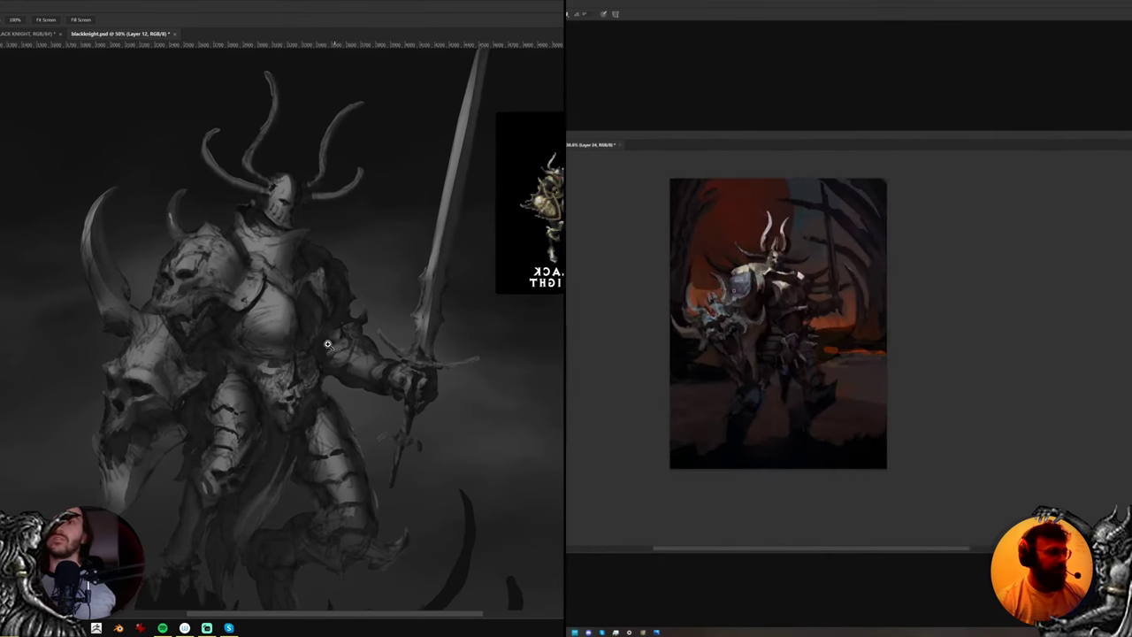
{"action": "mouse_move", "coordinate": [331, 346]}
{"action": "left_mouse_down"}
{"action": "mouse_move", "coordinate": [321, 341]}
{"action": "mouse_move", "coordinate": [337, 307]}
{"action": "mouse_move", "coordinate": [329, 325]}
{"action": "left_mouse_up"}
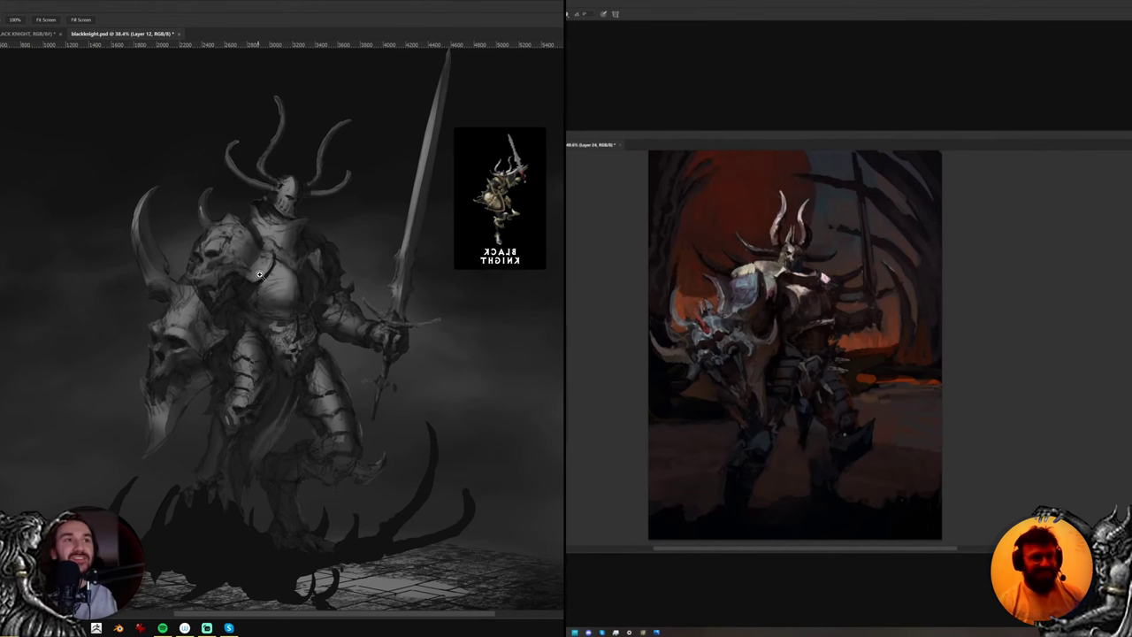
{"action": "left_click_drag", "start_coordinate": [262, 275], "coordinate": [267, 274]}
{"action": "scroll", "coordinate": [267, 275], "scroll_direction": "up", "scroll_amount": 1}
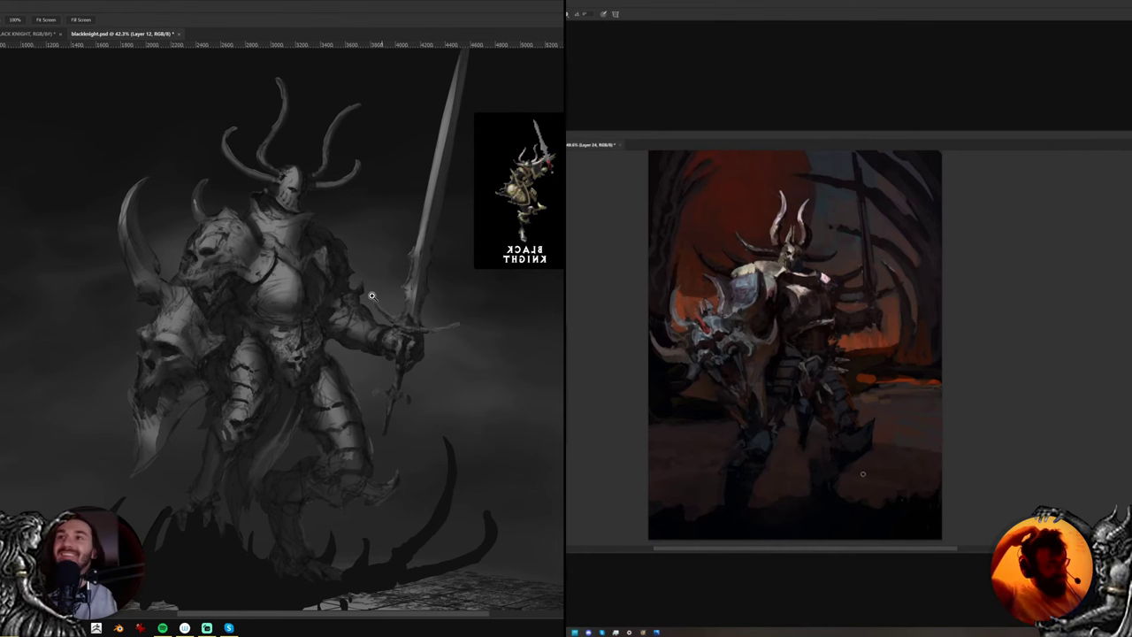
{"action": "scroll", "coordinate": [367, 294], "scroll_direction": "down", "scroll_amount": 2}
{"action": "scroll", "coordinate": [366, 293], "scroll_direction": "up", "scroll_amount": 1}
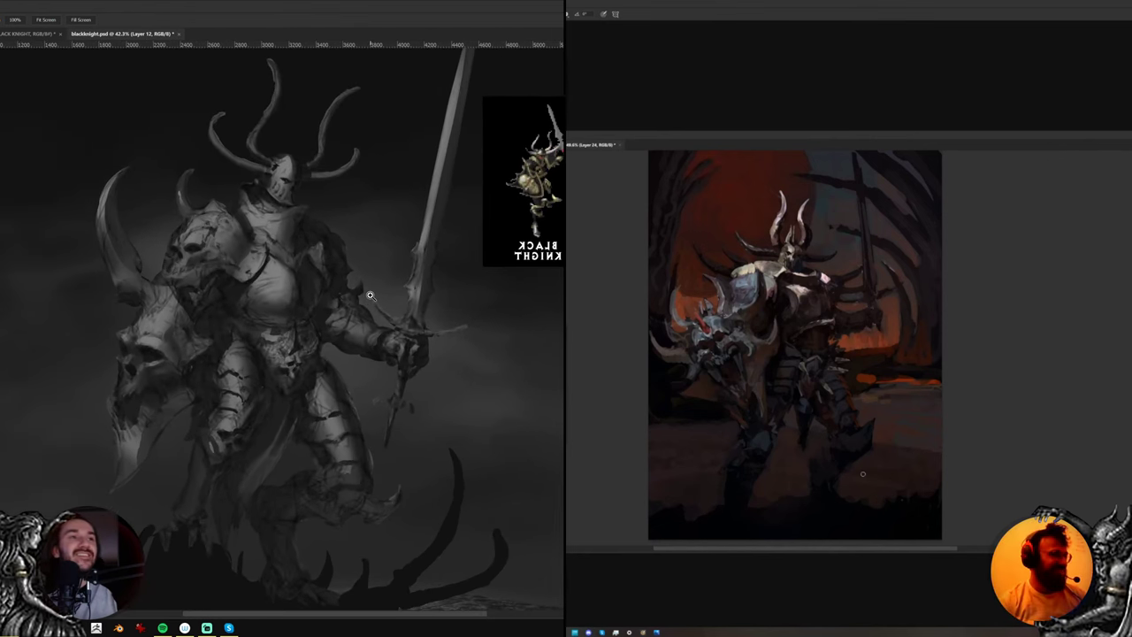
{"action": "scroll", "coordinate": [371, 295], "scroll_direction": "up", "scroll_amount": 1}
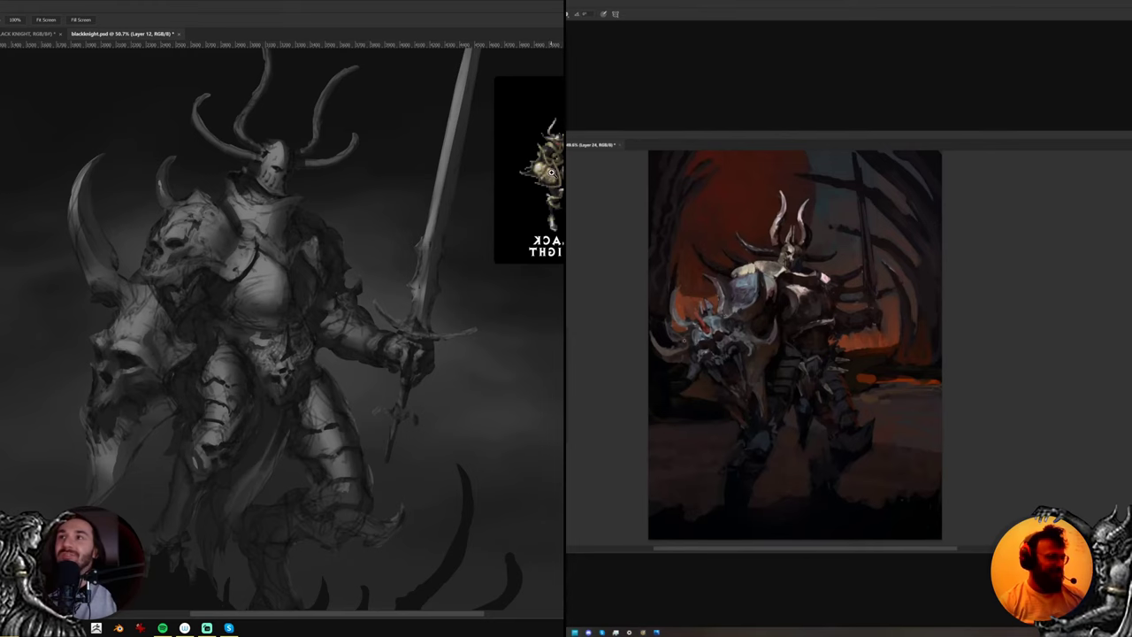
Examine the Black Knight reference sprite up close and compare it with the whole painted figure
{"action": "left_click_drag", "start_coordinate": [564, 151], "coordinate": [626, 115]}
{"action": "left_click", "coordinate": [668, 327], "text": "alt"}
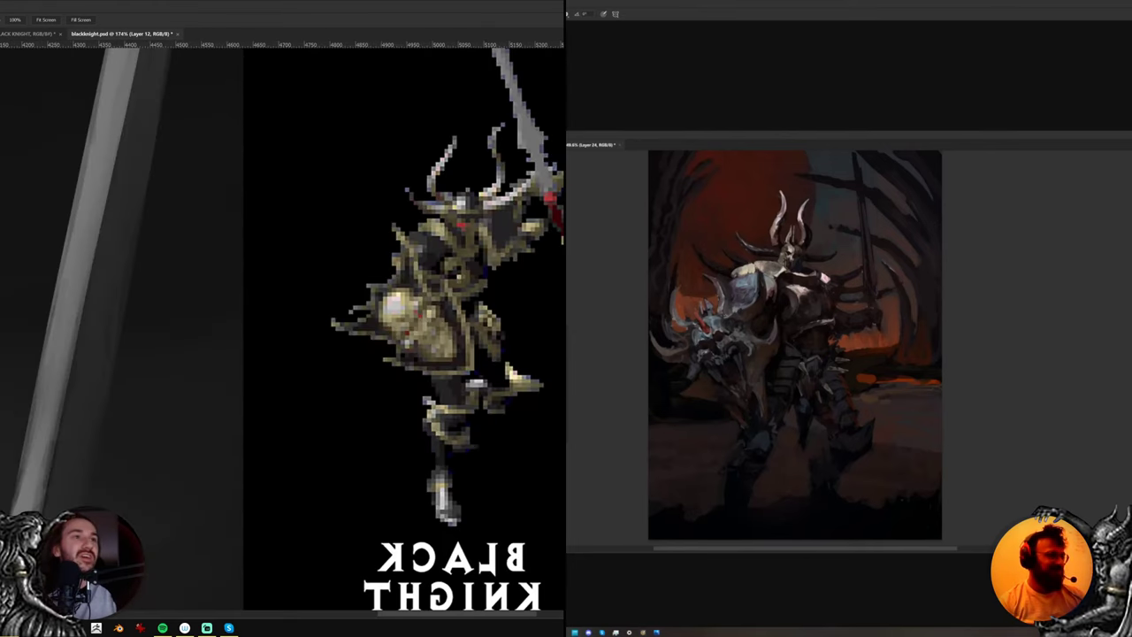
{"action": "scroll", "coordinate": [561, 195], "scroll_direction": "down", "scroll_amount": 4}
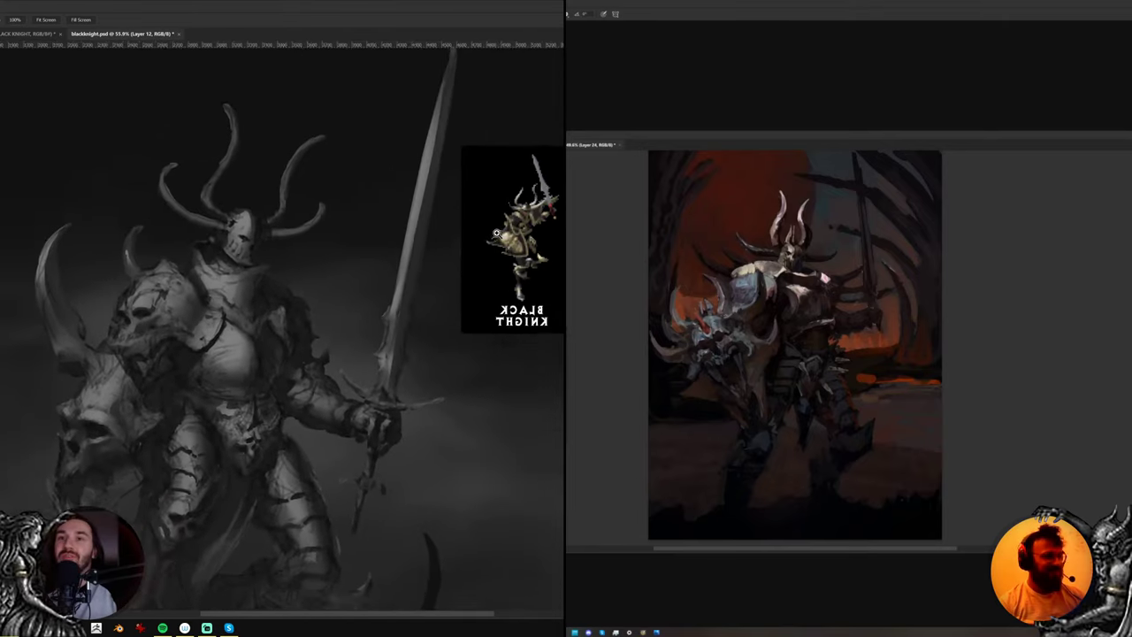
{"action": "scroll", "coordinate": [115, 468], "scroll_direction": "down", "scroll_amount": 2}
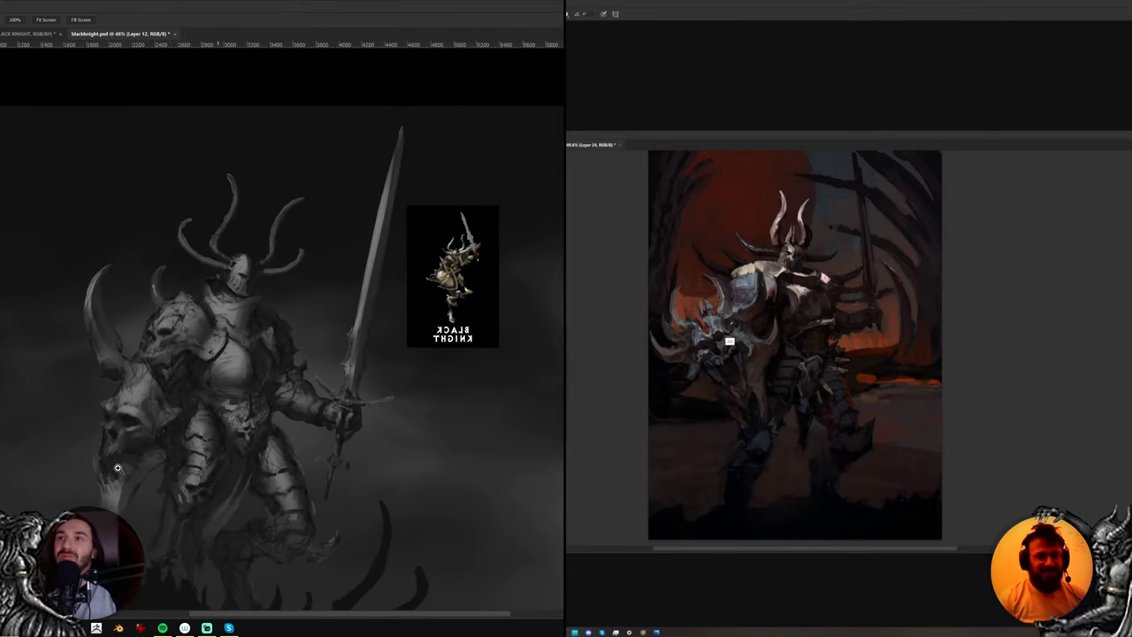
{"action": "scroll", "coordinate": [457, 278], "scroll_direction": "up", "scroll_amount": 3}
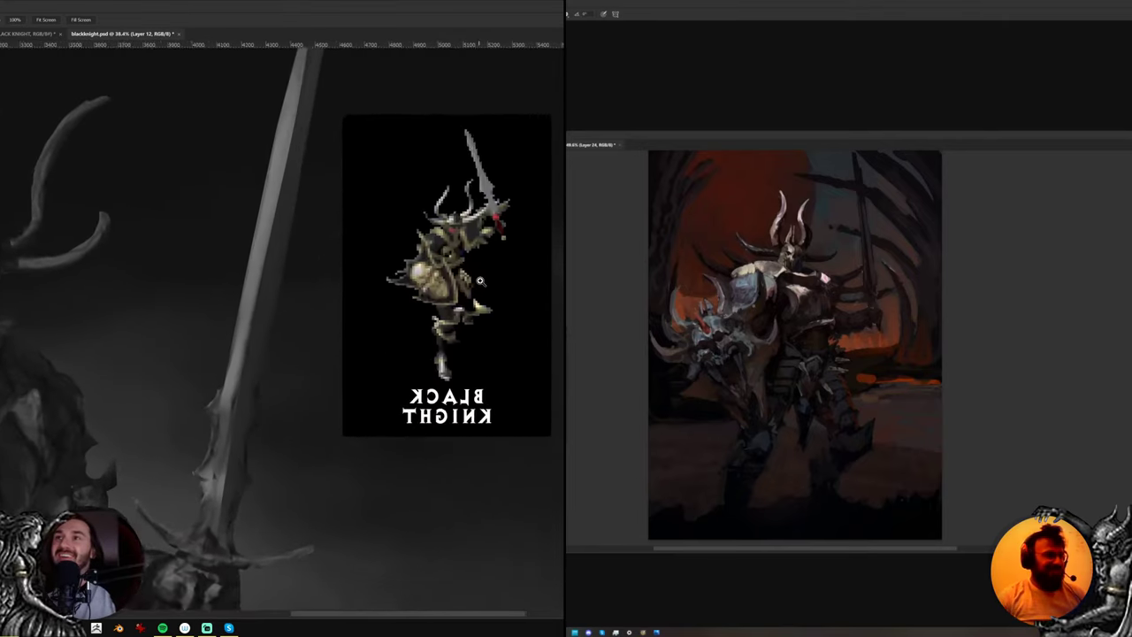
{"action": "scroll", "coordinate": [481, 281], "scroll_direction": "up", "scroll_amount": 1}
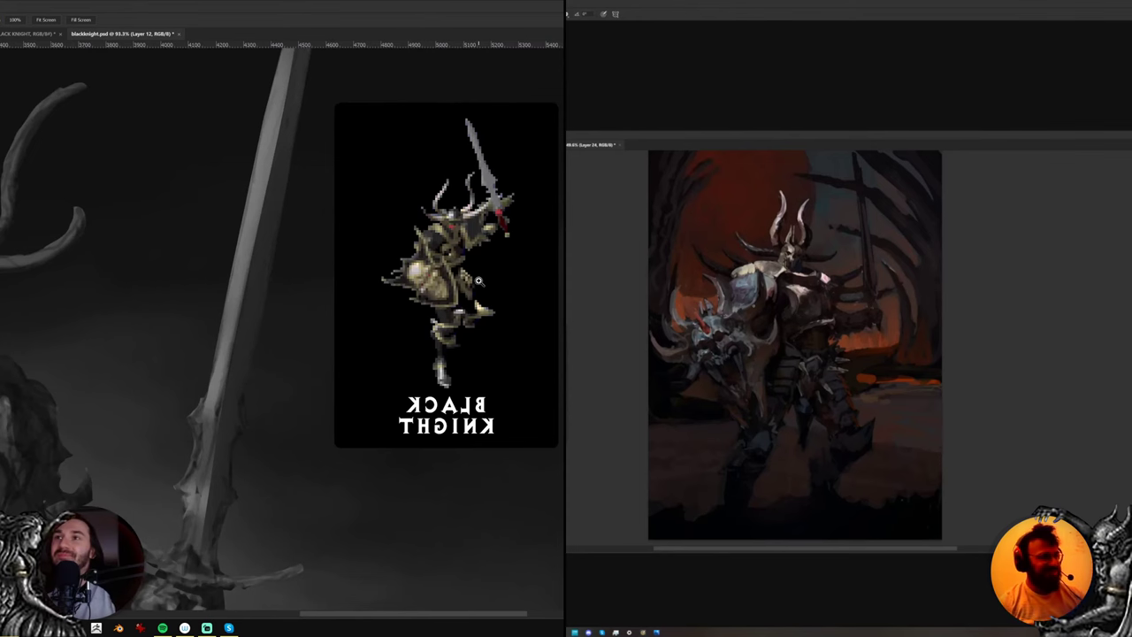
{"action": "scroll", "coordinate": [477, 280], "scroll_direction": "down", "scroll_amount": 6}
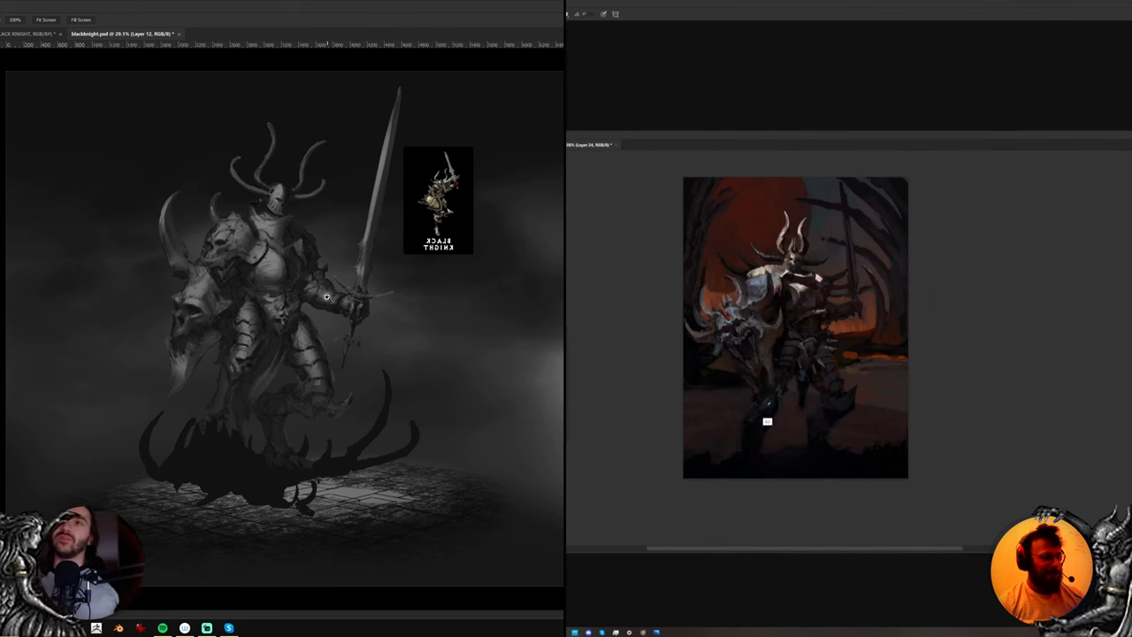
{"action": "scroll", "coordinate": [259, 257], "scroll_direction": "up", "scroll_amount": 1}
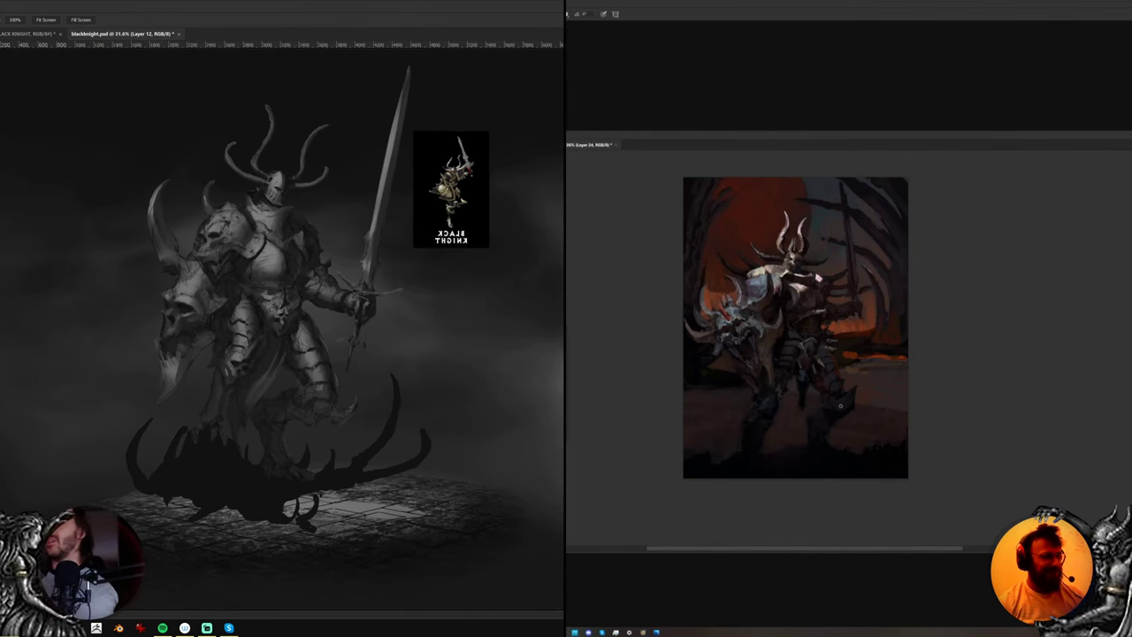
{"action": "key", "text": "ctrl+t"}
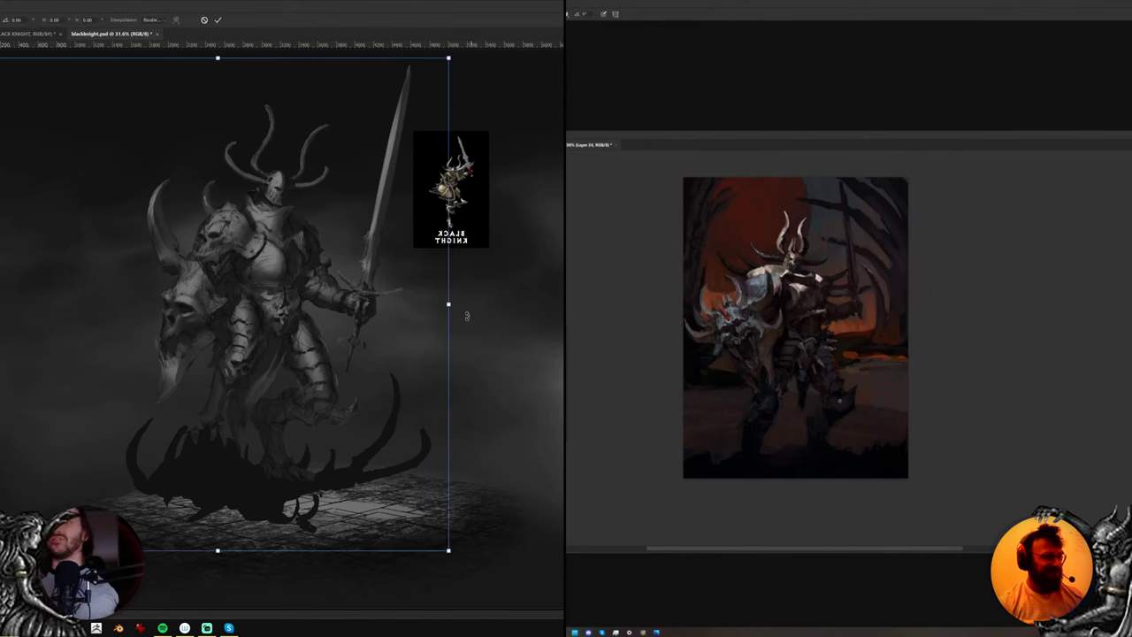
{"action": "left_click_drag", "start_coordinate": [448, 303], "coordinate": [460, 305]}
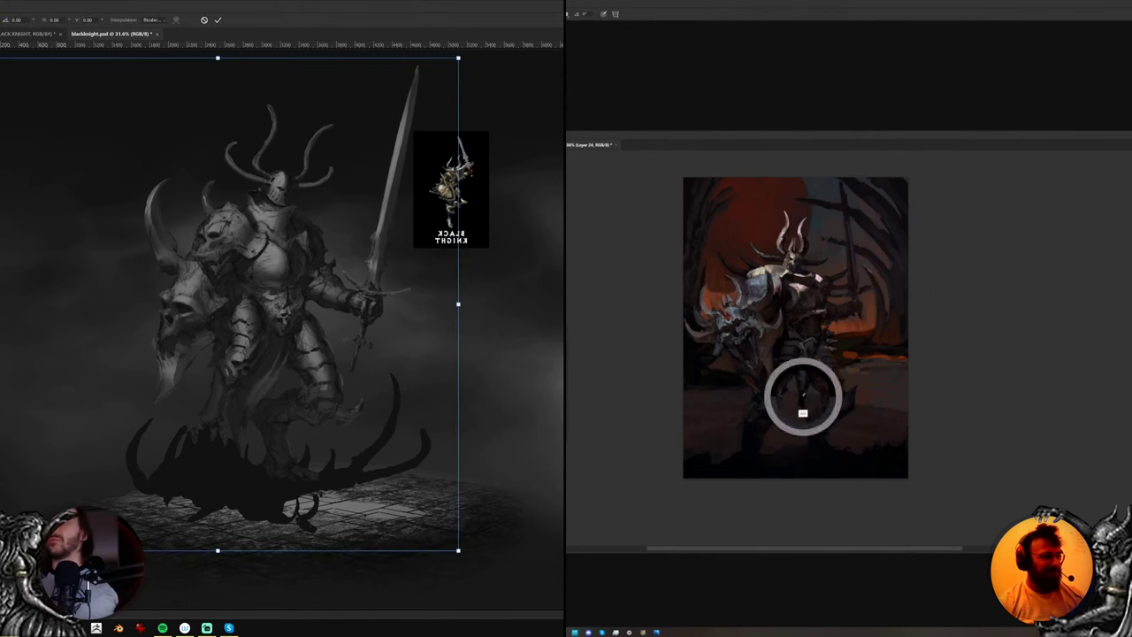
{"action": "key", "text": "Escape"}
Stretch the black knight together with the horned base slightly wider, and flip the canvas horizontally
{"action": "left_click", "coordinate": [808, 382], "text": "alt"}
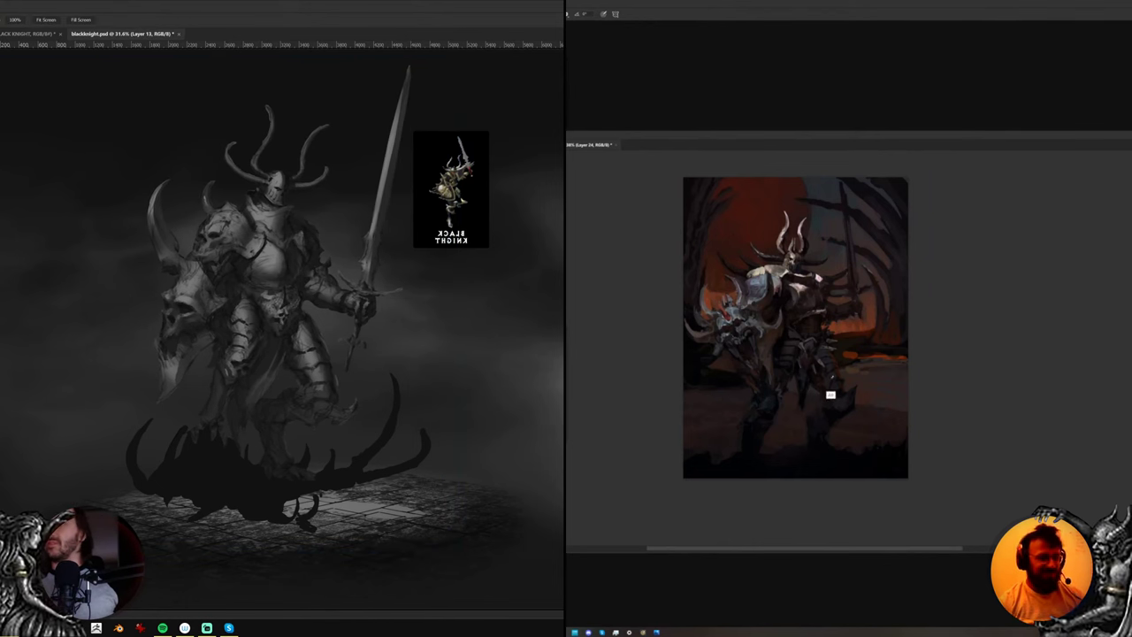
{"action": "key", "text": "ctrl+t"}
{"action": "left_click_drag", "start_coordinate": [450, 304], "coordinate": [458, 305]}
{"action": "key", "text": "Return"}
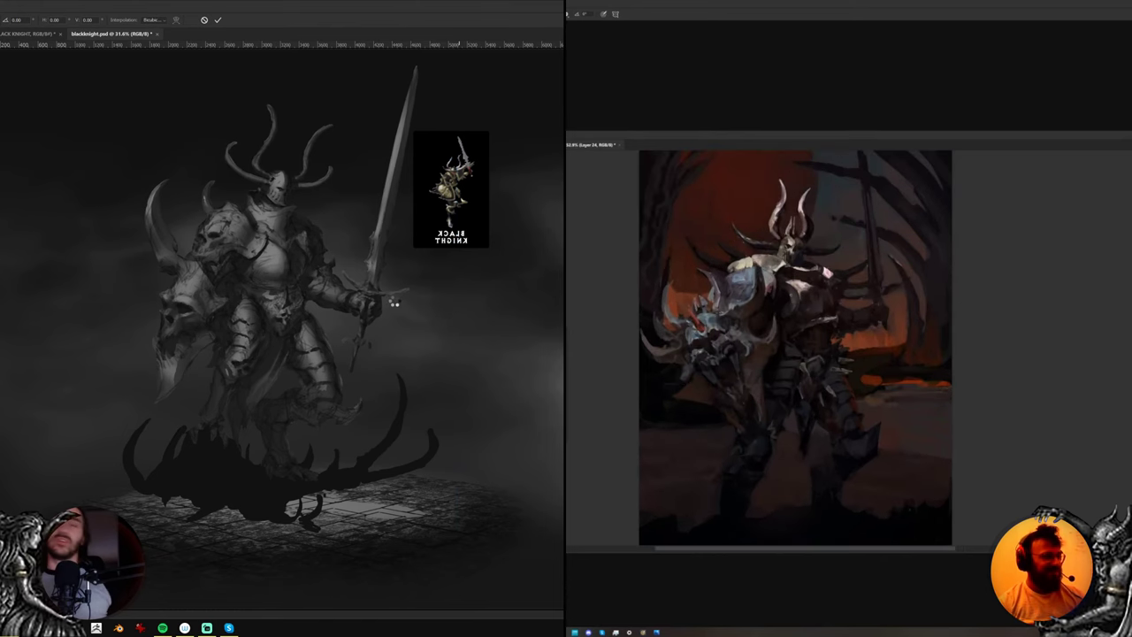
{"action": "key", "text": "z"}
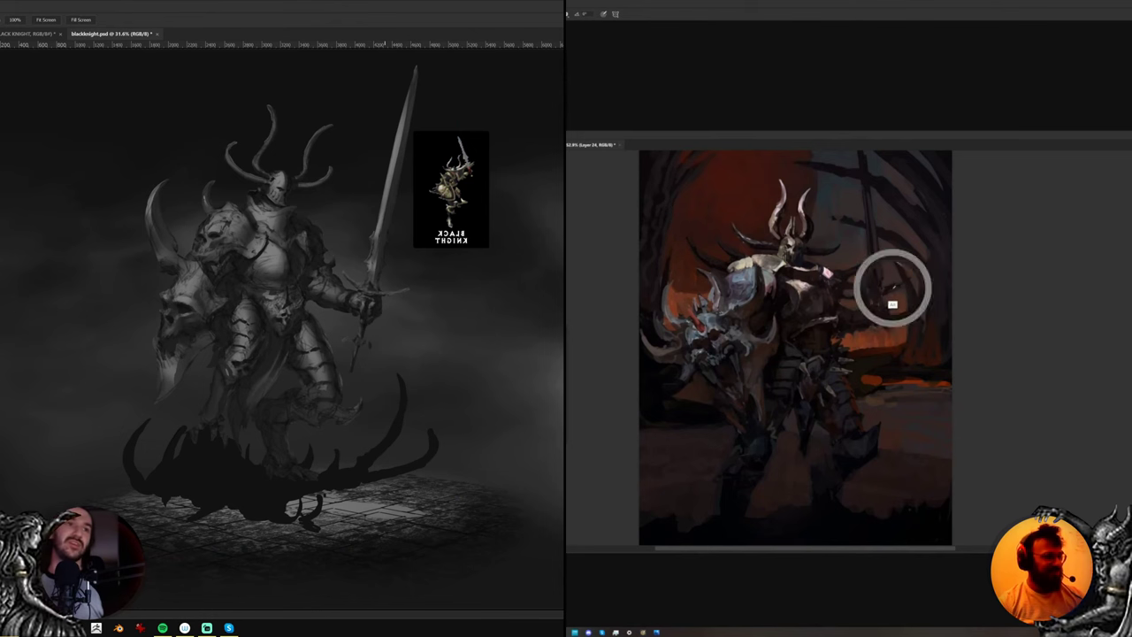
{"action": "key", "text": "ctrl+shift+h"}
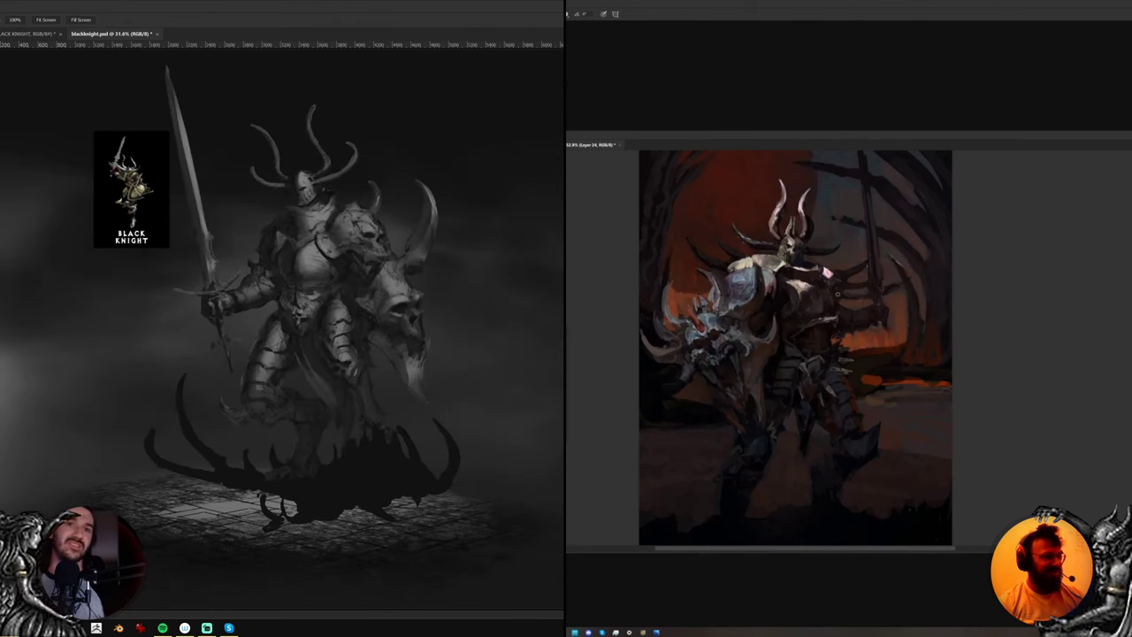